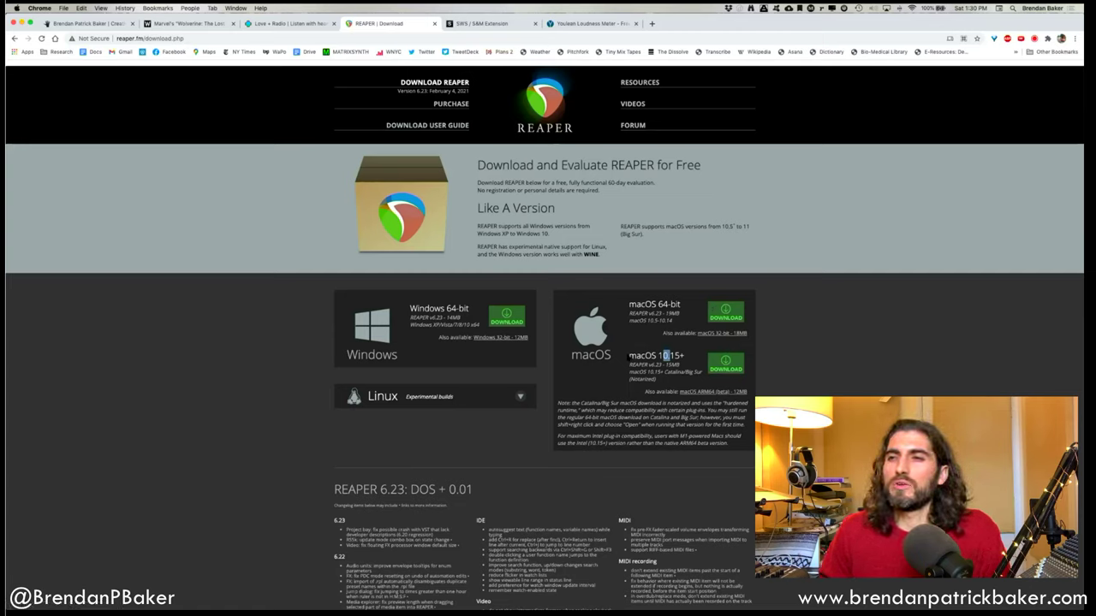
Download the REAPER 6.23 installer for macOS 10.15+ from the REAPER download page.
{"action": "left_click_drag", "start_coordinate": [664, 355], "coordinate": [630, 304]}
{"action": "left_click", "coordinate": [685, 360]}
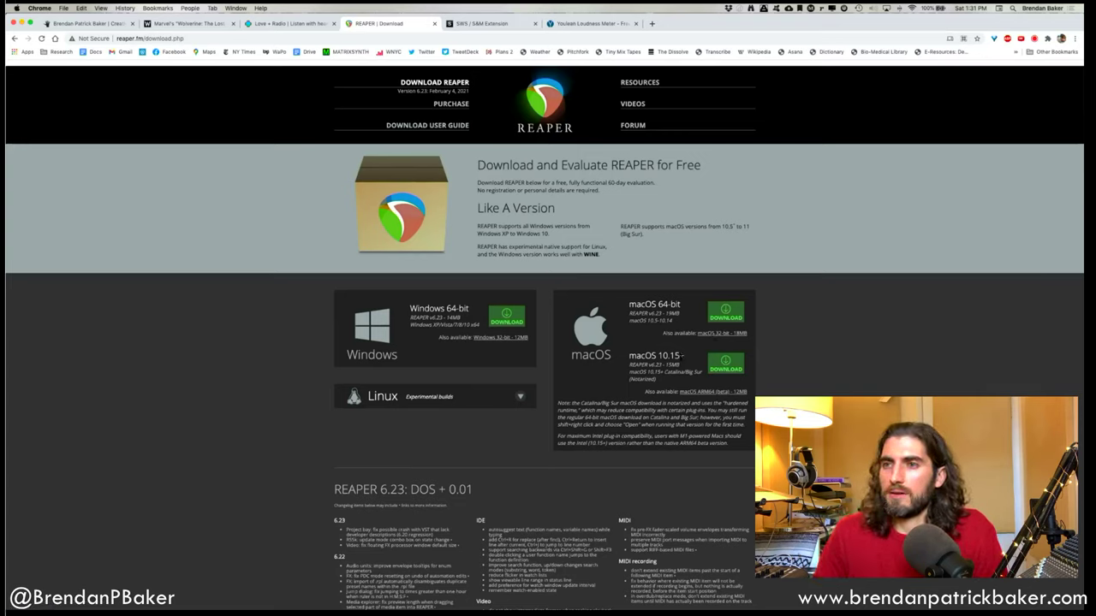
{"action": "left_click", "coordinate": [728, 367]}
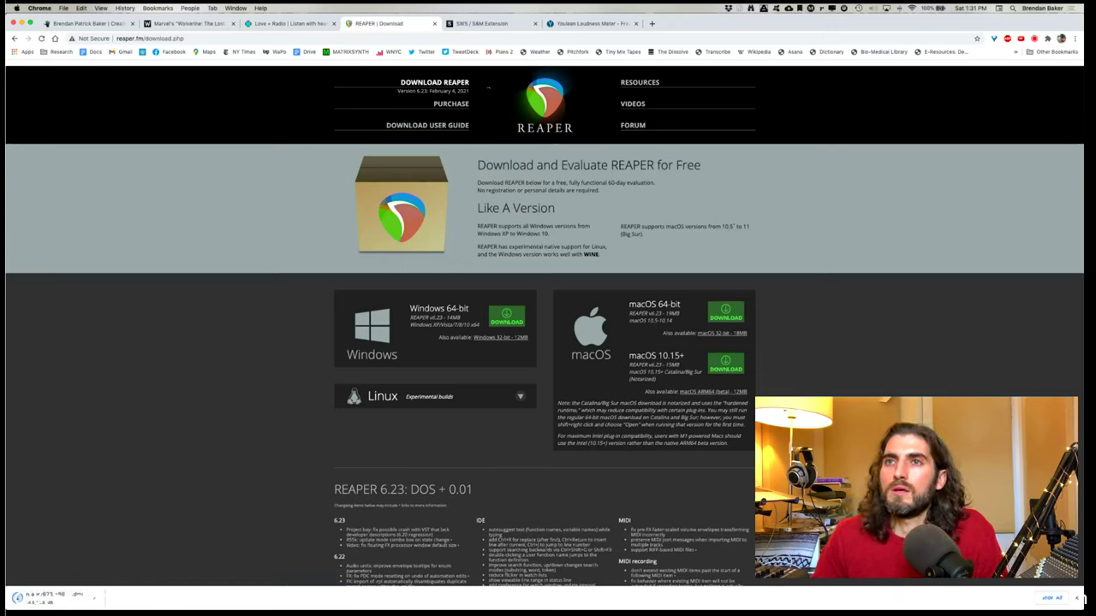
Download the macOS x64 version of the SWS Extension from sws-extension.org.
{"action": "left_click", "coordinate": [484, 25]}
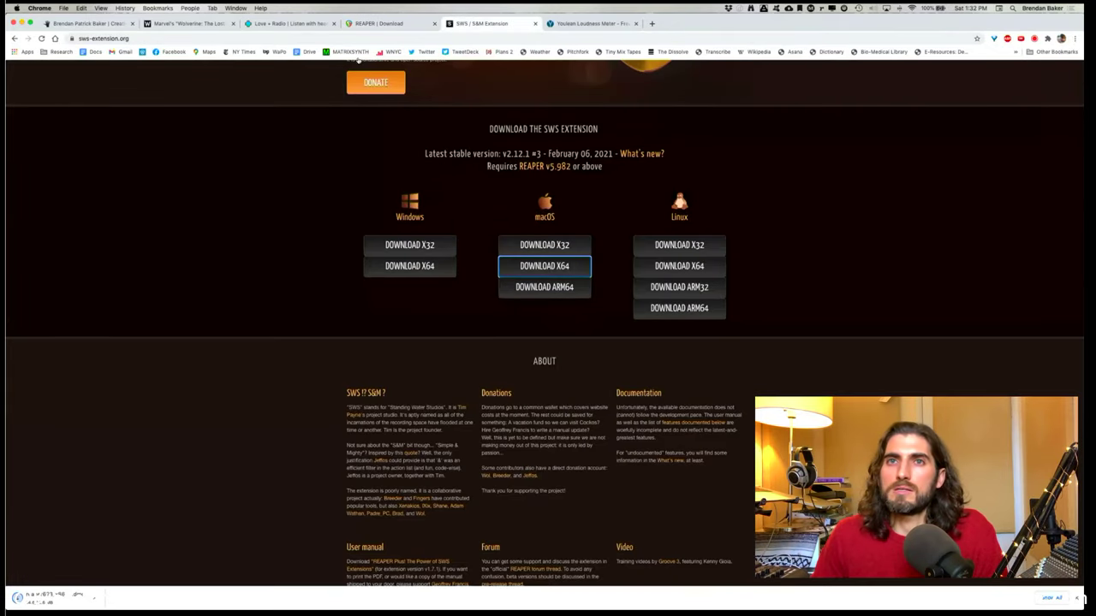
{"action": "left_click", "coordinate": [140, 38]}
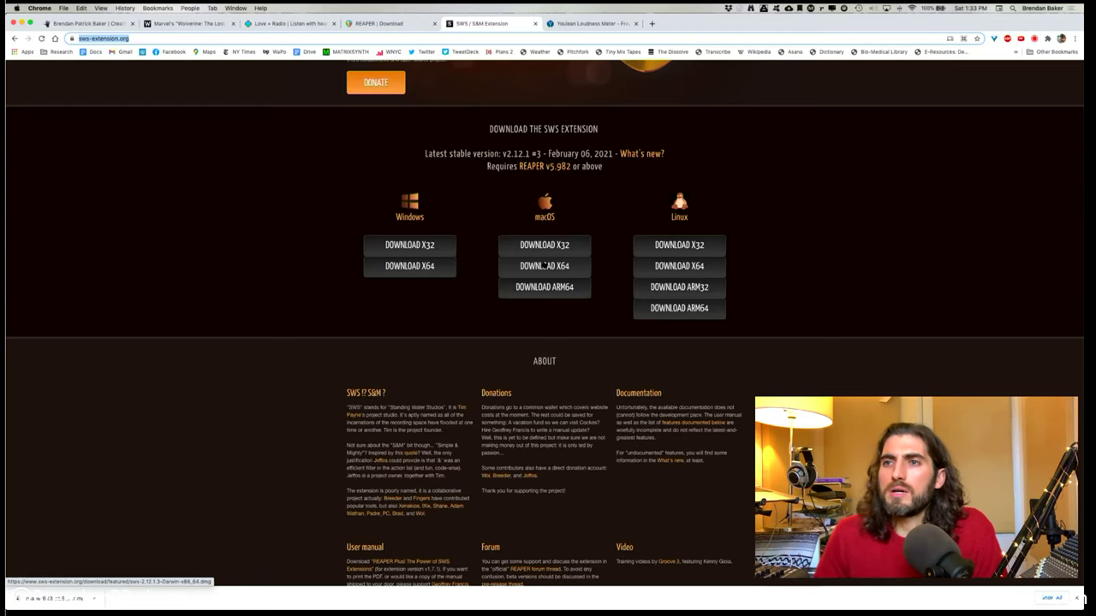
{"action": "left_click", "coordinate": [402, 24]}
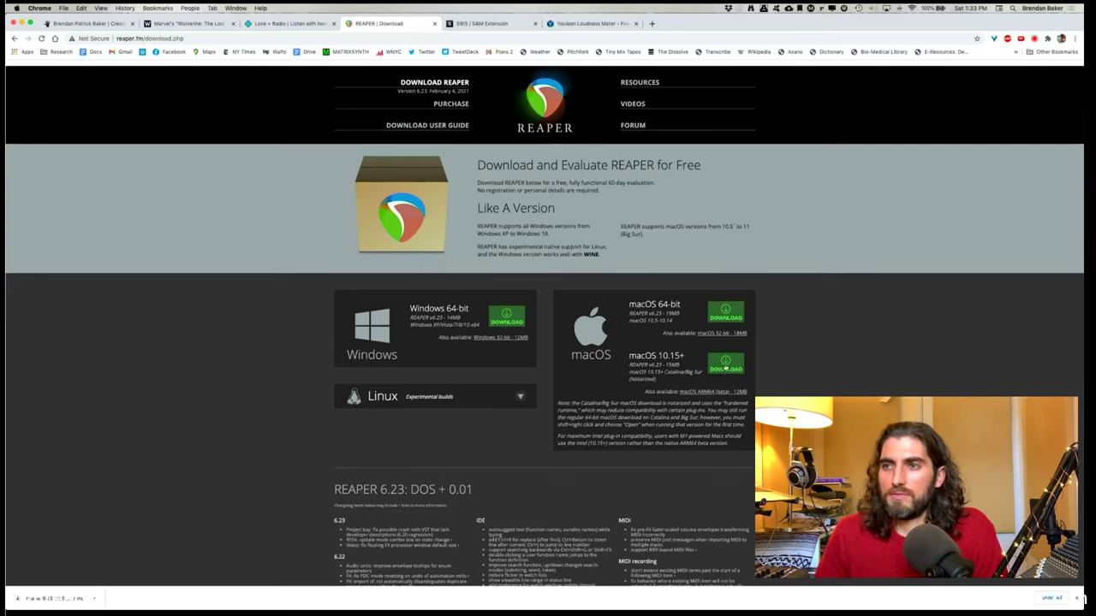
{"action": "left_click", "coordinate": [463, 25]}
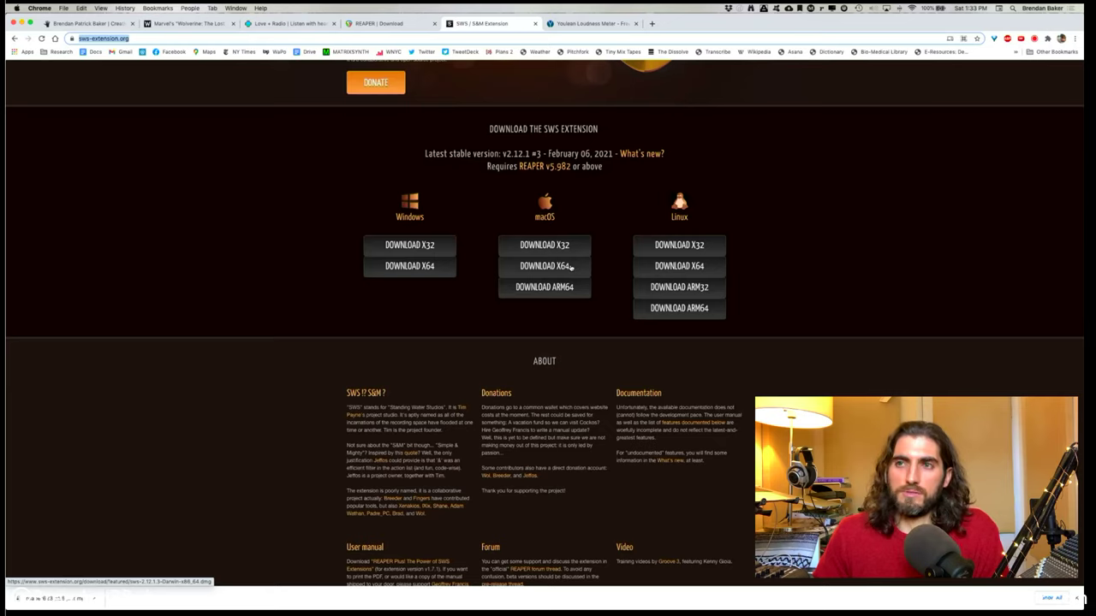
{"action": "left_click", "coordinate": [544, 269]}
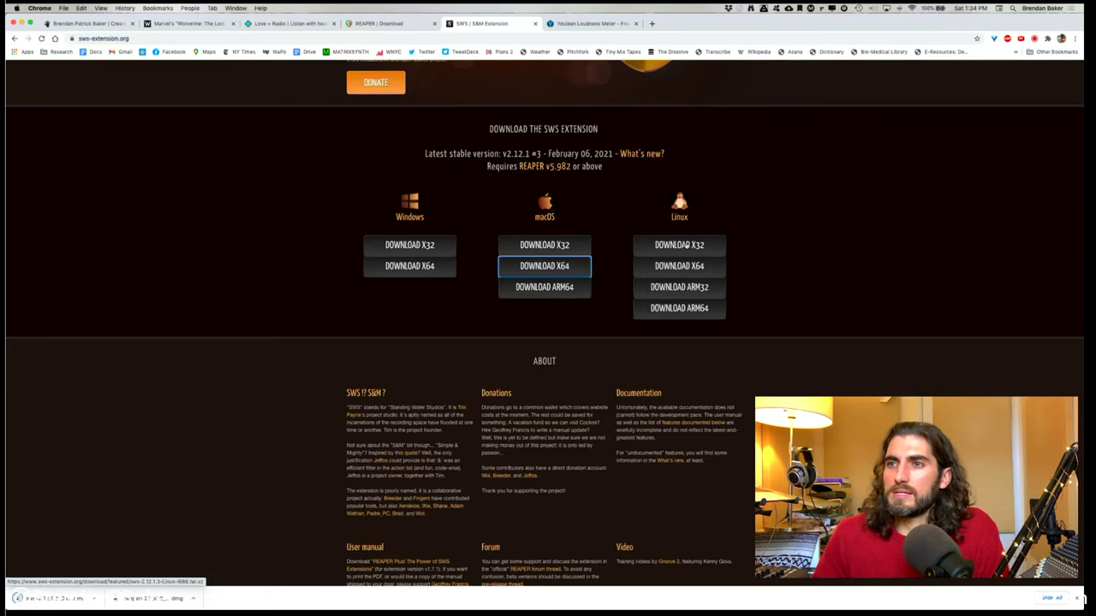
Examine the experimental Linux builds on the REAPER download page, and return to the SWS Extension downloads to compare.
{"action": "left_click", "coordinate": [380, 23]}
{"action": "left_click", "coordinate": [519, 396]}
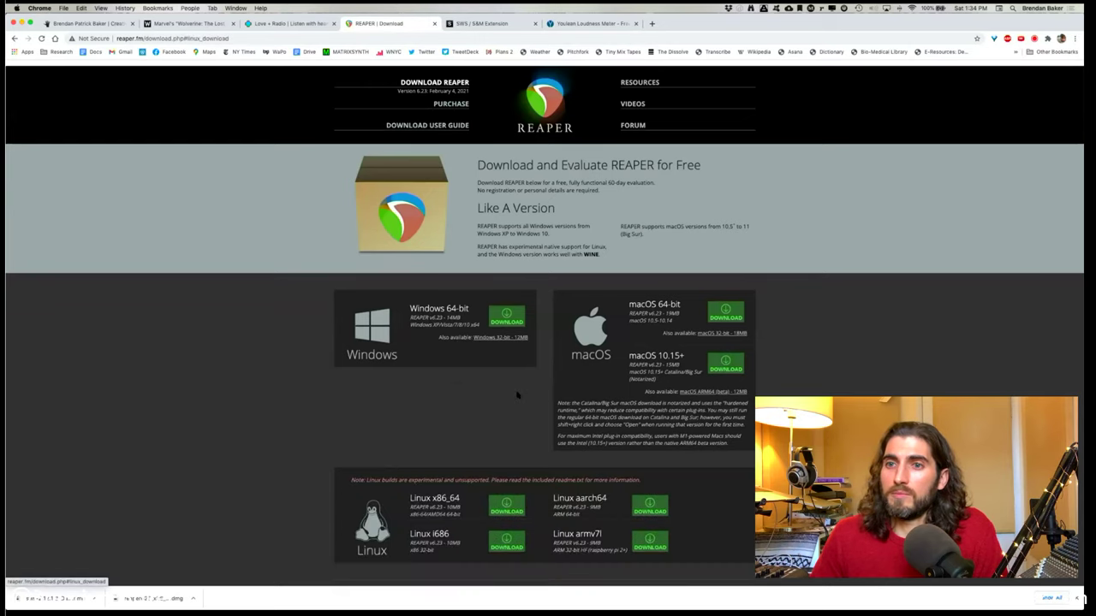
{"action": "scroll", "coordinate": [523, 416], "scroll_direction": "down", "scroll_amount": 5}
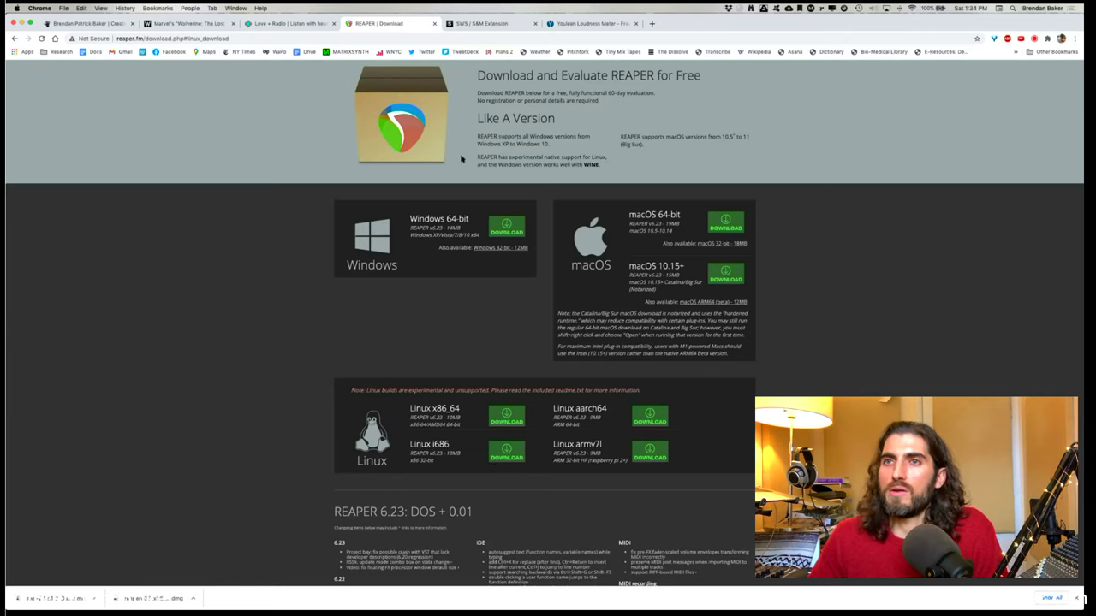
{"action": "left_click", "coordinate": [479, 24]}
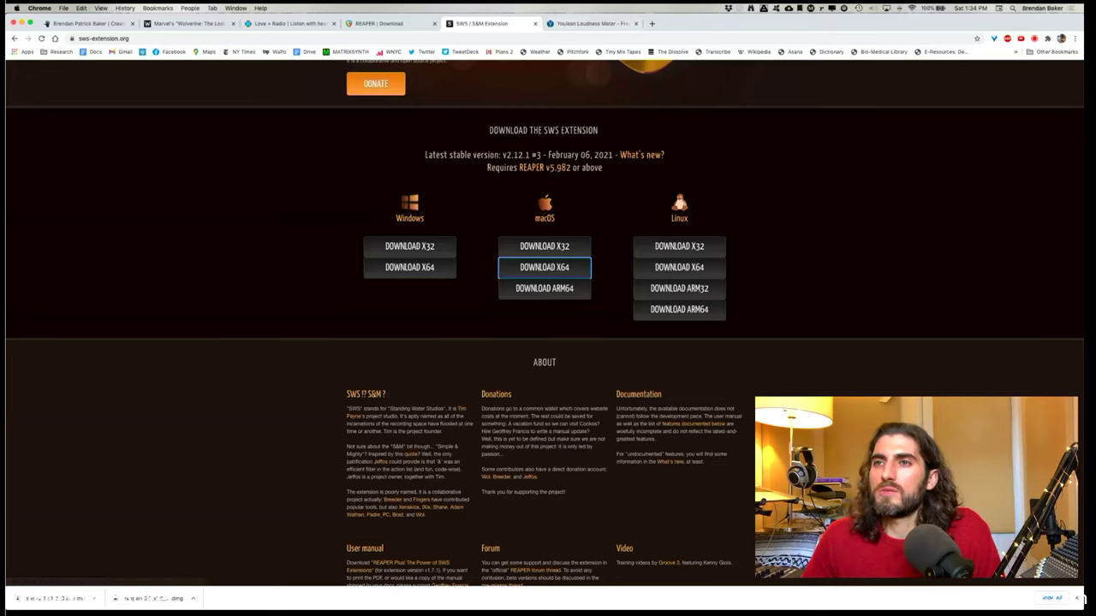
Open the download page for the free version of Youlean Loudness Meter 2 from the Youlean site.
{"action": "left_click", "coordinate": [598, 24]}
{"action": "left_click", "coordinate": [171, 39]}
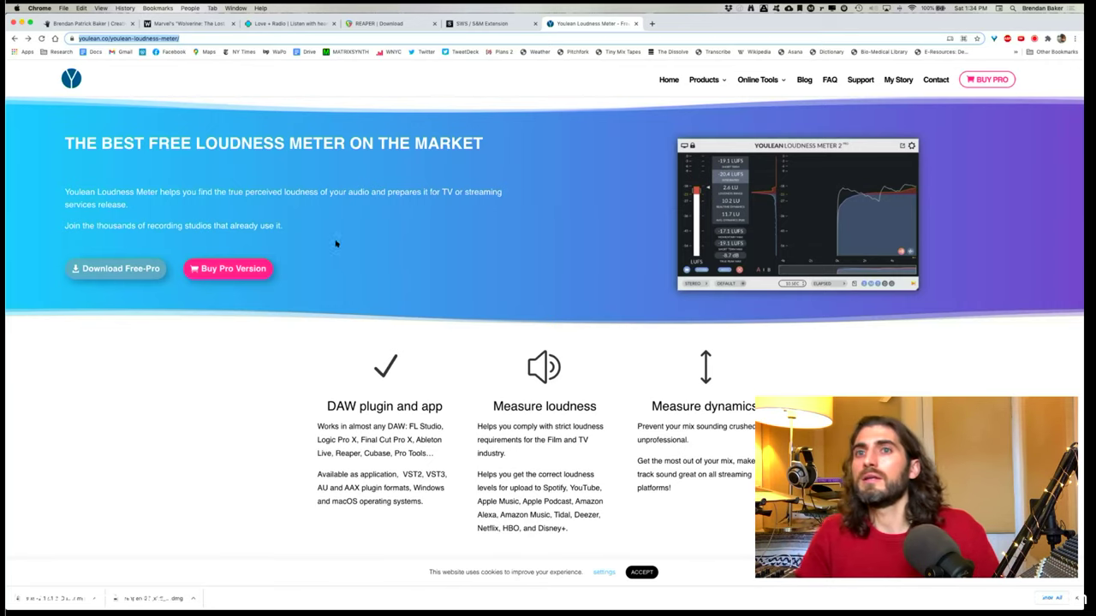
{"action": "left_click", "coordinate": [99, 268]}
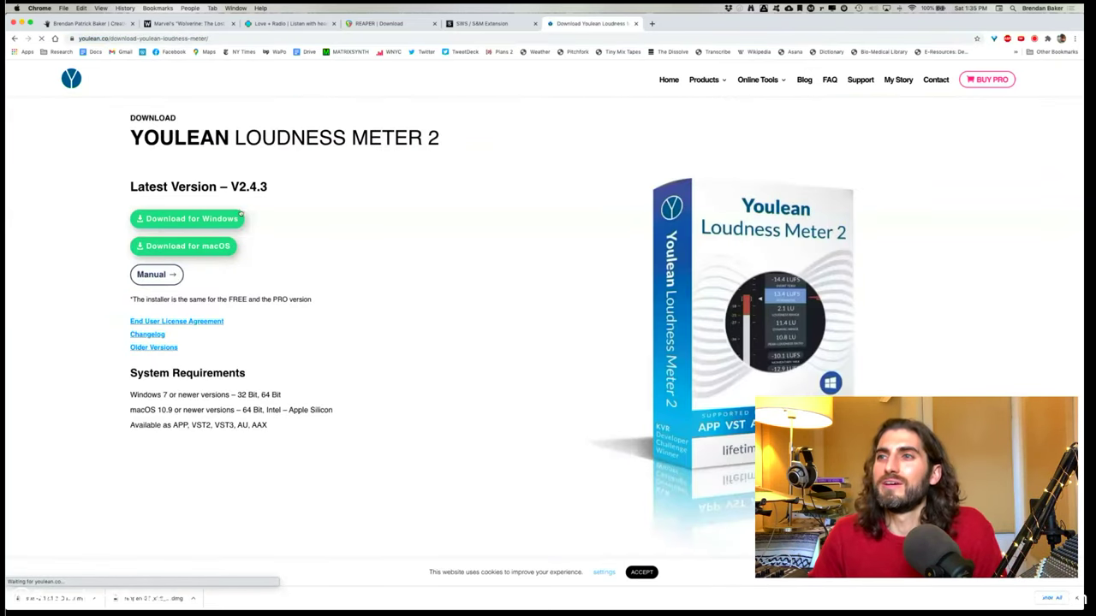
{"action": "scroll", "coordinate": [536, 297], "scroll_direction": "down", "scroll_amount": 5}
{"action": "scroll", "coordinate": [525, 291], "scroll_direction": "up", "scroll_amount": 3}
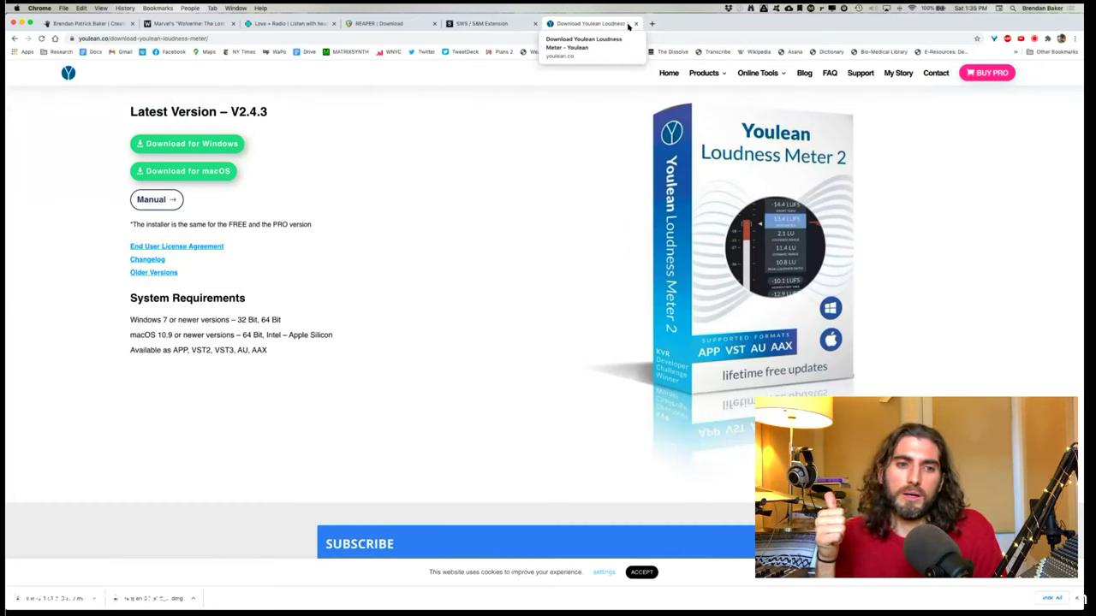
{"action": "key", "text": "super+l"}
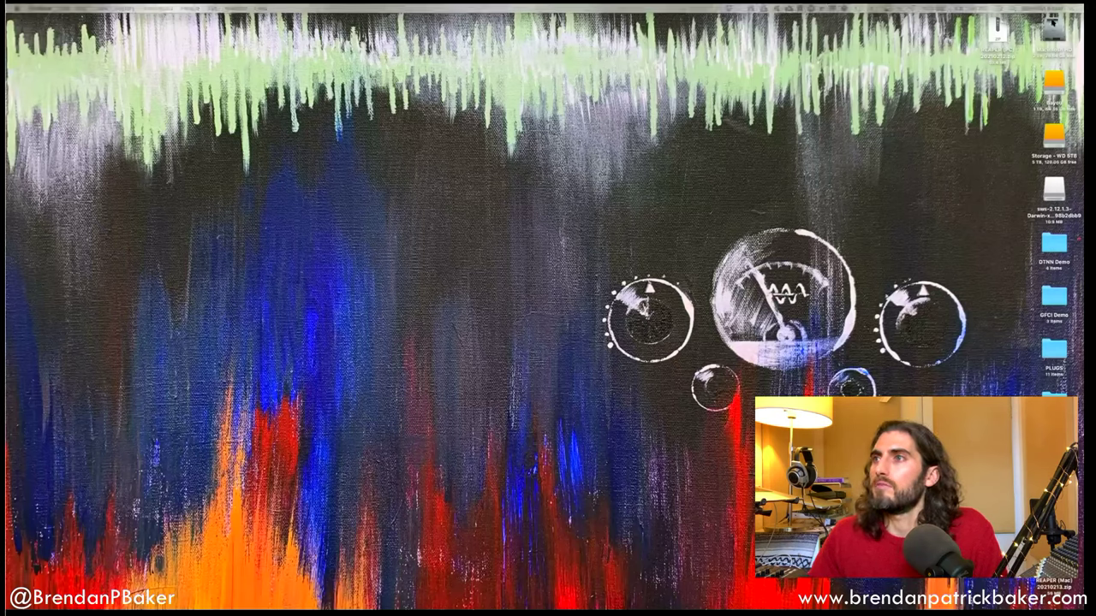
Switch to Finder, open the Downloads folder's reaper623_x86_64_catalina.dmg and accept the REAPER license agreement.
{"action": "left_click", "coordinate": [1053, 26]}
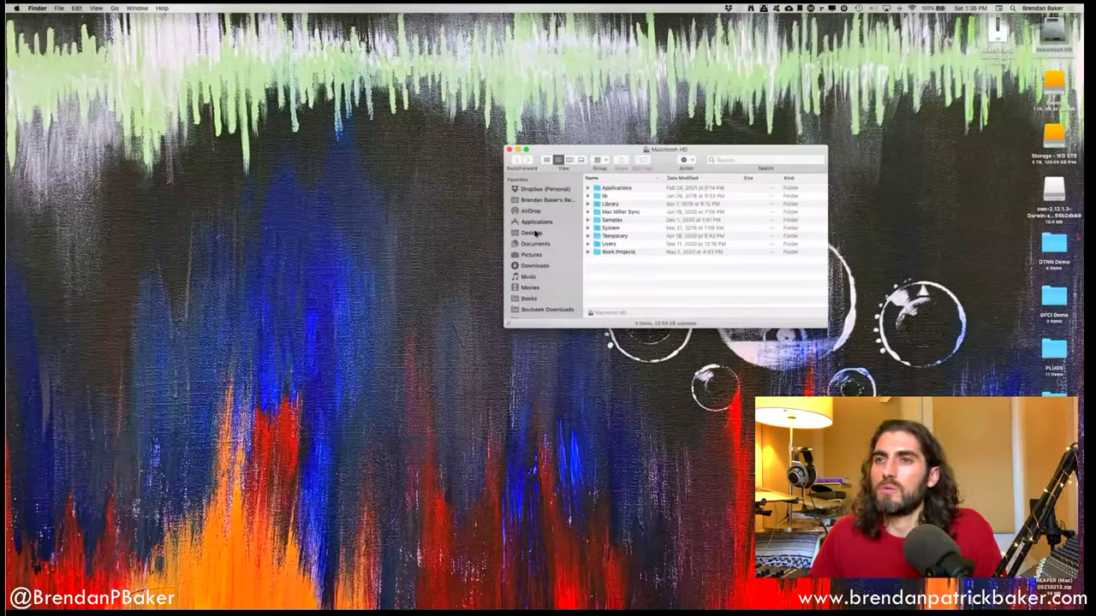
{"action": "left_click", "coordinate": [536, 244]}
{"action": "left_click", "coordinate": [535, 265]}
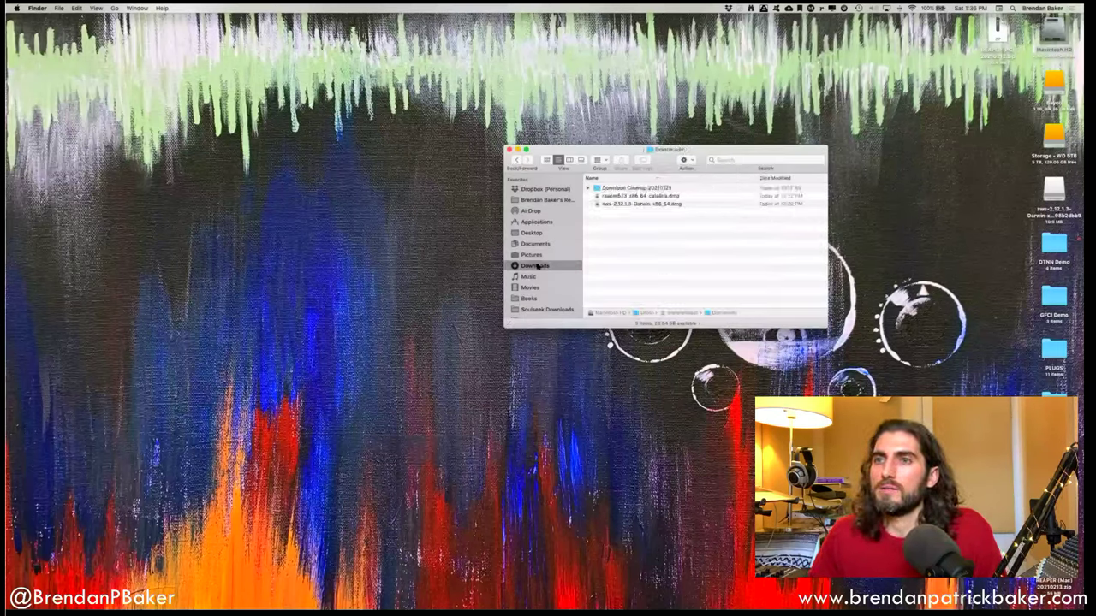
{"action": "double_click", "coordinate": [655, 205]}
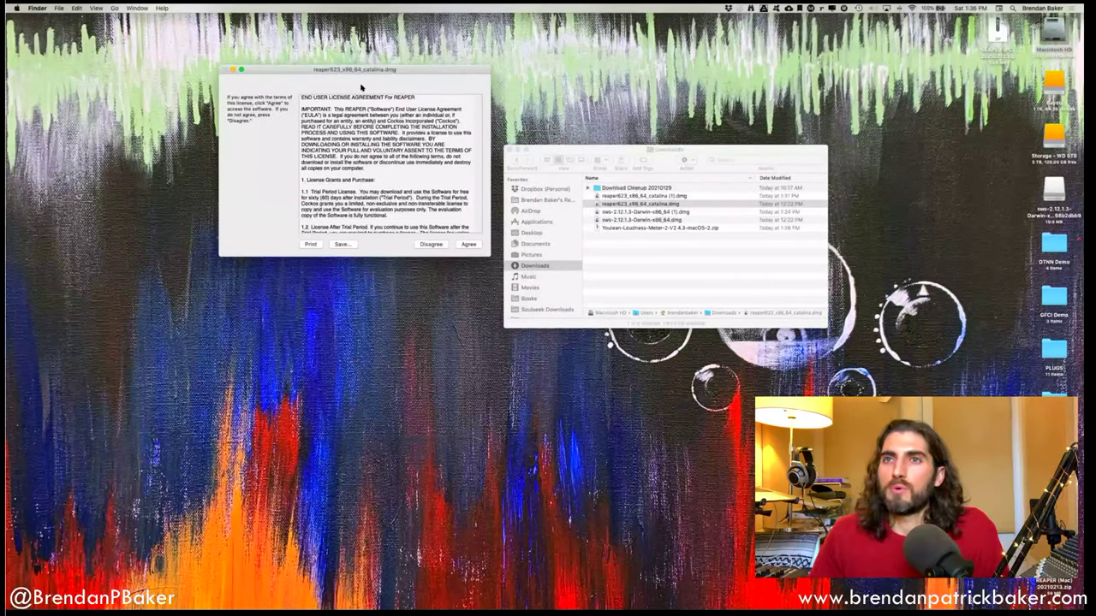
{"action": "left_click", "coordinate": [468, 244]}
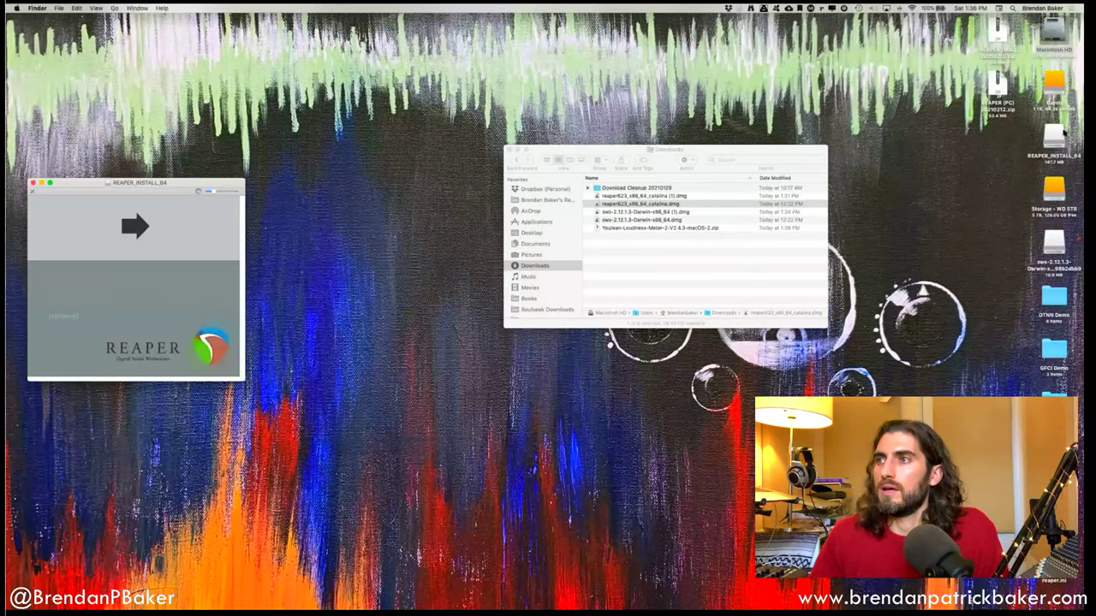
Reposition the REAPER_INSTALL_64 window and copy REAPER64 from it to the Applications folder.
{"action": "left_click_drag", "start_coordinate": [179, 183], "coordinate": [291, 131]}
{"action": "left_click_drag", "start_coordinate": [348, 79], "coordinate": [351, 75]}
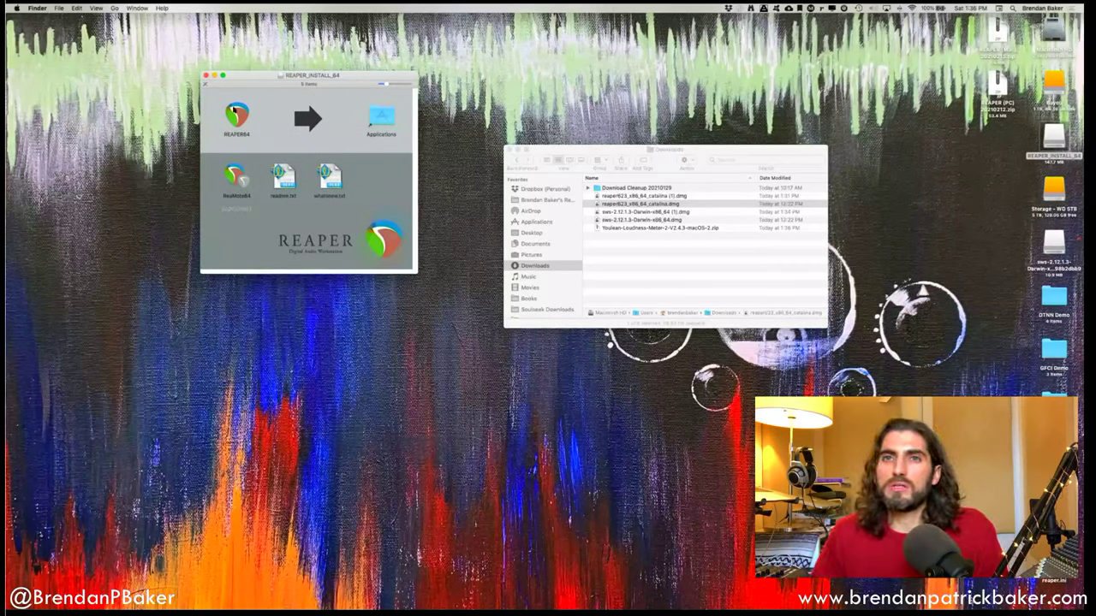
{"action": "left_click_drag", "start_coordinate": [236, 114], "coordinate": [384, 120]}
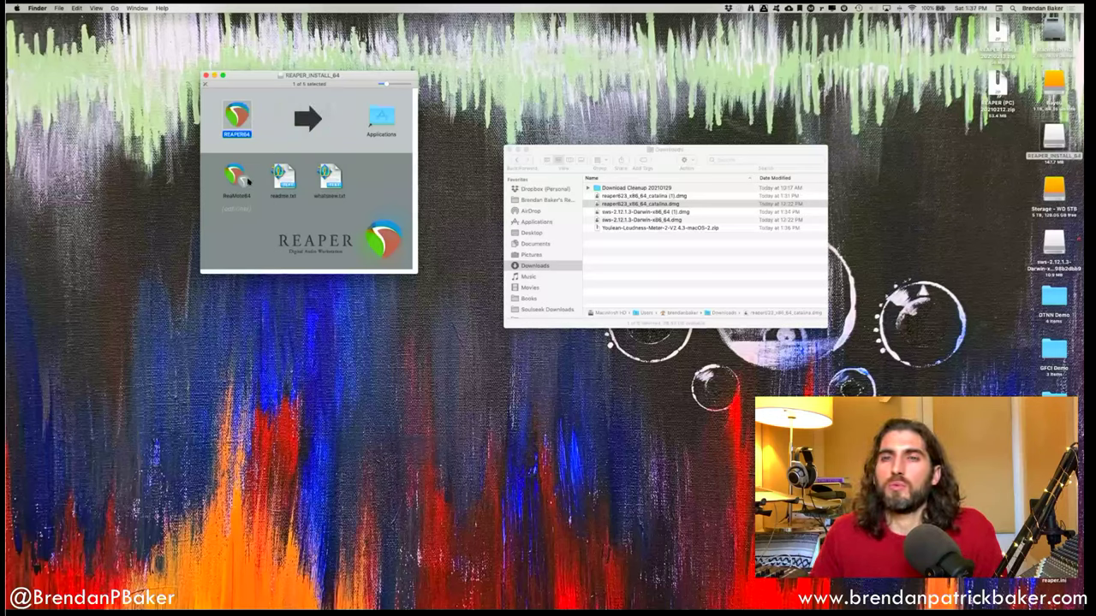
Create a REAPER folder on the desktop and copy REAPER64 from the install disk image into it.
{"action": "left_click_drag", "start_coordinate": [616, 150], "coordinate": [524, 250]}
{"action": "left_click", "coordinate": [659, 143]}
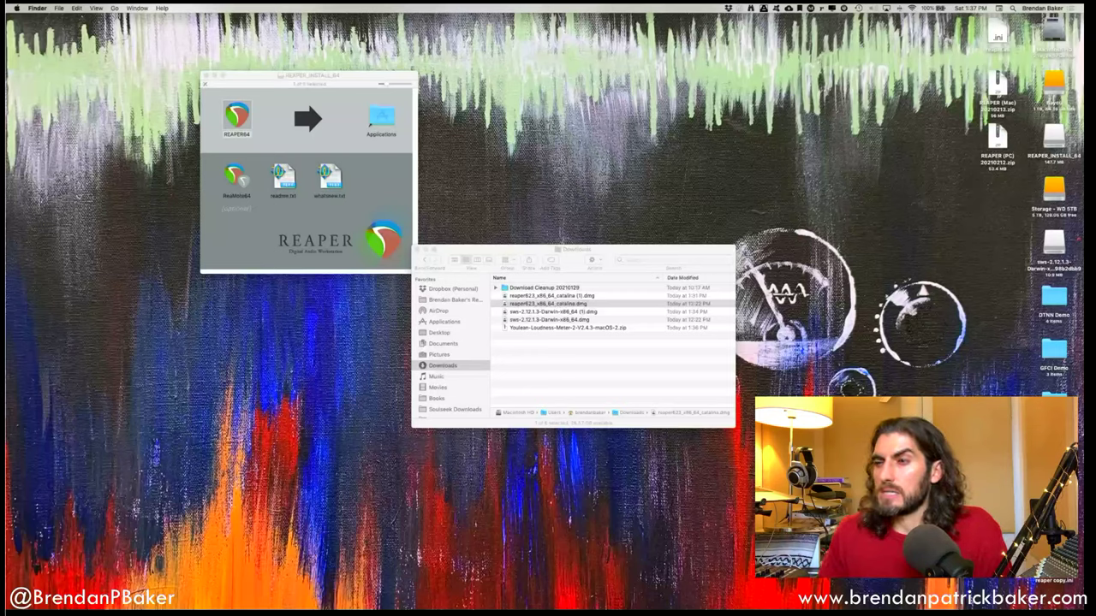
{"action": "right_click", "coordinate": [698, 366]}
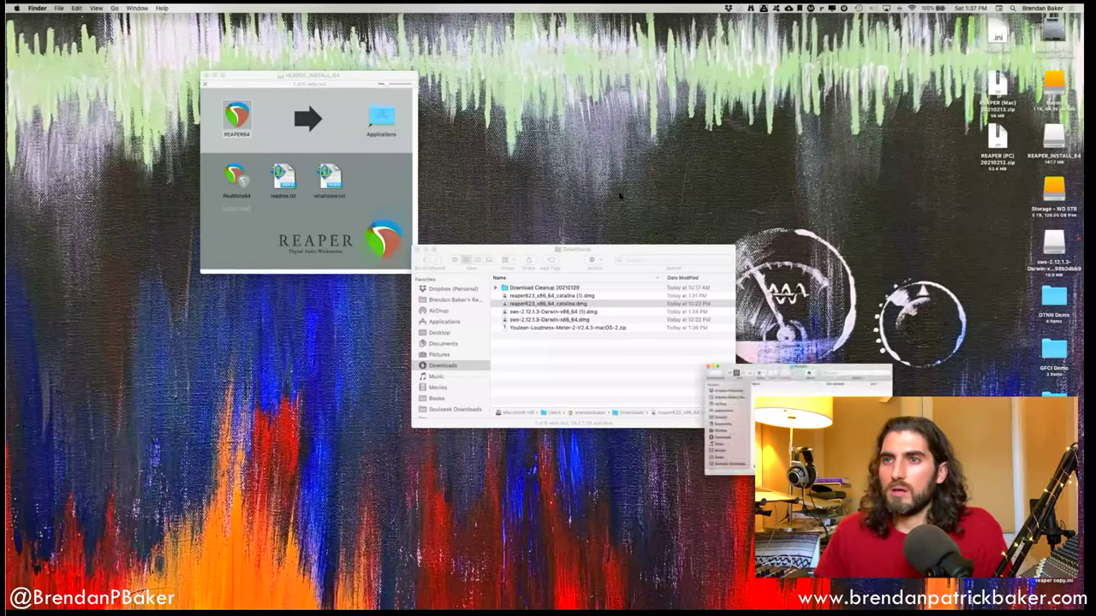
{"action": "left_click", "coordinate": [719, 377]}
{"action": "left_click_drag", "start_coordinate": [599, 257], "coordinate": [665, 48]}
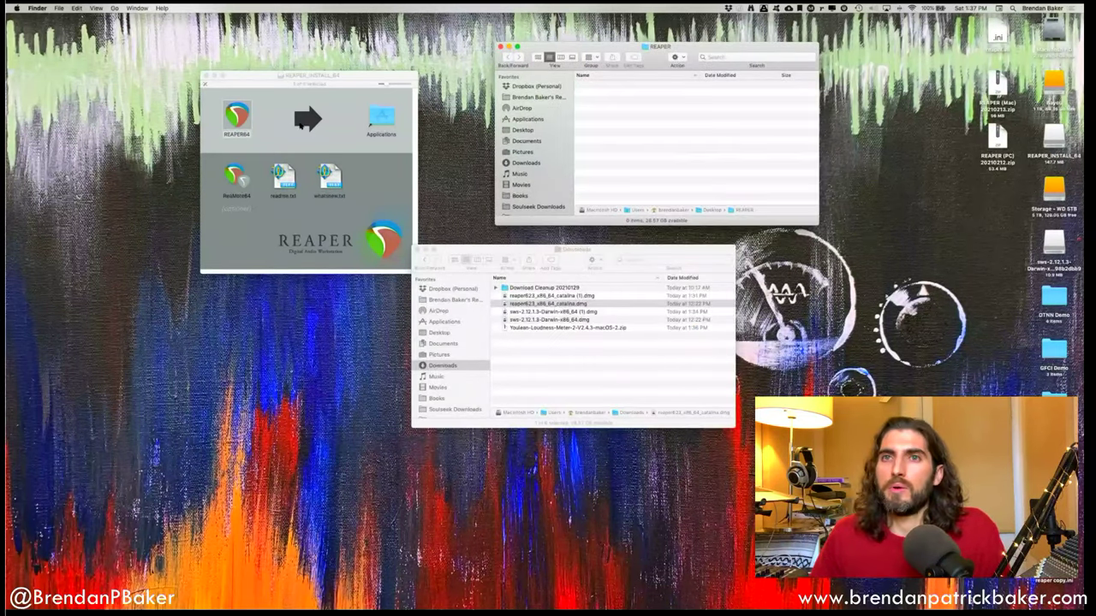
{"action": "left_click_drag", "start_coordinate": [236, 115], "coordinate": [669, 125]}
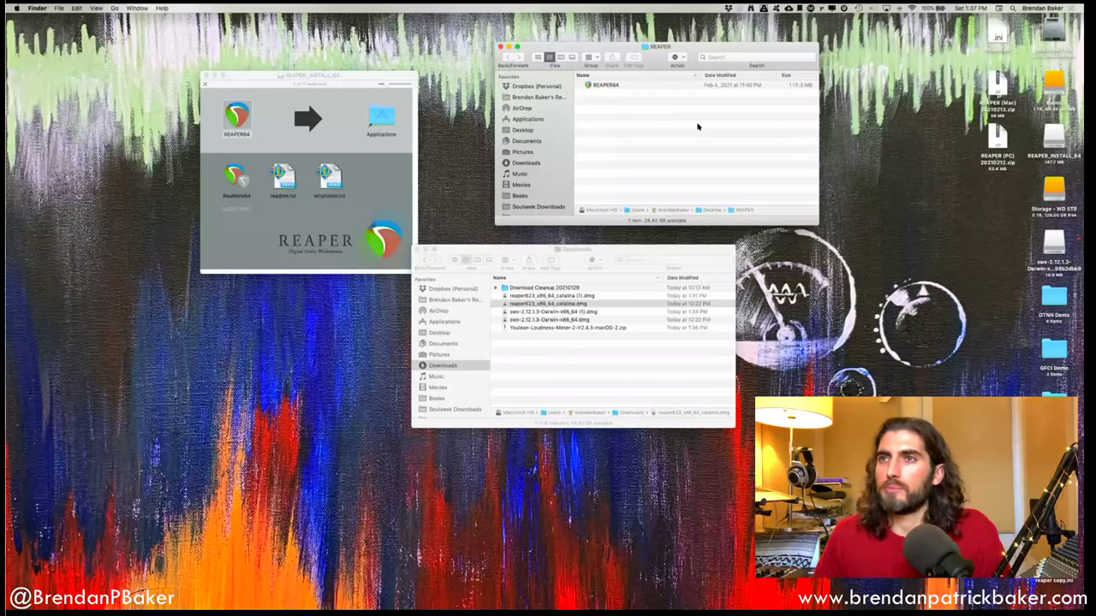
Copy the reaper.ini file from the desktop into the REAPER folder alongside REAPER64.
{"action": "scroll", "coordinate": [719, 142], "scroll_direction": "right", "scroll_amount": 2}
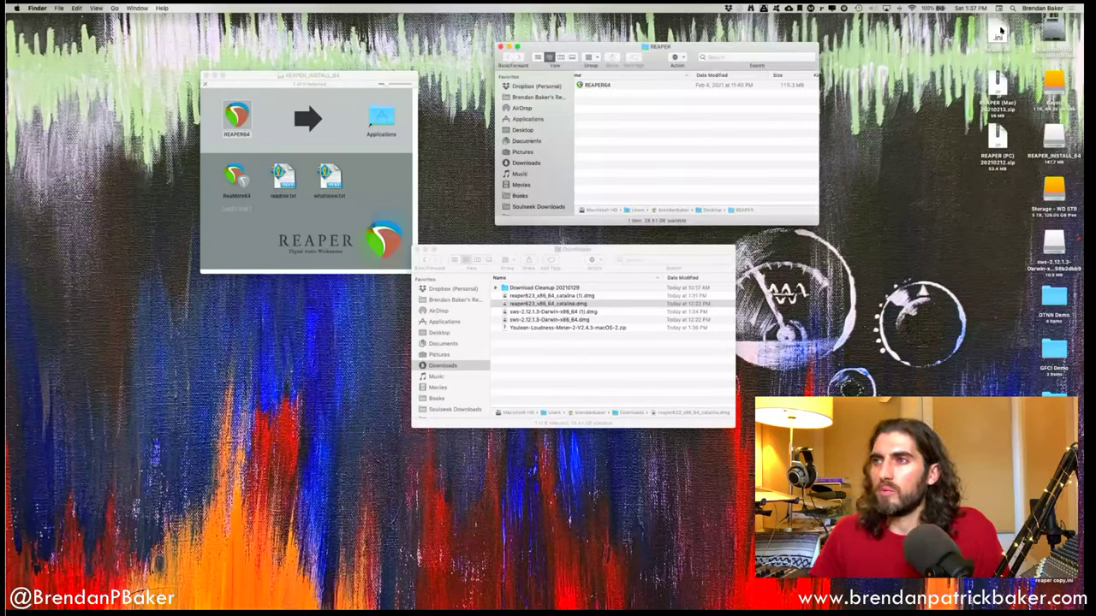
{"action": "left_click_drag", "start_coordinate": [629, 47], "coordinate": [651, 77]}
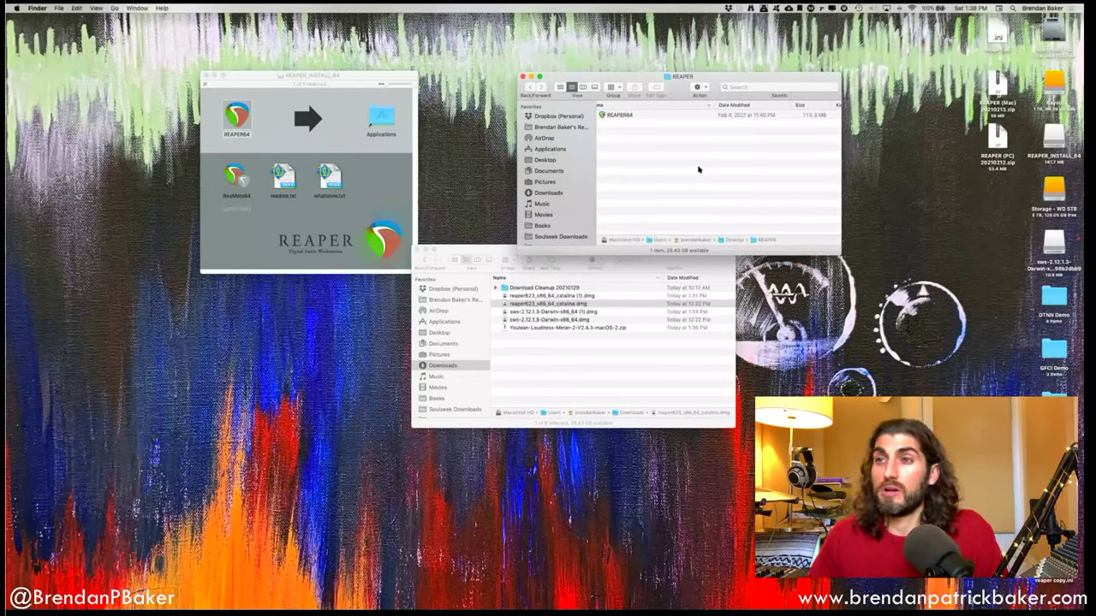
{"action": "left_click", "coordinate": [999, 33]}
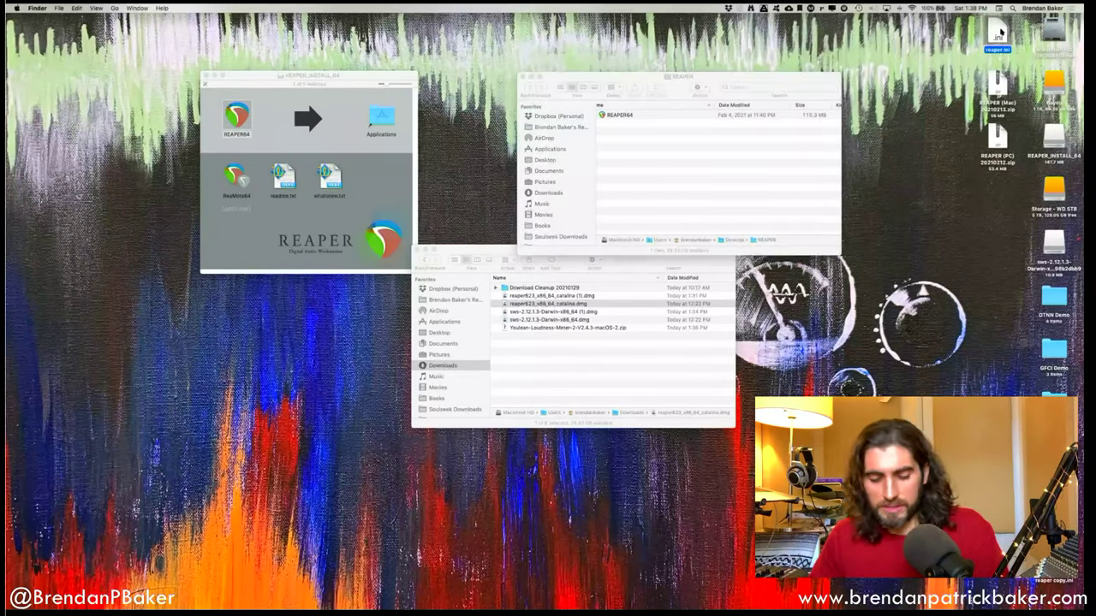
{"action": "left_click_drag", "start_coordinate": [999, 33], "coordinate": [694, 154]}
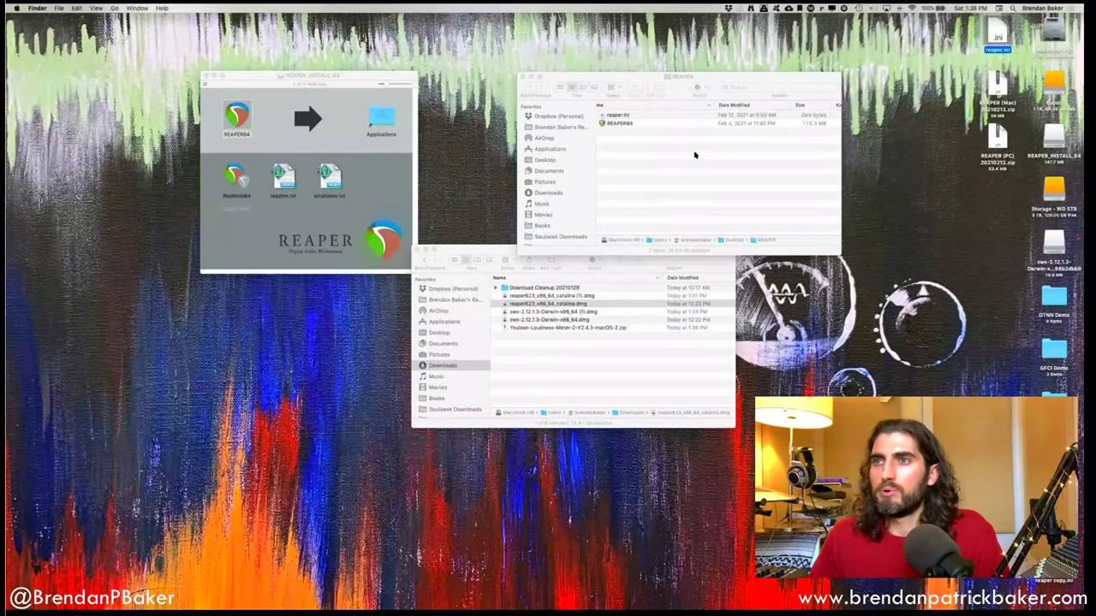
Preview the contents of reaper.ini in the REAPER folder, and close the preview.
{"action": "left_click", "coordinate": [613, 114]}
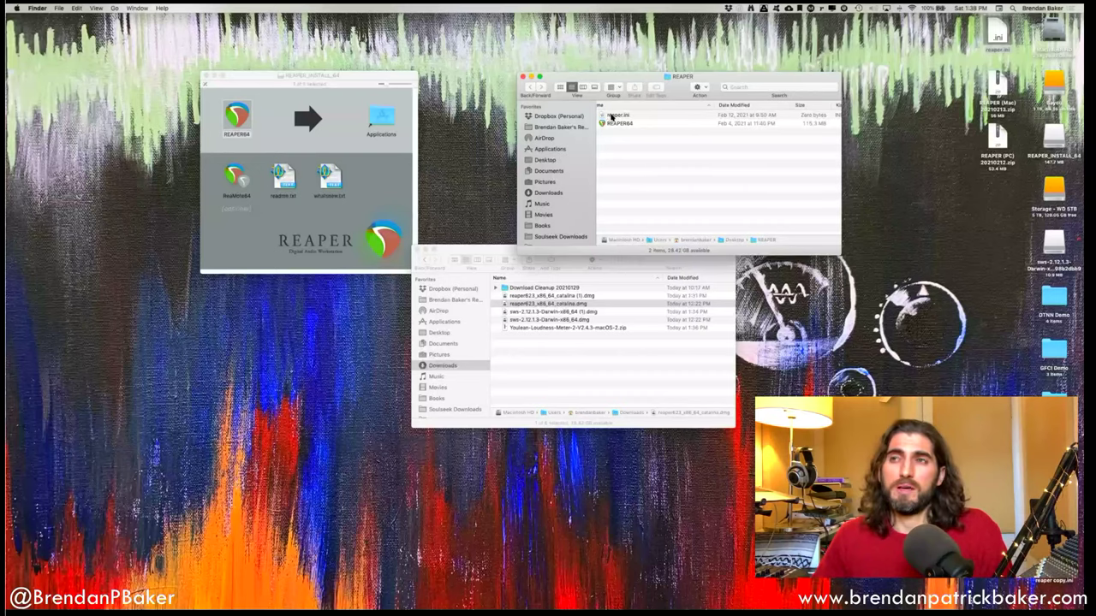
{"action": "left_click", "coordinate": [629, 116]}
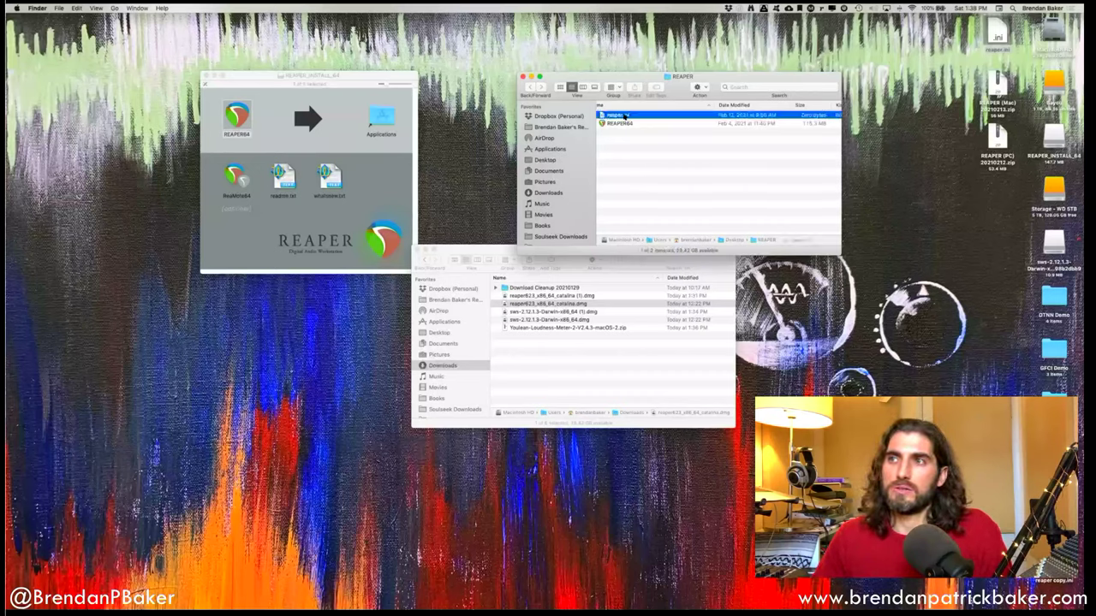
{"action": "key", "text": "space"}
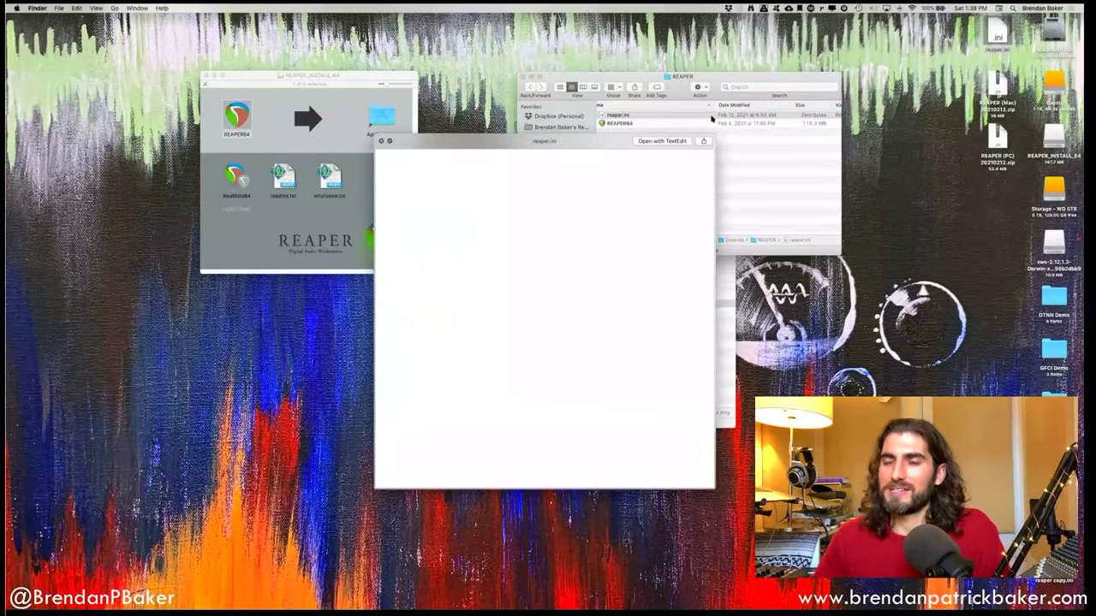
{"action": "key", "text": "space"}
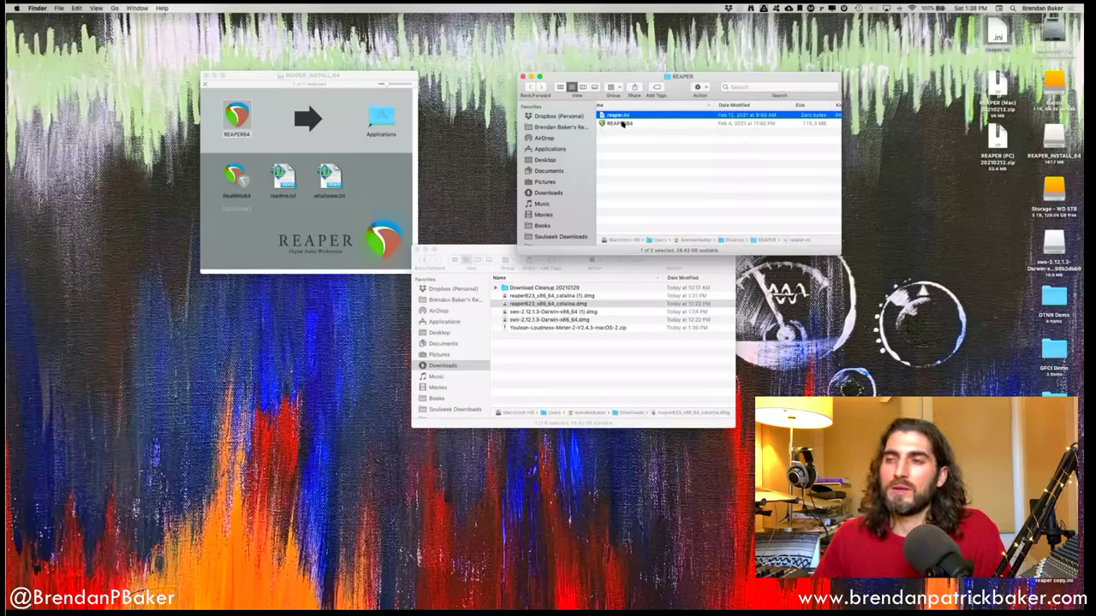
{"action": "key", "text": "super+BackSpace"}
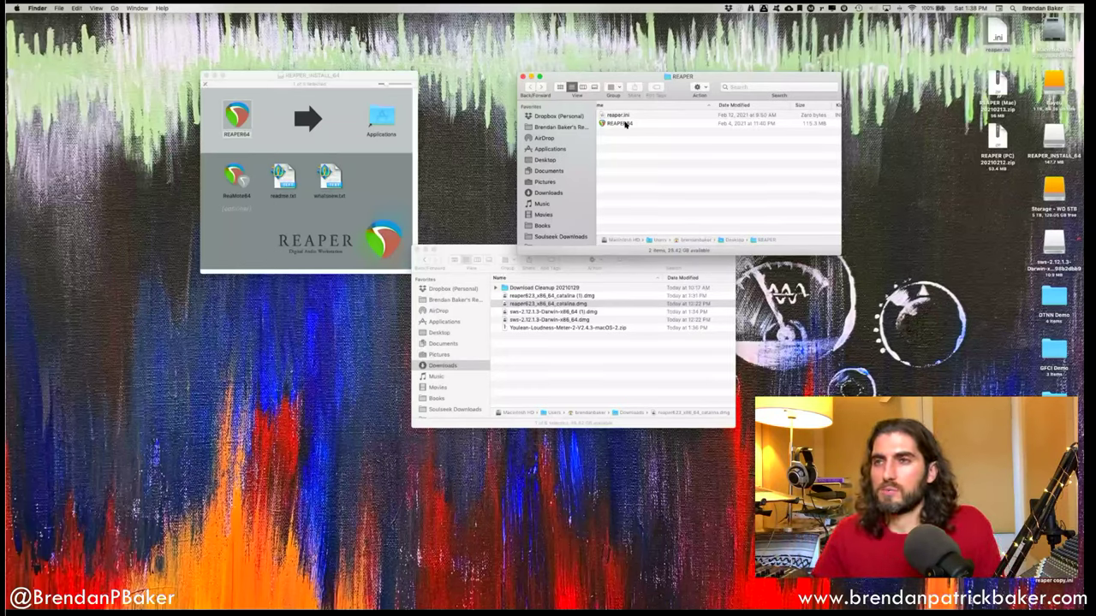
{"action": "scroll", "coordinate": [621, 125], "scroll_direction": "left", "scroll_amount": 1}
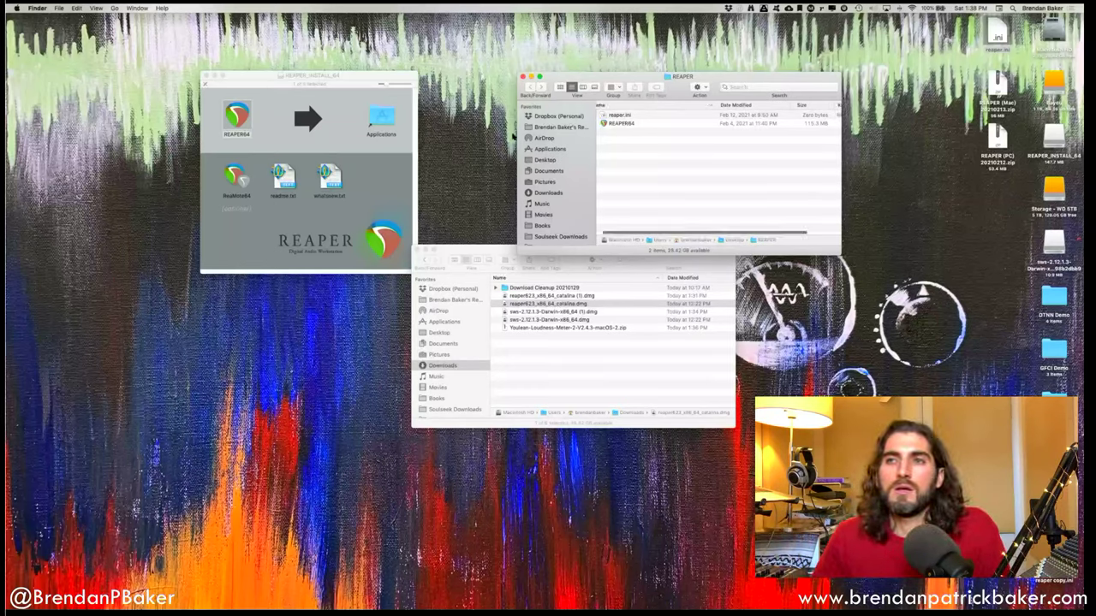
Extract the Youlean Loudness Meter 2 zip archive in Downloads and open the extracted V2.4.3 macOS folder.
{"action": "left_click", "coordinate": [536, 329]}
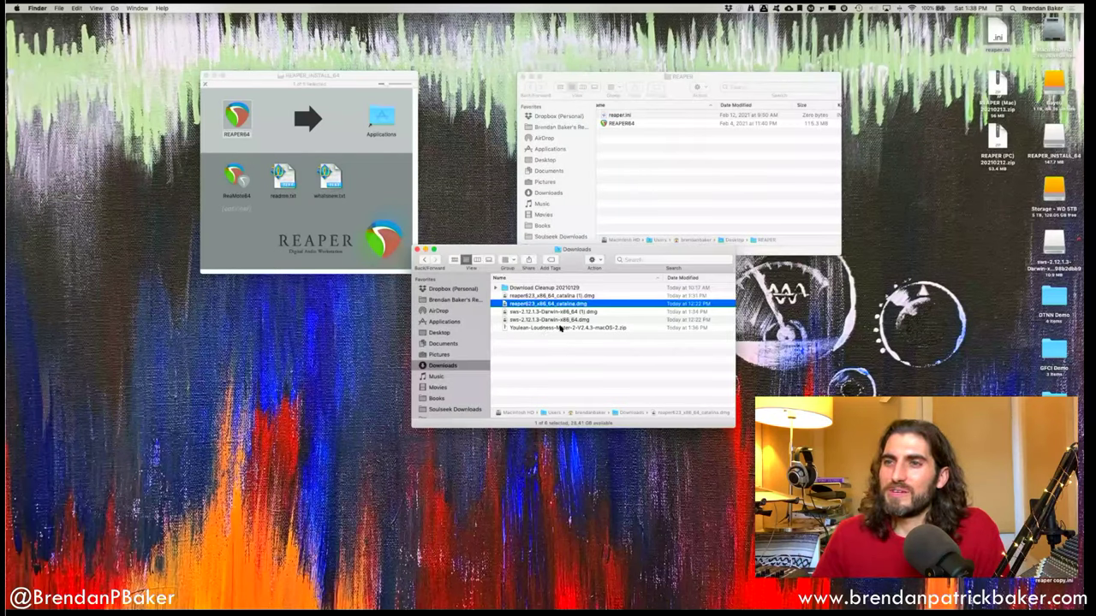
{"action": "left_click", "coordinate": [559, 328]}
{"action": "double_click", "coordinate": [559, 328]}
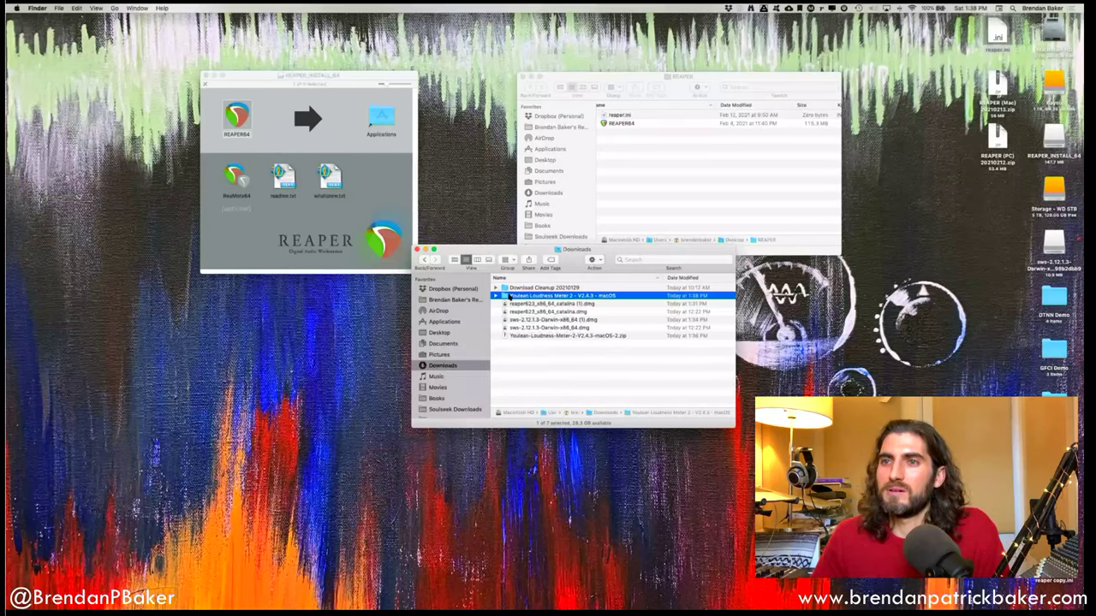
{"action": "double_click", "coordinate": [508, 295]}
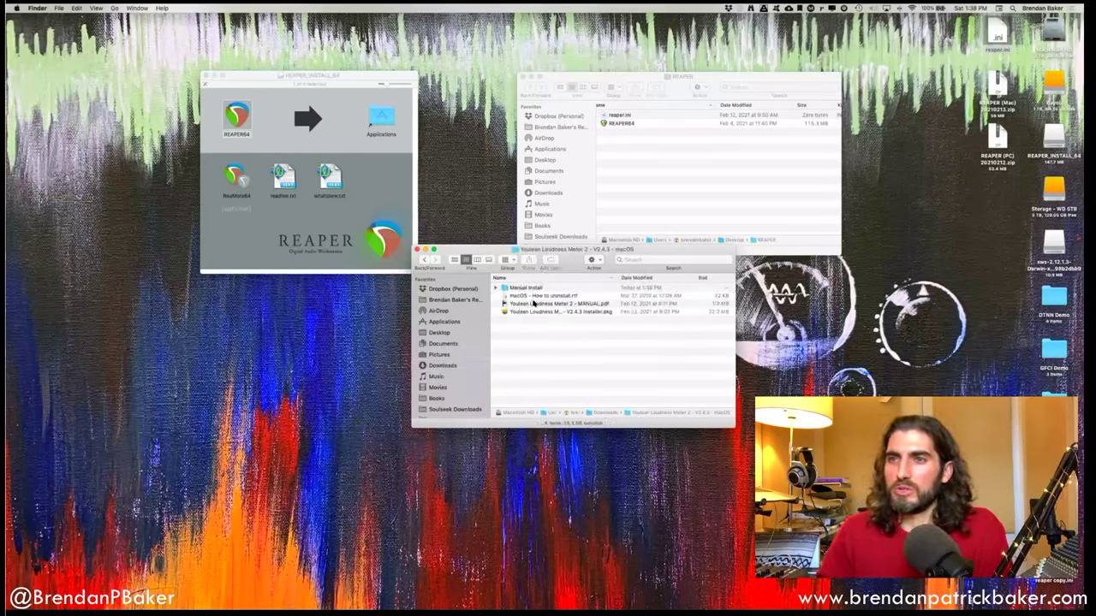
Launch the Youlean Loudness Meter 2 V2.4.3 installer package and acknowledge the reboot reminder.
{"action": "left_click", "coordinate": [578, 313]}
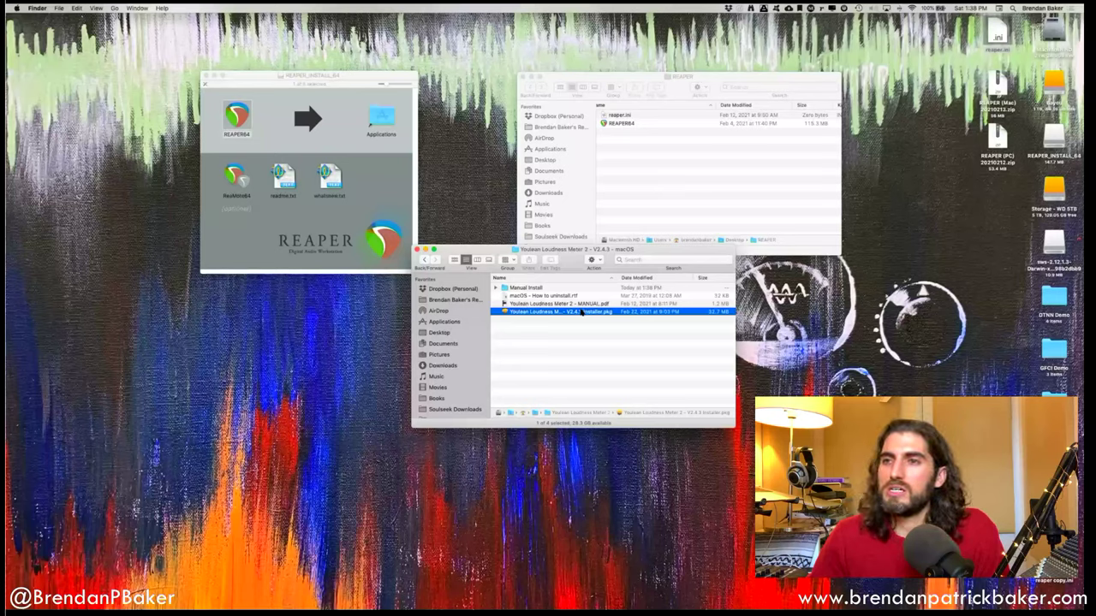
{"action": "left_click", "coordinate": [578, 357]}
{"action": "double_click", "coordinate": [527, 312]}
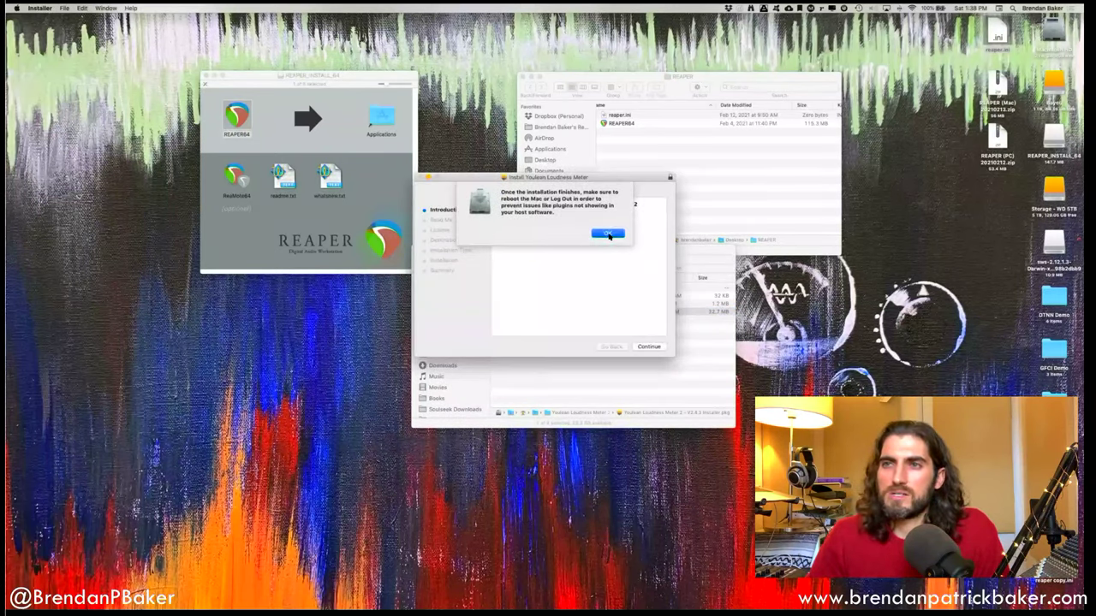
{"action": "left_click", "coordinate": [607, 234]}
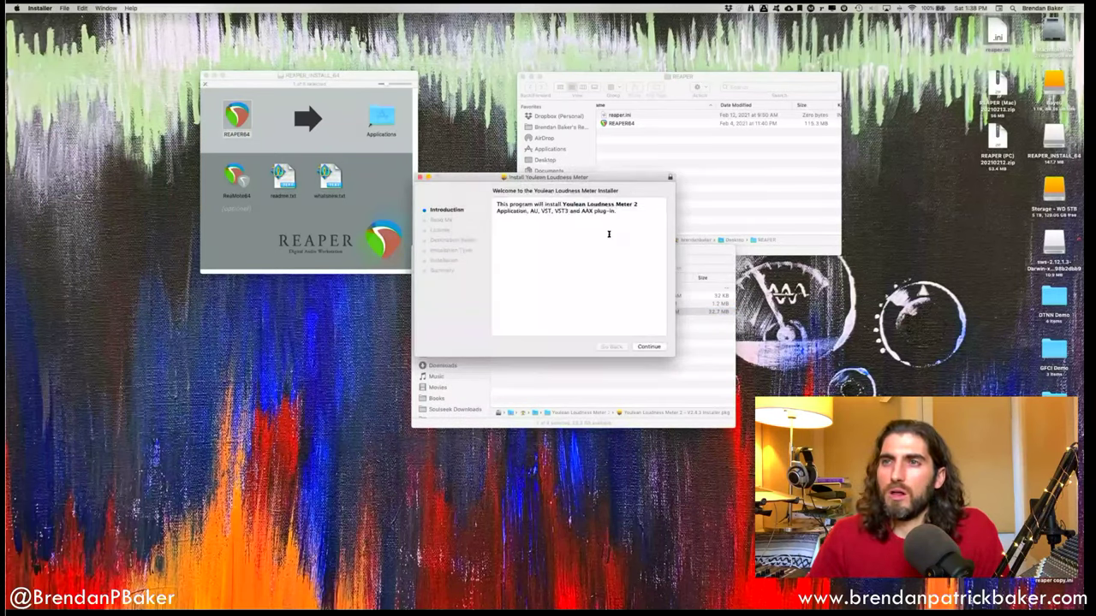
Proceed through the installer's introduction and read-me pages, and agree to the software license.
{"action": "left_click", "coordinate": [642, 348]}
{"action": "left_click", "coordinate": [645, 347]}
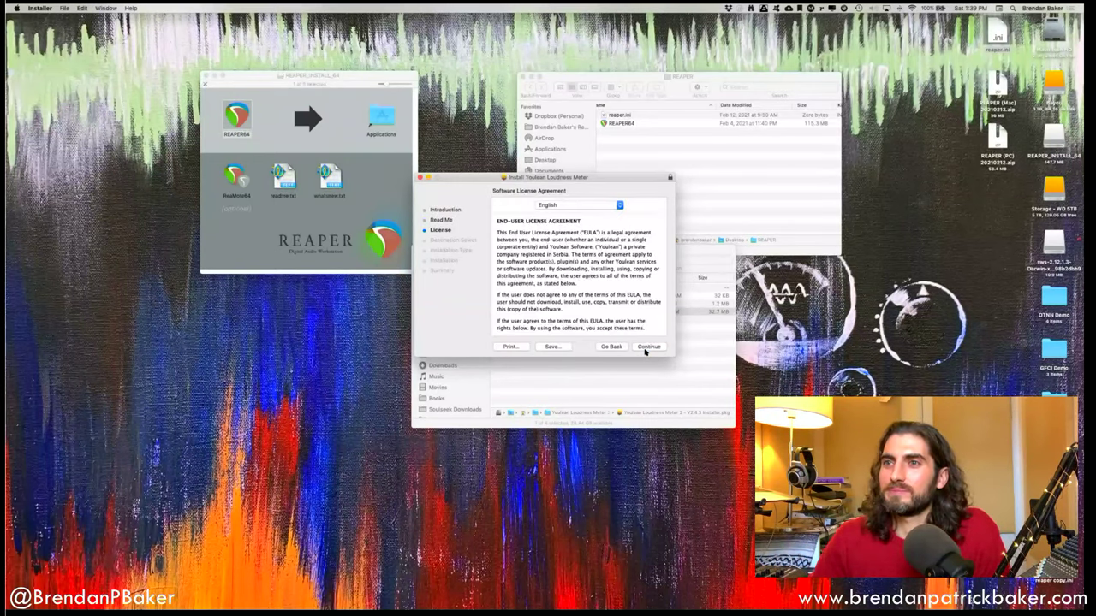
{"action": "left_click", "coordinate": [645, 347]}
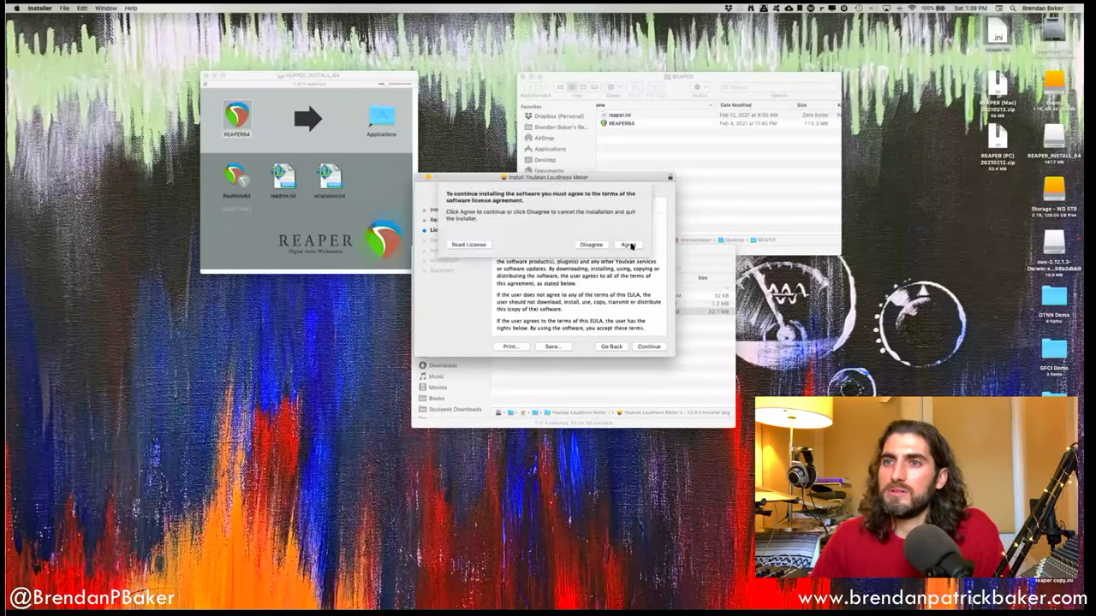
{"action": "left_click", "coordinate": [631, 247]}
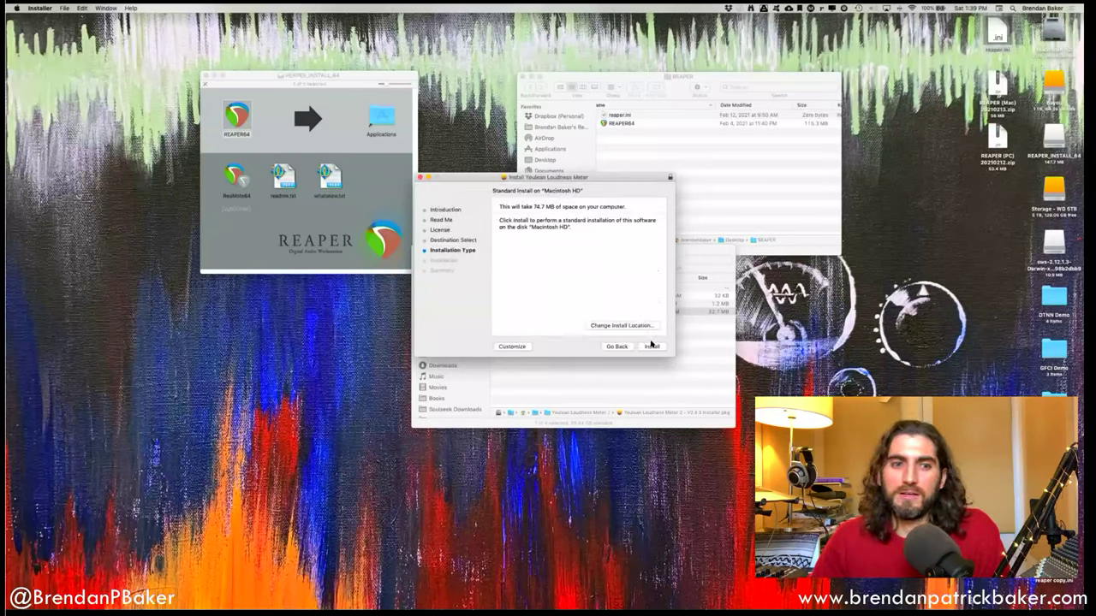
Start the standard installation on Macintosh HD, authorizing it with the account password.
{"action": "left_click", "coordinate": [650, 346]}
{"action": "type", "text": "•••••••••"}
{"action": "left_click", "coordinate": [599, 232]}
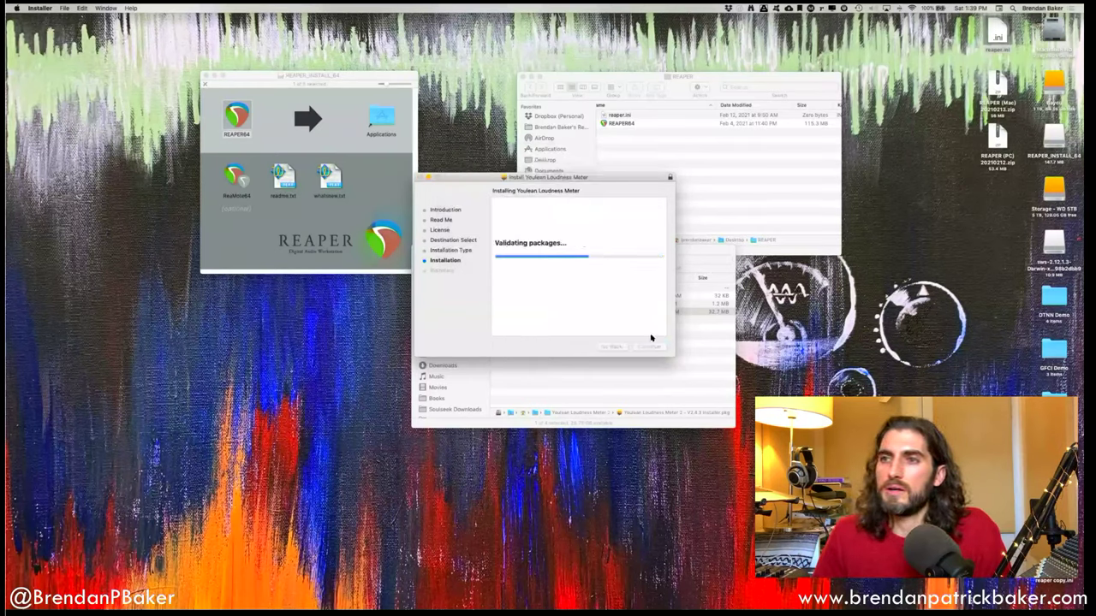
Finish the Youlean installation, move the installer package to the Trash, and reposition its folder window.
{"action": "left_click_drag", "start_coordinate": [591, 240], "coordinate": [599, 229]}
{"action": "left_click", "coordinate": [602, 226]}
{"action": "left_click_drag", "start_coordinate": [567, 256], "coordinate": [605, 284]}
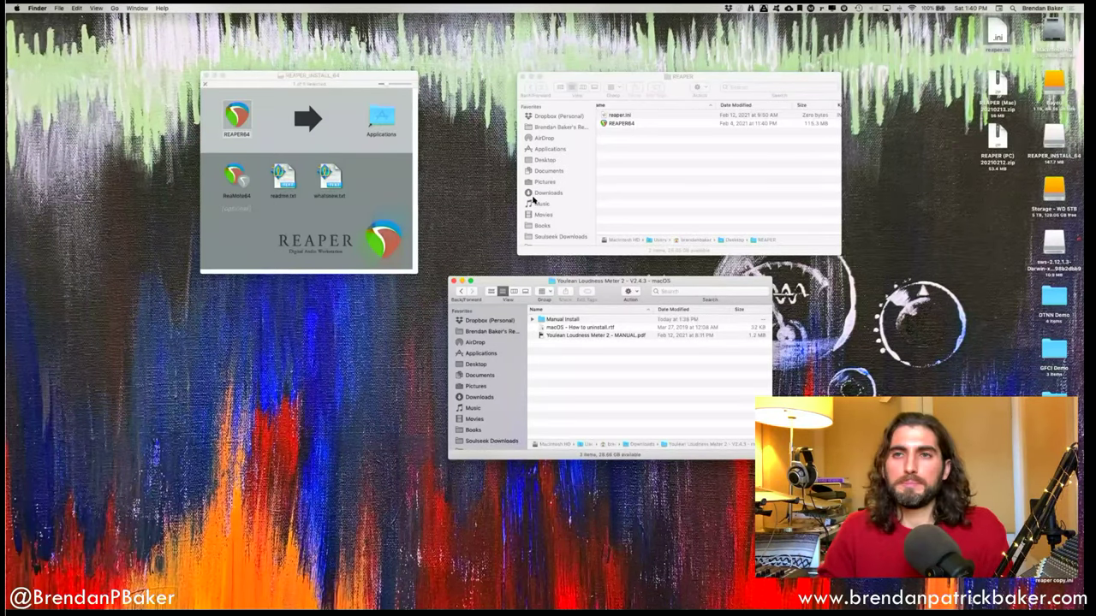
Launch REAPER64 from the desktop REAPER folder, allow it to open, cancel the VST scan, and ignore the crash report.
{"action": "left_click", "coordinate": [644, 148]}
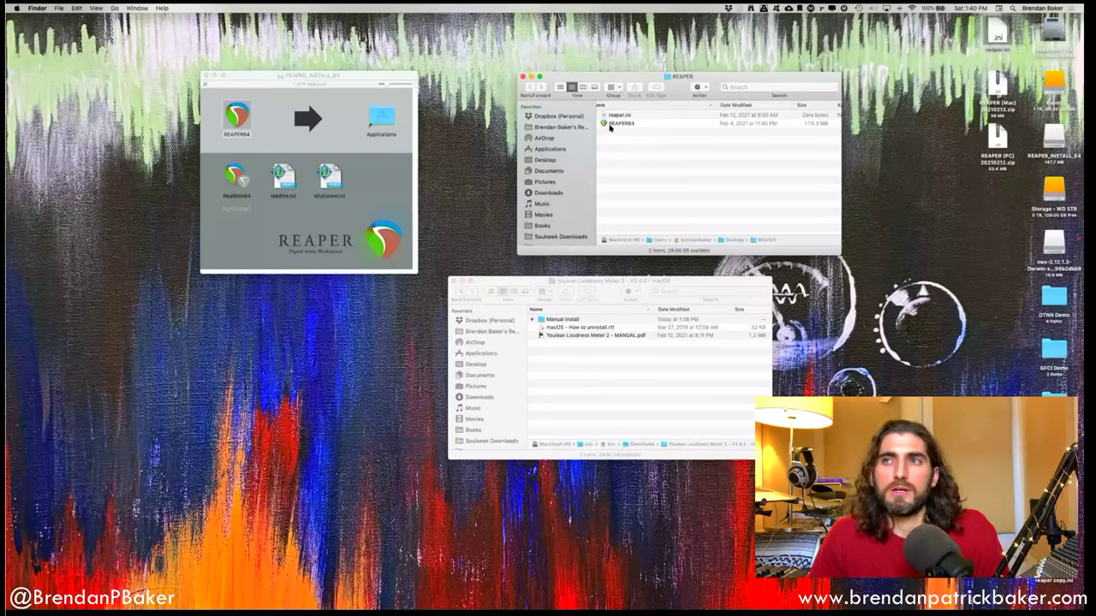
{"action": "left_click", "coordinate": [612, 124]}
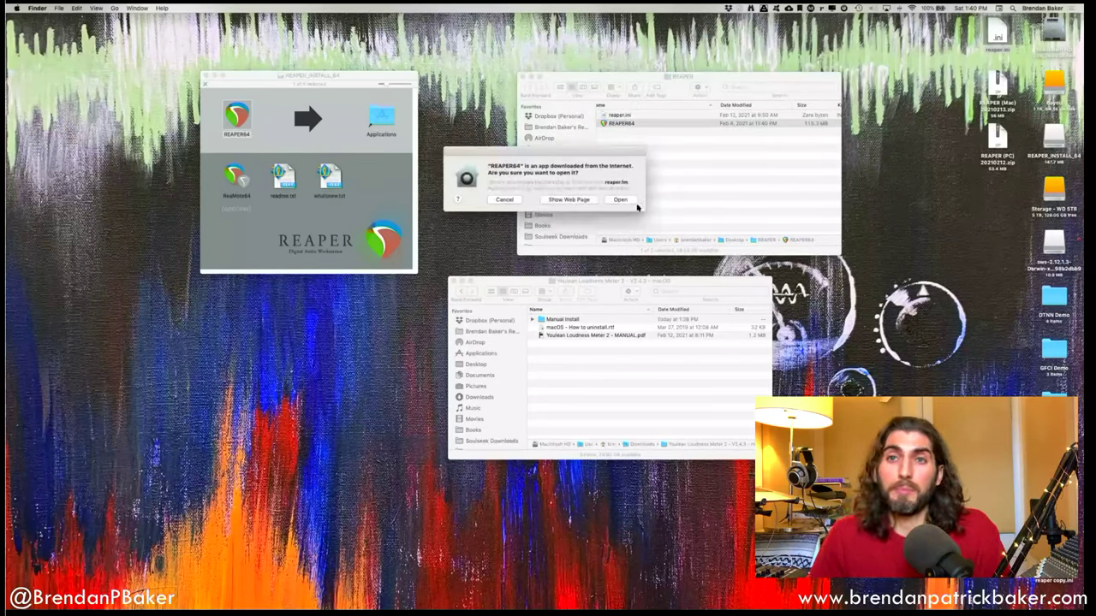
{"action": "left_click", "coordinate": [629, 199]}
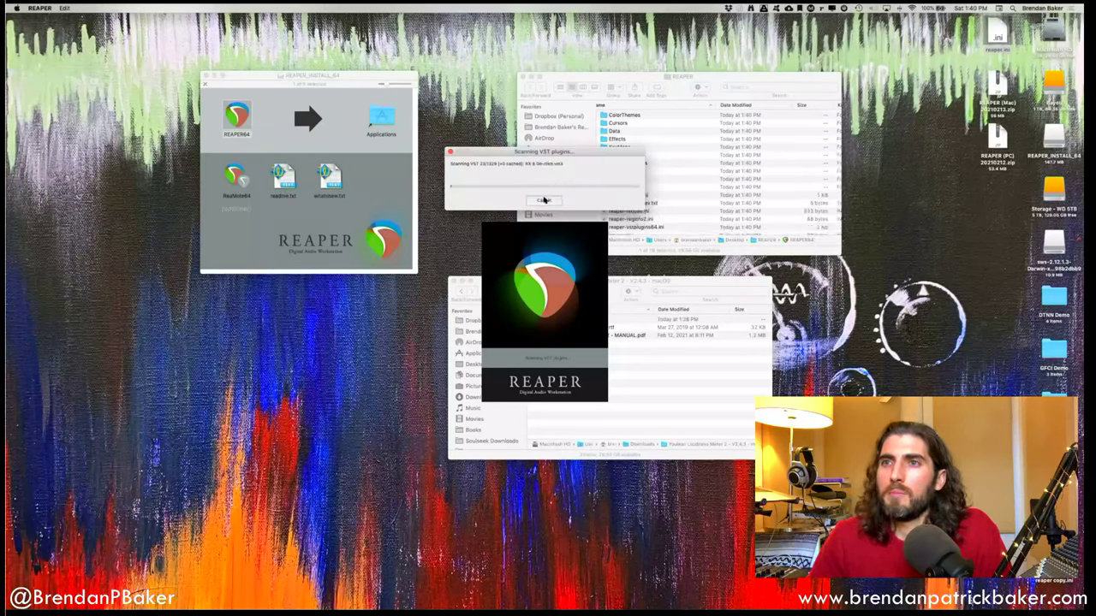
{"action": "left_click", "coordinate": [545, 198]}
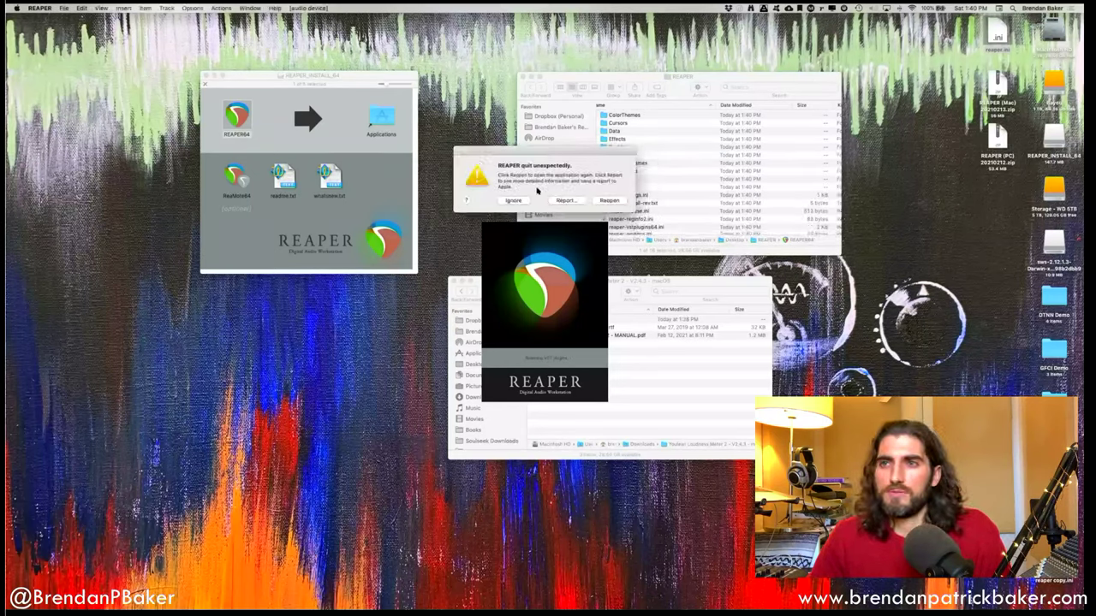
{"action": "left_click", "coordinate": [513, 199]}
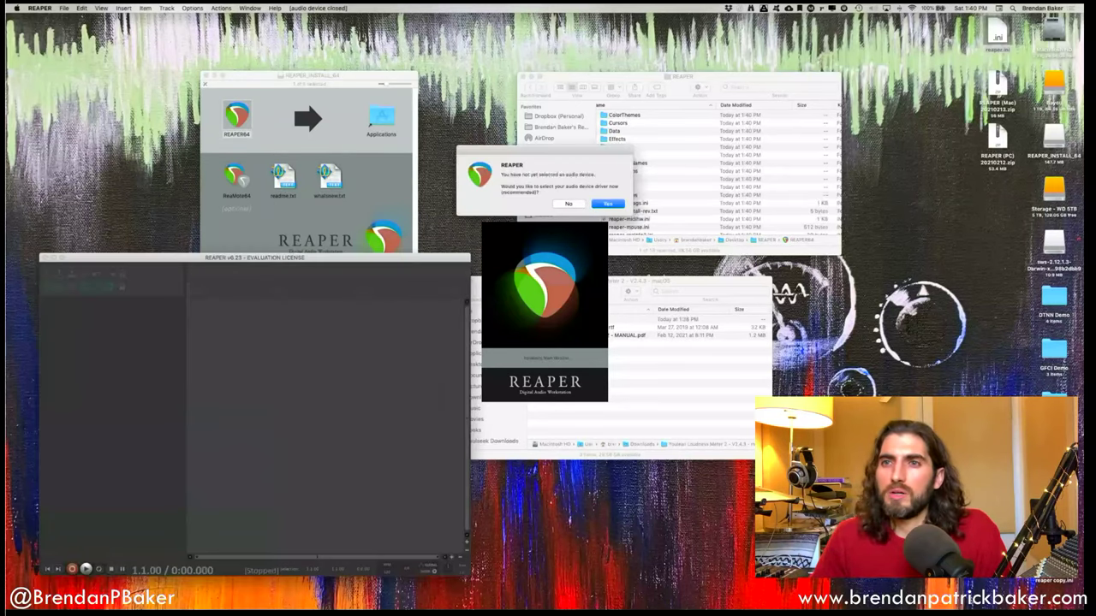
Examine the files and folders created inside the portable REAPER folder, and move its window out of the way.
{"action": "left_click_drag", "start_coordinate": [709, 76], "coordinate": [765, 71]}
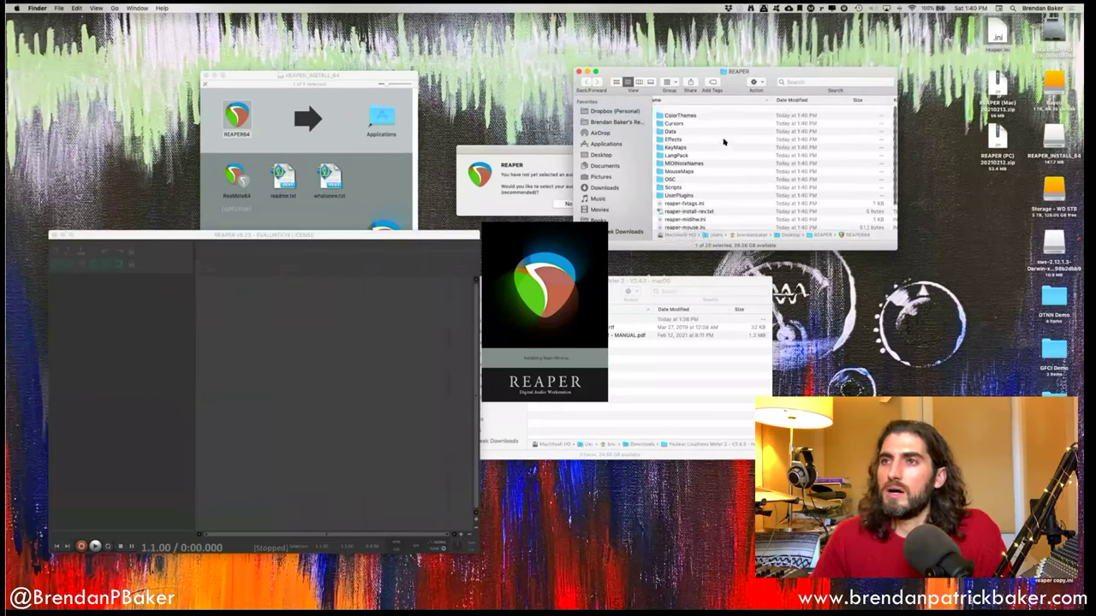
{"action": "scroll", "coordinate": [719, 146], "scroll_direction": "down", "scroll_amount": 3}
{"action": "scroll", "coordinate": [719, 137], "scroll_direction": "up", "scroll_amount": 4}
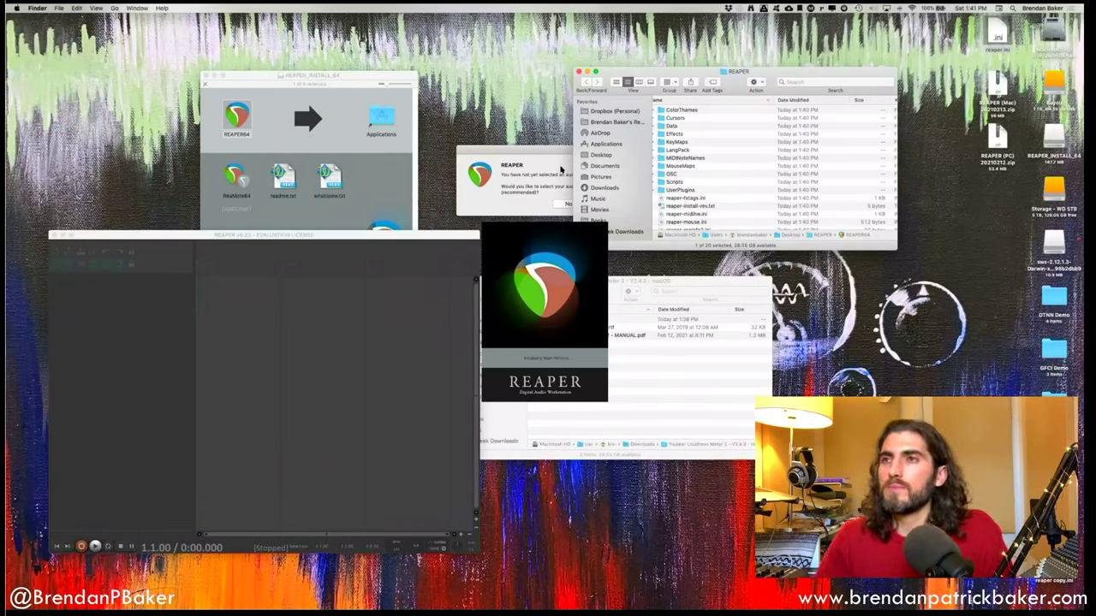
{"action": "left_click_drag", "start_coordinate": [705, 72], "coordinate": [840, 385]}
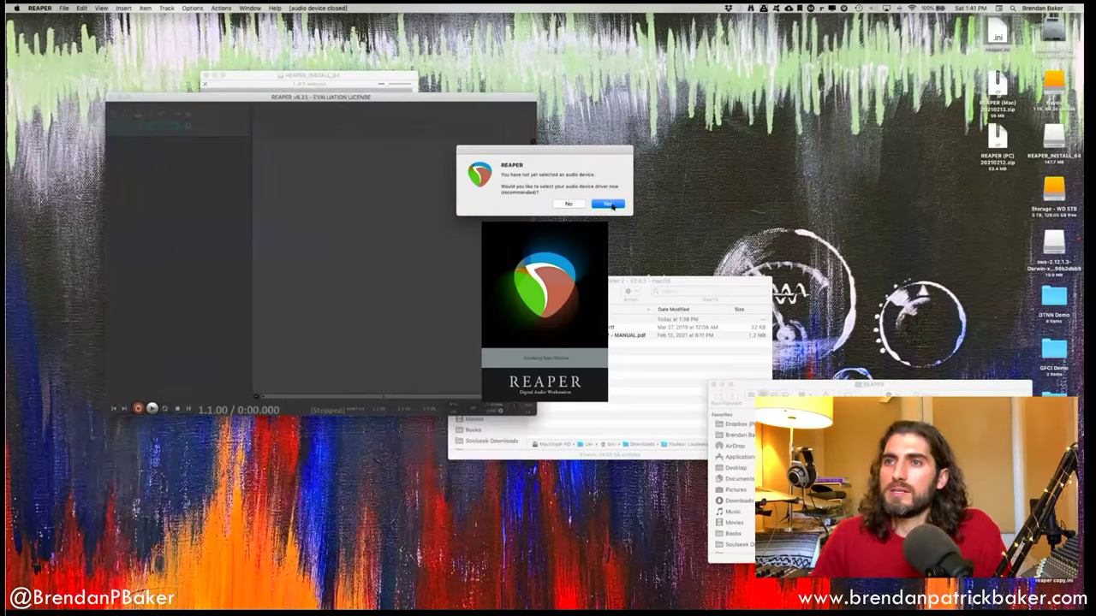
Accept the offer to select an audio driver, and apply the default system devices as REAPER's audio device.
{"action": "left_click", "coordinate": [609, 204]}
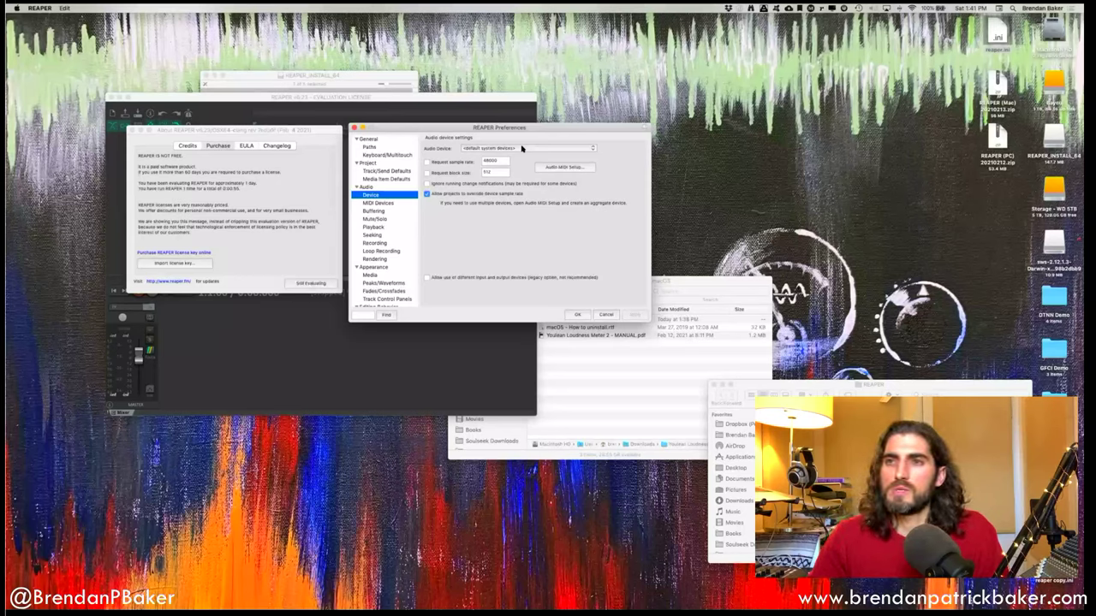
{"action": "left_click", "coordinate": [522, 148]}
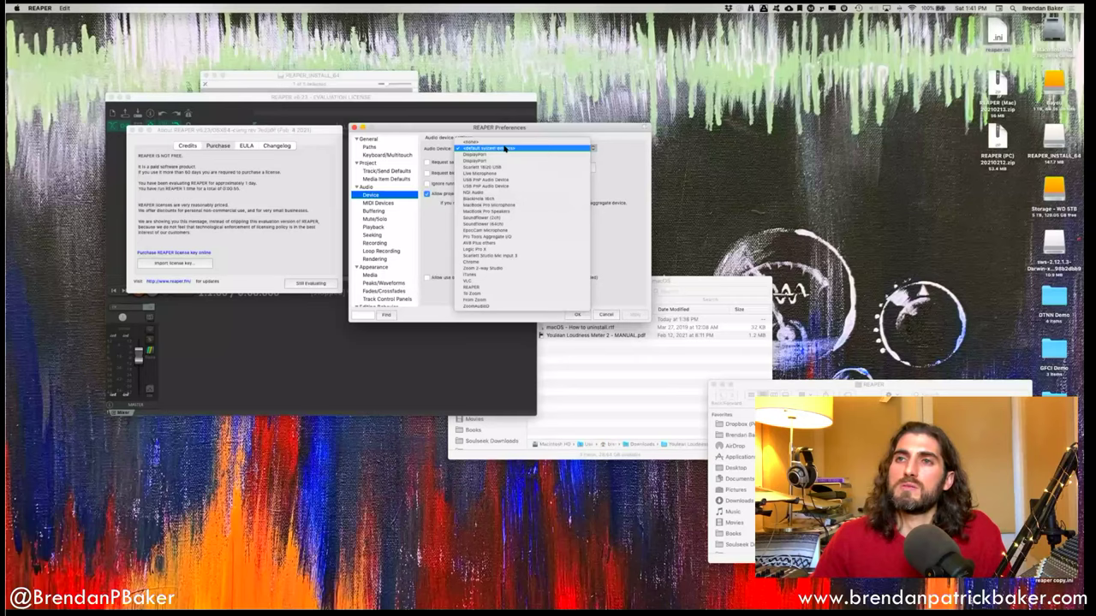
{"action": "left_click", "coordinate": [517, 149]}
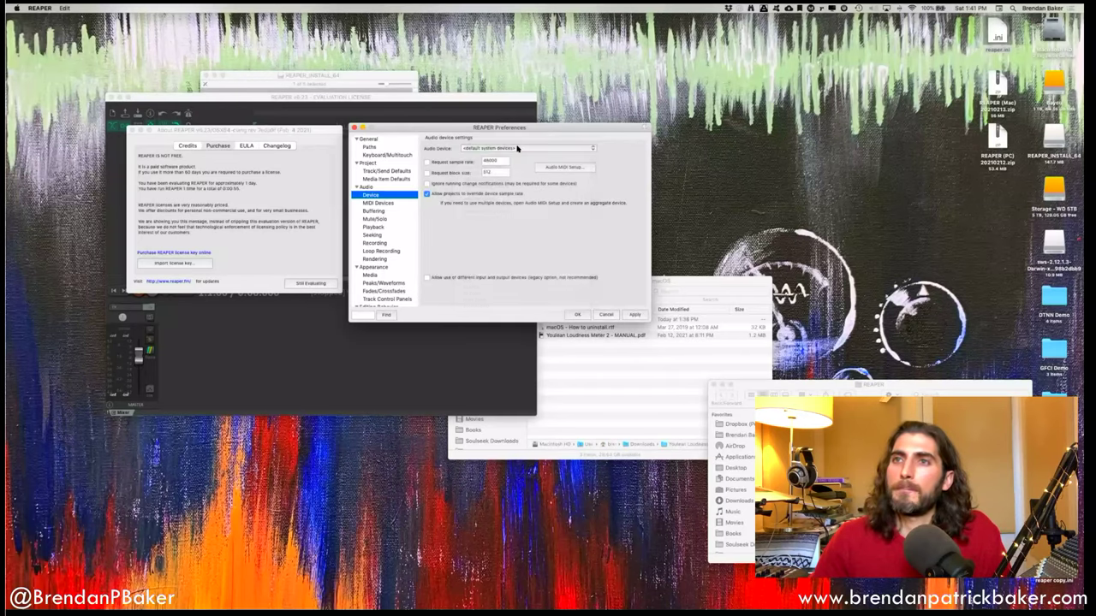
{"action": "left_click", "coordinate": [635, 314]}
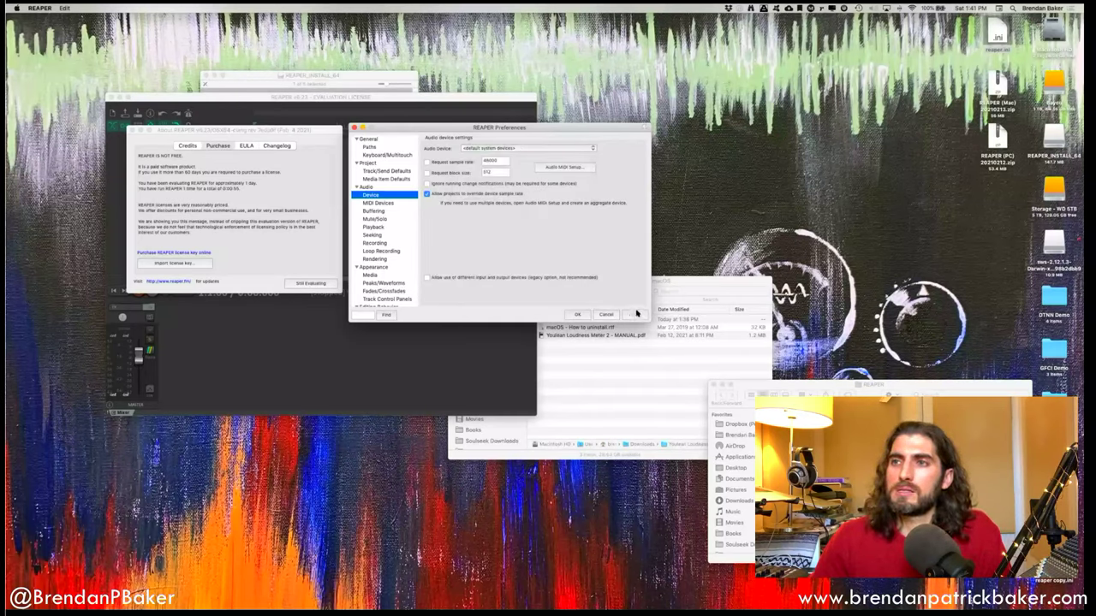
Review the audio devices offered in REAPER's preferences and the input and output devices selected in macOS.
{"action": "left_click", "coordinate": [531, 148]}
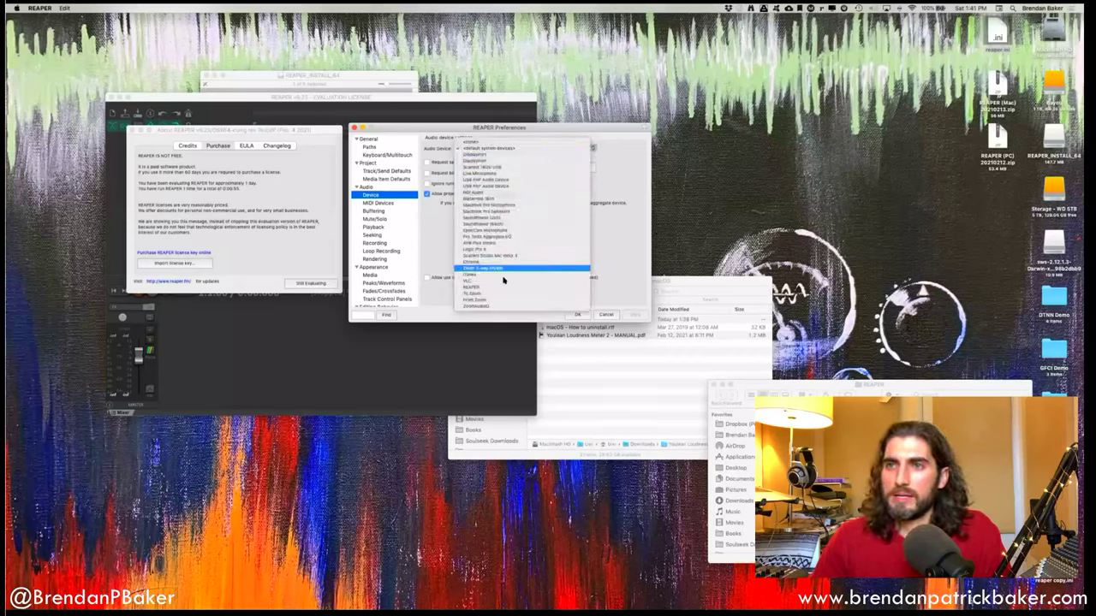
{"action": "left_click", "coordinate": [579, 130]}
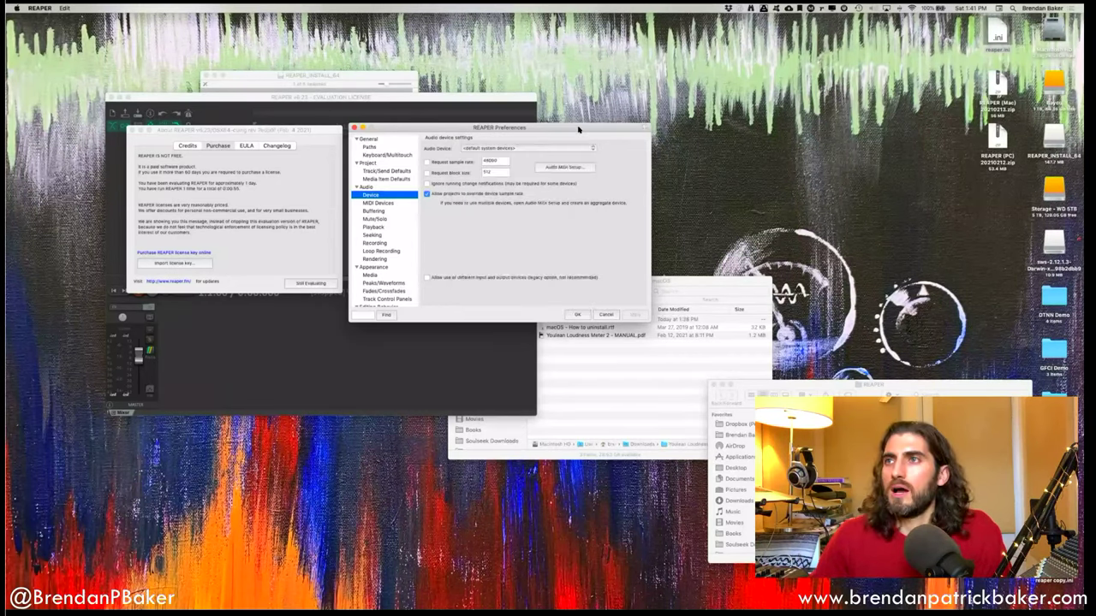
{"action": "left_click", "coordinate": [872, 8]}
{"action": "left_click", "coordinate": [872, 8]}
{"action": "left_click", "coordinate": [872, 8]}
{"action": "left_click", "coordinate": [873, 8]}
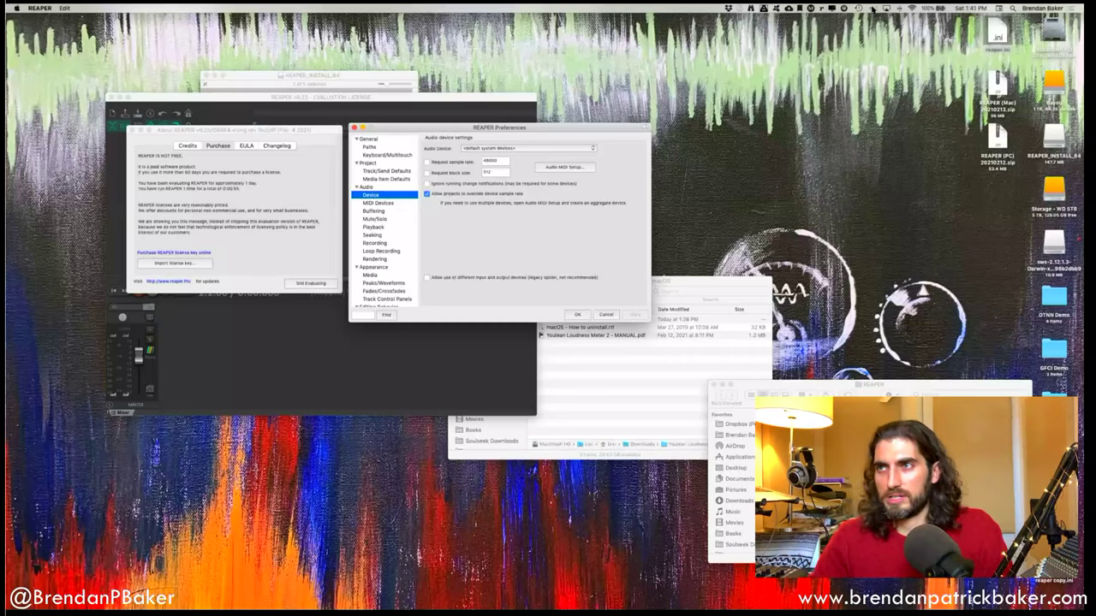
{"action": "left_click", "coordinate": [872, 9]}
{"action": "left_click", "coordinate": [873, 9]}
{"action": "left_click", "coordinate": [873, 8]}
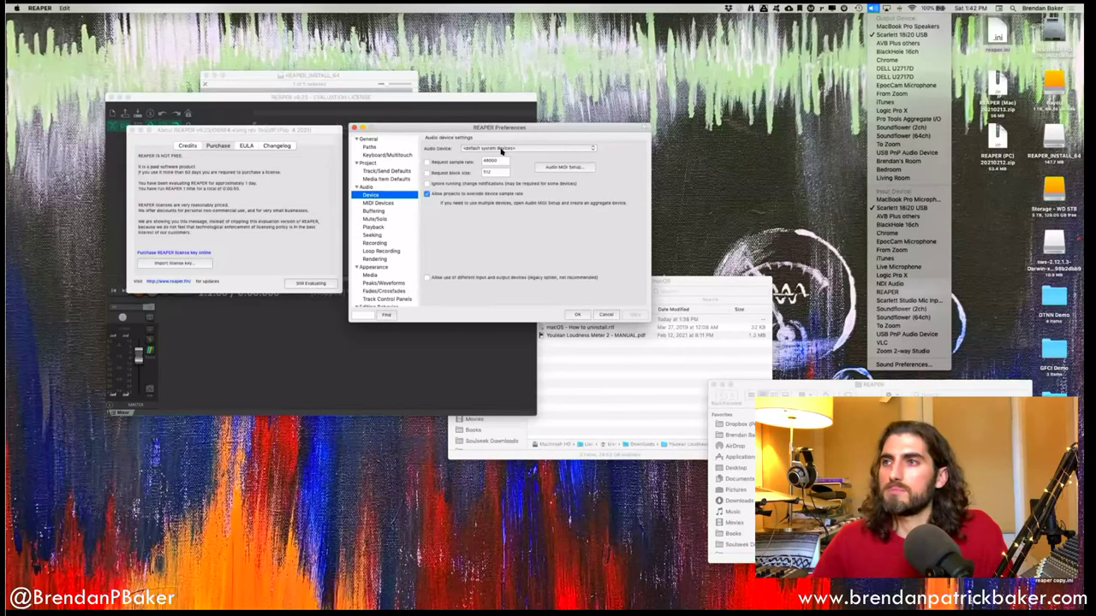
{"action": "left_click", "coordinate": [514, 217]}
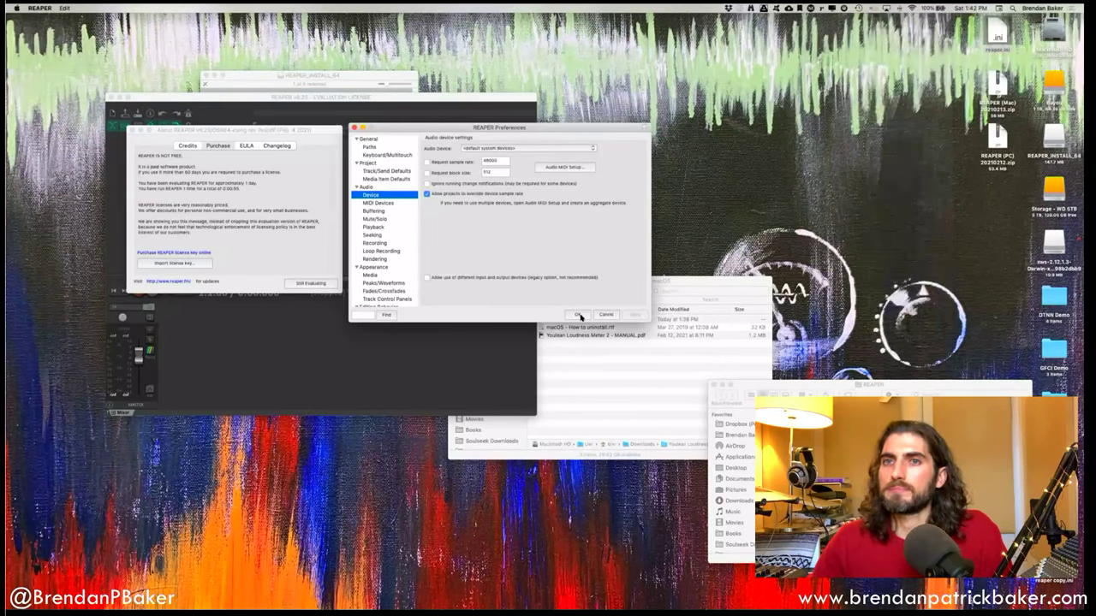
Confirm the audio preferences, move the About REAPER window aside, and continue evaluating.
{"action": "left_click", "coordinate": [579, 315]}
{"action": "left_click_drag", "start_coordinate": [278, 128], "coordinate": [547, 146]}
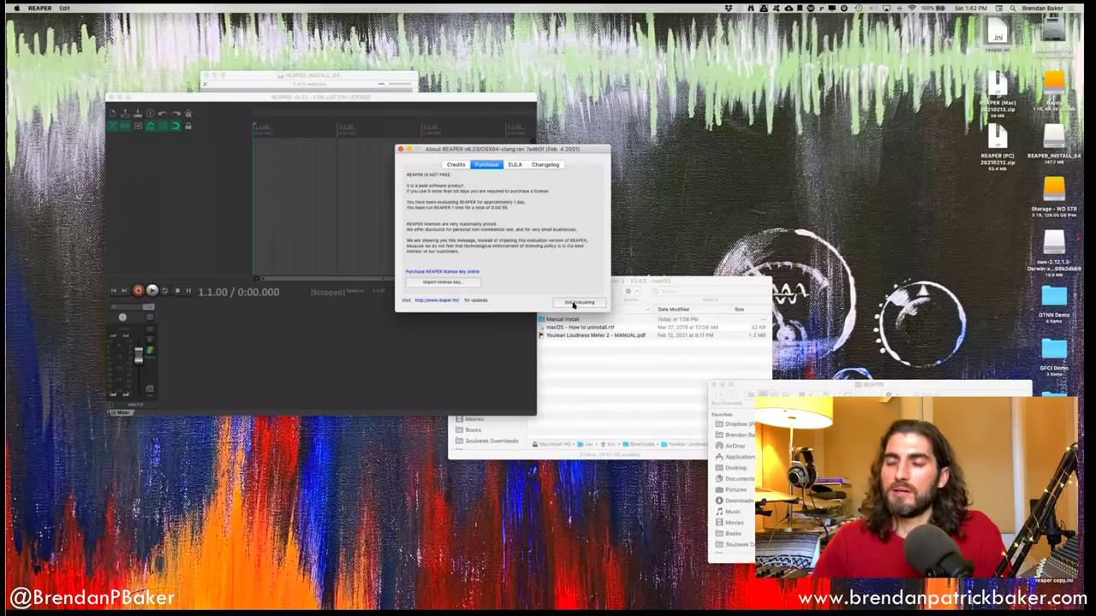
{"action": "left_click", "coordinate": [574, 304]}
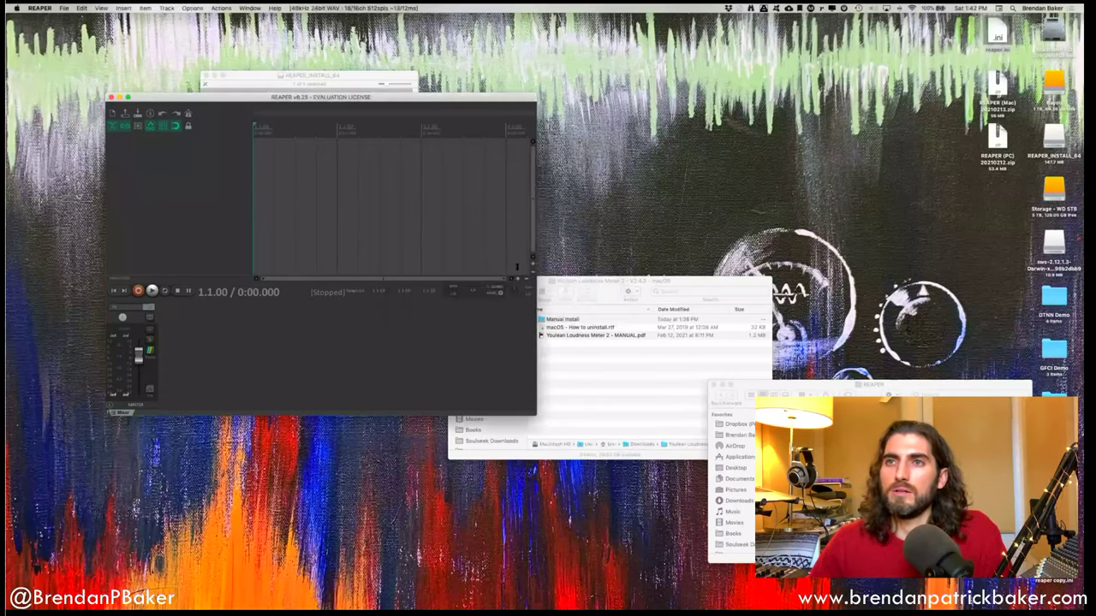
Move the main REAPER window higher on the desktop and enlarge it in both directions.
{"action": "left_click_drag", "start_coordinate": [375, 98], "coordinate": [387, 59]}
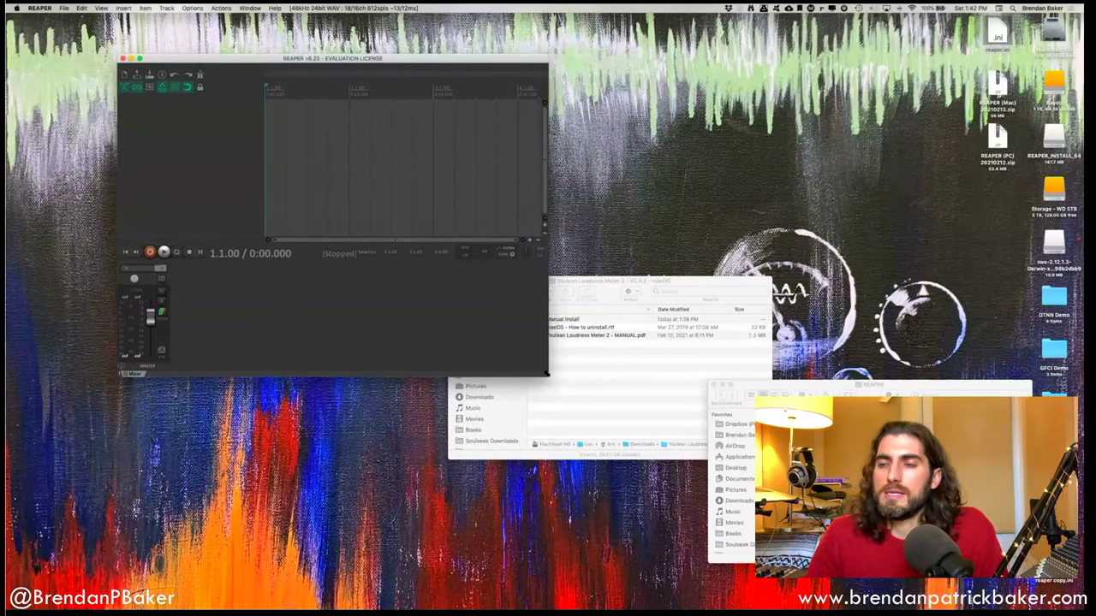
{"action": "left_click_drag", "start_coordinate": [547, 374], "coordinate": [788, 442]}
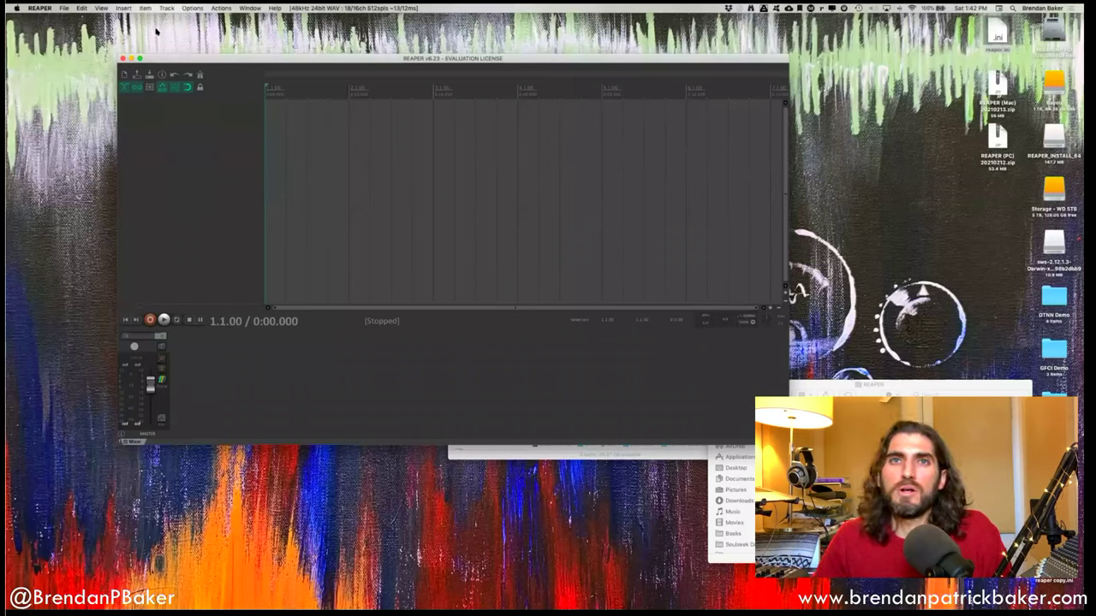
{"action": "left_click", "coordinate": [124, 7]}
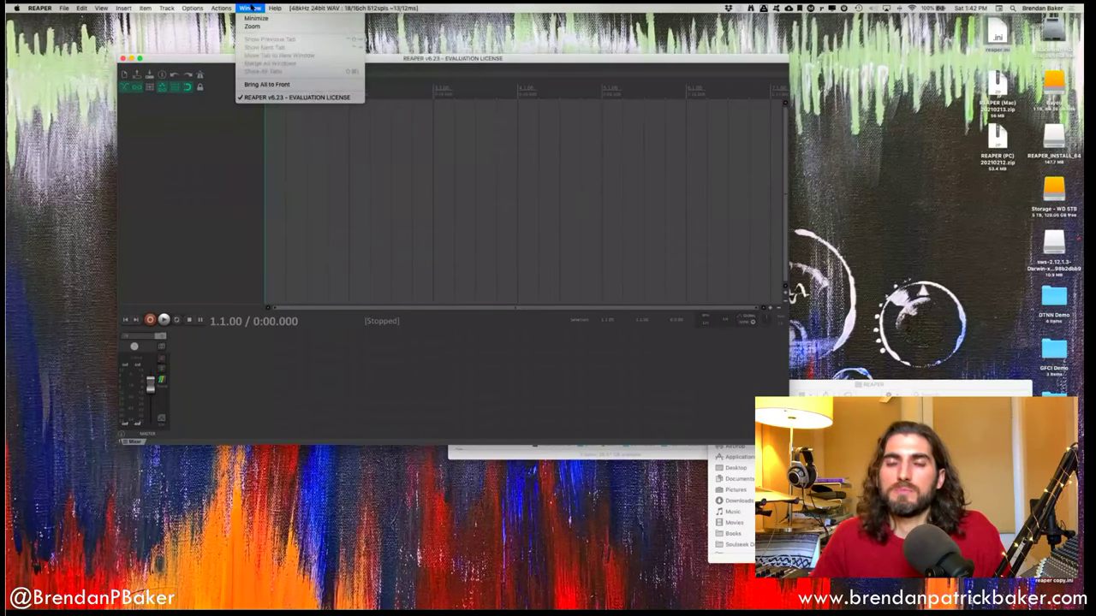
{"action": "left_click", "coordinate": [469, 8]}
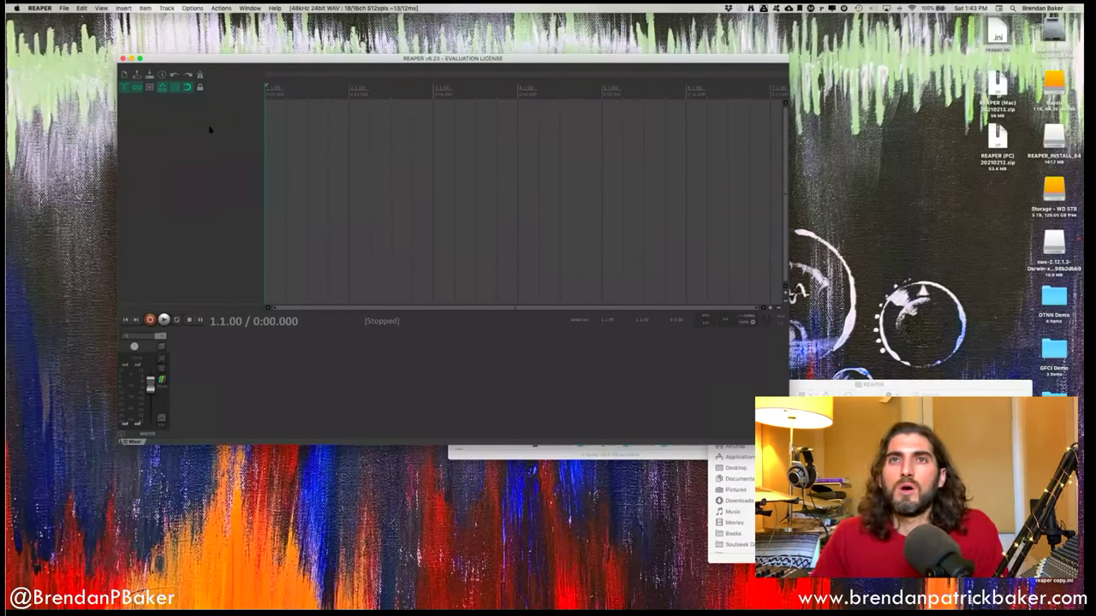
{"action": "left_click", "coordinate": [191, 9]}
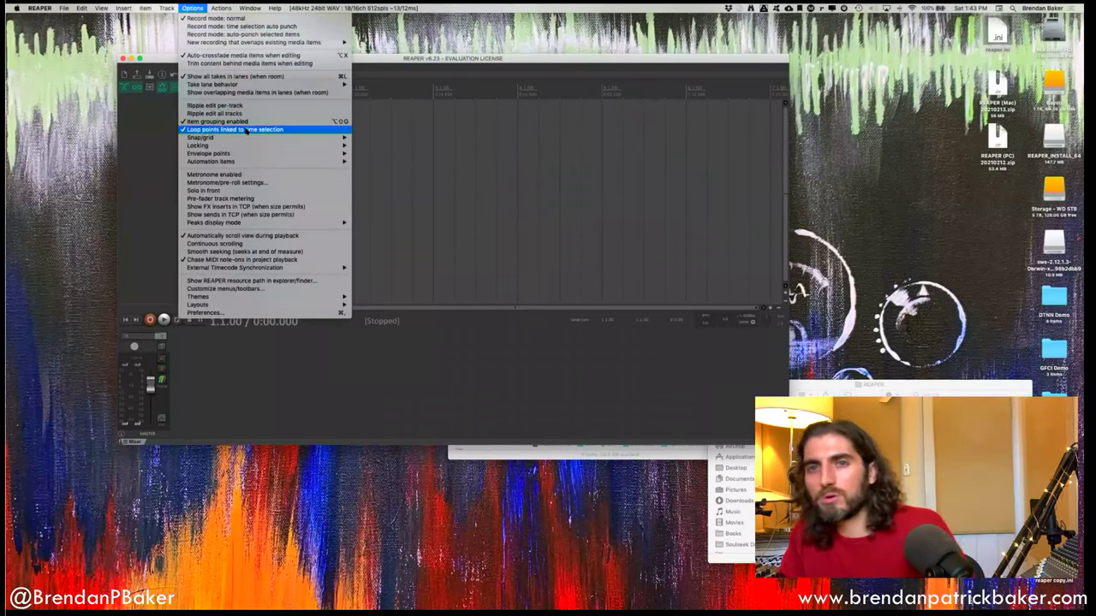
{"action": "mouse_move", "coordinate": [248, 10]}
{"action": "left_click", "coordinate": [204, 47]}
Move the main REAPER window aside and show REAPER's resource path in Finder.
{"action": "left_click_drag", "start_coordinate": [219, 58], "coordinate": [422, 55]}
{"action": "left_click", "coordinate": [192, 8]}
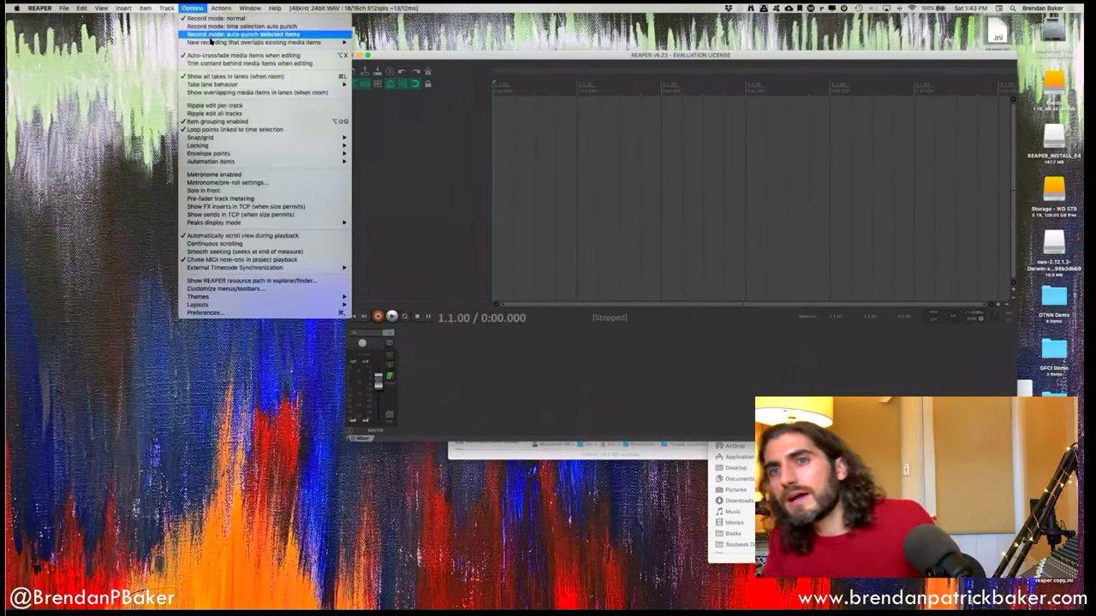
{"action": "left_click", "coordinate": [308, 280]}
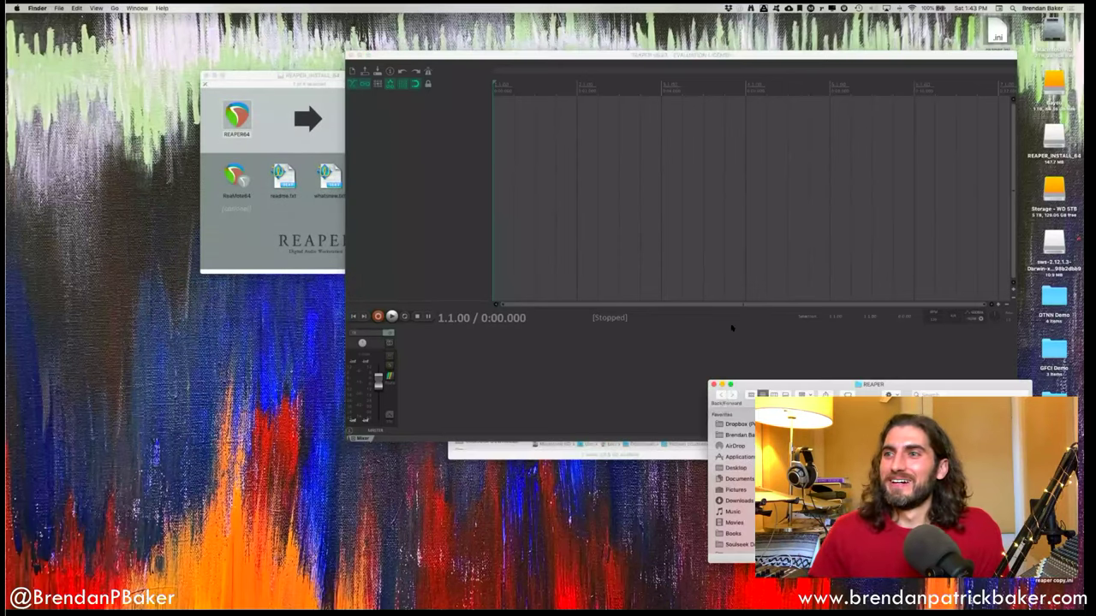
{"action": "left_click_drag", "start_coordinate": [820, 385], "coordinate": [770, 327]}
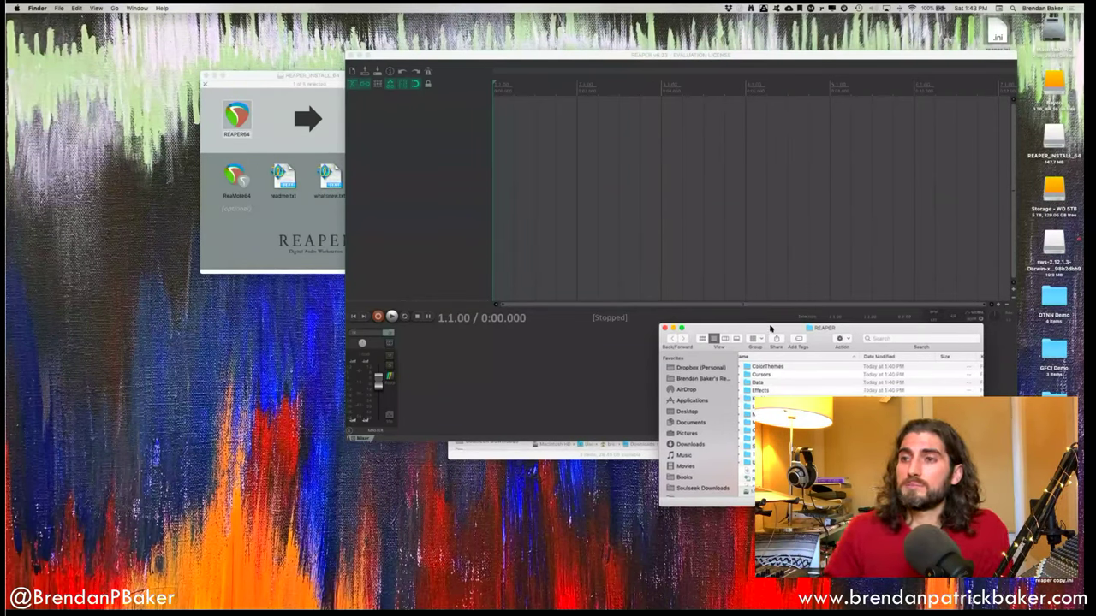
{"action": "left_click_drag", "start_coordinate": [771, 328], "coordinate": [764, 328]}
{"action": "left_click_drag", "start_coordinate": [407, 53], "coordinate": [422, 47]}
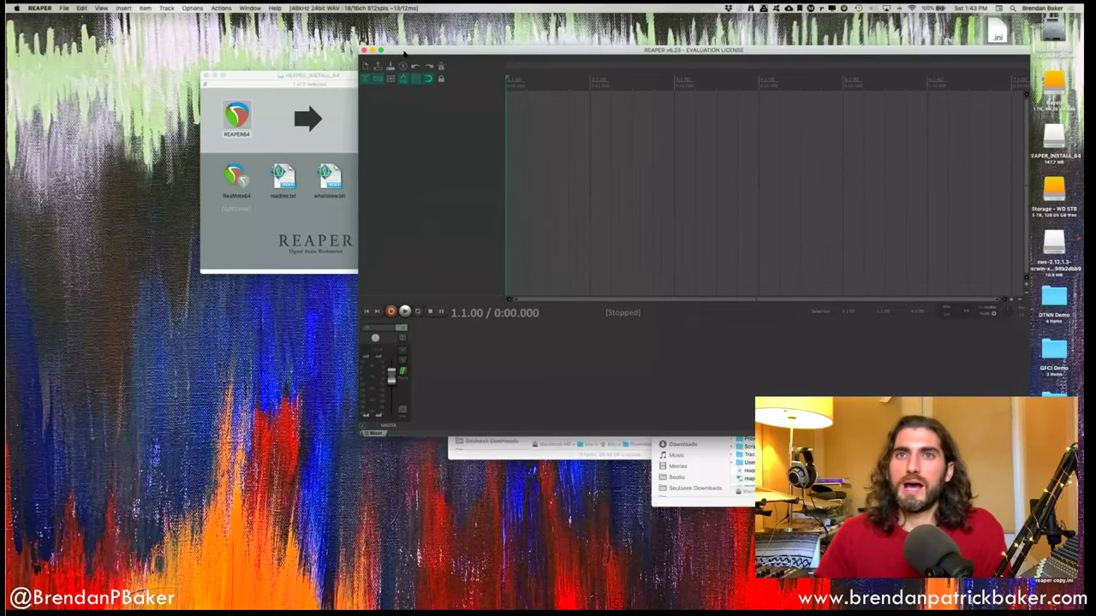
Show the REAPER resource path in Finder again and open its UserPlugins folder, keeping that window accessible.
{"action": "left_click", "coordinate": [192, 8]}
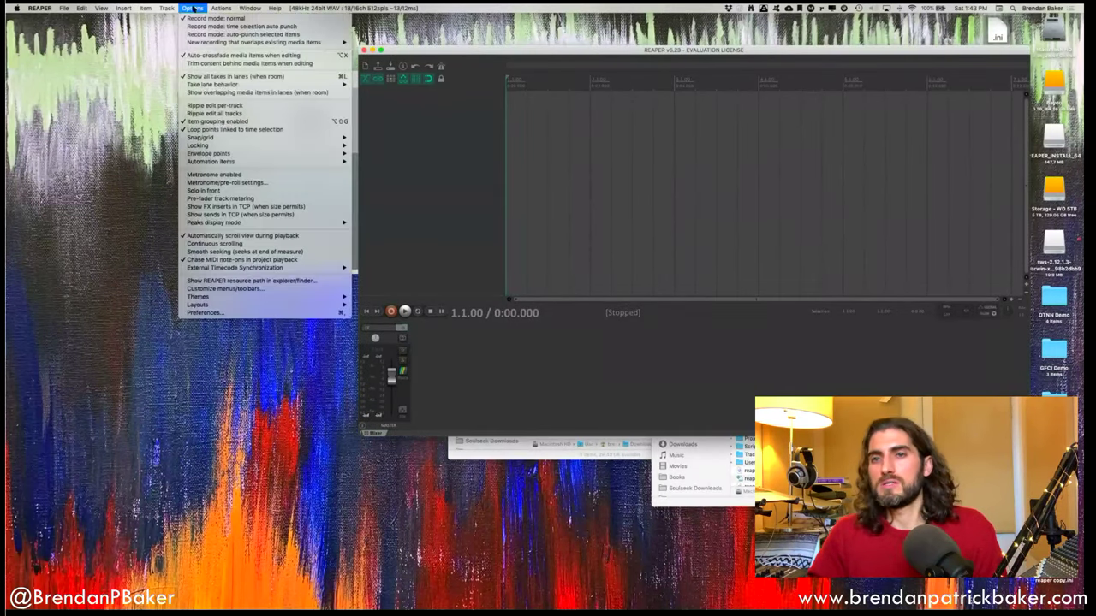
{"action": "left_click", "coordinate": [305, 282]}
{"action": "left_click_drag", "start_coordinate": [777, 326], "coordinate": [790, 317]}
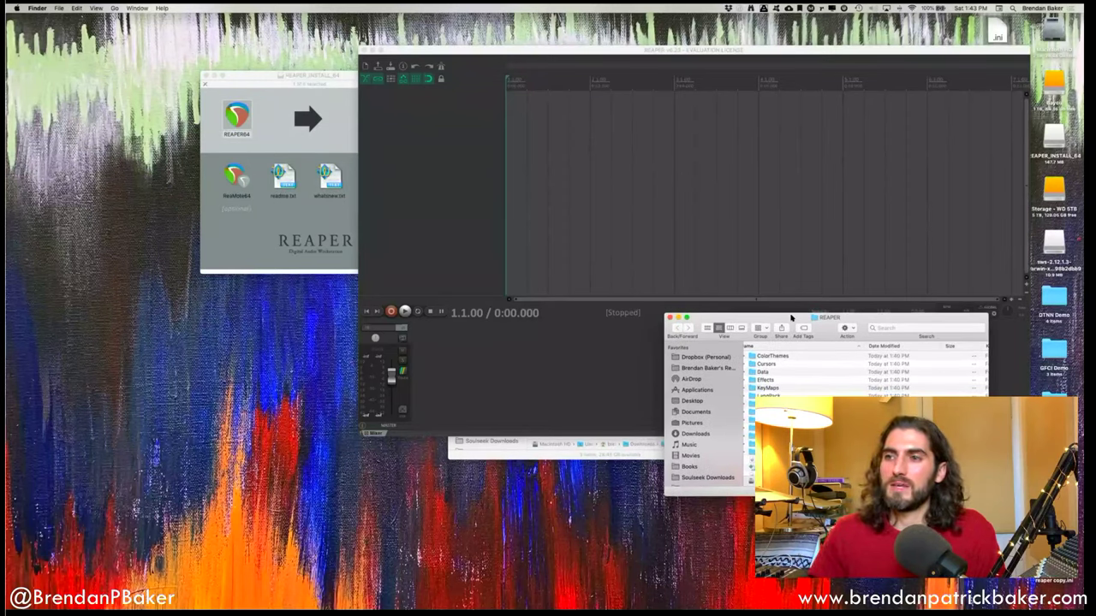
{"action": "left_click_drag", "start_coordinate": [785, 313], "coordinate": [752, 280]}
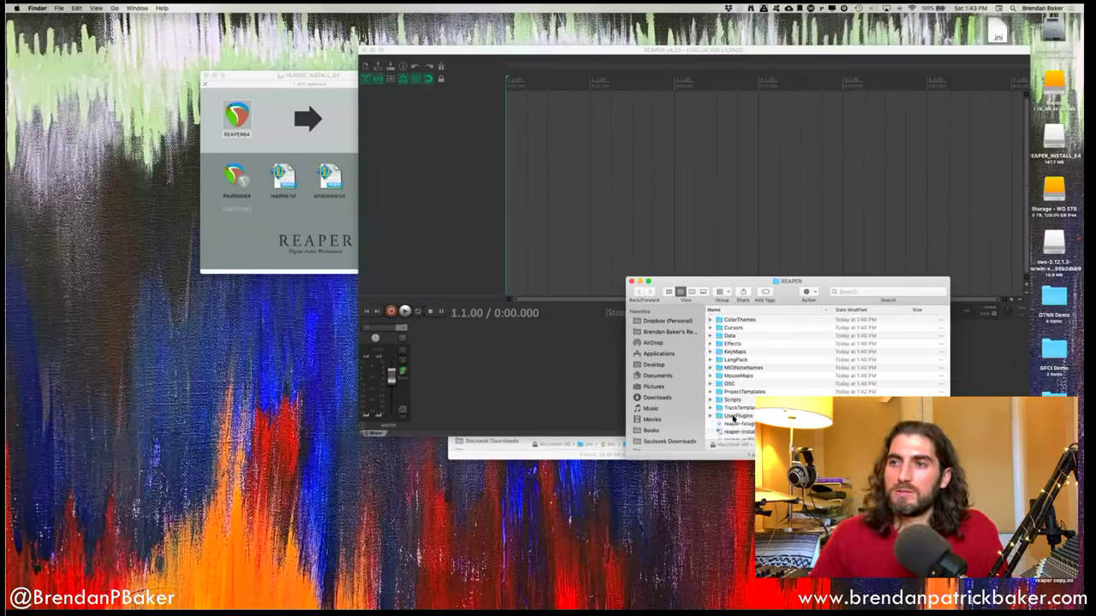
{"action": "double_click", "coordinate": [732, 417]}
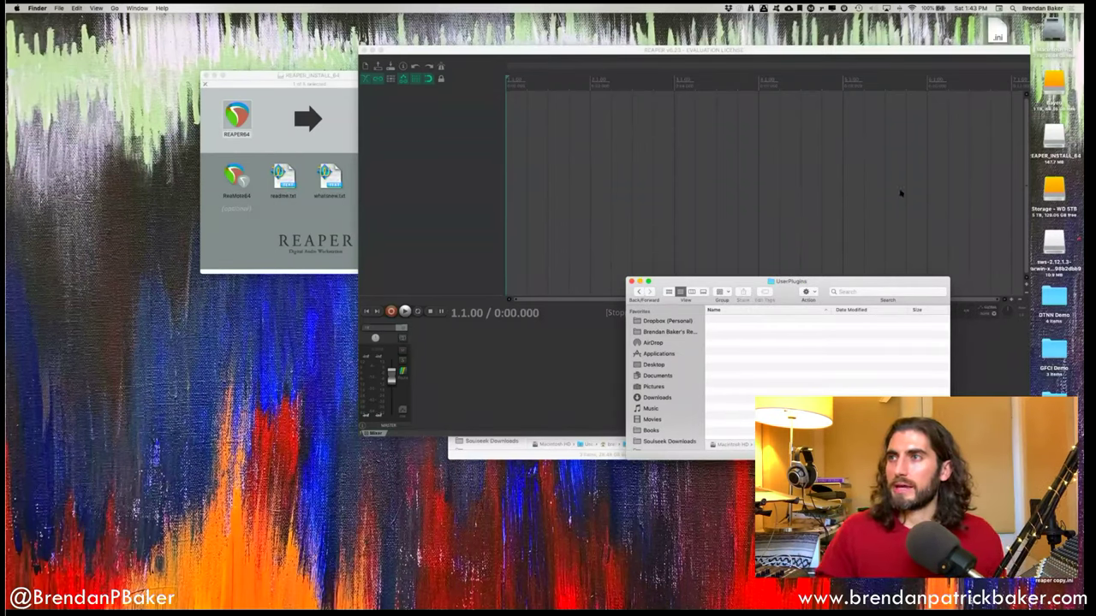
{"action": "left_click_drag", "start_coordinate": [730, 282], "coordinate": [792, 334]}
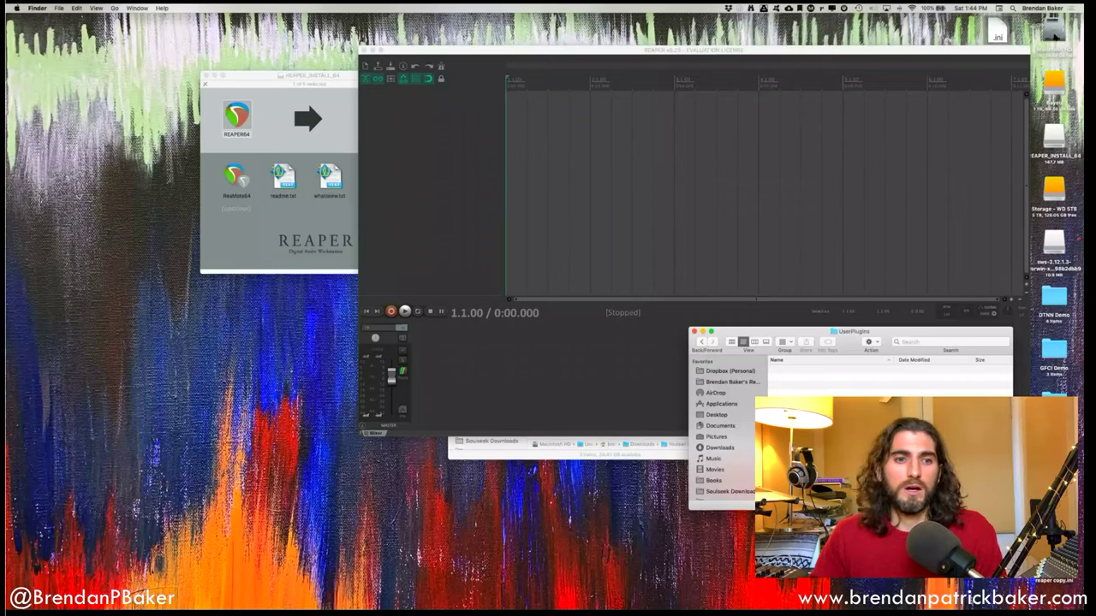
Open the disk image sws-2.12.1.3-Darwin-x86_64.dmg from the Downloads folder and move the Downloads window out of the way.
{"action": "double_click", "coordinate": [1052, 30]}
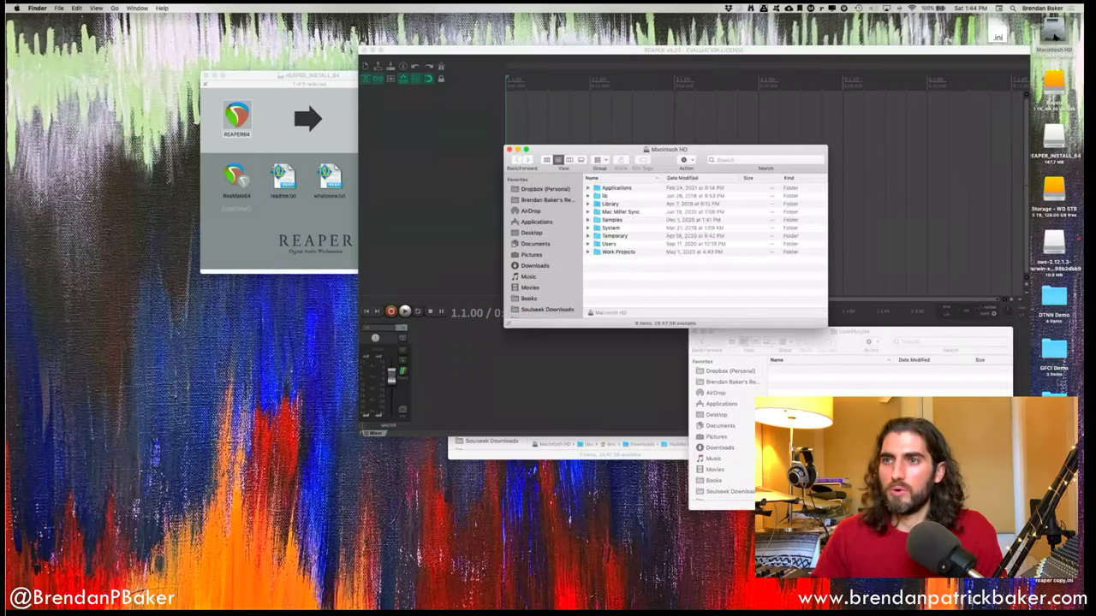
{"action": "left_click", "coordinate": [535, 265]}
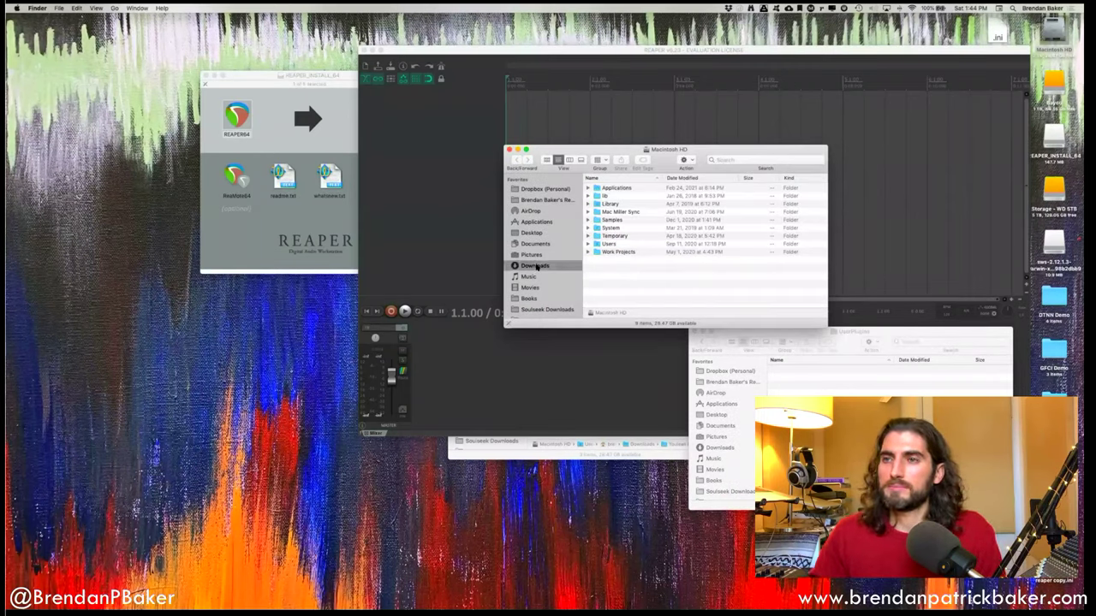
{"action": "left_click_drag", "start_coordinate": [653, 161], "coordinate": [580, 162]}
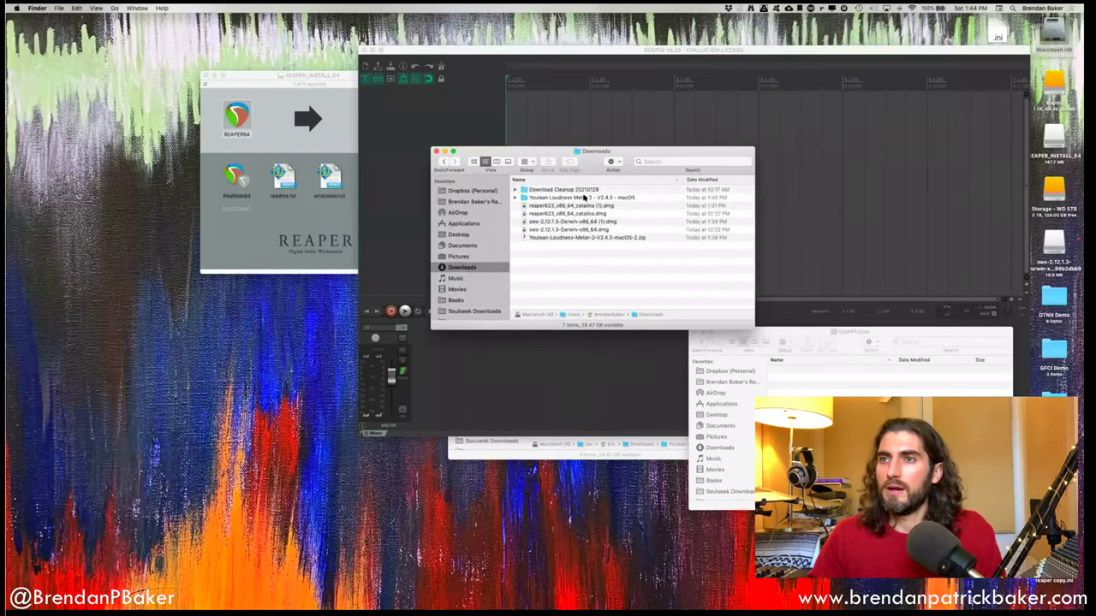
{"action": "left_click", "coordinate": [577, 230]}
{"action": "left_click", "coordinate": [578, 230]}
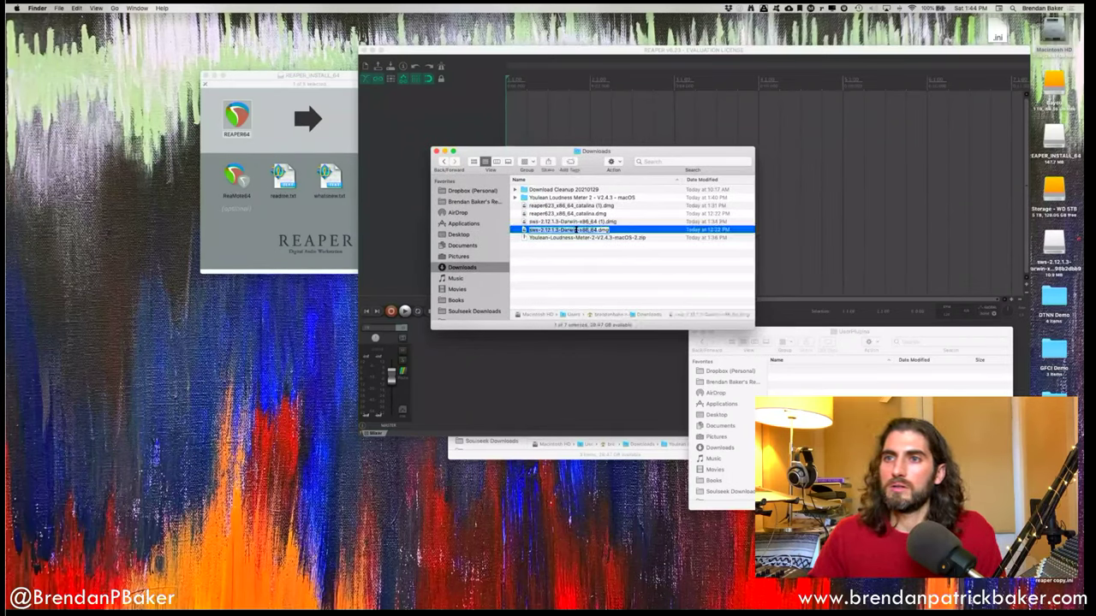
{"action": "double_click", "coordinate": [563, 230]}
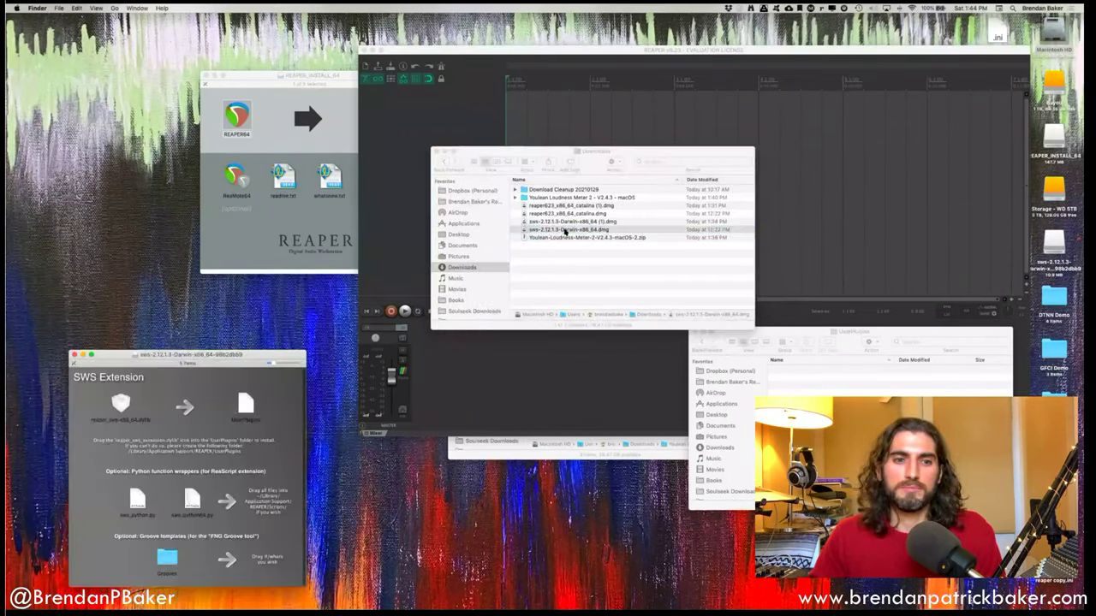
{"action": "left_click_drag", "start_coordinate": [472, 154], "coordinate": [188, 48]}
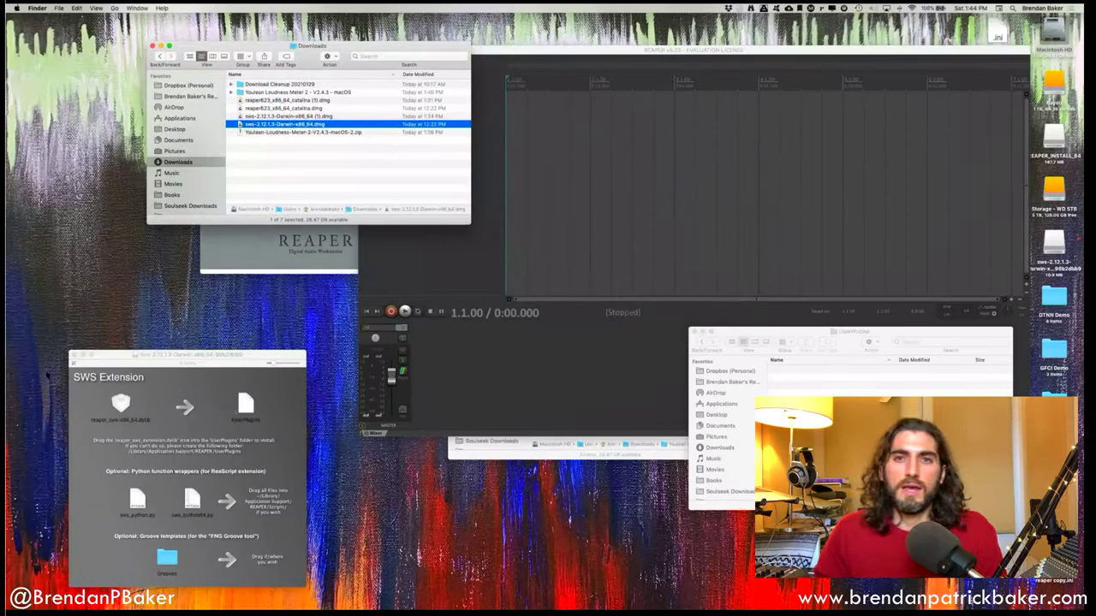
Copy reaper_sws-x86_64.dylib from the SWS Extension disk image into REAPER's UserPlugins folder.
{"action": "left_click_drag", "start_coordinate": [113, 358], "coordinate": [304, 331]}
{"action": "left_click_drag", "start_coordinate": [310, 379], "coordinate": [842, 376]}
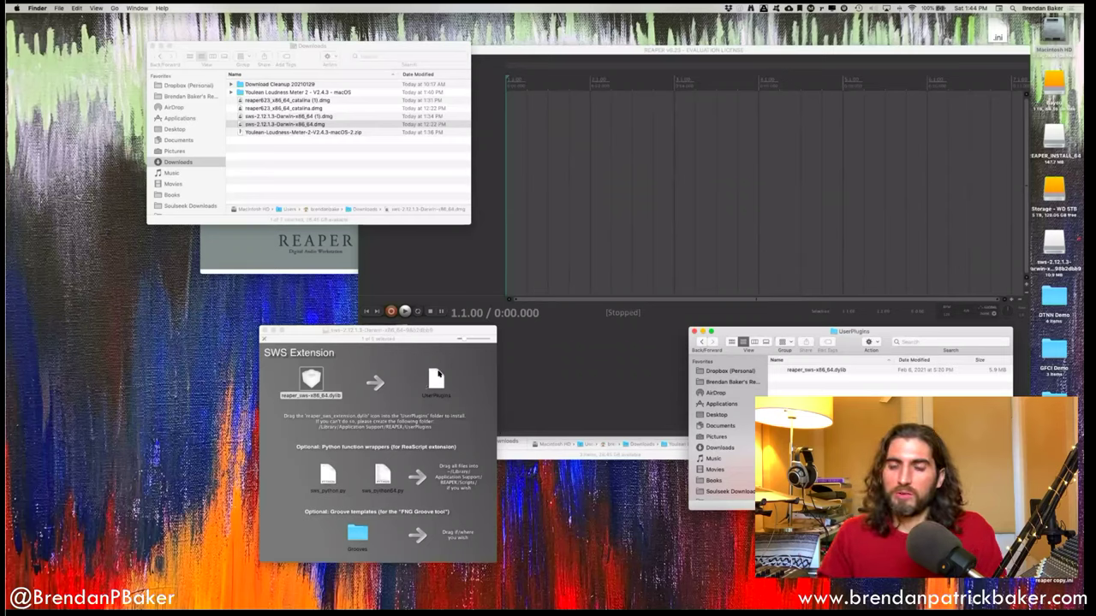
{"action": "left_click_drag", "start_coordinate": [315, 379], "coordinate": [432, 376]}
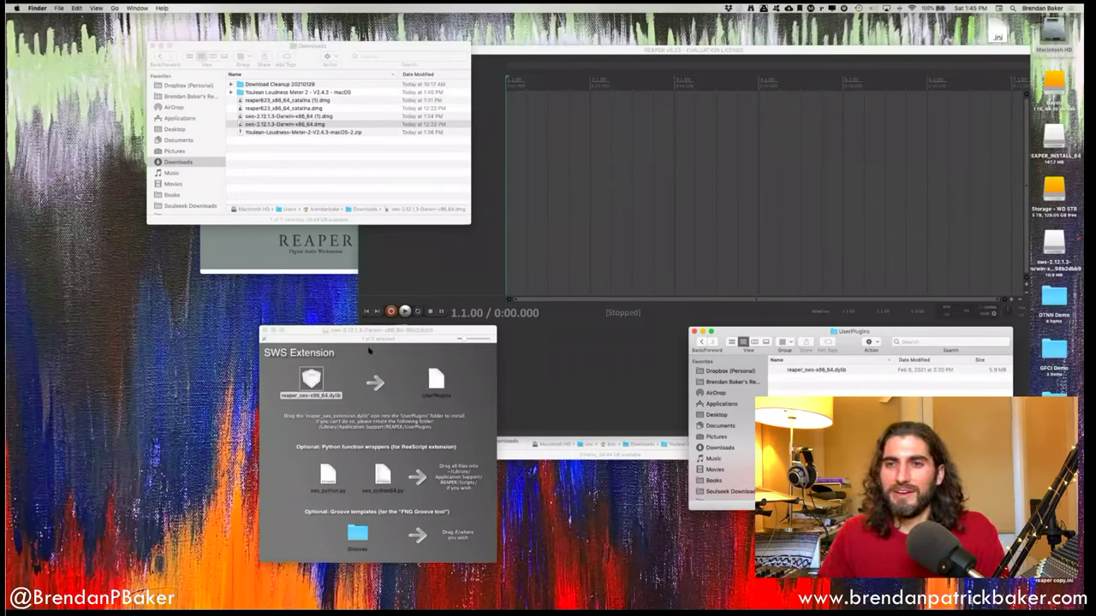
{"action": "left_click_drag", "start_coordinate": [387, 329], "coordinate": [164, 328]}
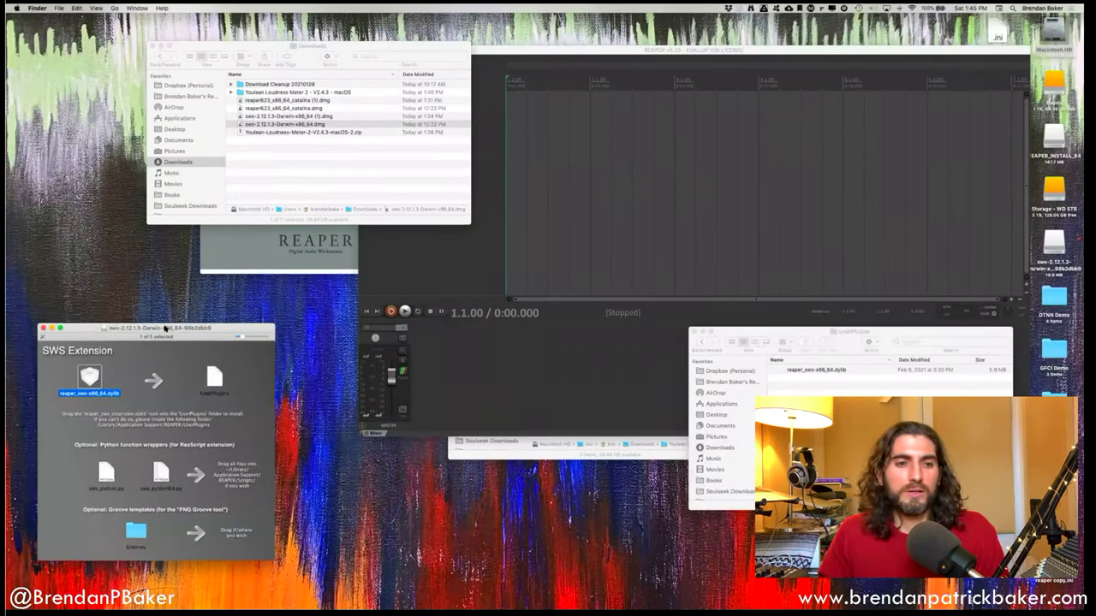
Return to REAPER, show its resource path in Finder, and open the UserPlugins folder inside the desktop REAPER folder.
{"action": "left_click", "coordinate": [784, 338]}
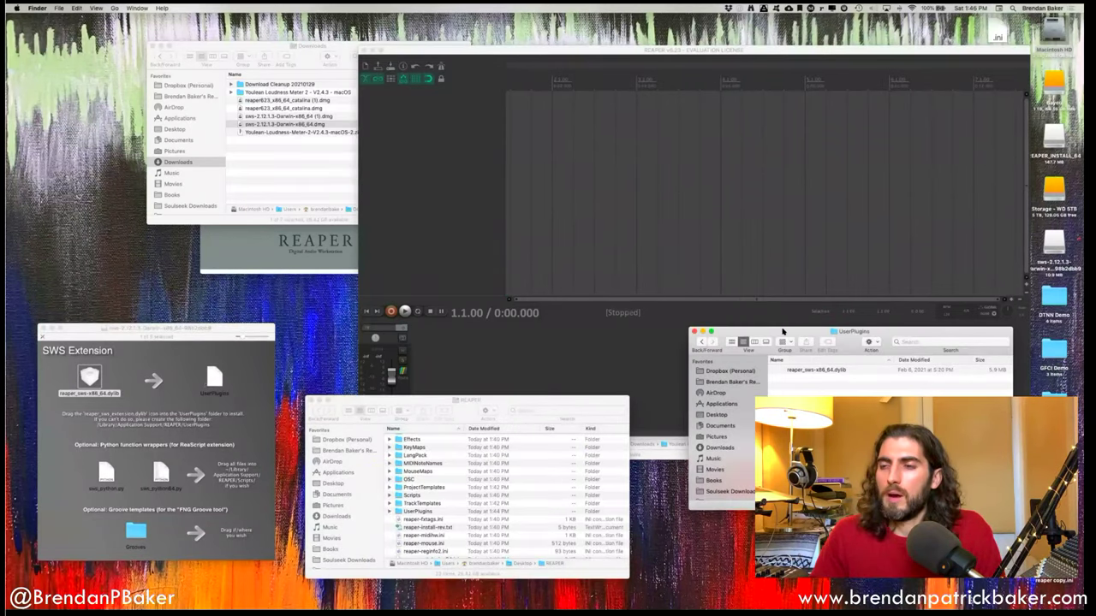
{"action": "left_click_drag", "start_coordinate": [784, 331], "coordinate": [776, 331]}
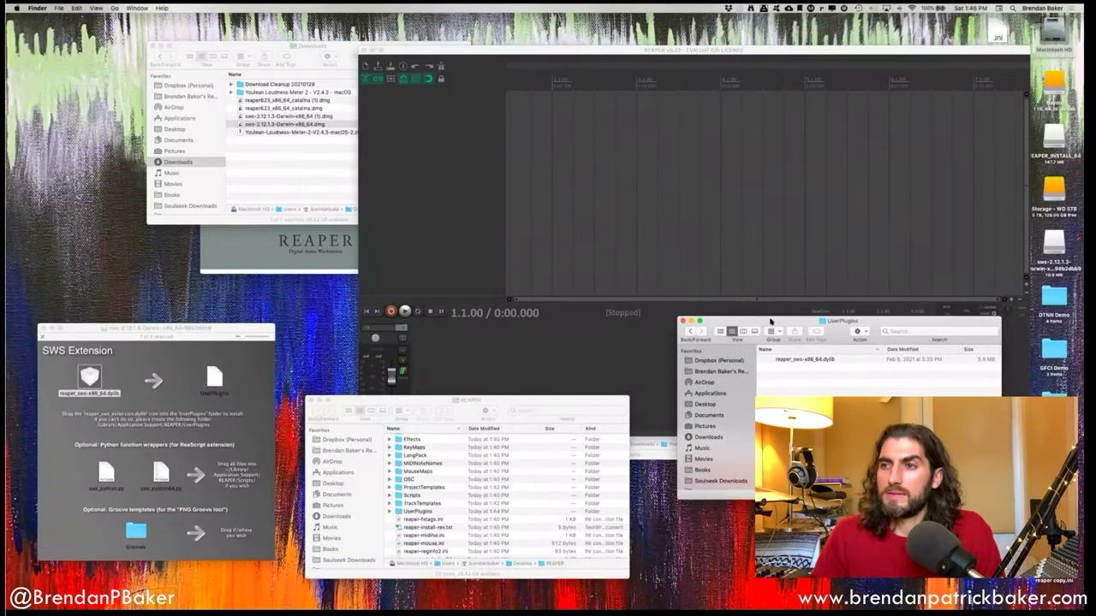
{"action": "left_click", "coordinate": [563, 153]}
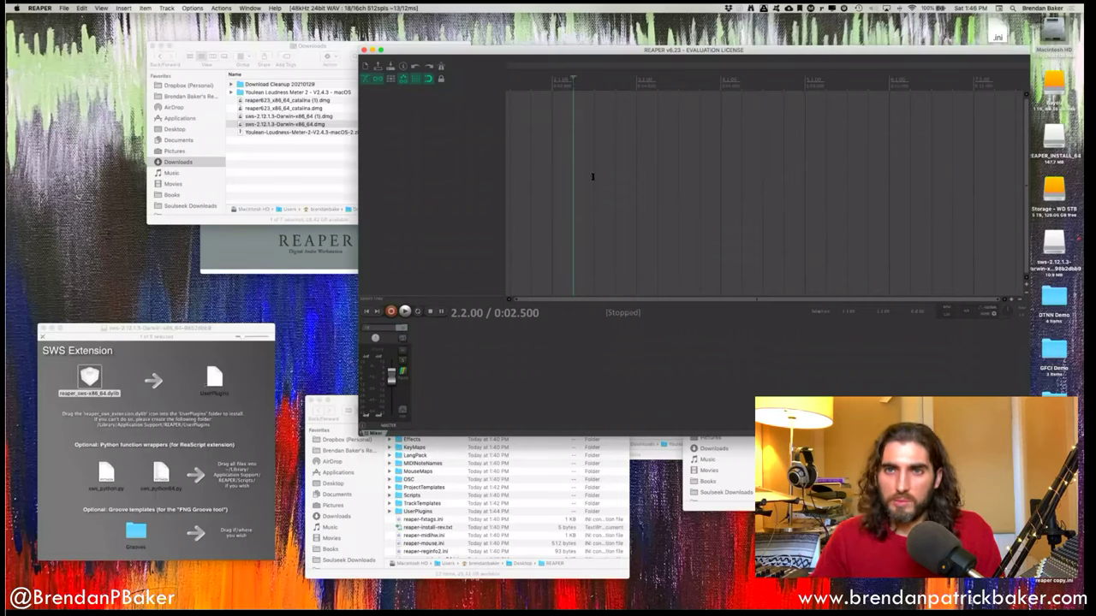
{"action": "left_click", "coordinate": [192, 7]}
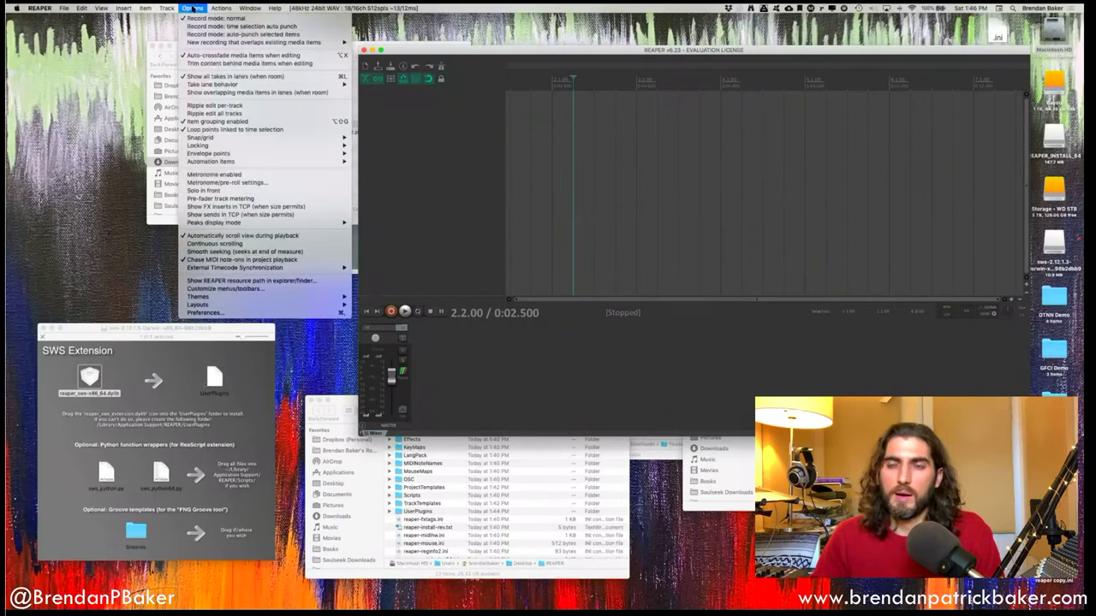
{"action": "left_click", "coordinate": [344, 281]}
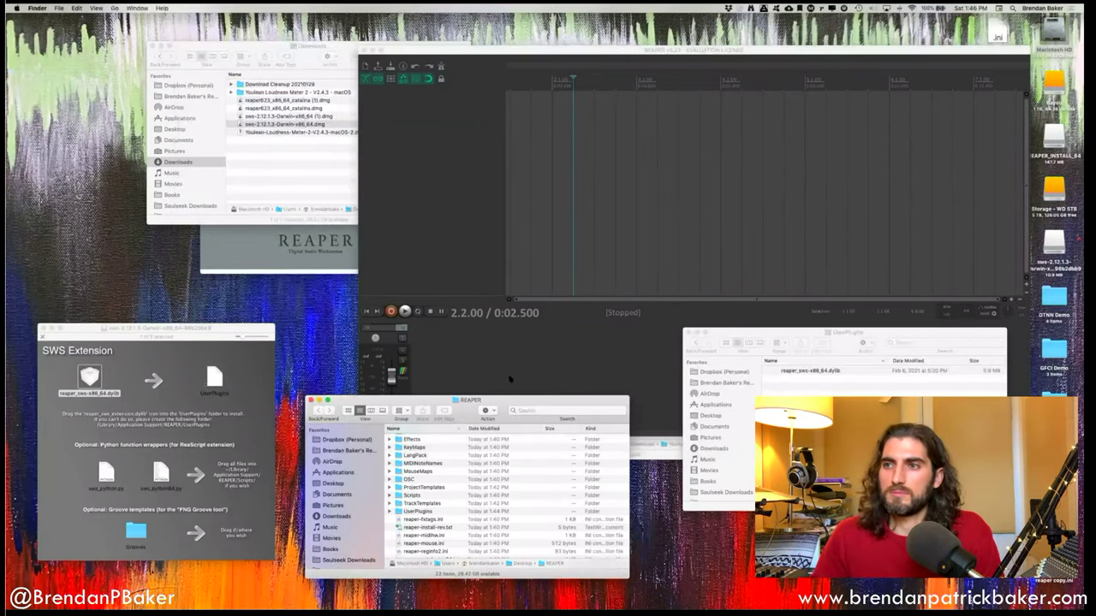
{"action": "left_click_drag", "start_coordinate": [428, 401], "coordinate": [579, 209]}
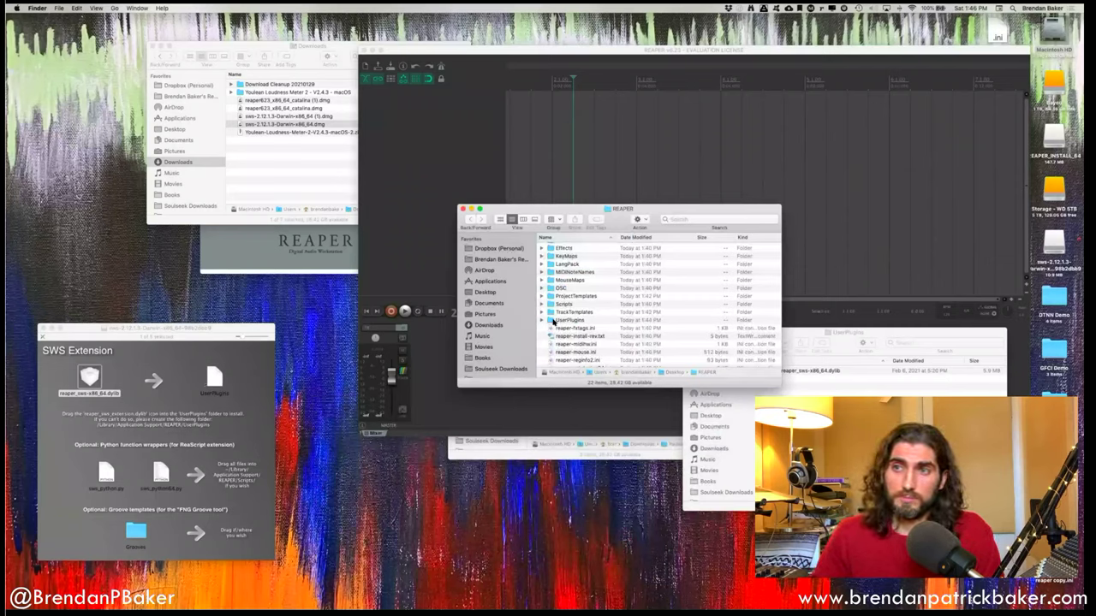
{"action": "left_click", "coordinate": [550, 320]}
{"action": "double_click", "coordinate": [550, 320]}
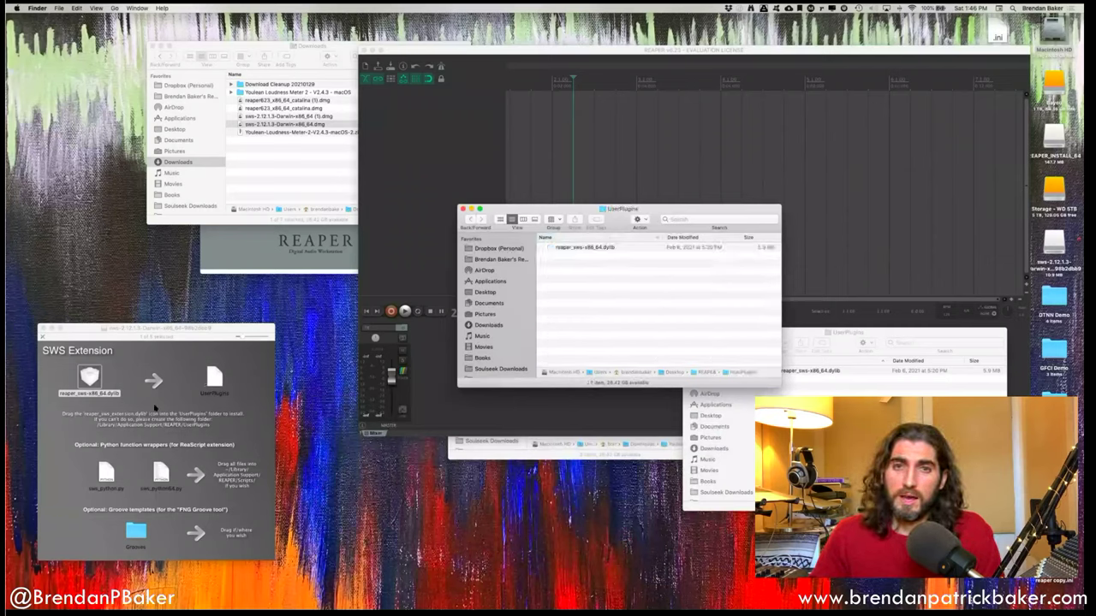
Copy reaper_sws-x86_64.dylib into the UserPlugins folder again, replacing the existing file.
{"action": "left_click_drag", "start_coordinate": [89, 377], "coordinate": [477, 323]}
{"action": "left_click", "coordinate": [89, 378]}
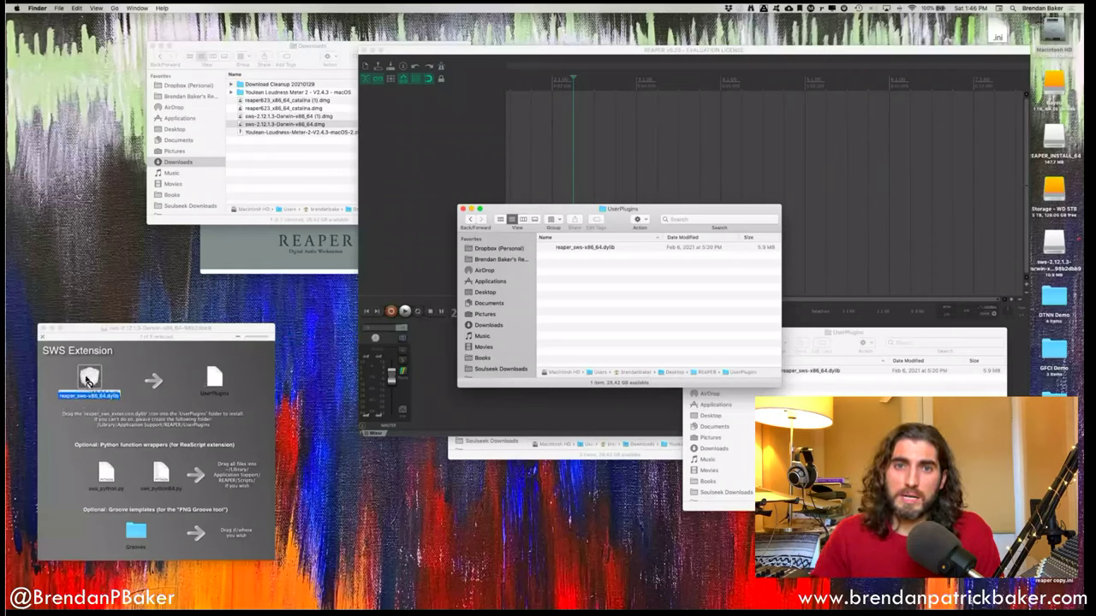
{"action": "left_click_drag", "start_coordinate": [87, 380], "coordinate": [589, 301]}
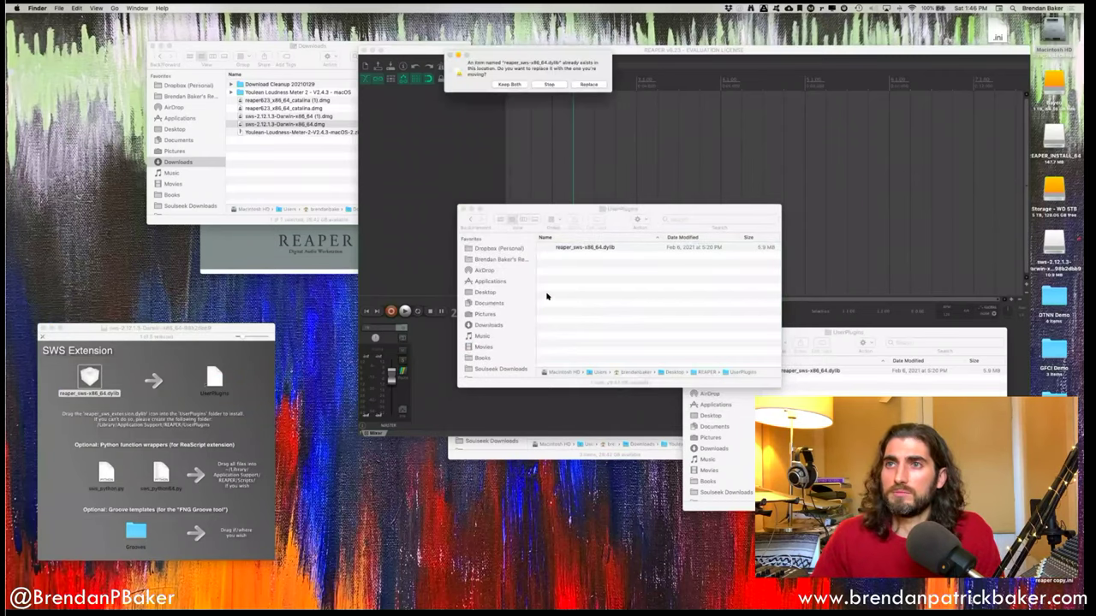
{"action": "left_click", "coordinate": [588, 84]}
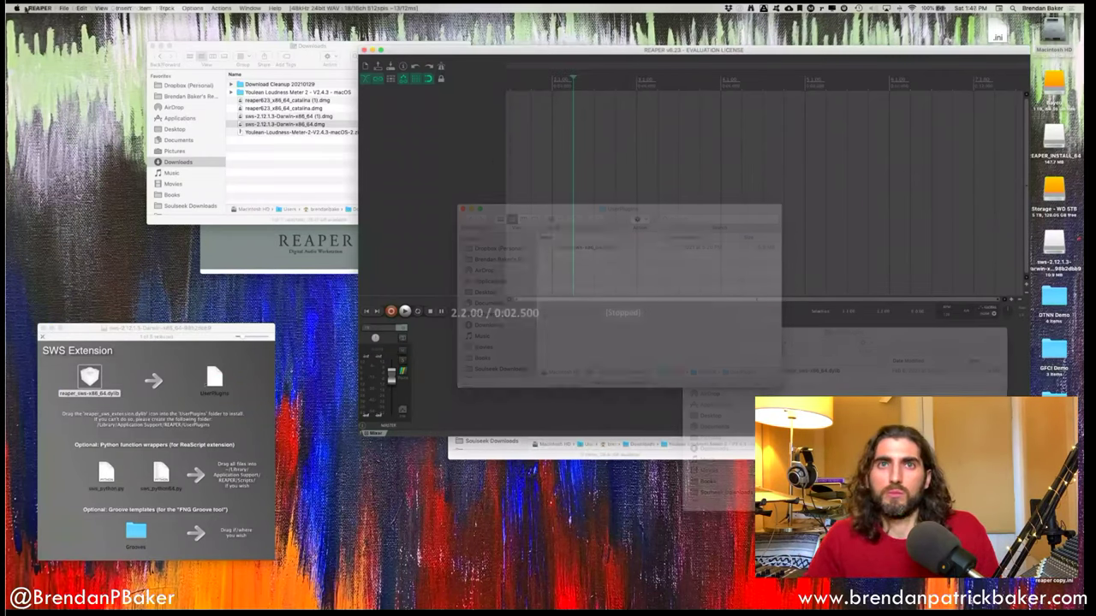
Restart REAPER with REAPER64 from the desktop REAPER folder and cancel the VST plug-in scan.
{"action": "left_click", "coordinate": [39, 8]}
{"action": "left_click", "coordinate": [51, 86]}
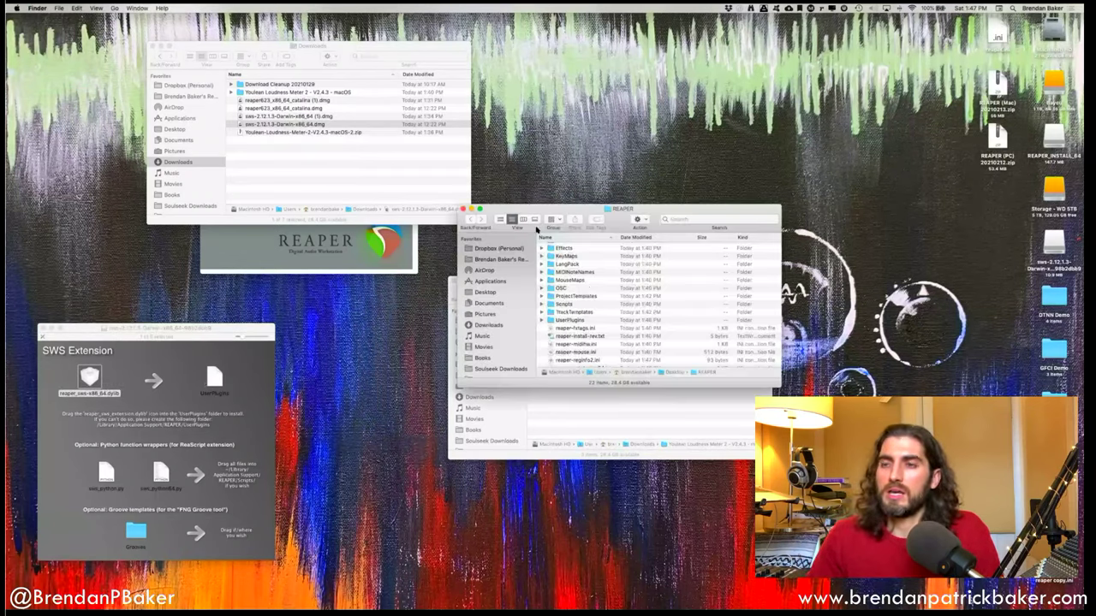
{"action": "scroll", "coordinate": [575, 316], "scroll_direction": "down", "scroll_amount": 3}
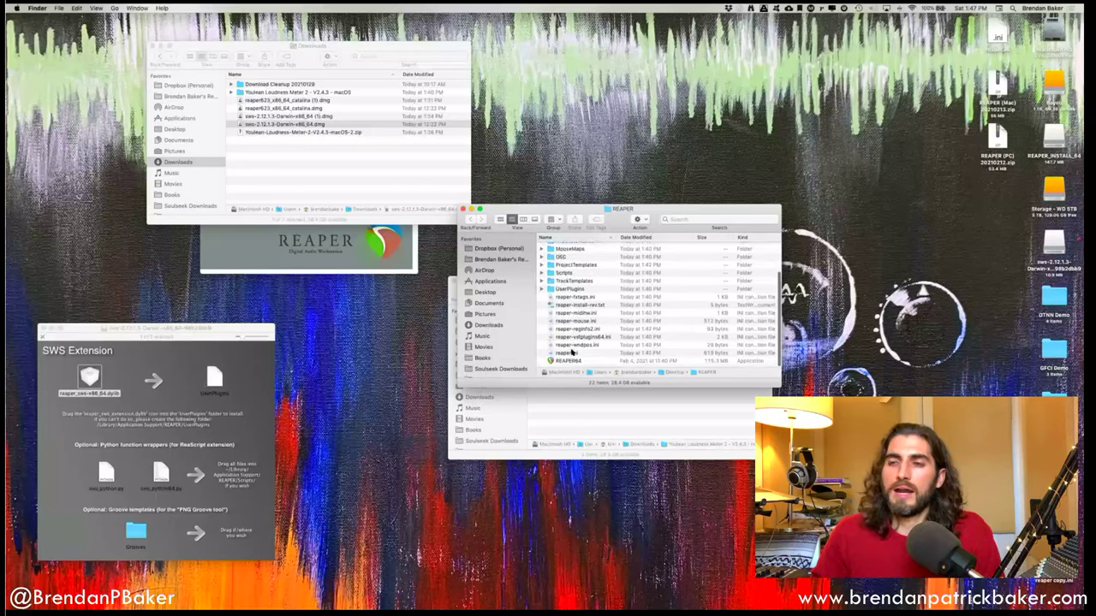
{"action": "left_click", "coordinate": [571, 364]}
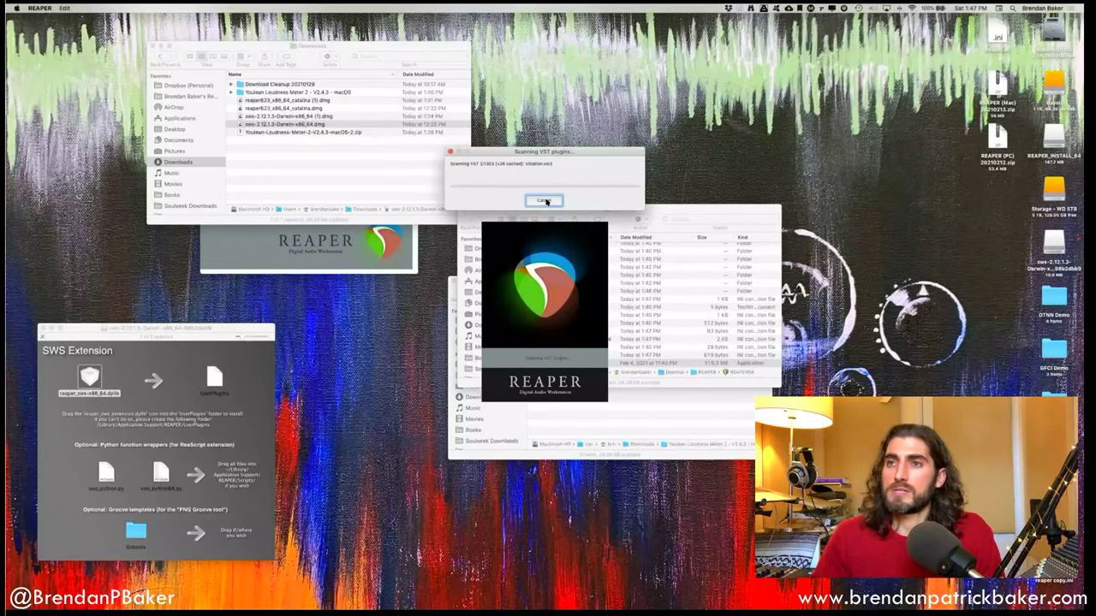
{"action": "left_click", "coordinate": [544, 200]}
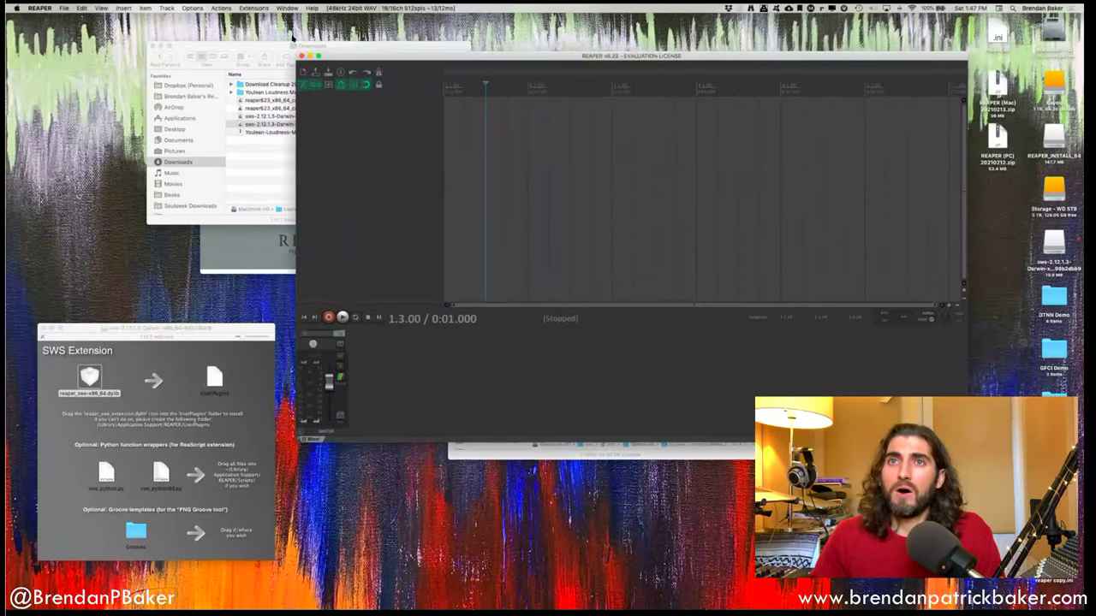
Check REAPER's Extensions menu for the SWS Extension commands.
{"action": "left_click", "coordinate": [244, 8]}
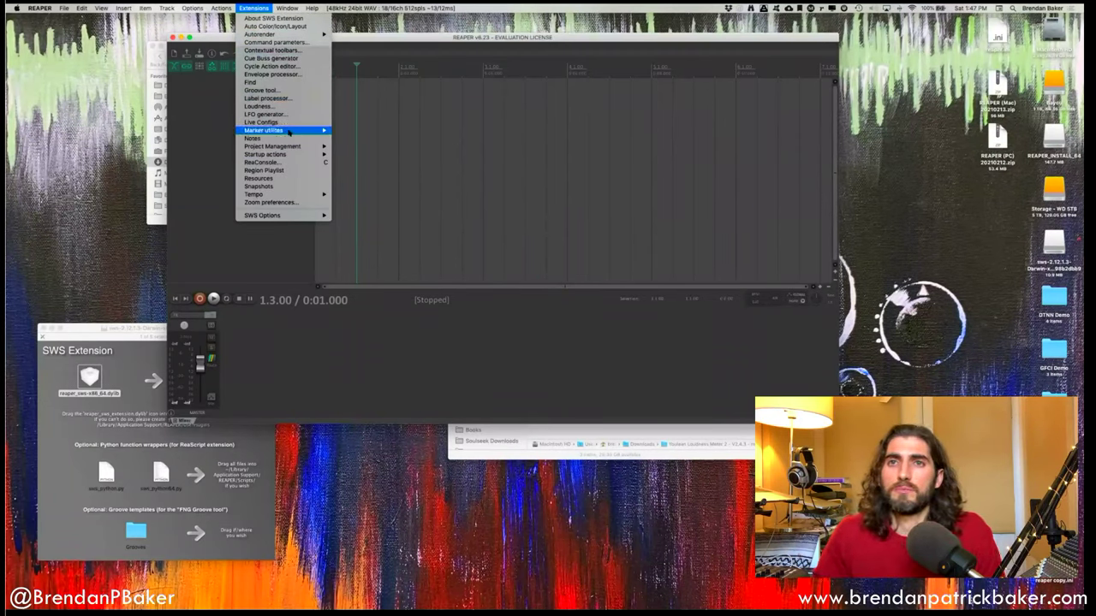
{"action": "left_click", "coordinate": [472, 238]}
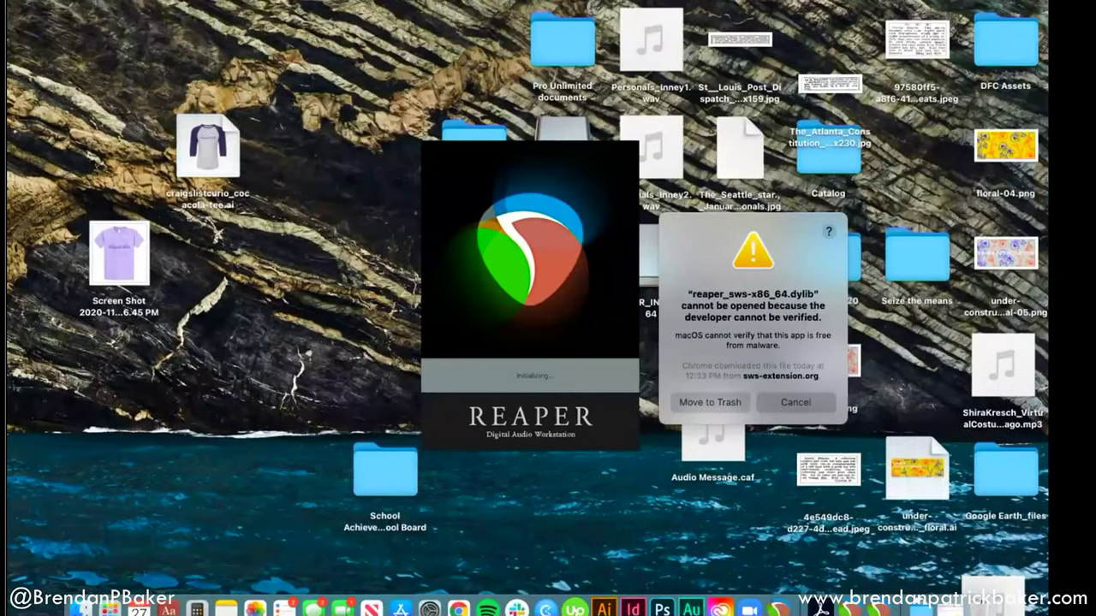
Move the reaper_sws-x86_64.dylib security warning aside, open System Preferences, and cancel the warning.
{"action": "left_click_drag", "start_coordinate": [725, 223], "coordinate": [296, 163]}
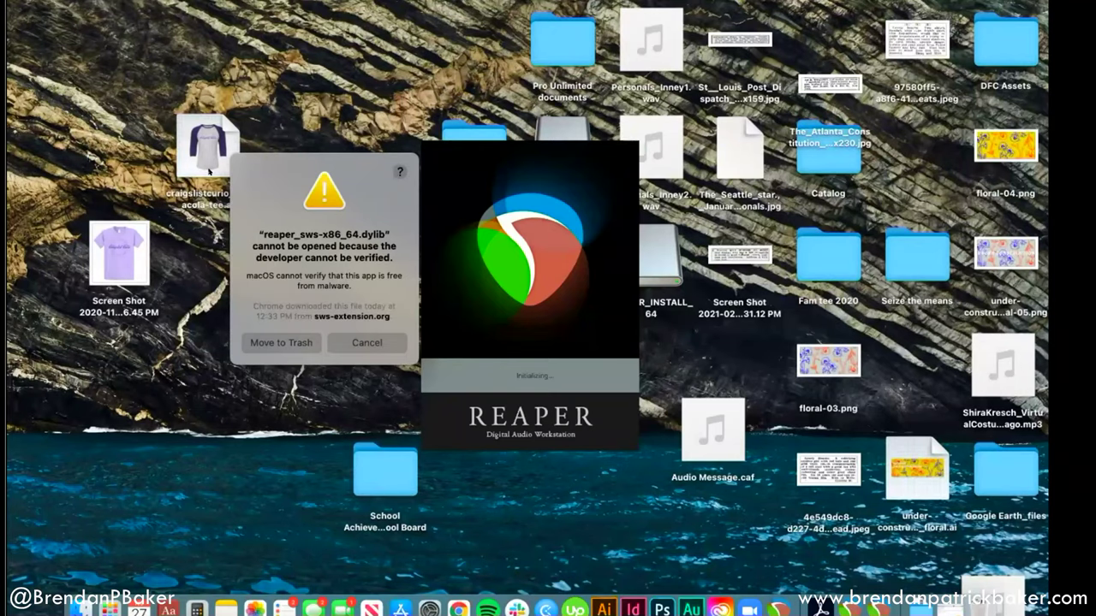
{"action": "left_click", "coordinate": [429, 608]}
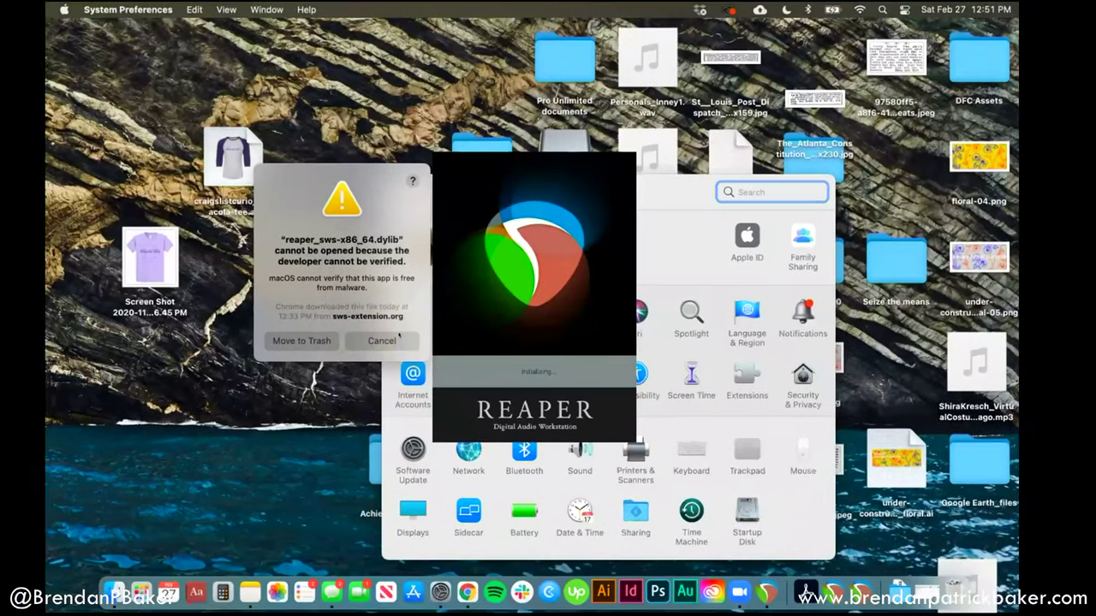
{"action": "left_click", "coordinate": [384, 340]}
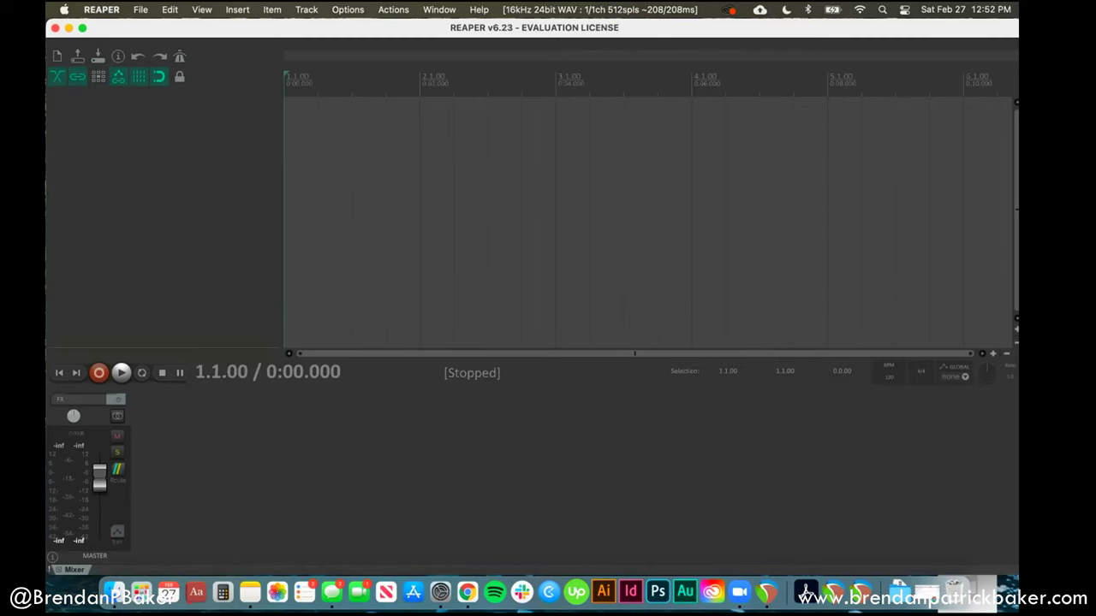
Show REAPER's resource path in Finder, check the UserPlugins folder for the SWS dylib file, and close the Finder window.
{"action": "left_click", "coordinate": [347, 9]}
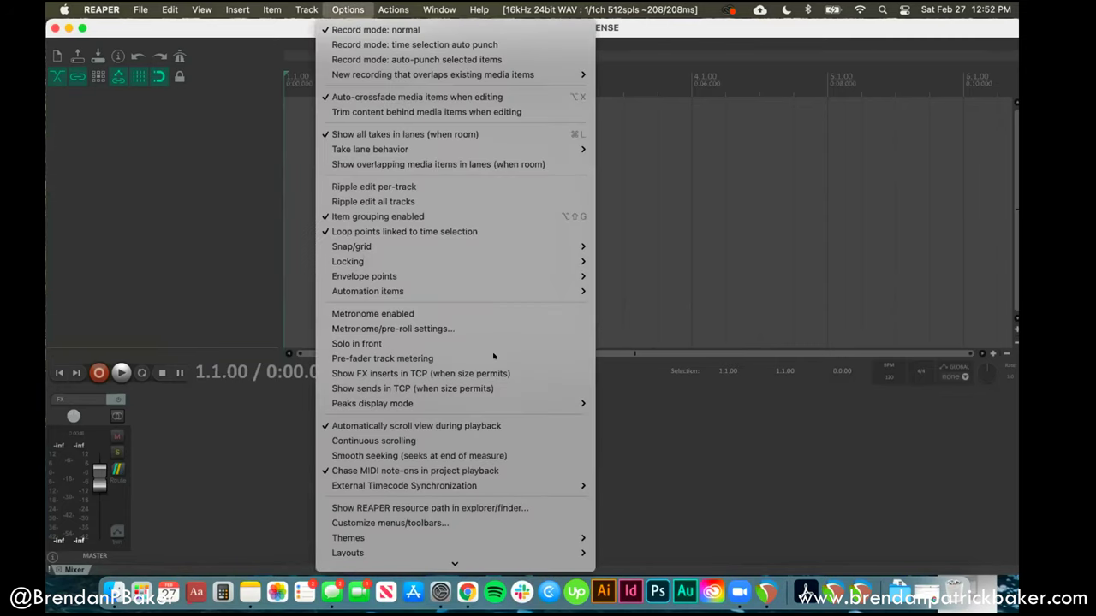
{"action": "left_click", "coordinate": [503, 508]}
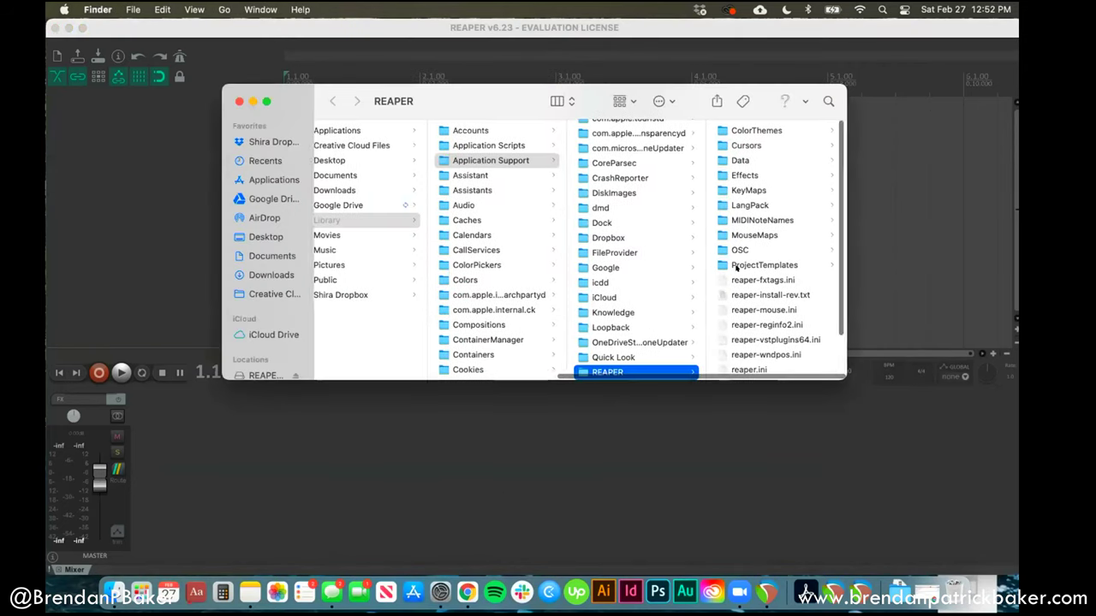
{"action": "left_click_drag", "start_coordinate": [517, 94], "coordinate": [369, 59]}
{"action": "scroll", "coordinate": [623, 232], "scroll_direction": "down", "scroll_amount": 3}
{"action": "left_click", "coordinate": [613, 330]}
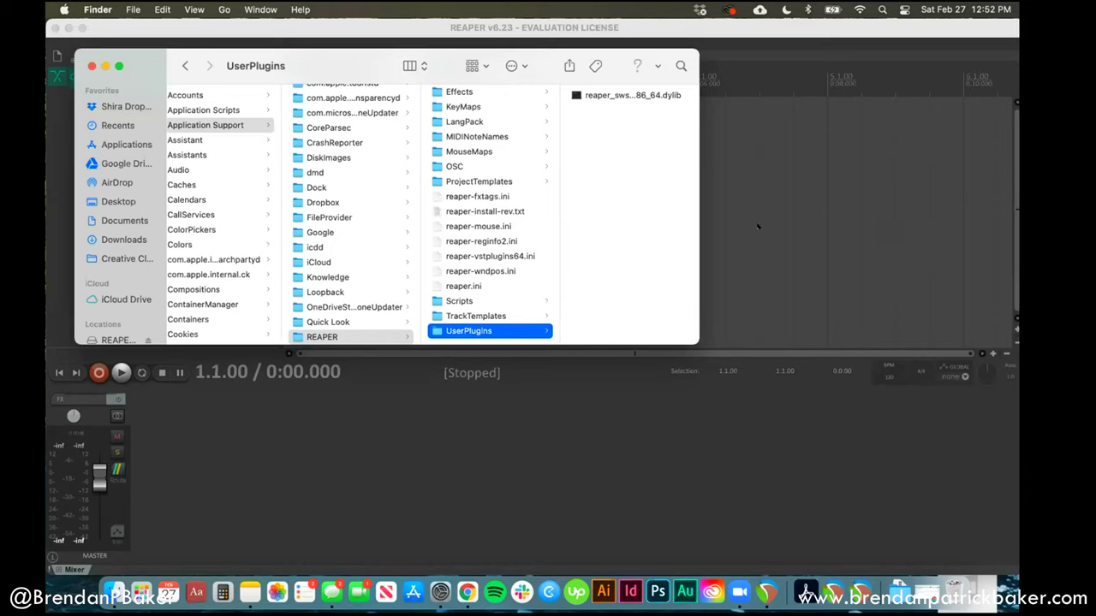
{"action": "left_click", "coordinate": [92, 66]}
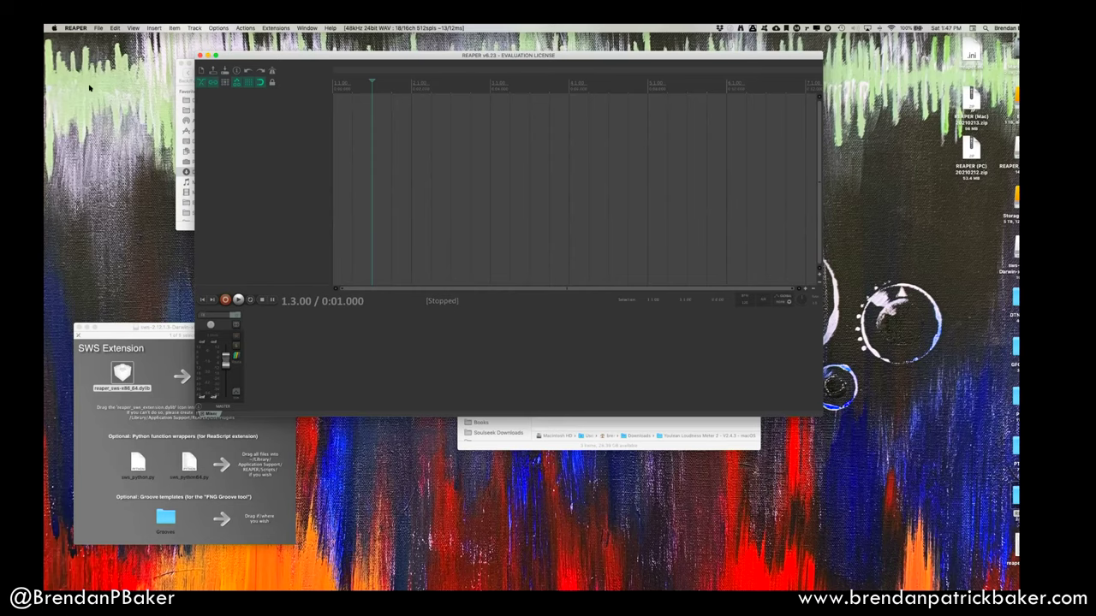
View the General settings of Security & Privacy in System Preferences, unlock them for changes, and close the window.
{"action": "left_click", "coordinate": [54, 28]}
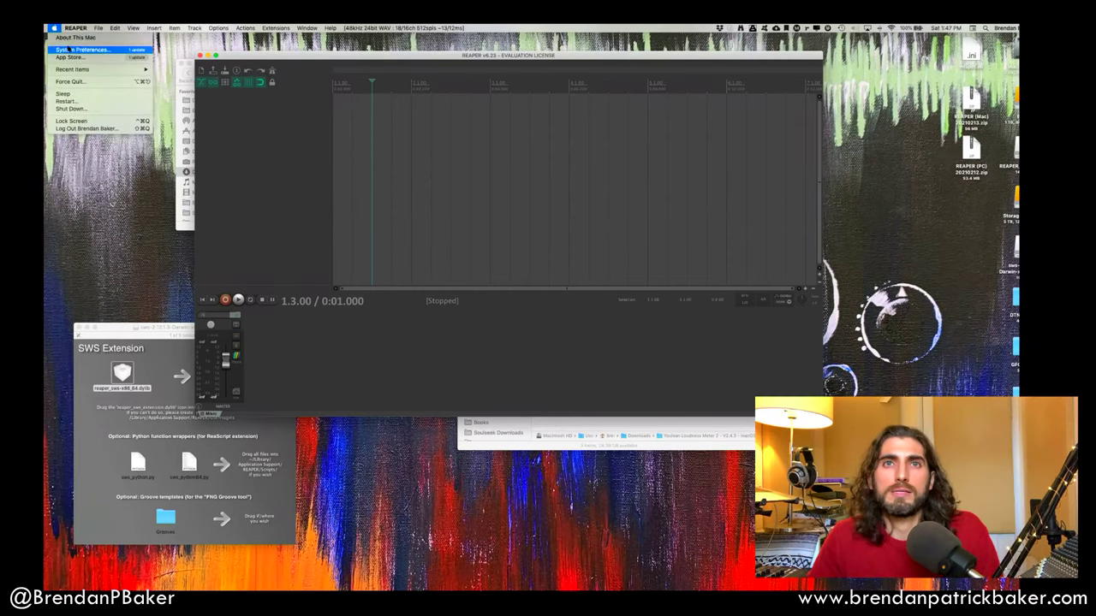
{"action": "left_click", "coordinate": [70, 49]}
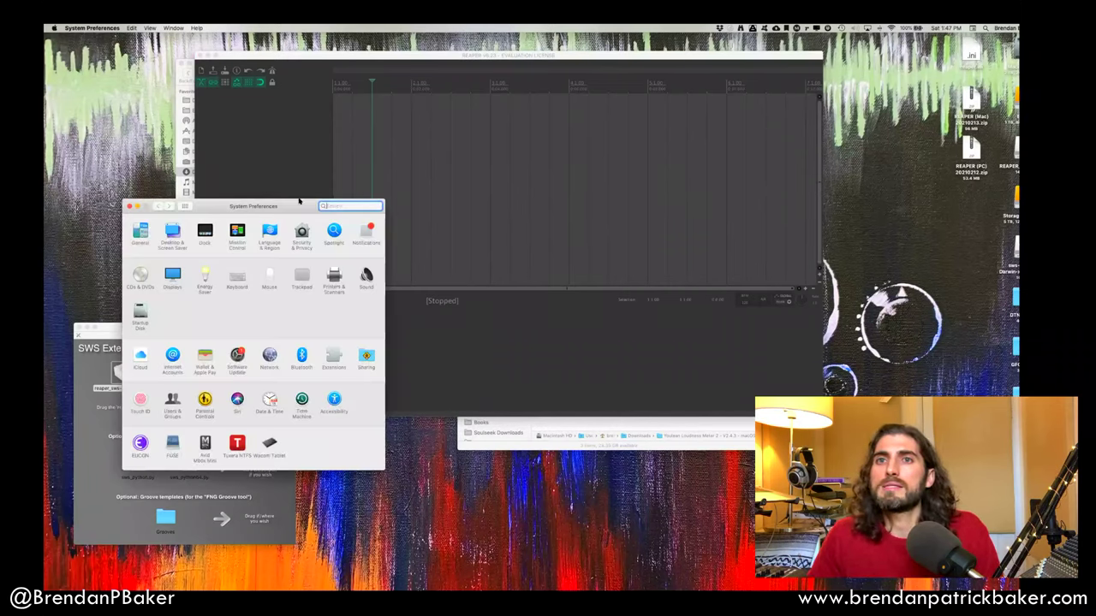
{"action": "left_click_drag", "start_coordinate": [296, 204], "coordinate": [621, 140]}
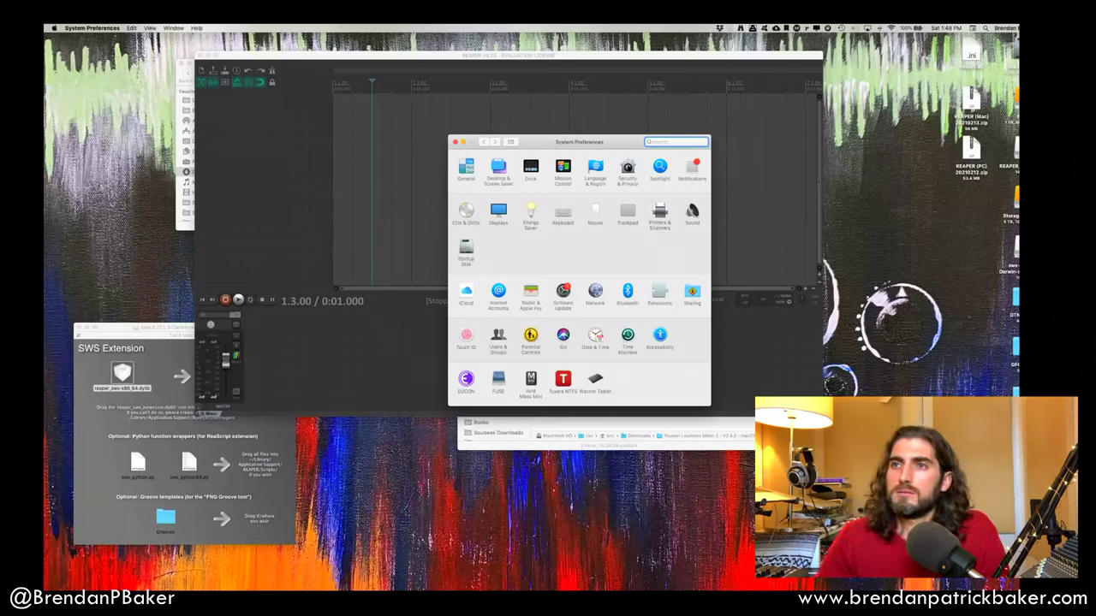
{"action": "left_click", "coordinate": [627, 168]}
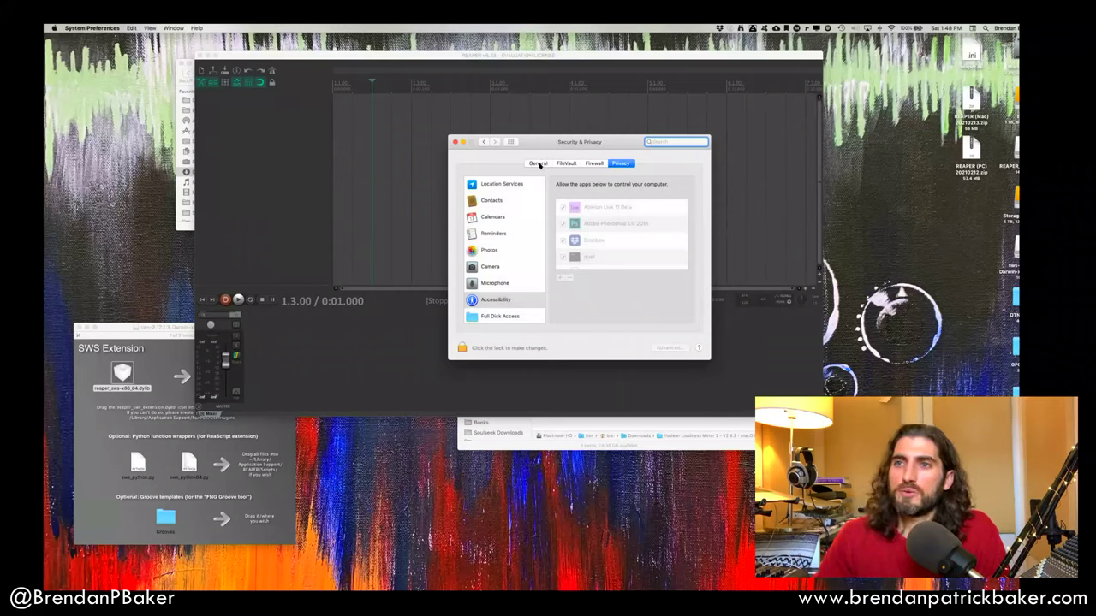
{"action": "left_click", "coordinate": [537, 164]}
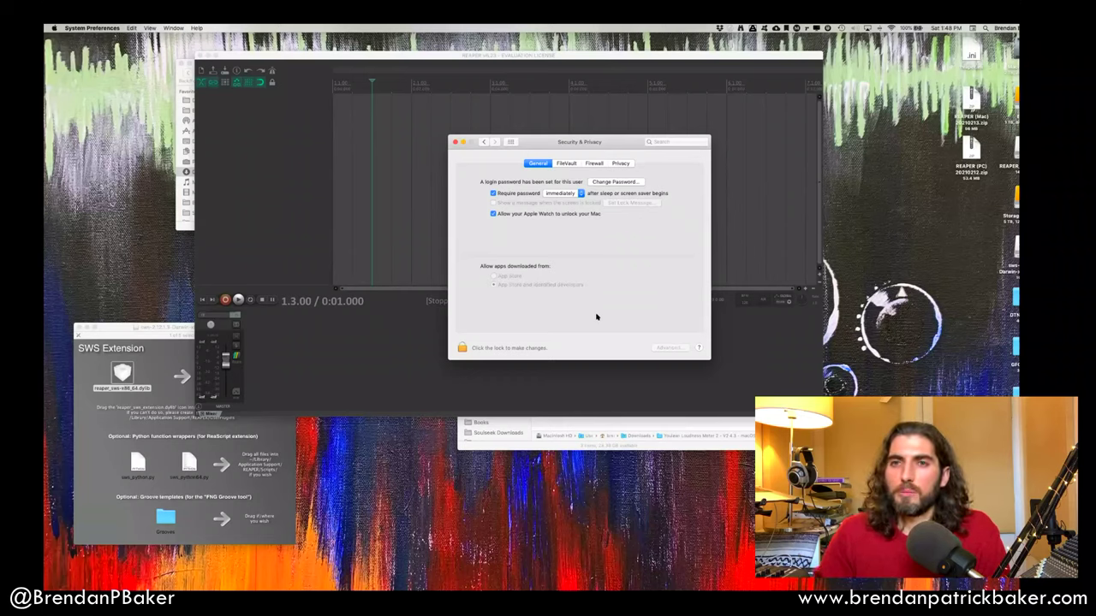
{"action": "left_click", "coordinate": [467, 347]}
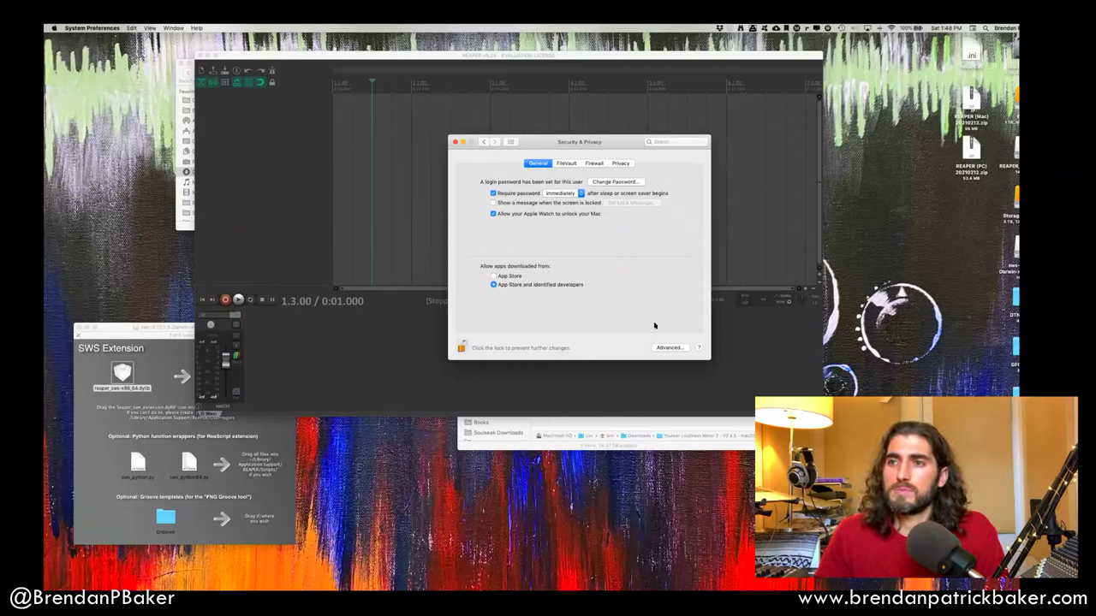
{"action": "left_click", "coordinate": [454, 142]}
{"action": "left_click", "coordinate": [450, 143]}
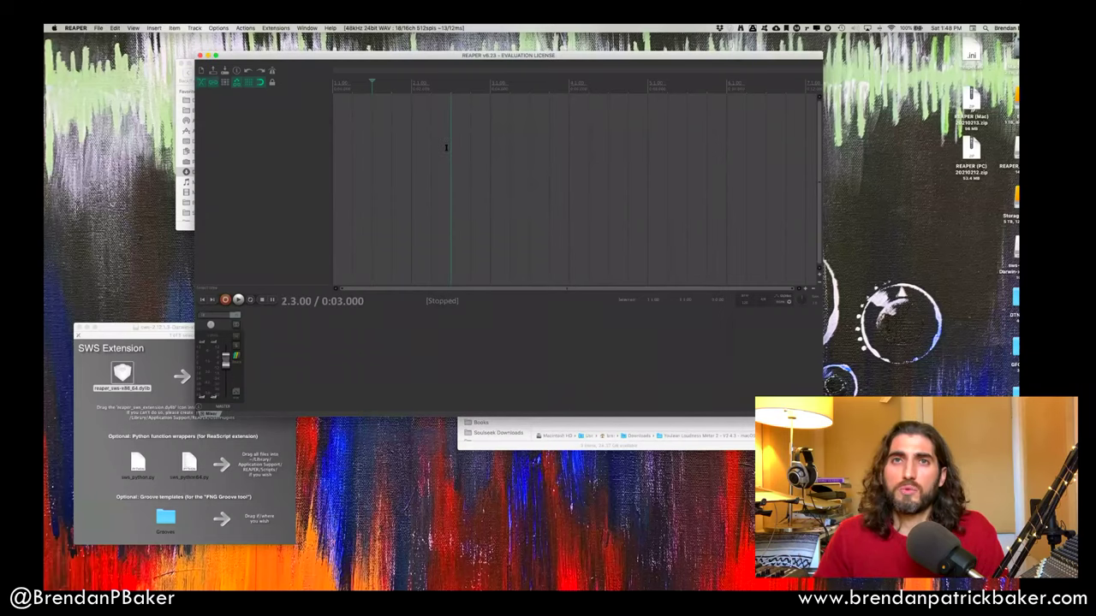
Allow the blocked reaper_sws-x86_64.dylib in the General settings of Security & Privacy and close System Preferences.
{"action": "left_click", "coordinate": [75, 27]}
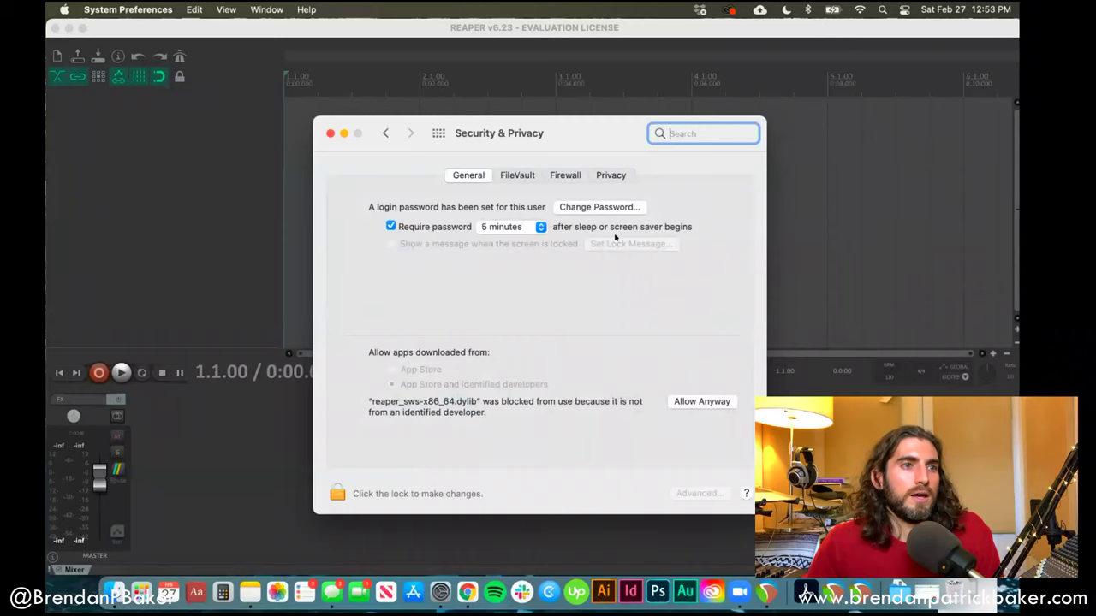
{"action": "left_click", "coordinate": [677, 400]}
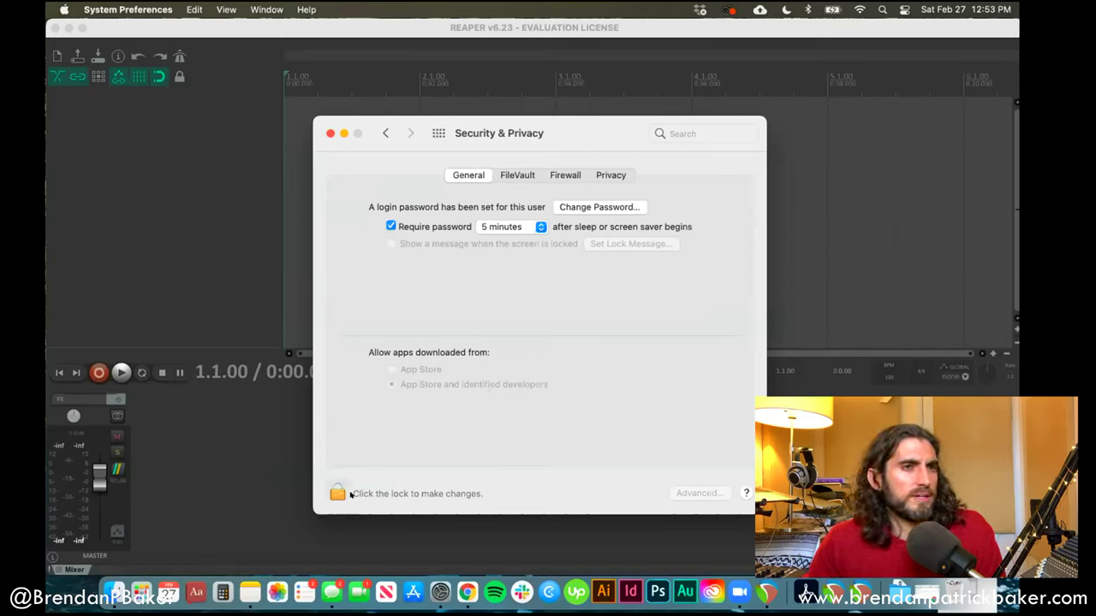
{"action": "left_click", "coordinate": [330, 133]}
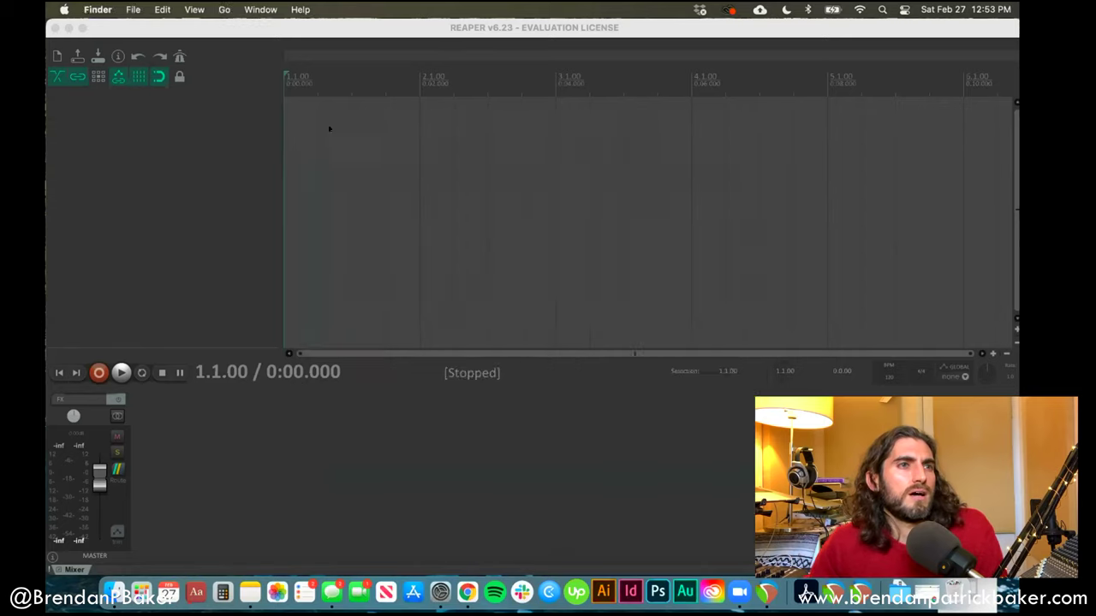
Quit and relaunch REAPER, approving the opening of reaper_sws-x86_64.dylib.
{"action": "left_click", "coordinate": [64, 9]}
{"action": "left_click", "coordinate": [137, 257]}
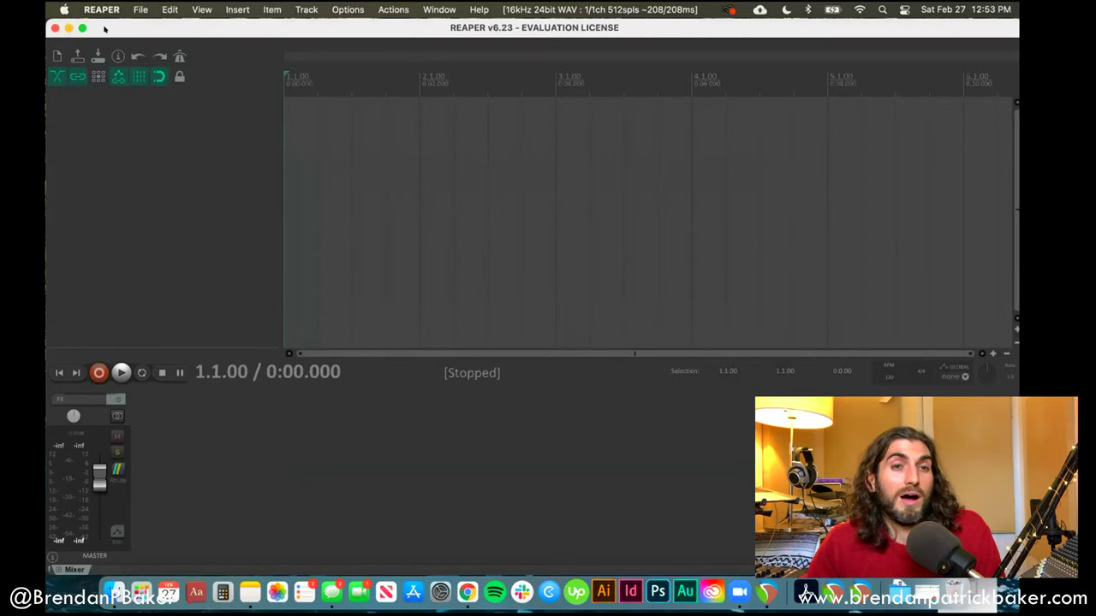
{"action": "left_click", "coordinate": [64, 10]}
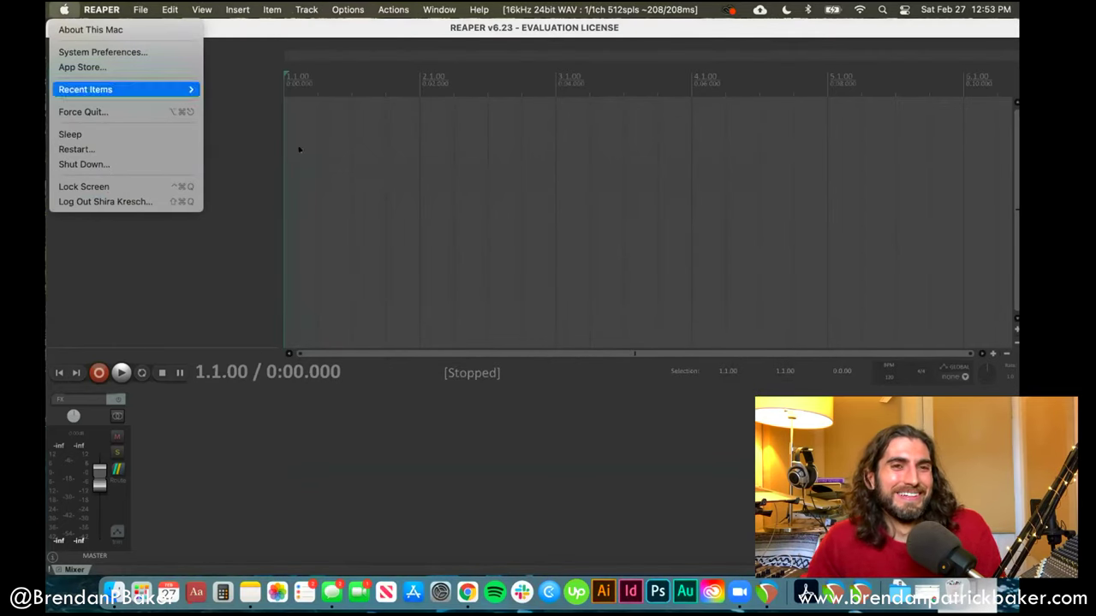
{"action": "key", "text": "Escape"}
{"action": "left_click", "coordinate": [100, 10]}
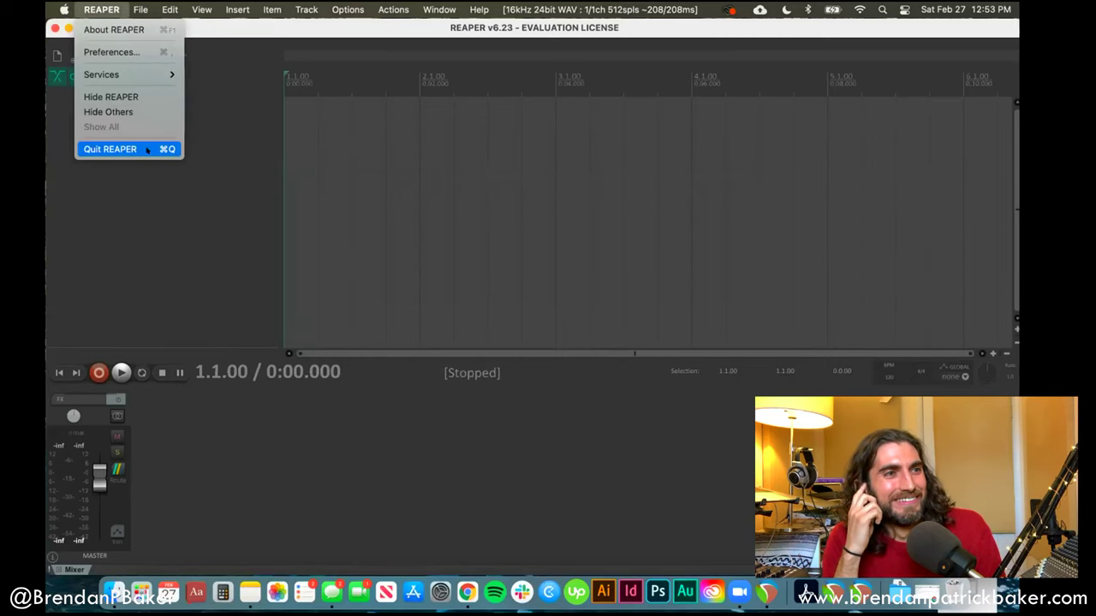
{"action": "left_click", "coordinate": [147, 151]}
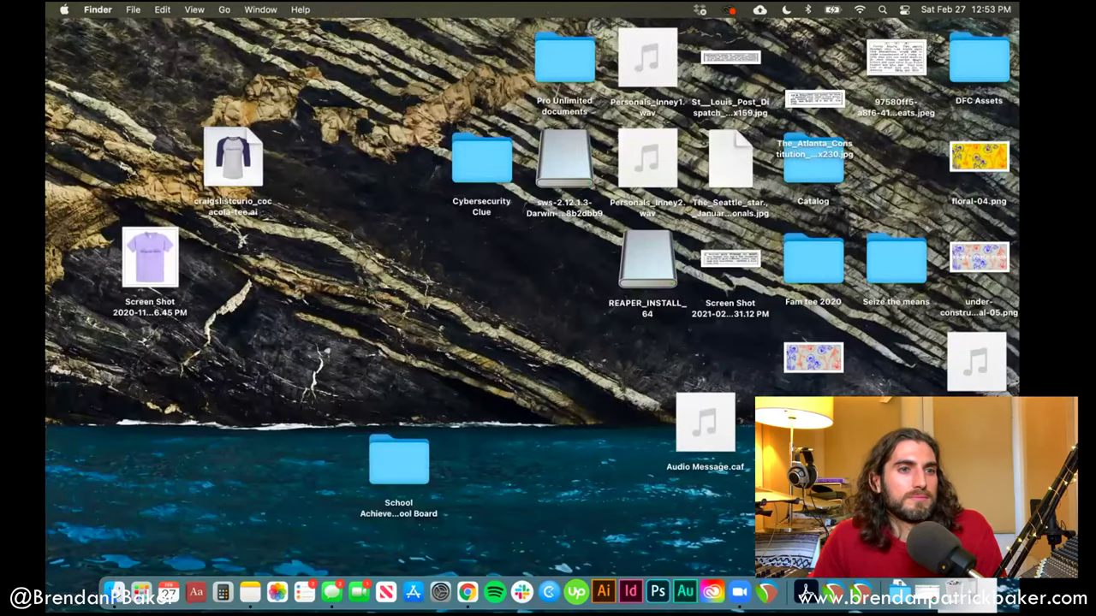
{"action": "left_click", "coordinate": [767, 592]}
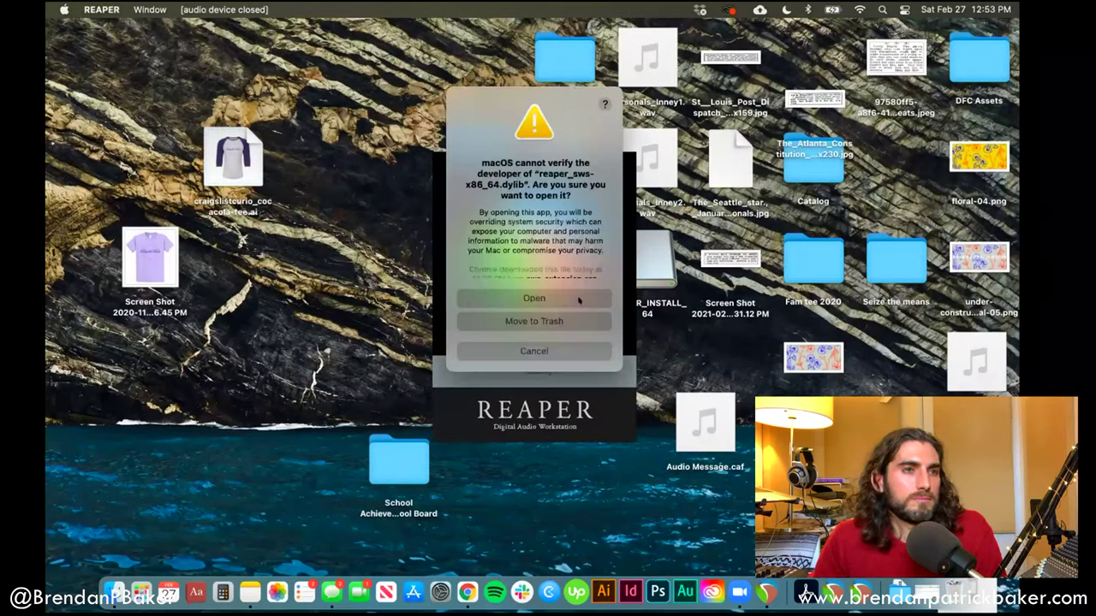
{"action": "left_click", "coordinate": [578, 299]}
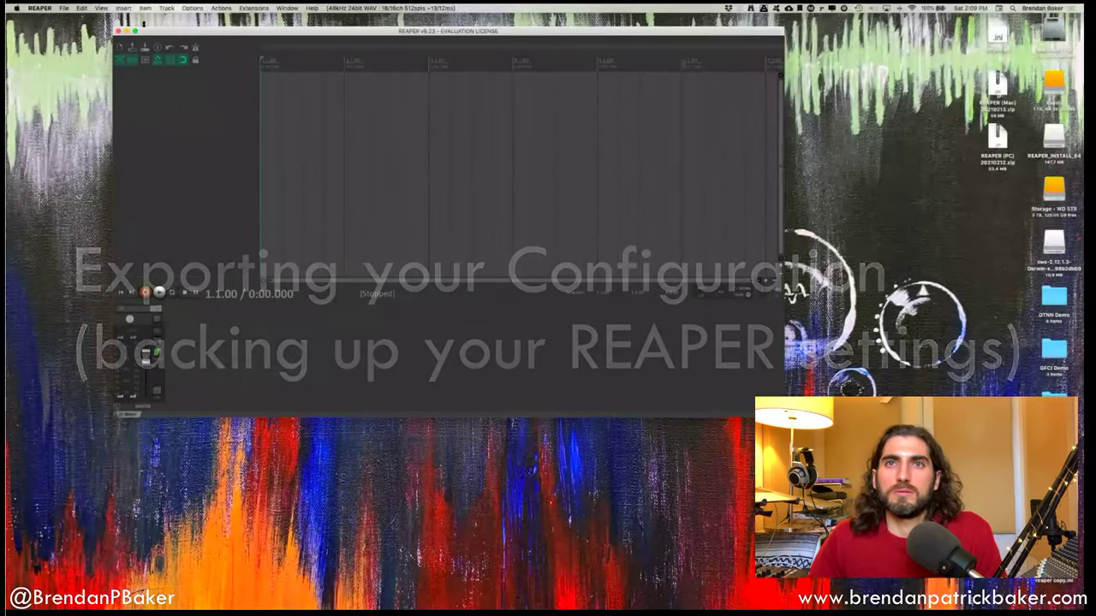
Open REAPER's preferences and look through the Project, Audio, Plug-ins, External Editors, and Appearance pages.
{"action": "left_click_drag", "start_coordinate": [189, 34], "coordinate": [284, 51]}
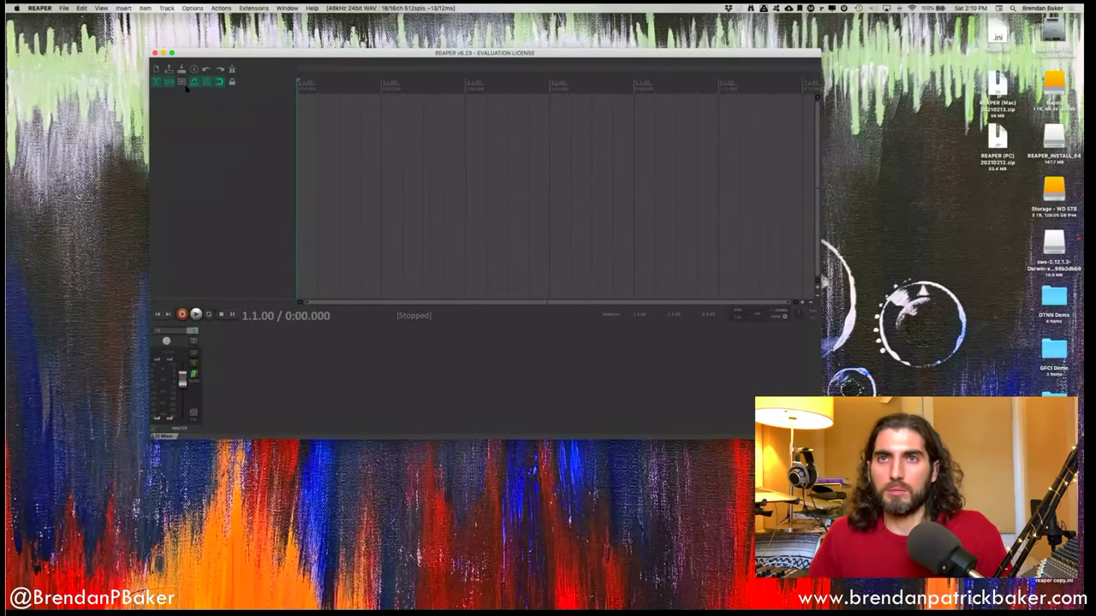
{"action": "left_click", "coordinate": [192, 8]}
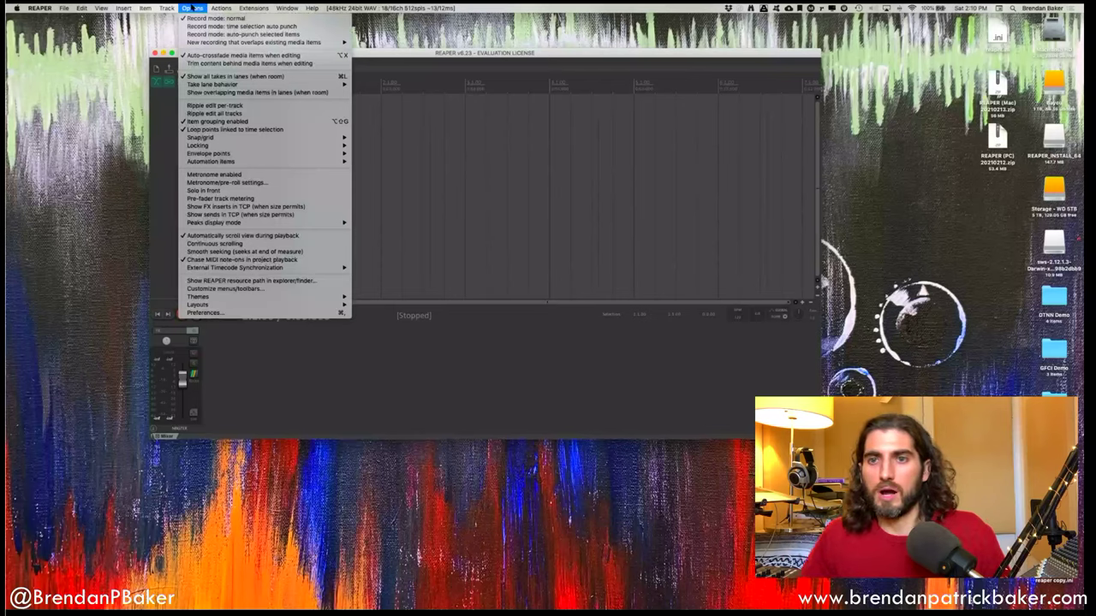
{"action": "left_click", "coordinate": [315, 313]}
{"action": "left_click_drag", "start_coordinate": [473, 129], "coordinate": [557, 130]}
{"action": "scroll", "coordinate": [474, 221], "scroll_direction": "down", "scroll_amount": 5}
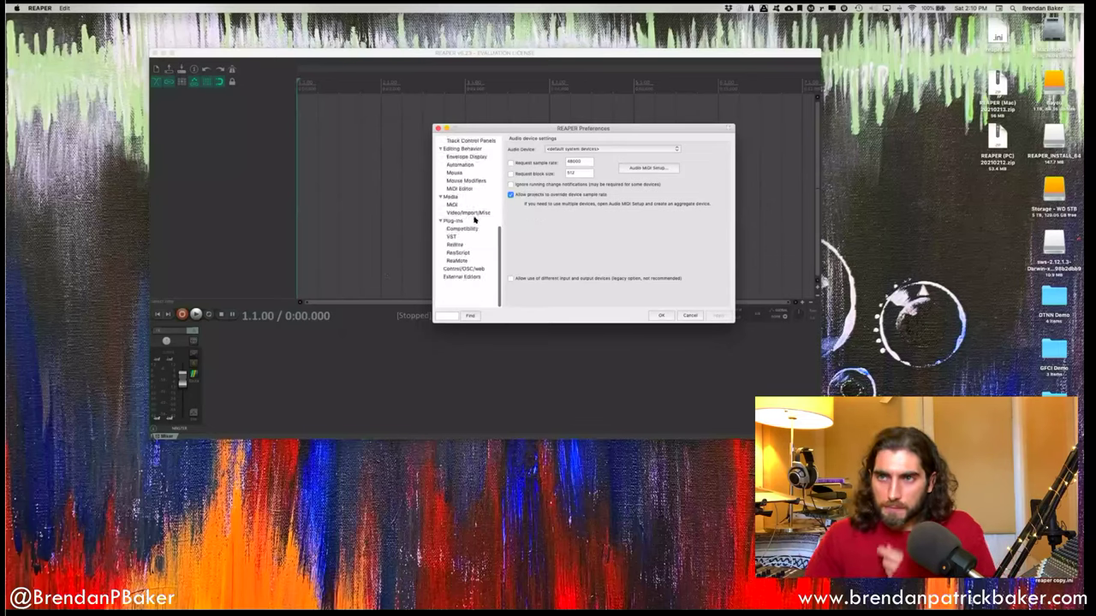
{"action": "scroll", "coordinate": [465, 171], "scroll_direction": "up", "scroll_amount": 5}
{"action": "left_click", "coordinate": [451, 164]}
{"action": "left_click", "coordinate": [458, 235]}
{"action": "left_click", "coordinate": [454, 275]}
{"action": "scroll", "coordinate": [462, 239], "scroll_direction": "down", "scroll_amount": 3}
{"action": "left_click", "coordinate": [468, 251]}
{"action": "scroll", "coordinate": [454, 283], "scroll_direction": "down", "scroll_amount": 3}
{"action": "left_click", "coordinate": [457, 282]}
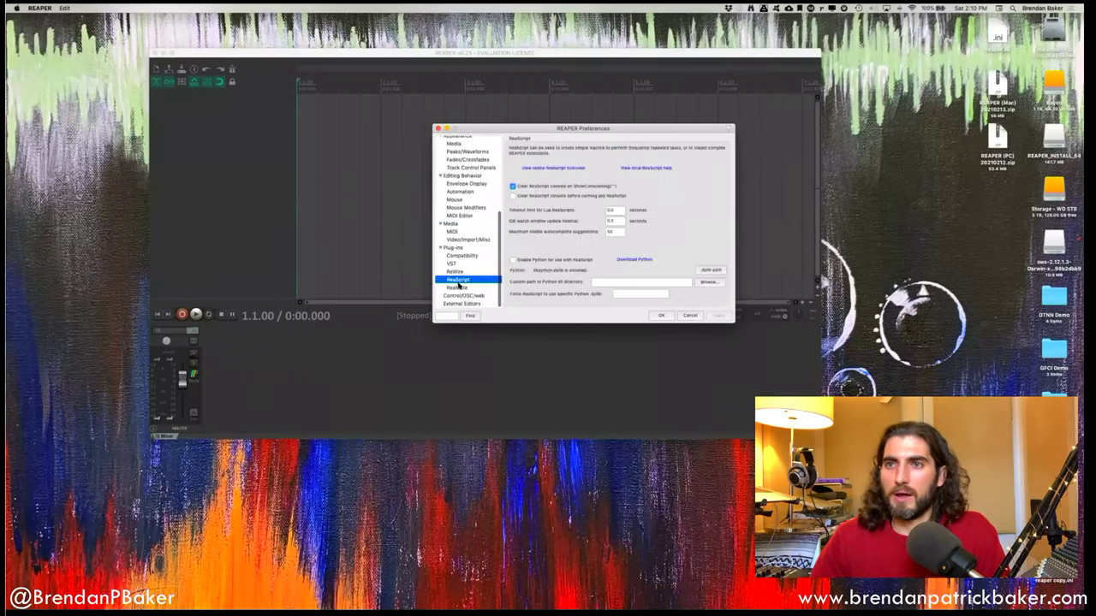
{"action": "scroll", "coordinate": [460, 295], "scroll_direction": "down", "scroll_amount": 1}
{"action": "left_click", "coordinate": [461, 301]}
{"action": "scroll", "coordinate": [466, 170], "scroll_direction": "up", "scroll_amount": 1}
{"action": "left_click", "coordinate": [466, 168]}
{"action": "left_click", "coordinate": [454, 143]}
{"action": "scroll", "coordinate": [466, 171], "scroll_direction": "up", "scroll_amount": 5}
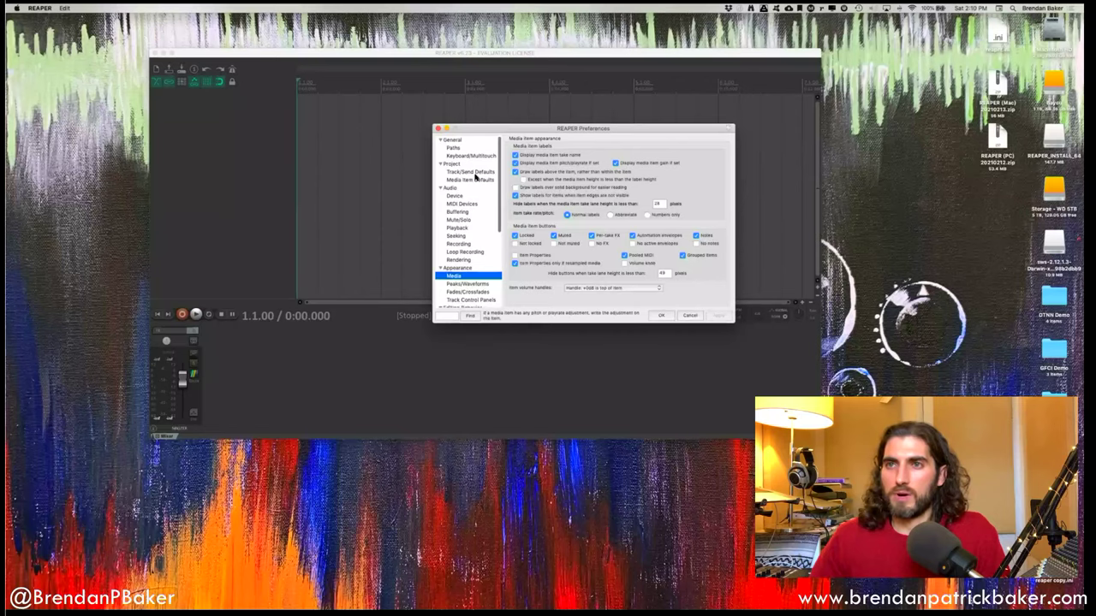
Open the configuration export from REAPER's General preferences and reposition the export window.
{"action": "left_click", "coordinate": [445, 140]}
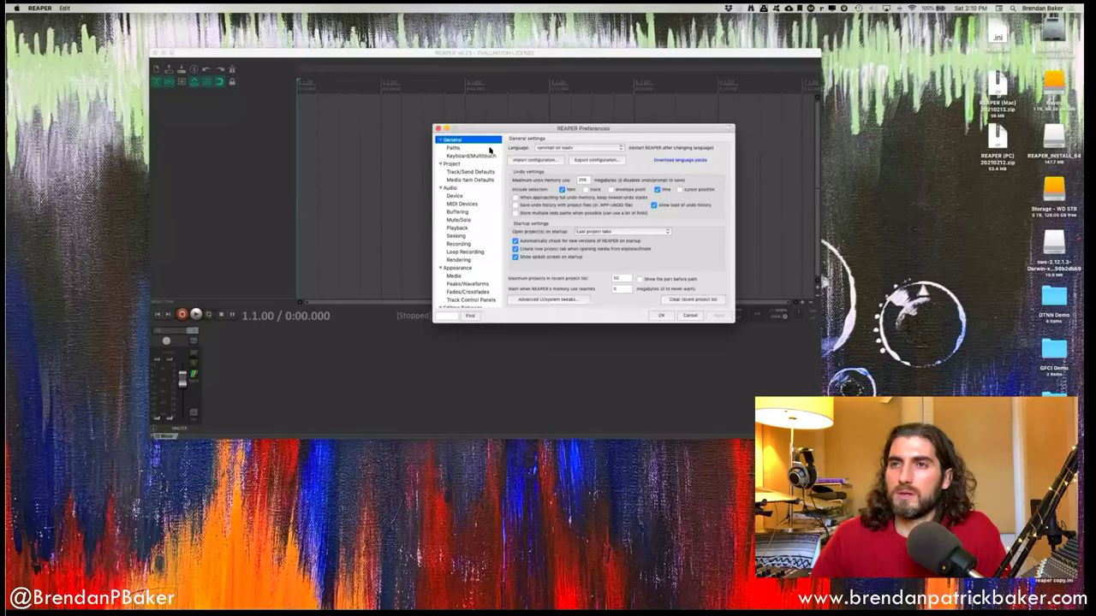
{"action": "left_click", "coordinate": [455, 155]}
{"action": "left_click", "coordinate": [454, 140]}
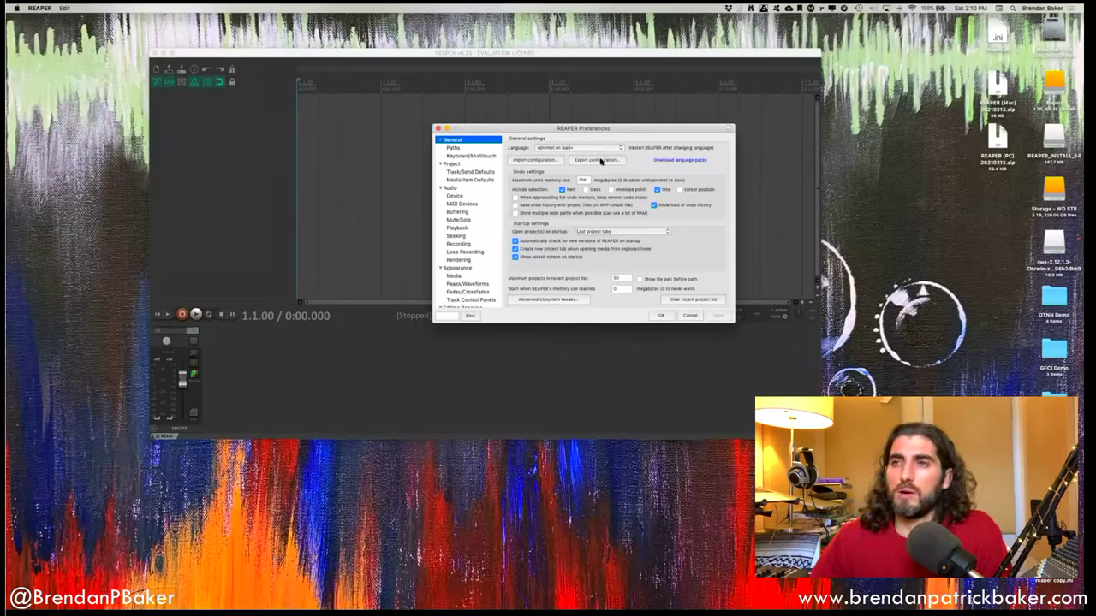
{"action": "left_click", "coordinate": [597, 161]}
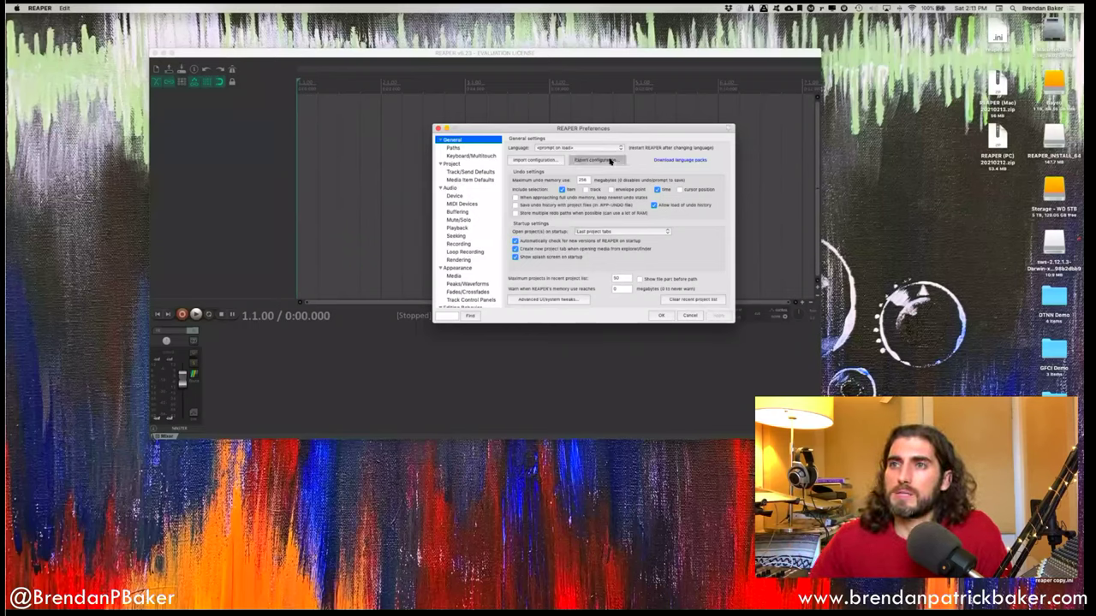
{"action": "left_click_drag", "start_coordinate": [487, 125], "coordinate": [549, 72]}
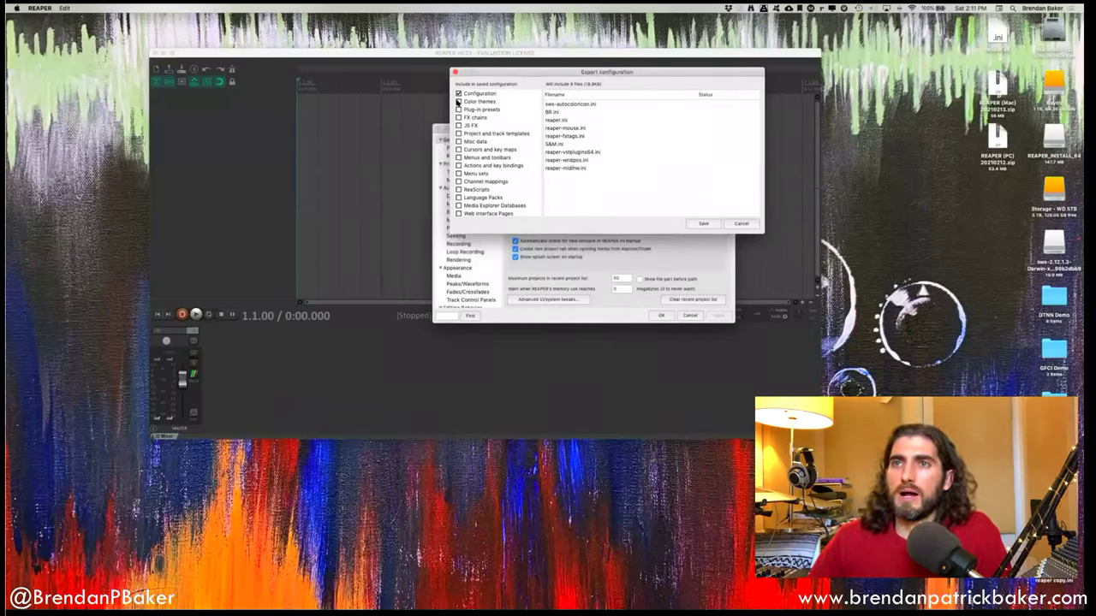
Include every remaining category in the configuration export, from Color themes through Automation Items and MIDI Note/CC Names.
{"action": "left_click", "coordinate": [458, 101]}
{"action": "left_click", "coordinate": [458, 110]}
{"action": "left_click", "coordinate": [458, 117]}
{"action": "left_click", "coordinate": [458, 125]}
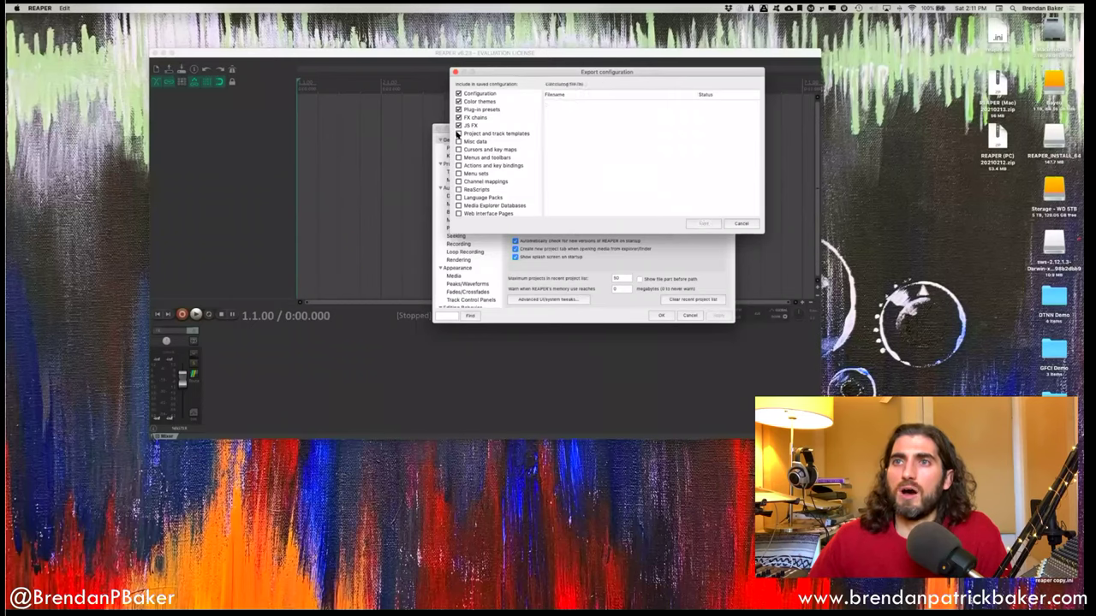
{"action": "left_click", "coordinate": [458, 134]}
{"action": "left_click", "coordinate": [458, 141]}
{"action": "left_click", "coordinate": [458, 149]}
{"action": "left_click", "coordinate": [458, 158]}
{"action": "left_click", "coordinate": [458, 165]}
{"action": "left_click", "coordinate": [458, 174]}
{"action": "left_click", "coordinate": [458, 181]}
{"action": "left_click", "coordinate": [458, 189]}
{"action": "left_click", "coordinate": [457, 197]}
{"action": "left_click", "coordinate": [457, 205]}
{"action": "left_click", "coordinate": [458, 213]}
{"action": "scroll", "coordinate": [467, 206], "scroll_direction": "down", "scroll_amount": 1}
{"action": "left_click", "coordinate": [458, 203]}
{"action": "scroll", "coordinate": [462, 205], "scroll_direction": "down", "scroll_amount": 1}
{"action": "left_click", "coordinate": [459, 211]}
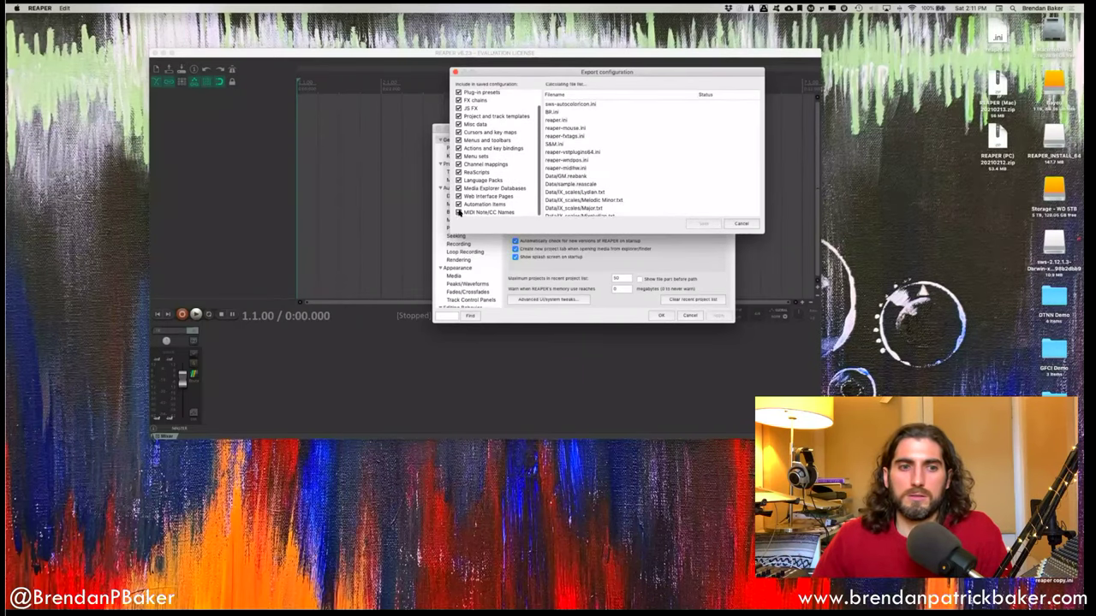
Save the configuration export as "Default Settings 20210227" in the Configurations folder, and close the export window and preferences.
{"action": "key", "text": "Return"}
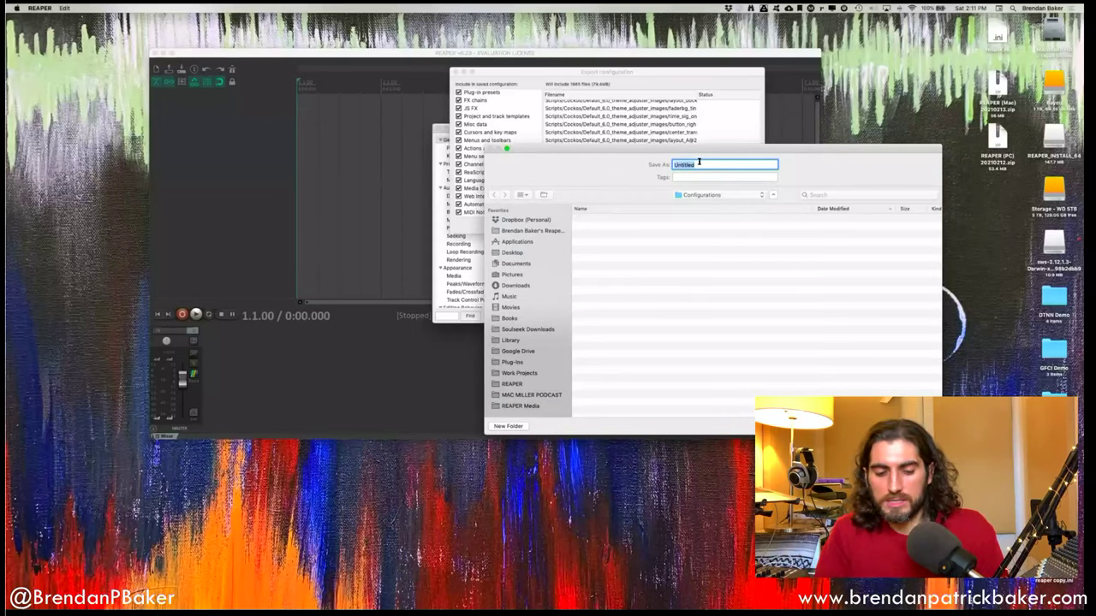
{"action": "type", "text": "De"}
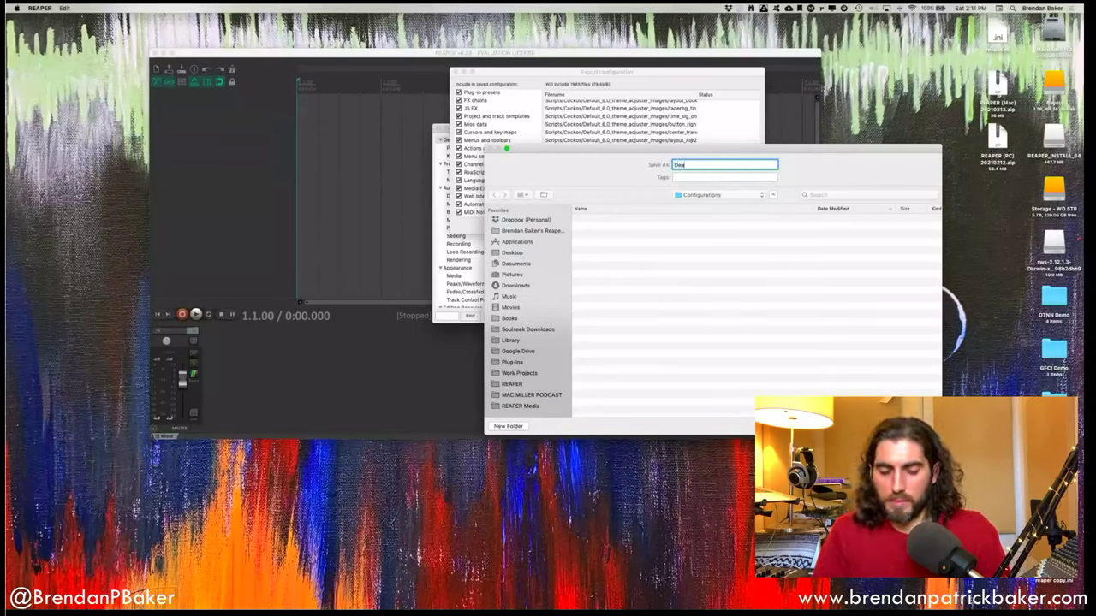
{"action": "type", "text": "fault"}
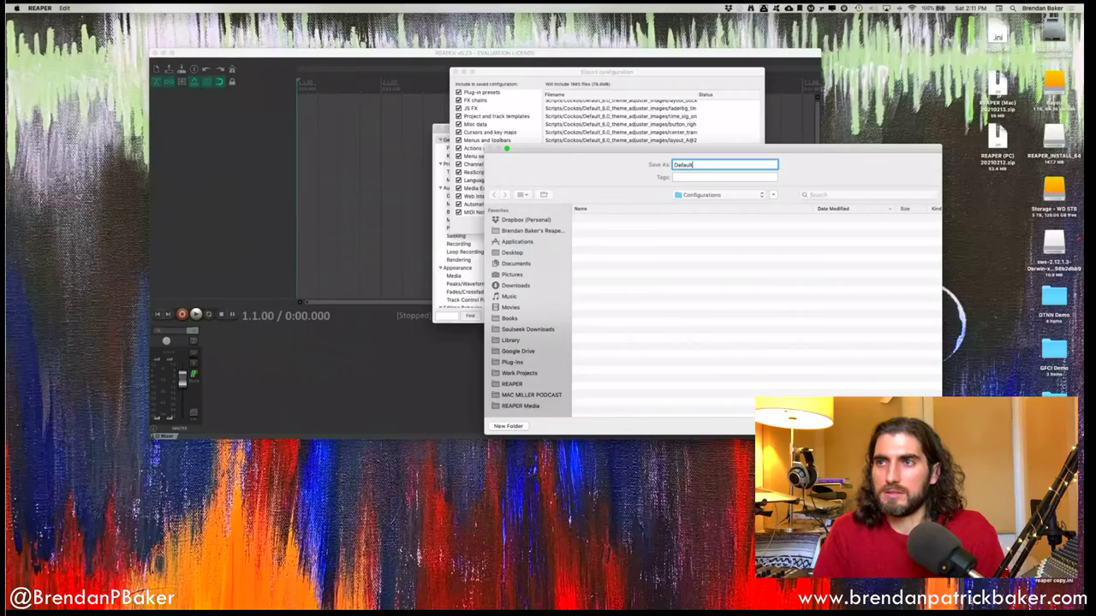
{"action": "type", "text": " Setting"}
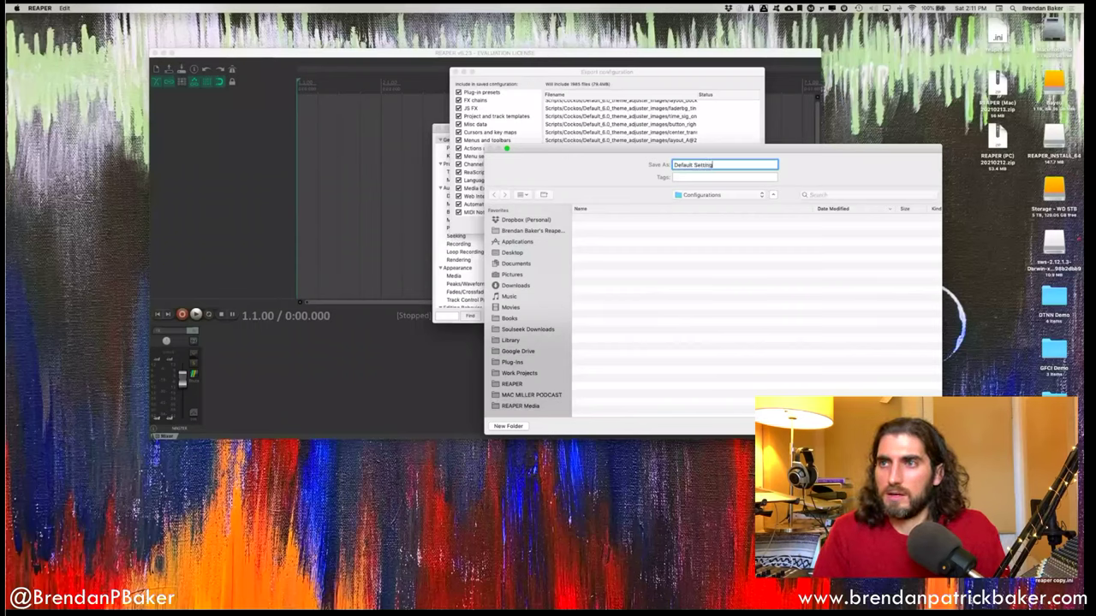
{"action": "type", "text": "s 20210227"}
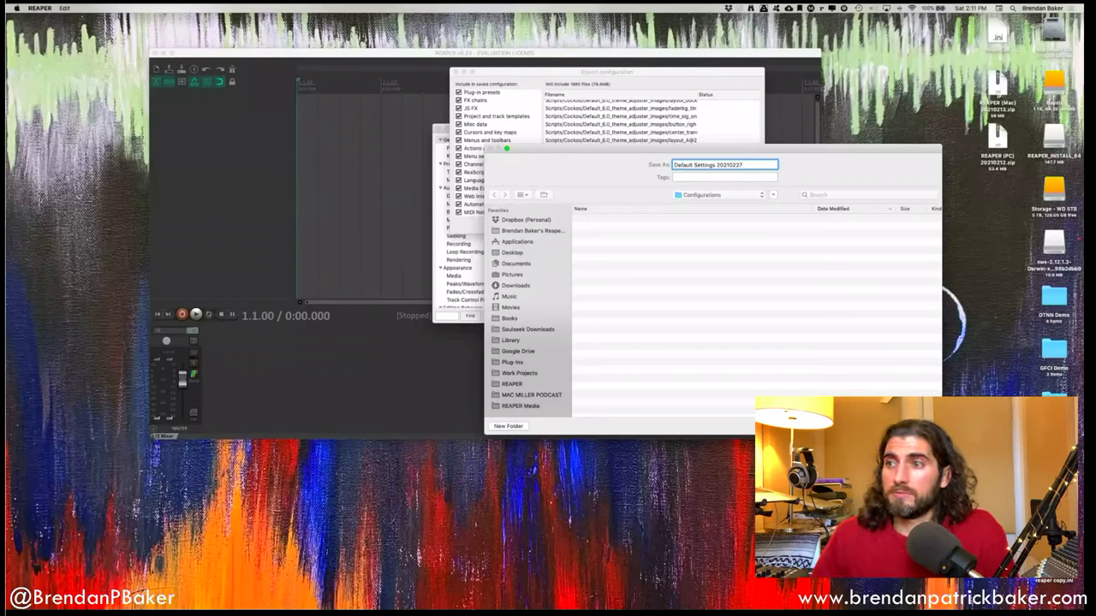
{"action": "key", "text": "Return"}
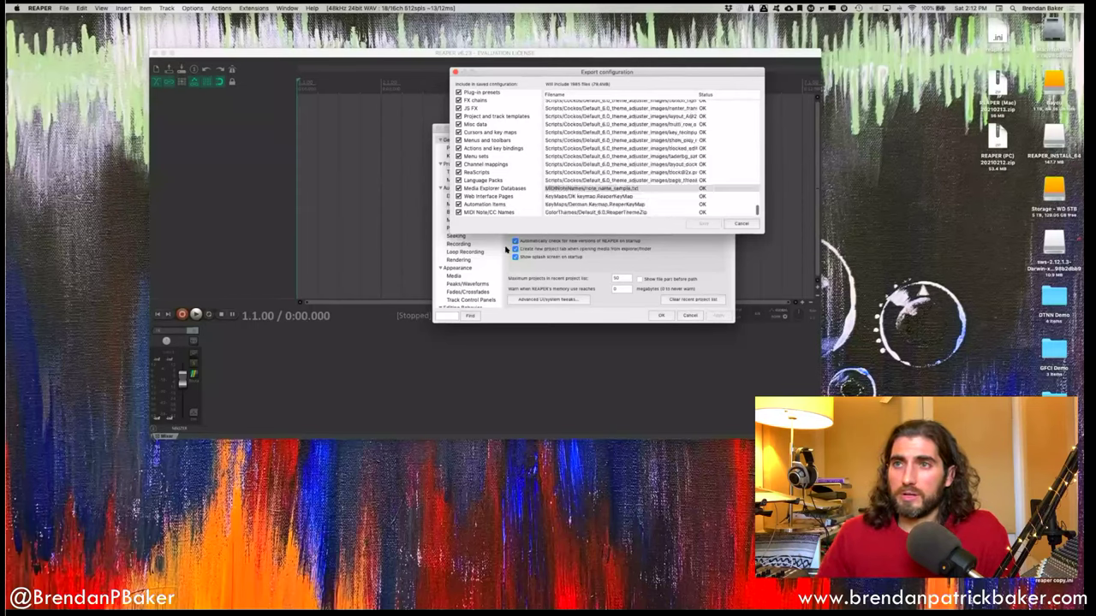
{"action": "left_click", "coordinate": [636, 148]}
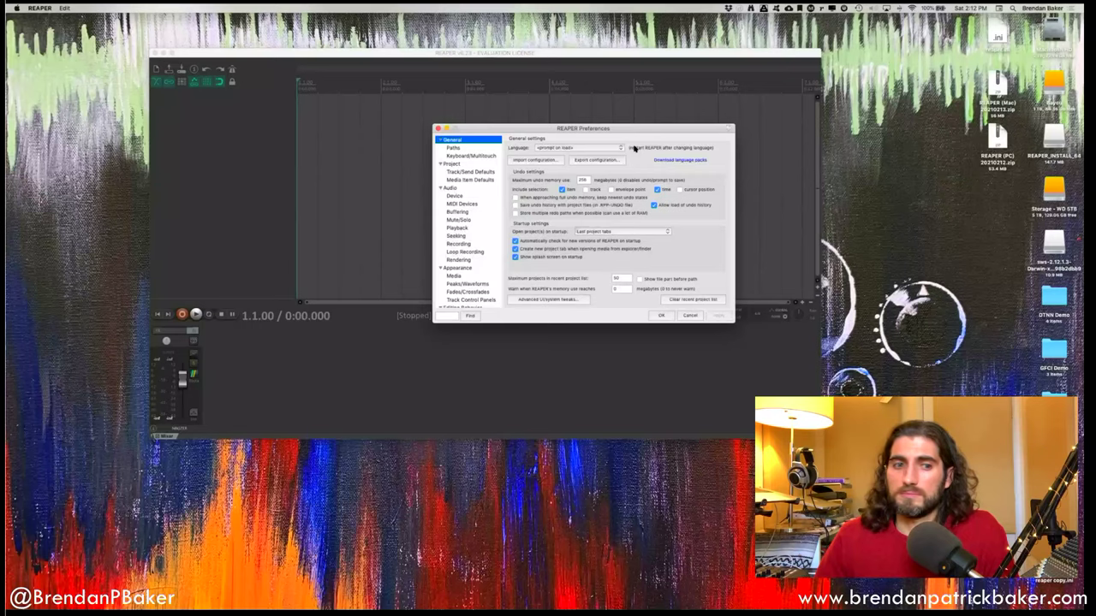
{"action": "mouse_move", "coordinate": [626, 130]}
{"action": "left_mouse_down"}
{"action": "mouse_move", "coordinate": [630, 140]}
{"action": "mouse_move", "coordinate": [636, 129]}
{"action": "left_mouse_up"}
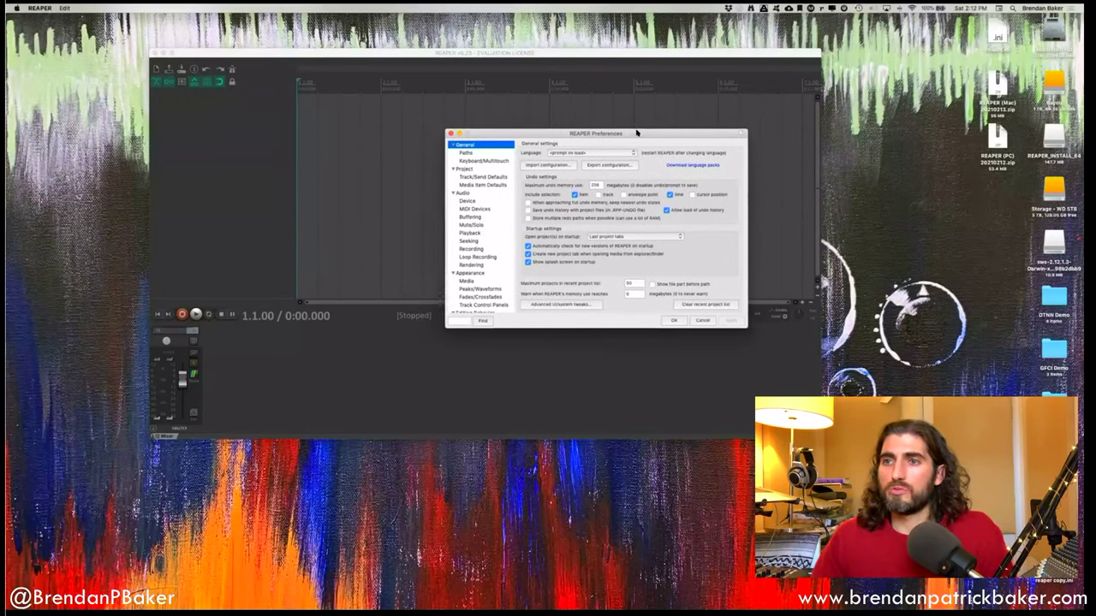
{"action": "left_click", "coordinate": [702, 320]}
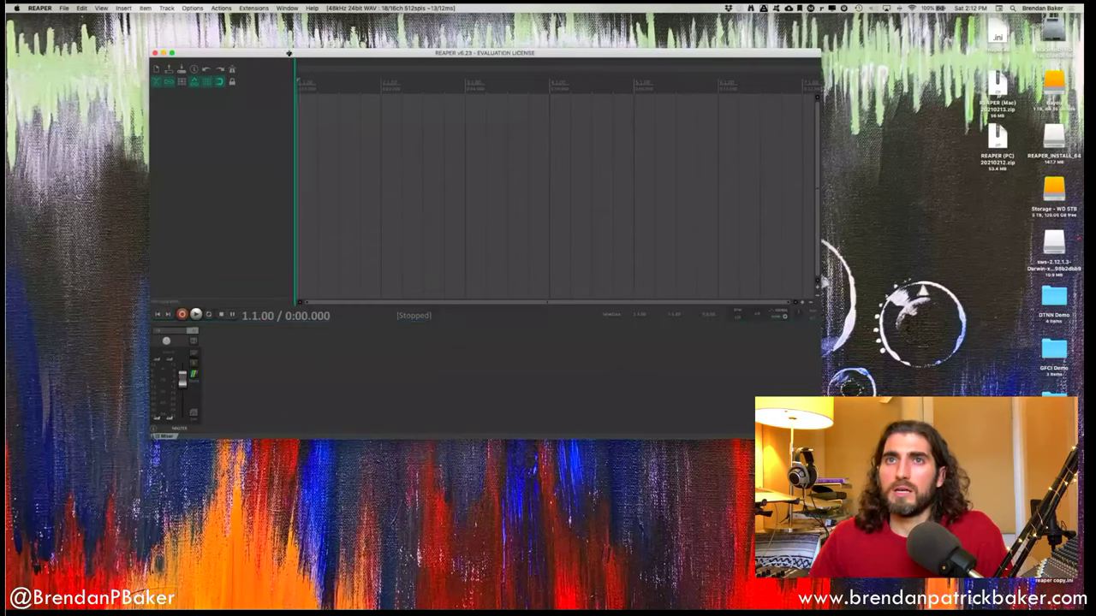
Show the REAPER resource path in Finder and check the Configurations folder for the exported configuration file.
{"action": "left_click", "coordinate": [193, 9]}
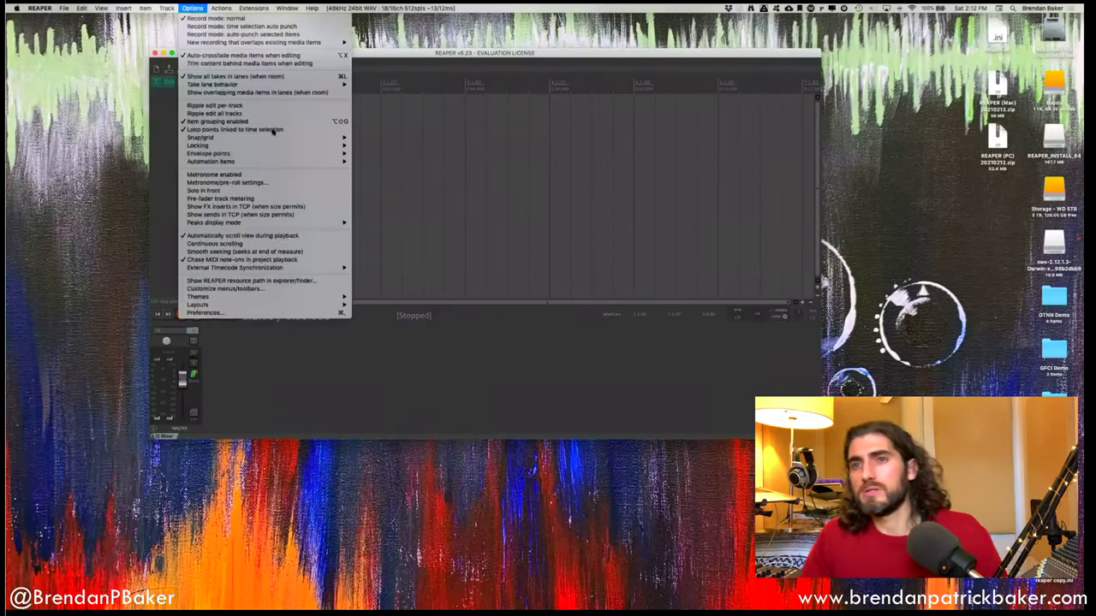
{"action": "left_click", "coordinate": [342, 281]}
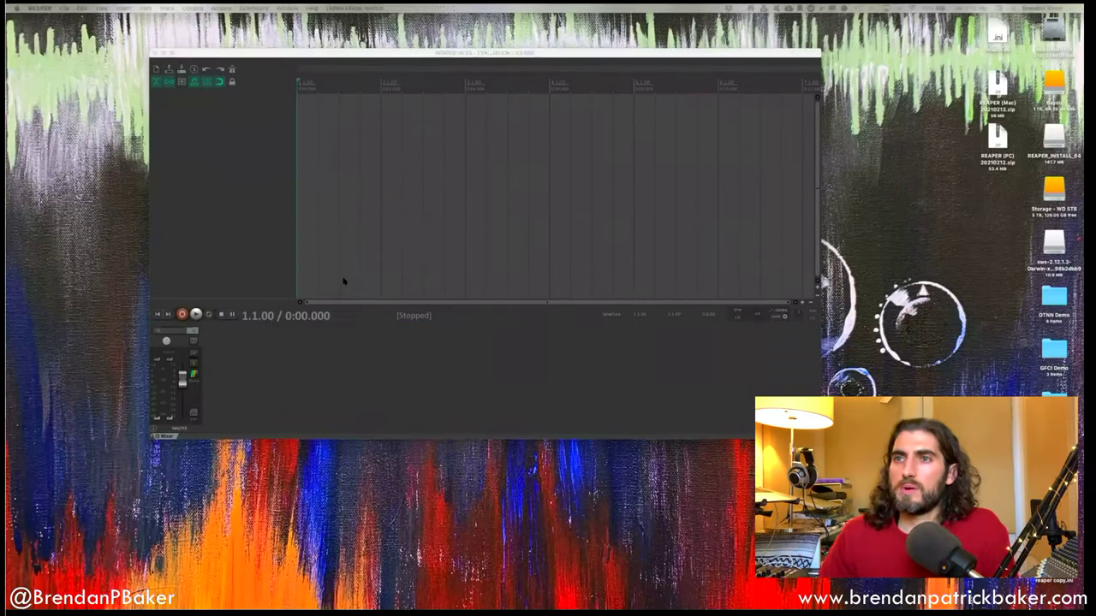
{"action": "left_click_drag", "start_coordinate": [604, 392], "coordinate": [608, 182]}
{"action": "scroll", "coordinate": [627, 239], "scroll_direction": "up", "scroll_amount": 5}
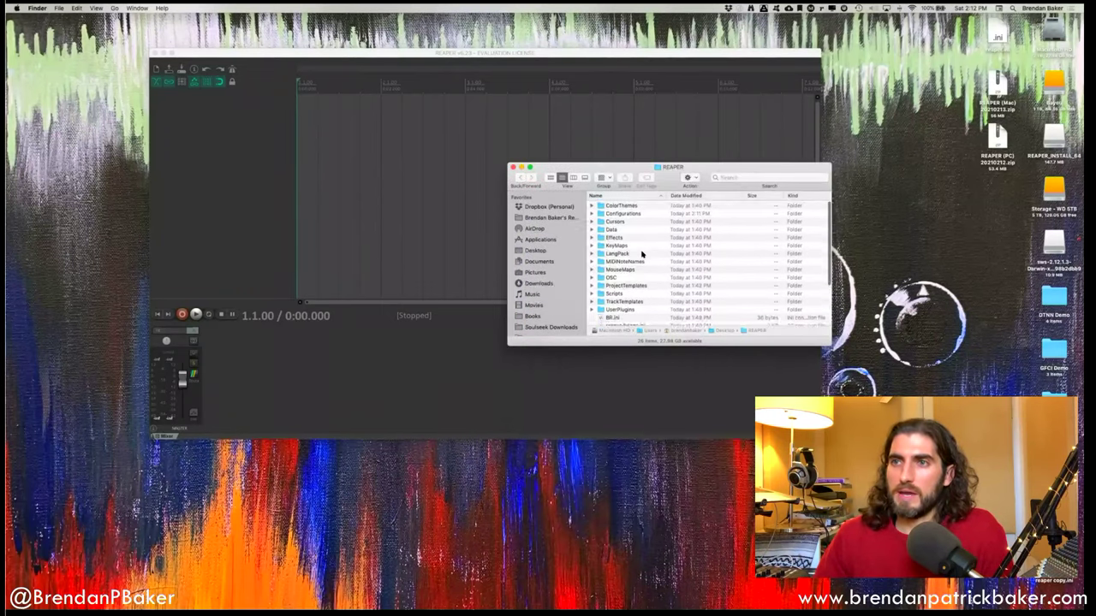
{"action": "left_click", "coordinate": [591, 214]}
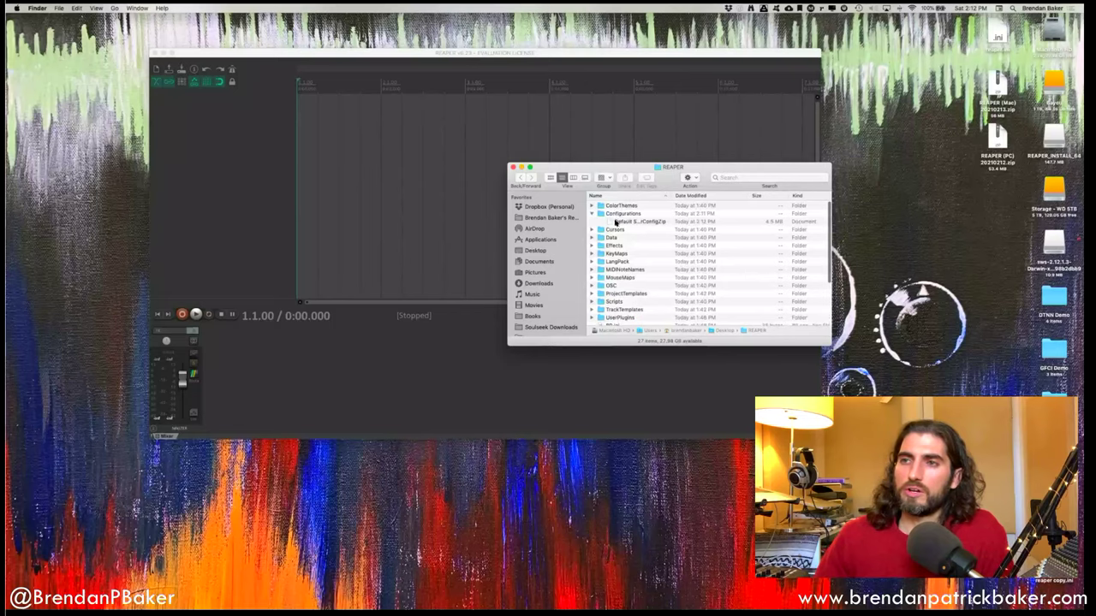
{"action": "left_click_drag", "start_coordinate": [669, 194], "coordinate": [712, 196]}
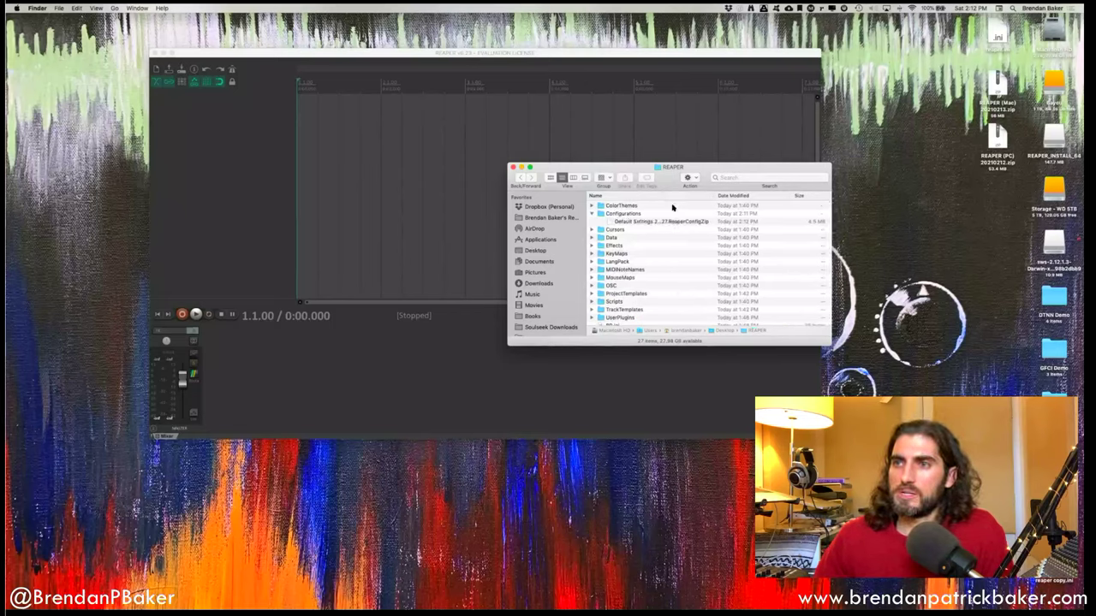
{"action": "left_click", "coordinate": [592, 213]}
Return to REAPER and start a configuration import from the General preferences.
{"action": "left_click", "coordinate": [528, 140]}
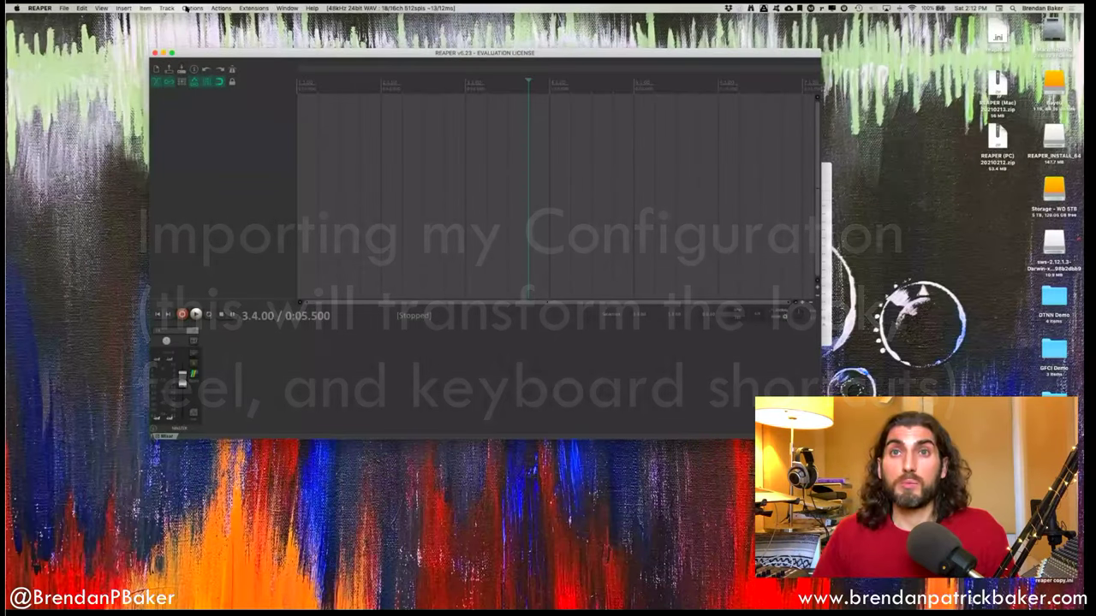
{"action": "left_click", "coordinate": [192, 8]}
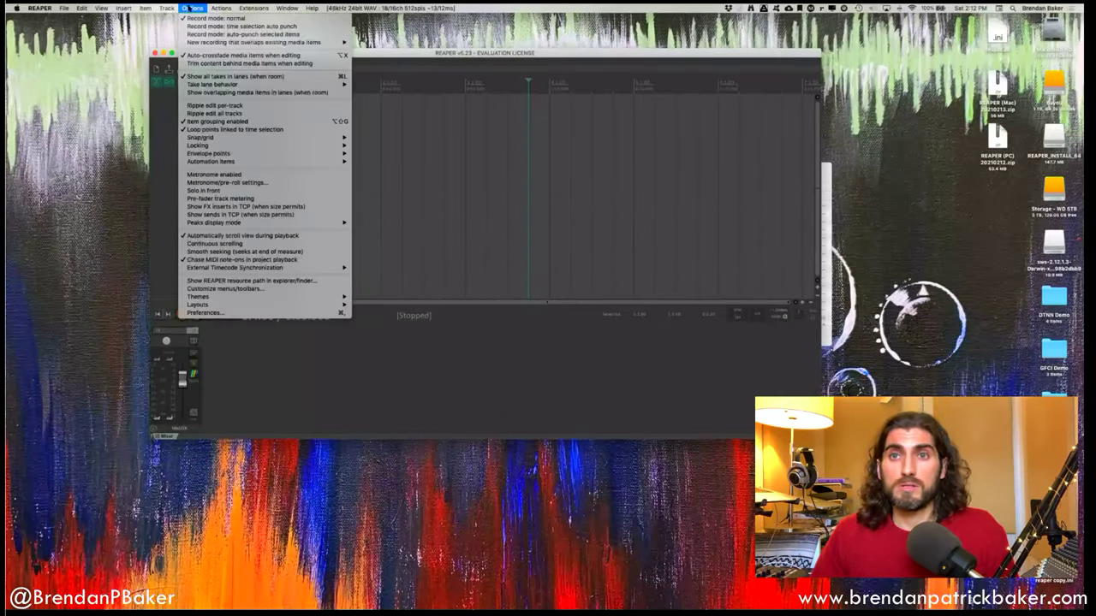
{"action": "left_click", "coordinate": [320, 313]}
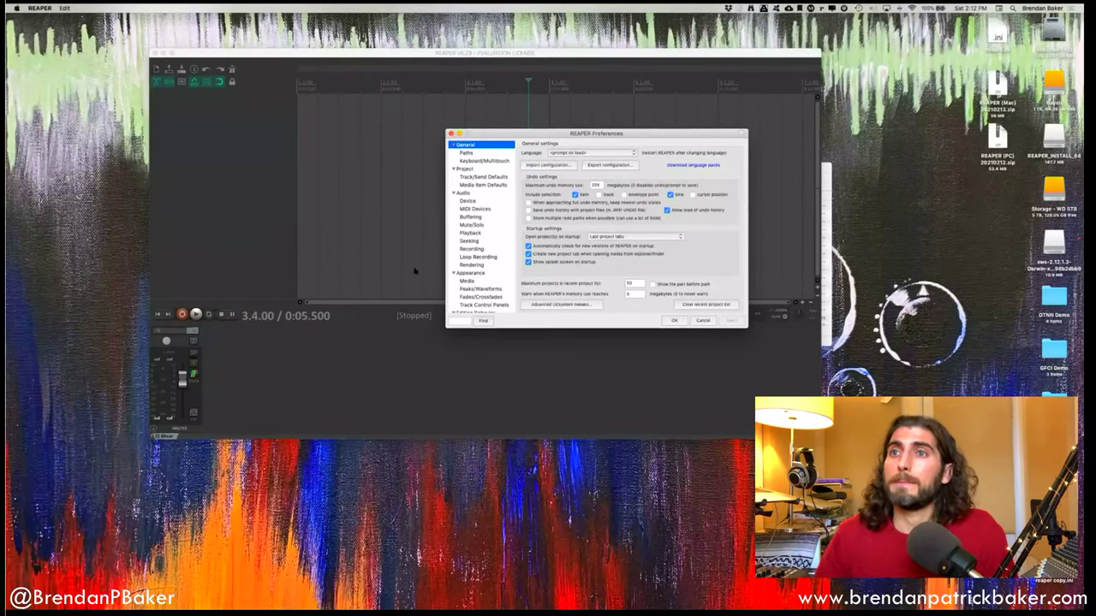
{"action": "scroll", "coordinate": [470, 181], "scroll_direction": "down", "scroll_amount": 5}
{"action": "scroll", "coordinate": [490, 148], "scroll_direction": "up", "scroll_amount": 5}
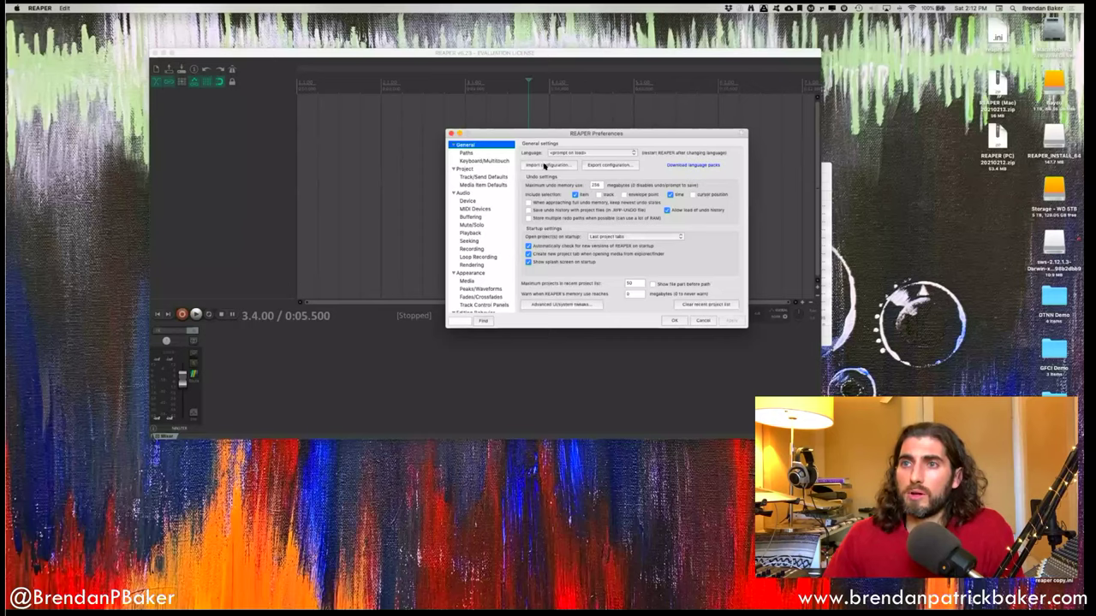
{"action": "left_click", "coordinate": [544, 165]}
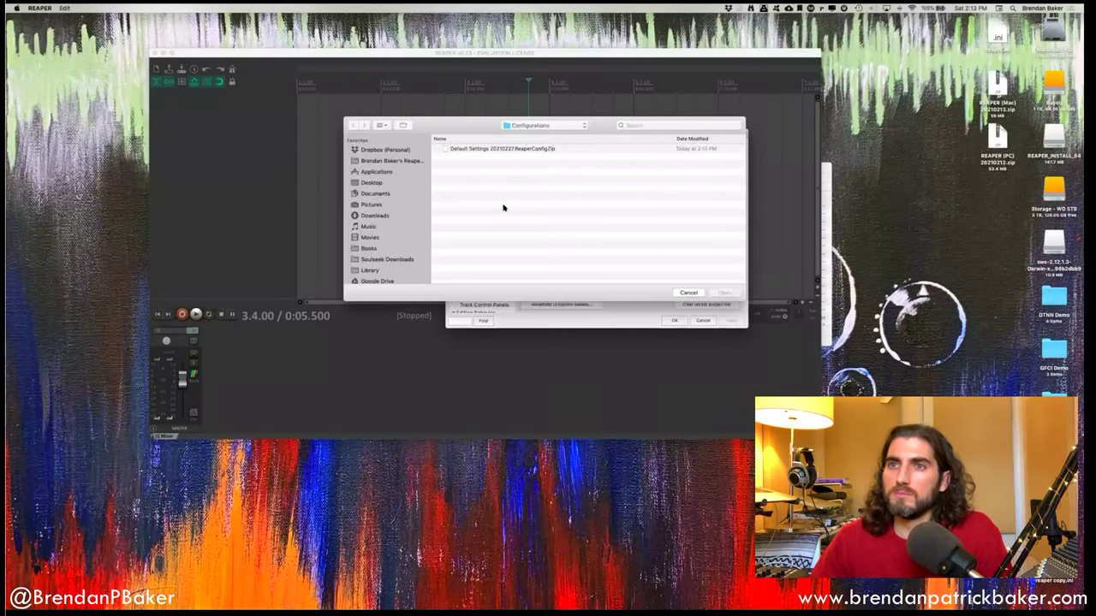
Import the downloaded REAPER Configuration 20210227 .ReaperConfigZip file from Downloads with all its listed categories, accepting the REAPER restart.
{"action": "left_click", "coordinate": [377, 216]}
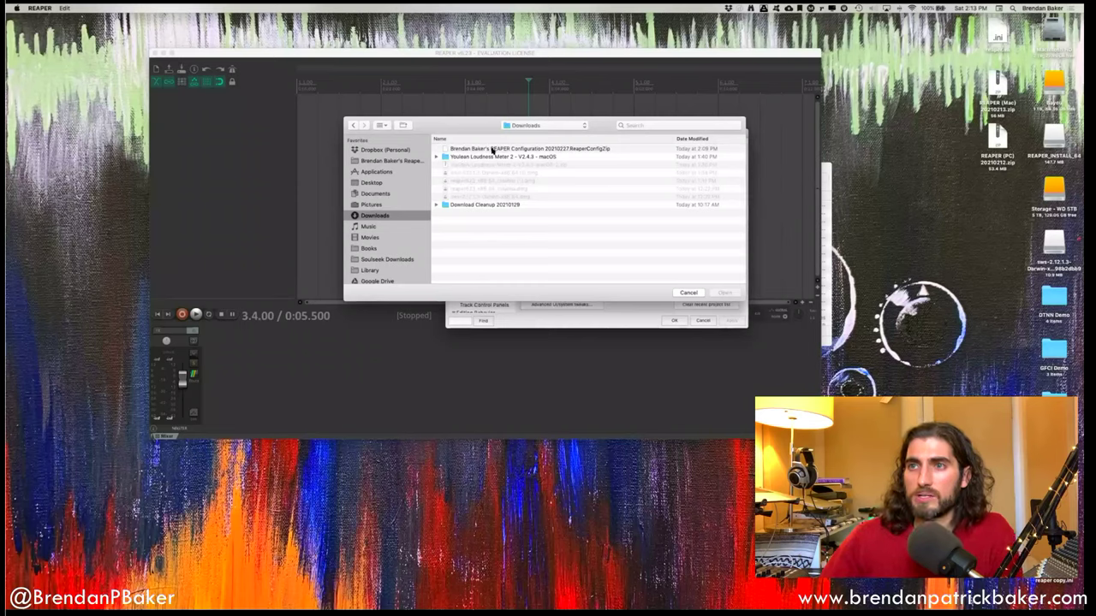
{"action": "scroll", "coordinate": [496, 149], "scroll_direction": "right", "scroll_amount": 1}
{"action": "left_click", "coordinate": [496, 149]}
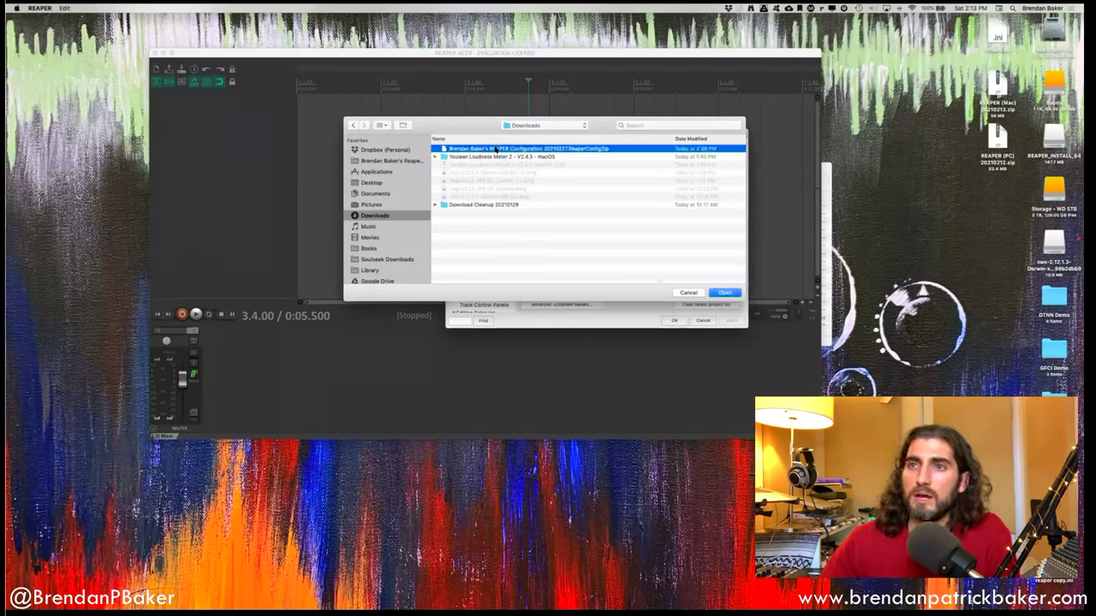
{"action": "left_click_drag", "start_coordinate": [476, 129], "coordinate": [507, 189]}
{"action": "left_click", "coordinate": [754, 354]}
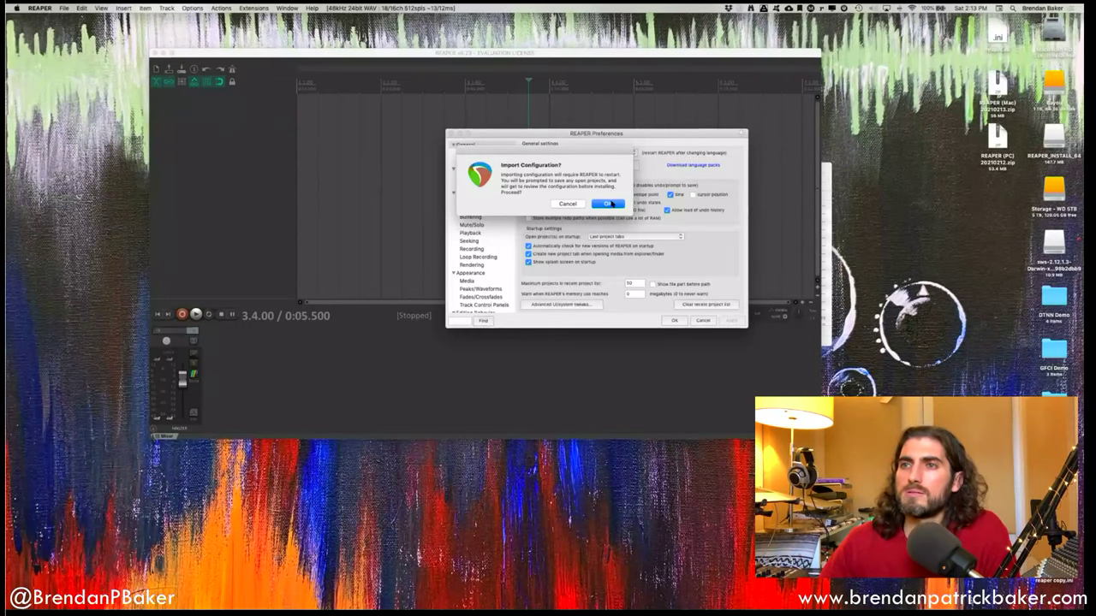
{"action": "left_click", "coordinate": [610, 205]}
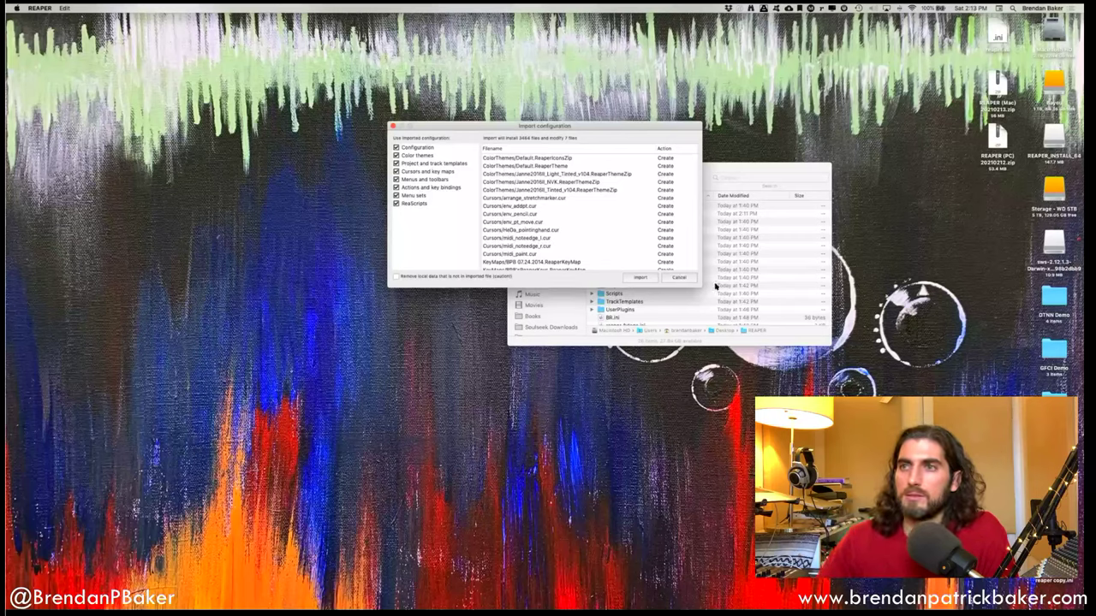
{"action": "left_click", "coordinate": [640, 279]}
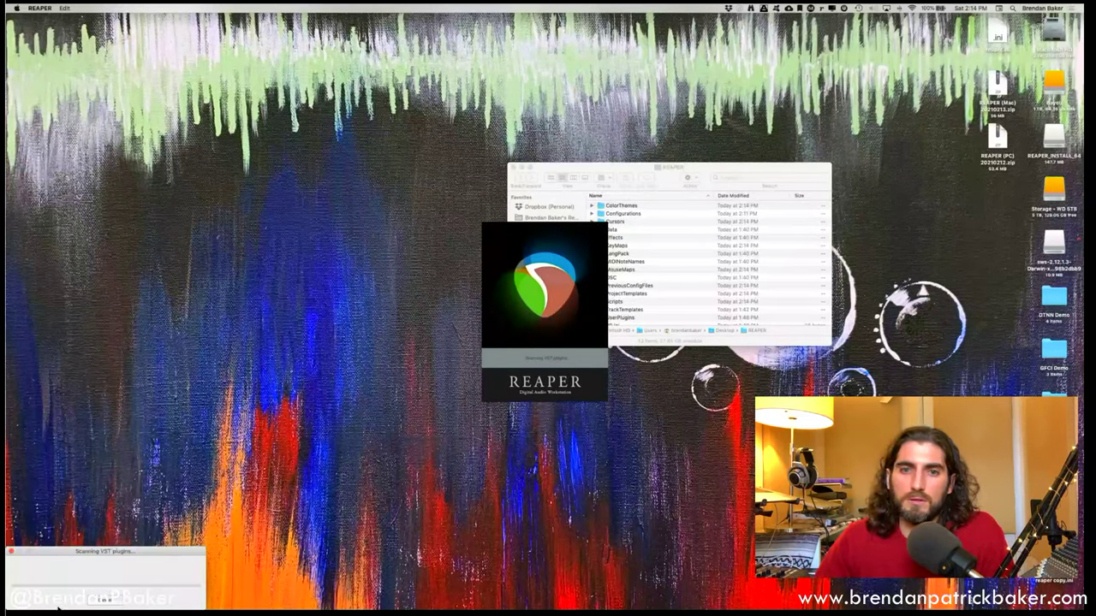
Let the VST plug-in scan run during startup and continue evaluating REAPER.
{"action": "left_click", "coordinate": [103, 600]}
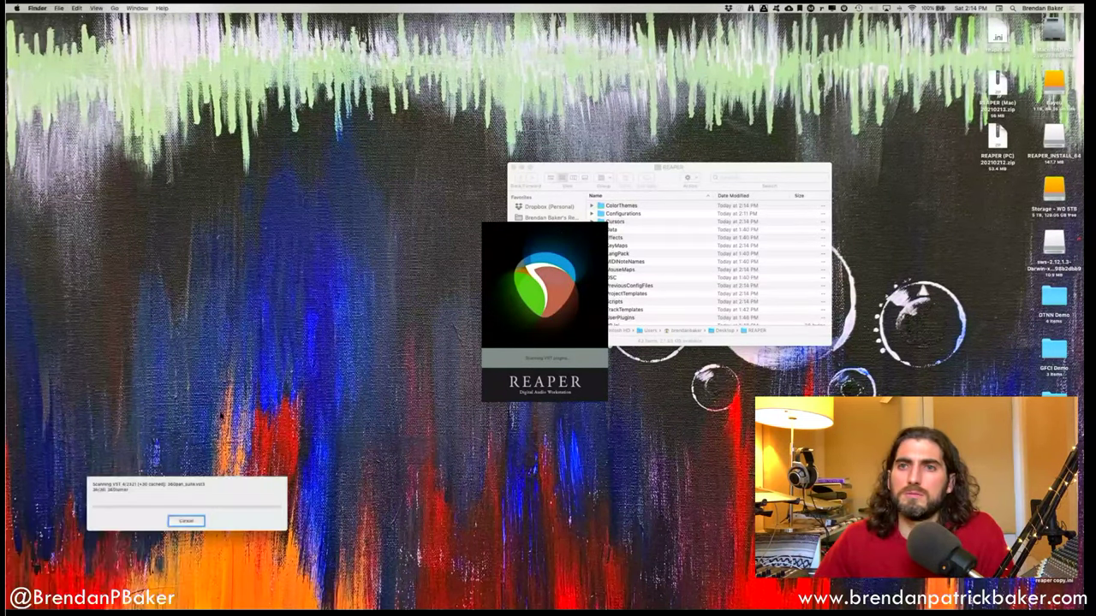
{"action": "left_click_drag", "start_coordinate": [211, 47], "coordinate": [477, 170]}
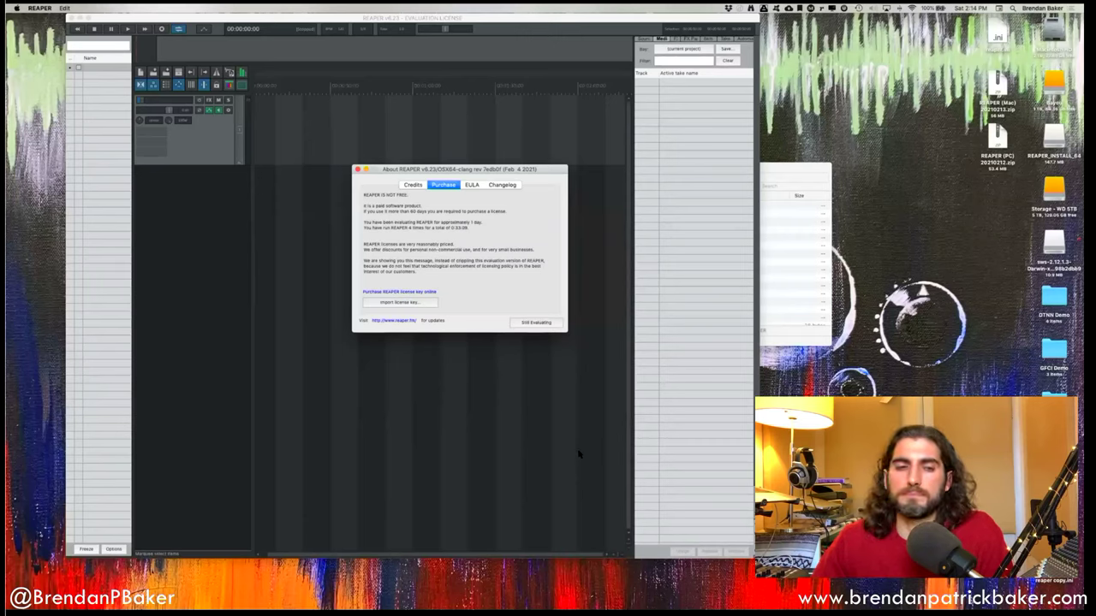
{"action": "left_click", "coordinate": [537, 322]}
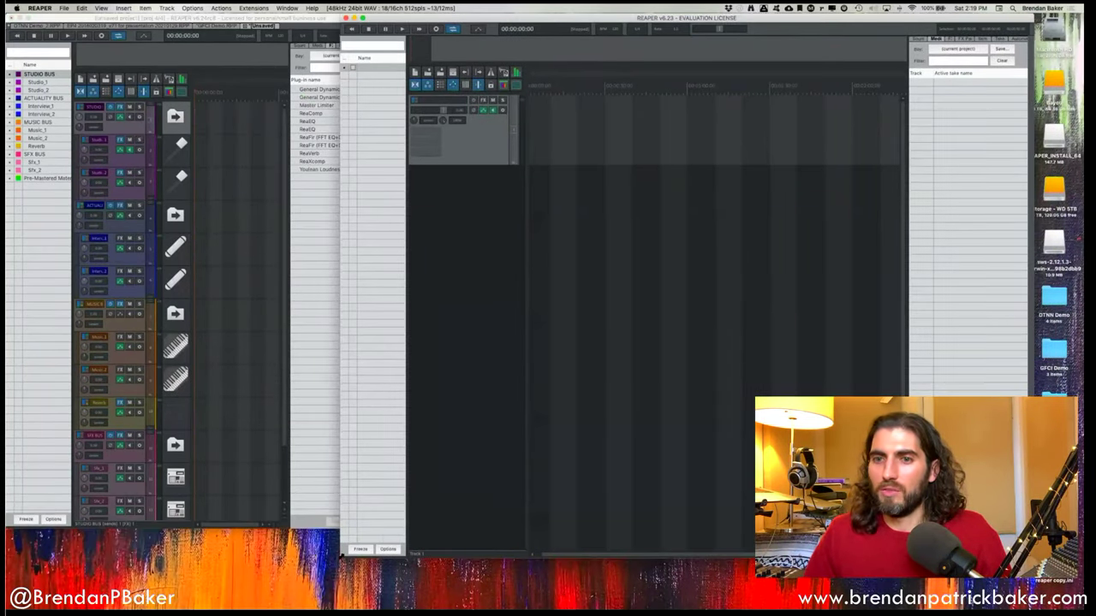
Shrink the evaluation REAPER window and place it beside the licensed REAPER window for comparison.
{"action": "left_click_drag", "start_coordinate": [341, 555], "coordinate": [557, 486]}
{"action": "left_click_drag", "start_coordinate": [797, 24], "coordinate": [779, 58]}
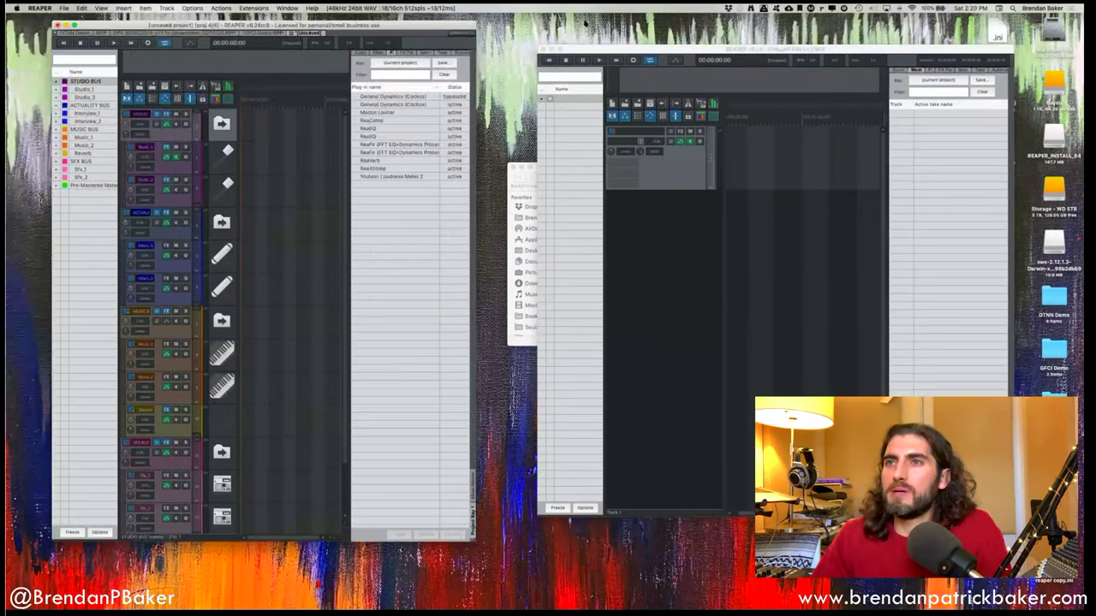
{"action": "left_click_drag", "start_coordinate": [603, 50], "coordinate": [586, 32]}
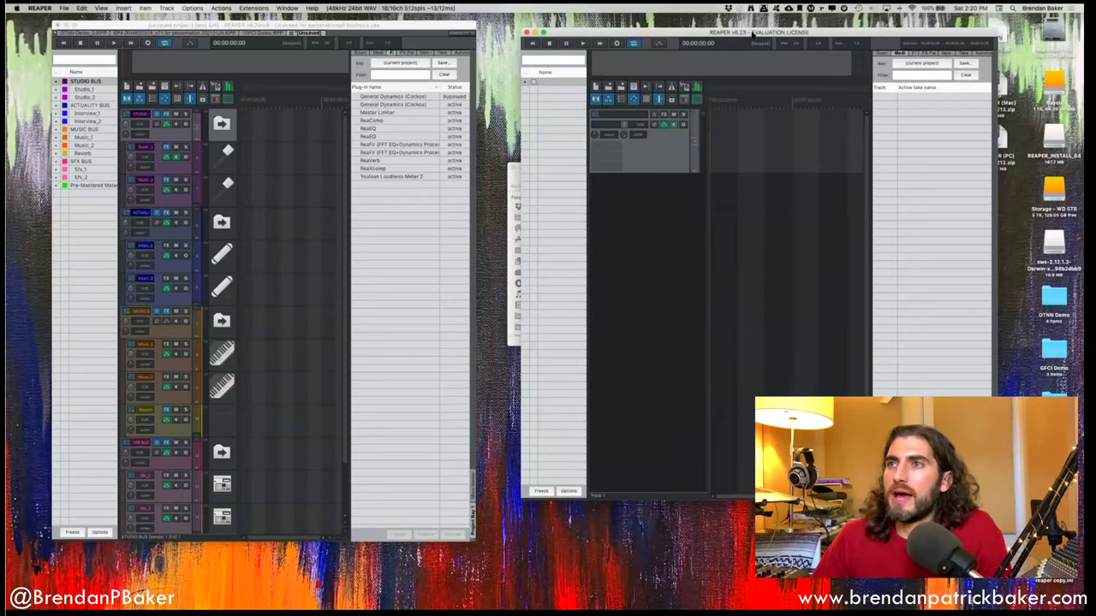
Close the evaluation-license REAPER window beside the licensed one and enlarge the licensed window to fill the screen.
{"action": "left_click_drag", "start_coordinate": [754, 35], "coordinate": [749, 40]}
{"action": "left_click_drag", "start_coordinate": [339, 25], "coordinate": [354, 30]}
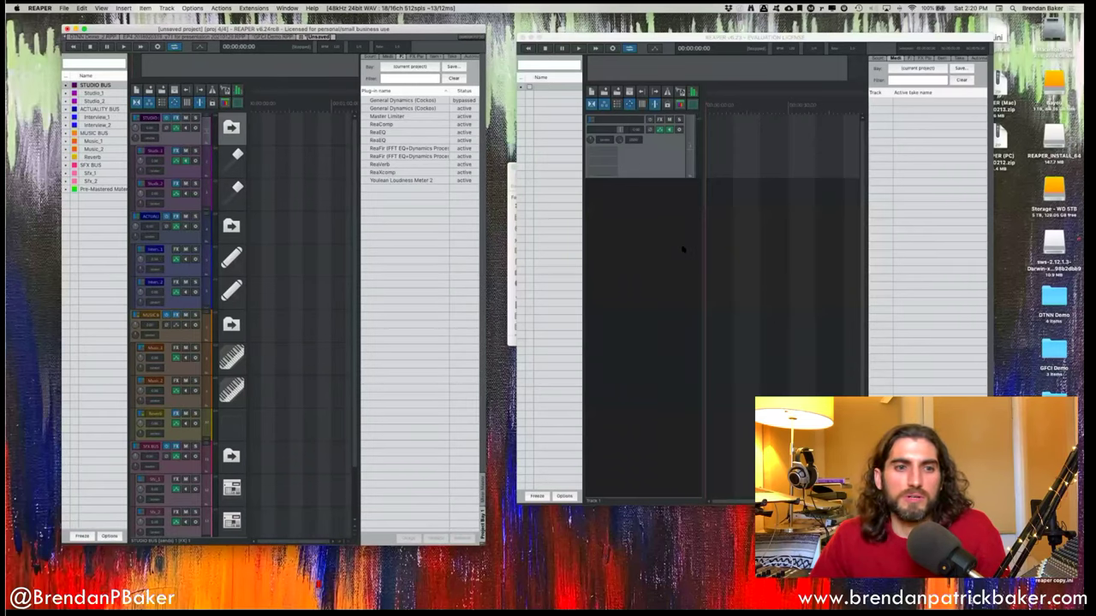
{"action": "left_click_drag", "start_coordinate": [586, 38], "coordinate": [595, 35]}
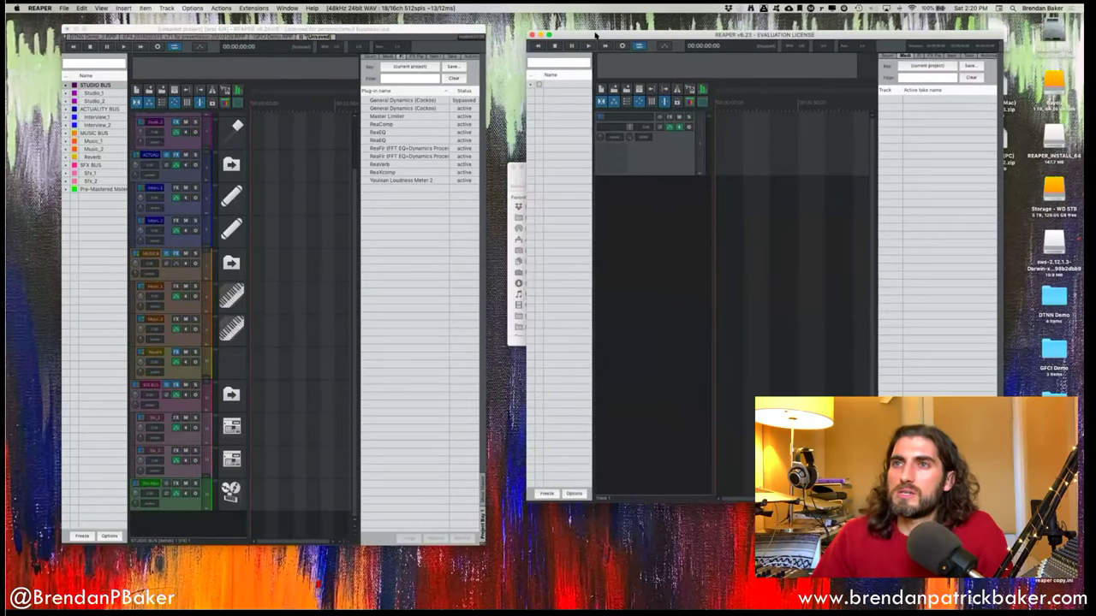
{"action": "left_click", "coordinate": [531, 34]}
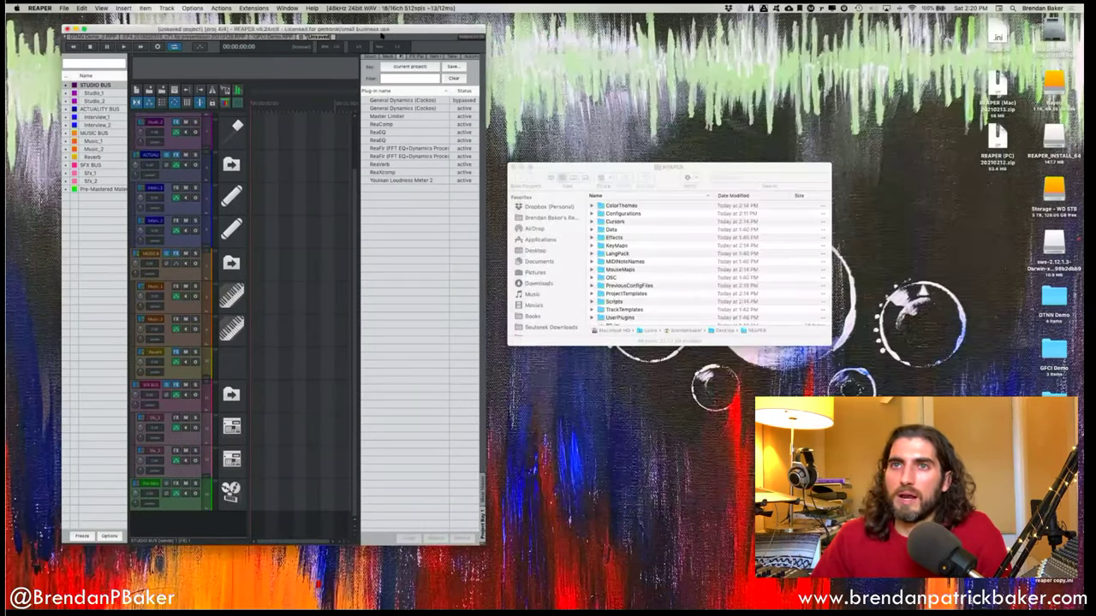
{"action": "left_click_drag", "start_coordinate": [428, 25], "coordinate": [587, 14]}
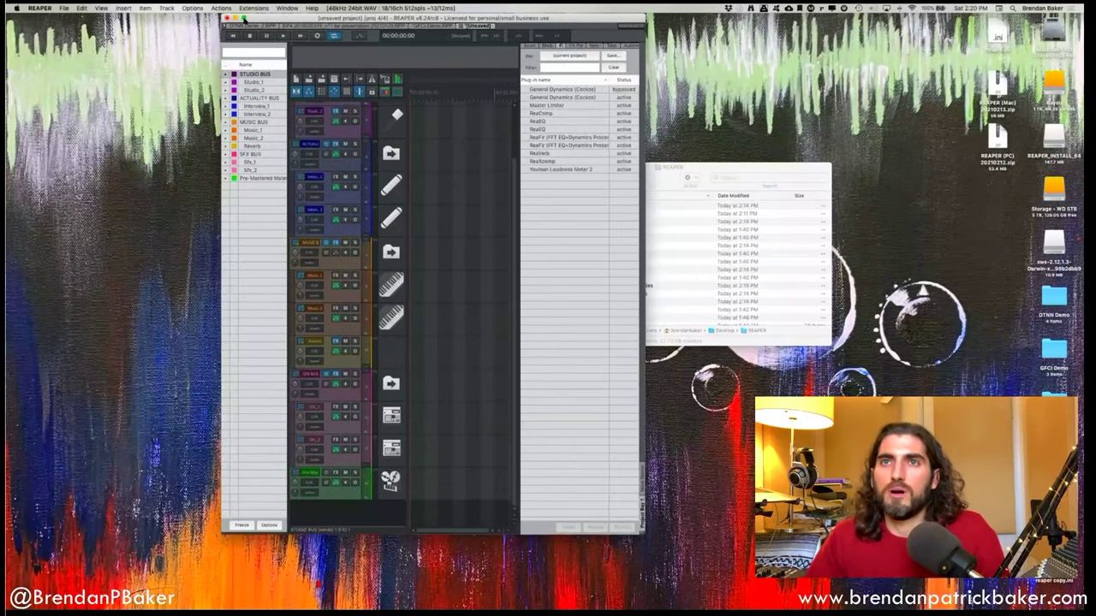
{"action": "left_click", "coordinate": [243, 17]}
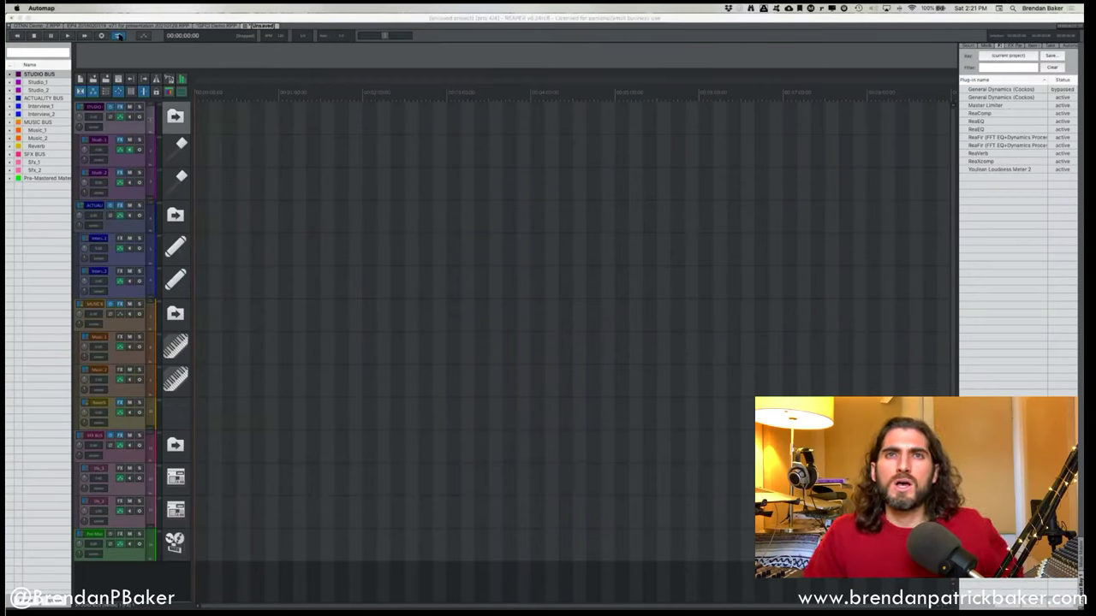
Open a new empty project tab in the licensed REAPER.
{"action": "left_click", "coordinate": [65, 10]}
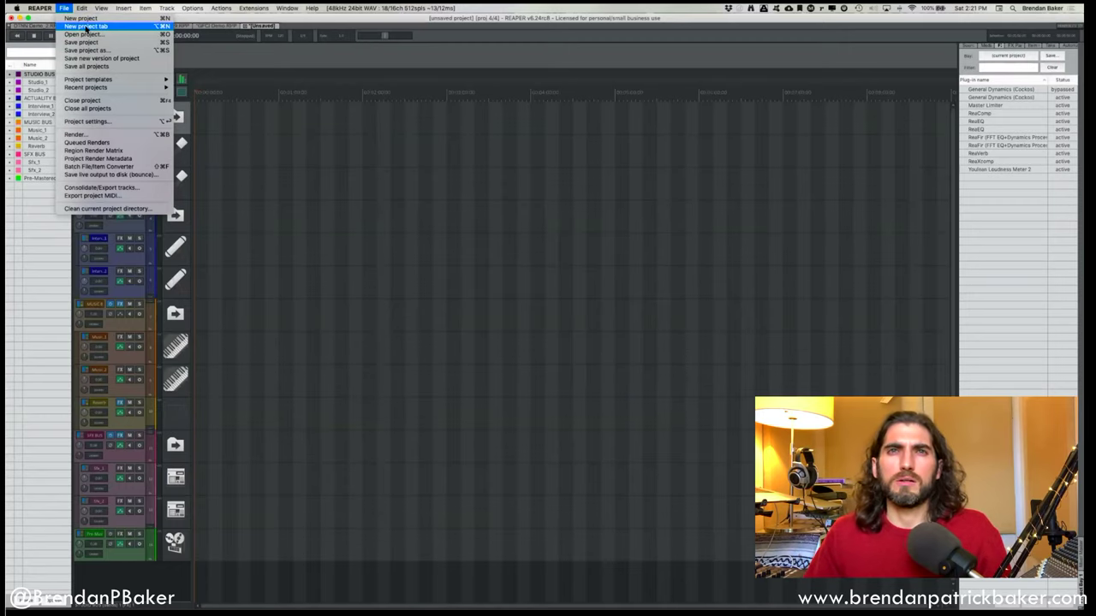
{"action": "left_click", "coordinate": [86, 26]}
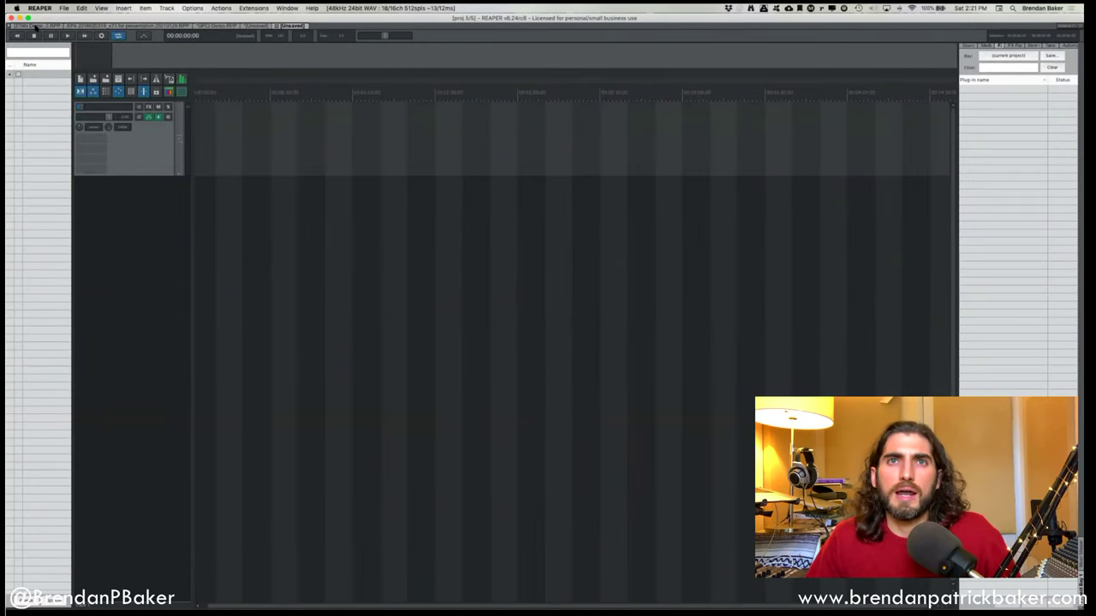
Look through the open project tabs, examine the GFCI Demo timeline more closely, and return to the empty project tab.
{"action": "left_click", "coordinate": [138, 26]}
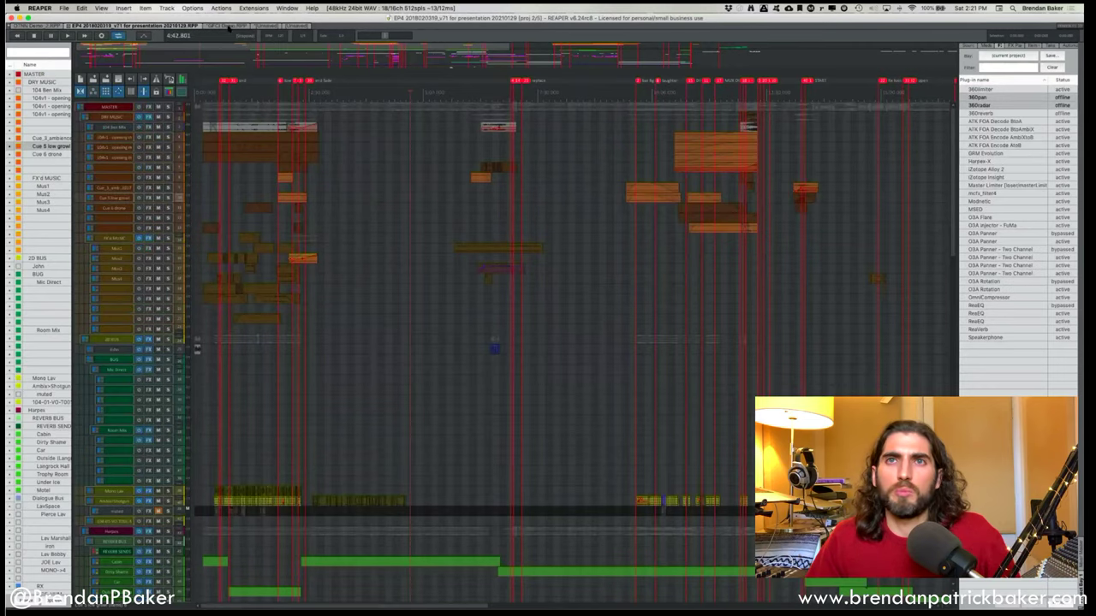
{"action": "left_click", "coordinate": [230, 26]}
{"action": "left_click", "coordinate": [267, 25]}
{"action": "left_click", "coordinate": [295, 25]}
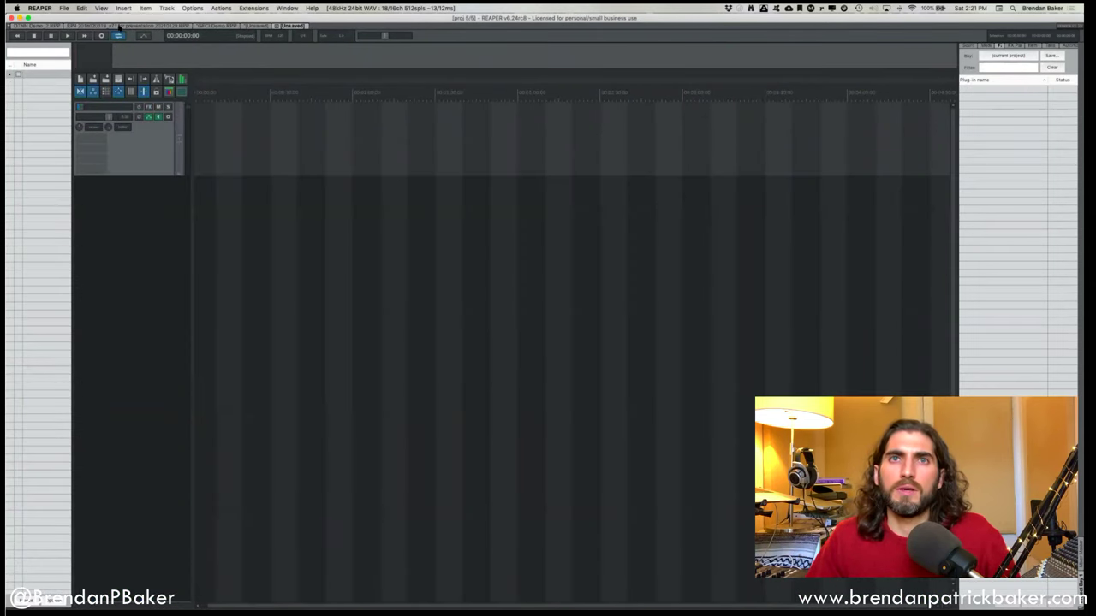
{"action": "left_click", "coordinate": [49, 27]}
{"action": "left_click", "coordinate": [118, 26]}
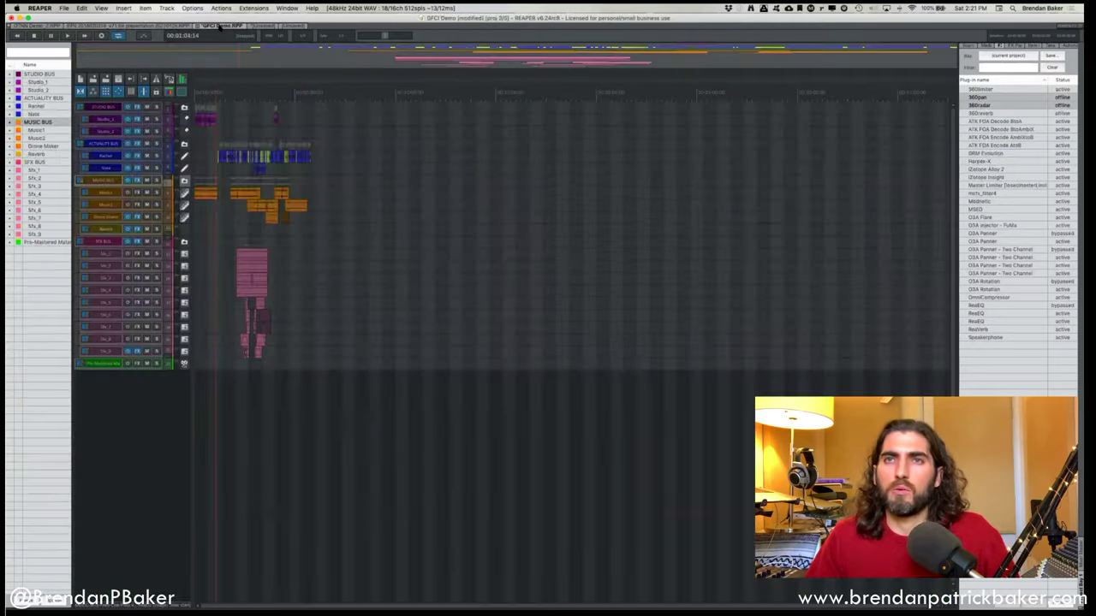
{"action": "left_click", "coordinate": [224, 27]}
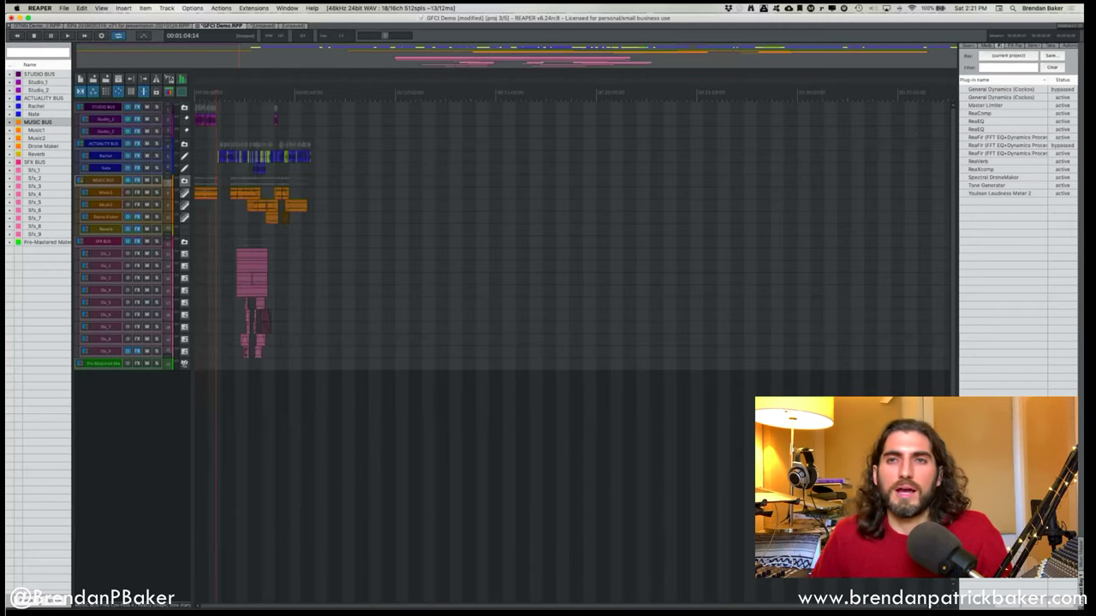
{"action": "left_click", "coordinate": [351, 168]}
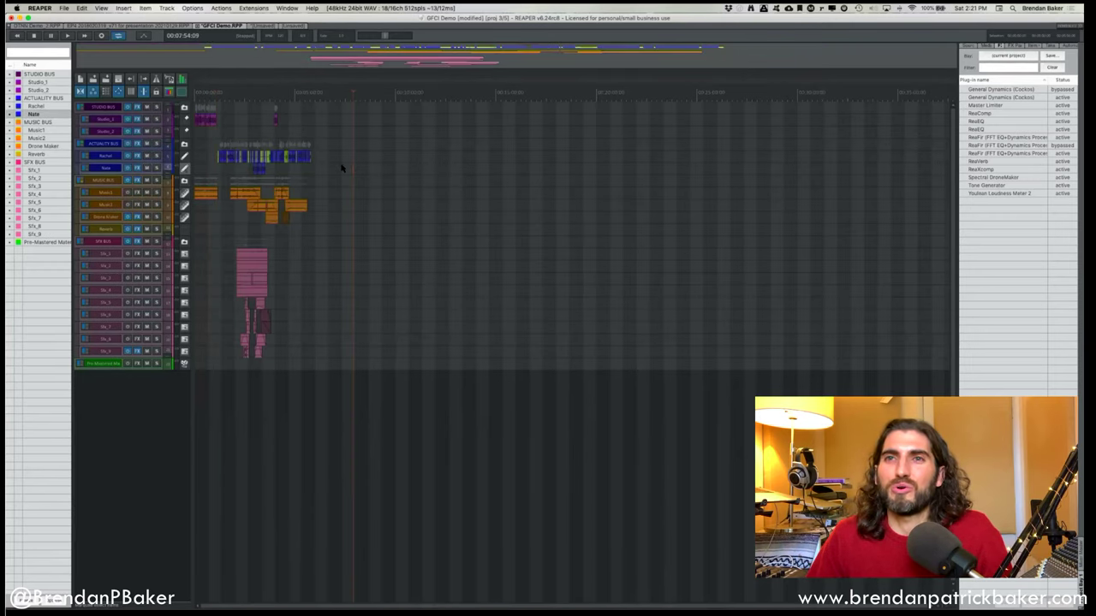
{"action": "scroll", "coordinate": [346, 167], "scroll_direction": "up", "scroll_amount": 4}
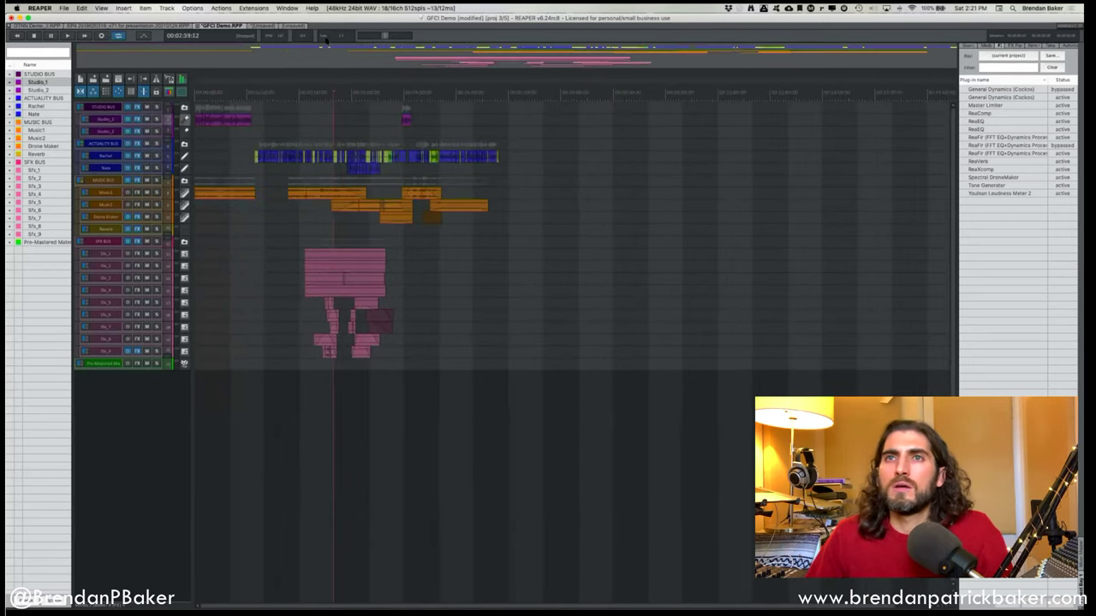
{"action": "left_click", "coordinate": [289, 25]}
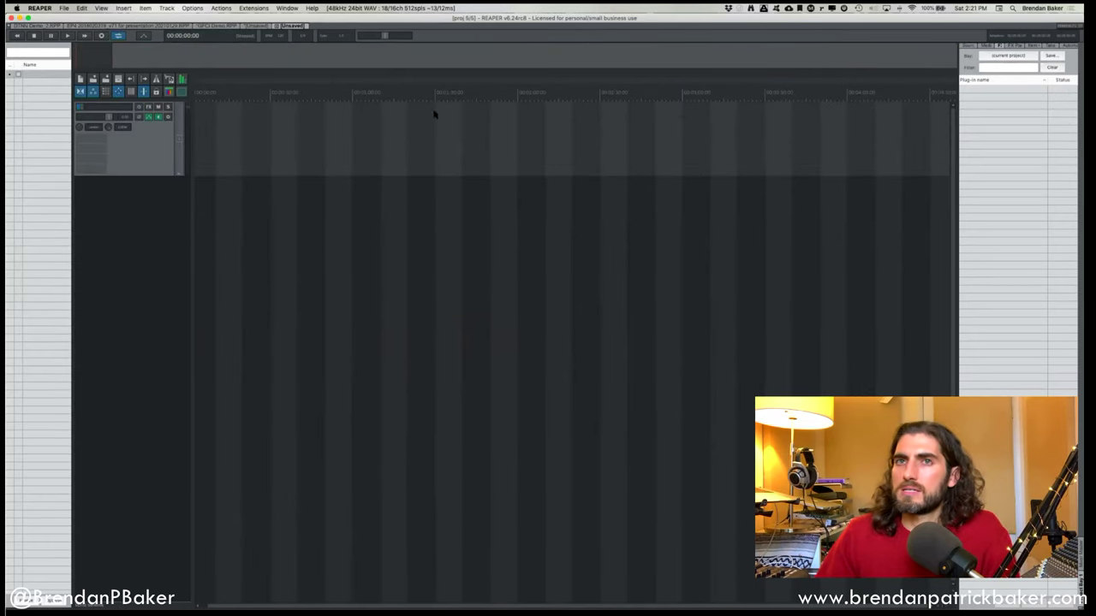
Open another new project tab after the current empty one.
{"action": "left_click", "coordinate": [63, 9]}
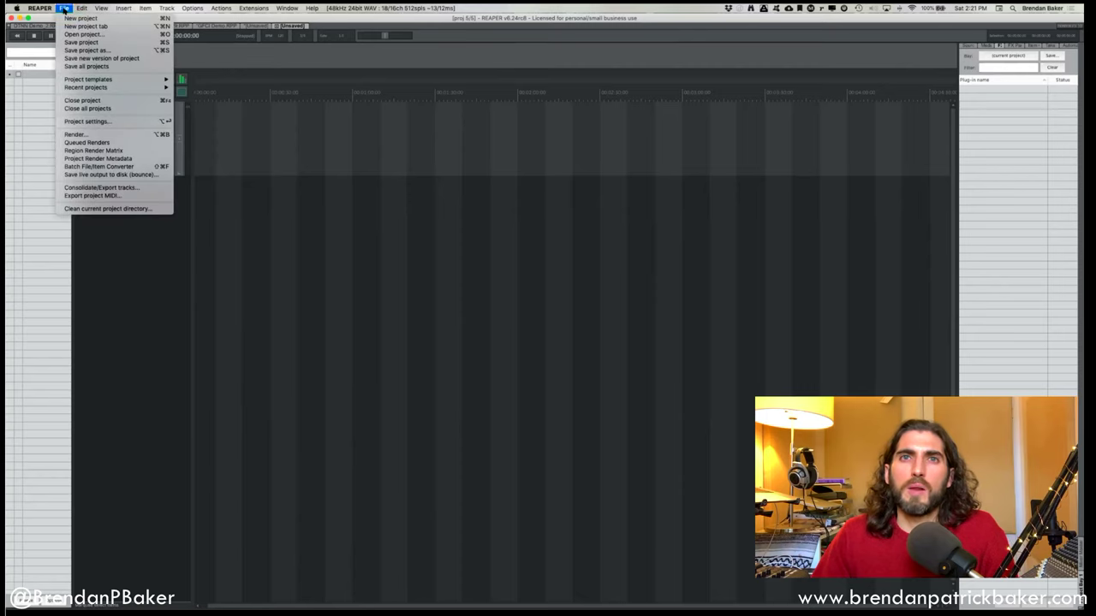
{"action": "left_click", "coordinate": [64, 8]}
{"action": "left_click", "coordinate": [64, 9]}
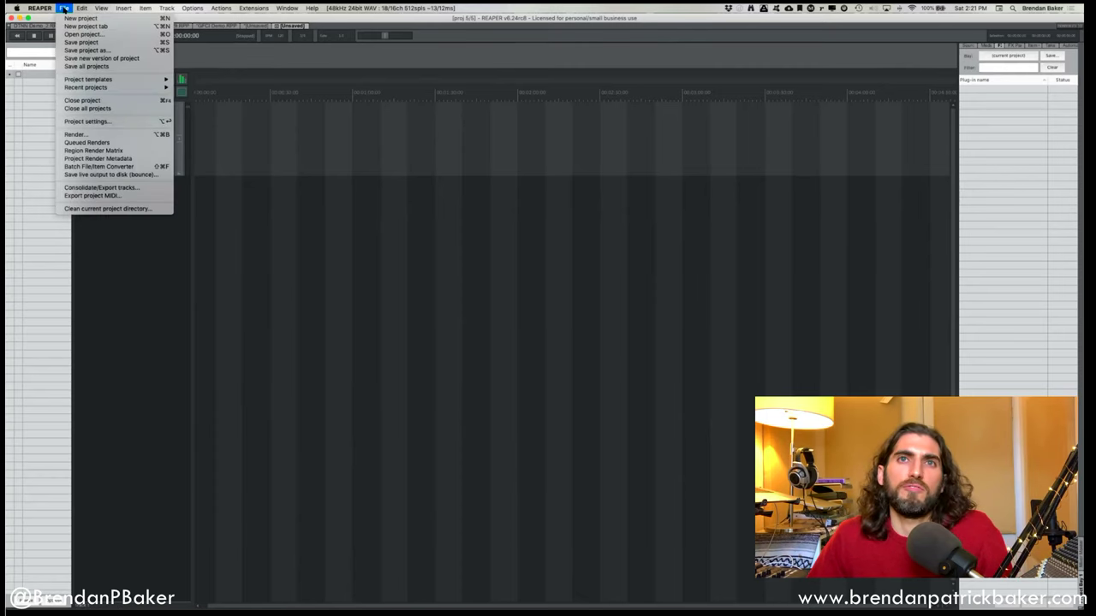
{"action": "left_click", "coordinate": [90, 27]}
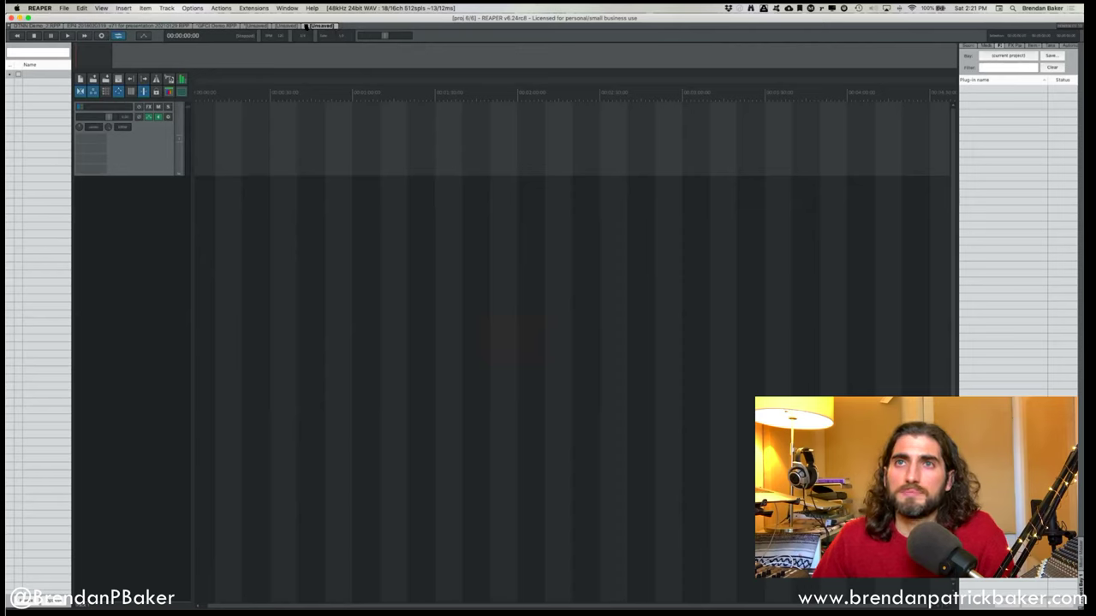
Add Demo Music.mp3 and About Me.mp3 from the Downloads folder to the empty project, with About Me on the first track and Demo Music on the second.
{"action": "left_click", "coordinate": [261, 179]}
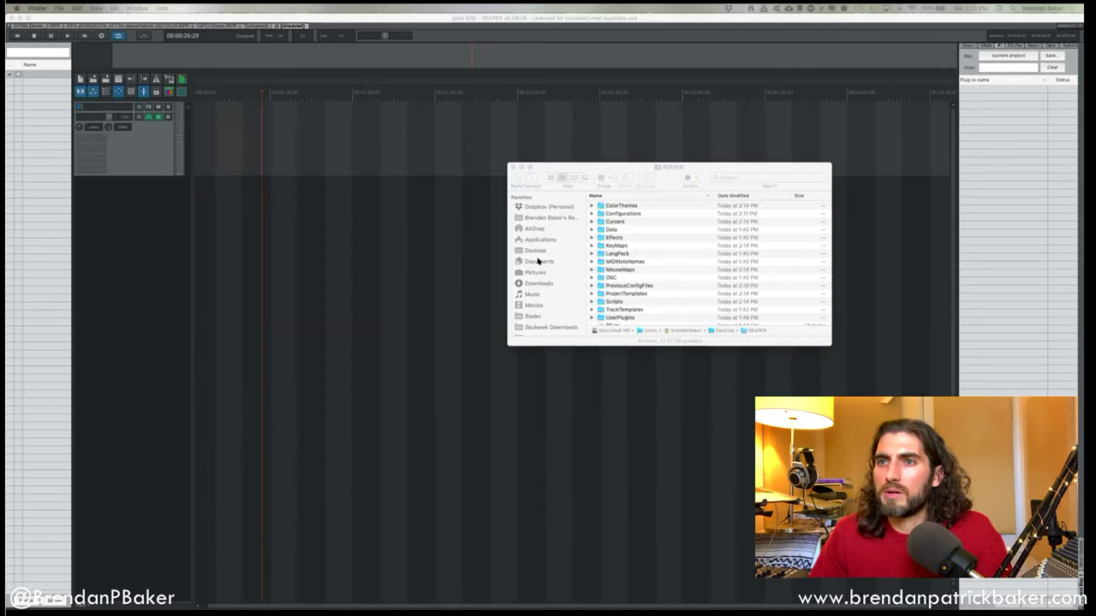
{"action": "left_click", "coordinate": [539, 284]}
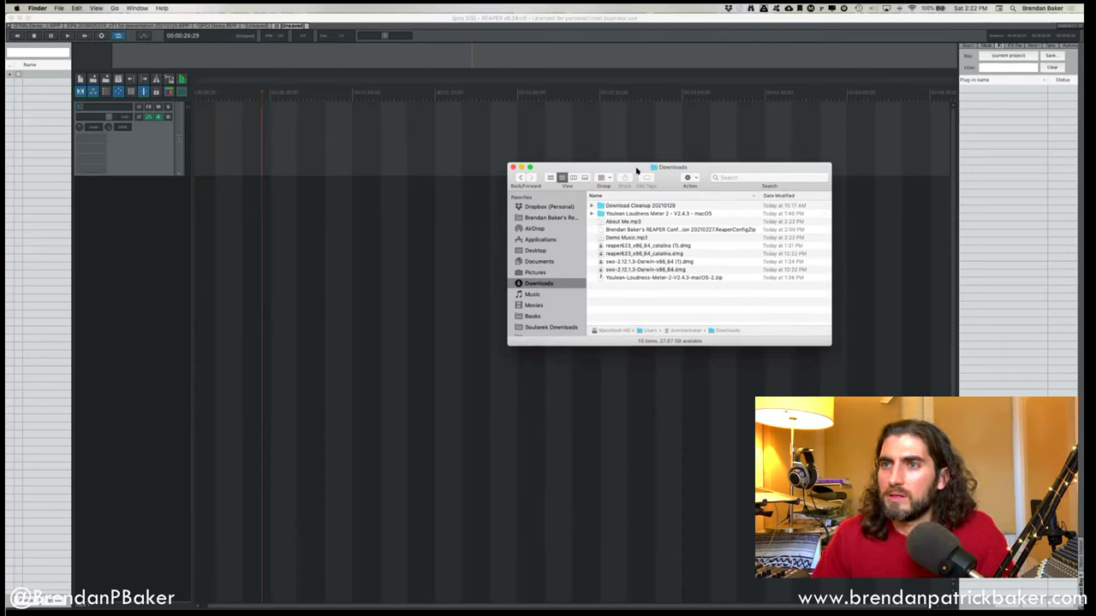
{"action": "left_click_drag", "start_coordinate": [636, 167], "coordinate": [707, 432]}
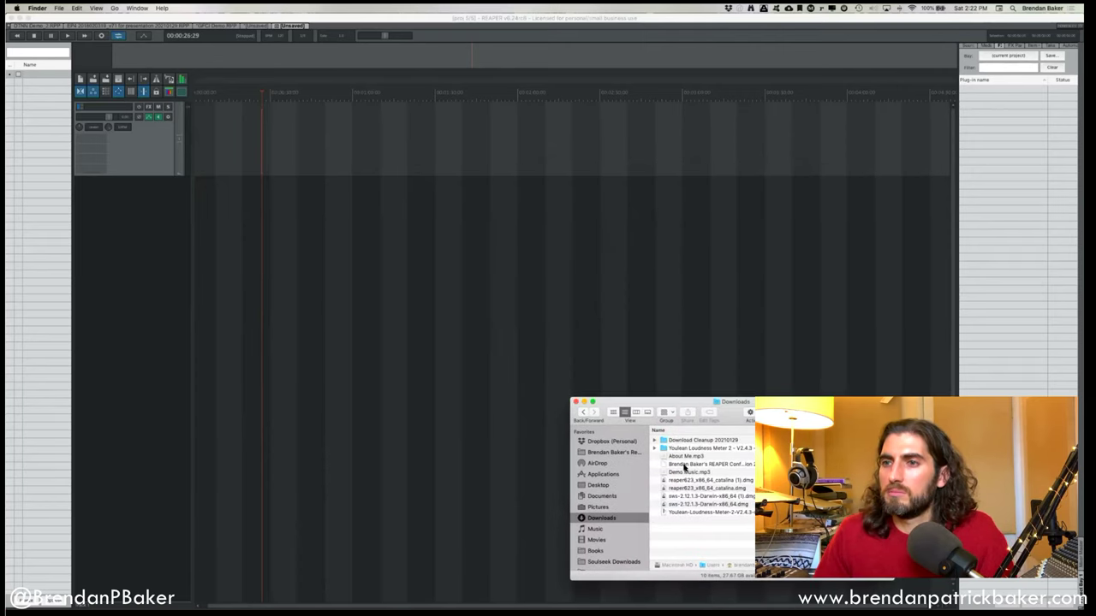
{"action": "left_click", "coordinate": [677, 474]}
{"action": "left_click_drag", "start_coordinate": [688, 402], "coordinate": [695, 314]}
{"action": "left_click_drag", "start_coordinate": [696, 387], "coordinate": [351, 187]}
{"action": "mouse_move", "coordinate": [690, 379]}
{"action": "left_mouse_down"}
{"action": "mouse_move", "coordinate": [472, 121]}
{"action": "mouse_move", "coordinate": [428, 131]}
{"action": "left_mouse_up"}
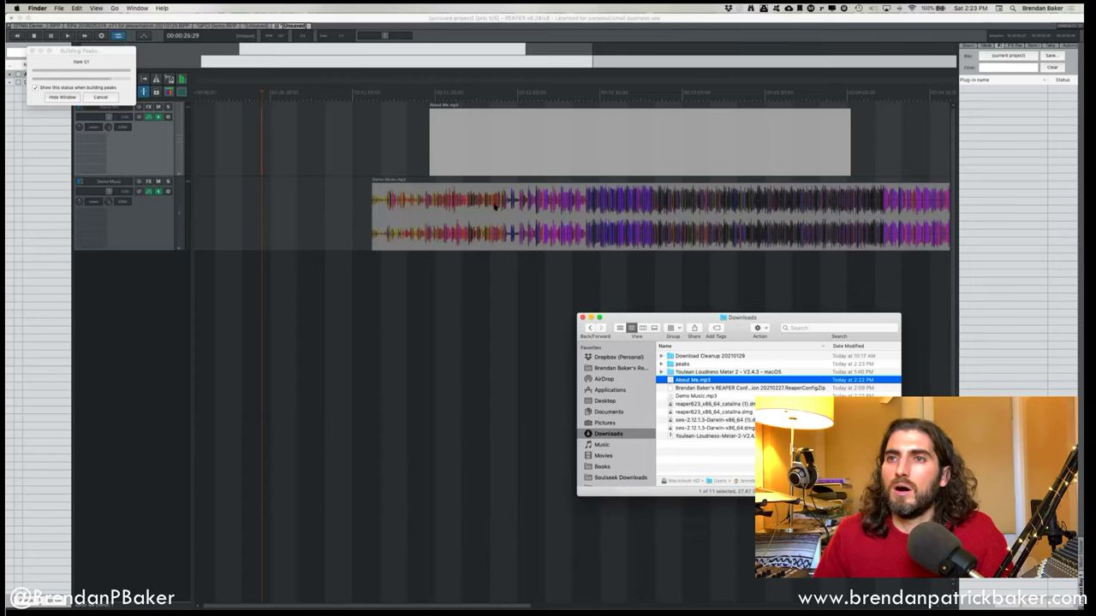
Compare the coloured waveforms of the About Me and Demo Music clips by selecting their tracks alternately.
{"action": "left_click", "coordinate": [361, 159]}
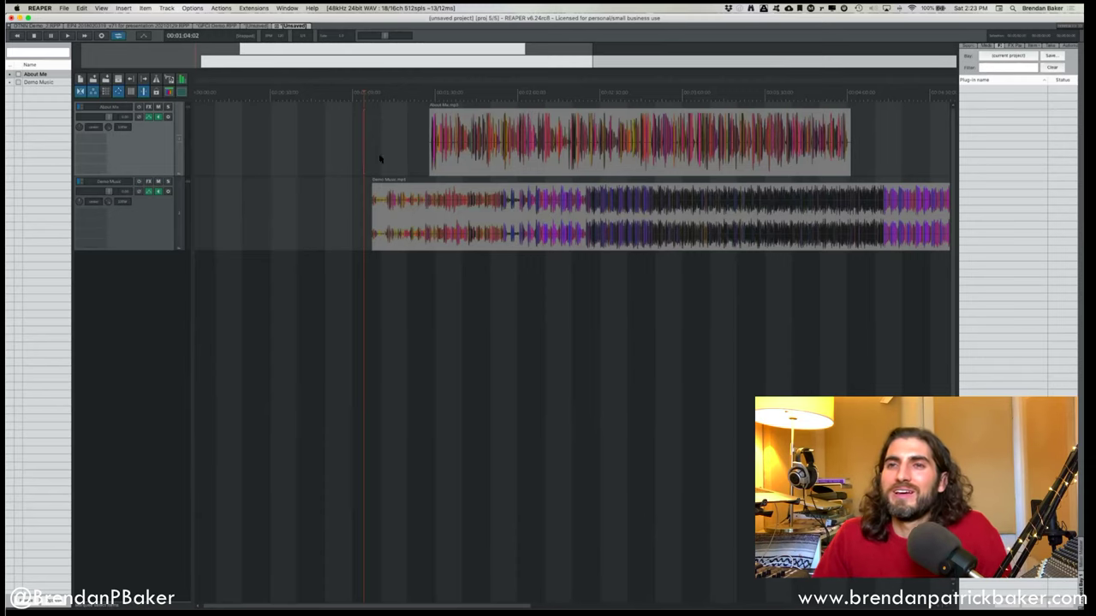
{"action": "left_click", "coordinate": [434, 221]}
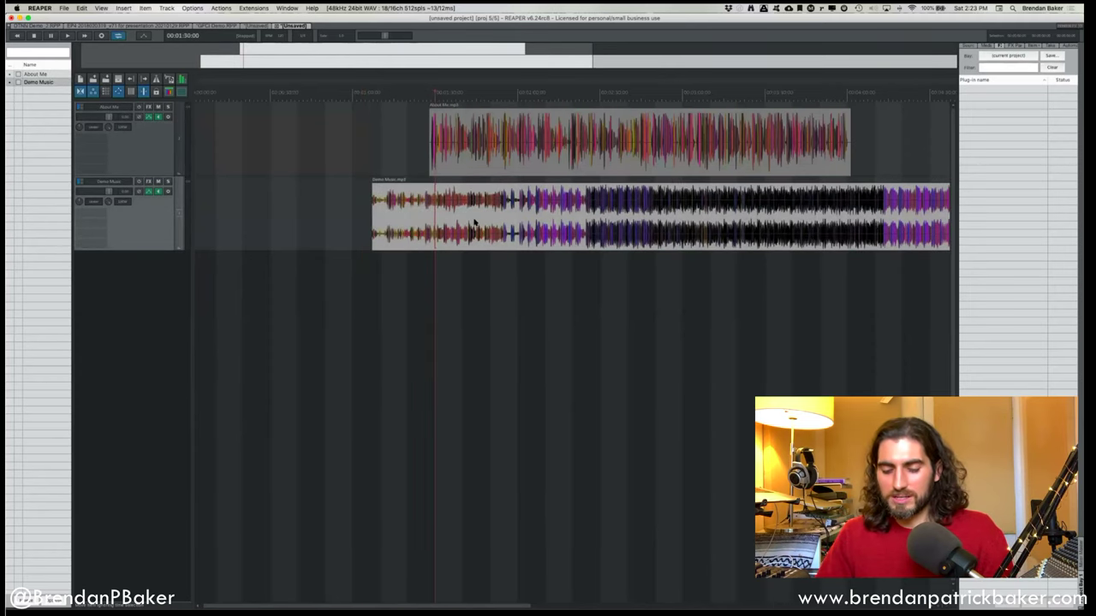
{"action": "left_click", "coordinate": [409, 162]}
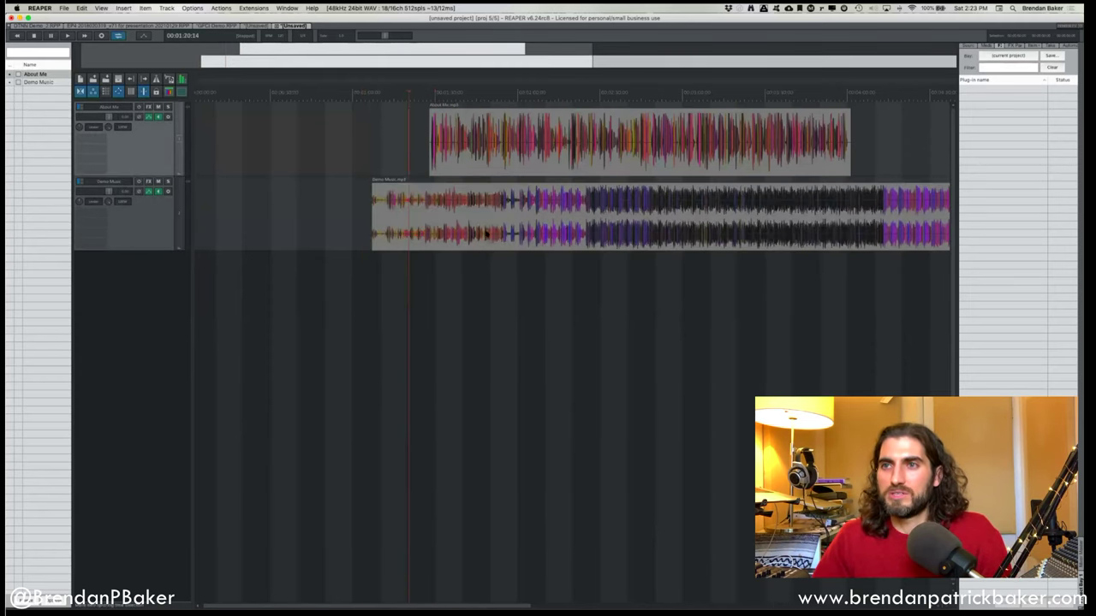
{"action": "left_click", "coordinate": [485, 237]}
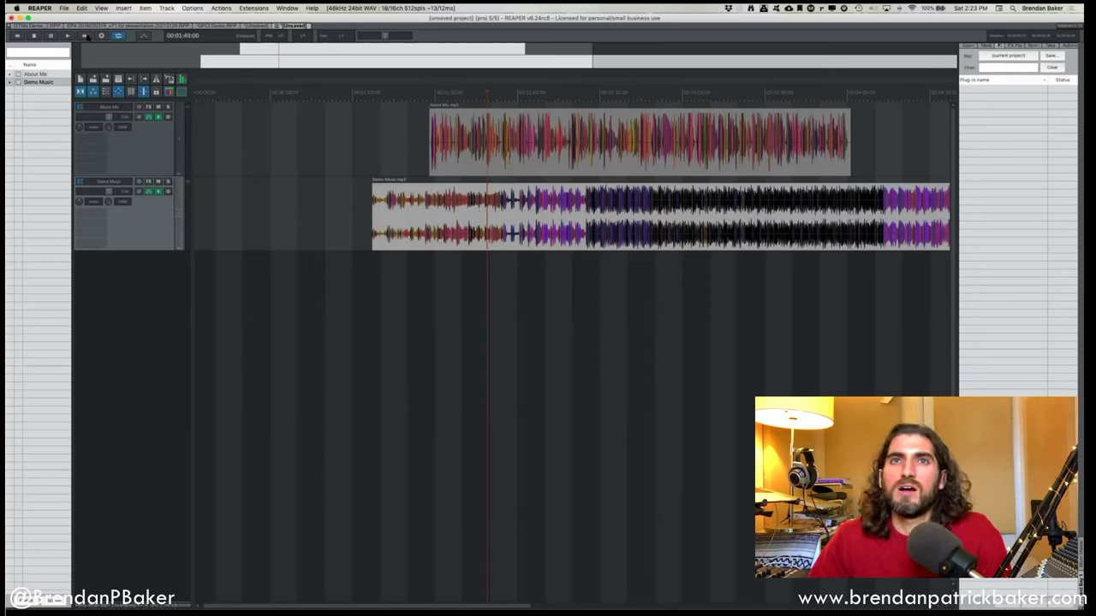
Open the Peaks Display Settings below the clips, select the About Me clip, and set the display mode to Peaks.
{"action": "left_click", "coordinate": [101, 7]}
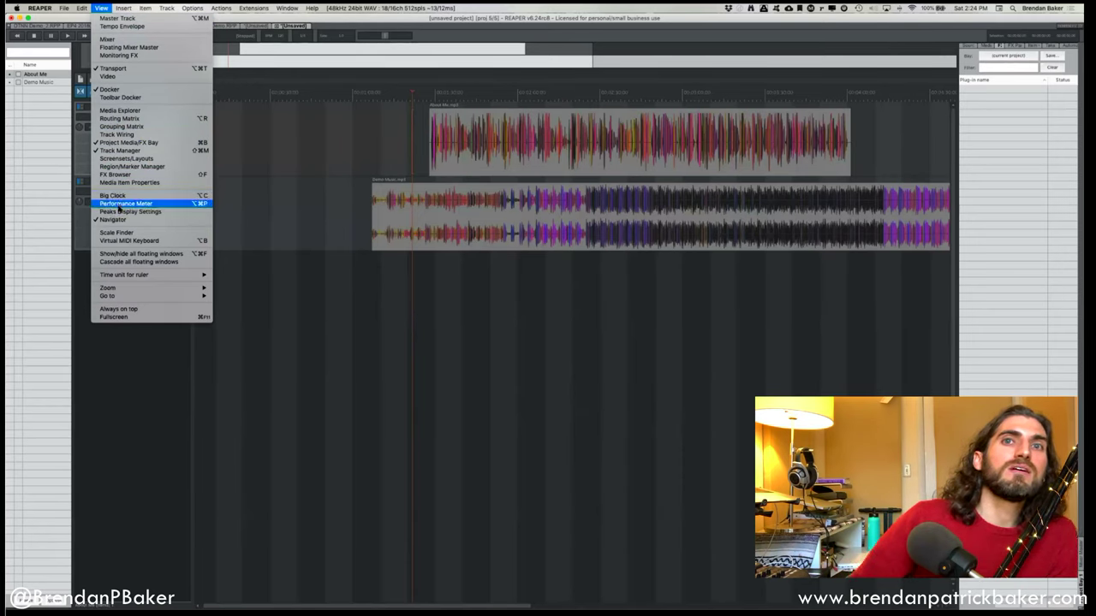
{"action": "left_click", "coordinate": [120, 212]}
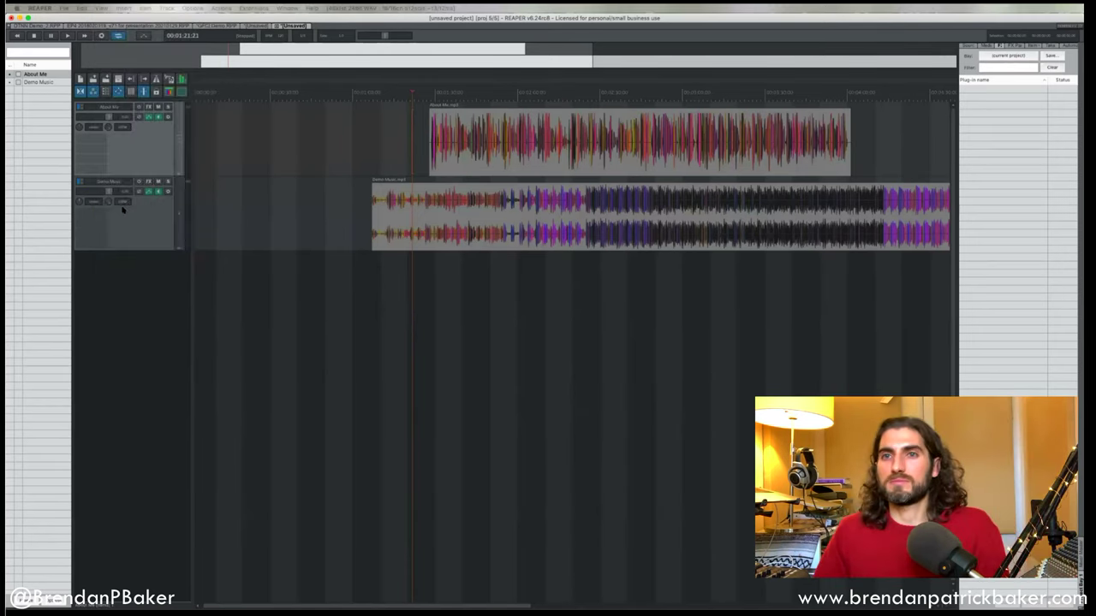
{"action": "left_click_drag", "start_coordinate": [436, 431], "coordinate": [697, 319]}
{"action": "left_click", "coordinate": [604, 142]}
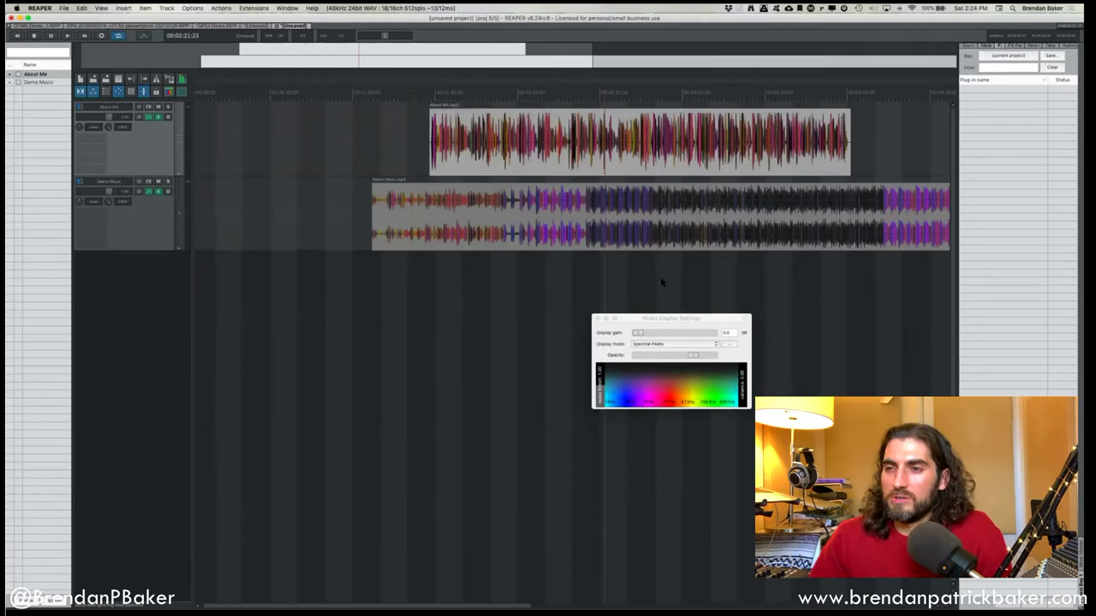
{"action": "left_click", "coordinate": [665, 344]}
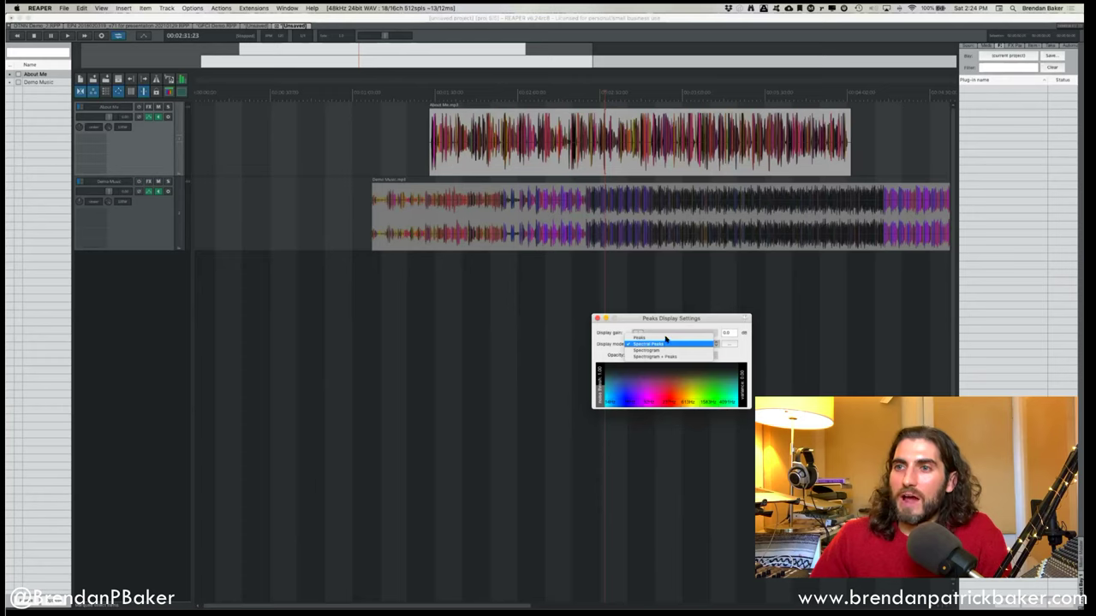
{"action": "left_click", "coordinate": [665, 339]}
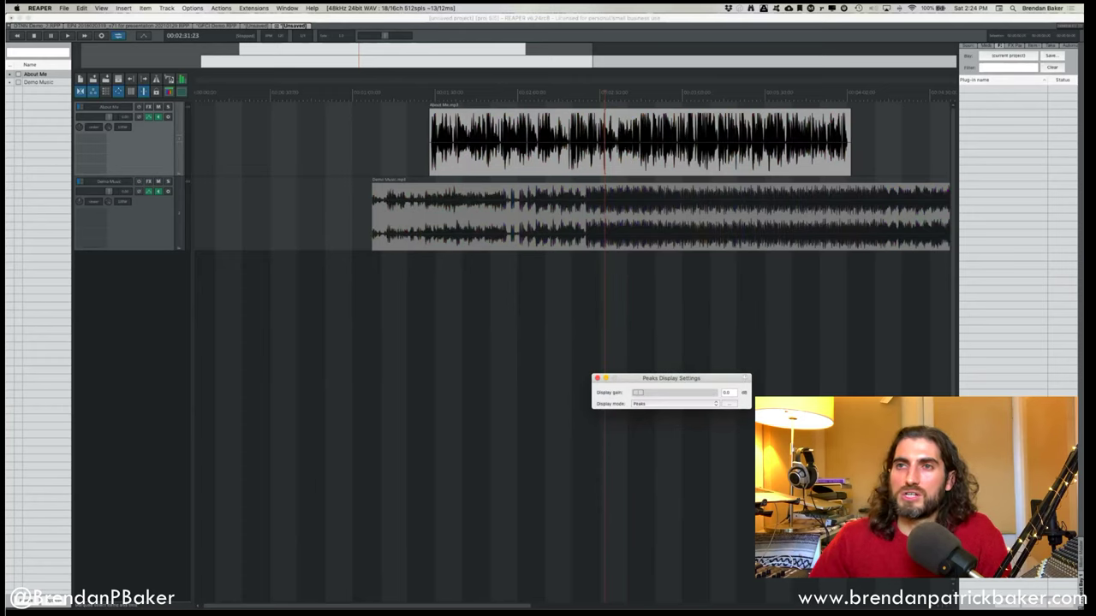
Set the peaks display mode to Spectral Peaks for the About Me and Demo Music waveforms.
{"action": "left_click", "coordinate": [428, 127]}
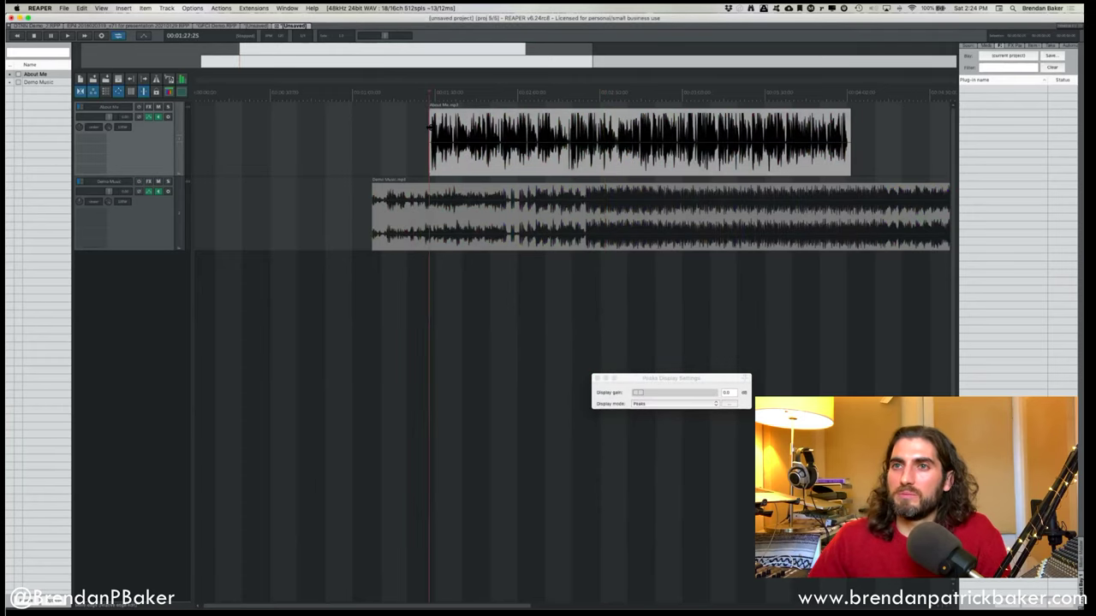
{"action": "left_click", "coordinate": [670, 404]}
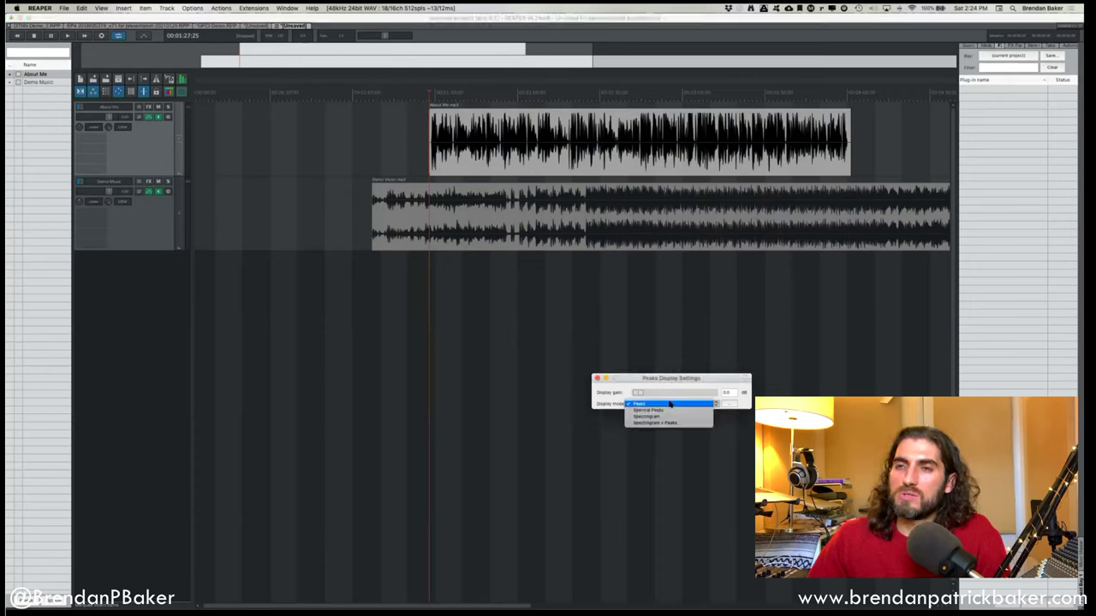
{"action": "left_click", "coordinate": [670, 404]}
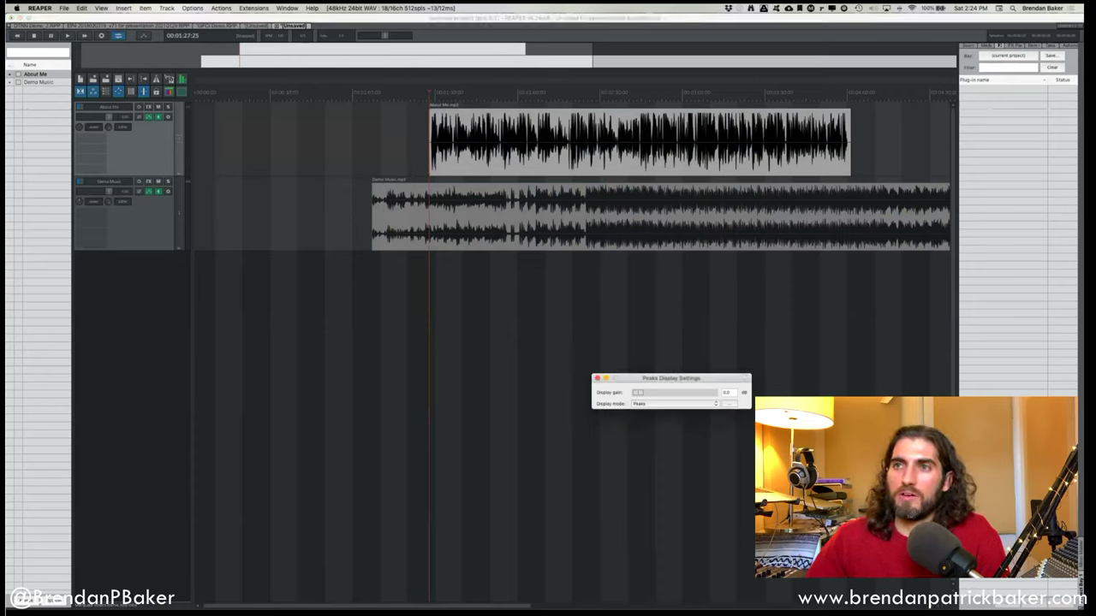
{"action": "left_click", "coordinate": [592, 141]}
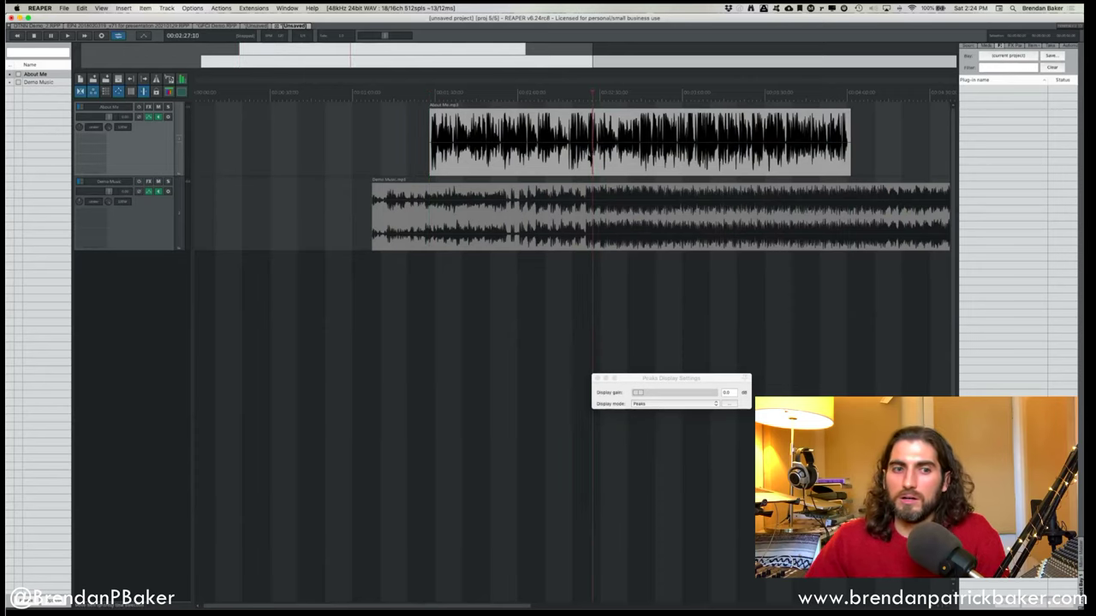
{"action": "left_click", "coordinate": [665, 403]}
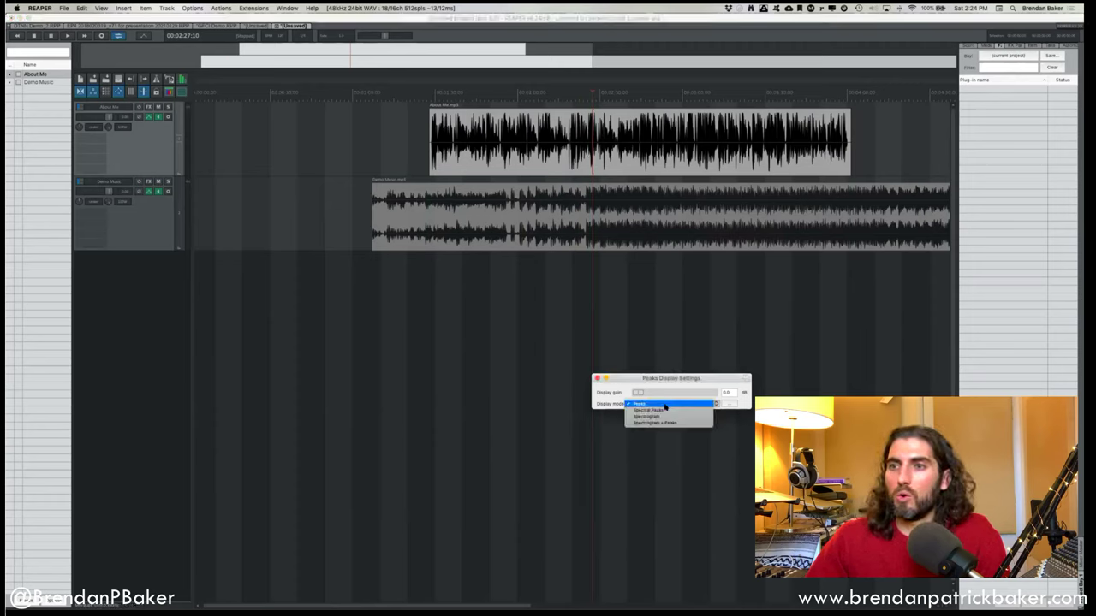
{"action": "left_click", "coordinate": [663, 409]}
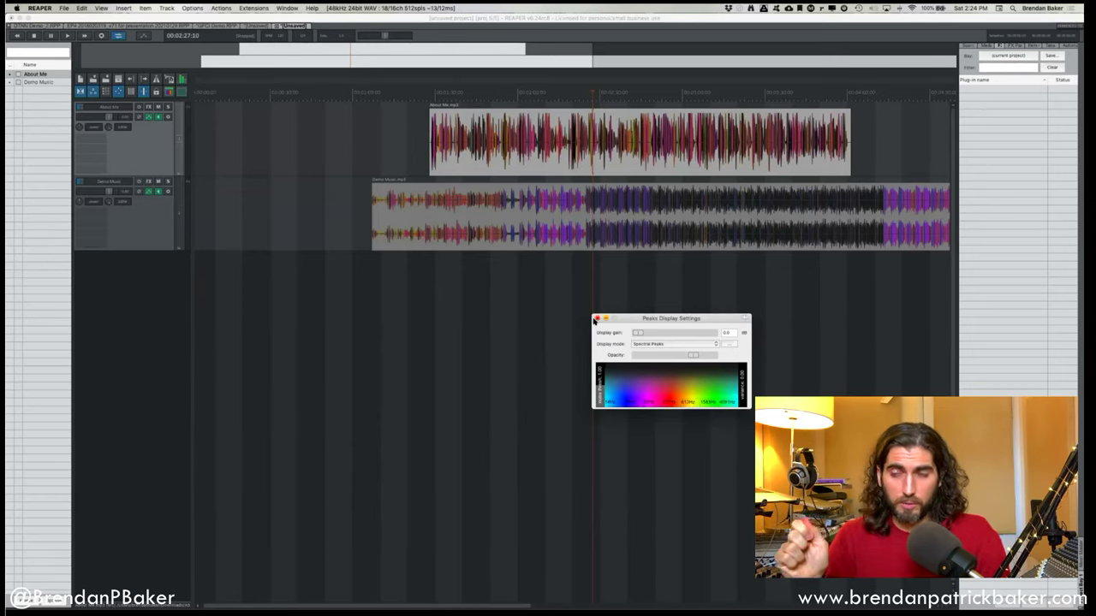
{"action": "left_click", "coordinate": [668, 344]}
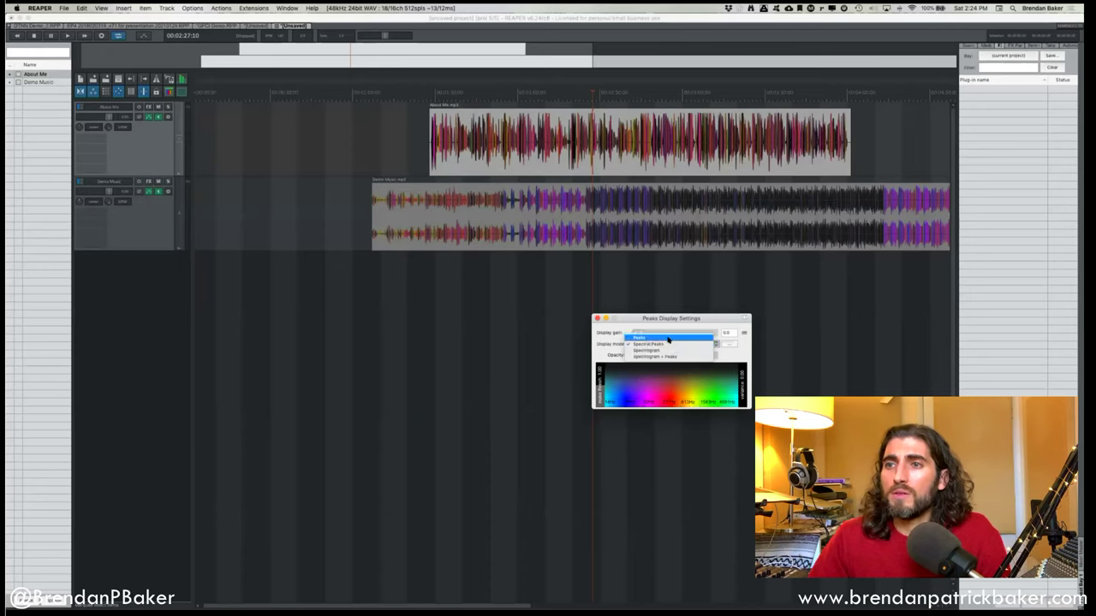
{"action": "left_click", "coordinate": [664, 344]}
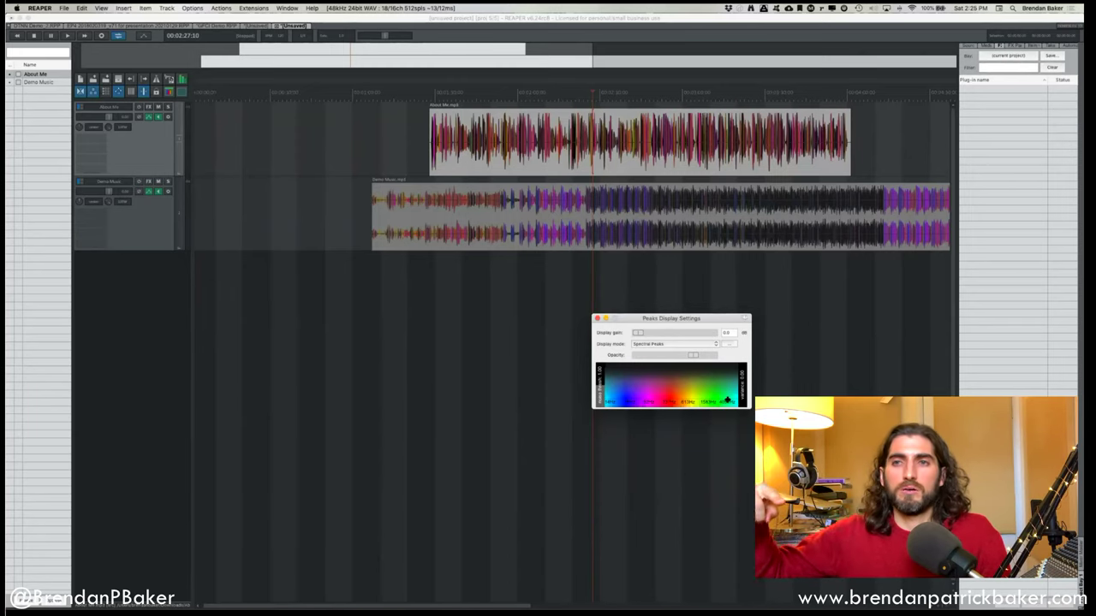
{"action": "left_click", "coordinate": [101, 8]}
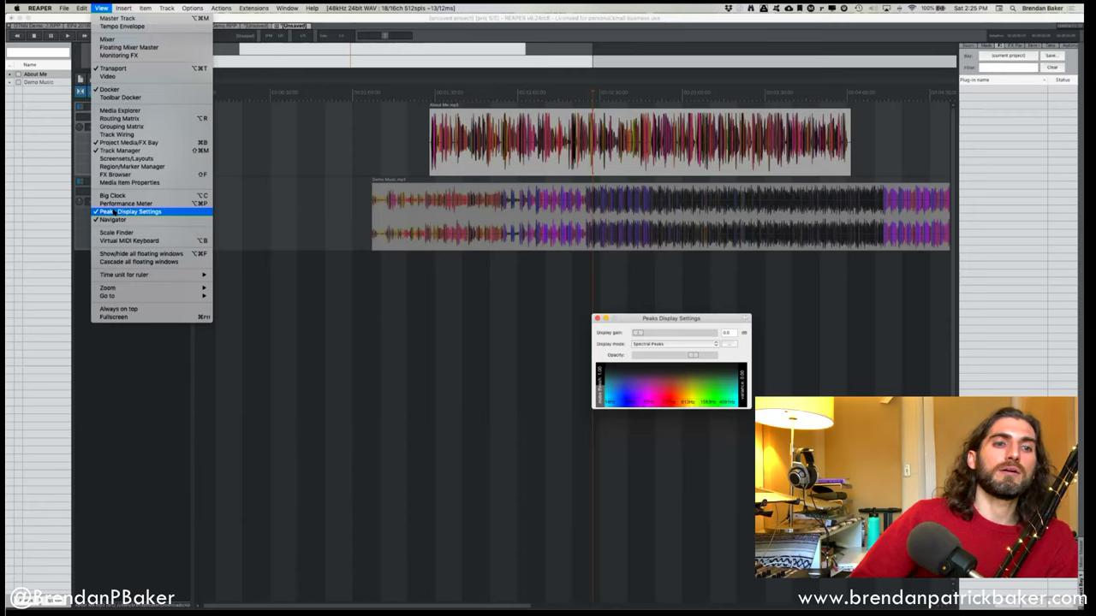
{"action": "left_click", "coordinate": [535, 318]}
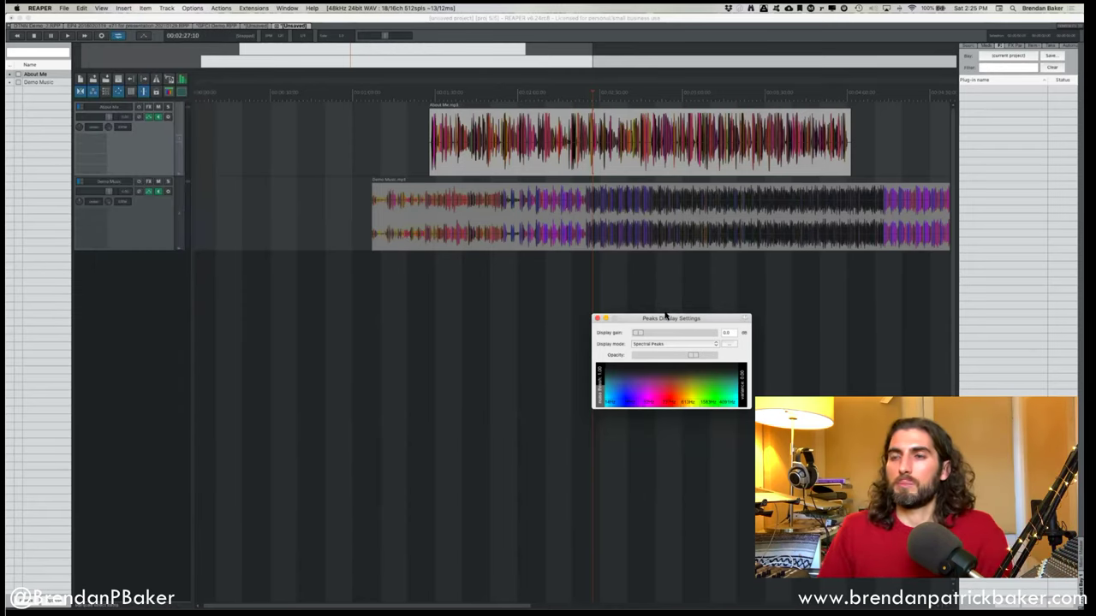
Move the Peaks Display Settings window and toggle the display mode between Peaks and Spectral Peaks, ending on Peaks.
{"action": "left_click_drag", "start_coordinate": [669, 317], "coordinate": [586, 289]}
{"action": "left_click", "coordinate": [582, 316]}
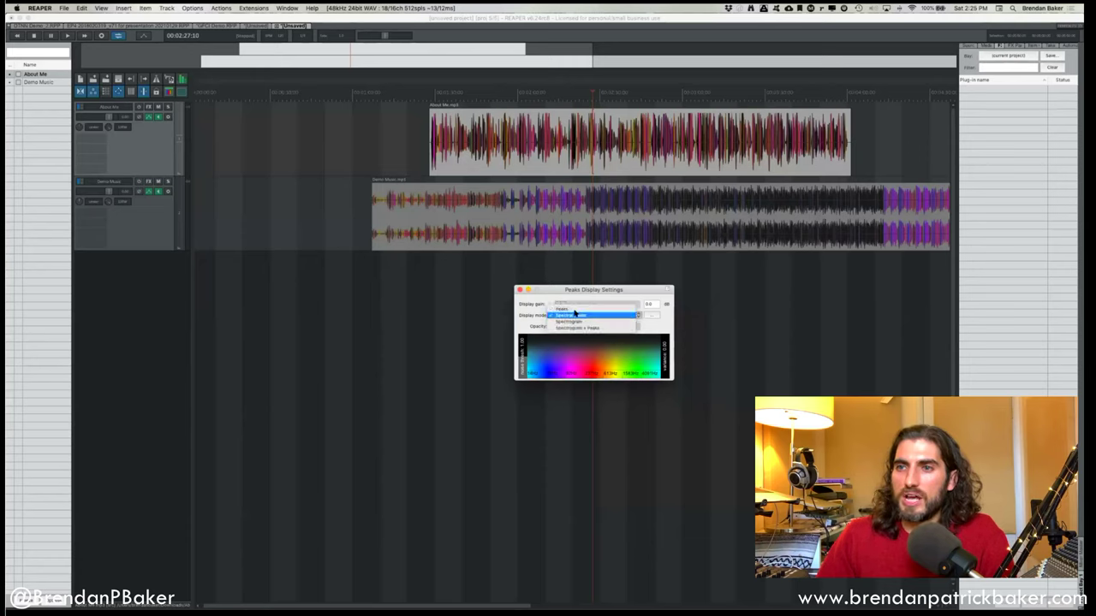
{"action": "left_click", "coordinate": [575, 310]}
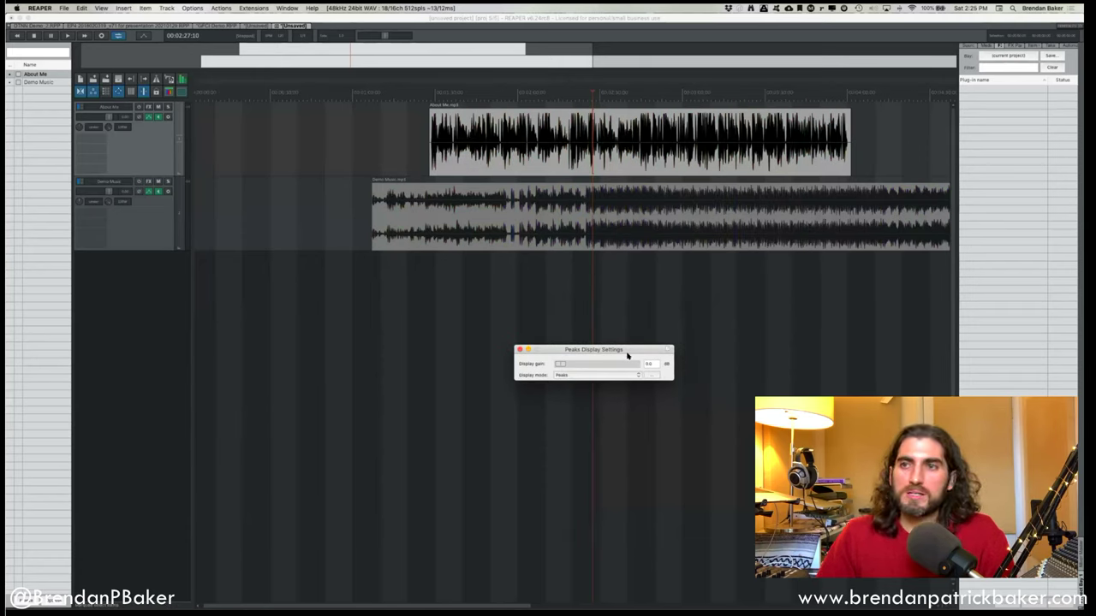
{"action": "left_click", "coordinate": [591, 375]}
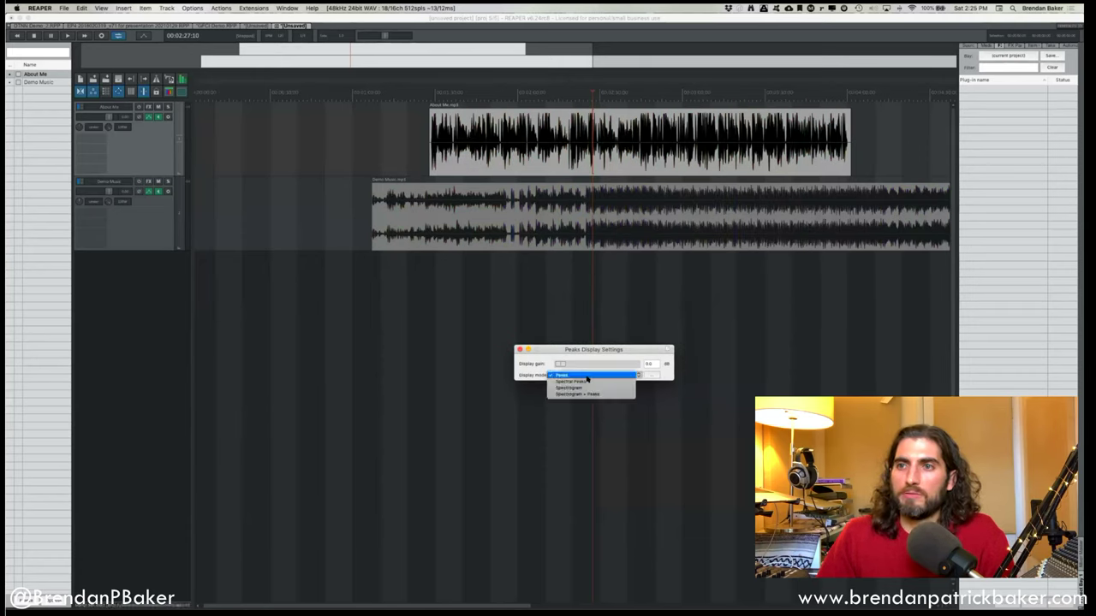
{"action": "left_click", "coordinate": [585, 382]}
{"action": "left_click", "coordinate": [587, 317]}
{"action": "left_click", "coordinate": [589, 320]}
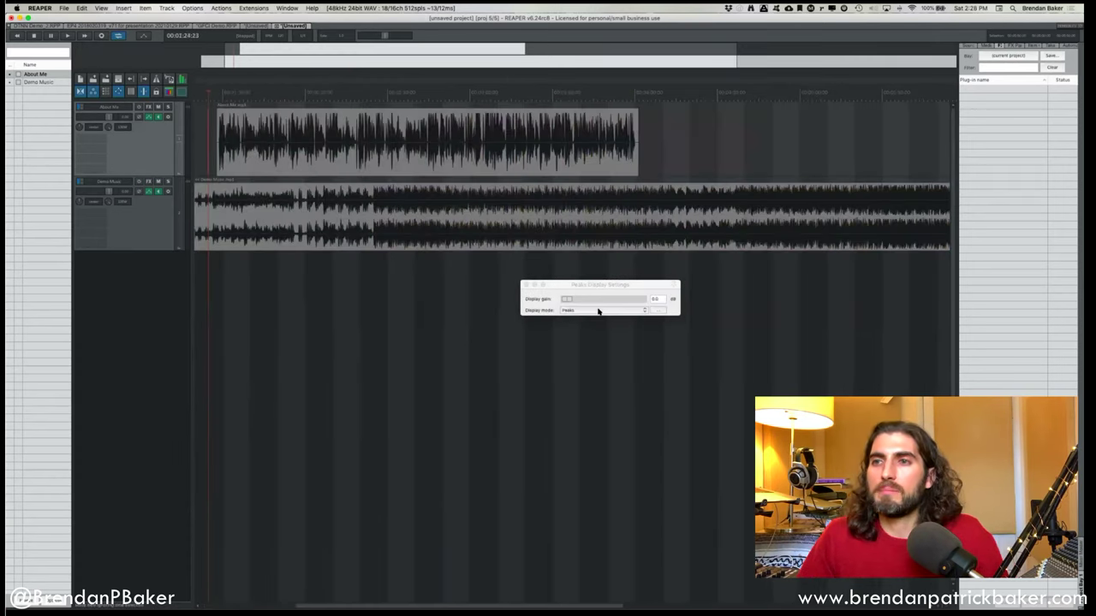
Set the display mode to Spectral Peaks and move the settings window clear of the Demo Music clip.
{"action": "left_click", "coordinate": [597, 310]}
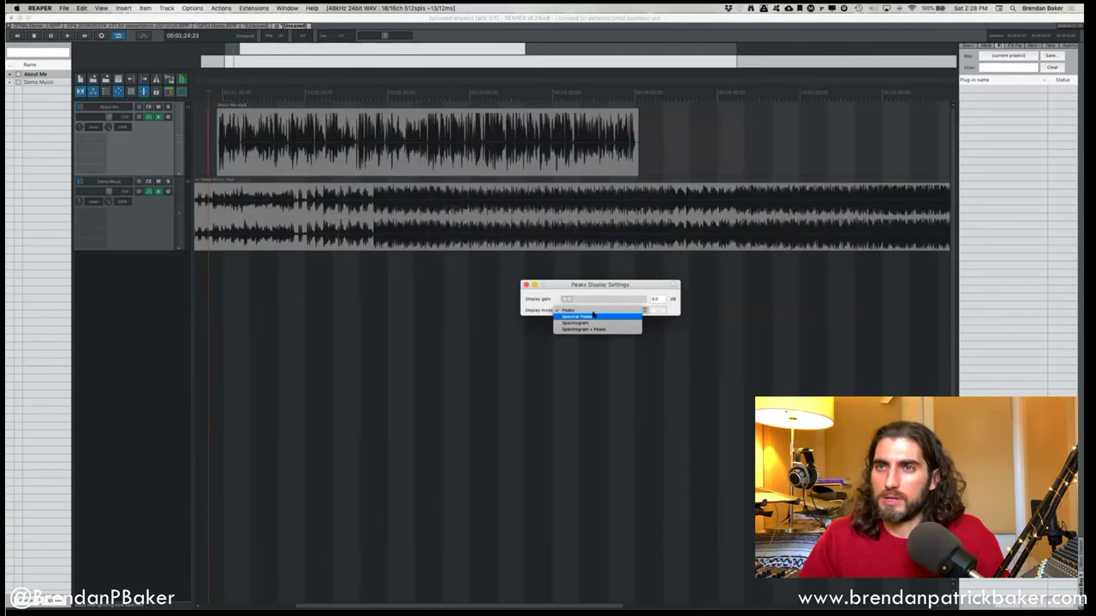
{"action": "left_click", "coordinate": [593, 320]}
{"action": "left_click", "coordinate": [457, 134]}
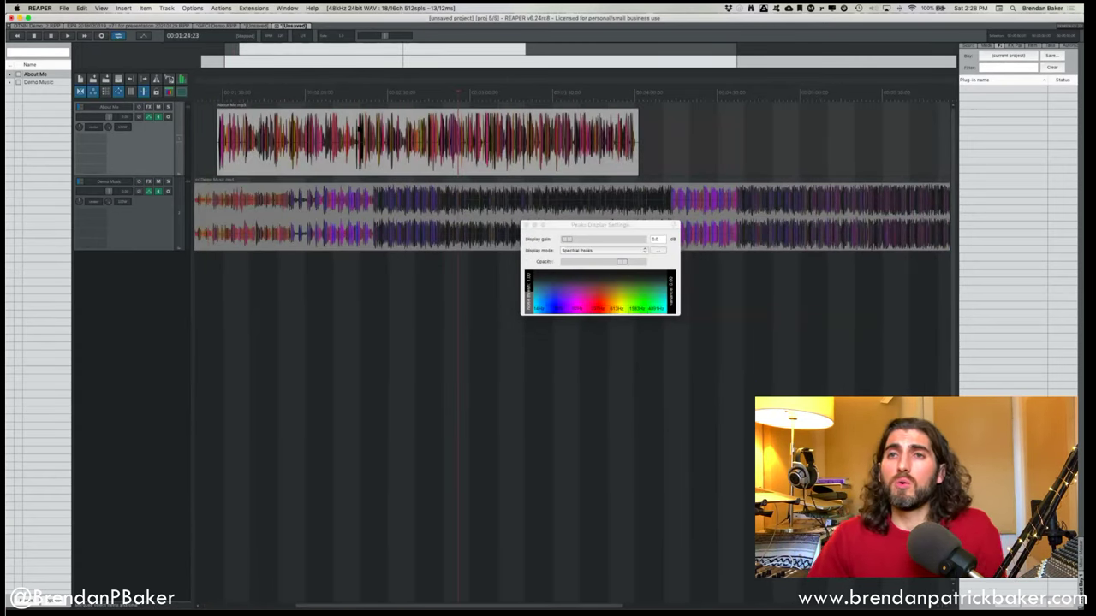
{"action": "scroll", "coordinate": [413, 152], "scroll_direction": "up", "scroll_amount": 5}
{"action": "scroll", "coordinate": [413, 153], "scroll_direction": "up", "scroll_amount": 2}
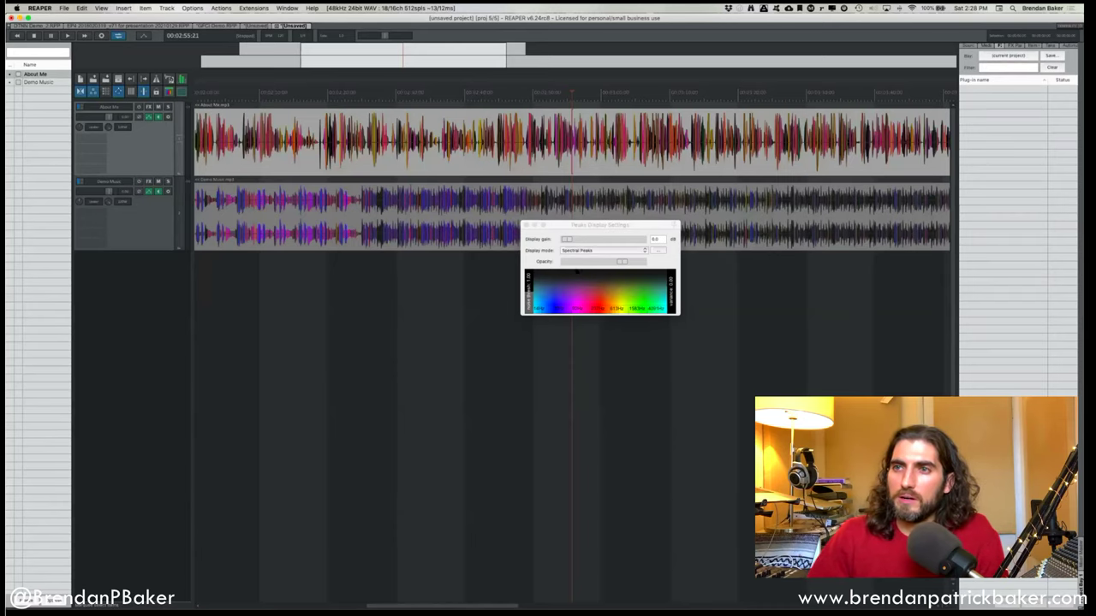
{"action": "left_click_drag", "start_coordinate": [587, 227], "coordinate": [631, 298]}
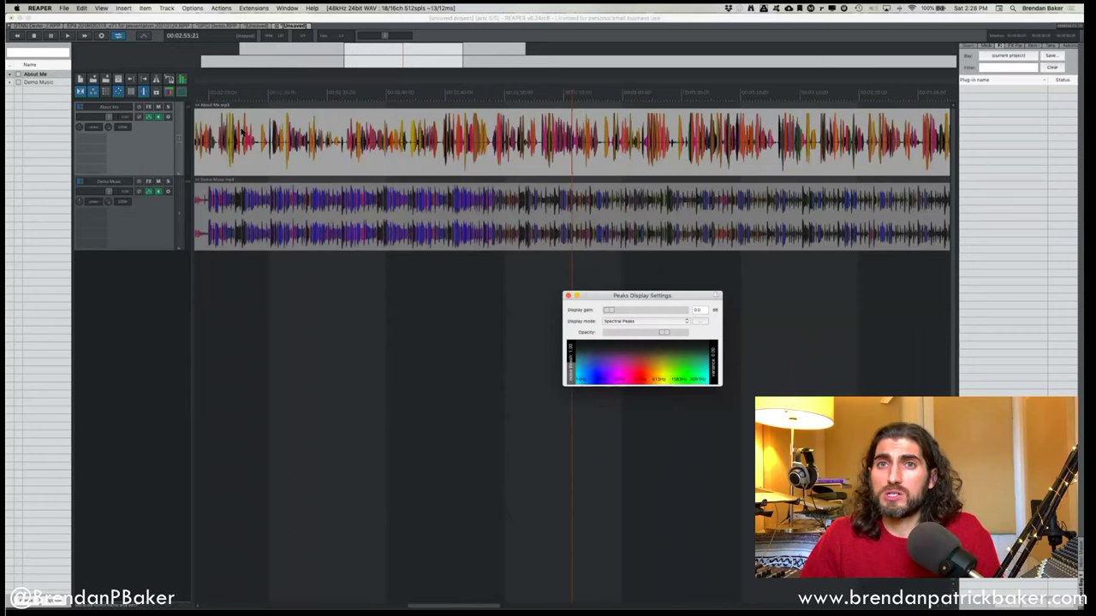
Solo the About Me track and play the opening of its clip from where the speech begins.
{"action": "scroll", "coordinate": [260, 138], "scroll_direction": "up", "scroll_amount": 3}
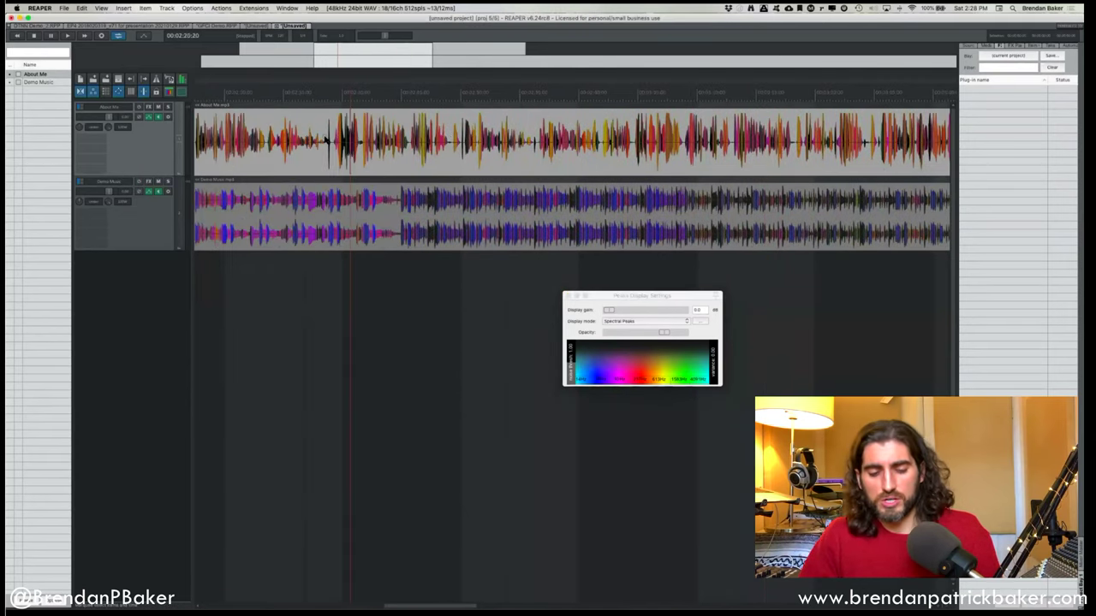
{"action": "left_click", "coordinate": [324, 137]}
{"action": "scroll", "coordinate": [293, 134], "scroll_direction": "up", "scroll_amount": 2}
{"action": "scroll", "coordinate": [293, 134], "scroll_direction": "left", "scroll_amount": 5}
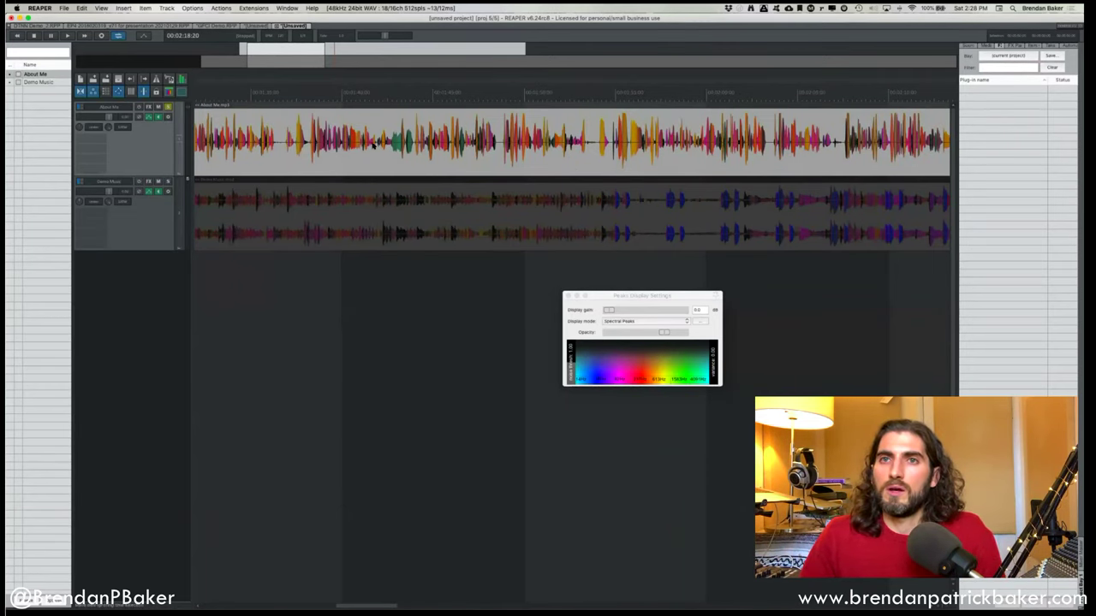
{"action": "scroll", "coordinate": [373, 145], "scroll_direction": "left", "scroll_amount": 3}
{"action": "left_click", "coordinate": [300, 145]}
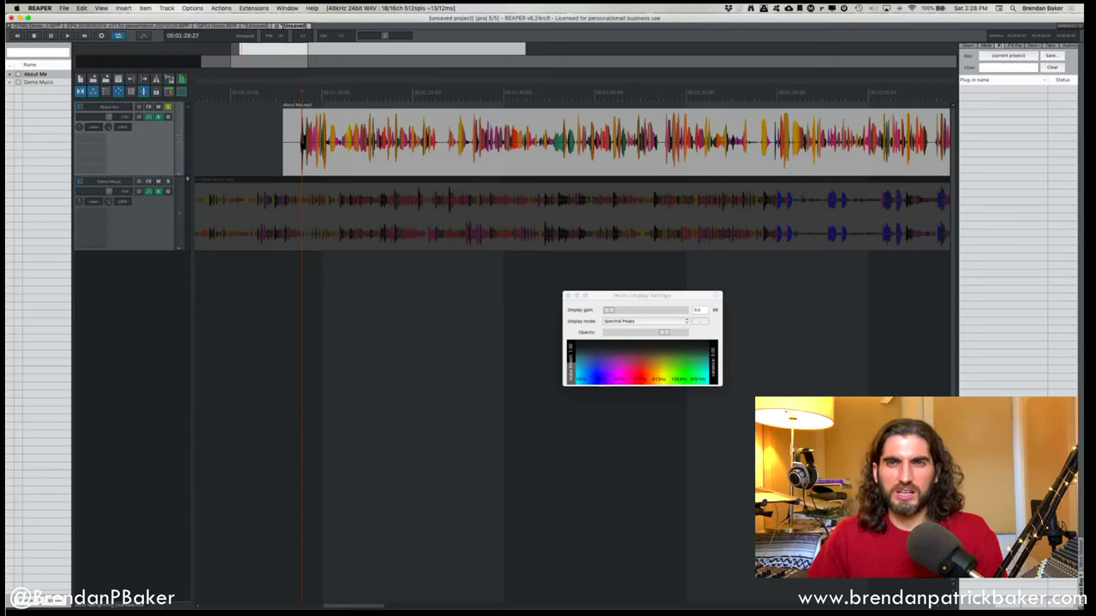
{"action": "left_click", "coordinate": [300, 147]}
{"action": "scroll", "coordinate": [300, 147], "scroll_direction": "up", "scroll_amount": 3}
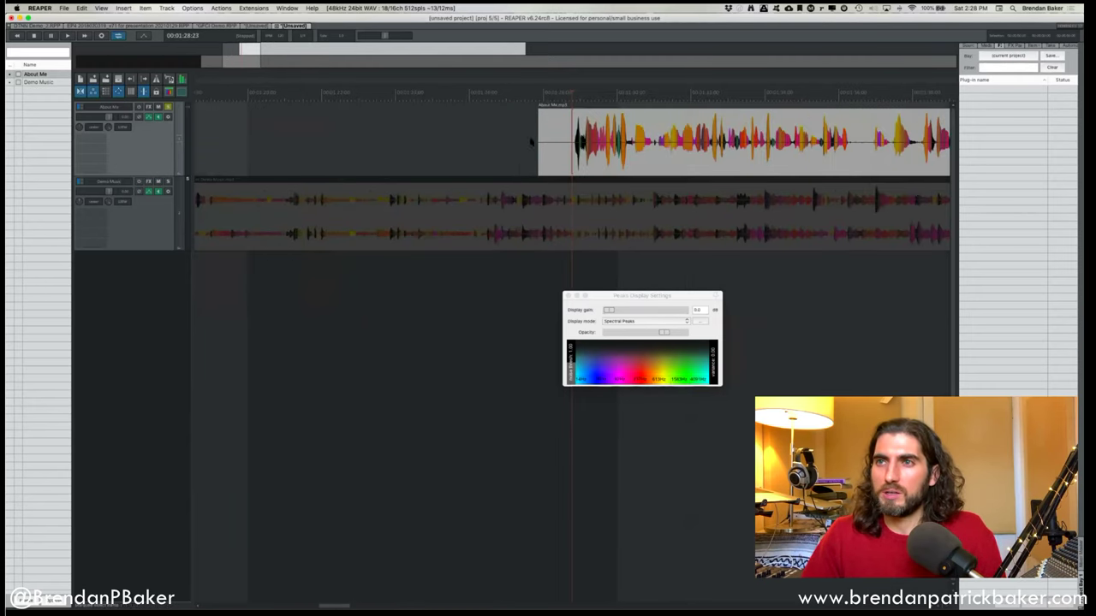
{"action": "key", "text": "space"}
{"action": "key", "text": "space"}
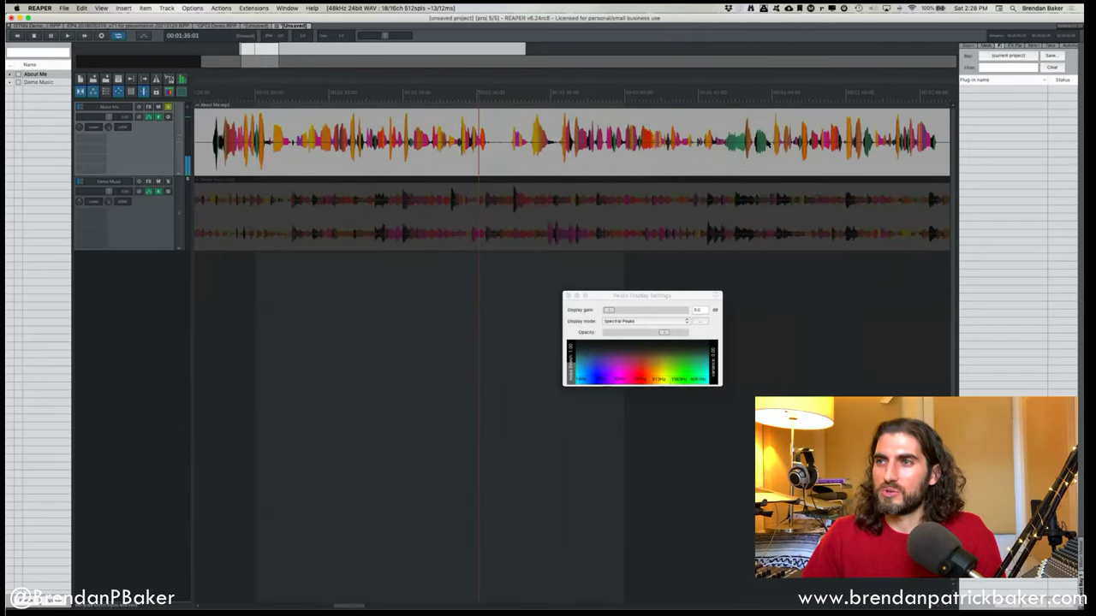
Play the orange and yellow coloured passage of the About Me clip from about 1:30.
{"action": "left_click", "coordinate": [844, 145]}
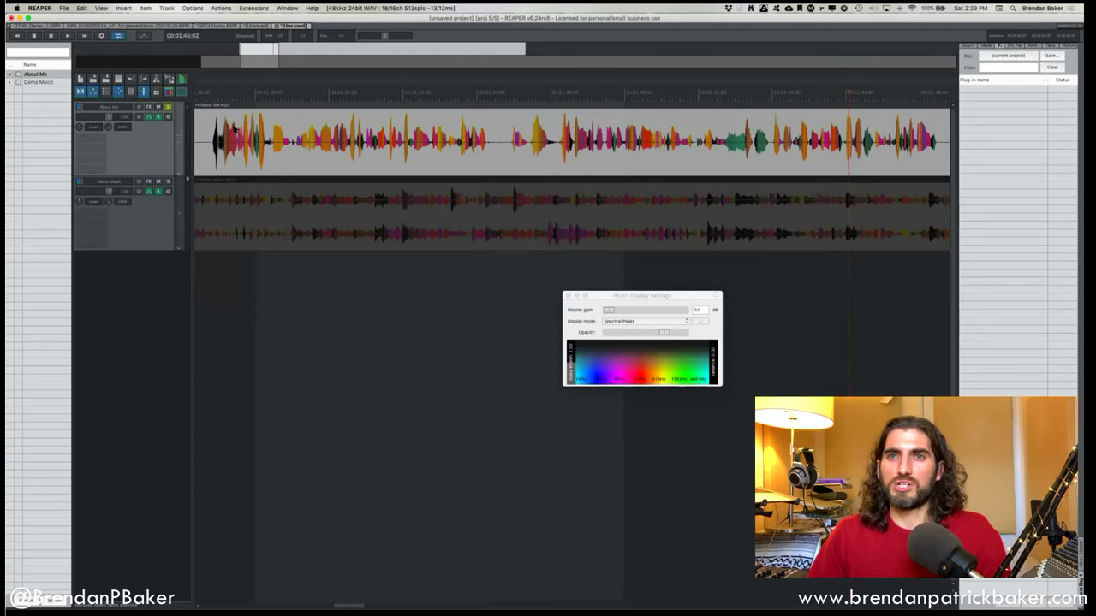
{"action": "scroll", "coordinate": [240, 138], "scroll_direction": "up", "scroll_amount": 4}
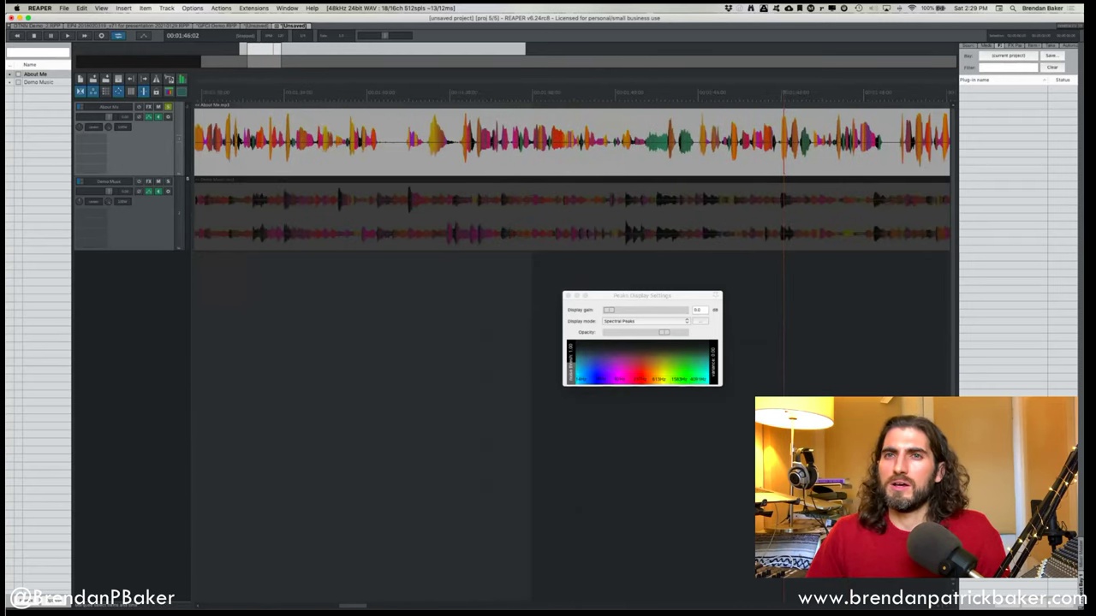
{"action": "scroll", "coordinate": [238, 140], "scroll_direction": "left", "scroll_amount": 2}
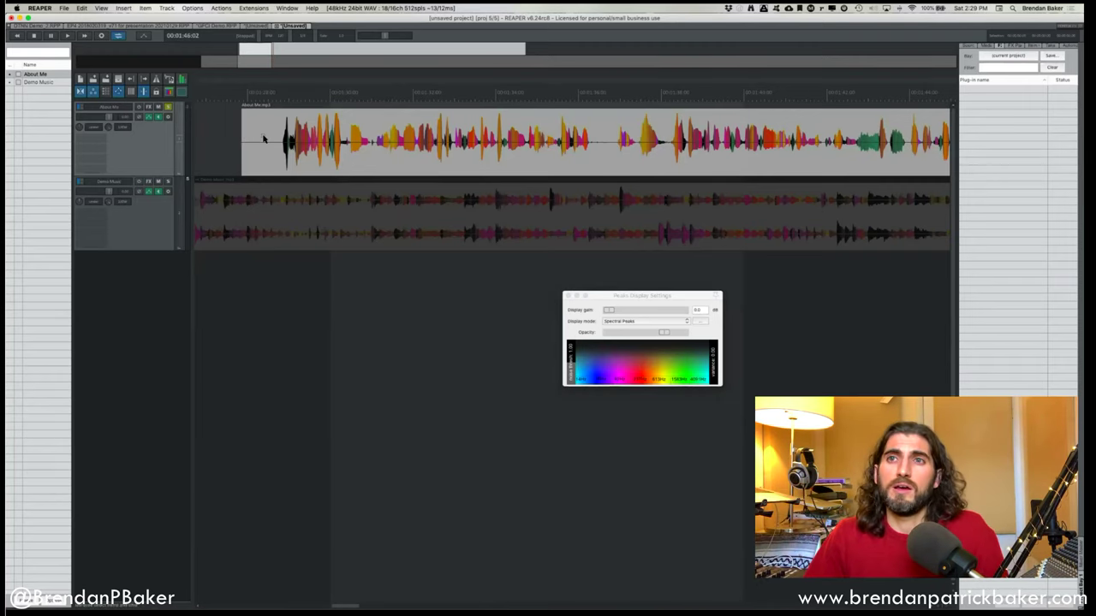
{"action": "left_click", "coordinate": [352, 144]}
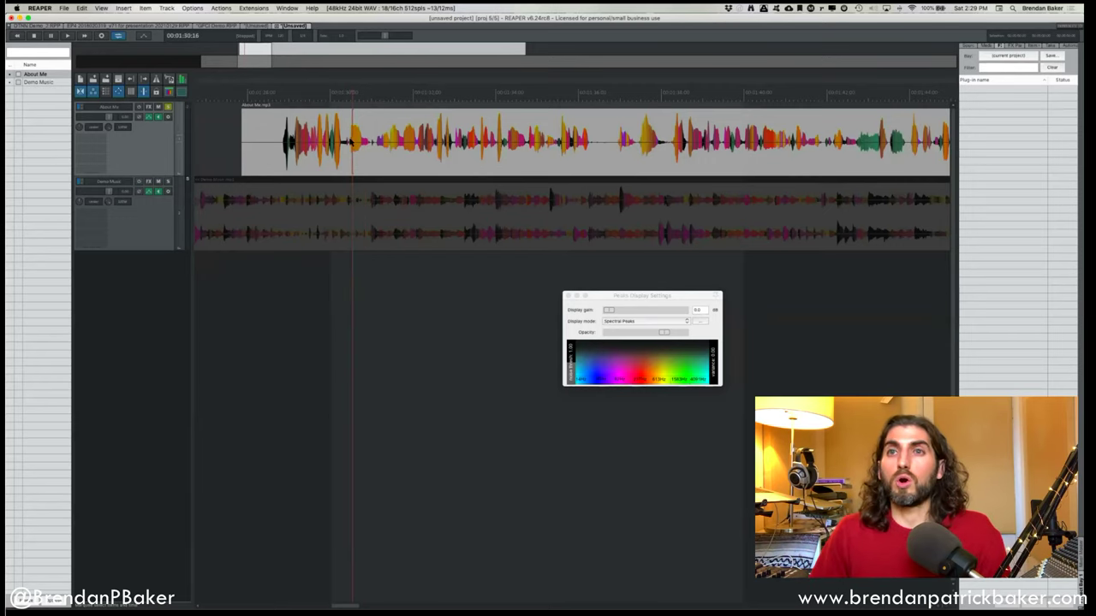
{"action": "key", "text": "space"}
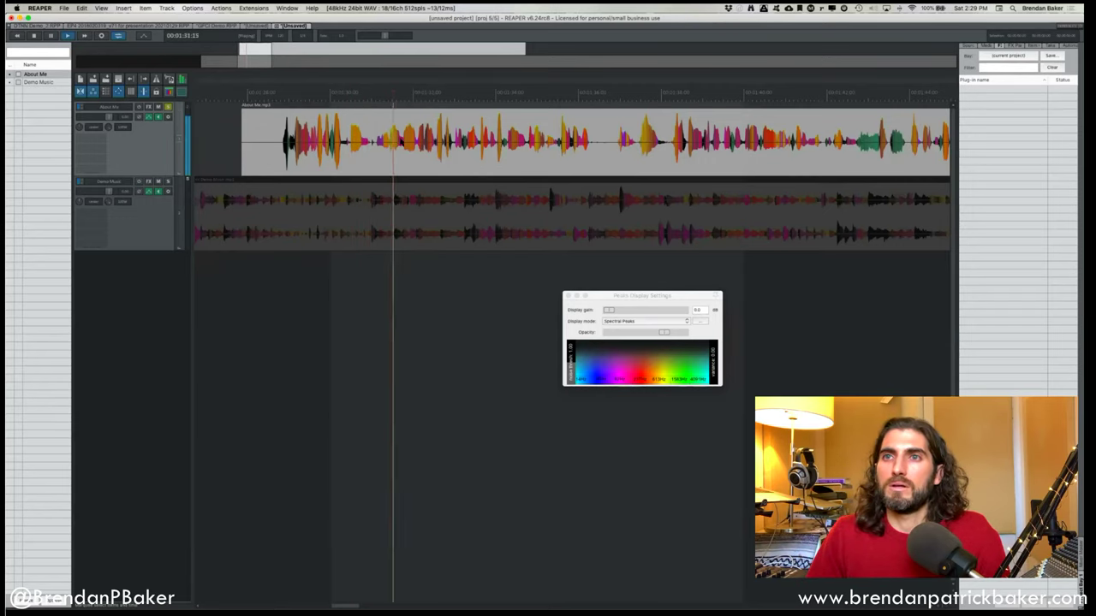
{"action": "key", "text": "space"}
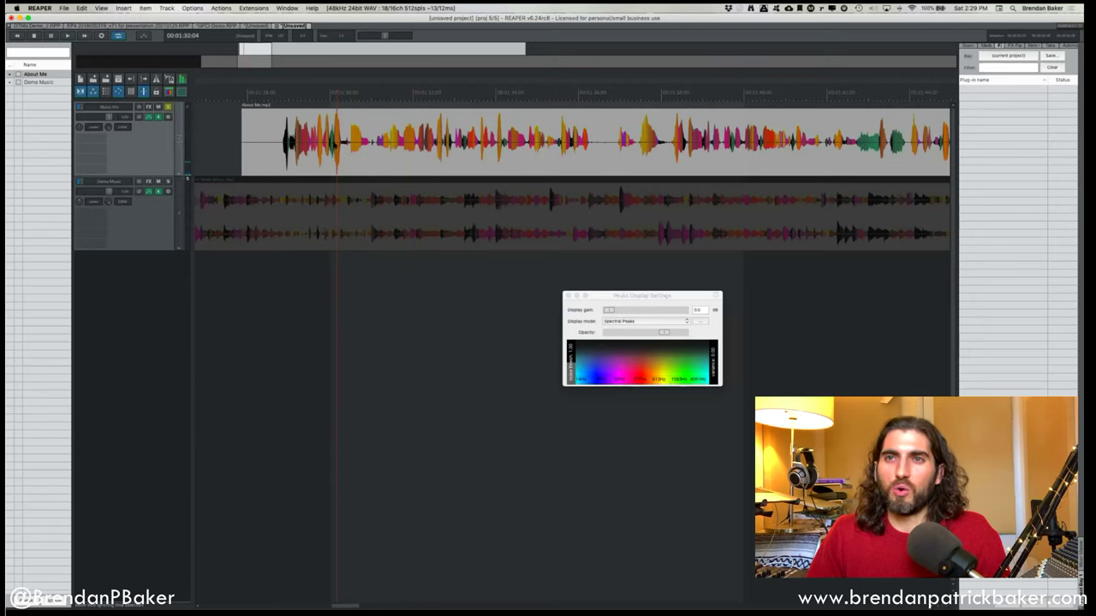
{"action": "key", "text": "space"}
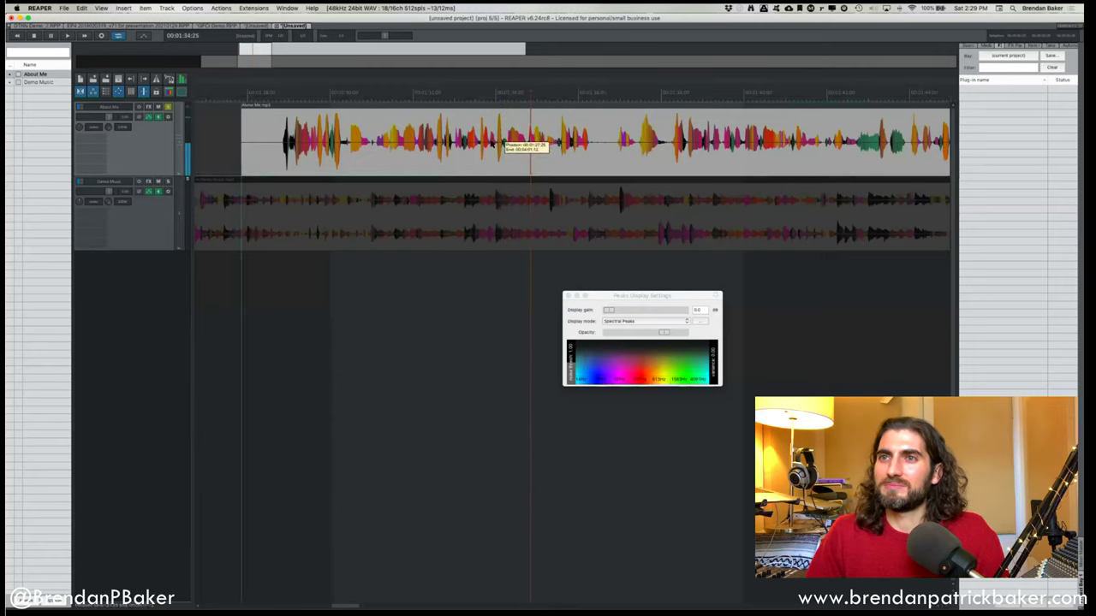
Play the green-coloured section of the About Me clip at about 1:42, then stop playback.
{"action": "scroll", "coordinate": [664, 153], "scroll_direction": "down", "scroll_amount": 2}
{"action": "left_click", "coordinate": [818, 147]}
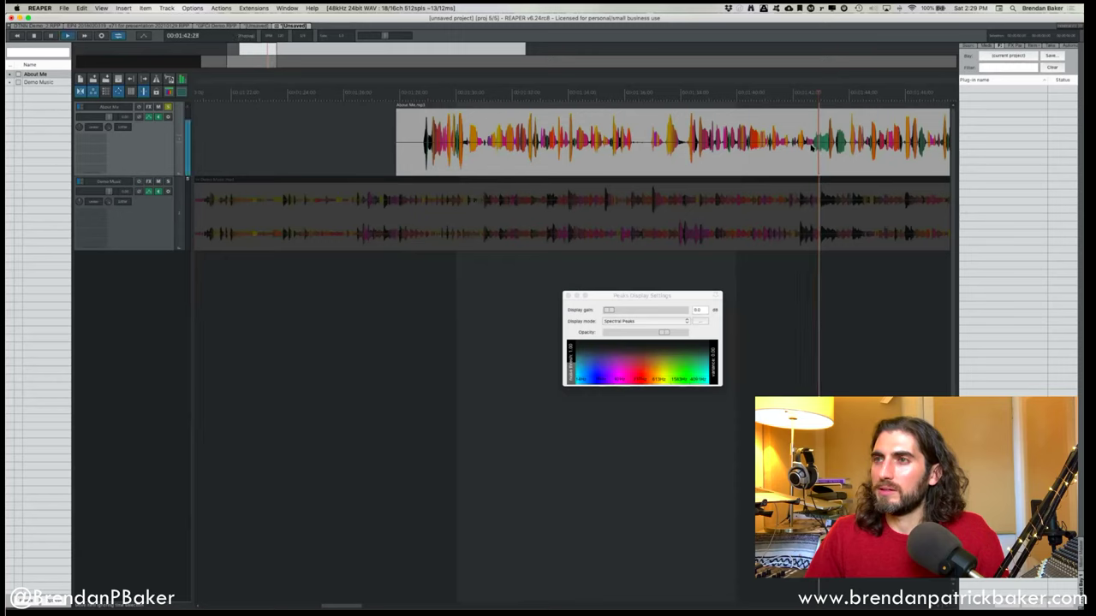
{"action": "left_click", "coordinate": [811, 146]}
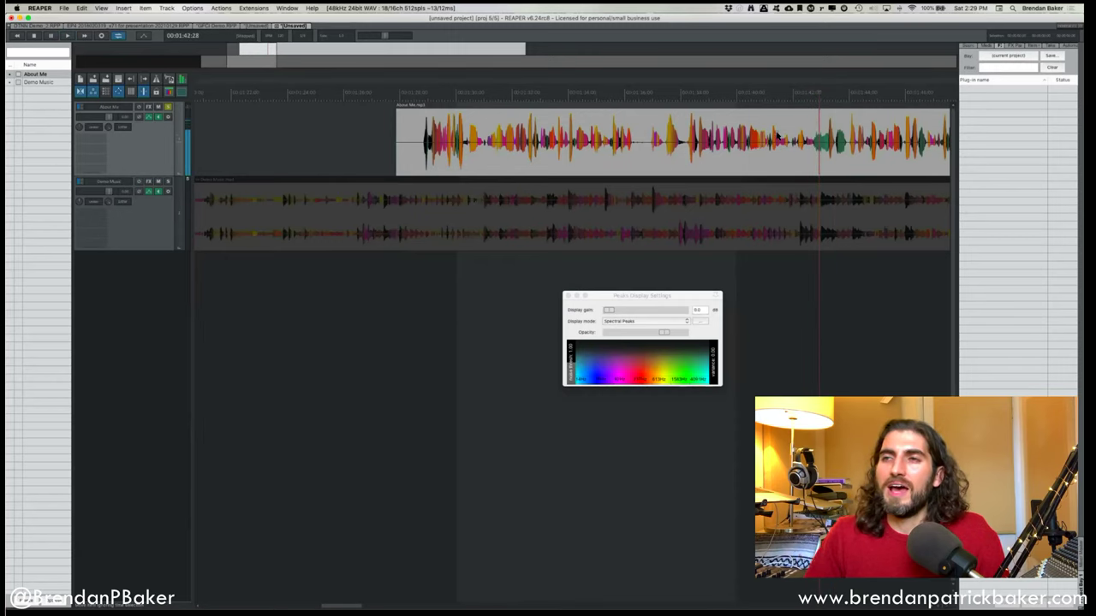
Set the display mode to Spectrogram for the About Me and Demo Music clips.
{"action": "scroll", "coordinate": [777, 135], "scroll_direction": "up", "scroll_amount": 2}
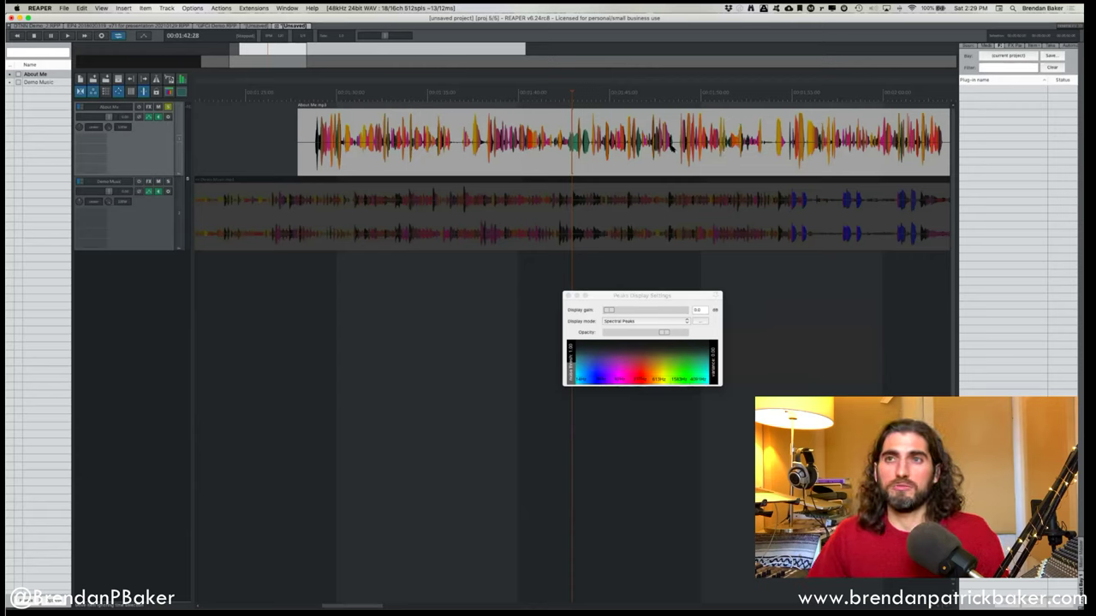
{"action": "left_click", "coordinate": [633, 321]}
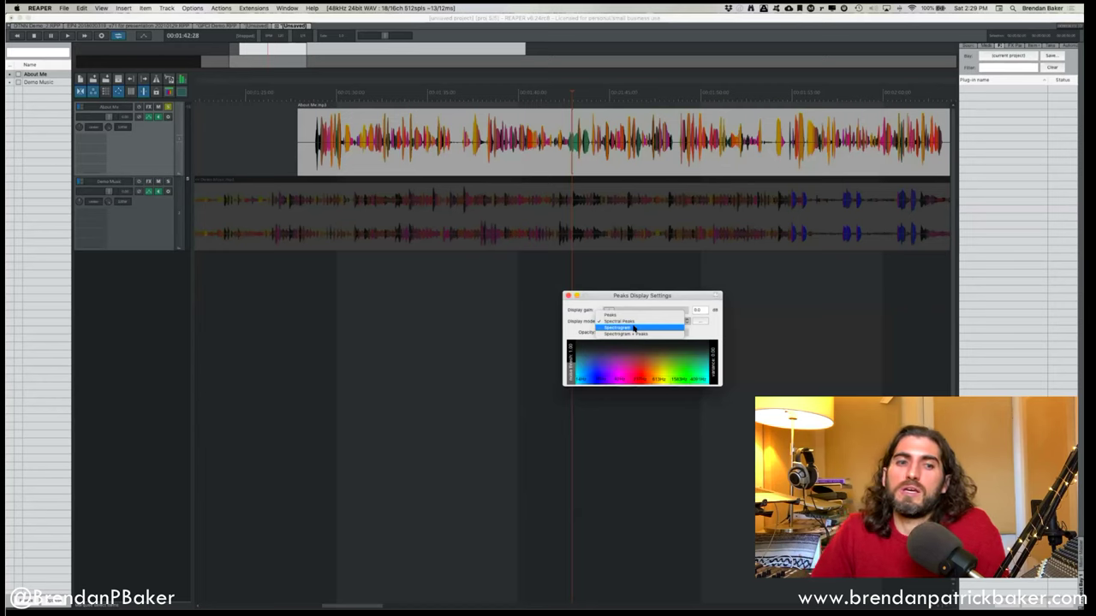
{"action": "left_click", "coordinate": [633, 328]}
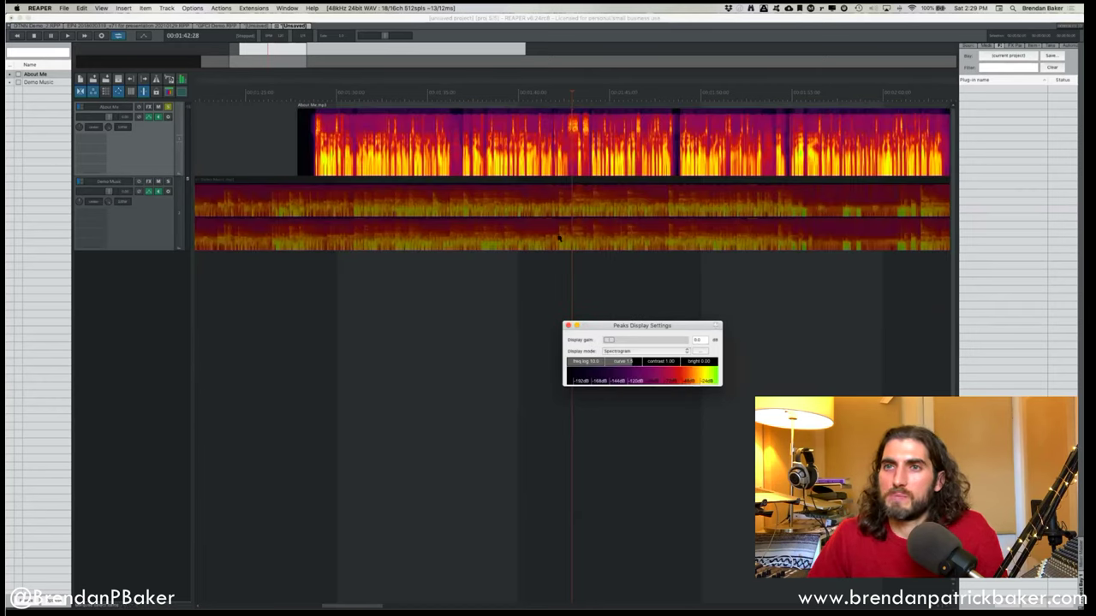
Increase the About Me track's height to show its spectrogram at a larger scale.
{"action": "scroll", "coordinate": [558, 239], "scroll_direction": "up", "scroll_amount": 3}
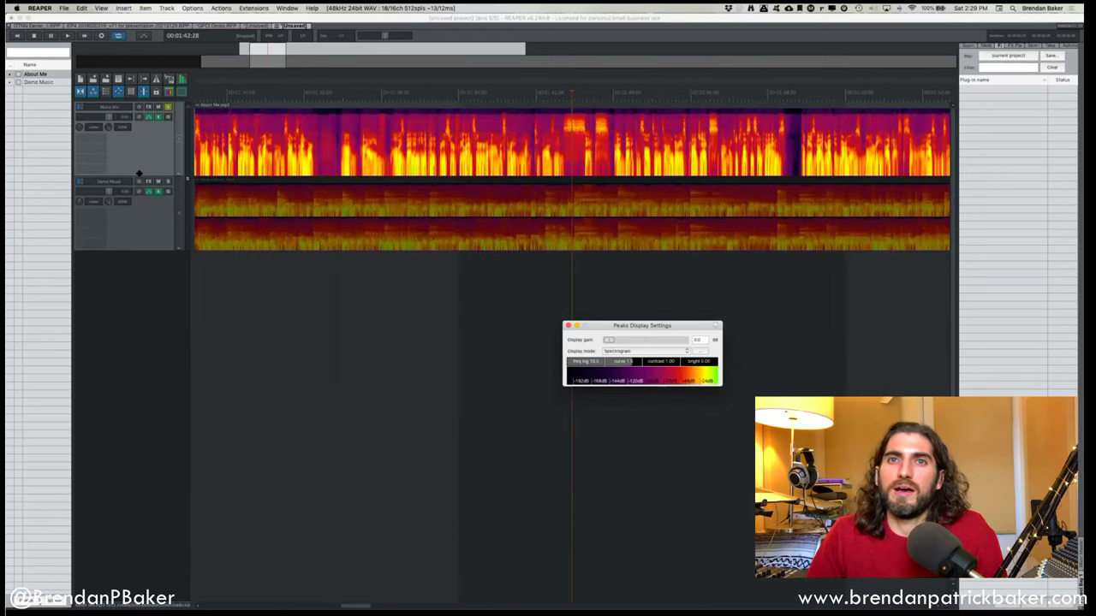
{"action": "left_click_drag", "start_coordinate": [139, 174], "coordinate": [133, 301]}
{"action": "scroll", "coordinate": [640, 152], "scroll_direction": "up", "scroll_amount": 1}
{"action": "scroll", "coordinate": [640, 152], "scroll_direction": "down", "scroll_amount": 3}
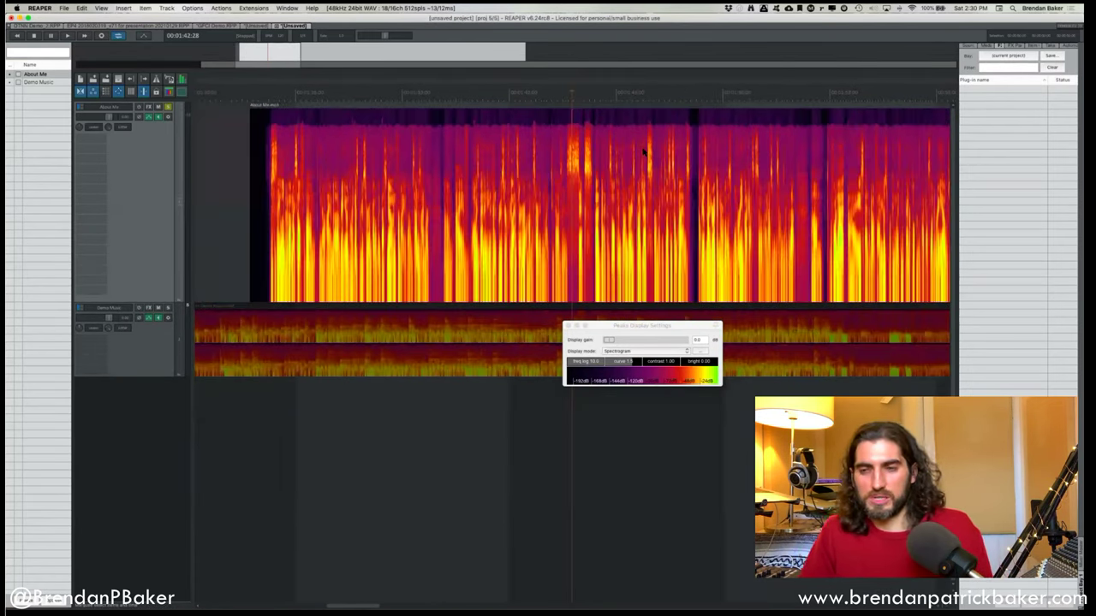
{"action": "scroll", "coordinate": [636, 152], "scroll_direction": "down", "scroll_amount": 1}
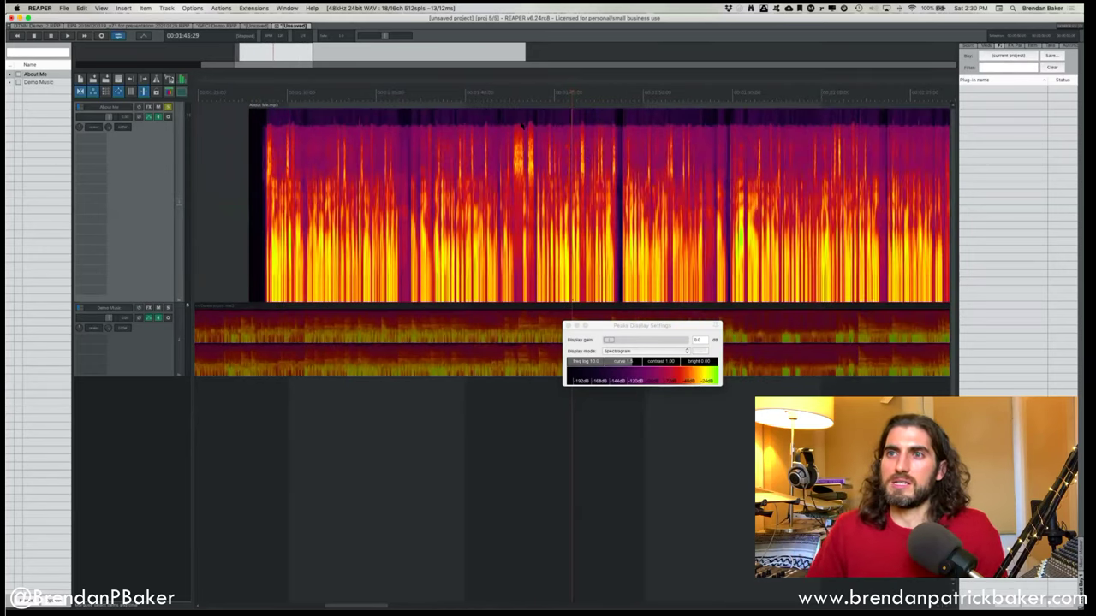
Play the About Me clip from the bright high-frequency band at about 1:43, and locate the spikes at about 1:51 and 2:01.
{"action": "left_click", "coordinate": [530, 147]}
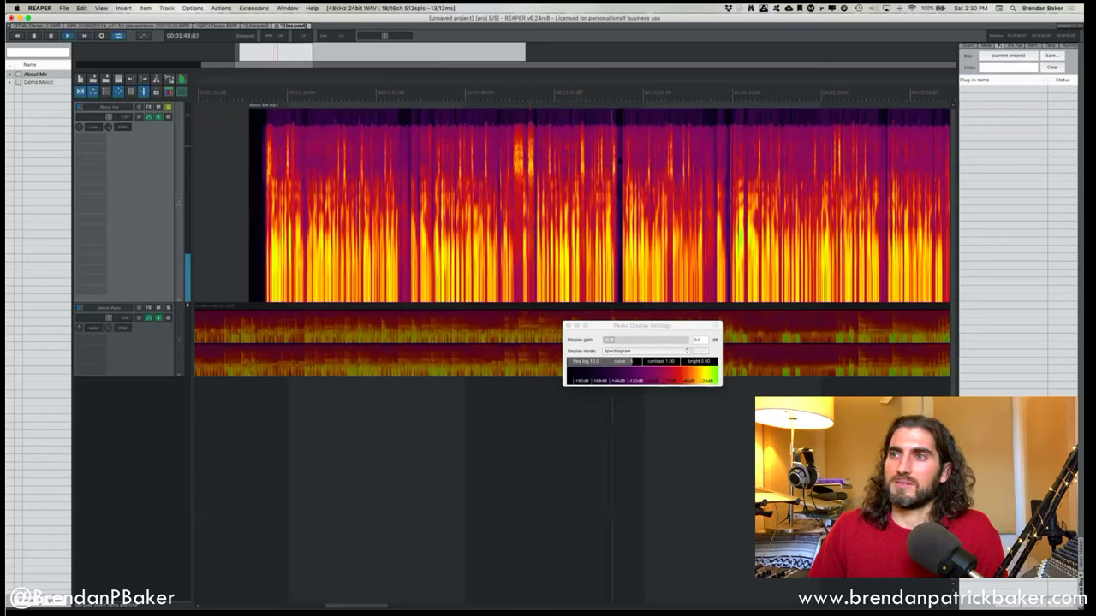
{"action": "left_click", "coordinate": [671, 166]}
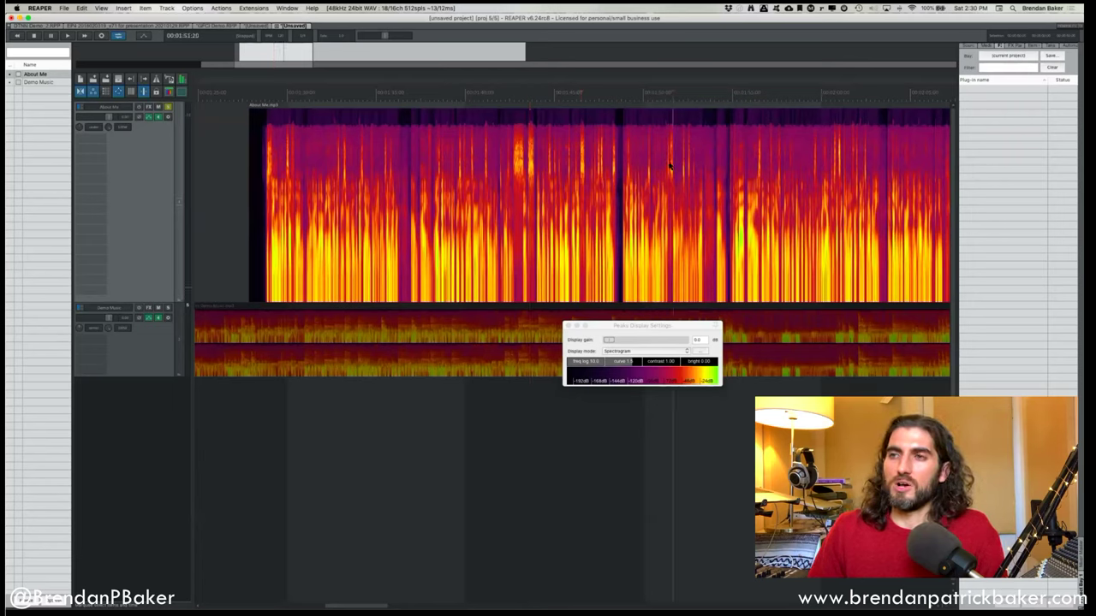
{"action": "left_click", "coordinate": [835, 156]}
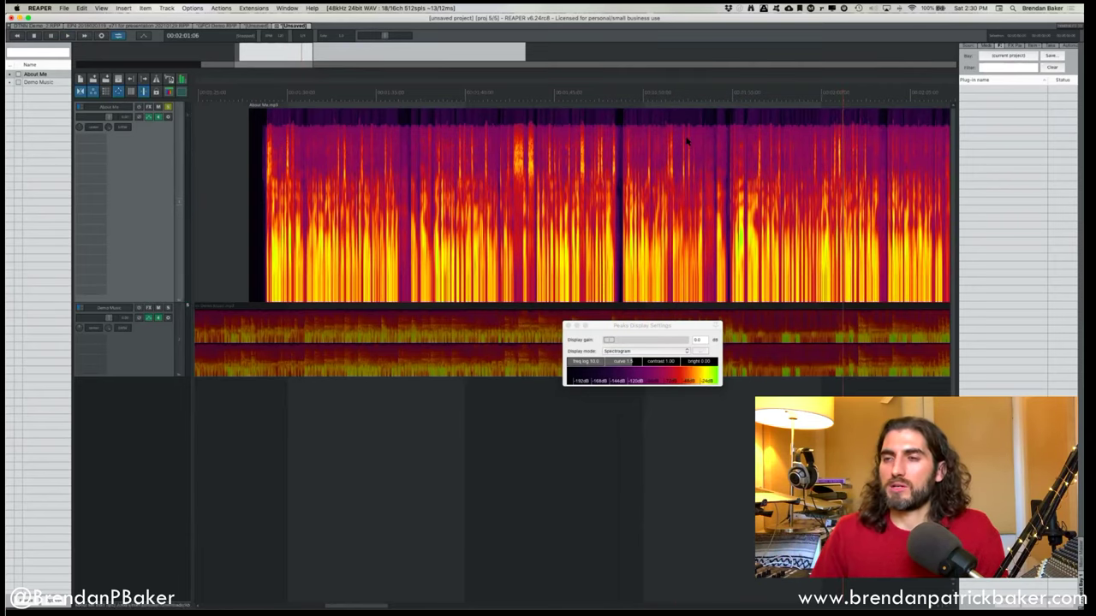
Play the About Me clip from the dark gap in the spectrogram at about 1:48.
{"action": "left_click", "coordinate": [622, 209]}
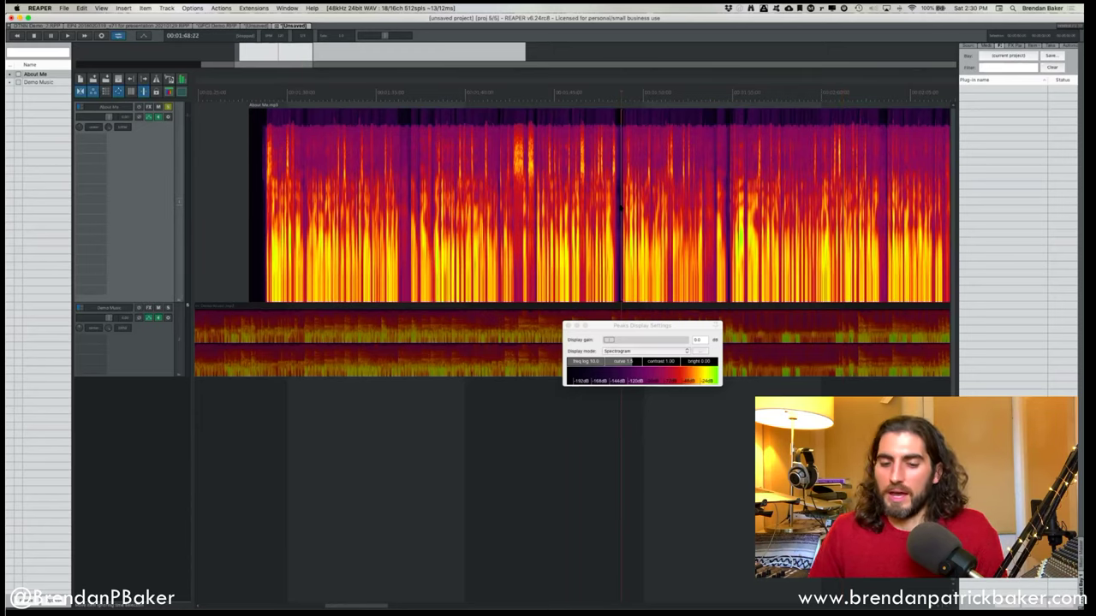
{"action": "scroll", "coordinate": [613, 206], "scroll_direction": "up", "scroll_amount": 1}
{"action": "scroll", "coordinate": [599, 201], "scroll_direction": "up", "scroll_amount": 4}
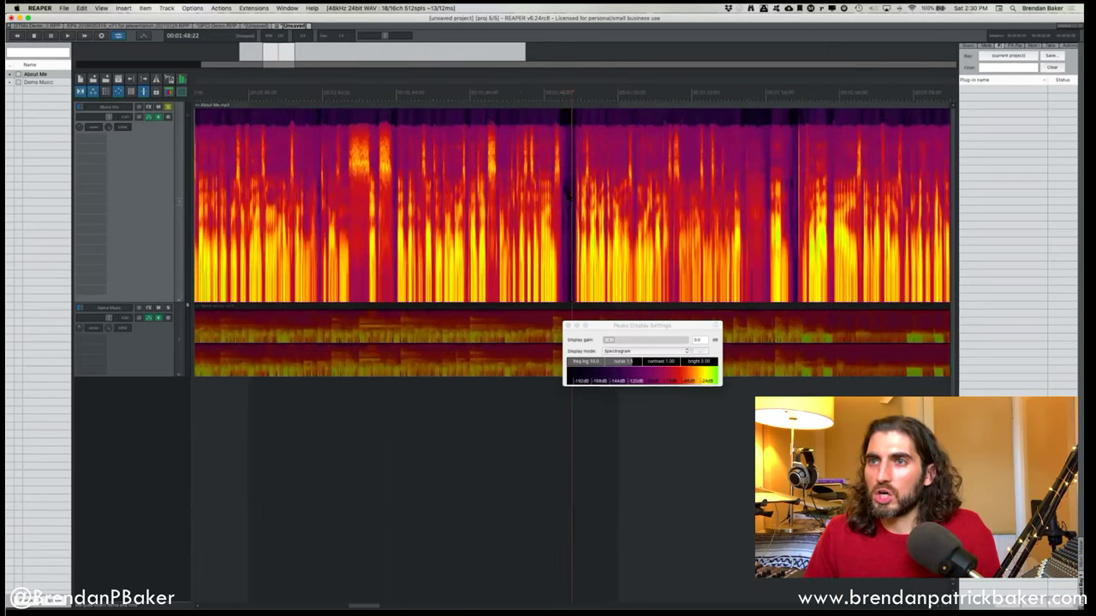
{"action": "left_click", "coordinate": [563, 192]}
{"action": "key", "text": "space"}
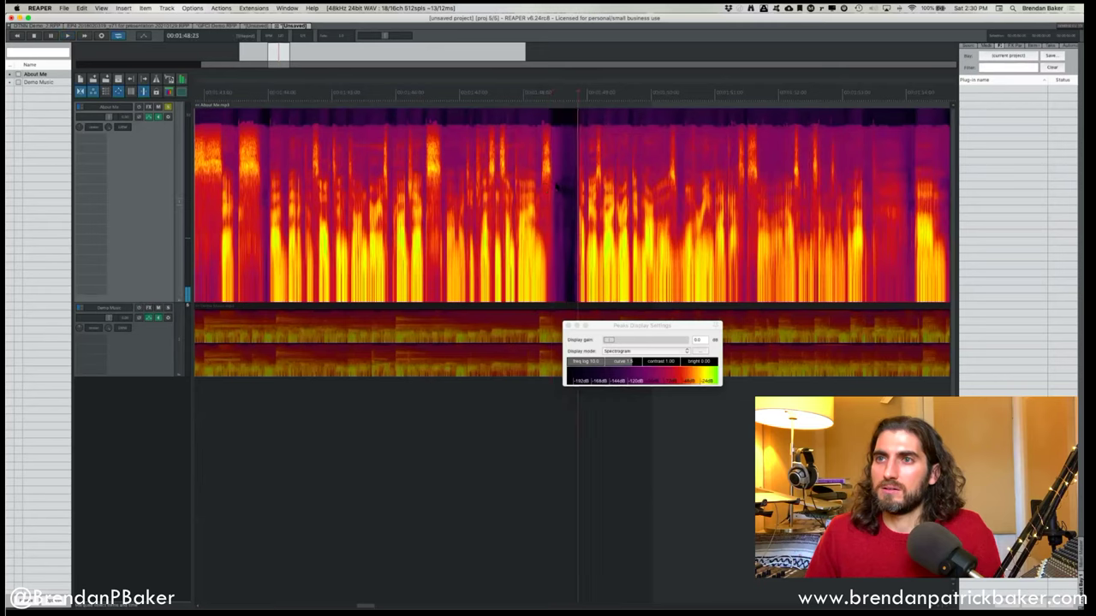
Audition the breaks in speech in the About Me spectrogram at about 1:53, 2:03 and 2:07.
{"action": "left_click", "coordinate": [868, 215]}
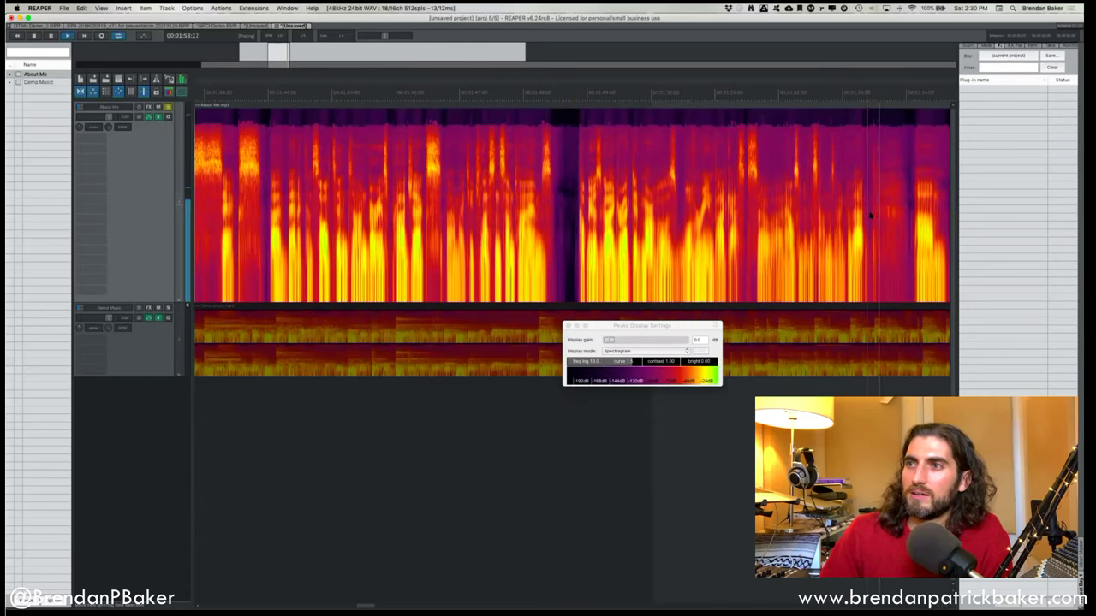
{"action": "scroll", "coordinate": [871, 215], "scroll_direction": "down", "scroll_amount": 4}
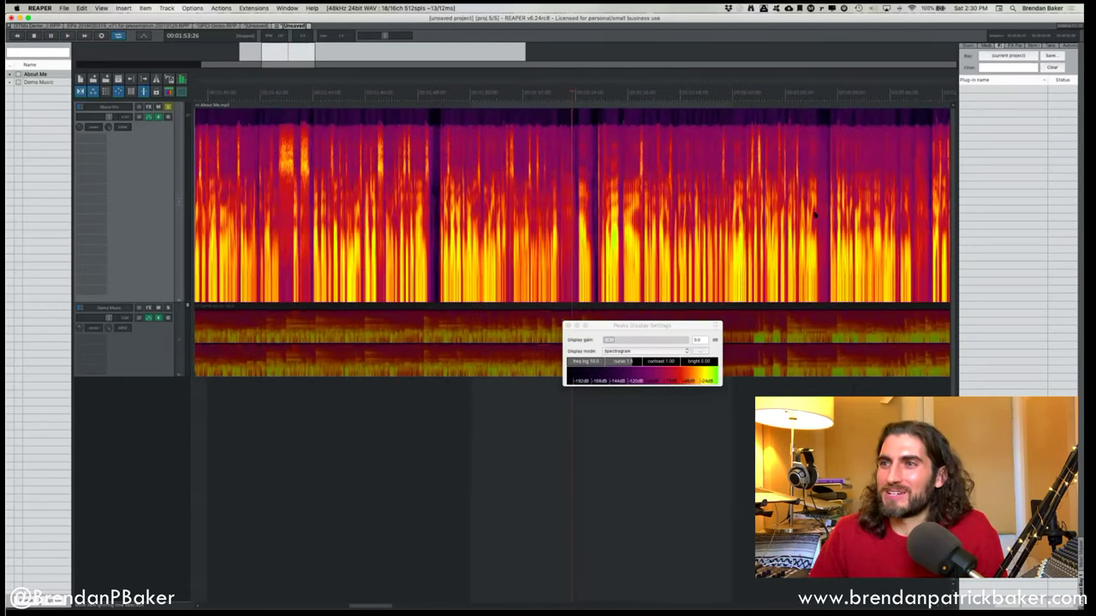
{"action": "scroll", "coordinate": [753, 221], "scroll_direction": "right", "scroll_amount": 3}
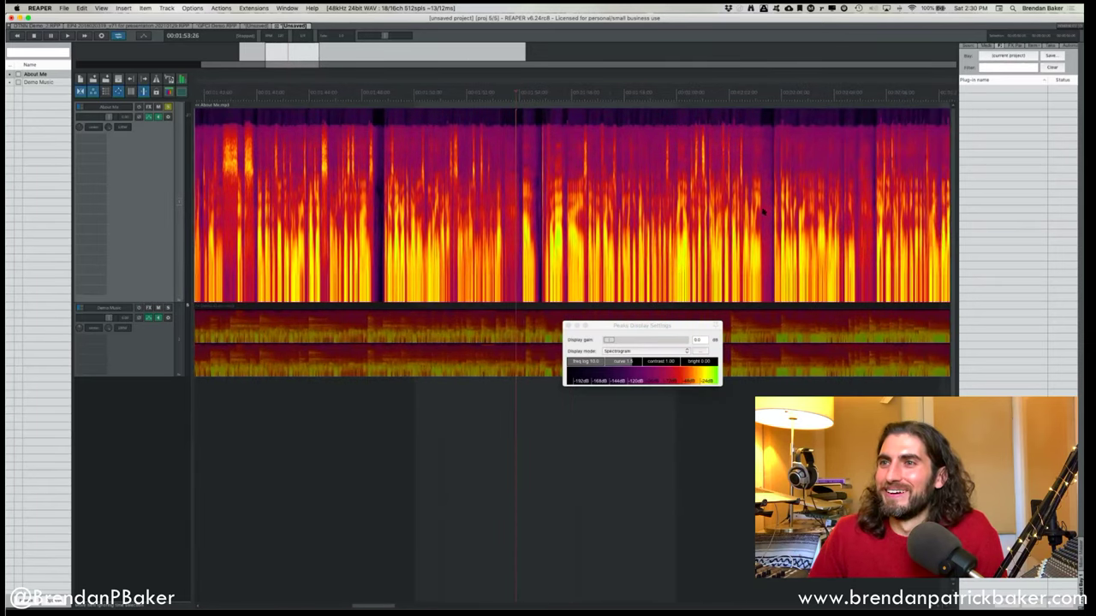
{"action": "left_click", "coordinate": [764, 204]}
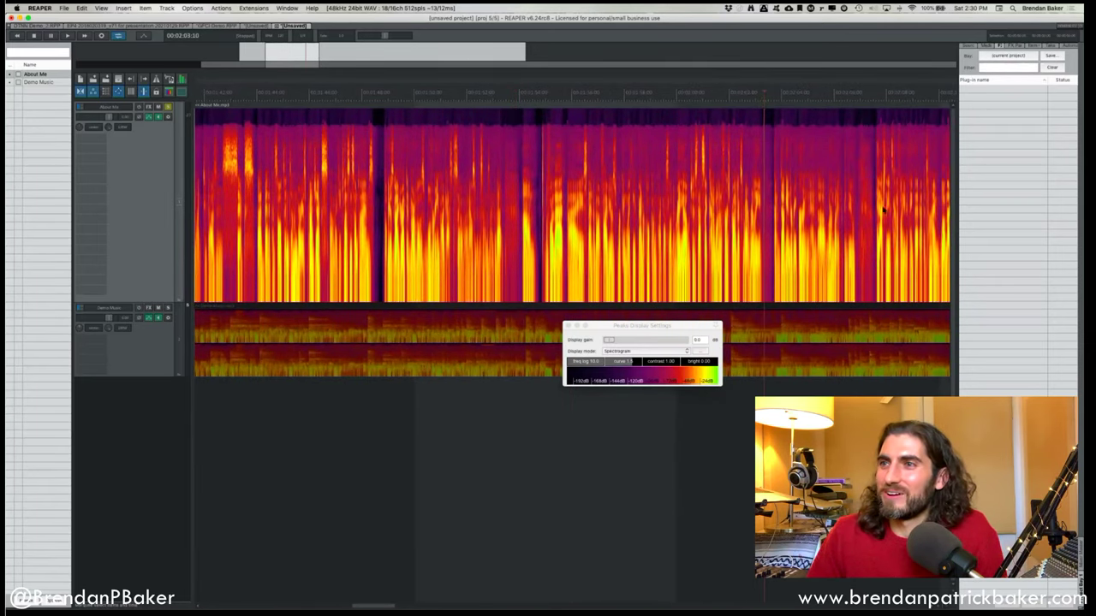
{"action": "left_click", "coordinate": [859, 223]}
{"action": "key", "text": "space"}
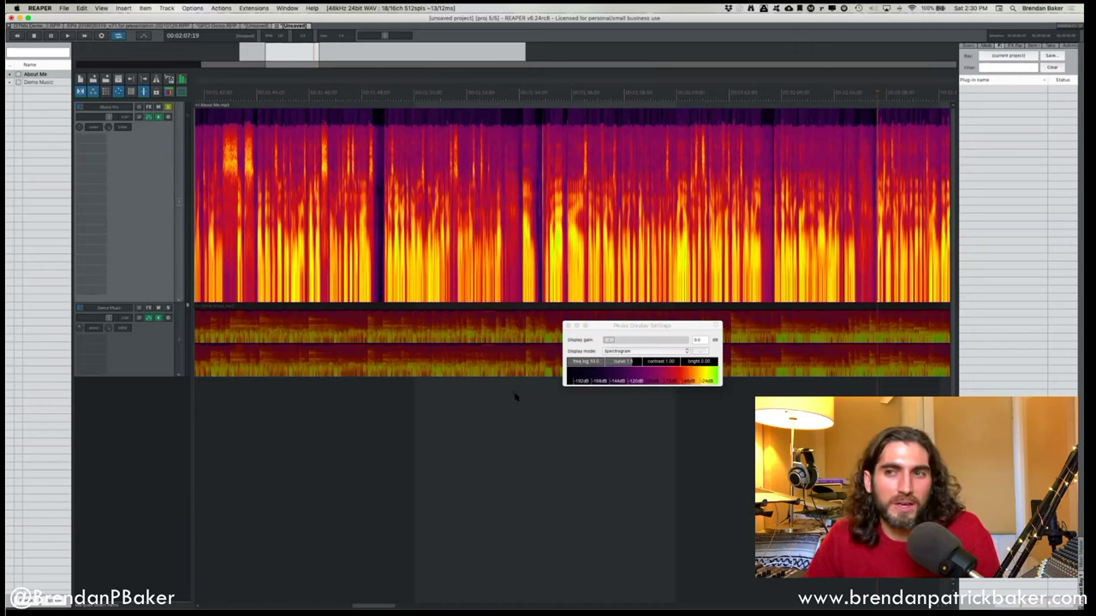
Raise the spectrogram brightness slightly in the Peaks Display Settings and close the settings window.
{"action": "left_click_drag", "start_coordinate": [699, 361], "coordinate": [694, 361]}
{"action": "left_click", "coordinate": [693, 361]}
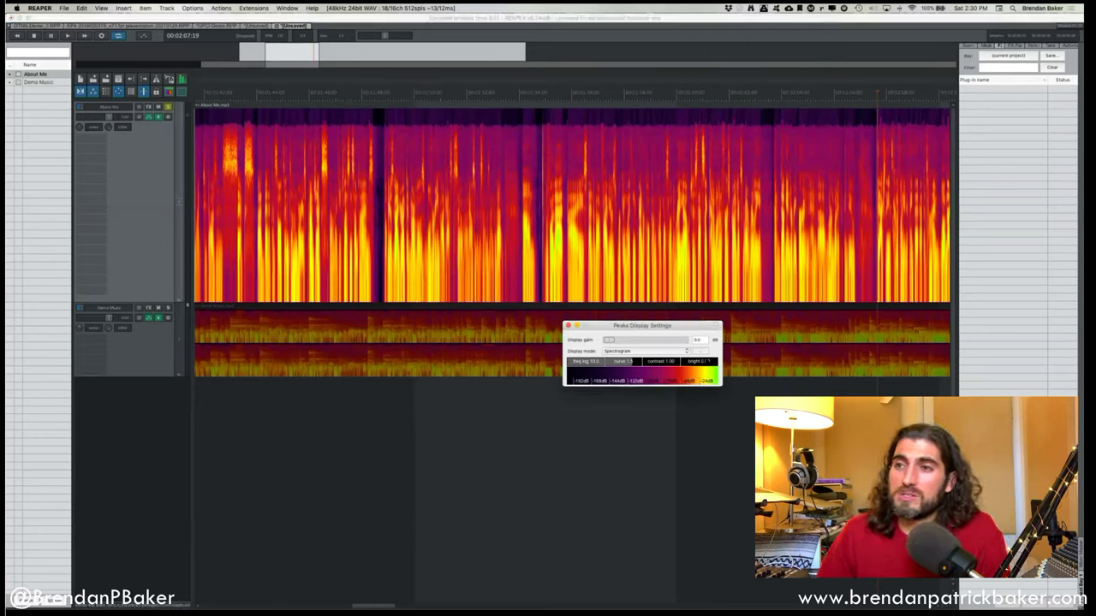
{"action": "left_click_drag", "start_coordinate": [617, 326], "coordinate": [630, 203]}
{"action": "mouse_move", "coordinate": [714, 239]}
{"action": "left_mouse_down"}
{"action": "mouse_move", "coordinate": [732, 229]}
{"action": "mouse_move", "coordinate": [710, 236]}
{"action": "left_mouse_up"}
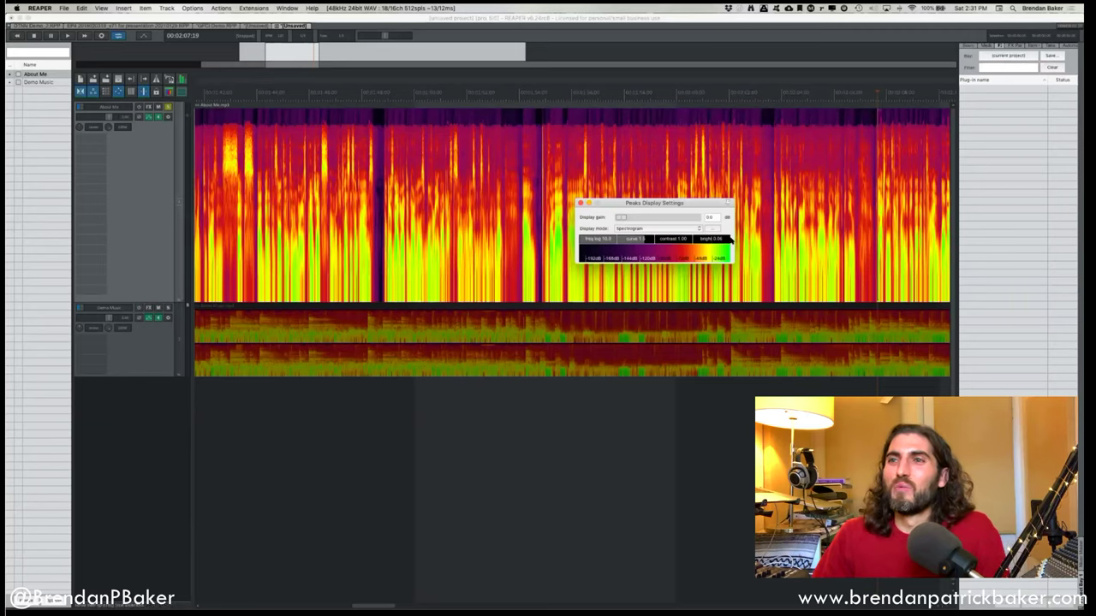
{"action": "left_click", "coordinate": [579, 203]}
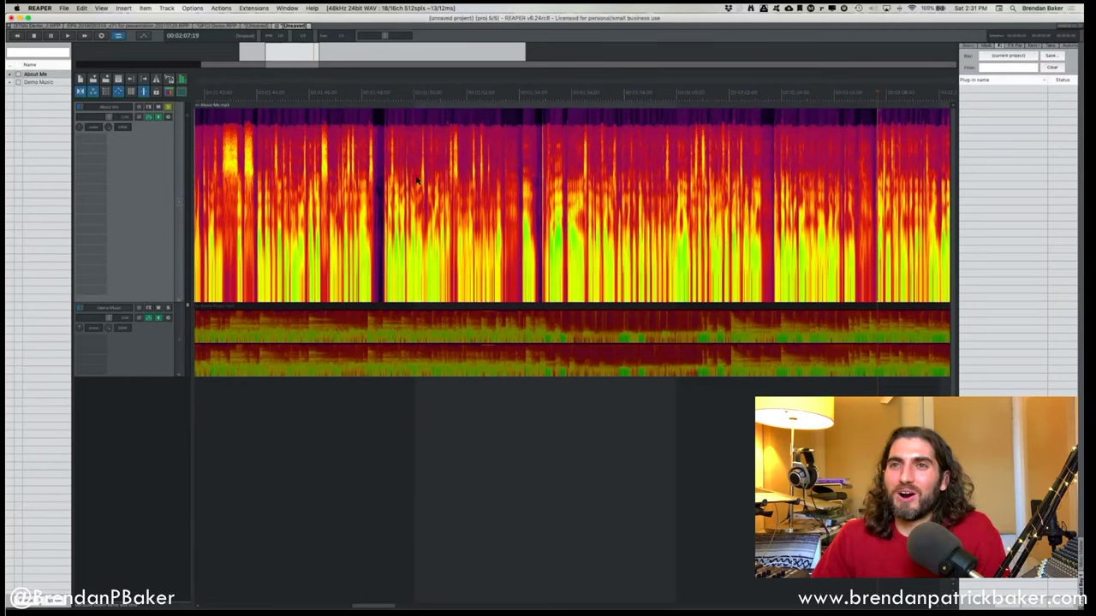
Place the edit cursor just before the dark gap in the About Me spectrogram, at about 1:47.
{"action": "left_click", "coordinate": [378, 175]}
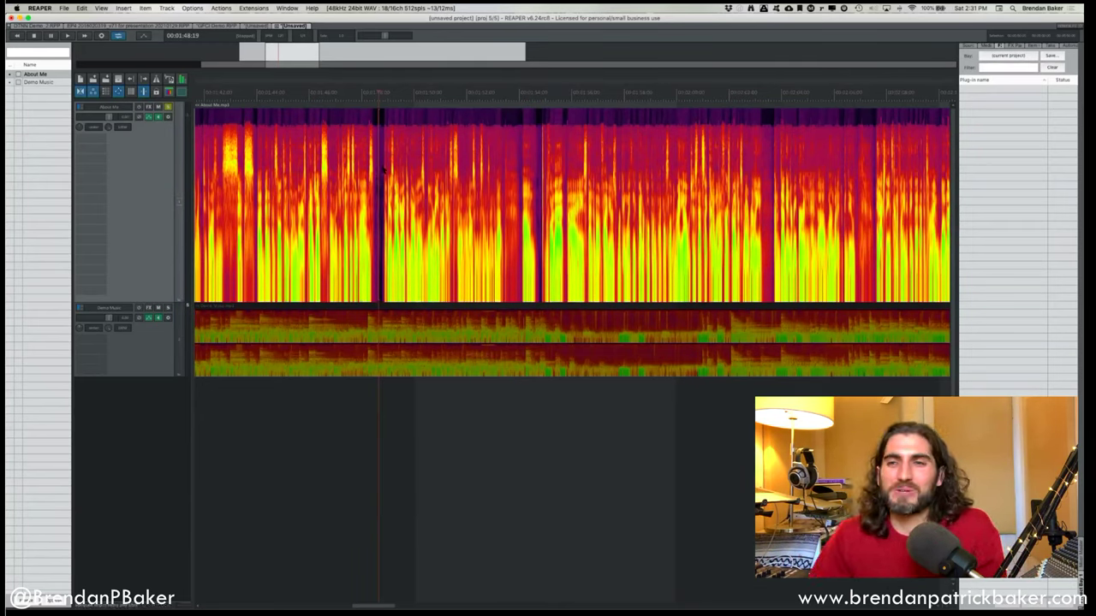
{"action": "left_click", "coordinate": [359, 174]}
{"action": "scroll", "coordinate": [359, 175], "scroll_direction": "left", "scroll_amount": 5}
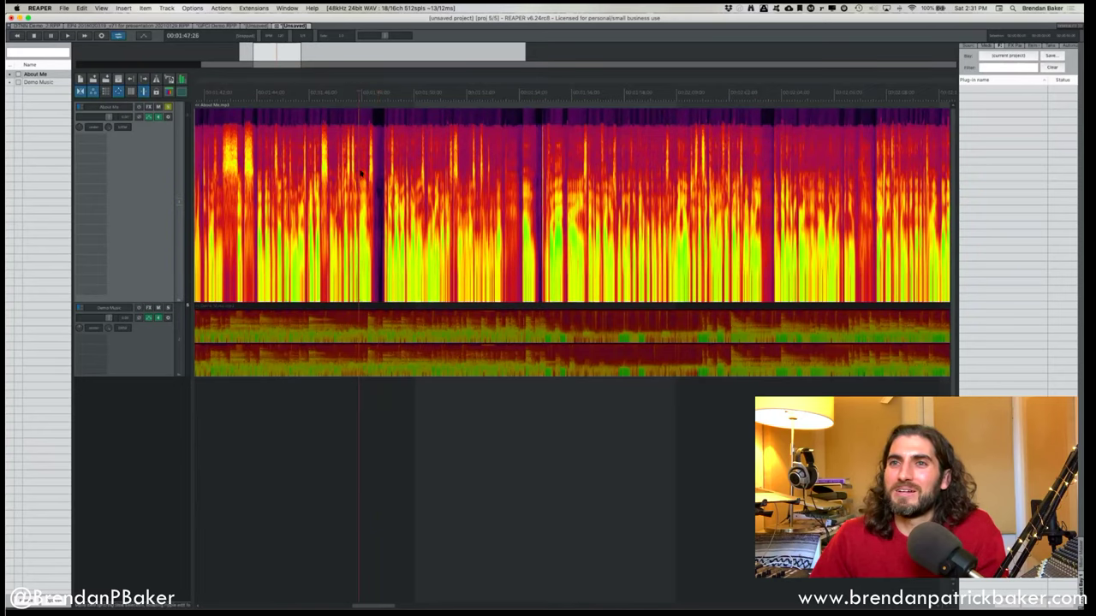
{"action": "scroll", "coordinate": [548, 192], "scroll_direction": "right", "scroll_amount": 3}
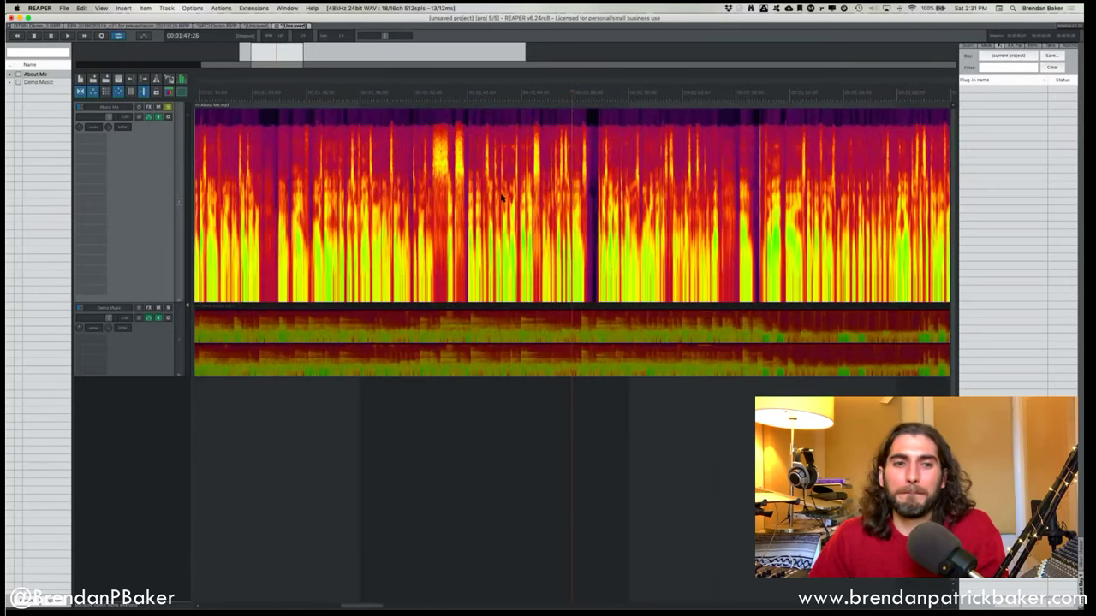
Set the display mode back to Peaks for both clips and close the Peaks Display Settings.
{"action": "left_click", "coordinate": [650, 230]}
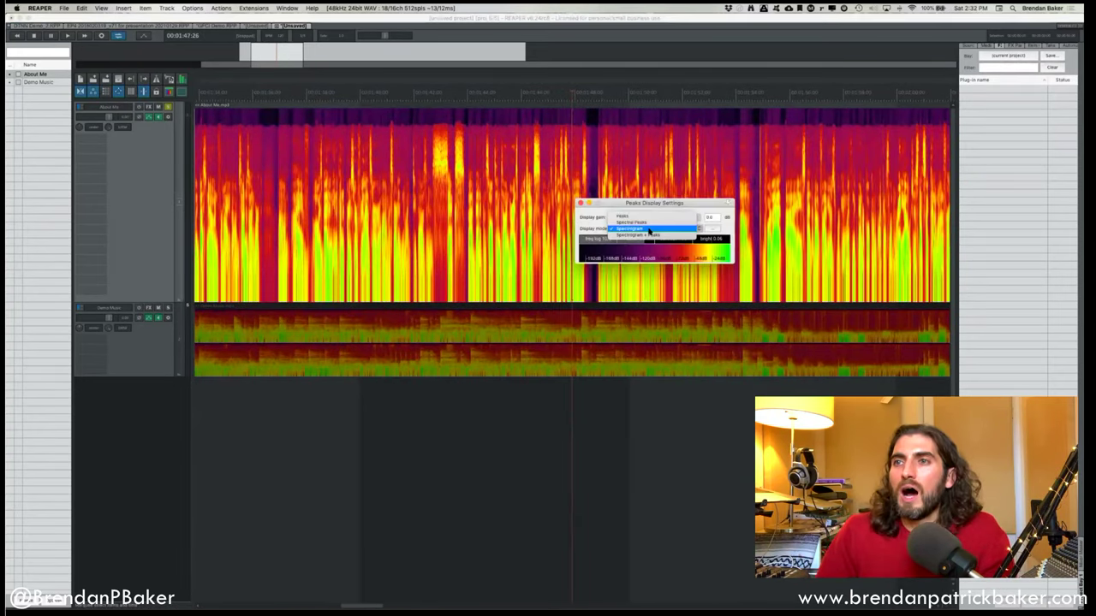
{"action": "left_click", "coordinate": [650, 216]}
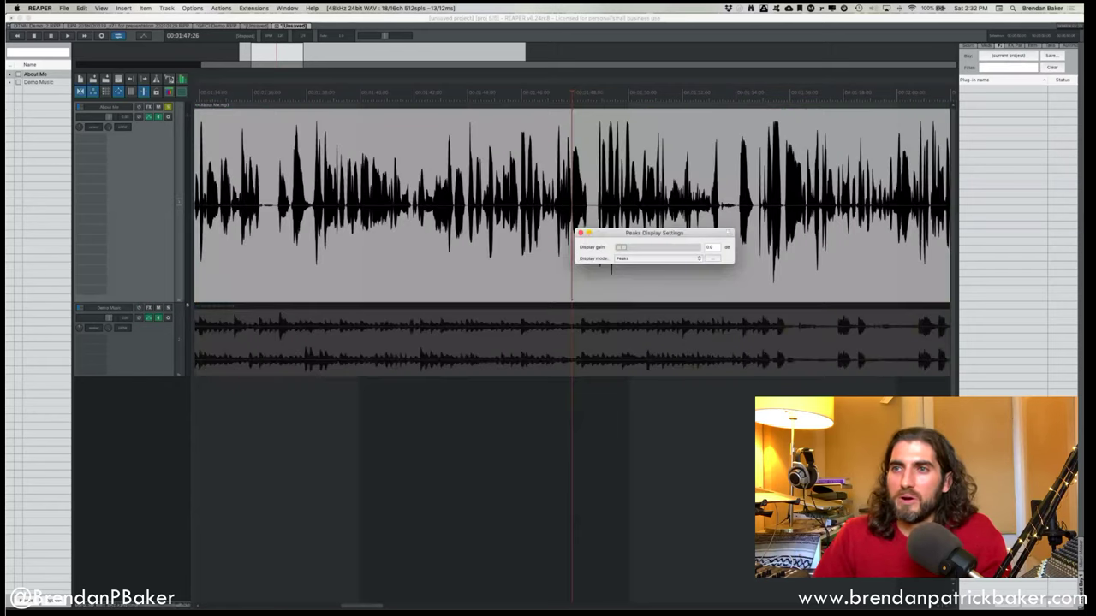
{"action": "left_click", "coordinate": [580, 232]}
Make the About Me and Demo Music tracks equal in height and place the edit cursor at the About Me clip's start.
{"action": "scroll", "coordinate": [462, 242], "scroll_direction": "down", "scroll_amount": 3}
{"action": "scroll", "coordinate": [462, 241], "scroll_direction": "down", "scroll_amount": 3}
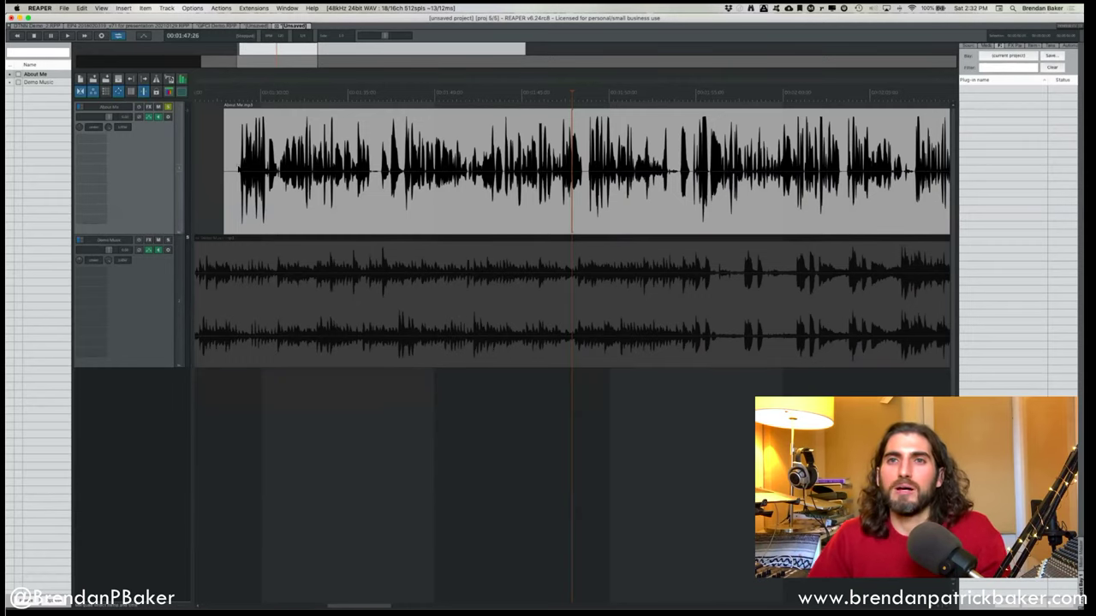
{"action": "left_click", "coordinate": [227, 140]}
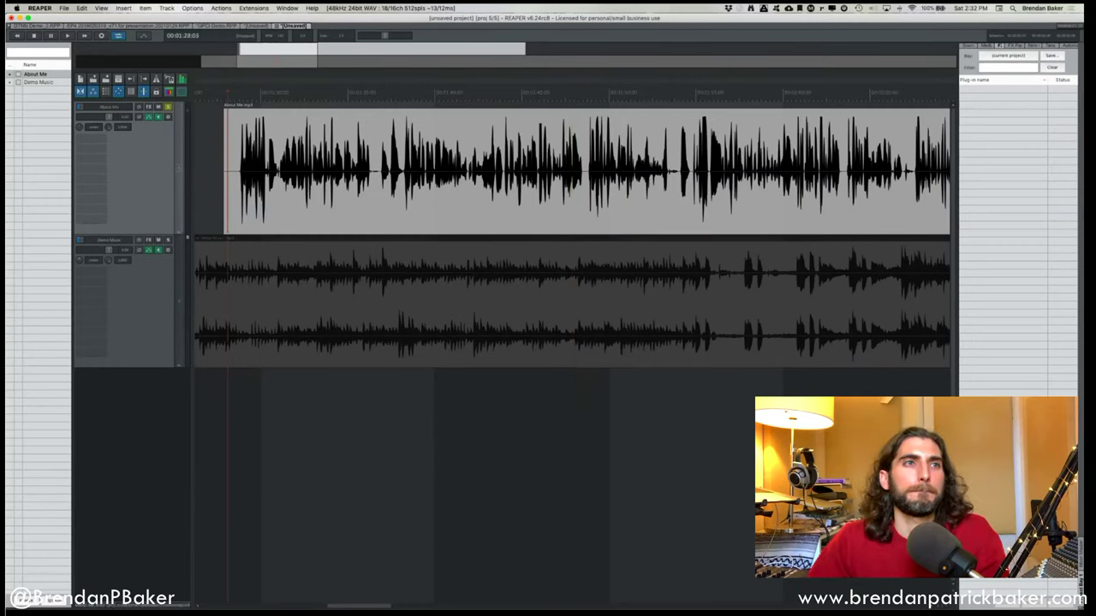
Switch the clips from Spectrogram to Peaks display and place the edit cursor at about 1:45 in the About Me clip.
{"action": "left_click", "coordinate": [590, 345]}
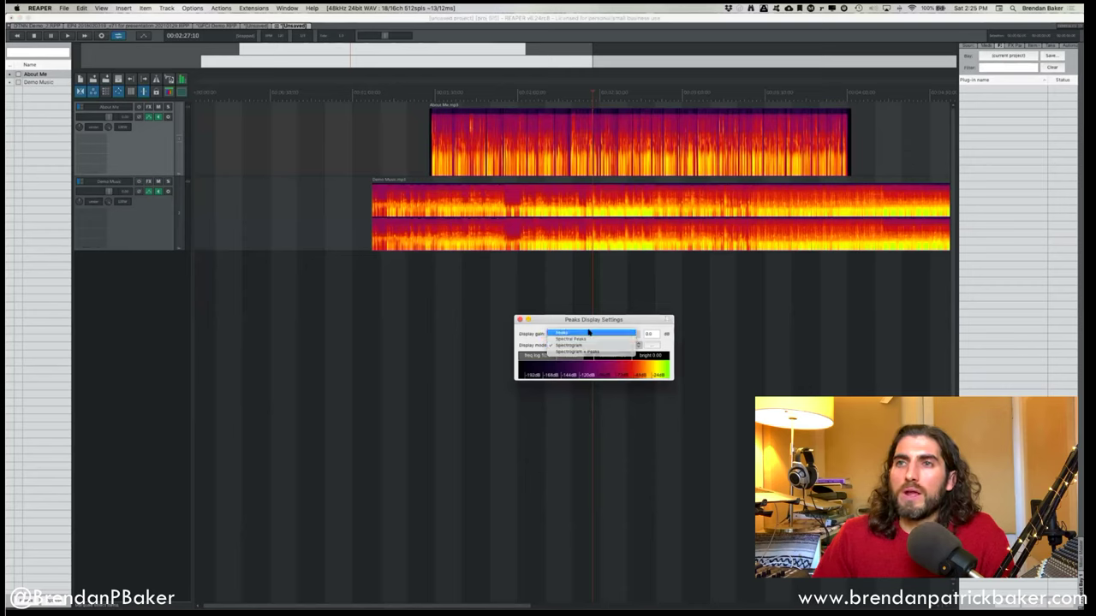
{"action": "left_click", "coordinate": [588, 332]}
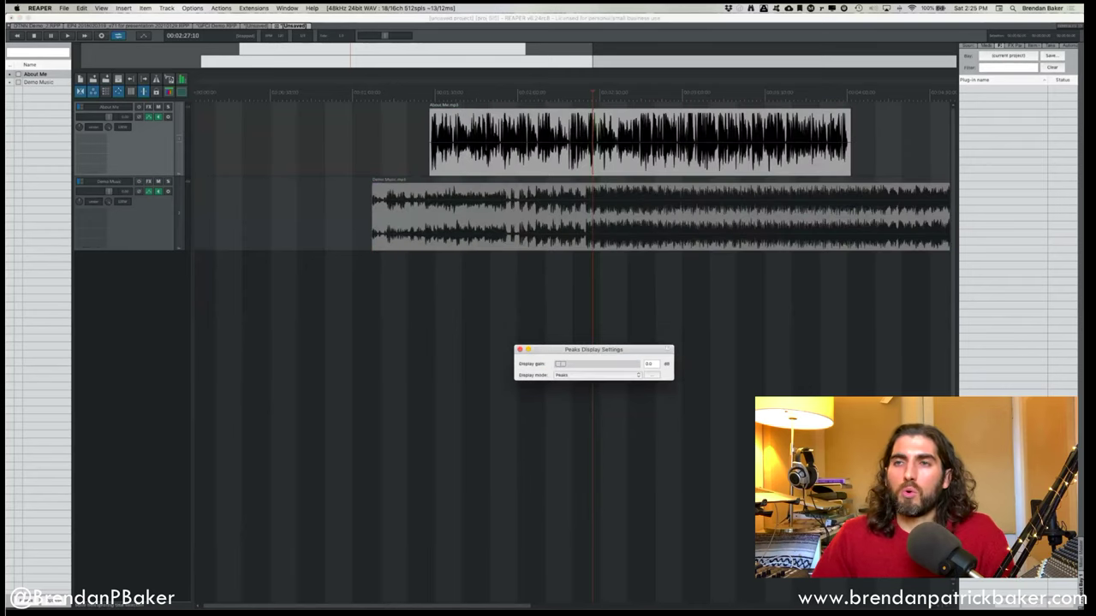
{"action": "left_click", "coordinate": [479, 163]}
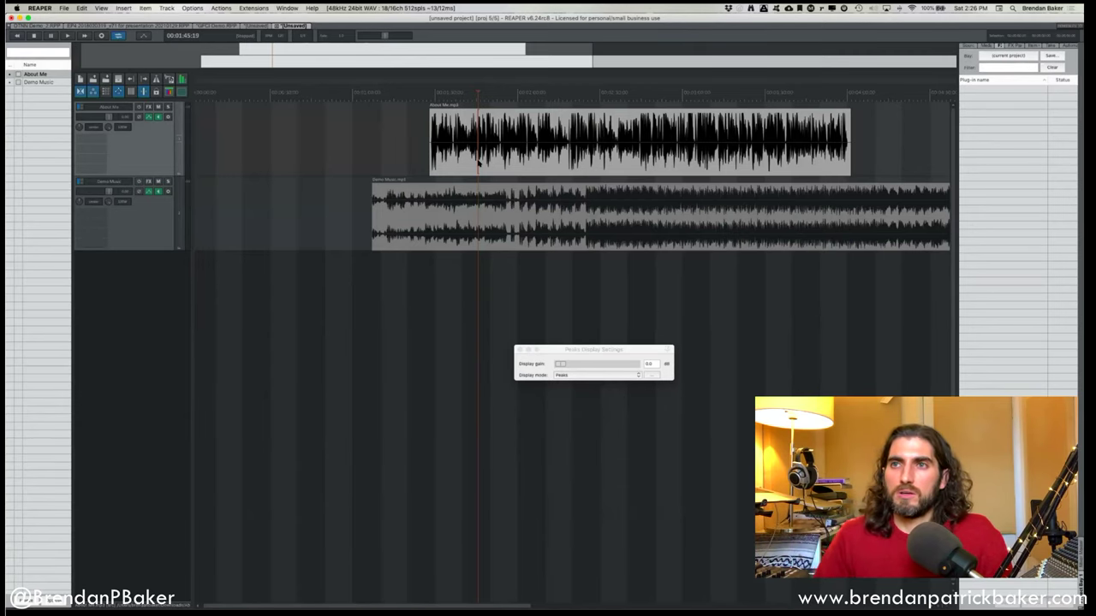
Preview the Spectral Peaks display mode on both clips, then return the display mode to Peaks.
{"action": "left_click", "coordinate": [584, 375]}
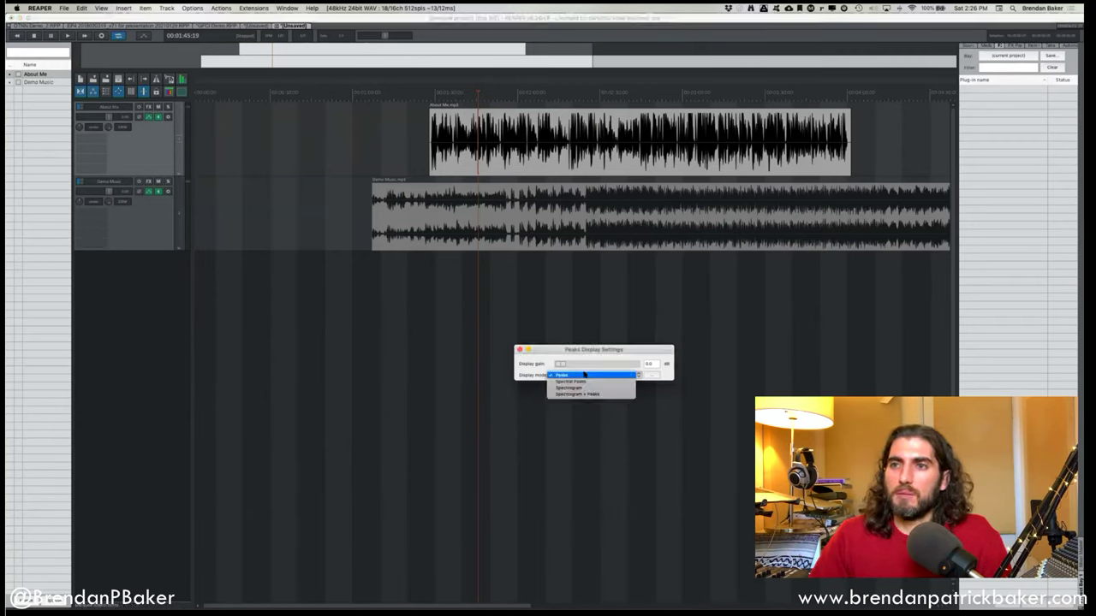
{"action": "left_click", "coordinate": [571, 381]}
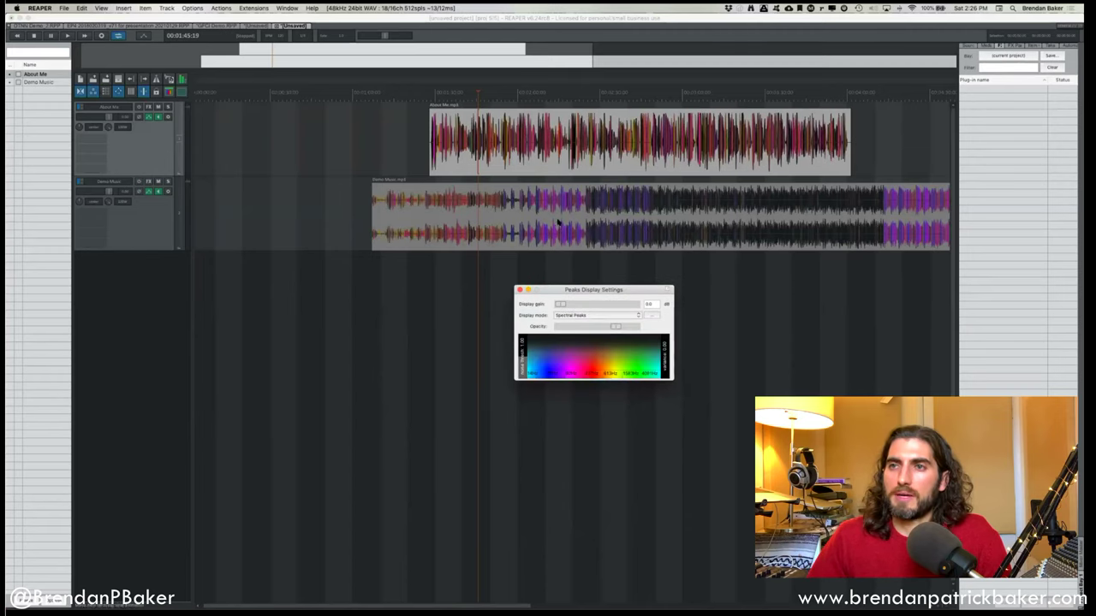
{"action": "left_click", "coordinate": [574, 316]}
{"action": "left_click", "coordinate": [576, 306]}
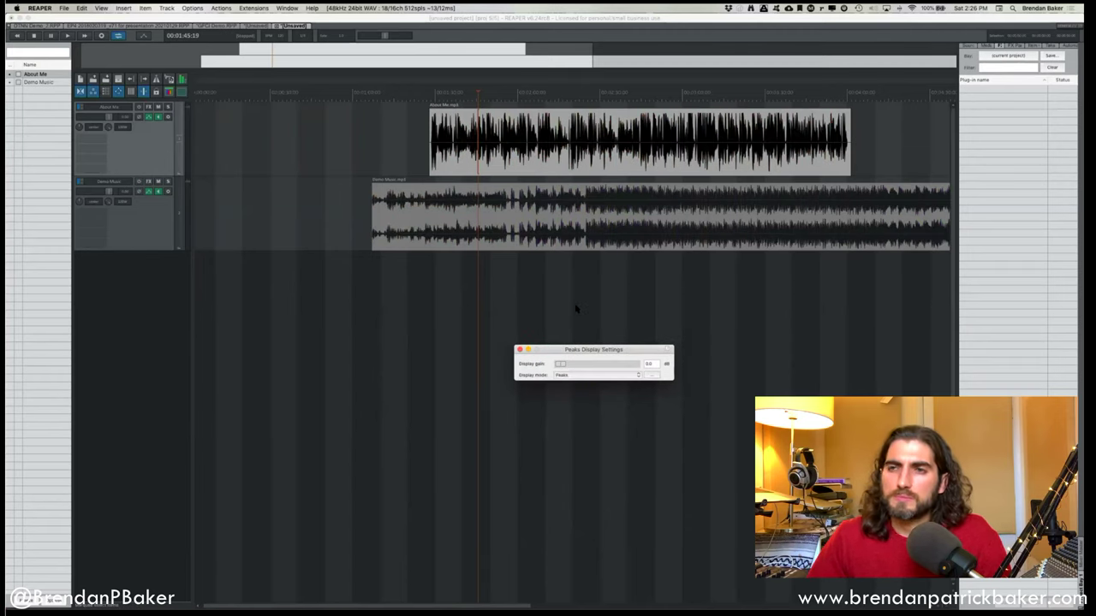
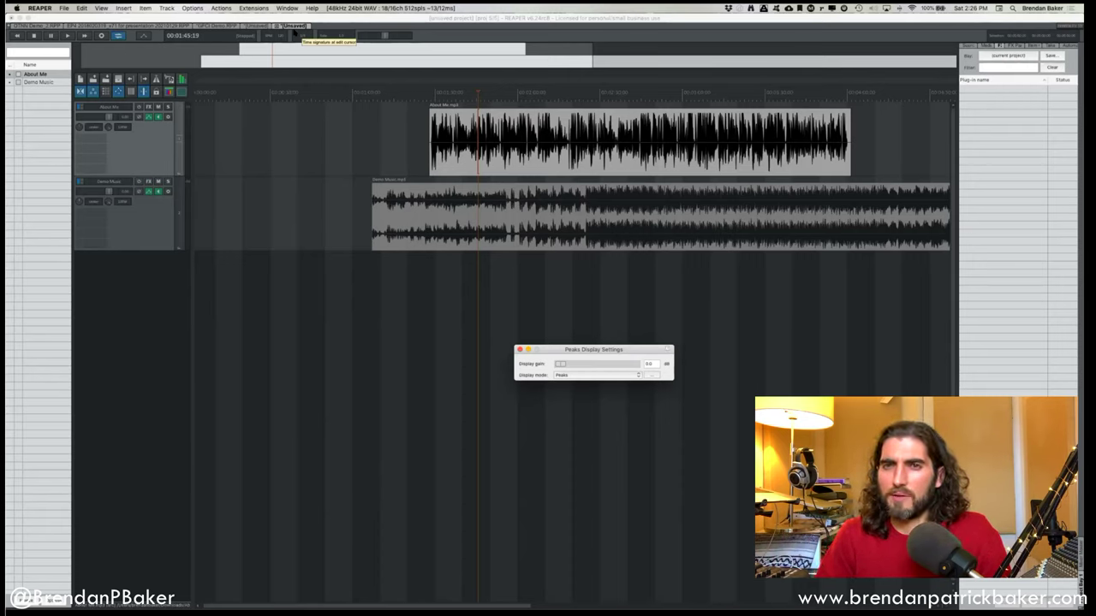
Move the Peaks Display Settings window closer to the underside of the Demo Music track.
{"action": "scroll", "coordinate": [513, 214], "scroll_direction": "right", "scroll_amount": 5}
{"action": "left_click_drag", "start_coordinate": [582, 350], "coordinate": [632, 298]}
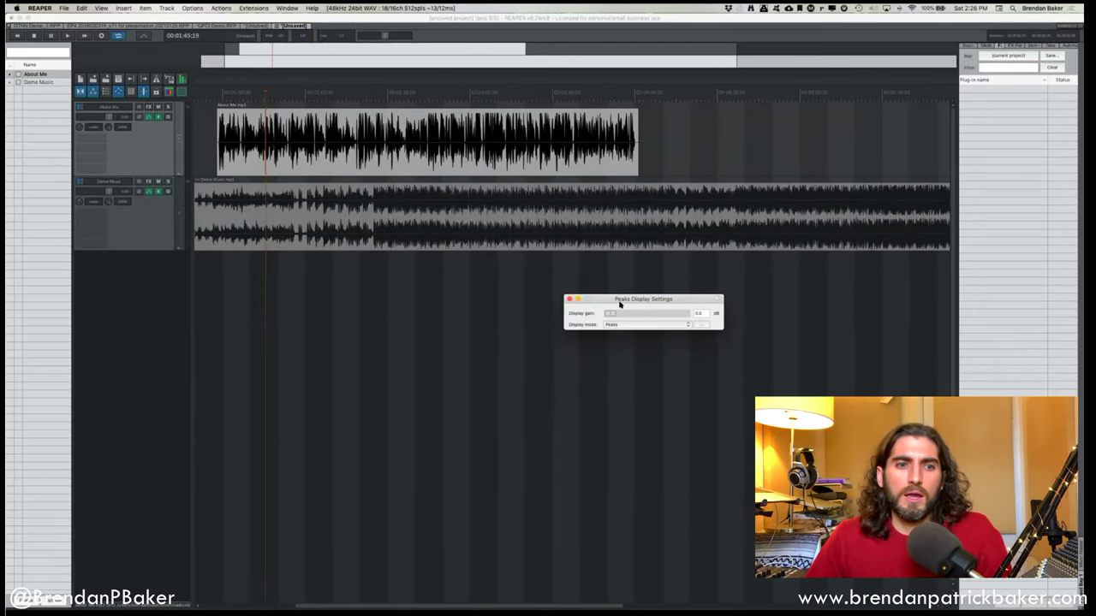
{"action": "left_click_drag", "start_coordinate": [619, 299], "coordinate": [574, 287]}
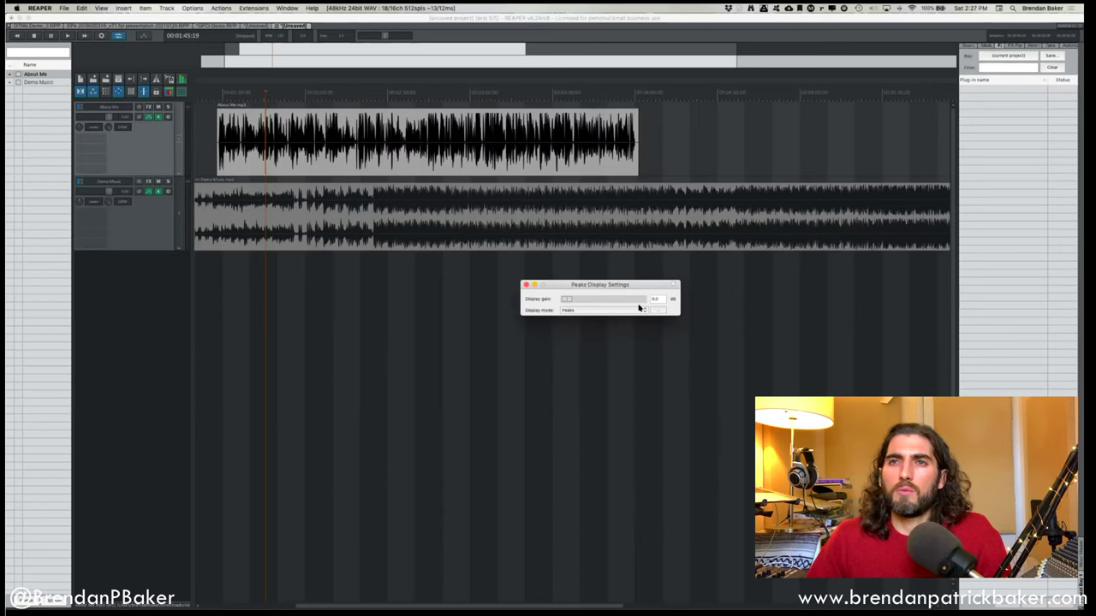
Place the edit cursor just before the About Me clip, open the preferences, and search them for "peaks".
{"action": "left_click", "coordinate": [208, 127]}
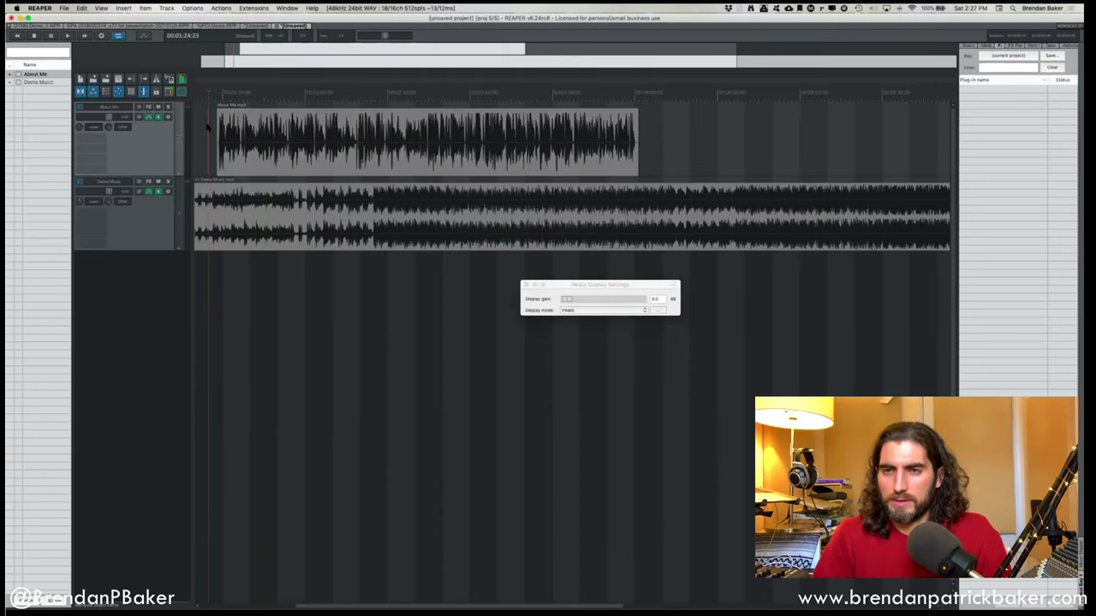
{"action": "key", "text": "super+comma"}
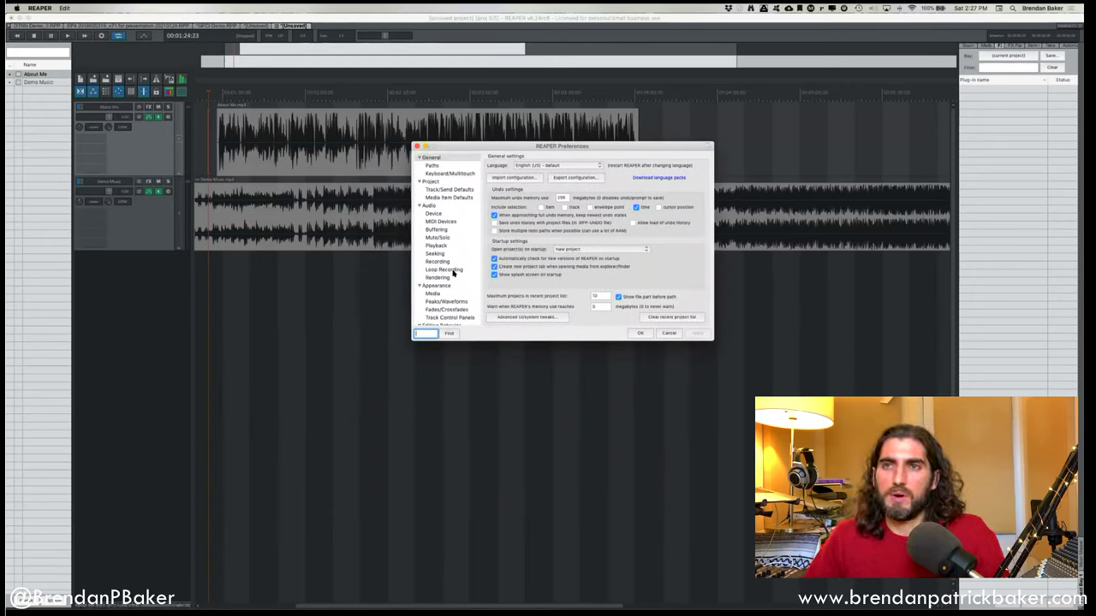
{"action": "left_click_drag", "start_coordinate": [481, 146], "coordinate": [492, 181]}
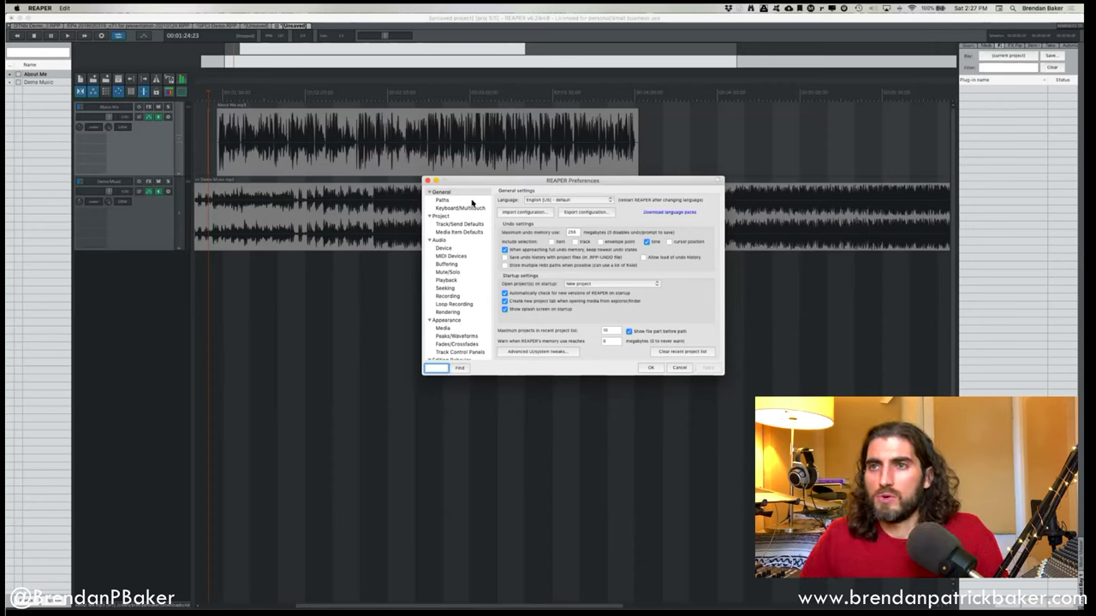
{"action": "left_click_drag", "start_coordinate": [501, 179], "coordinate": [515, 133]}
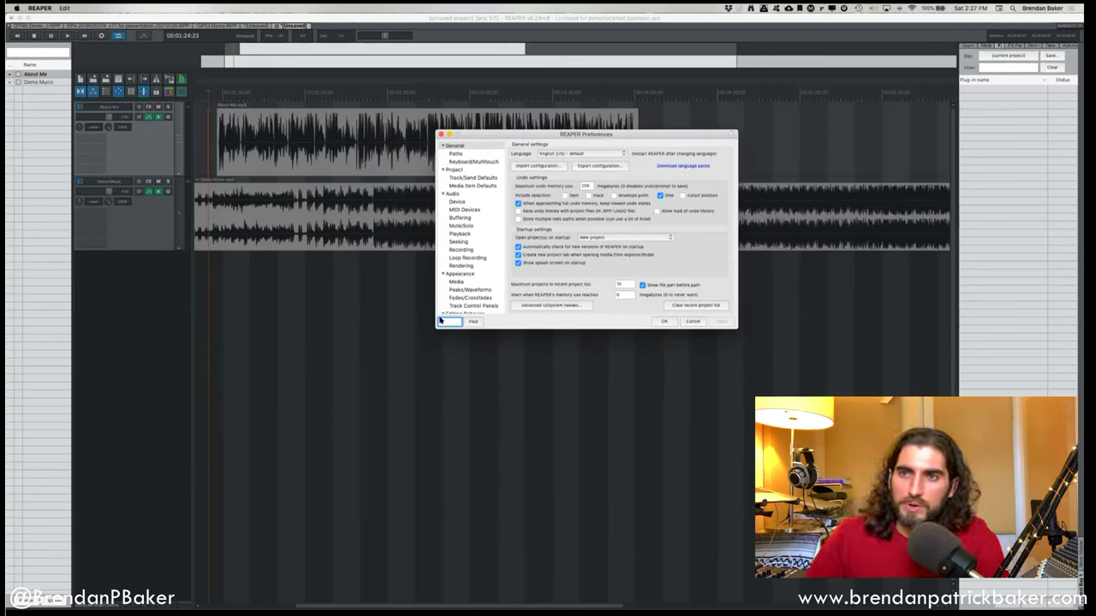
{"action": "type", "text": "peak"}
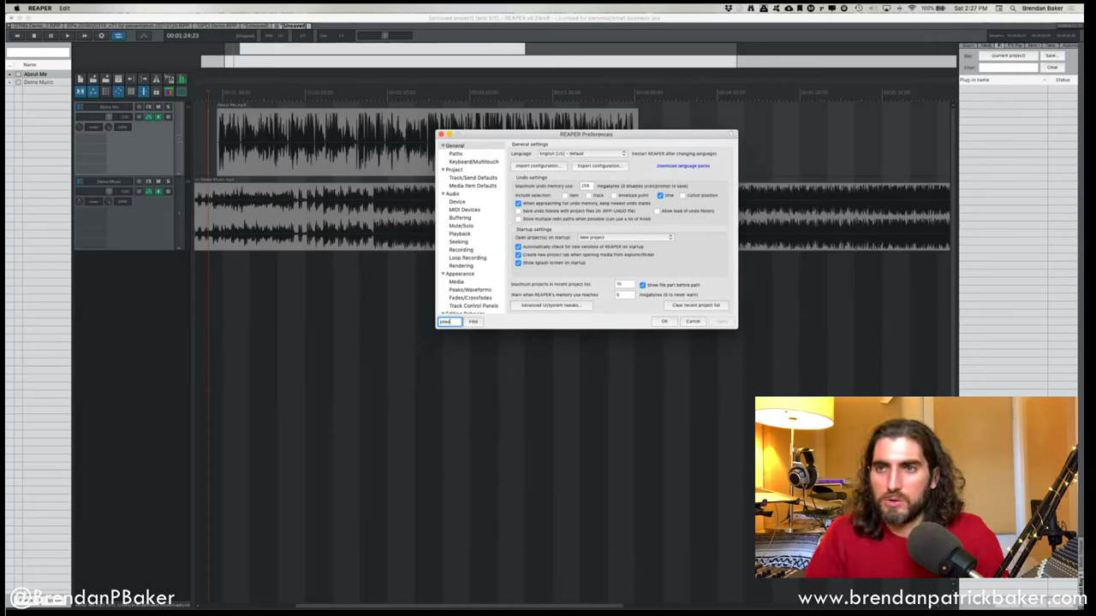
{"action": "type", "text": "s"}
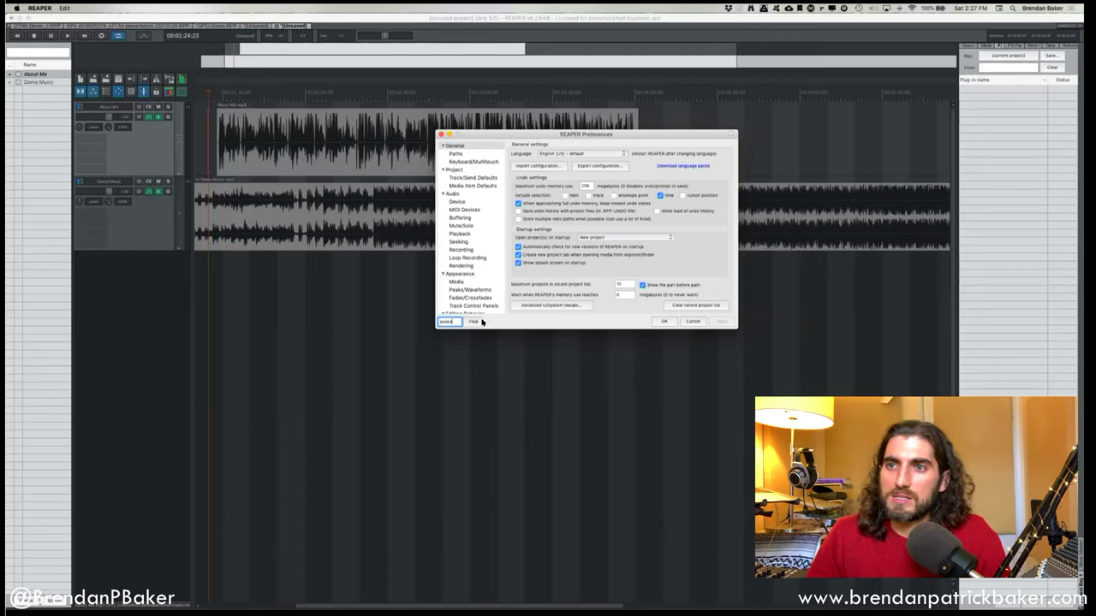
{"action": "left_click", "coordinate": [472, 322]}
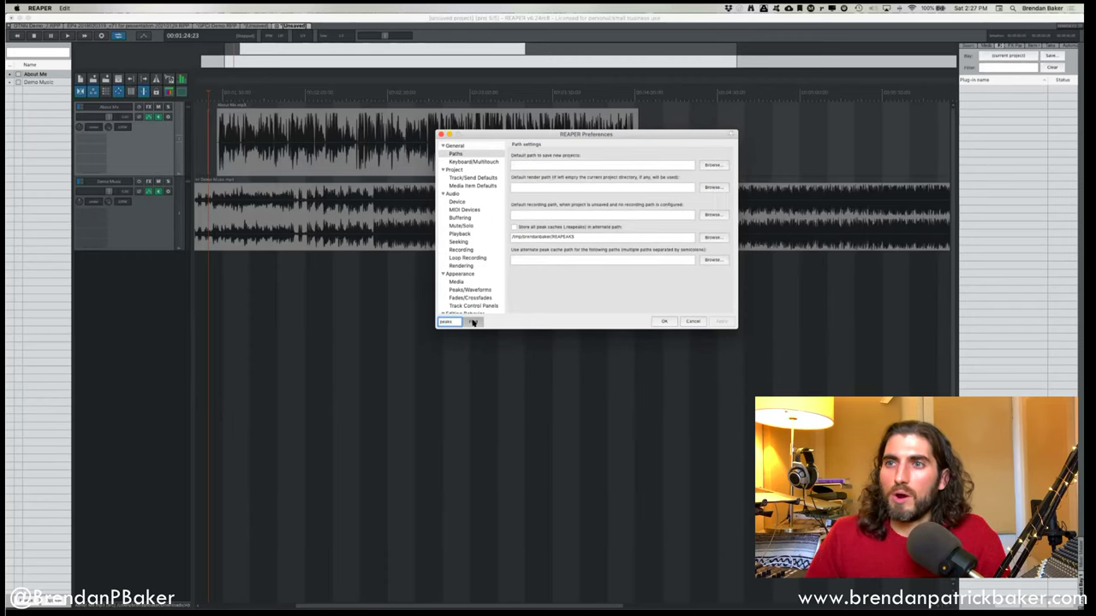
Step through the remaining preference pages that match the "peaks" search.
{"action": "left_click", "coordinate": [472, 322]}
{"action": "left_click", "coordinate": [472, 322]}
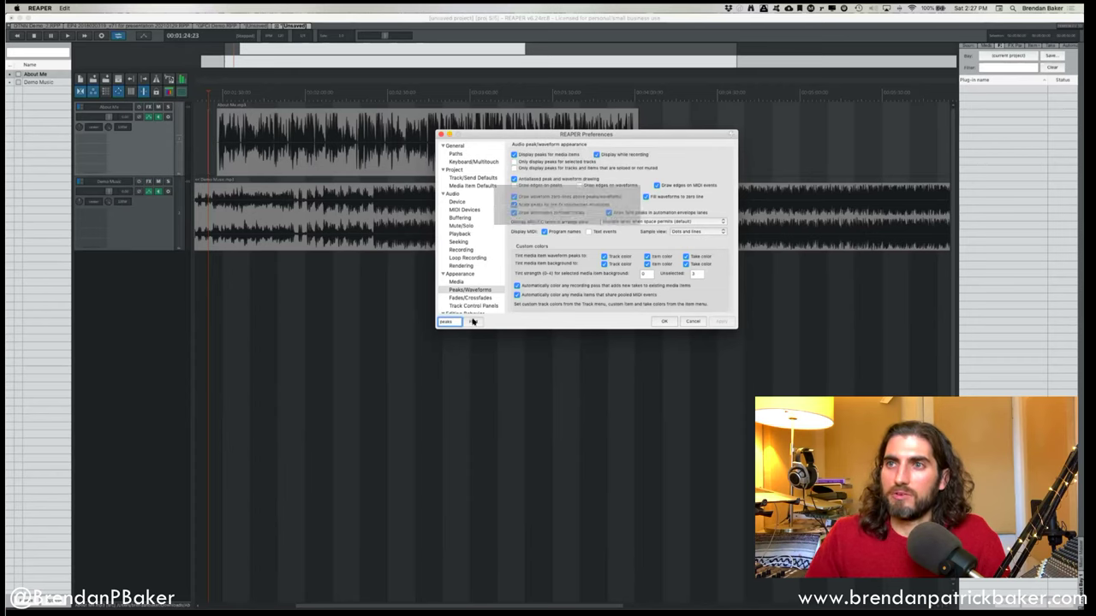
{"action": "left_click", "coordinate": [473, 322]}
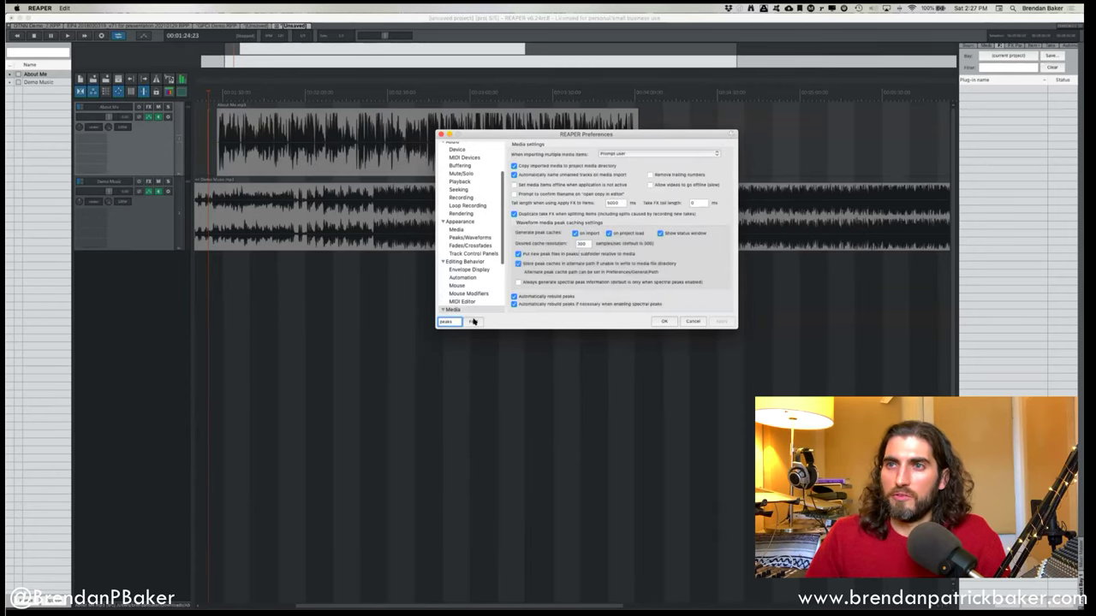
{"action": "left_click", "coordinate": [474, 322]}
{"action": "left_click", "coordinate": [473, 322]}
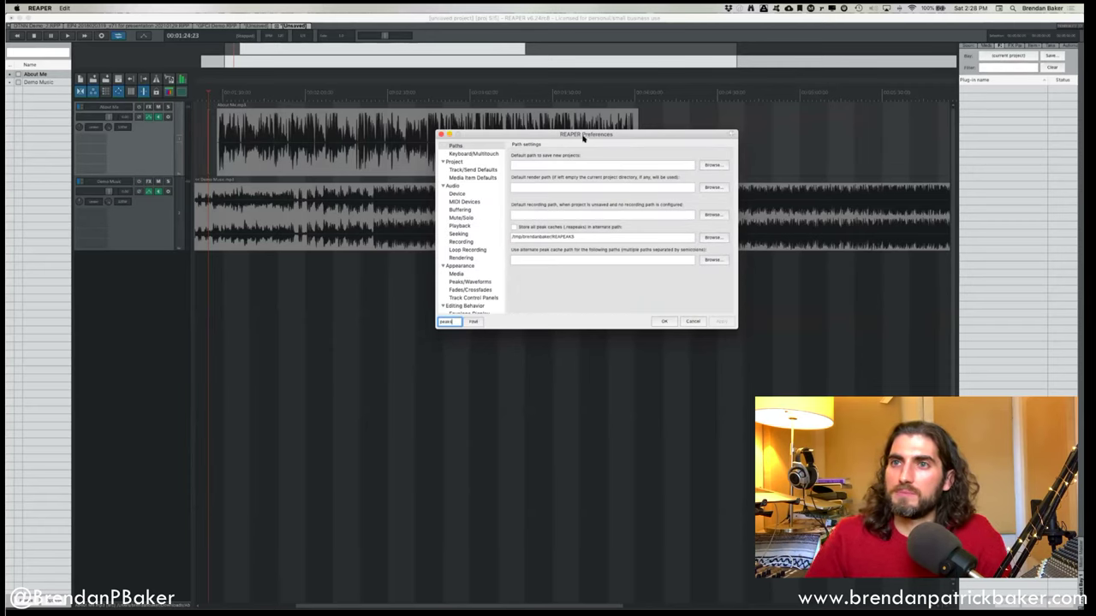
Look at the General preferences, go to the Paths page, and select the alternate peak cache path text.
{"action": "scroll", "coordinate": [469, 163], "scroll_direction": "up", "scroll_amount": 1}
{"action": "left_click", "coordinate": [453, 147]}
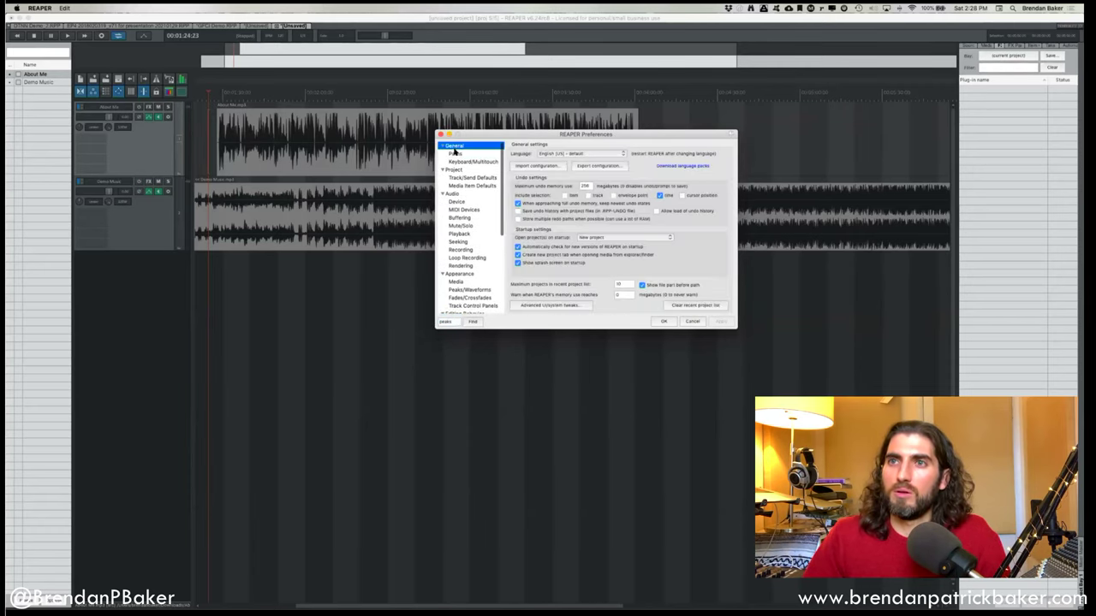
{"action": "left_click", "coordinate": [455, 153]}
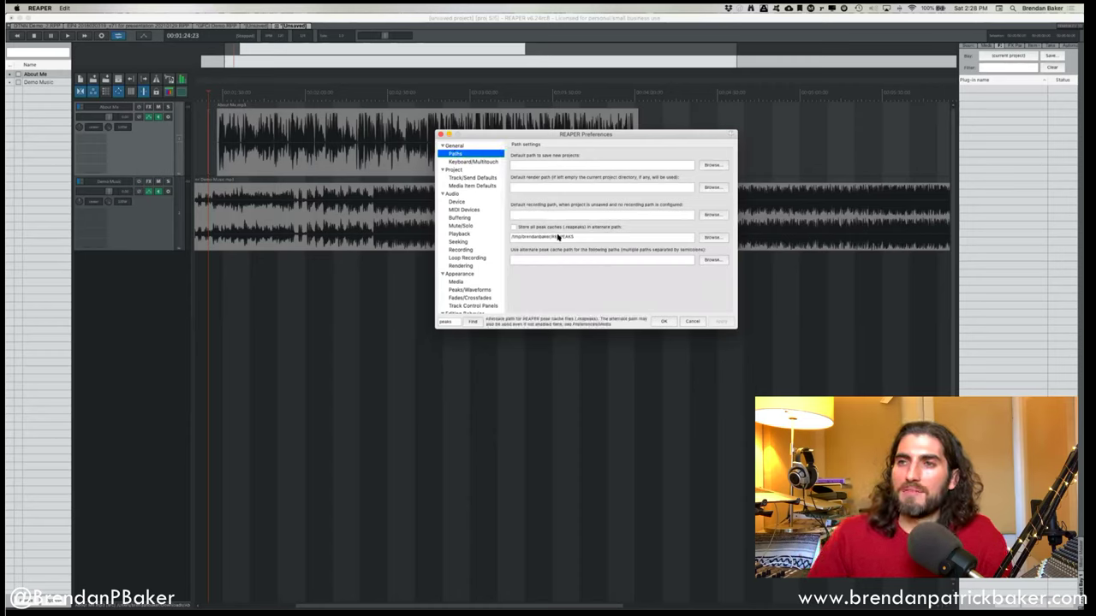
{"action": "left_click", "coordinate": [559, 237]}
{"action": "triple_click", "coordinate": [576, 238]}
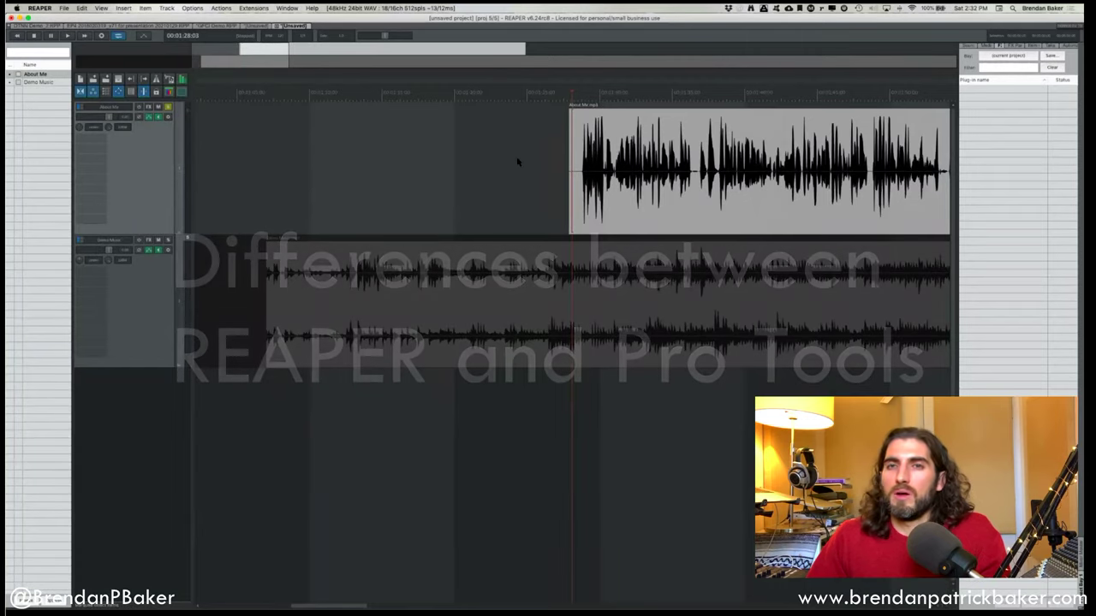
Shift the Demo Music clip later on its track and move the About Me clip onto the same track ahead of it.
{"action": "scroll", "coordinate": [513, 169], "scroll_direction": "down", "scroll_amount": 5}
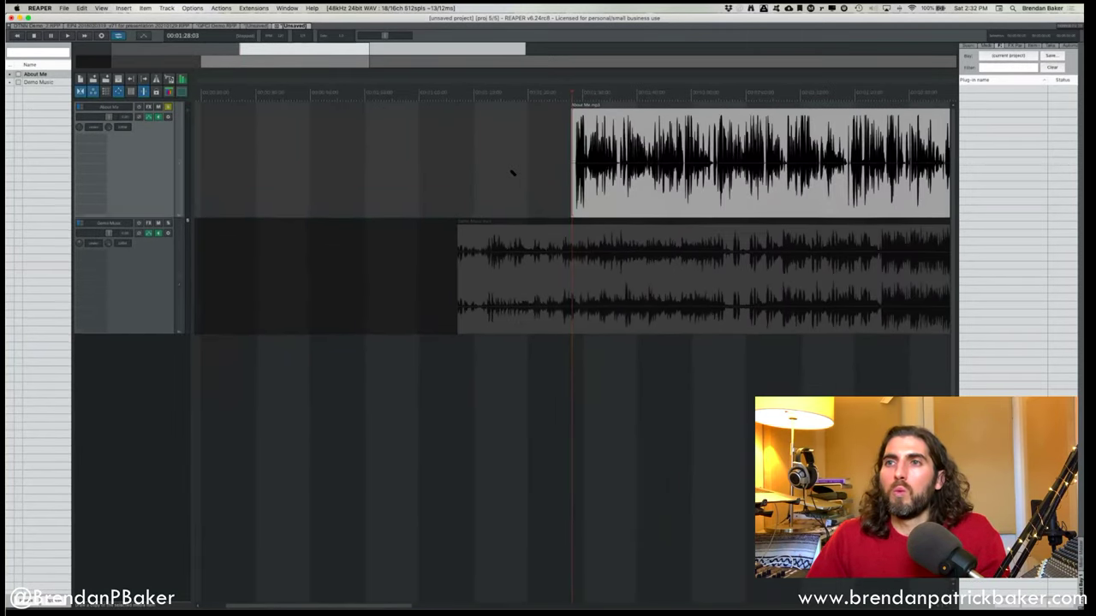
{"action": "scroll", "coordinate": [511, 172], "scroll_direction": "down", "scroll_amount": 6}
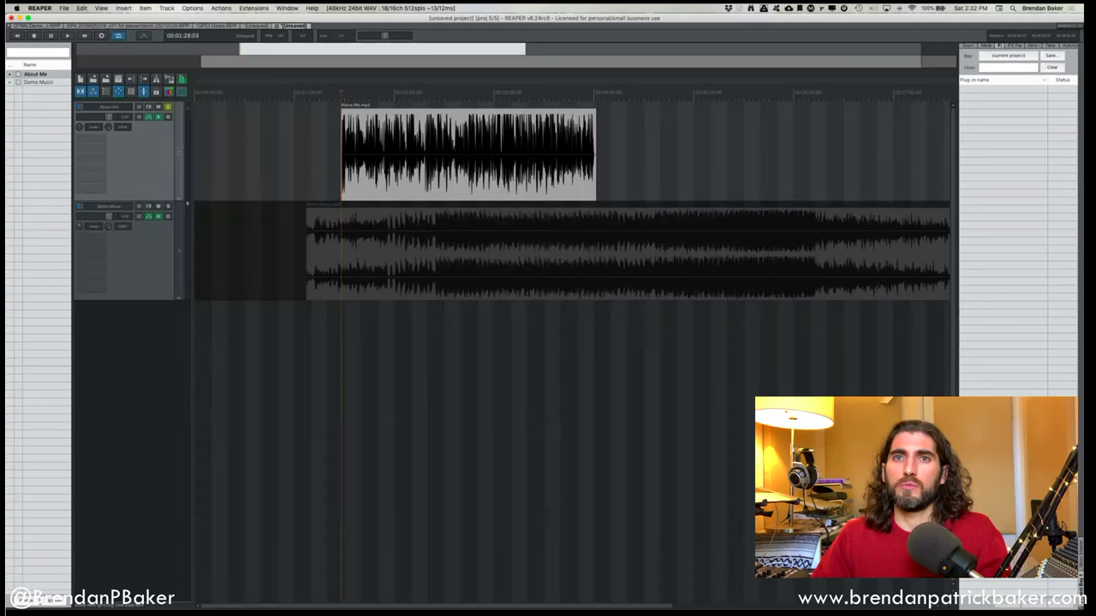
{"action": "left_click", "coordinate": [529, 178]}
{"action": "left_click_drag", "start_coordinate": [503, 197], "coordinate": [267, 150]}
{"action": "left_click_drag", "start_coordinate": [509, 296], "coordinate": [785, 288]}
{"action": "left_click_drag", "start_coordinate": [312, 179], "coordinate": [401, 248]}
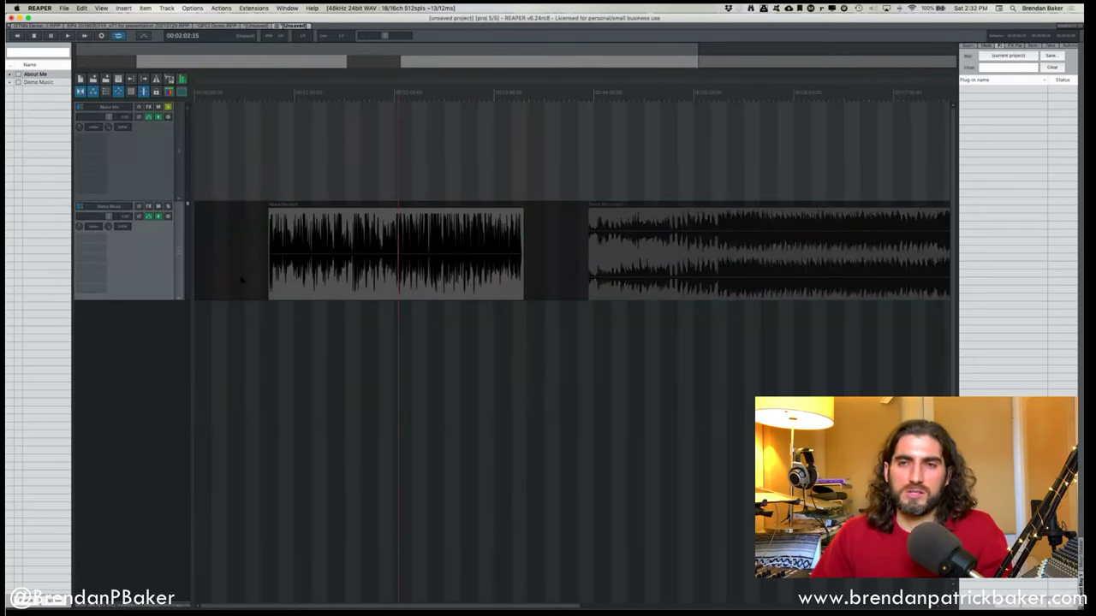
Turn off solo on both the About Me and Demo Music tracks.
{"action": "left_click", "coordinate": [413, 190]}
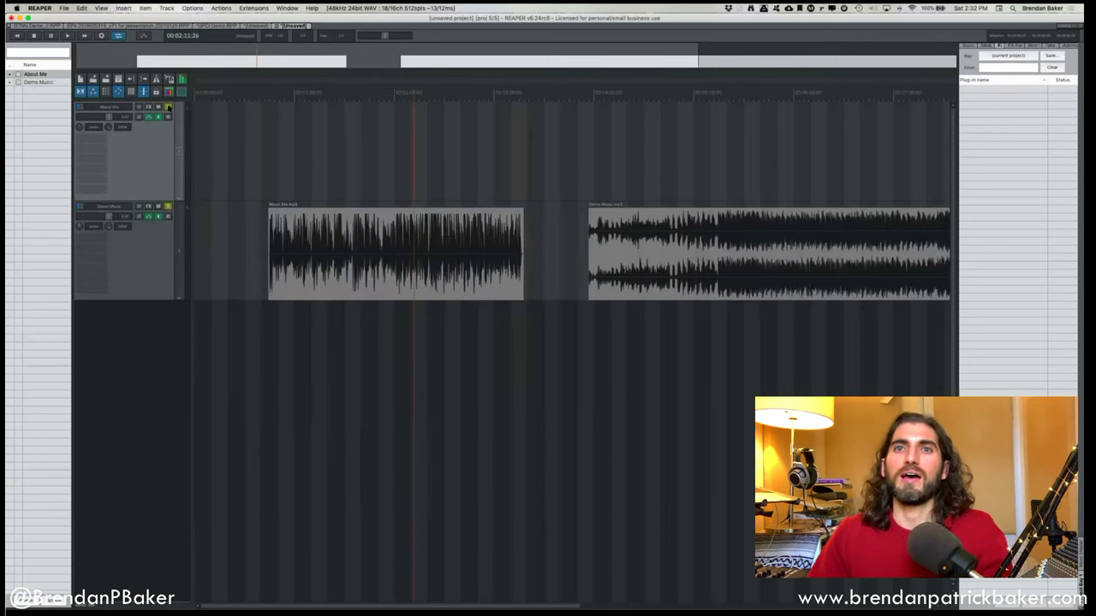
{"action": "left_click", "coordinate": [161, 222]}
{"action": "left_click", "coordinate": [147, 221]}
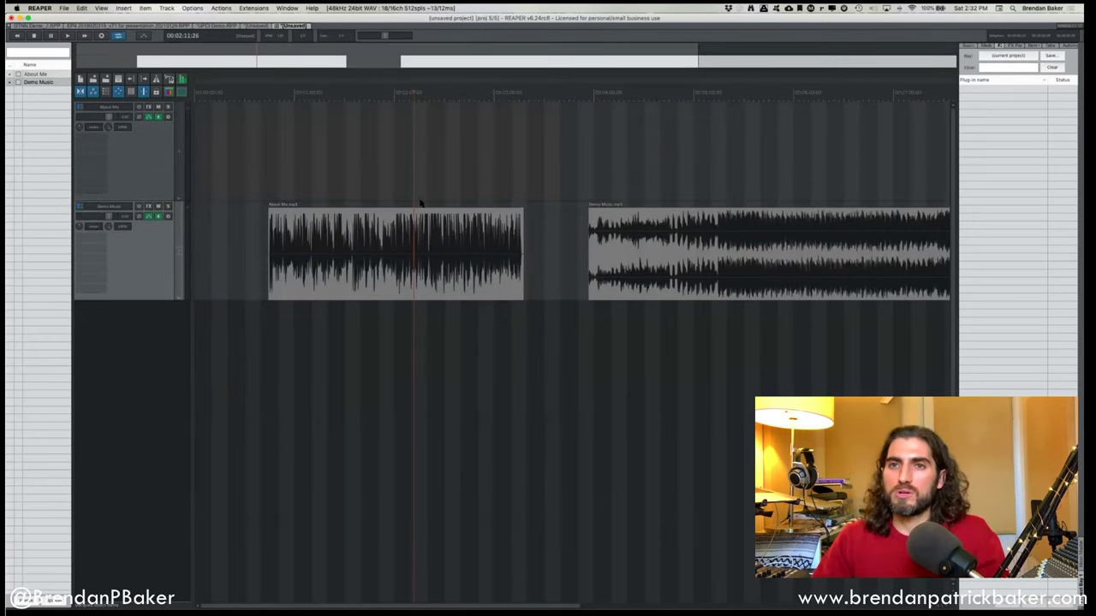
Select the About Me clip on the Demo Music track and place the edit cursor at 3:08 inside it.
{"action": "scroll", "coordinate": [422, 203], "scroll_direction": "down", "scroll_amount": 2}
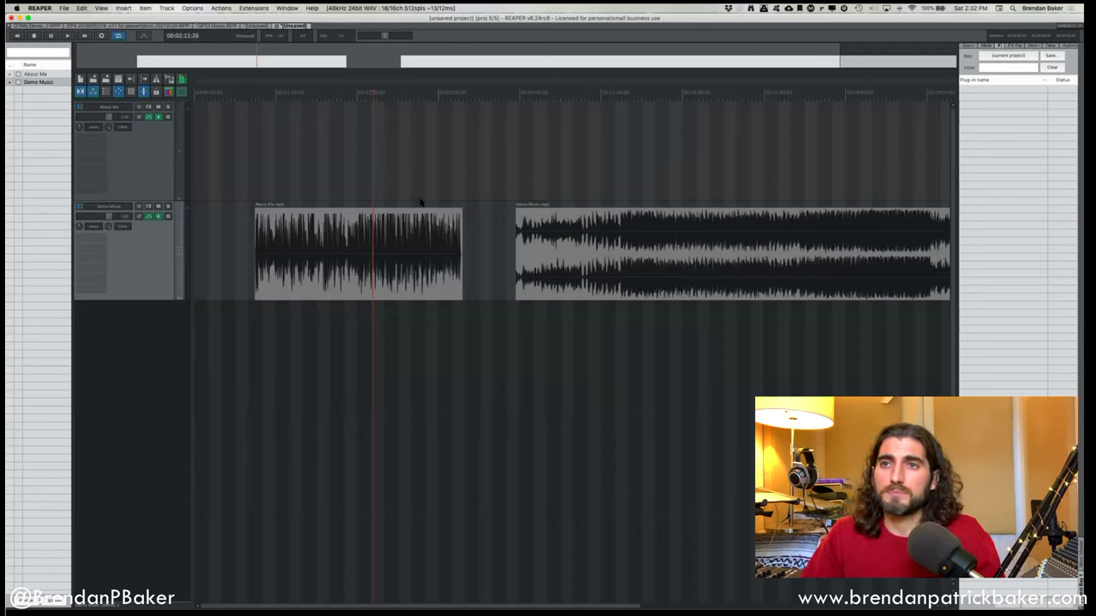
{"action": "left_click", "coordinate": [392, 200]}
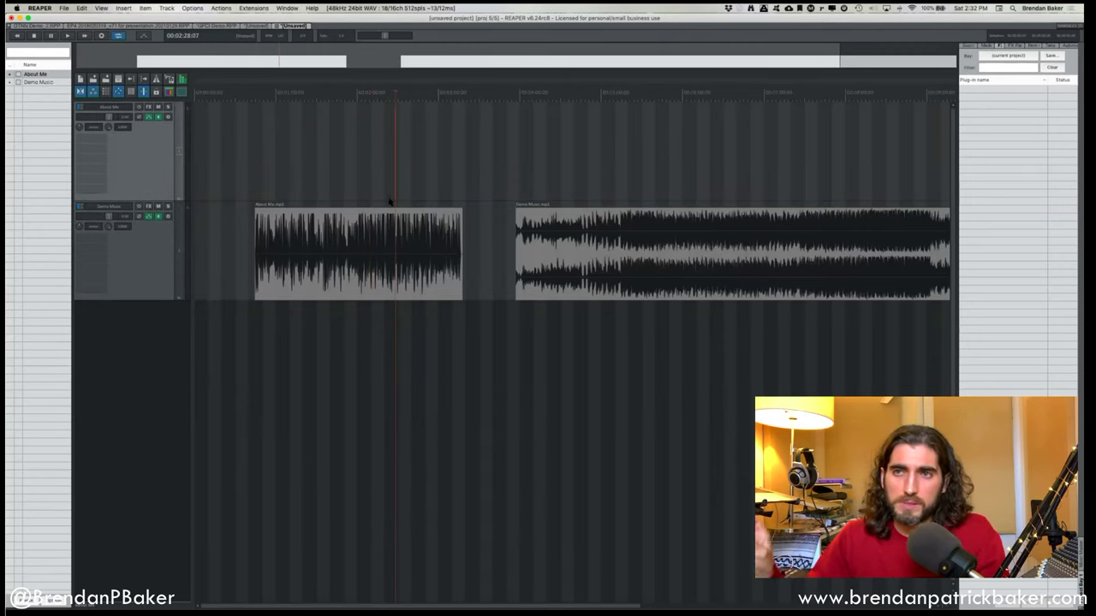
{"action": "left_click", "coordinate": [416, 214]}
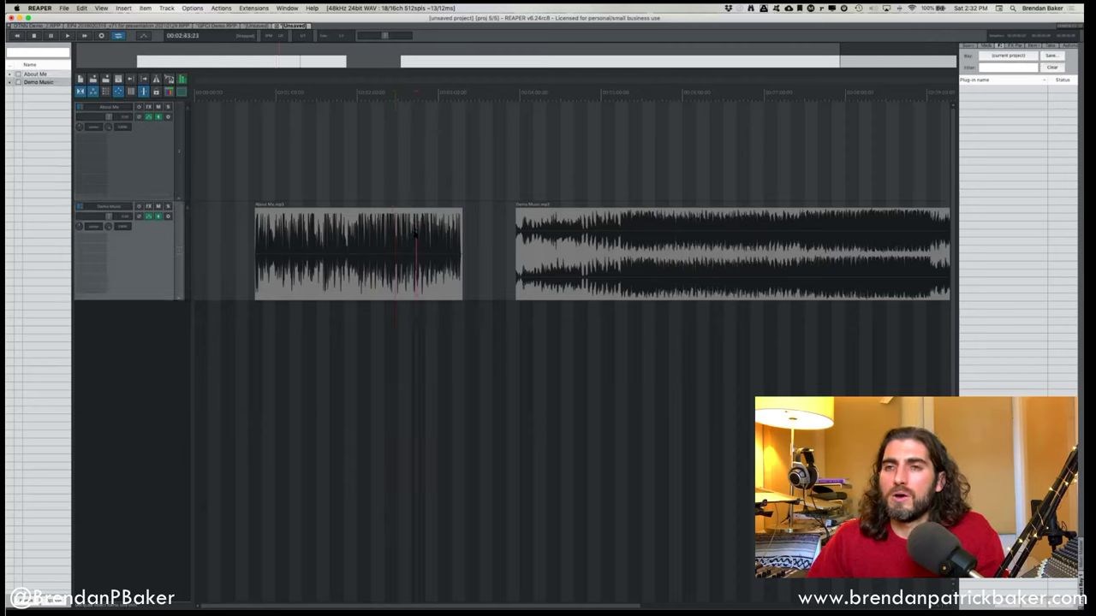
{"action": "left_click", "coordinate": [449, 256]}
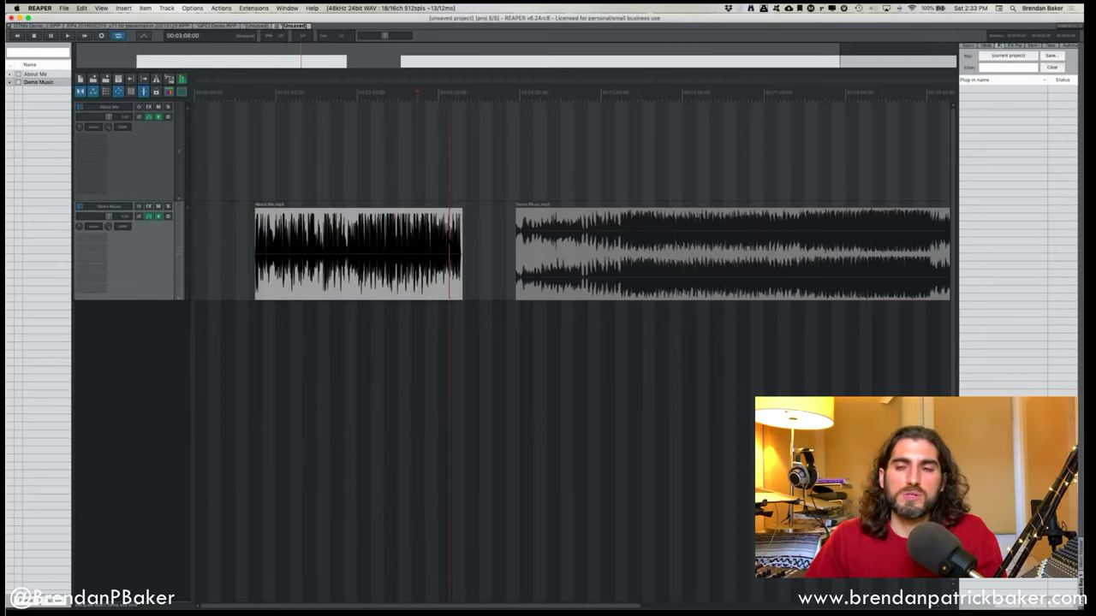
Open the About Me track's routing, review the available track channel counts, keep 2 channels, and close the routing window.
{"action": "left_click", "coordinate": [136, 152]}
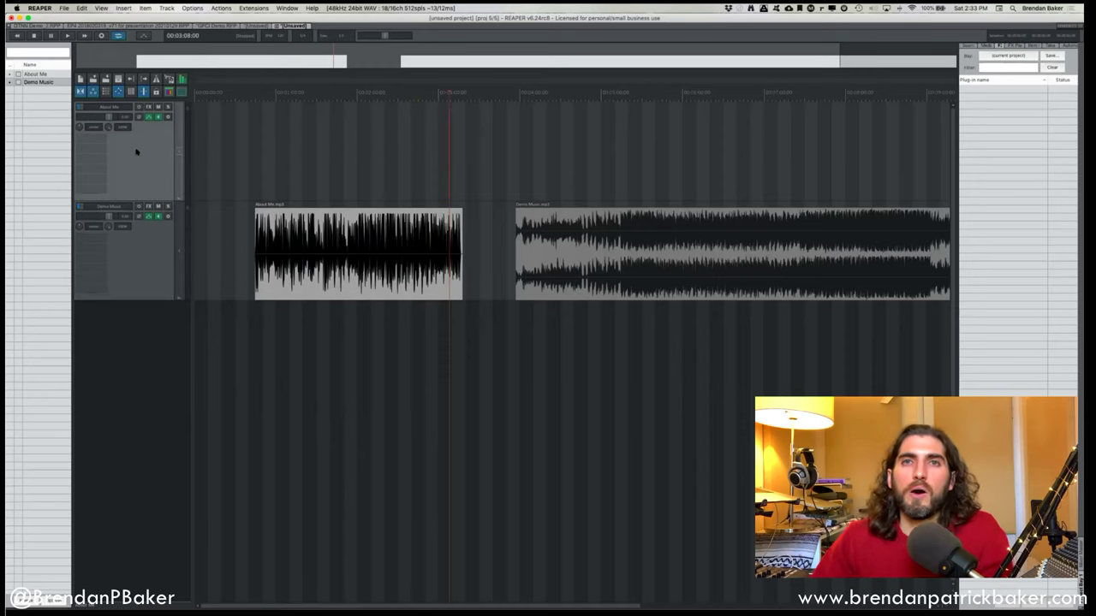
{"action": "left_click", "coordinate": [78, 109]}
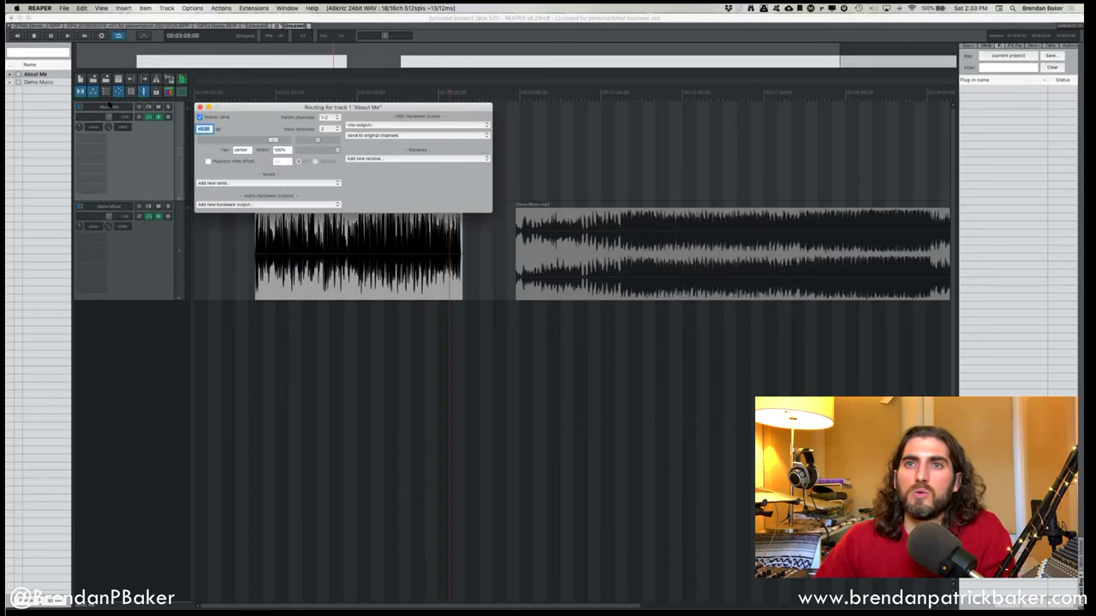
{"action": "left_click_drag", "start_coordinate": [295, 111], "coordinate": [456, 94]}
{"action": "left_click", "coordinate": [486, 113]}
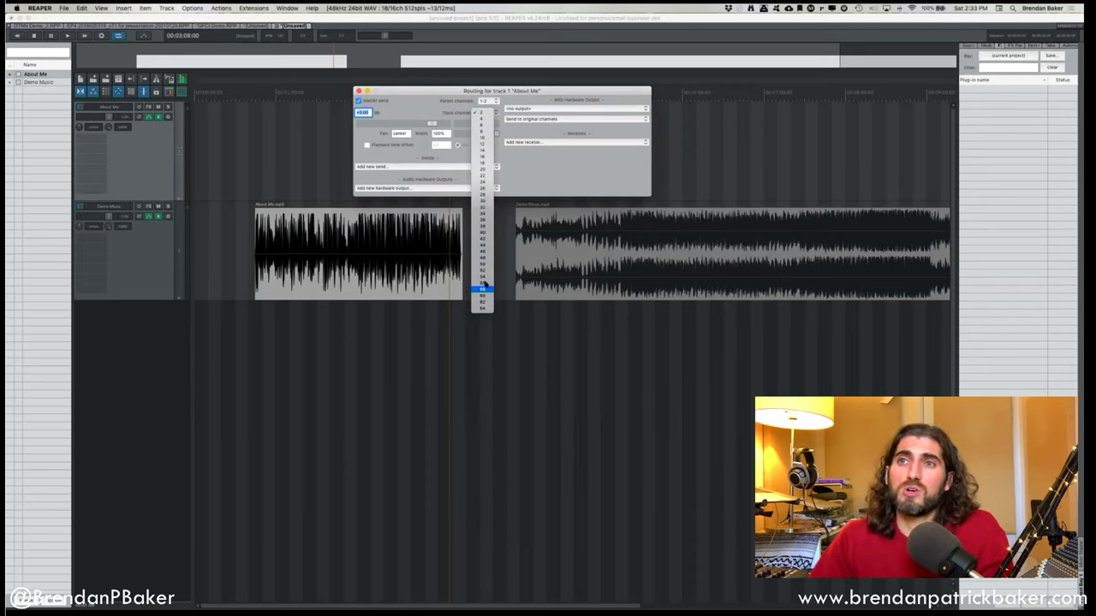
{"action": "left_click", "coordinate": [482, 112]}
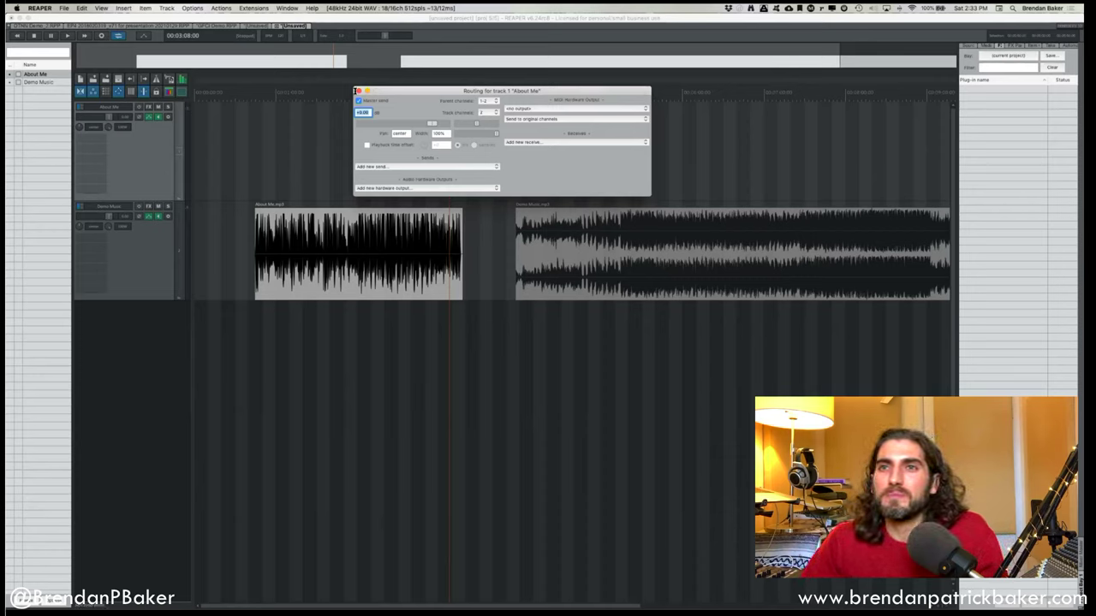
{"action": "left_click", "coordinate": [359, 91]}
Move the About Me clip back up to the About Me track, shifting it about 30 seconds later.
{"action": "left_click_drag", "start_coordinate": [390, 265], "coordinate": [430, 163]}
{"action": "left_click", "coordinate": [149, 162]}
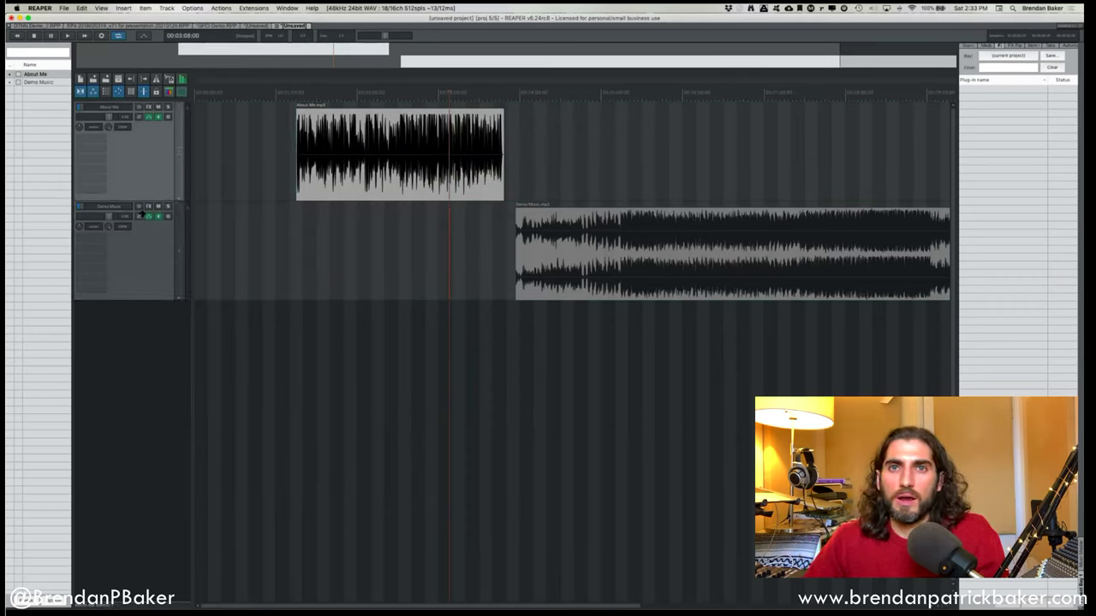
{"action": "left_click", "coordinate": [129, 256]}
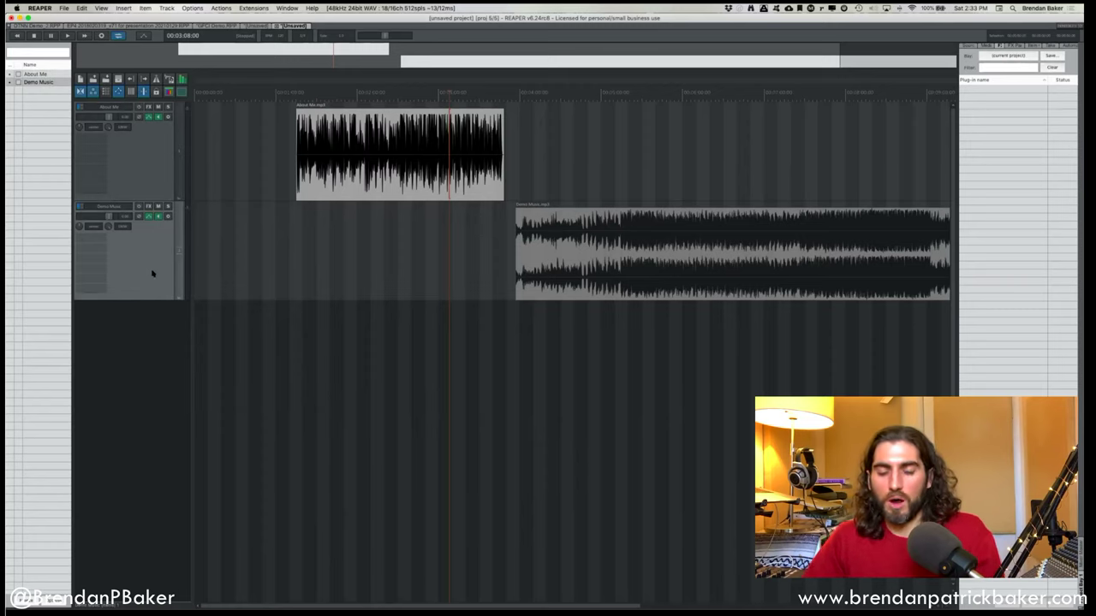
Insert a new empty, unnamed track above the About Me track.
{"action": "left_click", "coordinate": [151, 338]}
{"action": "double_click", "coordinate": [131, 370]}
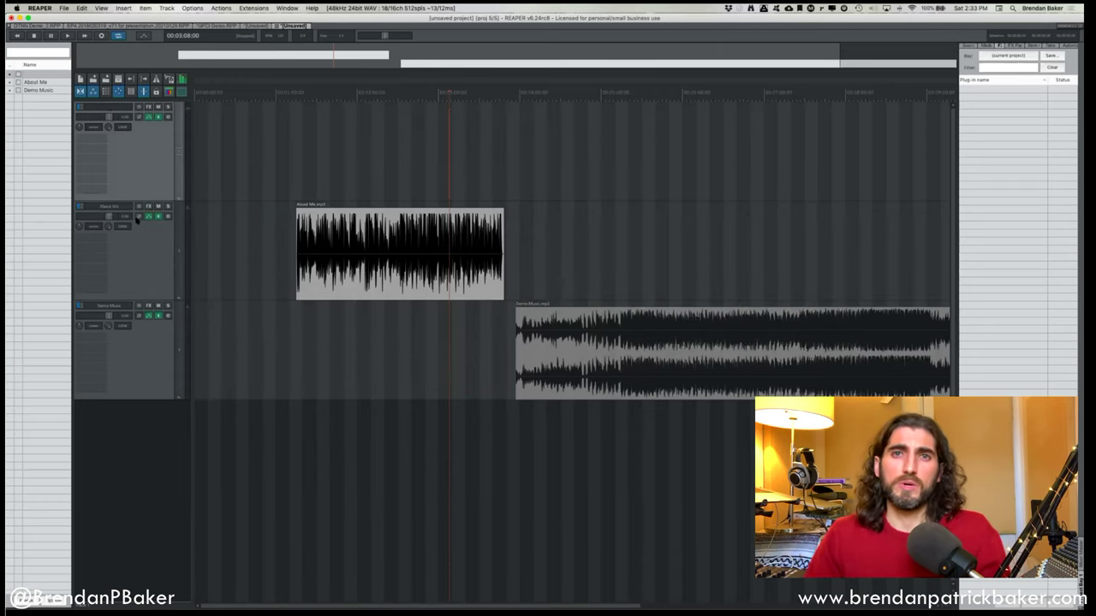
Try moving the About Me and Demo Music tracks together above the unnamed track, and undo the move.
{"action": "left_click", "coordinate": [102, 212]}
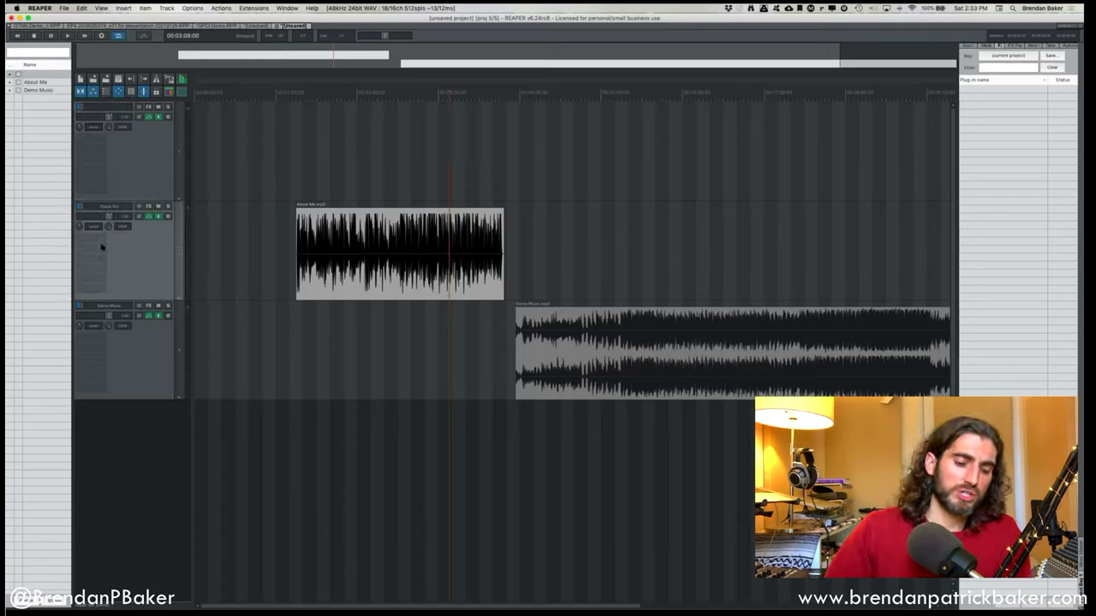
{"action": "left_click", "coordinate": [99, 310], "text": "shift"}
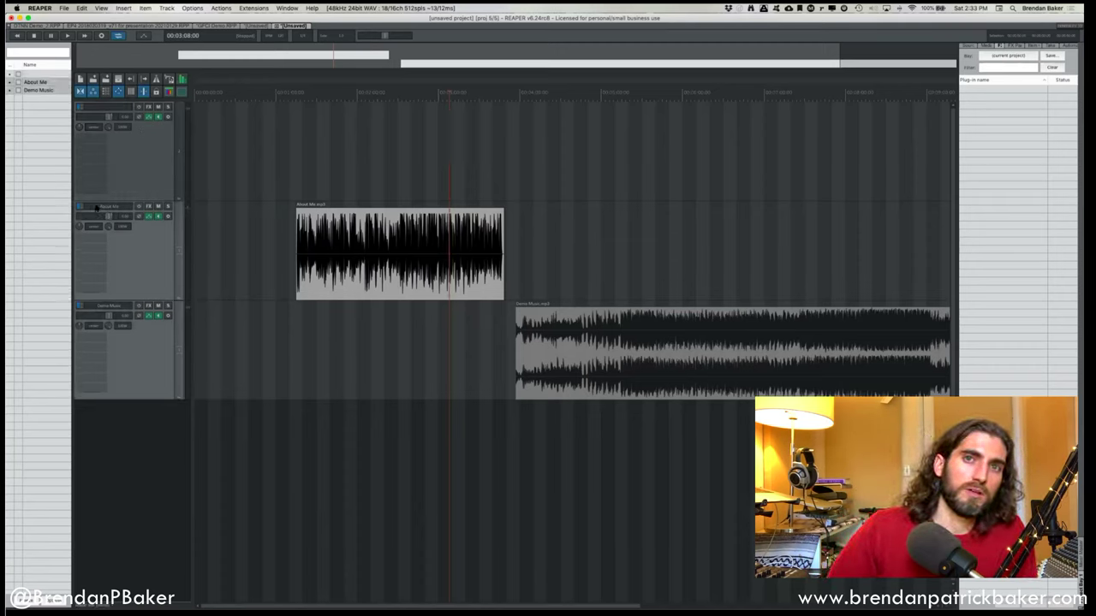
{"action": "left_click", "coordinate": [99, 208]}
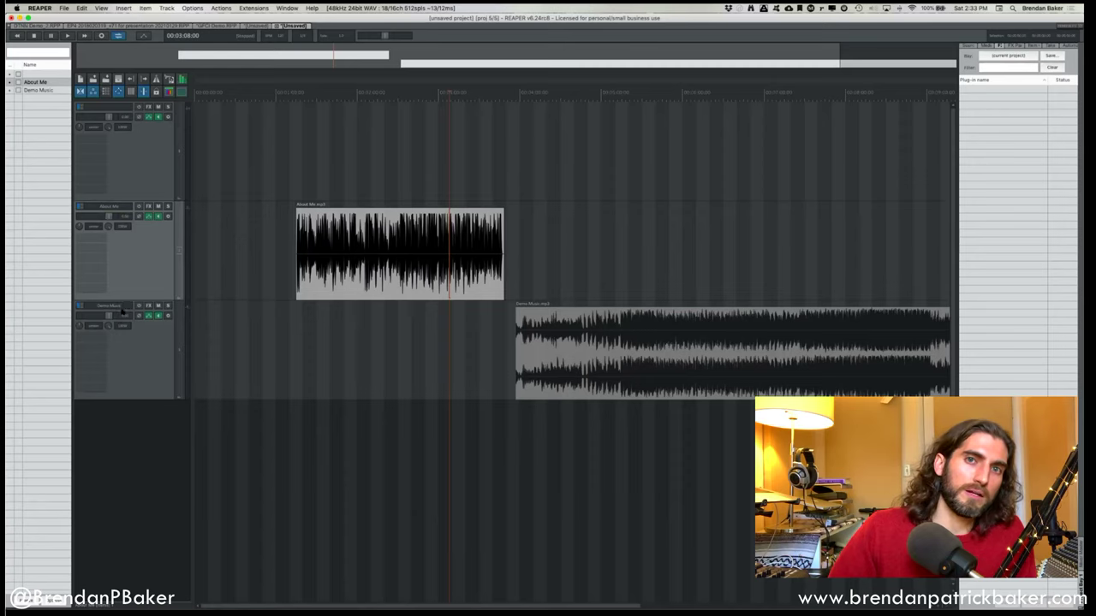
{"action": "left_click", "coordinate": [139, 390], "text": "shift"}
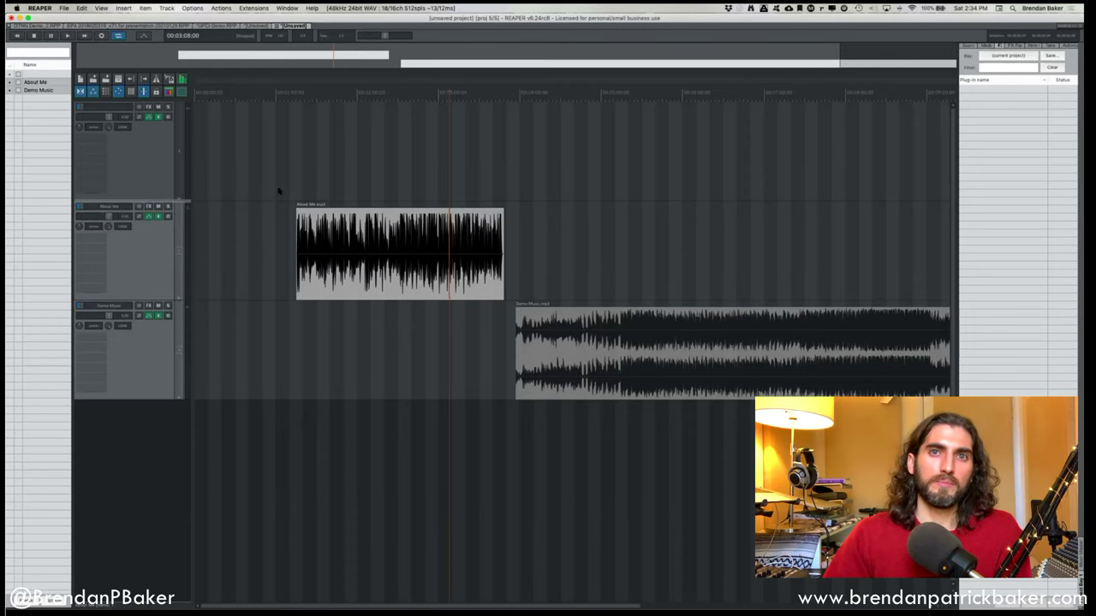
{"action": "key", "text": "ctrl+Down"}
{"action": "key", "text": "Down"}
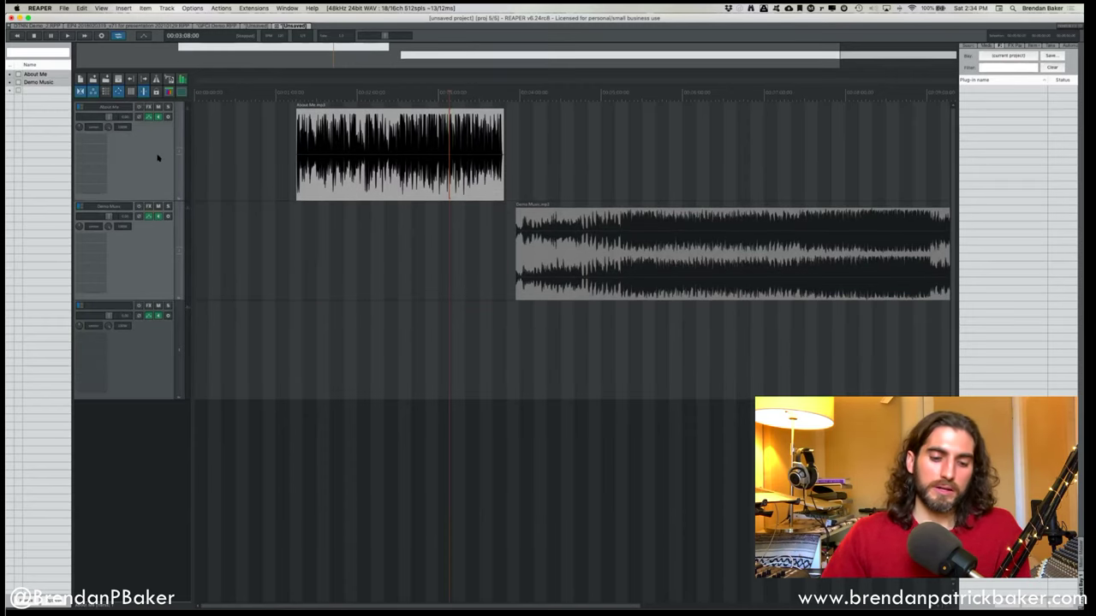
{"action": "key", "text": "ctrl+z"}
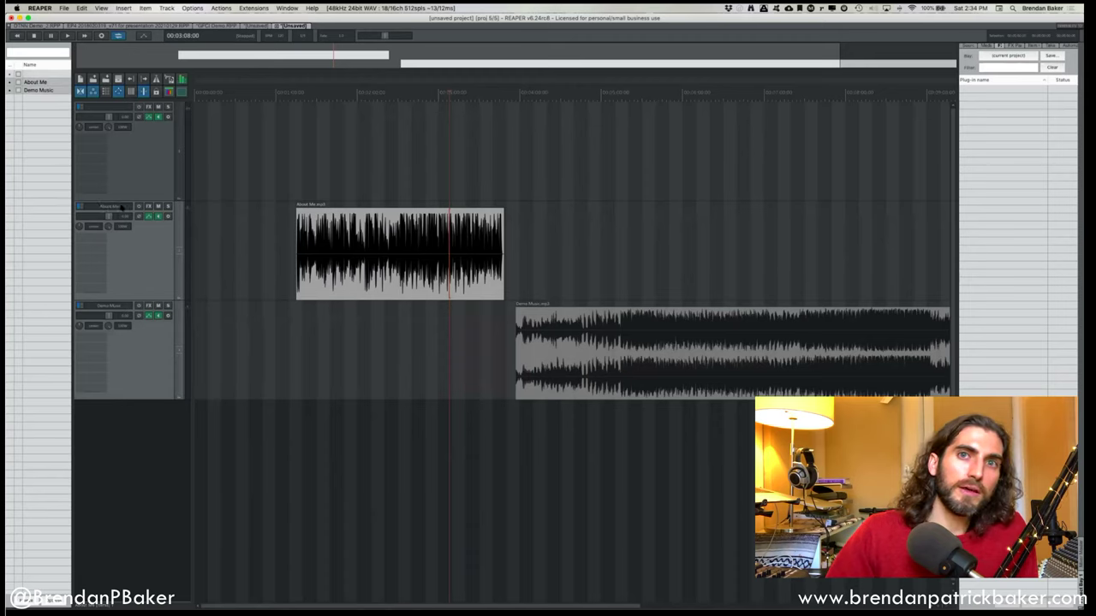
Make the unnamed track a folder containing the About Me and Demo Music tracks, and name it PARENT.
{"action": "left_click", "coordinate": [179, 156]}
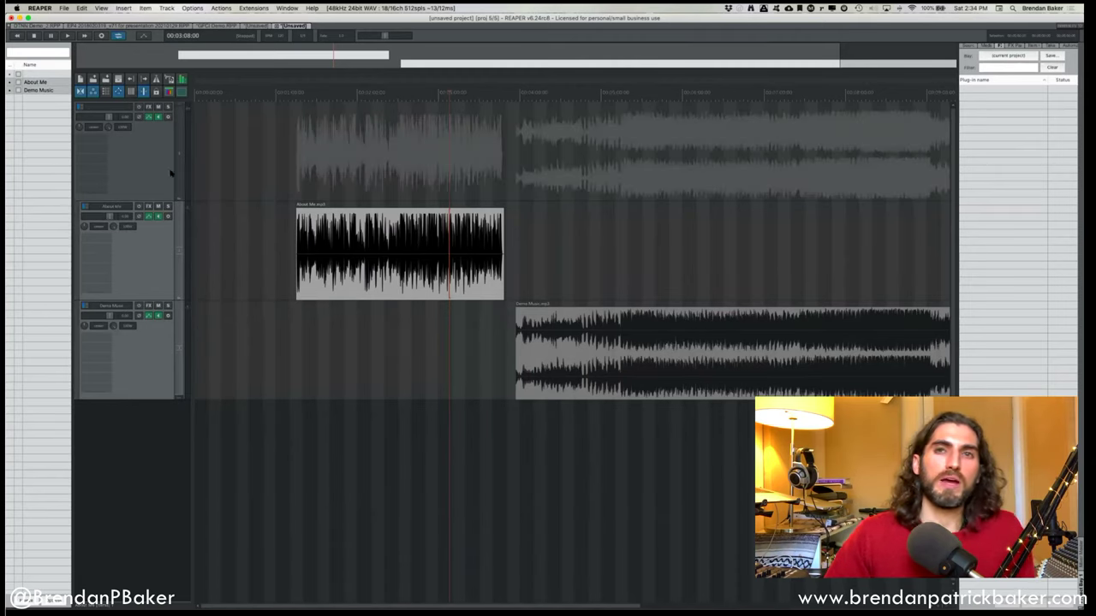
{"action": "double_click", "coordinate": [120, 108]}
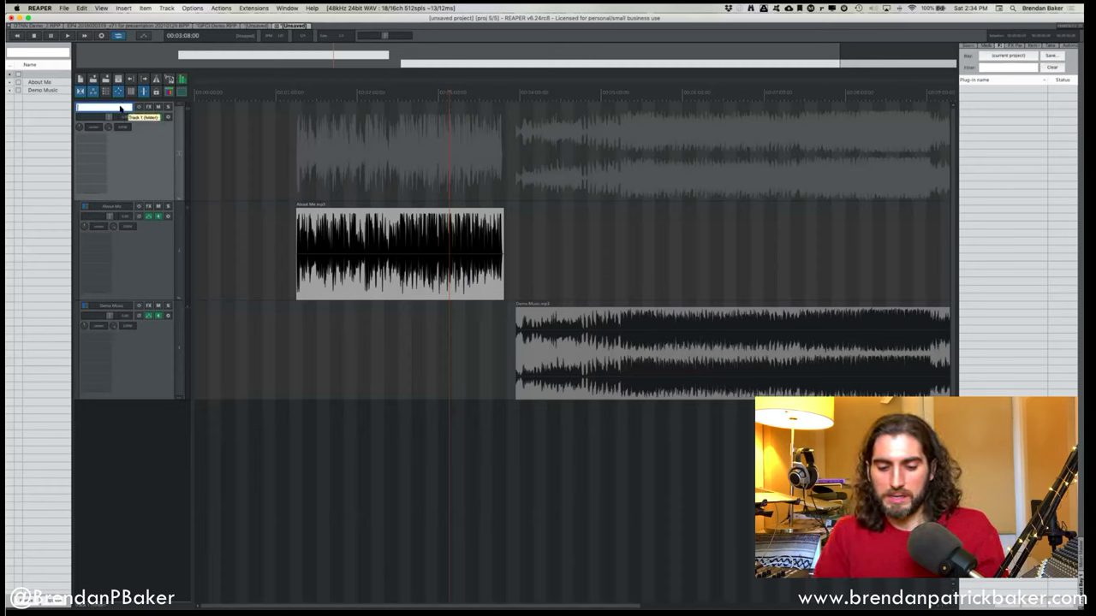
{"action": "type", "text": "Mi"}
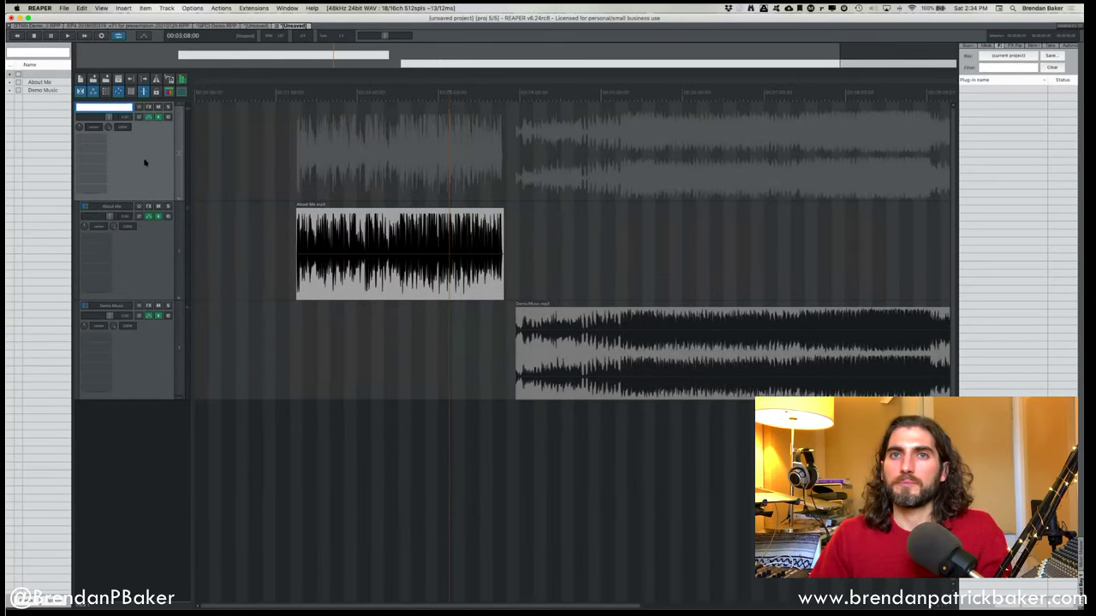
{"action": "left_click", "coordinate": [137, 189]}
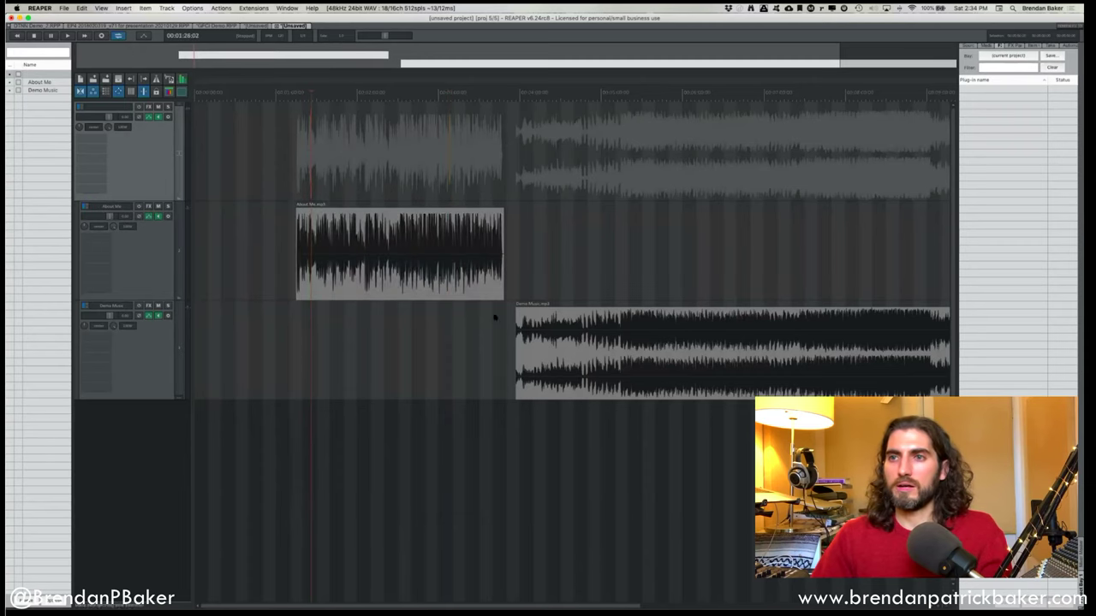
{"action": "left_click", "coordinate": [579, 324]}
{"action": "left_click", "coordinate": [558, 291]}
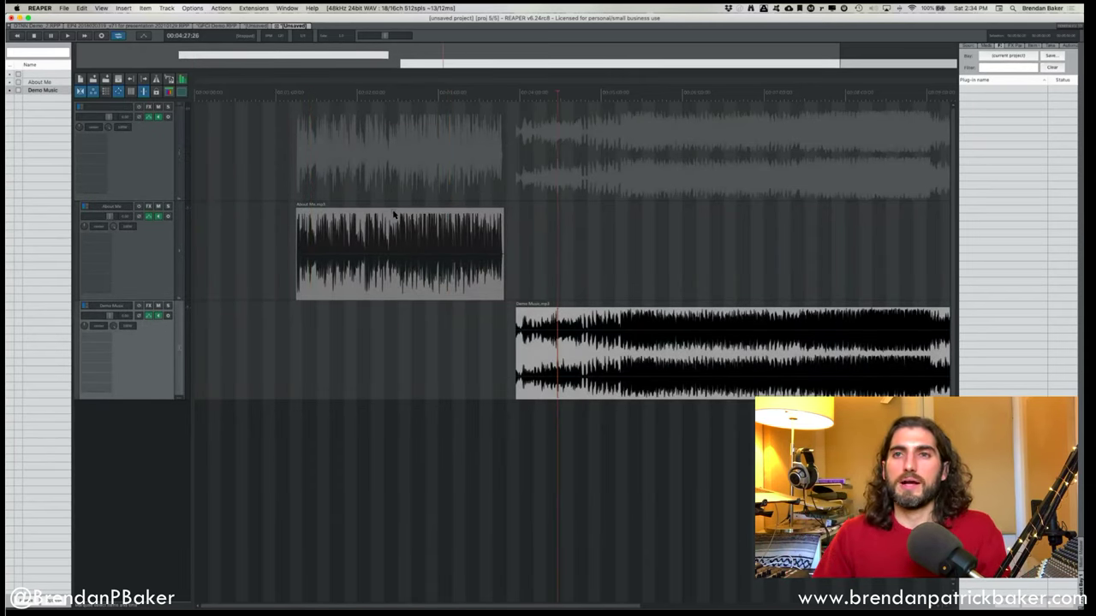
{"action": "left_click", "coordinate": [109, 109]}
{"action": "double_click", "coordinate": [109, 109]}
{"action": "type", "text": "PARENT"}
{"action": "key", "text": "Return"}
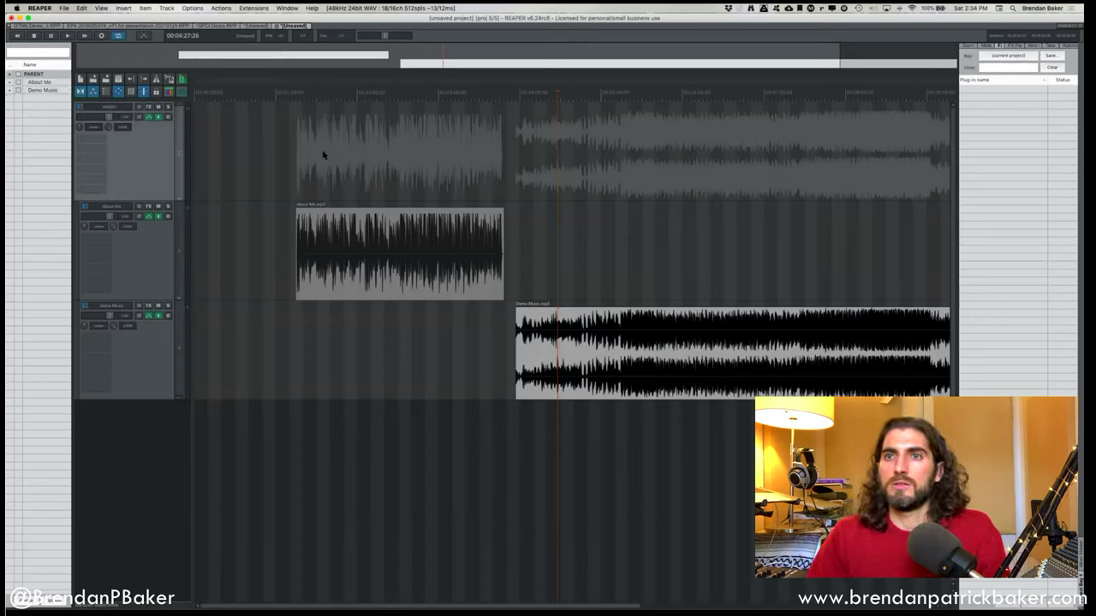
Play the About Me clip from about 1:47 to watch its signal on the child and PARENT track meters.
{"action": "left_click", "coordinate": [338, 192]}
{"action": "left_click", "coordinate": [338, 248]}
{"action": "key", "text": "space"}
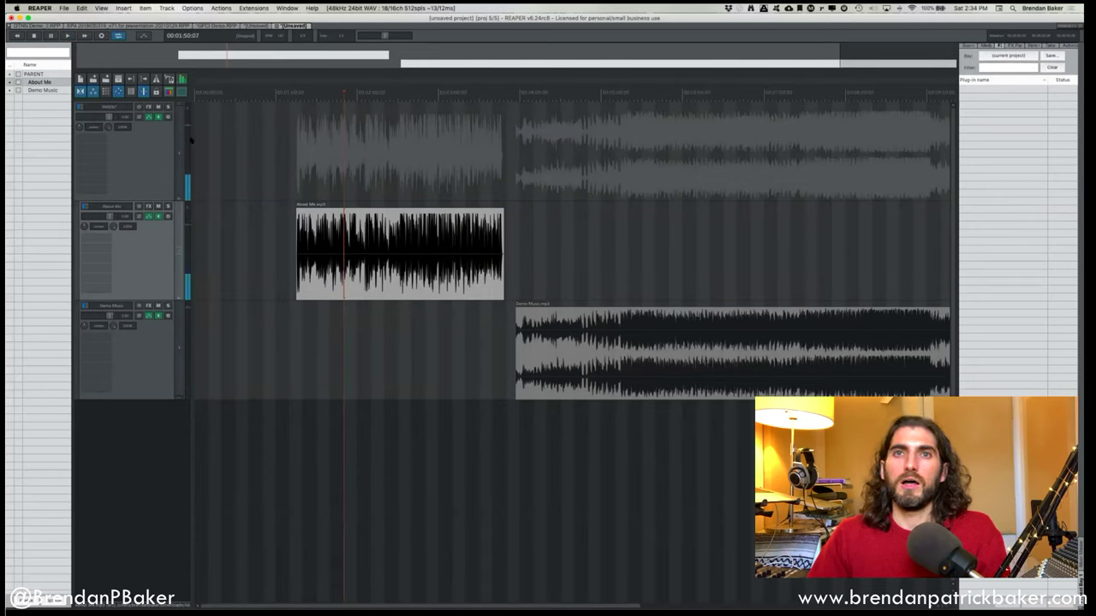
{"action": "left_click", "coordinate": [281, 248]}
Normalize the About Me and Demo Music clips to -23 LUFS and overlap them, starting at about 2:12 and 1:18.
{"action": "left_click", "coordinate": [389, 249]}
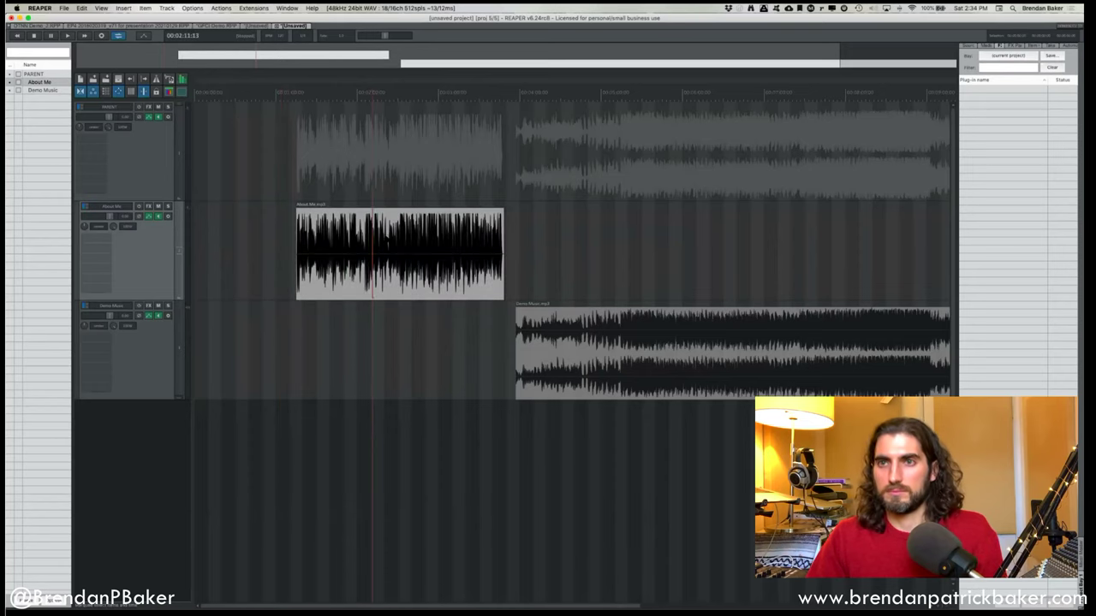
{"action": "left_click", "coordinate": [580, 356]}
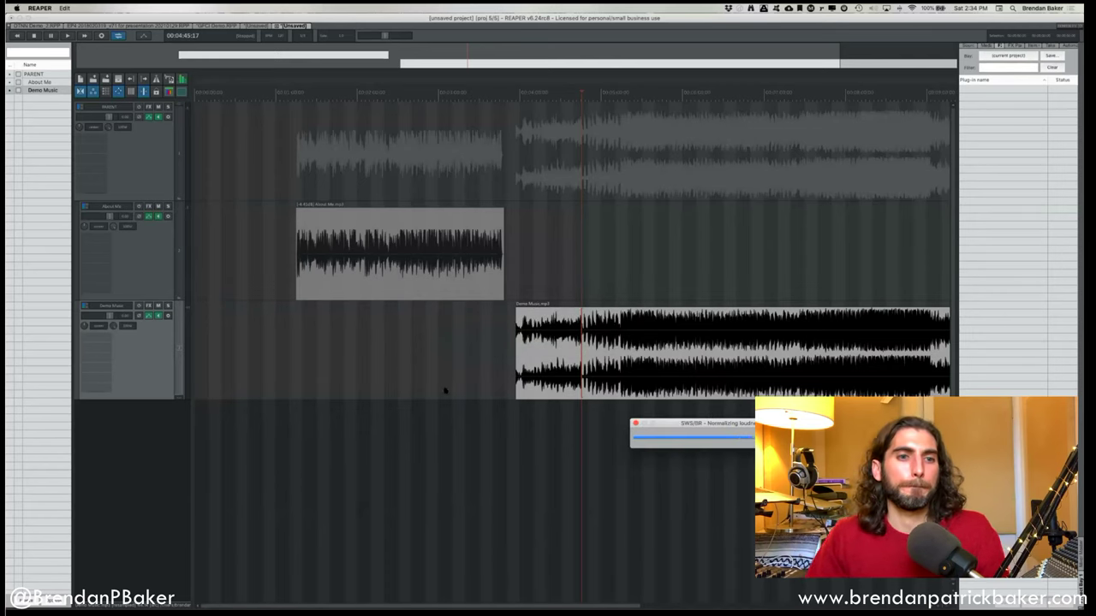
{"action": "left_click_drag", "start_coordinate": [403, 286], "coordinate": [494, 288]}
{"action": "left_click_drag", "start_coordinate": [569, 384], "coordinate": [355, 374]}
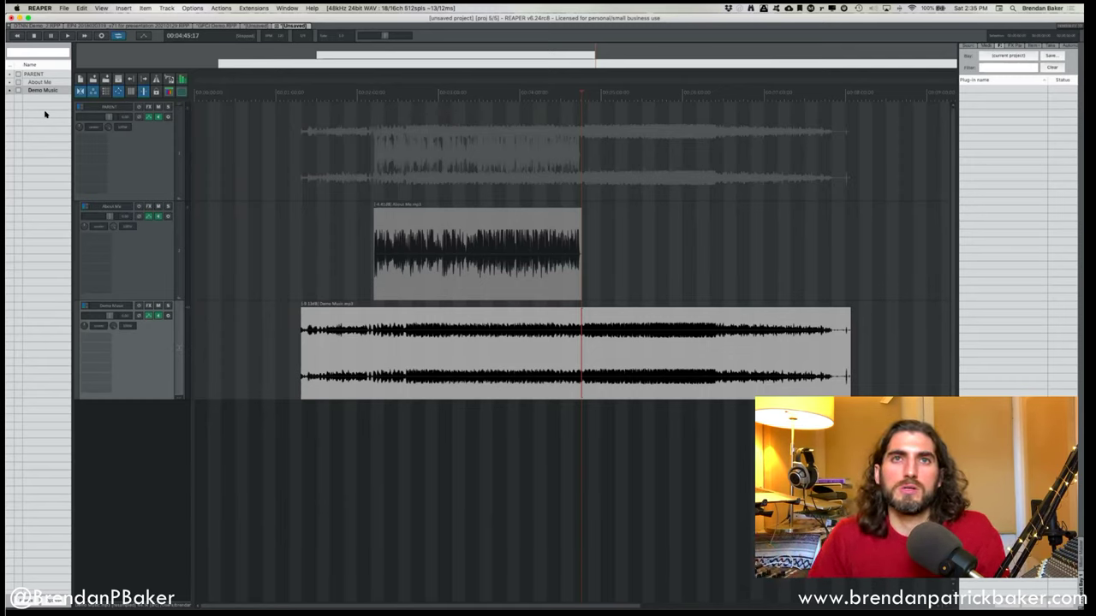
Select the PARENT, About Me and Demo Music tracks in turn from the track list, ending on PARENT.
{"action": "left_click", "coordinate": [38, 81]}
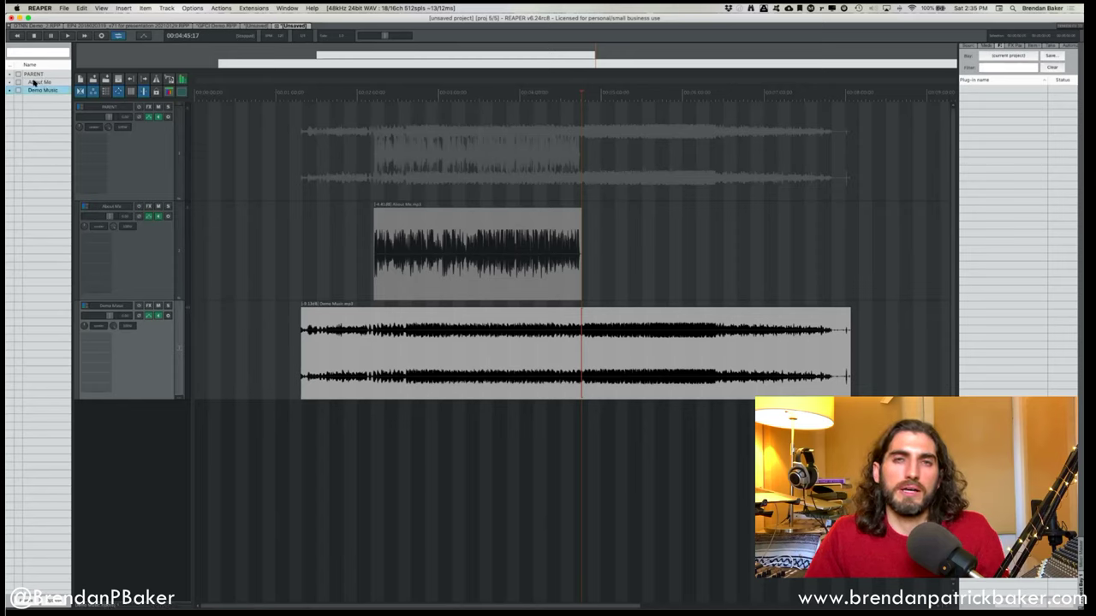
{"action": "left_click", "coordinate": [34, 74]}
{"action": "left_click", "coordinate": [38, 82]}
{"action": "left_click", "coordinate": [38, 89]}
{"action": "left_click", "coordinate": [34, 75]}
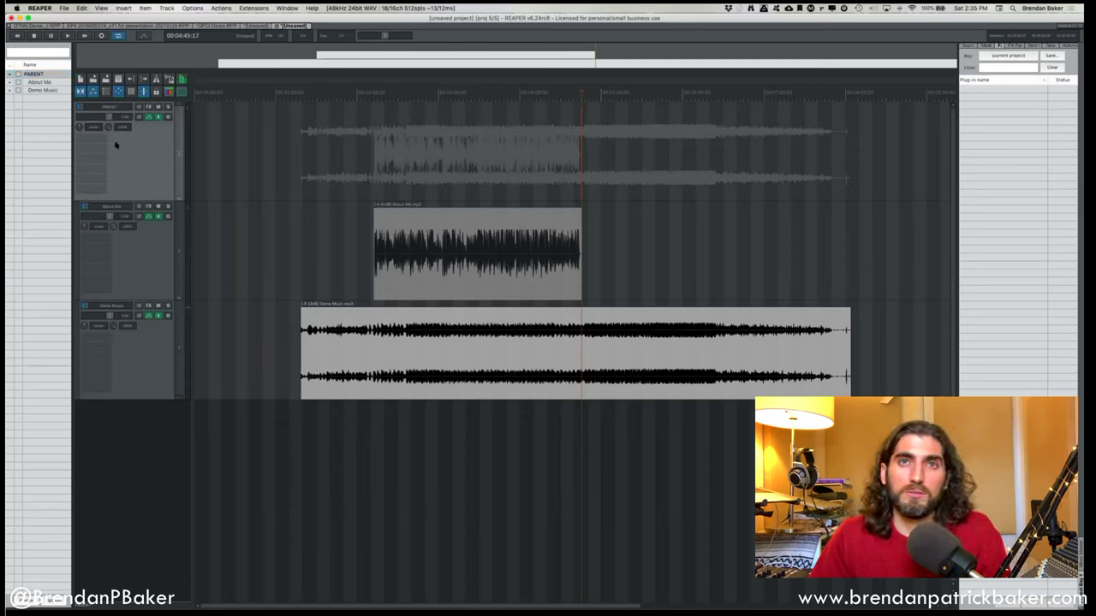
Try colouring the About Me track green from the track list, and undo the colour.
{"action": "left_click", "coordinate": [17, 82]}
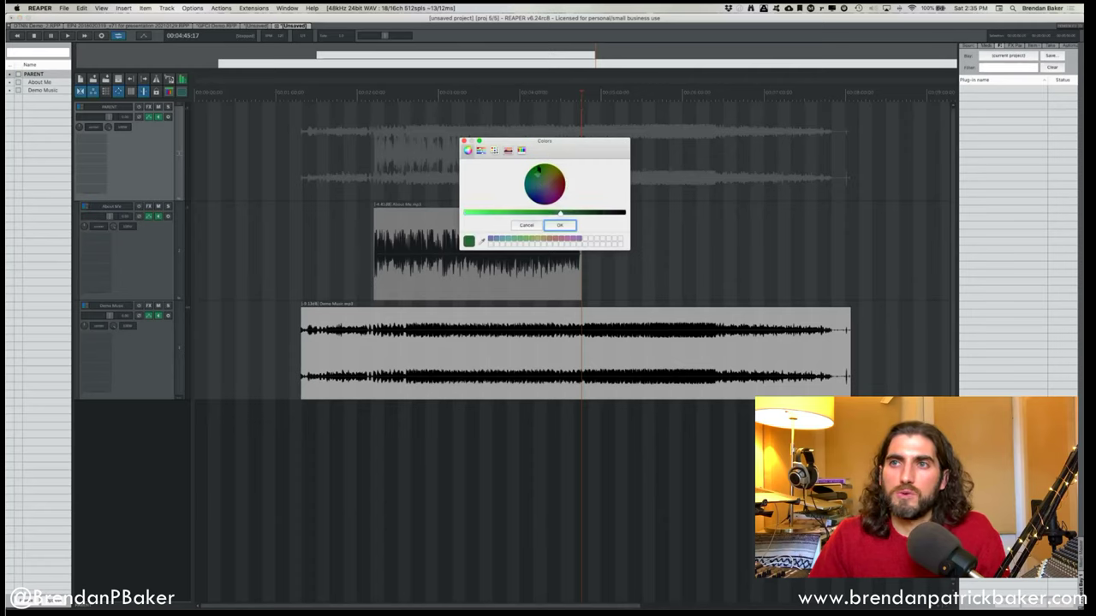
{"action": "left_click", "coordinate": [559, 225]}
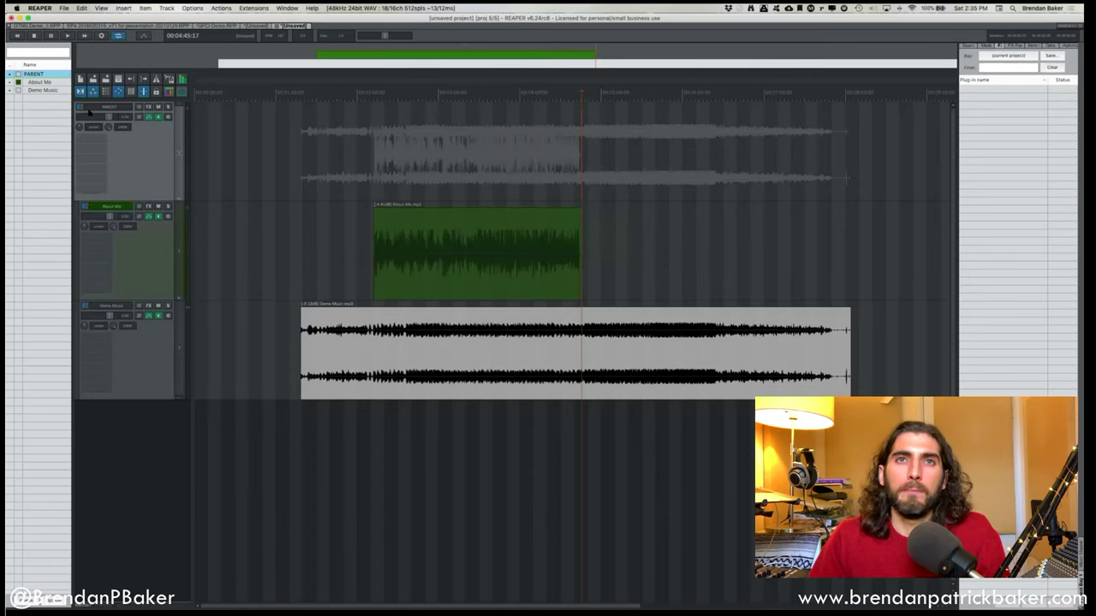
{"action": "left_click", "coordinate": [17, 82]}
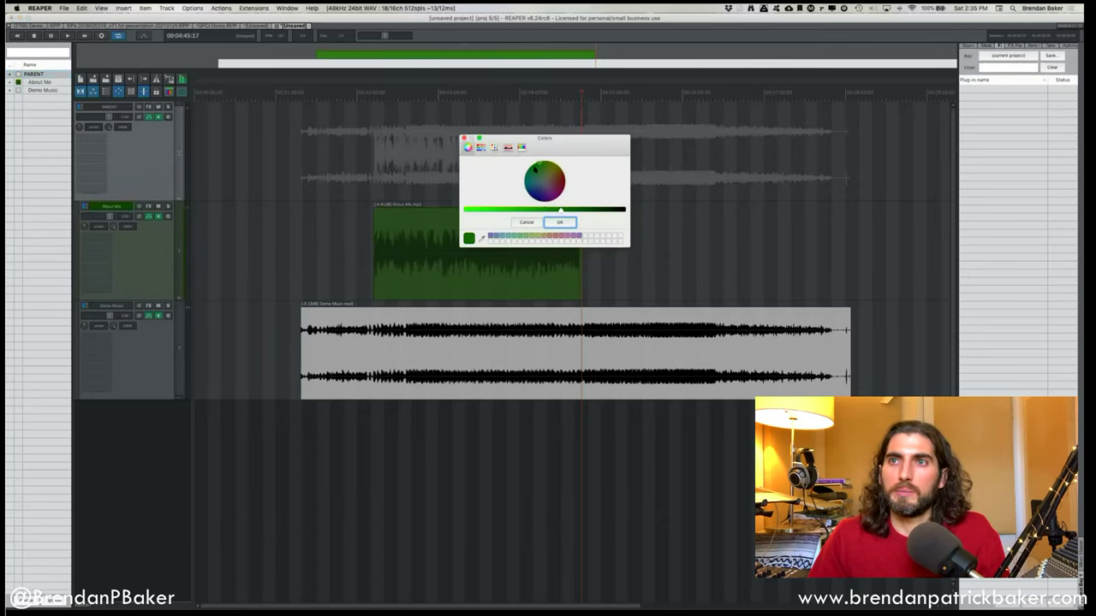
{"action": "left_click", "coordinate": [463, 138]}
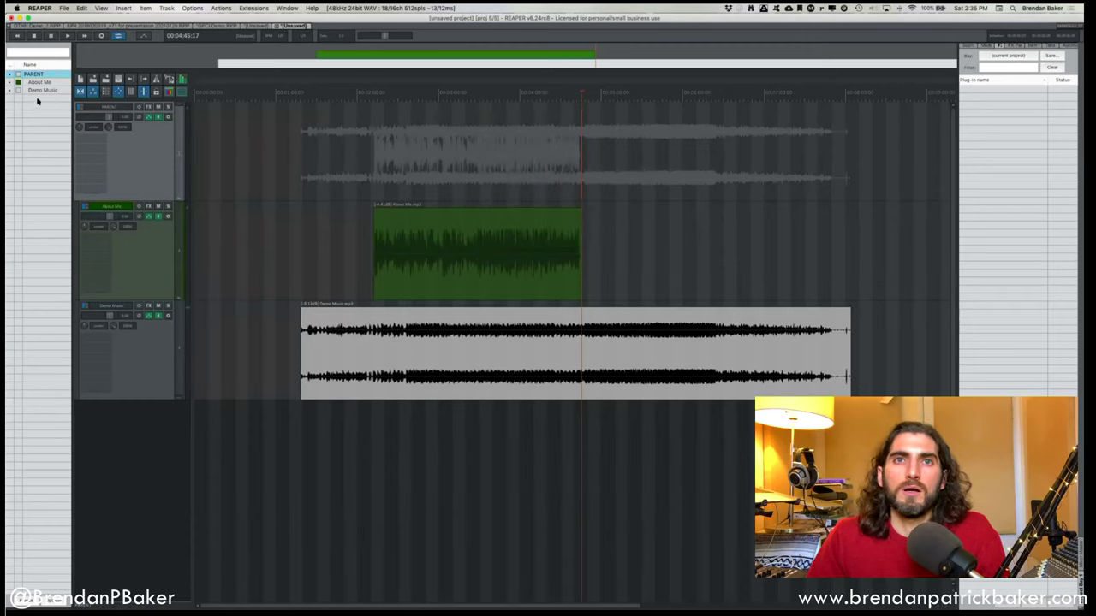
{"action": "left_click", "coordinate": [324, 219]}
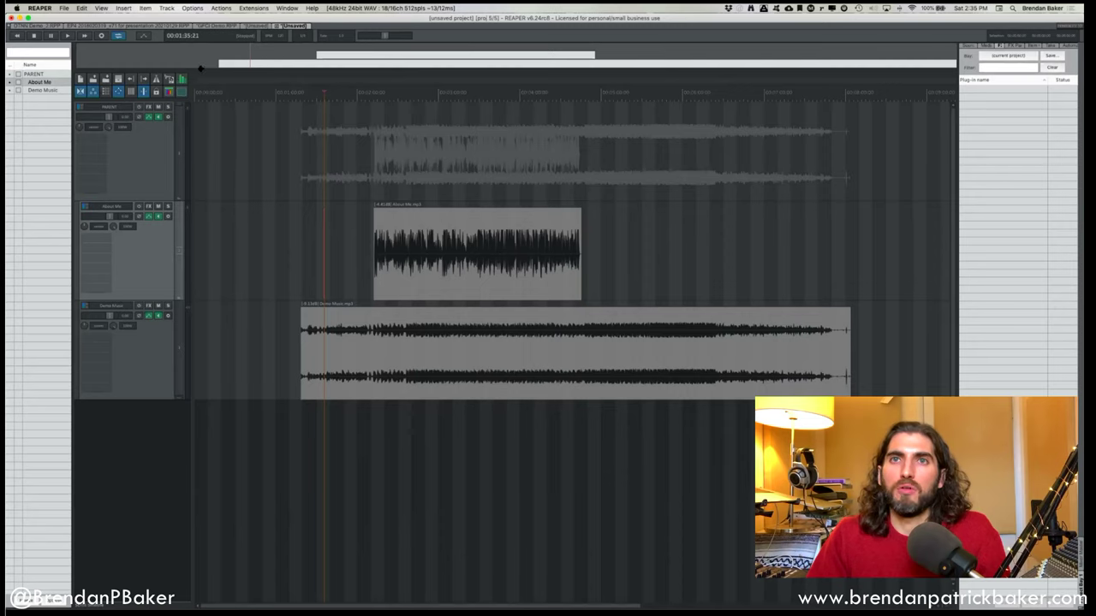
Make a time selection from about 2:49 to 4:07 and move the About Me clip to about 4:31, temporarily enlarging the project navigator.
{"action": "left_click_drag", "start_coordinate": [201, 68], "coordinate": [254, 103]}
{"action": "left_click", "coordinate": [389, 257]}
{"action": "left_click_drag", "start_coordinate": [424, 130], "coordinate": [530, 130]}
{"action": "left_click_drag", "start_coordinate": [463, 319], "coordinate": [654, 320]}
{"action": "left_click_drag", "start_coordinate": [501, 69], "coordinate": [411, 49]}
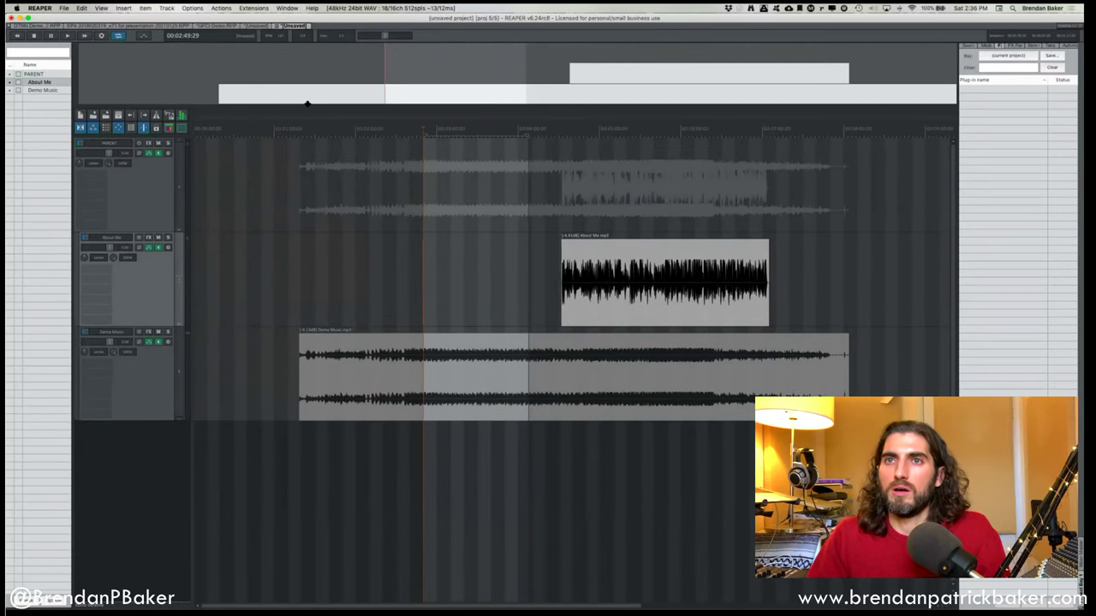
{"action": "left_click_drag", "start_coordinate": [307, 104], "coordinate": [305, 61]}
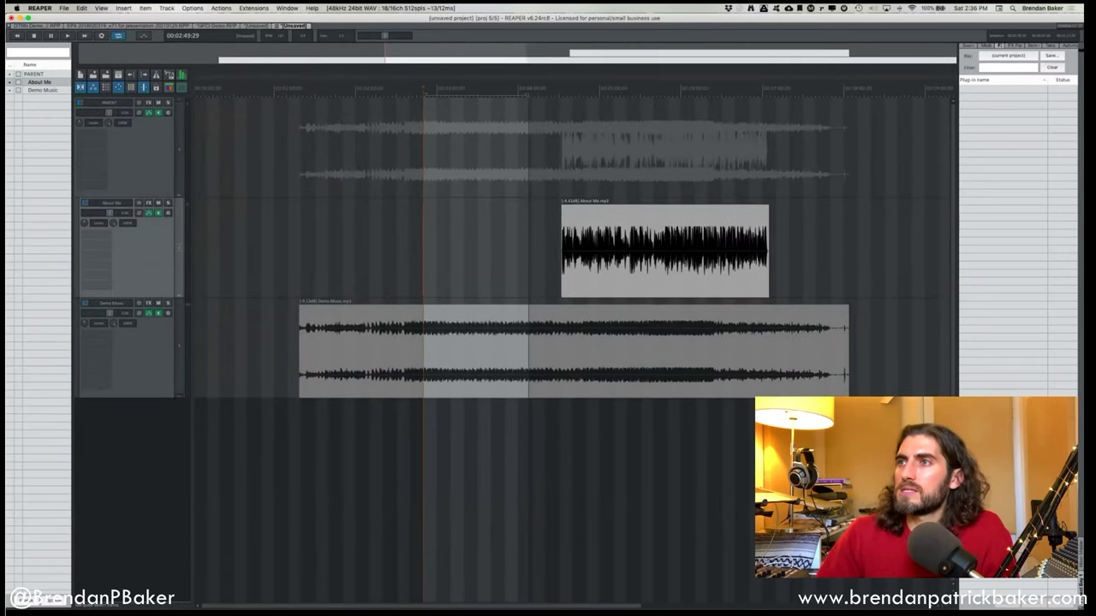
Review the Project Bay's source media, media items, FX parameter and take lists, return to the media items, and slightly widen the docked bay.
{"action": "left_click", "coordinate": [986, 45]}
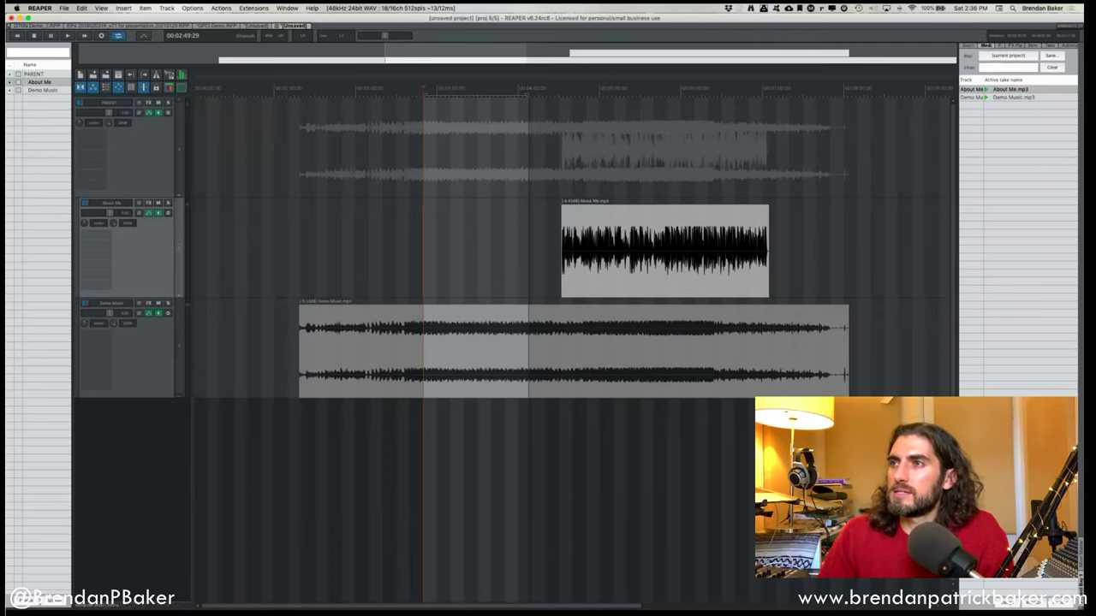
{"action": "left_click", "coordinate": [969, 45]}
{"action": "left_click", "coordinate": [984, 46]}
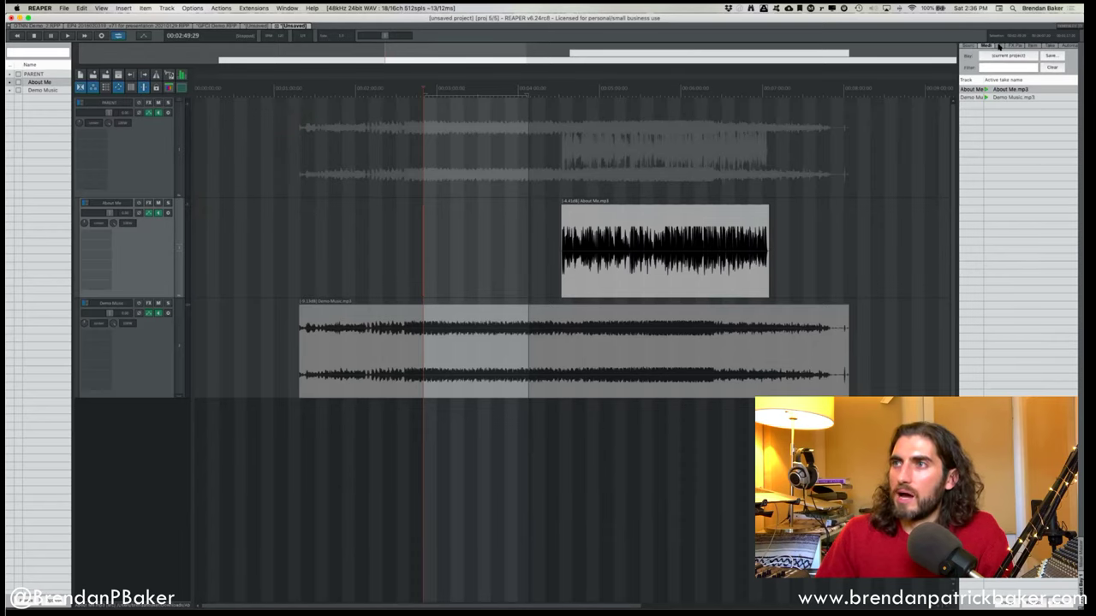
{"action": "left_click", "coordinate": [1014, 46]}
{"action": "left_click", "coordinate": [1036, 46]}
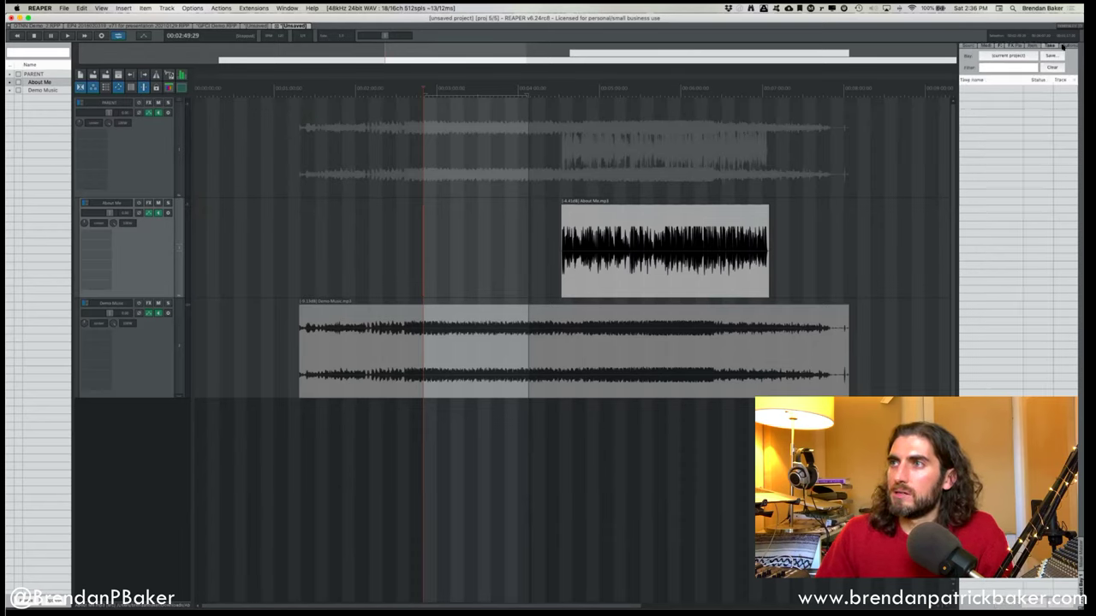
{"action": "left_click", "coordinate": [986, 45]}
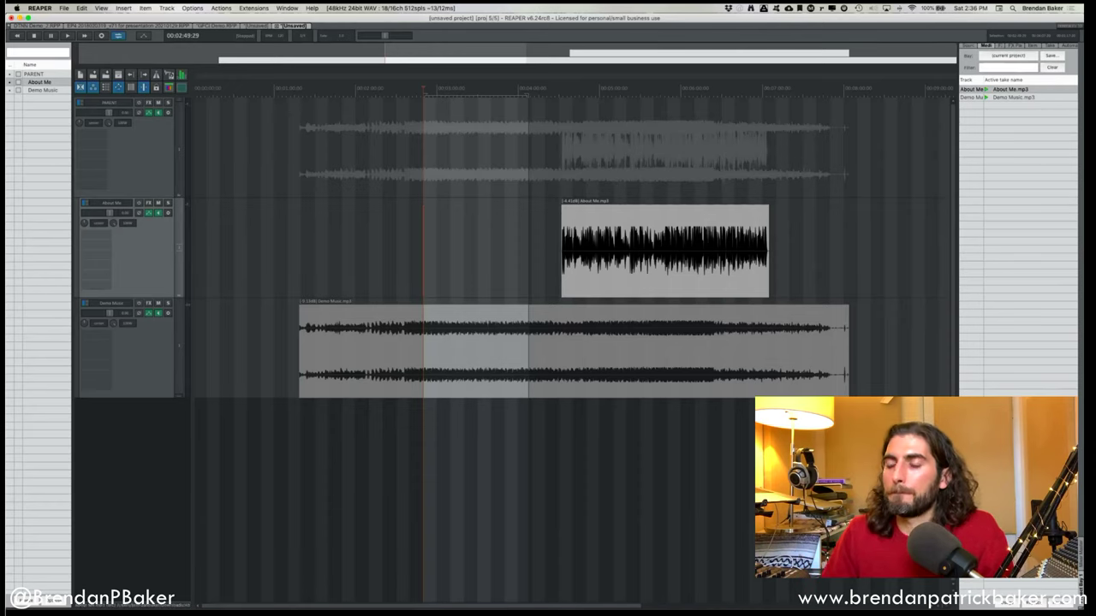
{"action": "mouse_move", "coordinate": [957, 214]}
{"action": "left_mouse_down"}
{"action": "mouse_move", "coordinate": [850, 214]}
{"action": "mouse_move", "coordinate": [950, 214]}
{"action": "left_mouse_up"}
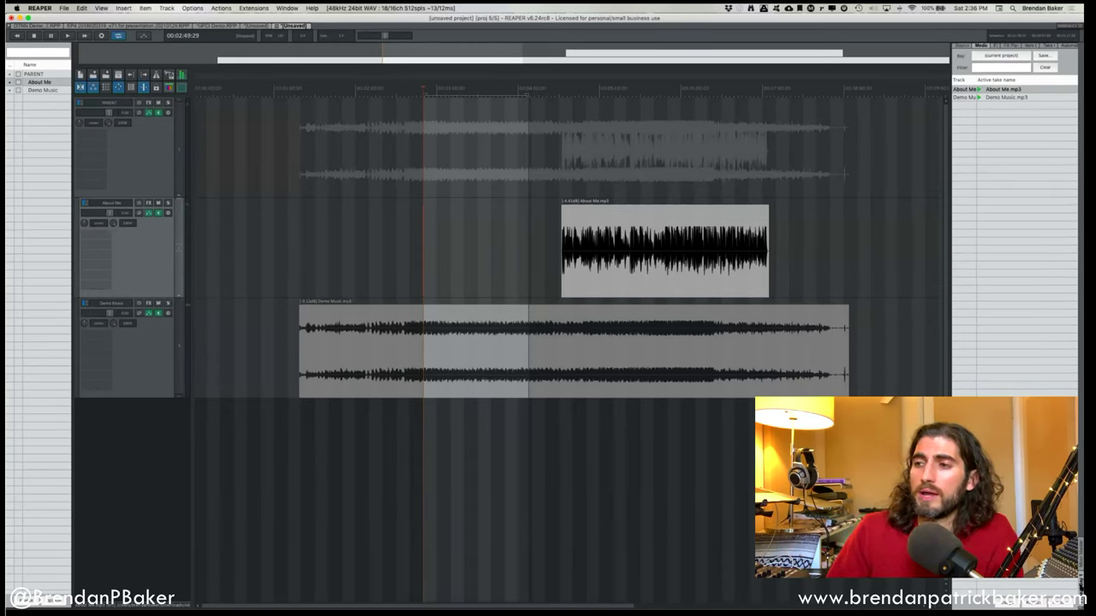
Undock the Project Bay into its own window, move it higher, and dock it back.
{"action": "right_click", "coordinate": [1016, 587]}
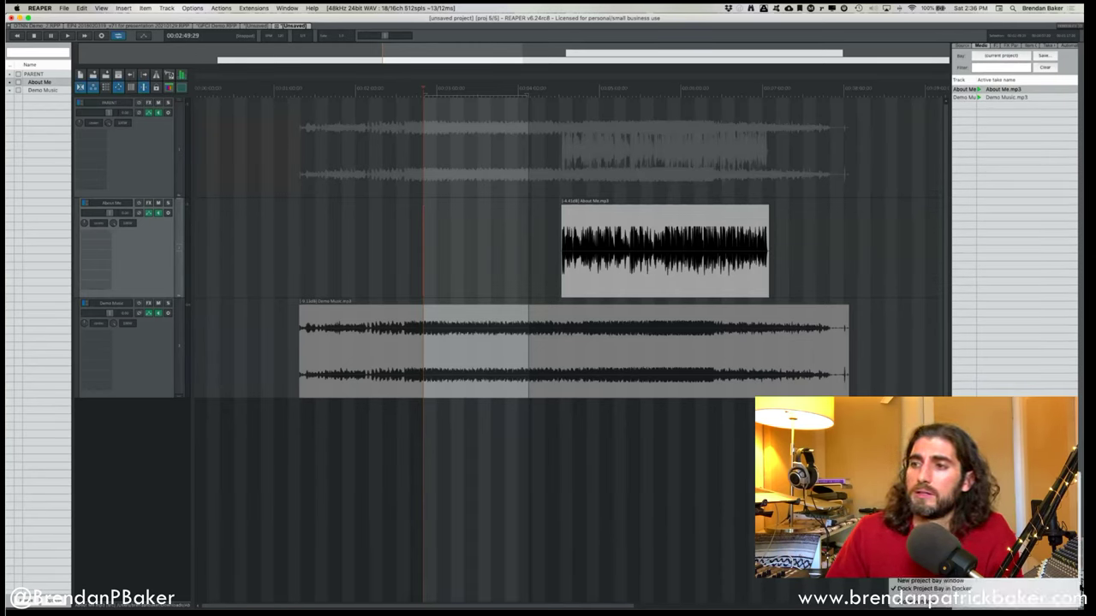
{"action": "left_click", "coordinate": [1017, 588]}
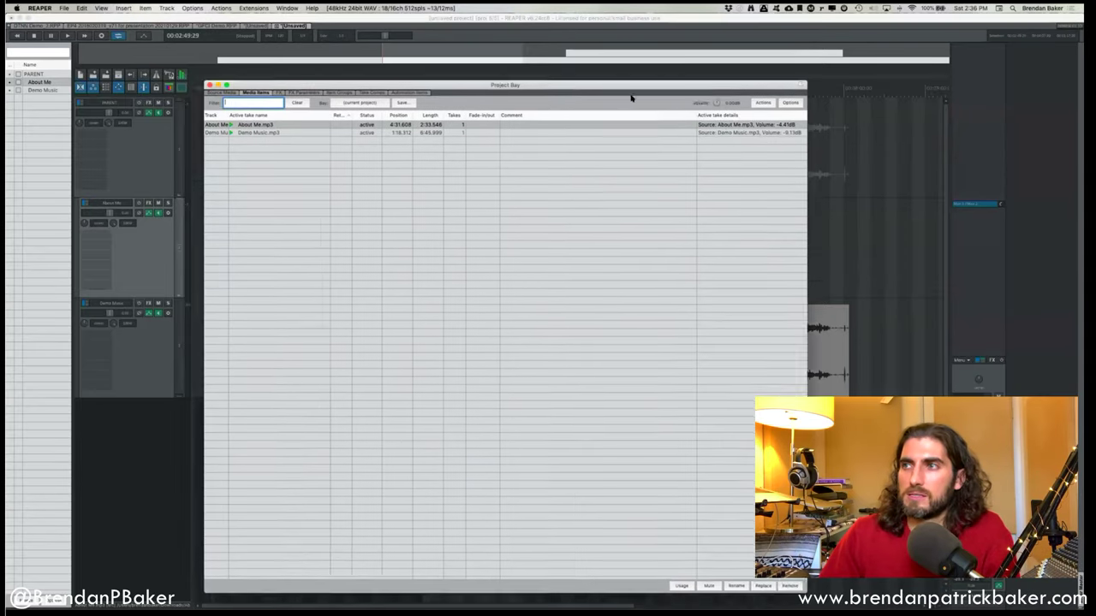
{"action": "left_click_drag", "start_coordinate": [591, 85], "coordinate": [620, 58]}
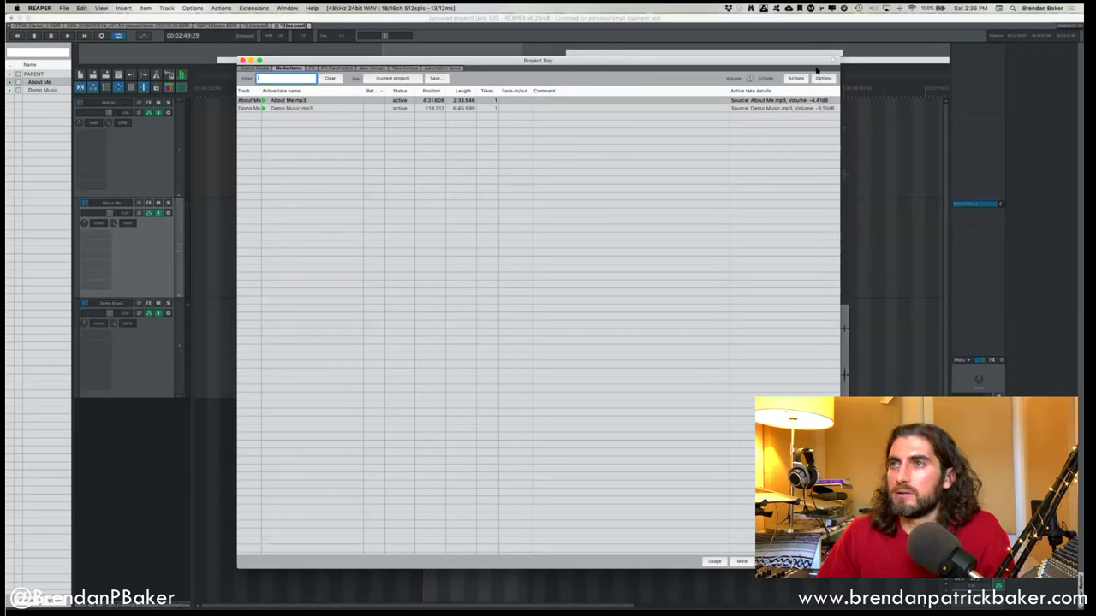
{"action": "right_click", "coordinate": [695, 567]}
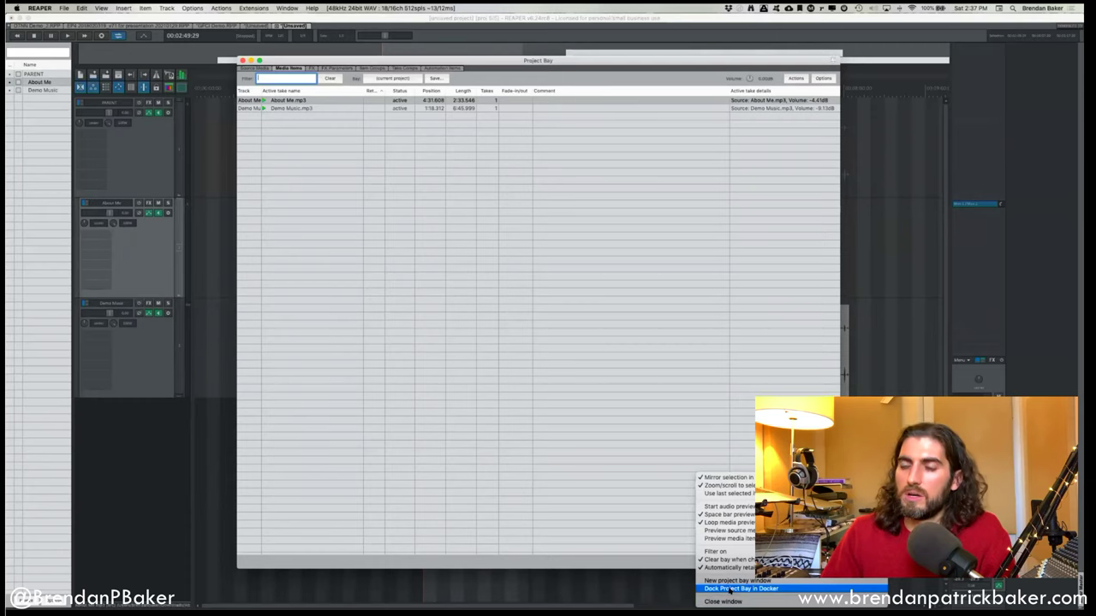
{"action": "left_click", "coordinate": [730, 589]}
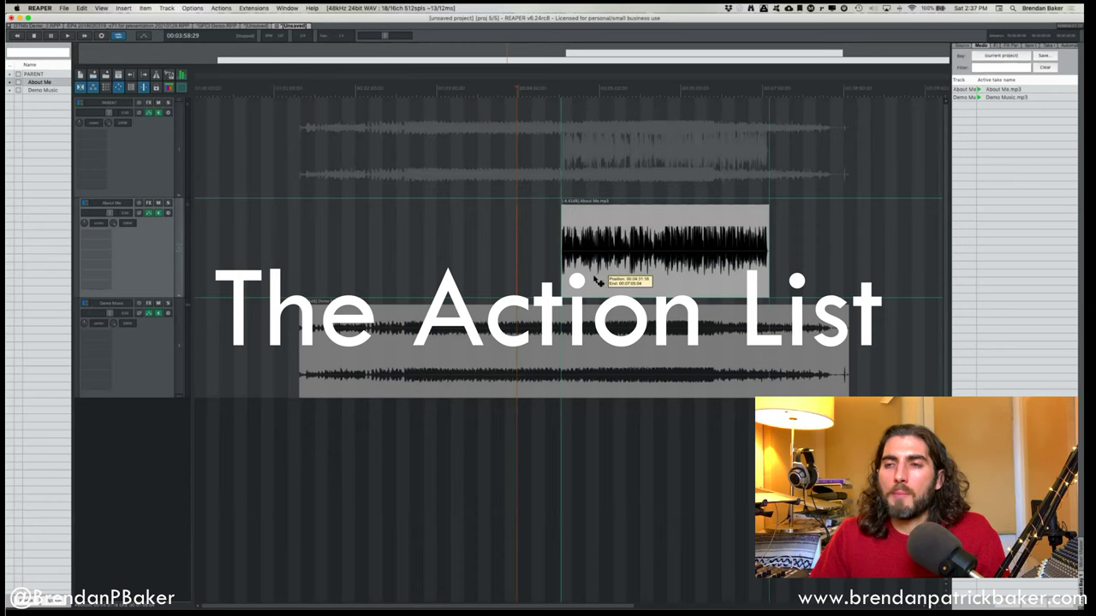
Move the About Me clip earlier on its track, to start at about 3:17.
{"action": "left_click_drag", "start_coordinate": [620, 257], "coordinate": [520, 214]}
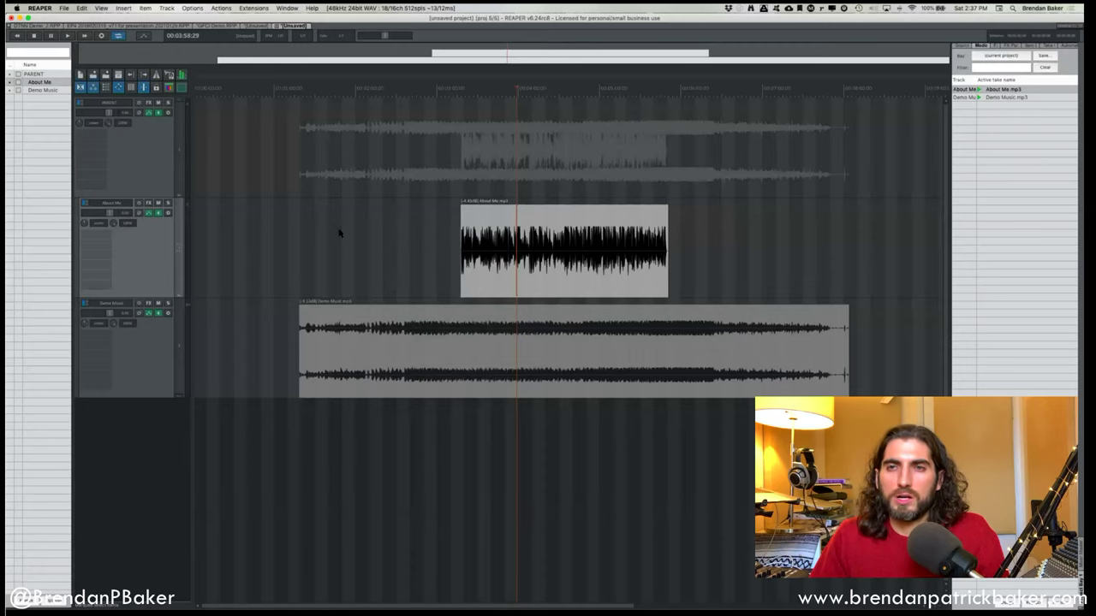
{"action": "scroll", "coordinate": [283, 157], "scroll_direction": "right", "scroll_amount": 2}
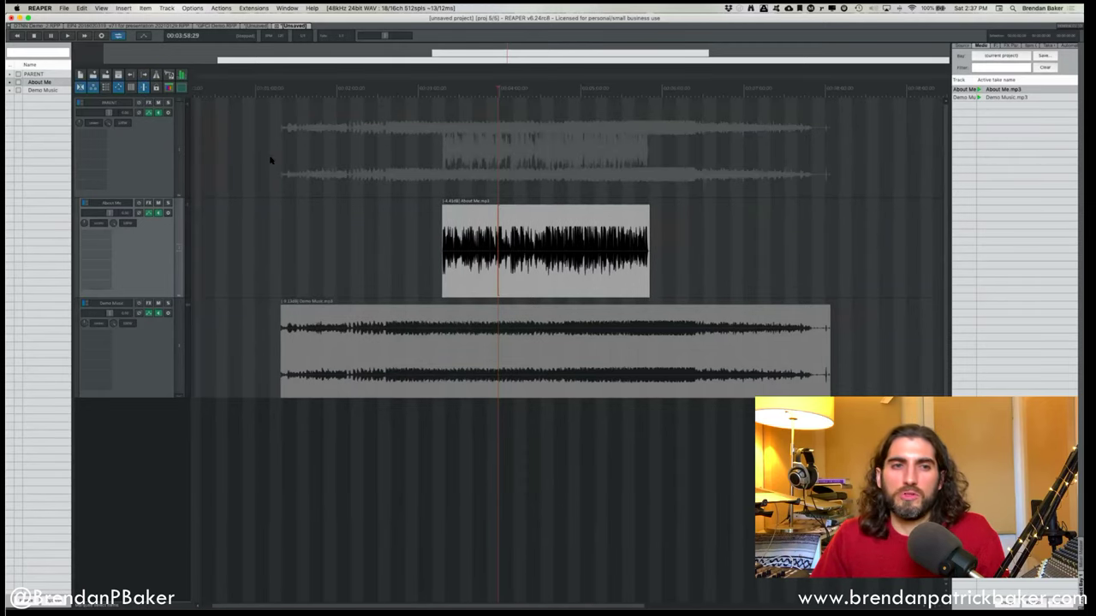
{"action": "scroll", "coordinate": [270, 159], "scroll_direction": "left", "scroll_amount": 2}
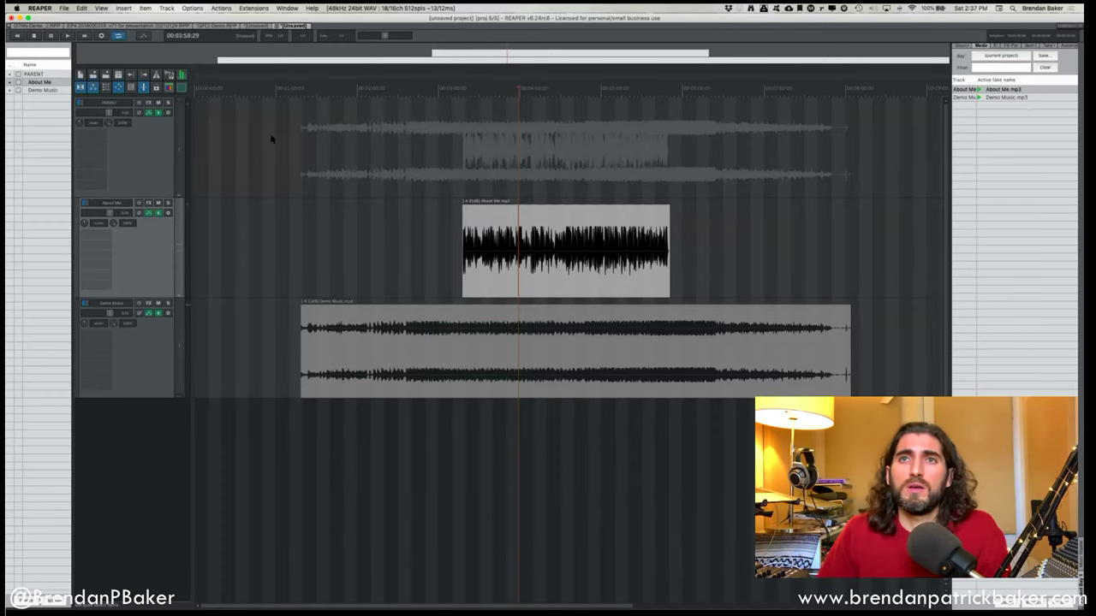
Open the action list and position the Actions window over the arrange view.
{"action": "left_click", "coordinate": [220, 7]}
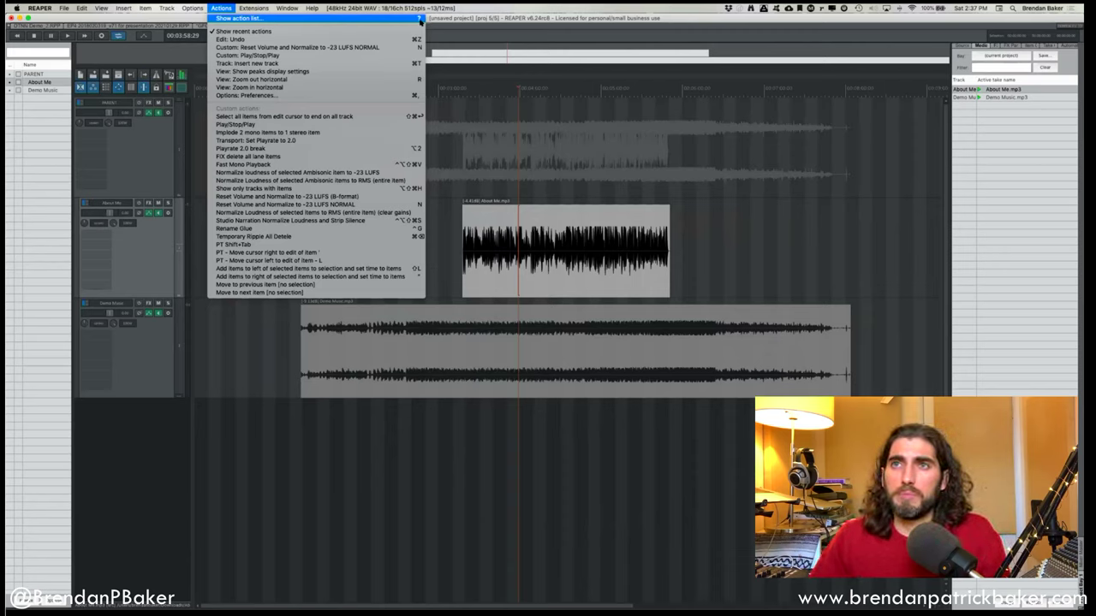
{"action": "left_click", "coordinate": [420, 18]}
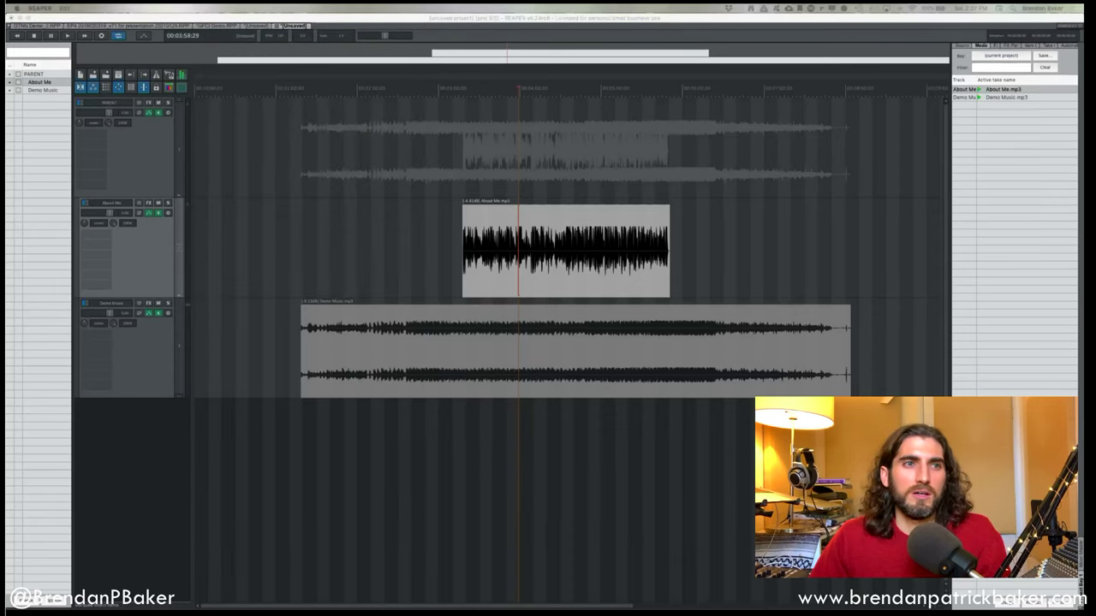
{"action": "left_click_drag", "start_coordinate": [539, 104], "coordinate": [589, 143]}
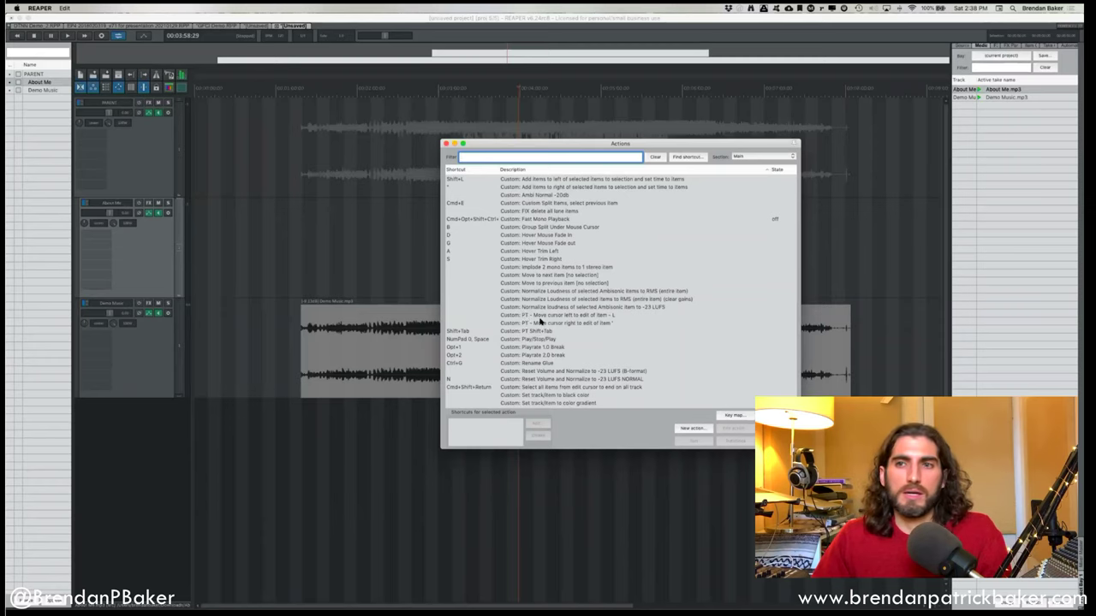
Look through the action list and find the actions assigned to the Cmd+E and B shortcuts.
{"action": "scroll", "coordinate": [540, 321], "scroll_direction": "down", "scroll_amount": 15}
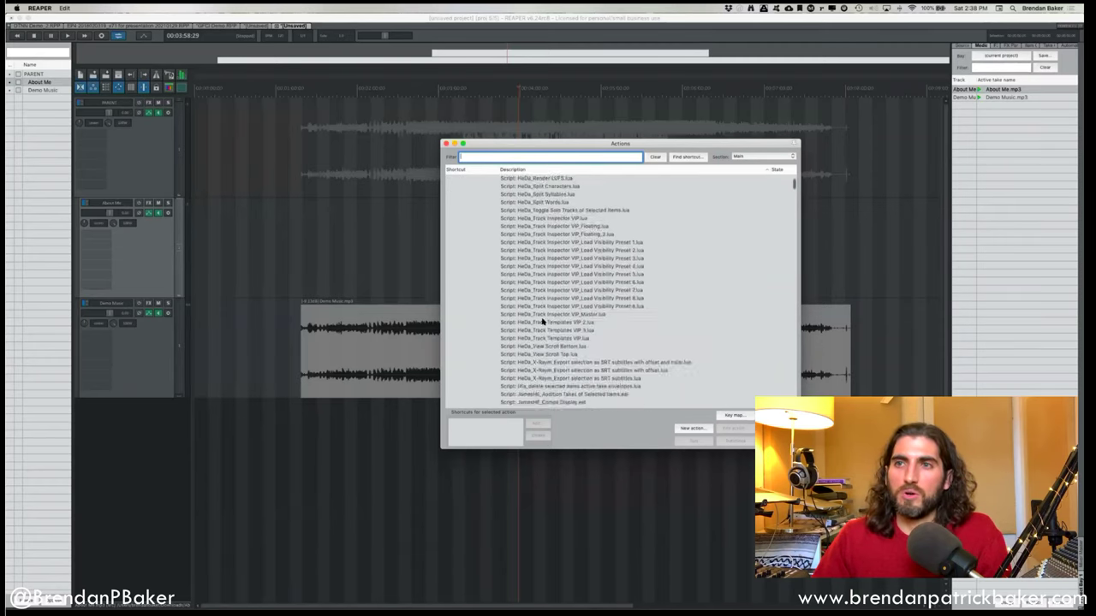
{"action": "scroll", "coordinate": [543, 320], "scroll_direction": "down", "scroll_amount": 20}
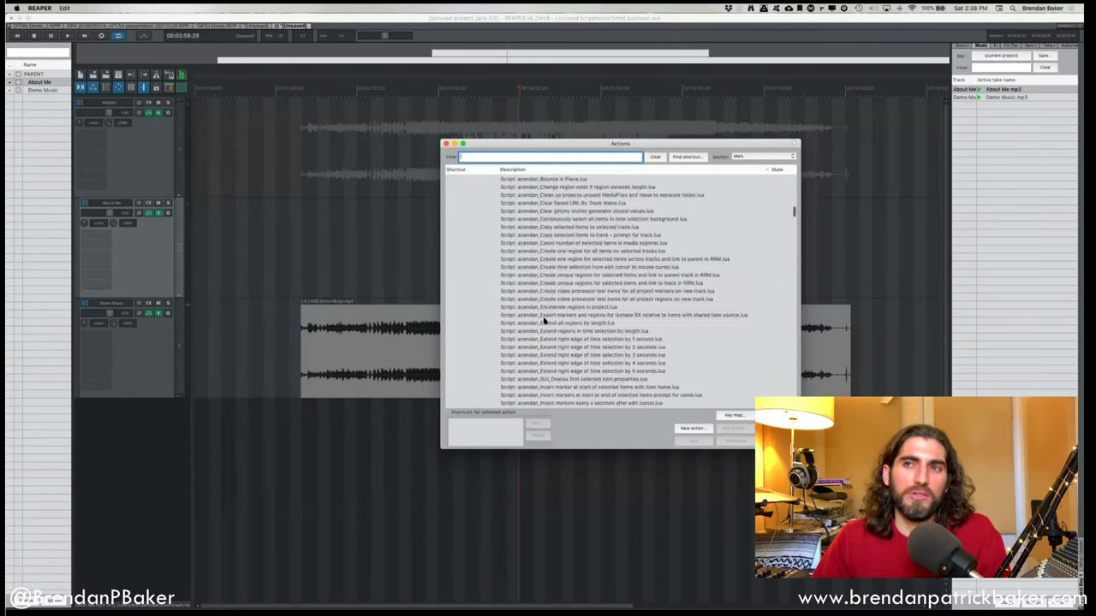
{"action": "scroll", "coordinate": [546, 319], "scroll_direction": "up", "scroll_amount": 20}
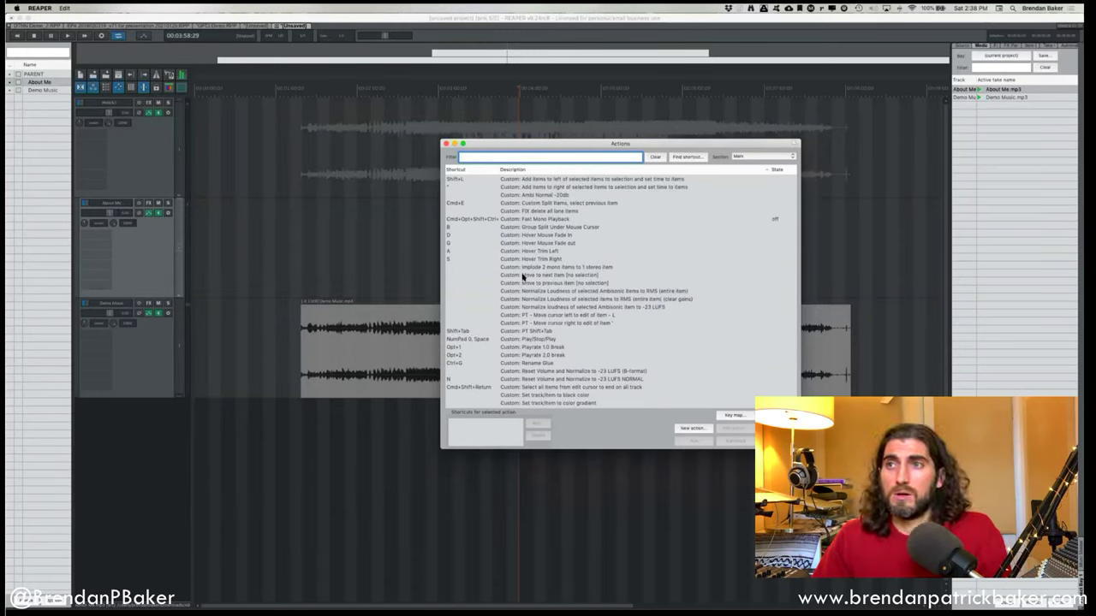
{"action": "left_click", "coordinate": [686, 158]}
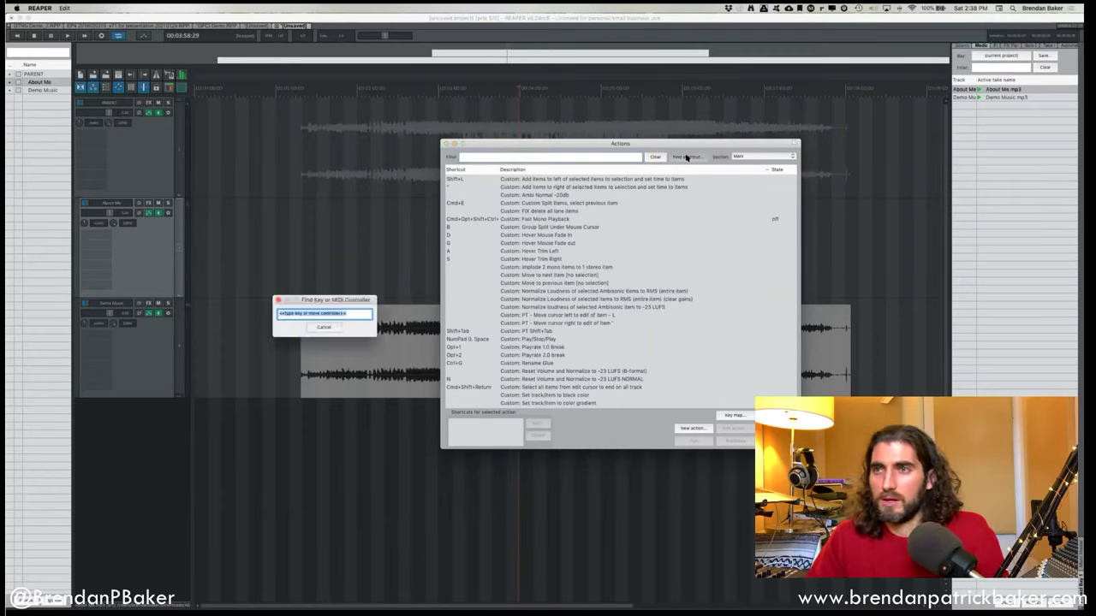
{"action": "left_click_drag", "start_coordinate": [366, 300], "coordinate": [493, 101]}
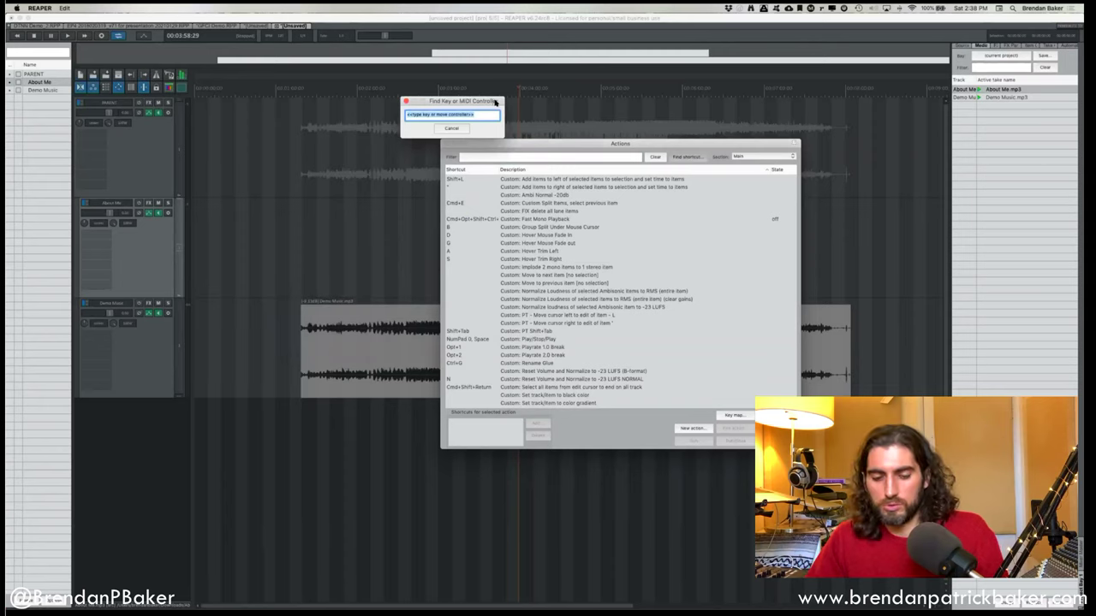
{"action": "key", "text": "super+e"}
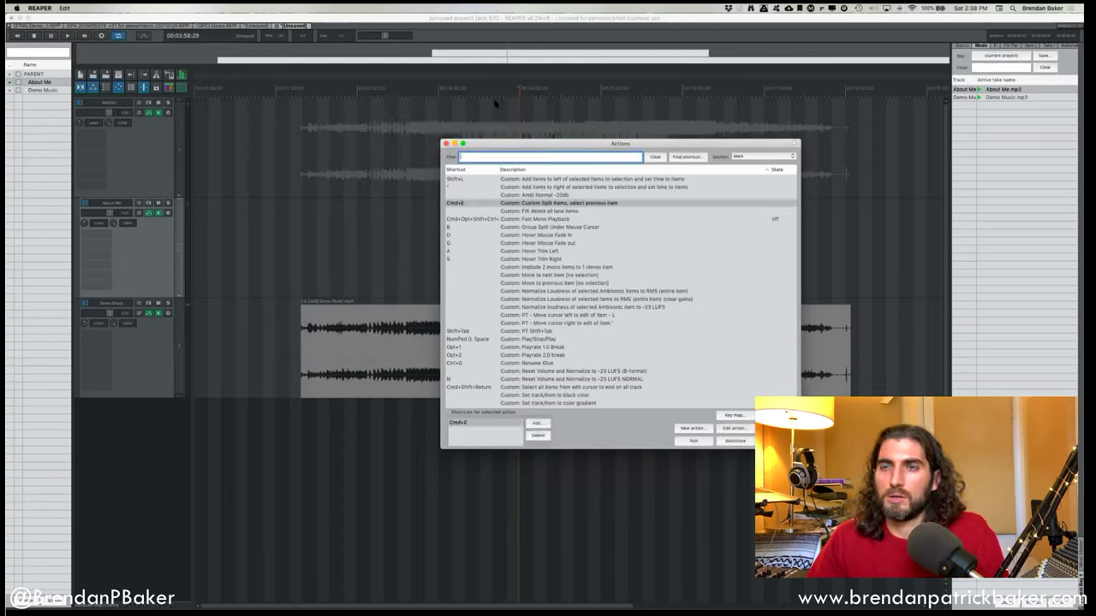
{"action": "left_click", "coordinate": [535, 203]}
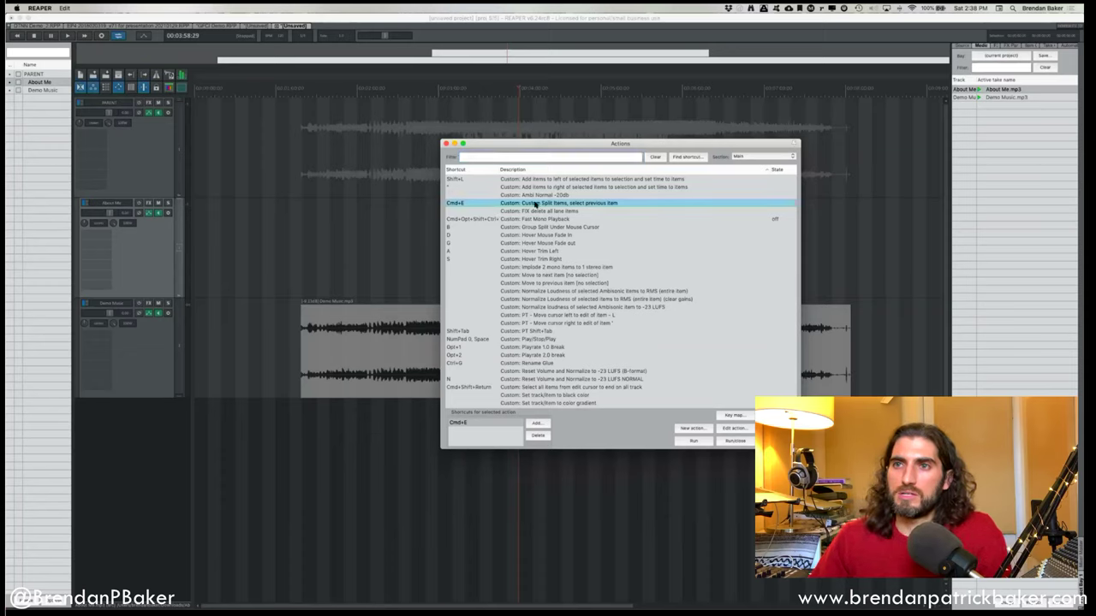
{"action": "left_click", "coordinate": [682, 157]}
{"action": "key", "text": "b"}
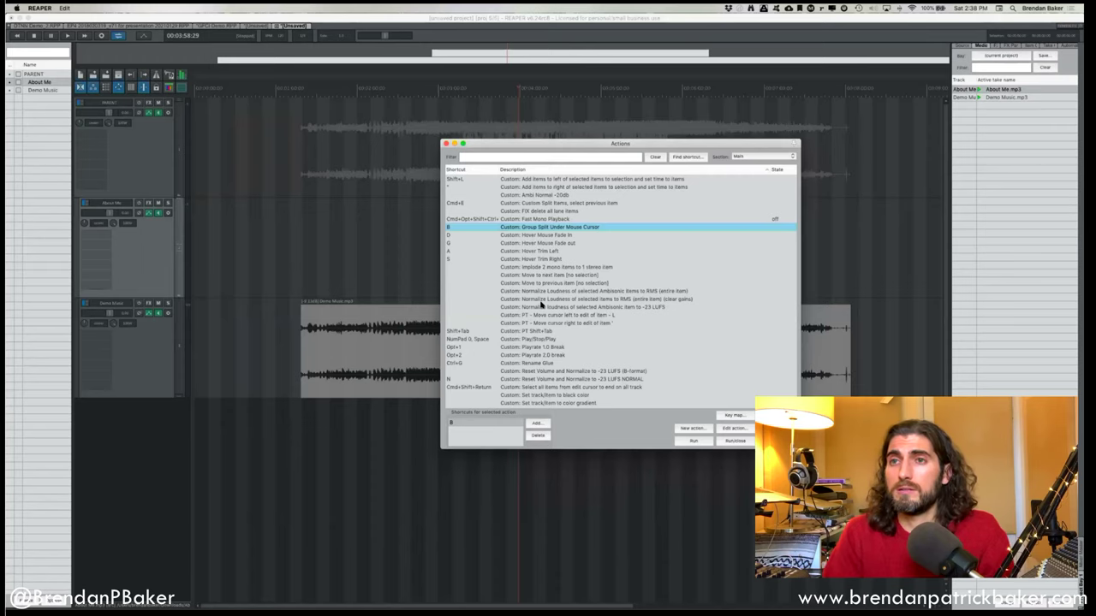
Filter the action list by "fade" and sort the matching actions by their assigned shortcut.
{"action": "left_click", "coordinate": [578, 157]}
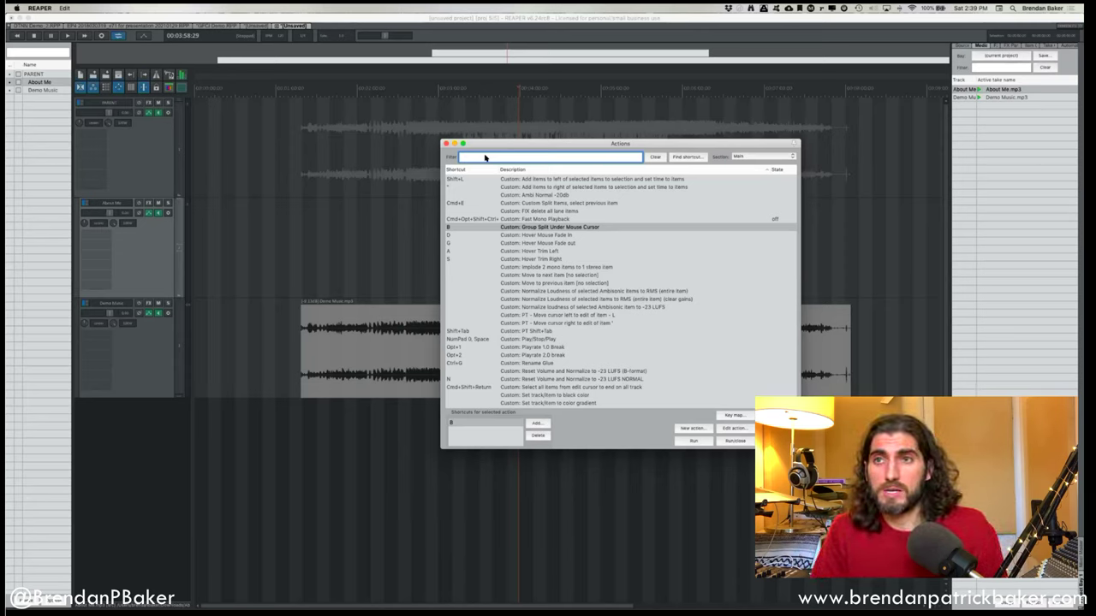
{"action": "type", "text": "ade"}
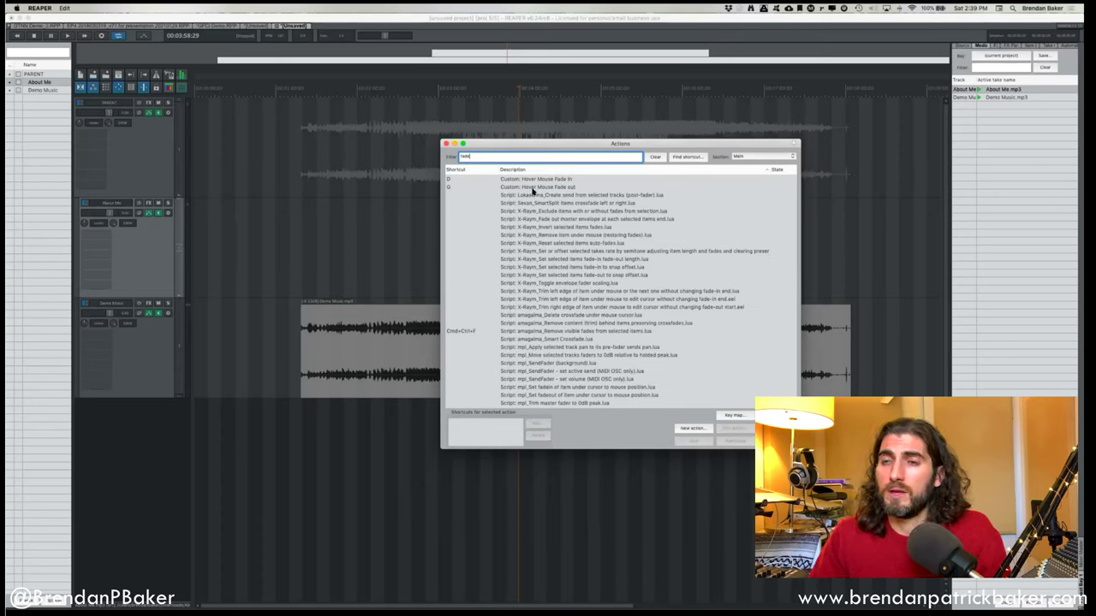
{"action": "scroll", "coordinate": [537, 212], "scroll_direction": "down", "scroll_amount": 10}
{"action": "scroll", "coordinate": [539, 212], "scroll_direction": "up", "scroll_amount": 10}
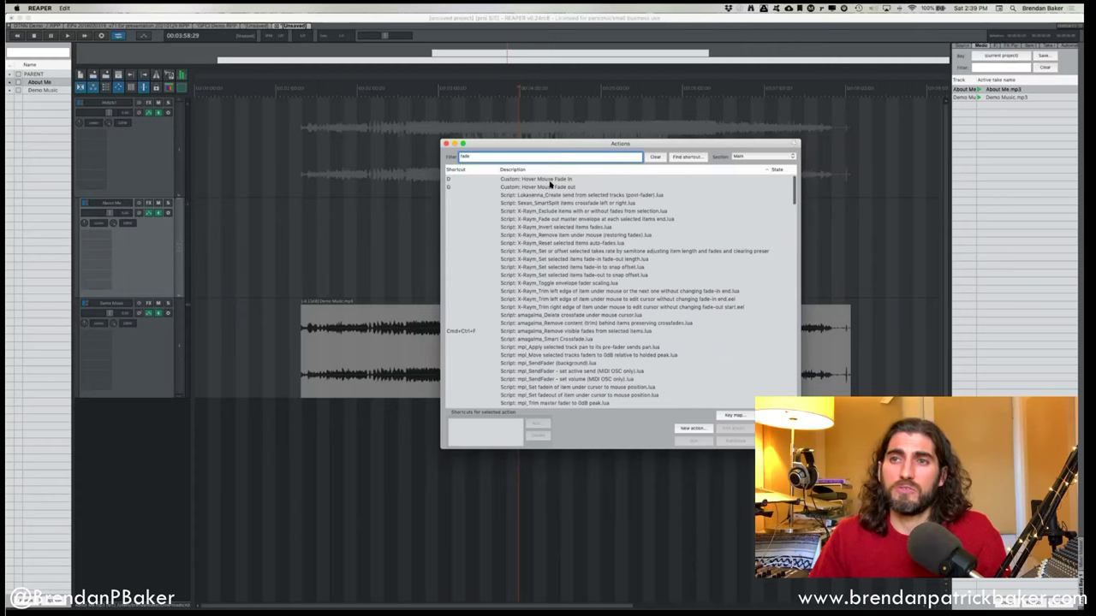
{"action": "left_click", "coordinate": [474, 170]}
{"action": "left_click", "coordinate": [479, 171]}
{"action": "left_click", "coordinate": [459, 172]}
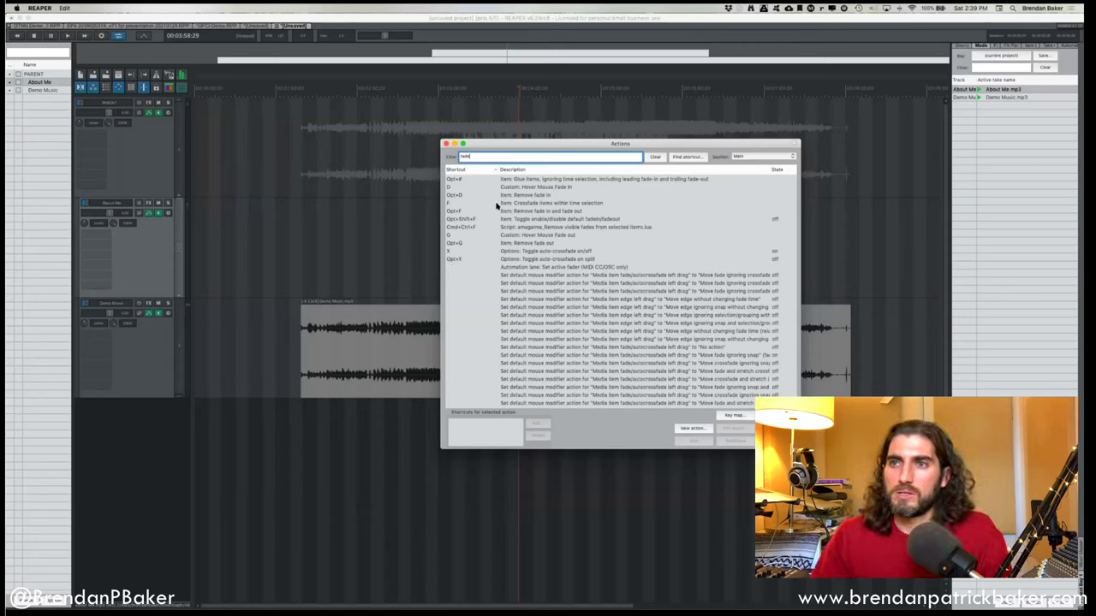
Open the shortcut assignment for "Item: Crossfade items within time selection" and close it without entering a new shortcut.
{"action": "left_click", "coordinate": [475, 204]}
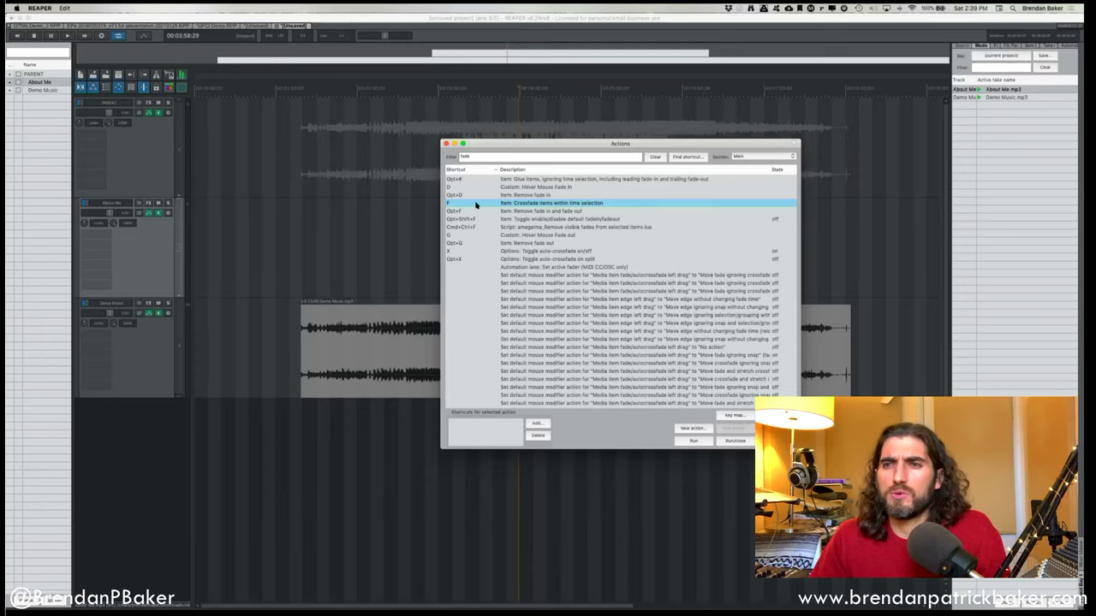
{"action": "left_click", "coordinate": [537, 426]}
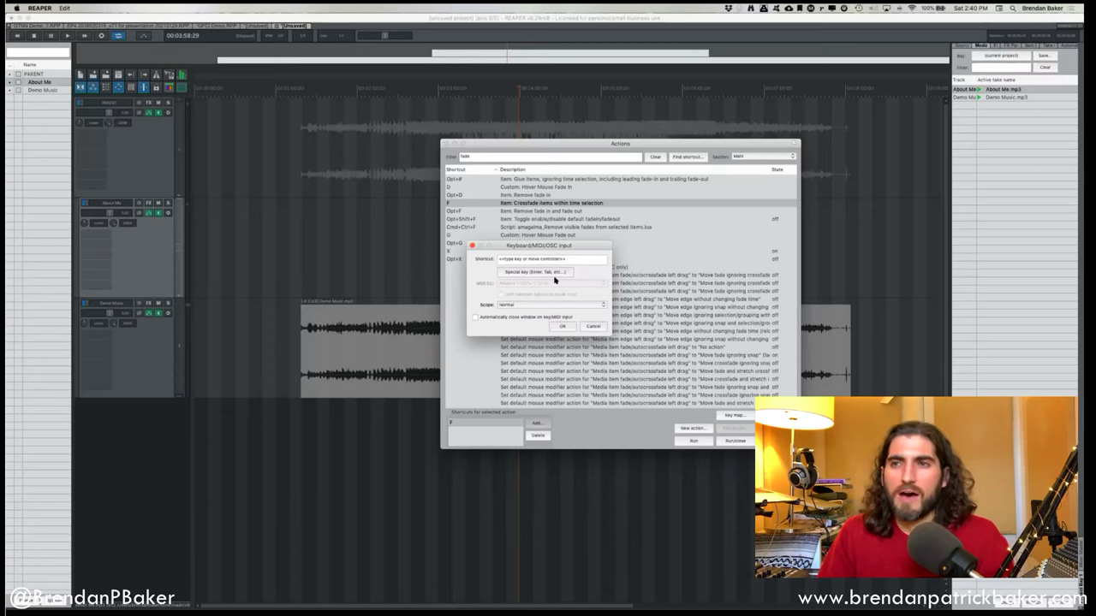
{"action": "left_click_drag", "start_coordinate": [534, 248], "coordinate": [556, 247]}
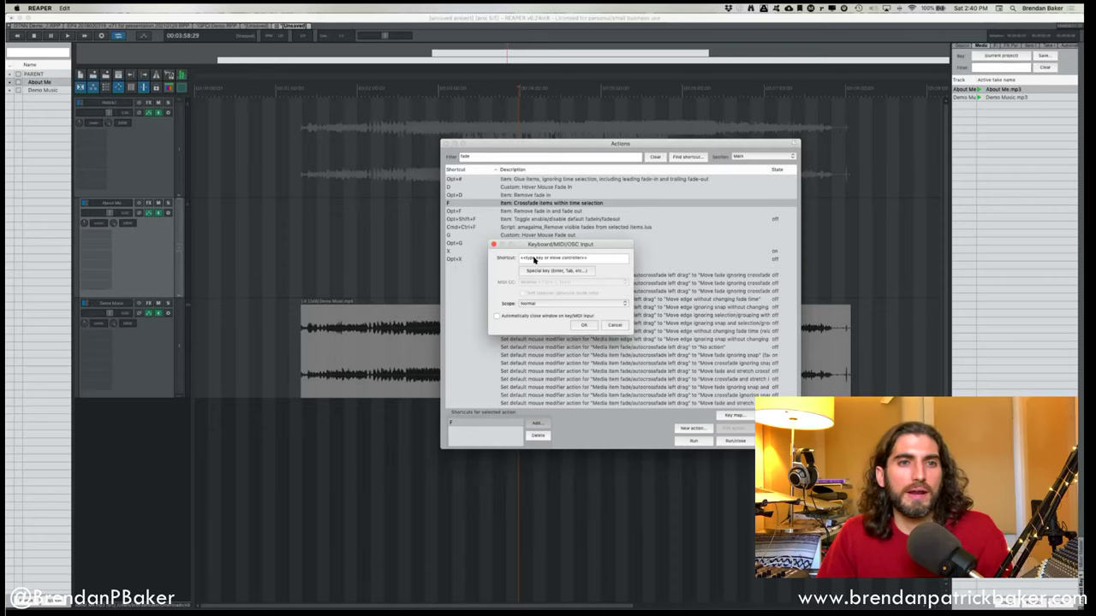
{"action": "left_click", "coordinate": [588, 326]}
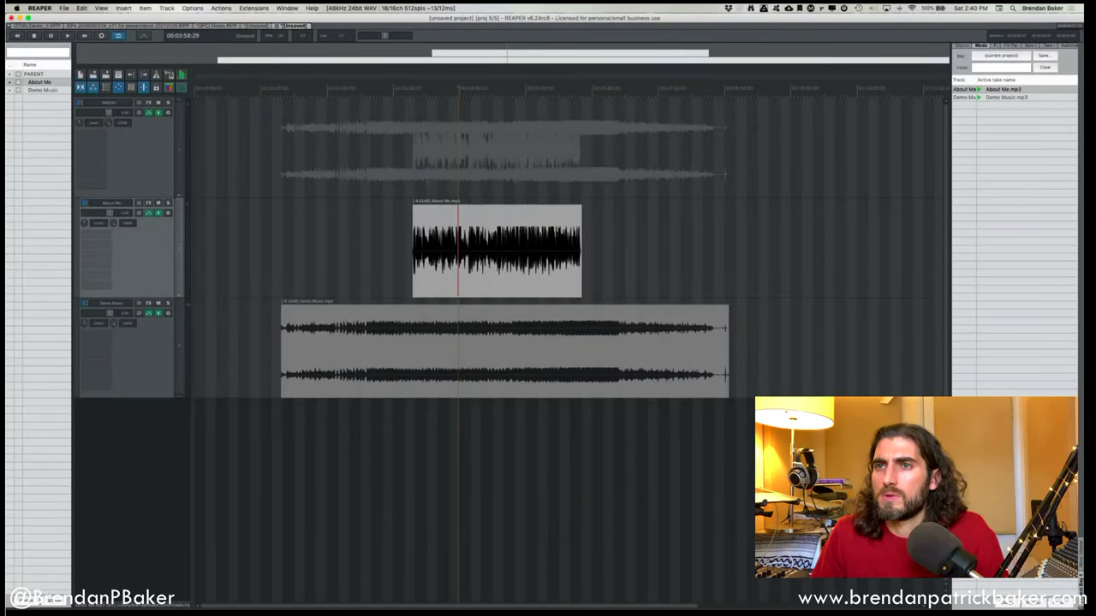
Switch to Pro Tools, move the PT Demo edit window up over the arrange view, and enlarge it.
{"action": "key", "text": "super+Tab"}
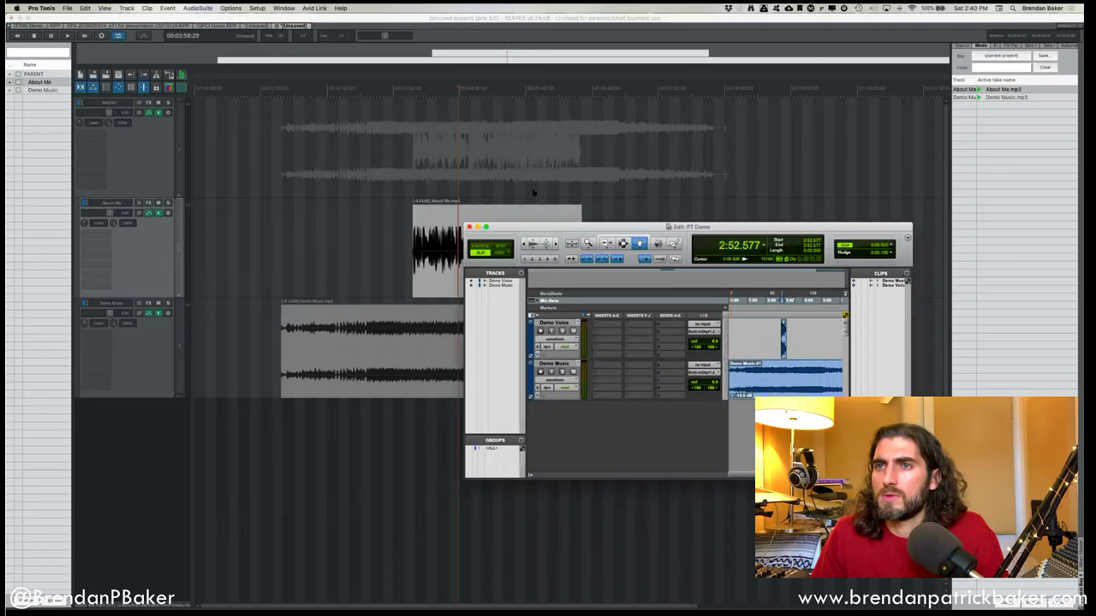
{"action": "left_click_drag", "start_coordinate": [573, 233], "coordinate": [356, 33]}
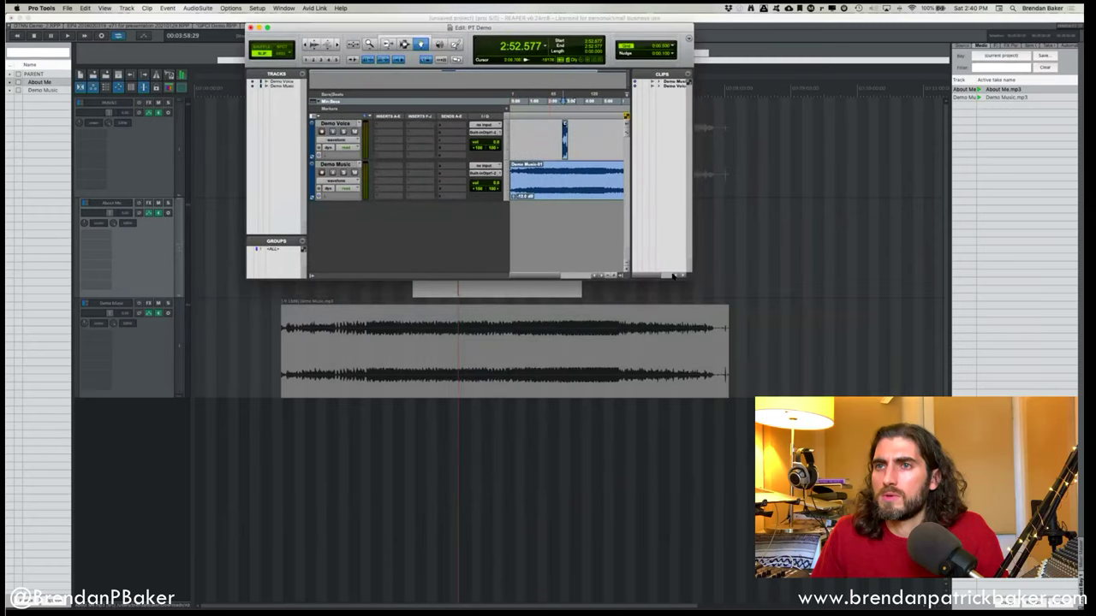
{"action": "left_click_drag", "start_coordinate": [692, 275], "coordinate": [903, 452]}
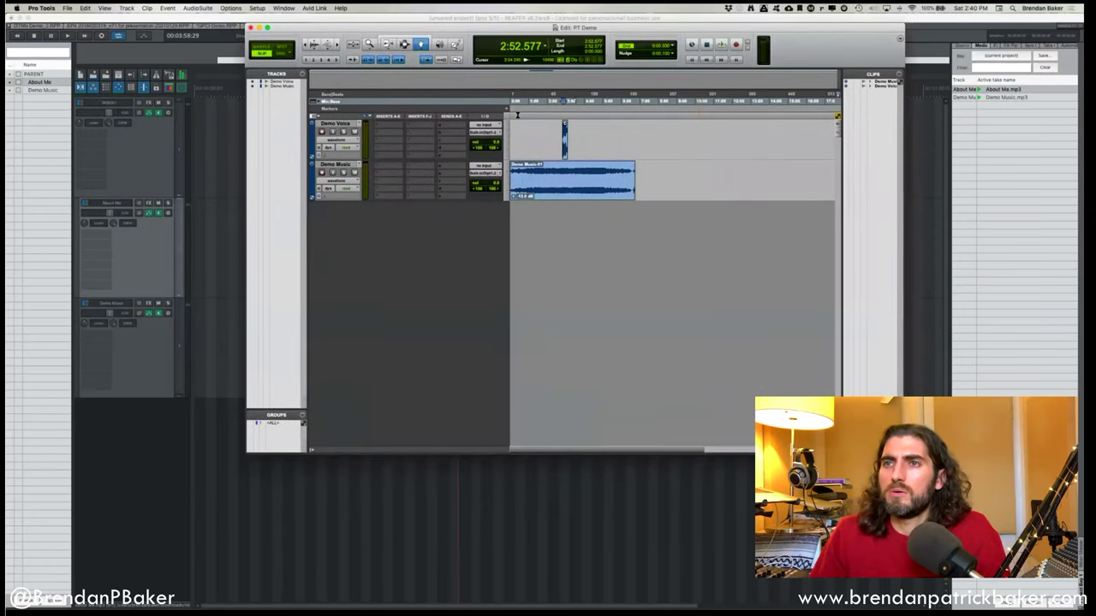
Select a short range at about 1:31 in the Demo Music clip with the Selector, and shorten the clip's end with the Trim tool.
{"action": "left_click", "coordinate": [389, 43]}
{"action": "left_click", "coordinate": [403, 44]}
{"action": "left_click", "coordinate": [421, 43]}
{"action": "left_click", "coordinate": [405, 44]}
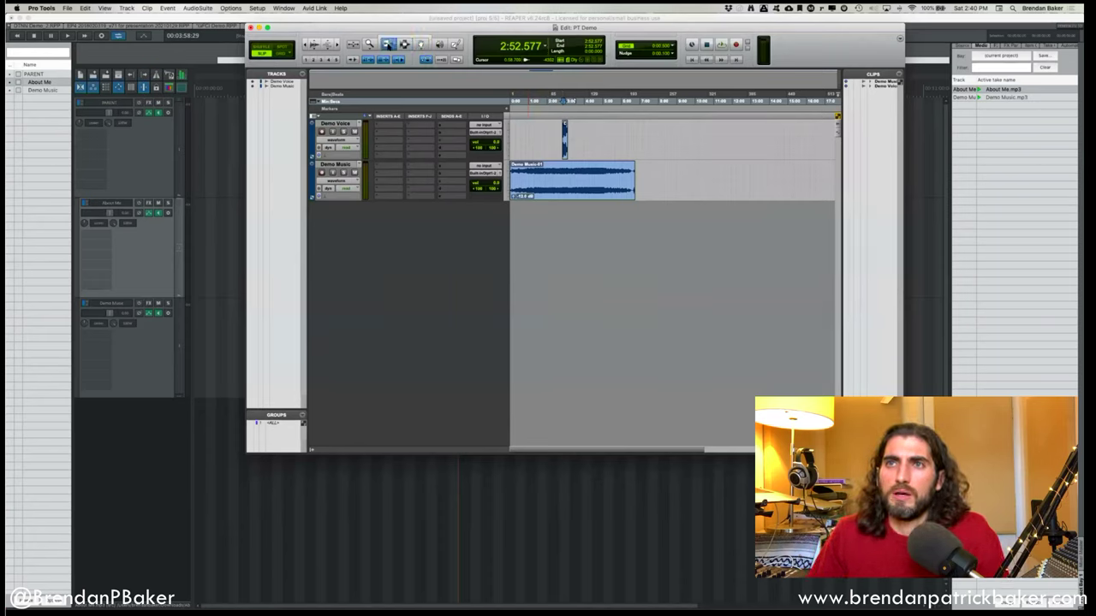
{"action": "left_click_drag", "start_coordinate": [548, 173], "coordinate": [545, 174]}
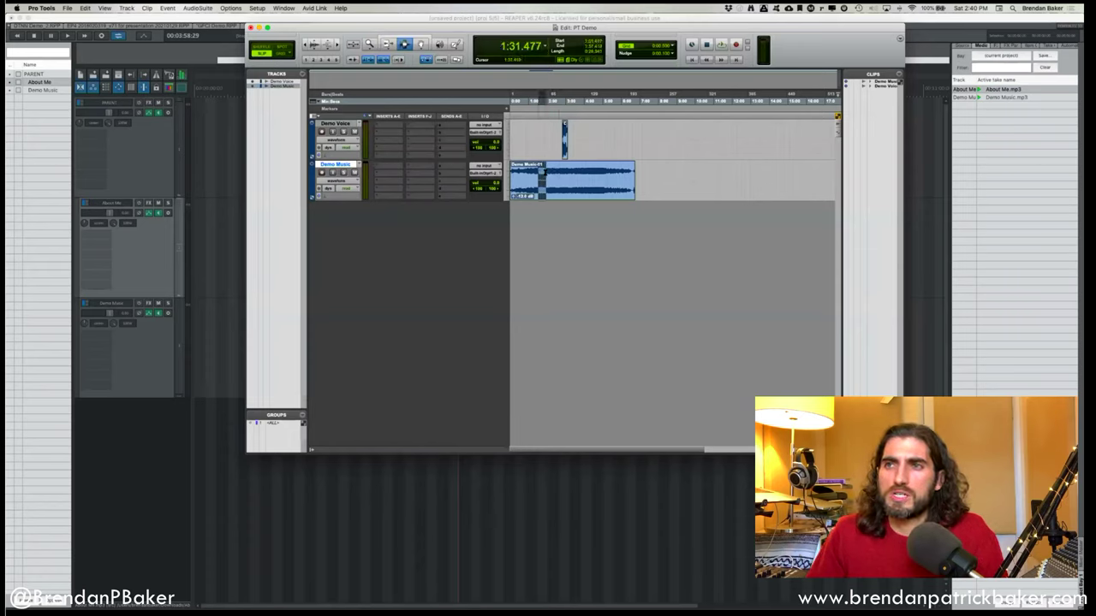
{"action": "left_click", "coordinate": [388, 44]}
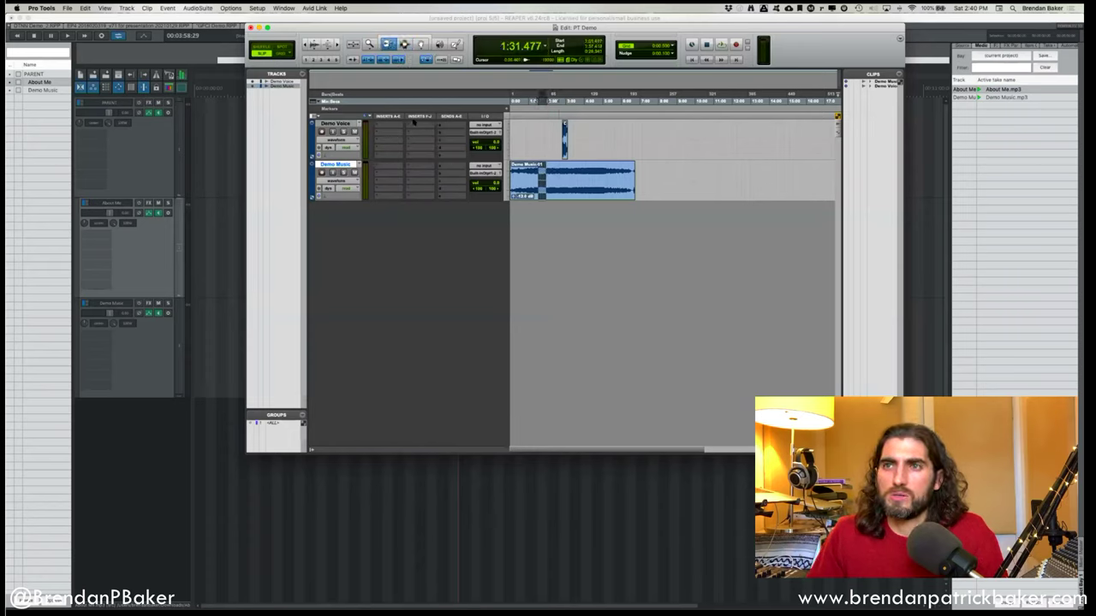
{"action": "left_click_drag", "start_coordinate": [634, 180], "coordinate": [544, 167]}
Delete a section of the Demo Music clip starting at about 1:50, move the part after the gap with the Grabber, and undo both edits.
{"action": "left_click", "coordinate": [405, 44]}
{"action": "key", "text": "Delete"}
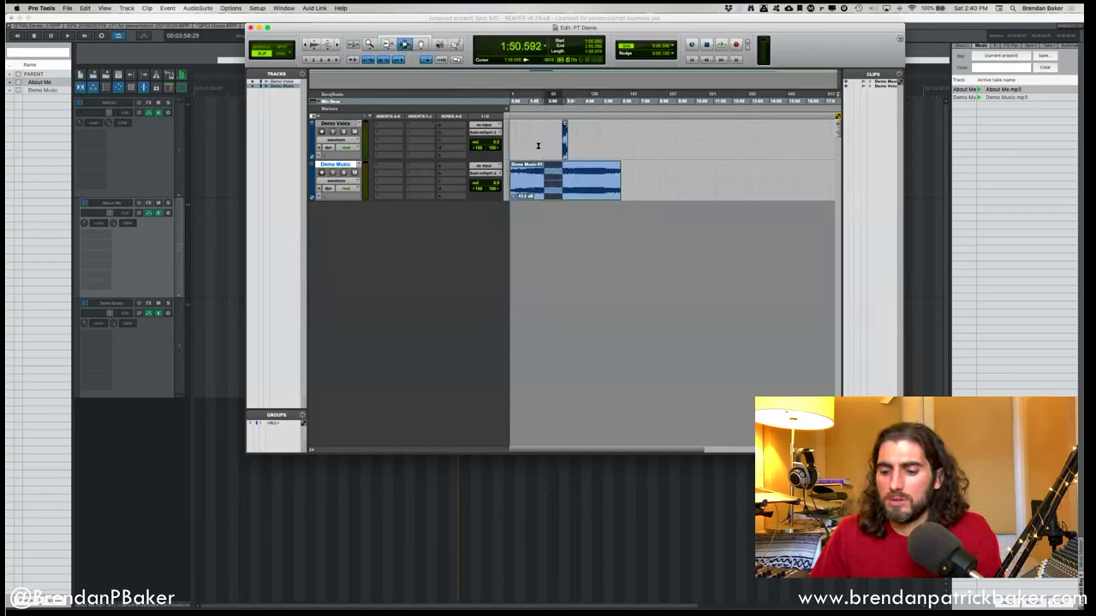
{"action": "left_click", "coordinate": [561, 169]}
{"action": "left_click", "coordinate": [420, 43]}
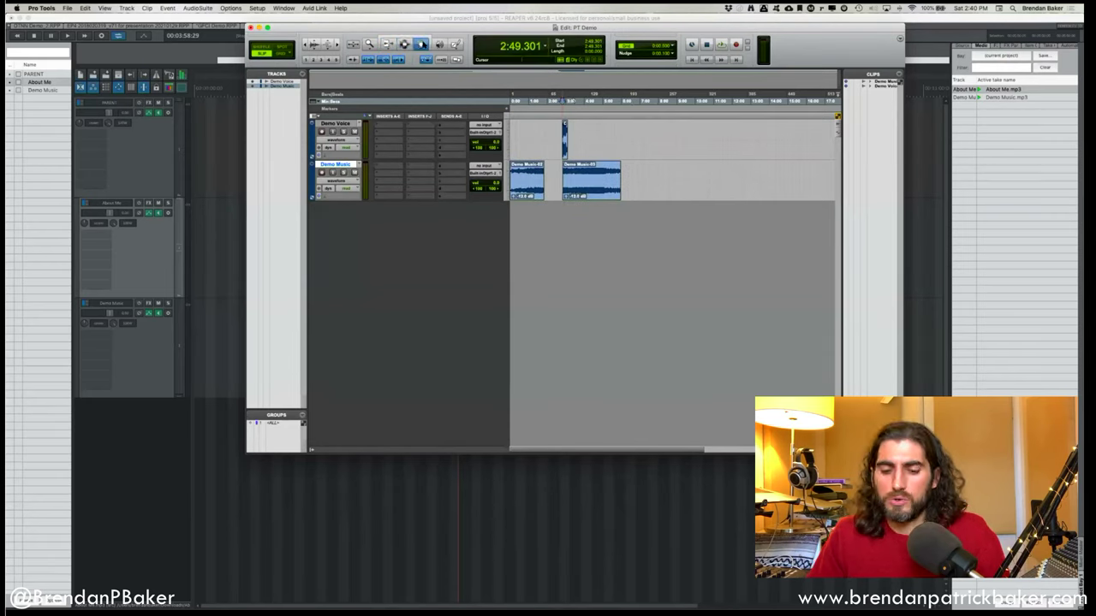
{"action": "left_click_drag", "start_coordinate": [586, 190], "coordinate": [634, 185]}
{"action": "key", "text": "super+z"}
{"action": "key", "text": "super+z"}
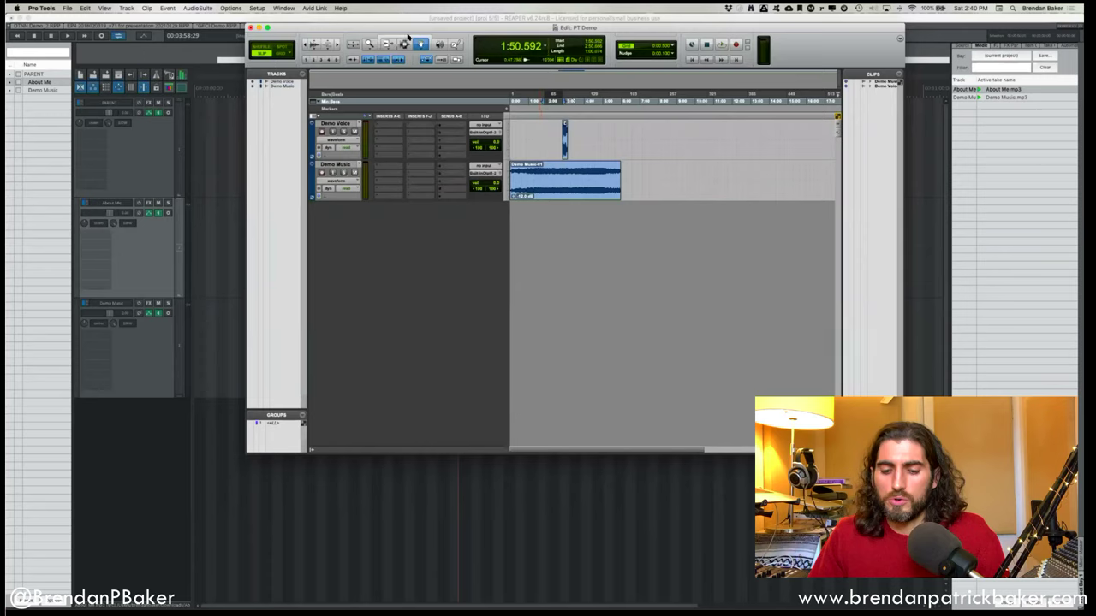
Use the Smart Tool to shorten and fade out the end of the Demo Music clip, and move the clip to start at about 1:22.
{"action": "left_click", "coordinate": [409, 37]}
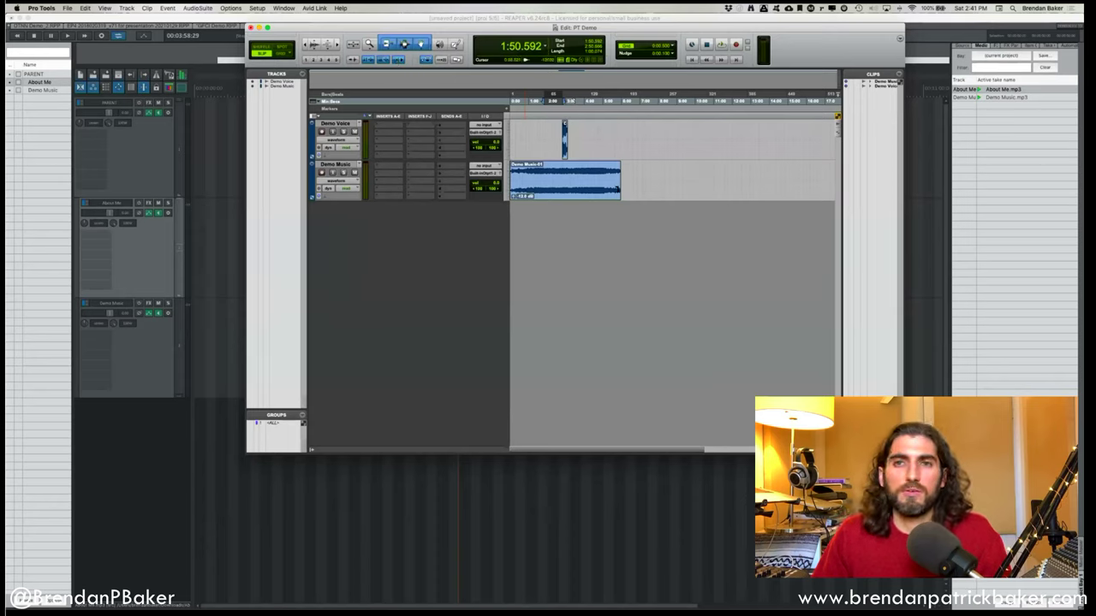
{"action": "left_click_drag", "start_coordinate": [620, 175], "coordinate": [595, 167]}
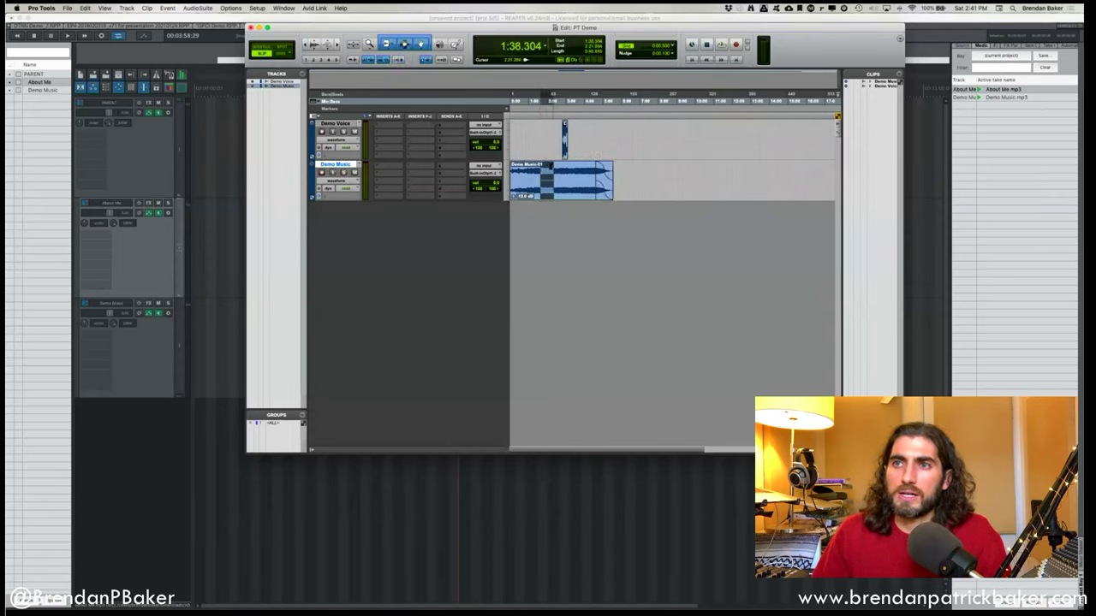
{"action": "left_click", "coordinate": [554, 189]}
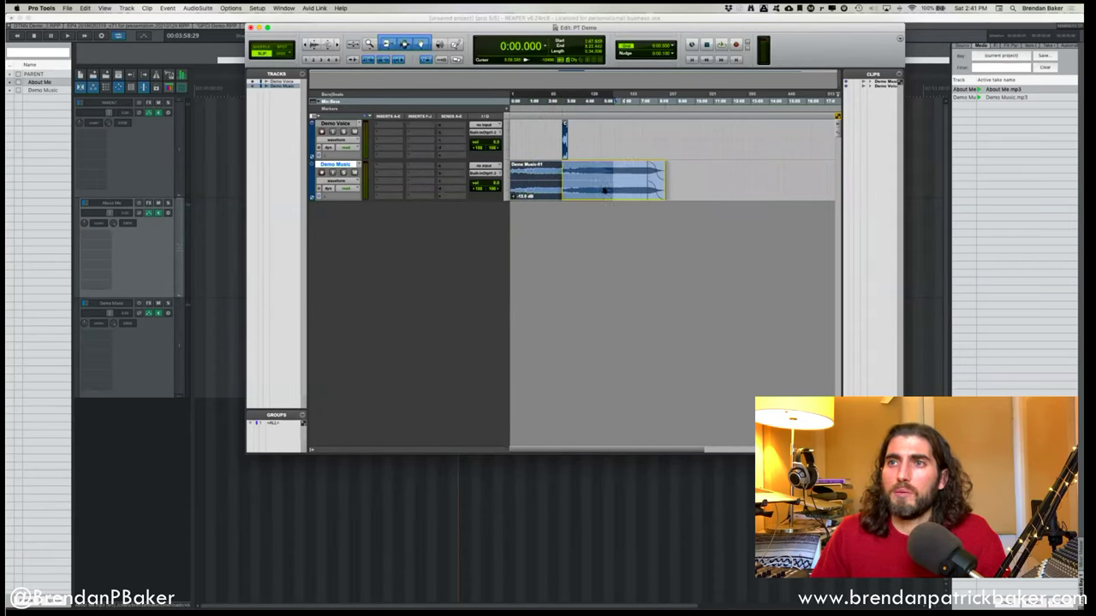
{"action": "left_click_drag", "start_coordinate": [554, 190], "coordinate": [579, 190]}
Add a fade-in at the start of the Demo Music clip, and delete that fade.
{"action": "left_click", "coordinate": [533, 168]}
{"action": "left_click", "coordinate": [543, 175]}
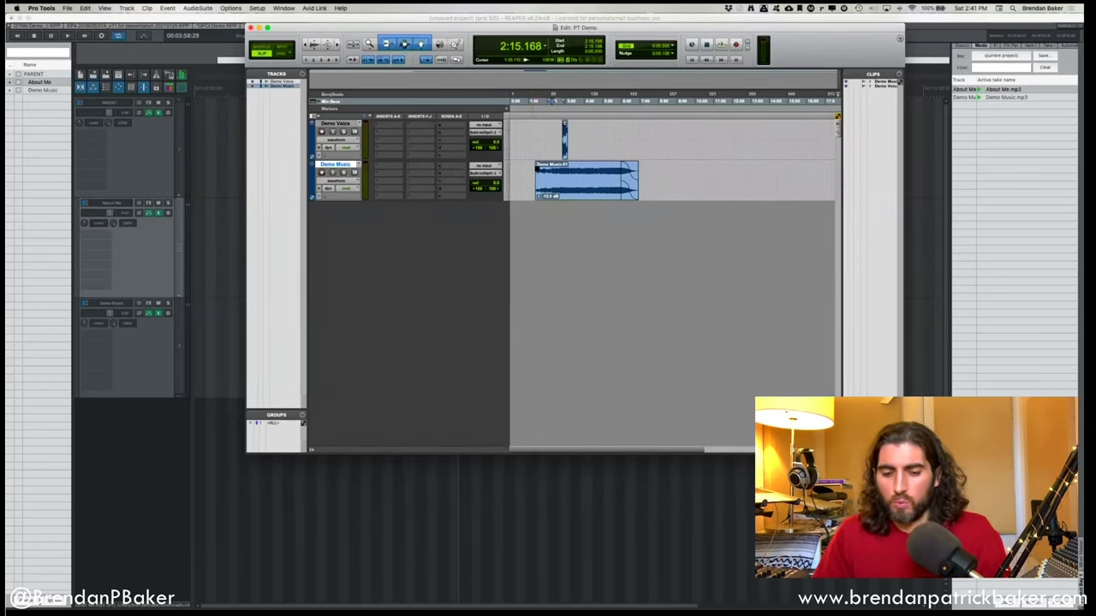
{"action": "key", "text": "super+bracketright"}
{"action": "left_click", "coordinate": [689, 178]}
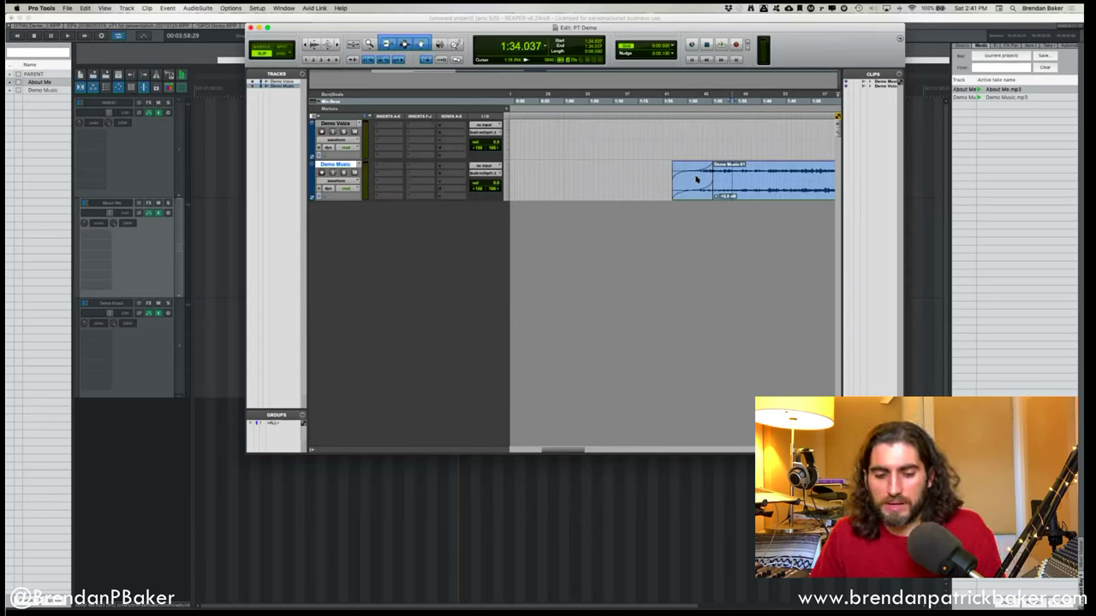
{"action": "left_click", "coordinate": [696, 178]}
{"action": "key", "text": "Delete"}
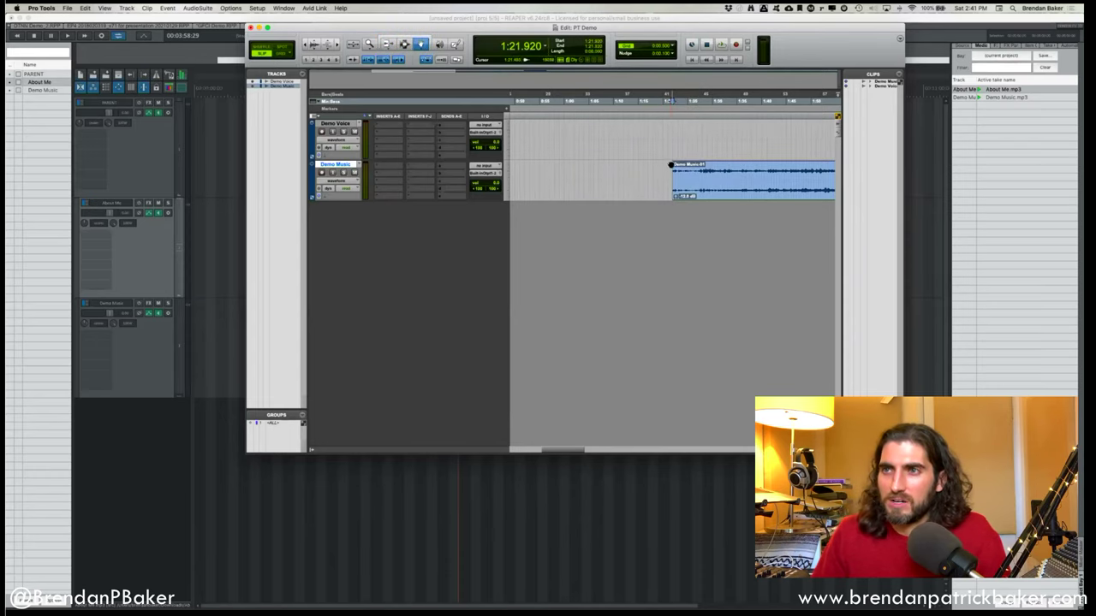
{"action": "left_click", "coordinate": [671, 165]}
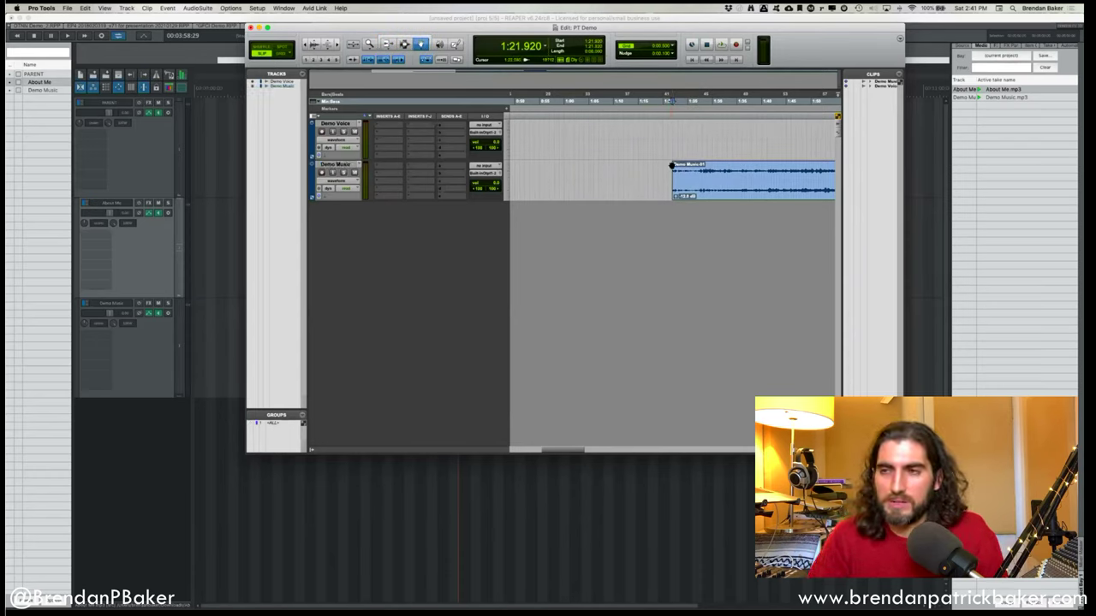
Use the Smart Tool to select the Demo Music clip and place the edit cursor at 1:21.066, just before the clip's start.
{"action": "key", "text": "F6+F7"}
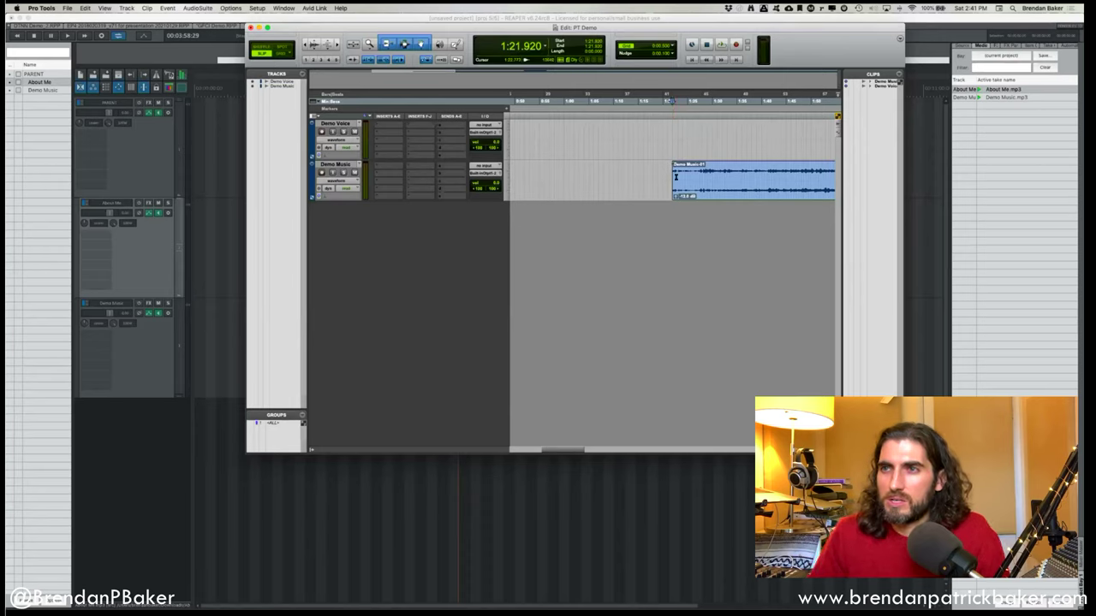
{"action": "left_click", "coordinate": [673, 177]}
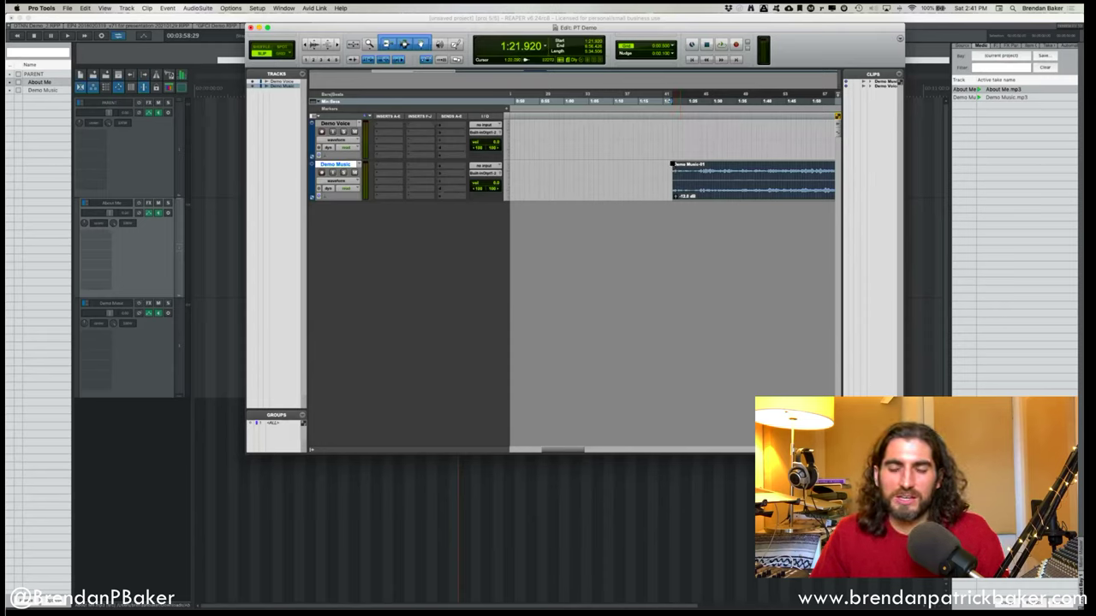
{"action": "mouse_move", "coordinate": [672, 177]}
{"action": "left_mouse_down"}
{"action": "mouse_move", "coordinate": [698, 177]}
{"action": "mouse_move", "coordinate": [668, 177]}
{"action": "left_mouse_up"}
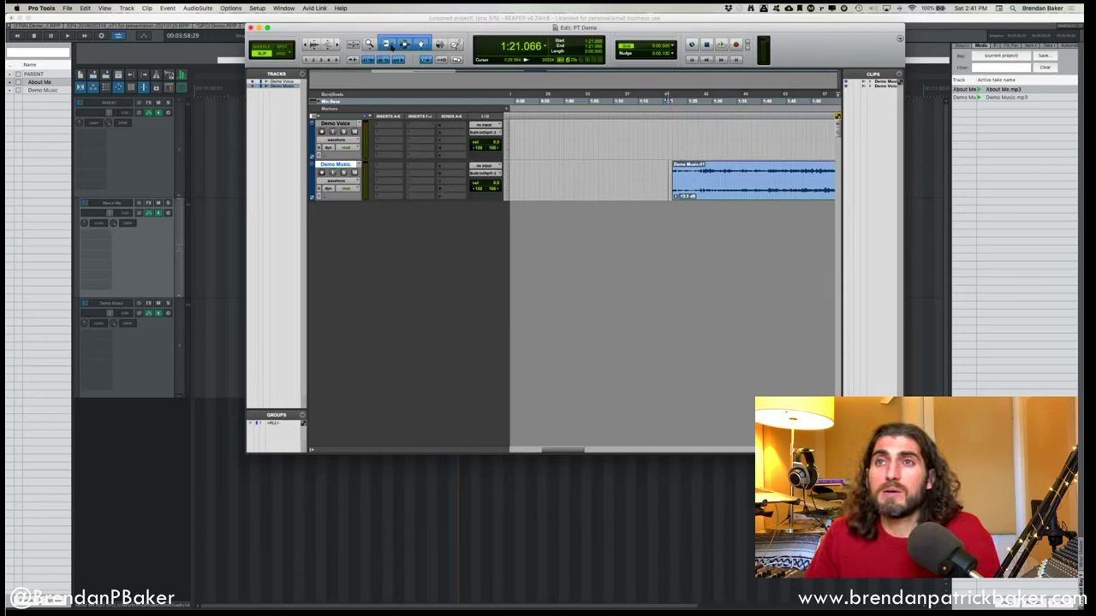
Change the edit tool to the Selector, then to the Trim tool, and apply it on the empty Demo Voice track.
{"action": "left_click", "coordinate": [411, 48]}
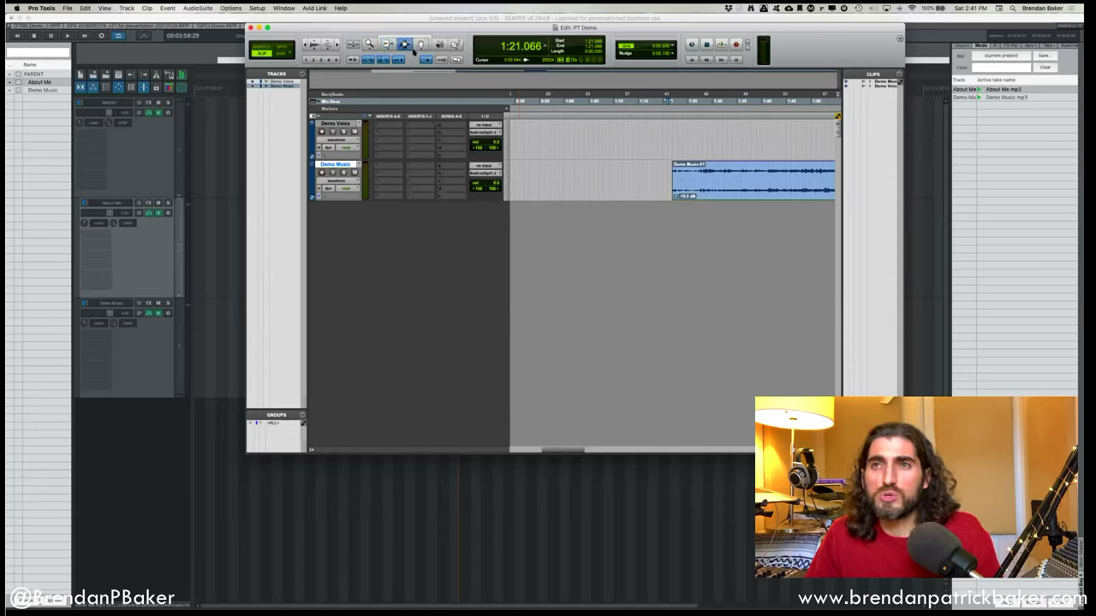
{"action": "left_click", "coordinate": [387, 44]}
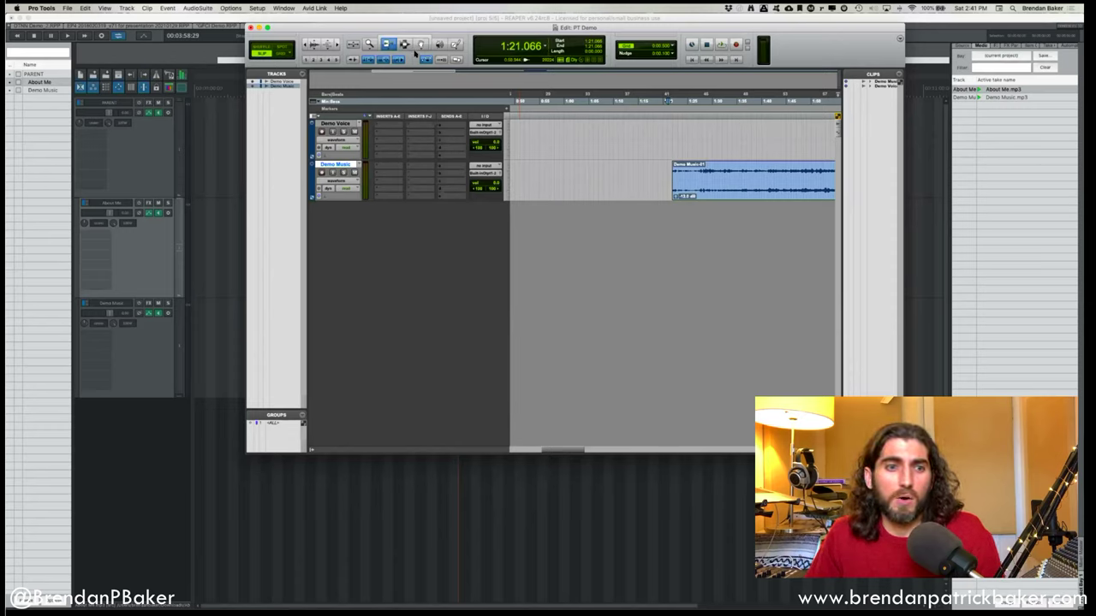
{"action": "left_click", "coordinate": [666, 138]}
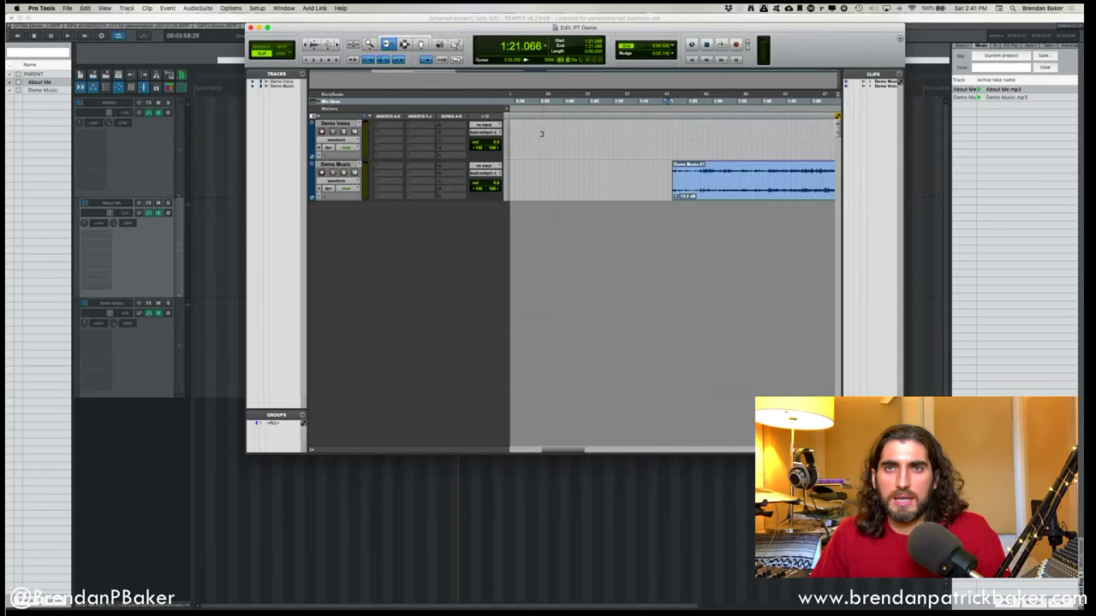
Switch to the REAPER project and move the About Me item slightly earlier on its track.
{"action": "left_click", "coordinate": [260, 29]}
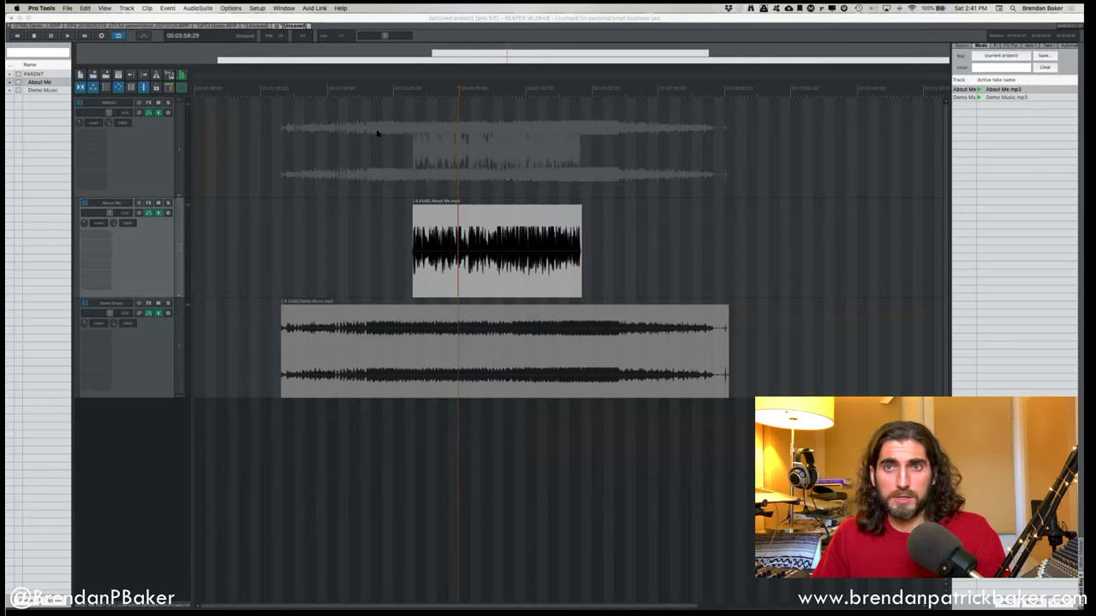
{"action": "left_click", "coordinate": [379, 237]}
{"action": "left_click", "coordinate": [428, 248]}
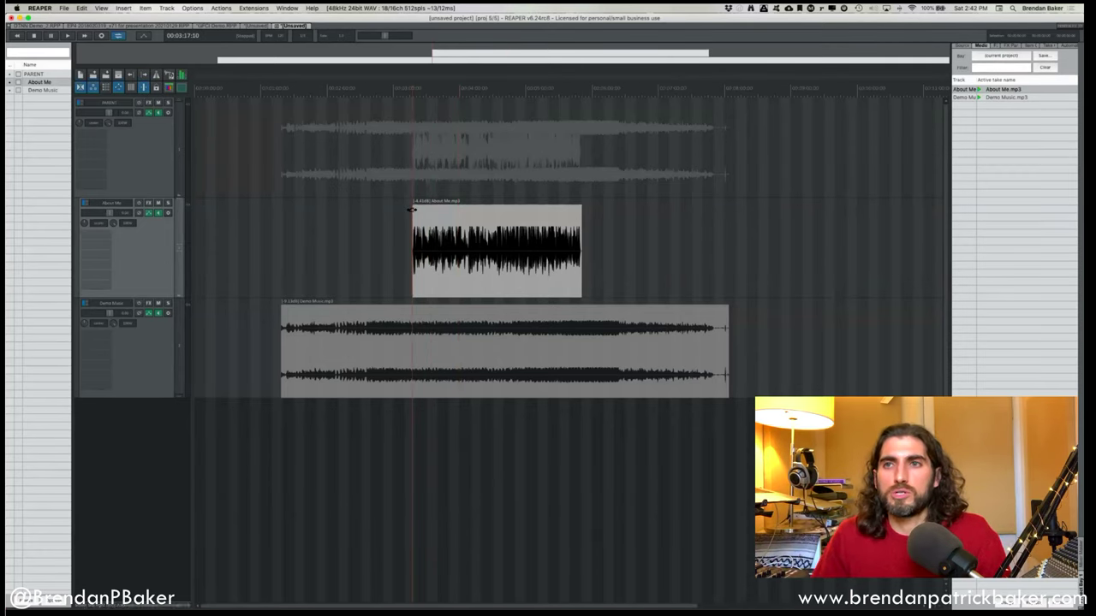
{"action": "left_click", "coordinate": [476, 266]}
{"action": "mouse_move", "coordinate": [494, 287]}
{"action": "left_mouse_down"}
{"action": "mouse_move", "coordinate": [471, 283]}
{"action": "mouse_move", "coordinate": [481, 292]}
{"action": "left_mouse_up"}
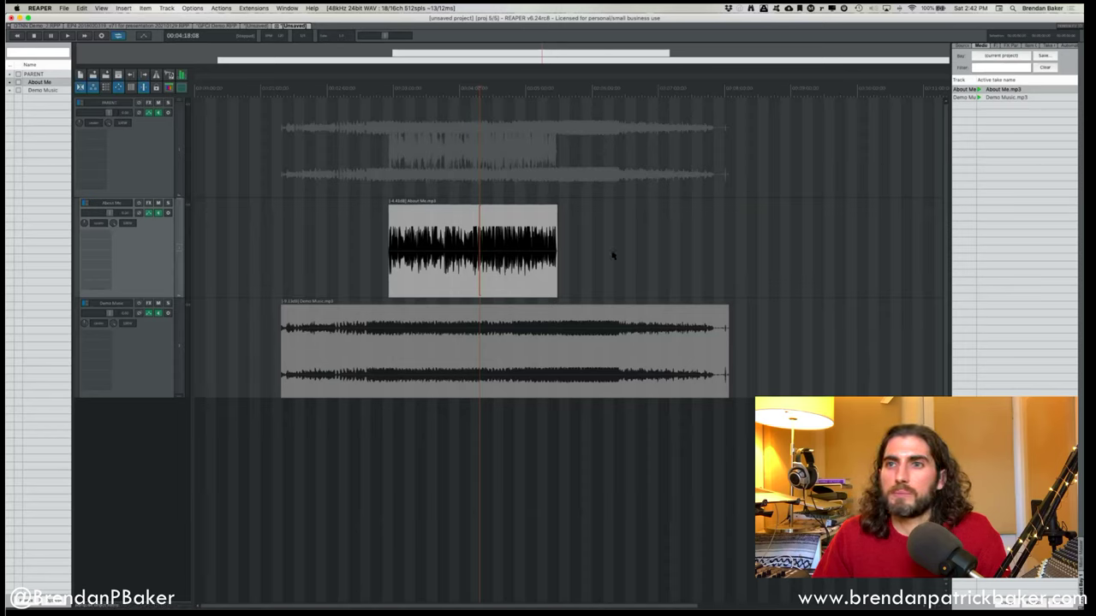
Move the About Me item later over the Demo Music item and trim its edges slightly.
{"action": "left_click_drag", "start_coordinate": [457, 293], "coordinate": [624, 286]}
{"action": "left_click_drag", "start_coordinate": [555, 214], "coordinate": [587, 215]}
{"action": "left_click", "coordinate": [537, 214]}
{"action": "mouse_move", "coordinate": [481, 207]}
{"action": "left_mouse_down"}
{"action": "mouse_move", "coordinate": [518, 209]}
{"action": "mouse_move", "coordinate": [467, 206]}
{"action": "mouse_move", "coordinate": [557, 215]}
{"action": "mouse_move", "coordinate": [479, 208]}
{"action": "left_mouse_up"}
{"action": "mouse_move", "coordinate": [481, 274]}
{"action": "left_mouse_down"}
{"action": "mouse_move", "coordinate": [510, 273]}
{"action": "mouse_move", "coordinate": [454, 271]}
{"action": "mouse_move", "coordinate": [483, 270]}
{"action": "left_mouse_up"}
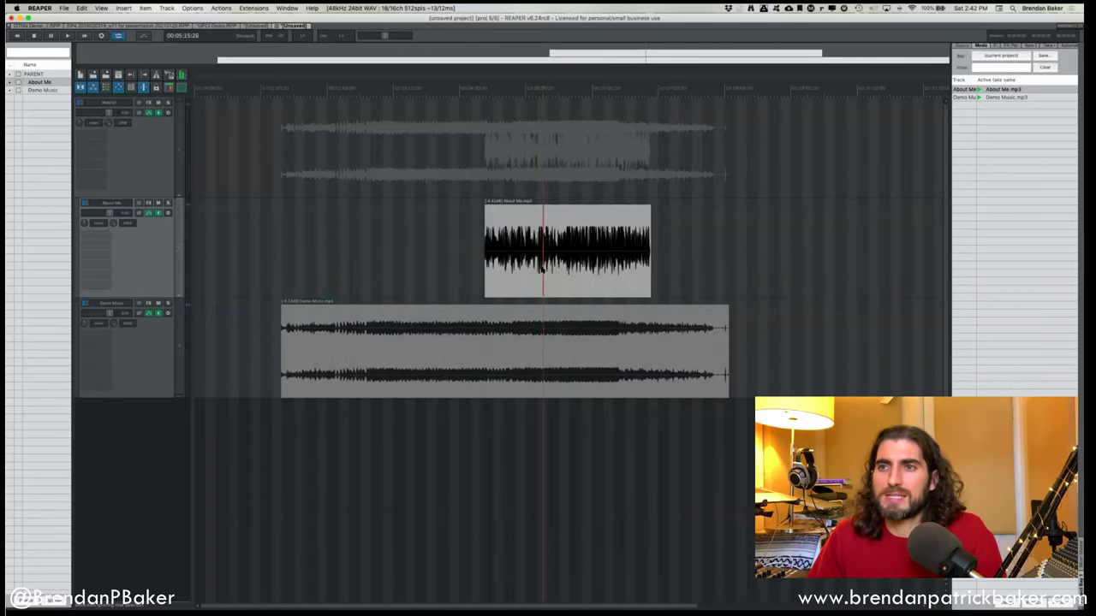
Split the About Me item at four points along its length.
{"action": "left_click", "coordinate": [541, 269]}
{"action": "left_click_drag", "start_coordinate": [541, 268], "coordinate": [543, 267]}
{"action": "key", "text": "s"}
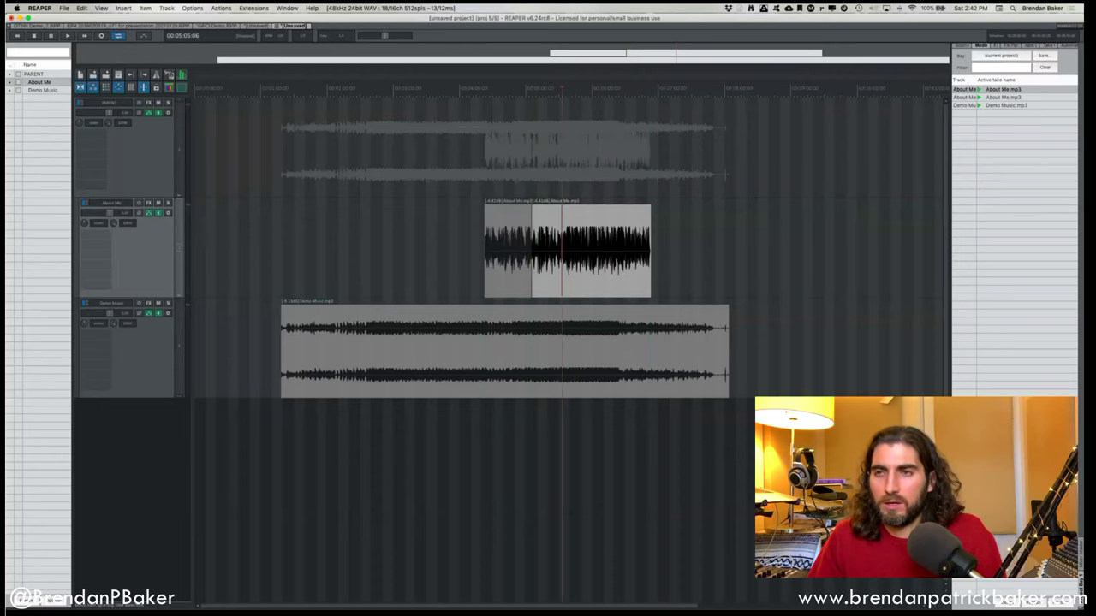
{"action": "left_click", "coordinate": [553, 265]}
{"action": "left_click", "coordinate": [556, 266]}
{"action": "key", "text": "s"}
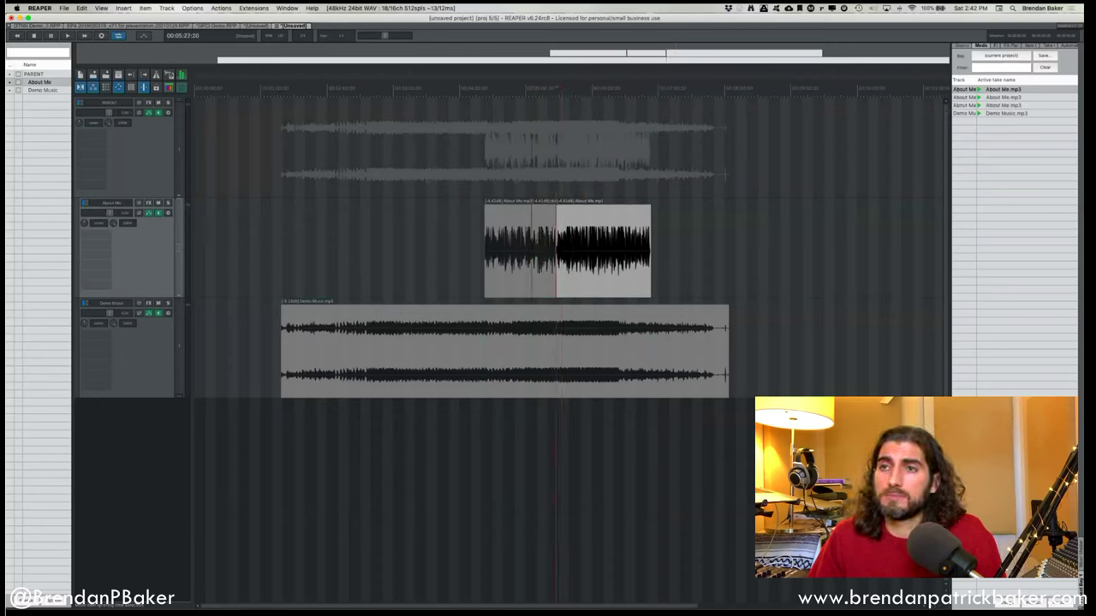
{"action": "left_click", "coordinate": [603, 266]}
{"action": "key", "text": "s"}
{"action": "left_click", "coordinate": [578, 266]}
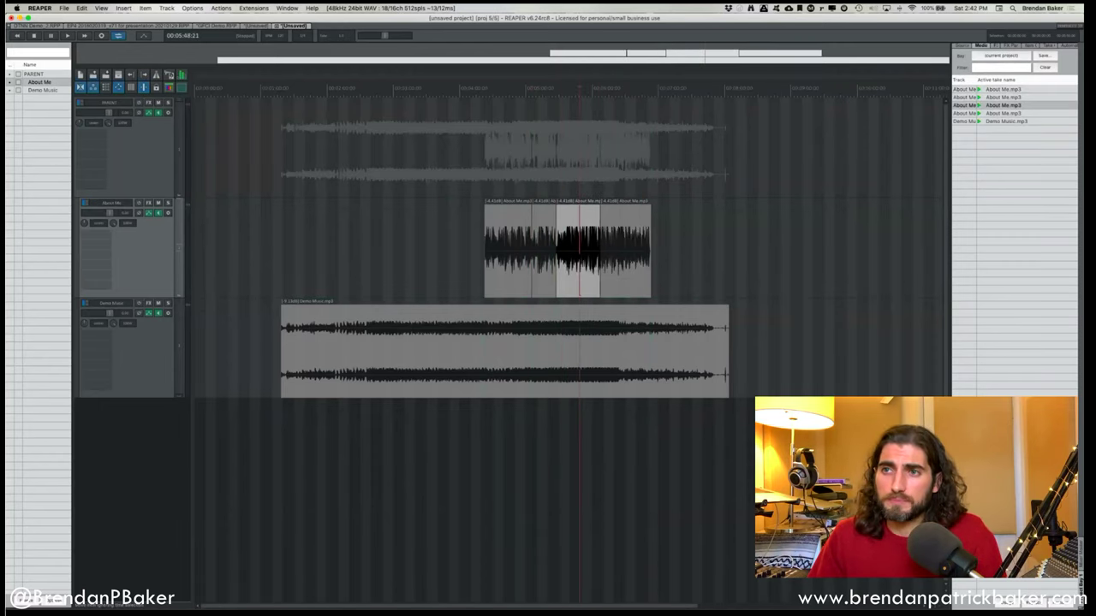
{"action": "key", "text": "s"}
Undo the four splits on the About Me item.
{"action": "key", "text": "super+z"}
{"action": "key", "text": "super+z"}
{"action": "key", "text": "super+z"}
{"action": "key", "text": "super+z"}
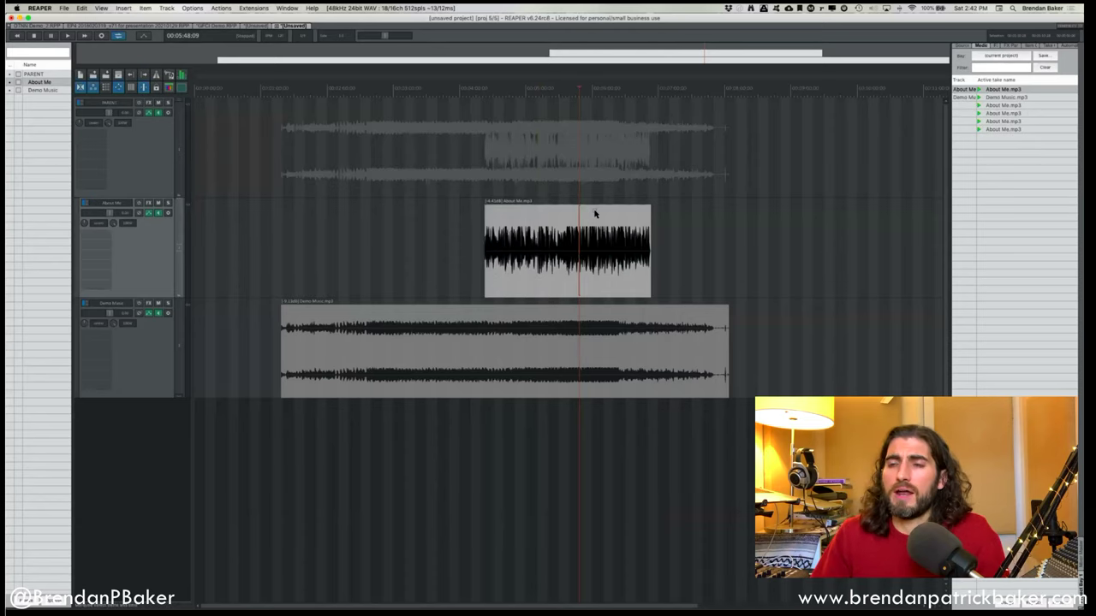
Split the About Me item at three points in its first half.
{"action": "scroll", "coordinate": [538, 218], "scroll_direction": "up", "scroll_amount": 2}
{"action": "left_click", "coordinate": [534, 257]}
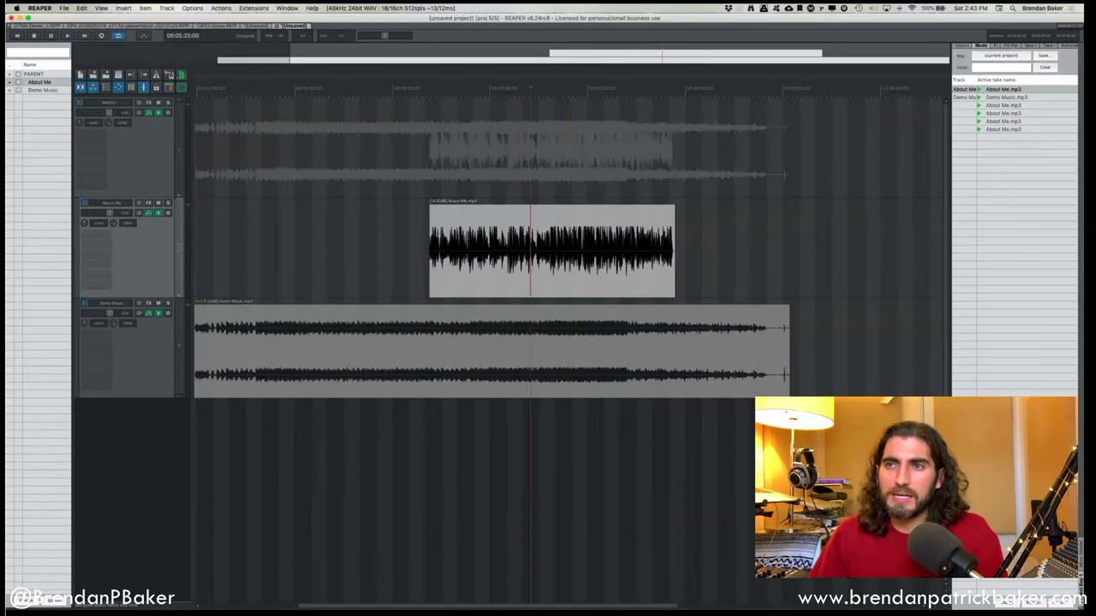
{"action": "key", "text": "s"}
{"action": "left_click", "coordinate": [491, 257]}
{"action": "key", "text": "s"}
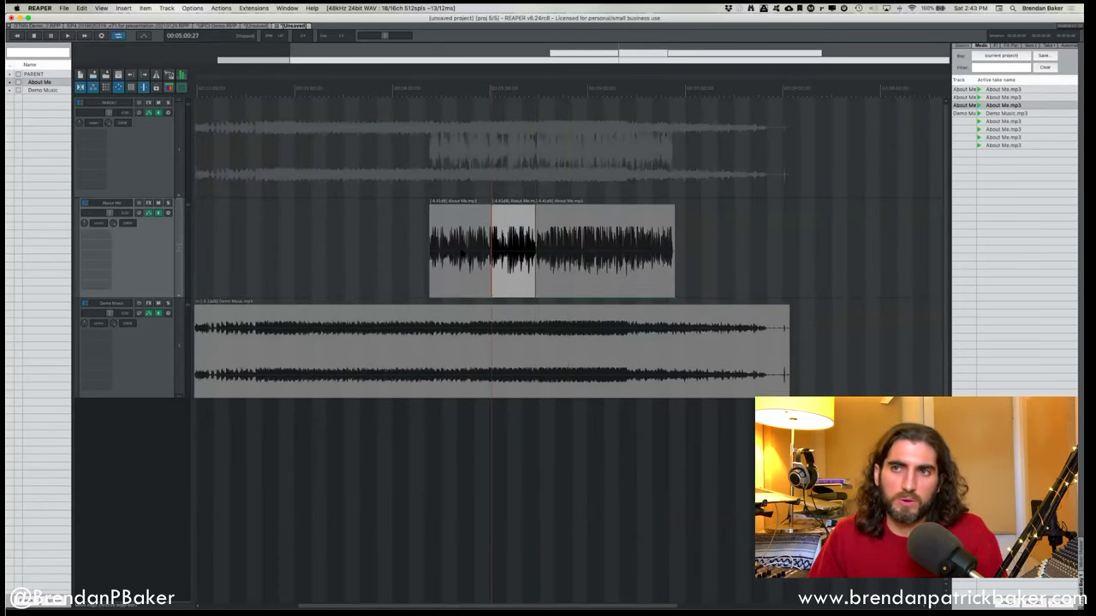
{"action": "left_click", "coordinate": [462, 257]}
{"action": "key", "text": "s"}
{"action": "left_click", "coordinate": [606, 257]}
{"action": "key", "text": "s"}
{"action": "key", "text": "super+z"}
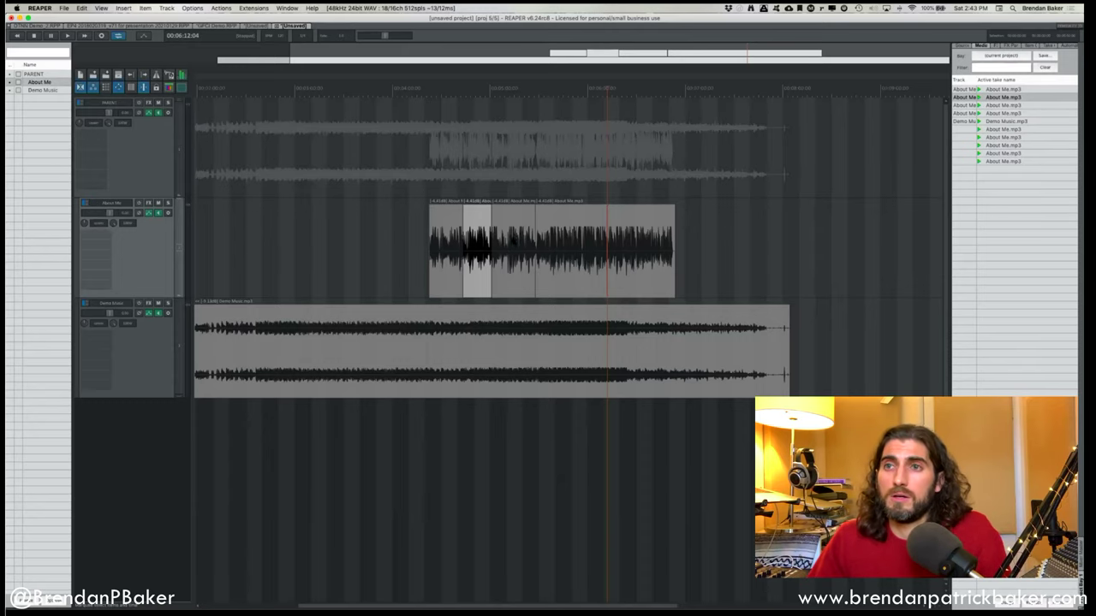
Split the third About Me segment at 5:10:29 and play back from the new cut.
{"action": "left_click", "coordinate": [512, 233]}
{"action": "scroll", "coordinate": [512, 239], "scroll_direction": "up", "scroll_amount": 3}
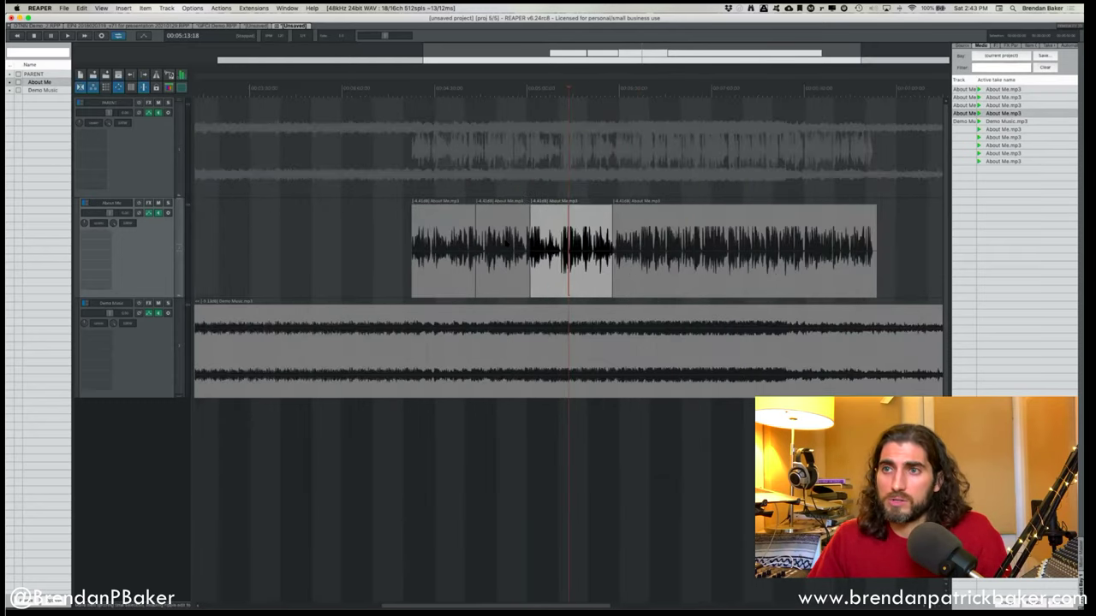
{"action": "left_click", "coordinate": [566, 161]}
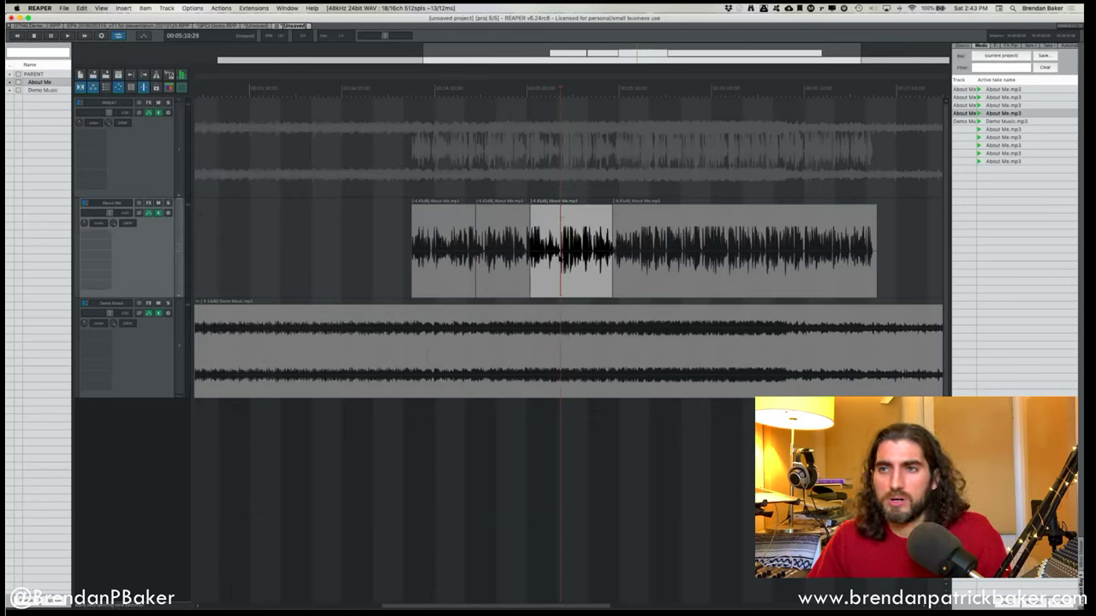
{"action": "key", "text": "s"}
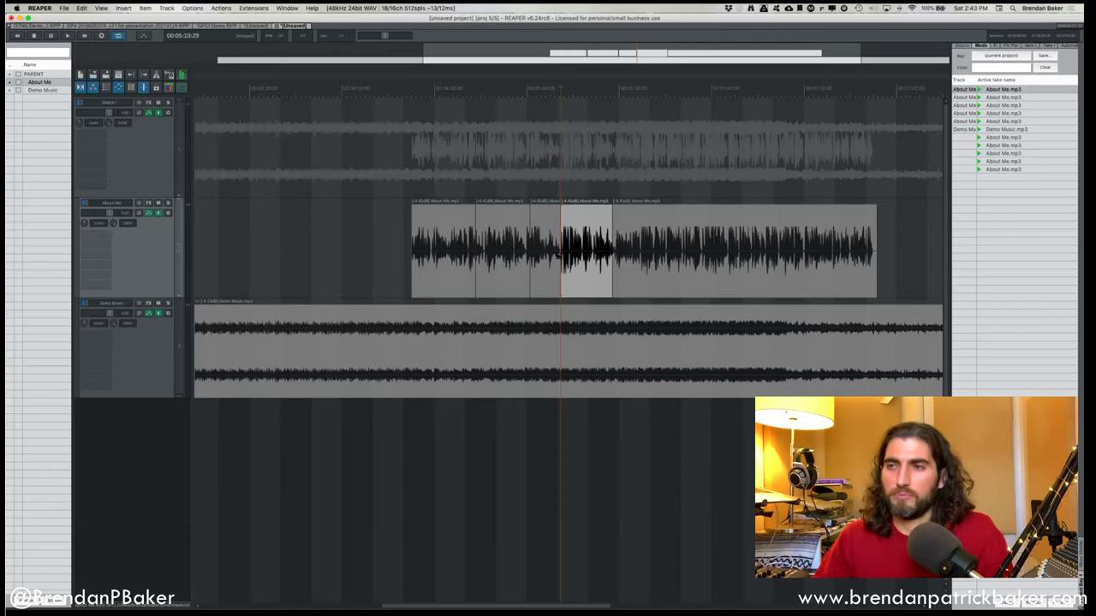
{"action": "key", "text": "space"}
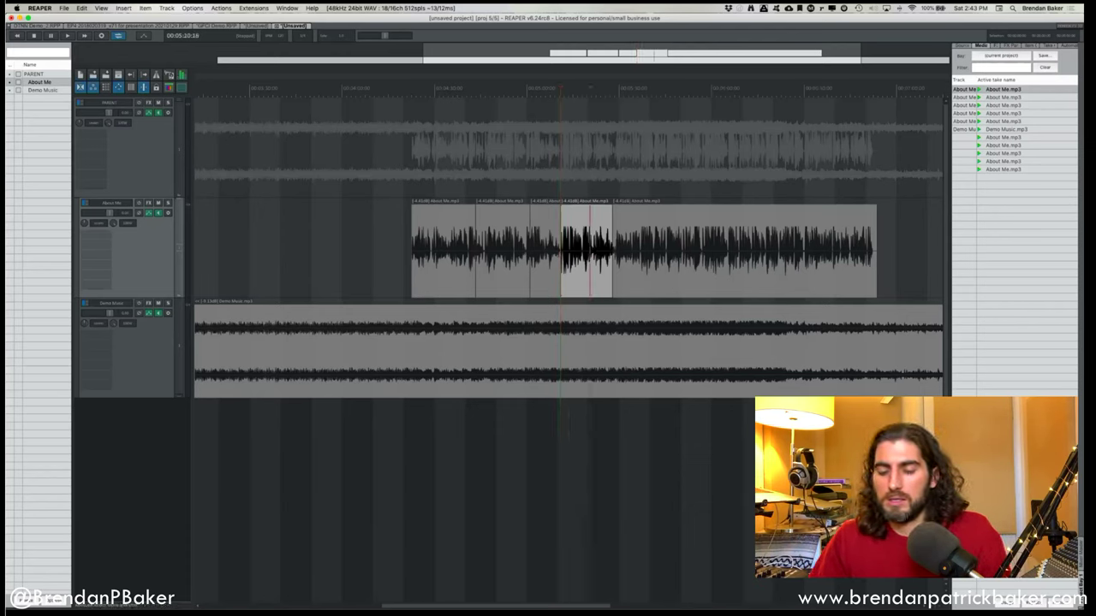
Split the last About Me segment at five successive points from about 5:37 to 5:57.
{"action": "left_click", "coordinate": [640, 252]}
{"action": "key", "text": "s"}
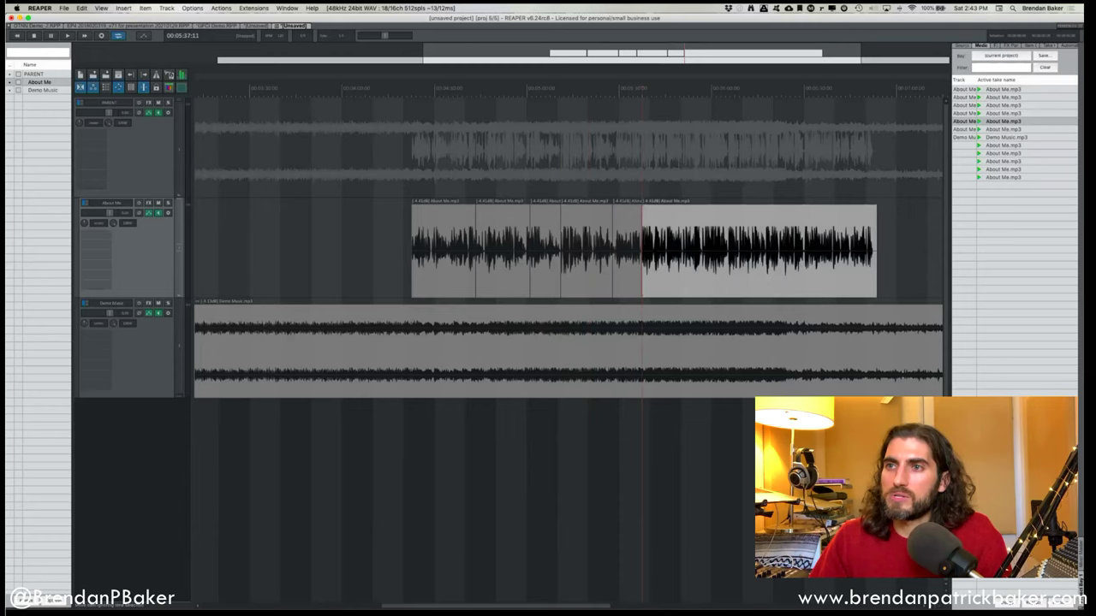
{"action": "key", "text": "s"}
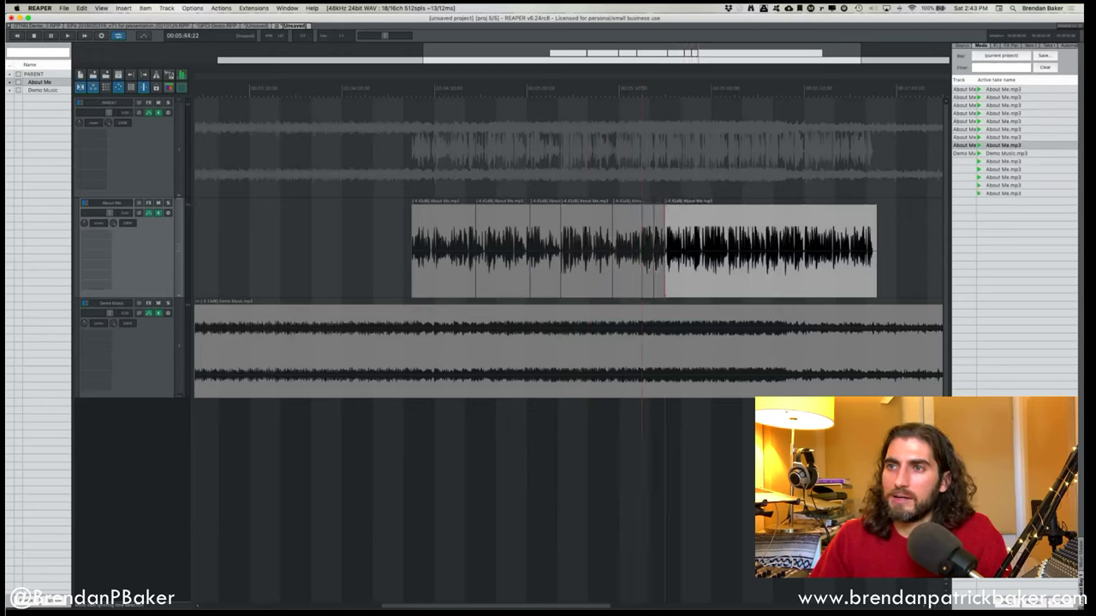
{"action": "key", "text": "s"}
{"action": "key", "text": "s"}
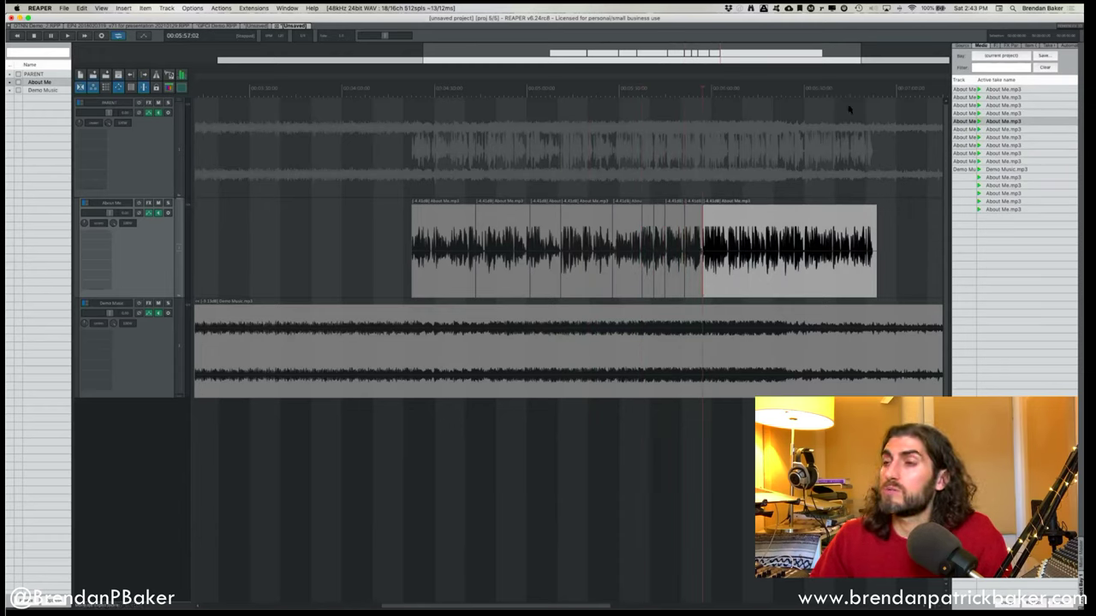
Search the system for "pin" to launch the on-screen keystroke and pointer display utility.
{"action": "left_click", "coordinate": [1012, 8]}
{"action": "type", "text": "pin"}
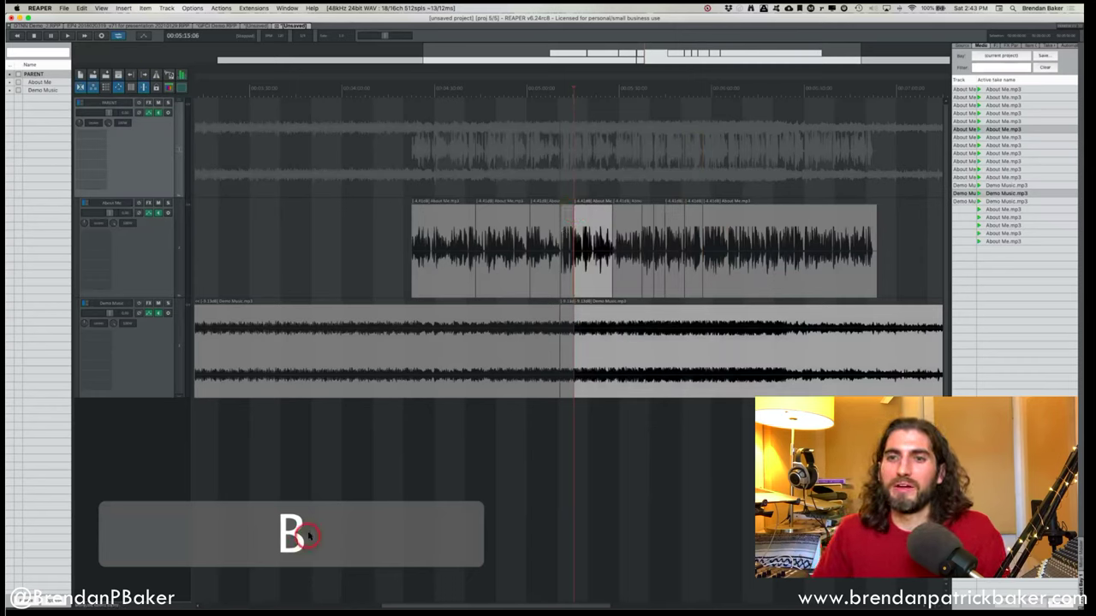
Split the last About Me segment at four closely spaced points in its first part.
{"action": "left_click", "coordinate": [648, 151]}
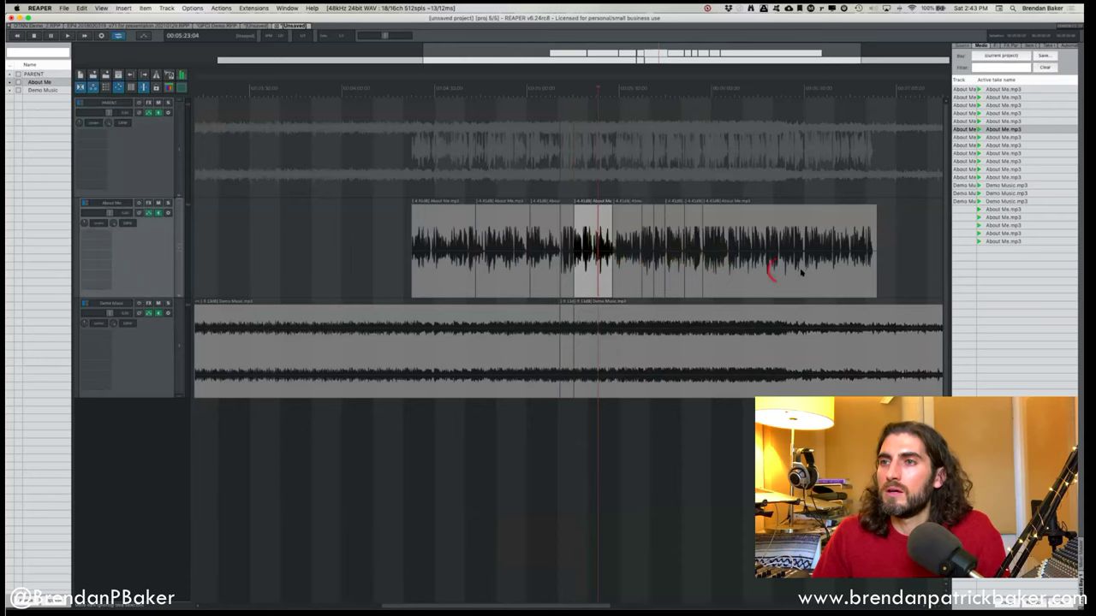
{"action": "left_click", "coordinate": [799, 272]}
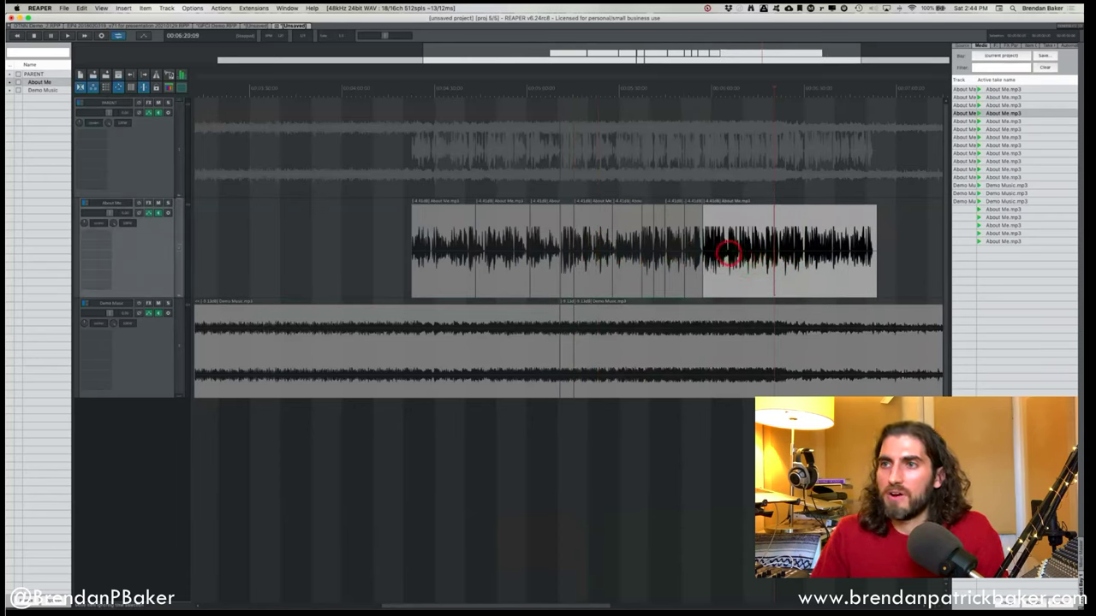
{"action": "left_click", "coordinate": [729, 253]}
{"action": "key", "text": "b"}
{"action": "left_click", "coordinate": [739, 253]}
{"action": "key", "text": "b"}
{"action": "left_click", "coordinate": [751, 253]}
{"action": "key", "text": "b"}
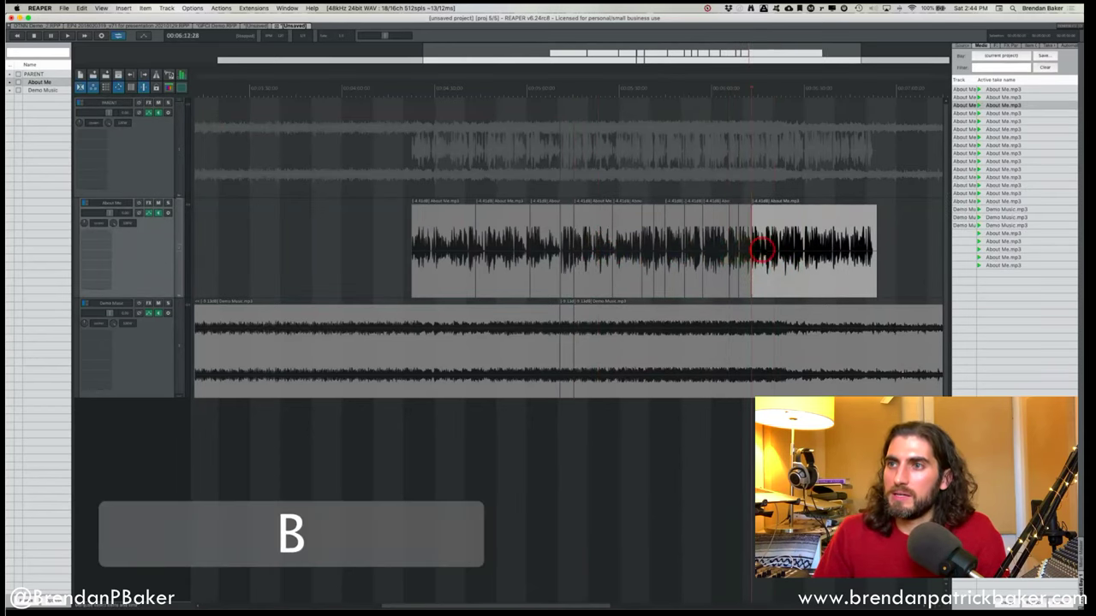
{"action": "left_click", "coordinate": [764, 249]}
{"action": "key", "text": "b"}
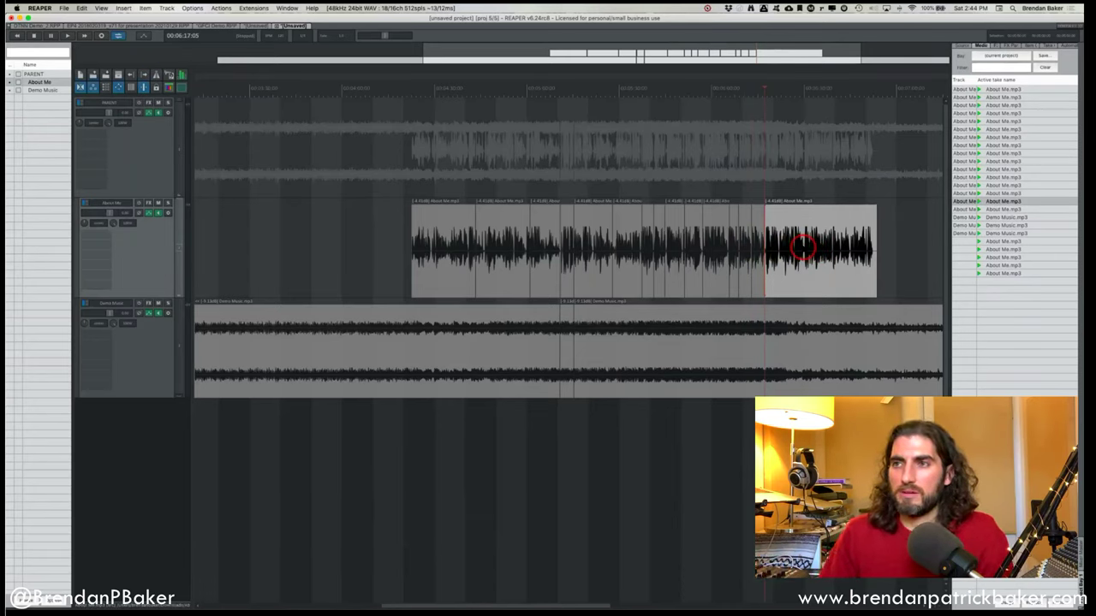
Undo the recent splits on the About Me and Demo Music items.
{"action": "key", "text": "super+z"}
{"action": "key", "text": "super+z"}
{"action": "key", "text": "super+z"}
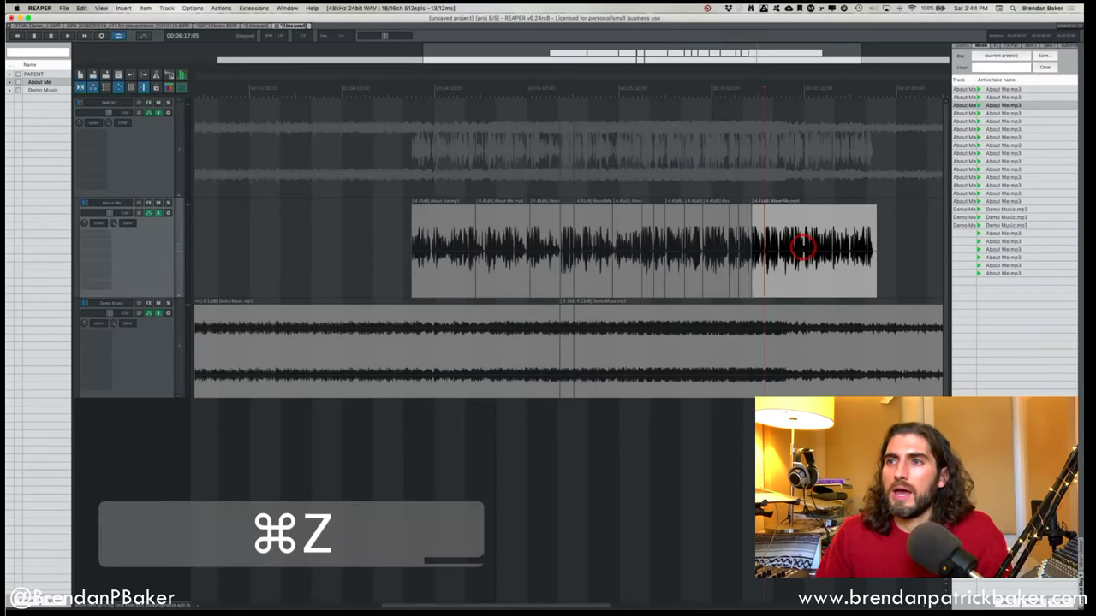
{"action": "key", "text": "super+z"}
Place the edit cursor over the first About Me segment and play the full mix.
{"action": "left_click", "coordinate": [475, 166]}
{"action": "left_click", "coordinate": [442, 139]}
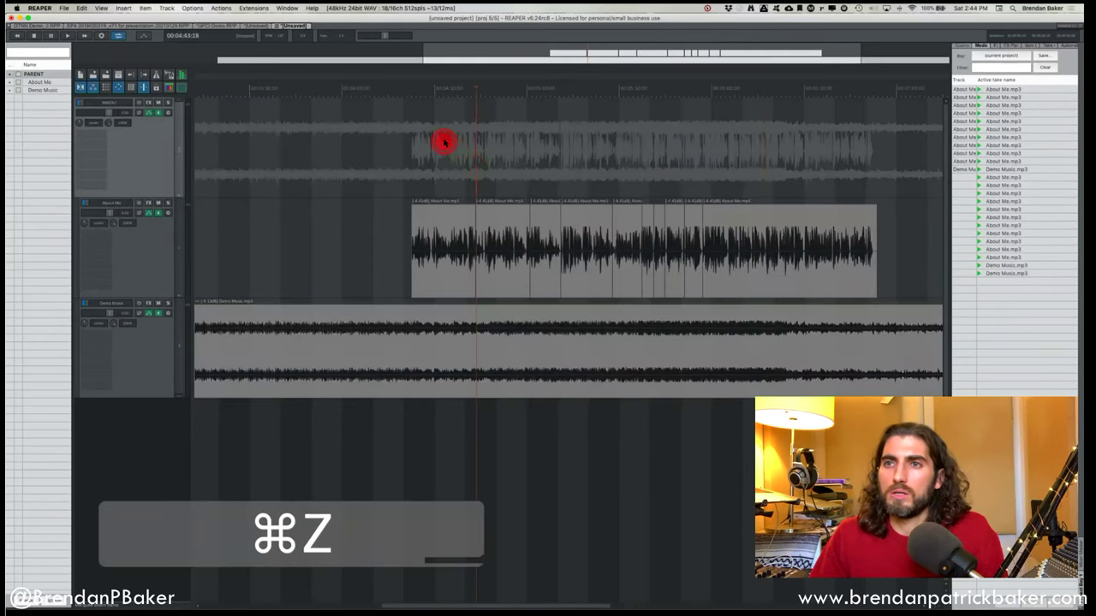
{"action": "left_click", "coordinate": [508, 225]}
{"action": "key", "text": "space"}
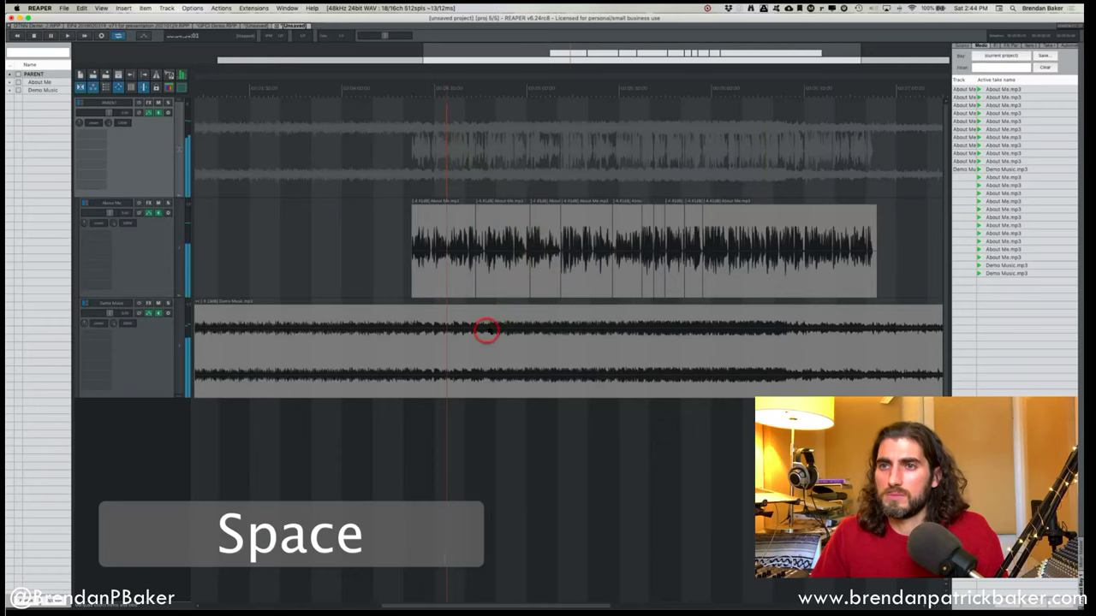
Solo the About Me track and play it back from within its first segment.
{"action": "left_click", "coordinate": [484, 334]}
{"action": "left_click", "coordinate": [465, 252]}
{"action": "key", "text": "shift+s"}
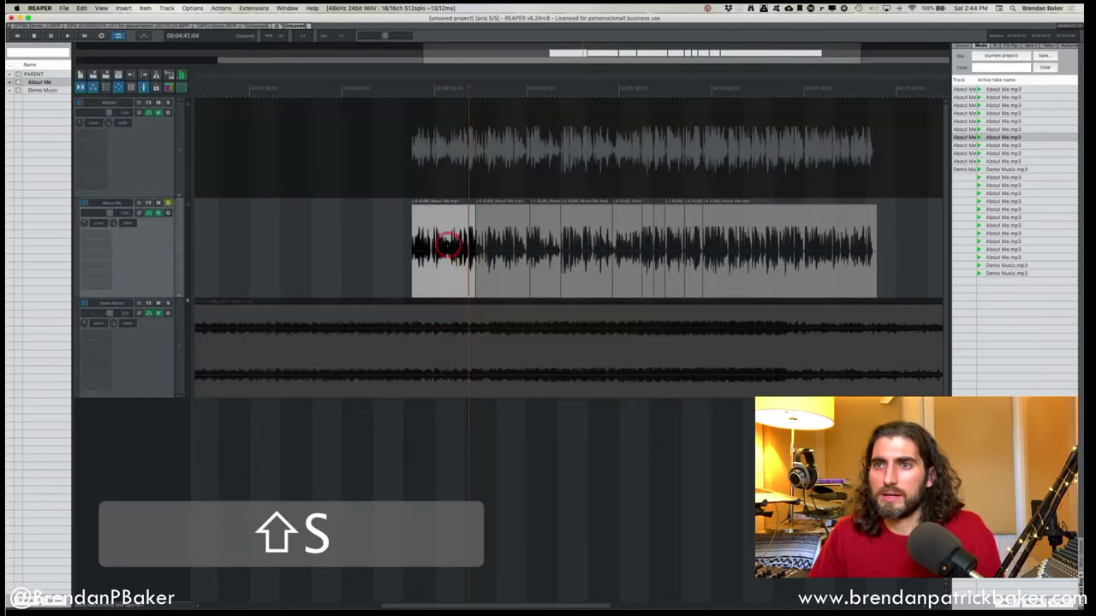
{"action": "key", "text": "space"}
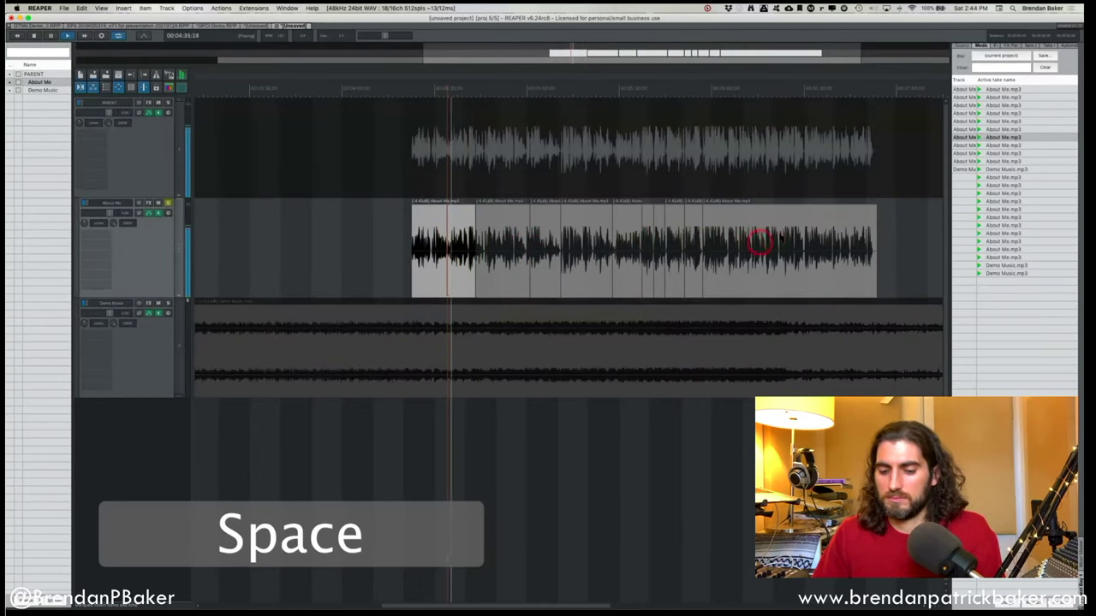
Try splitting the About Me item at several more points during playback, stop playback, and undo the last change.
{"action": "key", "text": "b"}
{"action": "left_click", "coordinate": [721, 245]}
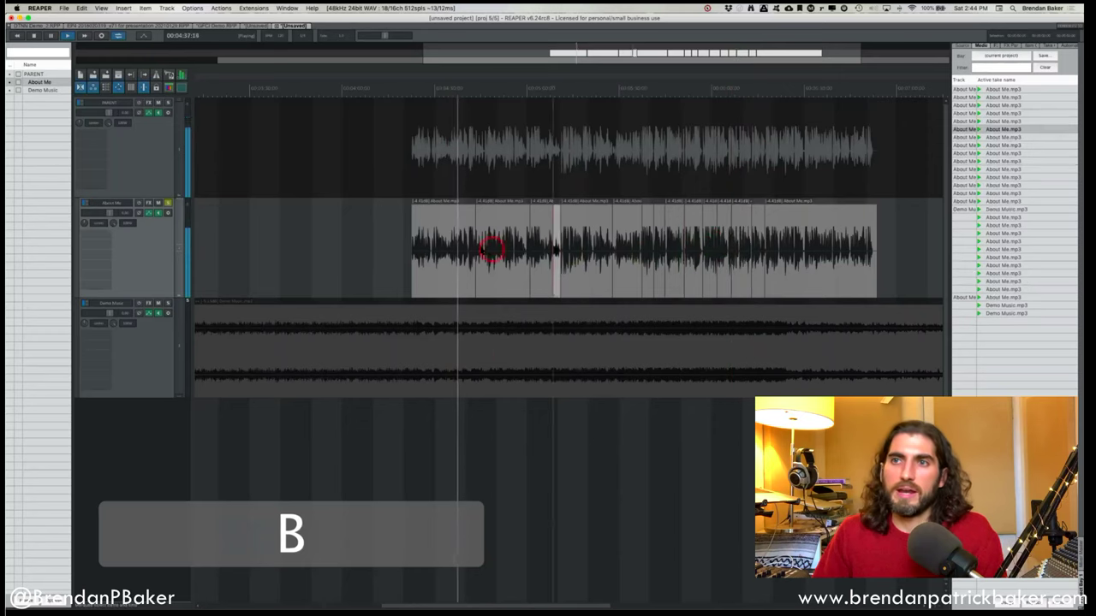
{"action": "left_click", "coordinate": [483, 246]}
{"action": "key", "text": "space"}
{"action": "key", "text": "super+z"}
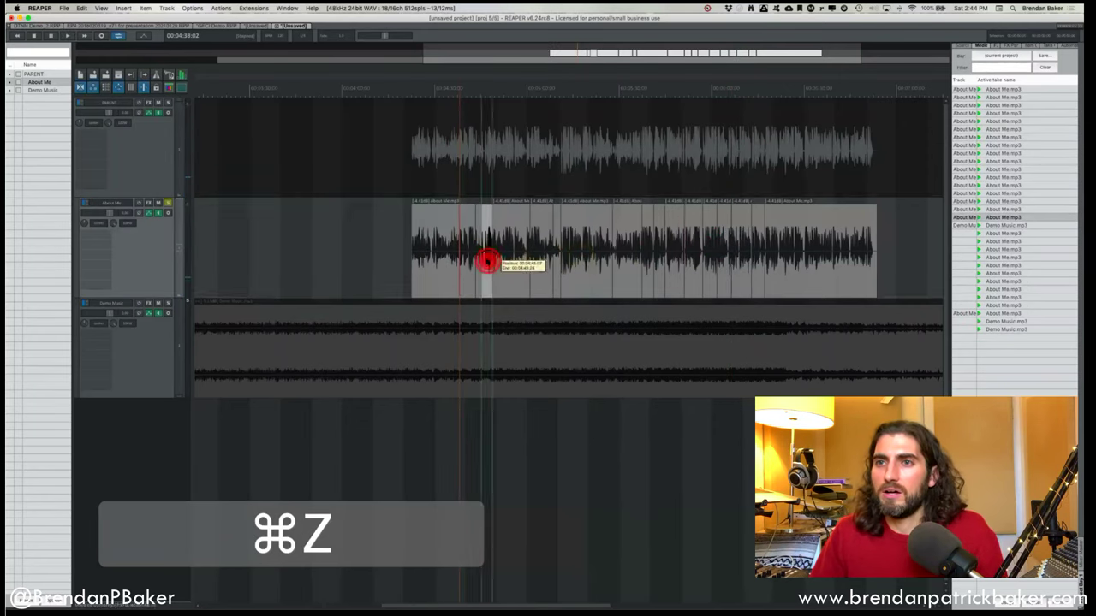
Delete the extra About Me segments and extend the remaining first segment so it covers the whole recording again.
{"action": "left_click", "coordinate": [851, 270], "text": "shift"}
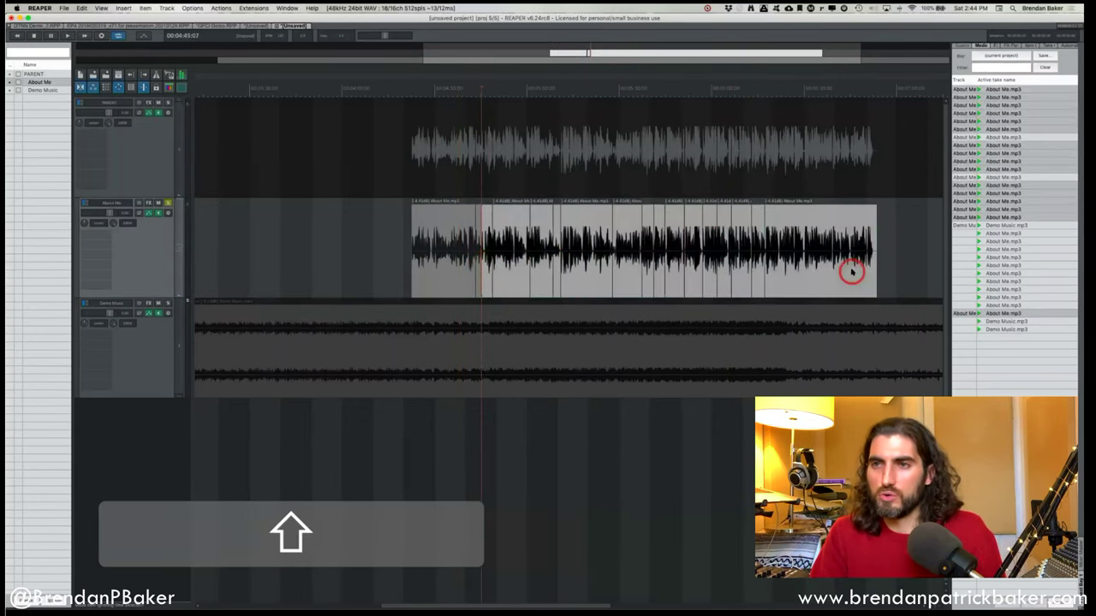
{"action": "key", "text": "BackSpace"}
{"action": "key", "text": "1"}
{"action": "key", "text": "BackSpace"}
{"action": "left_click_drag", "start_coordinate": [480, 279], "coordinate": [968, 254]}
{"action": "scroll", "coordinate": [428, 277], "scroll_direction": "left", "scroll_amount": 10}
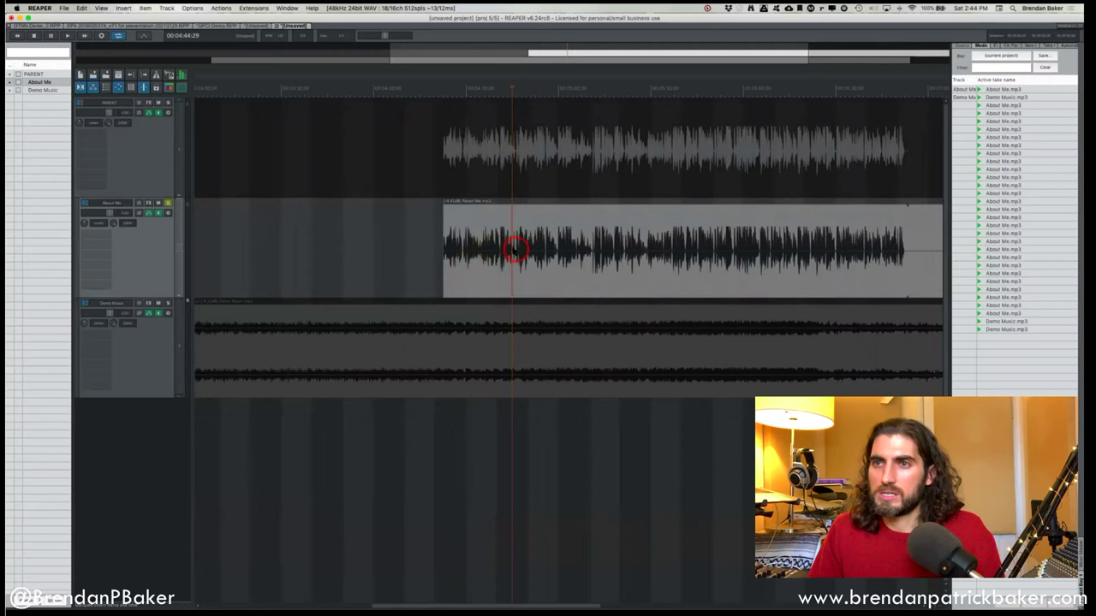
Split the About Me item at four points, creating five consecutive segments.
{"action": "key", "text": "b"}
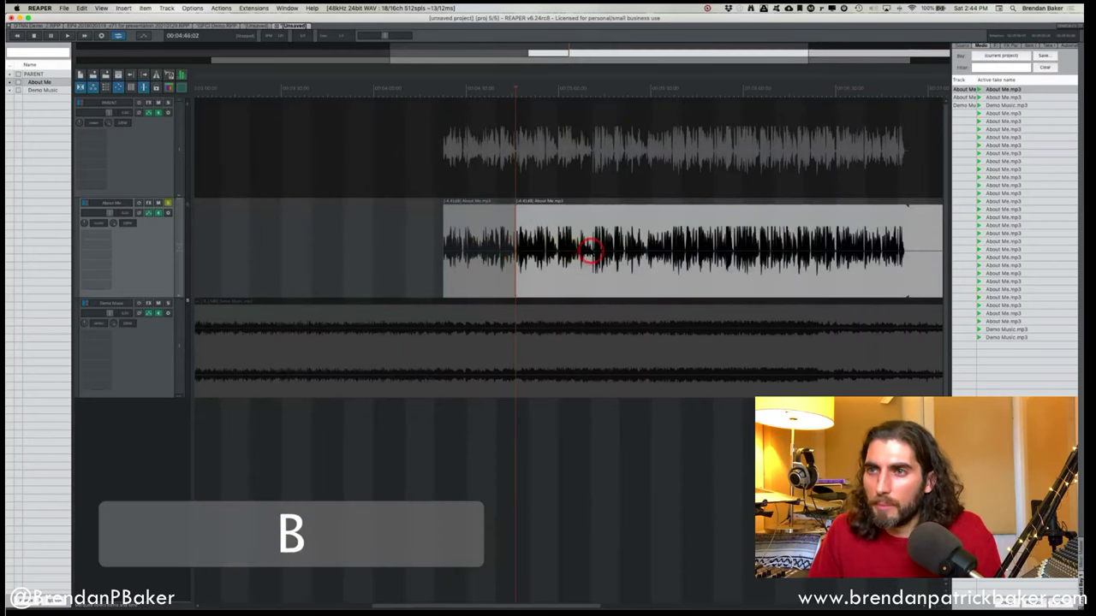
{"action": "key", "text": "b"}
{"action": "key", "text": "b"}
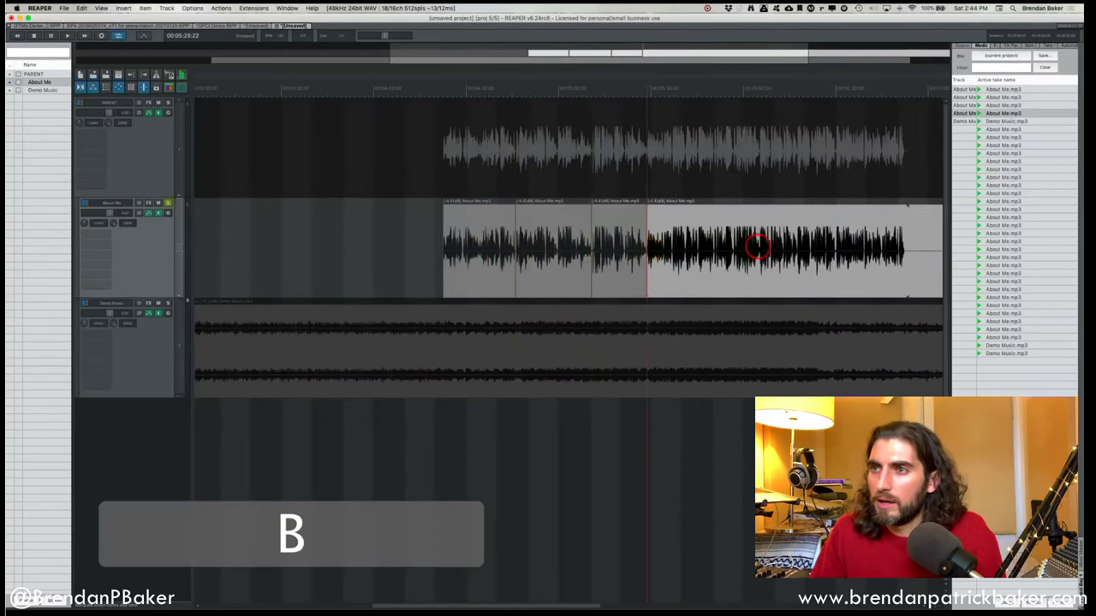
{"action": "key", "text": "b"}
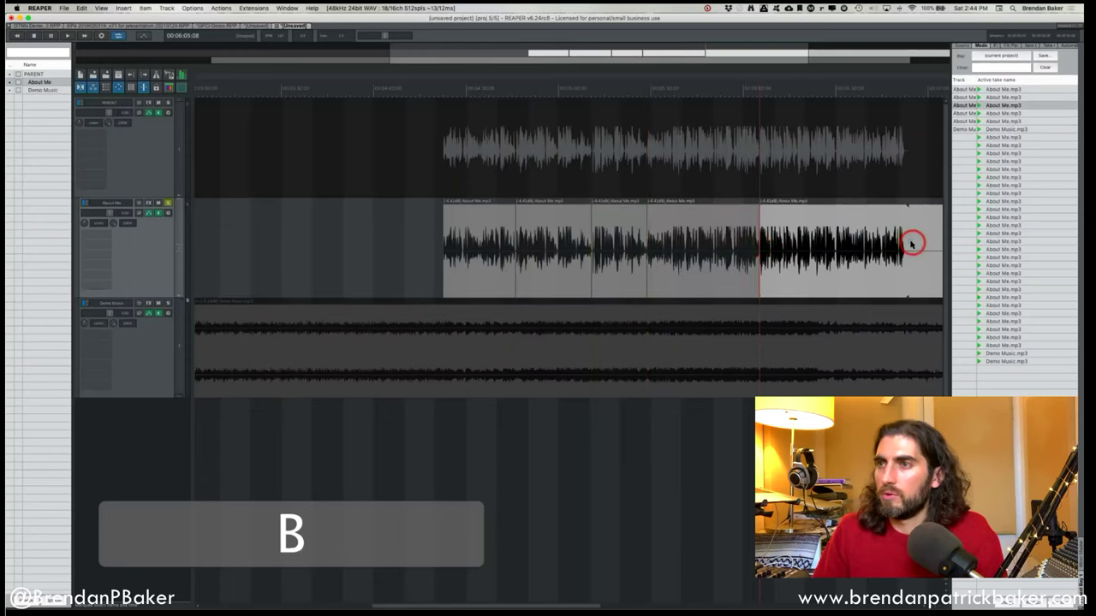
Trim the last About Me segment to the end of its waveform, and extend the first segment's start slightly earlier.
{"action": "scroll", "coordinate": [922, 249], "scroll_direction": "right", "scroll_amount": 6}
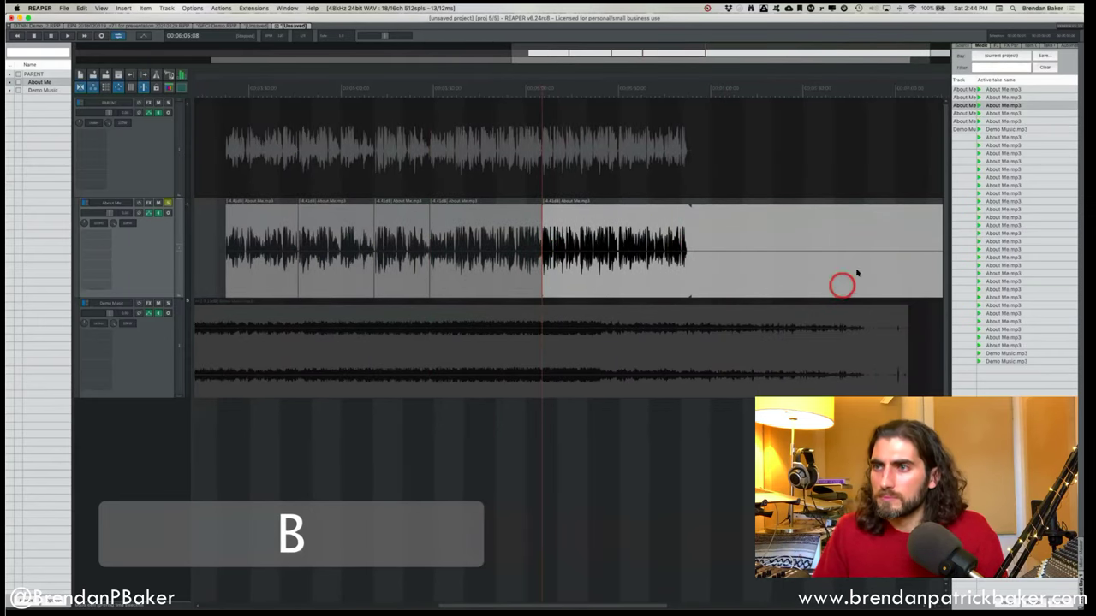
{"action": "left_click_drag", "start_coordinate": [834, 264], "coordinate": [546, 265]}
{"action": "scroll", "coordinate": [465, 252], "scroll_direction": "left", "scroll_amount": 5}
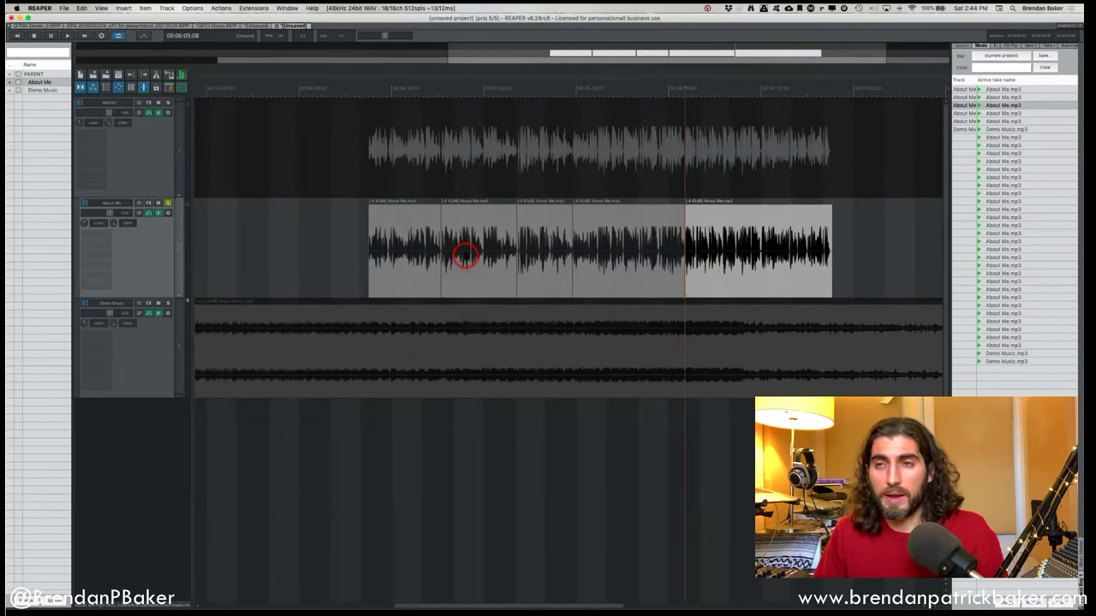
{"action": "scroll", "coordinate": [465, 254], "scroll_direction": "left", "scroll_amount": 2}
{"action": "left_click_drag", "start_coordinate": [465, 254], "coordinate": [437, 246]}
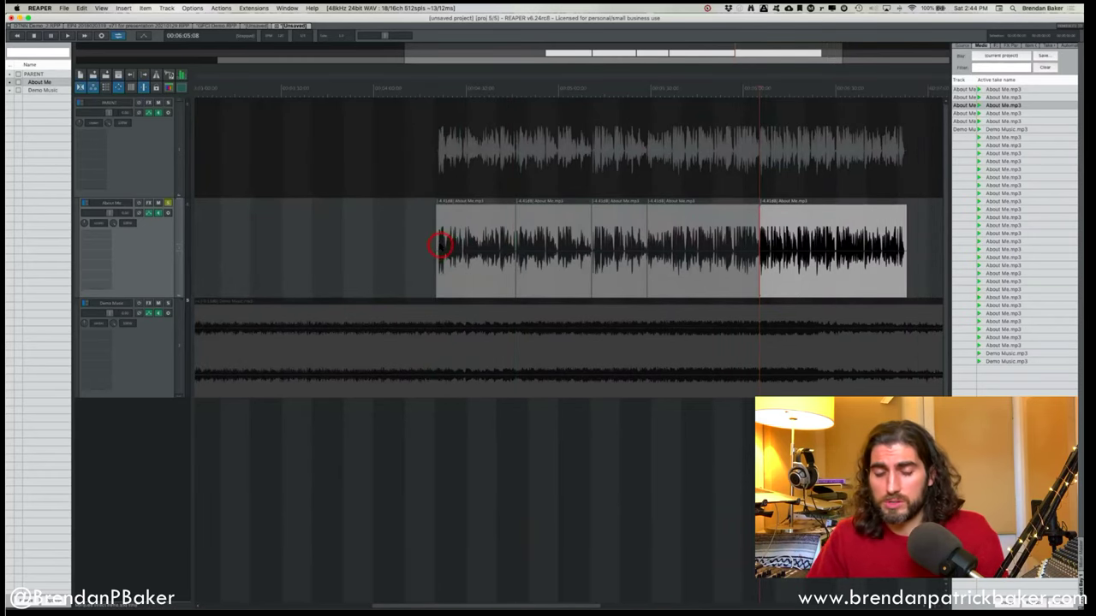
Trim the first About Me segment's start to about 00:04:27:05, and extend that start partway back out.
{"action": "left_click", "coordinate": [455, 248]}
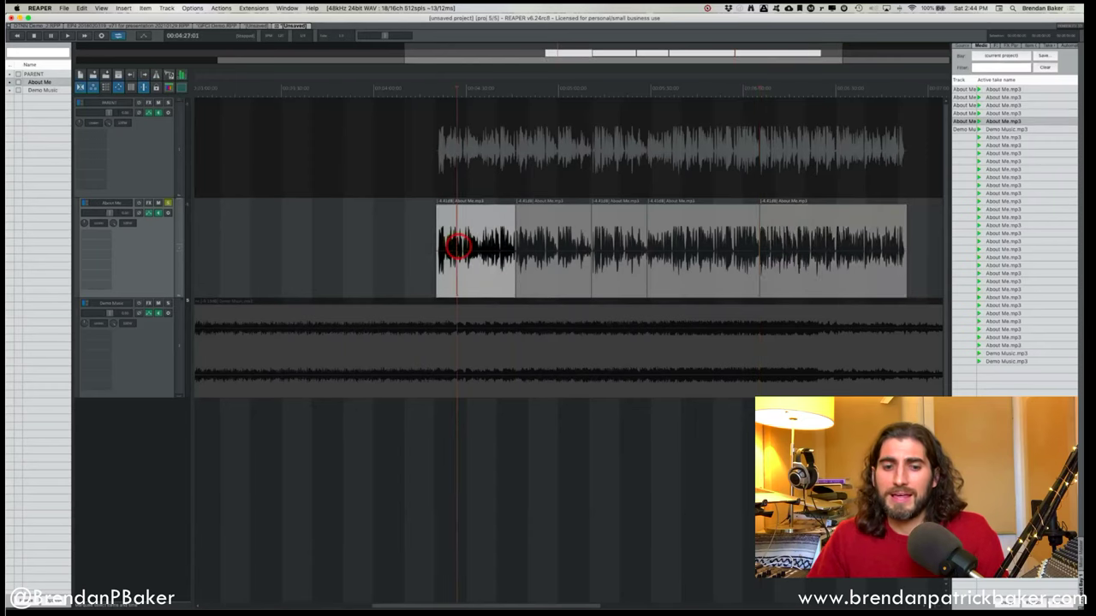
{"action": "key", "text": "a"}
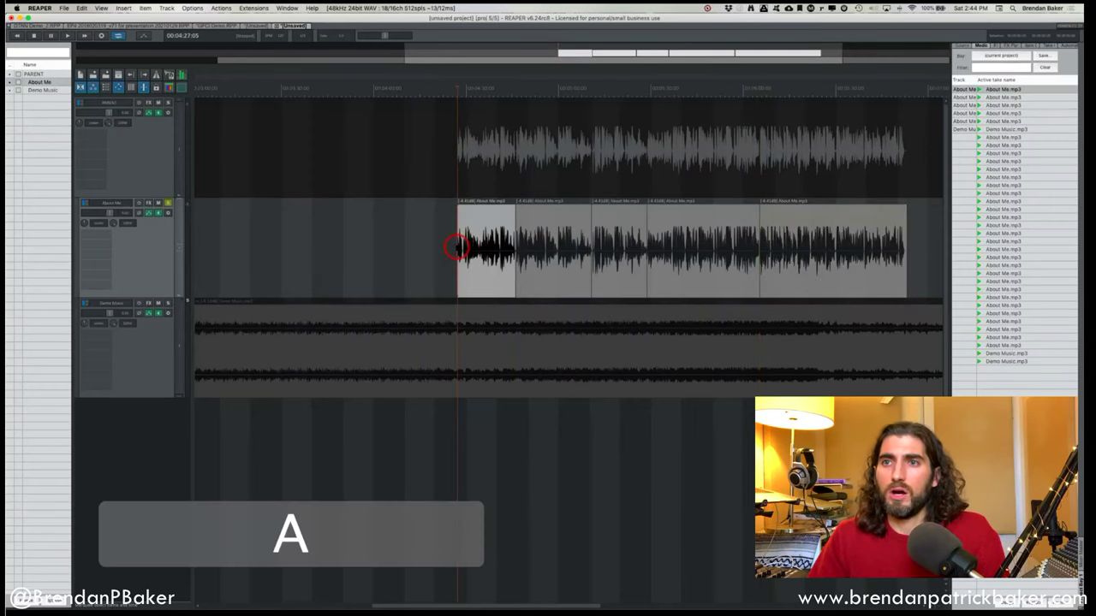
{"action": "left_click", "coordinate": [459, 249]}
{"action": "mouse_move", "coordinate": [459, 249]}
{"action": "left_mouse_down"}
{"action": "mouse_move", "coordinate": [399, 247]}
{"action": "mouse_move", "coordinate": [470, 244]}
{"action": "left_mouse_up"}
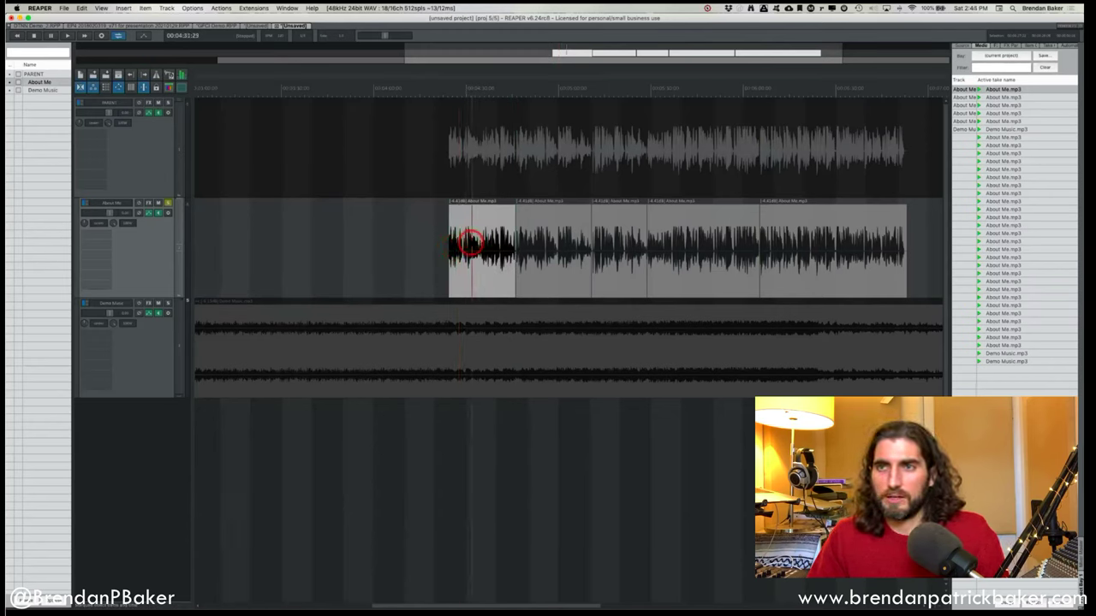
Try trimming the first About Me segment's start and end at 00:04:31:25, undoing each trim.
{"action": "key", "text": "a"}
{"action": "key", "text": "super+z"}
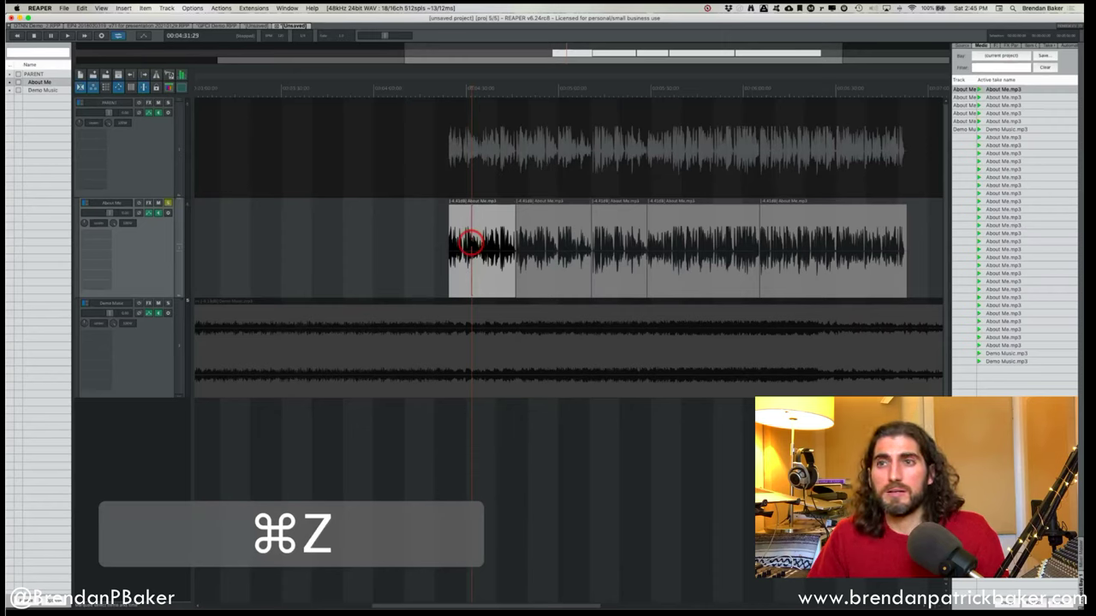
{"action": "key", "text": "s"}
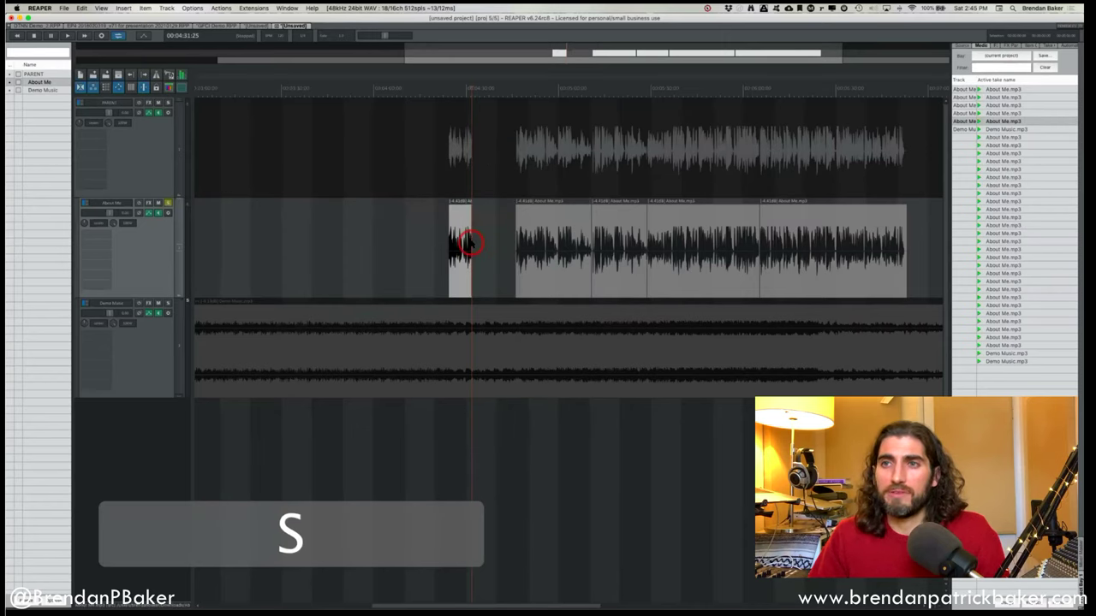
{"action": "key", "text": "super+z"}
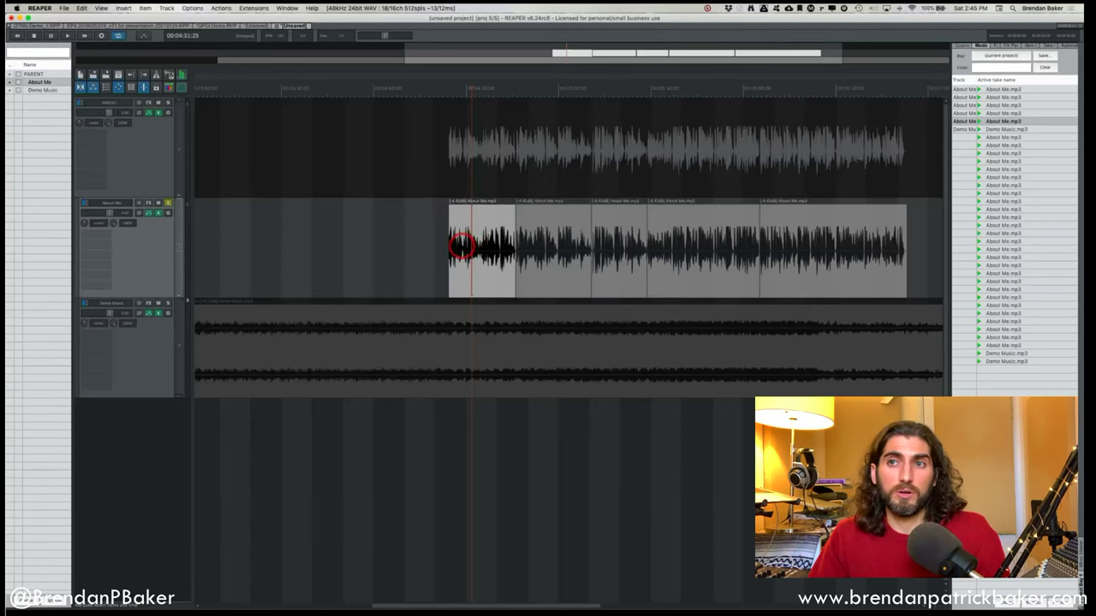
Try trimming the last About Me segment's end at 00:06:43:21, and undo the trim.
{"action": "left_click", "coordinate": [460, 246]}
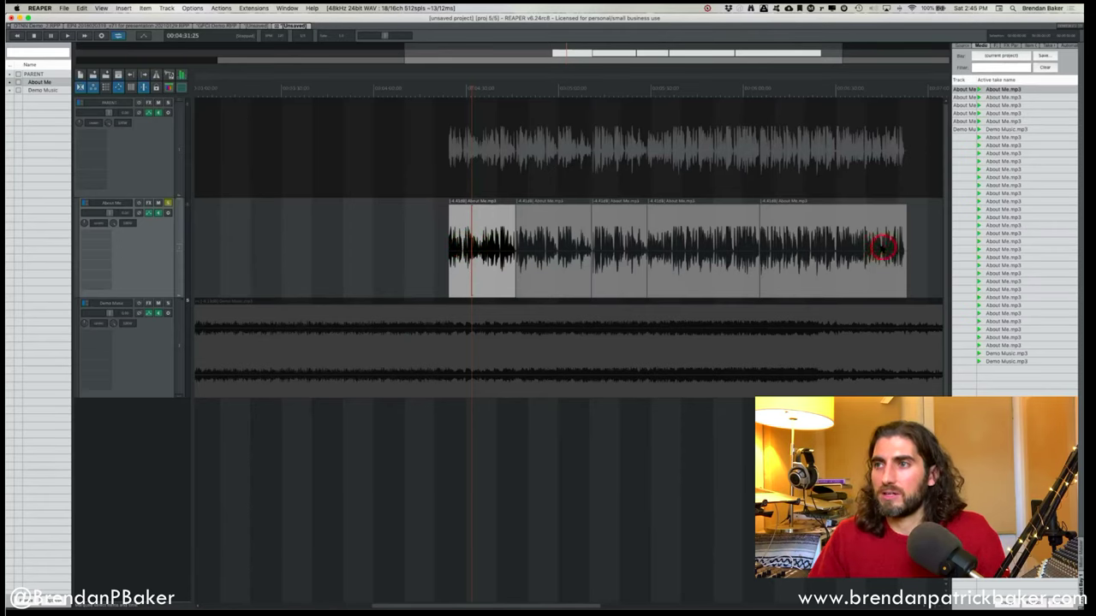
{"action": "key", "text": "s"}
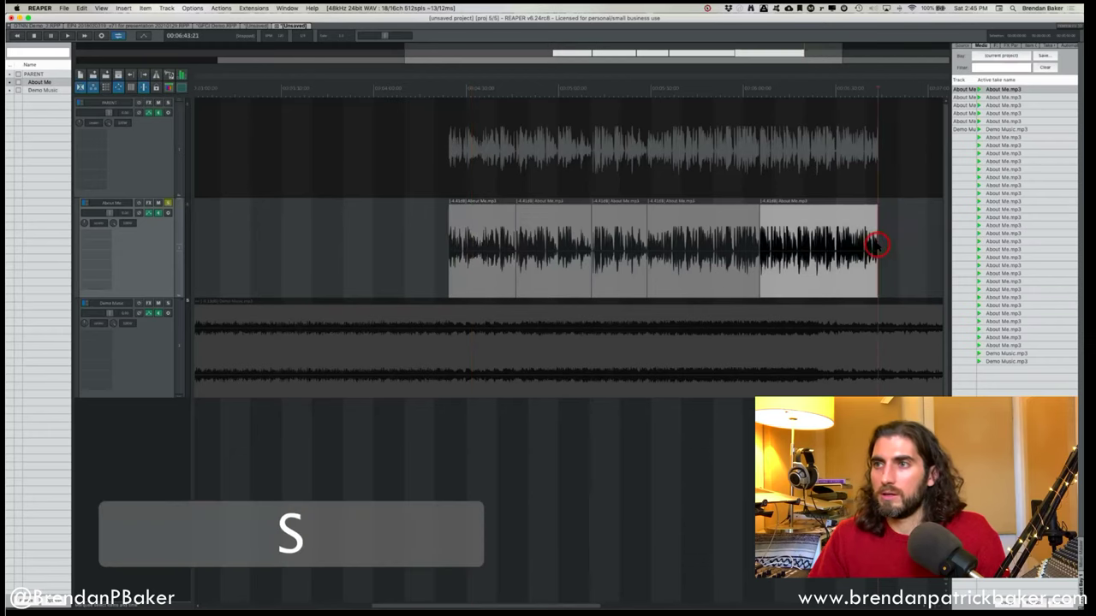
{"action": "key", "text": "super+z"}
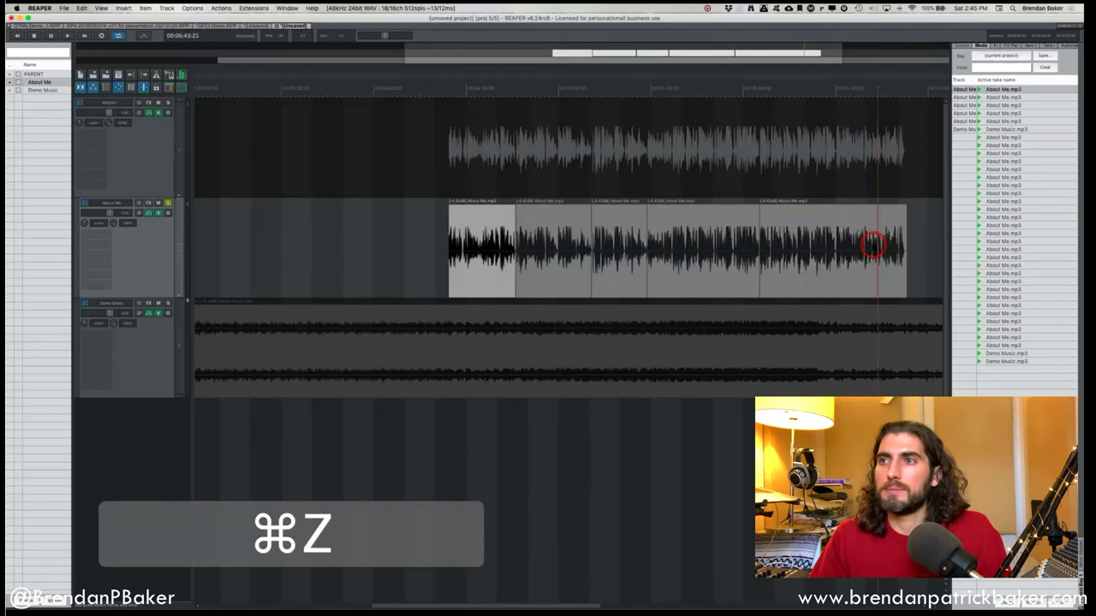
Try adding a fade-in by hand at the start of the first About Me segment, and undo it.
{"action": "left_click", "coordinate": [422, 227]}
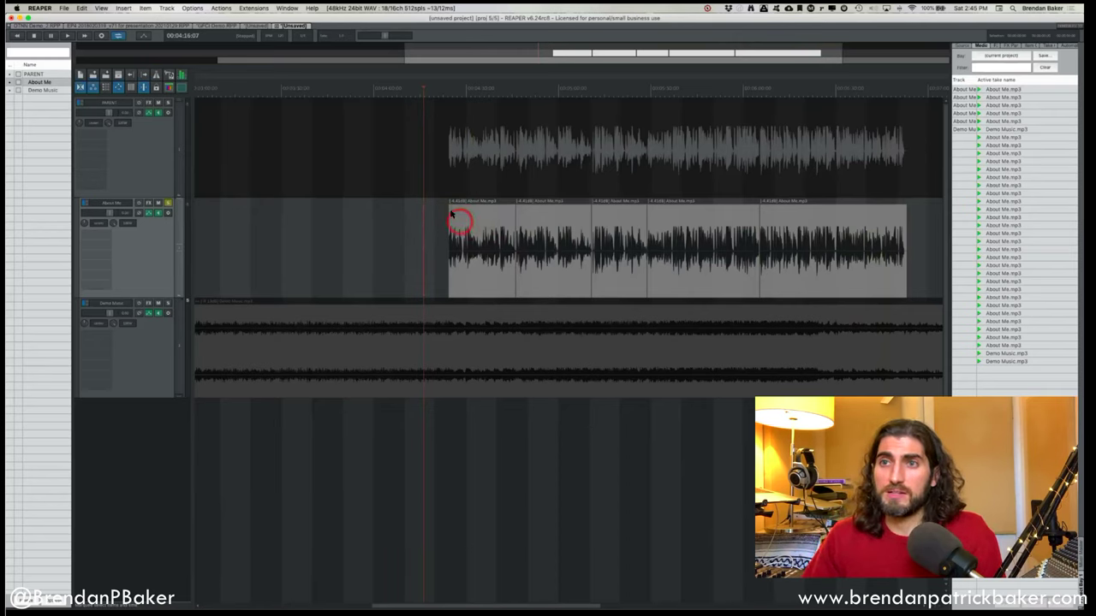
{"action": "left_click_drag", "start_coordinate": [449, 208], "coordinate": [492, 210]}
{"action": "key", "text": "super+z"}
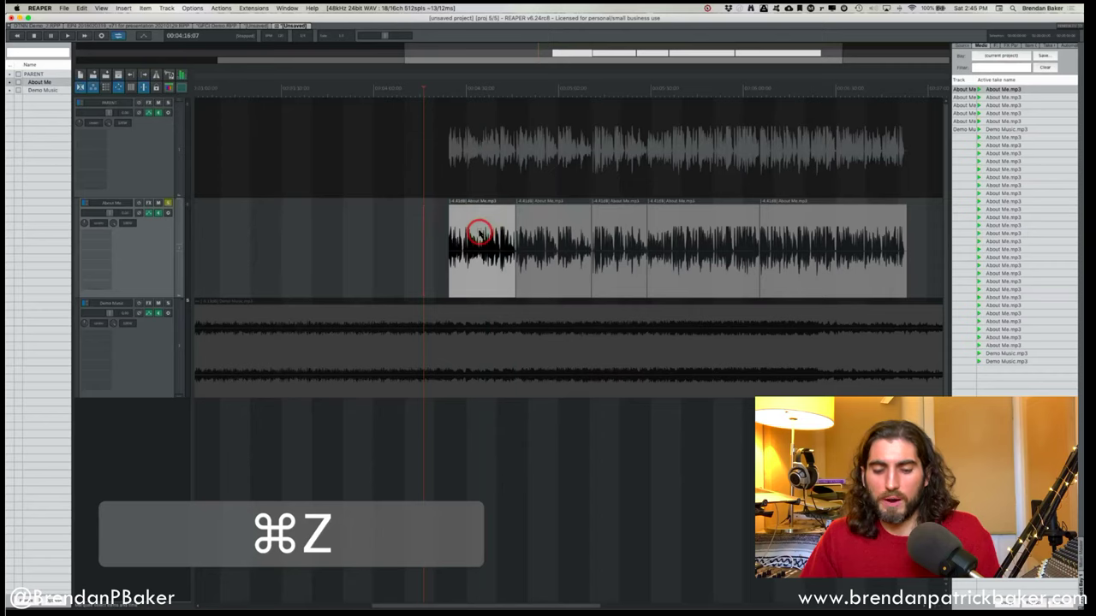
Try applying both a fade-in and a fade-out to the first About Me segment, and undo both fades.
{"action": "key", "text": "d"}
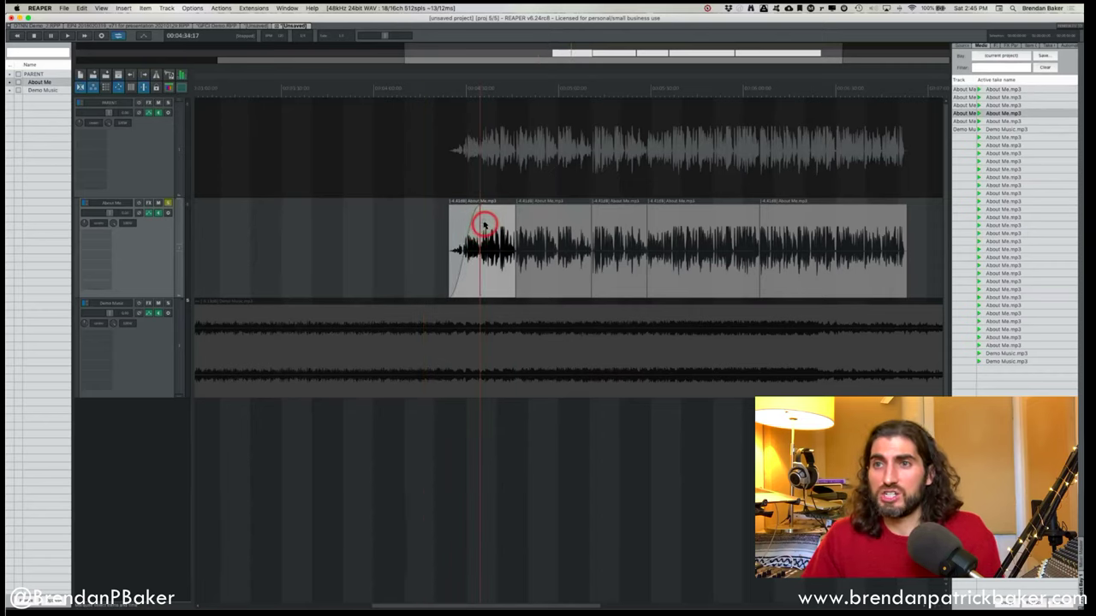
{"action": "key", "text": "g"}
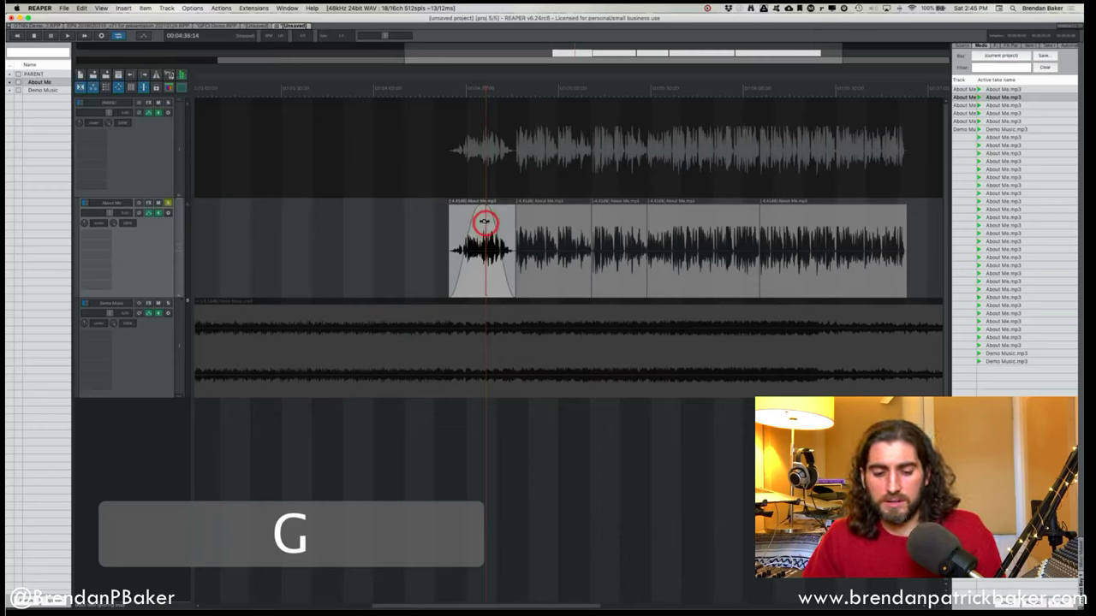
{"action": "key", "text": "super"}
{"action": "key", "text": "super+z"}
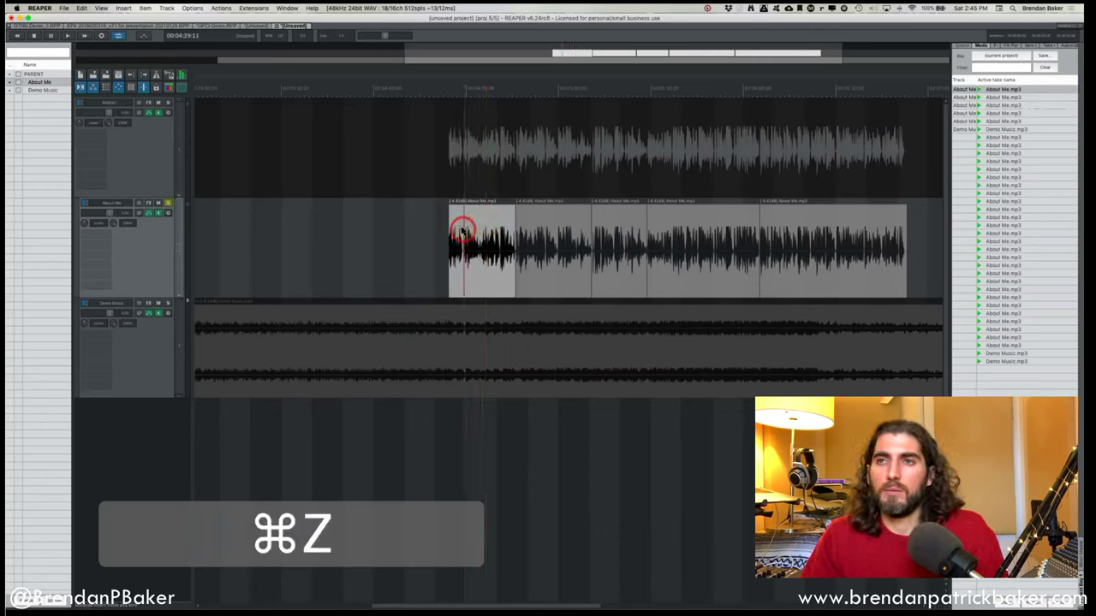
Try fading in the first About Me segment up to 00:04:29:06, and undo the fade.
{"action": "scroll", "coordinate": [464, 229], "scroll_direction": "up", "scroll_amount": 2}
{"action": "scroll", "coordinate": [561, 242], "scroll_direction": "up", "scroll_amount": 2}
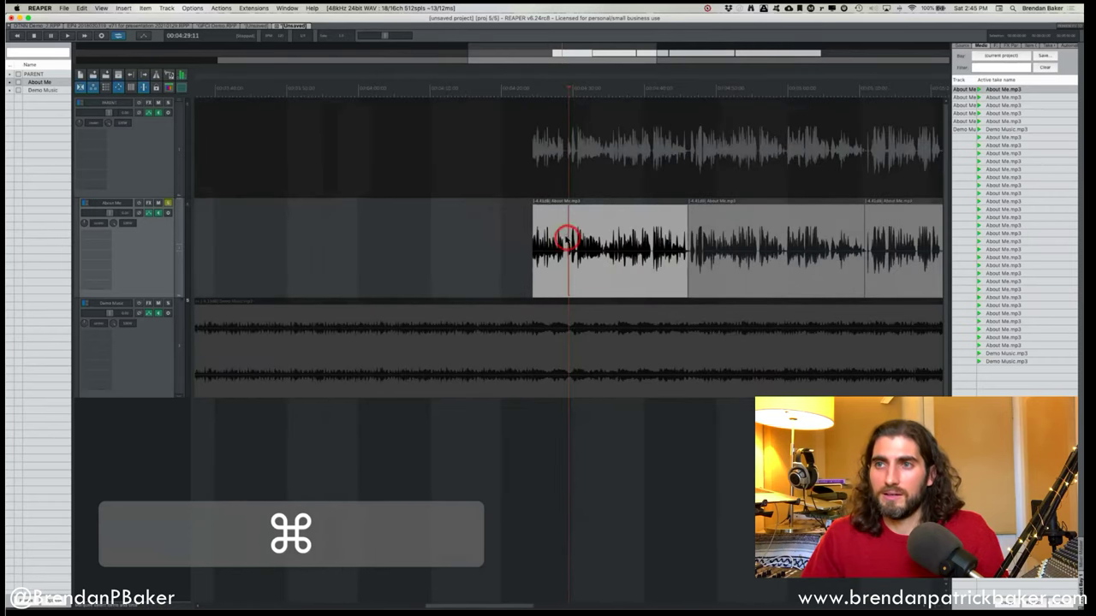
{"action": "key", "text": "d"}
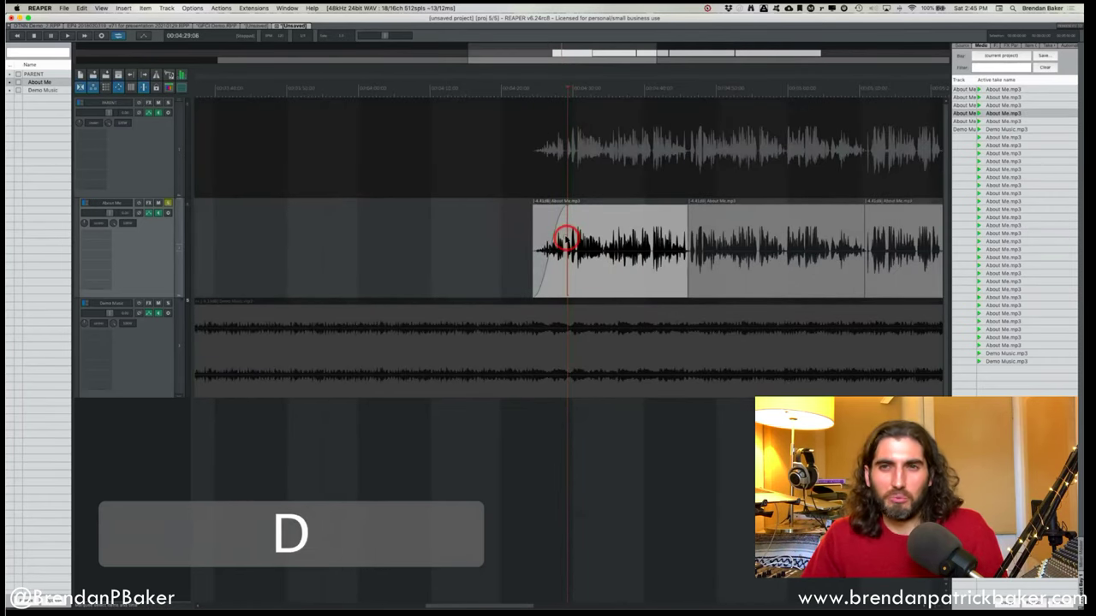
{"action": "key", "text": "super+z"}
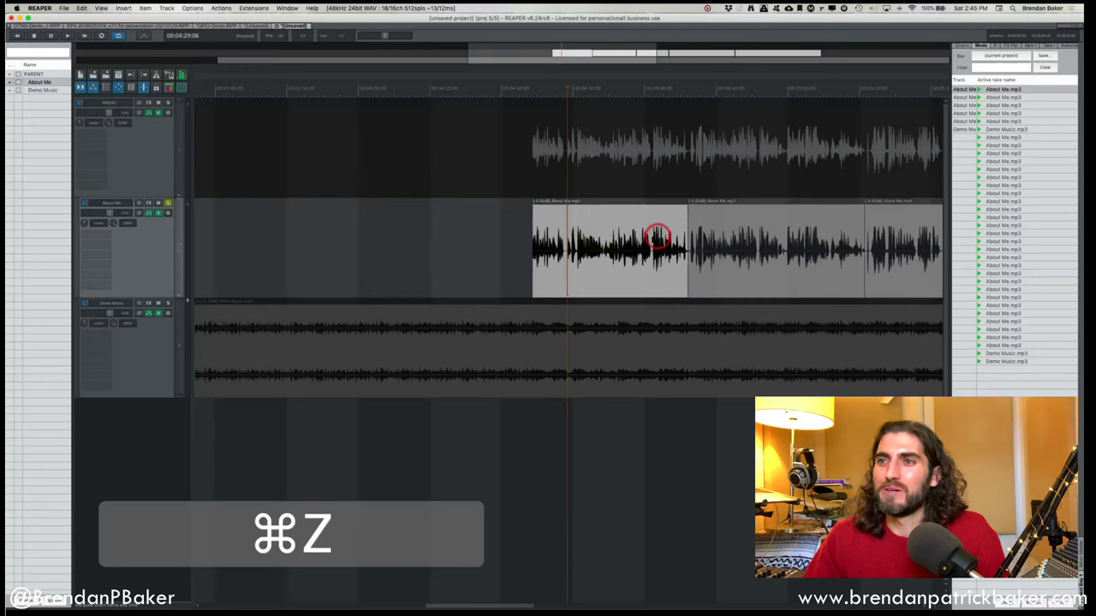
Try fading out the first About Me segment from 00:04:41:05, and undo the fade.
{"action": "left_click", "coordinate": [651, 238]}
{"action": "key", "text": "g"}
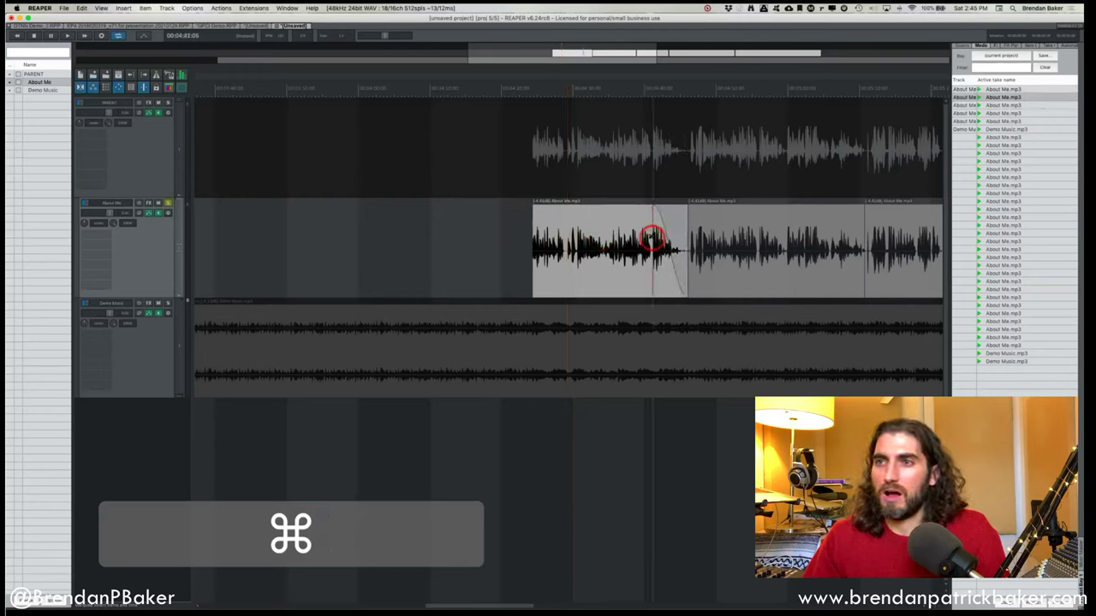
{"action": "key", "text": "super+z"}
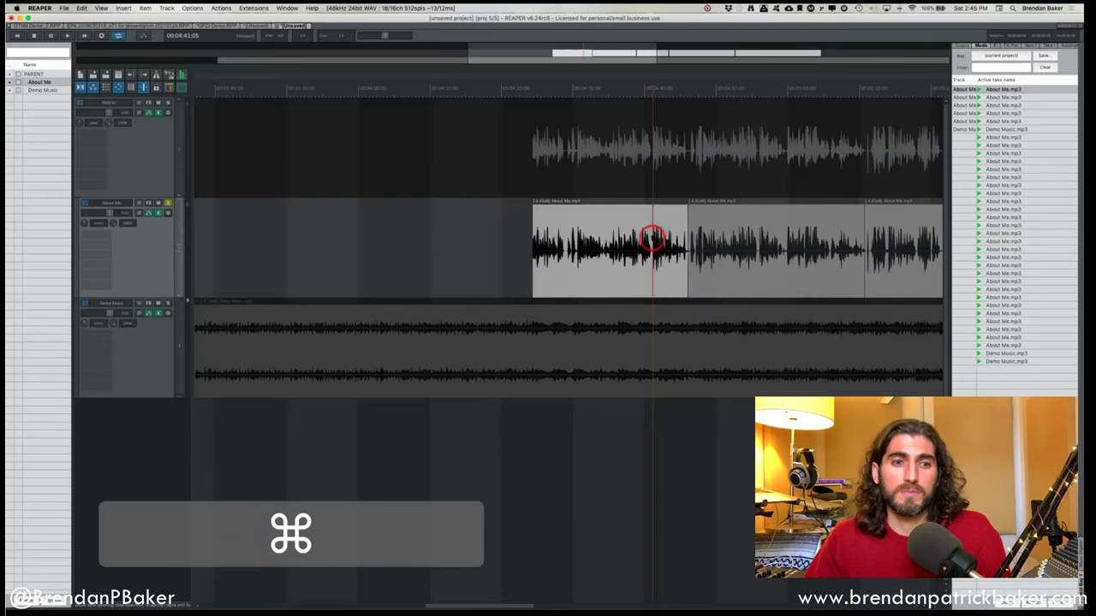
Zoom the timeline repeatedly in and out around the edit cursor to view the About Me segments at different scales.
{"action": "scroll", "coordinate": [650, 237], "scroll_direction": "down", "scroll_amount": 2}
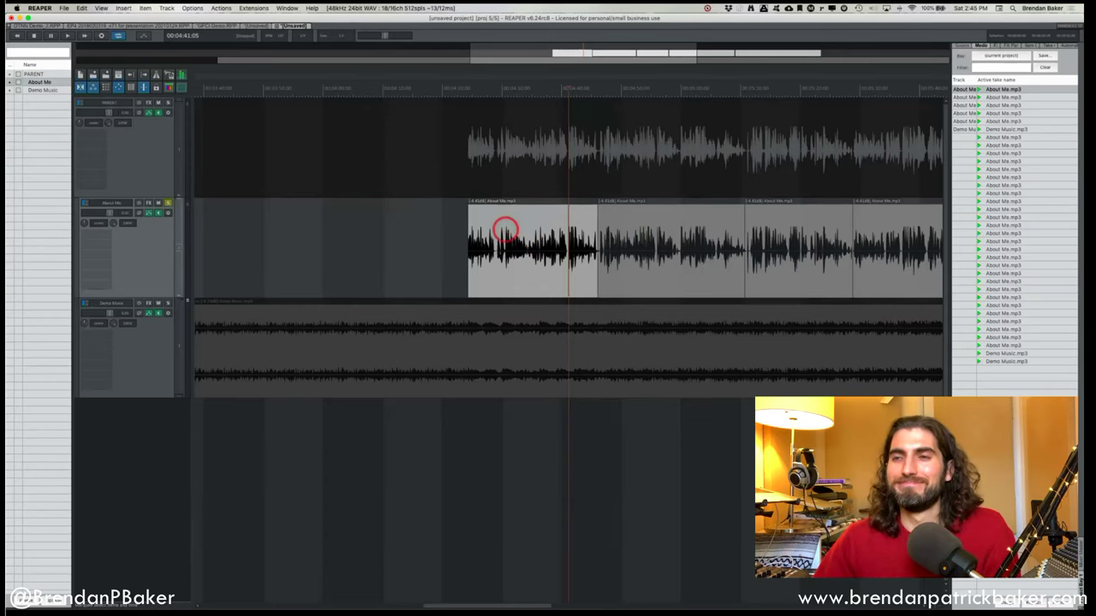
{"action": "scroll", "coordinate": [591, 248], "scroll_direction": "down", "scroll_amount": 2}
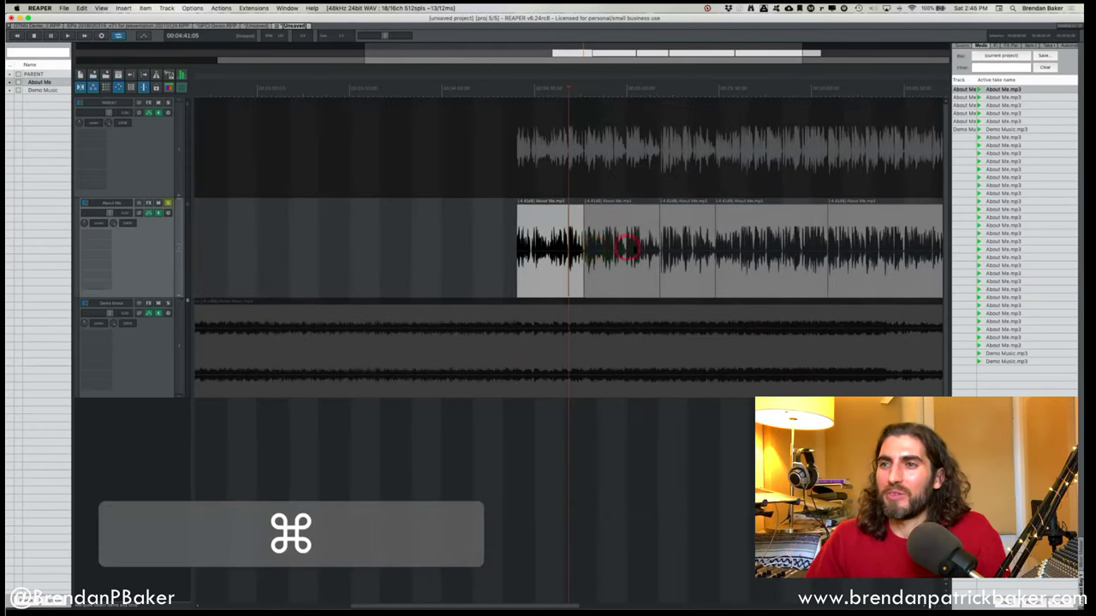
{"action": "scroll", "coordinate": [623, 248], "scroll_direction": "down", "scroll_amount": 3}
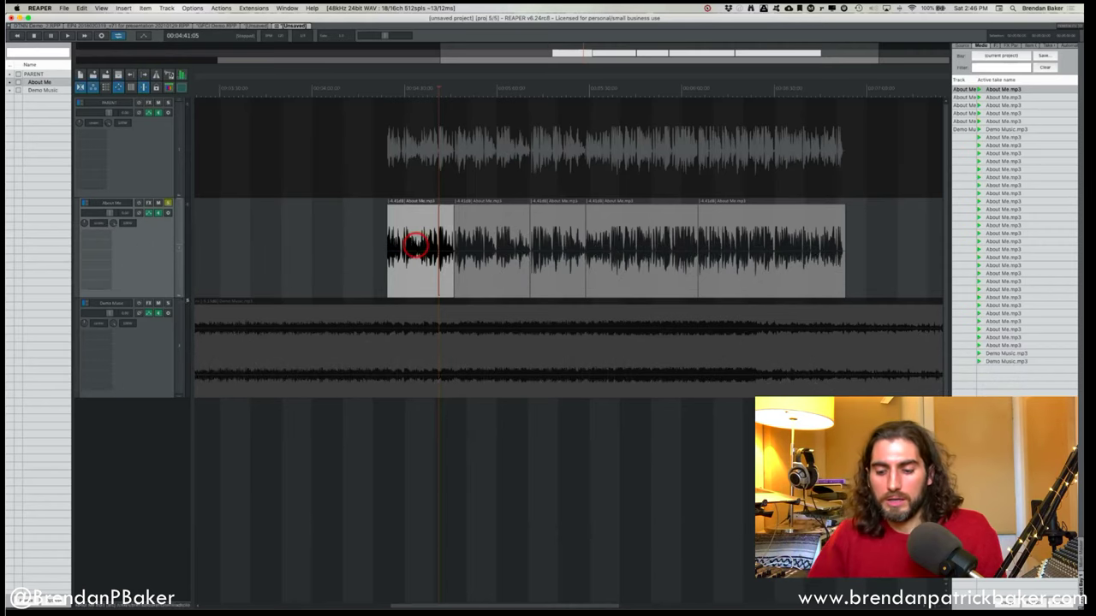
{"action": "key", "text": "Up"}
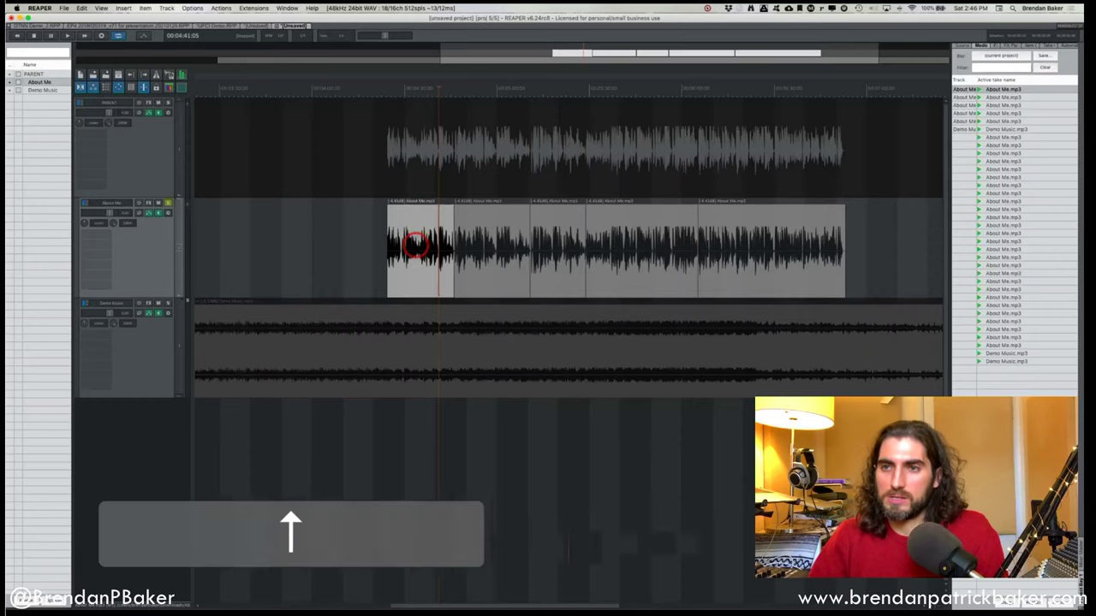
{"action": "key", "text": "Down"}
{"action": "key", "text": "Down"}
{"action": "key", "text": "Up"}
{"action": "key", "text": "Down"}
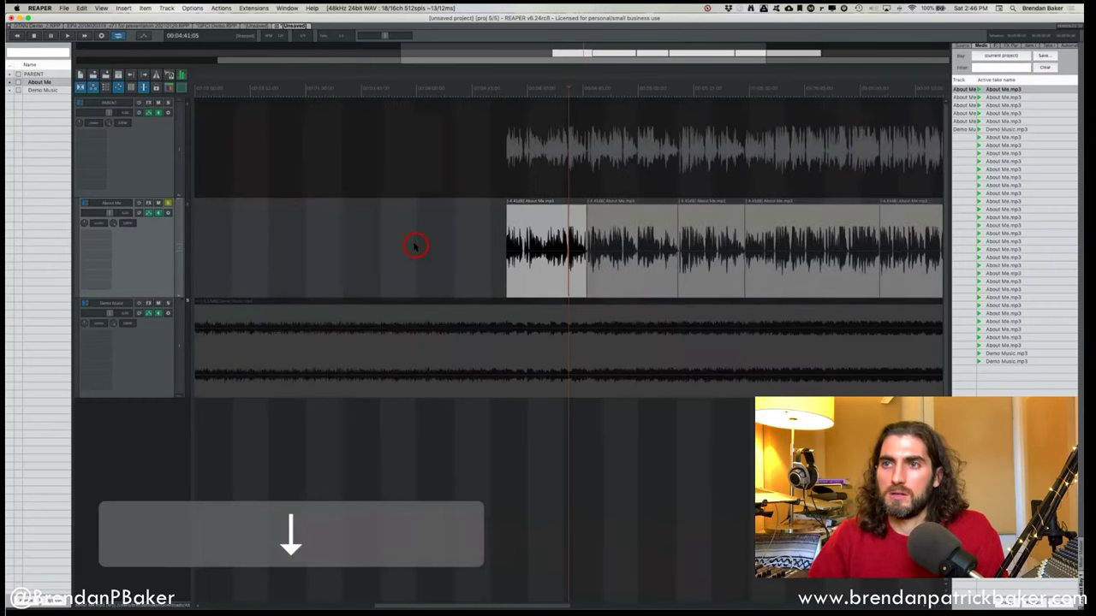
{"action": "key", "text": "Up"}
{"action": "key", "text": "r"}
{"action": "key", "text": "t"}
{"action": "key", "text": "r"}
{"action": "key", "text": "t"}
{"action": "key", "text": "r"}
{"action": "key", "text": "t"}
{"action": "key", "text": "r"}
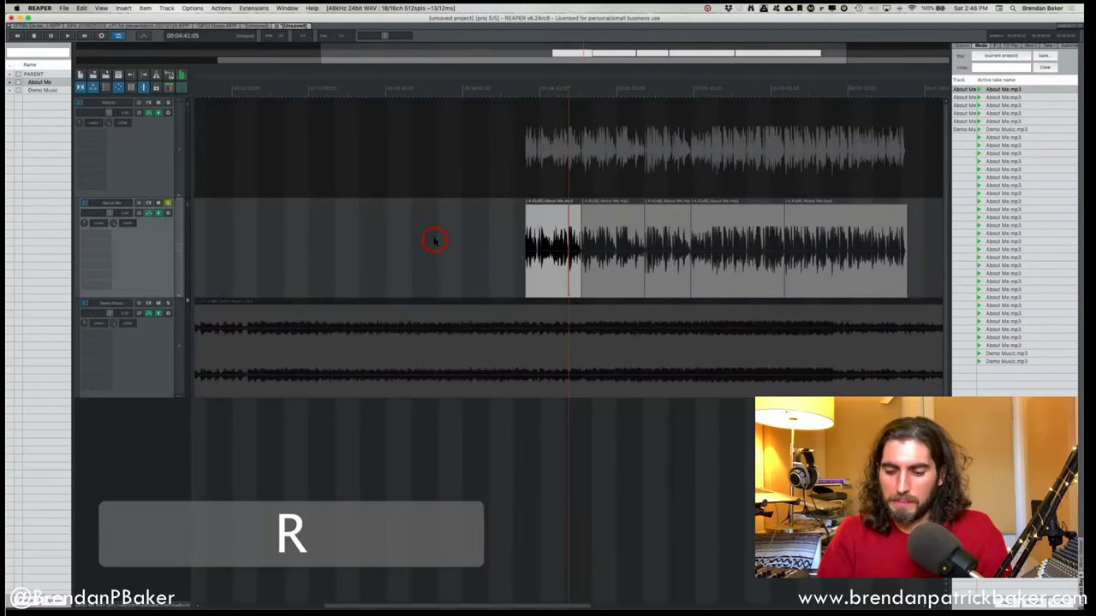
Zoom the timeline in and out horizontally around 00:04:41:05 until the whole Demo Music item fits in the arrange view.
{"action": "key", "text": "super+bracketright"}
{"action": "key", "text": "super+bracketleft"}
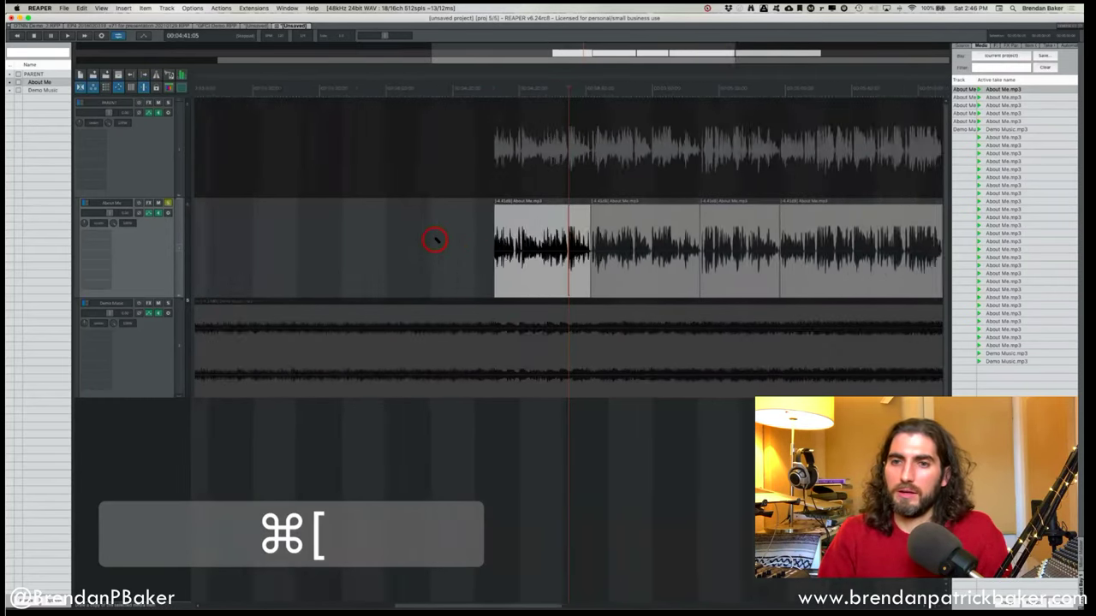
{"action": "key", "text": "super+bracketright"}
{"action": "key", "text": "super+bracketright"}
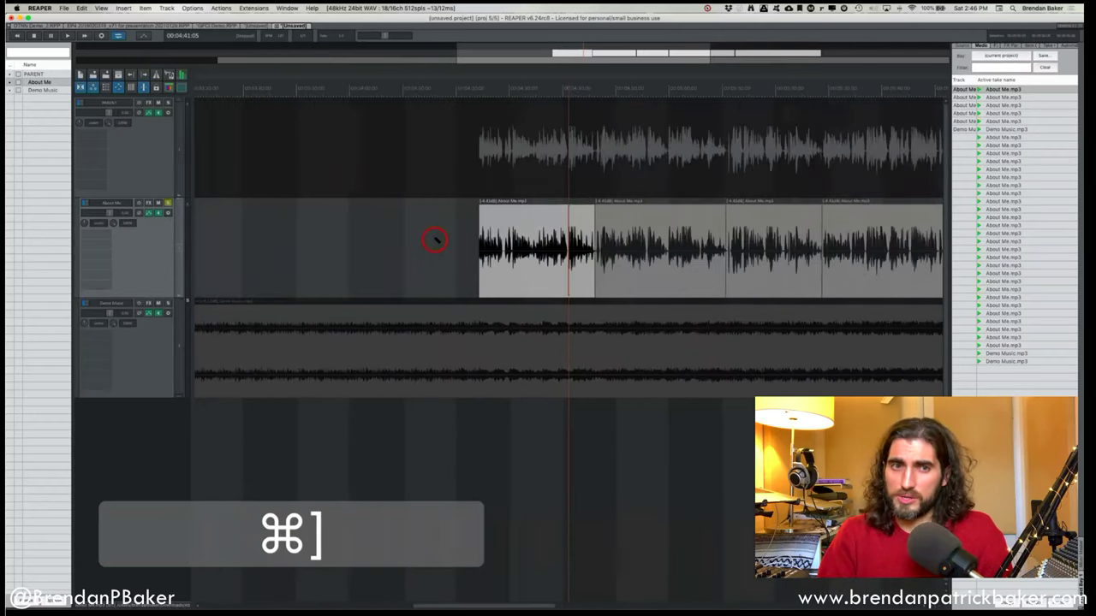
{"action": "key", "text": "super+bracketleft"}
{"action": "key", "text": "super+bracketleft"}
{"action": "key", "text": "super+bracketright"}
{"action": "key", "text": "super+bracketleft"}
{"action": "key", "text": "super+bracketleft"}
{"action": "key", "text": "super+bracketleft"}
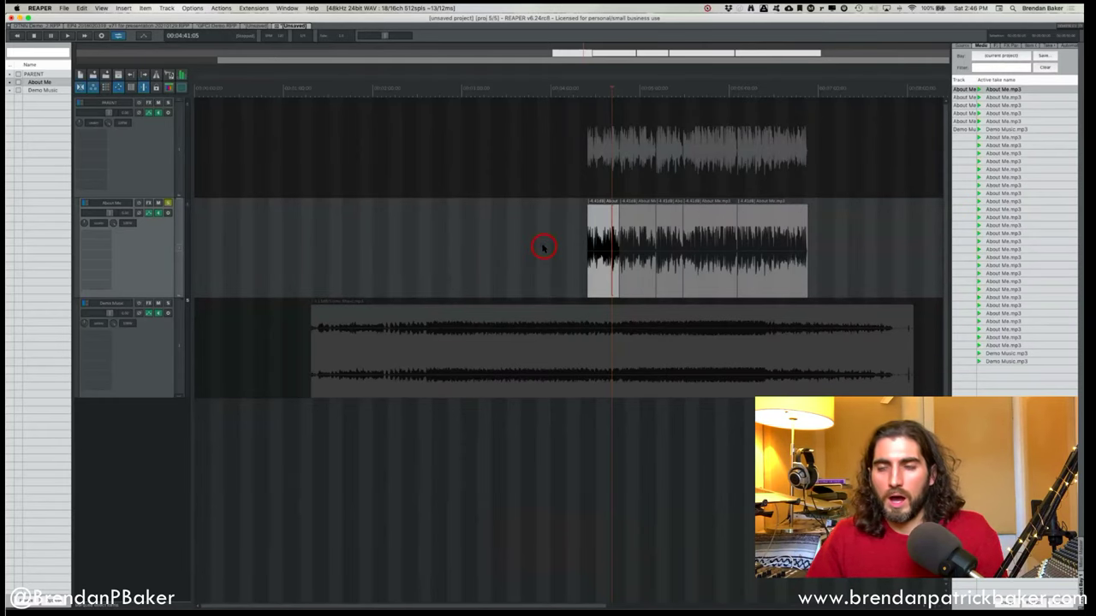
Place the edit cursor at 00:03:56:09, before the About Me segments, and alternate horizontal zooming in and out around it.
{"action": "key", "text": "t"}
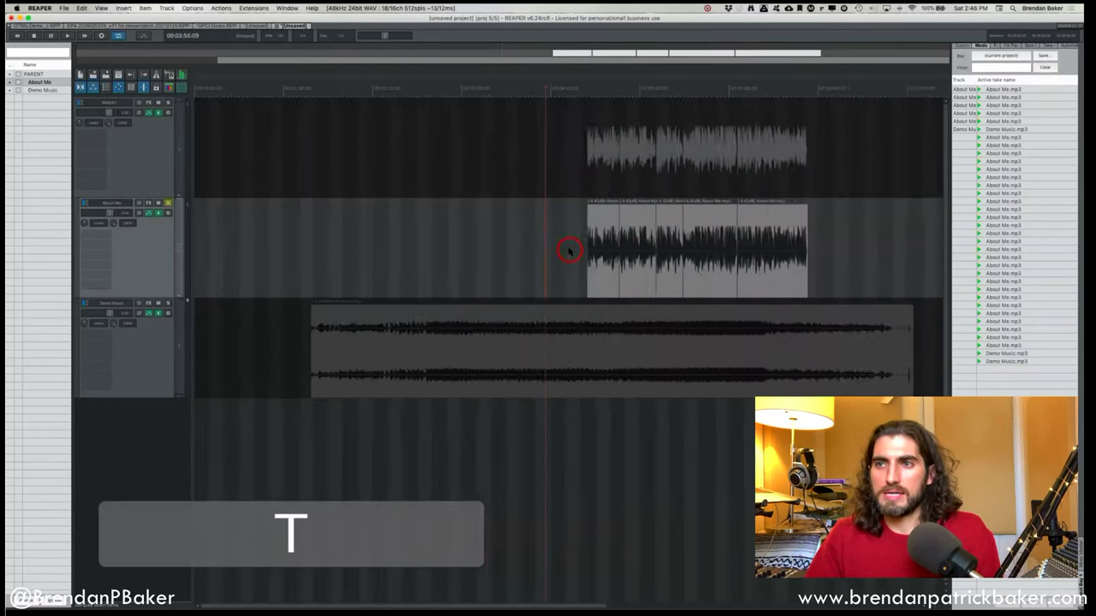
{"action": "key", "text": "r"}
{"action": "key", "text": "t"}
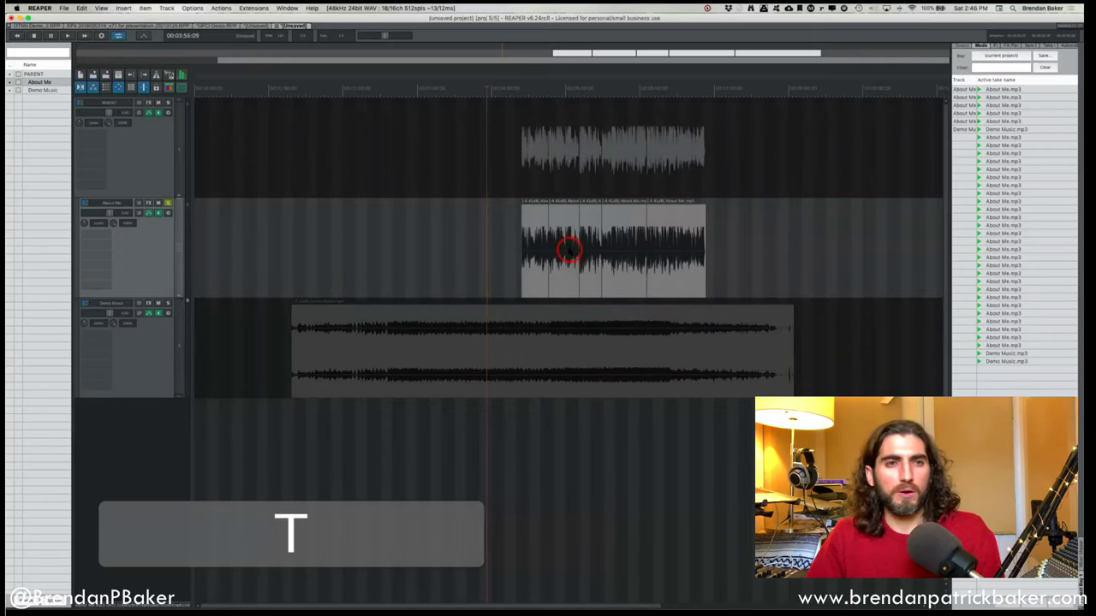
{"action": "key", "text": "r"}
{"action": "key", "text": "t"}
{"action": "key", "text": "r"}
{"action": "key", "text": "t"}
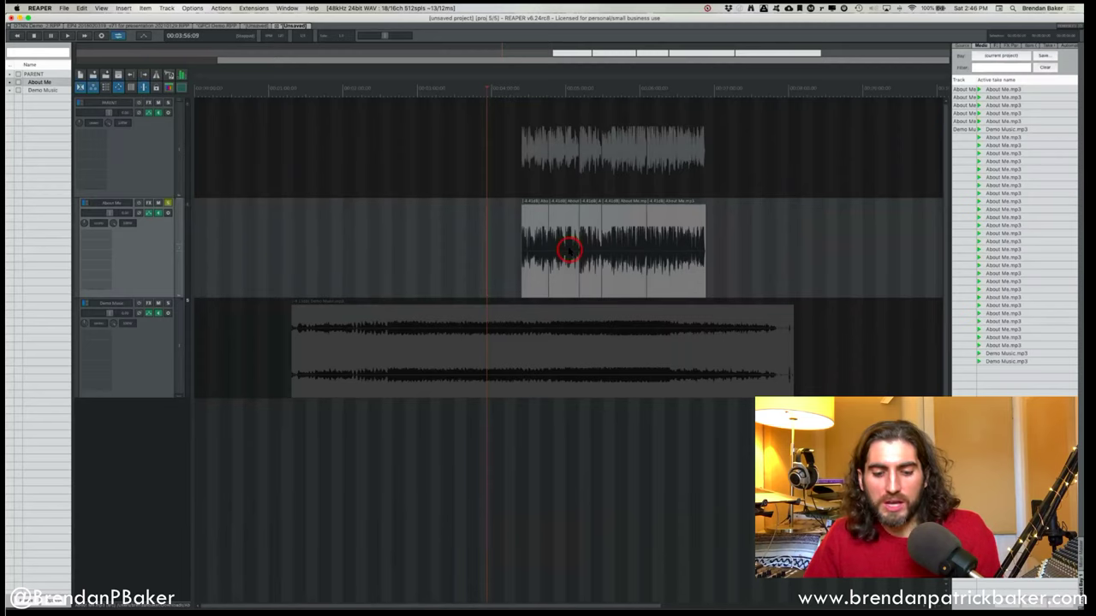
Place the edit cursor at 00:04:13:18, just before the About Me segments, and alternate the vertical zoom of the tracks.
{"action": "left_click", "coordinate": [507, 241]}
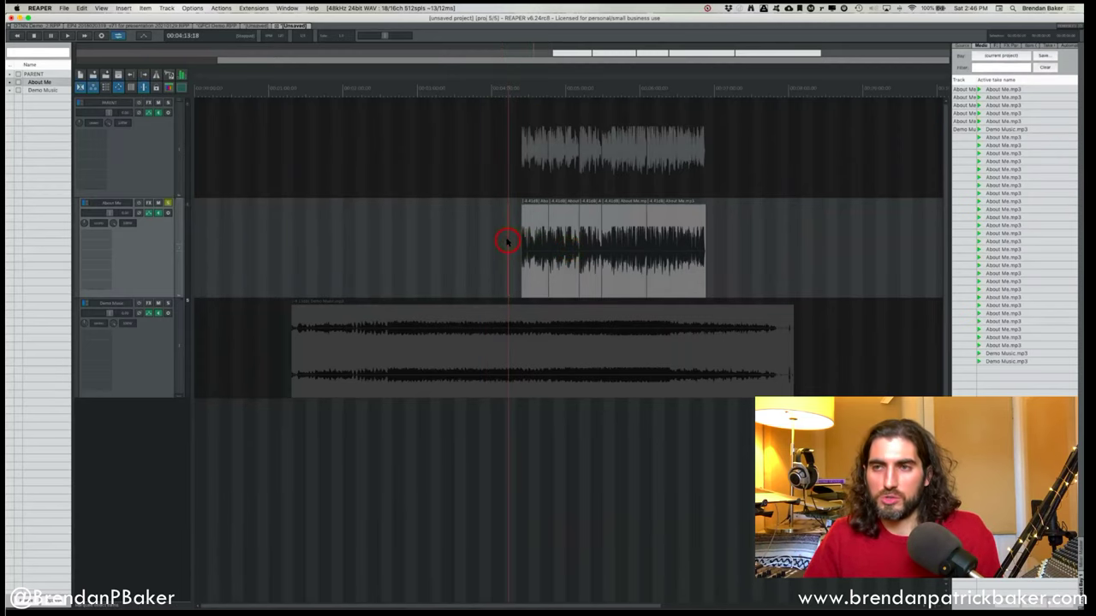
{"action": "key", "text": "4"}
{"action": "key", "text": "5"}
{"action": "key", "text": "4"}
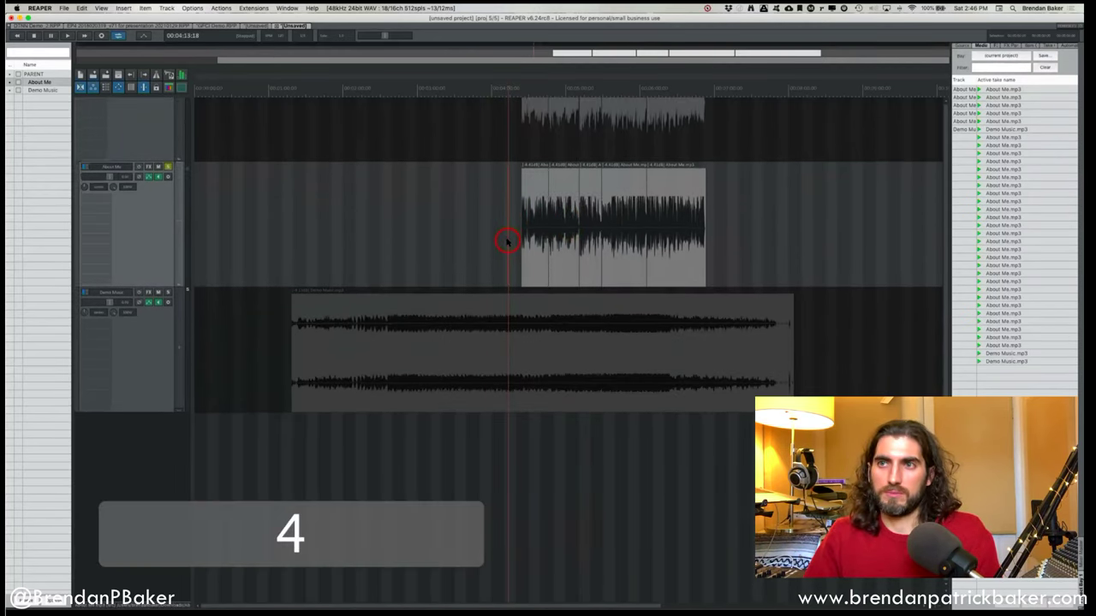
Zoom horizontally in and out around the edit cursor at 00:04:13:18 to compare timeline scales.
{"action": "key", "text": "r"}
{"action": "key", "text": "t"}
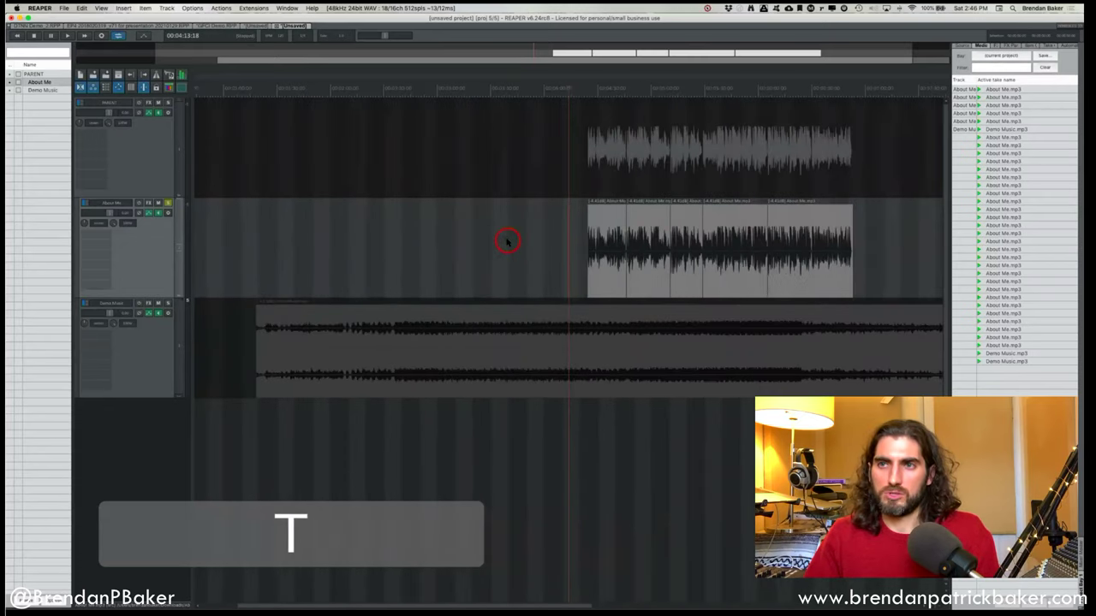
{"action": "key", "text": "r"}
{"action": "key", "text": "t"}
{"action": "key", "text": "r"}
{"action": "key", "text": "t"}
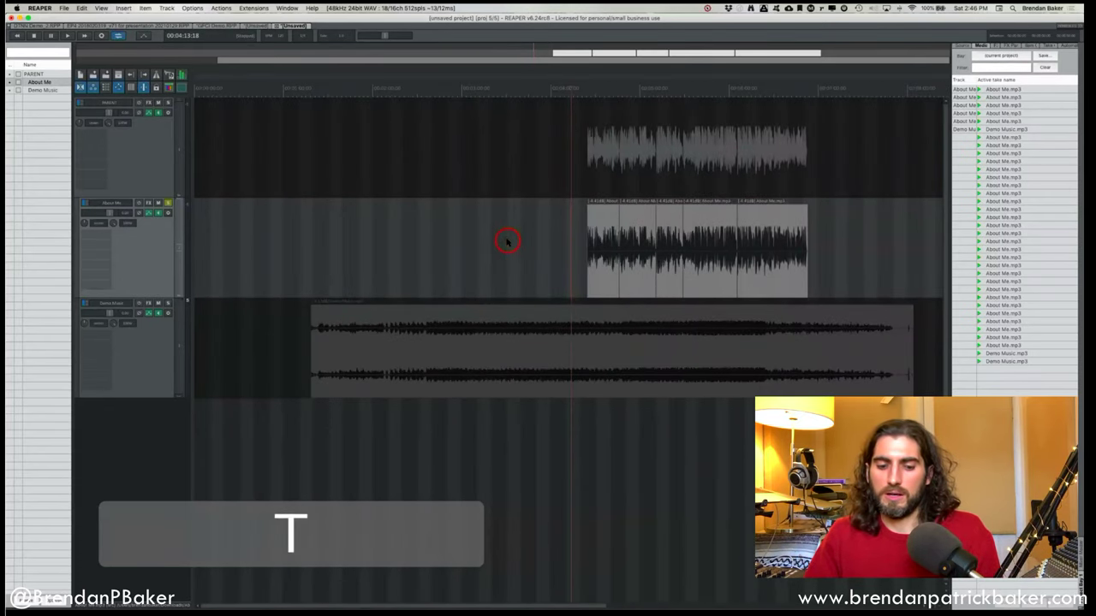
Zoom the tracks vertically in and out several times to compare shorter and taller About Me and Demo Music tracks.
{"action": "key", "text": "4"}
{"action": "key", "text": "5"}
{"action": "key", "text": "4"}
{"action": "key", "text": "5"}
{"action": "key", "text": "5"}
{"action": "key", "text": "4"}
{"action": "key", "text": "5"}
{"action": "key", "text": "5"}
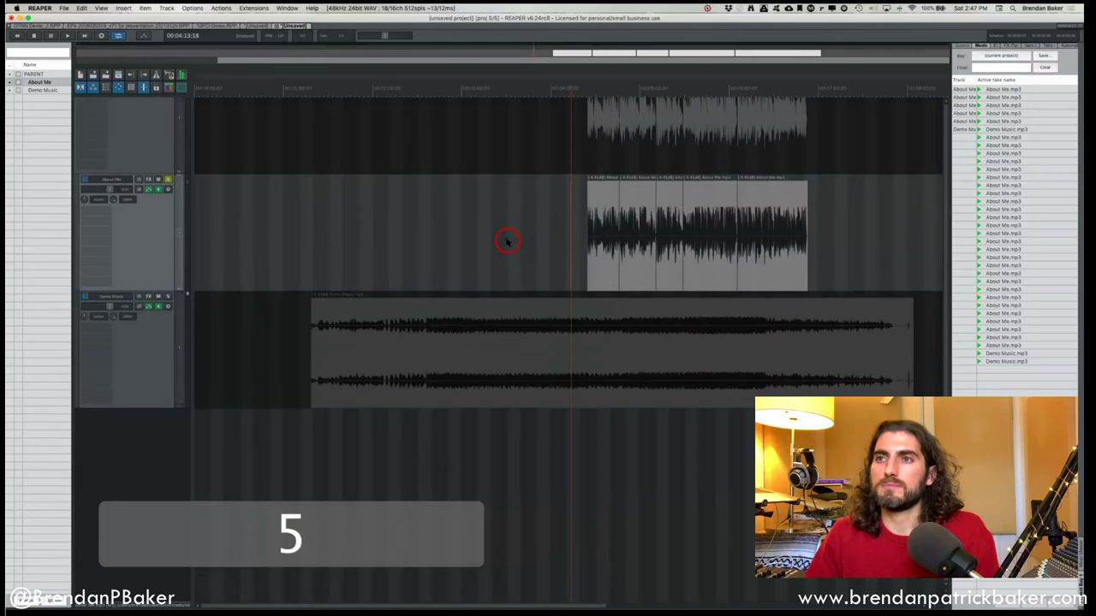
{"action": "key", "text": "4"}
Combine horizontal and vertical zooming around the edit cursor to enlarge the five About Me segments in the arrange view.
{"action": "key", "text": "r"}
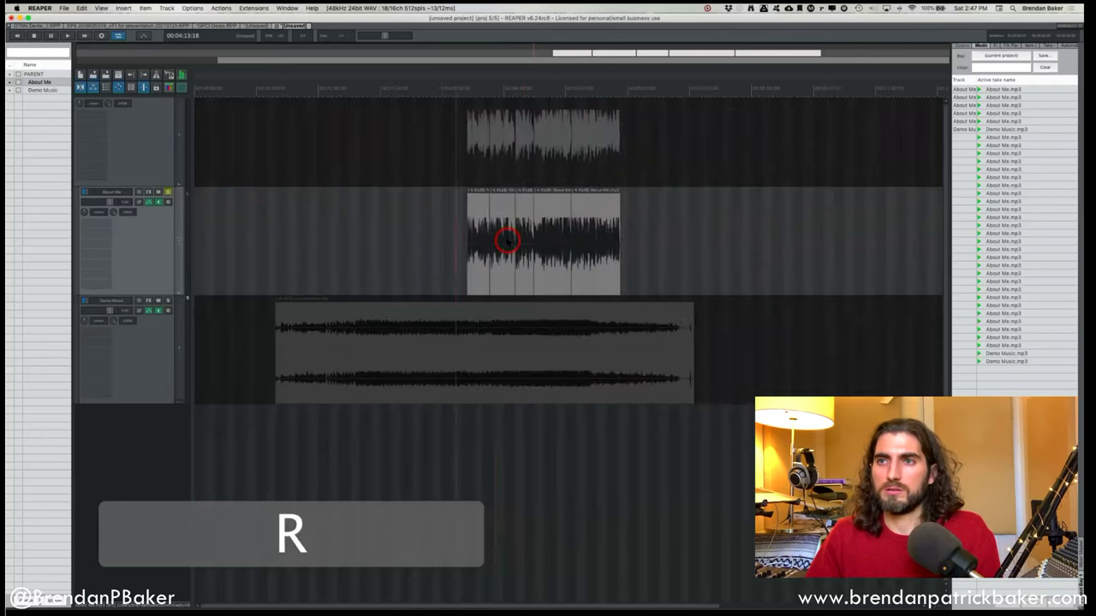
{"action": "key", "text": "t"}
{"action": "key", "text": "5"}
{"action": "key", "text": "t"}
{"action": "key", "text": "r"}
{"action": "key", "text": "5"}
{"action": "key", "text": "4"}
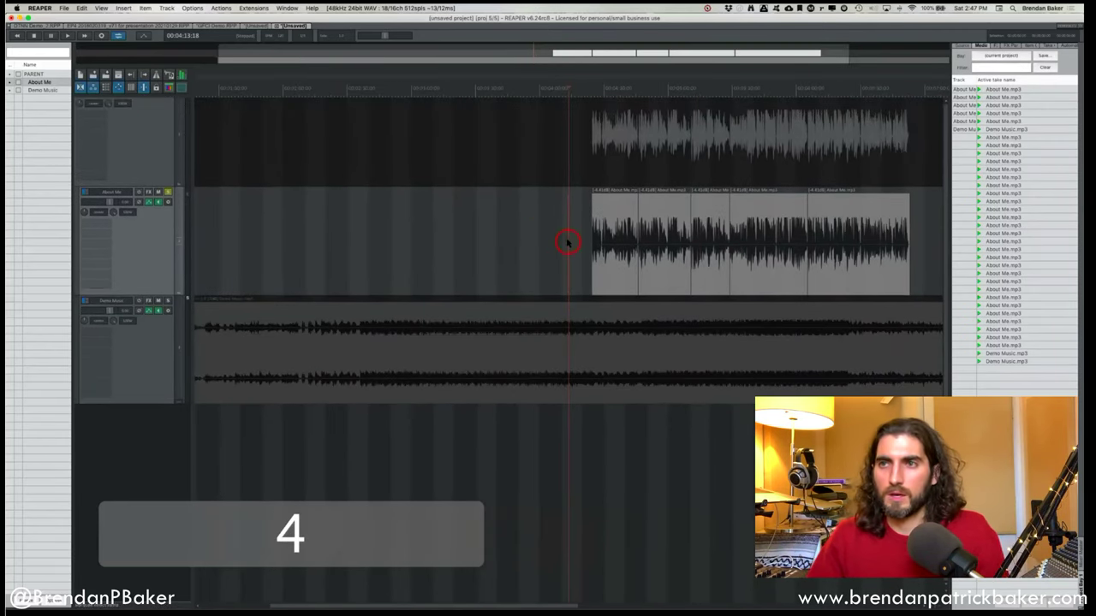
Place the edit cursor at 00:04:22:12, just before the first About Me segment.
{"action": "scroll", "coordinate": [567, 242], "scroll_direction": "right", "scroll_amount": 2}
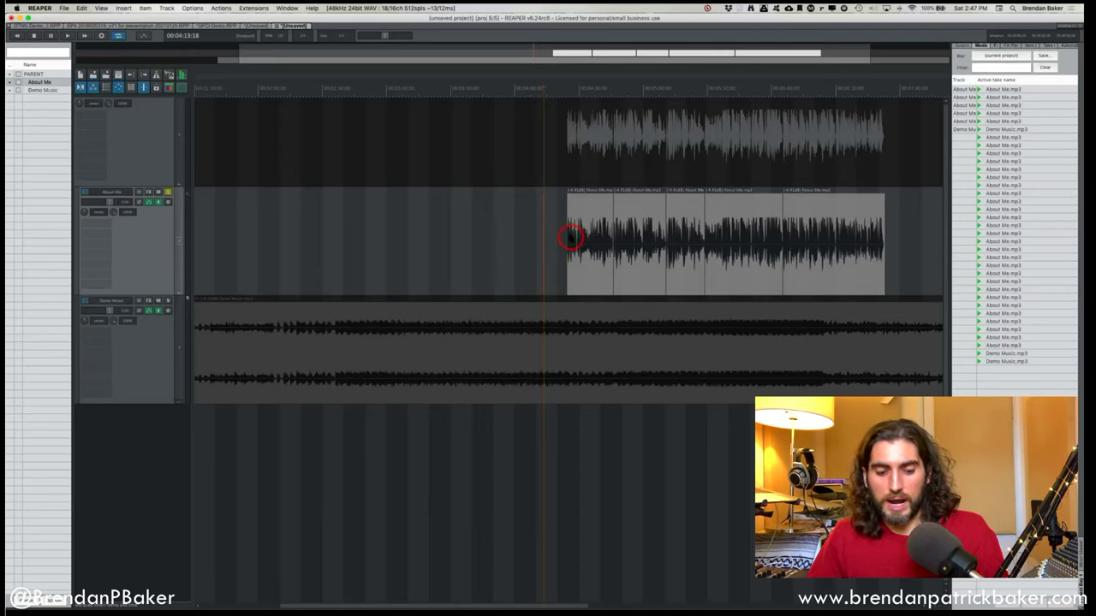
{"action": "key", "text": "space"}
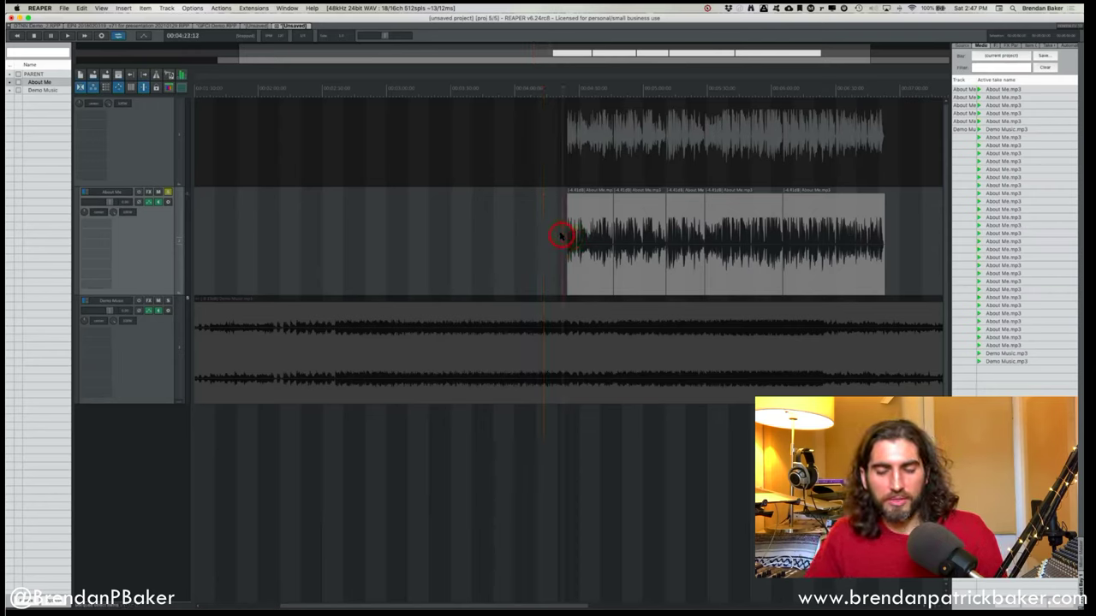
{"action": "left_click", "coordinate": [561, 236]}
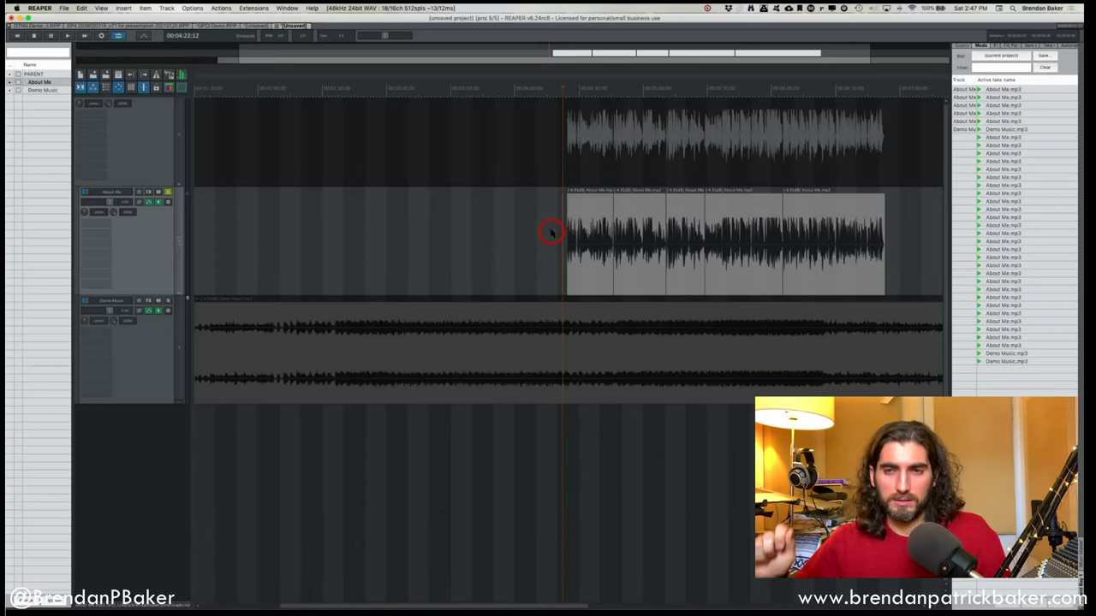
{"action": "key", "text": "super"}
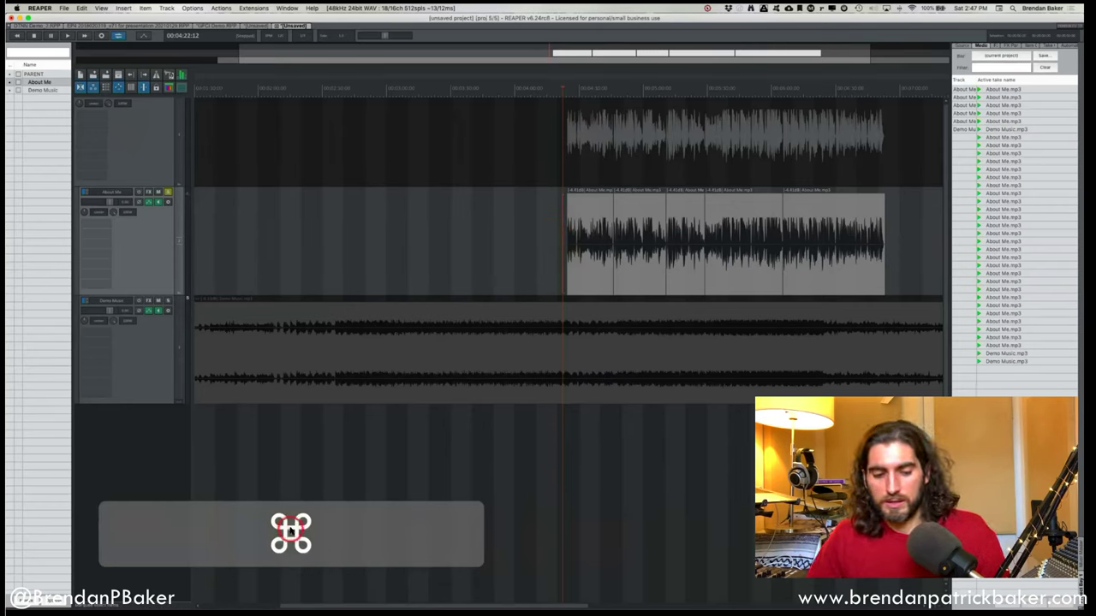
{"action": "key", "text": "alt"}
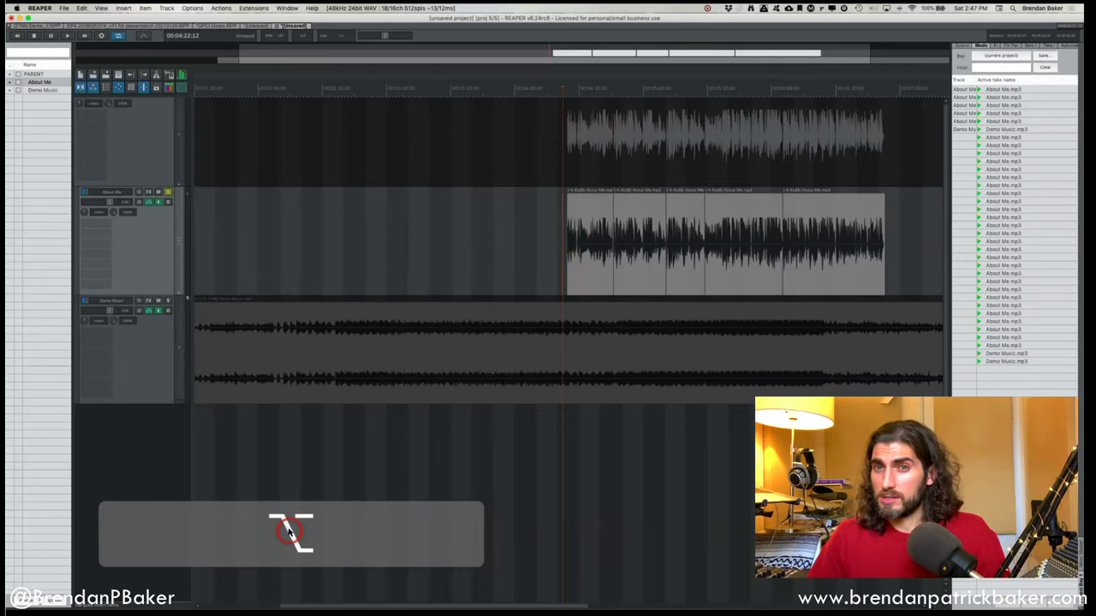
{"action": "key", "text": "ctrl"}
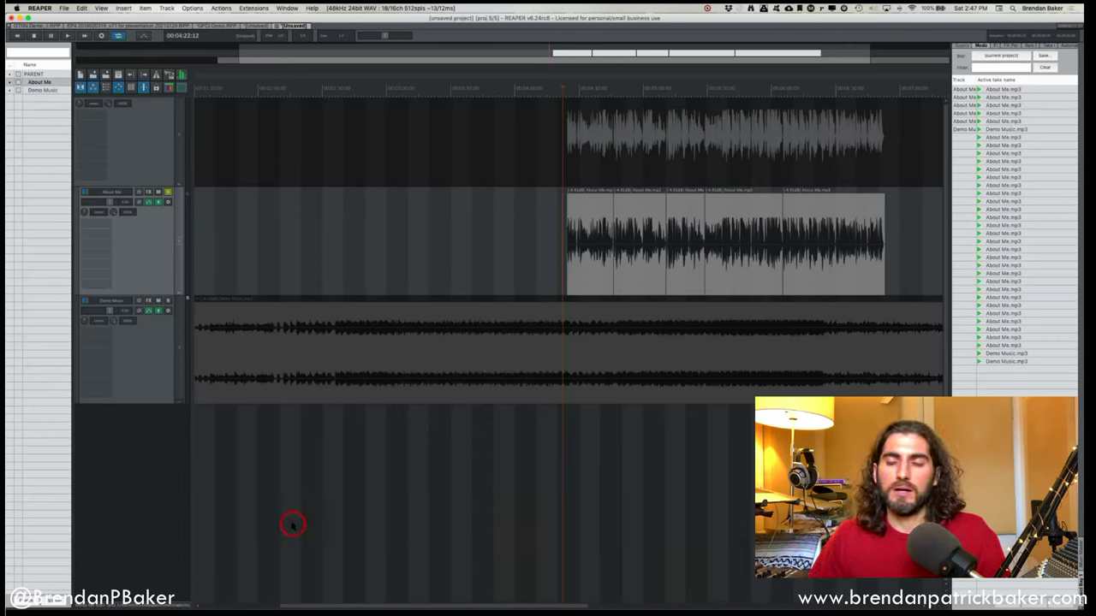
{"action": "key", "text": "ctrl"}
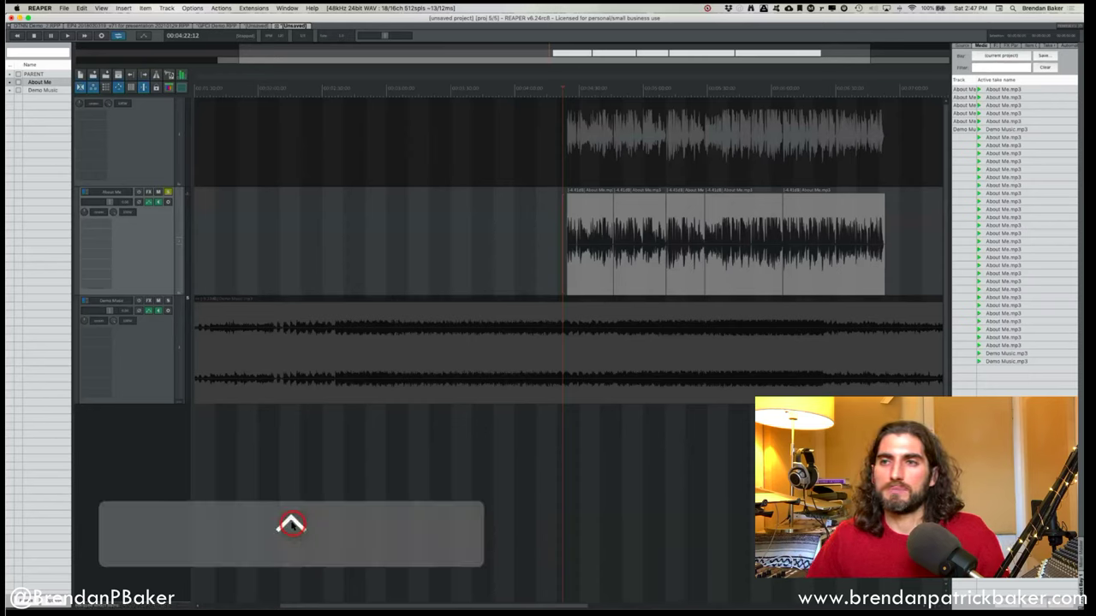
{"action": "key", "text": "alt"}
{"action": "key", "text": "ctrl"}
{"action": "key", "text": "super"}
{"action": "key", "text": "ctrl"}
{"action": "key", "text": "super"}
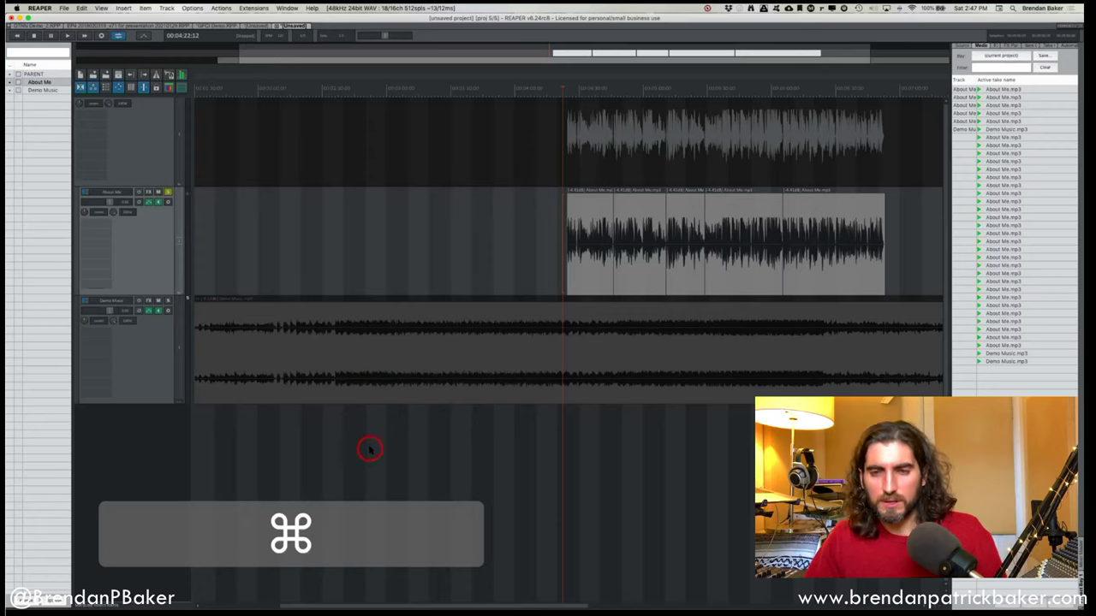
{"action": "key", "text": "alt"}
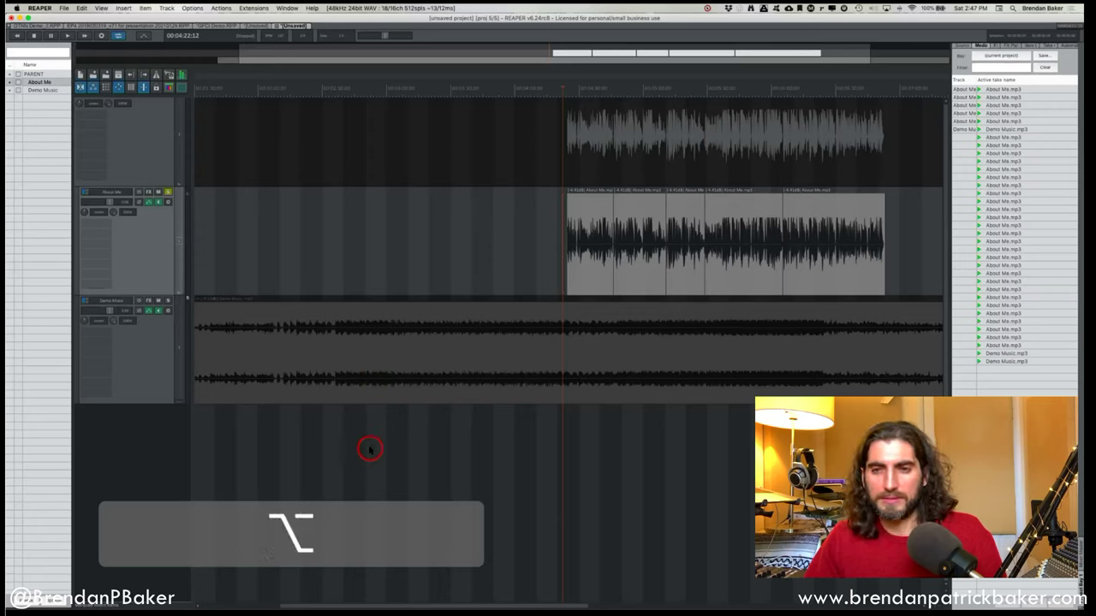
{"action": "key", "text": "super"}
{"action": "key", "text": "alt"}
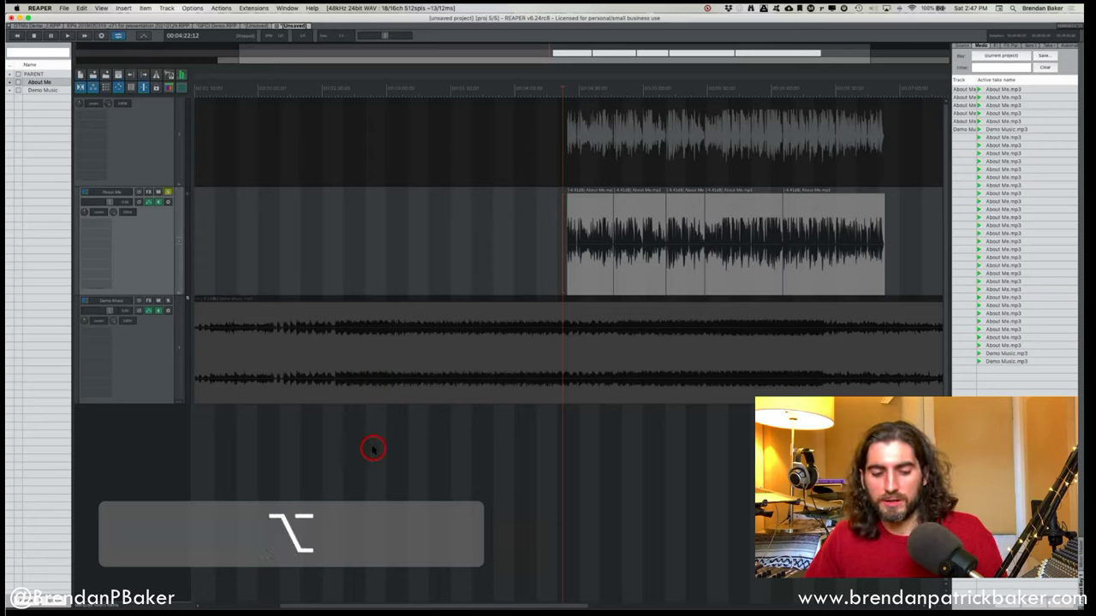
{"action": "key", "text": "ctrl"}
{"action": "left_click", "coordinate": [364, 472]}
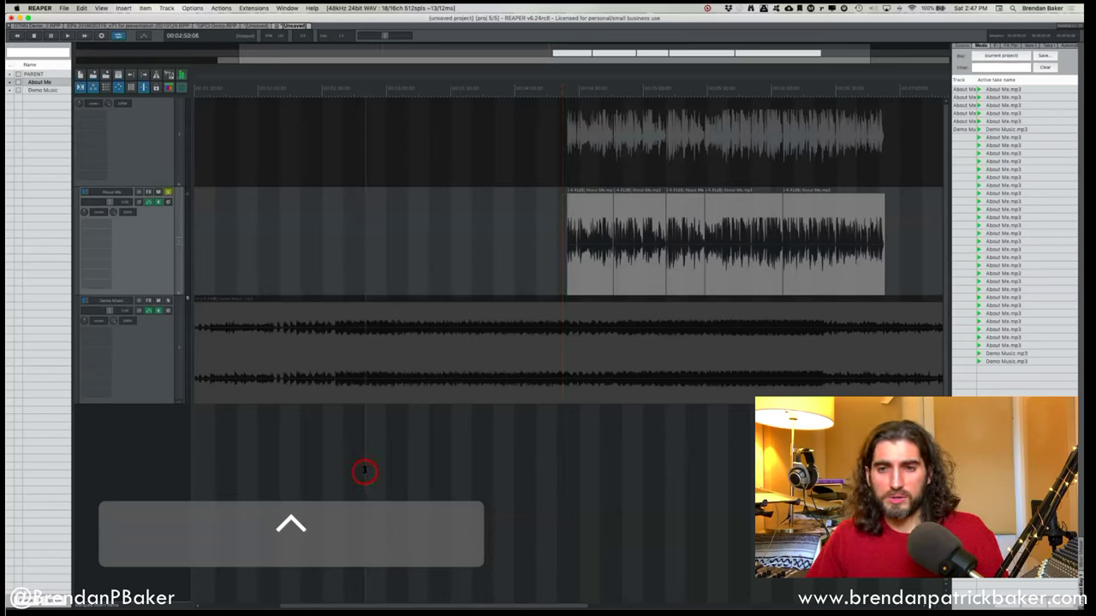
{"action": "key", "text": "super"}
{"action": "key", "text": "alt"}
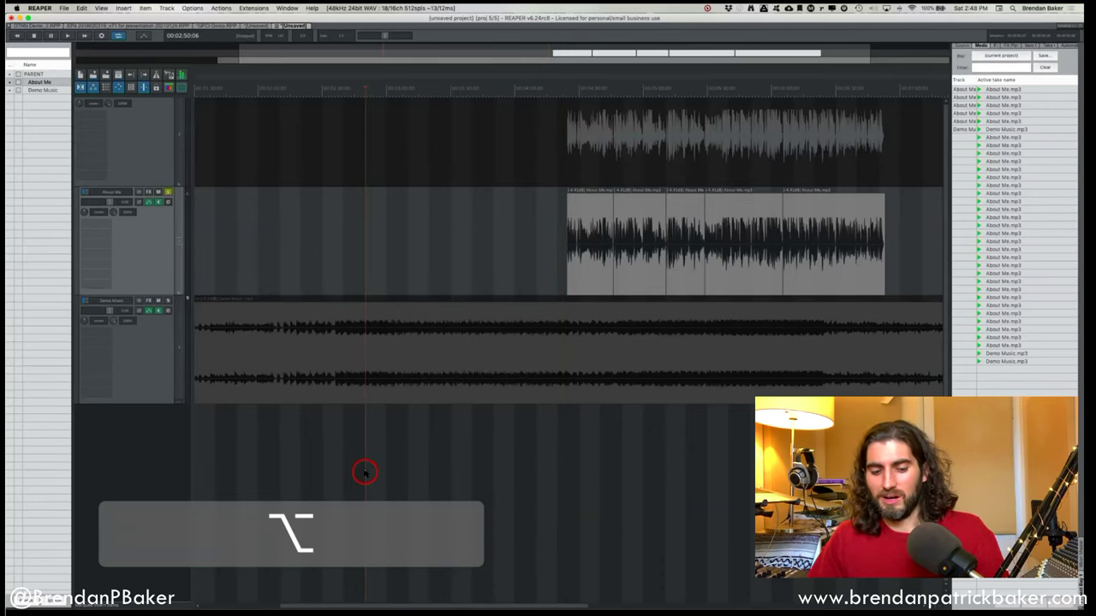
{"action": "key", "text": "ctrl"}
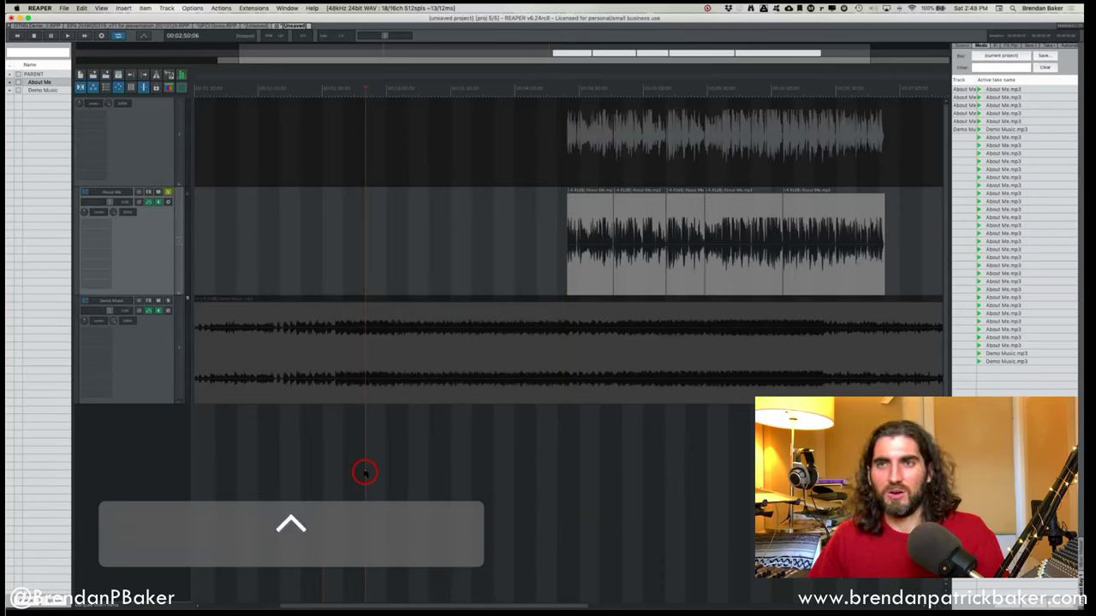
Place the edit cursor at 00:04:22:06 and zoom the timeline and track heights in and out around it.
{"action": "scroll", "coordinate": [522, 248], "scroll_direction": "right", "scroll_amount": 5}
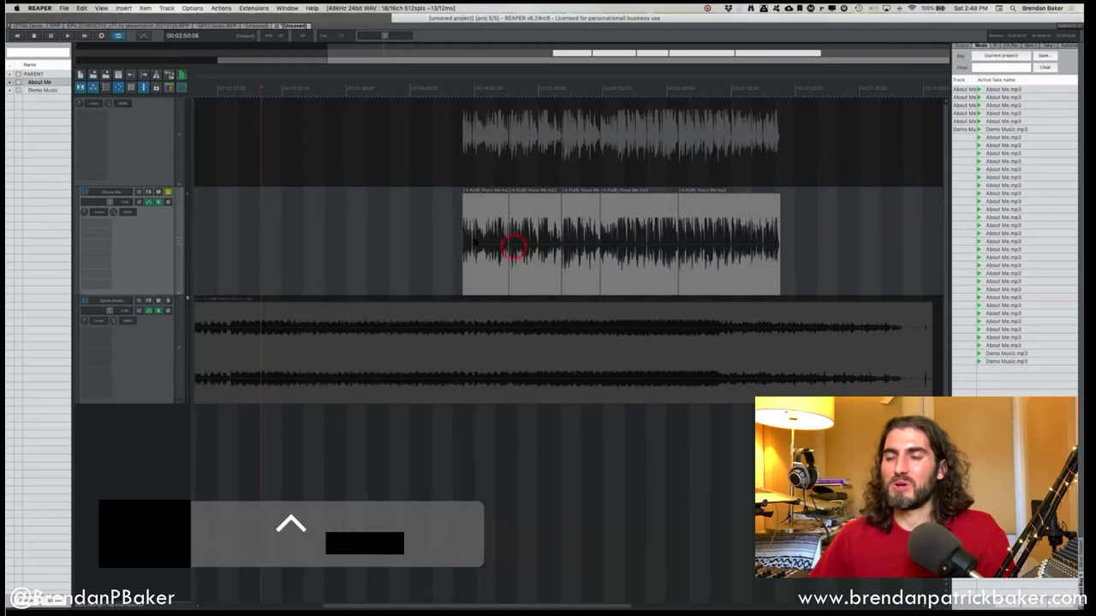
{"action": "key", "text": "super"}
{"action": "scroll", "coordinate": [447, 240], "scroll_direction": "down", "scroll_amount": 3}
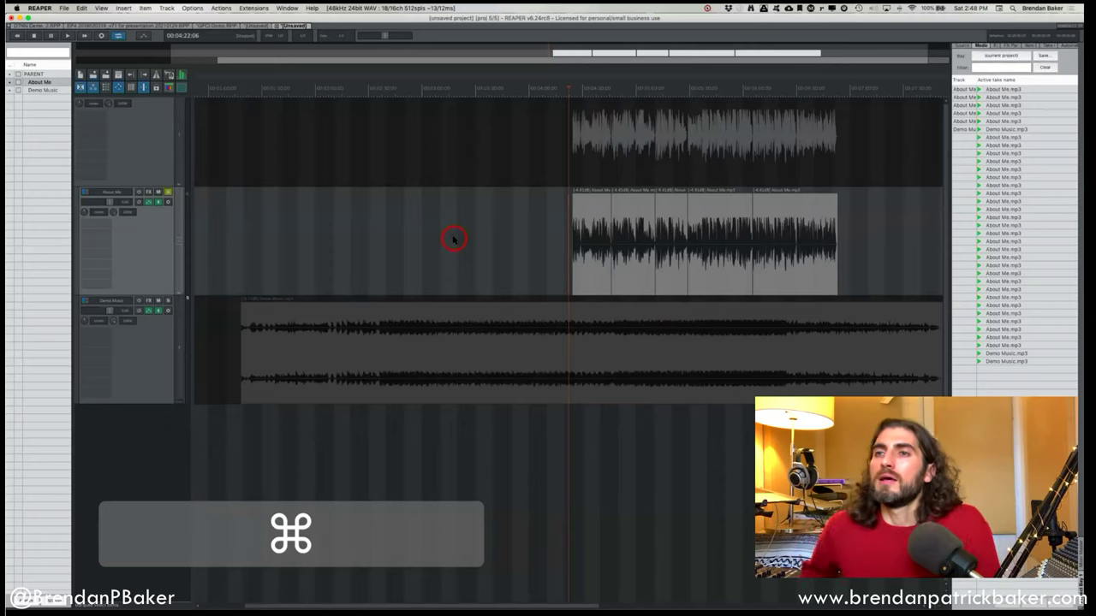
{"action": "scroll", "coordinate": [454, 239], "scroll_direction": "right", "scroll_amount": 3}
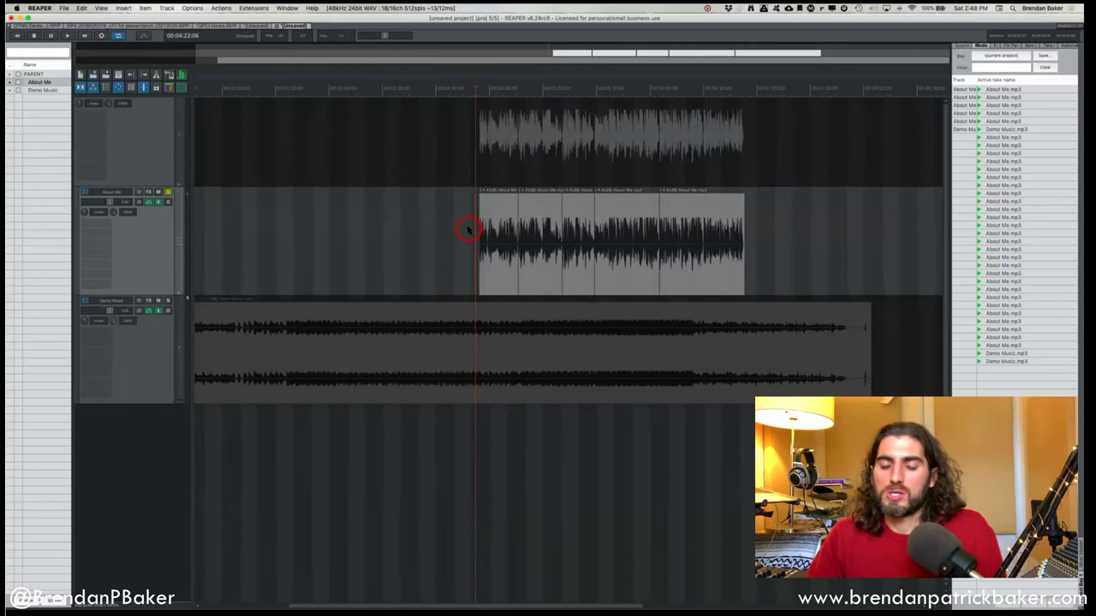
{"action": "scroll", "coordinate": [468, 229], "scroll_direction": "right", "scroll_amount": 1}
{"action": "key", "text": "super"}
{"action": "scroll", "coordinate": [459, 228], "scroll_direction": "up", "scroll_amount": 5}
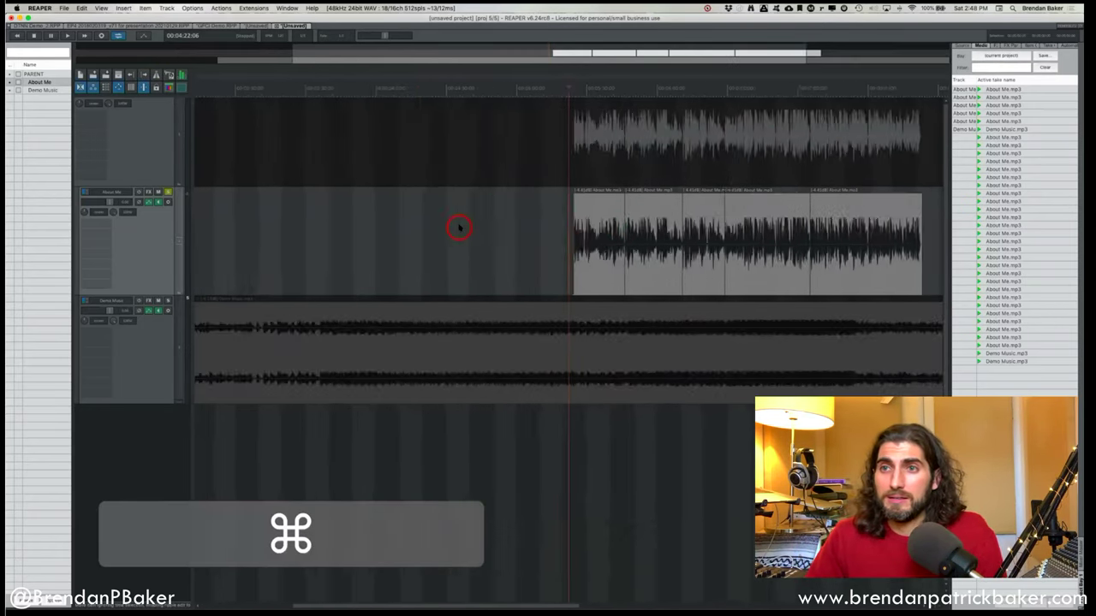
{"action": "scroll", "coordinate": [459, 228], "scroll_direction": "down", "scroll_amount": 2}
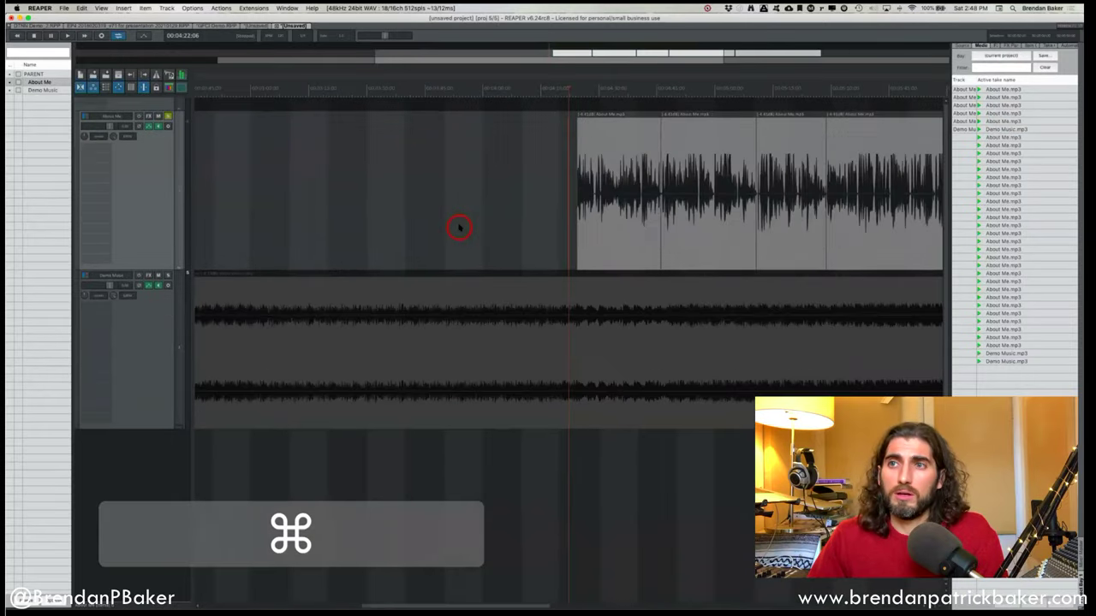
{"action": "scroll", "coordinate": [470, 220], "scroll_direction": "down", "scroll_amount": 5}
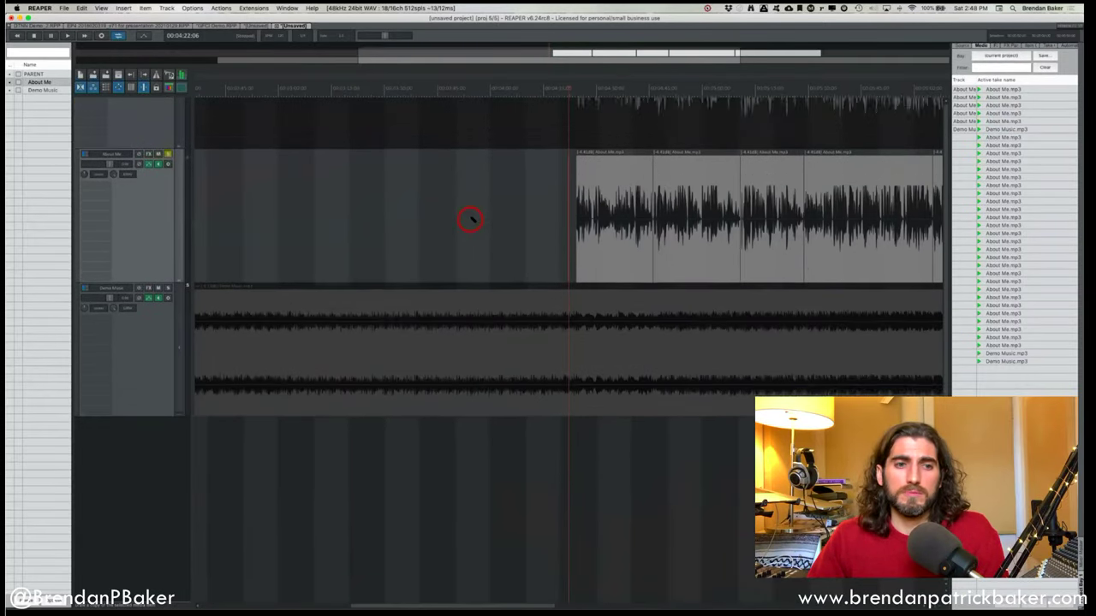
{"action": "scroll", "coordinate": [472, 220], "scroll_direction": "up", "scroll_amount": 3}
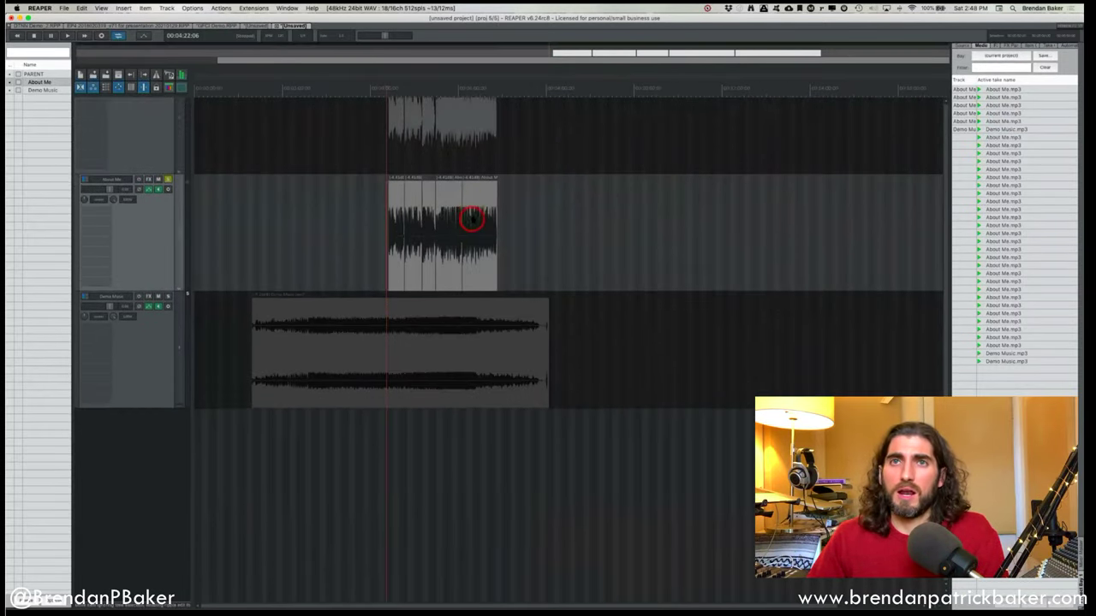
Switch to the large EP4 presentation project and look through its music, reverb, dialogue, sound-effect and ambience tracks.
{"action": "left_click", "coordinate": [143, 28]}
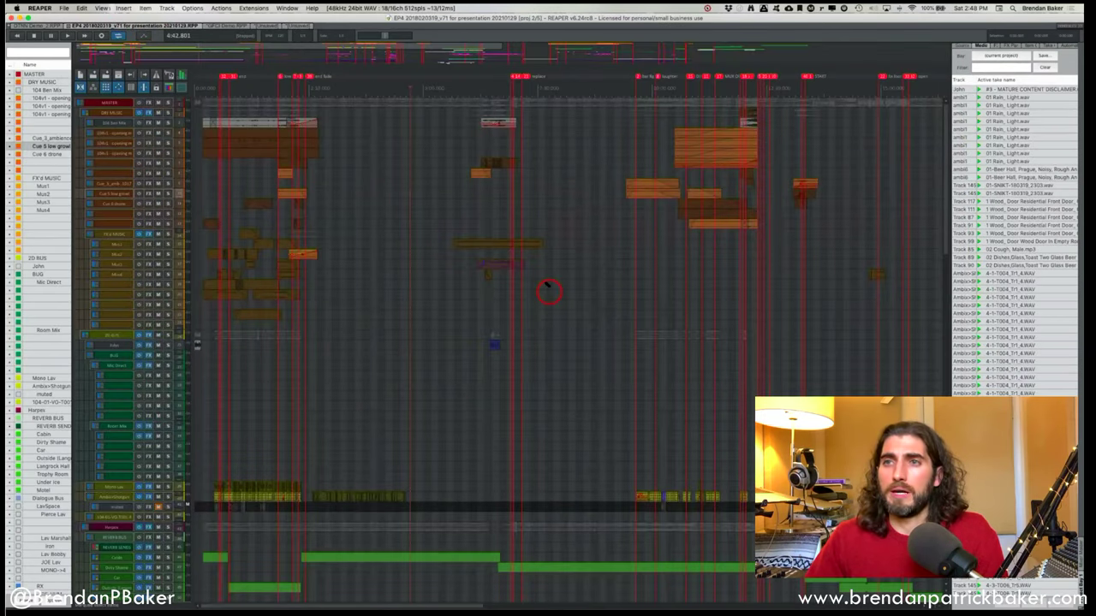
{"action": "scroll", "coordinate": [290, 297], "scroll_direction": "up", "scroll_amount": 5}
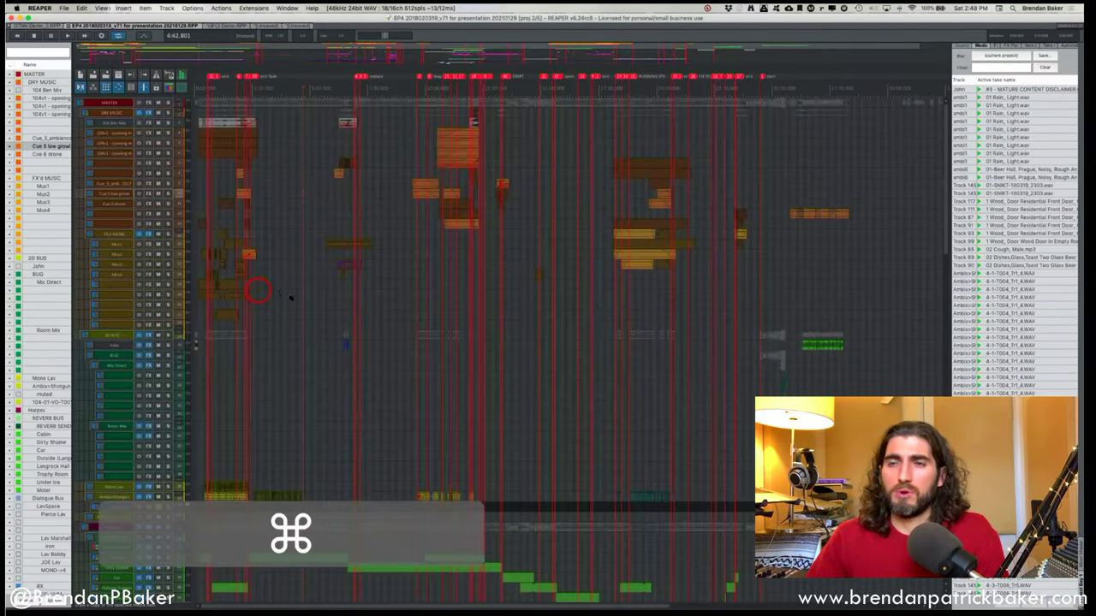
{"action": "scroll", "coordinate": [290, 297], "scroll_direction": "down", "scroll_amount": 10}
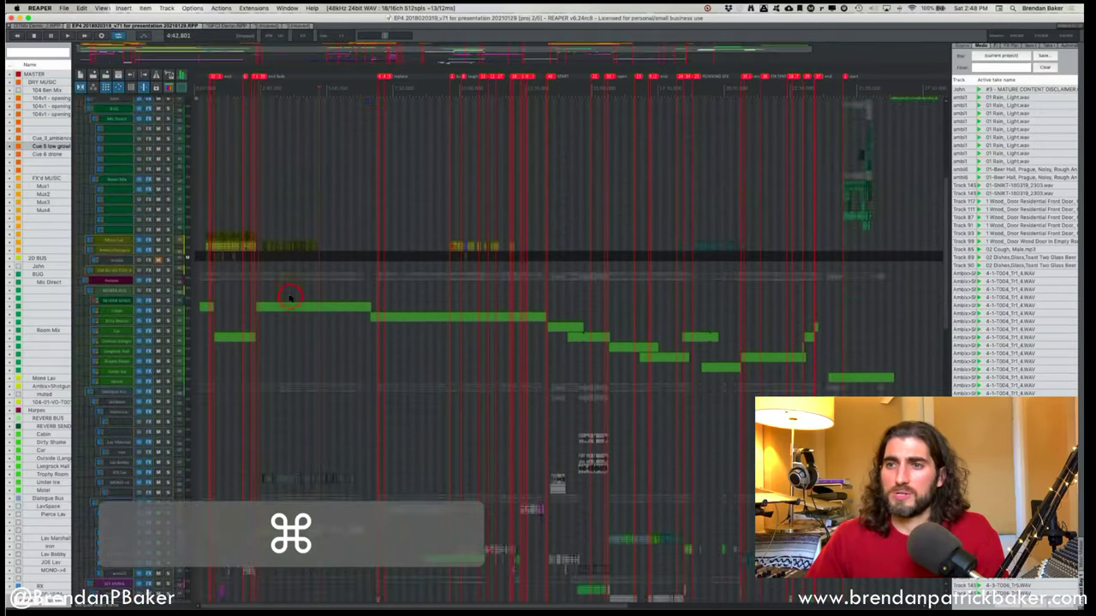
{"action": "scroll", "coordinate": [290, 297], "scroll_direction": "down", "scroll_amount": 8}
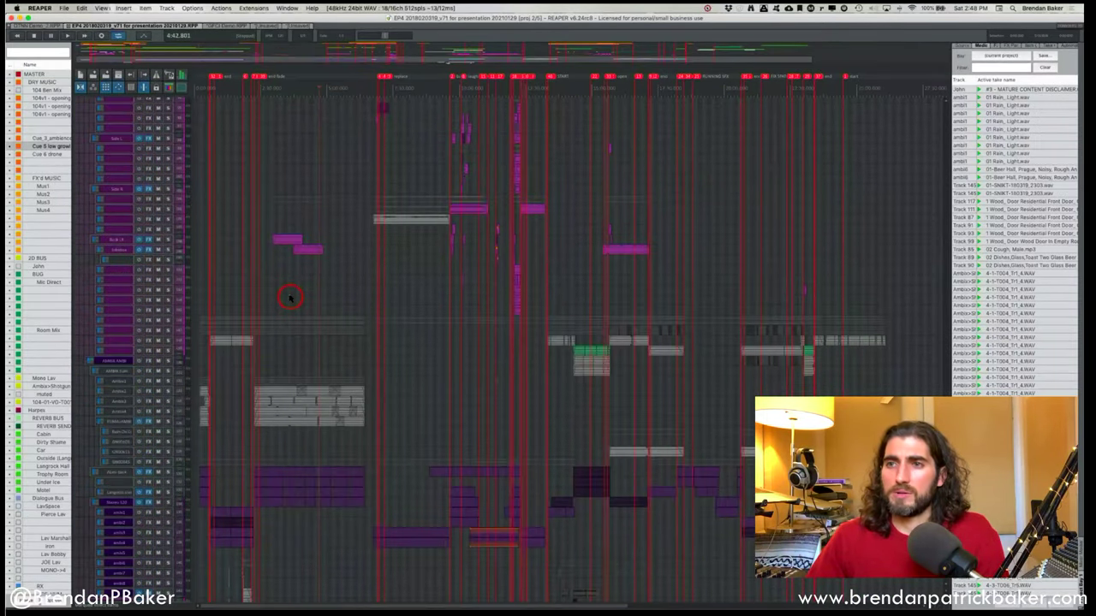
{"action": "scroll", "coordinate": [290, 297], "scroll_direction": "up", "scroll_amount": 10}
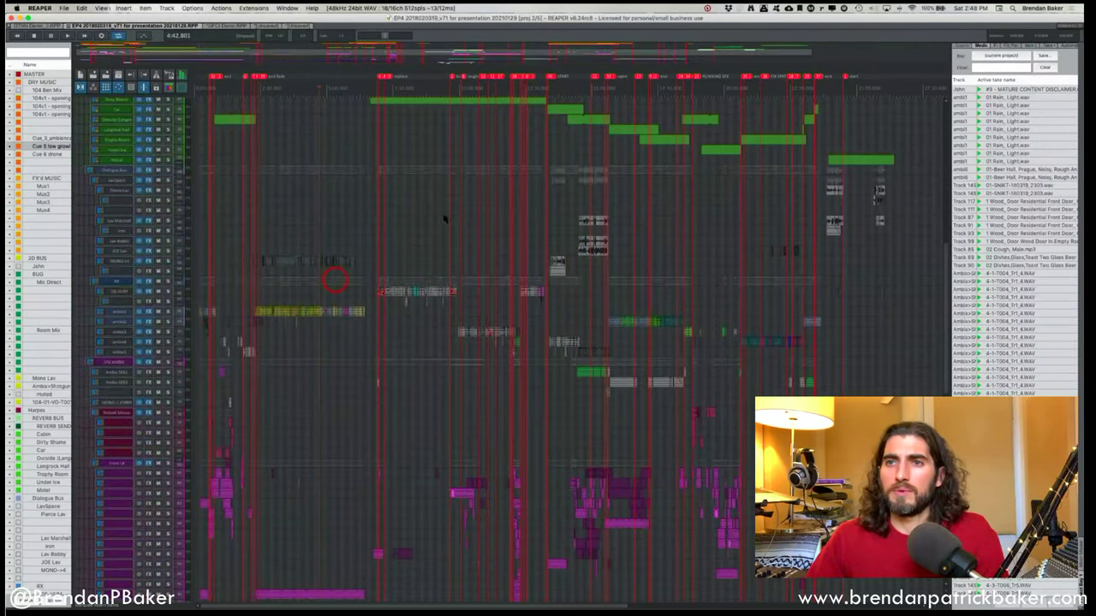
{"action": "scroll", "coordinate": [416, 237], "scroll_direction": "up", "scroll_amount": 6, "text": "super"}
{"action": "scroll", "coordinate": [417, 237], "scroll_direction": "up", "scroll_amount": 4}
{"action": "scroll", "coordinate": [419, 234], "scroll_direction": "down", "scroll_amount": 10}
{"action": "scroll", "coordinate": [419, 235], "scroll_direction": "up", "scroll_amount": 7}
{"action": "scroll", "coordinate": [419, 234], "scroll_direction": "down", "scroll_amount": 9}
{"action": "scroll", "coordinate": [419, 235], "scroll_direction": "up", "scroll_amount": 4}
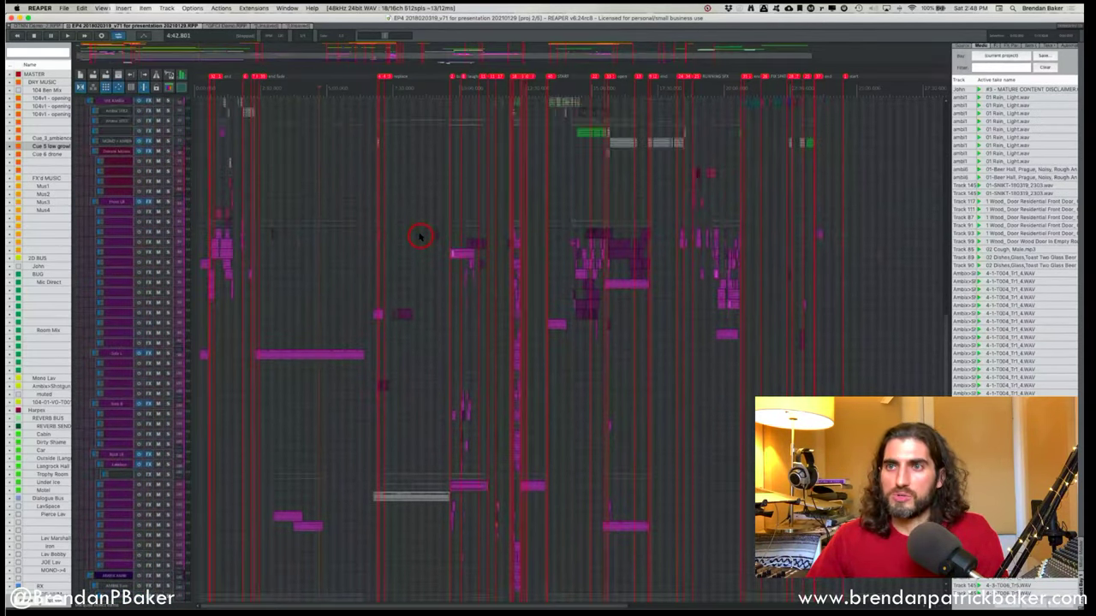
Zoom the timeline and track heights in and out around the purple effects tracks of the EP4 session.
{"action": "scroll", "coordinate": [463, 291], "scroll_direction": "up", "scroll_amount": 3}
{"action": "scroll", "coordinate": [465, 288], "scroll_direction": "up", "scroll_amount": 4, "text": "super"}
{"action": "scroll", "coordinate": [465, 289], "scroll_direction": "down", "scroll_amount": 5, "text": "super"}
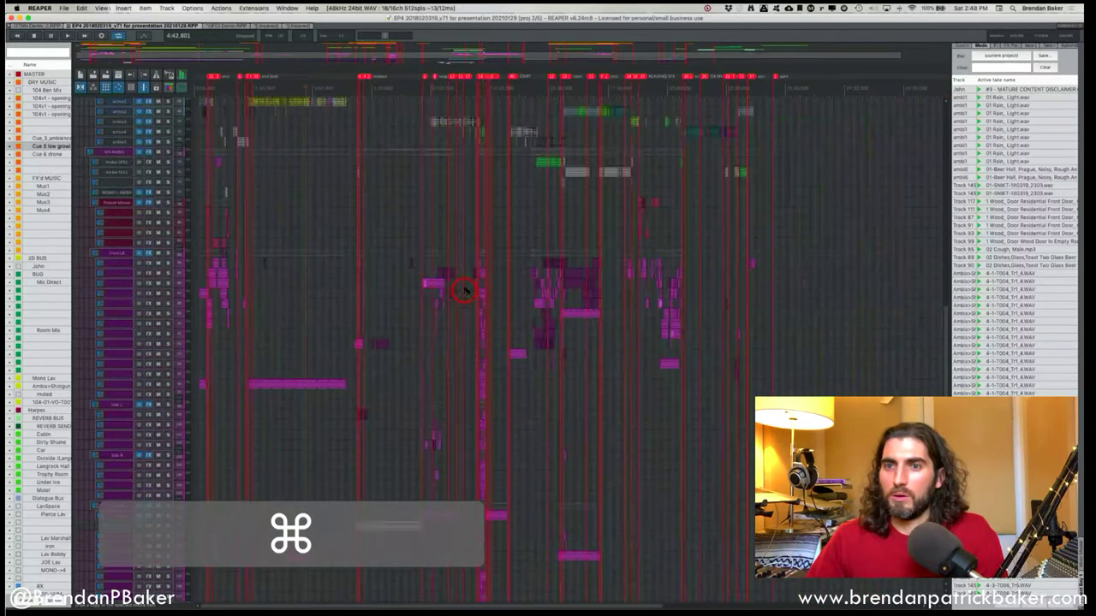
{"action": "scroll", "coordinate": [463, 291], "scroll_direction": "up", "scroll_amount": 4, "text": "super"}
{"action": "scroll", "coordinate": [463, 291], "scroll_direction": "down", "scroll_amount": 4, "text": "super"}
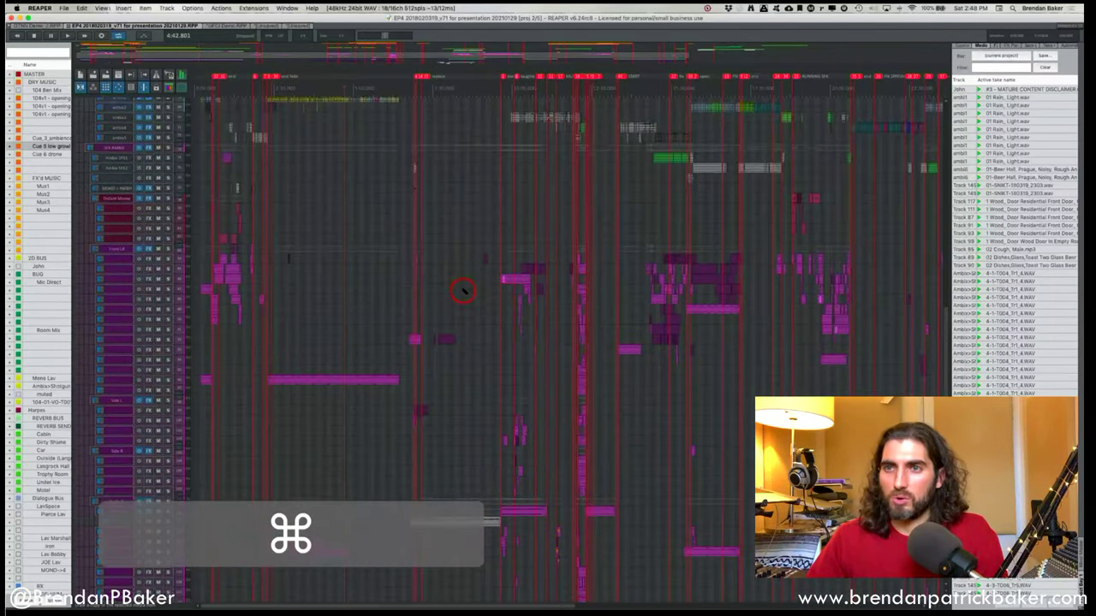
{"action": "scroll", "coordinate": [463, 291], "scroll_direction": "up", "scroll_amount": 8, "text": "super"}
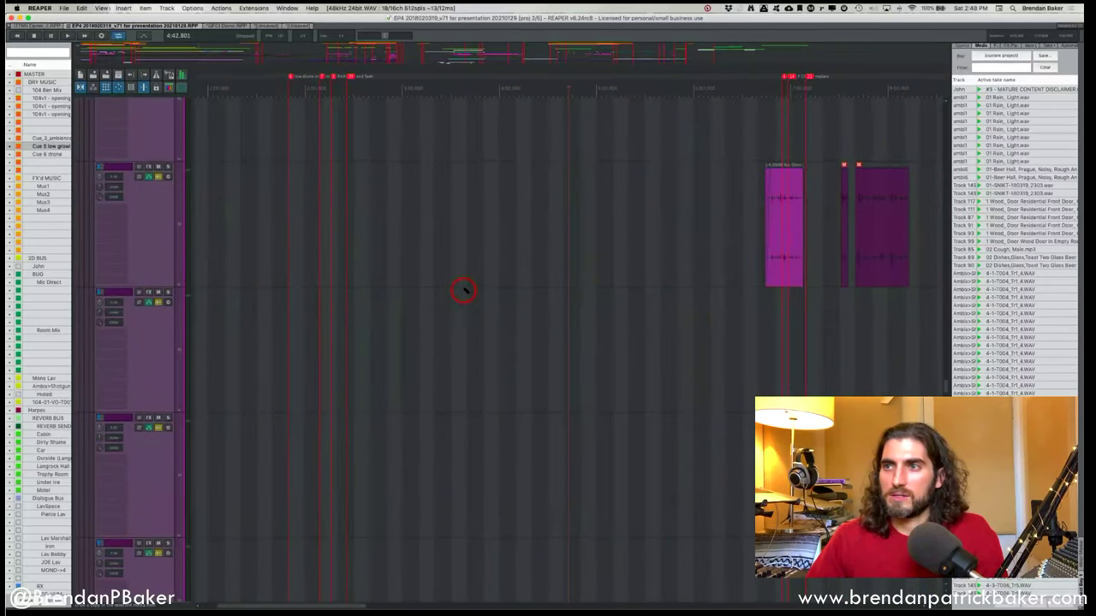
{"action": "scroll", "coordinate": [768, 247], "scroll_direction": "down", "scroll_amount": 3, "text": "super"}
{"action": "scroll", "coordinate": [457, 301], "scroll_direction": "down", "scroll_amount": 3}
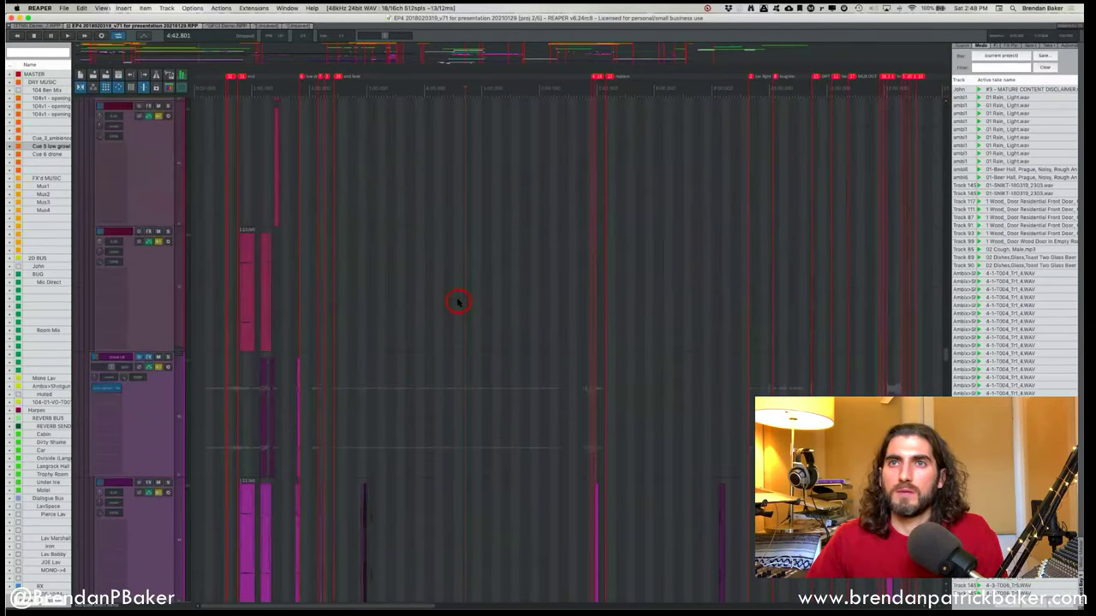
{"action": "scroll", "coordinate": [457, 301], "scroll_direction": "down", "scroll_amount": 6, "text": "super"}
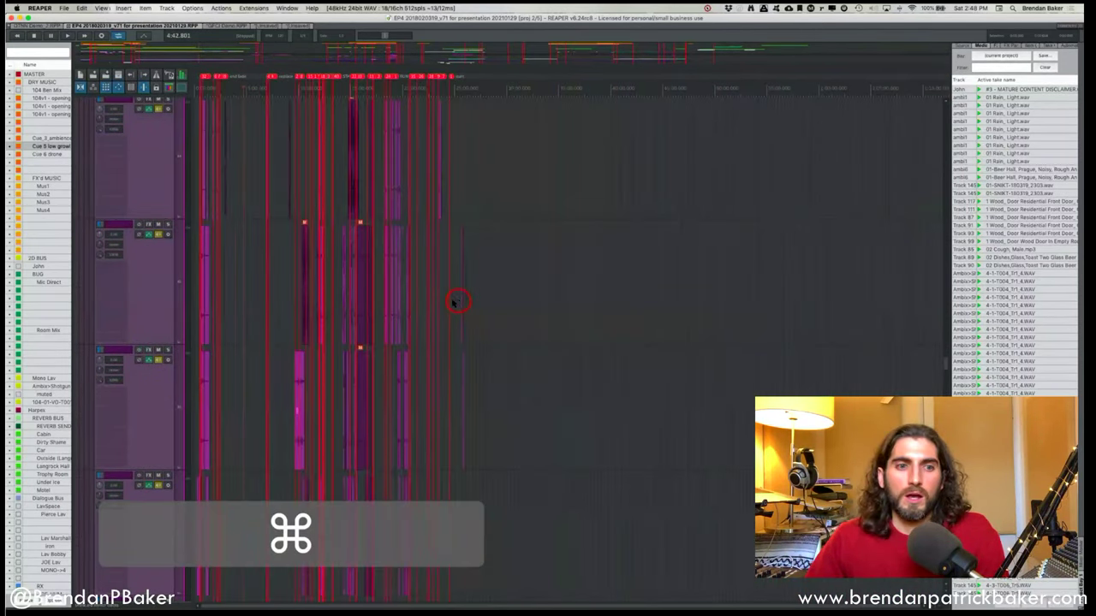
{"action": "scroll", "coordinate": [456, 303], "scroll_direction": "down", "scroll_amount": 2, "text": "super"}
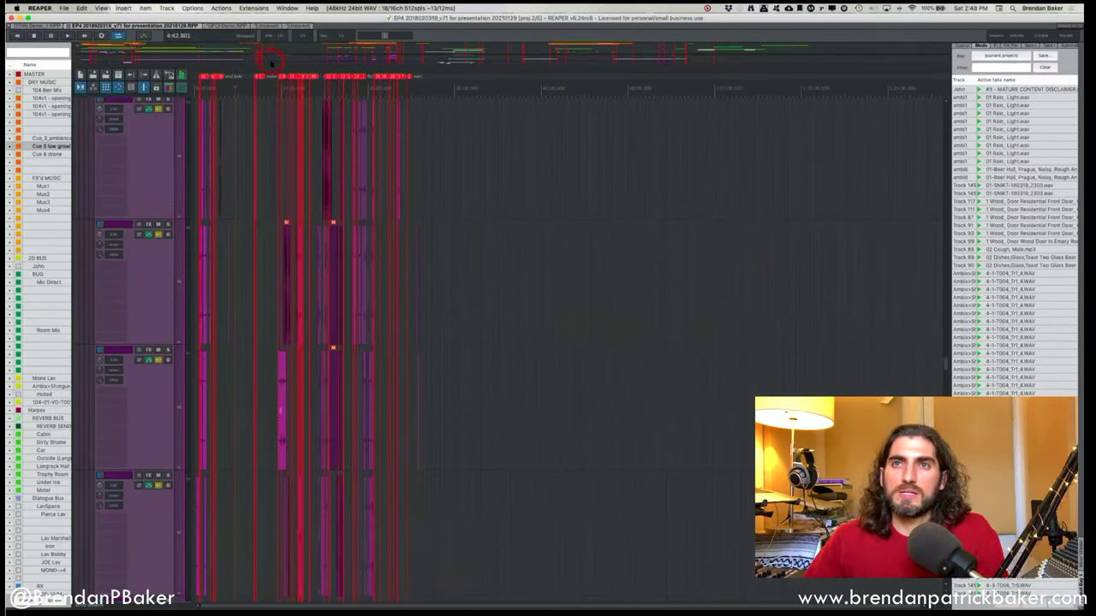
Make the project overview taller and zoom the arrange view to a small area marked in it.
{"action": "left_click_drag", "start_coordinate": [270, 64], "coordinate": [242, 119]}
{"action": "left_click_drag", "start_coordinate": [225, 65], "coordinate": [268, 103]}
{"action": "key", "text": "shift"}
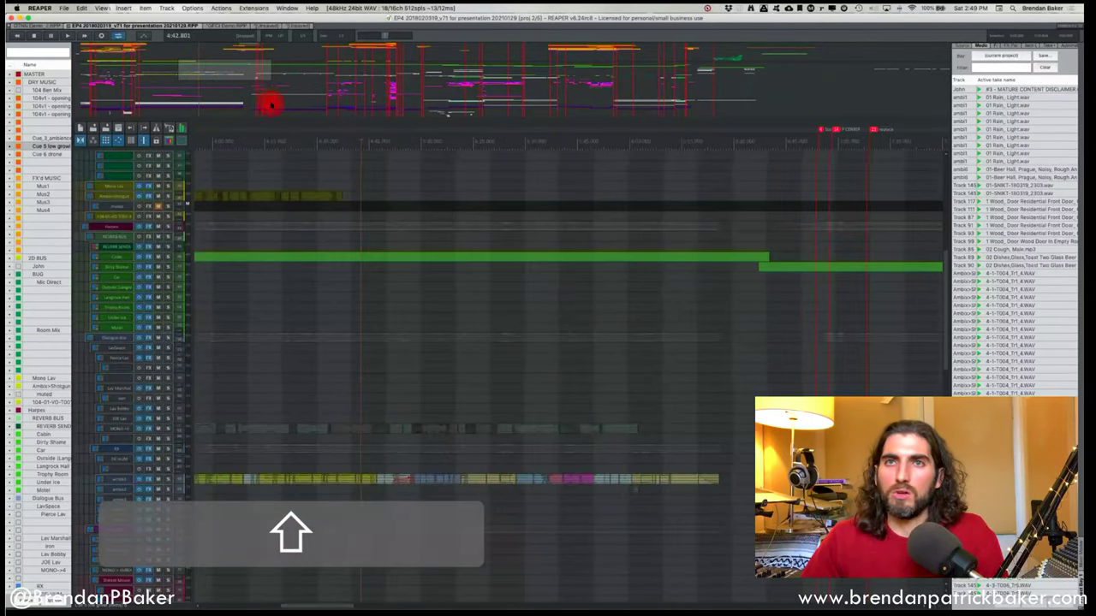
Switch to the DTNN Demo_2 project and use its overview to zoom to the pink SFX clips and to the coloured interview clips.
{"action": "left_click", "coordinate": [39, 25]}
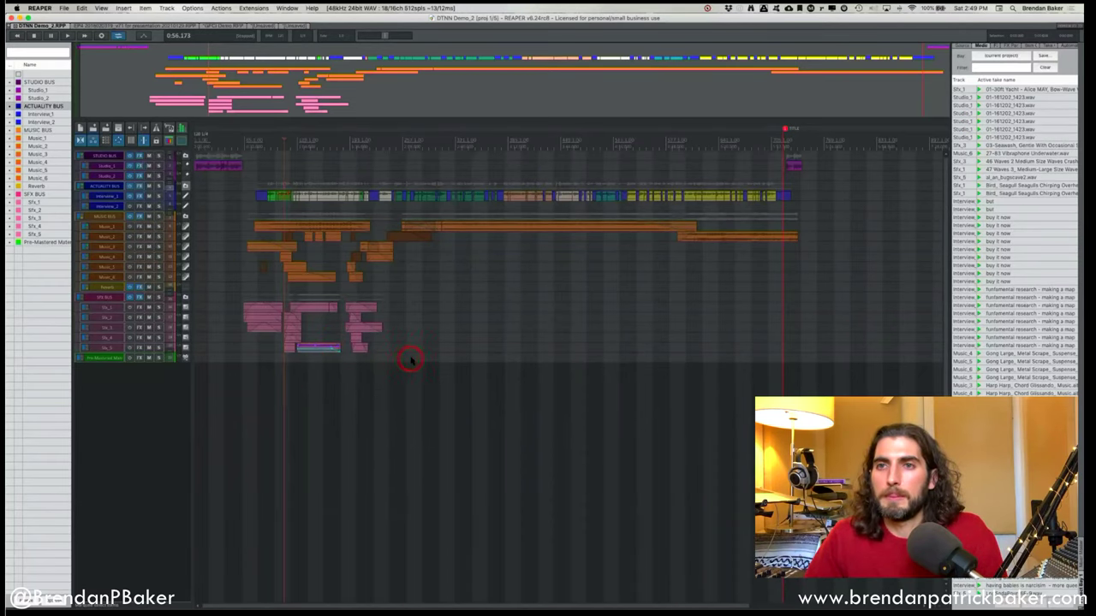
{"action": "left_click_drag", "start_coordinate": [141, 90], "coordinate": [363, 130]}
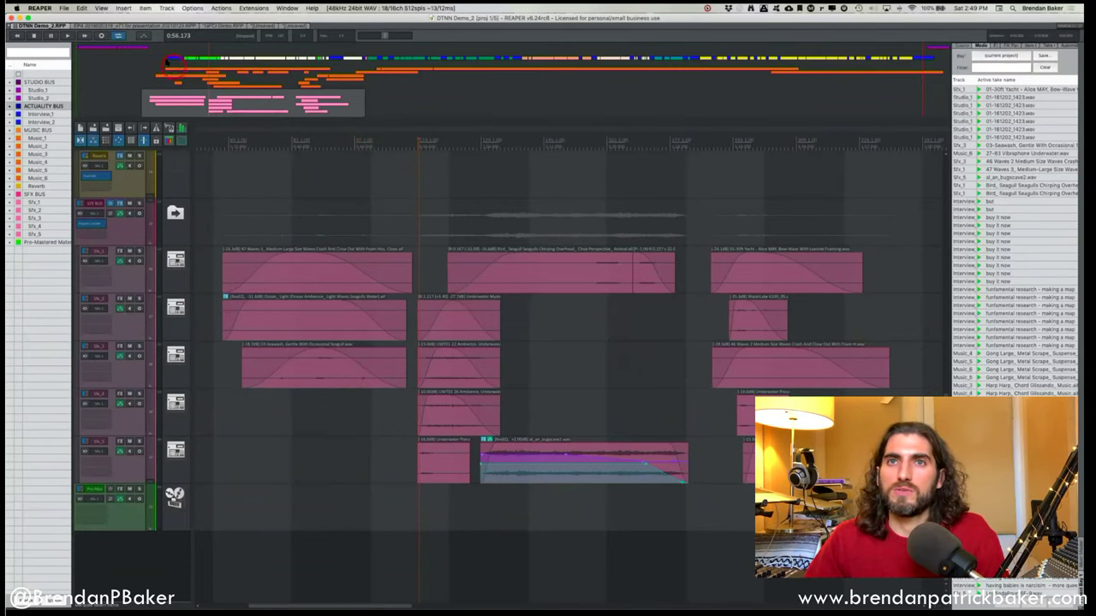
{"action": "left_click_drag", "start_coordinate": [172, 58], "coordinate": [198, 64]}
{"action": "left_click_drag", "start_coordinate": [492, 61], "coordinate": [954, 59]}
Place the edit cursor at 3:11.982 and zoom out to show the interview clips together with the neighbouring tracks.
{"action": "left_click", "coordinate": [528, 368]}
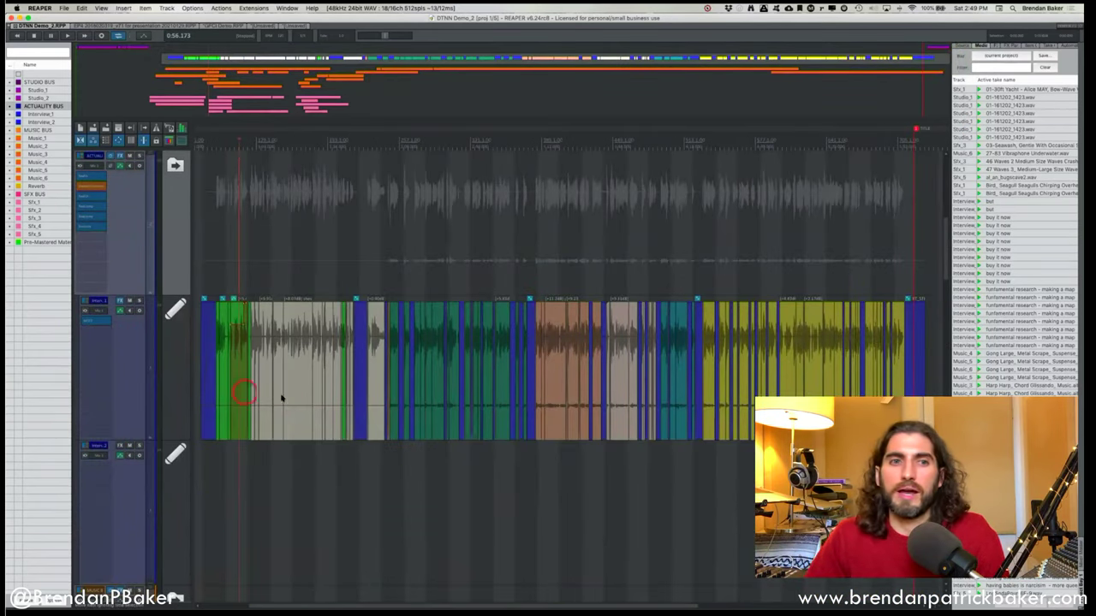
{"action": "left_click", "coordinate": [489, 396]}
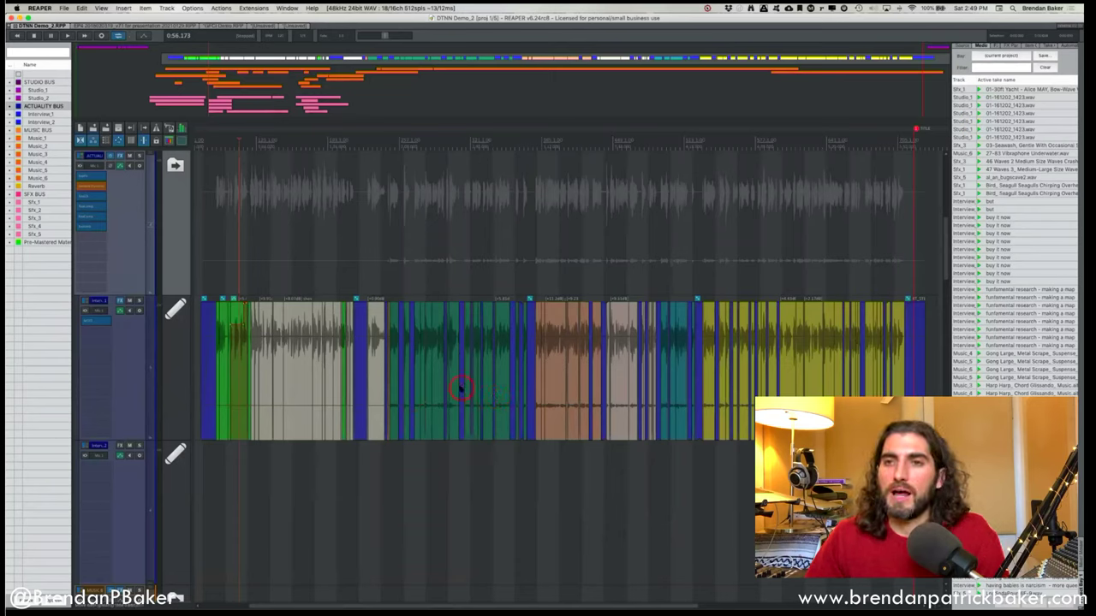
{"action": "left_click", "coordinate": [453, 343]}
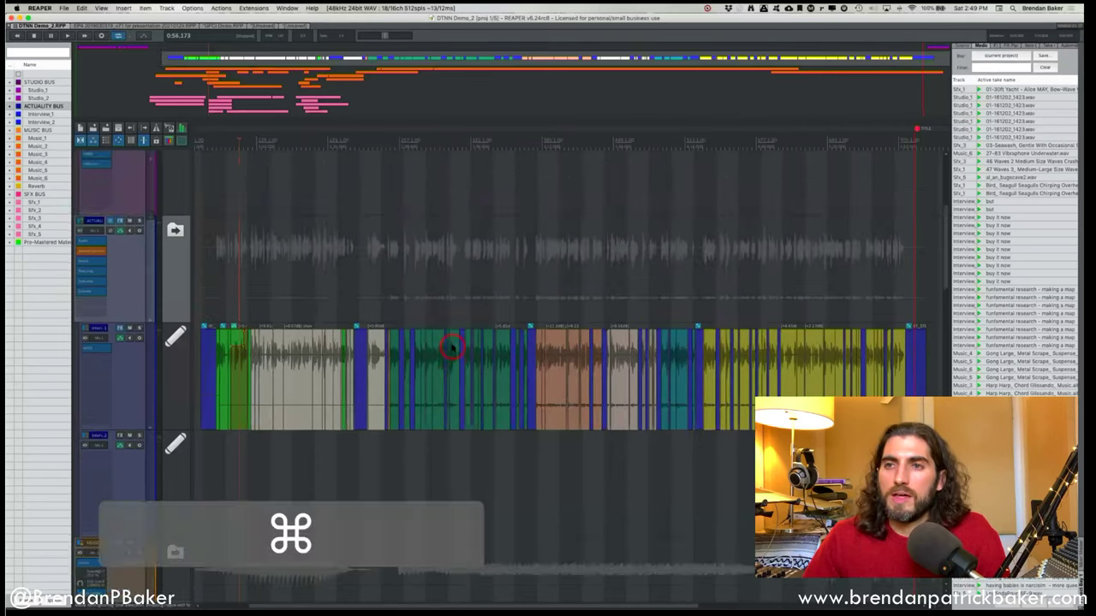
{"action": "scroll", "coordinate": [452, 347], "scroll_direction": "down", "scroll_amount": 5}
{"action": "left_click", "coordinate": [425, 274]}
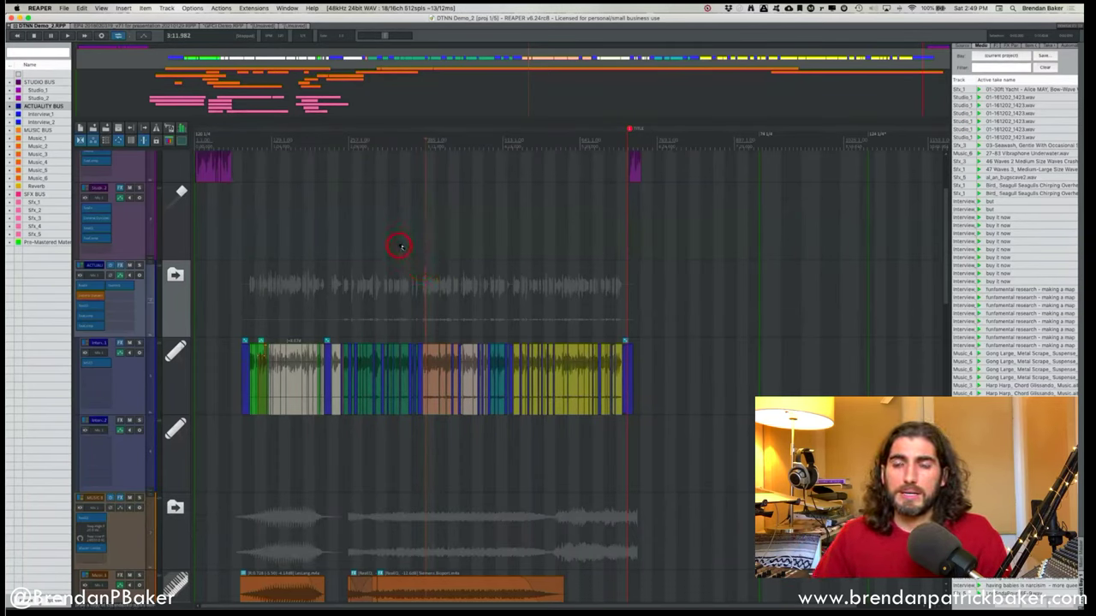
{"action": "left_click_drag", "start_coordinate": [394, 235], "coordinate": [521, 261]}
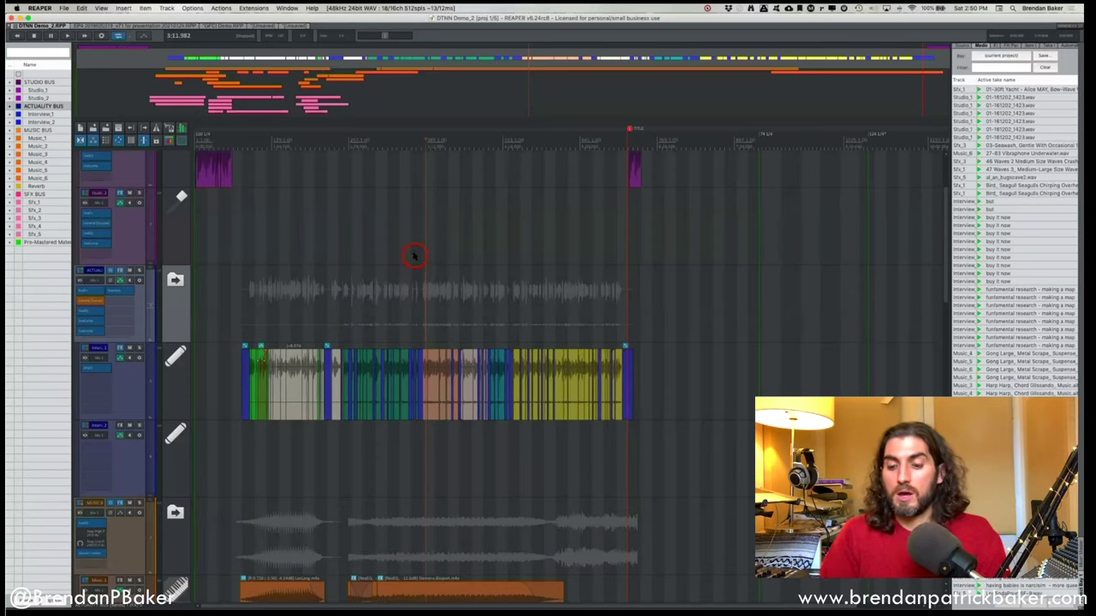
Open the preferences and examine the Mouse, Mouse Modifiers and Editing Behavior settings.
{"action": "key", "text": "super+comma"}
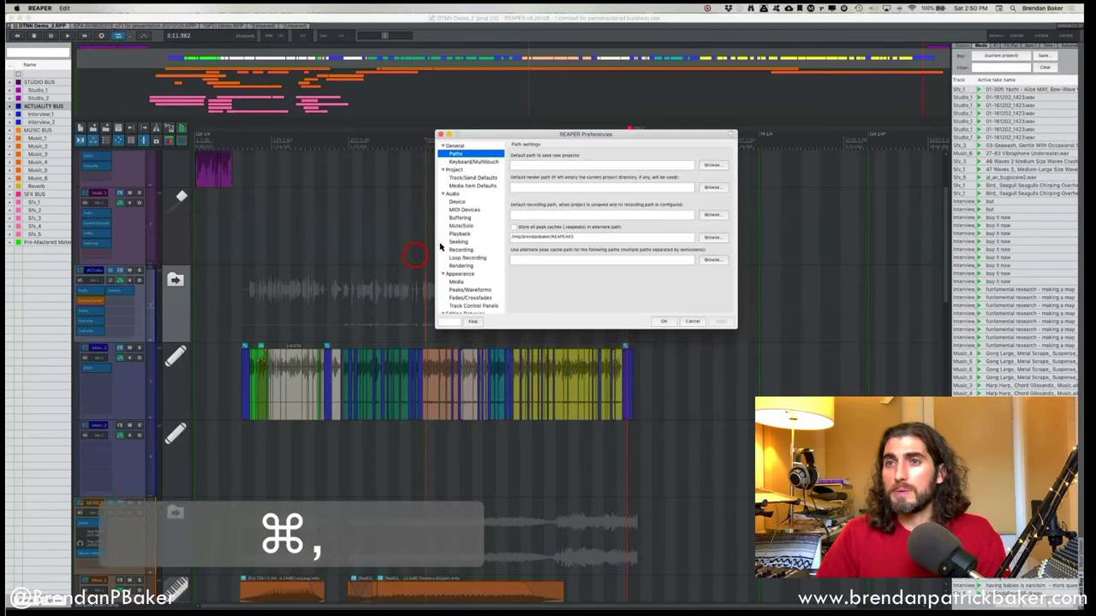
{"action": "scroll", "coordinate": [479, 241], "scroll_direction": "down", "scroll_amount": 3}
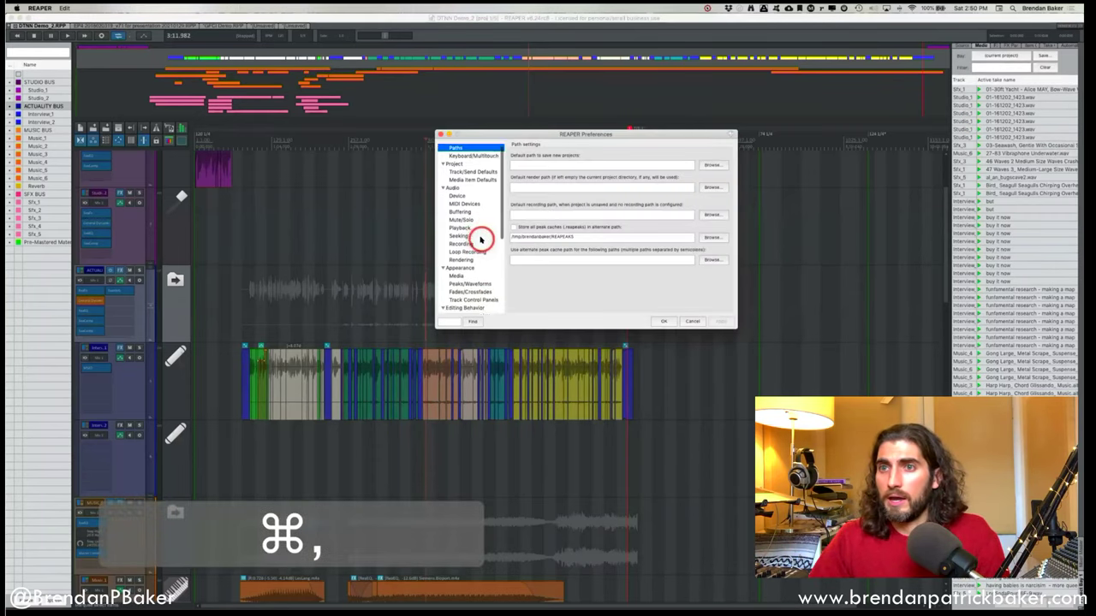
{"action": "left_click", "coordinate": [461, 279]}
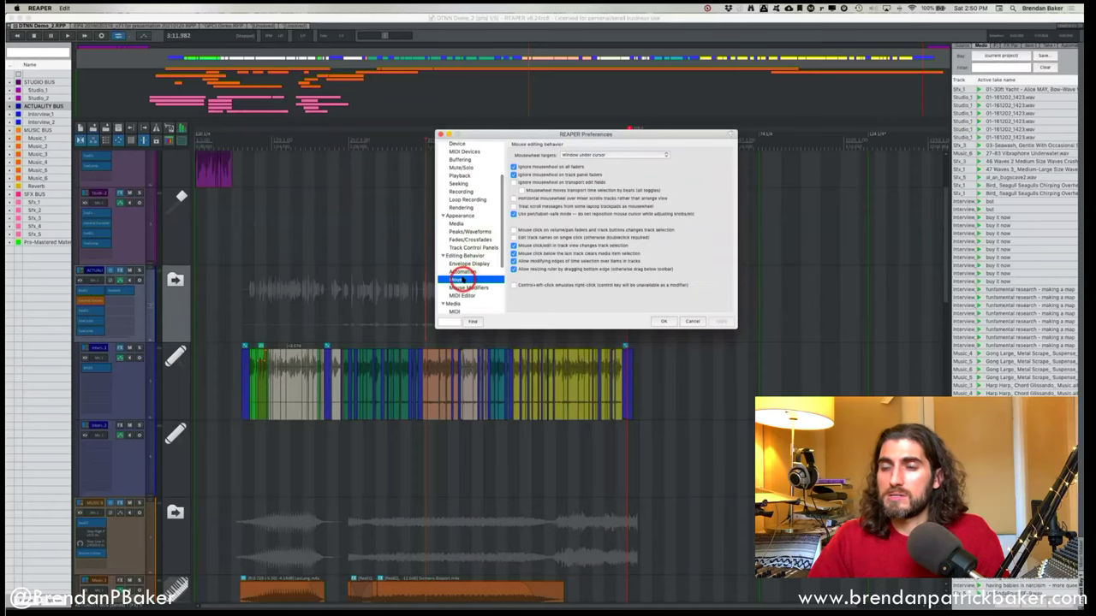
{"action": "left_click", "coordinate": [470, 288]}
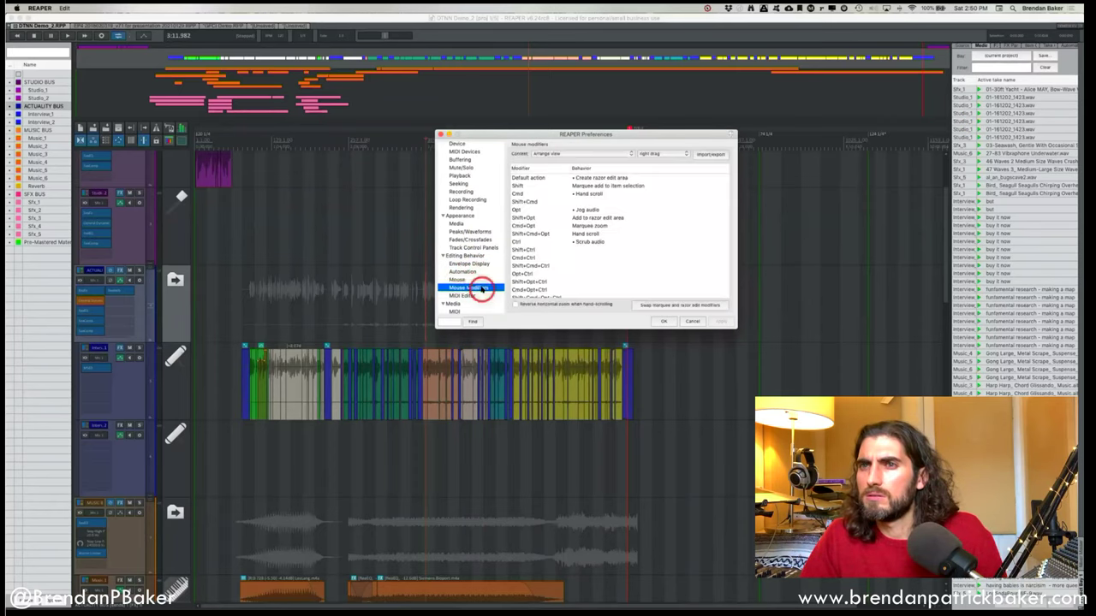
{"action": "left_click", "coordinate": [462, 279]}
{"action": "left_click", "coordinate": [464, 255]}
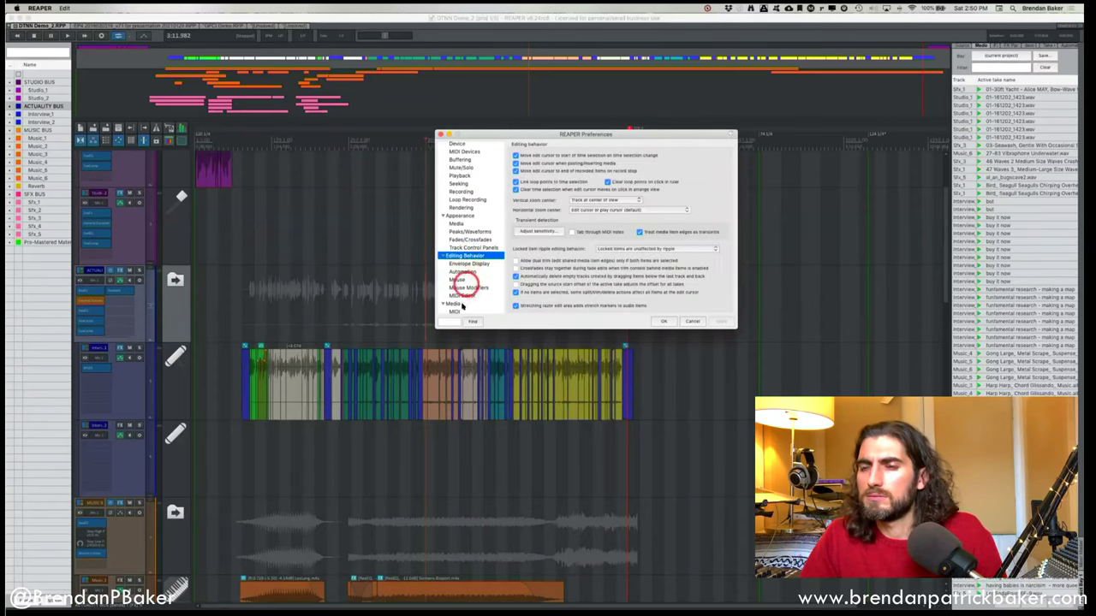
Search the preferences for "scroll", examine the multitouch scroll options on the Keyboard/Multitouch page and close the preferences.
{"action": "left_click", "coordinate": [449, 321]}
{"action": "type", "text": "scroll"}
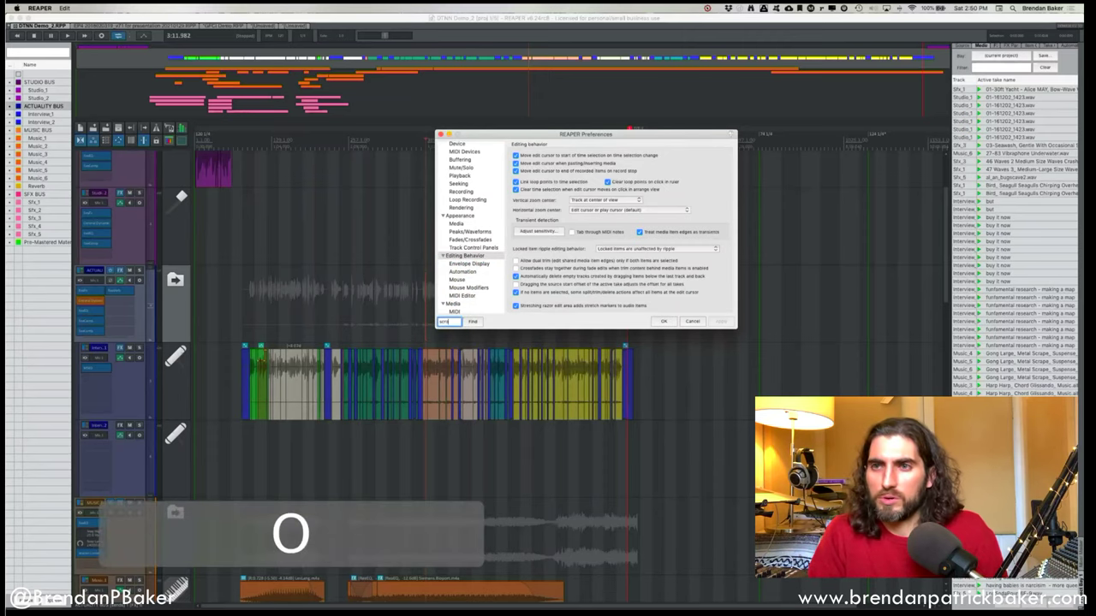
{"action": "key", "text": "Return"}
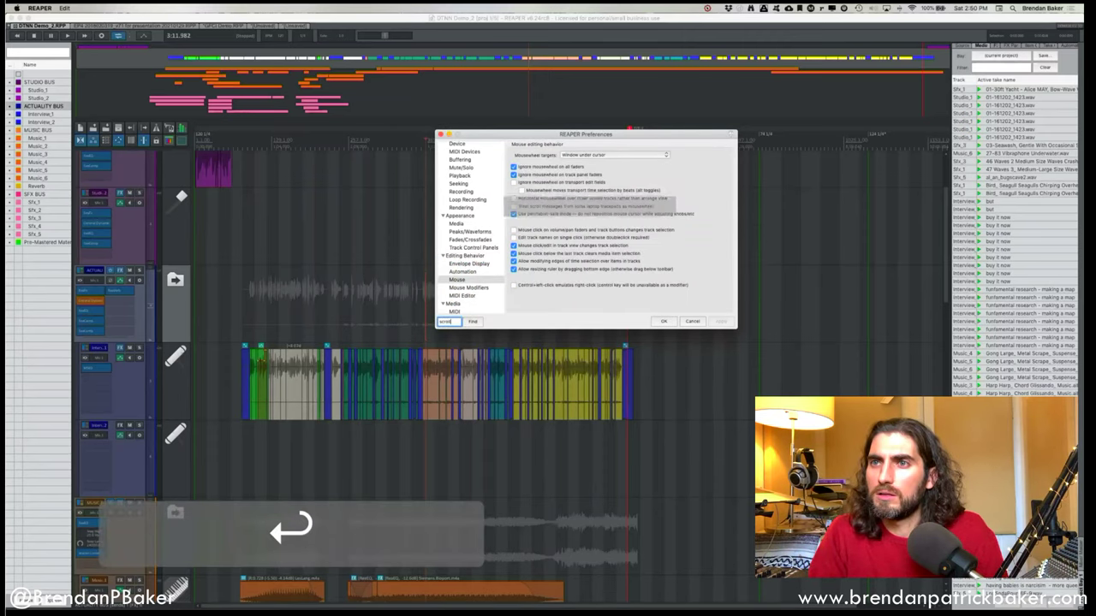
{"action": "key", "text": "Return"}
{"action": "key", "text": "Return"}
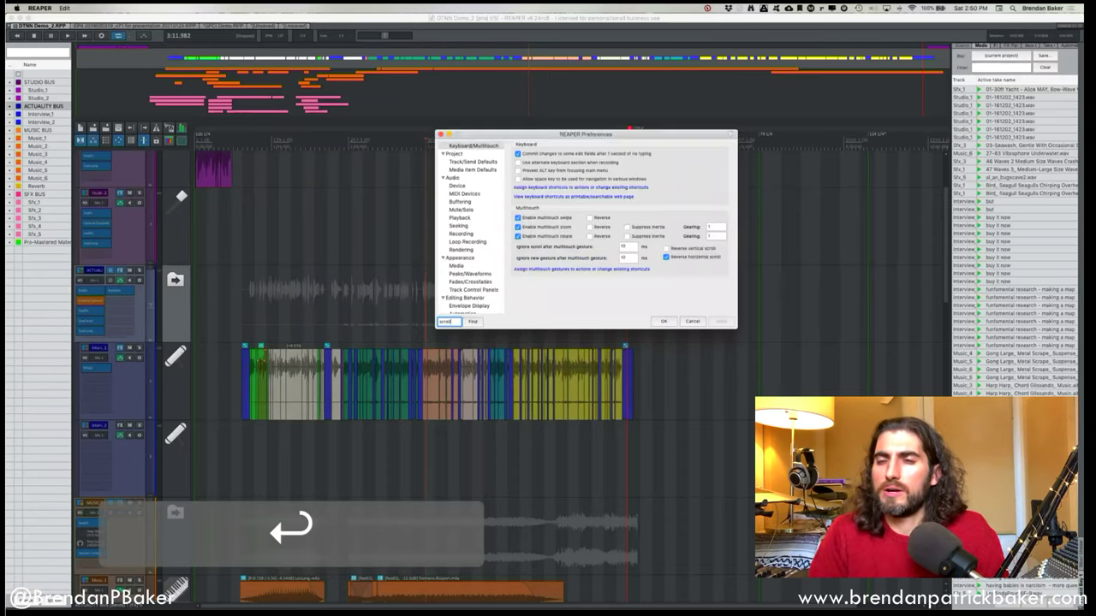
{"action": "scroll", "coordinate": [485, 214], "scroll_direction": "up", "scroll_amount": 3}
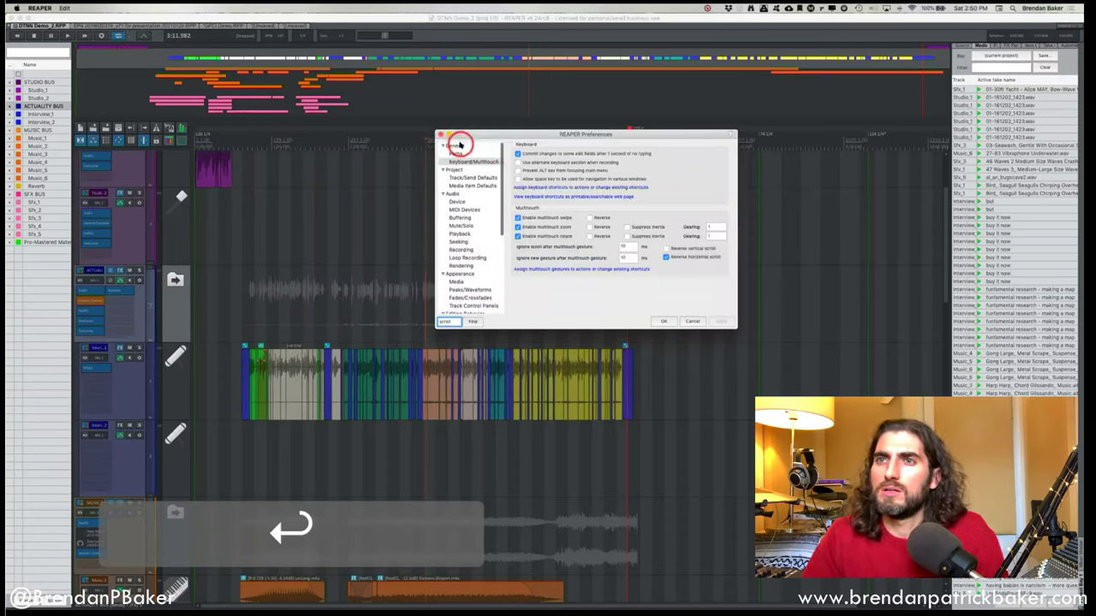
{"action": "left_click", "coordinate": [459, 146]}
{"action": "left_click", "coordinate": [470, 161]}
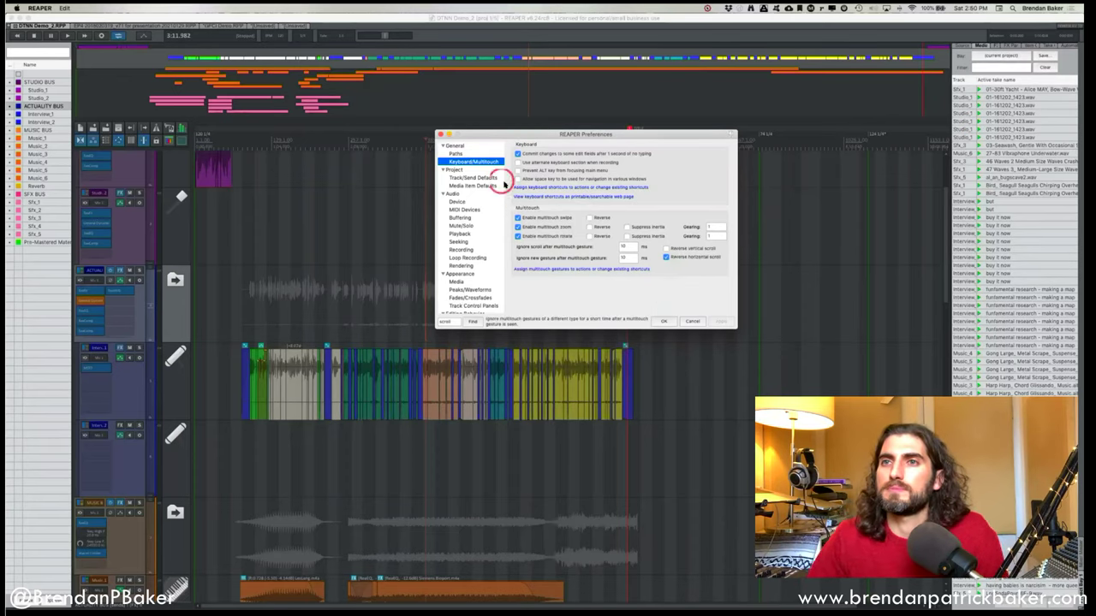
{"action": "left_click", "coordinate": [440, 135]}
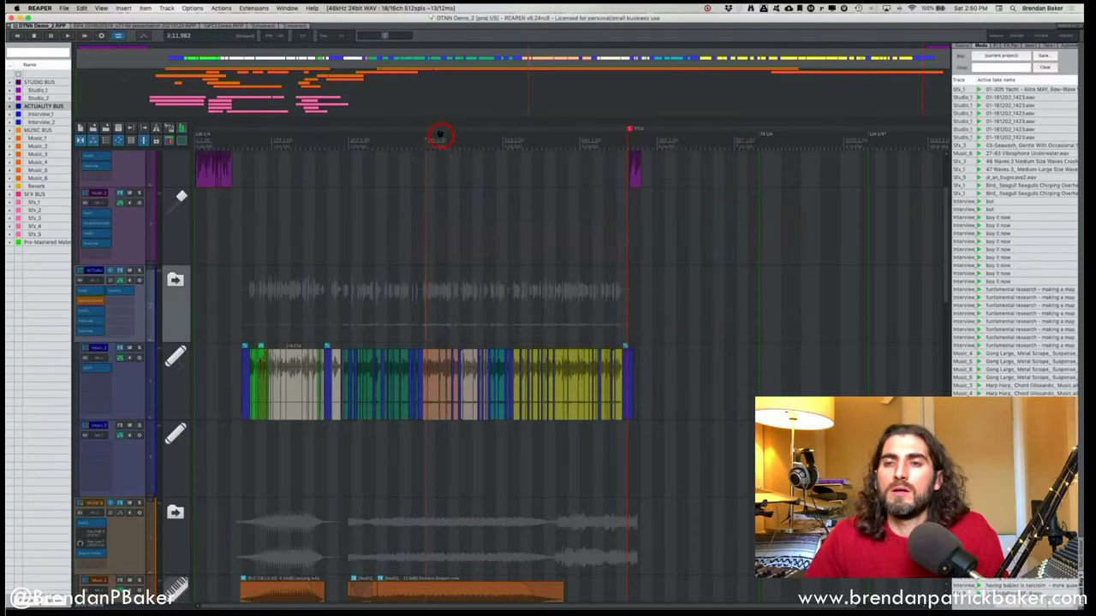
Return to the unsaved About Me demo project, shrink its tracks to minimal height and select the PARENT track.
{"action": "scroll", "coordinate": [430, 229], "scroll_direction": "down", "scroll_amount": 2}
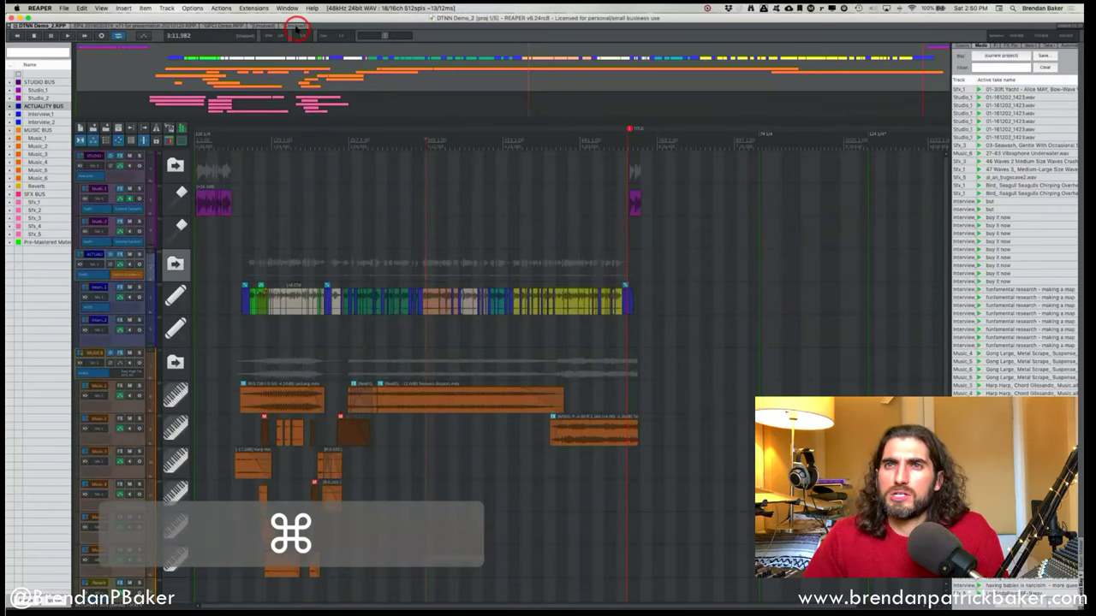
{"action": "left_click", "coordinate": [296, 26]}
{"action": "scroll", "coordinate": [520, 239], "scroll_direction": "down", "scroll_amount": 3}
{"action": "scroll", "coordinate": [520, 239], "scroll_direction": "down", "scroll_amount": 1}
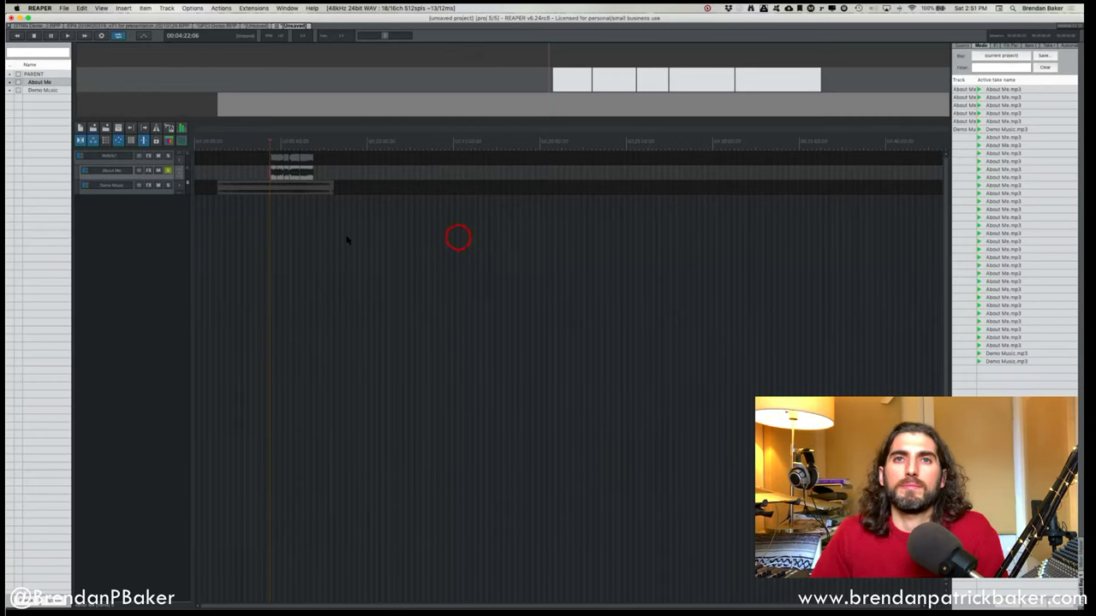
{"action": "left_click", "coordinate": [119, 218]}
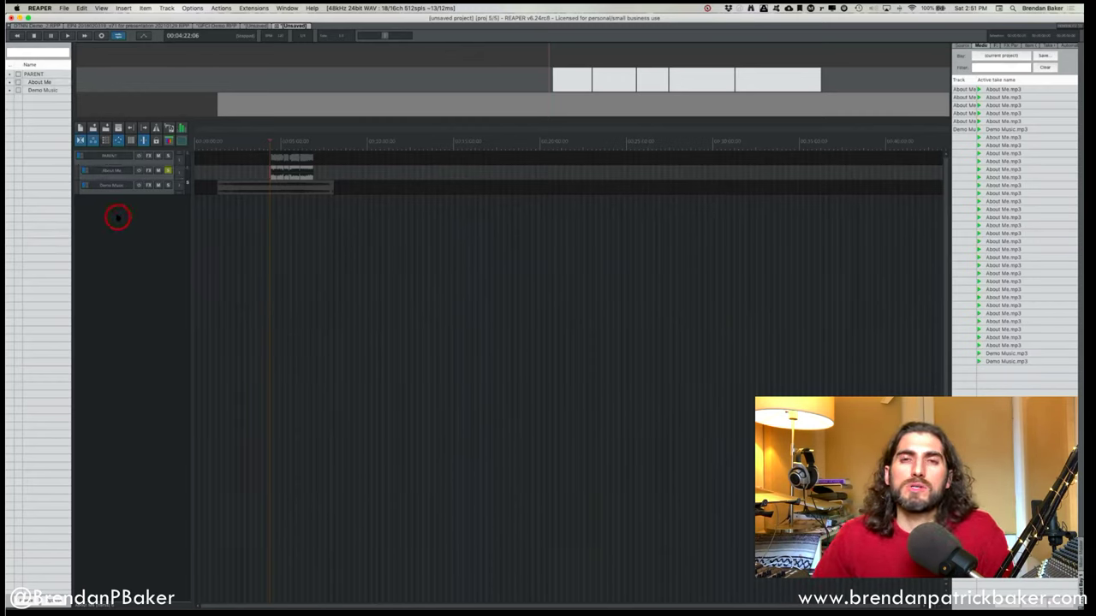
{"action": "left_click", "coordinate": [110, 156]}
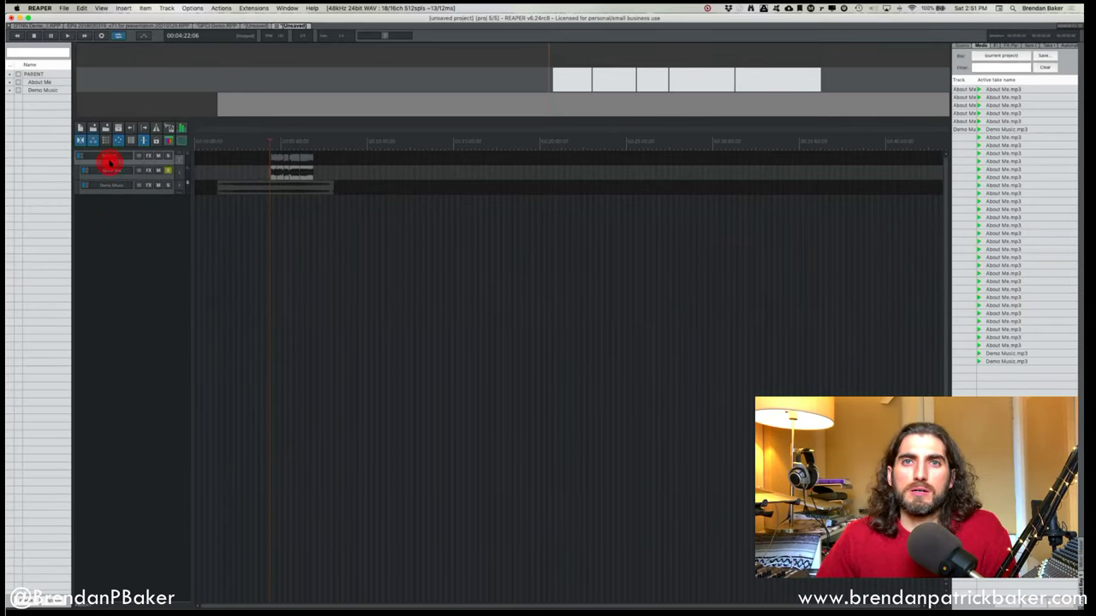
Insert four blank tracks beneath the PARENT track and undo the last two insertions.
{"action": "left_click", "coordinate": [96, 275]}
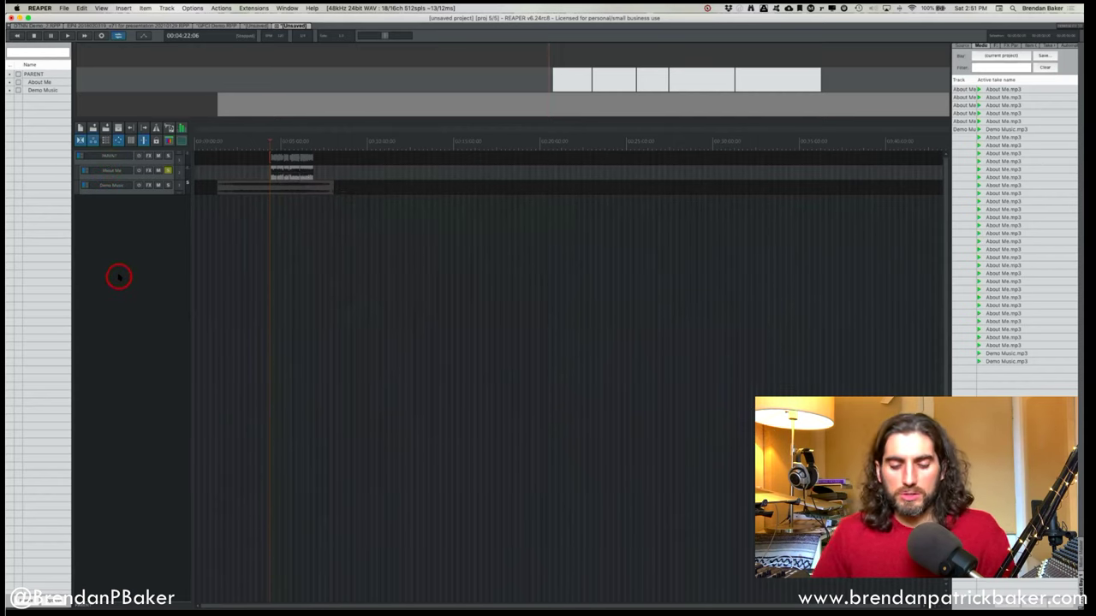
{"action": "left_click", "coordinate": [119, 275]}
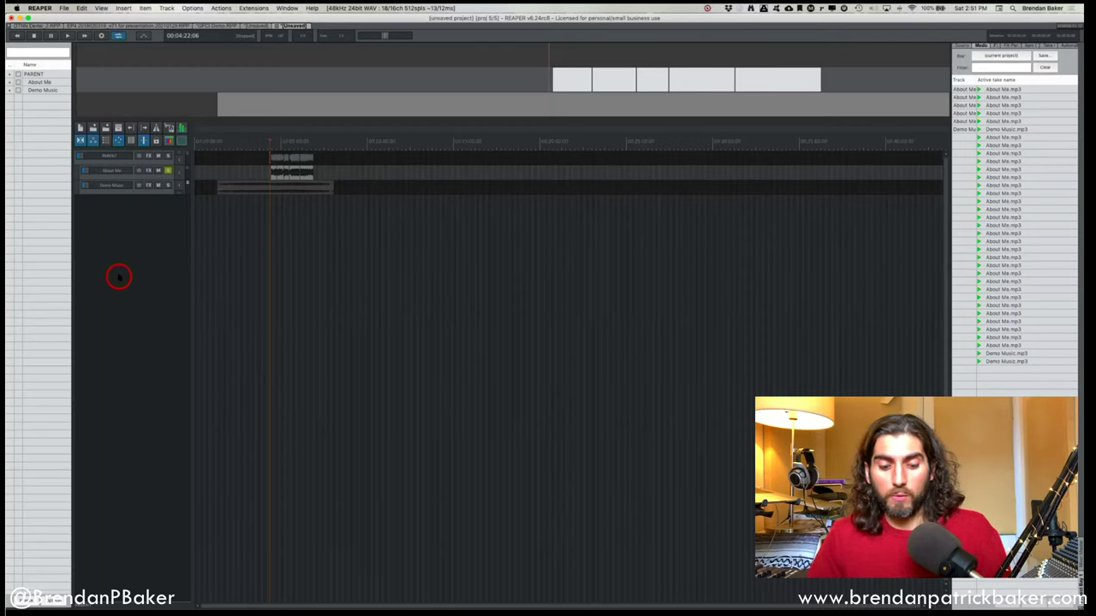
{"action": "key", "text": "super+t"}
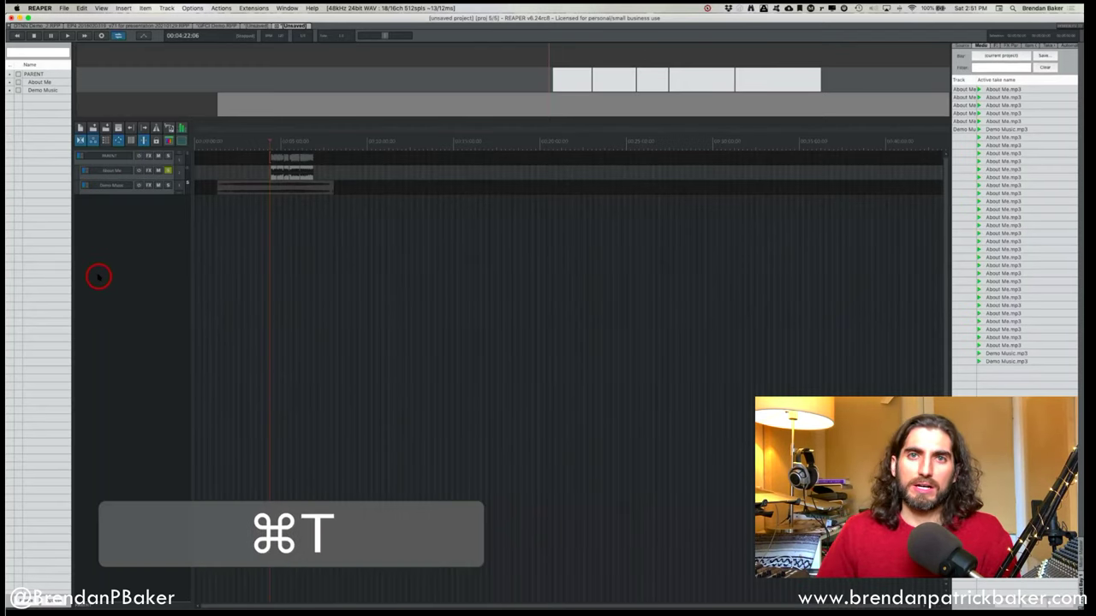
{"action": "key", "text": "super+t"}
{"action": "key", "text": "super+t"}
{"action": "key", "text": "super+t"}
{"action": "key", "text": "super+z"}
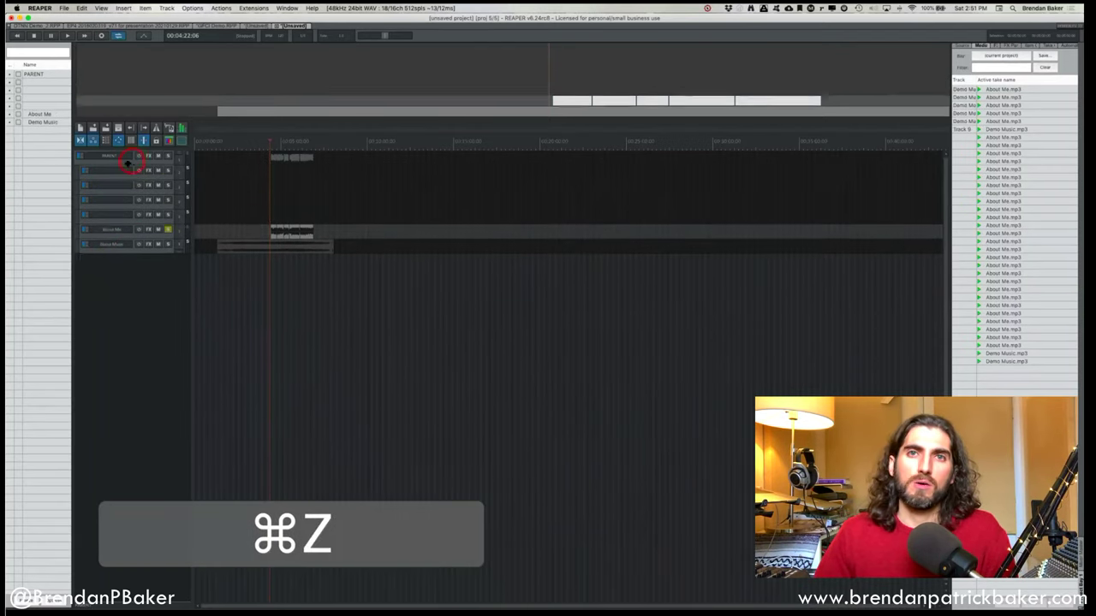
{"action": "key", "text": "super+z"}
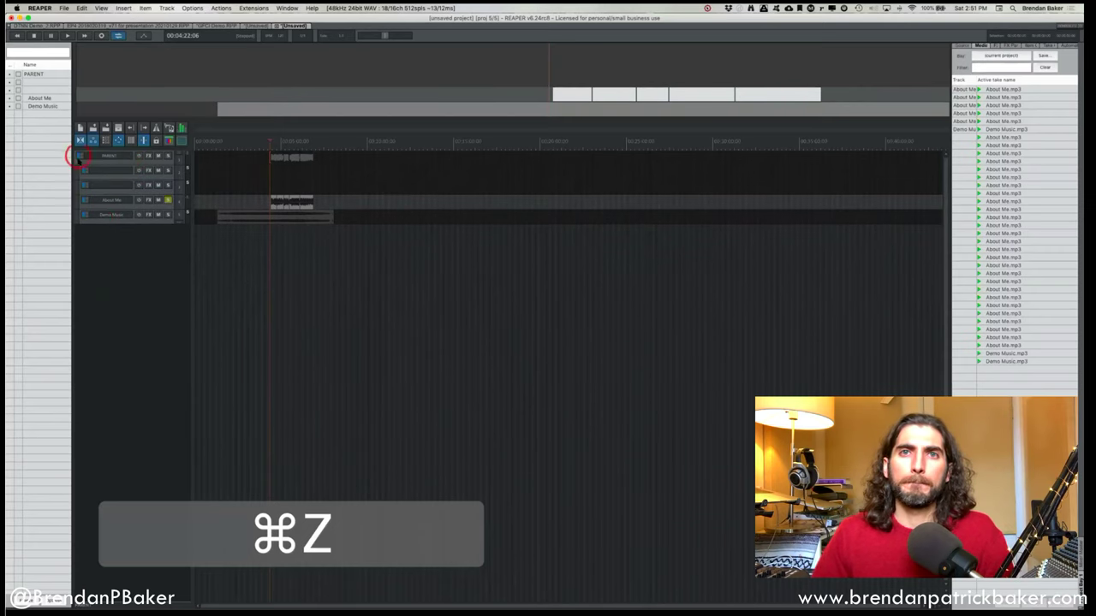
Move the About Me and Demo Music tracks above PARENT and delete the PARENT track.
{"action": "left_click", "coordinate": [120, 174]}
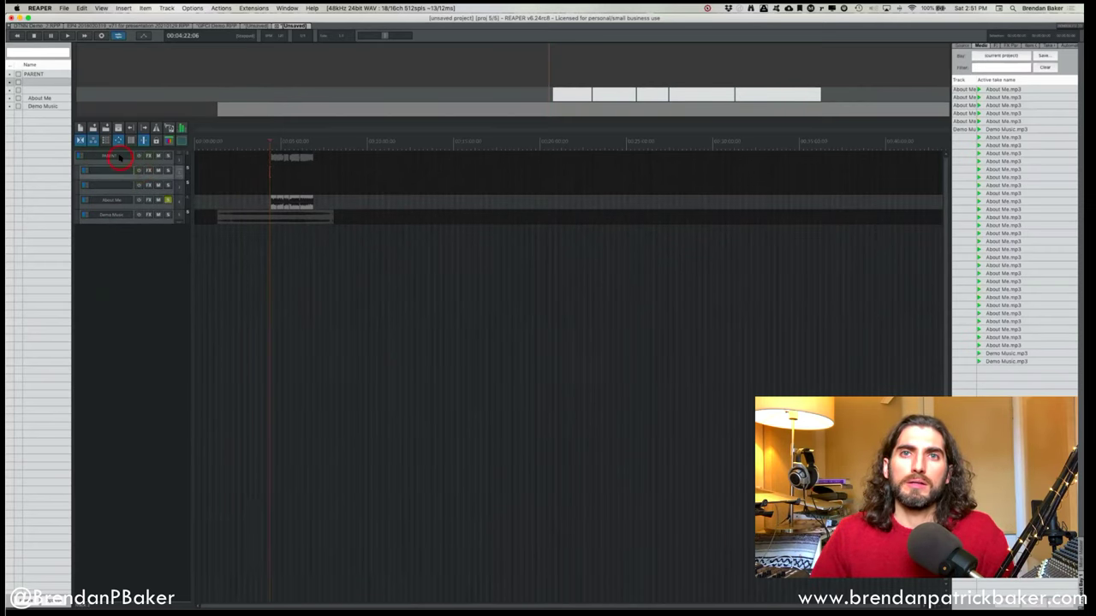
{"action": "left_click", "coordinate": [118, 159]}
{"action": "left_click", "coordinate": [105, 199]}
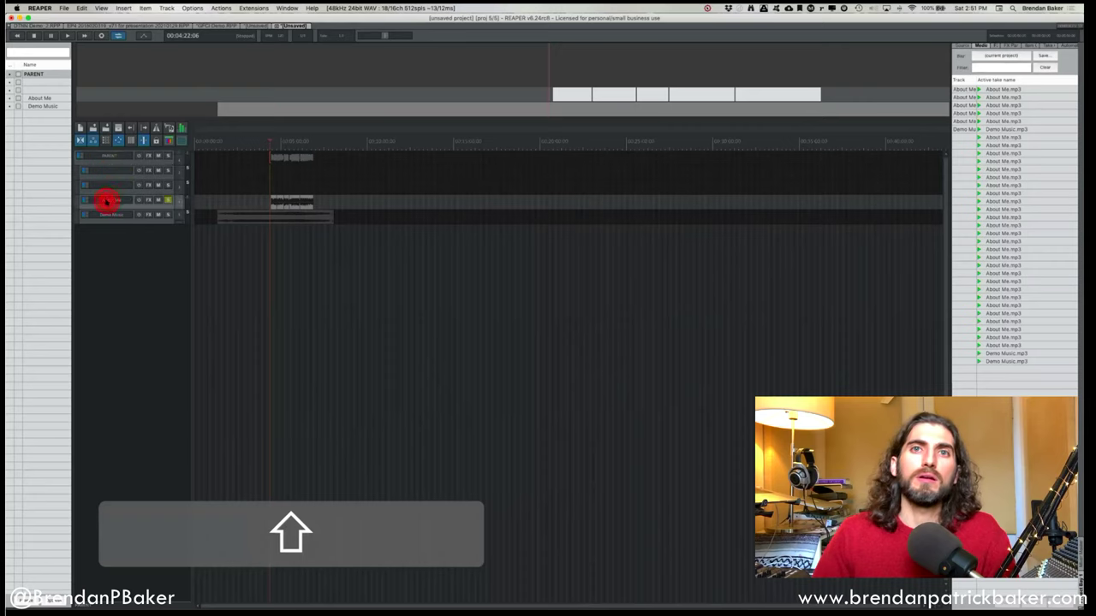
{"action": "left_click", "coordinate": [105, 213], "text": "shift"}
{"action": "left_click_drag", "start_coordinate": [105, 200], "coordinate": [110, 142]}
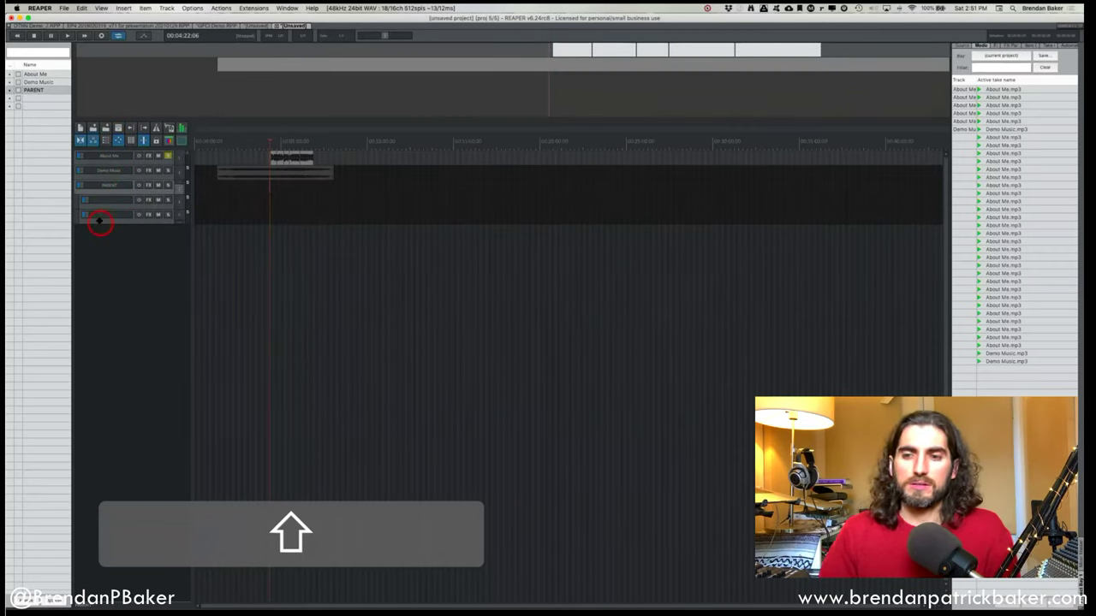
{"action": "key", "text": "BackSpace"}
Insert another blank track and nest the last two blank tracks inside the first blank track.
{"action": "left_click", "coordinate": [98, 188]}
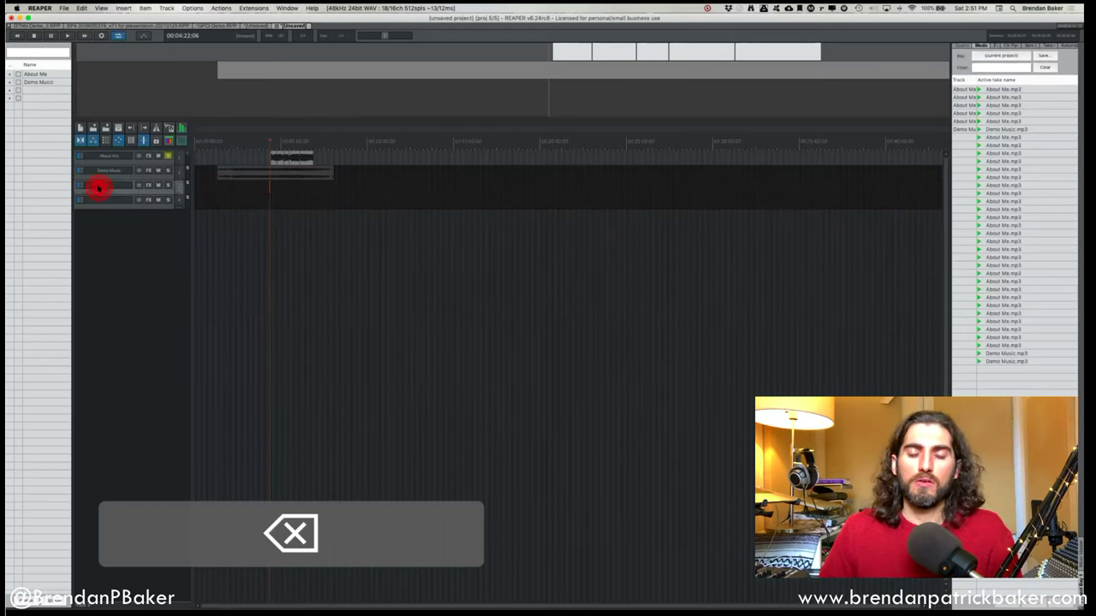
{"action": "key", "text": "super+t"}
{"action": "left_click", "coordinate": [102, 202]}
{"action": "left_click", "coordinate": [100, 214]}
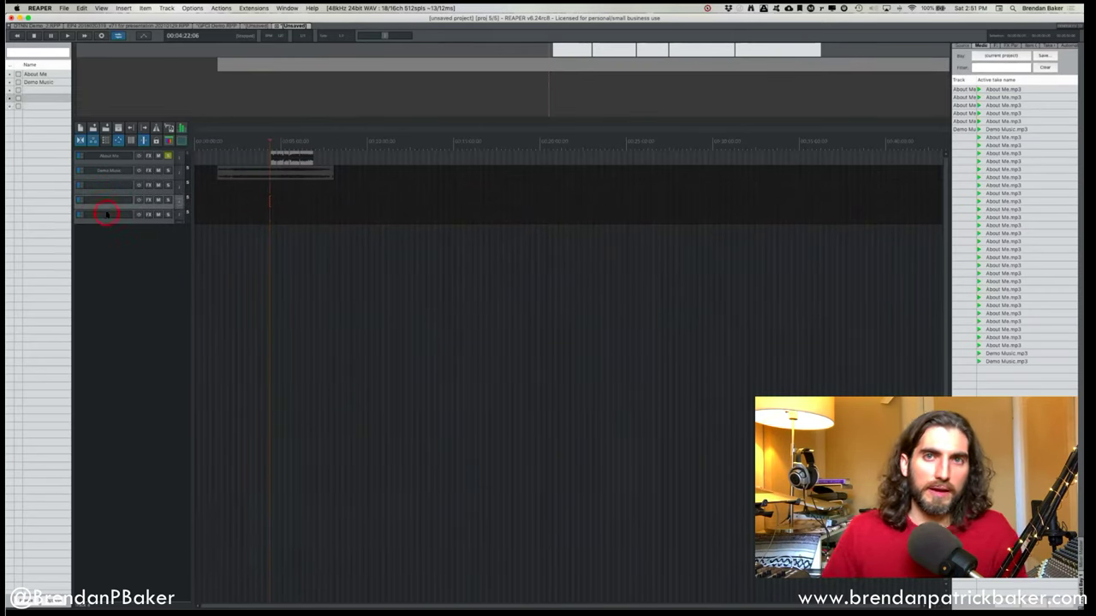
{"action": "left_click", "coordinate": [100, 204], "text": "shift"}
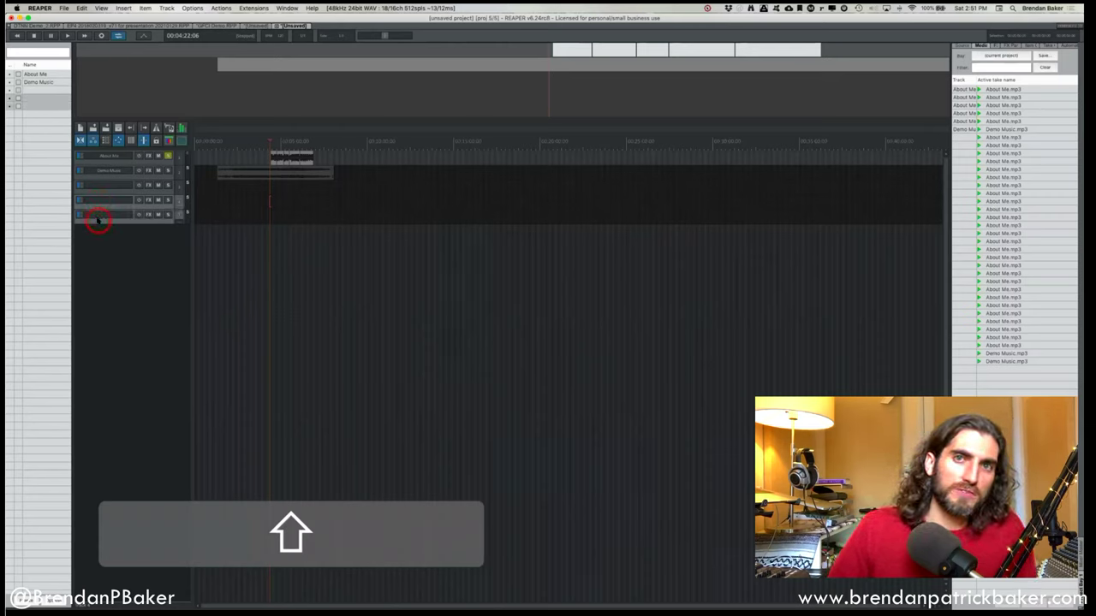
{"action": "left_click", "coordinate": [90, 203], "text": "shift"}
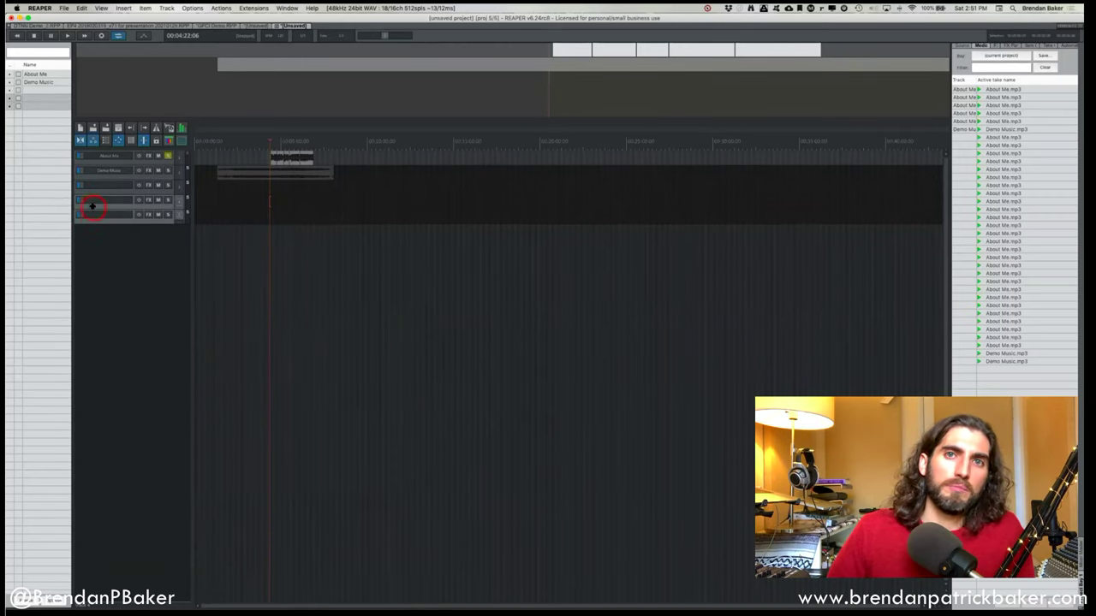
{"action": "mouse_move", "coordinate": [103, 205]}
{"action": "left_mouse_down"}
{"action": "mouse_move", "coordinate": [189, 181]}
{"action": "mouse_move", "coordinate": [217, 194]}
{"action": "mouse_move", "coordinate": [237, 188]}
{"action": "mouse_move", "coordinate": [245, 170]}
{"action": "mouse_move", "coordinate": [250, 196]}
{"action": "mouse_move", "coordinate": [278, 187]}
{"action": "mouse_move", "coordinate": [88, 190]}
{"action": "left_mouse_up"}
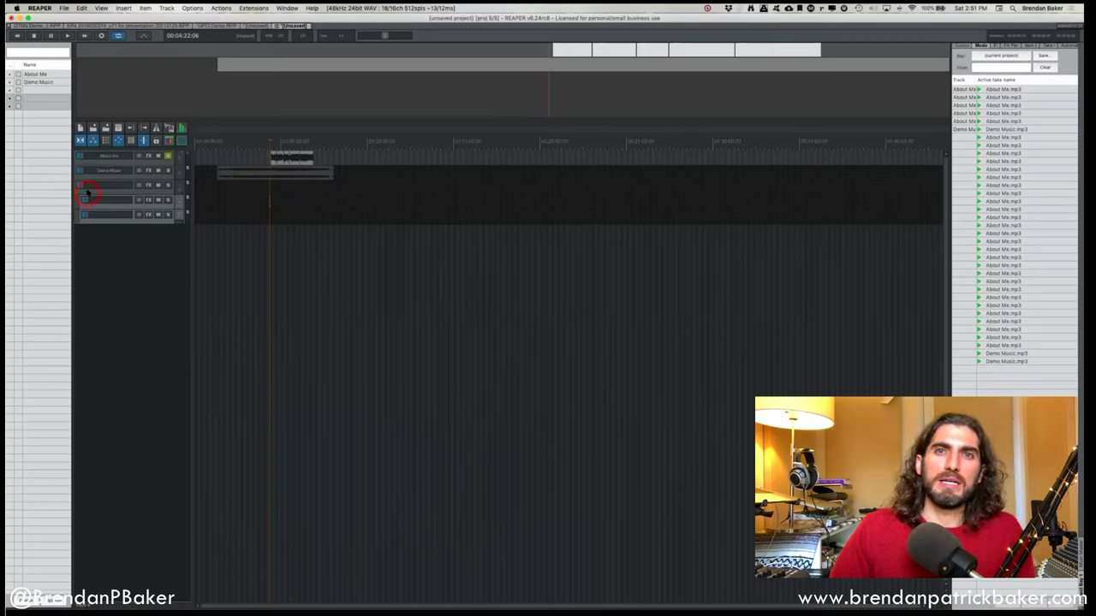
Undo the nesting and convert the first blank track, enlarged in height, into a folder using its folder state control.
{"action": "left_click", "coordinate": [89, 190]}
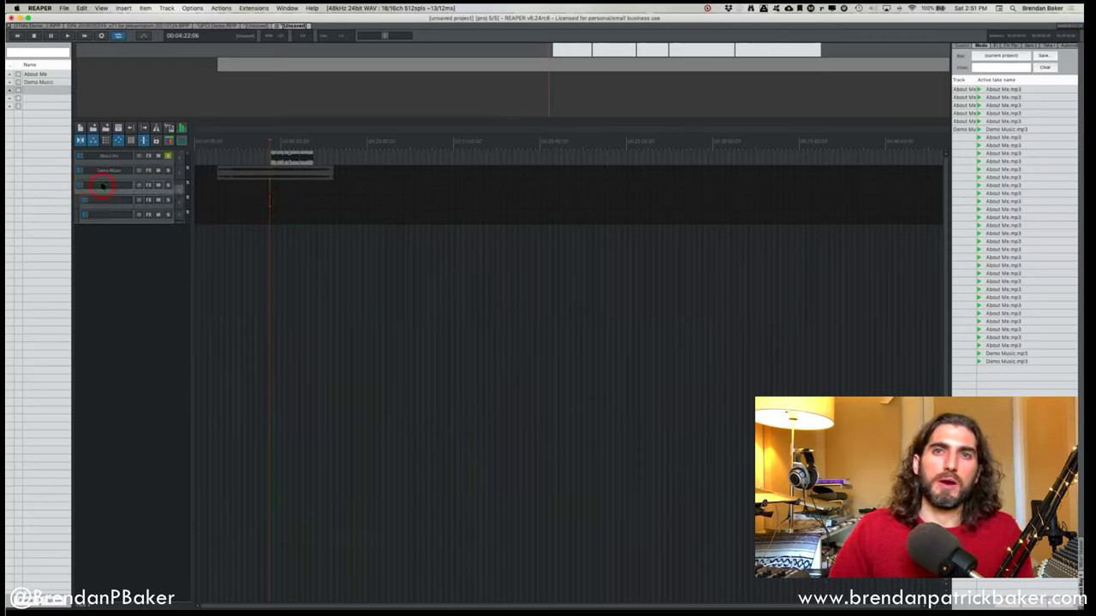
{"action": "left_click", "coordinate": [103, 193]}
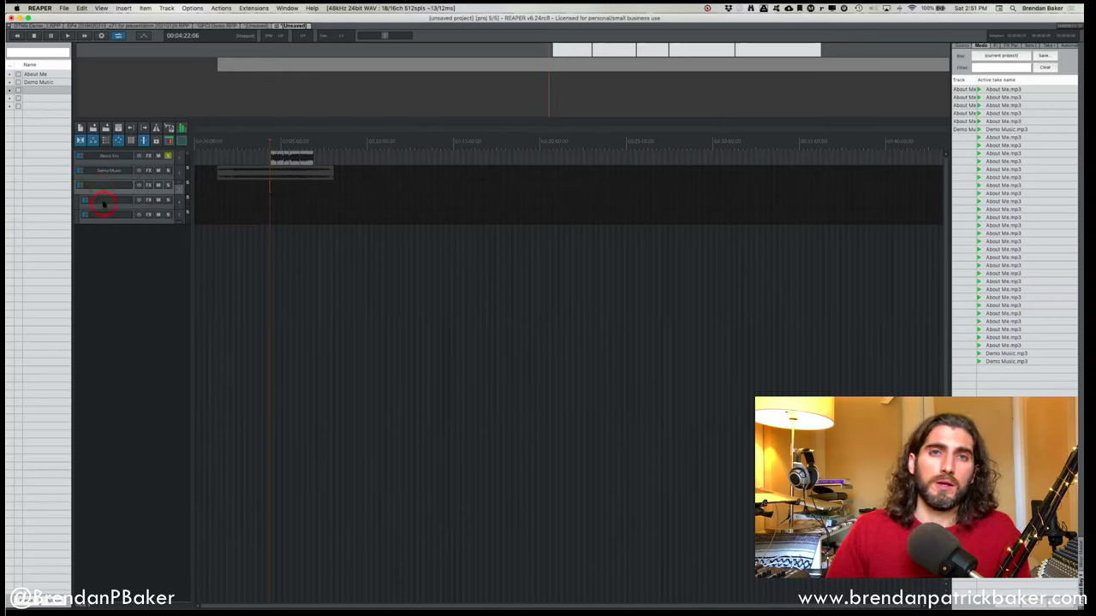
{"action": "key", "text": "super+z"}
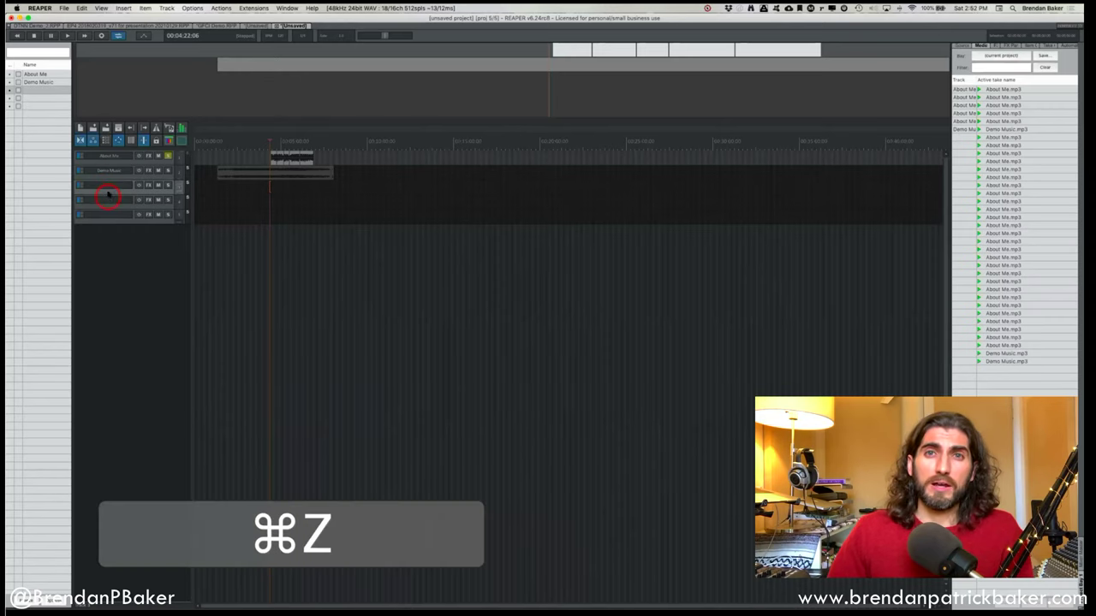
{"action": "left_click_drag", "start_coordinate": [105, 192], "coordinate": [97, 235]}
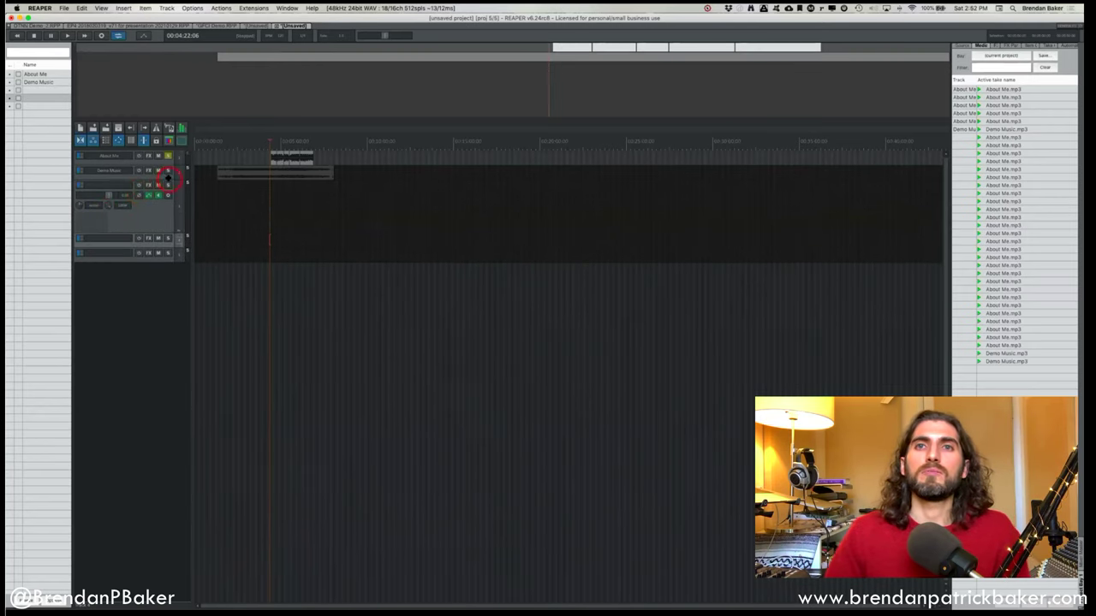
{"action": "left_click_drag", "start_coordinate": [171, 119], "coordinate": [171, 68]}
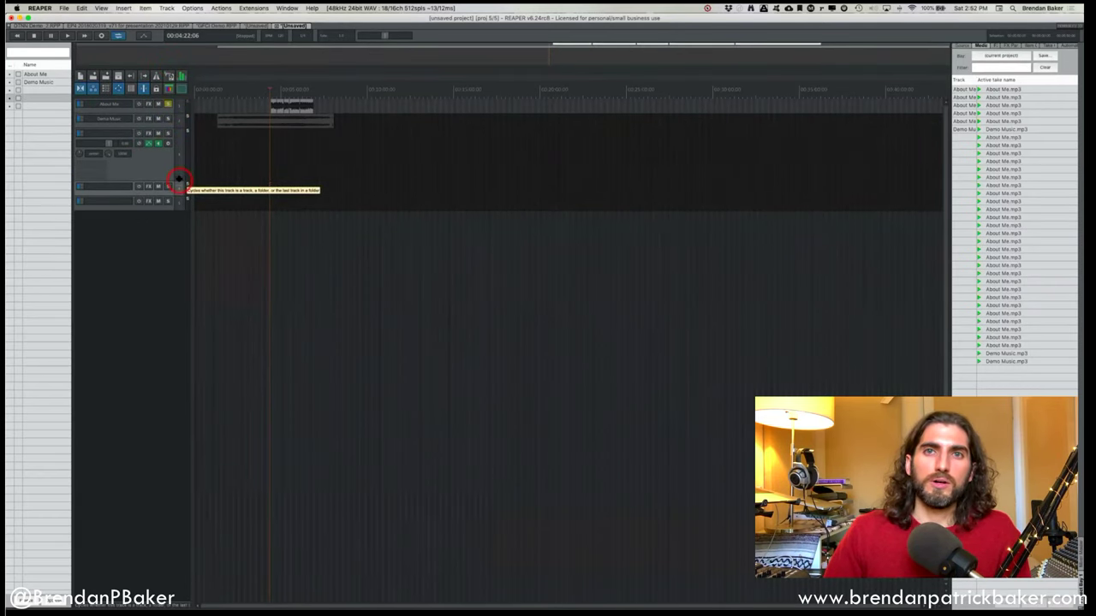
{"action": "left_click", "coordinate": [179, 181]}
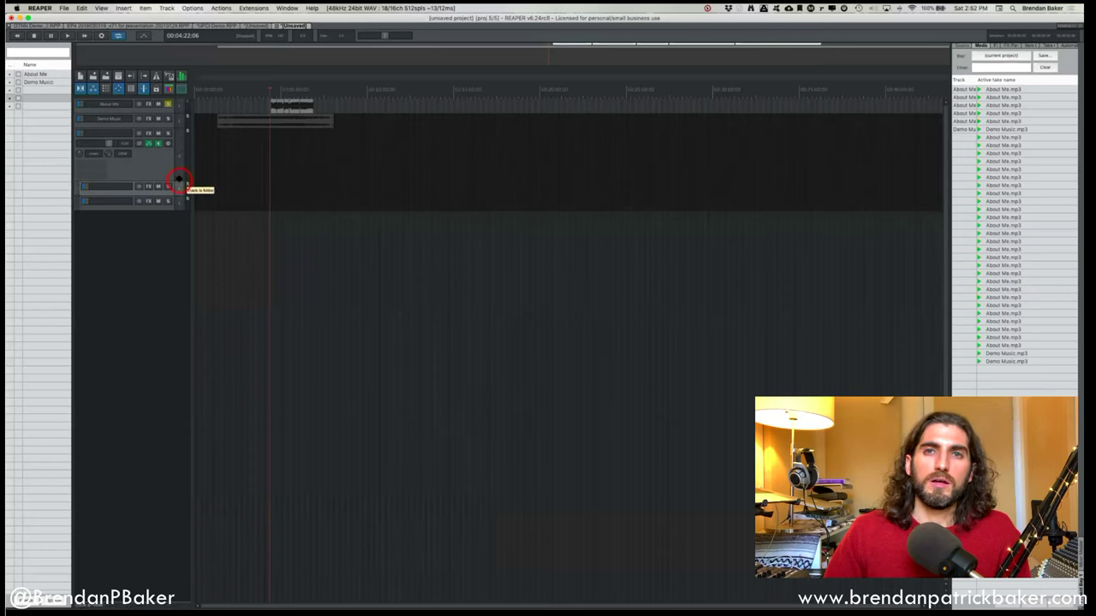
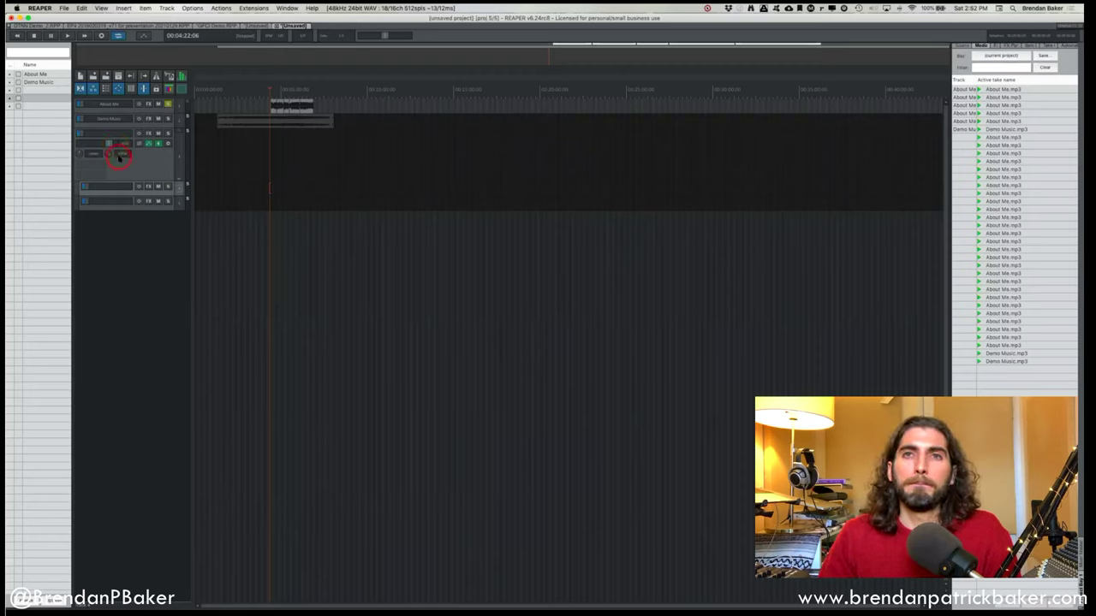
Examine the routing settings of the blank folder track, including its master send, and close them.
{"action": "left_click", "coordinate": [108, 237]}
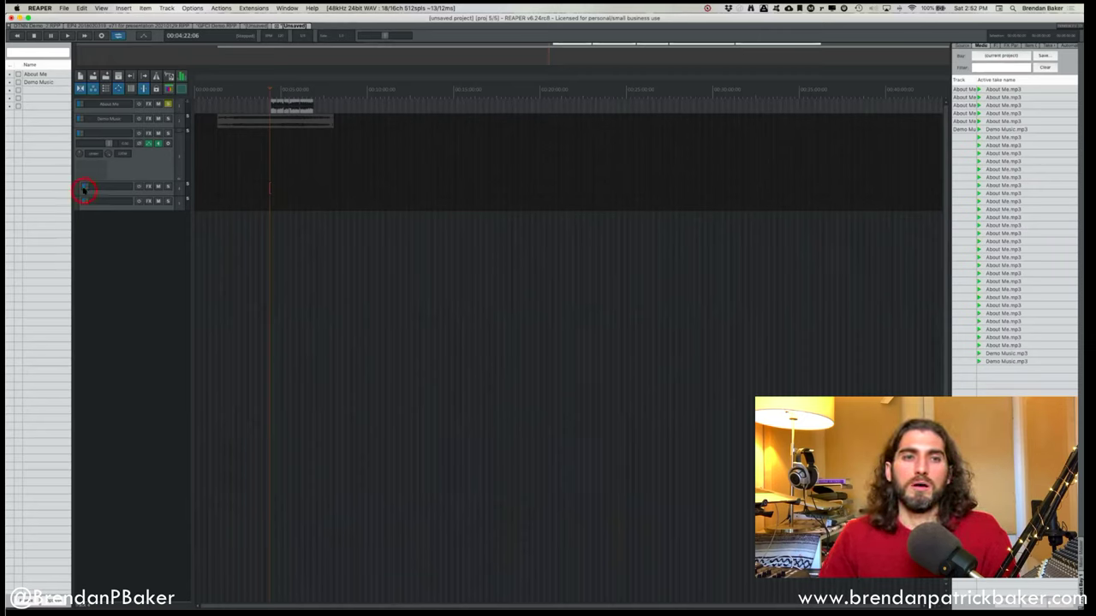
{"action": "left_click_drag", "start_coordinate": [85, 187], "coordinate": [77, 129]}
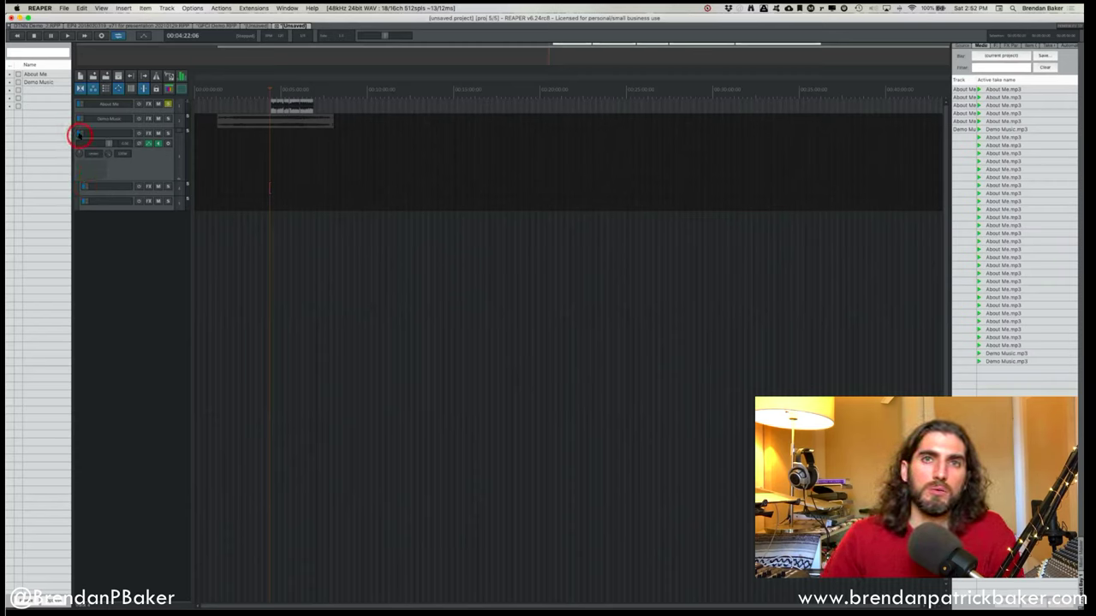
{"action": "left_click", "coordinate": [79, 135]}
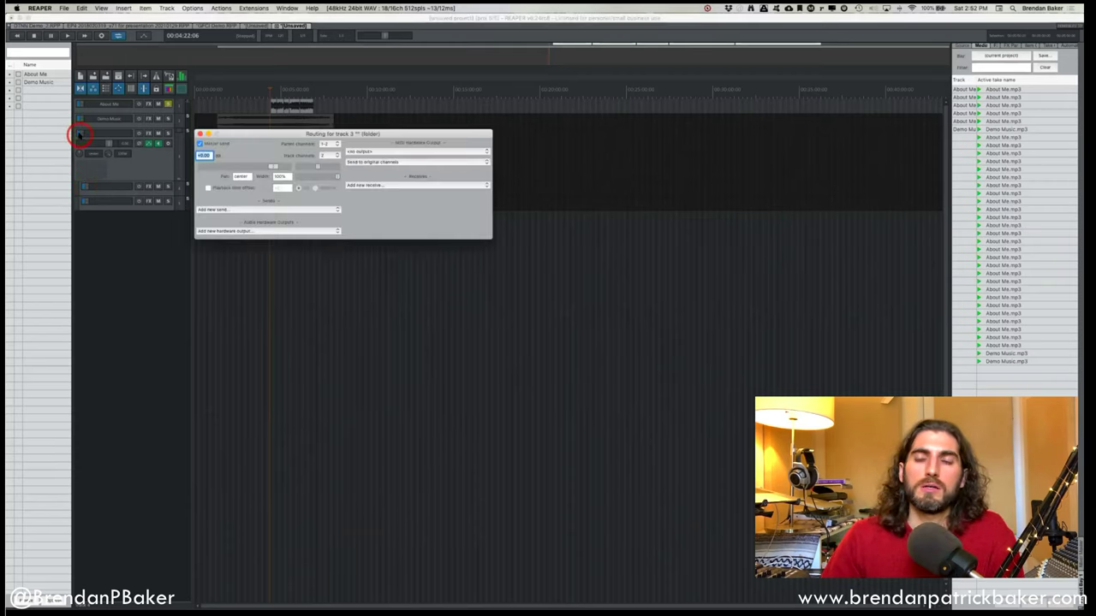
{"action": "left_click", "coordinate": [92, 195]}
{"action": "left_click", "coordinate": [100, 164]}
{"action": "left_click", "coordinate": [108, 187]}
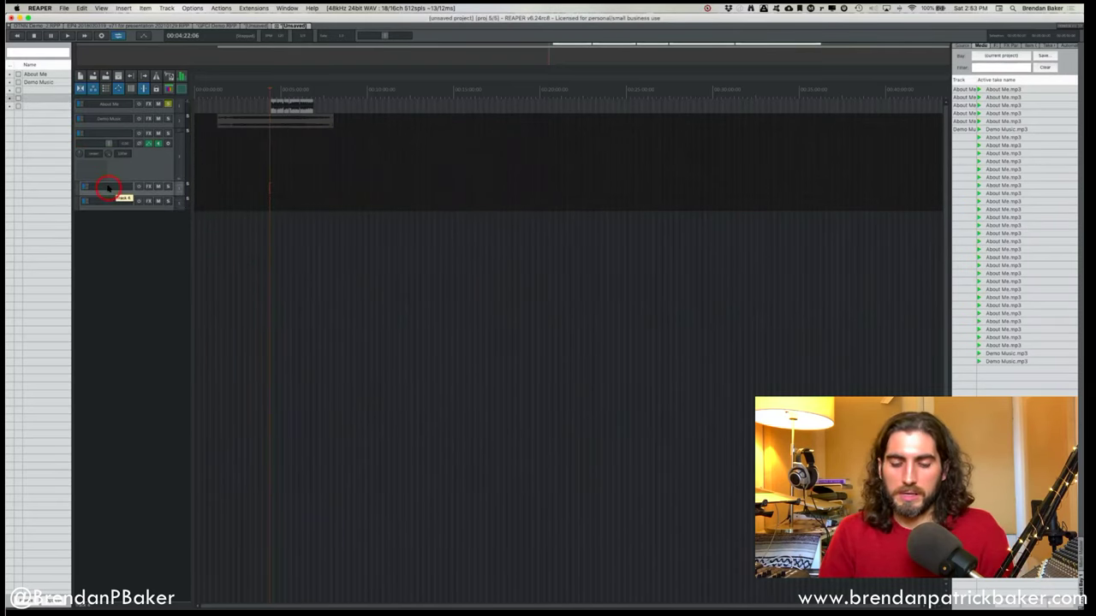
{"action": "key", "text": "shift+m"}
{"action": "type", "text": "s"}
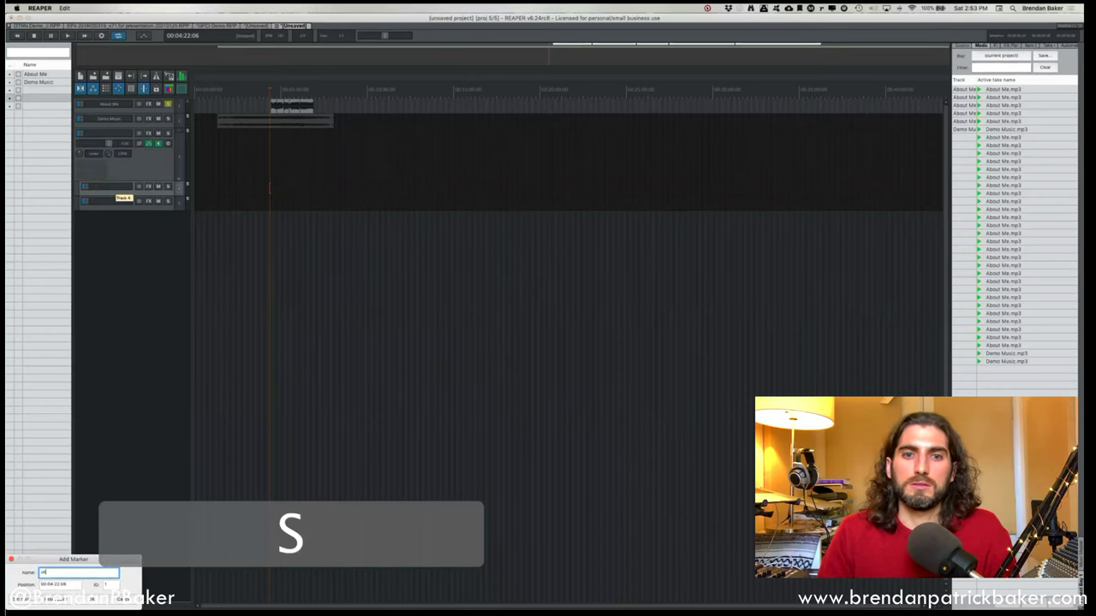
{"action": "key", "text": "BackSpace"}
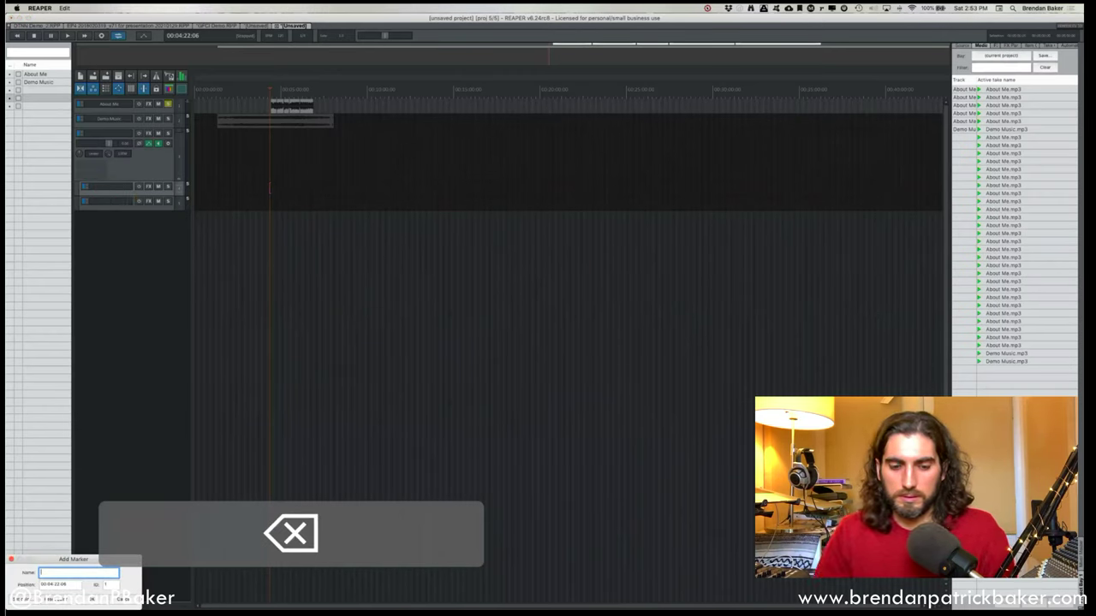
{"action": "key", "text": "super+w"}
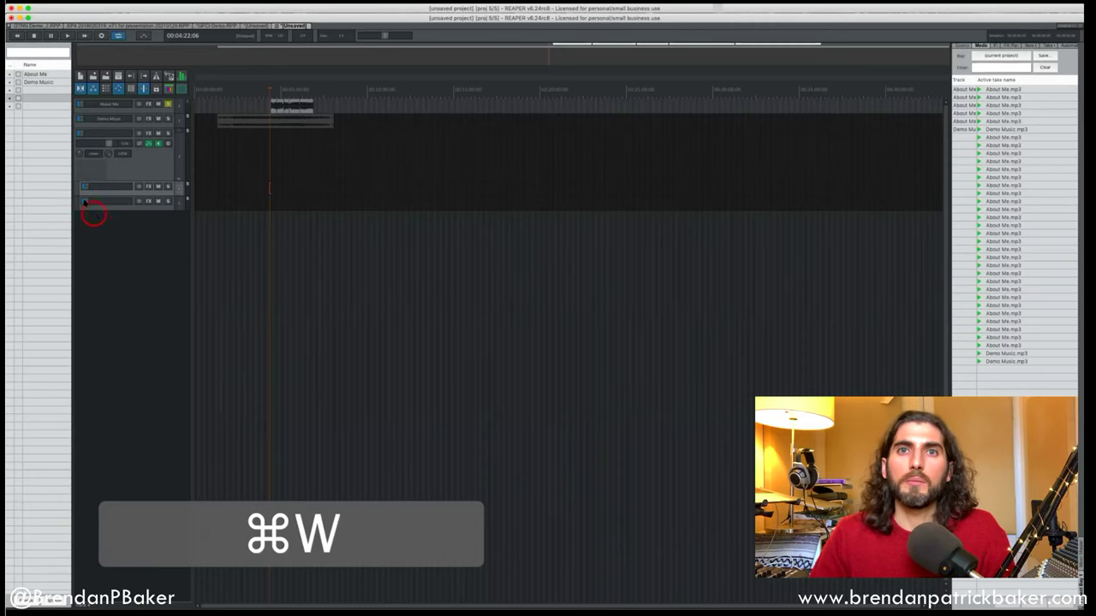
{"action": "double_click", "coordinate": [105, 185]}
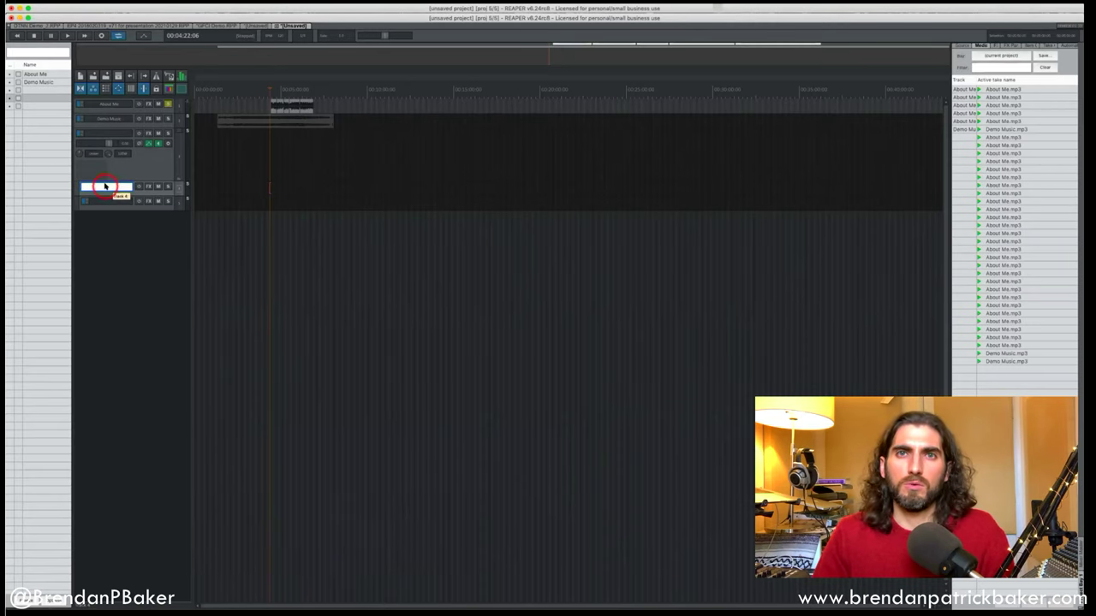
{"action": "left_click", "coordinate": [123, 114]}
{"action": "left_click", "coordinate": [102, 169]}
Delete both child tracks of the blank folder track and rename the remaining blank track Reverb.
{"action": "left_click", "coordinate": [110, 188]}
{"action": "left_click", "coordinate": [105, 200], "text": "shift"}
{"action": "key", "text": "BackSpace"}
{"action": "left_click", "coordinate": [113, 130]}
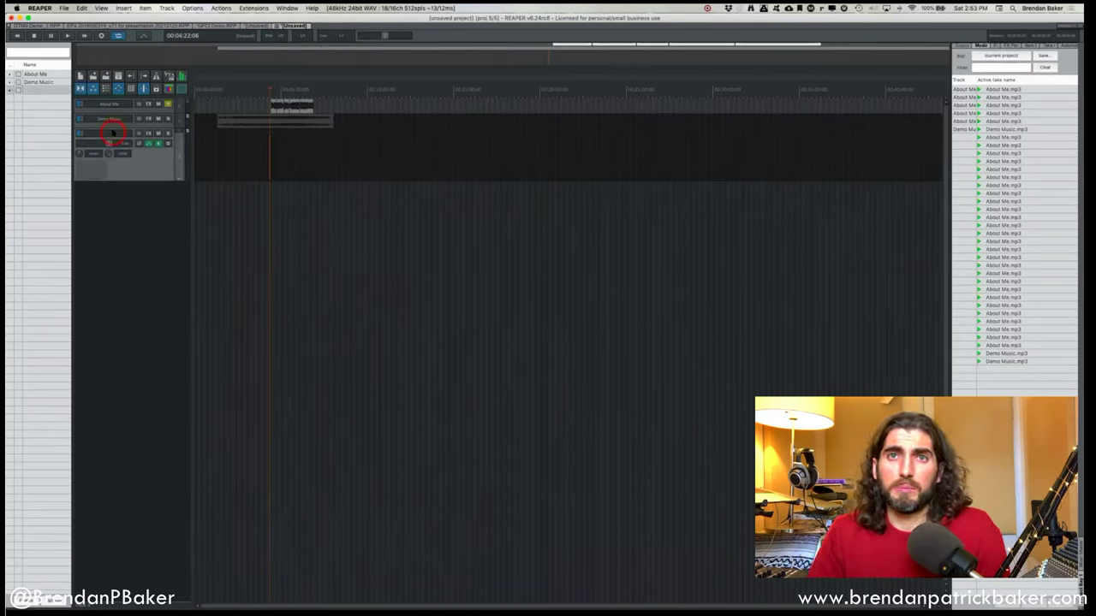
{"action": "double_click", "coordinate": [113, 131]}
{"action": "type", "text": "Reverb"}
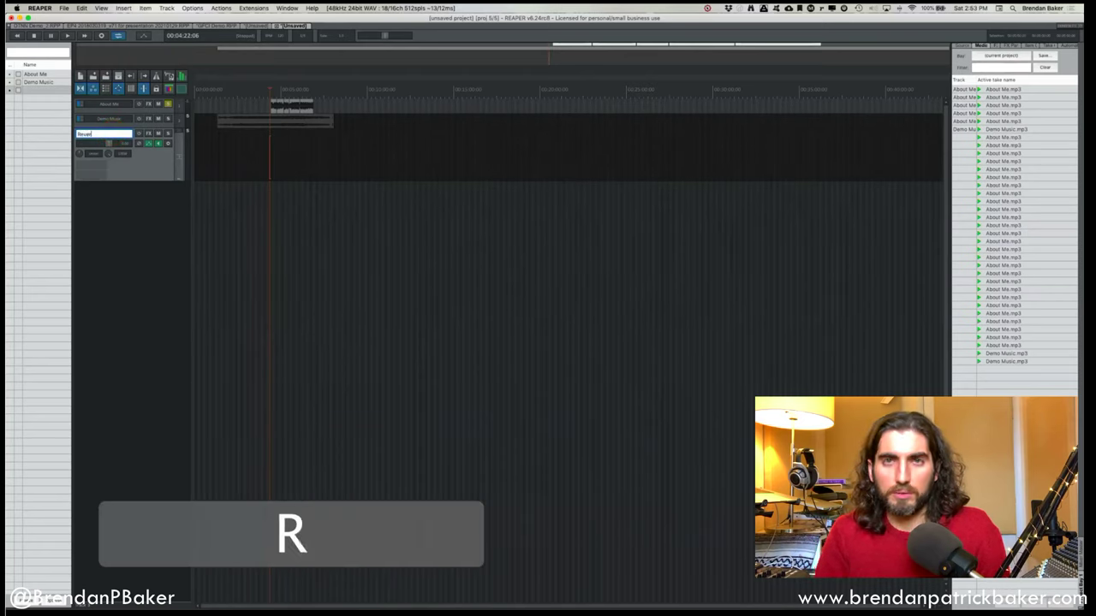
{"action": "key", "text": "Return"}
Add a send from the Demo Music track to the Reverb track, delete that send and close the routing window.
{"action": "left_click", "coordinate": [60, 122]}
{"action": "left_click", "coordinate": [83, 121]}
{"action": "left_click_drag", "start_coordinate": [289, 139], "coordinate": [507, 150]}
{"action": "left_click", "coordinate": [455, 229]}
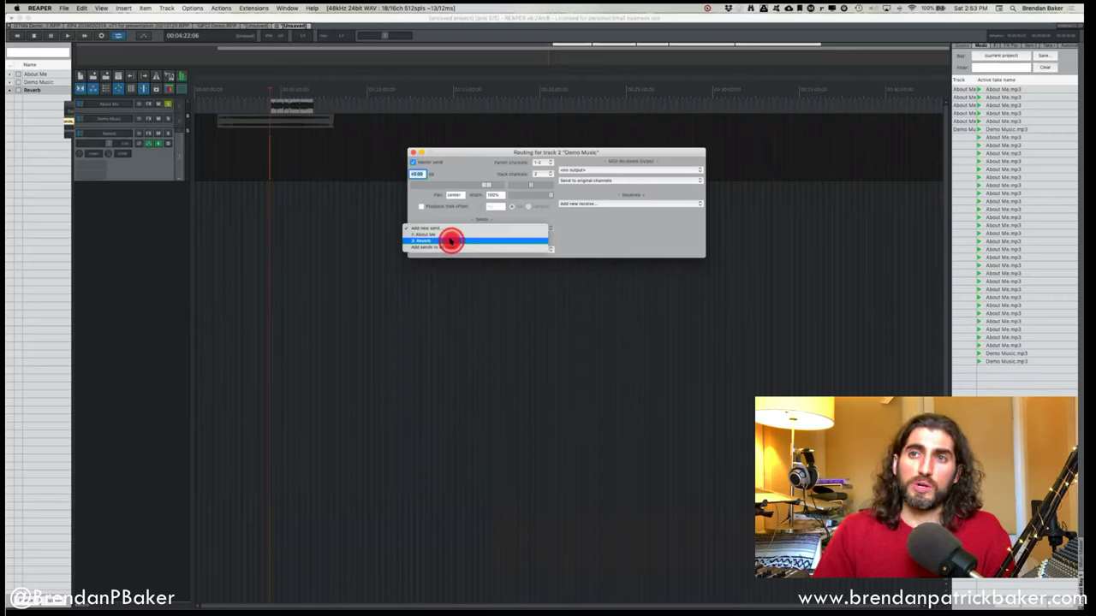
{"action": "left_click", "coordinate": [449, 241]}
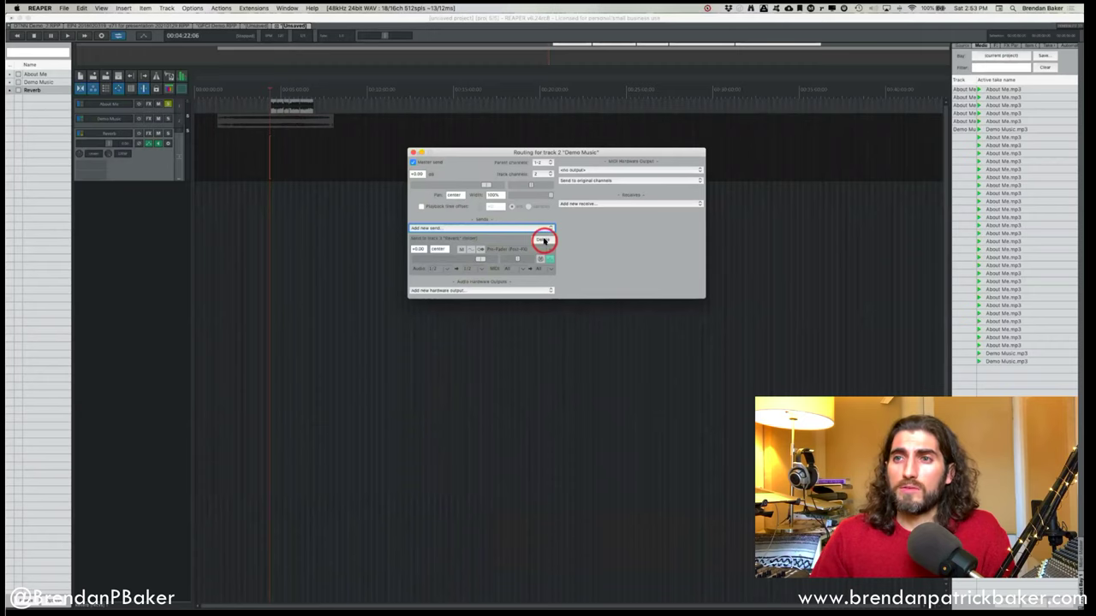
{"action": "left_click", "coordinate": [544, 240]}
{"action": "left_click", "coordinate": [413, 152]}
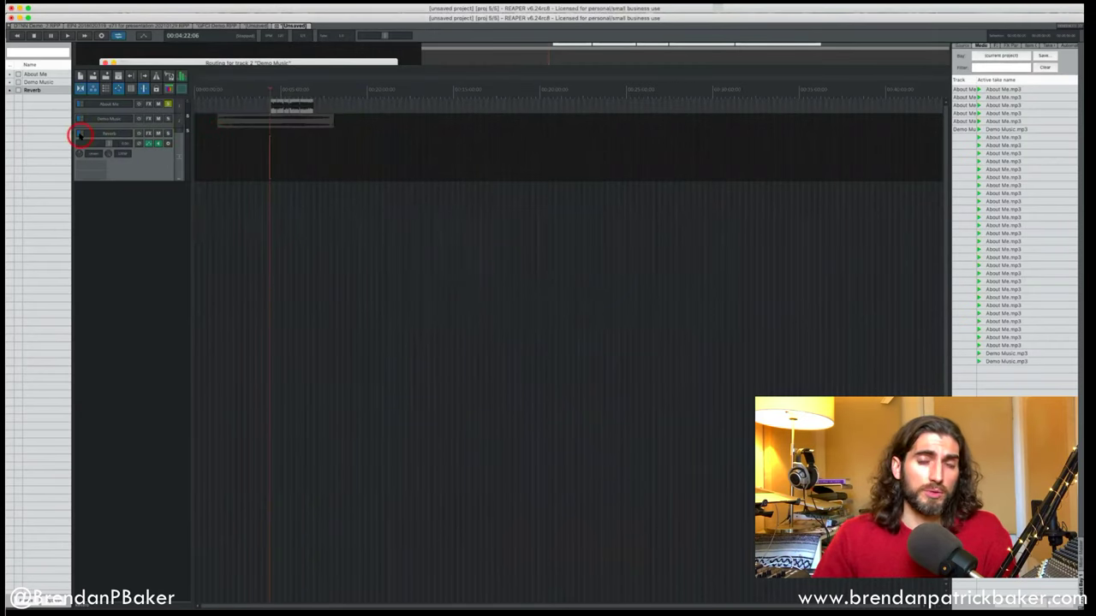
Add a receive from the Demo Music track to the Reverb track and close its routing window.
{"action": "left_click", "coordinate": [78, 134]}
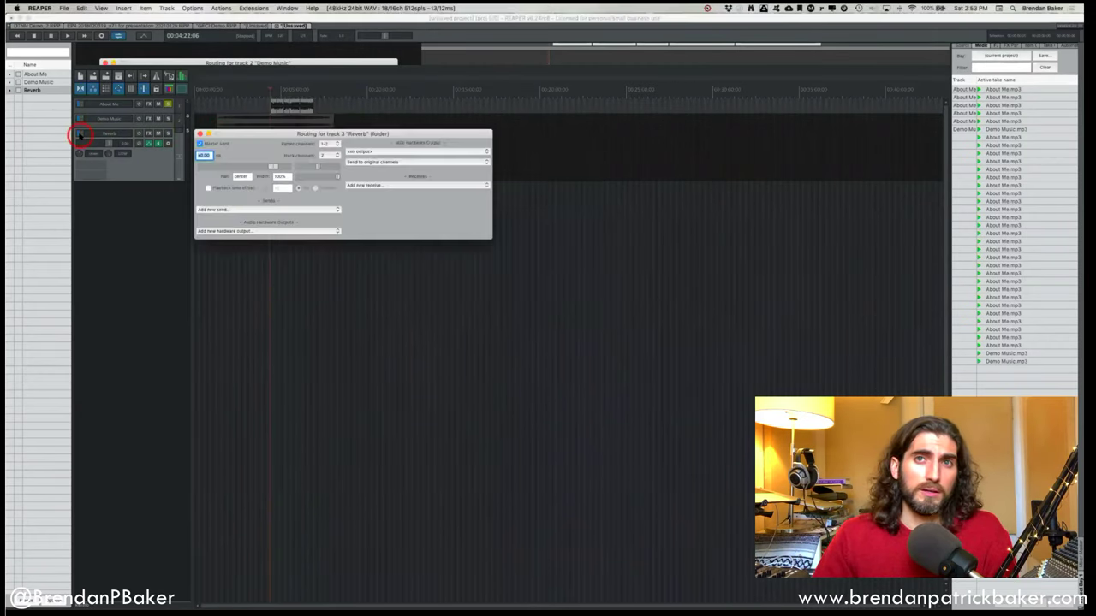
{"action": "left_click", "coordinate": [407, 185]}
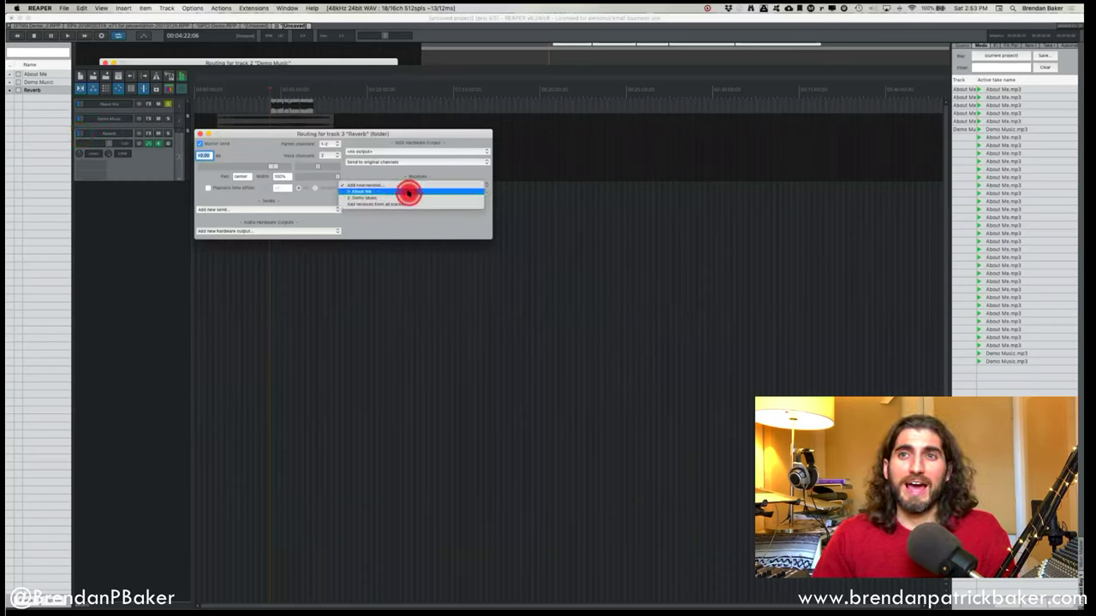
{"action": "left_click", "coordinate": [408, 198]}
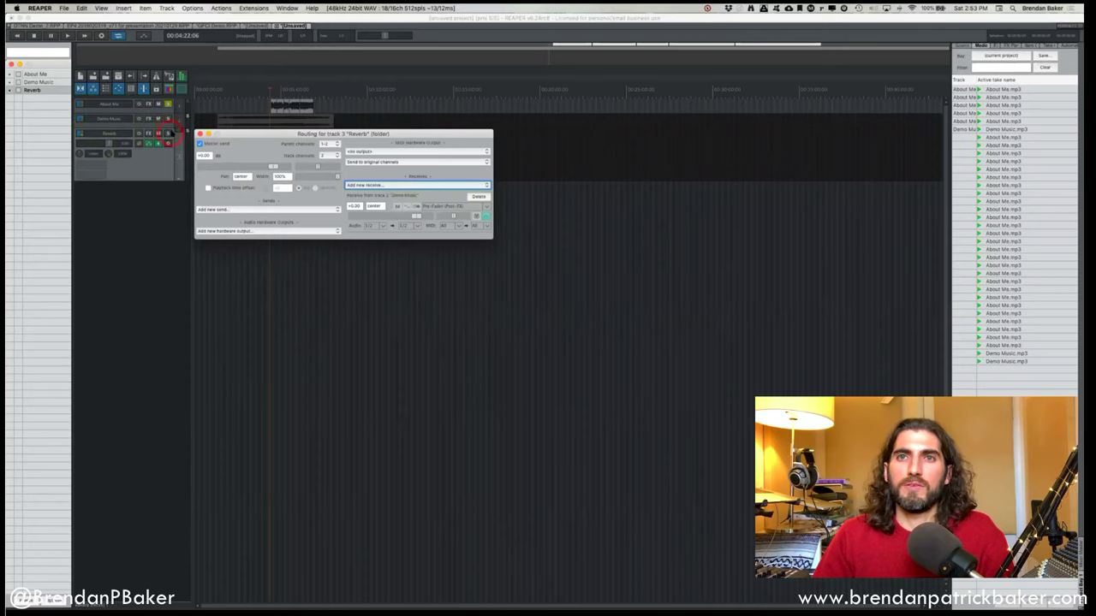
{"action": "left_click", "coordinate": [200, 134]}
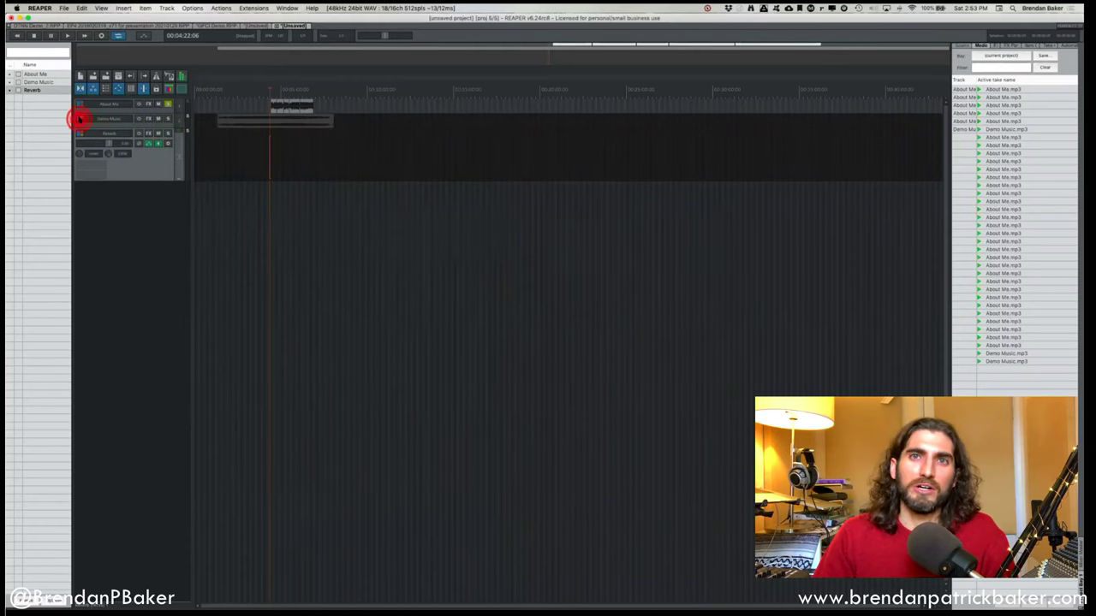
Examine the send to Reverb in the Demo Music track's routing settings and close them.
{"action": "left_click", "coordinate": [79, 119]}
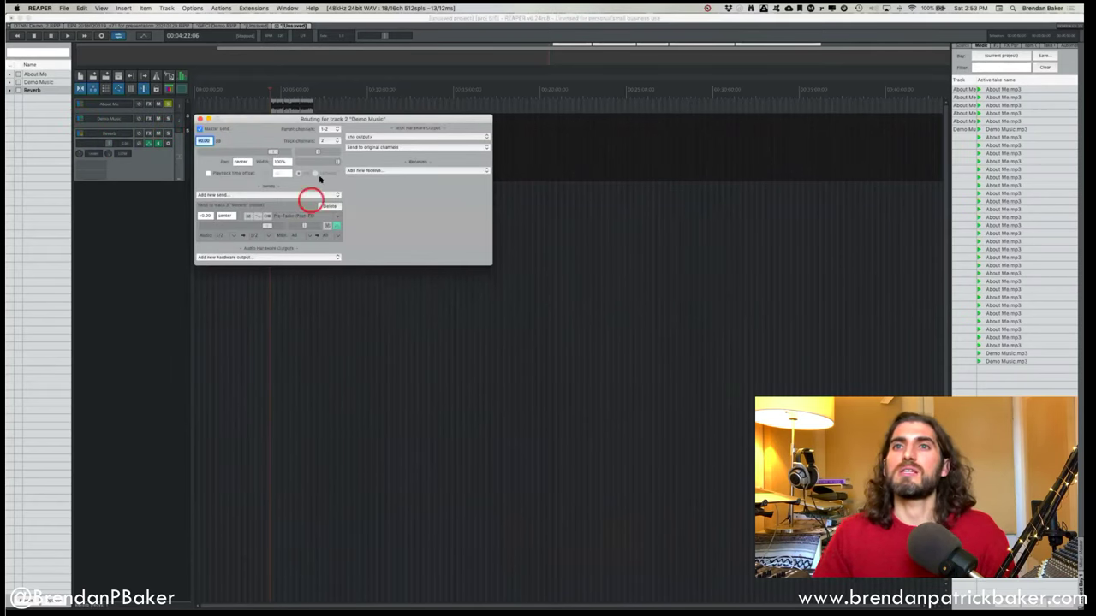
{"action": "left_click_drag", "start_coordinate": [312, 116], "coordinate": [484, 161]}
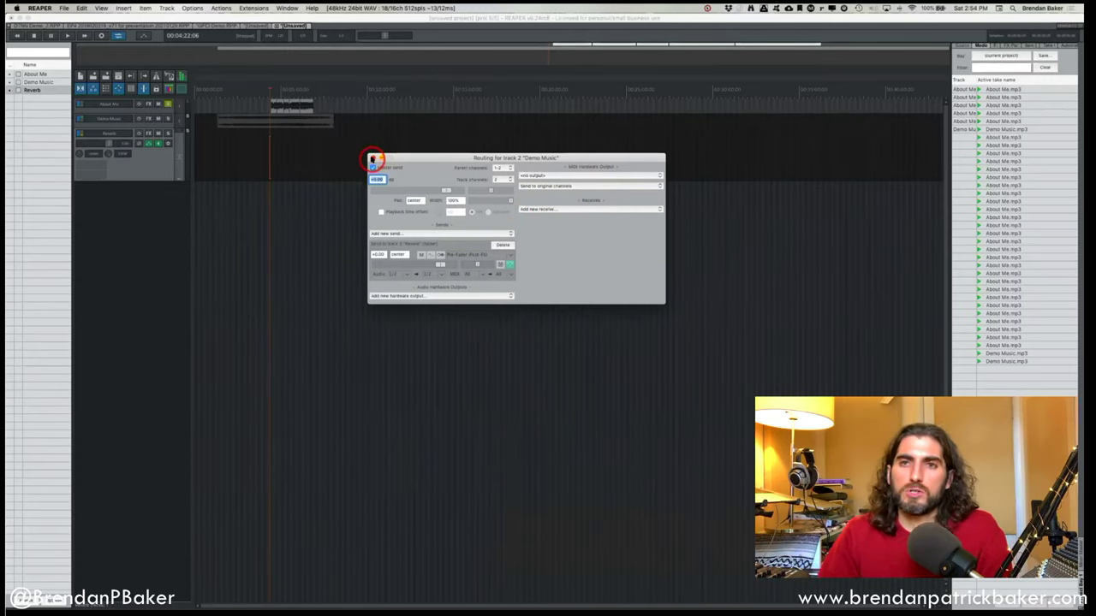
{"action": "left_click", "coordinate": [372, 159]}
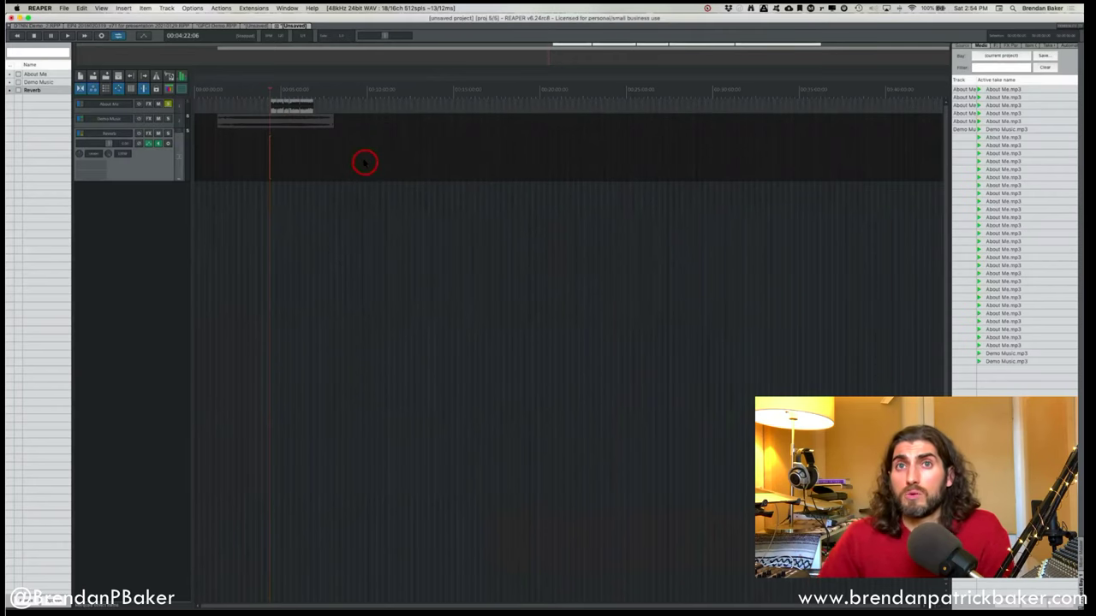
Examine the colour-coded folder, reverb, dialogue and ambience tracks in the EP4 presentation project.
{"action": "left_click", "coordinate": [94, 25]}
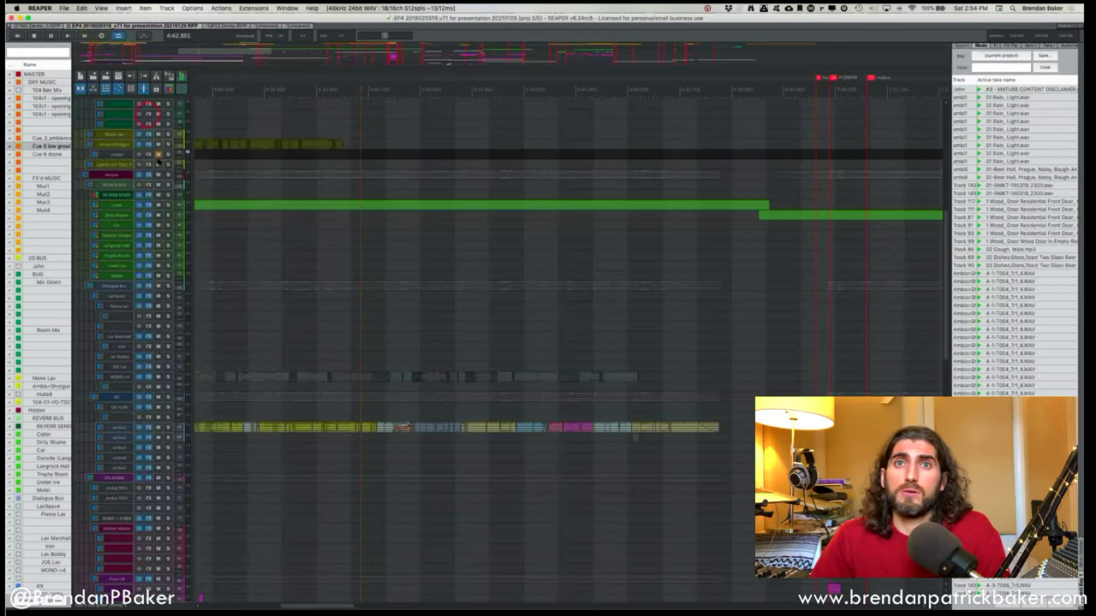
{"action": "scroll", "coordinate": [161, 168], "scroll_direction": "up", "scroll_amount": 1}
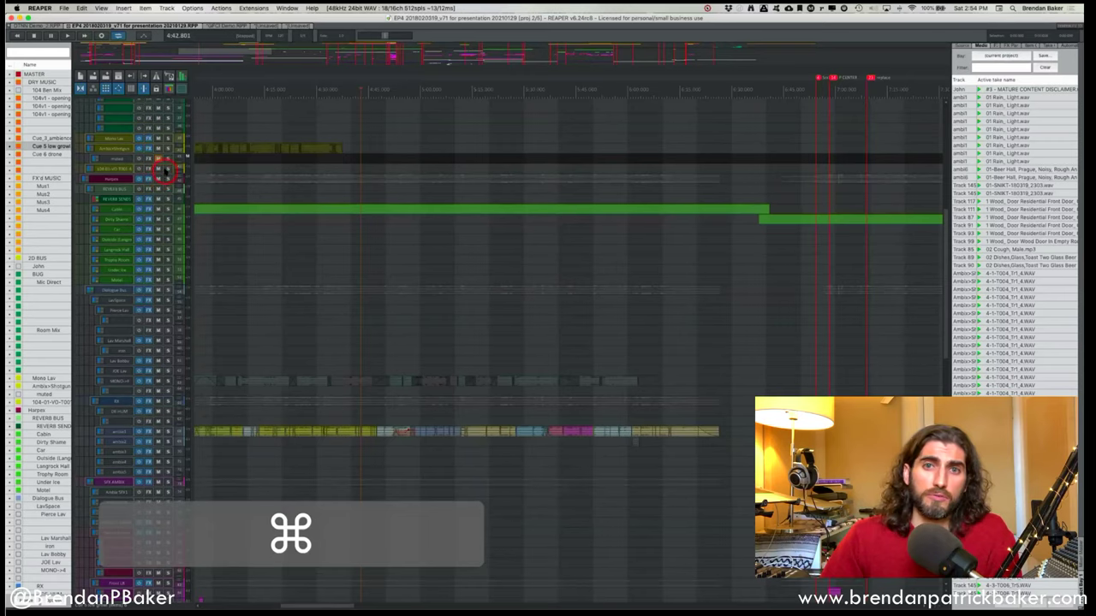
{"action": "scroll", "coordinate": [165, 170], "scroll_direction": "down", "scroll_amount": 1}
{"action": "scroll", "coordinate": [122, 150], "scroll_direction": "up", "scroll_amount": 8}
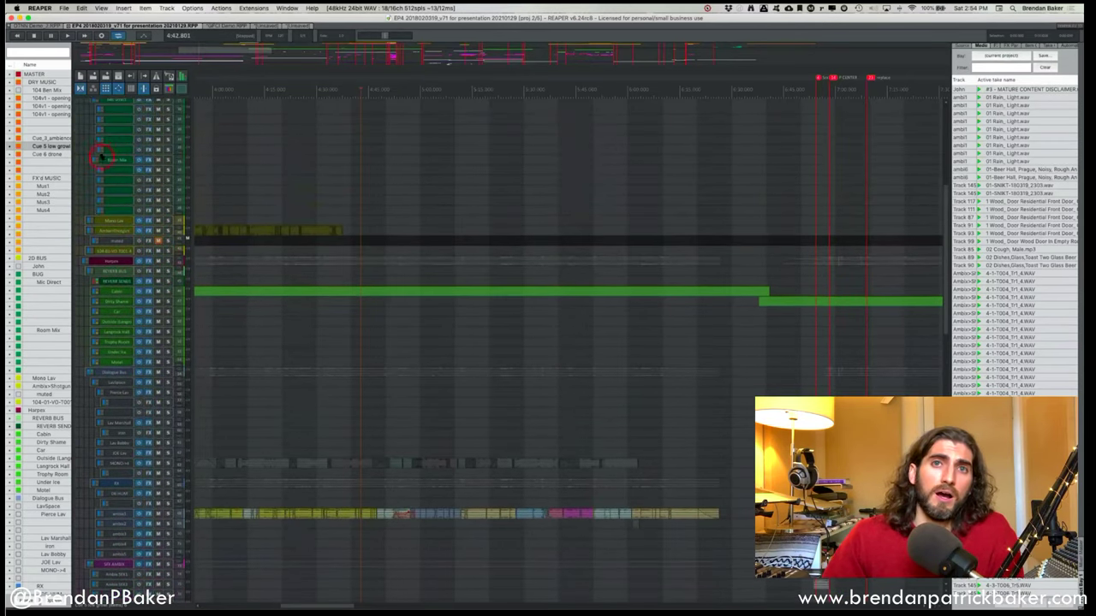
{"action": "scroll", "coordinate": [90, 364], "scroll_direction": "down", "scroll_amount": 5}
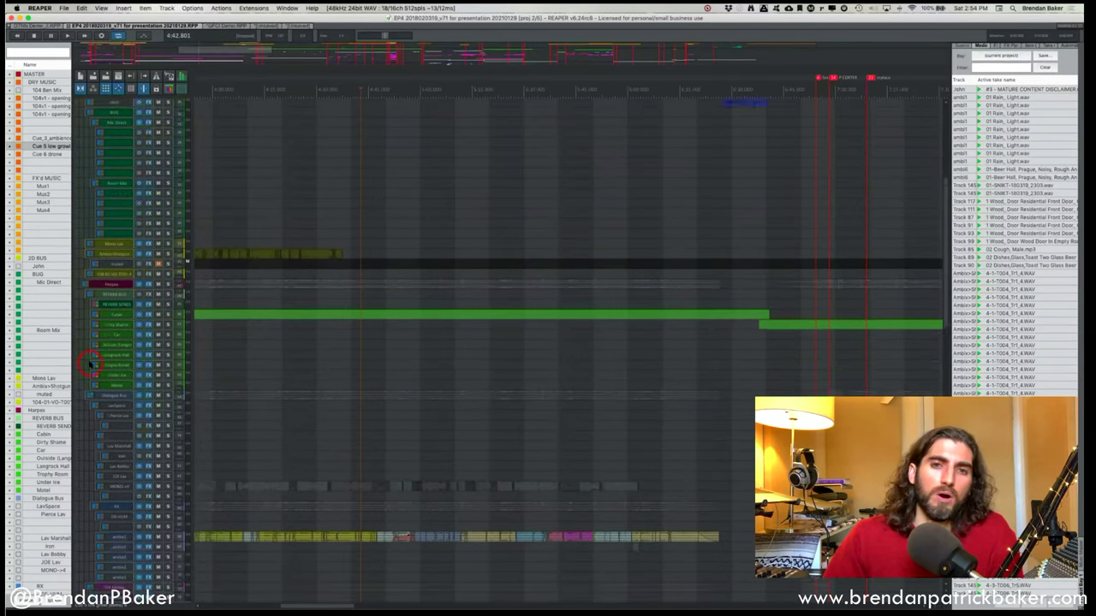
{"action": "scroll", "coordinate": [91, 357], "scroll_direction": "down", "scroll_amount": 7}
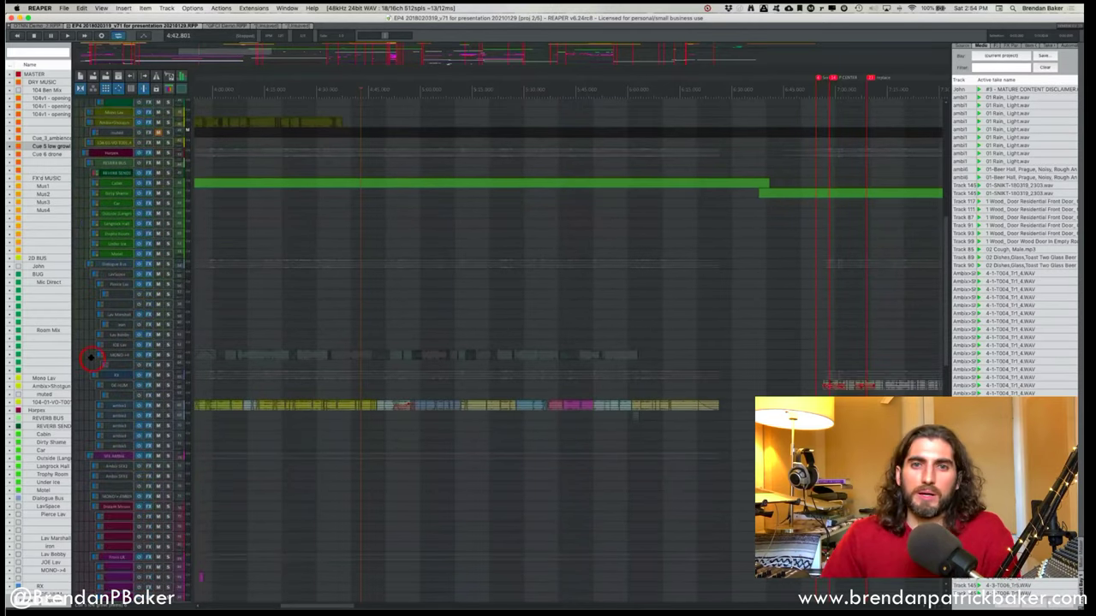
{"action": "scroll", "coordinate": [90, 393], "scroll_direction": "down", "scroll_amount": 5}
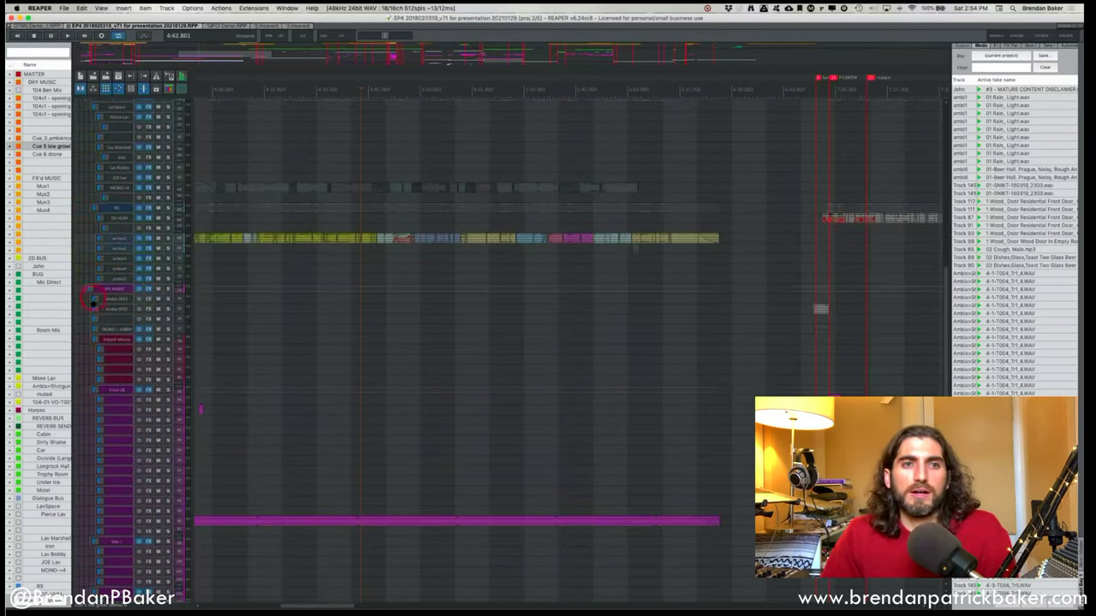
{"action": "scroll", "coordinate": [96, 361], "scroll_direction": "down", "scroll_amount": 8}
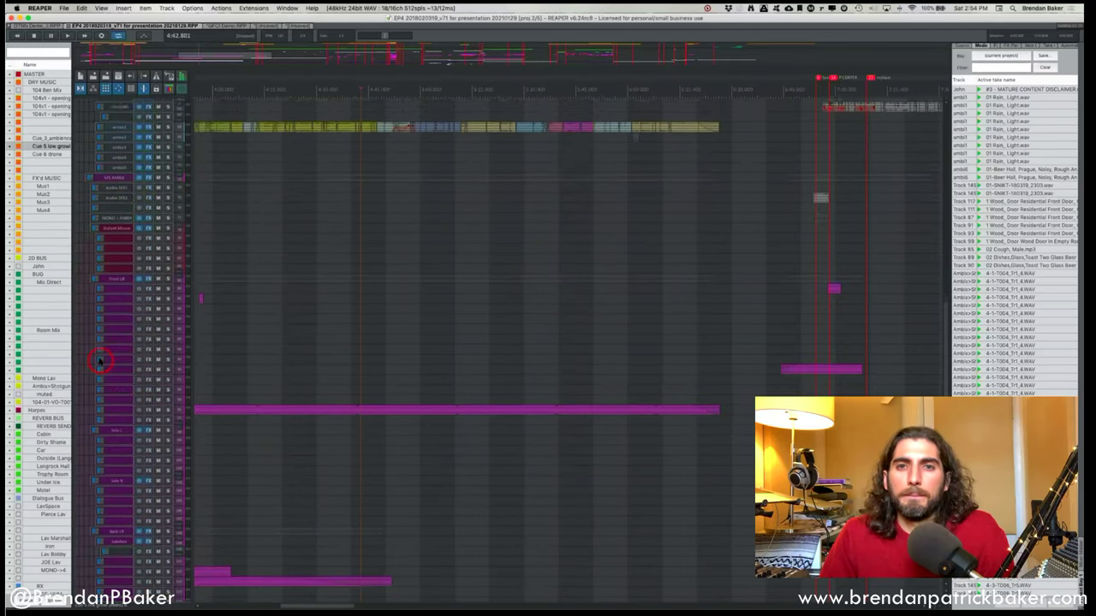
{"action": "scroll", "coordinate": [99, 361], "scroll_direction": "down", "scroll_amount": 1}
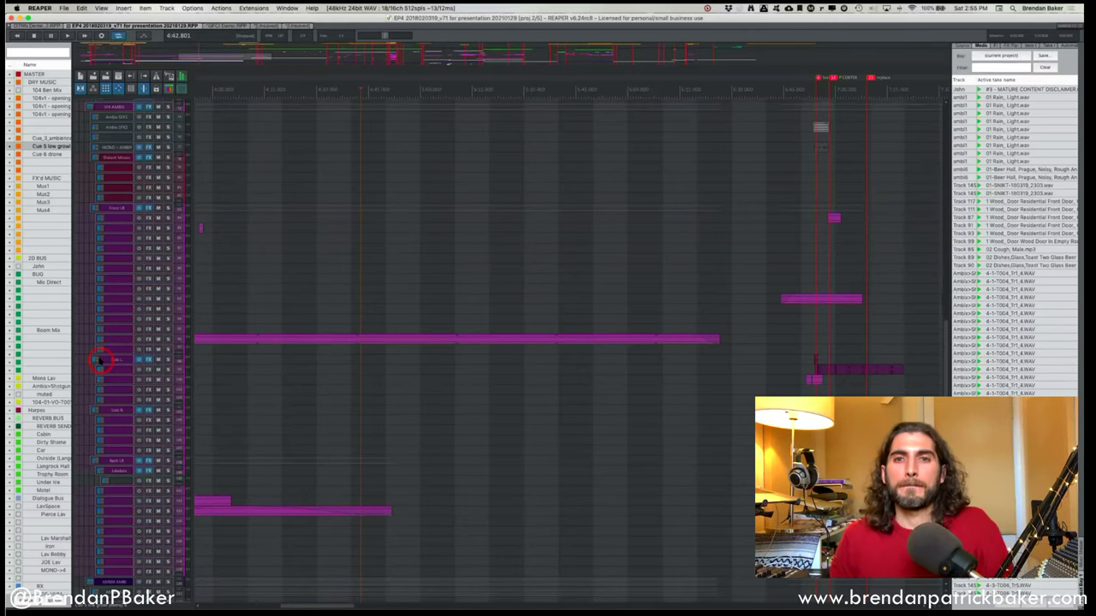
{"action": "scroll", "coordinate": [116, 433], "scroll_direction": "down", "scroll_amount": 10}
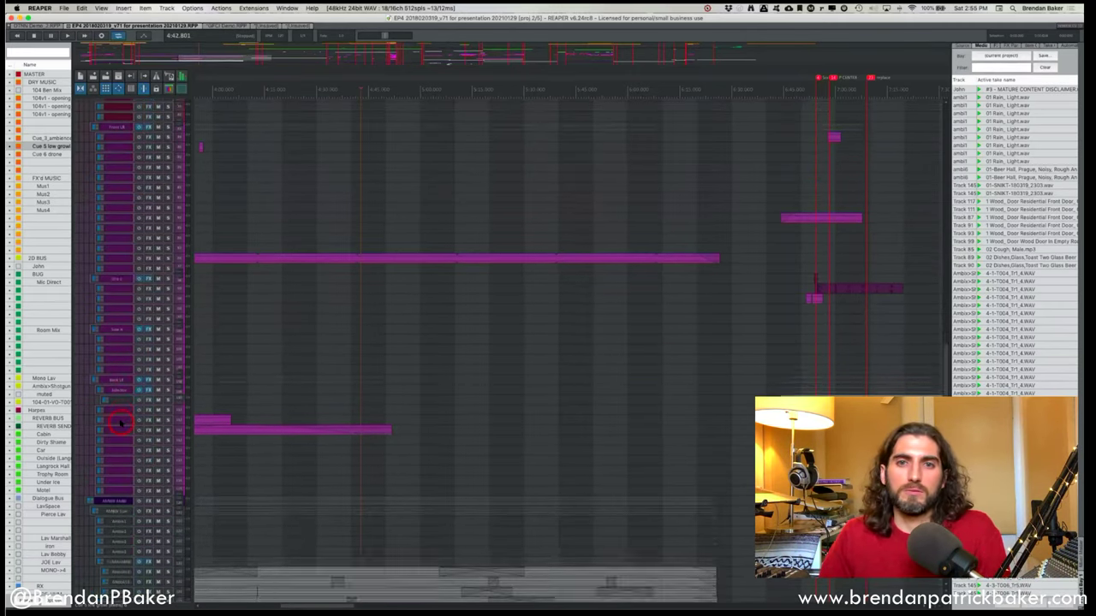
{"action": "scroll", "coordinate": [121, 421], "scroll_direction": "down", "scroll_amount": 6}
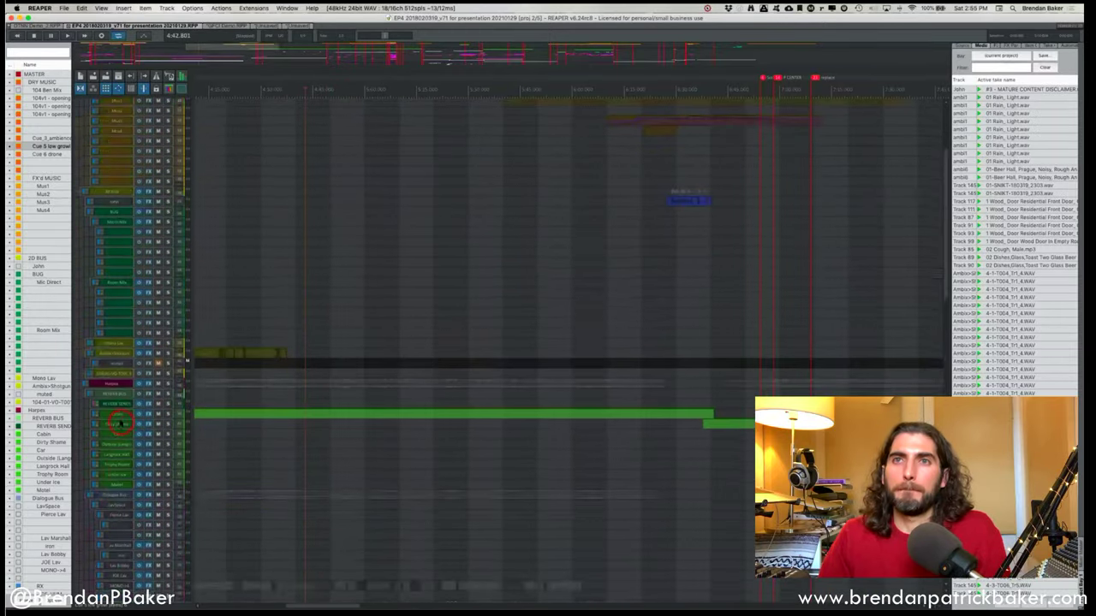
Return to the last unsaved demo project, open the Colour Swatch over the arrangement and unsolo the About Me track.
{"action": "left_click", "coordinate": [291, 25]}
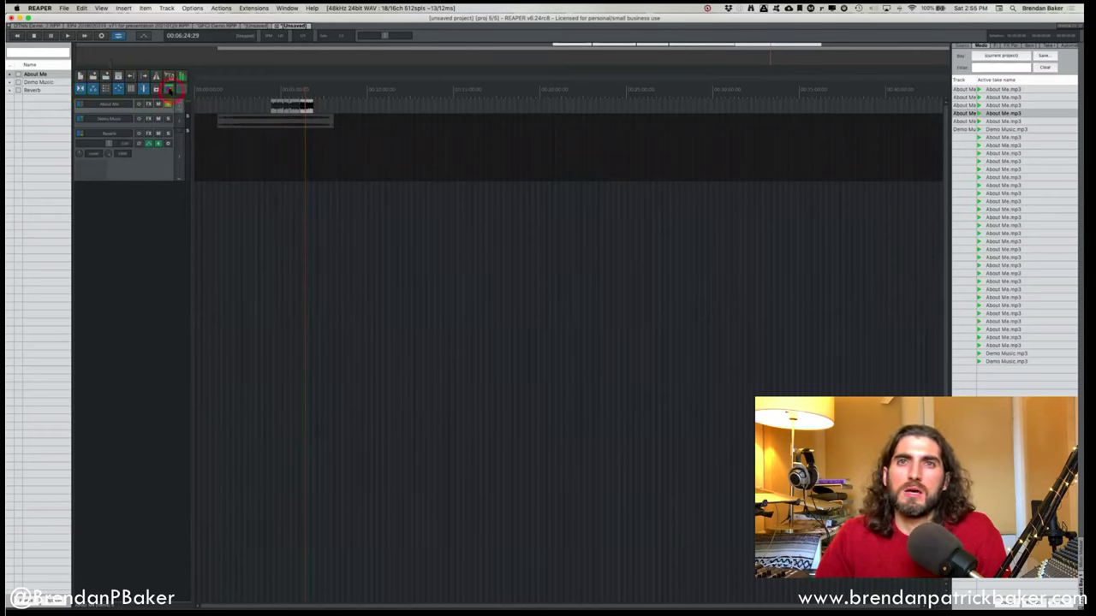
{"action": "left_click", "coordinate": [168, 89]}
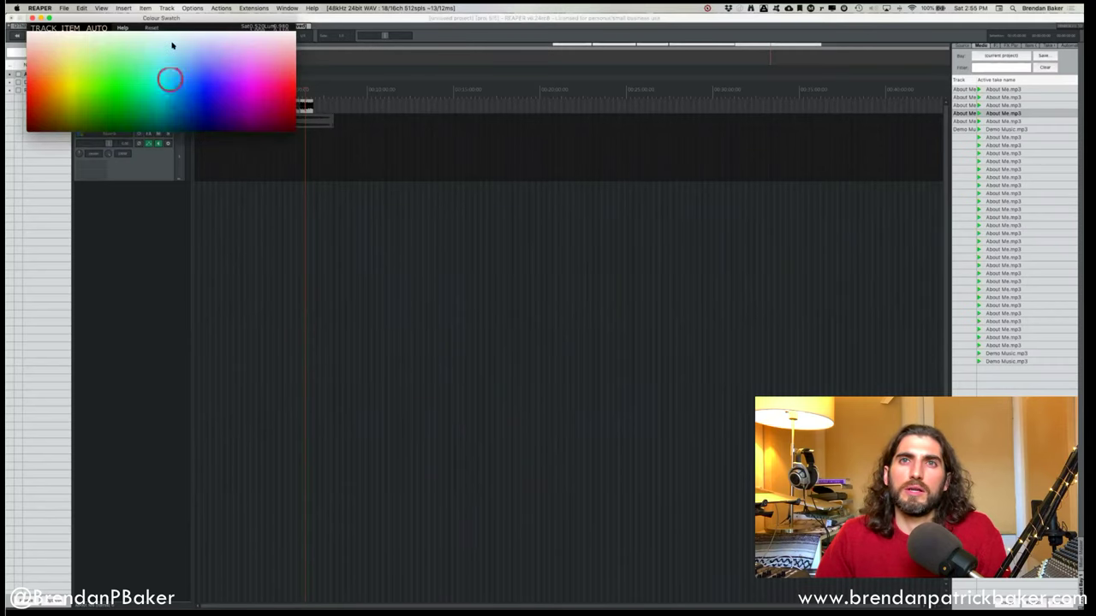
{"action": "left_click_drag", "start_coordinate": [172, 12], "coordinate": [578, 138]}
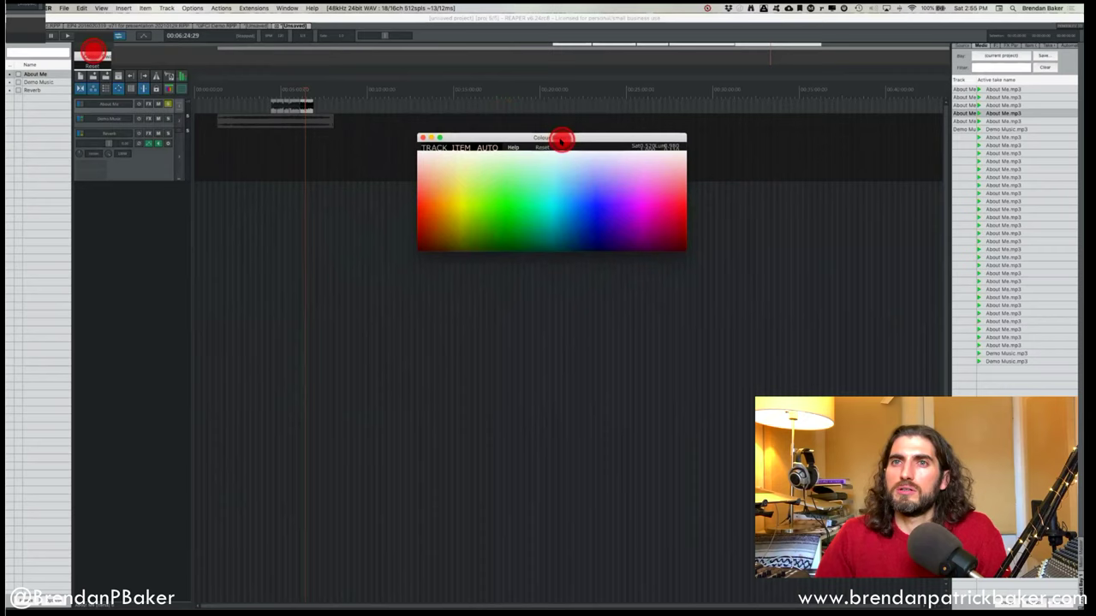
{"action": "left_click", "coordinate": [164, 103]}
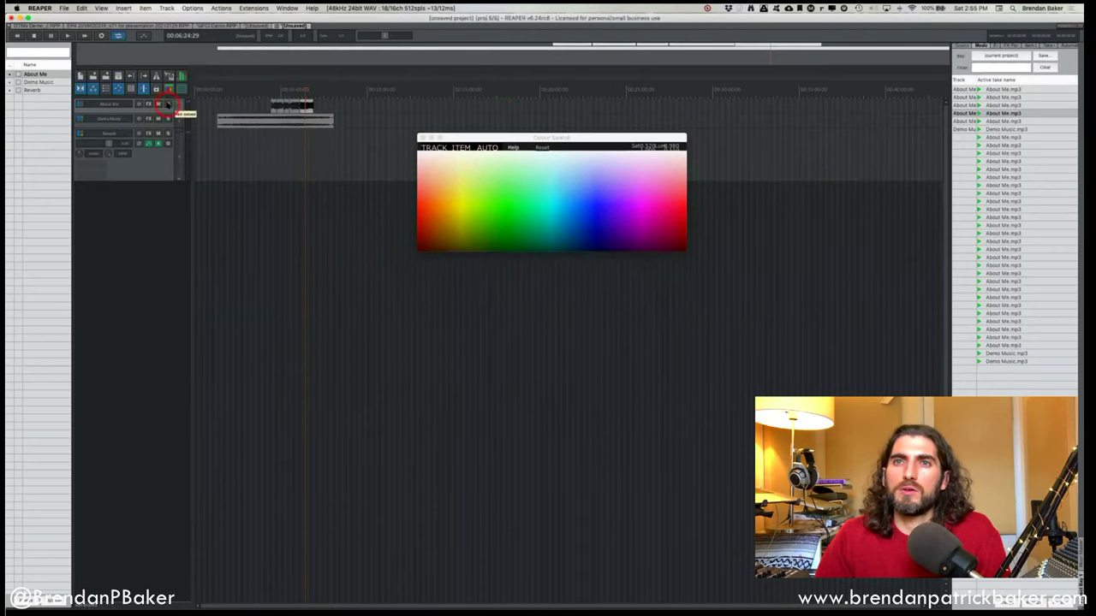
Examine the swatch's track and item colouring modes, selecting the Demo Music and About Me items and the About Me track.
{"action": "left_click", "coordinate": [334, 148]}
{"action": "left_click", "coordinate": [440, 157]}
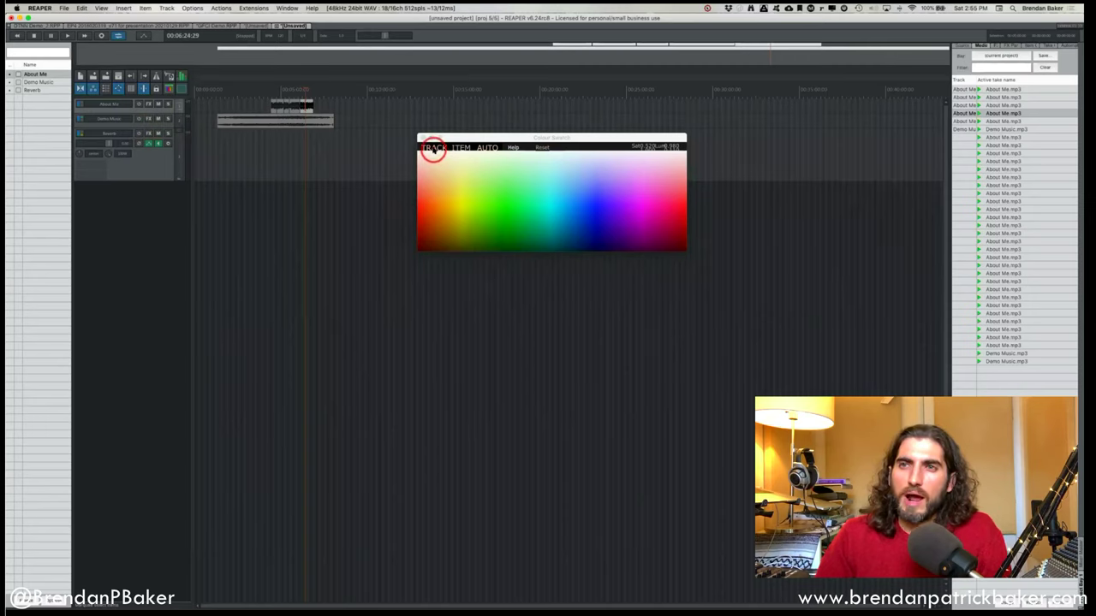
{"action": "left_click", "coordinate": [301, 126]}
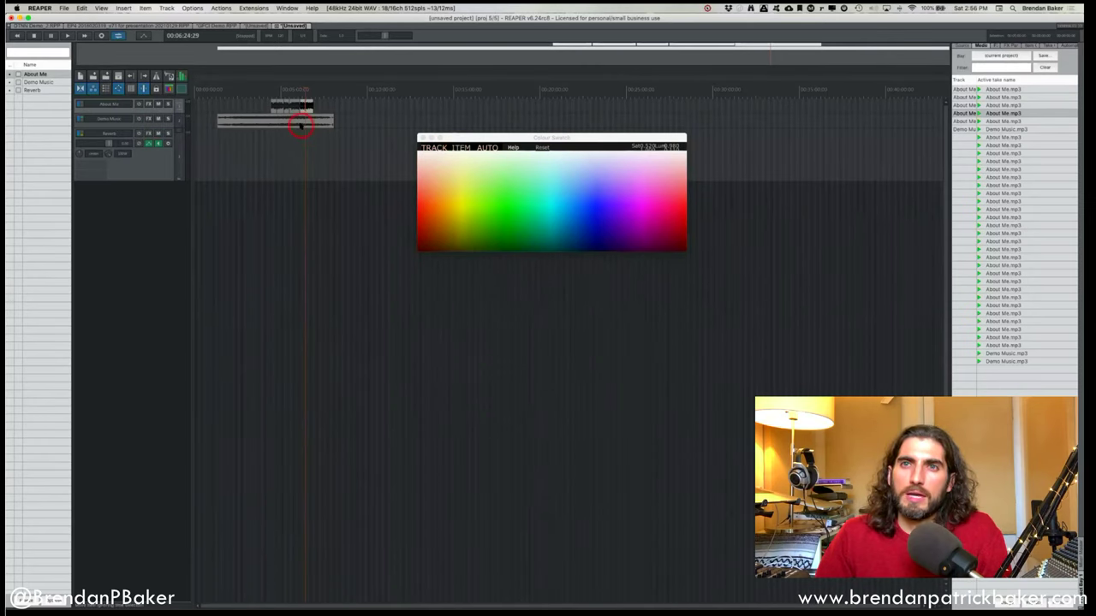
{"action": "left_click", "coordinate": [299, 118]}
{"action": "left_click", "coordinate": [286, 110]}
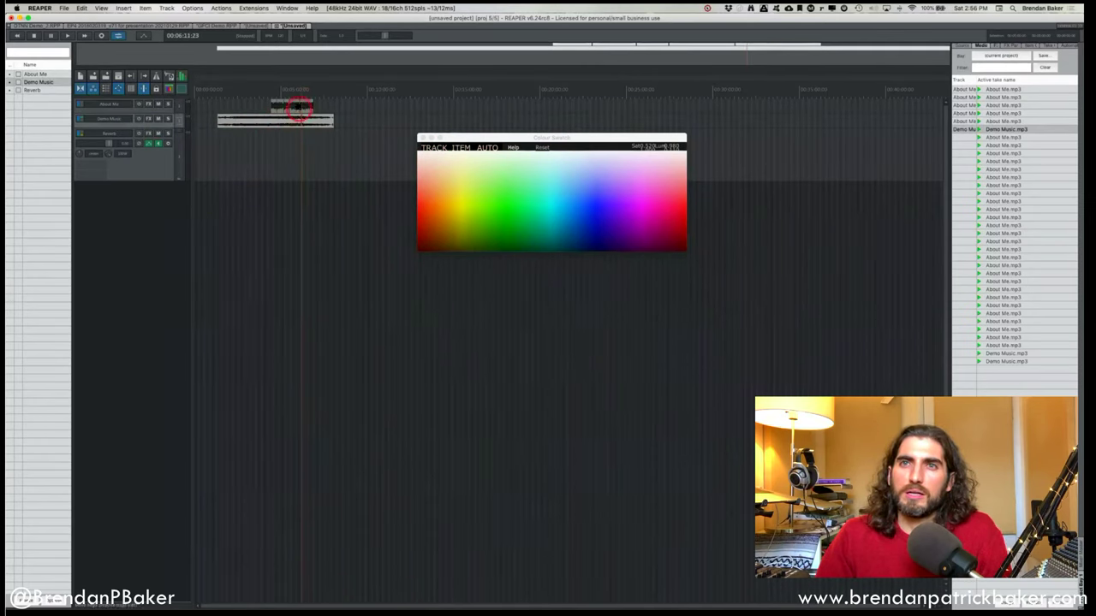
{"action": "left_click", "coordinate": [111, 109]}
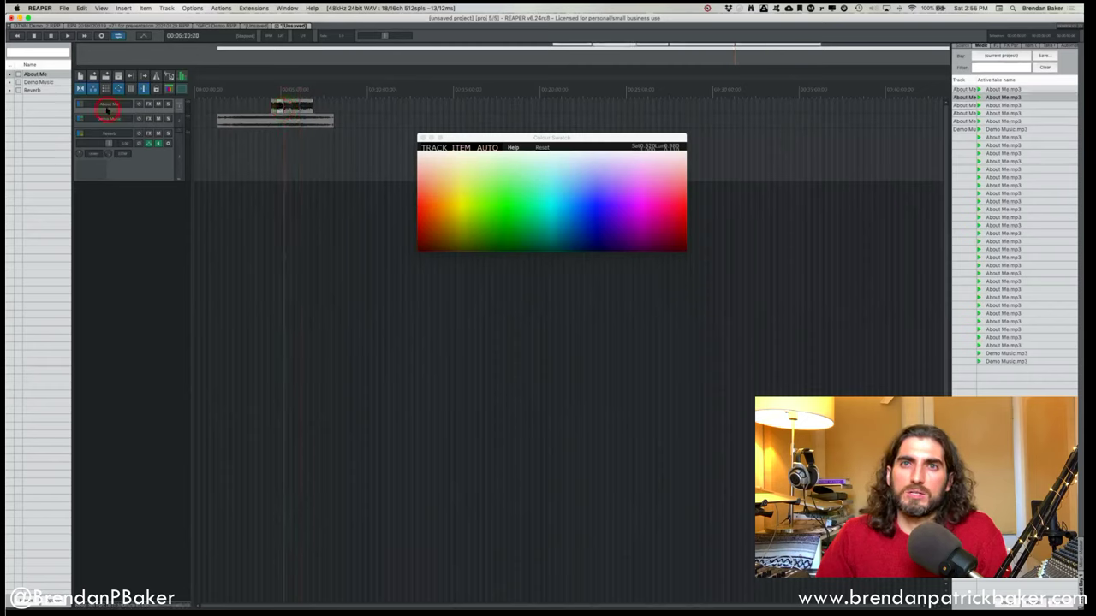
{"action": "left_click", "coordinate": [460, 147]}
{"action": "left_click", "coordinate": [433, 147]}
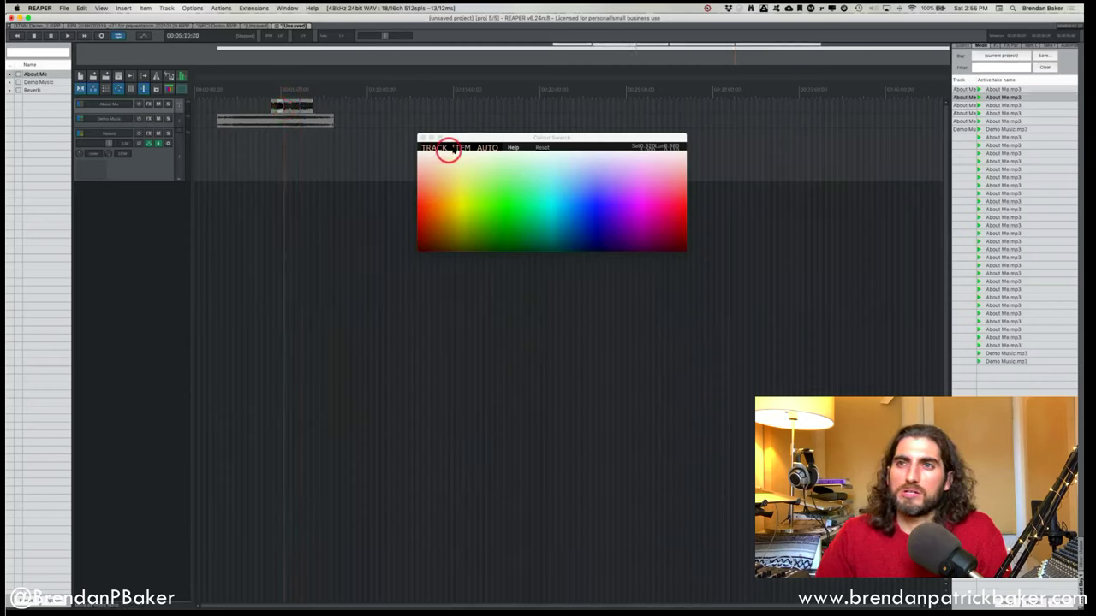
Colour the Demo Music track orange and split its media item into four pieces.
{"action": "left_click", "coordinate": [129, 124]}
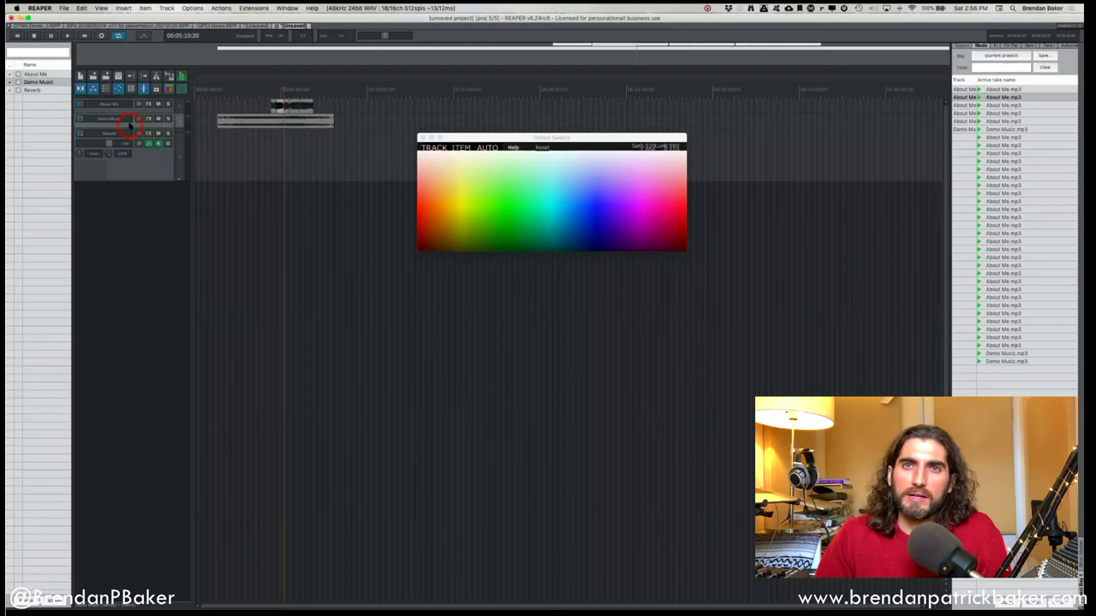
{"action": "left_click_drag", "start_coordinate": [440, 193], "coordinate": [434, 203]}
{"action": "left_click", "coordinate": [243, 122]}
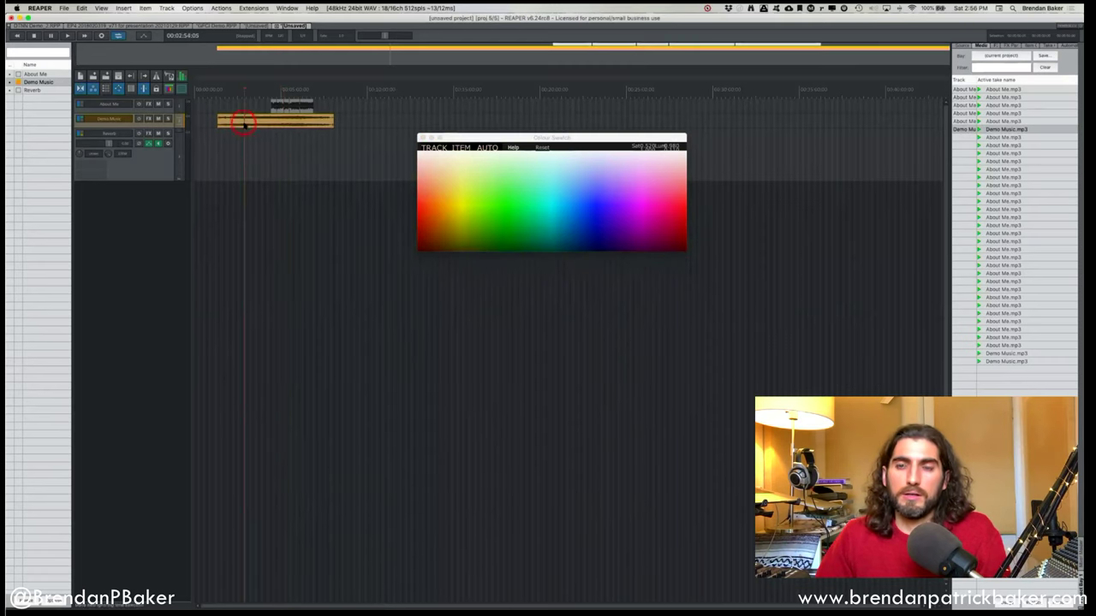
{"action": "key", "text": "b"}
{"action": "key", "text": "b"}
{"action": "key", "text": "b"}
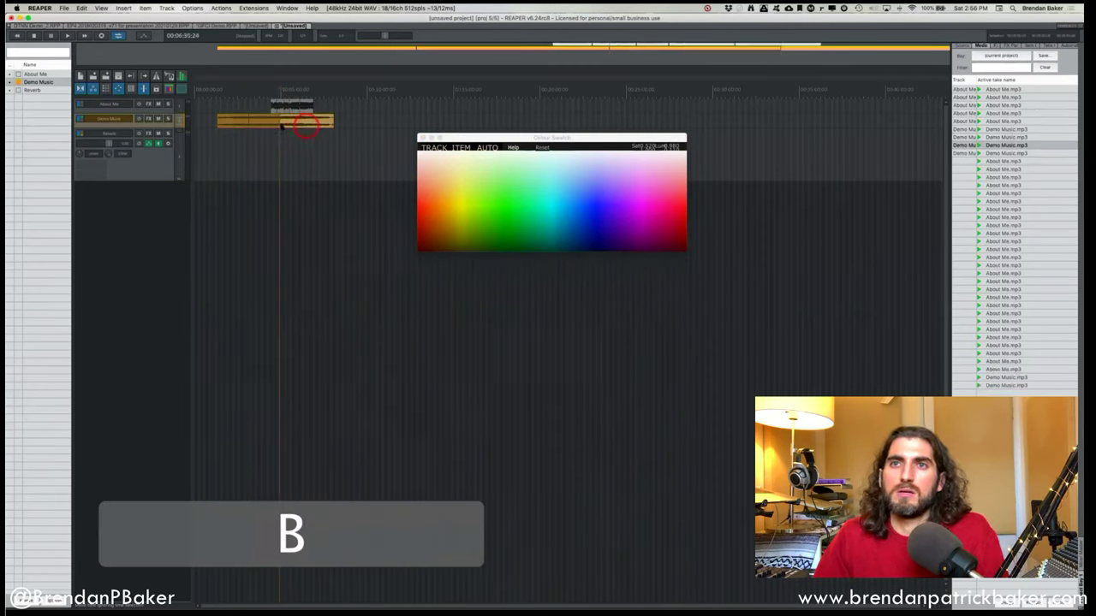
Colour the second piece of the Demo Music item green and the last piece purple.
{"action": "left_click", "coordinate": [265, 124]}
{"action": "left_click_drag", "start_coordinate": [465, 193], "coordinate": [521, 202]}
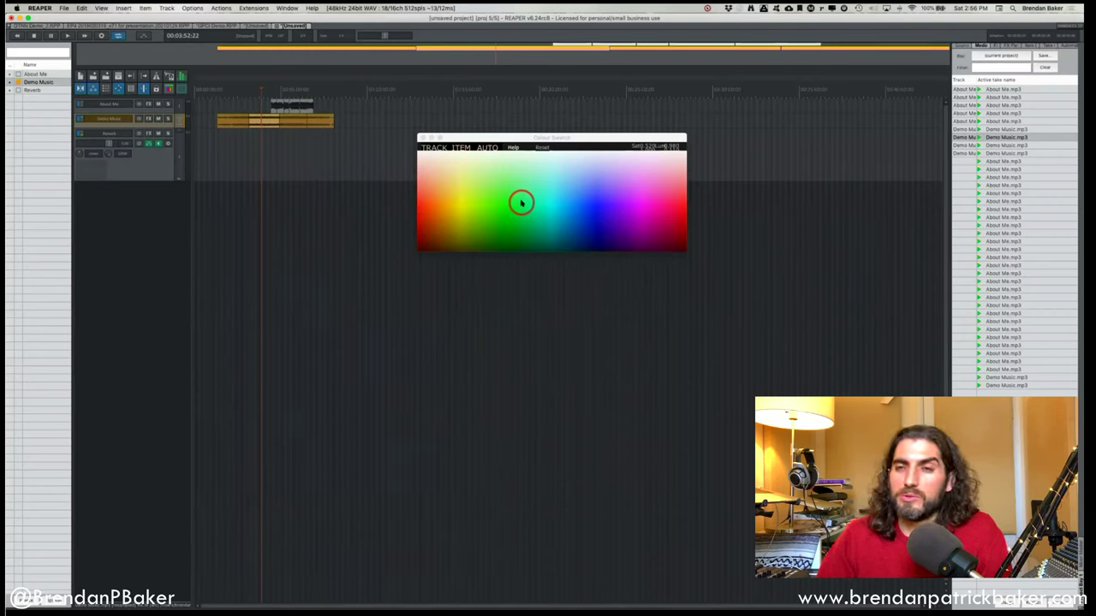
{"action": "left_click_drag", "start_coordinate": [520, 203], "coordinate": [522, 199]}
{"action": "left_click", "coordinate": [317, 124]}
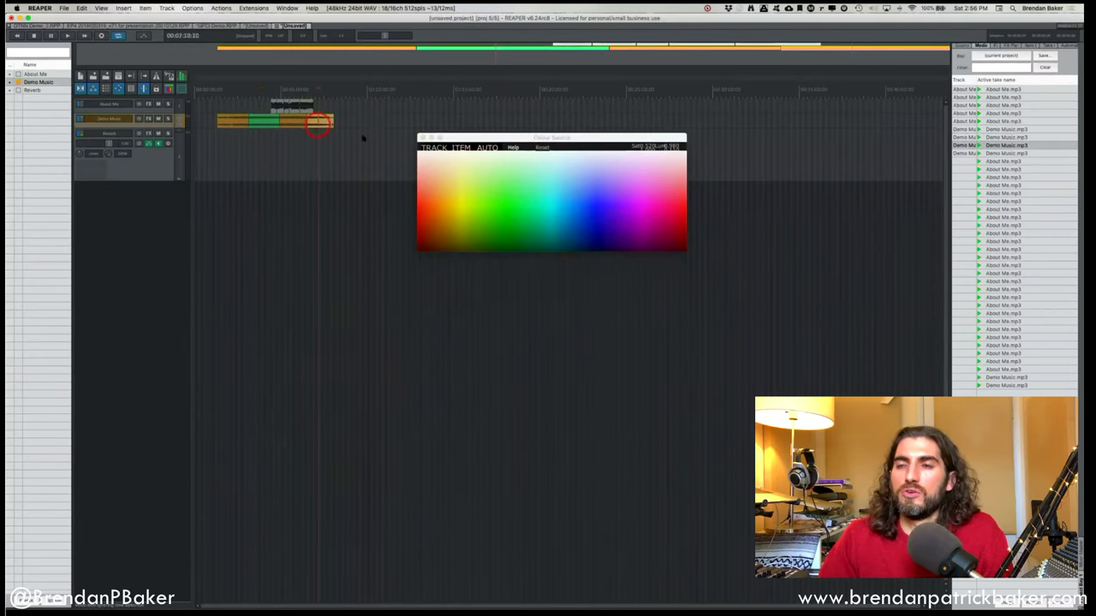
{"action": "left_click_drag", "start_coordinate": [616, 236], "coordinate": [604, 232]}
Recolour the whole Demo Music track, first blue and finally yellow-green.
{"action": "left_click", "coordinate": [263, 126]}
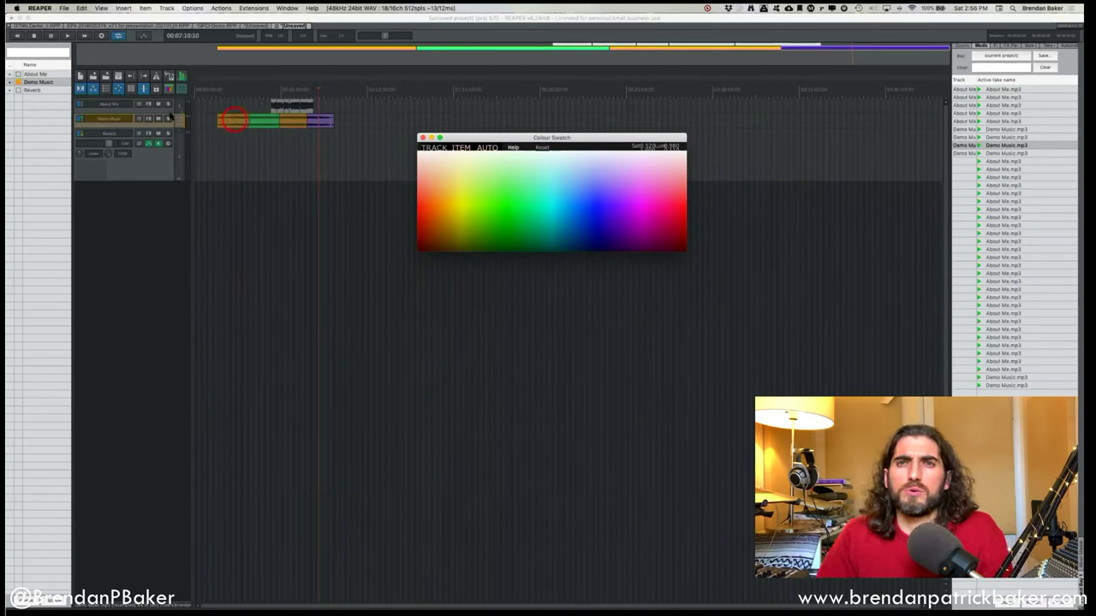
{"action": "left_click", "coordinate": [144, 125]}
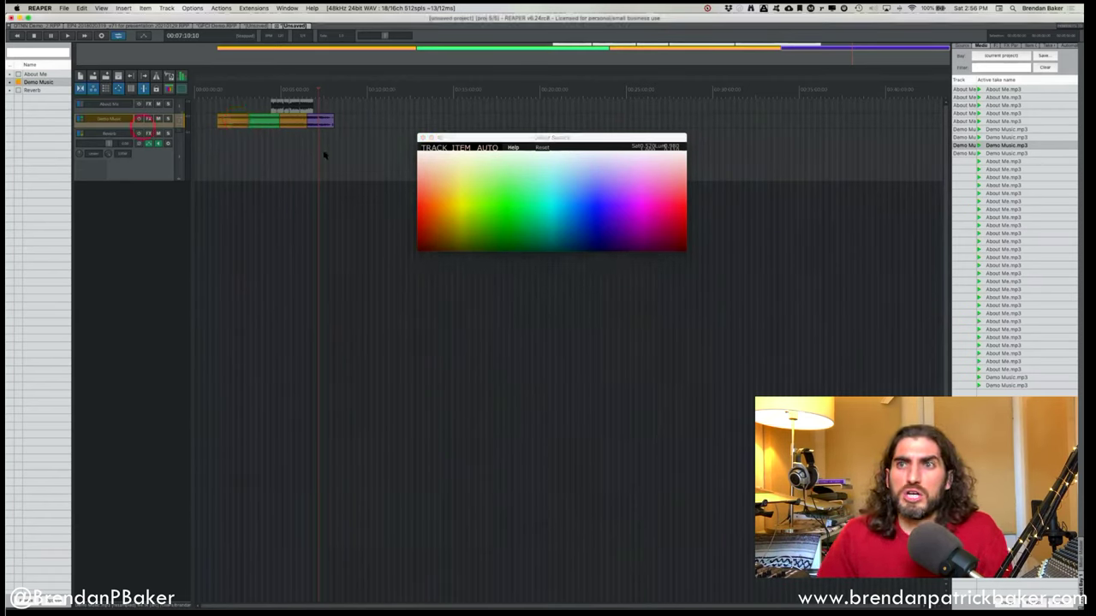
{"action": "left_click", "coordinate": [594, 213]}
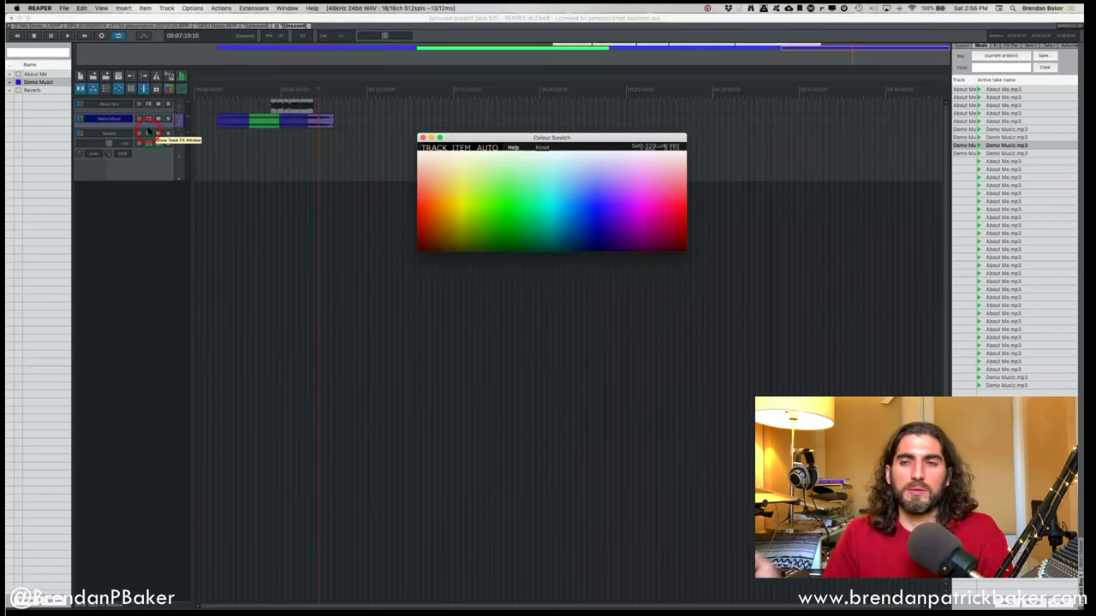
{"action": "left_click", "coordinate": [477, 191]}
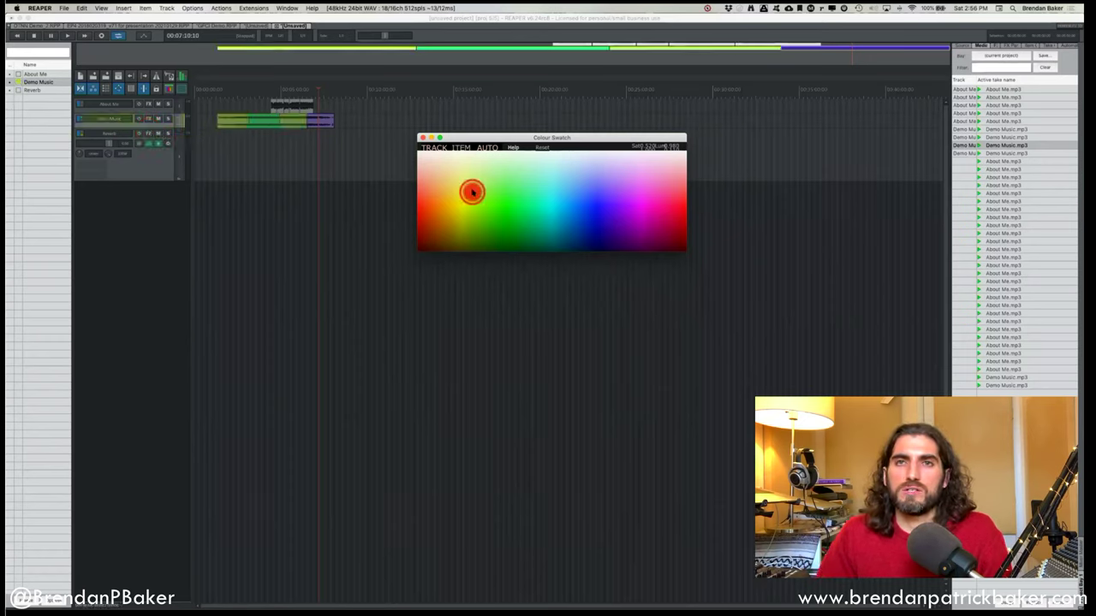
Enlarge the About Me track and colour its first piece green, third piece yellow and fourth piece red.
{"action": "left_click", "coordinate": [297, 139]}
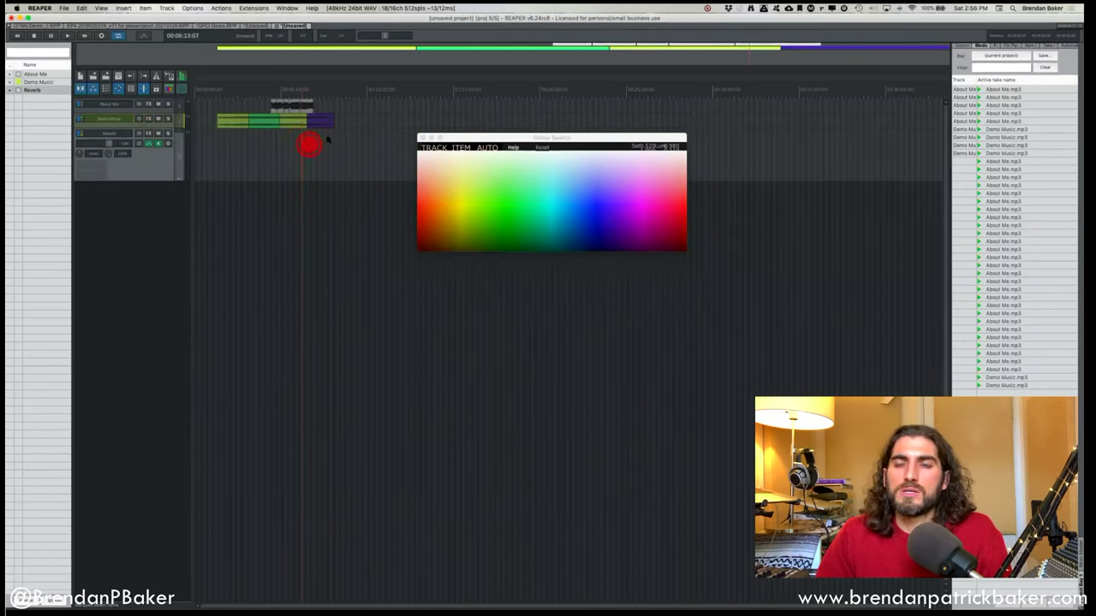
{"action": "left_click", "coordinate": [371, 64]}
{"action": "left_click", "coordinate": [242, 70]}
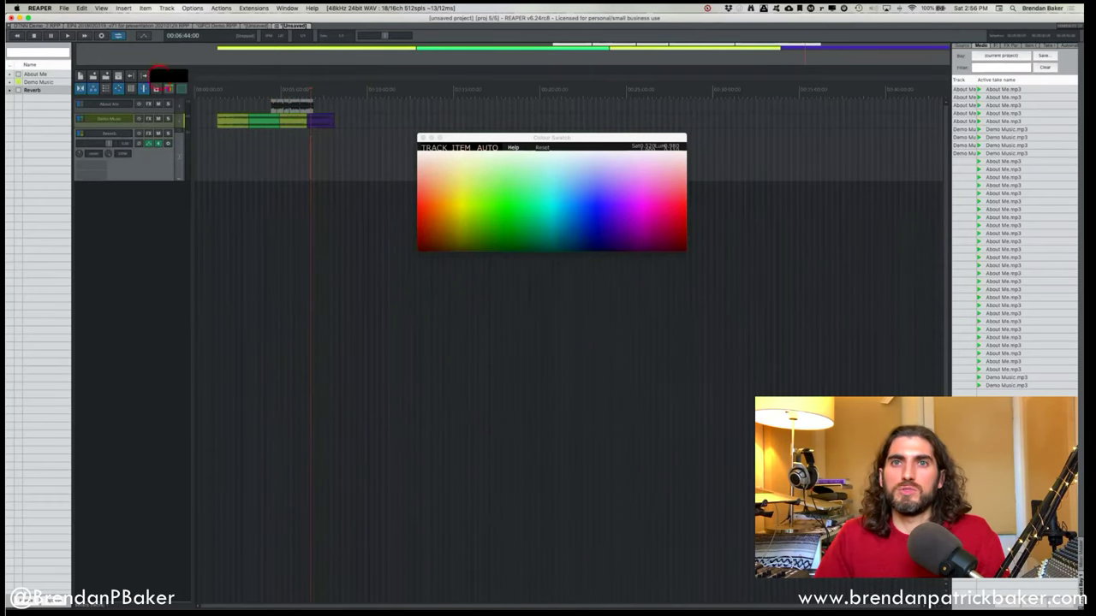
{"action": "left_click_drag", "start_coordinate": [142, 111], "coordinate": [193, 144]}
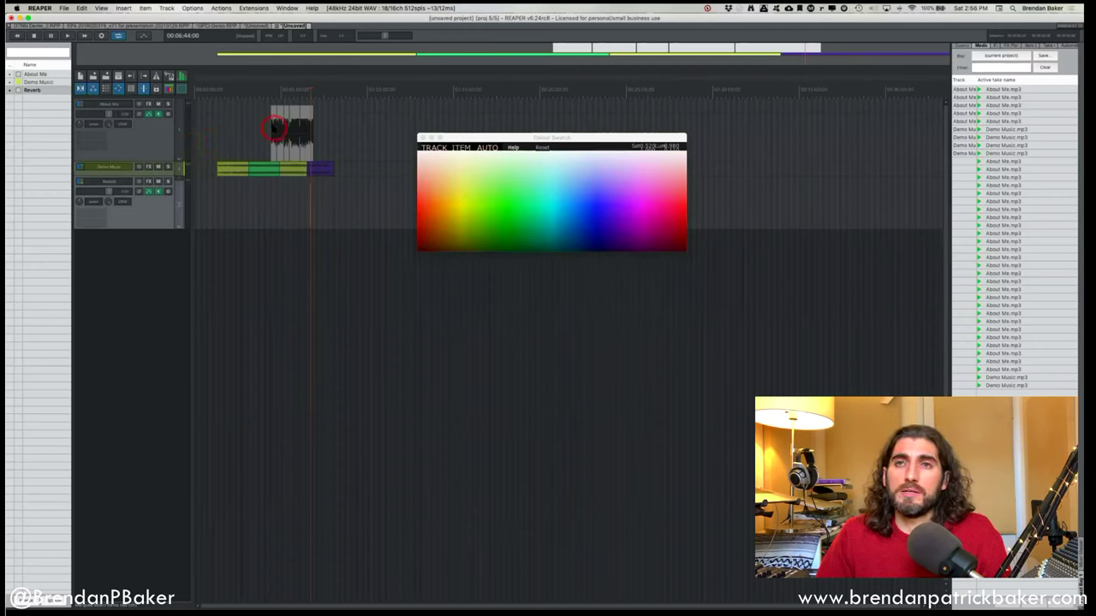
{"action": "left_click", "coordinate": [276, 129]}
{"action": "left_click", "coordinate": [433, 198]}
{"action": "mouse_move", "coordinate": [433, 199]}
{"action": "left_mouse_down"}
{"action": "mouse_move", "coordinate": [422, 213]}
{"action": "mouse_move", "coordinate": [450, 203]}
{"action": "mouse_move", "coordinate": [682, 216]}
{"action": "left_mouse_up"}
{"action": "left_click", "coordinate": [291, 141]}
{"action": "left_click", "coordinate": [293, 144]}
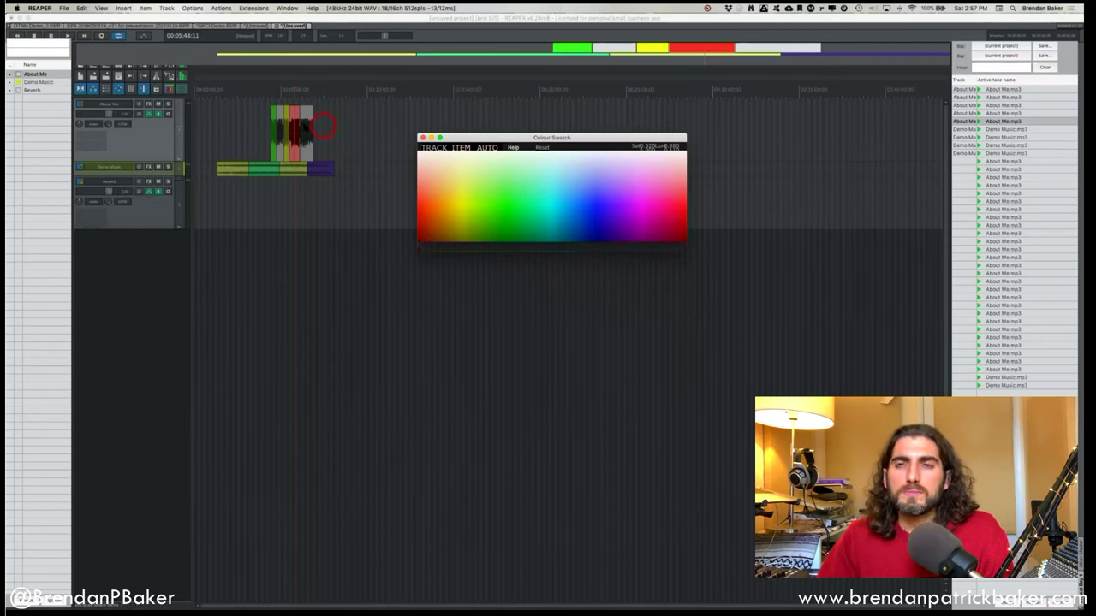
{"action": "left_click", "coordinate": [265, 122]}
{"action": "left_click", "coordinate": [239, 105]}
Switch to the DTNN Demo_2 project, move the colour swatch out of the way and enlarge the Interview_1 track.
{"action": "left_click", "coordinate": [43, 24]}
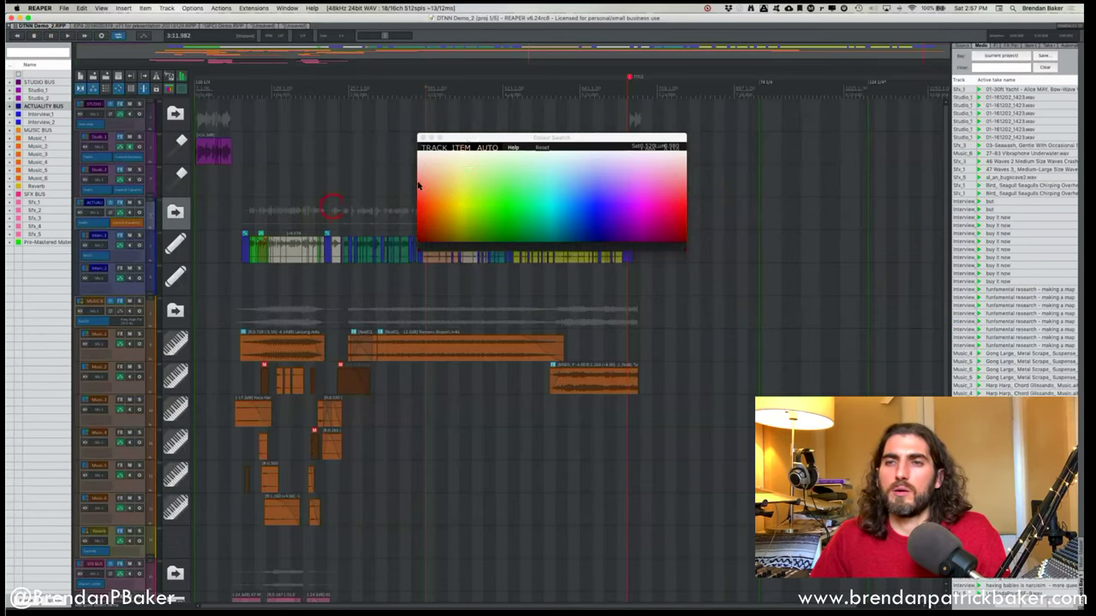
{"action": "scroll", "coordinate": [255, 157], "scroll_direction": "down", "scroll_amount": 3}
{"action": "scroll", "coordinate": [255, 156], "scroll_direction": "down", "scroll_amount": 5}
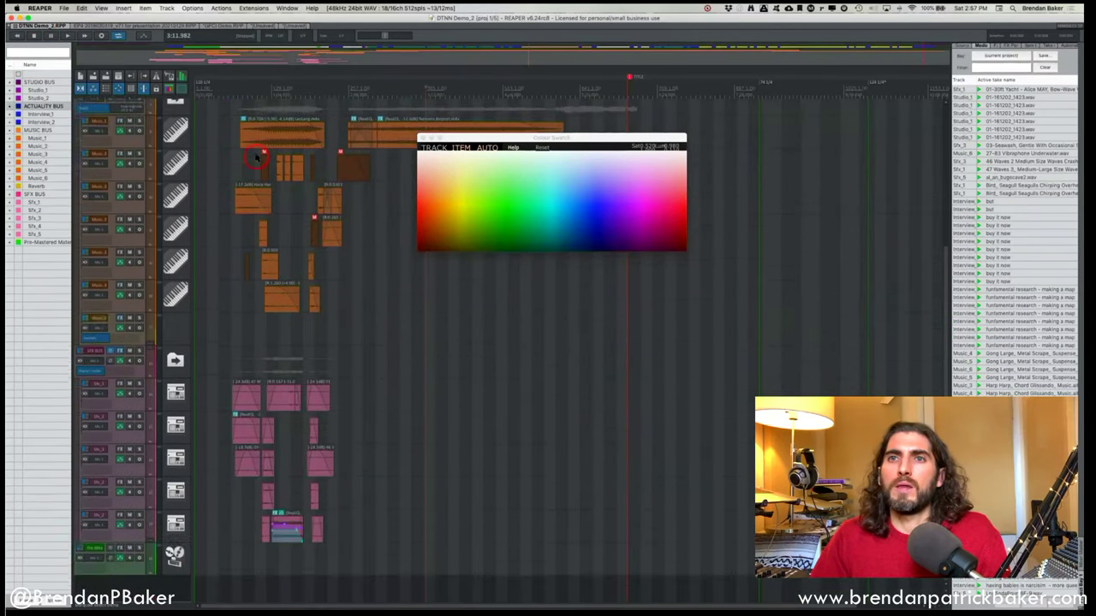
{"action": "scroll", "coordinate": [255, 157], "scroll_direction": "up", "scroll_amount": 3}
{"action": "left_click_drag", "start_coordinate": [520, 137], "coordinate": [580, 214]}
{"action": "left_click", "coordinate": [128, 152]}
{"action": "left_click_drag", "start_coordinate": [128, 152], "coordinate": [134, 208]}
{"action": "scroll", "coordinate": [225, 178], "scroll_direction": "up", "scroll_amount": 5}
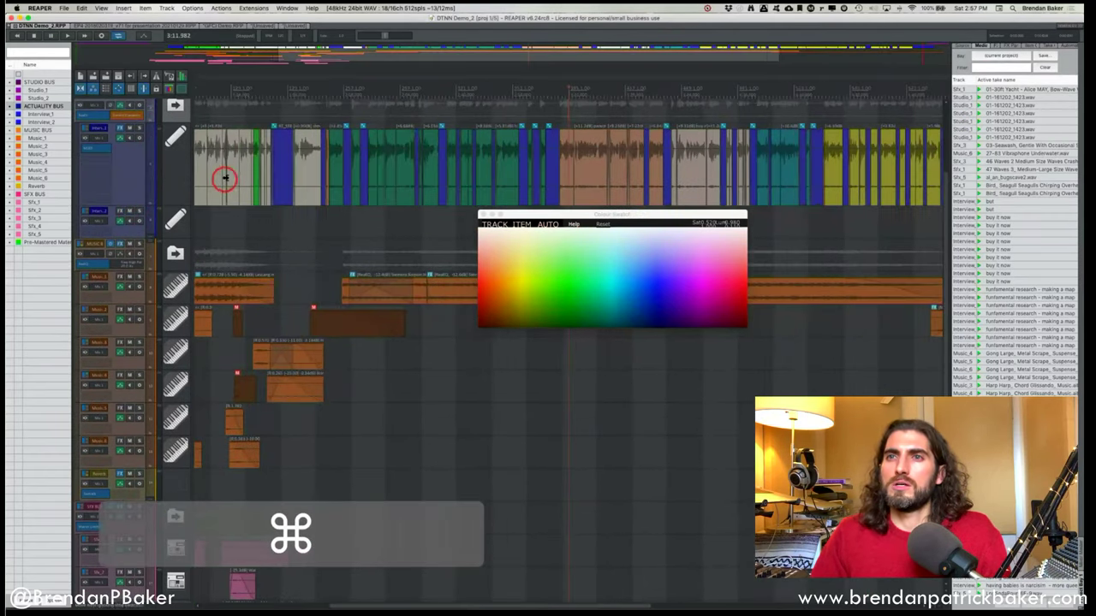
Examine the colour-coded items along the Interview_1 track and the colour layout of the whole DTNN Demo_2 session.
{"action": "scroll", "coordinate": [224, 177], "scroll_direction": "left", "scroll_amount": 5}
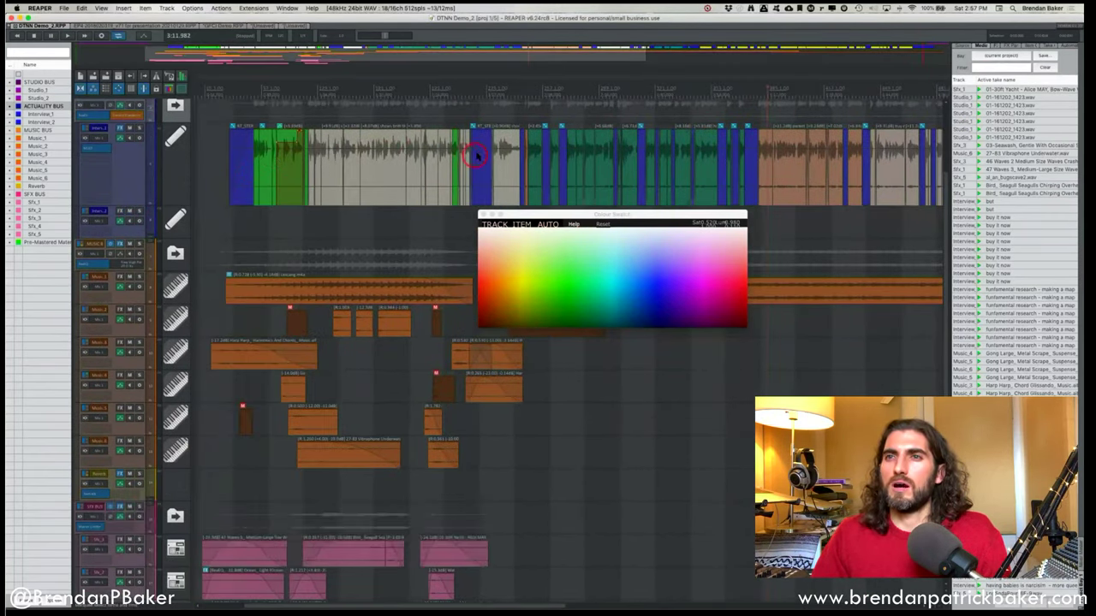
{"action": "scroll", "coordinate": [669, 157], "scroll_direction": "right", "scroll_amount": 5}
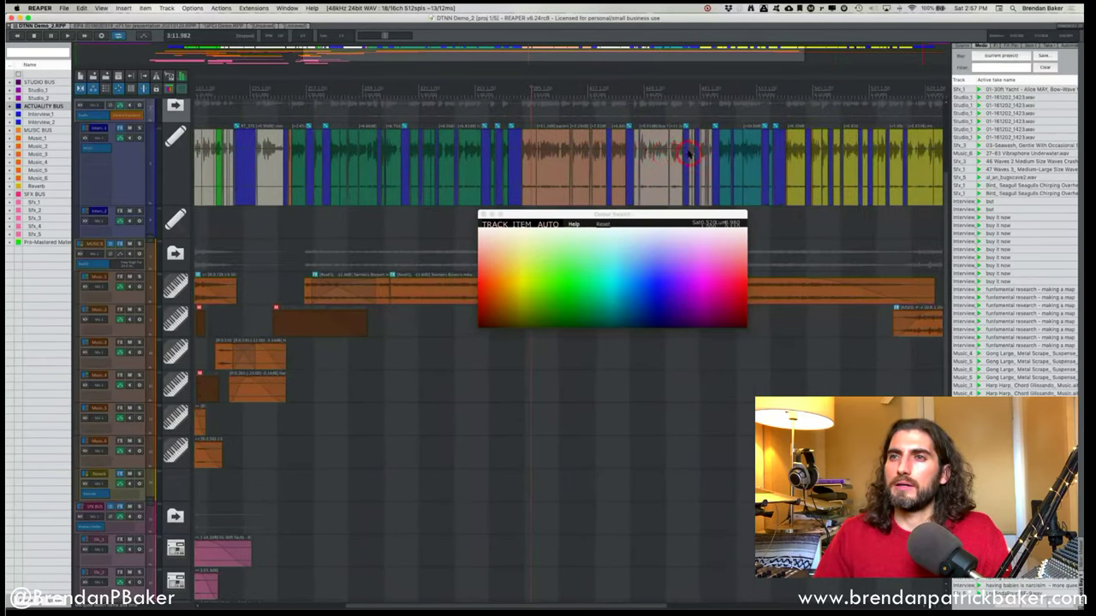
{"action": "scroll", "coordinate": [561, 126], "scroll_direction": "right", "scroll_amount": 5}
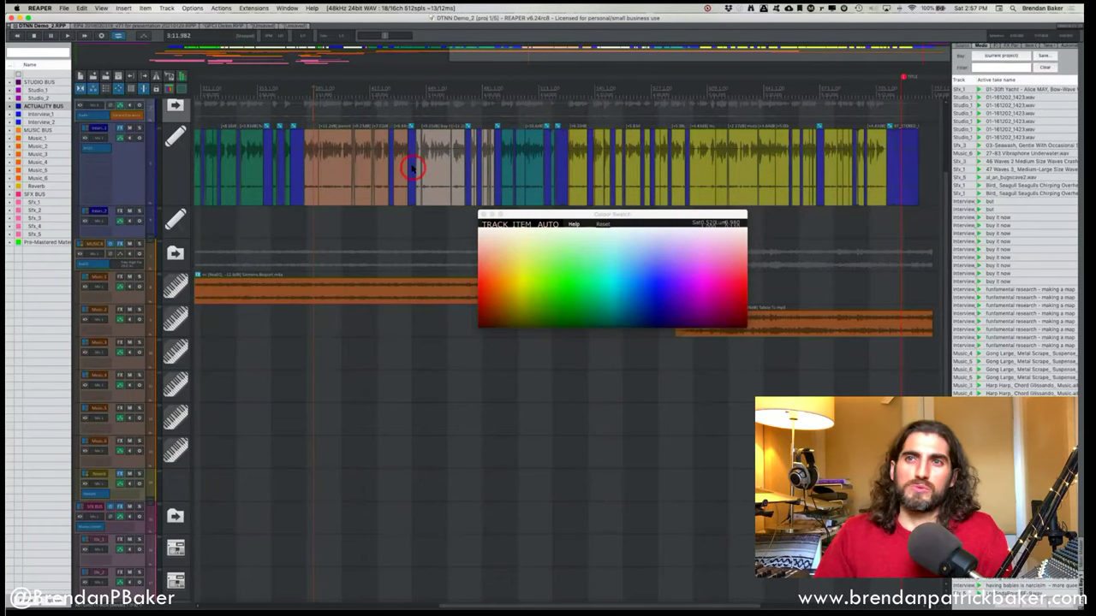
{"action": "scroll", "coordinate": [412, 163], "scroll_direction": "left", "scroll_amount": 5}
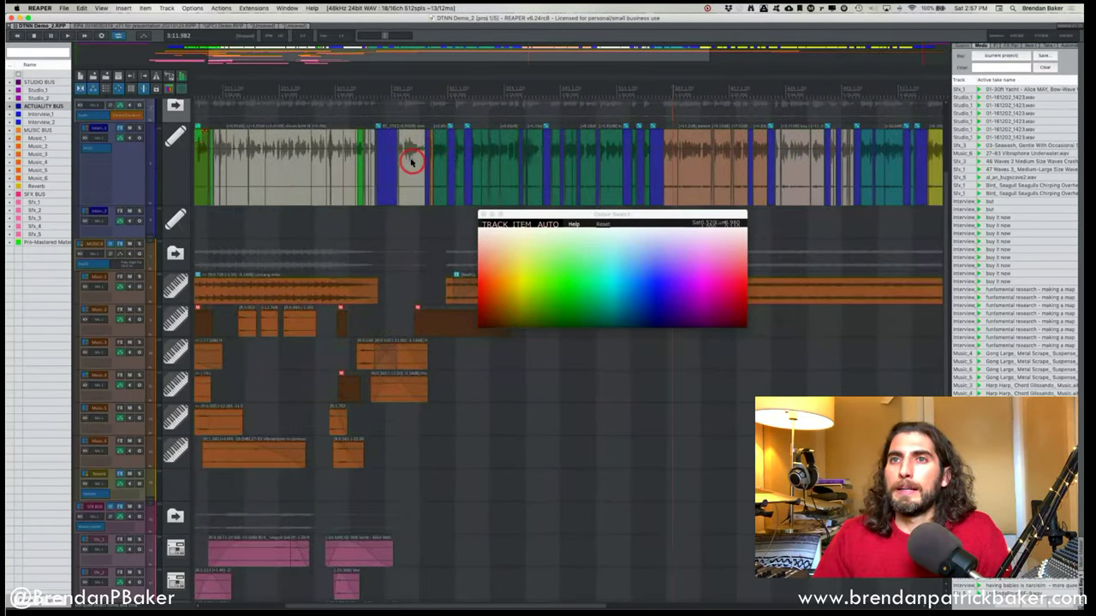
{"action": "scroll", "coordinate": [412, 163], "scroll_direction": "left", "scroll_amount": 3}
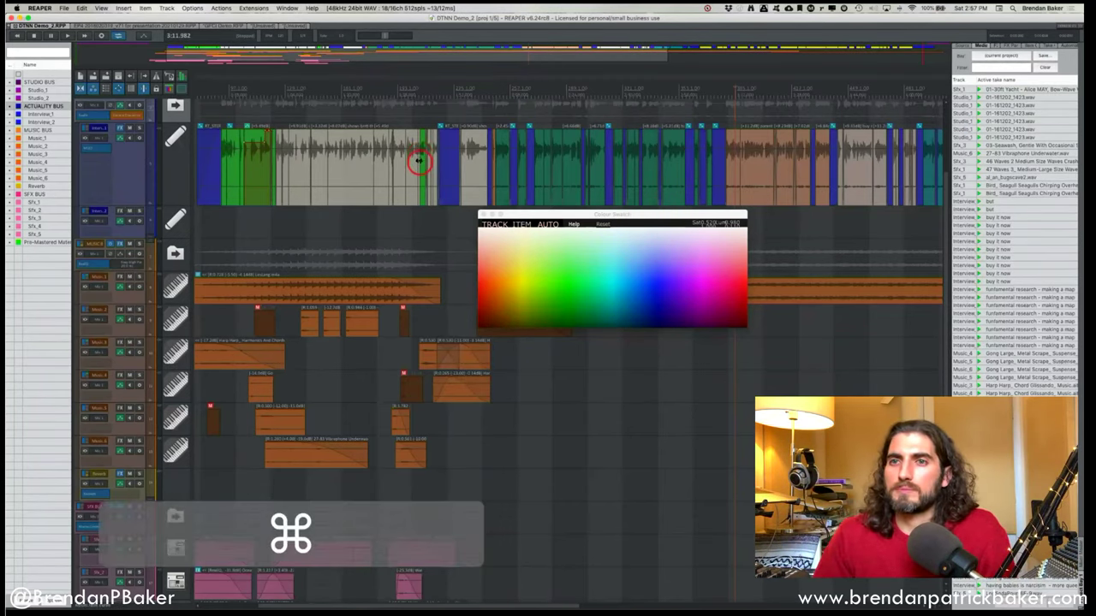
{"action": "scroll", "coordinate": [416, 163], "scroll_direction": "down", "scroll_amount": 5}
{"action": "scroll", "coordinate": [329, 213], "scroll_direction": "down", "scroll_amount": 5}
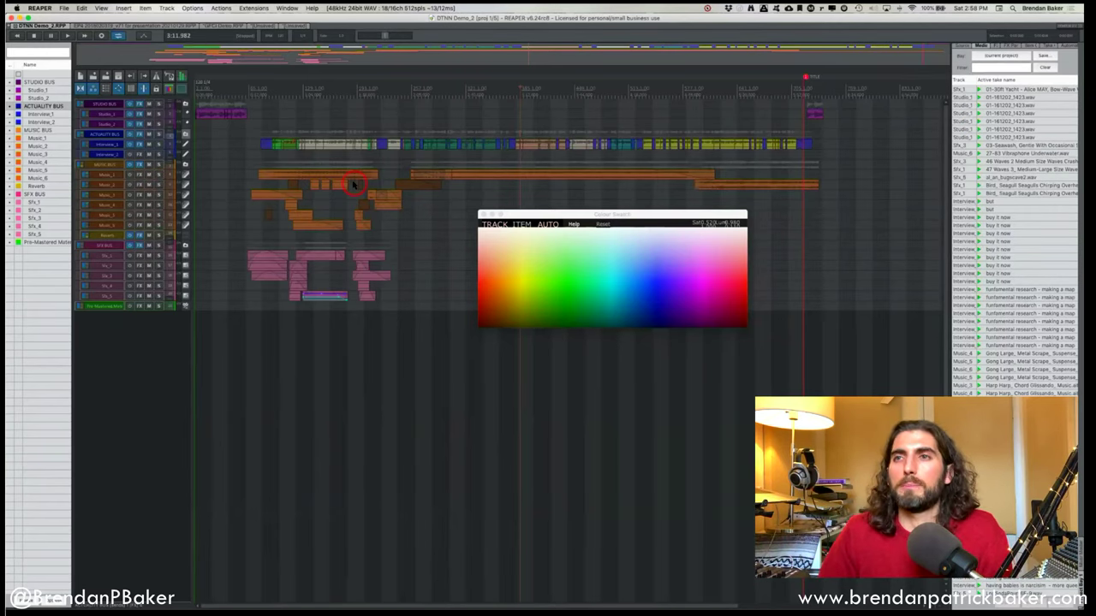
{"action": "key", "text": "super"}
{"action": "scroll", "coordinate": [454, 169], "scroll_direction": "down", "scroll_amount": 2}
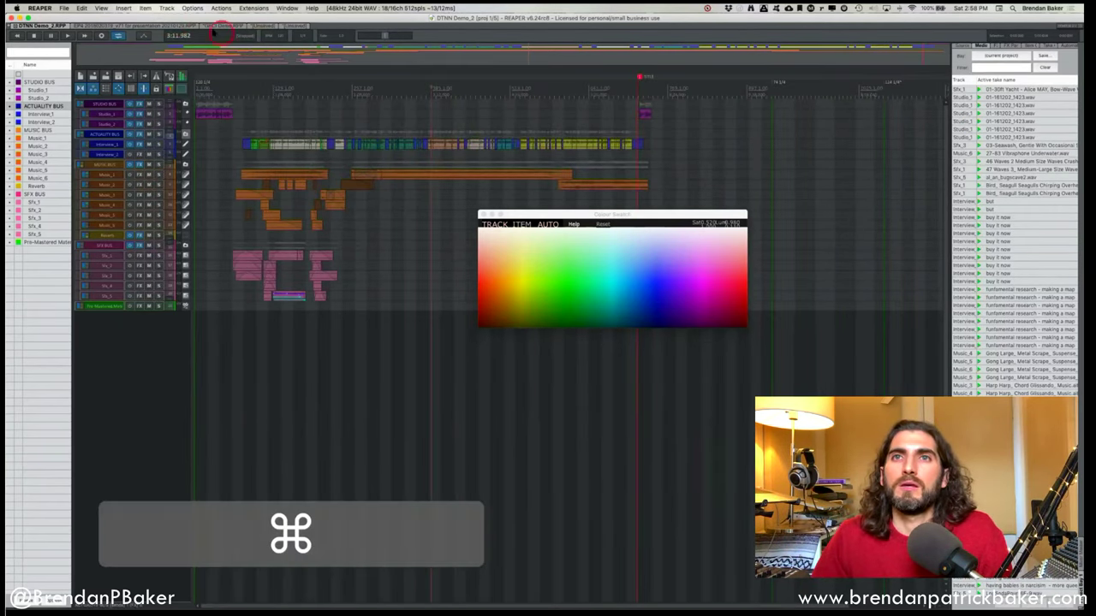
Return to the unsaved project and select the yellow piece of the About Me track.
{"action": "left_click", "coordinate": [294, 26]}
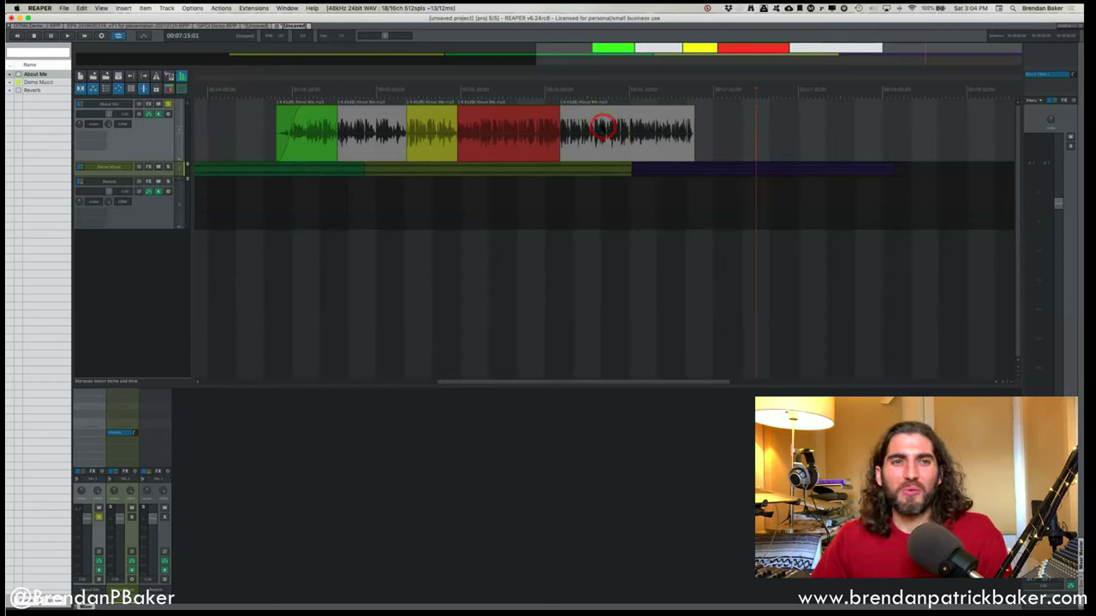
{"action": "left_click", "coordinate": [602, 127]}
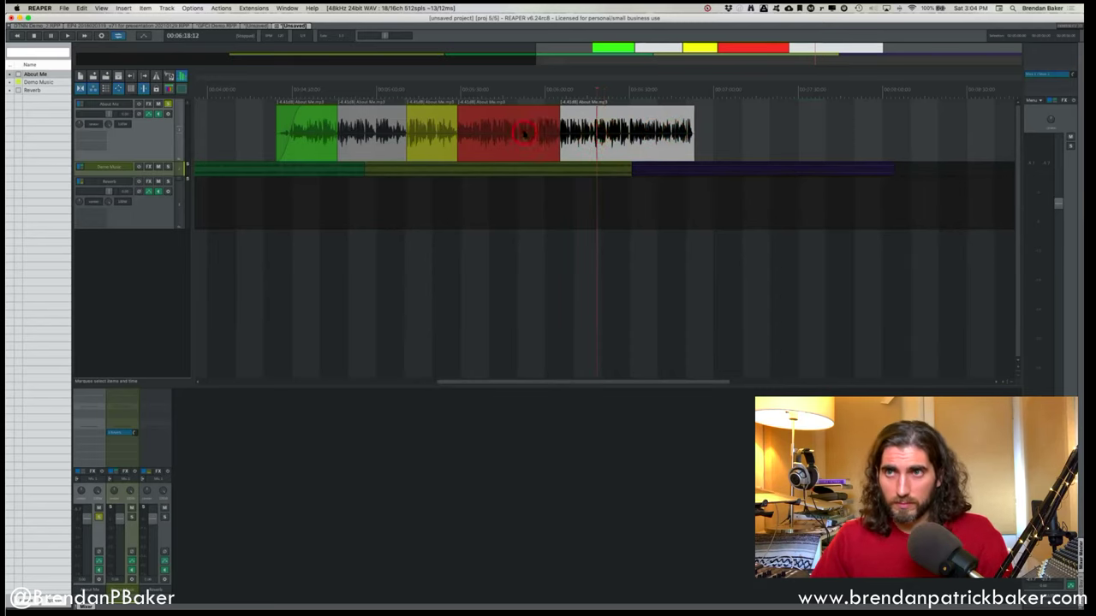
{"action": "left_click", "coordinate": [519, 137]}
{"action": "left_click", "coordinate": [437, 134]}
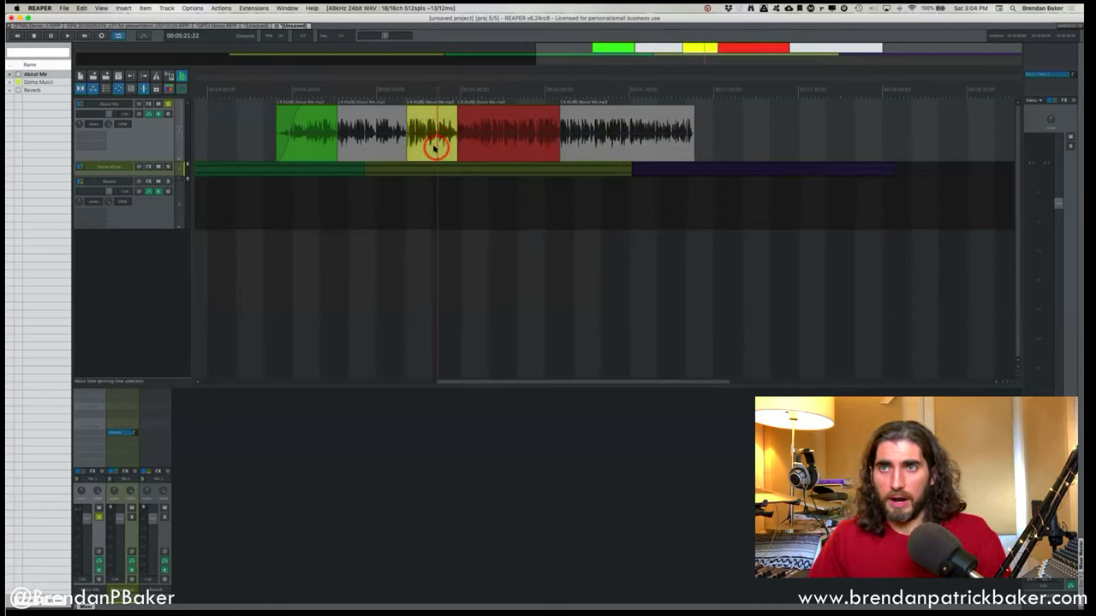
{"action": "left_click", "coordinate": [433, 148]}
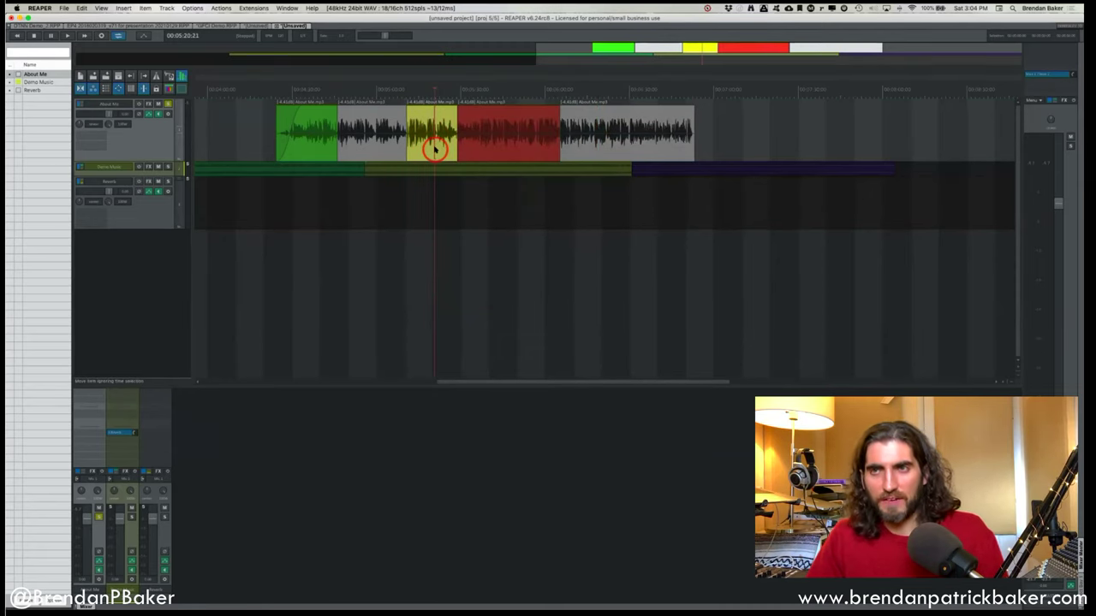
Try slipping the audio inside the yellow and last About Me pieces without moving their edges, and undo the slips.
{"action": "key", "text": "shift"}
{"action": "mouse_move", "coordinate": [434, 135]}
{"action": "left_mouse_down"}
{"action": "mouse_move", "coordinate": [415, 134]}
{"action": "mouse_move", "coordinate": [463, 133]}
{"action": "mouse_move", "coordinate": [408, 129]}
{"action": "mouse_move", "coordinate": [452, 129]}
{"action": "mouse_move", "coordinate": [420, 127]}
{"action": "mouse_move", "coordinate": [438, 127]}
{"action": "left_mouse_up"}
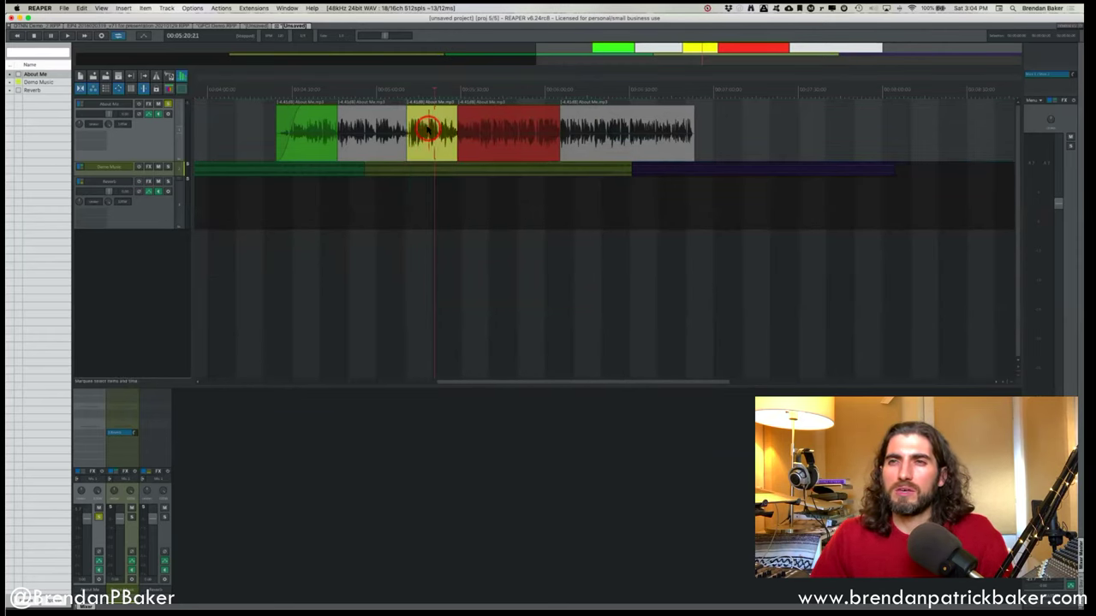
{"action": "left_click", "coordinate": [429, 130]}
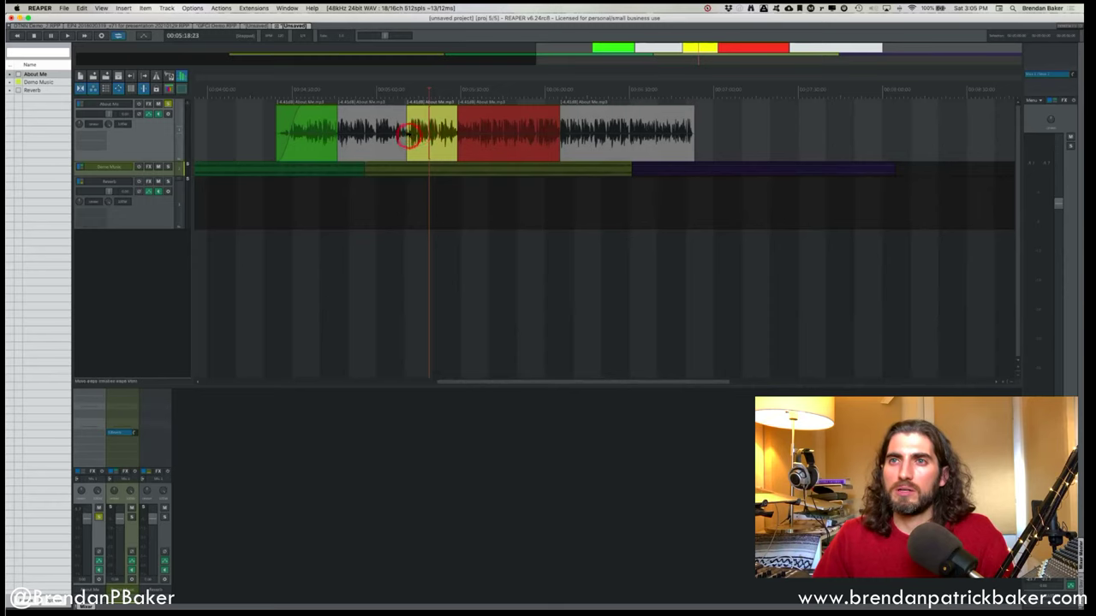
{"action": "key", "text": "shift"}
{"action": "mouse_move", "coordinate": [419, 133]}
{"action": "left_mouse_down"}
{"action": "mouse_move", "coordinate": [500, 138]}
{"action": "mouse_move", "coordinate": [430, 138]}
{"action": "left_mouse_up"}
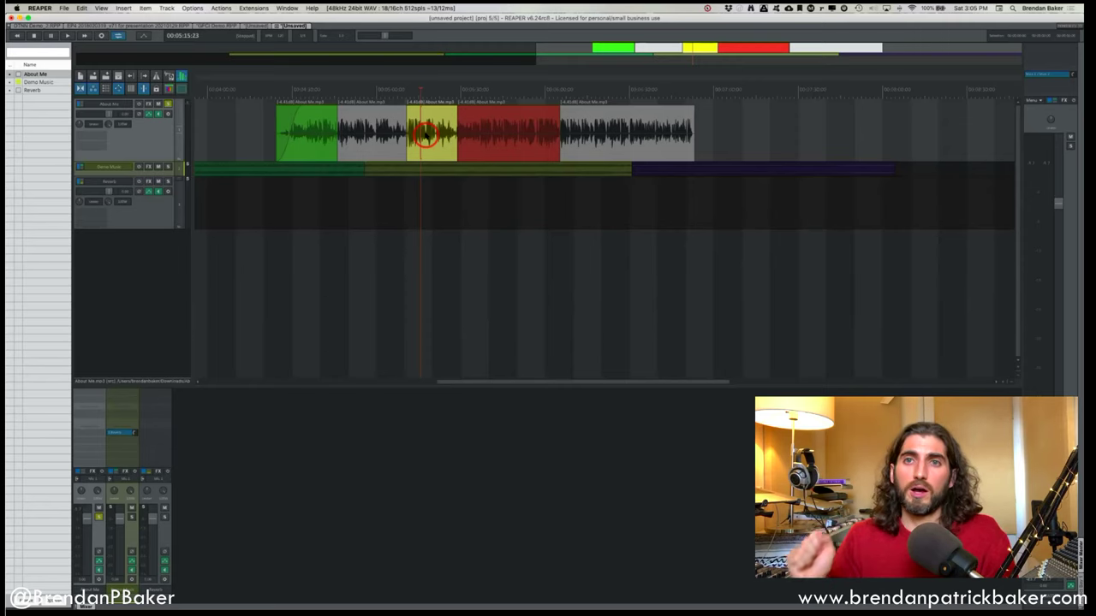
{"action": "mouse_move", "coordinate": [636, 129]}
{"action": "left_mouse_down"}
{"action": "mouse_move", "coordinate": [614, 135]}
{"action": "mouse_move", "coordinate": [632, 135]}
{"action": "left_mouse_up"}
{"action": "key", "text": "shift"}
{"action": "key", "text": "super+z"}
{"action": "key", "text": "super+z"}
{"action": "key", "text": "super+z"}
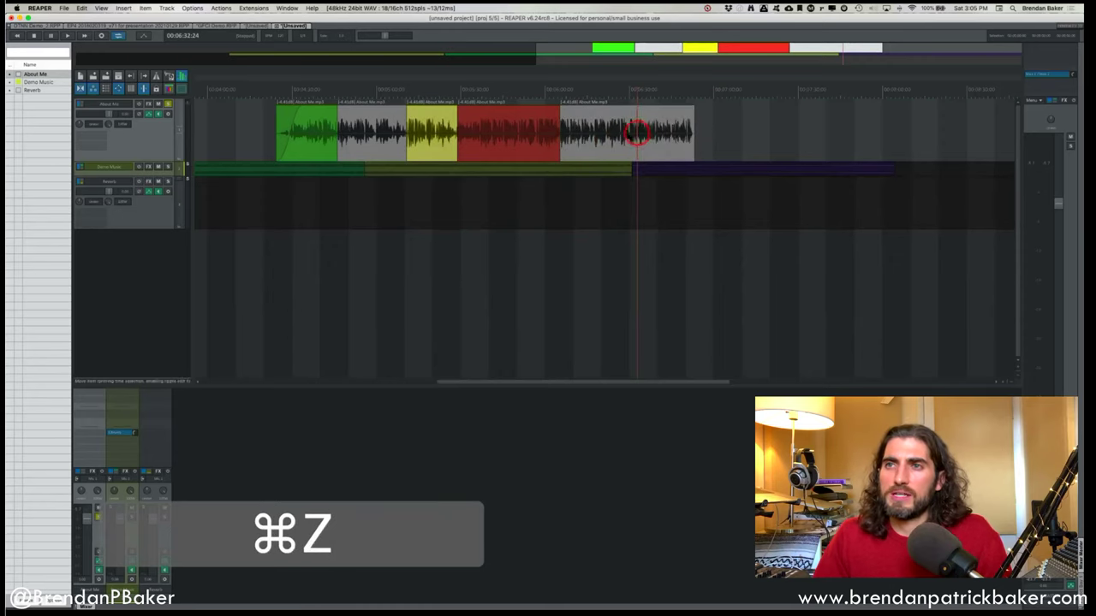
Split the red About Me piece near its start and slip the audio inside the short first part.
{"action": "scroll", "coordinate": [485, 131], "scroll_direction": "up", "scroll_amount": 5}
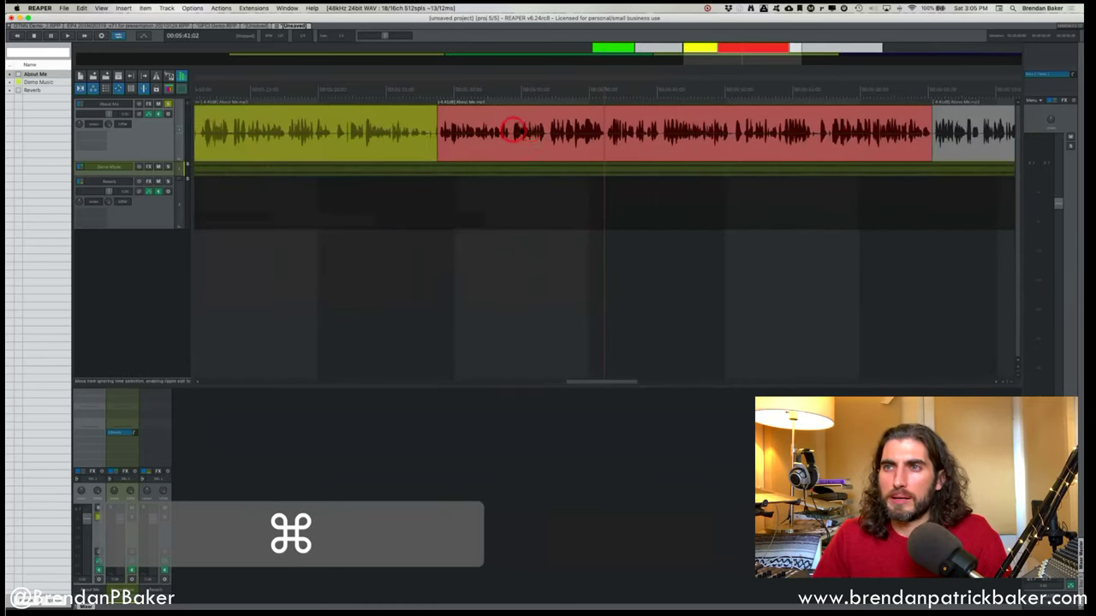
{"action": "key", "text": "super+b"}
{"action": "key", "text": "shift"}
{"action": "left_click_drag", "start_coordinate": [523, 139], "coordinate": [524, 138]}
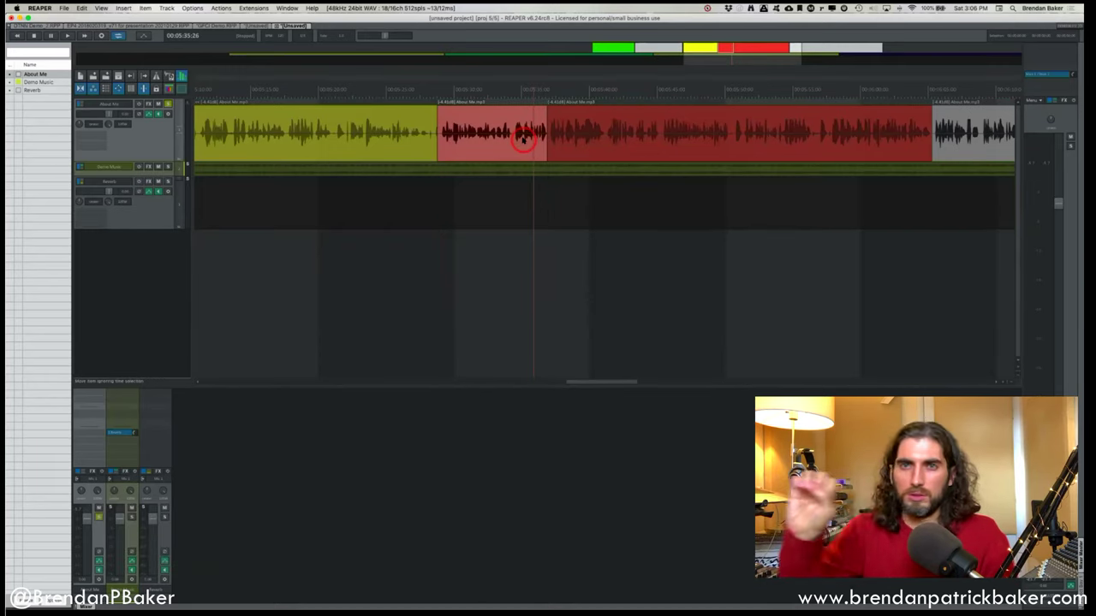
{"action": "left_click", "coordinate": [456, 143]}
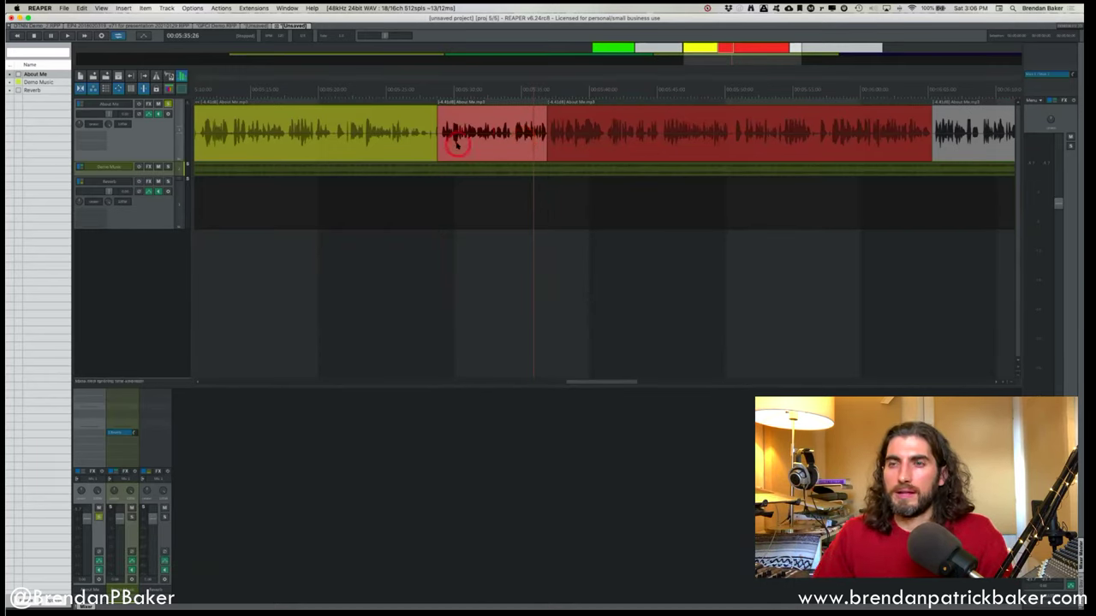
{"action": "left_click", "coordinate": [483, 145]}
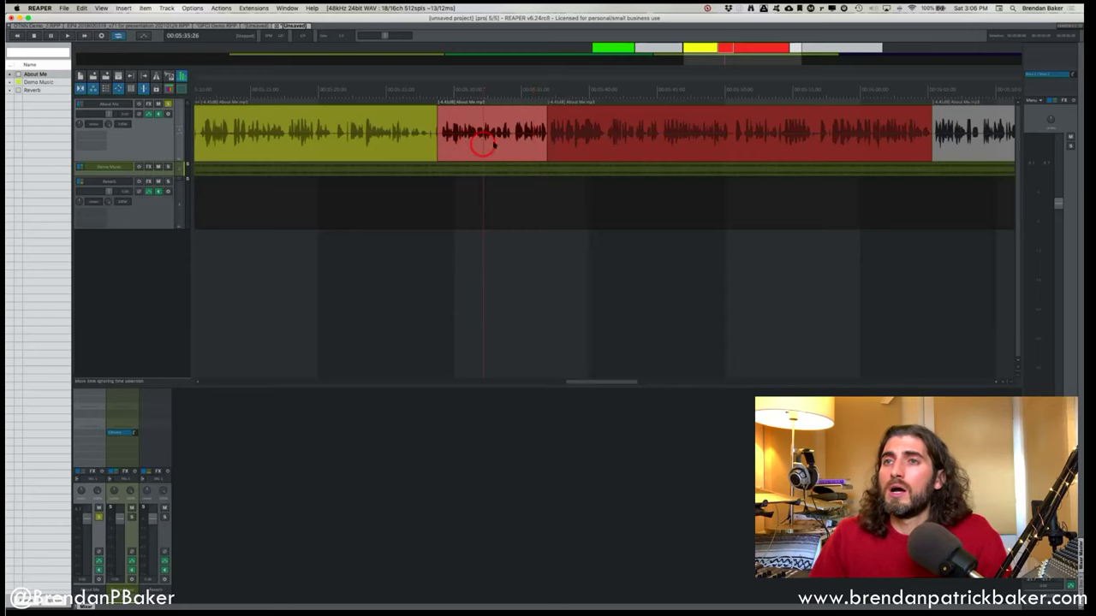
{"action": "left_click", "coordinate": [568, 137]}
{"action": "left_click", "coordinate": [492, 135]}
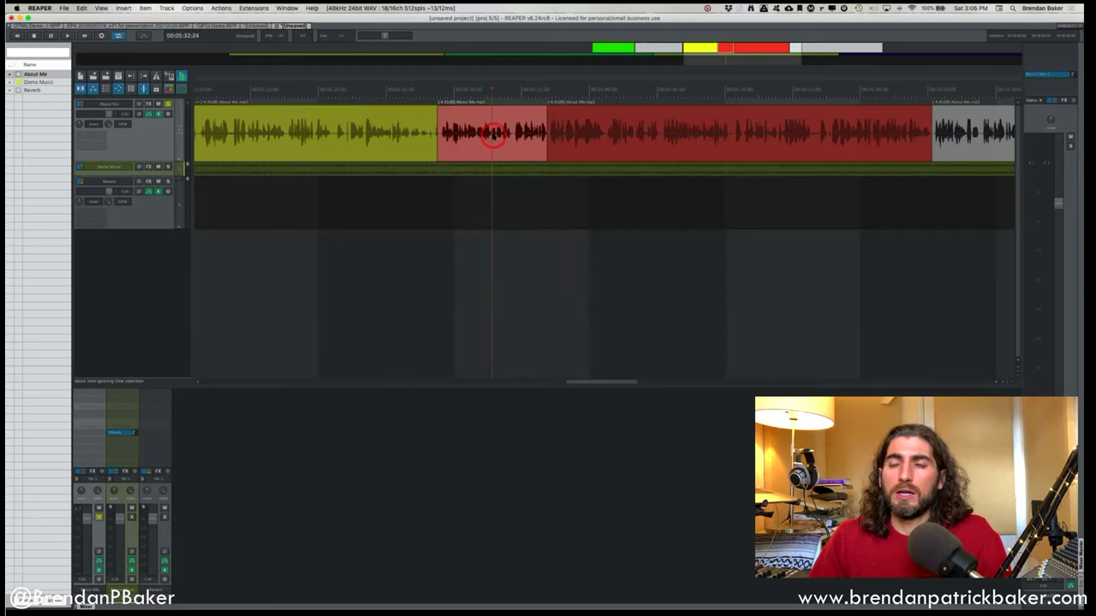
Delete the green, second yellow and purple pieces on the Demo Music track, keeping only the first yellow piece.
{"action": "scroll", "coordinate": [518, 167], "scroll_direction": "up", "scroll_amount": 3}
{"action": "scroll", "coordinate": [550, 171], "scroll_direction": "down", "scroll_amount": 4}
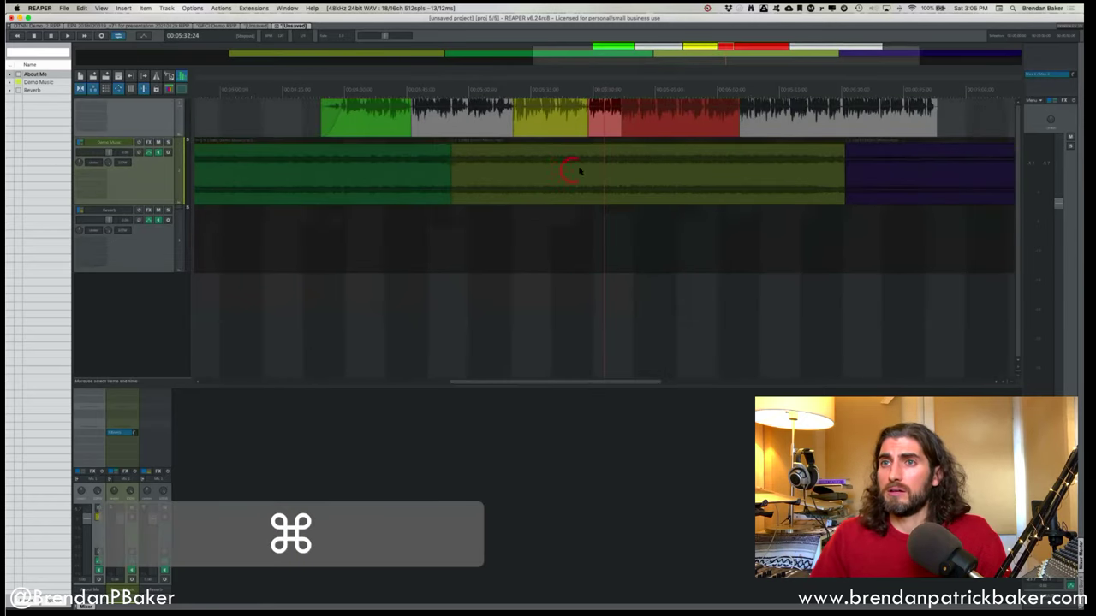
{"action": "scroll", "coordinate": [547, 171], "scroll_direction": "down", "scroll_amount": 4}
{"action": "left_click", "coordinate": [496, 179]}
{"action": "left_click", "coordinate": [680, 169], "text": "shift"}
{"action": "key", "text": "BackSpace"}
{"action": "left_click", "coordinate": [440, 179]}
{"action": "key", "text": "shift+s"}
Play the Demo Music item, slip its audio later within the item, and trim the item's start.
{"action": "left_click", "coordinate": [374, 166]}
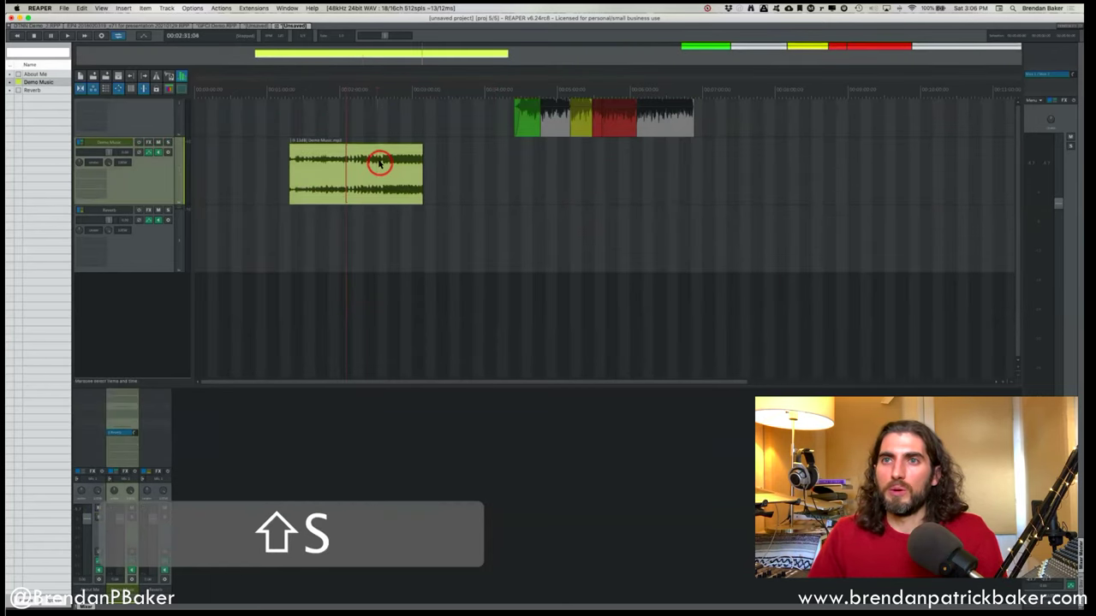
{"action": "key", "text": "space"}
{"action": "scroll", "coordinate": [376, 164], "scroll_direction": "up", "scroll_amount": 4}
{"action": "key", "text": "space"}
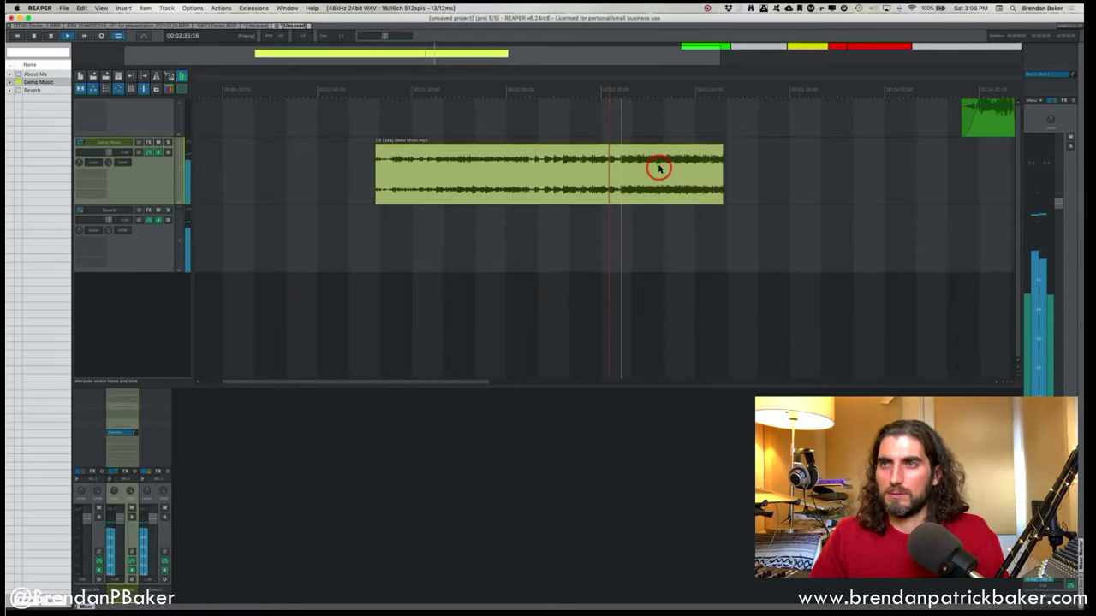
{"action": "left_click_drag", "start_coordinate": [615, 174], "coordinate": [675, 177]}
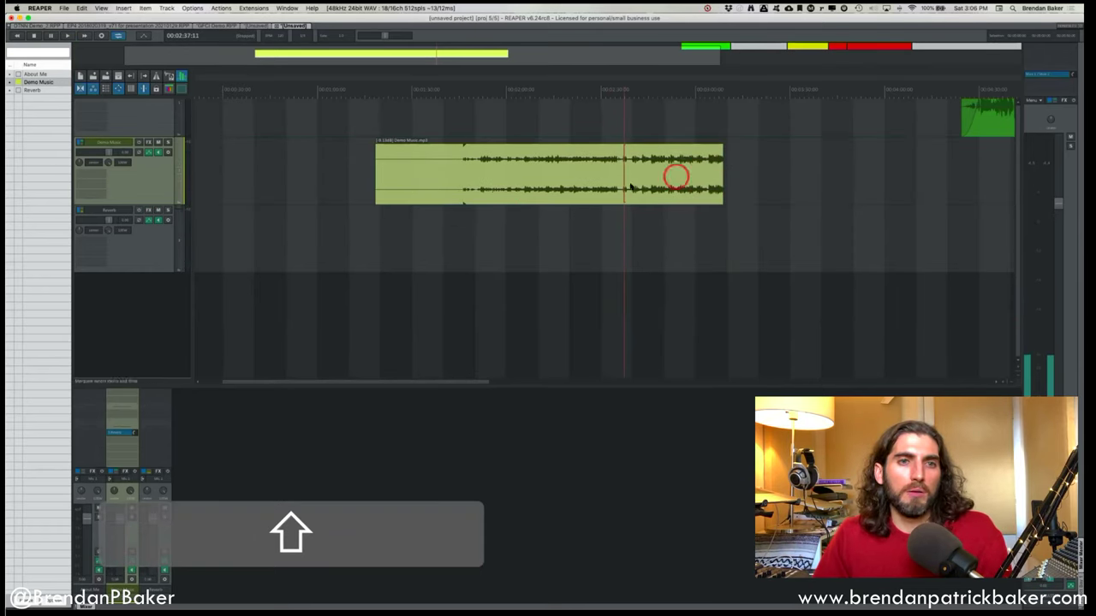
{"action": "left_click_drag", "start_coordinate": [375, 176], "coordinate": [521, 176]}
{"action": "key", "text": "shift"}
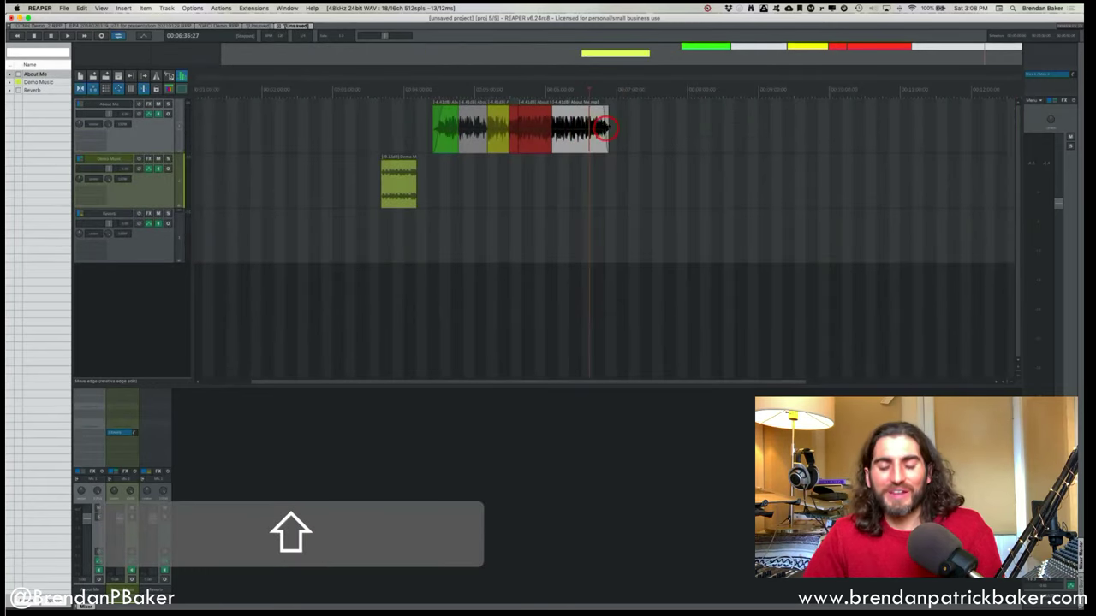
Time-stretch the last About Me piece to about four times its length and play it.
{"action": "key", "text": "alt"}
{"action": "left_click_drag", "start_coordinate": [603, 127], "coordinate": [768, 118]}
{"action": "key", "text": "space"}
{"action": "left_click", "coordinate": [628, 126]}
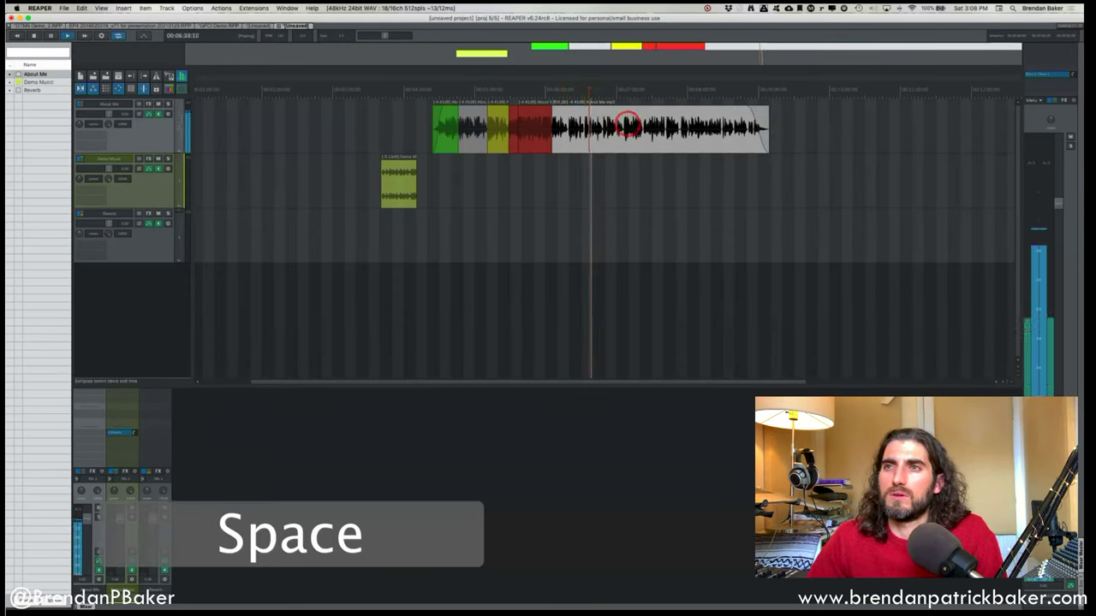
{"action": "key", "text": "space"}
Compress the stretched last About Me piece to less than half its stretched length and play it.
{"action": "key", "text": "alt"}
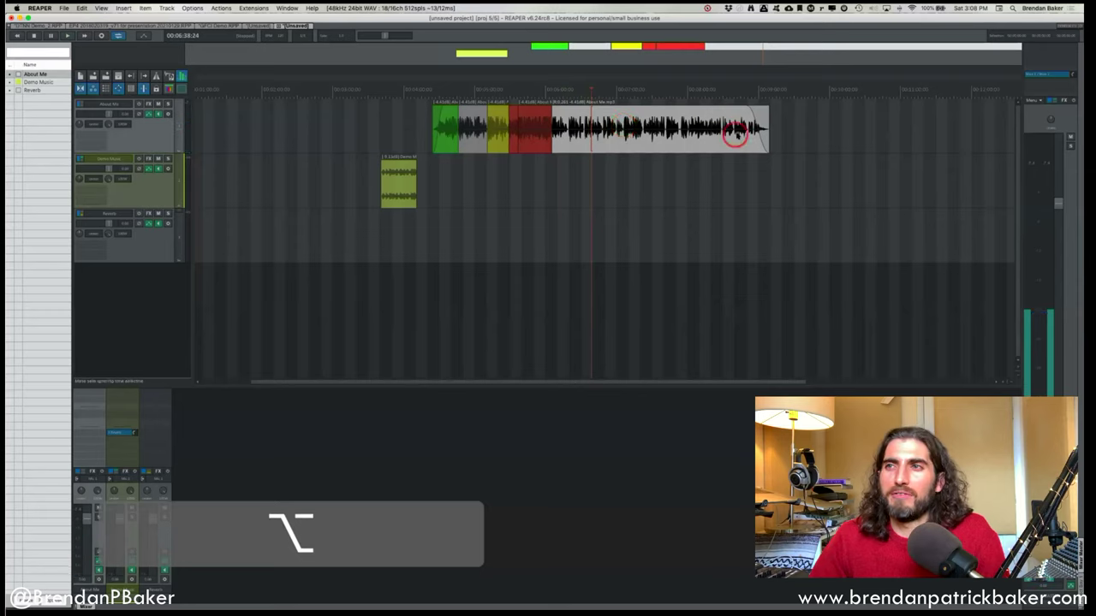
{"action": "left_click_drag", "start_coordinate": [767, 128], "coordinate": [648, 127]}
{"action": "key", "text": "space"}
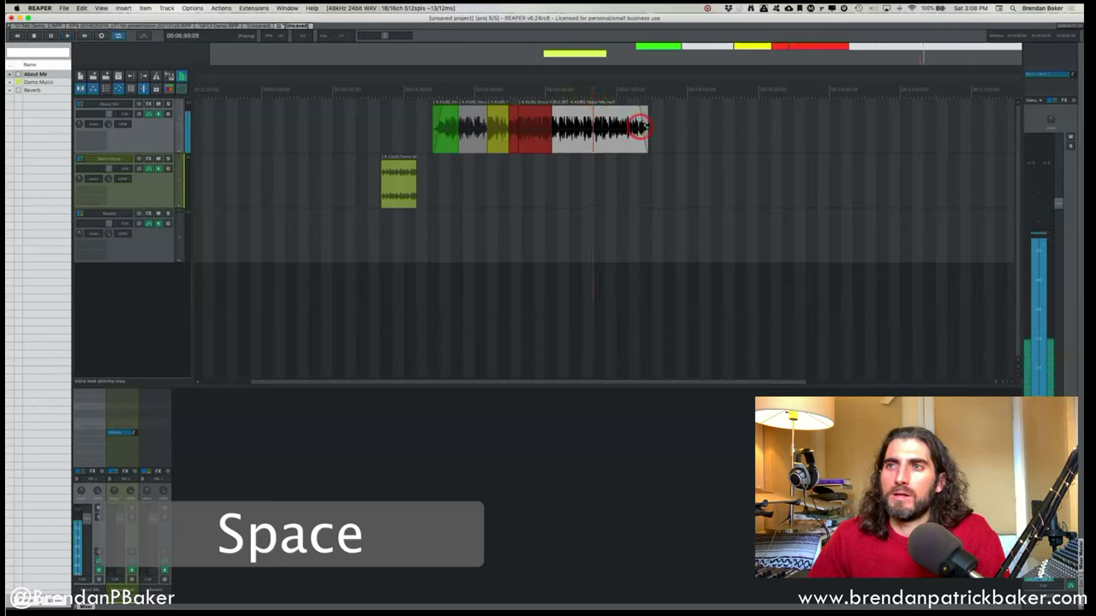
Compress the last About Me piece to about a quarter of its current length and play it.
{"action": "key", "text": "alt"}
{"action": "left_click_drag", "start_coordinate": [648, 126], "coordinate": [576, 127]}
{"action": "left_click", "coordinate": [559, 89]}
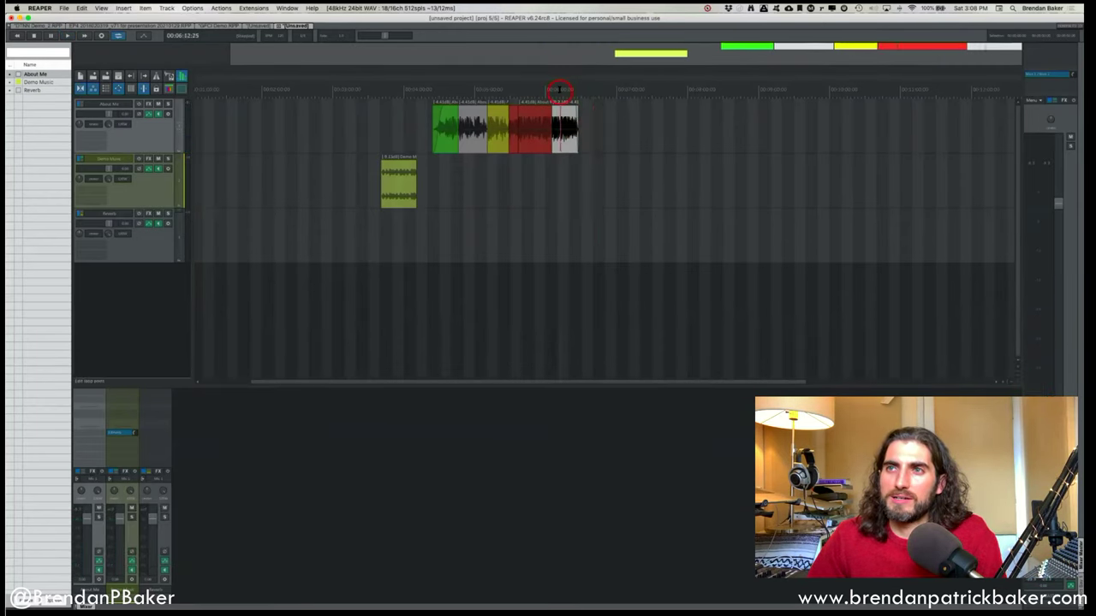
{"action": "key", "text": "space"}
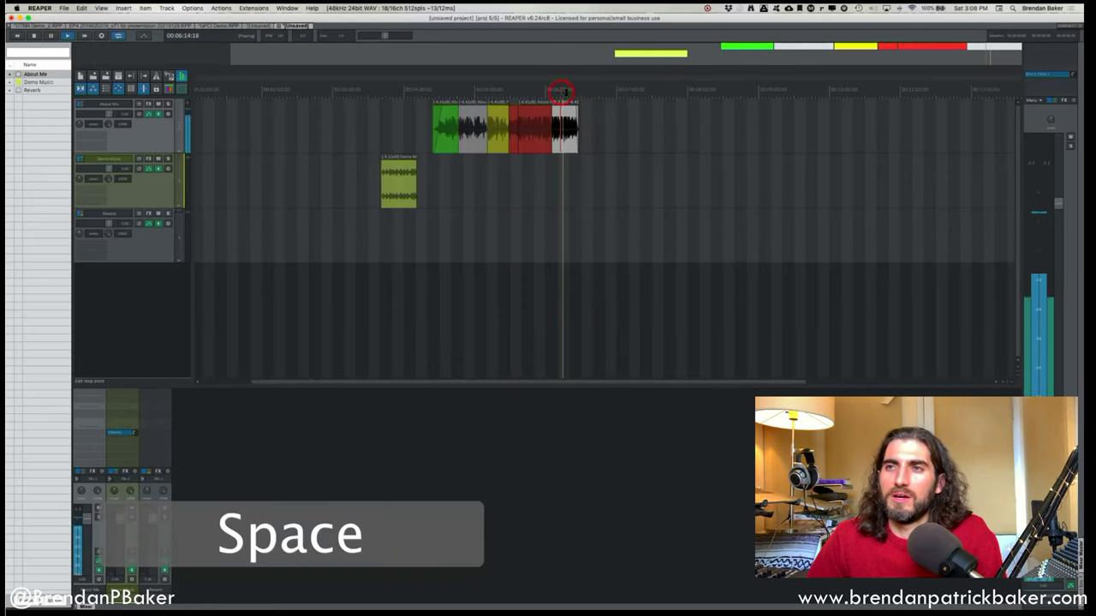
{"action": "key", "text": "space"}
{"action": "left_click", "coordinate": [573, 112]}
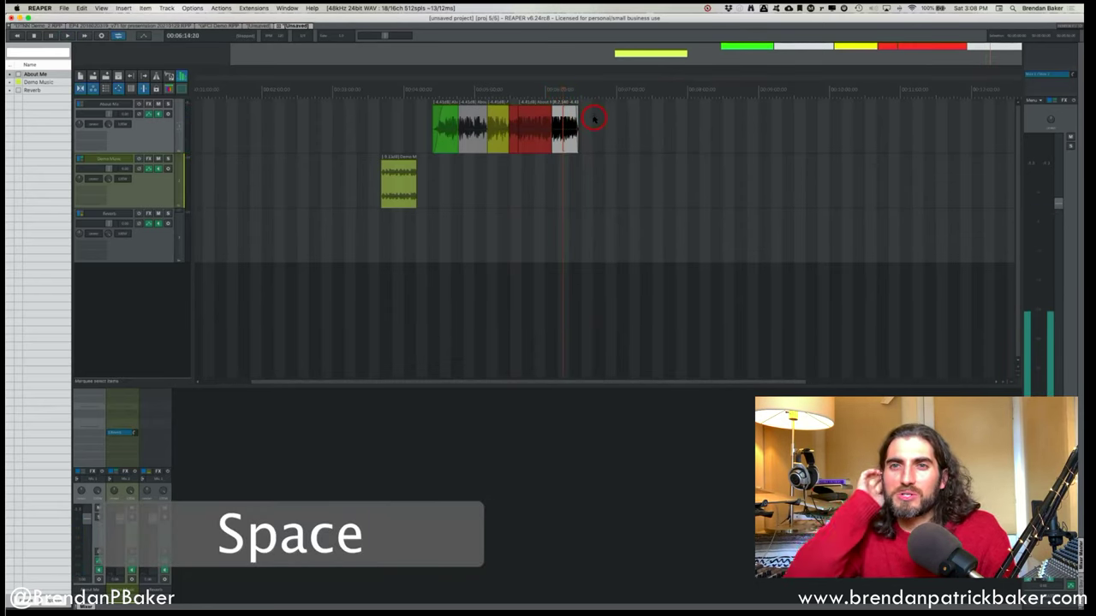
Time-stretch the last About Me piece to nearly twice its compressed length.
{"action": "scroll", "coordinate": [582, 122], "scroll_direction": "up", "scroll_amount": 5}
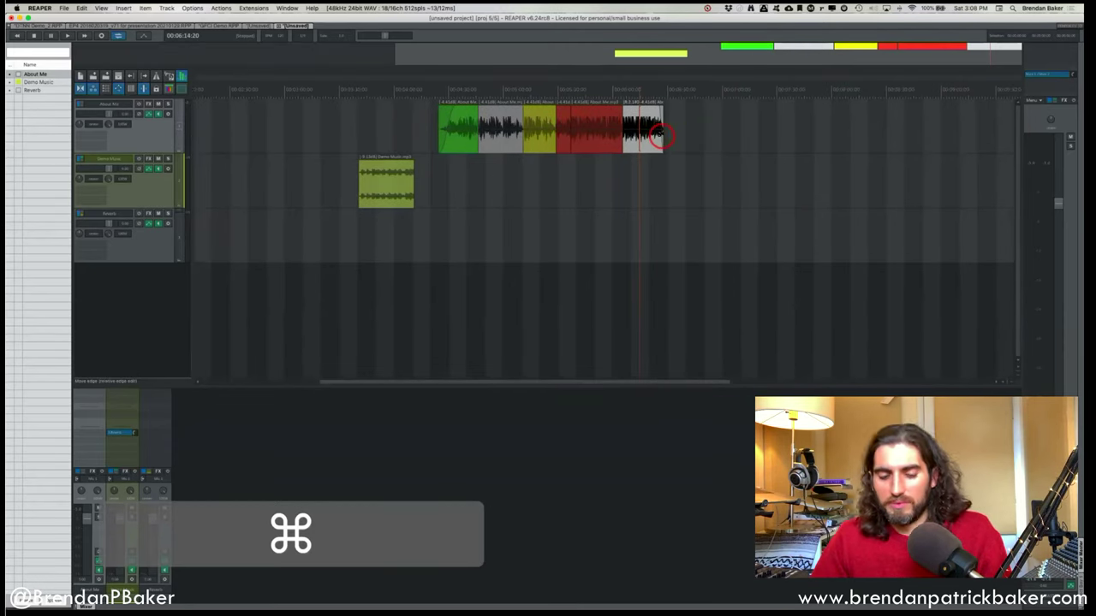
{"action": "left_click_drag", "start_coordinate": [660, 133], "coordinate": [695, 126]}
{"action": "left_click", "coordinate": [658, 134]}
{"action": "left_click", "coordinate": [635, 142]}
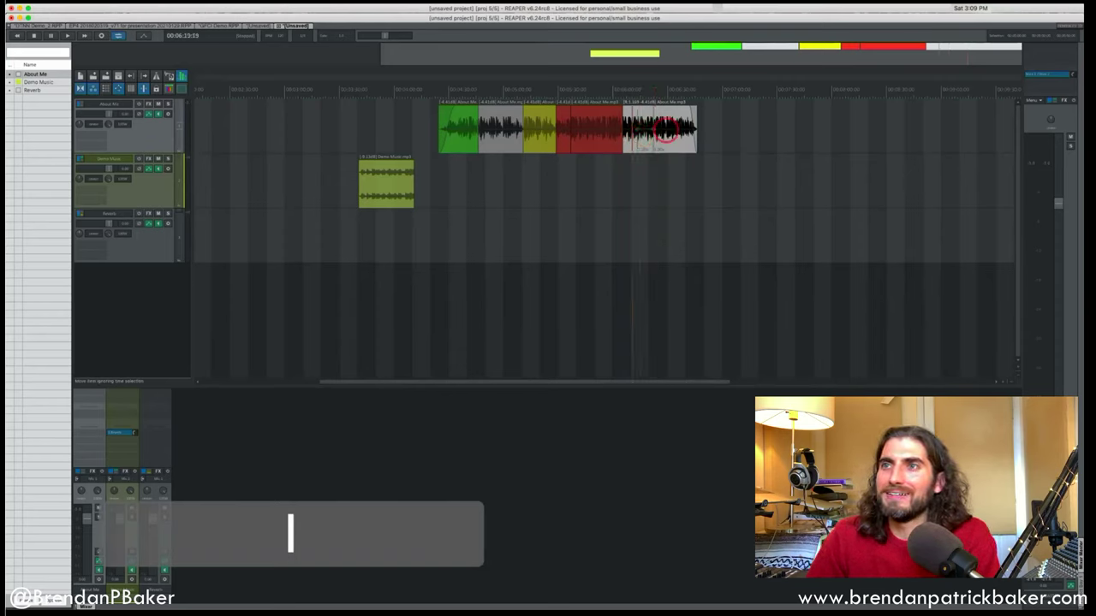
{"action": "left_click_drag", "start_coordinate": [652, 128], "coordinate": [651, 104]}
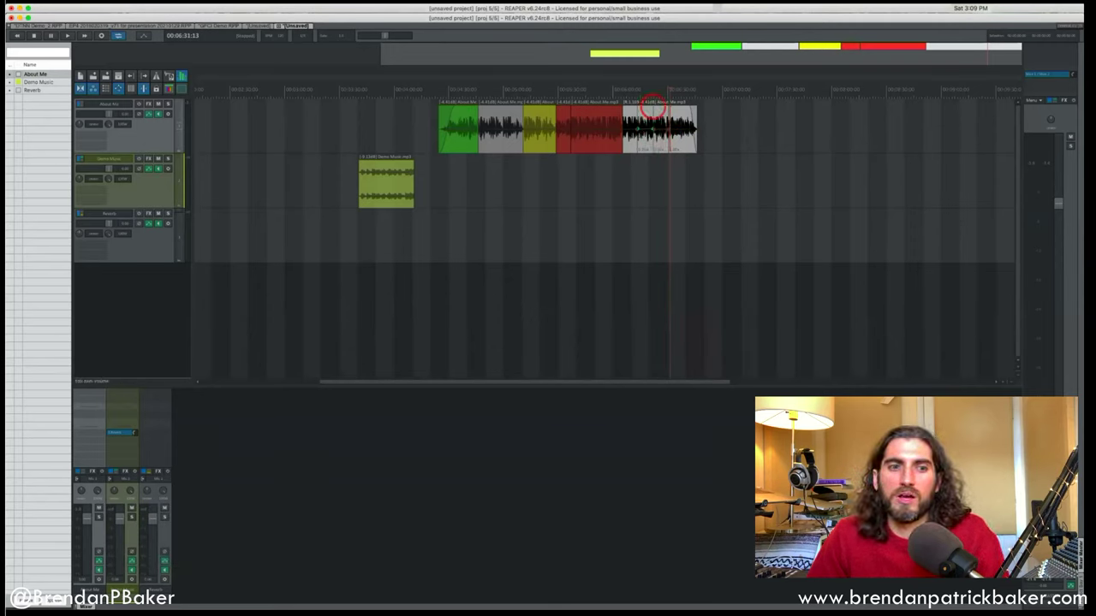
Turn off Preserve pitch when changing rate in the last About Me piece's item properties.
{"action": "double_click", "coordinate": [646, 149]}
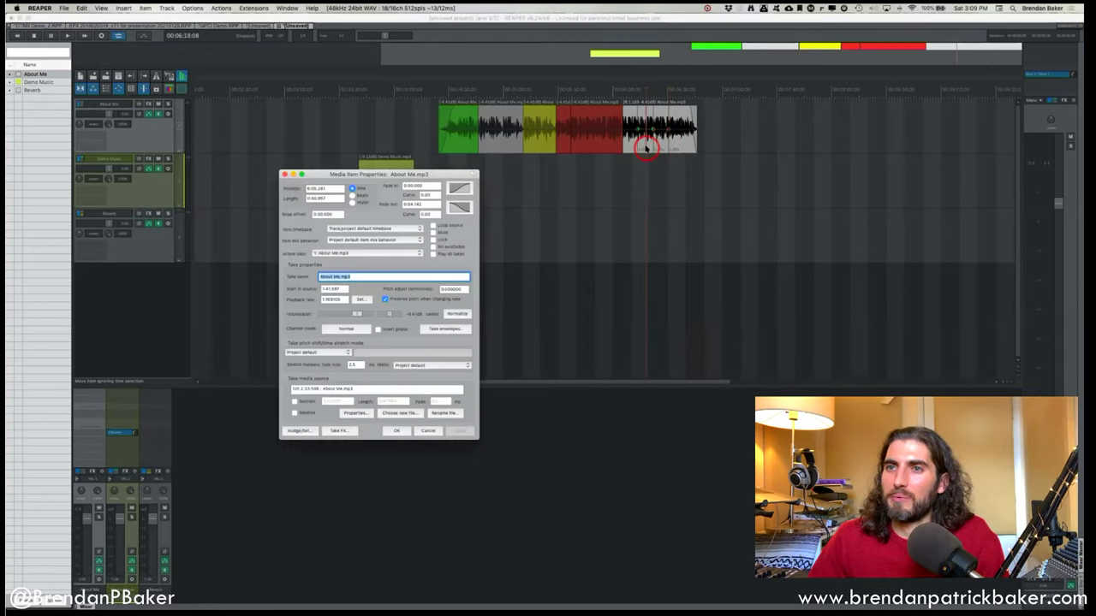
{"action": "left_click_drag", "start_coordinate": [403, 174], "coordinate": [630, 169]}
{"action": "left_click", "coordinate": [605, 134]}
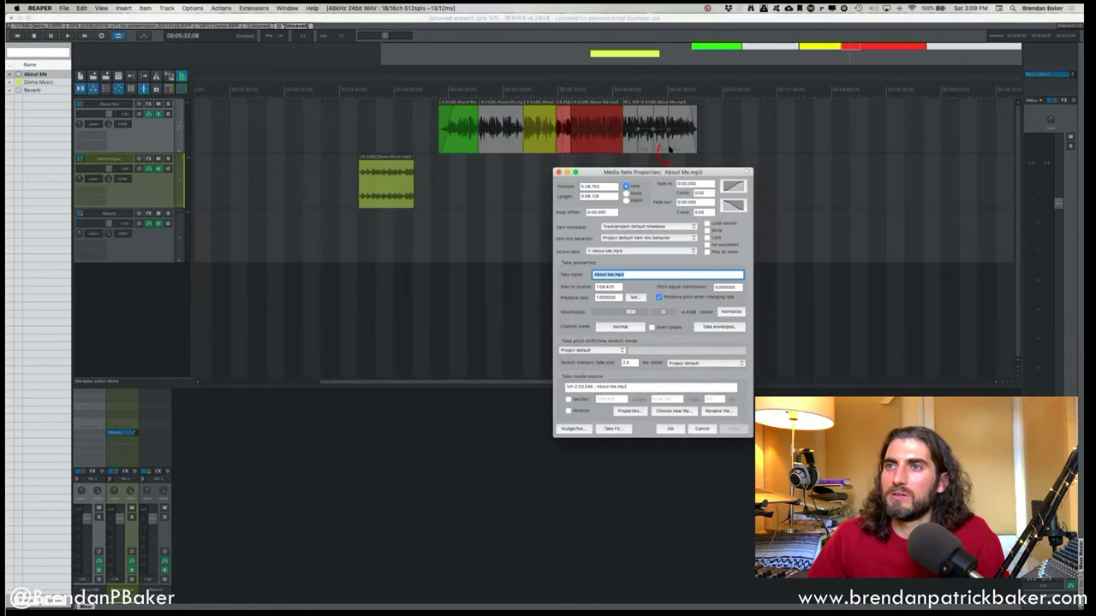
{"action": "left_click", "coordinate": [674, 146]}
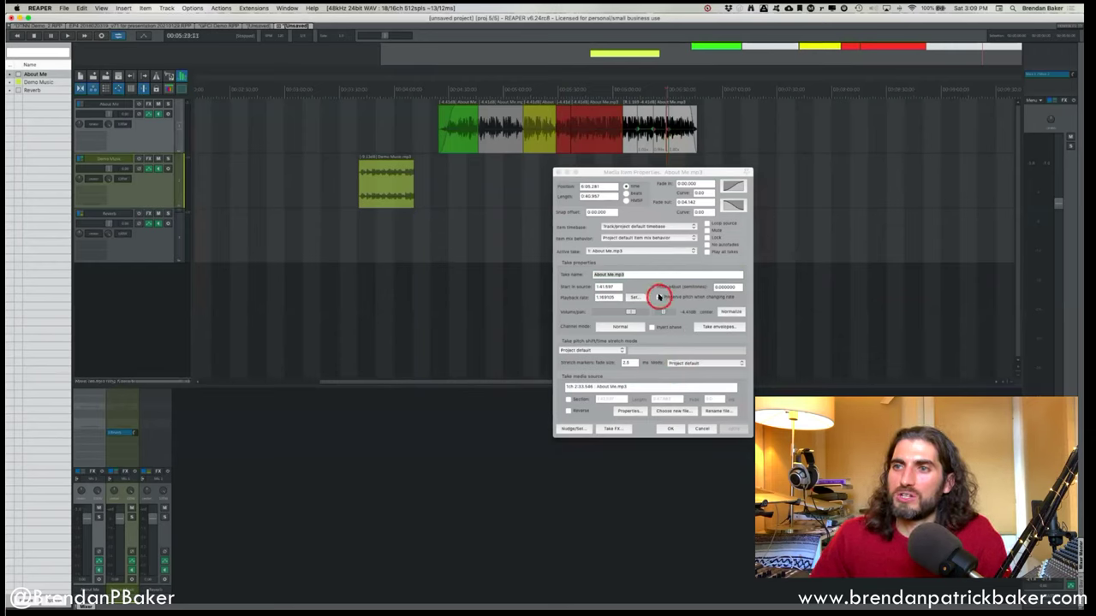
{"action": "left_click", "coordinate": [655, 297]}
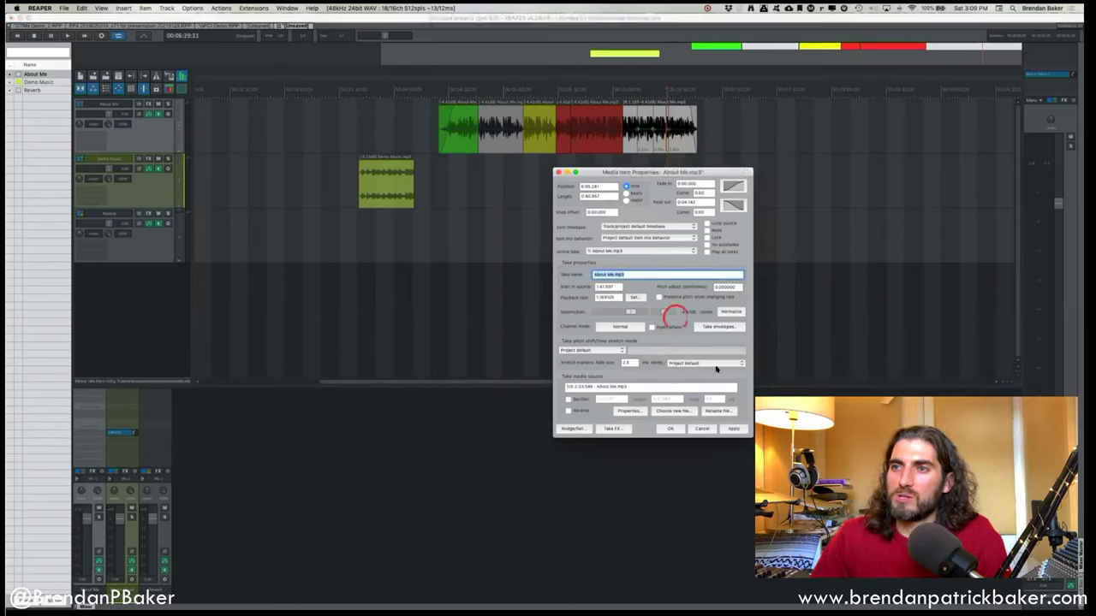
{"action": "left_click", "coordinate": [669, 428]}
Play the last About Me piece and compress it to about three quarters of its length during playback.
{"action": "left_click", "coordinate": [640, 104]}
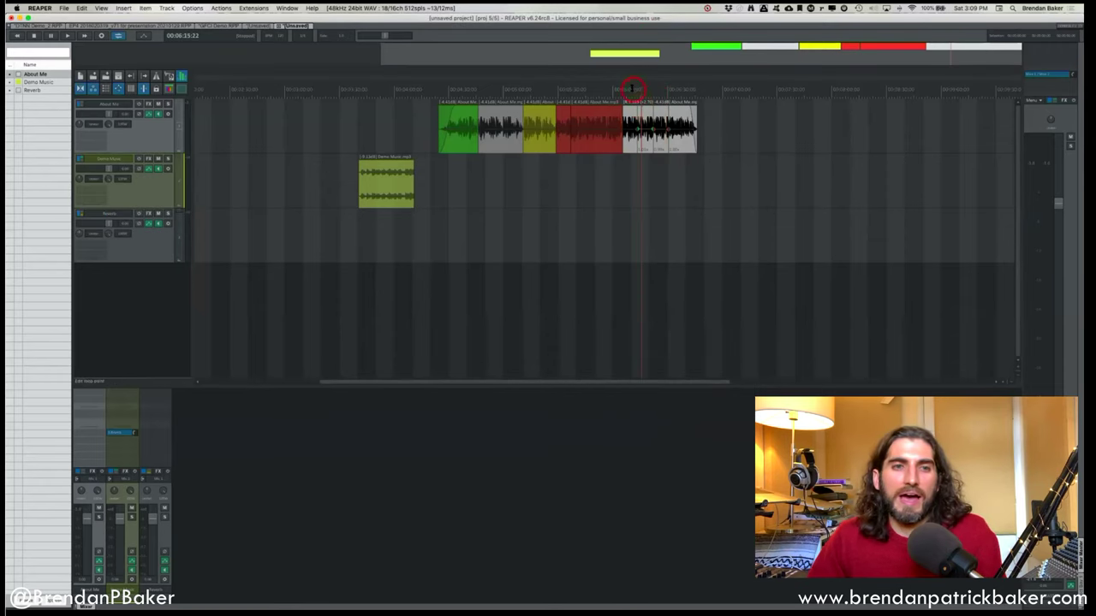
{"action": "key", "text": "space"}
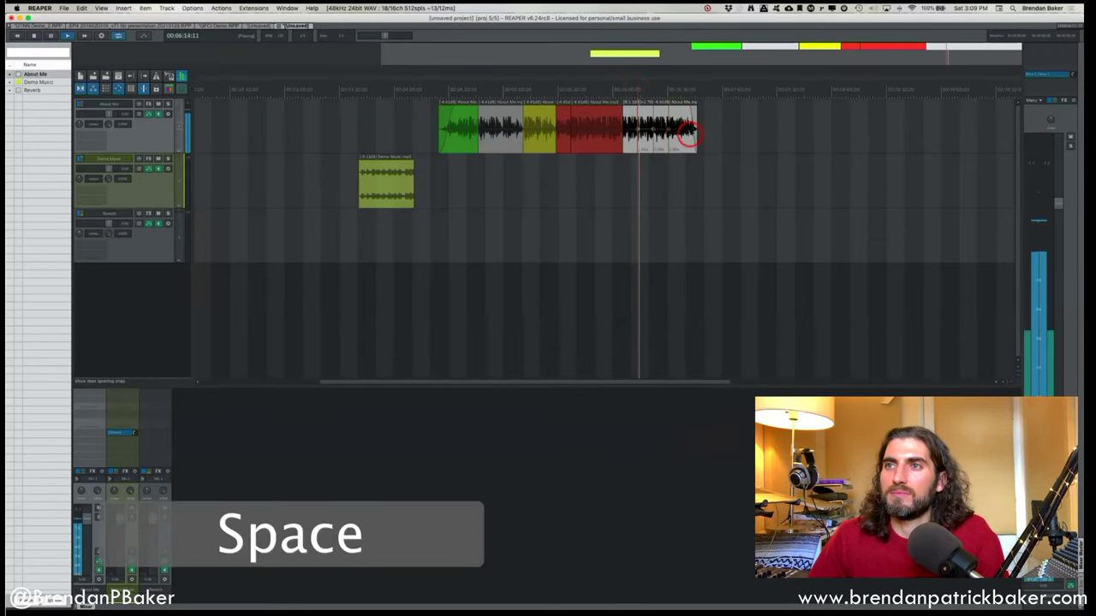
{"action": "left_click_drag", "start_coordinate": [691, 135], "coordinate": [676, 137]}
{"action": "key", "text": "space"}
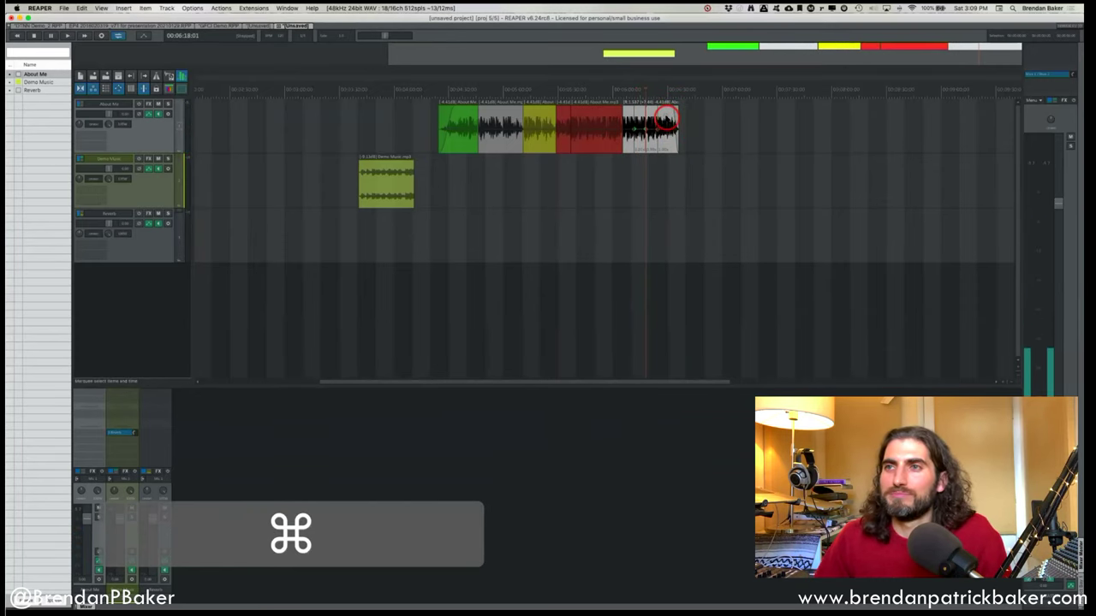
Set the last About Me piece's playback rate to 1 in its item properties.
{"action": "scroll", "coordinate": [664, 117], "scroll_direction": "up", "scroll_amount": 2}
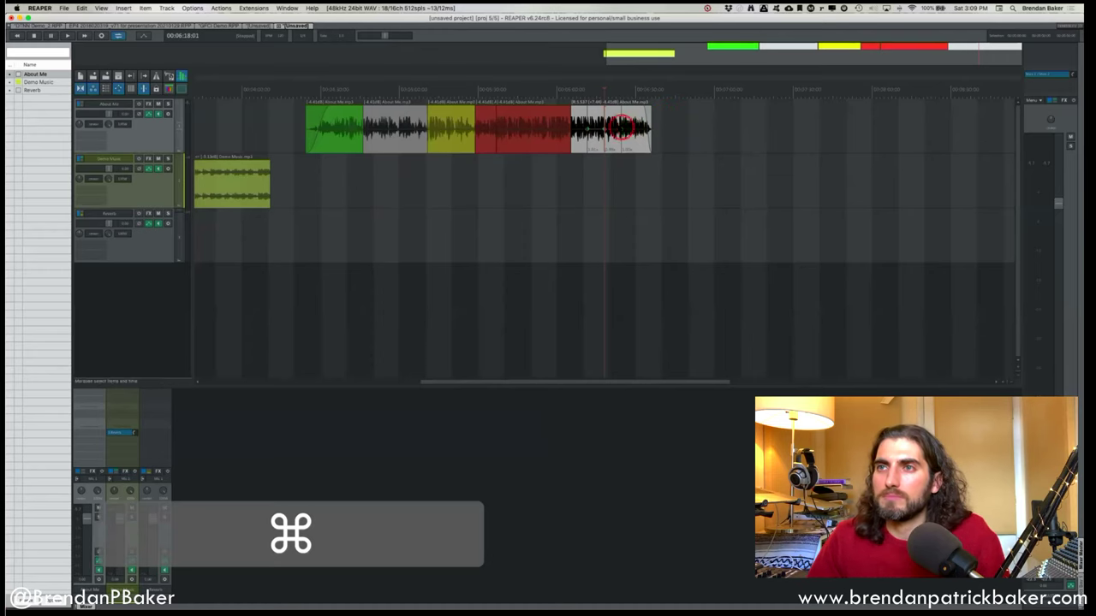
{"action": "double_click", "coordinate": [589, 147]}
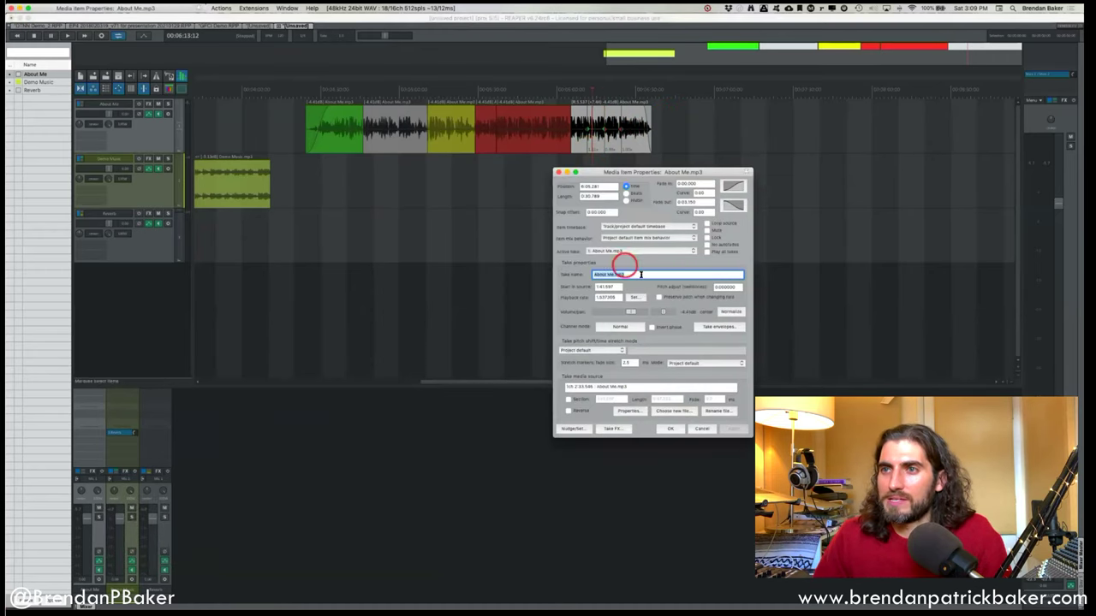
{"action": "left_click", "coordinate": [609, 297]}
{"action": "type", "text": "1"}
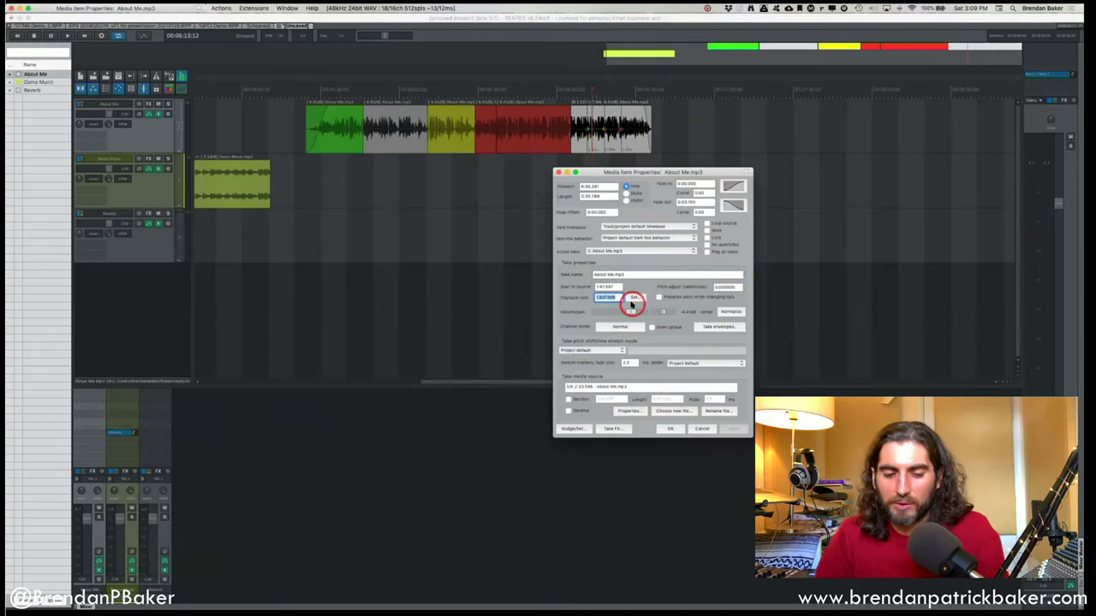
{"action": "key", "text": "Return"}
{"action": "left_click", "coordinate": [675, 428]}
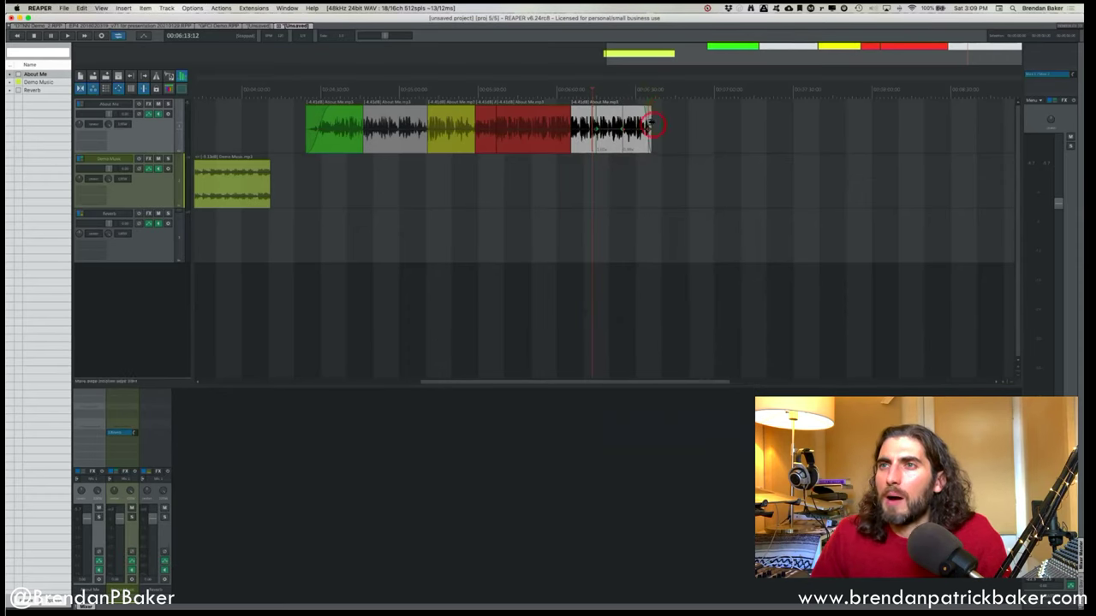
Extend the end of the last About Me piece so the item is about 53.7 seconds long.
{"action": "left_click_drag", "start_coordinate": [649, 122], "coordinate": [712, 121]}
{"action": "left_click_drag", "start_coordinate": [596, 125], "coordinate": [651, 128]}
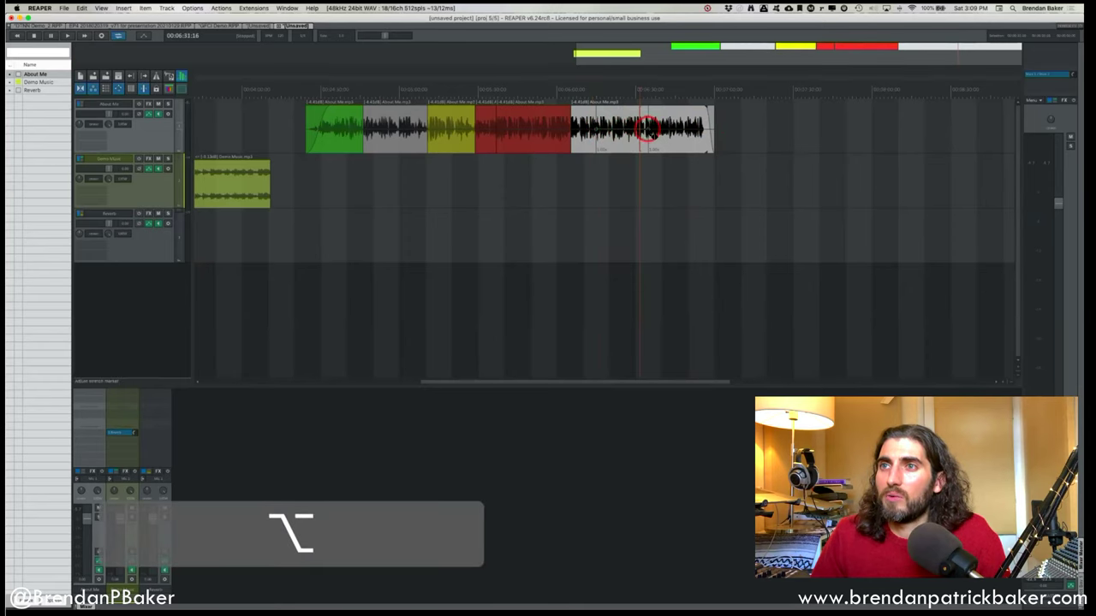
{"action": "left_click", "coordinate": [624, 133]}
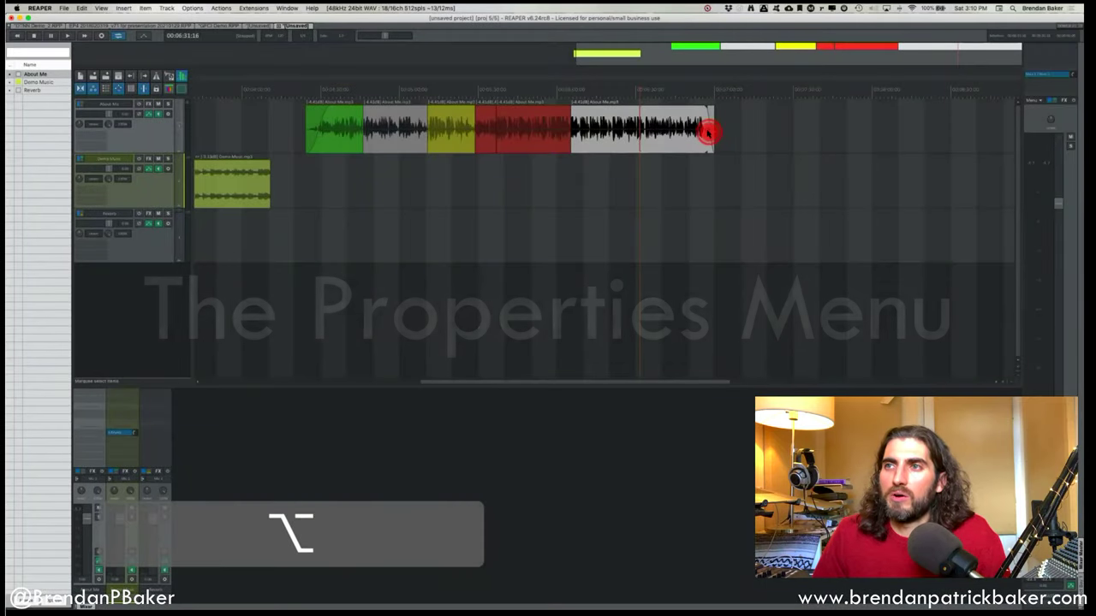
{"action": "left_click_drag", "start_coordinate": [709, 128], "coordinate": [704, 128]}
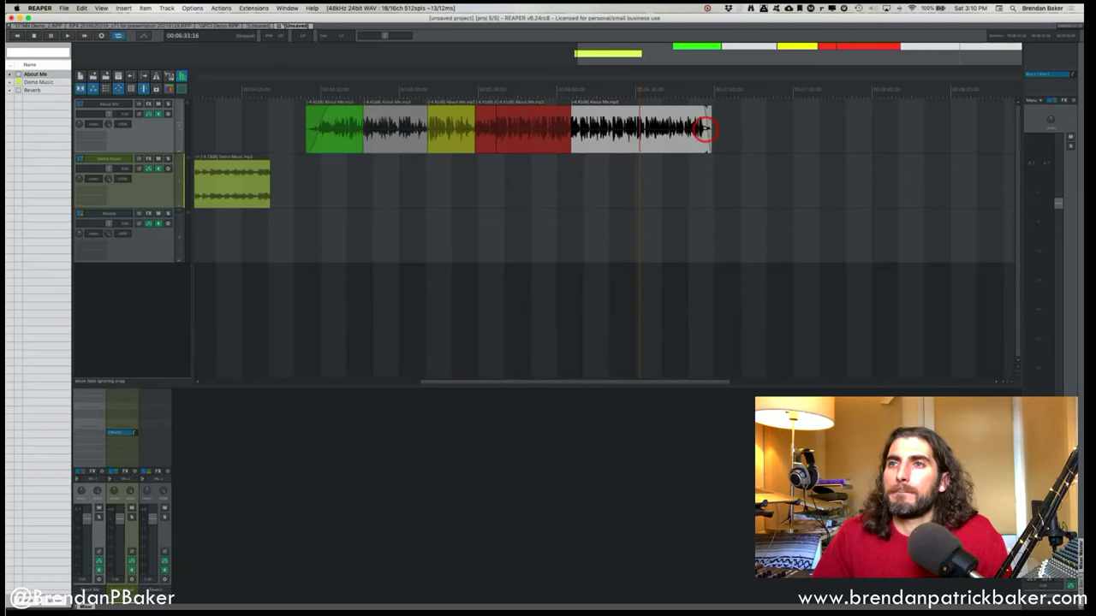
Examine the start in source of the longer red About Me piece and of the last piece in the item properties.
{"action": "double_click", "coordinate": [509, 142]}
{"action": "mouse_move", "coordinate": [648, 171]}
{"action": "left_mouse_down"}
{"action": "mouse_move", "coordinate": [634, 184]}
{"action": "mouse_move", "coordinate": [642, 172]}
{"action": "left_mouse_up"}
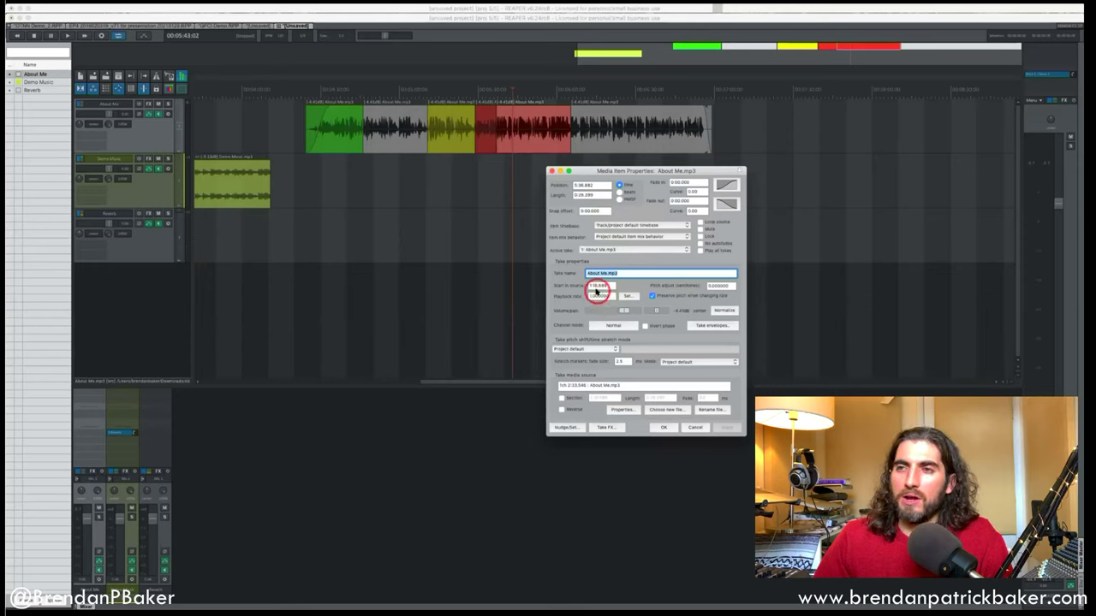
{"action": "left_click", "coordinate": [598, 287]}
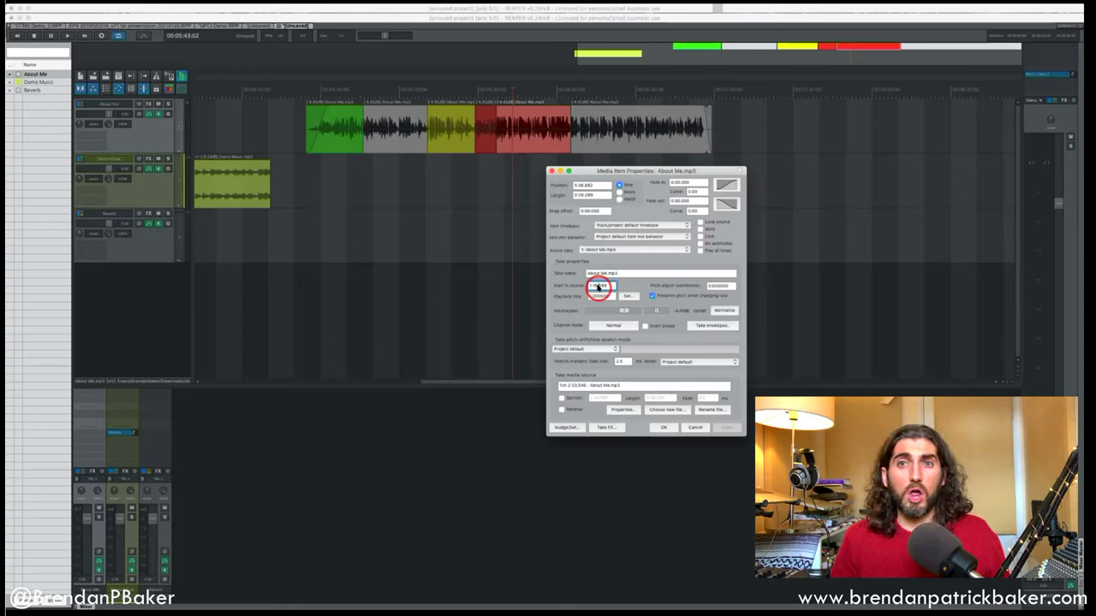
{"action": "left_click", "coordinate": [631, 124]}
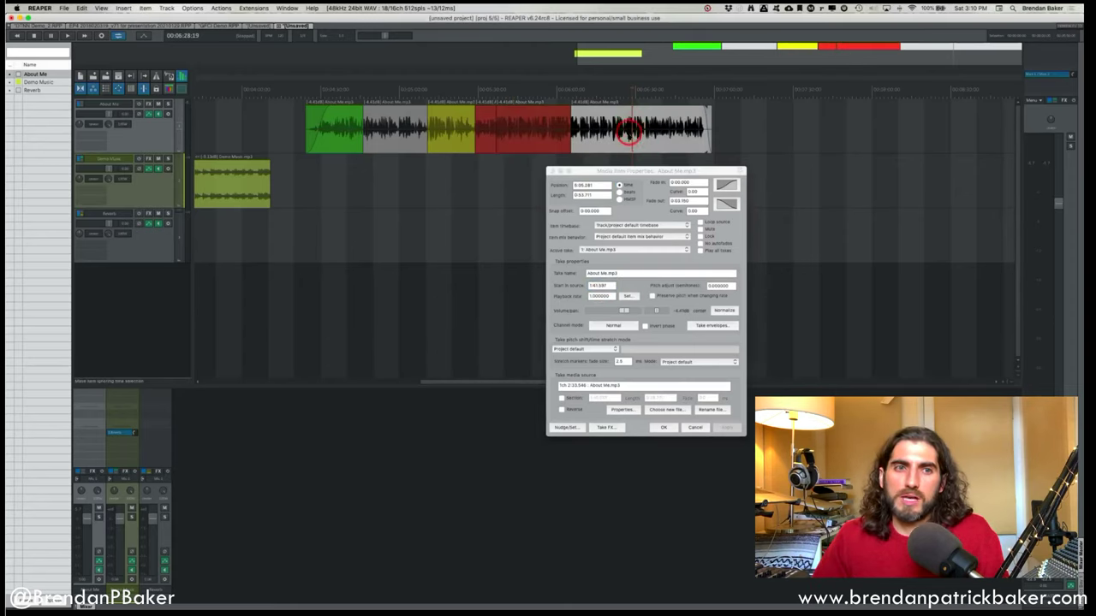
{"action": "left_click", "coordinate": [548, 135]}
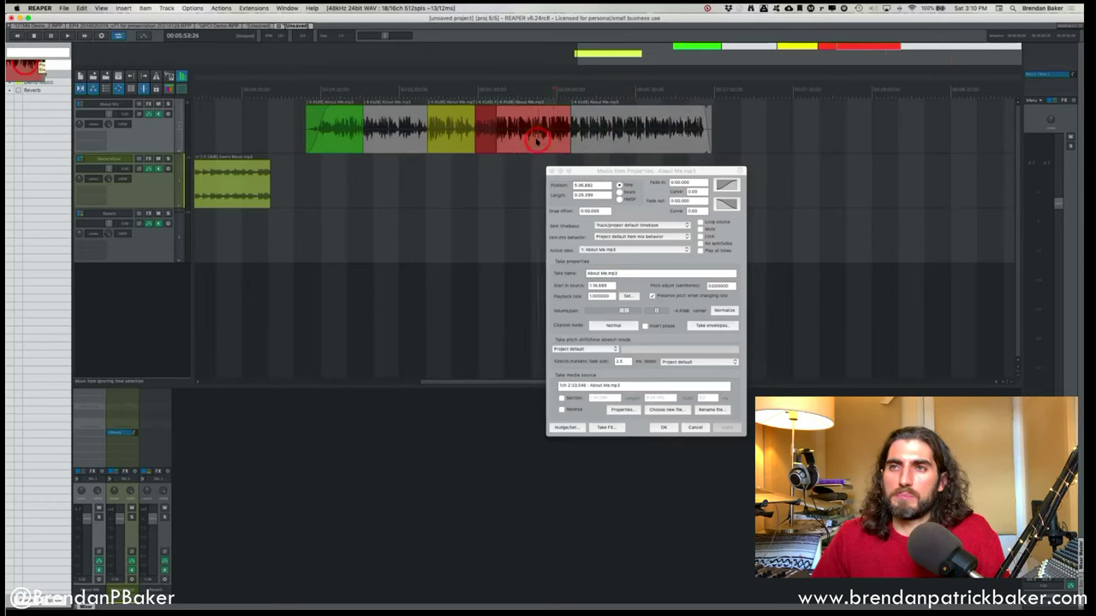
Try moving the longer red piece down onto the Demo Music track and show its item properties.
{"action": "left_click_drag", "start_coordinate": [530, 147], "coordinate": [523, 200]}
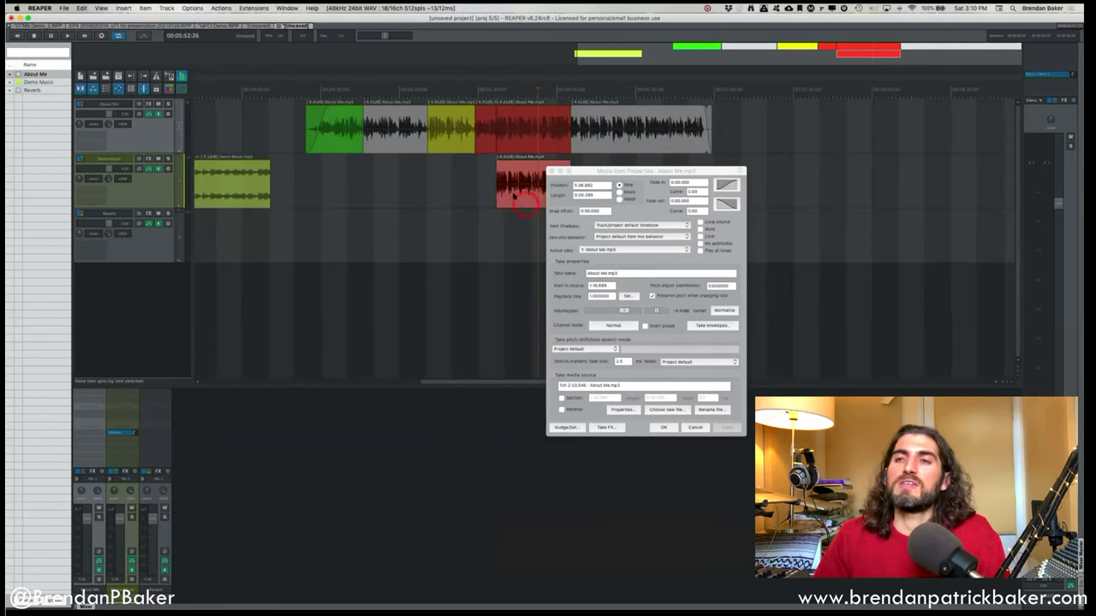
{"action": "double_click", "coordinate": [518, 200]}
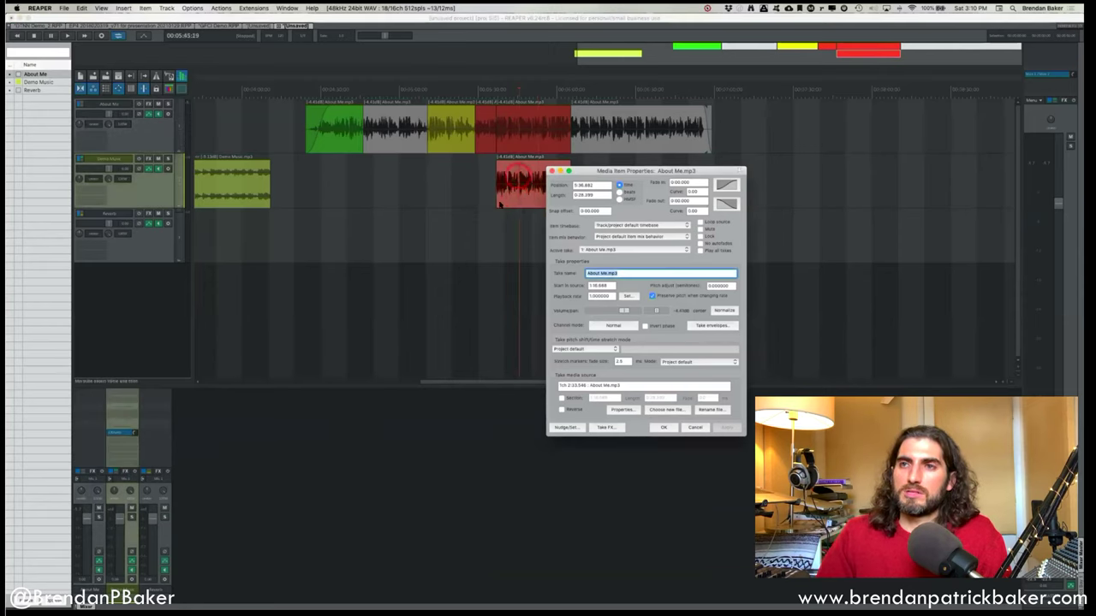
{"action": "left_click_drag", "start_coordinate": [626, 172], "coordinate": [667, 179]}
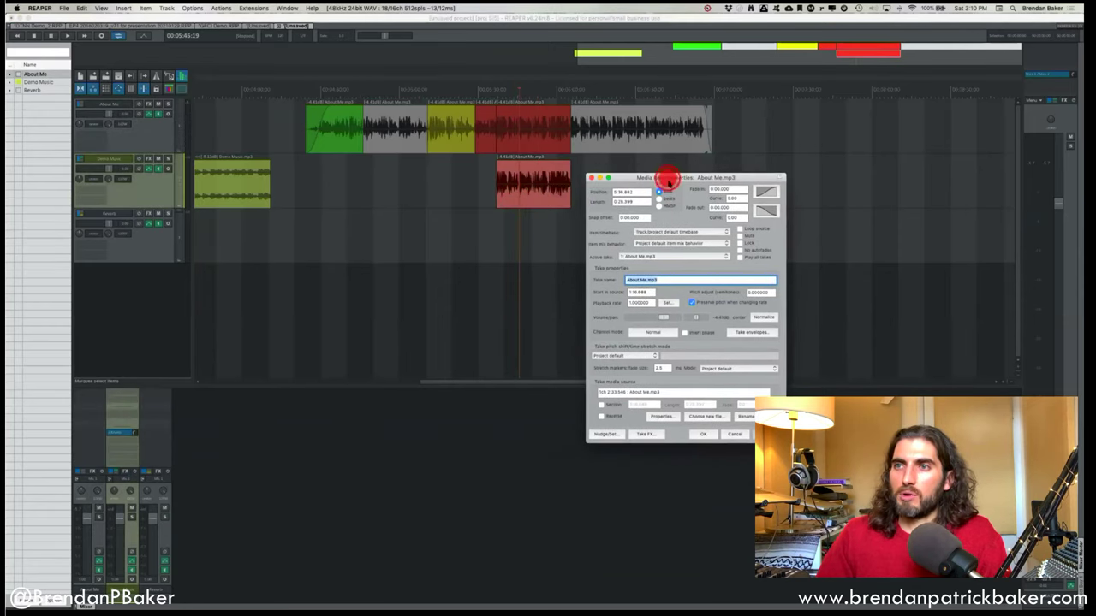
Change the seconds of the longer red About Me piece's start in source to 30 and close its properties.
{"action": "left_click", "coordinate": [640, 293]}
{"action": "double_click", "coordinate": [643, 293]}
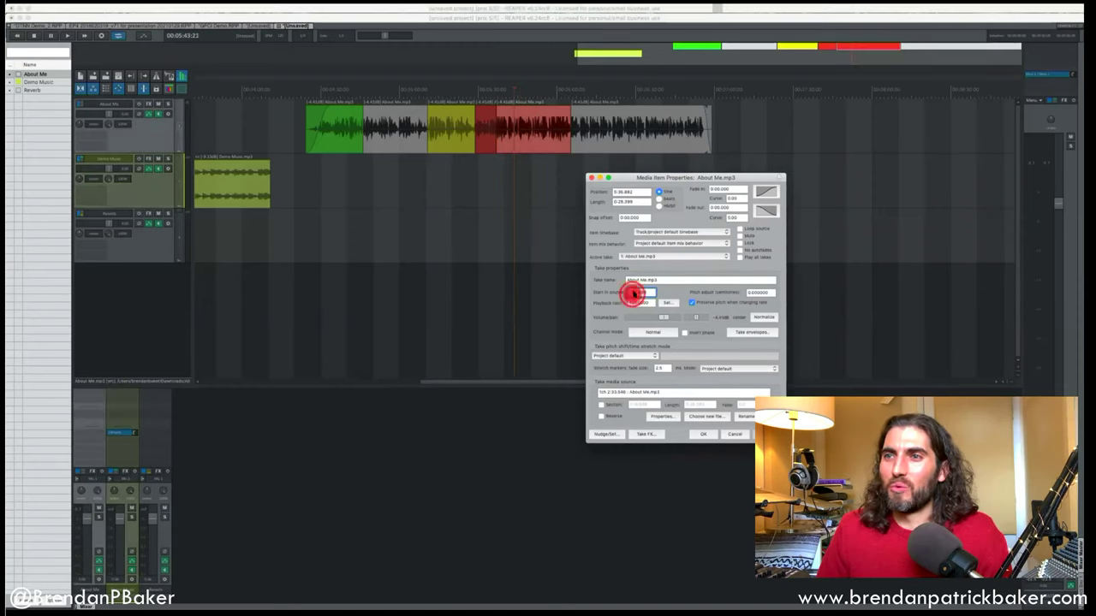
{"action": "left_click", "coordinate": [635, 293]}
{"action": "key", "text": "Right"}
{"action": "key", "text": "BackSpace"}
{"action": "type", "text": "30"}
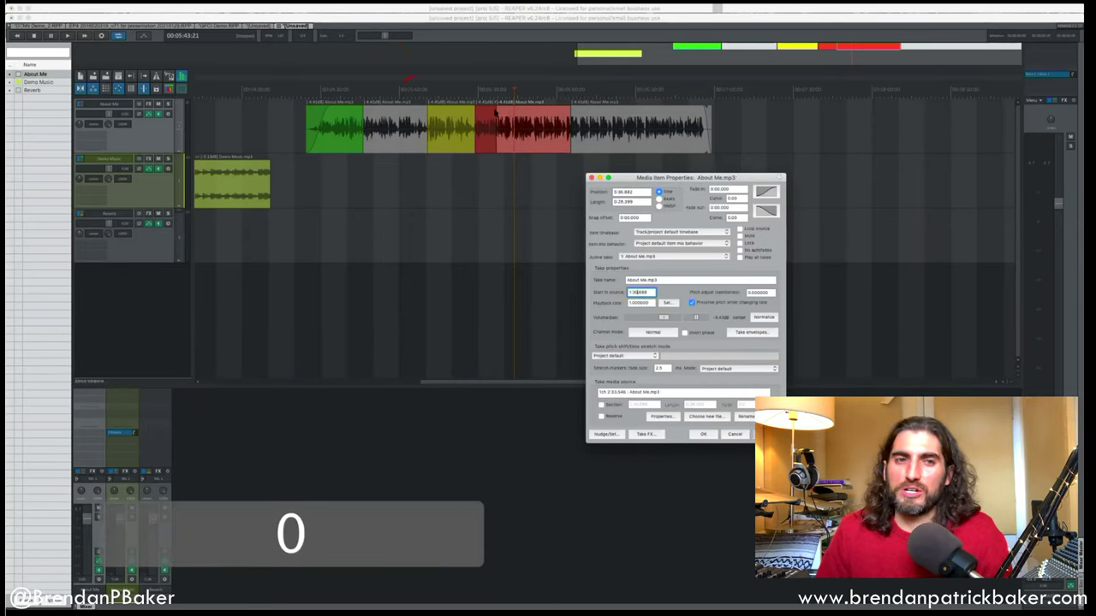
{"action": "left_click", "coordinate": [603, 181]}
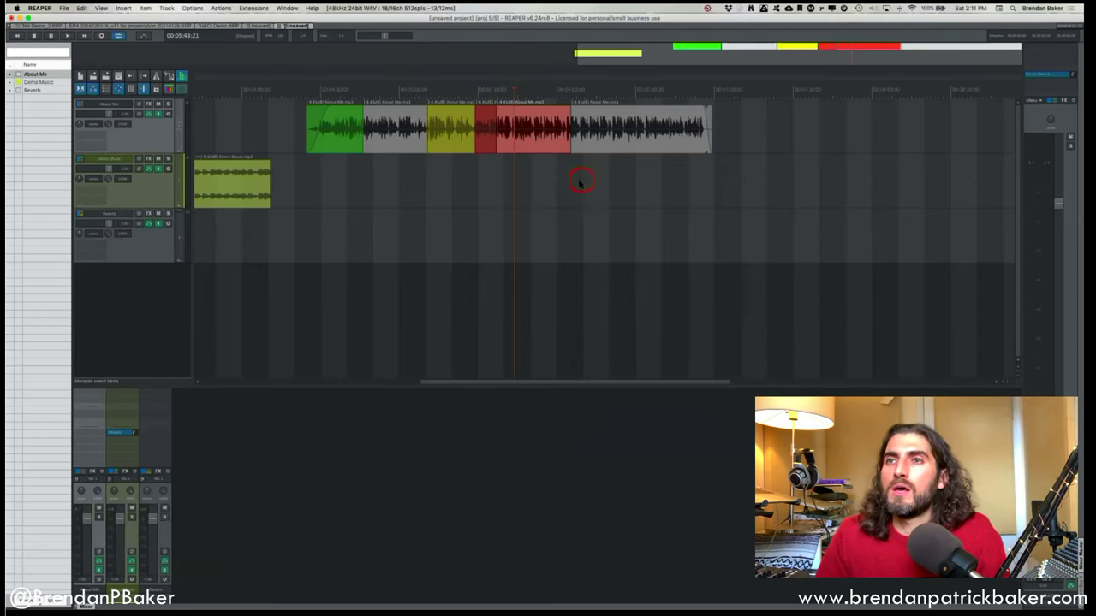
{"action": "left_click", "coordinate": [581, 182]}
Rename the longer red piece's take with the speaker's first name in possessive form followed by "Voice".
{"action": "left_click", "coordinate": [538, 146]}
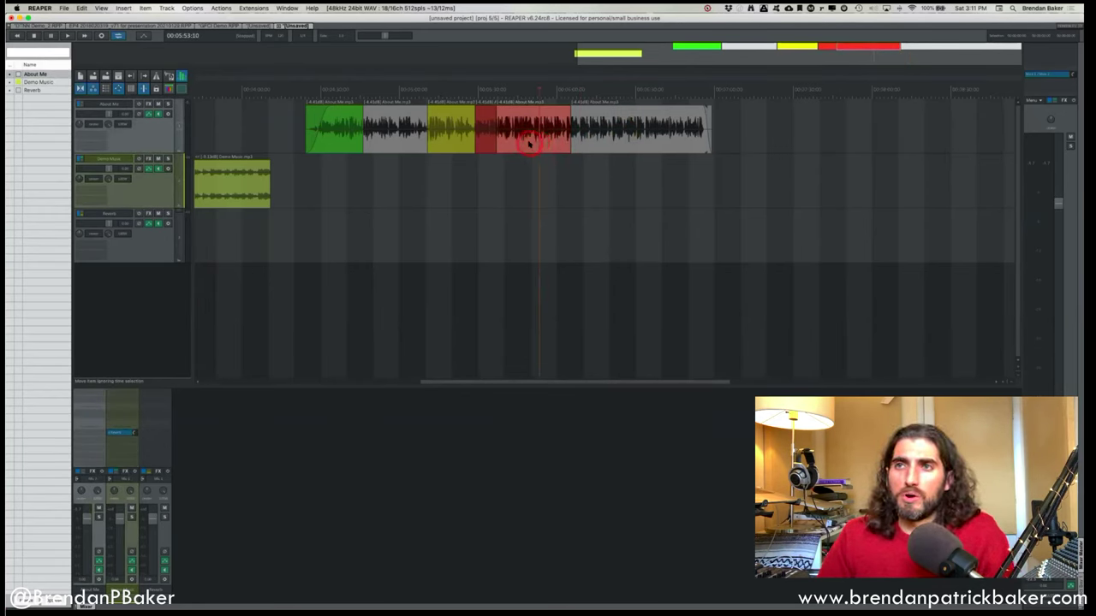
{"action": "double_click", "coordinate": [529, 144]}
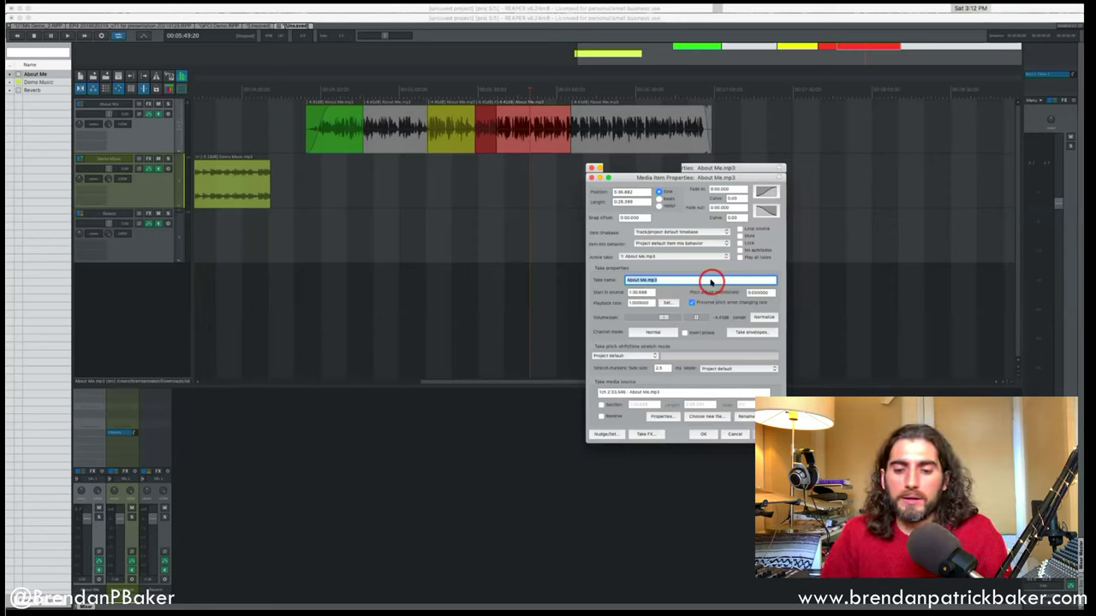
{"action": "type", "text": "Brendan"}
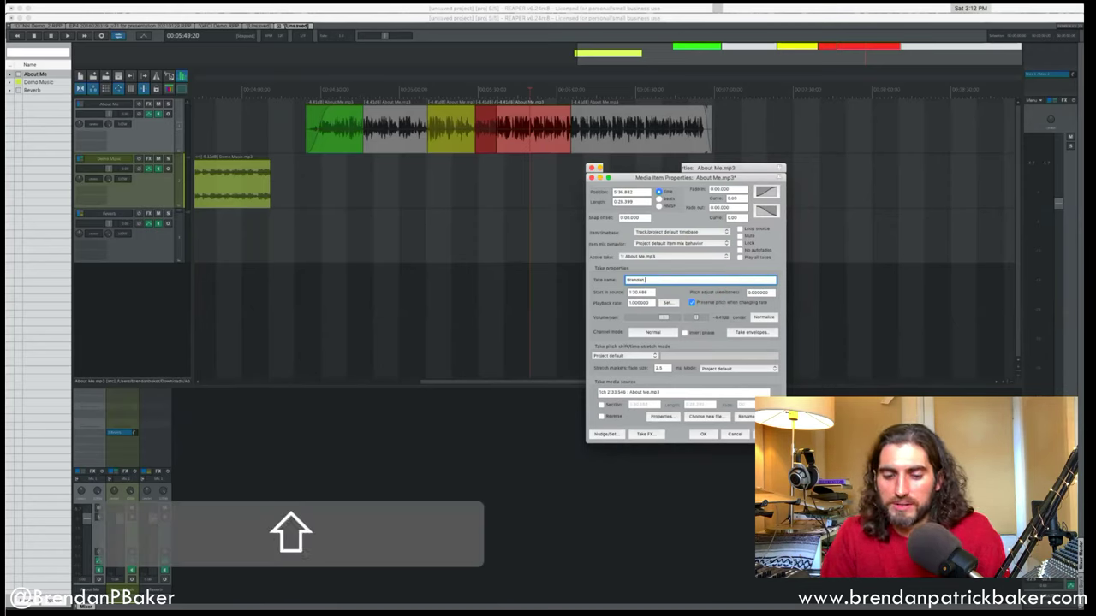
{"action": "key", "text": "BackSpace"}
{"action": "type", "text": "'s Voice"}
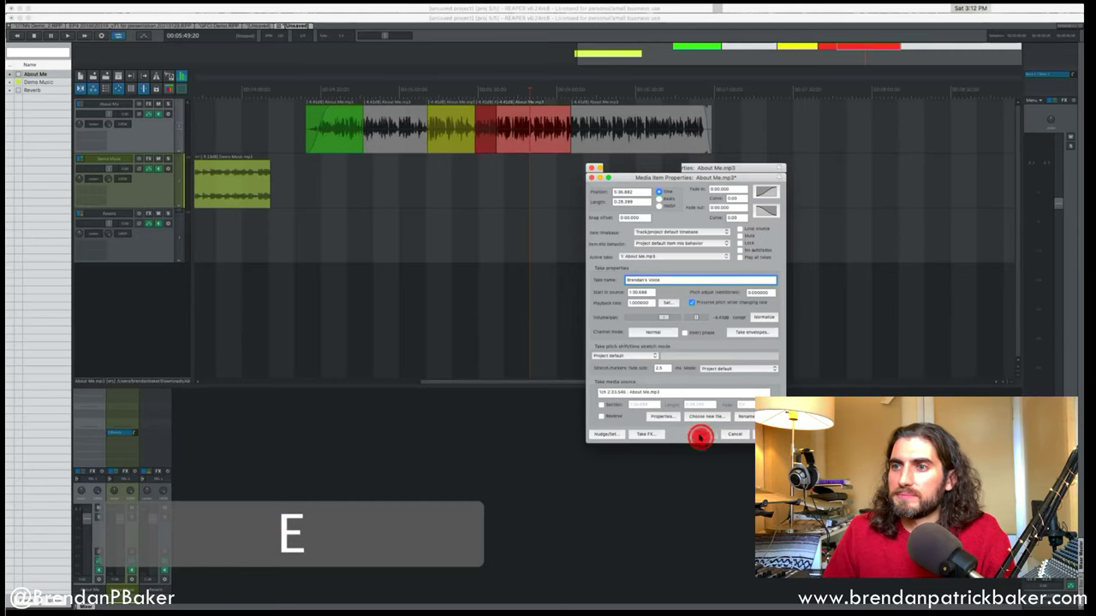
{"action": "left_click", "coordinate": [702, 434]}
{"action": "scroll", "coordinate": [499, 118], "scroll_direction": "up", "scroll_amount": 3}
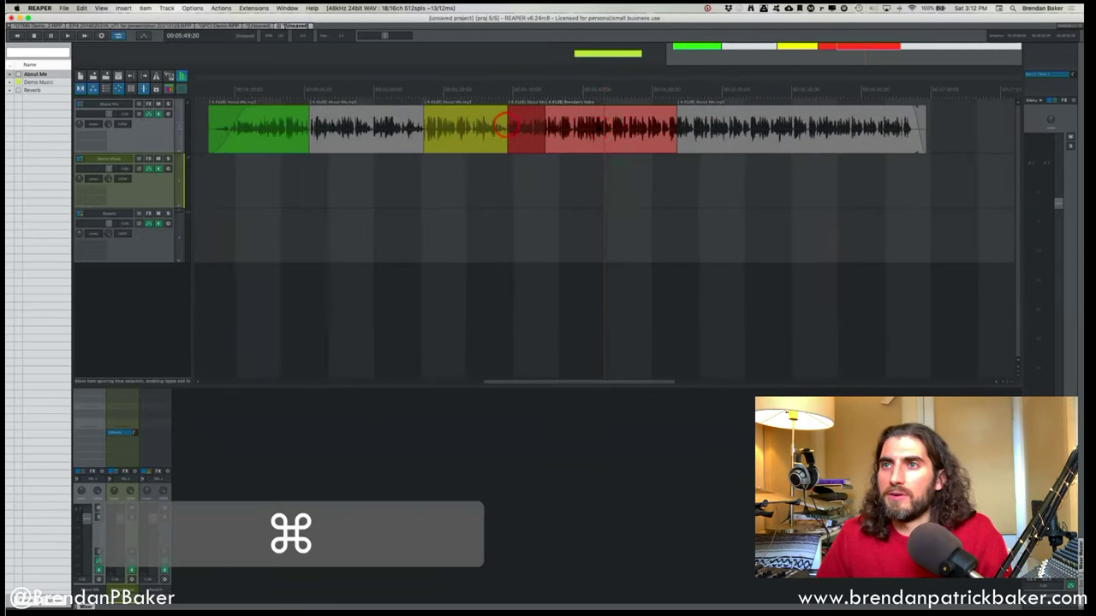
Show the project bay's media items and place another instance of the speaker's voice take on the Demo Music track below the original.
{"action": "left_click", "coordinate": [576, 88]}
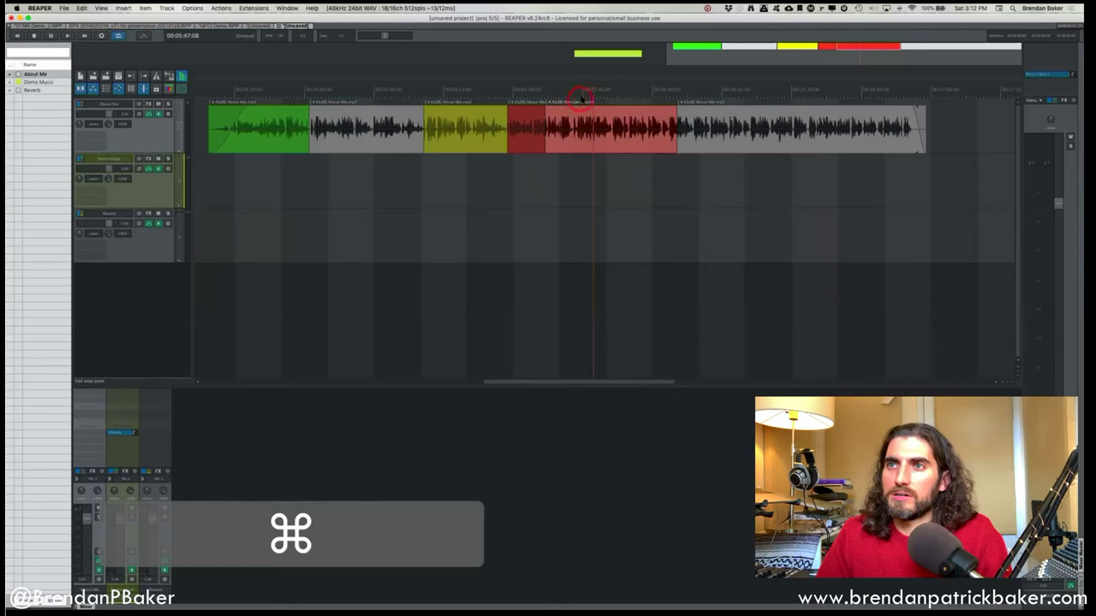
{"action": "key", "text": "super+b"}
{"action": "left_click", "coordinate": [929, 49]}
{"action": "left_click", "coordinate": [989, 47]}
{"action": "left_click", "coordinate": [1026, 144]}
{"action": "mouse_move", "coordinate": [1012, 121]}
{"action": "left_mouse_down"}
{"action": "mouse_move", "coordinate": [1018, 112]}
{"action": "mouse_move", "coordinate": [1012, 135]}
{"action": "mouse_move", "coordinate": [1035, 166]}
{"action": "mouse_move", "coordinate": [1013, 128]}
{"action": "mouse_move", "coordinate": [673, 174]}
{"action": "mouse_move", "coordinate": [556, 175]}
{"action": "mouse_move", "coordinate": [672, 190]}
{"action": "left_mouse_up"}
{"action": "left_click", "coordinate": [689, 190]}
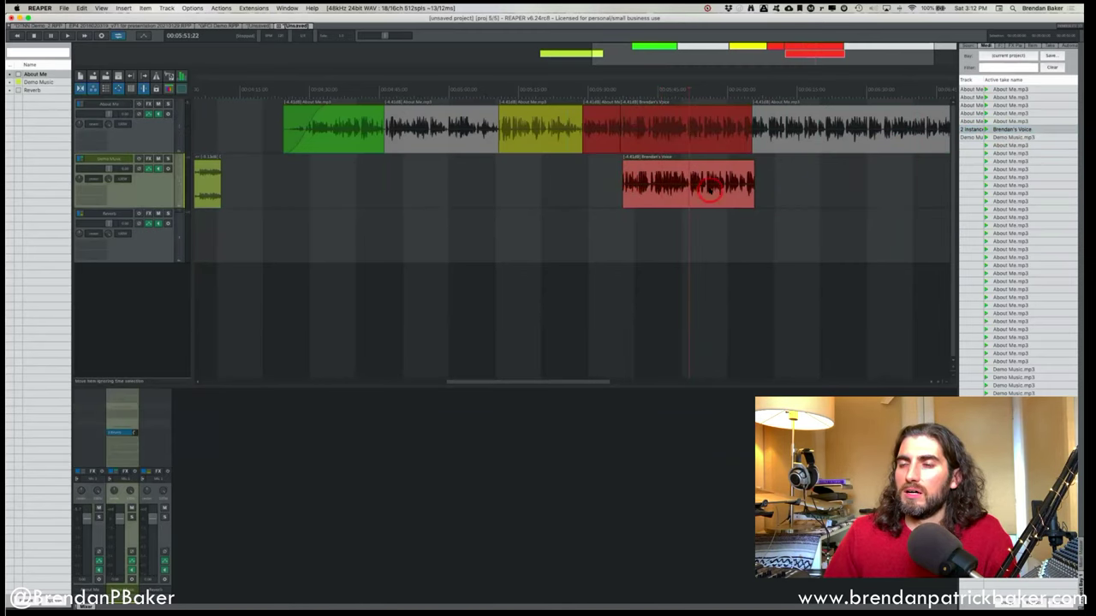
{"action": "left_click", "coordinate": [374, 125]}
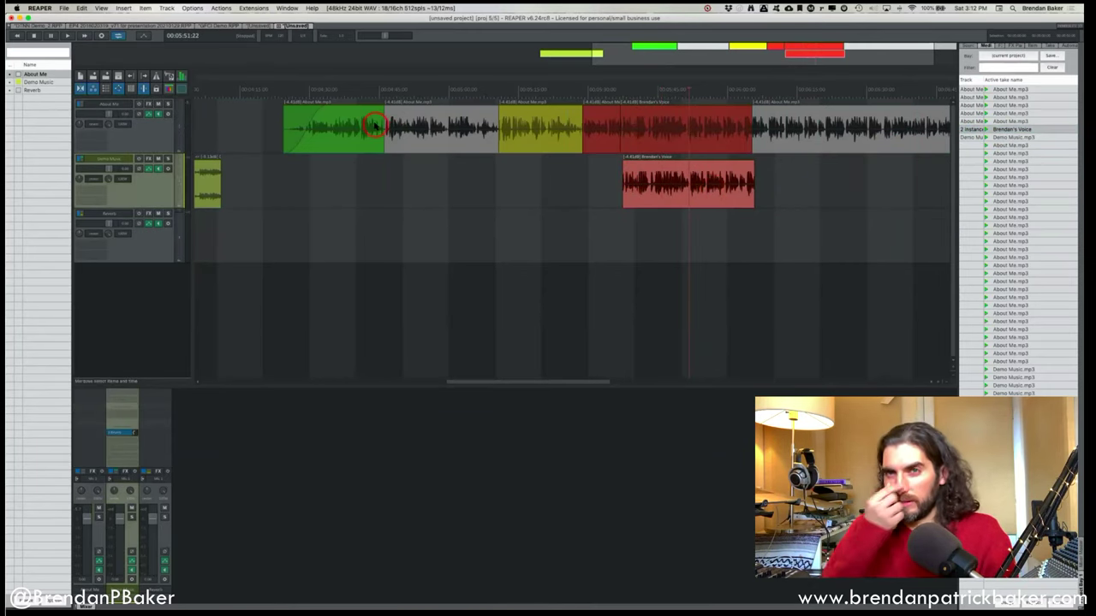
{"action": "left_click", "coordinate": [438, 86]}
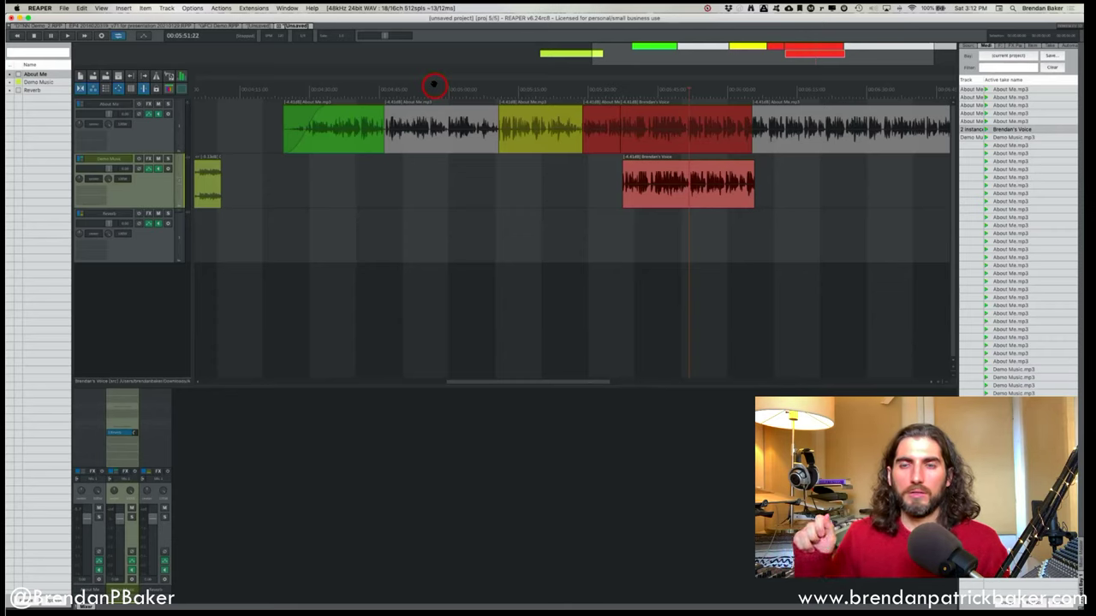
{"action": "left_click", "coordinate": [1051, 146]}
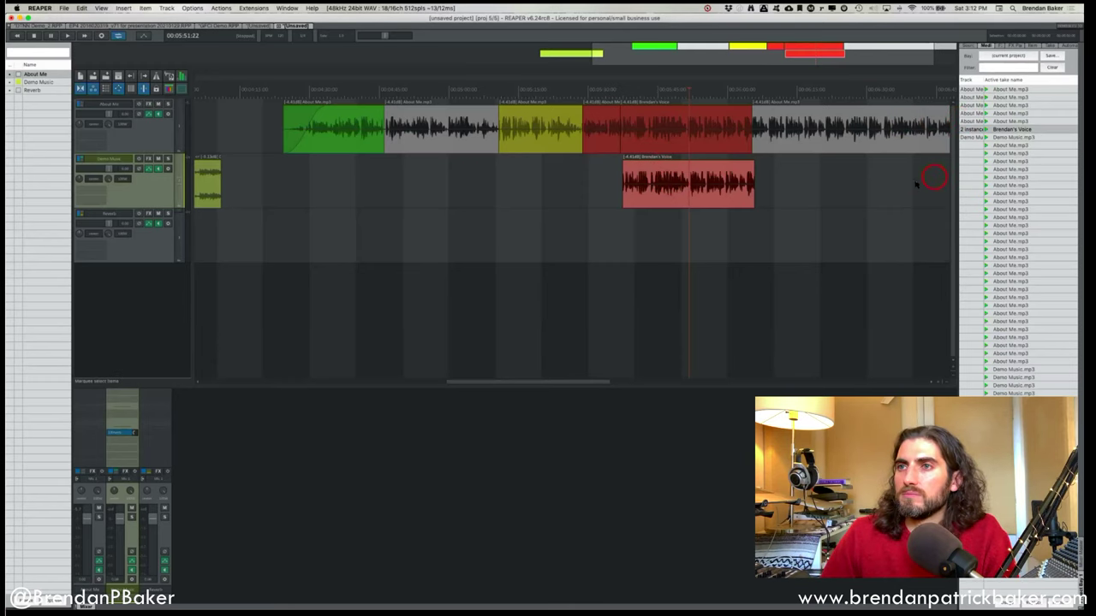
Try renaming the original voice piece's take on the About Me track with placeholder text in its item properties.
{"action": "scroll", "coordinate": [917, 179], "scroll_direction": "down", "scroll_amount": 3}
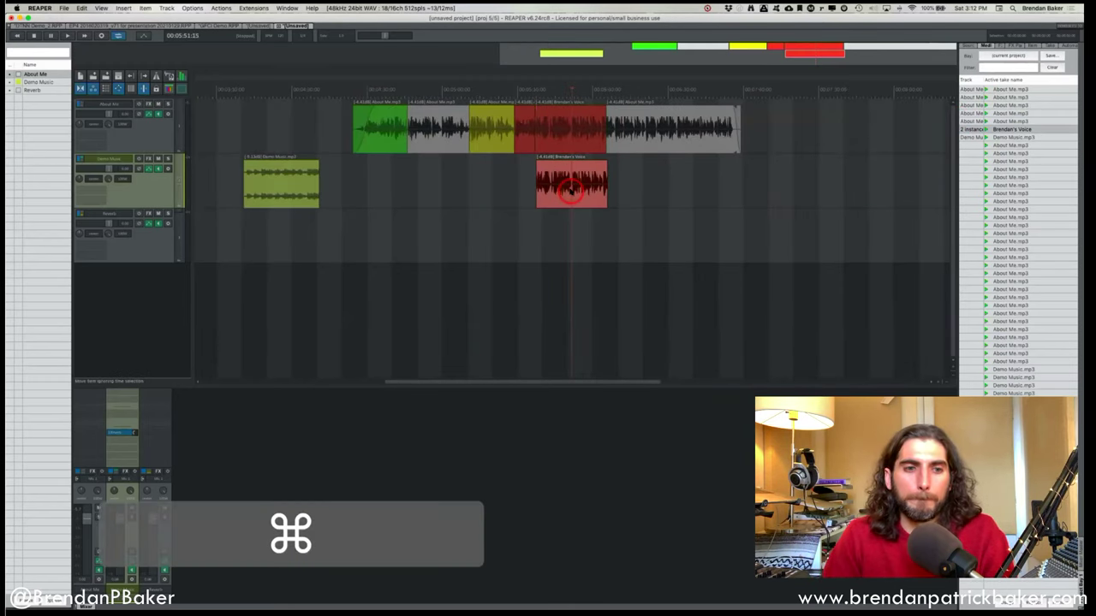
{"action": "left_click", "coordinate": [562, 140]}
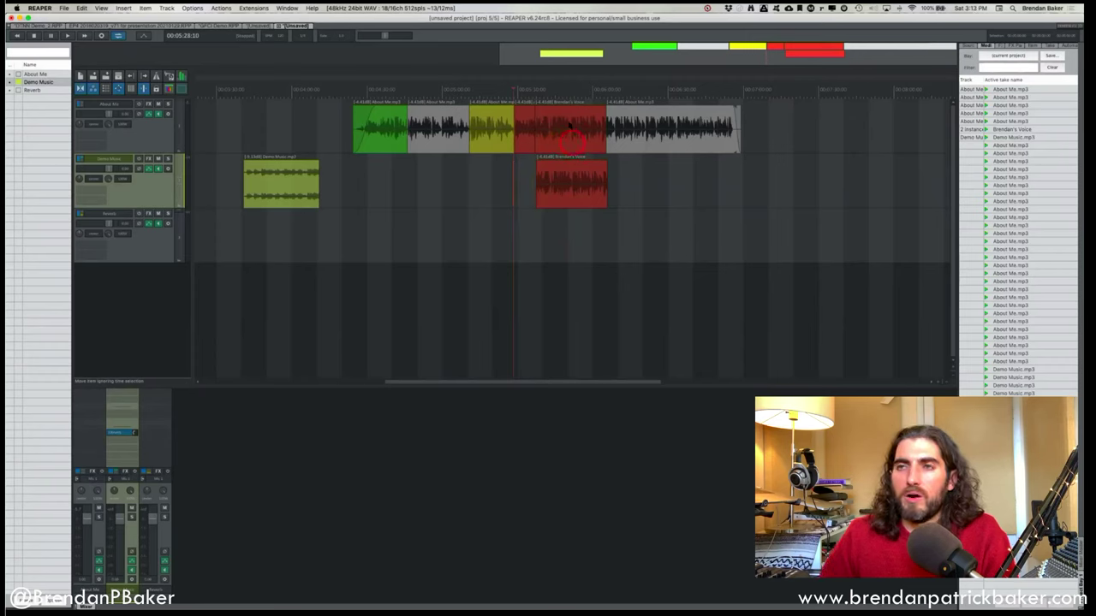
{"action": "double_click", "coordinate": [562, 139]}
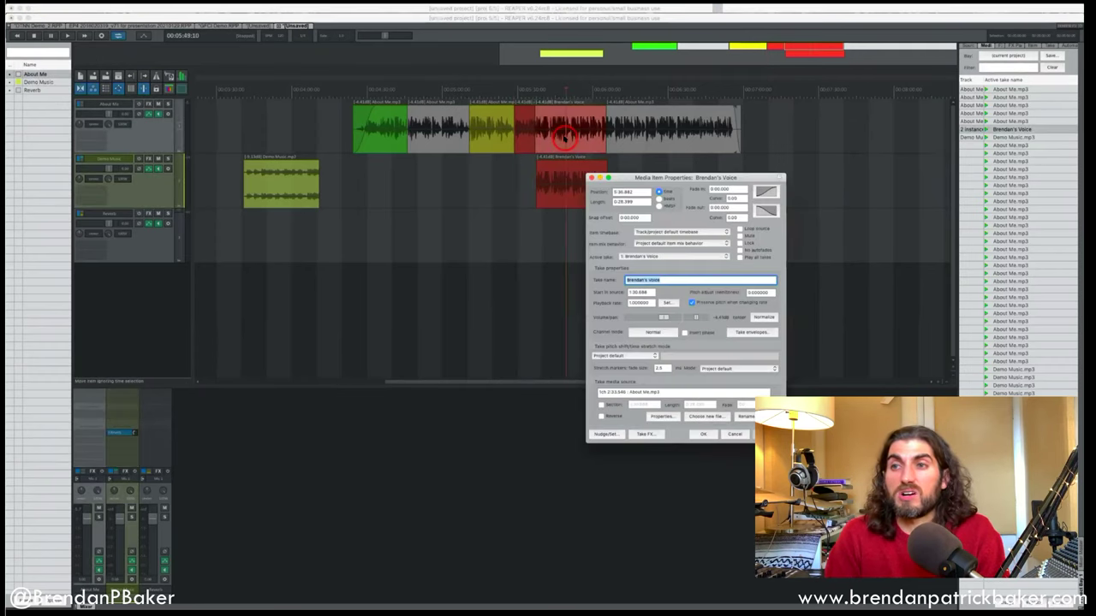
{"action": "type", "text": "asfkjsdfhkjsdhs"}
{"action": "left_click", "coordinate": [641, 280]}
{"action": "left_click", "coordinate": [682, 280]}
{"action": "left_click", "coordinate": [629, 280]}
{"action": "left_click", "coordinate": [98, 110]}
{"action": "left_click", "coordinate": [593, 178]}
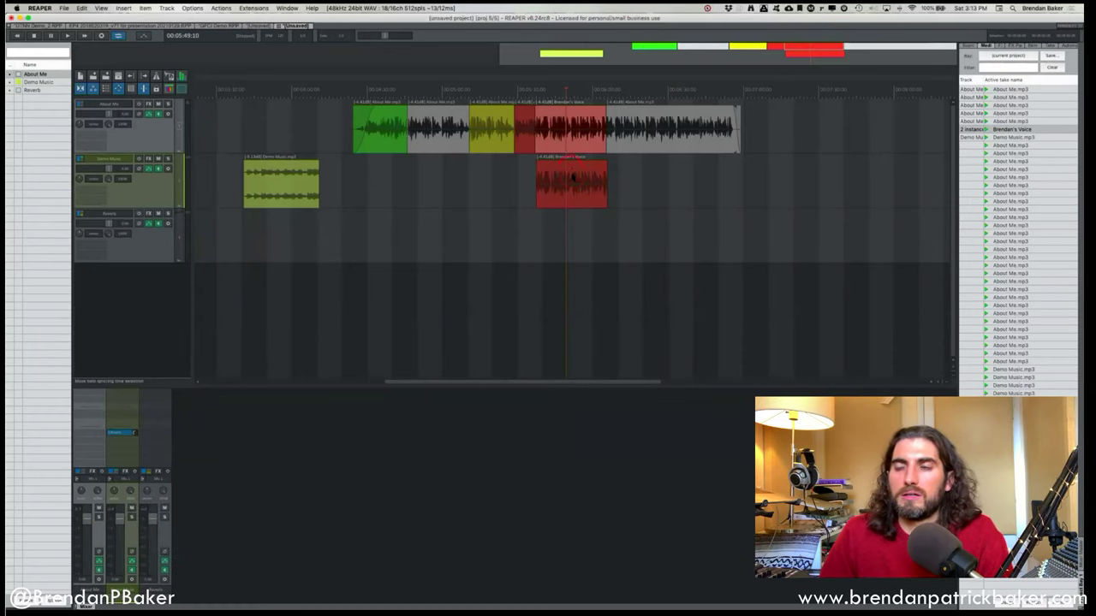
Rename the take of the red piece on the Demo Music track as "New tape" and close its item properties.
{"action": "left_click", "coordinate": [572, 177]}
{"action": "double_click", "coordinate": [572, 177]}
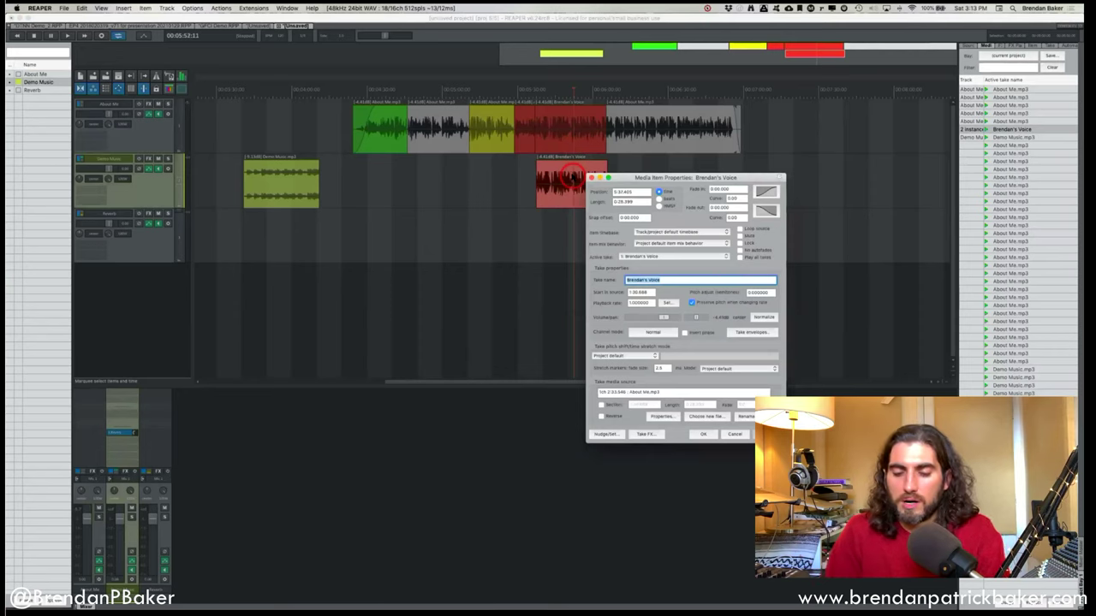
{"action": "type", "text": "New take"}
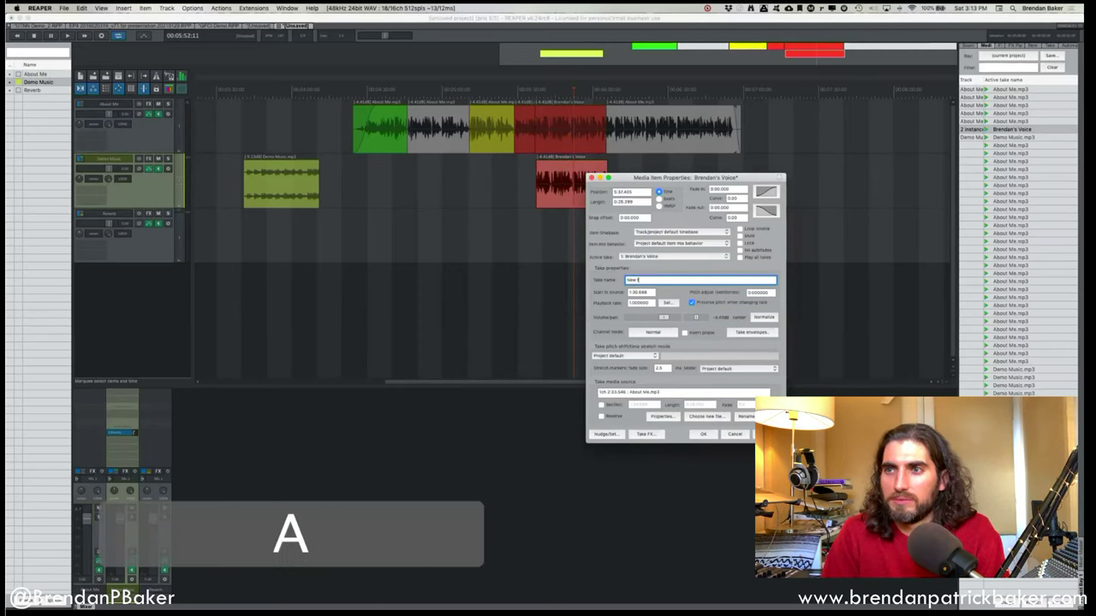
{"action": "key", "text": "Return"}
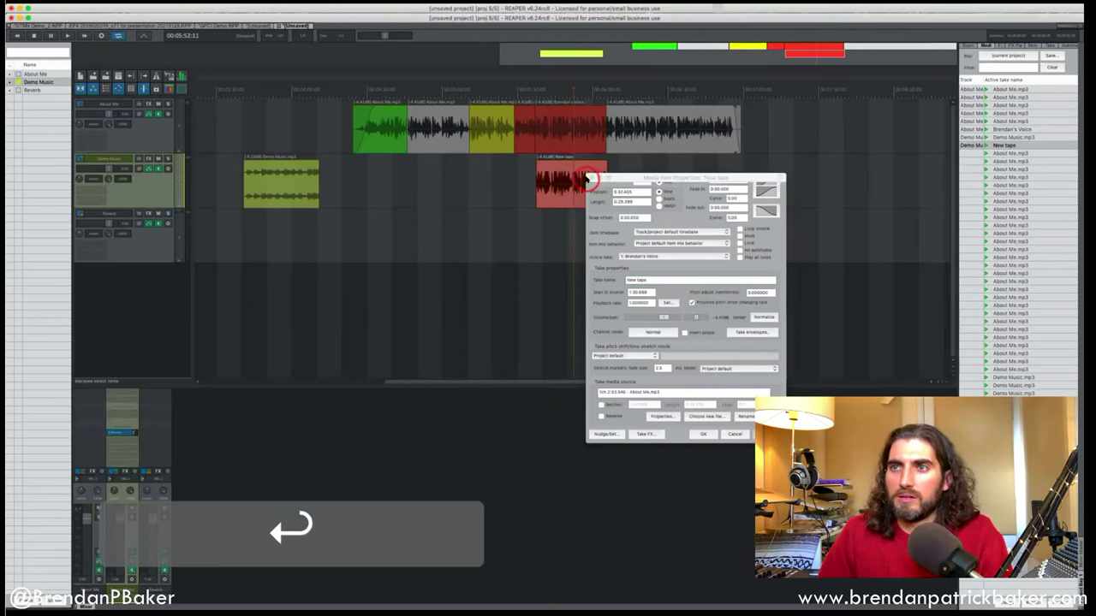
{"action": "left_click", "coordinate": [484, 232]}
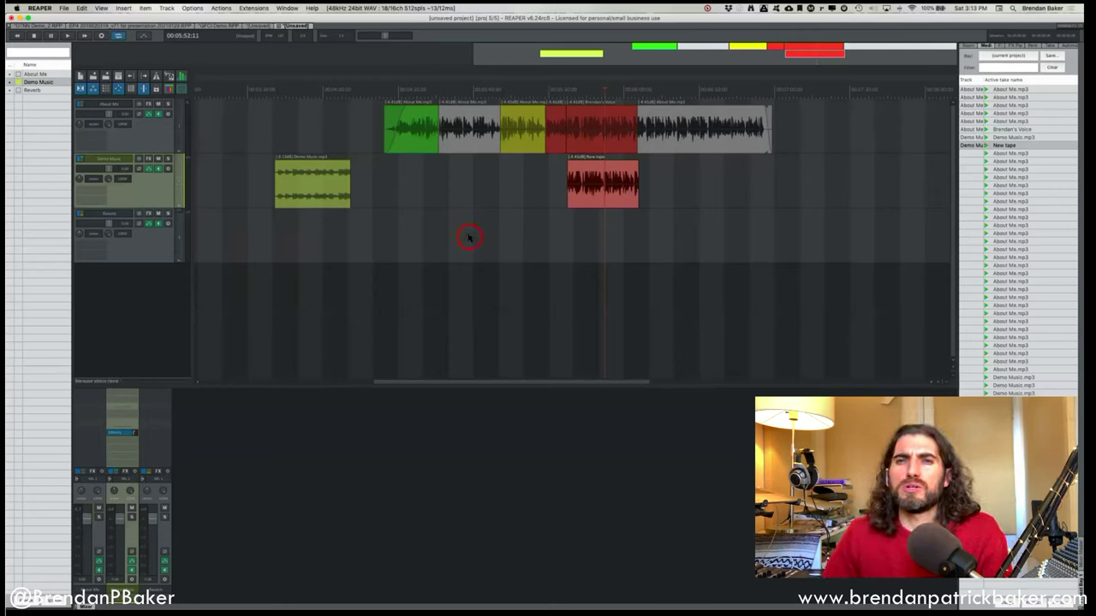
Rename the take of the grey About Me piece between the green and yellow ones as "New Tape" and close its properties.
{"action": "left_click", "coordinate": [466, 140]}
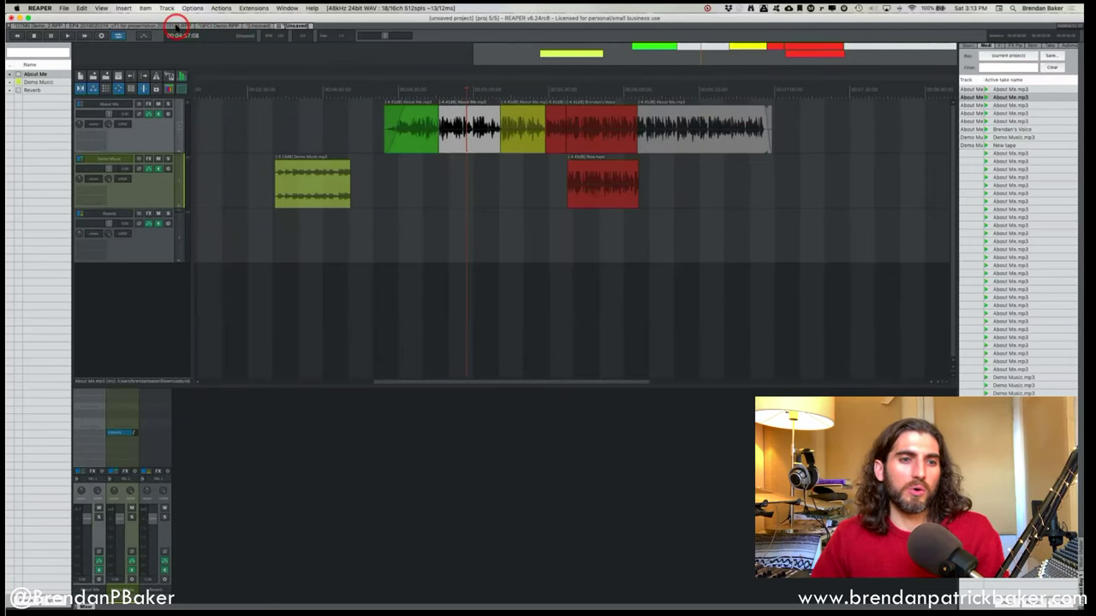
{"action": "scroll", "coordinate": [531, 197], "scroll_direction": "right", "scroll_amount": 2}
{"action": "left_click", "coordinate": [505, 190]}
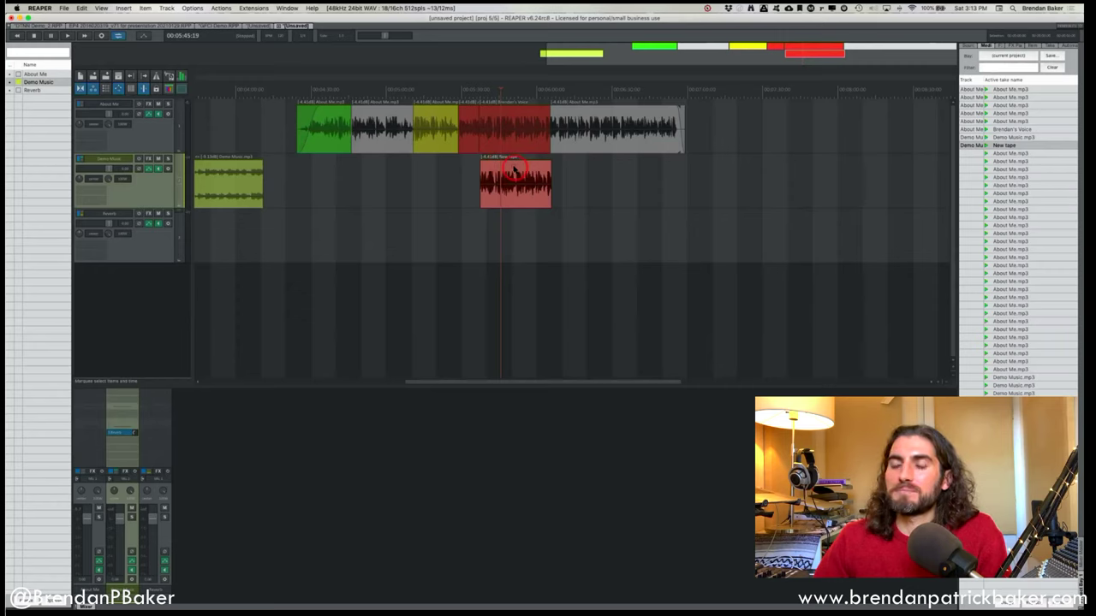
{"action": "left_click", "coordinate": [382, 142]}
{"action": "double_click", "coordinate": [381, 141]}
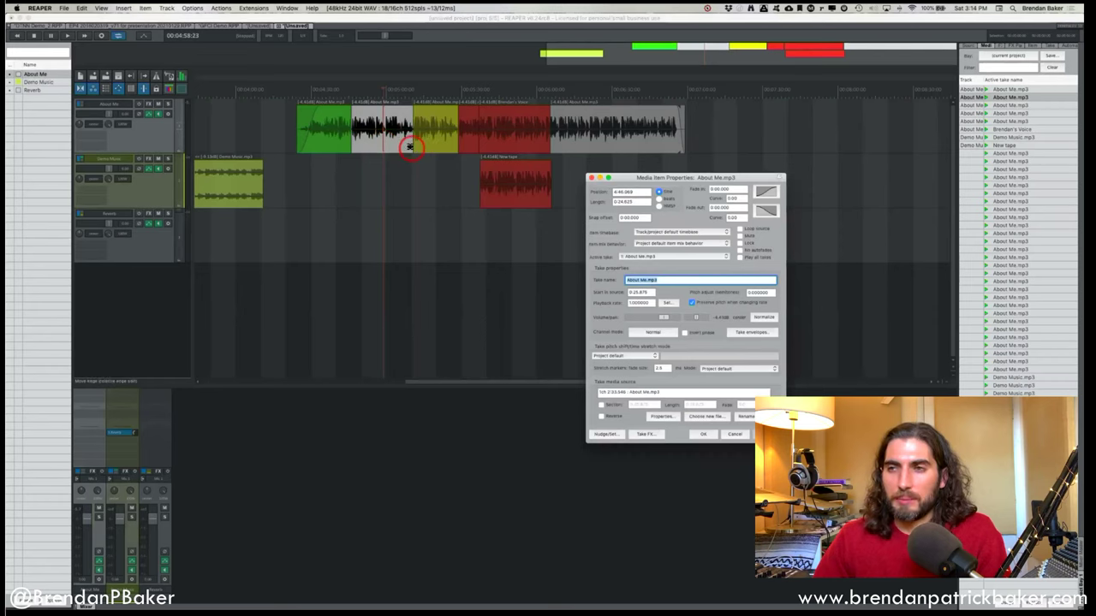
{"action": "type", "text": "F"}
{"action": "key", "text": "BackSpace"}
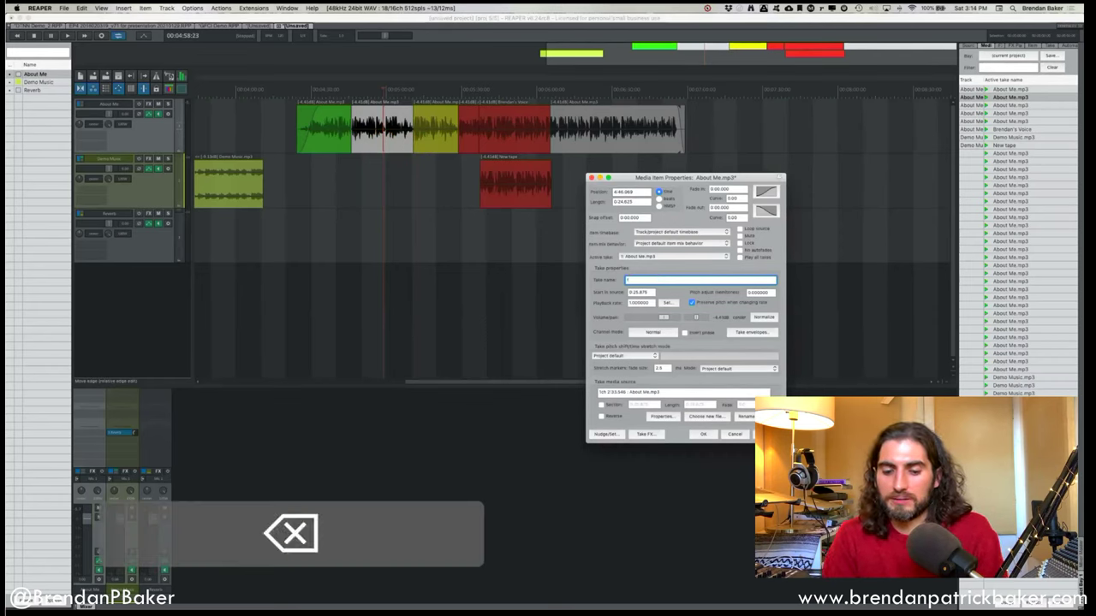
{"action": "type", "text": "Tape"}
{"action": "key", "text": "Return"}
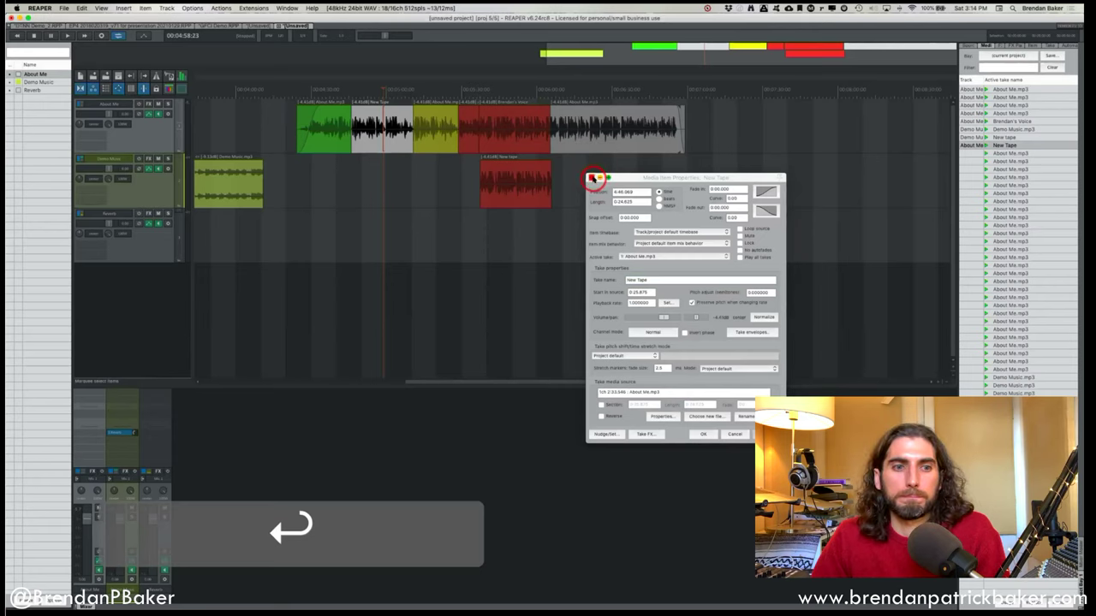
{"action": "left_click", "coordinate": [590, 175]}
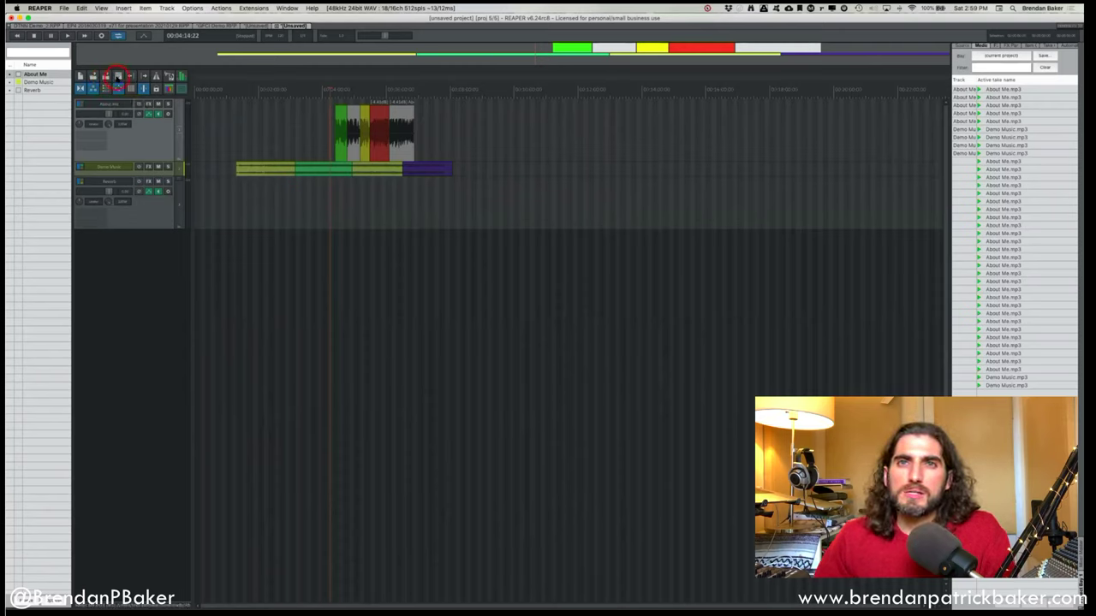
Enter the project notes "To Do", "-sadsad" and "-BB" on separate lines in the project settings.
{"action": "left_click", "coordinate": [118, 76]}
{"action": "left_click_drag", "start_coordinate": [485, 283], "coordinate": [513, 226]}
{"action": "left_click", "coordinate": [506, 239]}
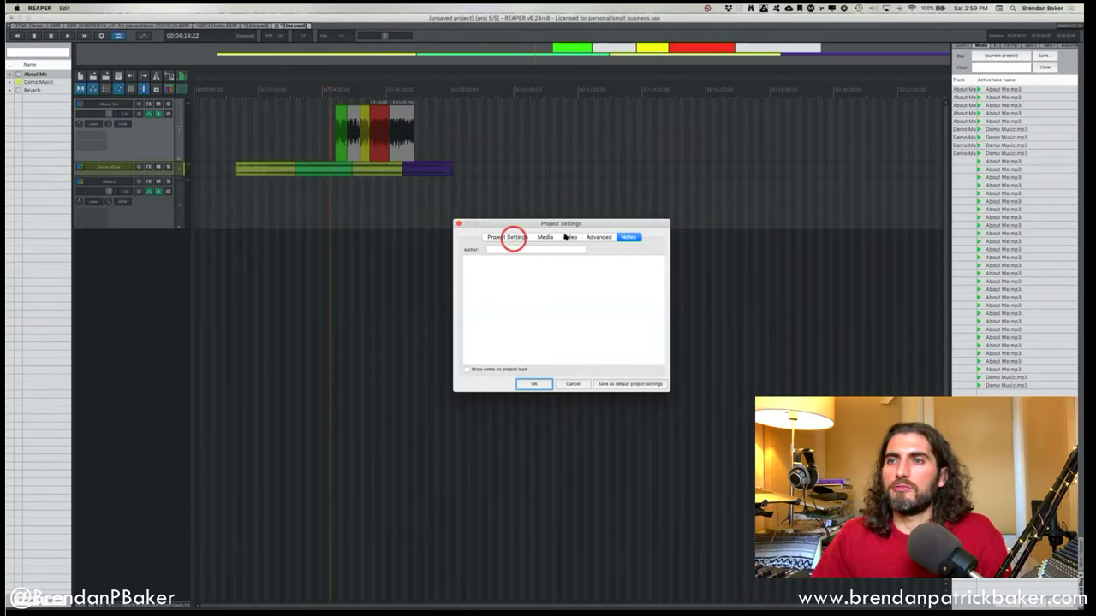
{"action": "left_click", "coordinate": [491, 270]}
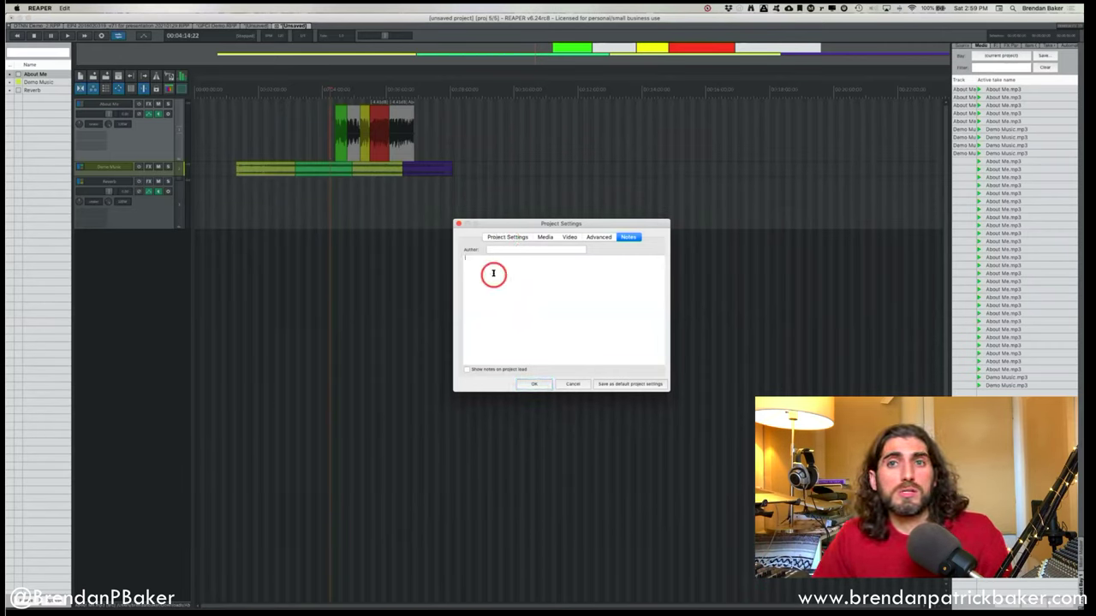
{"action": "left_click", "coordinate": [490, 270]}
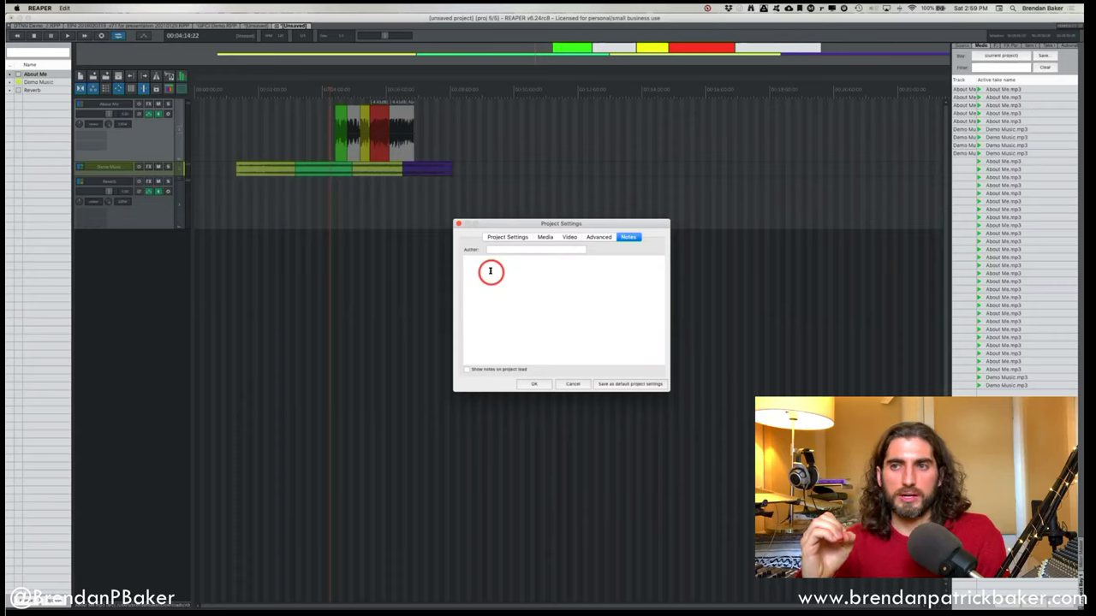
{"action": "key", "text": "shift"}
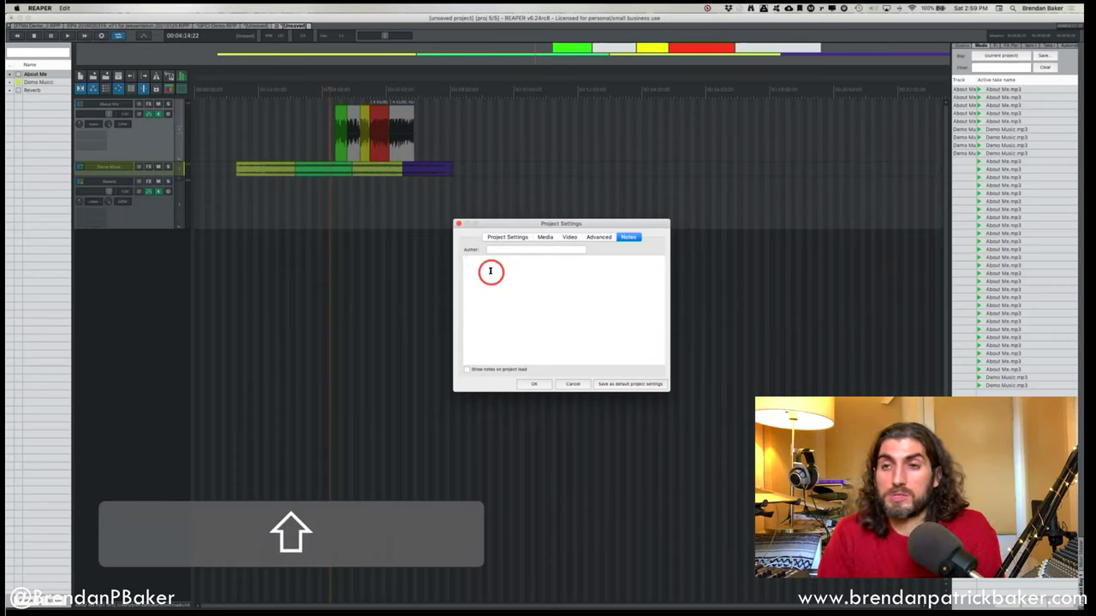
{"action": "type", "text": "O"}
{"action": "key", "text": "BackSpace"}
{"action": "key", "text": "BackSpace"}
{"action": "type", "text": "To Do"}
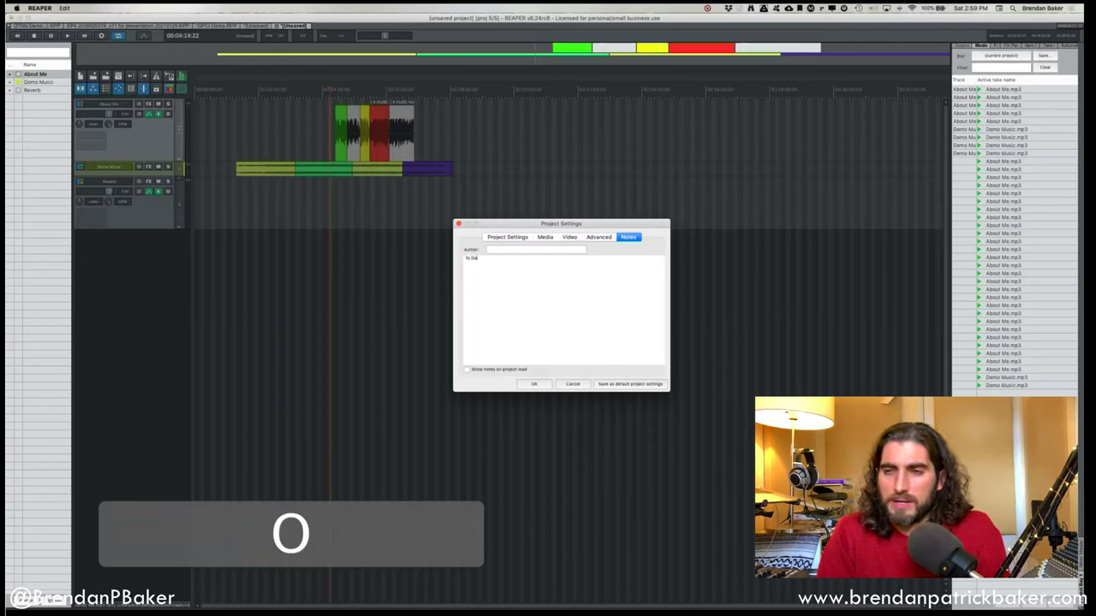
{"action": "key", "text": "Return"}
{"action": "type", "text": "-Record"}
{"action": "key", "text": "Return"}
{"action": "type", "text": "-BB"}
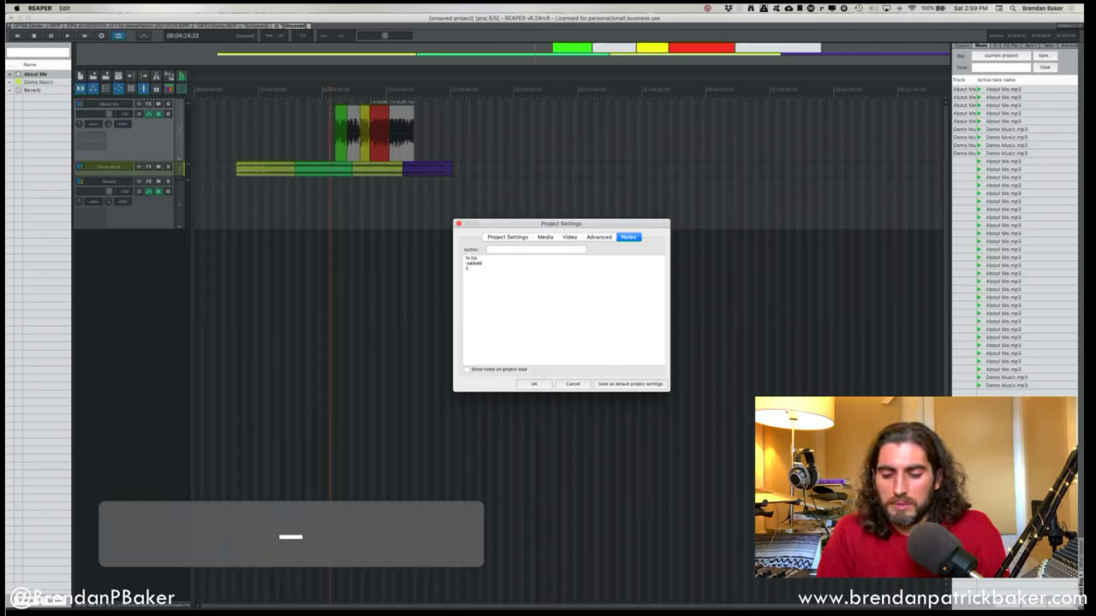
Enable showing the notes on project load and apply the project settings.
{"action": "left_click", "coordinate": [468, 370]}
{"action": "left_click", "coordinate": [539, 384]}
{"action": "left_click", "coordinate": [504, 241]}
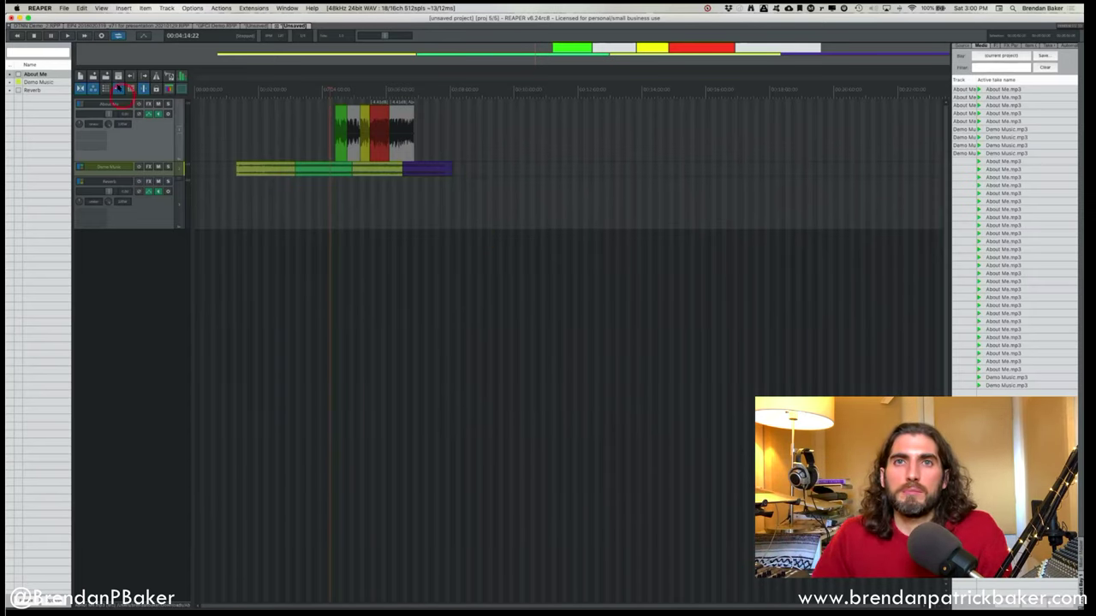
Review the general, media, video and notes pages of the project settings, then close the dialog.
{"action": "left_click", "coordinate": [119, 77]}
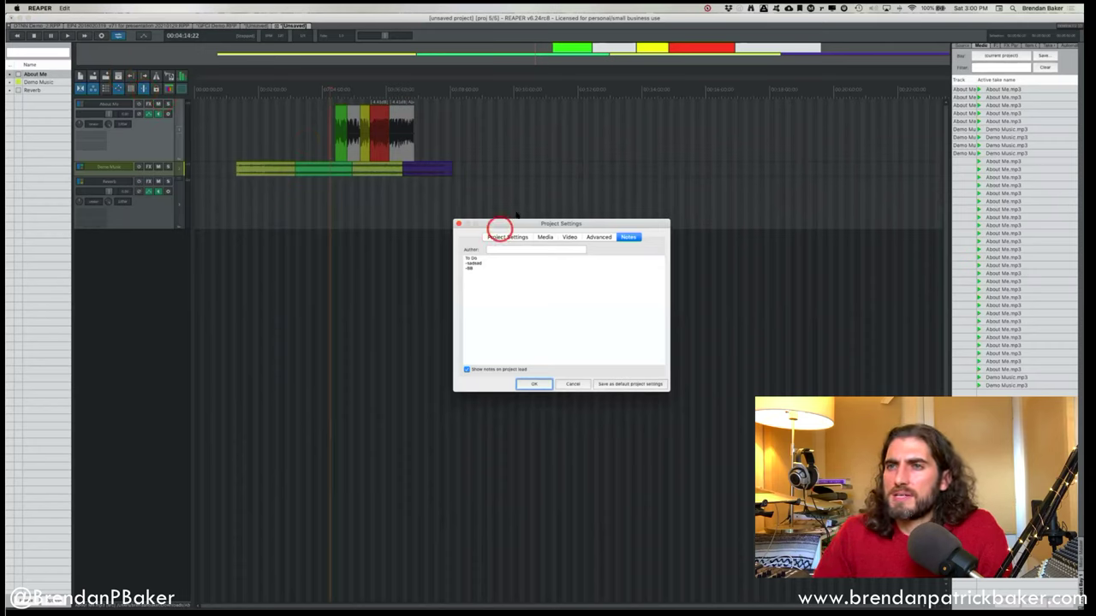
{"action": "left_click", "coordinate": [502, 238]}
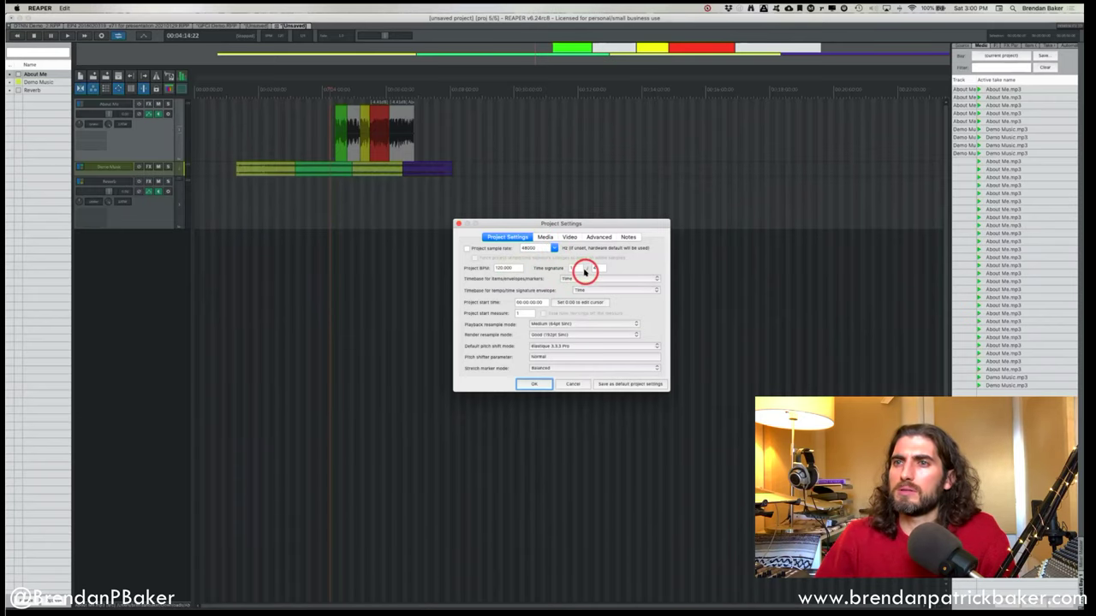
{"action": "left_click", "coordinate": [546, 237]}
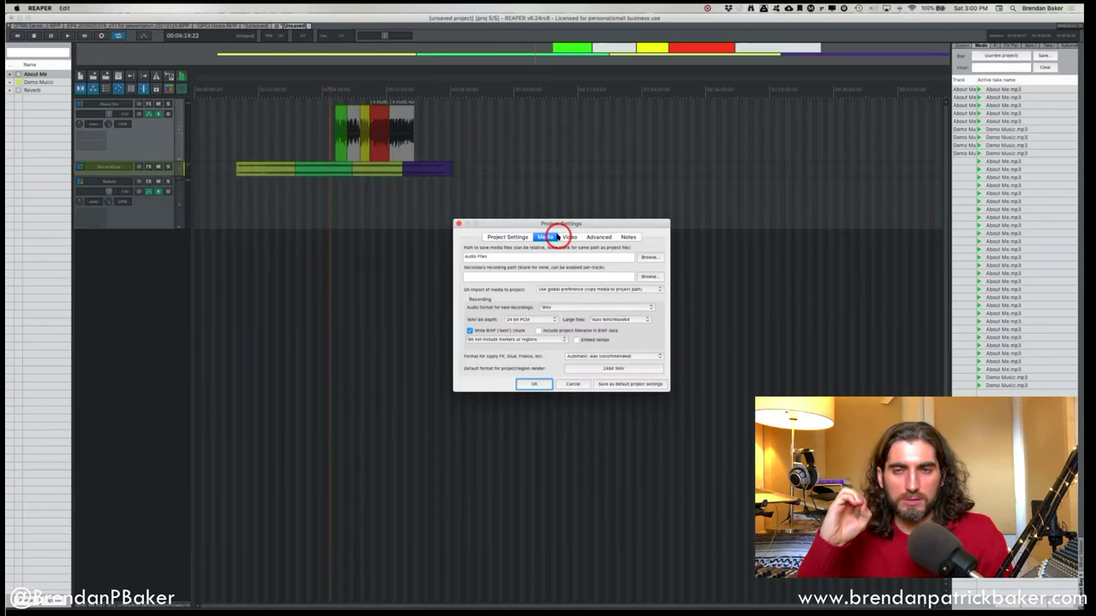
{"action": "left_click", "coordinate": [570, 237]}
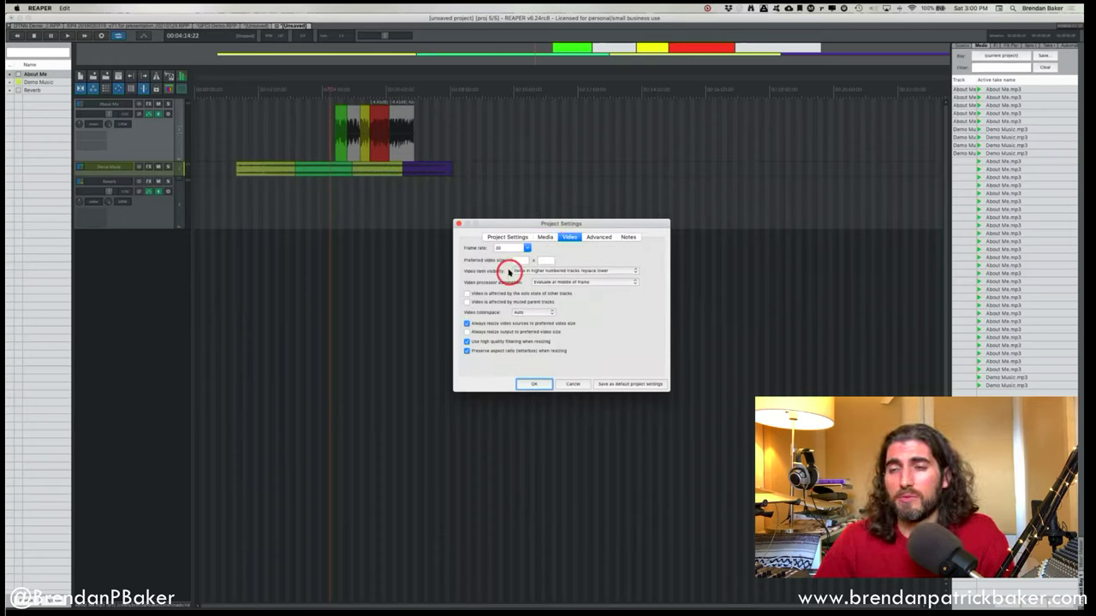
{"action": "left_click", "coordinate": [628, 238]}
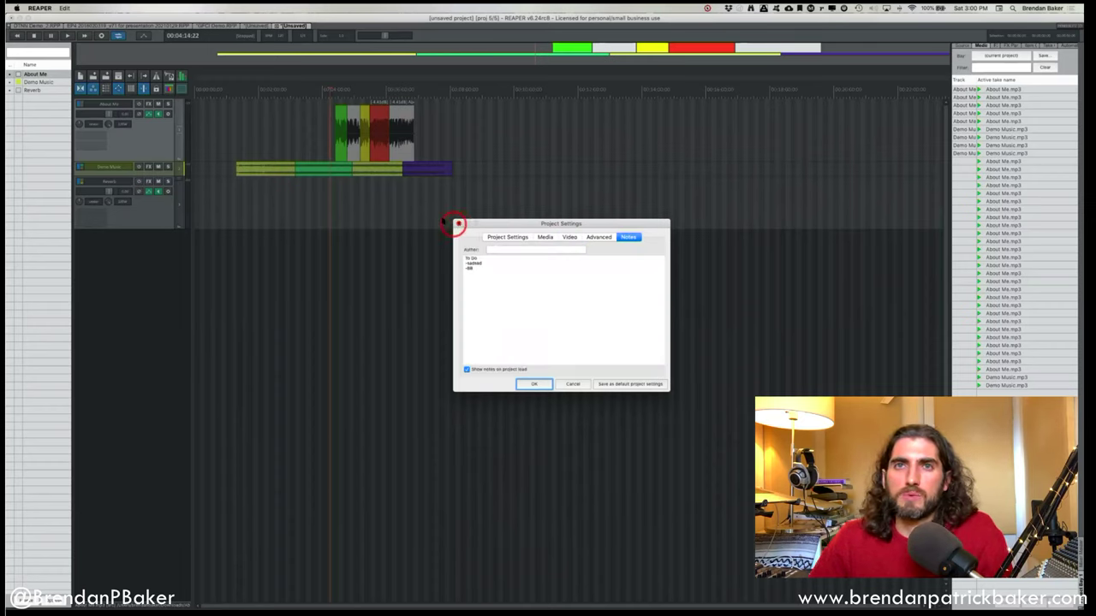
{"action": "left_click", "coordinate": [458, 223]}
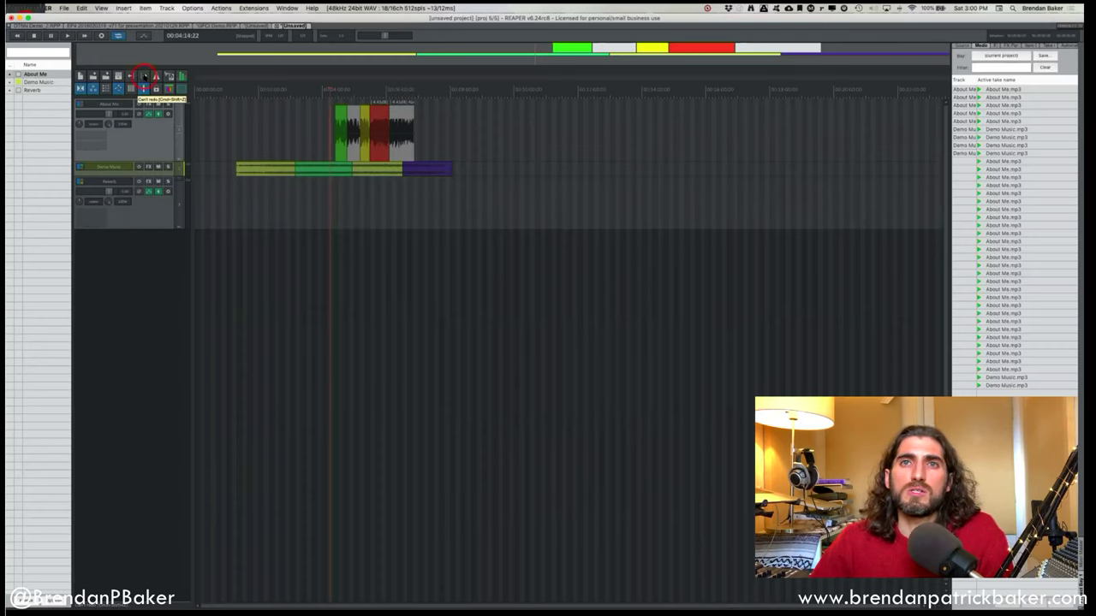
Enable the metronome and briefly play it from just past the last Demo Music item.
{"action": "left_click", "coordinate": [155, 76]}
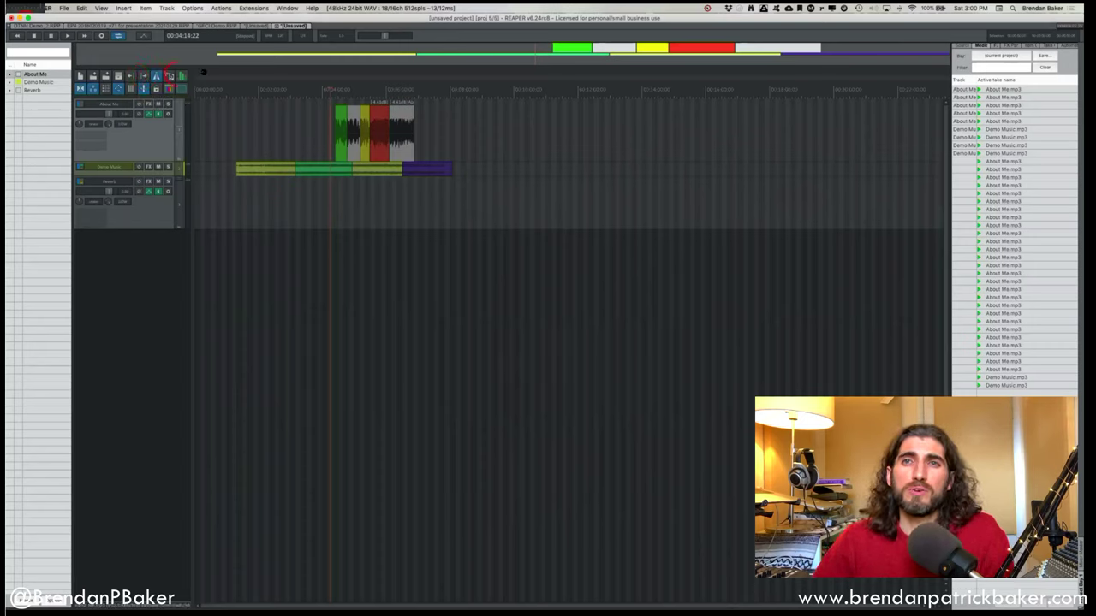
{"action": "left_click", "coordinate": [462, 90]}
{"action": "key", "text": "space"}
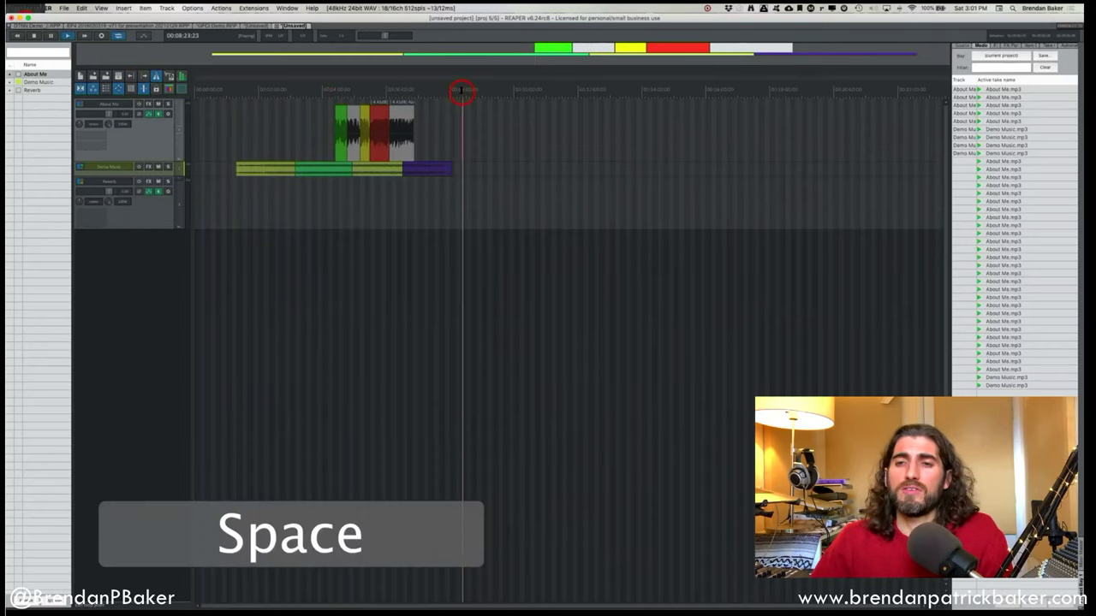
{"action": "key", "text": "space"}
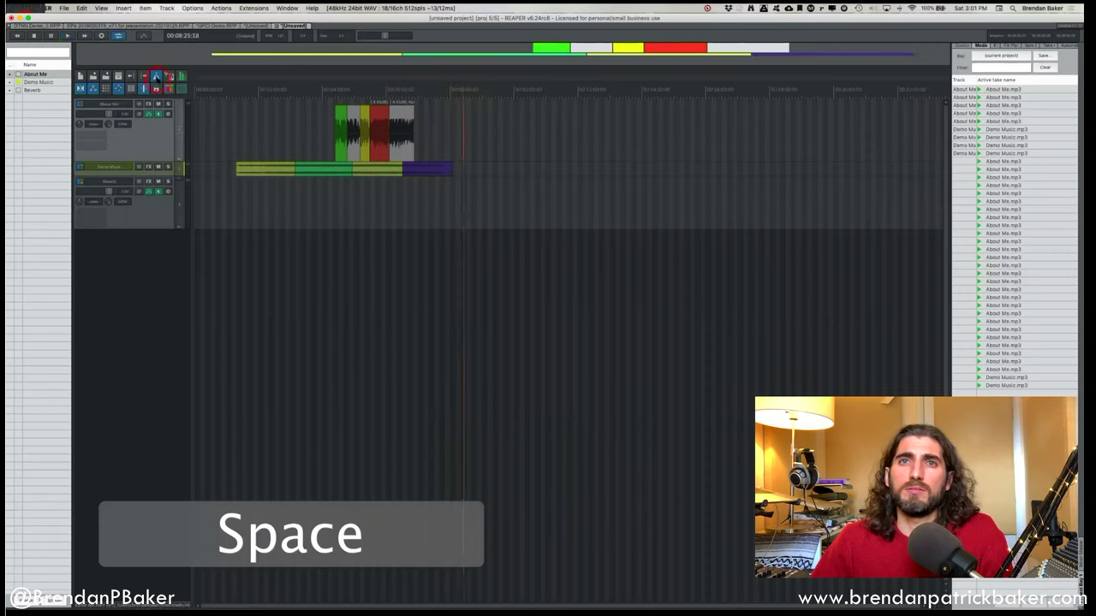
Turn off the metronome.
{"action": "left_click", "coordinate": [156, 77]}
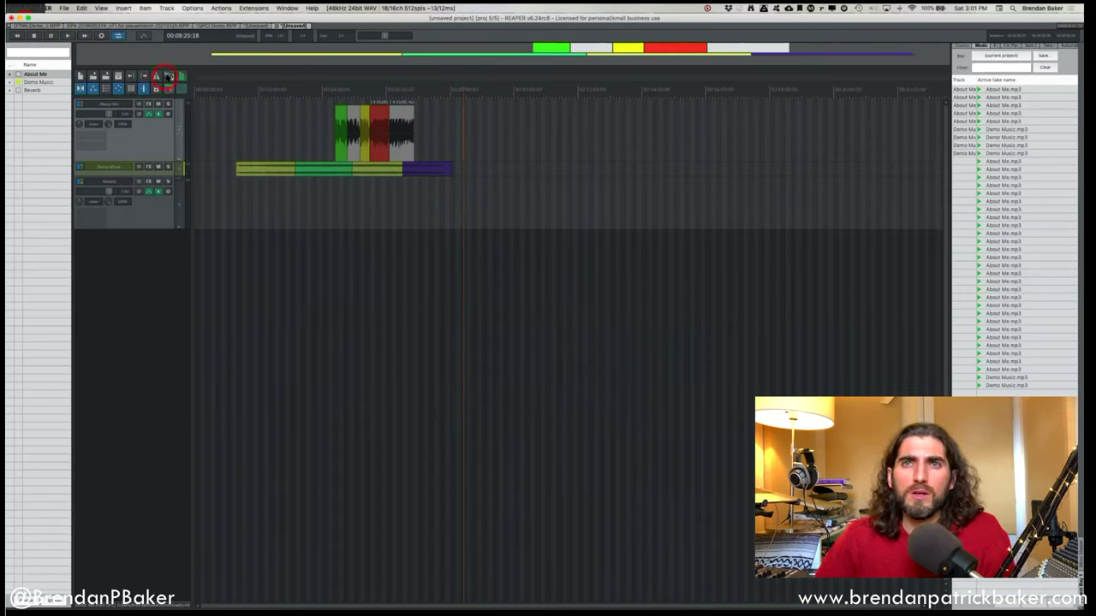
{"action": "left_click", "coordinate": [174, 88]}
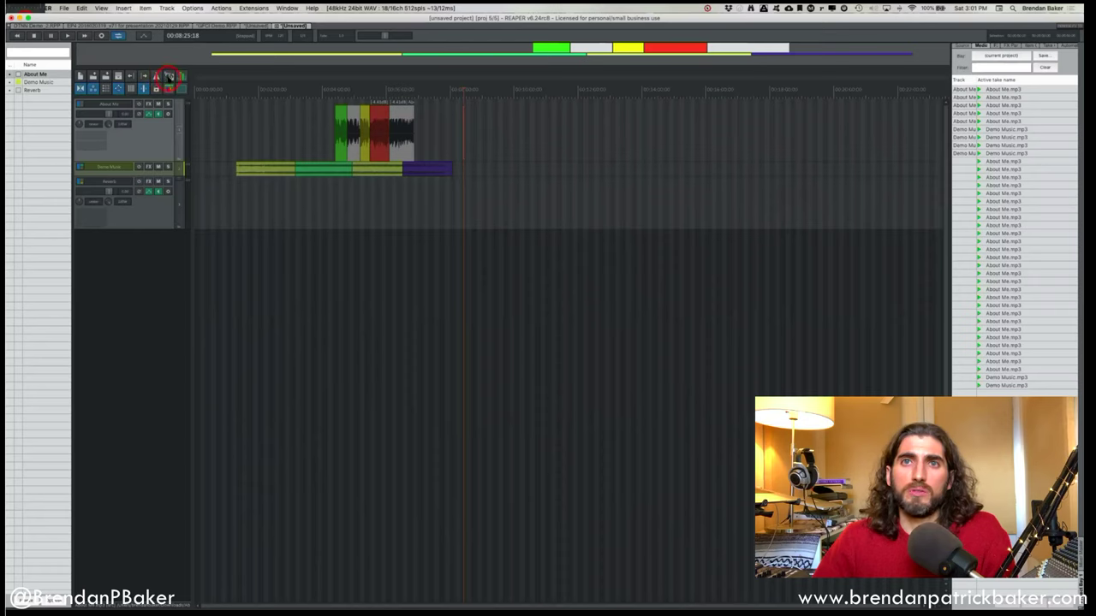
Open the Render to File dialog, review its output and format options, and close it without rendering.
{"action": "left_click", "coordinate": [169, 76]}
{"action": "left_click_drag", "start_coordinate": [709, 146], "coordinate": [618, 163]}
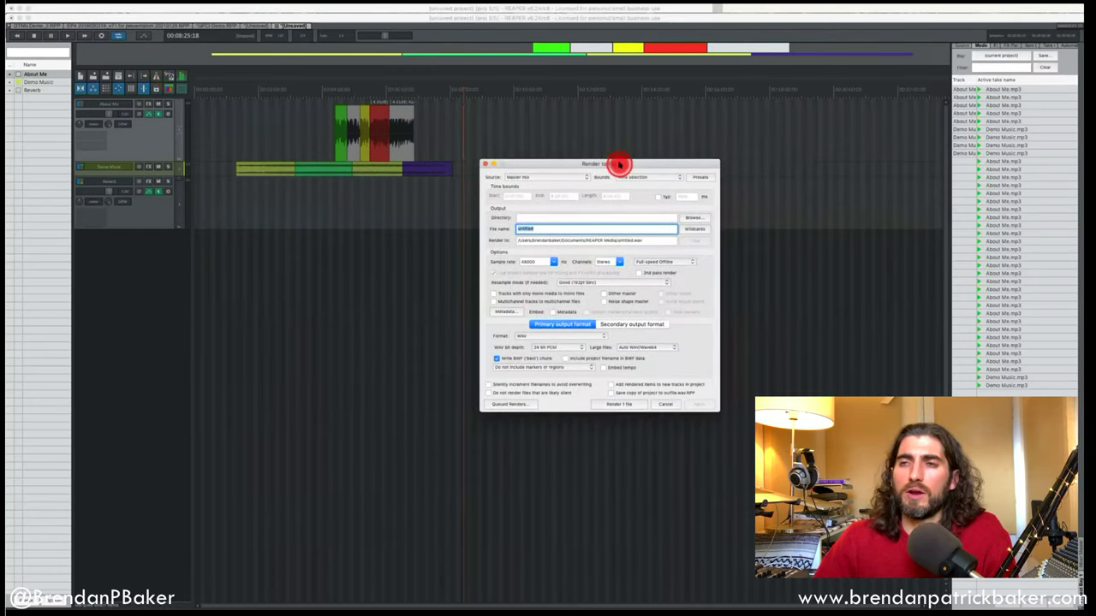
{"action": "left_click", "coordinate": [484, 164]}
Show the master track in the docker, switching its display off and on, and leave it shown.
{"action": "left_click", "coordinate": [183, 78]}
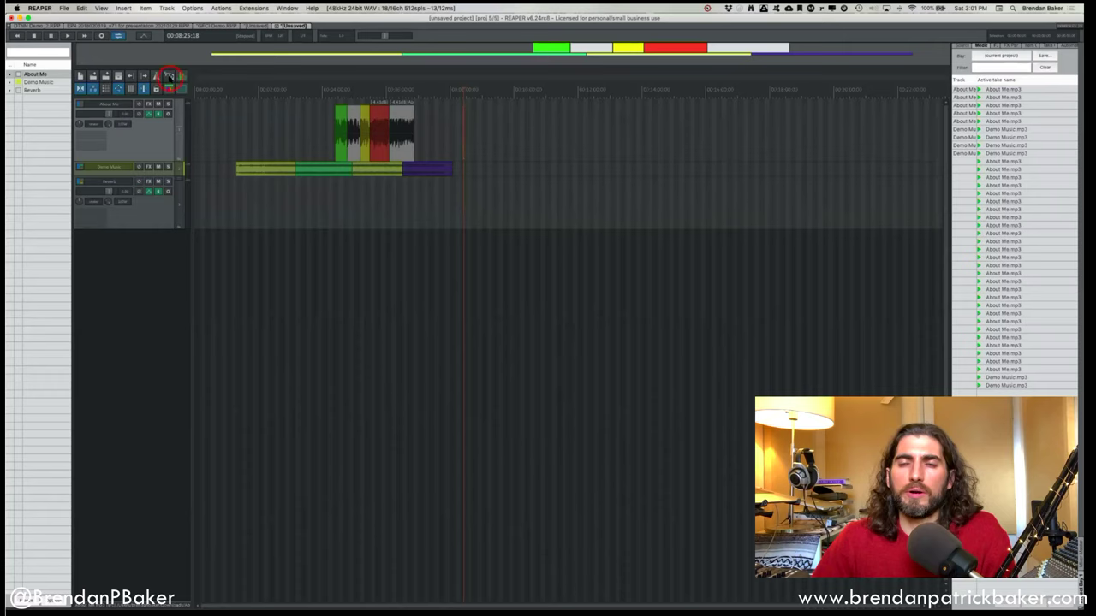
{"action": "left_click", "coordinate": [188, 77]}
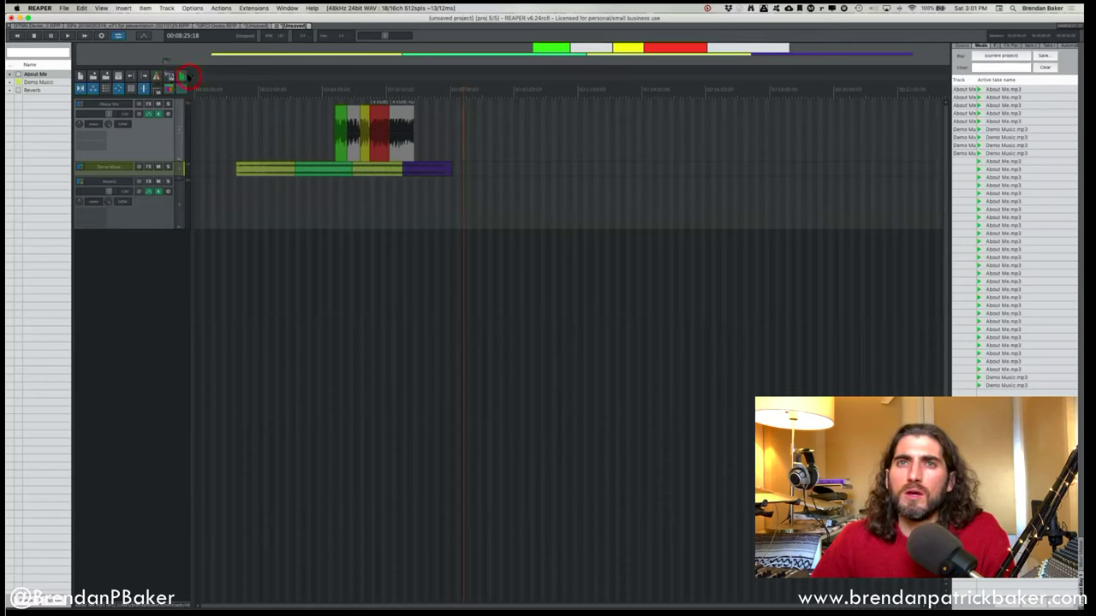
{"action": "left_click", "coordinate": [183, 77]}
{"action": "left_click", "coordinate": [1053, 278]}
{"action": "left_click", "coordinate": [979, 354]}
{"action": "left_click_drag", "start_coordinate": [979, 354], "coordinate": [983, 262]}
{"action": "left_click", "coordinate": [372, 215]}
{"action": "left_click", "coordinate": [181, 77]}
{"action": "left_click", "coordinate": [181, 77]}
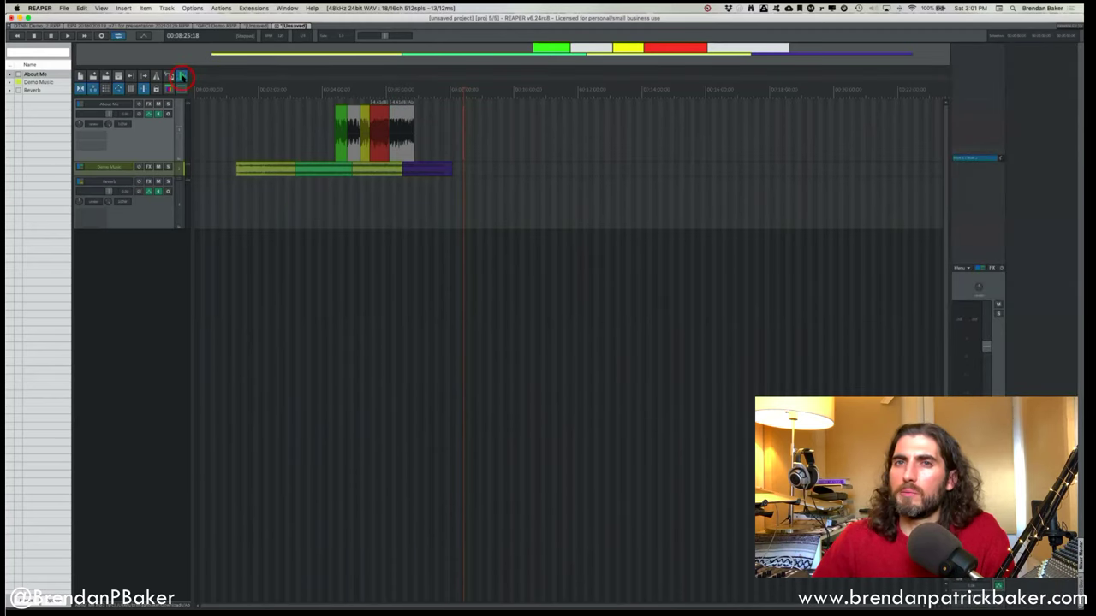
{"action": "left_click", "coordinate": [181, 77]}
{"action": "left_click", "coordinate": [182, 77]}
{"action": "left_click", "coordinate": [998, 312]}
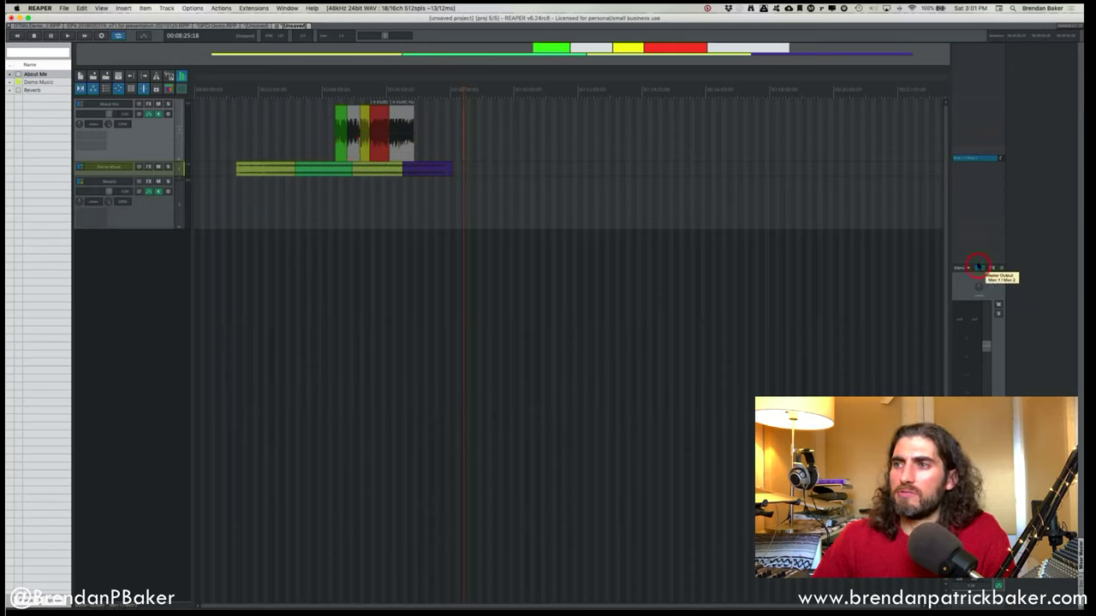
Extend the docked master track's fader and meter area upward and narrow its docker.
{"action": "left_click_drag", "start_coordinate": [980, 267], "coordinate": [1004, 97]}
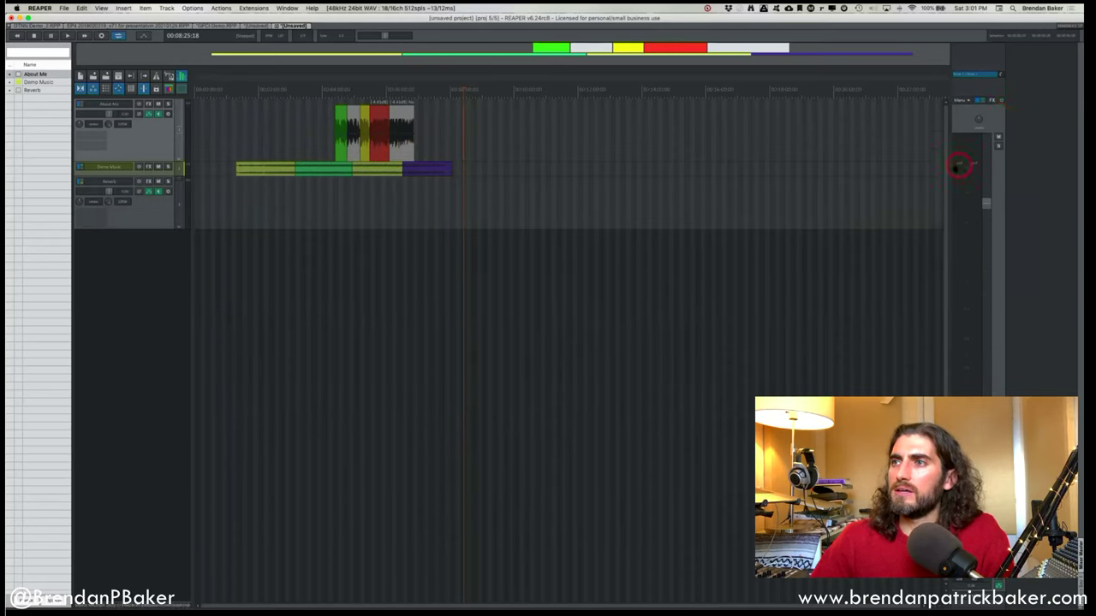
{"action": "left_click_drag", "start_coordinate": [947, 172], "coordinate": [1019, 178]}
{"action": "left_click", "coordinate": [949, 178]}
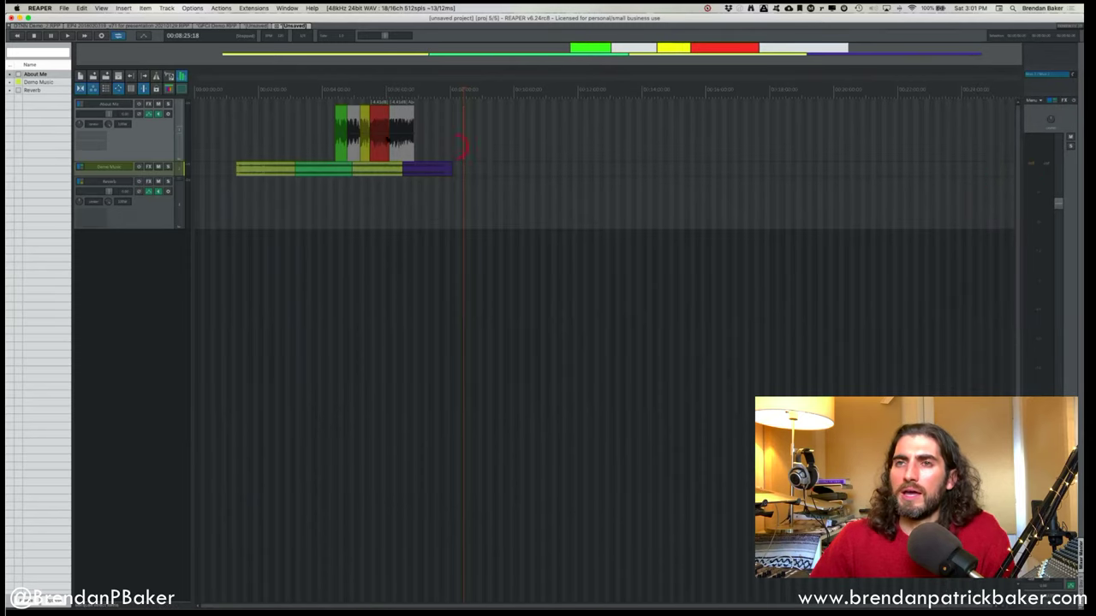
Place the edit cursor inside the last About Me item and solo its track.
{"action": "left_click", "coordinate": [396, 90]}
{"action": "left_click", "coordinate": [396, 91]}
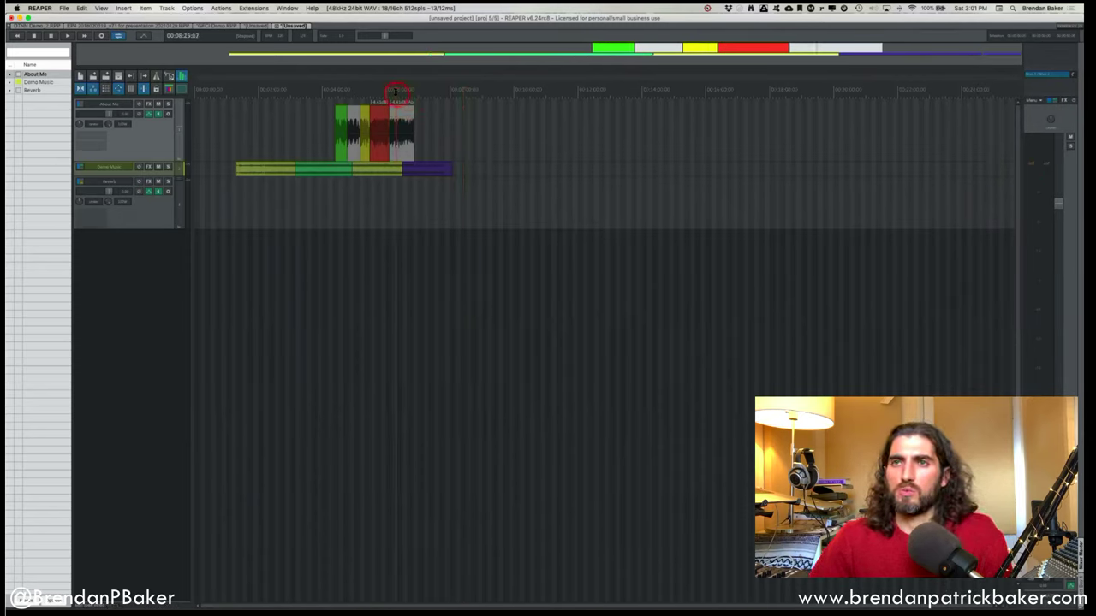
{"action": "left_click", "coordinate": [387, 87]}
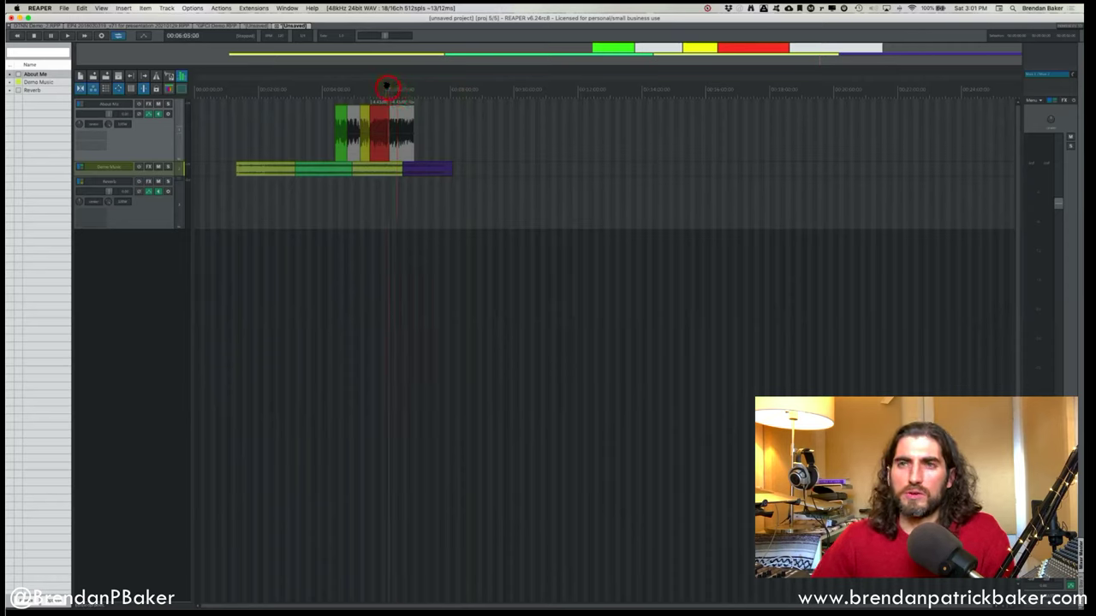
{"action": "left_click", "coordinate": [409, 117]}
{"action": "key", "text": "shift+s"}
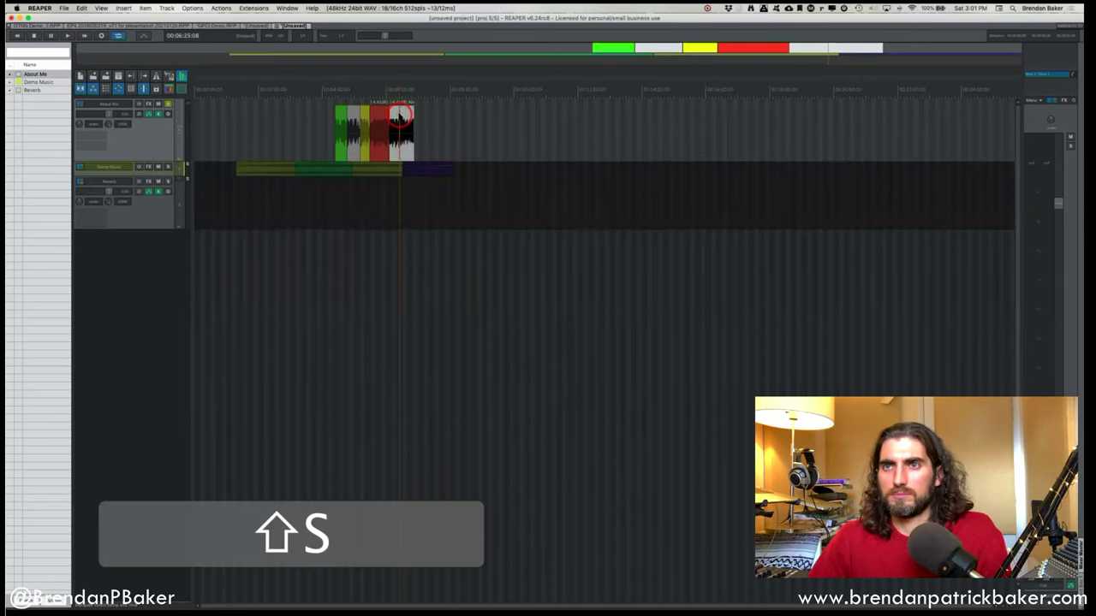
Play the soloed About Me item while watching the master meter, and stop playback.
{"action": "key", "text": "space"}
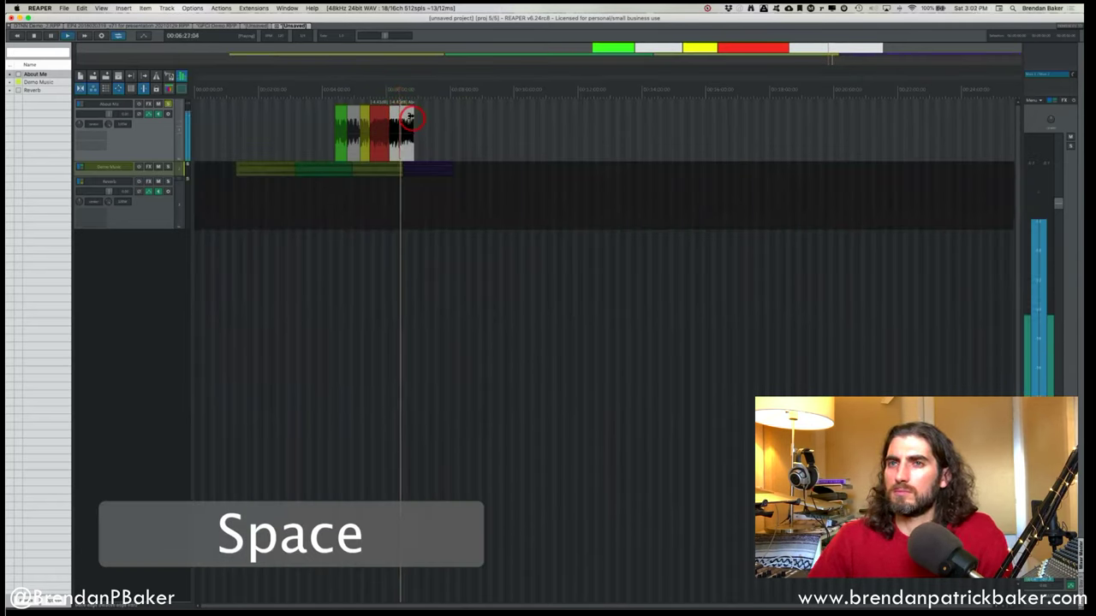
{"action": "scroll", "coordinate": [410, 116], "scroll_direction": "up", "scroll_amount": 2}
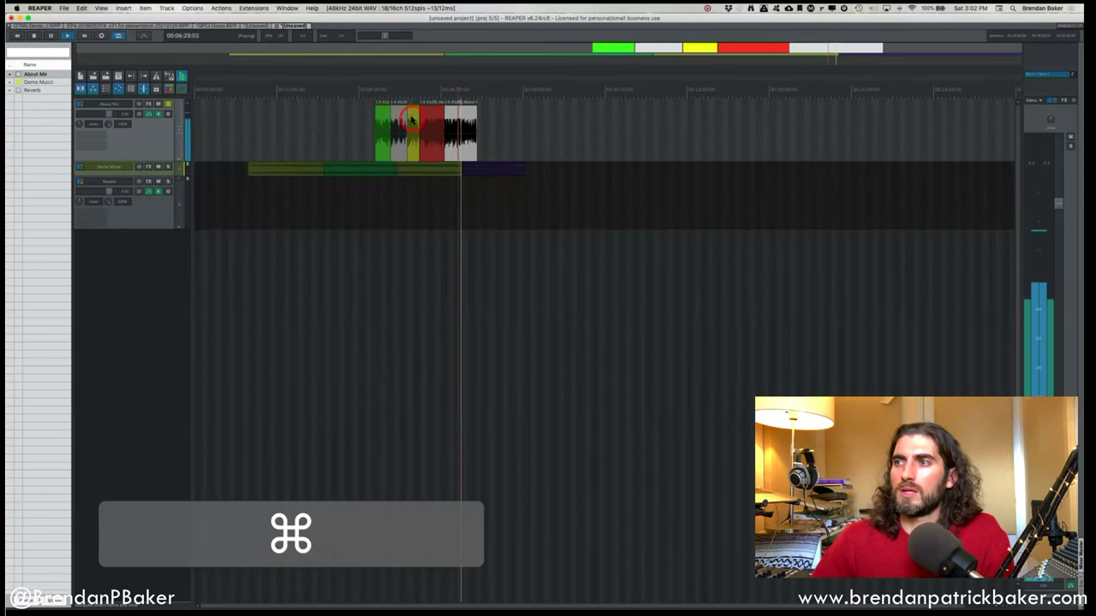
{"action": "left_click", "coordinate": [493, 144]}
{"action": "key", "text": "space"}
{"action": "left_click", "coordinate": [1045, 215]}
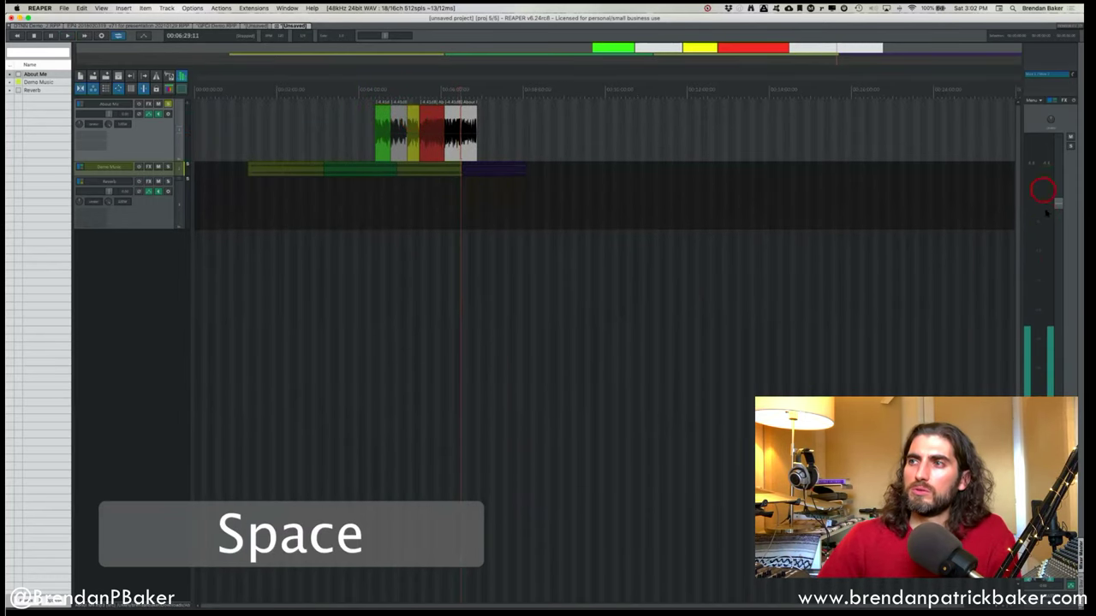
{"action": "left_click", "coordinate": [1035, 207]}
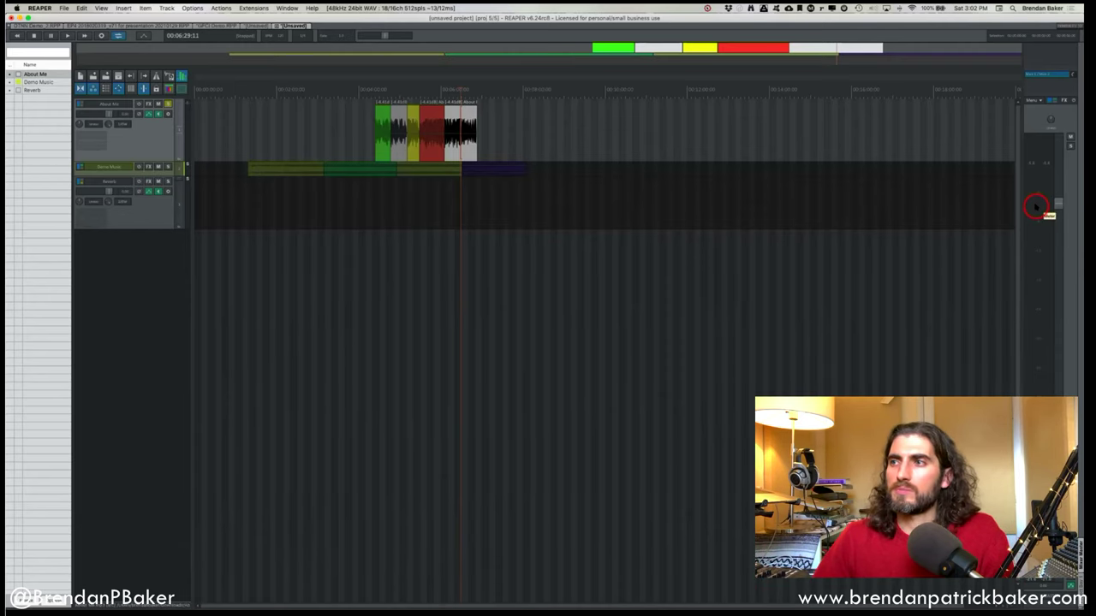
Play the last About Me item again from an earlier point to check the master meter.
{"action": "scroll", "coordinate": [1003, 203], "scroll_direction": "right", "scroll_amount": 3}
{"action": "left_click", "coordinate": [408, 163]}
{"action": "left_click", "coordinate": [338, 132]}
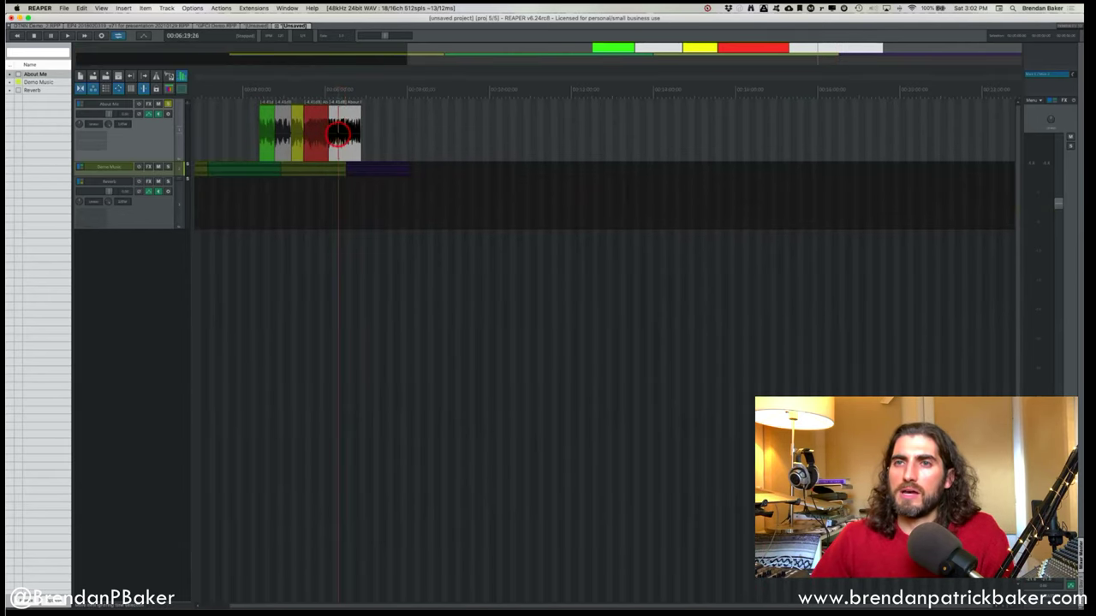
{"action": "key", "text": "space"}
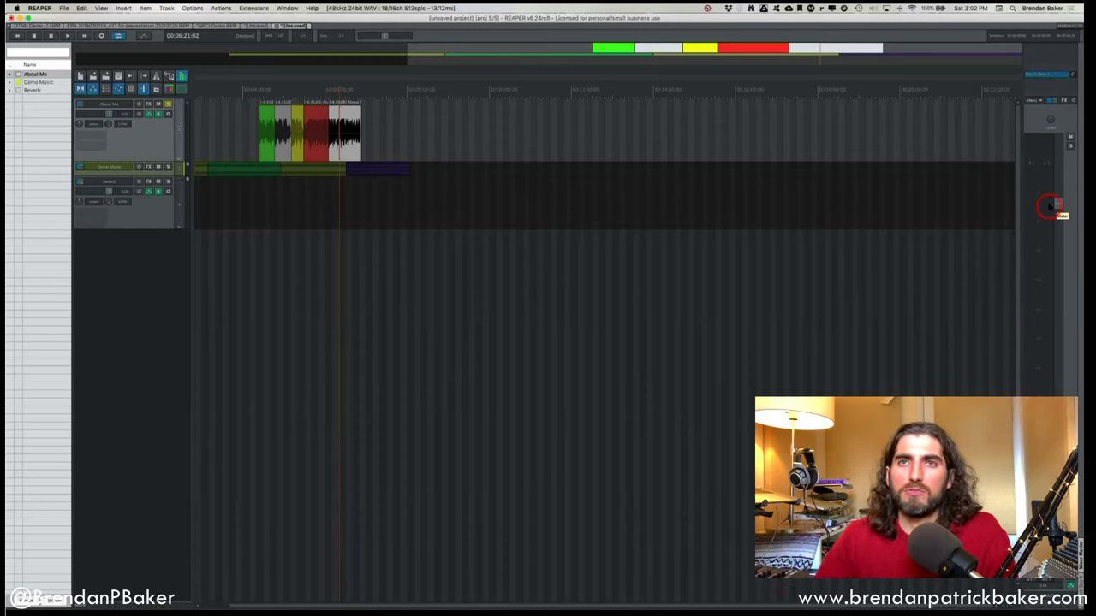
Hide and show the docked master track several times, leaving it displayed.
{"action": "left_click", "coordinate": [180, 76]}
{"action": "left_click", "coordinate": [181, 77]}
{"action": "left_click", "coordinate": [181, 77]}
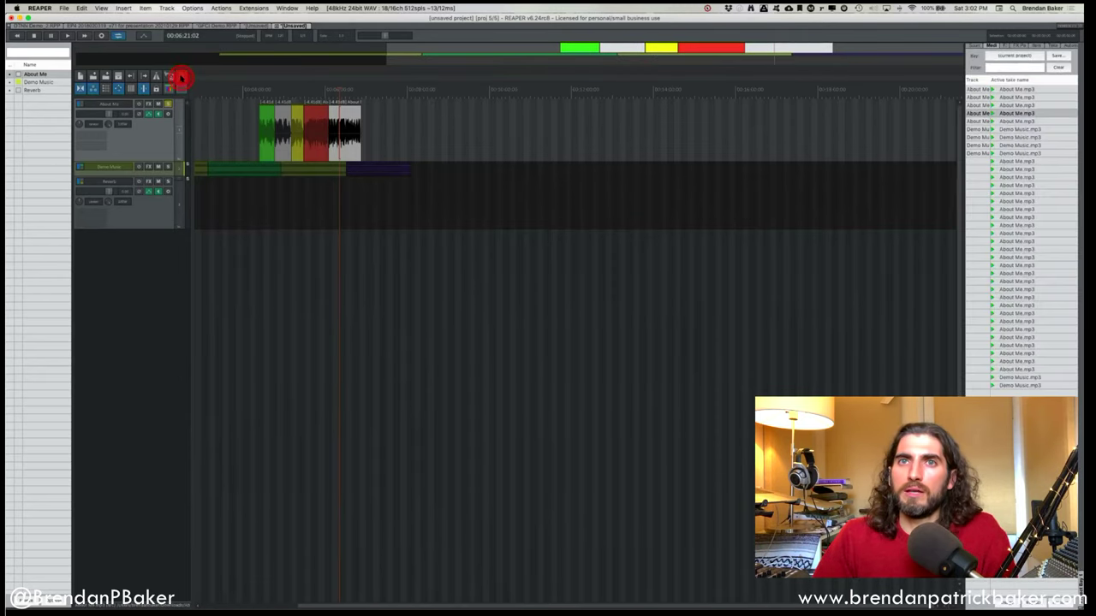
{"action": "left_click", "coordinate": [181, 77]}
{"action": "left_click", "coordinate": [180, 78]}
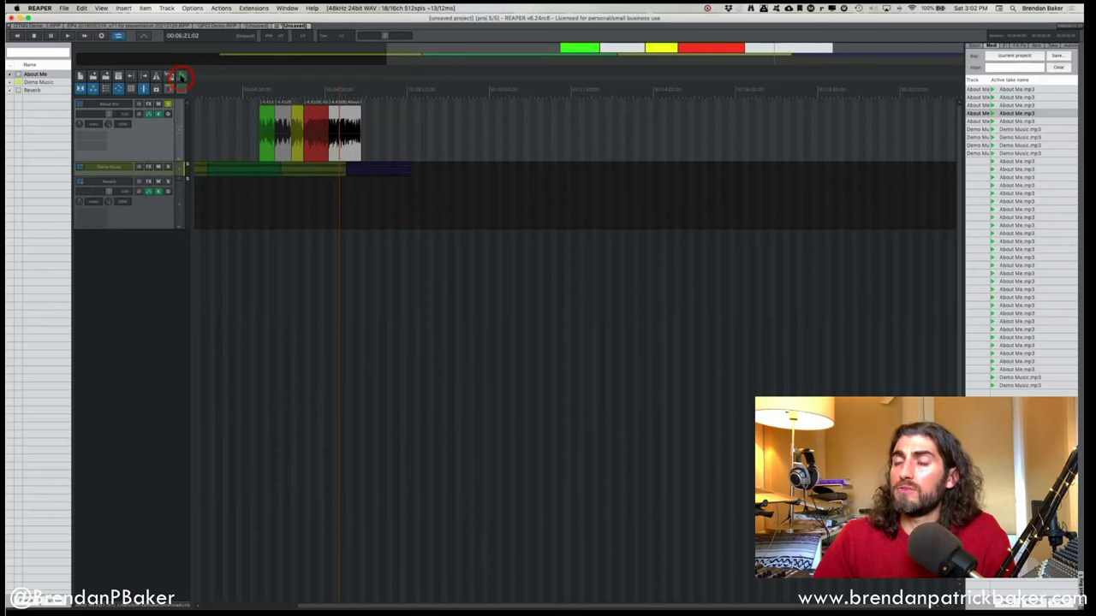
{"action": "left_click", "coordinate": [181, 77]}
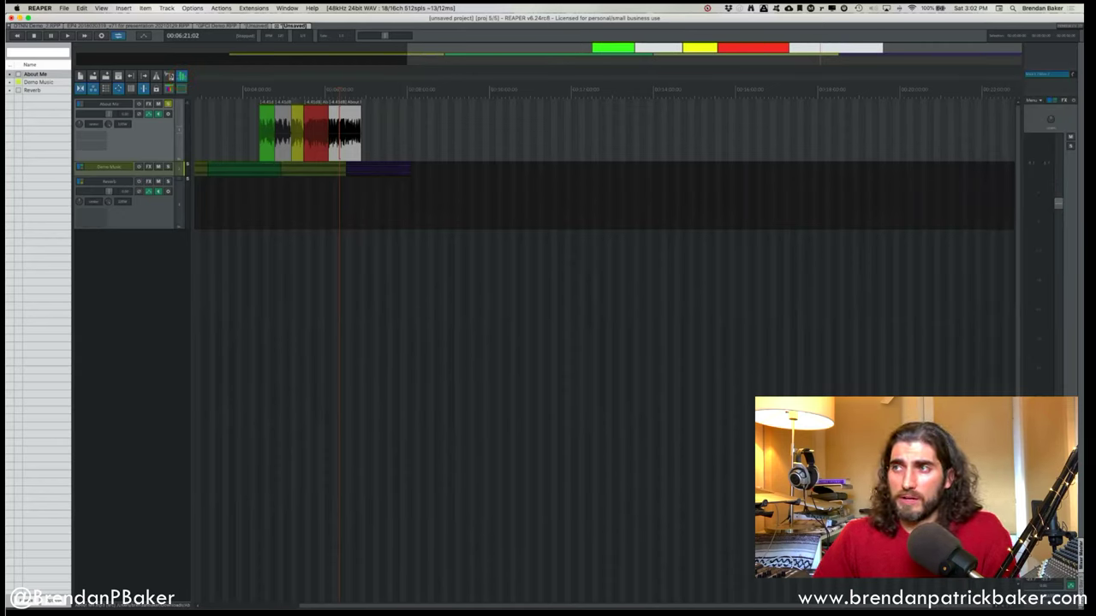
{"action": "right_click", "coordinate": [1070, 119]}
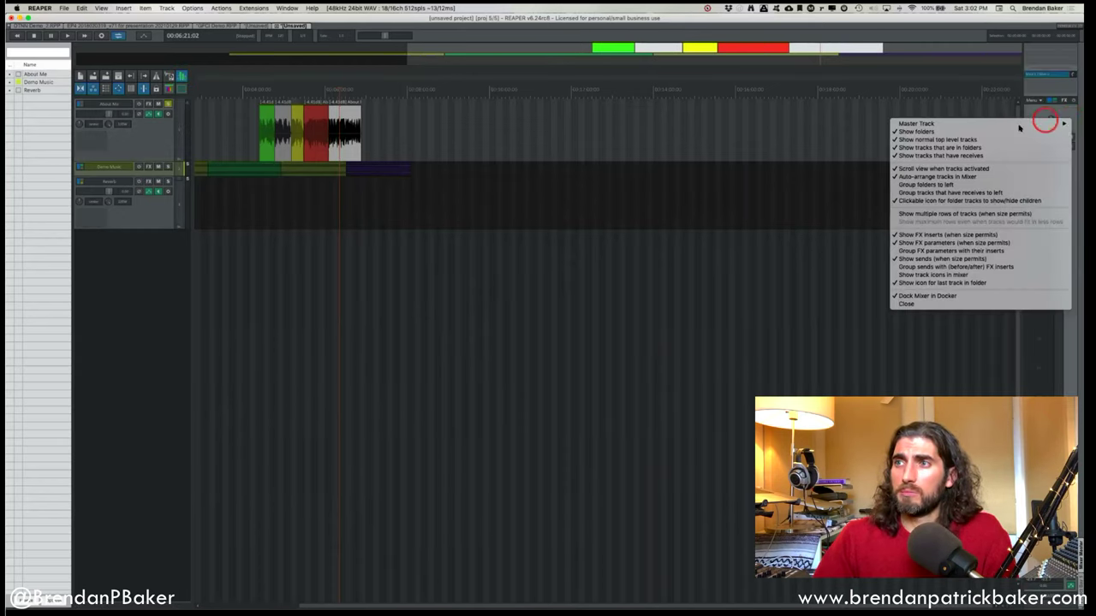
{"action": "mouse_move", "coordinate": [1007, 122]}
{"action": "left_click", "coordinate": [665, 115]}
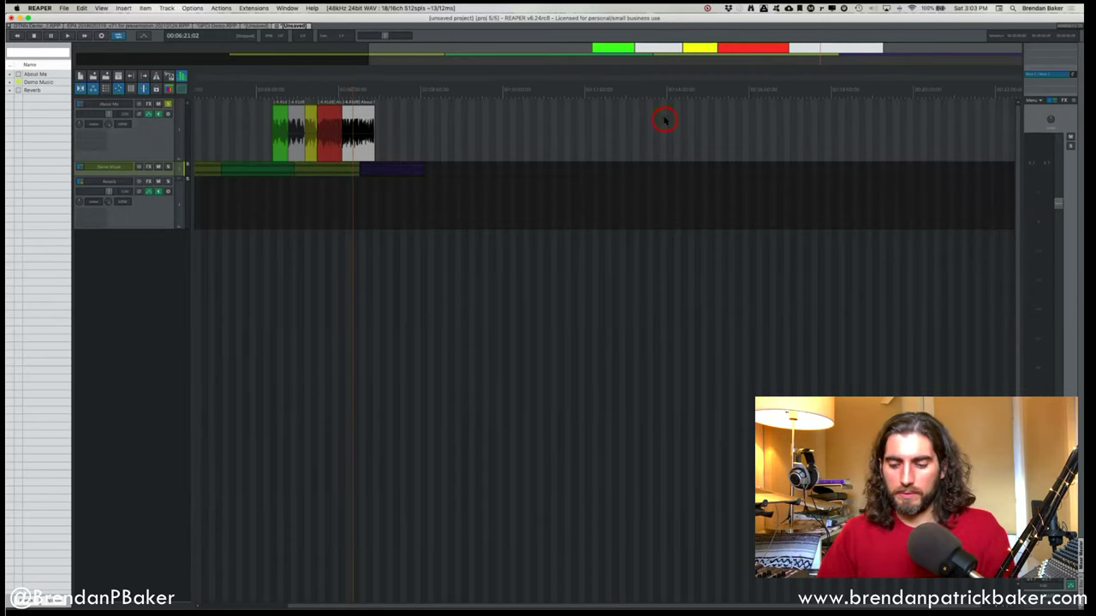
Open the mixer and show the master track inside it, placed on the mixer's left side.
{"action": "key", "text": "super+equal"}
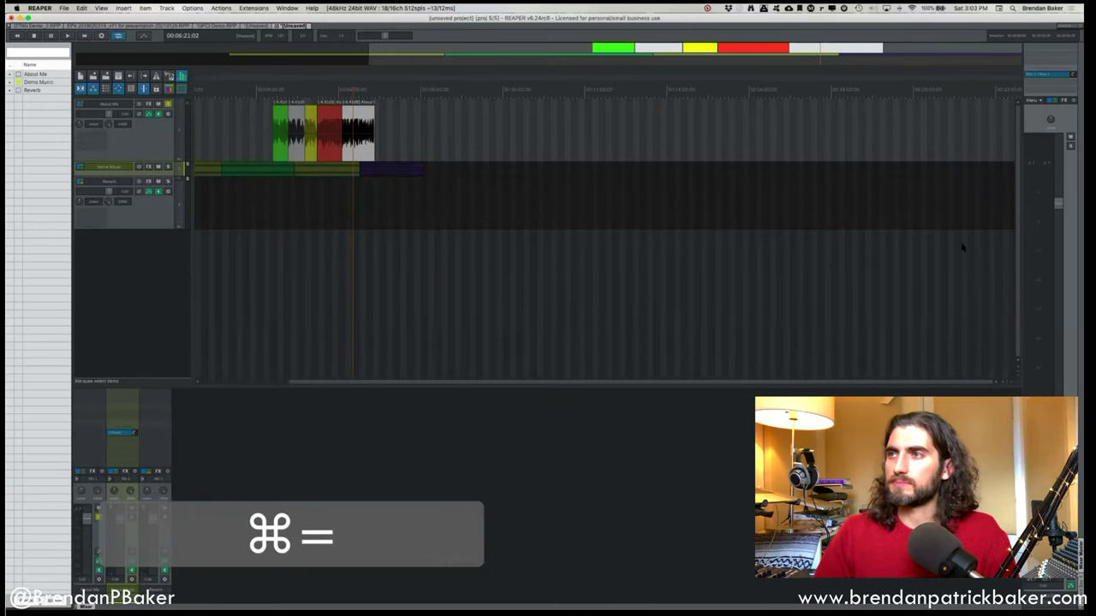
{"action": "left_click", "coordinate": [1036, 111]}
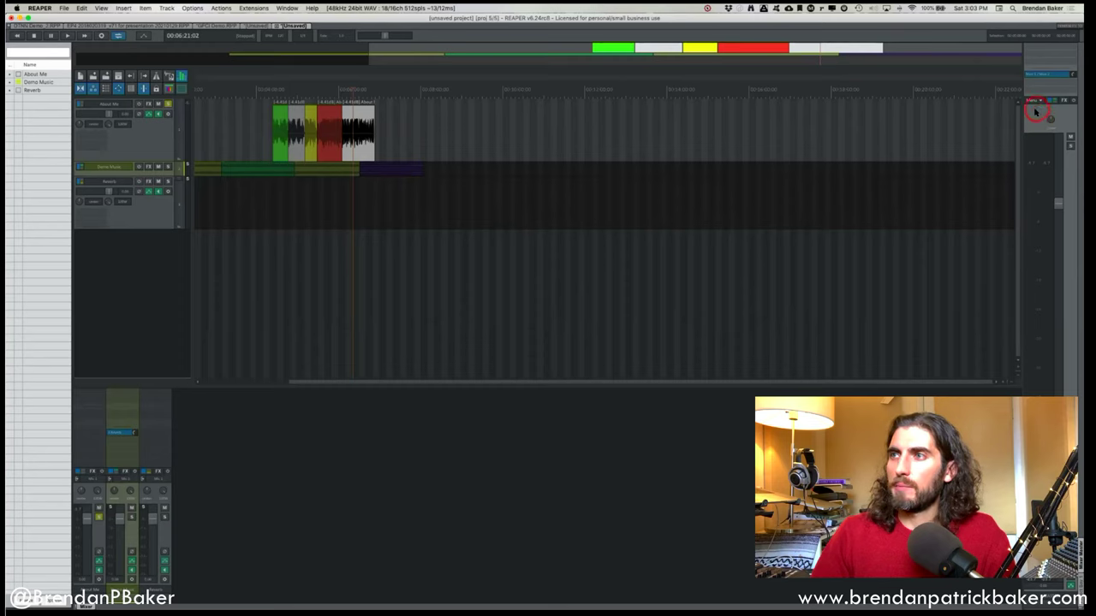
{"action": "mouse_move", "coordinate": [1010, 114]}
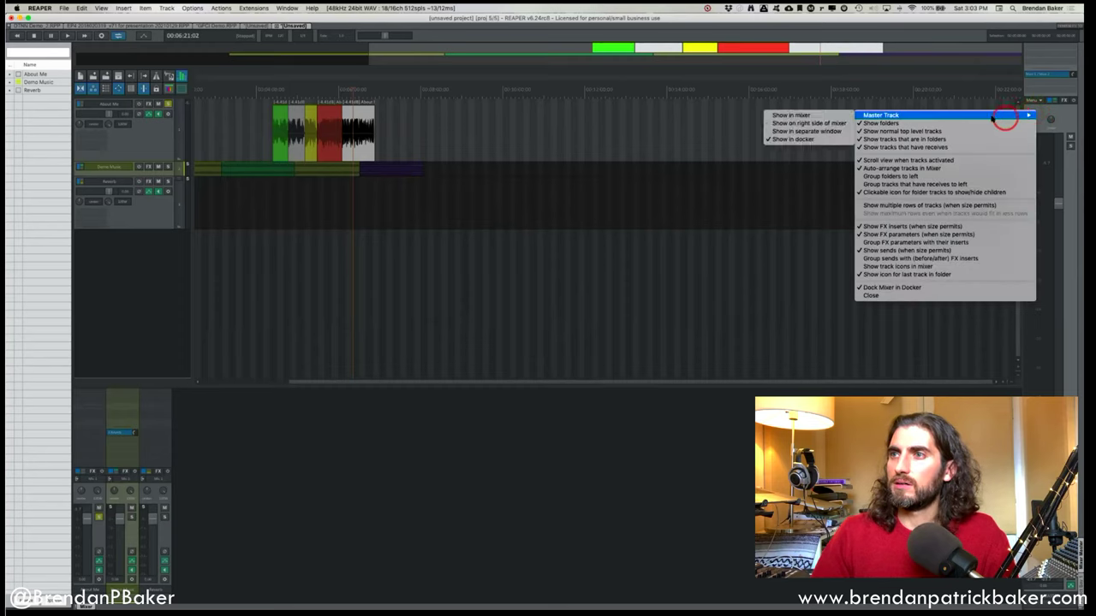
{"action": "left_click", "coordinate": [826, 115]}
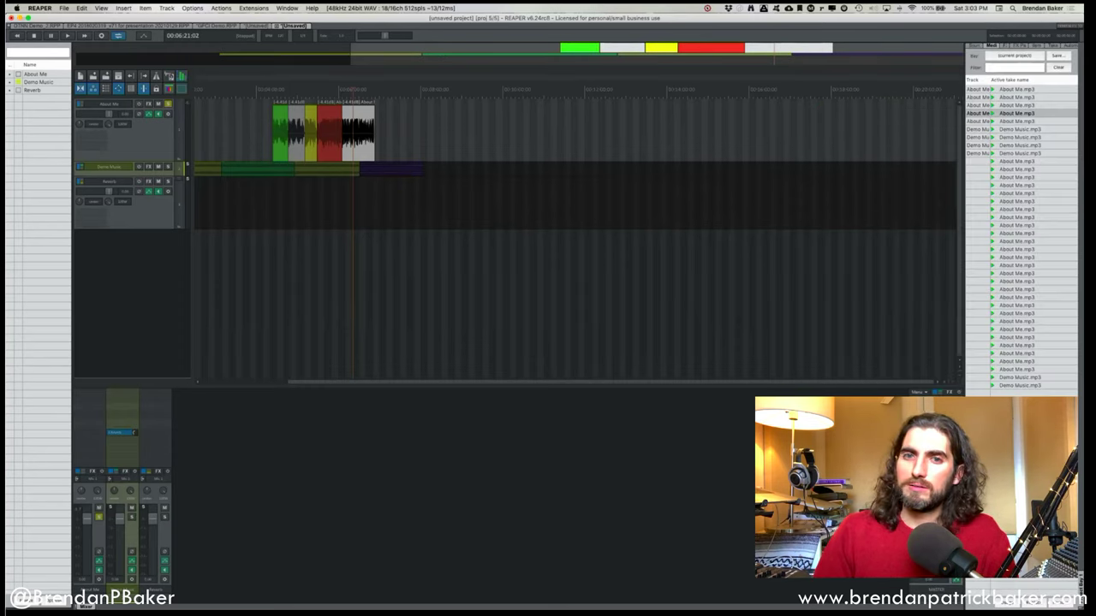
{"action": "right_click", "coordinate": [738, 411]}
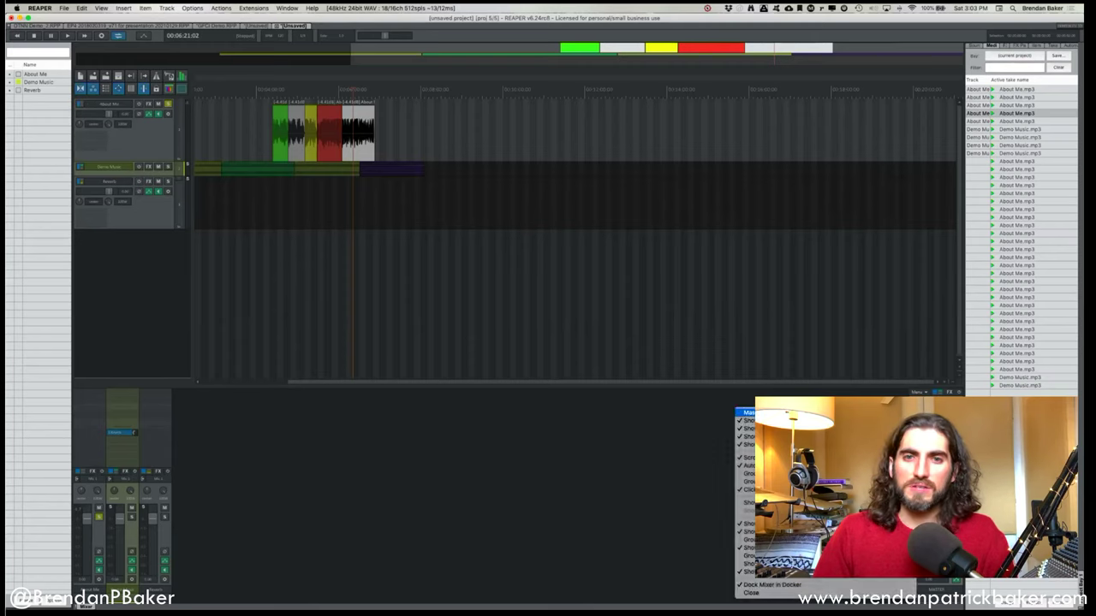
{"action": "left_click", "coordinate": [746, 413]}
Show the master track in a separate window and move it over the right part of the arrange view.
{"action": "right_click", "coordinate": [86, 402]}
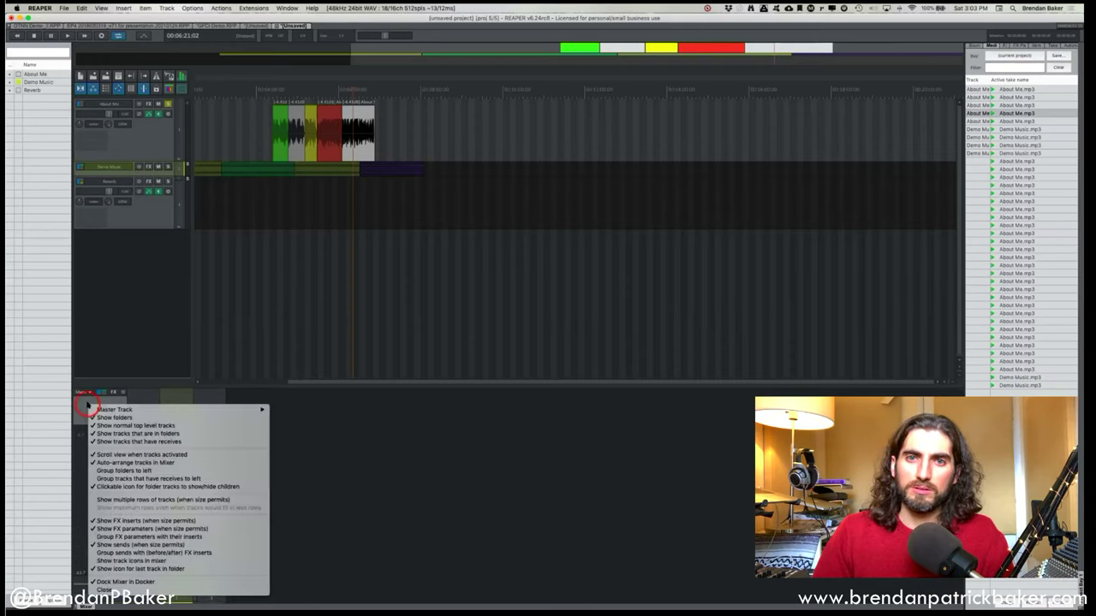
{"action": "mouse_move", "coordinate": [114, 409]}
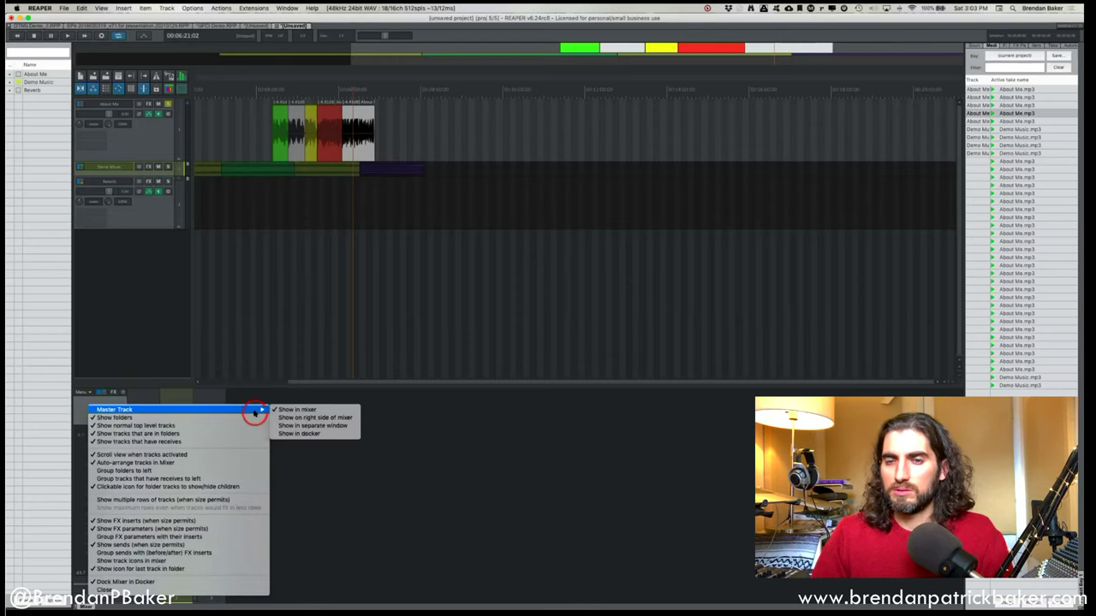
{"action": "left_click", "coordinate": [297, 426]}
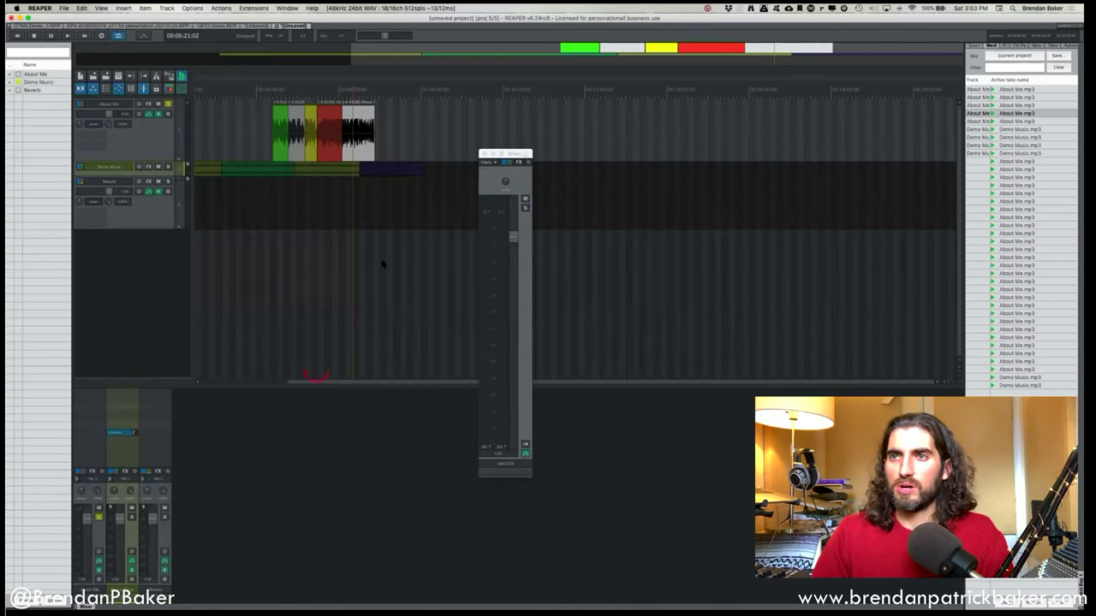
{"action": "left_click_drag", "start_coordinate": [510, 154], "coordinate": [711, 145]}
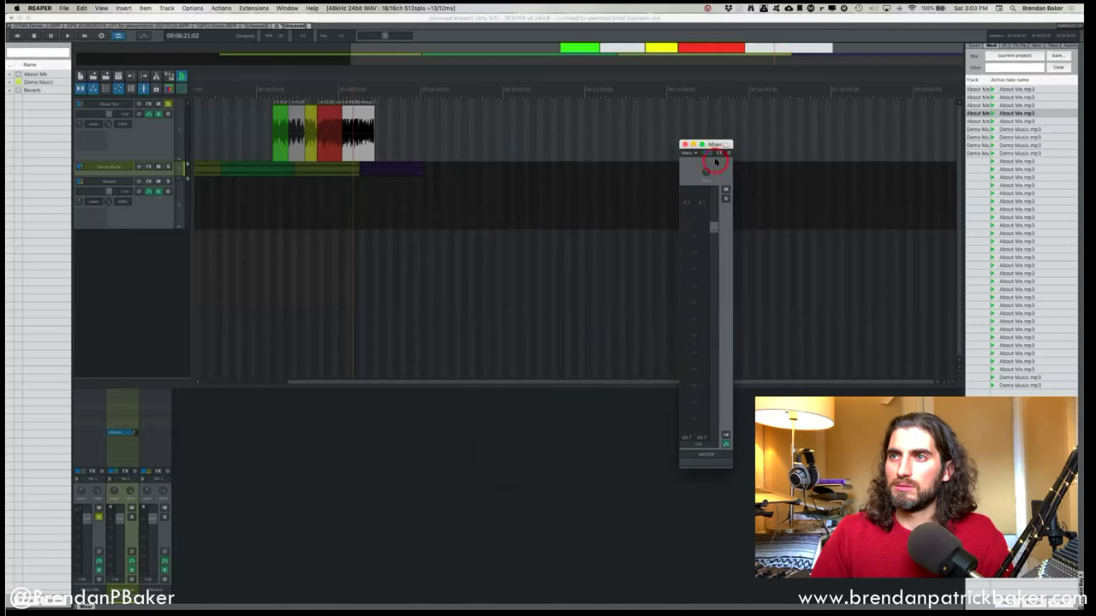
Return the master track from its separate window to the docker.
{"action": "right_click", "coordinate": [719, 164]}
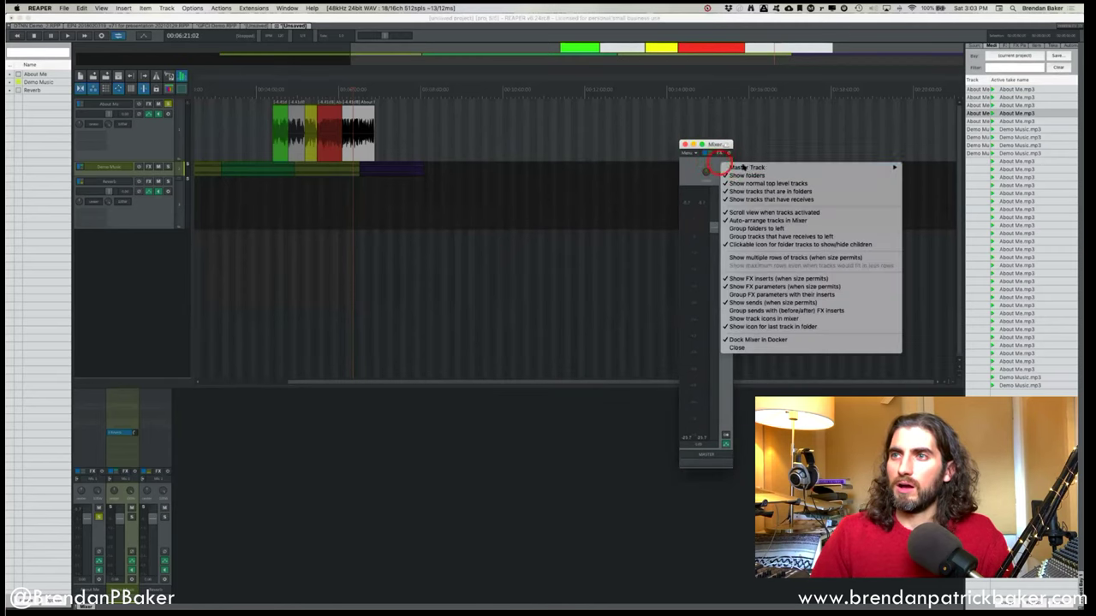
{"action": "mouse_move", "coordinate": [738, 167]}
{"action": "left_click", "coordinate": [968, 192]}
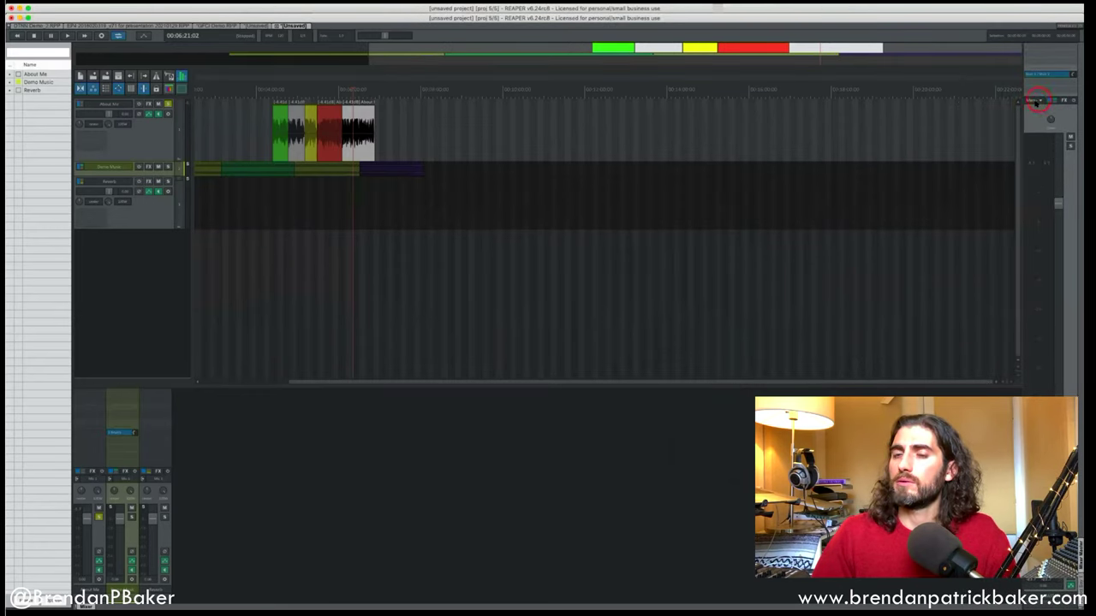
{"action": "left_click", "coordinate": [182, 77]}
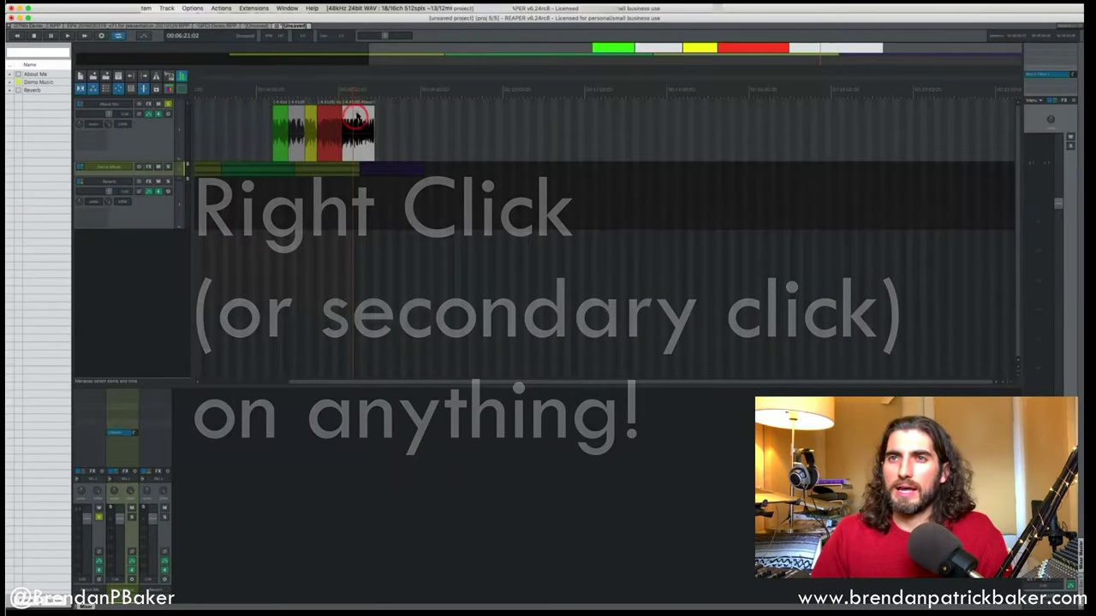
Add a short fade-in to the start of the green About Me item and adjust its fade shape.
{"action": "scroll", "coordinate": [370, 120], "scroll_direction": "up", "scroll_amount": 5}
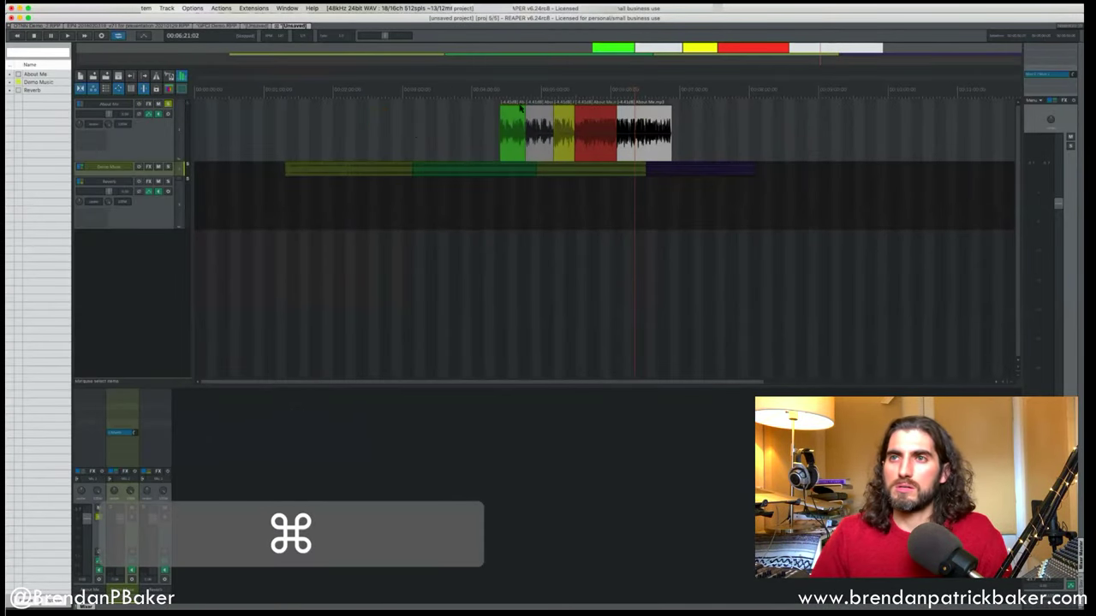
{"action": "scroll", "coordinate": [507, 101], "scroll_direction": "up", "scroll_amount": 3}
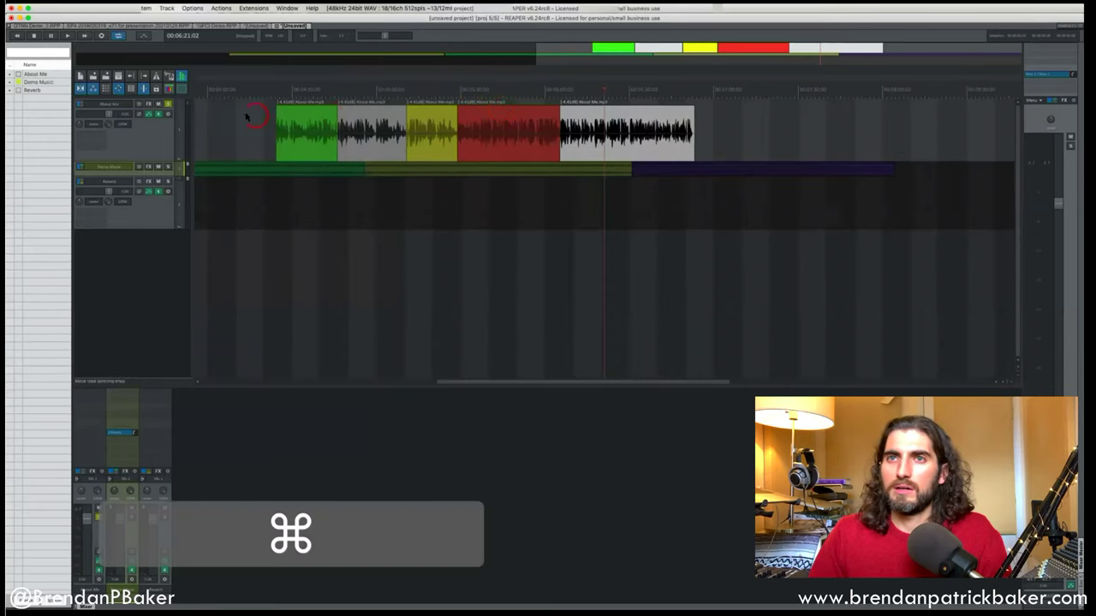
{"action": "right_click", "coordinate": [286, 133]}
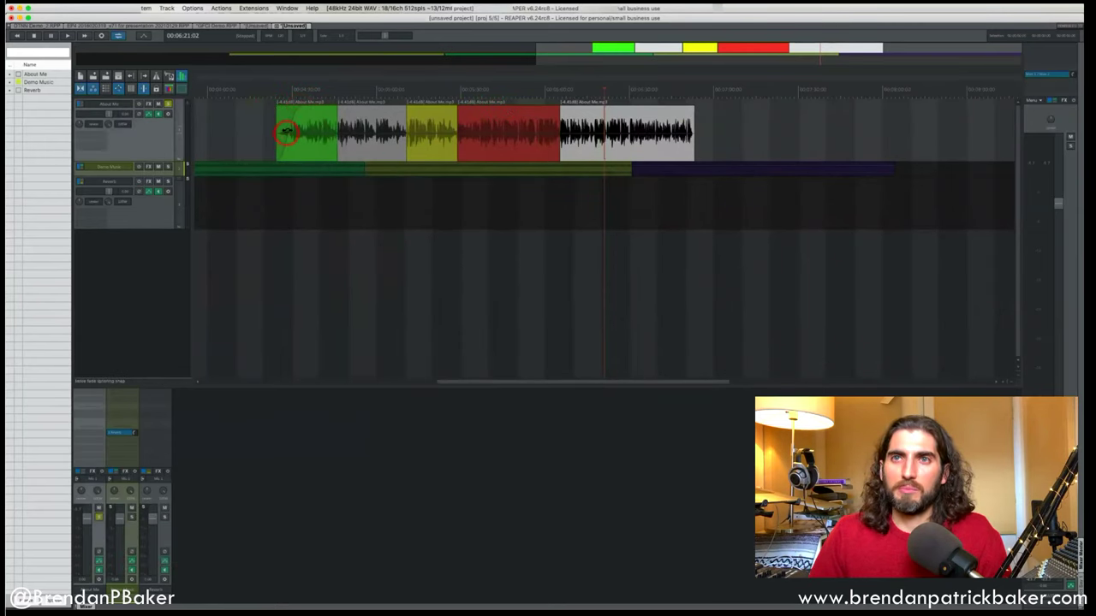
{"action": "left_click", "coordinate": [311, 150]}
{"action": "left_click", "coordinate": [270, 98]}
{"action": "left_click_drag", "start_coordinate": [270, 96], "coordinate": [303, 115]}
{"action": "left_click", "coordinate": [471, 225]}
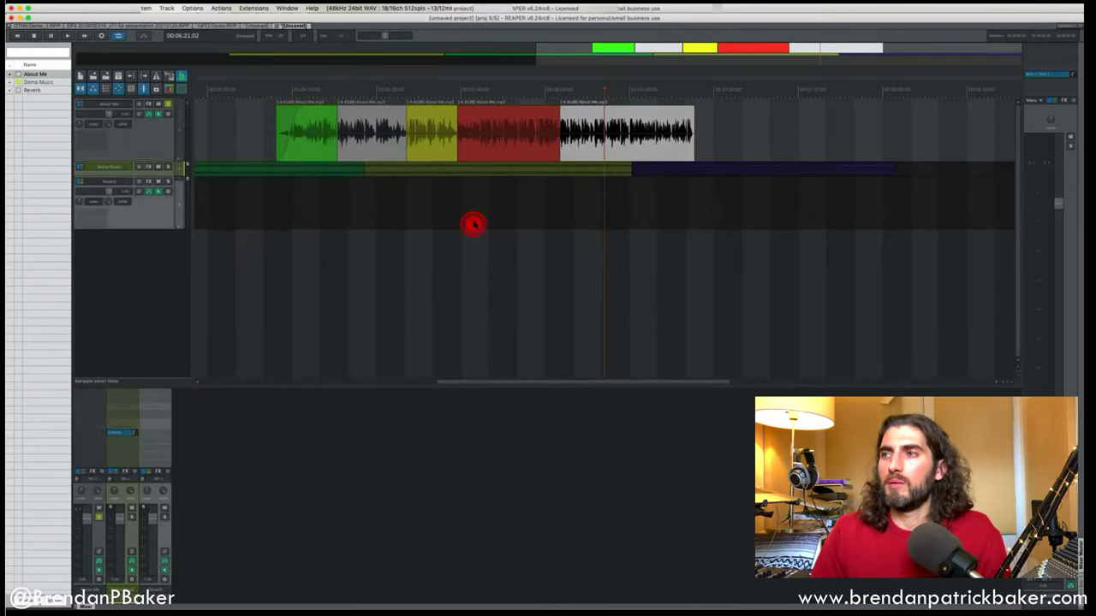
Select the Reverb track and examine the crossfade and trim options offered for editing media items.
{"action": "left_click", "coordinate": [159, 455]}
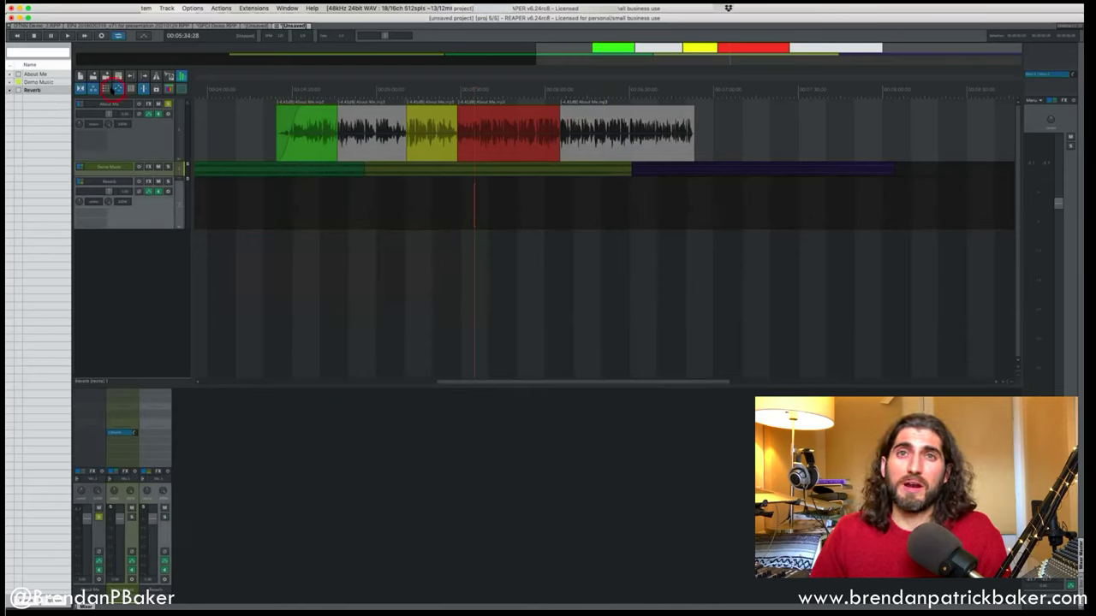
{"action": "right_click", "coordinate": [81, 88]}
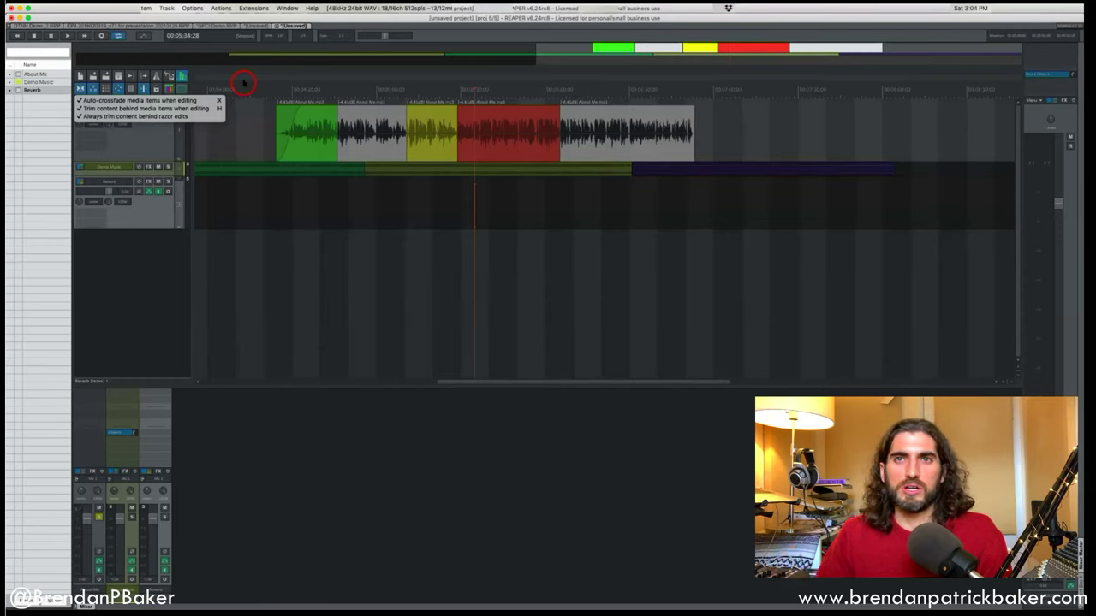
{"action": "left_click", "coordinate": [272, 123]}
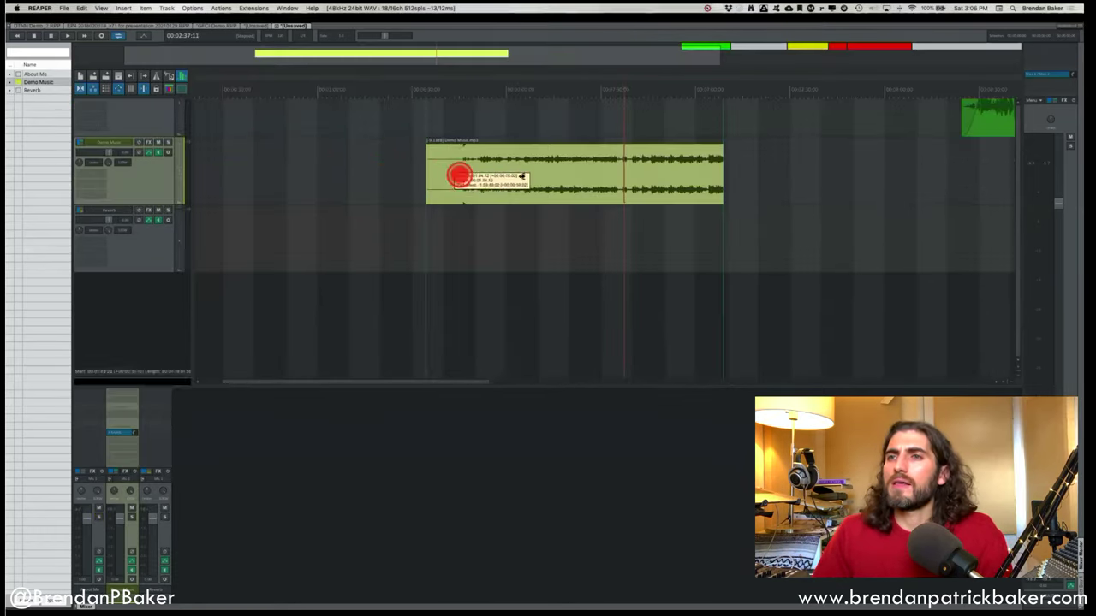
Trim the start of the Demo Music item to just past the edit cursor and move the item closer to the About Me items.
{"action": "left_click_drag", "start_coordinate": [457, 173], "coordinate": [574, 176]}
{"action": "left_click", "coordinate": [592, 178]}
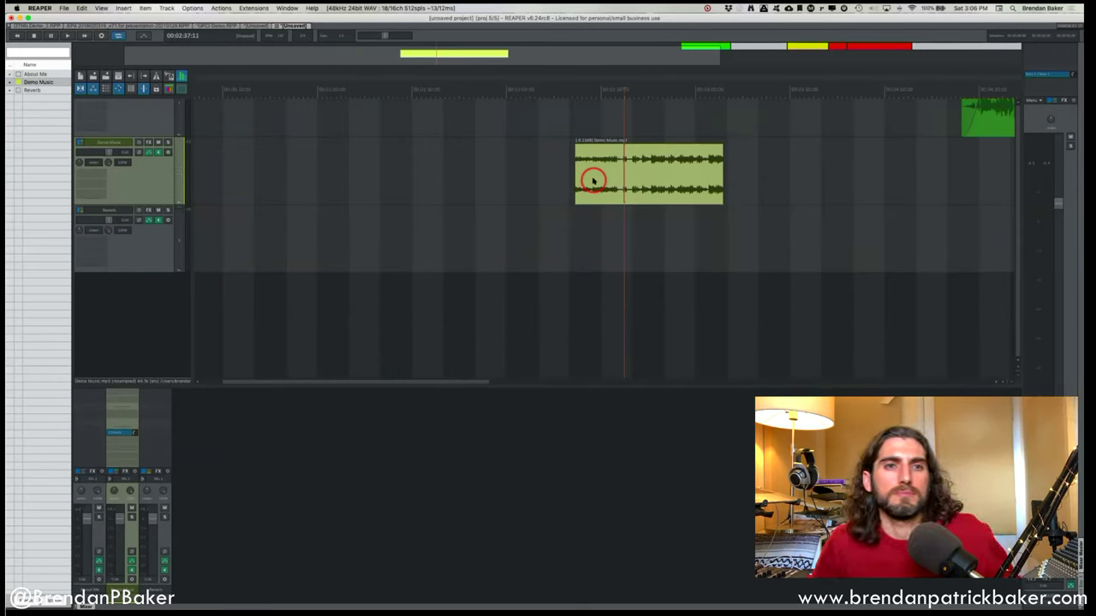
{"action": "left_click_drag", "start_coordinate": [577, 171], "coordinate": [630, 164]}
{"action": "scroll", "coordinate": [599, 176], "scroll_direction": "right", "scroll_amount": 5}
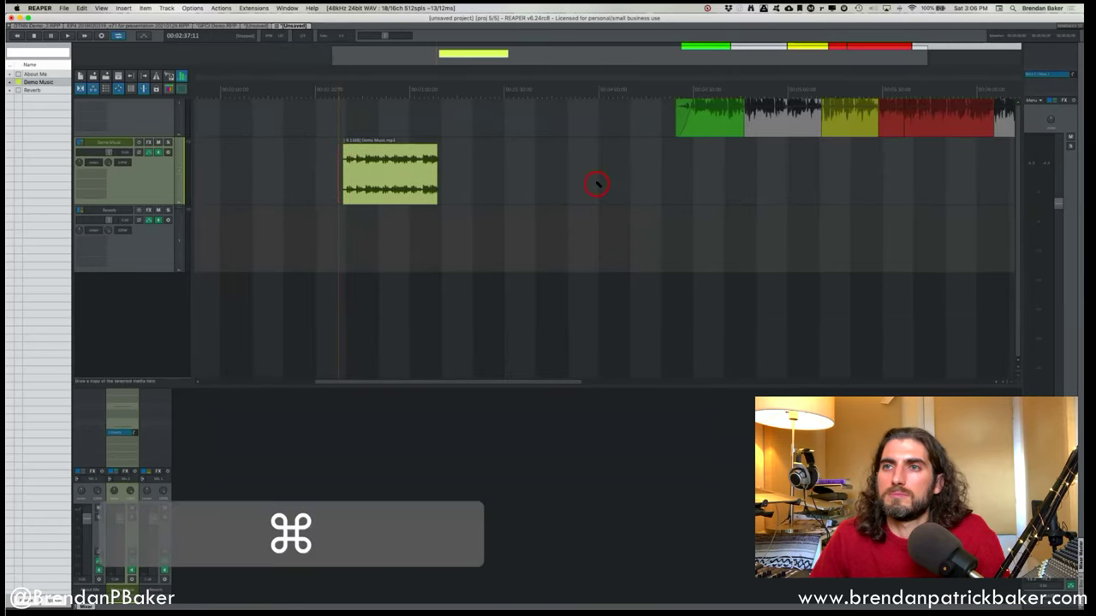
{"action": "left_click_drag", "start_coordinate": [424, 188], "coordinate": [614, 186]}
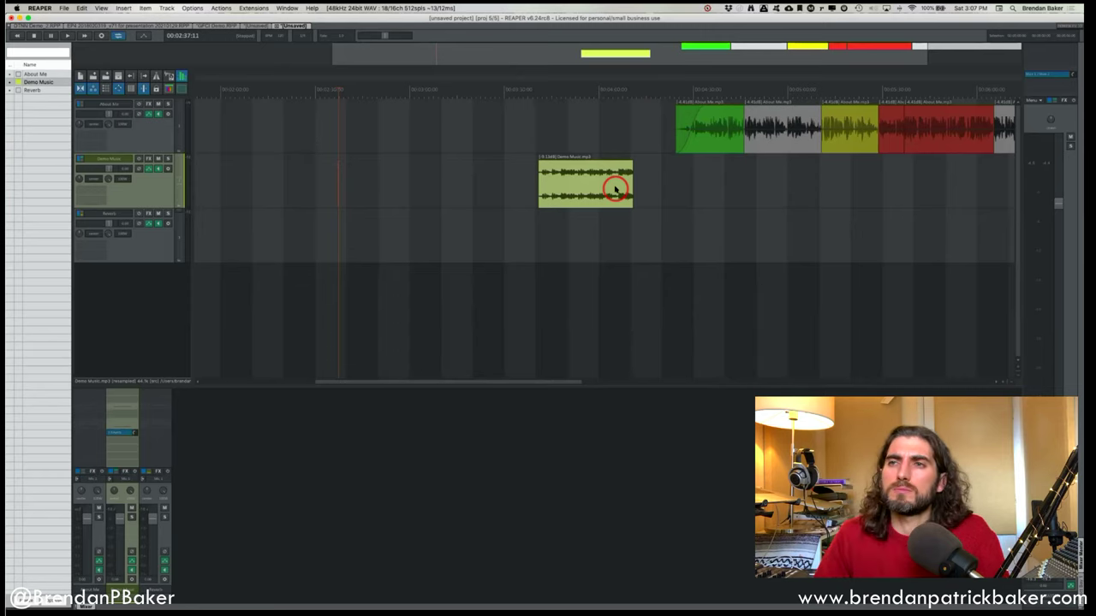
Switch to the DTNN Demo_2 project and select the first long item on the Music_1 track.
{"action": "scroll", "coordinate": [615, 188], "scroll_direction": "down", "scroll_amount": 2}
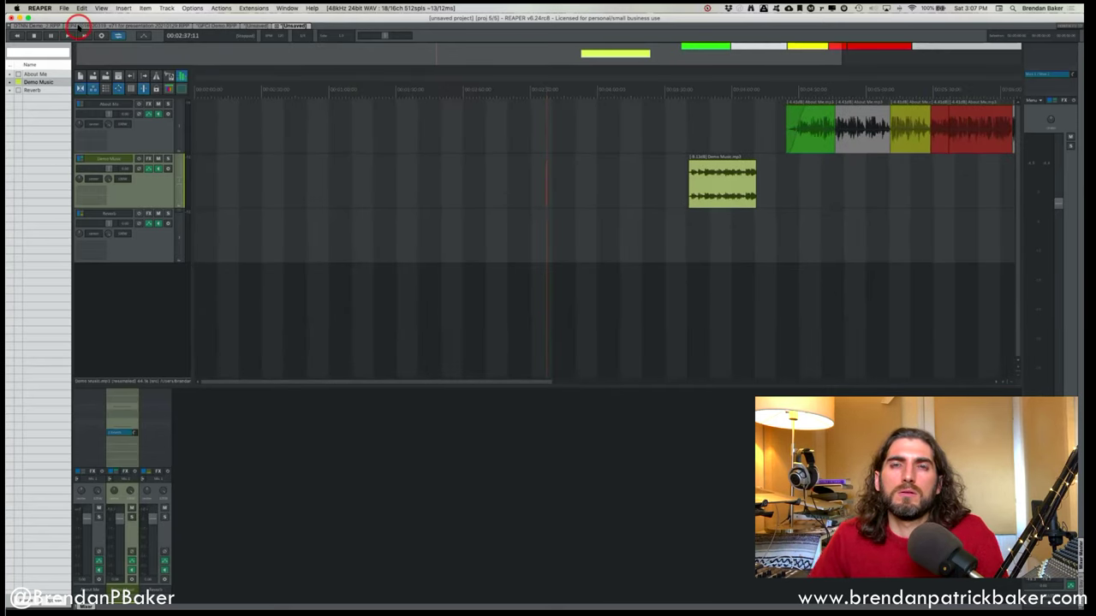
{"action": "left_click", "coordinate": [40, 27]}
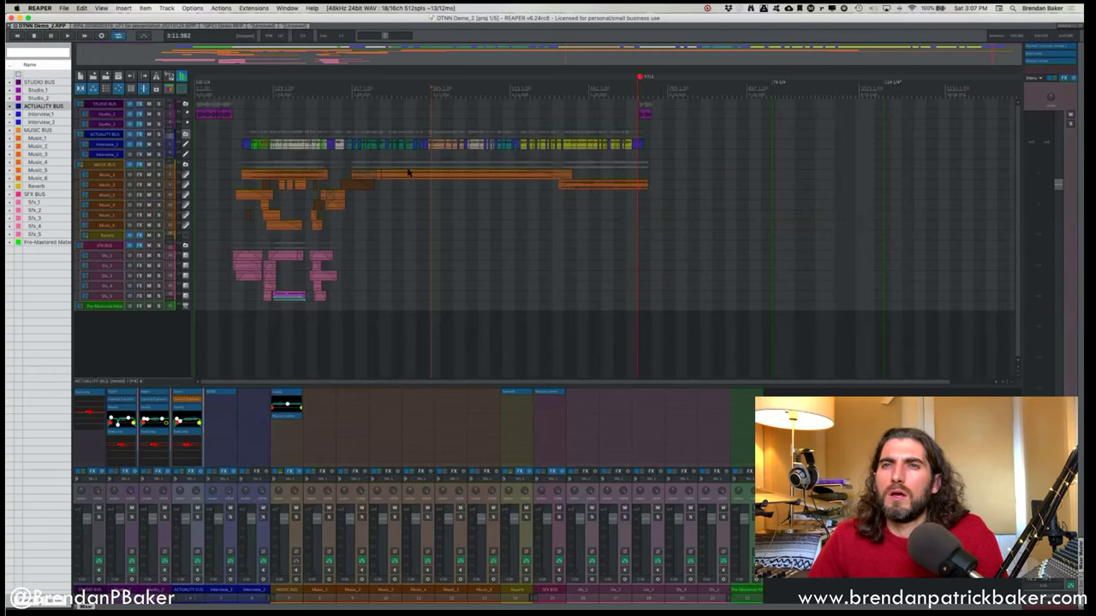
{"action": "left_click", "coordinate": [334, 157], "text": "super"}
{"action": "scroll", "coordinate": [334, 157], "scroll_direction": "up", "scroll_amount": 5}
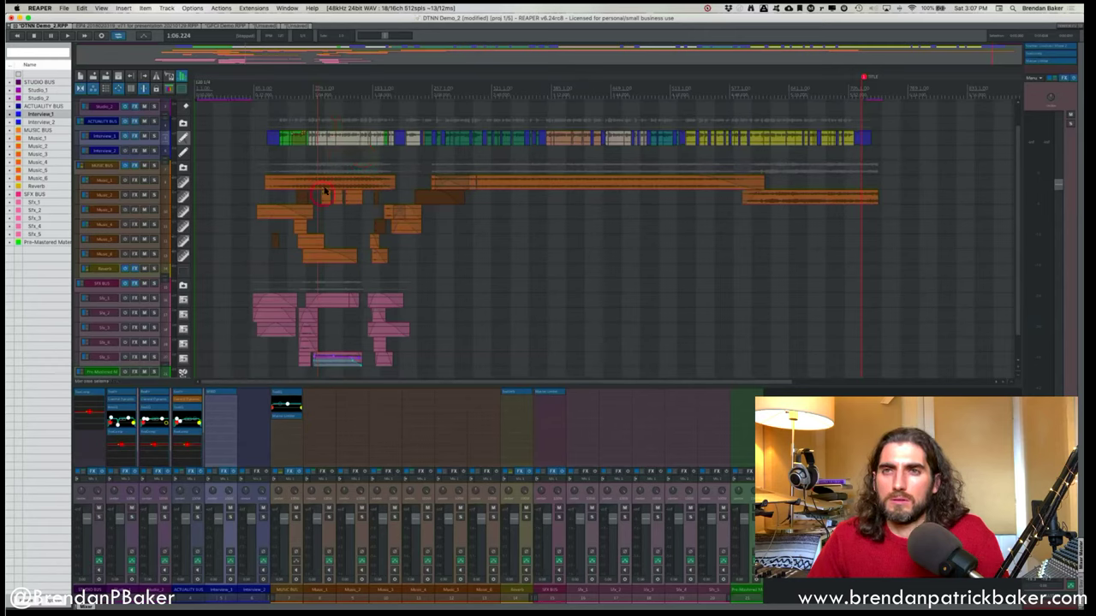
{"action": "left_click_drag", "start_coordinate": [318, 104], "coordinate": [349, 245]}
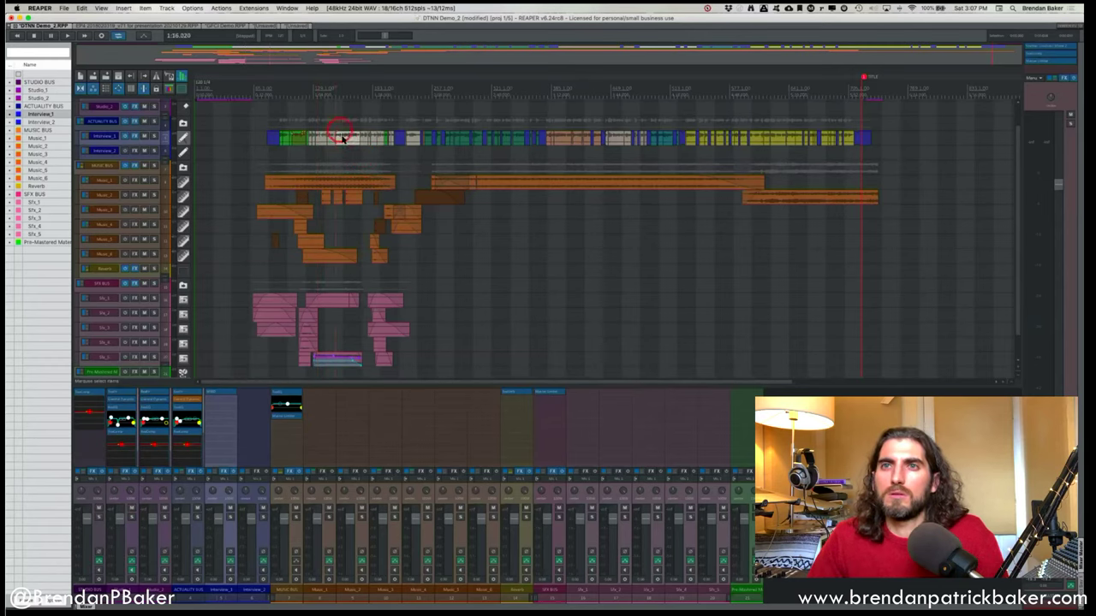
{"action": "left_click", "coordinate": [349, 167], "text": "super"}
{"action": "left_click", "coordinate": [353, 182], "text": "shift"}
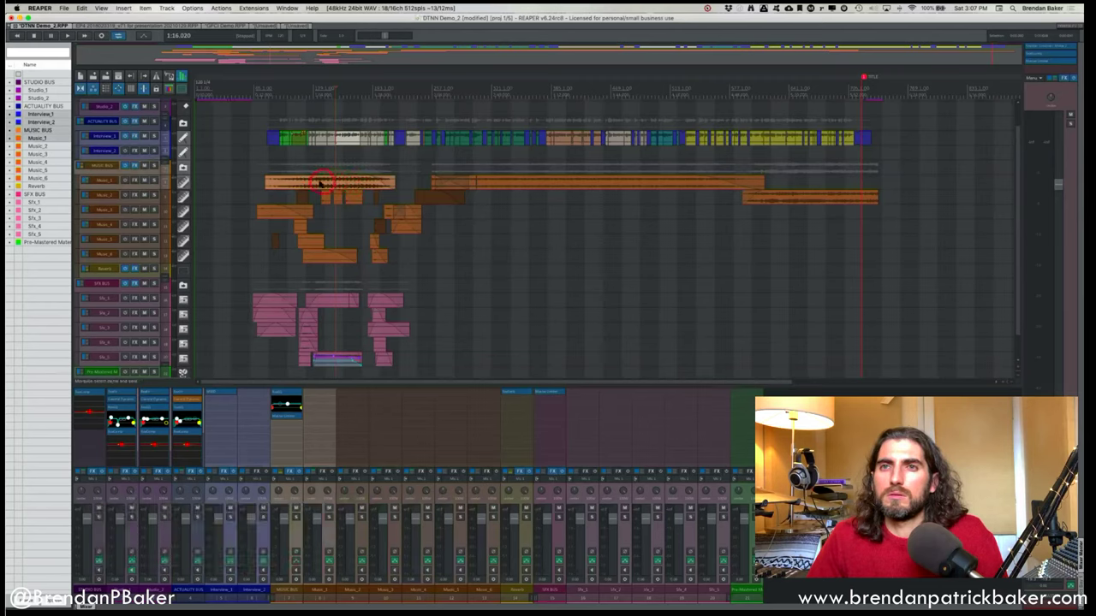
Try moving the long Music_1 items, first singly and as a multiple selection, and undo the changes.
{"action": "mouse_move", "coordinate": [319, 182]}
{"action": "left_mouse_down"}
{"action": "mouse_move", "coordinate": [359, 182]}
{"action": "mouse_move", "coordinate": [337, 184]}
{"action": "left_mouse_up"}
{"action": "key", "text": "super+z"}
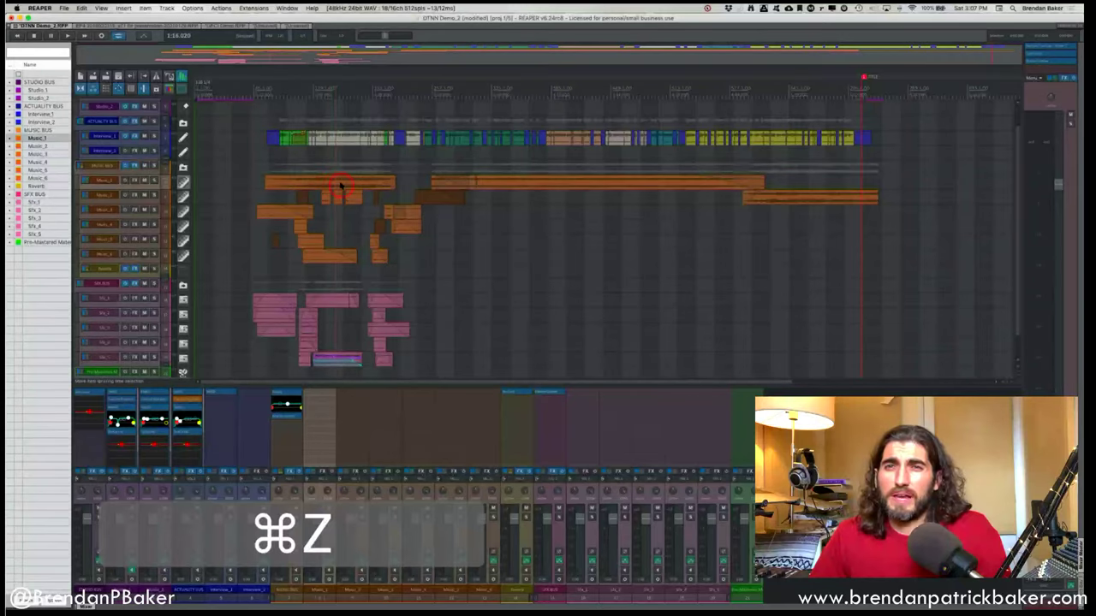
{"action": "left_click_drag", "start_coordinate": [340, 184], "coordinate": [344, 189]}
{"action": "left_click", "coordinate": [490, 185]}
{"action": "left_click", "coordinate": [327, 183], "text": "super"}
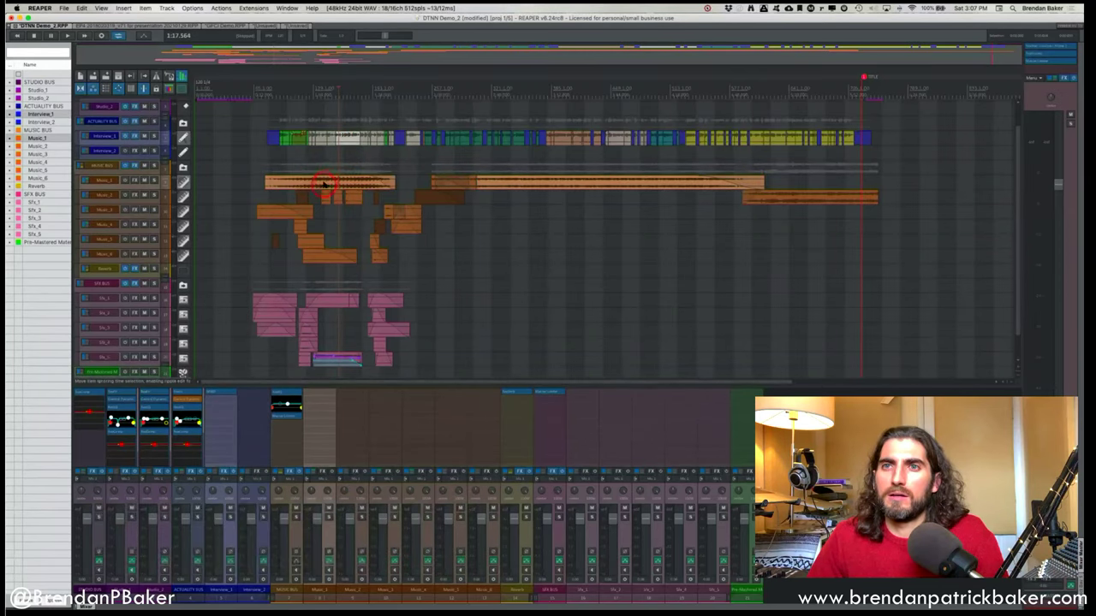
{"action": "mouse_move", "coordinate": [324, 184]}
{"action": "left_mouse_down"}
{"action": "mouse_move", "coordinate": [362, 179]}
{"action": "mouse_move", "coordinate": [323, 181]}
{"action": "left_mouse_up"}
{"action": "left_click", "coordinate": [289, 184]}
{"action": "key", "text": "super+z"}
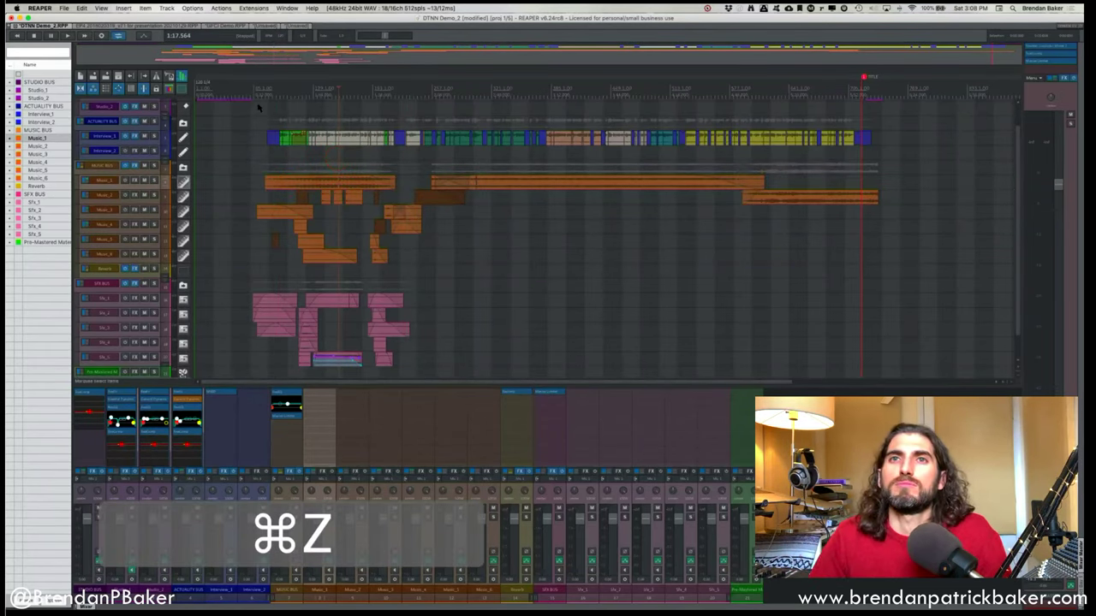
Return to the unsaved project containing the About Me items and toggle auto-crossfade for media item editing.
{"action": "left_click", "coordinate": [295, 29]}
{"action": "left_click", "coordinate": [367, 111]}
{"action": "scroll", "coordinate": [369, 110], "scroll_direction": "down", "scroll_amount": 4}
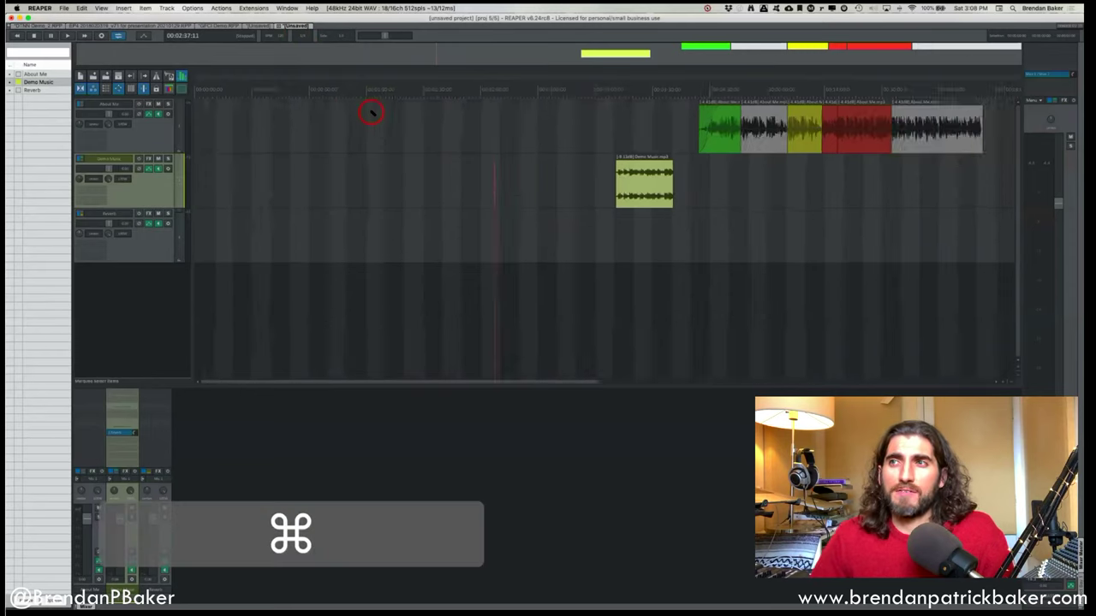
{"action": "scroll", "coordinate": [370, 111], "scroll_direction": "up", "scroll_amount": 3}
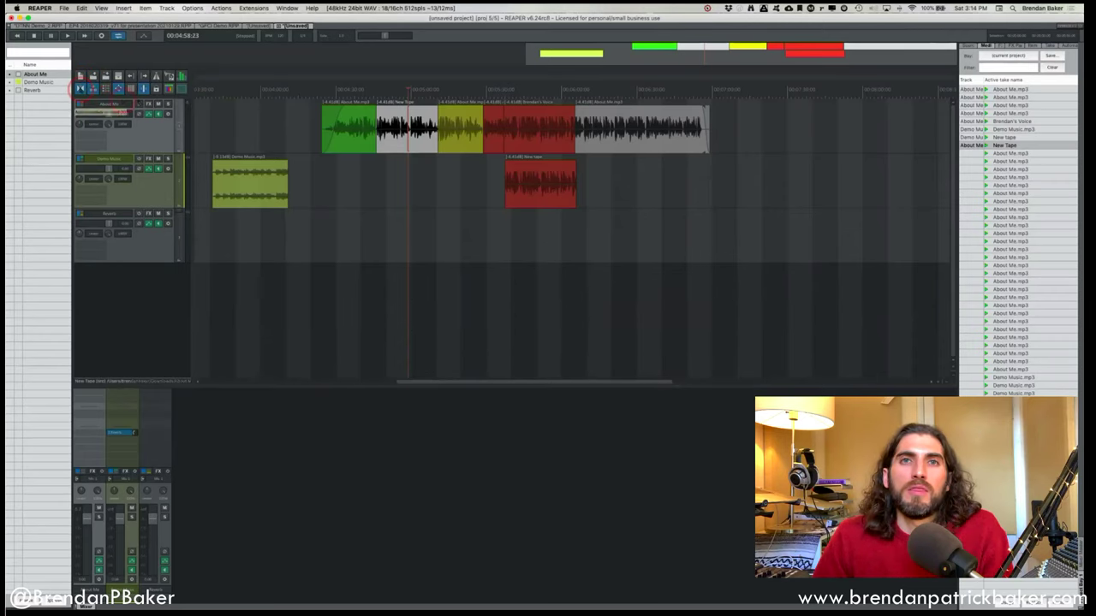
{"action": "left_click", "coordinate": [80, 88]}
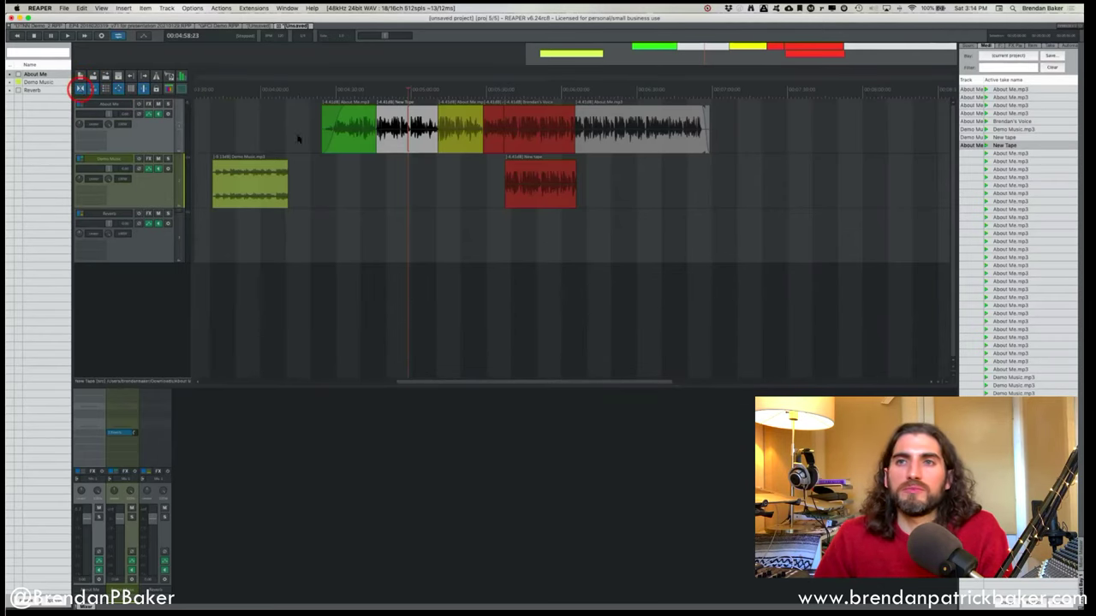
Try to shift the white New Tape item earlier over the end of the green About Me item.
{"action": "scroll", "coordinate": [479, 139], "scroll_direction": "up", "scroll_amount": 5}
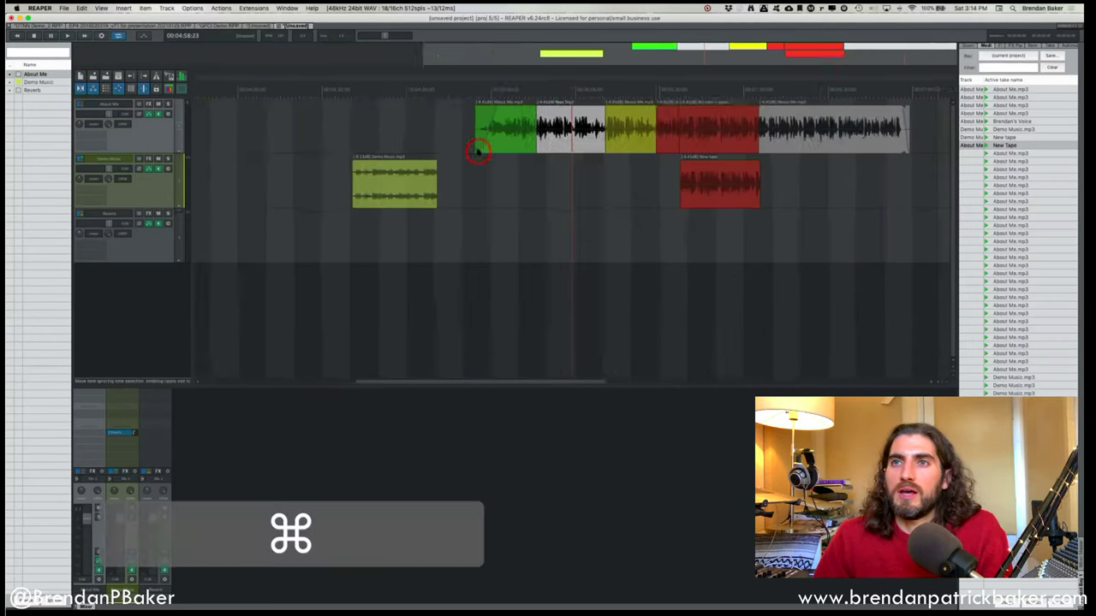
{"action": "left_click_drag", "start_coordinate": [441, 137], "coordinate": [482, 145]}
{"action": "scroll", "coordinate": [508, 144], "scroll_direction": "up", "scroll_amount": 5}
{"action": "scroll", "coordinate": [499, 147], "scroll_direction": "right", "scroll_amount": 2}
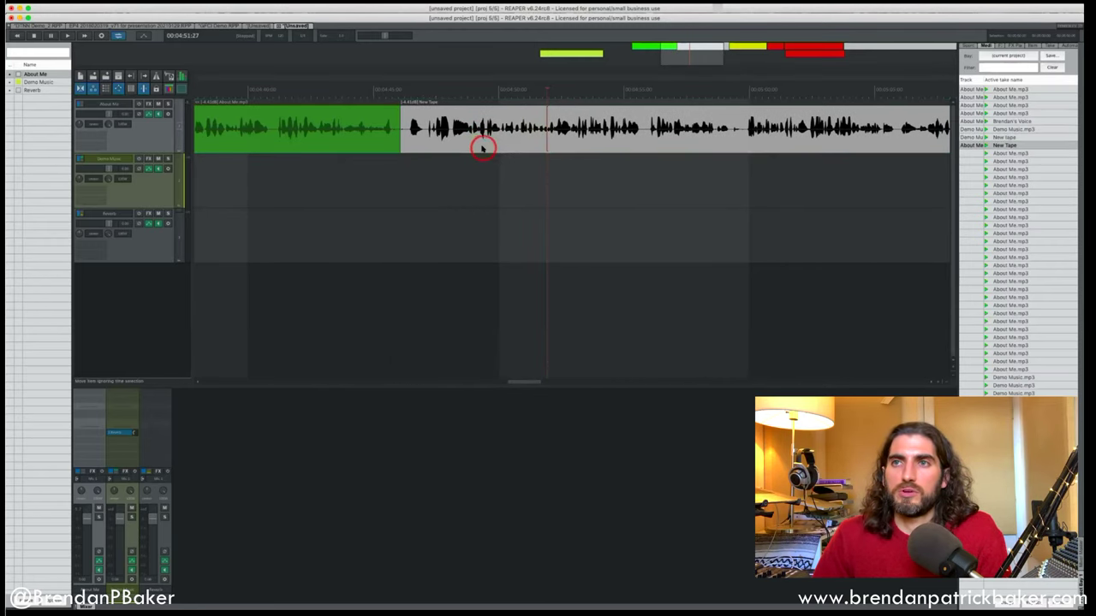
{"action": "scroll", "coordinate": [482, 144], "scroll_direction": "down", "scroll_amount": 3}
{"action": "scroll", "coordinate": [490, 144], "scroll_direction": "up", "scroll_amount": 2}
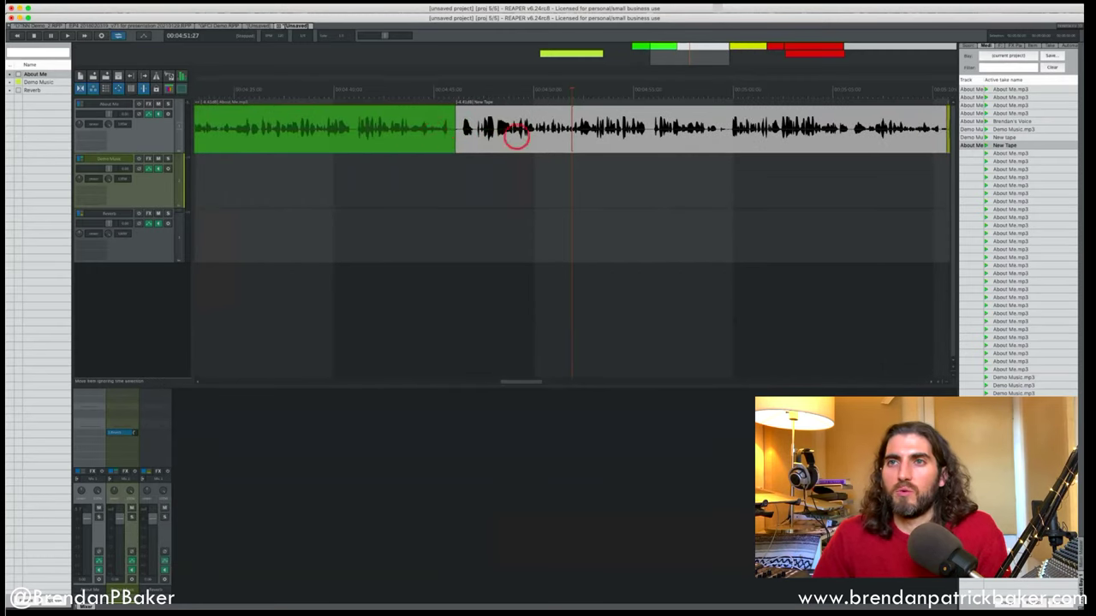
{"action": "left_click_drag", "start_coordinate": [530, 129], "coordinate": [487, 134]}
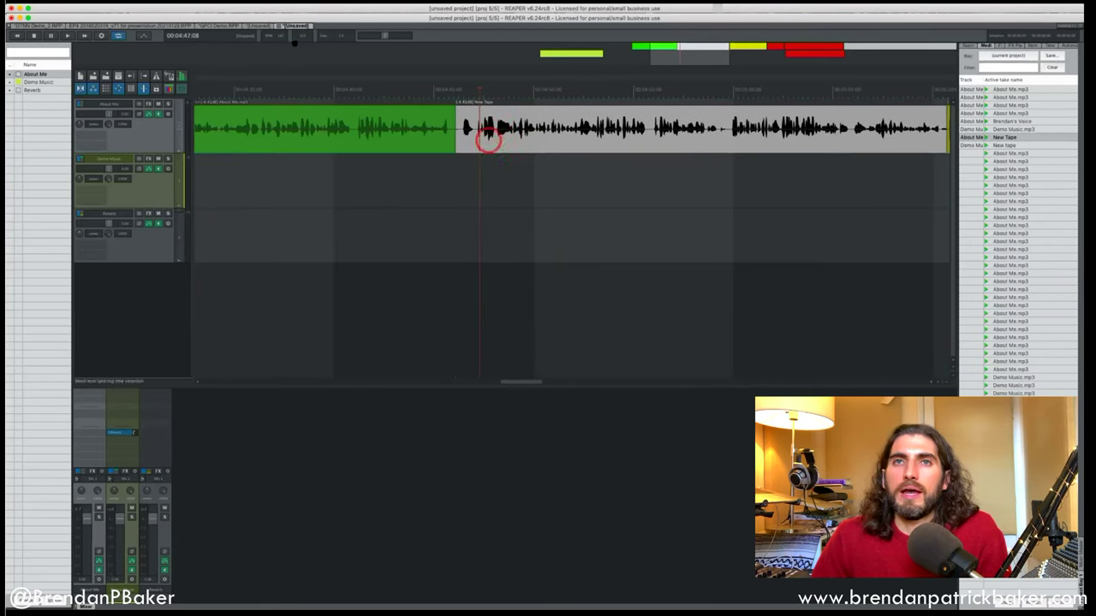
Switch to the DTNN Demo_2 project and examine the edited clips and crossfades along the Interview_1 track.
{"action": "left_click", "coordinate": [44, 26]}
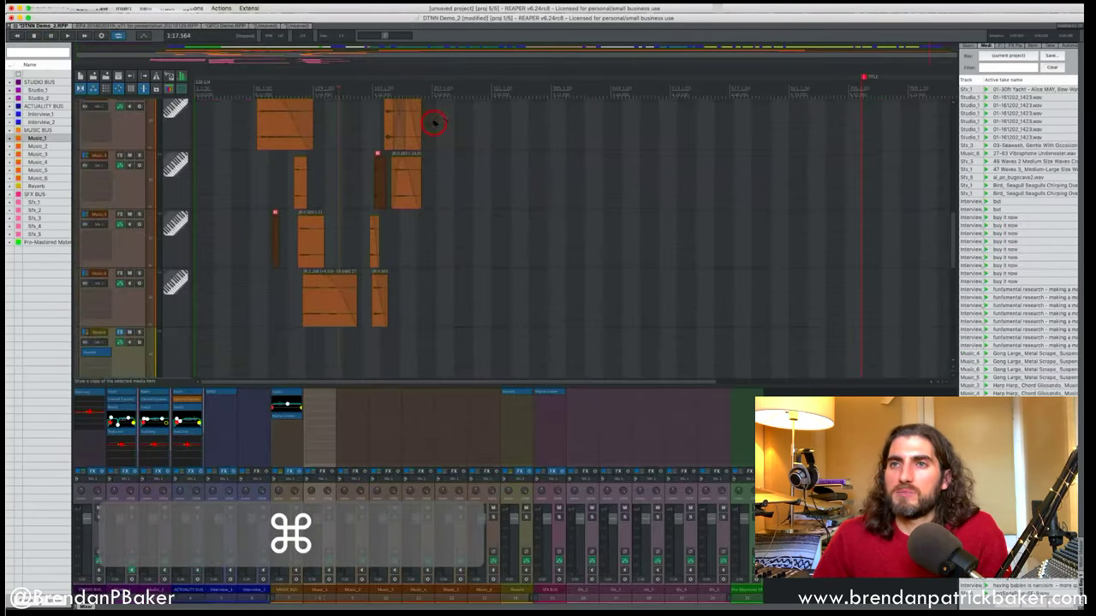
{"action": "scroll", "coordinate": [440, 214], "scroll_direction": "up", "scroll_amount": 5}
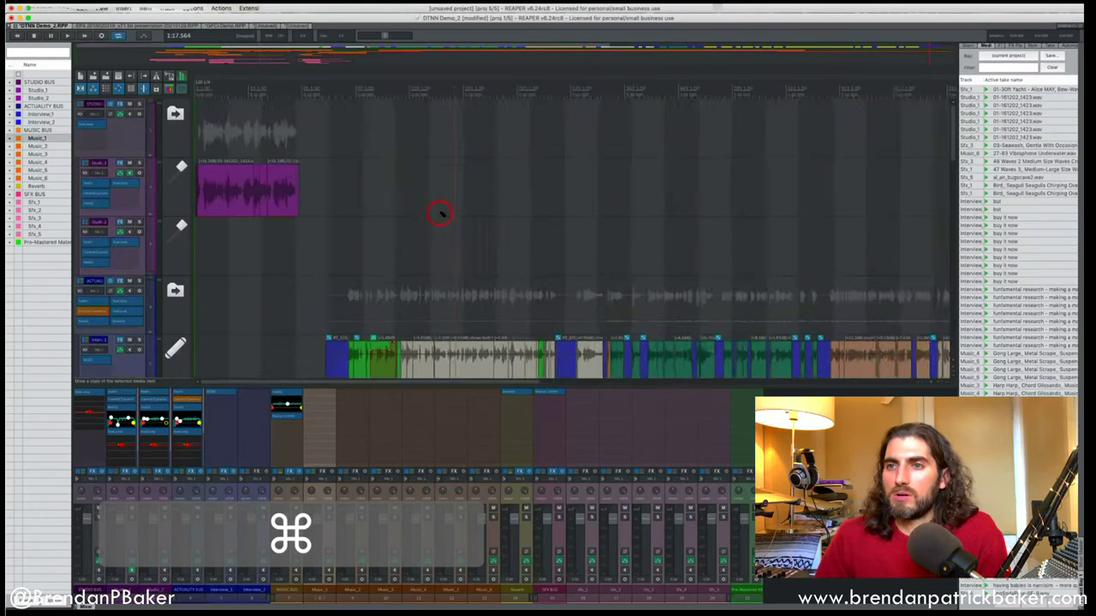
{"action": "scroll", "coordinate": [443, 211], "scroll_direction": "right", "scroll_amount": 5}
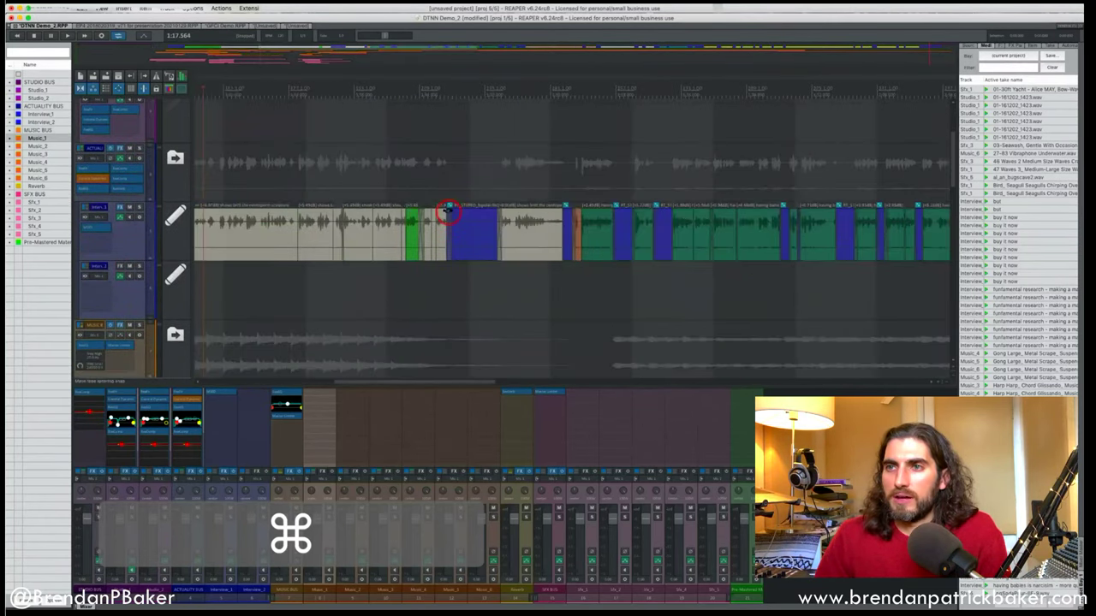
{"action": "scroll", "coordinate": [486, 218], "scroll_direction": "up", "scroll_amount": 4}
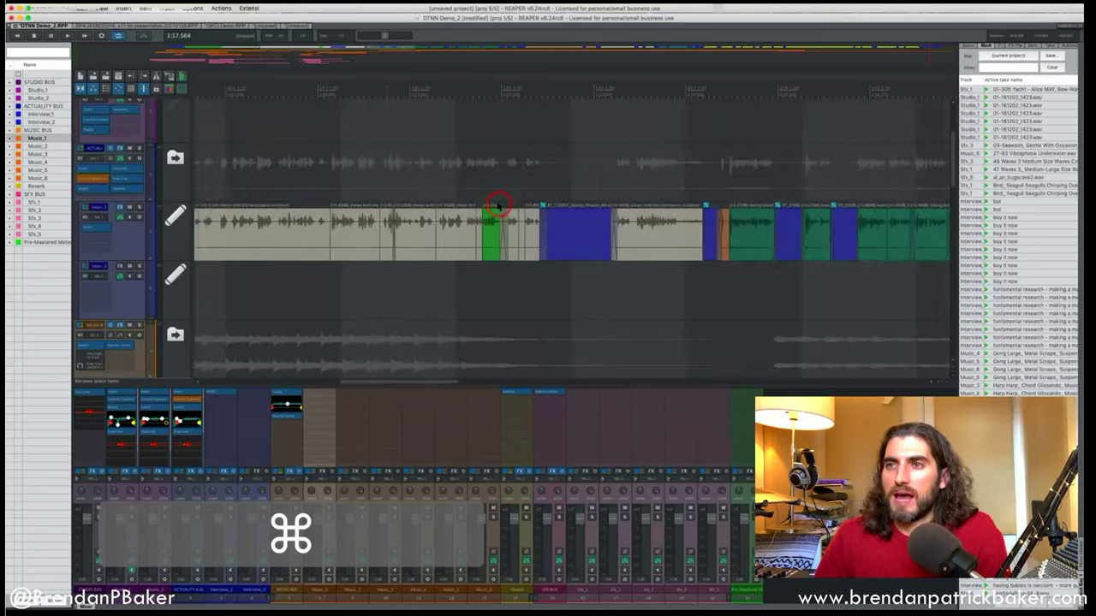
{"action": "scroll", "coordinate": [548, 225], "scroll_direction": "down", "scroll_amount": 5}
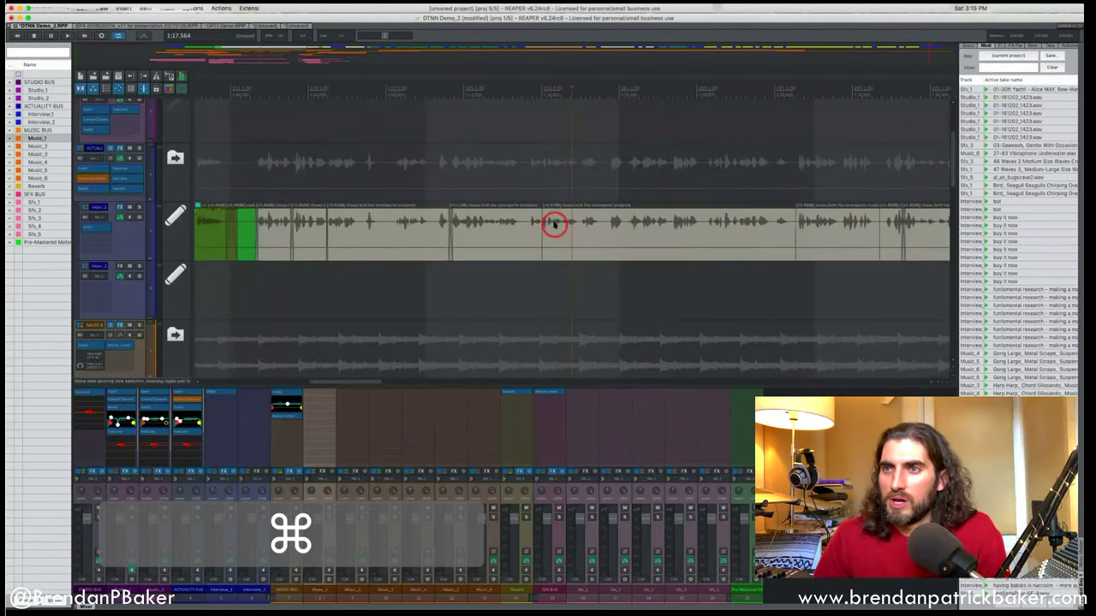
{"action": "scroll", "coordinate": [436, 231], "scroll_direction": "up", "scroll_amount": 6}
{"action": "scroll", "coordinate": [436, 230], "scroll_direction": "left", "scroll_amount": 2}
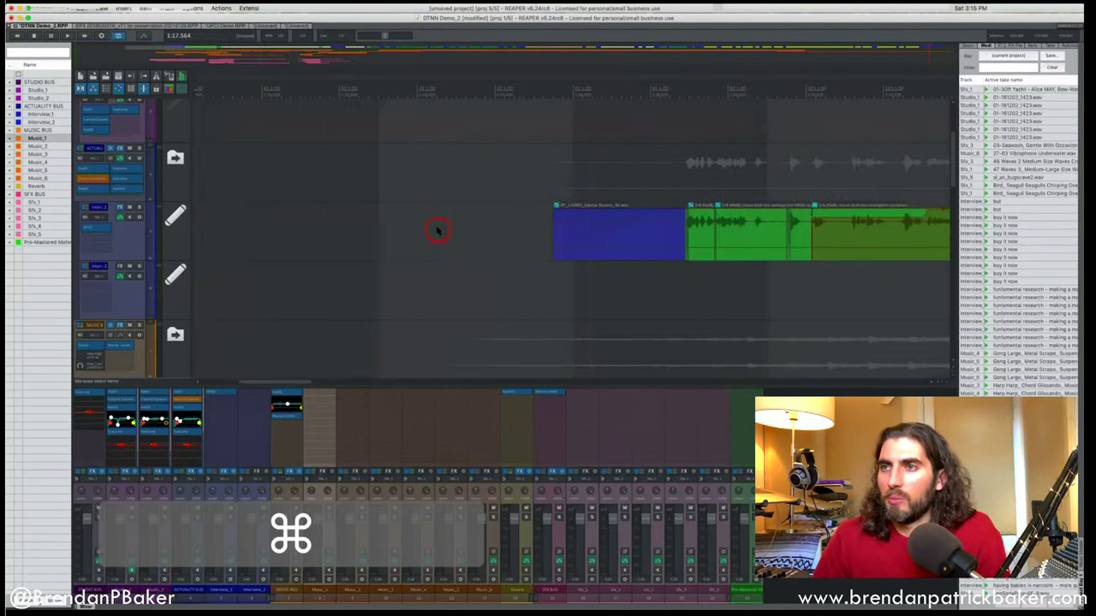
{"action": "scroll", "coordinate": [436, 231], "scroll_direction": "right", "scroll_amount": 7}
{"action": "scroll", "coordinate": [449, 231], "scroll_direction": "right", "scroll_amount": 10}
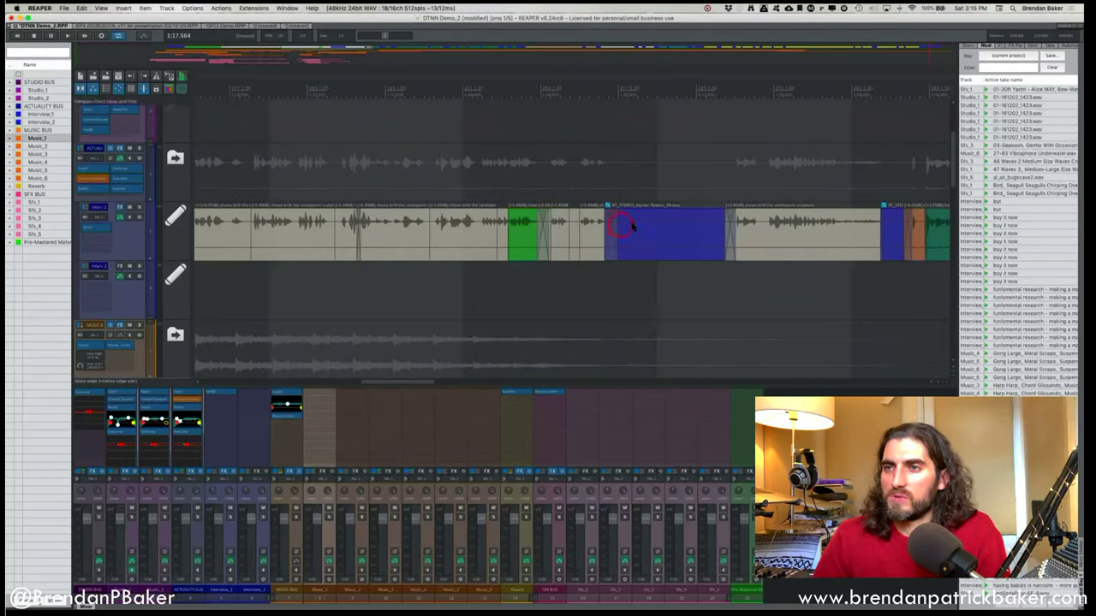
{"action": "scroll", "coordinate": [614, 220], "scroll_direction": "right", "scroll_amount": 8}
{"action": "scroll", "coordinate": [637, 222], "scroll_direction": "right", "scroll_amount": 12}
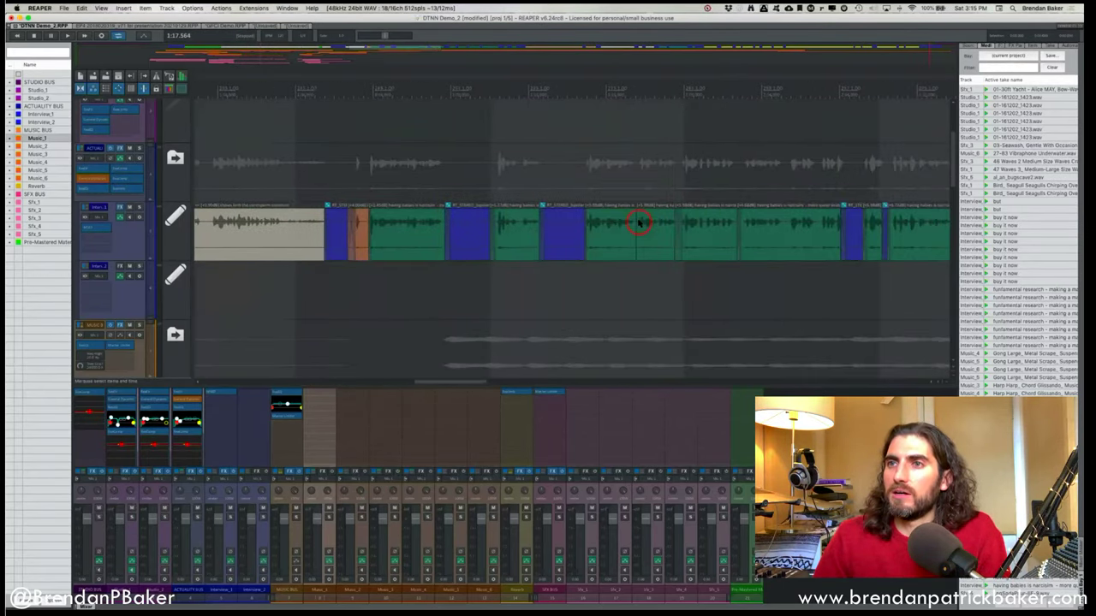
{"action": "scroll", "coordinate": [634, 223], "scroll_direction": "right", "scroll_amount": 6}
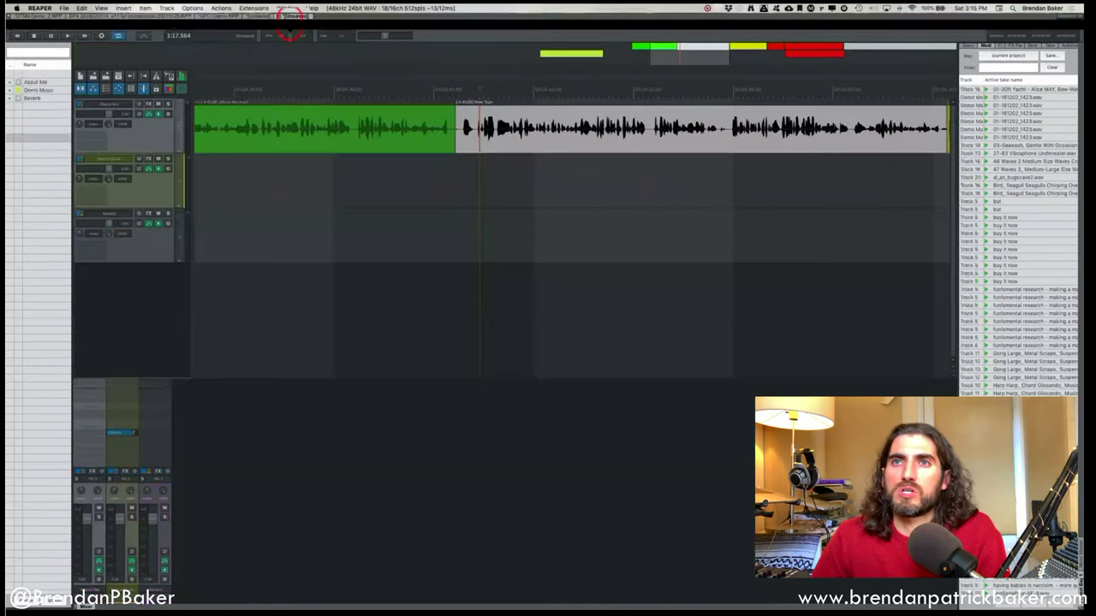
Return to the unsaved project and move New Tape over the green item's end so it gets trimmed, leaving a gap between them.
{"action": "left_click", "coordinate": [291, 24]}
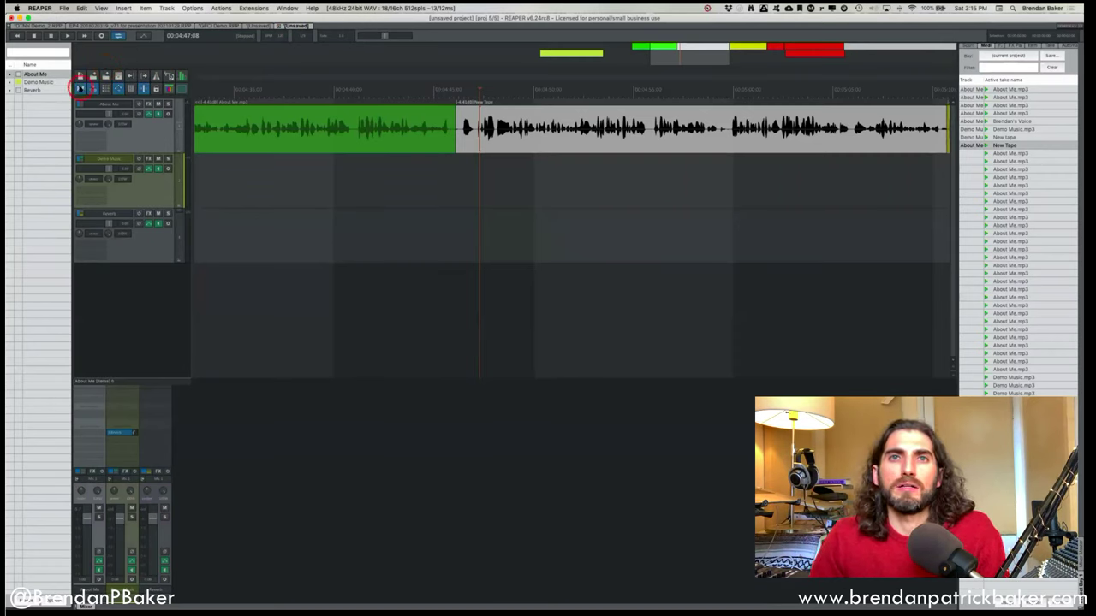
{"action": "mouse_move", "coordinate": [505, 139]}
{"action": "left_mouse_down"}
{"action": "mouse_move", "coordinate": [531, 144]}
{"action": "mouse_move", "coordinate": [420, 139]}
{"action": "mouse_move", "coordinate": [494, 146]}
{"action": "left_mouse_up"}
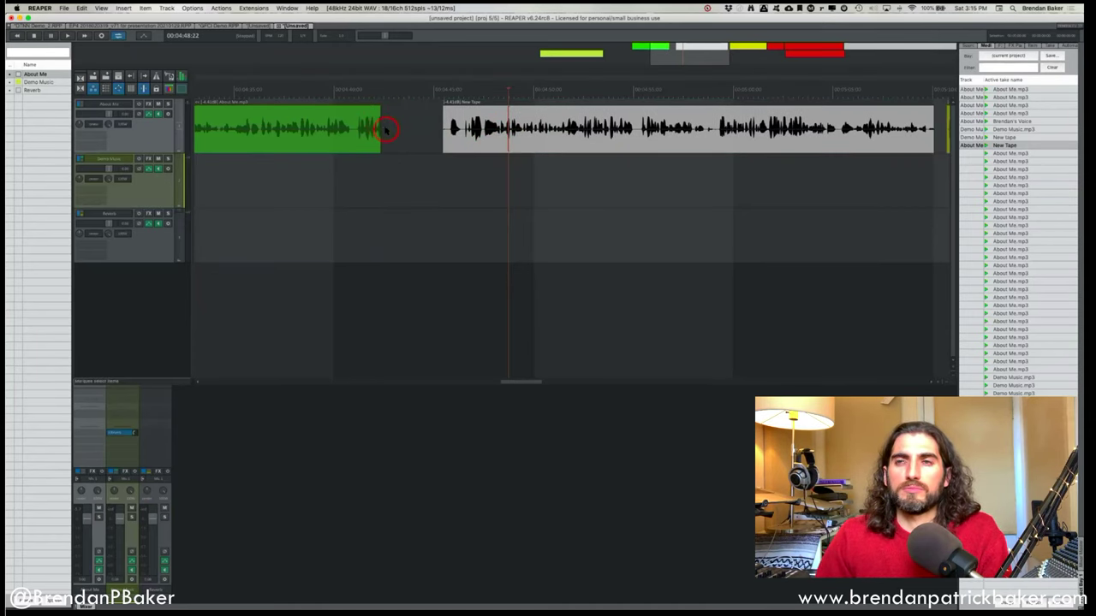
{"action": "left_click_drag", "start_coordinate": [499, 142], "coordinate": [468, 141]}
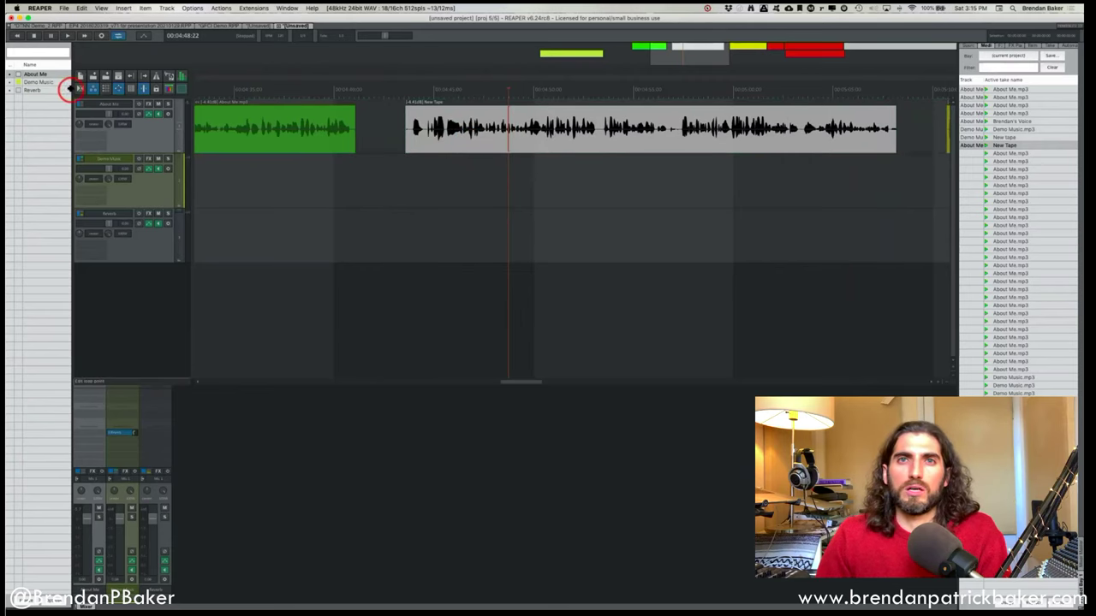
Enable auto-crossfade without trimming content behind media items, and move the New Tape item earlier against the green item's end.
{"action": "left_click", "coordinate": [80, 89]}
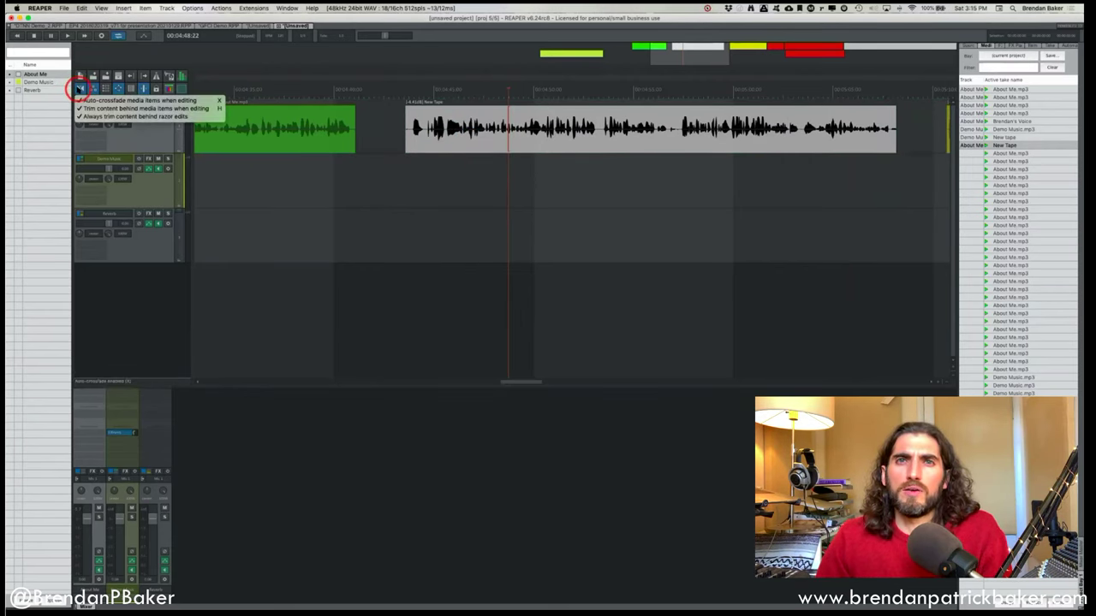
{"action": "right_click", "coordinate": [79, 89]}
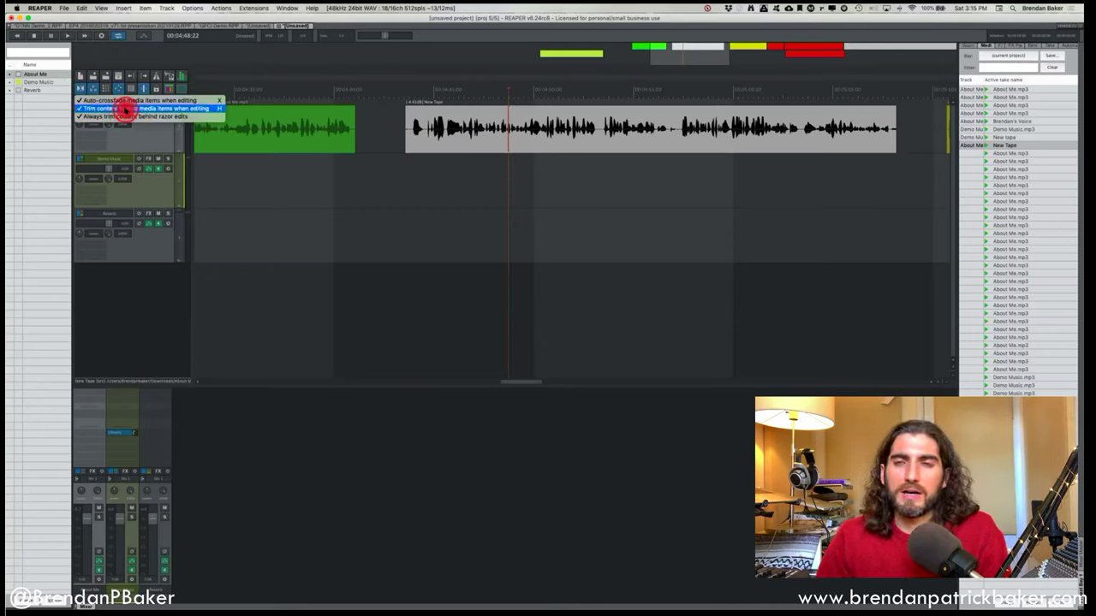
{"action": "left_click", "coordinate": [125, 110]}
{"action": "left_click_drag", "start_coordinate": [580, 148], "coordinate": [544, 144]}
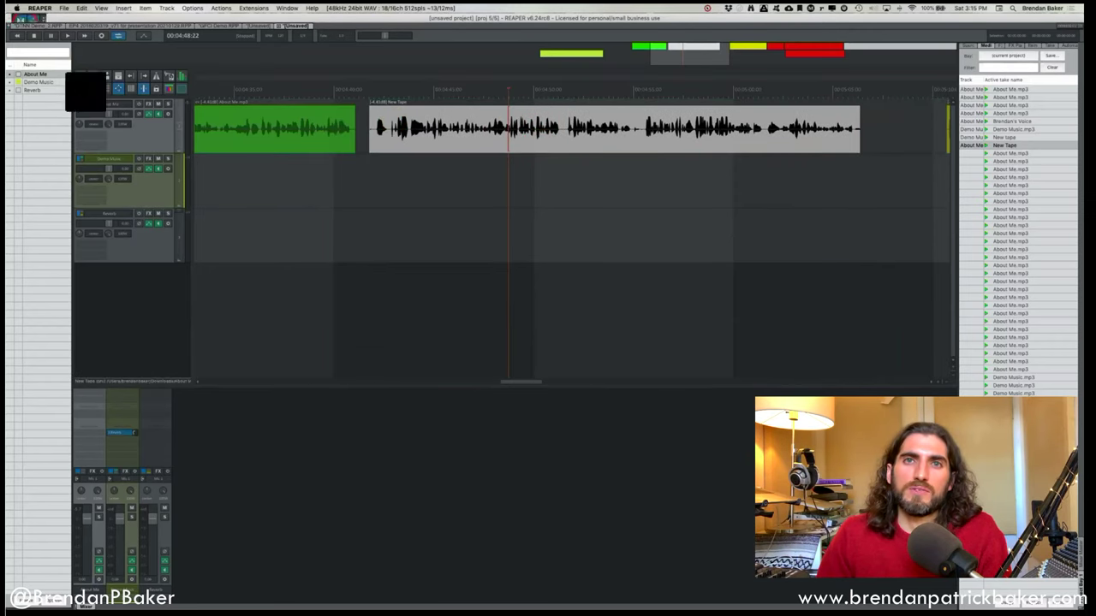
{"action": "left_click_drag", "start_coordinate": [454, 142], "coordinate": [433, 147]}
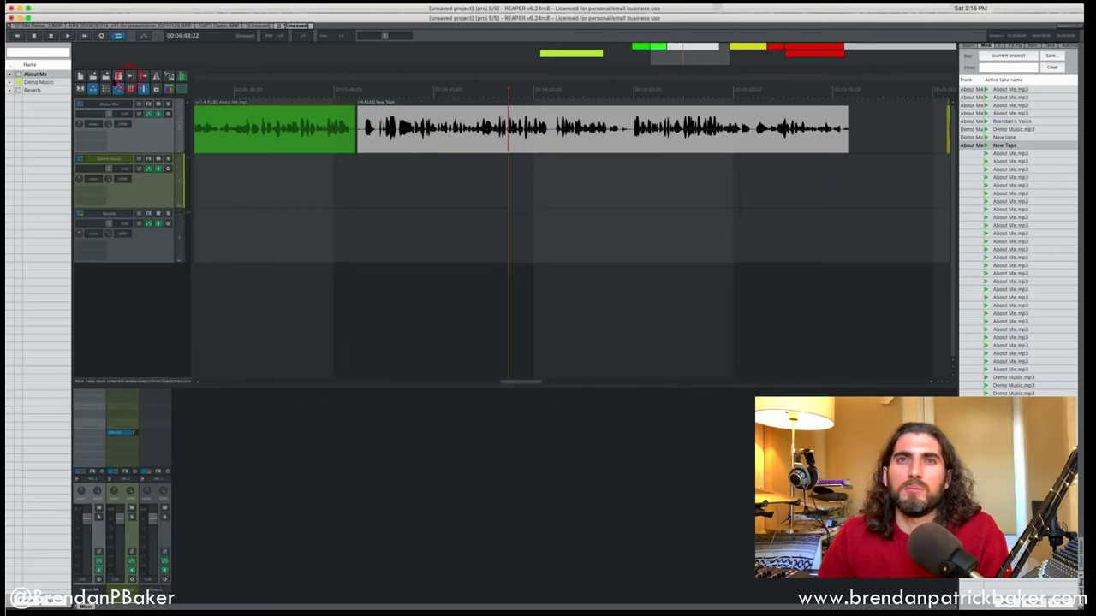
Re-enable trimming content behind media items when editing, and move New Tape slightly over the end of the green item.
{"action": "right_click", "coordinate": [81, 89]}
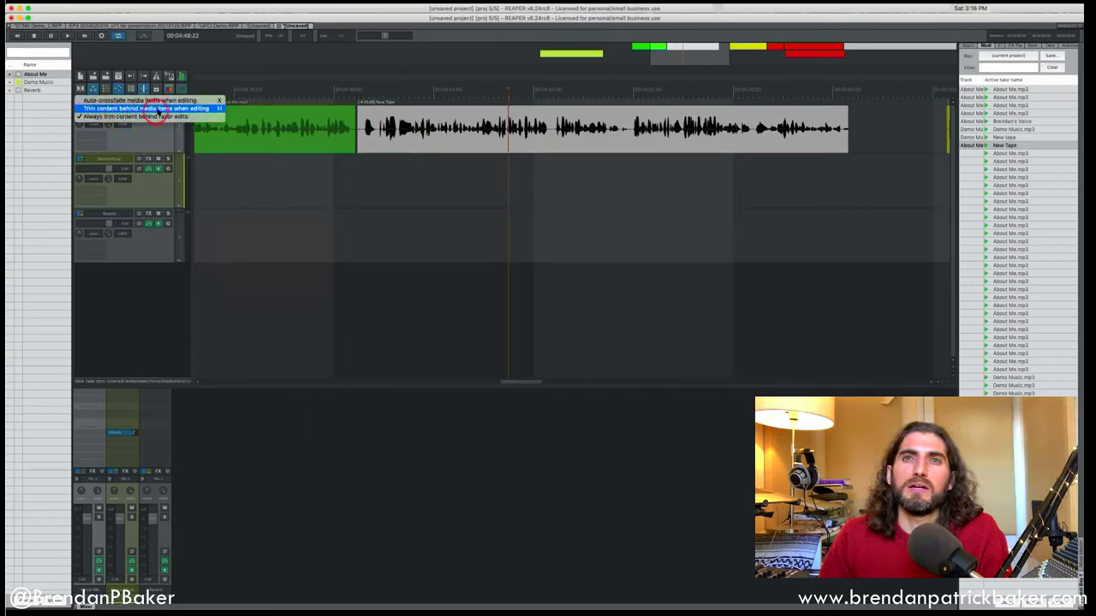
{"action": "left_click", "coordinate": [184, 108]}
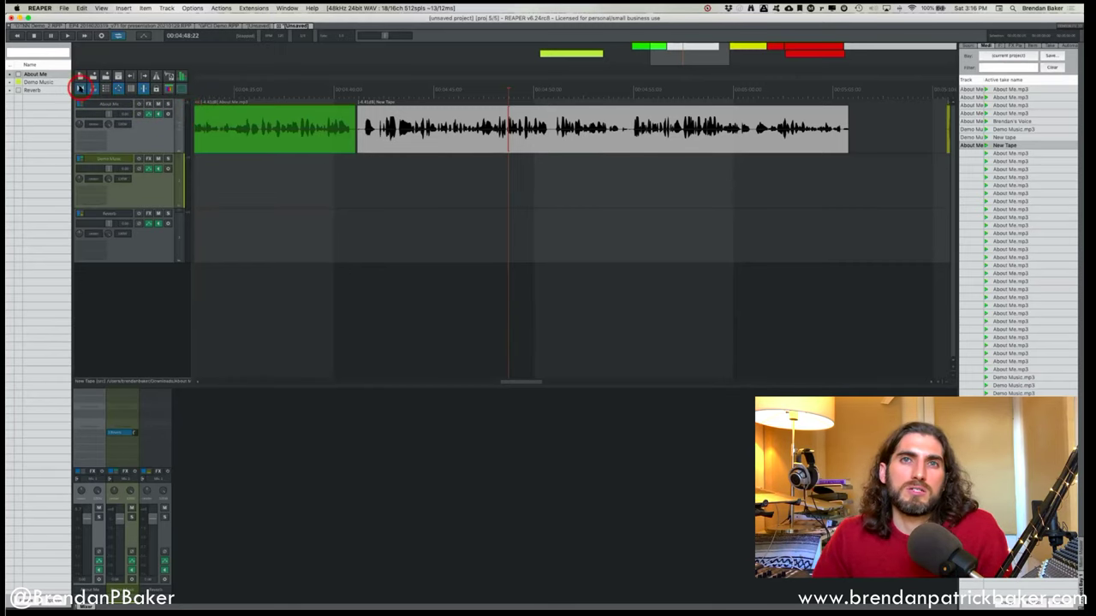
{"action": "left_click_drag", "start_coordinate": [396, 130], "coordinate": [390, 142]}
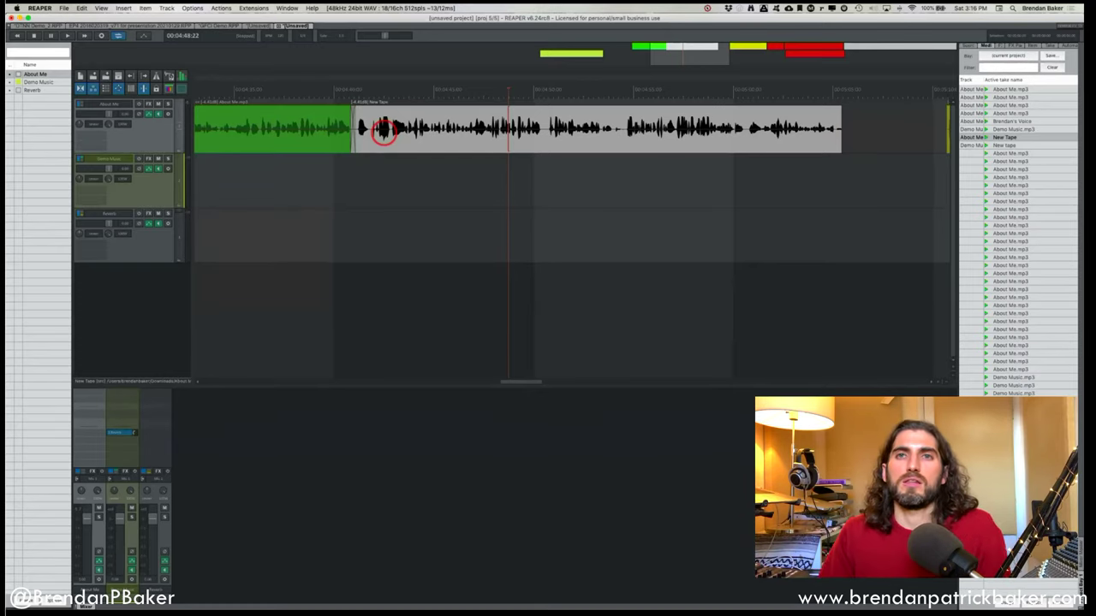
{"action": "key", "text": "super"}
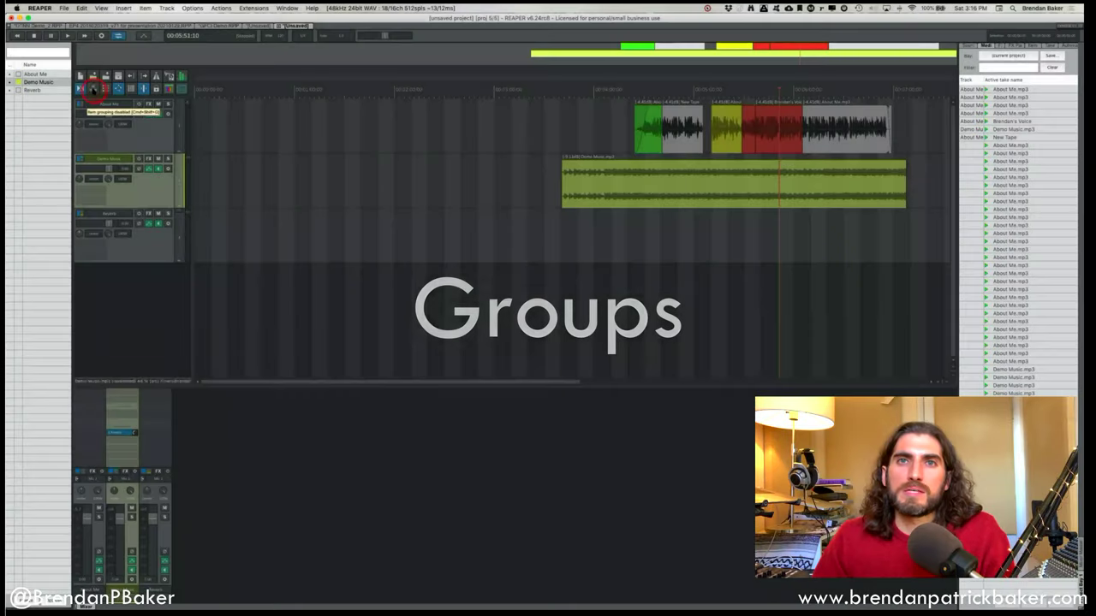
Enable item edit grouping with selection grouping disabled, and select the Demo Music item.
{"action": "left_click", "coordinate": [92, 89]}
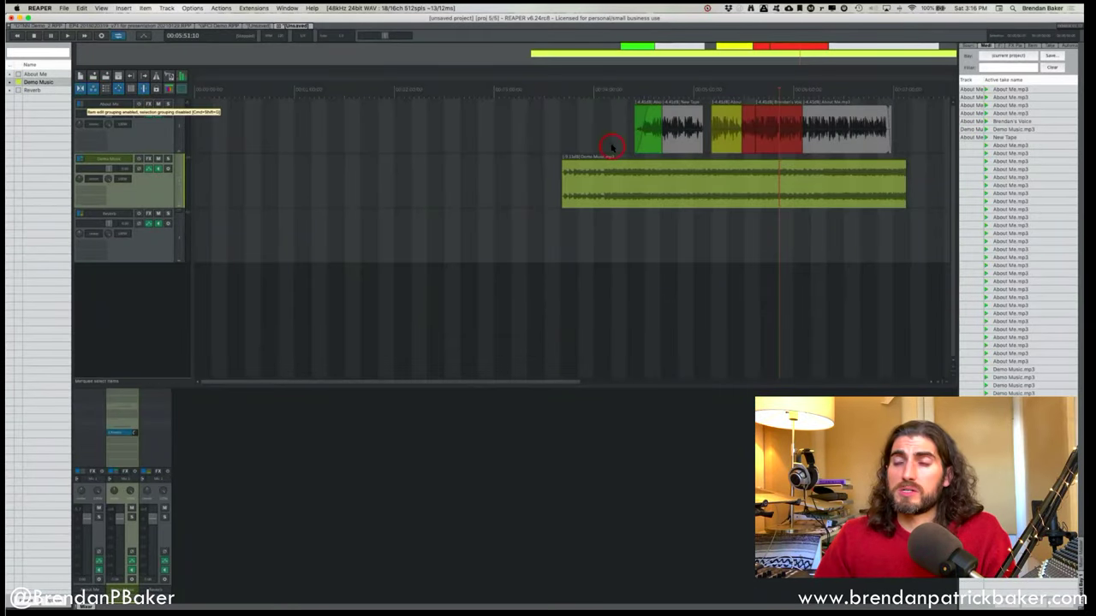
{"action": "scroll", "coordinate": [609, 141], "scroll_direction": "right", "scroll_amount": 2}
{"action": "left_click", "coordinate": [662, 200]}
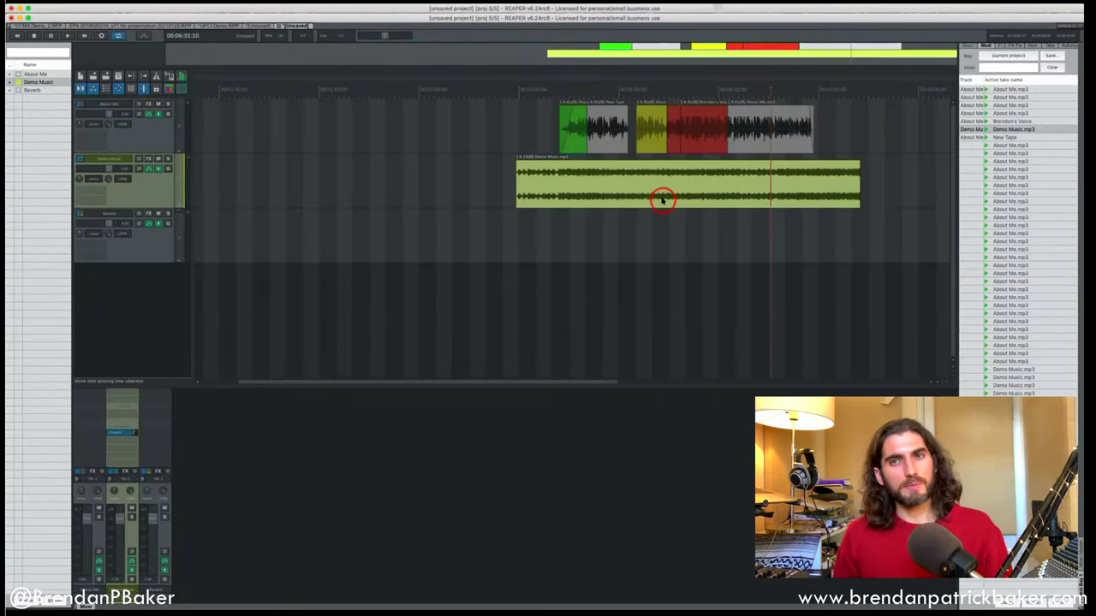
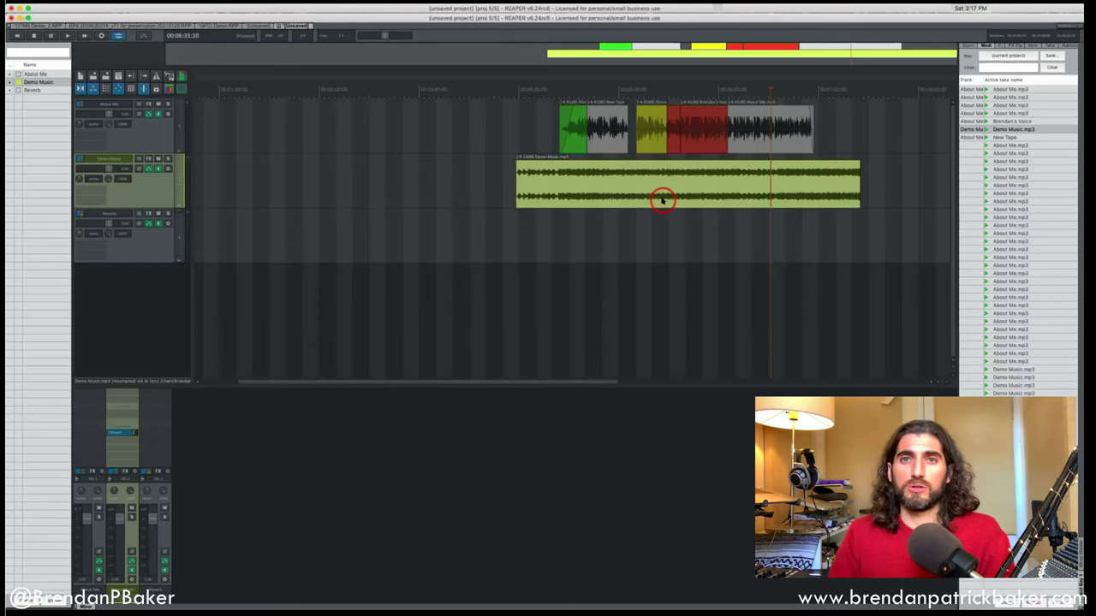
{"action": "scroll", "coordinate": [655, 183], "scroll_direction": "right", "scroll_amount": 2}
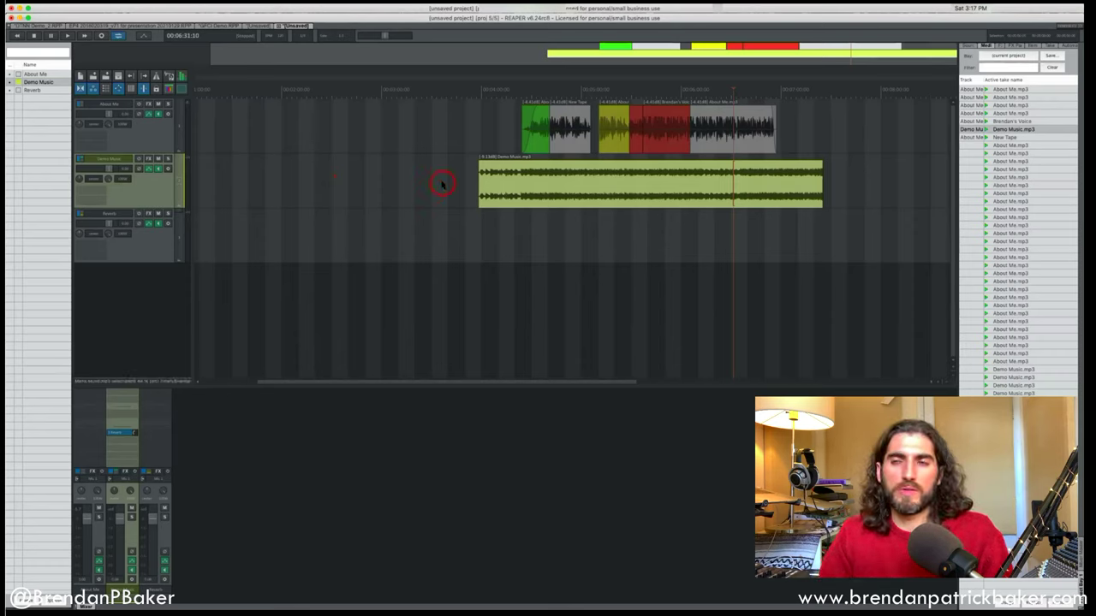
Group all items on the About Me and Demo Music tracks, and ungroup them again.
{"action": "left_click", "coordinate": [428, 128]}
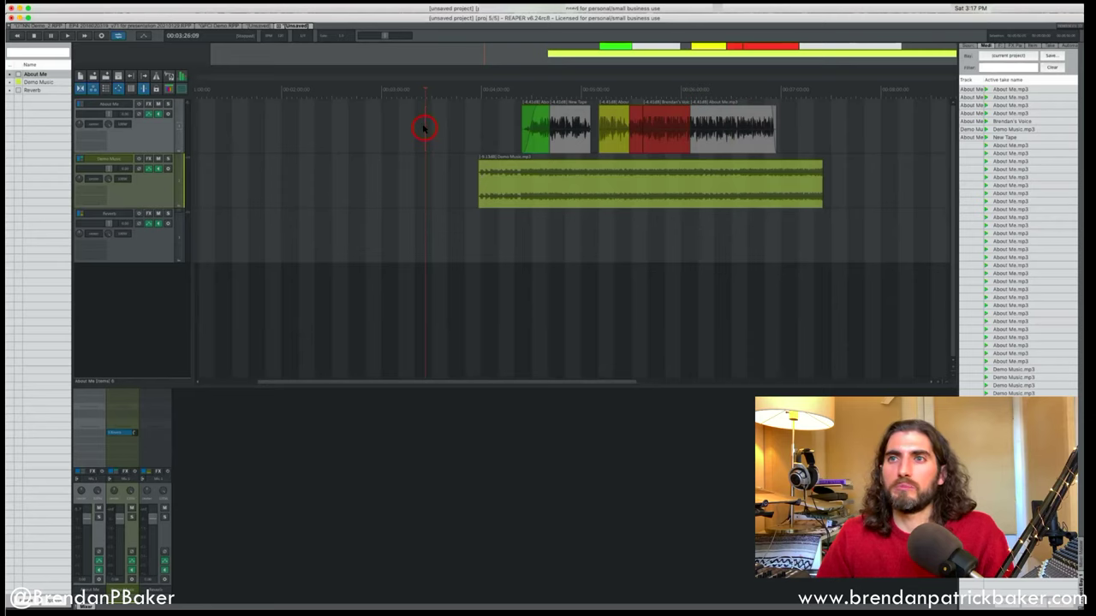
{"action": "left_click", "coordinate": [485, 138]}
{"action": "left_click_drag", "start_coordinate": [430, 112], "coordinate": [713, 171]}
{"action": "left_click_drag", "start_coordinate": [472, 132], "coordinate": [750, 191]}
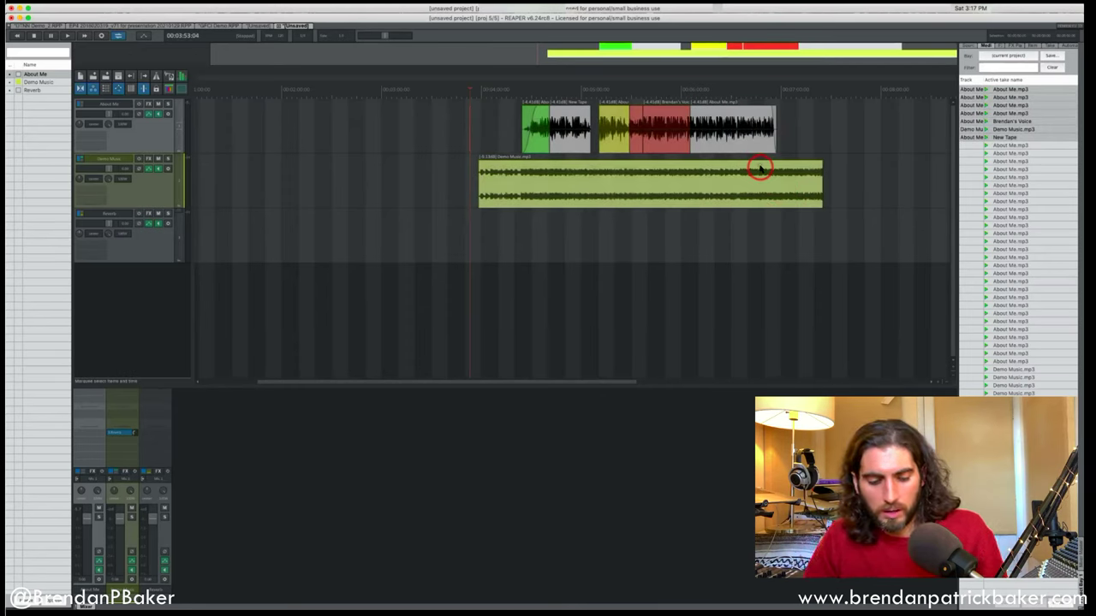
{"action": "key", "text": "alt+super+g"}
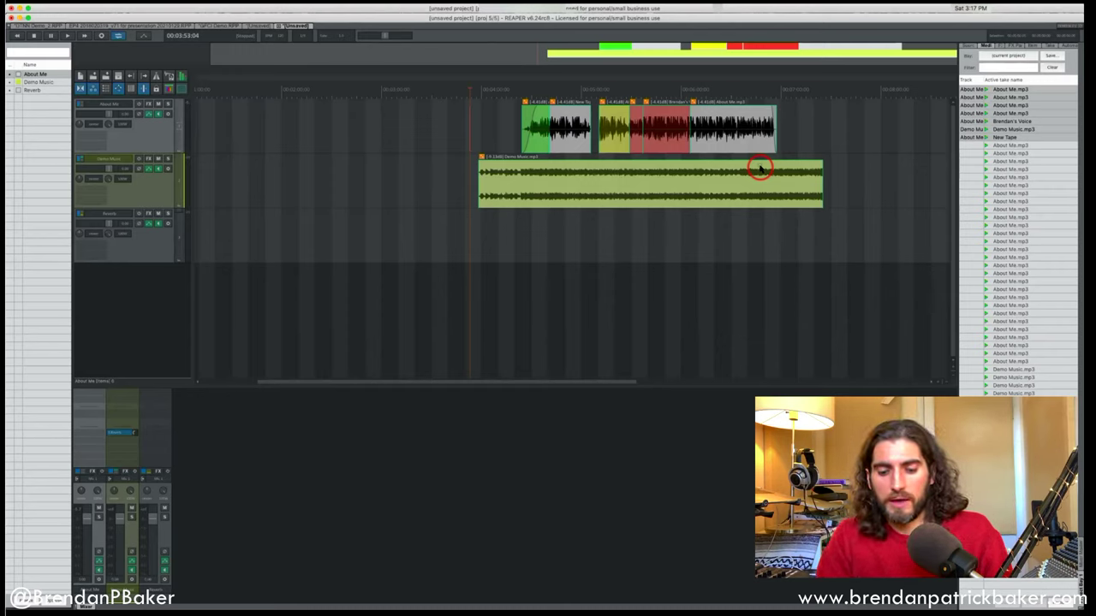
{"action": "key", "text": "super+u"}
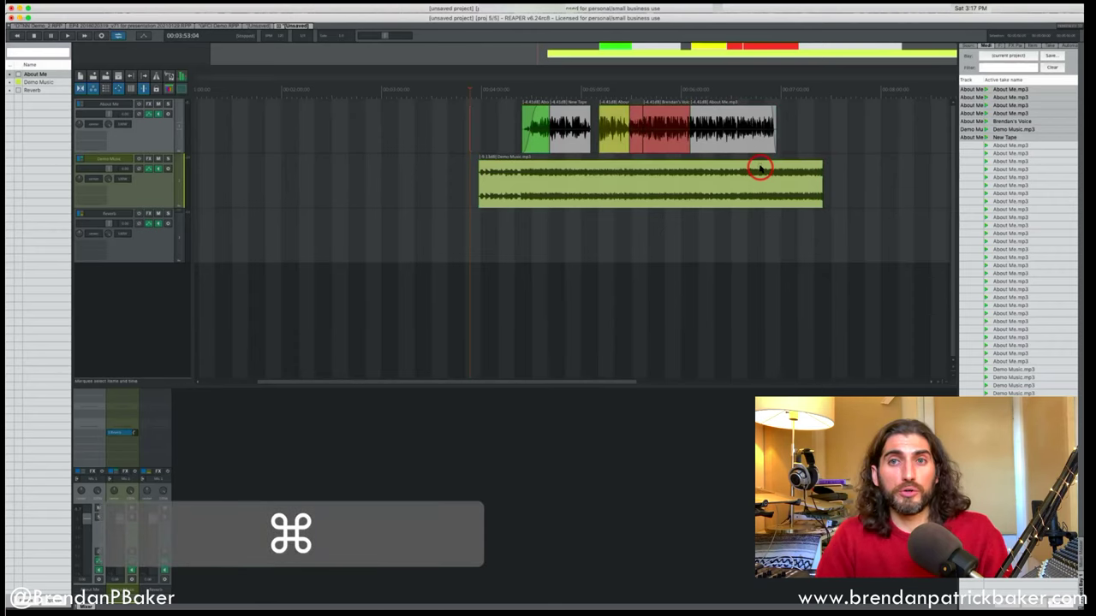
Group all items on the About Me and Demo Music tracks and shift the whole group earlier on the timeline.
{"action": "left_click_drag", "start_coordinate": [469, 121], "coordinate": [805, 173]}
{"action": "key", "text": "alt+super+g"}
{"action": "left_click_drag", "start_coordinate": [646, 199], "coordinate": [621, 203]}
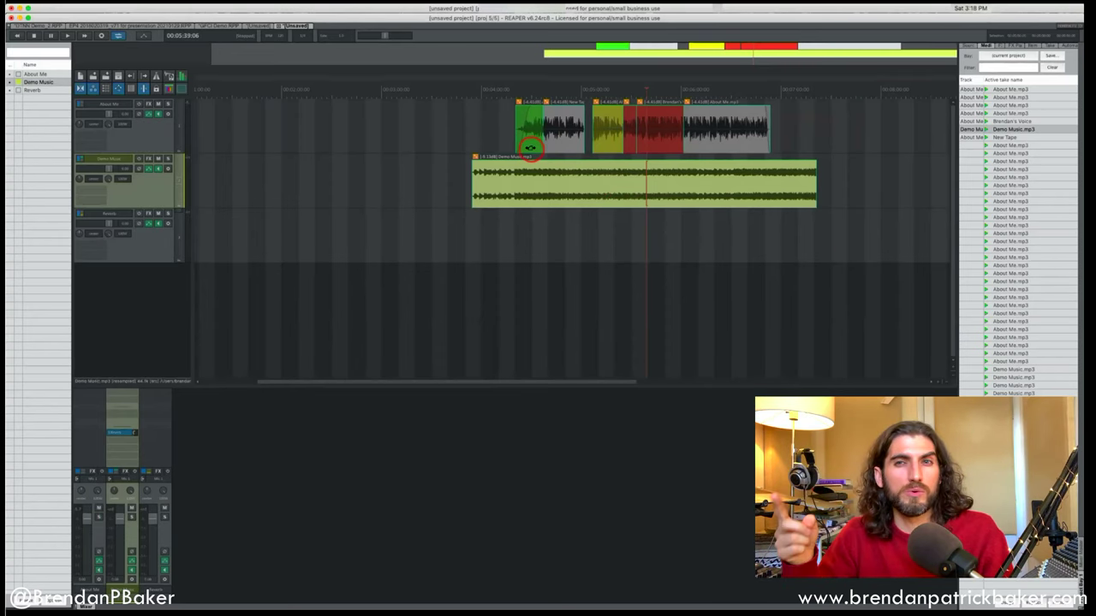
{"action": "left_click_drag", "start_coordinate": [610, 146], "coordinate": [599, 148]}
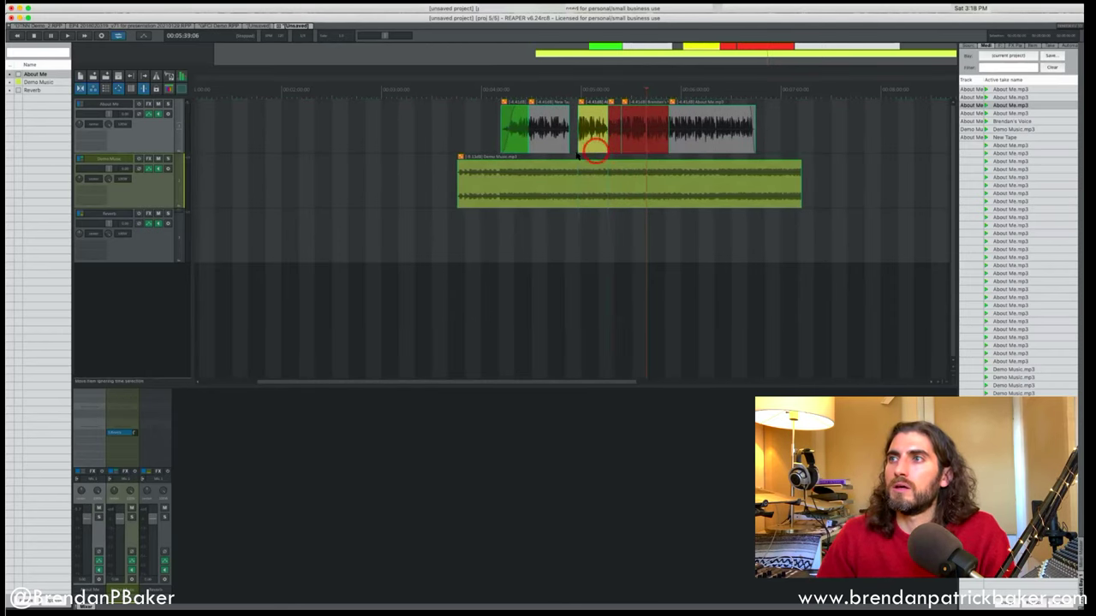
{"action": "left_click_drag", "start_coordinate": [592, 185], "coordinate": [557, 192]}
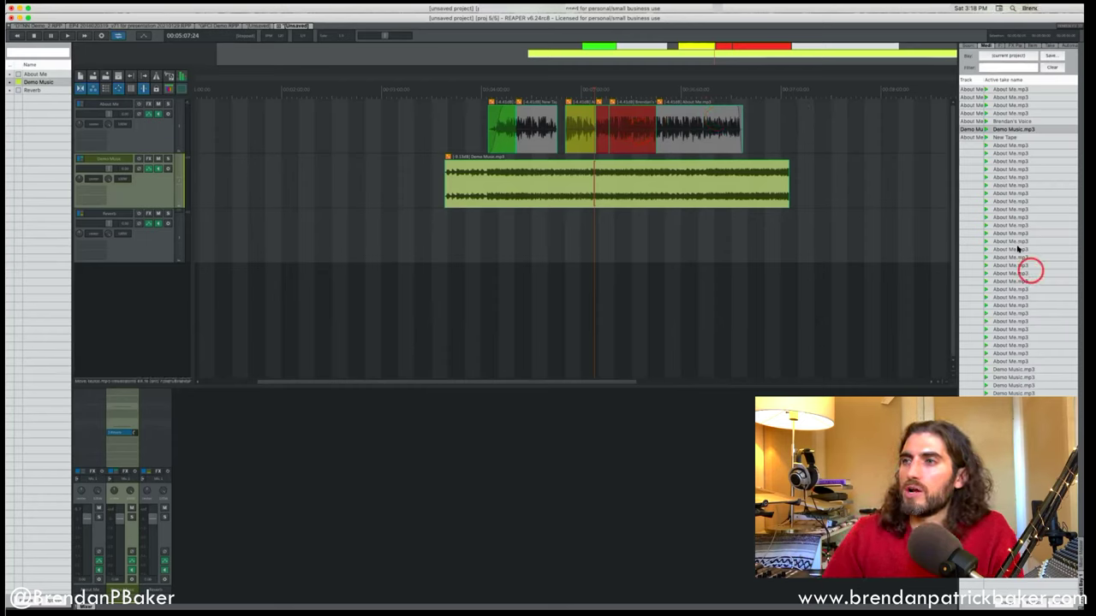
Show the item groups list in the Project Bay and select the group holding the voice and music items.
{"action": "left_click", "coordinate": [981, 46]}
{"action": "left_click", "coordinate": [989, 45]}
{"action": "left_click", "coordinate": [1008, 45]}
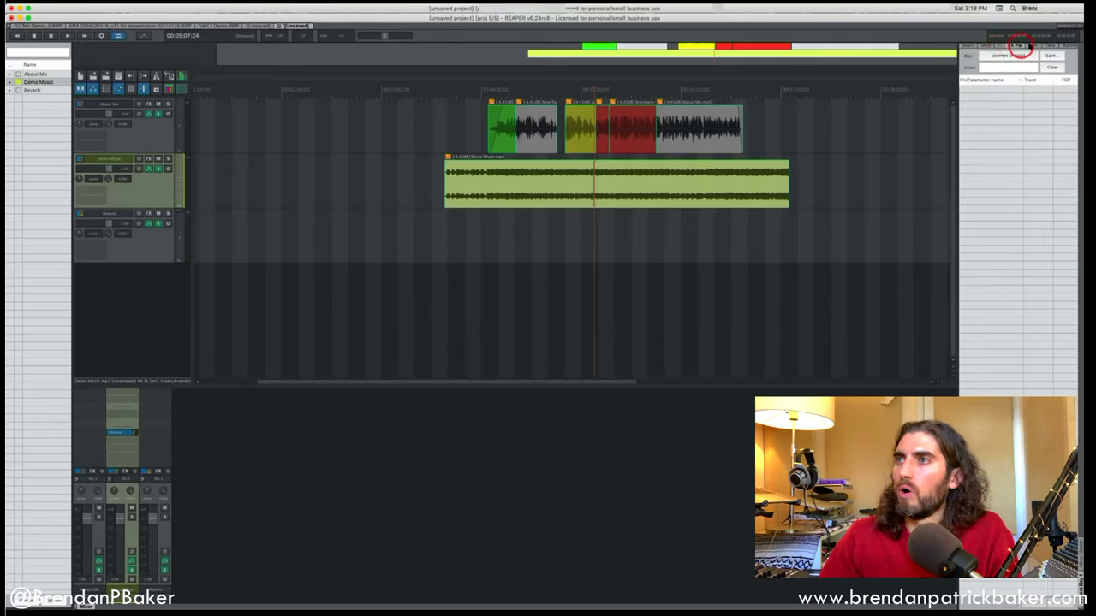
{"action": "left_click", "coordinate": [1030, 45]}
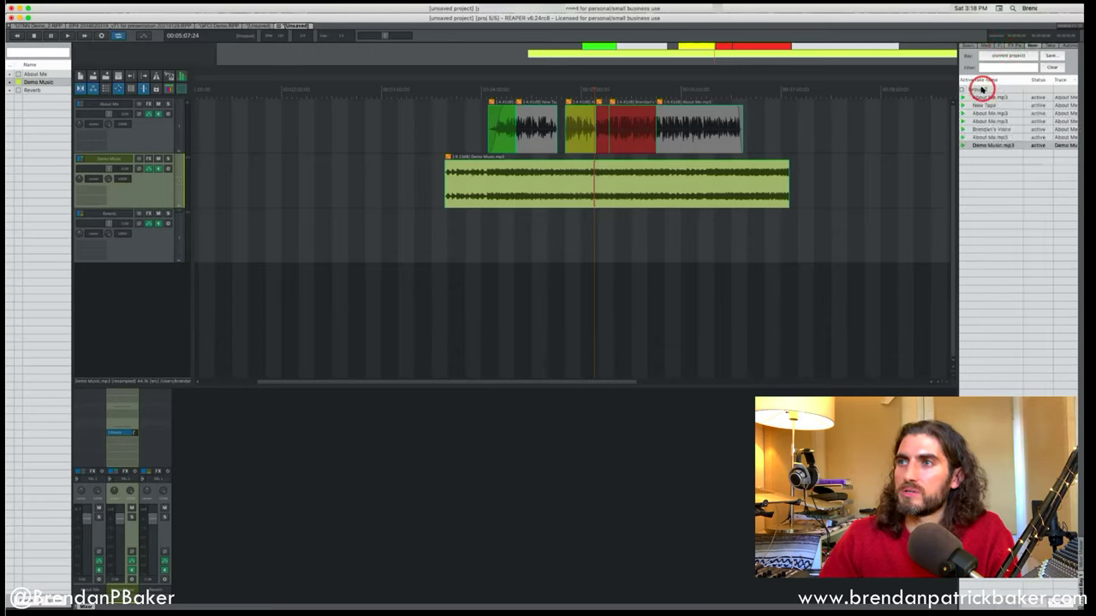
{"action": "left_click", "coordinate": [979, 89]}
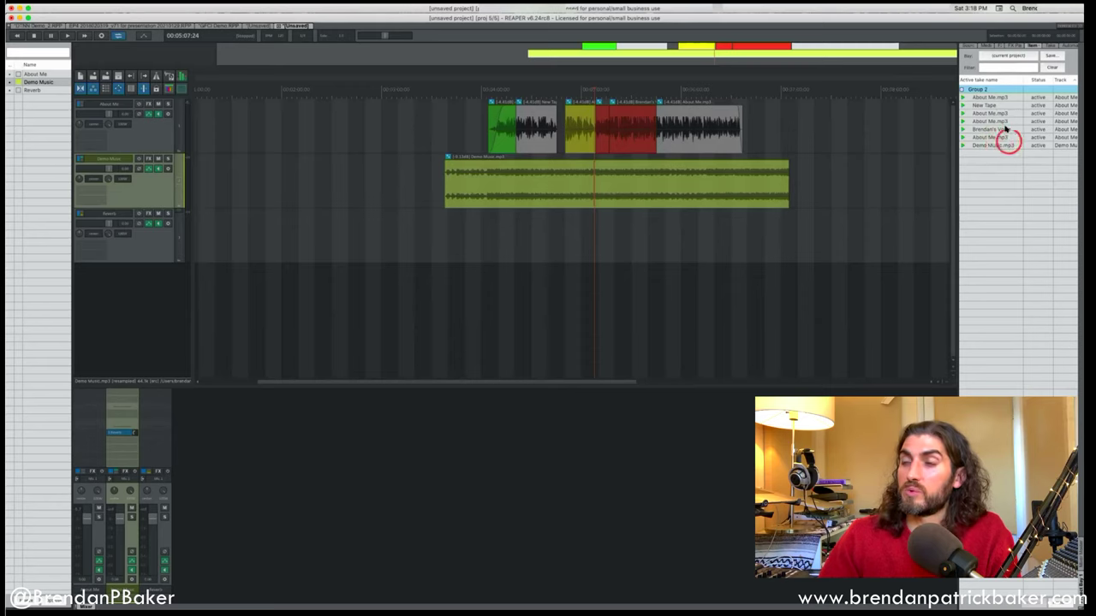
Rename the selected item group as Intro.
{"action": "right_click", "coordinate": [981, 90]}
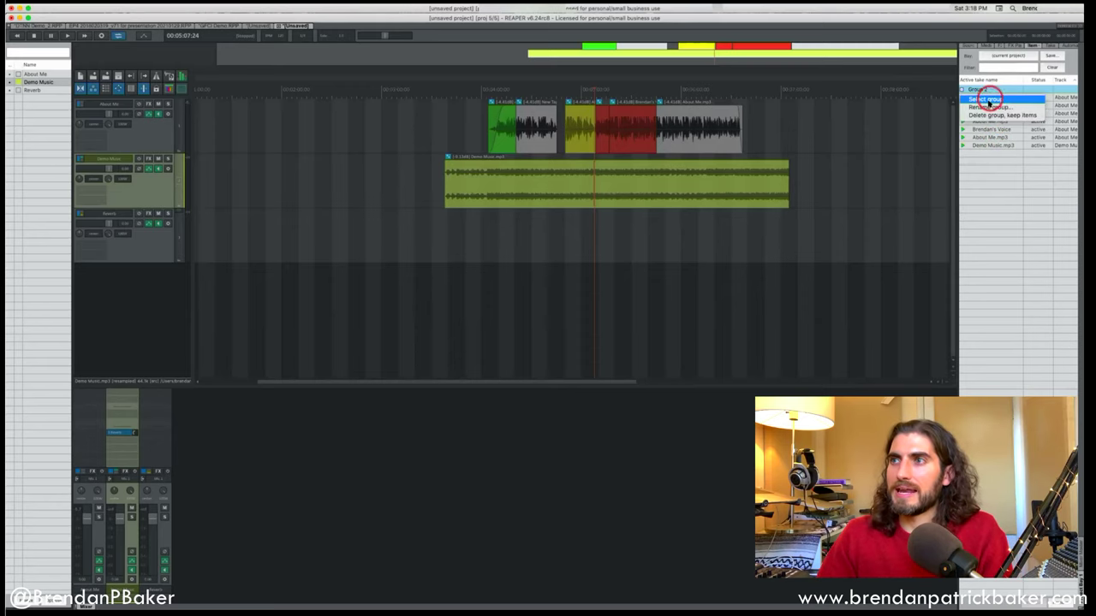
{"action": "left_click", "coordinate": [988, 106]}
{"action": "type", "text": "Intro"}
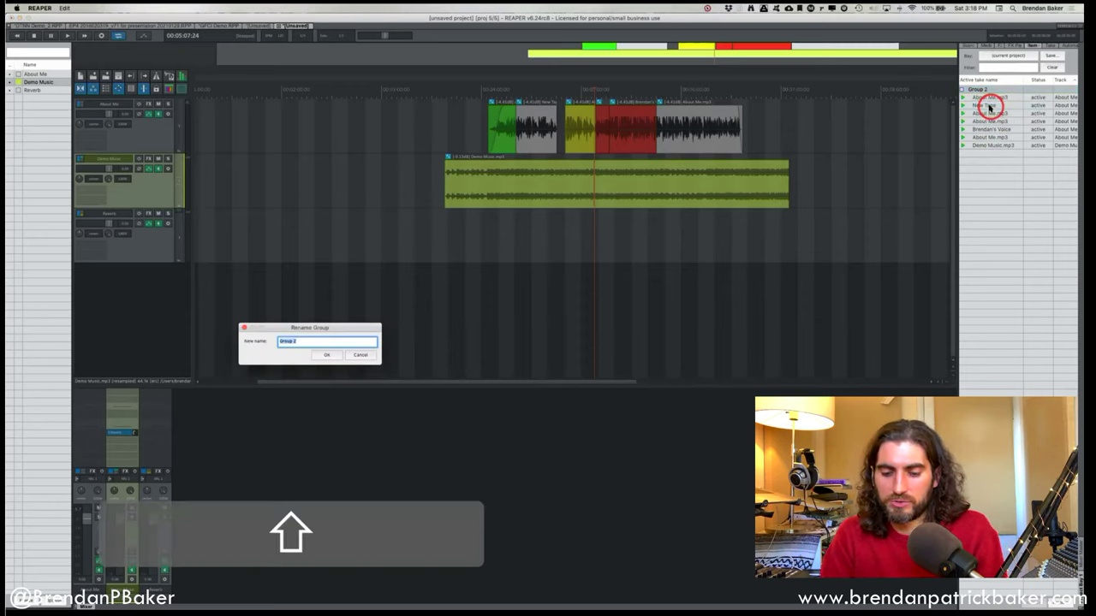
{"action": "key", "text": "Return"}
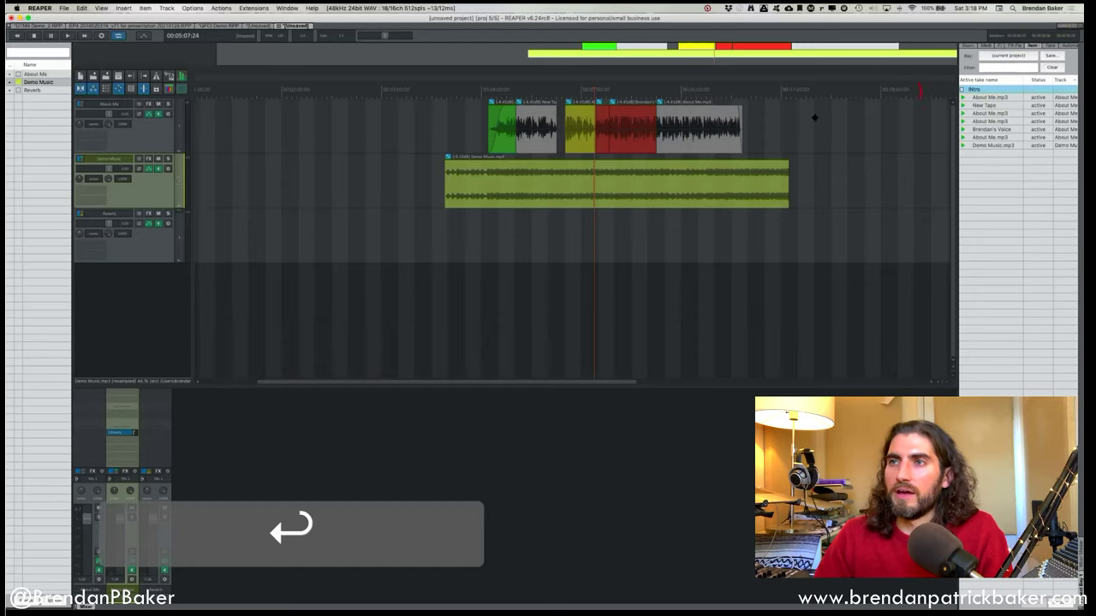
Examine the Intro group and its member items, and return to the Project Bay's list of media items.
{"action": "left_click", "coordinate": [981, 91]}
{"action": "left_click", "coordinate": [847, 134]}
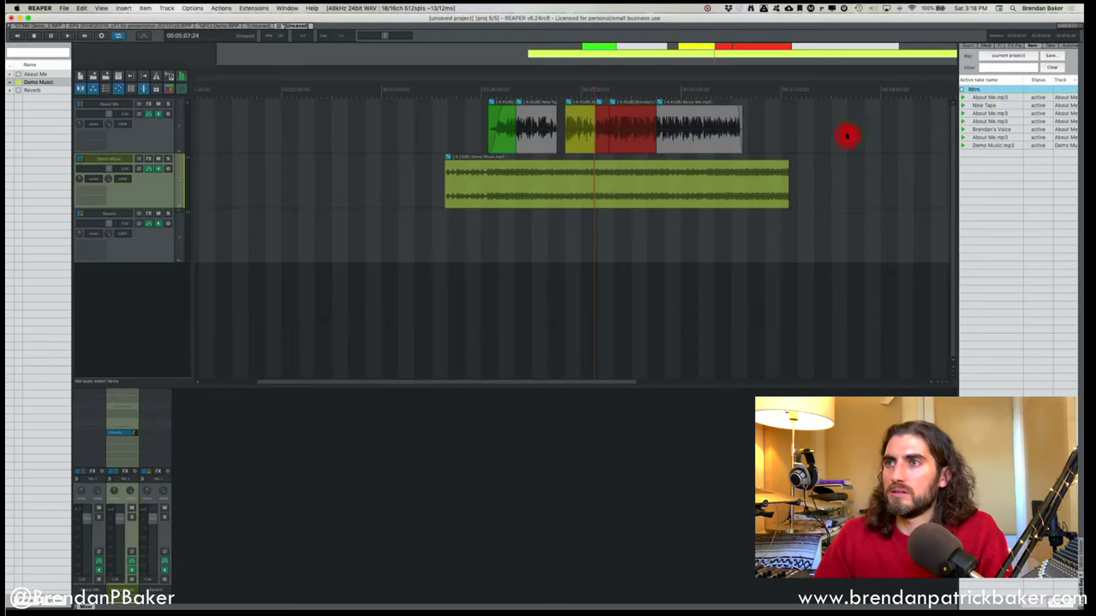
{"action": "key", "text": "super+z"}
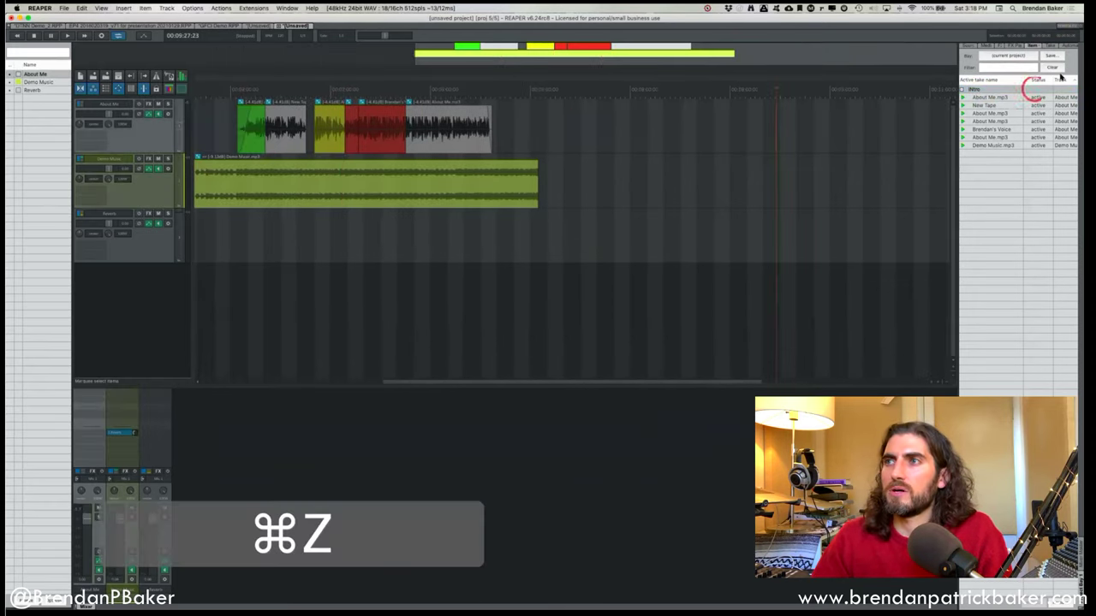
{"action": "left_click", "coordinate": [986, 113]}
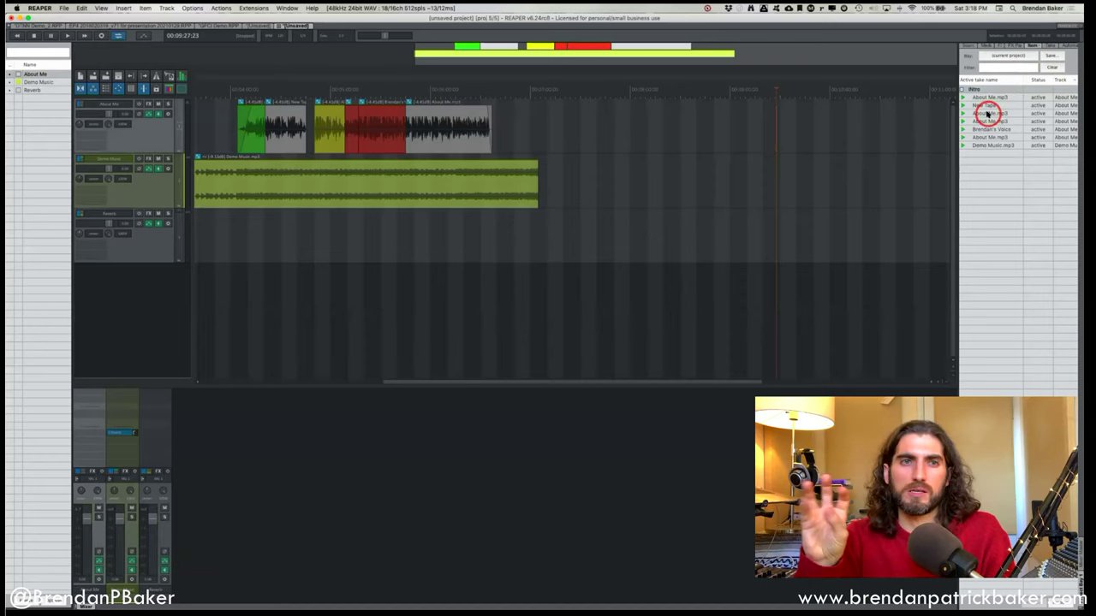
{"action": "left_click", "coordinate": [981, 54]}
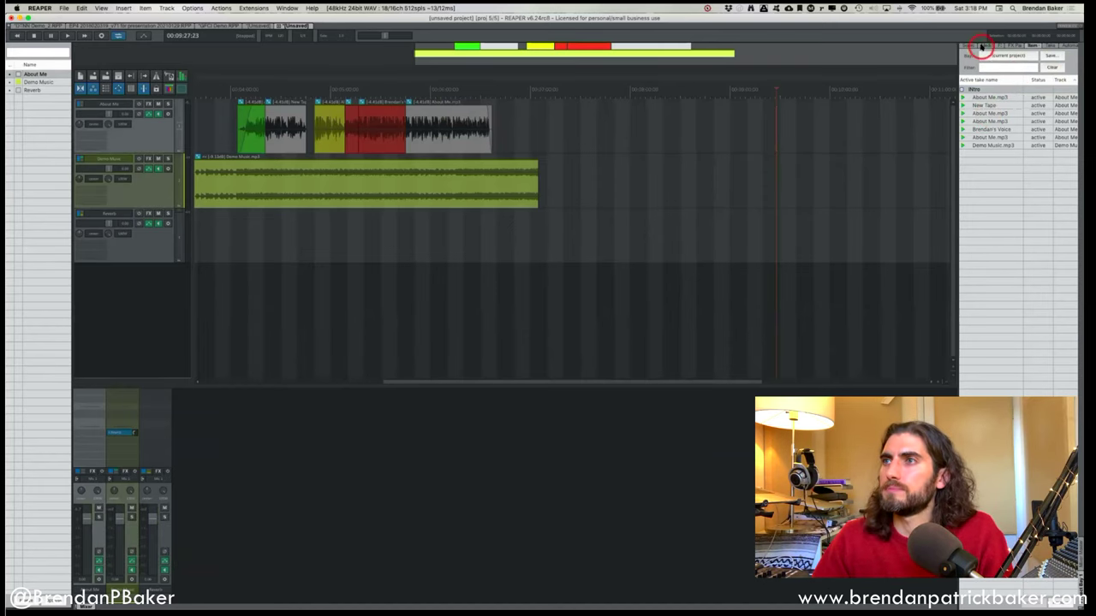
{"action": "left_click", "coordinate": [984, 45]}
Cycle through the item grouping modes, leaving item grouping disabled.
{"action": "scroll", "coordinate": [804, 115], "scroll_direction": "left", "scroll_amount": 3}
{"action": "left_click", "coordinate": [92, 88]}
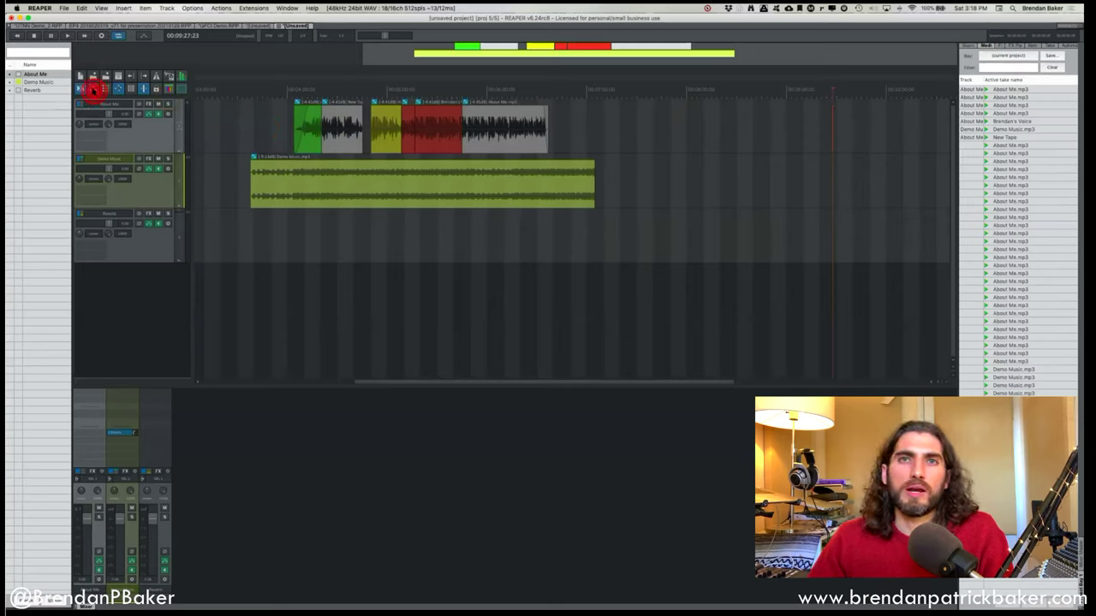
{"action": "left_click", "coordinate": [93, 88]}
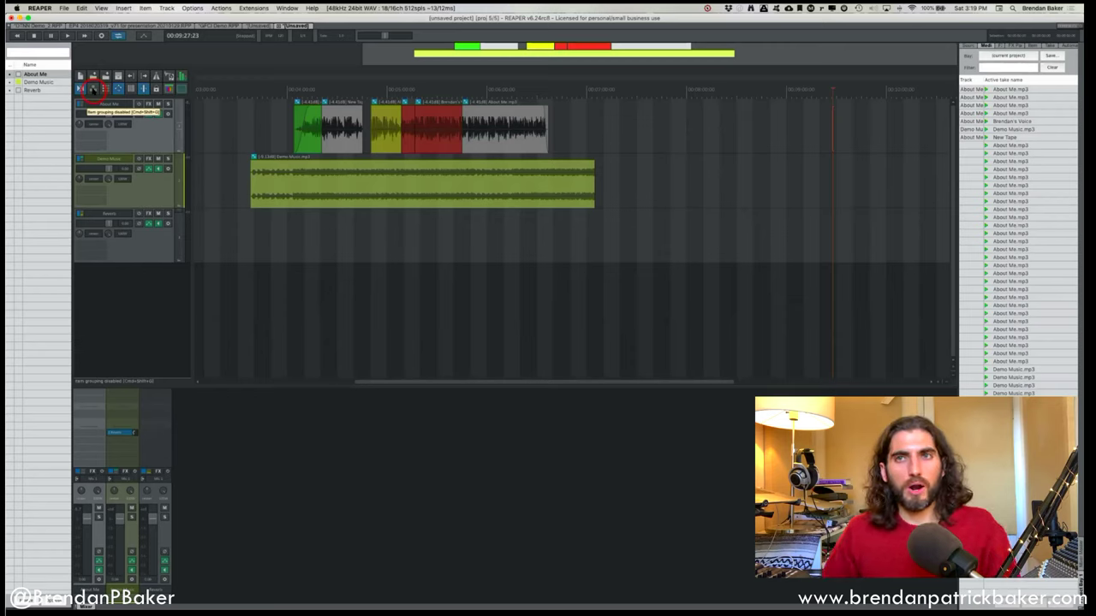
{"action": "left_click", "coordinate": [93, 88]}
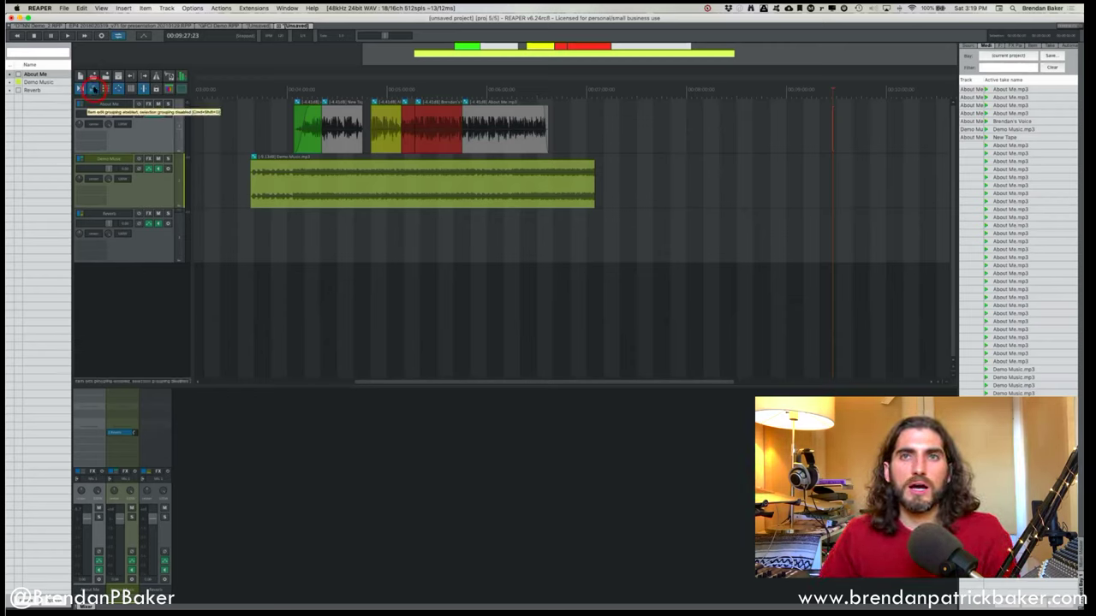
Try moving the last item on the About Me track later on its own, and undo the move.
{"action": "key", "text": "space"}
{"action": "left_click_drag", "start_coordinate": [525, 143], "coordinate": [643, 142]}
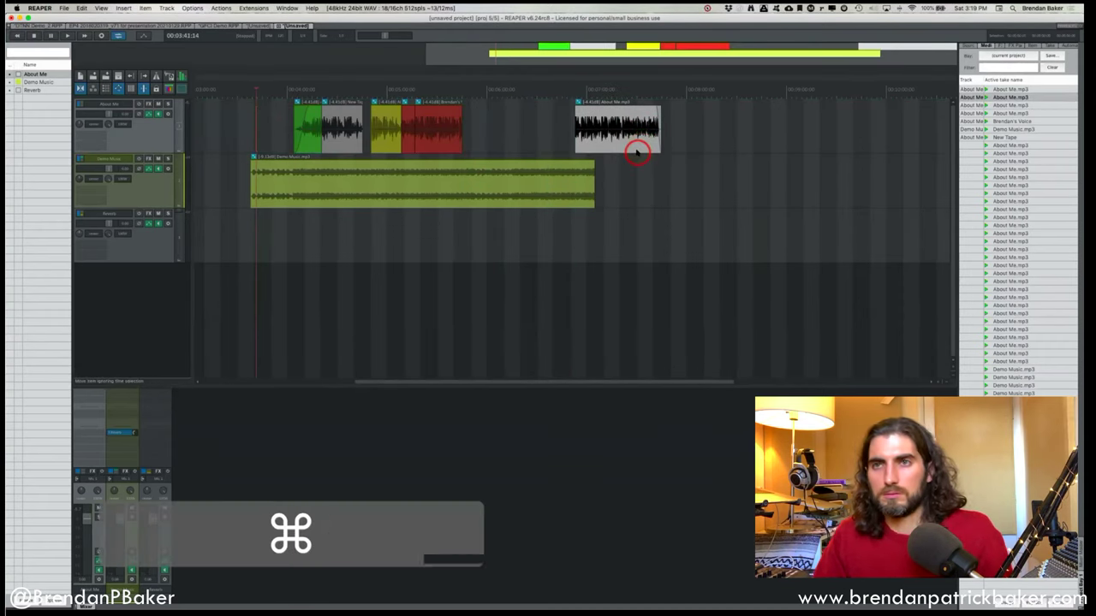
{"action": "key", "text": "super+z"}
Shift all grouped items slightly later on the timeline, and toggle the ripple editing mode.
{"action": "left_click_drag", "start_coordinate": [521, 192], "coordinate": [531, 190]}
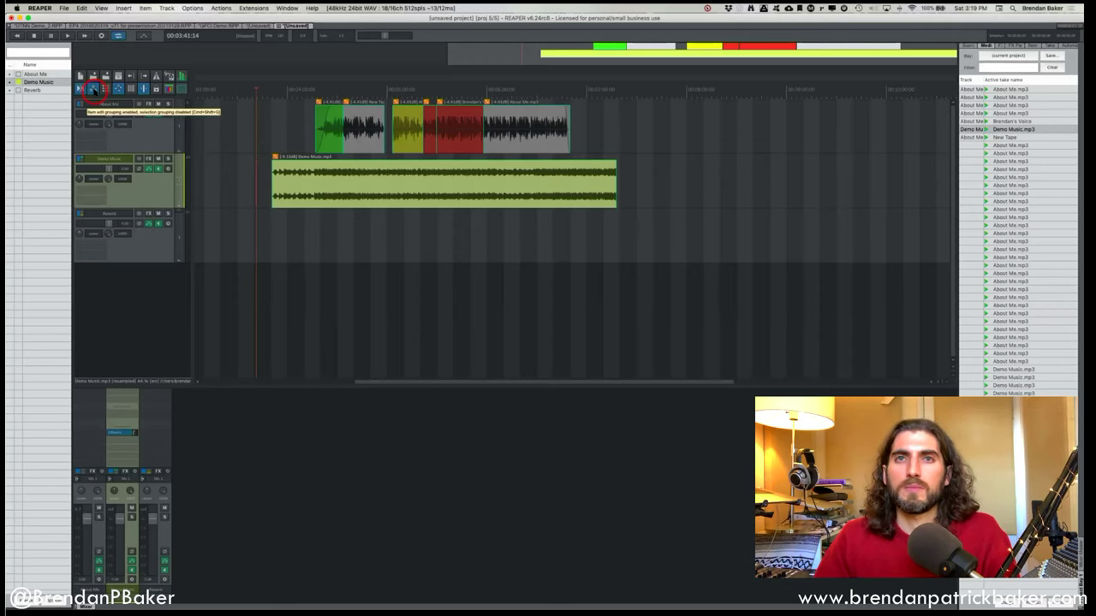
{"action": "left_click", "coordinate": [94, 89]}
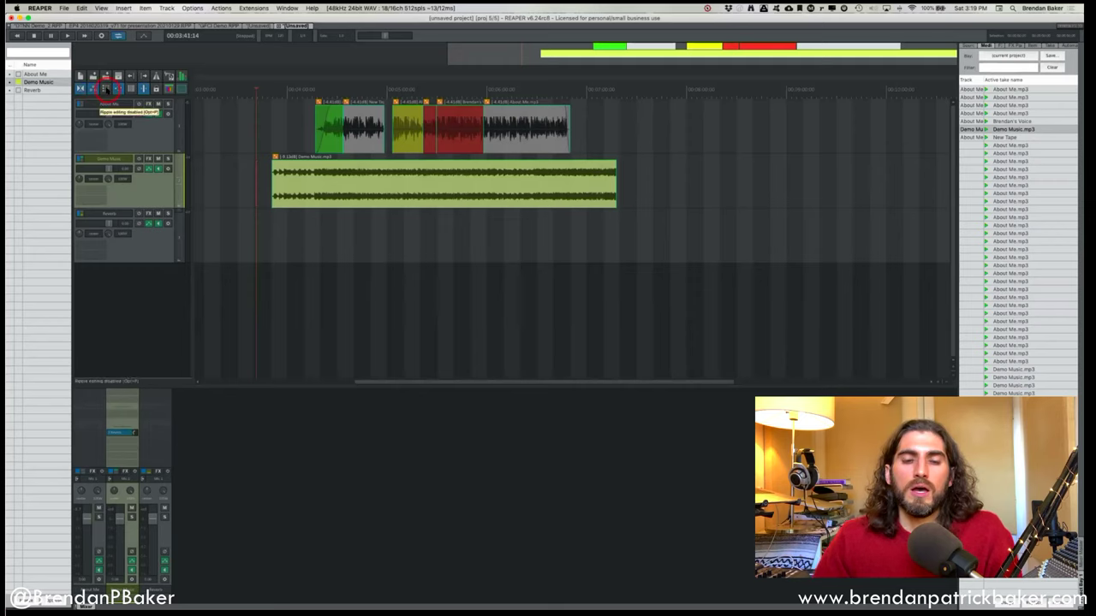
{"action": "left_click", "coordinate": [103, 89]}
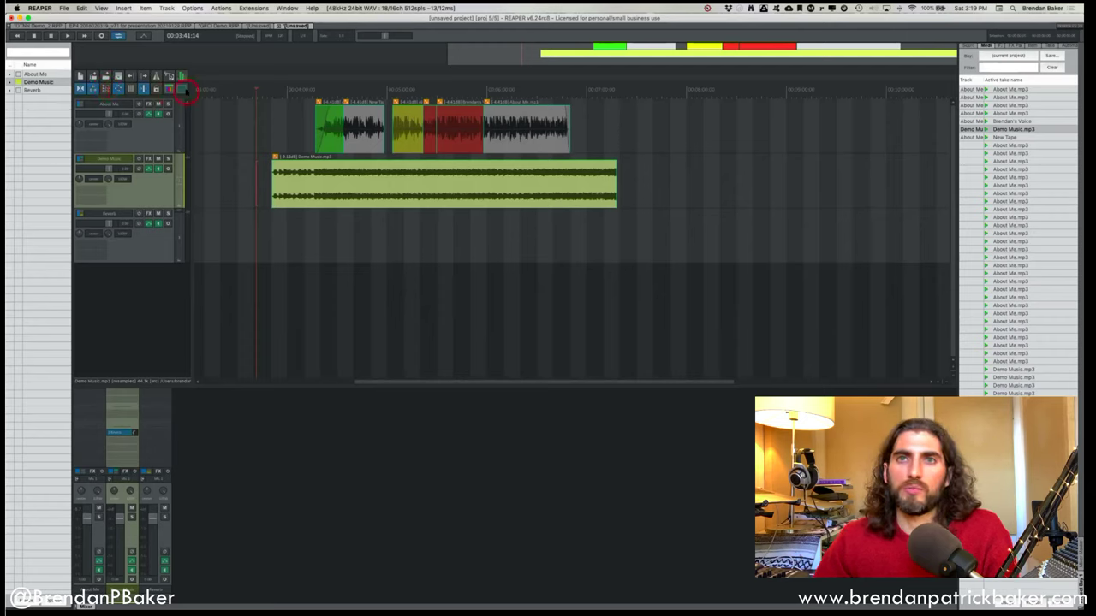
{"action": "left_click", "coordinate": [105, 88]}
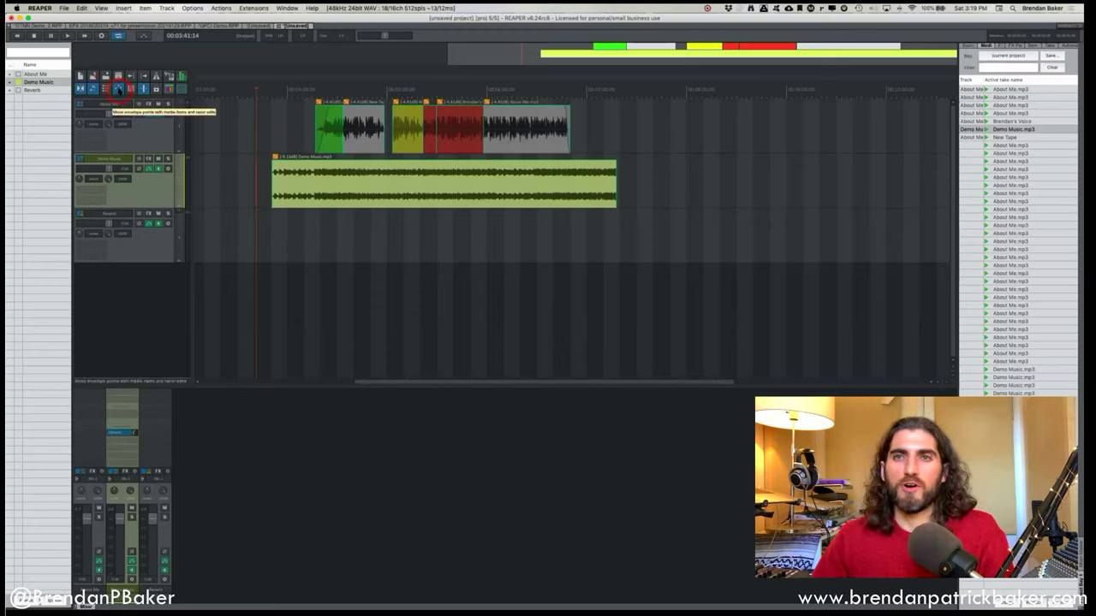
Show the volume envelope of the Demo Music track.
{"action": "left_click", "coordinate": [144, 137]}
{"action": "left_click", "coordinate": [152, 188]}
{"action": "key", "text": "v"}
{"action": "left_click", "coordinate": [344, 176]}
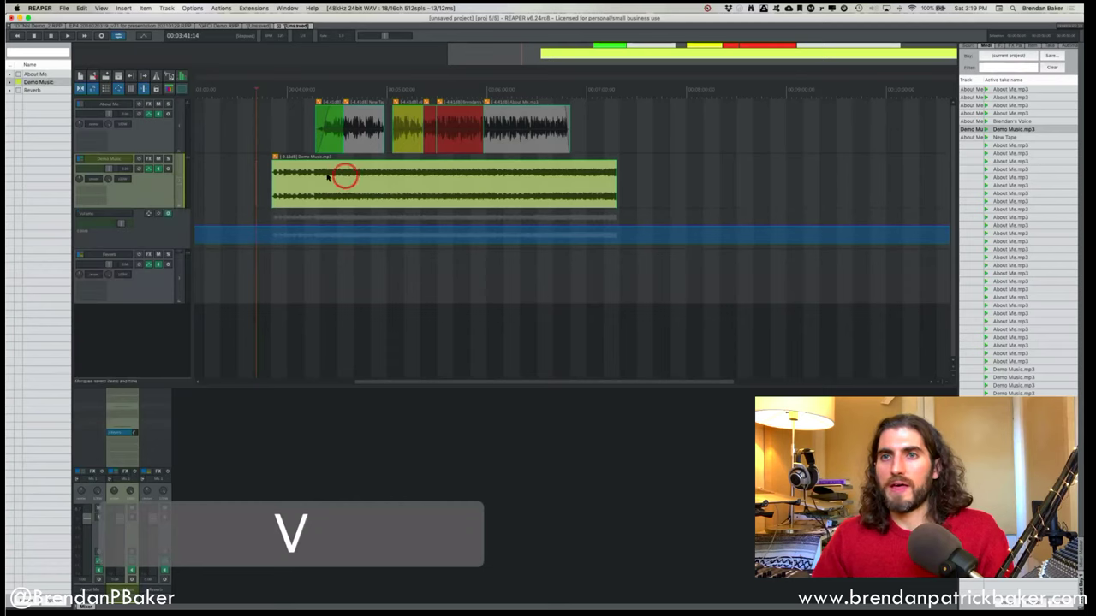
Add points to the Demo Music volume envelope and lower the section beneath the voice items.
{"action": "left_click", "coordinate": [335, 231], "text": "shift"}
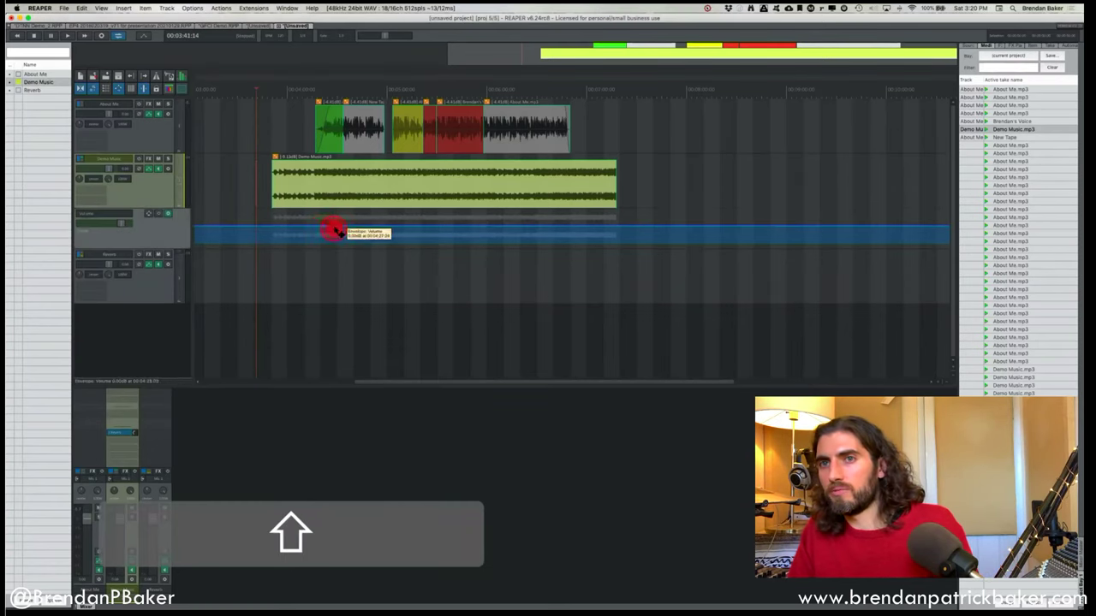
{"action": "left_click", "coordinate": [533, 231], "text": "shift"}
{"action": "left_click_drag", "start_coordinate": [532, 231], "coordinate": [453, 228]}
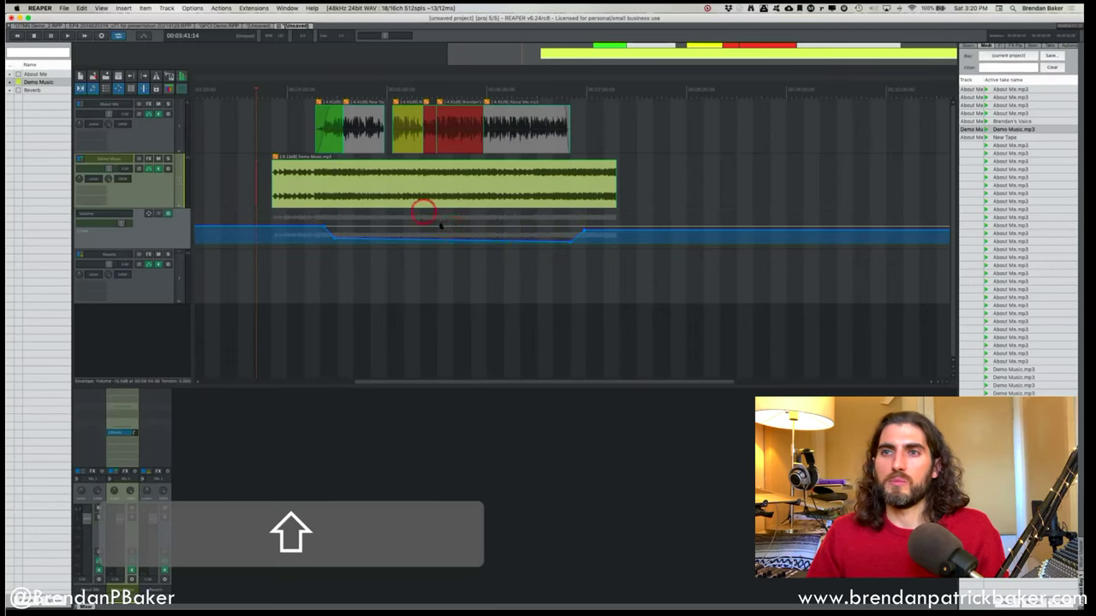
{"action": "left_click_drag", "start_coordinate": [574, 245], "coordinate": [575, 230]}
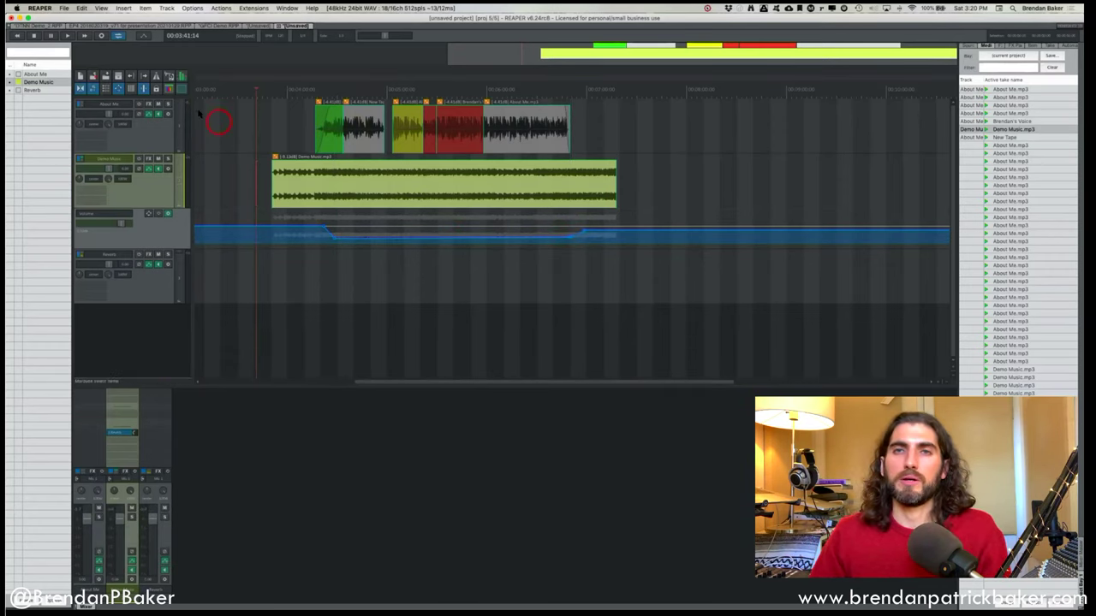
Try shifting the grouped items earlier with and without the envelope points following, and undo the moves.
{"action": "scroll", "coordinate": [246, 93], "scroll_direction": "left", "scroll_amount": 5}
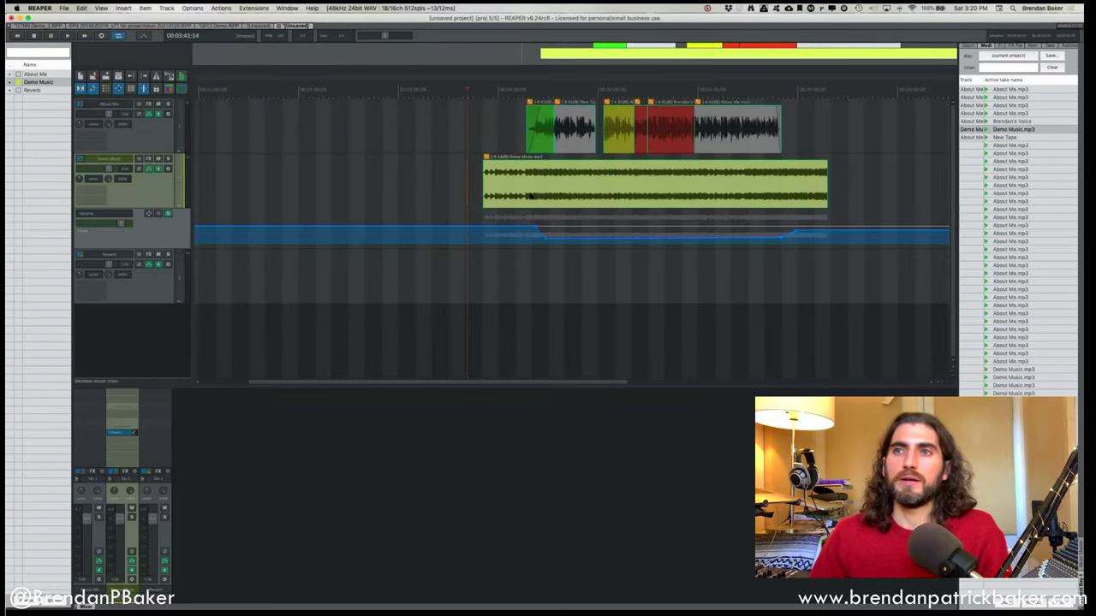
{"action": "mouse_move", "coordinate": [567, 193]}
{"action": "left_mouse_down"}
{"action": "mouse_move", "coordinate": [644, 197]}
{"action": "mouse_move", "coordinate": [505, 192]}
{"action": "mouse_move", "coordinate": [599, 190]}
{"action": "mouse_move", "coordinate": [568, 191]}
{"action": "left_mouse_up"}
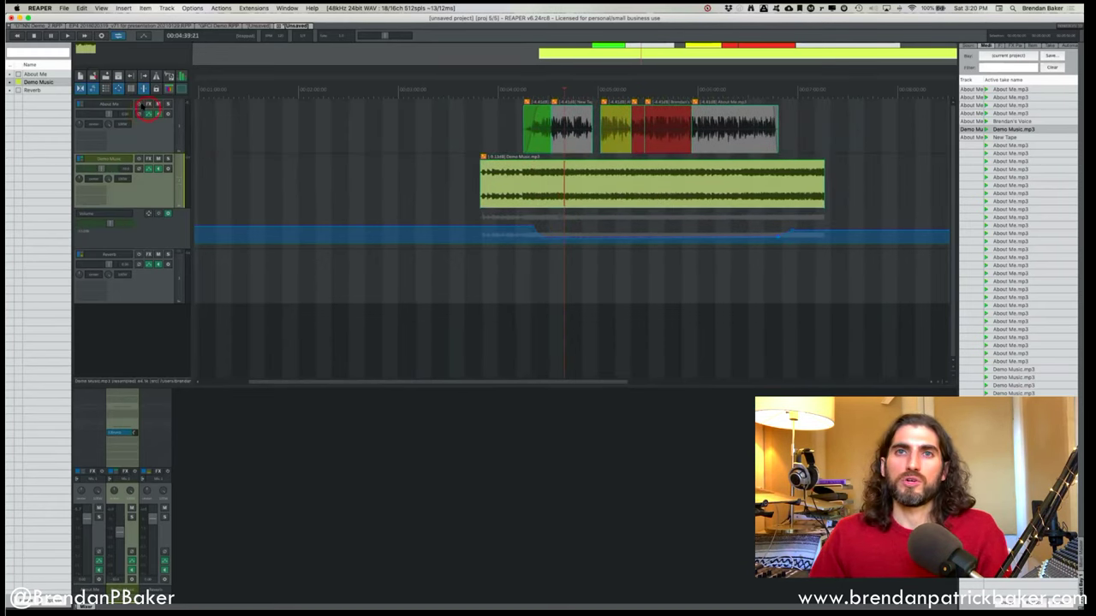
{"action": "left_click_drag", "start_coordinate": [682, 176], "coordinate": [610, 192]}
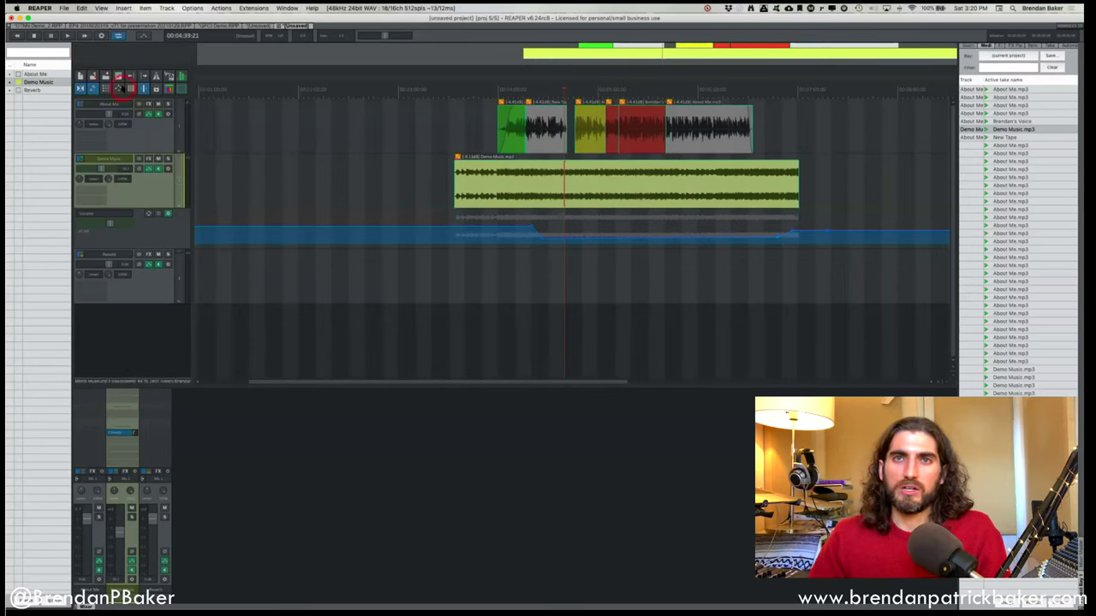
{"action": "left_click", "coordinate": [289, 158]}
{"action": "key", "text": "super+z"}
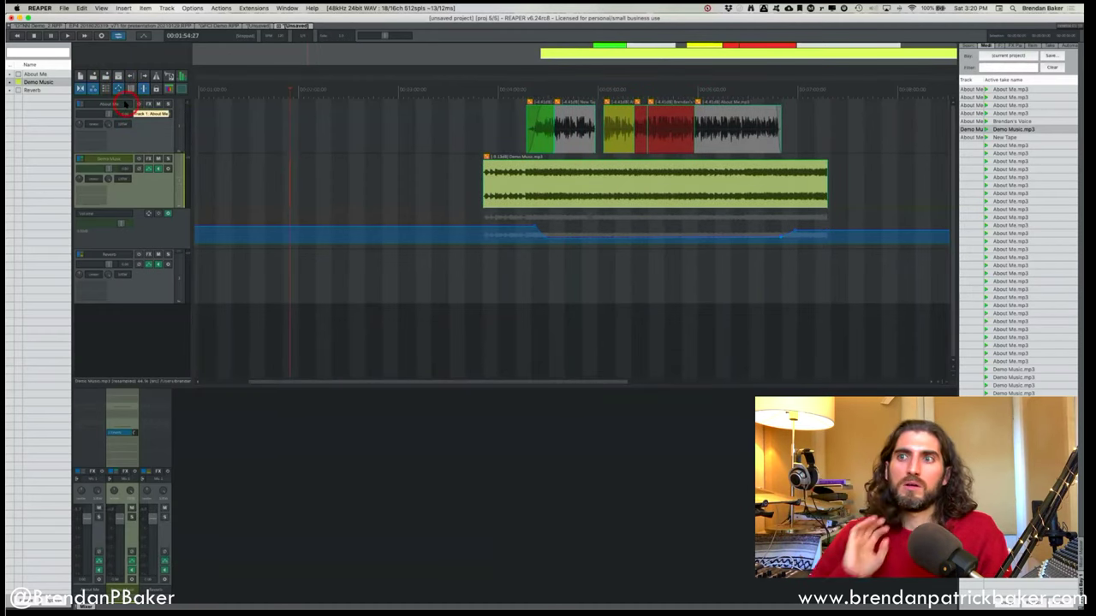
Draw freehand points on the Demo Music volume envelope to shape the drop in volume around the green item.
{"action": "scroll", "coordinate": [125, 105], "scroll_direction": "right", "scroll_amount": 1}
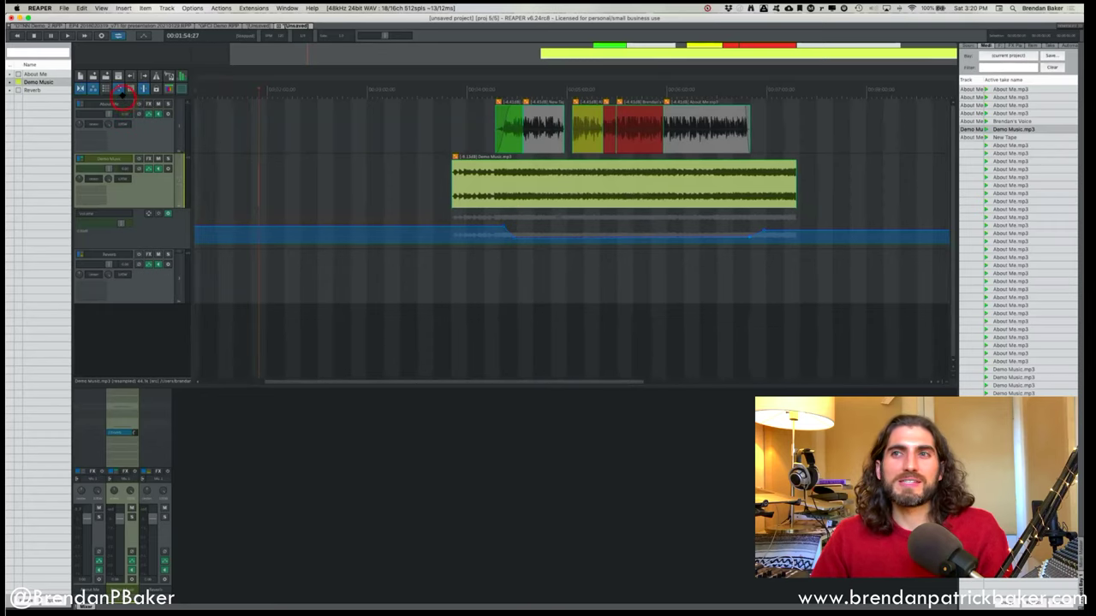
{"action": "scroll", "coordinate": [122, 96], "scroll_direction": "right", "scroll_amount": 1}
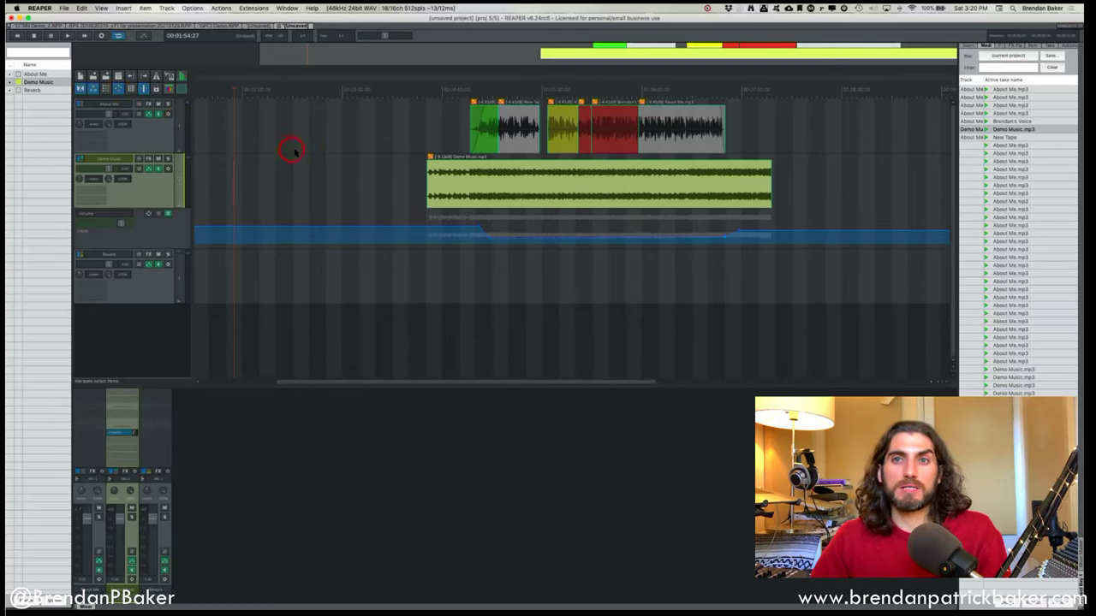
{"action": "left_click", "coordinate": [492, 199]}
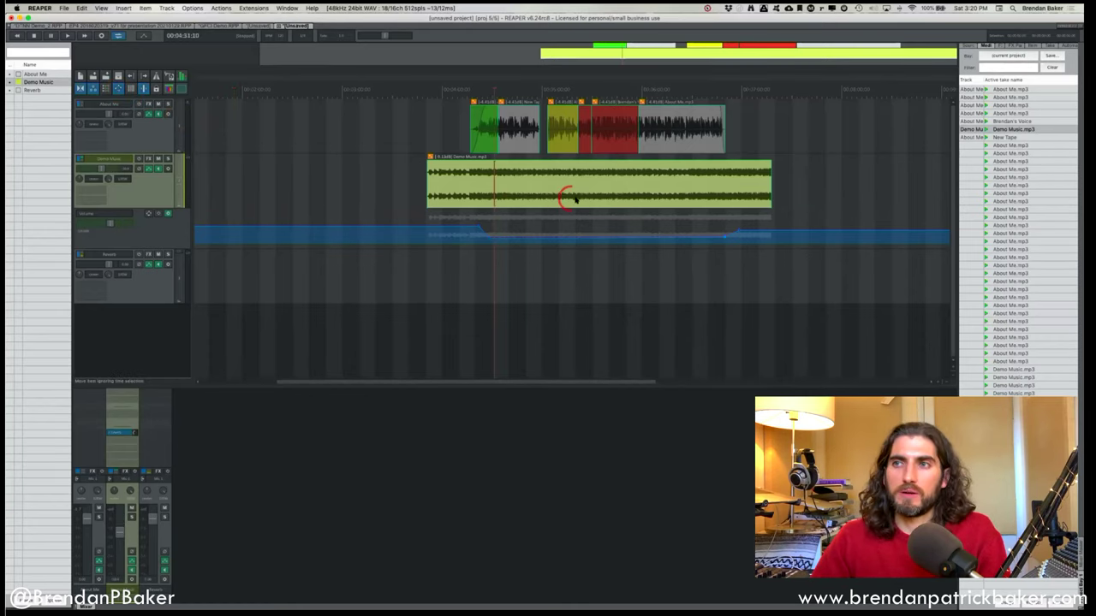
{"action": "left_click", "coordinate": [594, 195]}
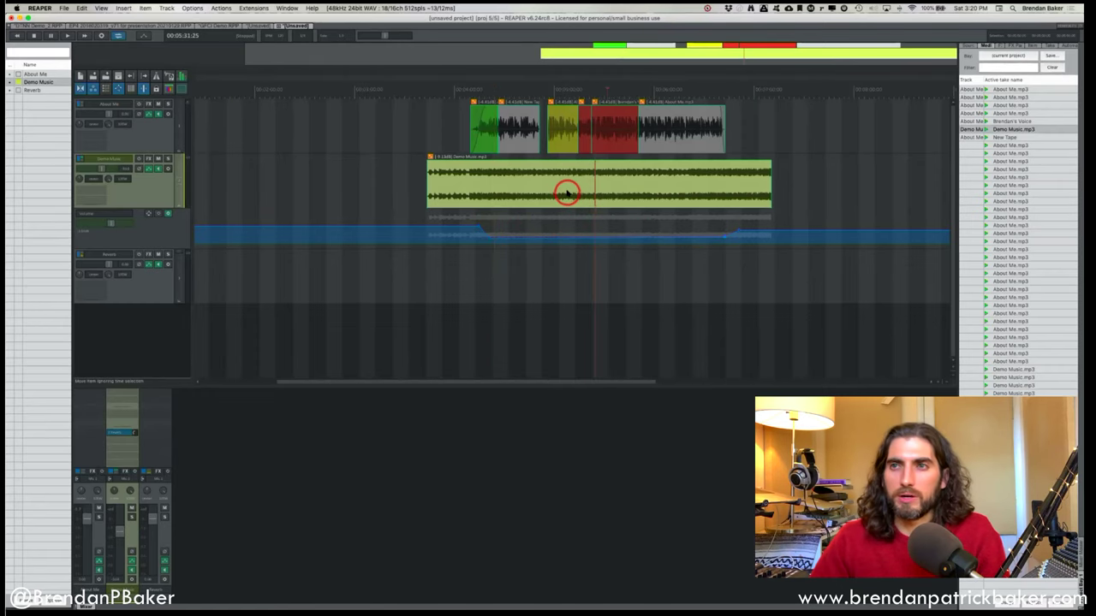
{"action": "left_click", "coordinate": [566, 192]}
{"action": "mouse_move", "coordinate": [481, 227]}
{"action": "left_mouse_down"}
{"action": "mouse_move", "coordinate": [513, 239]}
{"action": "mouse_move", "coordinate": [464, 228]}
{"action": "left_mouse_up"}
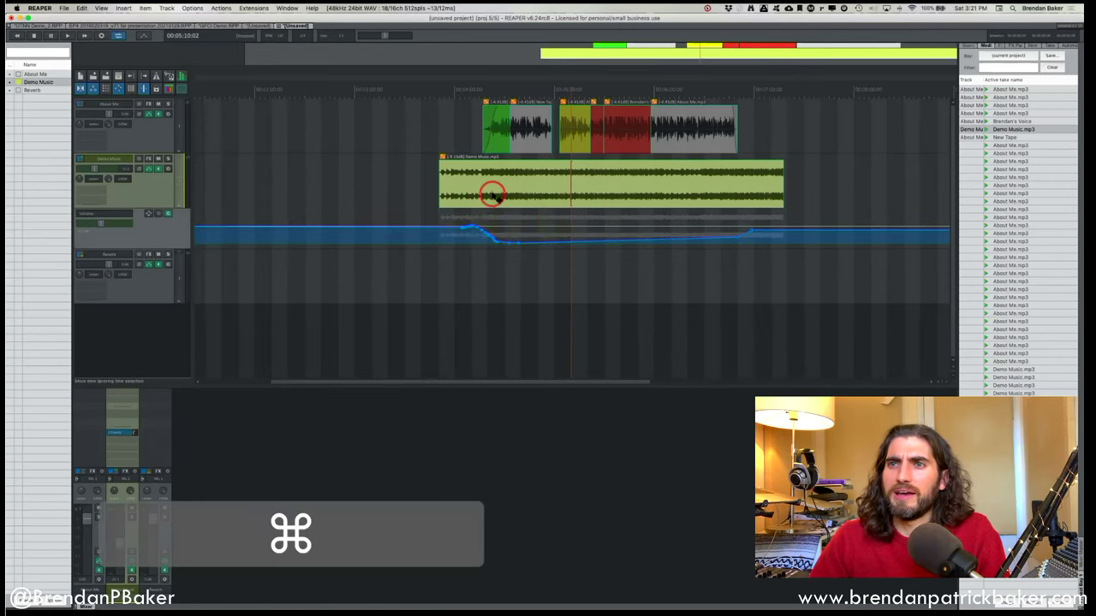
Shift the grouped items earlier without their envelope points, undo the move, and re-enable moving envelope points with media items.
{"action": "left_click_drag", "start_coordinate": [536, 191], "coordinate": [479, 183]}
{"action": "left_click", "coordinate": [497, 181]}
{"action": "left_click", "coordinate": [551, 190]}
{"action": "left_click", "coordinate": [561, 189]}
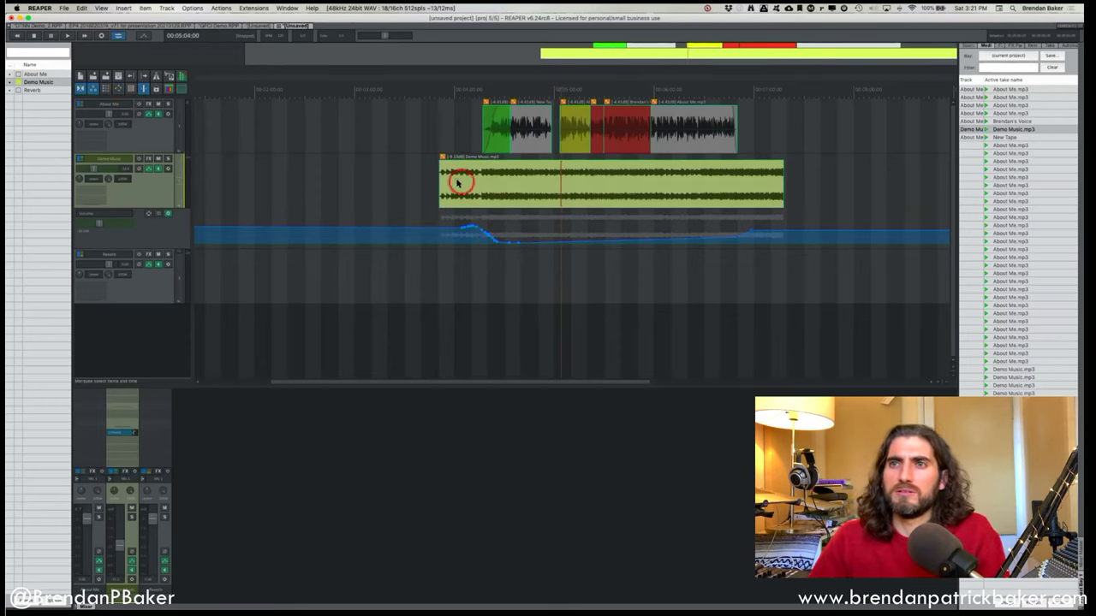
{"action": "left_click_drag", "start_coordinate": [521, 196], "coordinate": [501, 200]}
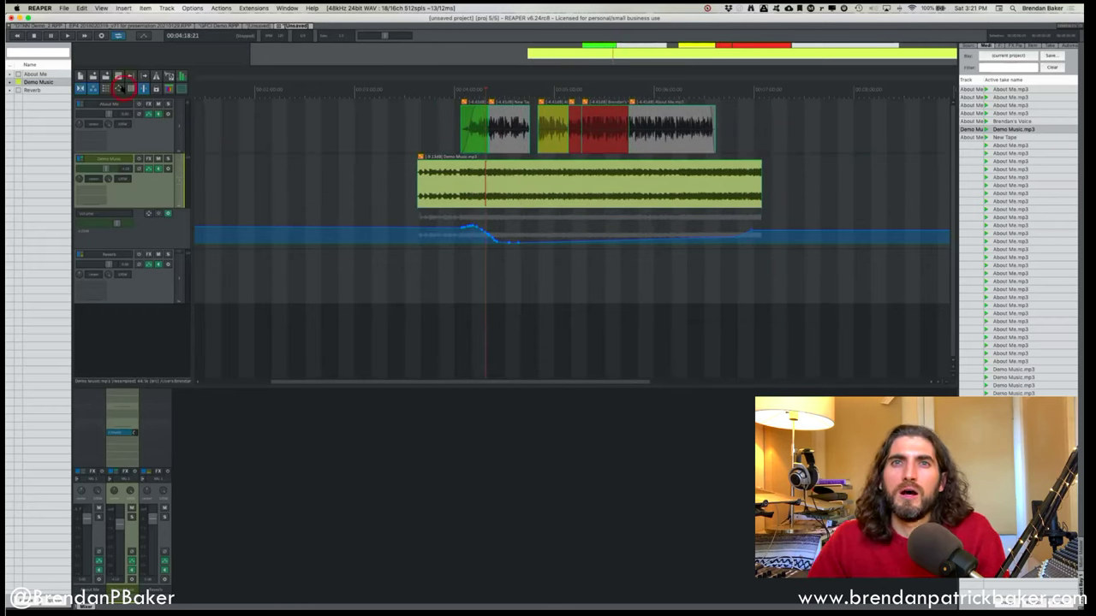
{"action": "key", "text": "super+z"}
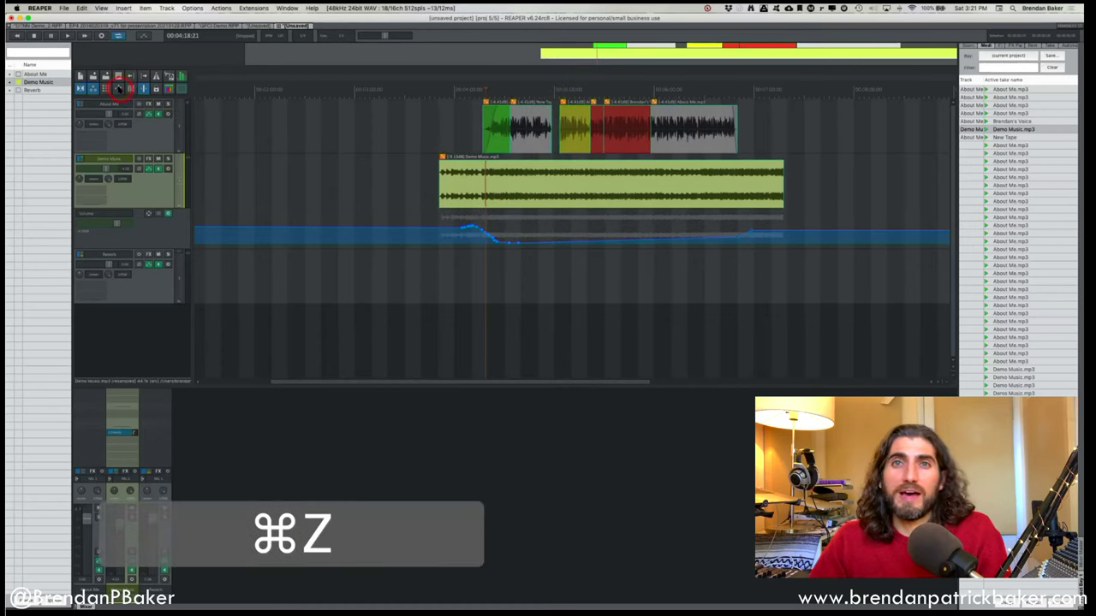
{"action": "left_click", "coordinate": [118, 88]}
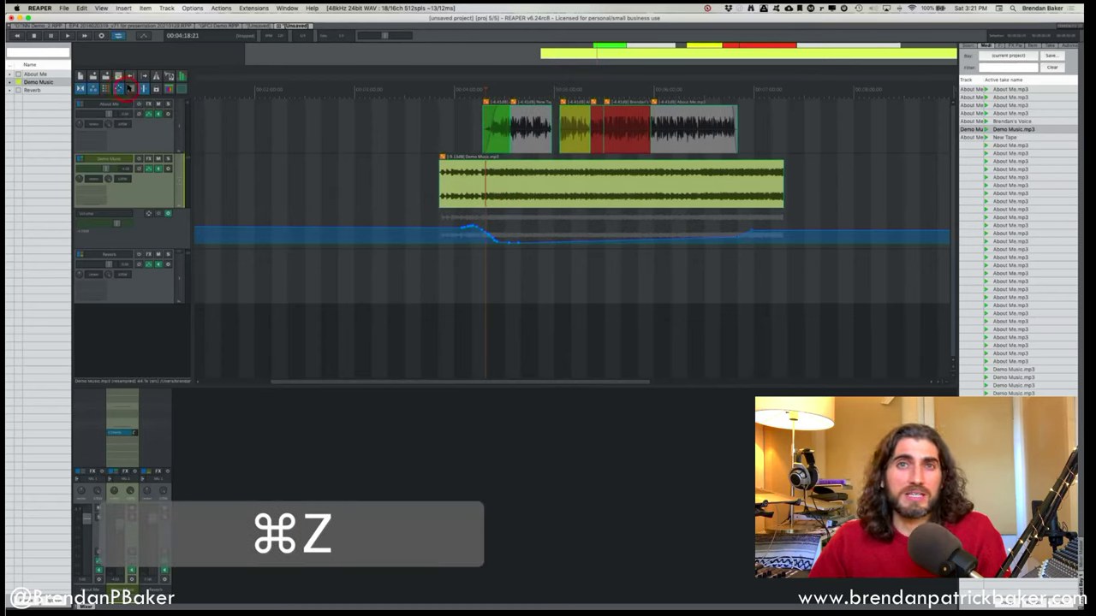
Try shifting the grouped items earlier with their envelope points following, and undo the move.
{"action": "left_click", "coordinate": [516, 195]}
{"action": "left_click", "coordinate": [585, 196]}
{"action": "left_click_drag", "start_coordinate": [579, 196], "coordinate": [518, 191]}
{"action": "key", "text": "super+z"}
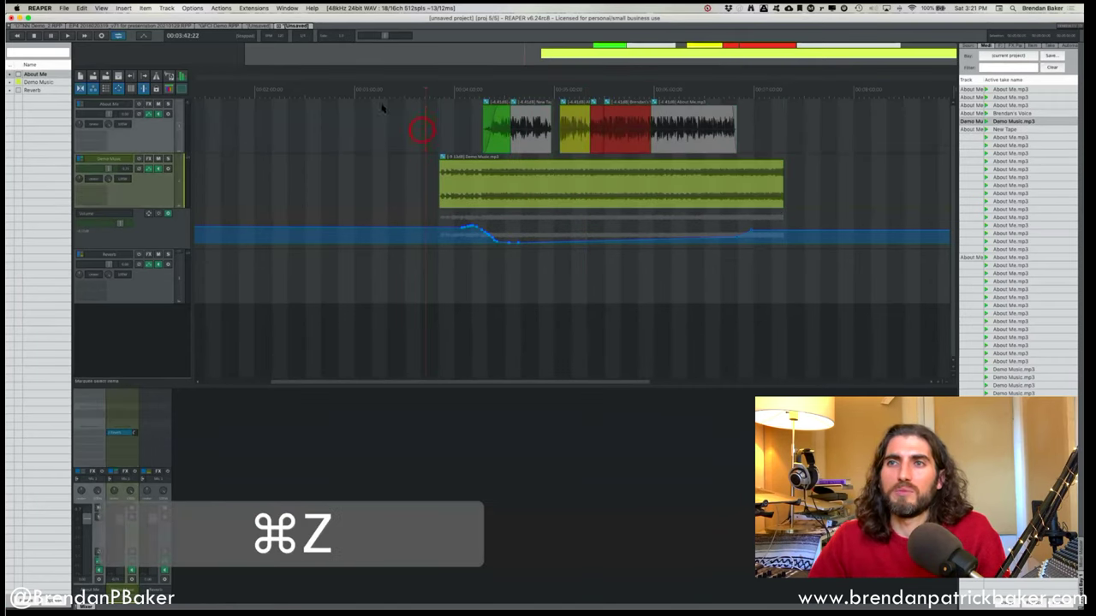
Select all voice and music items on the About Me and Demo Music tracks and ungroup them.
{"action": "left_click_drag", "start_coordinate": [366, 120], "coordinate": [858, 196]}
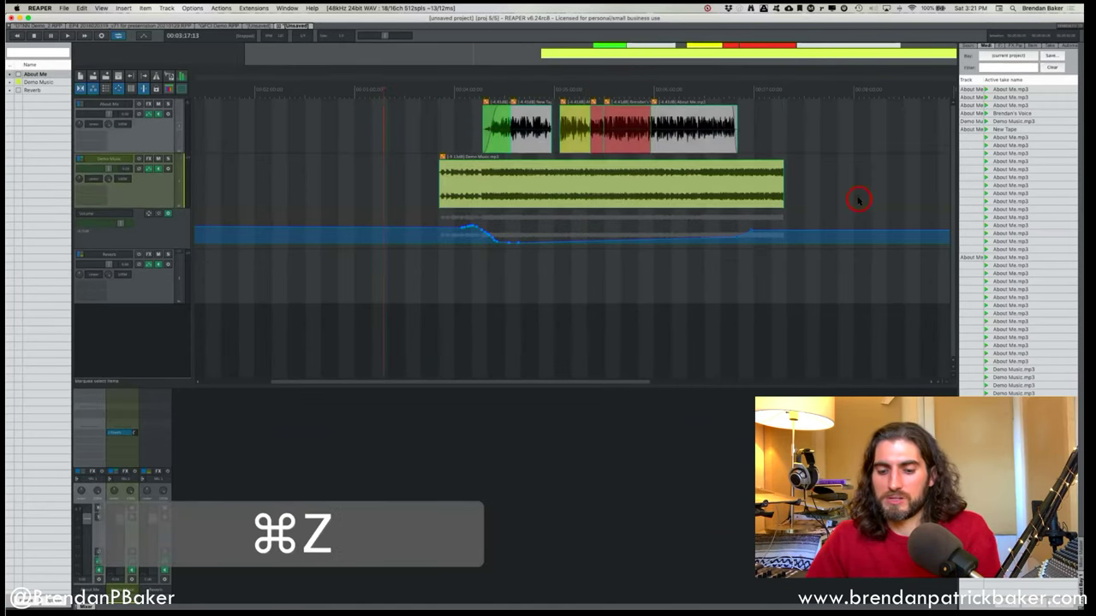
{"action": "key", "text": "super+u"}
{"action": "left_click", "coordinate": [432, 144]}
{"action": "left_click", "coordinate": [545, 183]}
{"action": "left_click_drag", "start_coordinate": [589, 188], "coordinate": [560, 189]}
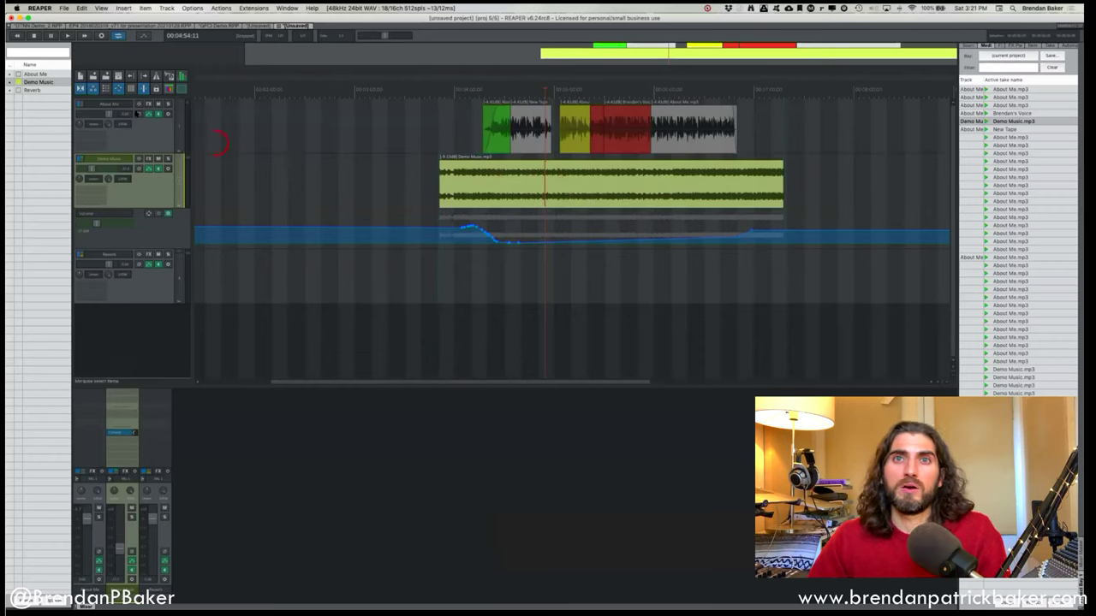
Toggle moving envelope points with media items off and back on.
{"action": "left_click", "coordinate": [120, 88]}
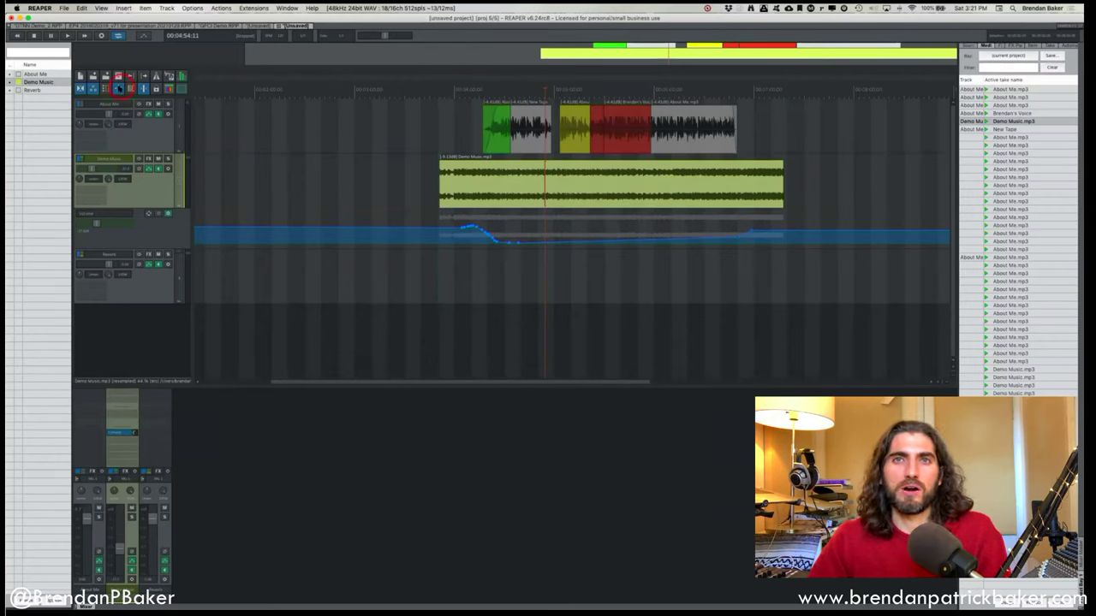
{"action": "left_click", "coordinate": [460, 172]}
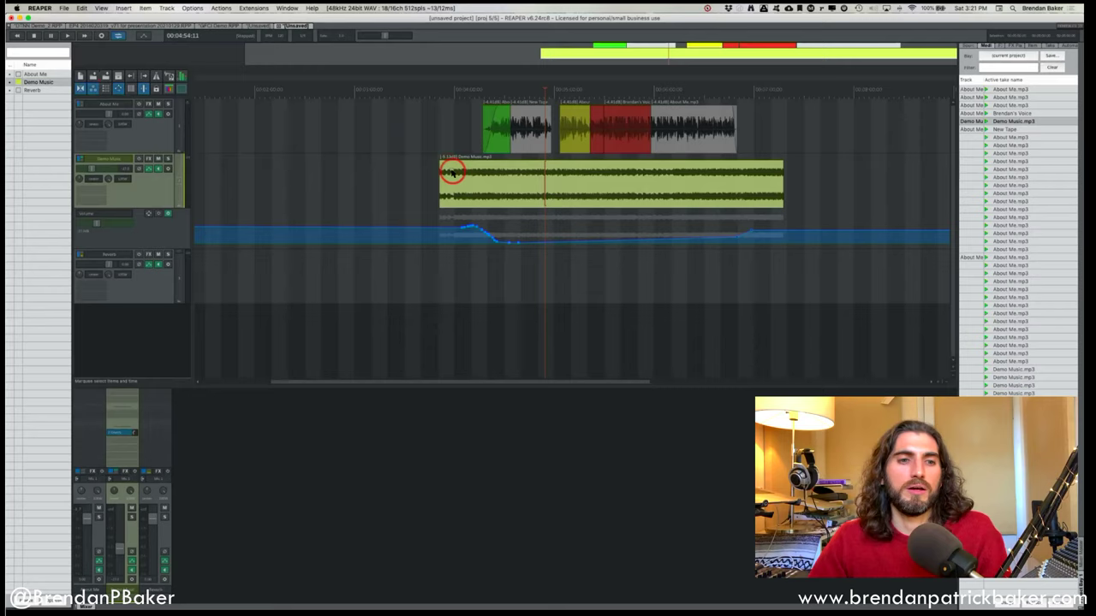
{"action": "key", "text": "v"}
{"action": "left_click", "coordinate": [119, 88]}
Show the grid lines across the arrange view and hide them again.
{"action": "left_click", "coordinate": [126, 89]}
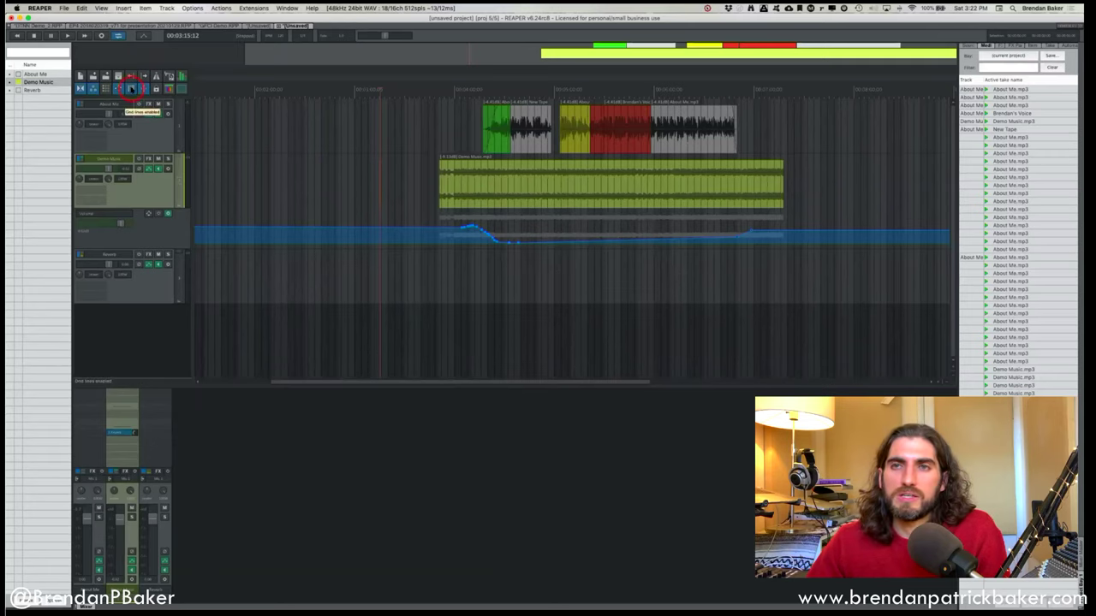
{"action": "left_click", "coordinate": [131, 89]}
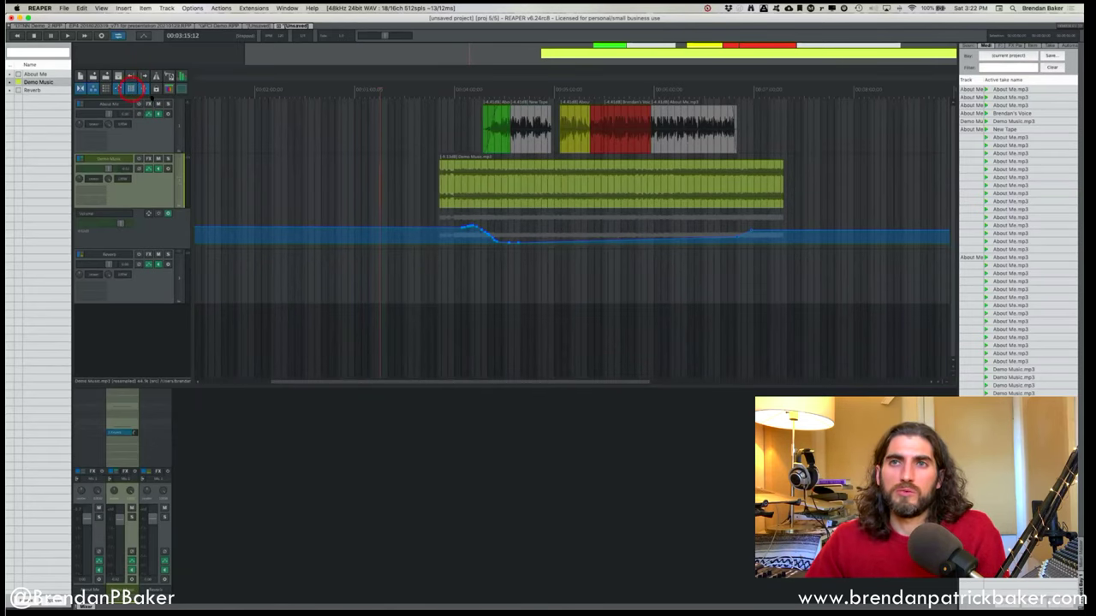
{"action": "scroll", "coordinate": [220, 118], "scroll_direction": "up", "scroll_amount": 3}
{"action": "left_click", "coordinate": [130, 89]}
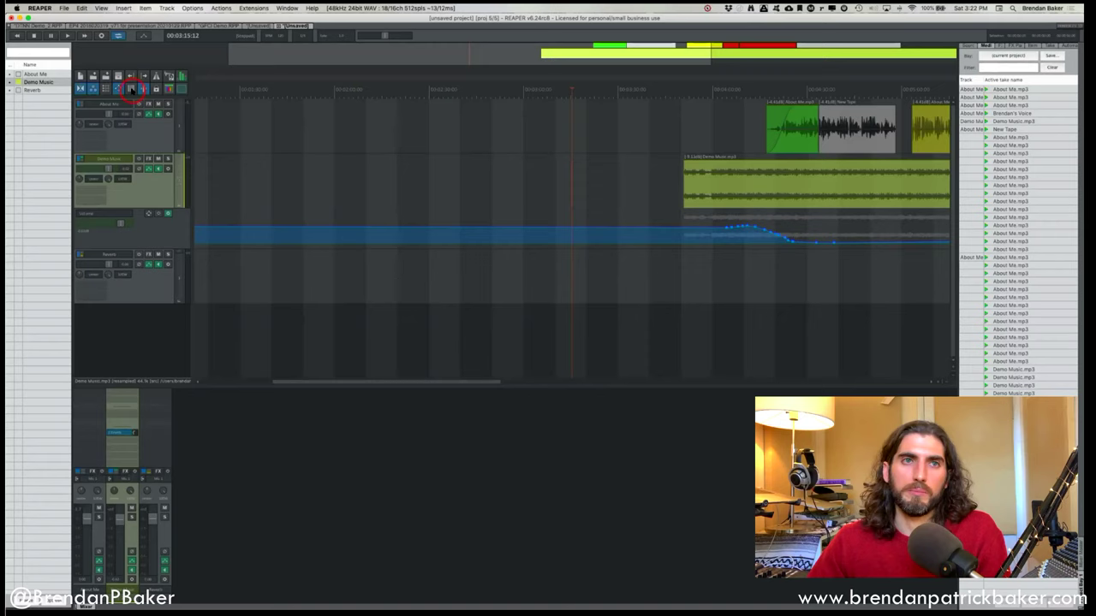
Place the edit cursor at several spots in the empty stretch of the About Me track before the voice items.
{"action": "left_click", "coordinate": [256, 112]}
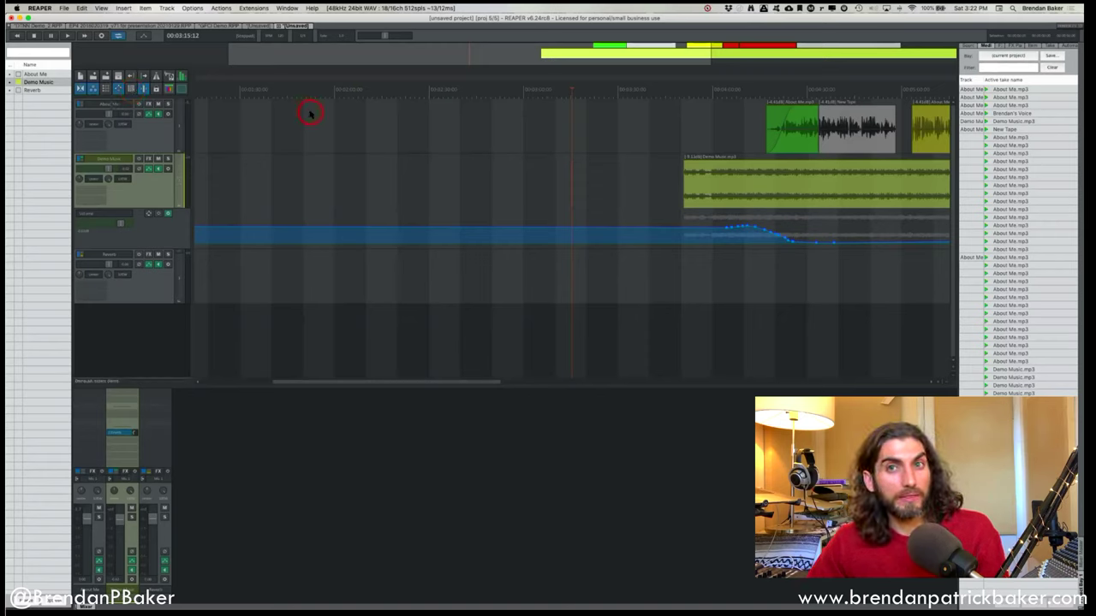
{"action": "left_click", "coordinate": [375, 126]}
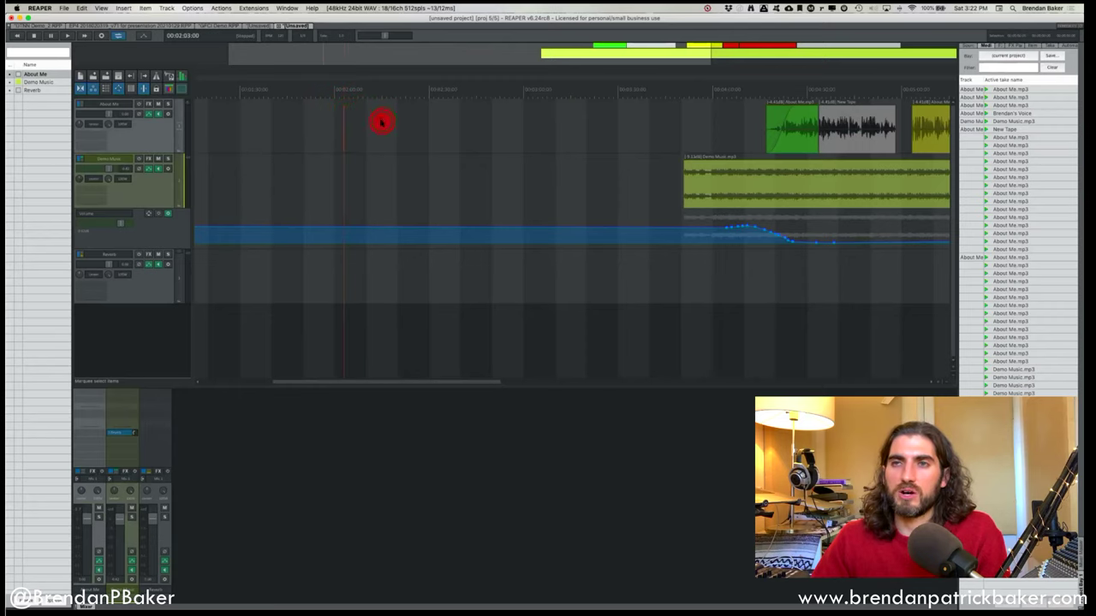
{"action": "left_click", "coordinate": [420, 124]}
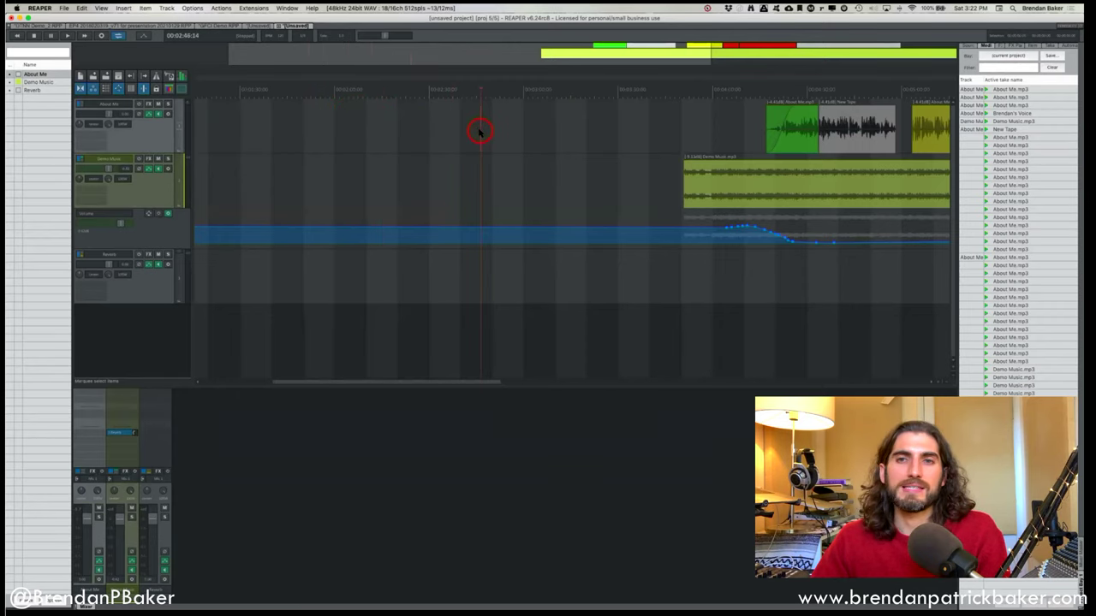
Move the New Tape item out ahead of the Demo Music item, near 00:03:00:07, and nudge it slightly later.
{"action": "scroll", "coordinate": [503, 136], "scroll_direction": "right", "scroll_amount": 5}
{"action": "scroll", "coordinate": [539, 128], "scroll_direction": "left", "scroll_amount": 7}
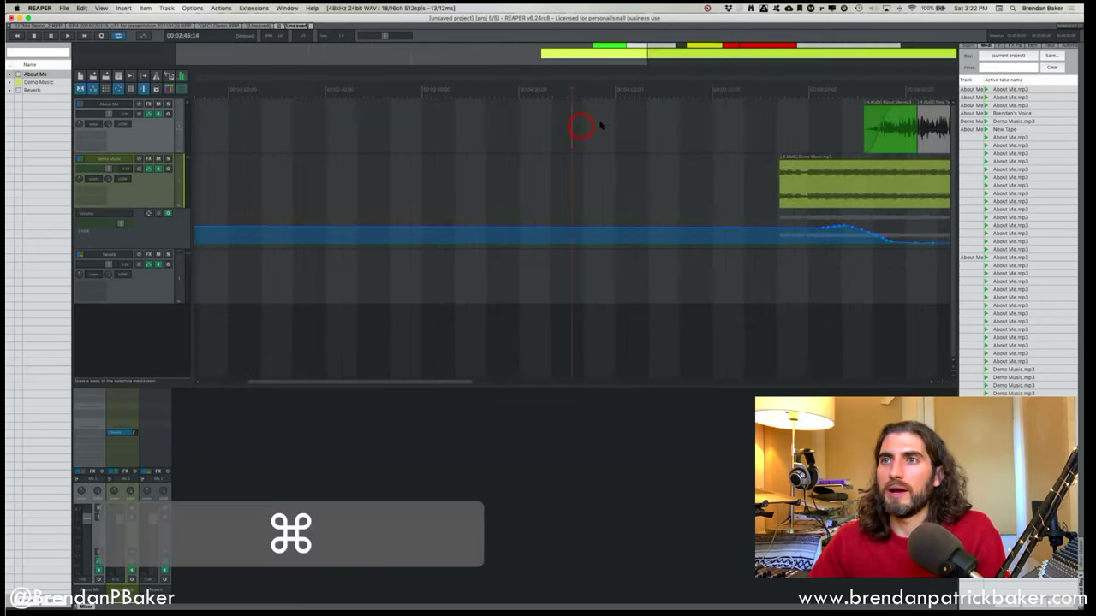
{"action": "scroll", "coordinate": [582, 123], "scroll_direction": "right", "scroll_amount": 6}
{"action": "left_click_drag", "start_coordinate": [665, 128], "coordinate": [366, 136]}
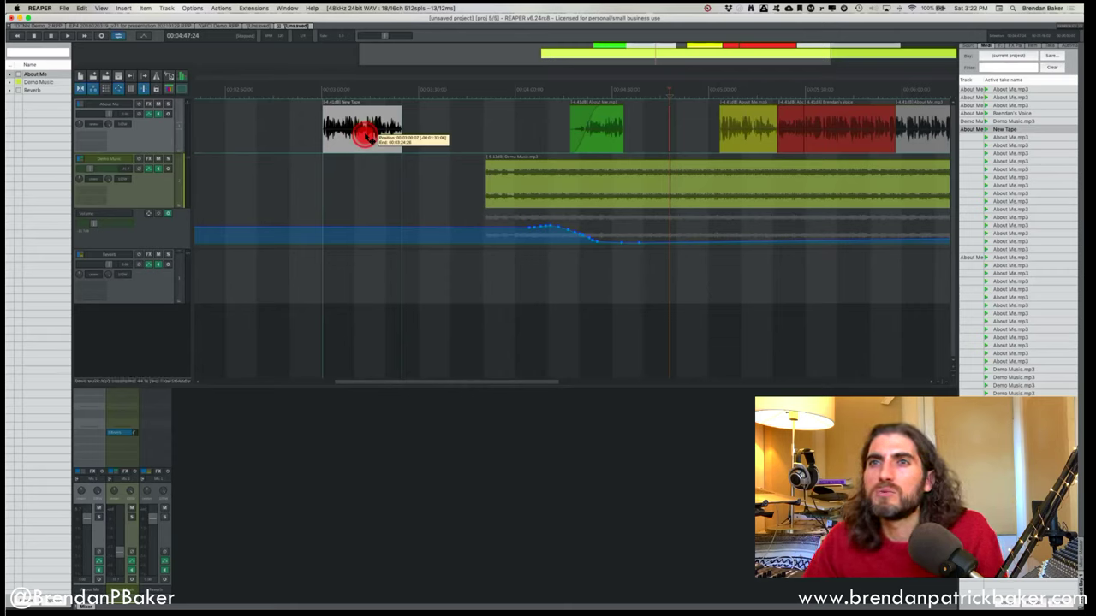
{"action": "left_click_drag", "start_coordinate": [366, 136], "coordinate": [365, 134]}
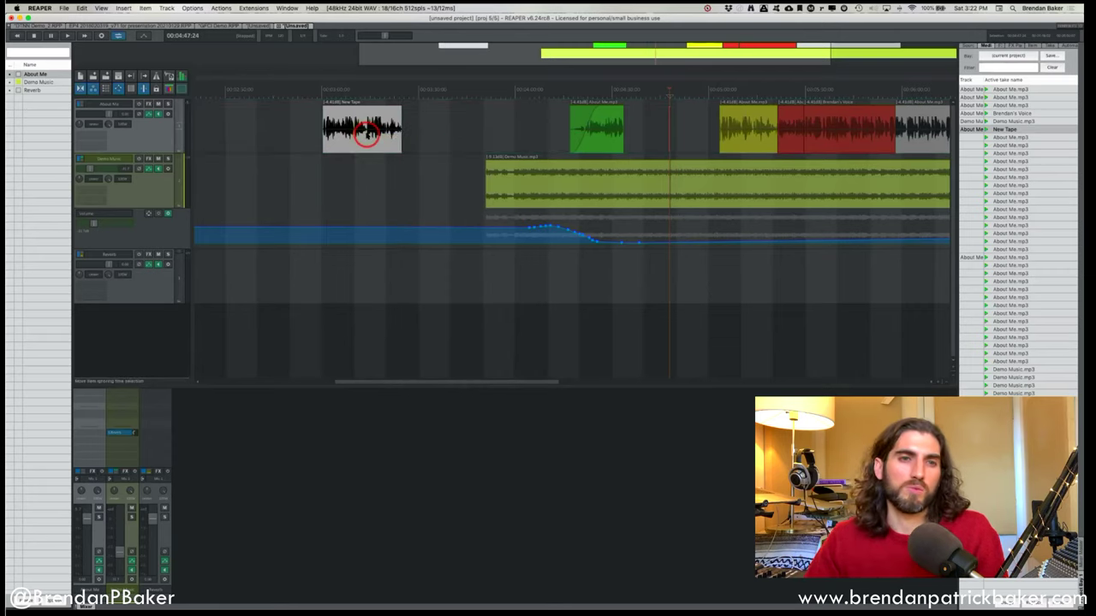
{"action": "left_click_drag", "start_coordinate": [369, 137], "coordinate": [382, 137]}
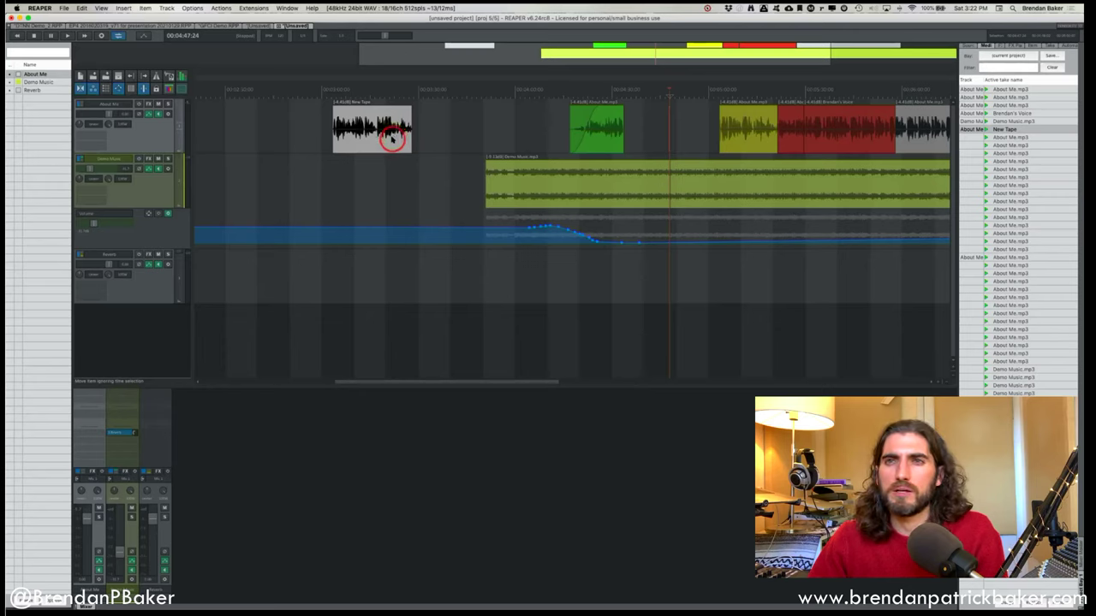
Try aligning the New Tape item with the start of the Demo Music item, and reposition it just ahead of the music.
{"action": "left_click_drag", "start_coordinate": [374, 139], "coordinate": [520, 131]}
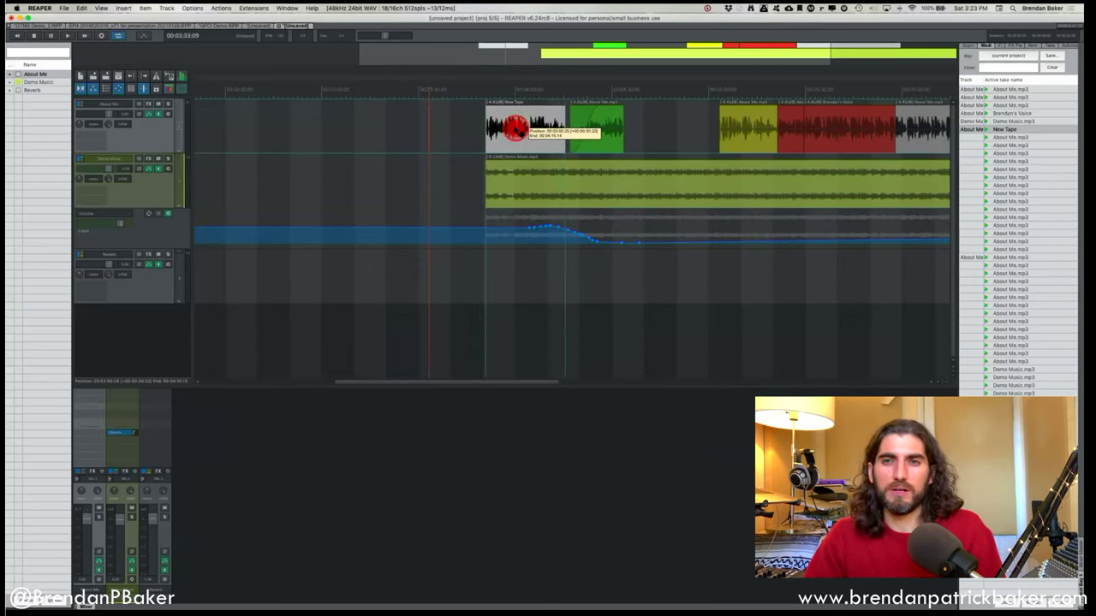
{"action": "left_click_drag", "start_coordinate": [515, 129], "coordinate": [428, 128]}
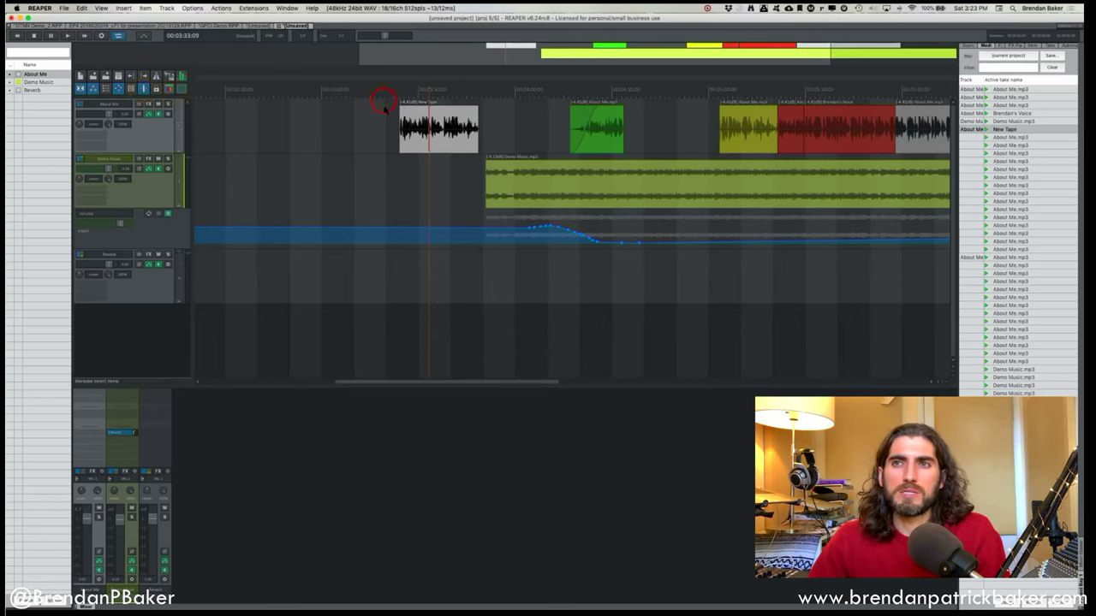
{"action": "left_click", "coordinate": [431, 128]}
Split the New Tape item near its middle, at about 00:03:37:09.
{"action": "scroll", "coordinate": [431, 127], "scroll_direction": "up", "scroll_amount": 3}
{"action": "left_click", "coordinate": [572, 139]}
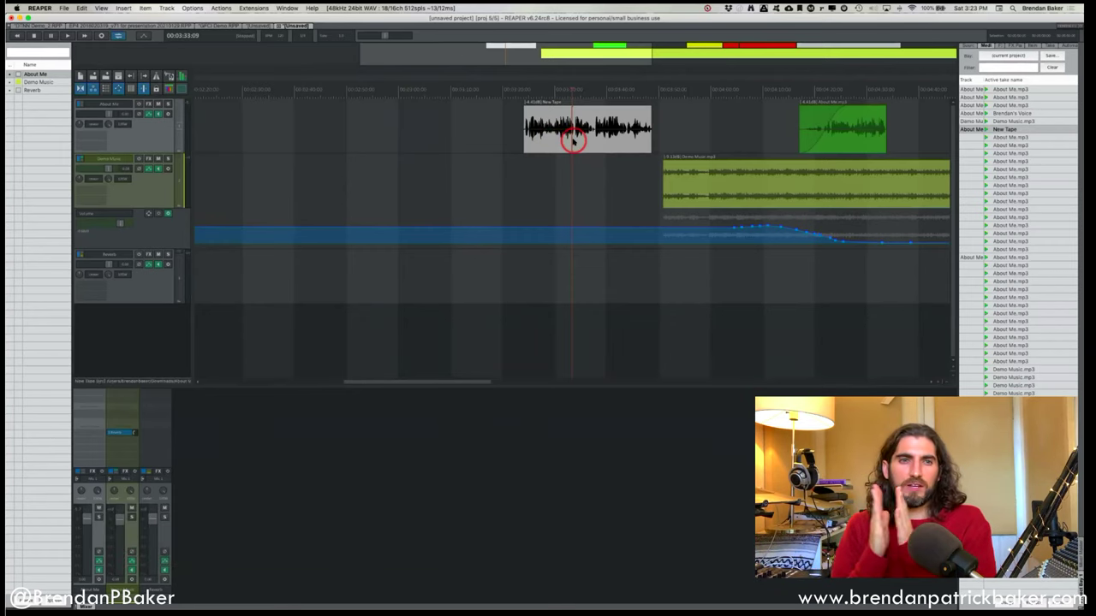
{"action": "mouse_move", "coordinate": [572, 140]}
{"action": "left_mouse_down"}
{"action": "mouse_move", "coordinate": [560, 135]}
{"action": "mouse_move", "coordinate": [590, 130]}
{"action": "left_mouse_up"}
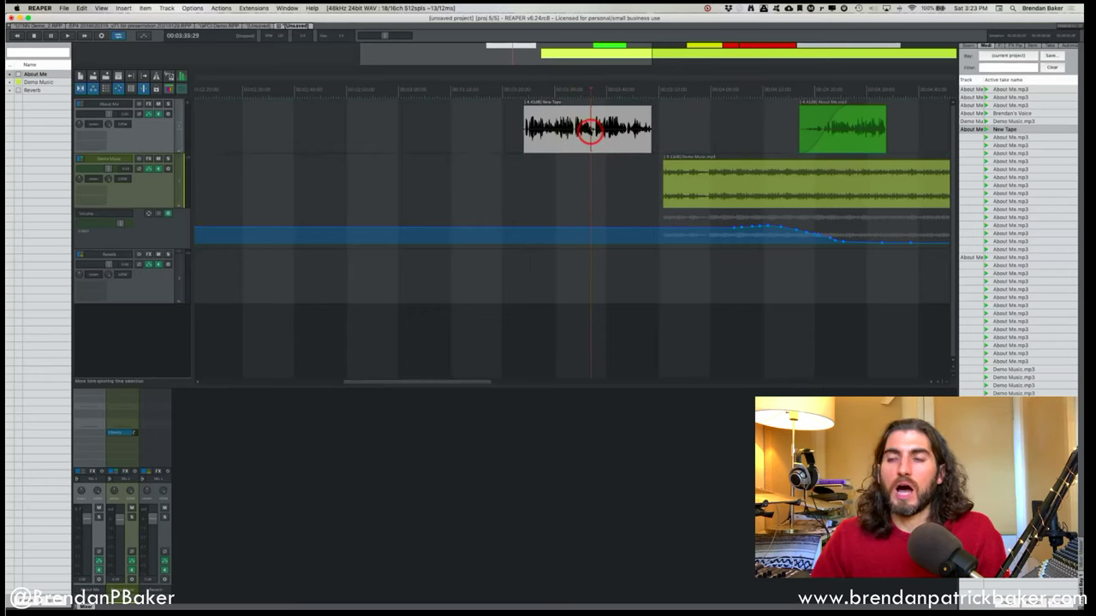
{"action": "key", "text": "b"}
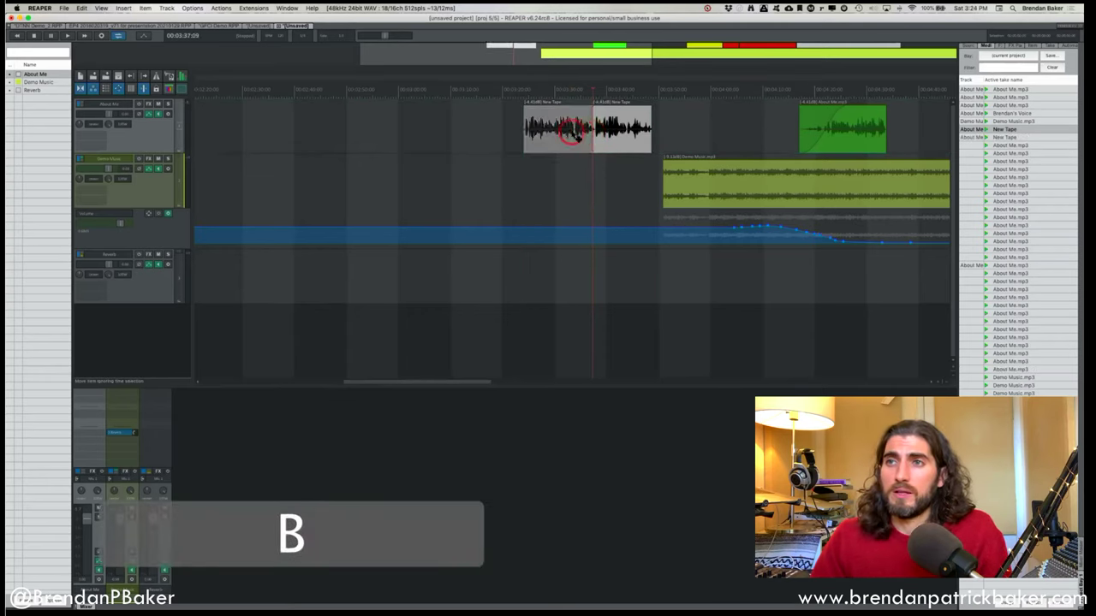
Slide the second New Tape piece slightly earlier so it overlaps the first piece with a short crossfade.
{"action": "left_click_drag", "start_coordinate": [571, 130], "coordinate": [656, 140]}
{"action": "scroll", "coordinate": [587, 129], "scroll_direction": "up", "scroll_amount": 4}
{"action": "scroll", "coordinate": [655, 139], "scroll_direction": "up", "scroll_amount": 3}
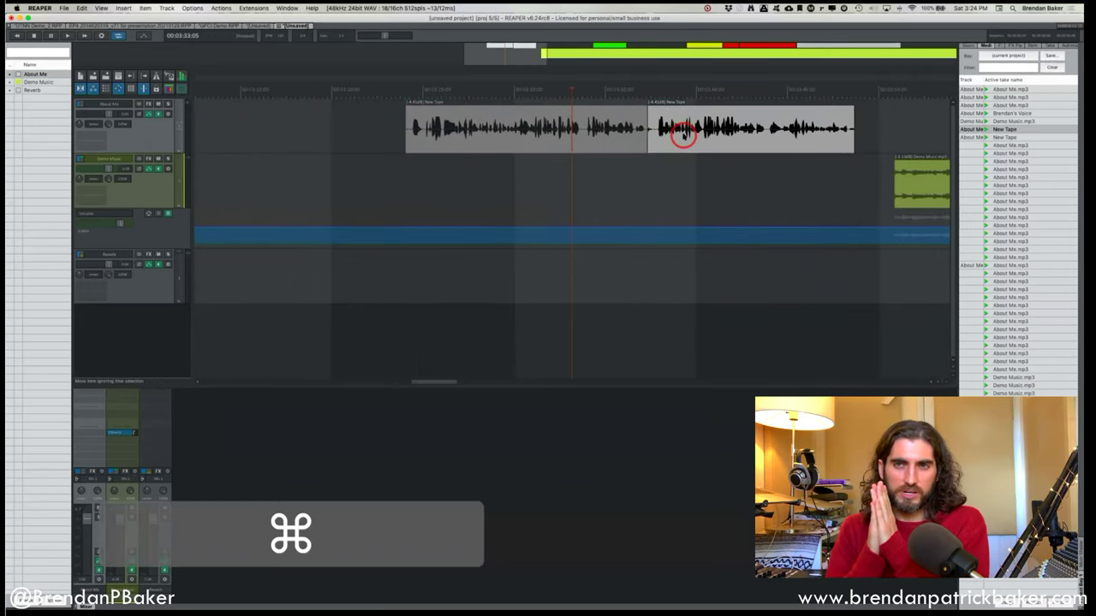
{"action": "left_click_drag", "start_coordinate": [690, 144], "coordinate": [680, 144]}
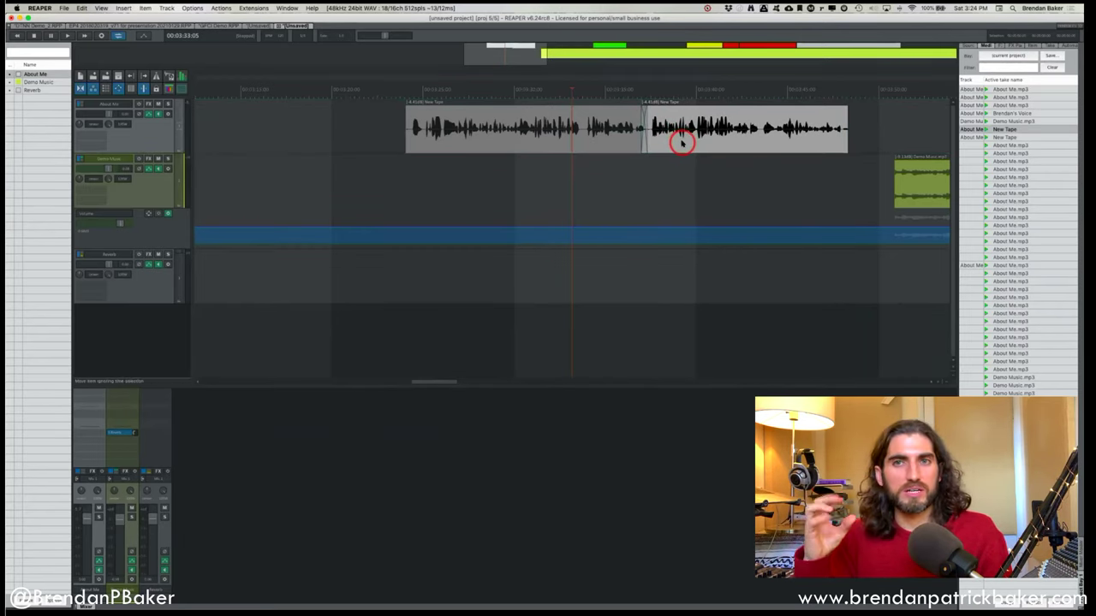
With snapping enabled, shift the New Tape pieces earlier and butt the second piece against the end of the first.
{"action": "scroll", "coordinate": [681, 143], "scroll_direction": "down", "scroll_amount": 6}
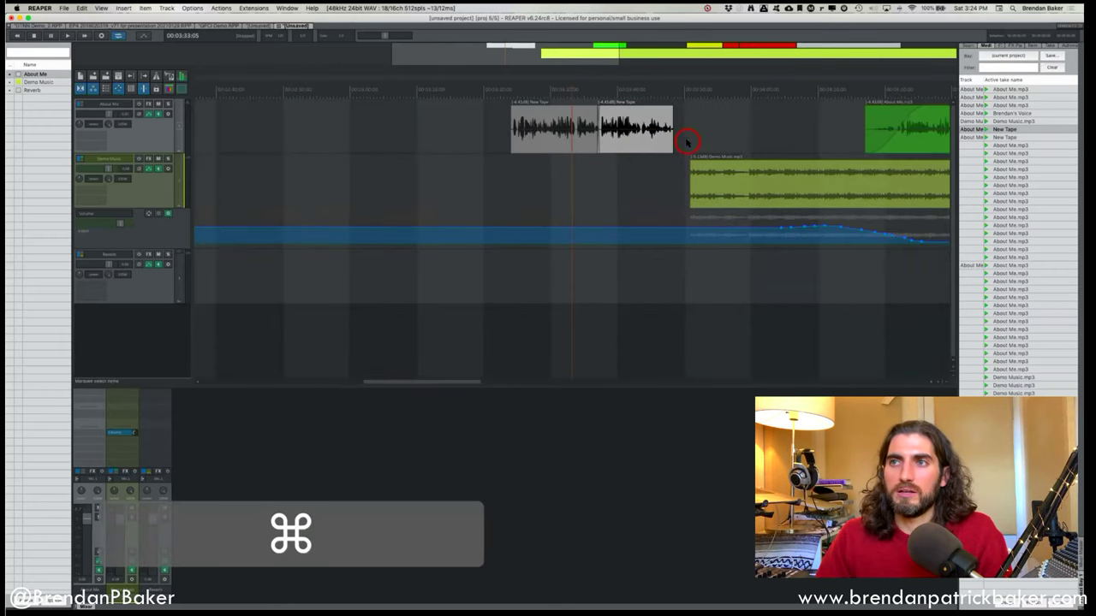
{"action": "scroll", "coordinate": [686, 142], "scroll_direction": "right", "scroll_amount": 3}
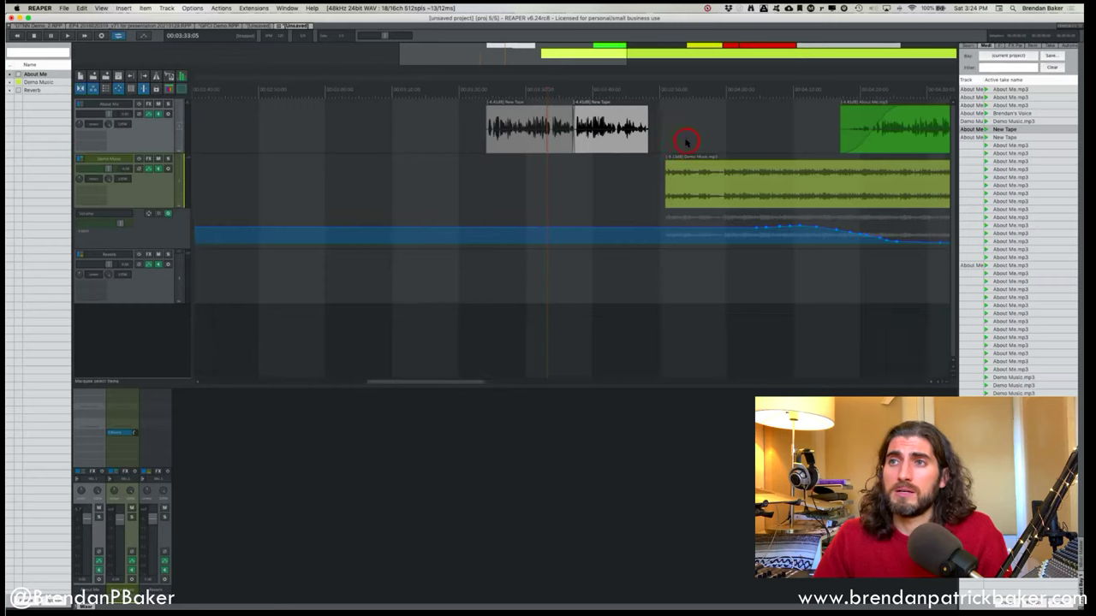
{"action": "scroll", "coordinate": [681, 142], "scroll_direction": "right", "scroll_amount": 1}
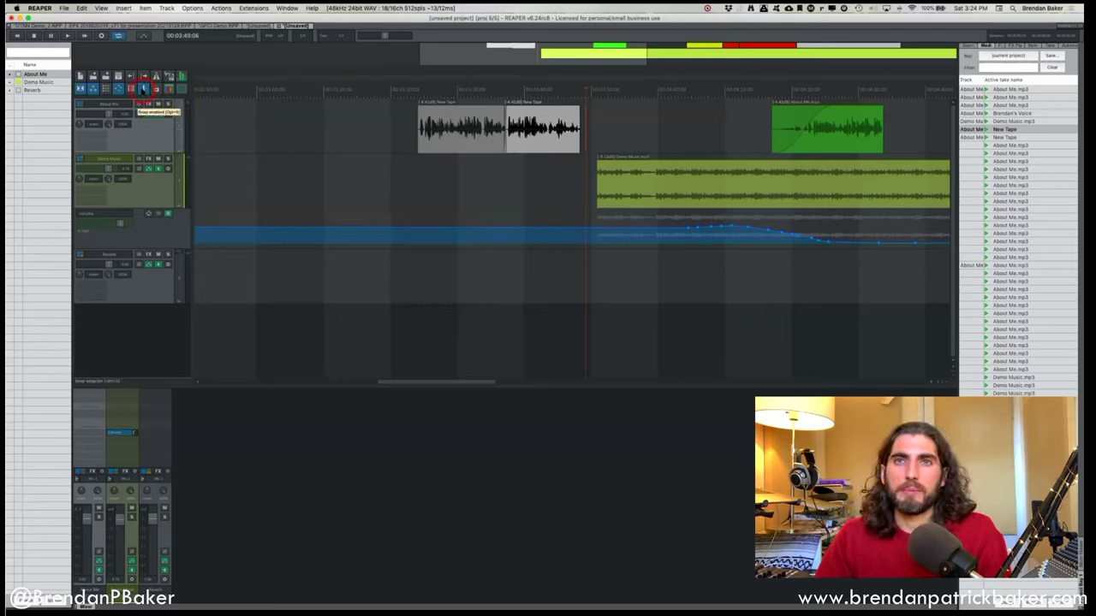
{"action": "mouse_move", "coordinate": [525, 142]}
{"action": "left_mouse_down"}
{"action": "mouse_move", "coordinate": [562, 139]}
{"action": "mouse_move", "coordinate": [471, 135]}
{"action": "mouse_move", "coordinate": [543, 142]}
{"action": "mouse_move", "coordinate": [522, 141]}
{"action": "left_mouse_up"}
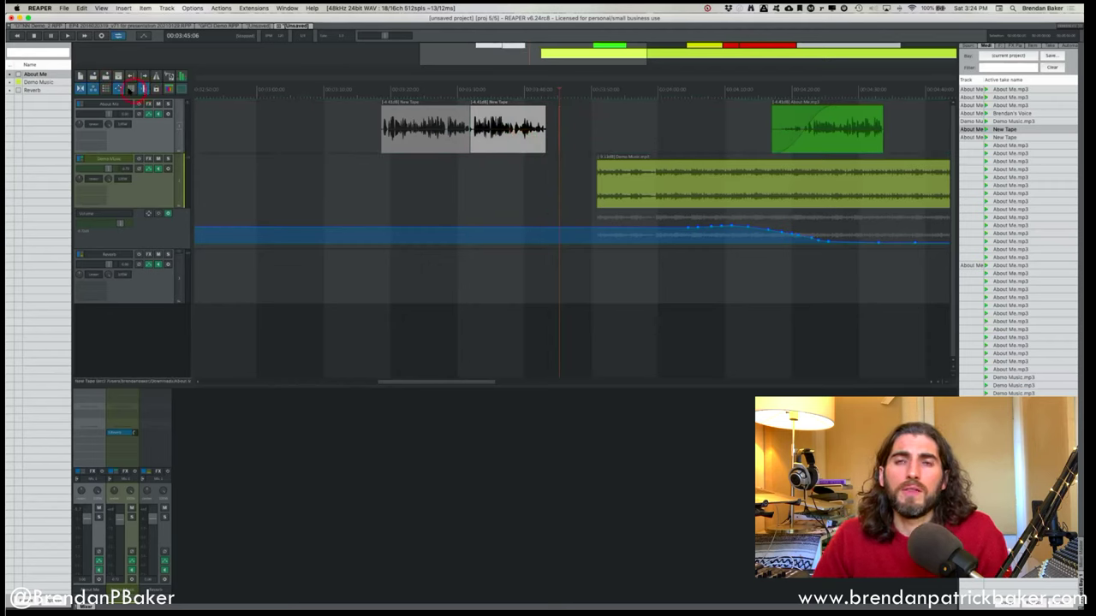
Open the snap and grid settings, look over the snapping options, and close them.
{"action": "right_click", "coordinate": [132, 89]}
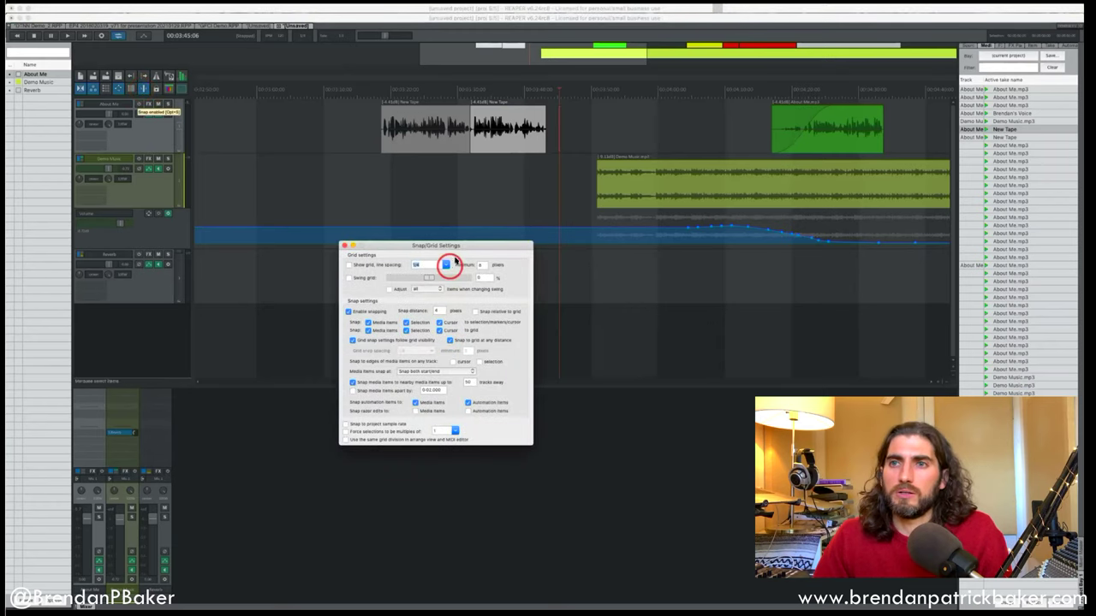
{"action": "left_click_drag", "start_coordinate": [459, 245], "coordinate": [518, 165]}
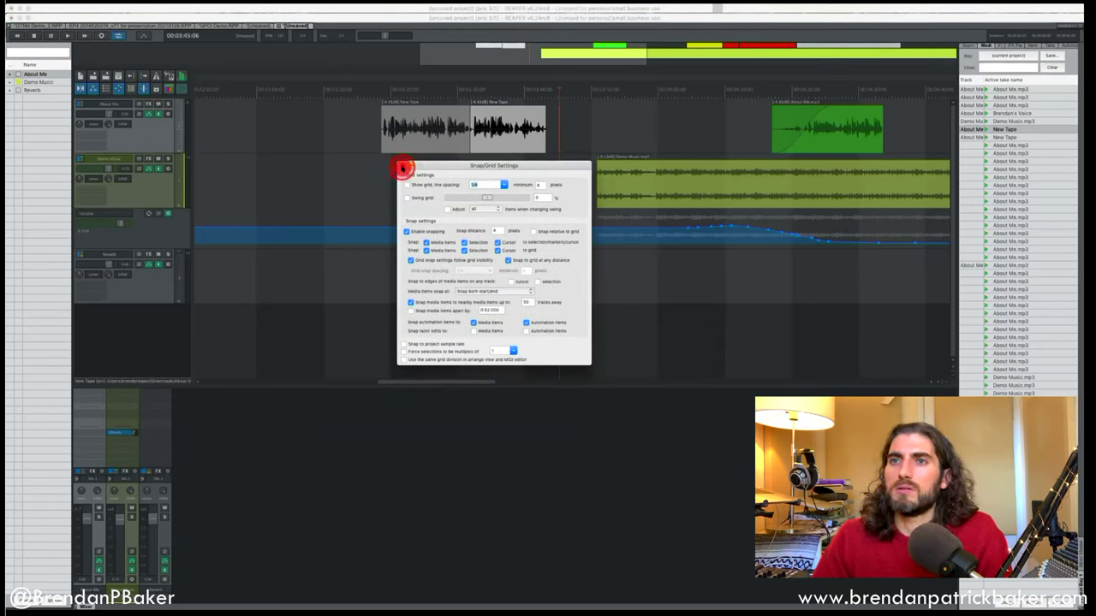
{"action": "left_click", "coordinate": [402, 167]}
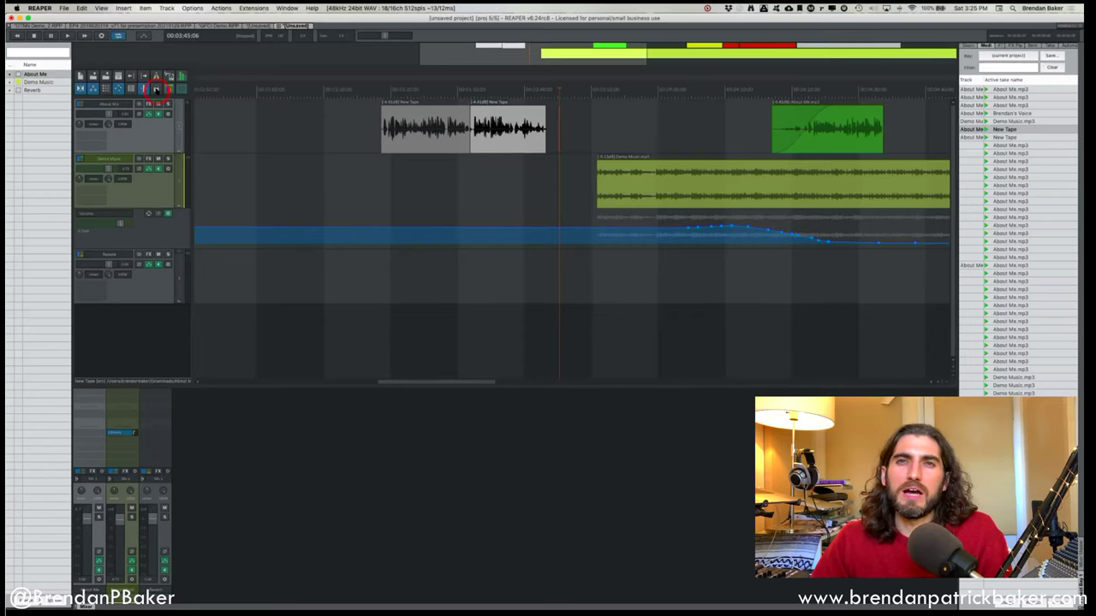
Enable locking in the lock settings, with time selection, full items, up/down item movement and item edges locked.
{"action": "right_click", "coordinate": [156, 89]}
{"action": "left_click", "coordinate": [277, 171]}
{"action": "left_click", "coordinate": [278, 177]}
{"action": "left_click", "coordinate": [270, 141]}
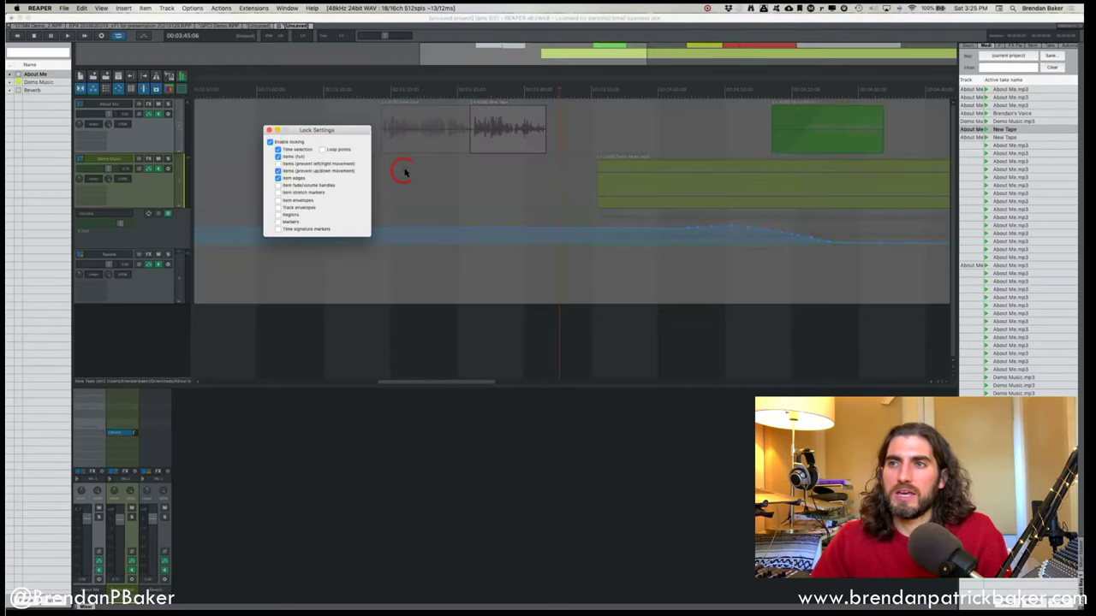
{"action": "scroll", "coordinate": [411, 171], "scroll_direction": "right", "scroll_amount": 5}
{"action": "scroll", "coordinate": [385, 176], "scroll_direction": "left", "scroll_amount": 5}
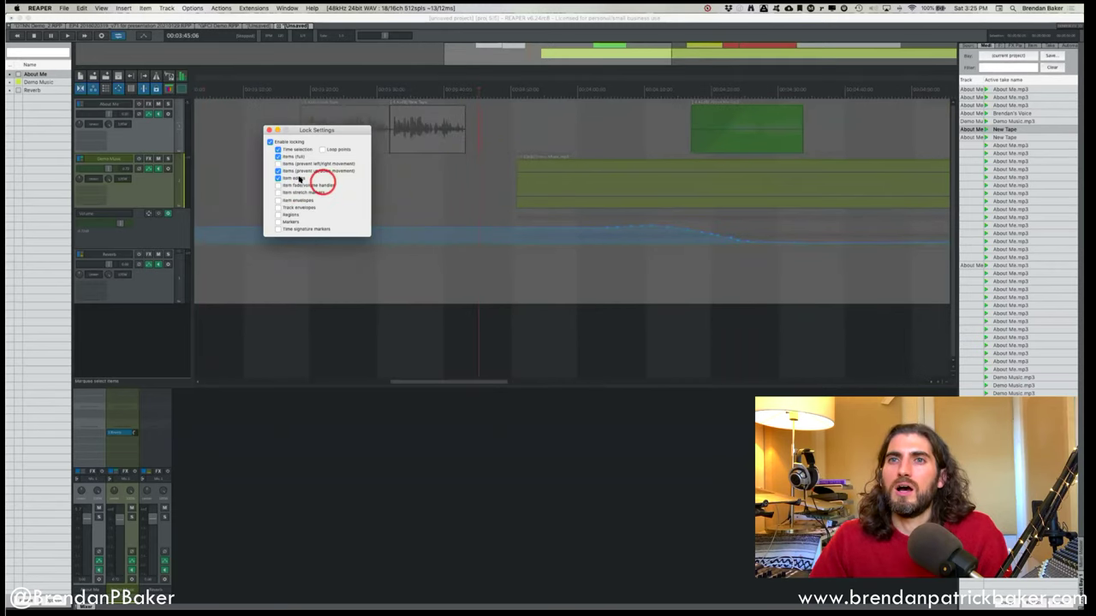
Clear the time selection, full items, up/down movement and item edges locks, and close the lock settings.
{"action": "left_click", "coordinate": [278, 170]}
{"action": "left_click", "coordinate": [277, 157]}
{"action": "left_click", "coordinate": [278, 148]}
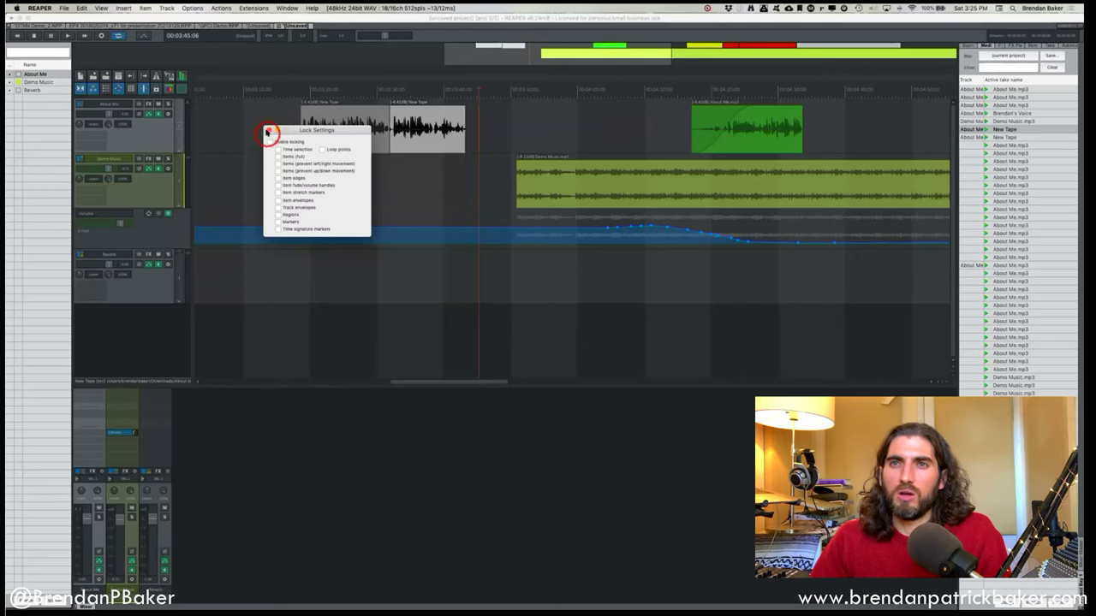
{"action": "left_click", "coordinate": [268, 129]}
Select both New Tape pieces on the About Me track and turn locking off.
{"action": "scroll", "coordinate": [270, 128], "scroll_direction": "right", "scroll_amount": 2}
{"action": "scroll", "coordinate": [281, 128], "scroll_direction": "down", "scroll_amount": 3}
{"action": "scroll", "coordinate": [352, 145], "scroll_direction": "right", "scroll_amount": 3}
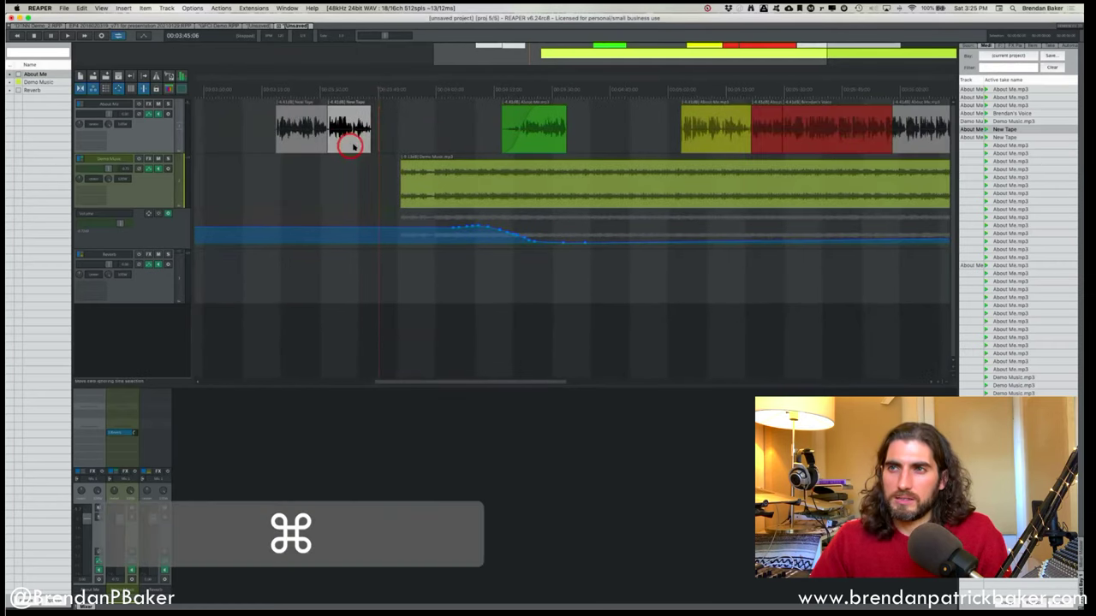
{"action": "left_click_drag", "start_coordinate": [250, 122], "coordinate": [351, 122]}
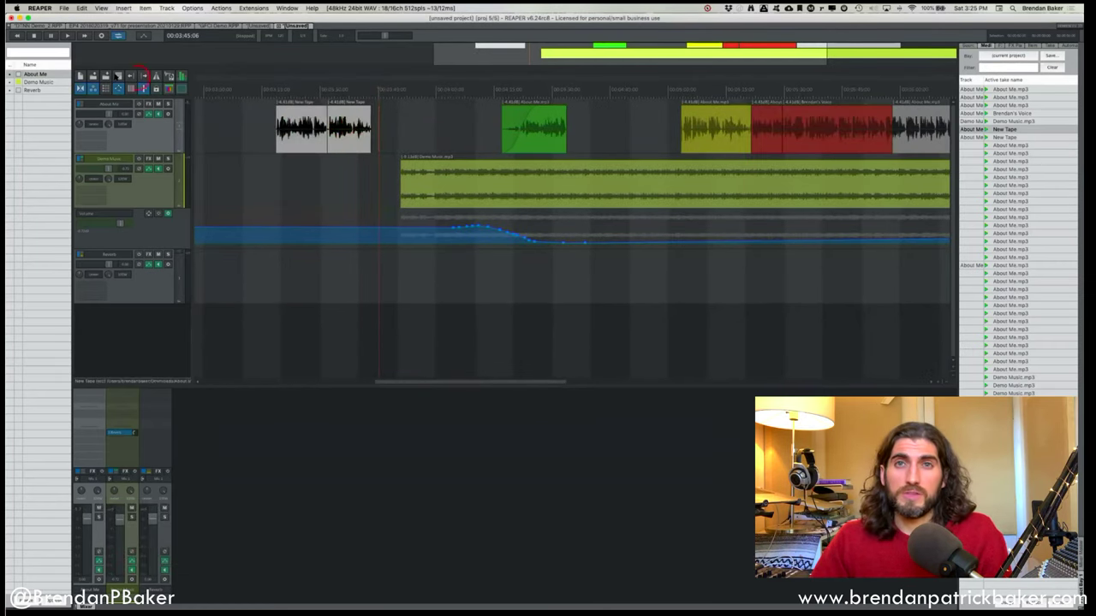
{"action": "left_click", "coordinate": [156, 89]}
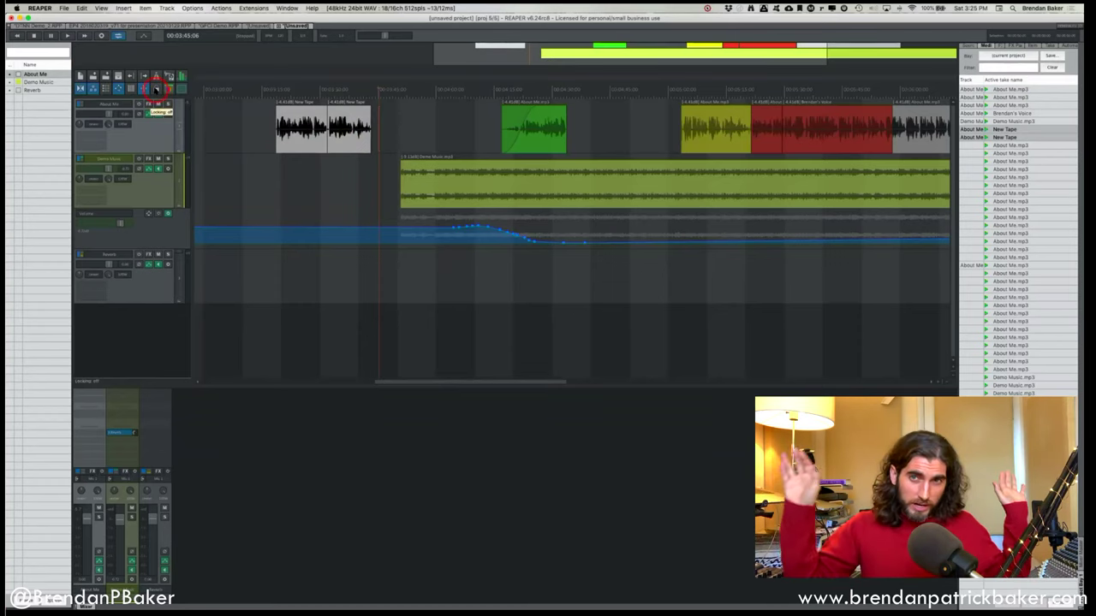
Select the yellow, red and last grey items on the About Me track plus the Demo Music item, and lock them.
{"action": "left_click", "coordinate": [597, 111]}
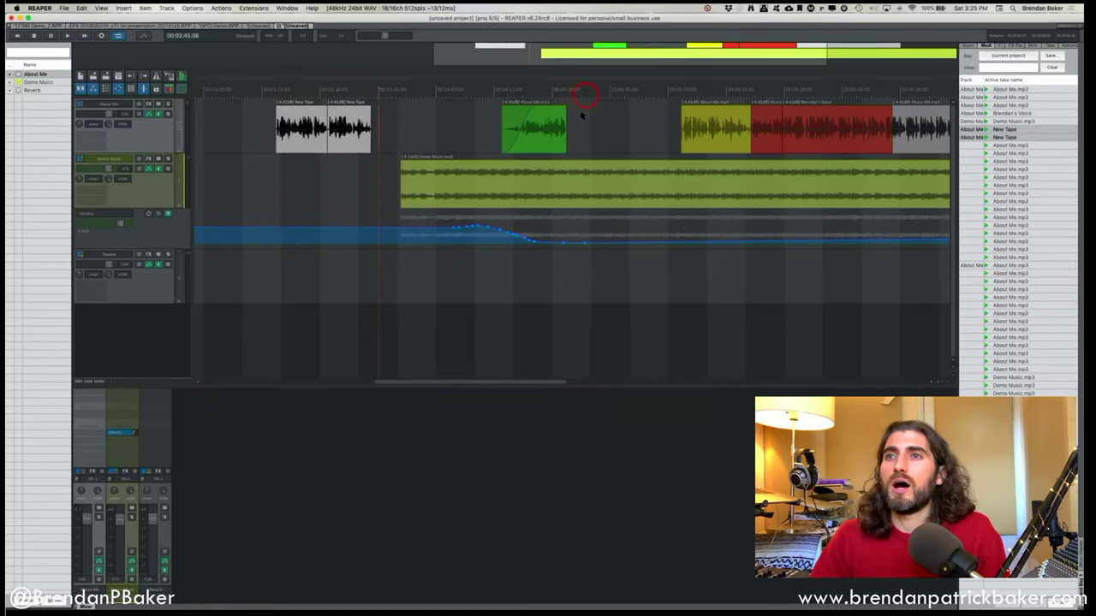
{"action": "left_click", "coordinate": [476, 116]}
{"action": "left_click", "coordinate": [314, 122]}
{"action": "left_click_drag", "start_coordinate": [746, 147], "coordinate": [873, 190]}
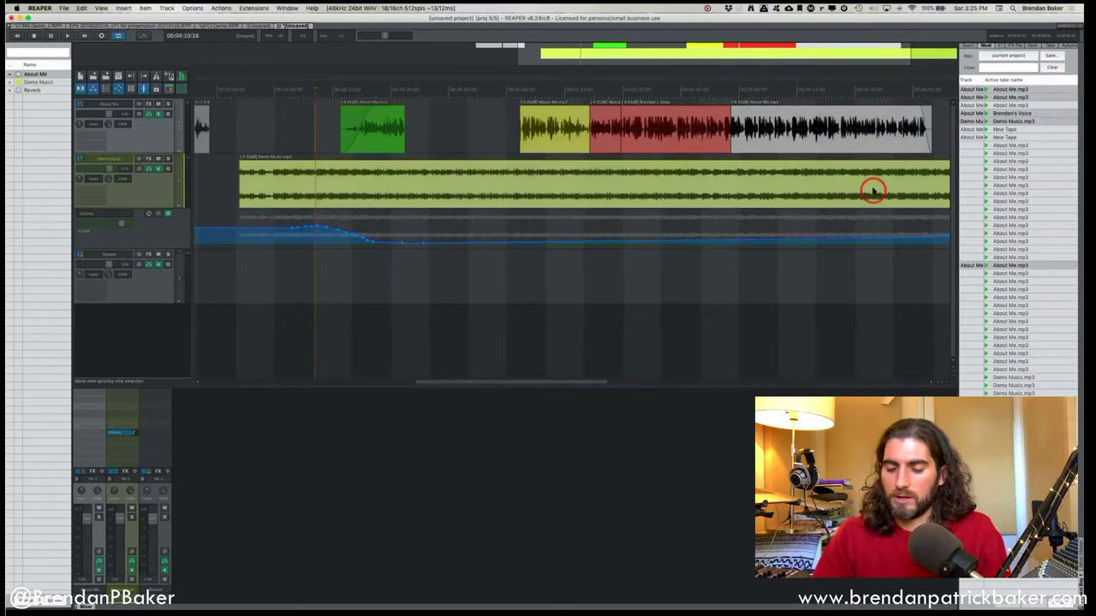
{"action": "key", "text": "super+l"}
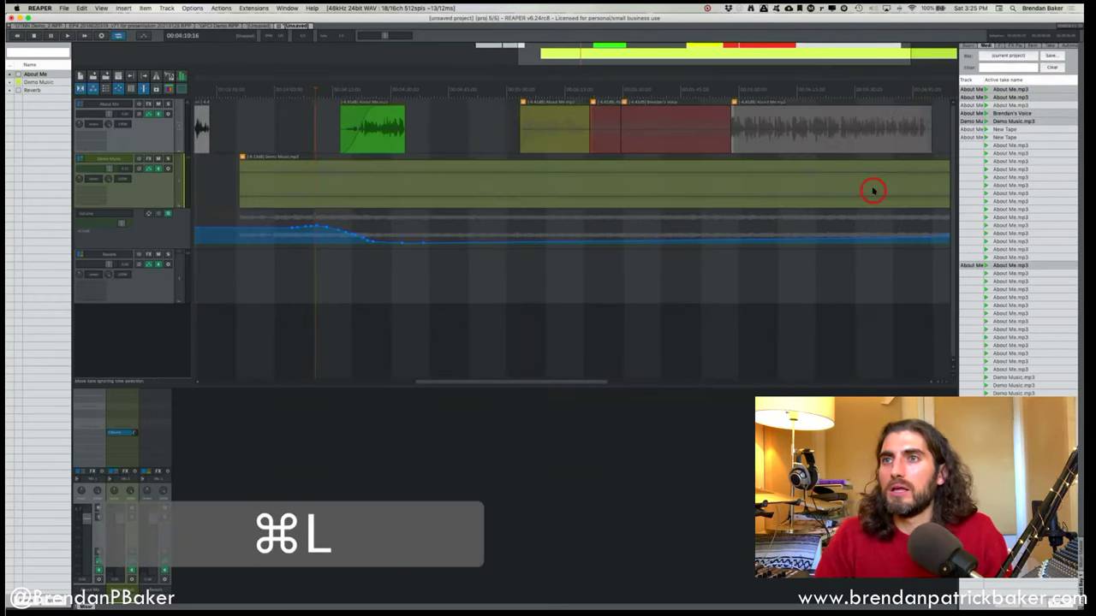
Unlock the yellow, red and last grey voice items and the Demo Music item, keeping them all selected.
{"action": "scroll", "coordinate": [854, 184], "scroll_direction": "down", "scroll_amount": 2}
{"action": "scroll", "coordinate": [853, 184], "scroll_direction": "down", "scroll_amount": 2}
{"action": "left_click_drag", "start_coordinate": [694, 146], "coordinate": [848, 176]}
{"action": "key", "text": "super+l"}
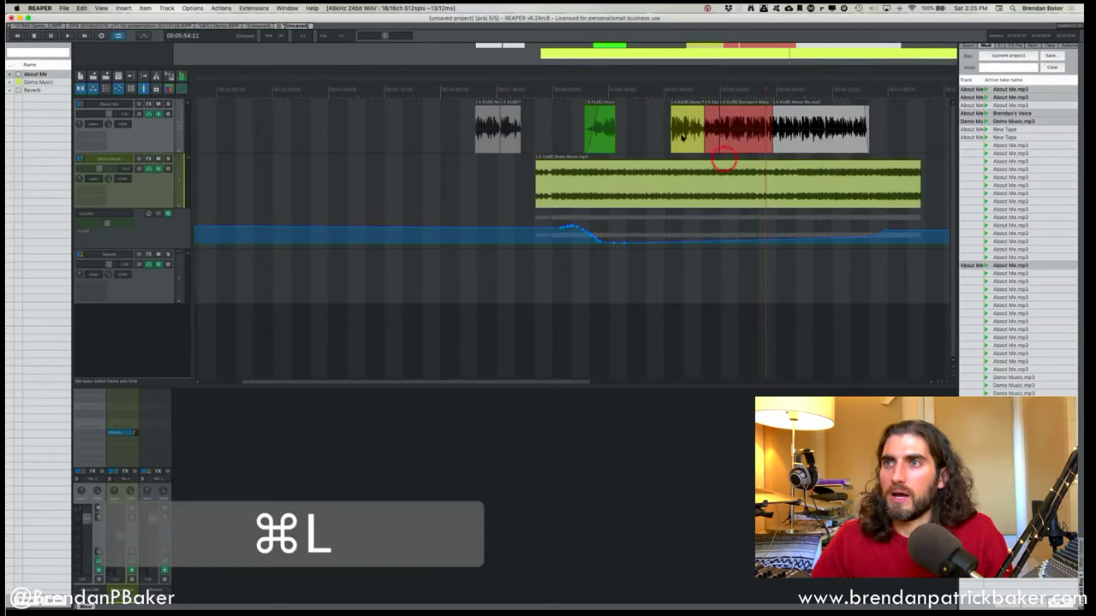
{"action": "left_click_drag", "start_coordinate": [650, 122], "coordinate": [896, 199]}
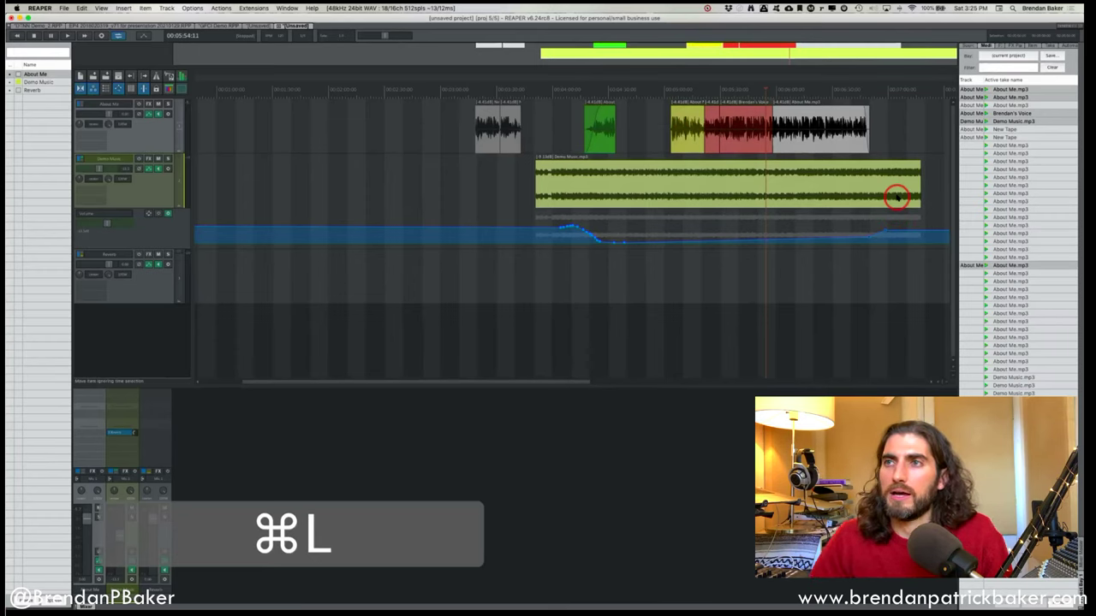
Open the Colour Swatch window, move it over the arrangement to look at its track and item colouring options, and close it.
{"action": "left_click", "coordinate": [167, 89]}
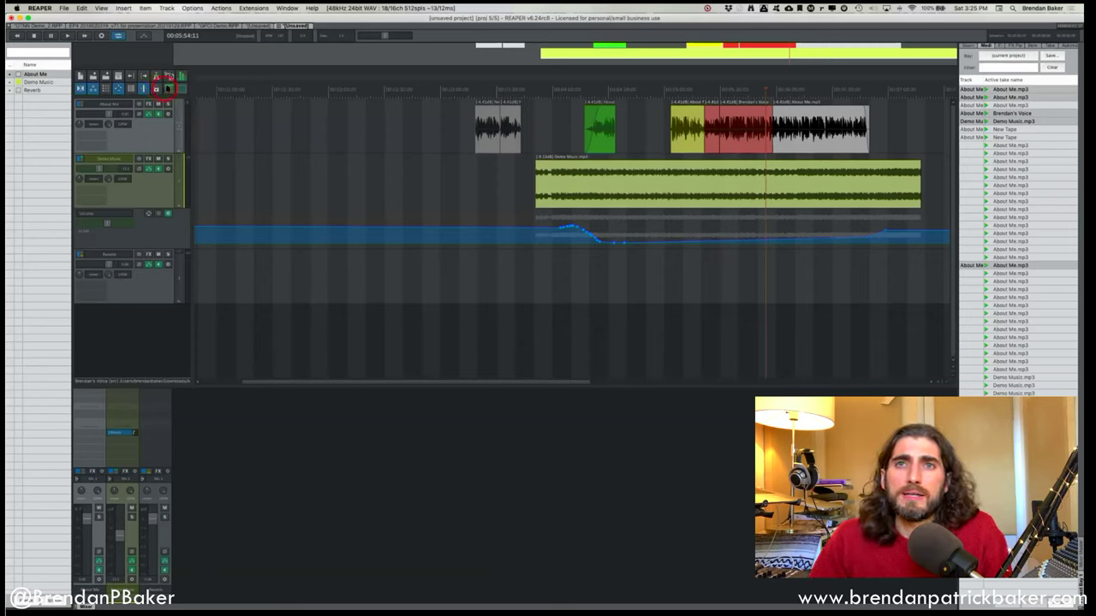
{"action": "left_click", "coordinate": [194, 25]}
{"action": "left_click_drag", "start_coordinate": [195, 22], "coordinate": [435, 90]}
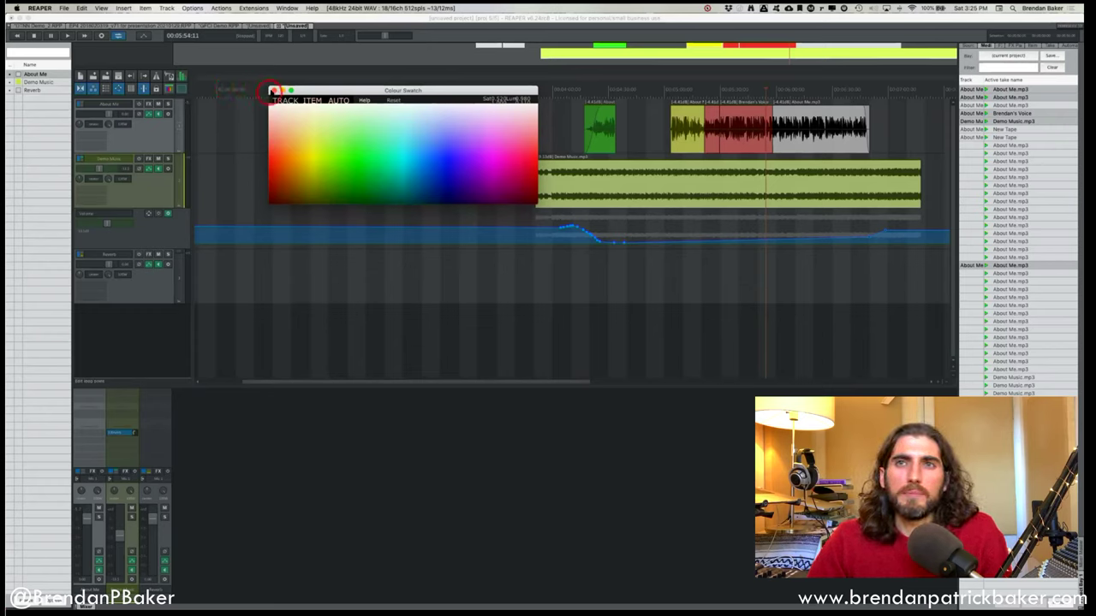
{"action": "left_click", "coordinate": [273, 91]}
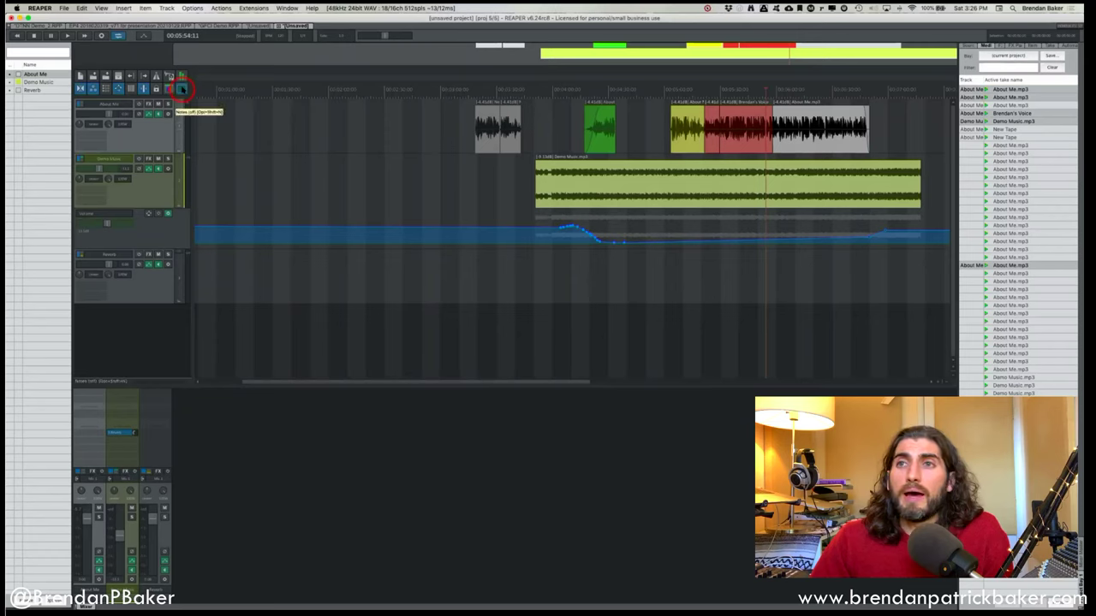
Open the Notes window, clear the item selection, and switch from item notes to project notes to view the to-do list.
{"action": "left_click", "coordinate": [181, 88]}
{"action": "left_click_drag", "start_coordinate": [386, 313], "coordinate": [626, 229]}
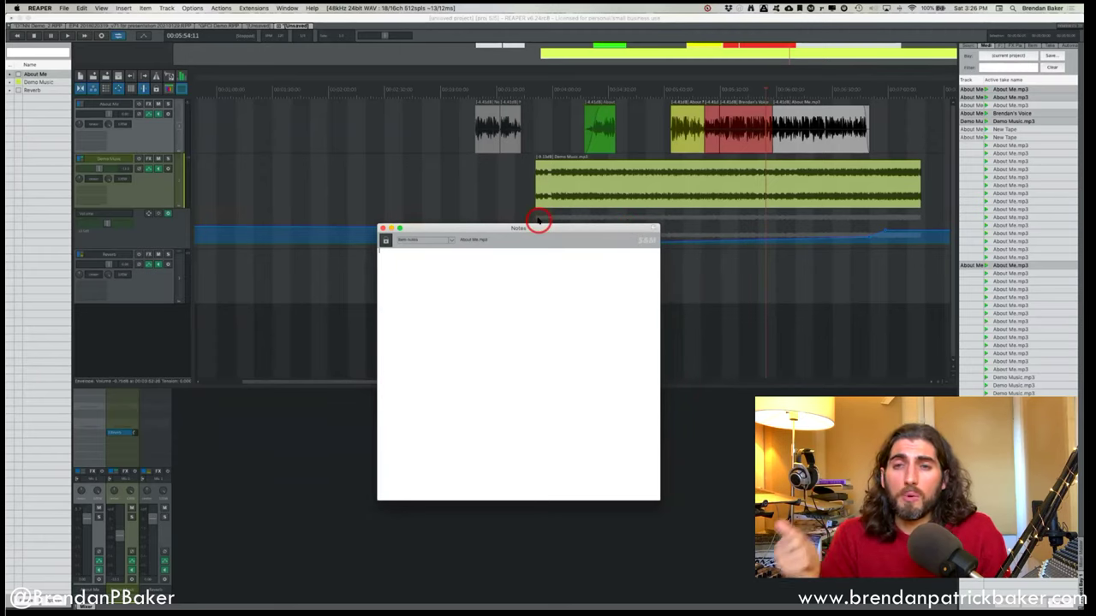
{"action": "left_click", "coordinate": [477, 181]}
{"action": "left_click", "coordinate": [429, 242]}
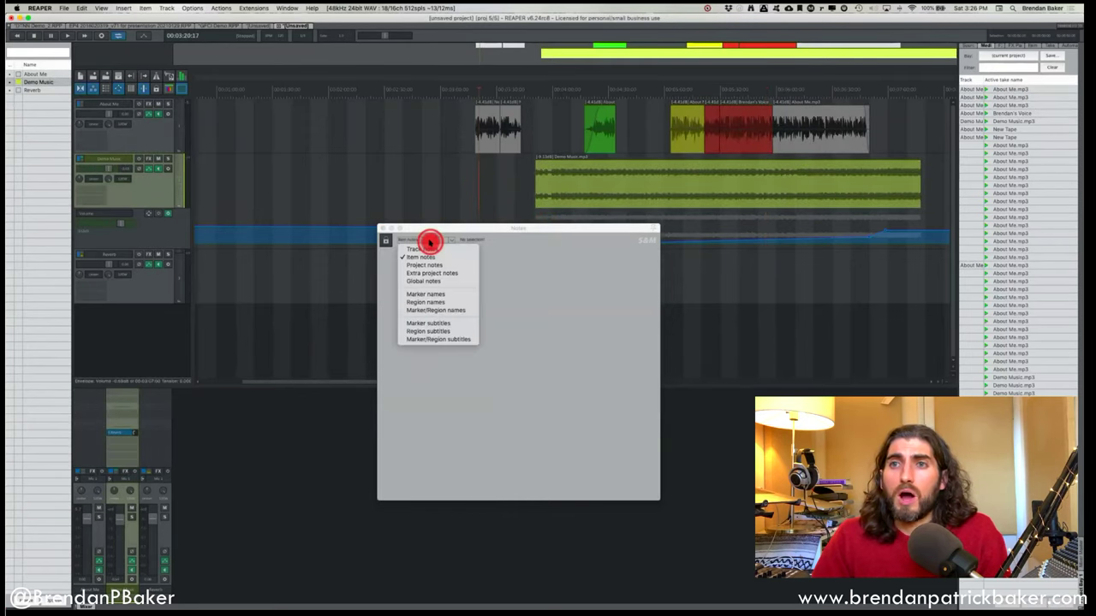
{"action": "left_click", "coordinate": [433, 234]}
{"action": "mouse_move", "coordinate": [445, 245]}
{"action": "left_mouse_down"}
{"action": "mouse_move", "coordinate": [437, 345]}
{"action": "mouse_move", "coordinate": [455, 265]}
{"action": "left_mouse_up"}
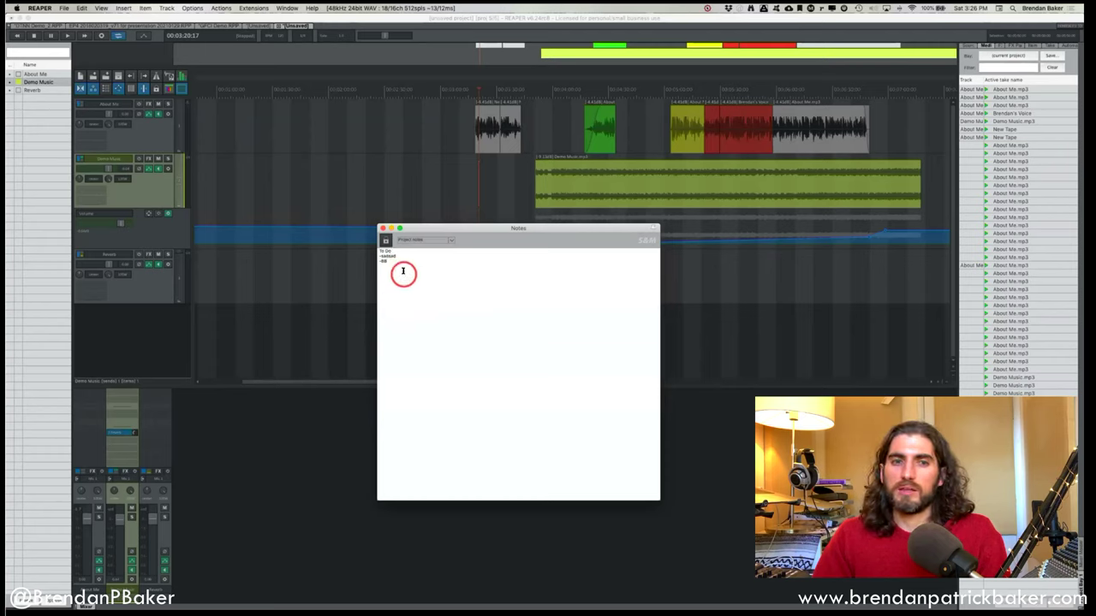
{"action": "left_click", "coordinate": [403, 228]}
{"action": "left_click_drag", "start_coordinate": [414, 226], "coordinate": [425, 226]}
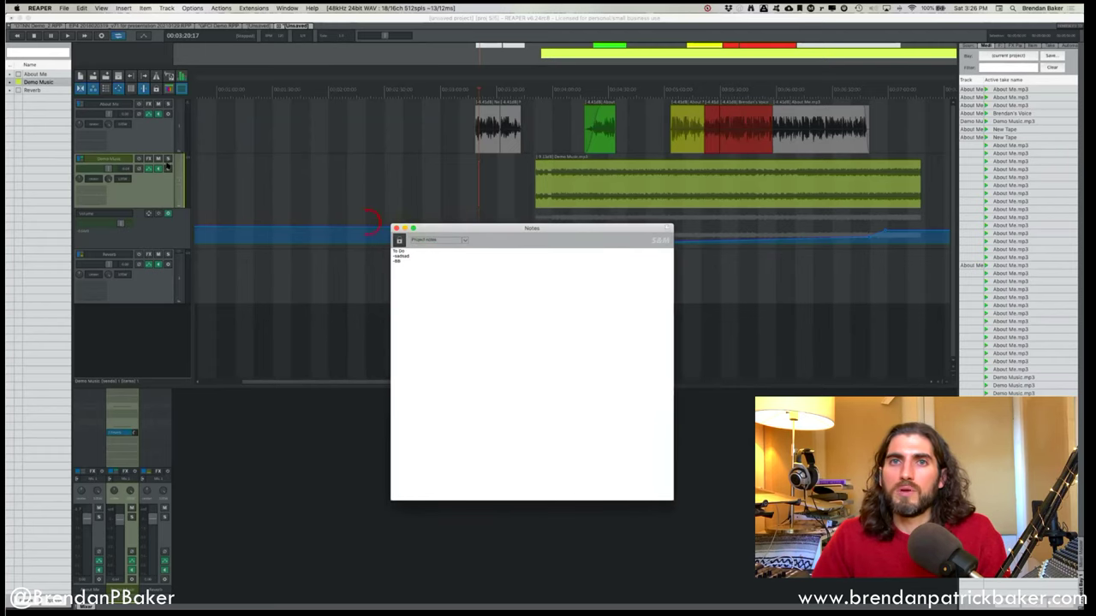
Switch to track notes for the Demo Music track and write "This track is for music".
{"action": "left_click", "coordinate": [147, 182]}
{"action": "left_click", "coordinate": [433, 239]}
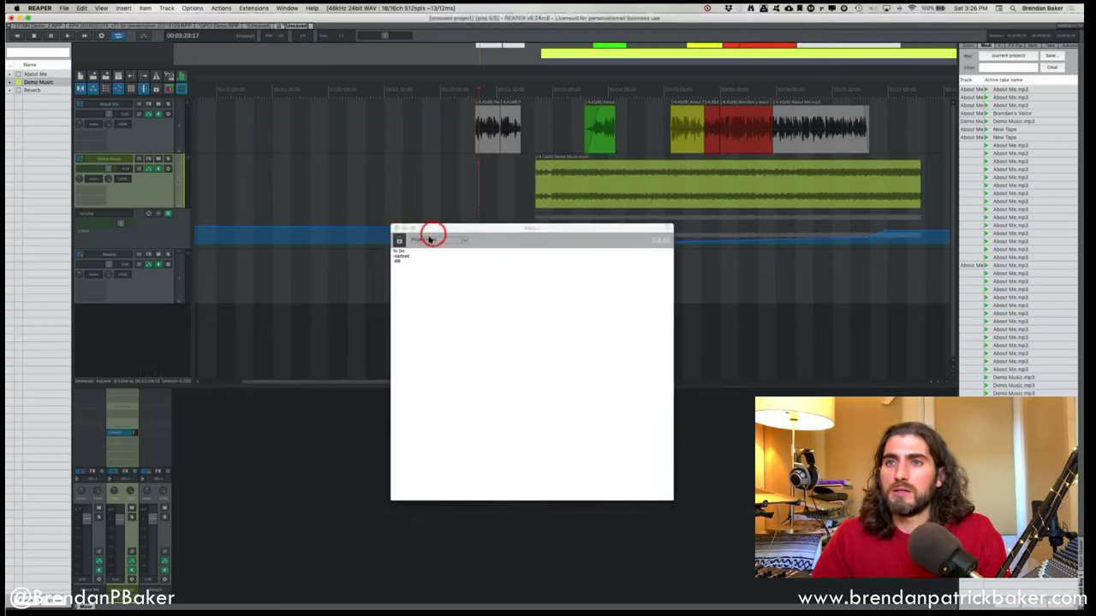
{"action": "left_click", "coordinate": [446, 249]}
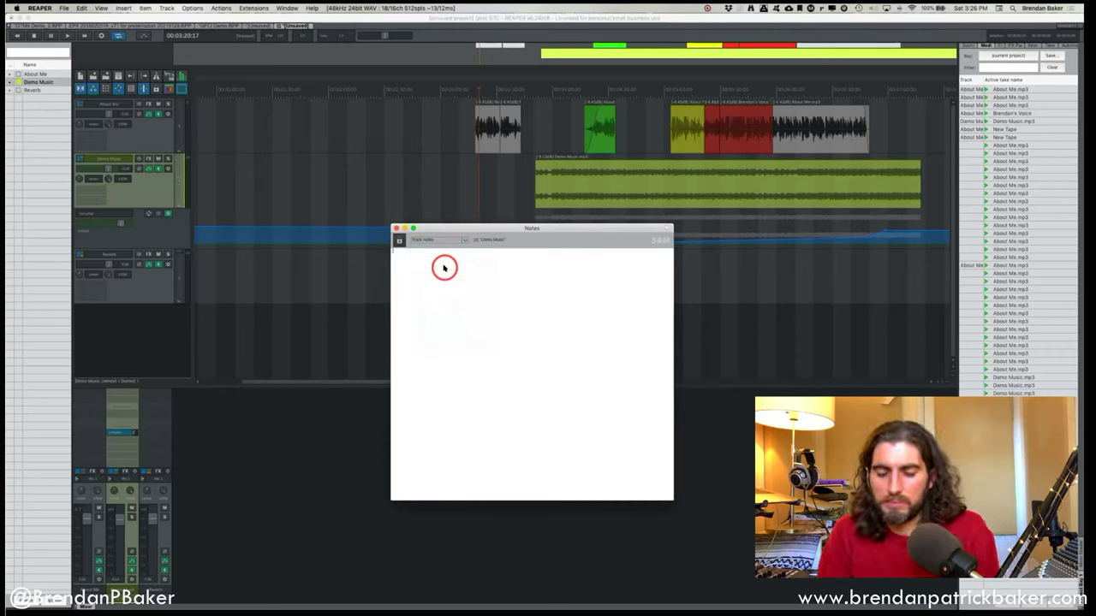
{"action": "type", "text": "This track is"}
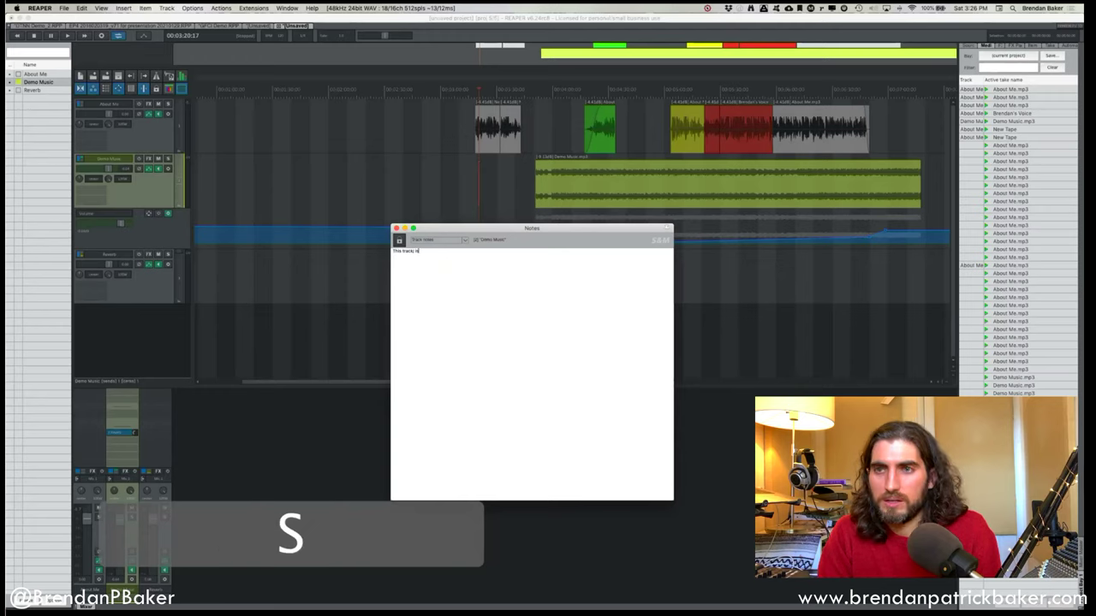
{"action": "type", "text": " f"}
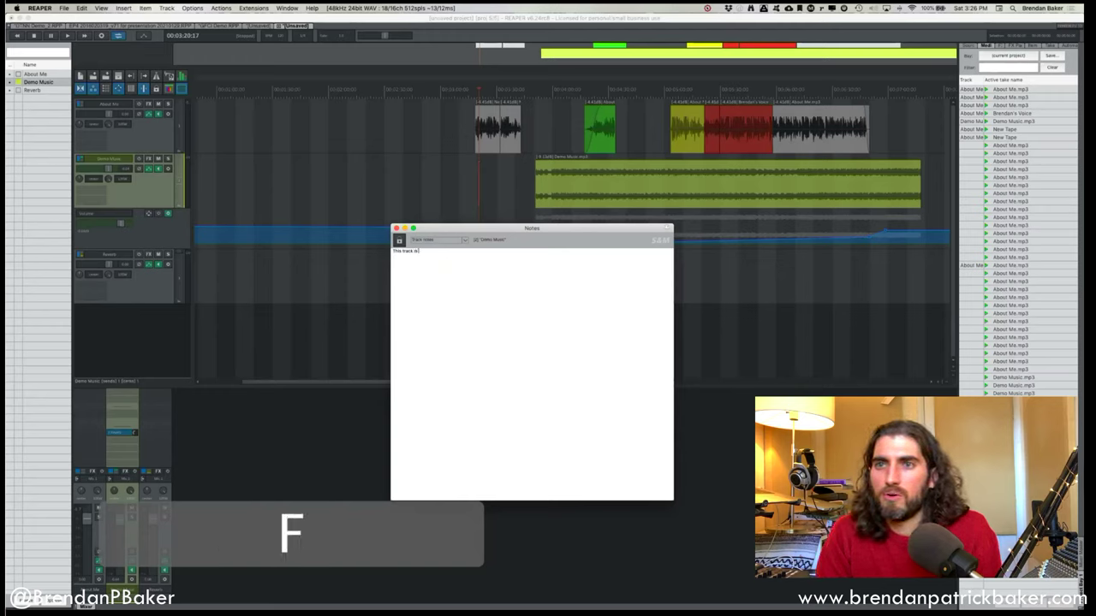
{"action": "type", "text": "or music"}
{"action": "key", "text": "Return"}
{"action": "left_click", "coordinate": [395, 228]}
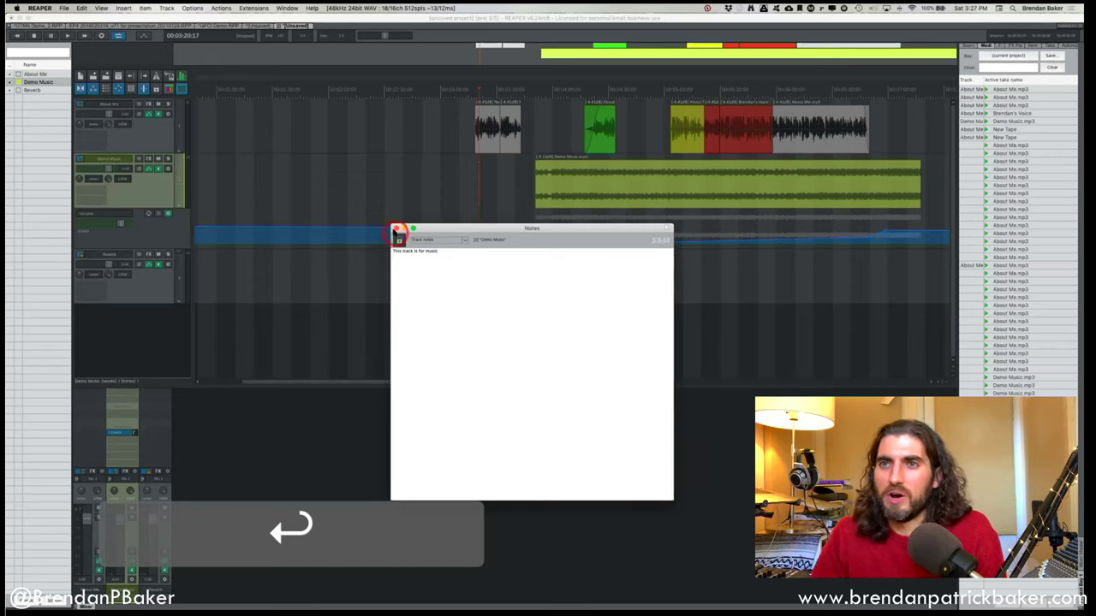
Compare the track notes of the About Me and Demo Music tracks by selecting each in turn.
{"action": "left_click", "coordinate": [127, 128]}
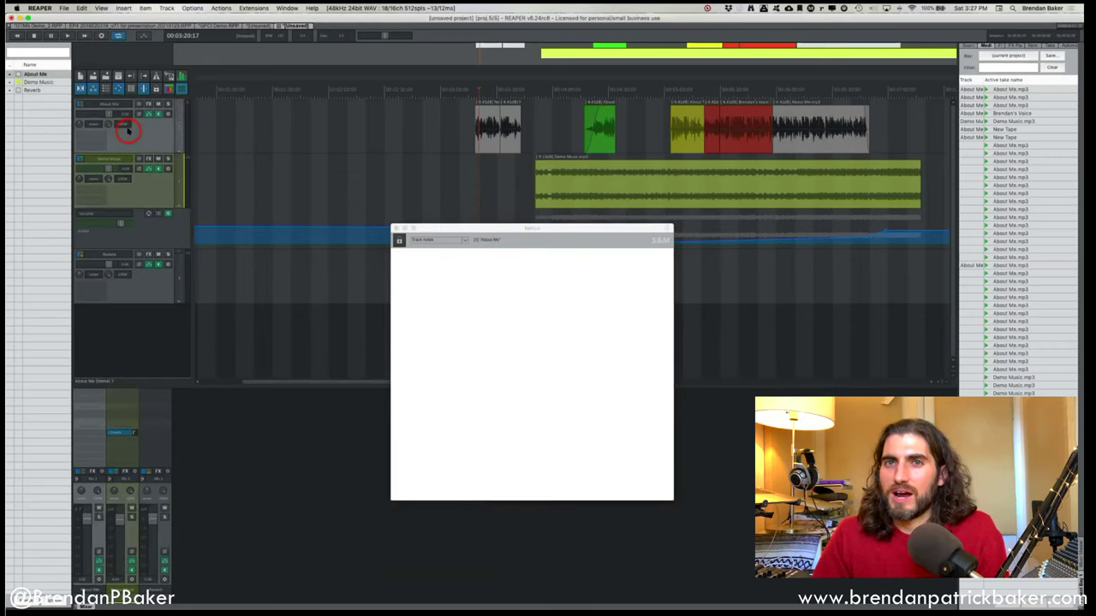
{"action": "left_click", "coordinate": [152, 191]}
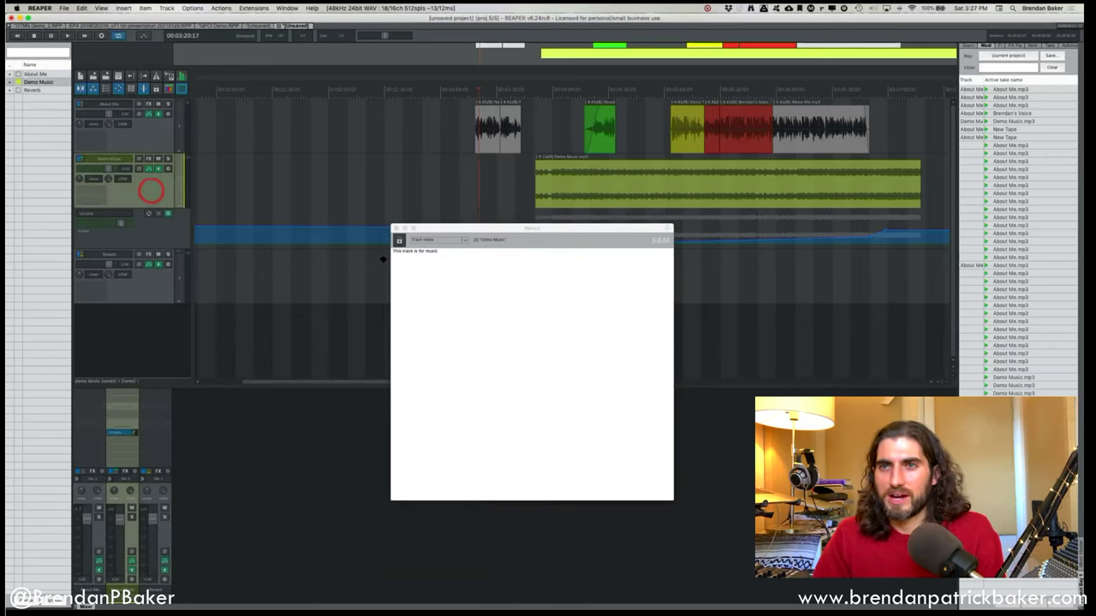
{"action": "left_click", "coordinate": [449, 288]}
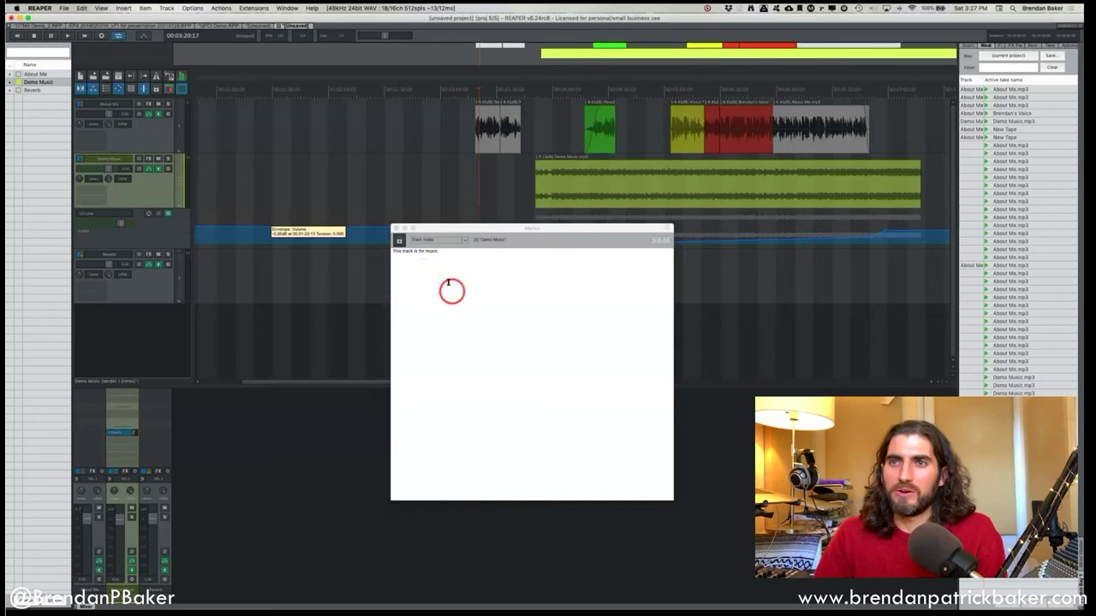
Switch the Notes window to item notes, move it clear of the tracks, and select the Demo Music item.
{"action": "left_click", "coordinate": [437, 241]}
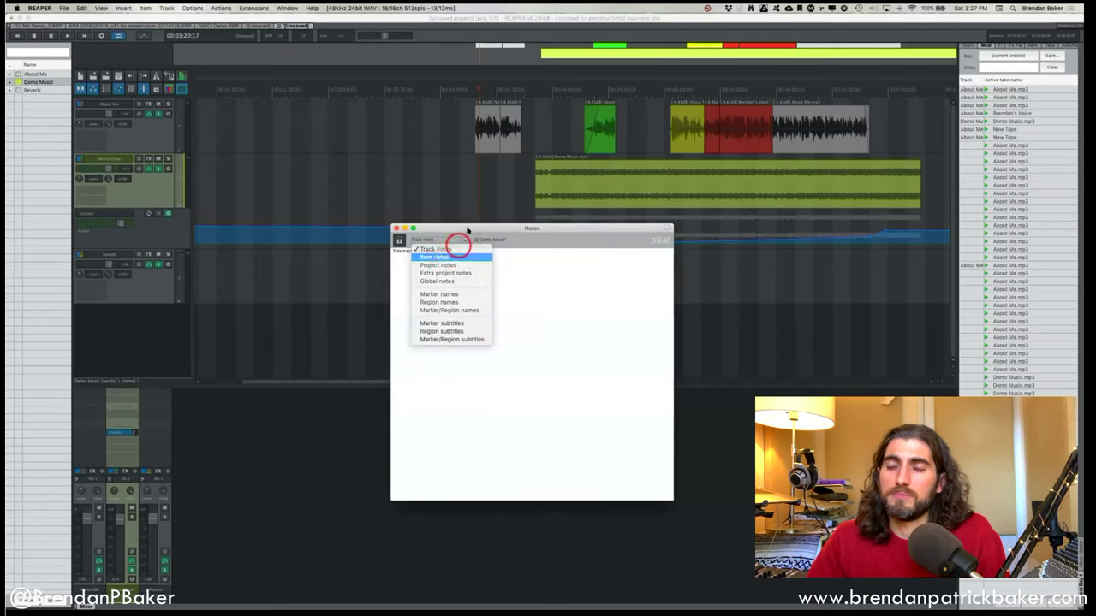
{"action": "left_click", "coordinate": [445, 257]}
{"action": "left_click_drag", "start_coordinate": [460, 228], "coordinate": [519, 247]}
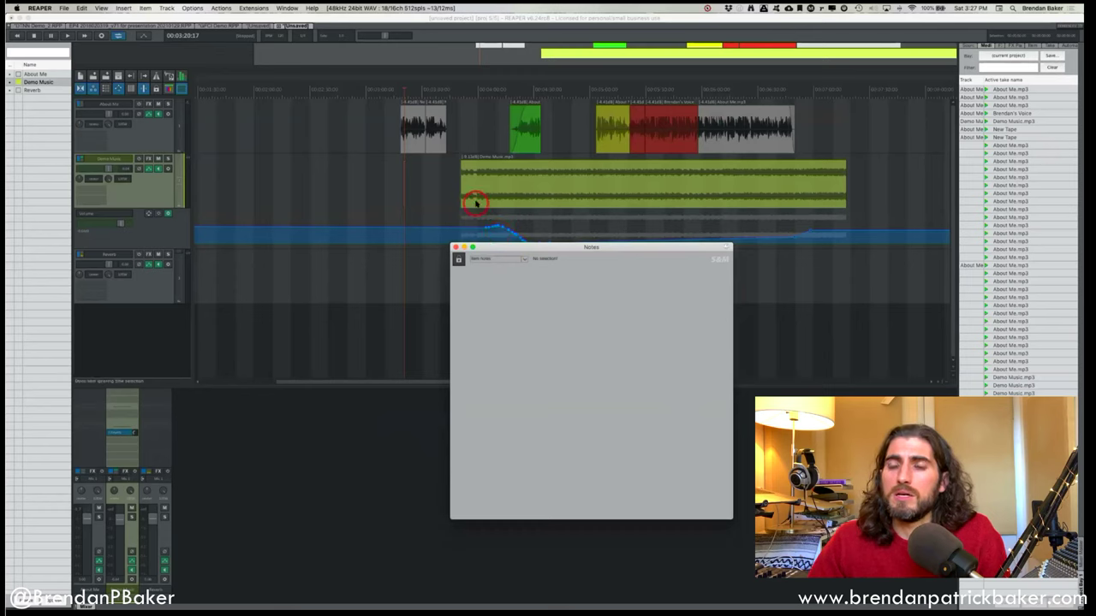
{"action": "left_click", "coordinate": [476, 202]}
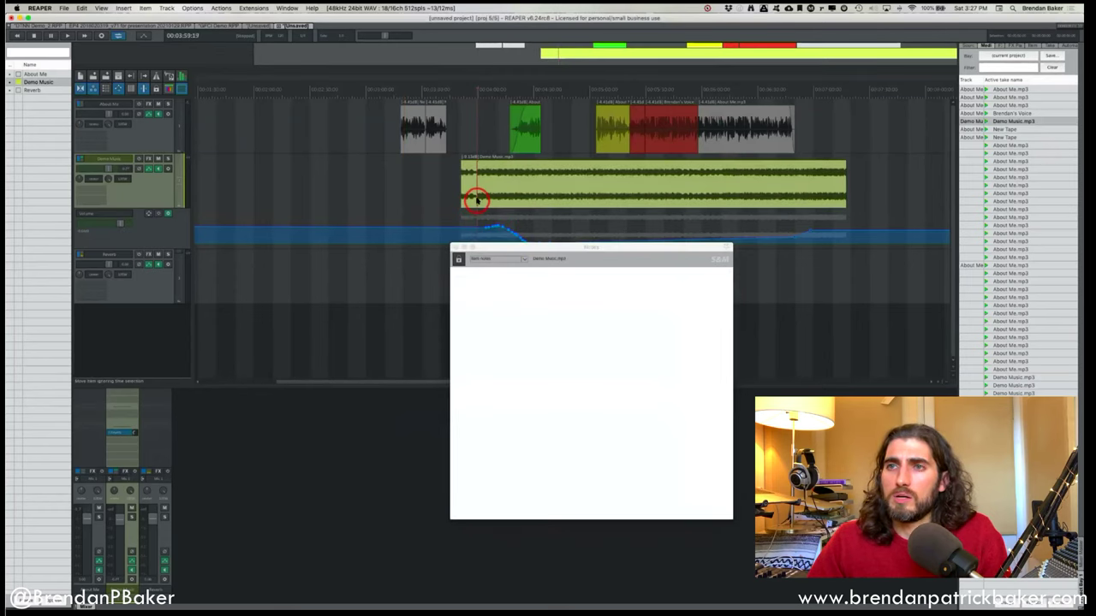
Open and close the Demo Music item's properties, and play the music briefly from the item's start.
{"action": "double_click", "coordinate": [468, 202]}
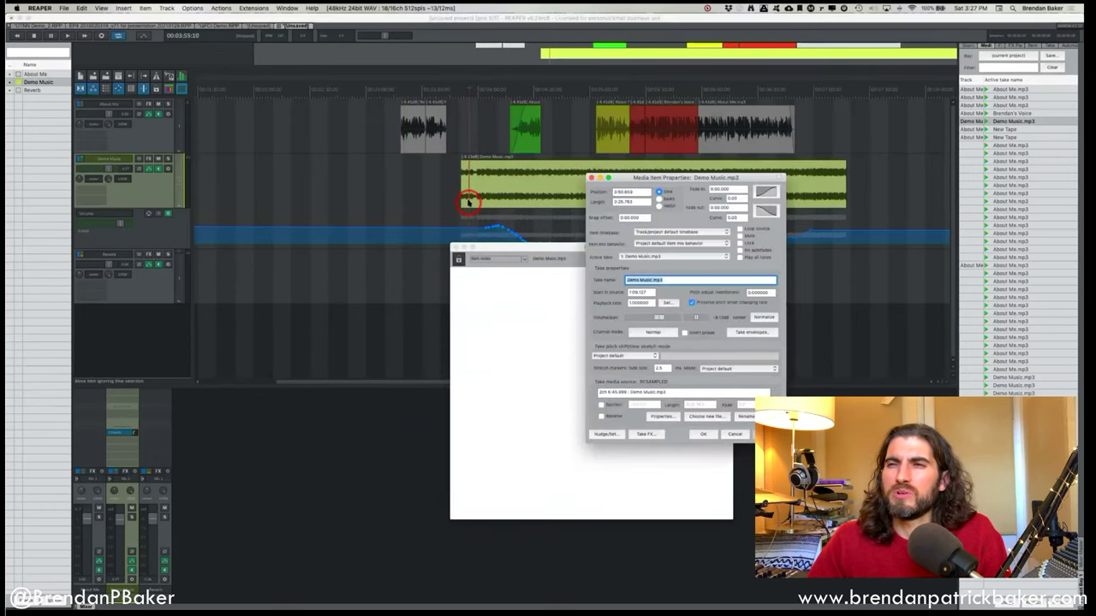
{"action": "left_click", "coordinate": [590, 177]}
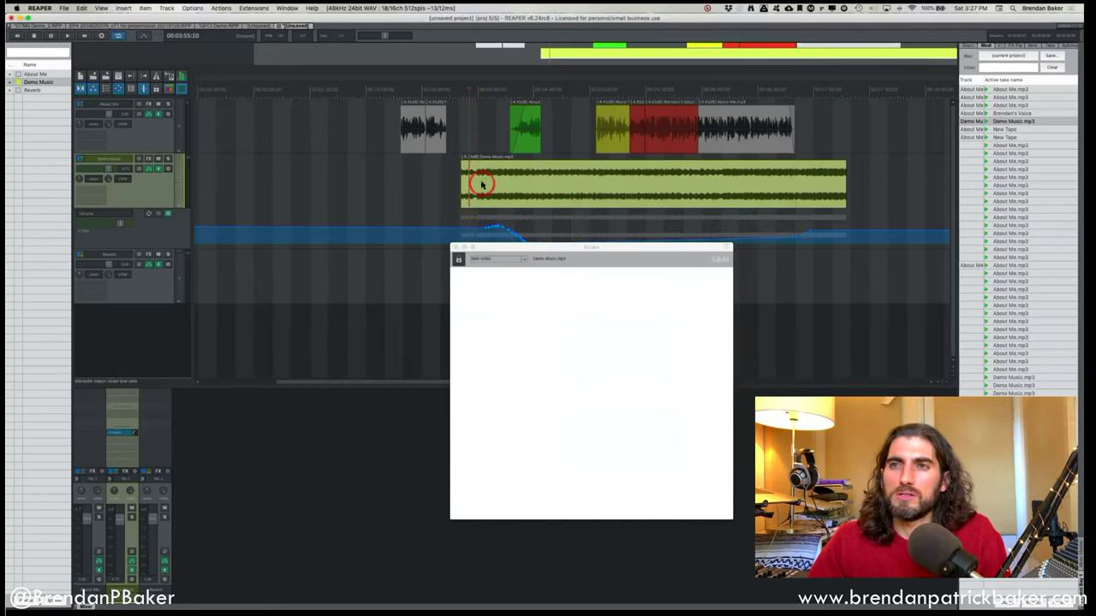
{"action": "left_click", "coordinate": [462, 178]}
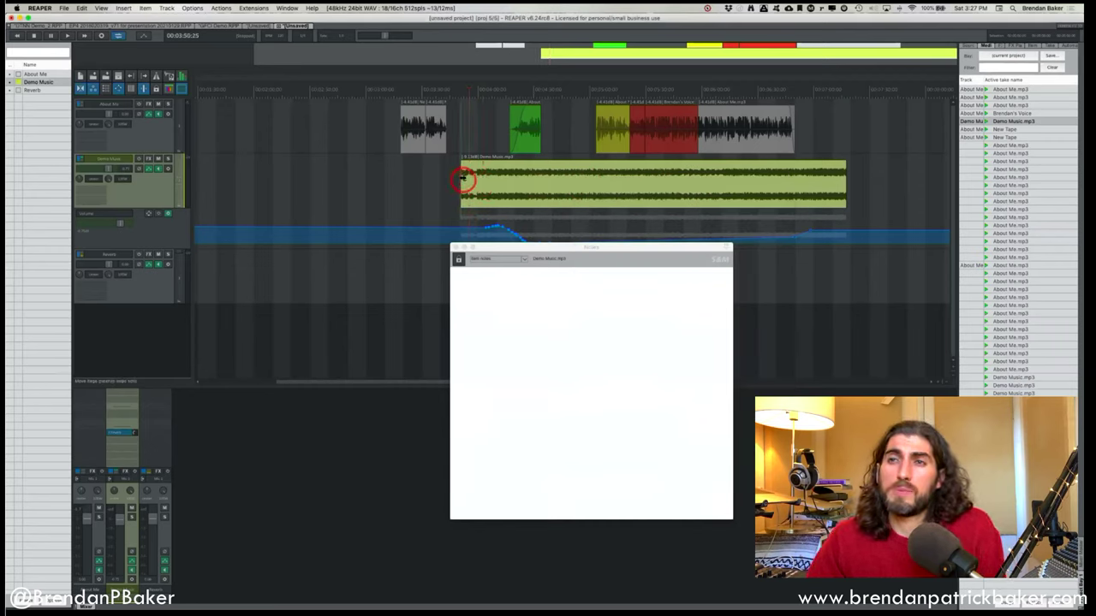
{"action": "key", "text": "space"}
Write the Demo Music item note "This piece of music just isn't quite right..." and sign it with the author's initials on a new line.
{"action": "left_click", "coordinate": [513, 325]}
{"action": "left_click", "coordinate": [477, 256]}
{"action": "left_click", "coordinate": [476, 292]}
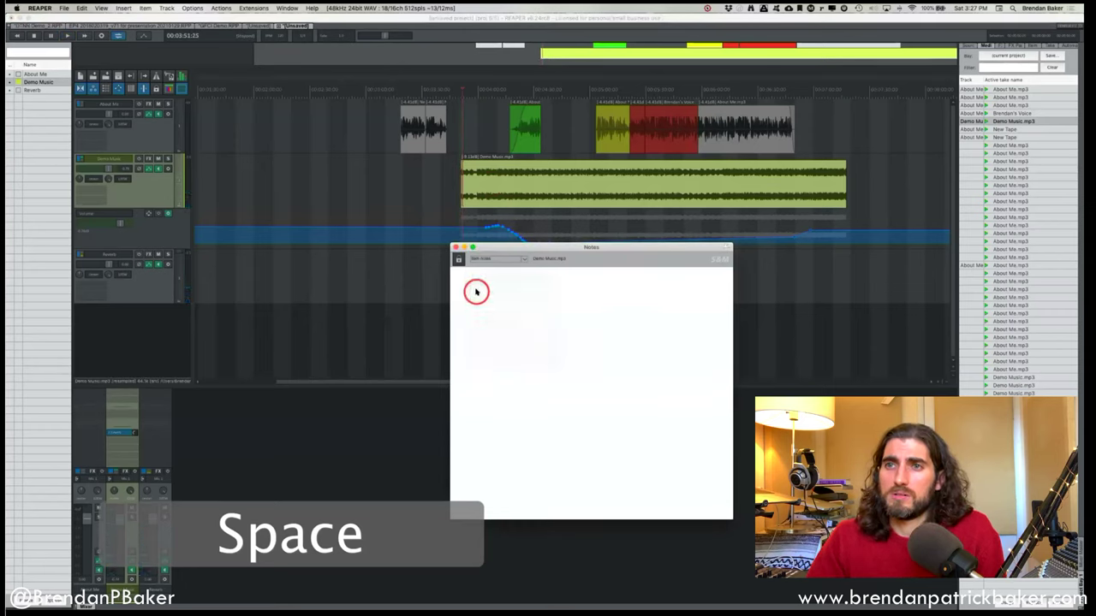
{"action": "type", "text": "Thi"}
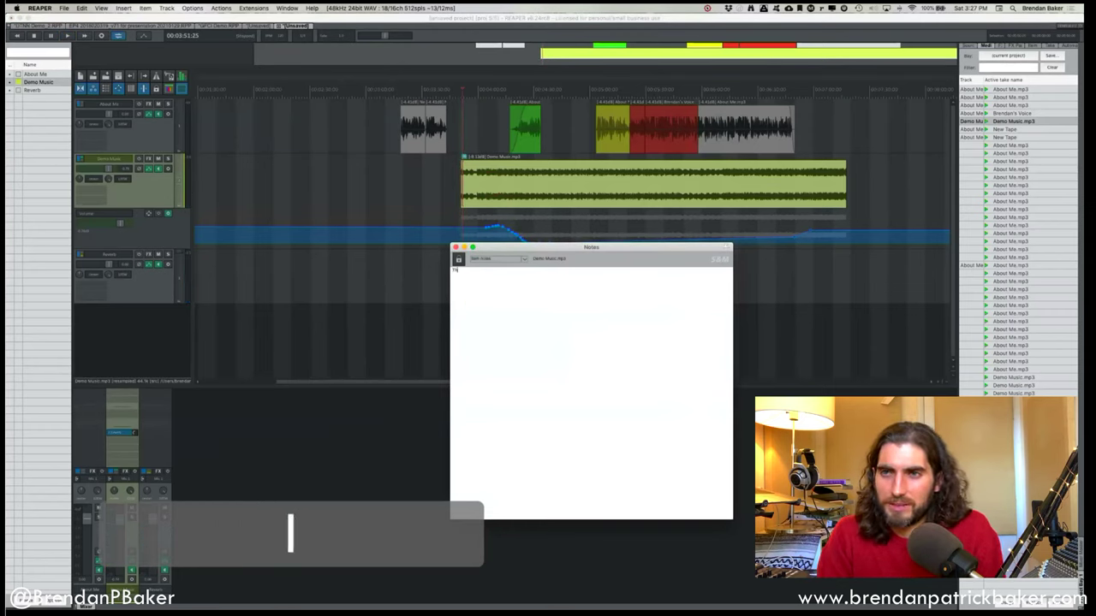
{"action": "type", "text": "s piece of mu"}
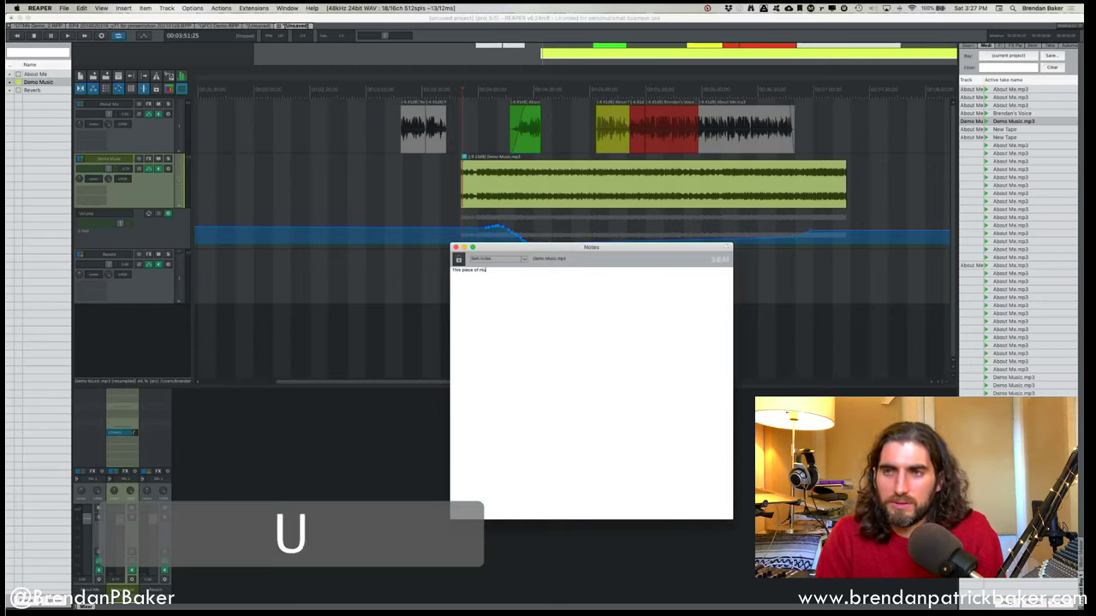
{"action": "type", "text": "sic just isn't "}
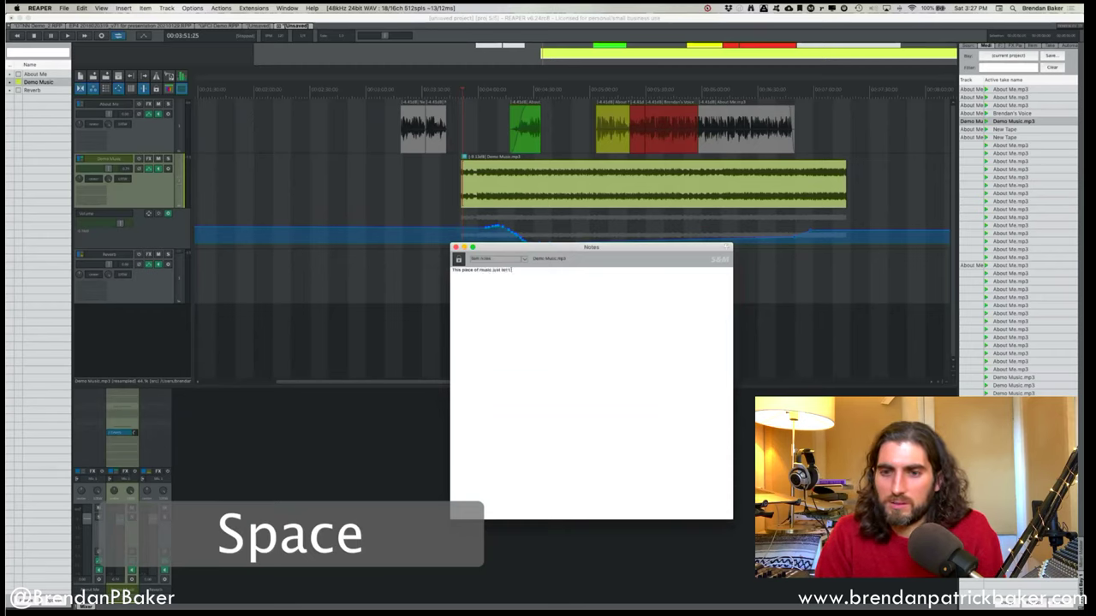
{"action": "type", "text": "quite right"}
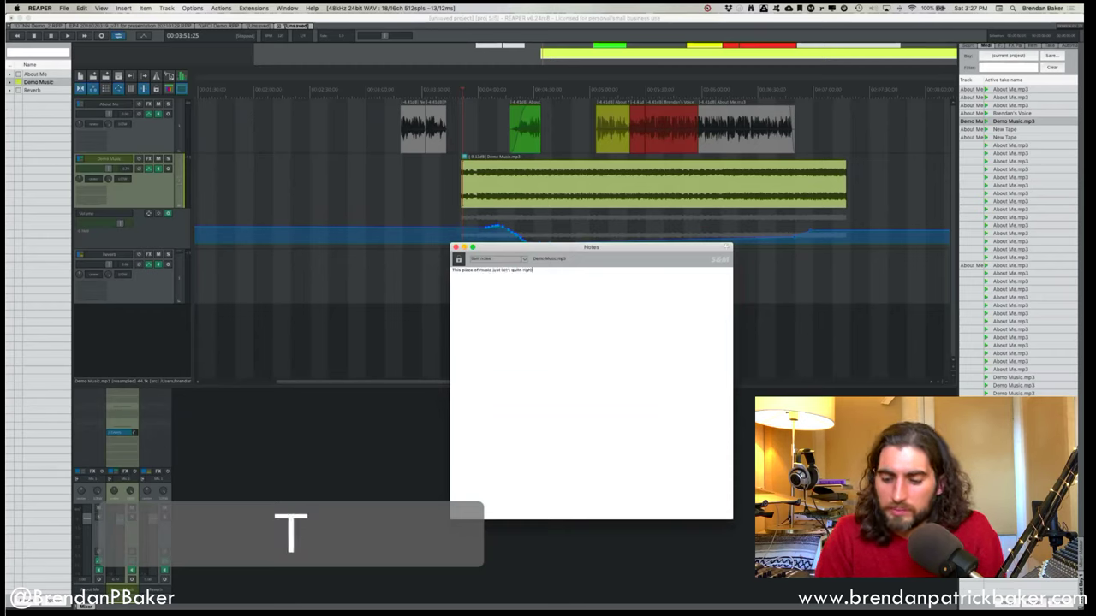
{"action": "type", "text": "... - BB"}
{"action": "key", "text": "Return"}
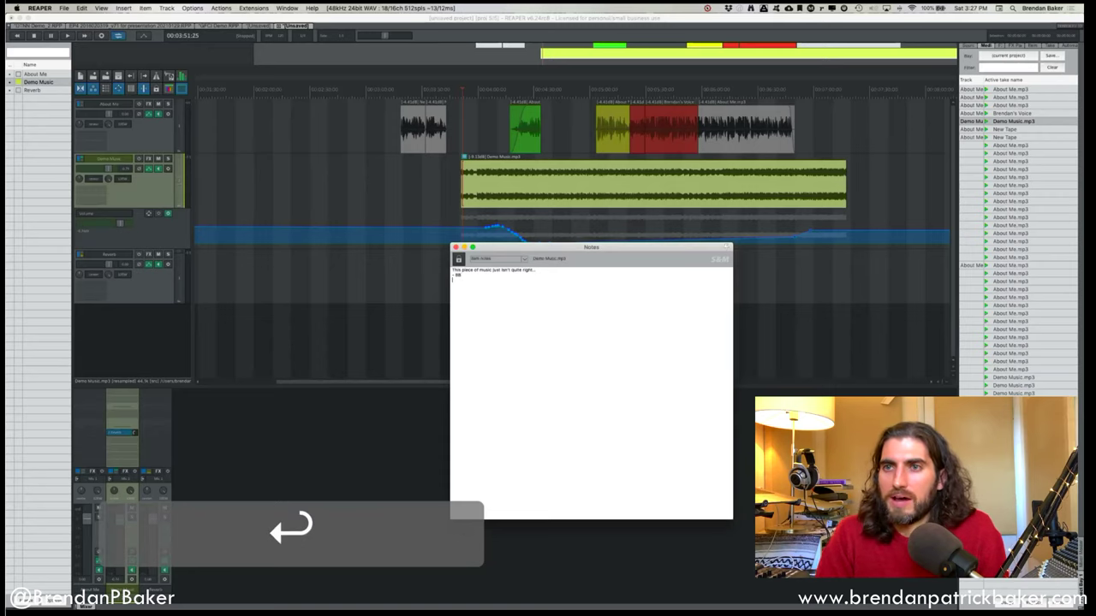
Close the Notes window and preview the saved note from the note marker on the Demo Music item.
{"action": "left_click", "coordinate": [489, 232]}
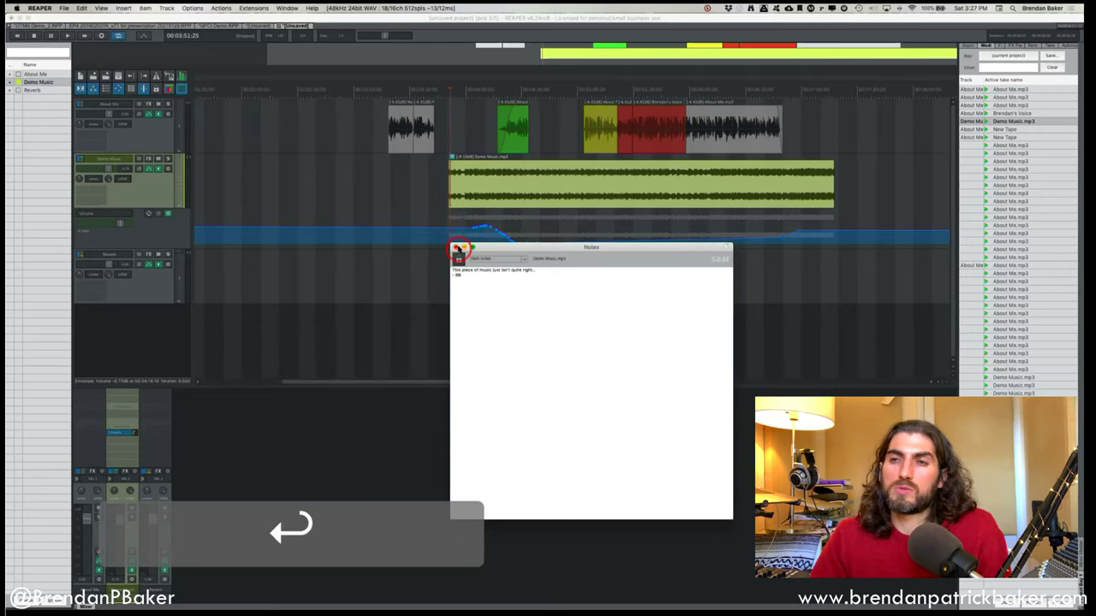
{"action": "left_click", "coordinate": [457, 248]}
{"action": "mouse_move", "coordinate": [449, 160]}
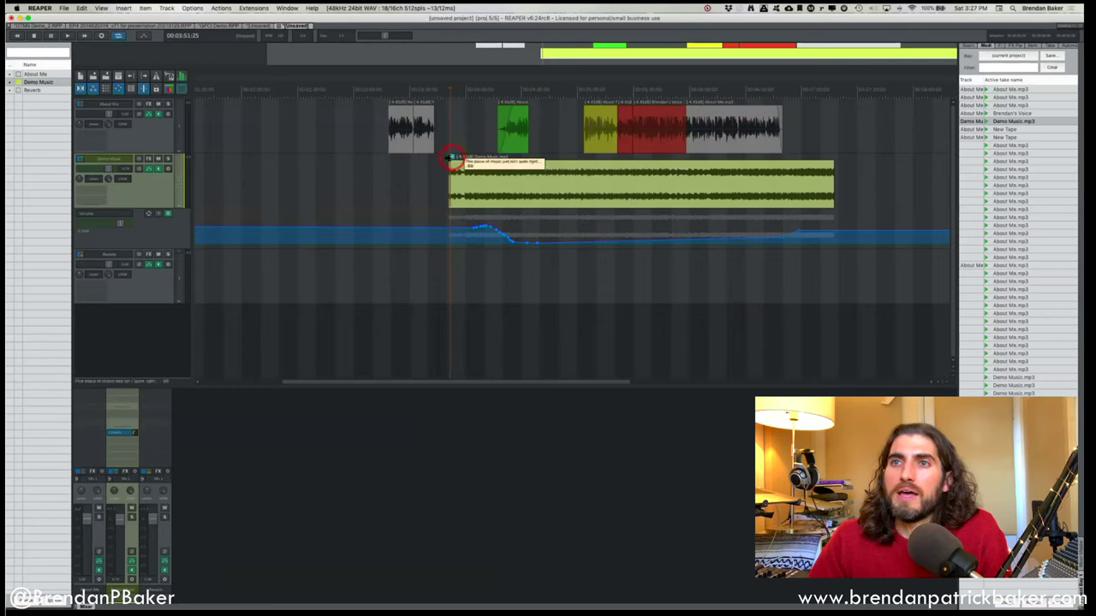
{"action": "left_click", "coordinate": [454, 176]}
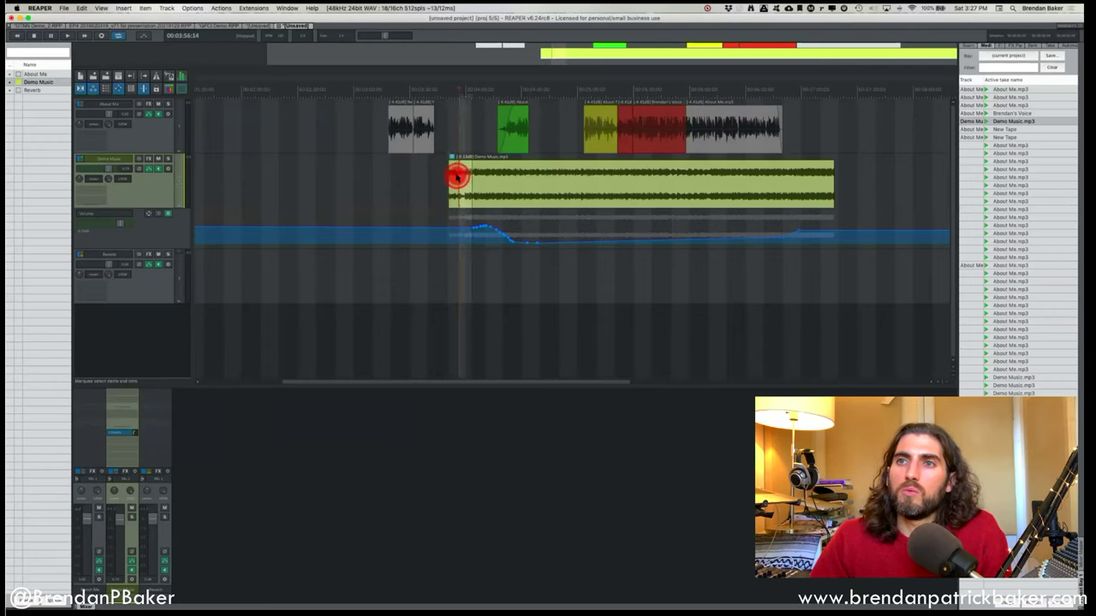
Open the Demo Music item's note from its marker, move the note window around, and close it again.
{"action": "mouse_move", "coordinate": [451, 159]}
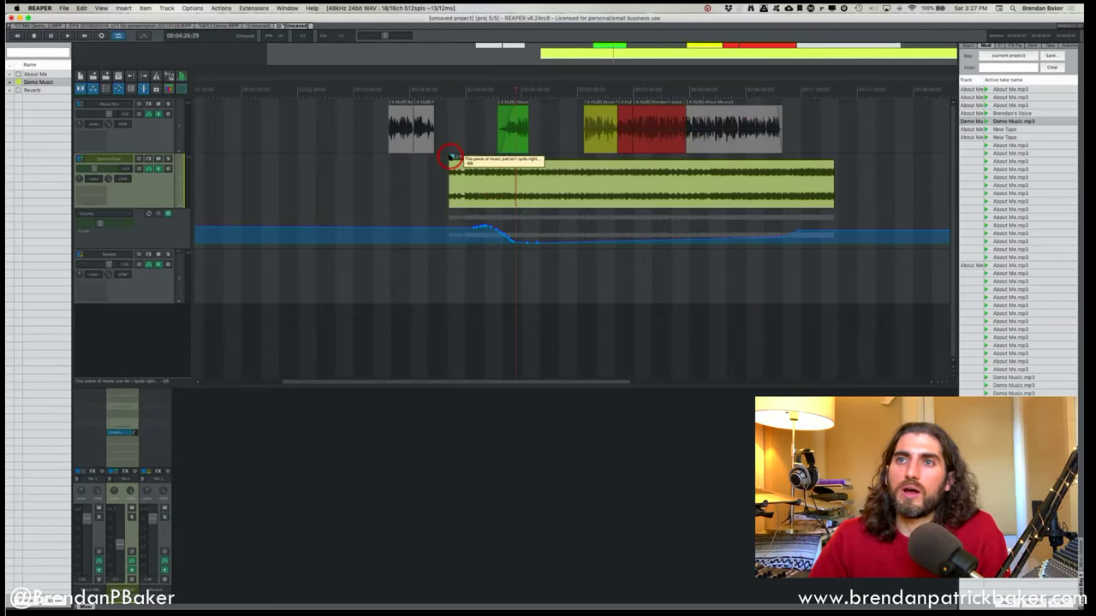
{"action": "left_click", "coordinate": [451, 159]}
{"action": "left_click_drag", "start_coordinate": [385, 292], "coordinate": [718, 202]}
{"action": "left_click", "coordinate": [577, 239]}
{"action": "left_click", "coordinate": [562, 202]}
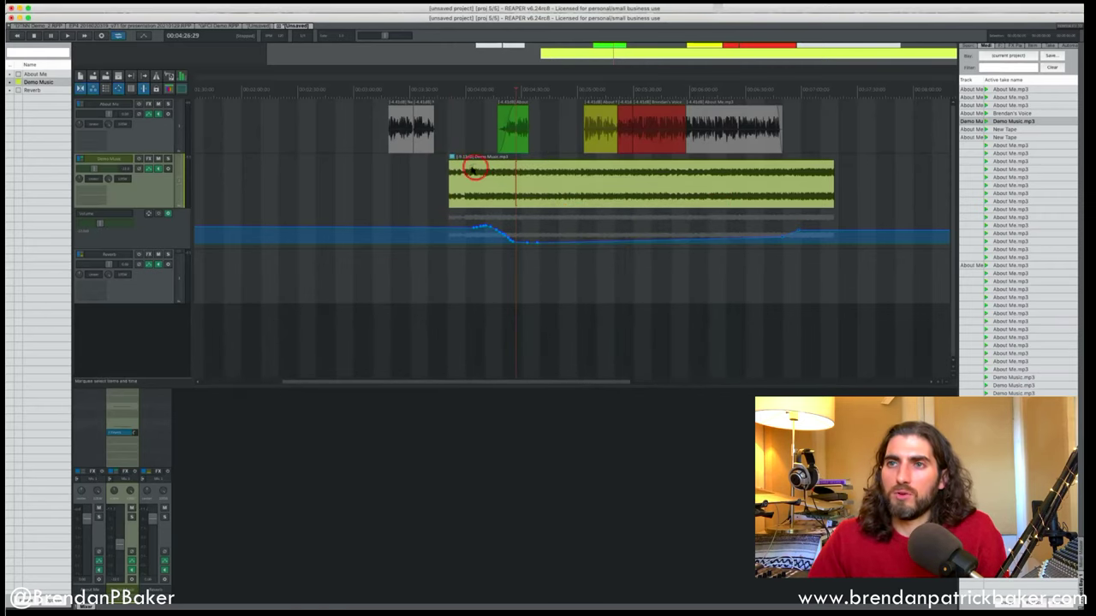
Split the Demo Music item at two points and undo the splits.
{"action": "left_click", "coordinate": [509, 181]}
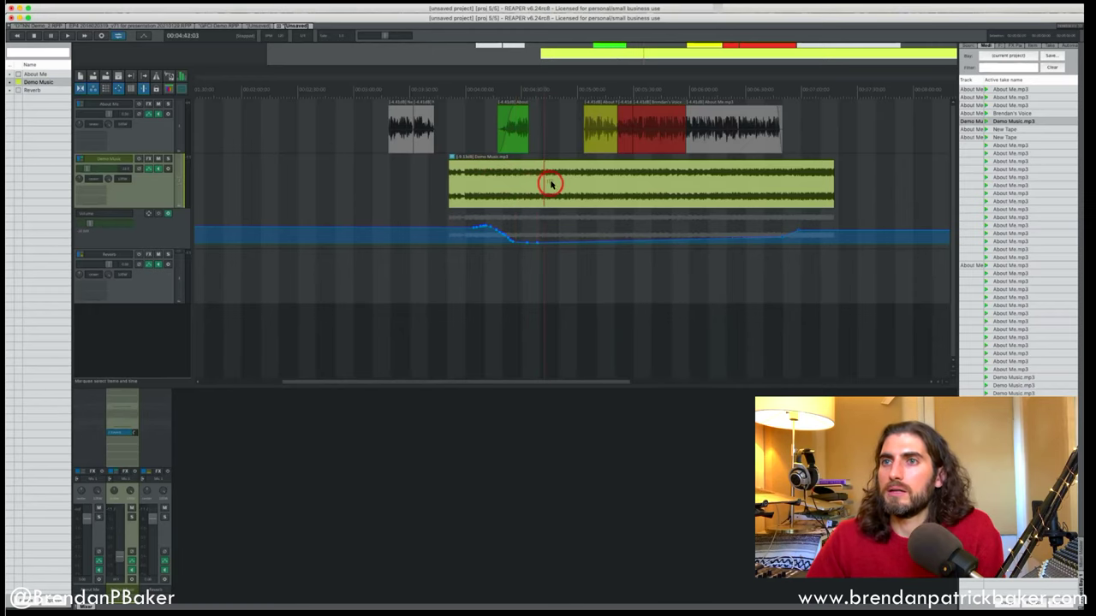
{"action": "key", "text": "b"}
{"action": "key", "text": "b"}
{"action": "left_click", "coordinate": [604, 184]}
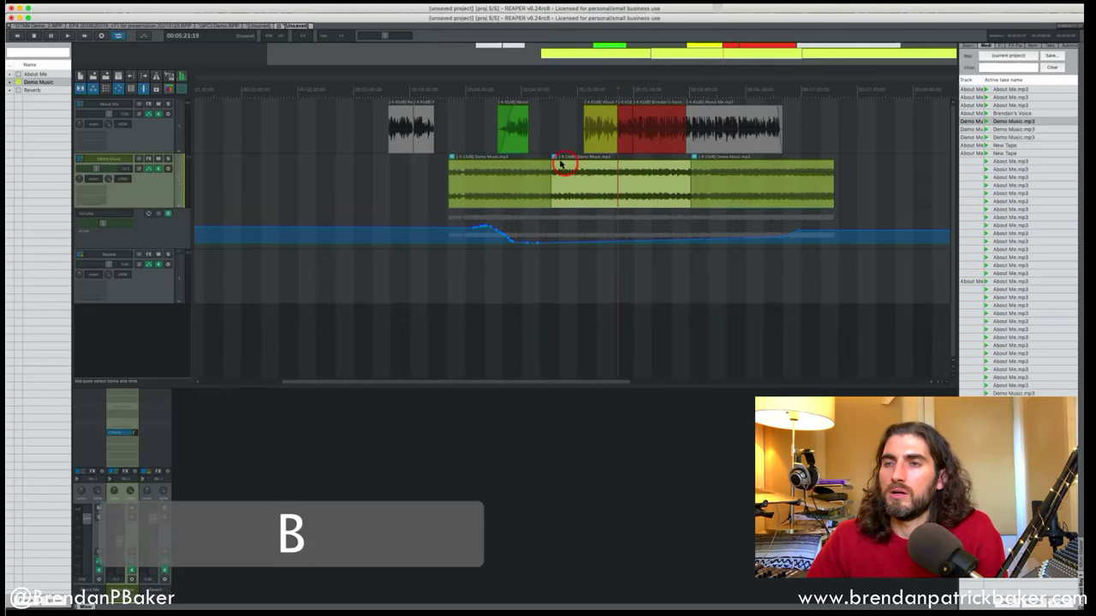
{"action": "left_click", "coordinate": [627, 190]}
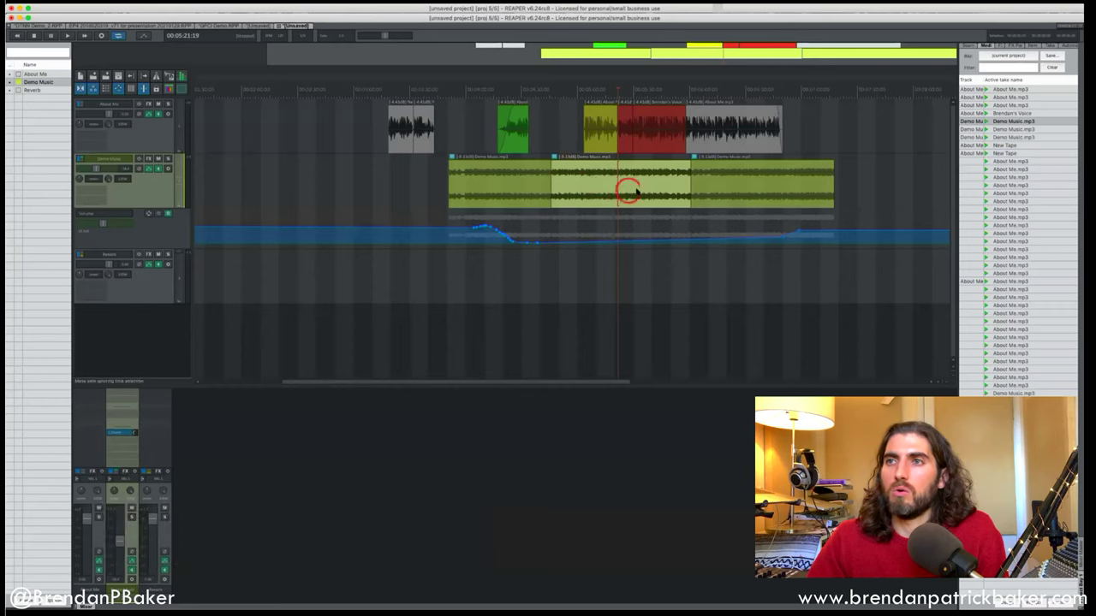
{"action": "key", "text": "super+z"}
{"action": "key", "text": "super+z"}
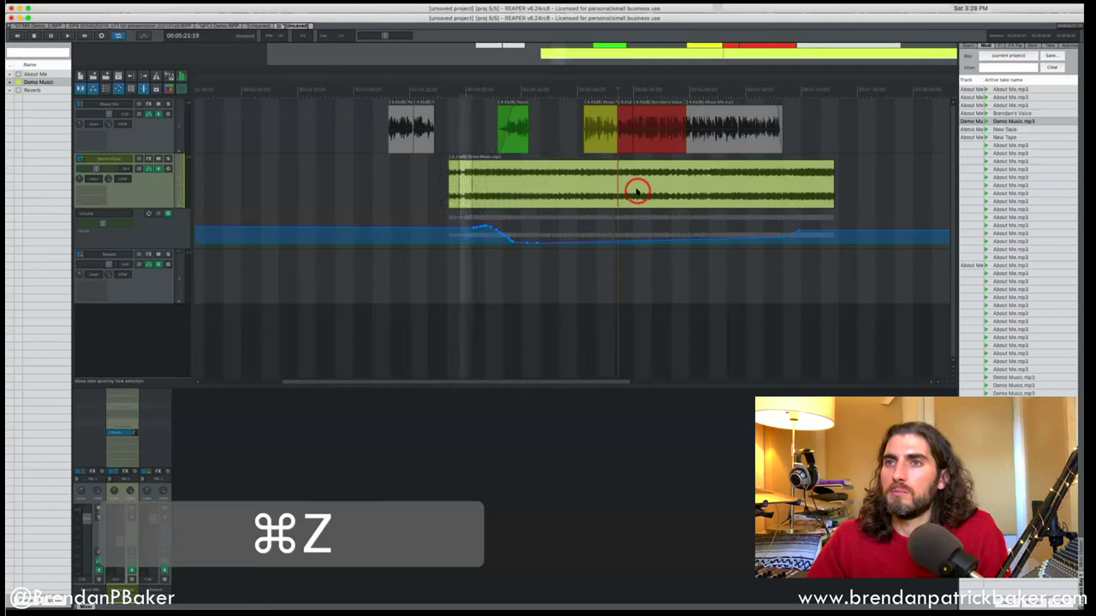
Redo the first Demo Music split and move the boundary between the two pieces later, to about 5:24.
{"action": "key", "text": "shift+super+z"}
{"action": "left_click", "coordinate": [548, 179]}
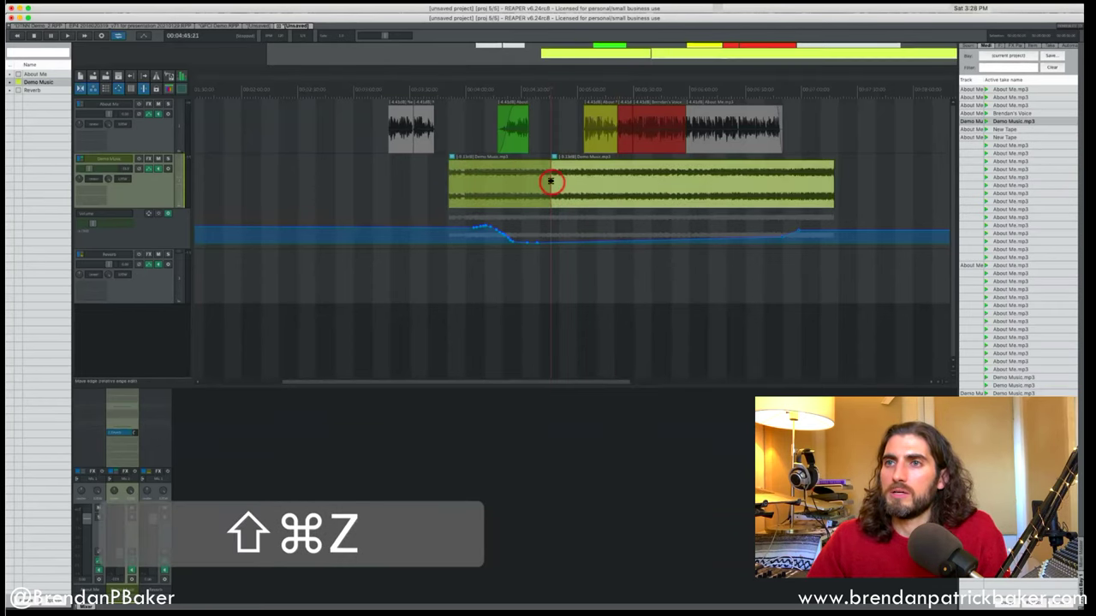
{"action": "left_click_drag", "start_coordinate": [550, 181], "coordinate": [624, 185]}
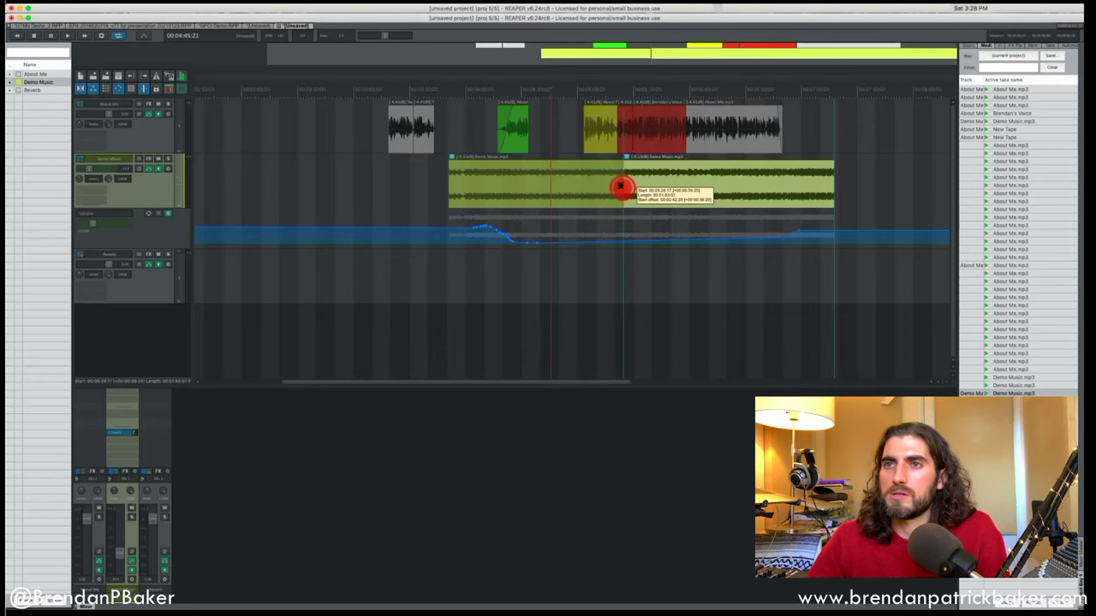
Preview the note on the first Demo Music piece, open it in its note window, and close that window.
{"action": "mouse_move", "coordinate": [451, 155]}
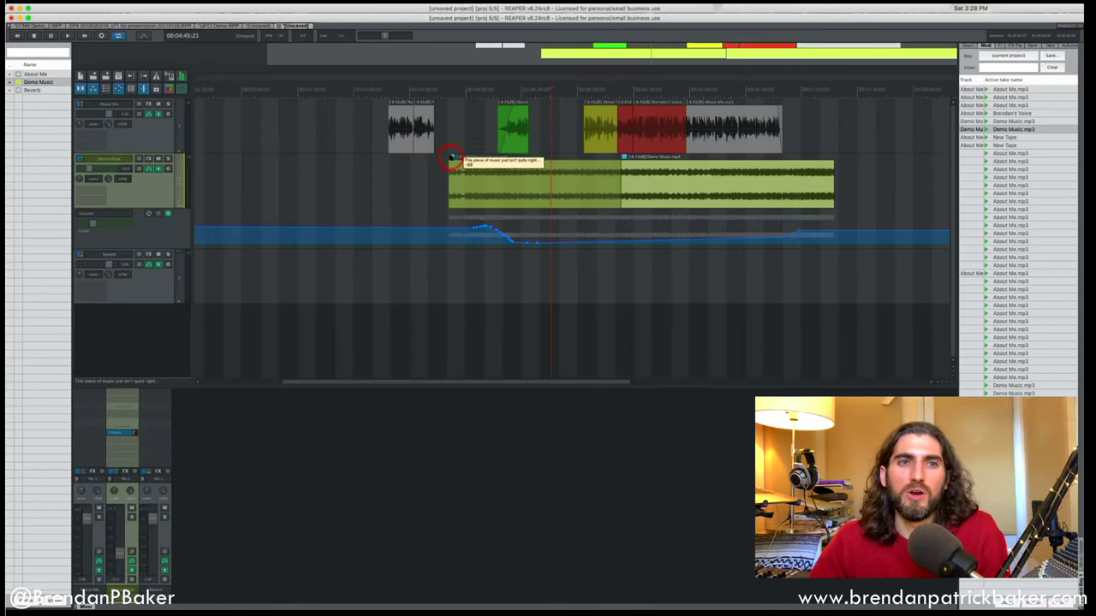
{"action": "left_click", "coordinate": [408, 178]}
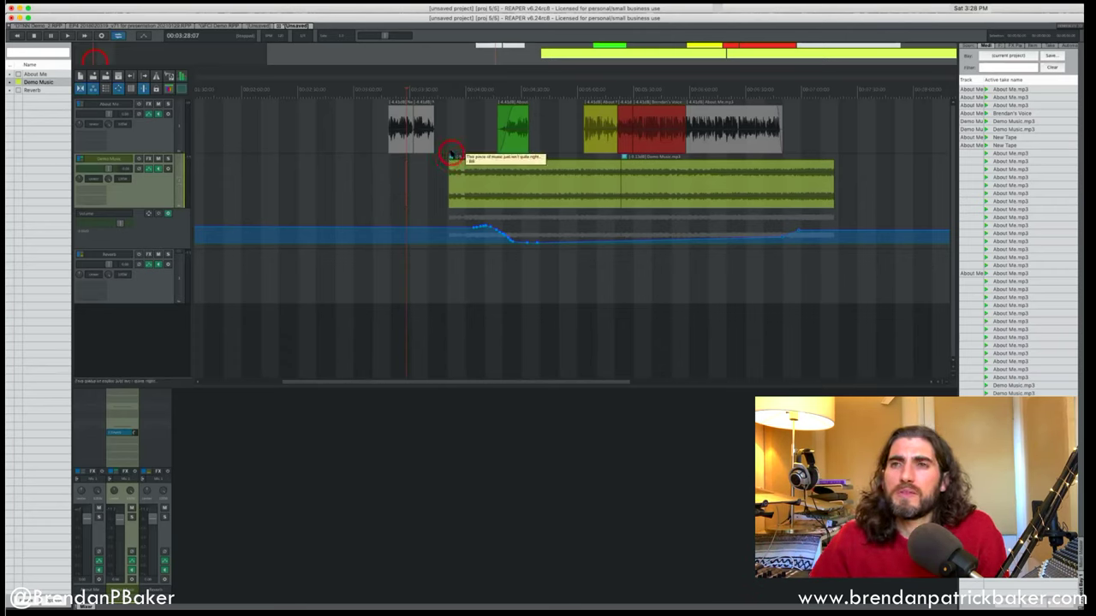
{"action": "left_click", "coordinate": [446, 148]}
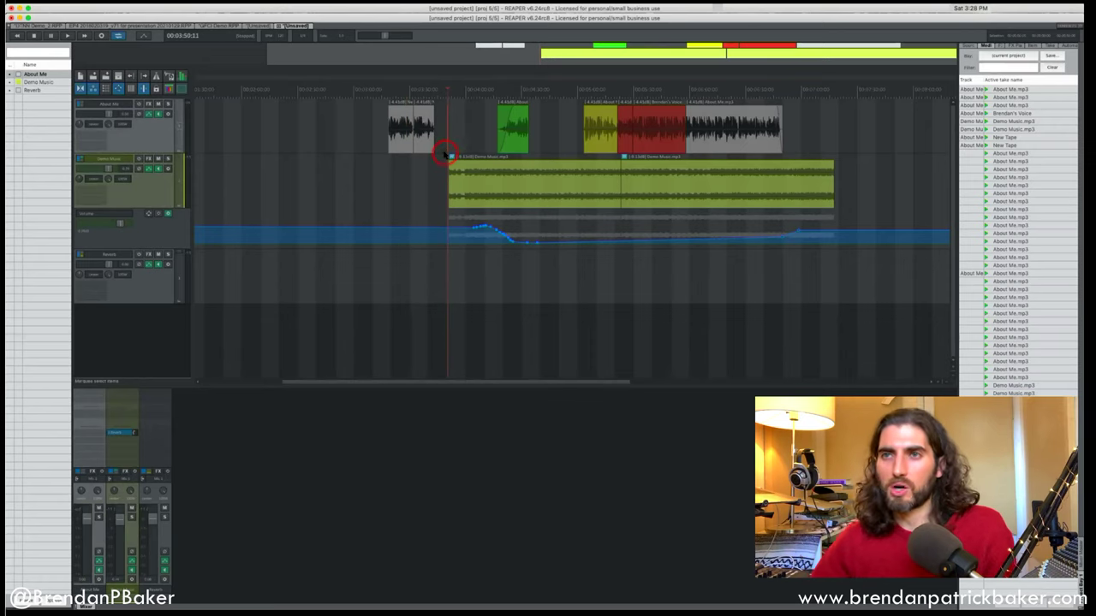
{"action": "mouse_move", "coordinate": [451, 158]}
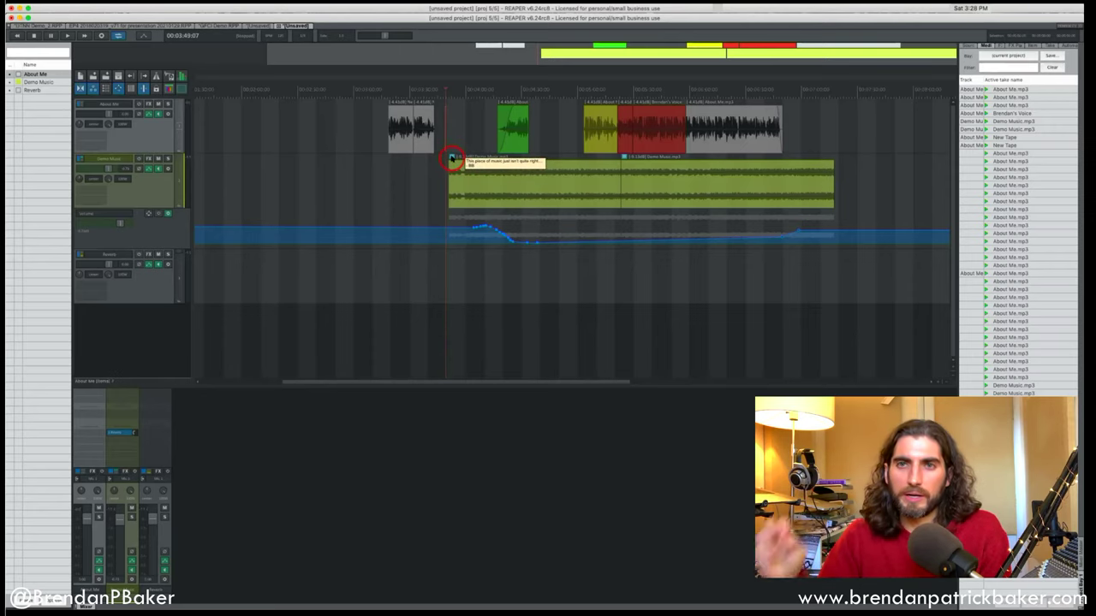
{"action": "left_click", "coordinate": [451, 158]}
{"action": "left_click_drag", "start_coordinate": [643, 244], "coordinate": [572, 214]}
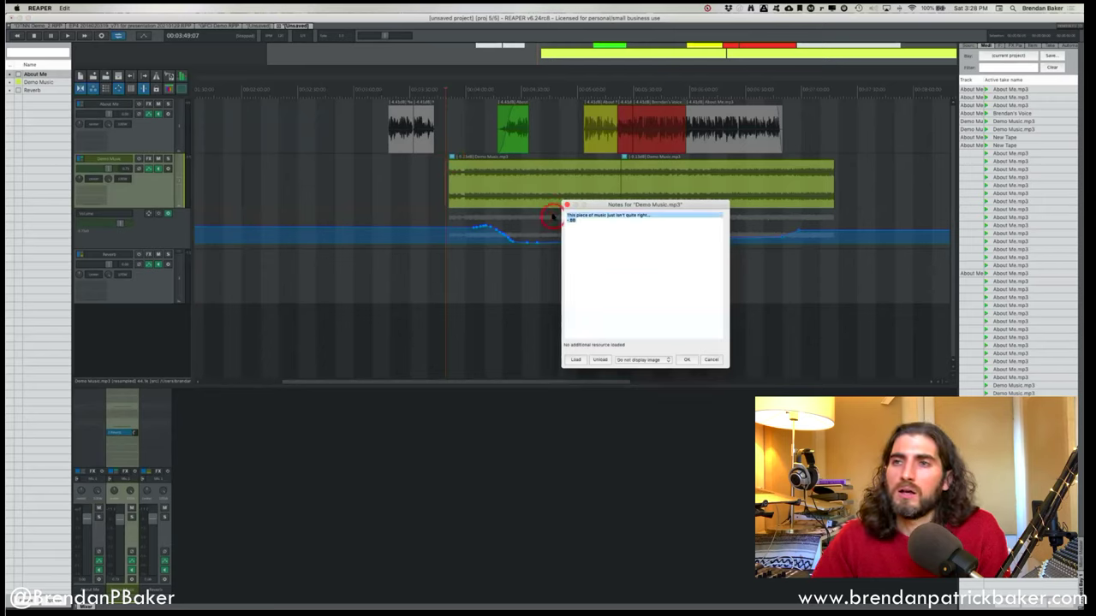
{"action": "left_click", "coordinate": [518, 196]}
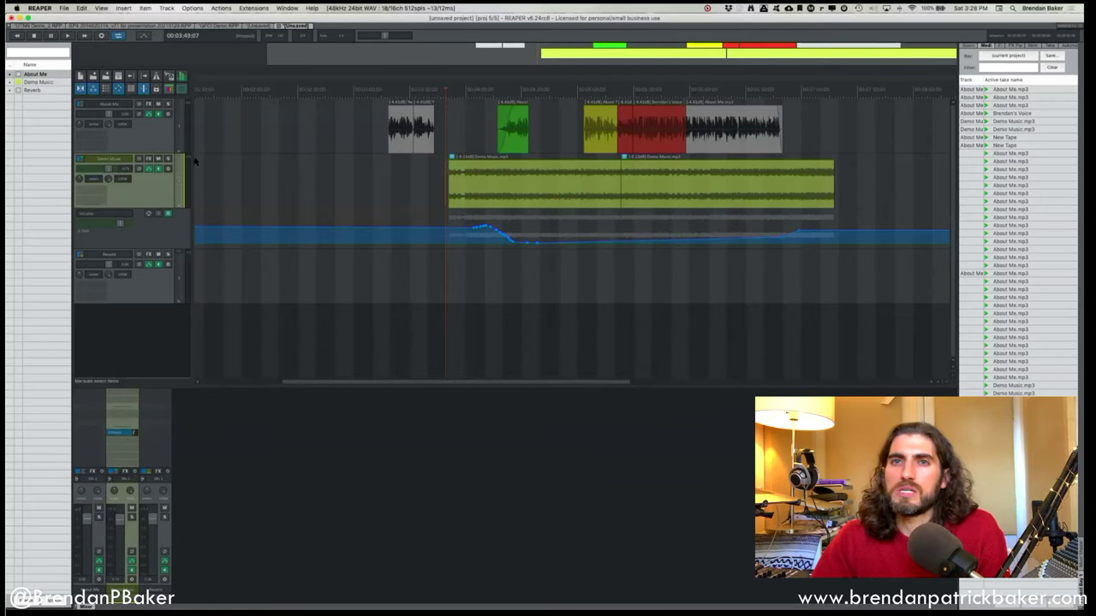
Open the Notes window, review the available note types, and close it.
{"action": "left_click", "coordinate": [170, 89]}
{"action": "left_click", "coordinate": [506, 261]}
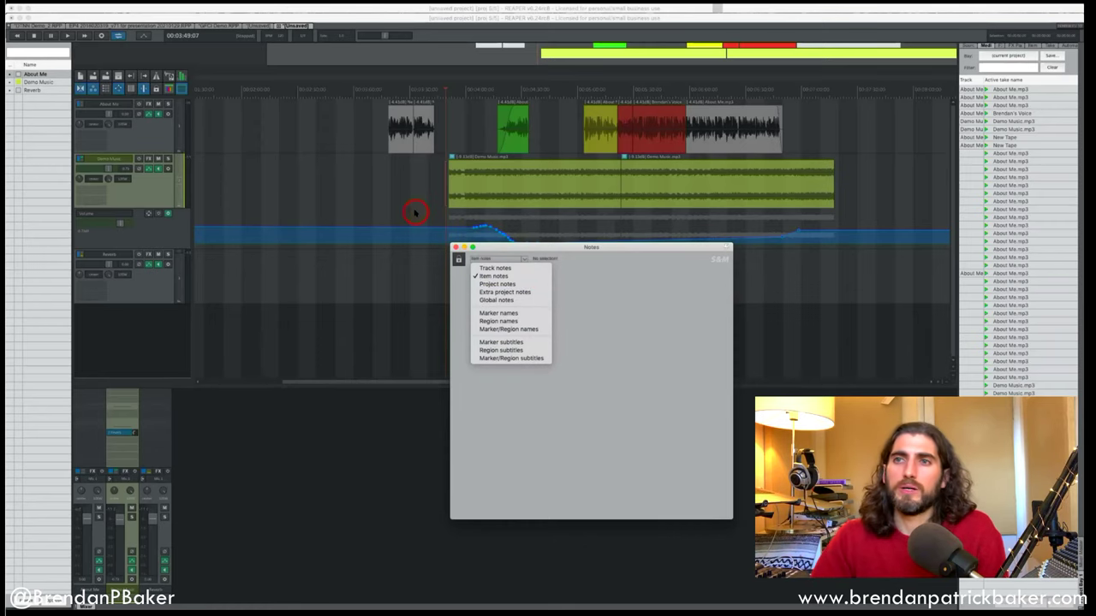
{"action": "left_click", "coordinate": [461, 255]}
{"action": "left_click", "coordinate": [454, 248]}
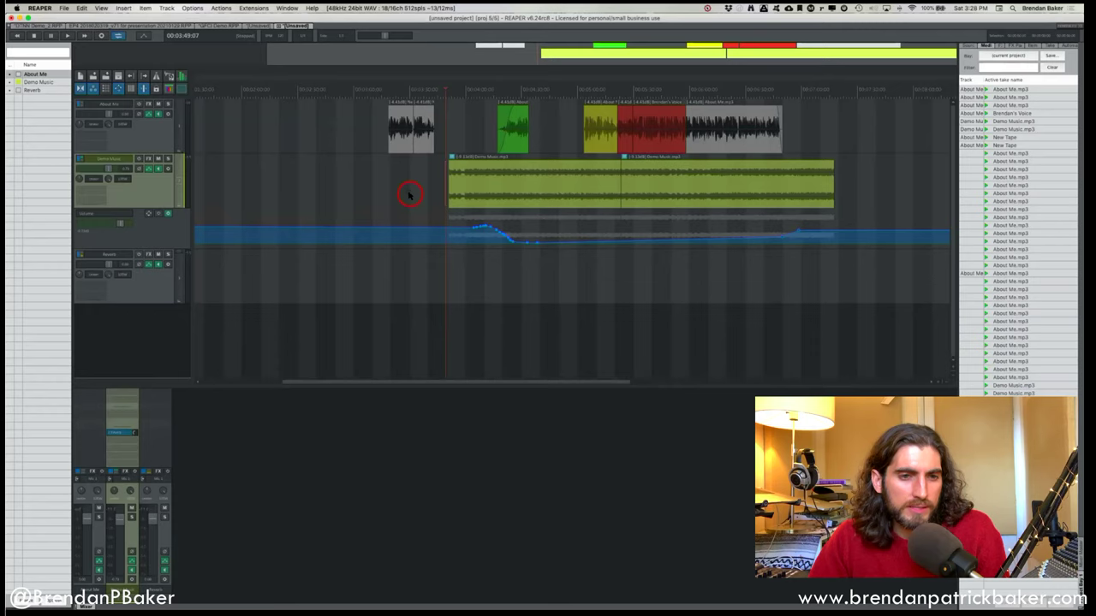
Open the Find window and place it in the empty area below the Demo Music item.
{"action": "scroll", "coordinate": [409, 195], "scroll_direction": "right", "scroll_amount": 5}
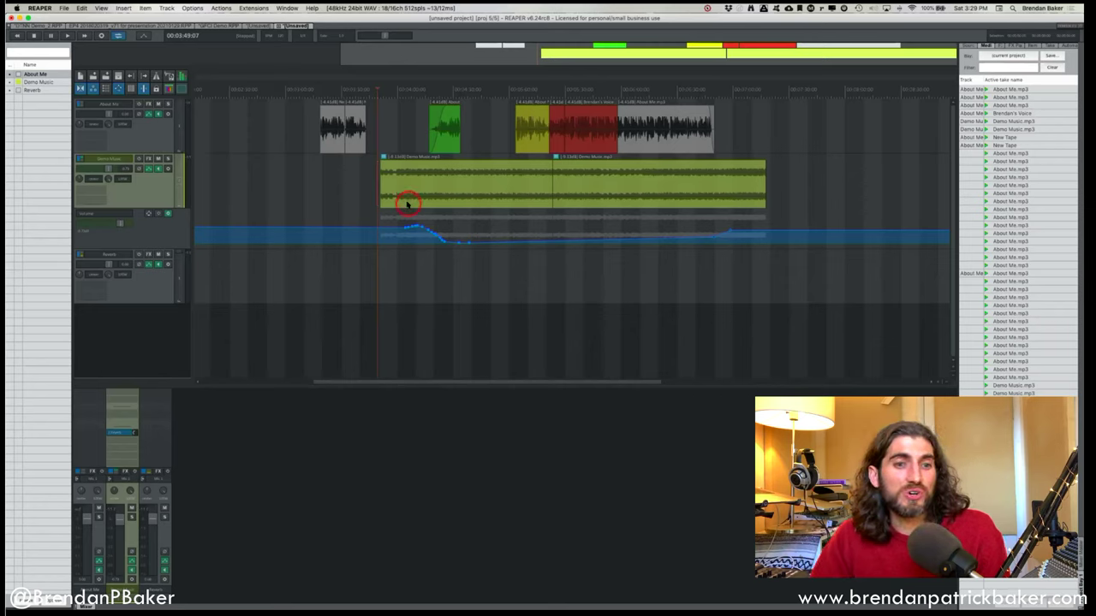
{"action": "left_click", "coordinate": [364, 165]}
{"action": "key", "text": "super+f"}
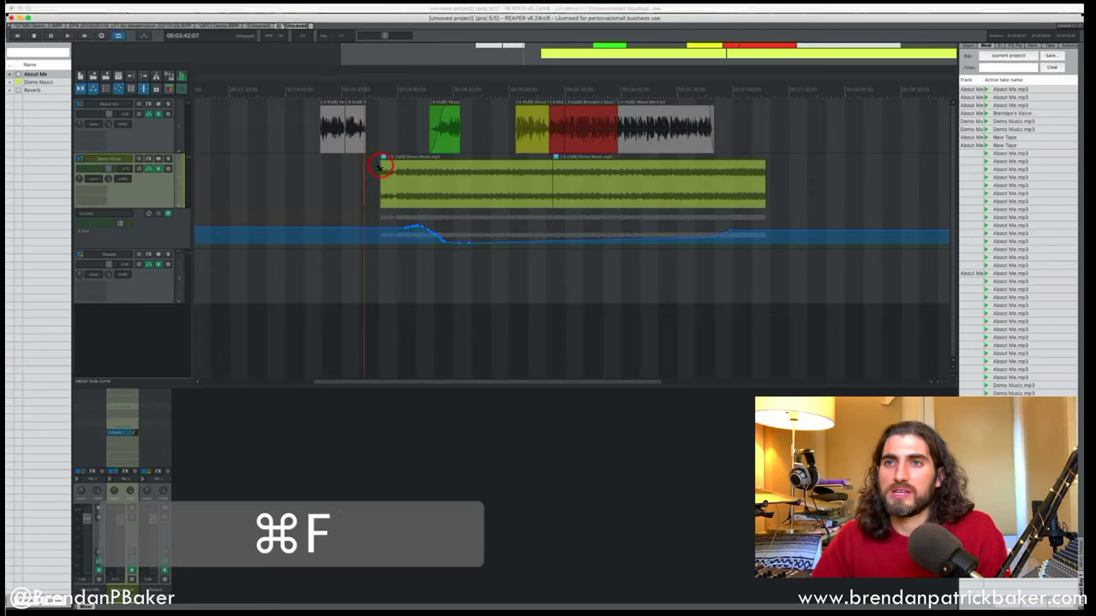
{"action": "left_click_drag", "start_coordinate": [70, 560], "coordinate": [605, 183]}
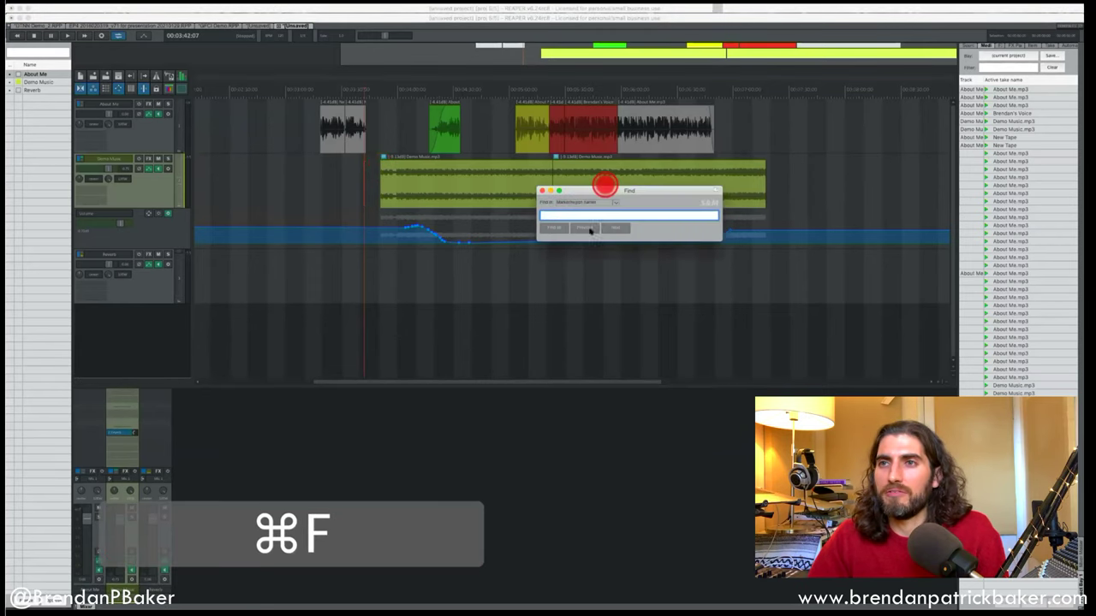
{"action": "left_click", "coordinate": [542, 179]}
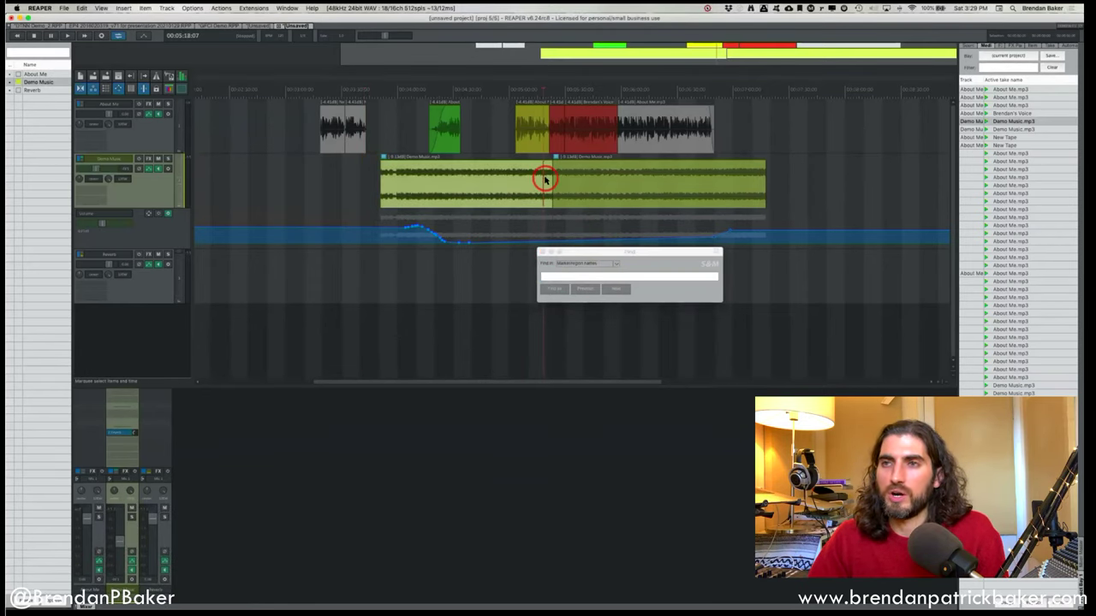
{"action": "left_click_drag", "start_coordinate": [611, 254], "coordinate": [682, 263]}
Select a short time range across the split between the two Demo Music pieces and crossfade them.
{"action": "left_click", "coordinate": [562, 183]}
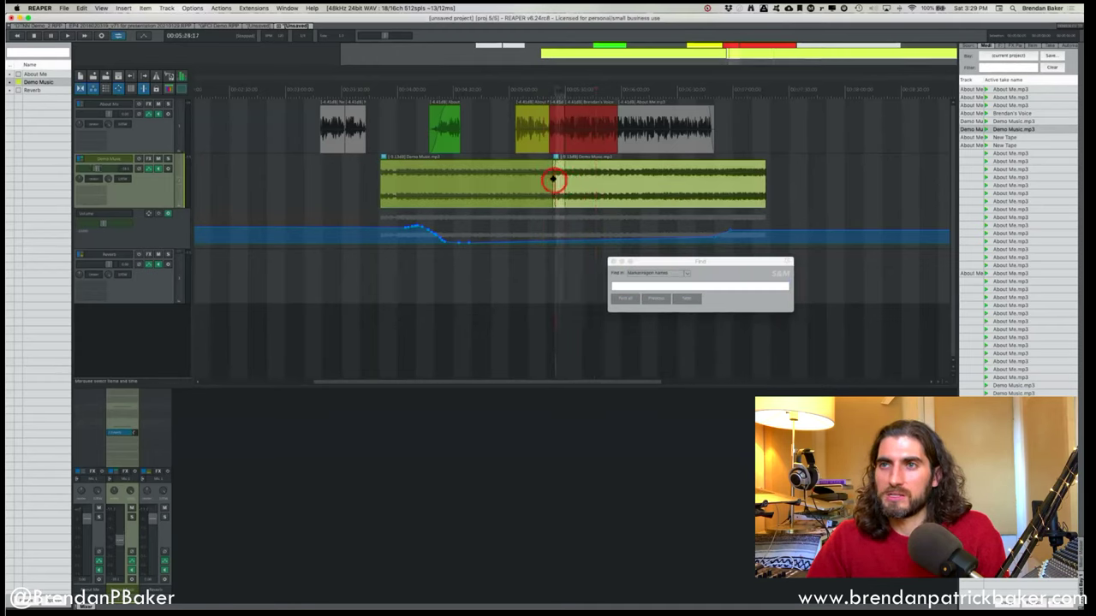
{"action": "left_click", "coordinate": [533, 168]}
{"action": "left_click_drag", "start_coordinate": [532, 169], "coordinate": [579, 171]}
{"action": "key", "text": "f"}
{"action": "left_click", "coordinate": [528, 172]}
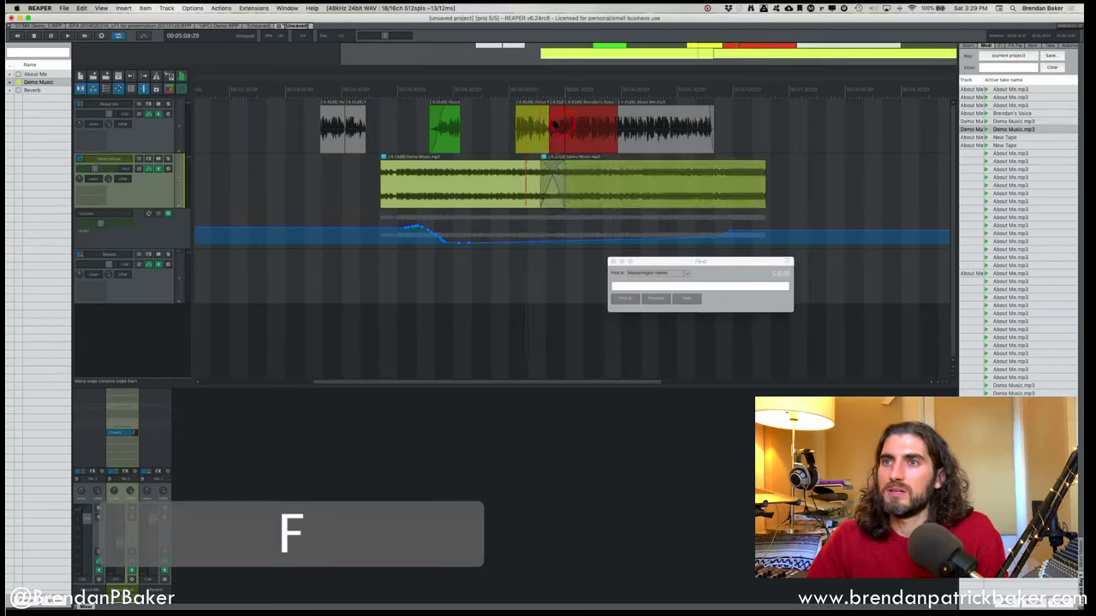
Crossfade the yellow About Me clip with the red clip that follows it.
{"action": "left_click", "coordinate": [541, 116]}
{"action": "key", "text": "f"}
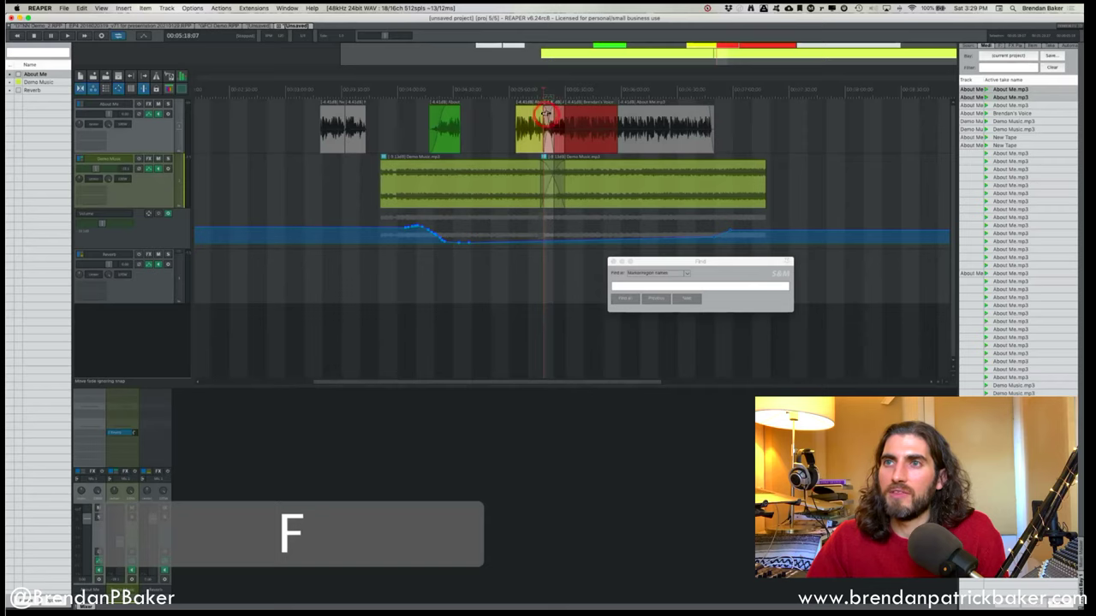
{"action": "left_click_drag", "start_coordinate": [545, 113], "coordinate": [556, 117]}
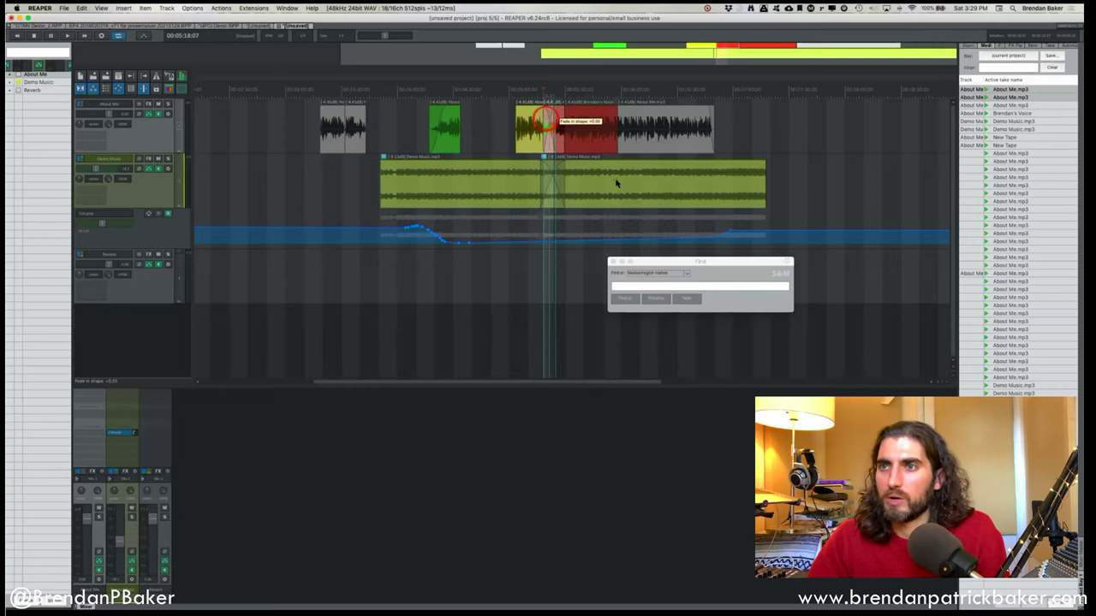
Move the Find window over the end of the tracks, bring it back up, and change its search scope to media items.
{"action": "left_click", "coordinate": [653, 261]}
{"action": "left_click_drag", "start_coordinate": [653, 260], "coordinate": [740, 142]}
{"action": "left_click", "coordinate": [764, 169]}
{"action": "key", "text": "super+f"}
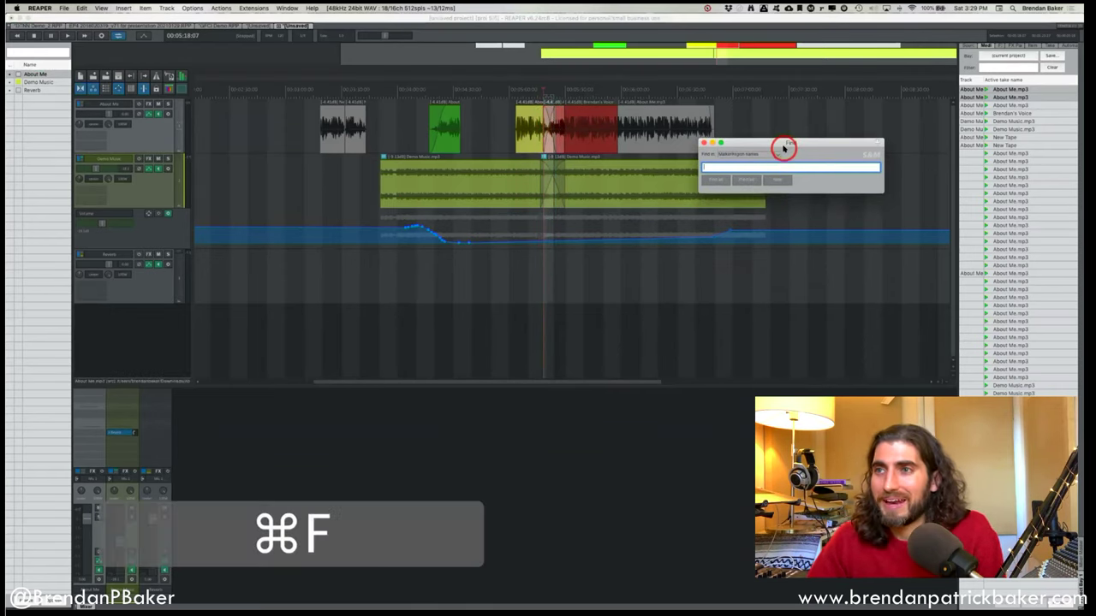
{"action": "key", "text": "super+f"}
{"action": "left_click", "coordinate": [788, 149]}
{"action": "left_click_drag", "start_coordinate": [779, 152], "coordinate": [741, 163]}
{"action": "left_click", "coordinate": [763, 115]}
{"action": "left_click", "coordinate": [564, 175]}
{"action": "left_click", "coordinate": [724, 147]}
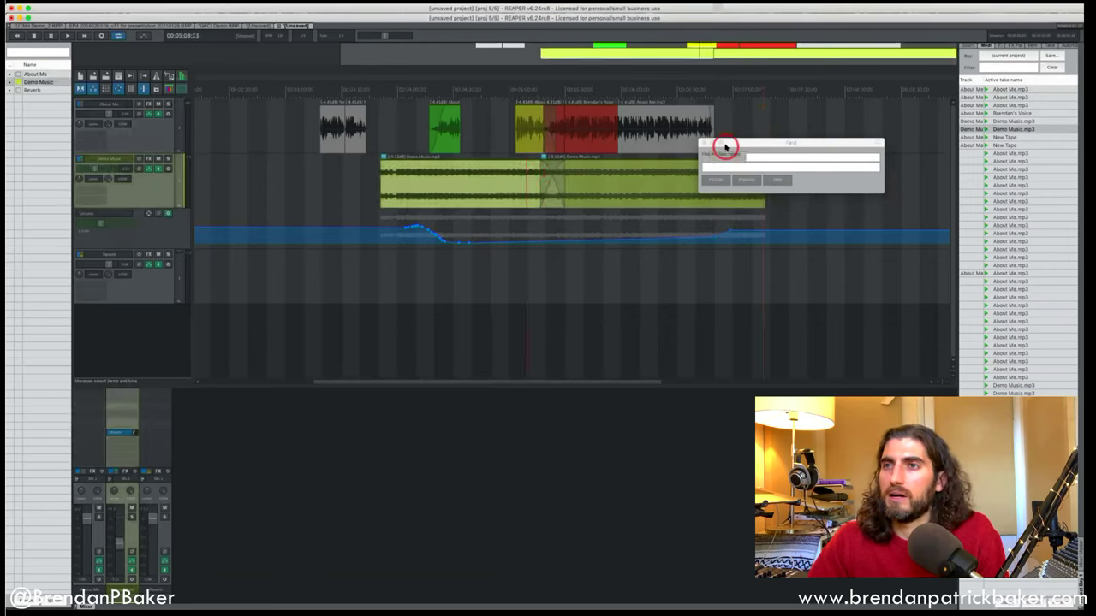
Select all clips on the About Me track, move them past the 17-minute mark, and deselect them.
{"action": "left_click", "coordinate": [570, 105]}
{"action": "left_click_drag", "start_coordinate": [797, 115], "coordinate": [301, 114]}
{"action": "scroll", "coordinate": [404, 122], "scroll_direction": "down", "scroll_amount": 5}
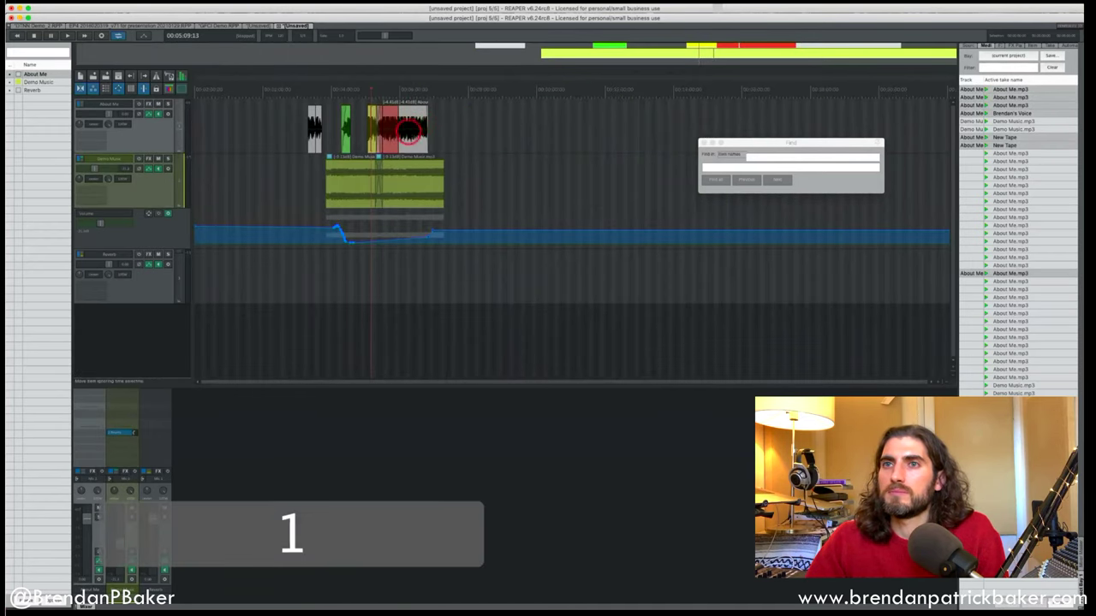
{"action": "left_click", "coordinate": [479, 141]}
{"action": "left_click_drag", "start_coordinate": [514, 143], "coordinate": [864, 137]}
{"action": "left_click", "coordinate": [25, 78]}
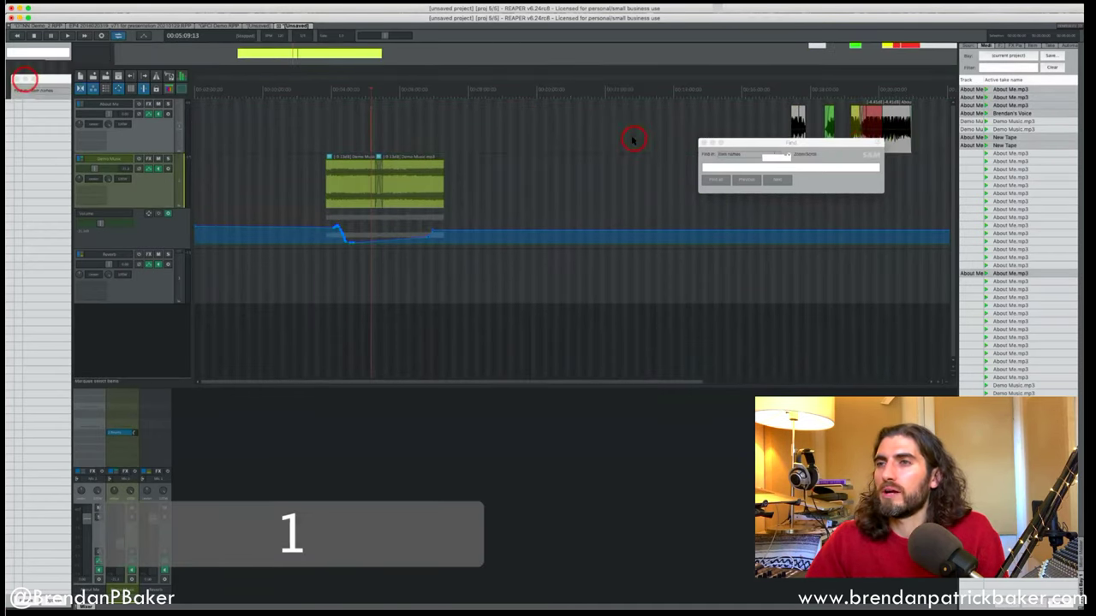
{"action": "scroll", "coordinate": [451, 126], "scroll_direction": "right", "scroll_amount": 3}
{"action": "scroll", "coordinate": [451, 126], "scroll_direction": "up", "scroll_amount": 5}
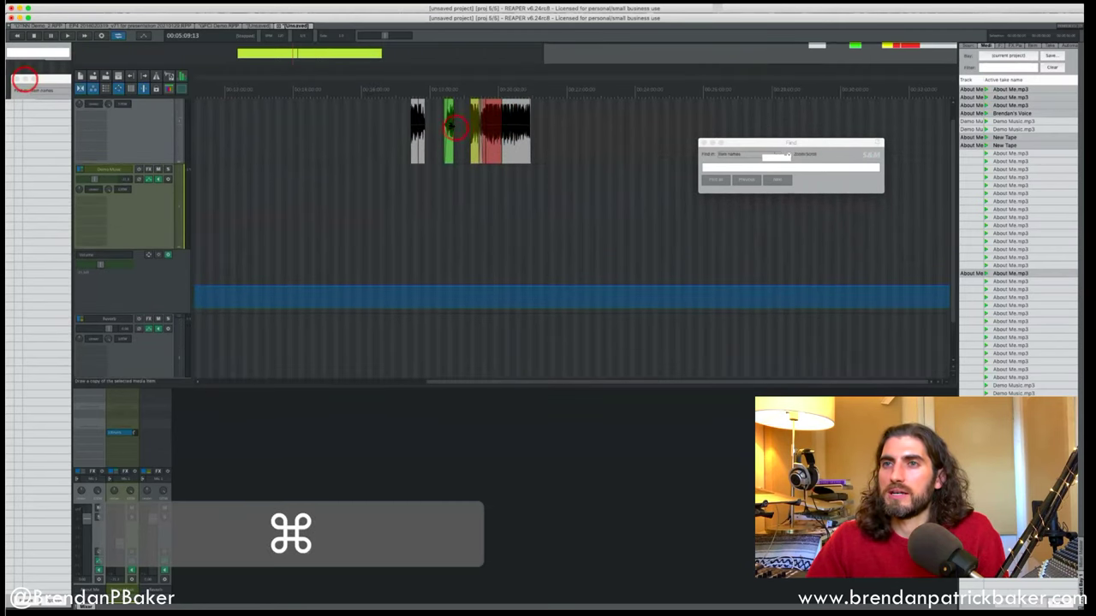
{"action": "left_click", "coordinate": [392, 147]}
Search for "music", select all matching items, and bring the two Demo Music pieces fully into view.
{"action": "left_click", "coordinate": [776, 169]}
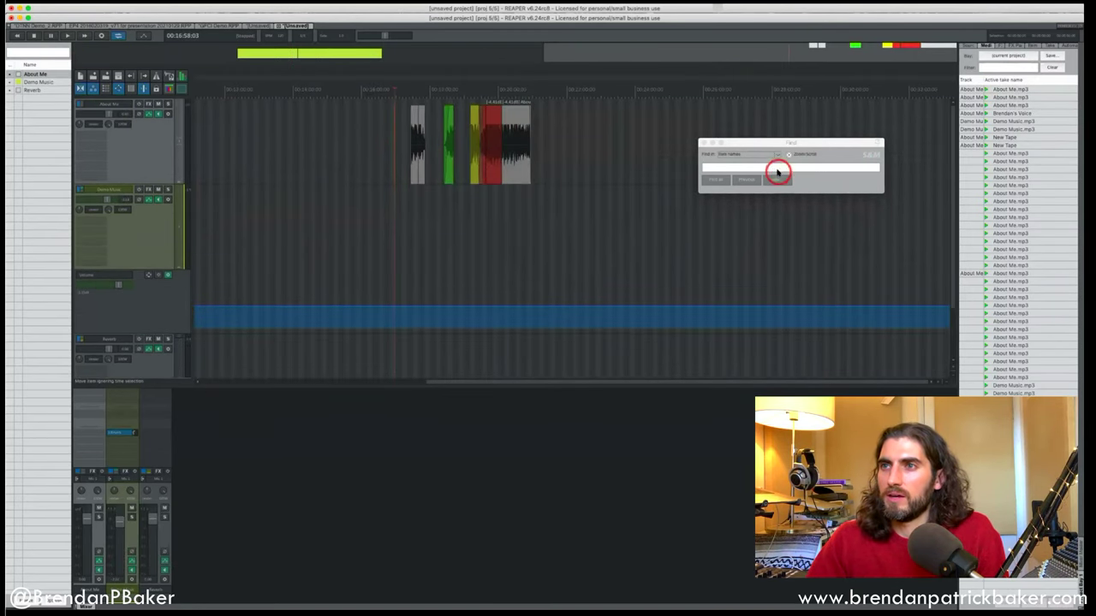
{"action": "type", "text": "ui"}
{"action": "key", "text": "BackSpace"}
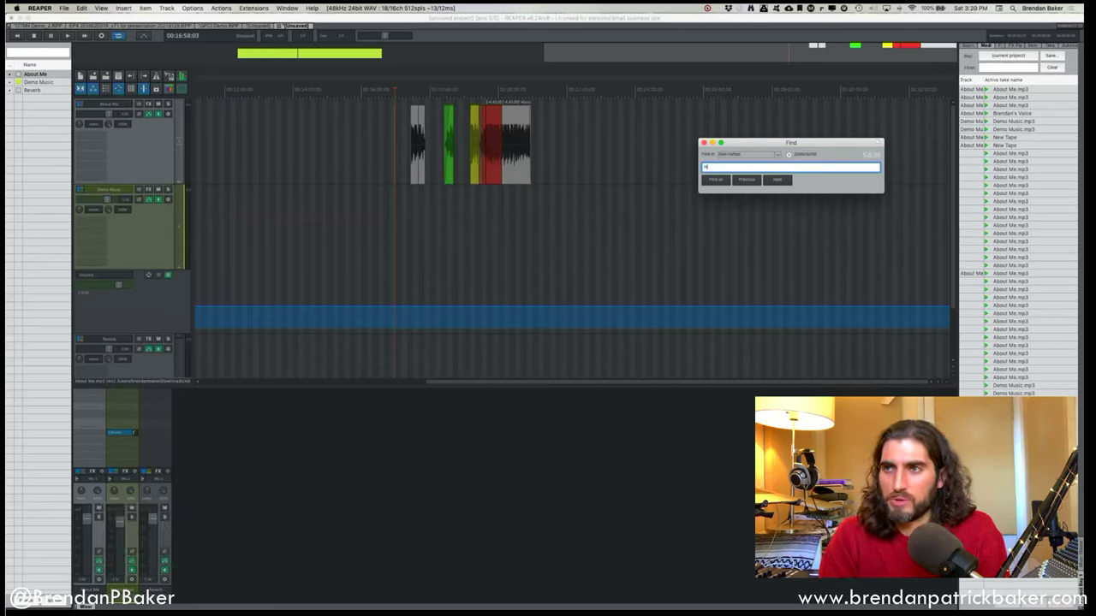
{"action": "type", "text": "usic"}
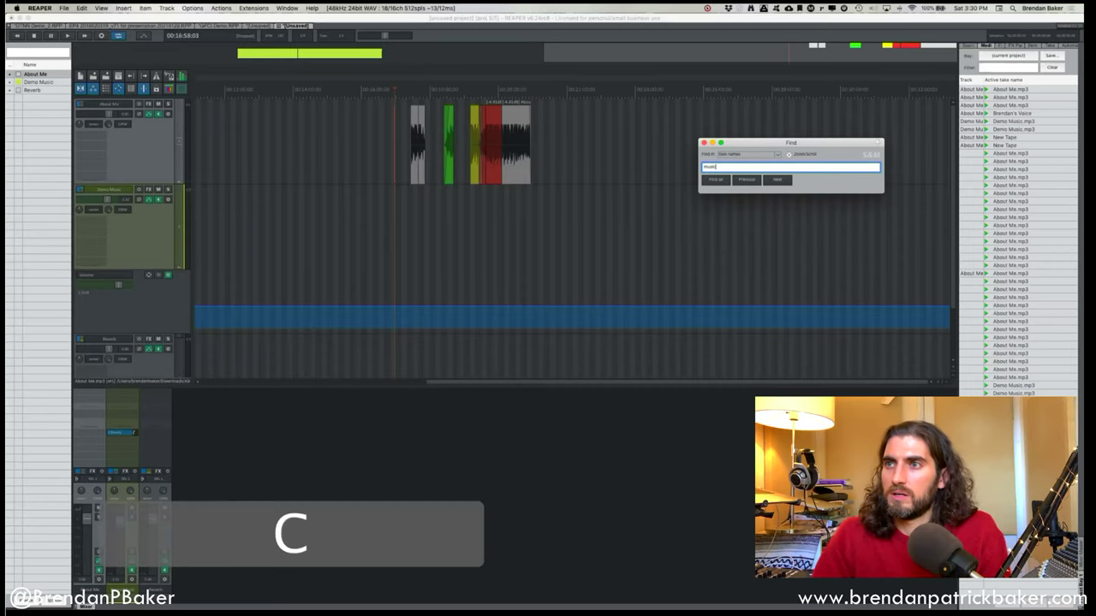
{"action": "left_click", "coordinate": [781, 179]}
{"action": "left_click", "coordinate": [719, 180]}
{"action": "left_click_drag", "start_coordinate": [516, 342], "coordinate": [523, 283]}
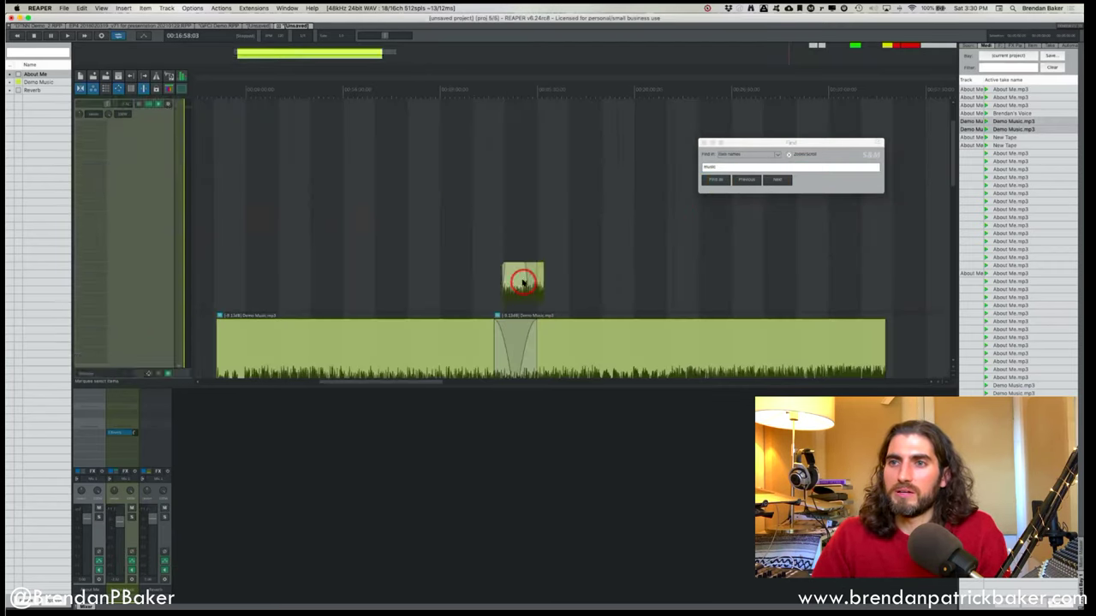
{"action": "key", "text": "grave"}
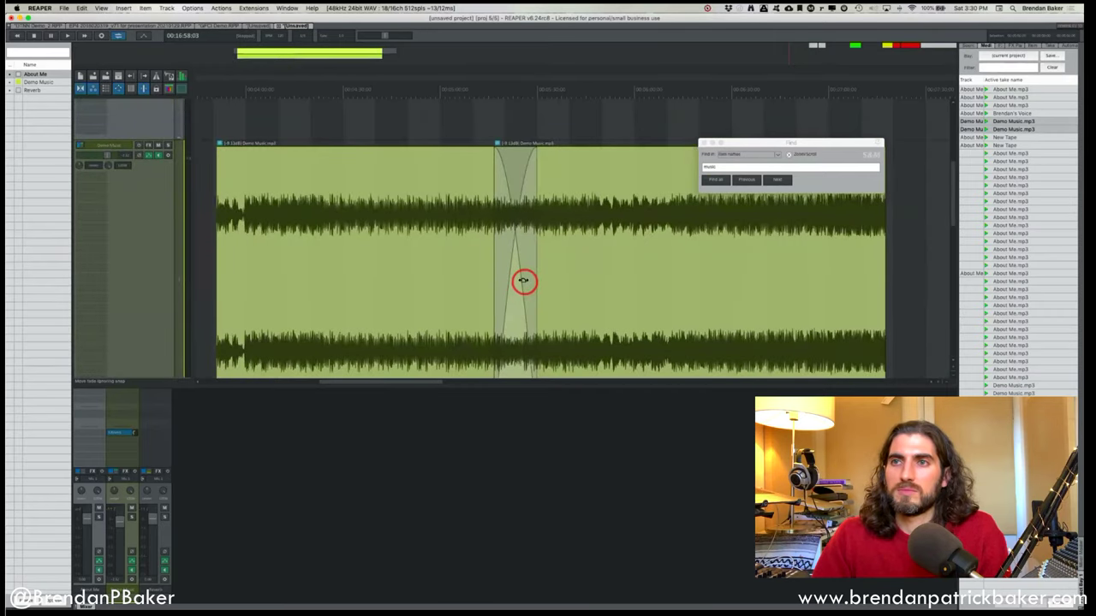
{"action": "scroll", "coordinate": [523, 280], "scroll_direction": "down", "scroll_amount": 3}
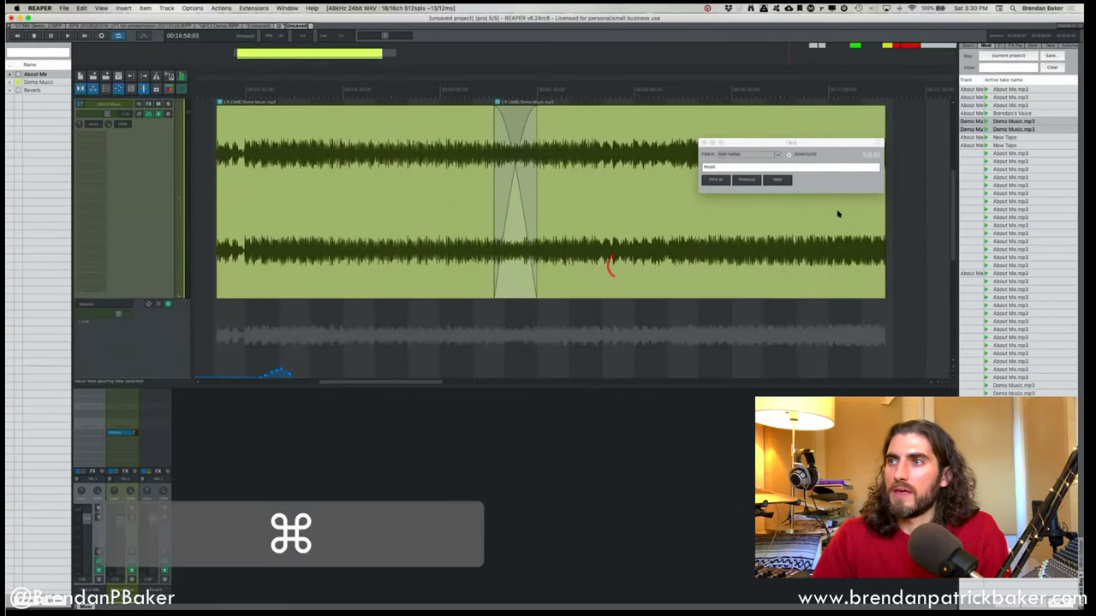
Bring the About Me clips back into view and examine the Find window's available search scopes.
{"action": "left_click", "coordinate": [1034, 126]}
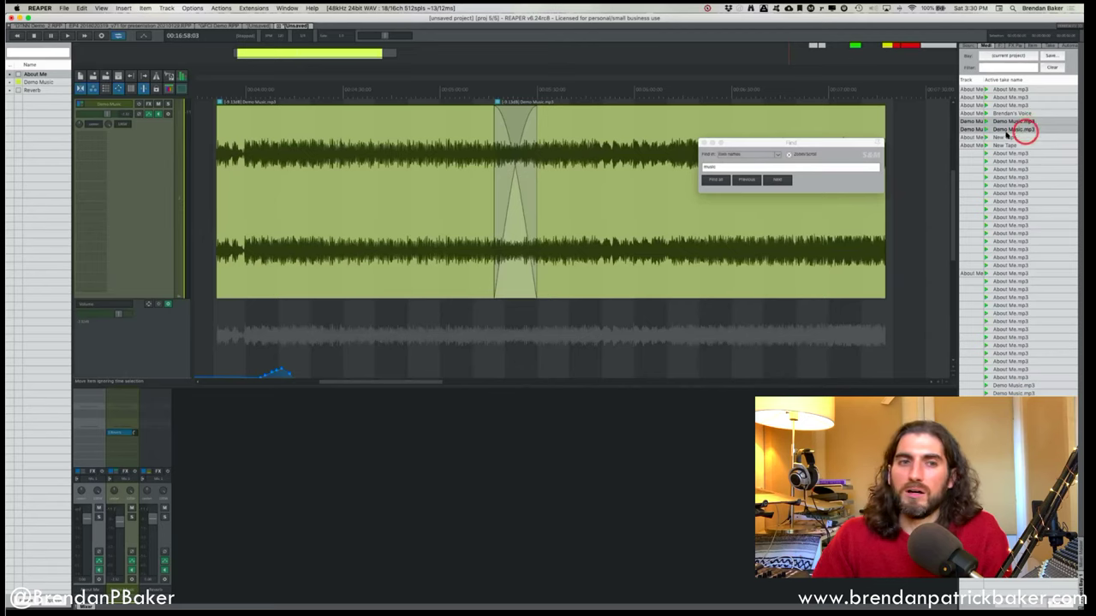
{"action": "left_click", "coordinate": [814, 143], "text": "super"}
{"action": "left_click", "coordinate": [989, 47], "text": "super"}
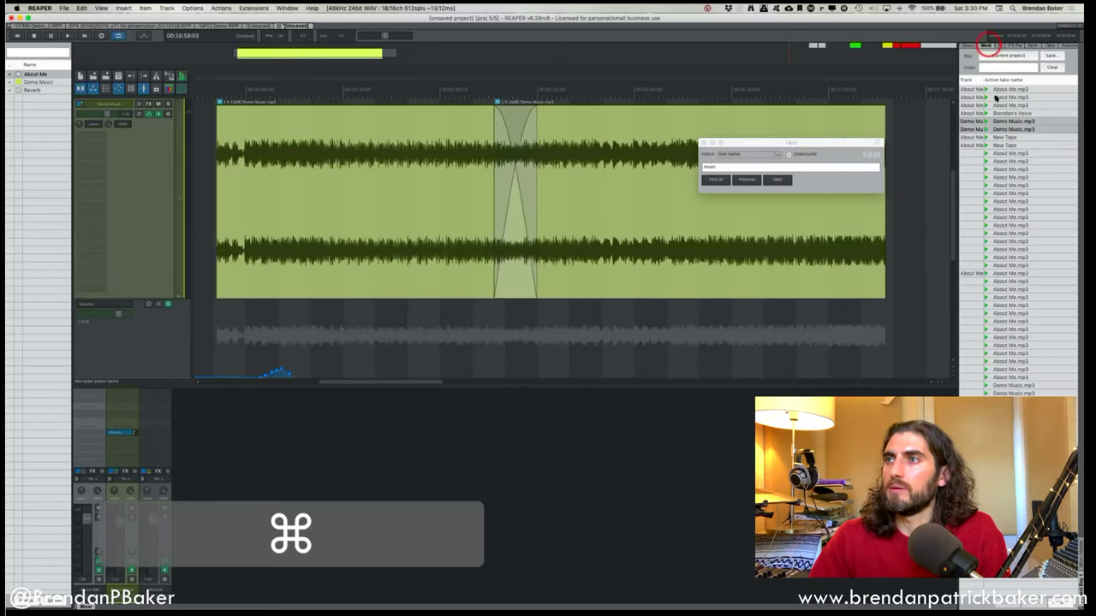
{"action": "scroll", "coordinate": [876, 201], "scroll_direction": "right", "scroll_amount": 5}
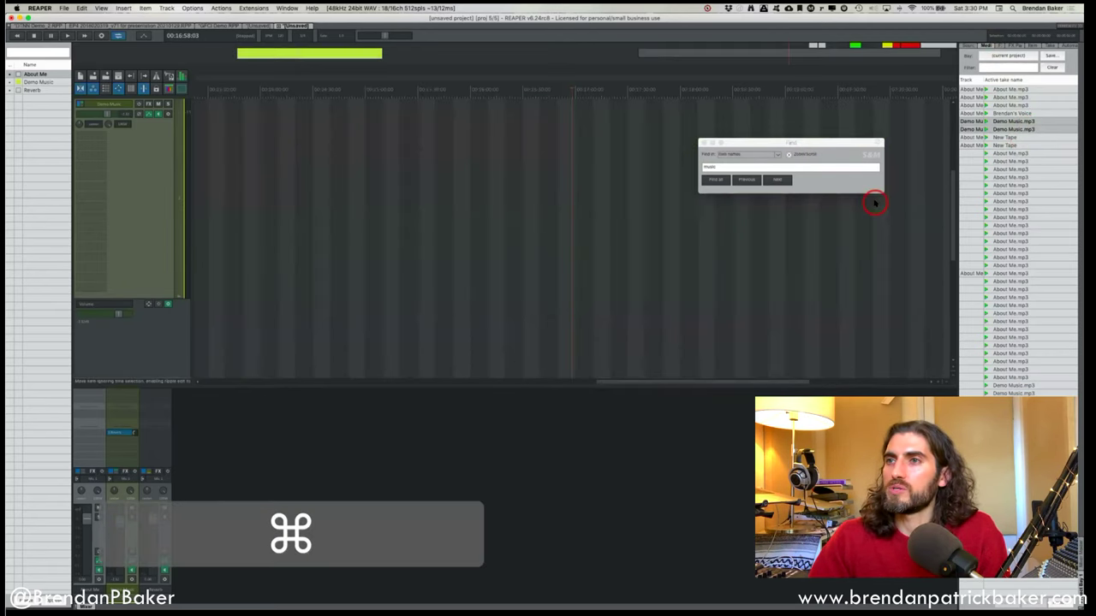
{"action": "left_click", "coordinate": [677, 252]}
{"action": "left_click", "coordinate": [717, 182]}
{"action": "left_click", "coordinate": [745, 158]}
{"action": "mouse_move", "coordinate": [746, 159]}
{"action": "left_mouse_down"}
{"action": "mouse_move", "coordinate": [765, 179]}
{"action": "mouse_move", "coordinate": [776, 236]}
{"action": "left_mouse_up"}
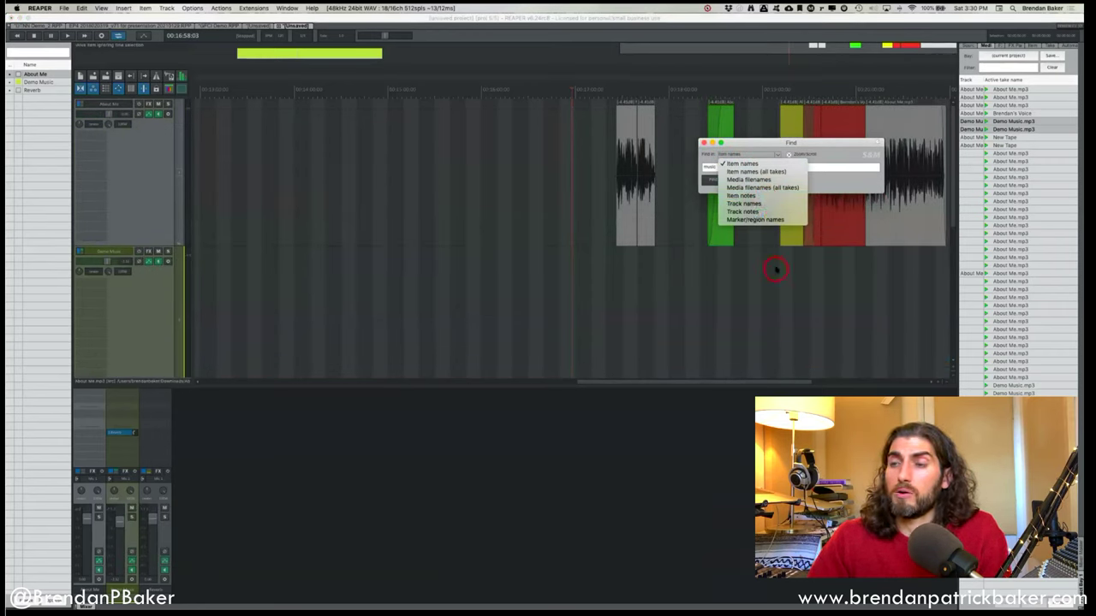
{"action": "left_click", "coordinate": [582, 189]}
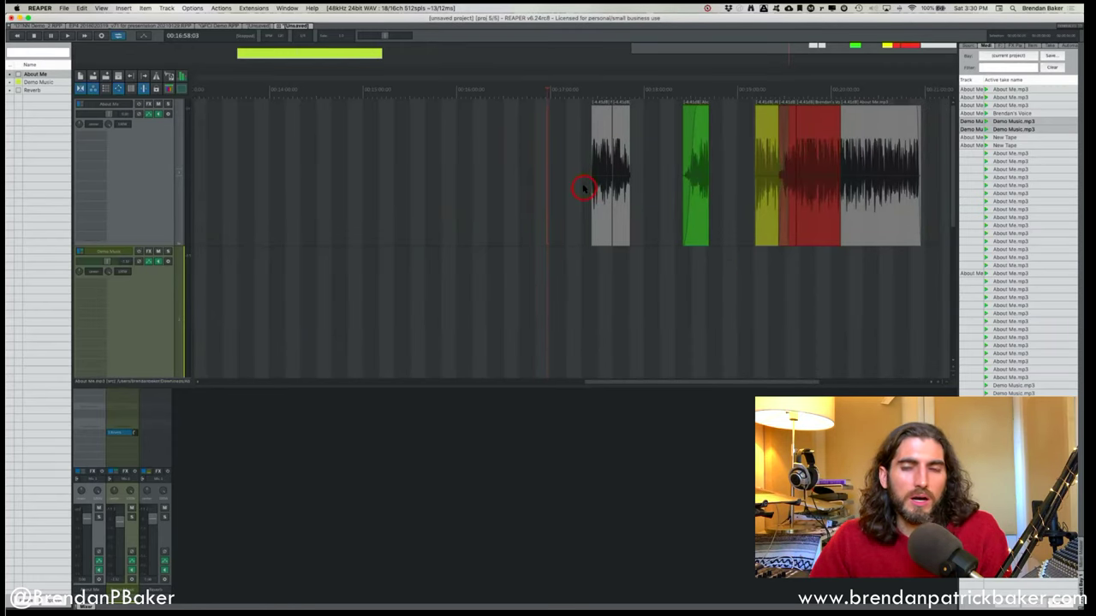
Reopen the Find window, set its search scope to item notes, and close the window.
{"action": "left_click", "coordinate": [660, 171]}
{"action": "scroll", "coordinate": [660, 171], "scroll_direction": "down", "scroll_amount": 3, "text": "super"}
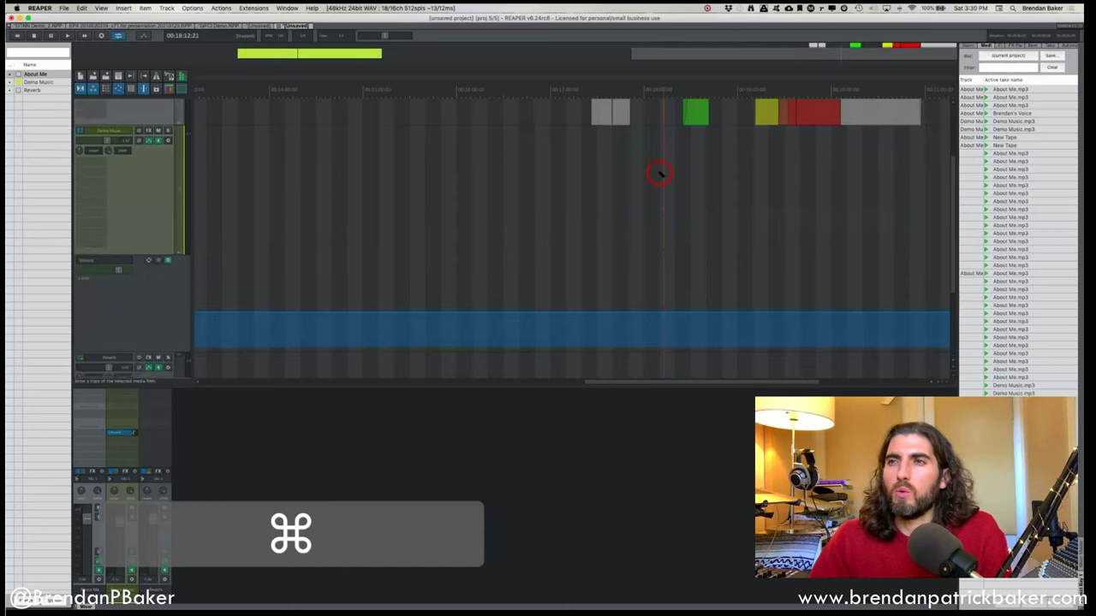
{"action": "key", "text": "super+f"}
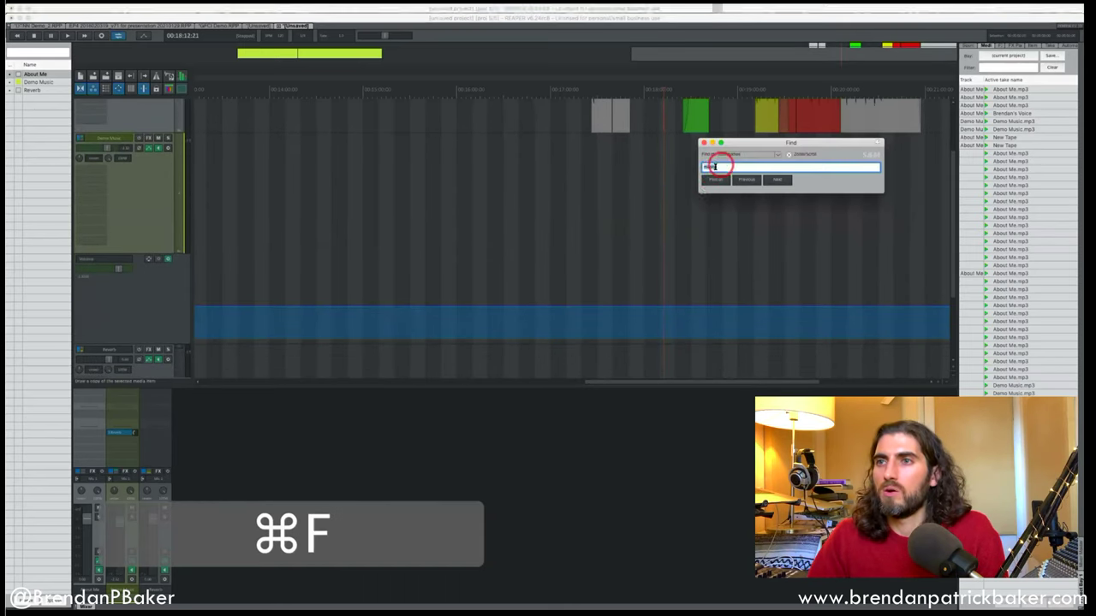
{"action": "left_click", "coordinate": [745, 155]}
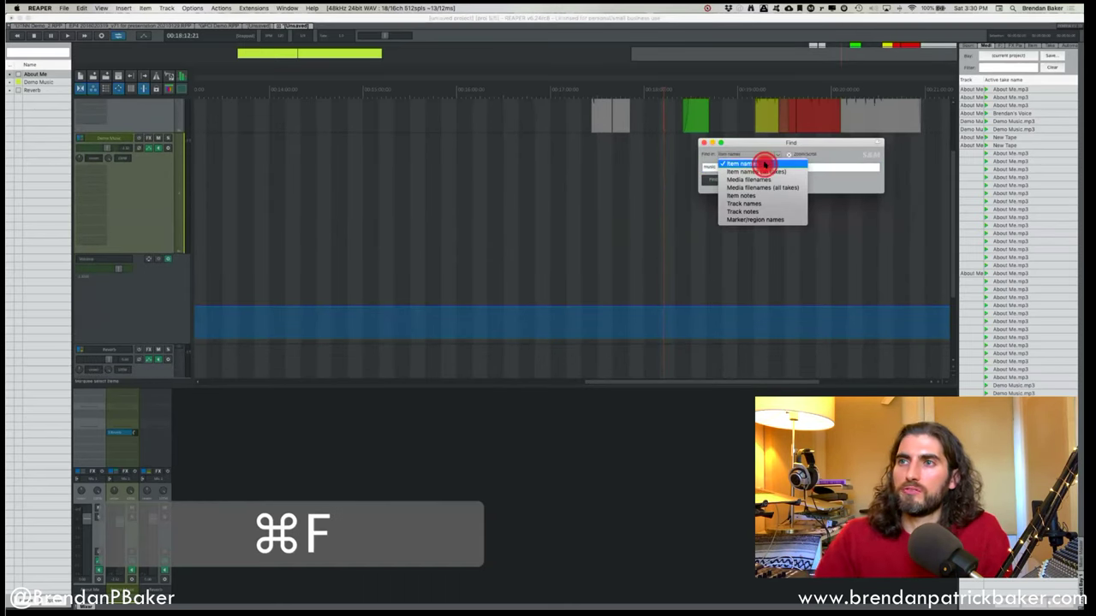
{"action": "left_click", "coordinate": [773, 197]}
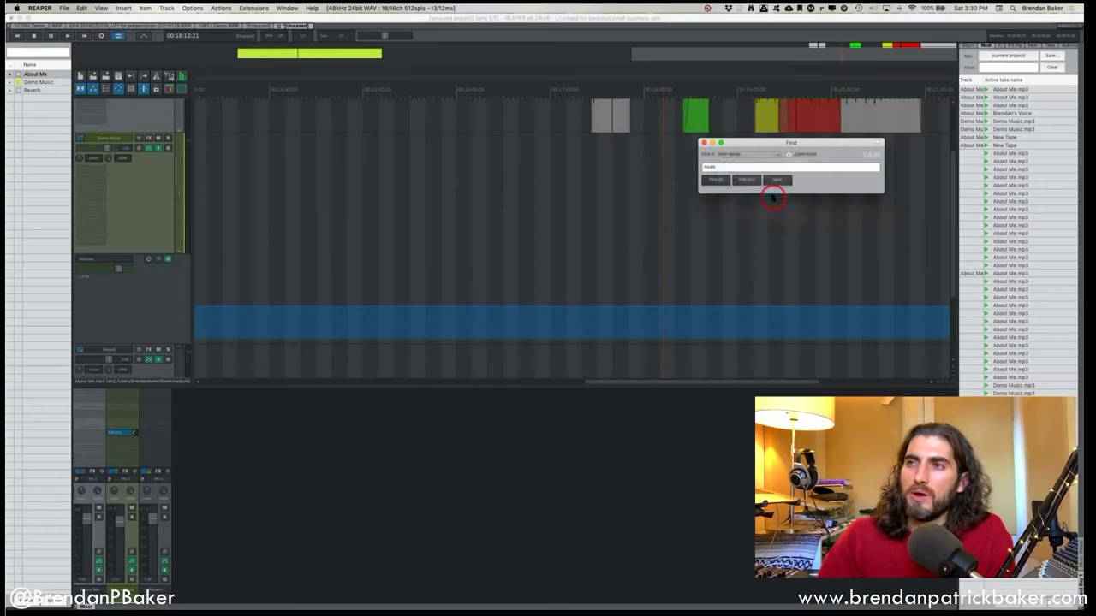
{"action": "left_click", "coordinate": [745, 155]}
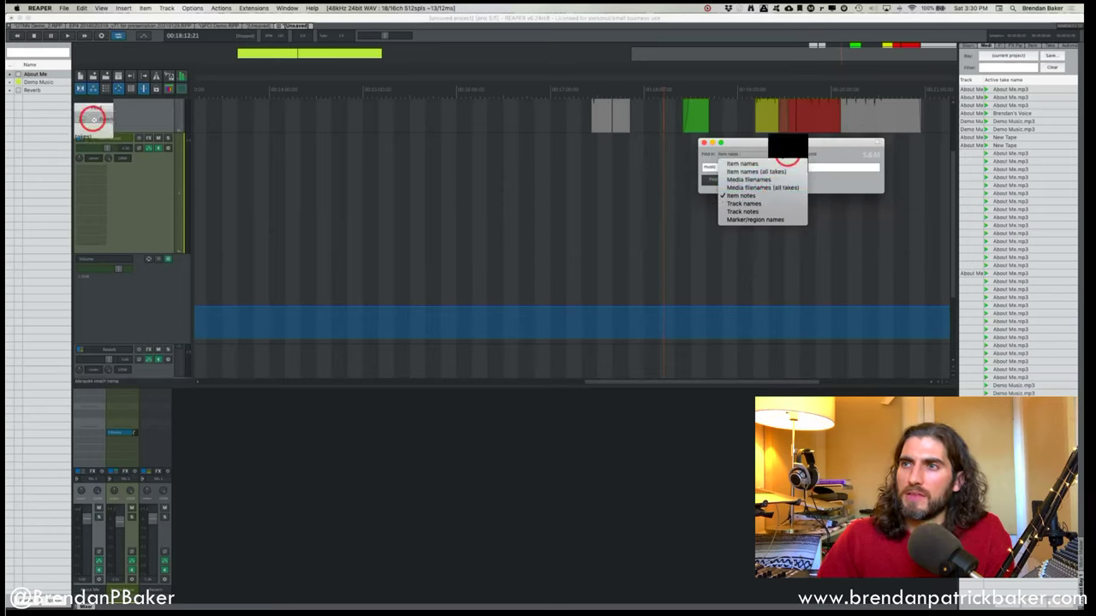
{"action": "left_click", "coordinate": [775, 162]}
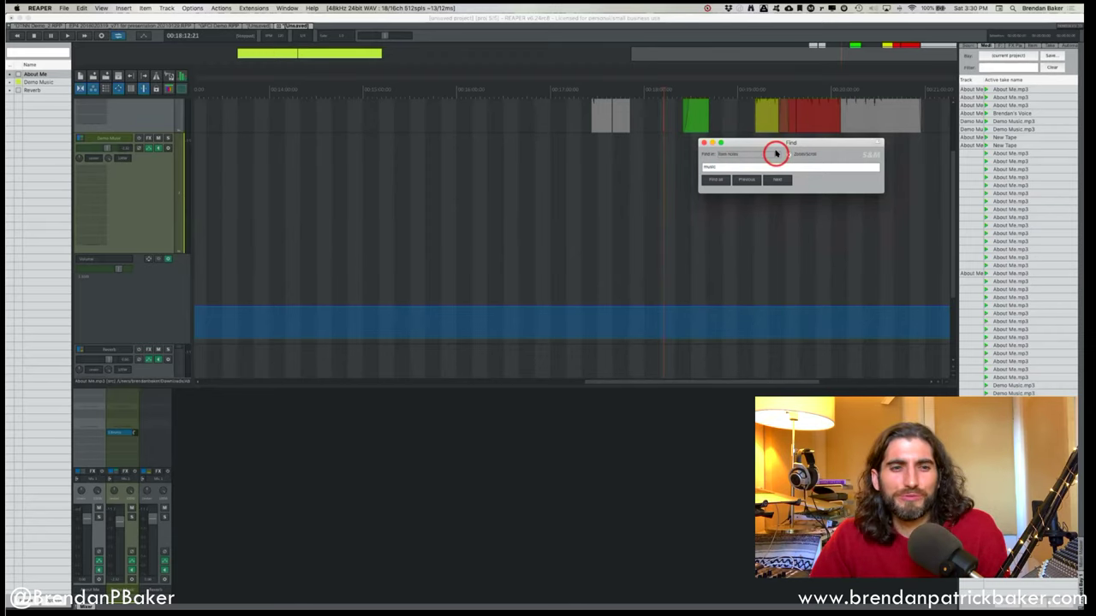
{"action": "left_click", "coordinate": [703, 144]}
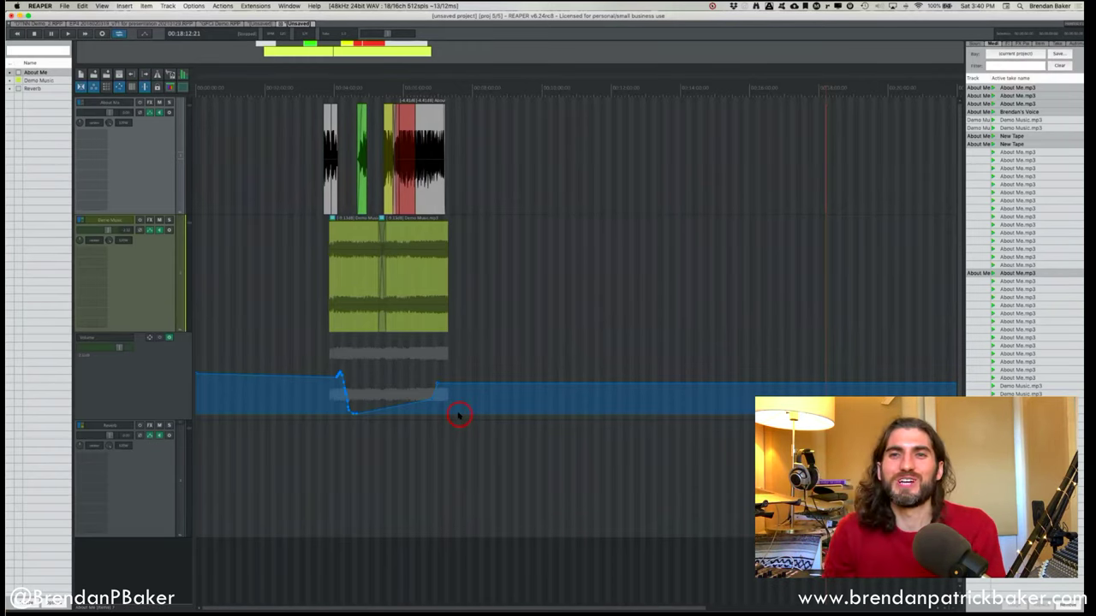
Deselect the clips, shift the REAPER window slightly, and switch to the PT Demo session in Pro Tools.
{"action": "left_click", "coordinate": [518, 153]}
{"action": "key", "text": "super+Tab"}
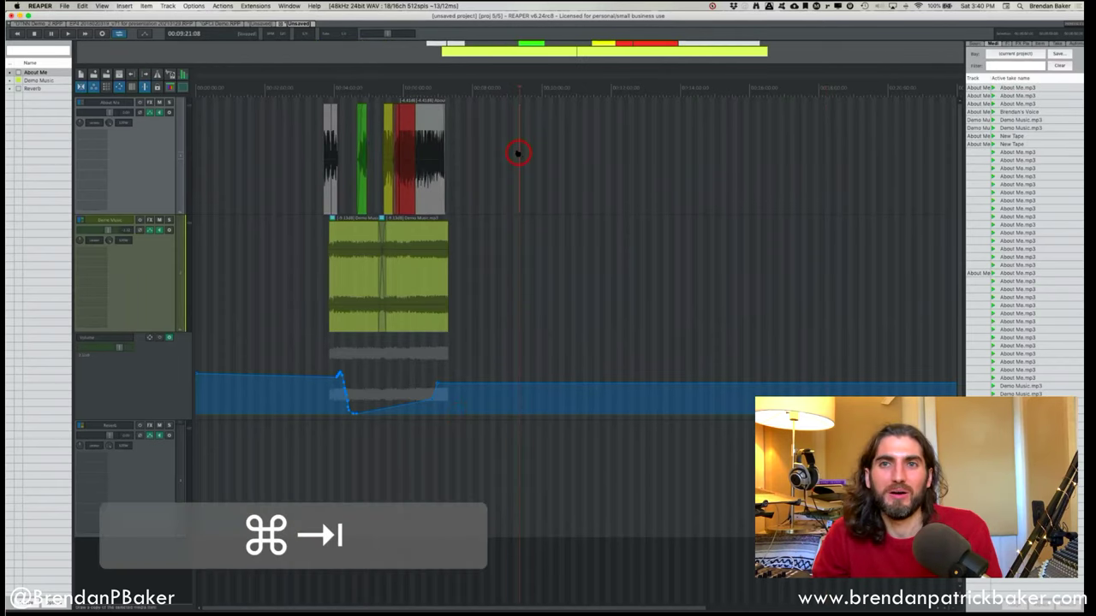
{"action": "key", "text": "a"}
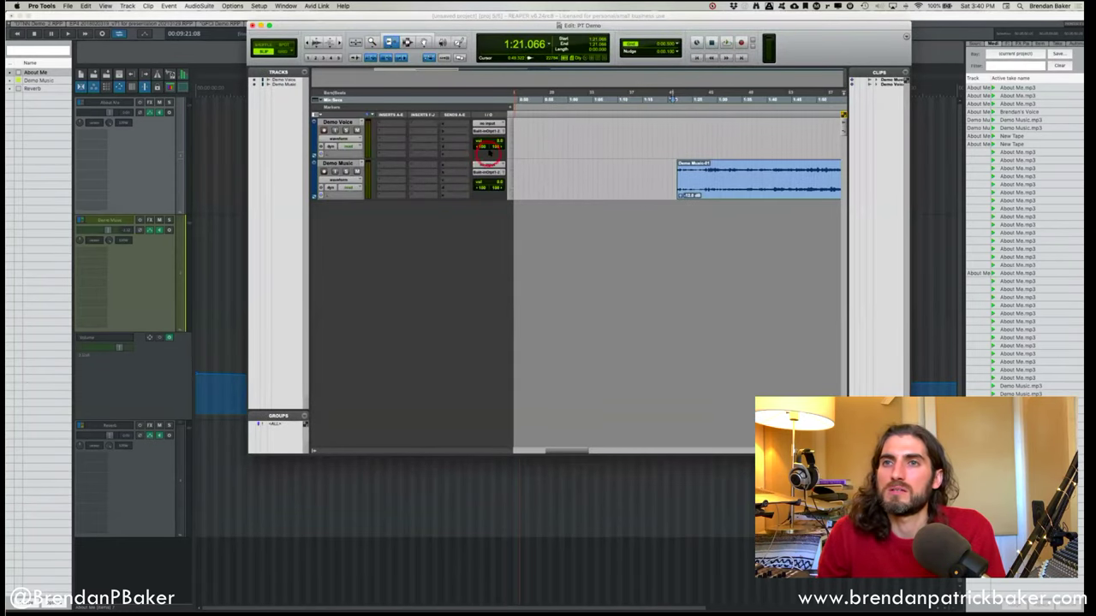
{"action": "mouse_move", "coordinate": [534, 14]}
{"action": "left_mouse_down"}
{"action": "mouse_move", "coordinate": [508, 16]}
{"action": "mouse_move", "coordinate": [521, 17]}
{"action": "left_mouse_up"}
{"action": "key", "text": "super+Tab"}
{"action": "left_click", "coordinate": [623, 174]}
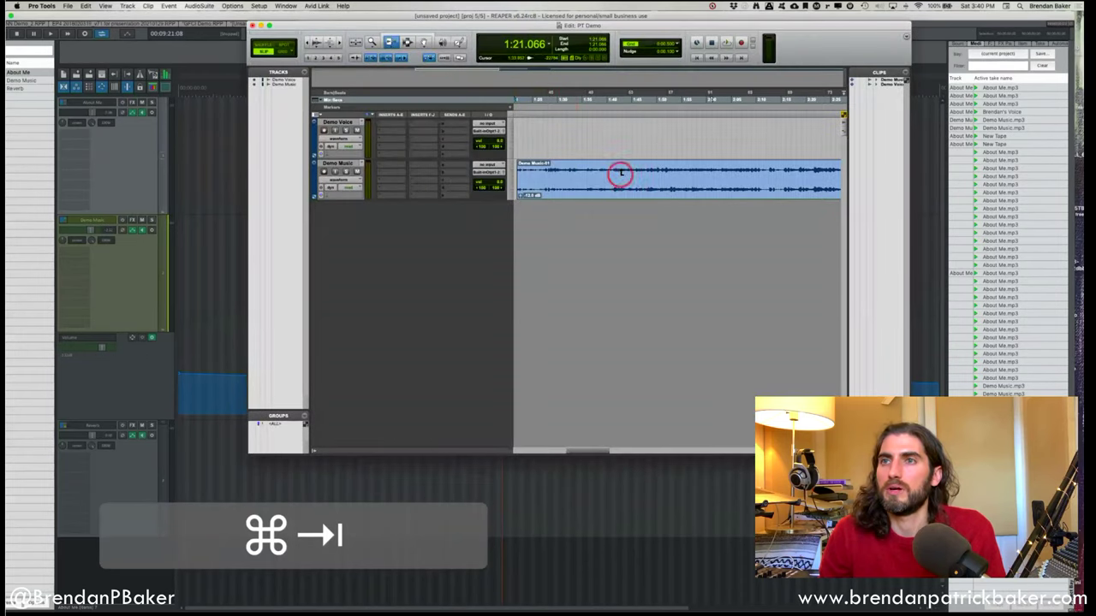
Activate the Smart Tool and alternate the edit mode repeatedly between Shuffle and Slip, finishing in Slip.
{"action": "key", "text": "super+7"}
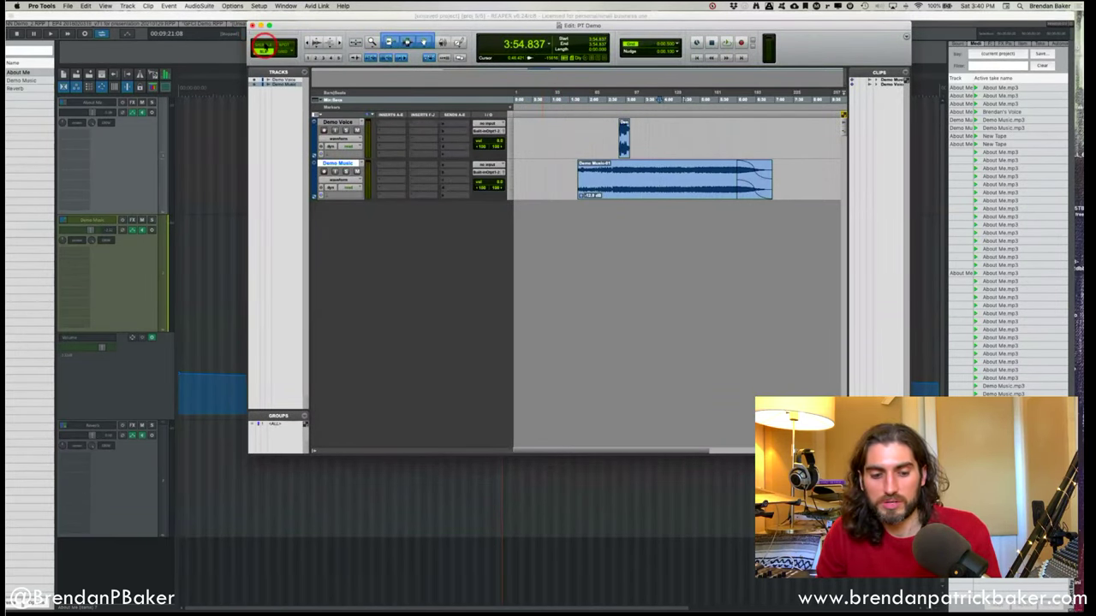
{"action": "key", "text": "F1"}
{"action": "key", "text": "F2"}
{"action": "key", "text": "F1"}
{"action": "key", "text": "F2"}
{"action": "key", "text": "F1"}
{"action": "key", "text": "F2"}
{"action": "key", "text": "F1"}
{"action": "key", "text": "F2"}
{"action": "key", "text": "F1"}
{"action": "key", "text": "F2"}
{"action": "key", "text": "F1"}
{"action": "key", "text": "F2"}
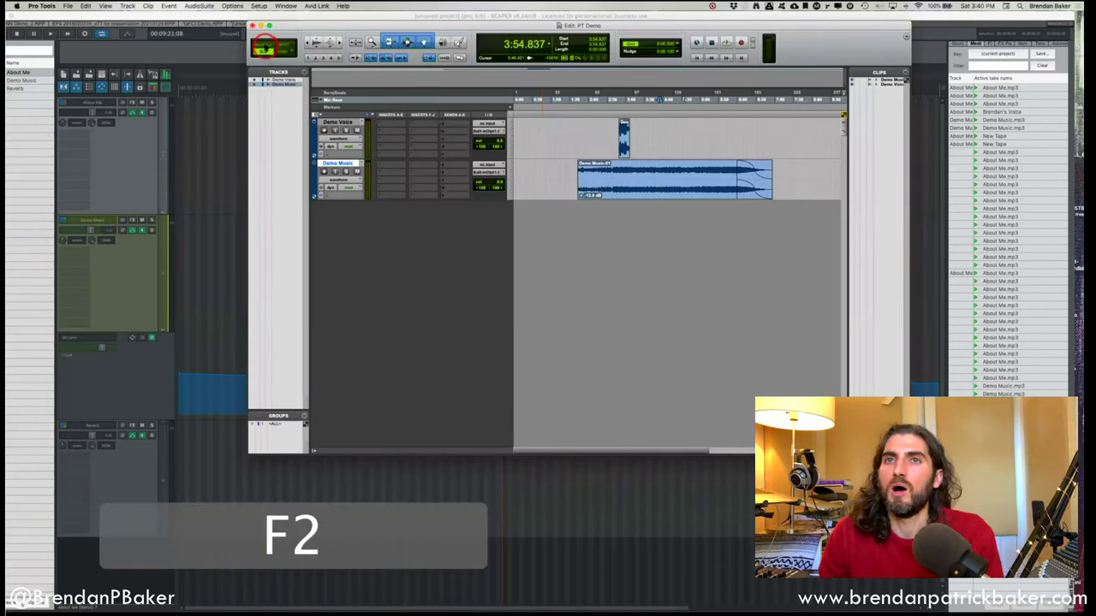
Move the Demo Voice clip earlier to start at about 1:47 in Slip mode.
{"action": "left_click", "coordinate": [635, 146]}
{"action": "left_click", "coordinate": [622, 147]}
{"action": "left_click_drag", "start_coordinate": [624, 148], "coordinate": [585, 148]}
{"action": "left_click", "coordinate": [645, 145]}
{"action": "left_click", "coordinate": [637, 185]}
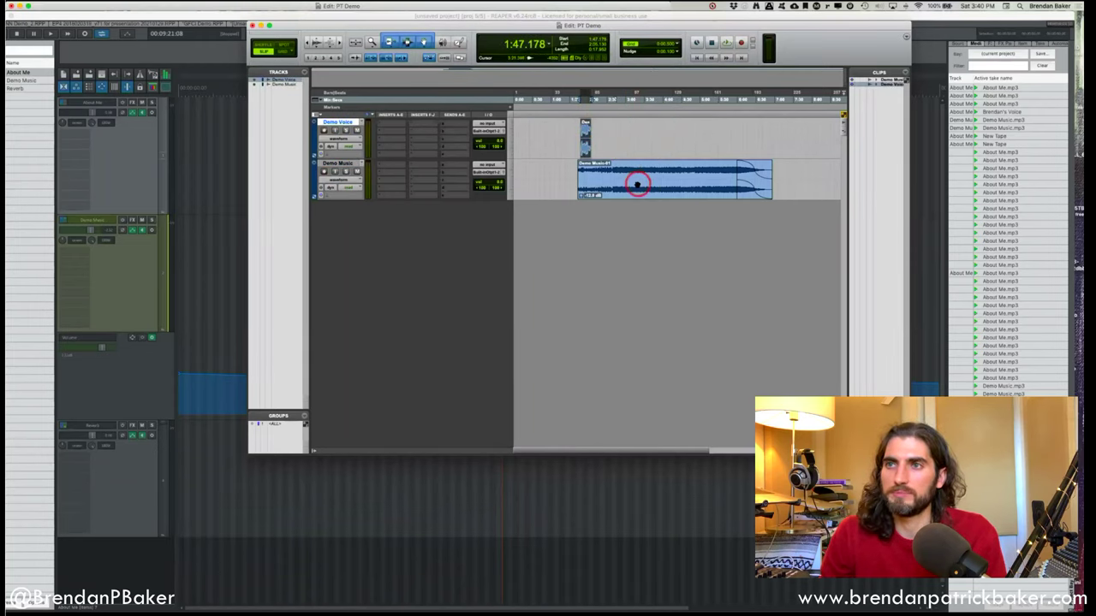
Split the Demo Music clip at four points between about 3:03 and 4:20 using the Selector tool.
{"action": "key", "text": "super+3"}
{"action": "left_click", "coordinate": [626, 185]}
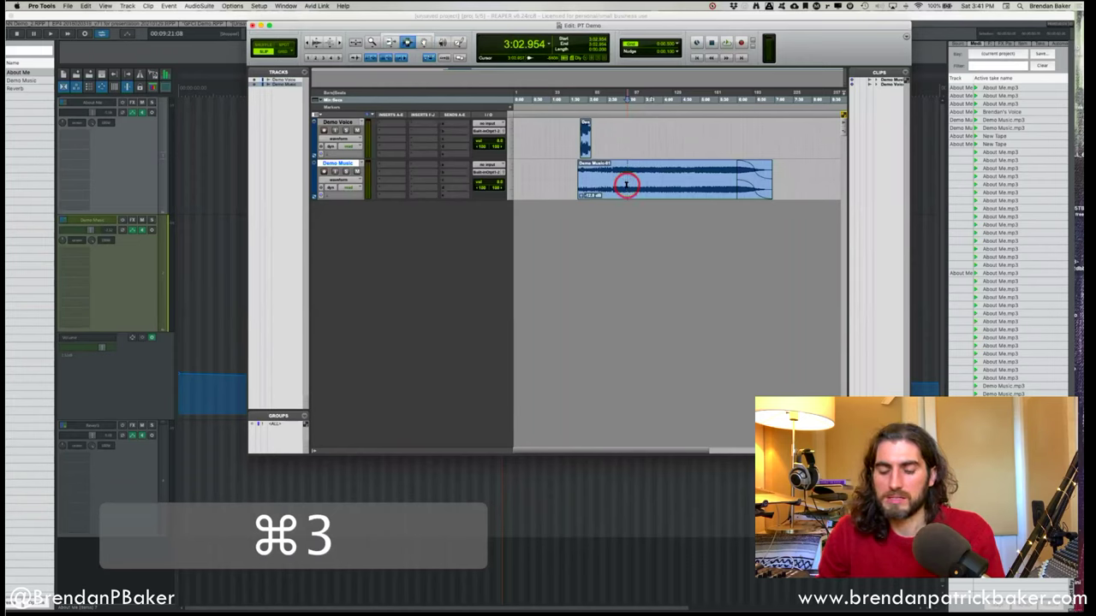
{"action": "key", "text": "b"}
{"action": "left_click", "coordinate": [659, 183]}
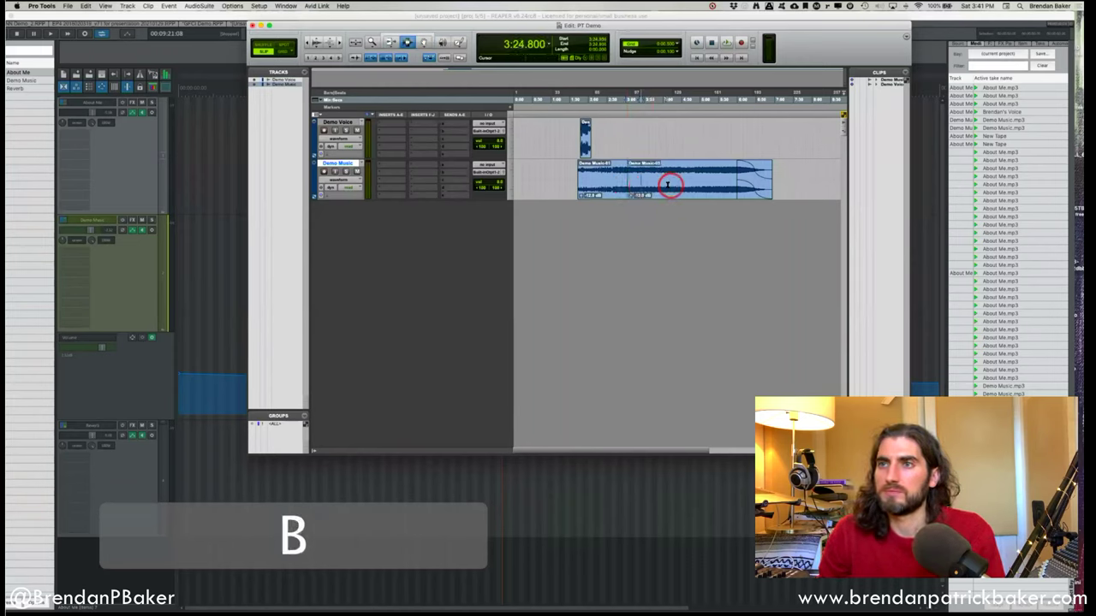
{"action": "key", "text": "b"}
{"action": "left_click", "coordinate": [664, 178]}
{"action": "key", "text": "b"}
{"action": "left_click", "coordinate": [665, 186]}
{"action": "key", "text": "b"}
{"action": "key", "text": "super"}
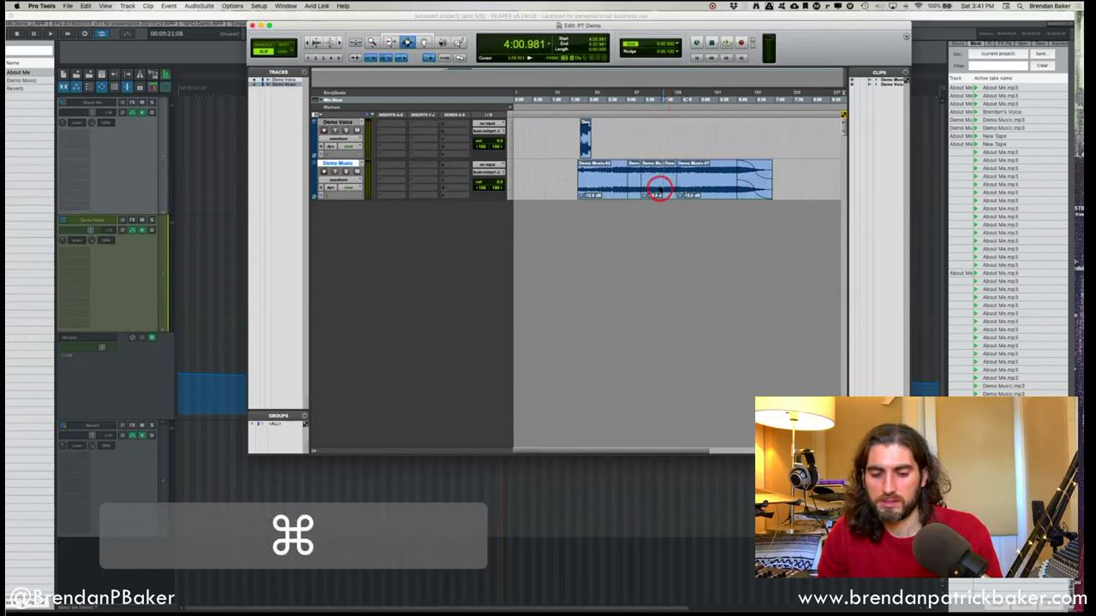
In Shuffle mode, select the Demo Music segment starting at 3:24.800 with the Grabber tool and delete it.
{"action": "left_click", "coordinate": [658, 188]}
{"action": "key", "text": "F1"}
{"action": "left_click", "coordinate": [656, 187]}
{"action": "key", "text": "super+4"}
{"action": "key", "text": "BackSpace"}
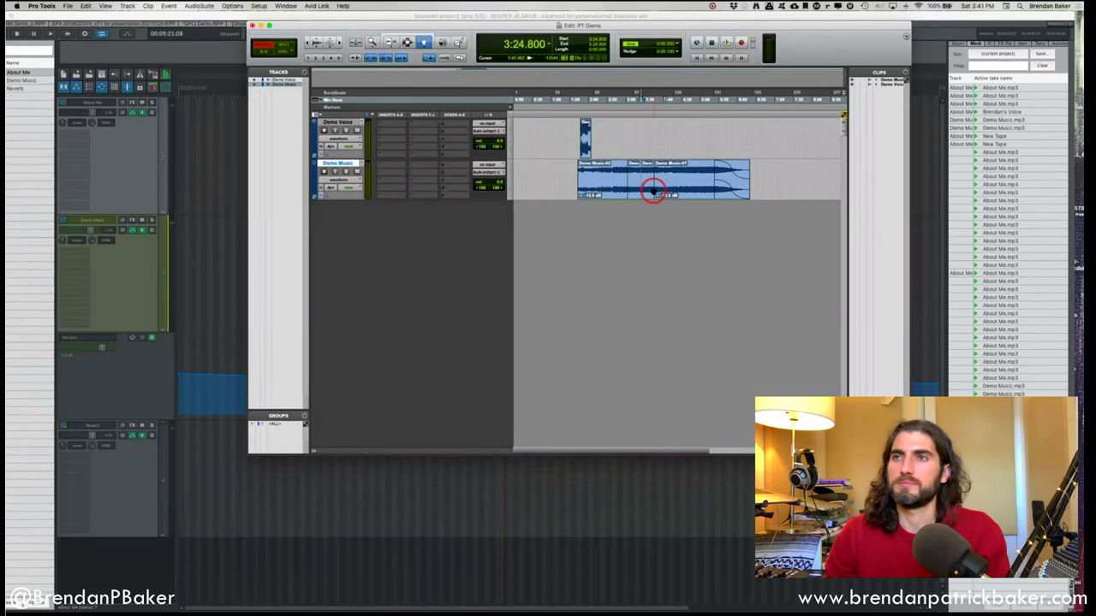
Swap the order of the two short Demo Music segments with the Grabber tool in Shuffle mode.
{"action": "left_click_drag", "start_coordinate": [623, 180], "coordinate": [641, 178]}
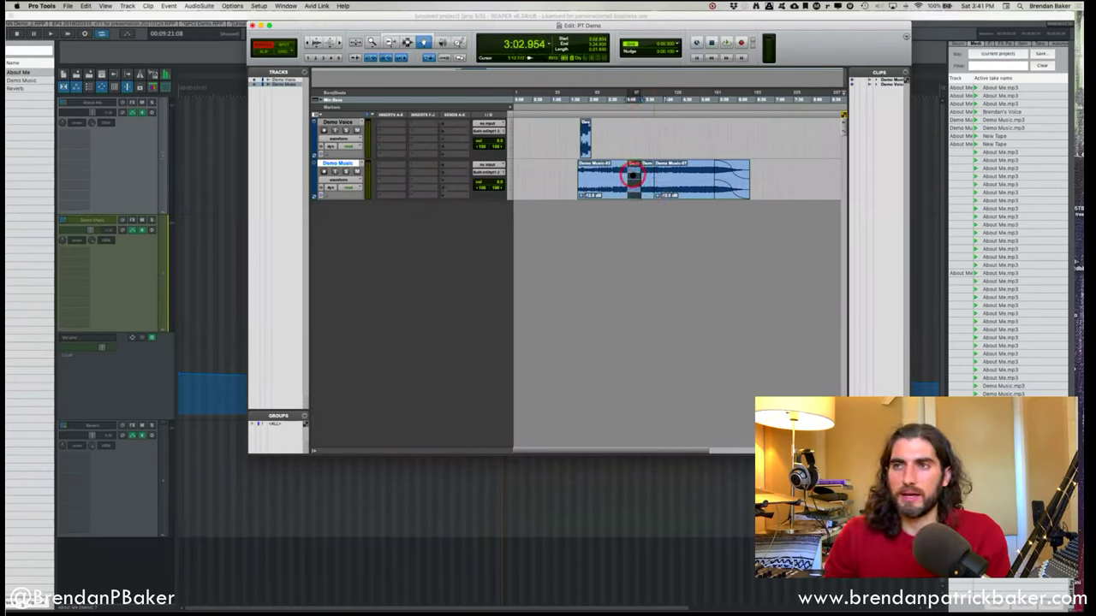
{"action": "left_click", "coordinate": [646, 180]}
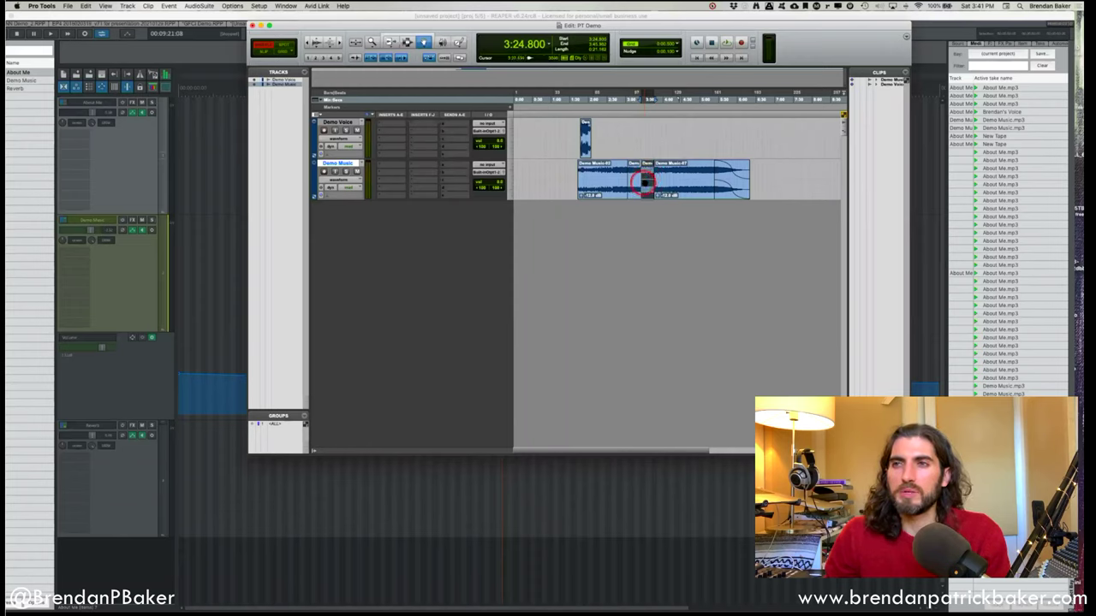
{"action": "mouse_move", "coordinate": [646, 181]}
{"action": "left_mouse_down"}
{"action": "mouse_move", "coordinate": [628, 182]}
{"action": "mouse_move", "coordinate": [642, 182]}
{"action": "left_mouse_up"}
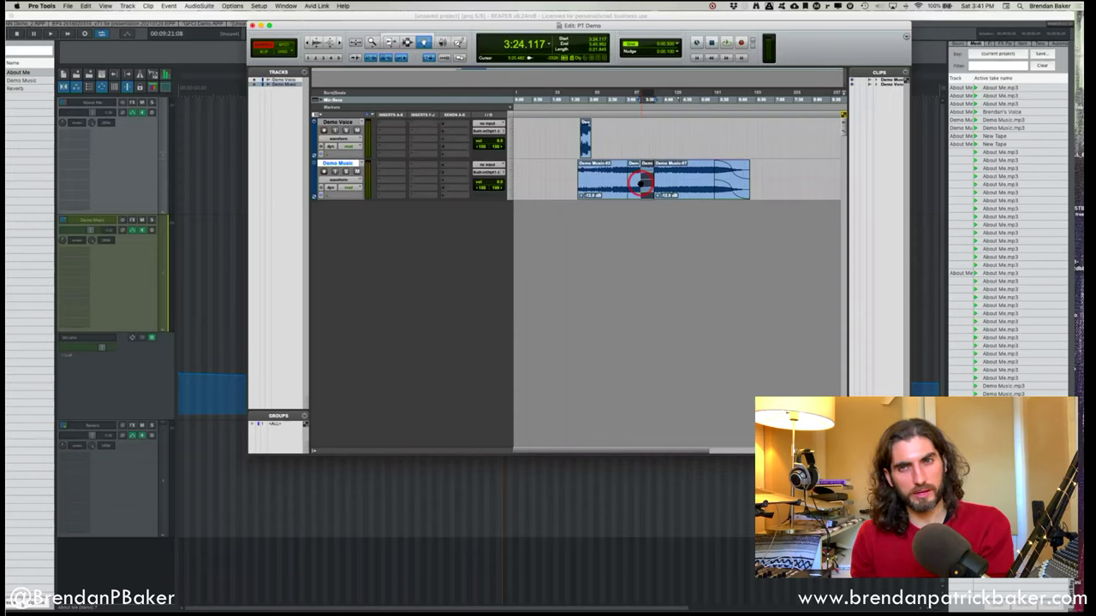
Switch back to REAPER, reposition its window, and open the DTNN Demo_2 project.
{"action": "left_click", "coordinate": [233, 87]}
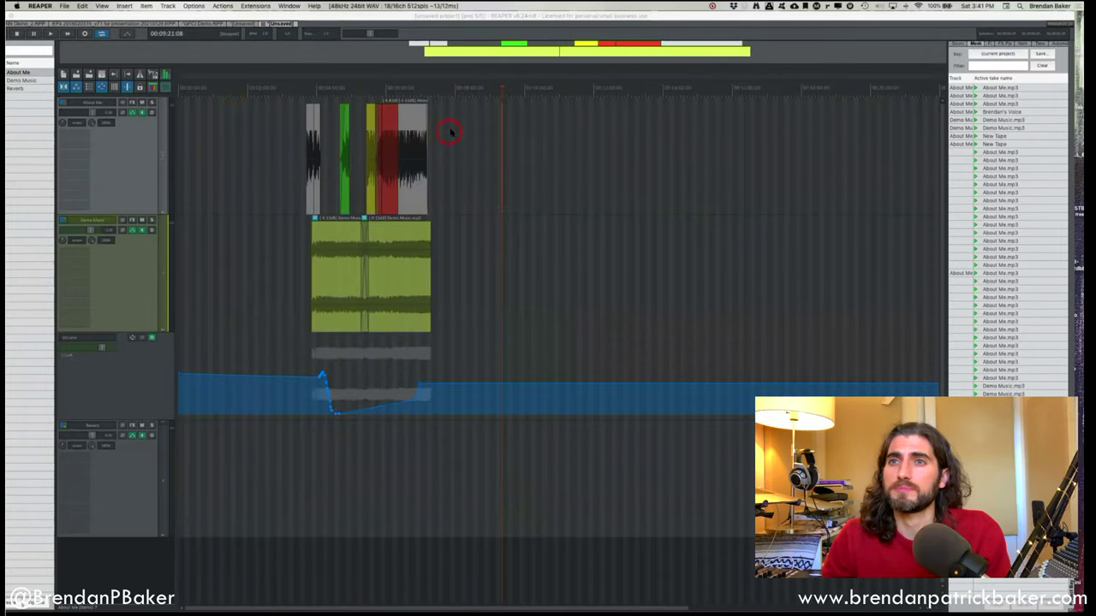
{"action": "left_click", "coordinate": [33, 14]}
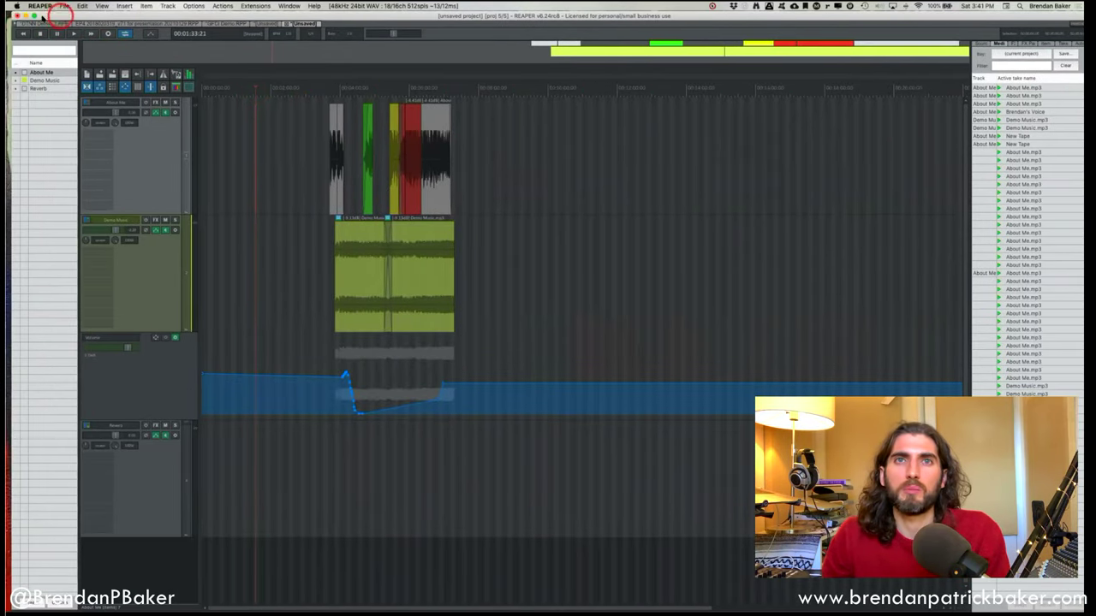
{"action": "key", "text": "alt"}
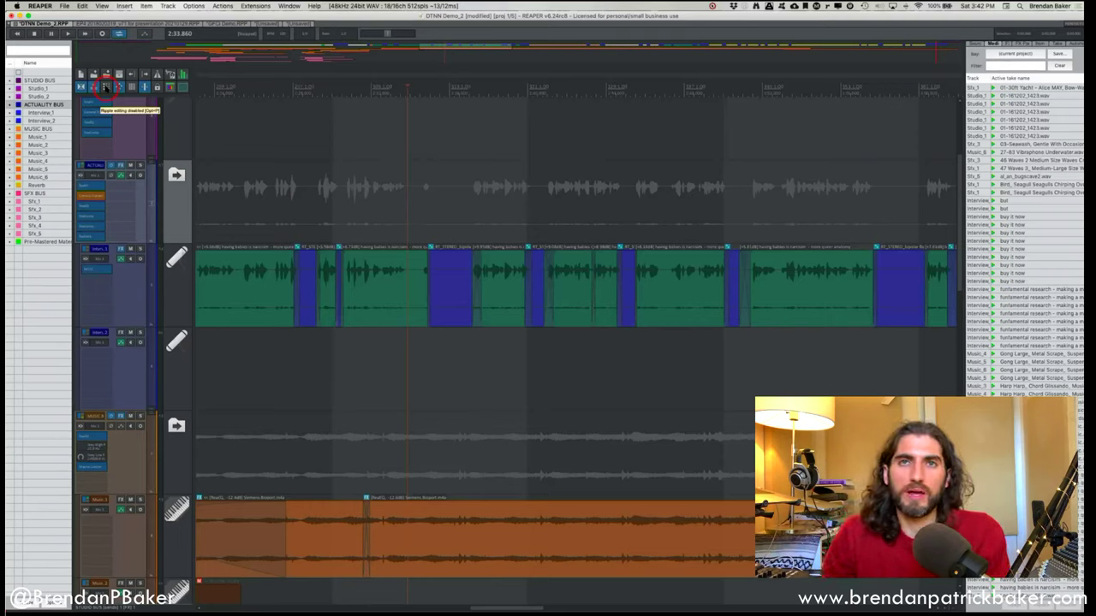
Cycle ripple editing through the disabled, per-track and all-tracks modes, leaving it set to per track.
{"action": "left_click", "coordinate": [105, 88]}
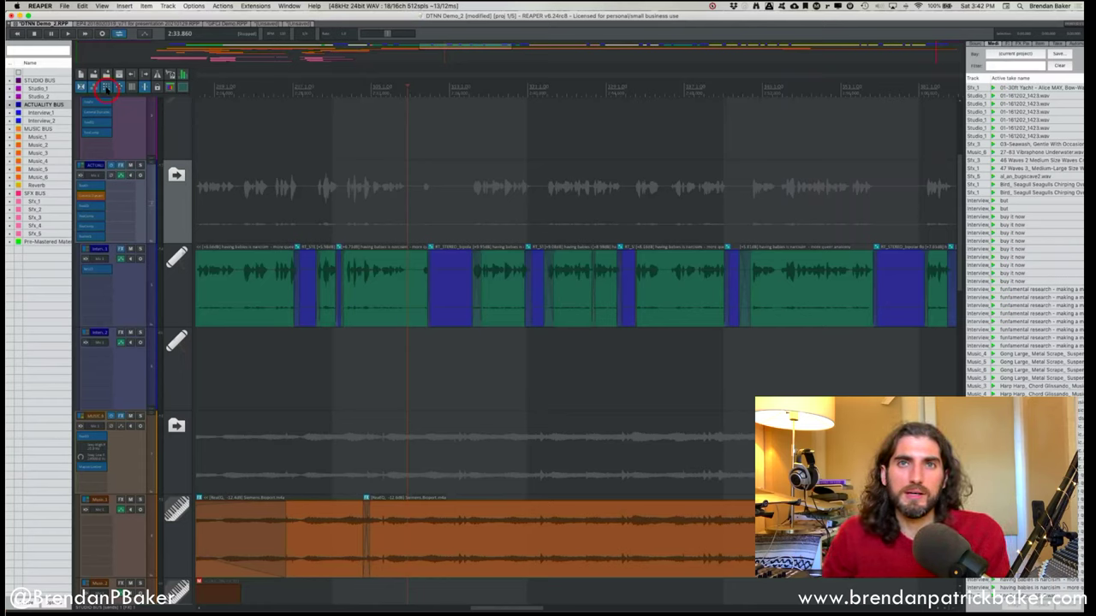
{"action": "key", "text": "1"}
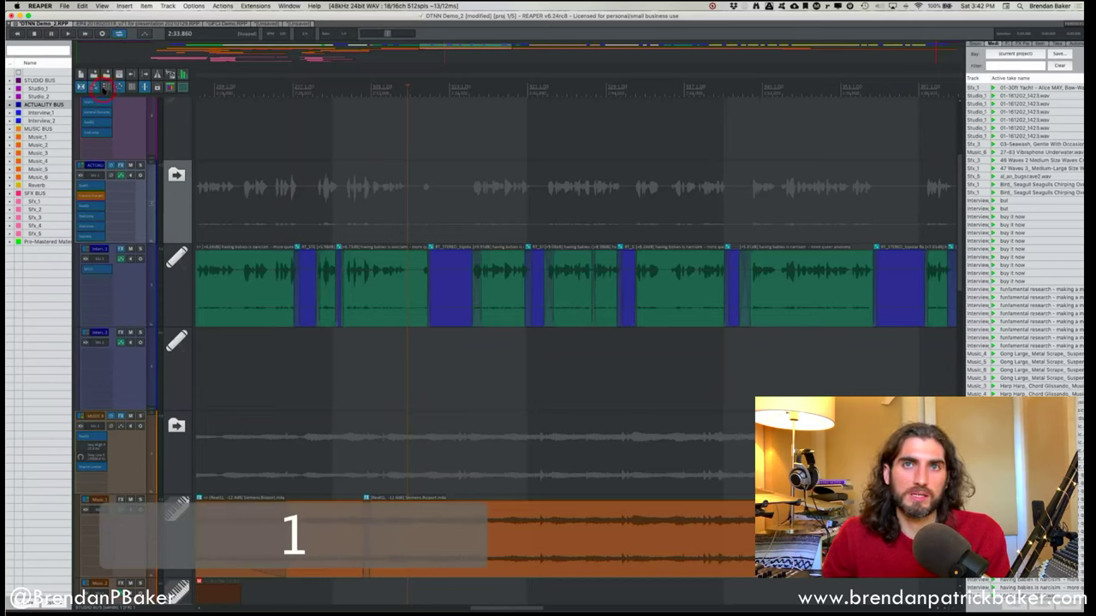
{"action": "key", "text": "2"}
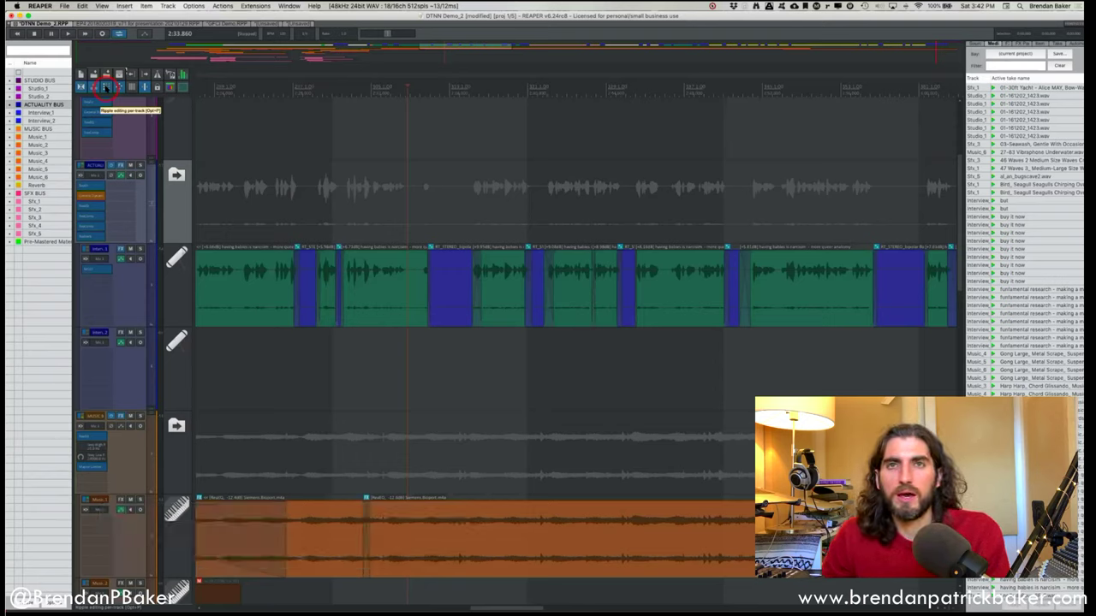
{"action": "key", "text": "3"}
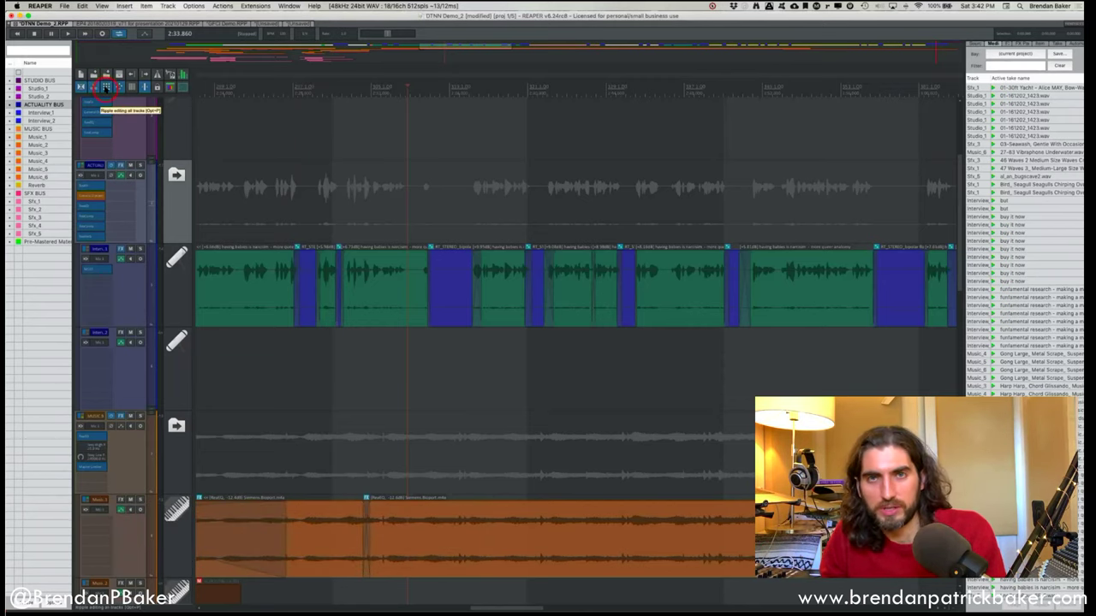
{"action": "key", "text": "alt+p"}
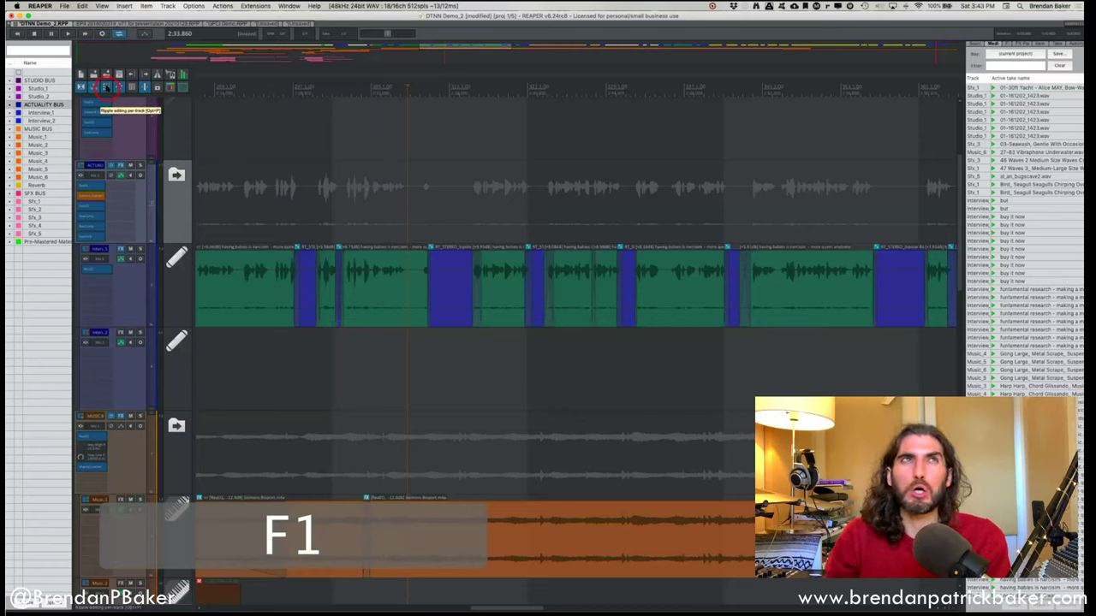
{"action": "left_click", "coordinate": [106, 88]}
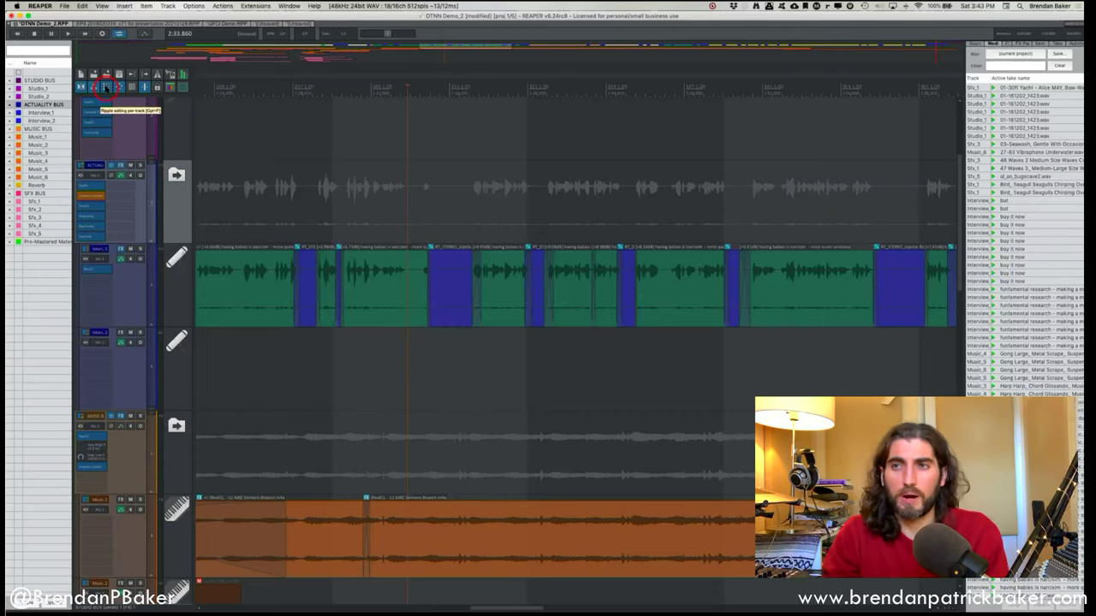
Disable ripple editing for the project.
{"action": "left_click", "coordinate": [644, 216]}
{"action": "scroll", "coordinate": [644, 214], "scroll_direction": "down", "scroll_amount": 10}
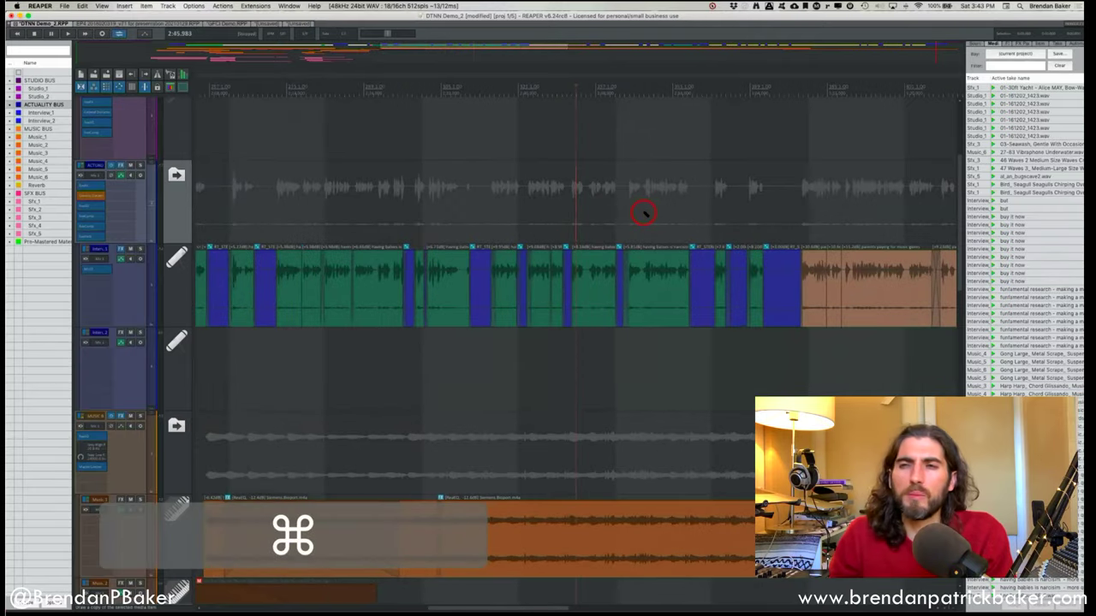
{"action": "scroll", "coordinate": [644, 213], "scroll_direction": "down", "scroll_amount": 8}
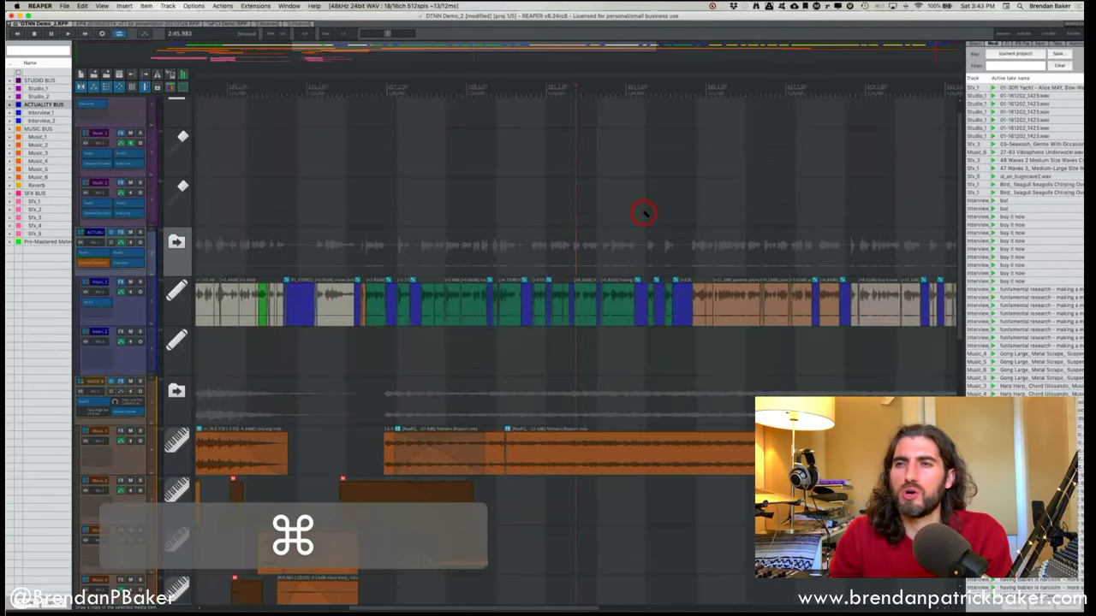
{"action": "scroll", "coordinate": [644, 213], "scroll_direction": "down", "scroll_amount": 5}
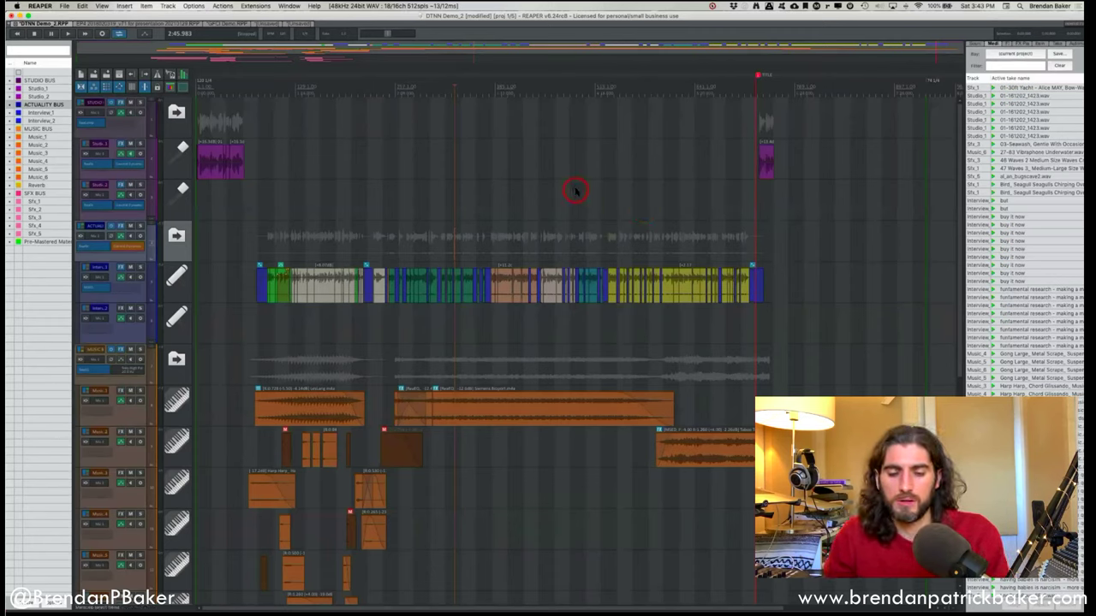
{"action": "left_click", "coordinate": [293, 117]}
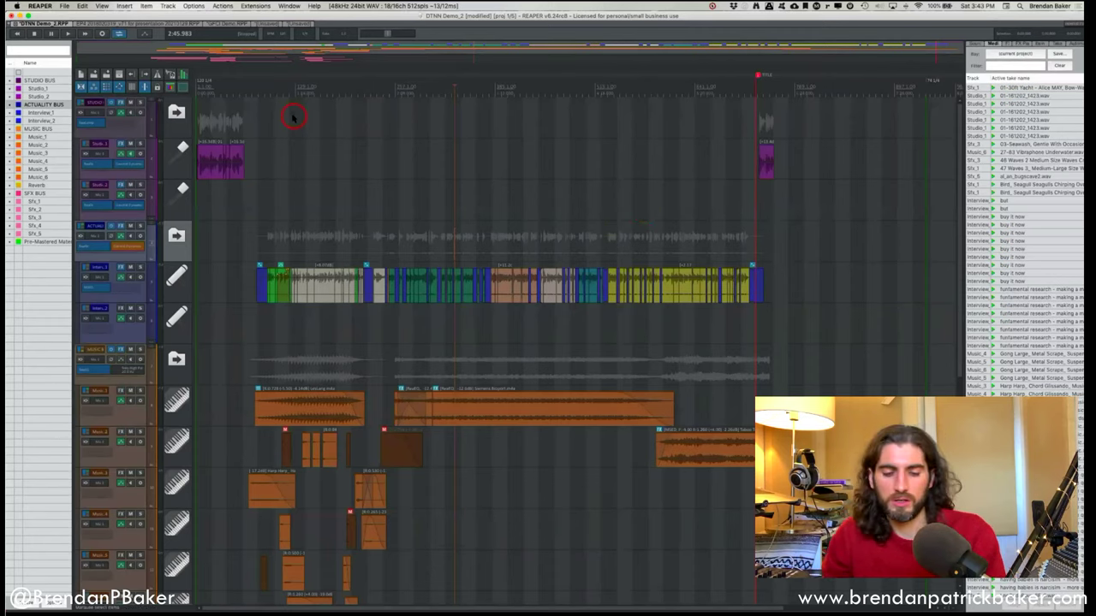
{"action": "key", "text": "1"}
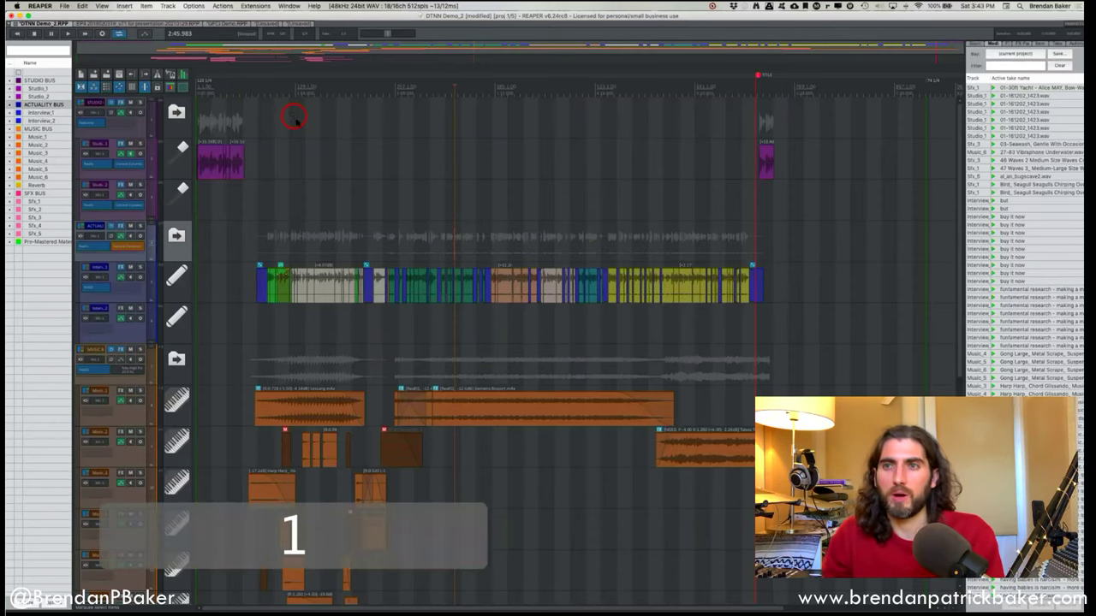
Try to move one of the salmon items on Interview_1 upward out of its track, and undo the change.
{"action": "left_click", "coordinate": [504, 291]}
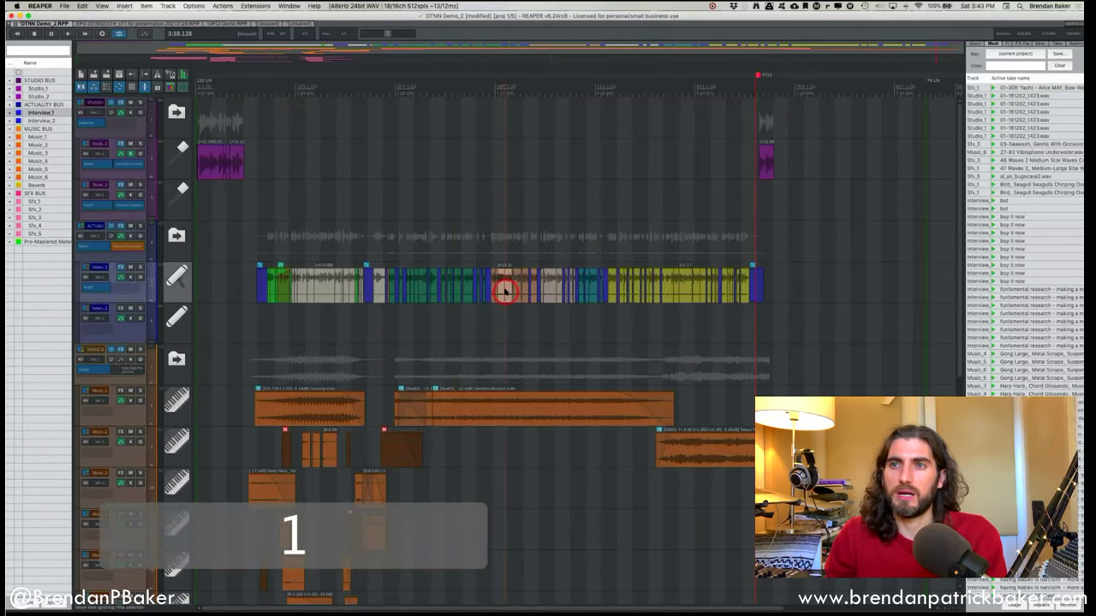
{"action": "left_click_drag", "start_coordinate": [504, 291], "coordinate": [511, 282]}
{"action": "left_click_drag", "start_coordinate": [565, 216], "coordinate": [572, 98]}
{"action": "key", "text": "super+z"}
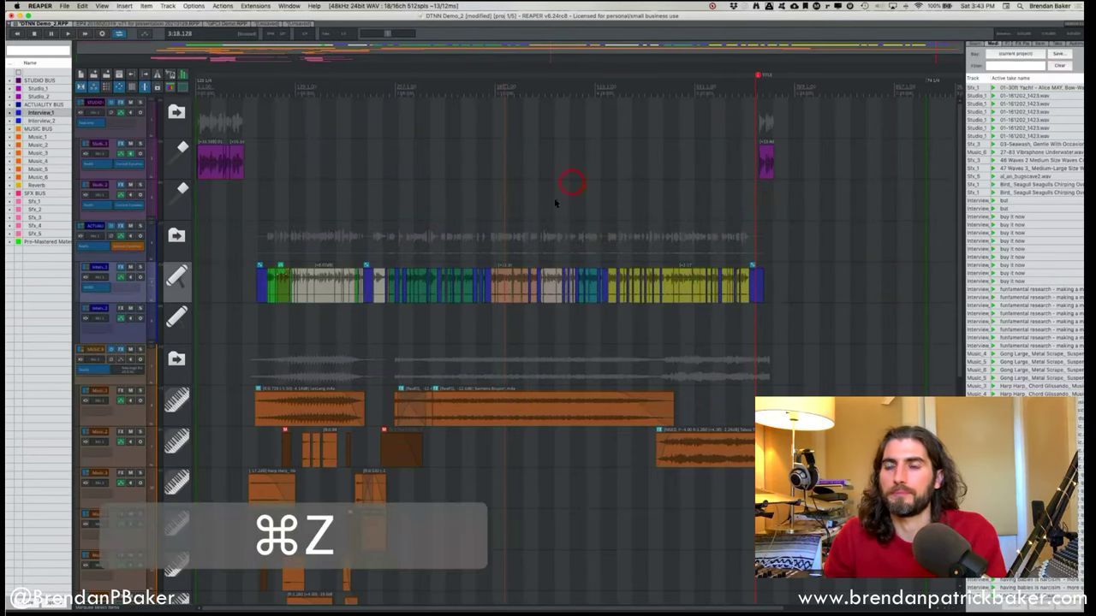
Set ripple editing to per track, and try deleting a single salmon item on Interview_1 before undoing the deletion.
{"action": "key", "text": "2"}
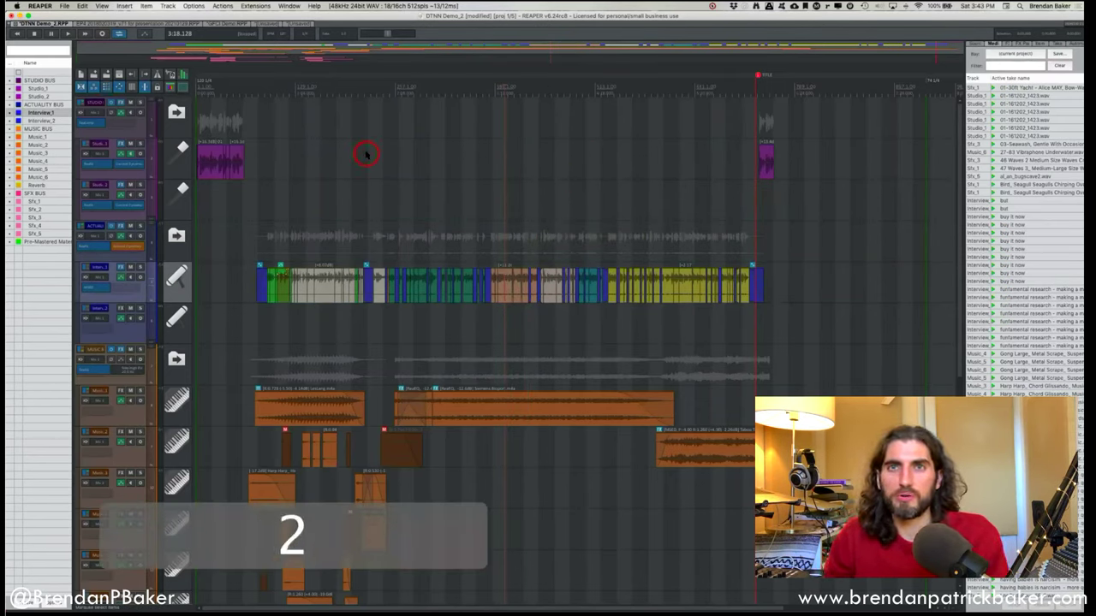
{"action": "scroll", "coordinate": [530, 290], "scroll_direction": "up", "scroll_amount": 3}
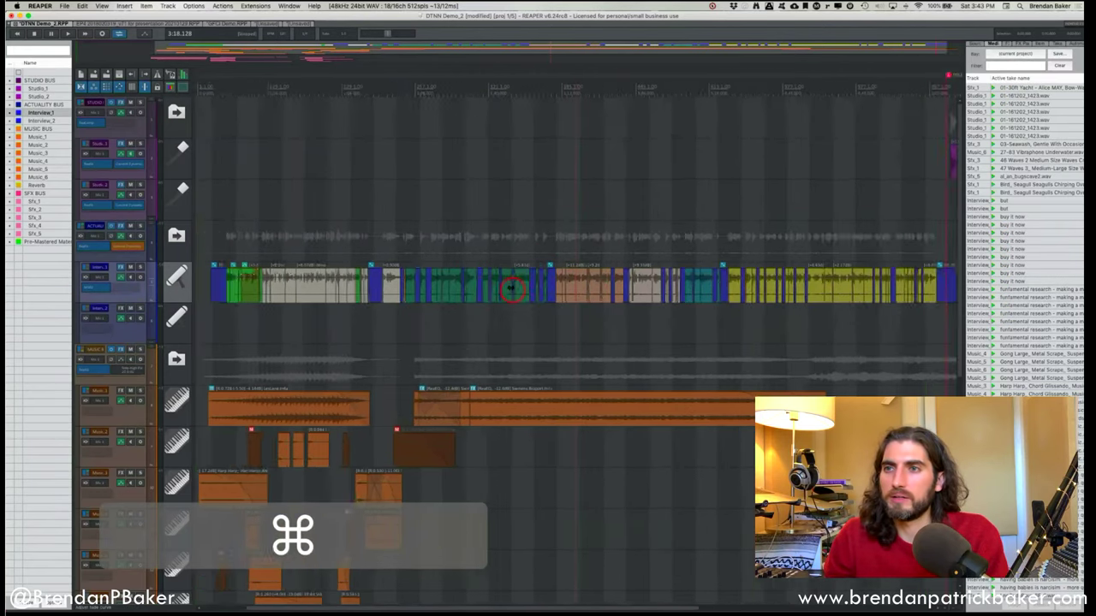
{"action": "scroll", "coordinate": [567, 291], "scroll_direction": "down", "scroll_amount": 2}
{"action": "scroll", "coordinate": [477, 289], "scroll_direction": "down", "scroll_amount": 2}
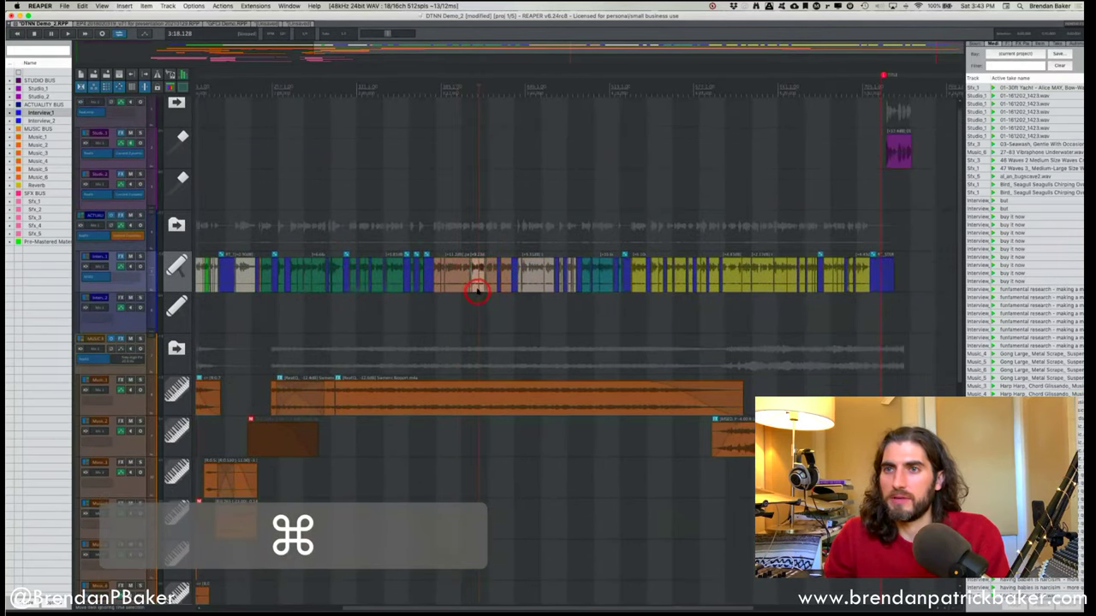
{"action": "key", "text": "BackSpace"}
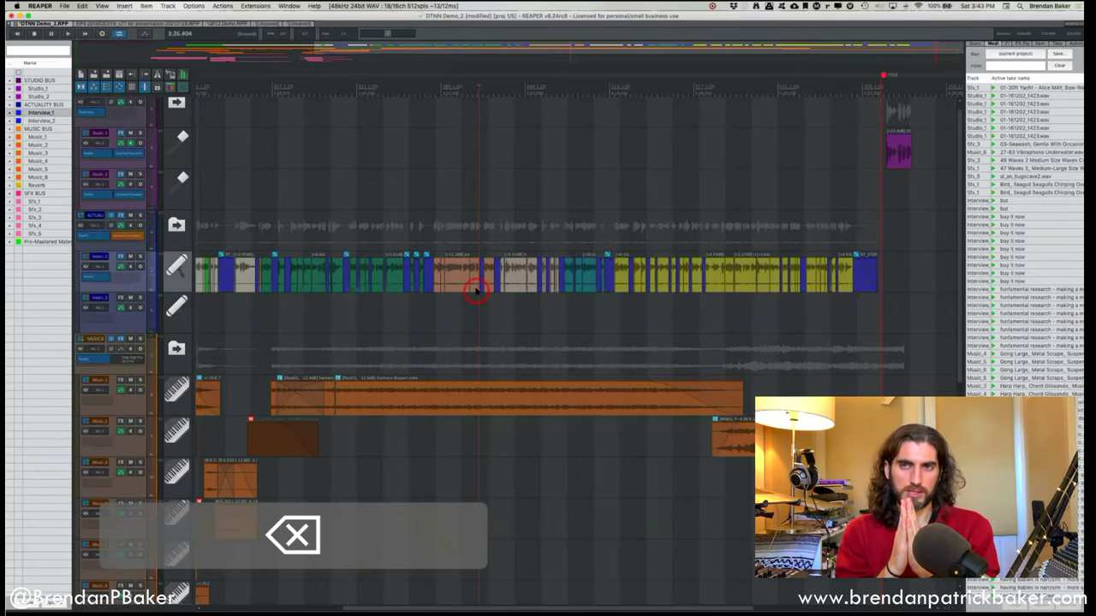
{"action": "key", "text": "cmd+z"}
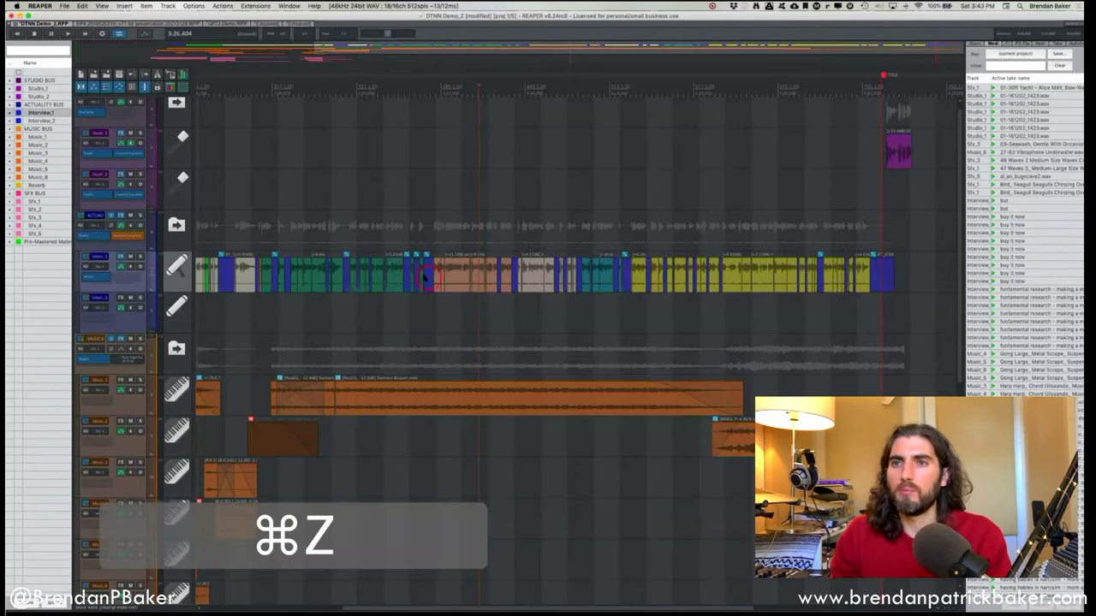
Delete the whole run of salmon items on Interview_1 with per-track rippling, and undo the deletion.
{"action": "left_click_drag", "start_coordinate": [433, 275], "coordinate": [506, 277]}
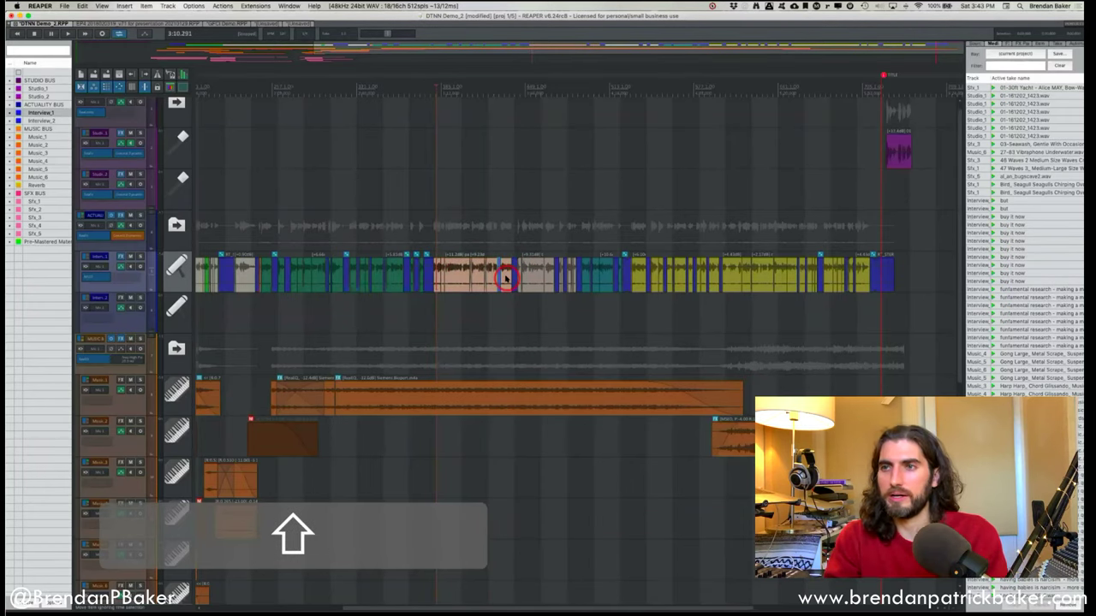
{"action": "key", "text": "BackSpace"}
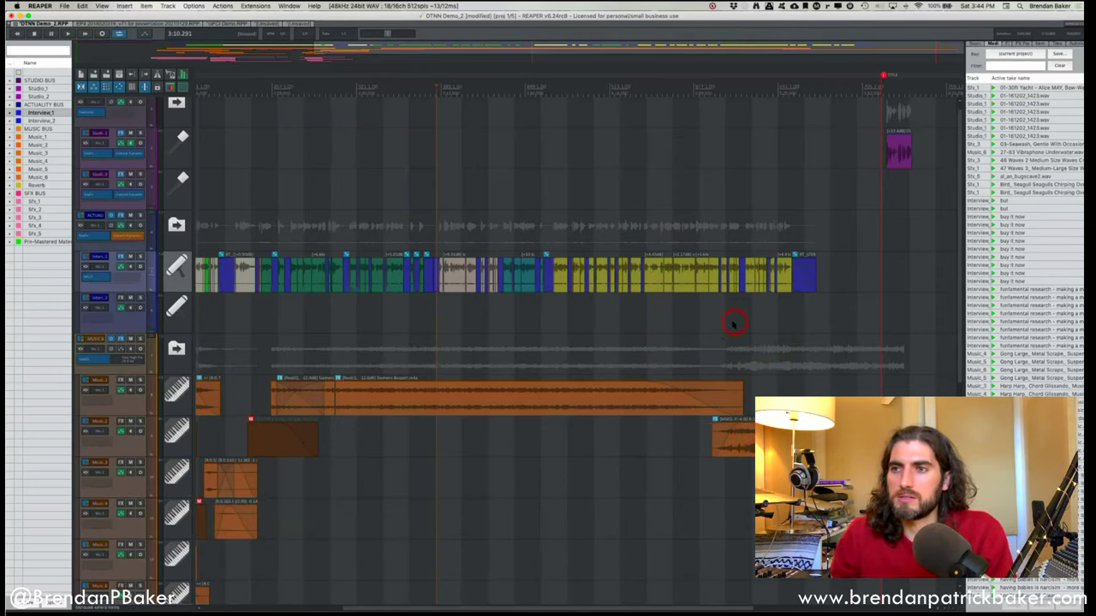
{"action": "key", "text": "super+z"}
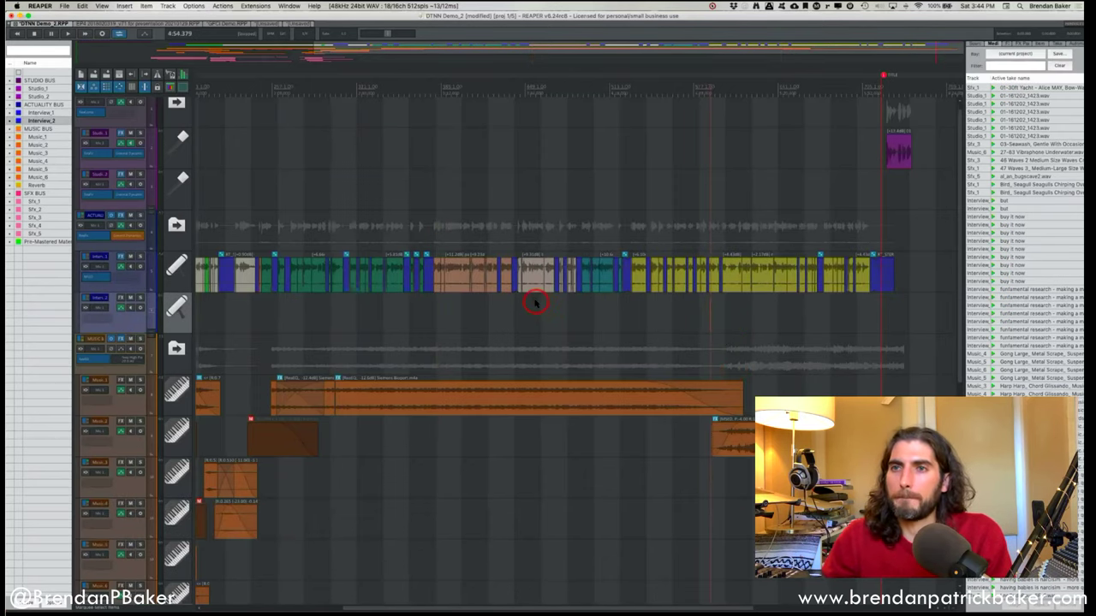
Set ripple editing to all tracks and delete the whole run of salmon items on Interview_1.
{"action": "scroll", "coordinate": [535, 301], "scroll_direction": "left", "scroll_amount": 2}
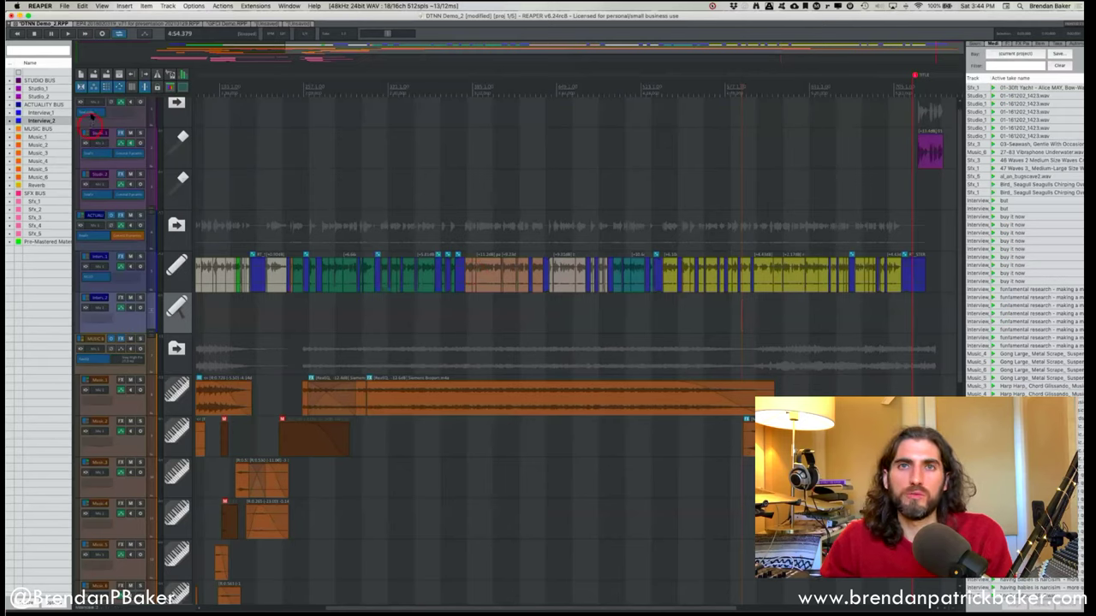
{"action": "key", "text": "3"}
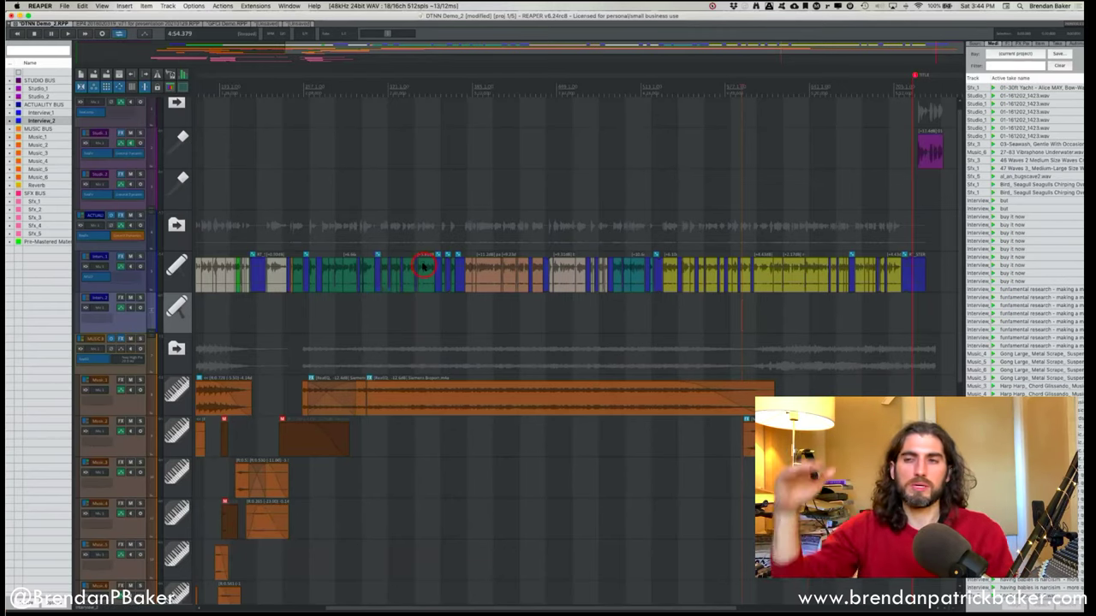
{"action": "left_click", "coordinate": [447, 277]}
{"action": "left_click", "coordinate": [467, 274]}
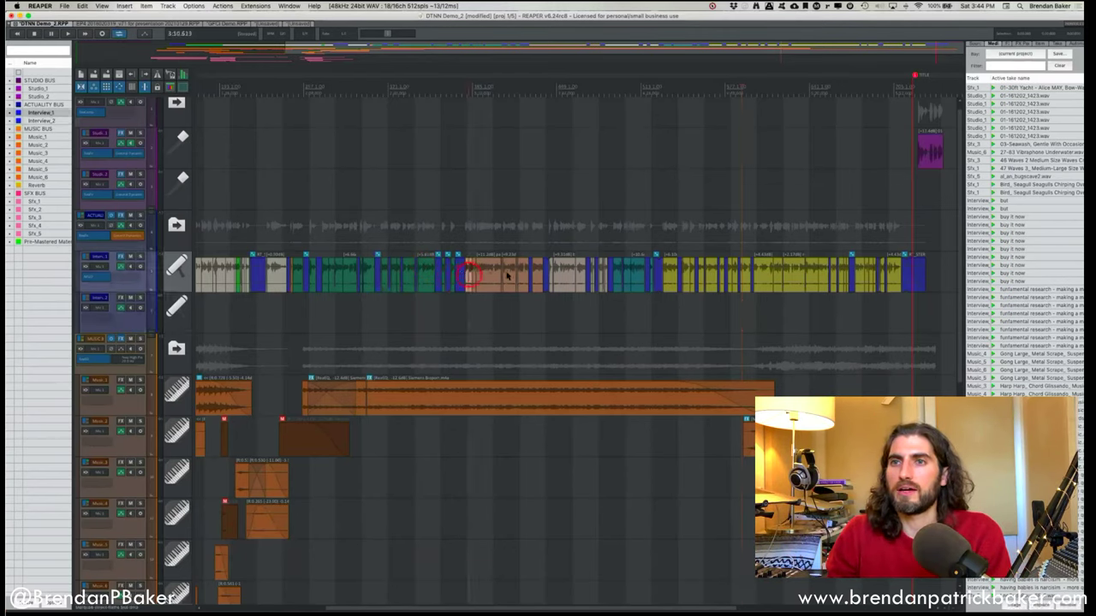
{"action": "left_click", "coordinate": [534, 272], "text": "shift"}
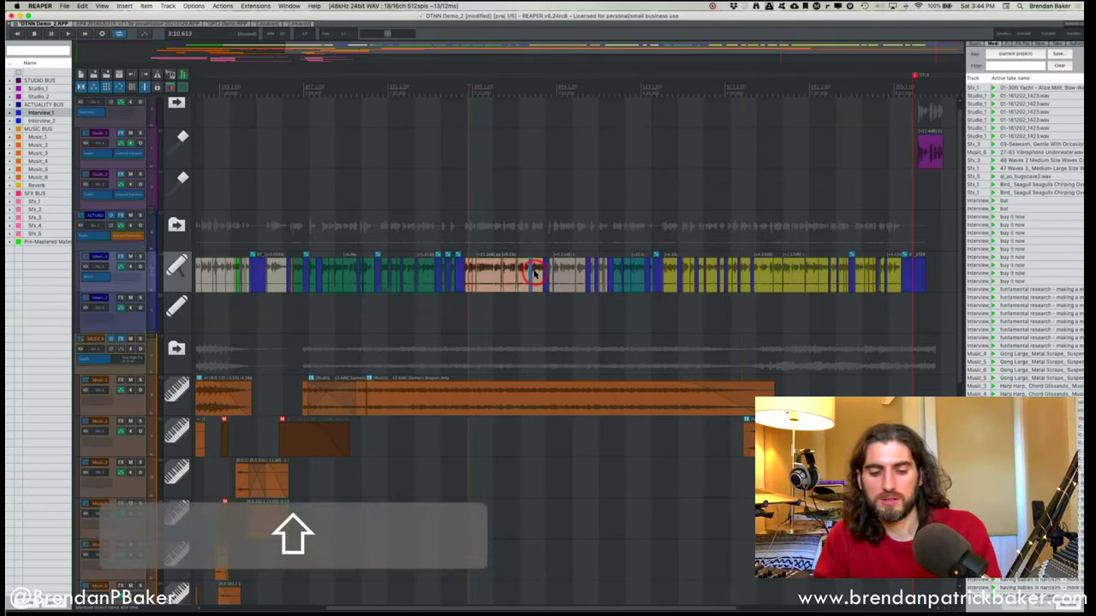
{"action": "left_click", "coordinate": [496, 395]}
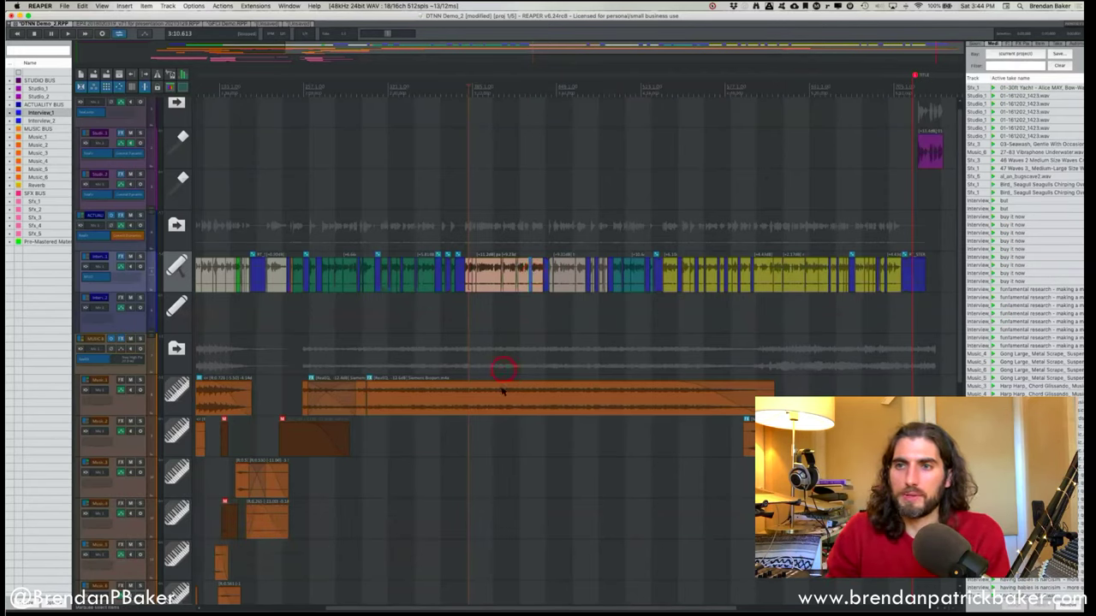
{"action": "key", "text": "BackSpace"}
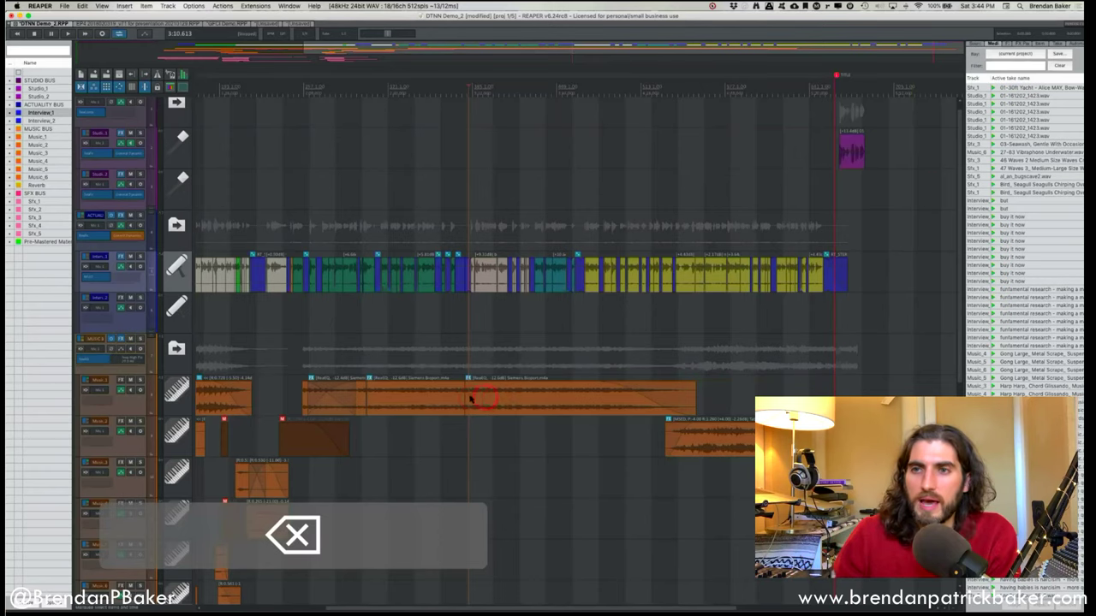
{"action": "left_click", "coordinate": [511, 317]}
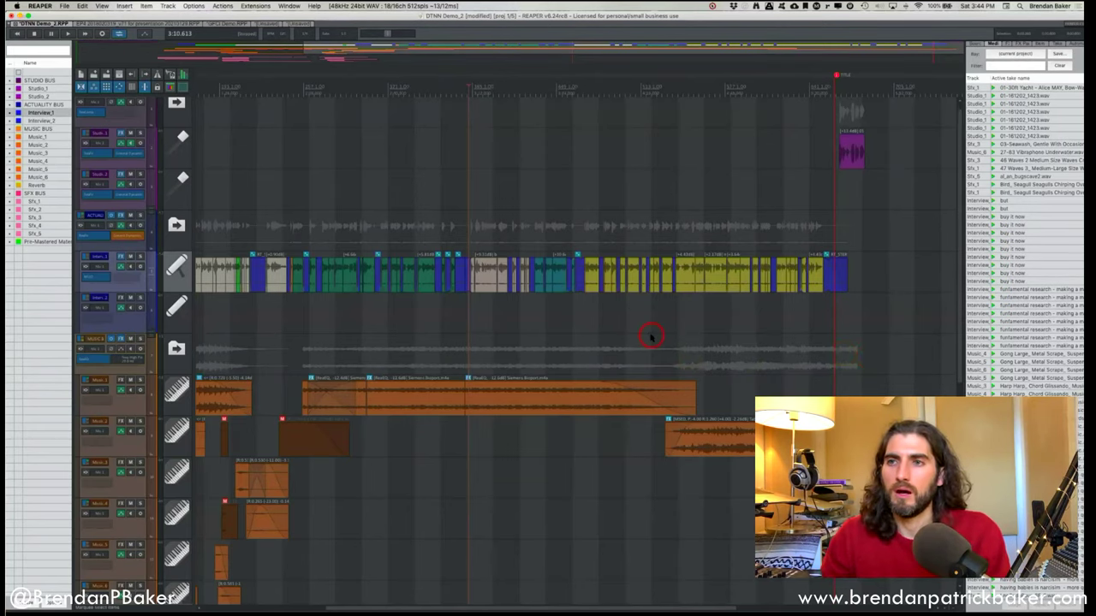
Try to adjust the edit point in the long Music_1 item below the Interview_1 cut, and undo the change.
{"action": "scroll", "coordinate": [651, 336], "scroll_direction": "left", "scroll_amount": 3}
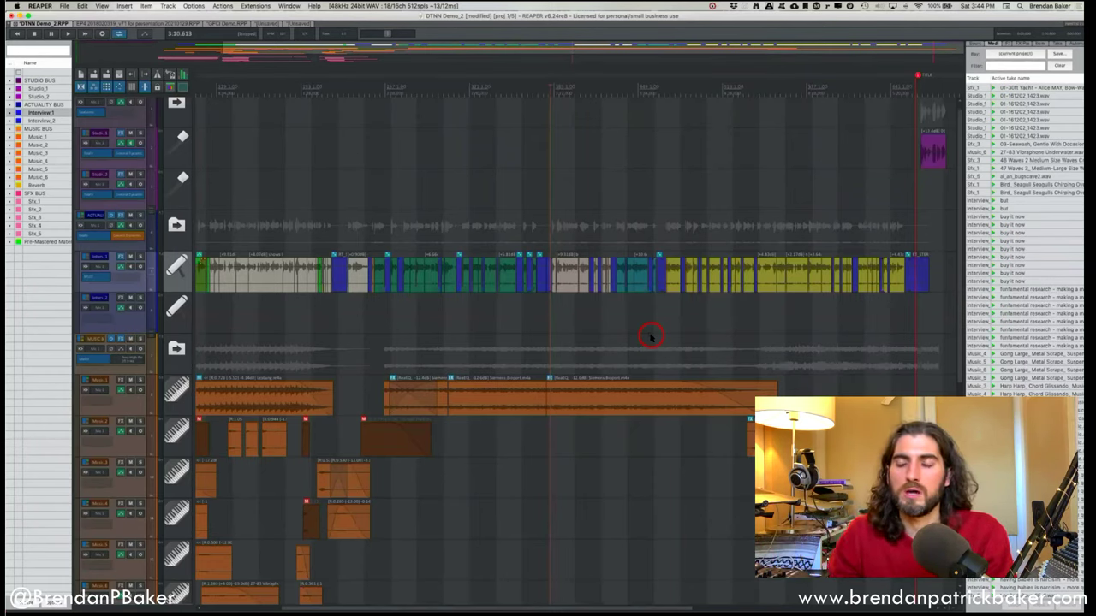
{"action": "left_click", "coordinate": [542, 394]}
{"action": "left_click_drag", "start_coordinate": [541, 394], "coordinate": [561, 392]}
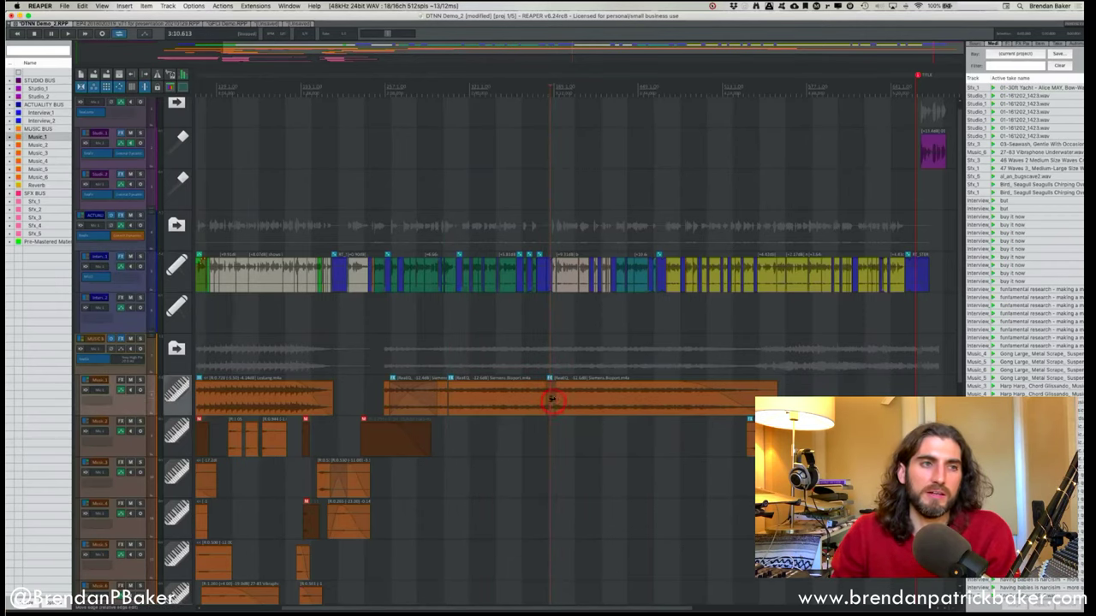
{"action": "key", "text": "super+z"}
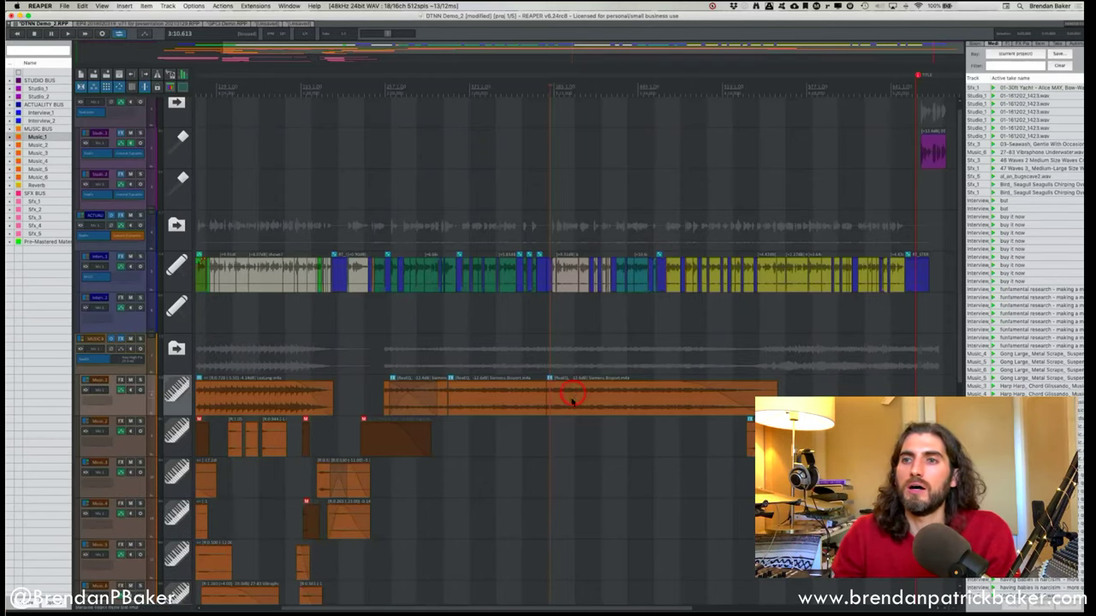
Try moving the Music_1 segment after the cut to a lower music track, and undo both that move and the salmon items' deletion.
{"action": "scroll", "coordinate": [582, 389], "scroll_direction": "right", "scroll_amount": 3}
{"action": "scroll", "coordinate": [583, 388], "scroll_direction": "right", "scroll_amount": 2}
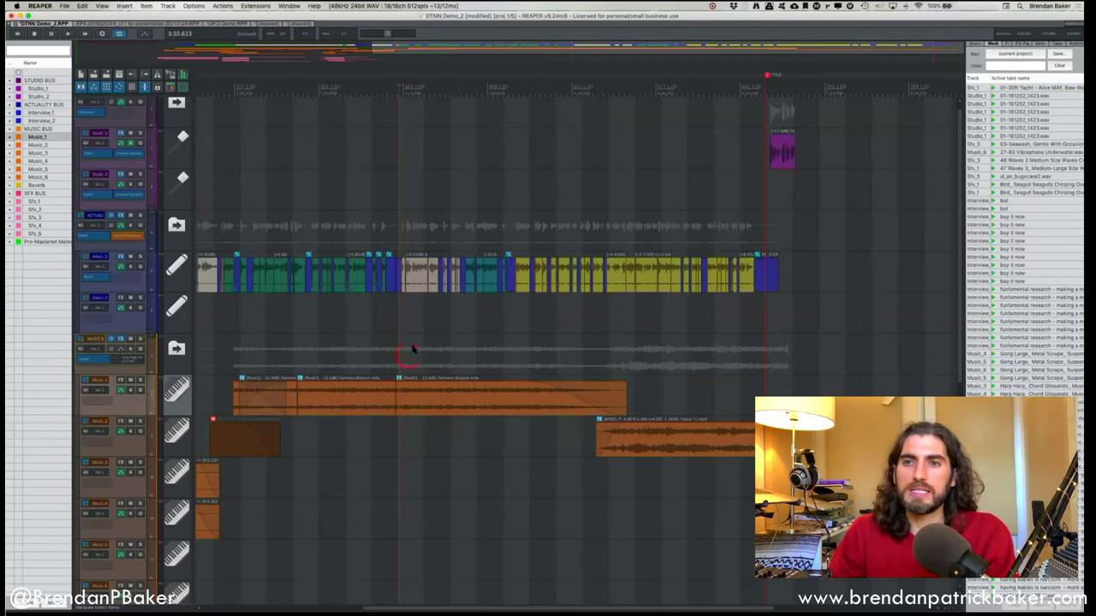
{"action": "left_click", "coordinate": [464, 402]}
{"action": "left_click_drag", "start_coordinate": [452, 406], "coordinate": [460, 461]}
{"action": "key", "text": "super+z"}
{"action": "key", "text": "super+z"}
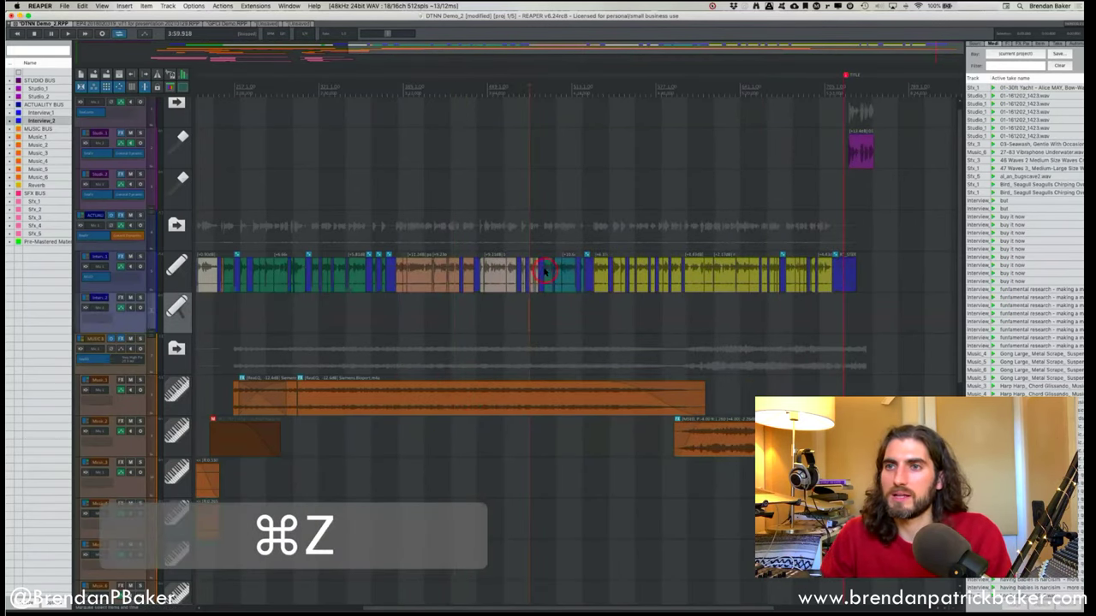
Delete the run of teal items on Interview_1 with ripple editing across all tracks.
{"action": "left_click", "coordinate": [546, 274]}
{"action": "left_click", "coordinate": [581, 273], "text": "shift"}
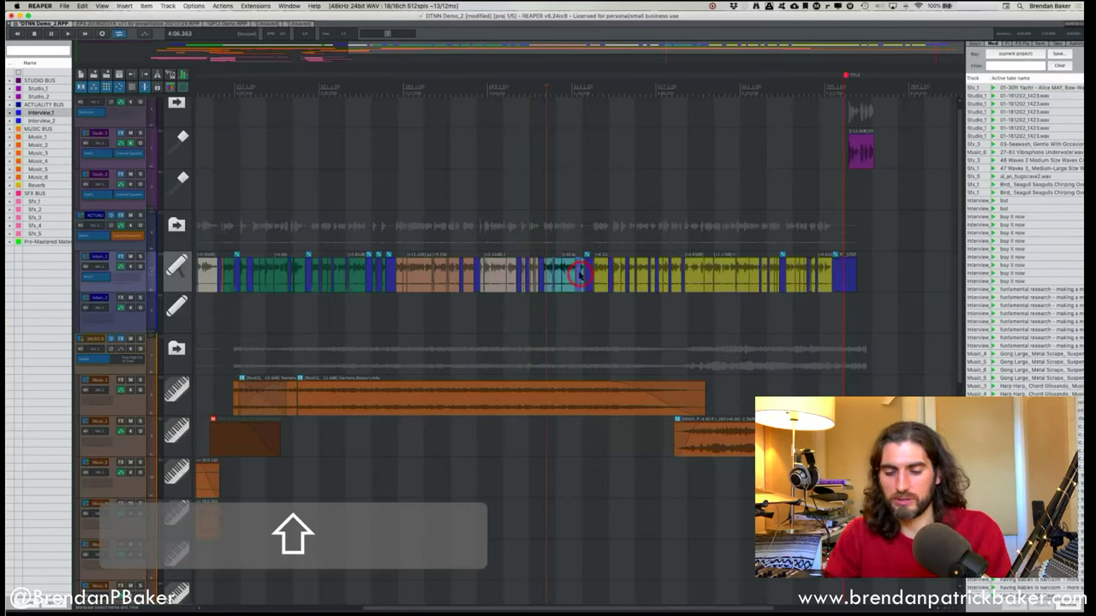
{"action": "key", "text": "BackSpace"}
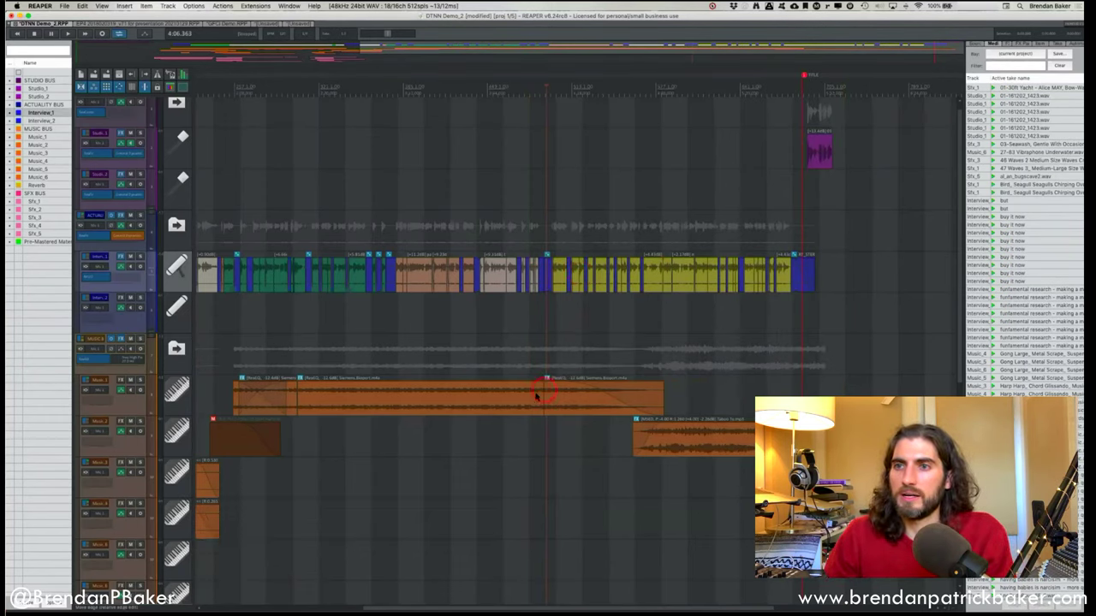
Move the Music_1 segment after the new cut down to Music_3, and extend the preceding segment to the moved segment's end.
{"action": "left_click", "coordinate": [567, 405]}
{"action": "key", "text": "s"}
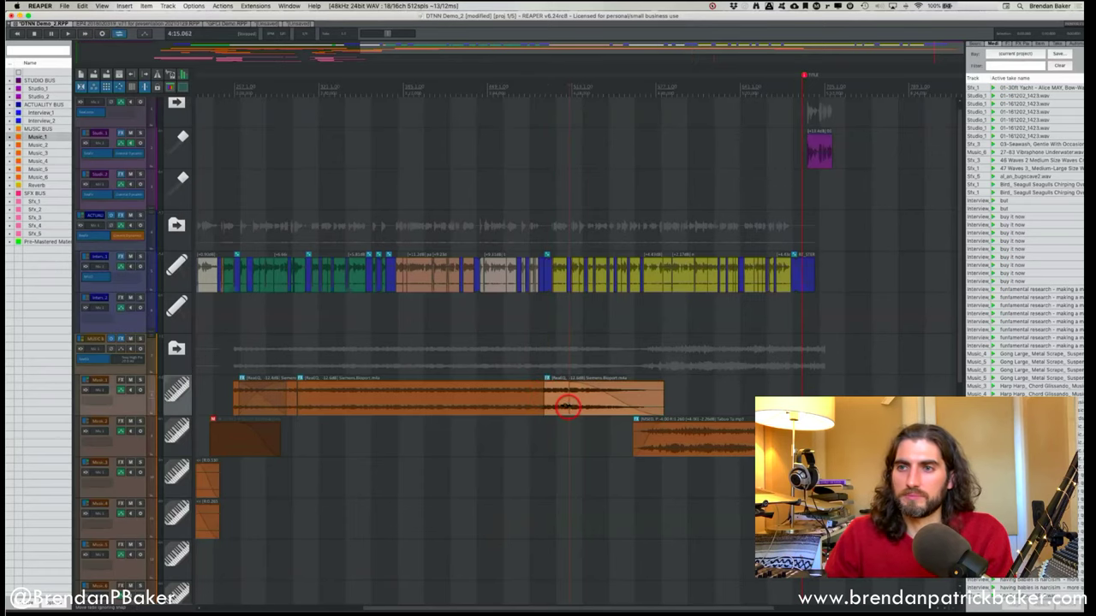
{"action": "left_click_drag", "start_coordinate": [557, 399], "coordinate": [558, 459]}
{"action": "left_click_drag", "start_coordinate": [543, 399], "coordinate": [664, 393]}
{"action": "left_click", "coordinate": [573, 479]}
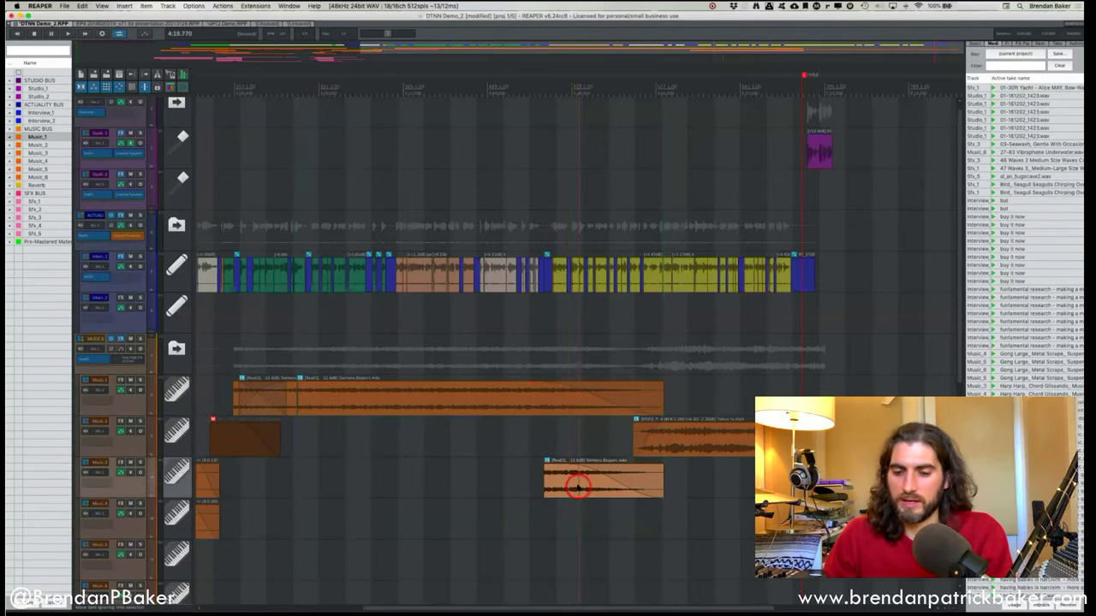
Delete the segment on Music_3, and undo back to the split Music_1 item.
{"action": "key", "text": "BackSpace"}
{"action": "left_click", "coordinate": [550, 465]}
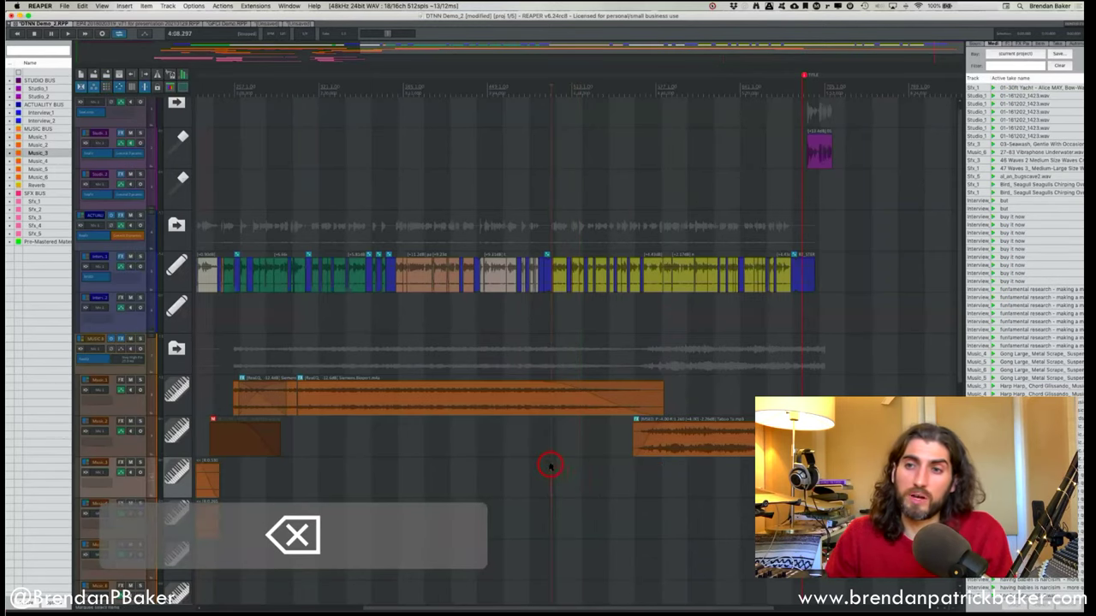
{"action": "key", "text": "super+z"}
{"action": "key", "text": "super+z"}
{"action": "key", "text": "super+z"}
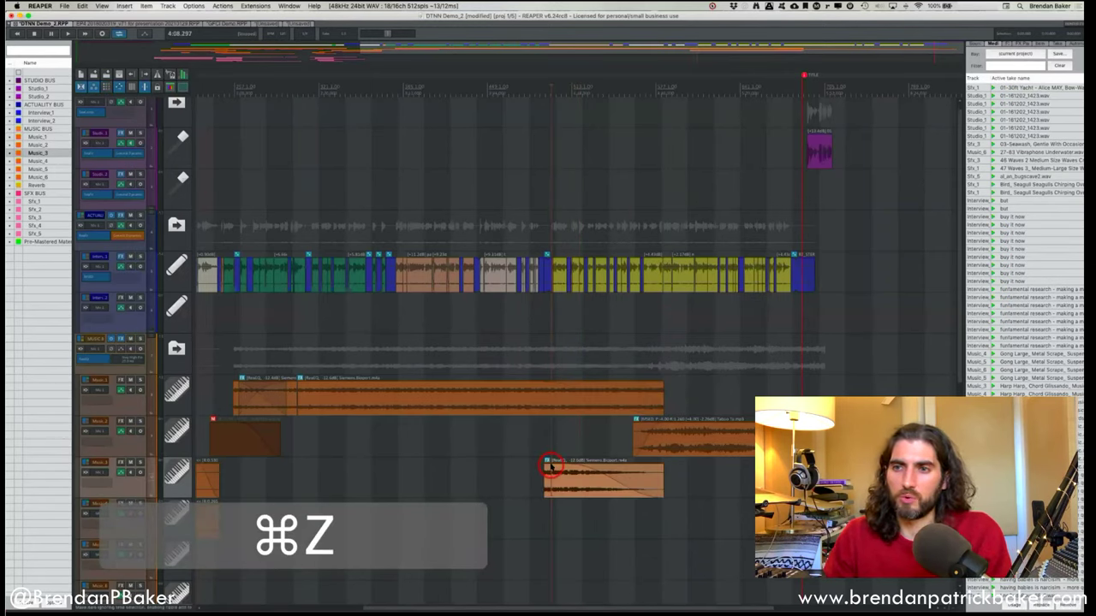
{"action": "left_click", "coordinate": [538, 402]}
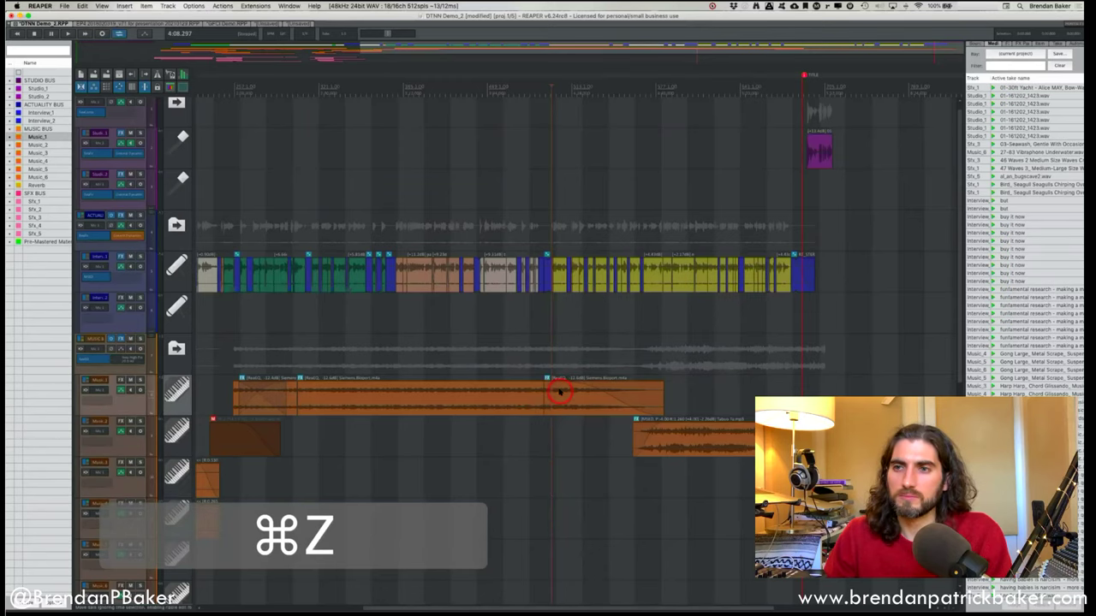
{"action": "left_click", "coordinate": [523, 332]}
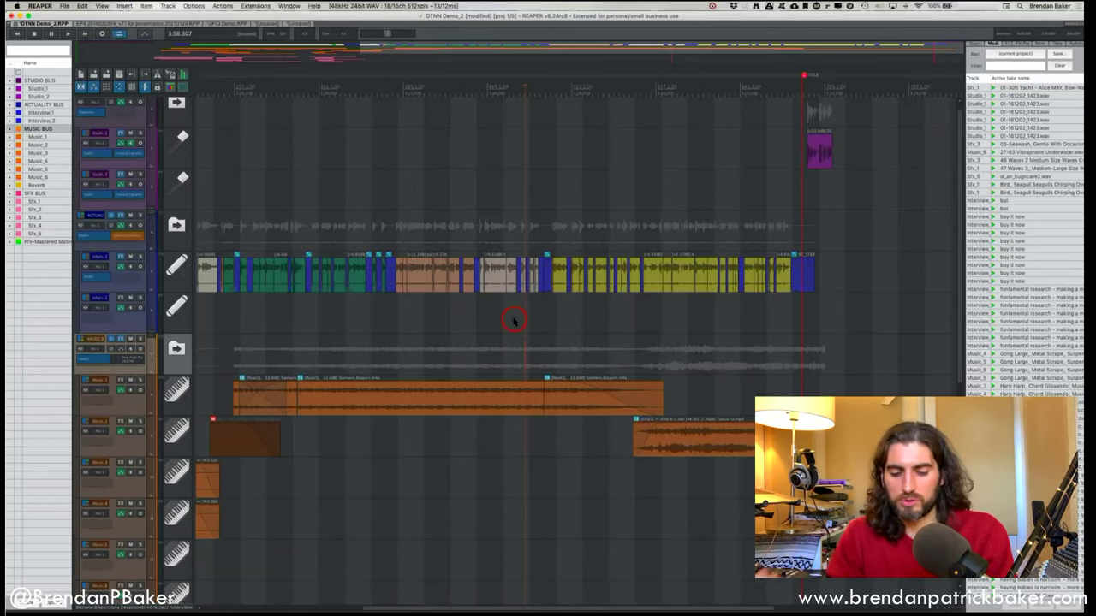
Select the light grey item on Interview_1 and every item after it on that track, and clear the selection.
{"action": "left_click", "coordinate": [498, 287]}
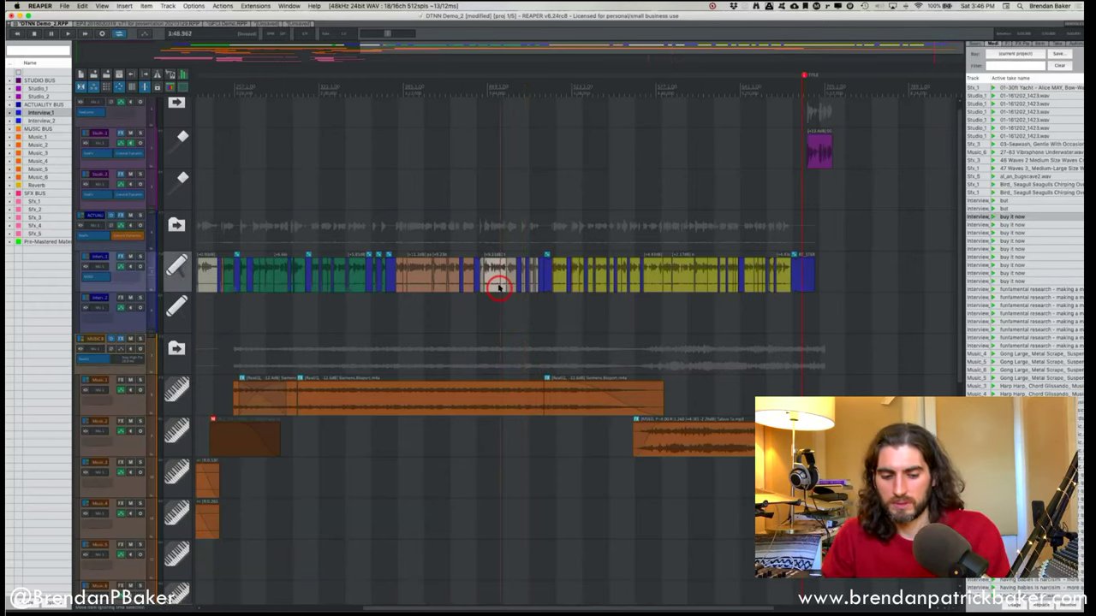
{"action": "key", "text": "alt+shift+Return"}
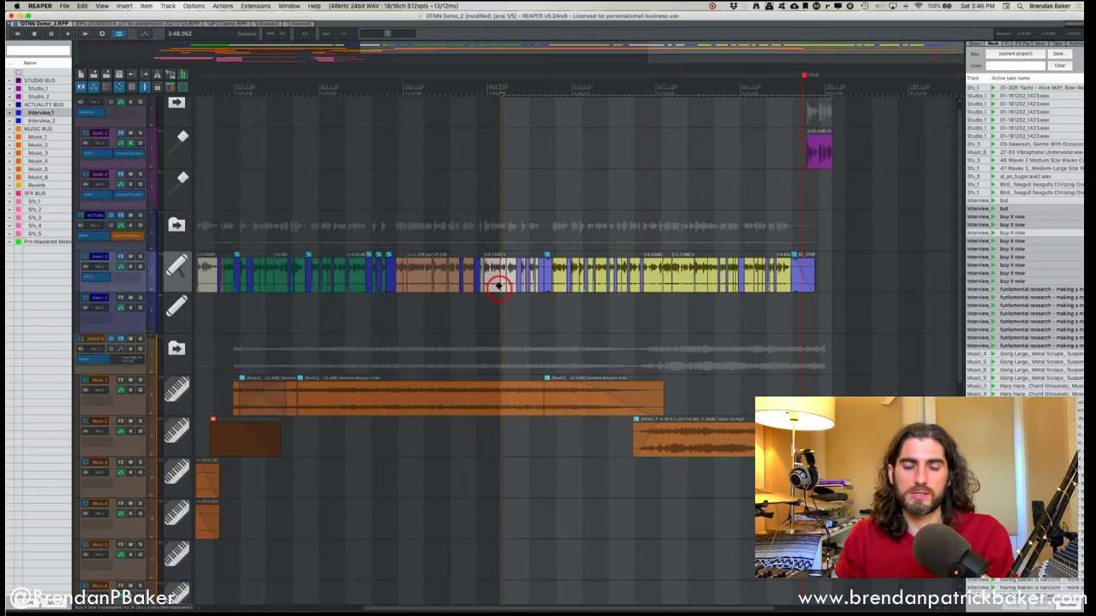
{"action": "left_click", "coordinate": [516, 320]}
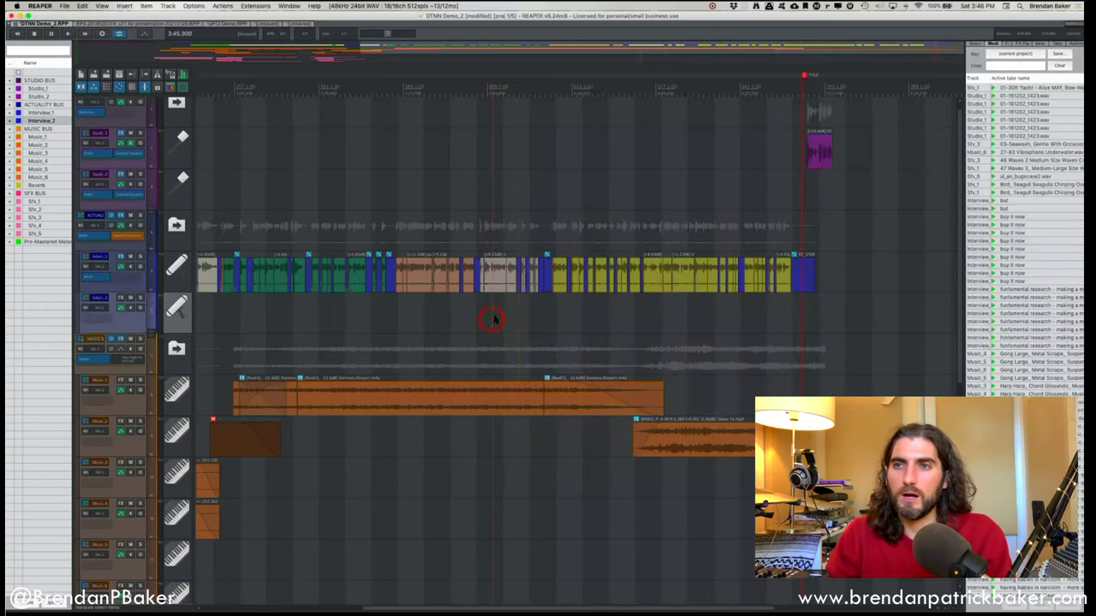
Enable ripple editing across all tracks and shift the light grey item after the salmon section later to open a wide gap.
{"action": "scroll", "coordinate": [508, 287], "scroll_direction": "down", "scroll_amount": 3, "text": "alt"}
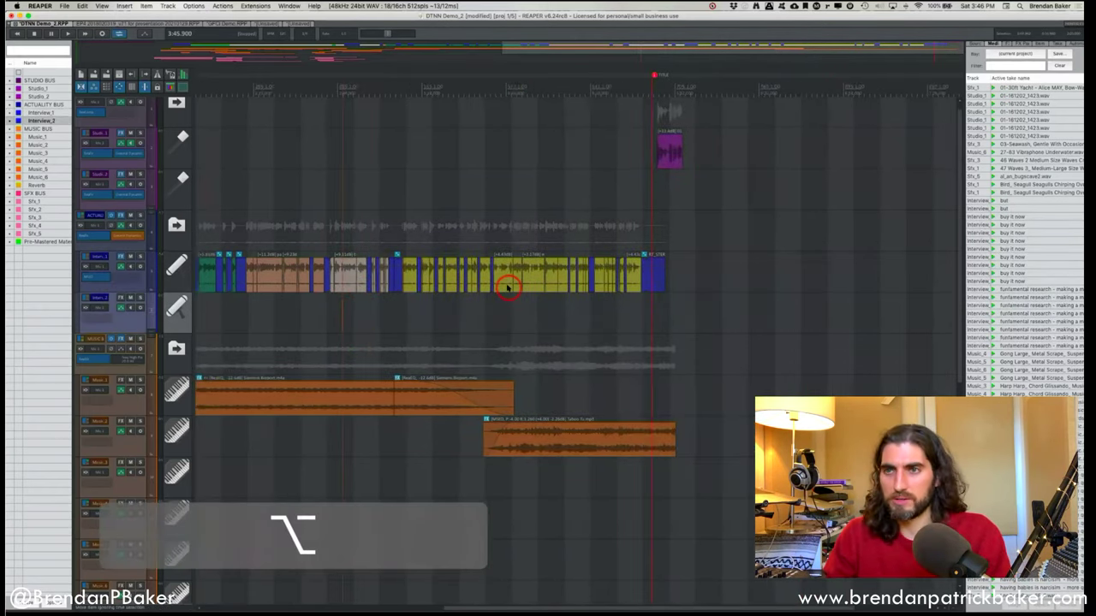
{"action": "scroll", "coordinate": [508, 287], "scroll_direction": "up", "scroll_amount": 3, "text": "alt"}
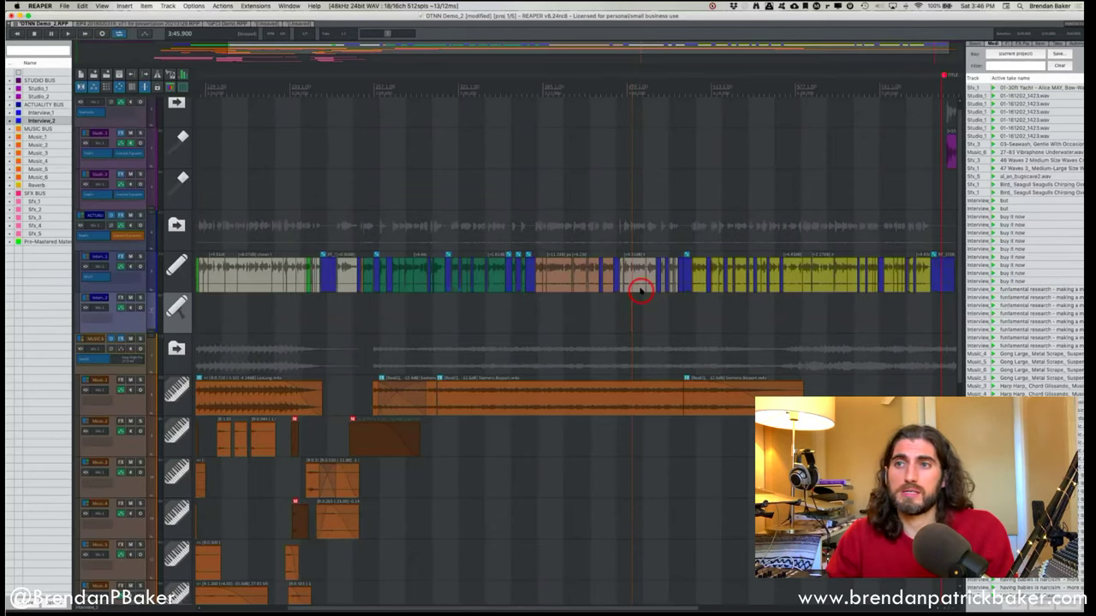
{"action": "scroll", "coordinate": [640, 291], "scroll_direction": "down", "scroll_amount": 3}
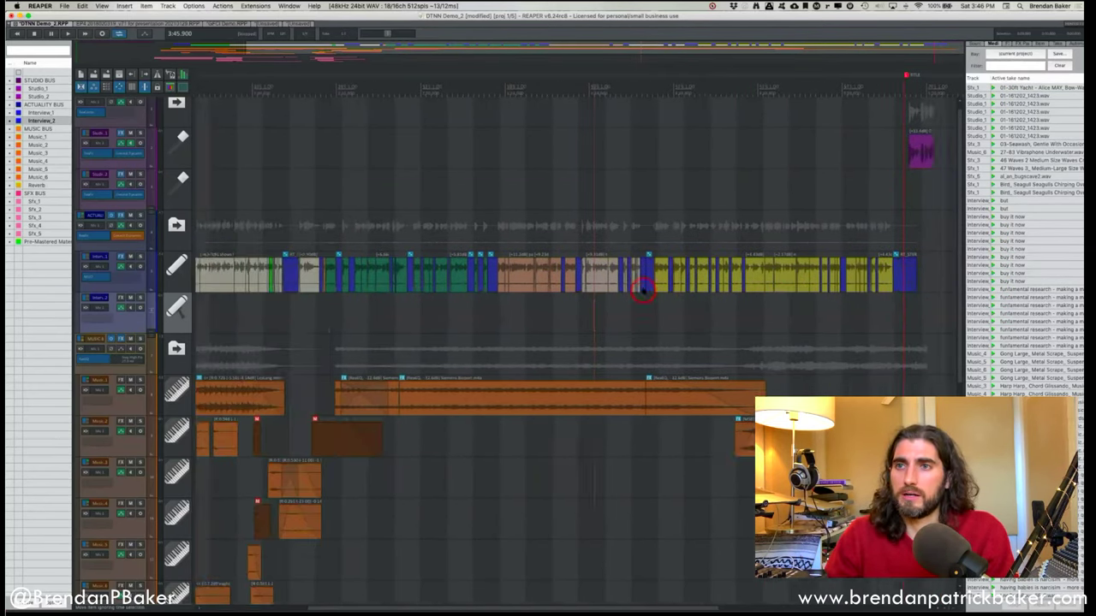
{"action": "scroll", "coordinate": [644, 291], "scroll_direction": "left", "scroll_amount": 2}
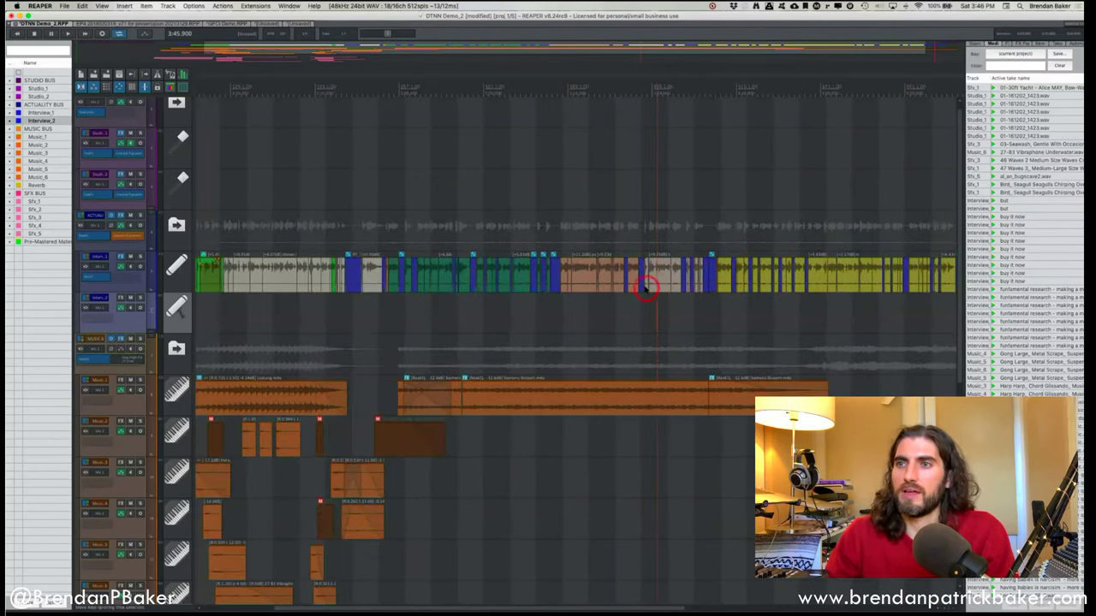
{"action": "left_click", "coordinate": [646, 289]}
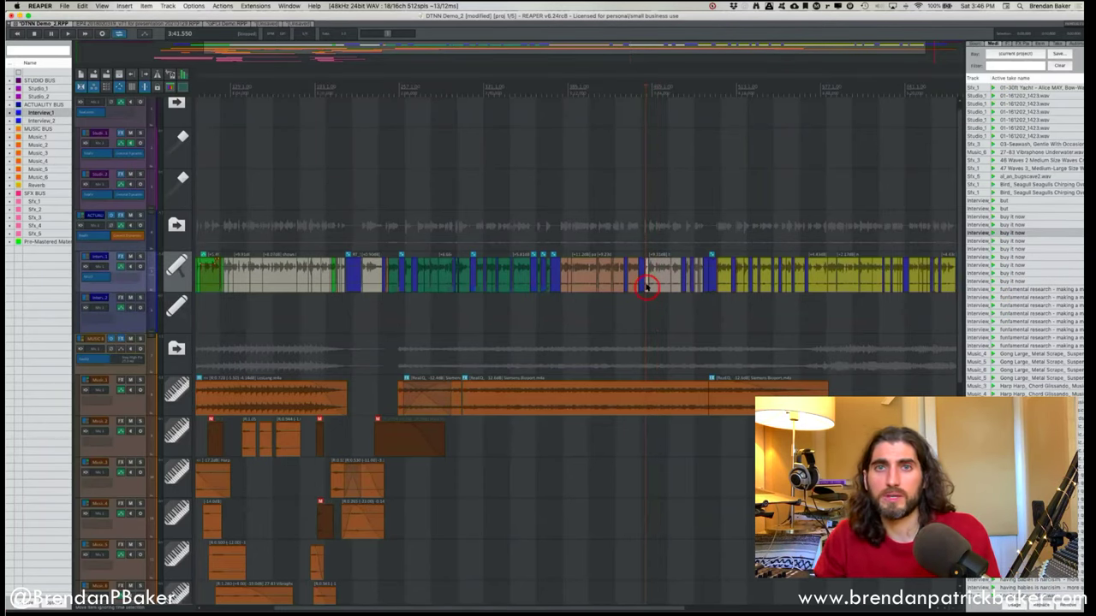
{"action": "key", "text": "3"}
{"action": "left_click_drag", "start_coordinate": [646, 287], "coordinate": [927, 260]}
{"action": "scroll", "coordinate": [927, 260], "scroll_direction": "right", "scroll_amount": 5}
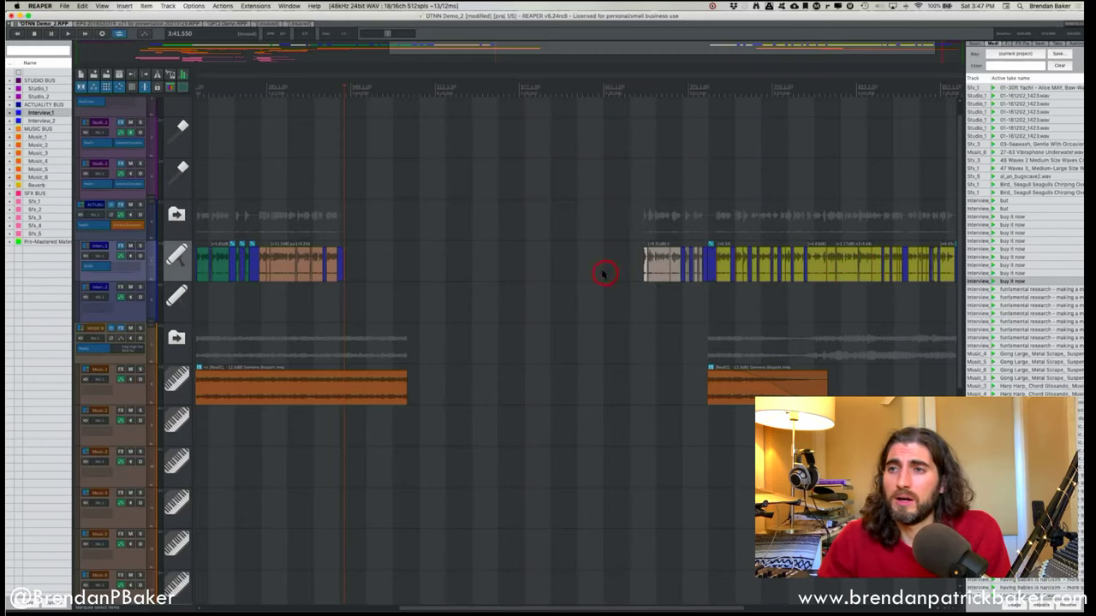
{"action": "scroll", "coordinate": [607, 274], "scroll_direction": "left", "scroll_amount": 5}
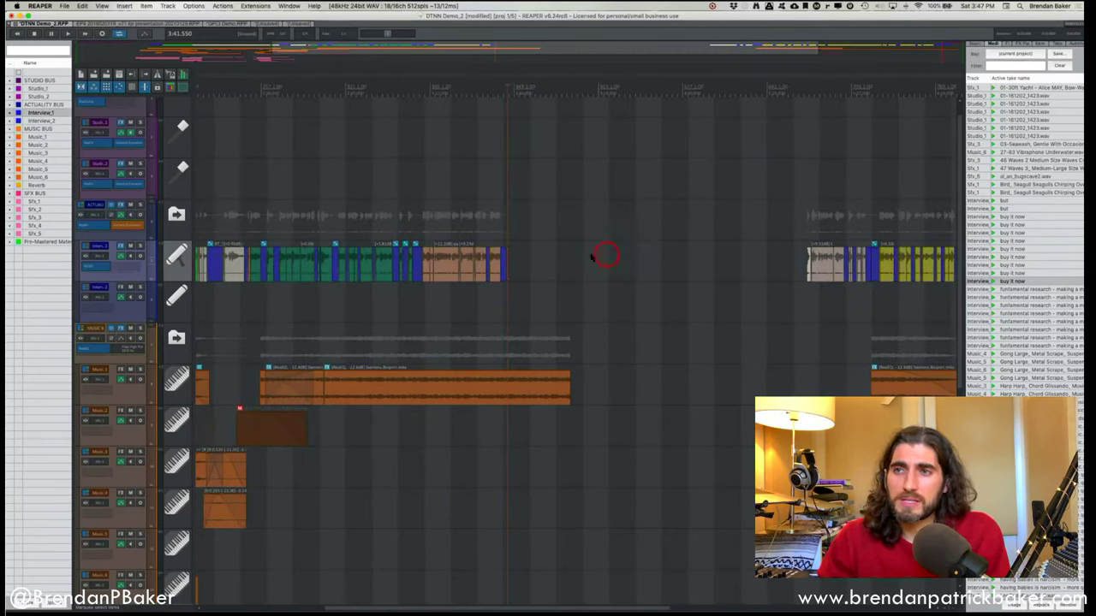
Place a "buy it now" clip in the gap on Interview_1 and slide it against the end of the preceding items.
{"action": "left_click_drag", "start_coordinate": [597, 267], "coordinate": [727, 264]}
{"action": "left_click", "coordinate": [701, 288]}
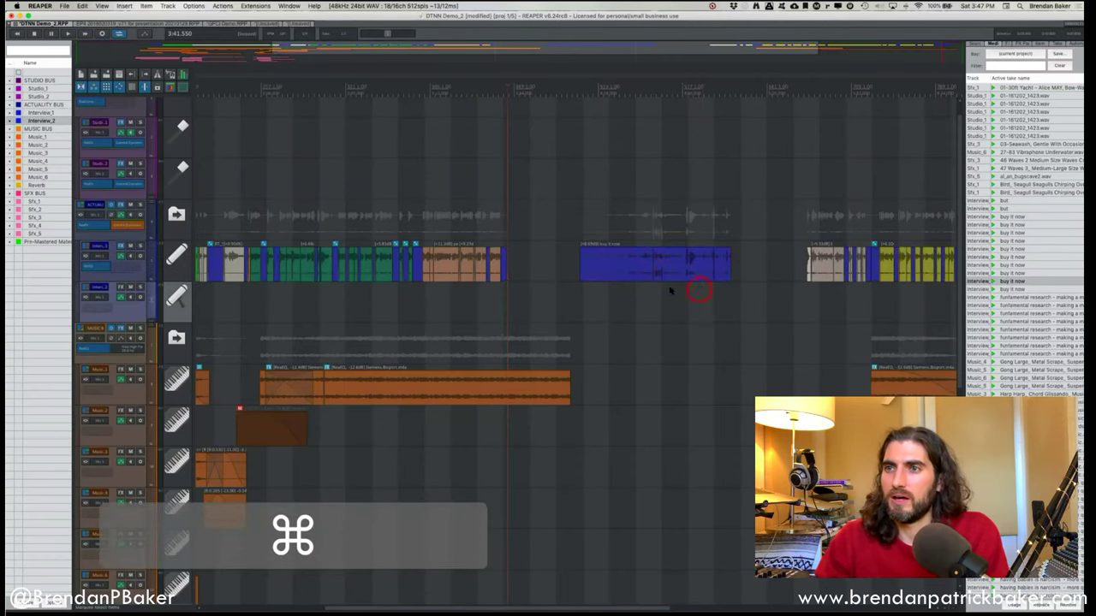
{"action": "left_click", "coordinate": [629, 271]}
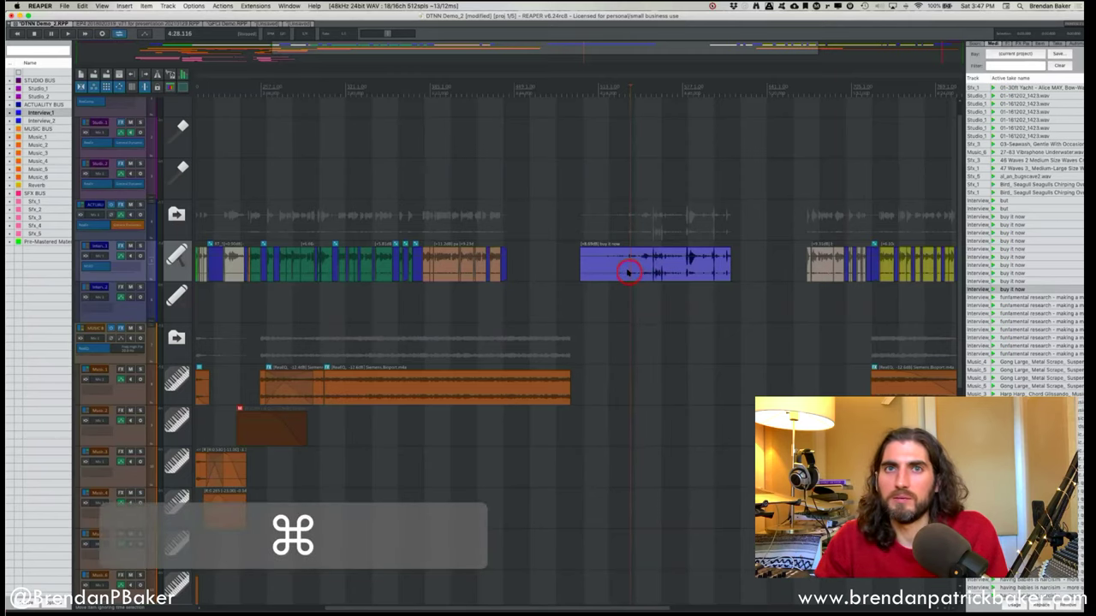
{"action": "left_click_drag", "start_coordinate": [628, 272], "coordinate": [550, 273]}
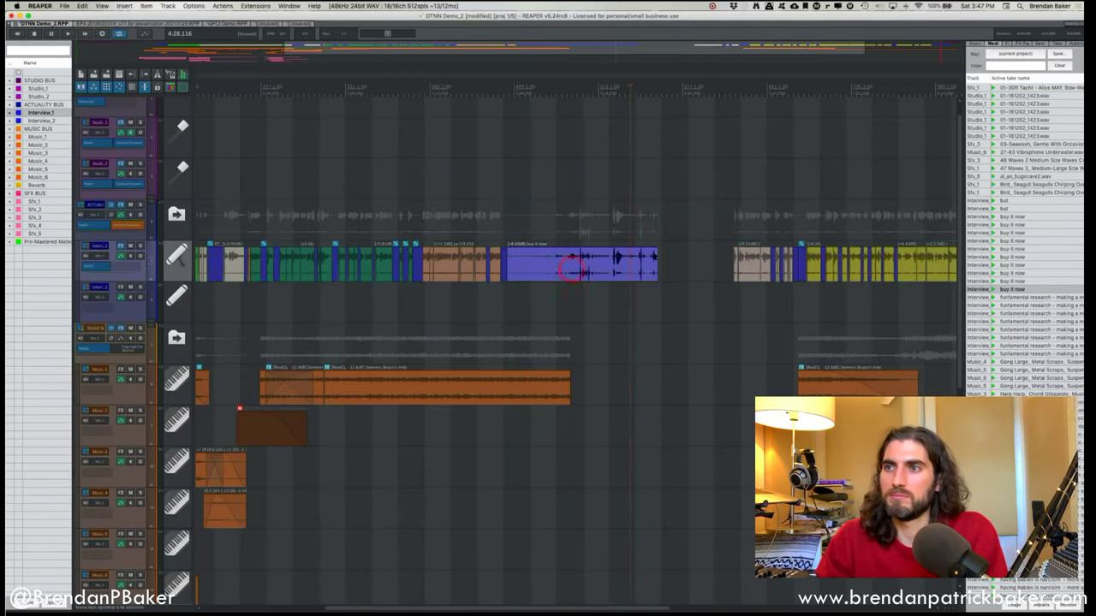
Pull the light grey item and everything following it earlier to meet the end of the inserted clip, and select that clip.
{"action": "left_click_drag", "start_coordinate": [734, 267], "coordinate": [663, 258]}
{"action": "left_click", "coordinate": [631, 227], "text": "super"}
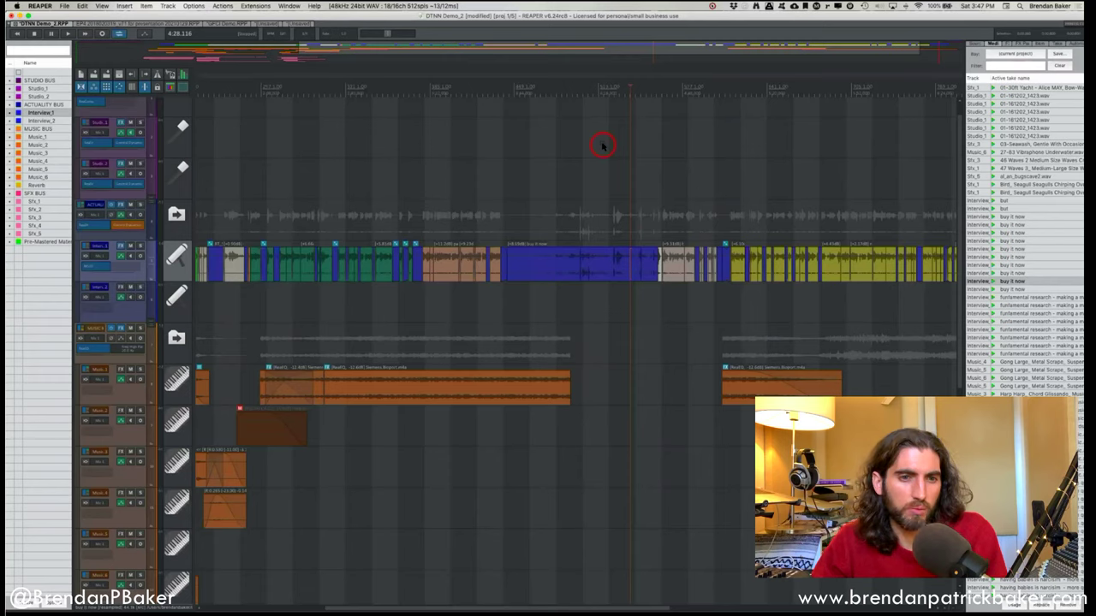
{"action": "left_click", "coordinate": [576, 272]}
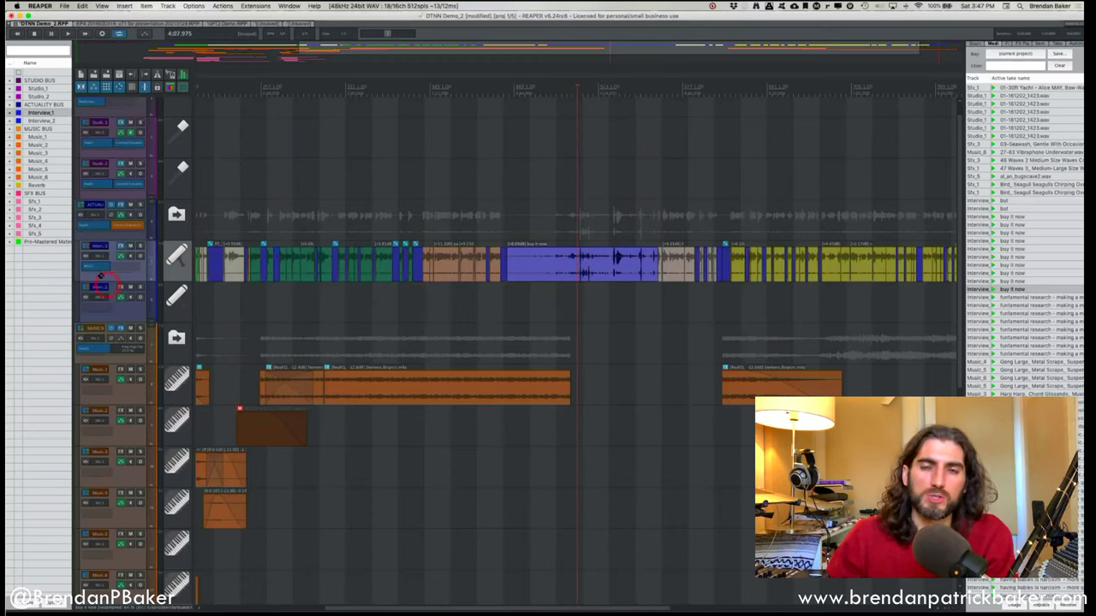
Select the Music_1 and Music_2 tracks together and switch to per-track ripple editing.
{"action": "left_click", "coordinate": [101, 164]}
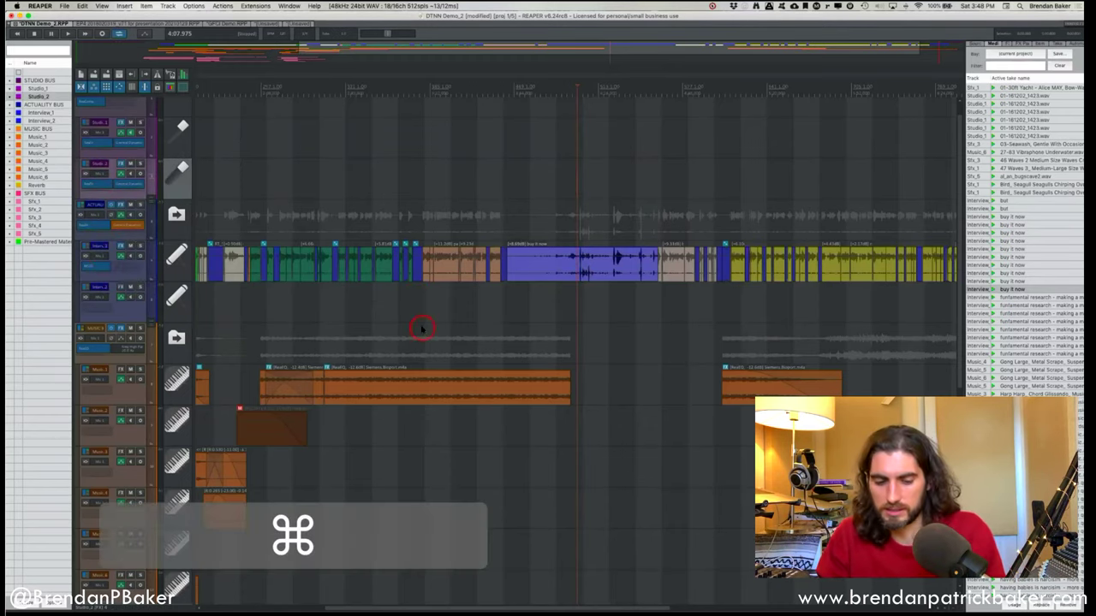
{"action": "scroll", "coordinate": [422, 328], "scroll_direction": "down", "scroll_amount": 3}
{"action": "scroll", "coordinate": [422, 328], "scroll_direction": "down", "scroll_amount": 2}
{"action": "left_click", "coordinate": [572, 435]}
{"action": "left_click", "coordinate": [396, 388]}
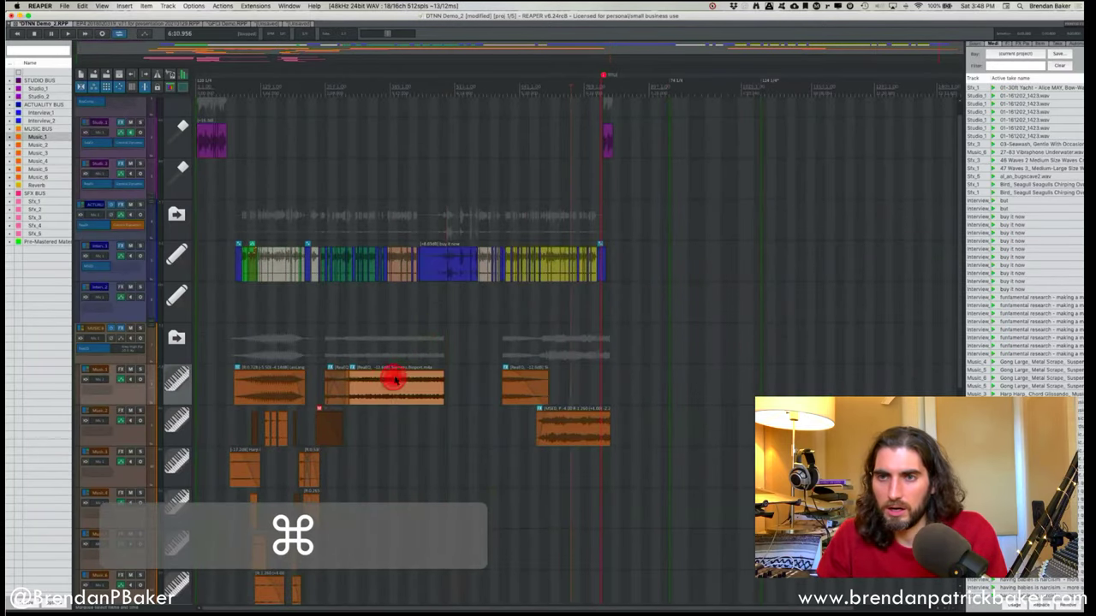
{"action": "left_click", "coordinate": [122, 391]}
{"action": "left_click", "coordinate": [121, 423], "text": "shift"}
{"action": "left_click", "coordinate": [281, 388], "text": "shift"}
{"action": "key", "text": "2"}
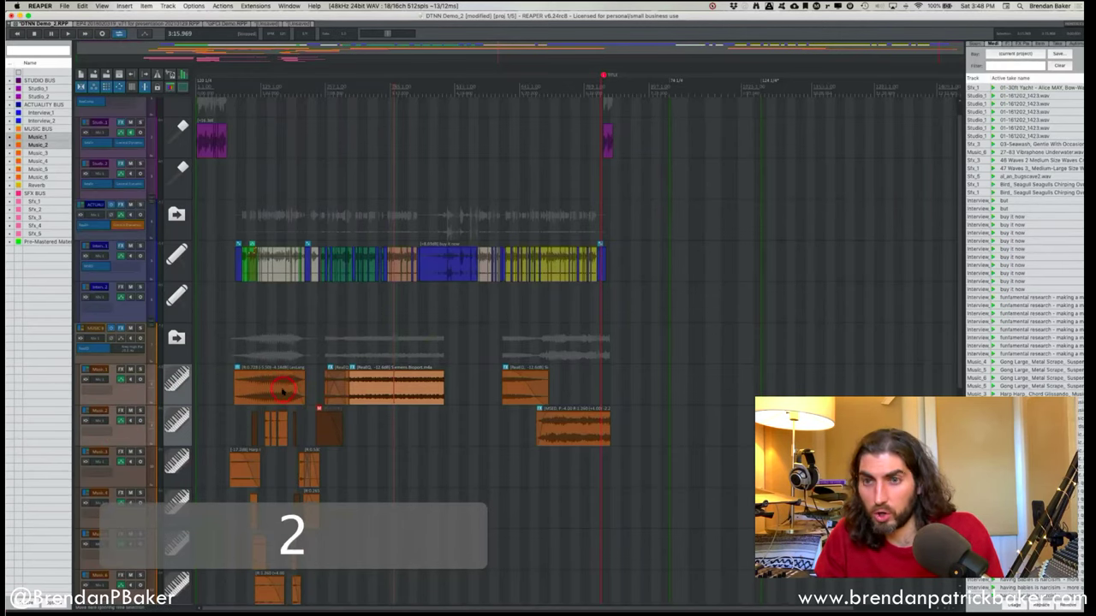
Split the first Music_1 item and the overlapping Music_2 item together at 1:23.766.
{"action": "scroll", "coordinate": [282, 393], "scroll_direction": "up", "scroll_amount": 2}
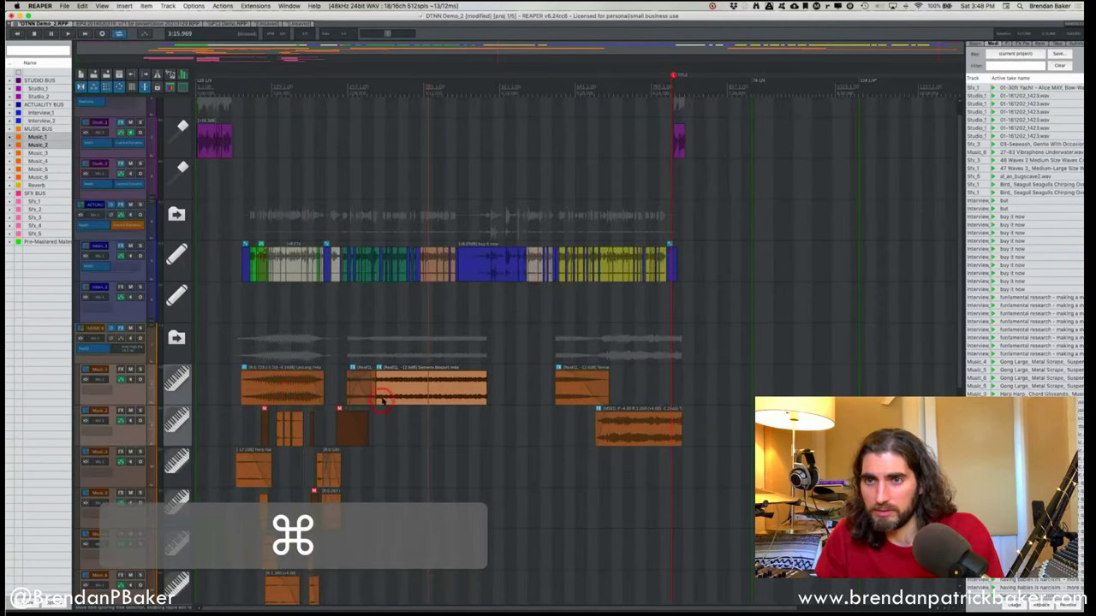
{"action": "scroll", "coordinate": [383, 400], "scroll_direction": "up", "scroll_amount": 3}
{"action": "scroll", "coordinate": [382, 400], "scroll_direction": "down", "scroll_amount": 4}
{"action": "scroll", "coordinate": [430, 397], "scroll_direction": "up", "scroll_amount": 2}
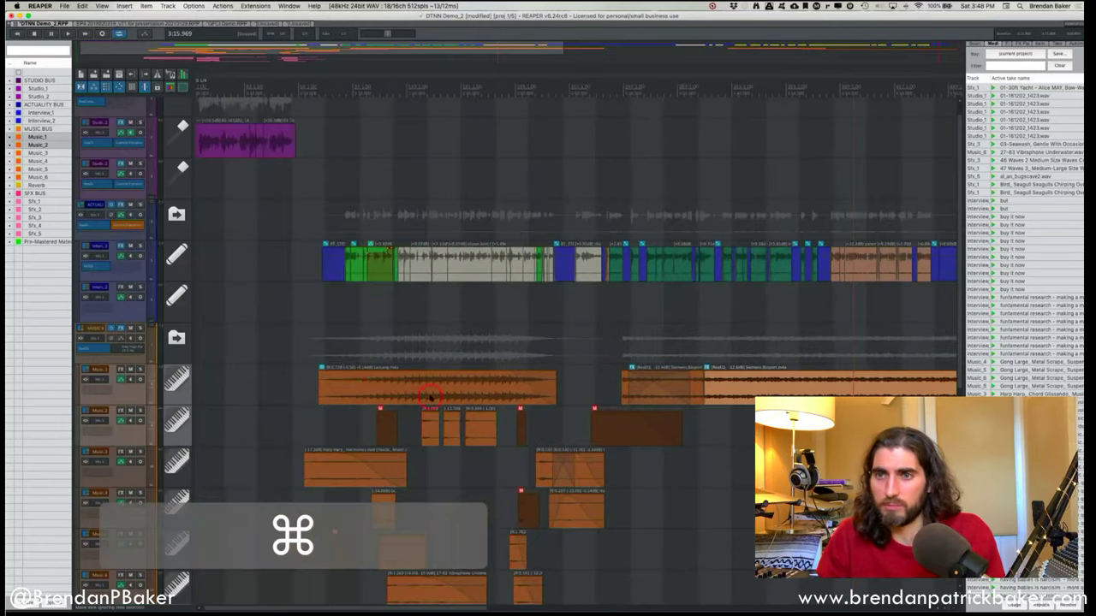
{"action": "left_click", "coordinate": [131, 435], "text": "shift"}
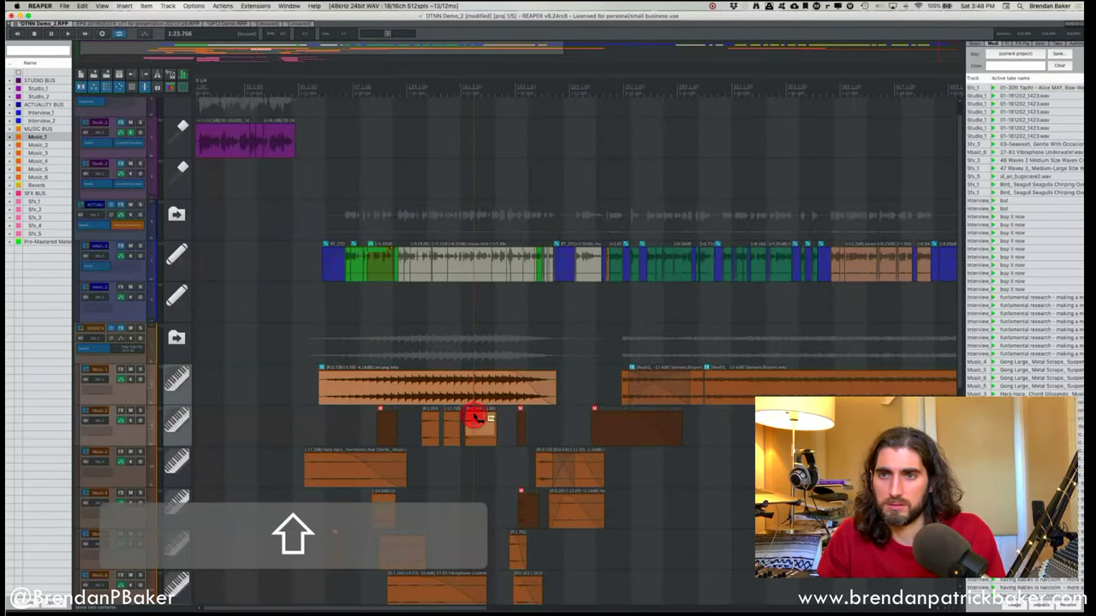
{"action": "key", "text": "super+e"}
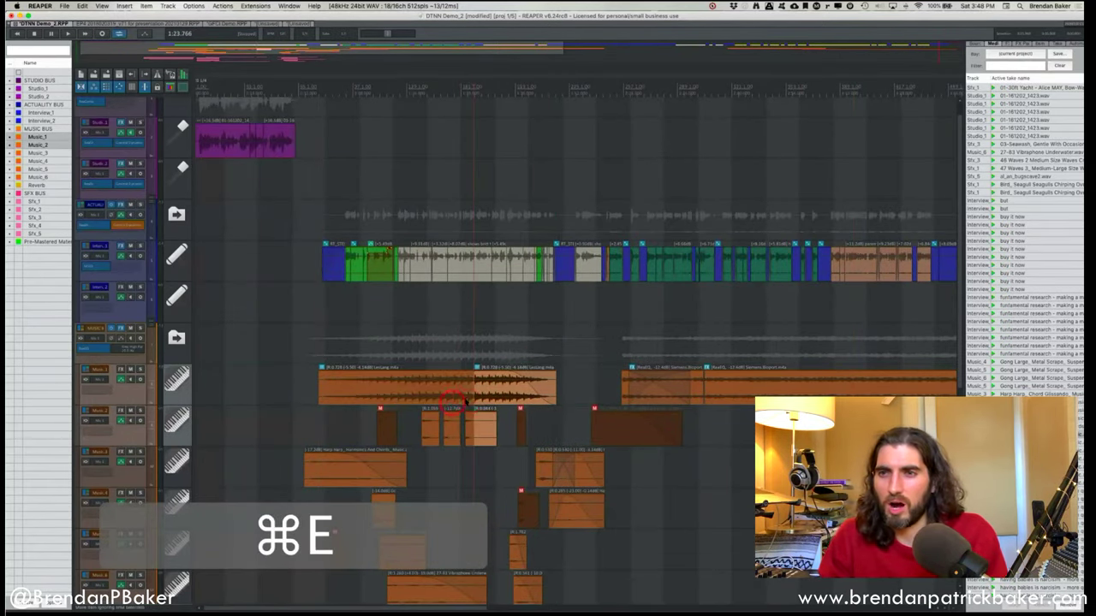
Try moving the segments after the cut on Music_1 and Music_2 later with per-track ripple, and undo the move.
{"action": "left_click", "coordinate": [486, 394]}
{"action": "left_click_drag", "start_coordinate": [485, 394], "coordinate": [481, 398]}
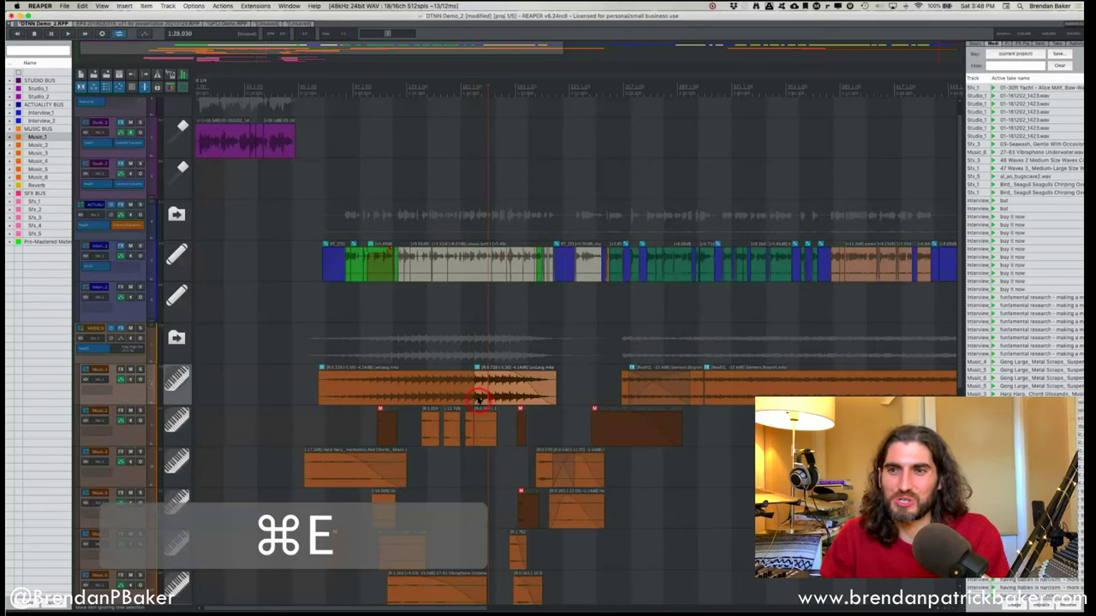
{"action": "left_click", "coordinate": [482, 428], "text": "shift"}
{"action": "left_click_drag", "start_coordinate": [480, 395], "coordinate": [504, 390]}
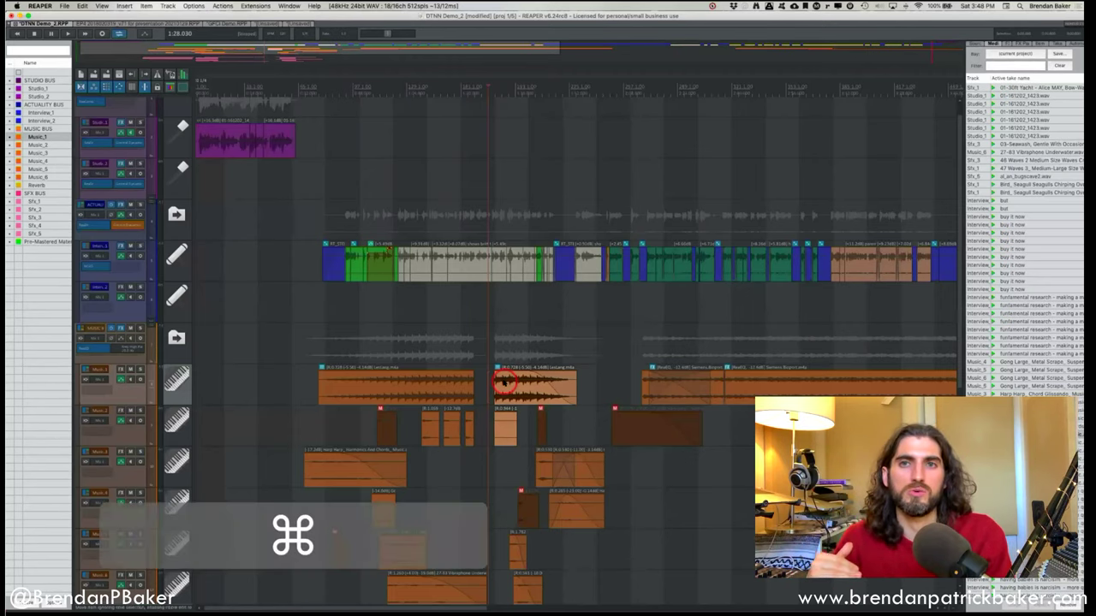
{"action": "key", "text": "super+z"}
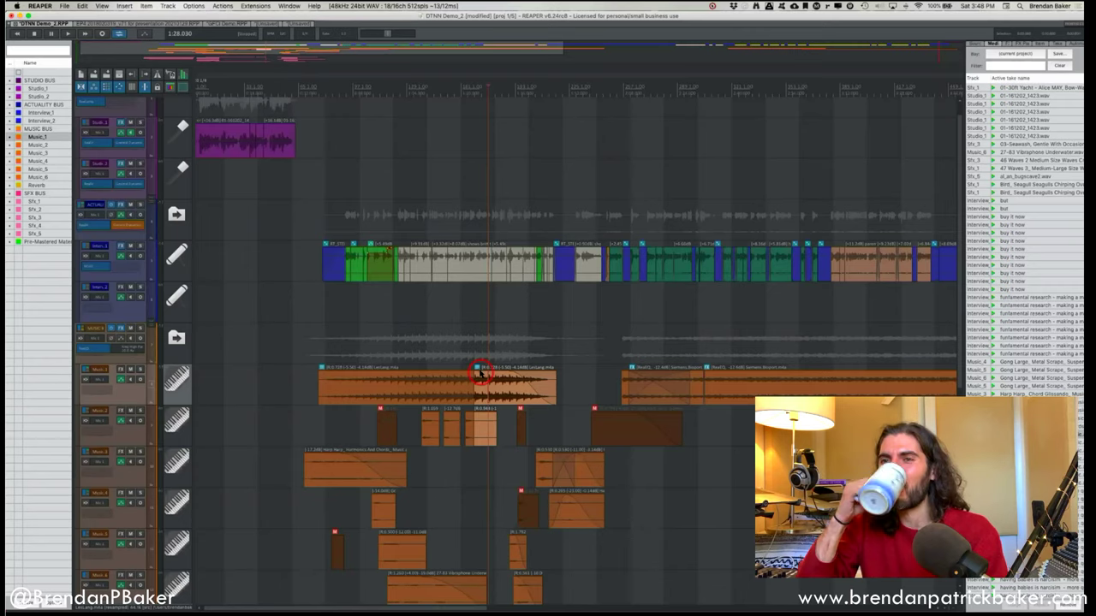
Cycle ripple editing from disabled to all tracks and back to disabled.
{"action": "scroll", "coordinate": [467, 353], "scroll_direction": "right", "scroll_amount": 5}
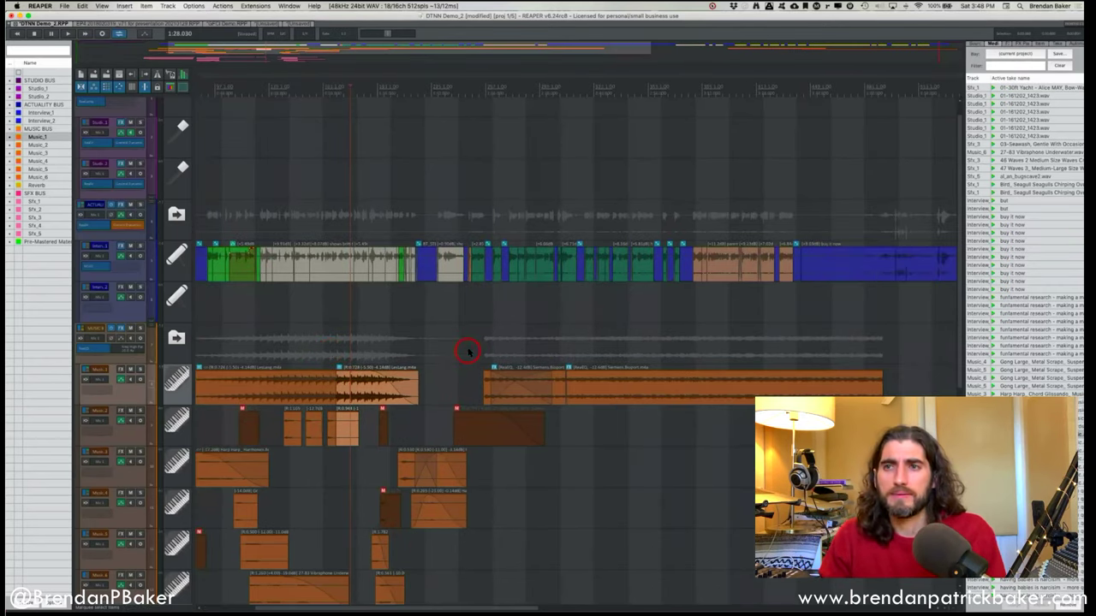
{"action": "scroll", "coordinate": [467, 351], "scroll_direction": "right", "scroll_amount": 2}
{"action": "left_click", "coordinate": [441, 320]}
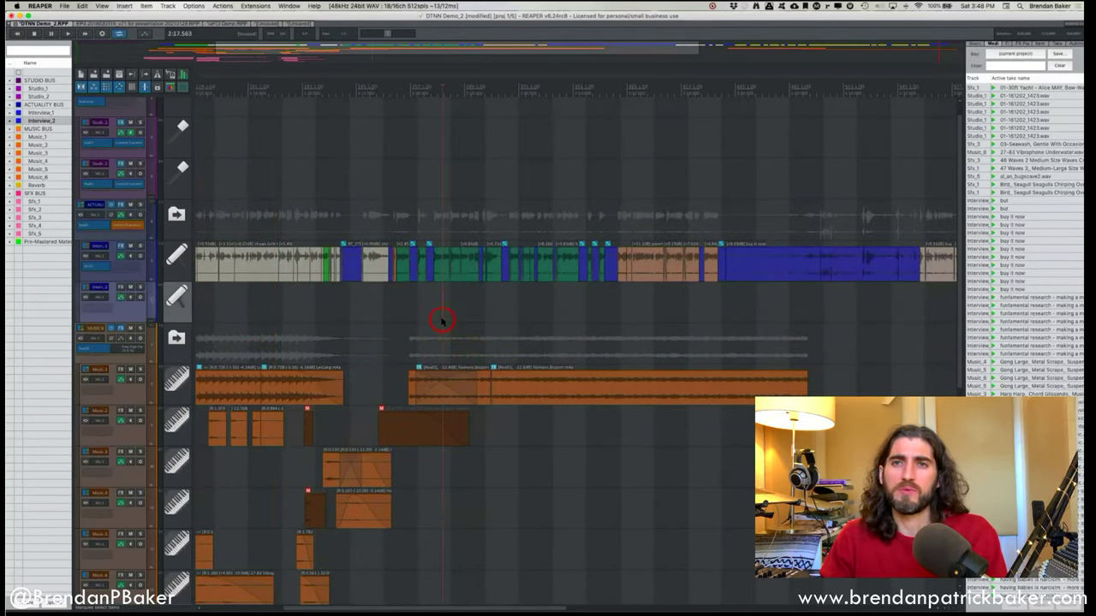
{"action": "scroll", "coordinate": [441, 321], "scroll_direction": "right", "scroll_amount": 5}
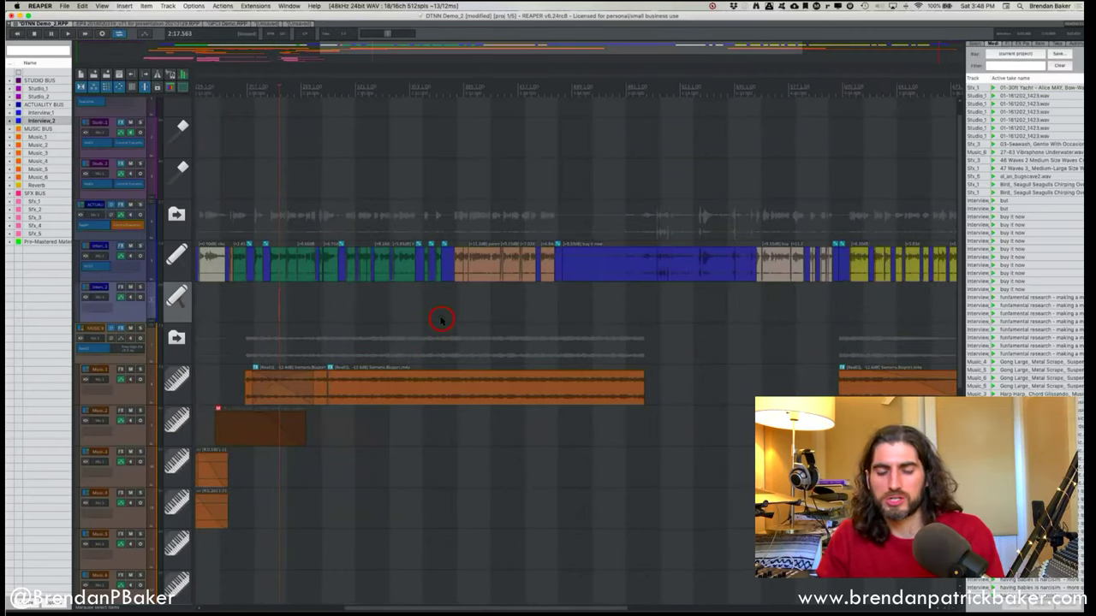
{"action": "key", "text": "1"}
{"action": "key", "text": "3"}
{"action": "key", "text": "1"}
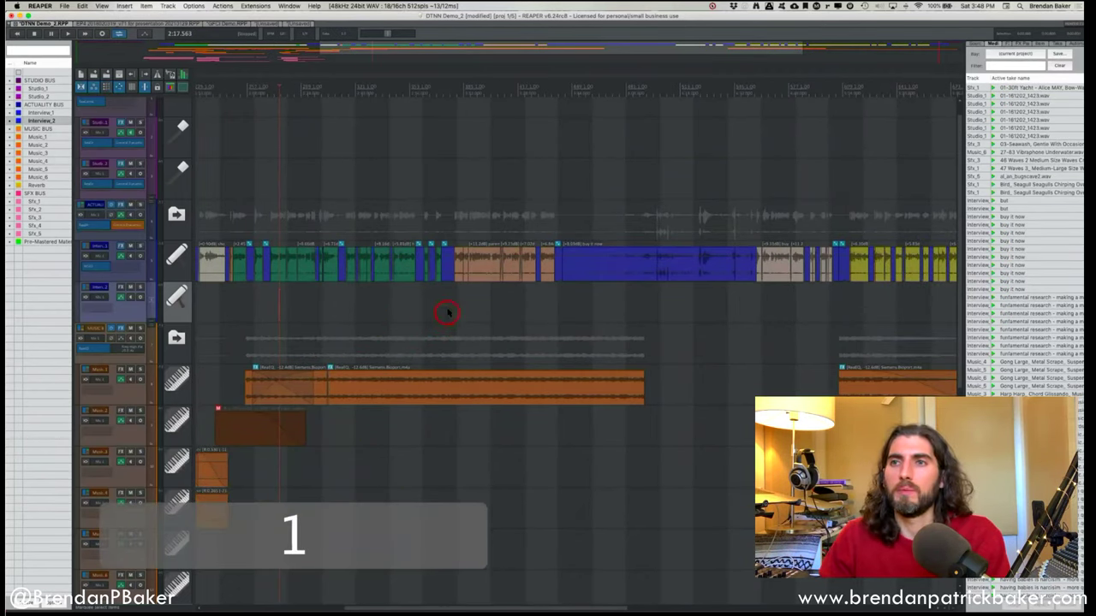
{"action": "scroll", "coordinate": [452, 309], "scroll_direction": "right", "scroll_amount": 3}
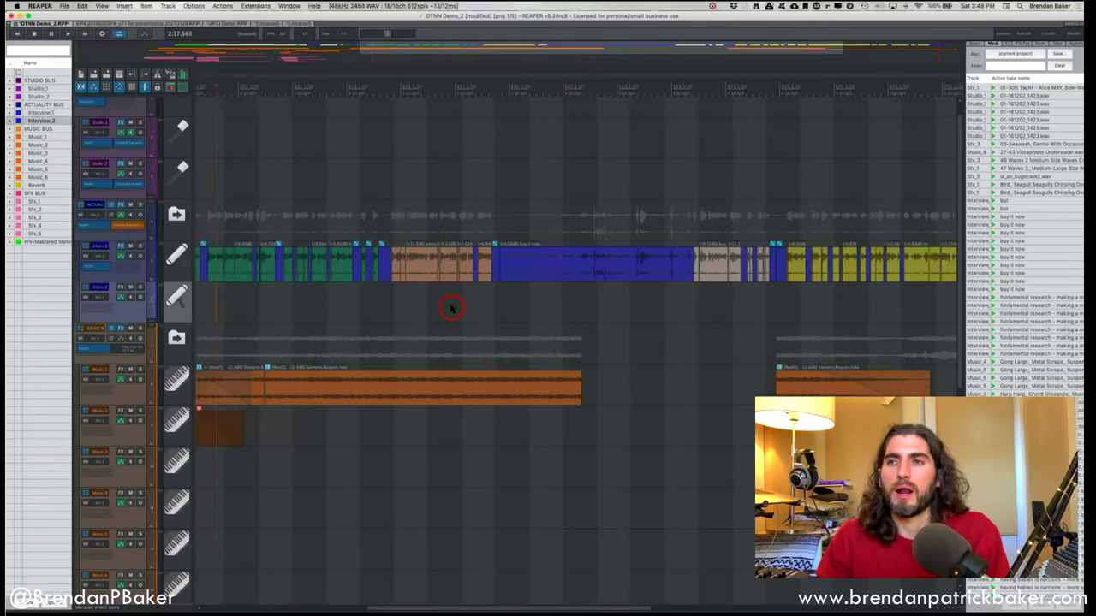
Undo the music splits, the inserted clip and the ripple moves, back to before the teal items' deletion on Interview_1.
{"action": "scroll", "coordinate": [452, 308], "scroll_direction": "down", "scroll_amount": 3}
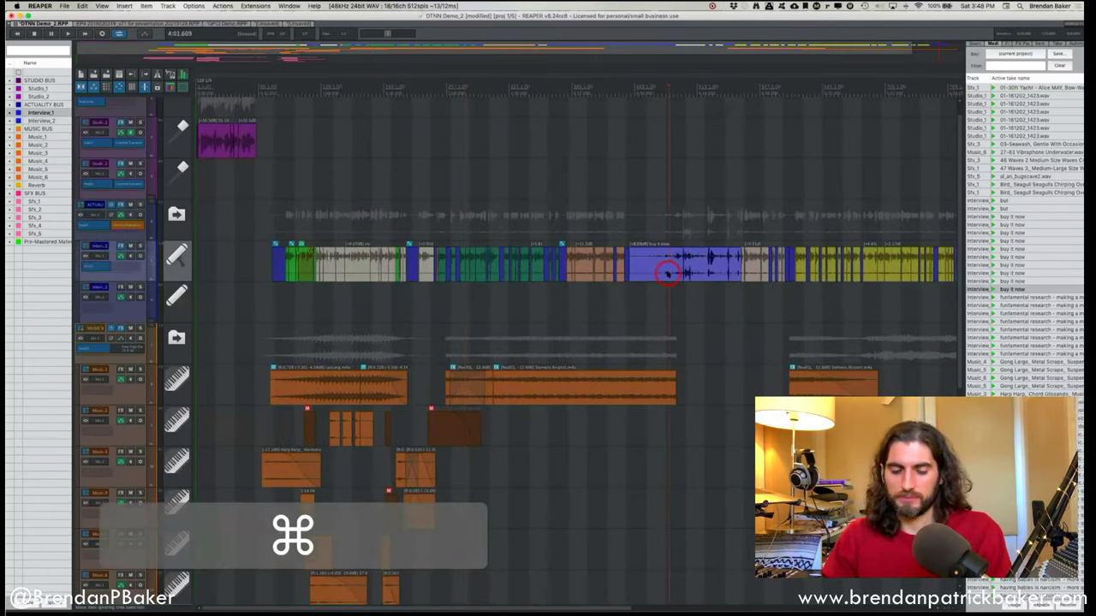
{"action": "key", "text": "super+z"}
{"action": "key", "text": "super+z"}
{"action": "key", "text": "super+z"}
{"action": "key", "text": "super+z"}
{"action": "key", "text": "super+z"}
{"action": "key", "text": "super+z"}
{"action": "key", "text": "super+z"}
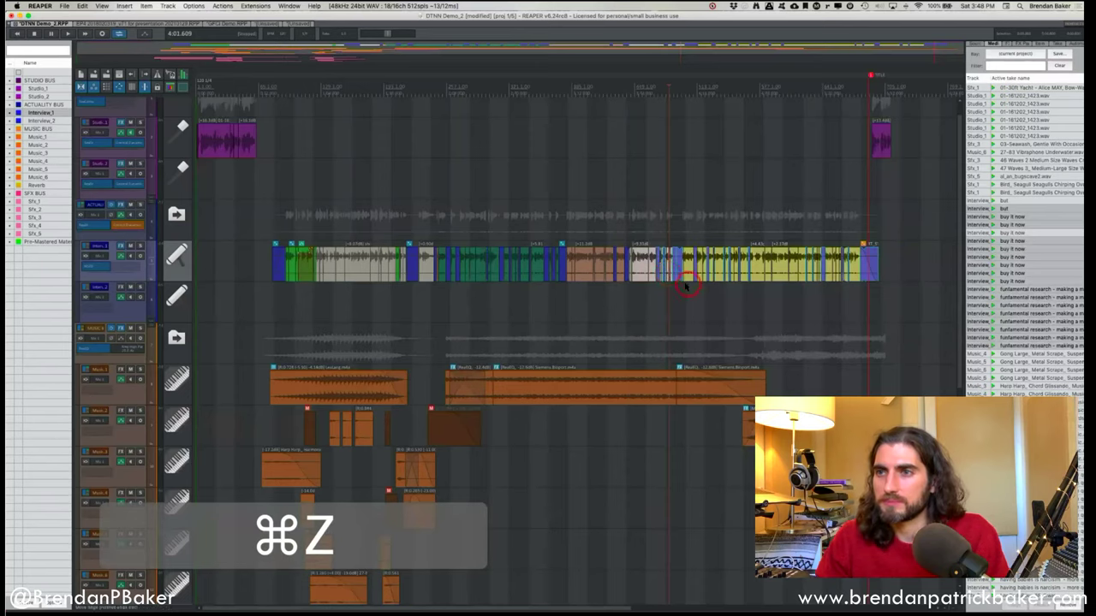
{"action": "key", "text": "super+z"}
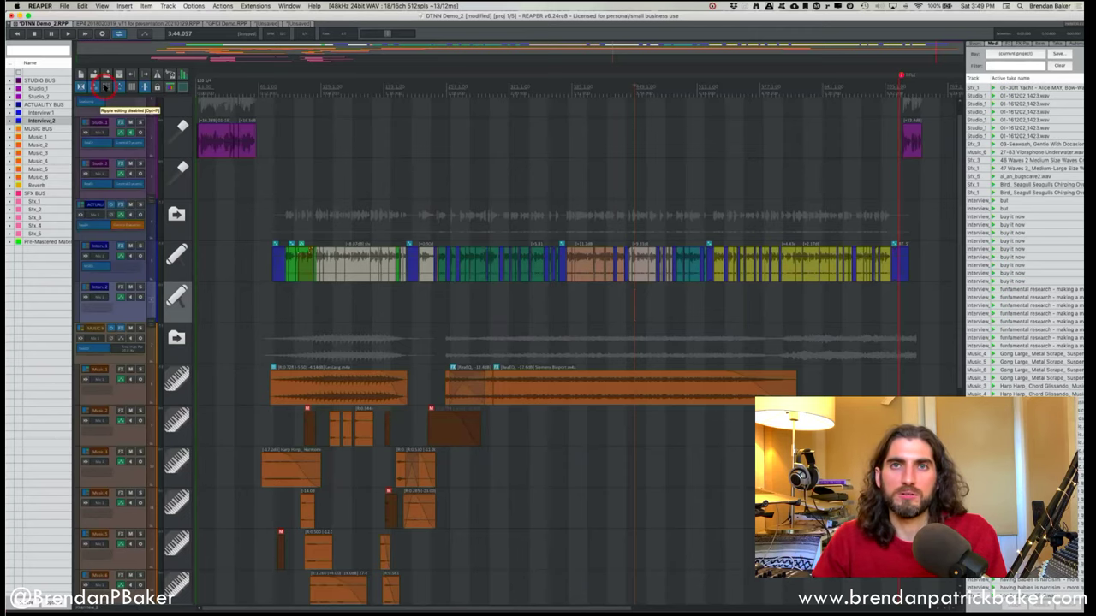
{"action": "scroll", "coordinate": [662, 310], "scroll_direction": "right", "scroll_amount": 3}
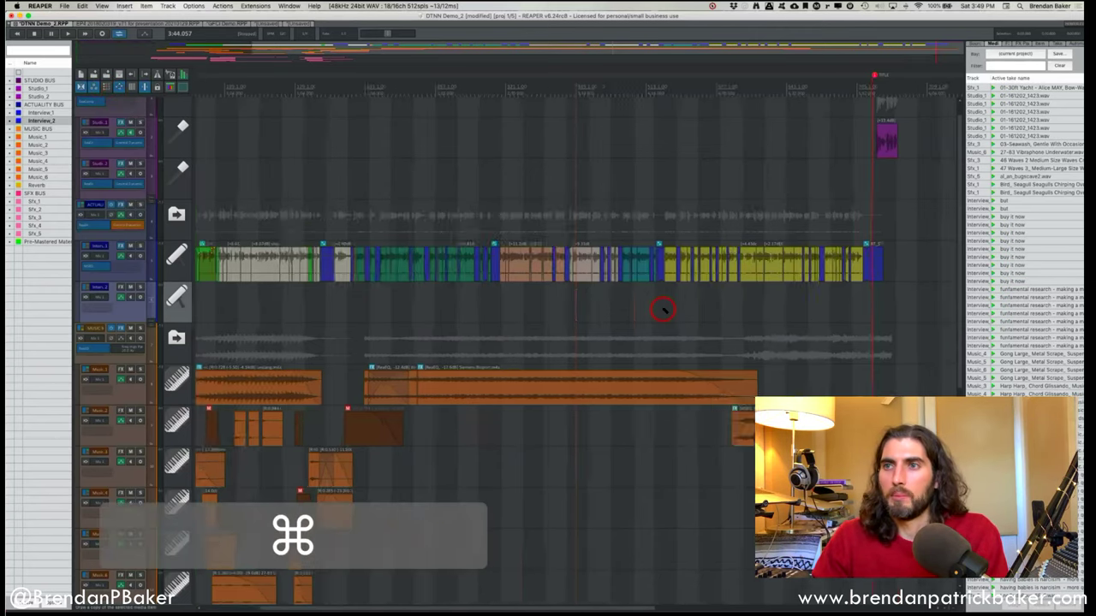
{"action": "scroll", "coordinate": [662, 309], "scroll_direction": "up", "scroll_amount": 2}
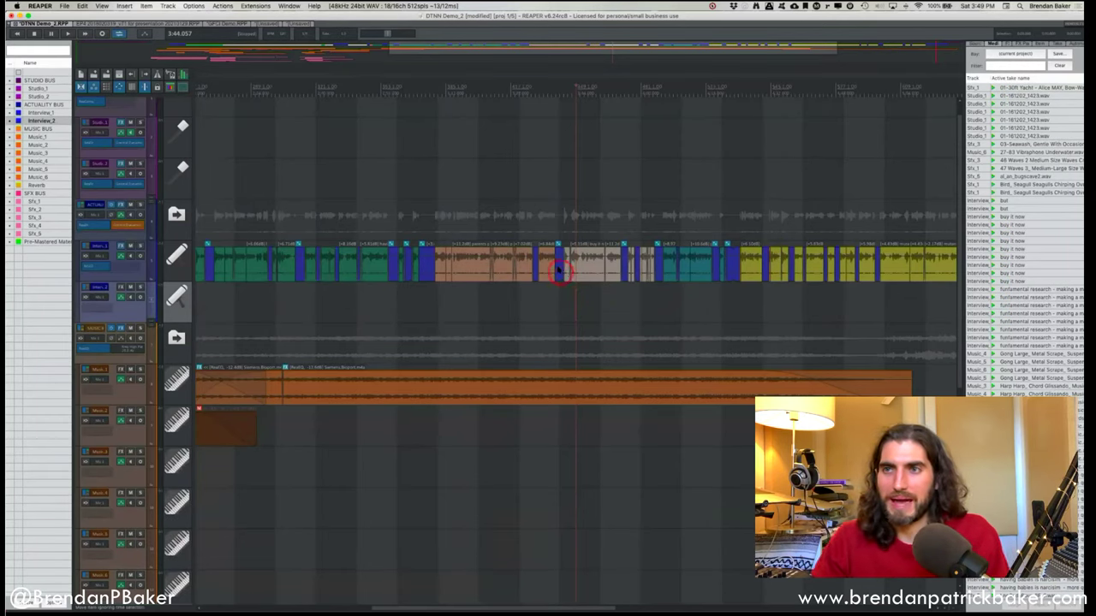
Open a gap before the light-grey section on Interview_1 with all-tracks ripple, and move the items back to close it.
{"action": "left_click_drag", "start_coordinate": [570, 265], "coordinate": [710, 269]}
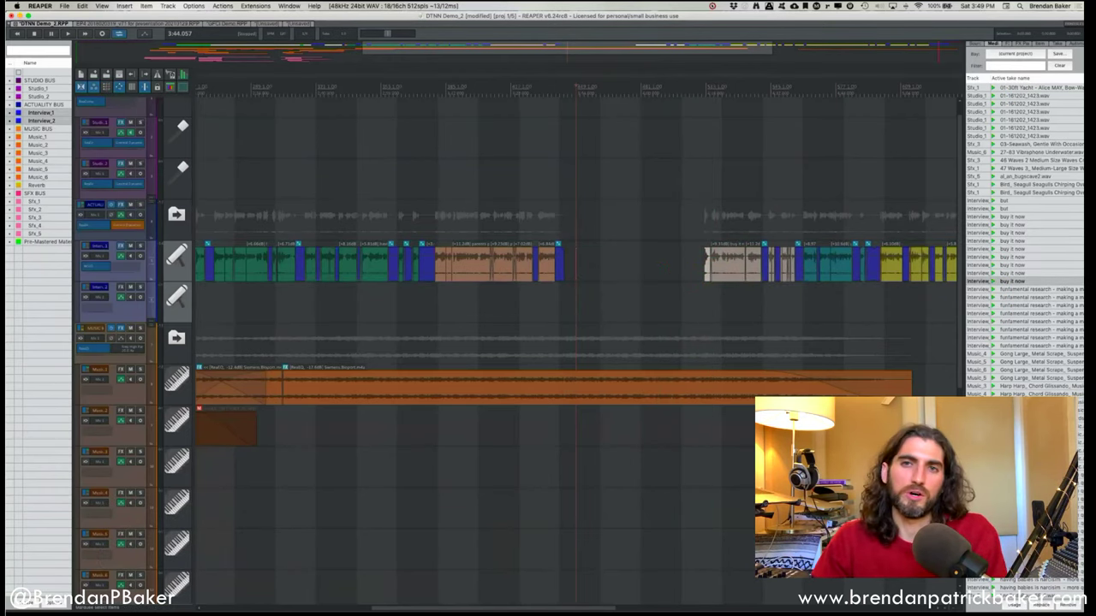
{"action": "key", "text": "super"}
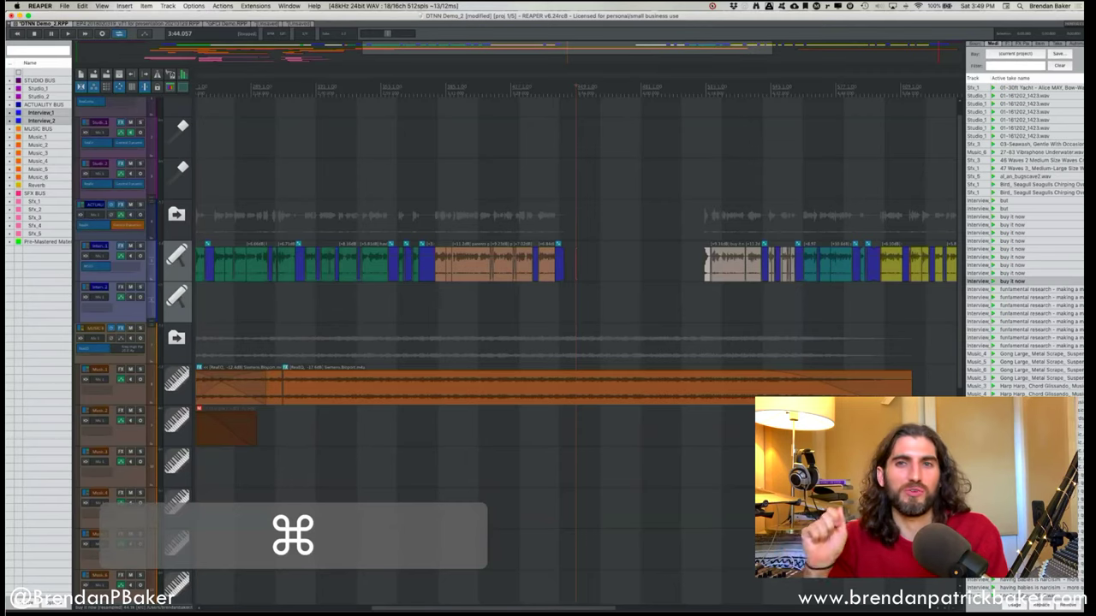
{"action": "key", "text": "super"}
{"action": "left_click", "coordinate": [765, 289], "text": "super"}
{"action": "key", "text": "r"}
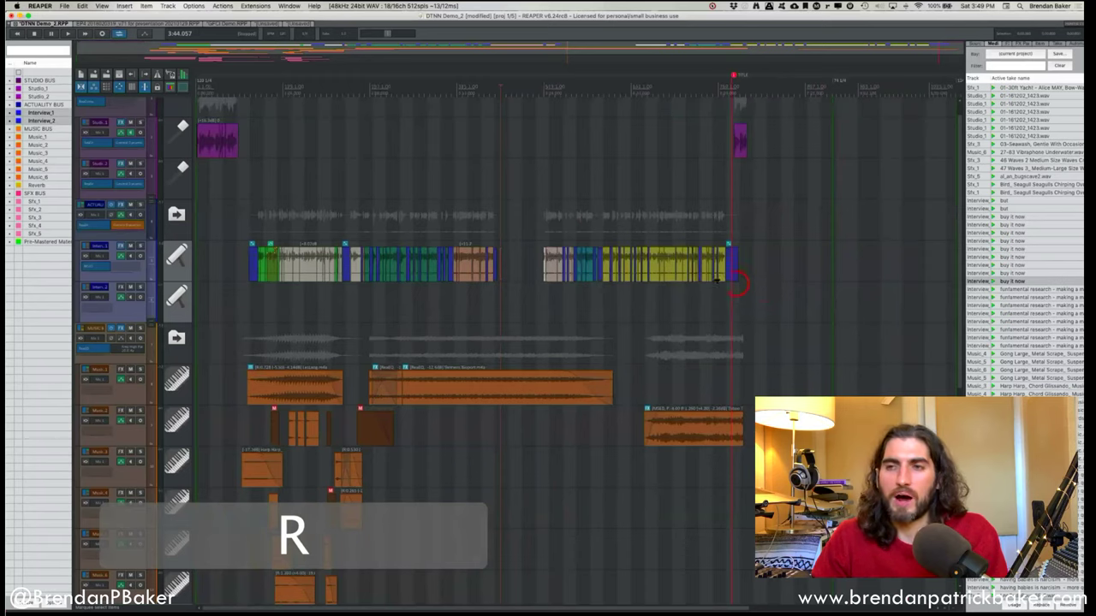
{"action": "key", "text": "super"}
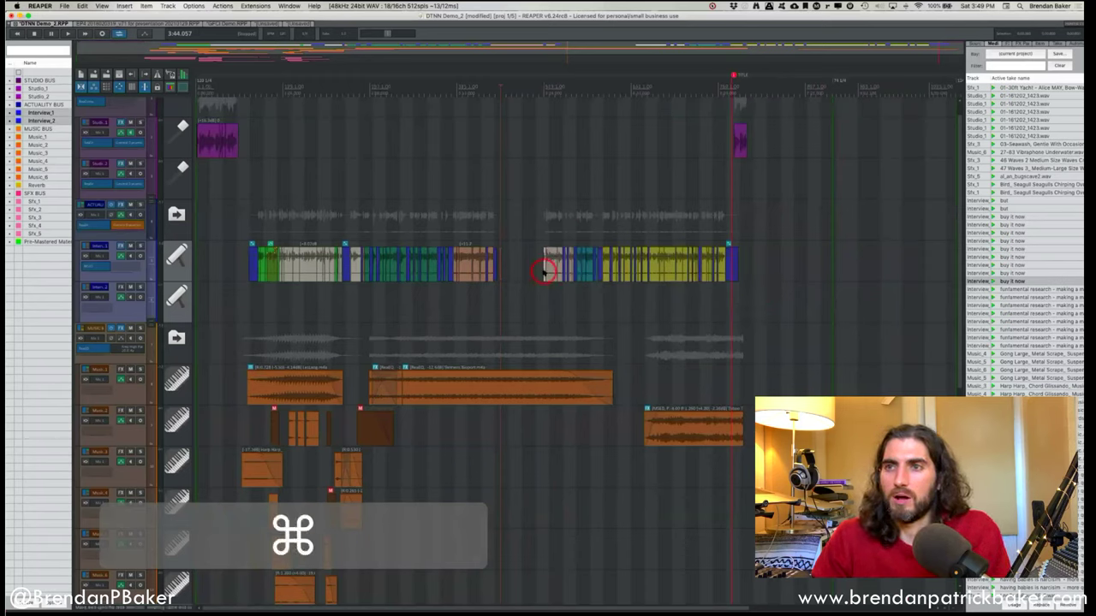
{"action": "left_click_drag", "start_coordinate": [543, 270], "coordinate": [516, 270]}
{"action": "left_click", "coordinate": [522, 296]}
{"action": "scroll", "coordinate": [520, 305], "scroll_direction": "up", "scroll_amount": 2}
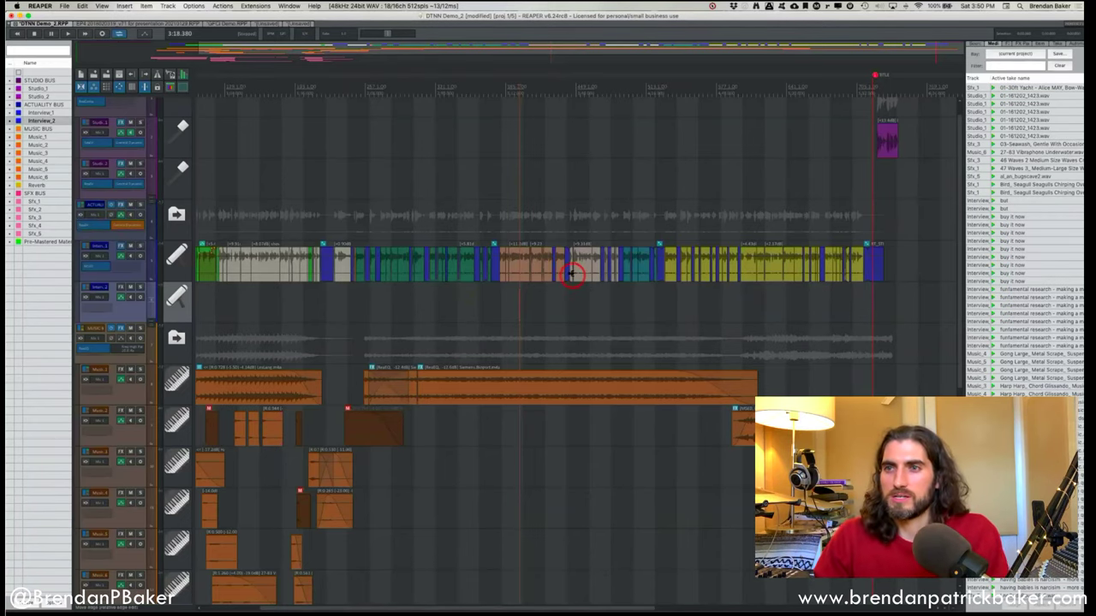
Try moving the light-grey section and everything after it on Interview_1 slightly later with ripple, and undo the move.
{"action": "scroll", "coordinate": [599, 271], "scroll_direction": "up", "scroll_amount": 3}
{"action": "scroll", "coordinate": [602, 270], "scroll_direction": "right", "scroll_amount": 5}
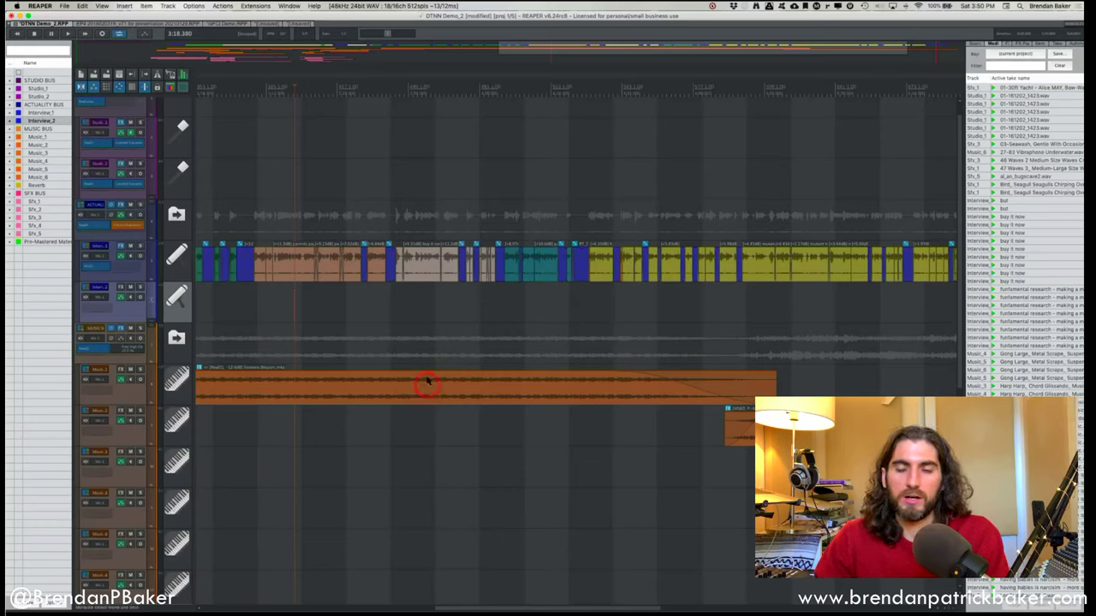
{"action": "left_click", "coordinate": [396, 265]}
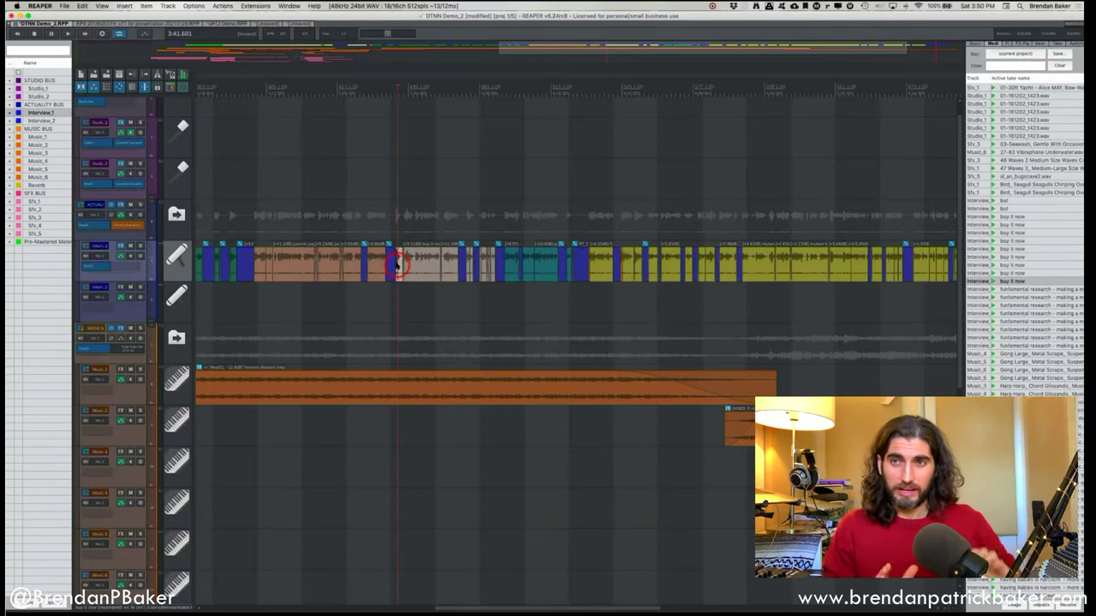
{"action": "left_click_drag", "start_coordinate": [396, 265], "coordinate": [445, 259]}
{"action": "key", "text": "super+z"}
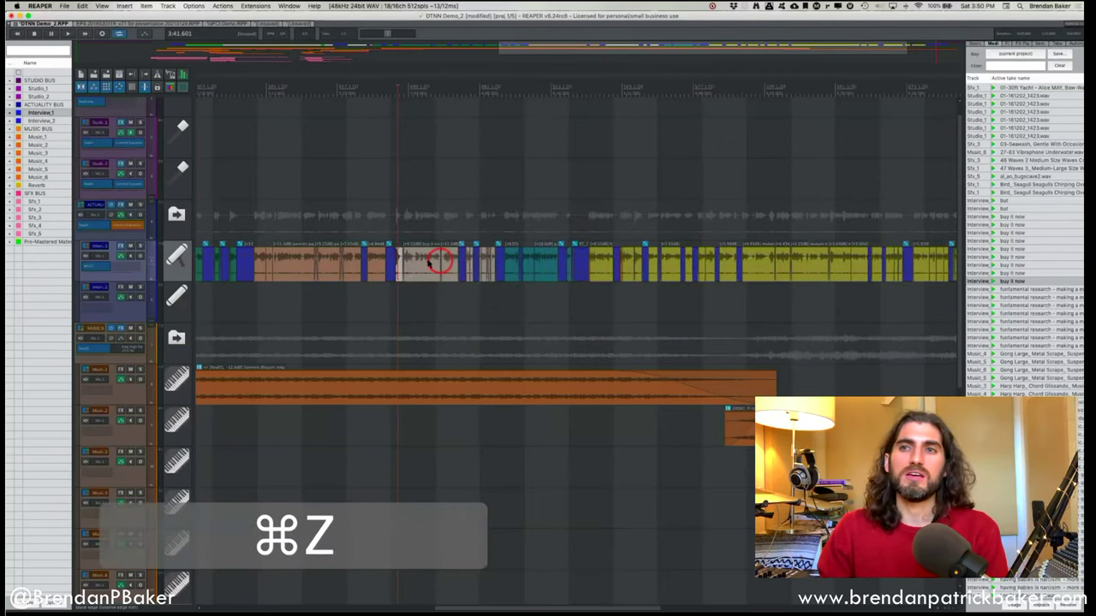
Move the light-grey section and everything after it later with all-tracks ripple to leave a wide gap on Interview_1.
{"action": "left_click_drag", "start_coordinate": [398, 265], "coordinate": [818, 257]}
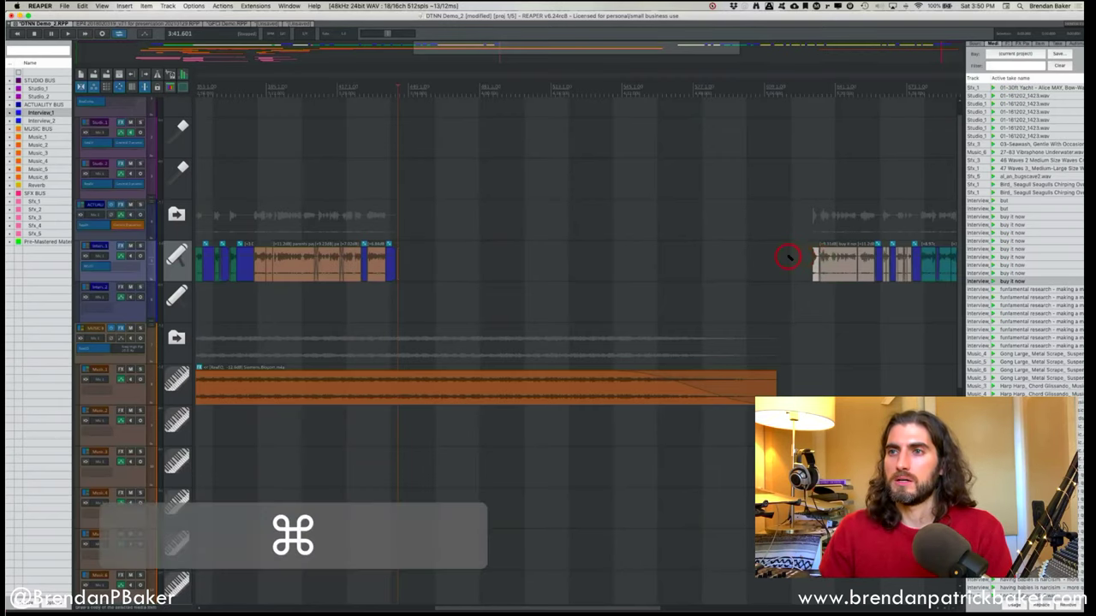
{"action": "scroll", "coordinate": [783, 254], "scroll_direction": "down", "scroll_amount": 3}
{"action": "left_click_drag", "start_coordinate": [776, 259], "coordinate": [597, 274]}
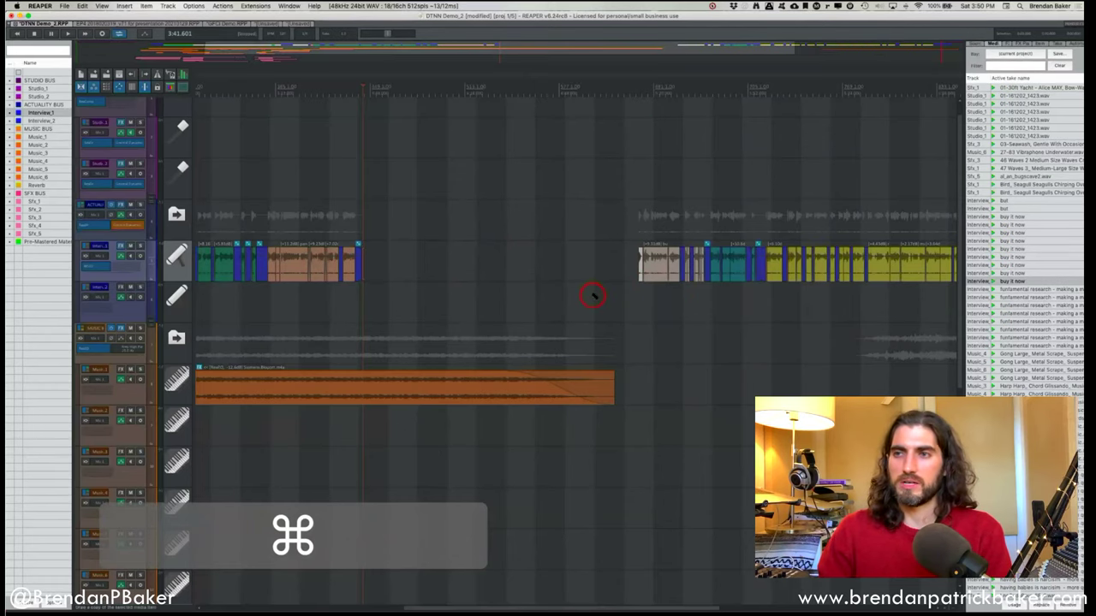
{"action": "scroll", "coordinate": [594, 294], "scroll_direction": "down", "scroll_amount": 3}
{"action": "scroll", "coordinate": [522, 270], "scroll_direction": "up", "scroll_amount": 5}
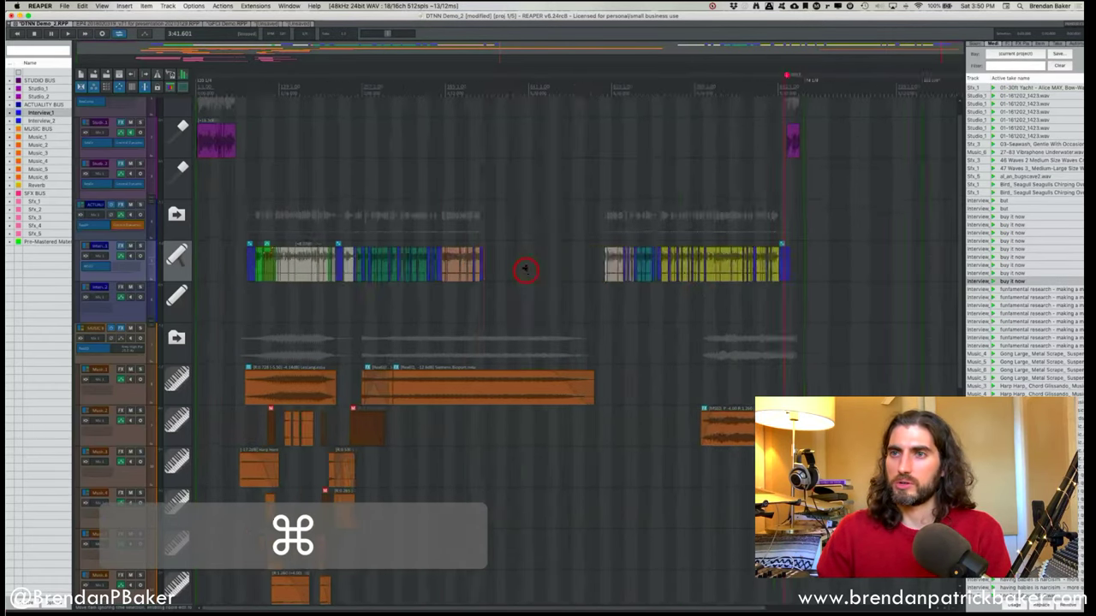
{"action": "left_click_drag", "start_coordinate": [768, 271], "coordinate": [824, 273]}
Copy the short light-grey item just before the dark-teal section on Interview_1.
{"action": "left_click", "coordinate": [463, 270]}
{"action": "left_click", "coordinate": [364, 265]}
{"action": "key", "text": "super+c"}
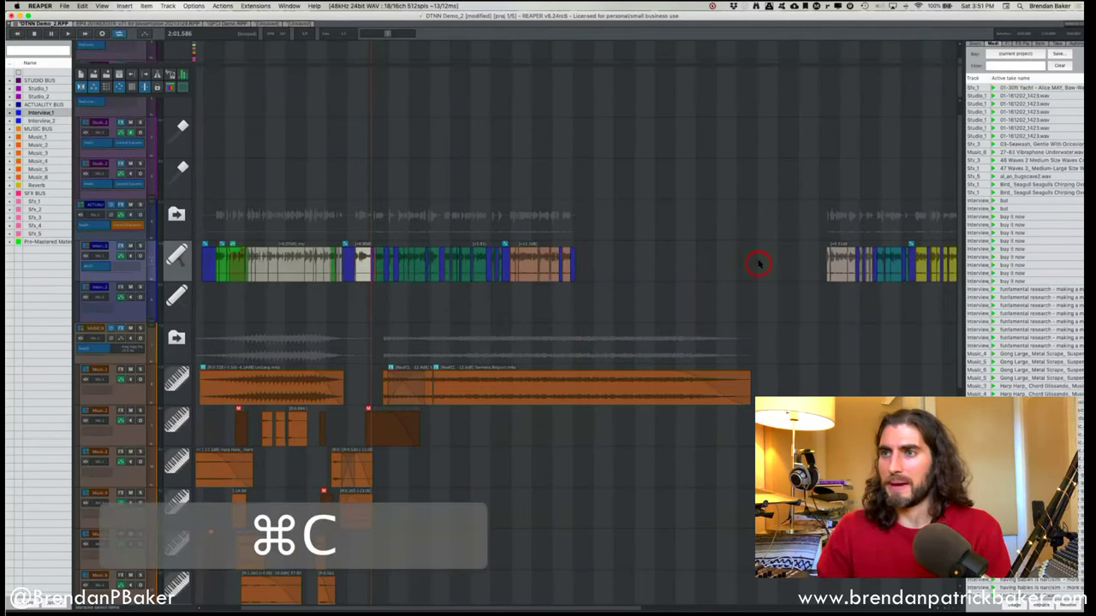
Try pasting the copied item at two positions in the Interview_1 gap with ripple editing on, undoing each paste.
{"action": "key", "text": "3"}
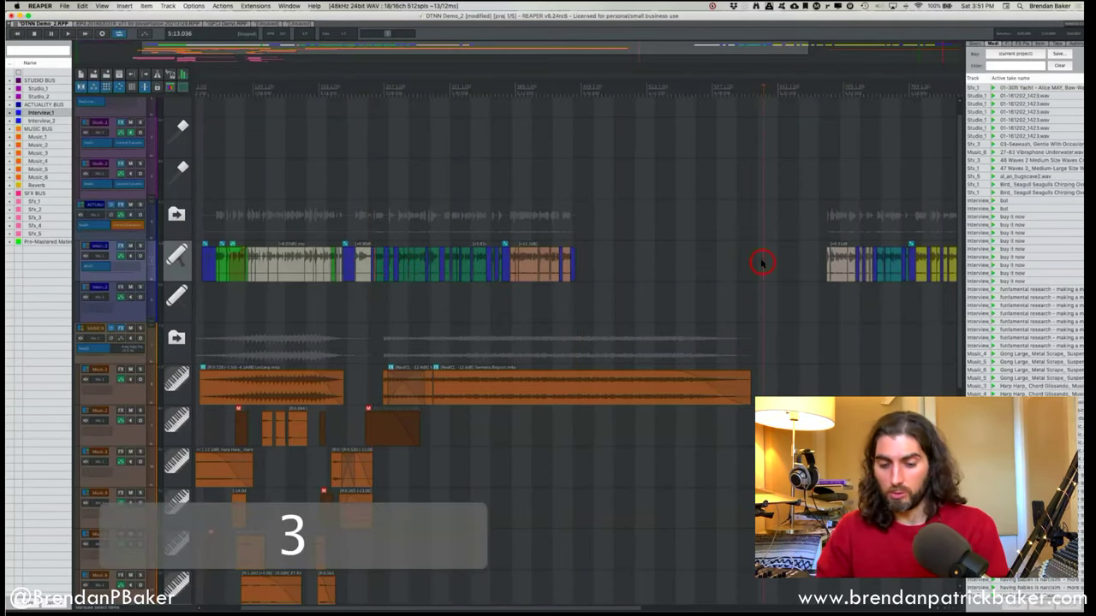
{"action": "key", "text": "super+v"}
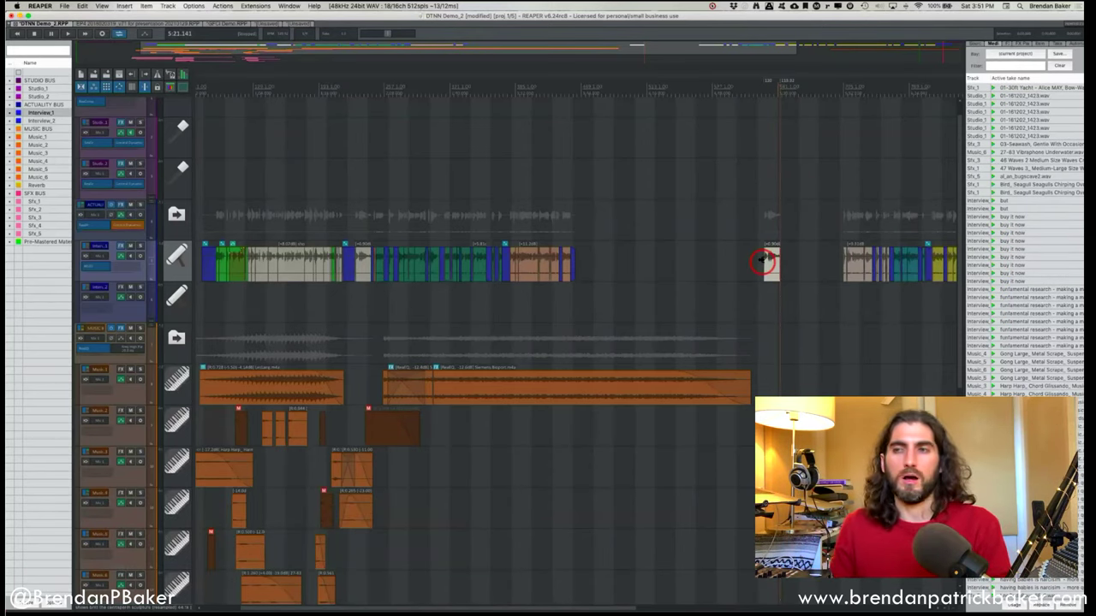
{"action": "key", "text": "super+z"}
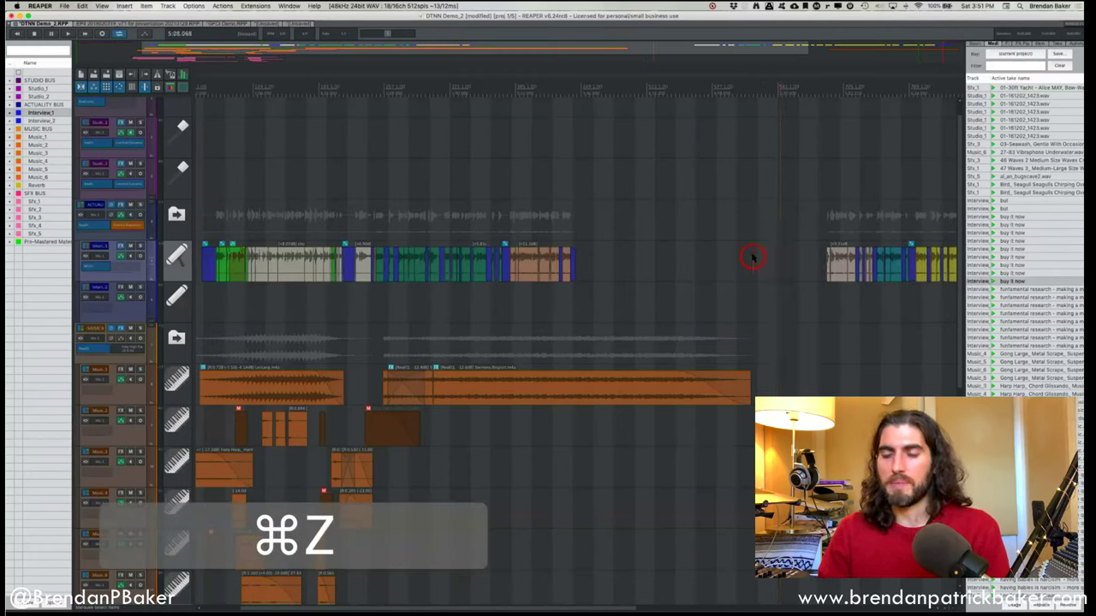
{"action": "key", "text": "3"}
{"action": "left_click", "coordinate": [752, 257]}
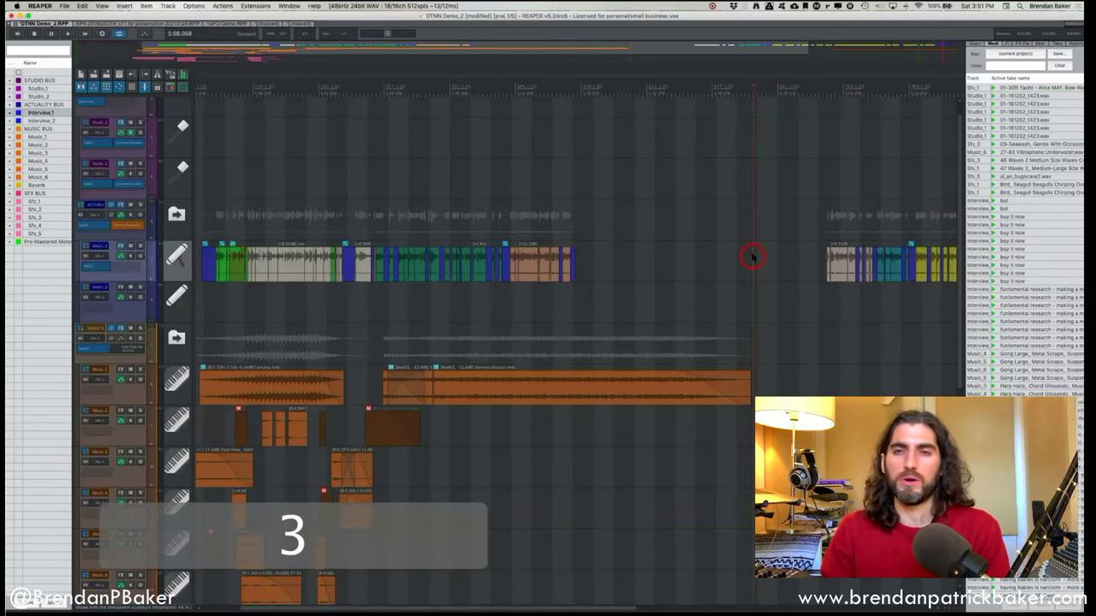
{"action": "key", "text": "super+v"}
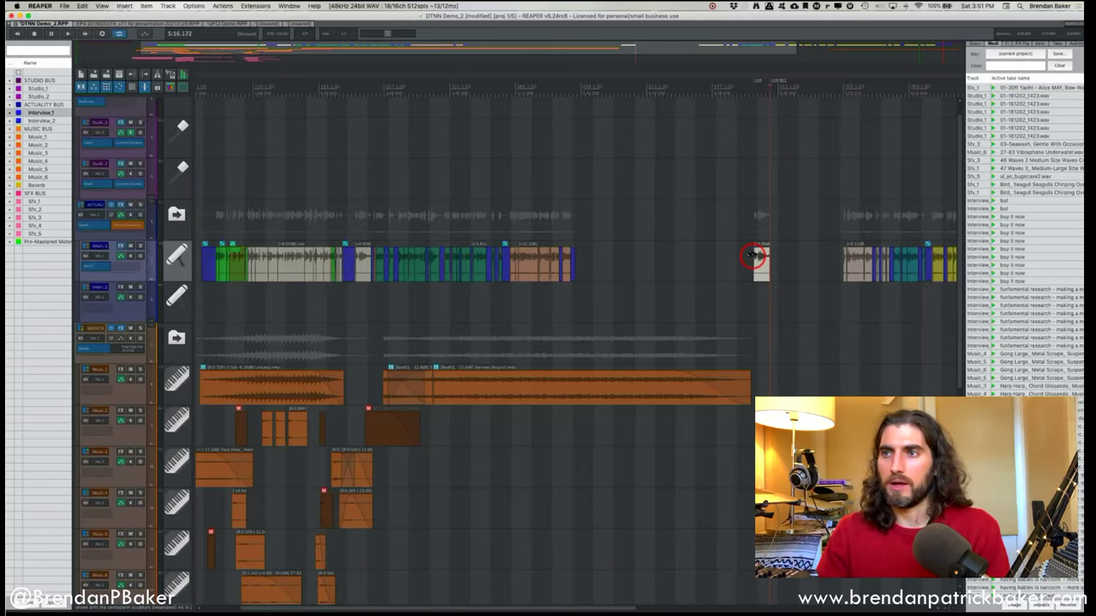
{"action": "key", "text": "super+z"}
Paste the copied item into the Interview_1 gap with ripple editing disabled, then delete it and undo the deletion.
{"action": "key", "text": "1"}
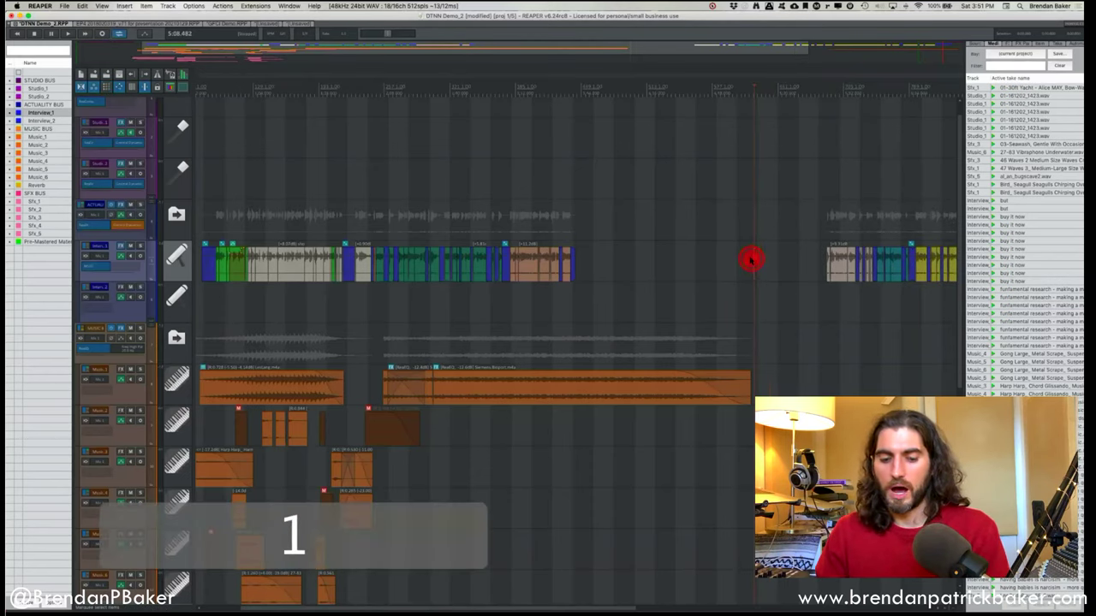
{"action": "key", "text": "super+v"}
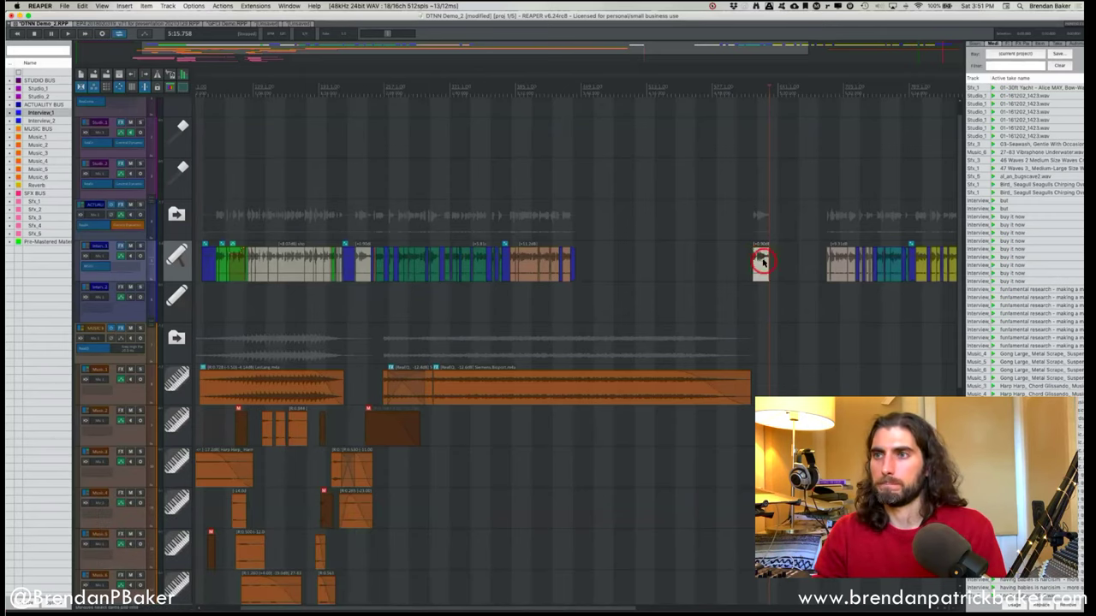
{"action": "key", "text": "BackSpace"}
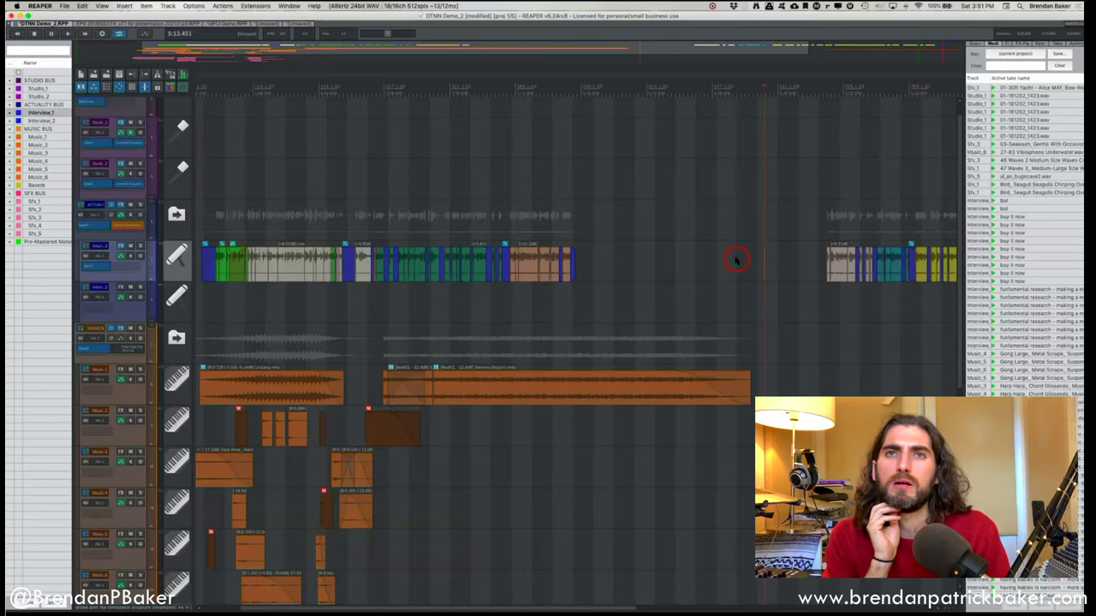
{"action": "key", "text": "super+z"}
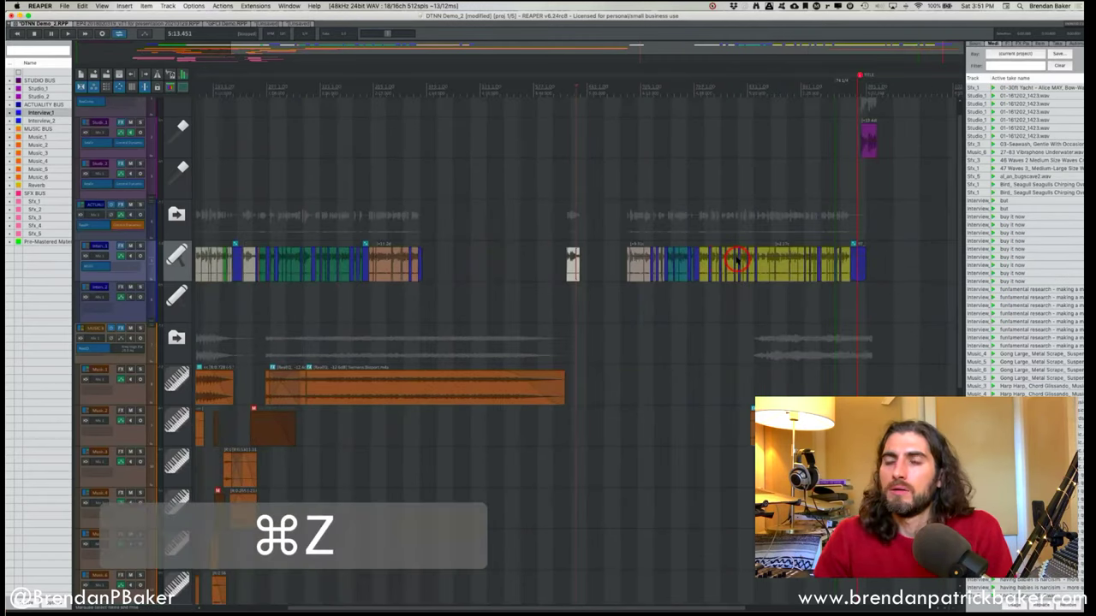
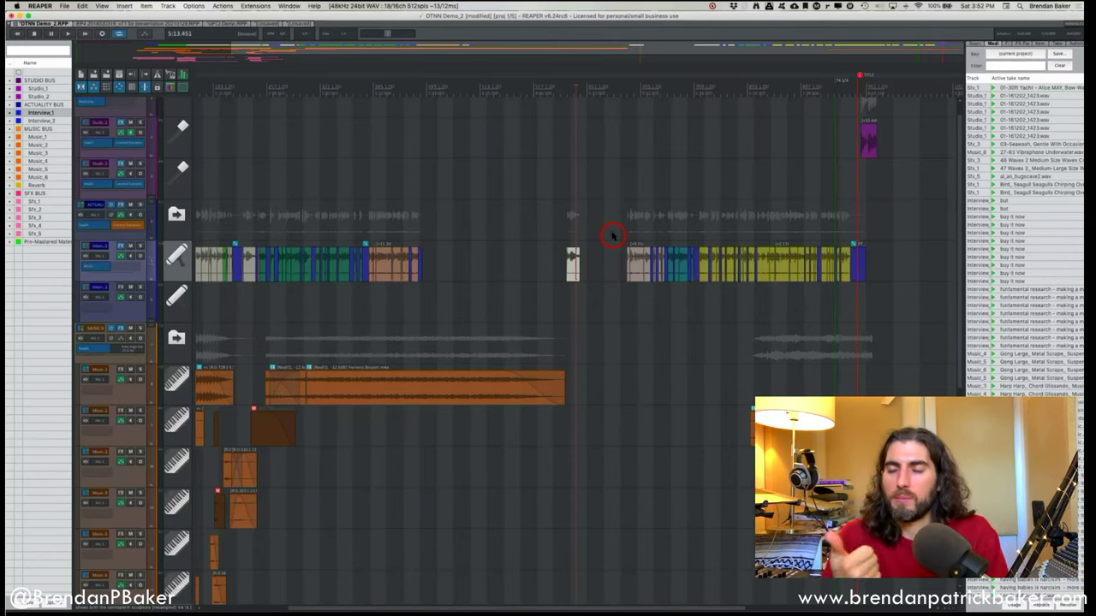
Delete the pasted item from the gap on Interview_1.
{"action": "scroll", "coordinate": [658, 221], "scroll_direction": "left", "scroll_amount": 5}
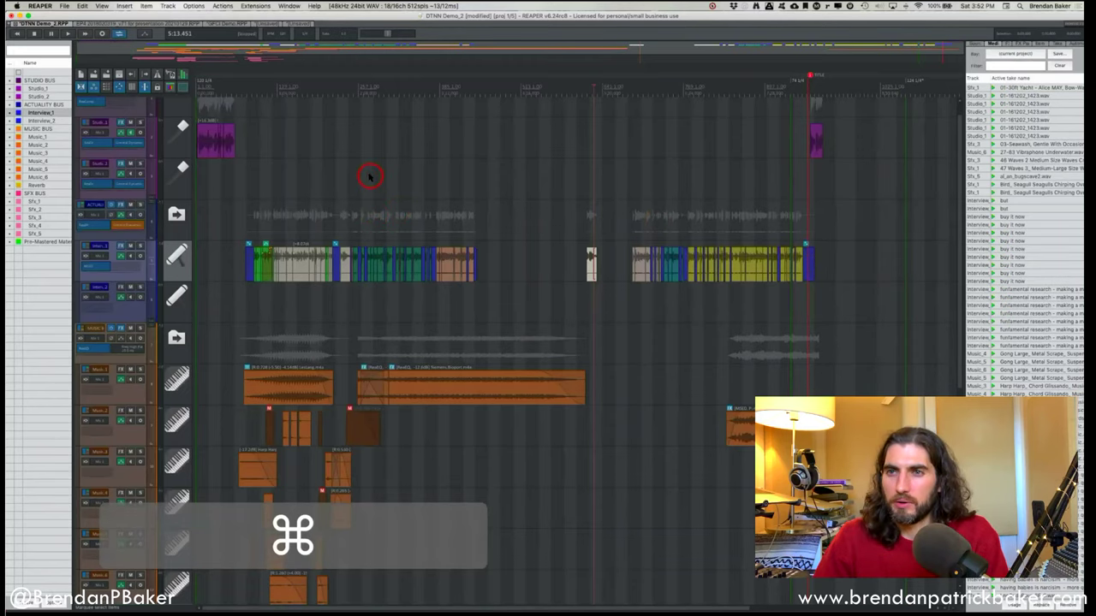
{"action": "scroll", "coordinate": [370, 176], "scroll_direction": "down", "scroll_amount": 2}
{"action": "scroll", "coordinate": [428, 176], "scroll_direction": "left", "scroll_amount": 2}
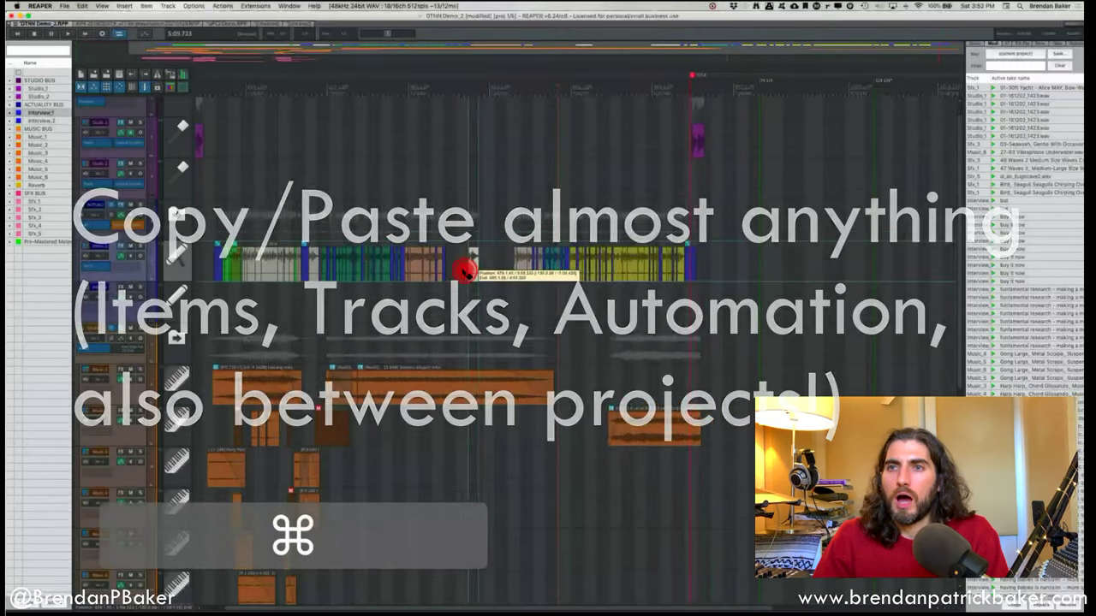
{"action": "key", "text": "1"}
{"action": "key", "text": "BackSpace"}
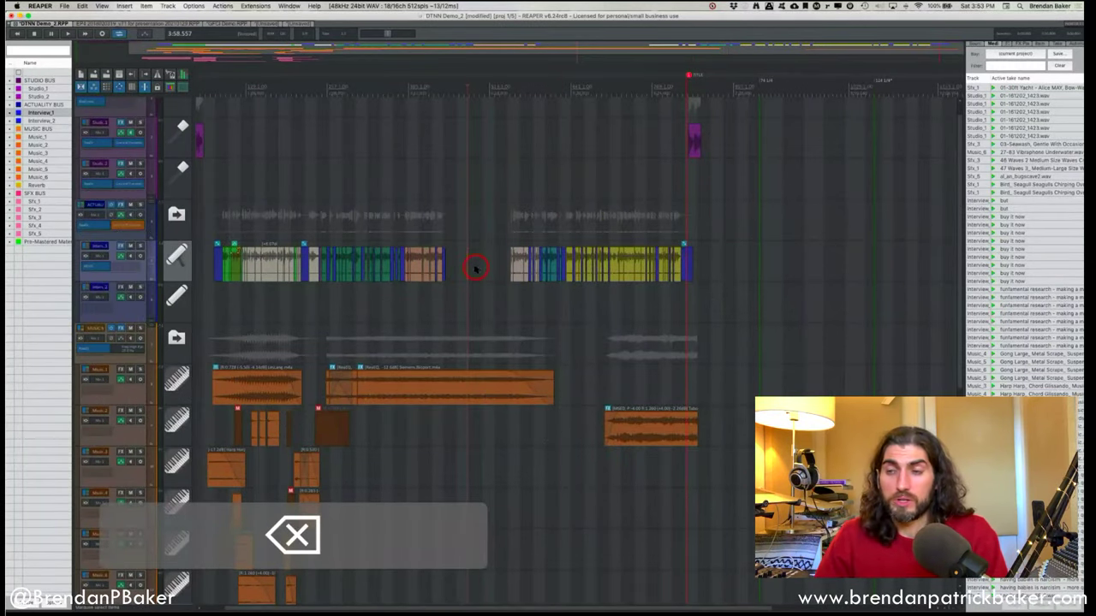
Close the Interview_1 gap by moving the light-grey section and everything after it back against the preceding items with all-tracks ripple.
{"action": "scroll", "coordinate": [475, 268], "scroll_direction": "up", "scroll_amount": 3}
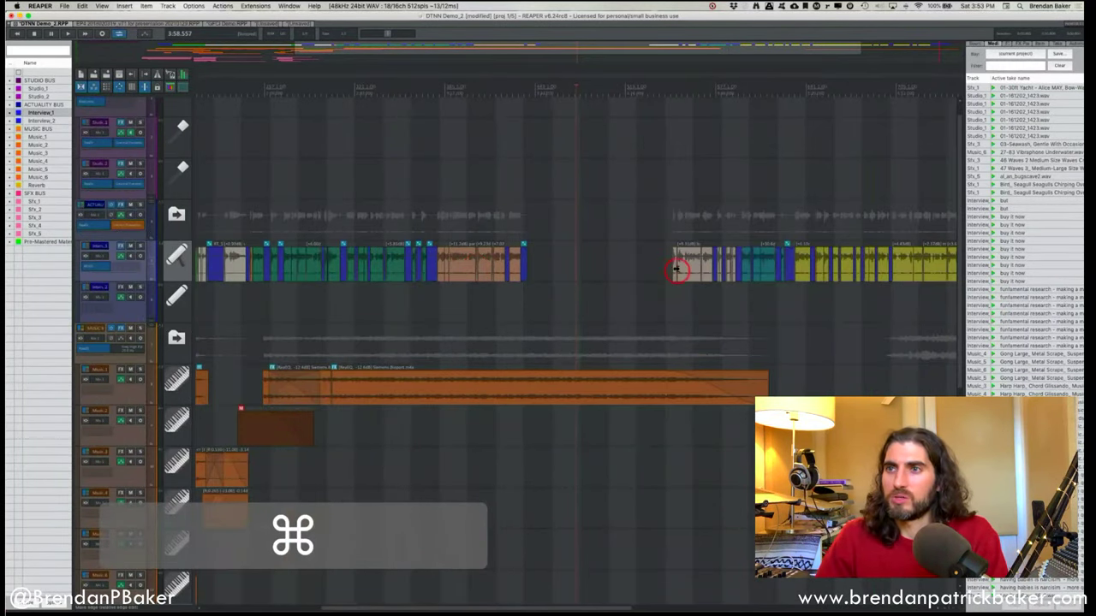
{"action": "left_click_drag", "start_coordinate": [676, 269], "coordinate": [524, 278]}
{"action": "scroll", "coordinate": [539, 213], "scroll_direction": "down", "scroll_amount": 6}
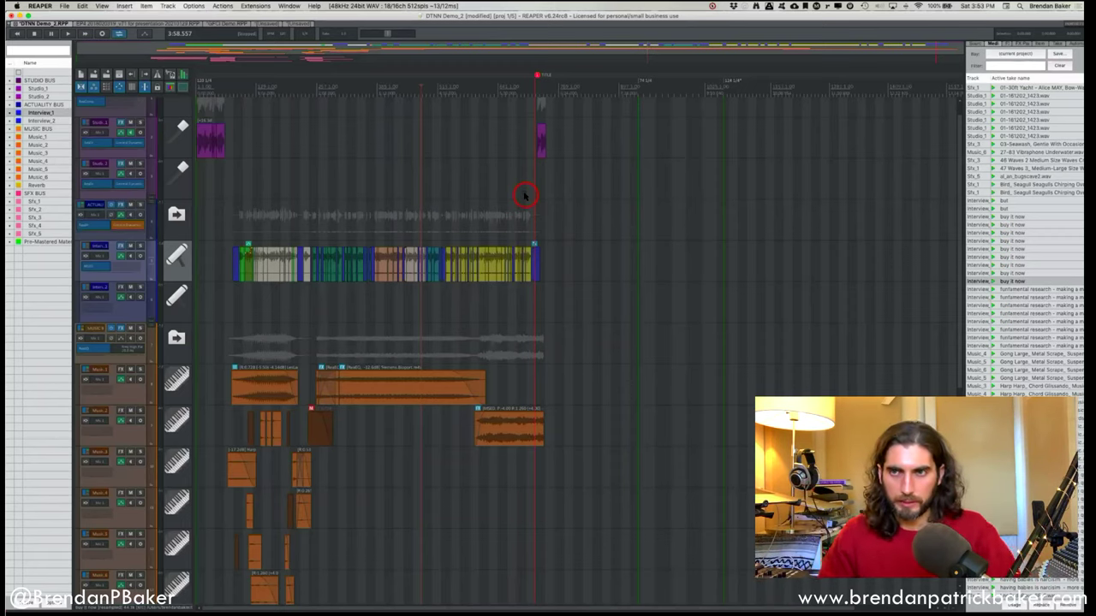
Switch through the open projects to the unsaved one containing the About Me and Demo Music tracks.
{"action": "left_click", "coordinate": [138, 23]}
{"action": "left_click", "coordinate": [290, 26]}
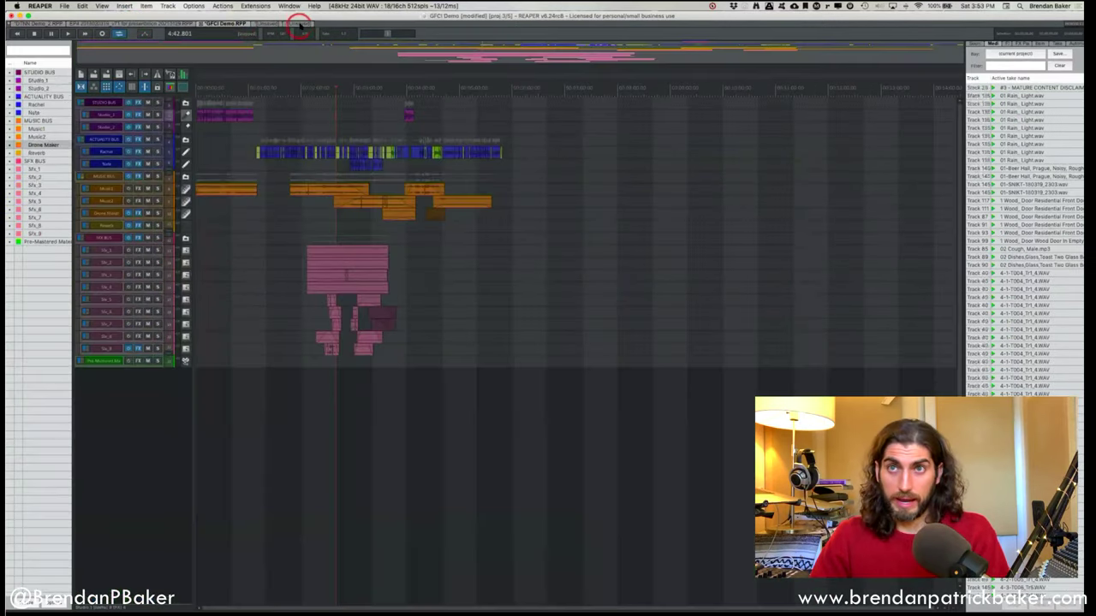
{"action": "left_click", "coordinate": [299, 26]}
{"action": "scroll", "coordinate": [271, 63], "scroll_direction": "down", "scroll_amount": 3, "text": "super"}
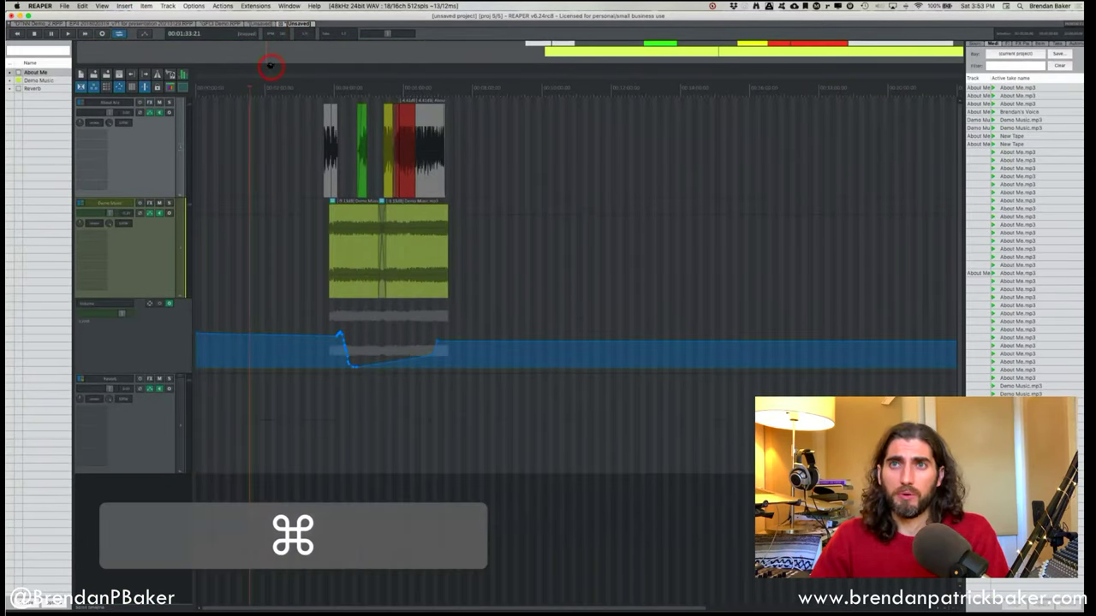
Create a new project tab, load the Radio and Podcast Template 20210212 into it, and accept its project notes.
{"action": "left_click", "coordinate": [63, 5]}
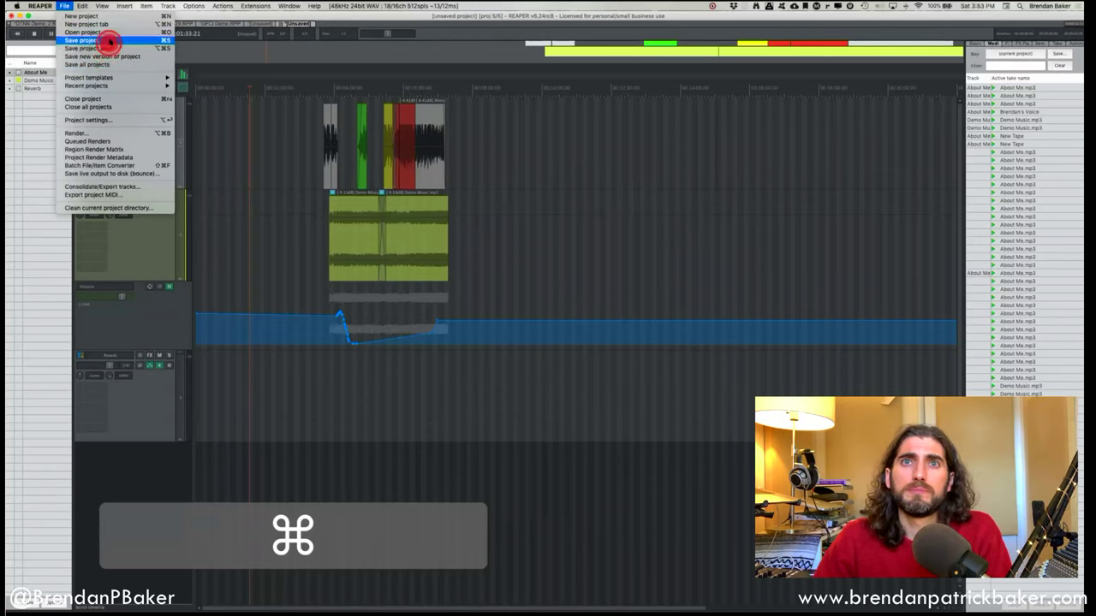
{"action": "left_click", "coordinate": [111, 26]}
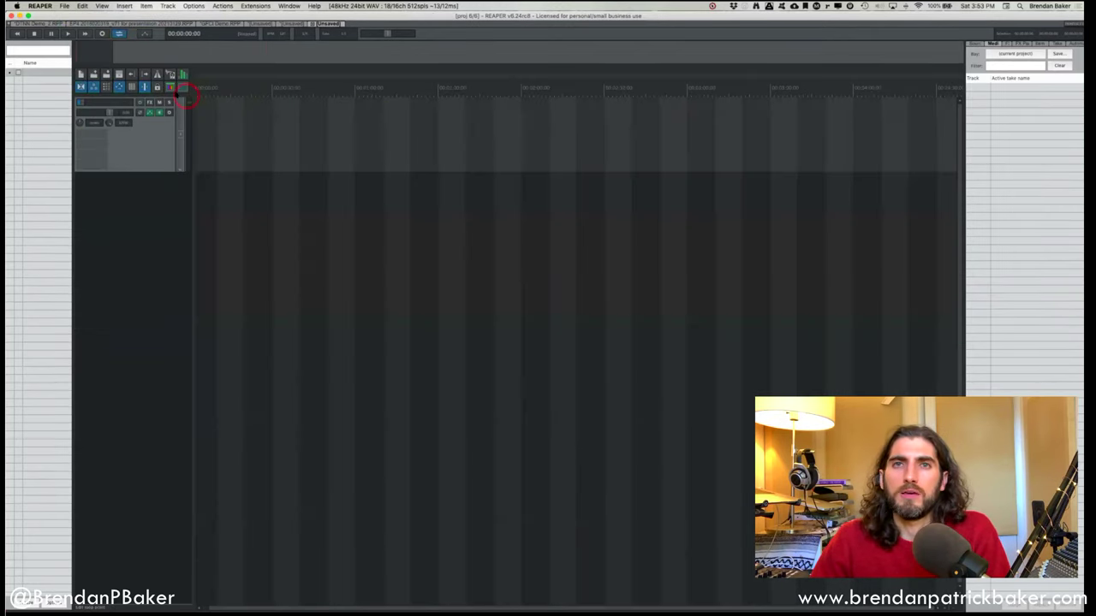
{"action": "left_click", "coordinate": [66, 7]}
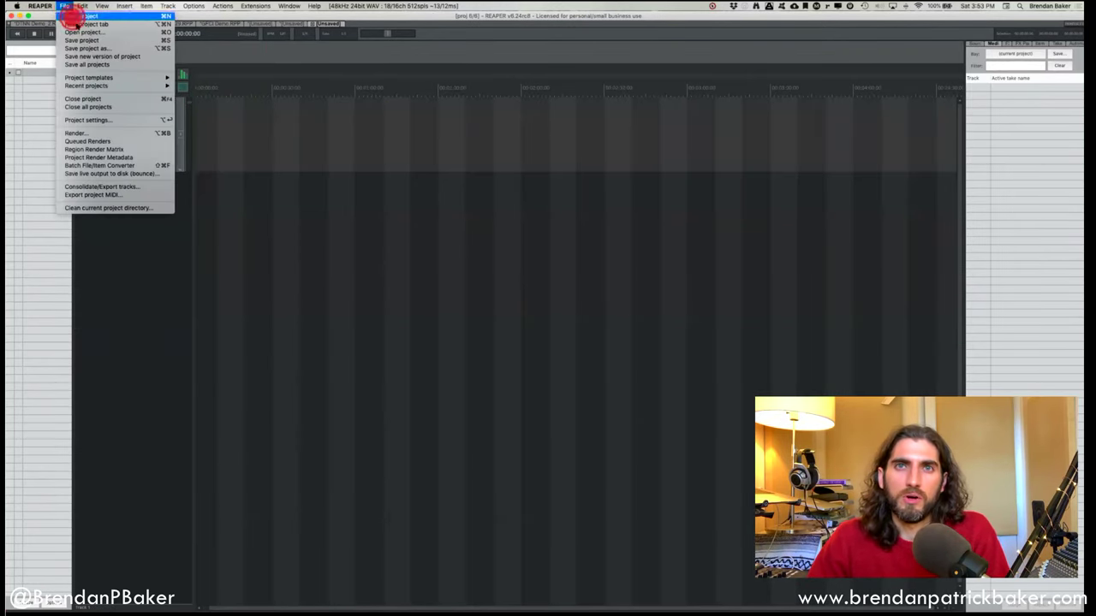
{"action": "mouse_move", "coordinate": [109, 78]}
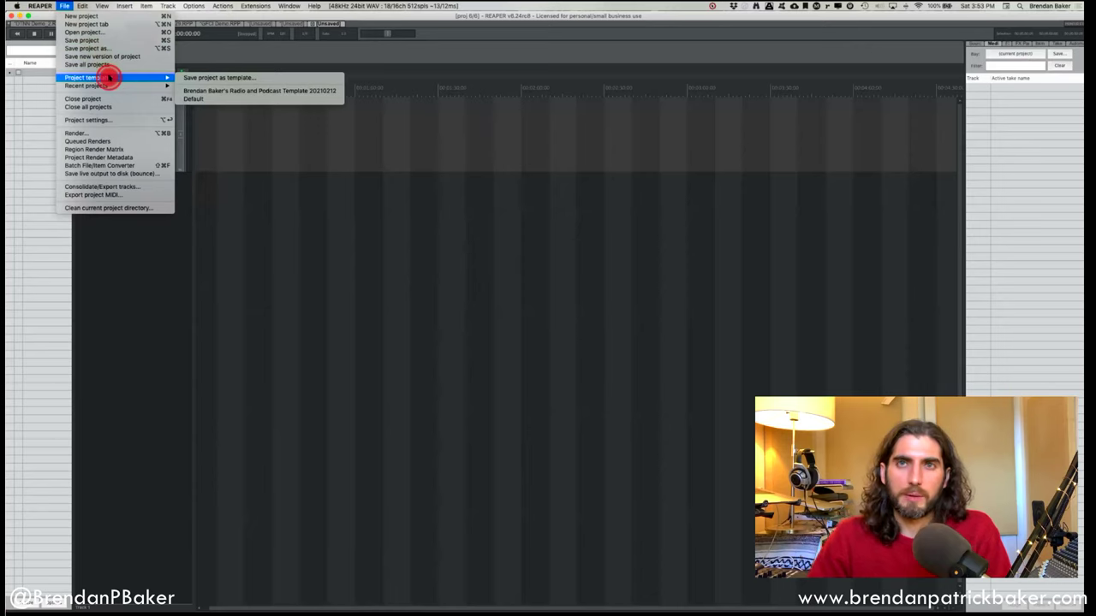
{"action": "left_click", "coordinate": [227, 93]}
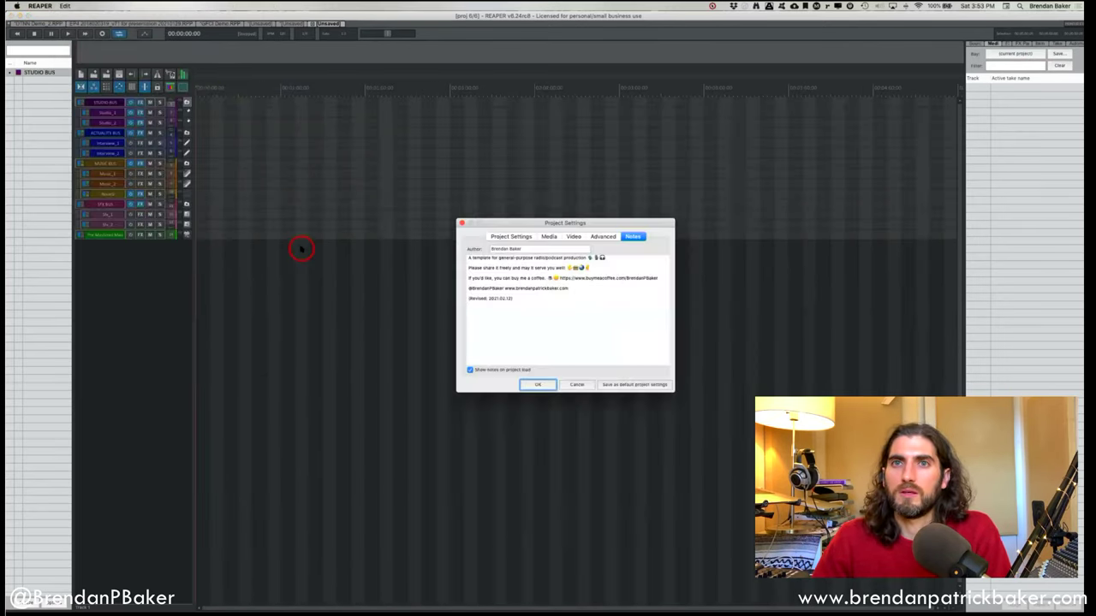
{"action": "left_click", "coordinate": [540, 384]}
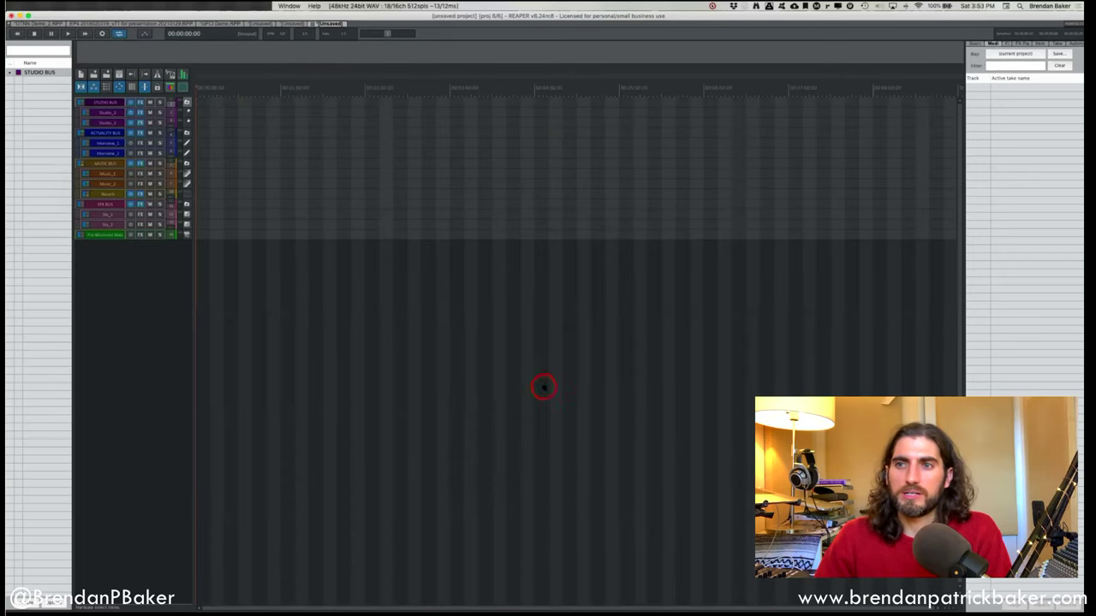
Switch to the DTNN Demo_2 project, select all the items on the Interview_1 track and copy them.
{"action": "left_click", "coordinate": [200, 174]}
{"action": "left_click", "coordinate": [177, 32]}
{"action": "left_click", "coordinate": [159, 26]}
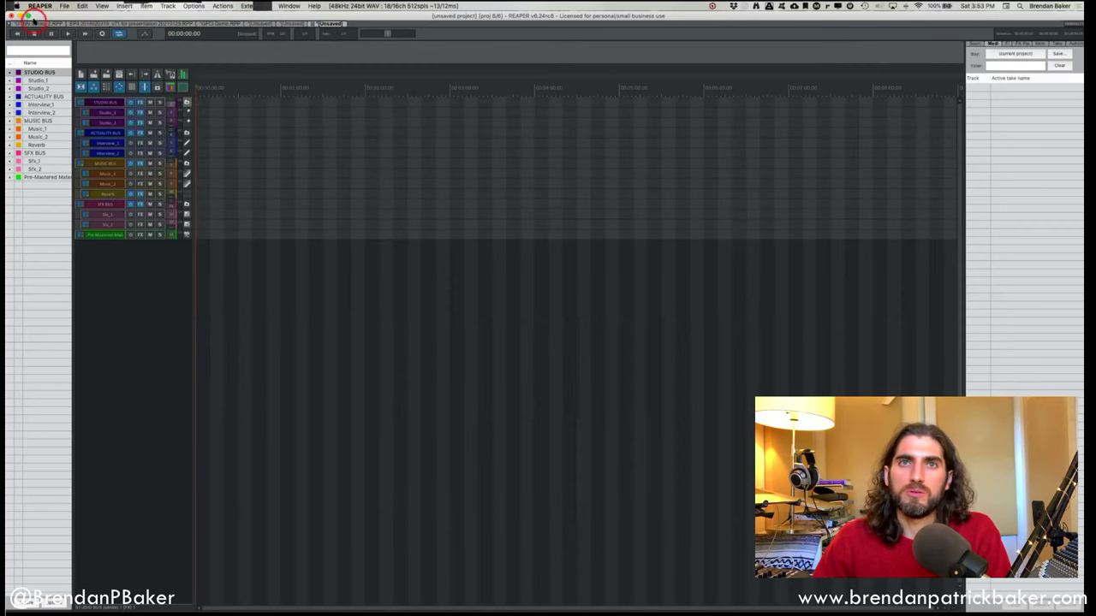
{"action": "left_click", "coordinate": [32, 24]}
{"action": "left_click_drag", "start_coordinate": [562, 275], "coordinate": [273, 268]}
{"action": "left_click", "coordinate": [363, 265]}
{"action": "left_click", "coordinate": [262, 263]}
{"action": "left_click", "coordinate": [334, 262]}
{"action": "left_click", "coordinate": [349, 267]}
{"action": "left_click", "coordinate": [575, 264]}
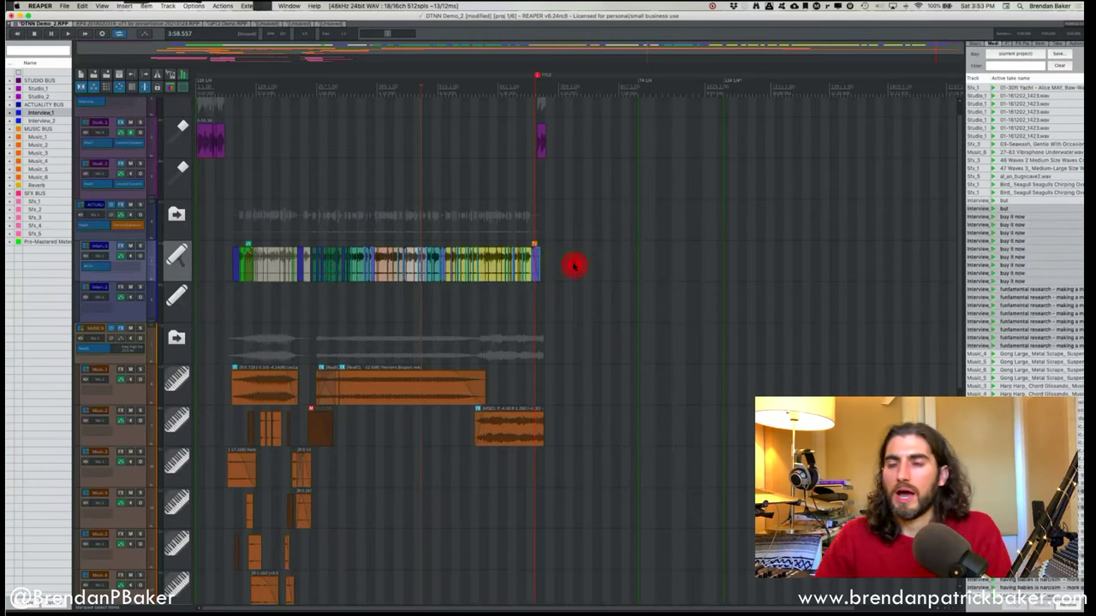
{"action": "left_click", "coordinate": [285, 269]}
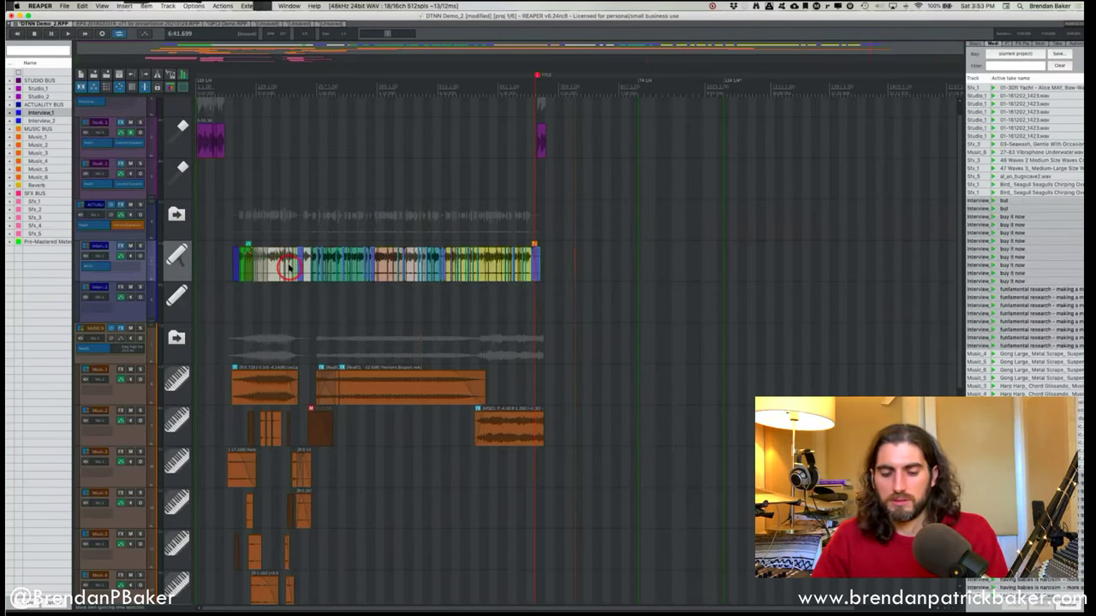
{"action": "key", "text": "super+c"}
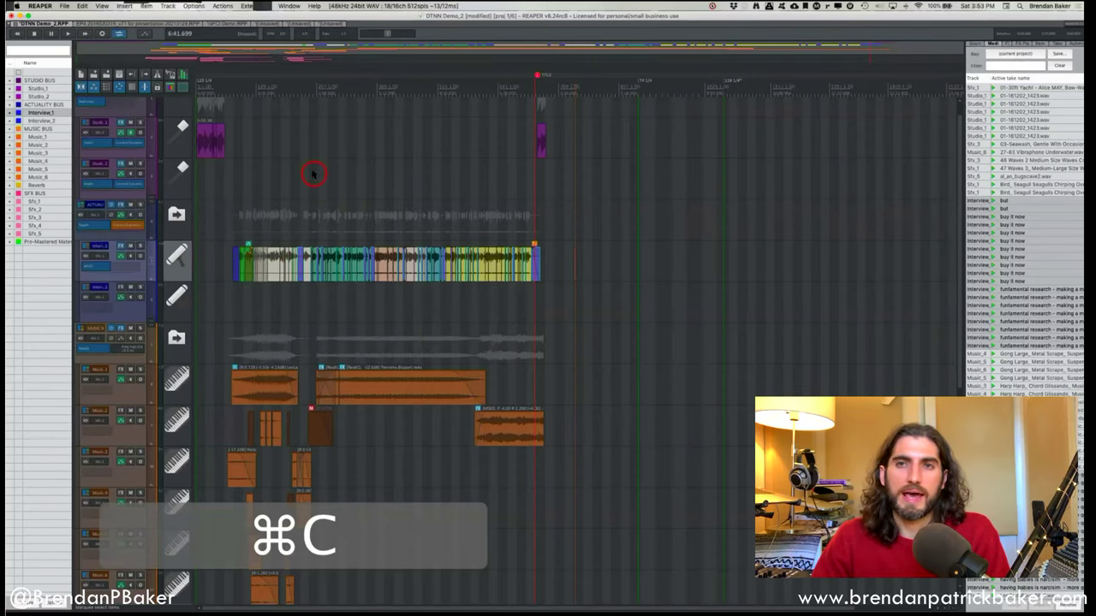
Paste the copied interview items onto Studio_1 near the start of the unsaved template project, and undo the paste.
{"action": "left_click", "coordinate": [337, 23]}
{"action": "left_click", "coordinate": [242, 115]}
{"action": "key", "text": "super+v"}
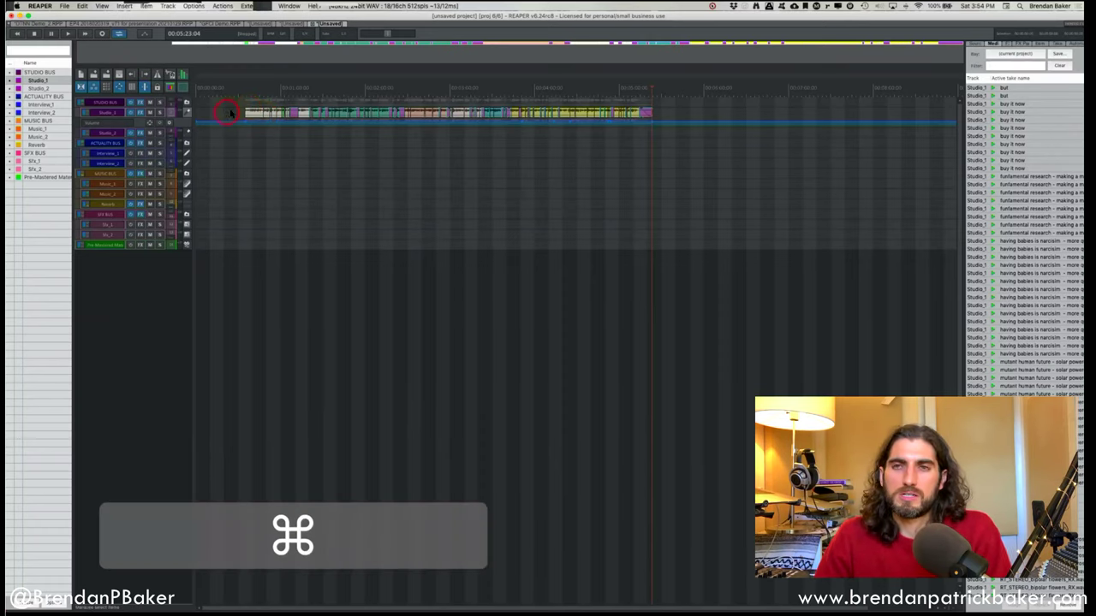
{"action": "key", "text": "super+z"}
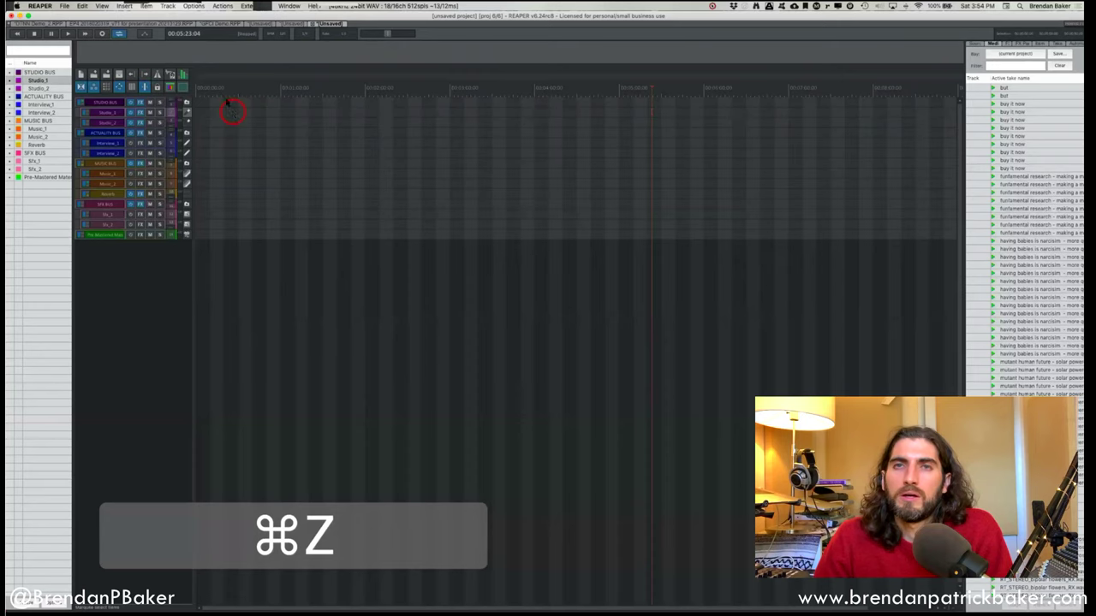
Return to the DTNN Demo_2 project and copy the entire Interview_1 track instead of only its items.
{"action": "left_click", "coordinate": [39, 23]}
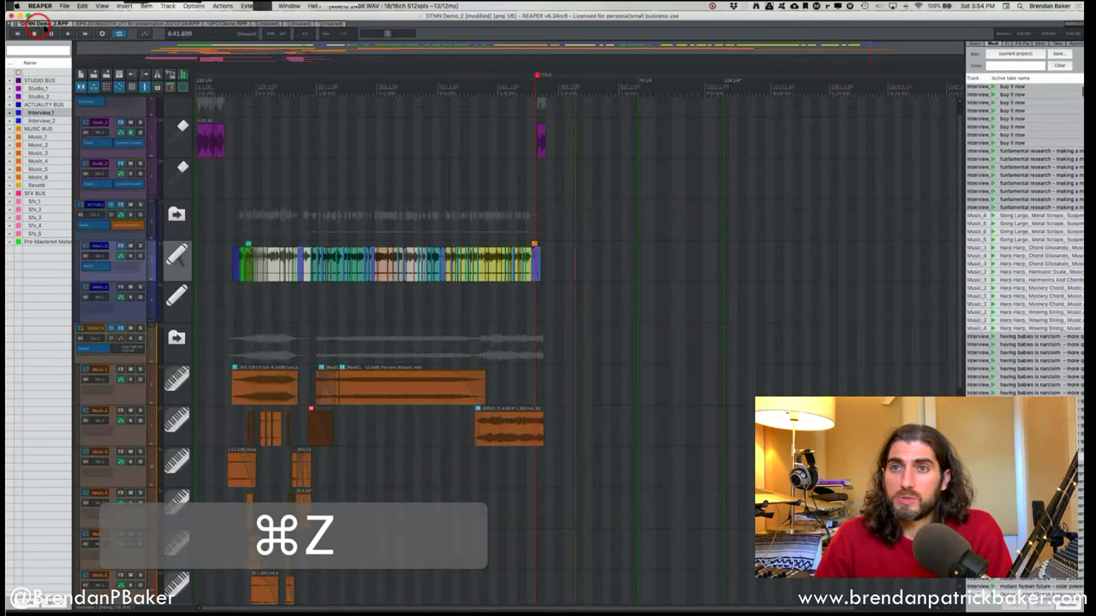
{"action": "scroll", "coordinate": [349, 231], "scroll_direction": "up", "scroll_amount": 3}
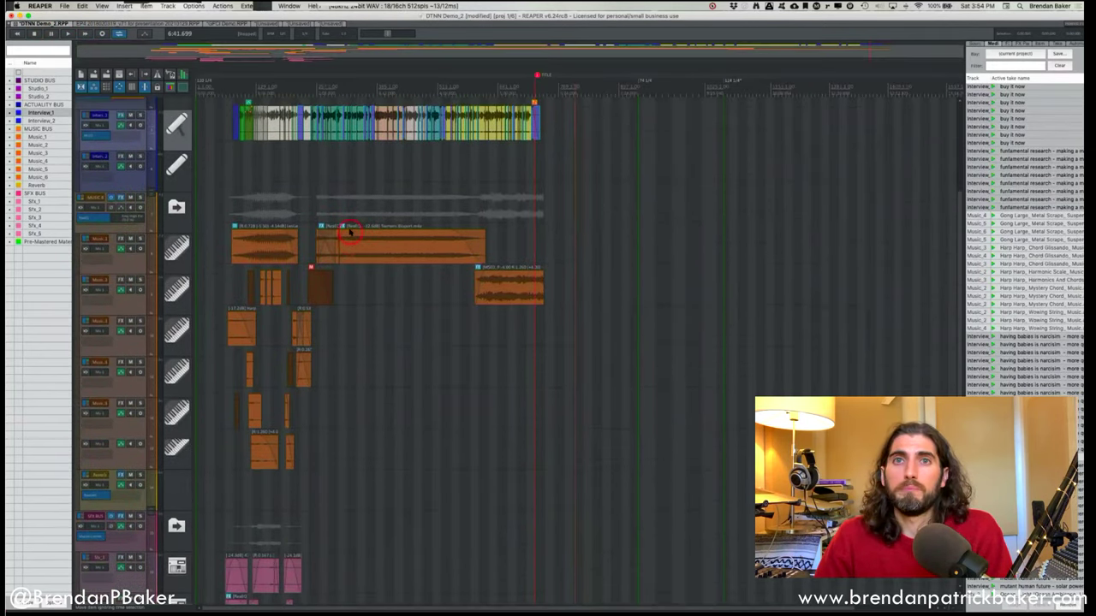
{"action": "left_click", "coordinate": [214, 135]}
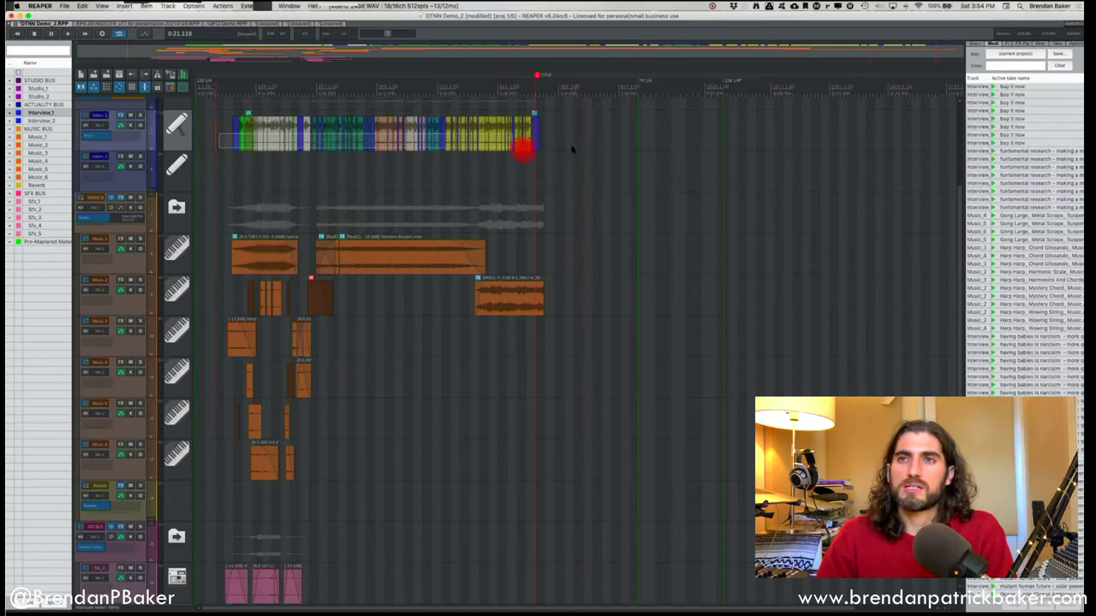
{"action": "left_click", "coordinate": [94, 119]}
{"action": "left_click", "coordinate": [128, 147]}
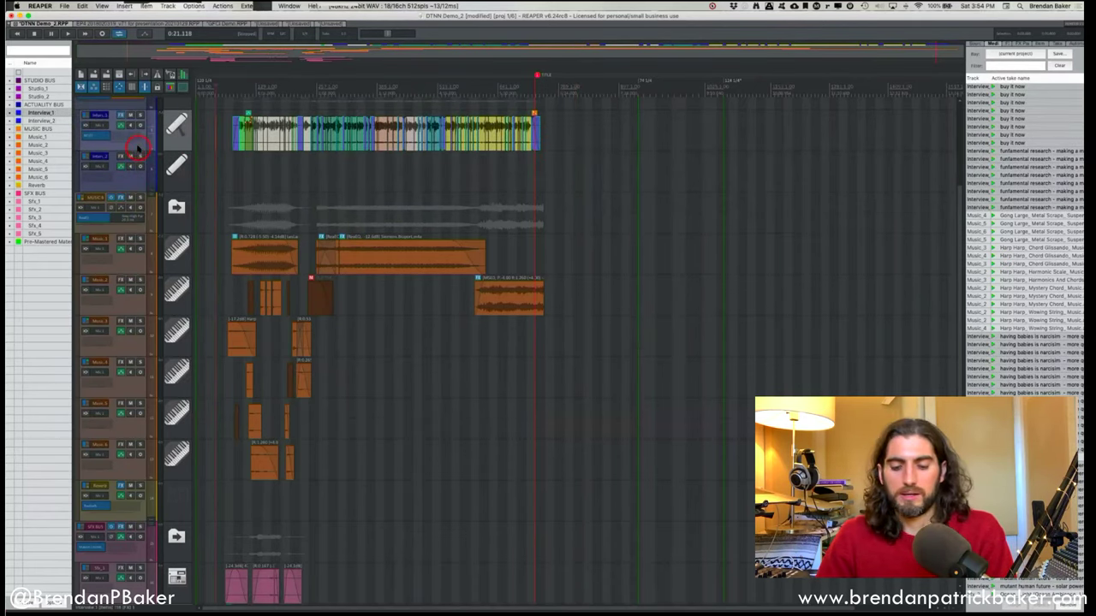
{"action": "key", "text": "super+c"}
Paste the copied Interview_1 track below Studio_2 in the unsaved template project.
{"action": "left_click", "coordinate": [317, 23]}
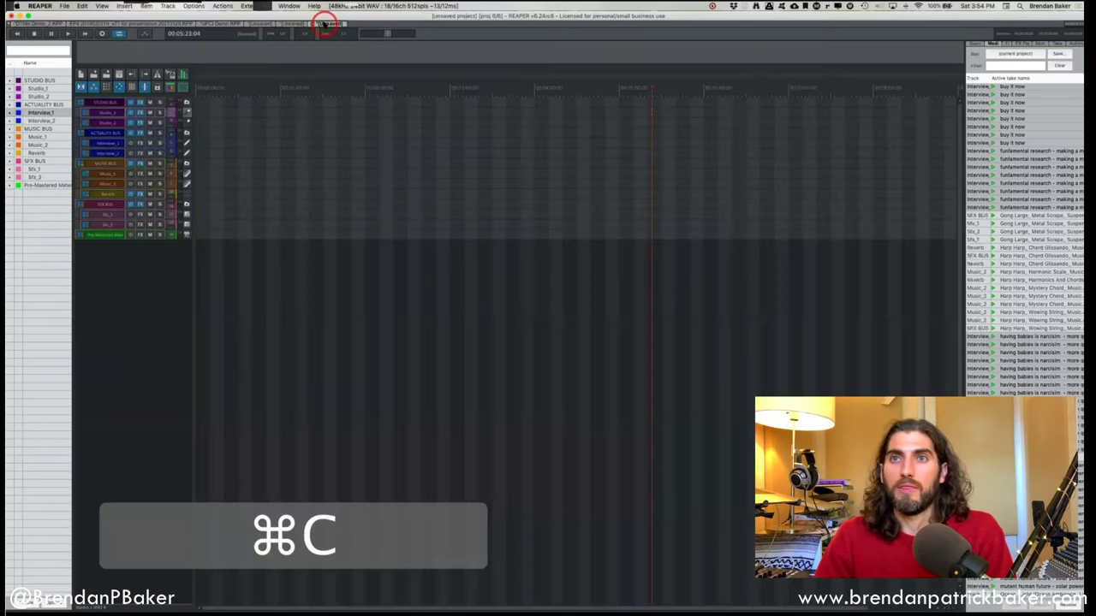
{"action": "left_click", "coordinate": [109, 124]}
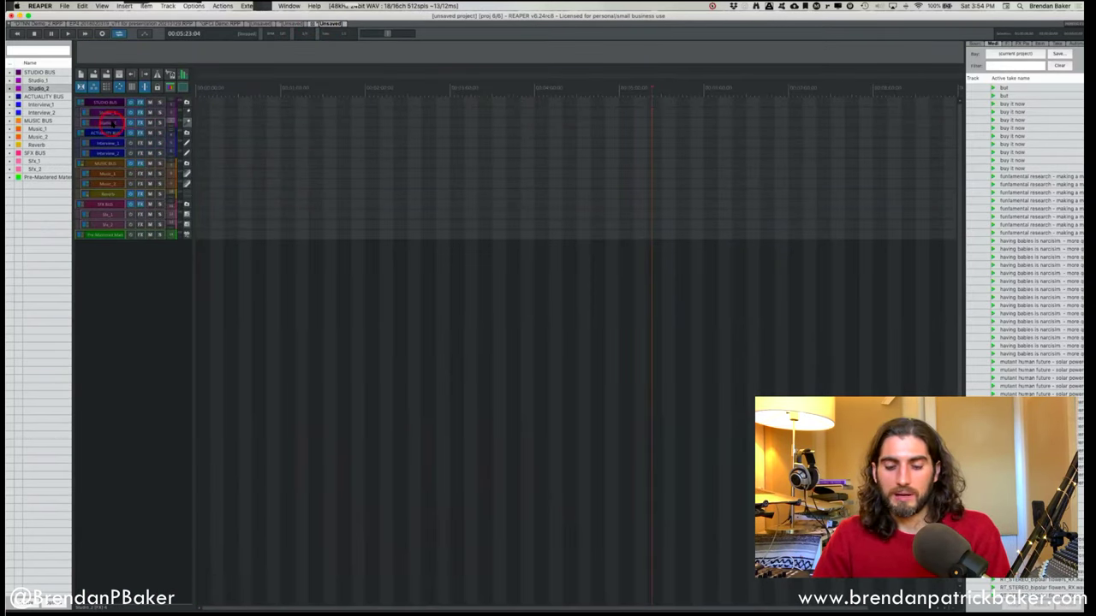
{"action": "key", "text": "super+v"}
{"action": "left_click", "coordinate": [118, 127]}
{"action": "left_click", "coordinate": [114, 125]}
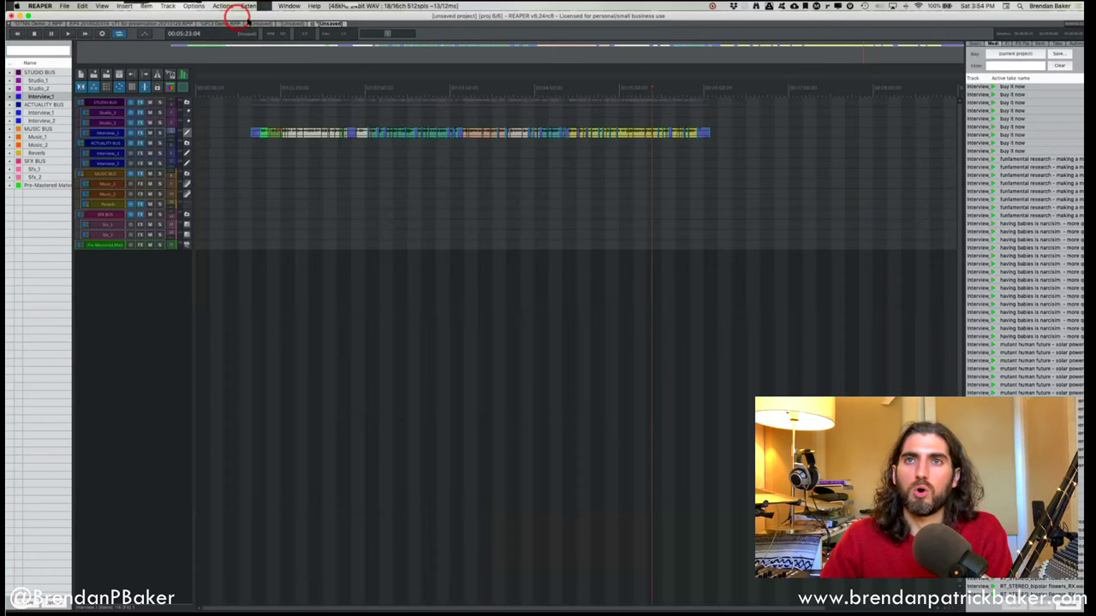
Copy the items spread over the DTNN Demo_2 music tracks and paste them into the template project starting at Music_1.
{"action": "left_click", "coordinate": [48, 23]}
{"action": "left_click_drag", "start_coordinate": [411, 440], "coordinate": [264, 227]}
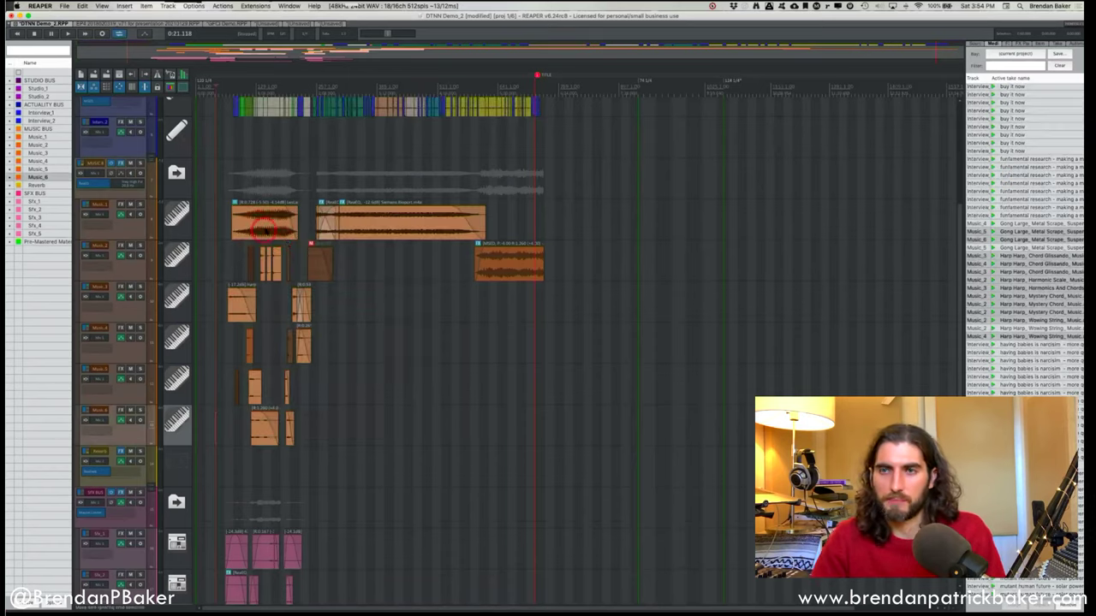
{"action": "key", "text": "super+c"}
{"action": "left_click", "coordinate": [322, 24]}
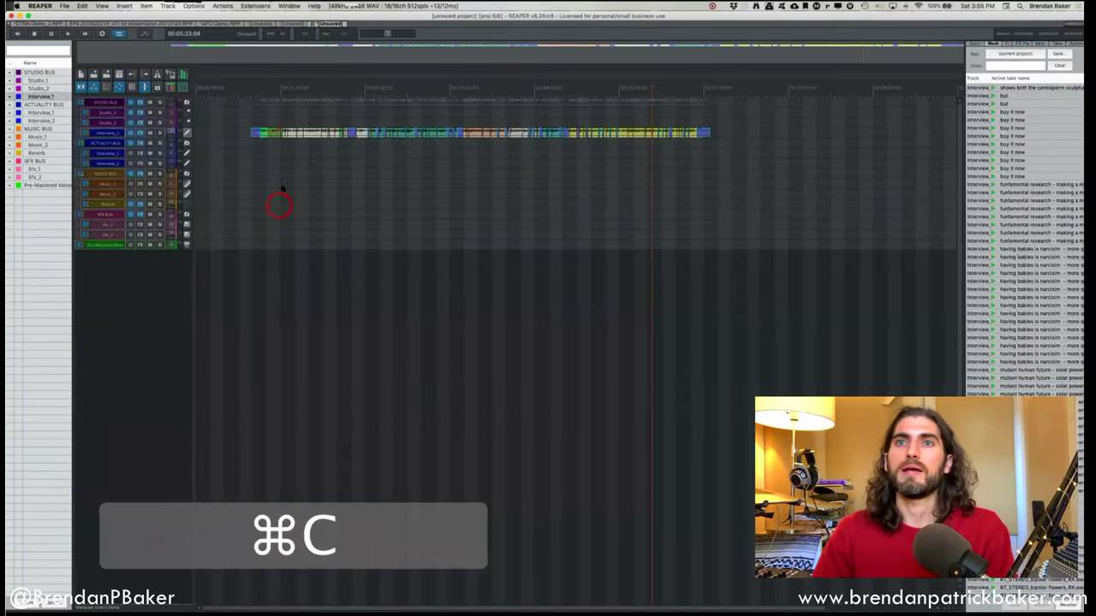
{"action": "left_click", "coordinate": [285, 182]}
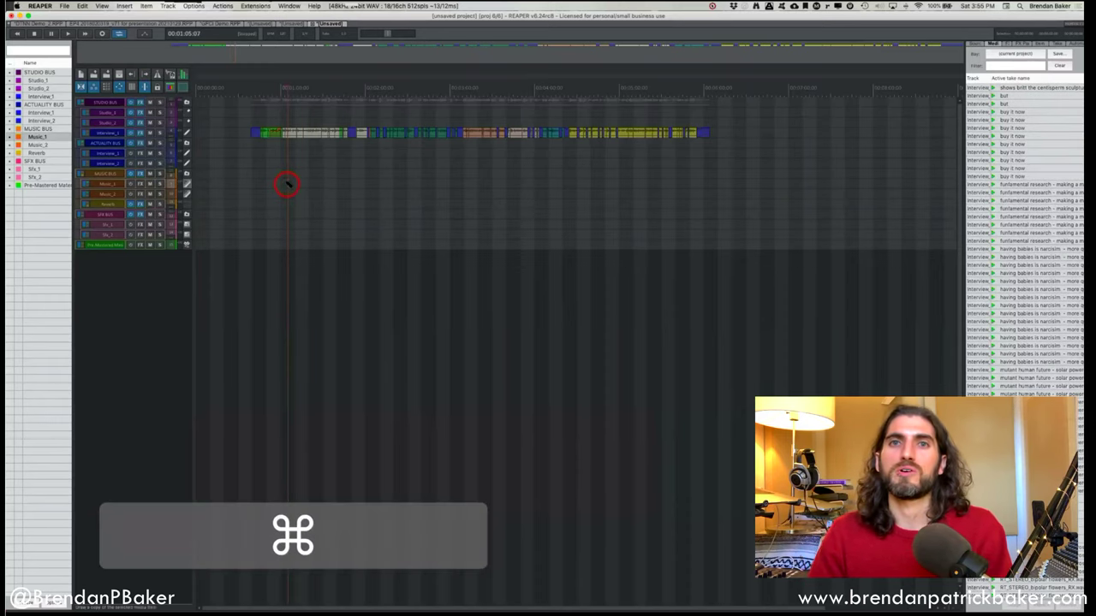
{"action": "key", "text": "super+v"}
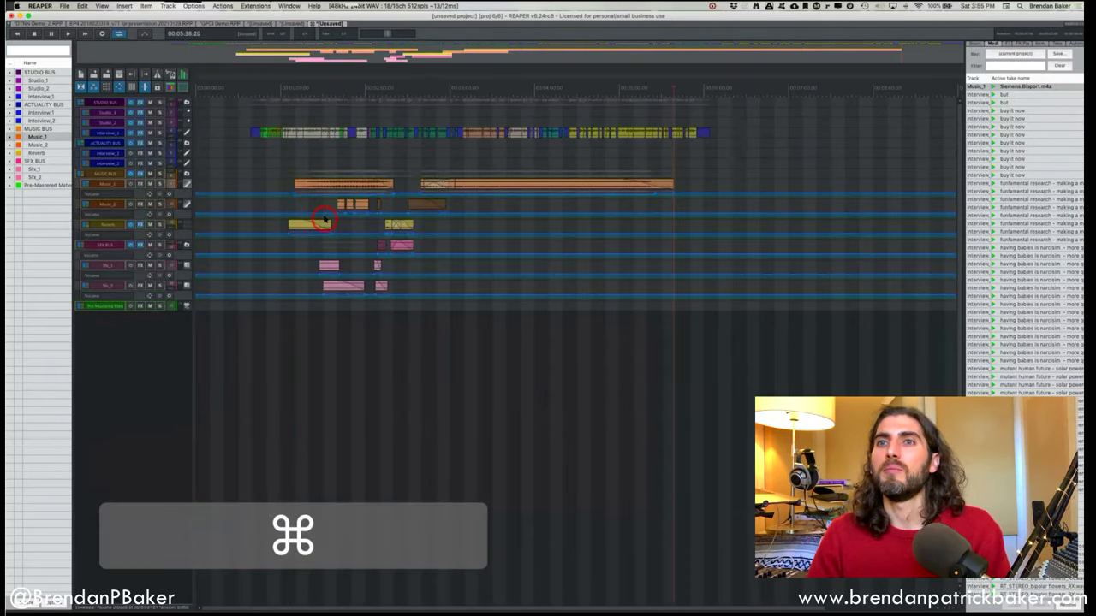
Toggle the visibility of the track envelopes off and on in the template project, leaving them hidden.
{"action": "key", "text": "q"}
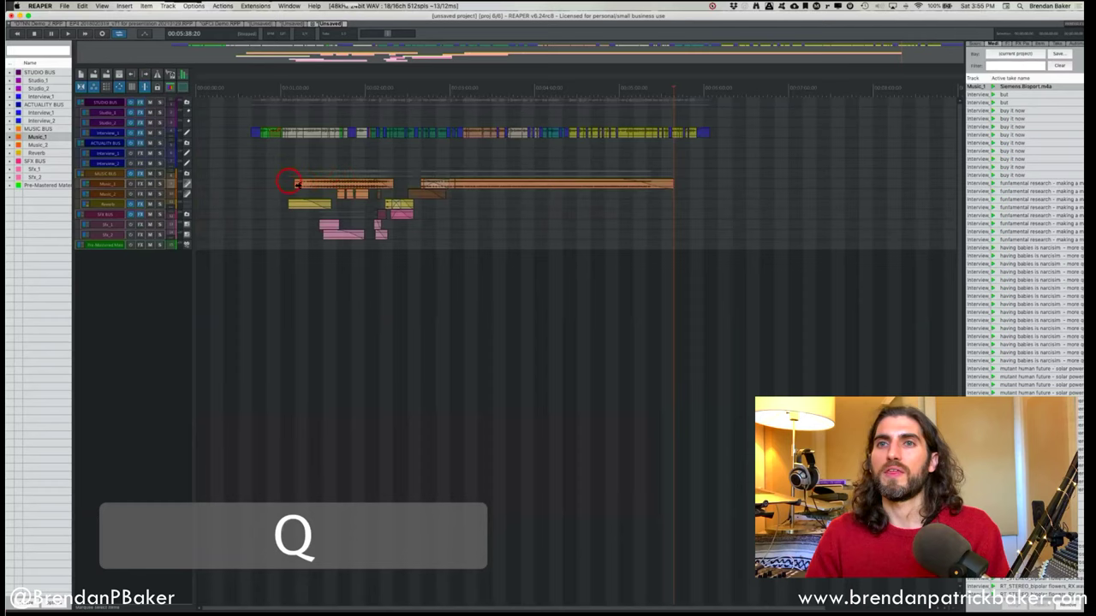
{"action": "key", "text": "q"}
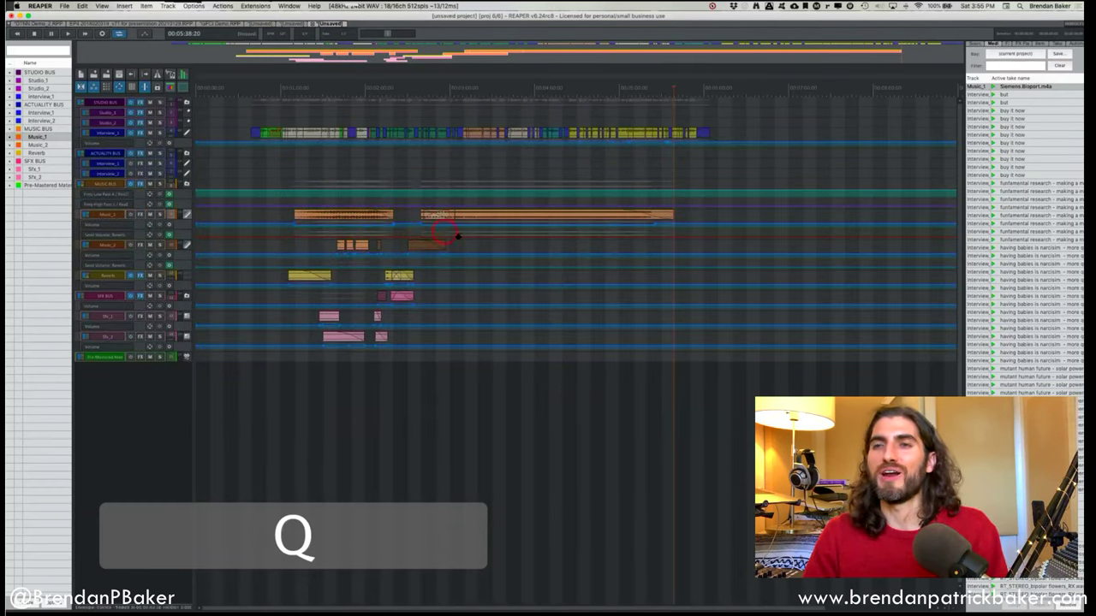
{"action": "key", "text": "q"}
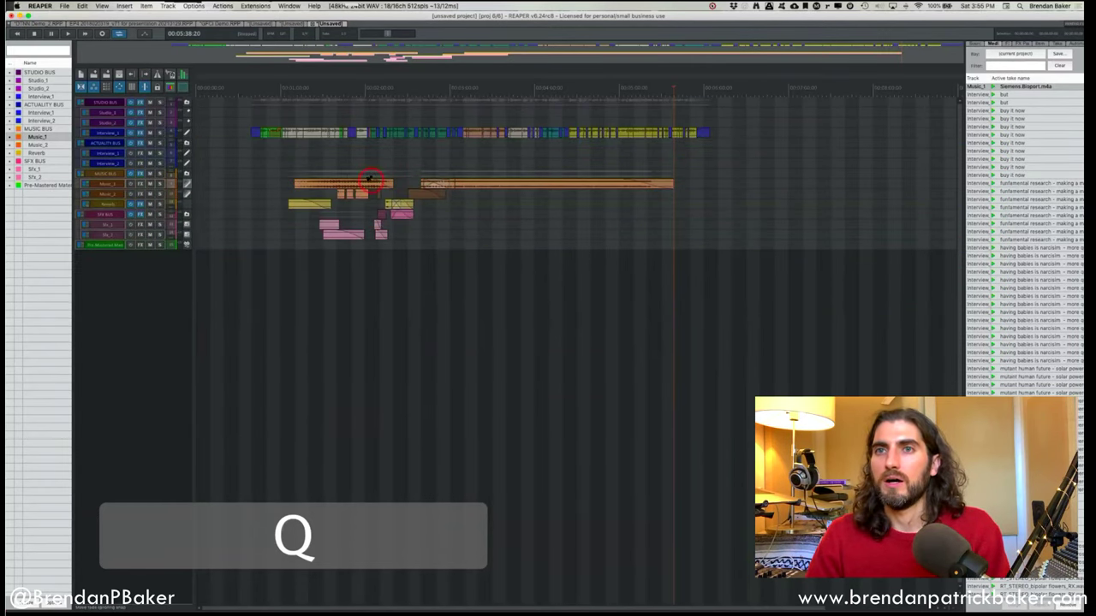
Undo the envelope visibility changes and the pasting of the music items in the template project.
{"action": "key", "text": "super+z"}
{"action": "key", "text": "super+z"}
{"action": "key", "text": "super+z"}
{"action": "key", "text": "super+z"}
{"action": "key", "text": "super+z"}
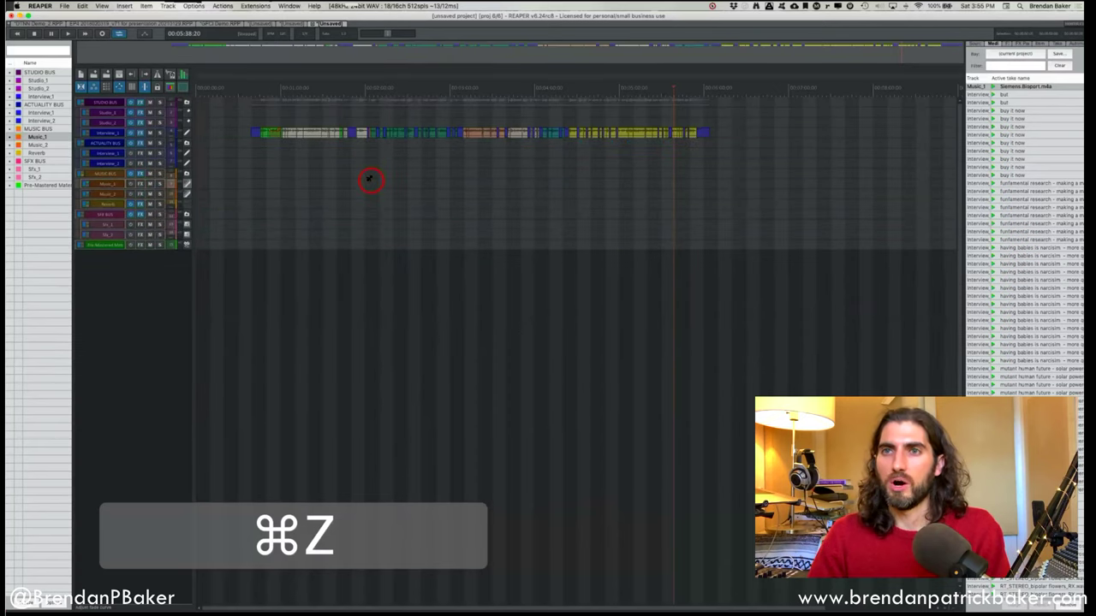
{"action": "scroll", "coordinate": [370, 180], "scroll_direction": "down", "scroll_amount": 4}
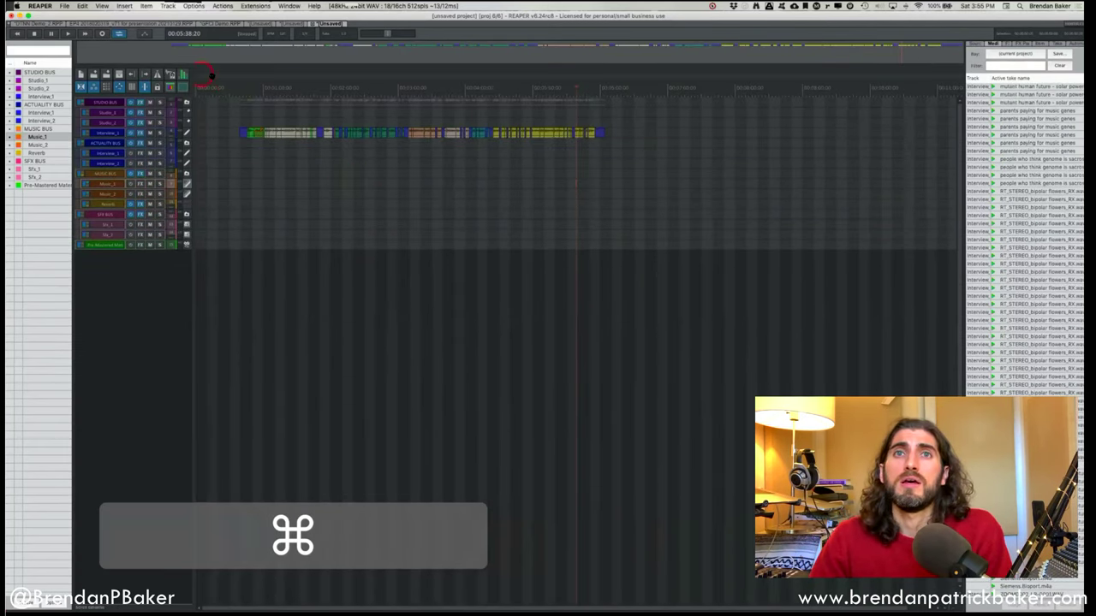
Switch to the EP4 presentation project and examine its music, reverb, dialogue and effects tracks along the timeline.
{"action": "left_click", "coordinate": [142, 25]}
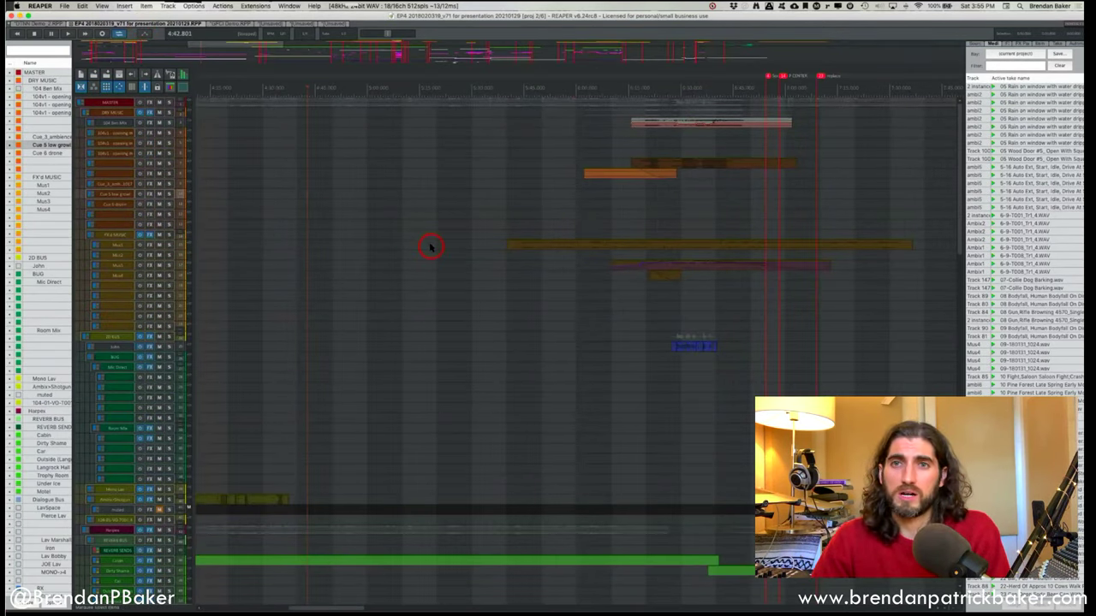
{"action": "scroll", "coordinate": [430, 248], "scroll_direction": "down", "scroll_amount": 6}
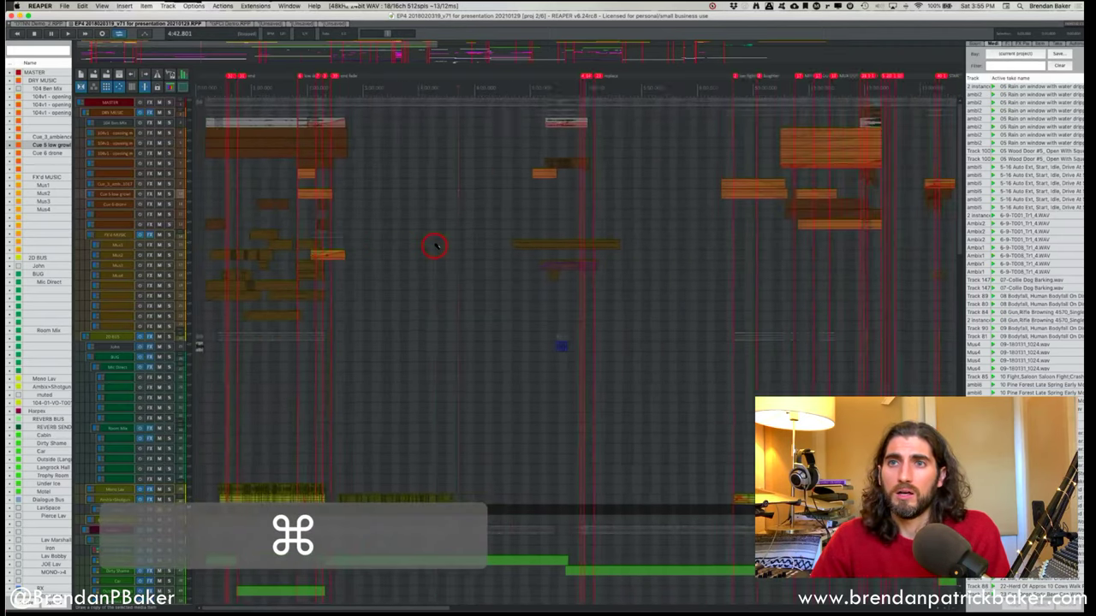
{"action": "scroll", "coordinate": [426, 248], "scroll_direction": "down", "scroll_amount": 8}
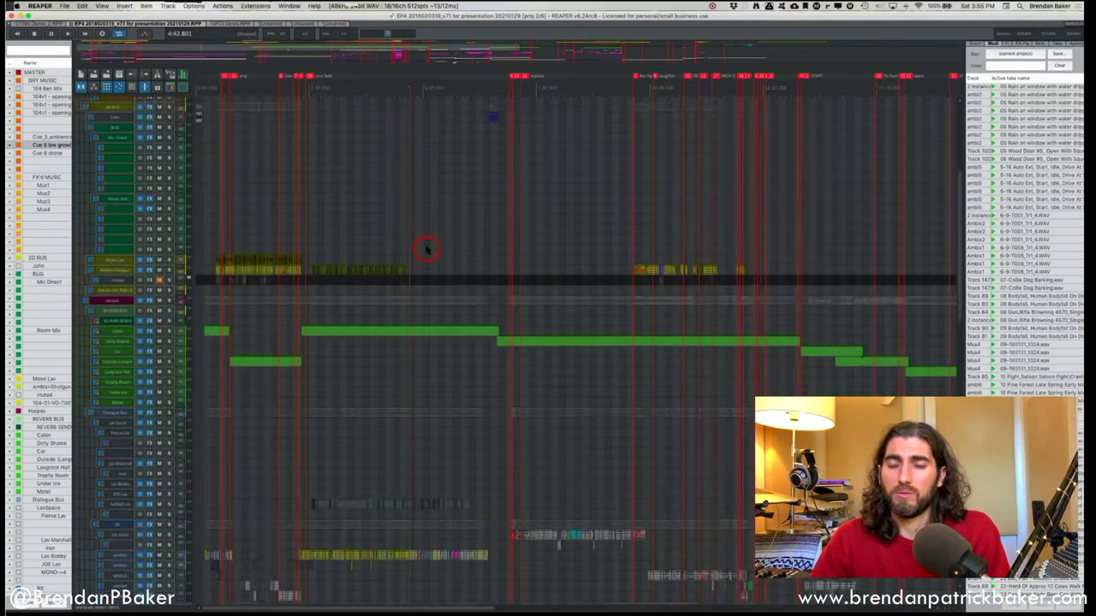
{"action": "scroll", "coordinate": [426, 248], "scroll_direction": "down", "scroll_amount": 4}
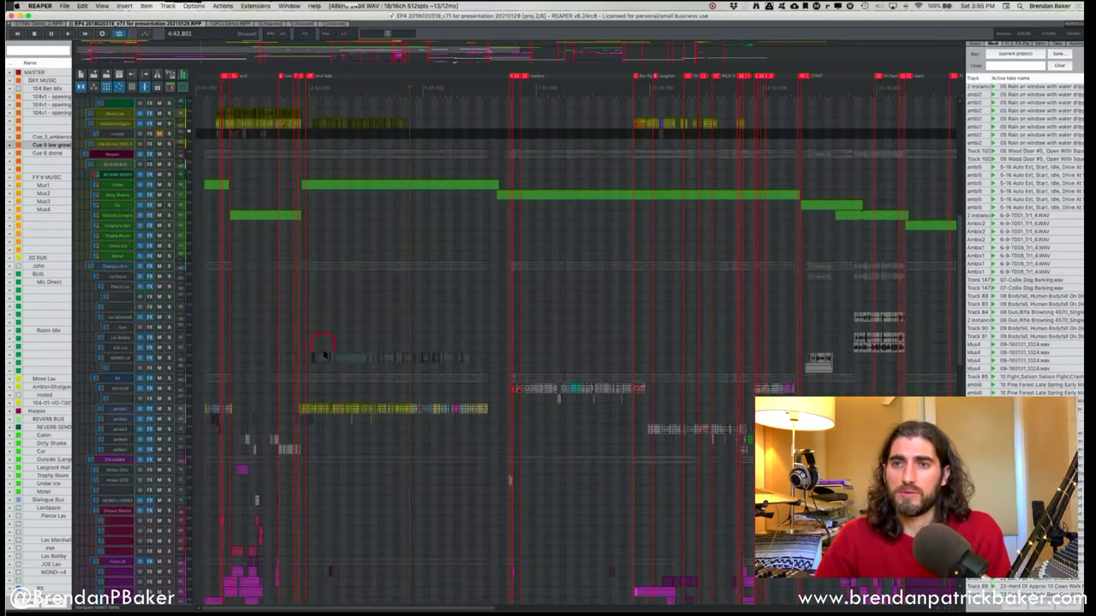
{"action": "scroll", "coordinate": [381, 416], "scroll_direction": "down", "scroll_amount": 4}
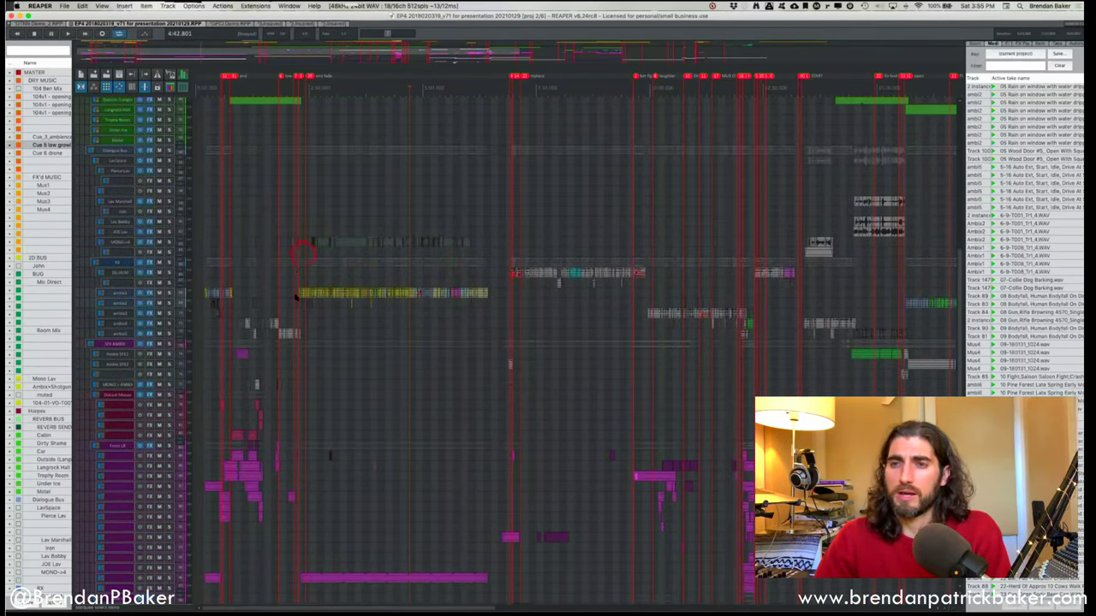
{"action": "scroll", "coordinate": [495, 372], "scroll_direction": "down", "scroll_amount": 4}
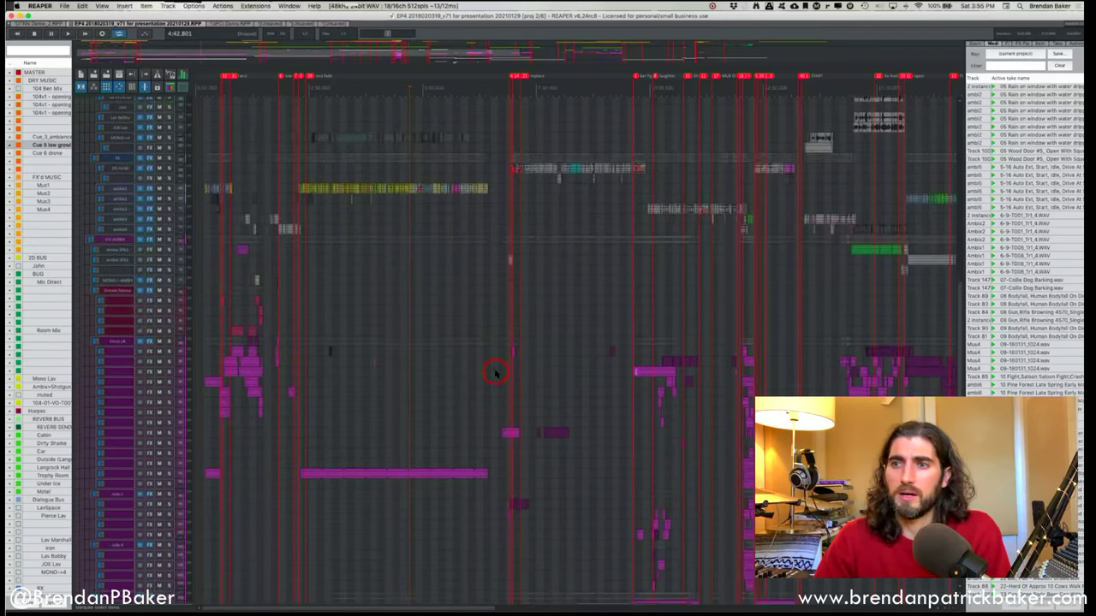
{"action": "scroll", "coordinate": [494, 373], "scroll_direction": "right", "scroll_amount": 1}
{"action": "scroll", "coordinate": [495, 372], "scroll_direction": "up", "scroll_amount": 6}
{"action": "scroll", "coordinate": [495, 372], "scroll_direction": "up", "scroll_amount": 8}
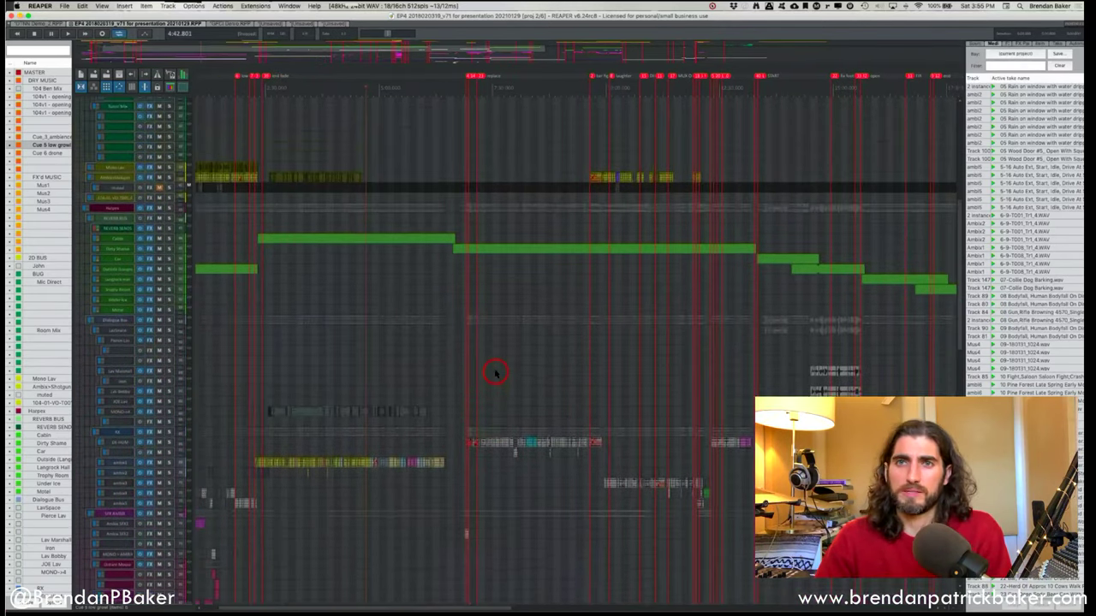
{"action": "scroll", "coordinate": [497, 373], "scroll_direction": "up", "scroll_amount": 3}
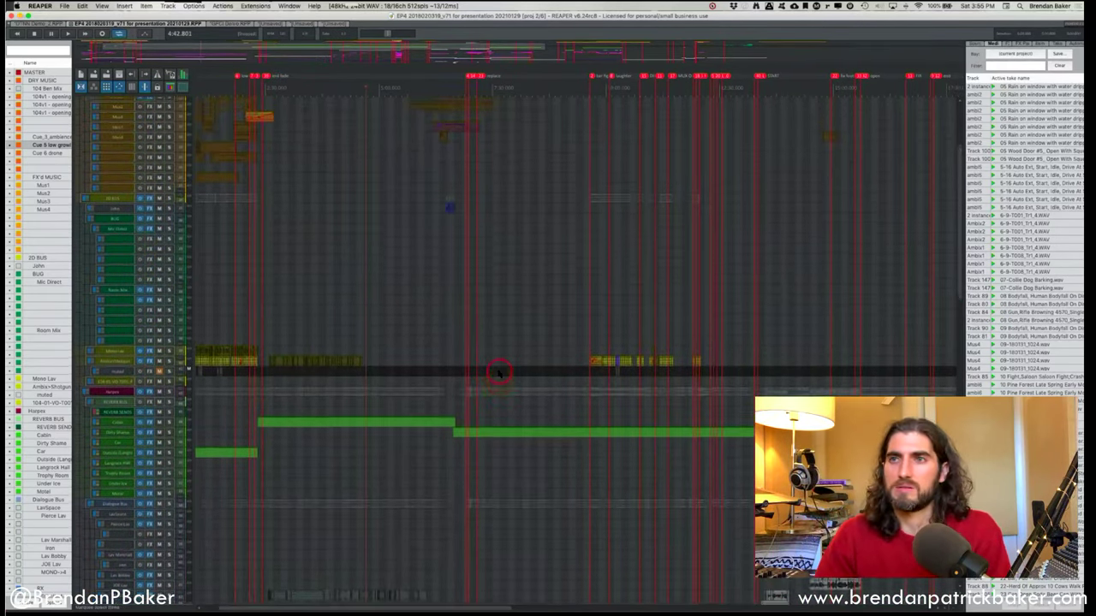
{"action": "scroll", "coordinate": [499, 372], "scroll_direction": "down", "scroll_amount": 12}
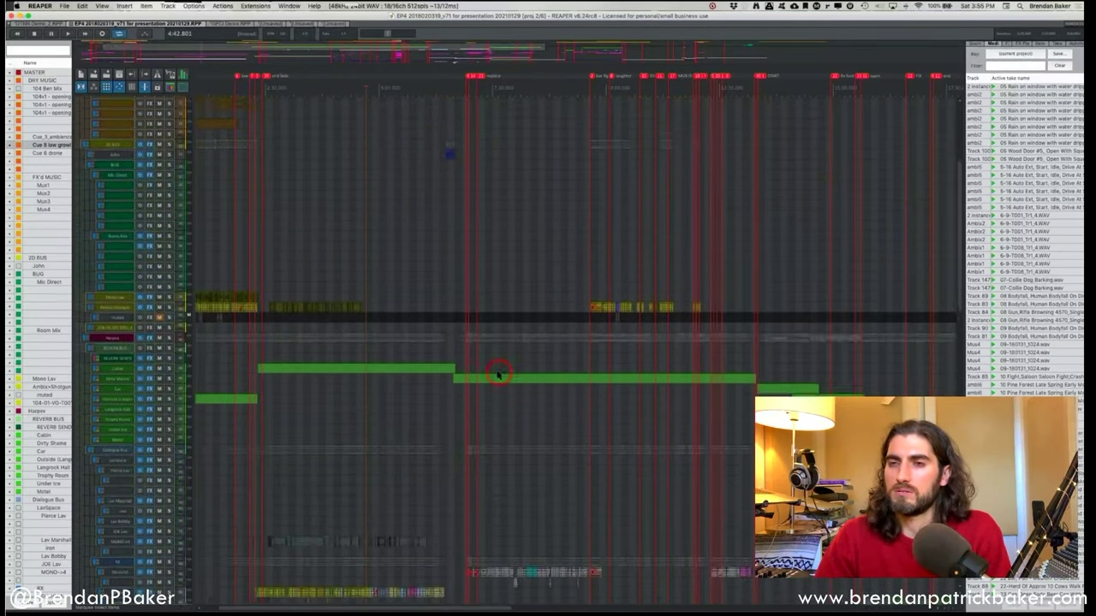
{"action": "scroll", "coordinate": [498, 374], "scroll_direction": "down", "scroll_amount": 20}
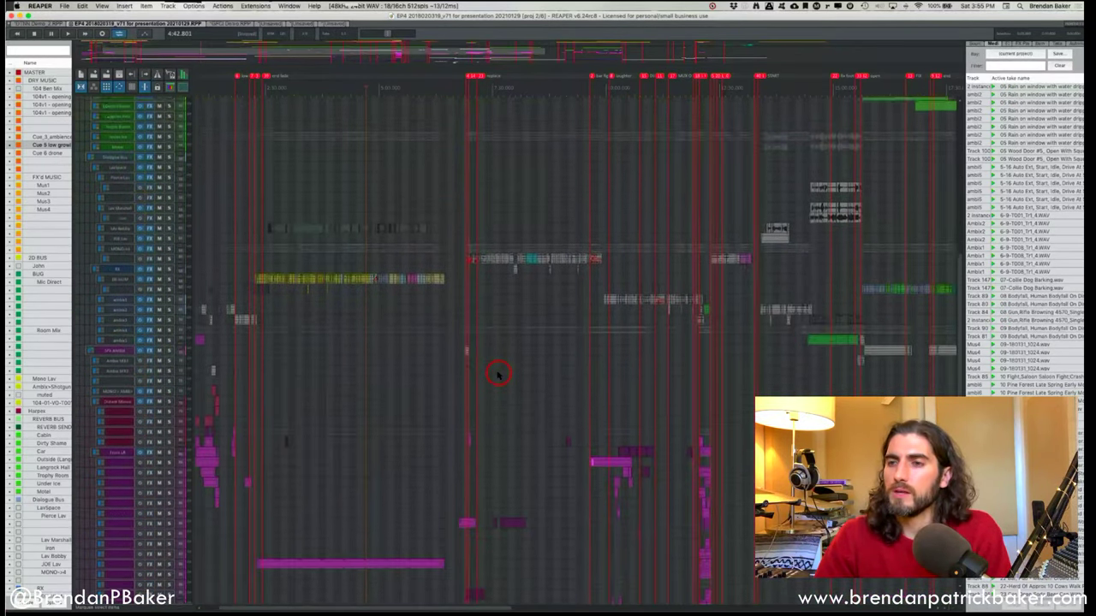
{"action": "scroll", "coordinate": [498, 374], "scroll_direction": "down", "scroll_amount": 5}
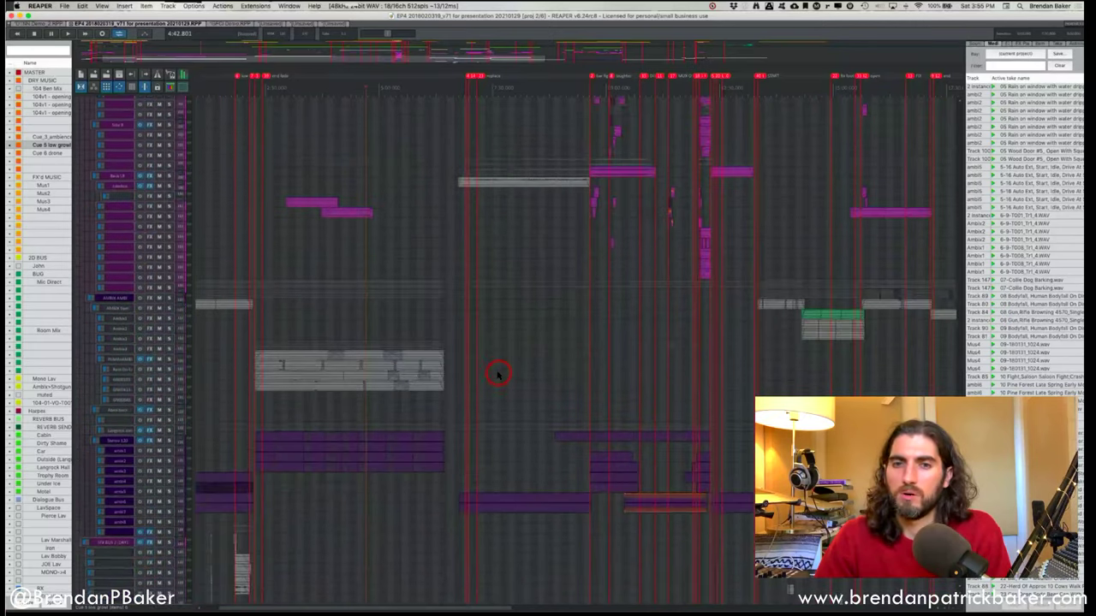
{"action": "scroll", "coordinate": [499, 370], "scroll_direction": "down", "scroll_amount": 4}
{"action": "scroll", "coordinate": [499, 370], "scroll_direction": "up", "scroll_amount": 10}
{"action": "scroll", "coordinate": [499, 370], "scroll_direction": "up", "scroll_amount": 15}
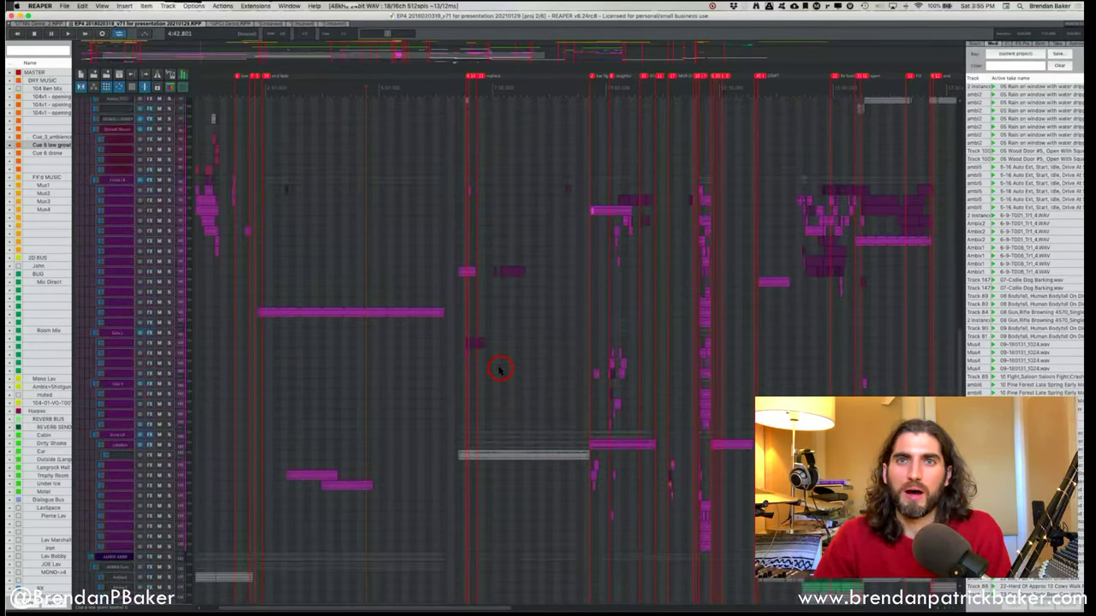
{"action": "scroll", "coordinate": [499, 370], "scroll_direction": "up", "scroll_amount": 15}
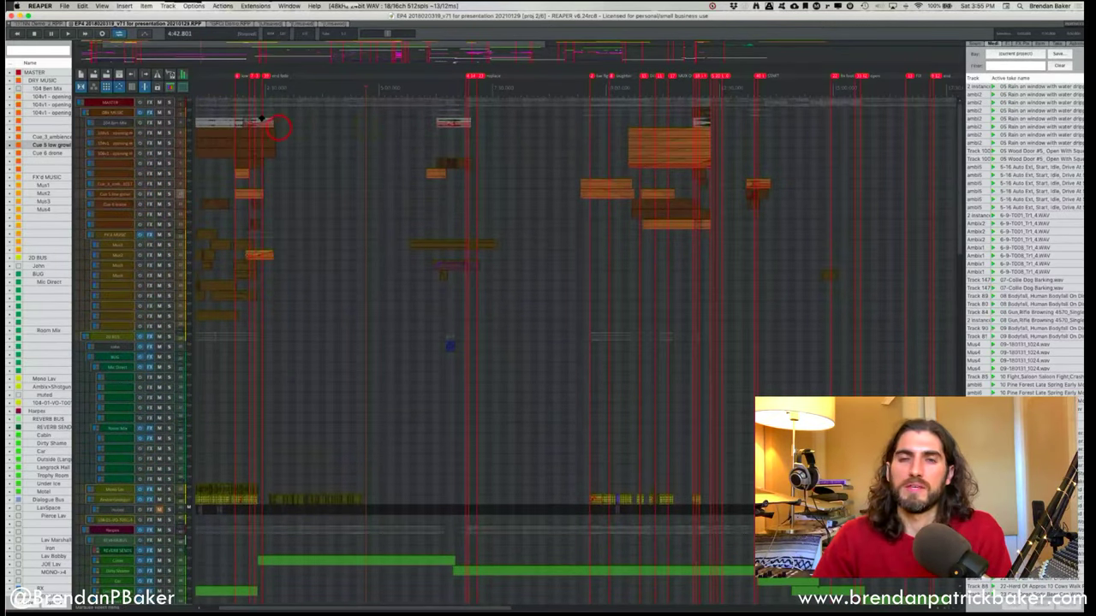
Examine the yellow multichannel dialogue items in the EP4 project at close range, and survey the ambience and effects tracks below them.
{"action": "left_click", "coordinate": [409, 168]}
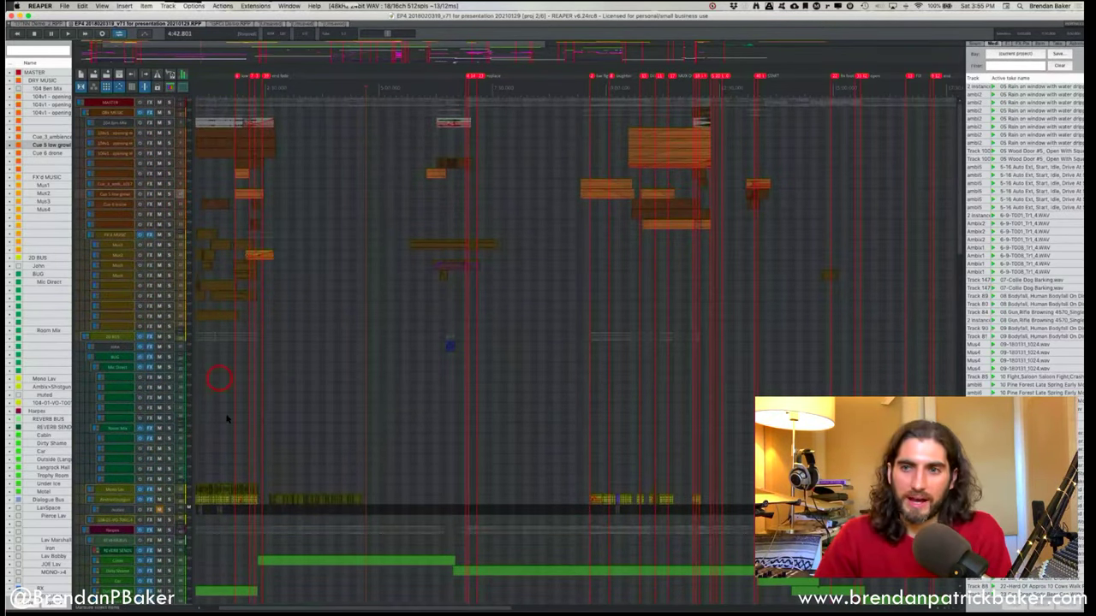
{"action": "scroll", "coordinate": [227, 416], "scroll_direction": "down", "scroll_amount": 5}
{"action": "left_click", "coordinate": [245, 423]}
{"action": "scroll", "coordinate": [245, 422], "scroll_direction": "down", "scroll_amount": 8}
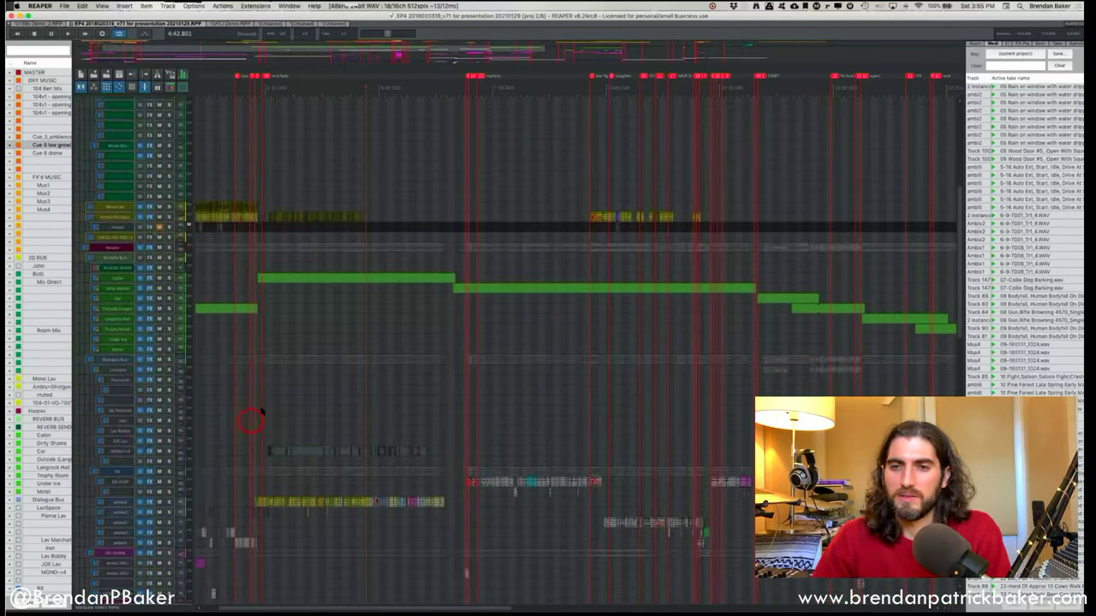
{"action": "left_click", "coordinate": [248, 477]}
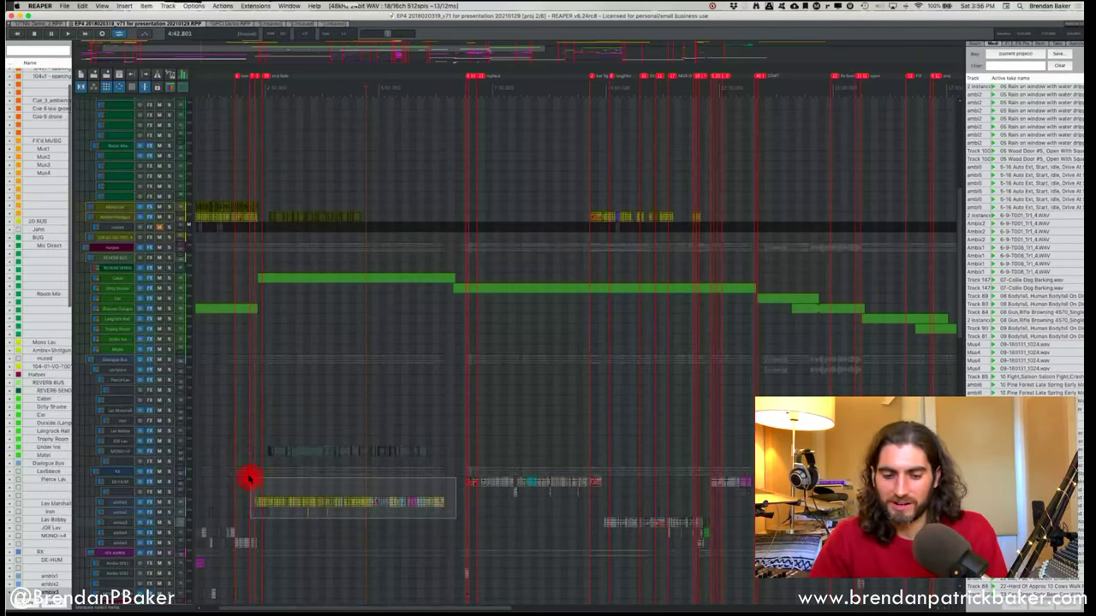
{"action": "key", "text": "z"}
{"action": "key", "text": "e"}
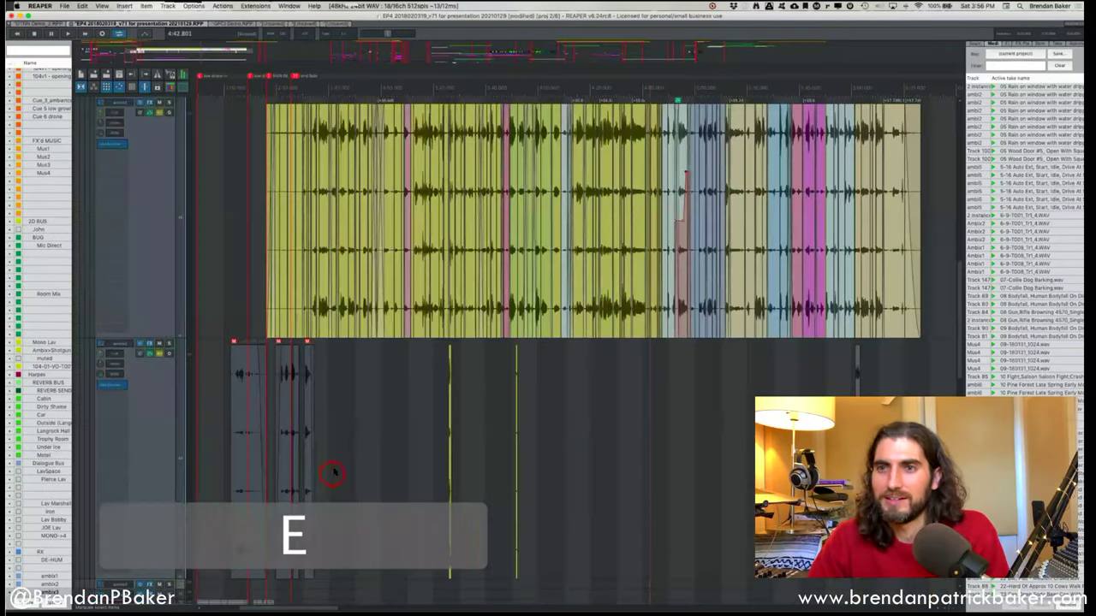
{"action": "key", "text": "e"}
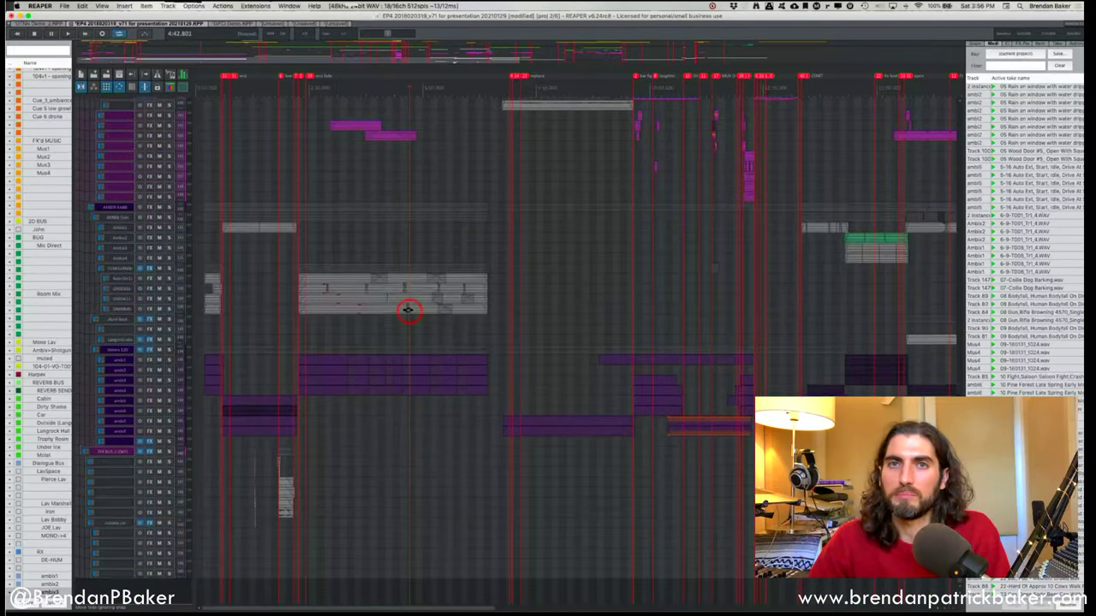
Switch to the unsaved template project and place the edit cursor at about 00:02:17.
{"action": "left_click", "coordinate": [321, 23]}
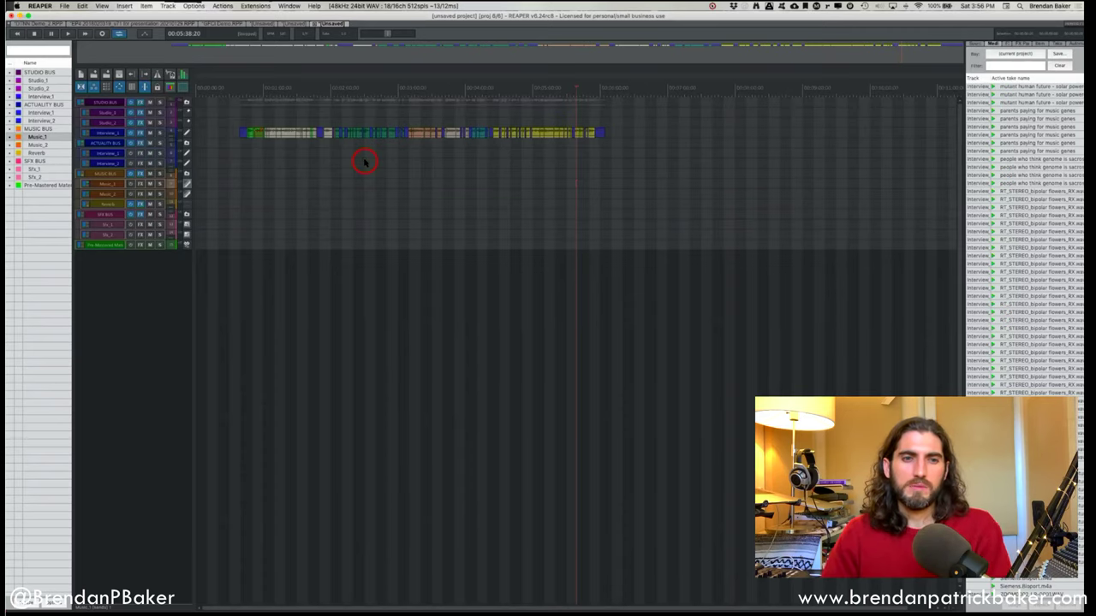
{"action": "scroll", "coordinate": [204, 517], "scroll_direction": "right", "scroll_amount": 1}
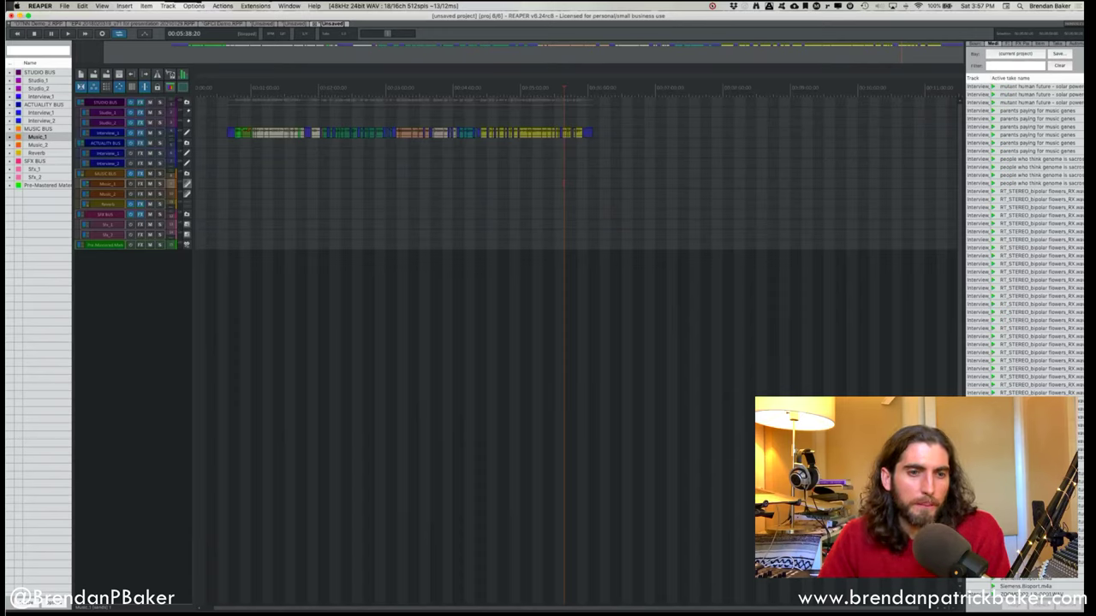
{"action": "left_click", "coordinate": [337, 278]}
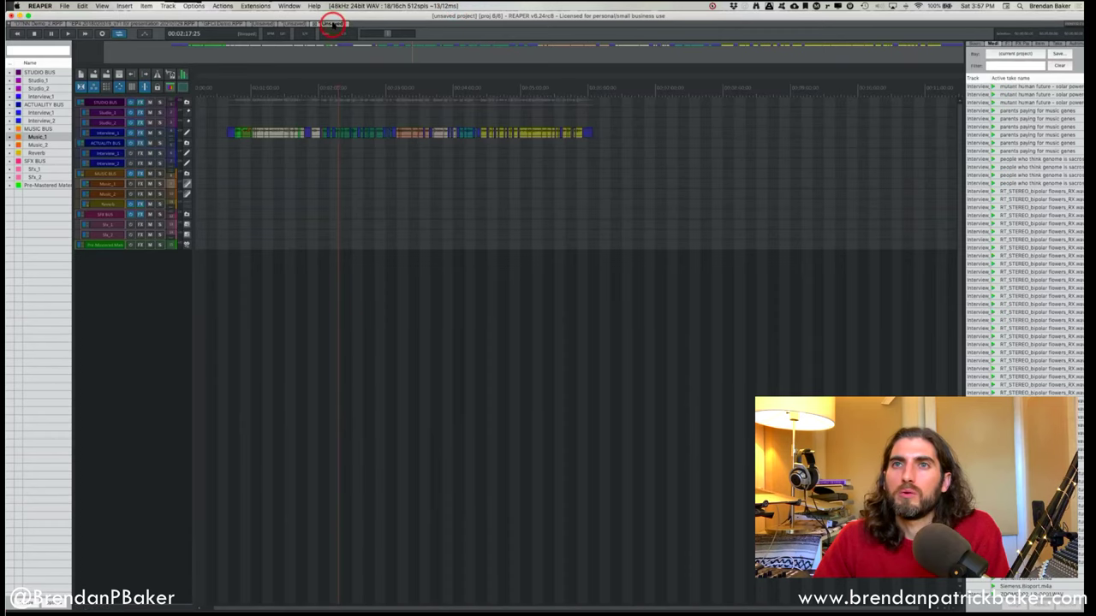
Switch to the unsaved About Me project and smooth the Demo Music volume envelope by removing its steep dip and raising the low section.
{"action": "left_click", "coordinate": [293, 24]}
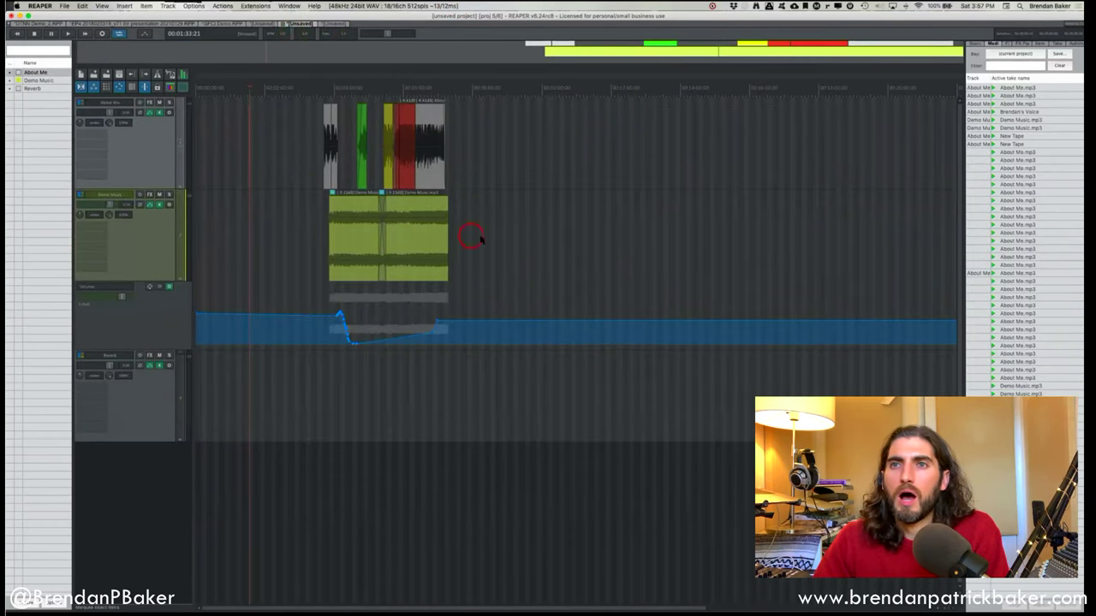
{"action": "scroll", "coordinate": [481, 248], "scroll_direction": "down", "scroll_amount": 2}
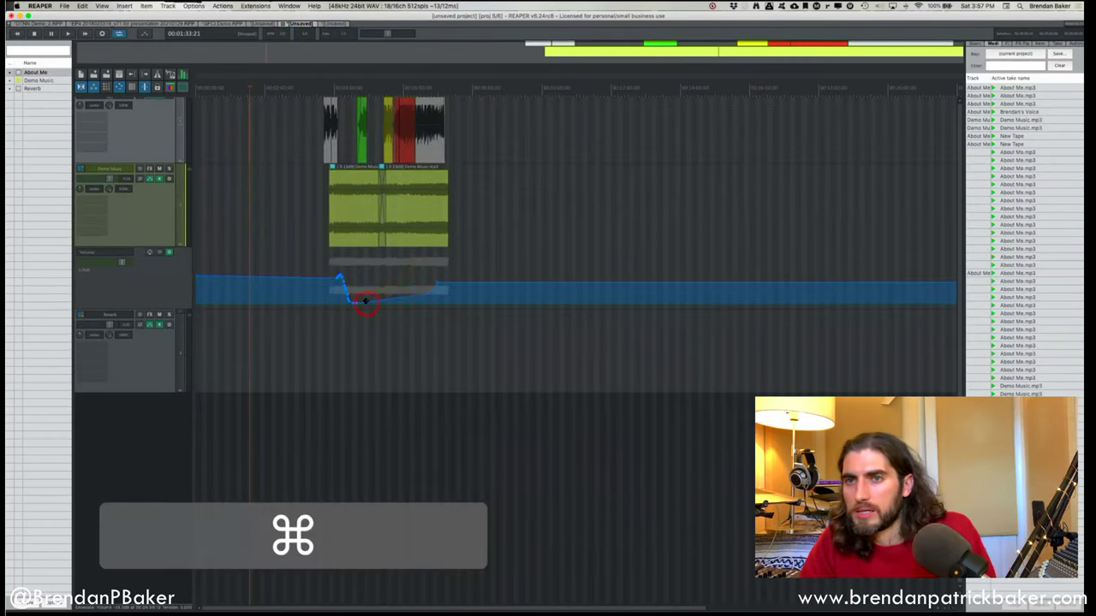
{"action": "left_click", "coordinate": [351, 301], "text": "alt"}
{"action": "mouse_move", "coordinate": [351, 301]}
{"action": "left_mouse_down"}
{"action": "mouse_move", "coordinate": [362, 294]}
{"action": "mouse_move", "coordinate": [349, 291]}
{"action": "left_mouse_up"}
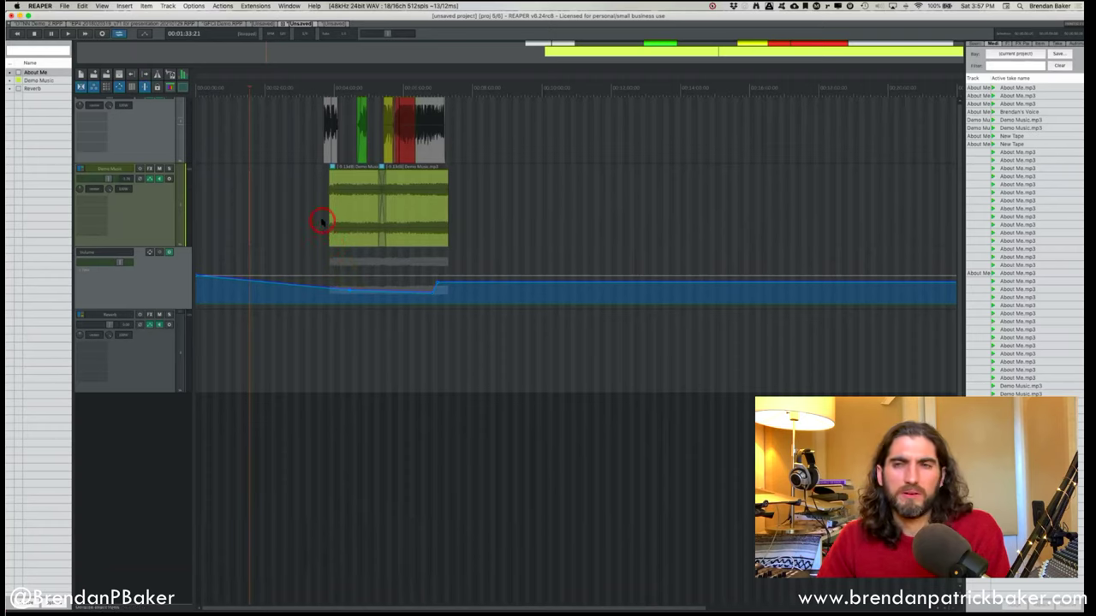
{"action": "left_click_drag", "start_coordinate": [427, 291], "coordinate": [431, 290]}
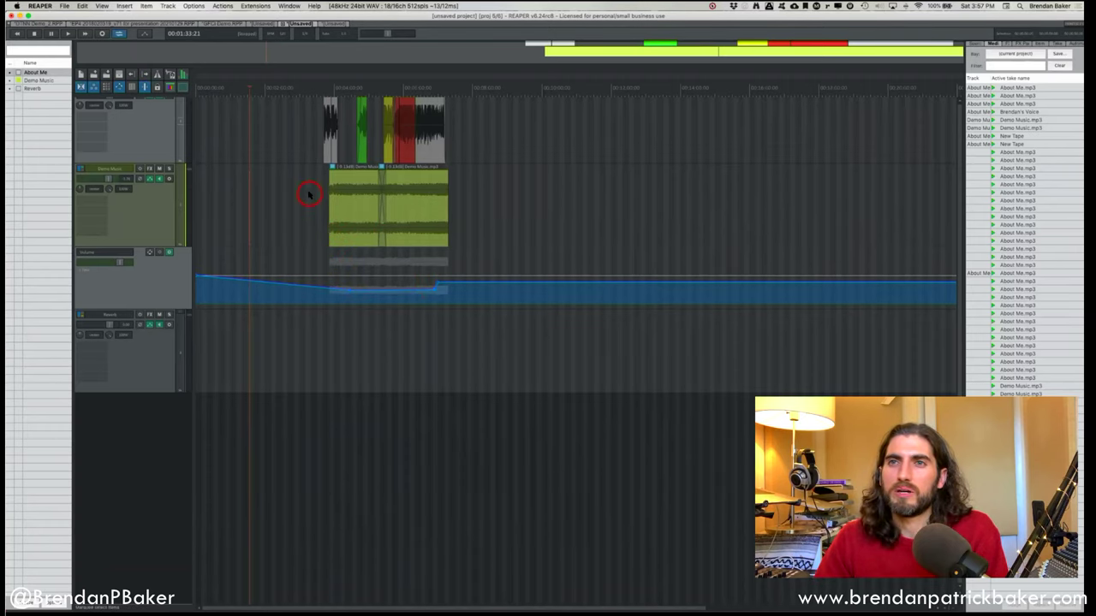
Delete the two New Tape items at the start of the About Me track and place the edit cursor at 00:03:53:27.
{"action": "left_click_drag", "start_coordinate": [302, 102], "coordinate": [327, 112]}
{"action": "key", "text": "BackSpace"}
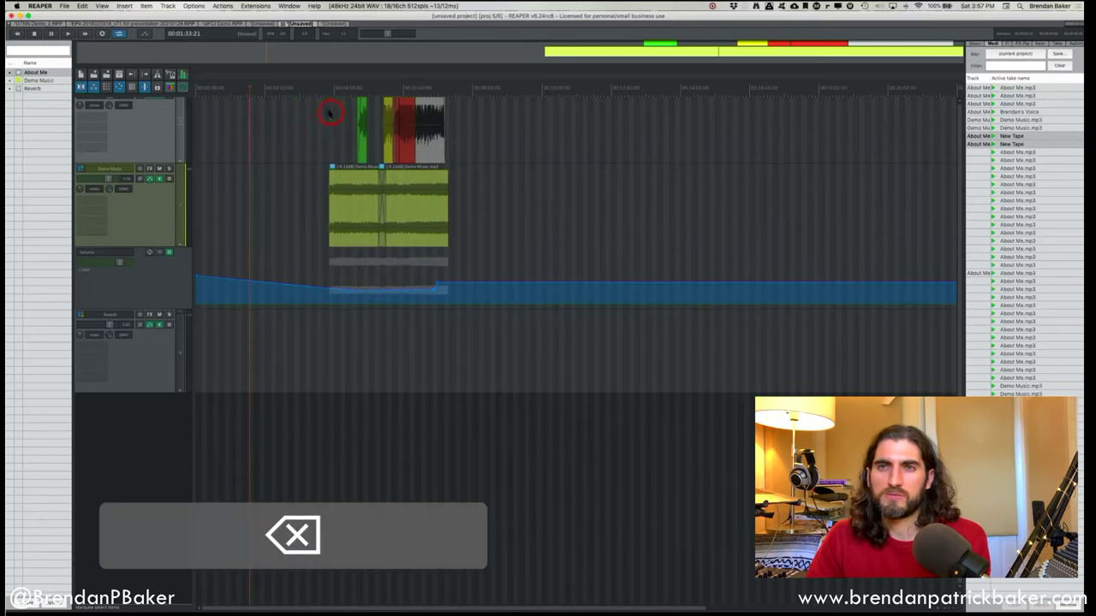
{"action": "left_click", "coordinate": [329, 112]}
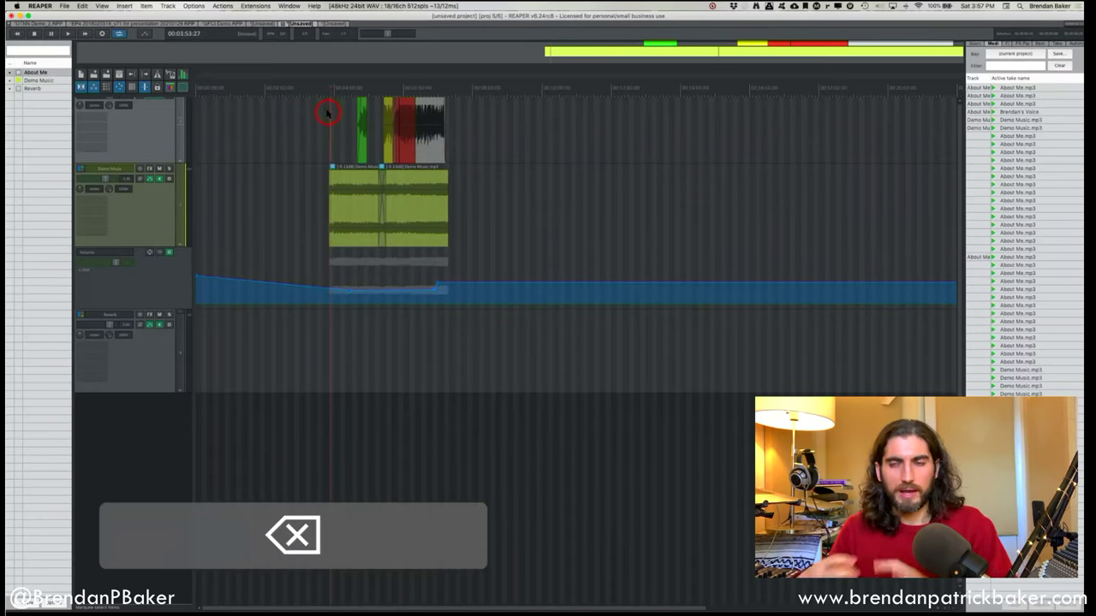
Place the edit cursor at 00:03:30:11 and select all remaining items on the About Me and Demo Music tracks.
{"action": "left_click", "coordinate": [336, 183], "text": "super"}
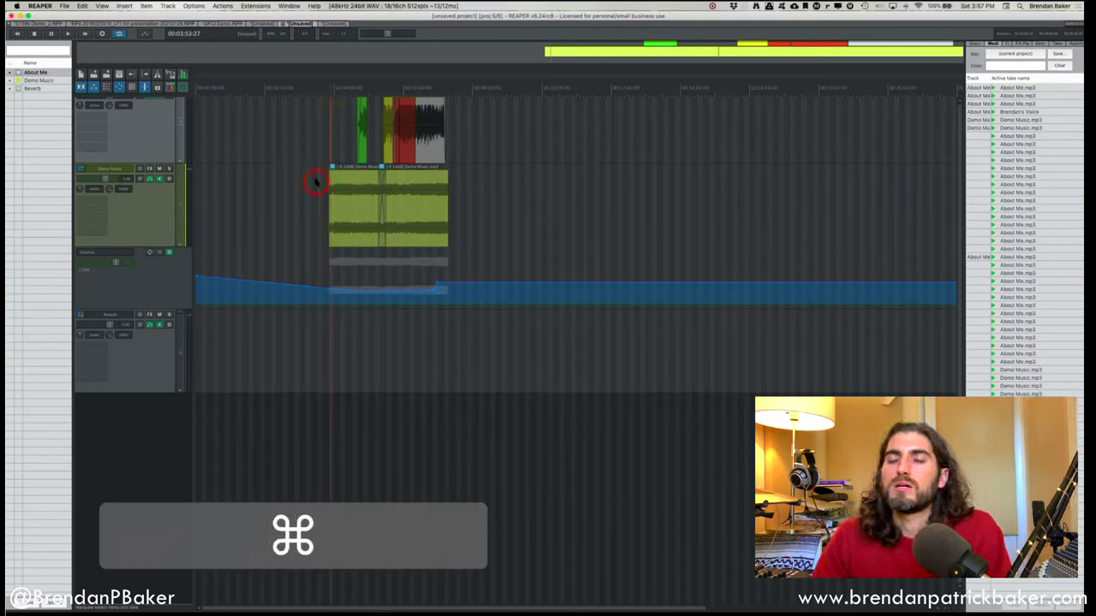
{"action": "left_click", "coordinate": [318, 185]}
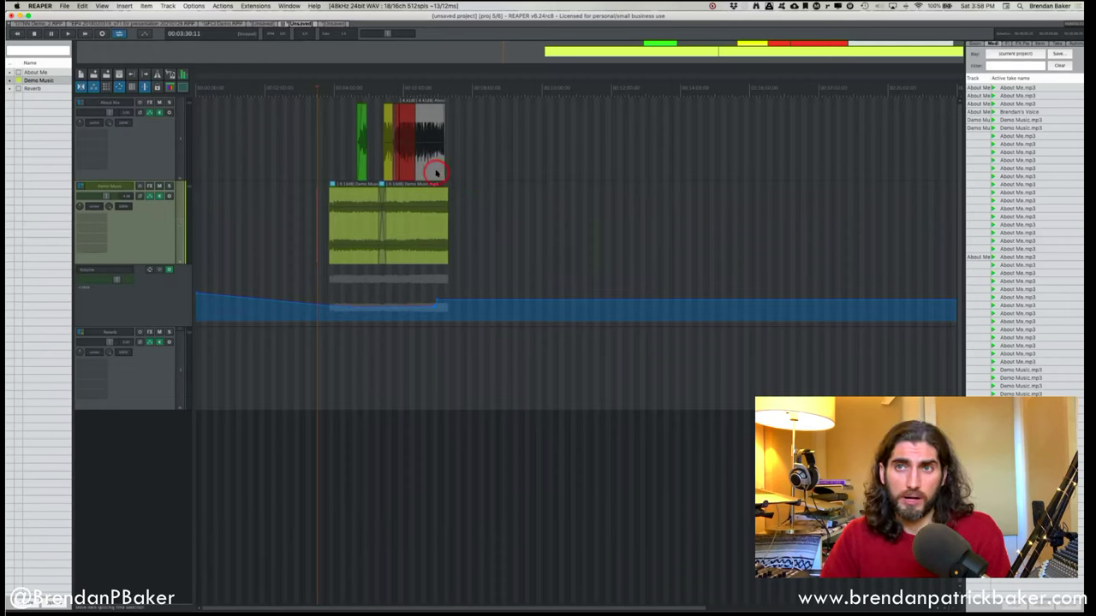
{"action": "left_click_drag", "start_coordinate": [305, 137], "coordinate": [445, 233]}
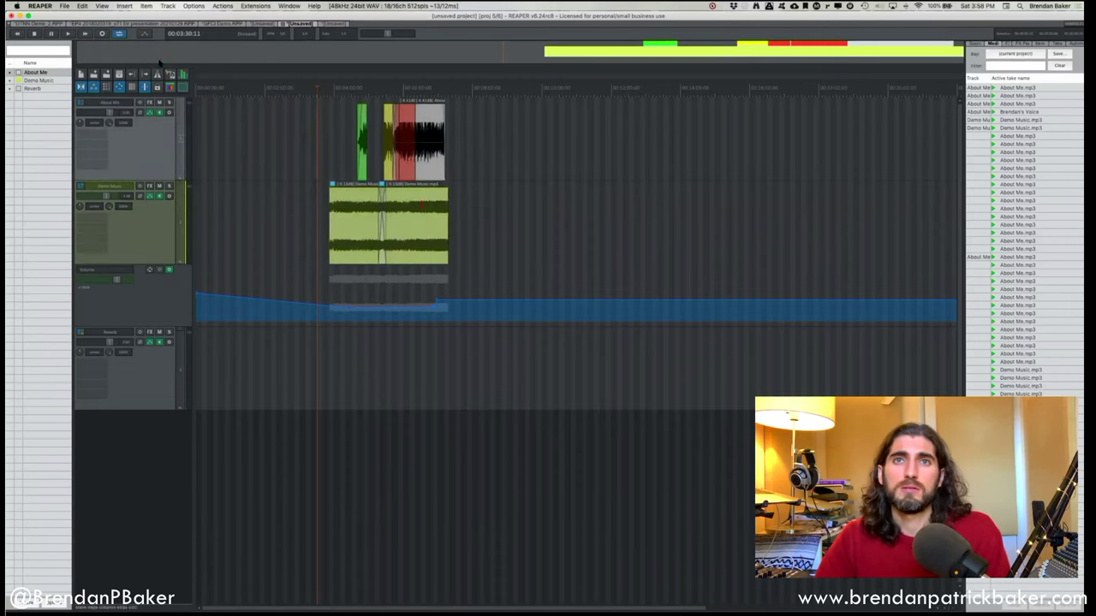
Start saving the project as a new file and choose the Dropbox (Personal) folder as its location.
{"action": "left_click", "coordinate": [64, 6]}
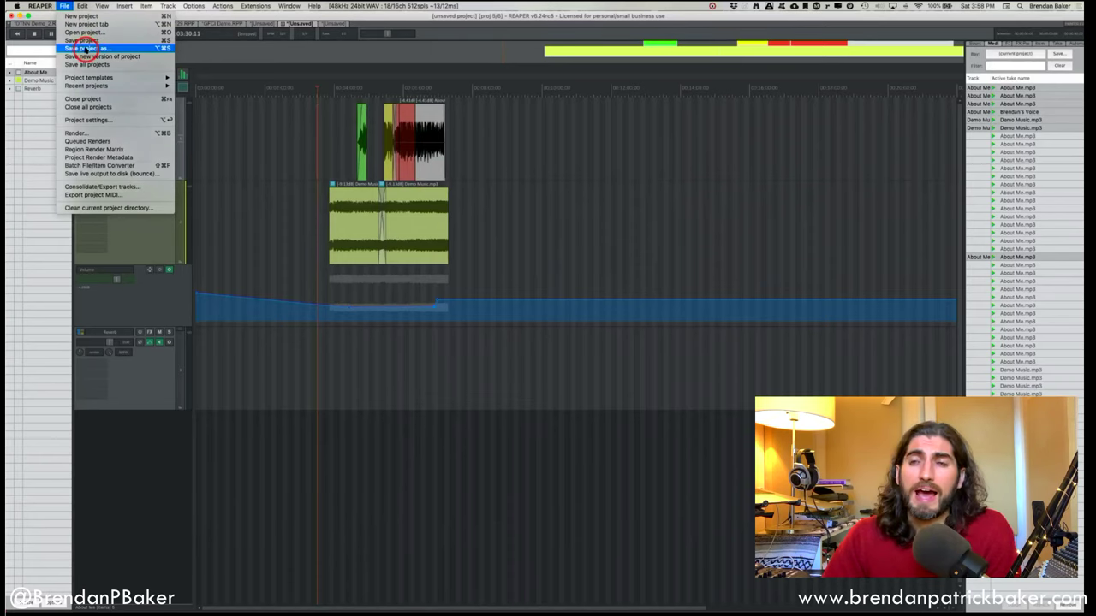
{"action": "left_click", "coordinate": [89, 48]}
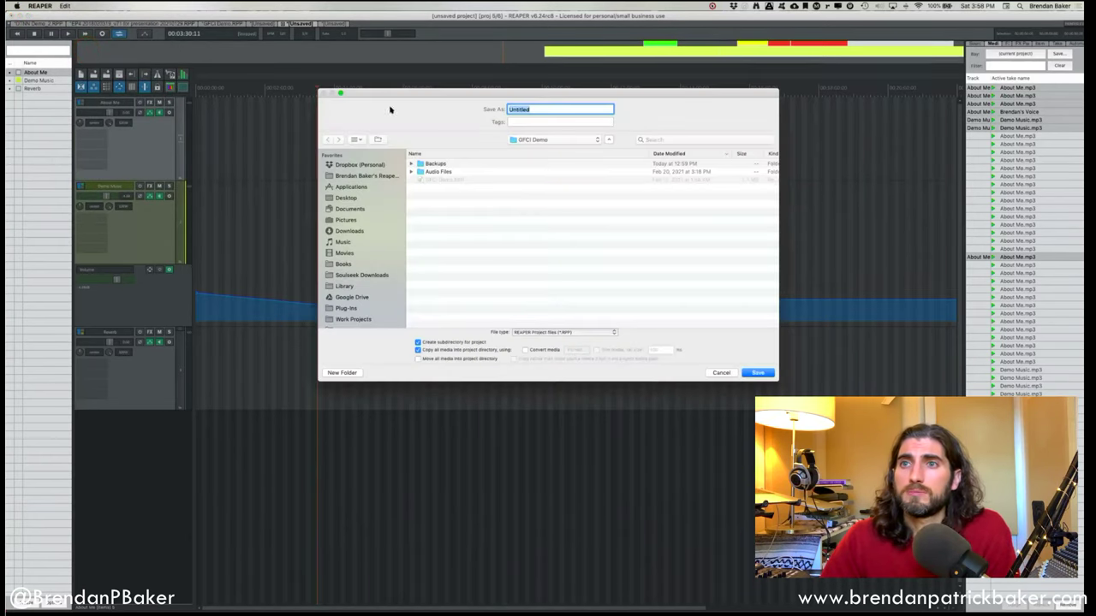
{"action": "left_click_drag", "start_coordinate": [469, 93], "coordinate": [487, 109]}
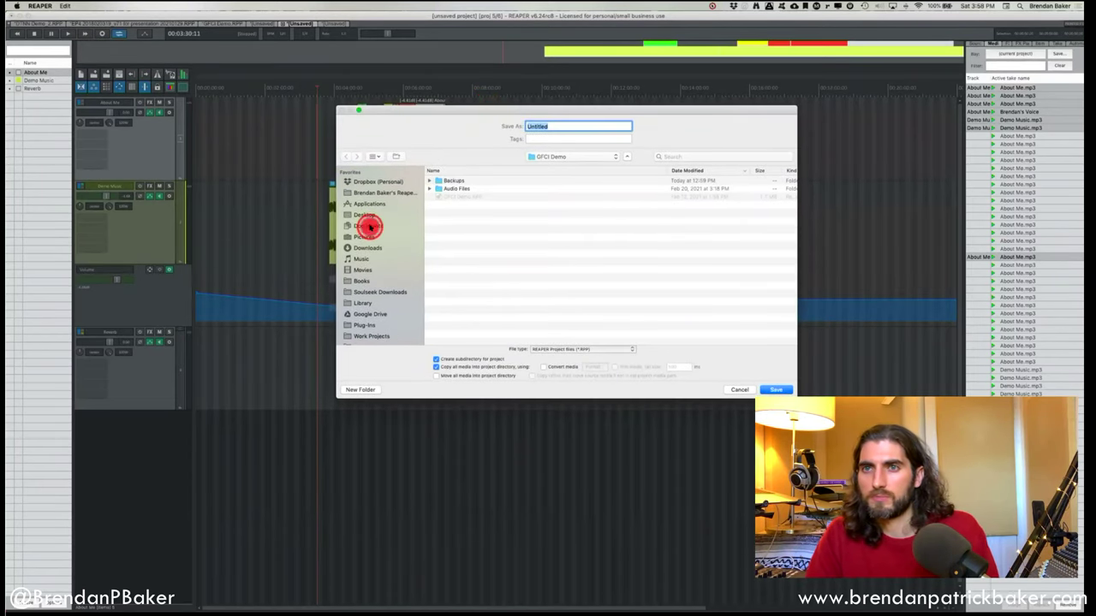
{"action": "left_click", "coordinate": [369, 226]}
{"action": "left_click", "coordinate": [367, 215]}
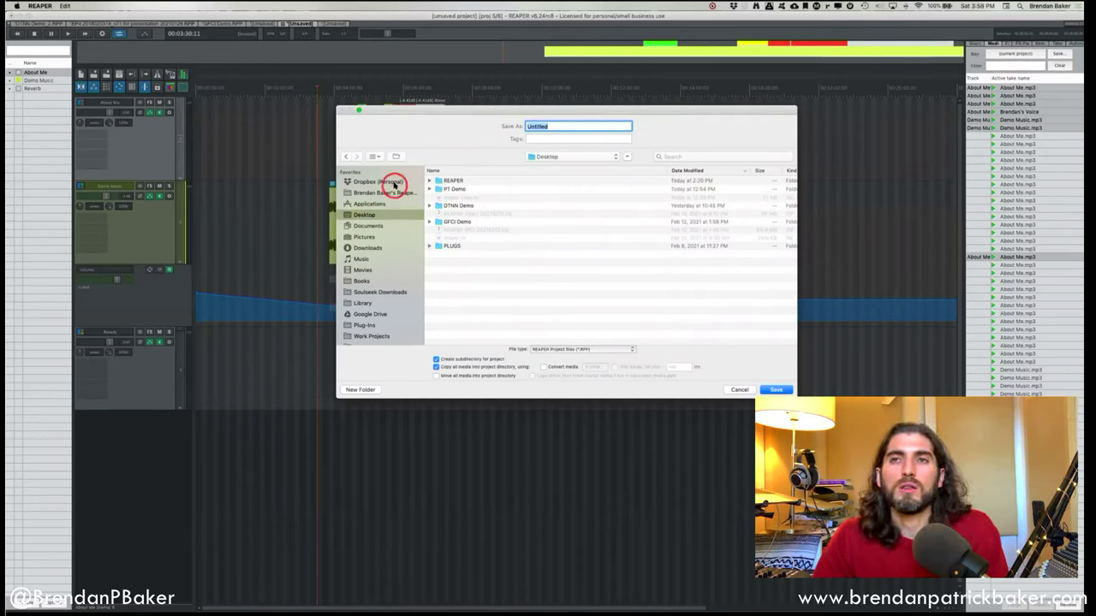
{"action": "left_click", "coordinate": [383, 183]}
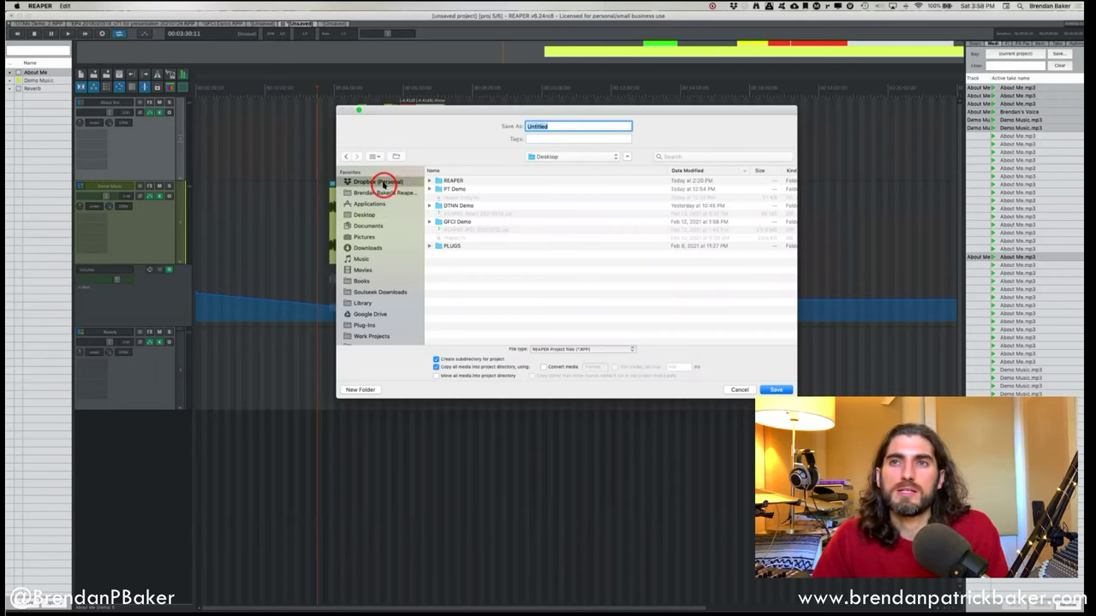
{"action": "scroll", "coordinate": [405, 251], "scroll_direction": "down", "scroll_amount": 5}
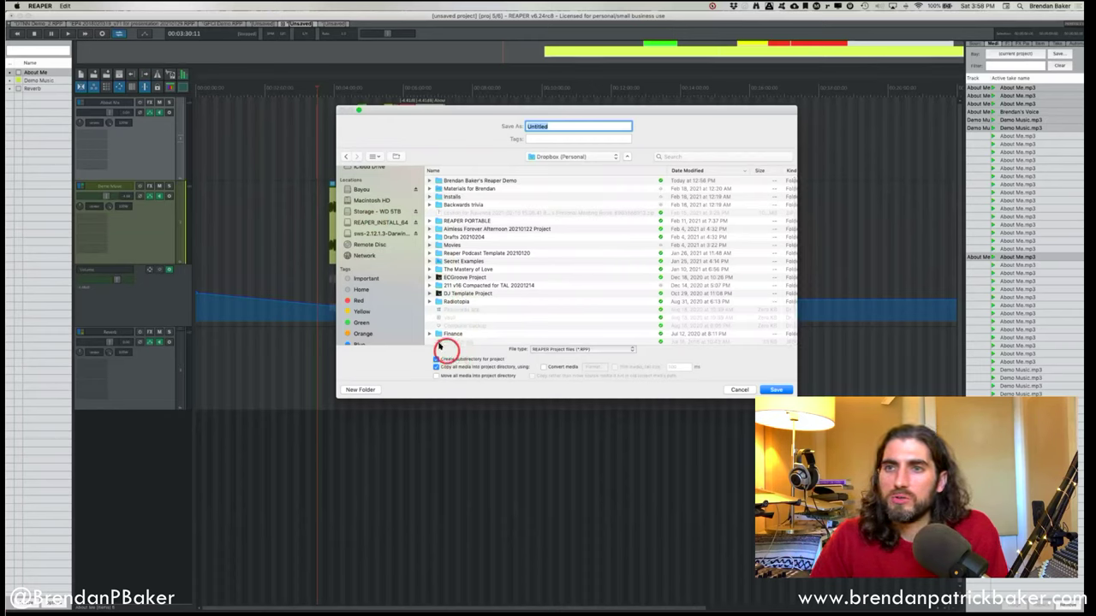
{"action": "scroll", "coordinate": [368, 308], "scroll_direction": "down", "scroll_amount": 2}
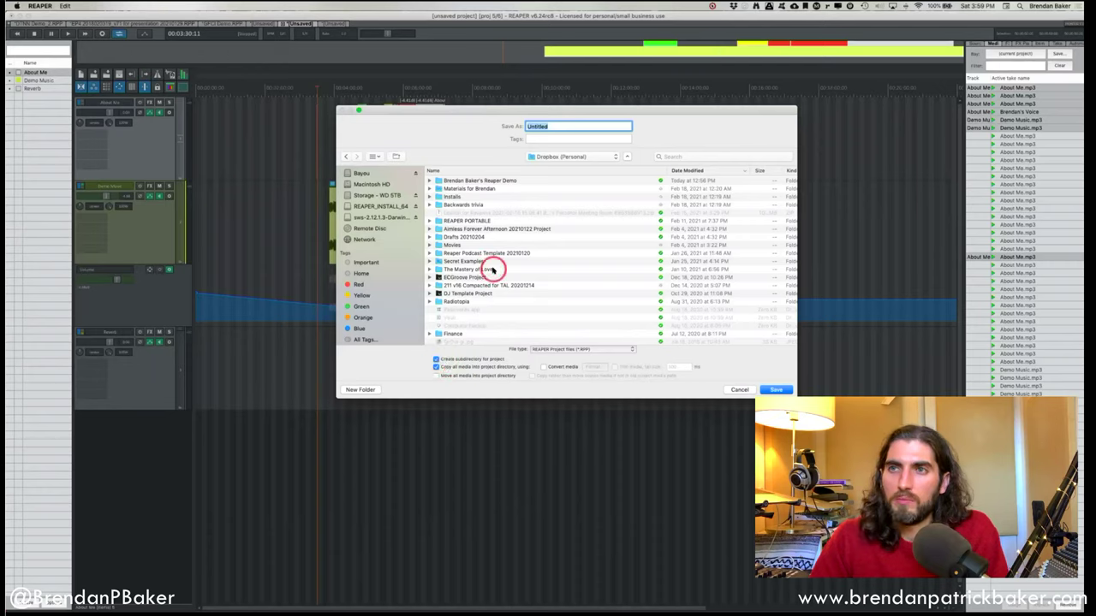
Save the project as Demo Session in its own subdirectory, copying all media into the project directory.
{"action": "double_click", "coordinate": [554, 124]}
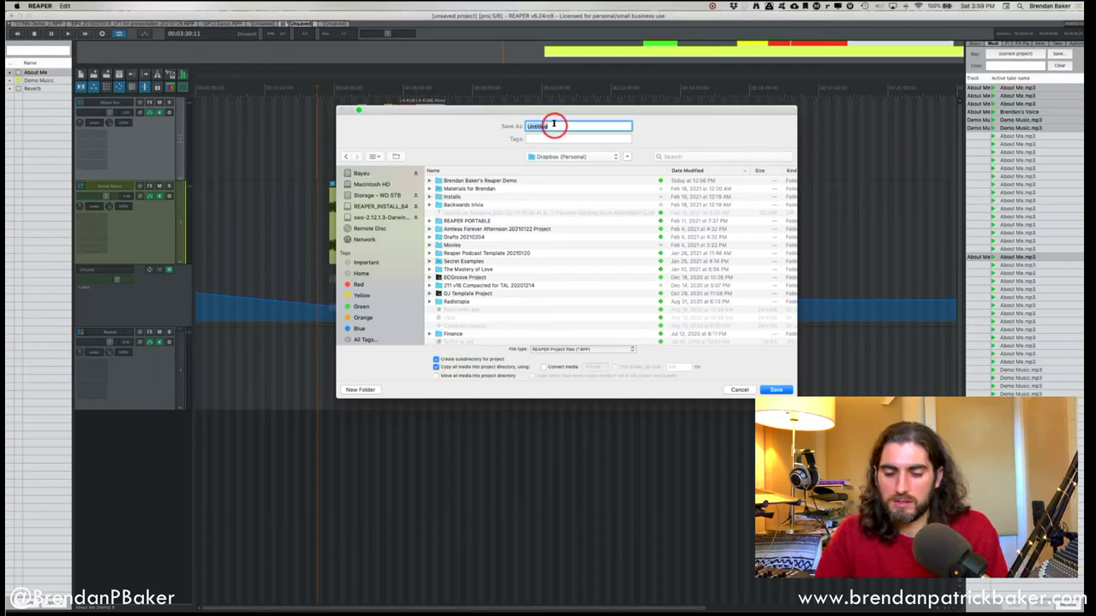
{"action": "type", "text": "Demo Session"}
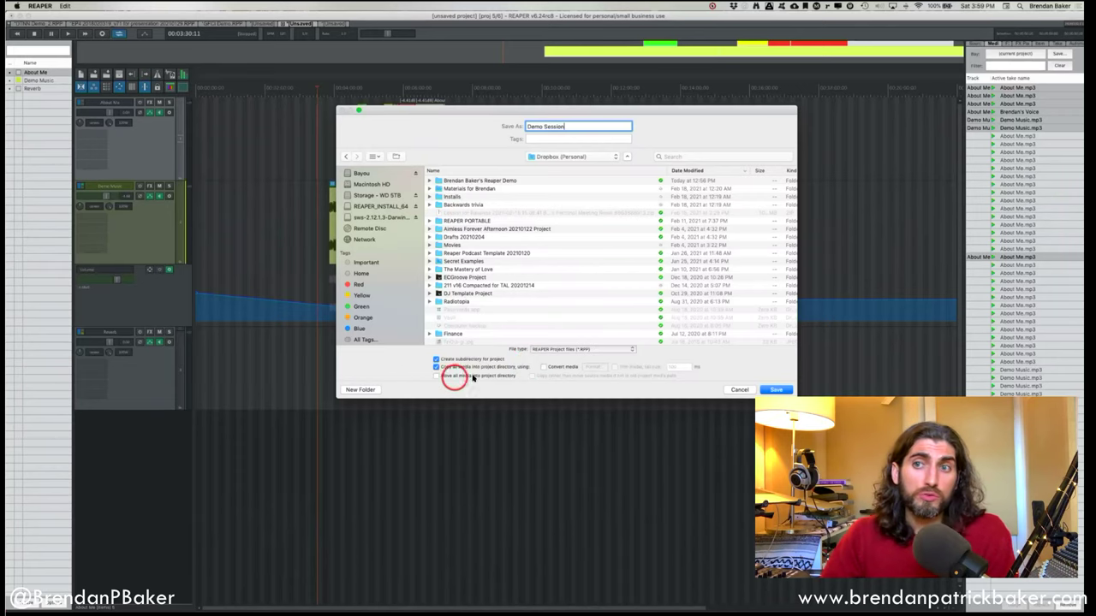
{"action": "left_click", "coordinate": [498, 375]}
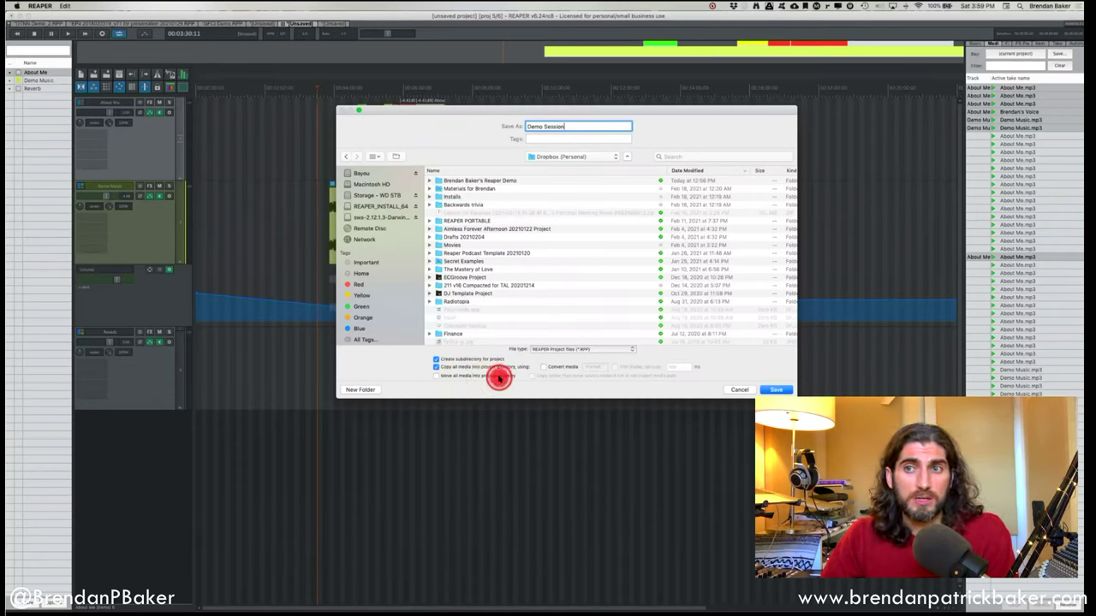
{"action": "left_click", "coordinate": [436, 367]}
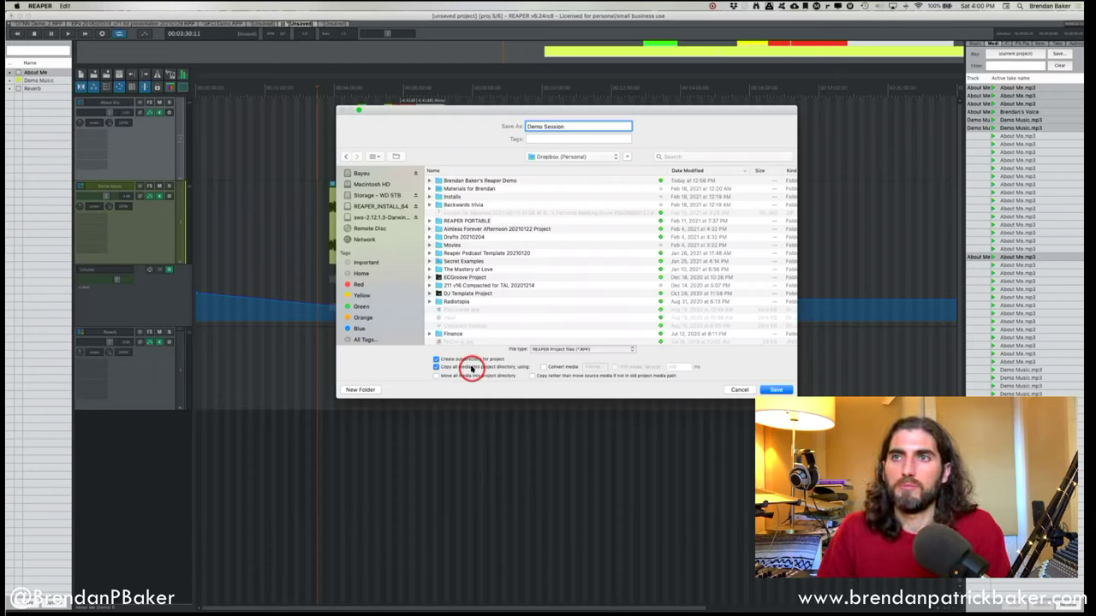
{"action": "left_click", "coordinate": [551, 122]}
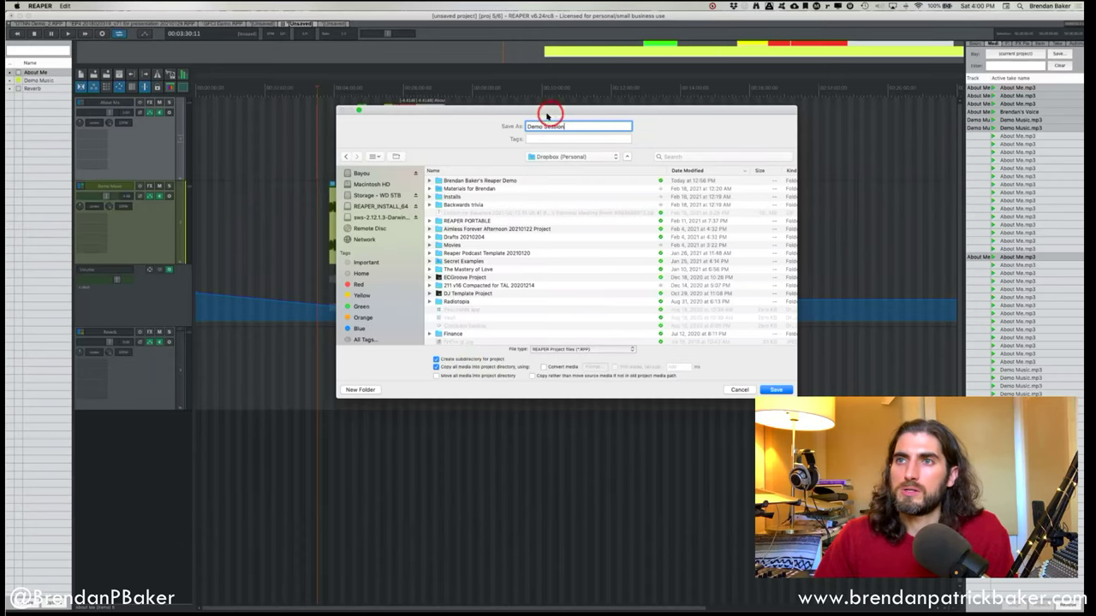
{"action": "left_click", "coordinate": [767, 382]}
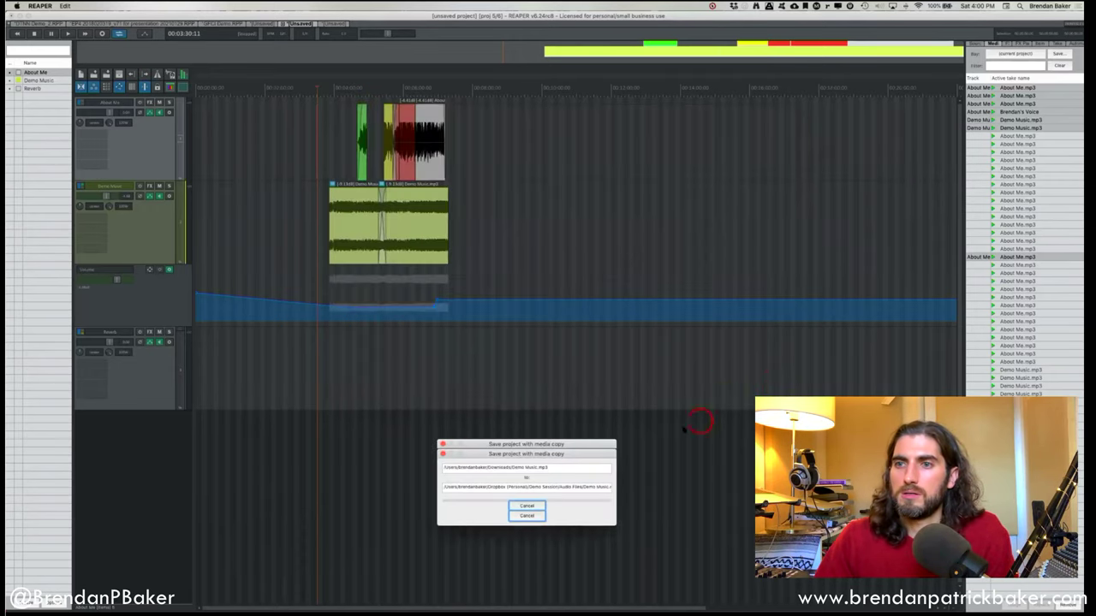
{"action": "left_click_drag", "start_coordinate": [100, 50], "coordinate": [538, 139]}
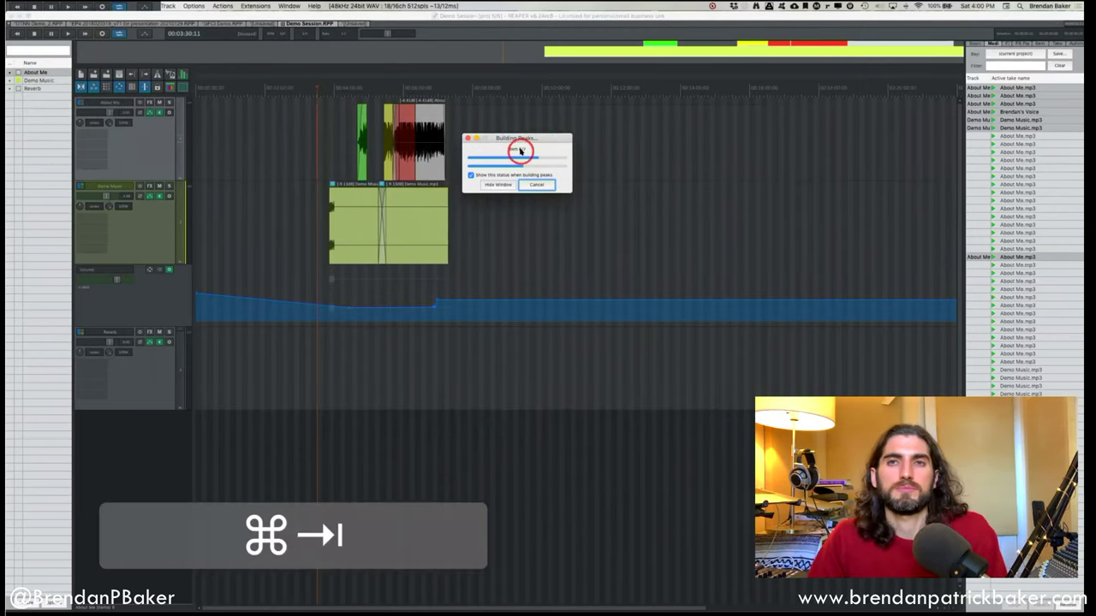
Switch to Finder and open the Demo Session folder in Dropbox (Personal).
{"action": "key", "text": "super+Tab"}
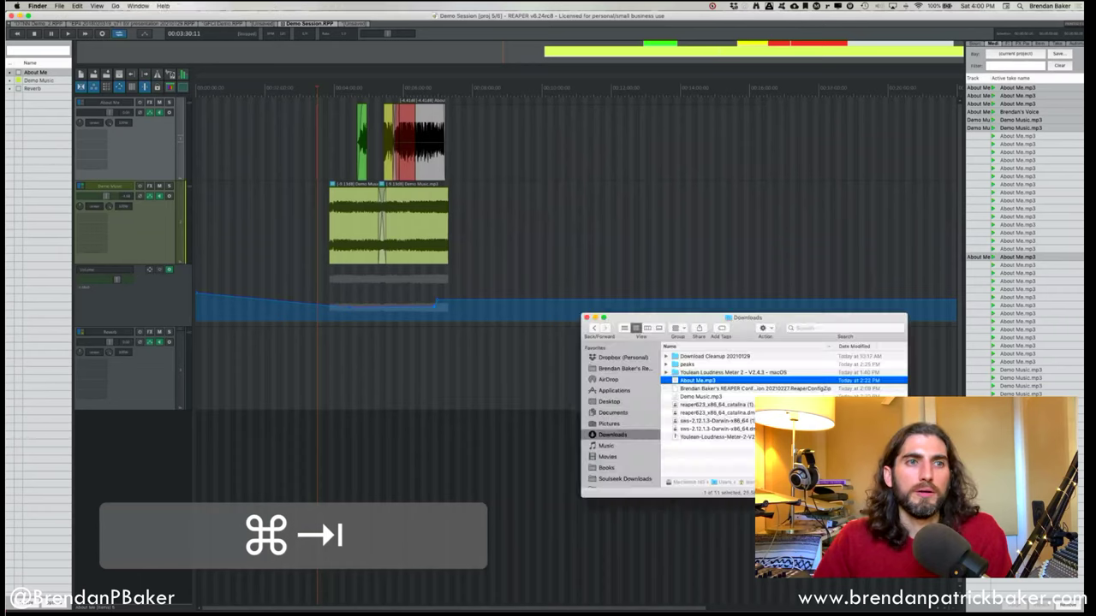
{"action": "key", "text": "a"}
{"action": "left_click", "coordinate": [621, 358]}
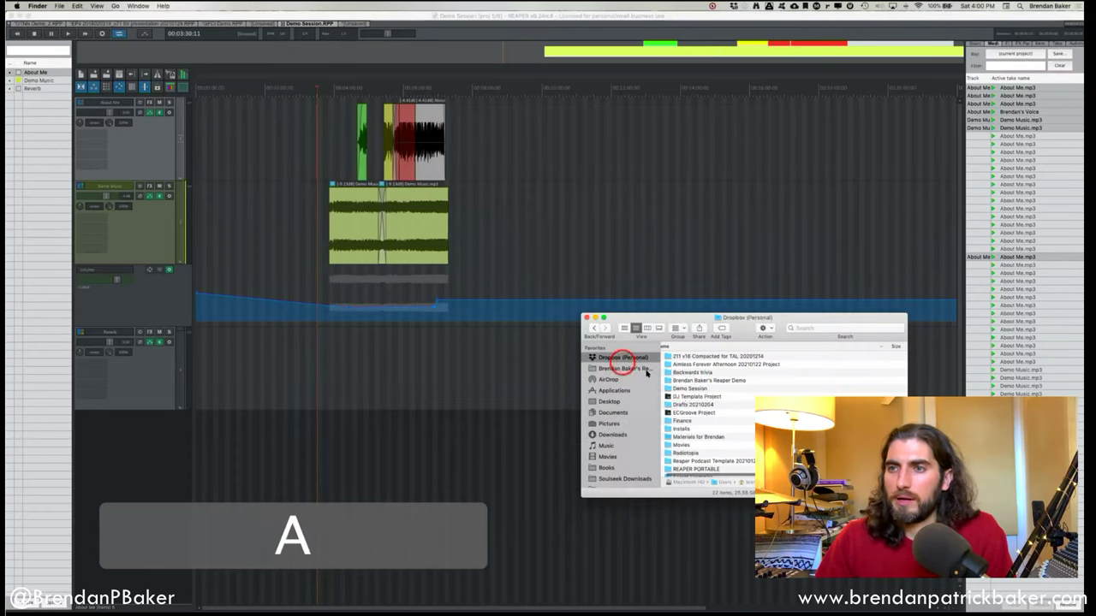
{"action": "double_click", "coordinate": [690, 389]}
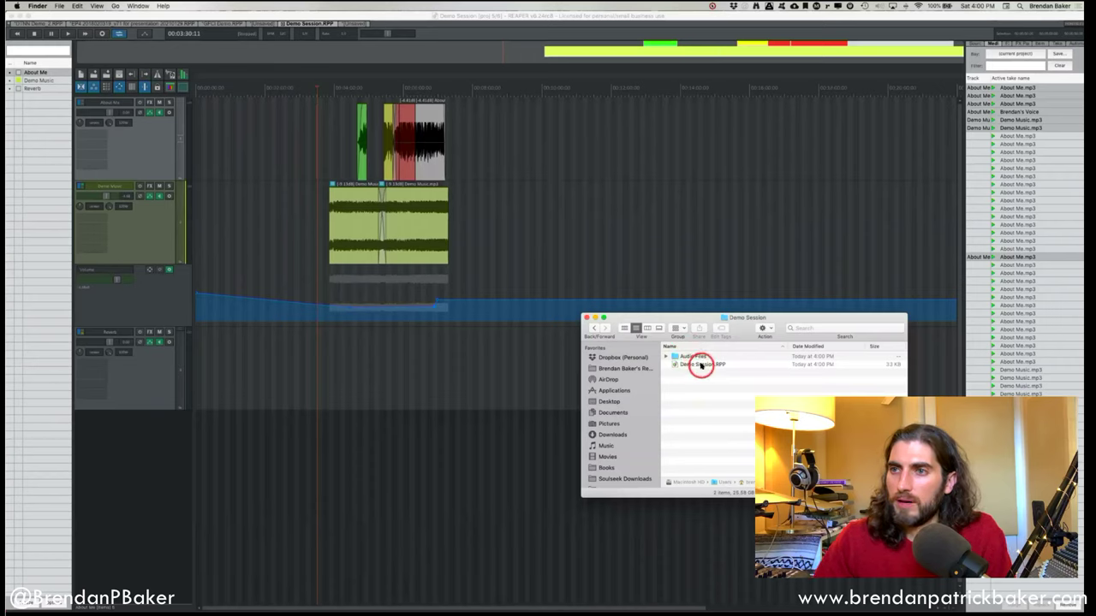
Inspect the Demo Session.RPP project file and the About Me.mp3 and Demo Music.mp3 copies in the Audio Files folder.
{"action": "left_click", "coordinate": [701, 364]}
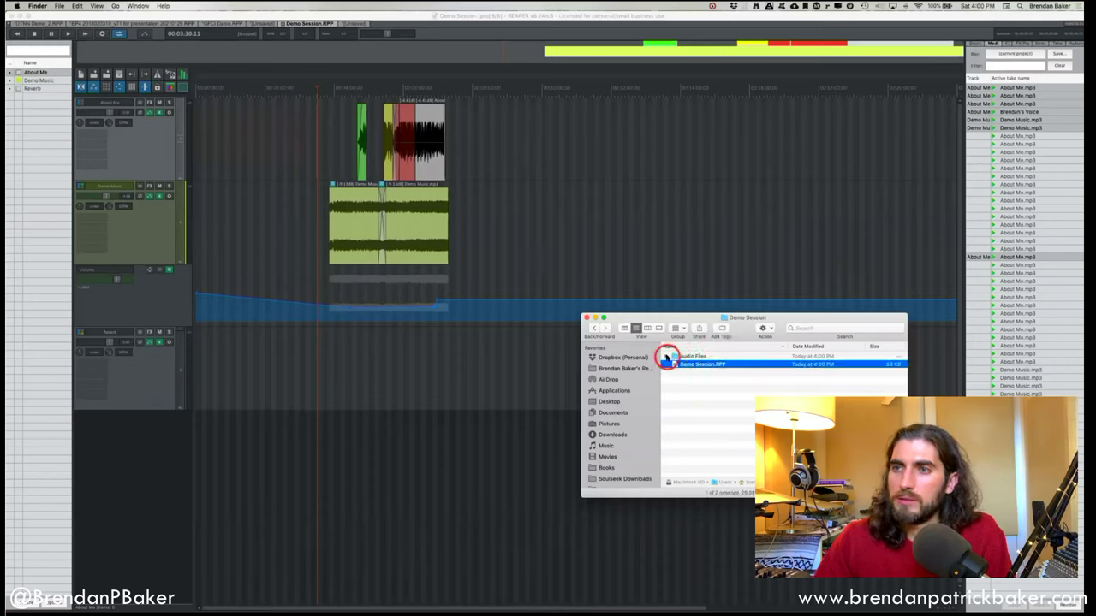
{"action": "left_click", "coordinate": [665, 356]}
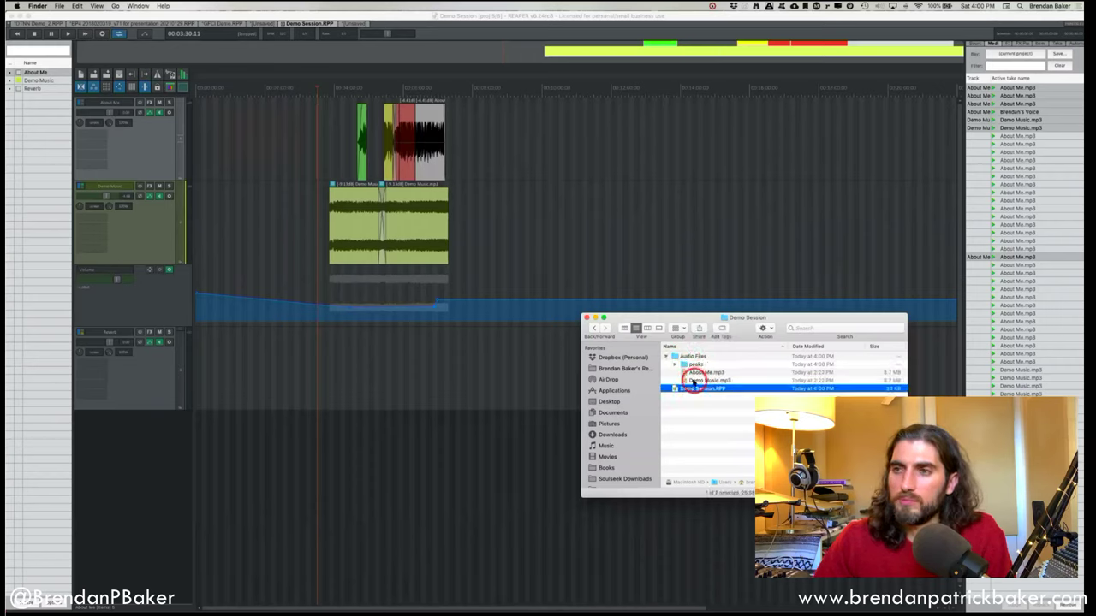
{"action": "left_click", "coordinate": [702, 373]}
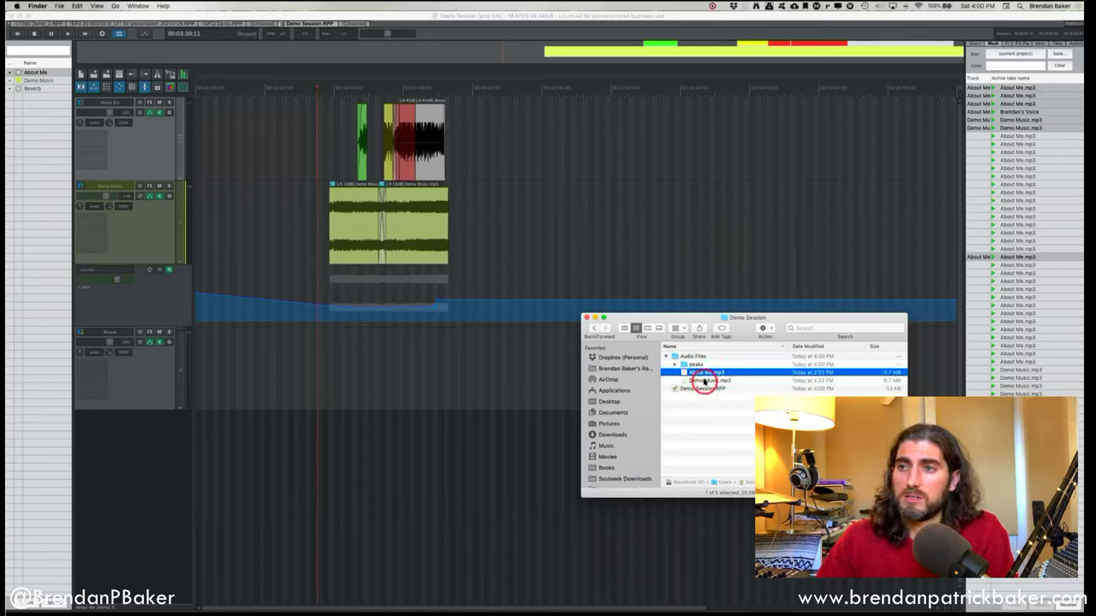
{"action": "left_click", "coordinate": [701, 381]}
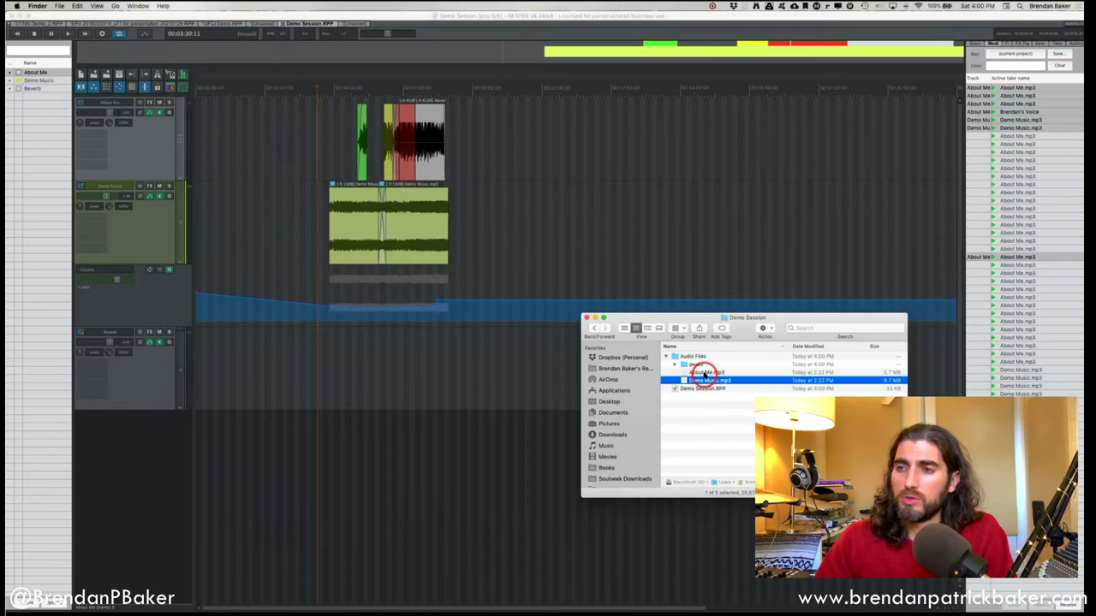
{"action": "left_click", "coordinate": [703, 373]}
{"action": "left_click", "coordinate": [703, 380]}
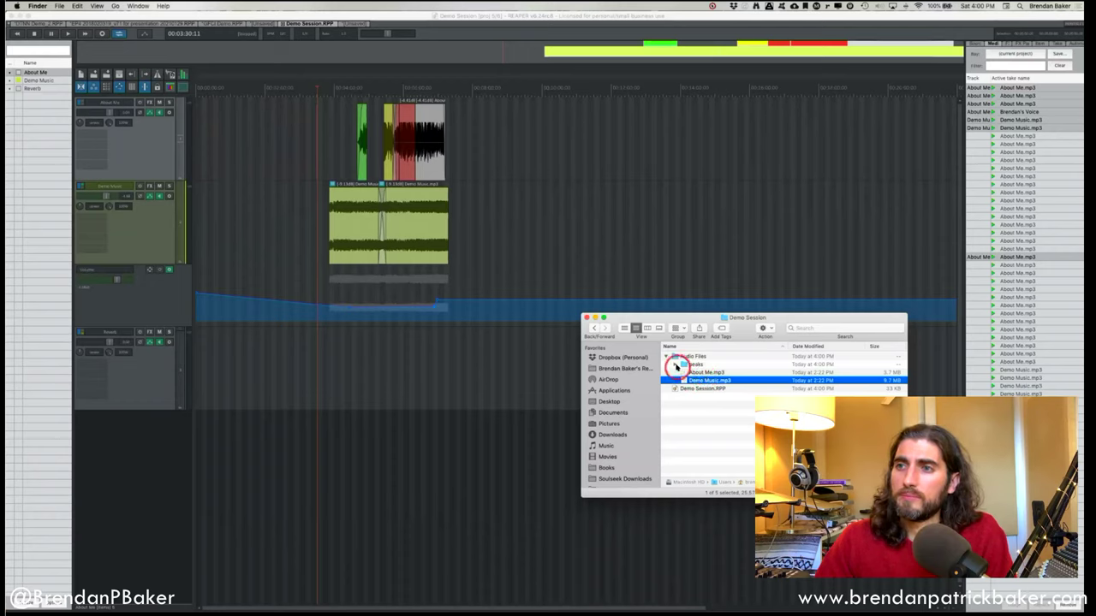
Look into the peaks subfolder of Audio Files and collapse it again.
{"action": "left_click", "coordinate": [674, 365]}
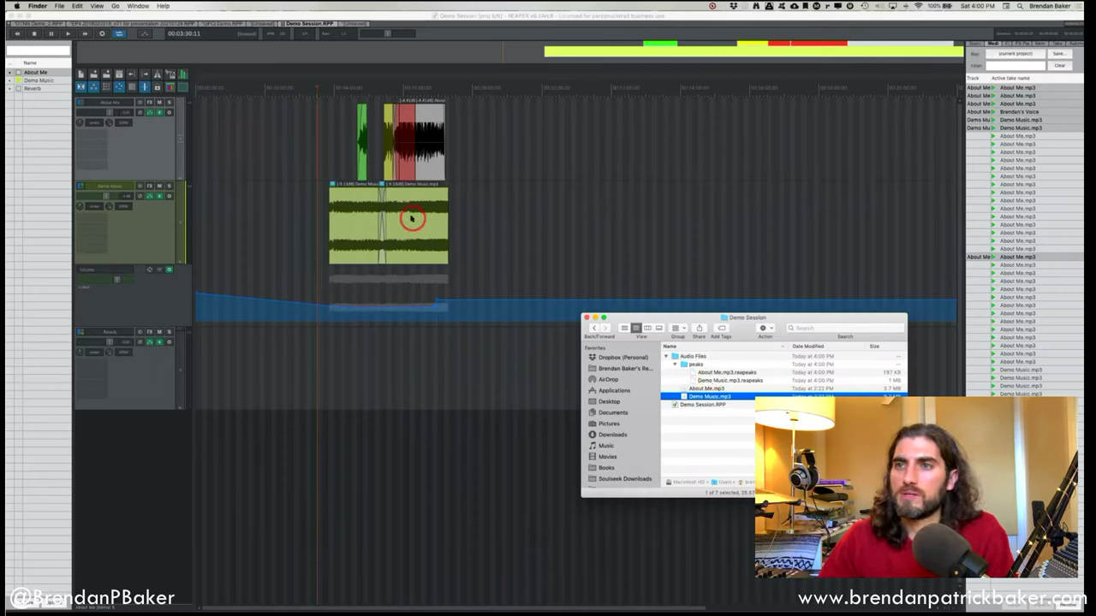
{"action": "left_click", "coordinate": [674, 365]}
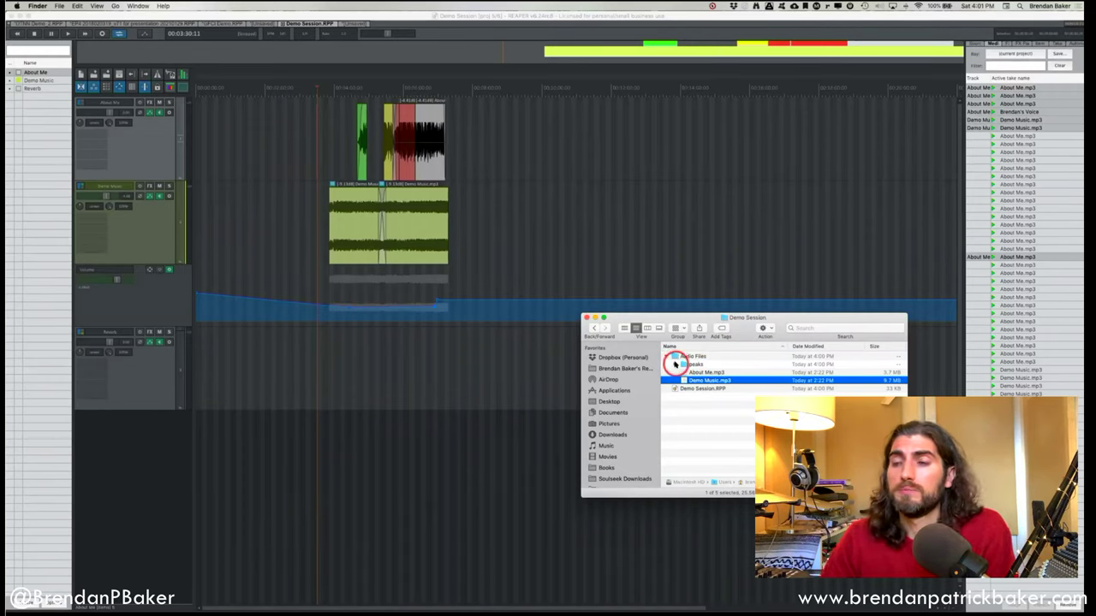
{"action": "left_click", "coordinate": [673, 364]}
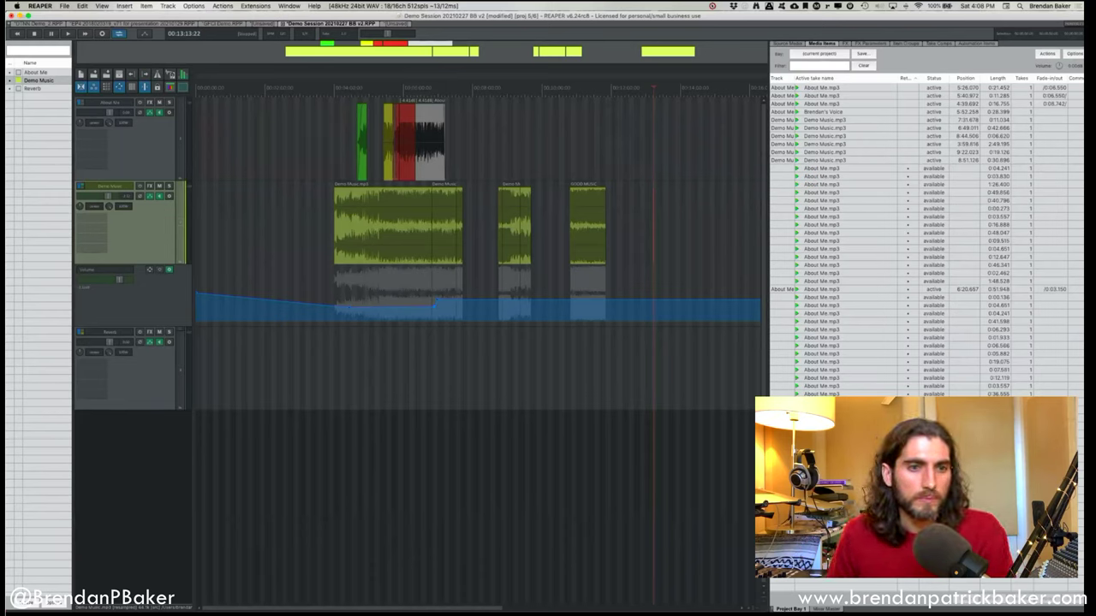
Show the media items list in REAPER's Project Bay and widen the bay to reveal more columns.
{"action": "left_click", "coordinate": [425, 318]}
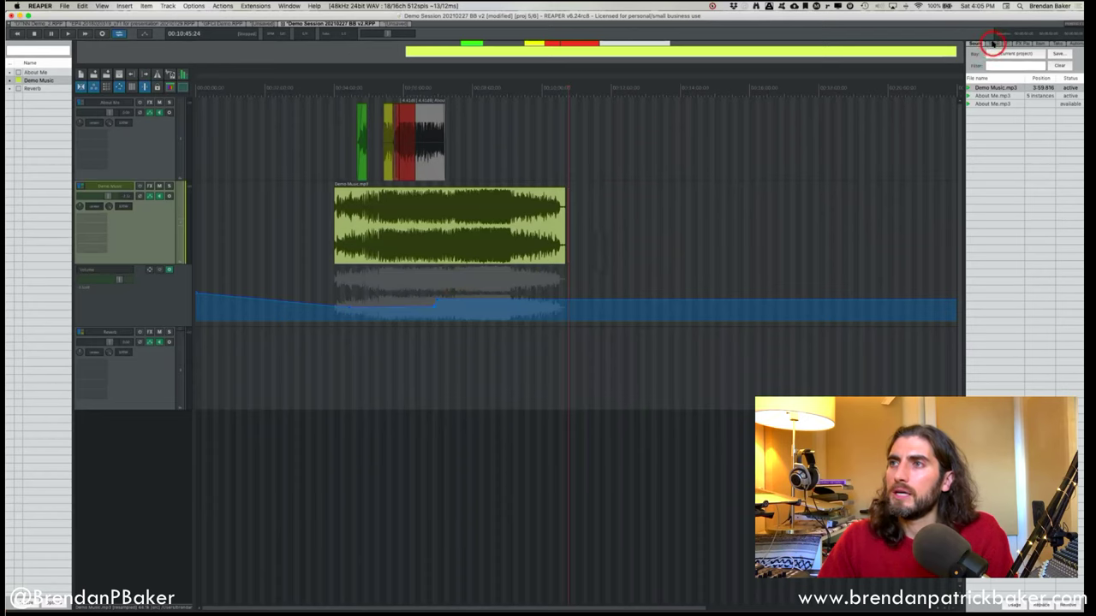
{"action": "left_click", "coordinate": [992, 43]}
{"action": "left_click_drag", "start_coordinate": [966, 75], "coordinate": [831, 78]}
{"action": "left_click", "coordinate": [881, 43]}
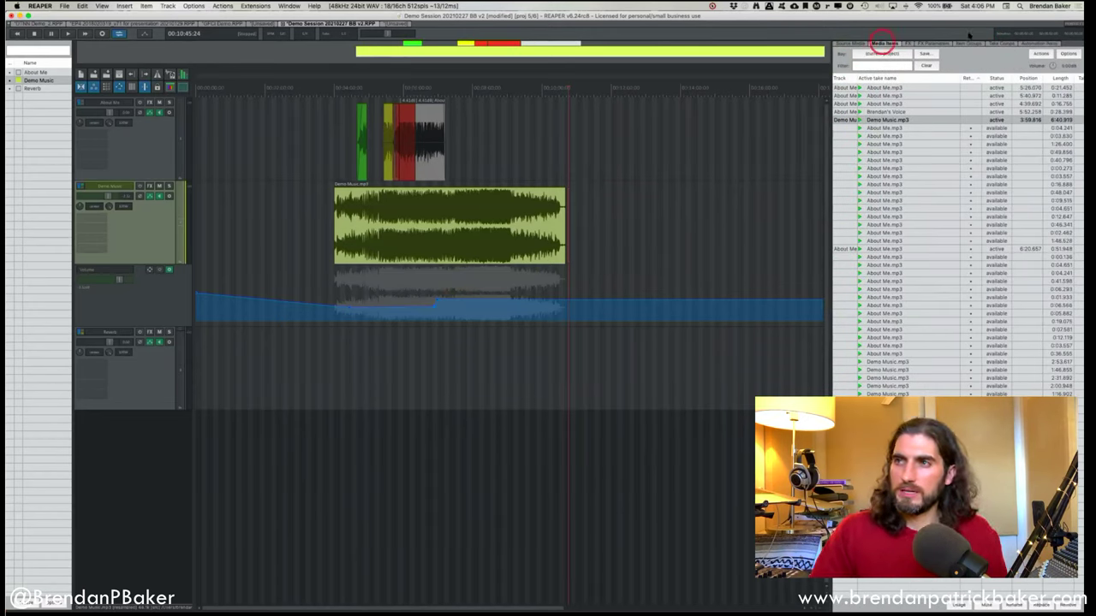
{"action": "left_click_drag", "start_coordinate": [834, 80], "coordinate": [766, 81]}
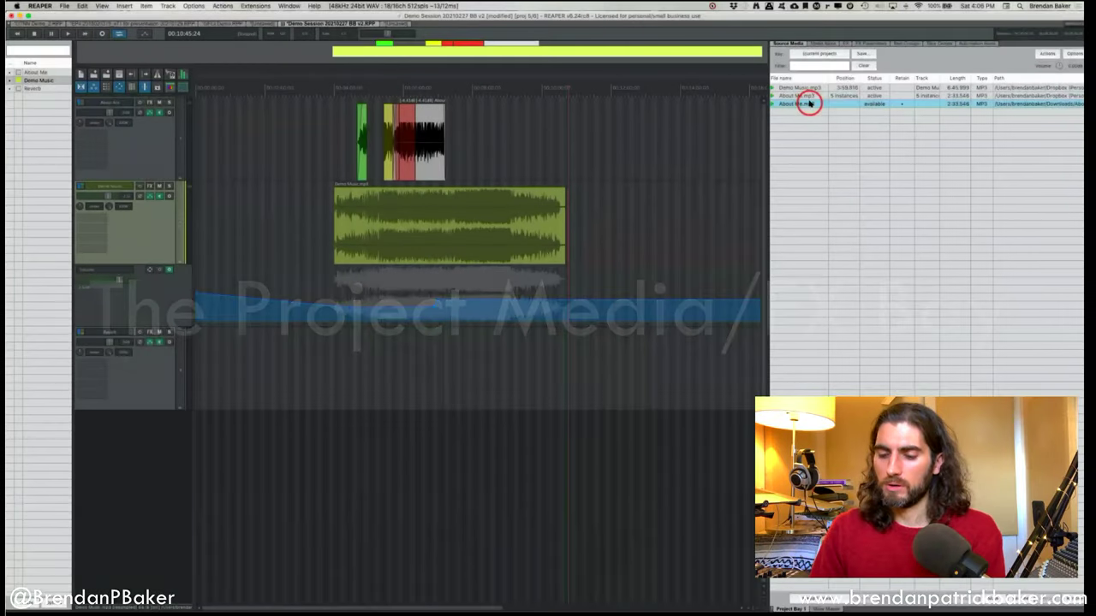
Remove the unused About Me.mp3 source stored in the Downloads folder from the Project Bay's source media.
{"action": "key", "text": "BackSpace"}
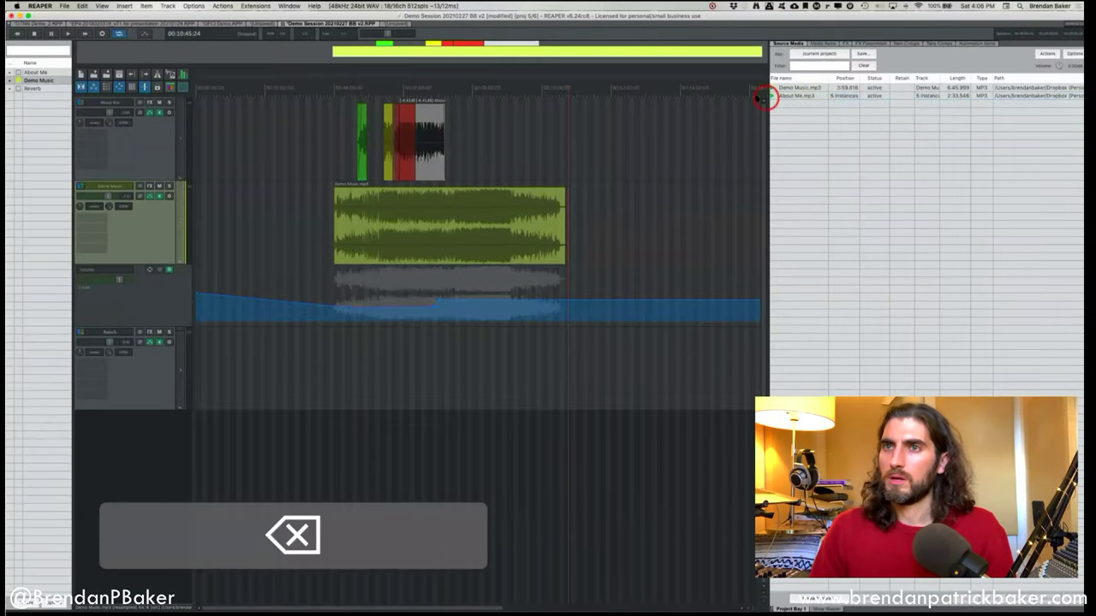
{"action": "left_click", "coordinate": [762, 97]}
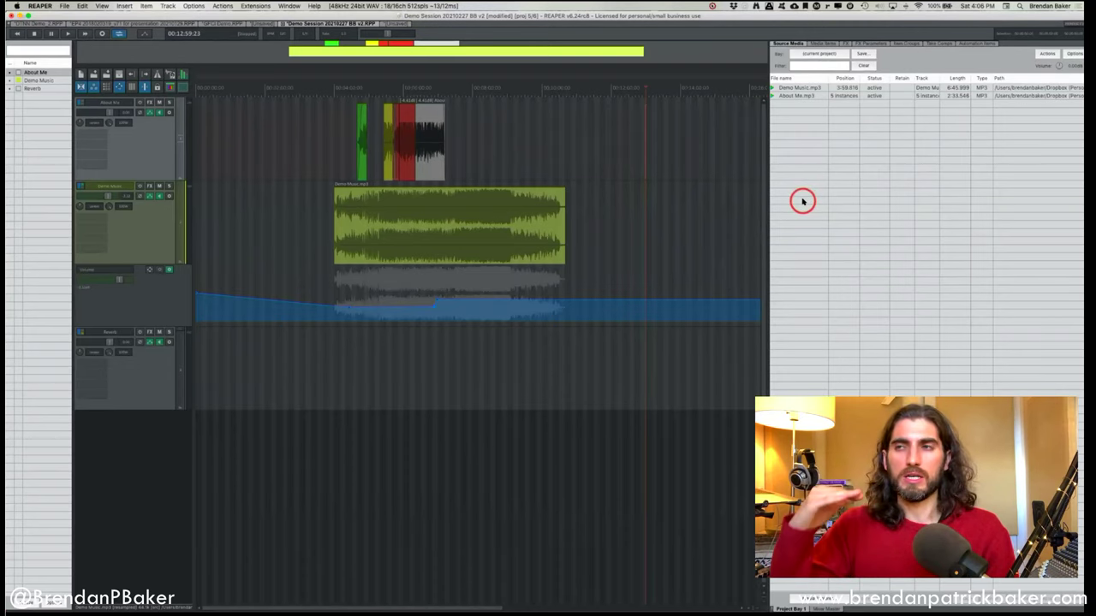
Bring the source media's Path column into full view and examine the move and copy options for About Me.mp3.
{"action": "key", "text": "super"}
{"action": "left_click_drag", "start_coordinate": [962, 80], "coordinate": [862, 96]}
{"action": "right_click", "coordinate": [862, 96]}
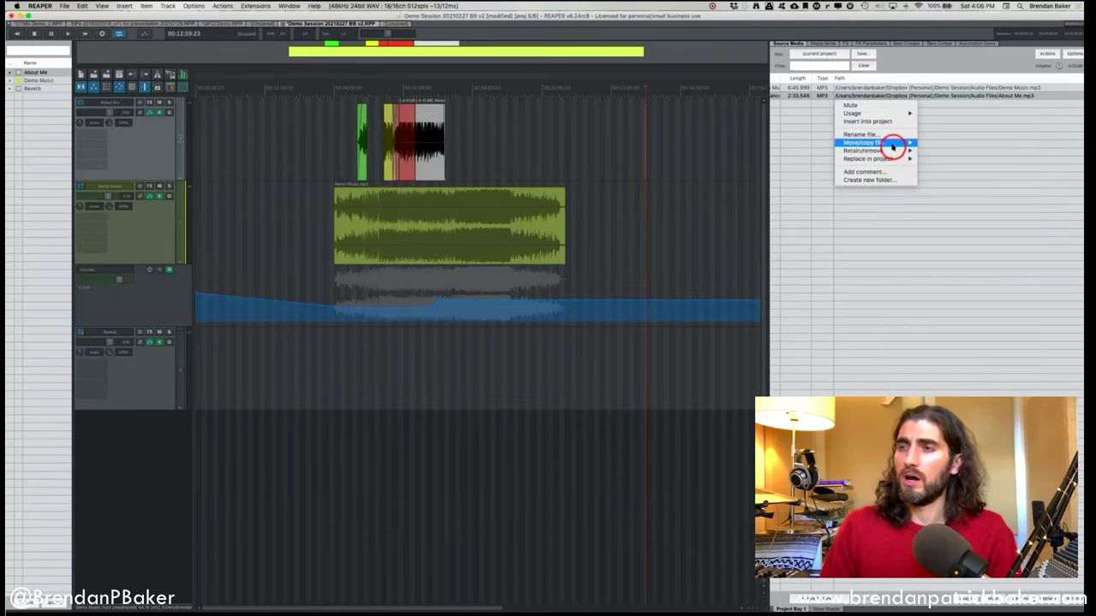
{"action": "mouse_move", "coordinate": [892, 147]}
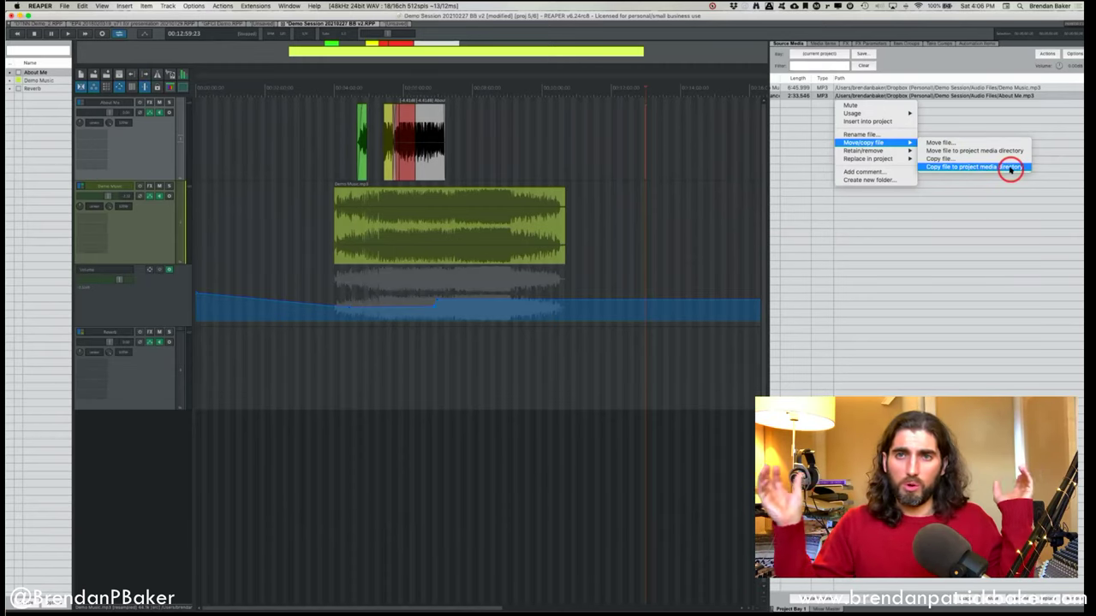
{"action": "left_click", "coordinate": [856, 220]}
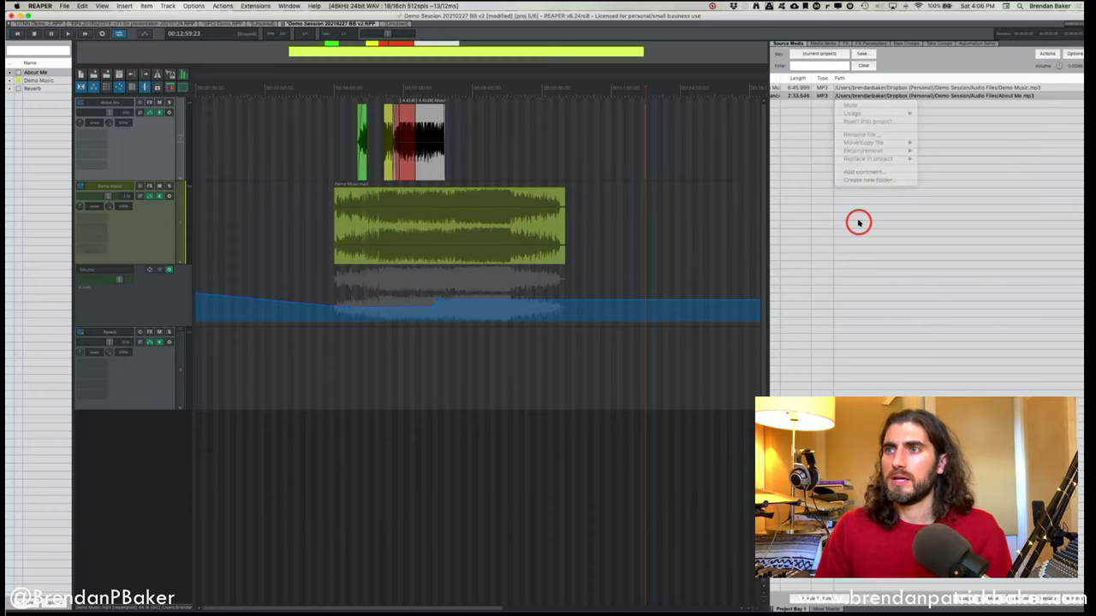
Select all source media files and check which file operations are offered for them together.
{"action": "key", "text": "super+a"}
{"action": "right_click", "coordinate": [878, 92]}
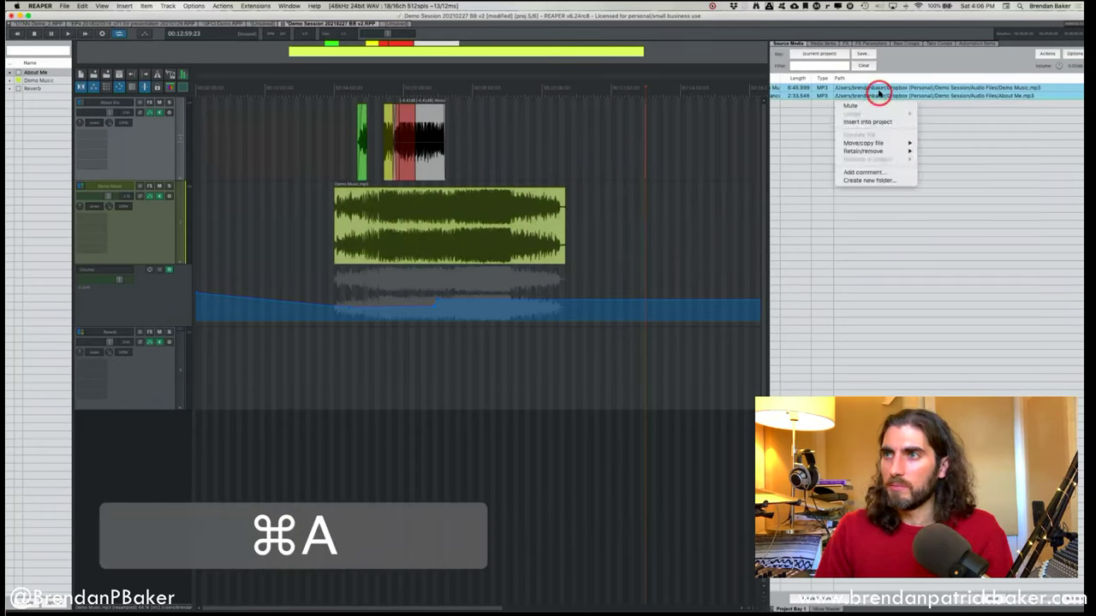
{"action": "left_click", "coordinate": [970, 227]}
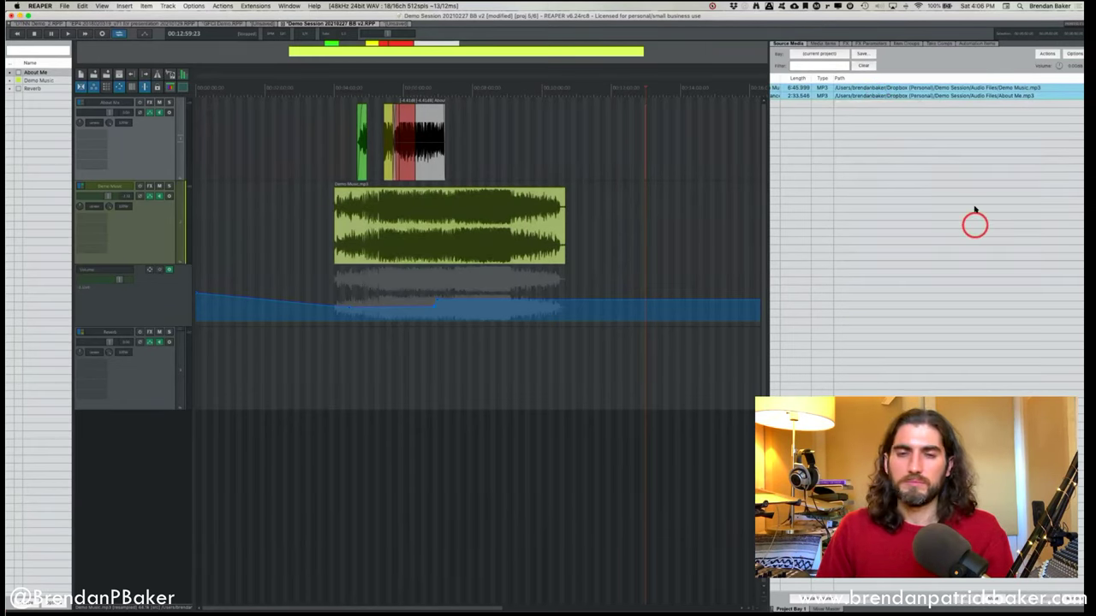
Deselect the source media files and check which bay-wide actions are available for managing them.
{"action": "left_click", "coordinate": [982, 196]}
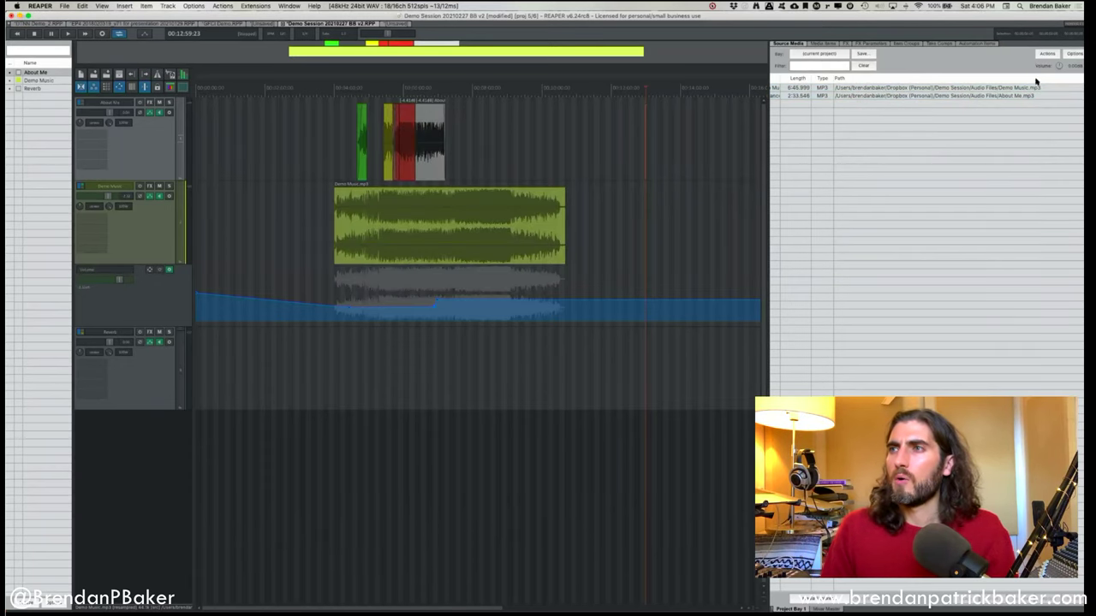
{"action": "left_click", "coordinate": [1048, 55]}
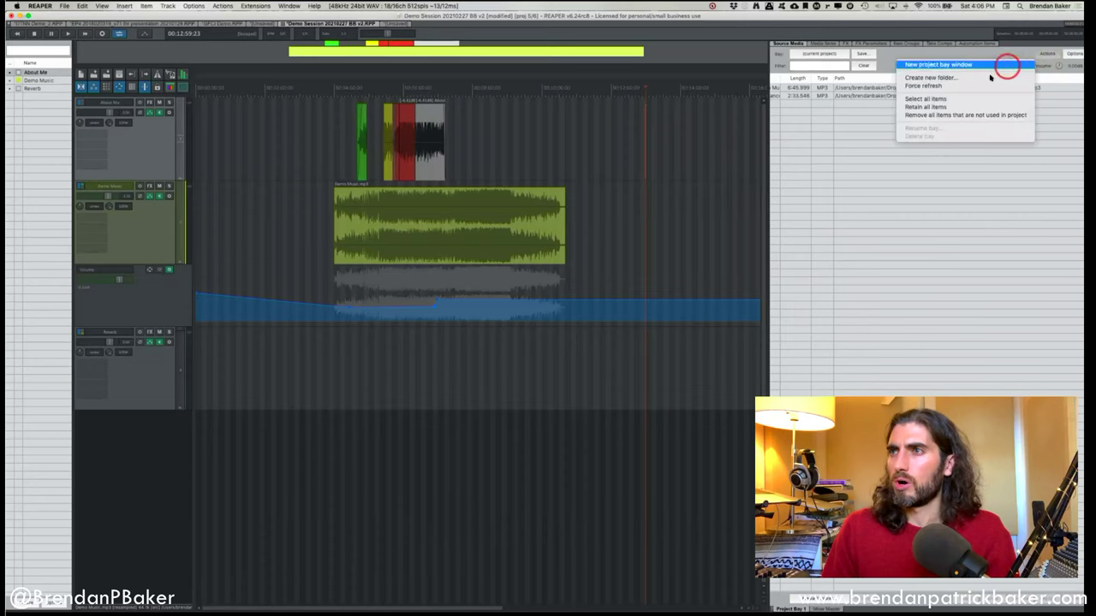
{"action": "left_click", "coordinate": [861, 207]}
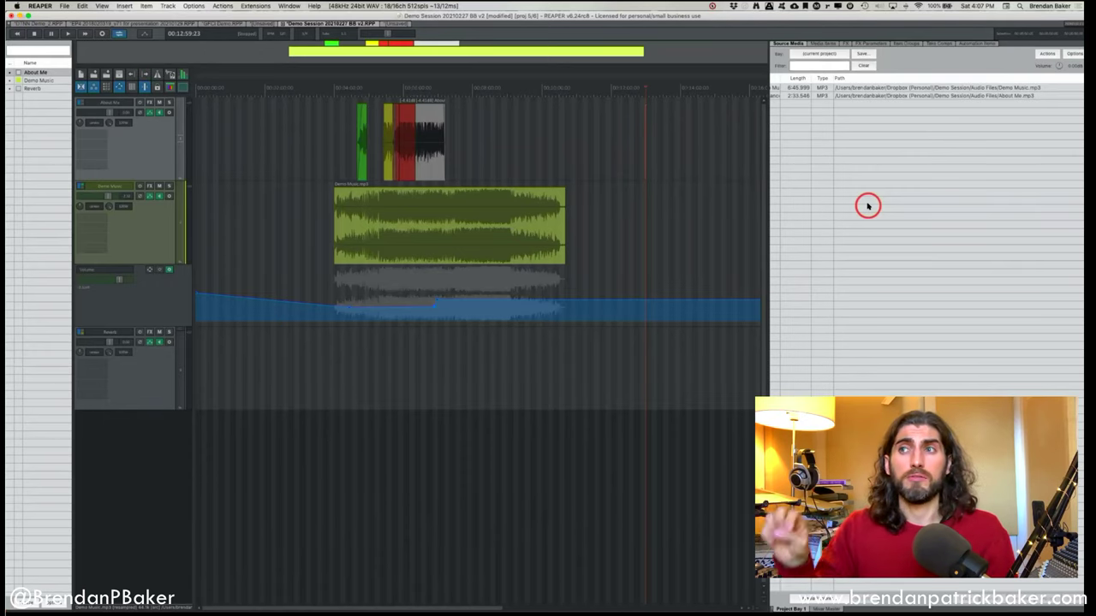
Show the Project Bay's media items list and split the Demo Music.mp3 item on the timeline into several pieces.
{"action": "left_click", "coordinate": [786, 45]}
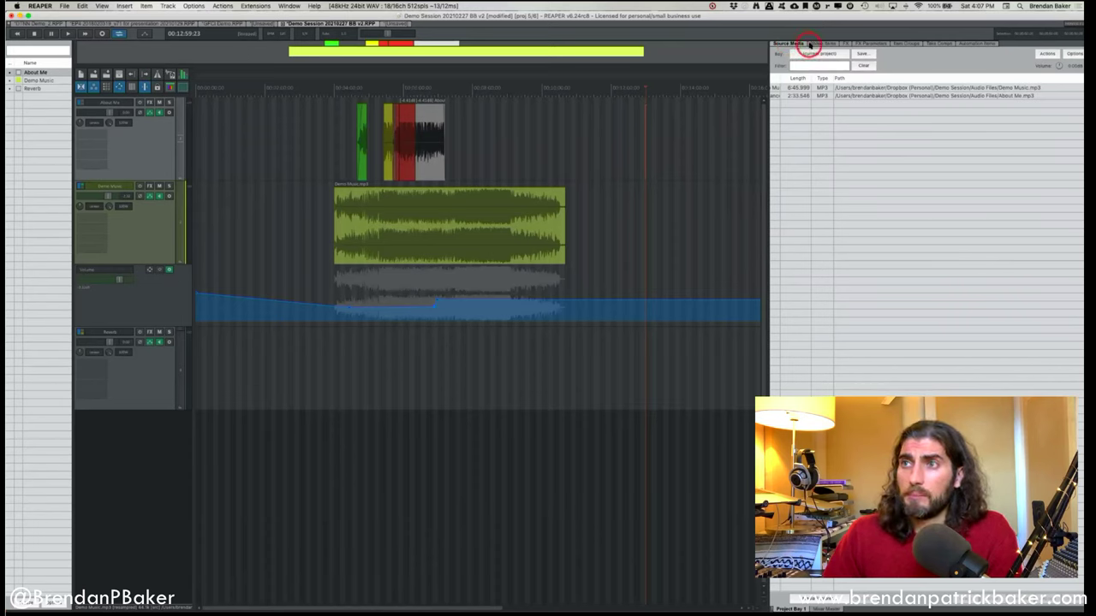
{"action": "left_click", "coordinate": [820, 43]}
{"action": "scroll", "coordinate": [843, 127], "scroll_direction": "left", "scroll_amount": 5}
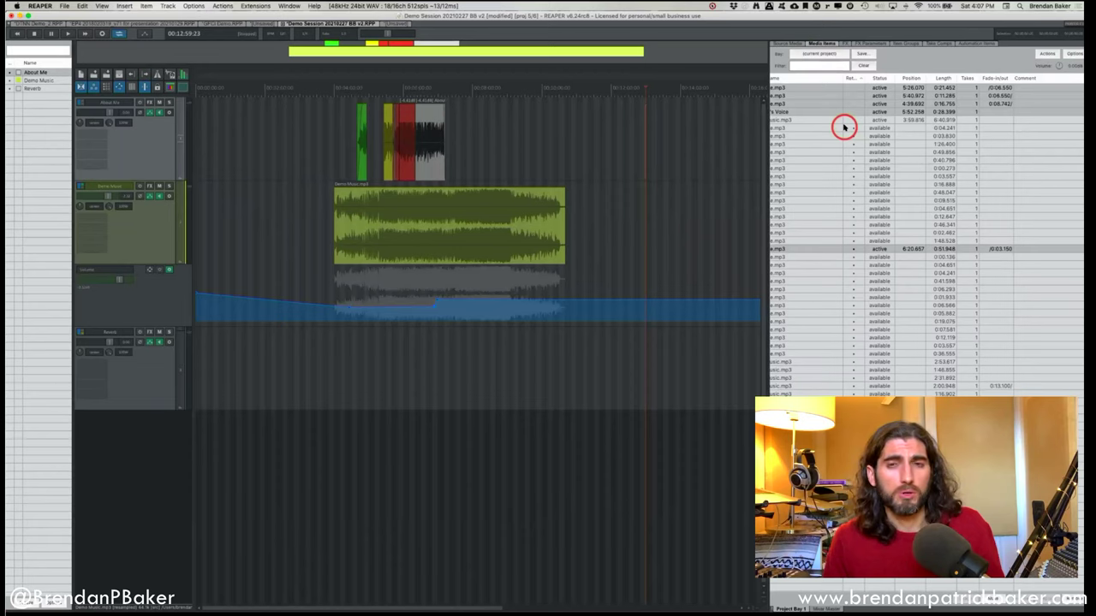
{"action": "key", "text": "b"}
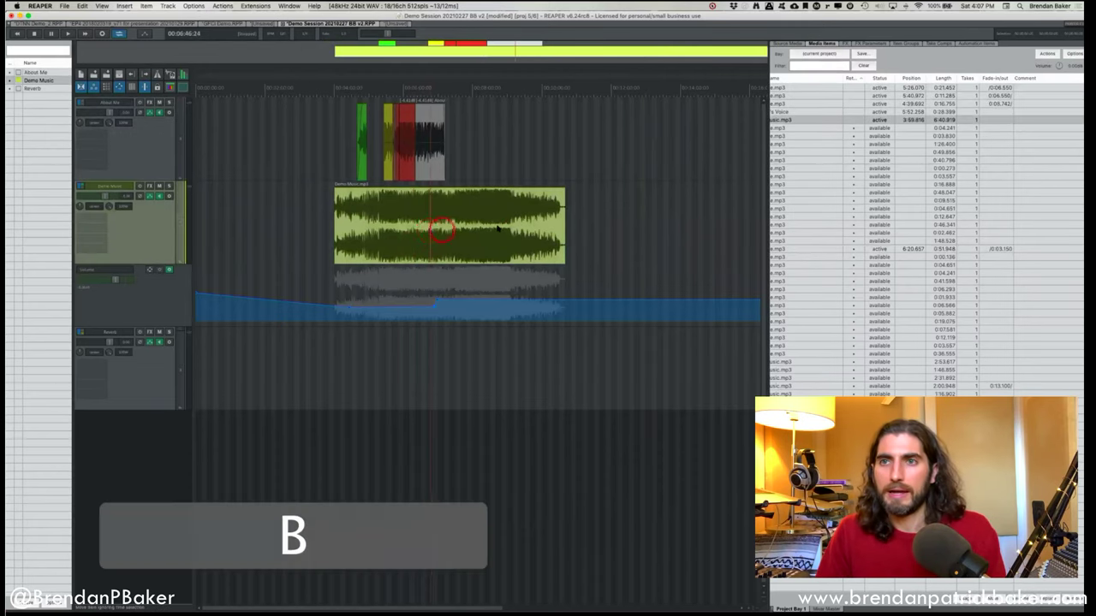
{"action": "key", "text": "b"}
{"action": "key", "text": "b"}
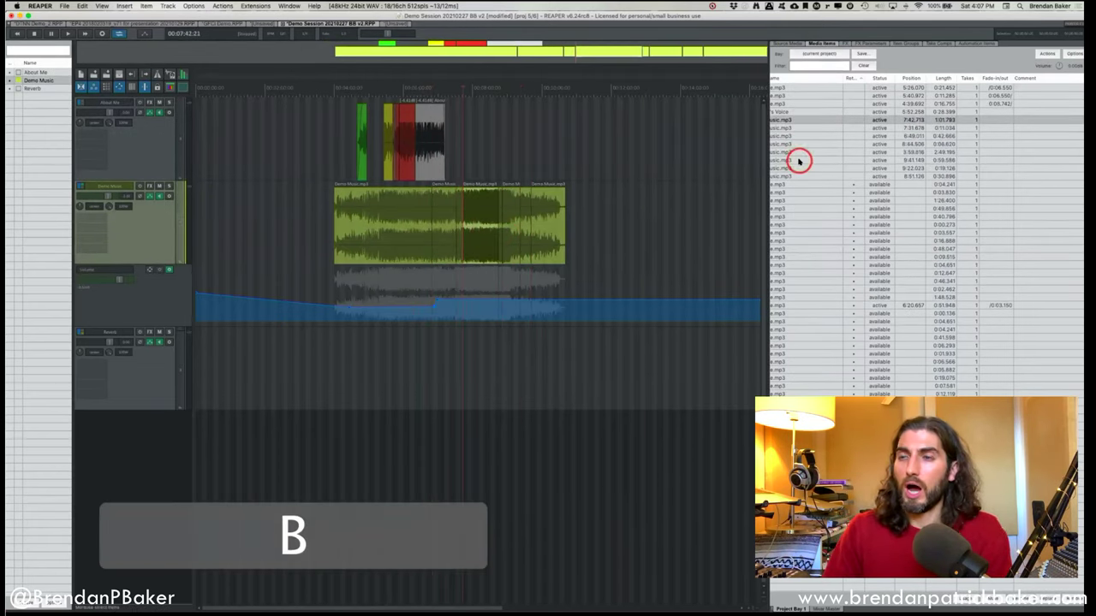
Bring the take names into view in the media items list and delete the last Demo Music.mp3 piece from the track.
{"action": "scroll", "coordinate": [794, 162], "scroll_direction": "left", "scroll_amount": 3}
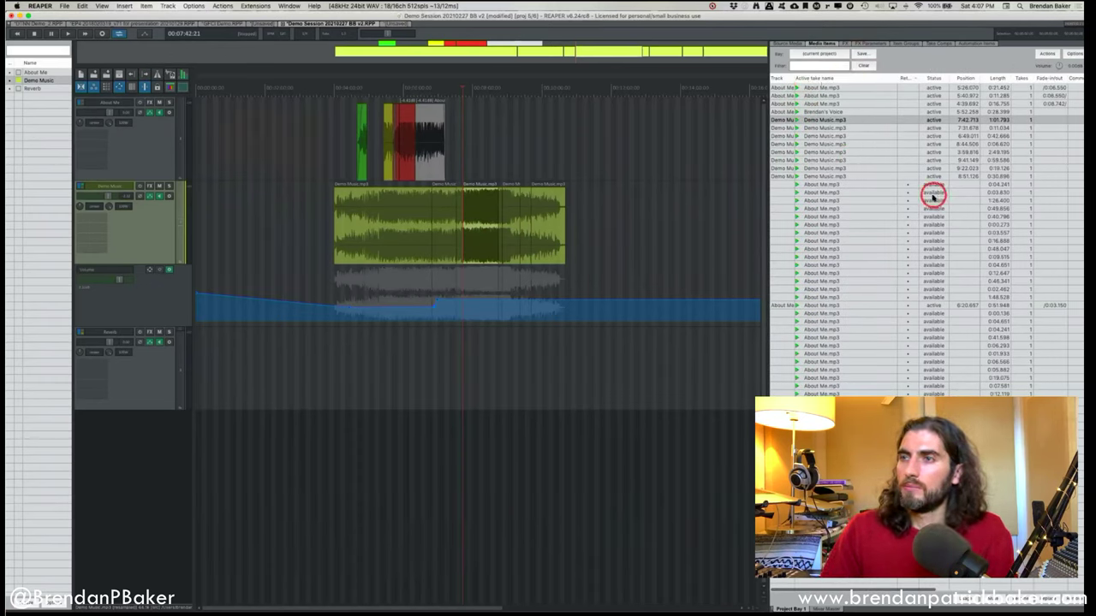
{"action": "left_click", "coordinate": [546, 228]}
{"action": "key", "text": "BackSpace"}
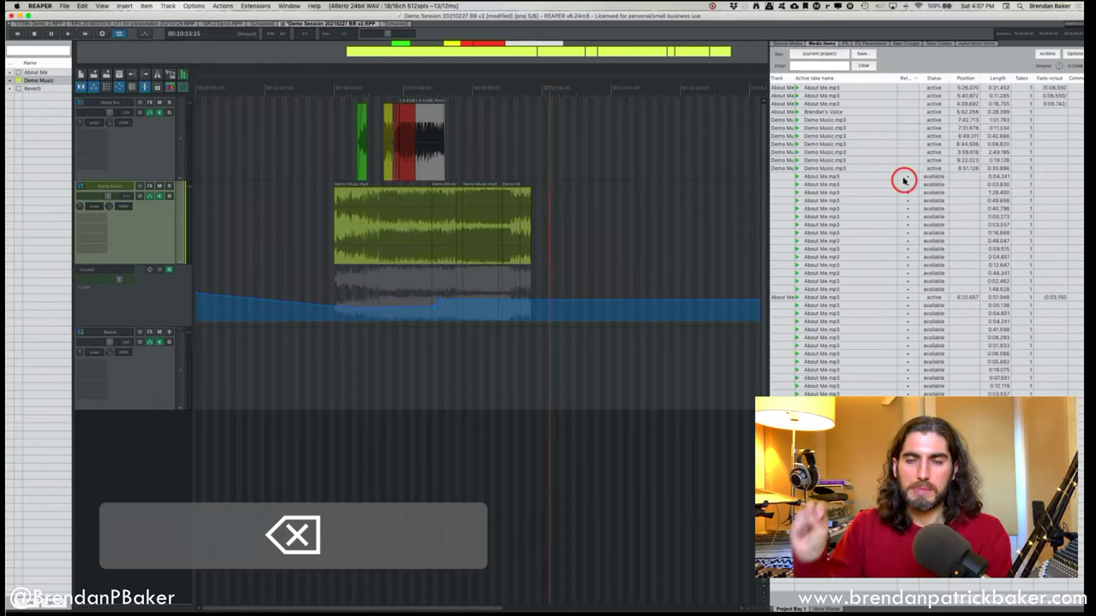
Set the take name of the roughly one-minute Demo Music.mp3 piece starting at 7:42 to GOOD MUSIC.
{"action": "left_click", "coordinate": [484, 236]}
{"action": "double_click", "coordinate": [482, 238]}
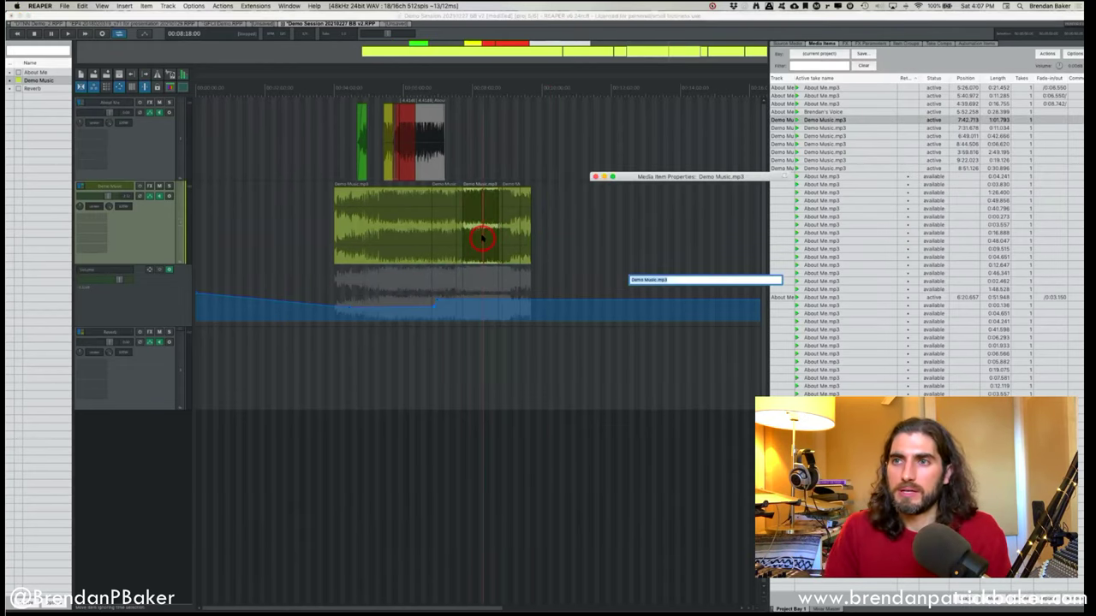
{"action": "type", "text": "GOOD MUSIC"}
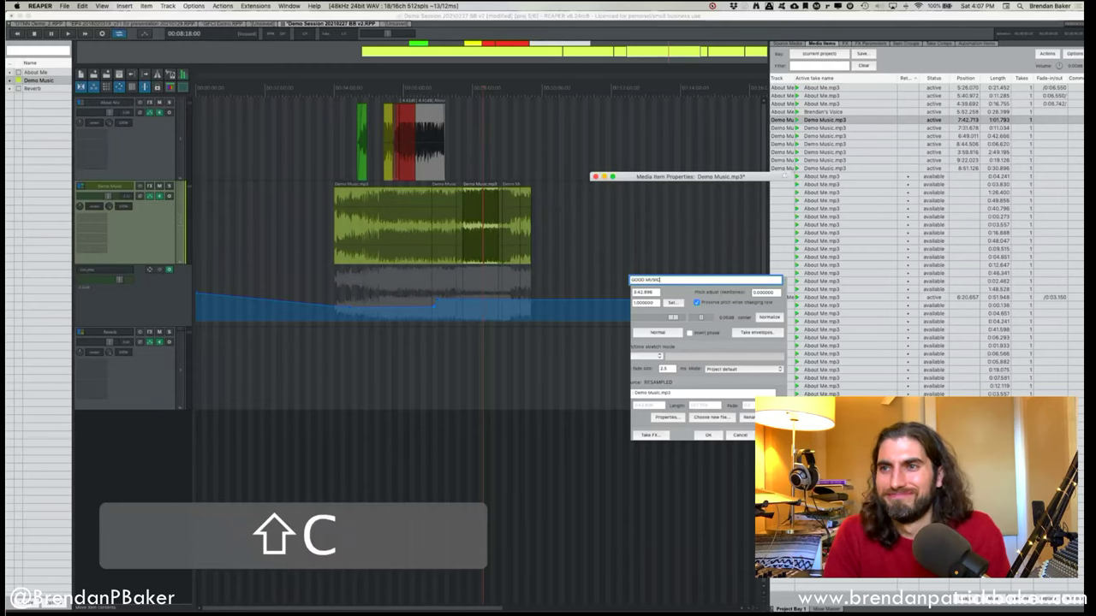
{"action": "key", "text": "Return"}
Move the GOOD MUSIC item past the other pieces to about 10:30 and close its item properties.
{"action": "left_click_drag", "start_coordinate": [478, 237], "coordinate": [578, 224]}
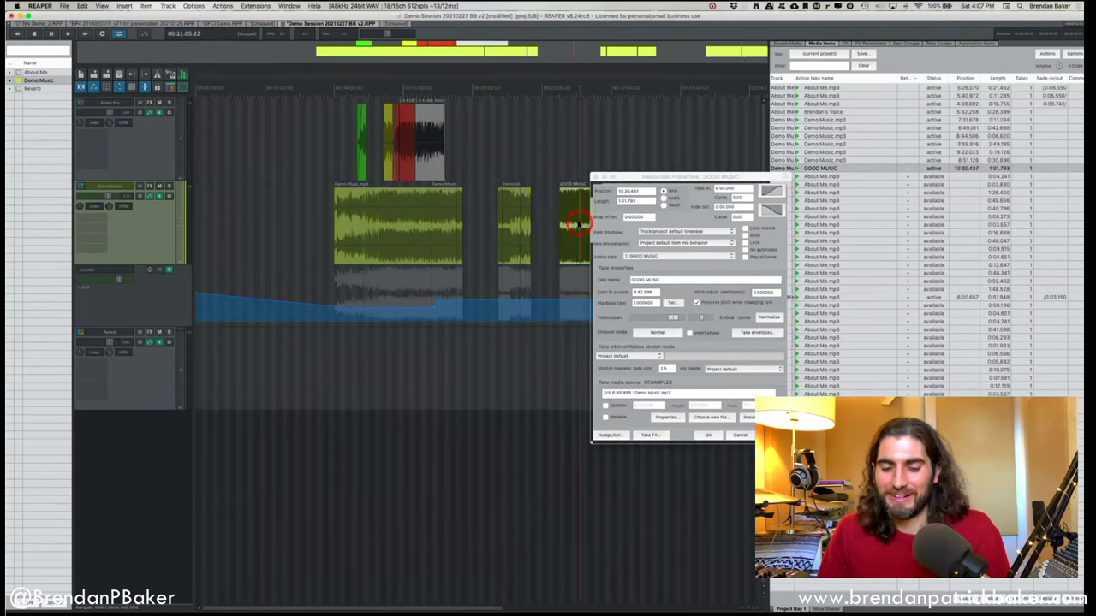
{"action": "left_click", "coordinate": [599, 177]}
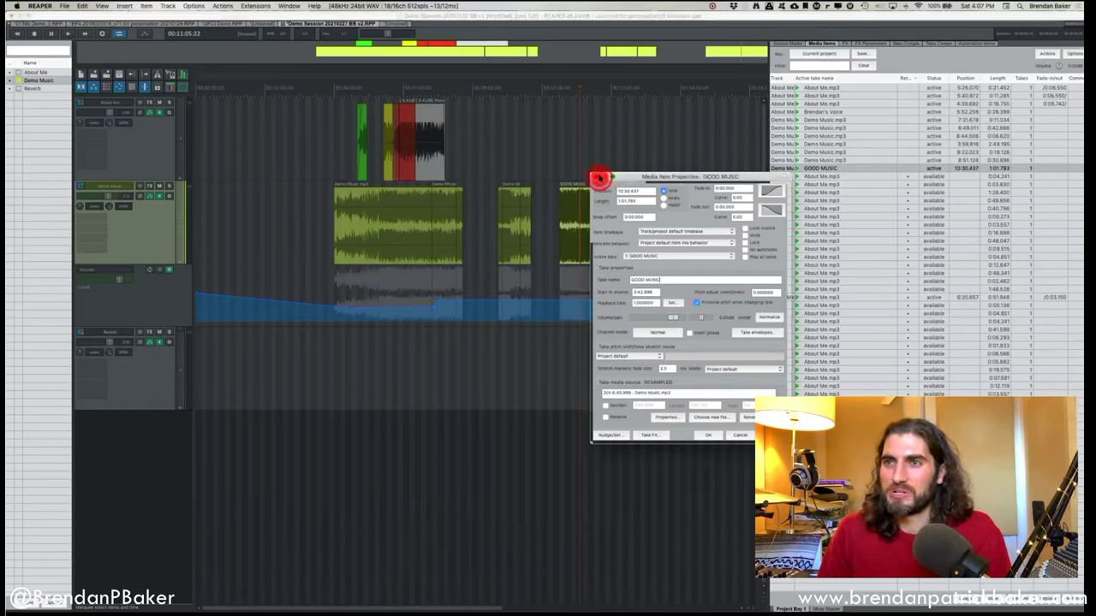
{"action": "left_click", "coordinate": [595, 176]}
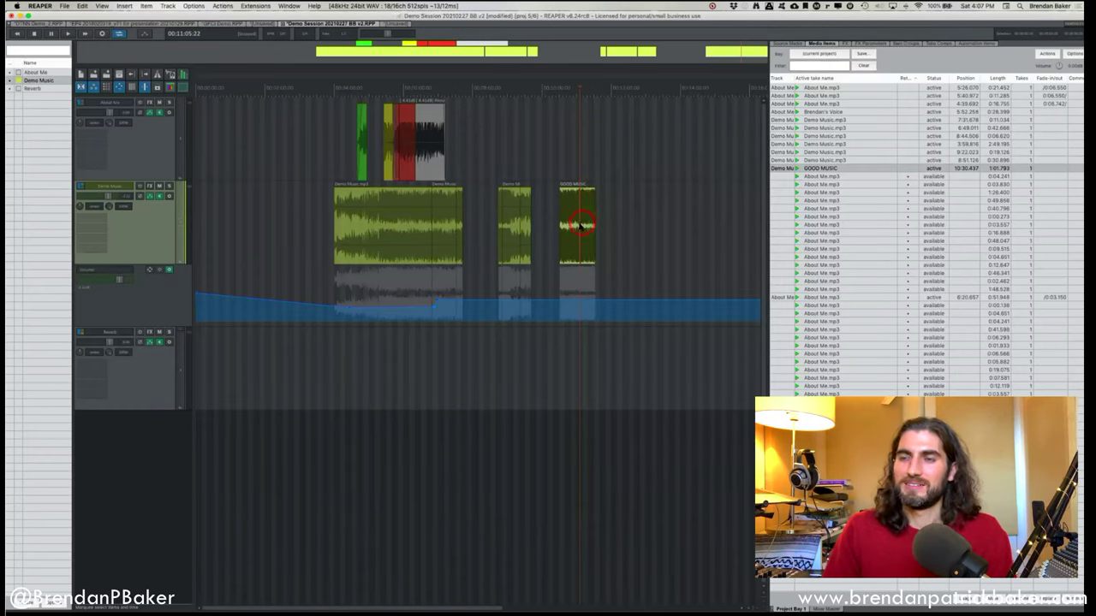
Delete the GOOD MUSIC item from the timeline and place it back on the Demo Music track from the Project Bay.
{"action": "key", "text": "BackSpace"}
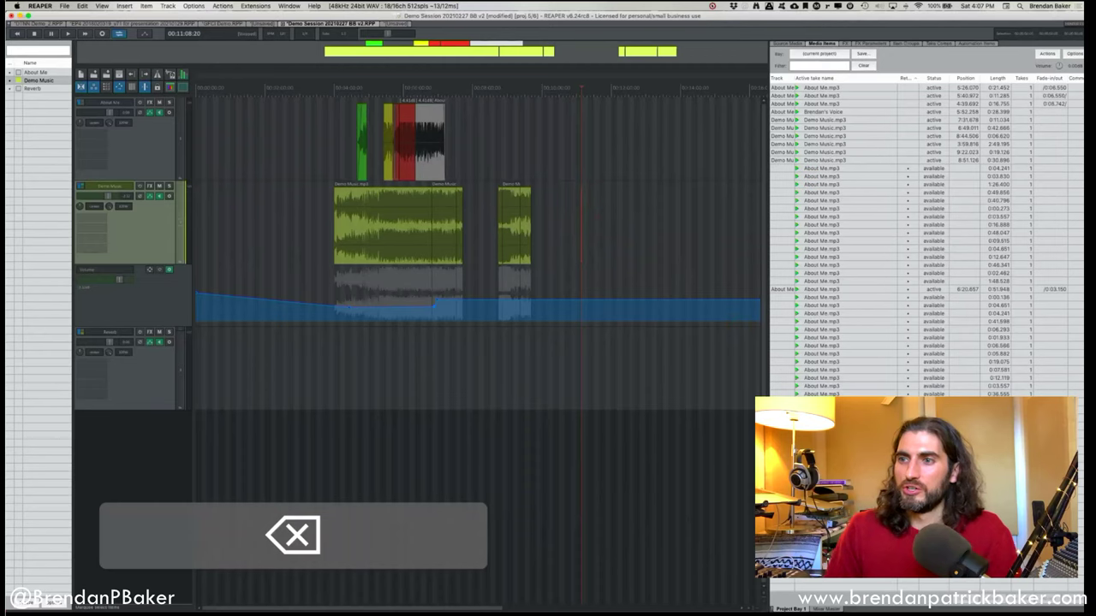
{"action": "left_click_drag", "start_coordinate": [817, 334], "coordinate": [587, 235]}
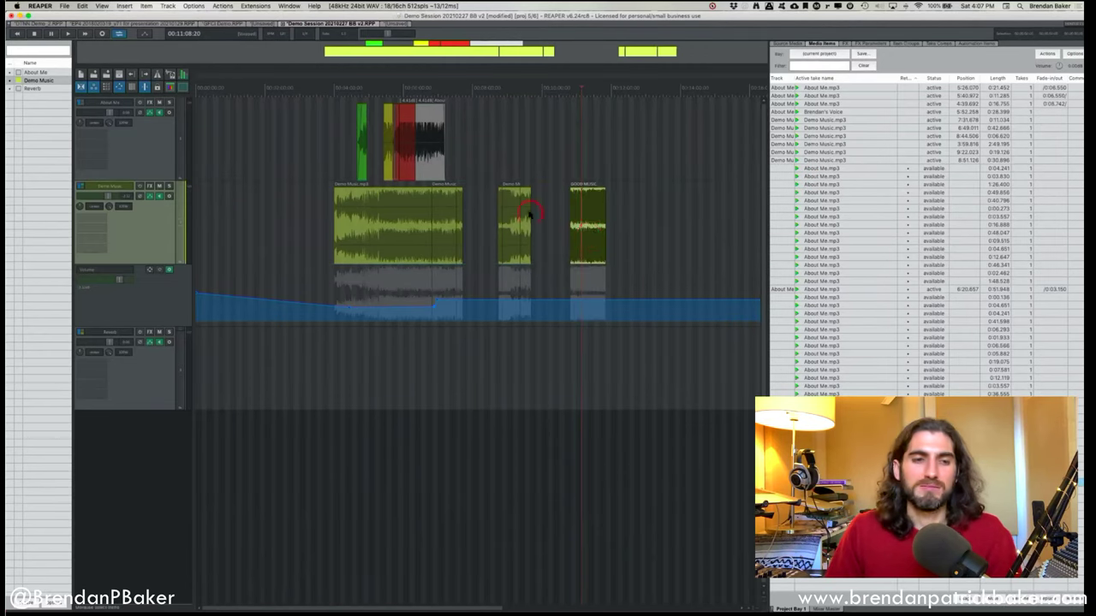
{"action": "left_click", "coordinate": [653, 208]}
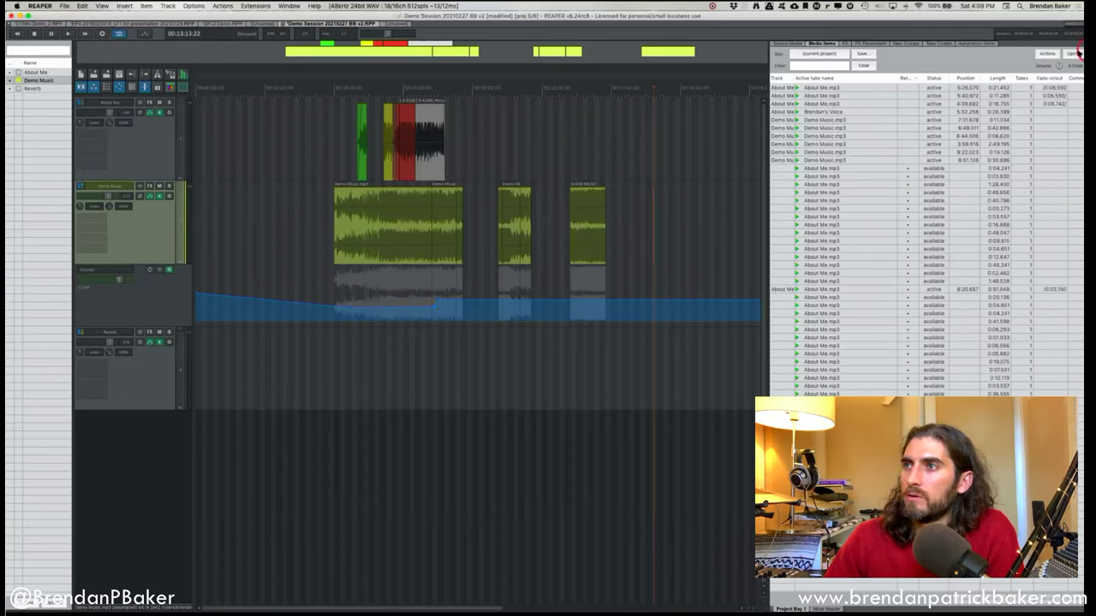
Examine the Project Bay's options for retaining removed media items and its action for removing all items not used in the project.
{"action": "left_click", "coordinate": [1073, 53]}
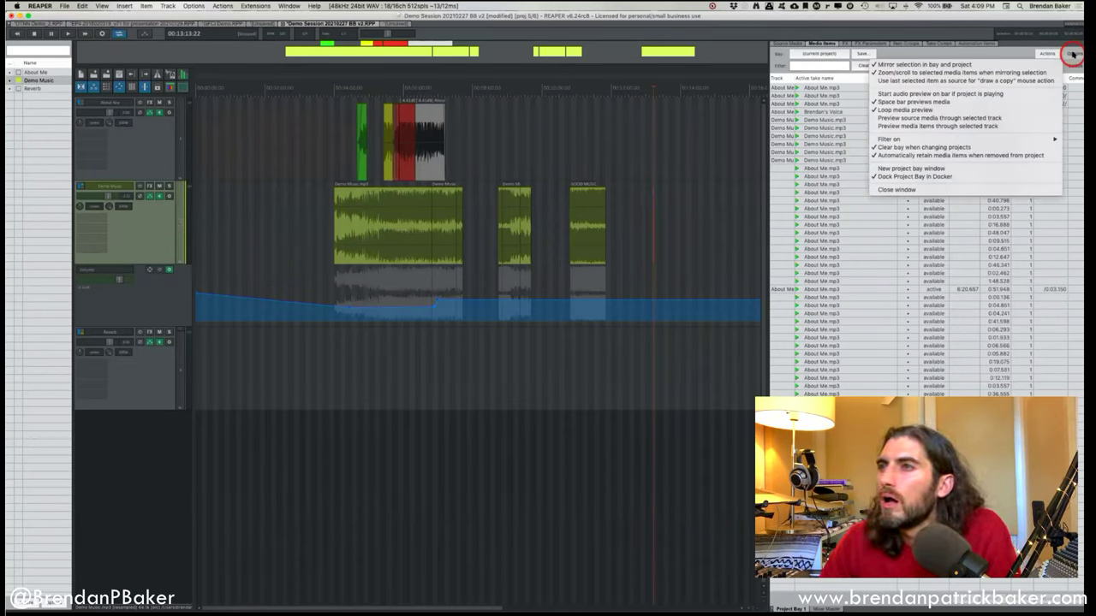
{"action": "left_click", "coordinate": [1048, 54]}
{"action": "left_click", "coordinate": [1050, 55]}
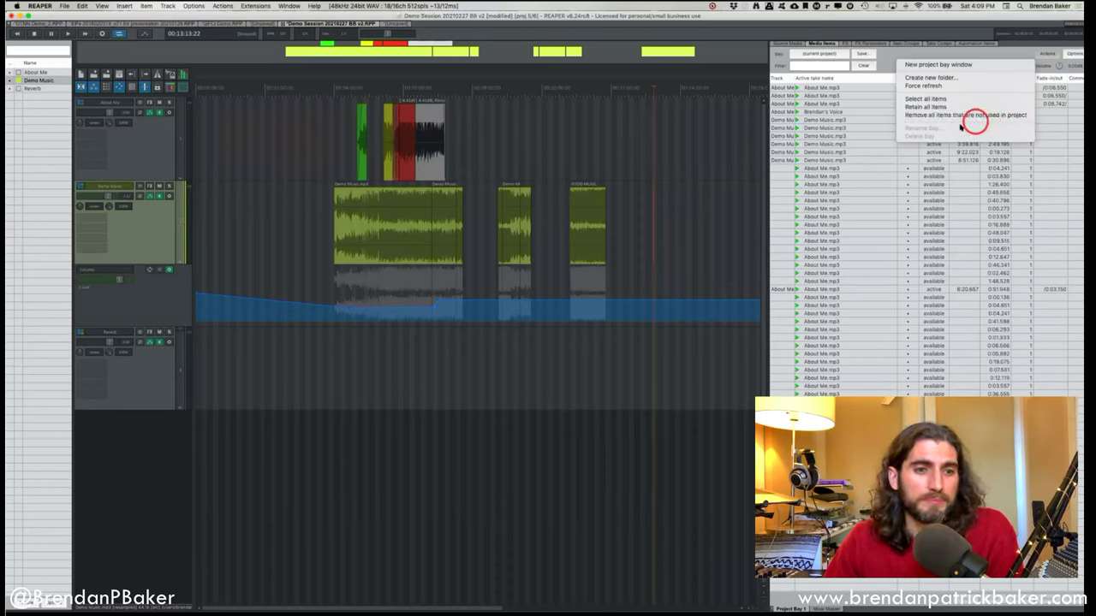
{"action": "left_click", "coordinate": [970, 115]}
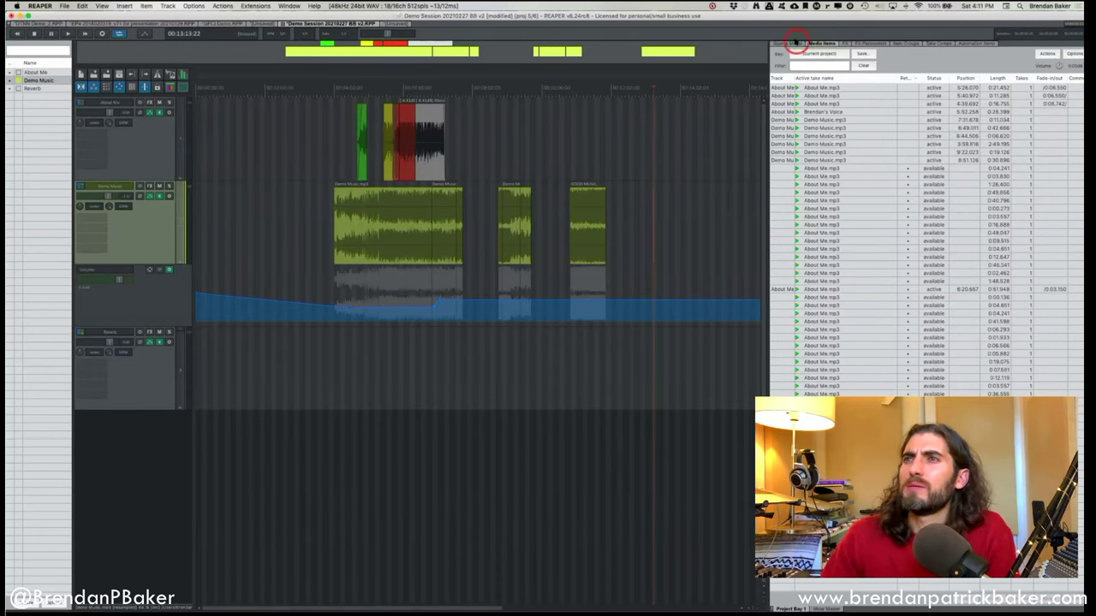
Compare the Project Bay's source media list with its media items list for the demo session.
{"action": "left_click", "coordinate": [787, 43]}
{"action": "left_click", "coordinate": [827, 43]}
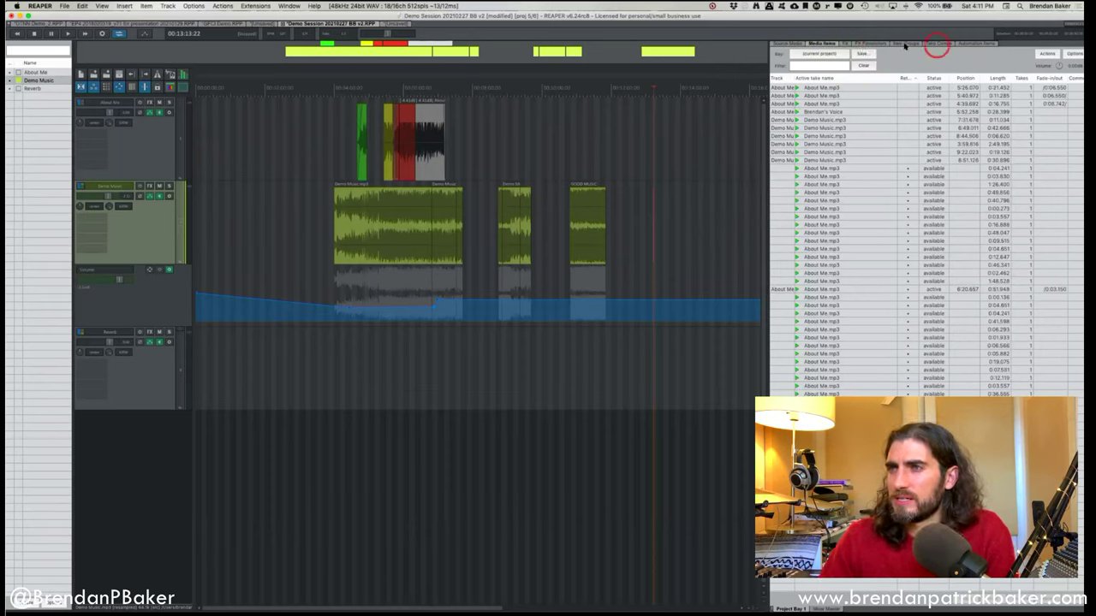
{"action": "left_click", "coordinate": [795, 43]}
{"action": "left_click", "coordinate": [820, 43]}
{"action": "left_click", "coordinate": [787, 42]}
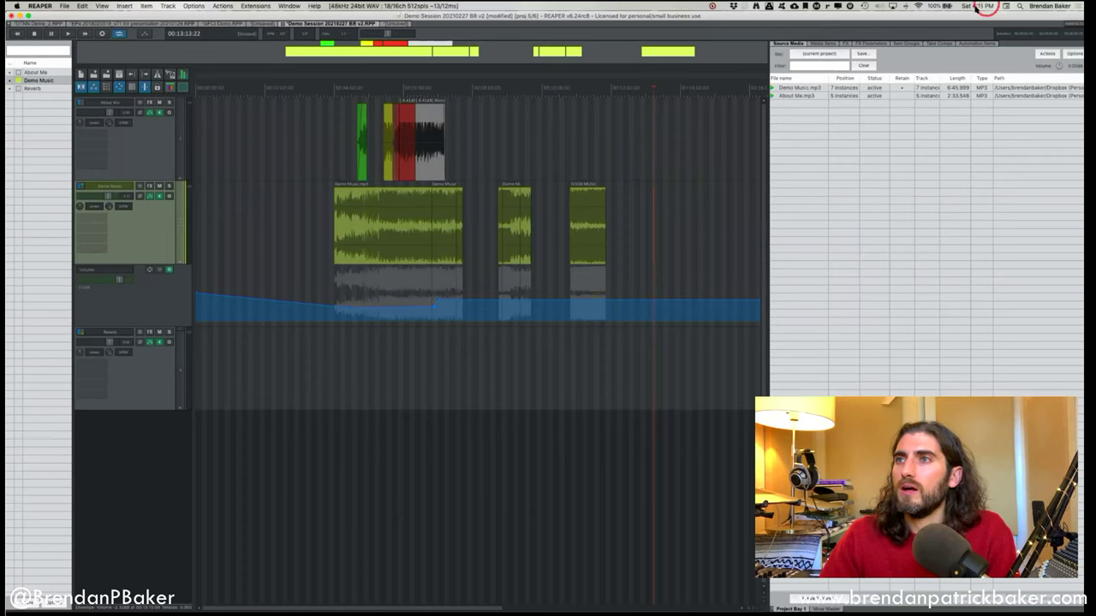
{"action": "left_click", "coordinate": [821, 43]}
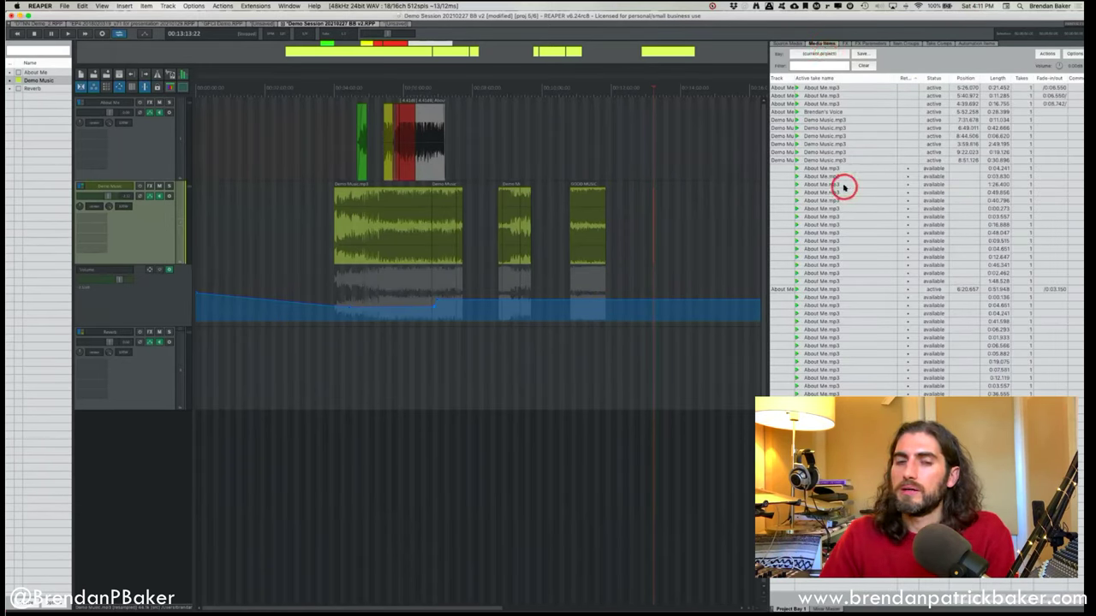
Switch to the DTNN Demo_2 project and review its plug-ins and FX parameters in the Project Bay.
{"action": "left_click", "coordinate": [843, 43]}
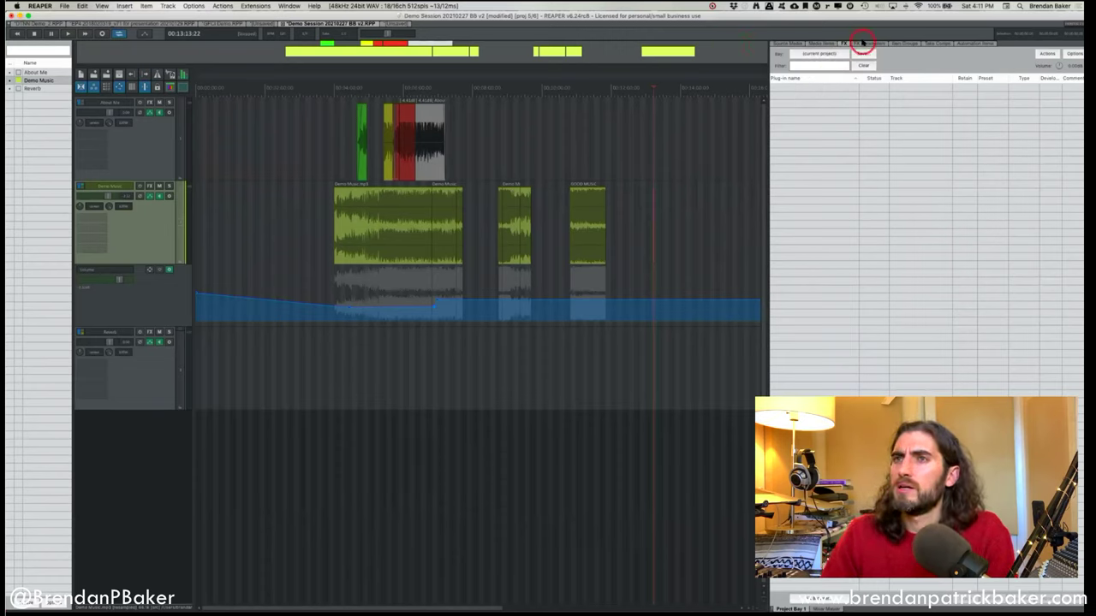
{"action": "left_click", "coordinate": [52, 24]}
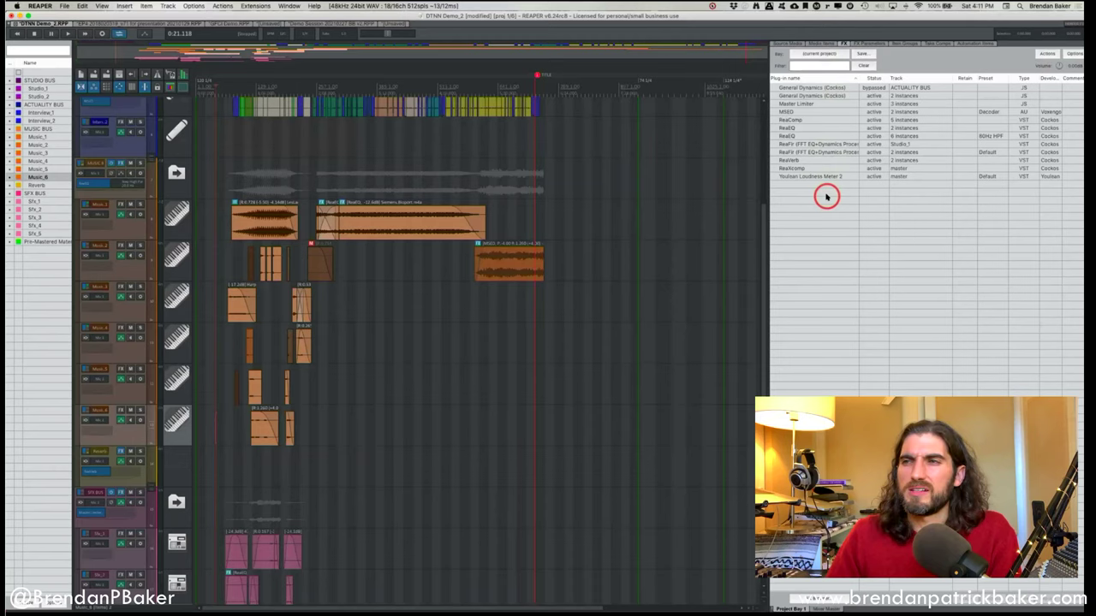
{"action": "left_click", "coordinate": [870, 43]}
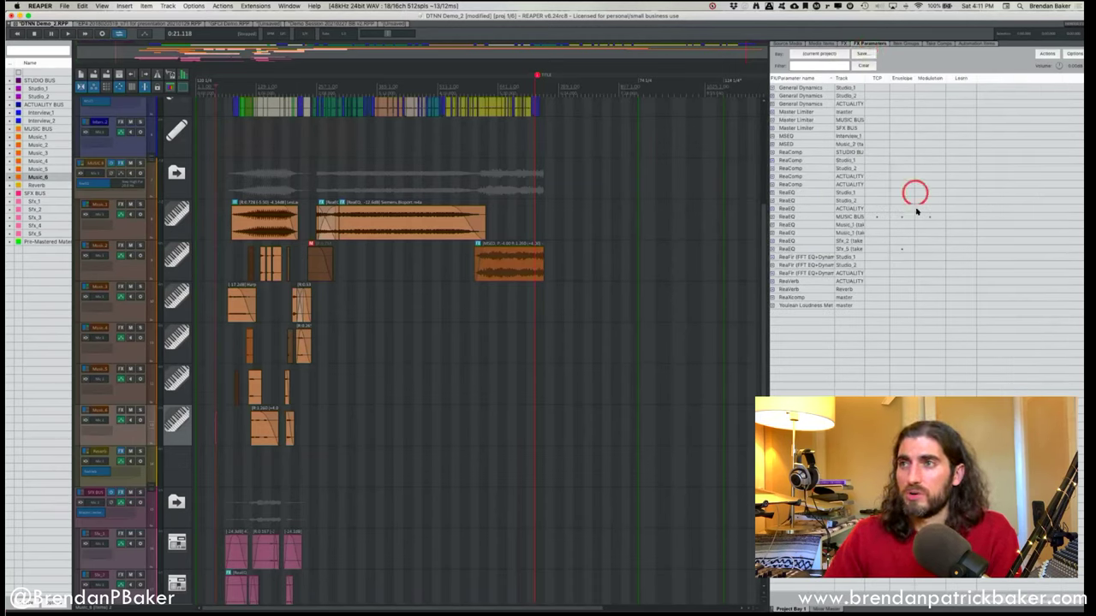
{"action": "left_click", "coordinate": [901, 247]}
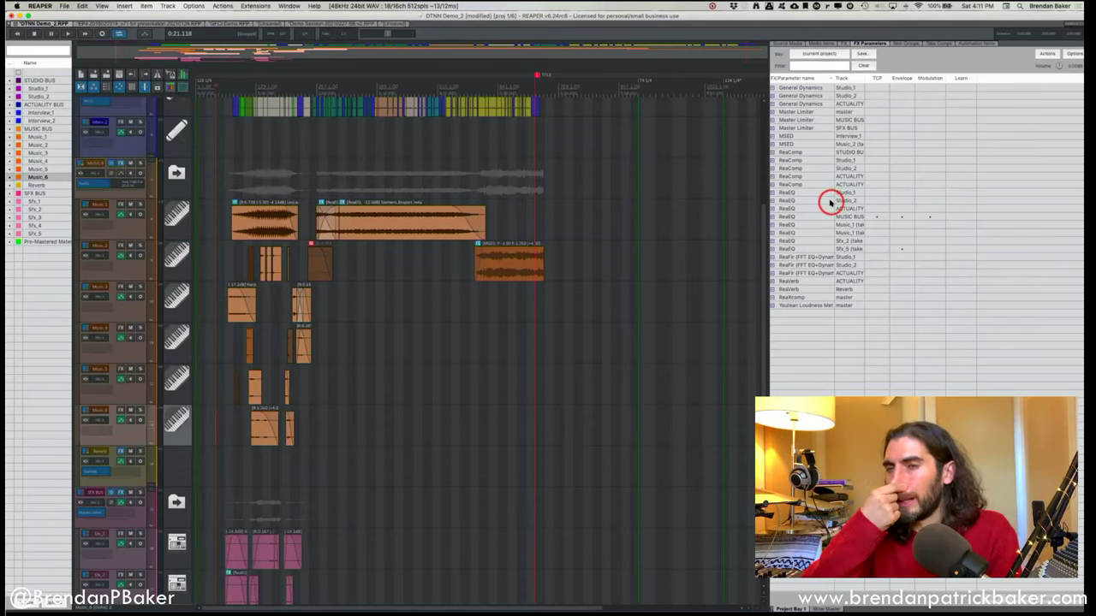
Review the DTNN Demo_2 project's item groups, take comps and automation items in the Project Bay.
{"action": "left_click", "coordinate": [903, 43]}
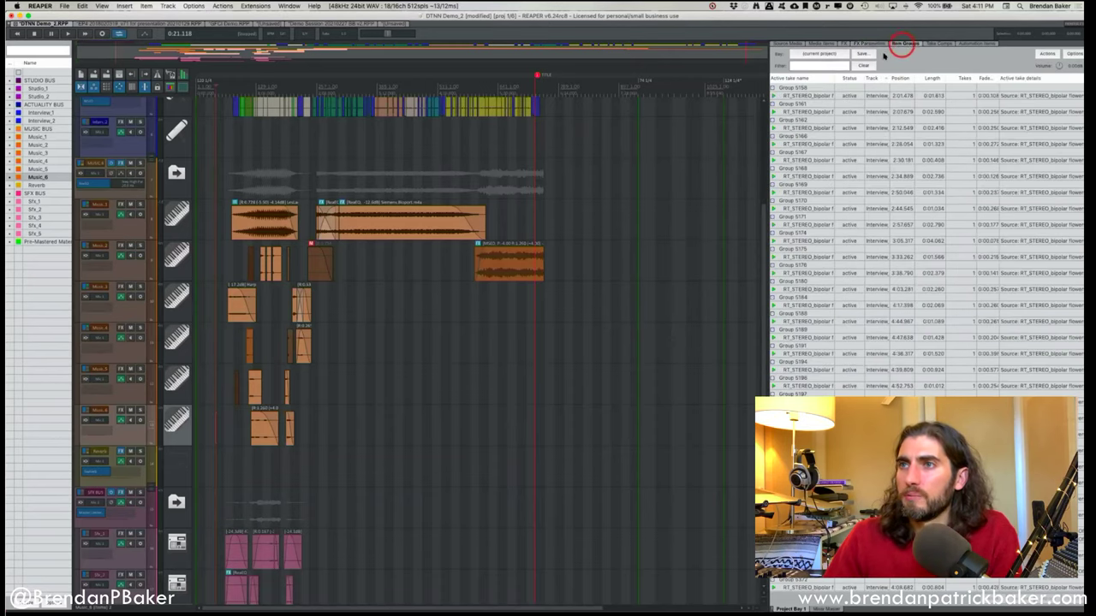
{"action": "scroll", "coordinate": [838, 239], "scroll_direction": "down", "scroll_amount": 3}
{"action": "scroll", "coordinate": [838, 239], "scroll_direction": "up", "scroll_amount": 5}
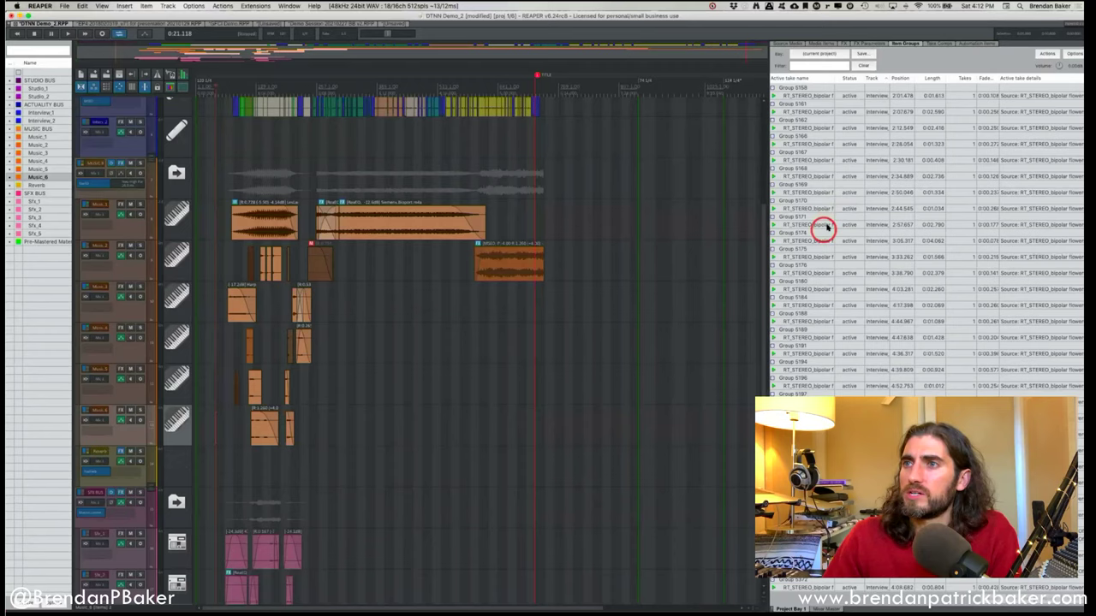
{"action": "left_click", "coordinate": [938, 43]}
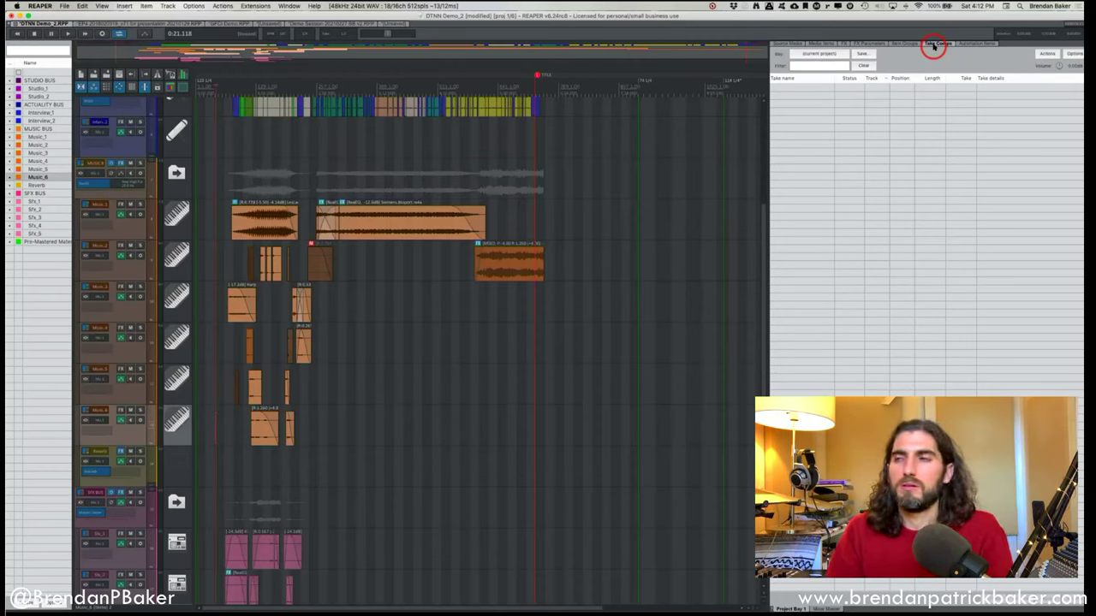
{"action": "mouse_move", "coordinate": [950, 48]}
{"action": "left_mouse_down"}
{"action": "mouse_move", "coordinate": [972, 45]}
{"action": "mouse_move", "coordinate": [988, 98]}
{"action": "left_mouse_up"}
{"action": "left_click", "coordinate": [980, 45]}
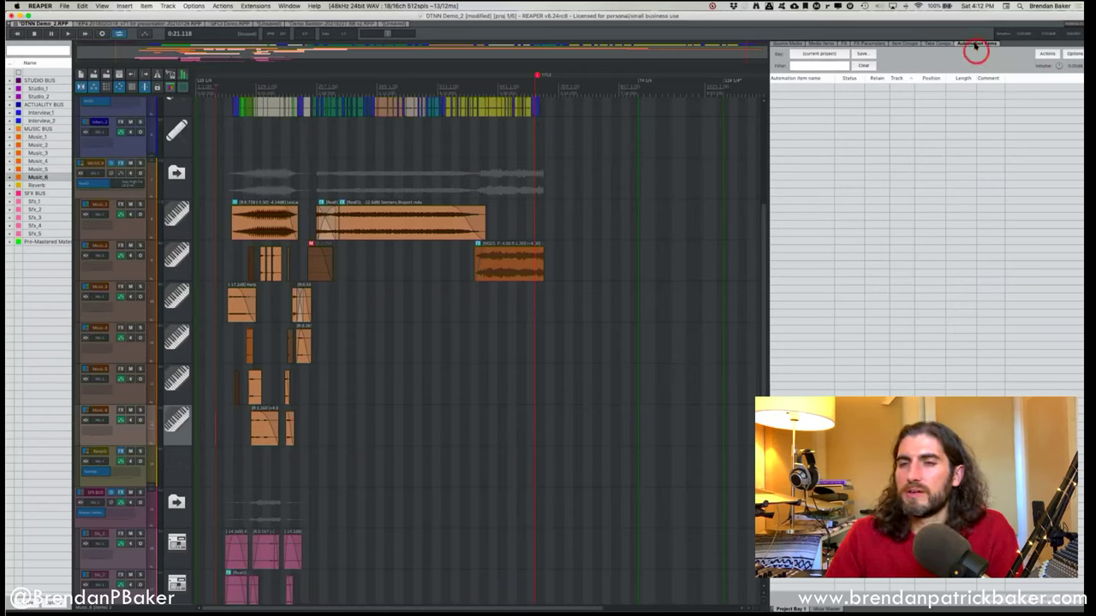
Compare the media items and source media lists of the DTNN Demo_2 project in the Project Bay.
{"action": "mouse_move", "coordinate": [821, 49]}
{"action": "left_mouse_down"}
{"action": "mouse_move", "coordinate": [793, 42]}
{"action": "mouse_move", "coordinate": [827, 44]}
{"action": "left_mouse_up"}
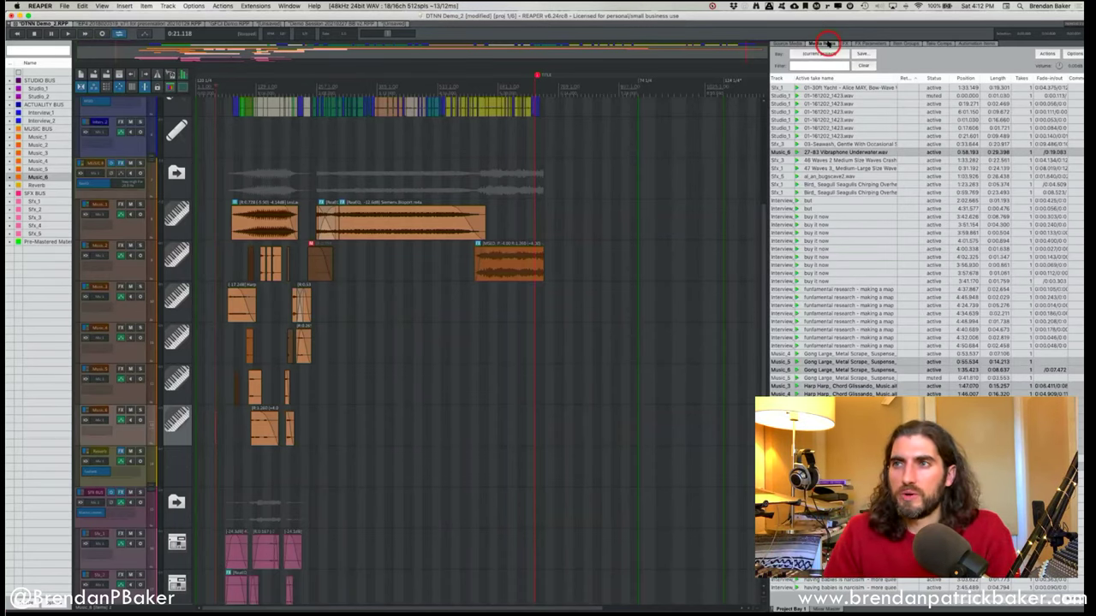
{"action": "left_click", "coordinate": [792, 42]}
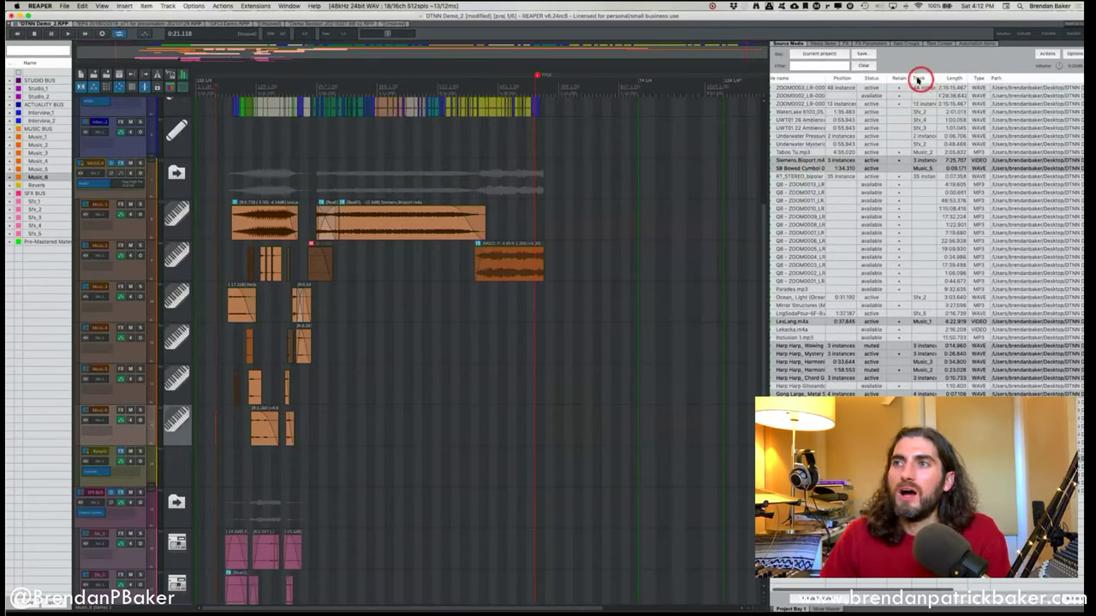
{"action": "left_click", "coordinate": [1008, 47]}
{"action": "left_click", "coordinate": [1010, 47]}
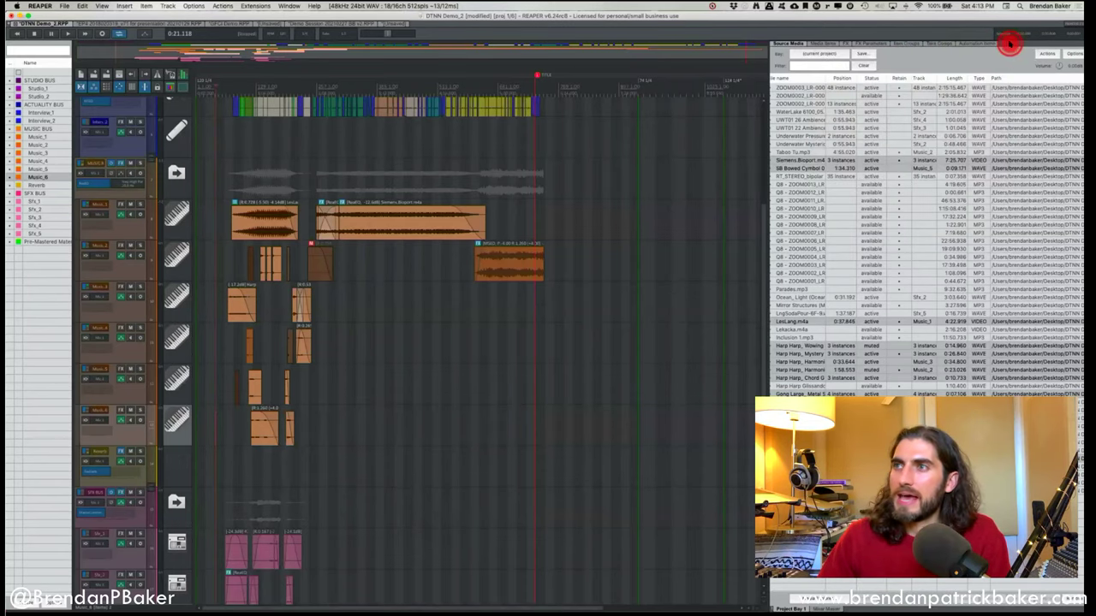
{"action": "left_click", "coordinate": [818, 43]}
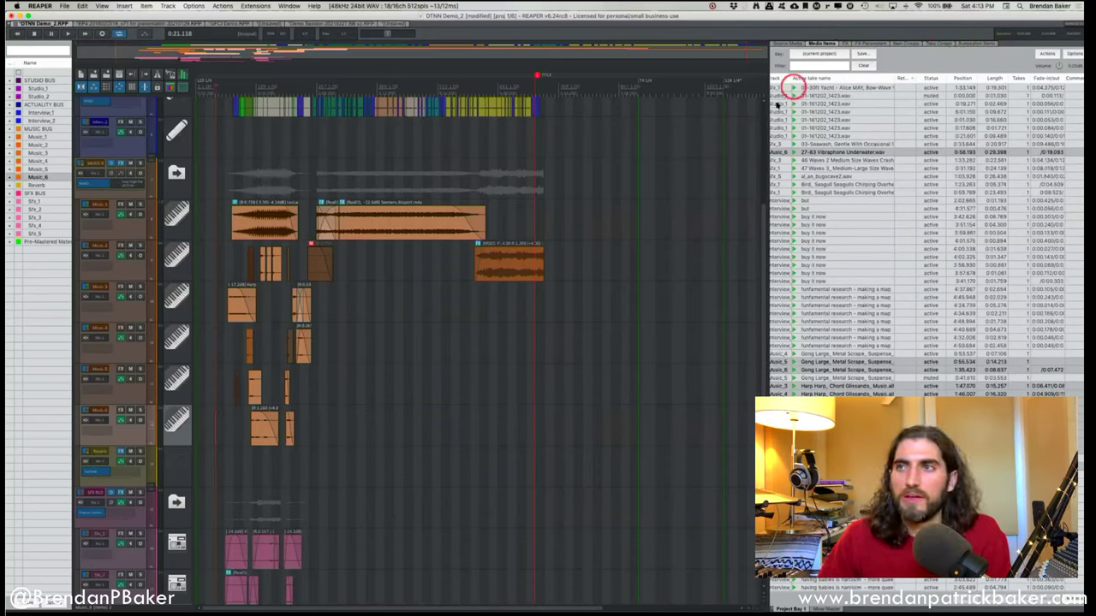
Review which columns can be shown in the media items list and narrow the Project Bay to widen the arrange view.
{"action": "right_click", "coordinate": [931, 79]}
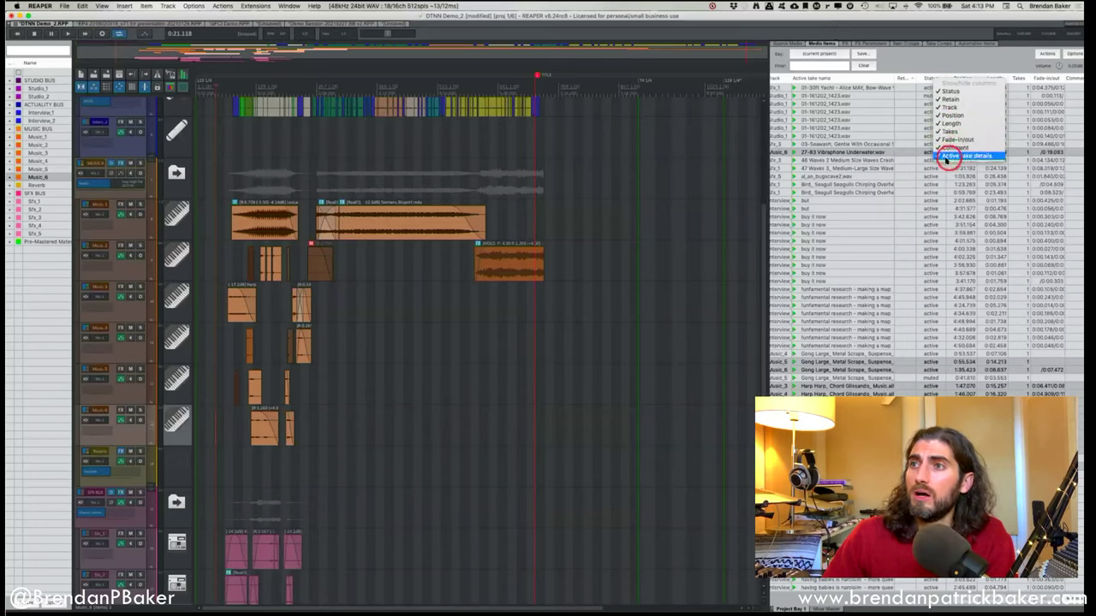
{"action": "left_click", "coordinate": [875, 103]}
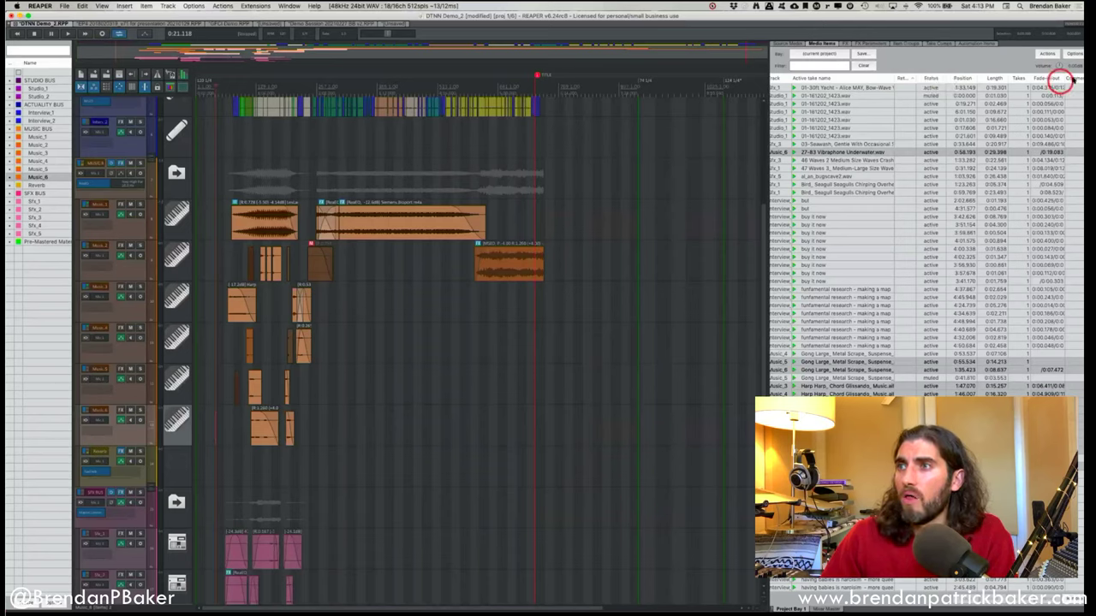
{"action": "right_click", "coordinate": [1071, 80]}
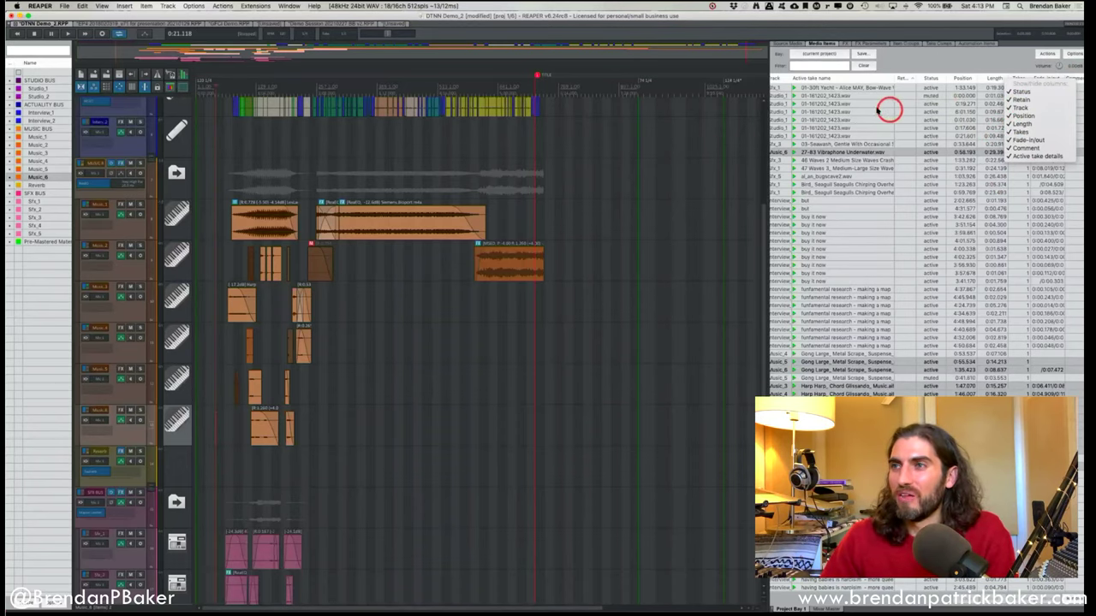
{"action": "left_click", "coordinate": [795, 142]}
{"action": "left_click_drag", "start_coordinate": [723, 157], "coordinate": [866, 162]}
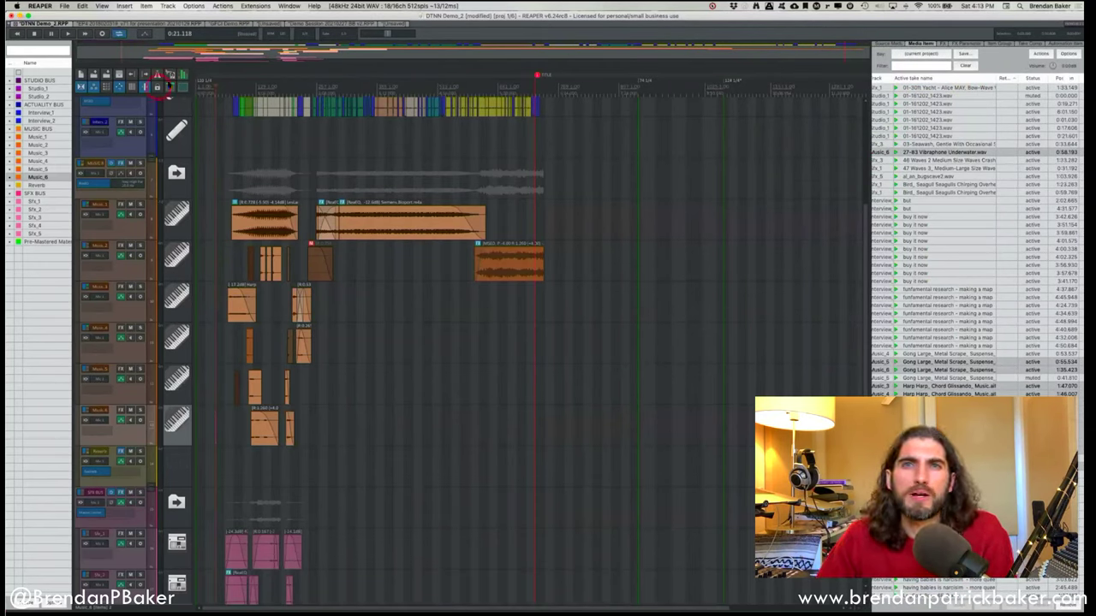
Examine the main toolbar's commands in the Customize menus/toolbars window and close the window.
{"action": "left_click", "coordinate": [192, 6]}
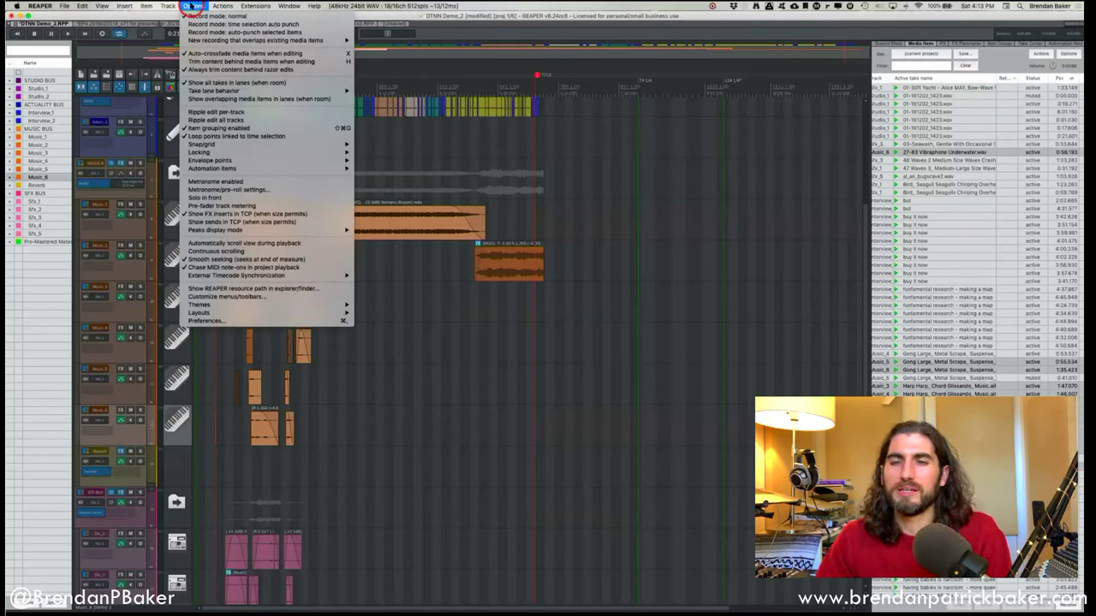
{"action": "left_click", "coordinate": [191, 6]}
{"action": "left_click", "coordinate": [192, 6]}
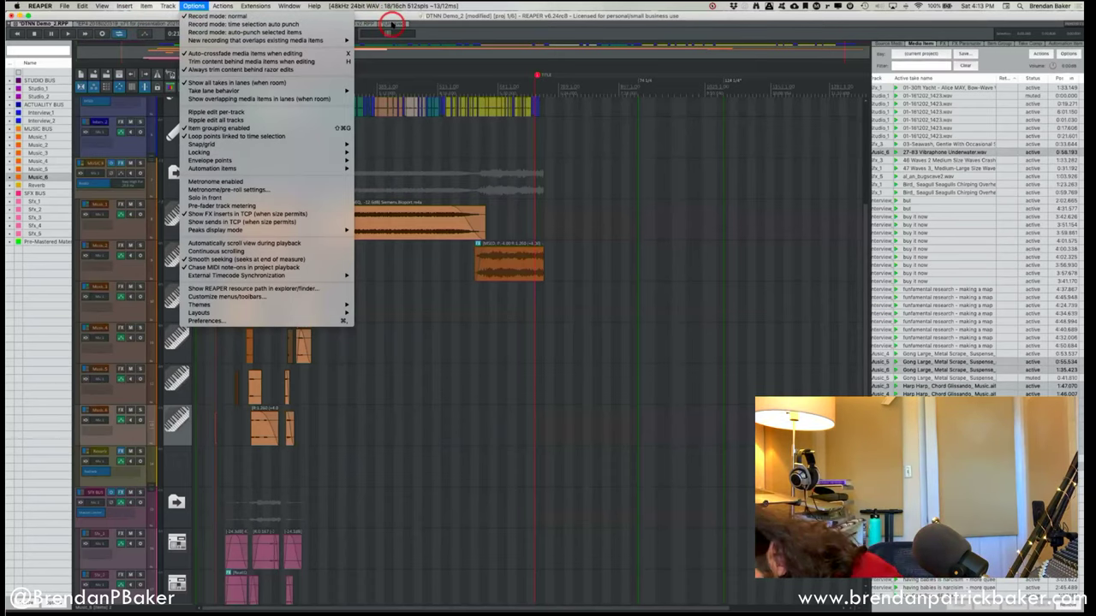
{"action": "left_click", "coordinate": [306, 297]}
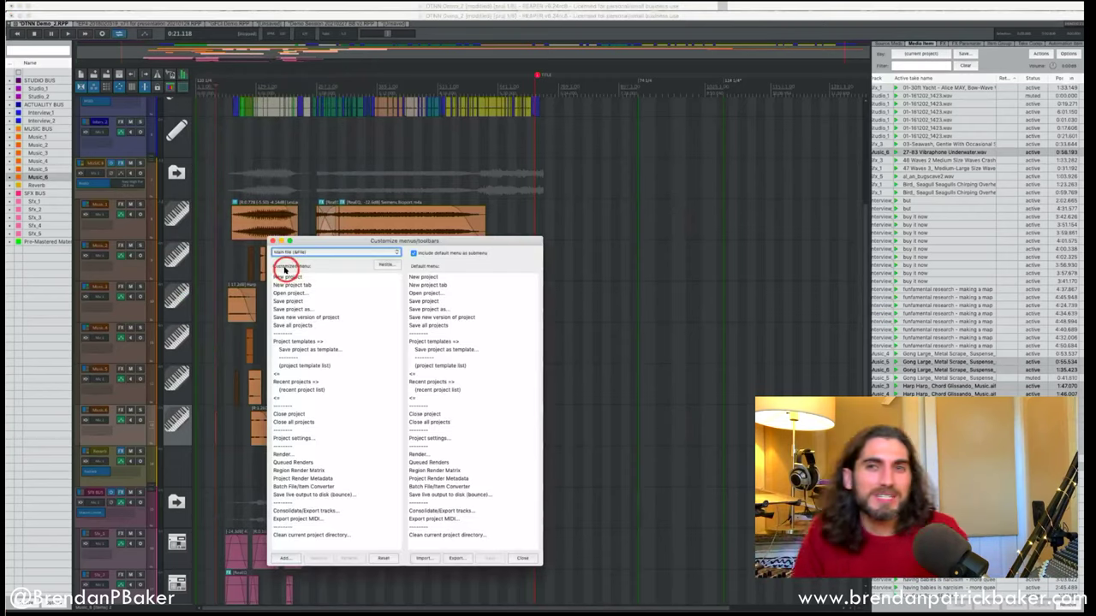
{"action": "left_click_drag", "start_coordinate": [409, 239], "coordinate": [544, 66]}
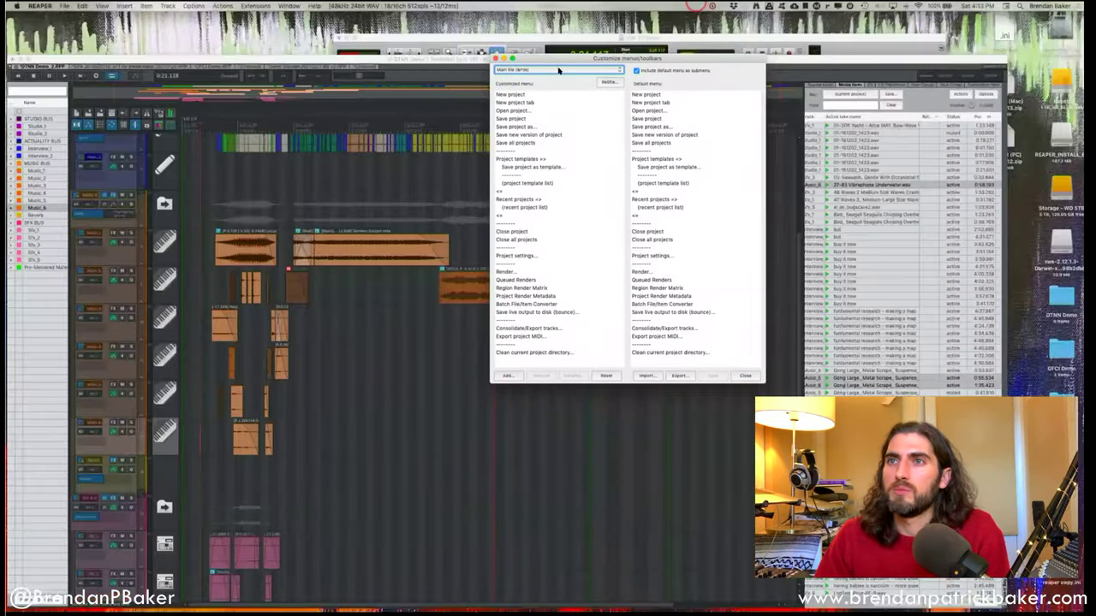
{"action": "left_click", "coordinate": [556, 69]}
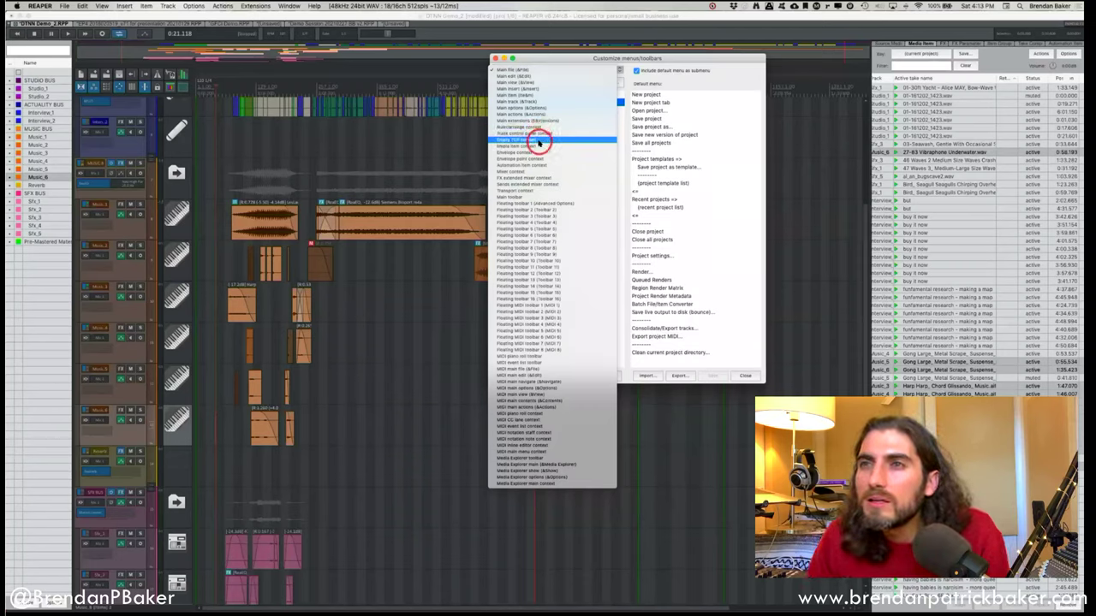
{"action": "left_click", "coordinate": [532, 196]}
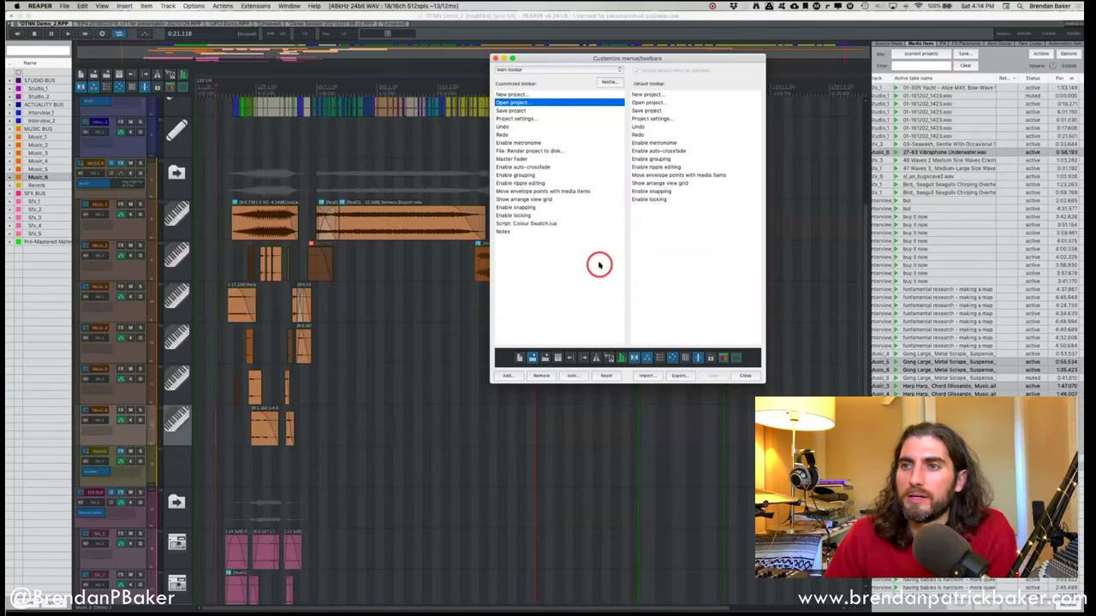
{"action": "left_click", "coordinate": [494, 58]}
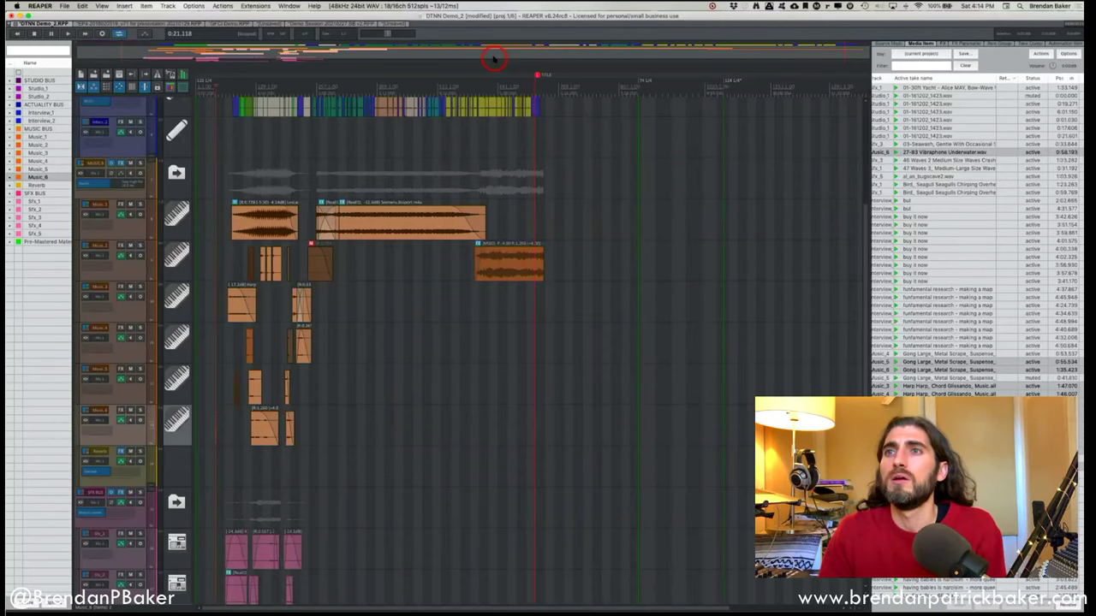
Examine the transport's time unit and display options.
{"action": "left_click", "coordinate": [562, 151]}
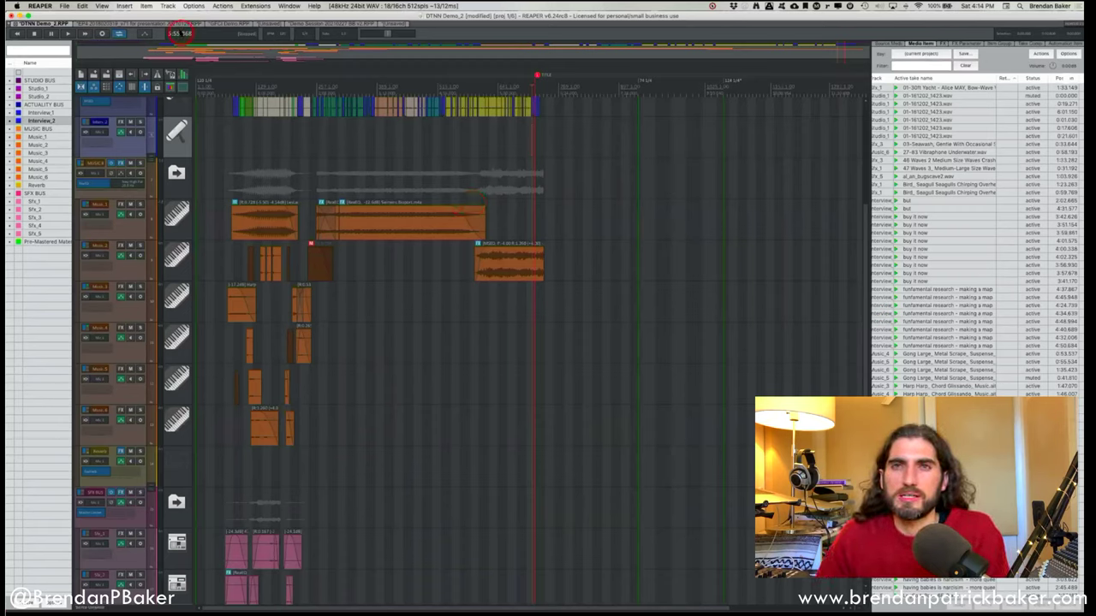
{"action": "right_click", "coordinate": [180, 33]}
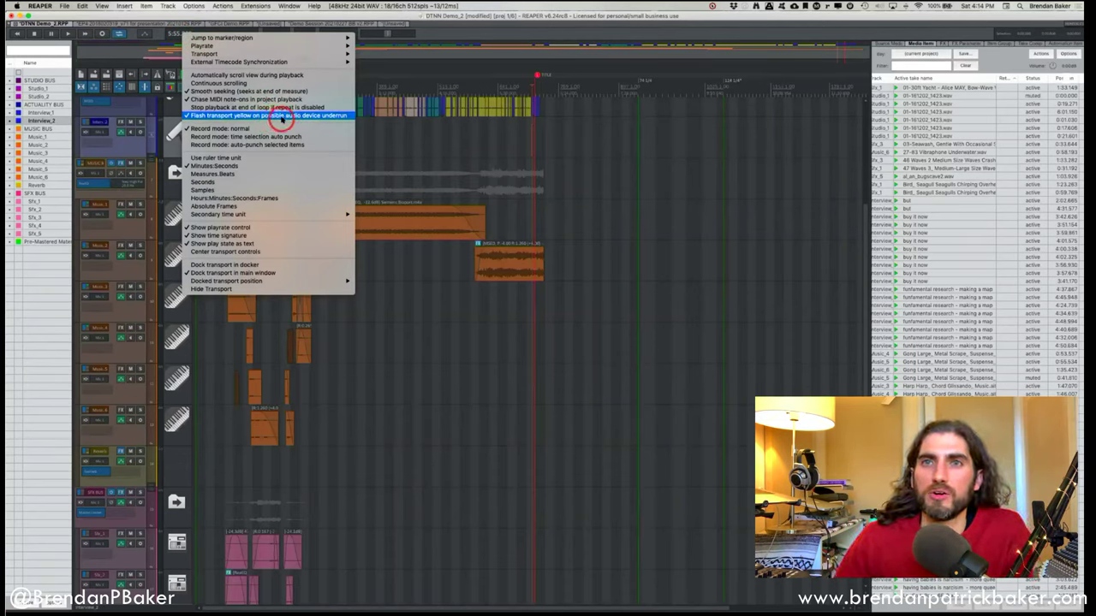
{"action": "left_click", "coordinate": [144, 65]}
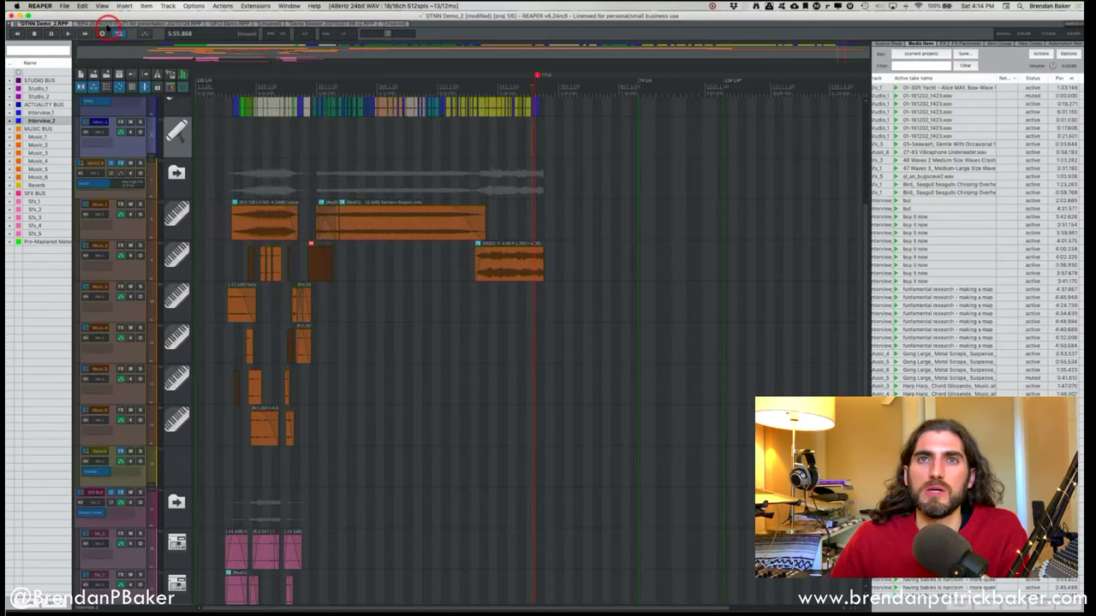
Look through the open projects, settle on the last unsaved one, and enlarge its track panel and track heights.
{"action": "left_click", "coordinate": [109, 24]}
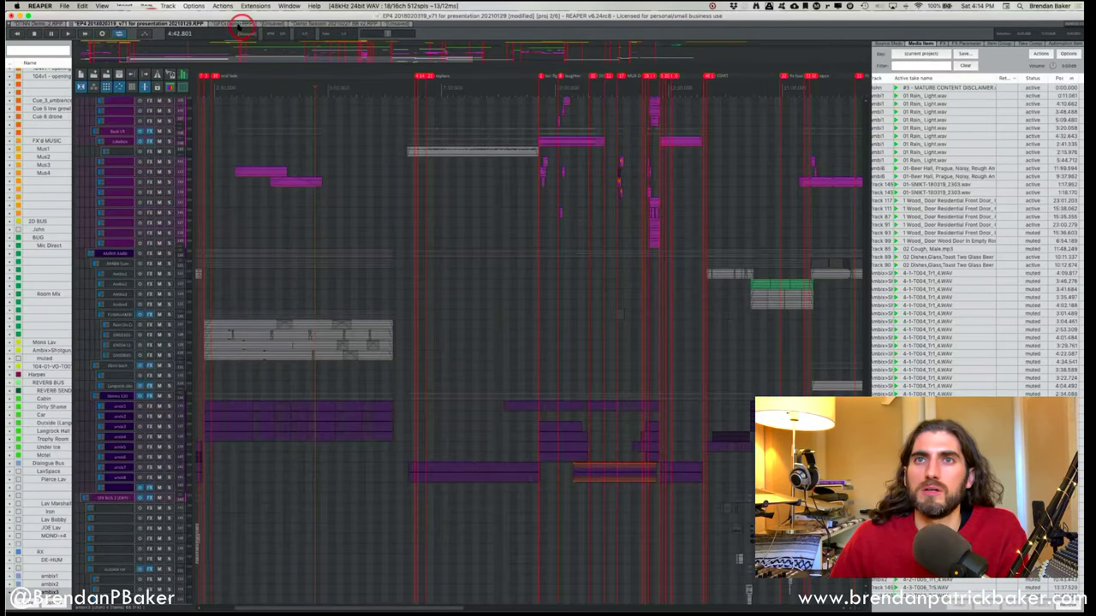
{"action": "left_click", "coordinate": [245, 23]}
{"action": "left_click", "coordinate": [270, 24]}
{"action": "left_click", "coordinate": [156, 23]}
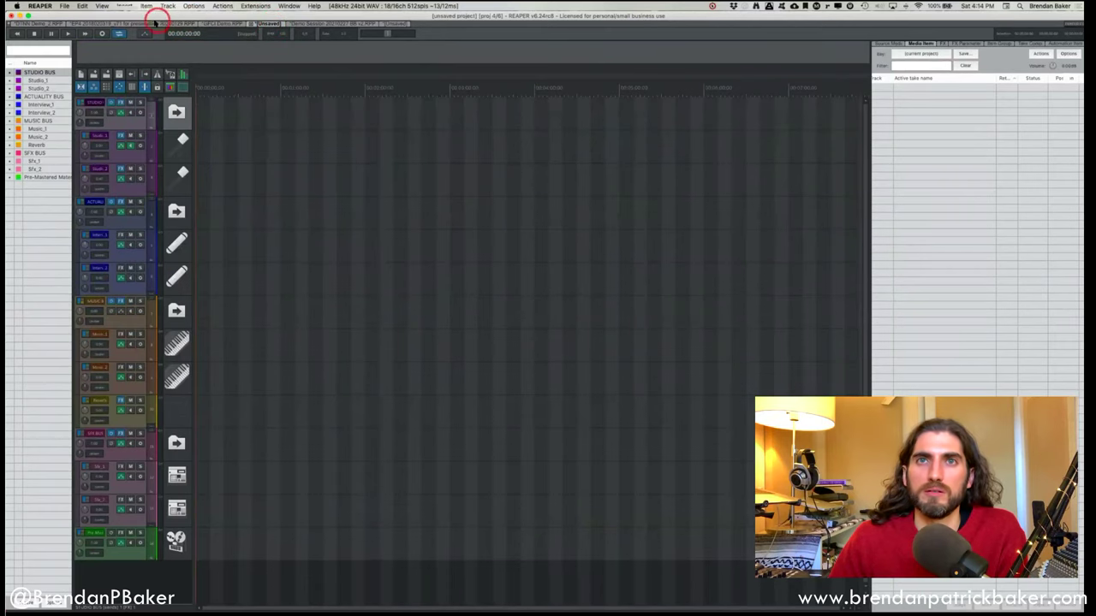
{"action": "left_click", "coordinate": [366, 24]}
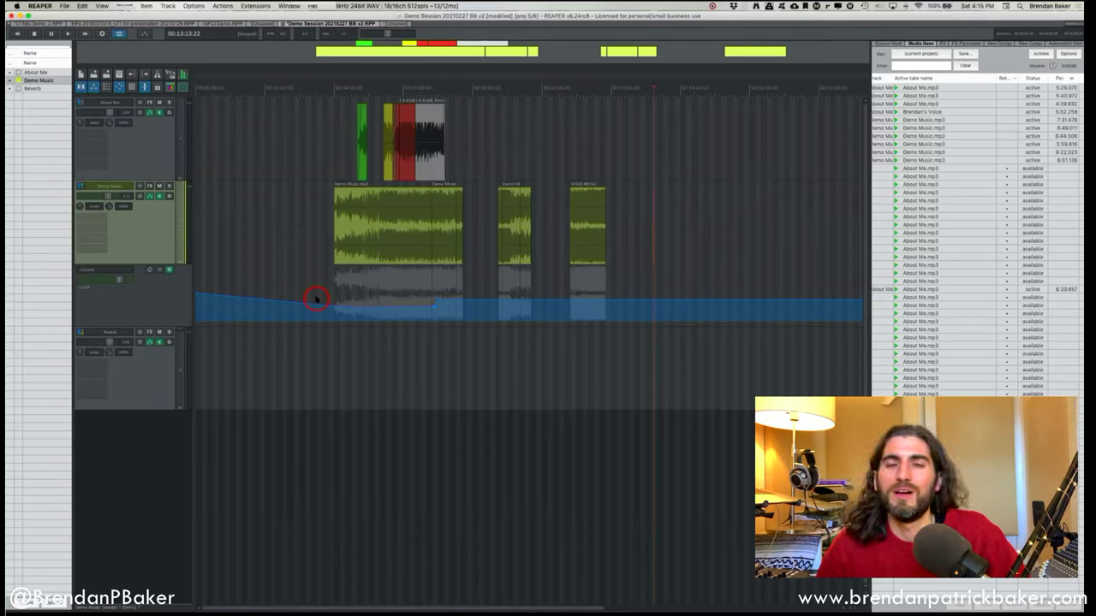
{"action": "left_click", "coordinate": [391, 24]}
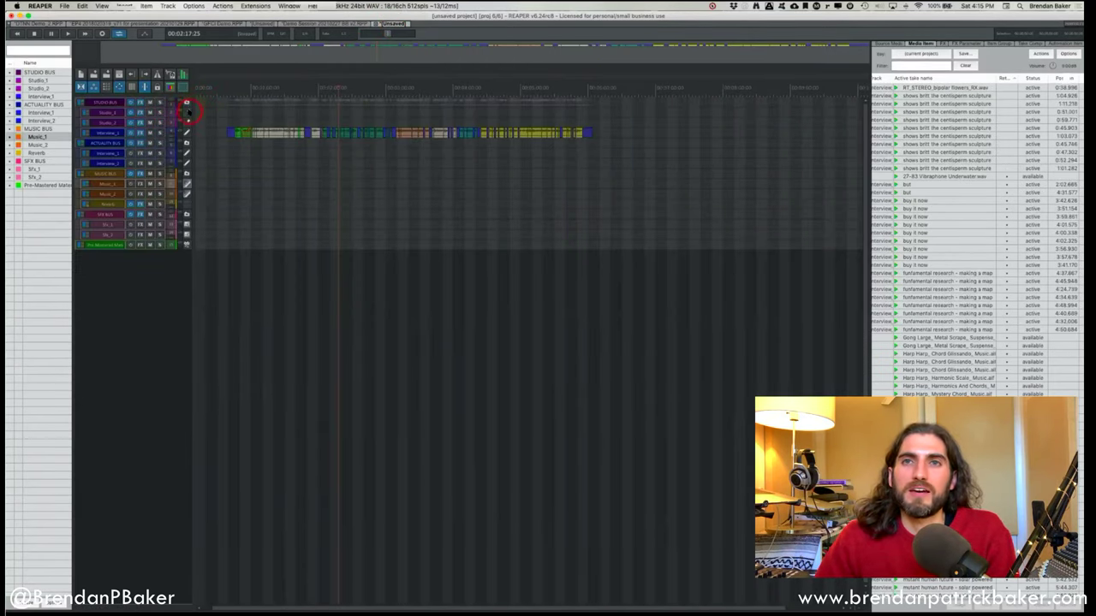
{"action": "left_click_drag", "start_coordinate": [187, 102], "coordinate": [215, 102]}
{"action": "scroll", "coordinate": [116, 171], "scroll_direction": "up", "scroll_amount": 3}
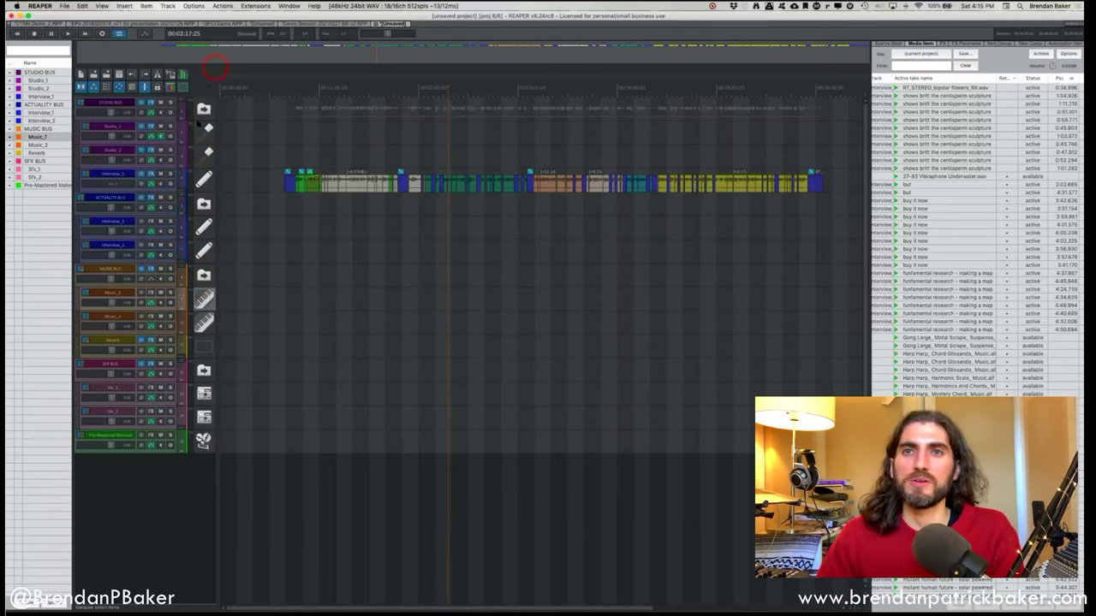
Open the track icon file chooser for the Interview_1 track under the studio bus.
{"action": "right_click", "coordinate": [202, 177]}
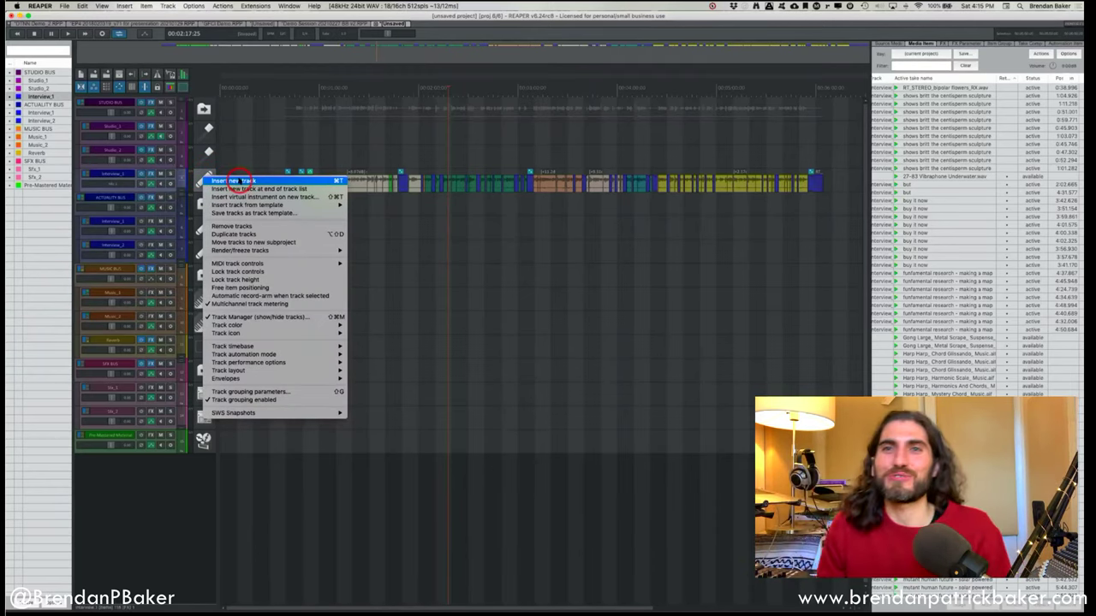
{"action": "left_click", "coordinate": [257, 10]}
{"action": "right_click", "coordinate": [203, 177]}
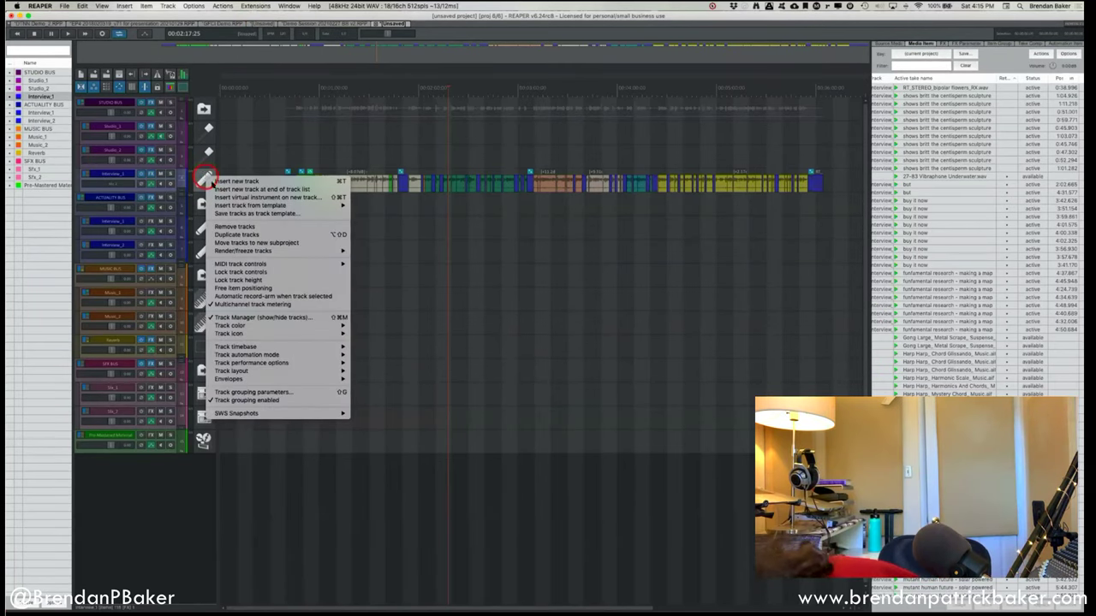
{"action": "left_click", "coordinate": [229, 248]}
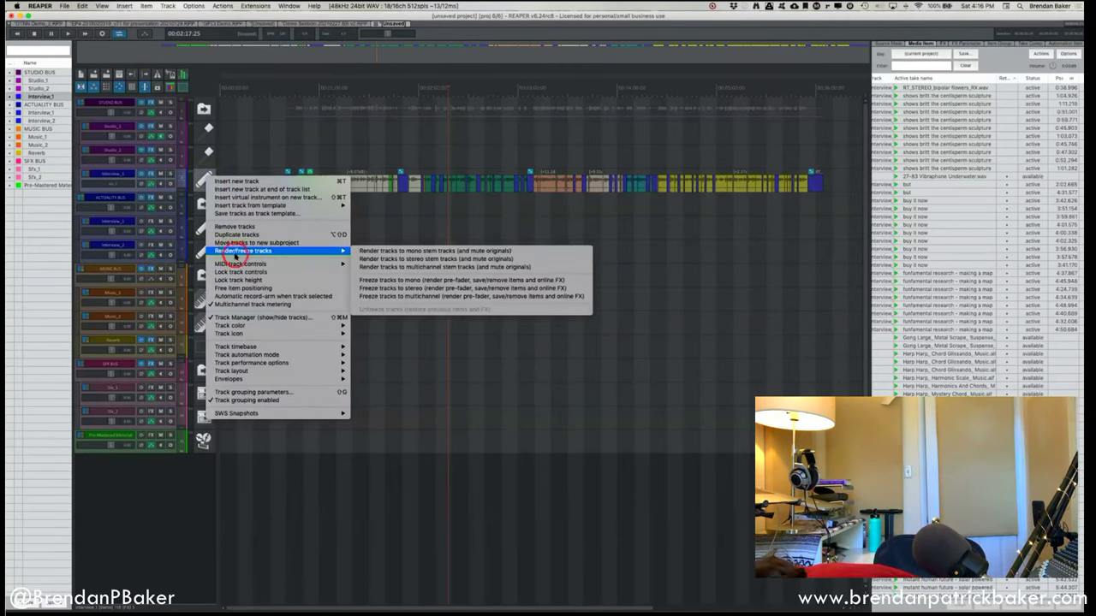
{"action": "mouse_move", "coordinate": [247, 334]}
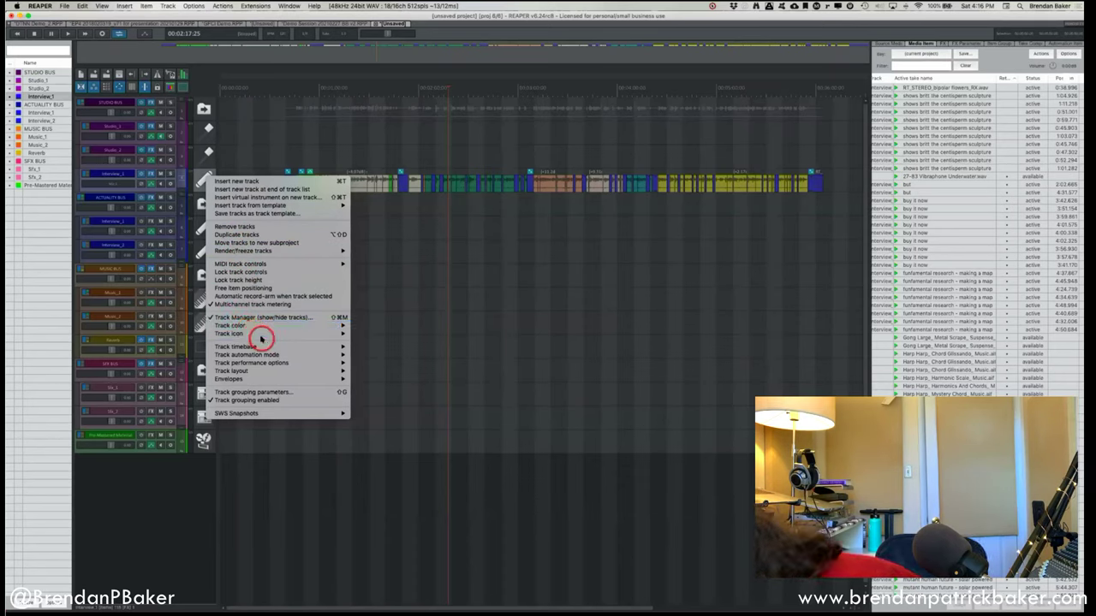
{"action": "left_click", "coordinate": [285, 338]}
{"action": "left_click", "coordinate": [373, 334]}
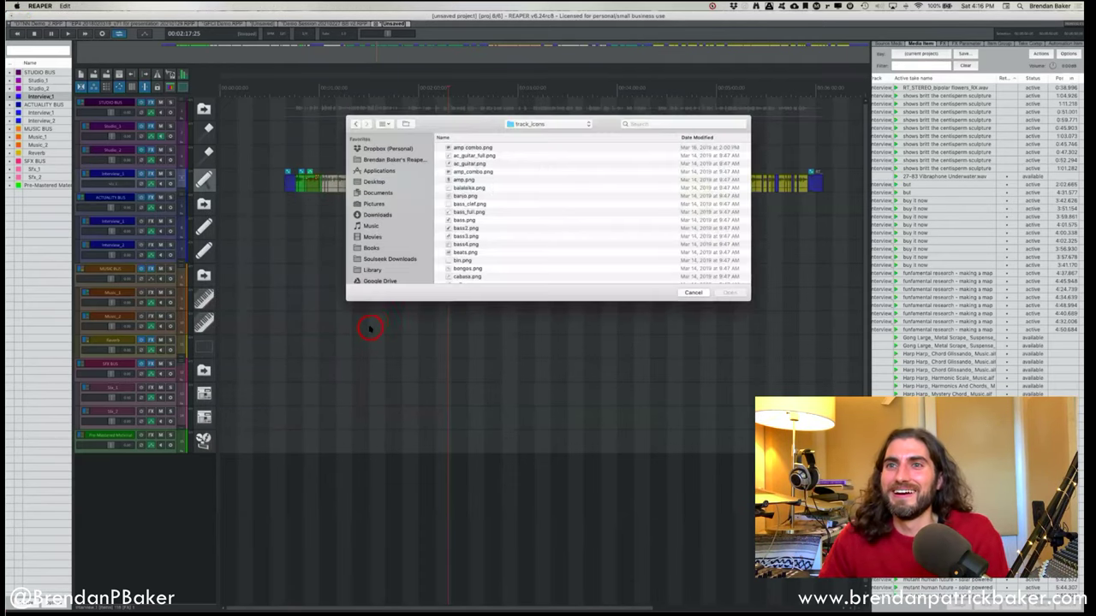
Preview the icon images from synth.png up to ride_bell.png in the track_icons folder and close the chooser without changing the icon.
{"action": "scroll", "coordinate": [485, 176], "scroll_direction": "down", "scroll_amount": 15}
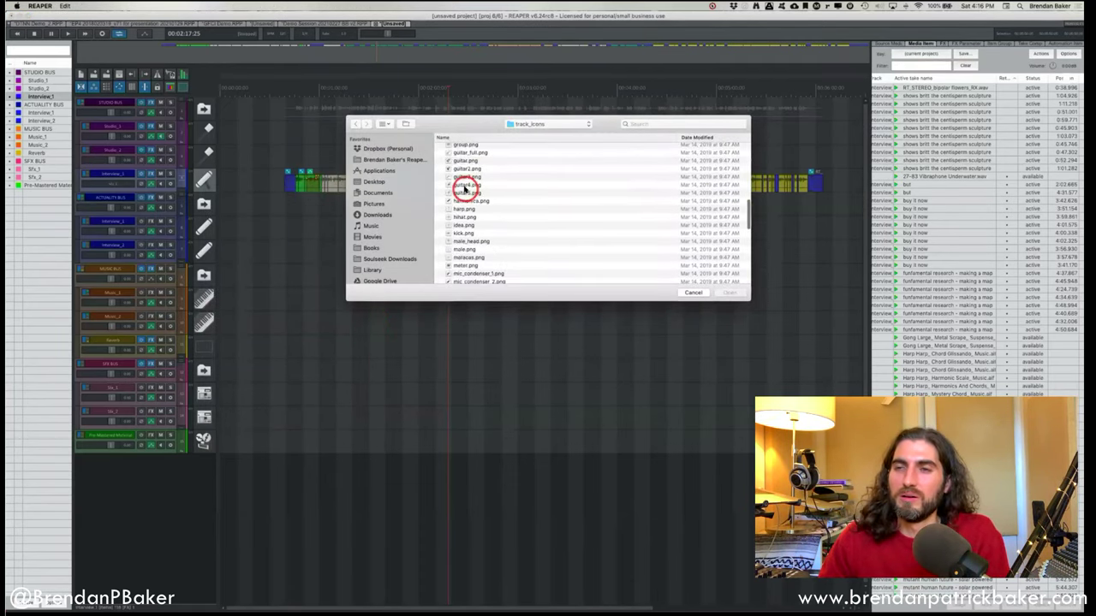
{"action": "left_click", "coordinate": [470, 183]}
{"action": "key", "text": "space"}
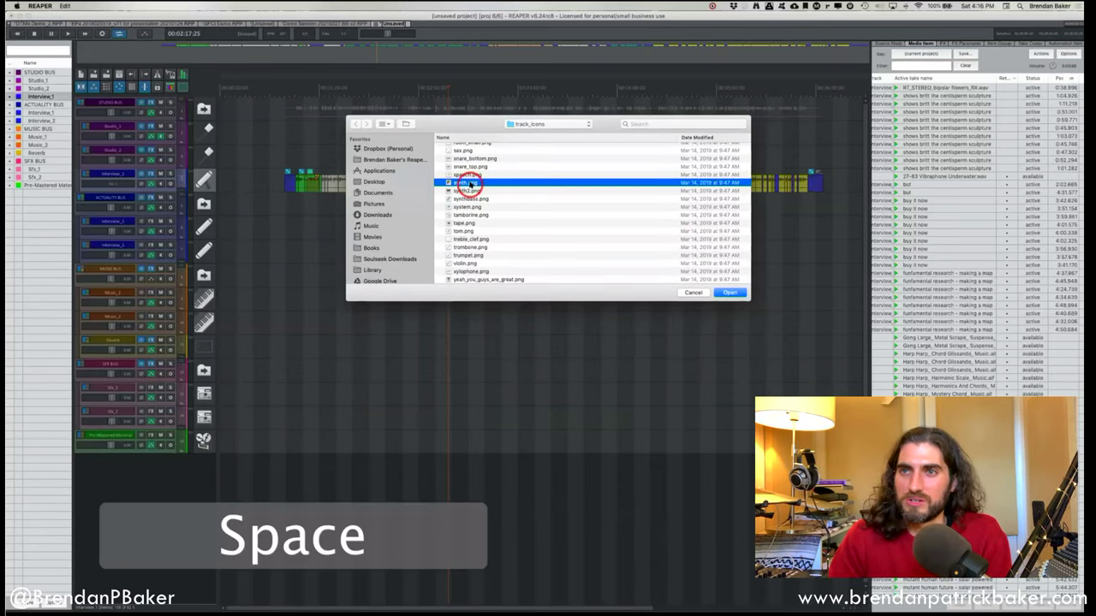
{"action": "key", "text": "Up"}
{"action": "key", "text": "Up"}
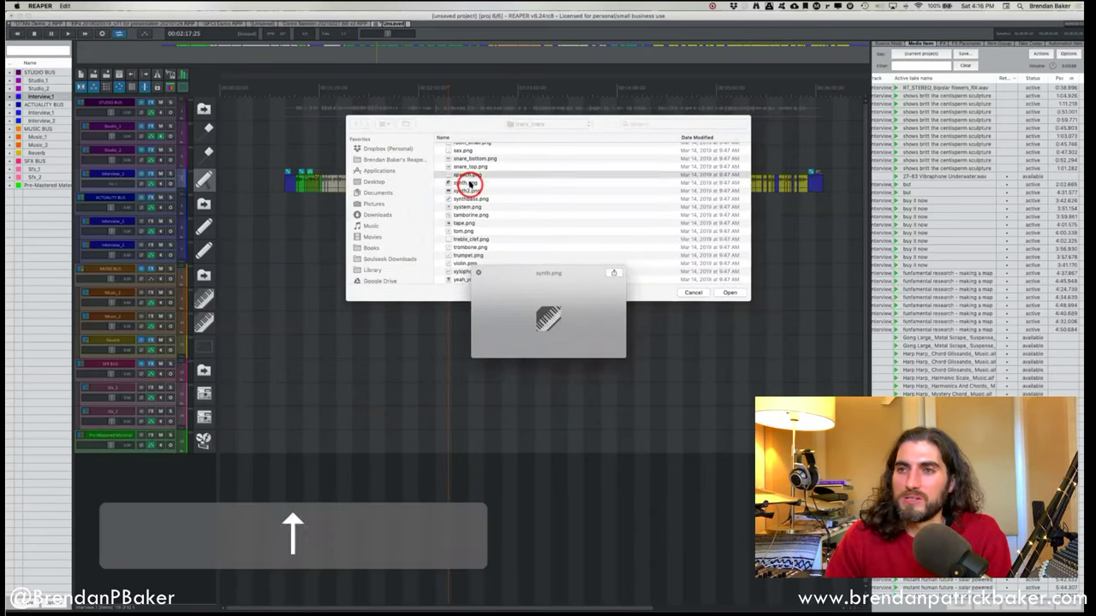
{"action": "key", "text": "Up"}
{"action": "key", "text": "Up"}
{"action": "key", "text": "Up"}
{"action": "key", "text": "Up"}
{"action": "key", "text": "Up"}
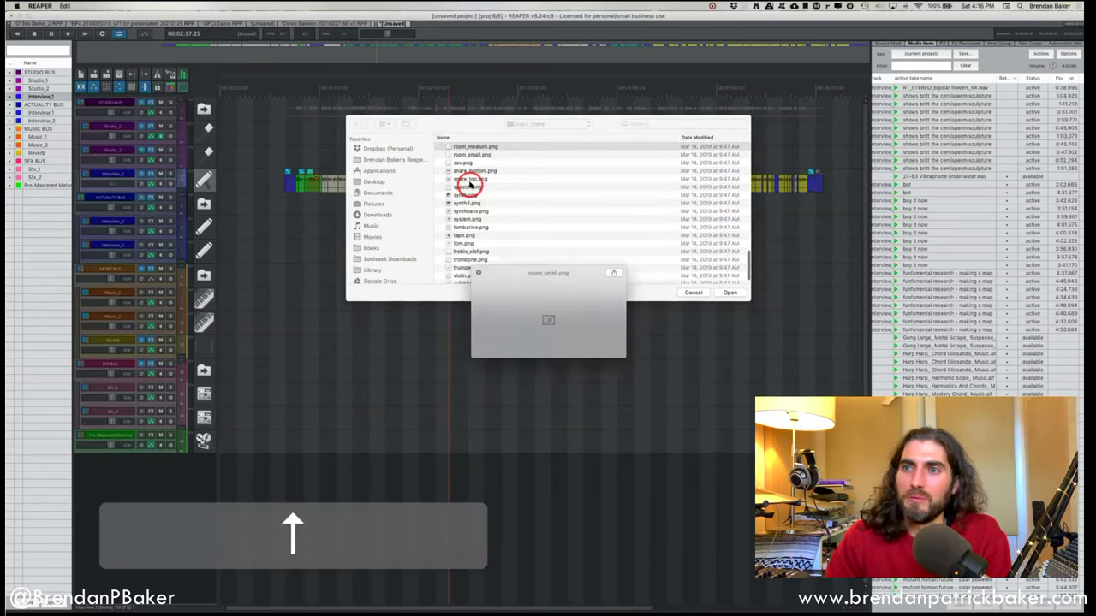
{"action": "key", "text": "Up"}
{"action": "key", "text": "Up"}
{"action": "key", "text": "Up"}
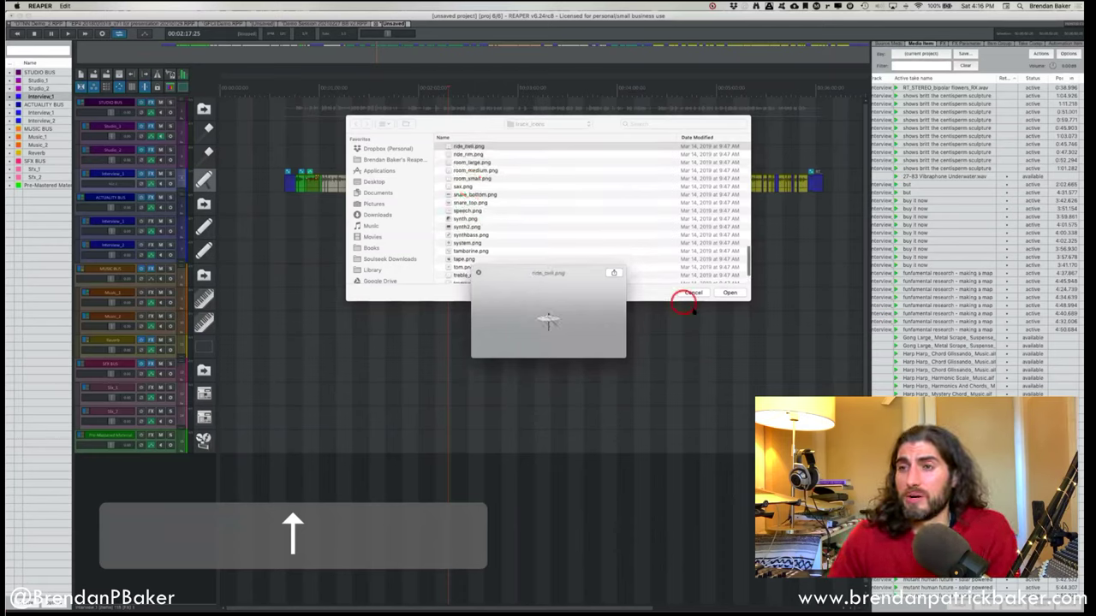
{"action": "left_click", "coordinate": [693, 293]}
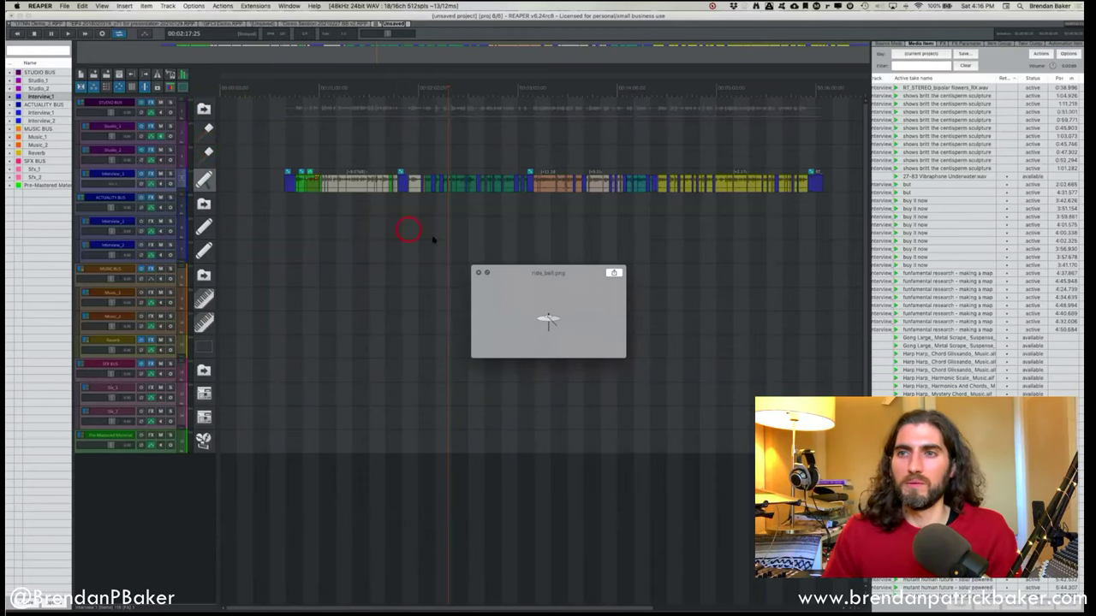
{"action": "left_click", "coordinate": [478, 272]}
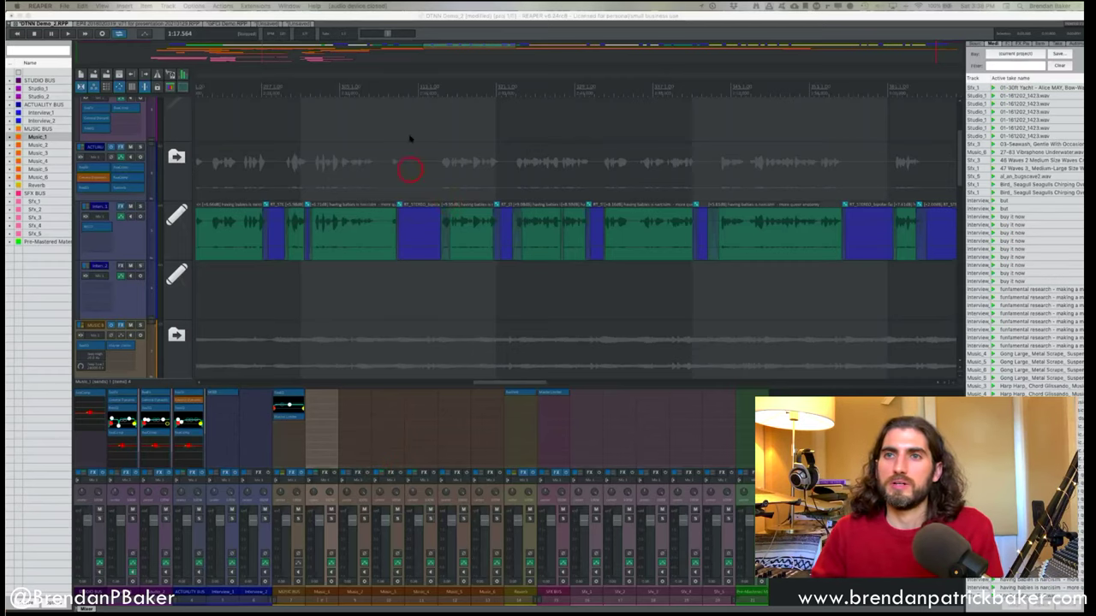
Open the preferences to the Control/OSC/web page, check the configured control surfaces and close the window.
{"action": "scroll", "coordinate": [406, 150], "scroll_direction": "left", "scroll_amount": 2}
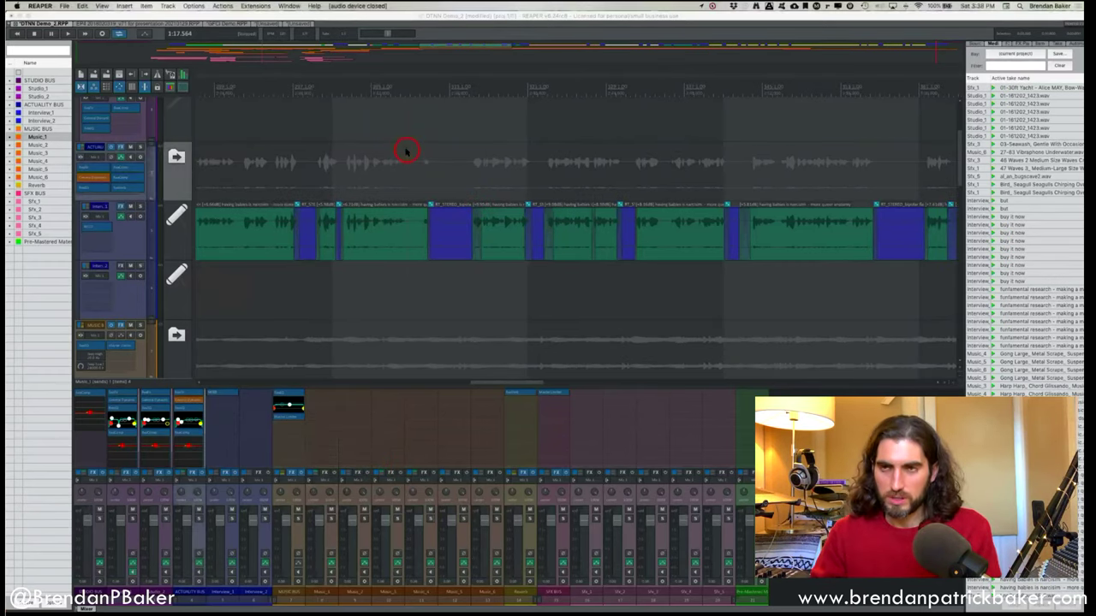
{"action": "left_click", "coordinate": [406, 151]}
{"action": "key", "text": "super+comma"}
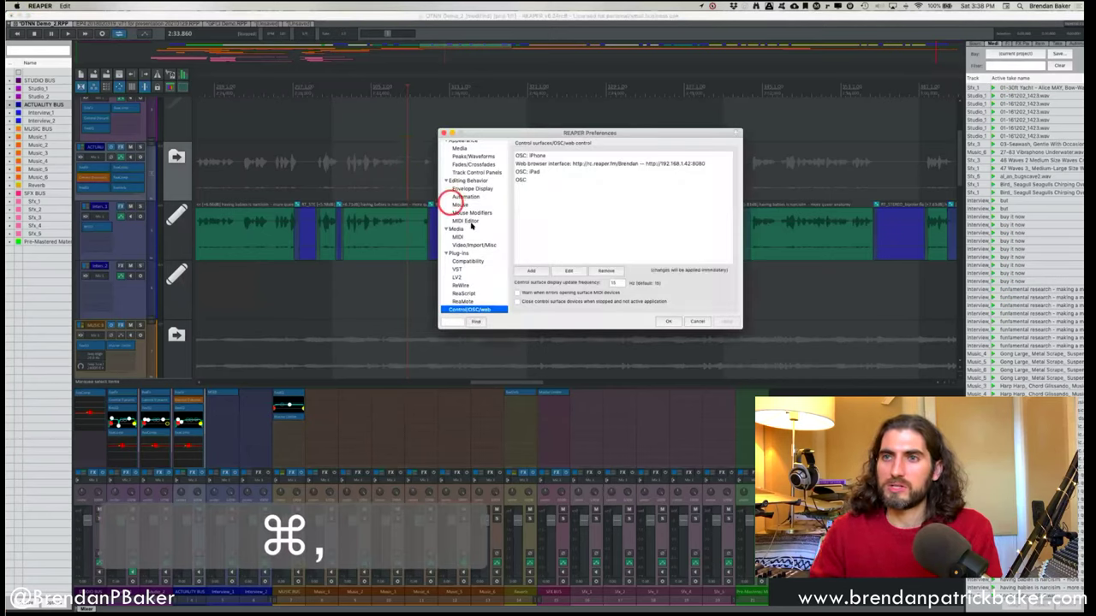
{"action": "scroll", "coordinate": [479, 218], "scroll_direction": "down", "scroll_amount": 1}
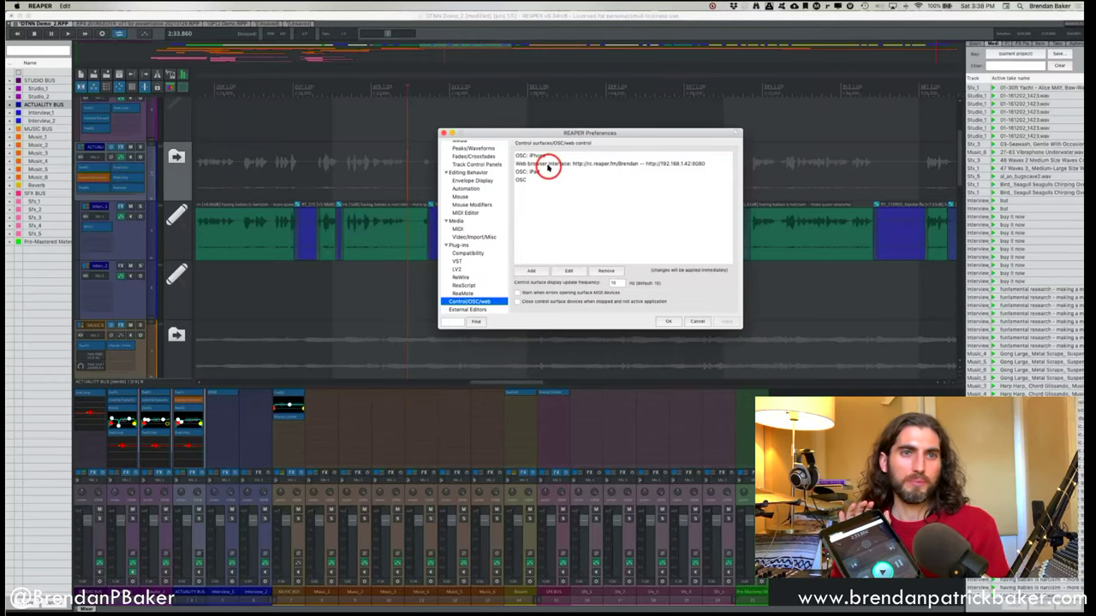
{"action": "left_click", "coordinate": [443, 133]}
Reopen the Control/OSC/web preferences, review the web browser interface's settings, accept them and close the preferences.
{"action": "left_click", "coordinate": [193, 6]}
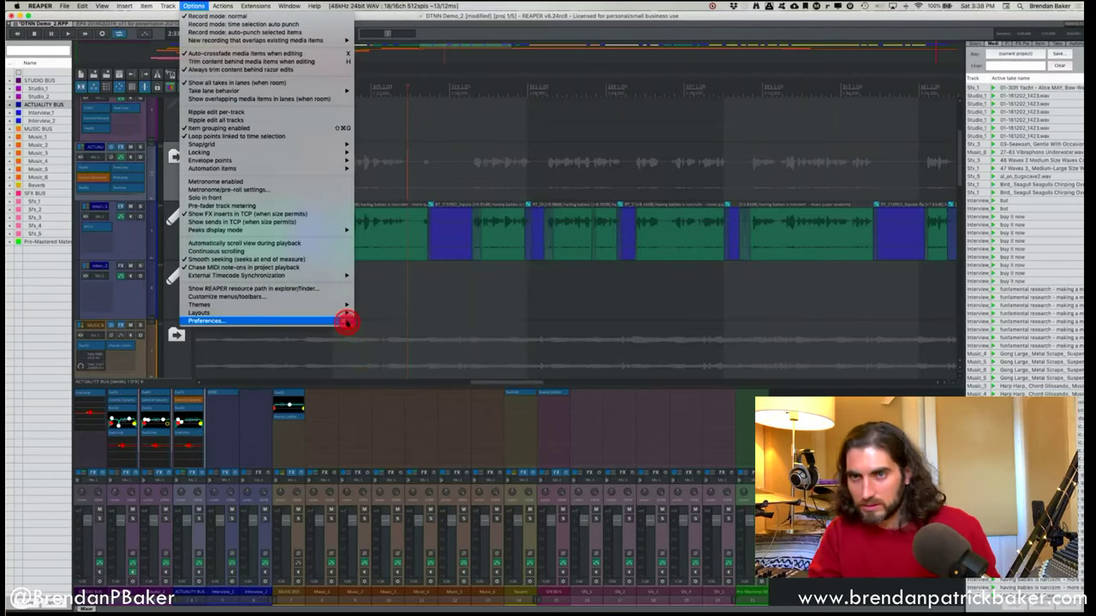
{"action": "left_click", "coordinate": [346, 320]}
{"action": "scroll", "coordinate": [471, 257], "scroll_direction": "down", "scroll_amount": 2}
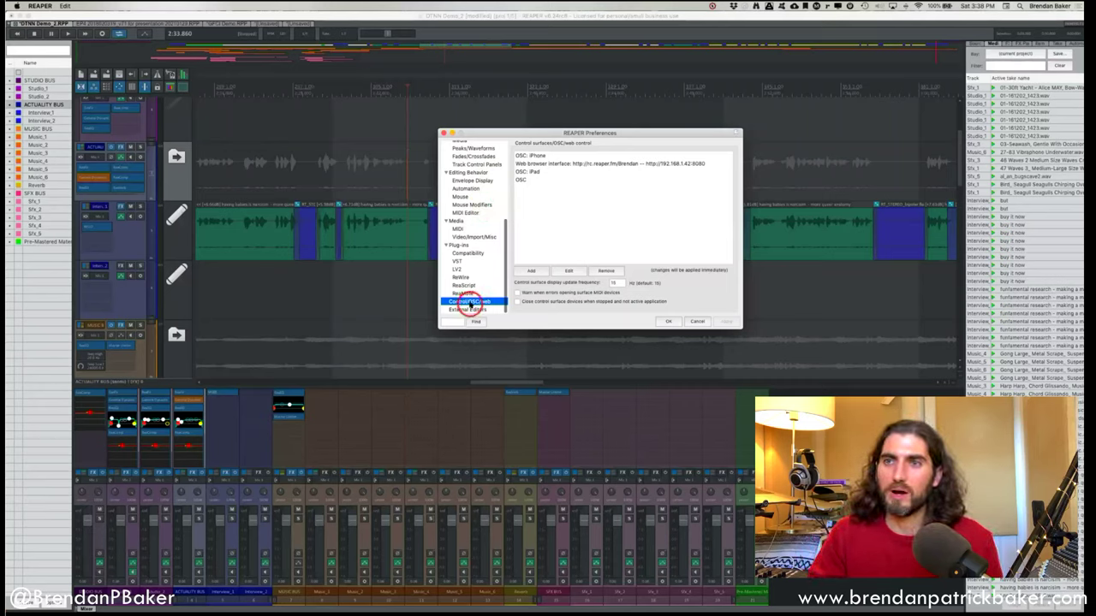
{"action": "left_click", "coordinate": [546, 164]}
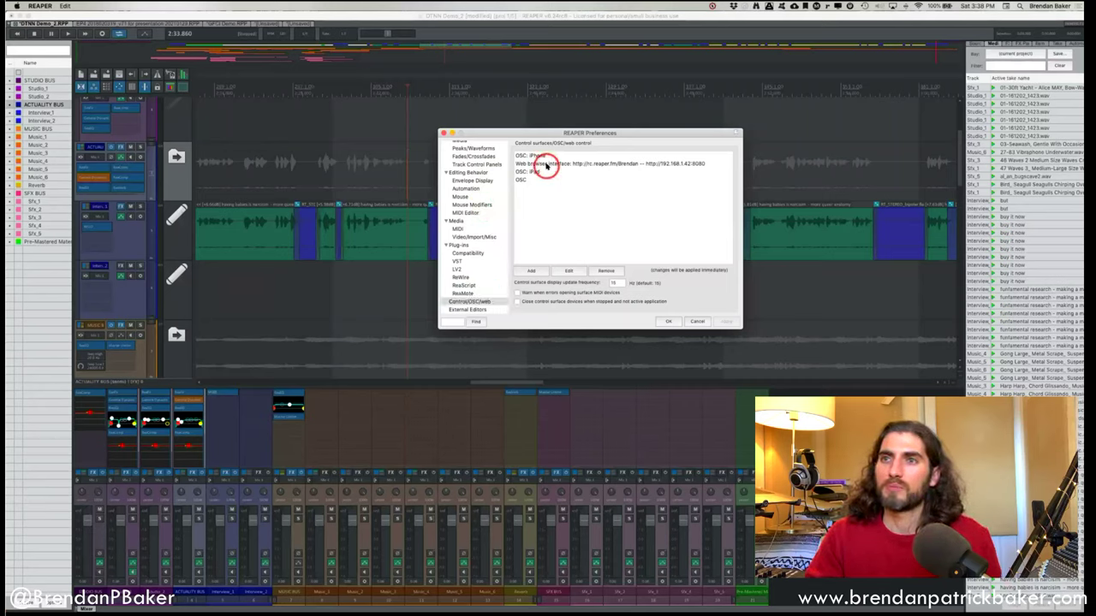
{"action": "left_click", "coordinate": [560, 166]}
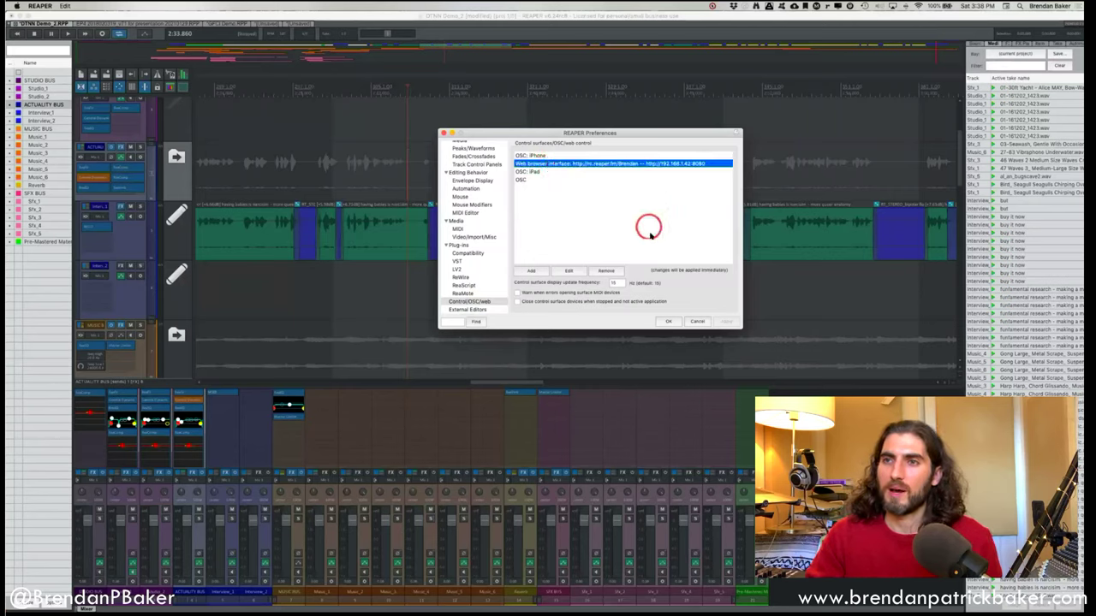
{"action": "left_click", "coordinate": [572, 270]}
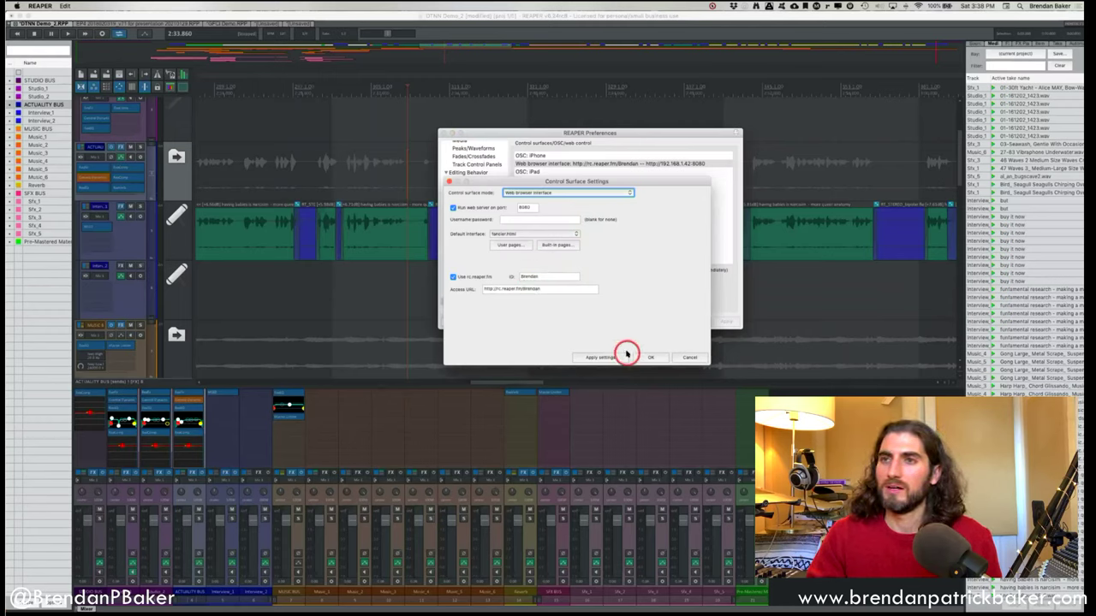
{"action": "left_click", "coordinate": [651, 357]}
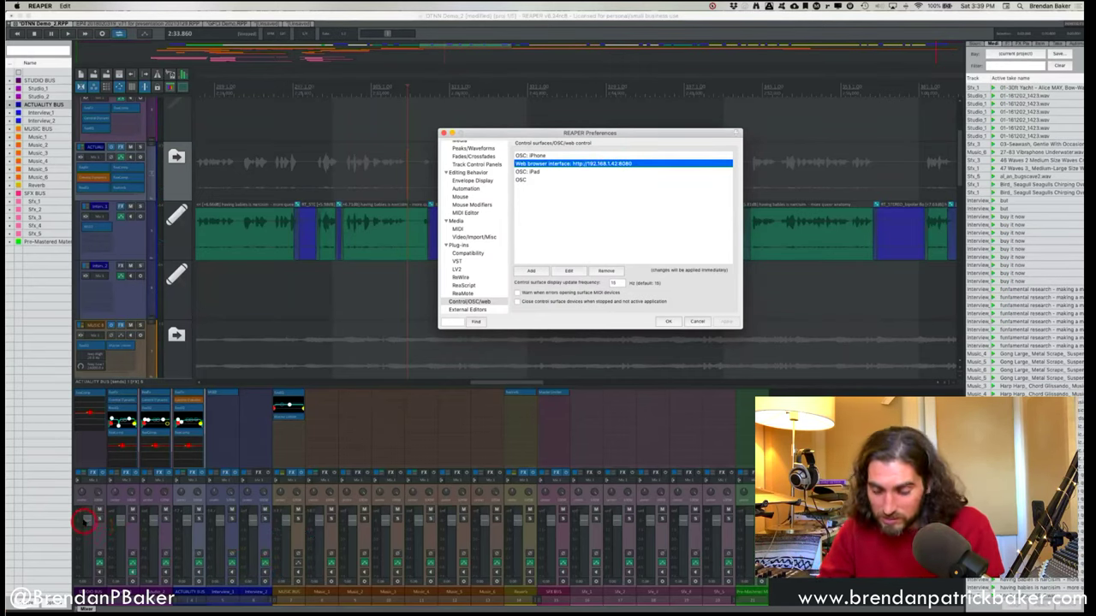
{"action": "mouse_move", "coordinate": [83, 519]}
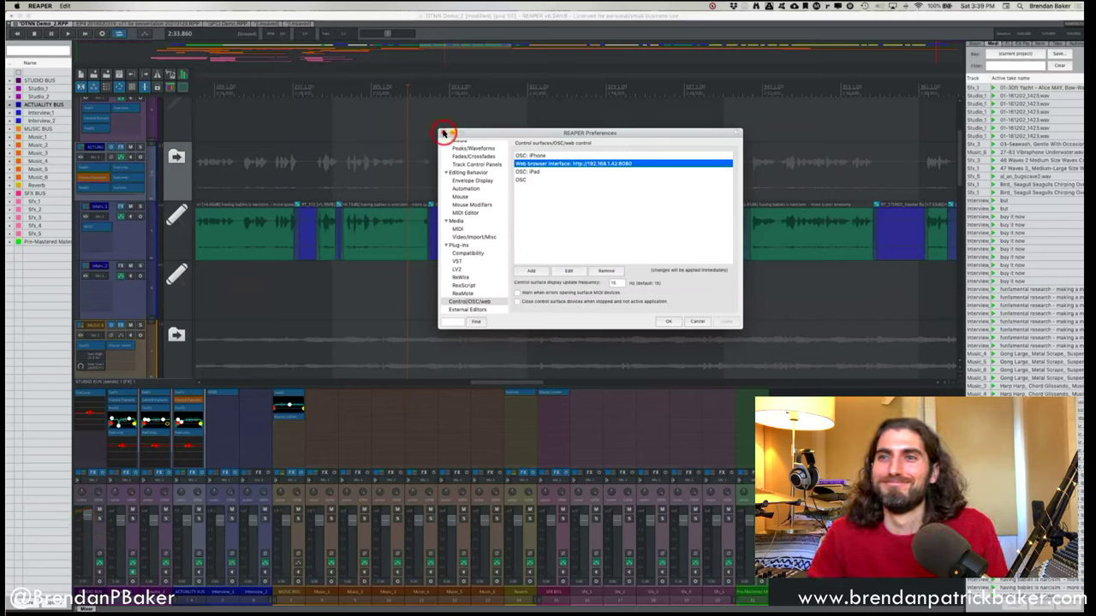
{"action": "left_click", "coordinate": [662, 321]}
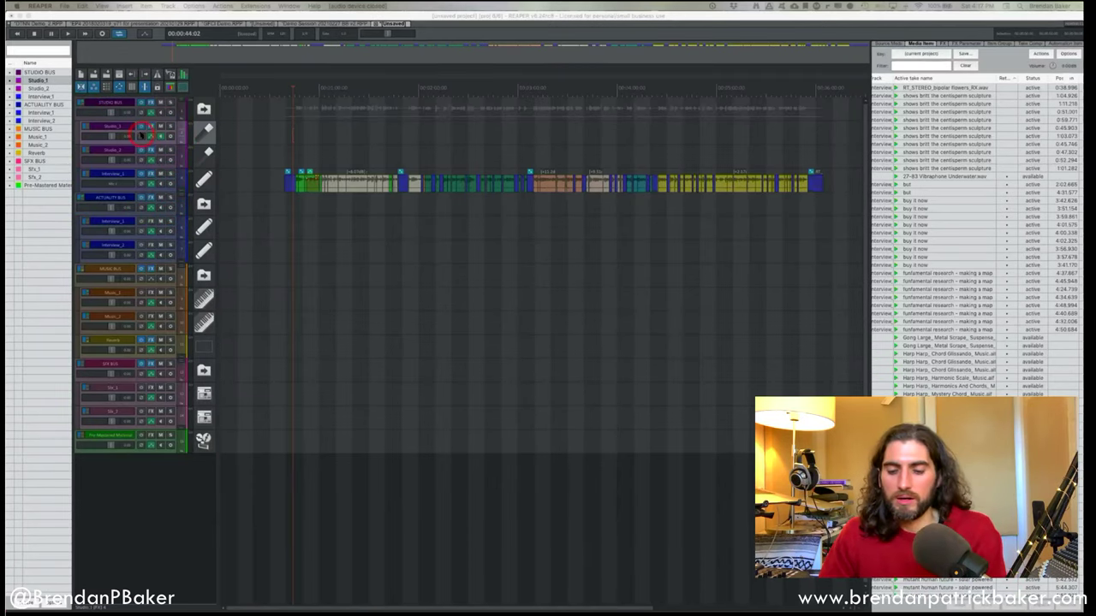
Show the mixer and select the STUDIO BUS tracks in turn, ending on Studio_1.
{"action": "key", "text": "super+equal"}
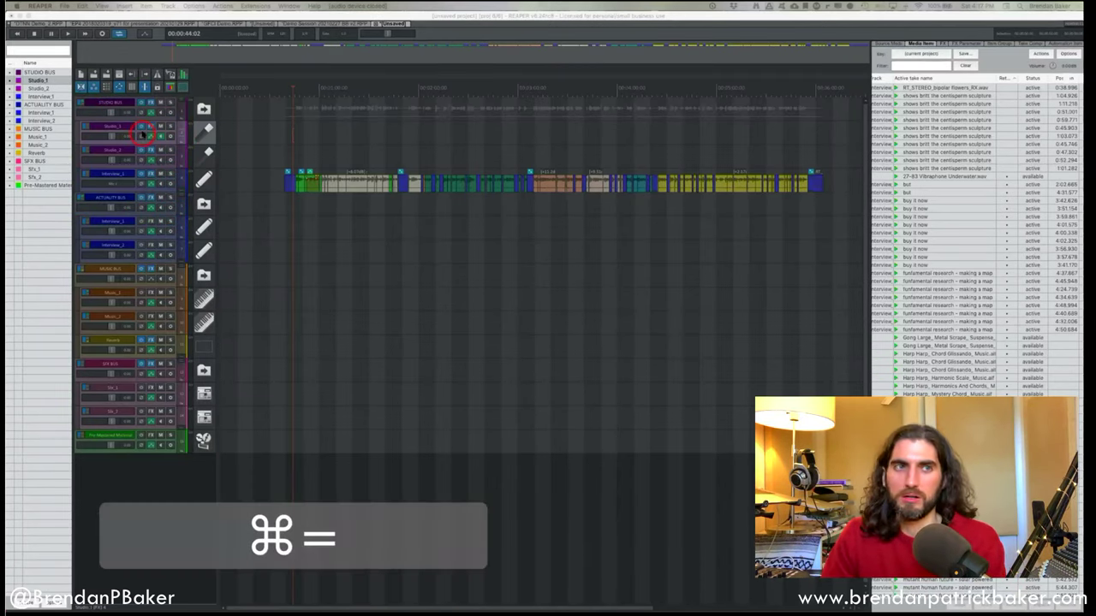
{"action": "left_click", "coordinate": [147, 490]}
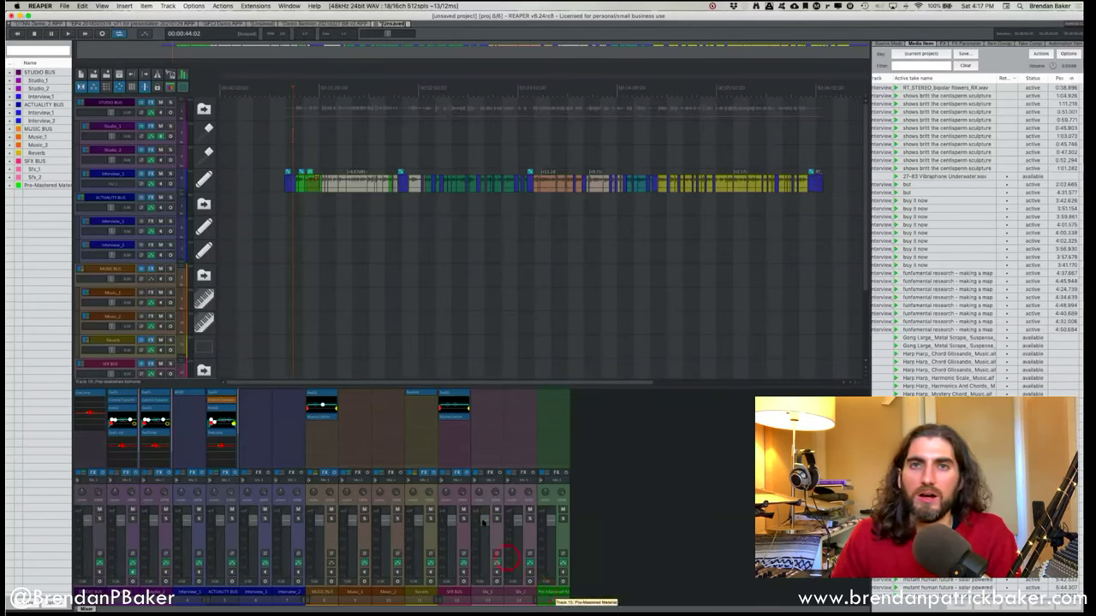
{"action": "left_click", "coordinate": [111, 104]}
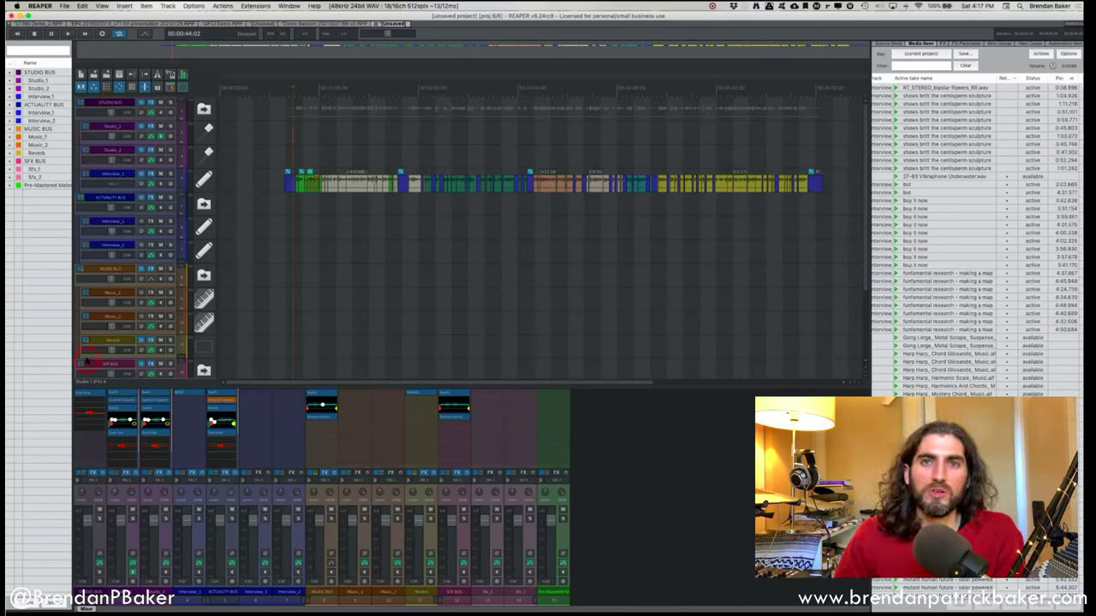
{"action": "left_click", "coordinate": [107, 138]}
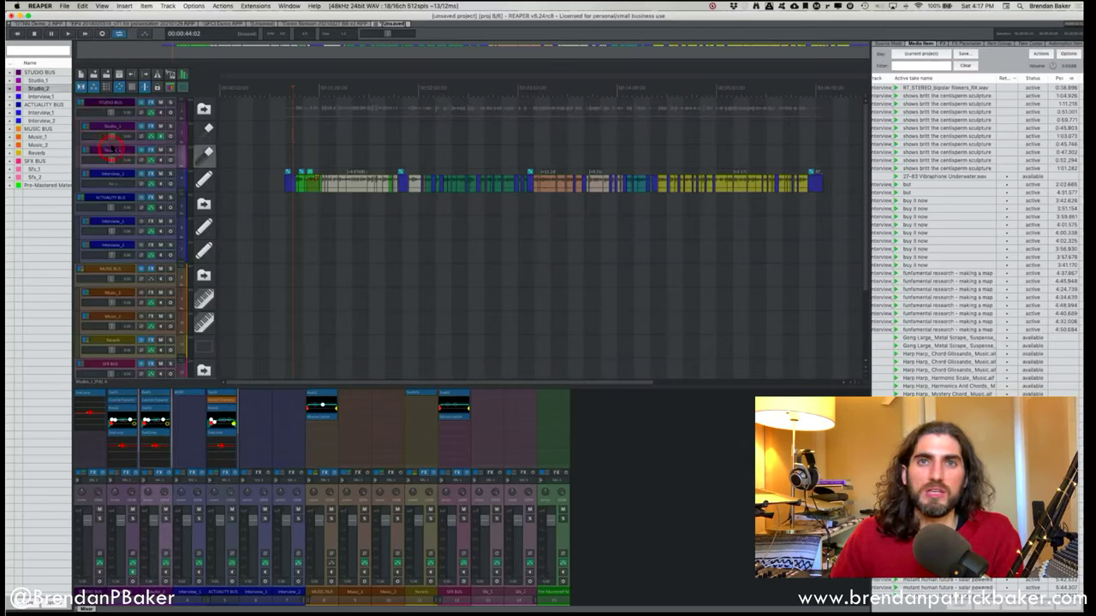
{"action": "left_click", "coordinate": [114, 154]}
{"action": "left_click", "coordinate": [116, 175]}
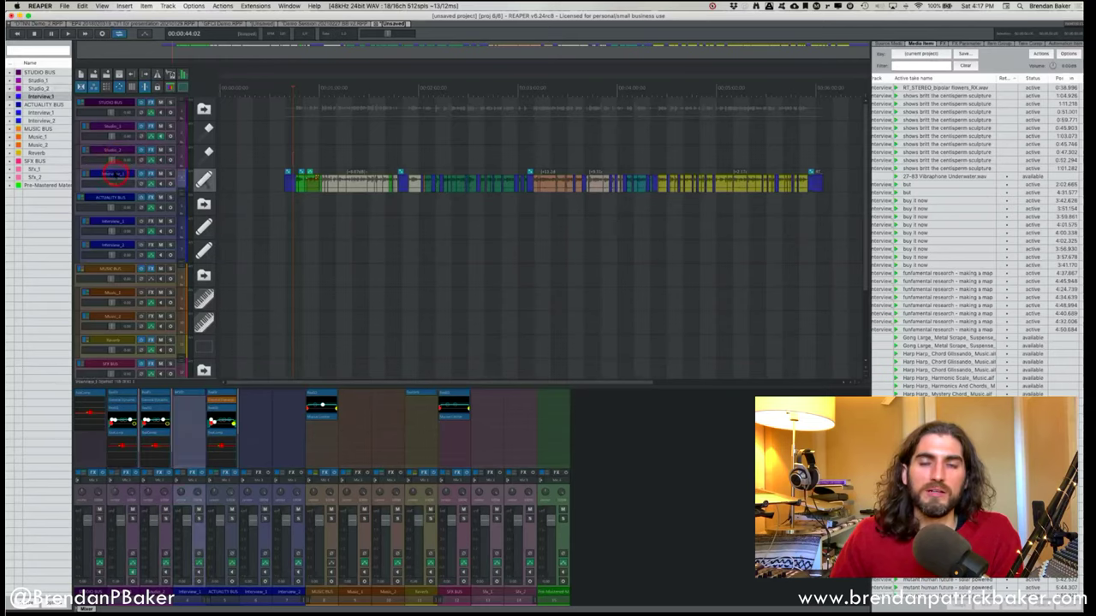
{"action": "left_click", "coordinate": [115, 128]}
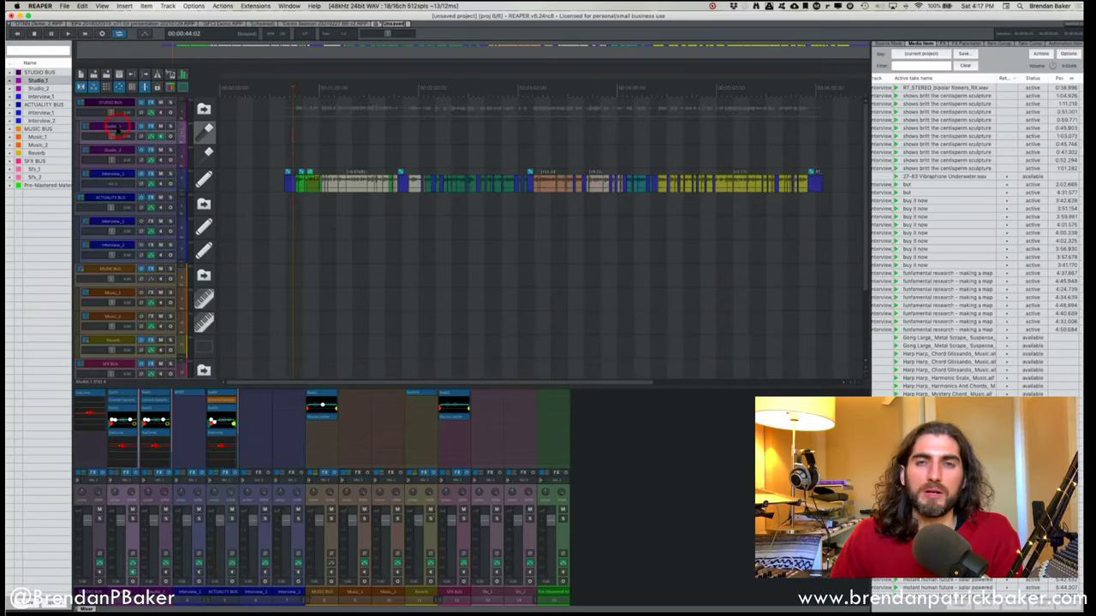
{"action": "left_click", "coordinate": [120, 175]}
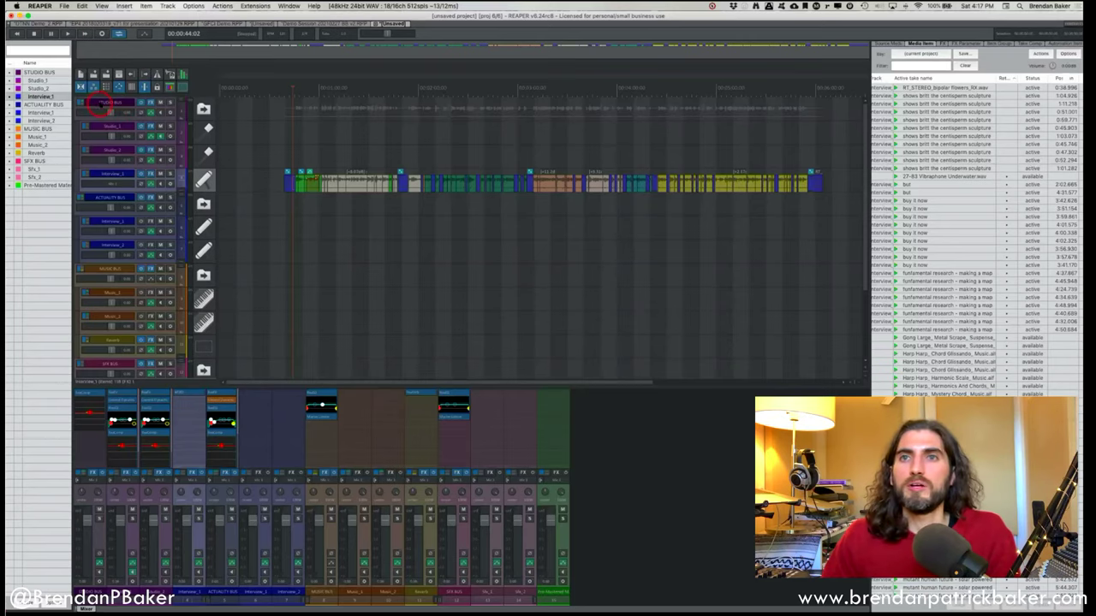
{"action": "left_click", "coordinate": [247, 129]}
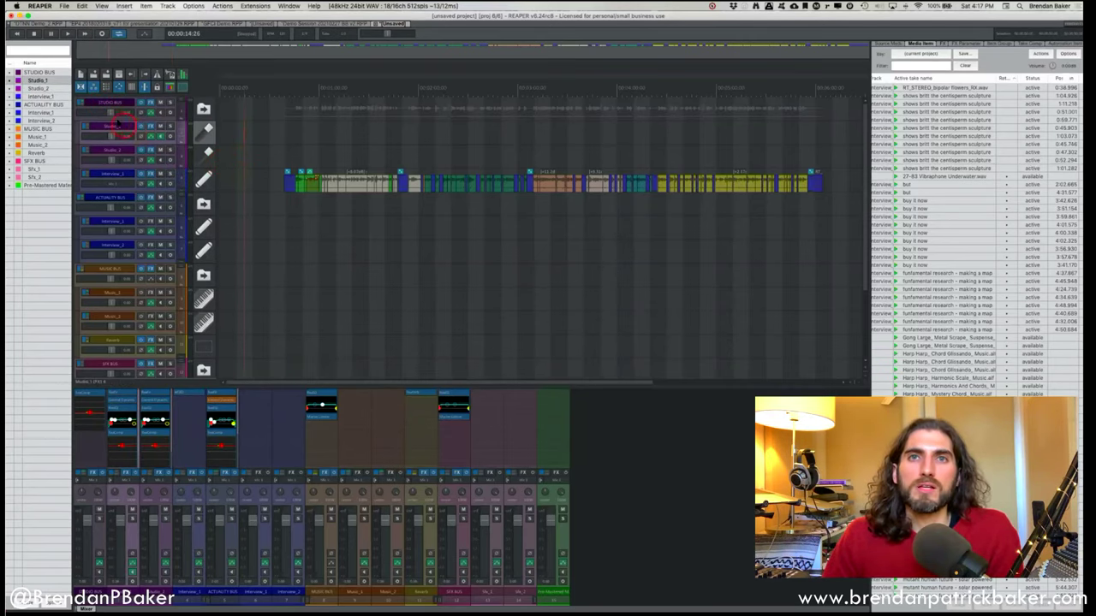
Make the Interview_1 track taller, and increase the height of all tracks in the project.
{"action": "left_click_drag", "start_coordinate": [120, 189], "coordinate": [117, 208]}
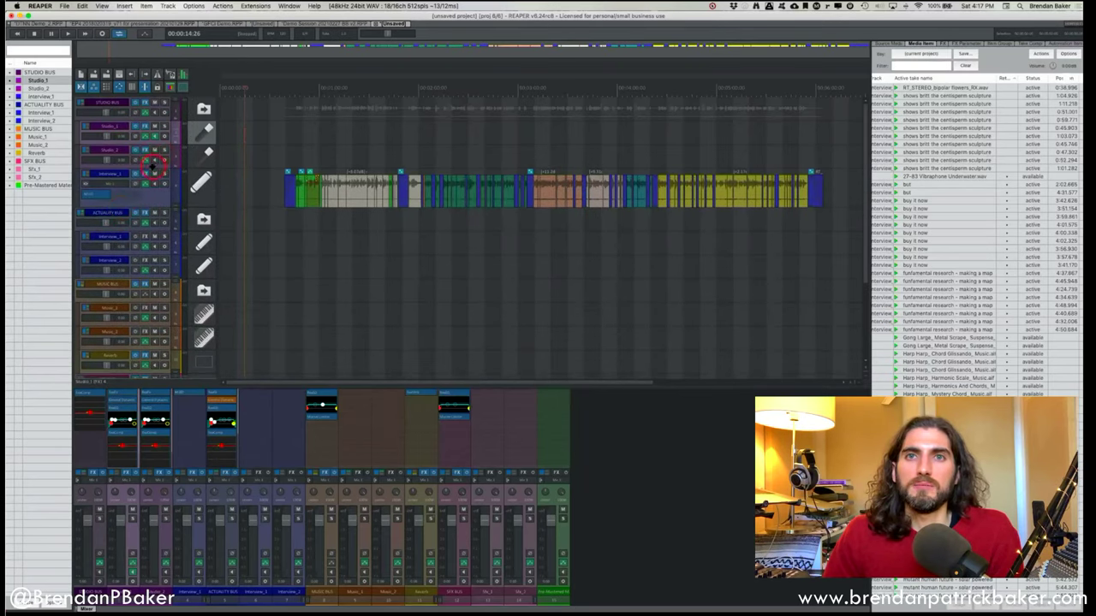
{"action": "scroll", "coordinate": [155, 158], "scroll_direction": "down", "scroll_amount": 1}
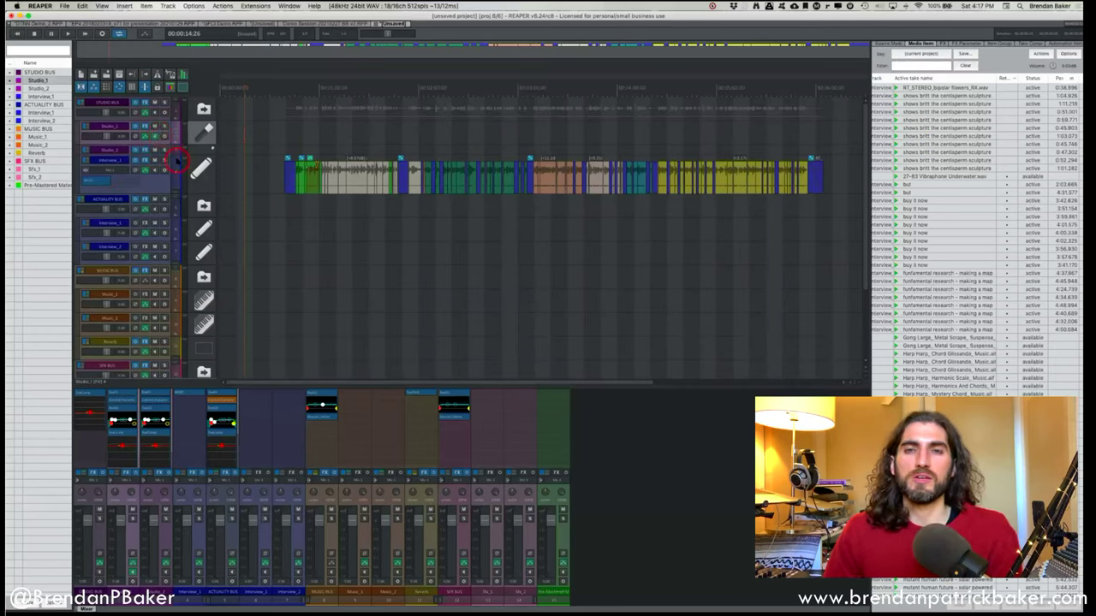
{"action": "scroll", "coordinate": [177, 159], "scroll_direction": "down", "scroll_amount": 2}
{"action": "scroll", "coordinate": [188, 164], "scroll_direction": "down", "scroll_amount": 2}
{"action": "scroll", "coordinate": [188, 163], "scroll_direction": "up", "scroll_amount": 4}
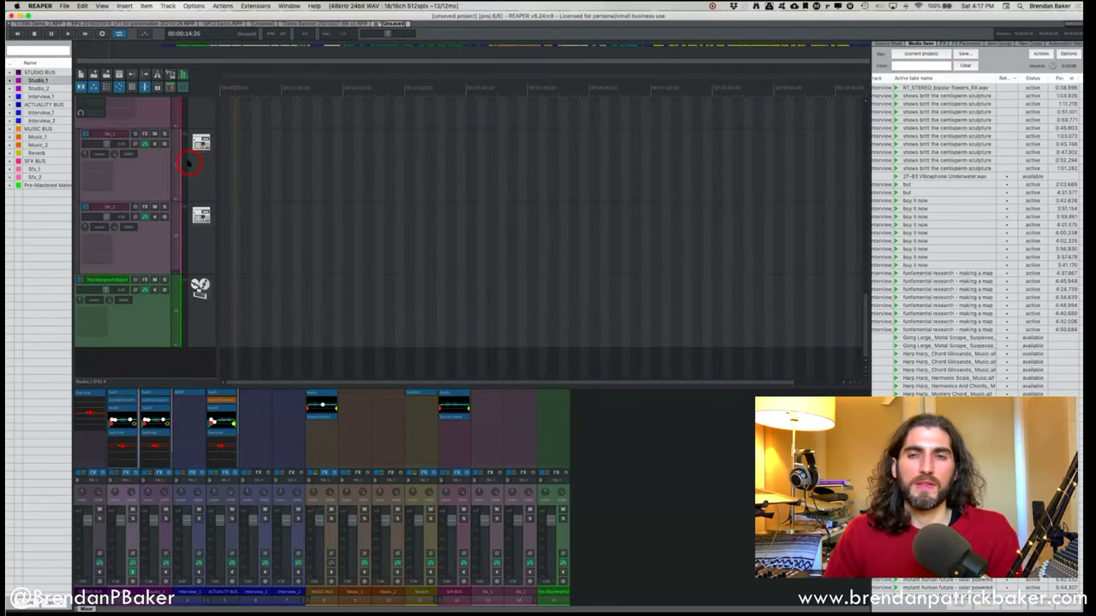
Widen the track control panel and collapse all tracks to their minimum height.
{"action": "left_click", "coordinate": [185, 107]}
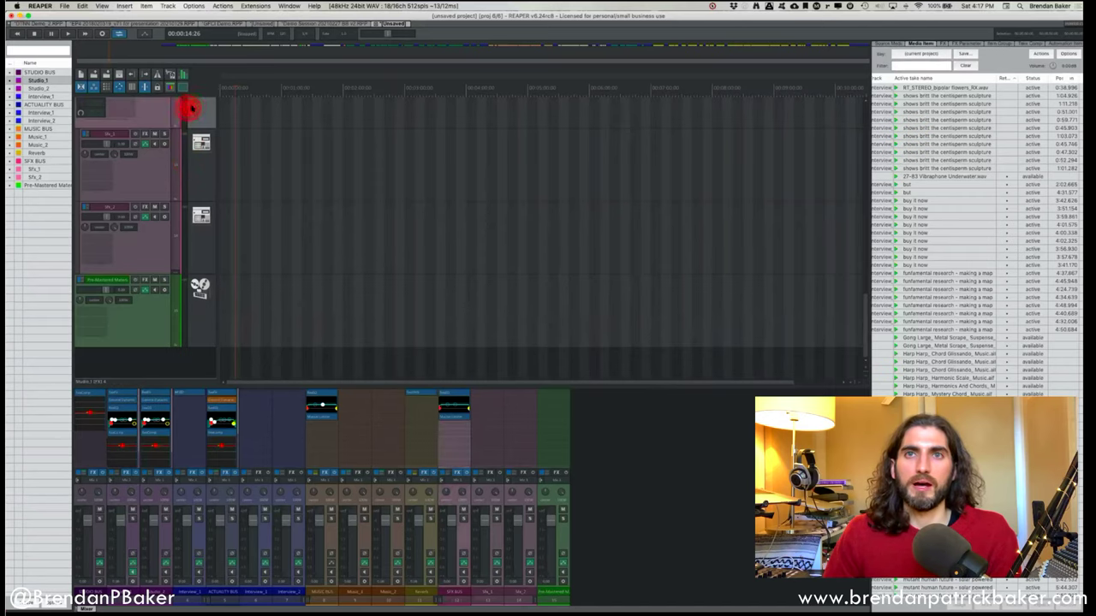
{"action": "left_click_drag", "start_coordinate": [216, 109], "coordinate": [349, 100]}
{"action": "scroll", "coordinate": [217, 147], "scroll_direction": "up", "scroll_amount": 10}
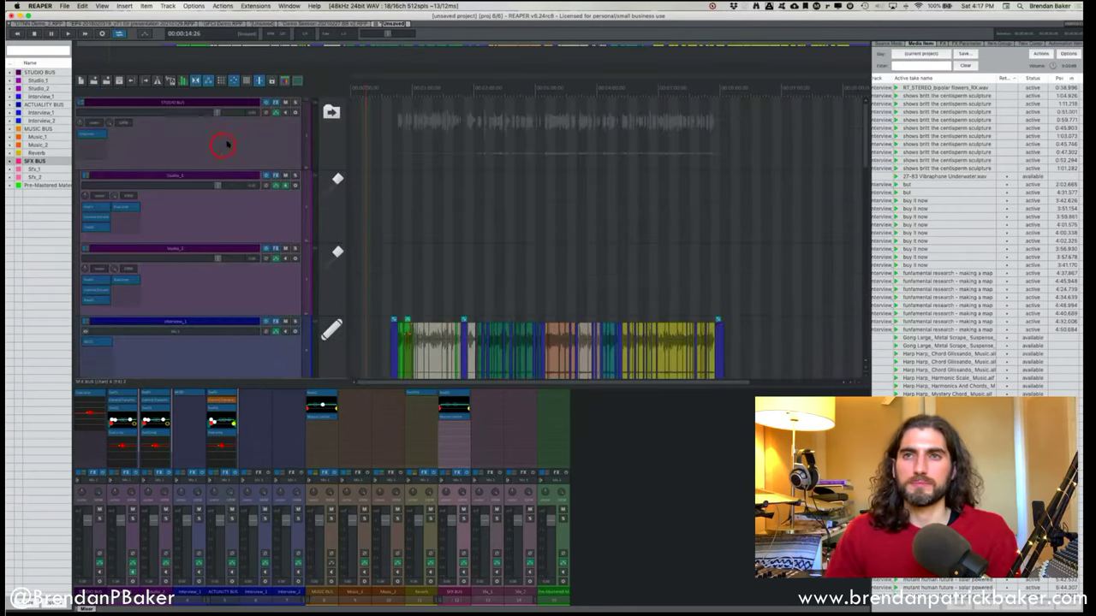
{"action": "left_click_drag", "start_coordinate": [254, 167], "coordinate": [257, 103]}
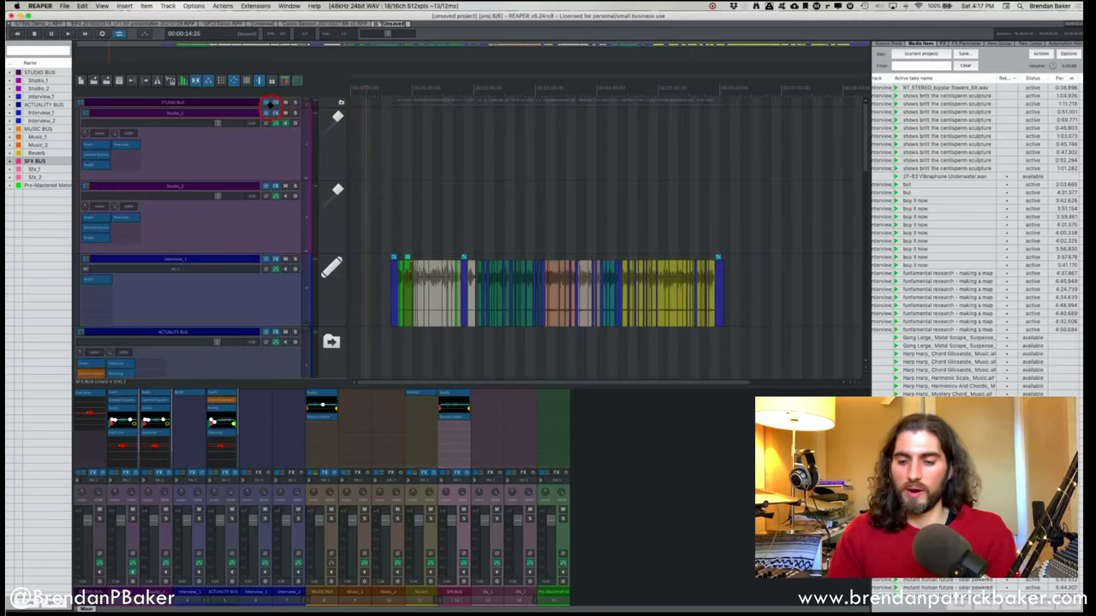
{"action": "key", "text": "4"}
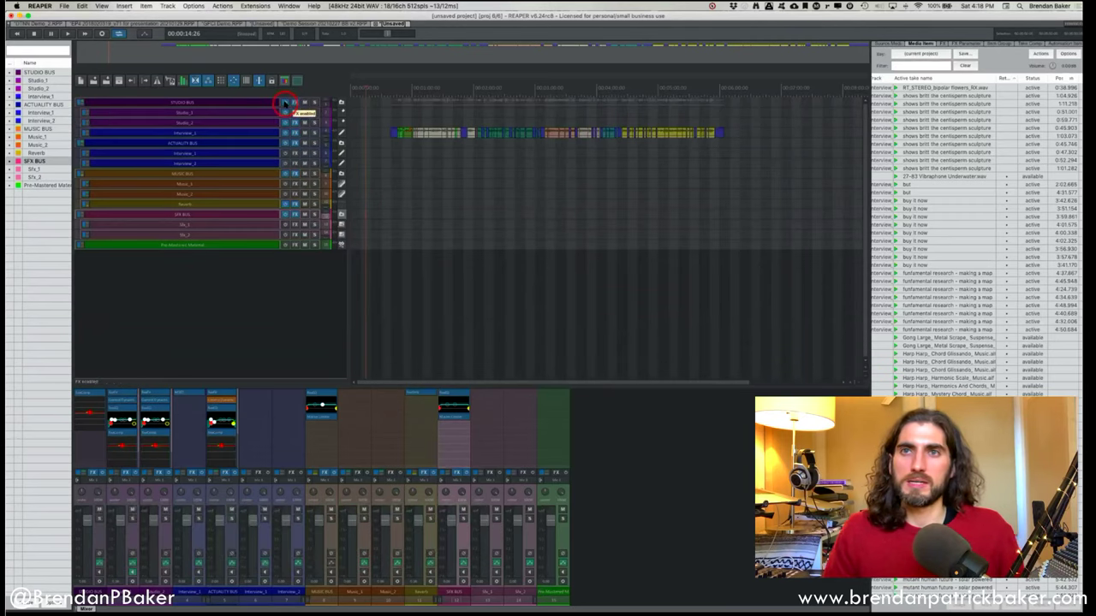
Toggle the effects bypass of the STUDIO BUS track repeatedly, leaving its effects enabled.
{"action": "left_click", "coordinate": [285, 104]}
{"action": "left_click", "coordinate": [285, 104]}
{"action": "left_click", "coordinate": [285, 104]}
{"action": "left_click", "coordinate": [285, 104]}
Open the STUDIO BUS effects chain, examine its ReaComp compressor and close the effects window.
{"action": "left_click", "coordinate": [294, 103]}
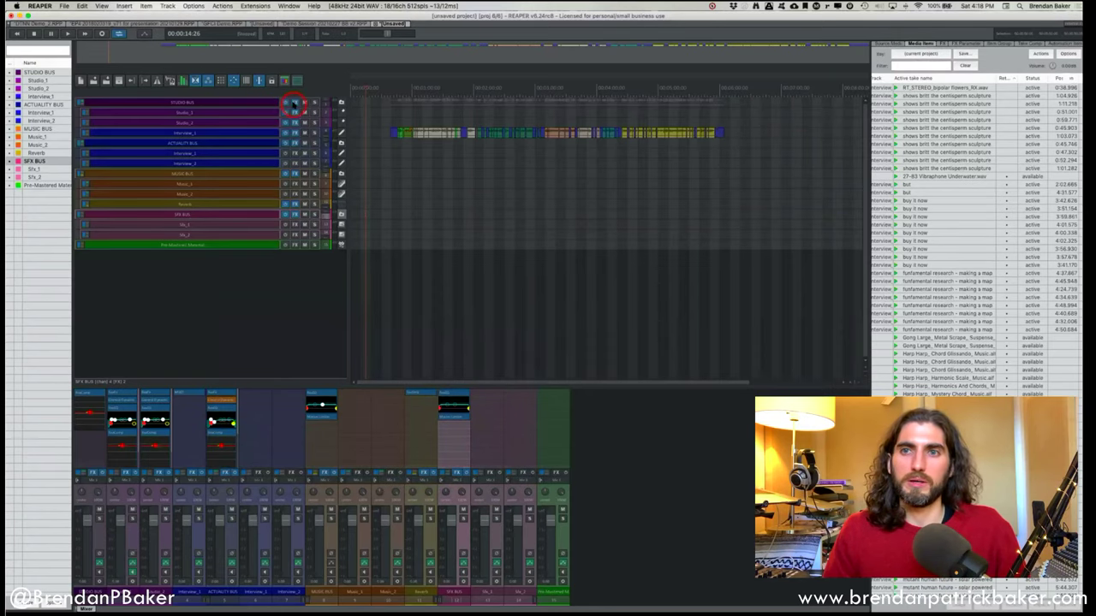
{"action": "left_click", "coordinate": [293, 103]}
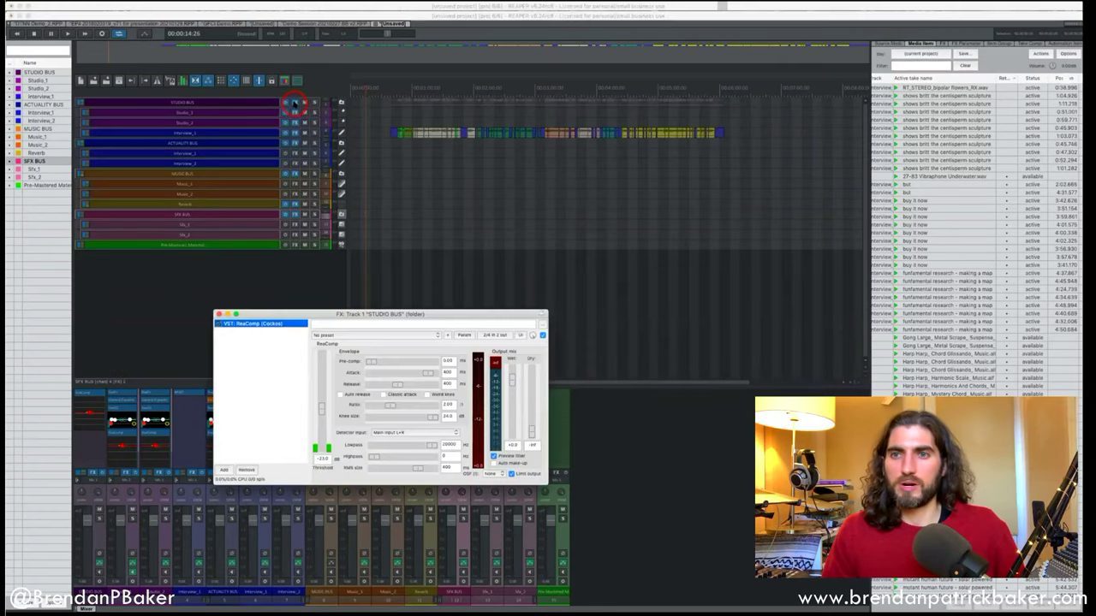
{"action": "left_click", "coordinate": [432, 311]}
{"action": "left_click_drag", "start_coordinate": [432, 311], "coordinate": [572, 182]}
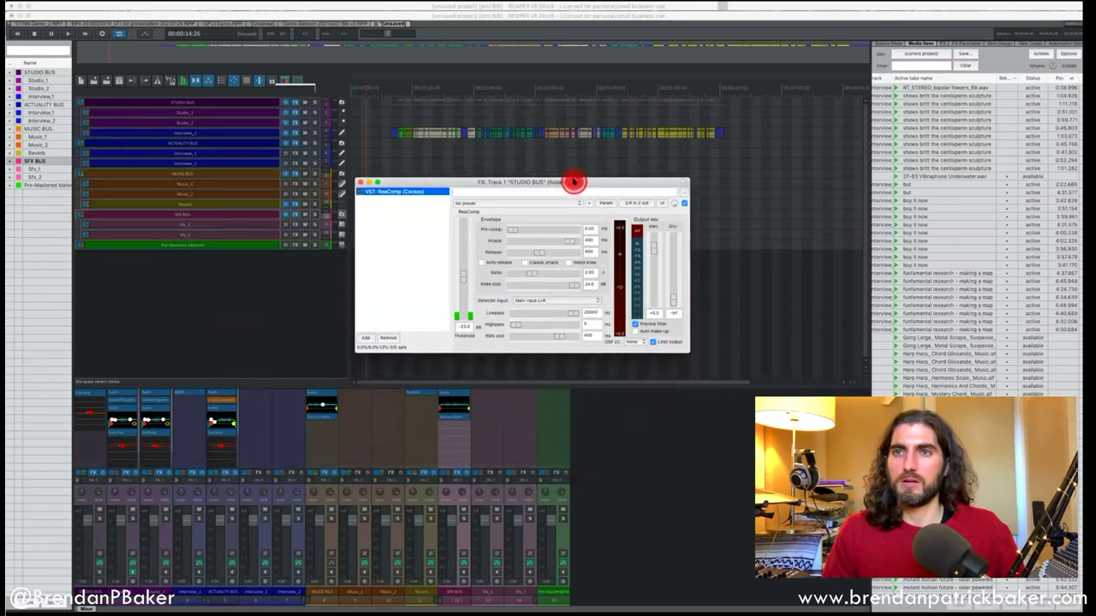
{"action": "left_click", "coordinate": [399, 196]}
{"action": "mouse_move", "coordinate": [399, 195]}
{"action": "left_mouse_down"}
{"action": "mouse_move", "coordinate": [431, 226]}
{"action": "mouse_move", "coordinate": [421, 215]}
{"action": "left_mouse_up"}
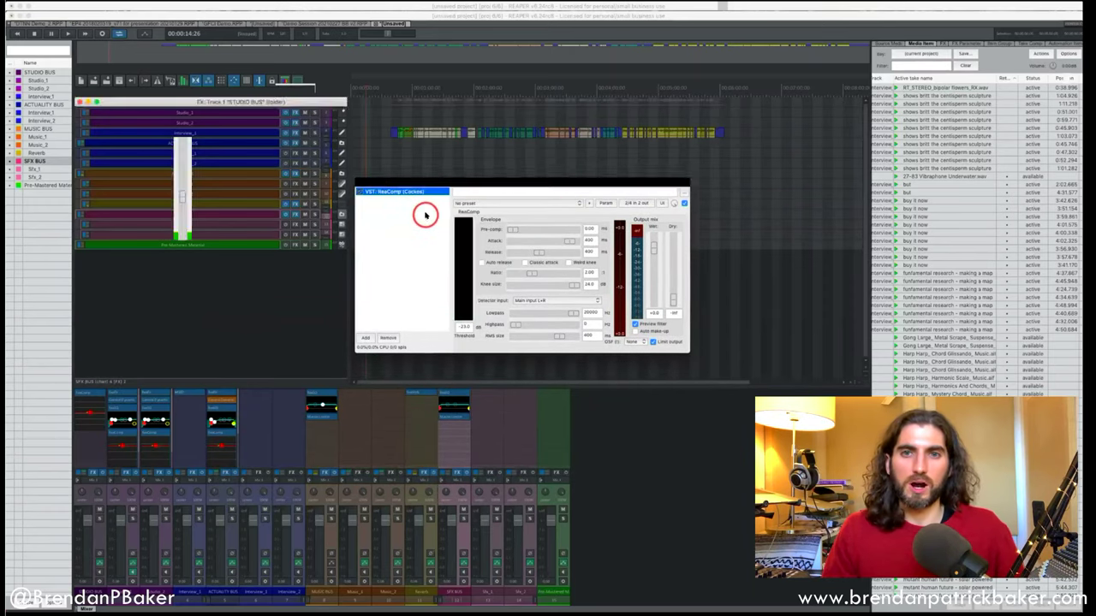
{"action": "mouse_move", "coordinate": [356, 224]}
{"action": "left_mouse_down"}
{"action": "mouse_move", "coordinate": [181, 171]}
{"action": "mouse_move", "coordinate": [88, 395]}
{"action": "left_mouse_up"}
{"action": "left_click", "coordinate": [399, 195]}
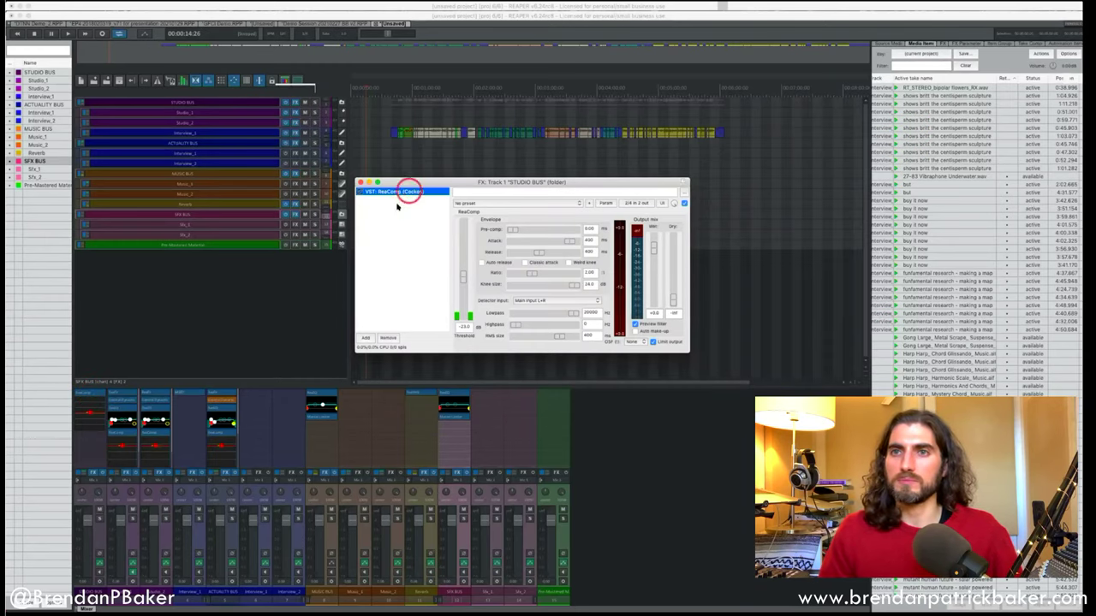
{"action": "left_click", "coordinate": [362, 183]}
{"action": "left_click", "coordinate": [360, 184]}
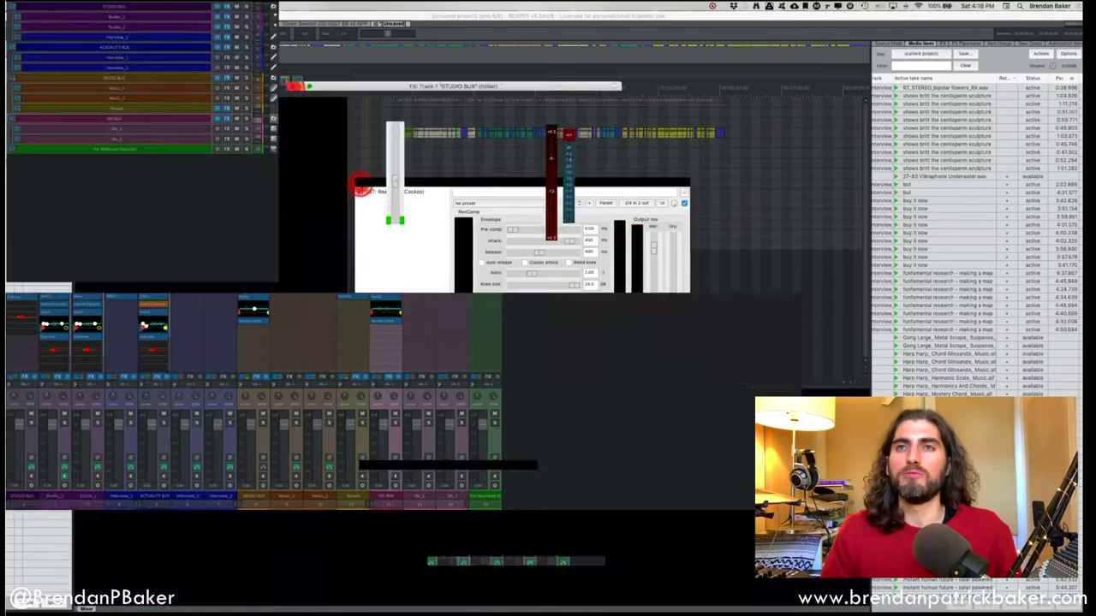
Enlarge only the STUDIO BUS track so its volume, routing and effects controls have room.
{"action": "left_click", "coordinate": [264, 108]}
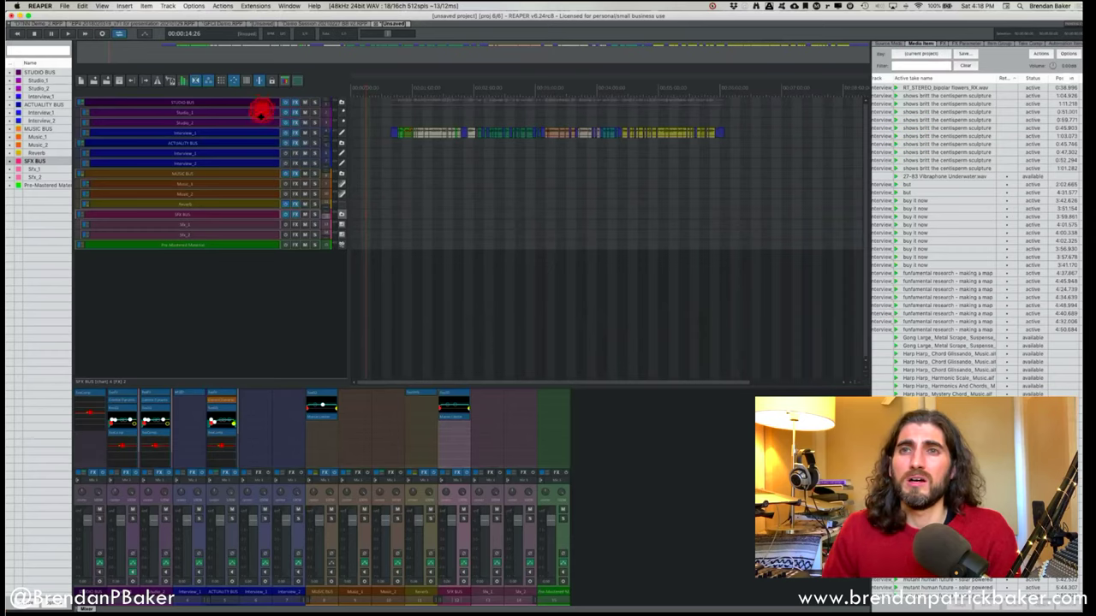
{"action": "left_click_drag", "start_coordinate": [261, 107], "coordinate": [264, 179]}
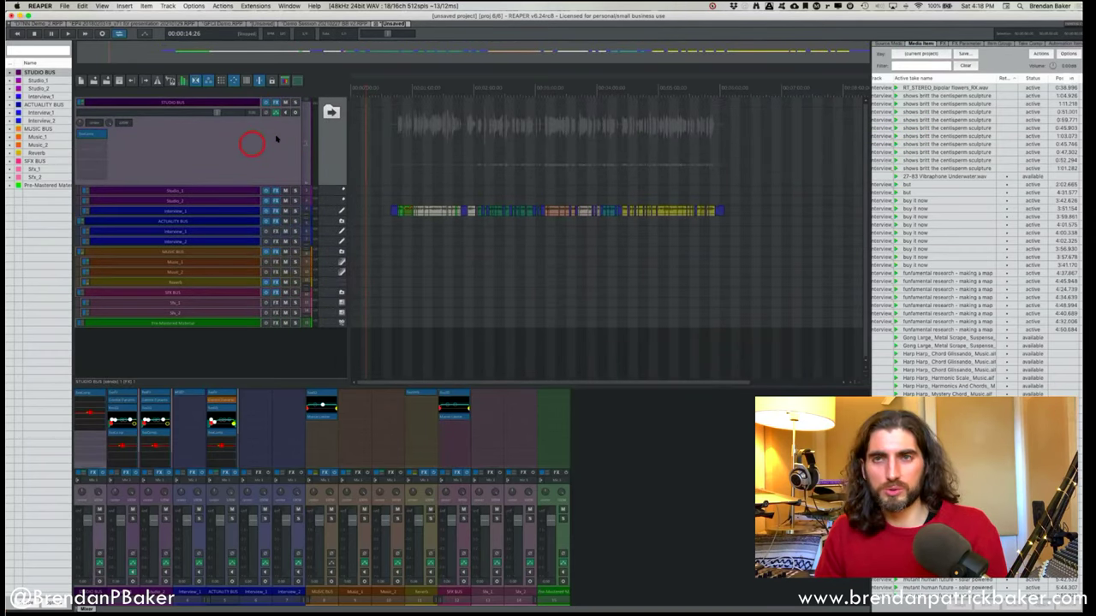
{"action": "key", "text": "shift+s"}
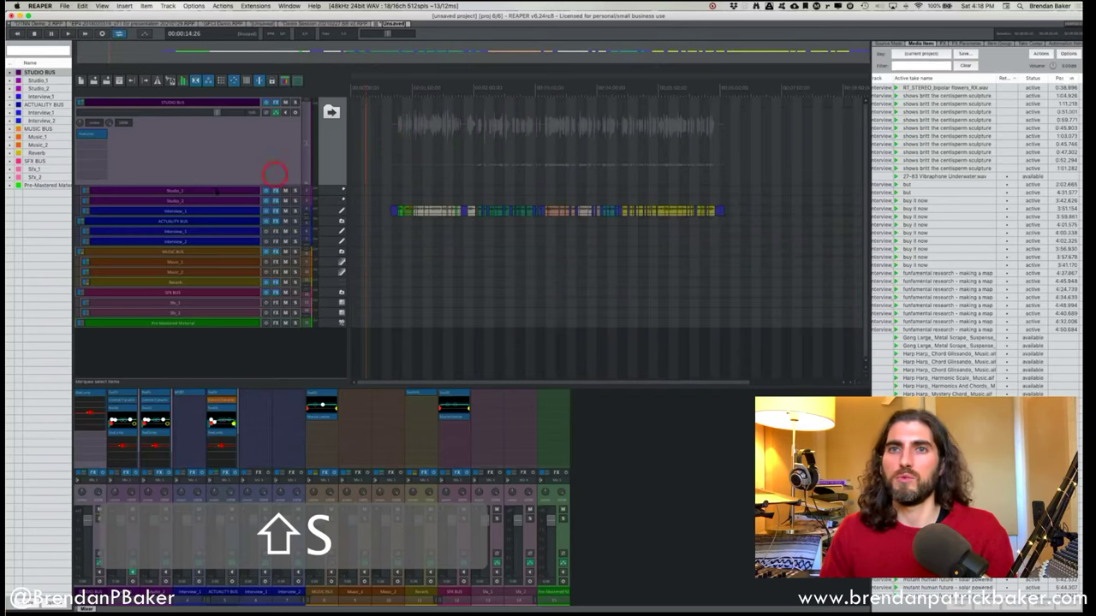
Enlarge the STUDIO BUS track slightly, lower its volume fader and return the fader to its original level.
{"action": "left_click", "coordinate": [198, 201]}
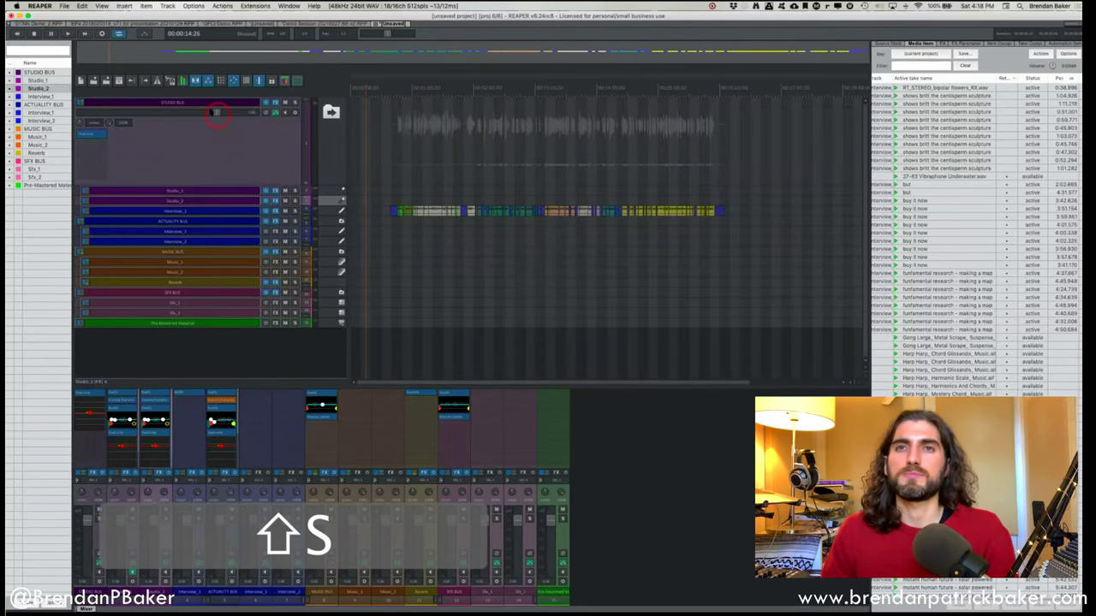
{"action": "left_click_drag", "start_coordinate": [180, 182], "coordinate": [267, 187]}
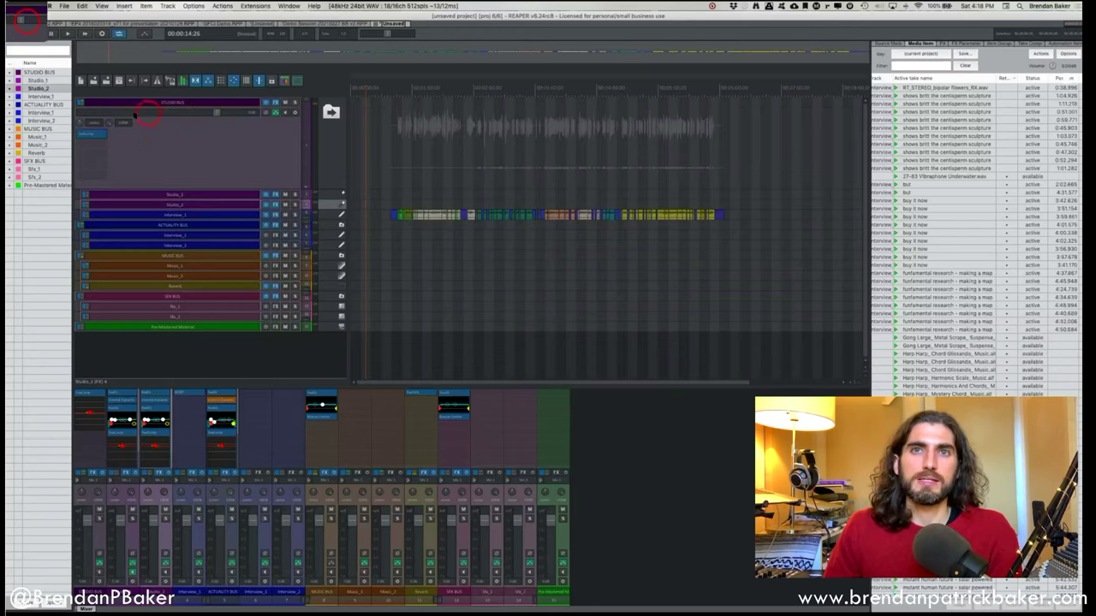
{"action": "left_click_drag", "start_coordinate": [214, 109], "coordinate": [186, 114]}
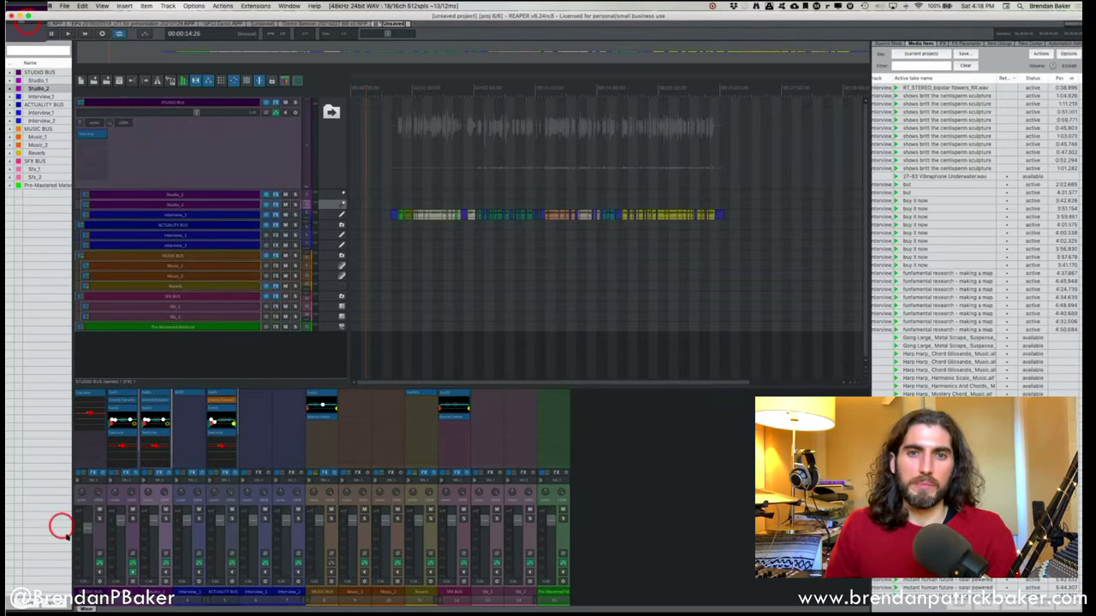
{"action": "left_click_drag", "start_coordinate": [191, 114], "coordinate": [220, 111]}
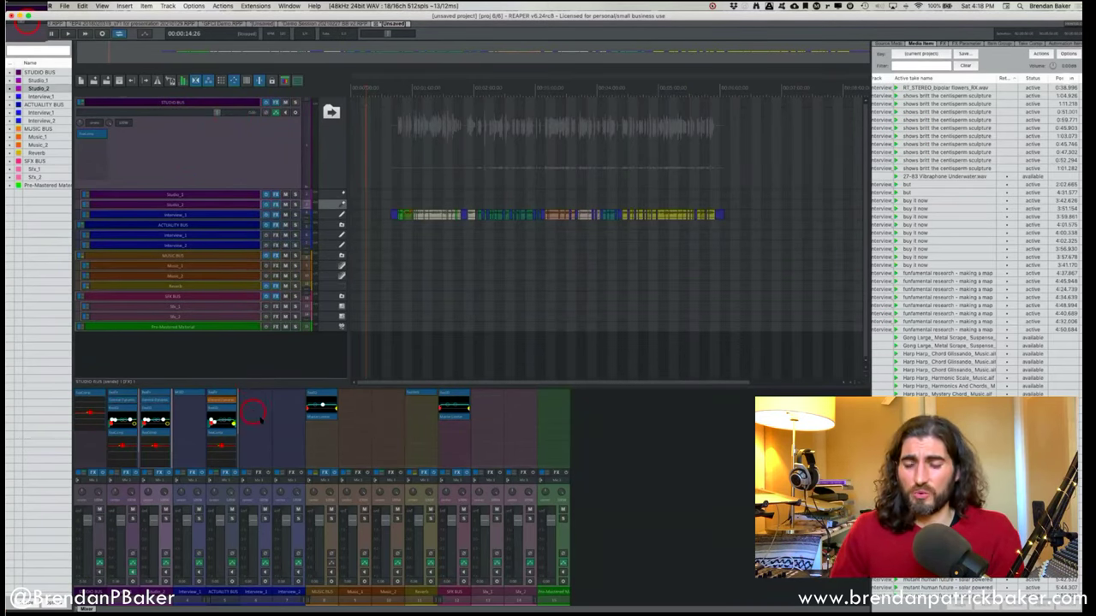
Hide the mixer and show it again below the tracks.
{"action": "key", "text": "super+equal"}
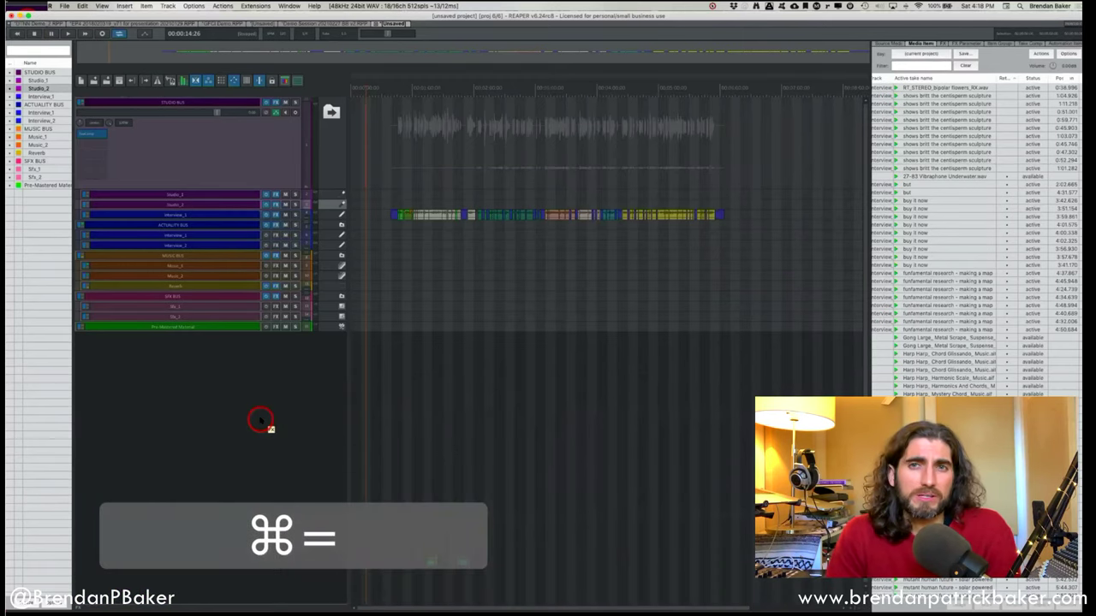
{"action": "key", "text": "super+equal"}
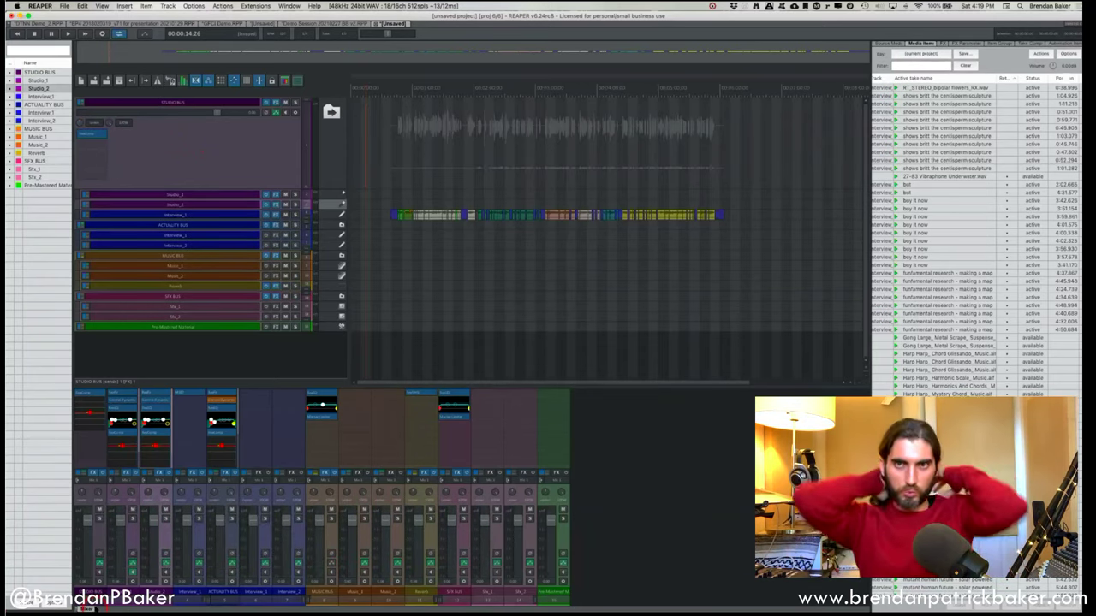
{"action": "scroll", "coordinate": [608, 231], "scroll_direction": "right", "scroll_amount": 5}
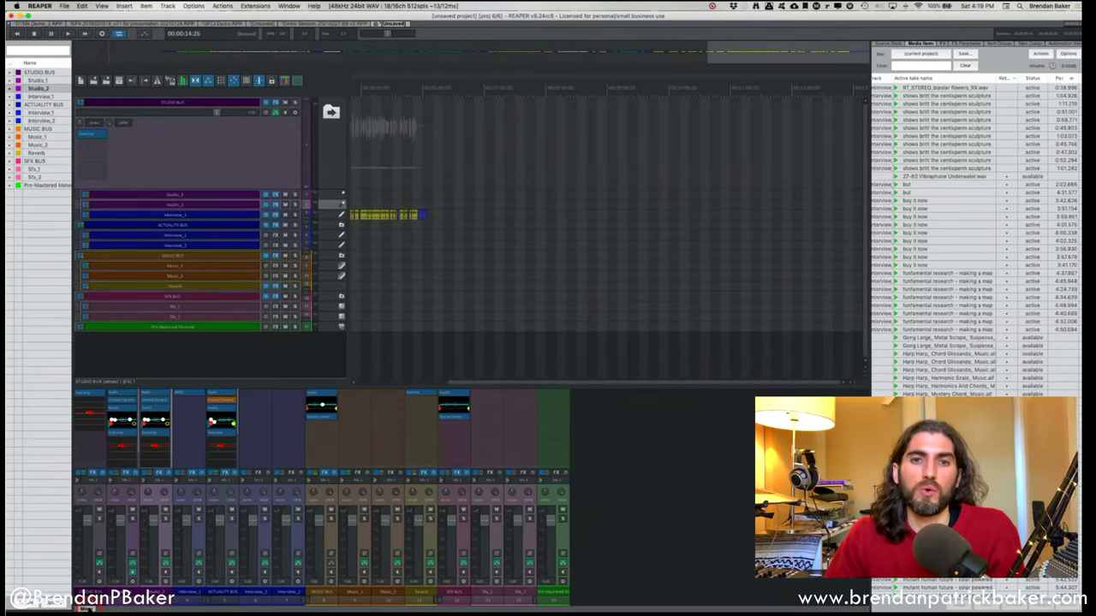
Undock the mixer into a floating window over the arrangement and dock it back below the tracks.
{"action": "left_click", "coordinate": [87, 608]}
{"action": "left_click", "coordinate": [112, 596]}
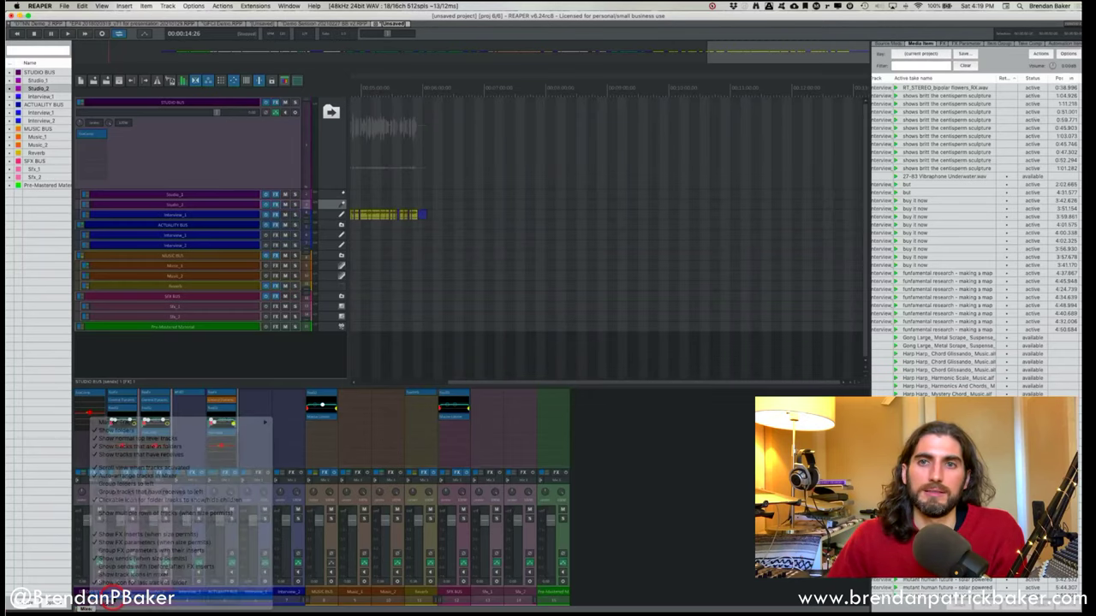
{"action": "left_click_drag", "start_coordinate": [474, 121], "coordinate": [508, 141]}
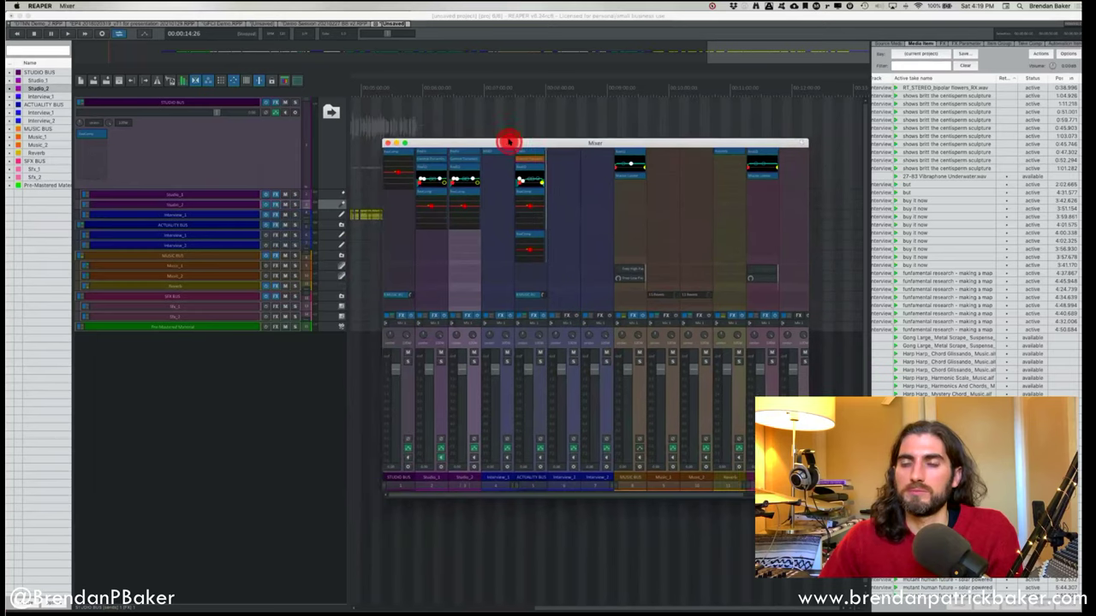
{"action": "right_click", "coordinate": [790, 154]}
{"action": "key", "text": "Escape"}
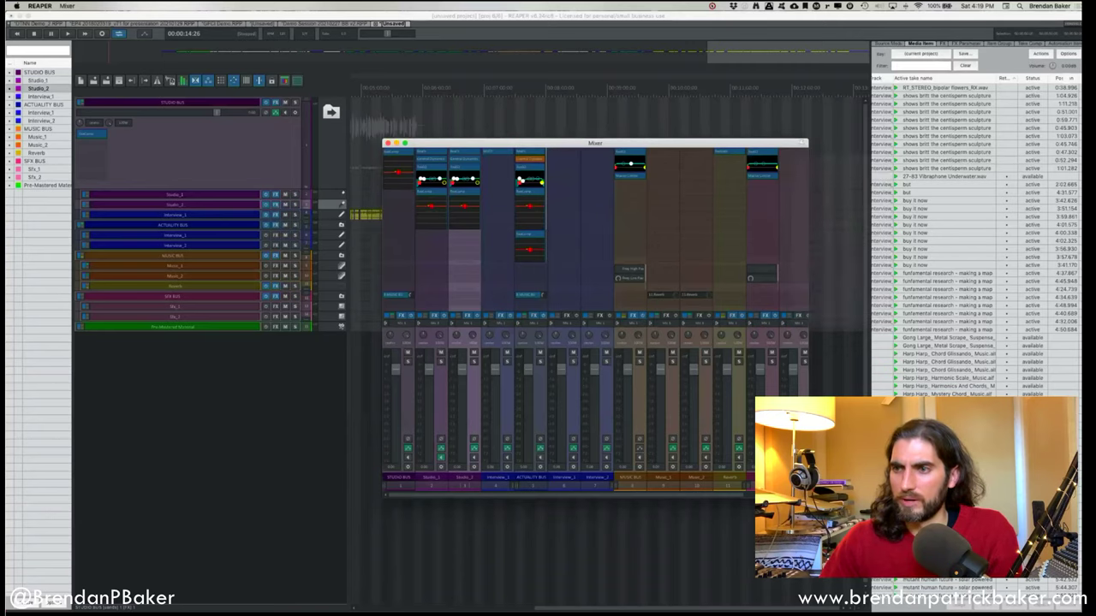
{"action": "right_click", "coordinate": [835, 597]}
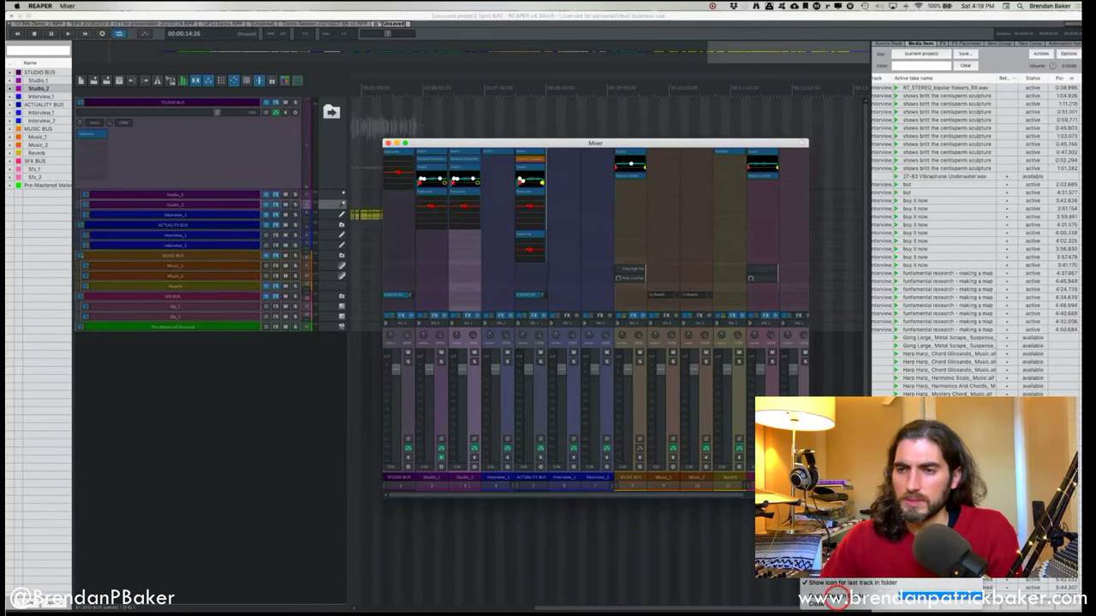
{"action": "left_click", "coordinate": [835, 597]}
{"action": "key", "text": "super+equal"}
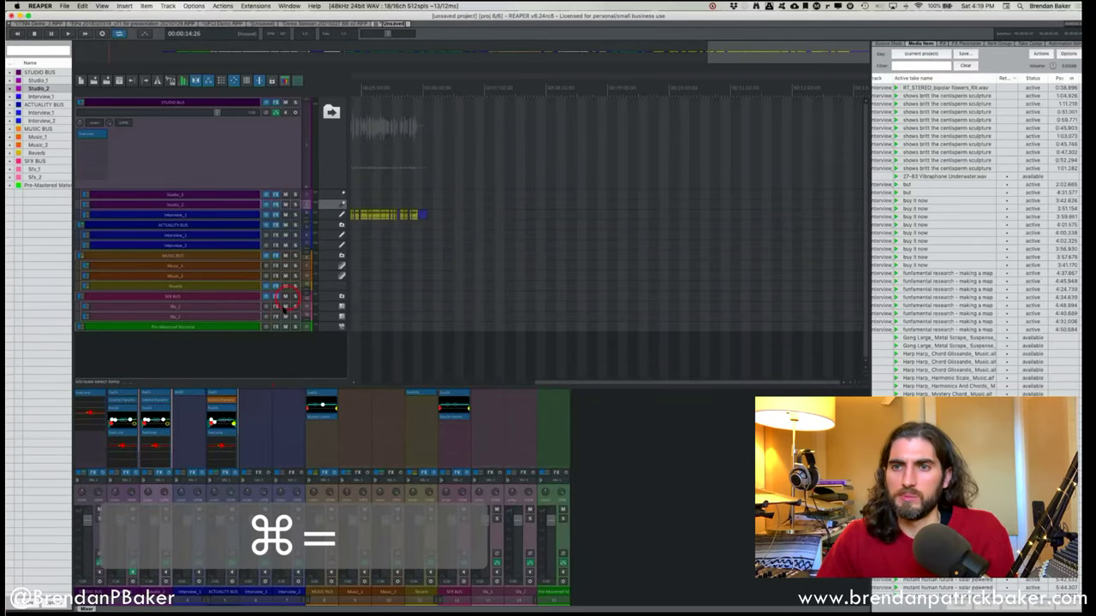
Make the docked mixer slightly taller and hide it.
{"action": "left_click_drag", "start_coordinate": [293, 385], "coordinate": [314, 369]}
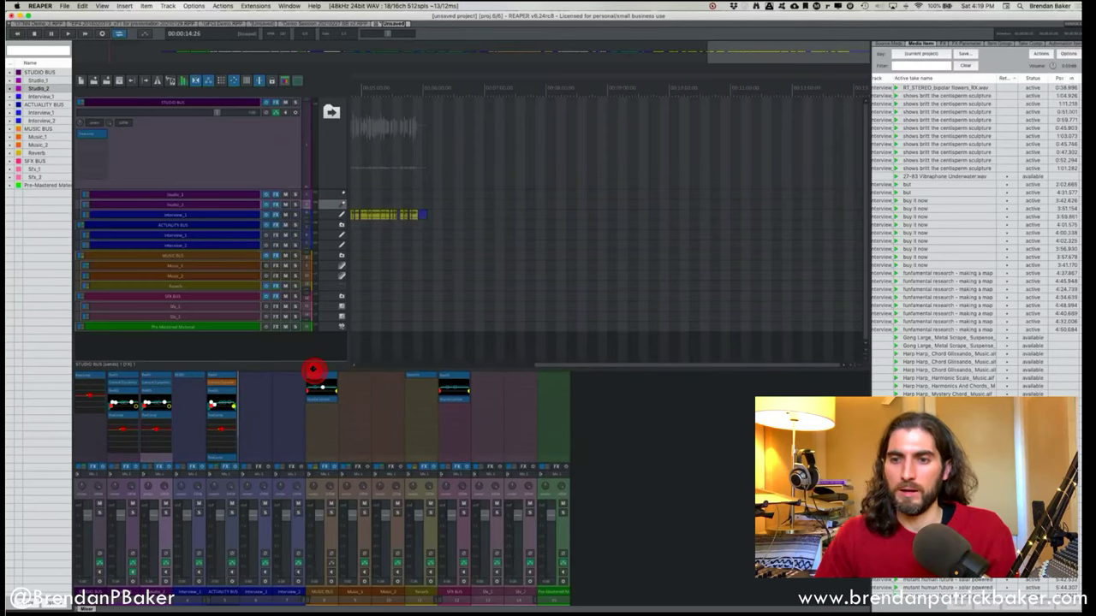
{"action": "key", "text": "super+equal"}
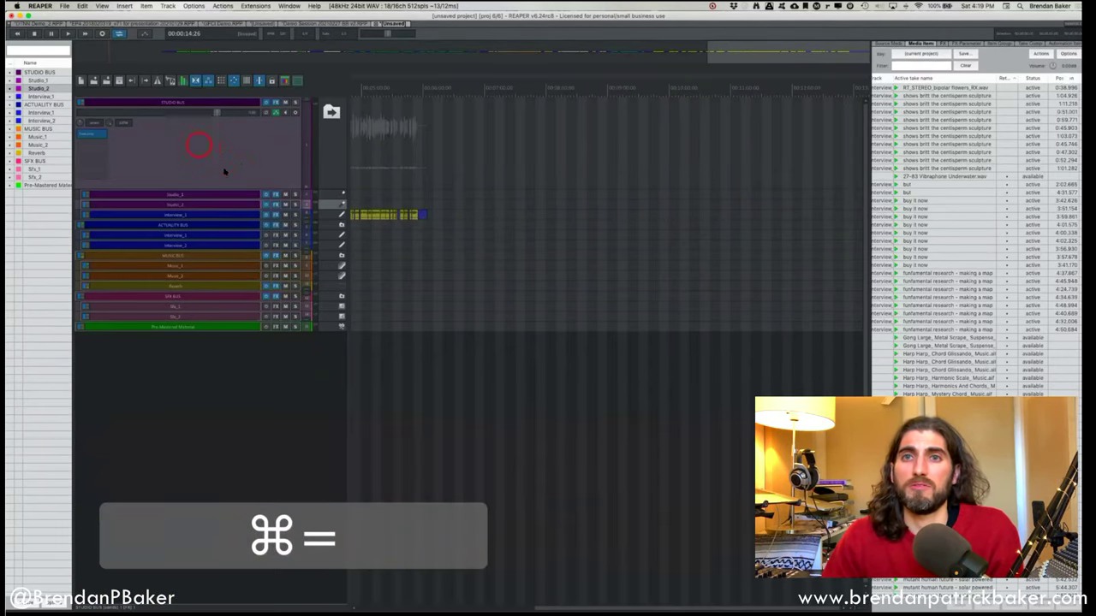
Invert the phase of the STUDIO BUS track and restore it to normal.
{"action": "left_click", "coordinate": [252, 145]}
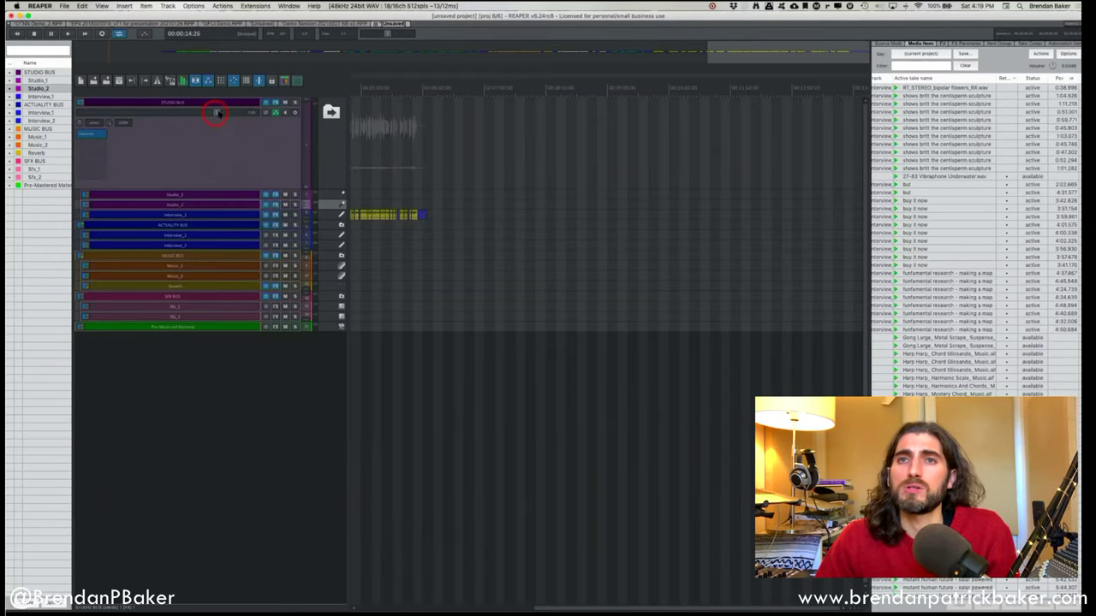
{"action": "left_click", "coordinate": [248, 113]}
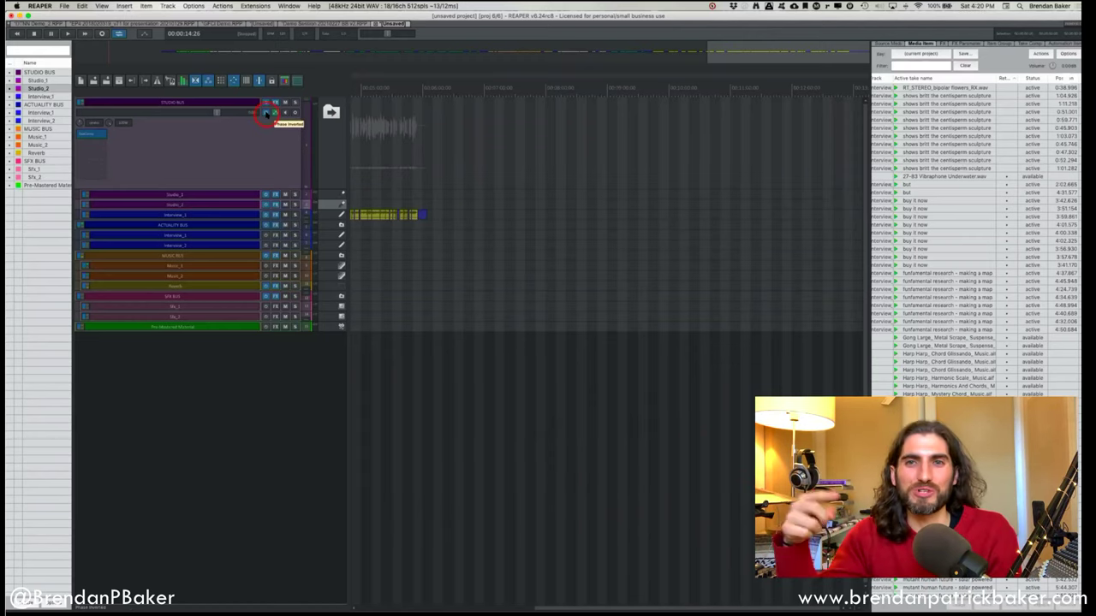
{"action": "left_click", "coordinate": [274, 113]}
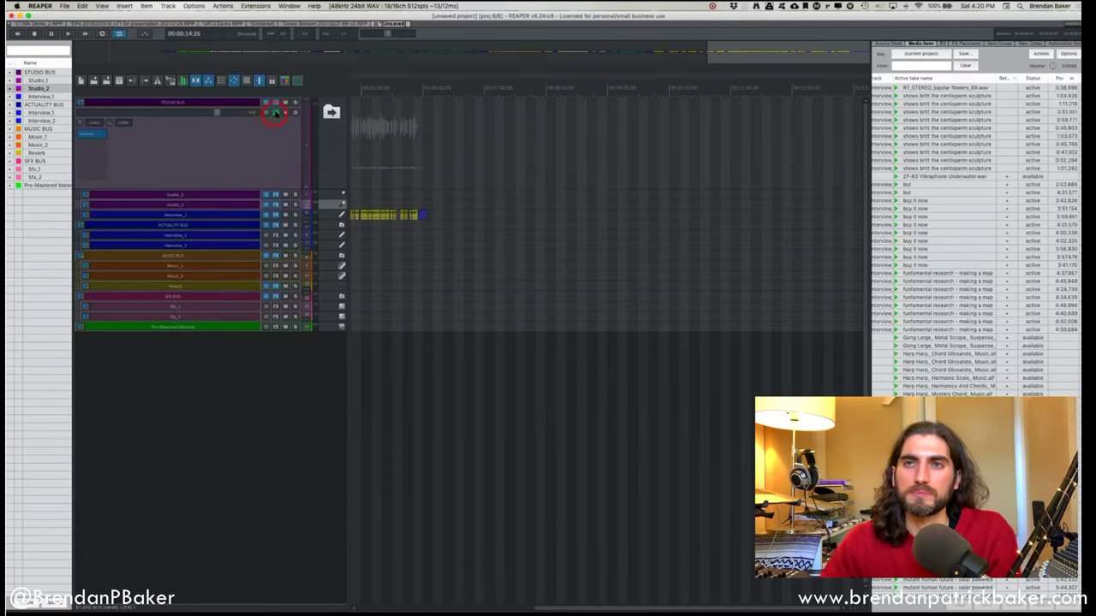
Open the STUDIO BUS track's envelopes window, look over its track, send and ReaComp parameters, and close it.
{"action": "left_click", "coordinate": [274, 113]}
{"action": "left_click", "coordinate": [391, 104]}
{"action": "left_click_drag", "start_coordinate": [409, 103], "coordinate": [501, 104]}
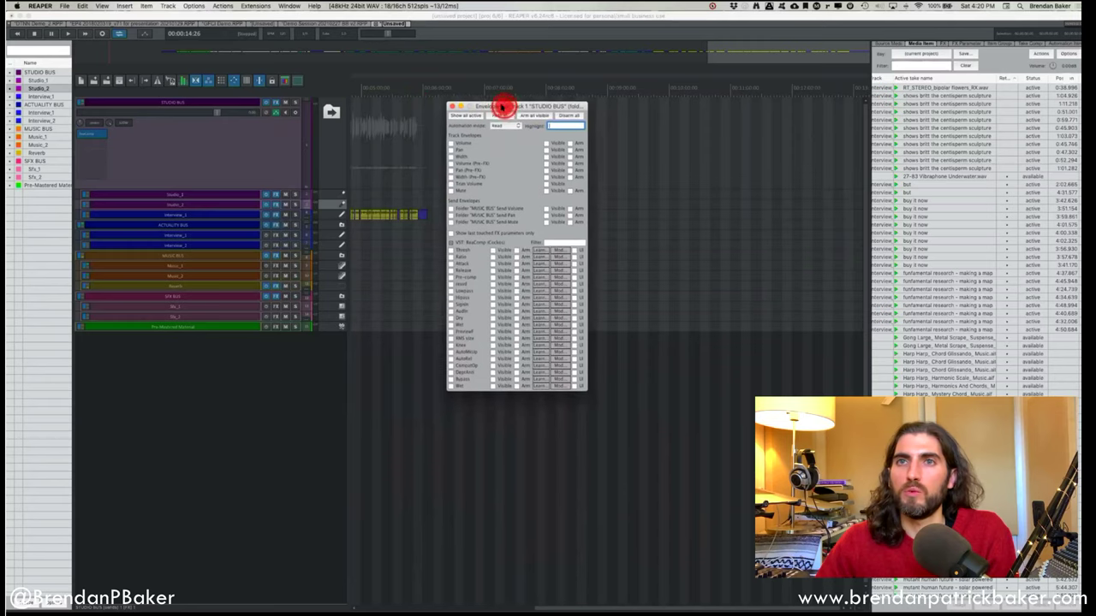
{"action": "left_click", "coordinate": [275, 114]}
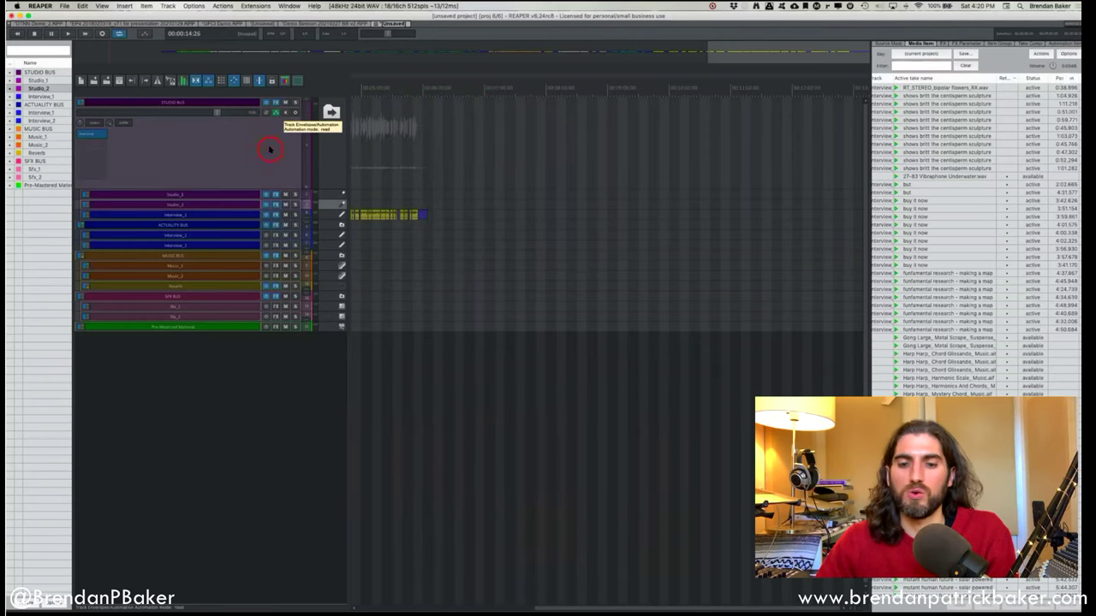
Show the envelopes of all tracks and check the STUDIO BUS volume envelope in its envelopes window.
{"action": "left_click", "coordinate": [269, 147]}
{"action": "key", "text": "v"}
{"action": "key", "text": "q"}
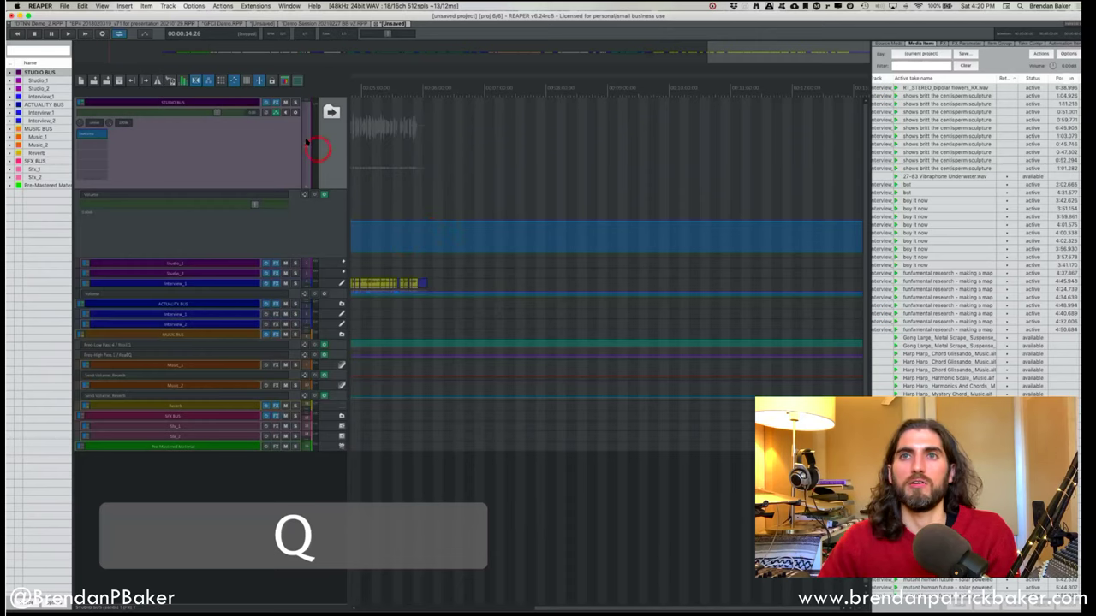
{"action": "left_click", "coordinate": [276, 114]}
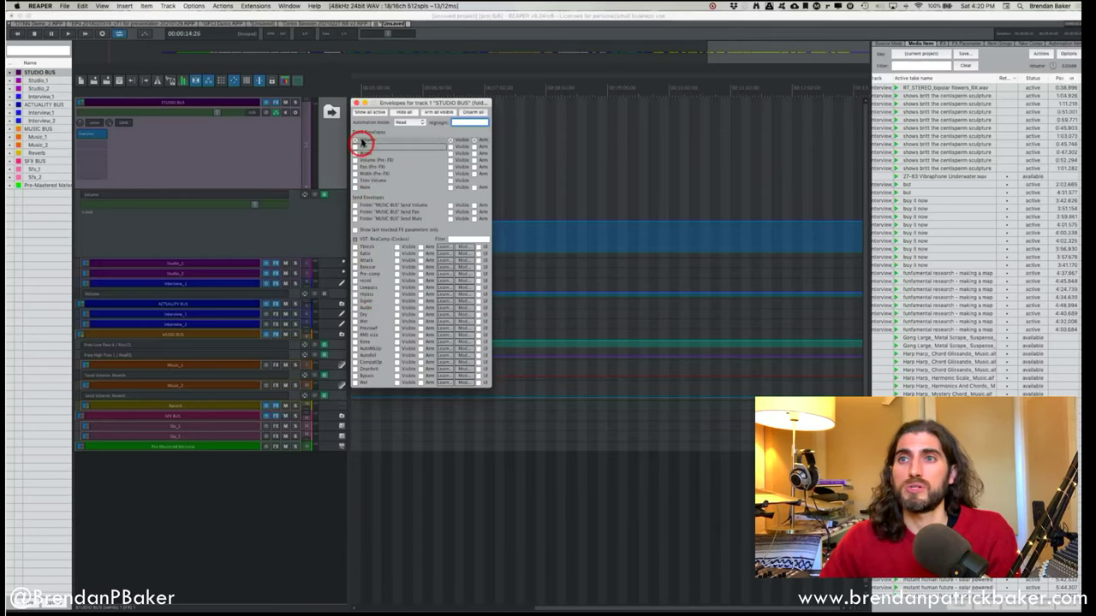
{"action": "left_click", "coordinate": [233, 154]}
Hide all envelopes except the STUDIO BUS volume envelope and try inserting an envelope point on it.
{"action": "key", "text": "q"}
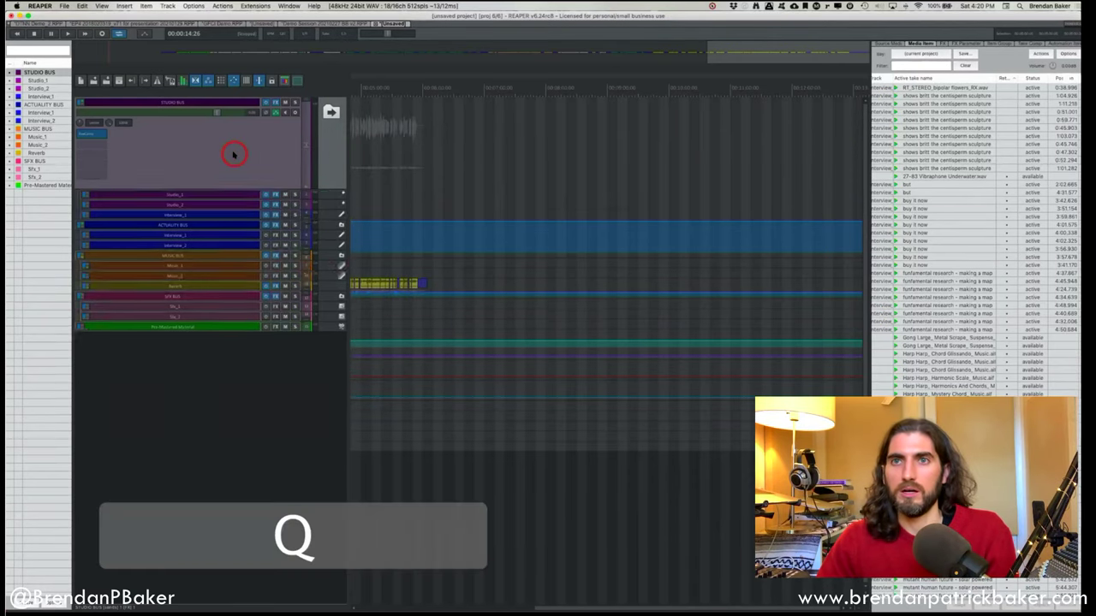
{"action": "key", "text": "v"}
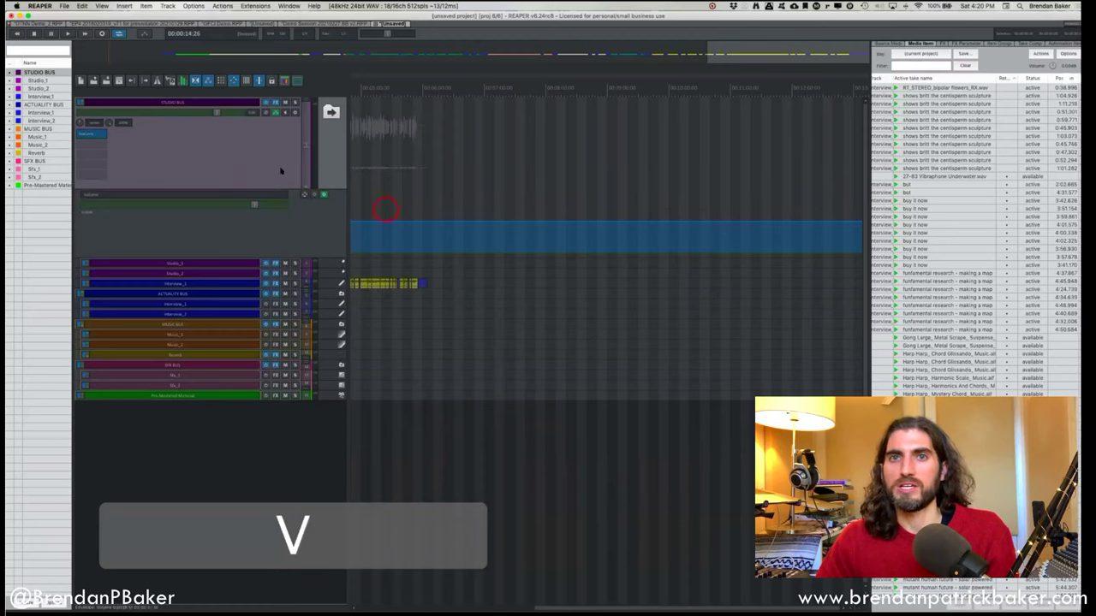
{"action": "left_click", "coordinate": [379, 224], "text": "shift"}
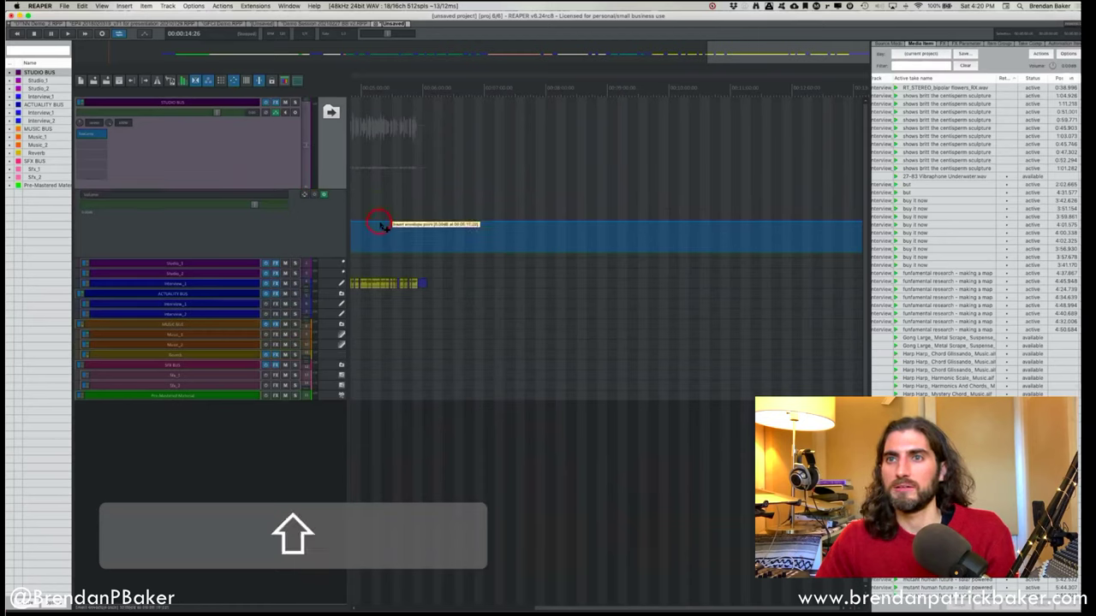
{"action": "key", "text": "cmd+z"}
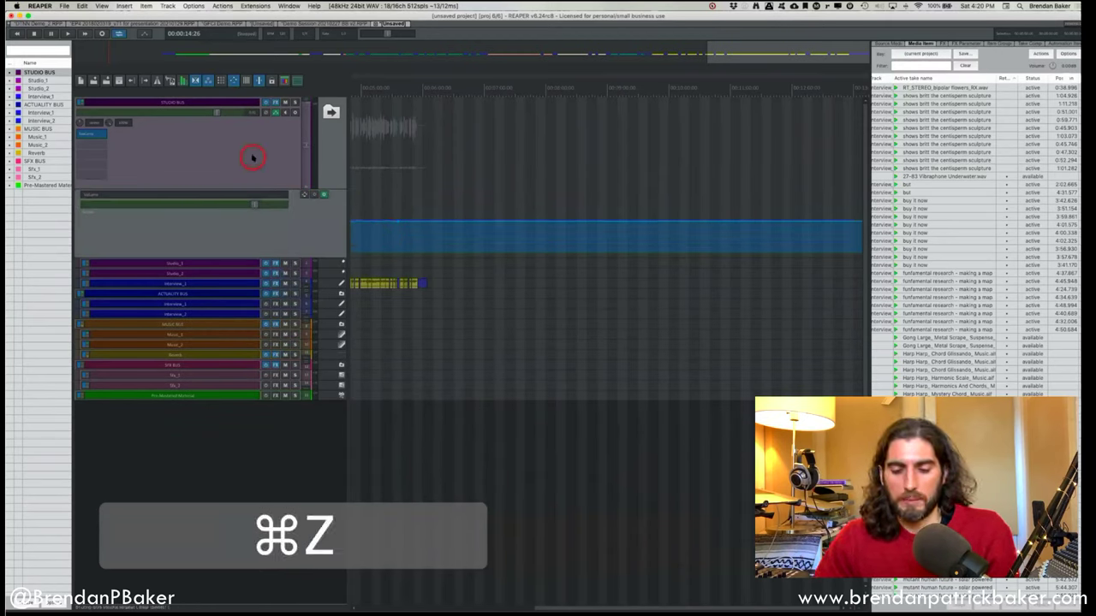
Toggle the visibility of the STUDIO BUS volume envelope repeatedly, leaving it shown.
{"action": "left_click", "coordinate": [196, 156]}
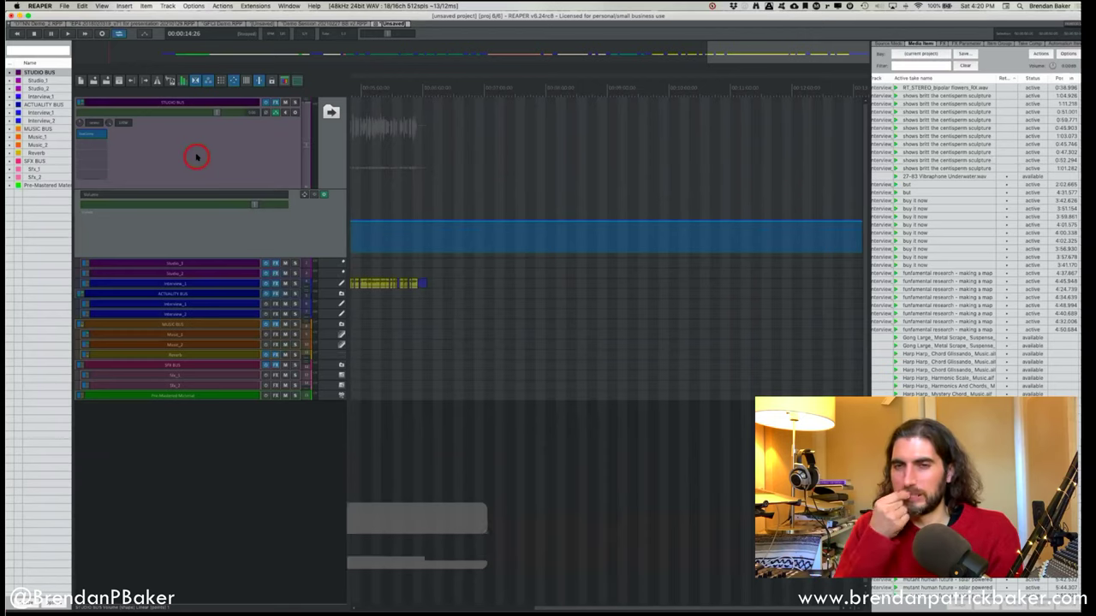
{"action": "key", "text": "v"}
{"action": "key", "text": "v"}
{"action": "key", "text": "v"}
{"action": "key", "text": "v"}
{"action": "key", "text": "v"}
{"action": "key", "text": "v"}
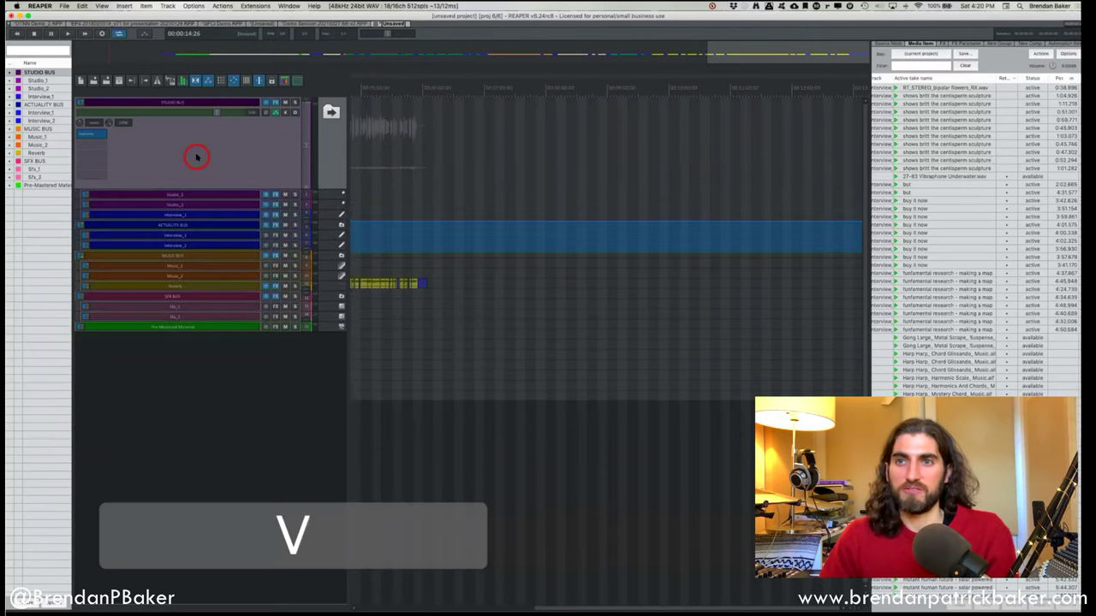
{"action": "key", "text": "v"}
{"action": "key", "text": "v"}
{"action": "key", "text": "v"}
{"action": "key", "text": "v"}
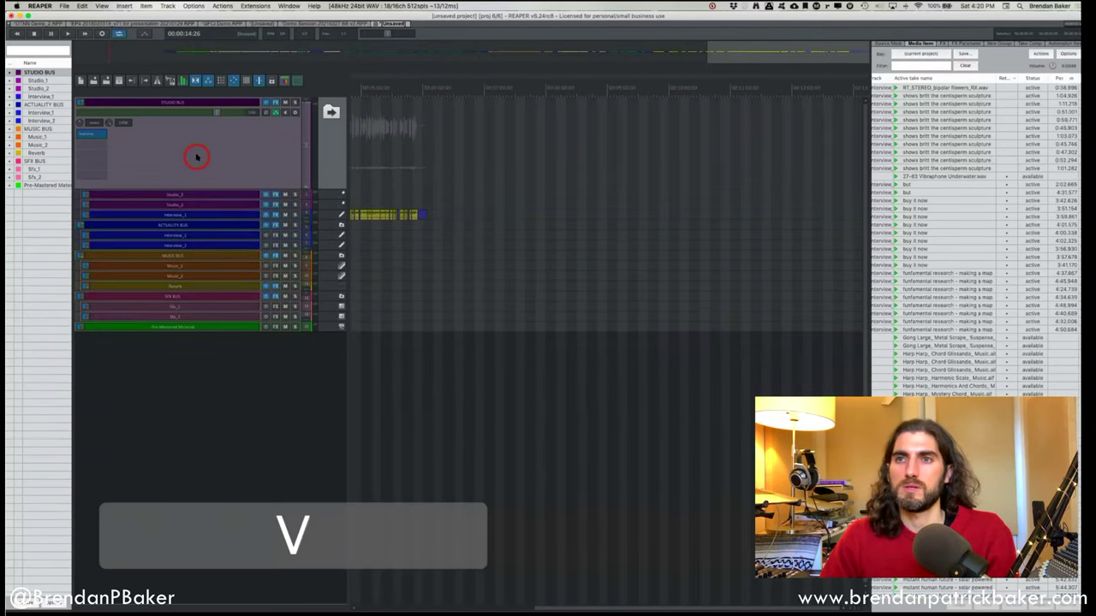
{"action": "mouse_move", "coordinate": [385, 226]}
{"action": "left_mouse_down"}
{"action": "mouse_move", "coordinate": [445, 243]}
{"action": "mouse_move", "coordinate": [421, 216]}
{"action": "left_mouse_up"}
{"action": "key", "text": "super+z"}
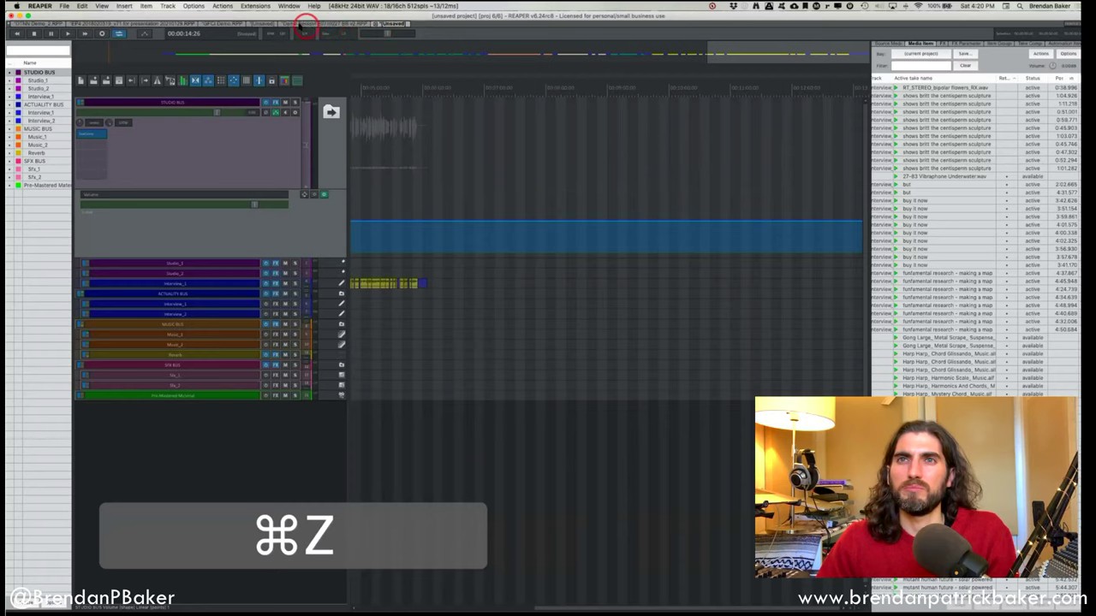
Look through the open projects, switch to Demo Session 20210227 BB v2 and select the Demo Music track's volume envelope.
{"action": "left_click", "coordinate": [265, 24]}
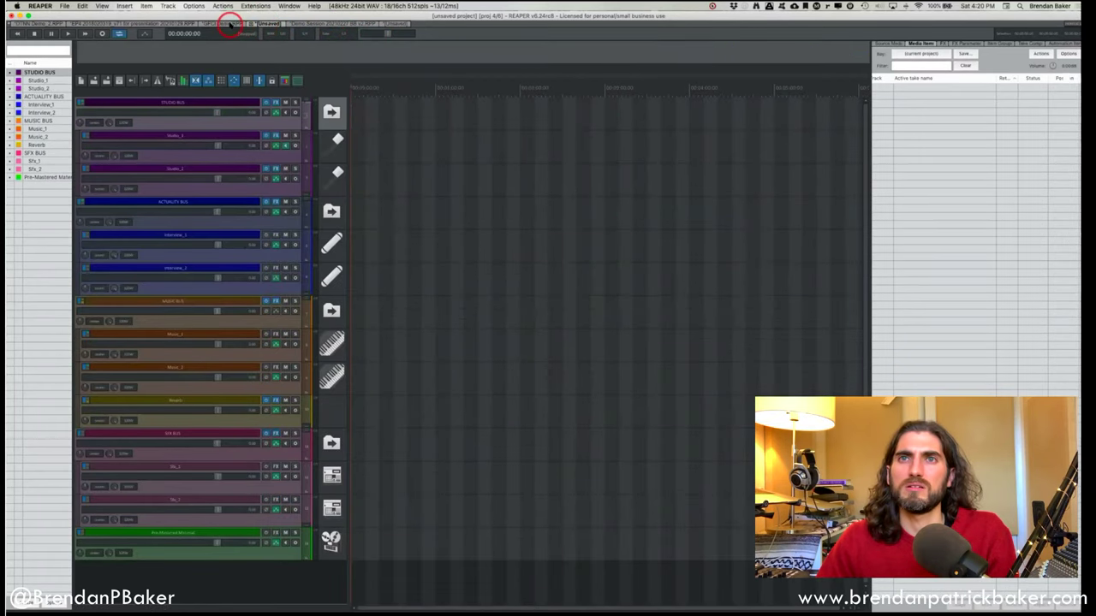
{"action": "left_click", "coordinate": [229, 23]}
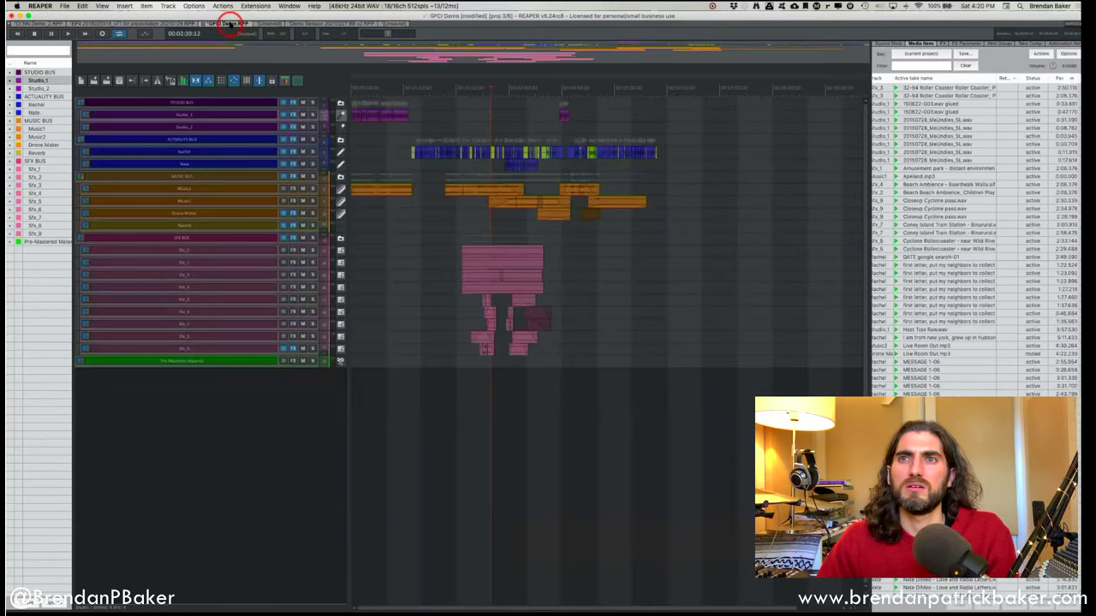
{"action": "left_click", "coordinate": [400, 24]}
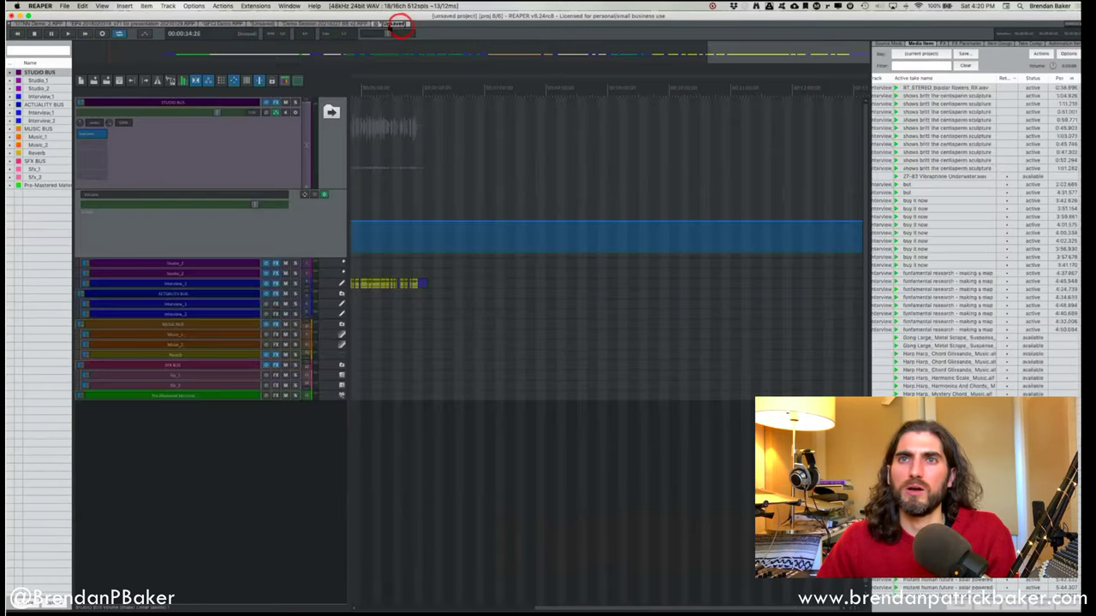
{"action": "left_click", "coordinate": [263, 24]}
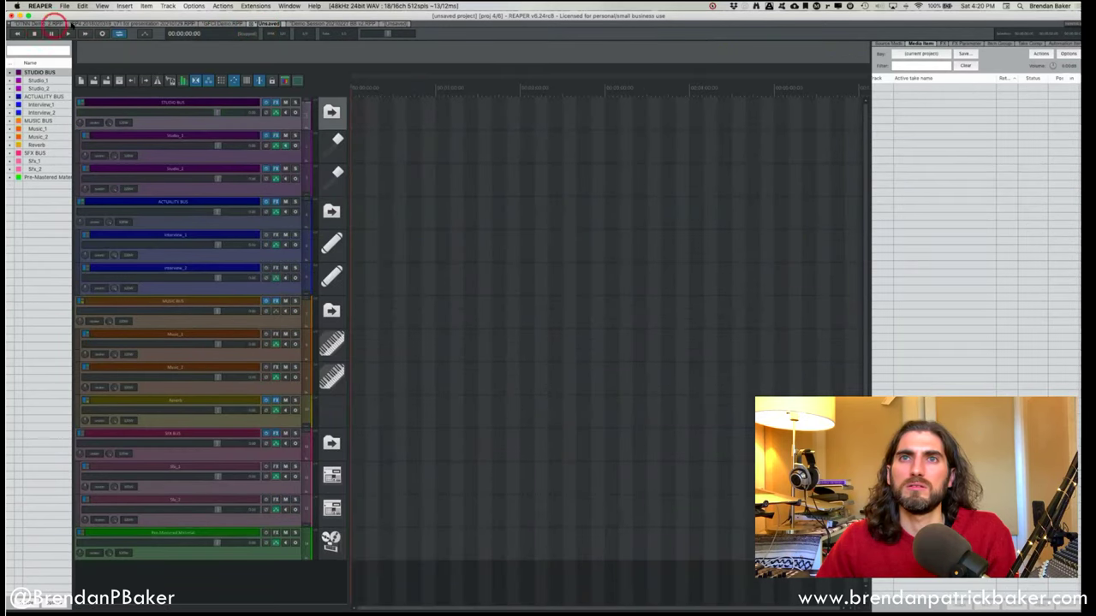
{"action": "left_click", "coordinate": [311, 25]}
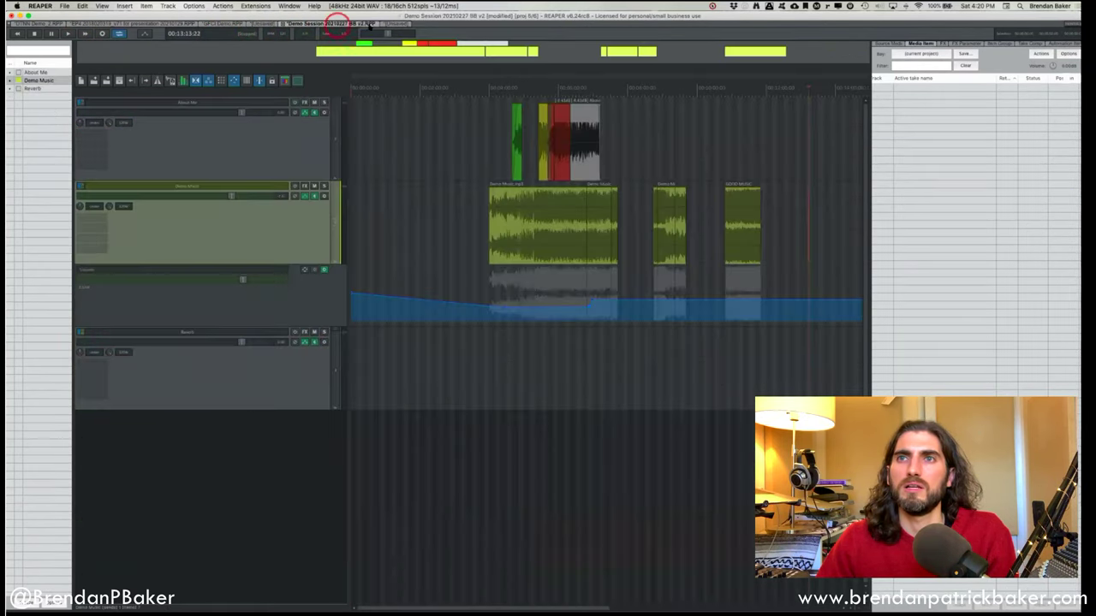
{"action": "left_click", "coordinate": [436, 154]}
{"action": "left_click", "coordinate": [262, 303]}
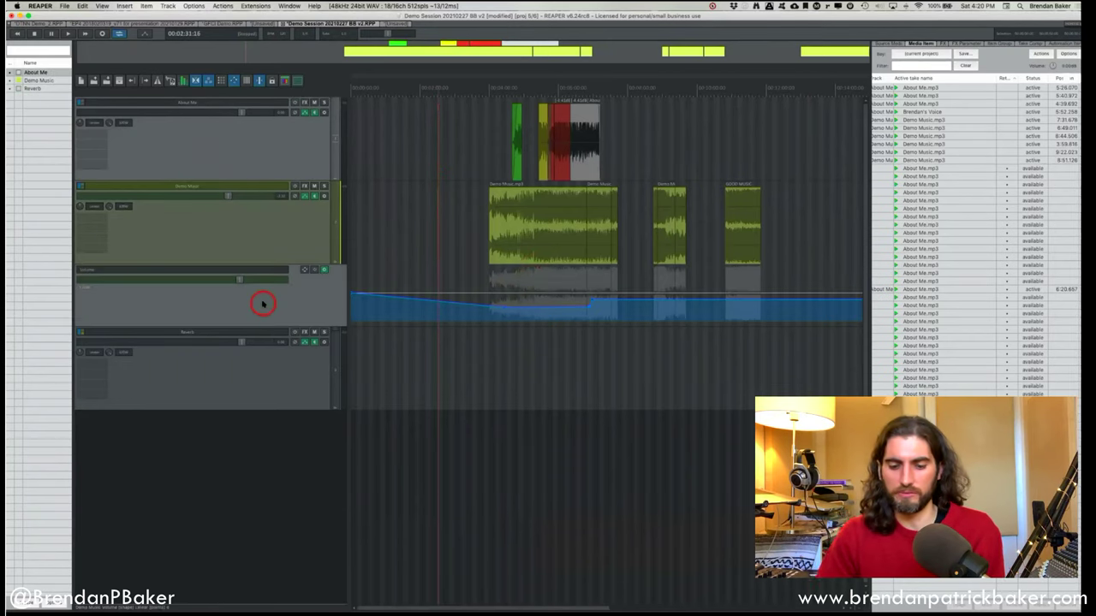
Toggle the Demo Music volume envelope's visibility and show the pan envelope of the About Me track.
{"action": "key", "text": "v"}
{"action": "key", "text": "v"}
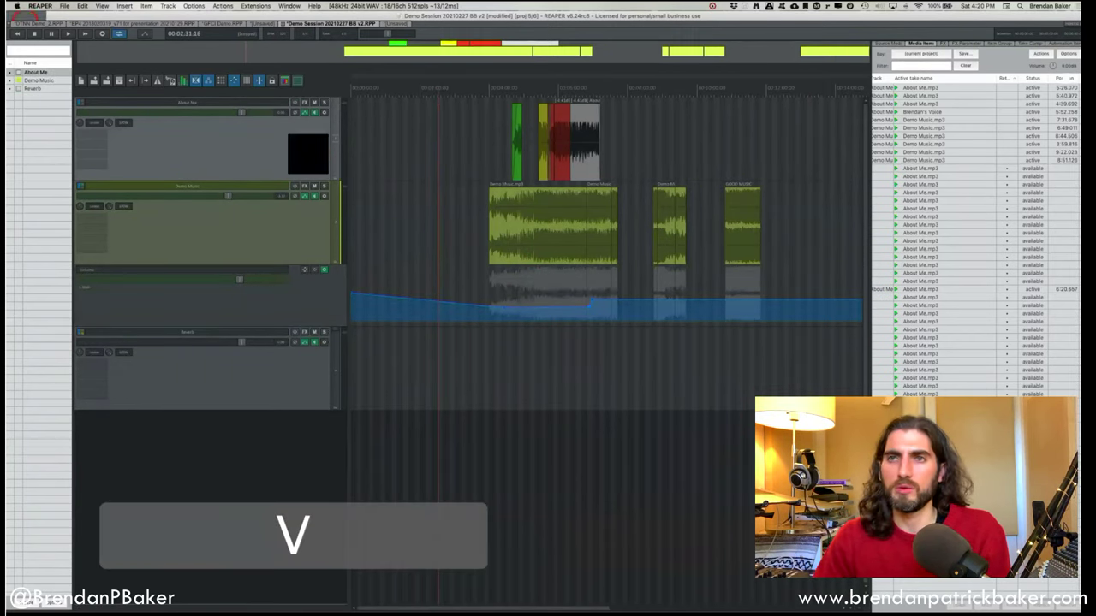
{"action": "key", "text": "p"}
{"action": "key", "text": "p"}
{"action": "key", "text": "p"}
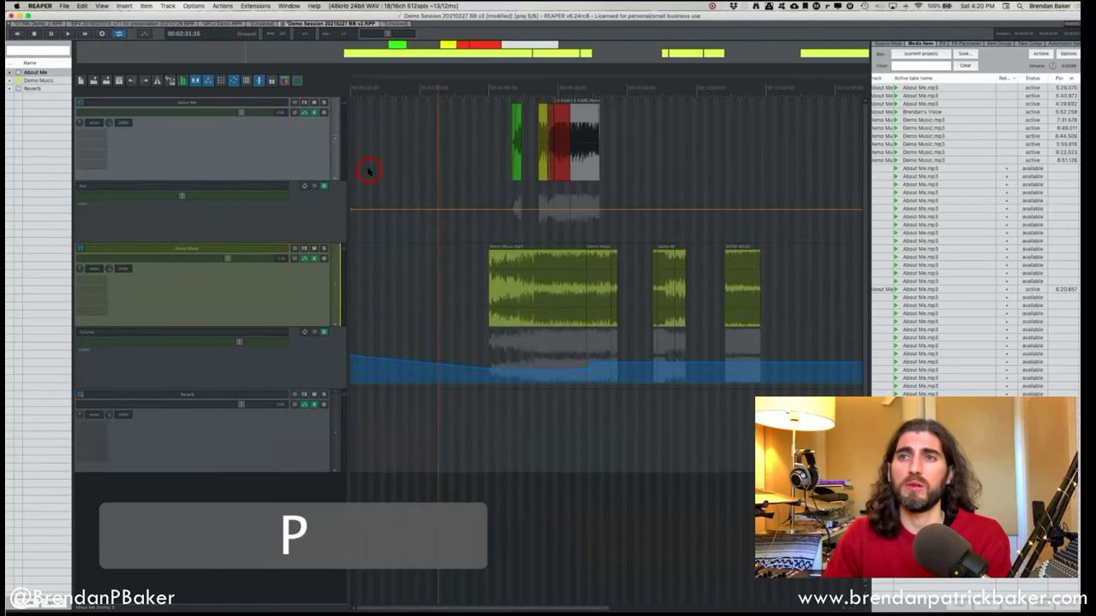
Add points to the About Me pan envelope so the pan sweeps from one side to the other across the green item.
{"action": "left_click", "coordinate": [520, 208], "text": "shift"}
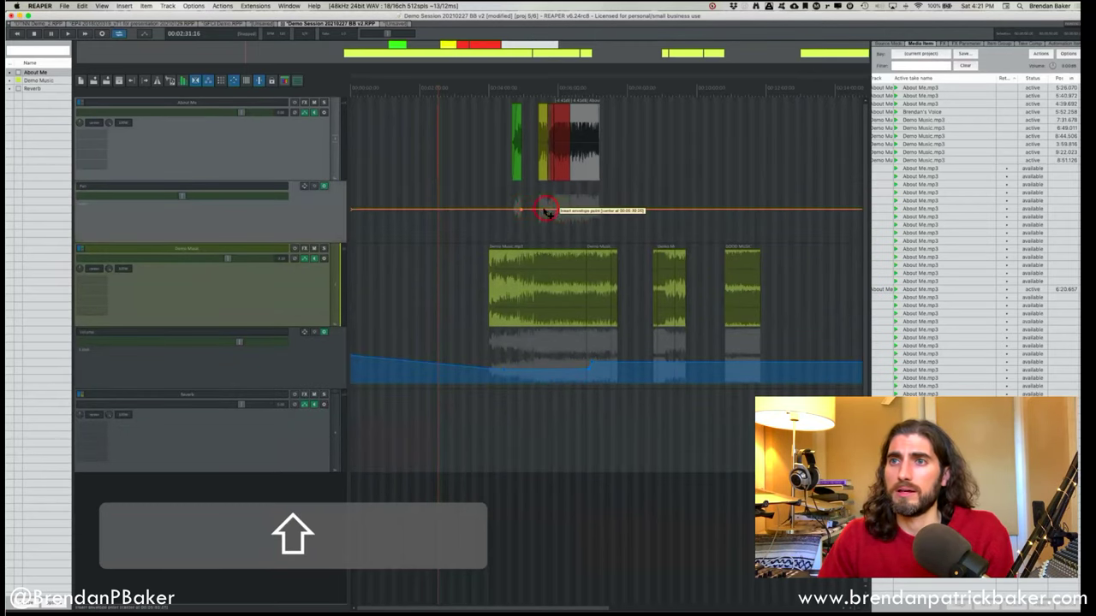
{"action": "mouse_move", "coordinate": [545, 210]}
{"action": "left_mouse_down"}
{"action": "mouse_move", "coordinate": [534, 163]}
{"action": "mouse_move", "coordinate": [513, 208]}
{"action": "mouse_move", "coordinate": [509, 273]}
{"action": "mouse_move", "coordinate": [510, 257]}
{"action": "left_mouse_up"}
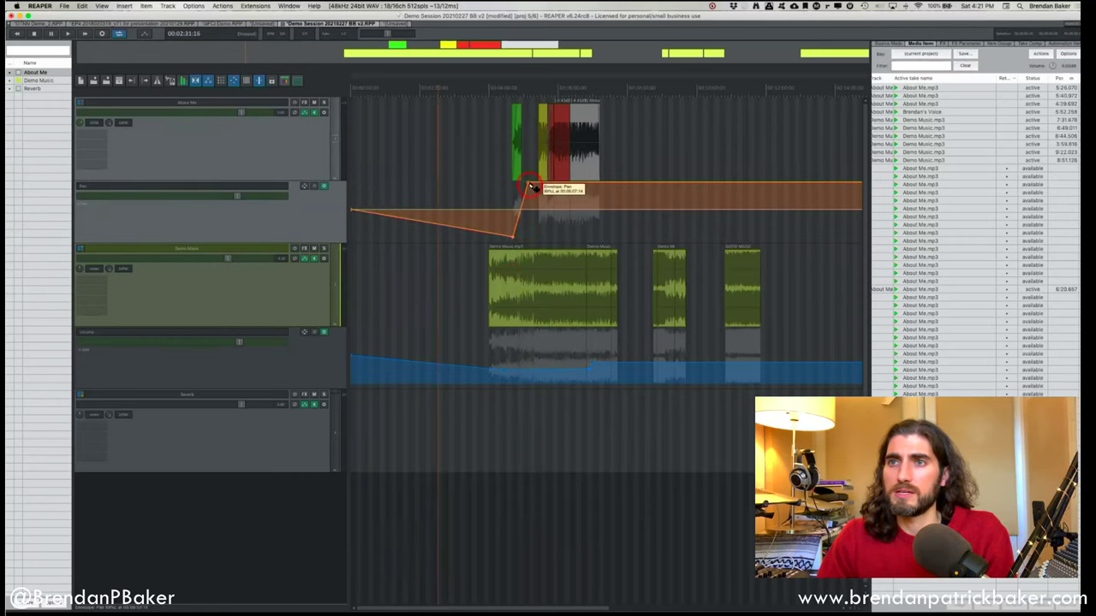
{"action": "left_click", "coordinate": [514, 183]}
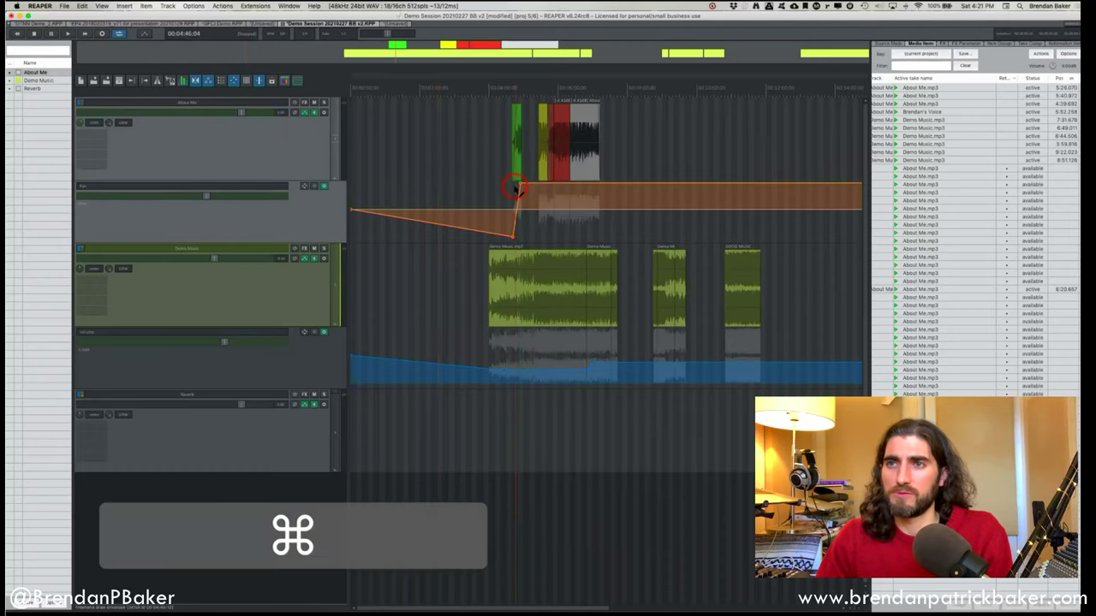
Solo the About Me track and play the green item to hear its pan sweep.
{"action": "scroll", "coordinate": [514, 183], "scroll_direction": "up", "scroll_amount": 2}
{"action": "key", "text": "shift+s"}
{"action": "key", "text": "space"}
{"action": "scroll", "coordinate": [550, 151], "scroll_direction": "up", "scroll_amount": 3}
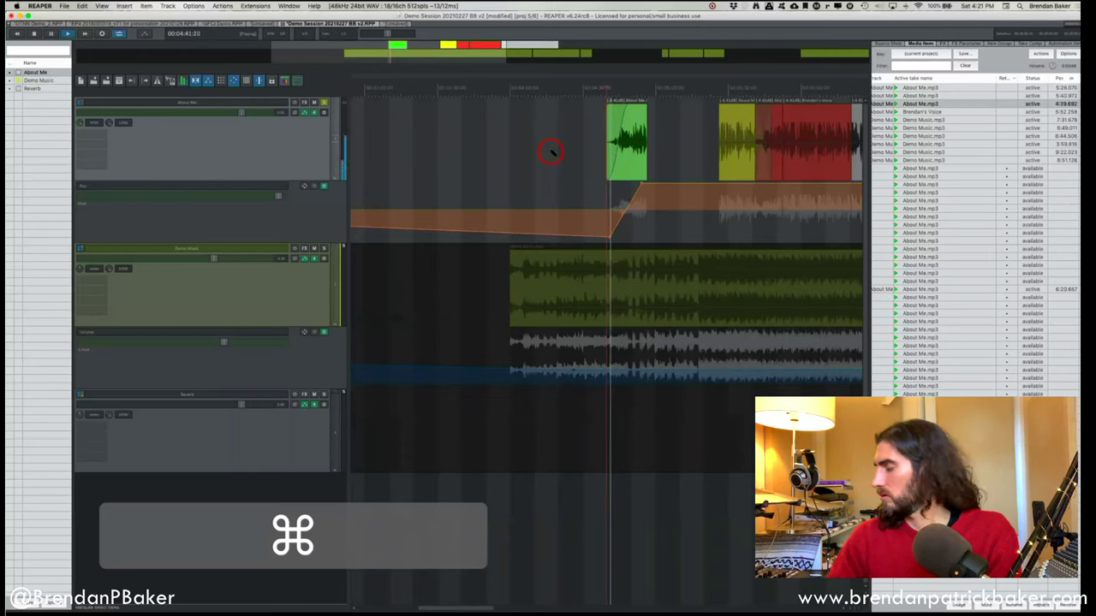
{"action": "scroll", "coordinate": [550, 152], "scroll_direction": "up", "scroll_amount": 2}
Show the About Me track's volume envelope, replay the green item through the pan sweep and stop playback.
{"action": "key", "text": "v"}
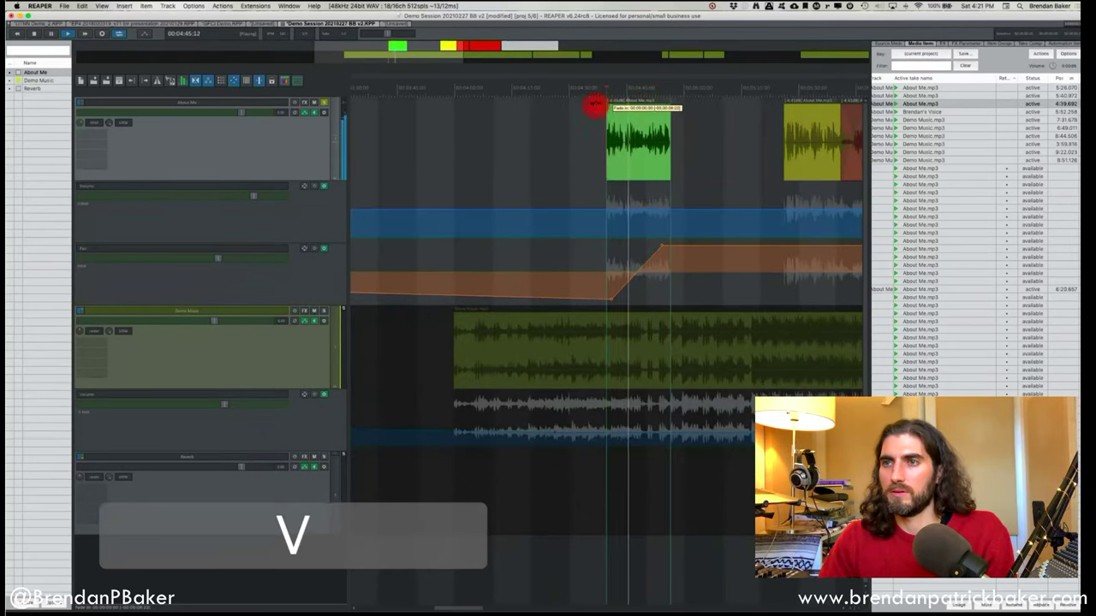
{"action": "left_click", "coordinate": [630, 135]}
{"action": "left_click", "coordinate": [660, 246]}
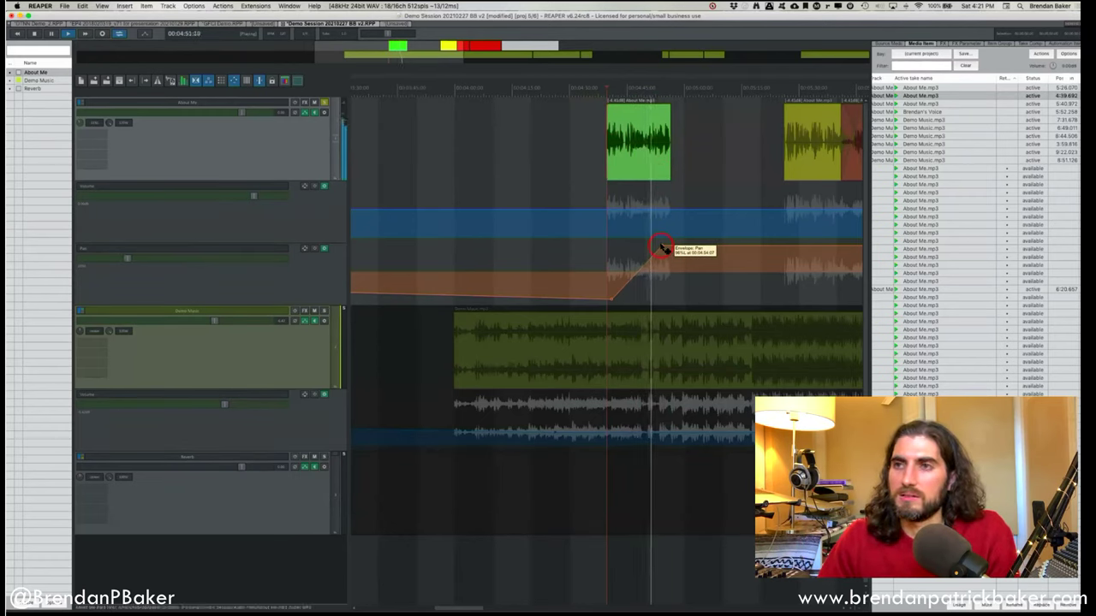
{"action": "key", "text": "space"}
Check the About Me track's active envelopes in its envelopes window and close the window.
{"action": "left_click", "coordinate": [204, 164]}
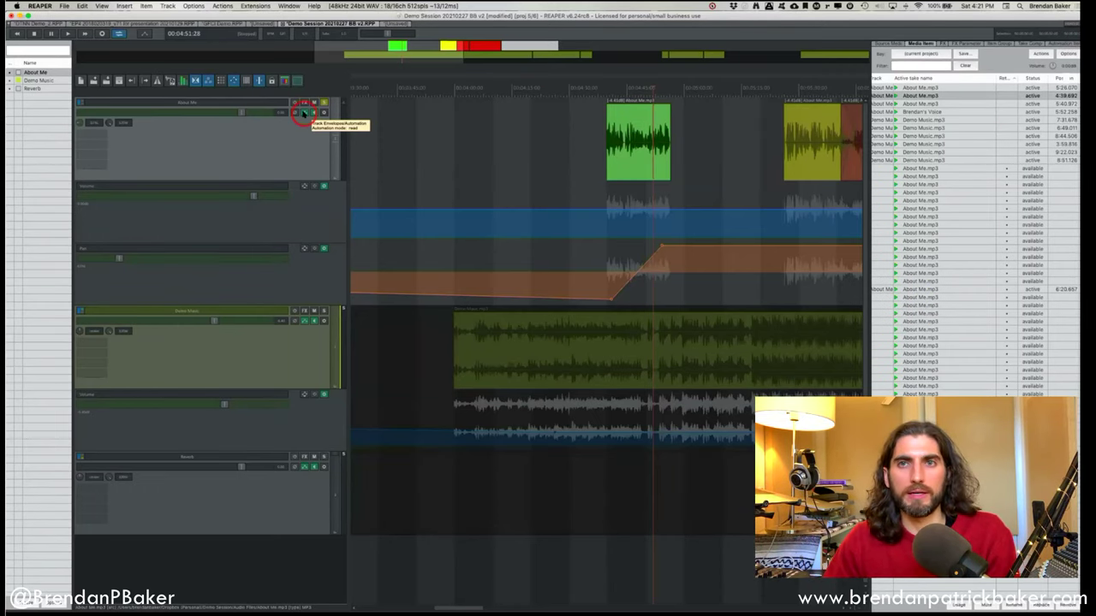
{"action": "left_click", "coordinate": [304, 114]}
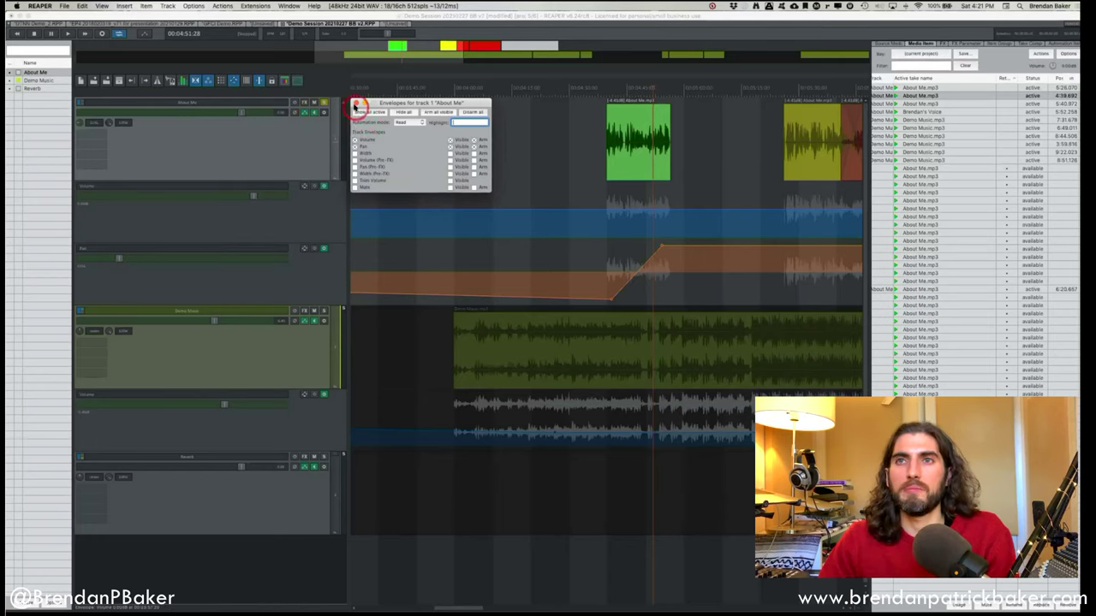
{"action": "left_click", "coordinate": [355, 103]}
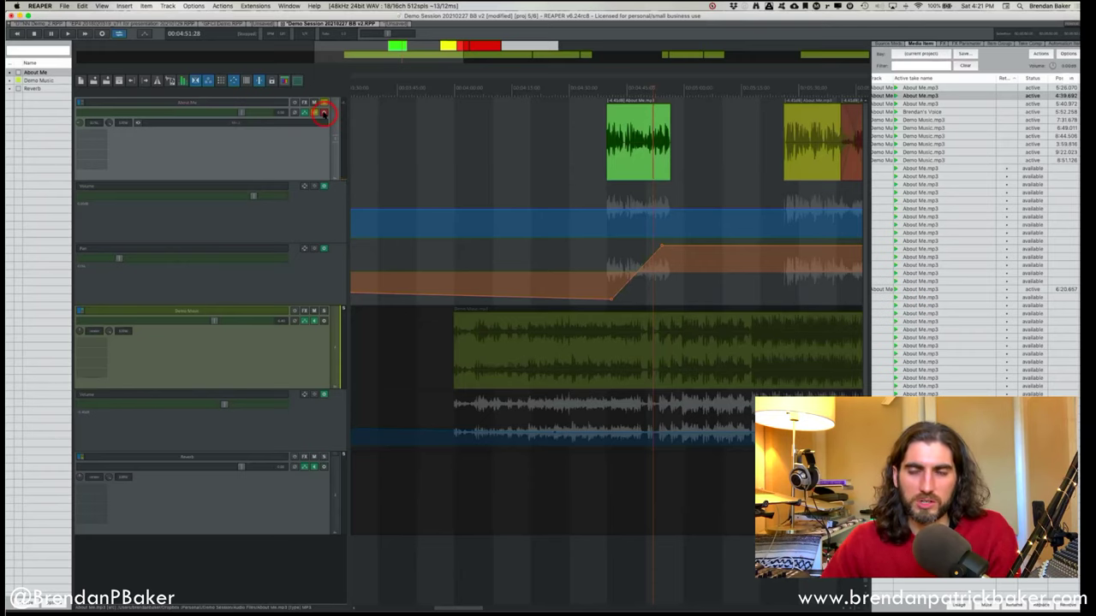
Choose a mono record input for the record-armed About Me track and toggle its record monitoring.
{"action": "left_click", "coordinate": [300, 123]}
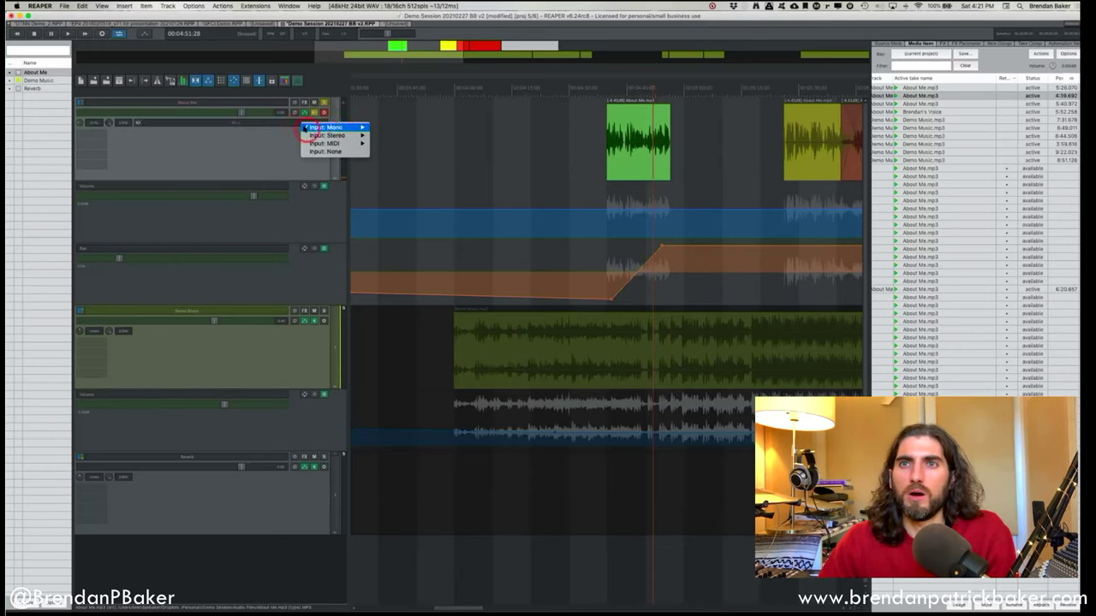
{"action": "mouse_move", "coordinate": [329, 126]}
{"action": "left_click", "coordinate": [387, 142]}
{"action": "left_click", "coordinate": [409, 129]}
{"action": "left_click", "coordinate": [387, 129]}
{"action": "left_click", "coordinate": [301, 131]}
{"action": "left_click", "coordinate": [313, 112]}
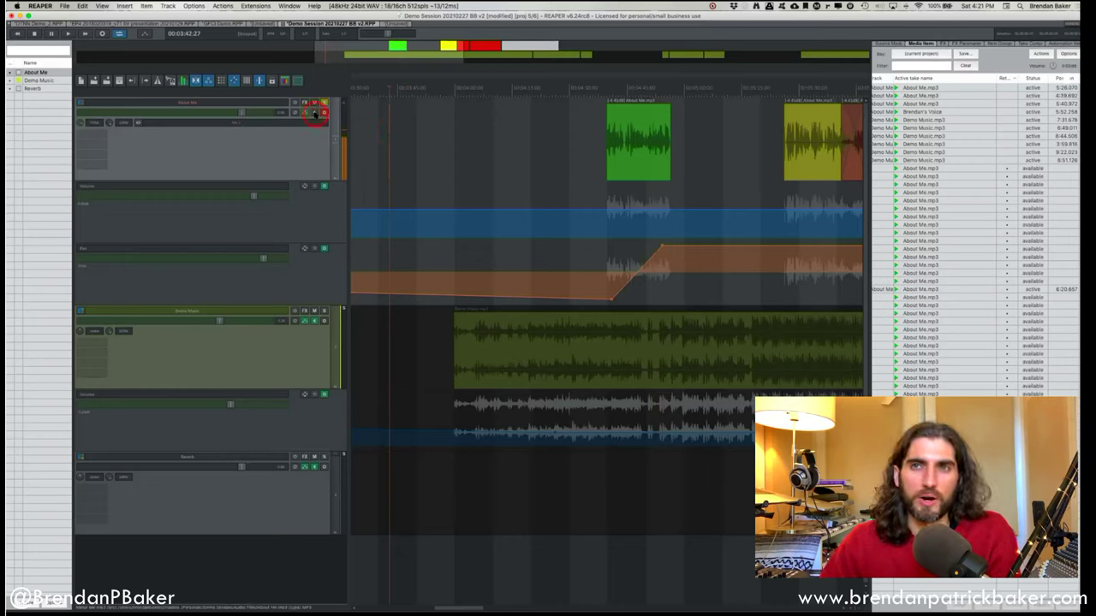
Record a short take on the About Me track from about 3:40 and trim the end of the recorded item.
{"action": "left_click", "coordinate": [378, 119]}
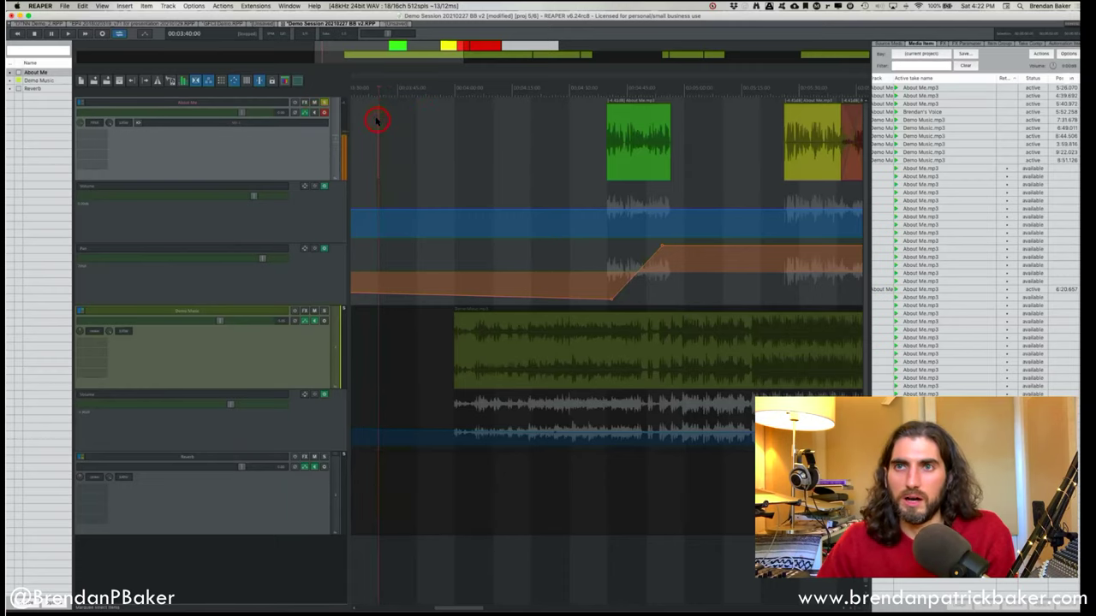
{"action": "key", "text": "space"}
{"action": "key", "text": "super+r"}
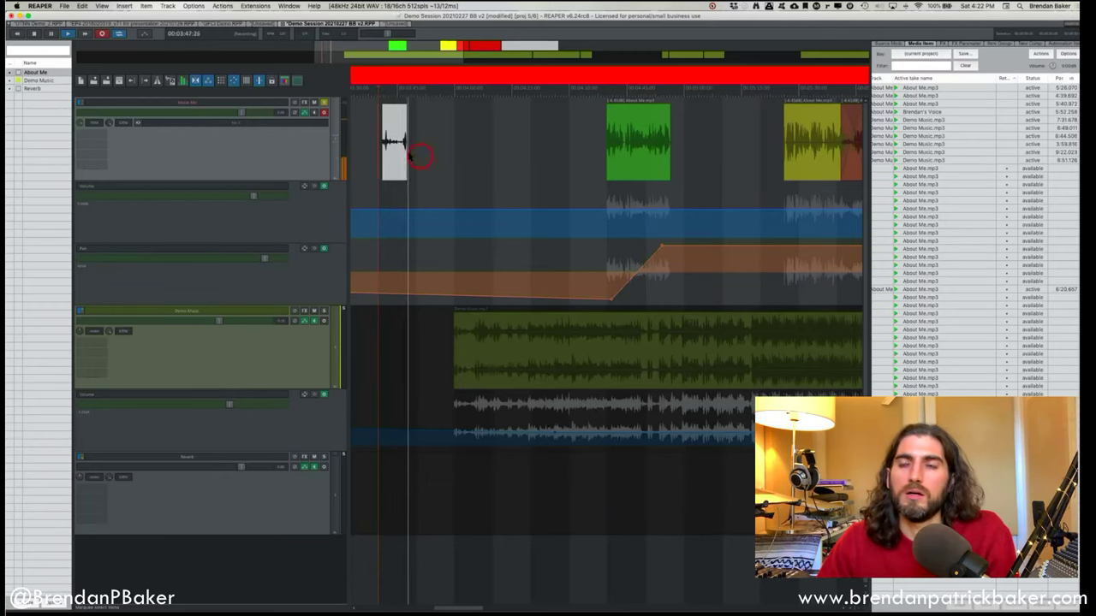
{"action": "key", "text": "space"}
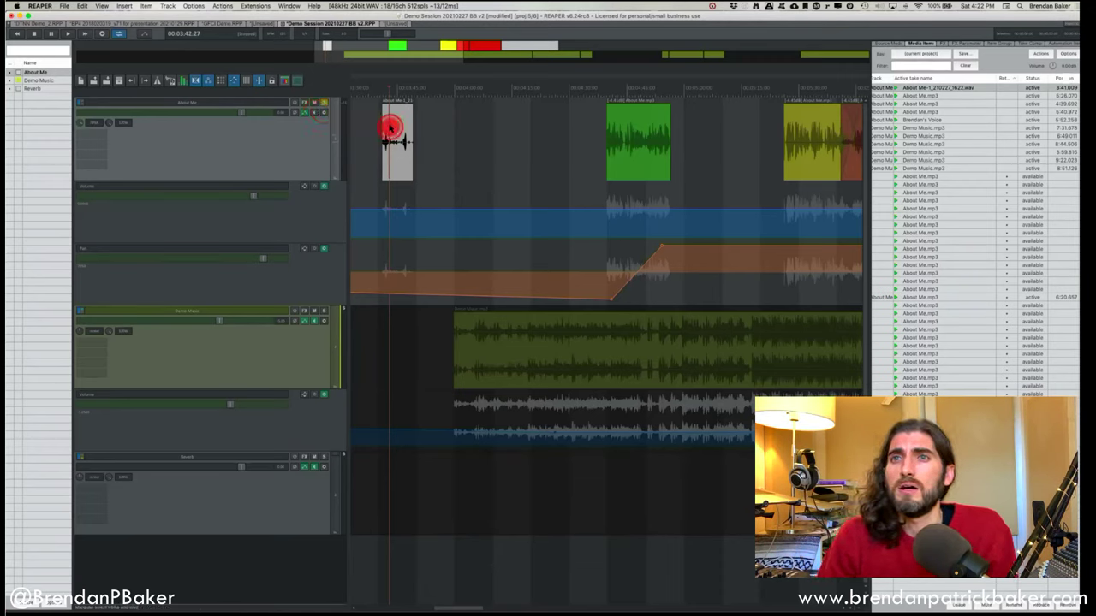
{"action": "left_click", "coordinate": [412, 144]}
{"action": "left_click_drag", "start_coordinate": [409, 144], "coordinate": [391, 145]}
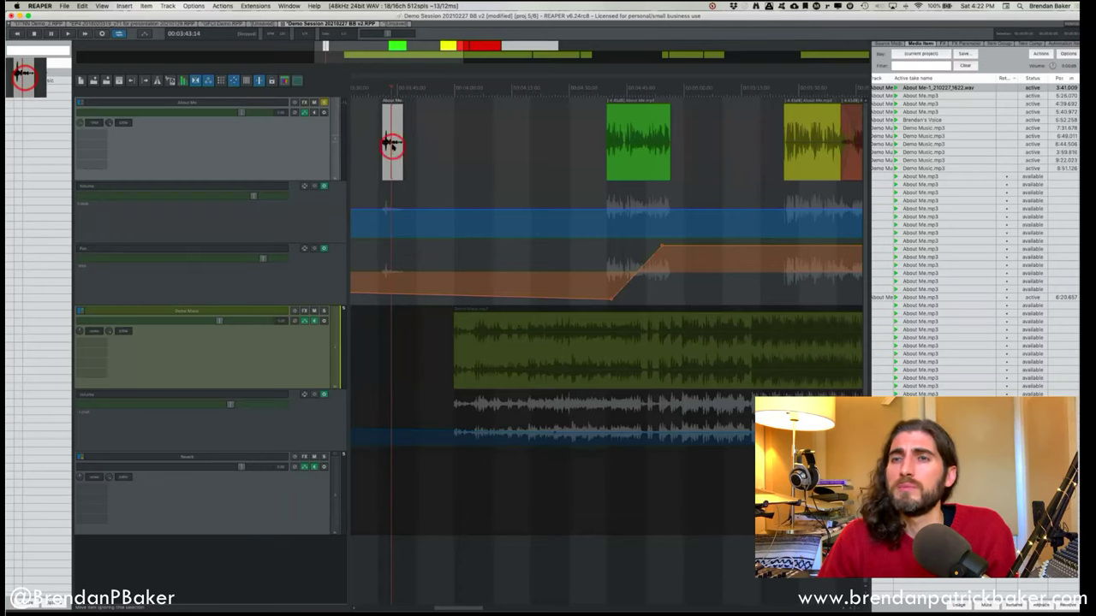
{"action": "left_click", "coordinate": [207, 134]}
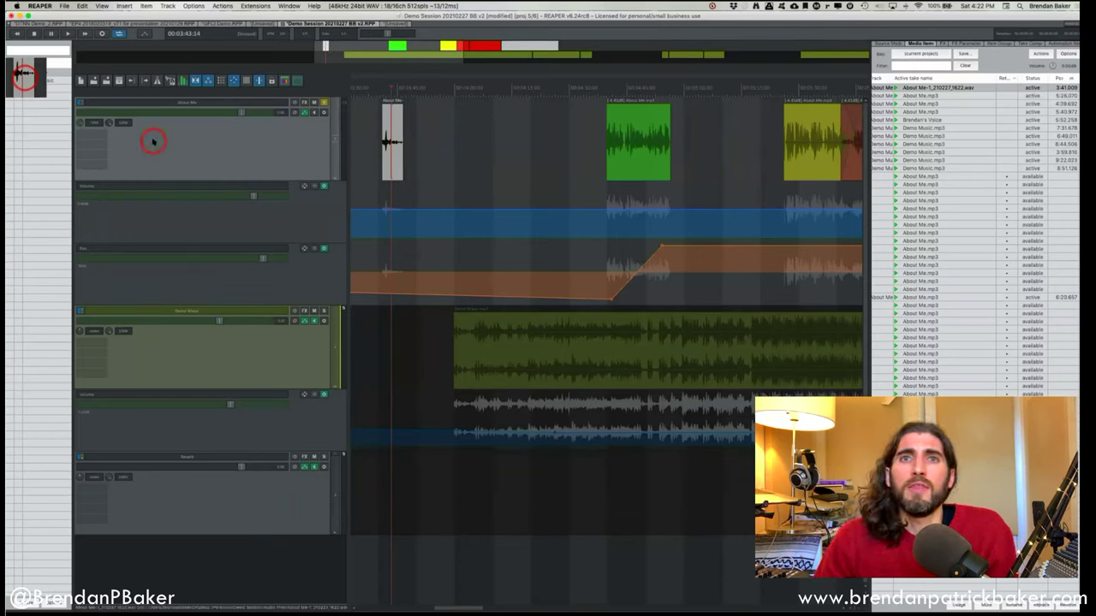
{"action": "left_click_drag", "start_coordinate": [89, 126], "coordinate": [86, 119]}
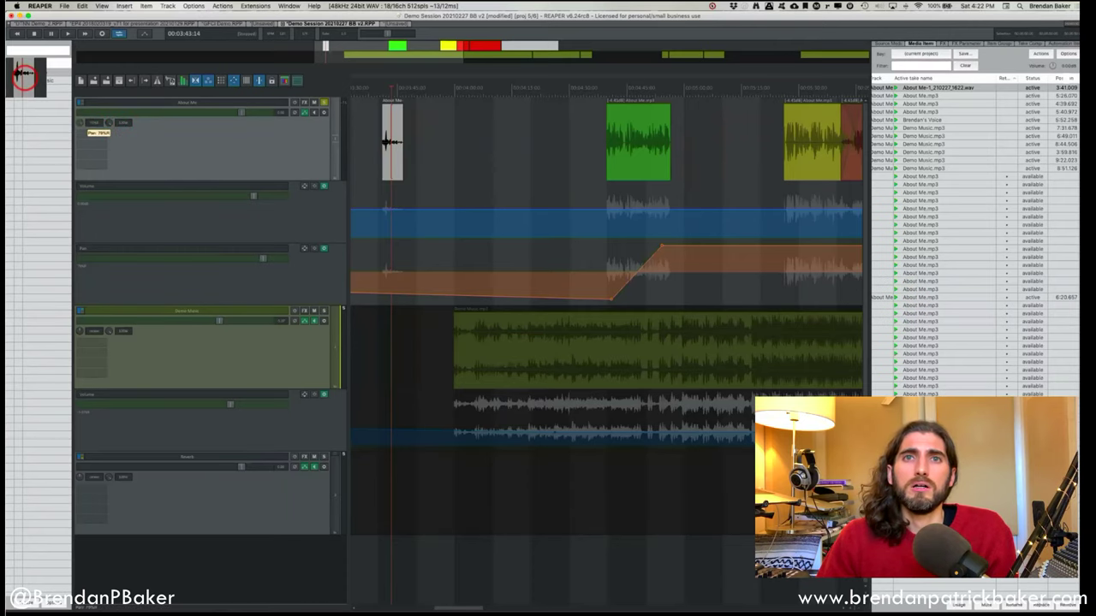
{"action": "left_click", "coordinate": [81, 120]}
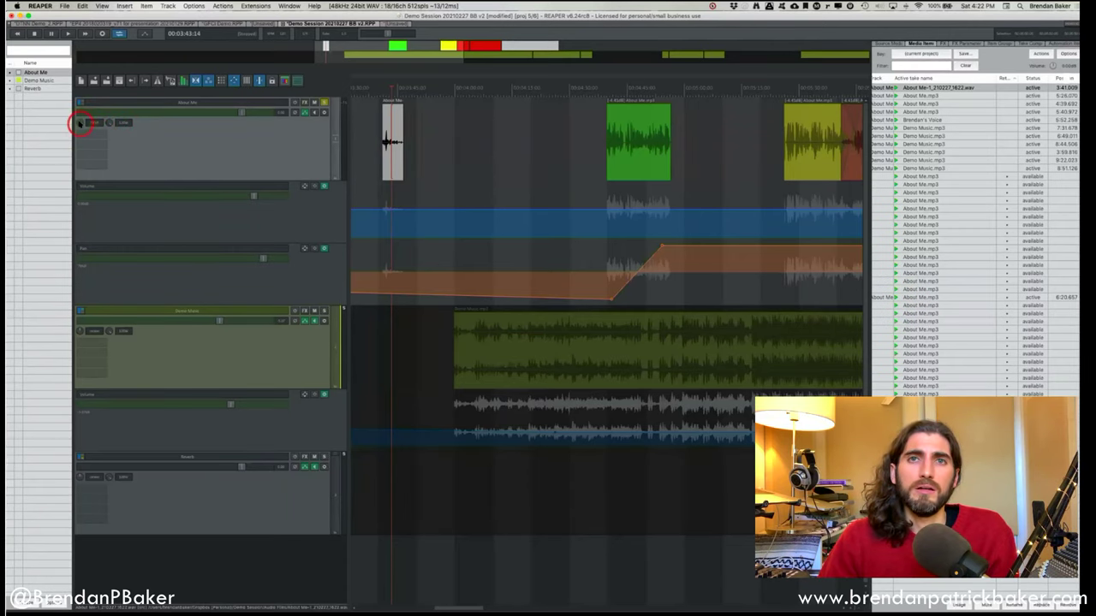
{"action": "right_click", "coordinate": [91, 123]}
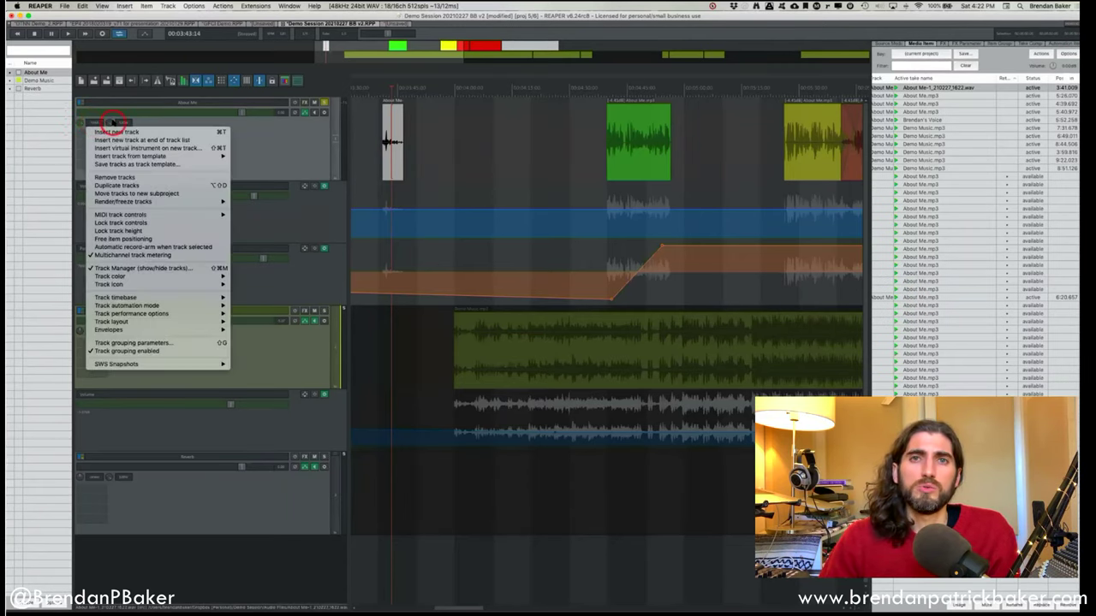
{"action": "key", "text": "Escape"}
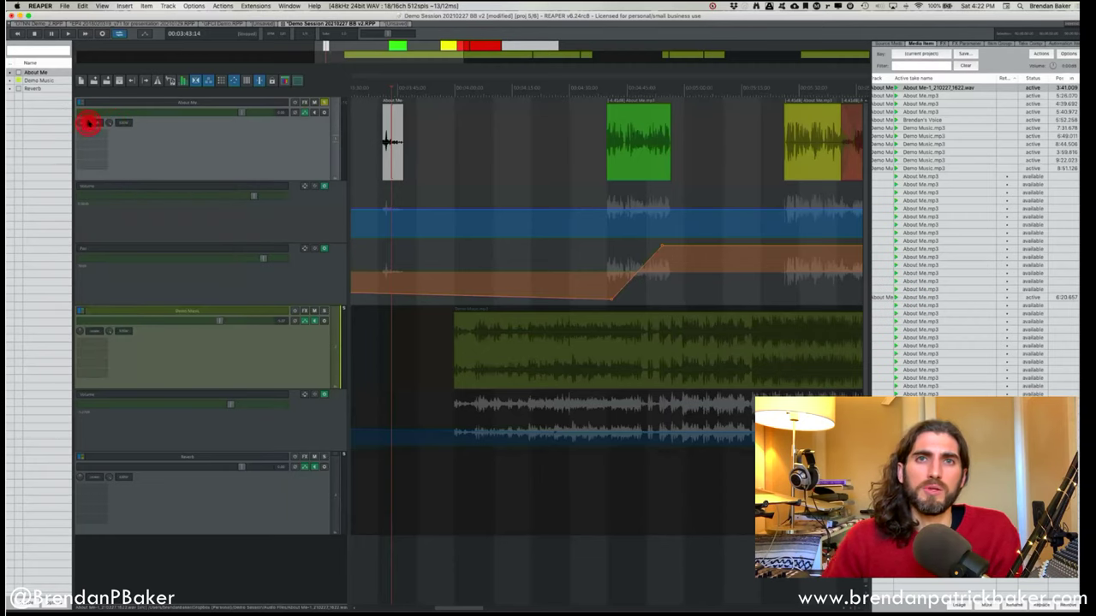
{"action": "right_click", "coordinate": [90, 122]}
{"action": "left_click", "coordinate": [115, 122]}
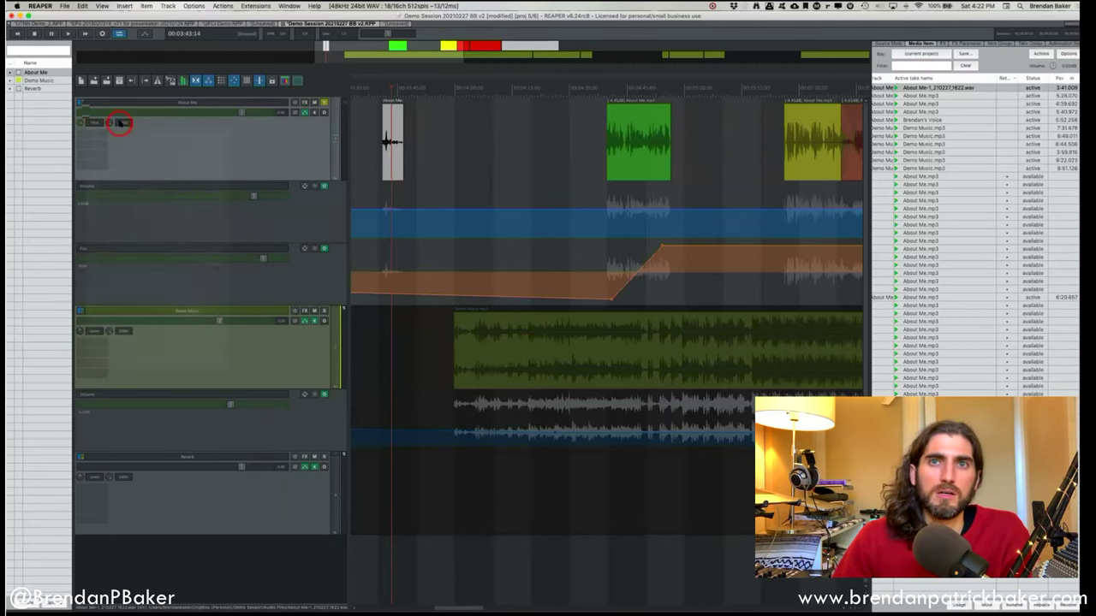
{"action": "right_click", "coordinate": [117, 122]}
{"action": "left_click", "coordinate": [121, 122]}
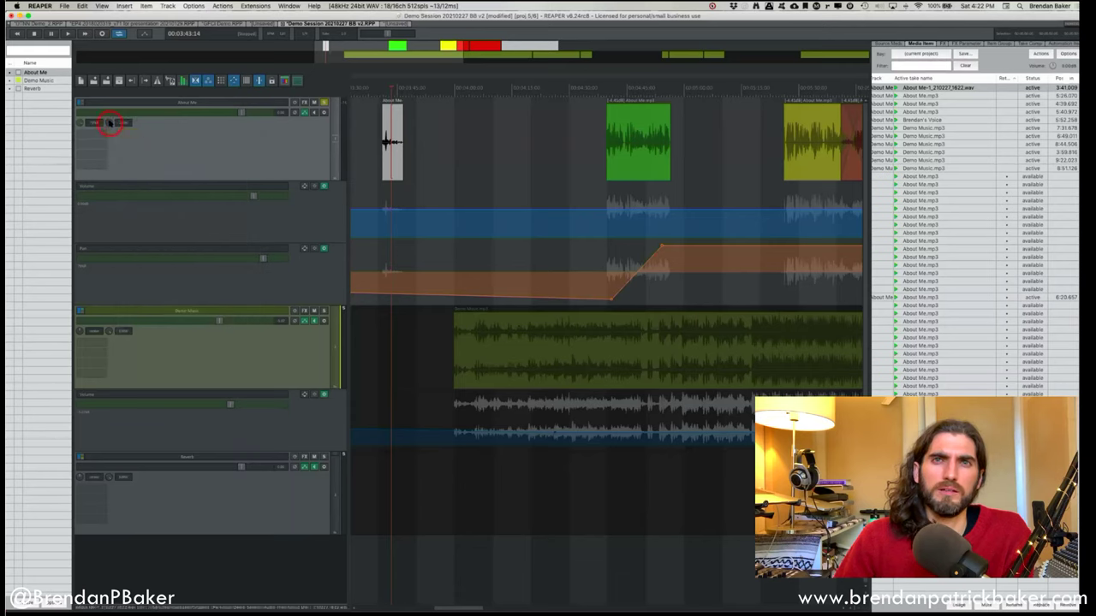
Set the About Me track's pan mode to Dual pan and close the pan law window.
{"action": "right_click", "coordinate": [110, 122]}
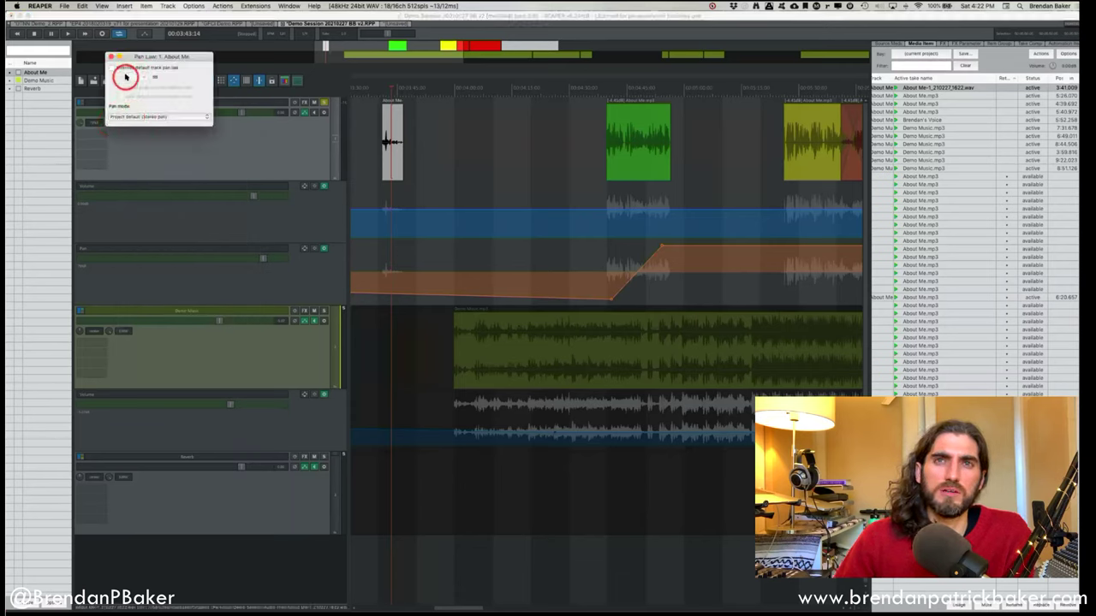
{"action": "left_click", "coordinate": [128, 116]}
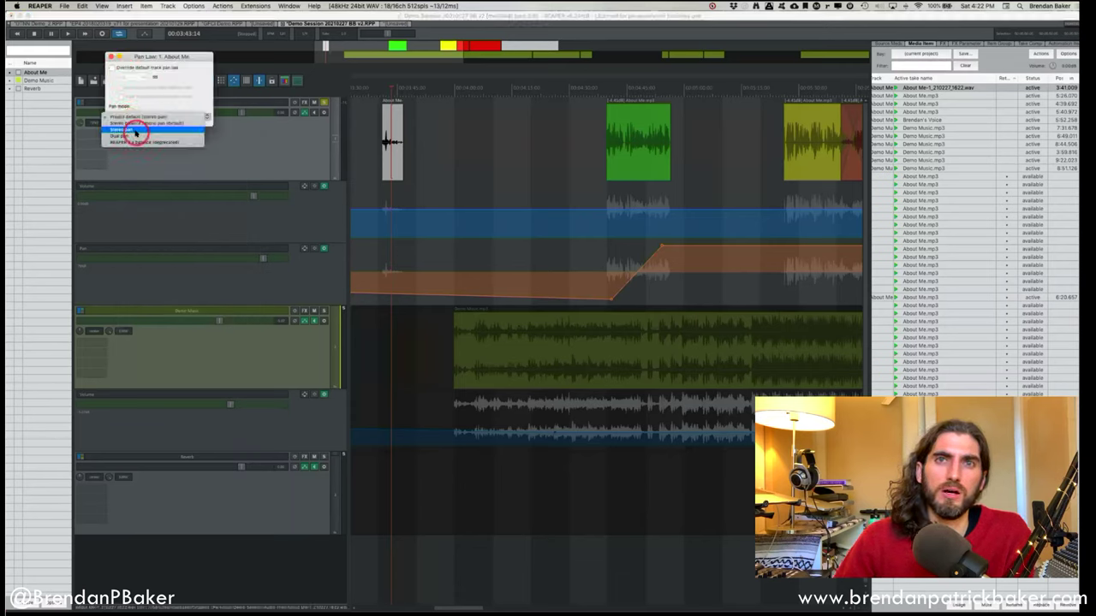
{"action": "left_click", "coordinate": [133, 135]}
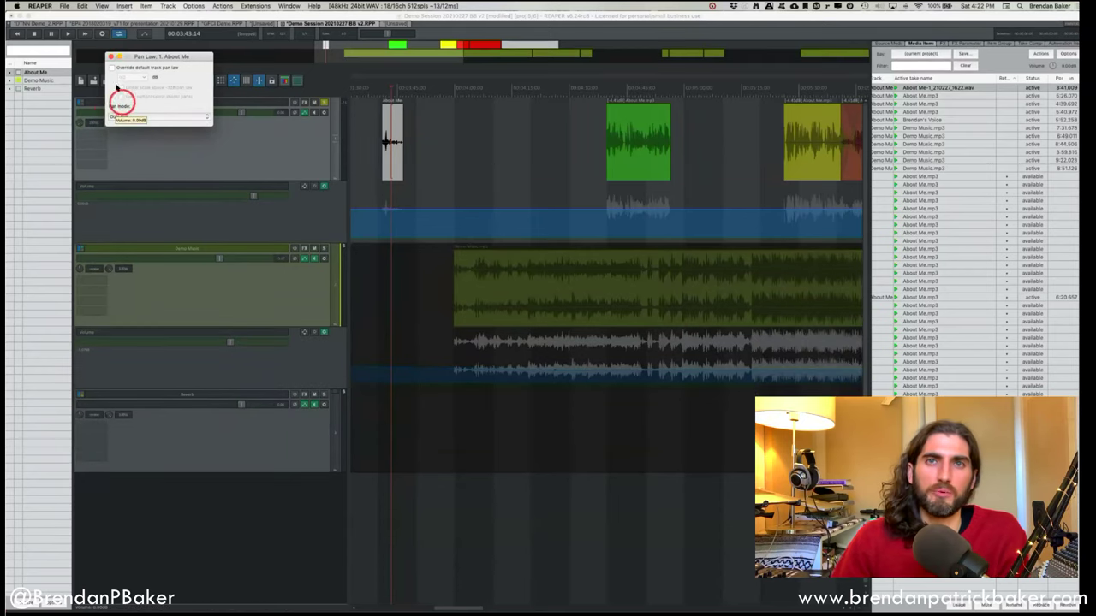
{"action": "left_click", "coordinate": [110, 56]}
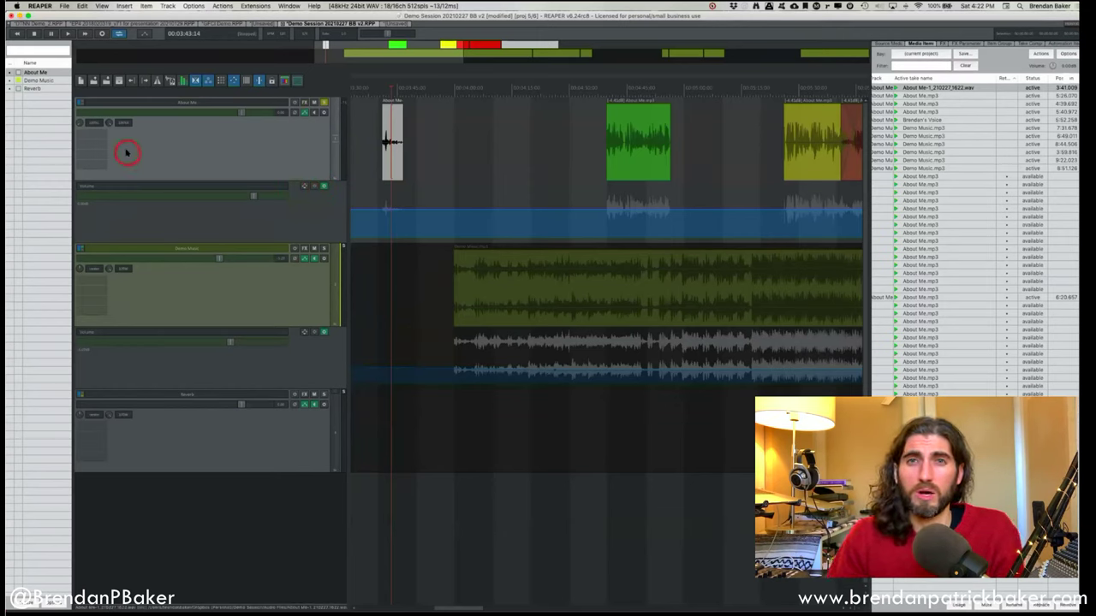
Set the About Me track's pan mode to Stereo pan and close the pan law window.
{"action": "right_click", "coordinate": [92, 122]}
{"action": "left_click", "coordinate": [89, 124]}
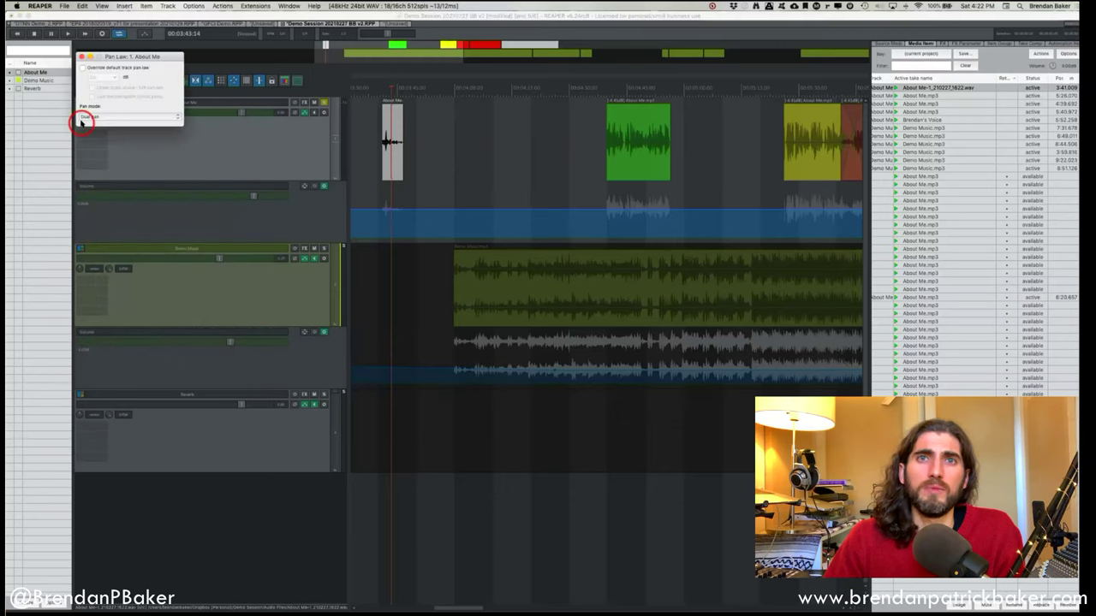
{"action": "left_click", "coordinate": [91, 114]}
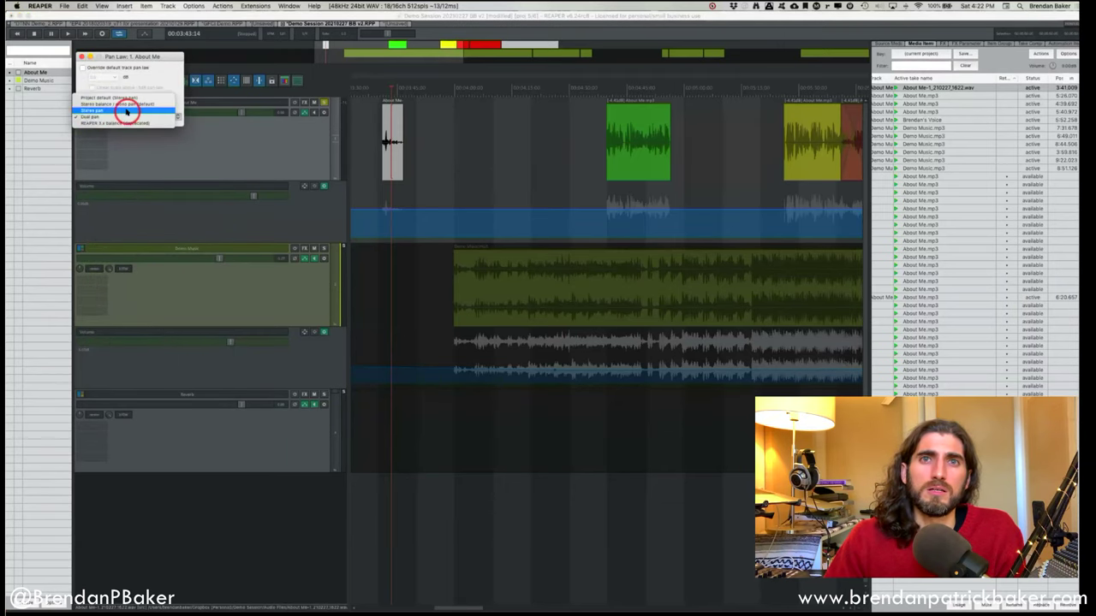
{"action": "left_click", "coordinate": [127, 111]}
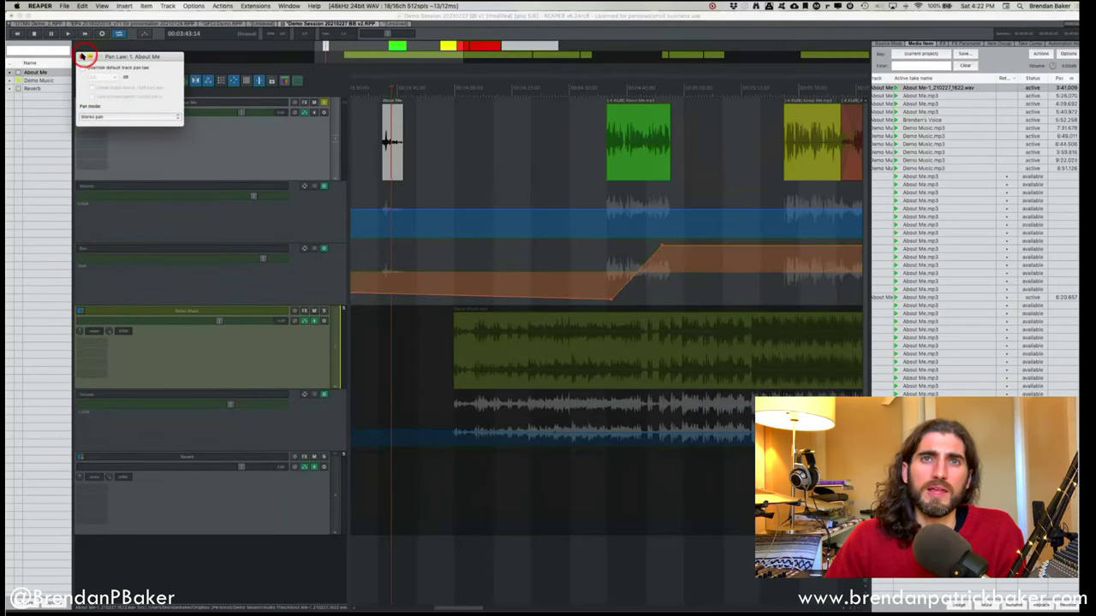
{"action": "left_click", "coordinate": [80, 57]}
Select and delete all the points of the About Me track's pan envelope.
{"action": "left_click", "coordinate": [438, 249]}
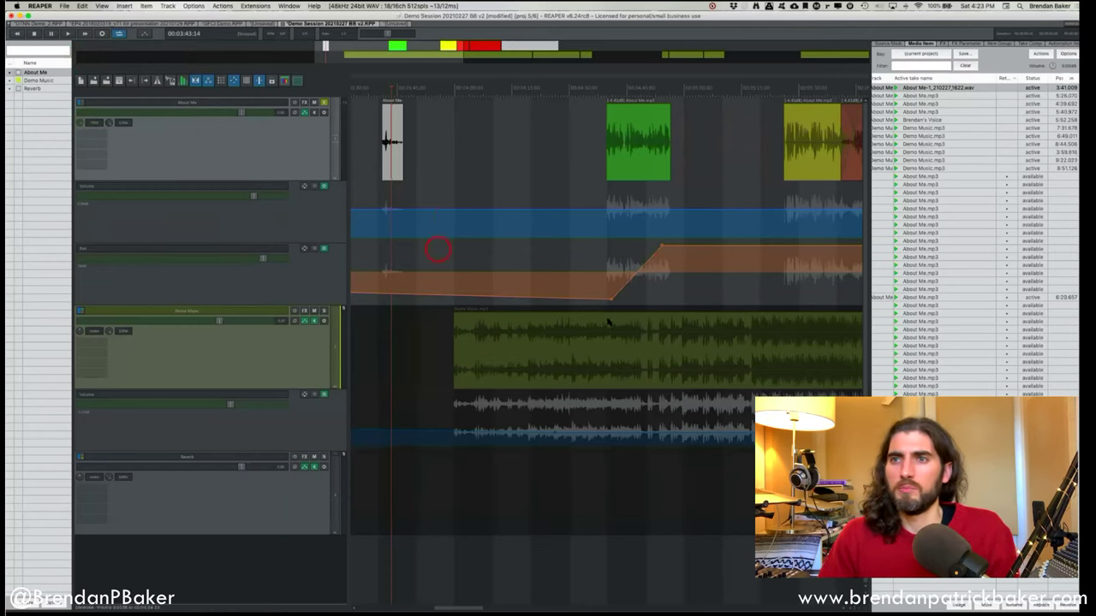
{"action": "left_click", "coordinate": [602, 295]}
{"action": "key", "text": "super+a"}
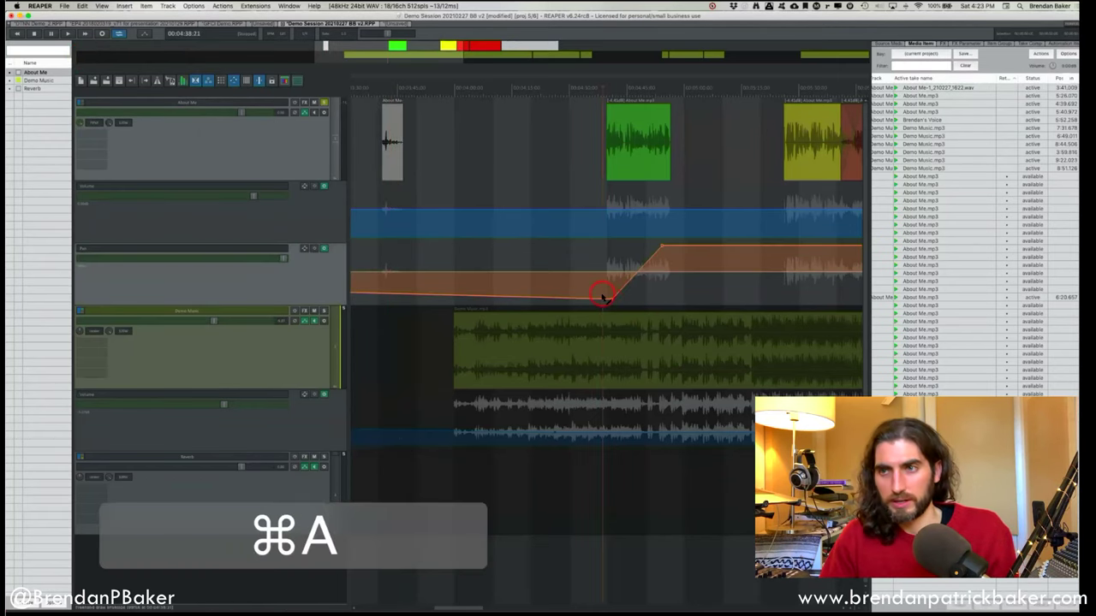
{"action": "key", "text": "BackSpace"}
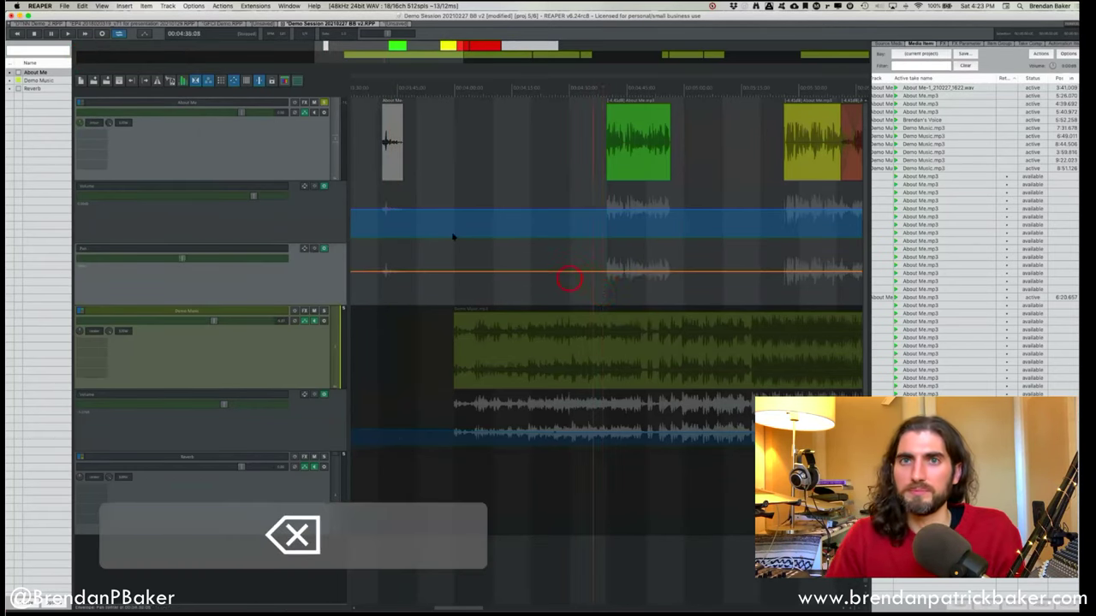
Deactivate the pan envelope of the About Me track and close its envelopes window.
{"action": "left_click", "coordinate": [301, 117]}
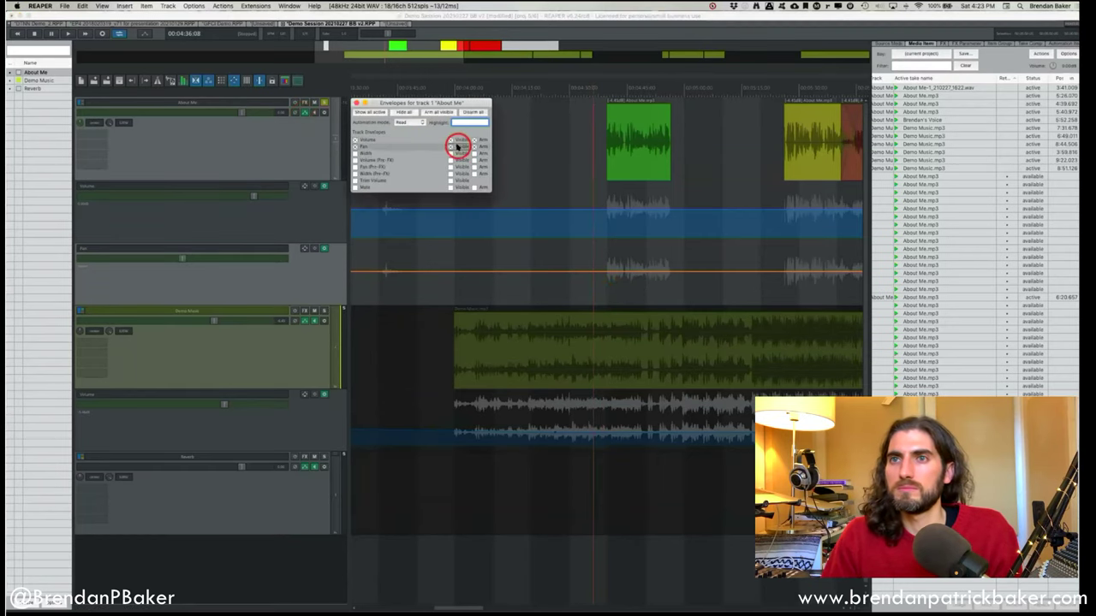
{"action": "left_click", "coordinate": [355, 146]}
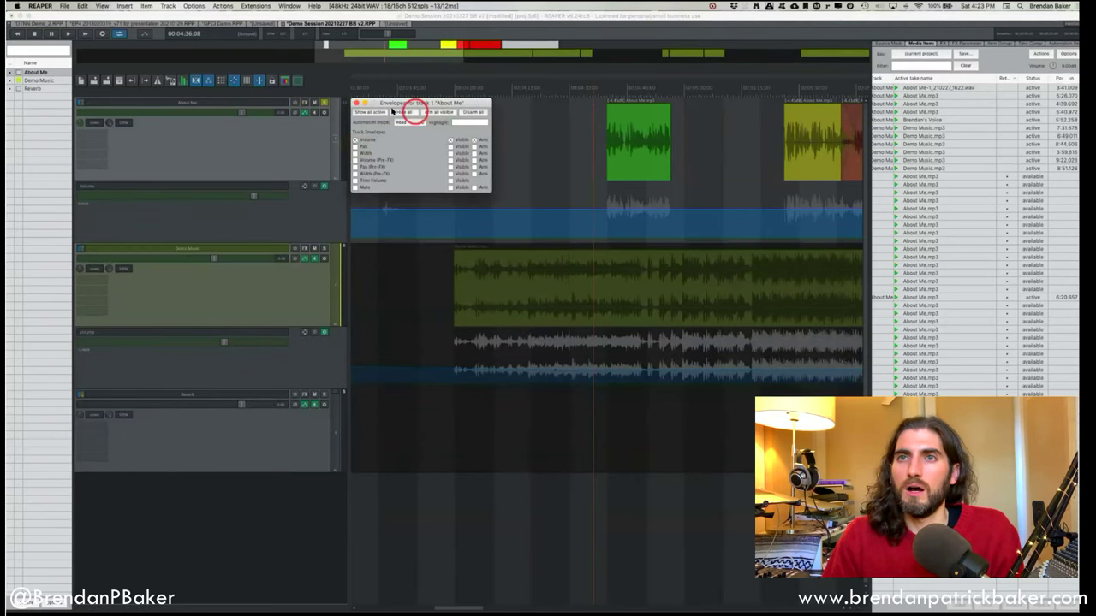
{"action": "left_click", "coordinate": [356, 103]}
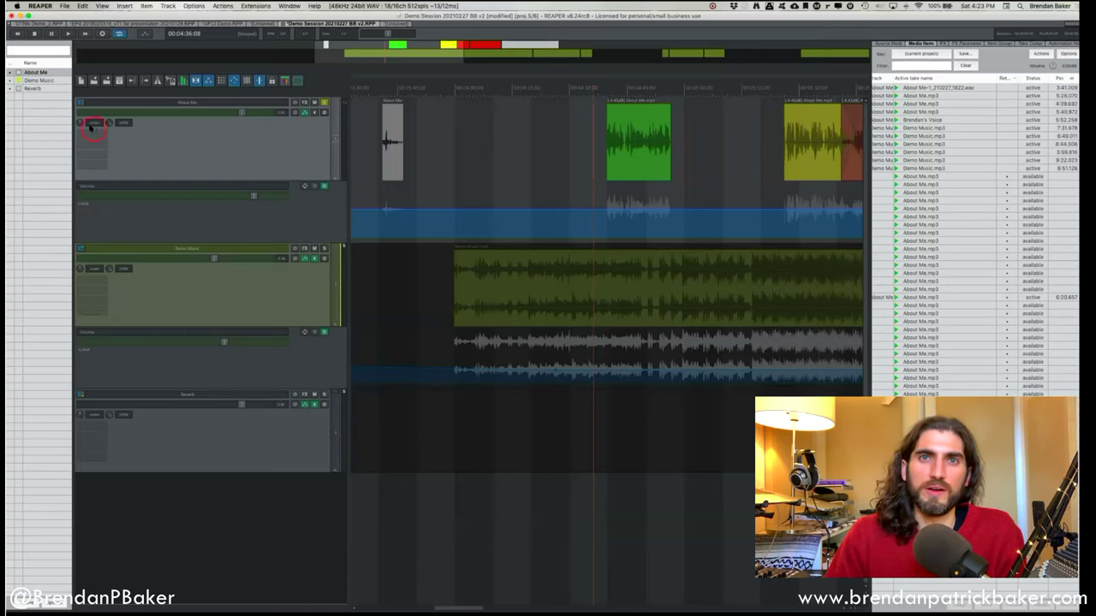
Pan the About Me track about 20% to the left and try out its stereo width control.
{"action": "left_click_drag", "start_coordinate": [80, 123], "coordinate": [79, 129]}
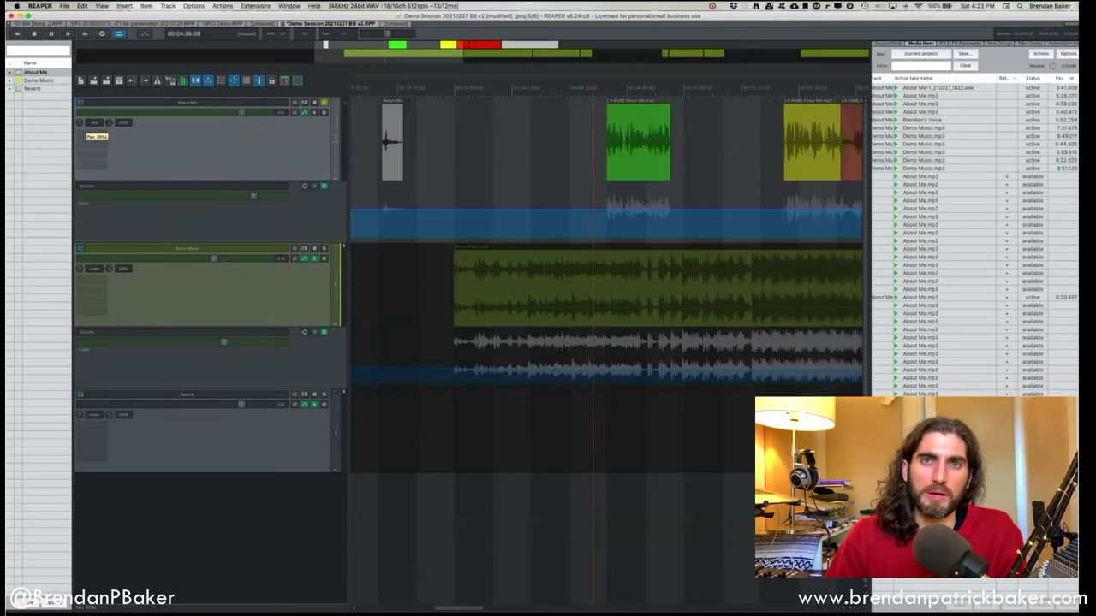
{"action": "left_click_drag", "start_coordinate": [112, 123], "coordinate": [112, 128]}
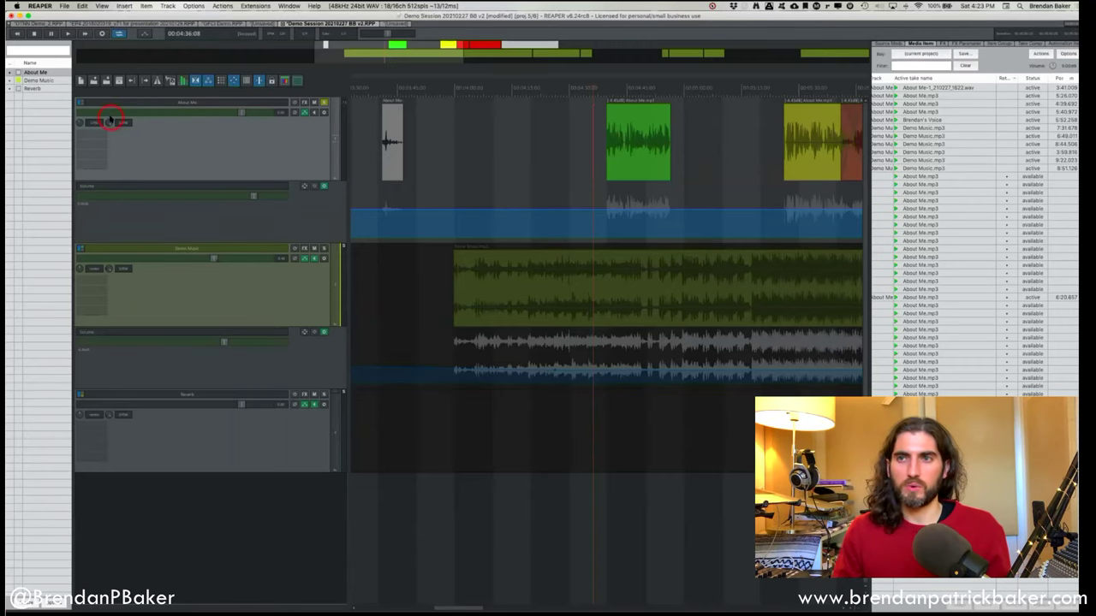
{"action": "scroll", "coordinate": [625, 331], "scroll_direction": "right", "scroll_amount": 6}
{"action": "left_click", "coordinate": [634, 318]}
{"action": "left_click", "coordinate": [266, 202]}
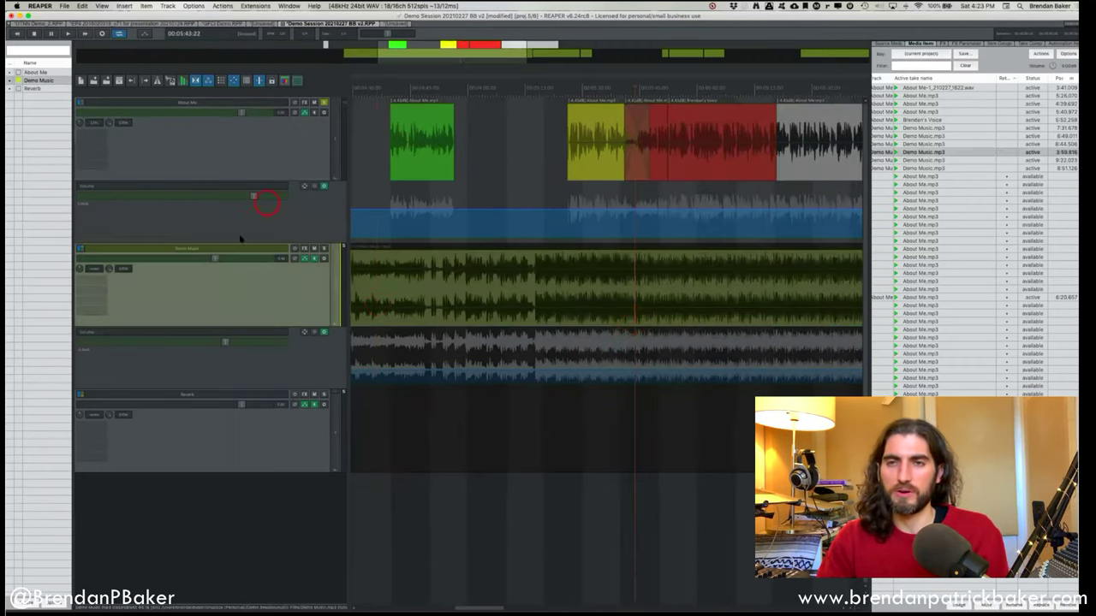
{"action": "left_click", "coordinate": [318, 184]}
{"action": "left_click", "coordinate": [317, 245]}
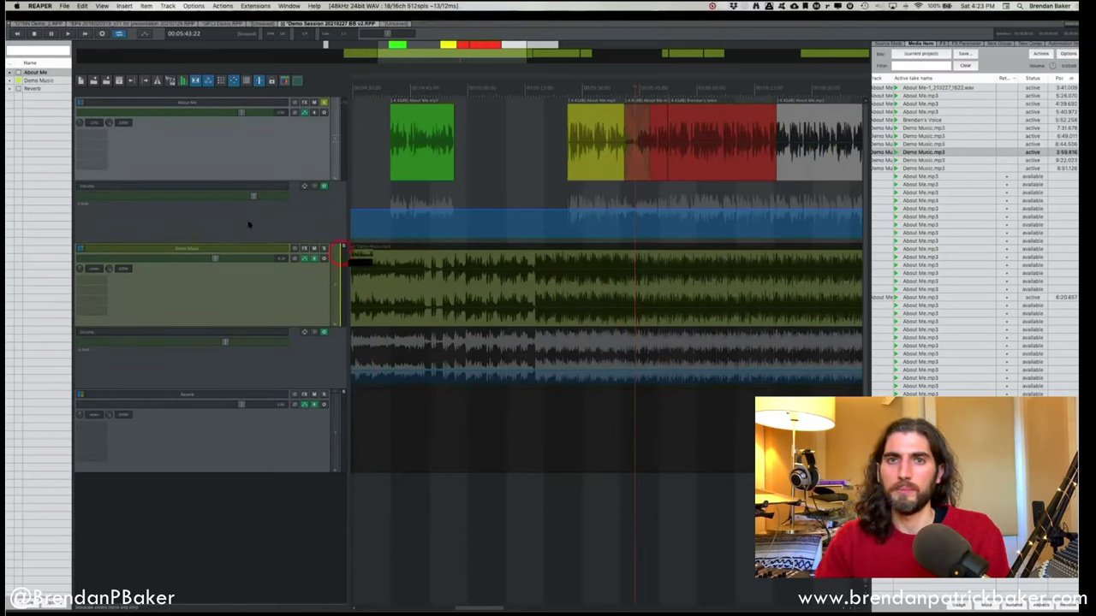
{"action": "left_click", "coordinate": [176, 250]}
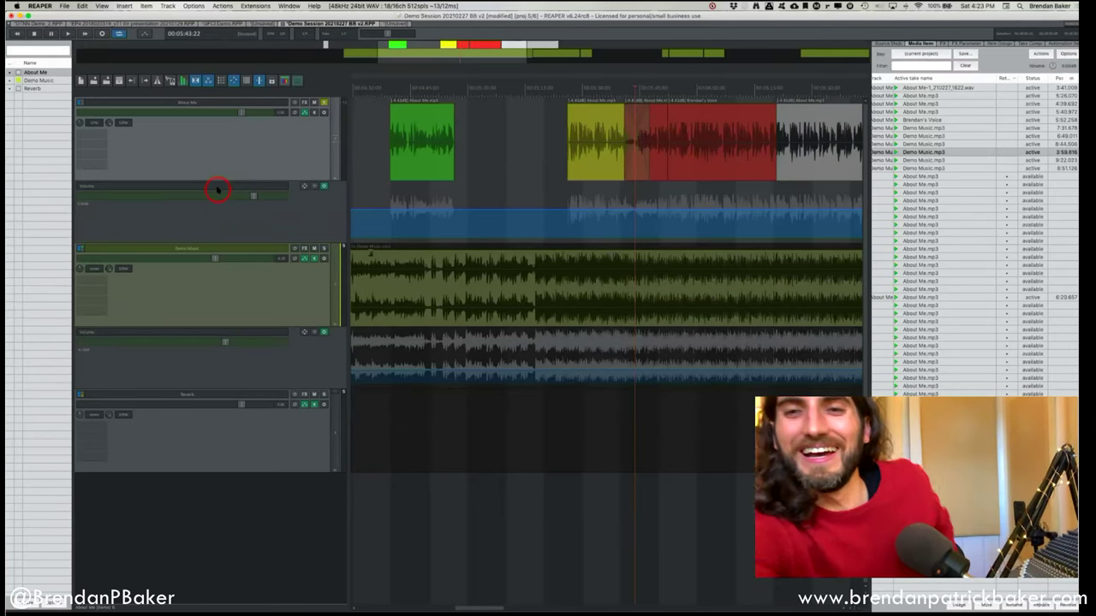
{"action": "left_click", "coordinate": [454, 303]}
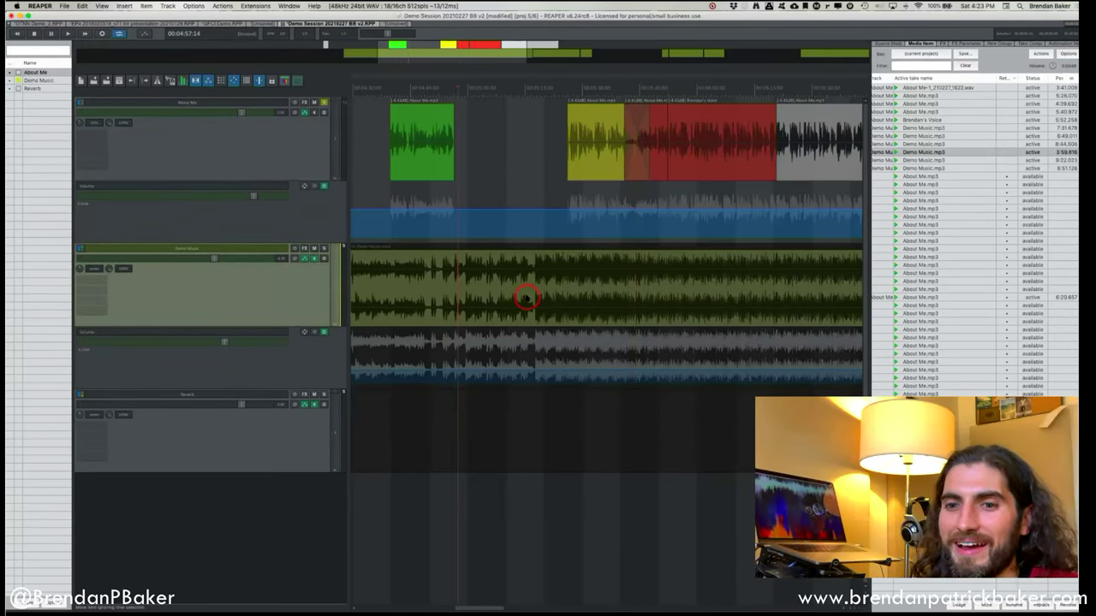
Narrow the stereo width of the Demo Music track with its width control.
{"action": "scroll", "coordinate": [528, 301], "scroll_direction": "right", "scroll_amount": 3}
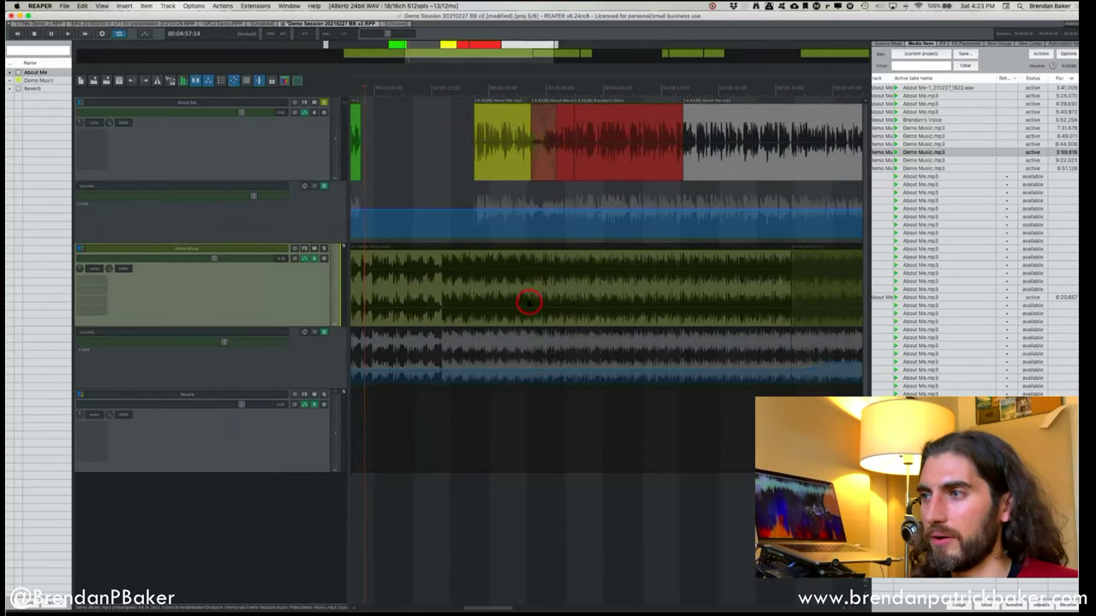
{"action": "scroll", "coordinate": [522, 300], "scroll_direction": "down", "scroll_amount": 3}
{"action": "left_click", "coordinate": [573, 292]}
{"action": "left_click", "coordinate": [120, 313]}
{"action": "left_click_drag", "start_coordinate": [108, 270], "coordinate": [108, 275]}
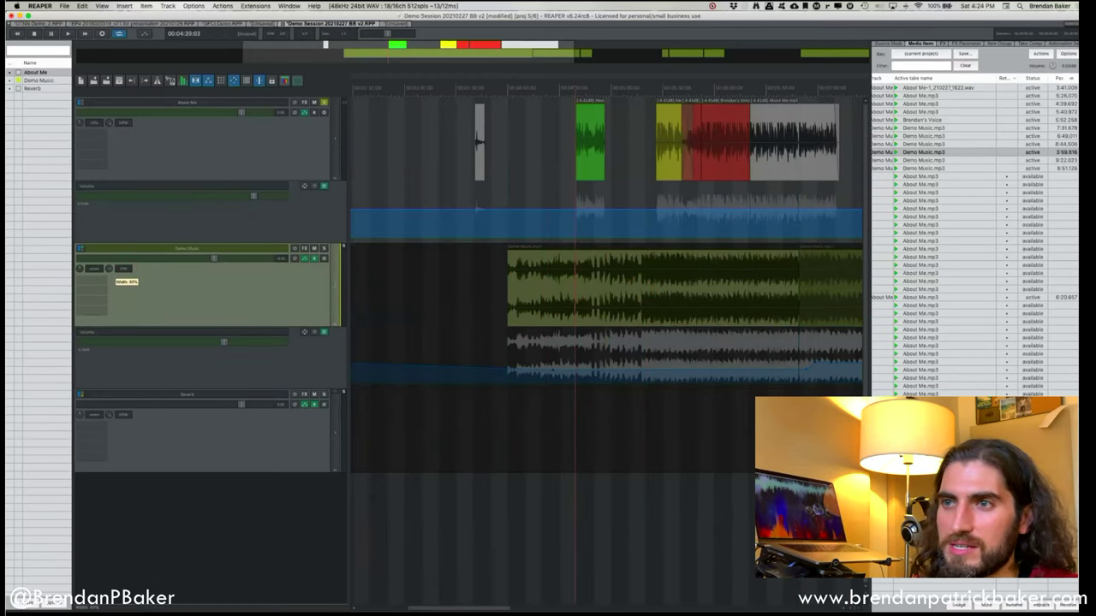
{"action": "left_click", "coordinate": [95, 295]}
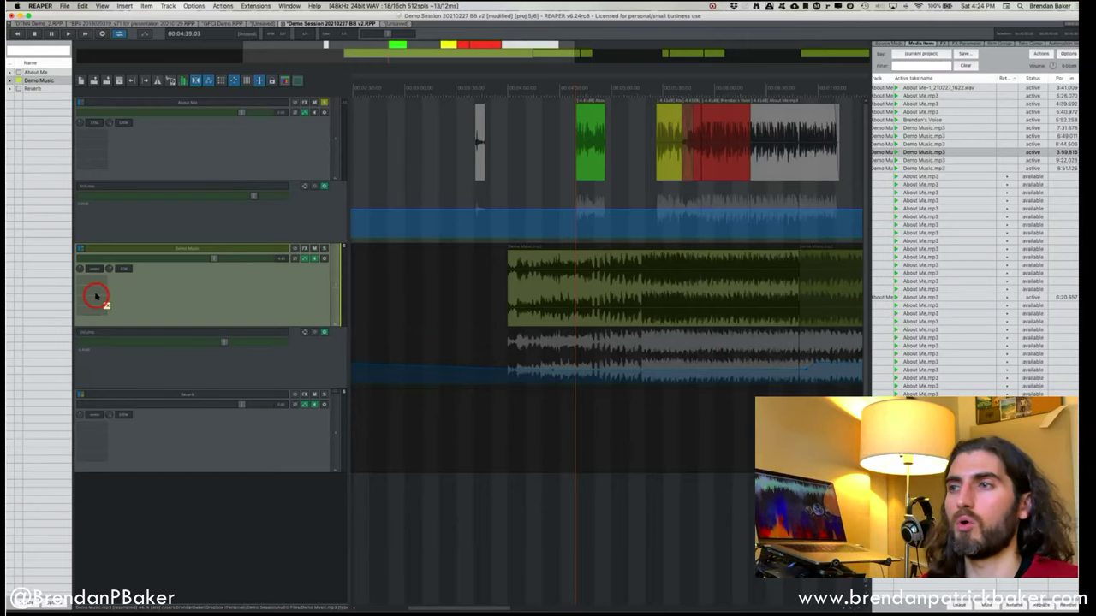
{"action": "left_click_drag", "start_coordinate": [102, 271], "coordinate": [103, 266]}
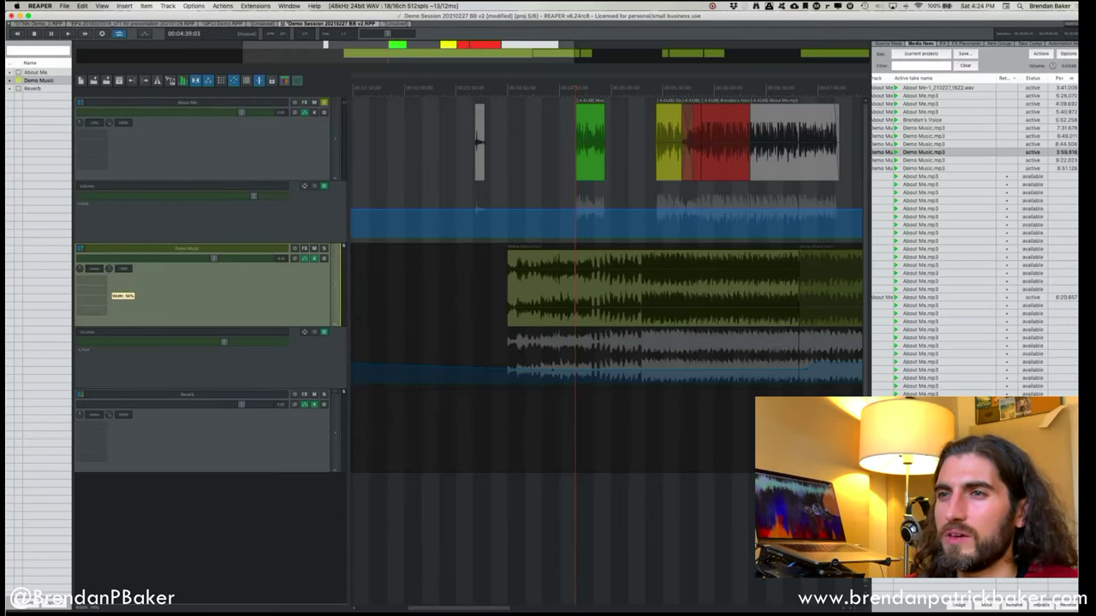
{"action": "scroll", "coordinate": [508, 275], "scroll_direction": "down", "scroll_amount": 8}
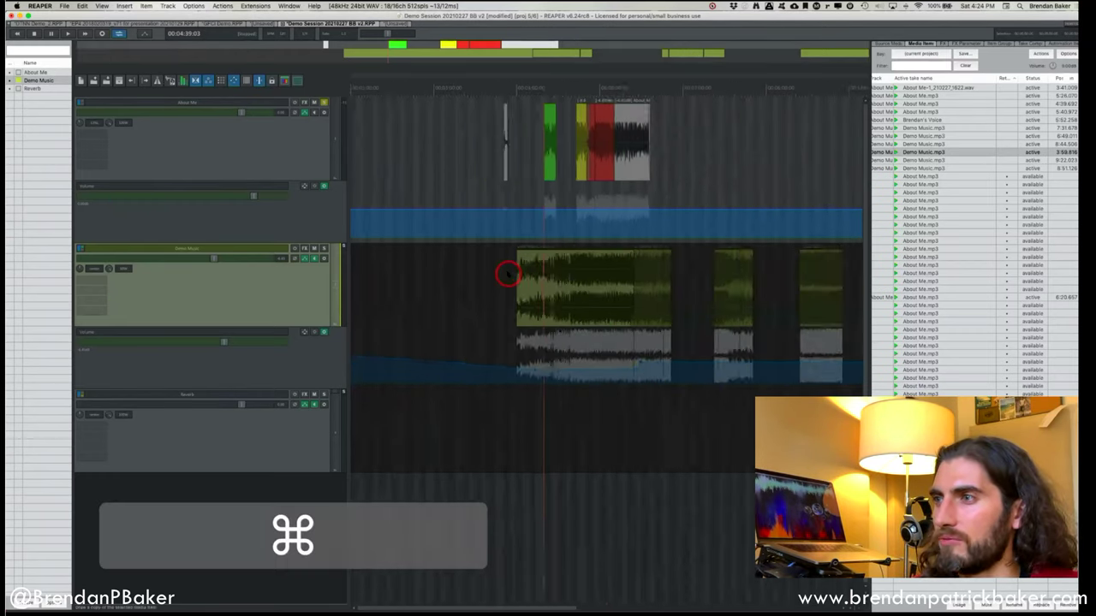
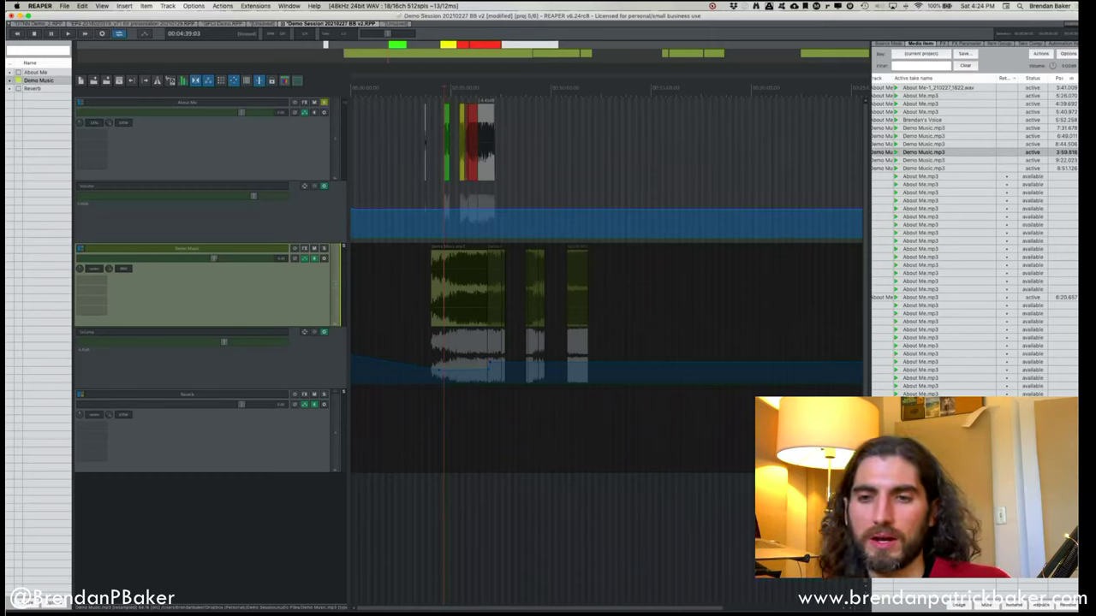
{"action": "left_click", "coordinate": [420, 285]}
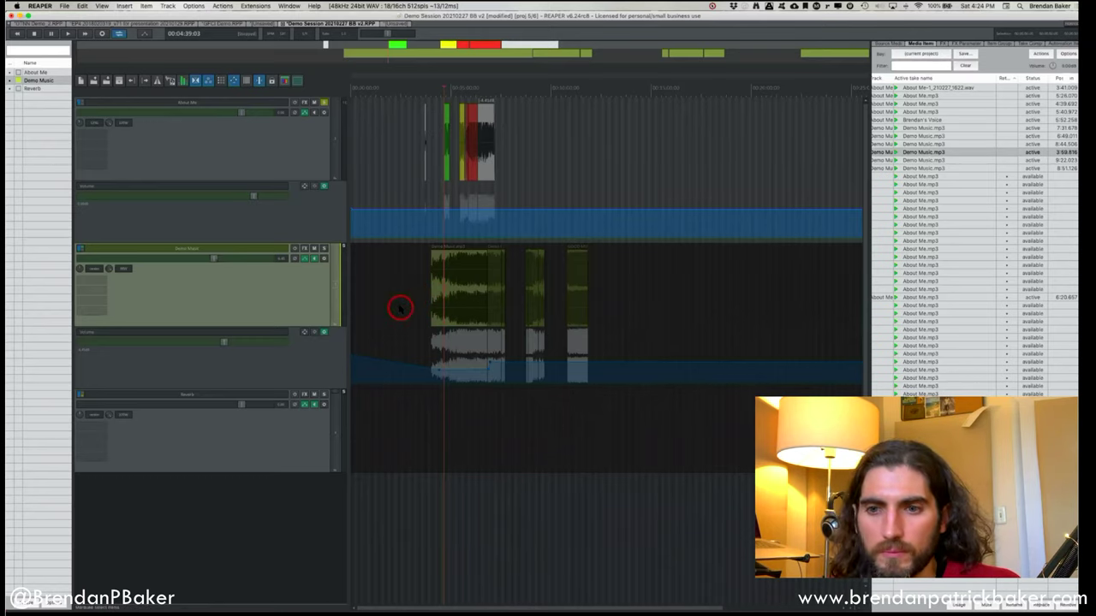
Find ReaEQ by filtering the plugins for "reaeq", add it to the About Me track and close the FX window.
{"action": "left_click", "coordinate": [93, 129], "text": "super"}
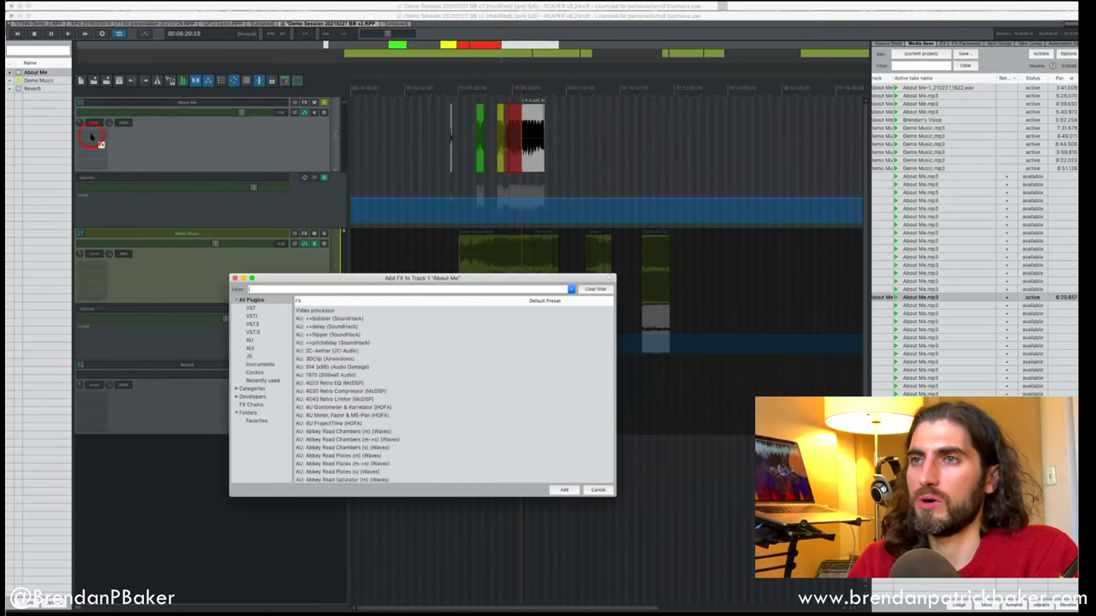
{"action": "left_click", "coordinate": [321, 163]}
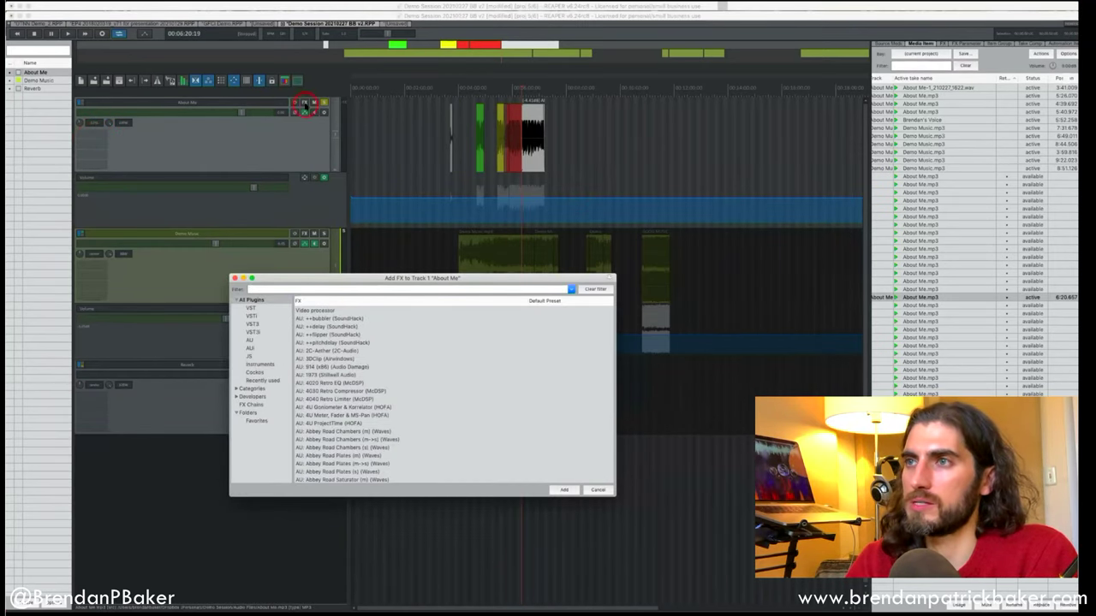
{"action": "left_click", "coordinate": [304, 103]}
{"action": "left_click_drag", "start_coordinate": [724, 443], "coordinate": [689, 292]}
{"action": "left_click", "coordinate": [422, 289]}
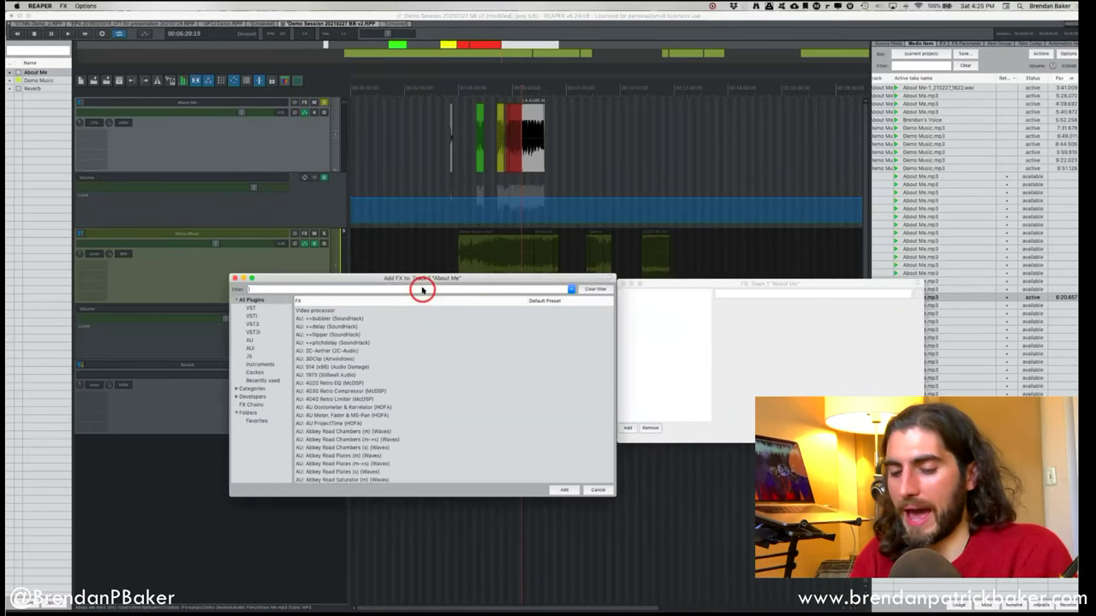
{"action": "type", "text": "reaeq"}
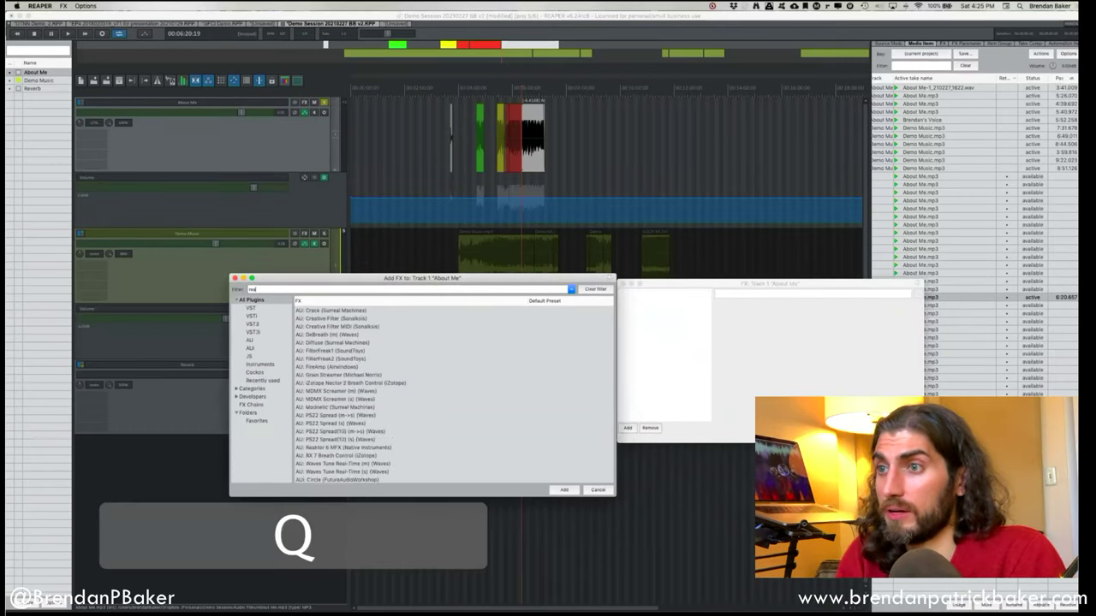
{"action": "left_click", "coordinate": [376, 324]}
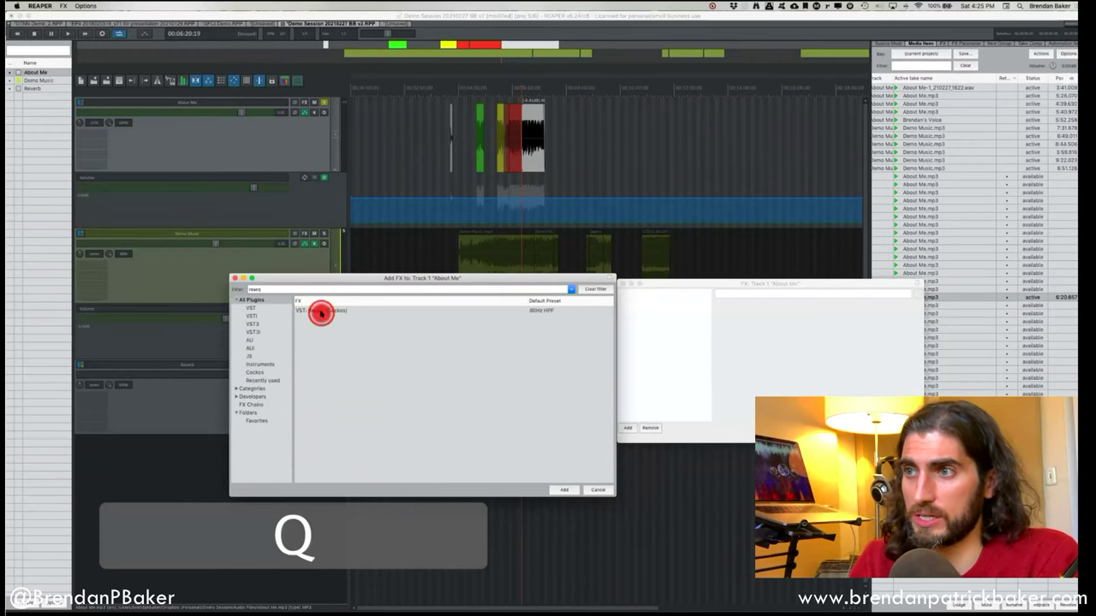
{"action": "double_click", "coordinate": [318, 311]}
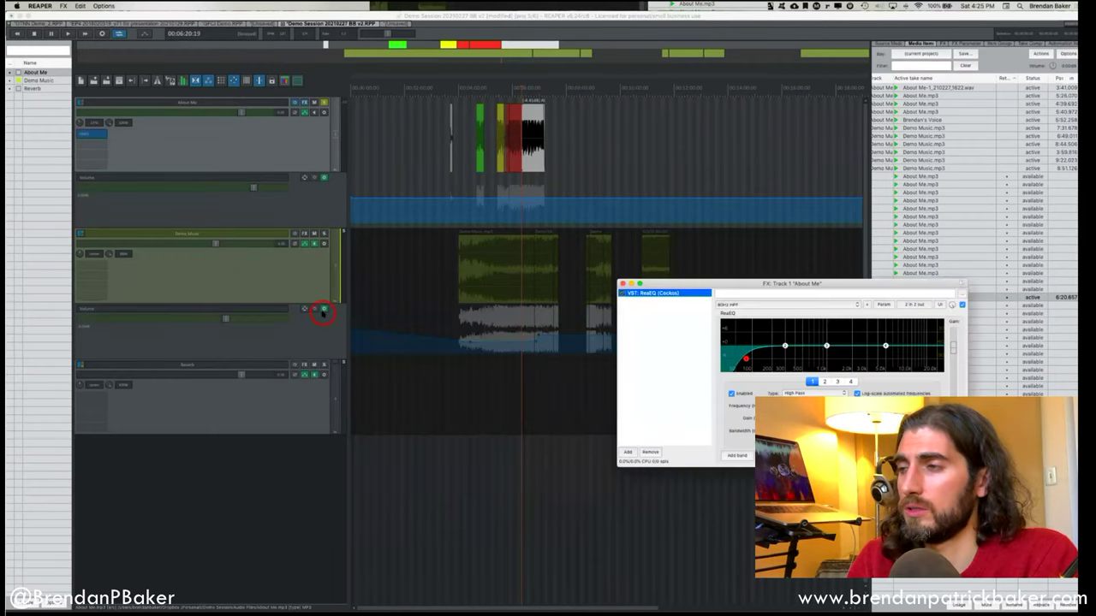
{"action": "left_click", "coordinate": [622, 283]}
{"action": "left_click", "coordinate": [296, 120]}
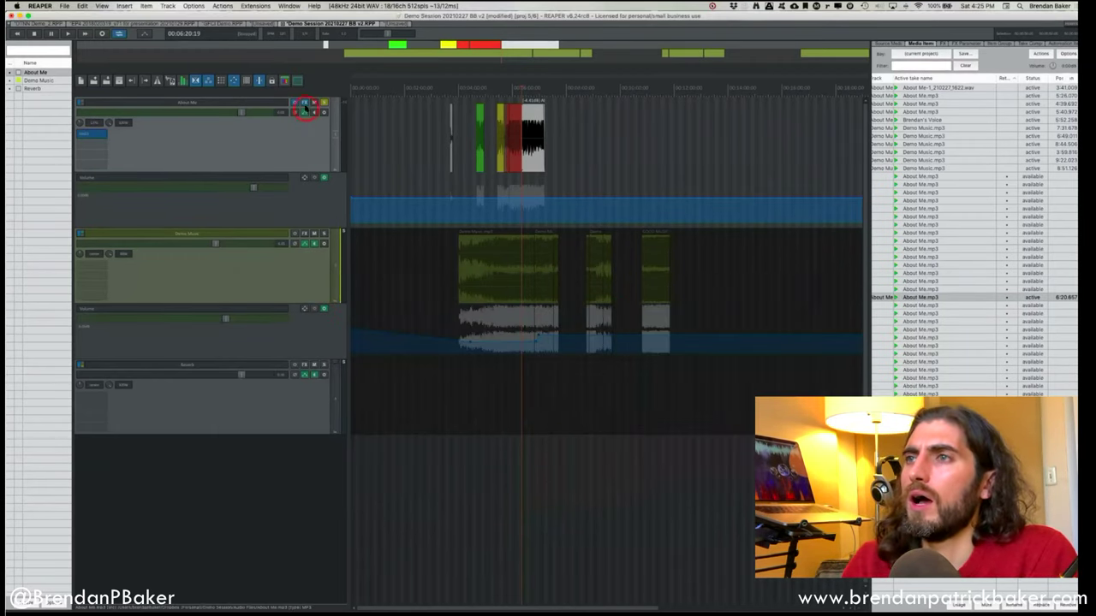
Reopen the About Me track's FX chain and remove ReaEQ from it.
{"action": "left_click", "coordinate": [304, 103]}
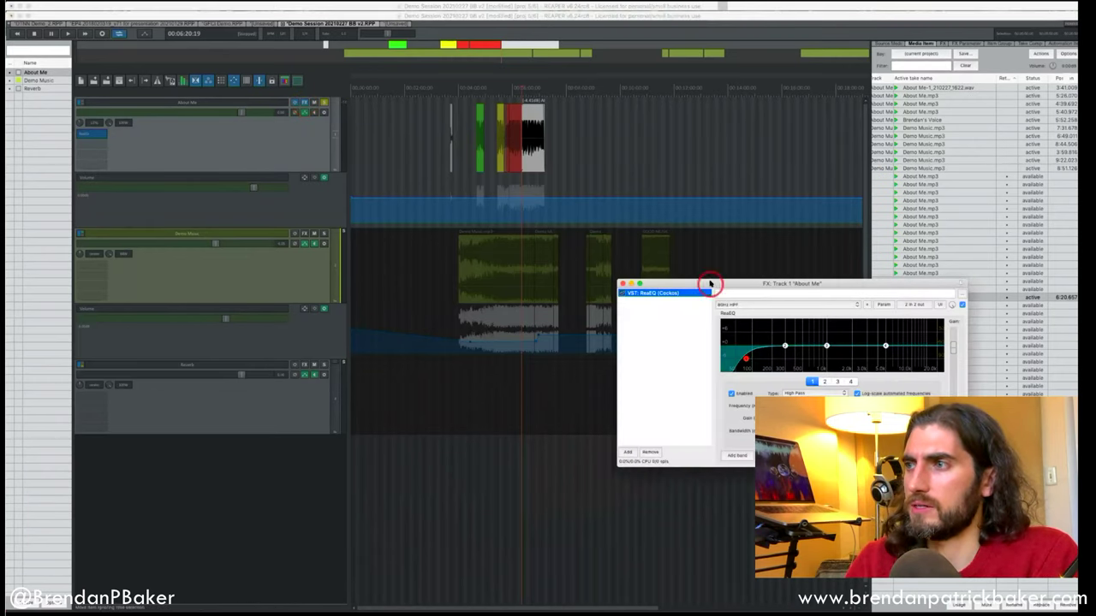
{"action": "left_click", "coordinate": [650, 452]}
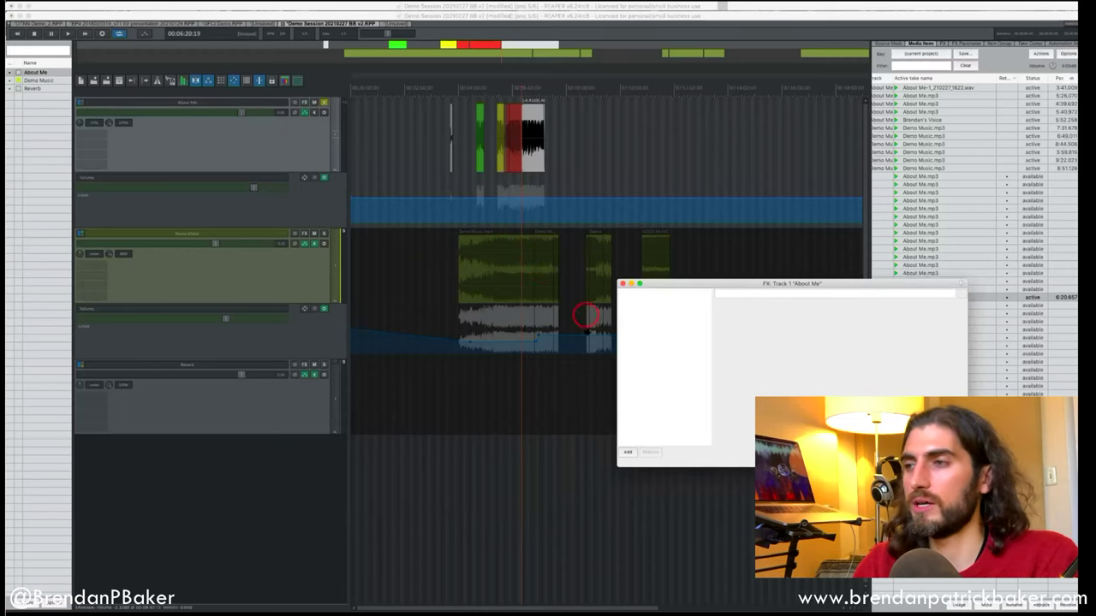
Add ReaEQ to the About Me track again from the FX chain, filtering the plugins for "reaeq", and hide the chain.
{"action": "left_click", "coordinate": [629, 452]}
{"action": "left_click", "coordinate": [284, 288]}
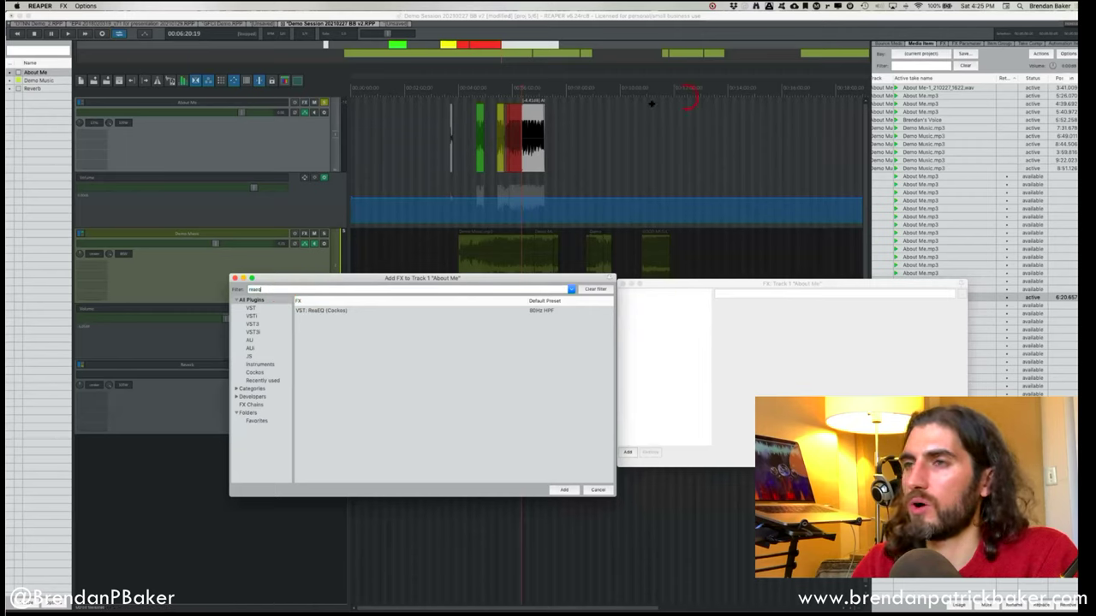
{"action": "left_click", "coordinate": [317, 288]}
{"action": "left_click_drag", "start_coordinate": [316, 288], "coordinate": [326, 247]}
{"action": "key", "text": "BackSpace"}
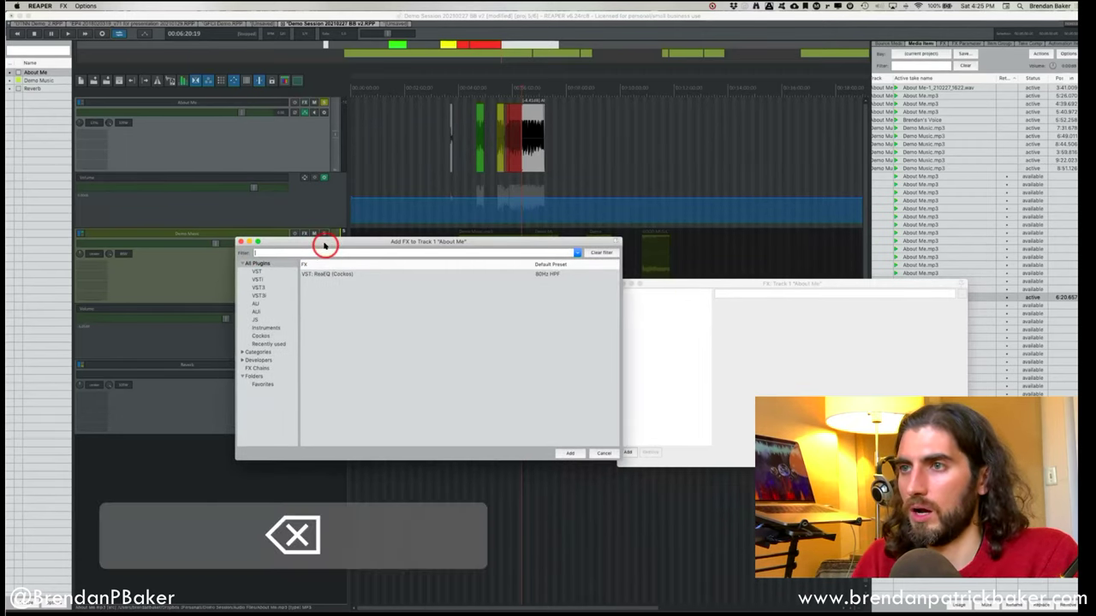
{"action": "type", "text": "reaeq"}
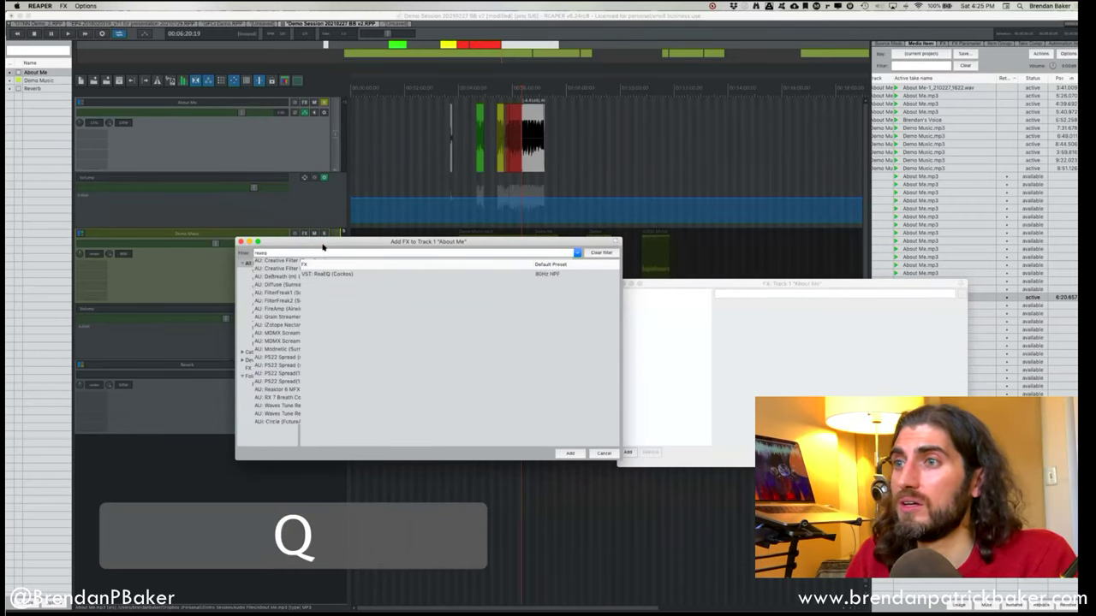
{"action": "left_click", "coordinate": [343, 276]}
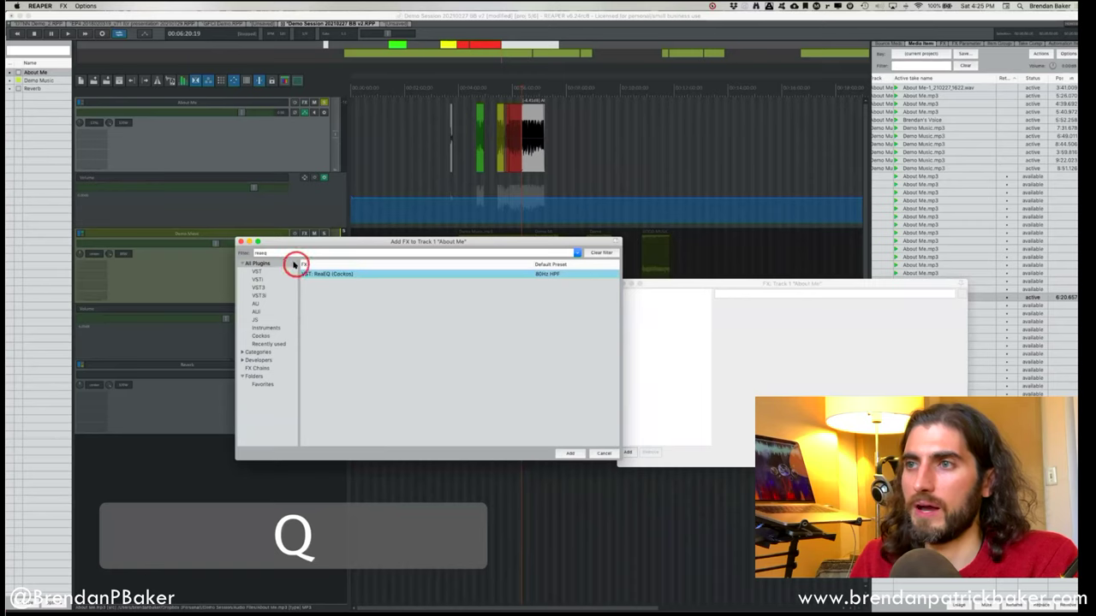
{"action": "left_click", "coordinate": [268, 254]}
{"action": "left_click", "coordinate": [331, 273]}
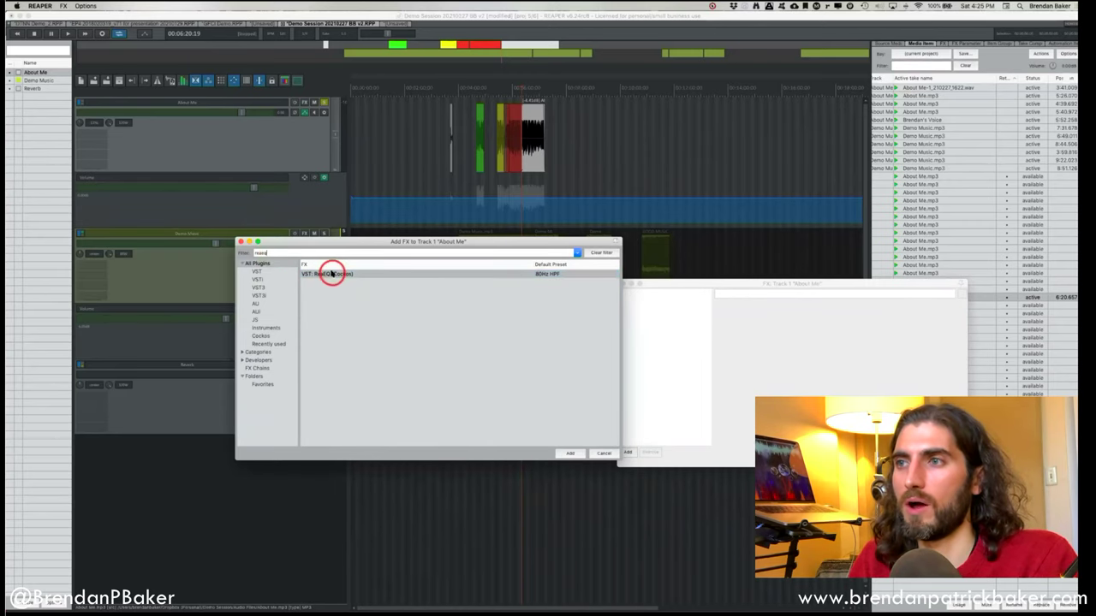
{"action": "double_click", "coordinate": [331, 274]}
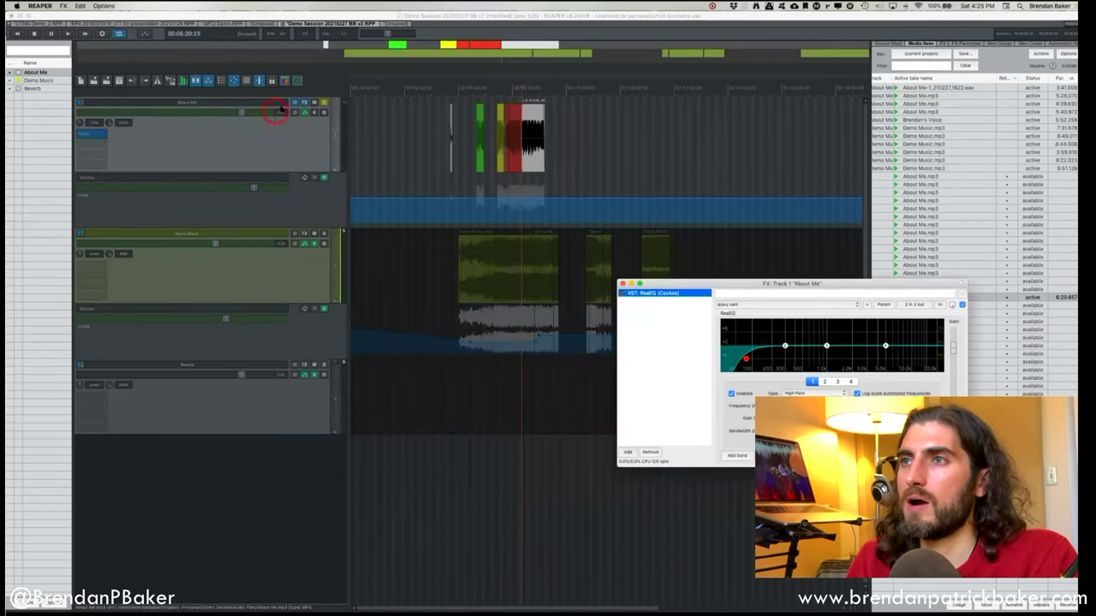
{"action": "left_click", "coordinate": [303, 101]}
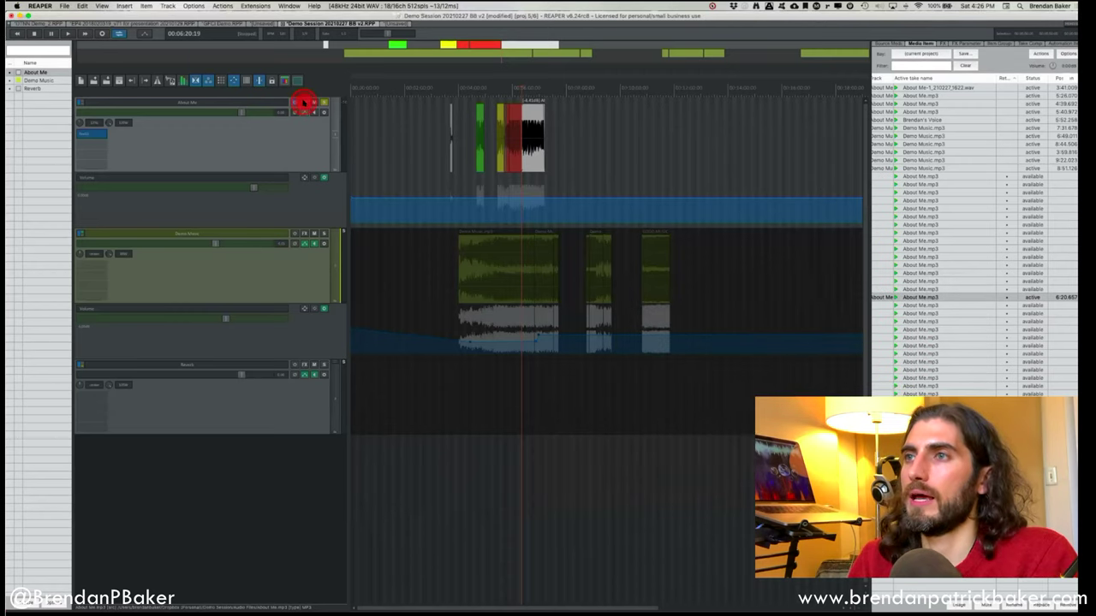
Add the VST RX 8 Voice De-noise to the About Me track, filtering the plugins for "voice de-noi", and place it above ReaEQ.
{"action": "left_click", "coordinate": [303, 102]}
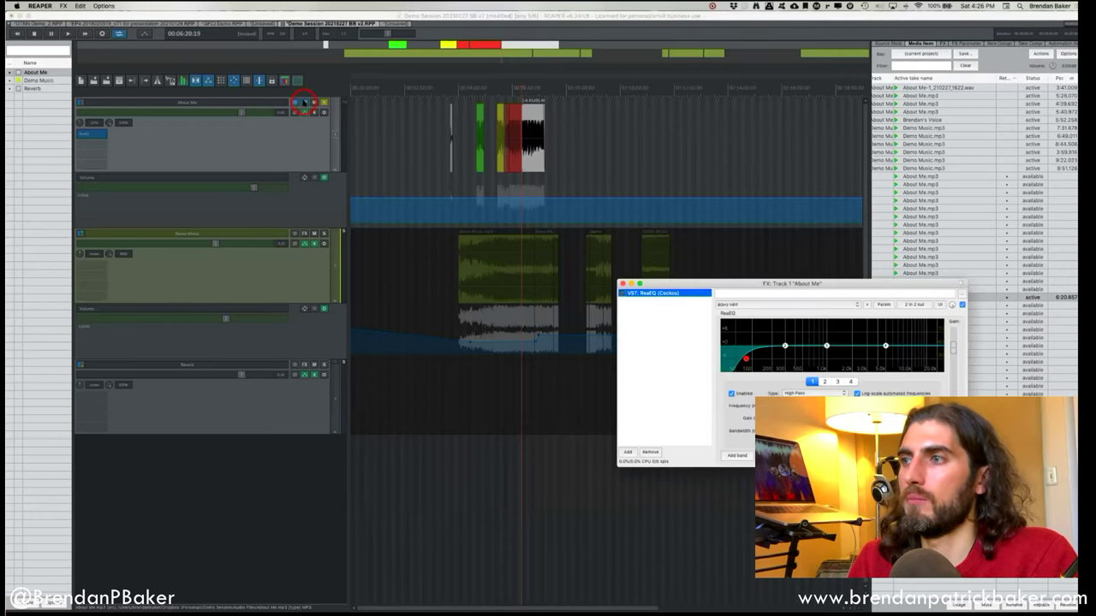
{"action": "left_click", "coordinate": [628, 452]}
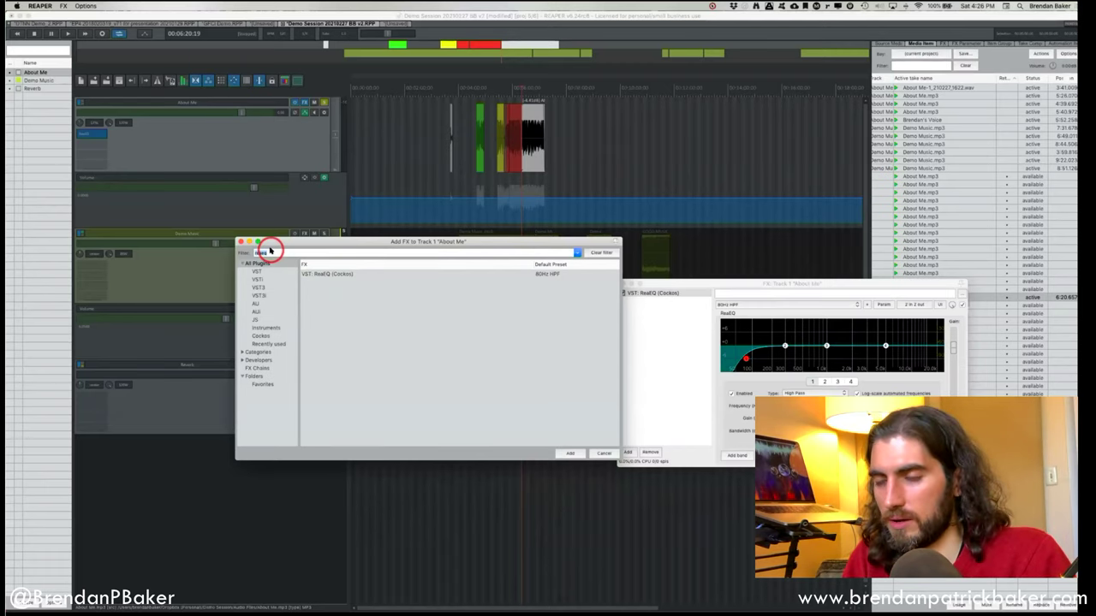
{"action": "type", "text": "voice de-n"}
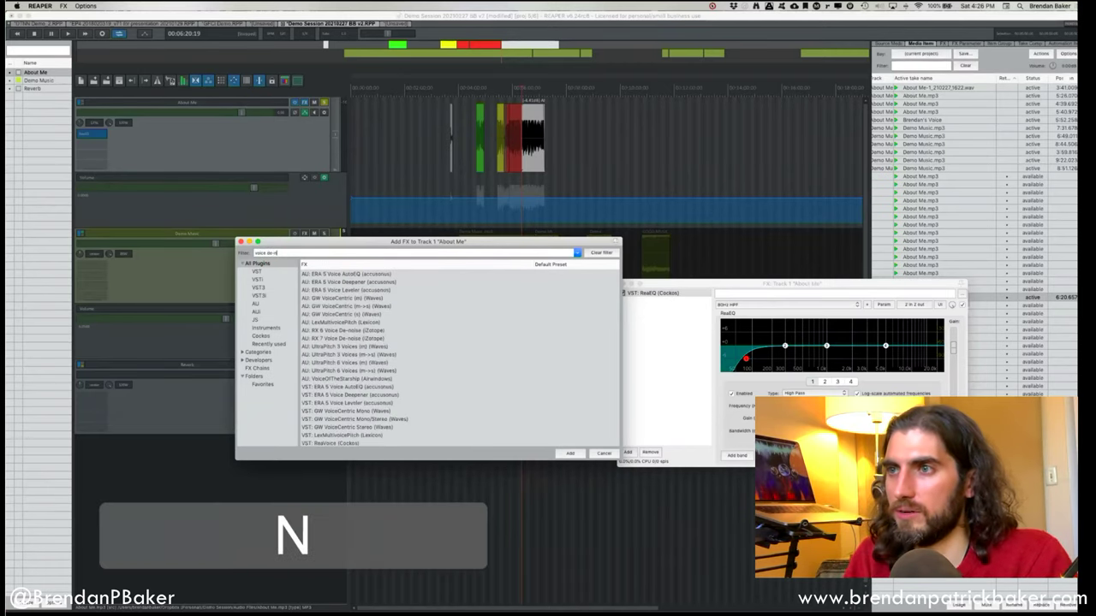
{"action": "type", "text": "oi"}
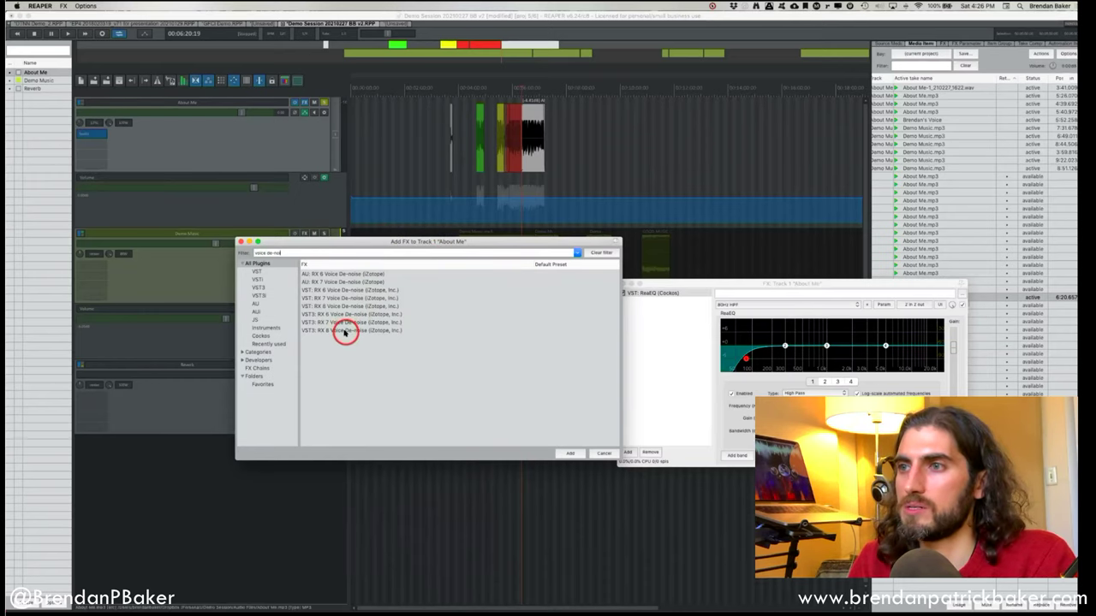
{"action": "left_click", "coordinate": [339, 306]}
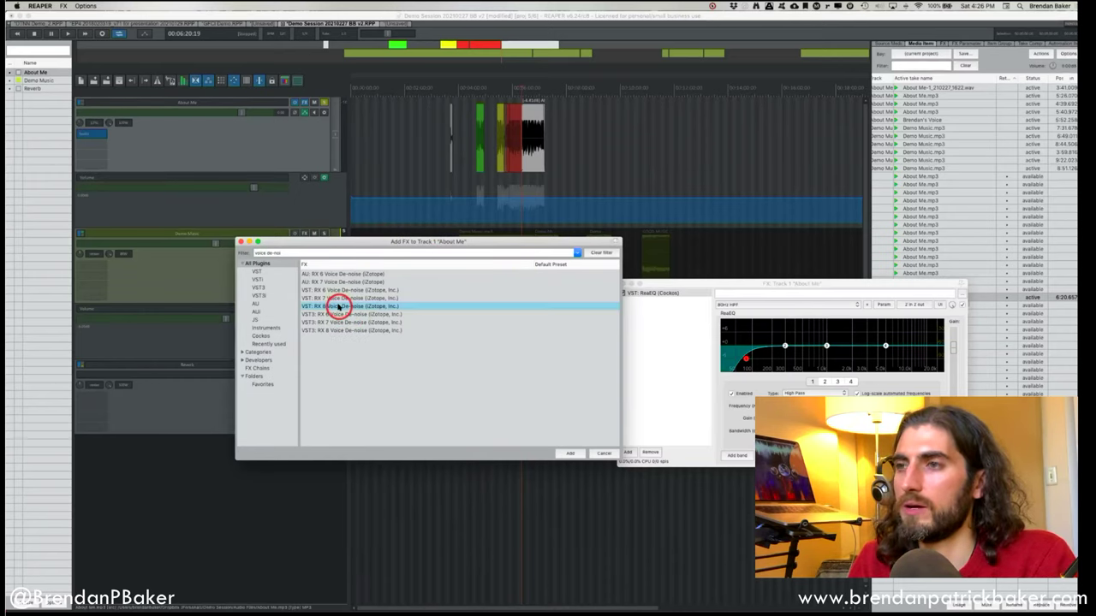
{"action": "double_click", "coordinate": [339, 306]}
{"action": "left_click_drag", "start_coordinate": [666, 302], "coordinate": [671, 291]}
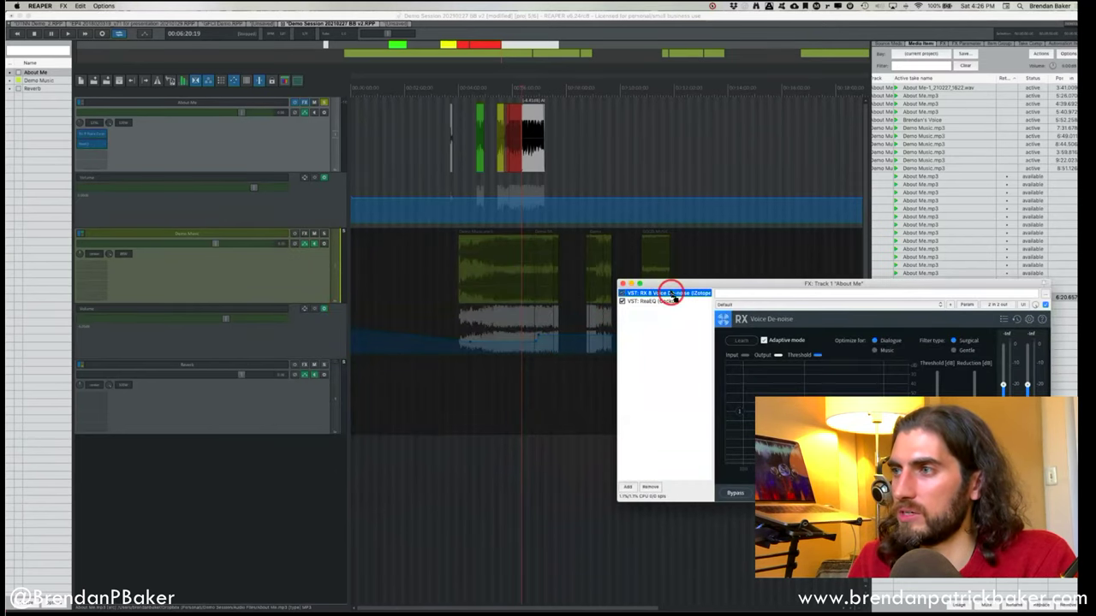
Reopen the About Me track's plugin browser and look through its developer and category groups.
{"action": "left_click", "coordinate": [304, 115]}
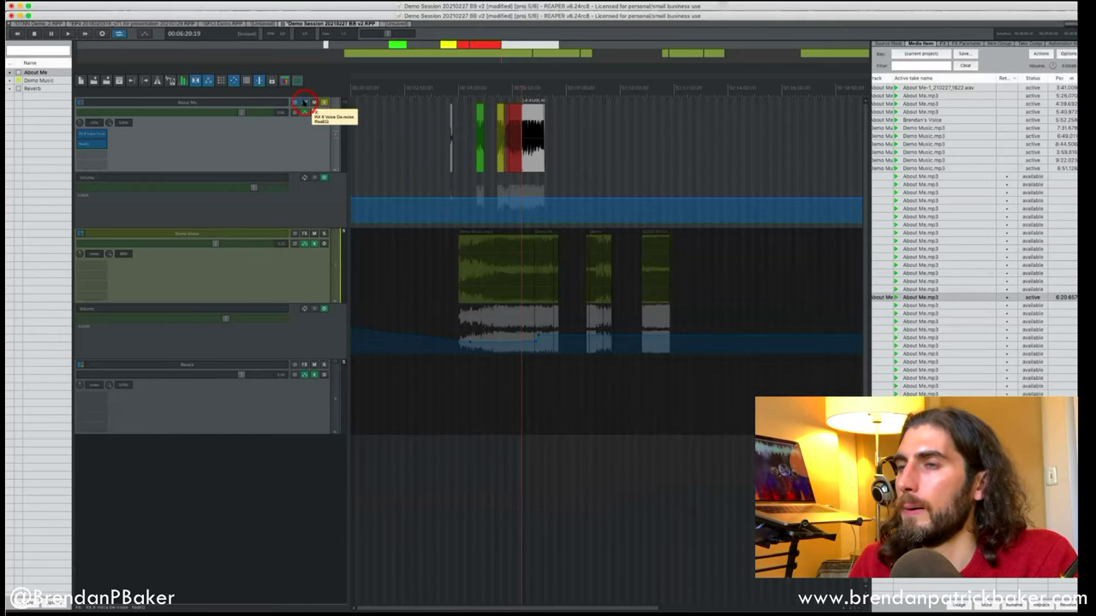
{"action": "left_click", "coordinate": [304, 103]}
{"action": "left_click", "coordinate": [627, 451]}
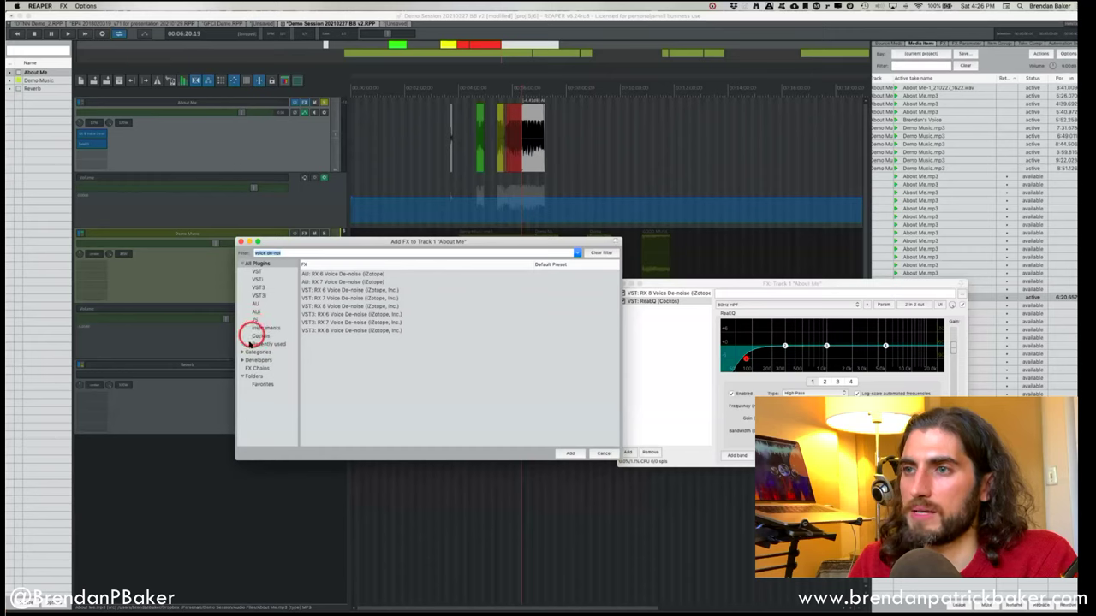
{"action": "left_click", "coordinate": [243, 360]}
{"action": "scroll", "coordinate": [262, 366], "scroll_direction": "down", "scroll_amount": 1}
{"action": "scroll", "coordinate": [260, 364], "scroll_direction": "up", "scroll_amount": 1}
{"action": "left_click", "coordinate": [242, 352]}
{"action": "scroll", "coordinate": [265, 384], "scroll_direction": "down", "scroll_amount": 2}
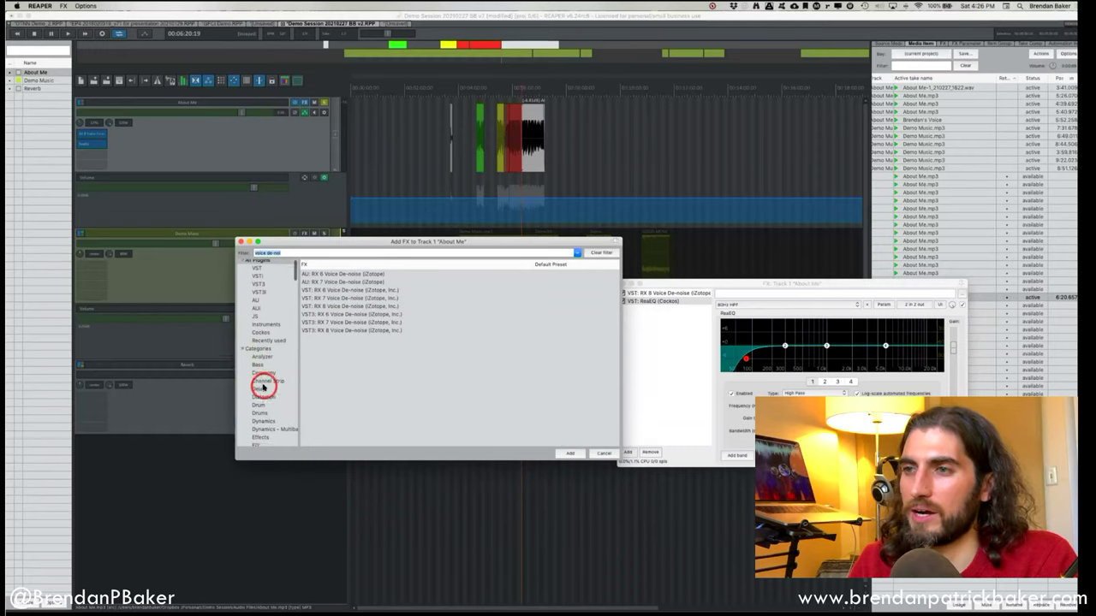
{"action": "scroll", "coordinate": [264, 387], "scroll_direction": "down", "scroll_amount": 2}
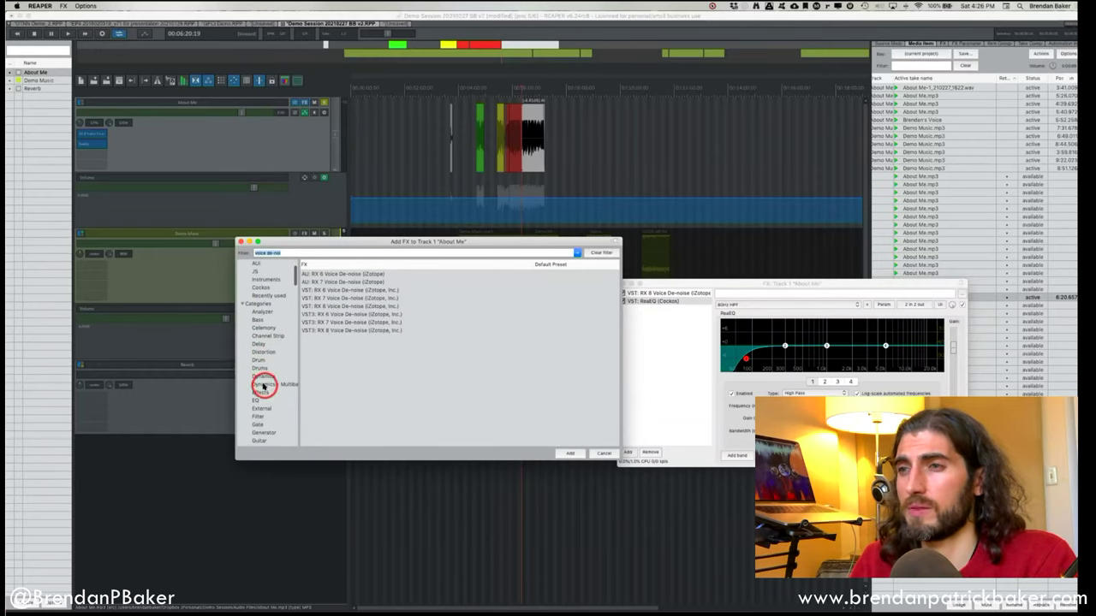
{"action": "scroll", "coordinate": [259, 406], "scroll_direction": "down", "scroll_amount": 3}
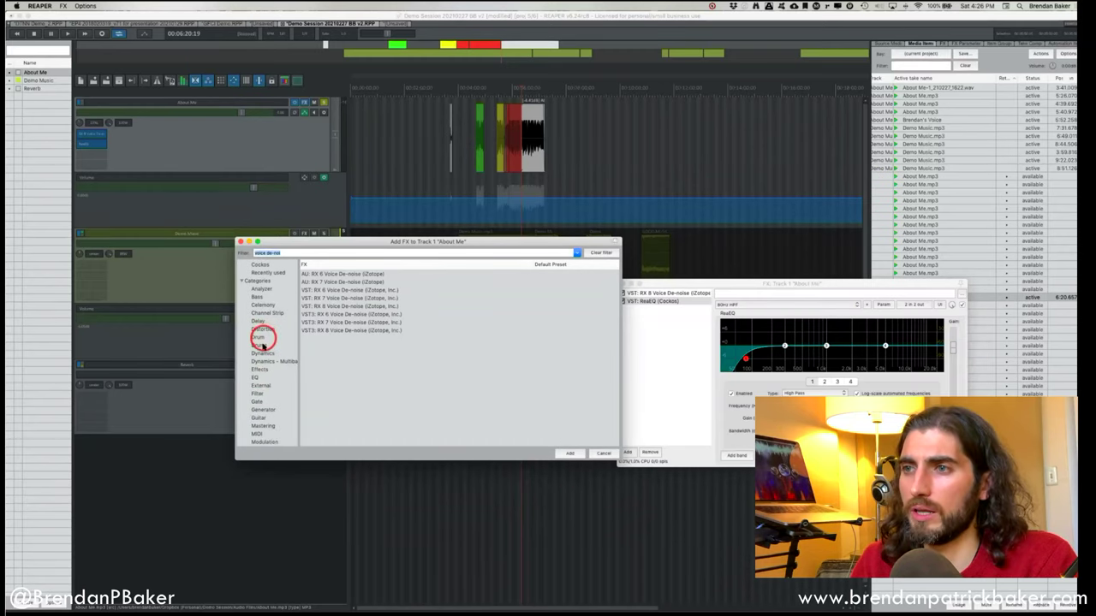
{"action": "scroll", "coordinate": [275, 336], "scroll_direction": "up", "scroll_amount": 3}
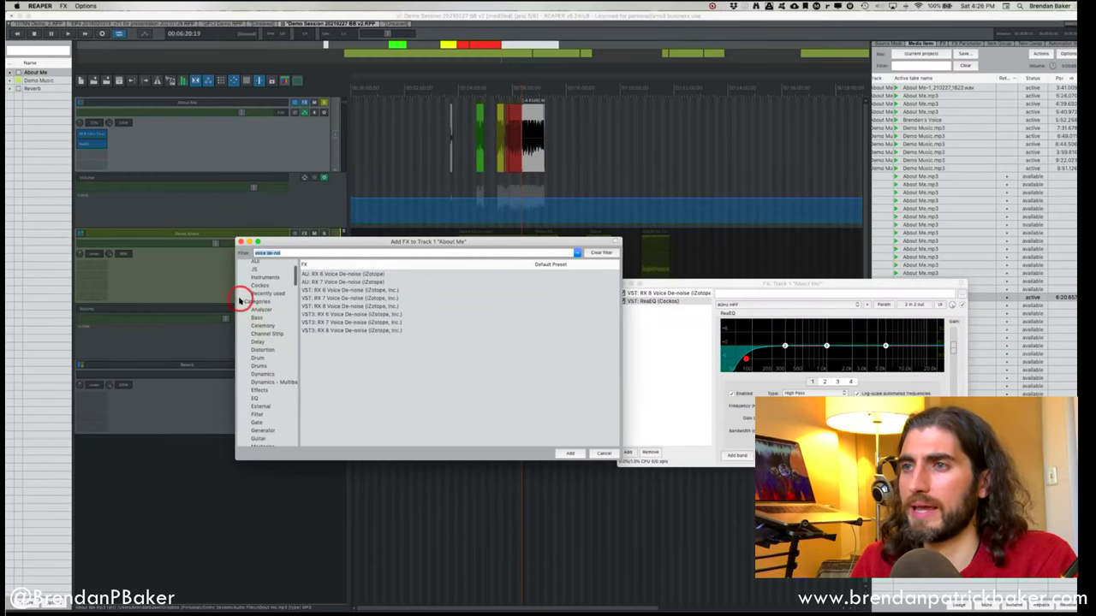
{"action": "left_click", "coordinate": [241, 303]}
{"action": "scroll", "coordinate": [252, 313], "scroll_direction": "up", "scroll_amount": 4}
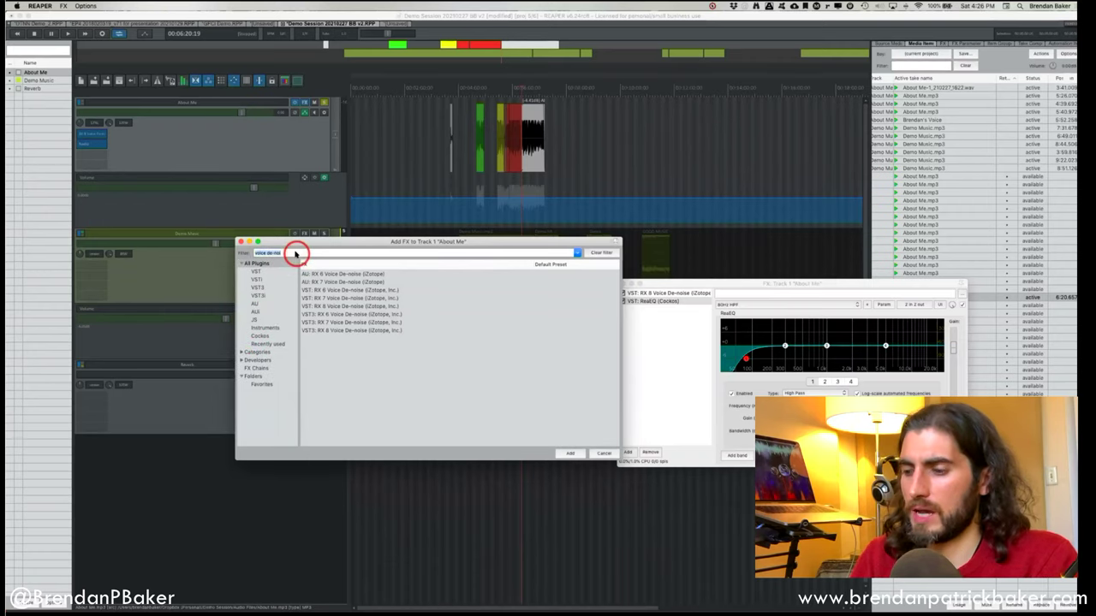
Filter the plugin browser for "eq", look through the matching plugins and close the browser without adding one.
{"action": "key", "text": "BackSpace"}
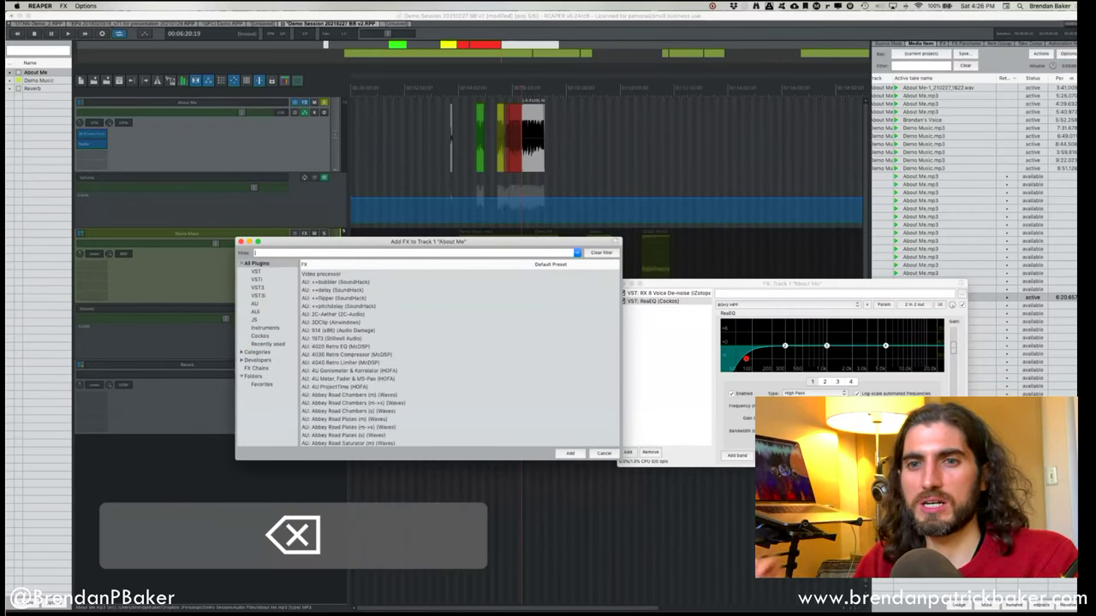
{"action": "type", "text": "eq"}
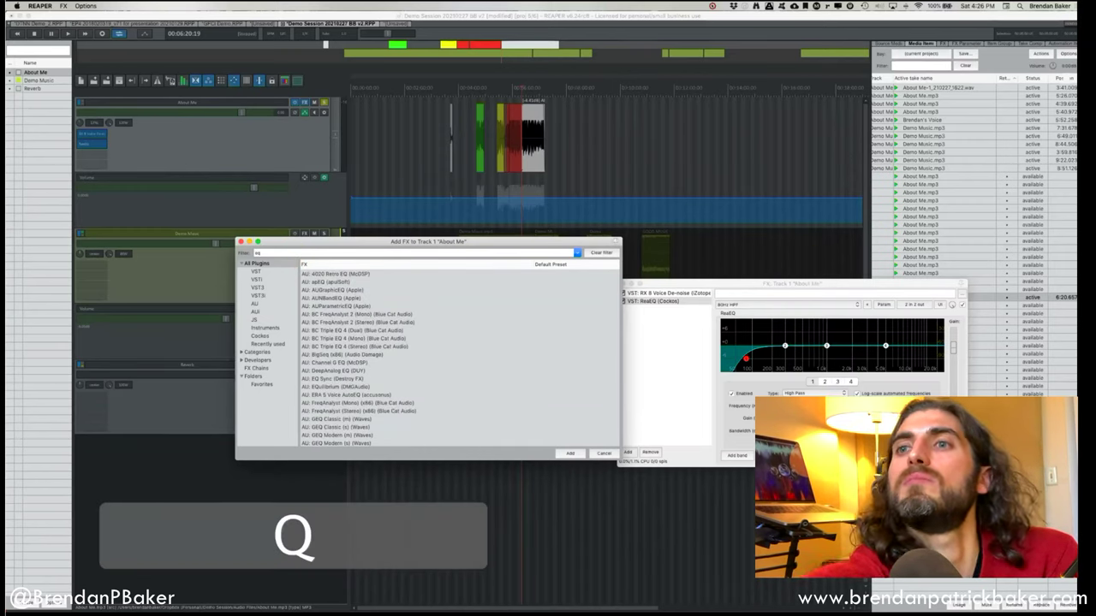
{"action": "scroll", "coordinate": [358, 325], "scroll_direction": "down", "scroll_amount": 7}
{"action": "scroll", "coordinate": [358, 326], "scroll_direction": "down", "scroll_amount": 3}
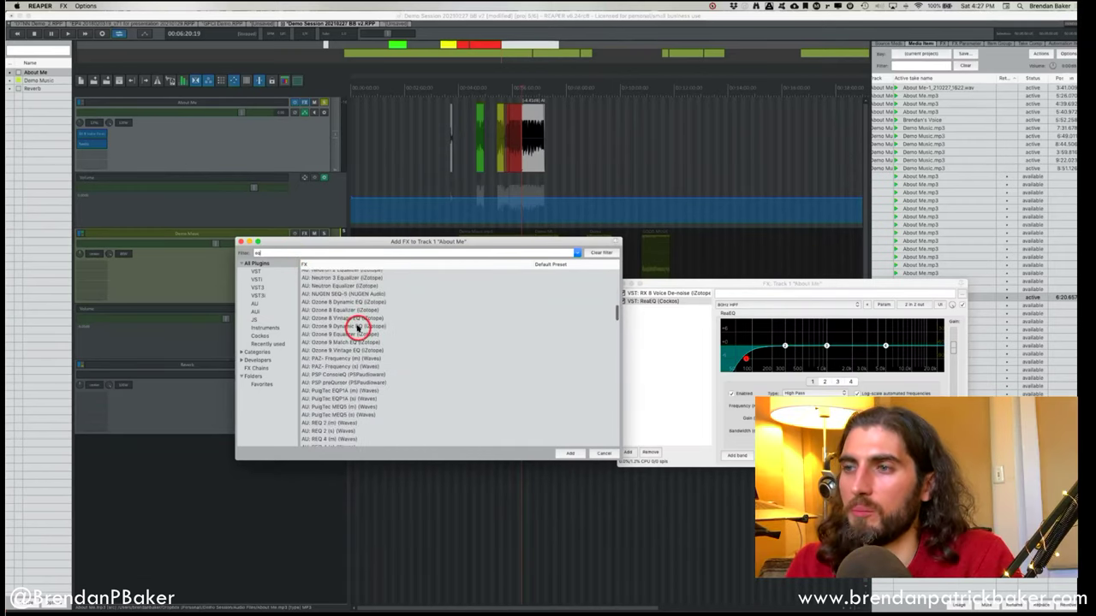
{"action": "scroll", "coordinate": [354, 325], "scroll_direction": "up", "scroll_amount": 15}
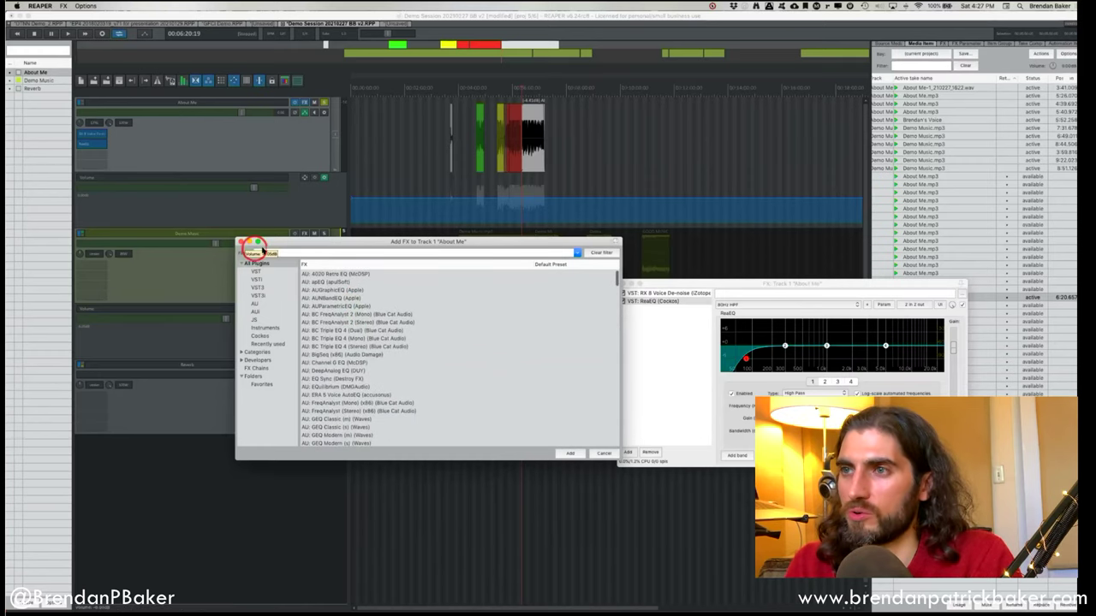
{"action": "left_click", "coordinate": [240, 242]}
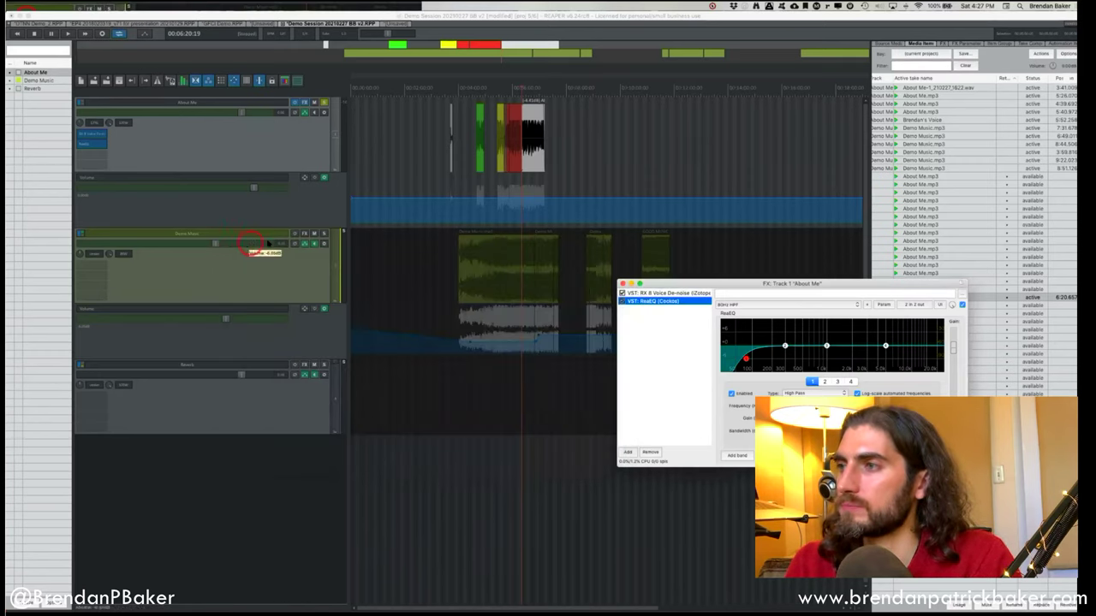
Switch between RX 8 Voice De-noise and ReaEQ in the About Me track's FX chain to compare their interfaces.
{"action": "left_click", "coordinate": [660, 302]}
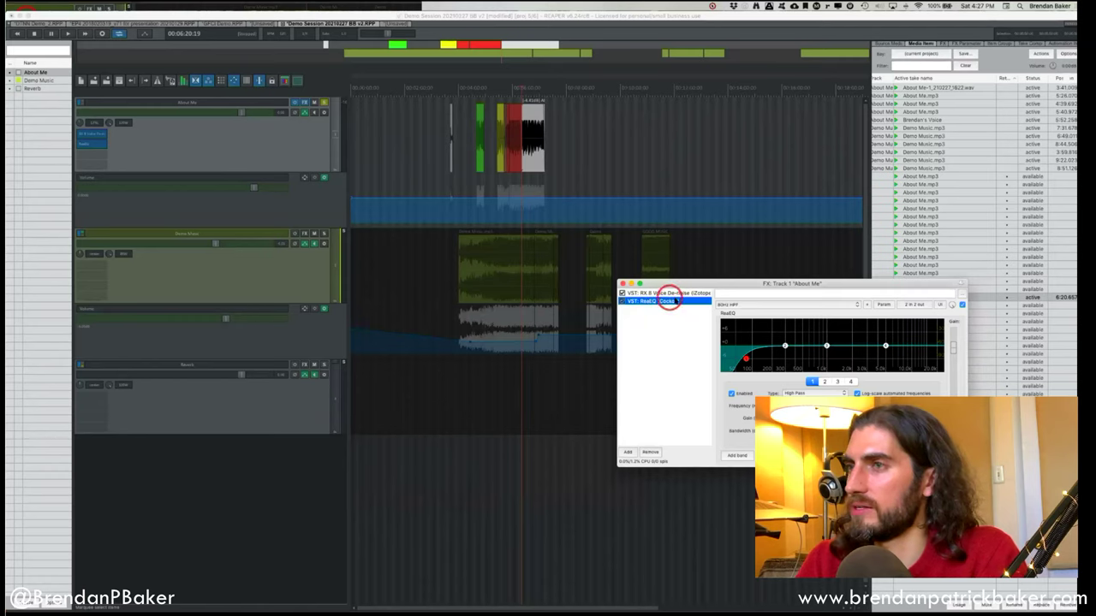
{"action": "left_click", "coordinate": [676, 294]}
{"action": "left_click", "coordinate": [674, 299]}
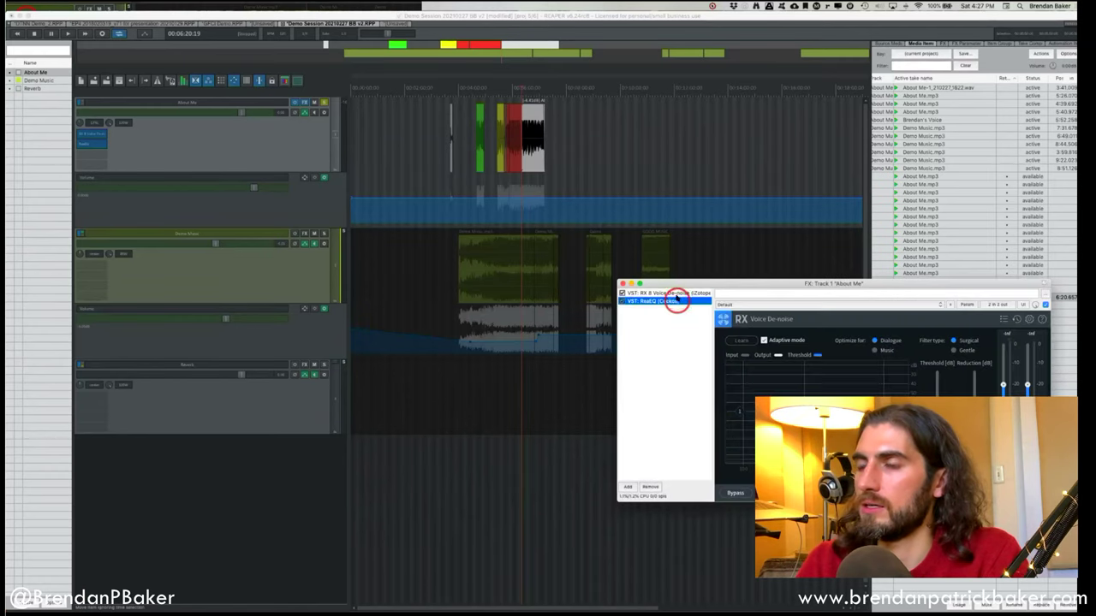
{"action": "left_click", "coordinate": [675, 293]}
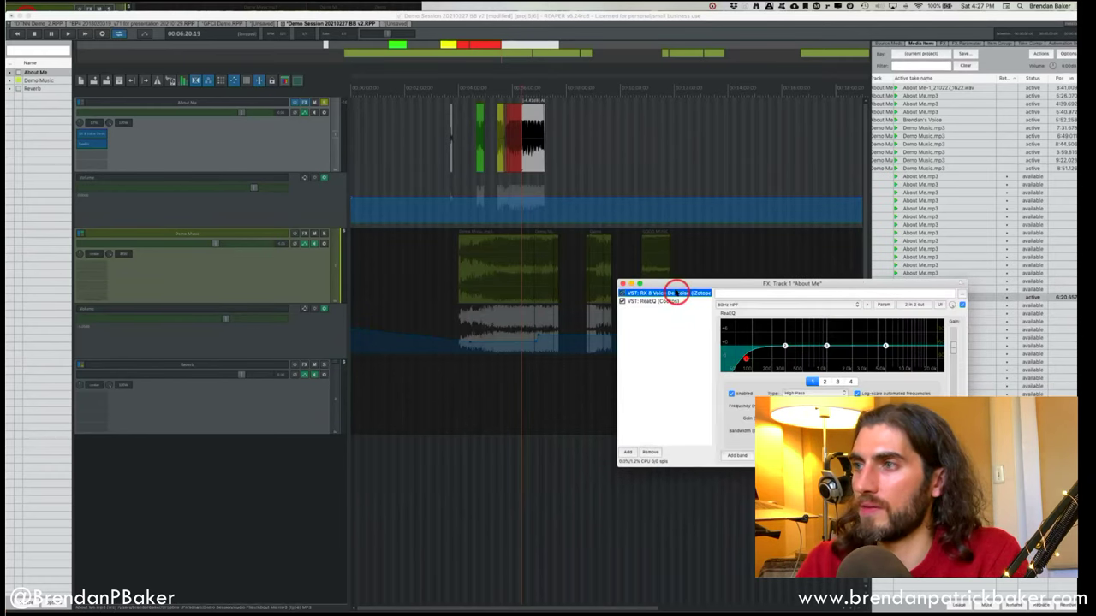
Open the About Me track's plugins from its track insert slots and move the floating ReaEQ window over the track controls.
{"action": "left_click", "coordinate": [93, 135]}
{"action": "left_click", "coordinate": [90, 144]}
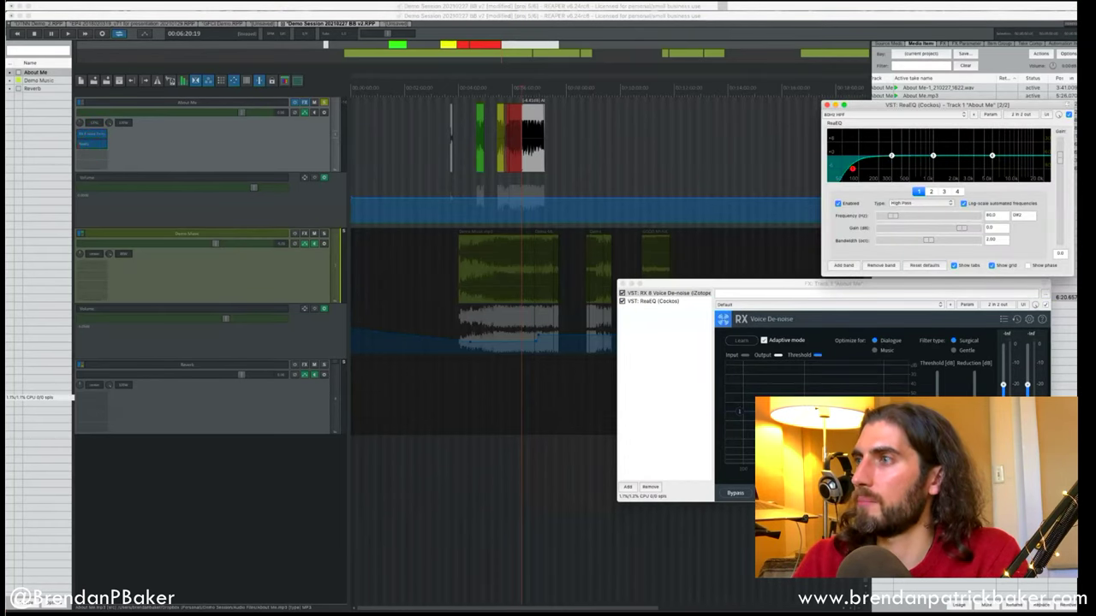
{"action": "left_click_drag", "start_coordinate": [930, 108], "coordinate": [323, 240]}
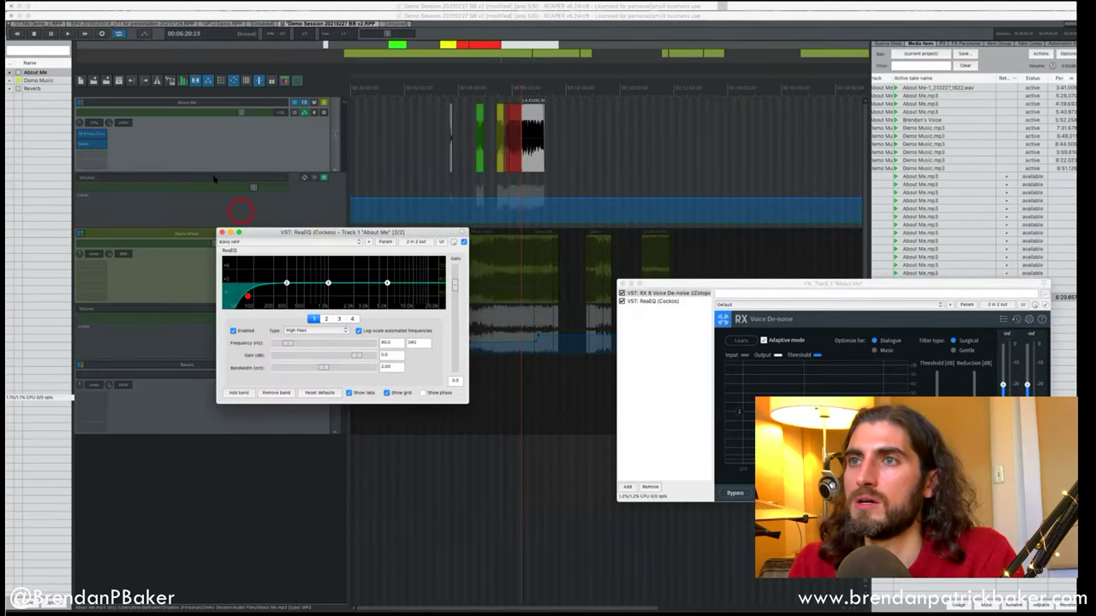
Examine the plugin parameters in the About Me track's envelopes window, and close the envelope, ReaEQ and FX chain windows.
{"action": "left_click", "coordinate": [304, 113]}
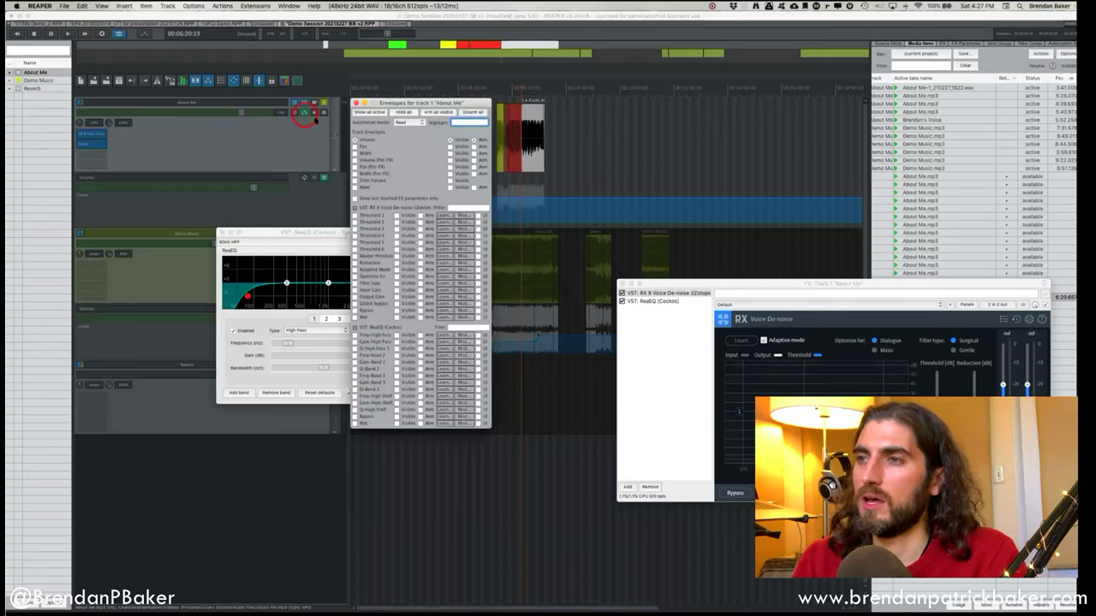
{"action": "left_click", "coordinate": [375, 186]}
{"action": "left_click", "coordinate": [392, 328]}
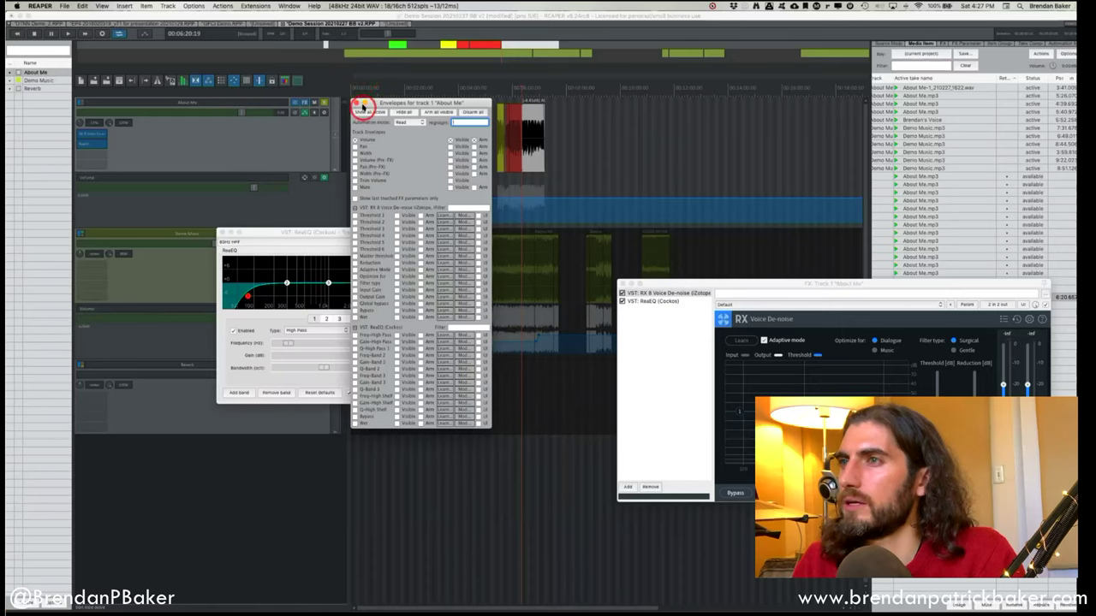
{"action": "left_click", "coordinate": [363, 106]}
{"action": "left_click", "coordinate": [225, 237]}
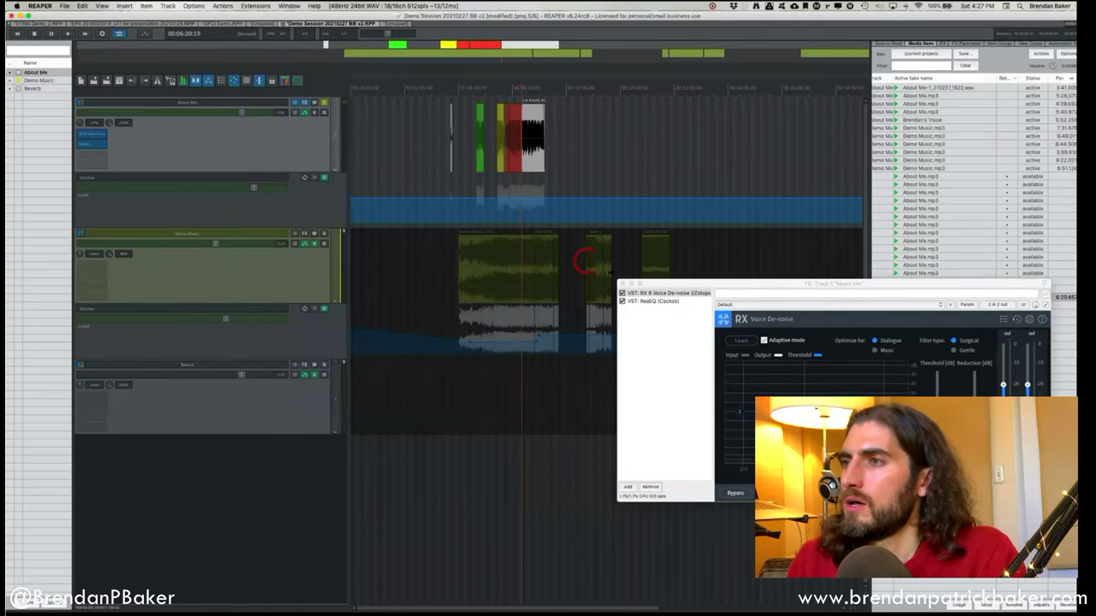
{"action": "left_click", "coordinate": [621, 284]}
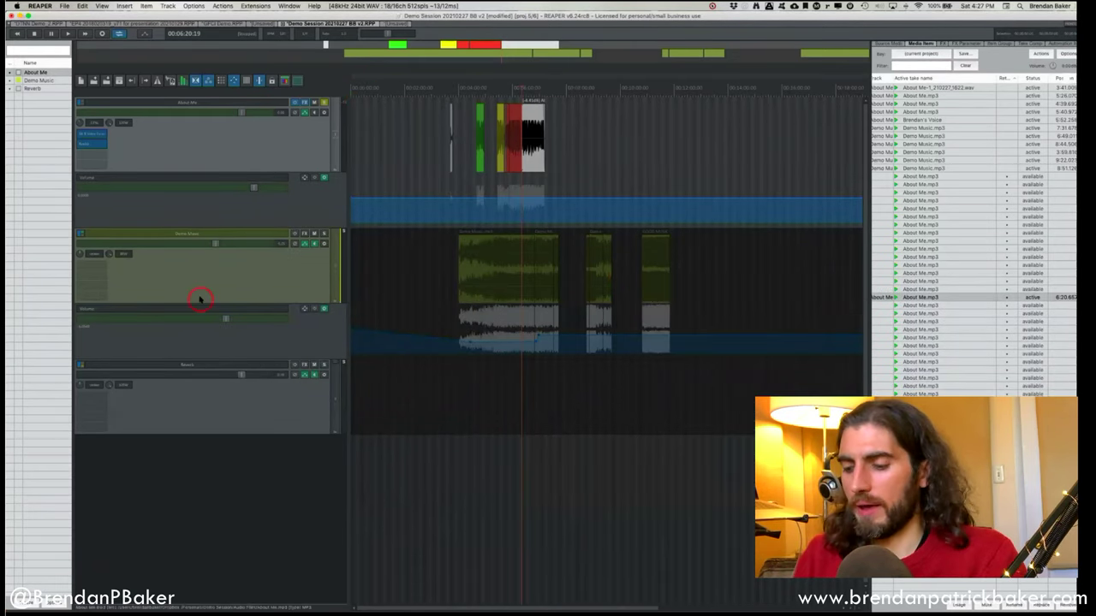
Show the mixer and enlarge the About Me channel's fader section by shortening its FX insert area.
{"action": "key", "text": "super+equal"}
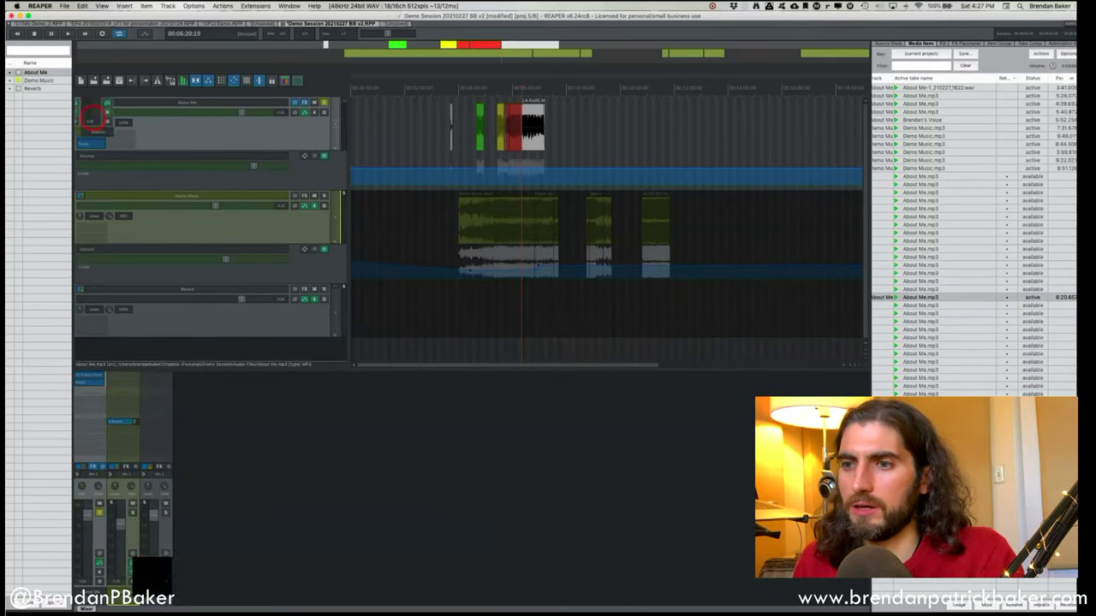
{"action": "left_click", "coordinate": [101, 581]}
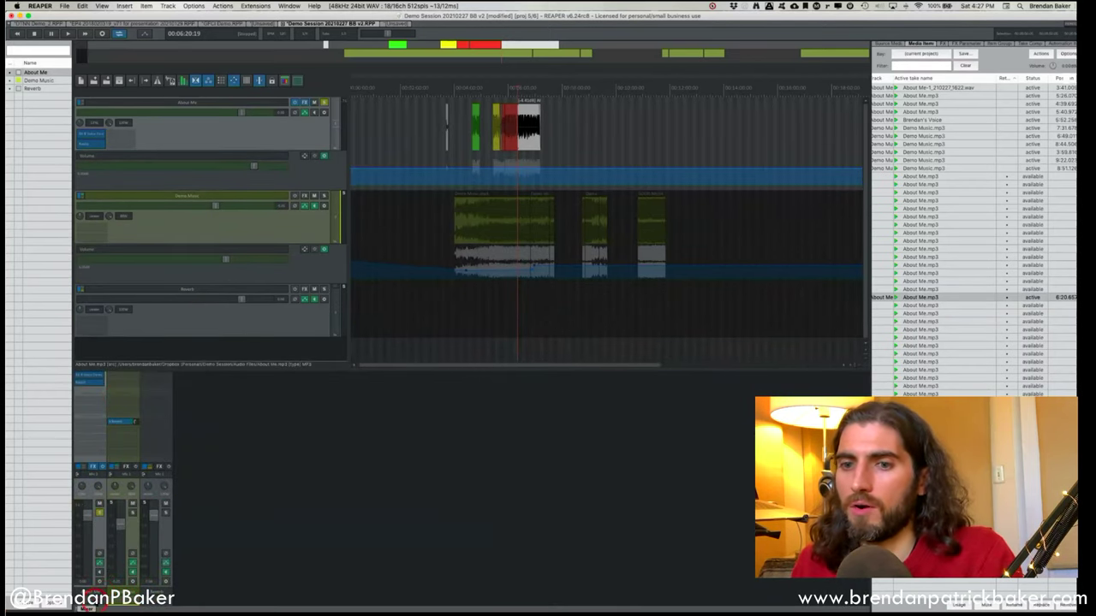
{"action": "scroll", "coordinate": [608, 223], "scroll_direction": "right", "scroll_amount": 3}
{"action": "scroll", "coordinate": [608, 222], "scroll_direction": "left", "scroll_amount": 3}
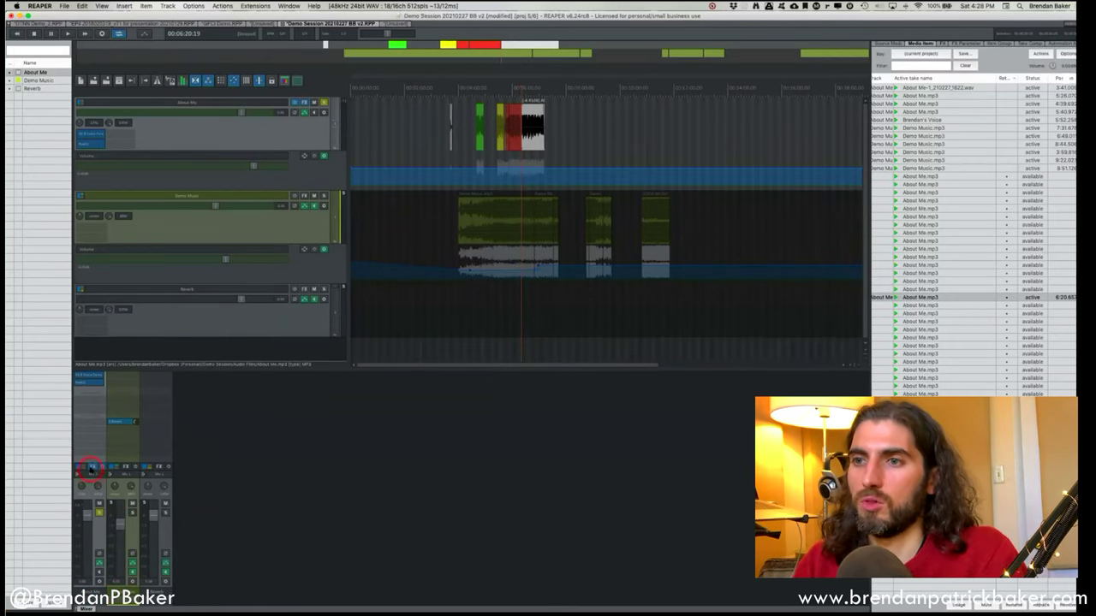
{"action": "left_click_drag", "start_coordinate": [87, 462], "coordinate": [101, 430]}
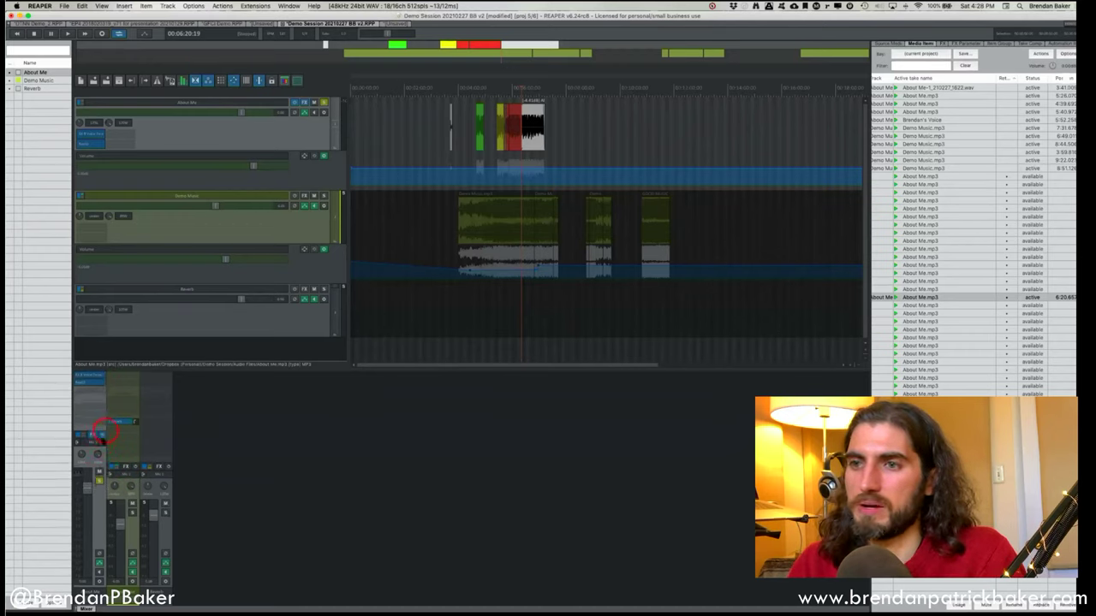
Check the track layout options available for the About Me mixer channel.
{"action": "right_click", "coordinate": [96, 522]}
{"action": "mouse_move", "coordinate": [167, 563]}
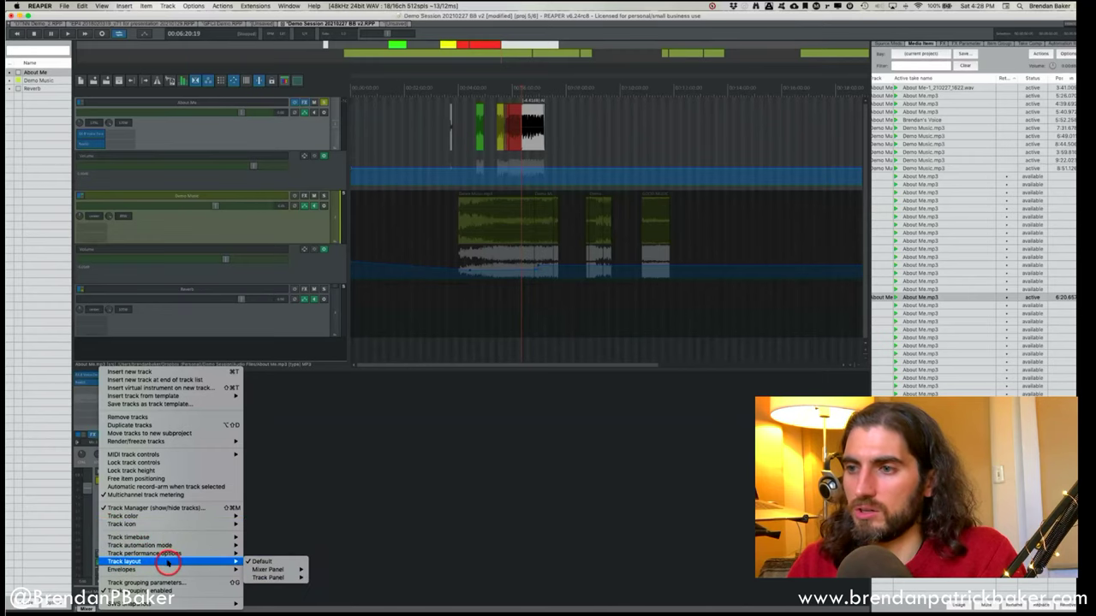
{"action": "mouse_move", "coordinate": [275, 576]}
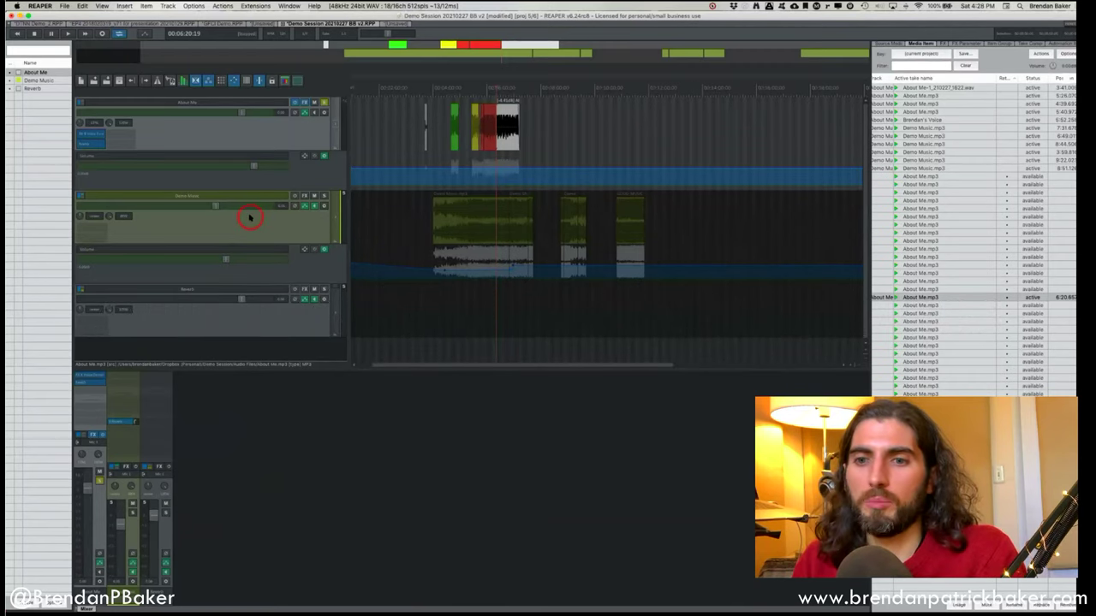
Select the Demo Music track and hide its volume envelope.
{"action": "left_click", "coordinate": [266, 182]}
{"action": "key", "text": "v"}
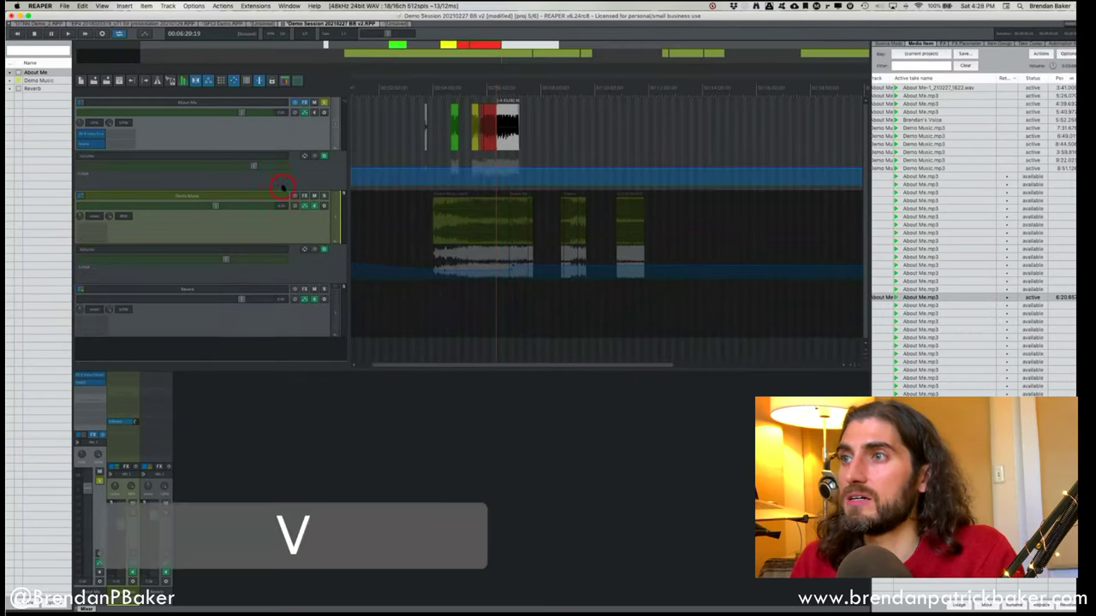
{"action": "left_click", "coordinate": [252, 231]}
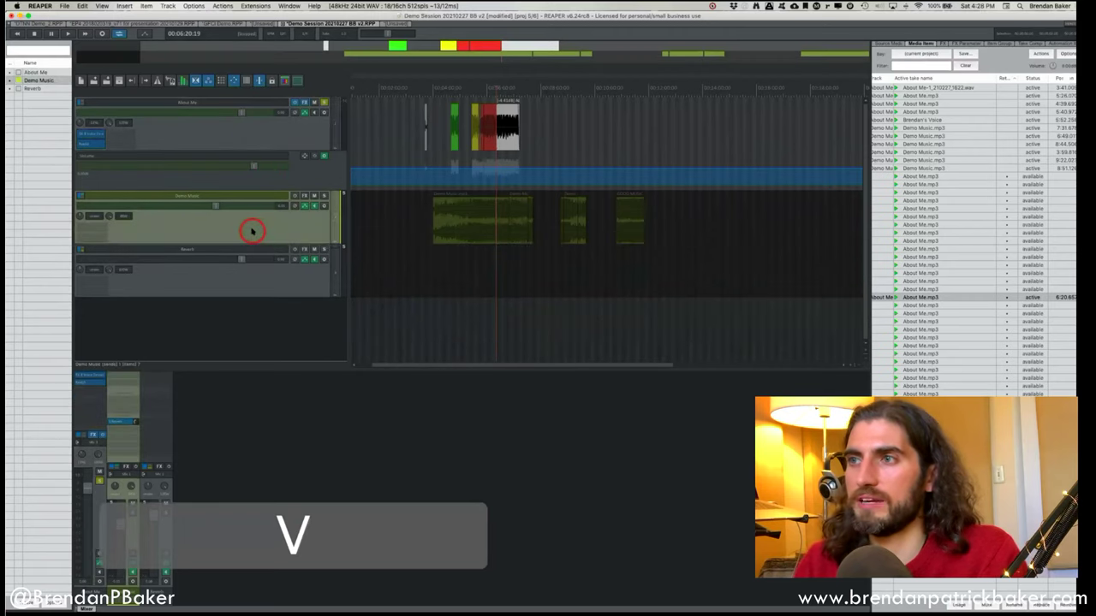
Show the Demo Music track's volume envelope and turn off solo on the About Me track.
{"action": "left_click", "coordinate": [334, 254]}
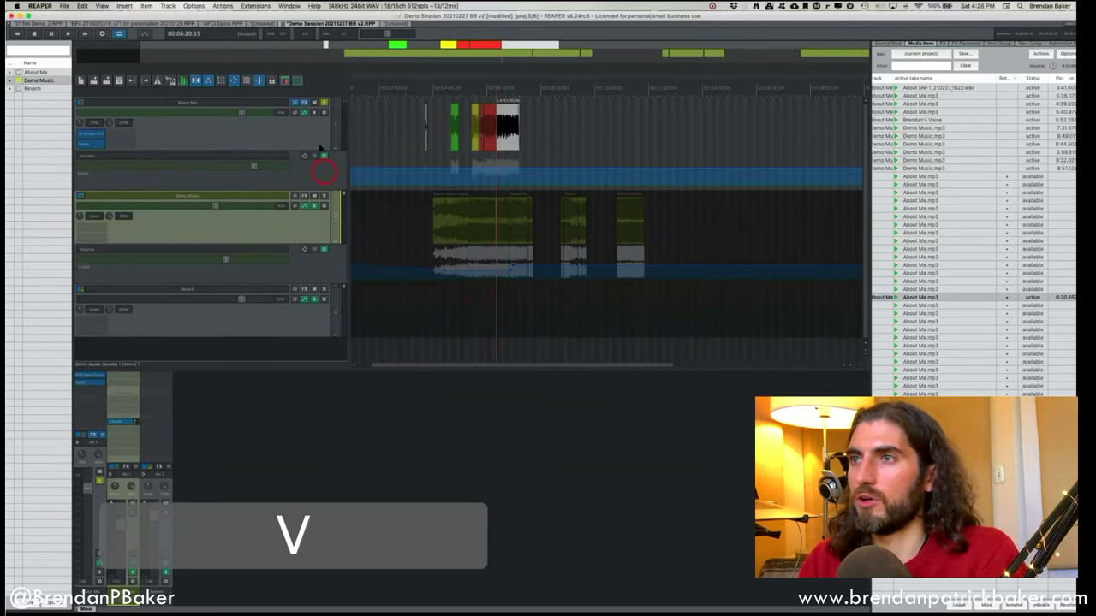
{"action": "left_click", "coordinate": [317, 102]}
Delete the existing points from the Demo Music volume envelope so the line is flat.
{"action": "left_click", "coordinate": [450, 264]}
{"action": "left_click", "coordinate": [447, 267], "text": "alt"}
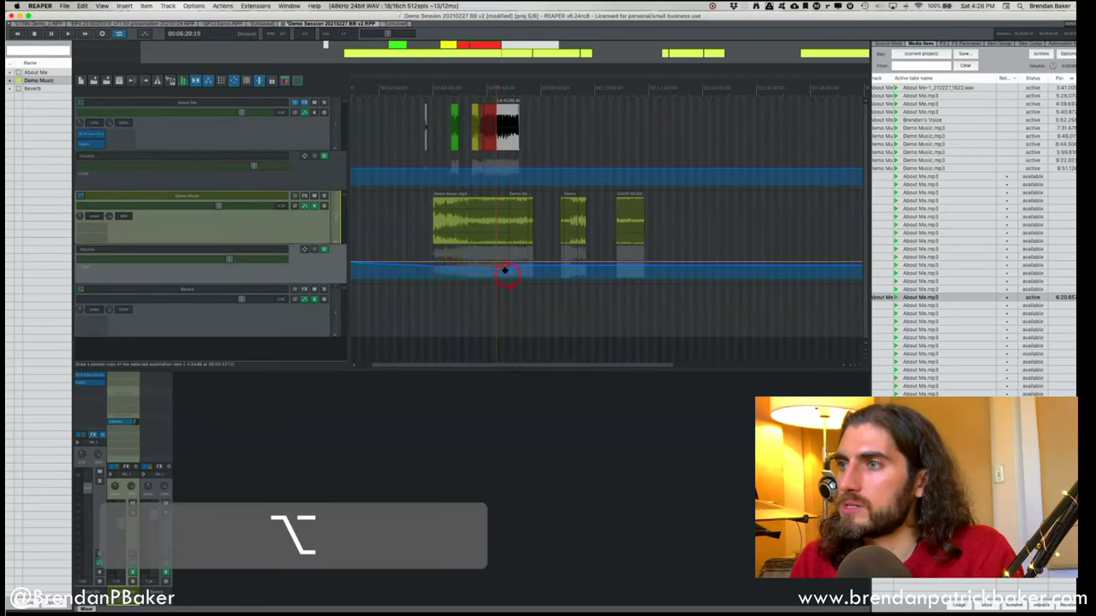
{"action": "left_click", "coordinate": [509, 272], "text": "alt"}
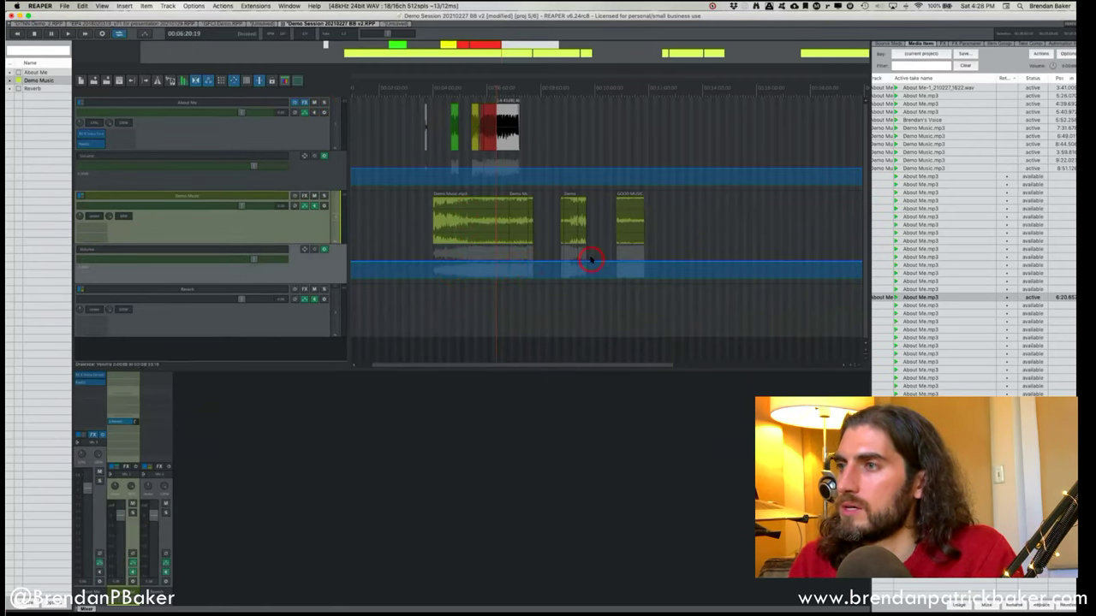
{"action": "left_click", "coordinate": [370, 132], "text": "alt"}
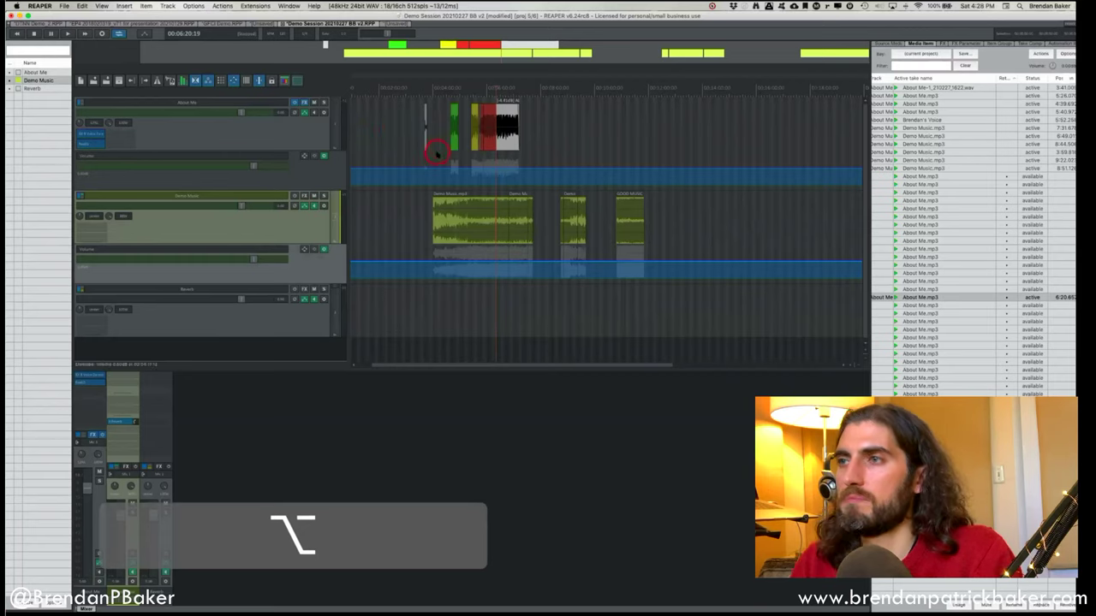
Delete the split Demo Music clips after the first one and extend the first clip's end over the gap.
{"action": "key", "text": "super"}
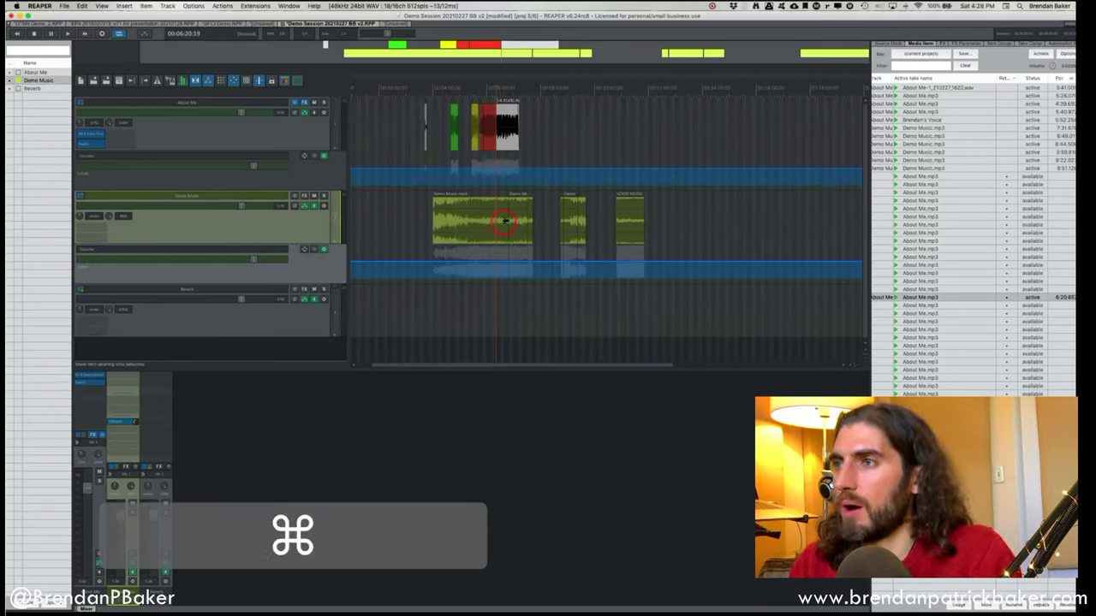
{"action": "left_click_drag", "start_coordinate": [511, 221], "coordinate": [625, 223]}
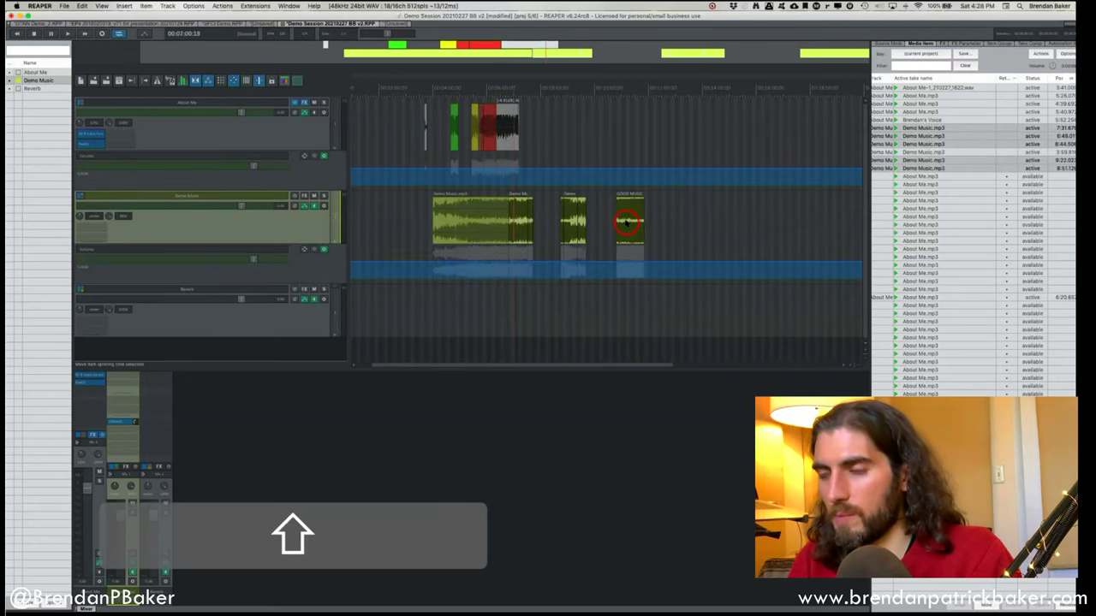
{"action": "key", "text": "BackSpace"}
{"action": "mouse_move", "coordinate": [507, 228]}
{"action": "left_mouse_down"}
{"action": "mouse_move", "coordinate": [675, 222]}
{"action": "mouse_move", "coordinate": [609, 220]}
{"action": "left_mouse_up"}
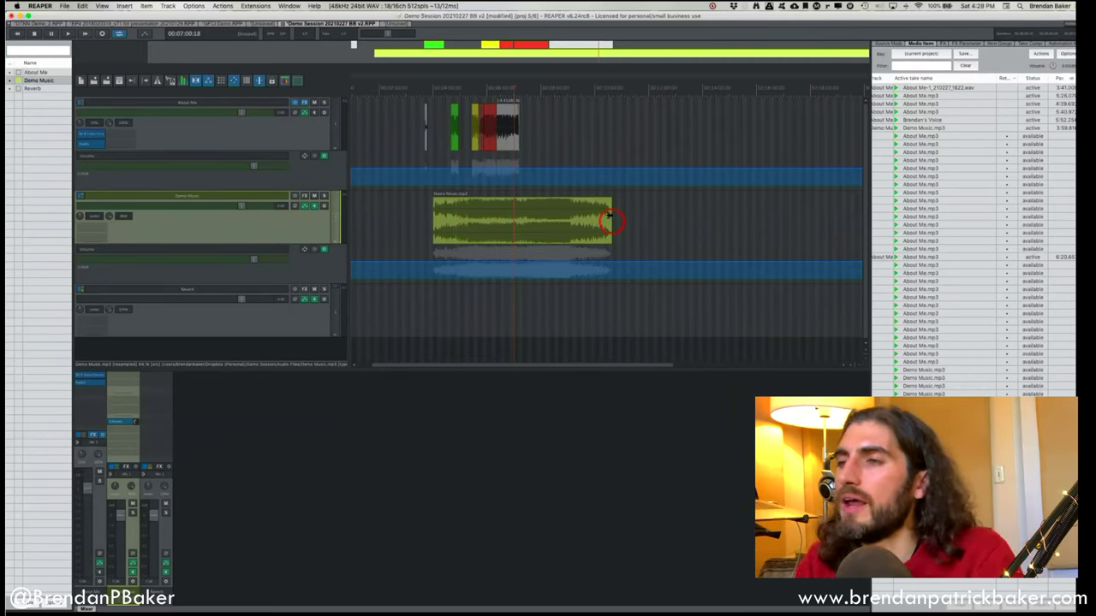
Remove the small clips at the beginning of the About Me track, keeping those from the yellow clip onward.
{"action": "mouse_move", "coordinate": [442, 168]}
{"action": "left_click_drag", "start_coordinate": [445, 169], "coordinate": [505, 170]}
{"action": "scroll", "coordinate": [511, 172], "scroll_direction": "up", "scroll_amount": 2}
{"action": "scroll", "coordinate": [511, 172], "scroll_direction": "right", "scroll_amount": 1}
Switch to Pro Tools and show the volume automation lane beneath the Demo Music track.
{"action": "key", "text": "super+Tab"}
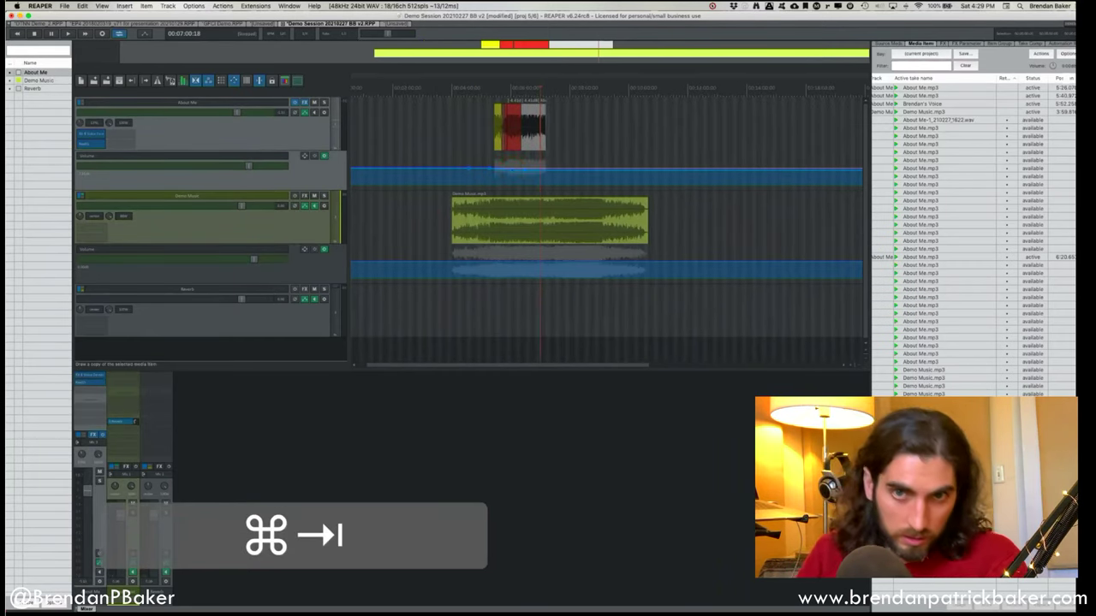
{"action": "key", "text": "a"}
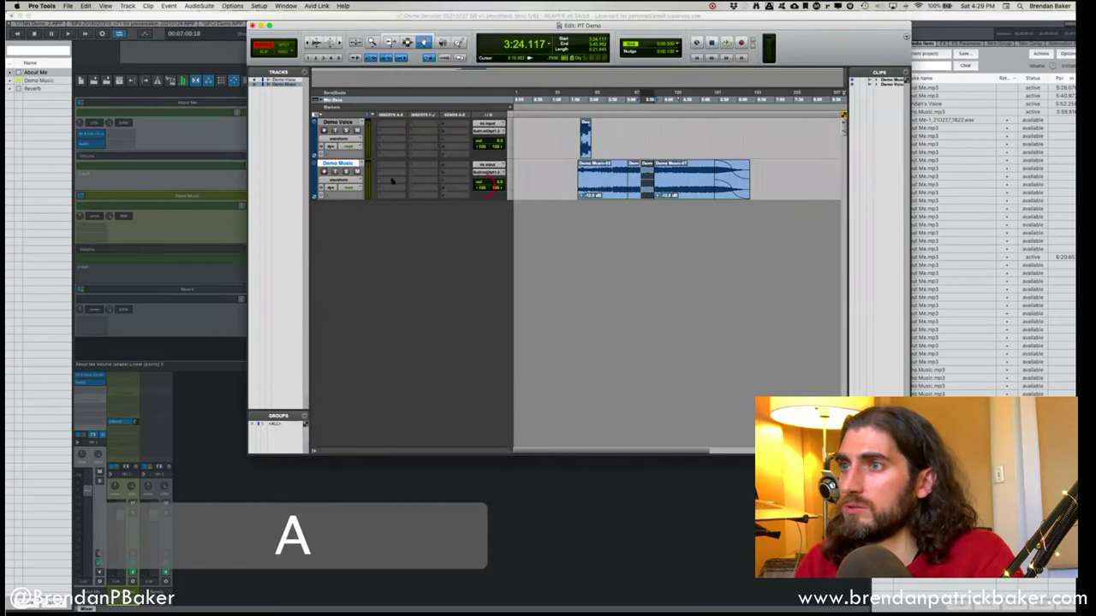
{"action": "left_click", "coordinate": [346, 189]}
{"action": "left_click", "coordinate": [346, 183]}
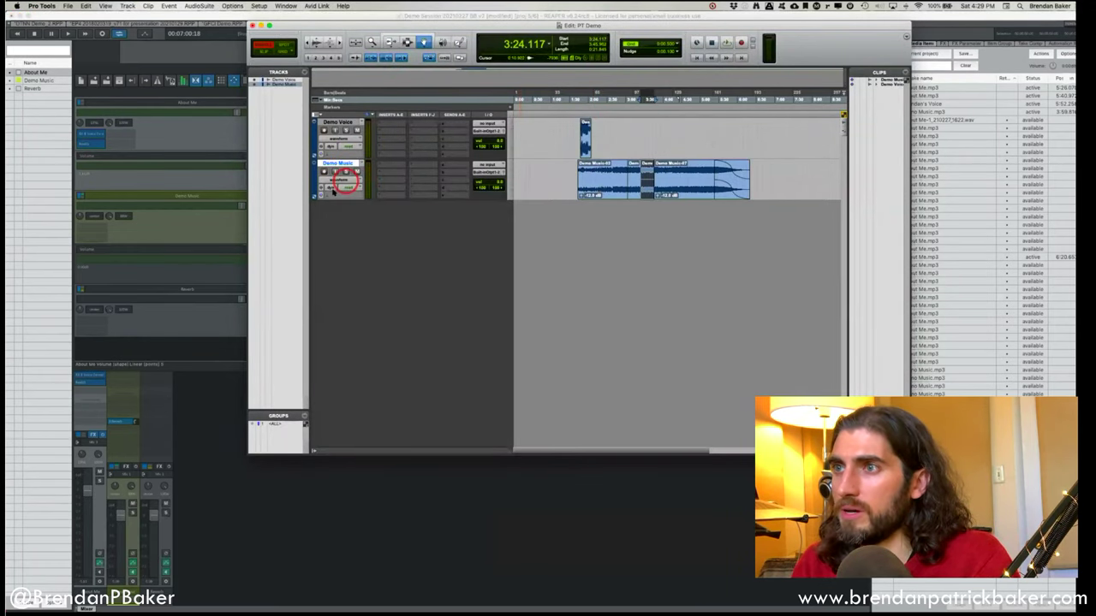
{"action": "left_click", "coordinate": [315, 197]}
Try editing points on the Demo Music volume automation with the Grabber tool, and minimize the session window to return to REAPER.
{"action": "left_click", "coordinate": [408, 42]}
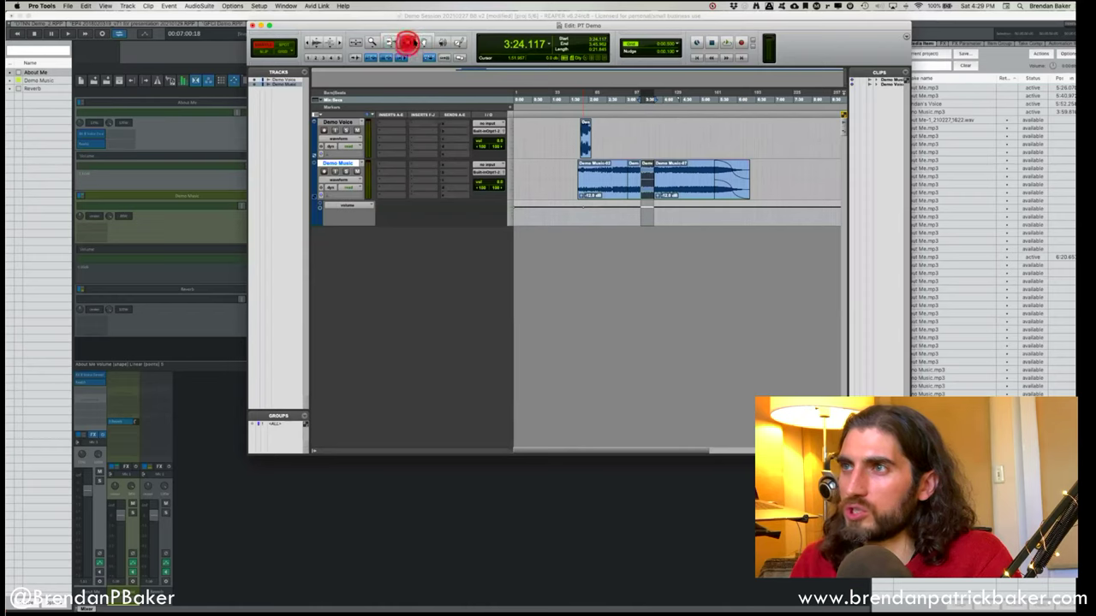
{"action": "key", "text": "F8"}
{"action": "left_click", "coordinate": [608, 210]}
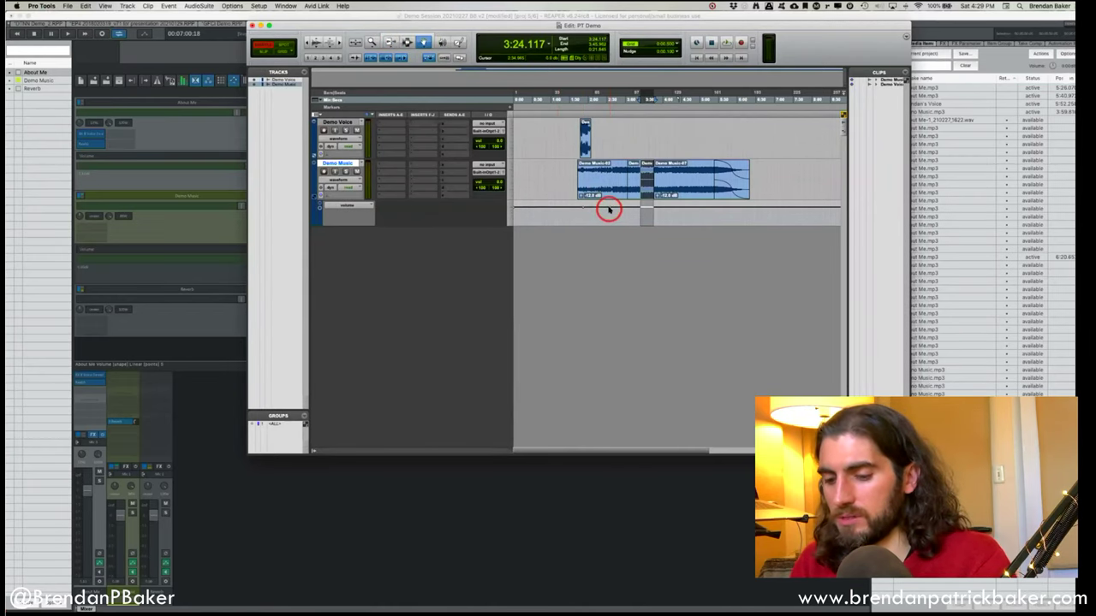
{"action": "key", "text": "super"}
{"action": "left_click_drag", "start_coordinate": [608, 209], "coordinate": [608, 208]}
{"action": "left_click", "coordinate": [564, 204]}
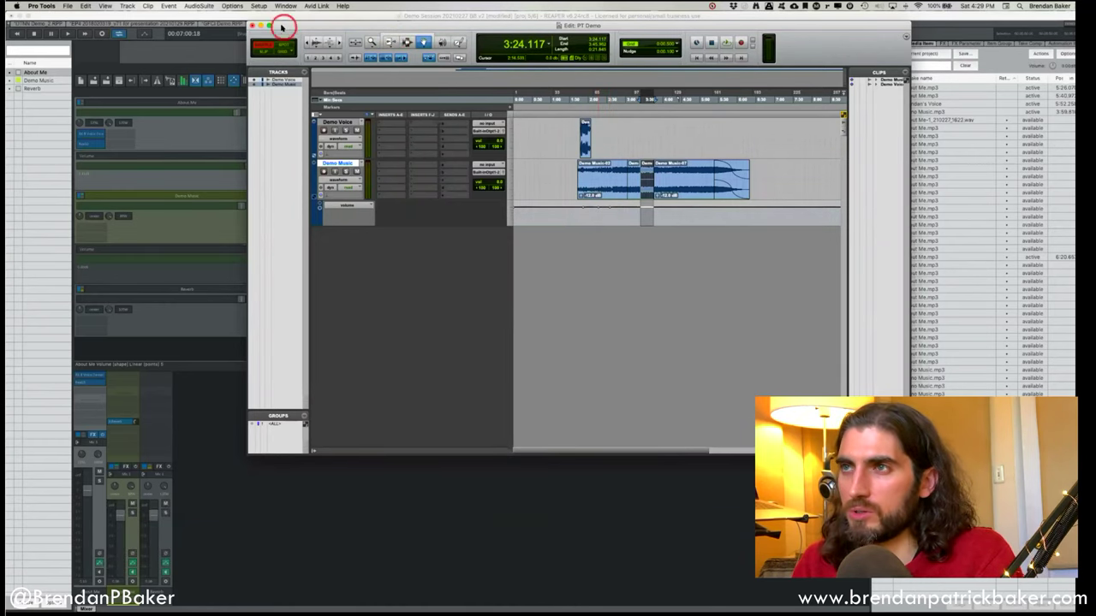
{"action": "left_click", "coordinate": [261, 26]}
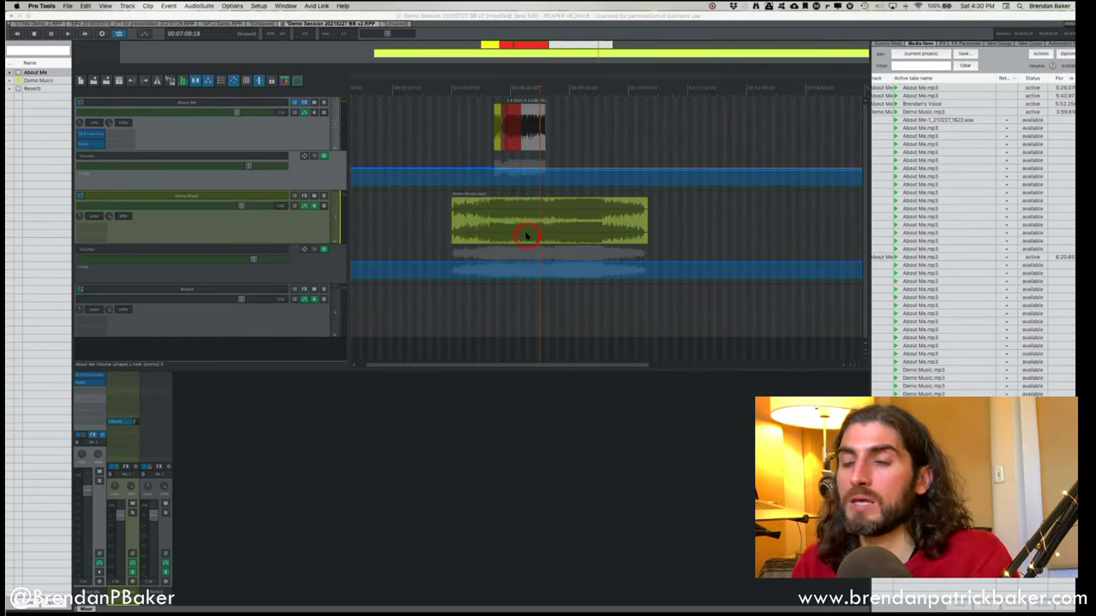
Delete the About Me clips after the yellow one and extend the yellow clip in both directions over the music.
{"action": "scroll", "coordinate": [503, 257], "scroll_direction": "up", "scroll_amount": 4, "text": "super"}
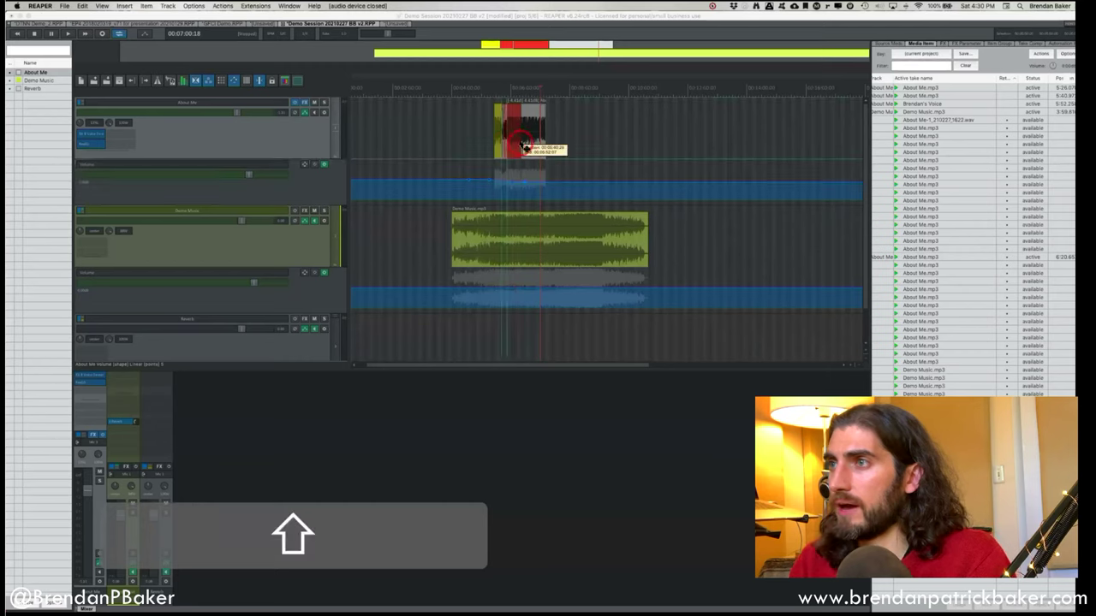
{"action": "key", "text": "BackSpace"}
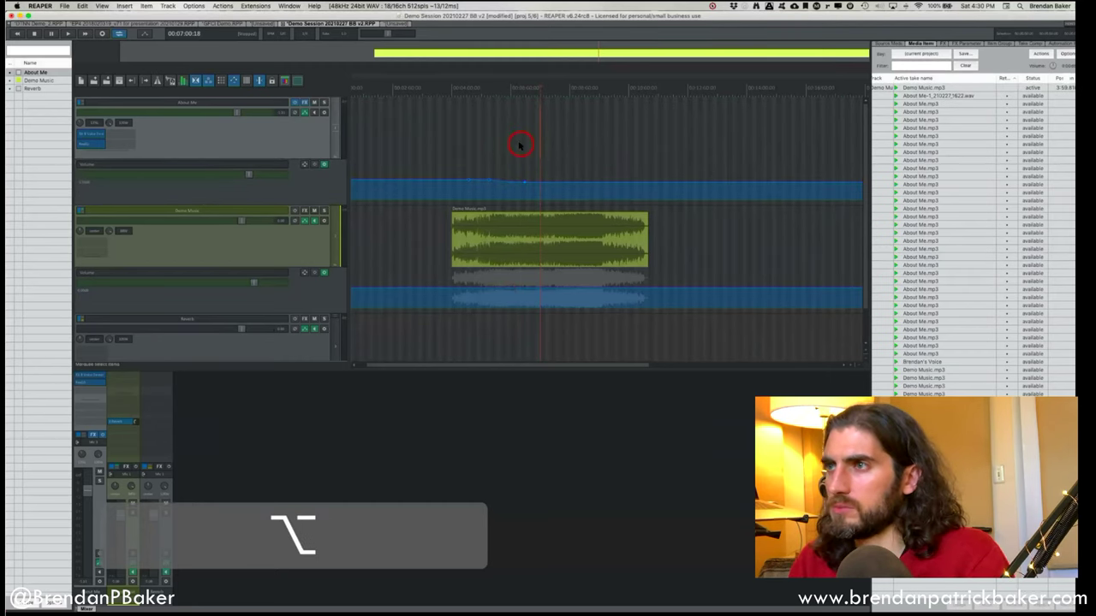
{"action": "key", "text": "super+z"}
{"action": "key", "text": "BackSpace"}
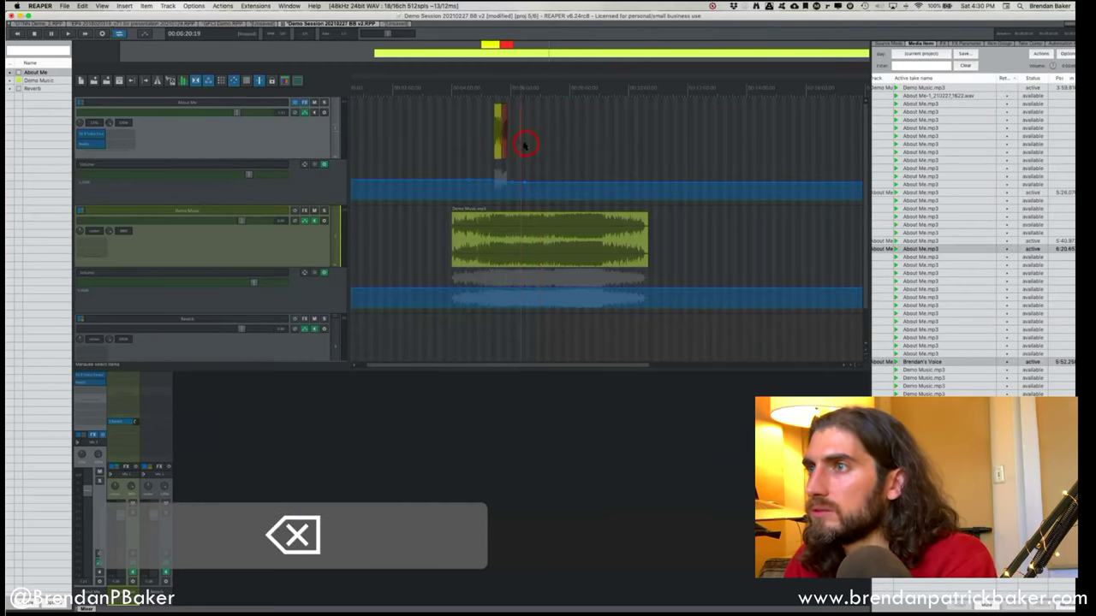
{"action": "left_click_drag", "start_coordinate": [502, 141], "coordinate": [469, 133]}
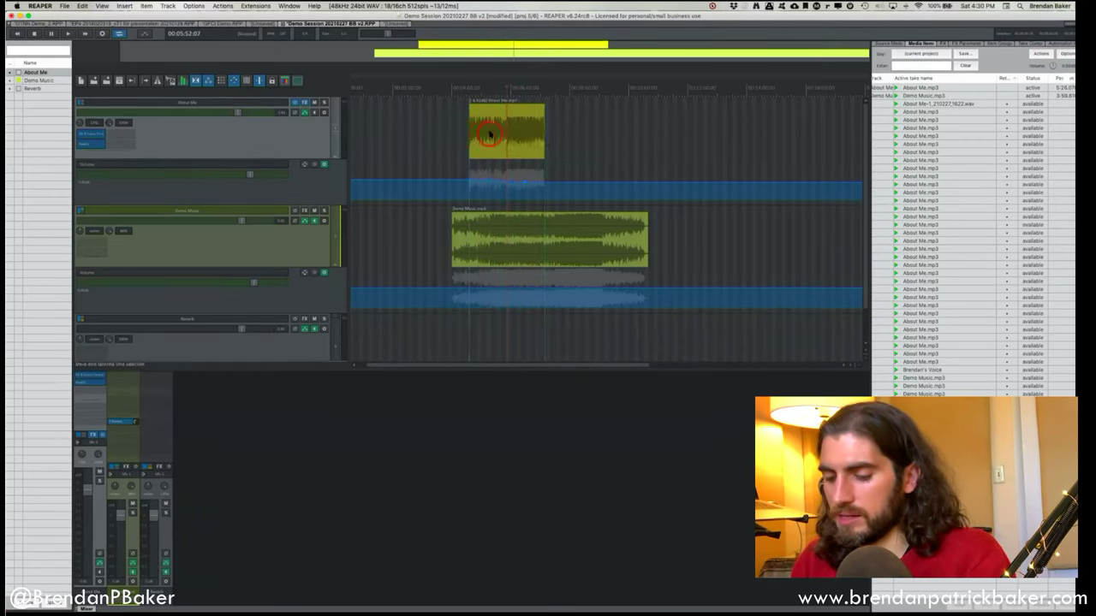
Normalize the loudness of the About Me and Demo Music clips, and move Demo Music to start just before About Me.
{"action": "key", "text": "n"}
{"action": "left_click", "coordinate": [517, 238]}
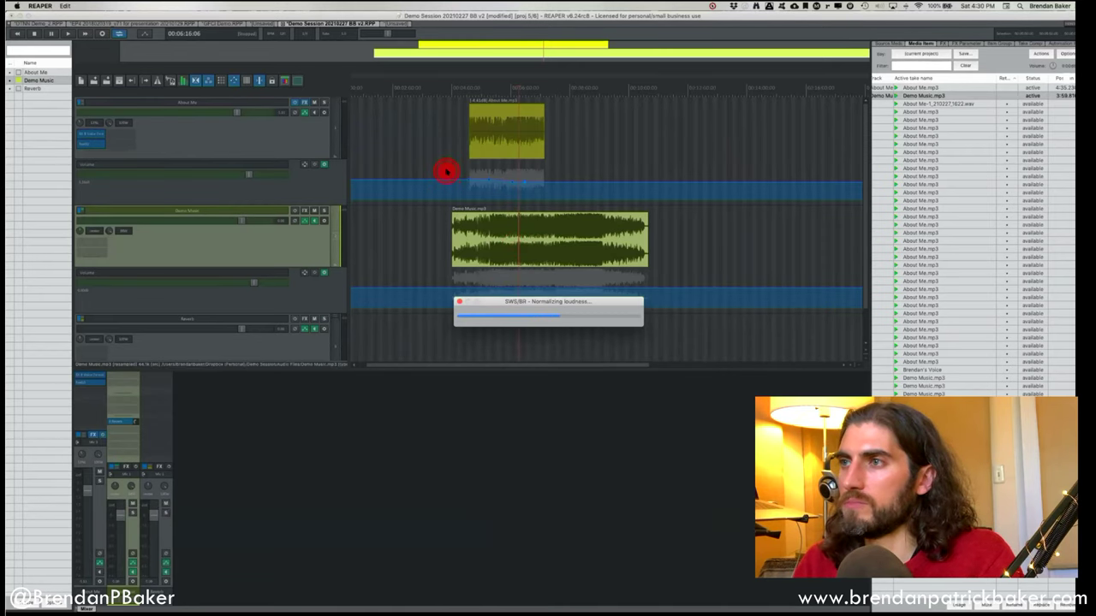
{"action": "scroll", "coordinate": [518, 247], "scroll_direction": "up", "scroll_amount": 3}
{"action": "left_click_drag", "start_coordinate": [519, 247], "coordinate": [568, 241]}
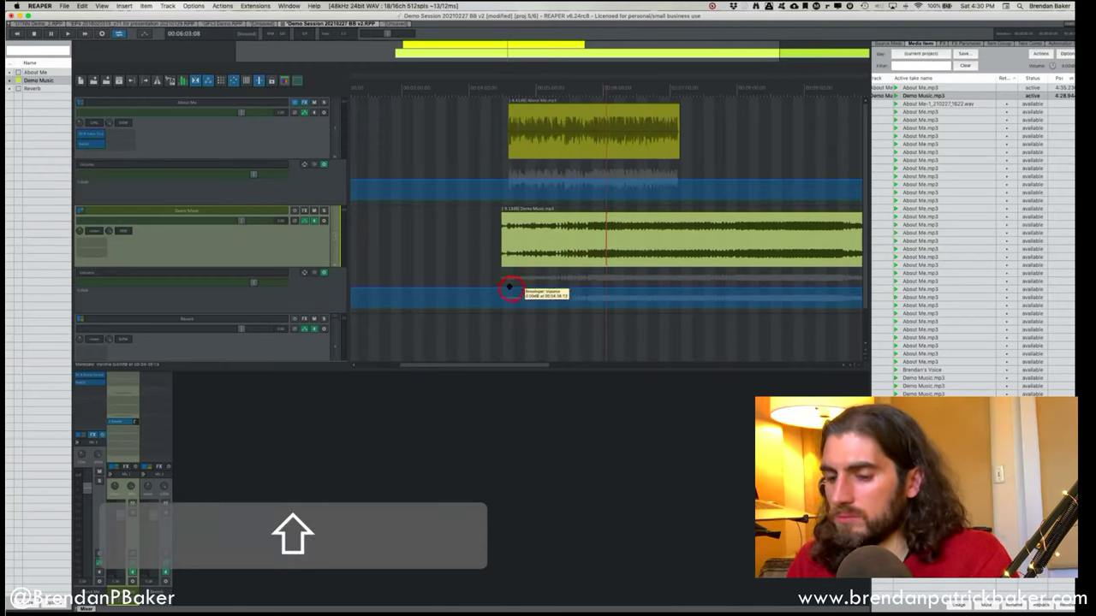
Add volume points to the Demo Music envelope near the start of the About Me clip, and undo the stray freehand drawing.
{"action": "key", "text": "v"}
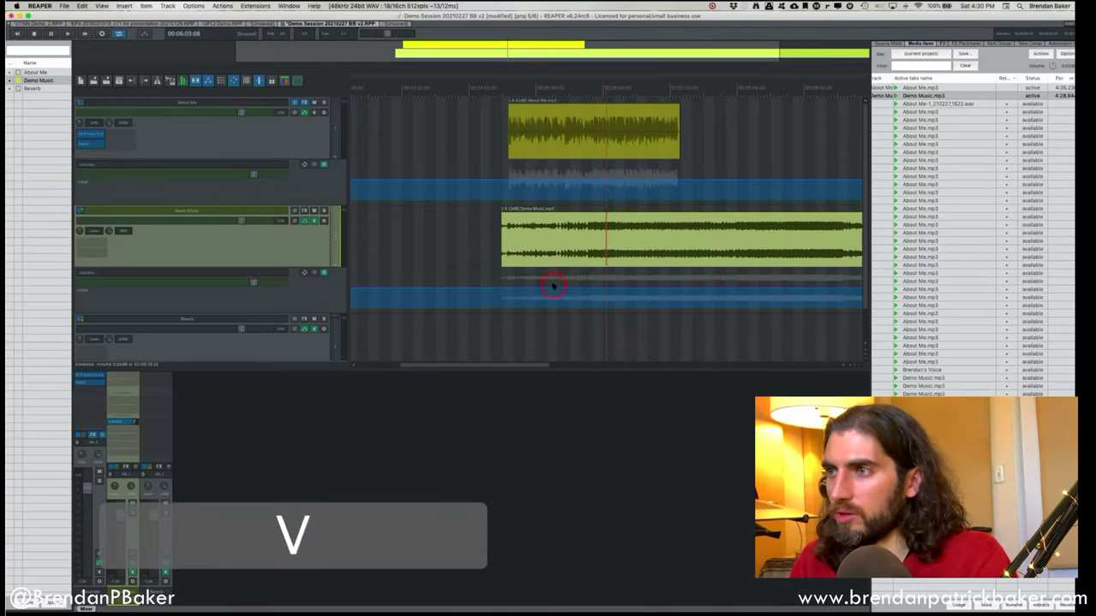
{"action": "left_click", "coordinate": [518, 288], "text": "shift"}
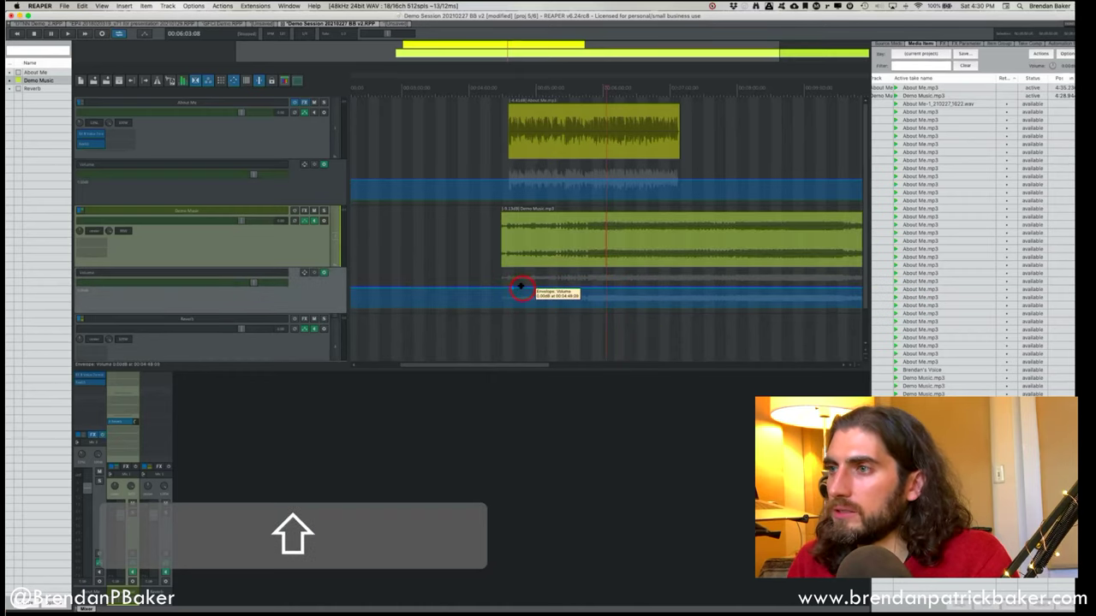
{"action": "left_click_drag", "start_coordinate": [518, 289], "coordinate": [485, 289]}
{"action": "scroll", "coordinate": [638, 299], "scroll_direction": "right", "scroll_amount": 2}
{"action": "key", "text": "super+z"}
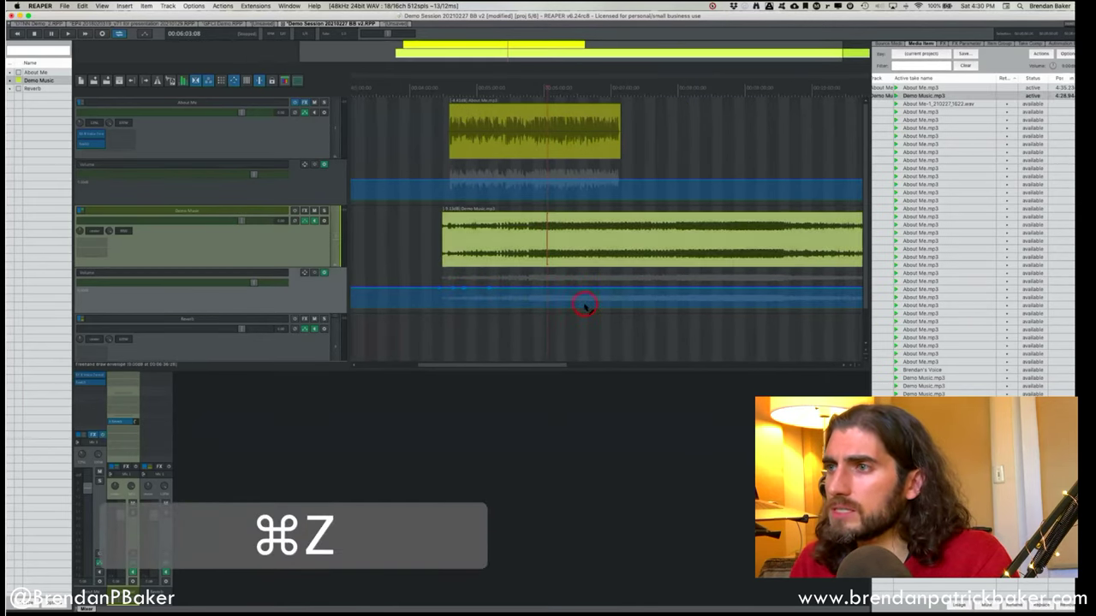
{"action": "key", "text": "super+z"}
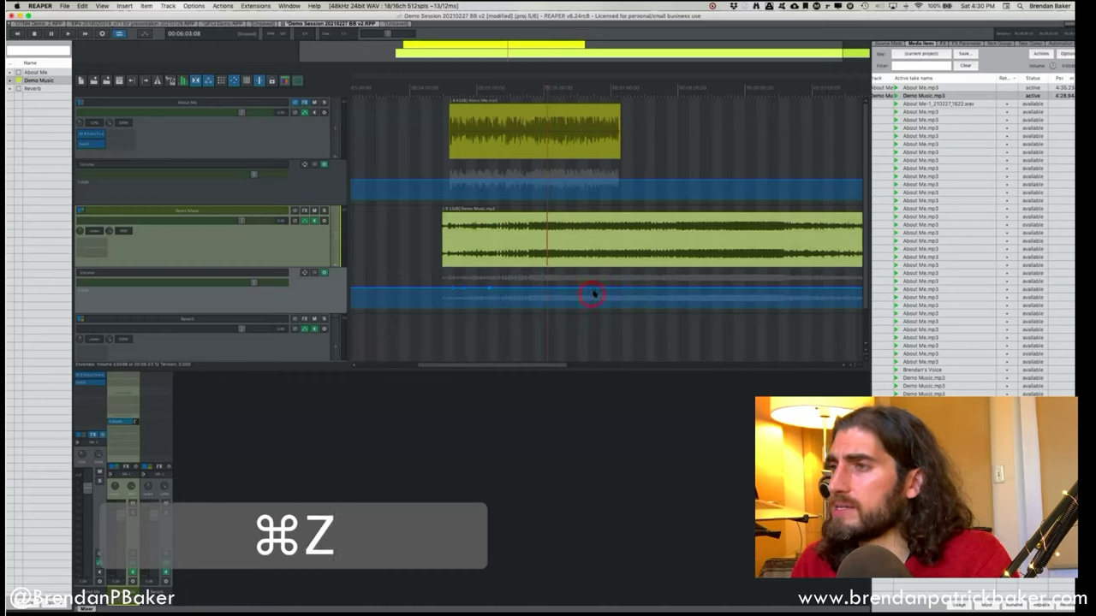
Add envelope points near the end of the About Me clip and lower the Demo Music volume between the ramps.
{"action": "key", "text": "shift"}
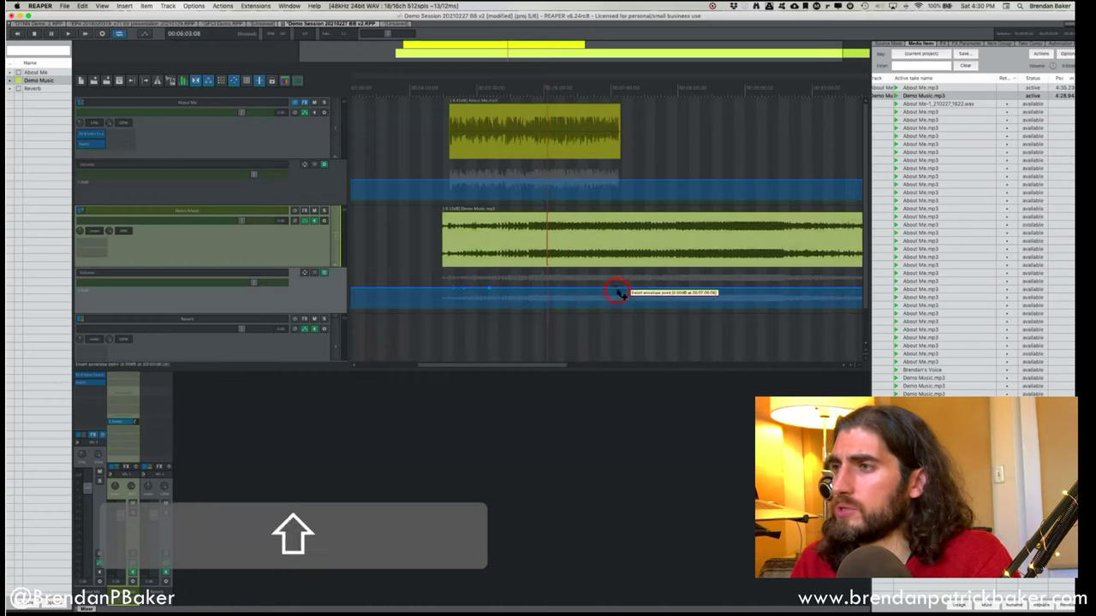
{"action": "left_click_drag", "start_coordinate": [605, 292], "coordinate": [544, 307]}
Add a short fade-in to the start of the Demo Music clip.
{"action": "scroll", "coordinate": [531, 311], "scroll_direction": "up", "scroll_amount": 3}
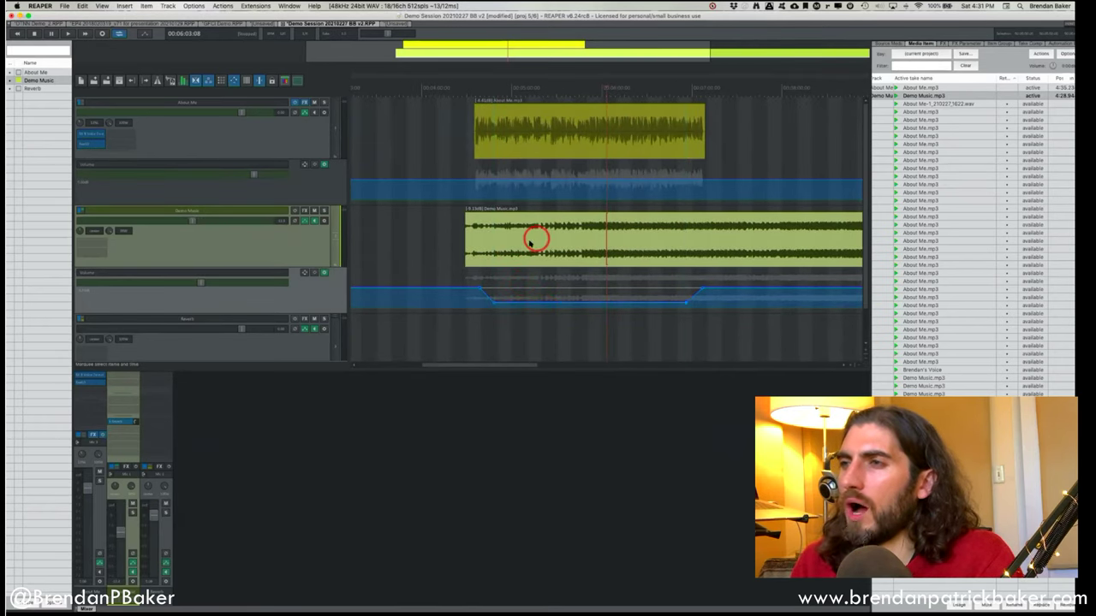
{"action": "left_click_drag", "start_coordinate": [465, 218], "coordinate": [475, 214]}
{"action": "scroll", "coordinate": [511, 217], "scroll_direction": "right", "scroll_amount": 3}
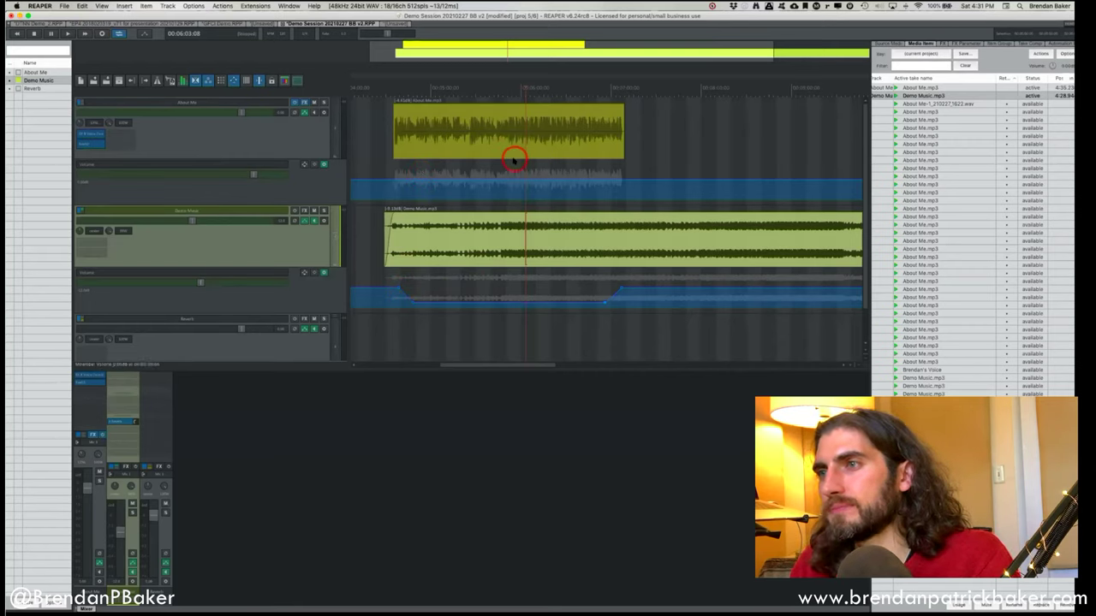
Split Demo Music shortly after the About Me clip ends, delete the remainder, and fade out the shortened clip.
{"action": "mouse_move", "coordinate": [473, 299]}
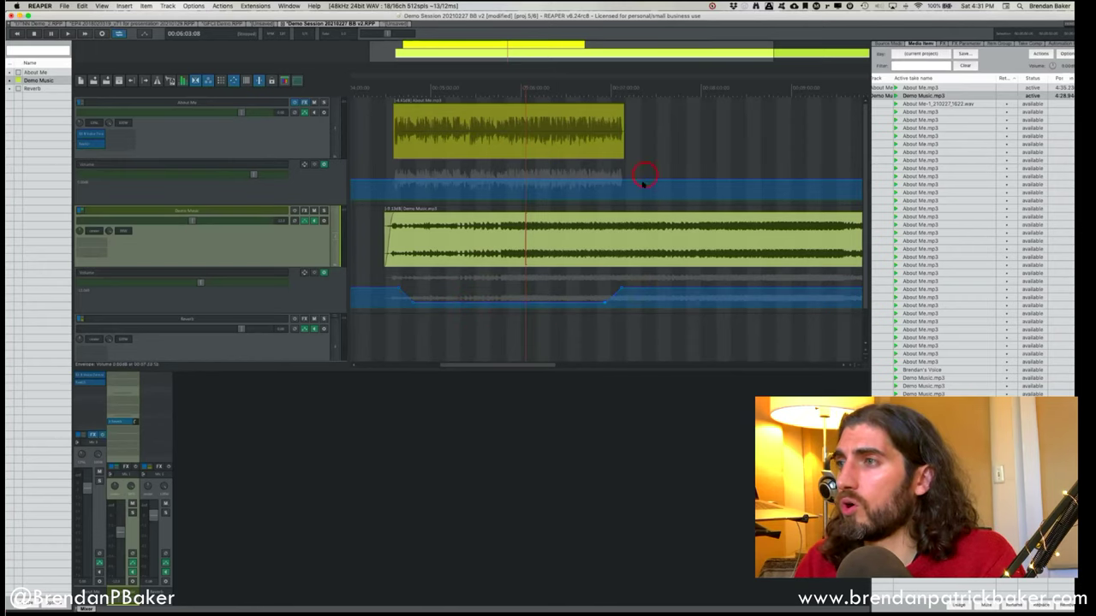
{"action": "left_click", "coordinate": [648, 242]}
{"action": "key", "text": "b"}
{"action": "key", "text": "BackSpace"}
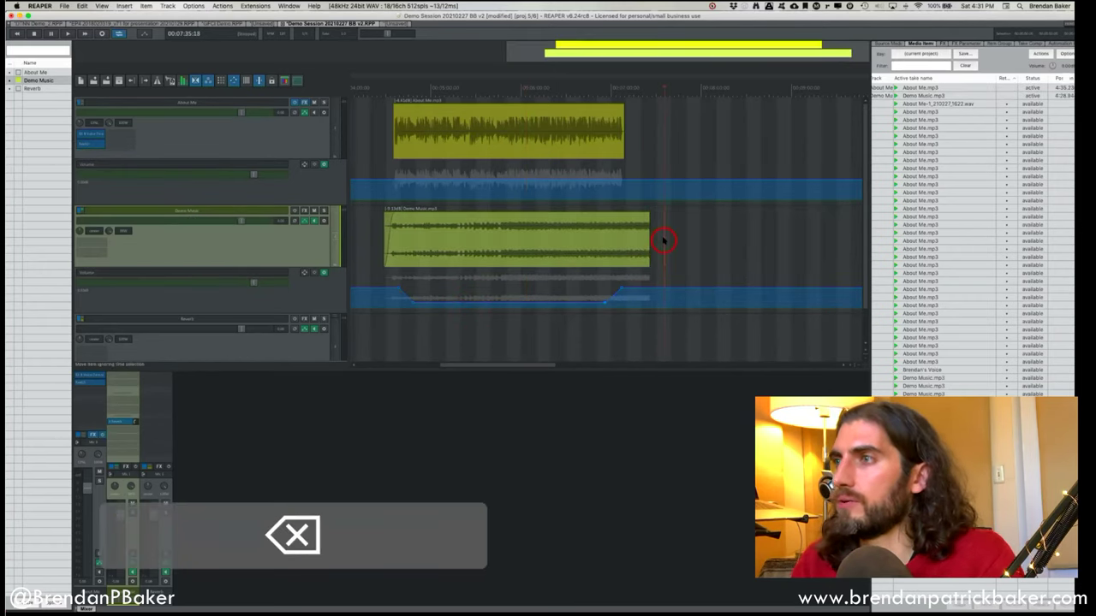
{"action": "left_click_drag", "start_coordinate": [648, 220], "coordinate": [621, 217]}
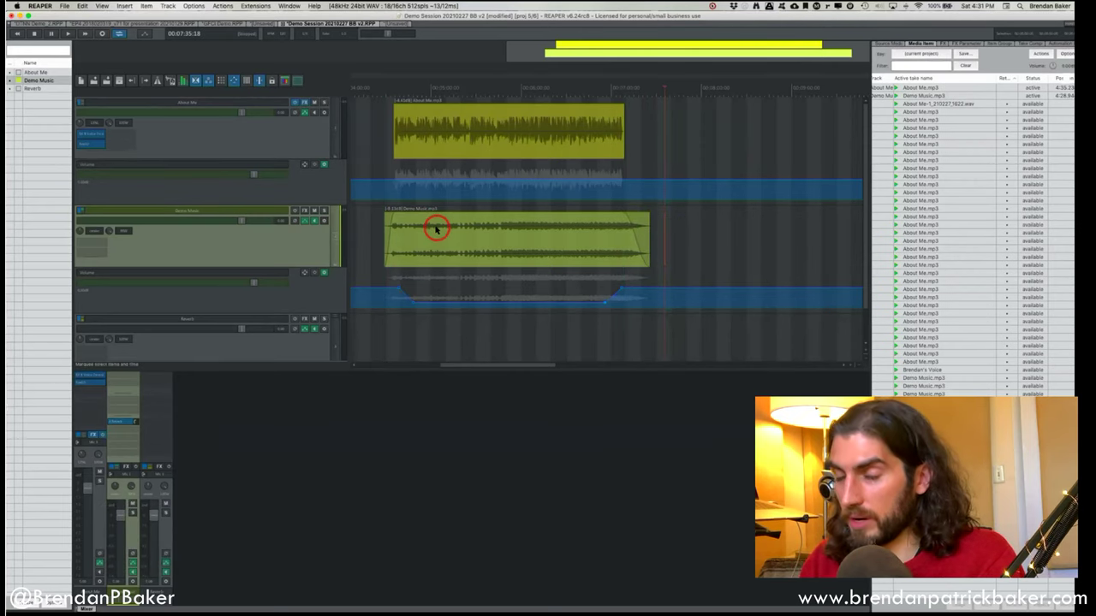
Hide the mixer and make the Demo Music volume envelope lane taller.
{"action": "scroll", "coordinate": [424, 265], "scroll_direction": "right", "scroll_amount": 2}
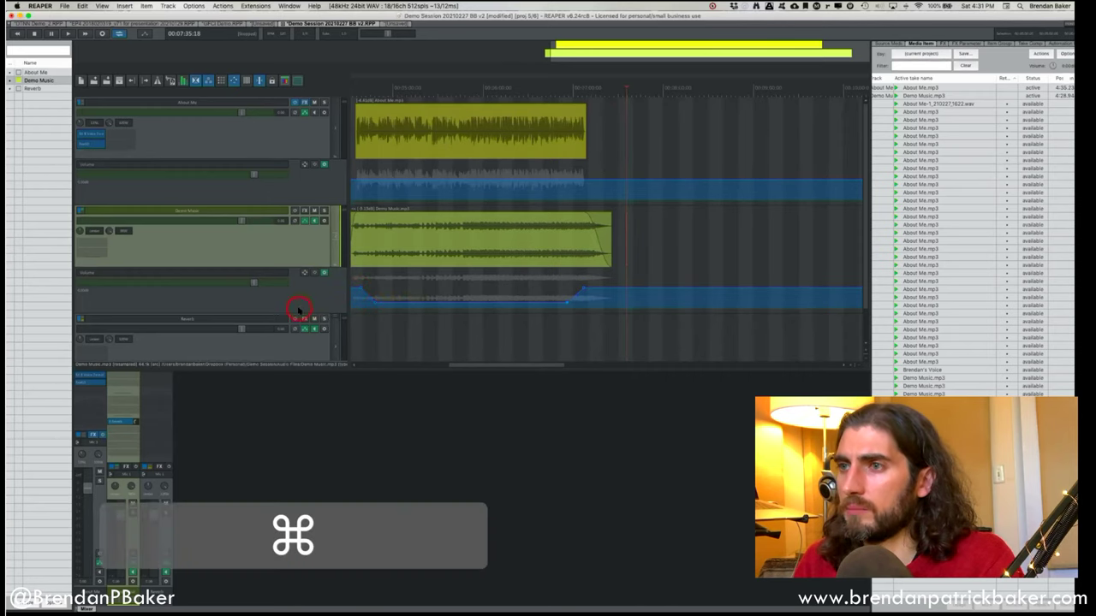
{"action": "left_click_drag", "start_coordinate": [295, 310], "coordinate": [295, 324]}
{"action": "key", "text": "super+equal"}
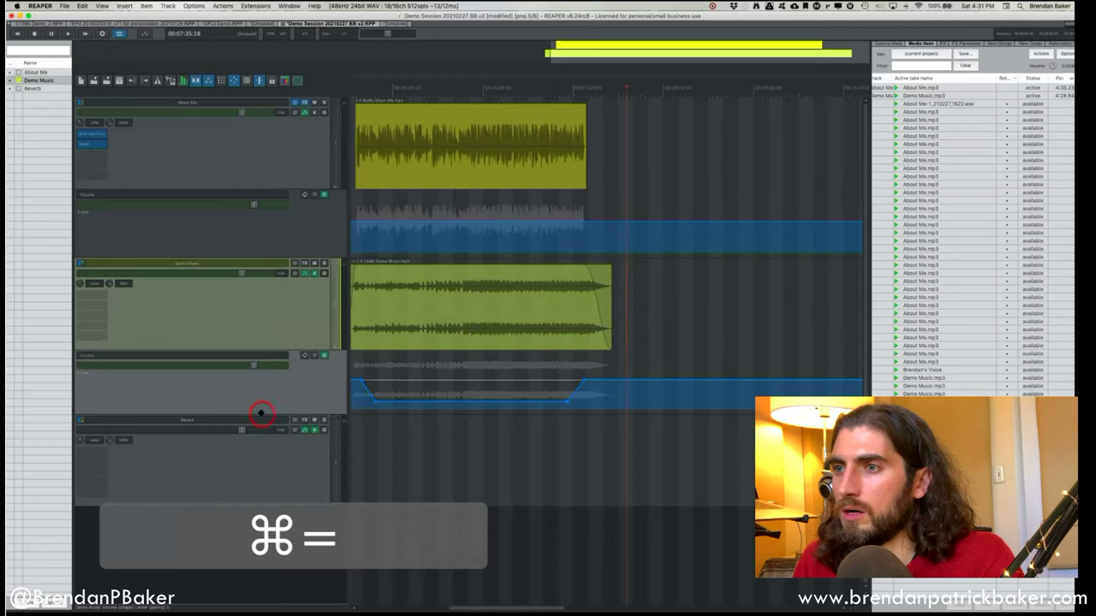
{"action": "left_click", "coordinate": [258, 428]}
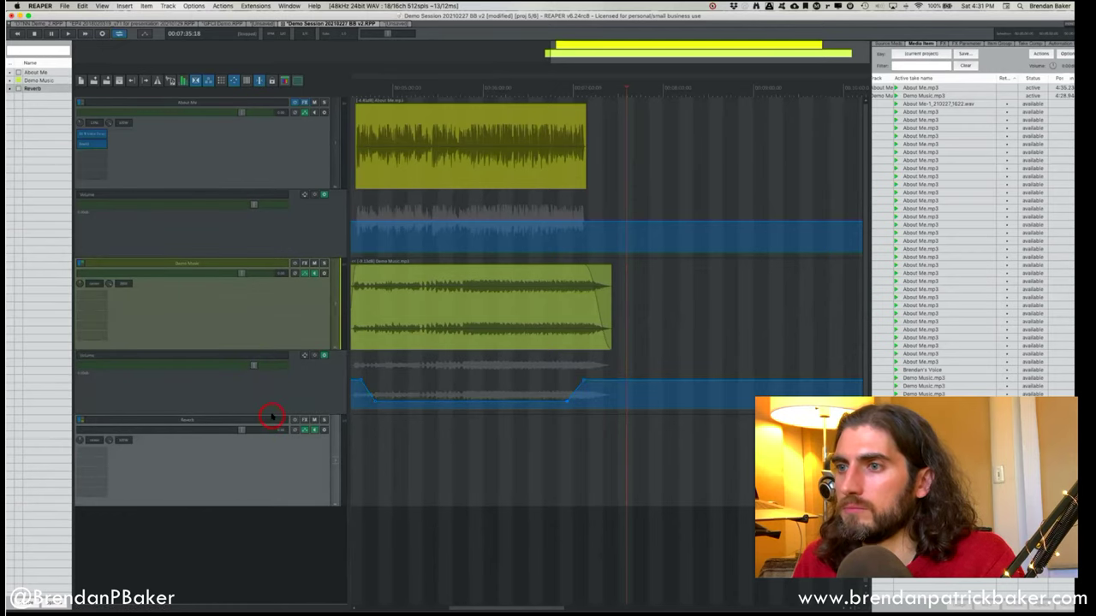
{"action": "left_click_drag", "start_coordinate": [268, 420], "coordinate": [273, 456]}
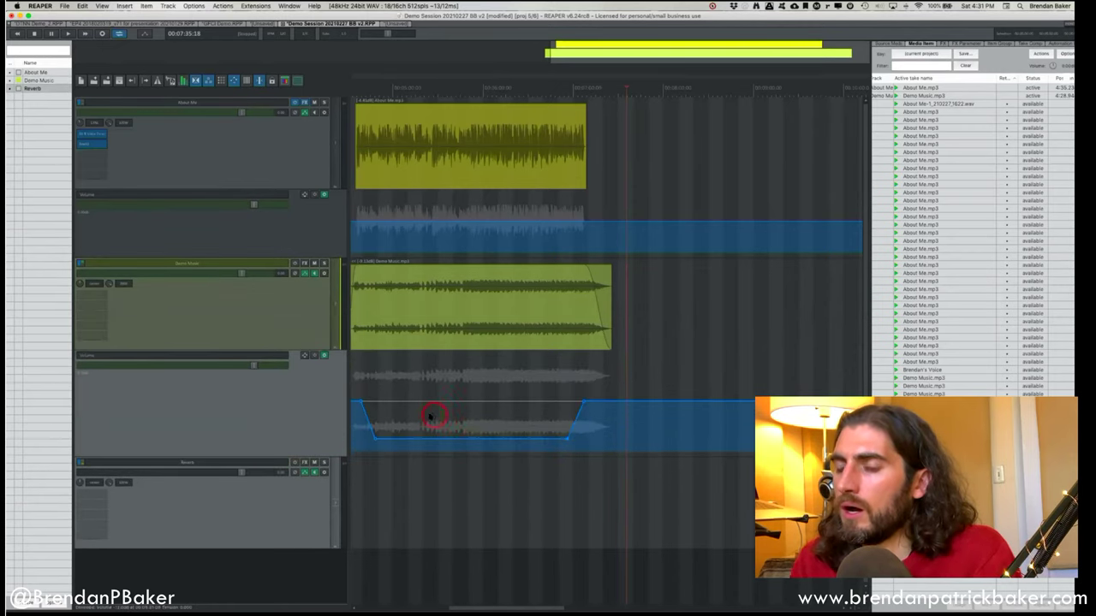
Bend the downward ramp at the start of the Demo Music volume envelope into a curve.
{"action": "scroll", "coordinate": [433, 417], "scroll_direction": "left", "scroll_amount": 3}
{"action": "key", "text": "shift"}
{"action": "left_click_drag", "start_coordinate": [418, 401], "coordinate": [436, 416]}
{"action": "scroll", "coordinate": [435, 417], "scroll_direction": "down", "scroll_amount": 2}
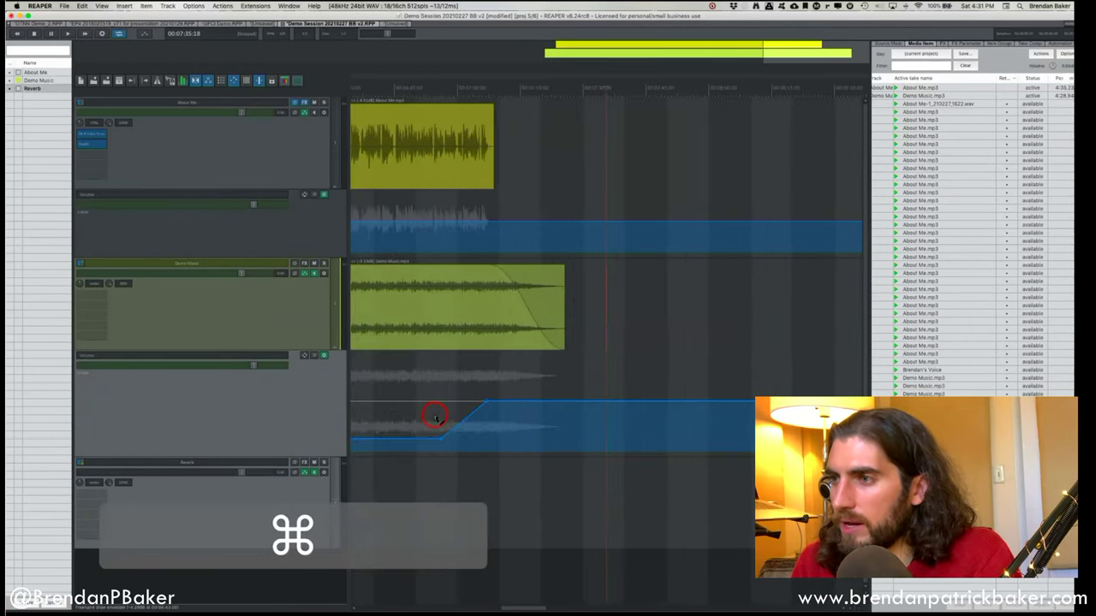
{"action": "scroll", "coordinate": [435, 417], "scroll_direction": "up", "scroll_amount": 5}
{"action": "left_click_drag", "start_coordinate": [472, 413], "coordinate": [508, 436]}
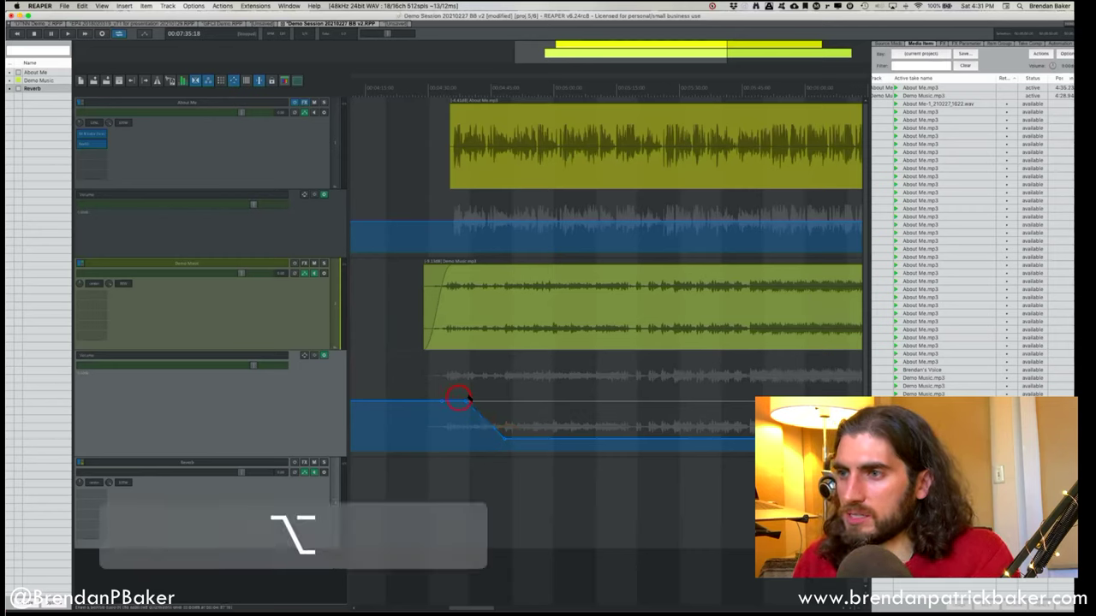
{"action": "left_click", "coordinate": [485, 418]}
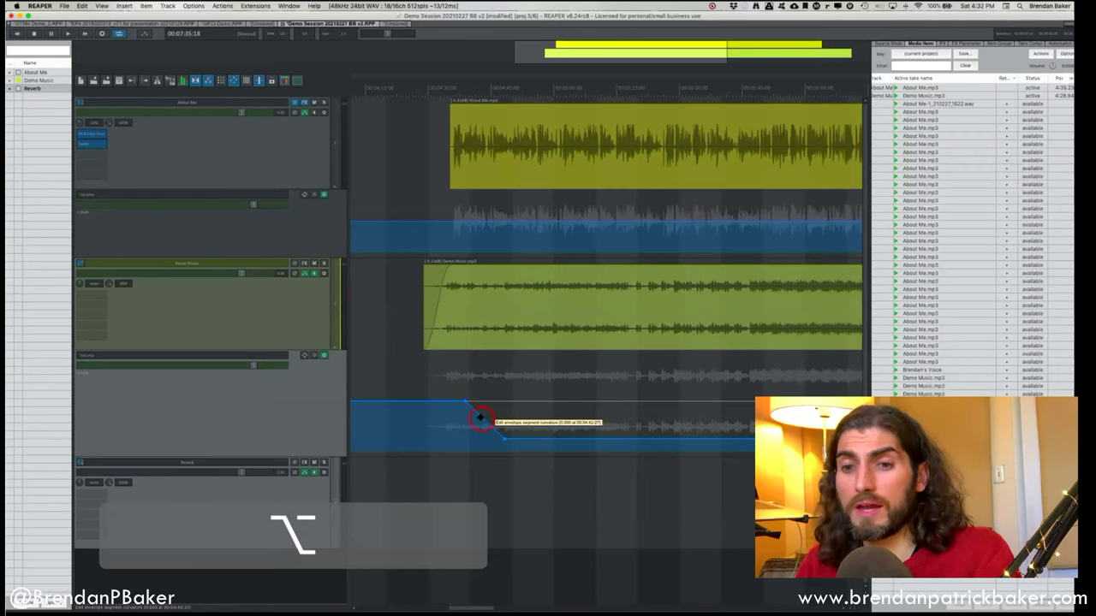
{"action": "mouse_move", "coordinate": [483, 417]}
{"action": "left_mouse_down"}
{"action": "mouse_move", "coordinate": [472, 416]}
{"action": "mouse_move", "coordinate": [489, 417]}
{"action": "left_mouse_up"}
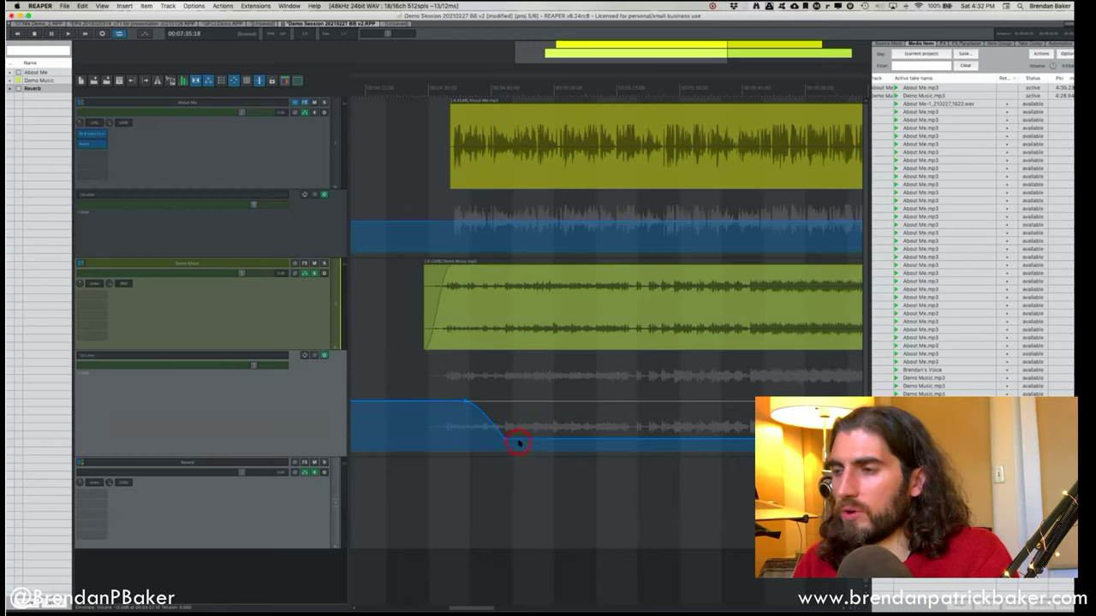
Reshape the opening ramp's curvature and move its upper point slightly earlier for a slow initial drop and steep finish.
{"action": "mouse_move", "coordinate": [519, 440]}
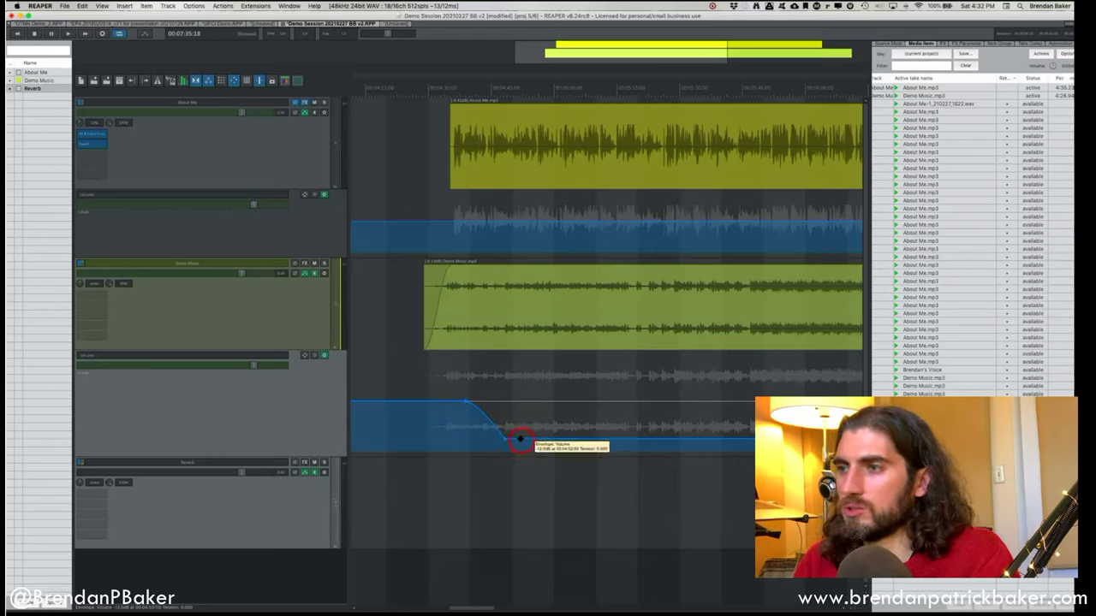
{"action": "key", "text": "alt"}
{"action": "left_click_drag", "start_coordinate": [475, 411], "coordinate": [468, 418]}
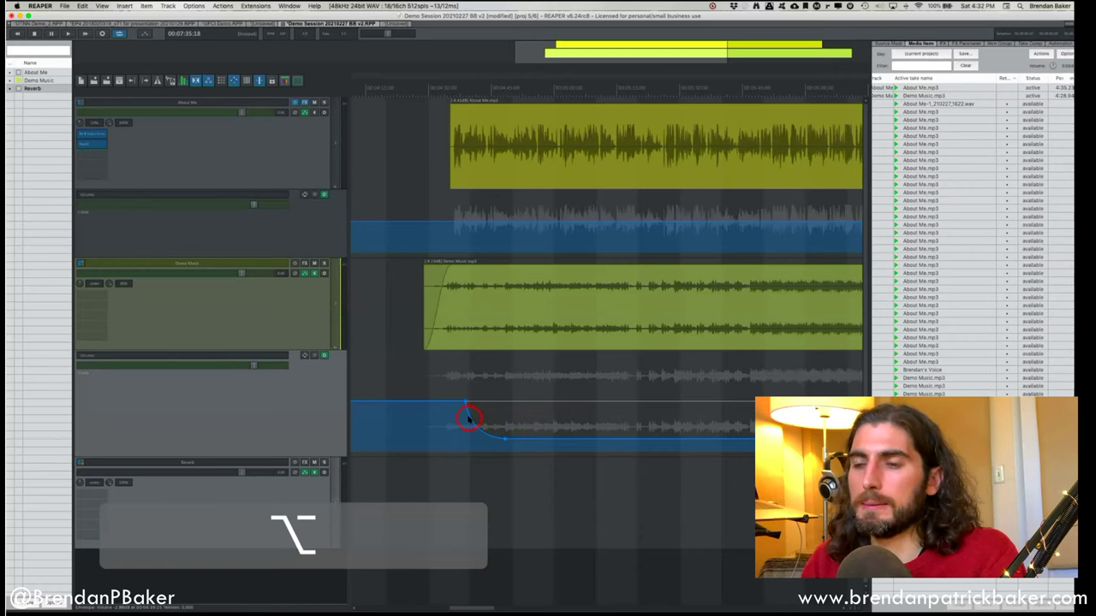
{"action": "key", "text": "alt"}
{"action": "left_click_drag", "start_coordinate": [482, 431], "coordinate": [465, 408]}
{"action": "key", "text": "shift"}
{"action": "key", "text": "alt"}
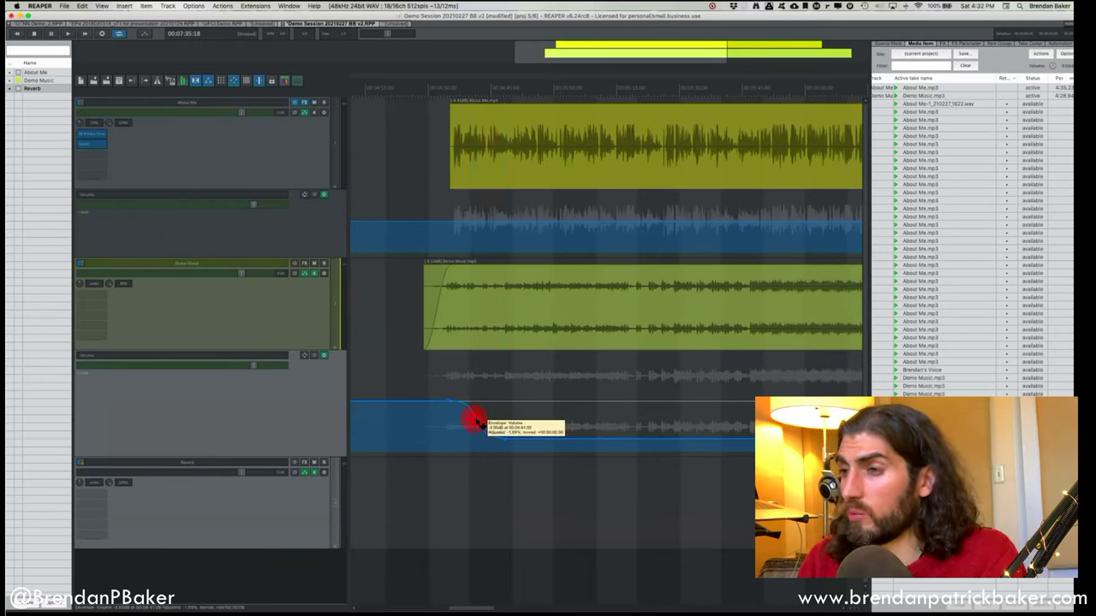
{"action": "key", "text": "alt"}
Check the envelope defaults for the default point shape and volume scaling, and leave them as they are.
{"action": "right_click", "coordinate": [490, 414]}
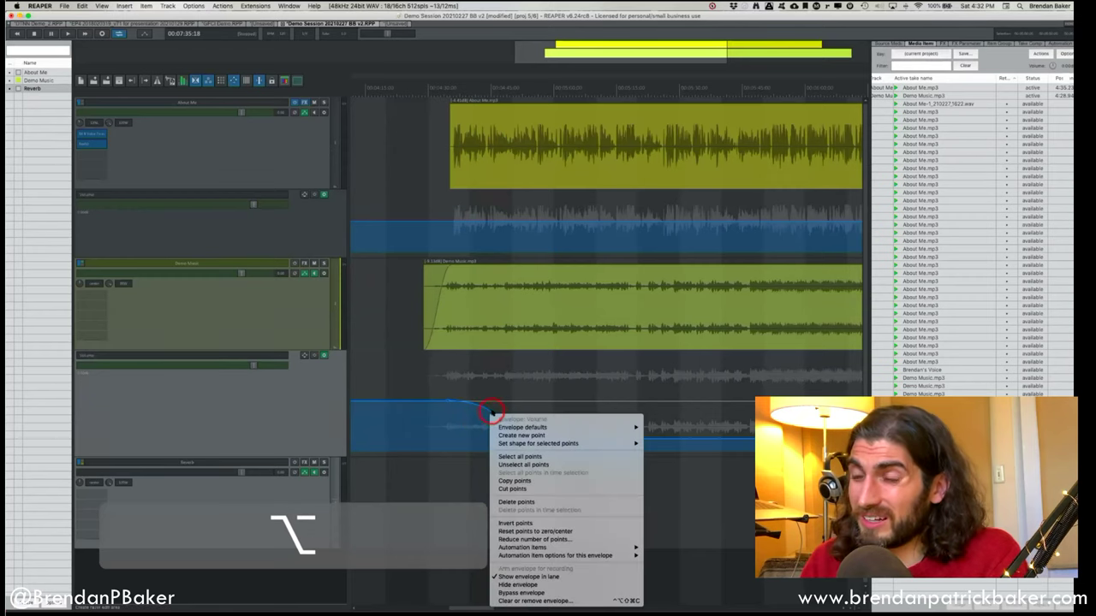
{"action": "mouse_move", "coordinate": [527, 427]}
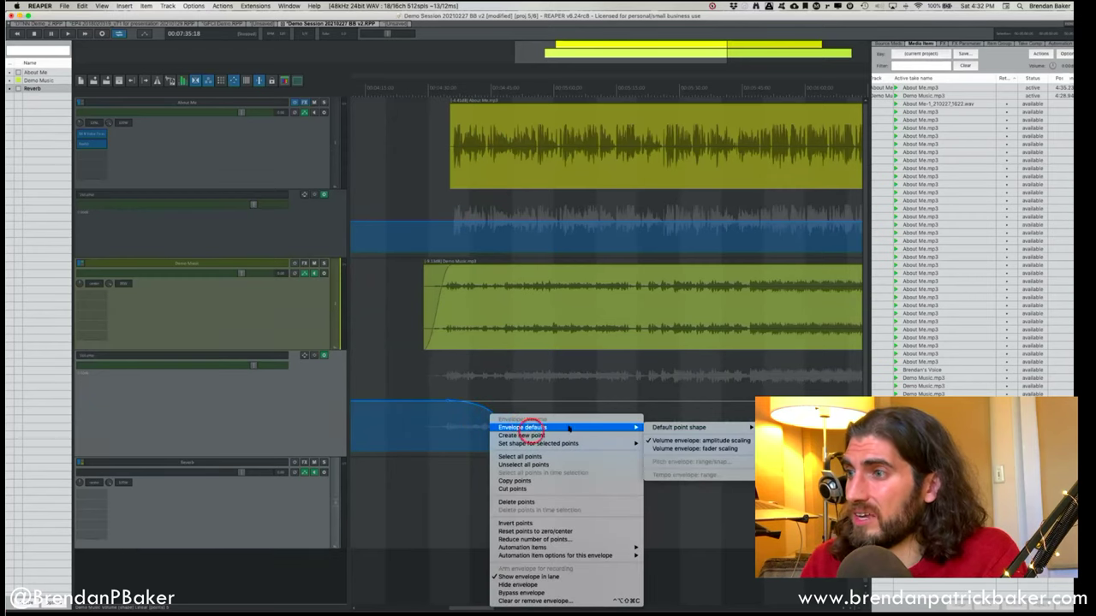
{"action": "left_click", "coordinate": [676, 426]}
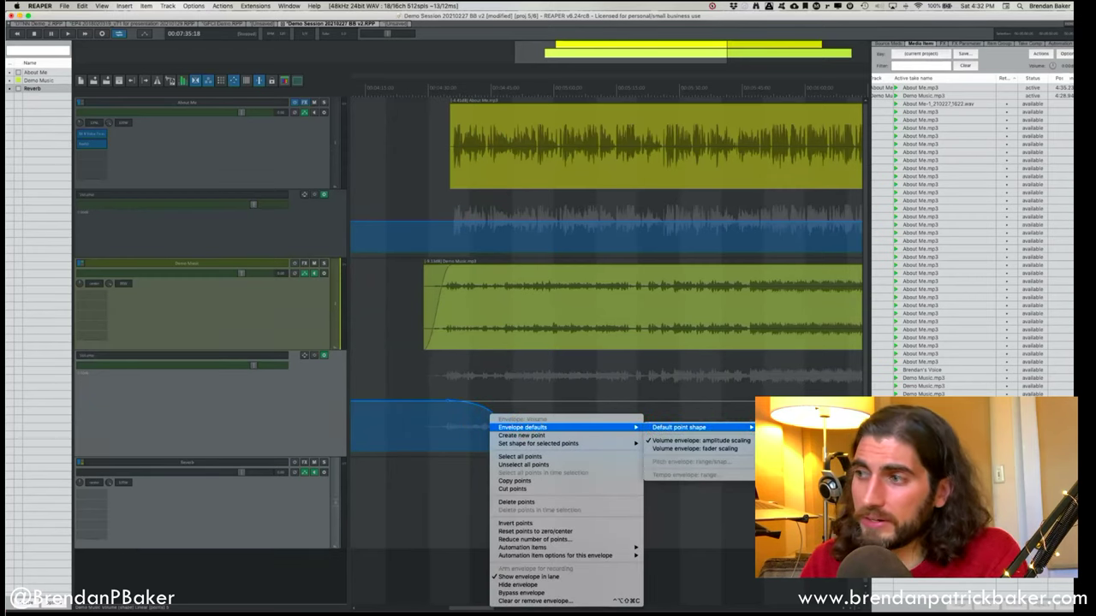
{"action": "left_click", "coordinate": [618, 401]}
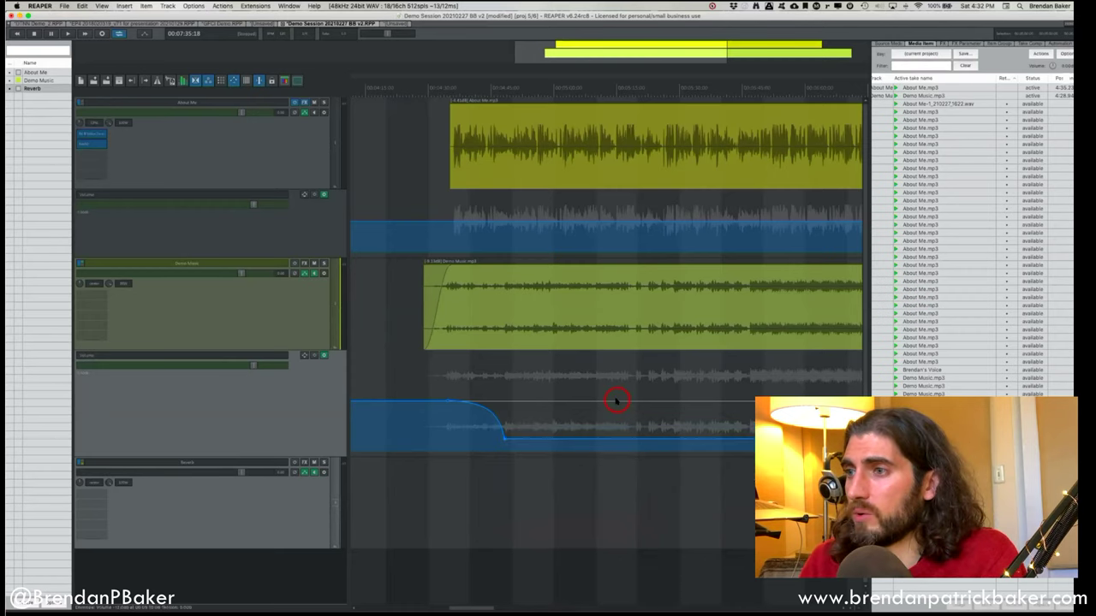
Draw freehand volume points across Demo Music just after the opening ramp, undoing the first attempt.
{"action": "left_click", "coordinate": [511, 416]}
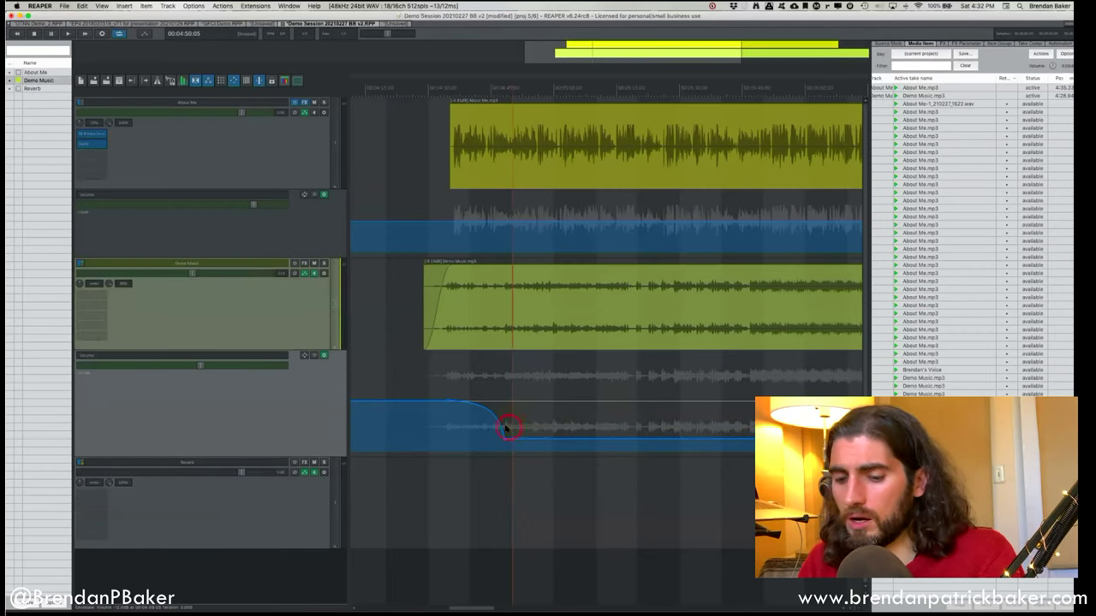
{"action": "left_click", "coordinate": [438, 400]}
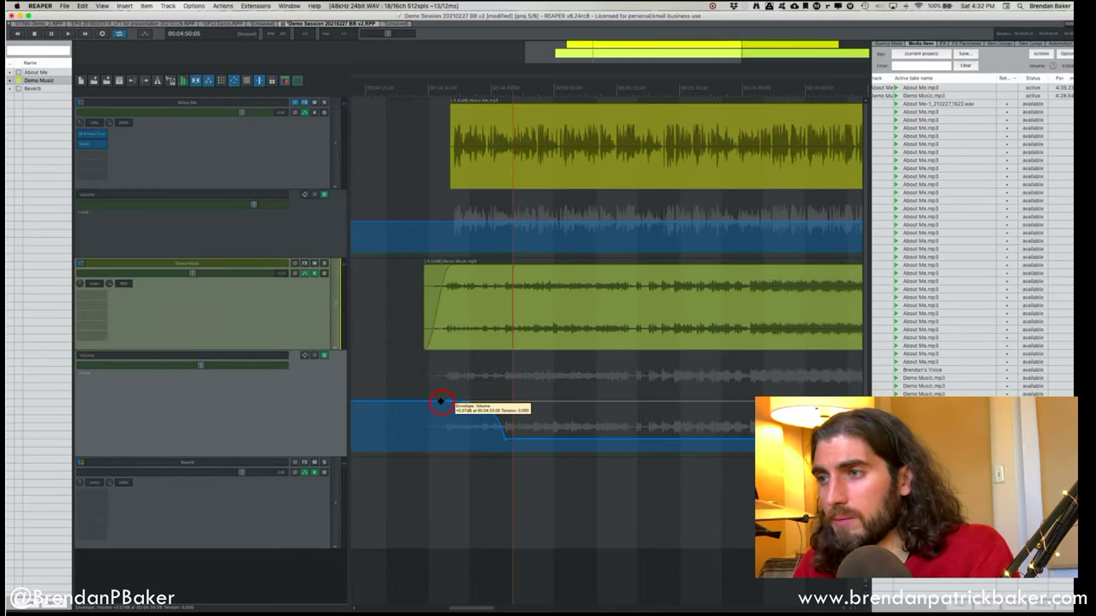
{"action": "key", "text": "super"}
{"action": "mouse_move", "coordinate": [443, 404]}
{"action": "left_mouse_down"}
{"action": "mouse_move", "coordinate": [479, 408]}
{"action": "mouse_move", "coordinate": [502, 438]}
{"action": "mouse_move", "coordinate": [540, 441]}
{"action": "left_mouse_up"}
{"action": "key", "text": "cmd+z"}
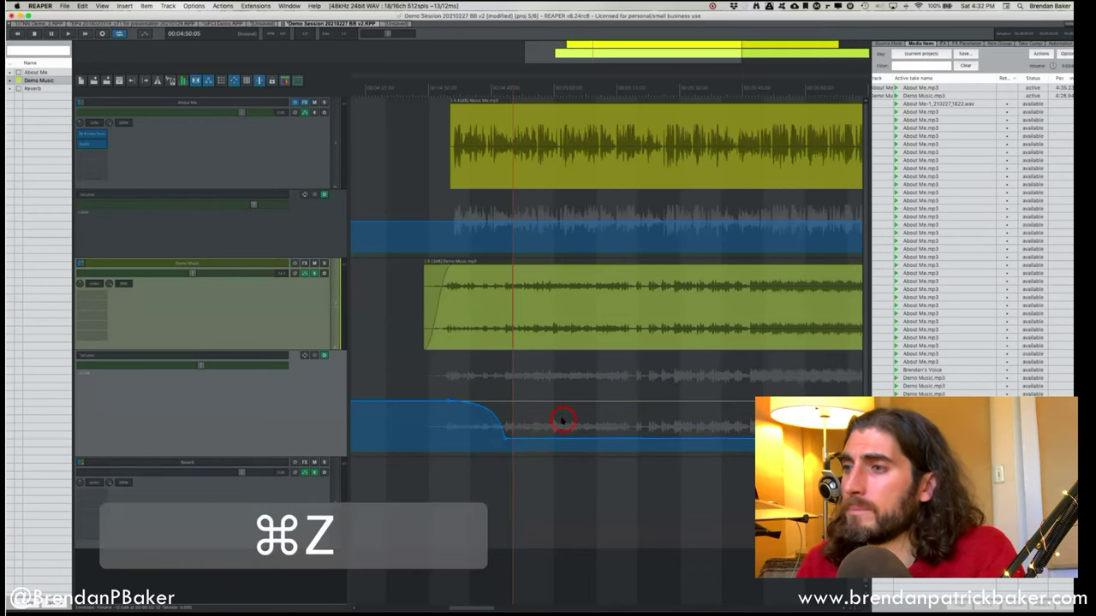
{"action": "key", "text": "super+z"}
{"action": "mouse_move", "coordinate": [562, 419]}
{"action": "left_mouse_down"}
{"action": "mouse_move", "coordinate": [489, 435]}
{"action": "mouse_move", "coordinate": [616, 418]}
{"action": "mouse_move", "coordinate": [692, 435]}
{"action": "mouse_move", "coordinate": [700, 425]}
{"action": "left_mouse_up"}
{"action": "left_click", "coordinate": [467, 371]}
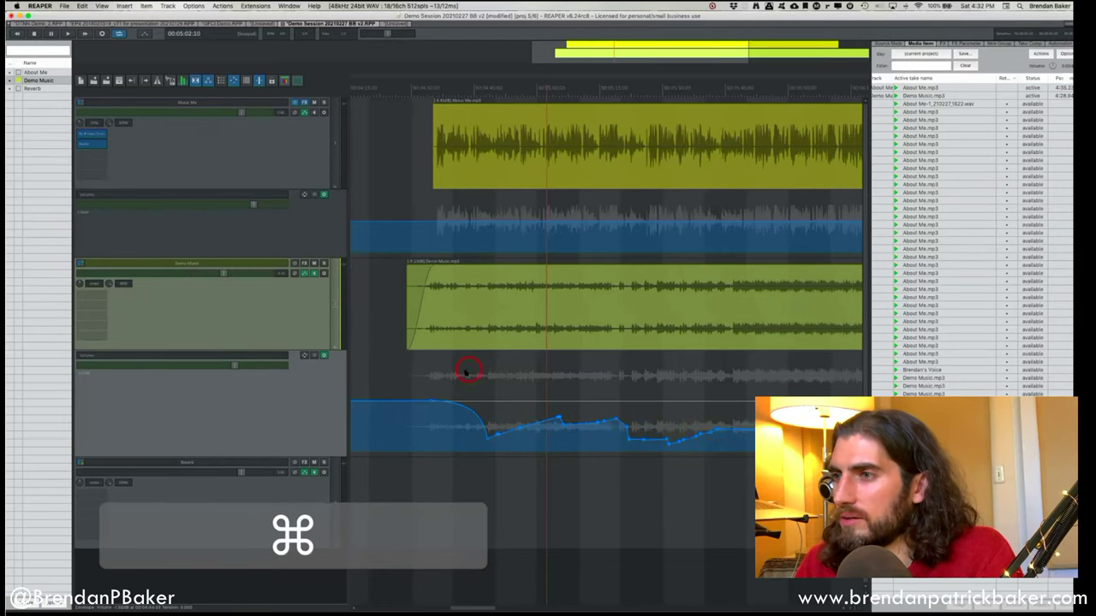
Open the point reduction settings for the Demo Music volume envelope, examine them, and close them without applying.
{"action": "right_click", "coordinate": [500, 401]}
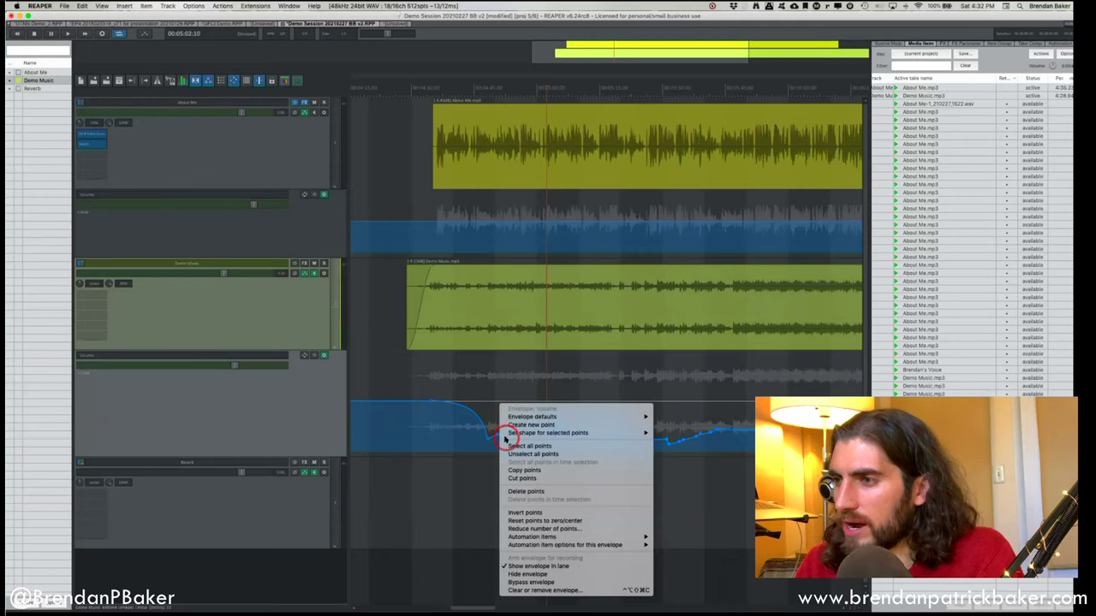
{"action": "left_click", "coordinate": [556, 528]}
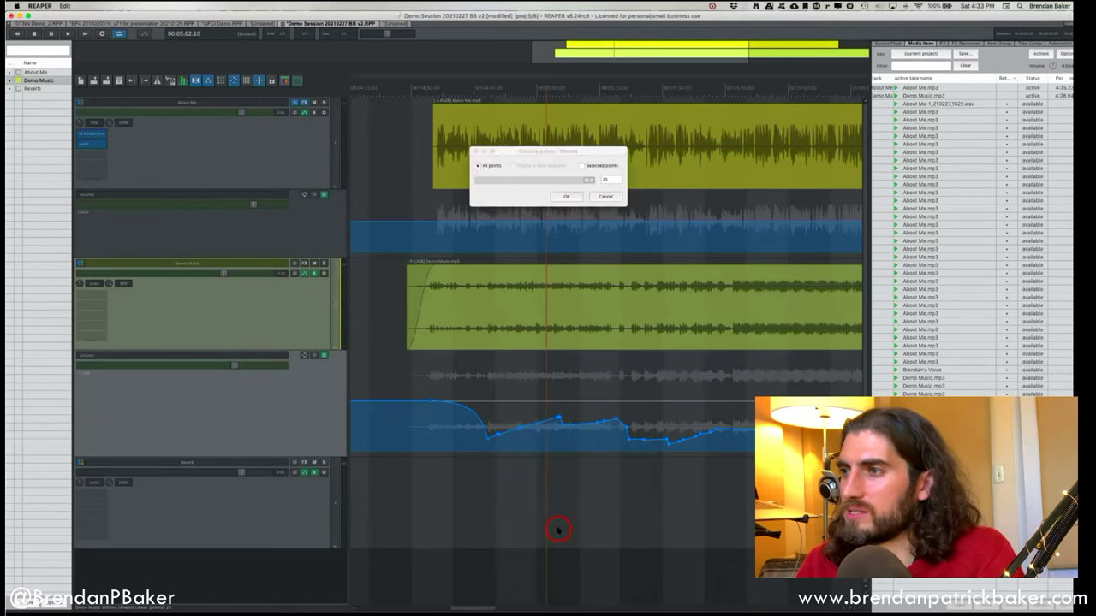
{"action": "left_click", "coordinate": [584, 179]}
{"action": "mouse_move", "coordinate": [584, 179]}
{"action": "left_mouse_down"}
{"action": "mouse_move", "coordinate": [482, 166]}
{"action": "mouse_move", "coordinate": [606, 171]}
{"action": "mouse_move", "coordinate": [594, 171]}
{"action": "left_mouse_up"}
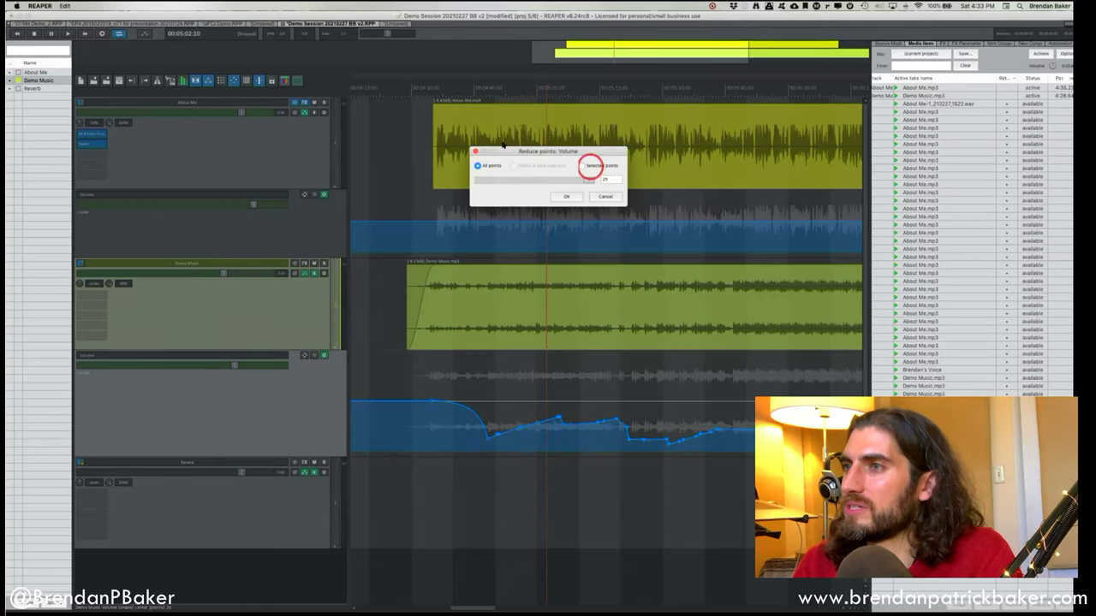
{"action": "left_click", "coordinate": [472, 151]}
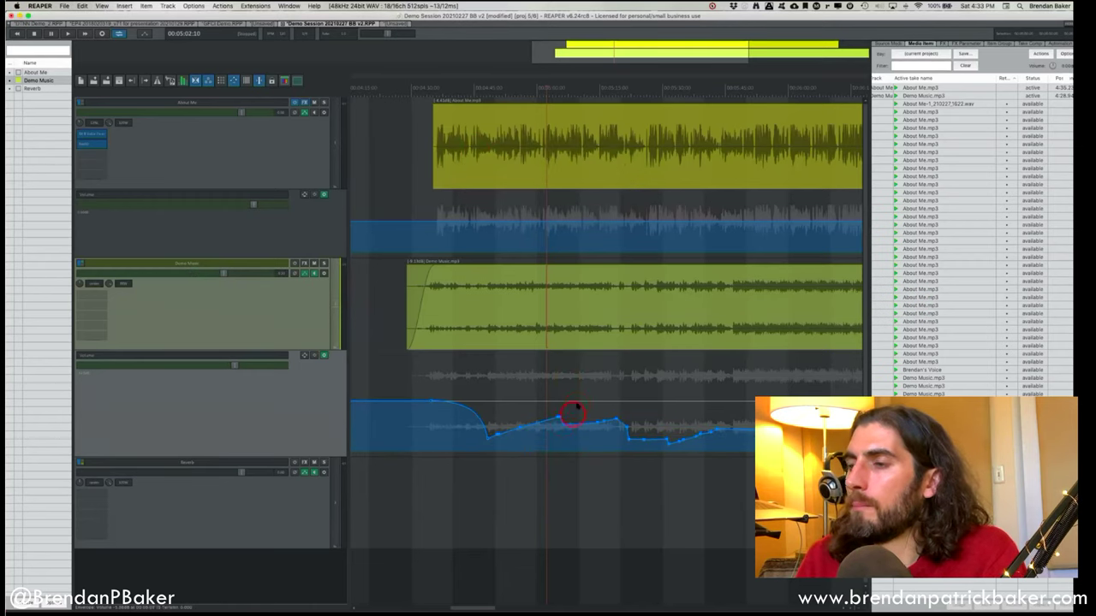
Copy the opening ramp and freehand section of the Demo Music volume envelope and paste it at about 00:05:52.
{"action": "key", "text": "r"}
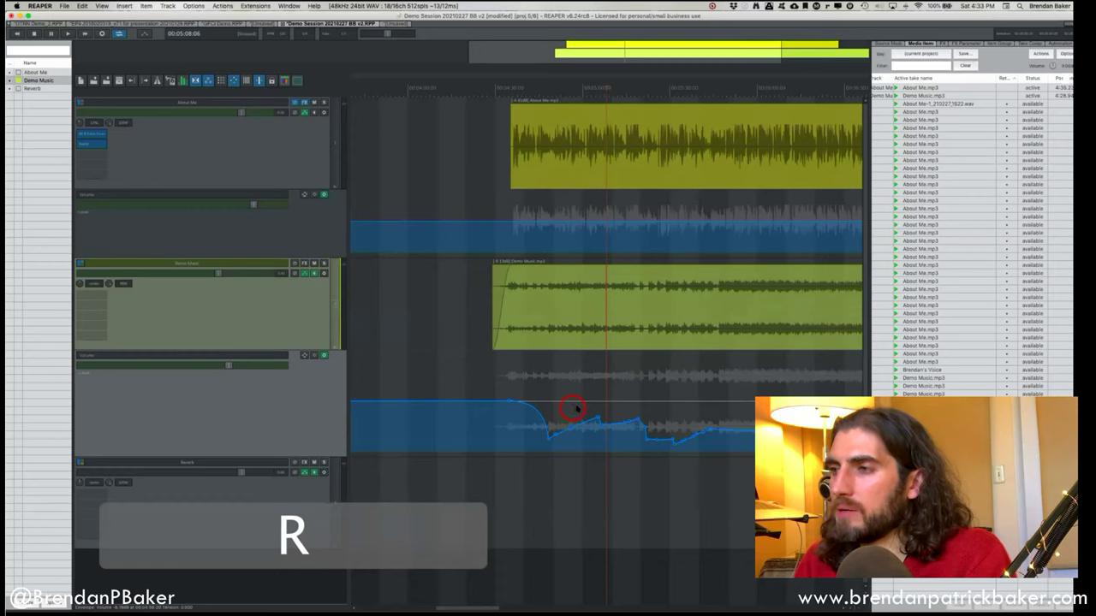
{"action": "left_click", "coordinate": [460, 425]}
{"action": "left_click_drag", "start_coordinate": [464, 370], "coordinate": [668, 450]}
{"action": "left_click", "coordinate": [508, 372]}
{"action": "left_click_drag", "start_coordinate": [463, 376], "coordinate": [652, 444]}
{"action": "key", "text": "super+c"}
{"action": "left_click", "coordinate": [663, 374]}
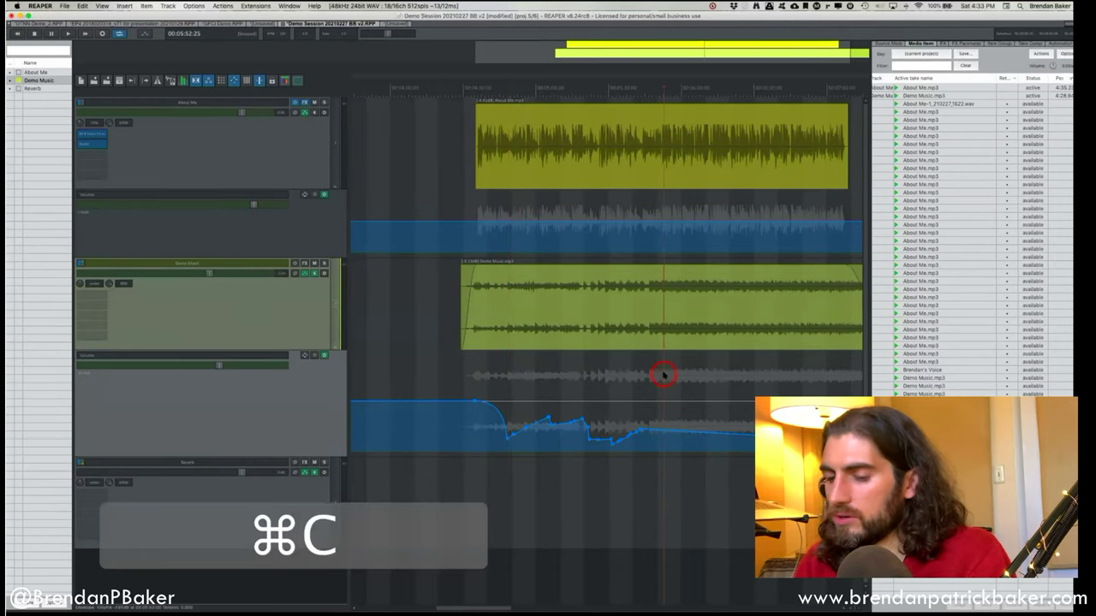
{"action": "key", "text": "super+v"}
{"action": "scroll", "coordinate": [633, 381], "scroll_direction": "right", "scroll_amount": 3}
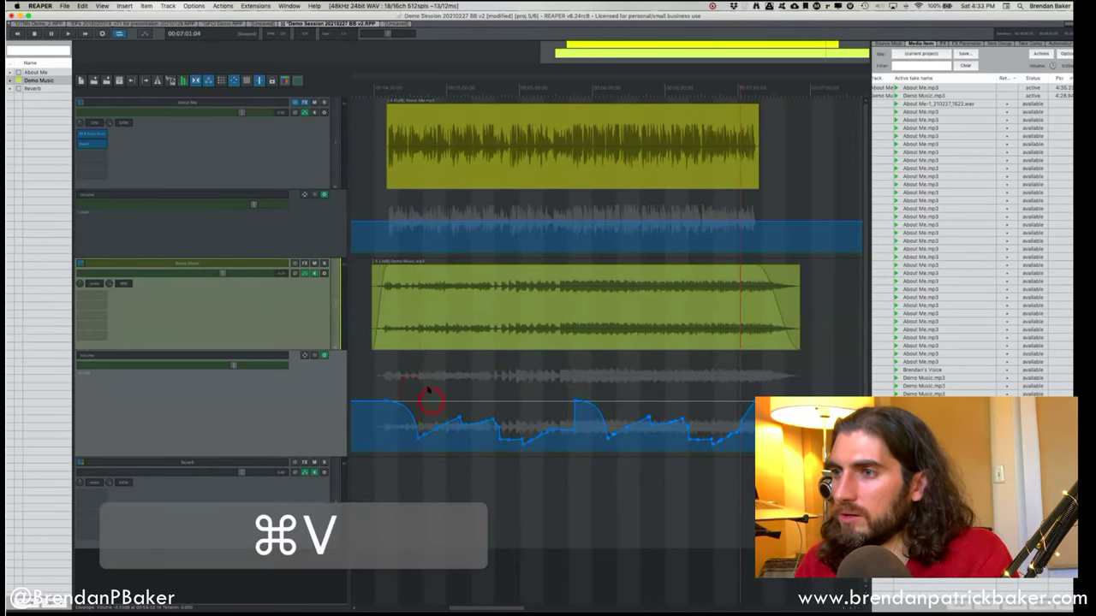
Select all points of the Demo Music volume envelope and delete them.
{"action": "left_click", "coordinate": [442, 414]}
{"action": "key", "text": "super+a"}
{"action": "key", "text": "BackSpace"}
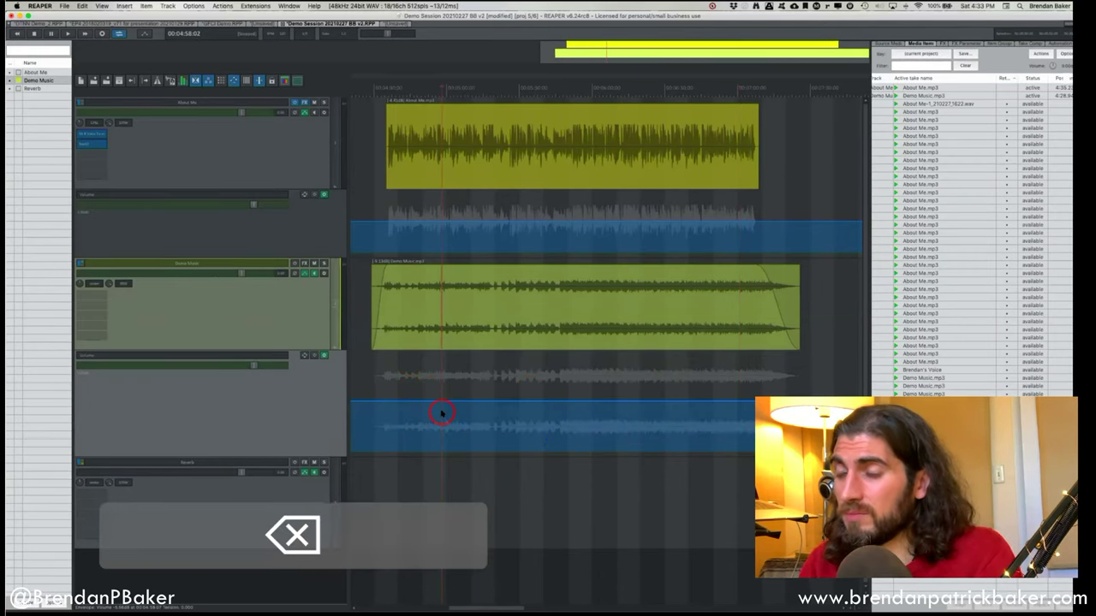
{"action": "key", "text": "r"}
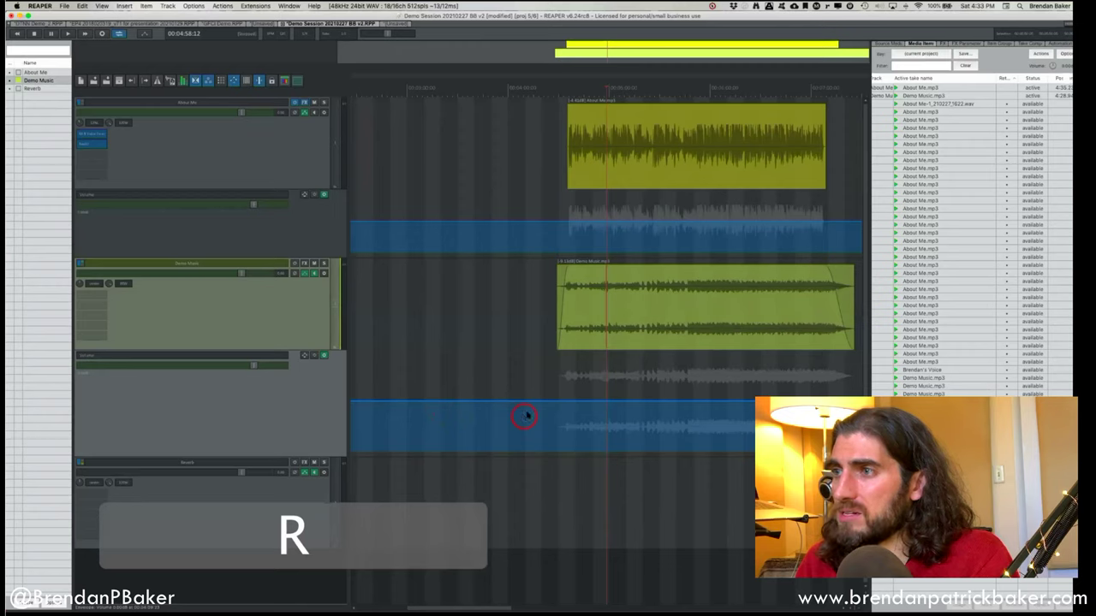
Select both the About Me and Demo Music clips and copy them.
{"action": "scroll", "coordinate": [496, 390], "scroll_direction": "down", "scroll_amount": 2}
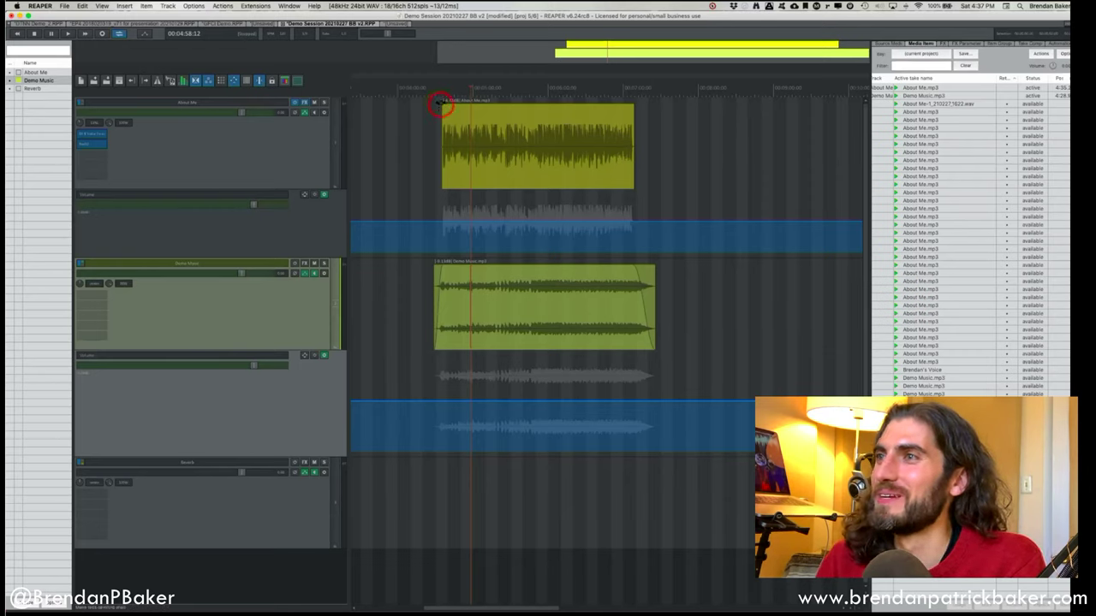
{"action": "left_click", "coordinate": [420, 137]}
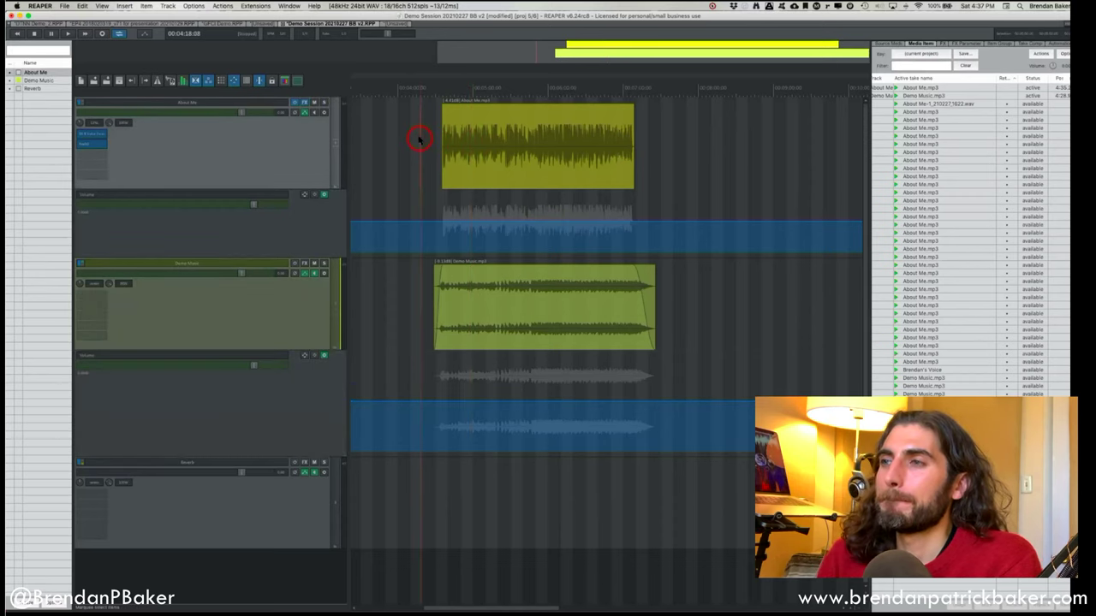
{"action": "key", "text": "super"}
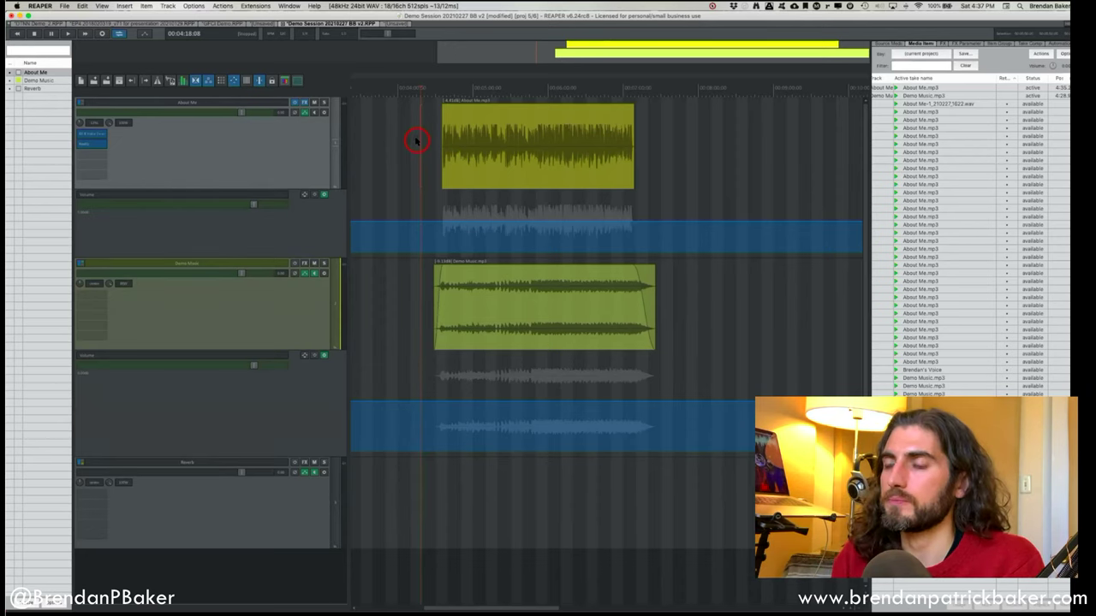
{"action": "left_click", "coordinate": [400, 124]}
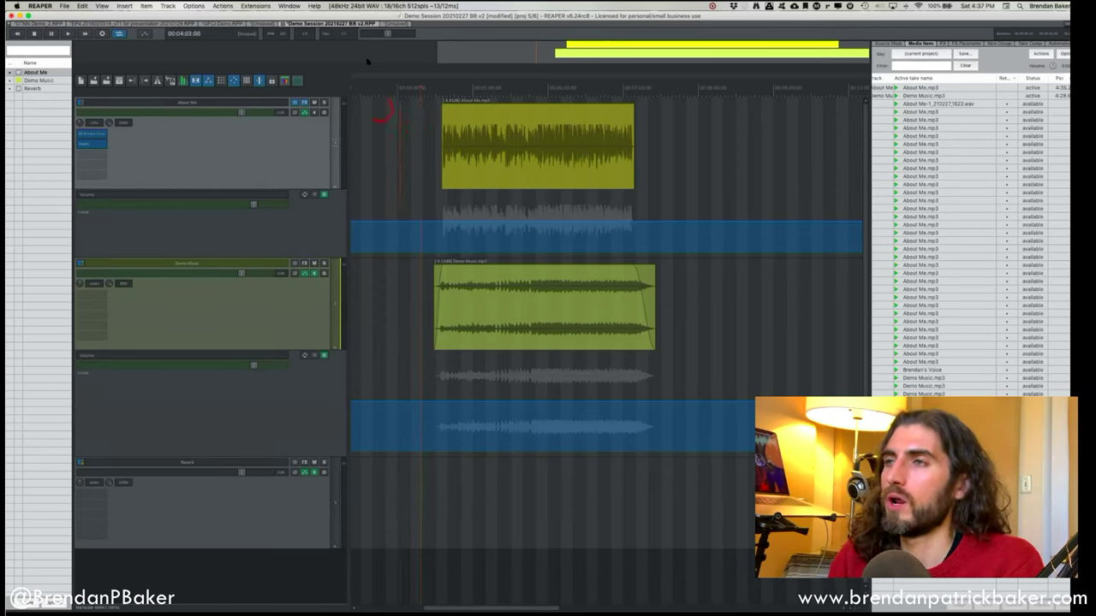
{"action": "left_click", "coordinate": [415, 134]}
{"action": "left_click", "coordinate": [513, 313], "text": "shift"}
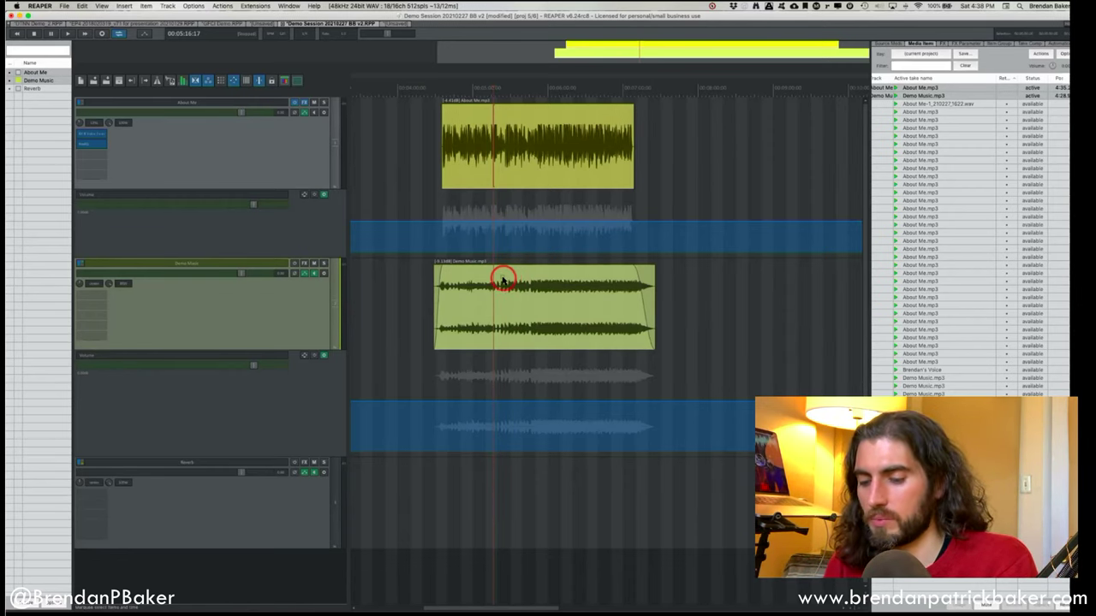
{"action": "key", "text": "super+c"}
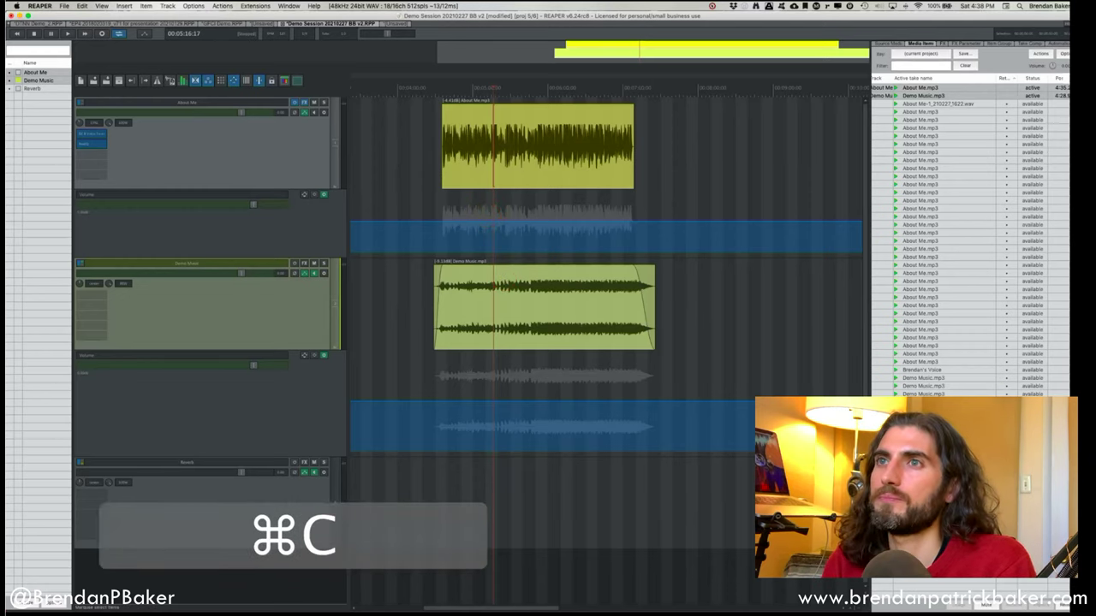
Open a new project tab and load the Radio and Podcast Template 20210212 project template into it.
{"action": "left_click", "coordinate": [64, 7]}
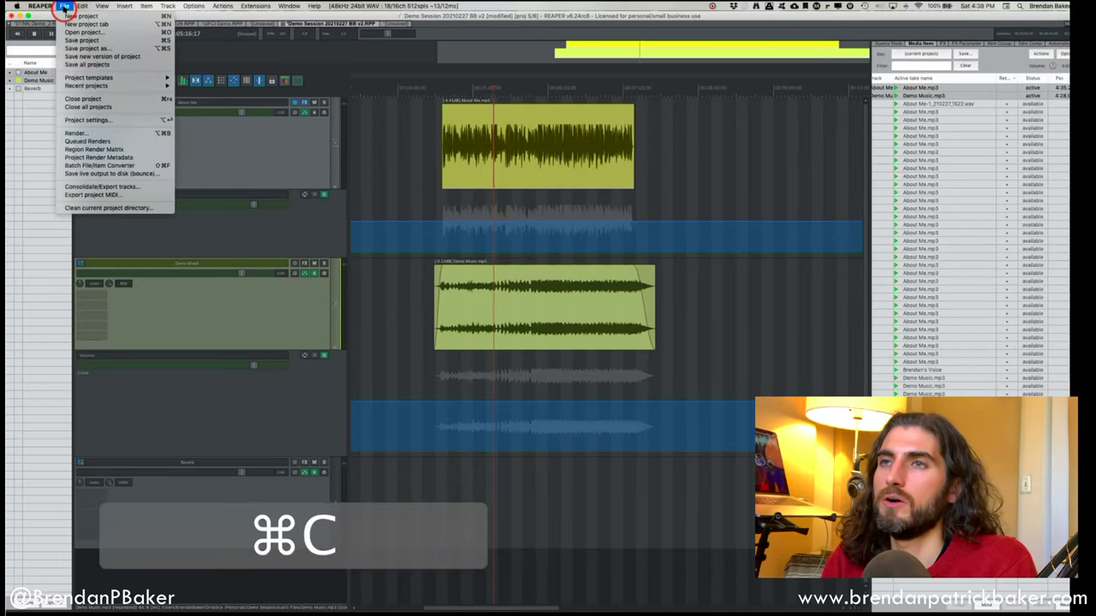
{"action": "left_click", "coordinate": [83, 24]}
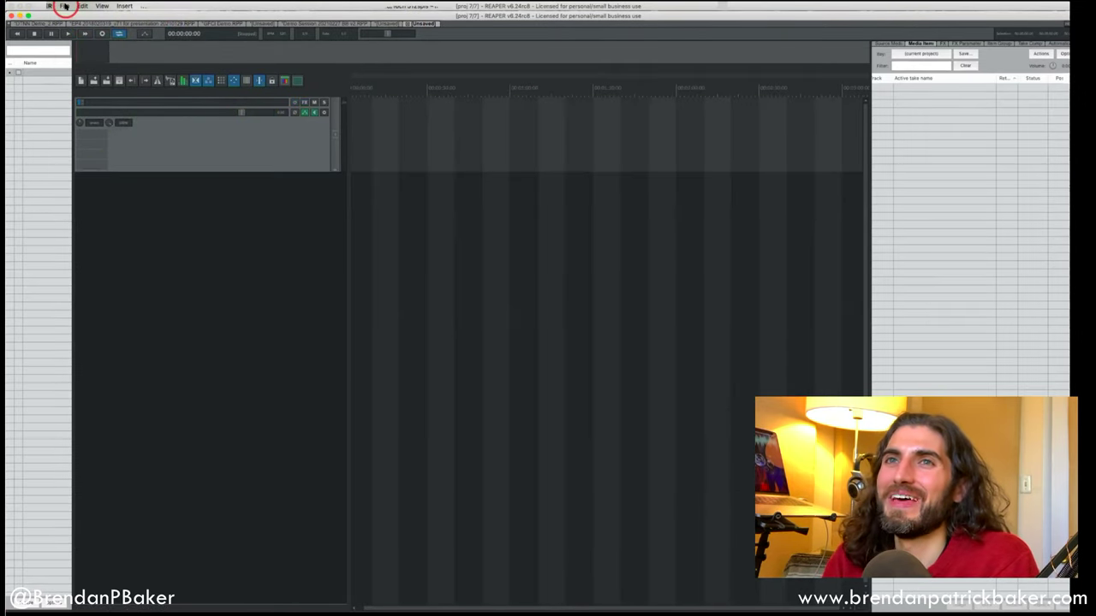
{"action": "left_click", "coordinate": [64, 7]}
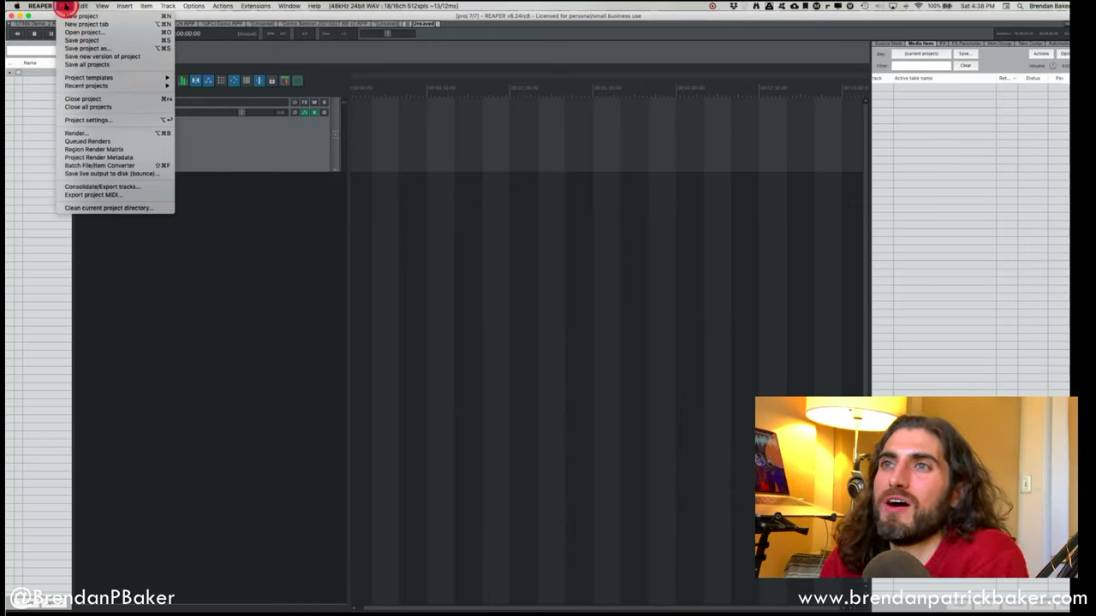
{"action": "mouse_move", "coordinate": [98, 79]}
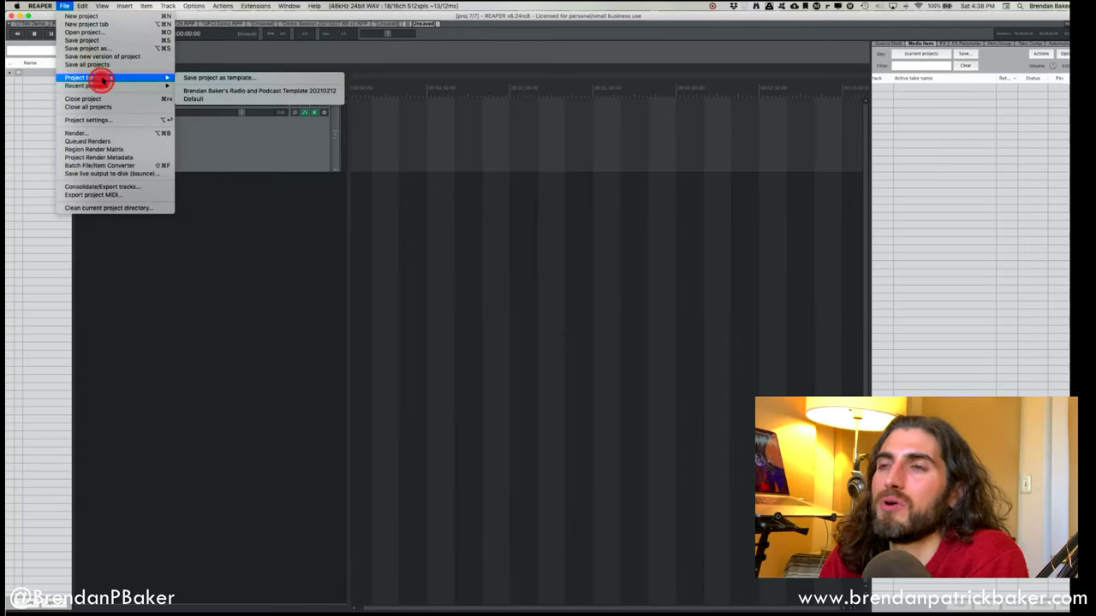
{"action": "left_click", "coordinate": [237, 95]}
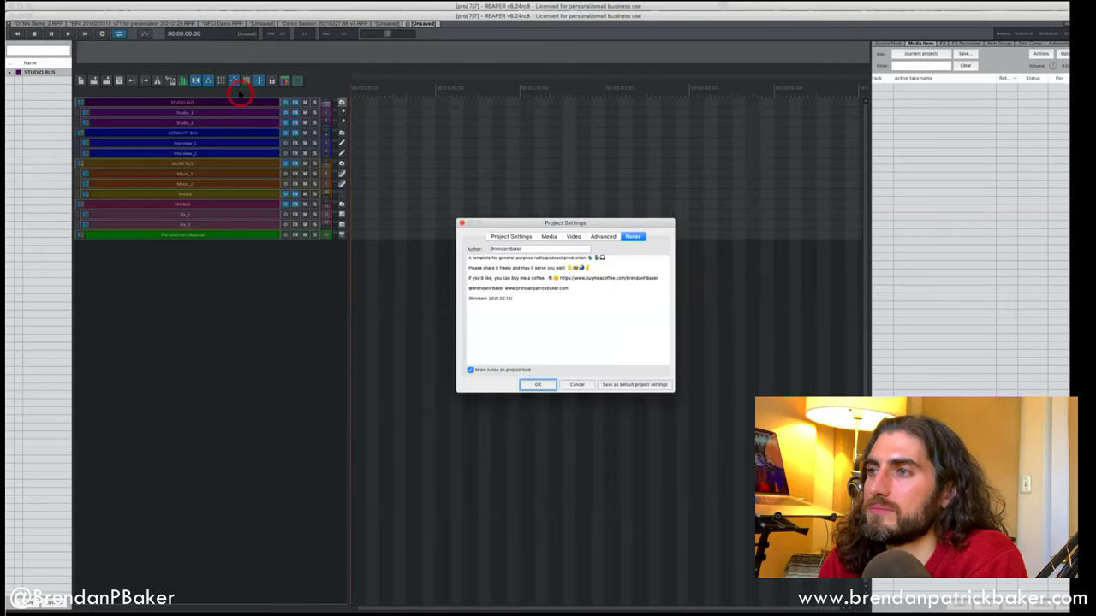
Accept the template's project notes and close the project settings.
{"action": "mouse_move", "coordinate": [505, 224]}
{"action": "left_mouse_down"}
{"action": "mouse_move", "coordinate": [511, 234]}
{"action": "mouse_move", "coordinate": [497, 221]}
{"action": "left_mouse_up"}
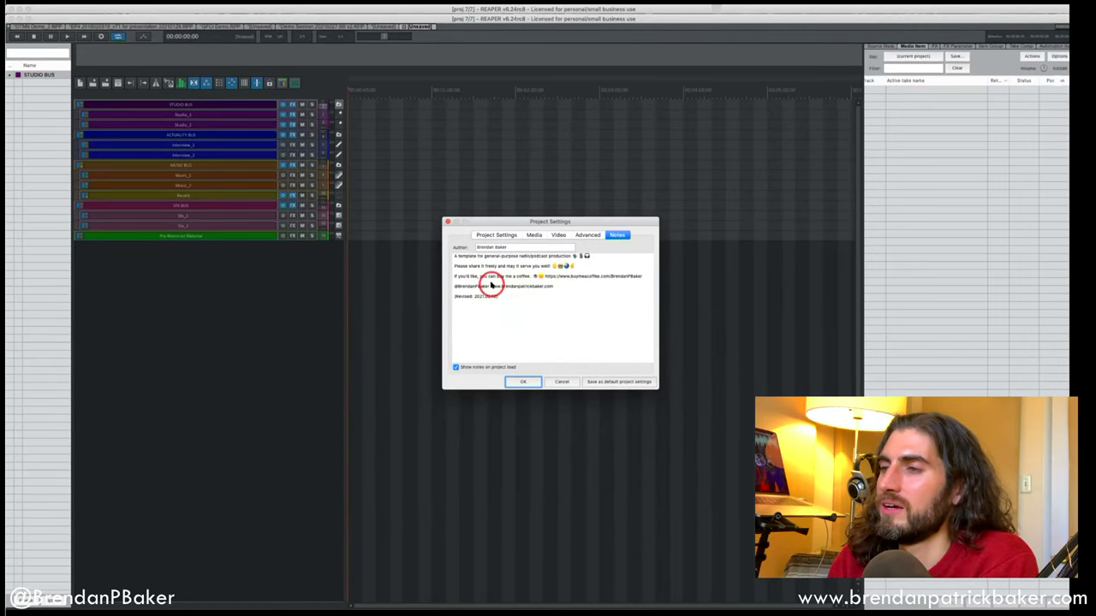
{"action": "left_click", "coordinate": [521, 383]}
{"action": "left_click", "coordinate": [523, 383]}
{"action": "left_click_drag", "start_coordinate": [524, 382], "coordinate": [561, 384]}
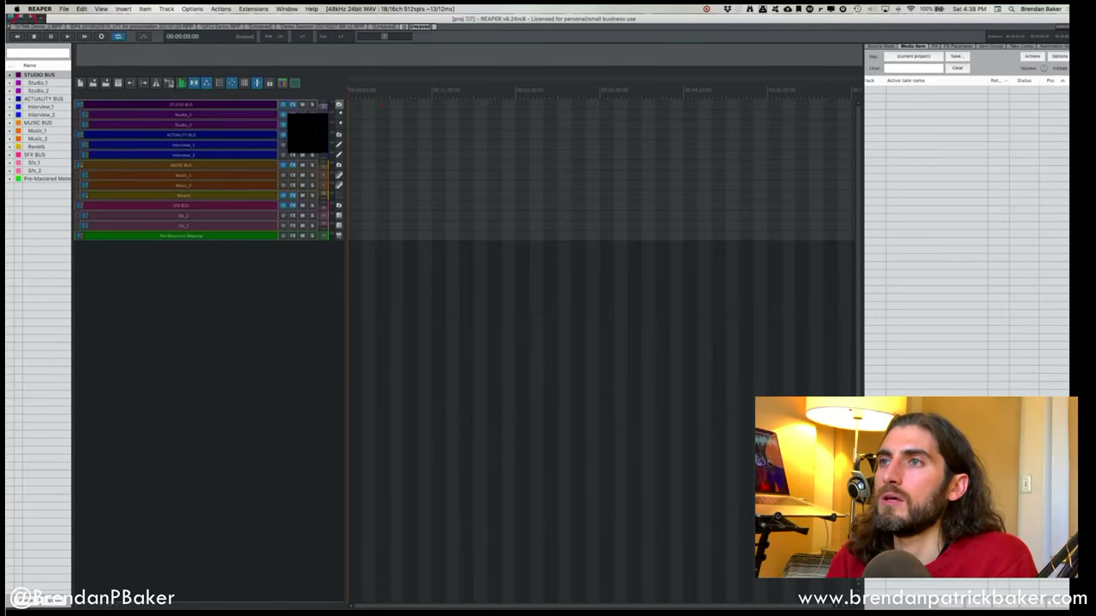
Paste the copied clips, placing Demo Music at the start of Music_1 and About Me at about 4 seconds on Studio_2.
{"action": "left_click", "coordinate": [374, 117]}
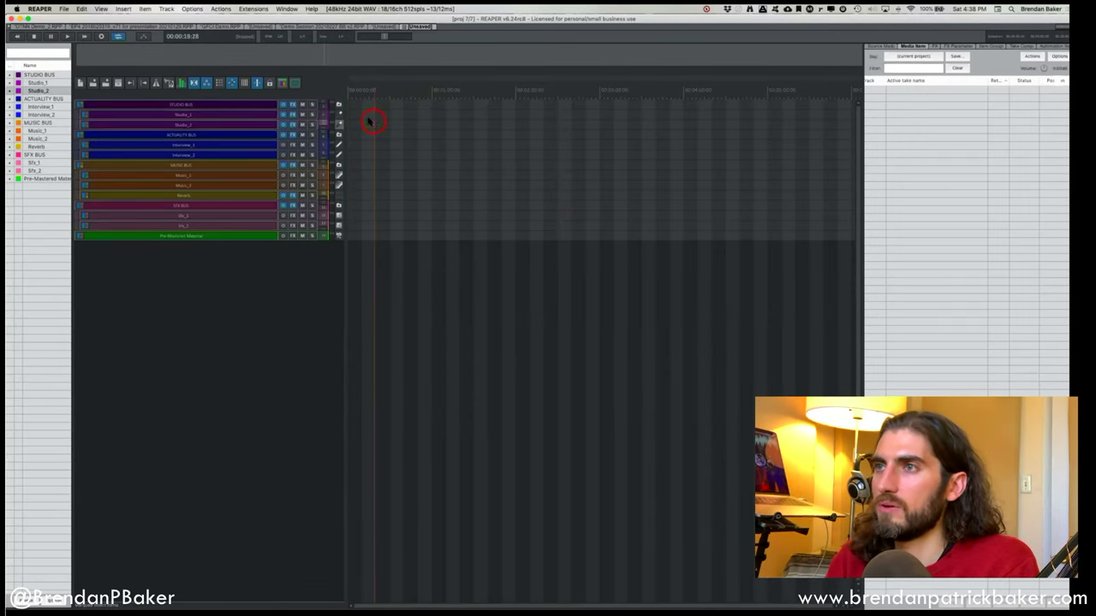
{"action": "key", "text": "super+v"}
{"action": "left_click", "coordinate": [415, 133]}
{"action": "left_click", "coordinate": [418, 134]}
{"action": "left_click_drag", "start_coordinate": [425, 135], "coordinate": [370, 176]}
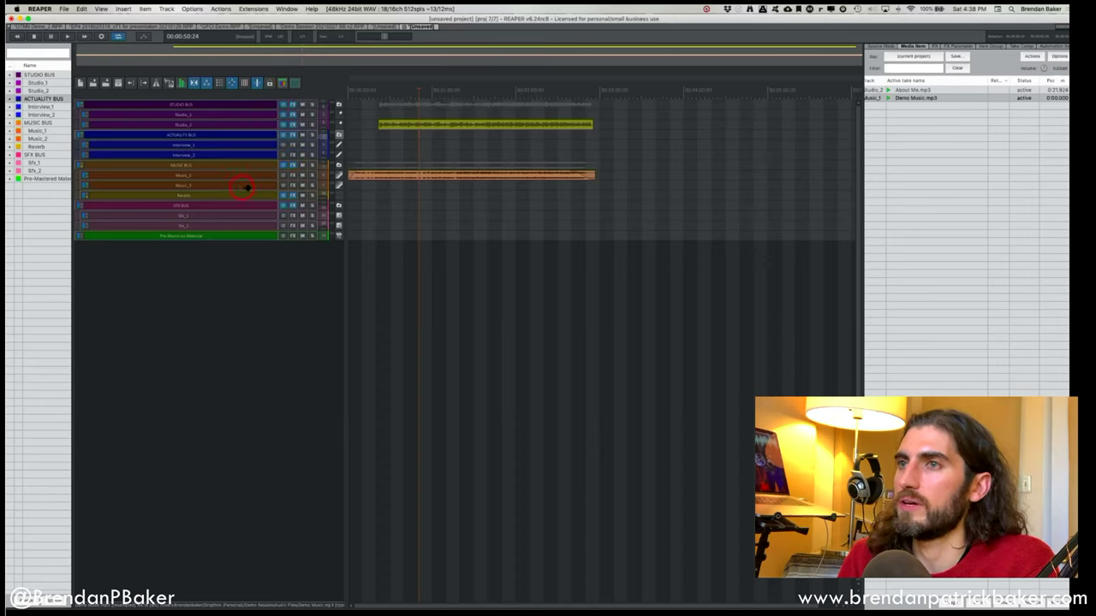
{"action": "left_click_drag", "start_coordinate": [434, 125], "coordinate": [411, 125]}
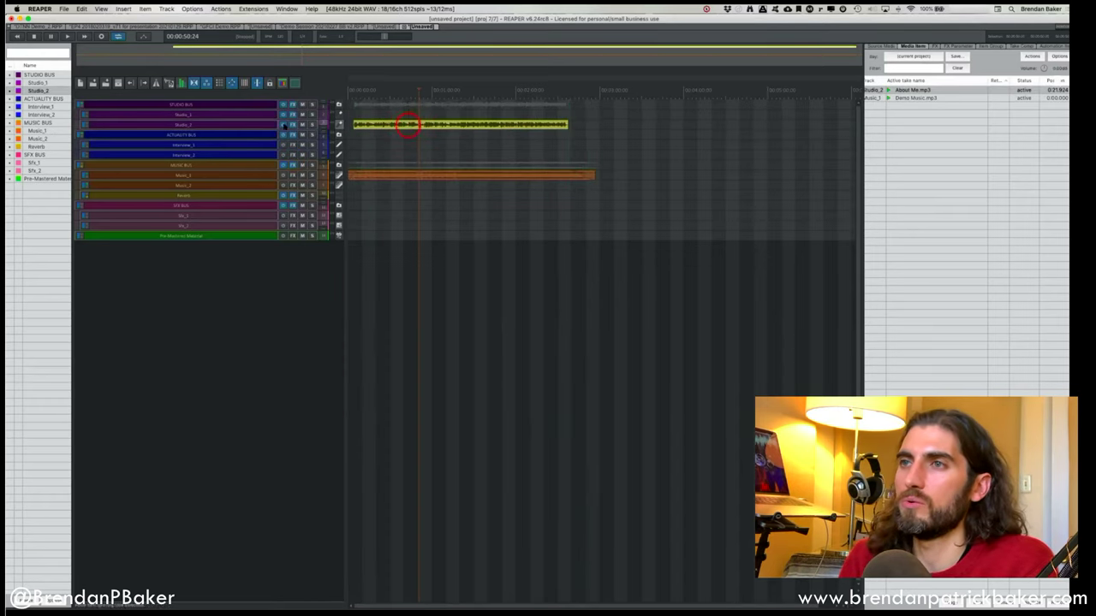
Duplicate the Music_2 track and rename the copy Music_3.
{"action": "left_click", "coordinate": [174, 184]}
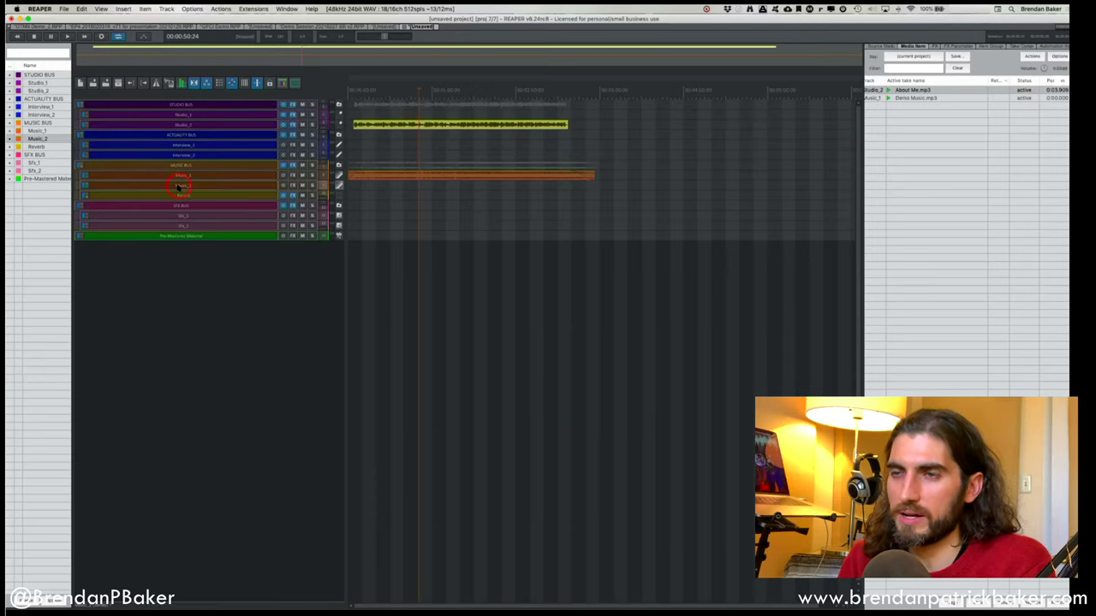
{"action": "left_click", "coordinate": [182, 184]}
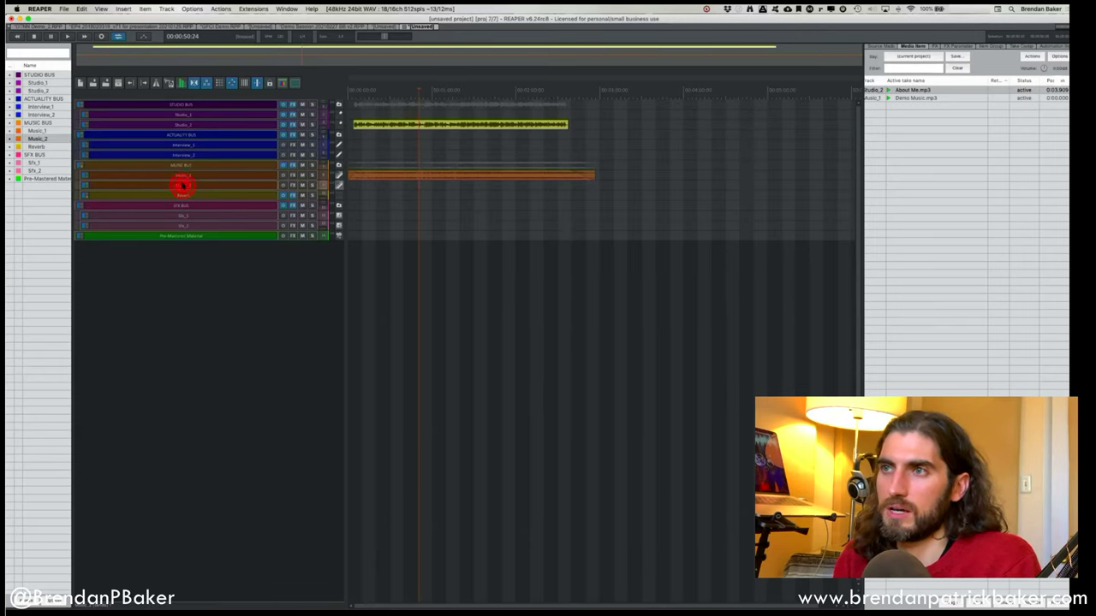
{"action": "key", "text": "super+c"}
{"action": "key", "text": "super+v"}
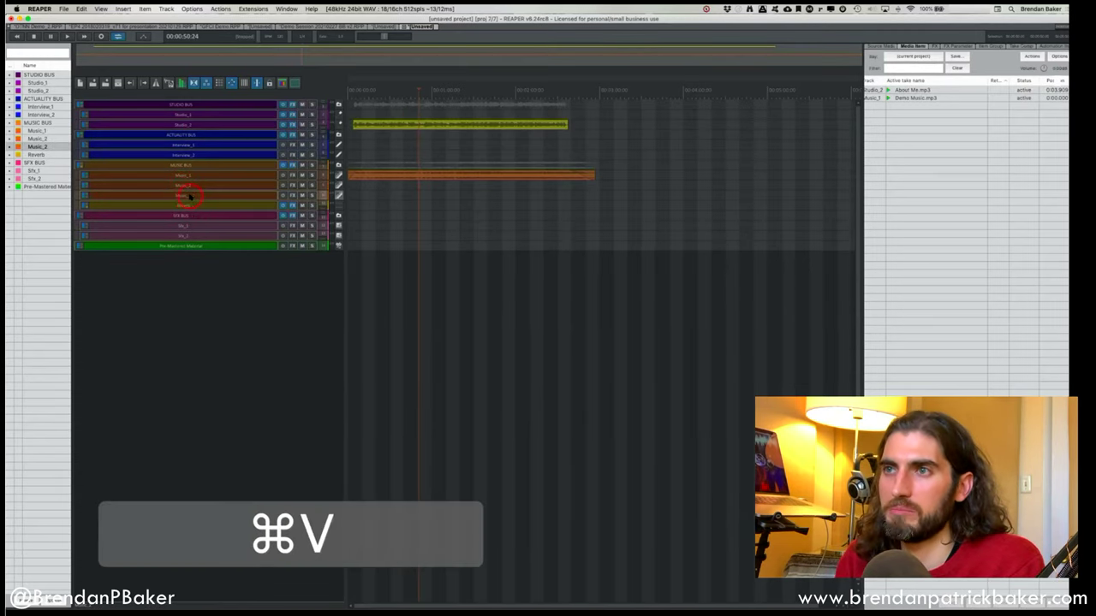
{"action": "double_click", "coordinate": [190, 196]}
{"action": "left_click", "coordinate": [190, 196]}
{"action": "key", "text": "BackSpace"}
{"action": "type", "text": "3"}
{"action": "key", "text": "Return"}
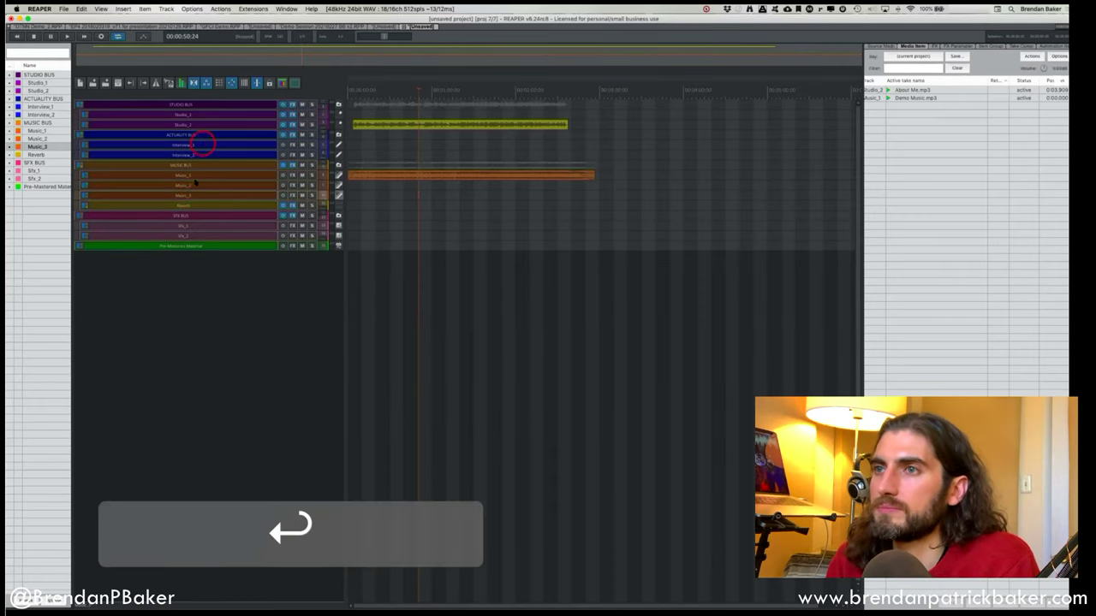
Move the About Me clip from the Studio_2 track to the Studio_1 track, keeping its start time.
{"action": "left_click", "coordinate": [364, 163]}
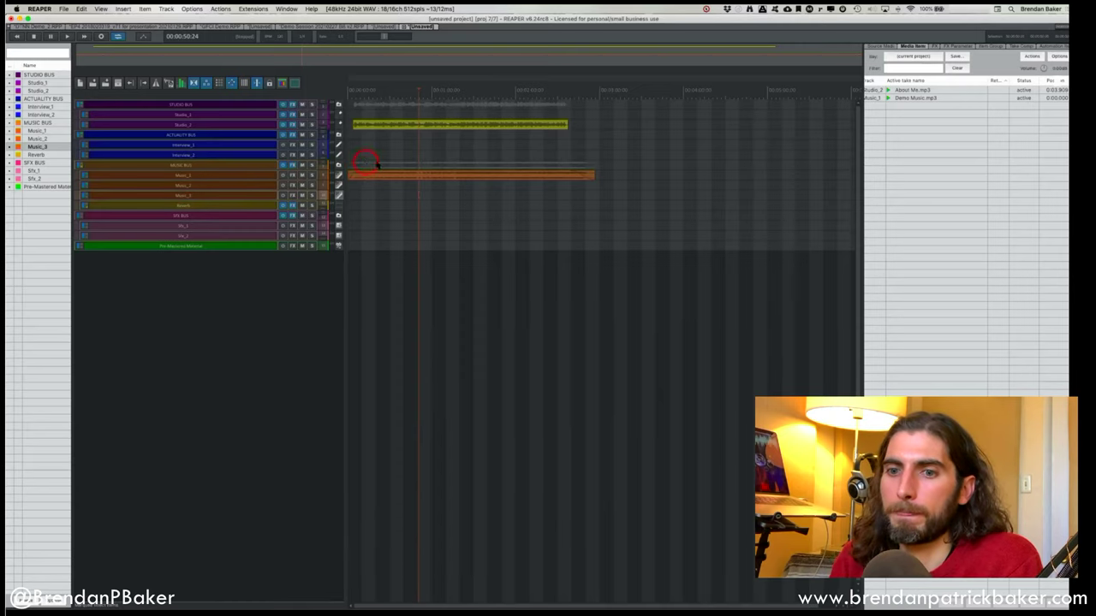
{"action": "left_click", "coordinate": [389, 181]}
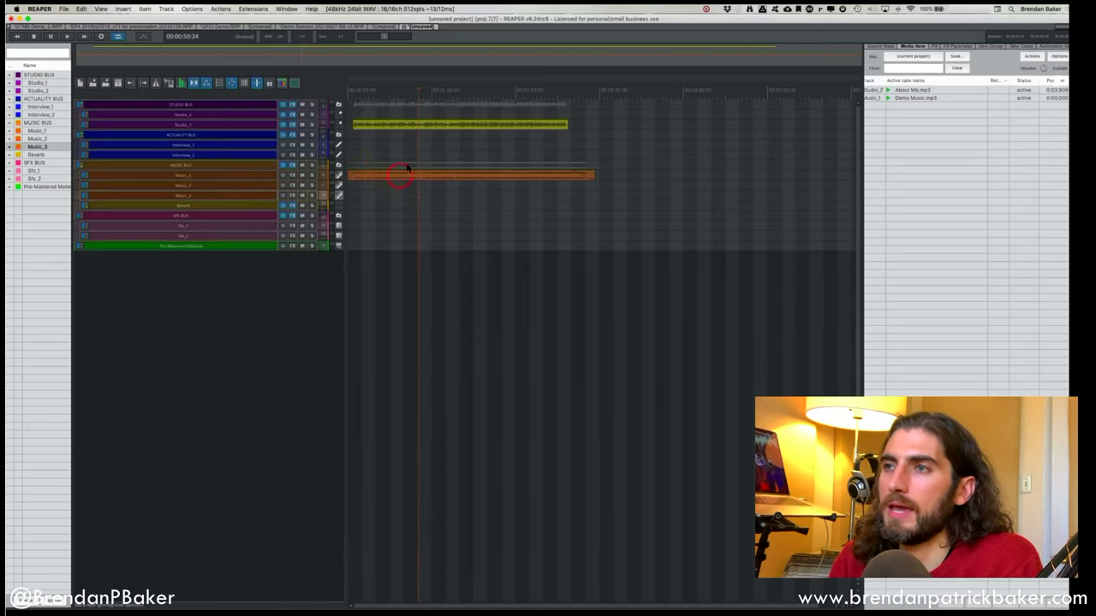
{"action": "scroll", "coordinate": [408, 163], "scroll_direction": "up", "scroll_amount": 3}
{"action": "left_click", "coordinate": [411, 125]}
{"action": "scroll", "coordinate": [410, 125], "scroll_direction": "up", "scroll_amount": 2}
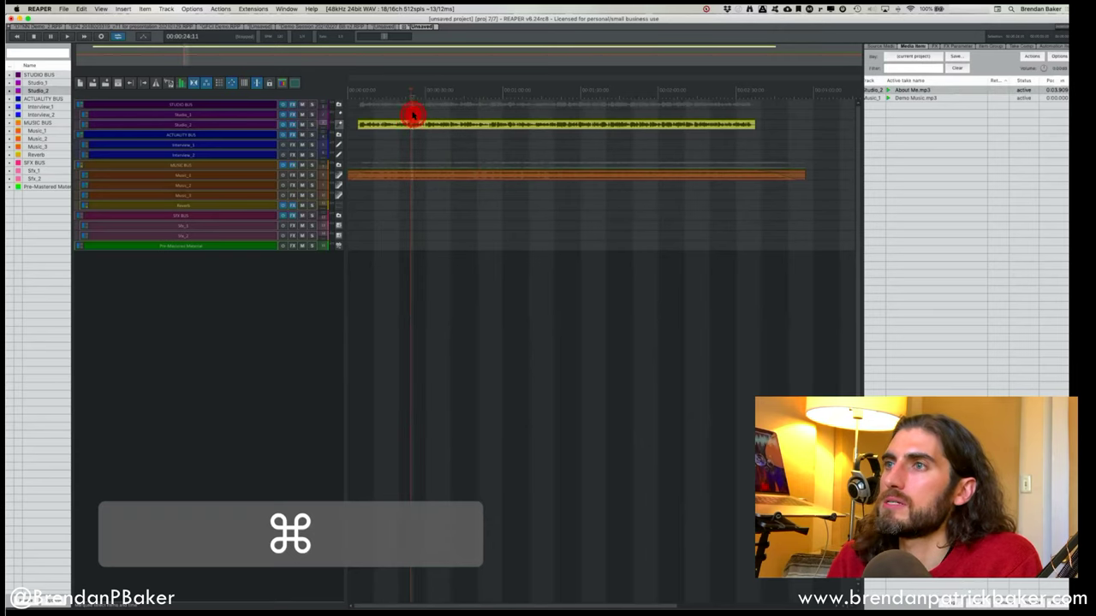
{"action": "left_click_drag", "start_coordinate": [414, 122], "coordinate": [425, 119]}
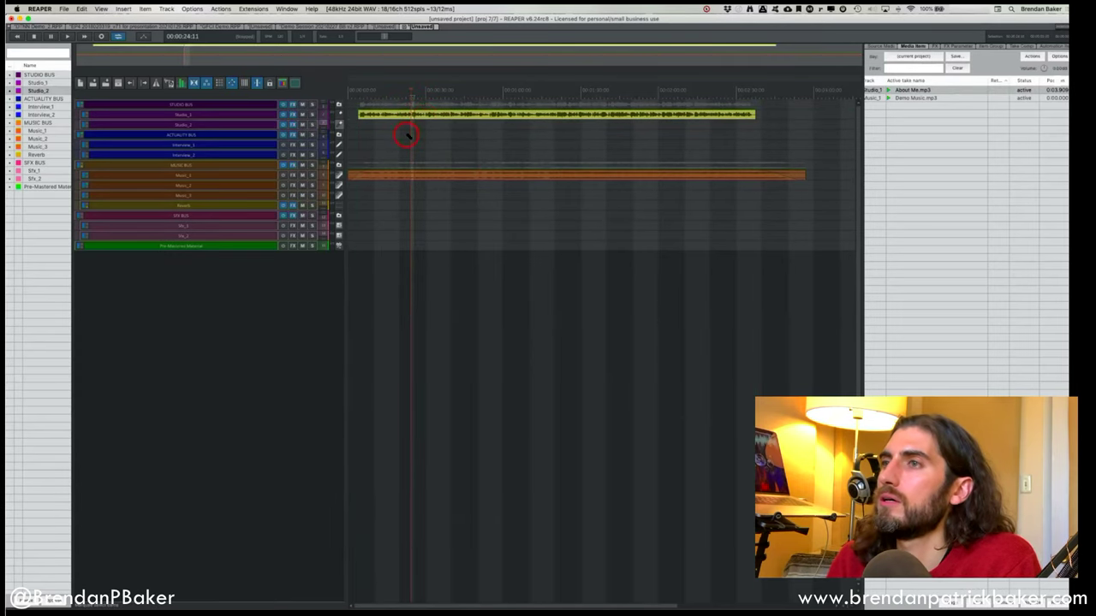
{"action": "scroll", "coordinate": [408, 135], "scroll_direction": "down", "scroll_amount": 2}
{"action": "scroll", "coordinate": [407, 135], "scroll_direction": "up", "scroll_amount": 4}
{"action": "scroll", "coordinate": [407, 135], "scroll_direction": "down", "scroll_amount": 2}
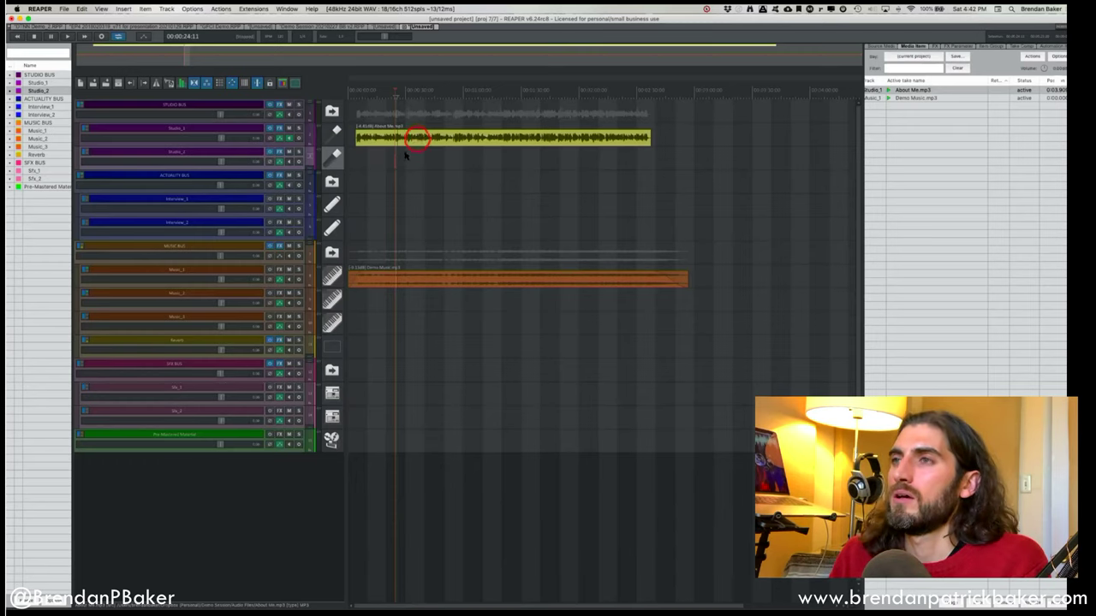
Narrow the track control area and show the mixer's master track in place of the media item list.
{"action": "left_click", "coordinate": [404, 158]}
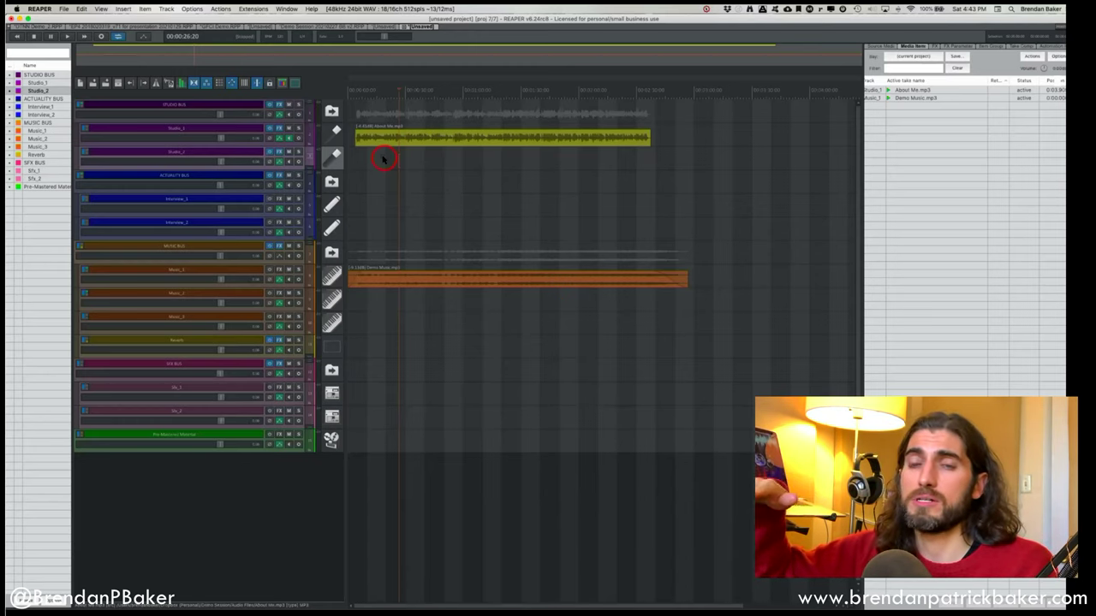
{"action": "left_click", "coordinate": [390, 161]}
{"action": "left_click", "coordinate": [335, 105]}
{"action": "left_click_drag", "start_coordinate": [341, 97], "coordinate": [171, 76]}
{"action": "left_click", "coordinate": [184, 78]}
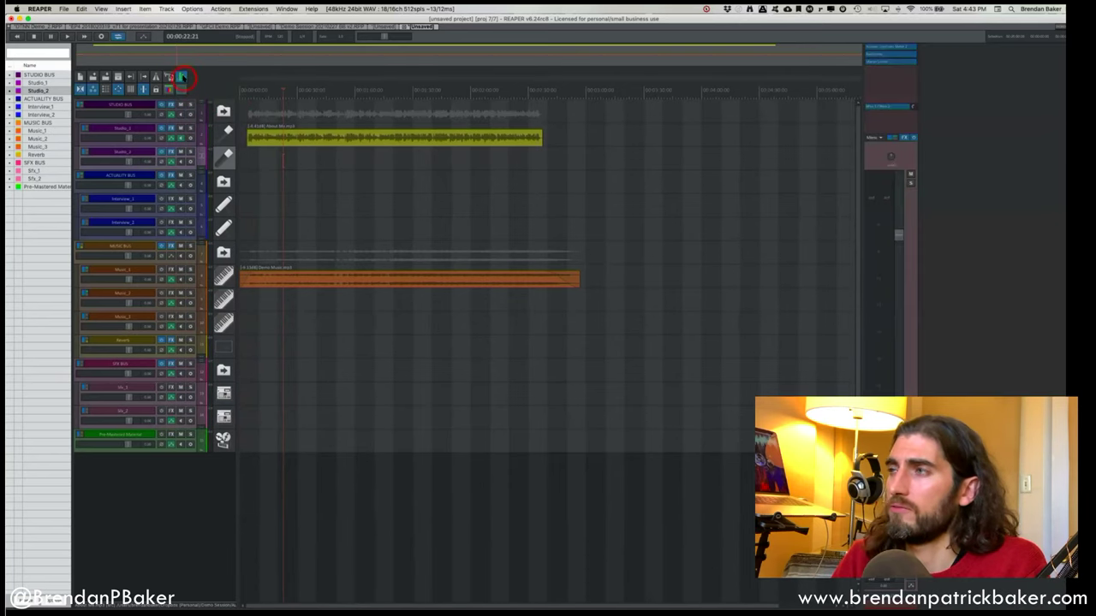
{"action": "left_click", "coordinate": [181, 78]}
{"action": "left_click", "coordinate": [182, 78]}
{"action": "left_click", "coordinate": [486, 72]}
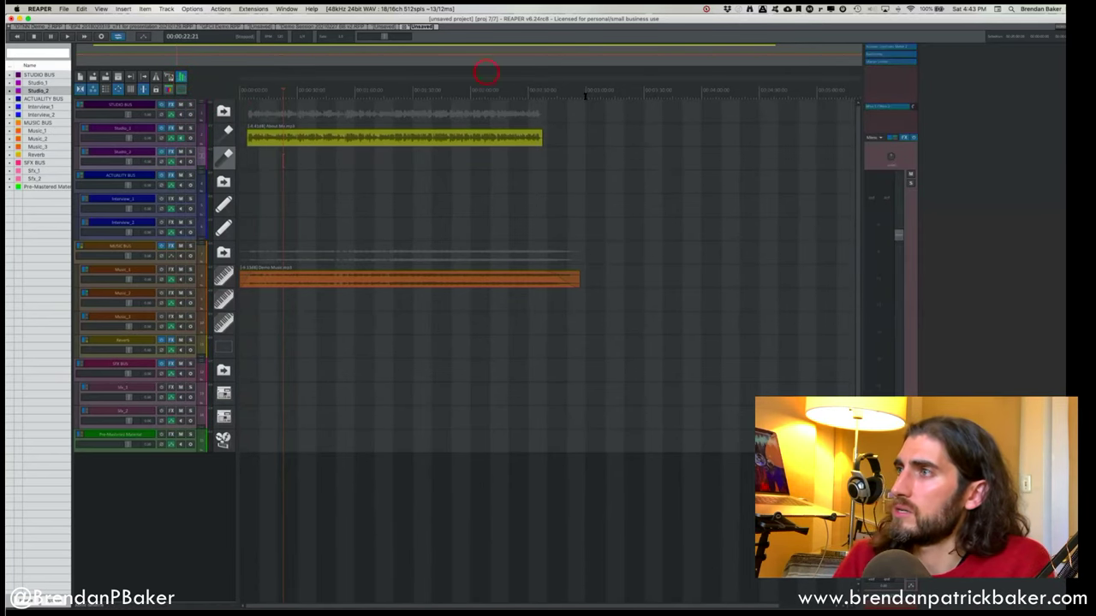
Open the master track's FX chain, float Youlean Loudness Meter 2 in its own window, and close the chain window.
{"action": "left_click", "coordinate": [894, 44]}
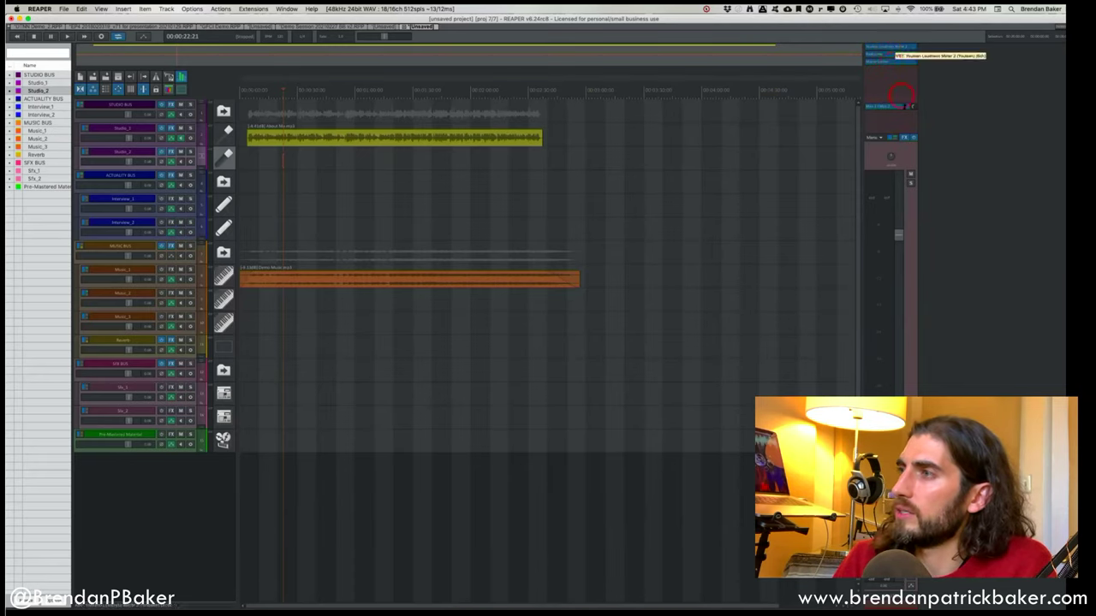
{"action": "left_click", "coordinate": [904, 138]}
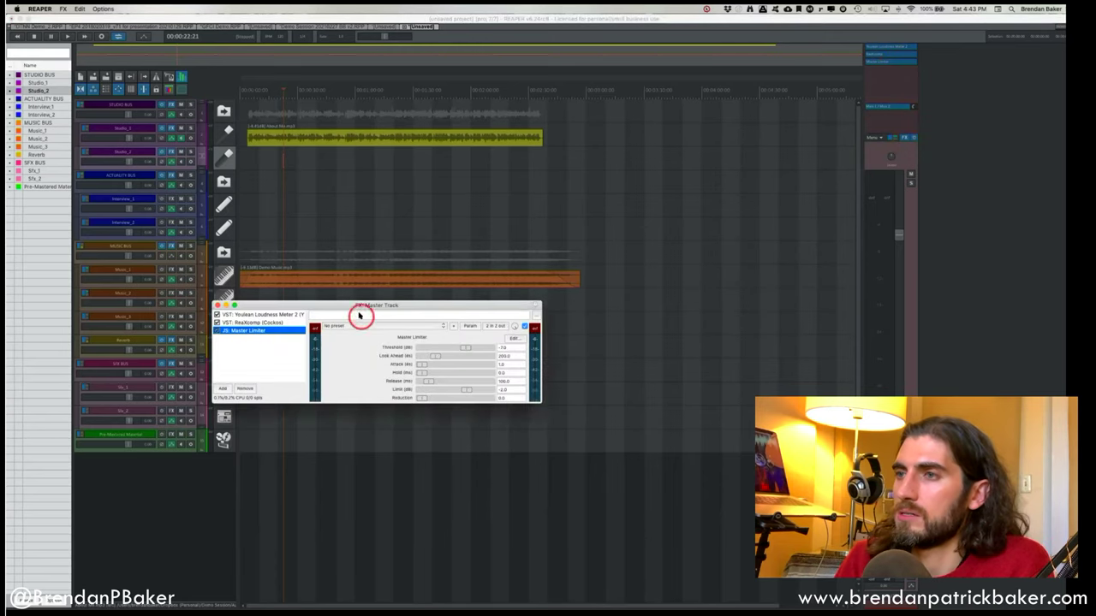
{"action": "left_click_drag", "start_coordinate": [357, 305], "coordinate": [709, 152]}
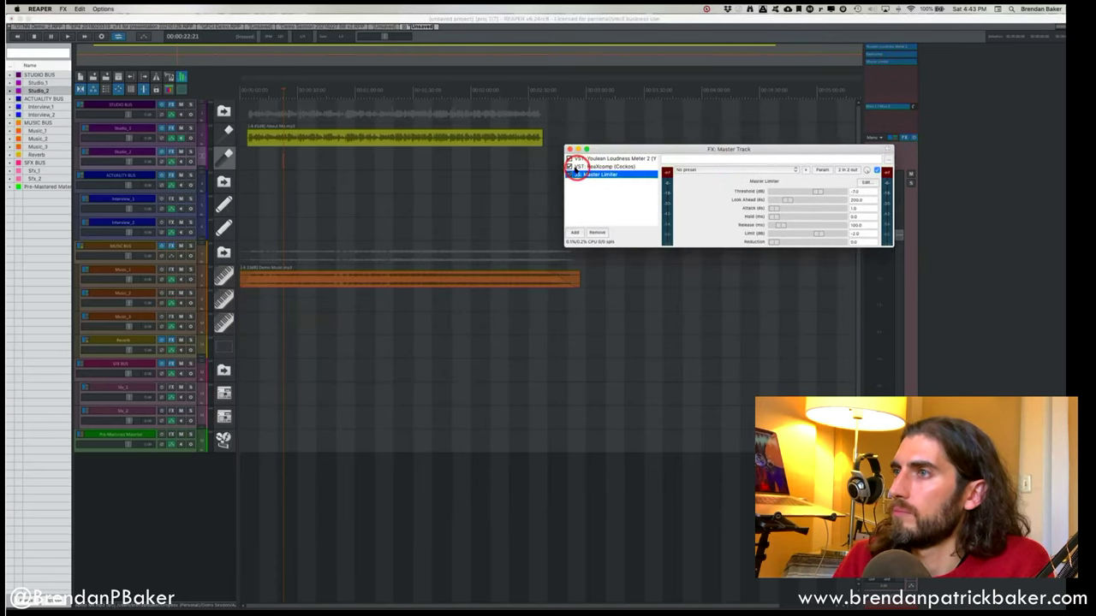
{"action": "left_click", "coordinate": [608, 159]}
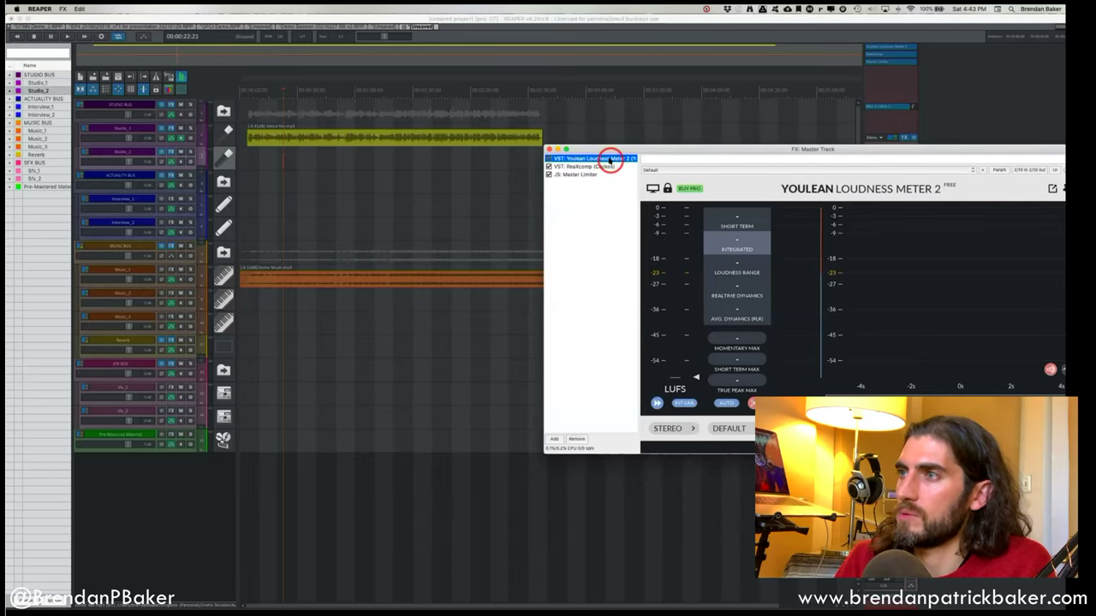
{"action": "double_click", "coordinate": [608, 160]}
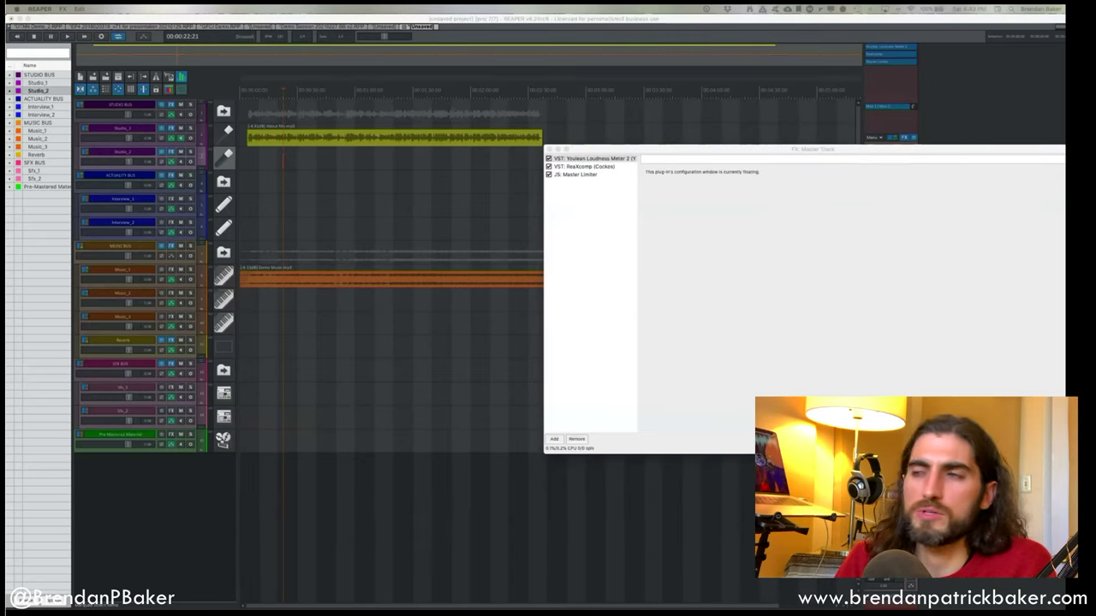
{"action": "left_click_drag", "start_coordinate": [609, 217], "coordinate": [477, 198]}
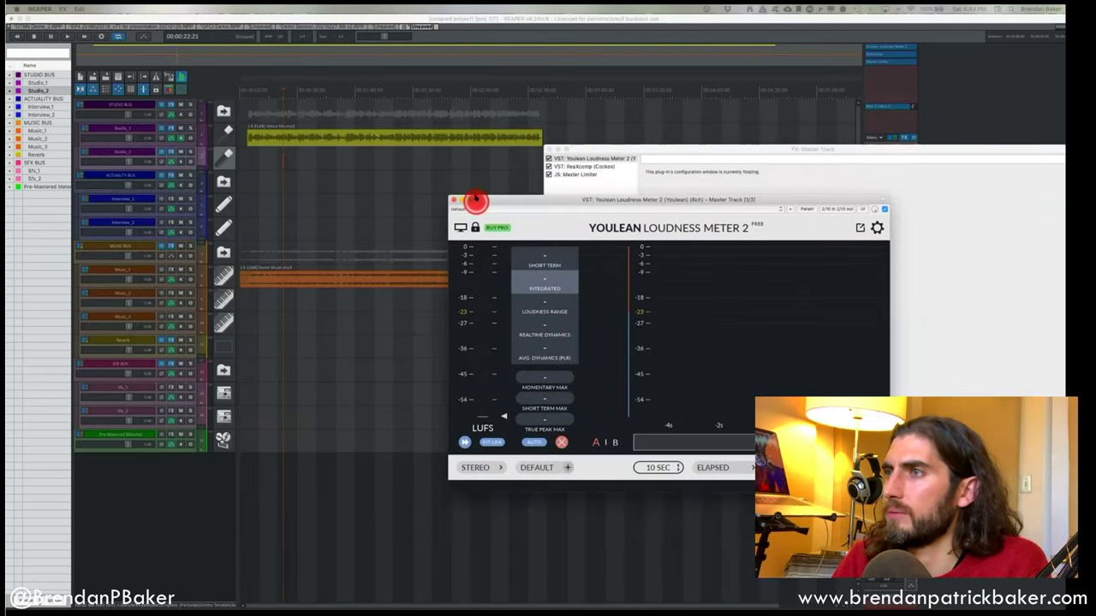
{"action": "left_click", "coordinate": [547, 148]}
{"action": "left_click_drag", "start_coordinate": [556, 193], "coordinate": [586, 199]}
Select the About Me clip on Studio_1 and reset its item volume adjustment.
{"action": "left_click", "coordinate": [326, 136]}
{"action": "key", "text": "ctrl+shift+Left"}
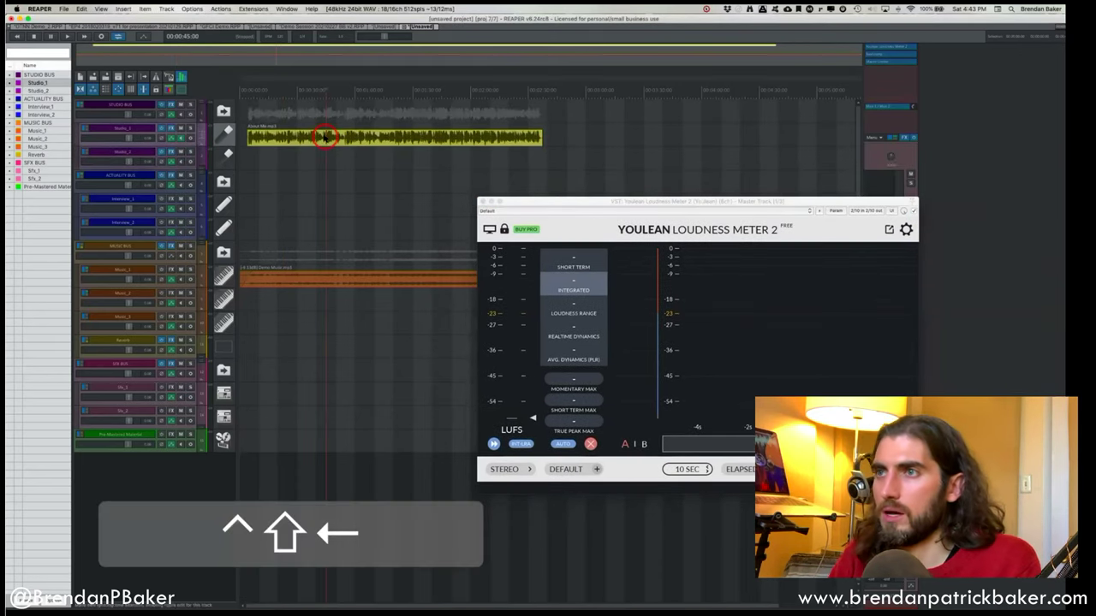
Solo the Studio_1 track and play the About Me clip from about 0:20 to measure its loudness on the master meter.
{"action": "left_click", "coordinate": [204, 137]}
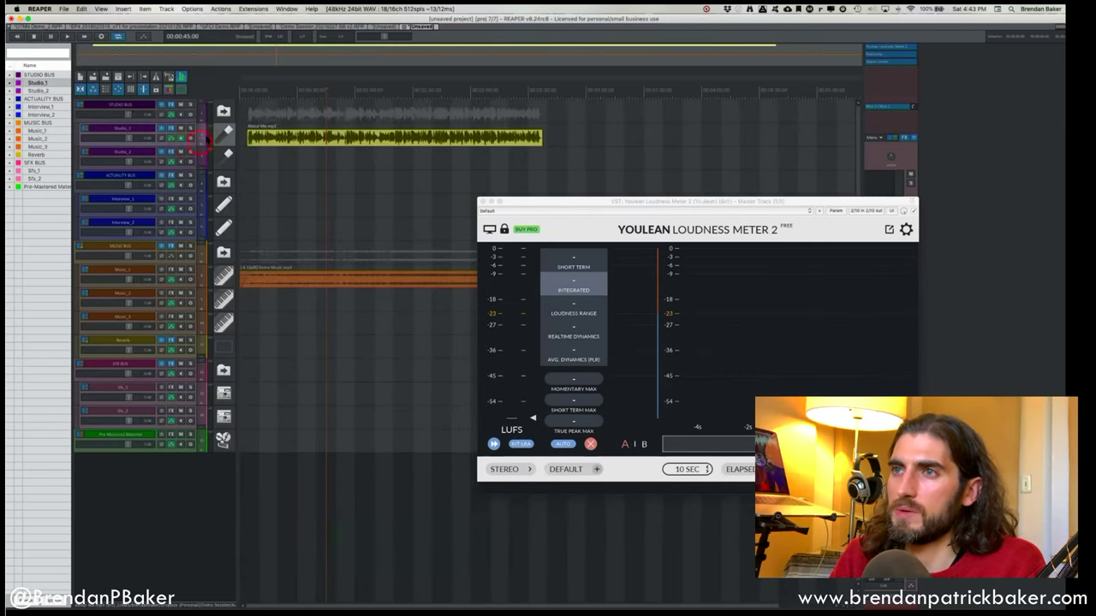
{"action": "left_click", "coordinate": [276, 122]}
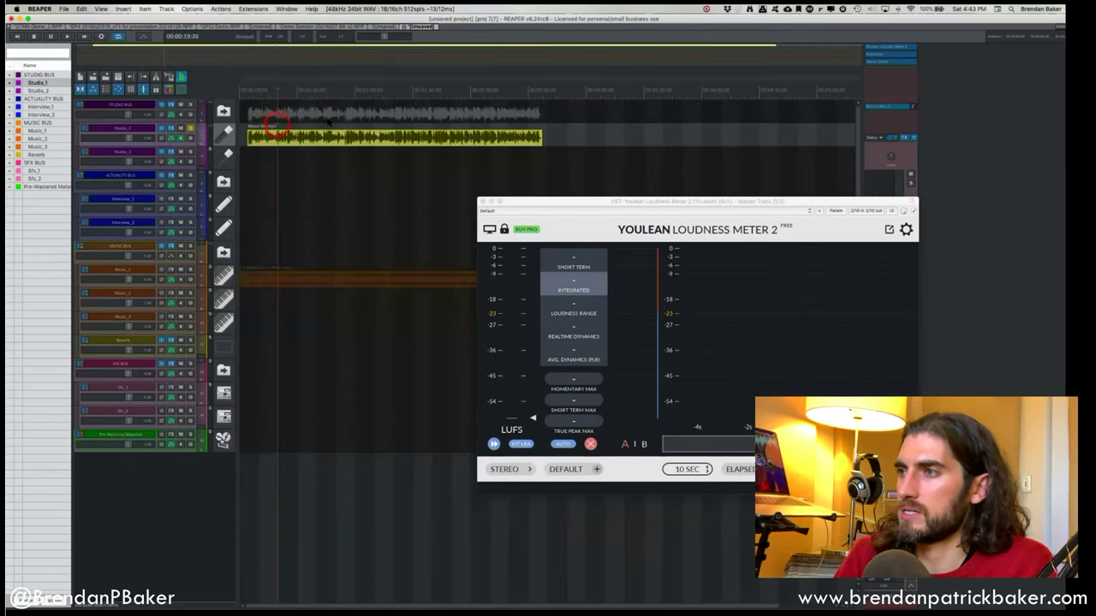
{"action": "left_click", "coordinate": [399, 147]}
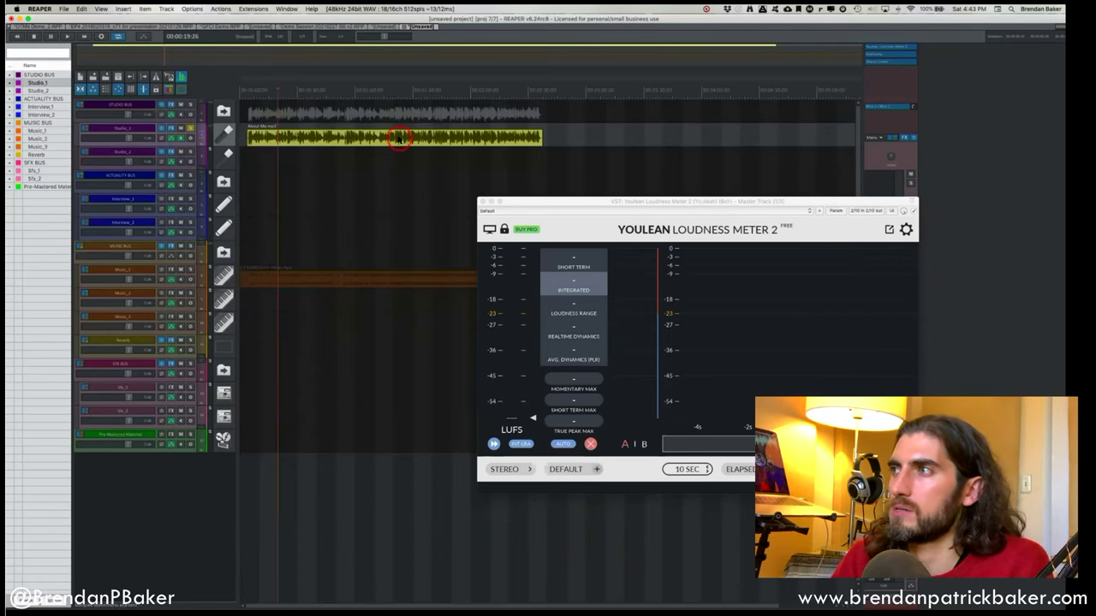
{"action": "key", "text": "space"}
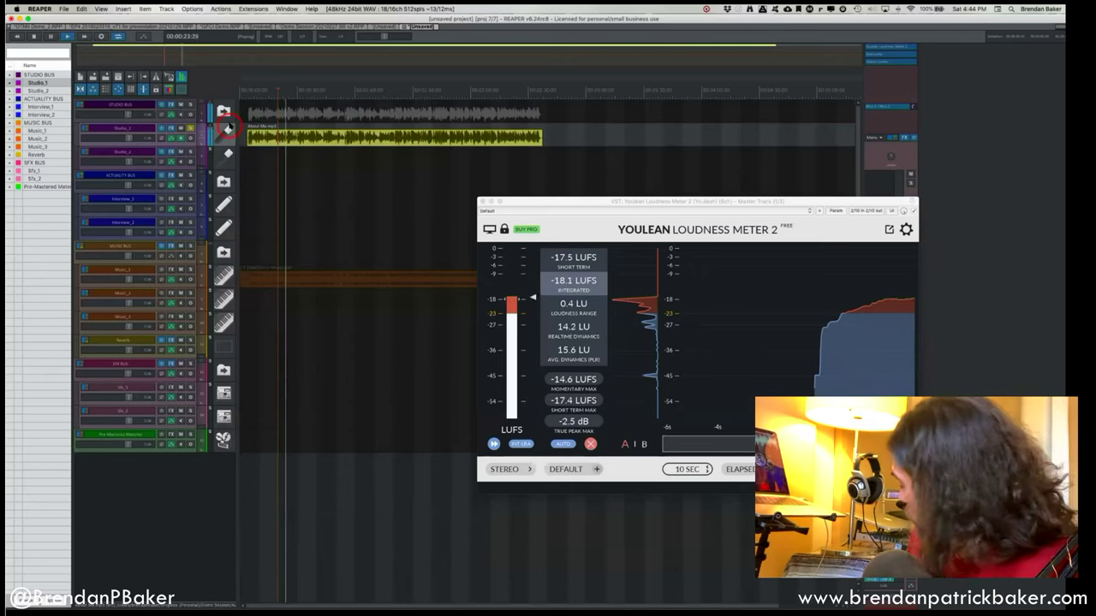
{"action": "left_click", "coordinate": [228, 126]}
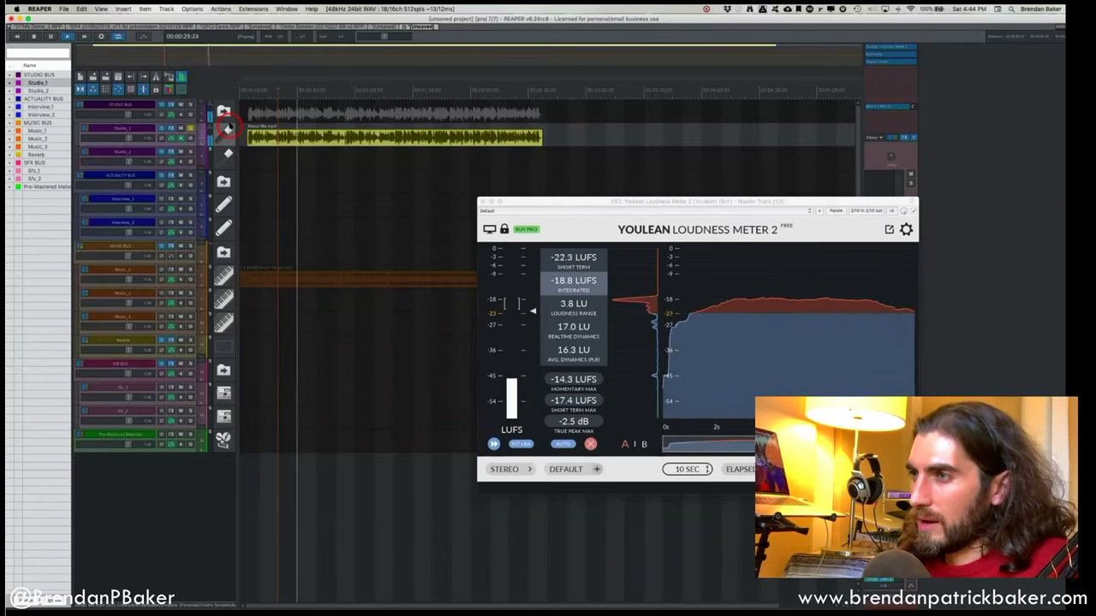
{"action": "key", "text": "space"}
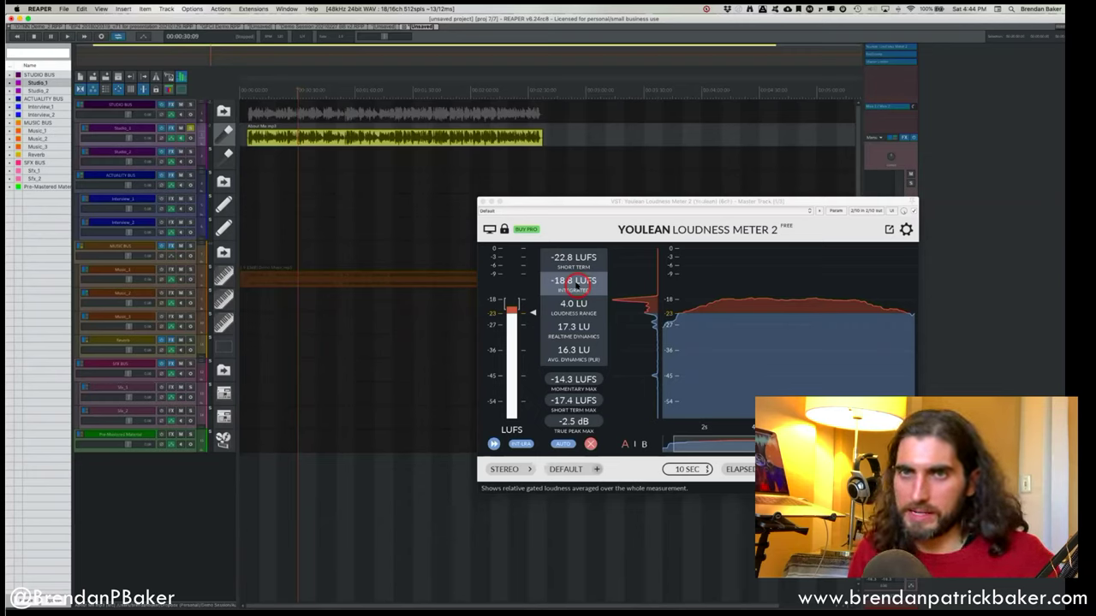
Normalize the About Me clip on the Studio_1 track and close the loudness meter window.
{"action": "left_click", "coordinate": [324, 137]}
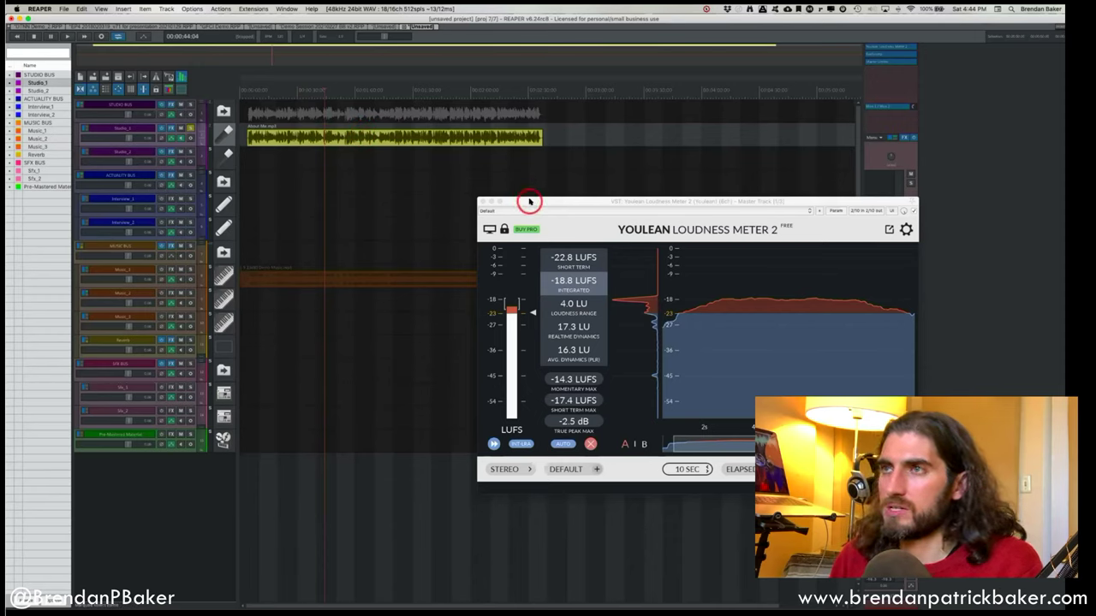
{"action": "left_click", "coordinate": [458, 86]}
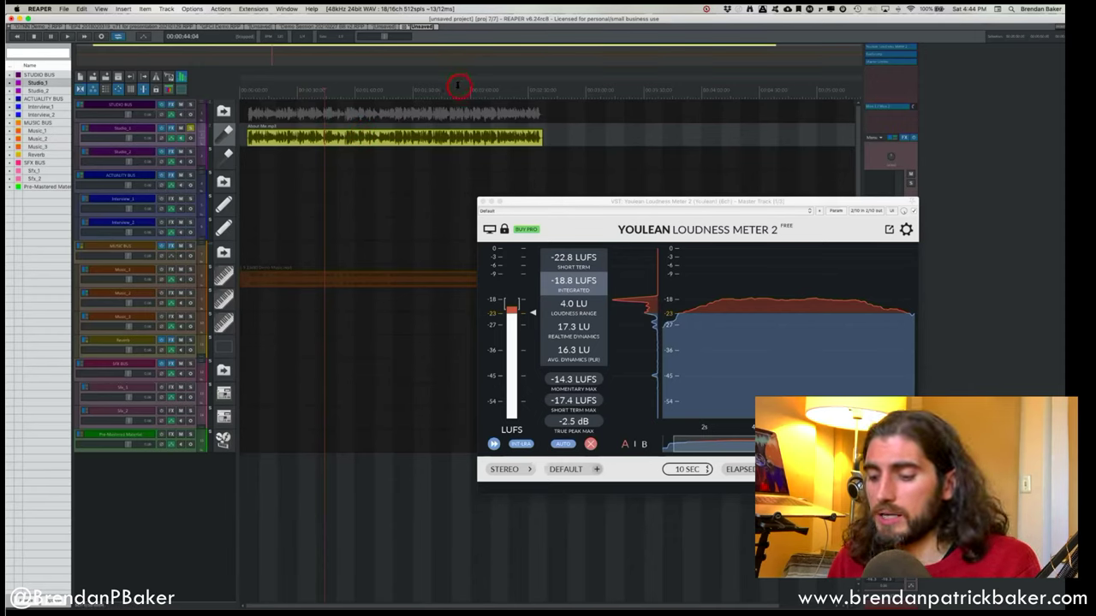
{"action": "left_click", "coordinate": [377, 137]}
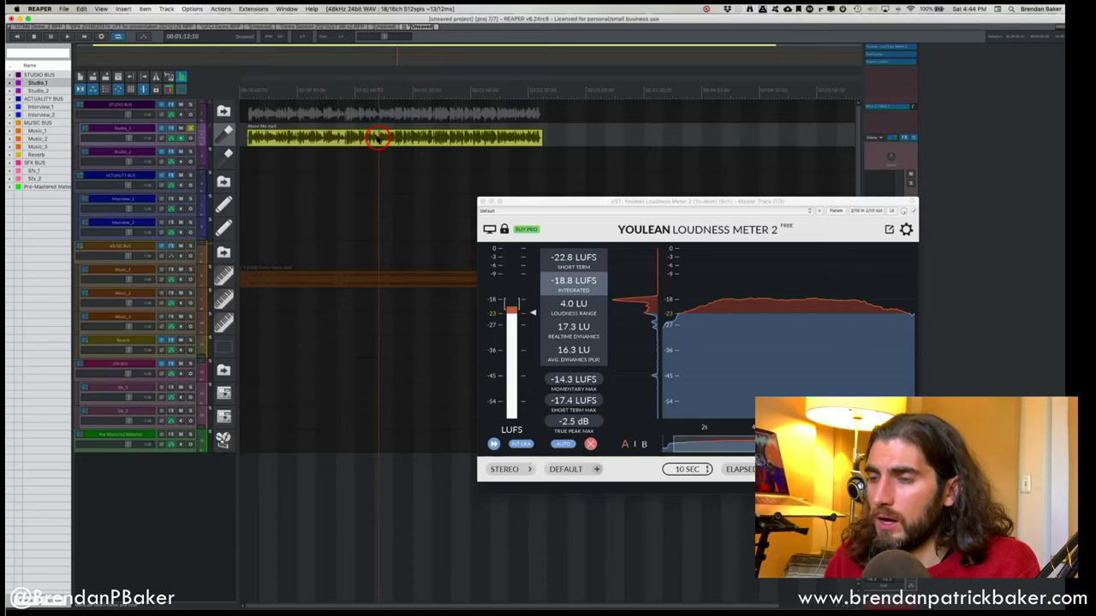
{"action": "left_click", "coordinate": [363, 137]}
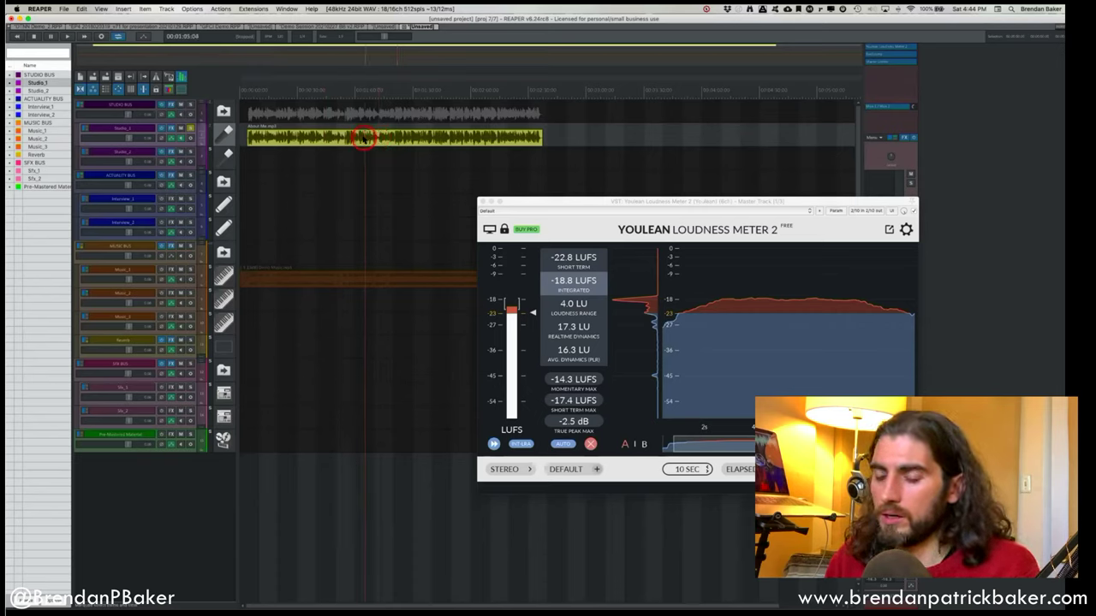
{"action": "key", "text": "n"}
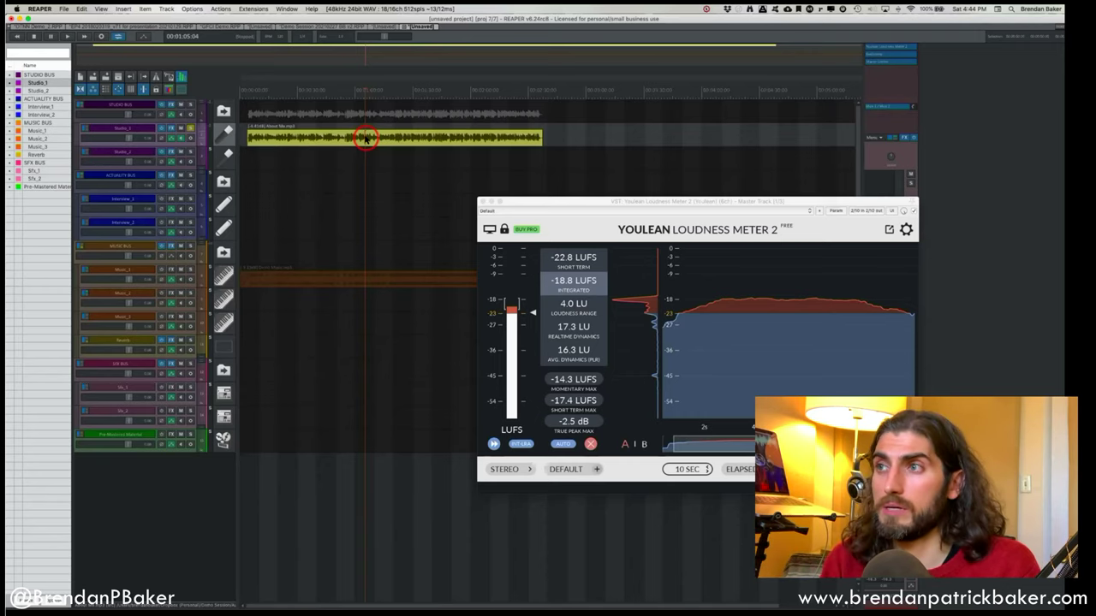
{"action": "left_click", "coordinate": [482, 201]}
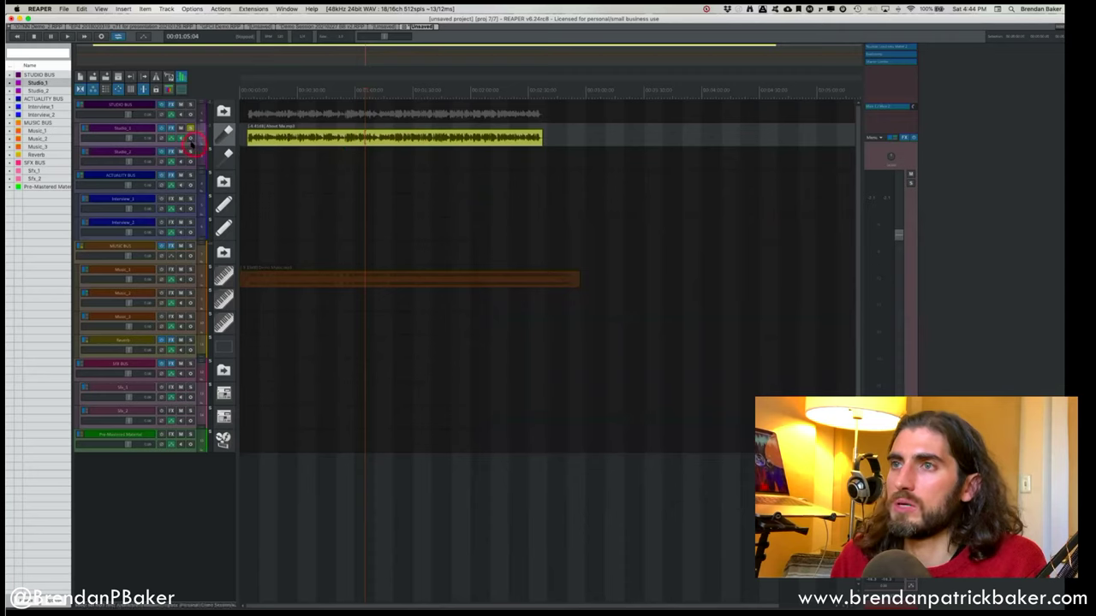
Solo the Music_1 track and normalize the Demo Music clip.
{"action": "left_click", "coordinate": [282, 283]}
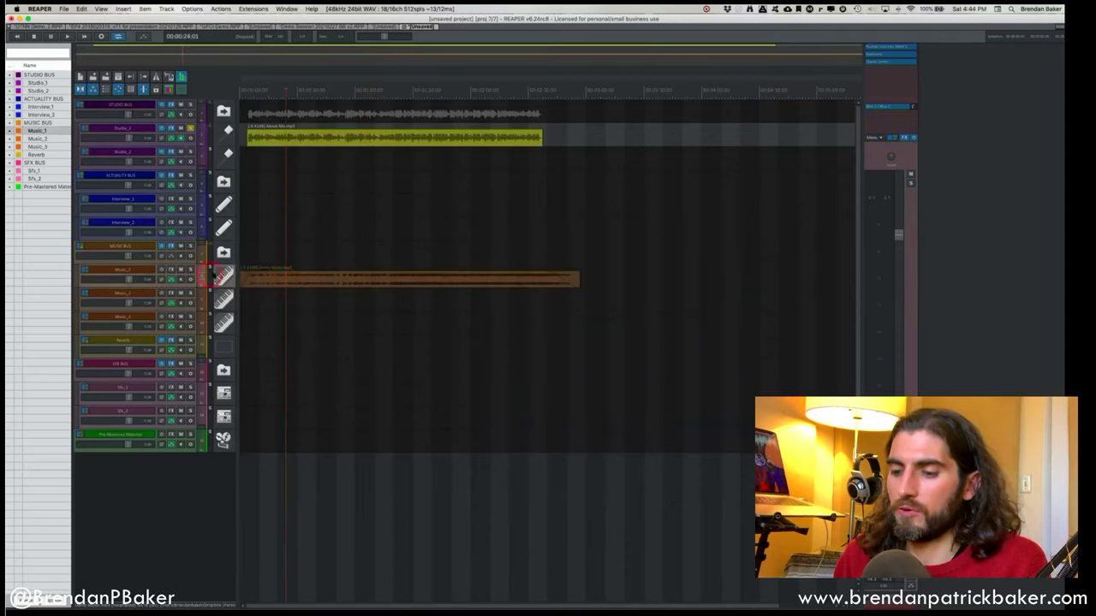
{"action": "key", "text": "shift+s"}
{"action": "left_click", "coordinate": [281, 279]}
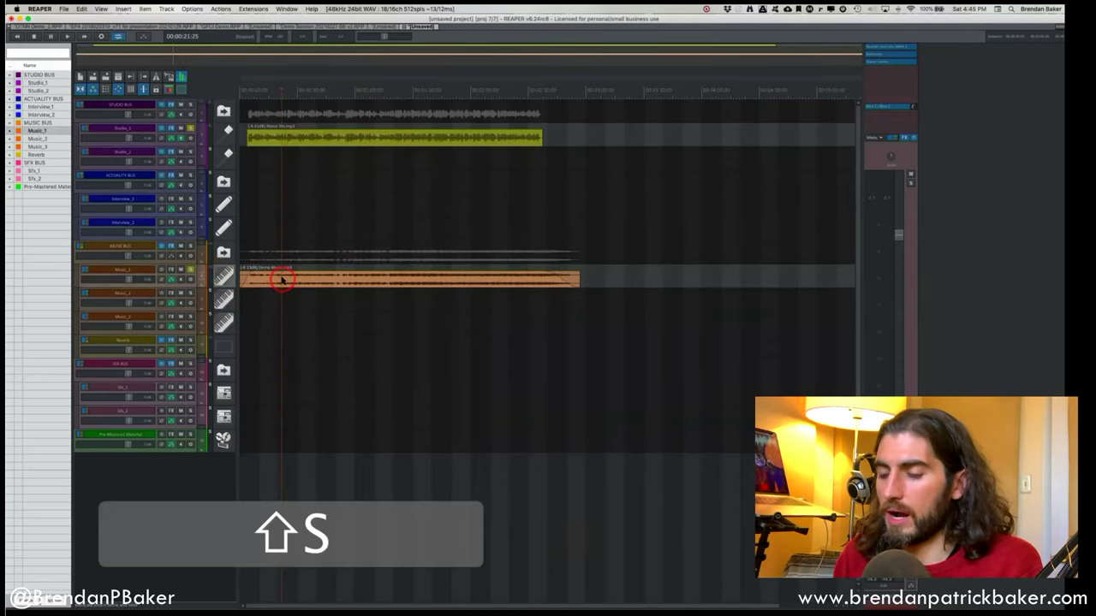
{"action": "key", "text": "n"}
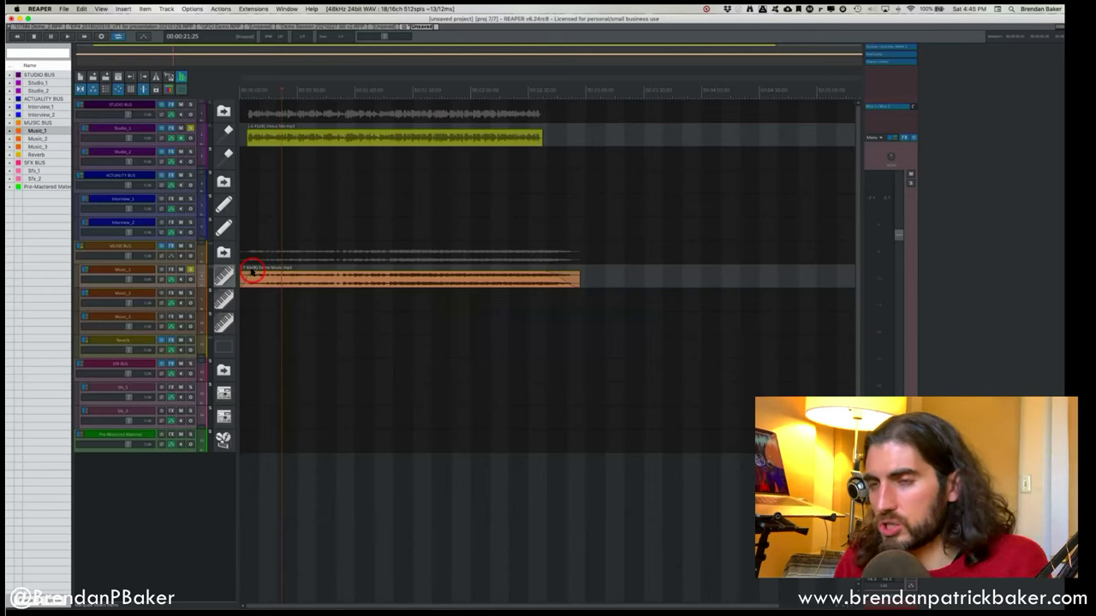
Examine the gain labels and waveforms of the normalized Demo Music and About Me clips up close.
{"action": "scroll", "coordinate": [252, 272], "scroll_direction": "up", "scroll_amount": 5}
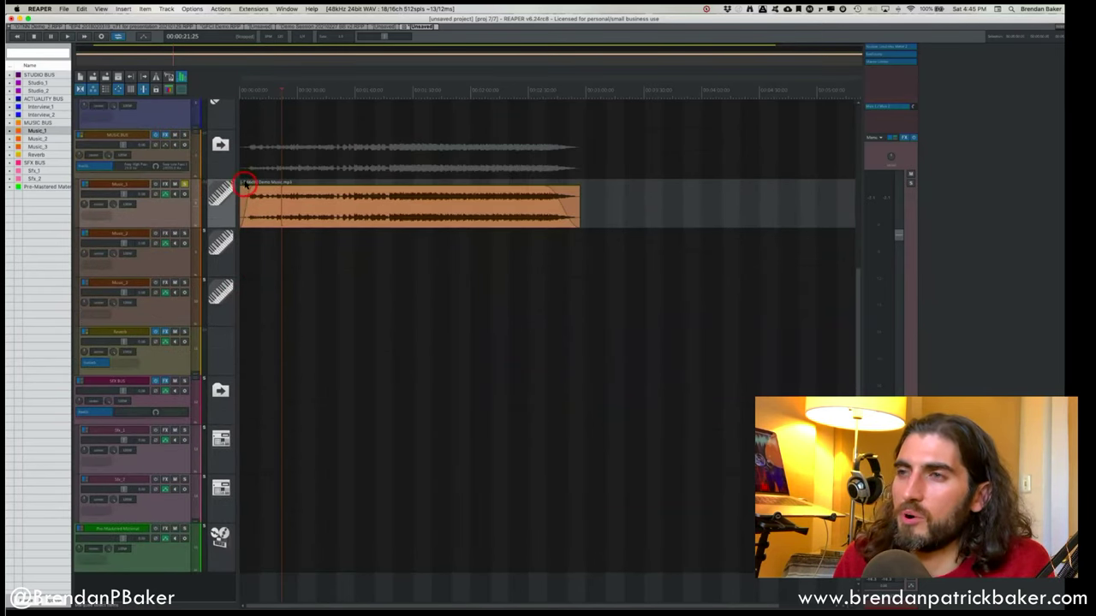
{"action": "scroll", "coordinate": [247, 182], "scroll_direction": "up", "scroll_amount": 5}
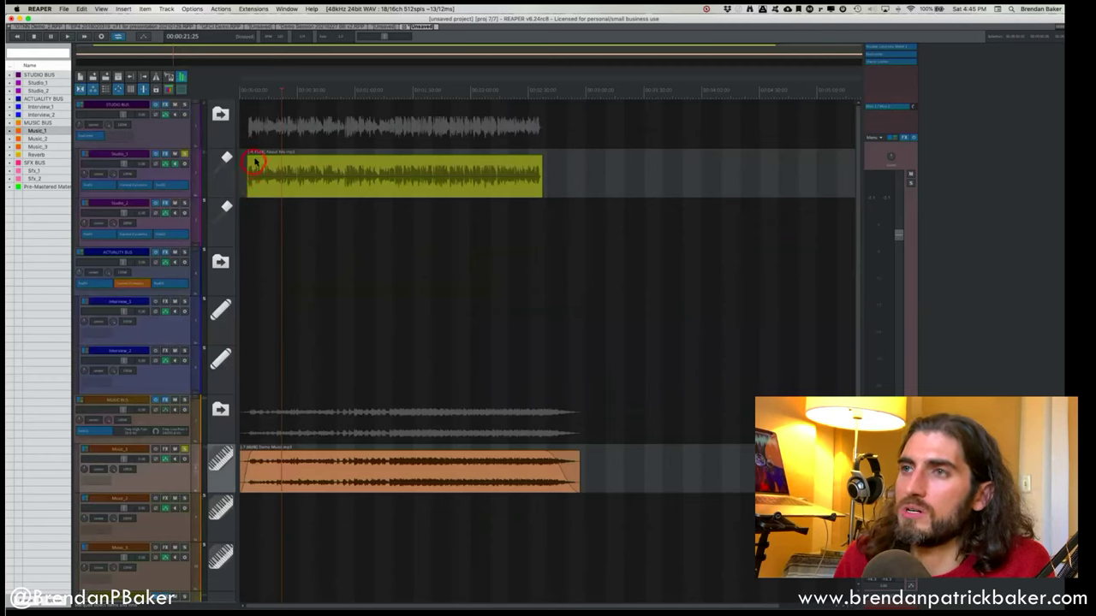
{"action": "left_click", "coordinate": [255, 161]}
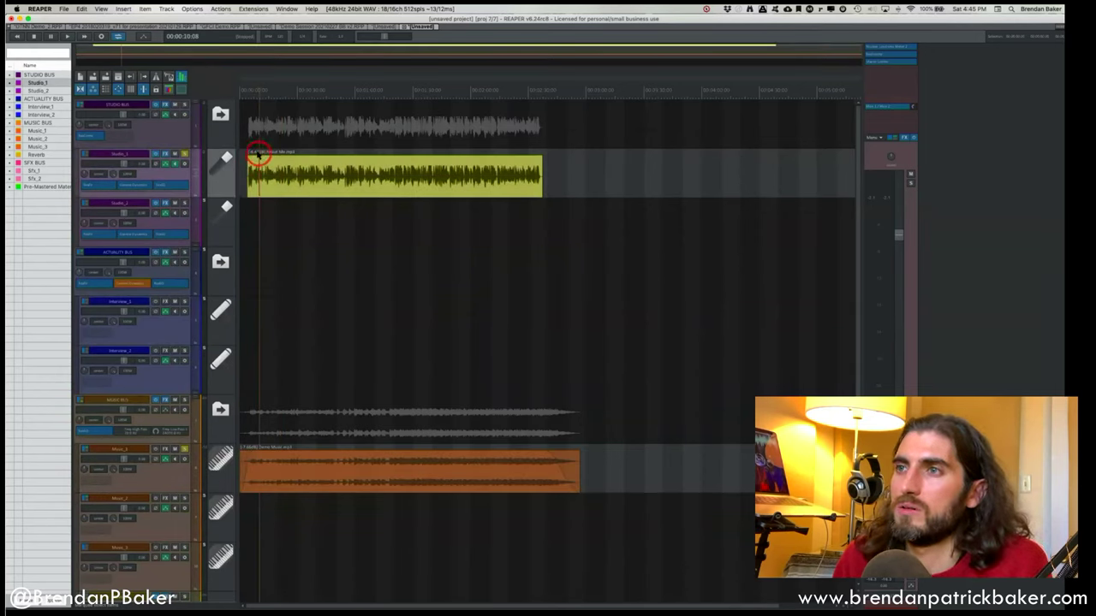
{"action": "left_click", "coordinate": [286, 167]}
{"action": "scroll", "coordinate": [311, 179], "scroll_direction": "down", "scroll_amount": 2}
{"action": "left_click", "coordinate": [319, 179]}
{"action": "scroll", "coordinate": [317, 179], "scroll_direction": "up", "scroll_amount": 3}
{"action": "scroll", "coordinate": [315, 180], "scroll_direction": "up", "scroll_amount": 2}
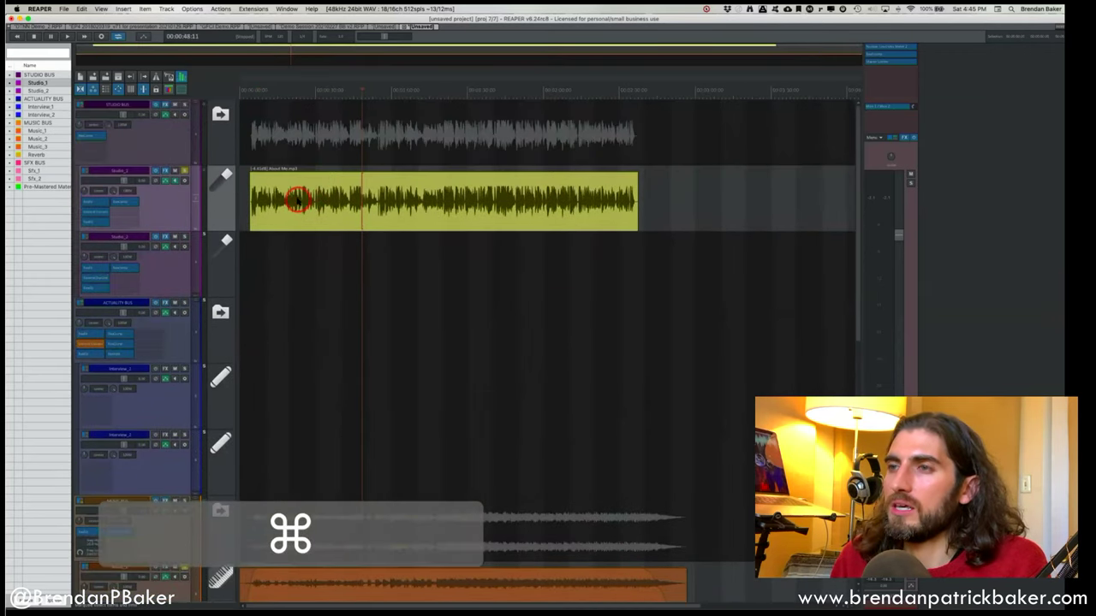
{"action": "scroll", "coordinate": [296, 195], "scroll_direction": "up", "scroll_amount": 2}
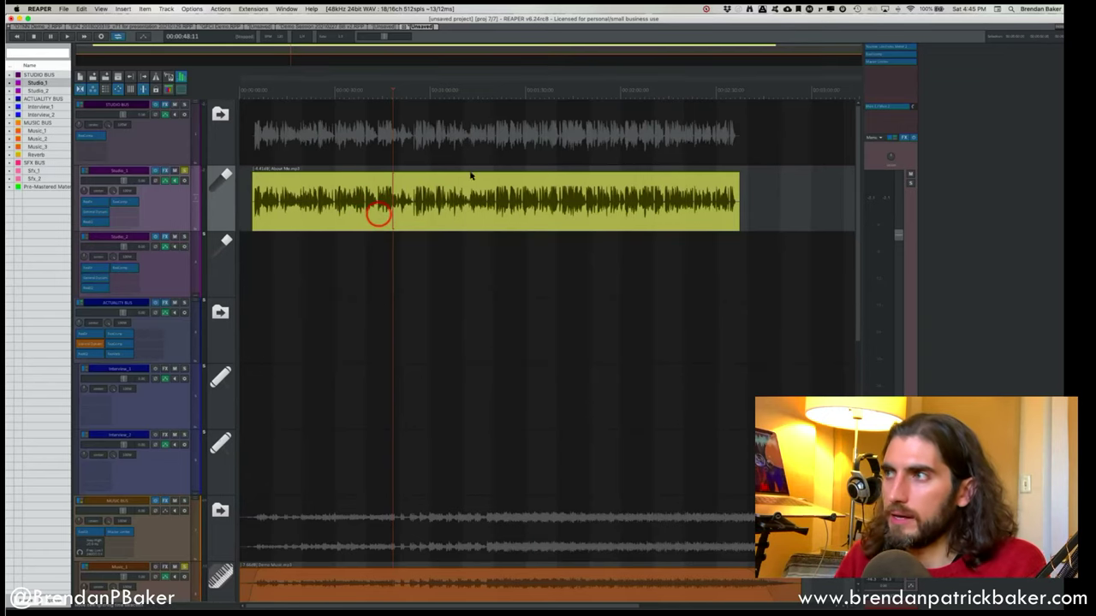
Reopen Youlean Loudness Meter 2 from the master track's effects and shift its window slightly.
{"action": "left_click", "coordinate": [832, 86]}
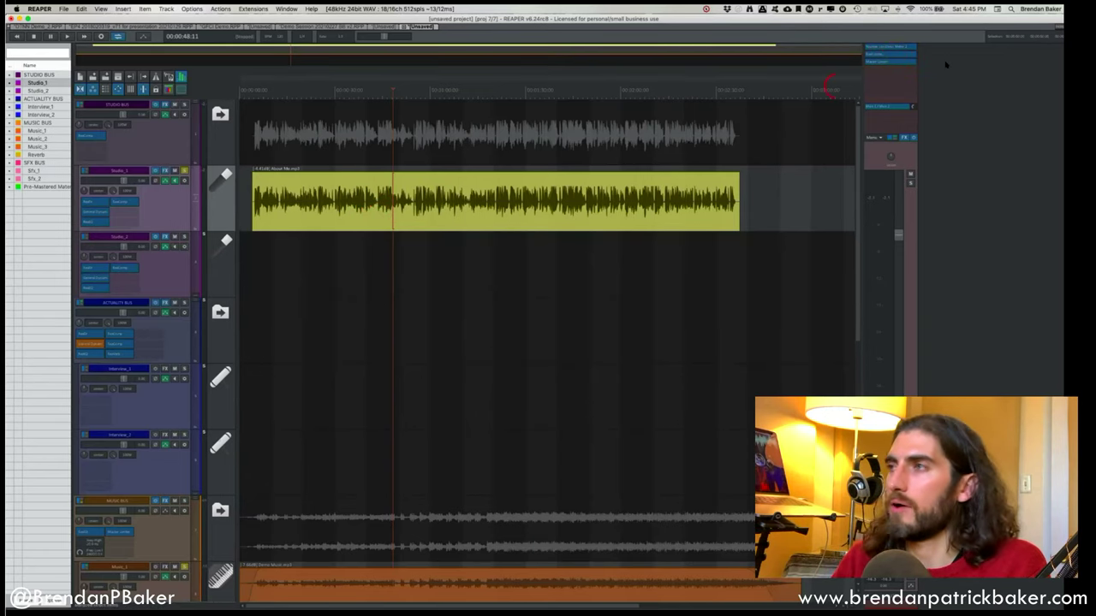
{"action": "left_click", "coordinate": [875, 56]}
{"action": "left_click", "coordinate": [891, 46]}
{"action": "left_click", "coordinate": [892, 46]}
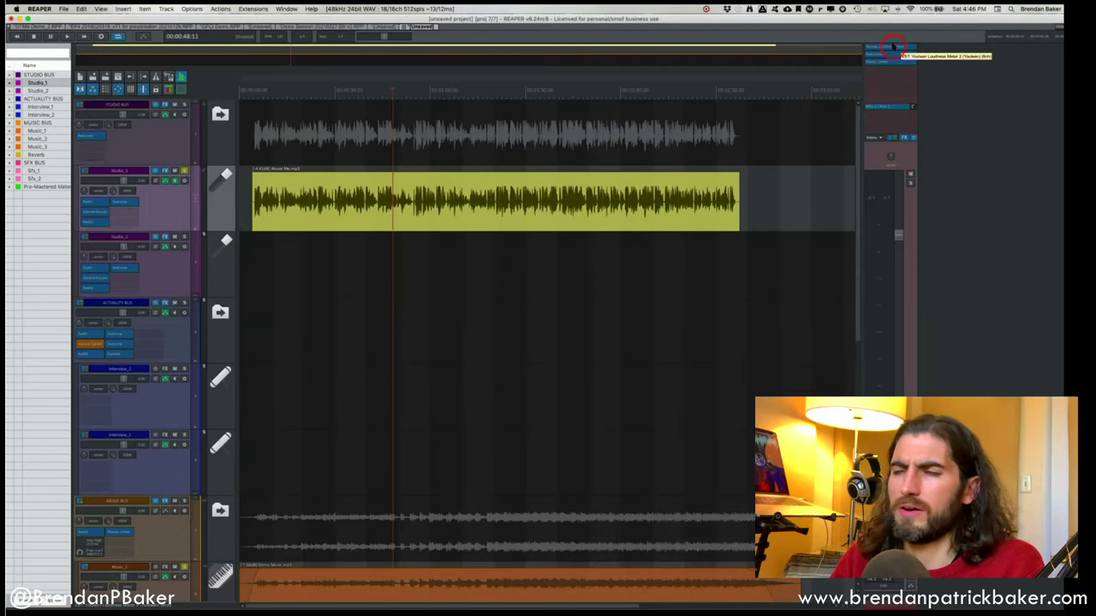
{"action": "left_click", "coordinate": [892, 46]}
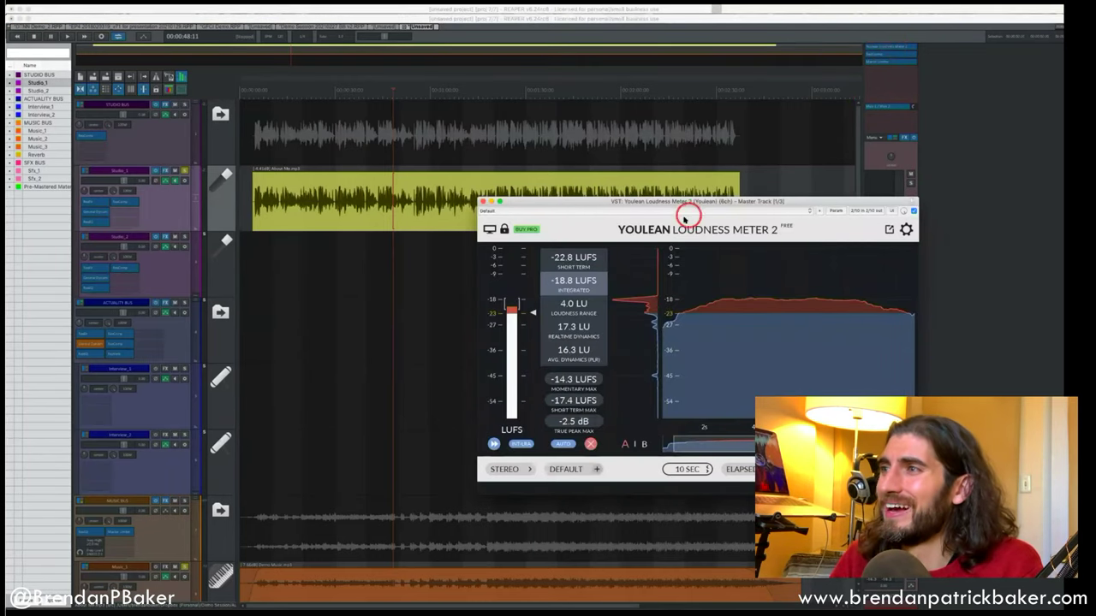
{"action": "left_click_drag", "start_coordinate": [701, 208], "coordinate": [690, 216]}
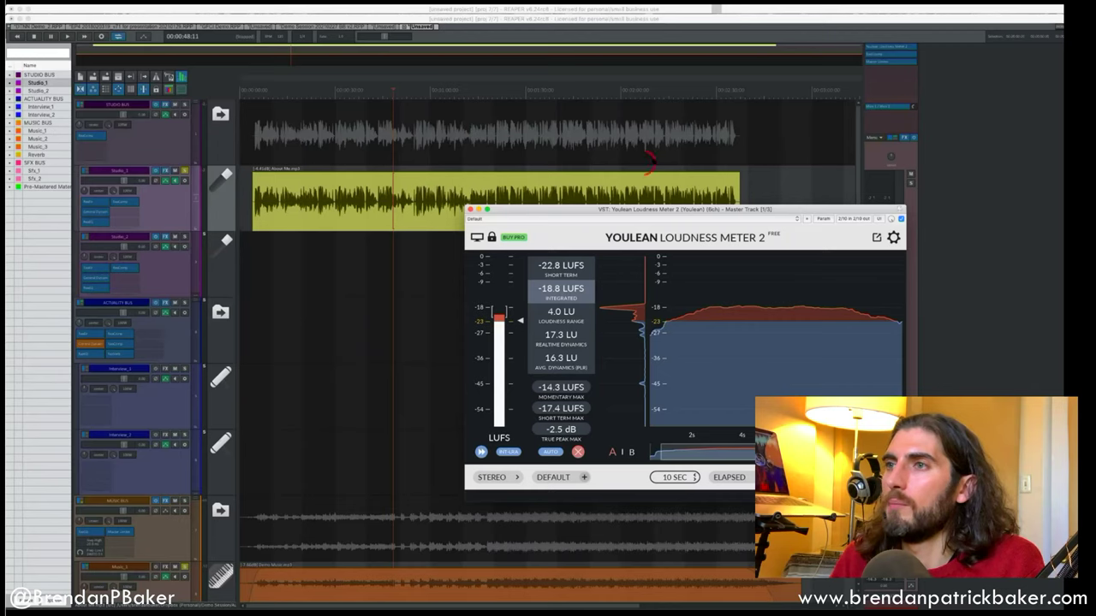
Reapply normalization to the About Me clip and move the loudness meter window clear of the waveform.
{"action": "left_click", "coordinate": [396, 213]}
{"action": "key", "text": "n"}
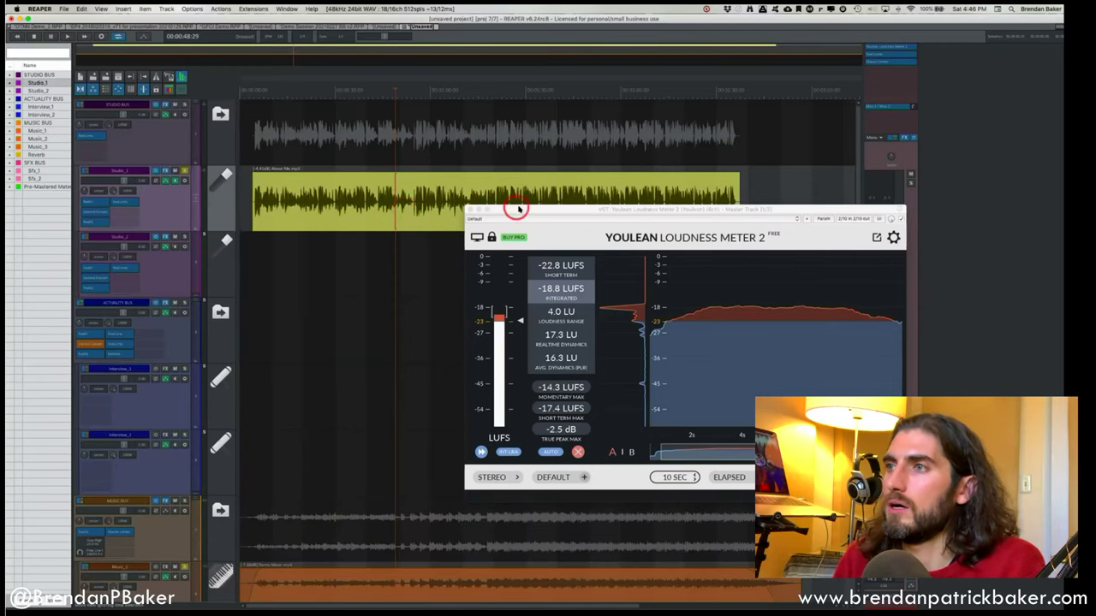
{"action": "left_click_drag", "start_coordinate": [519, 208], "coordinate": [586, 255]}
{"action": "left_click", "coordinate": [412, 203]}
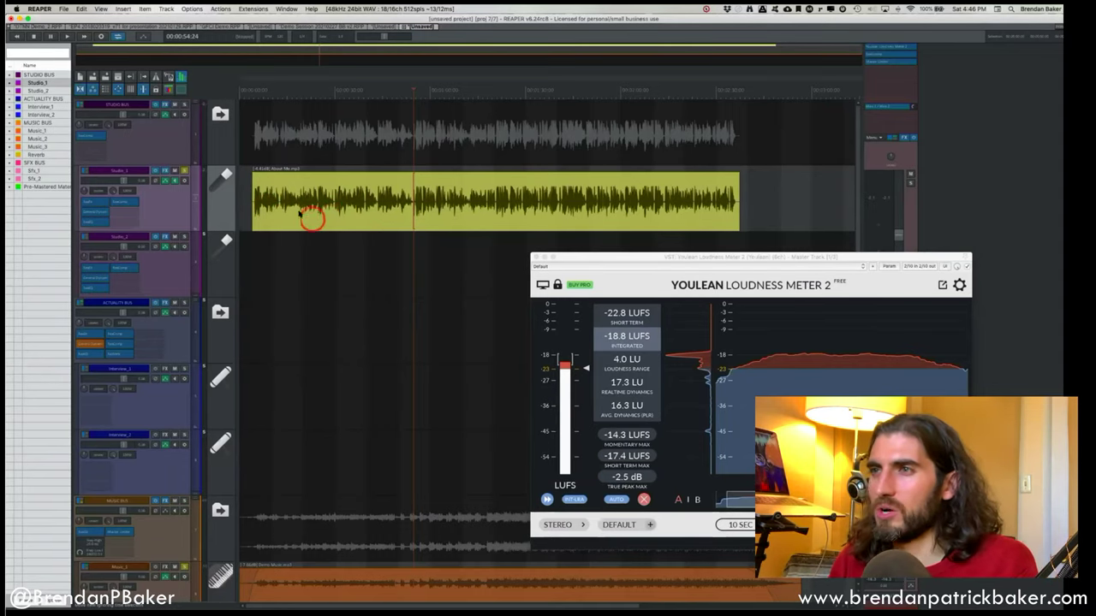
Import Demo Voice.mp3 onto the Studio_1 track shortly after the end of the About Me clip.
{"action": "key", "text": "super"}
{"action": "key", "text": "super+Tab"}
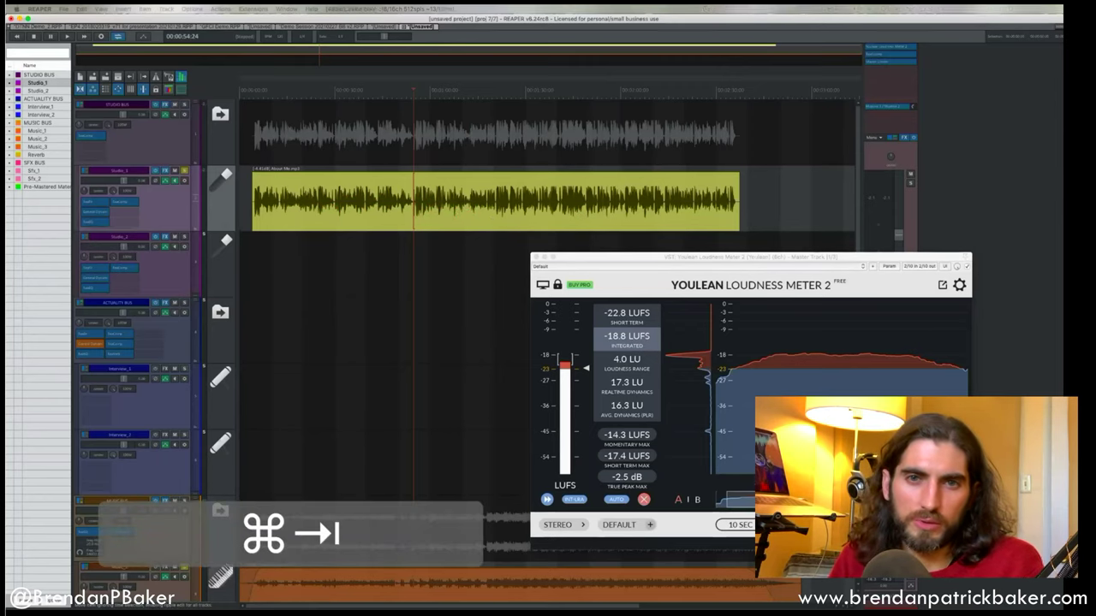
{"action": "key", "text": "a"}
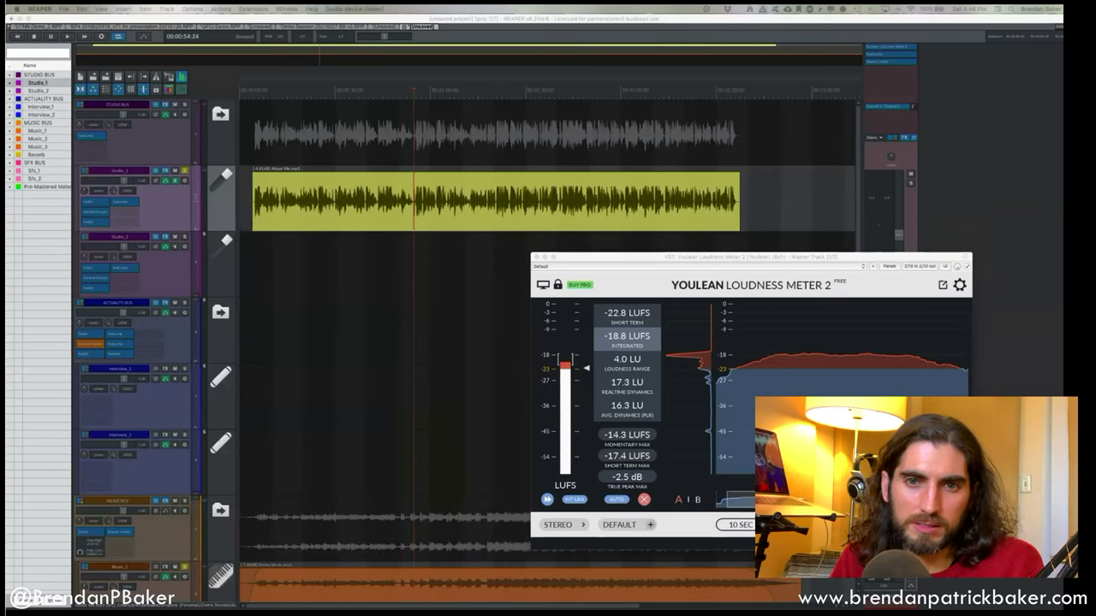
{"action": "left_click_drag", "start_coordinate": [474, 288], "coordinate": [798, 196]}
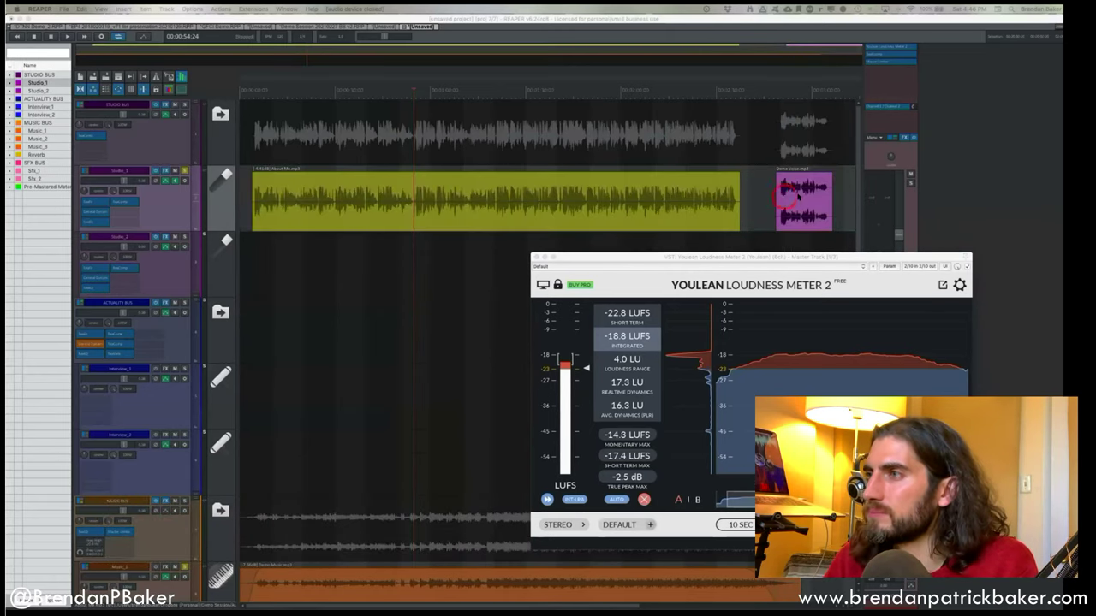
{"action": "left_click", "coordinate": [798, 196]}
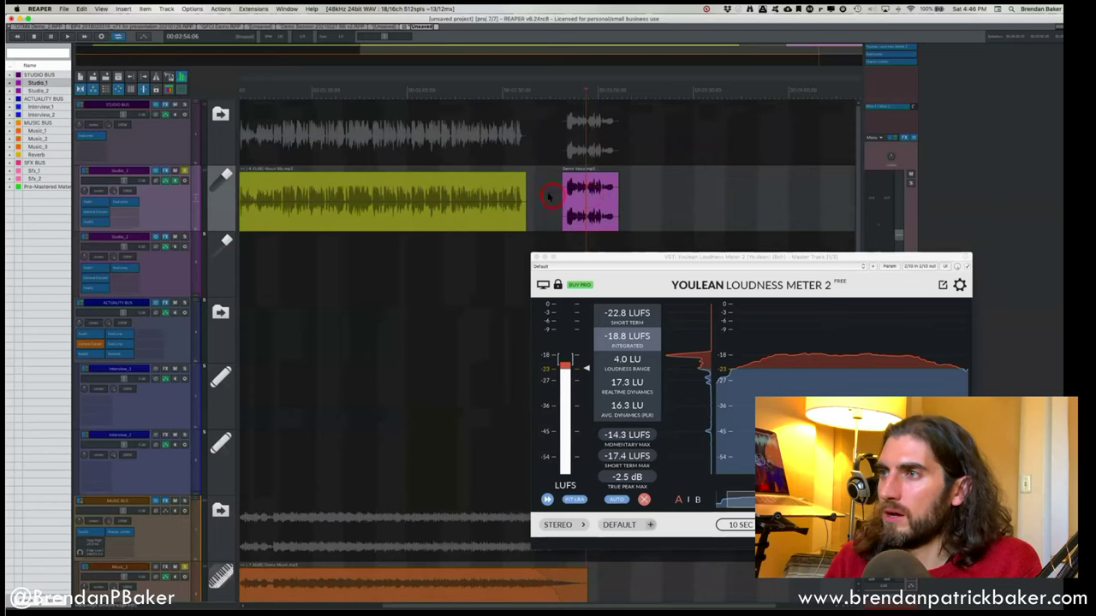
Split the Demo Voice clip at about 3:02 and 2:54 into three pieces and select the middle piece.
{"action": "scroll", "coordinate": [562, 190], "scroll_direction": "up", "scroll_amount": 3}
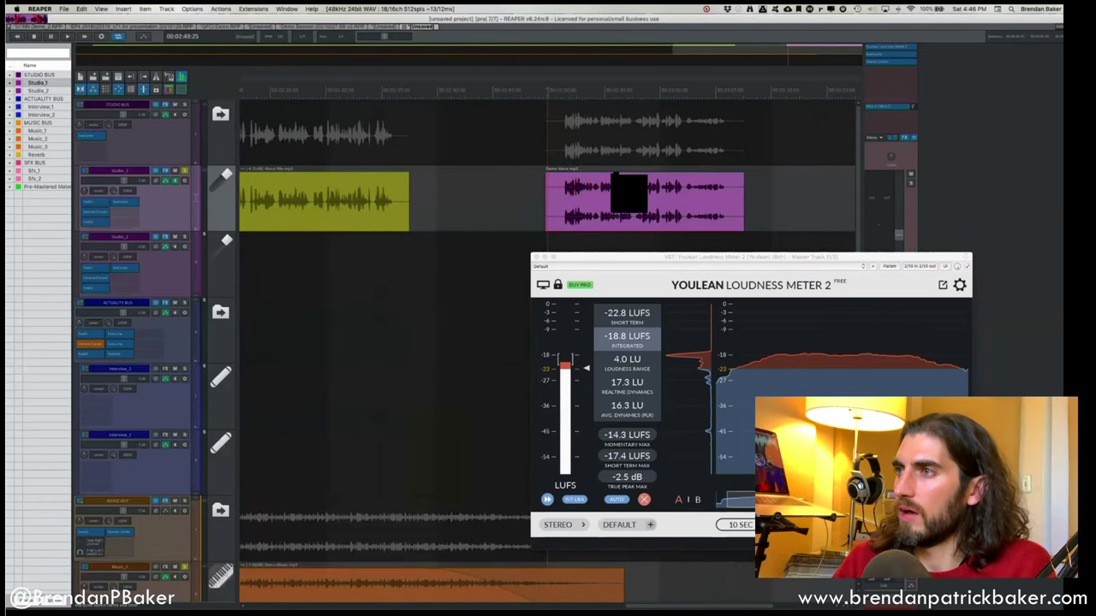
{"action": "left_click", "coordinate": [680, 189]}
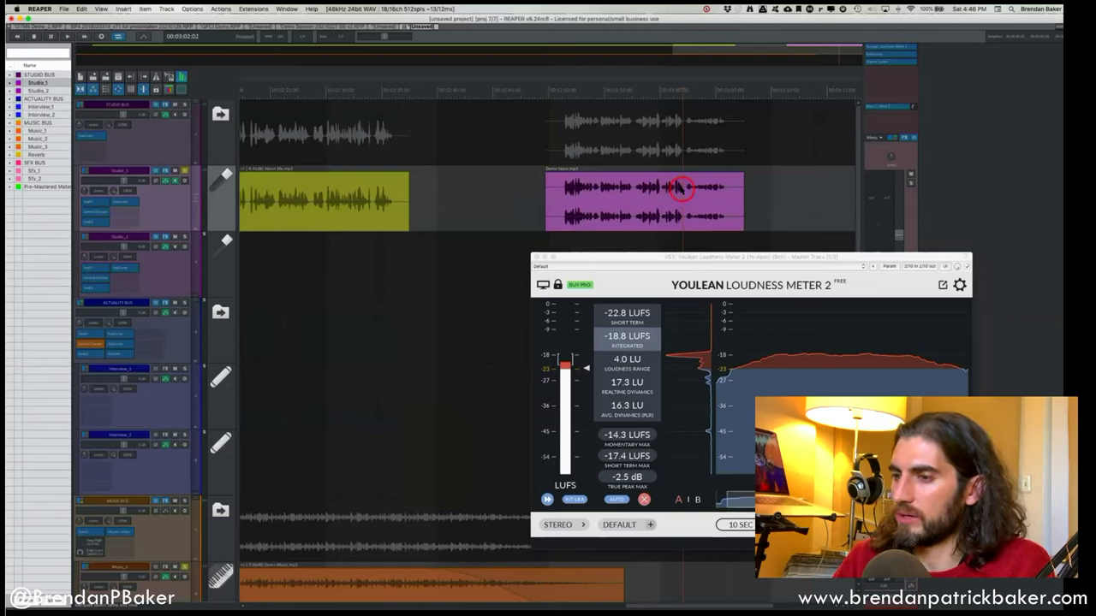
{"action": "key", "text": "b"}
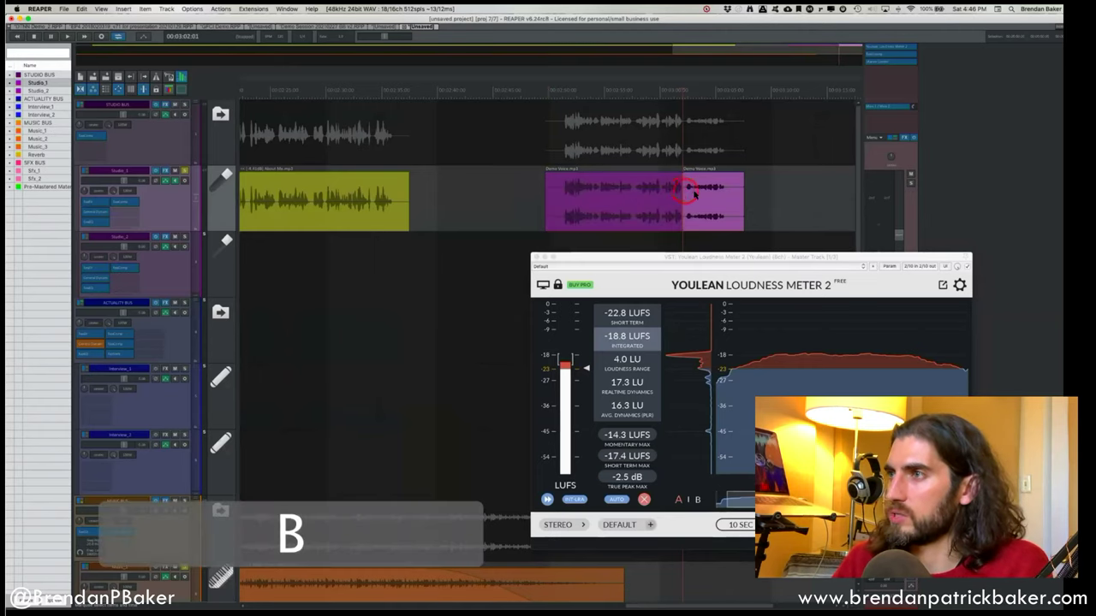
{"action": "left_click", "coordinate": [601, 217]}
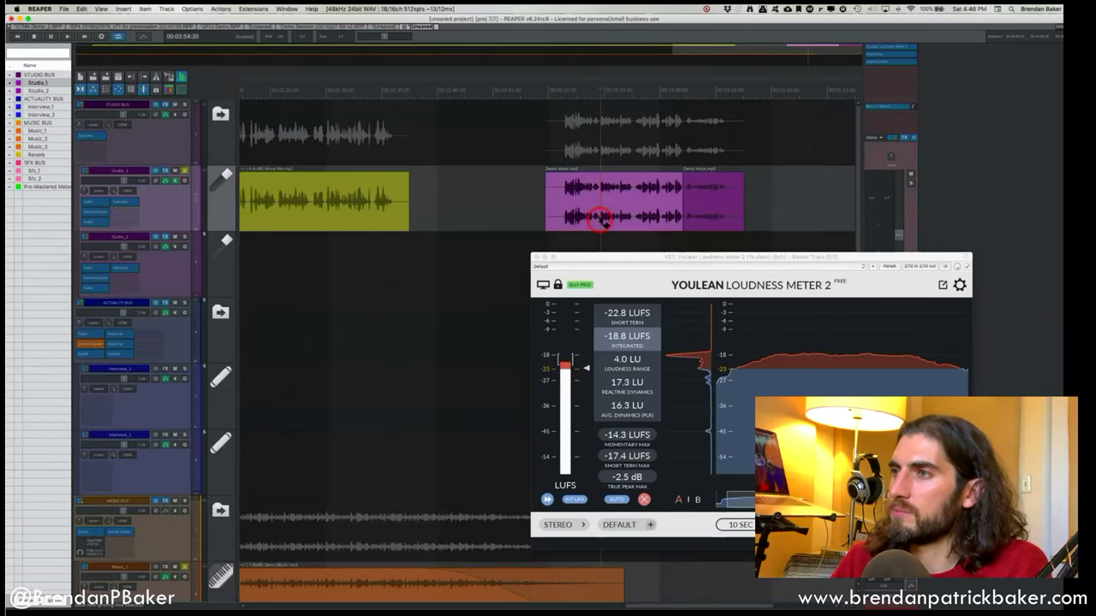
{"action": "key", "text": "b"}
{"action": "left_click", "coordinate": [633, 218]}
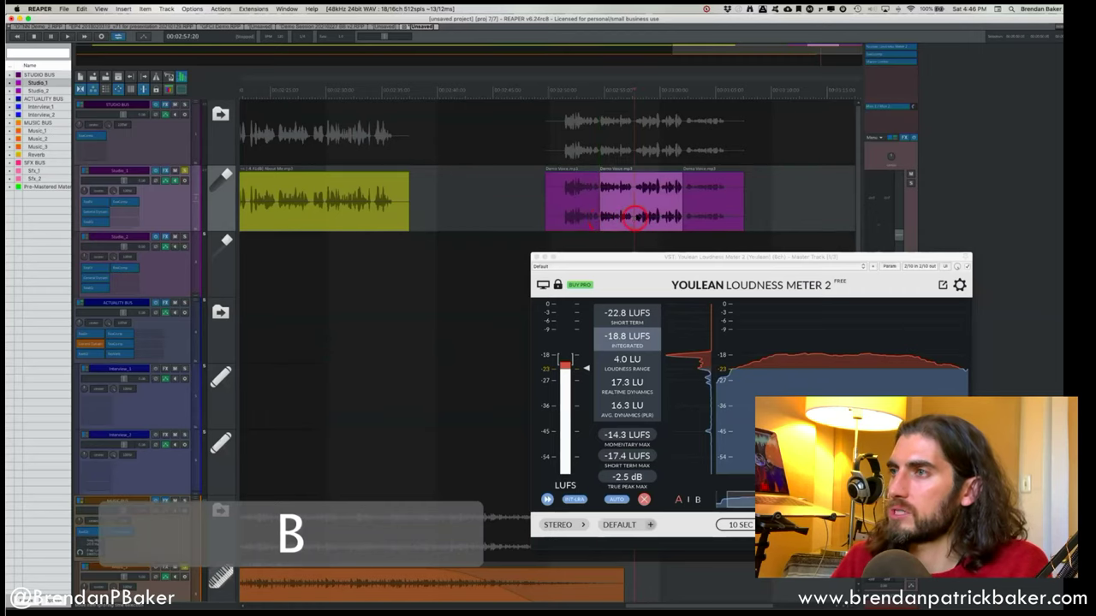
Split the middle Demo Voice piece at about 2:57 and normalize the loudness of all four pieces.
{"action": "key", "text": "b"}
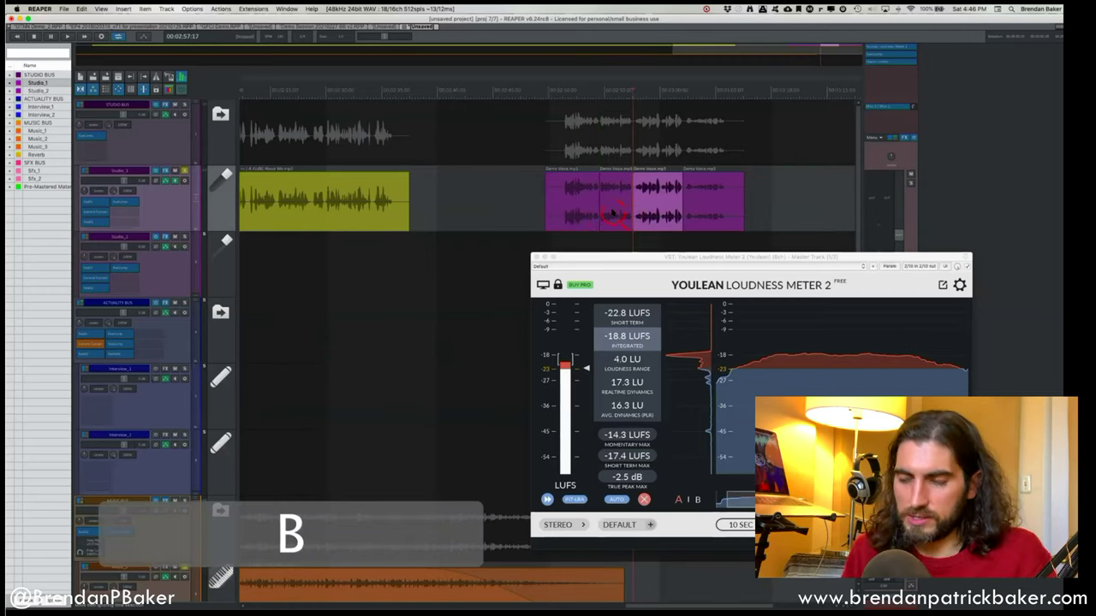
{"action": "left_click_drag", "start_coordinate": [505, 213], "coordinate": [793, 206]}
{"action": "key", "text": "n"}
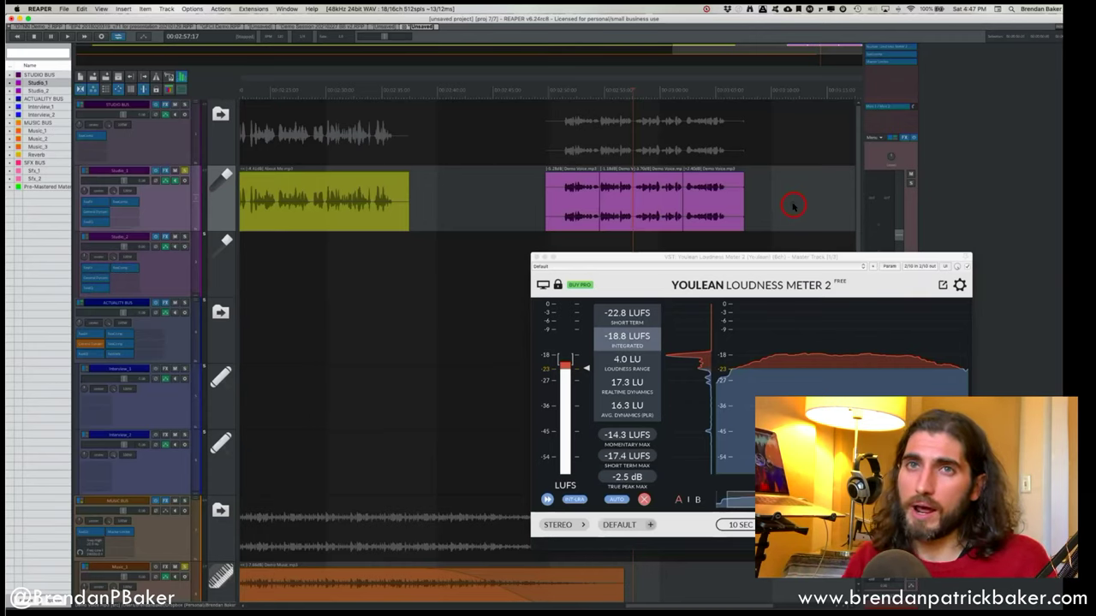
Split the last Demo Voice piece at about 3:05, where the speech ends.
{"action": "scroll", "coordinate": [725, 196], "scroll_direction": "up", "scroll_amount": 3}
{"action": "left_click", "coordinate": [744, 196]}
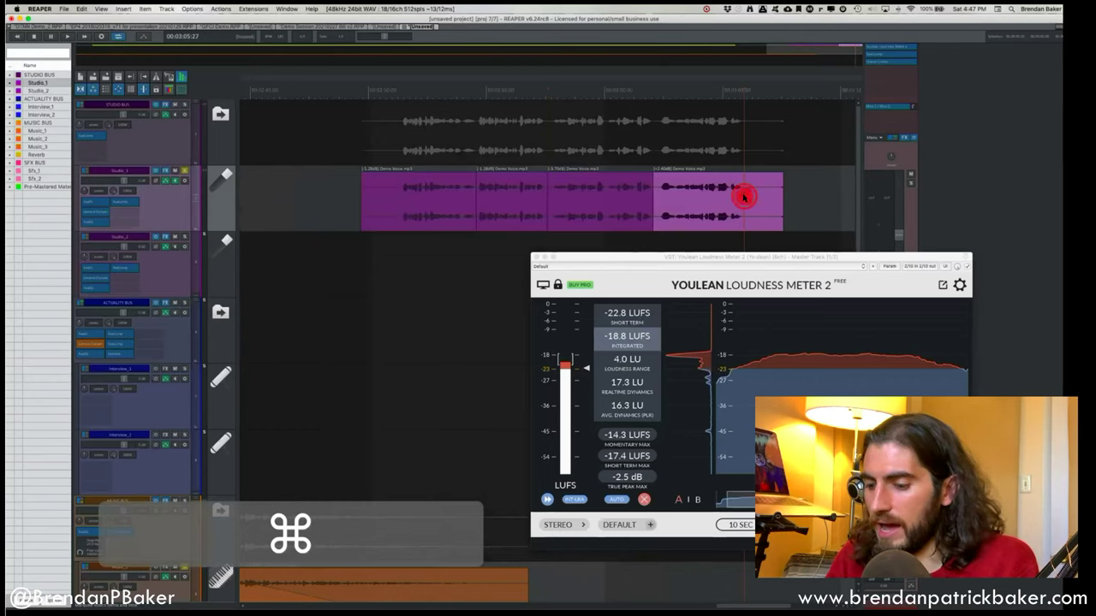
{"action": "key", "text": "b"}
Split the silent tail once more near its end and normalize the short fragment between the two cuts.
{"action": "left_click", "coordinate": [768, 197]}
{"action": "key", "text": "b"}
{"action": "left_click", "coordinate": [757, 200]}
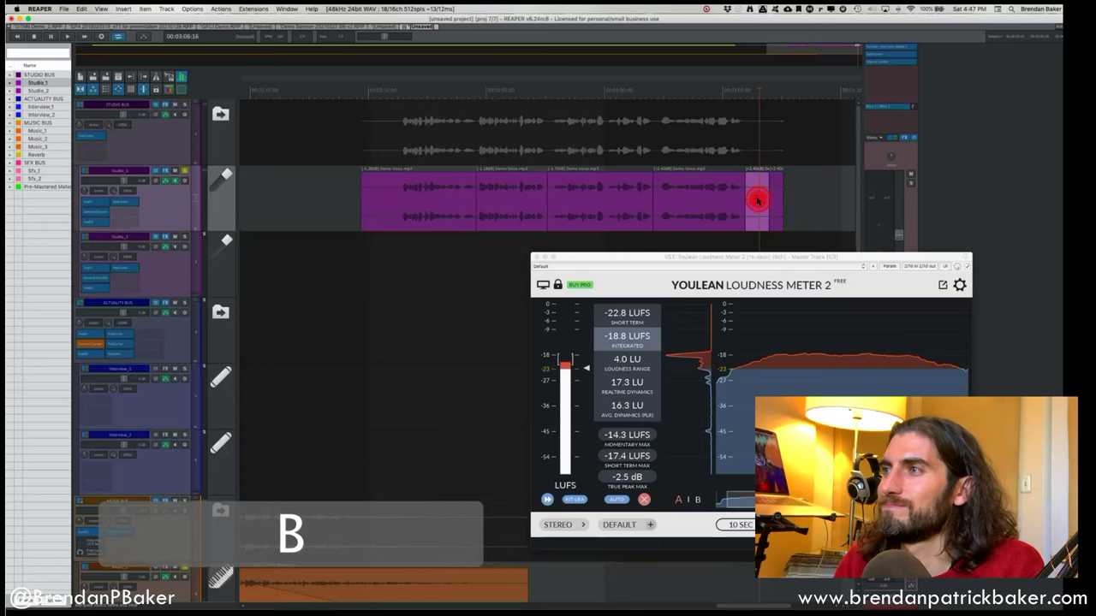
{"action": "key", "text": "n"}
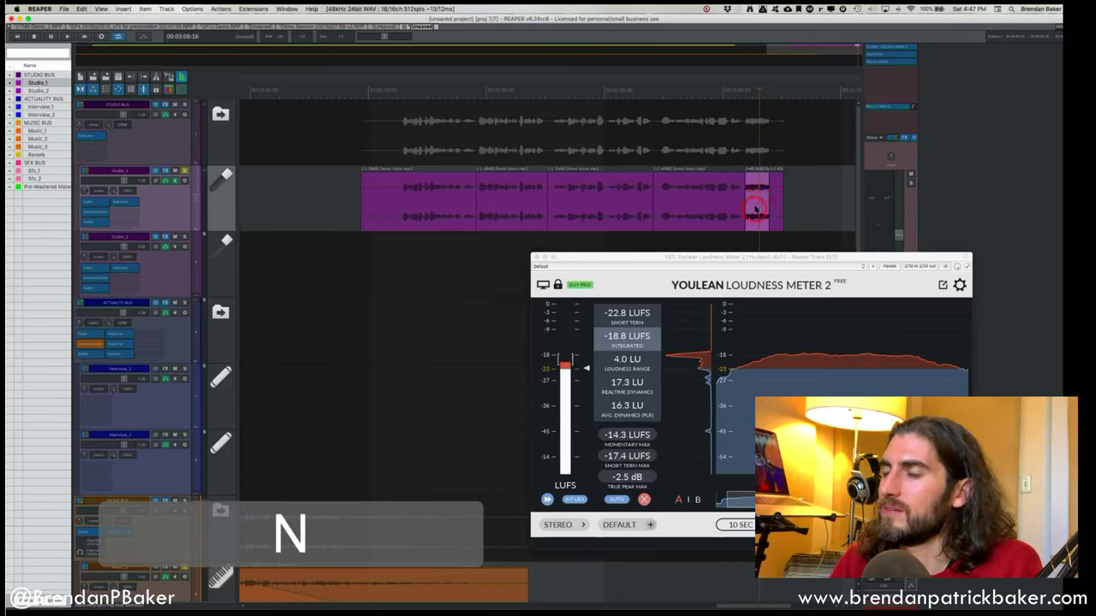
Play from the last spoken piece into the normalized tail fragment to hear the change in background noise.
{"action": "left_click", "coordinate": [702, 201]}
{"action": "key", "text": "space"}
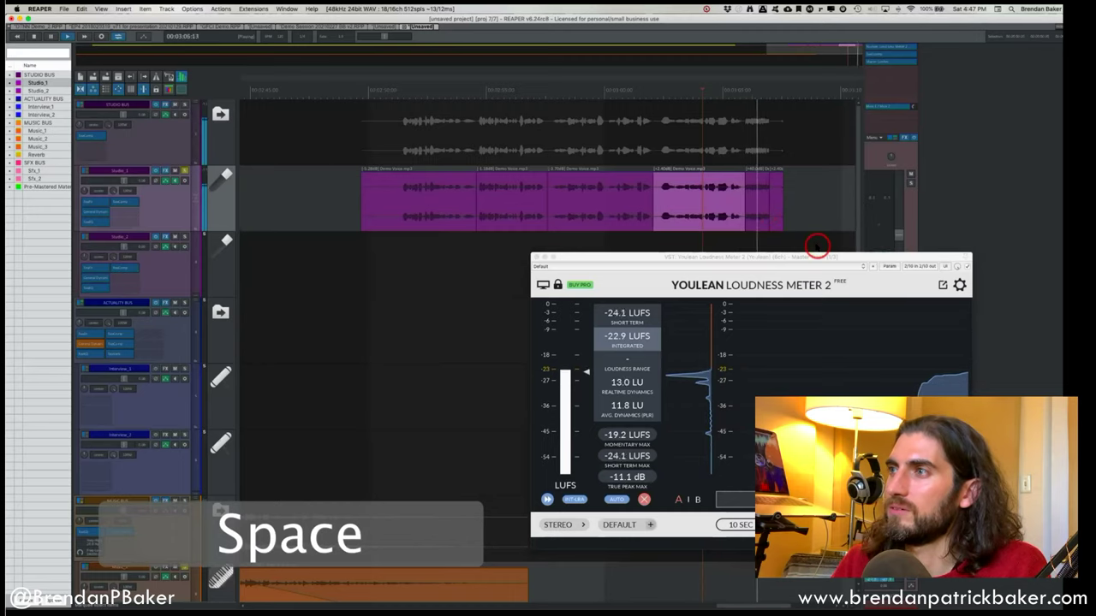
{"action": "key", "text": "space"}
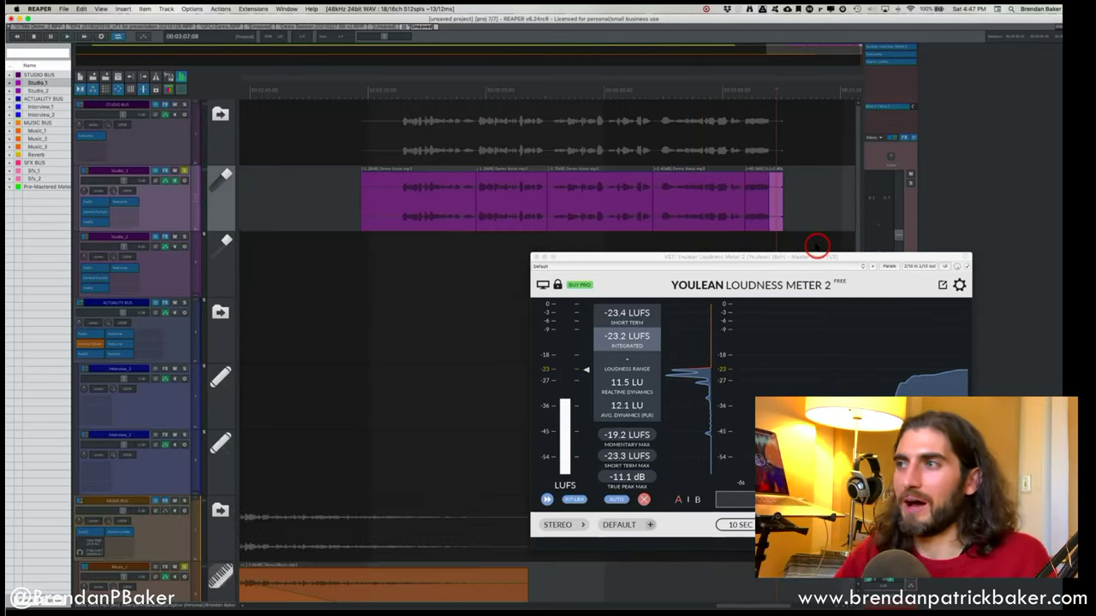
Undo the tail fragment's normalization and the second tail split.
{"action": "left_click", "coordinate": [756, 203]}
{"action": "key", "text": "super+z"}
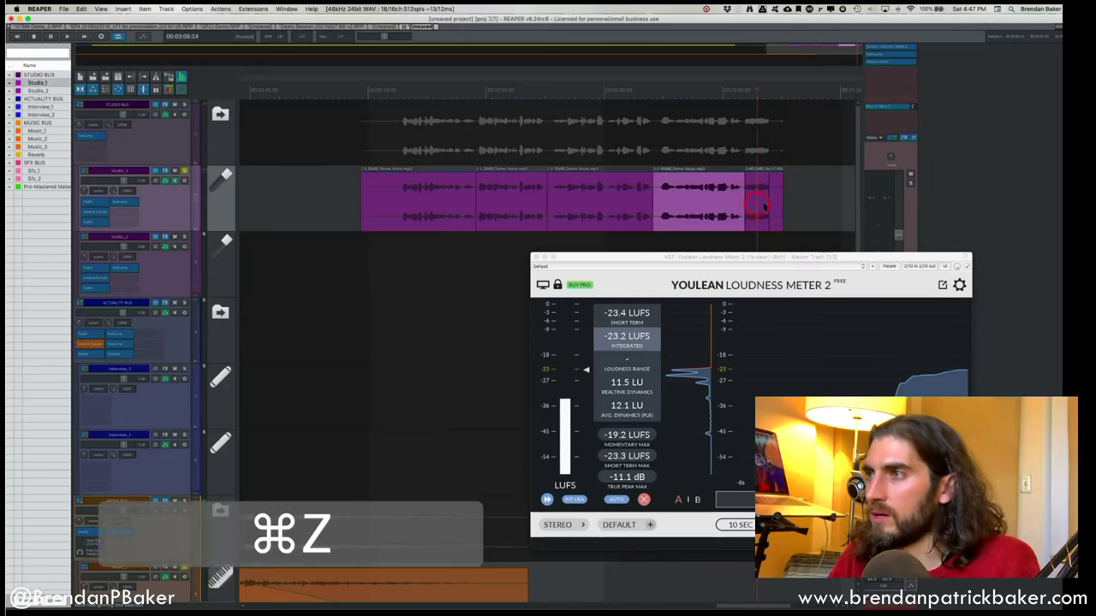
{"action": "left_click", "coordinate": [774, 210]}
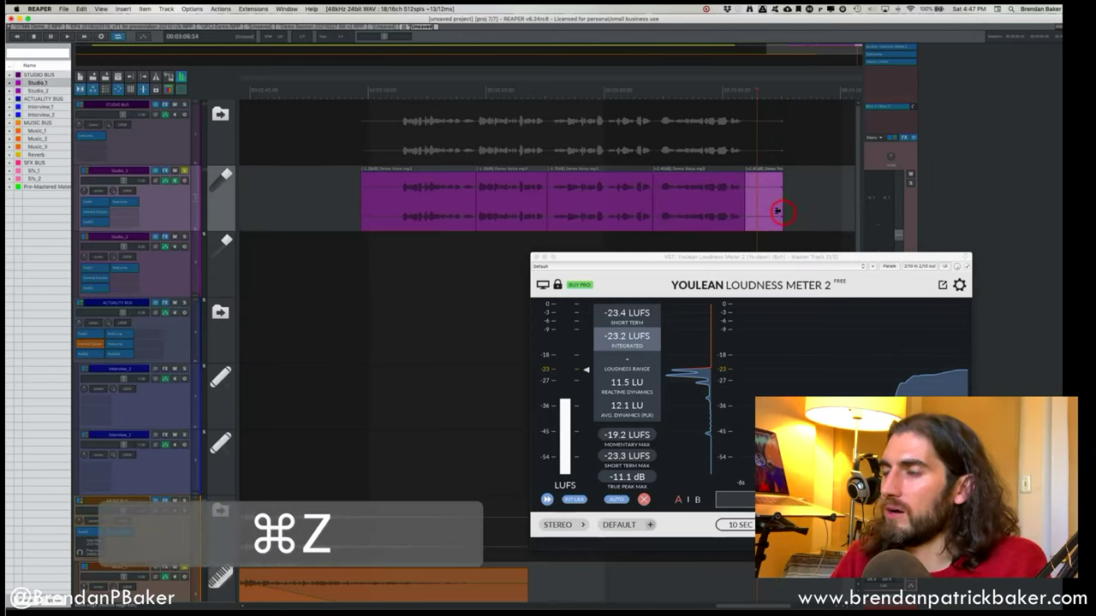
Trim the end of the silent tail piece to about 3:07 and normalize the loudness of all five Demo Voice pieces.
{"action": "left_click_drag", "start_coordinate": [780, 211], "coordinate": [770, 211]}
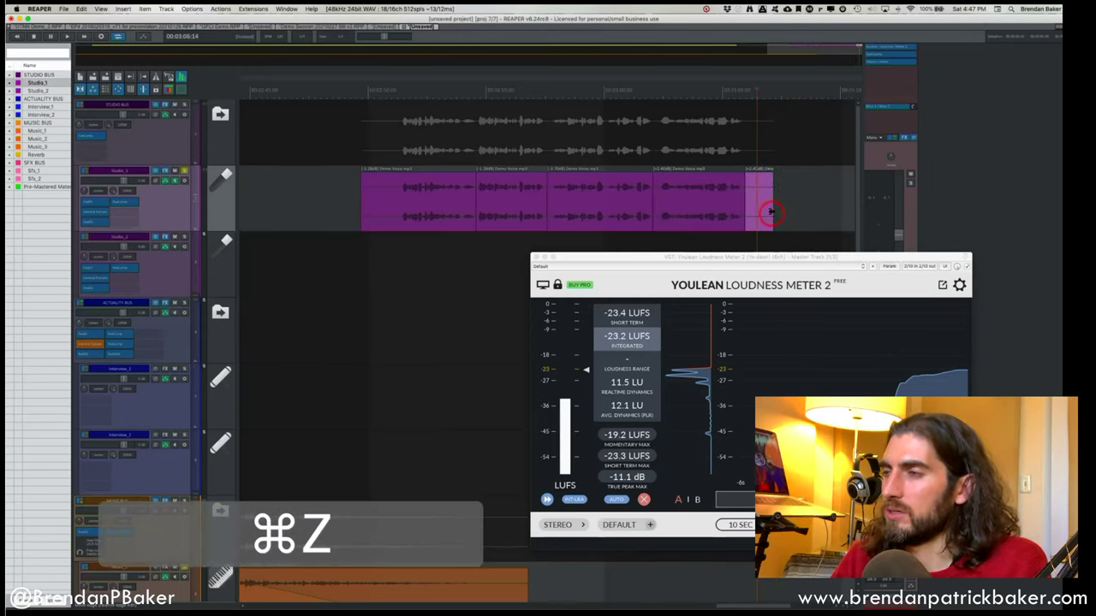
{"action": "left_click", "coordinate": [758, 207], "text": "super"}
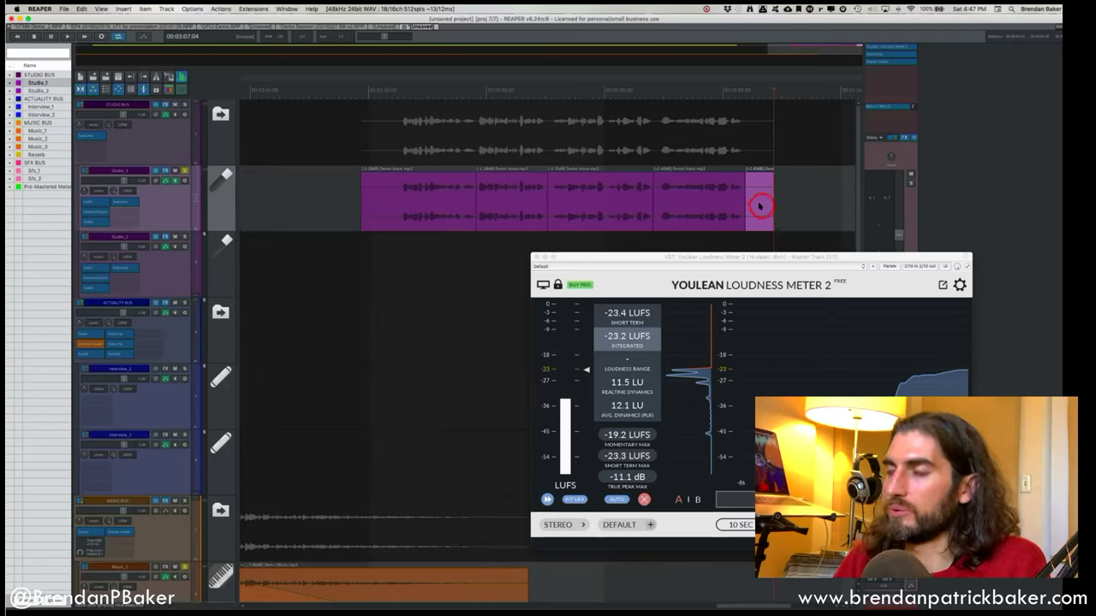
{"action": "left_click", "coordinate": [758, 206]}
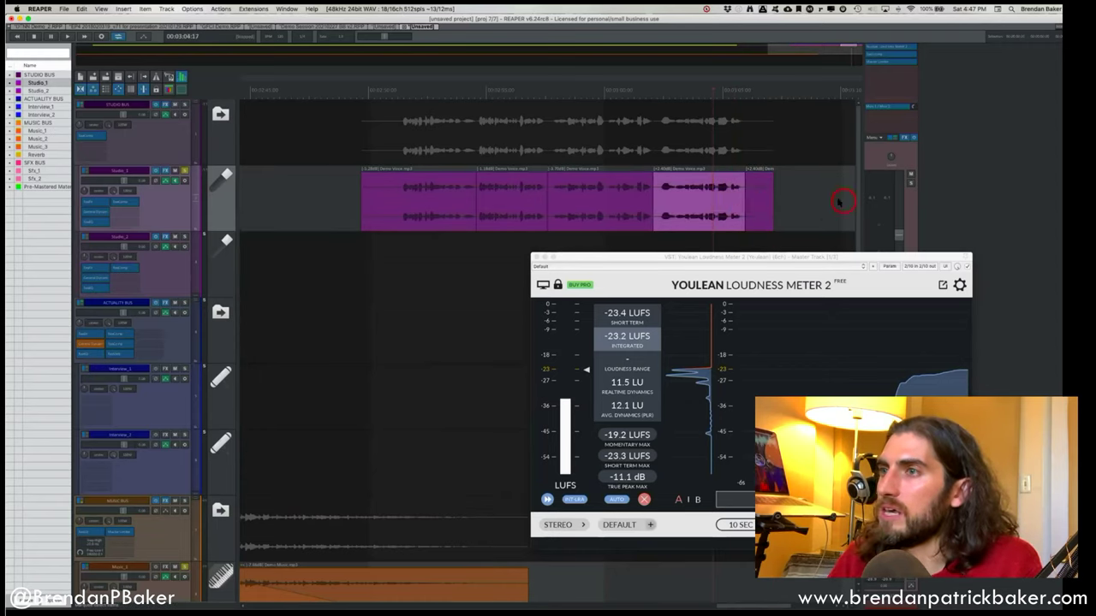
{"action": "left_click", "coordinate": [365, 213]}
{"action": "key", "text": "n"}
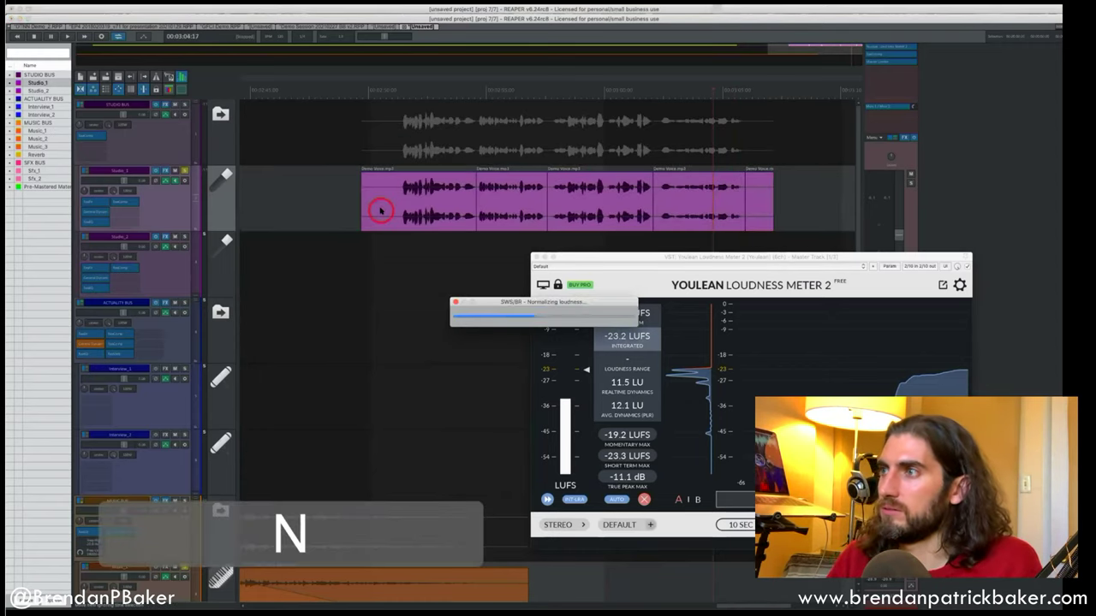
Play the transition from the last spoken piece into the tail and examine the gain labels on the pieces.
{"action": "left_click", "coordinate": [727, 185]}
{"action": "key", "text": "space"}
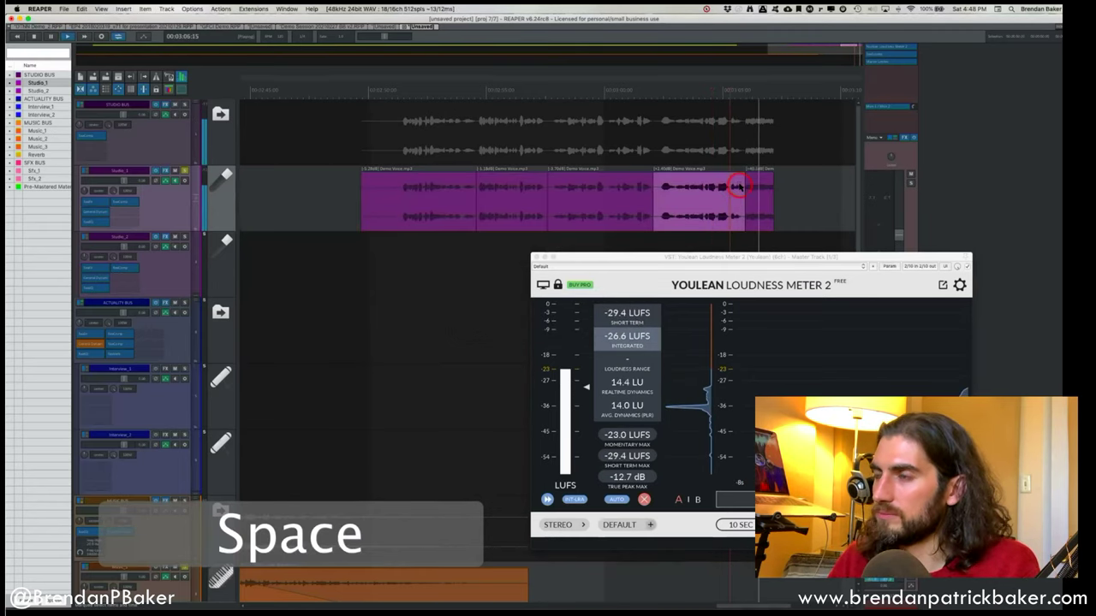
{"action": "key", "text": "space"}
{"action": "scroll", "coordinate": [672, 179], "scroll_direction": "up", "scroll_amount": 3}
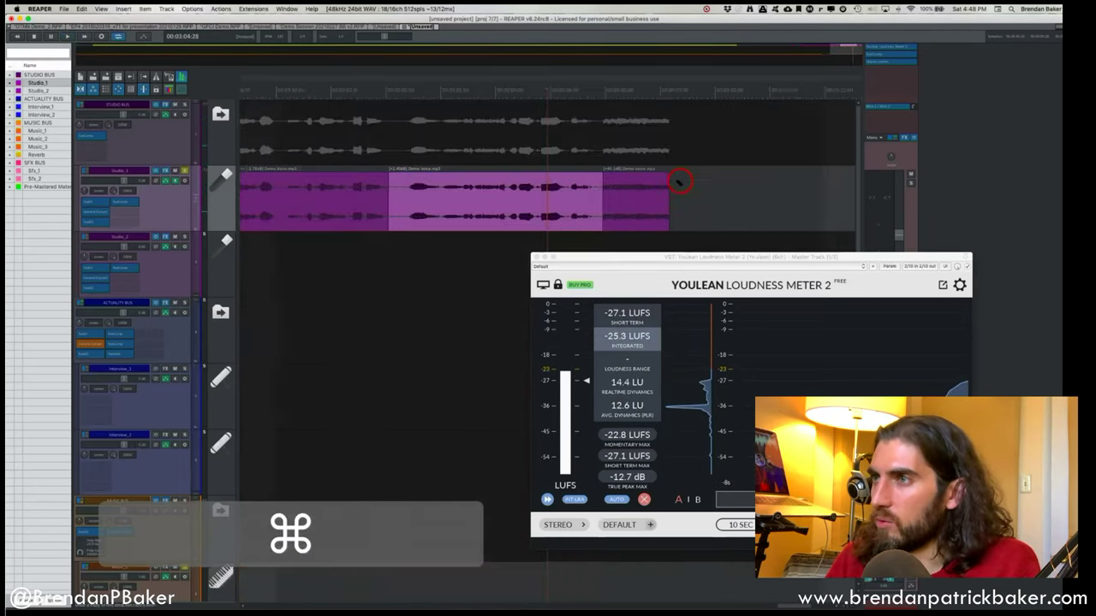
{"action": "left_click", "coordinate": [396, 169], "text": "super"}
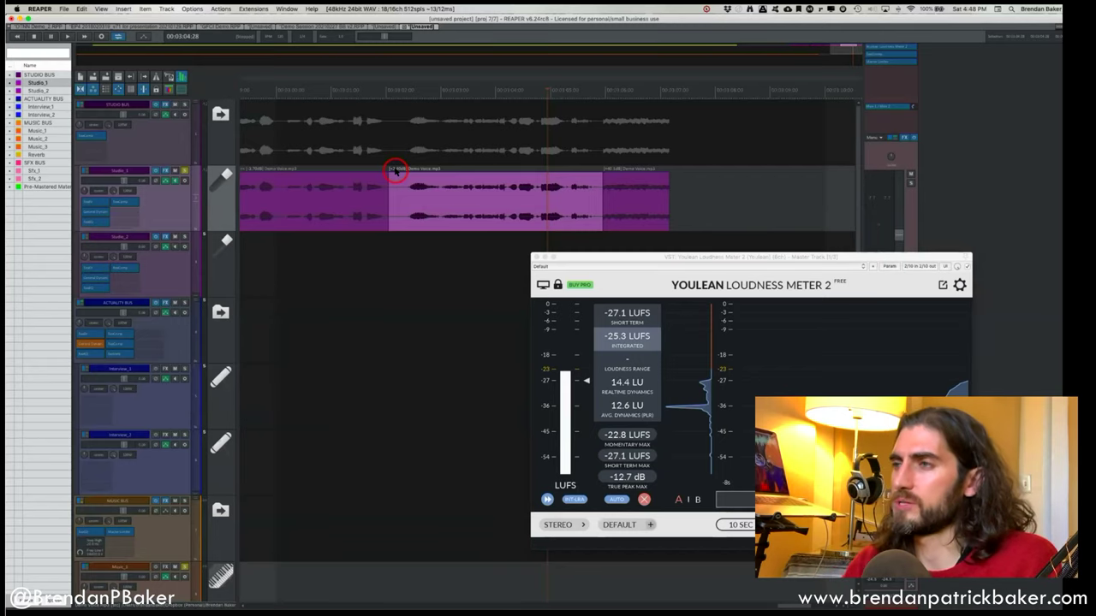
Reset the silent tail piece's gain to its original level and try small nudges up and down.
{"action": "left_click", "coordinate": [647, 192]}
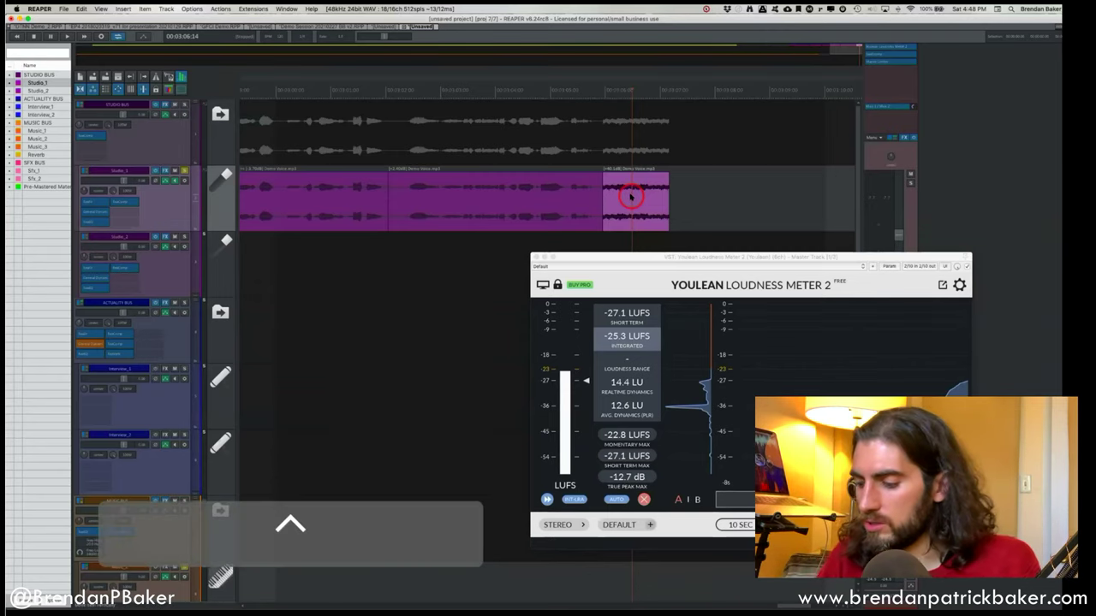
{"action": "key", "text": "ctrl+shift+Right"}
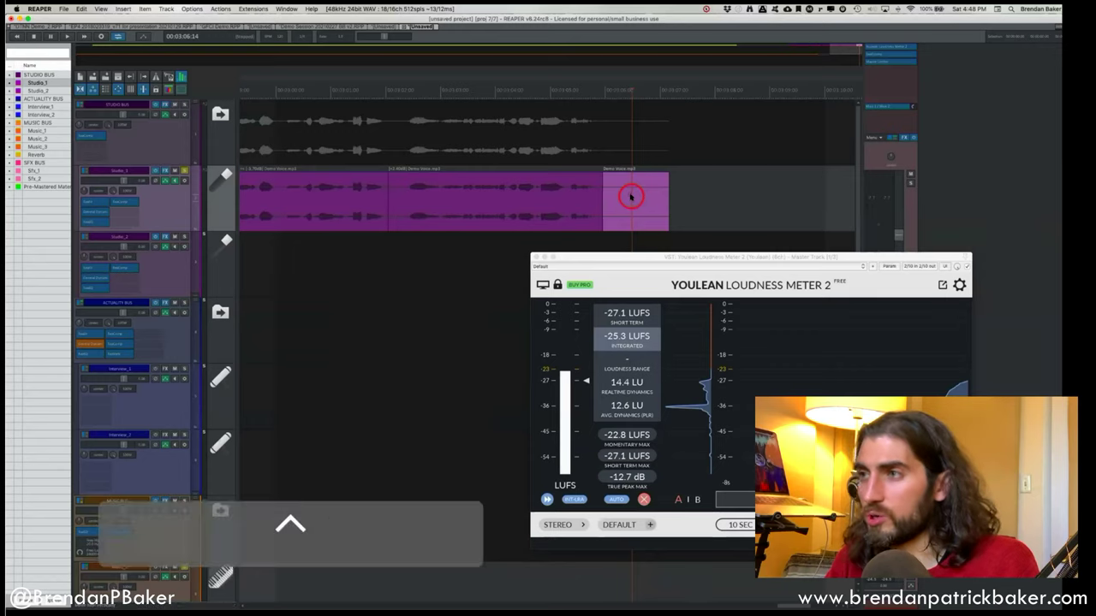
{"action": "key", "text": "ctrl+shift+Up"}
{"action": "key", "text": "ctrl+shift+Down"}
{"action": "key", "text": "ctrl+shift+Up"}
{"action": "key", "text": "ctrl+shift+Down"}
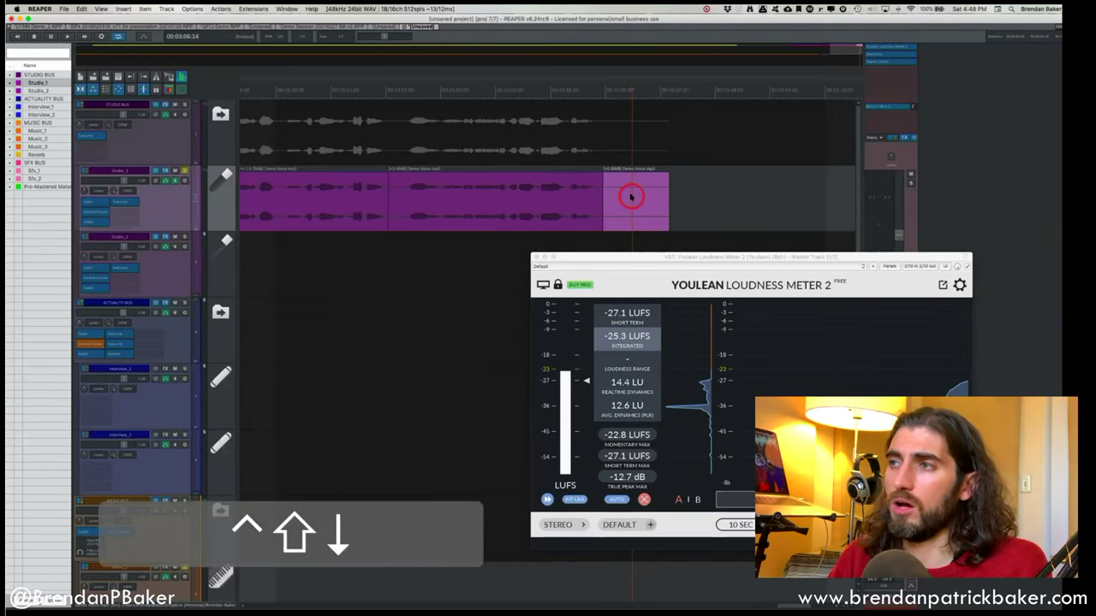
{"action": "key", "text": "ctrl+shift+Down"}
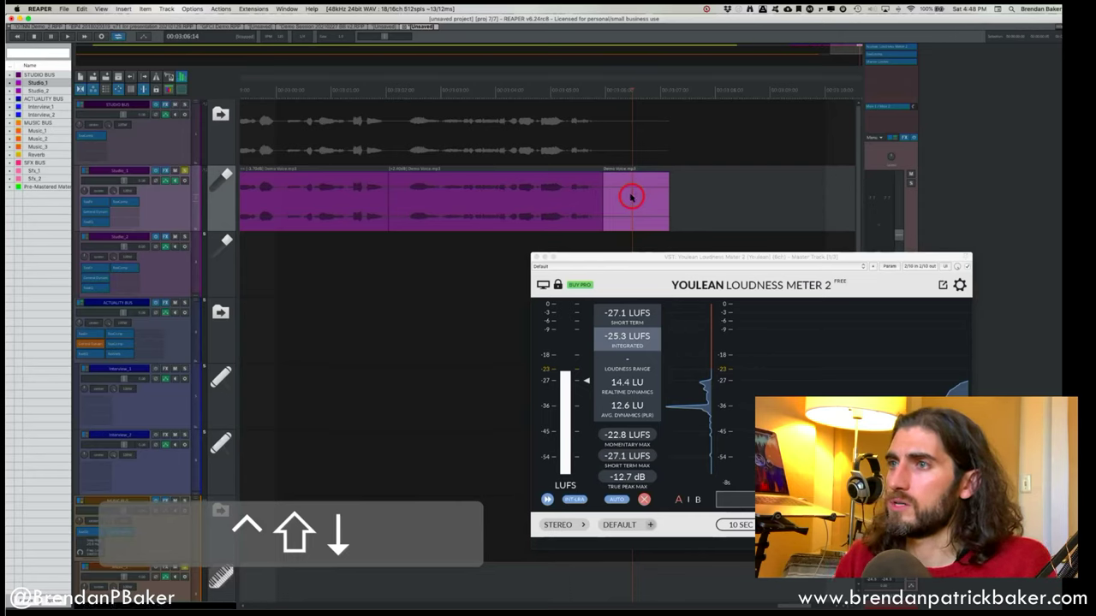
Raise the silent tail piece's gain in small increments to roughly match the gain of the preceding spoken piece.
{"action": "left_click", "coordinate": [381, 165]}
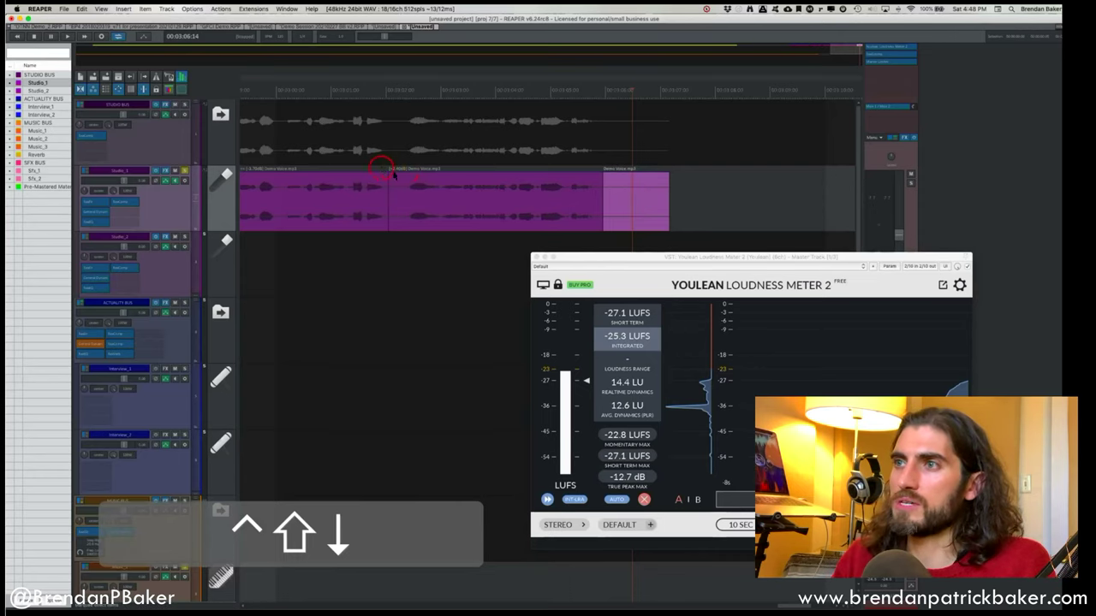
{"action": "left_click", "coordinate": [605, 197]}
{"action": "key", "text": "ctrl+shift+Up"}
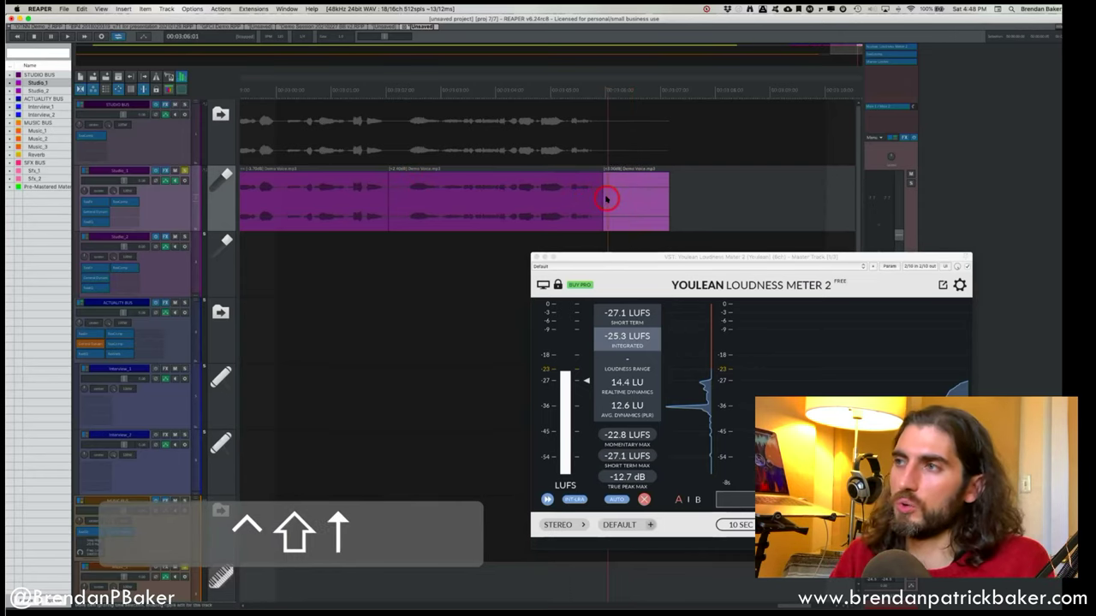
{"action": "scroll", "coordinate": [599, 198], "scroll_direction": "up", "scroll_amount": 4}
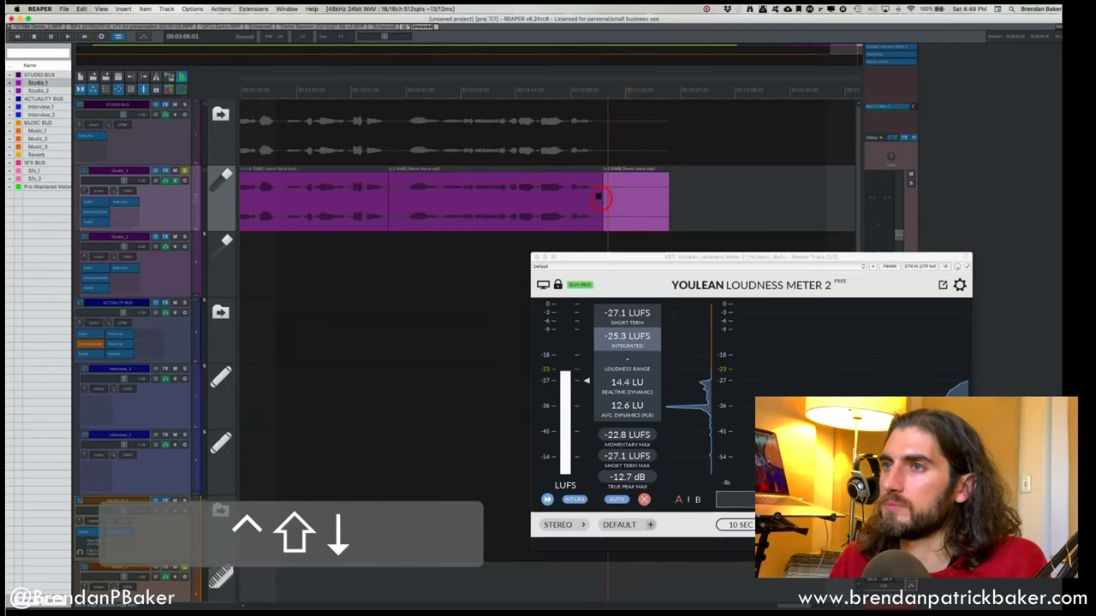
{"action": "scroll", "coordinate": [579, 199], "scroll_direction": "down", "scroll_amount": 5}
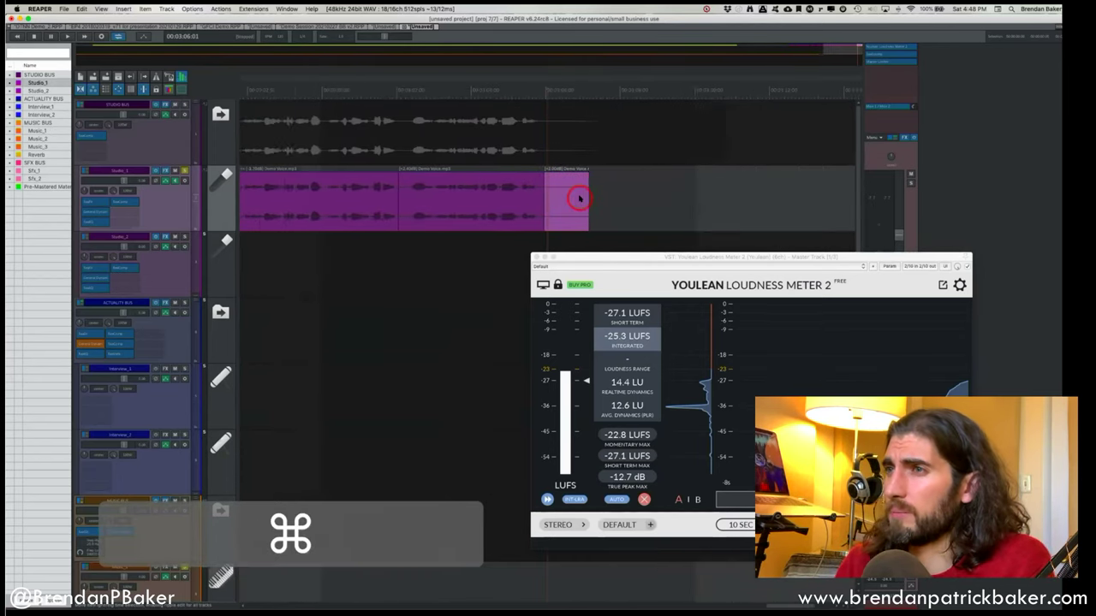
{"action": "scroll", "coordinate": [565, 198], "scroll_direction": "up", "scroll_amount": 4}
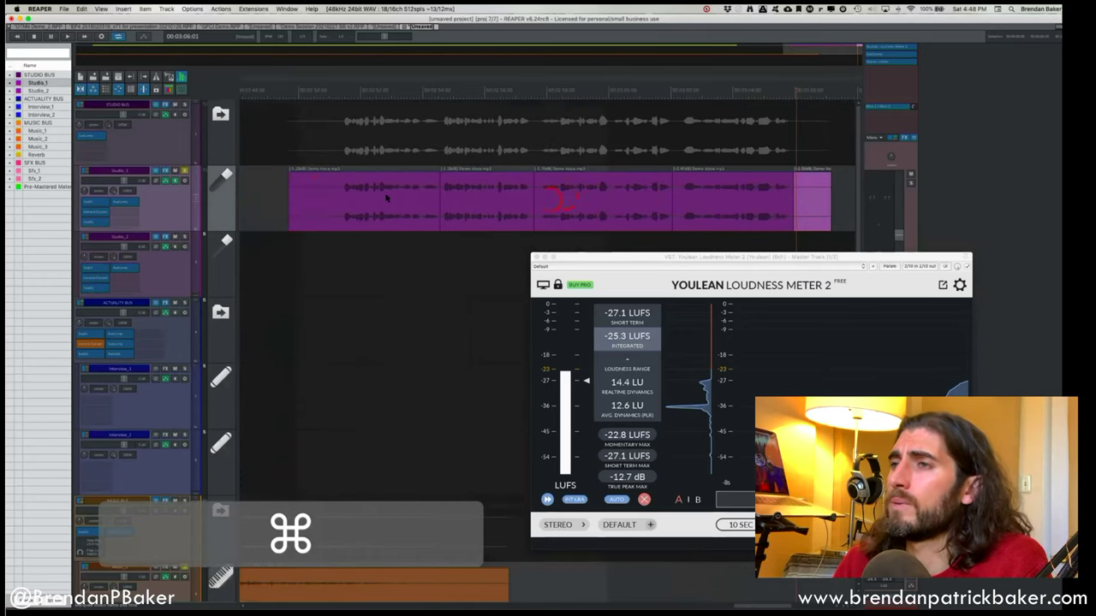
Crossfade the first and second Demo Voice pieces across their join at about 2:54.
{"action": "left_click", "coordinate": [431, 201]}
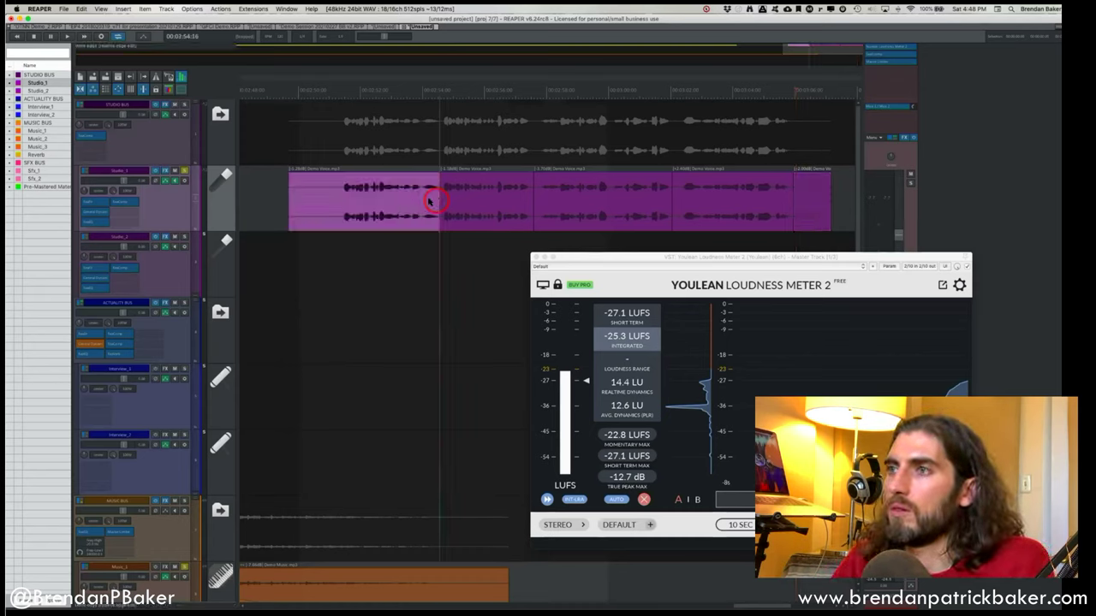
{"action": "left_click", "coordinate": [430, 199]}
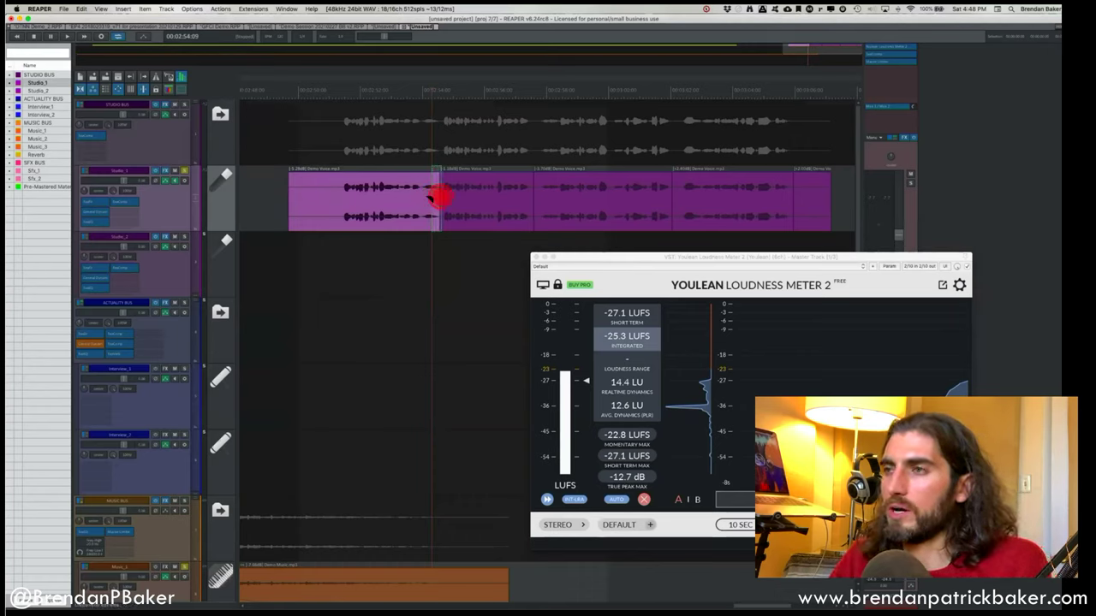
{"action": "left_click", "coordinate": [444, 196]}
{"action": "left_click", "coordinate": [435, 191]}
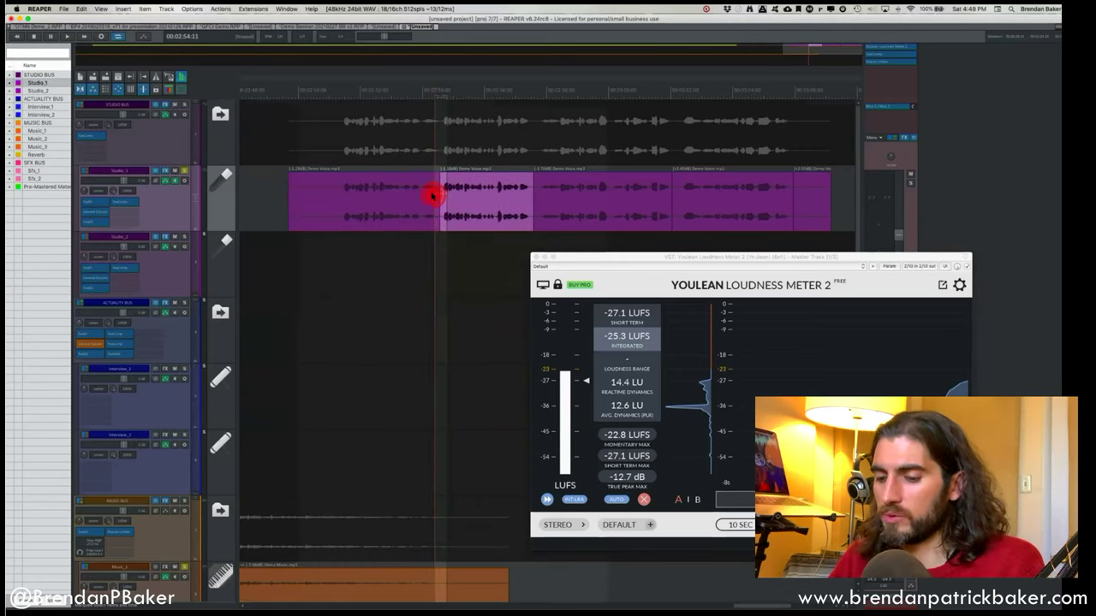
{"action": "key", "text": "f"}
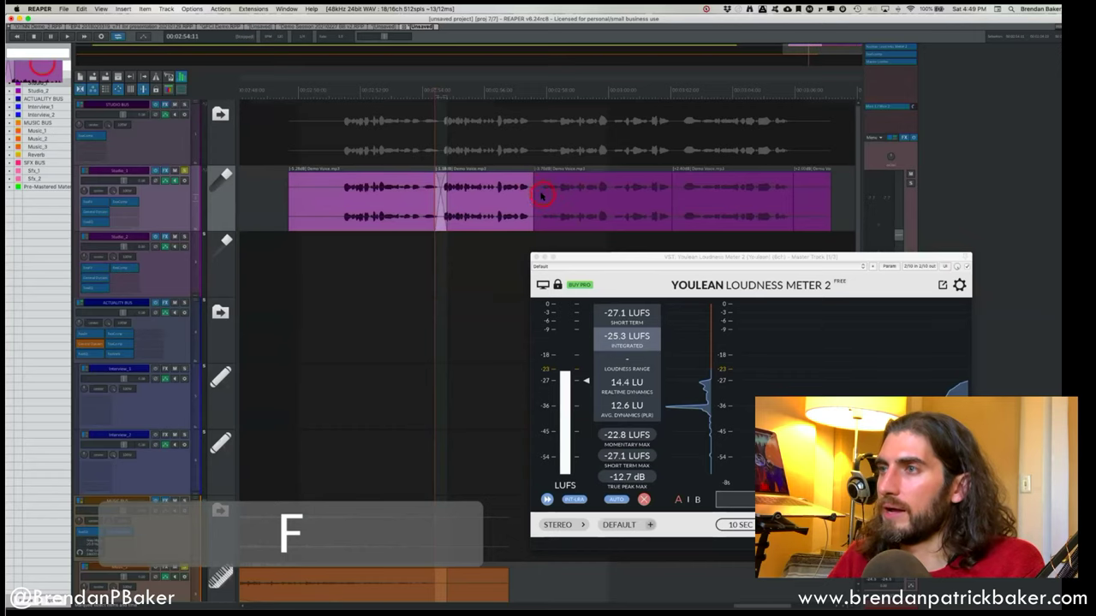
Crossfade the second and third pieces at about 2:57, and the third and fourth pieces at about 3:02.
{"action": "left_click", "coordinate": [532, 195]}
{"action": "key", "text": "f"}
{"action": "left_click", "coordinate": [680, 197]}
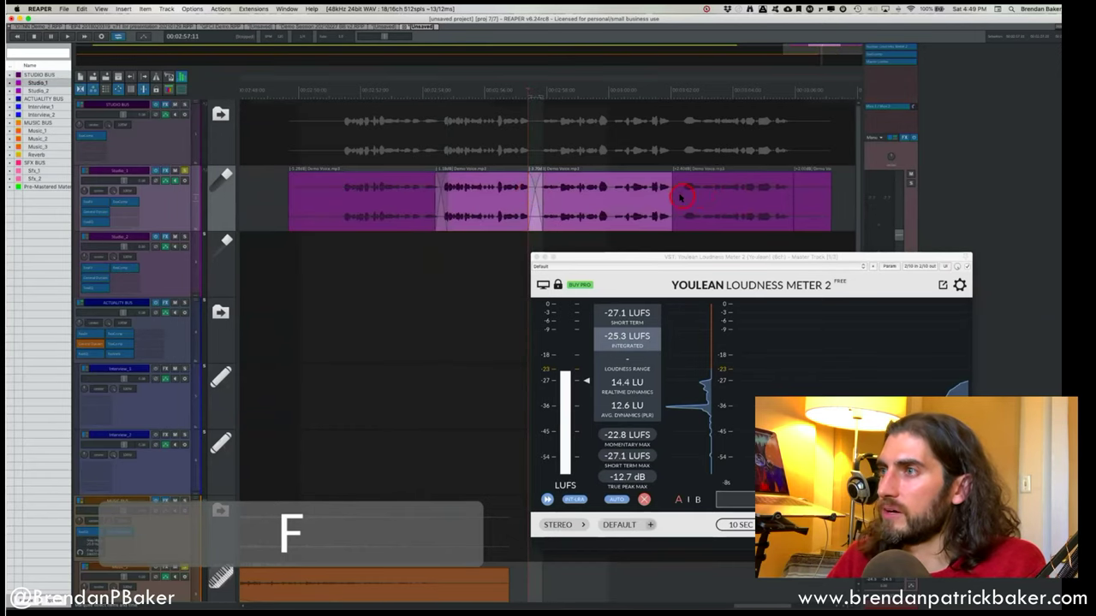
{"action": "left_click", "coordinate": [670, 195]}
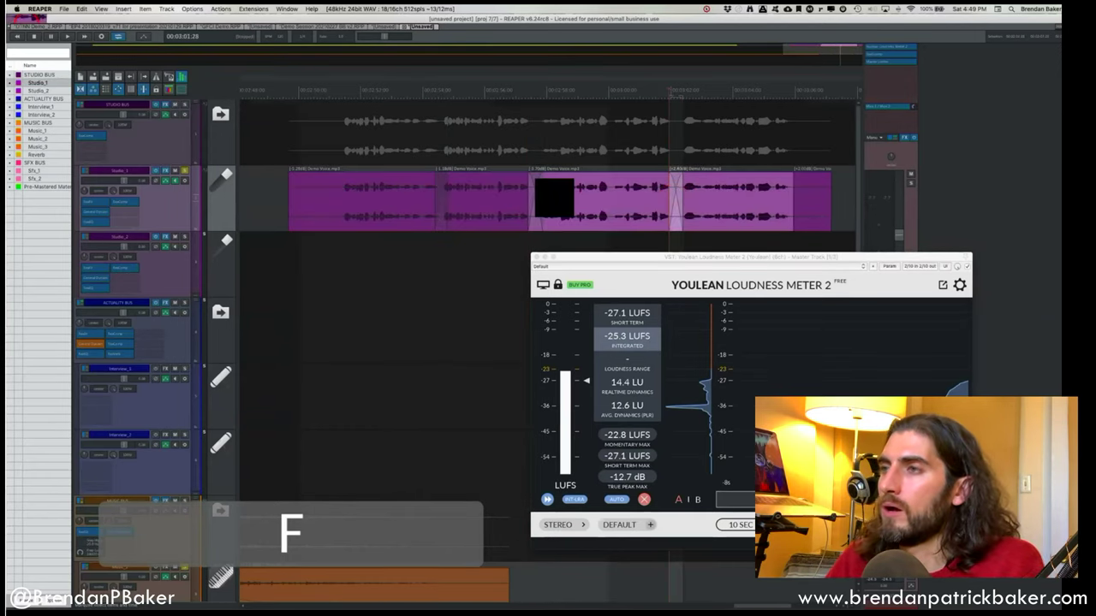
{"action": "key", "text": "f"}
Shorten the crossfade between the first and second pieces by moving the second piece's start slightly later.
{"action": "left_click", "coordinate": [546, 197]}
{"action": "left_click", "coordinate": [487, 196]}
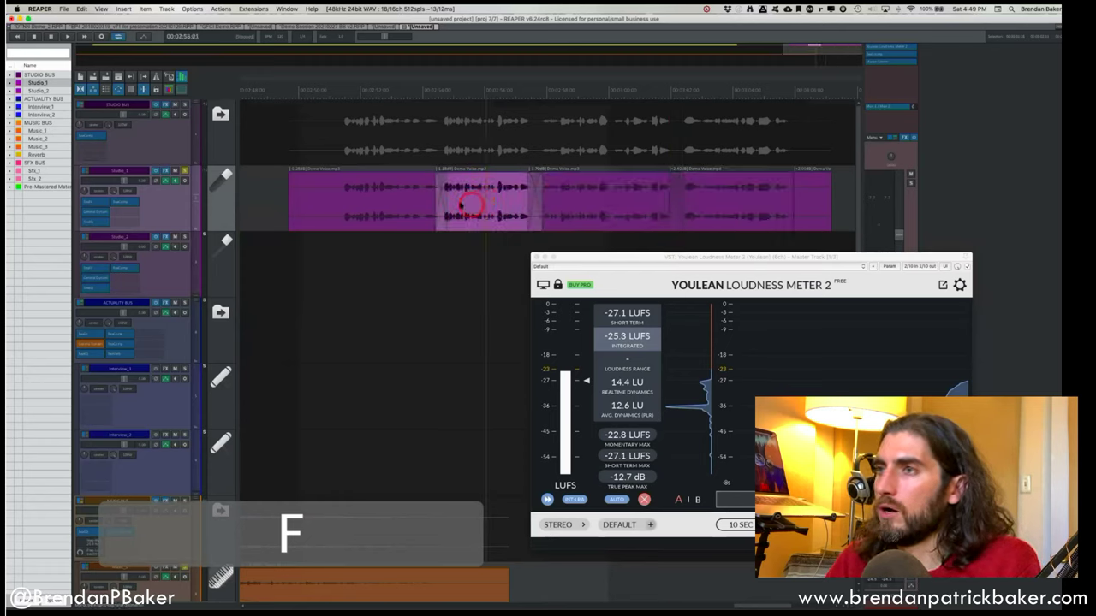
{"action": "left_click", "coordinate": [433, 198]}
{"action": "mouse_move", "coordinate": [434, 197]}
{"action": "left_mouse_down"}
{"action": "mouse_move", "coordinate": [451, 198]}
{"action": "mouse_move", "coordinate": [439, 196]}
{"action": "left_mouse_up"}
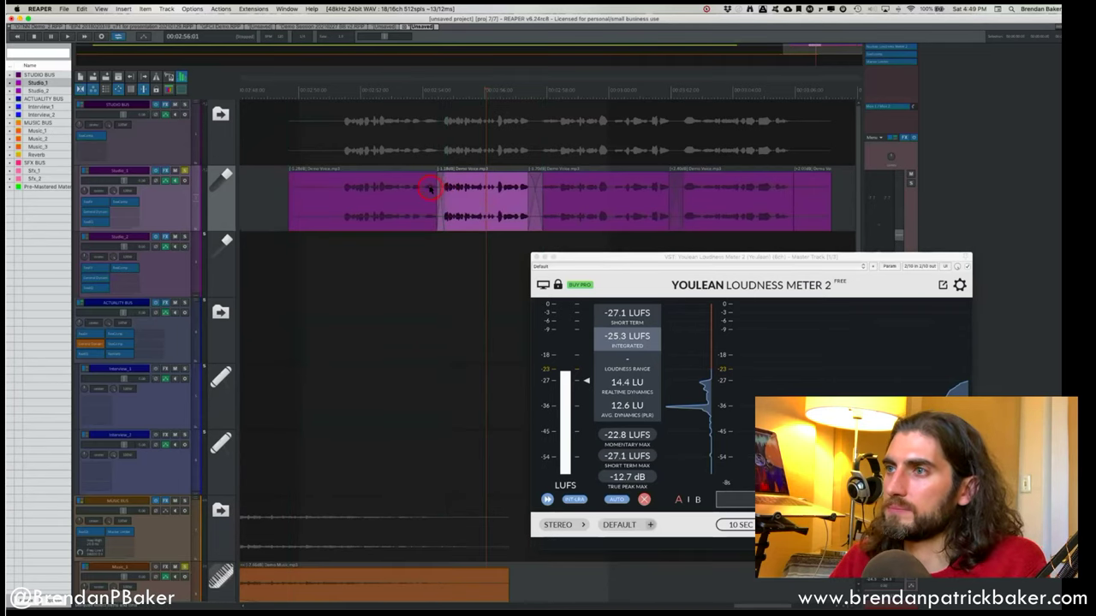
Play back the join between the first and second pieces and review the crossfades along the Demo Voice clip.
{"action": "key", "text": "space"}
{"action": "scroll", "coordinate": [459, 201], "scroll_direction": "down", "scroll_amount": 3}
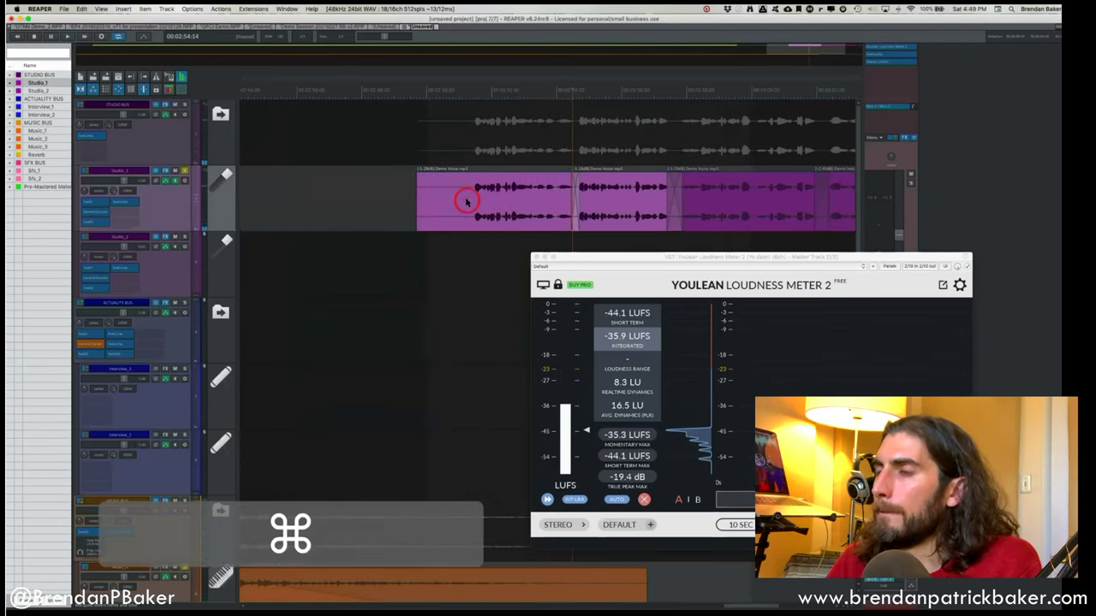
{"action": "scroll", "coordinate": [460, 200], "scroll_direction": "up", "scroll_amount": 4}
{"action": "scroll", "coordinate": [455, 203], "scroll_direction": "right", "scroll_amount": 3}
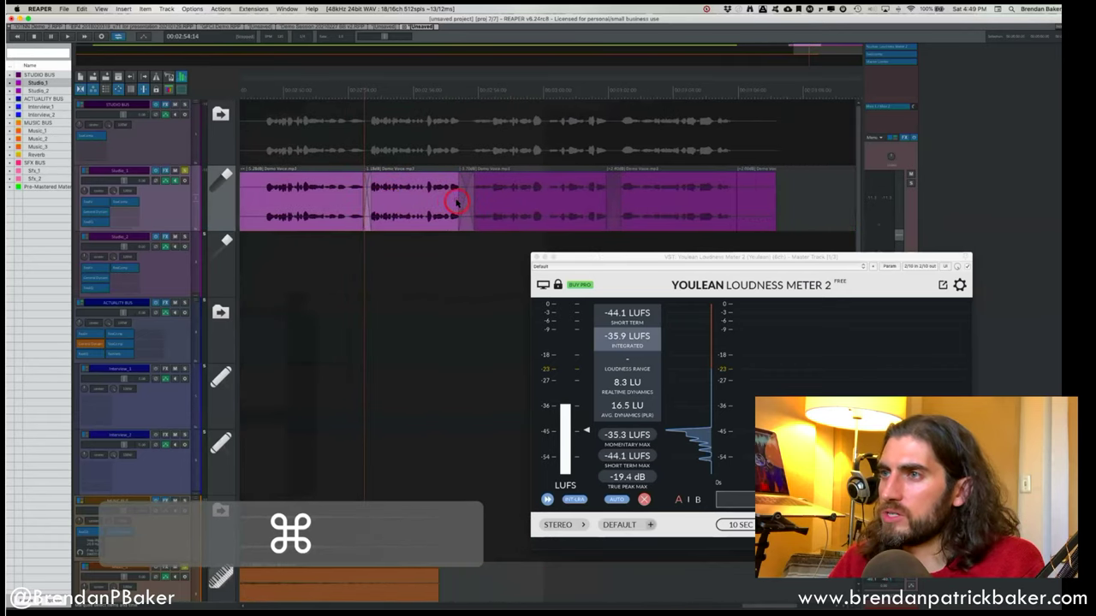
Split the third Demo Voice piece at about 3:00 and select the part before the cut.
{"action": "left_click", "coordinate": [545, 209]}
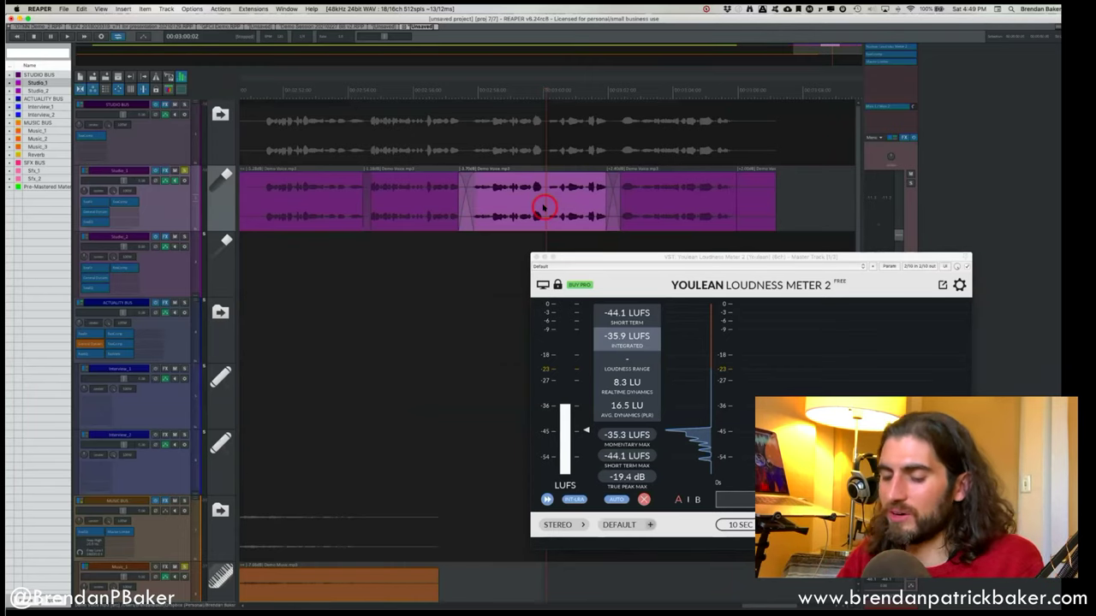
{"action": "key", "text": "b"}
{"action": "left_click", "coordinate": [516, 206]}
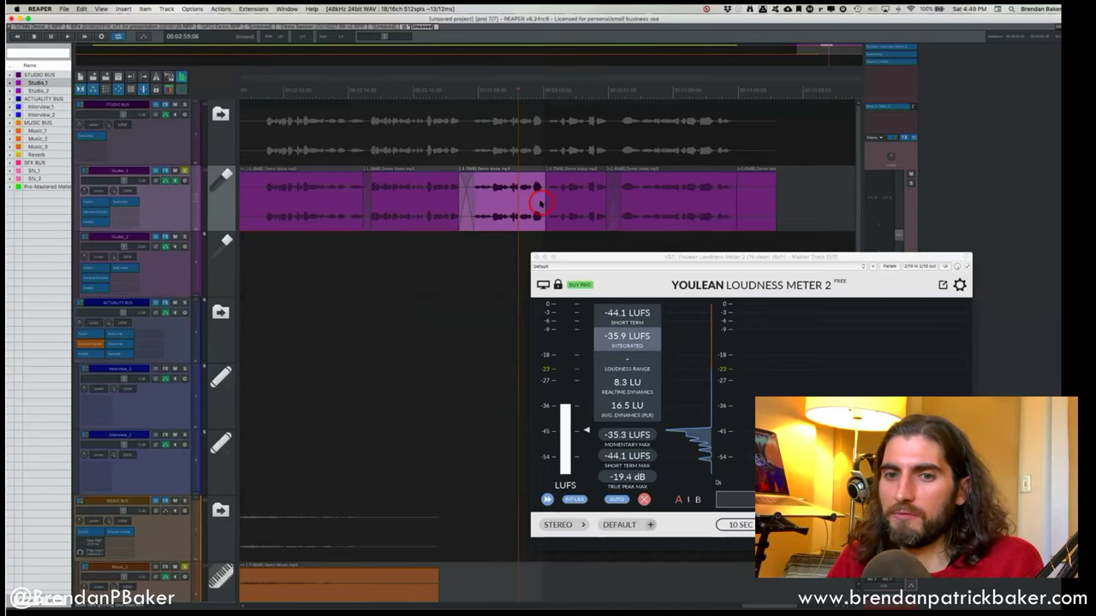
{"action": "scroll", "coordinate": [541, 202], "scroll_direction": "right", "scroll_amount": 2}
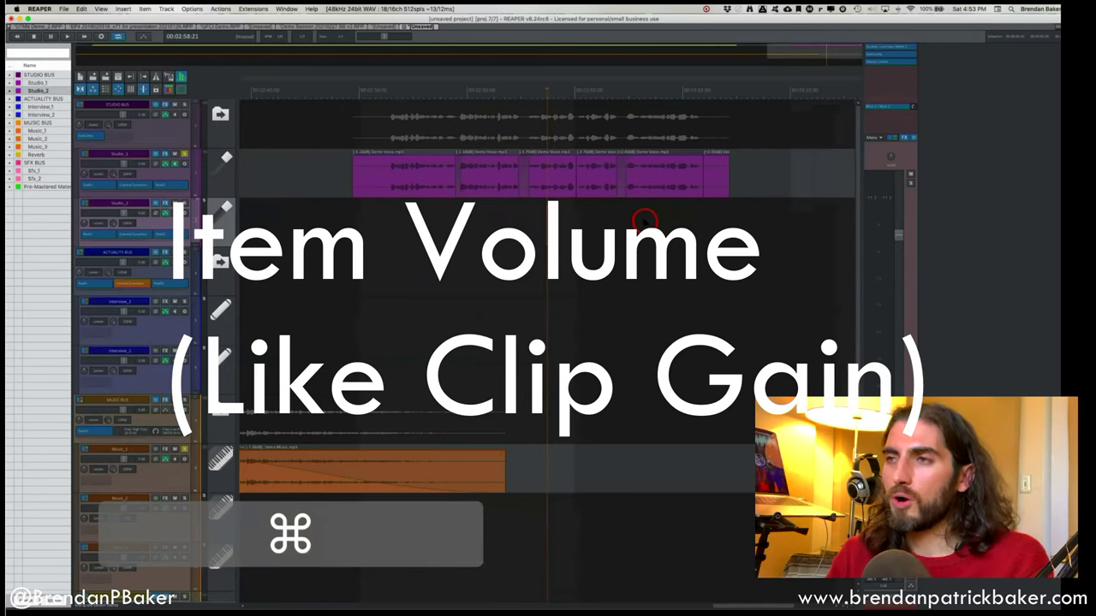
Select each Demo Voice piece on Studio_1 in turn and compare their item volumes.
{"action": "left_click", "coordinate": [400, 177]}
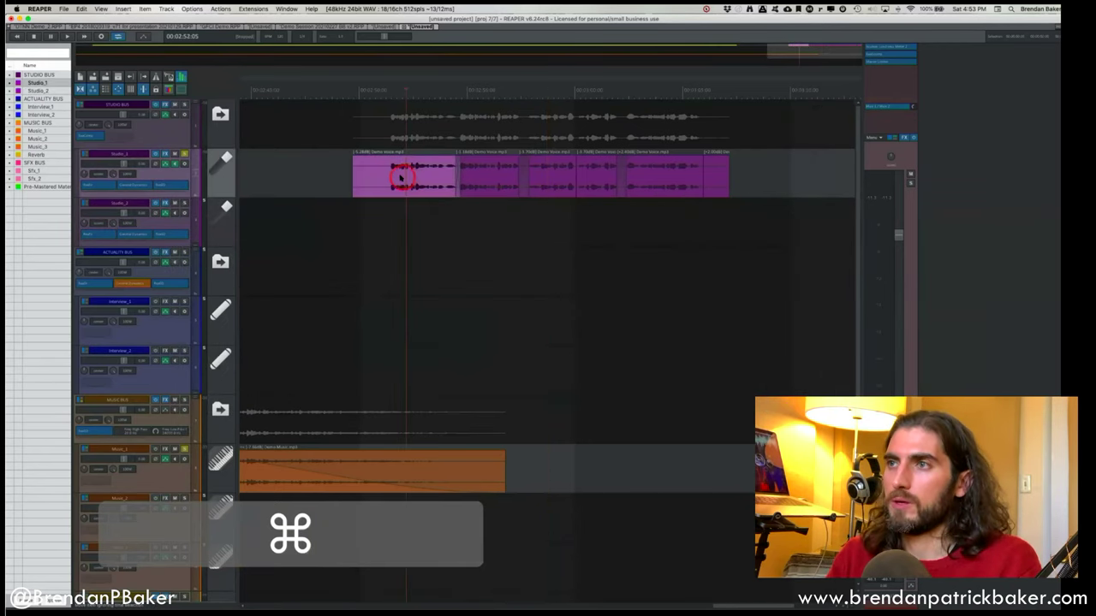
{"action": "left_click", "coordinate": [511, 176]}
{"action": "left_click", "coordinate": [545, 176]}
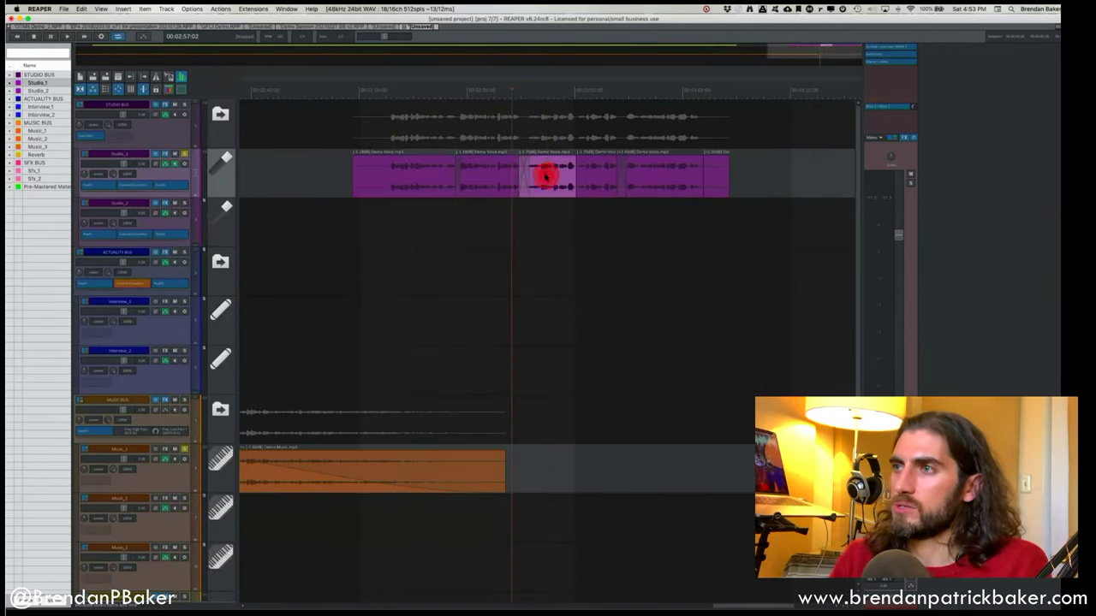
{"action": "left_click", "coordinate": [594, 171]}
{"action": "left_click", "coordinate": [666, 171]}
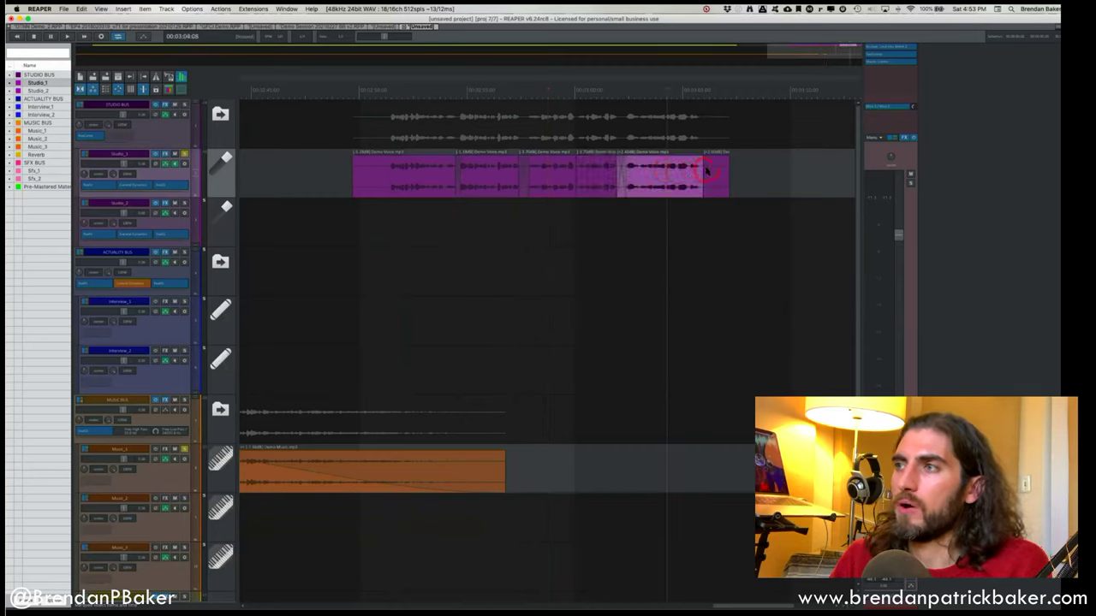
{"action": "left_click", "coordinate": [707, 171]}
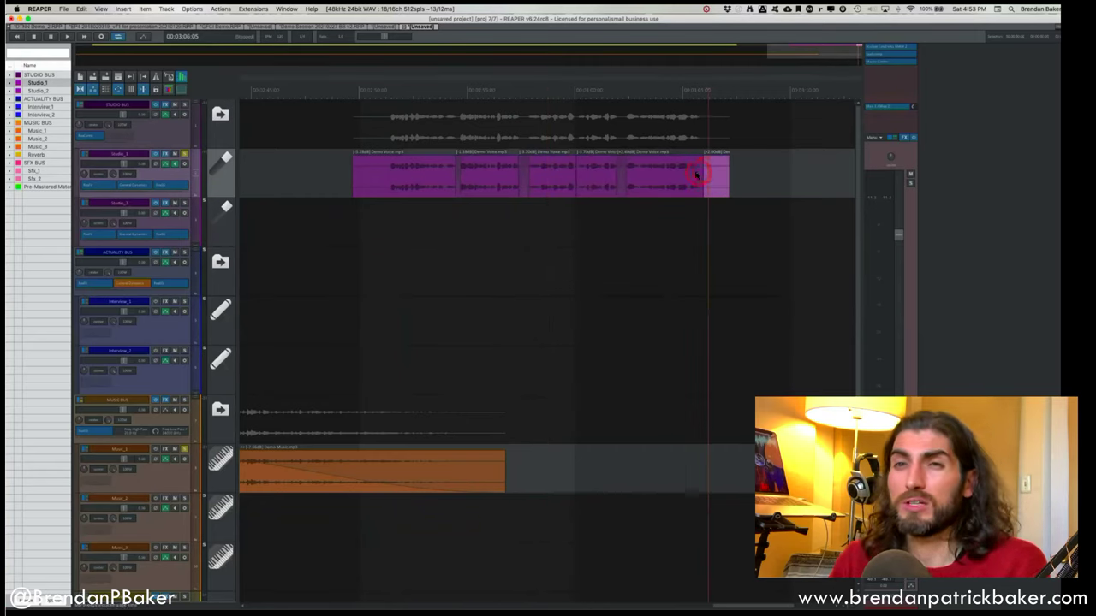
{"action": "left_click", "coordinate": [408, 177]}
{"action": "left_click", "coordinate": [401, 175]}
{"action": "left_click", "coordinate": [397, 176]}
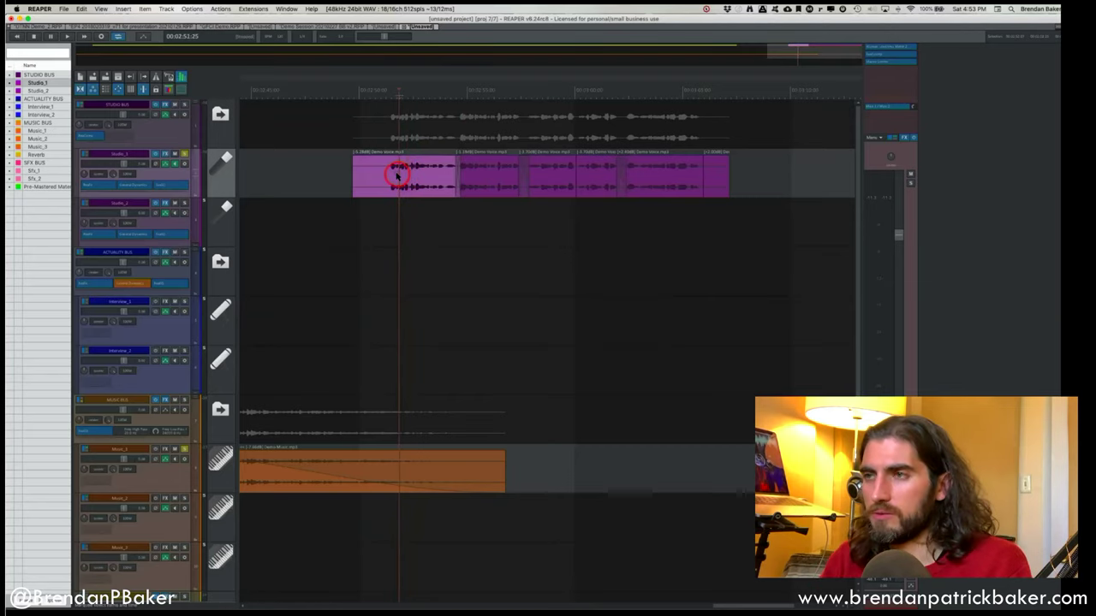
{"action": "left_click", "coordinate": [216, 180]}
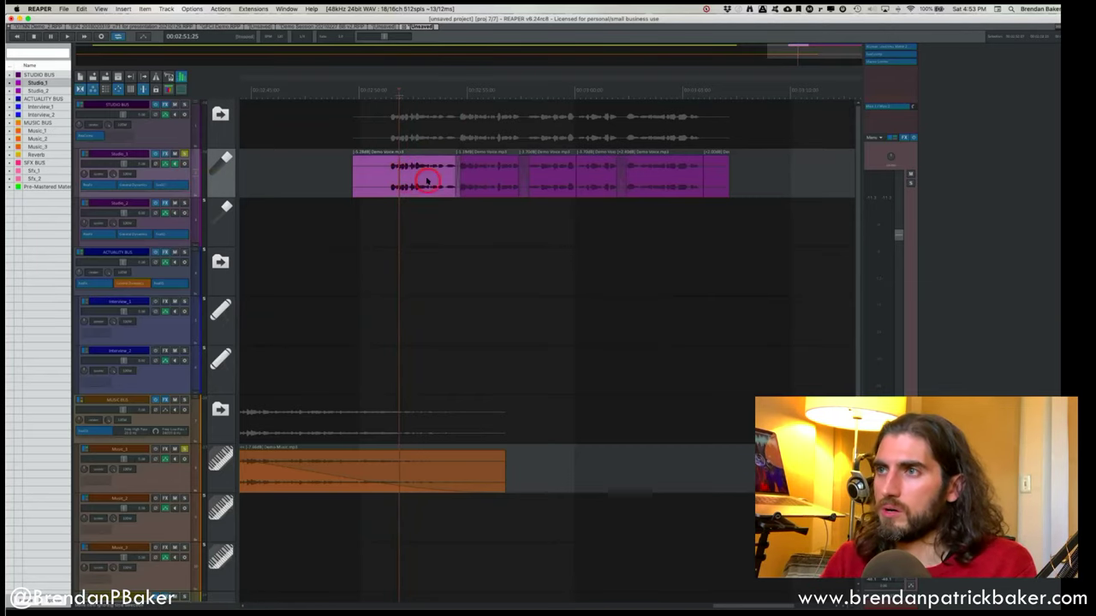
Try lowering and raising the second Demo Voice piece's item volume in small steps.
{"action": "left_click", "coordinate": [497, 175]}
{"action": "key", "text": "ctrl+shift+Down"}
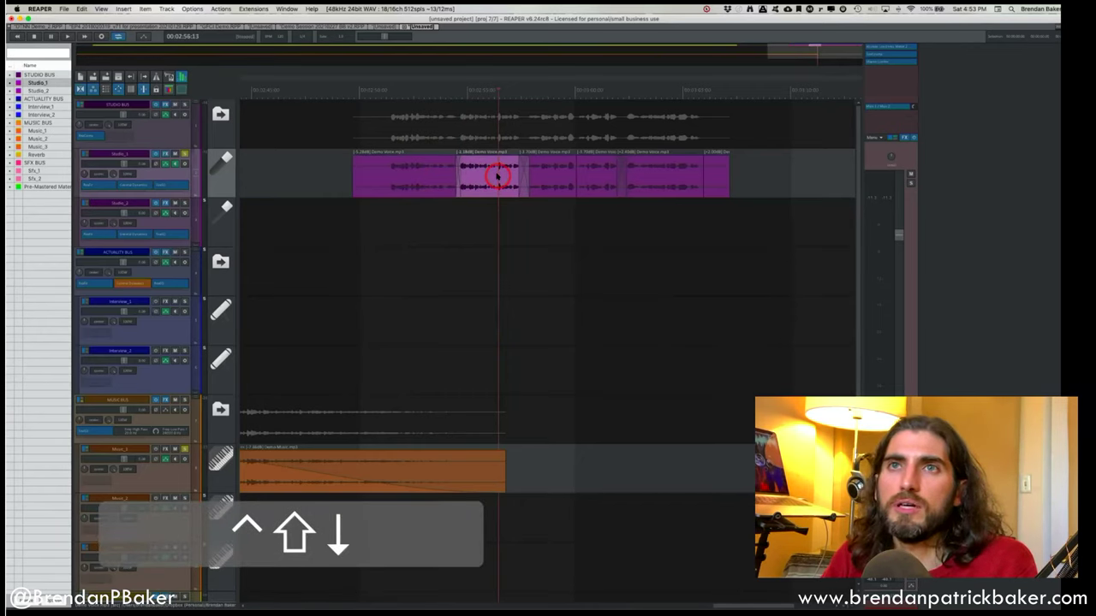
{"action": "key", "text": "ctrl+shift+Up"}
{"action": "key", "text": "ctrl+shift+Up"}
{"action": "key", "text": "ctrl+shift+Up"}
{"action": "key", "text": "ctrl+shift+Up"}
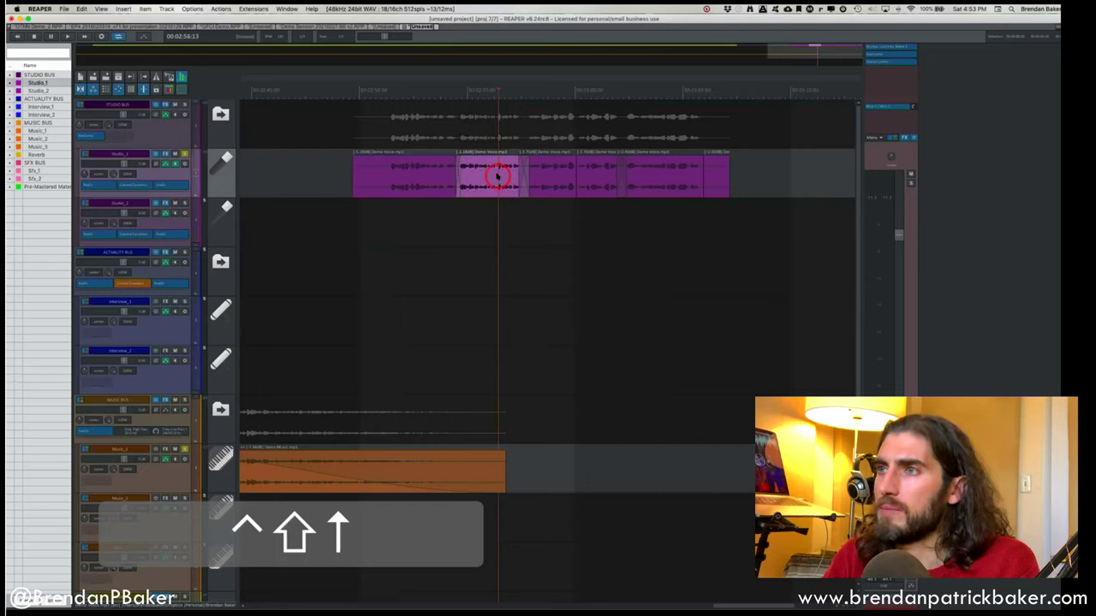
{"action": "key", "text": "ctrl+shift+Down"}
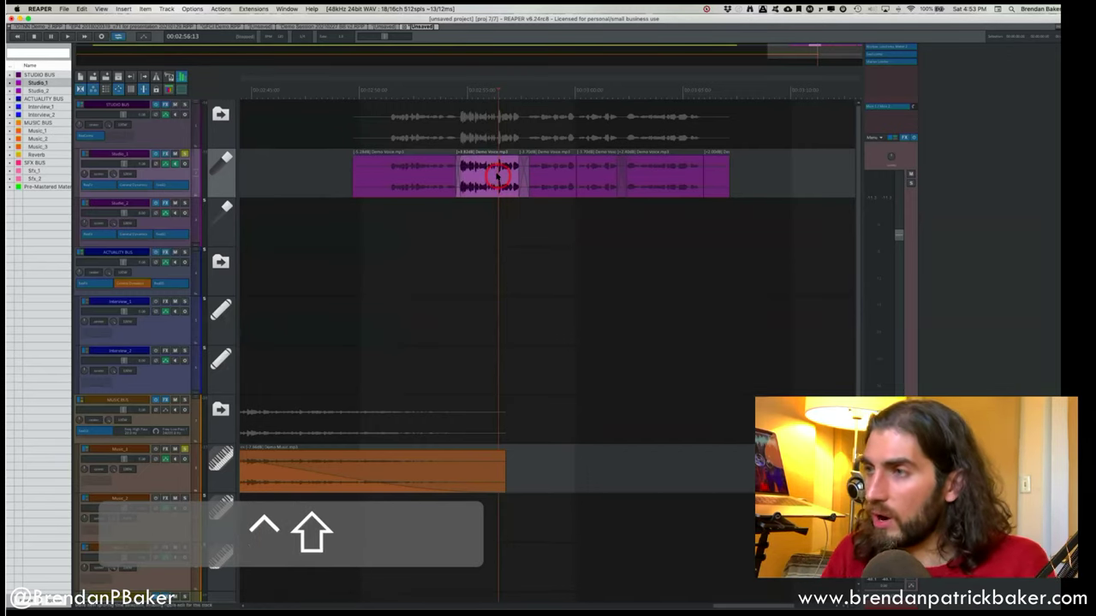
Reset the second Demo Voice piece's item volume to unity gain and normalize its loudness again.
{"action": "key", "text": "ctrl+shift+Right"}
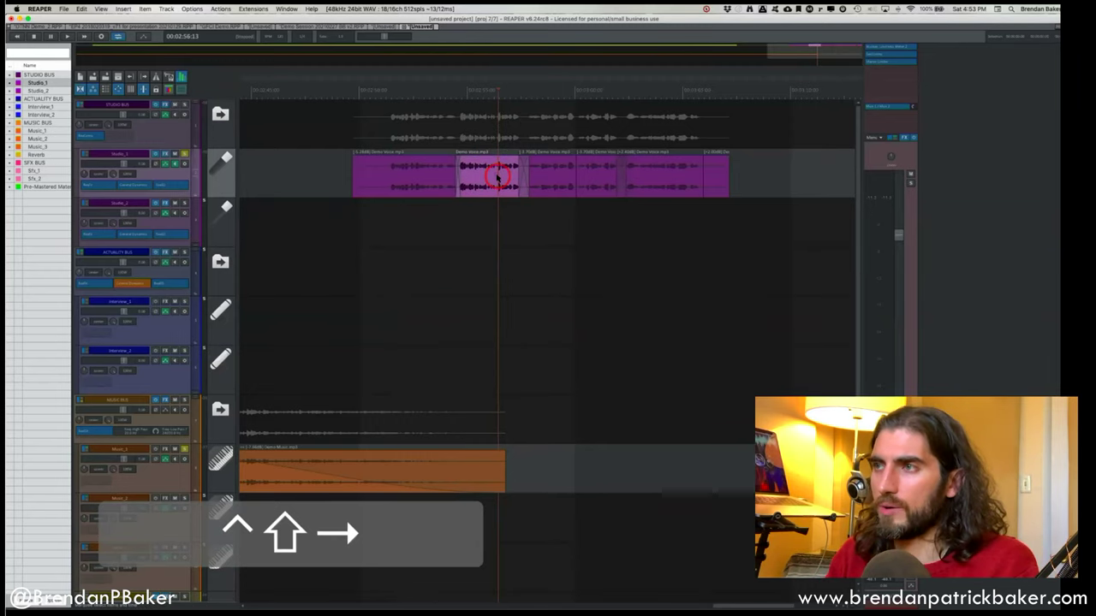
{"action": "key", "text": "n"}
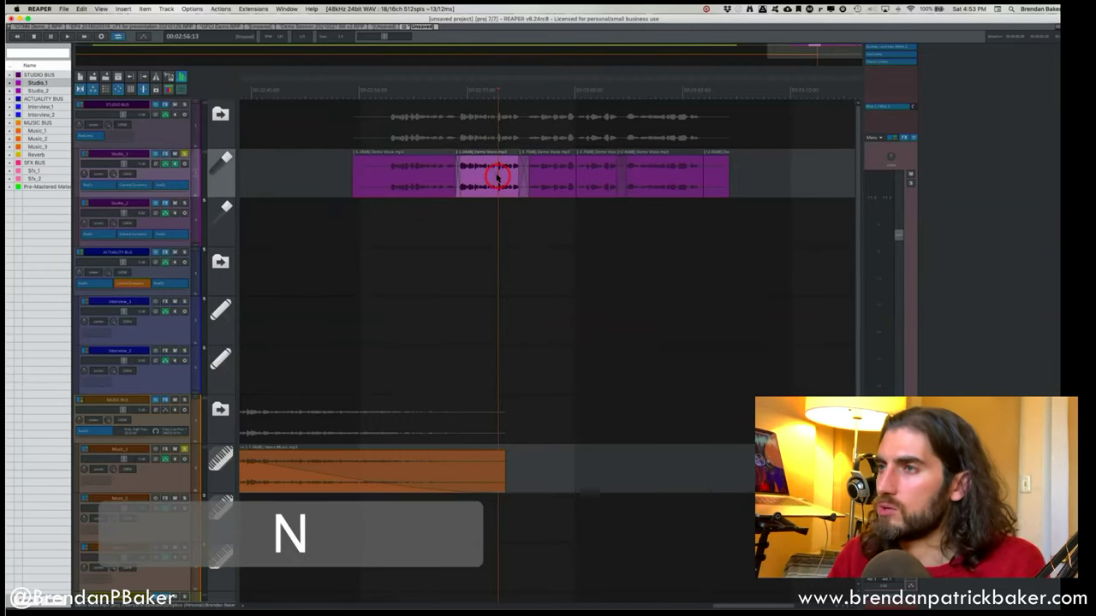
Split the end off the first Demo Voice piece at about 2:54 and normalize the loudness of the short new piece.
{"action": "left_click", "coordinate": [390, 171]}
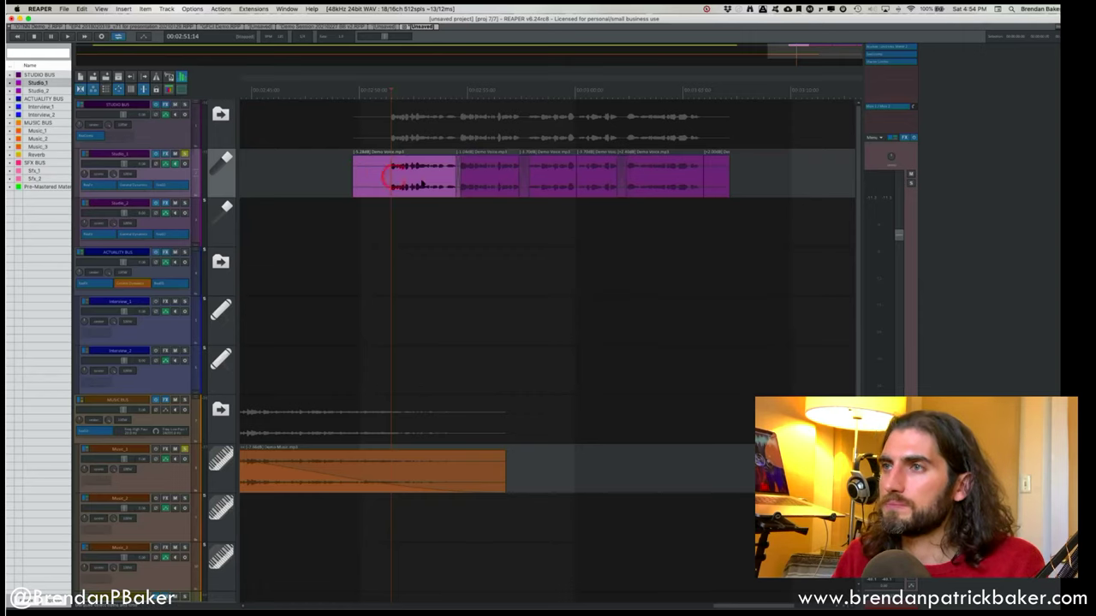
{"action": "left_click", "coordinate": [434, 180]}
{"action": "scroll", "coordinate": [434, 180], "scroll_direction": "up", "scroll_amount": 5}
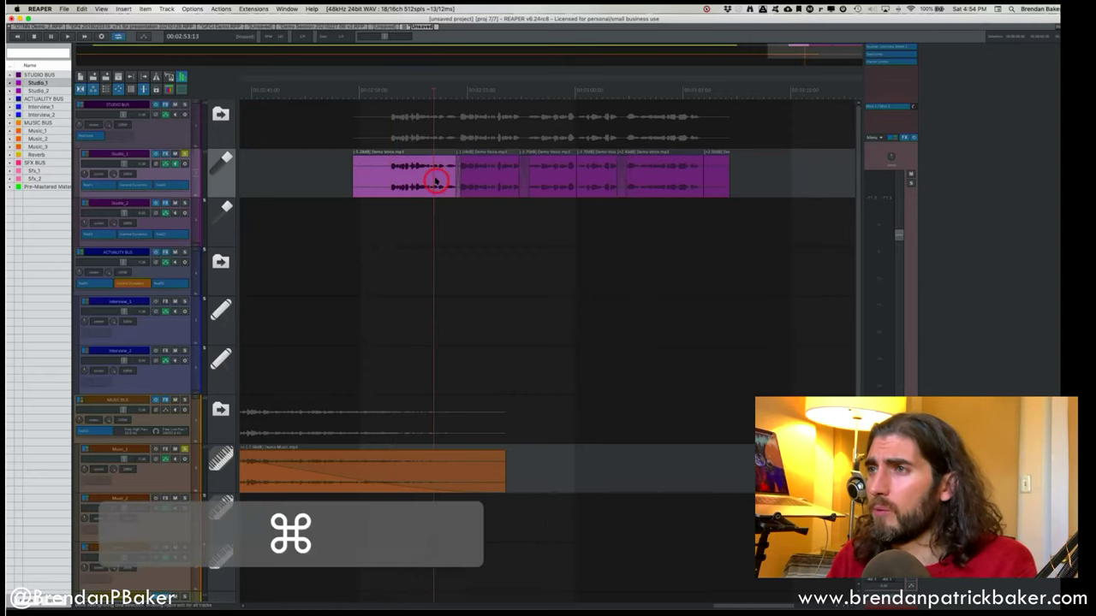
{"action": "left_click", "coordinate": [568, 180]}
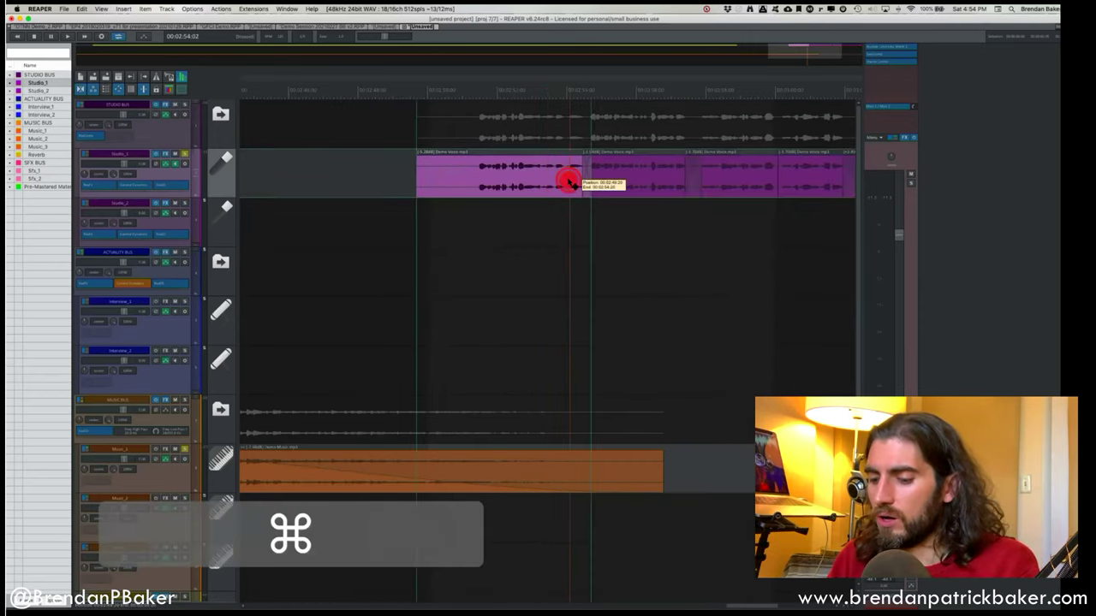
{"action": "key", "text": "b"}
{"action": "left_click_drag", "start_coordinate": [567, 179], "coordinate": [572, 177]}
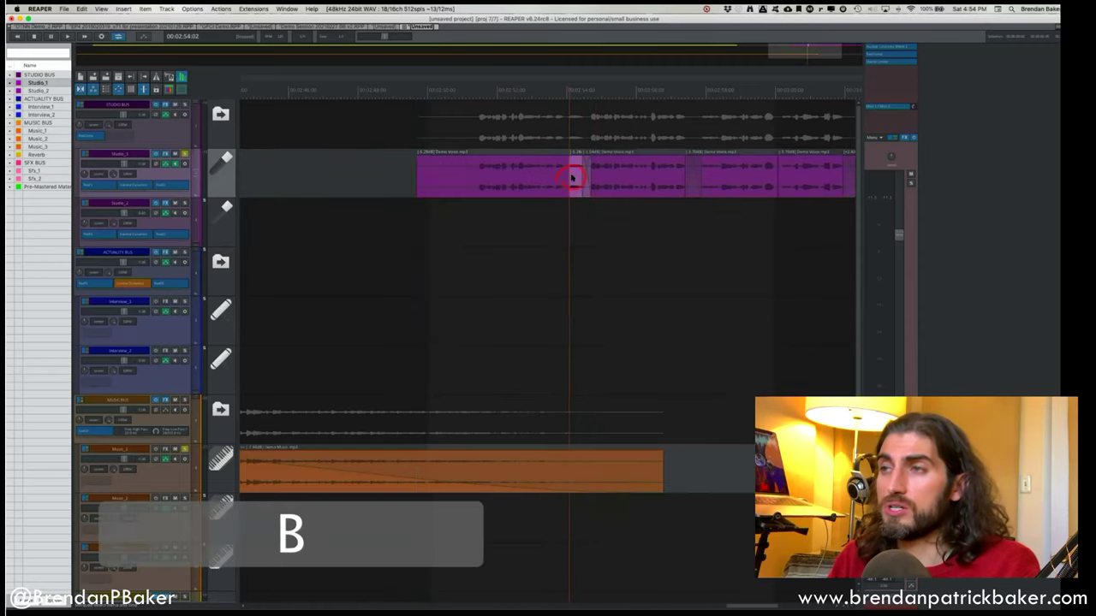
{"action": "left_click", "coordinate": [575, 178]}
{"action": "key", "text": "n"}
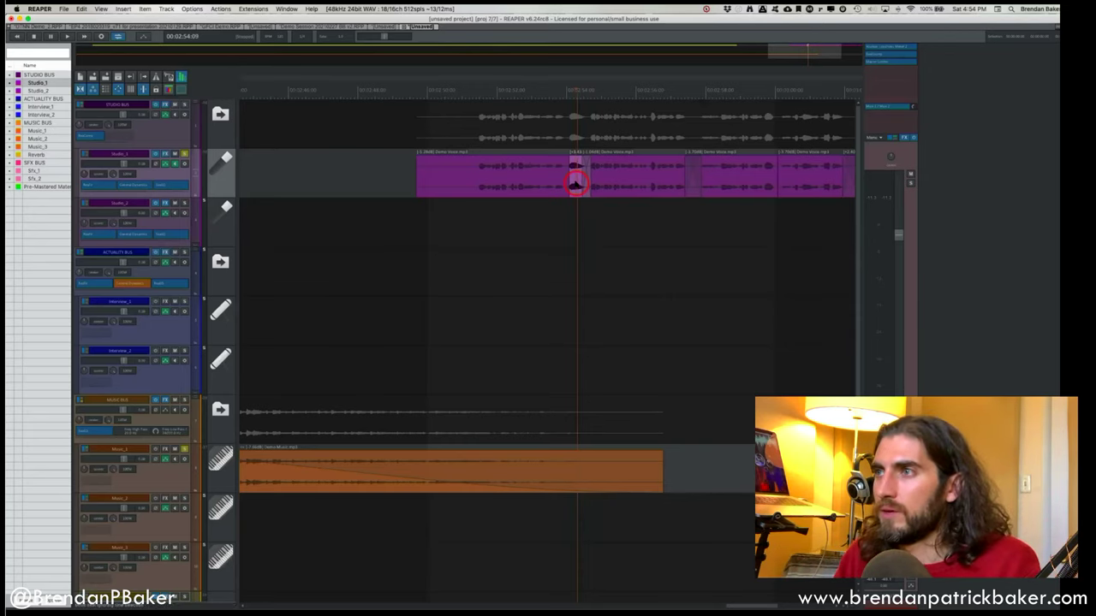
Compare the short piece at about 2:54 with its neighbours and lower its item volume to match them.
{"action": "left_click", "coordinate": [485, 176]}
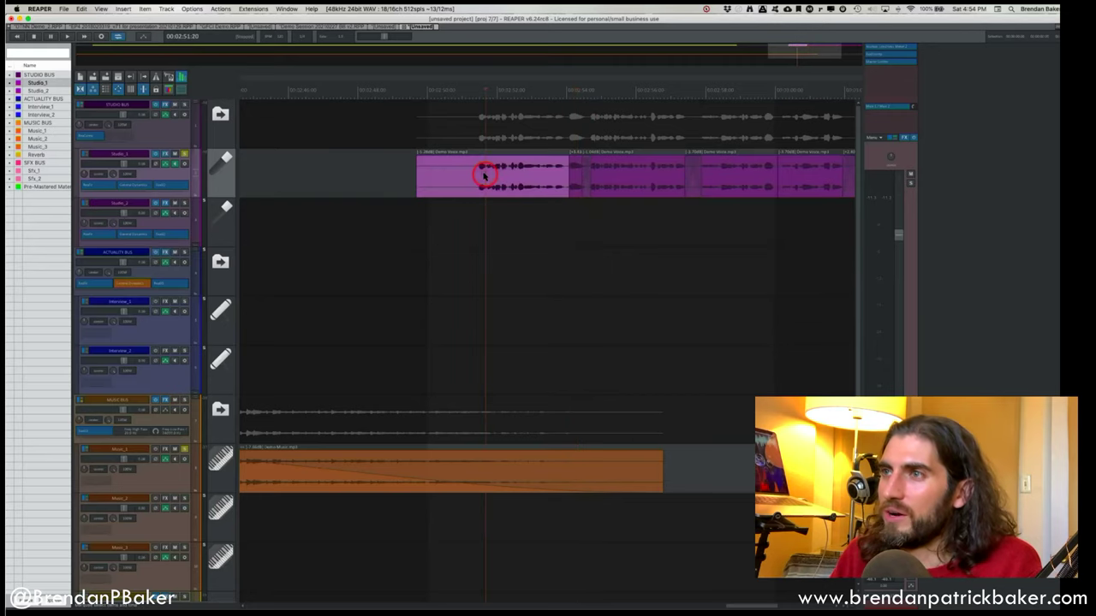
{"action": "left_click", "coordinate": [575, 176]}
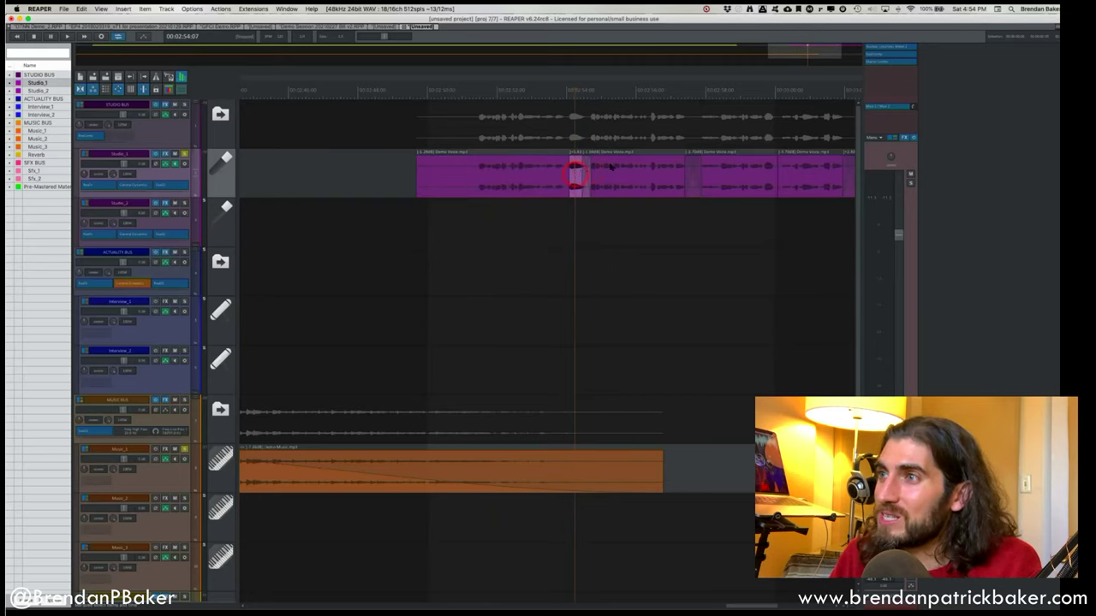
{"action": "left_click", "coordinate": [613, 170]}
{"action": "left_click", "coordinate": [575, 176]}
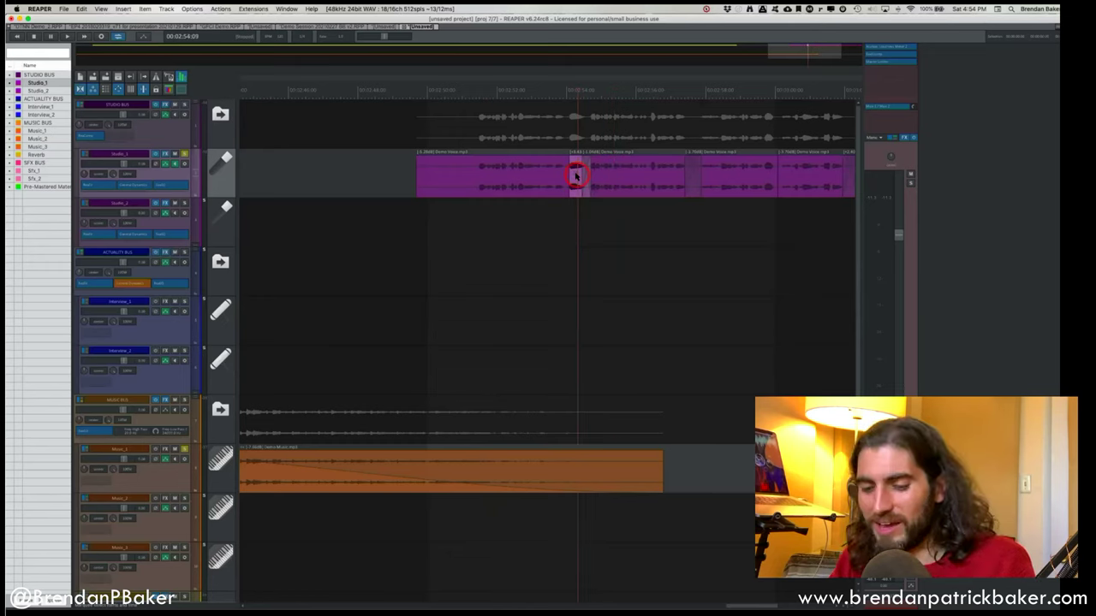
{"action": "key", "text": "ctrl+shift+Down"}
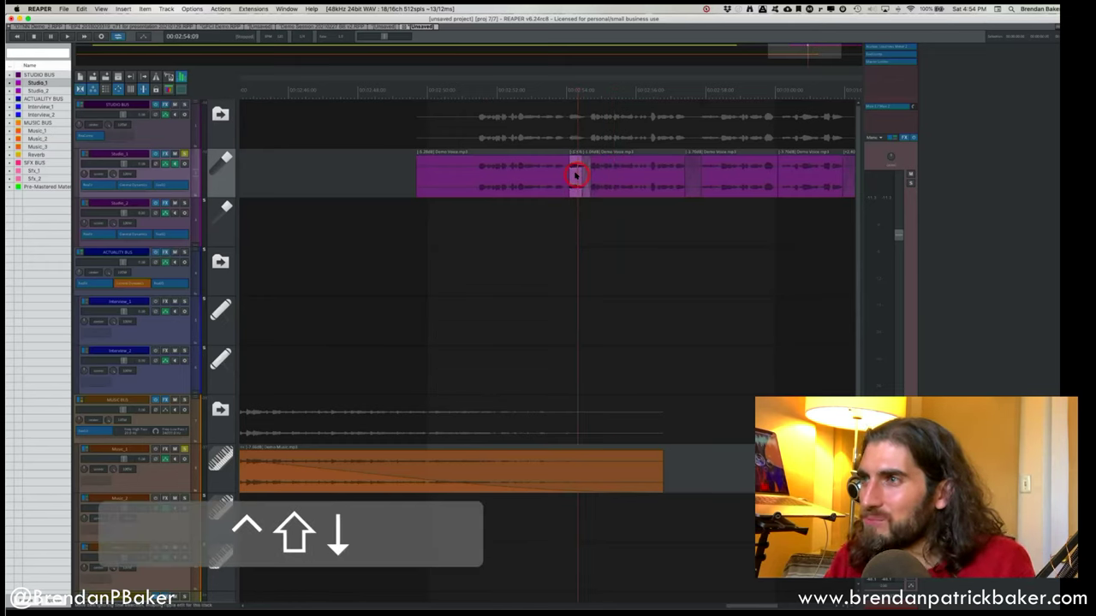
{"action": "key", "text": "ctrl+shift+Up"}
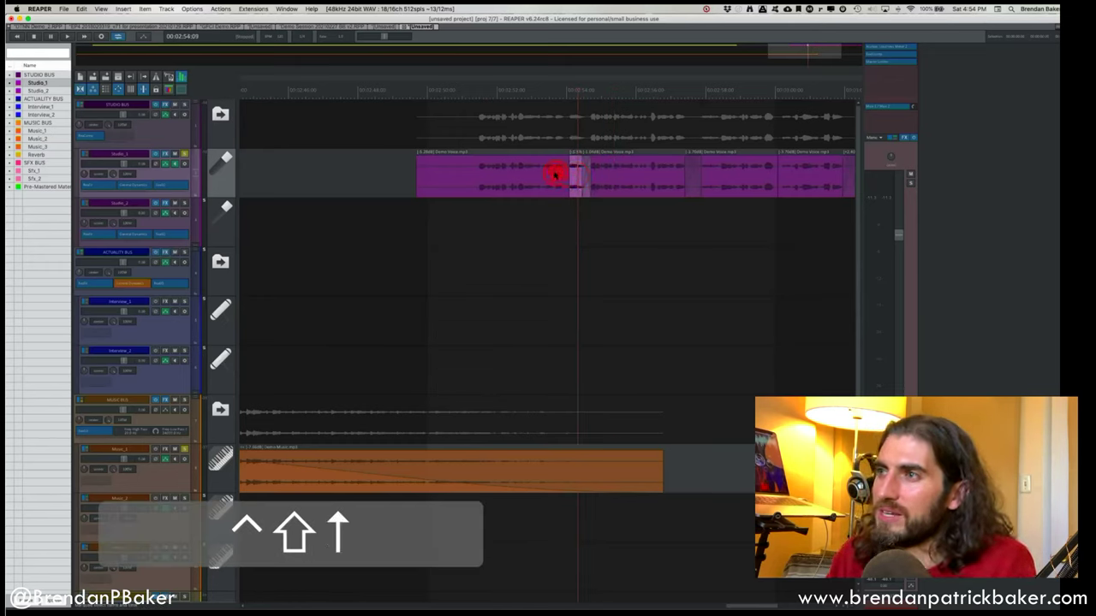
Play back the join before the short piece and crossfade it with the first piece at about 2:53.
{"action": "key", "text": "space"}
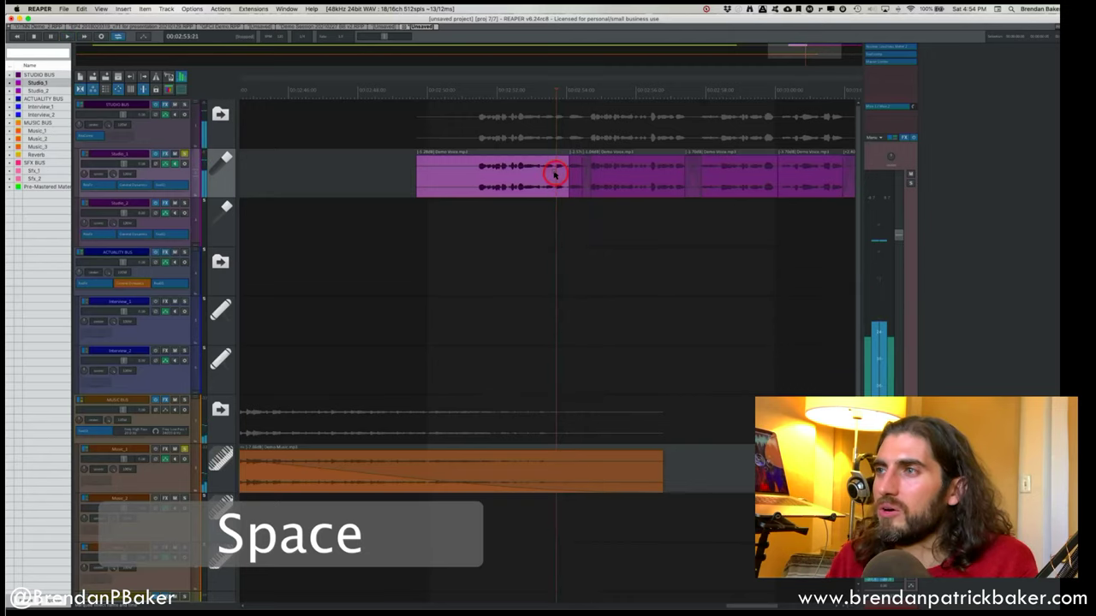
{"action": "left_click_drag", "start_coordinate": [566, 173], "coordinate": [561, 164]}
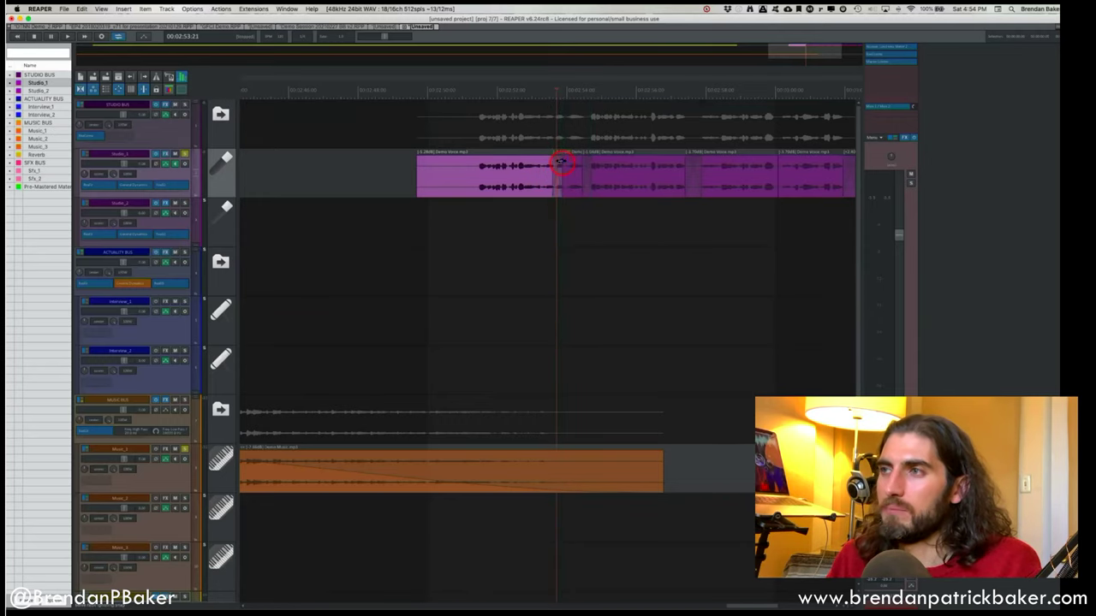
{"action": "scroll", "coordinate": [560, 162], "scroll_direction": "right", "scroll_amount": 2}
{"action": "scroll", "coordinate": [561, 164], "scroll_direction": "right", "scroll_amount": 4}
{"action": "scroll", "coordinate": [558, 167], "scroll_direction": "left", "scroll_amount": 1}
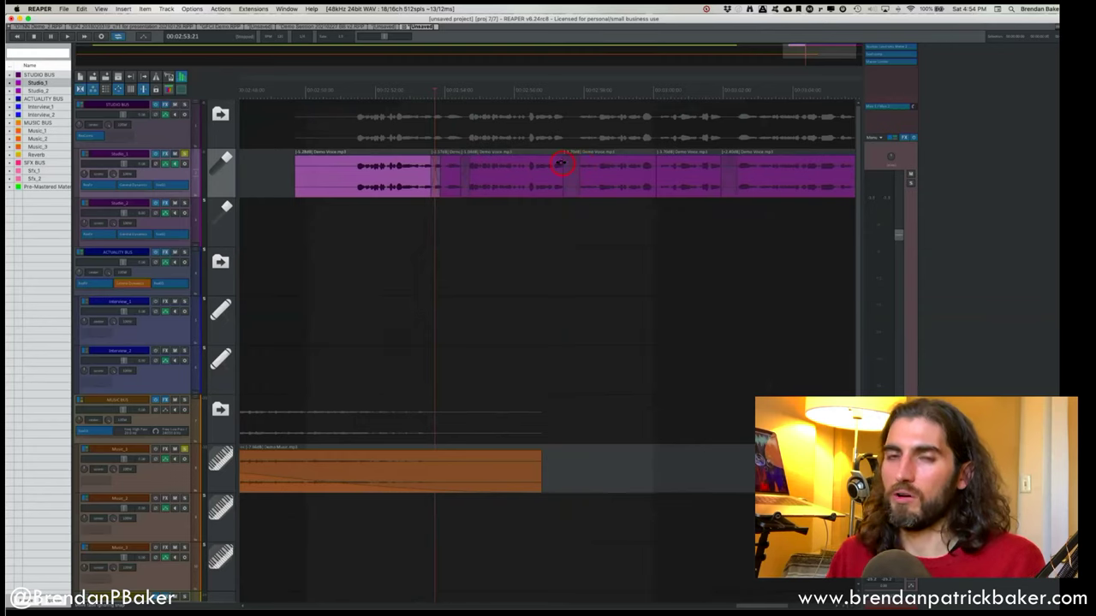
{"action": "scroll", "coordinate": [555, 169], "scroll_direction": "right", "scroll_amount": 2}
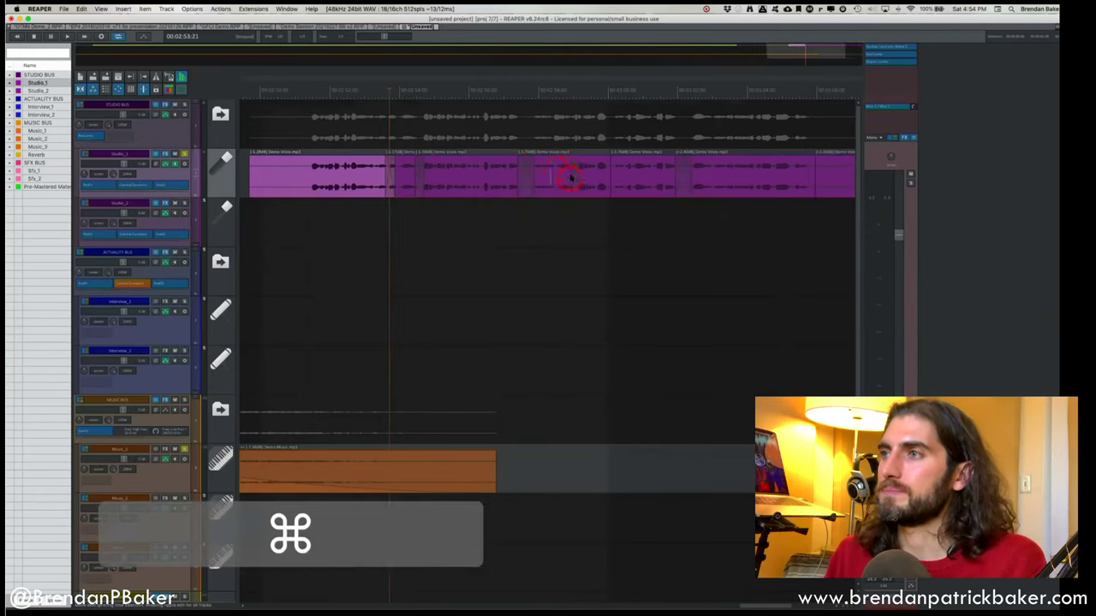
Toggle the Studio_1 track's volume envelope lane on and off, leaving it shown.
{"action": "scroll", "coordinate": [567, 175], "scroll_direction": "down", "scroll_amount": 3}
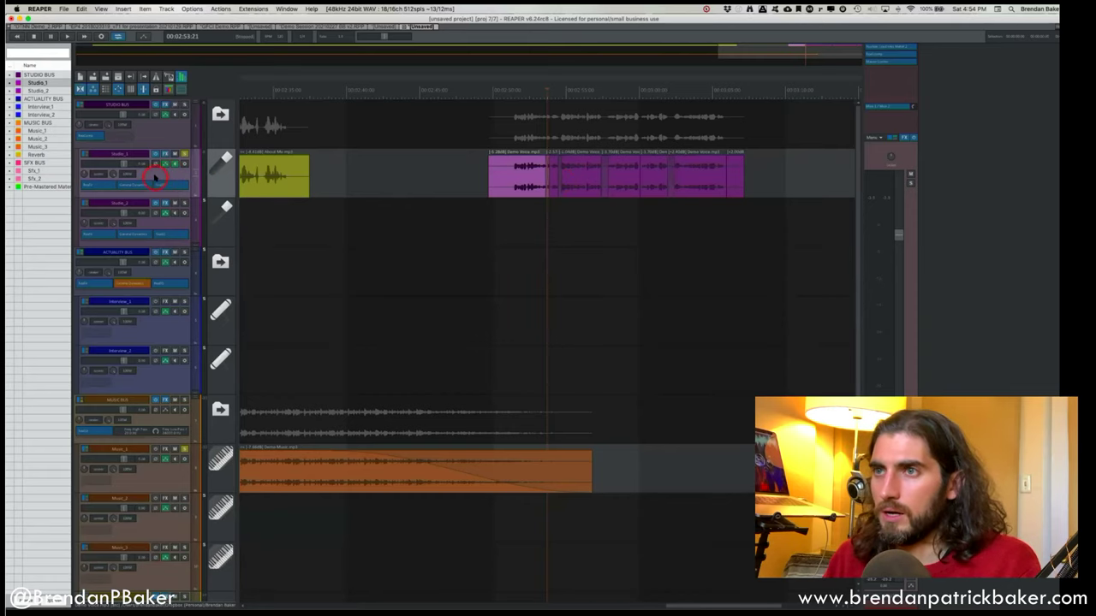
{"action": "key", "text": "v"}
{"action": "key", "text": "v"}
{"action": "key", "text": "v"}
{"action": "key", "text": "v"}
{"action": "key", "text": "v"}
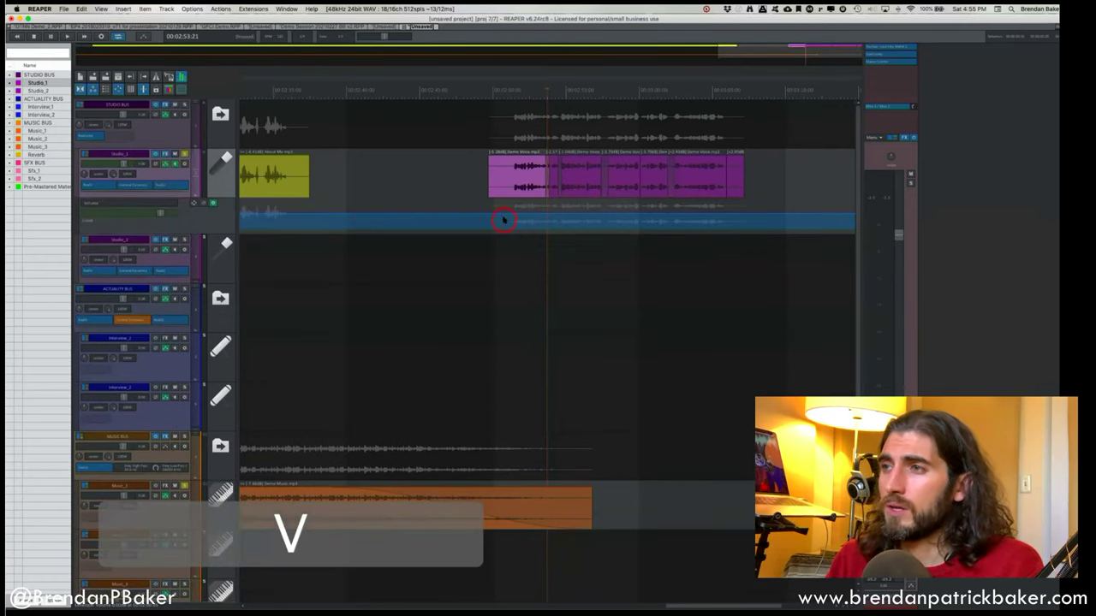
{"action": "key", "text": "v"}
{"action": "key", "text": "v"}
Select all the Demo Voice pieces and examine the Studio_1 volume envelope beneath them at about 2:52 and 3:00.
{"action": "left_click_drag", "start_coordinate": [447, 168], "coordinate": [796, 177]}
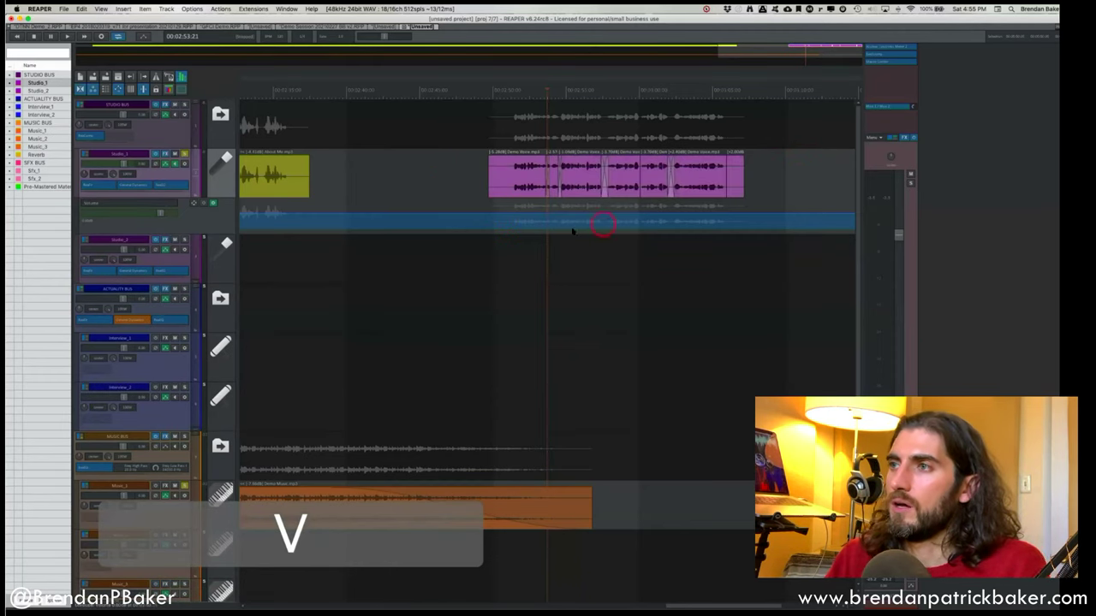
{"action": "left_click", "coordinate": [522, 214]}
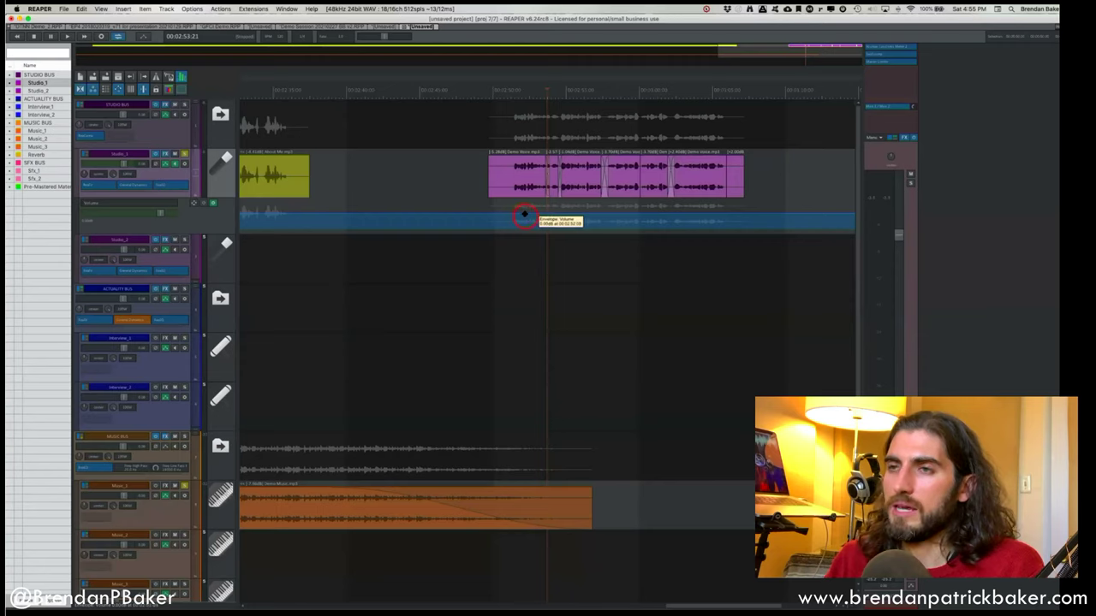
{"action": "left_click", "coordinate": [515, 216], "text": "alt"}
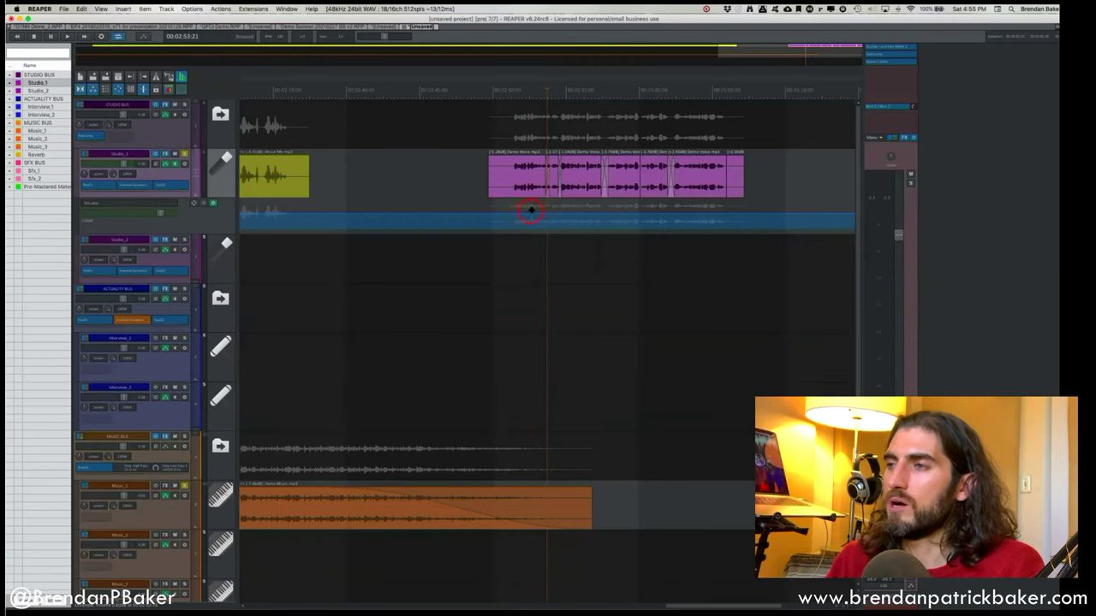
{"action": "left_click", "coordinate": [650, 214]}
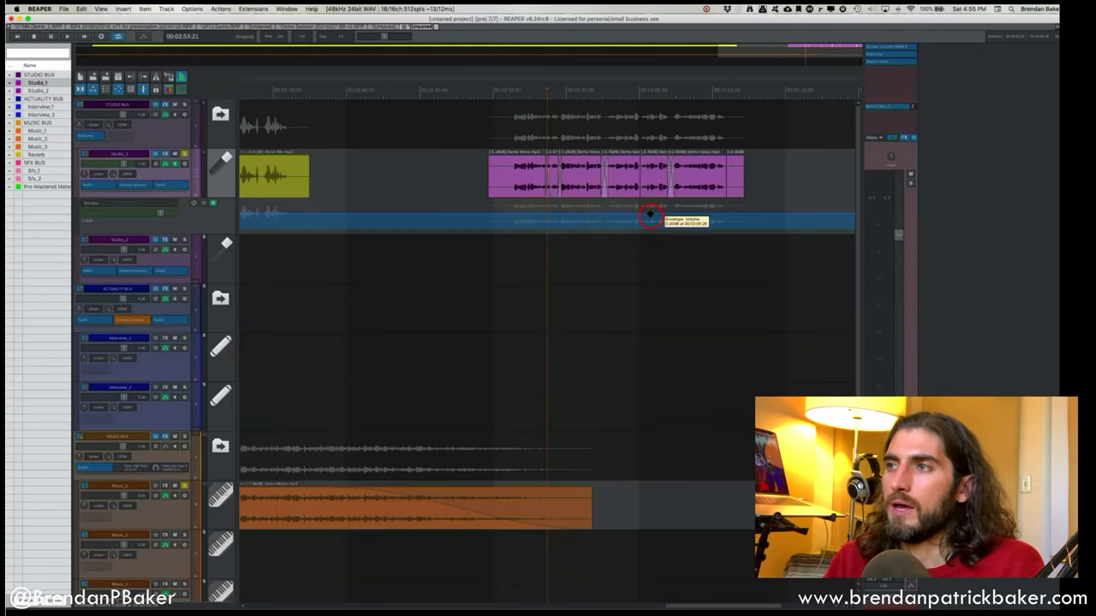
{"action": "left_click", "coordinate": [605, 206], "text": "alt"}
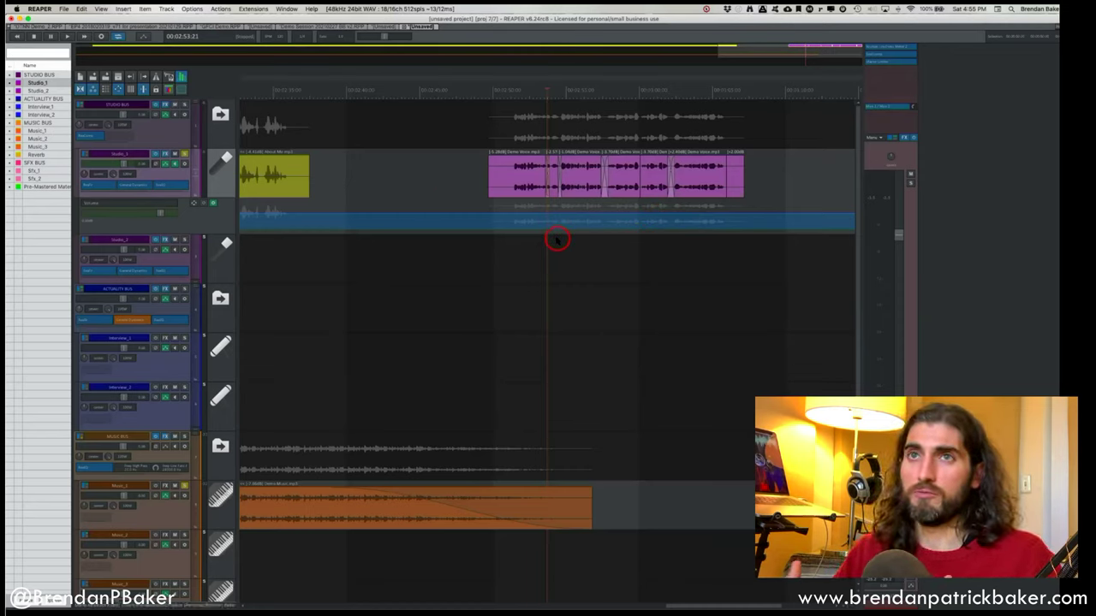
Try to lower the Studio_1 track's volume envelope after about 3:04 and undo the change.
{"action": "left_click", "coordinate": [698, 217], "text": "shift"}
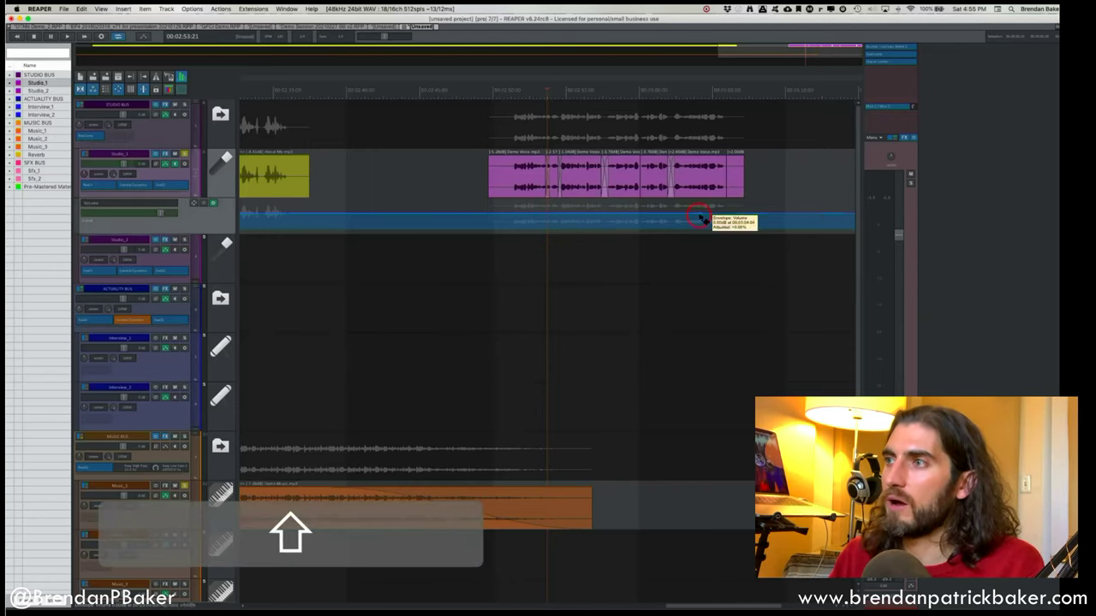
{"action": "left_click_drag", "start_coordinate": [717, 221], "coordinate": [722, 287]}
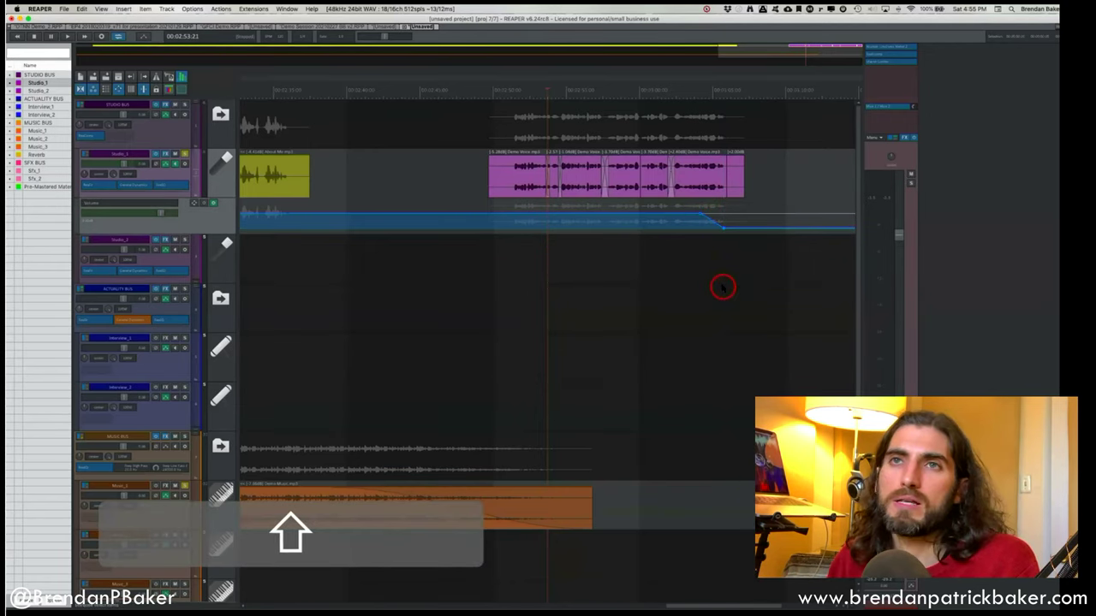
{"action": "key", "text": "super+z"}
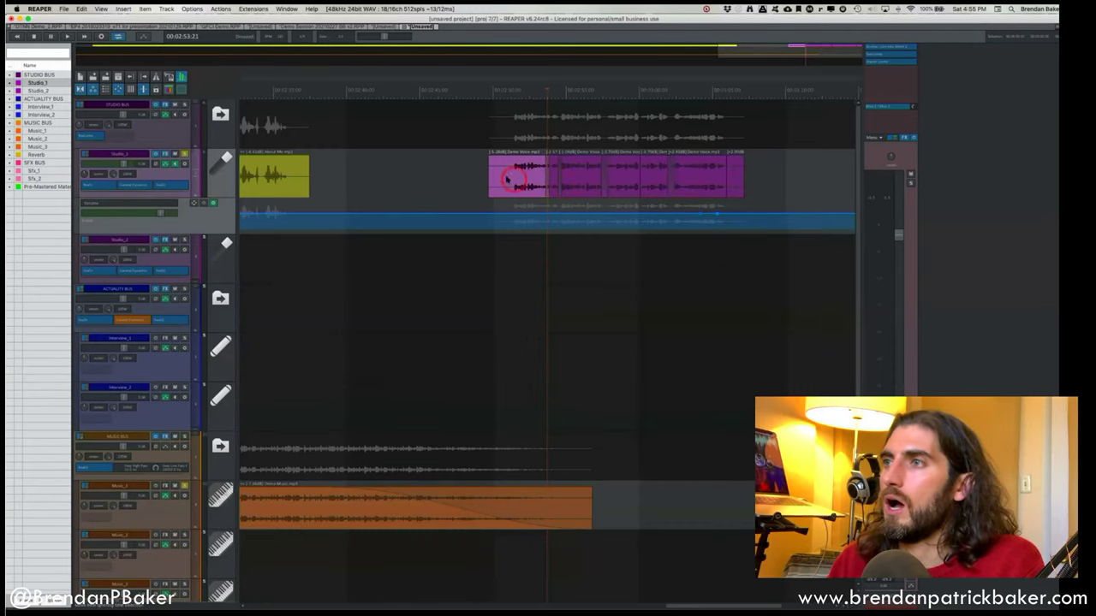
Select all the Demo Voice pieces on Studio_1, view that track's effects chain and close it.
{"action": "left_click_drag", "start_coordinate": [454, 176], "coordinate": [782, 181]}
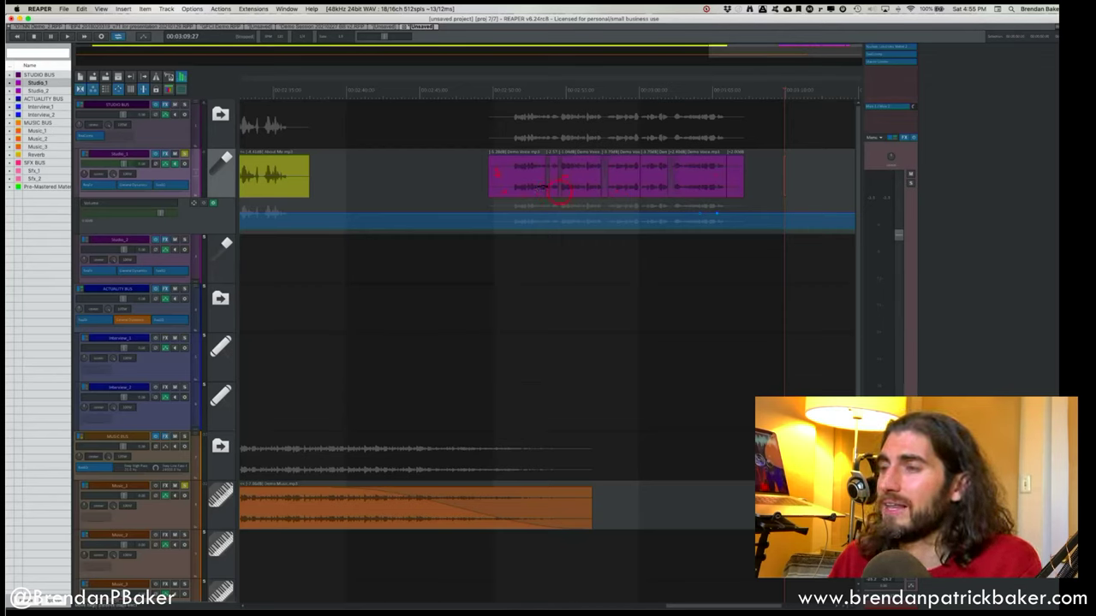
{"action": "left_click", "coordinate": [769, 177]}
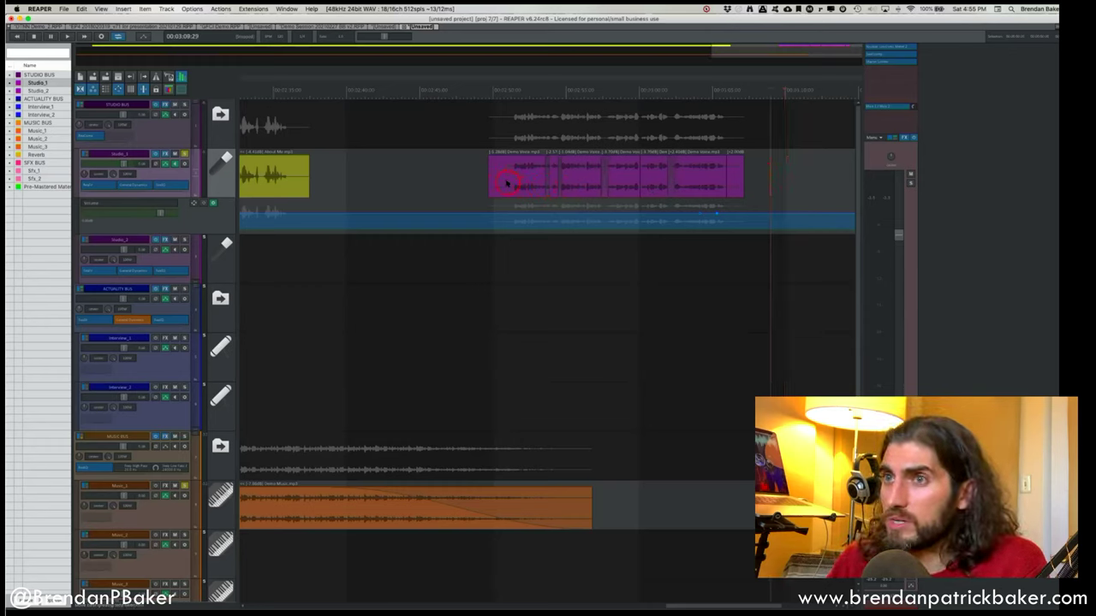
{"action": "left_click_drag", "start_coordinate": [565, 177], "coordinate": [778, 177]}
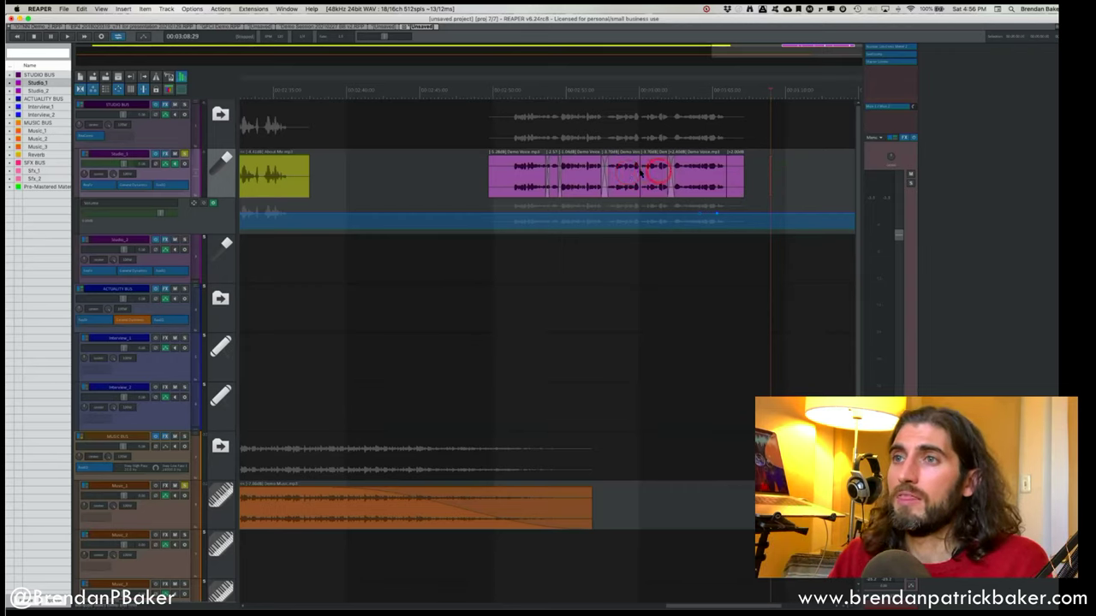
{"action": "left_click", "coordinate": [164, 154]}
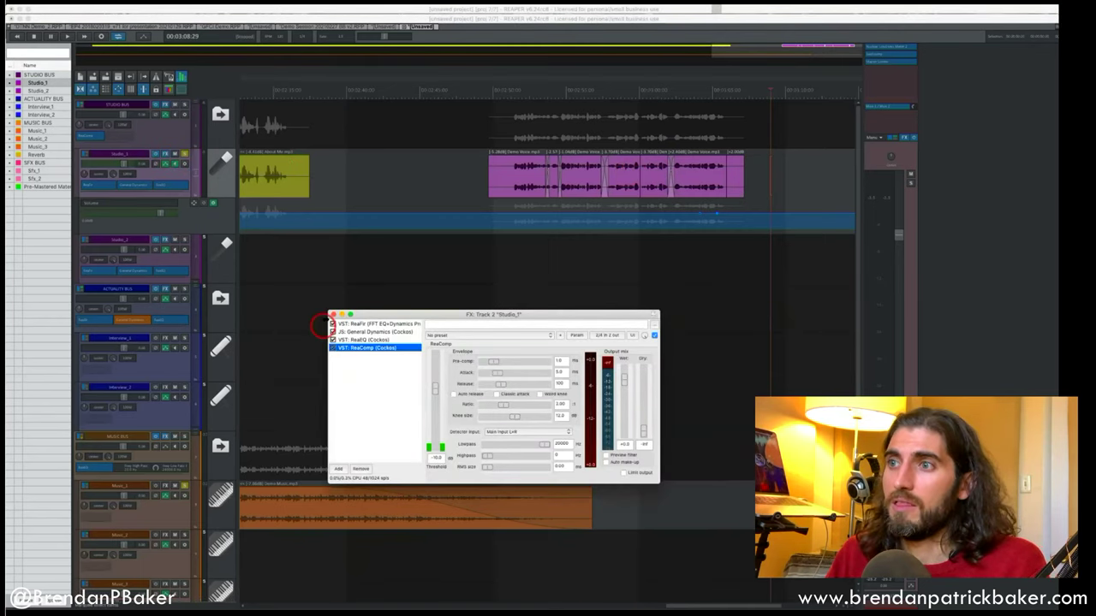
{"action": "left_click", "coordinate": [333, 315]}
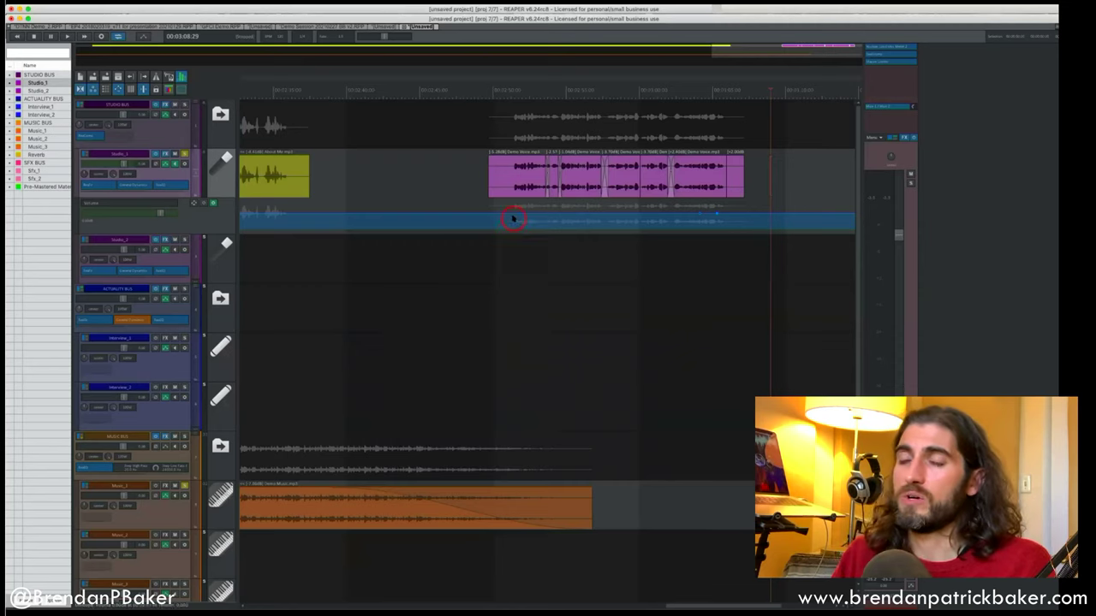
{"action": "left_click", "coordinate": [740, 257]}
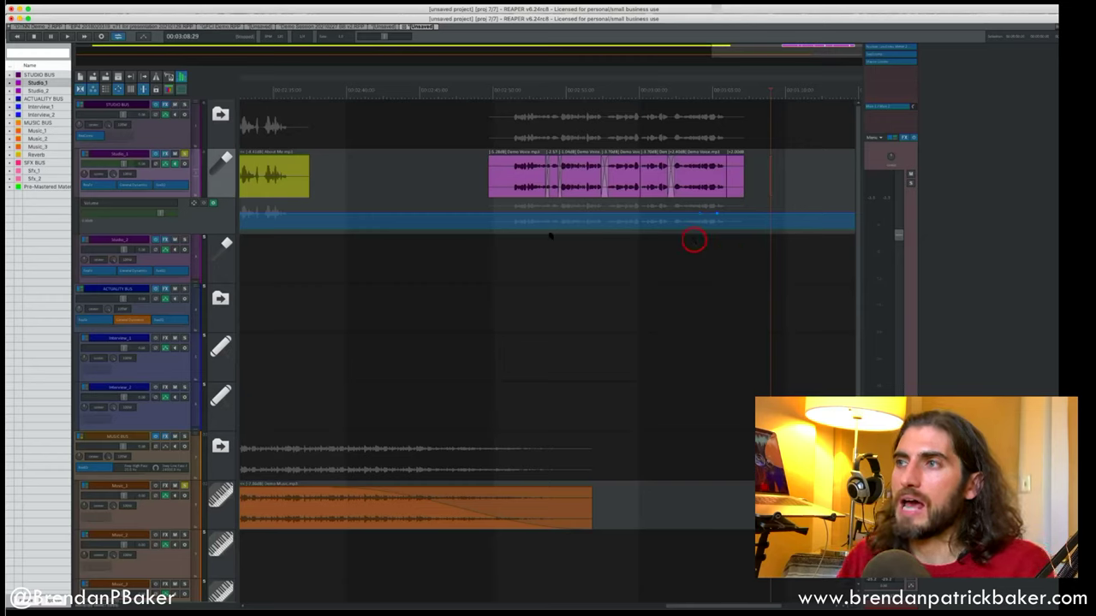
{"action": "left_click", "coordinate": [453, 184]}
{"action": "left_click", "coordinate": [454, 182]}
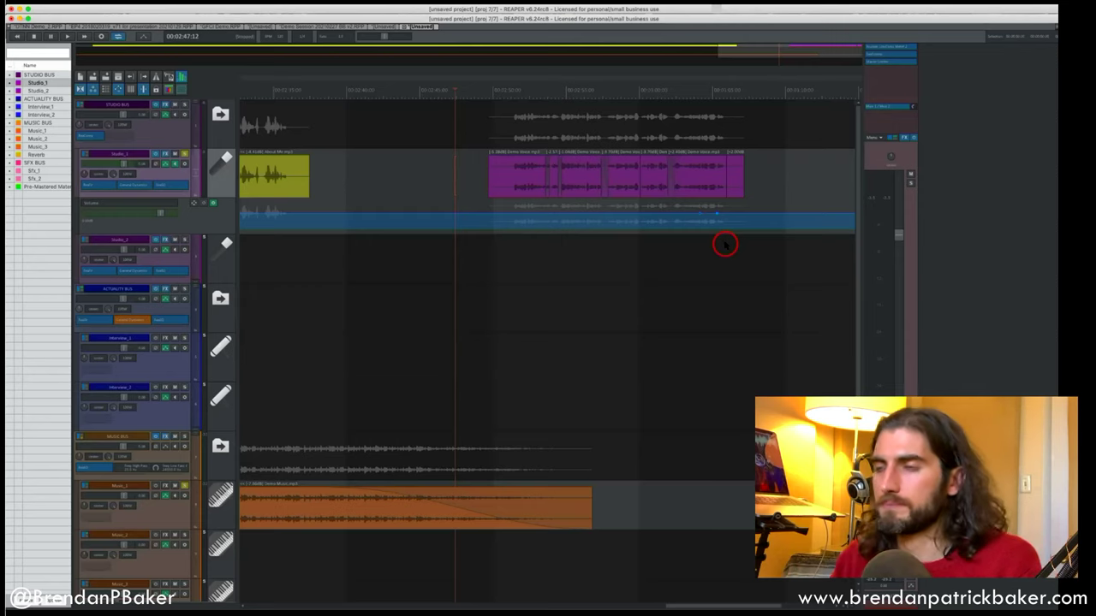
Show the take volume envelope on the first Demo Voice piece and insert a point on it just before 2:52.
{"action": "left_click", "coordinate": [462, 183]}
{"action": "left_click", "coordinate": [508, 180]}
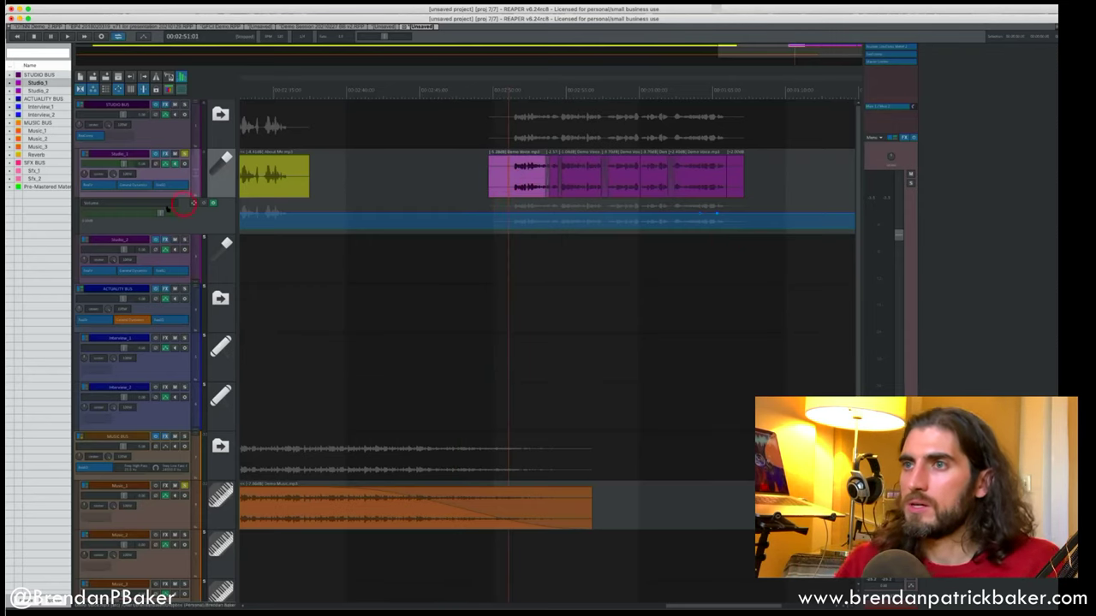
{"action": "key", "text": "v"}
{"action": "left_click", "coordinate": [551, 220]}
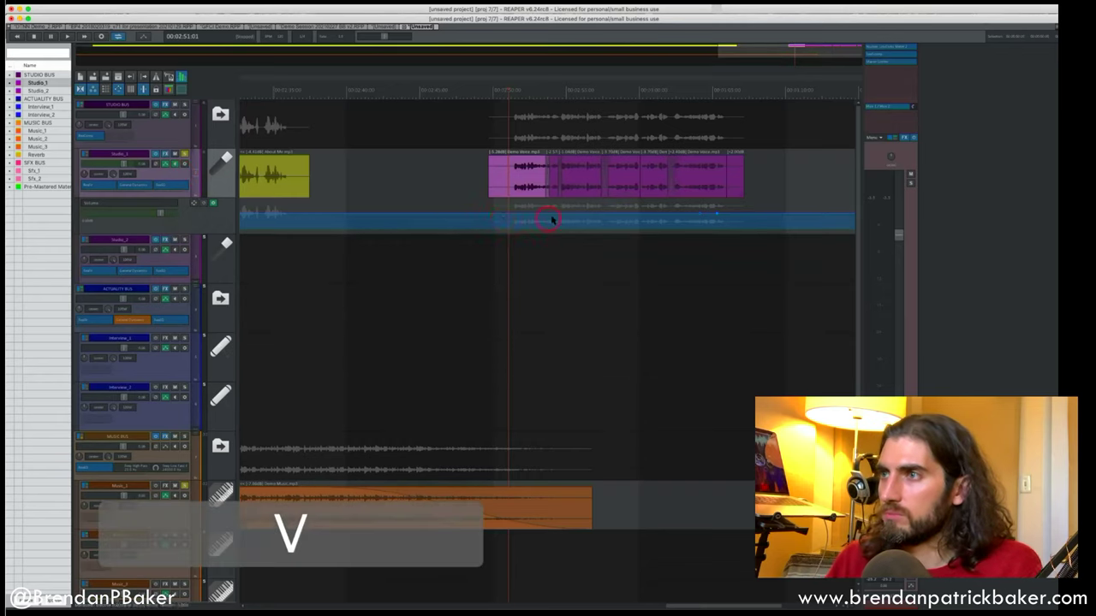
{"action": "left_click", "coordinate": [528, 183]}
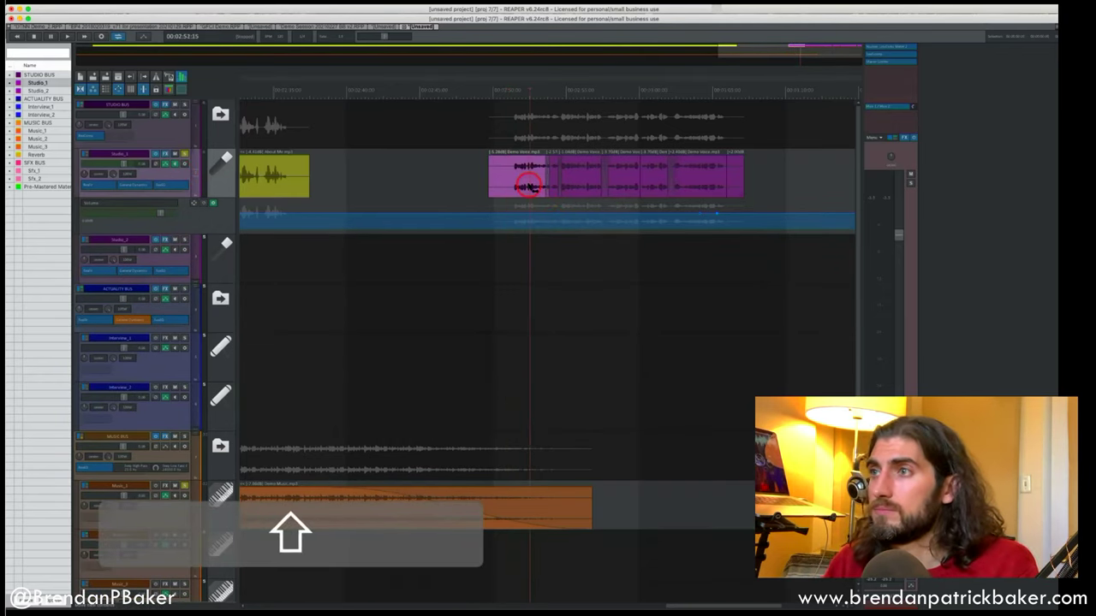
{"action": "key", "text": "shift+v"}
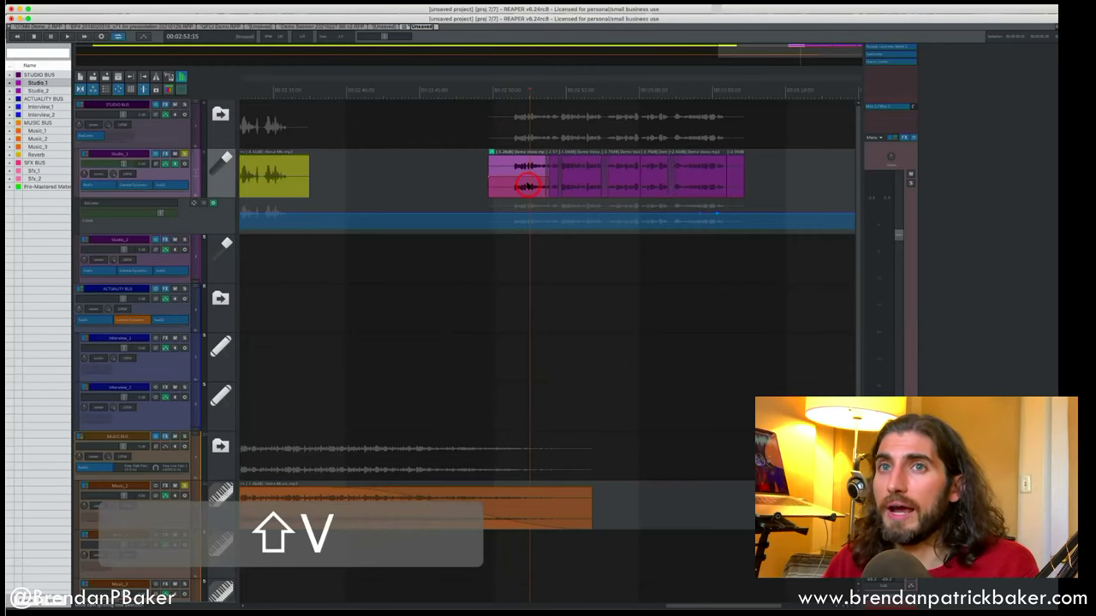
{"action": "scroll", "coordinate": [528, 185], "scroll_direction": "up", "scroll_amount": 2}
{"action": "scroll", "coordinate": [523, 189], "scroll_direction": "up", "scroll_amount": 2}
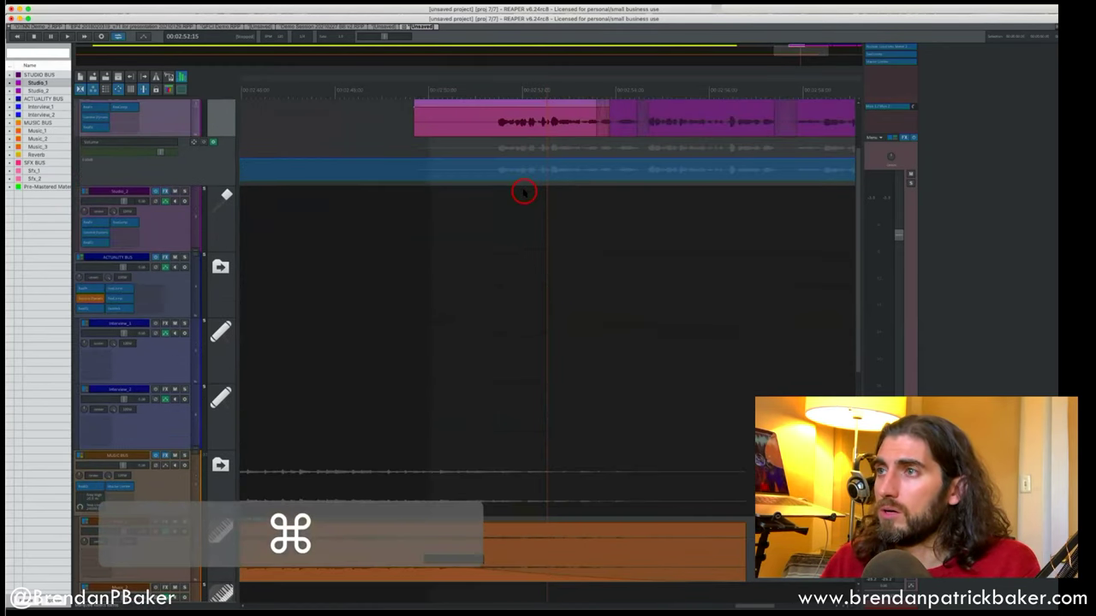
{"action": "left_click", "coordinate": [505, 169], "text": "shift"}
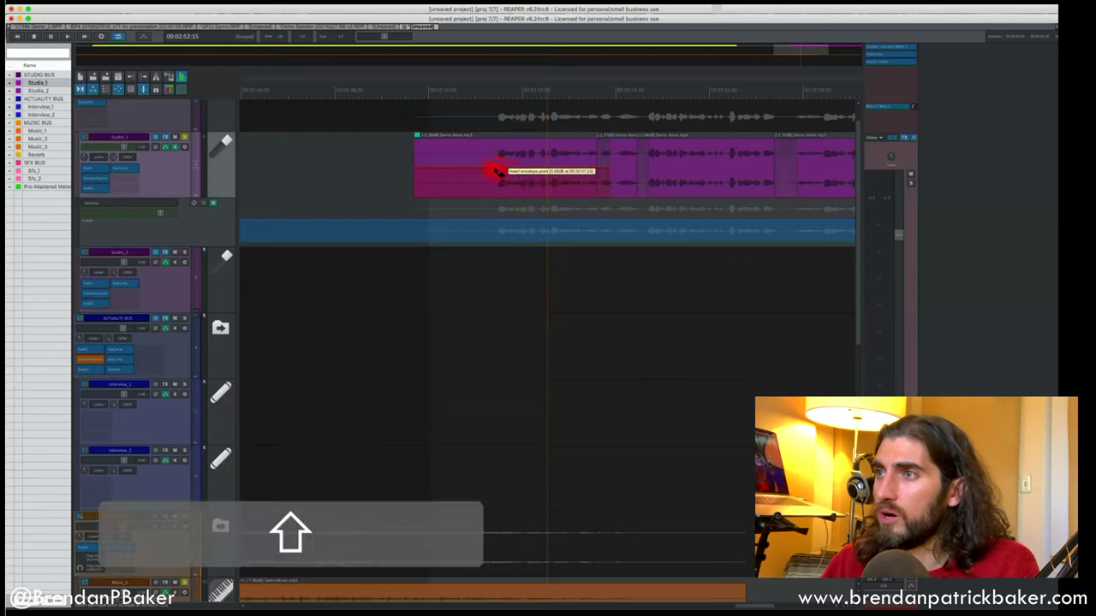
Raise the end of the Demo Voice piece at about 3:05 with its take volume envelope, and hide that envelope.
{"action": "scroll", "coordinate": [639, 182], "scroll_direction": "right", "scroll_amount": 5}
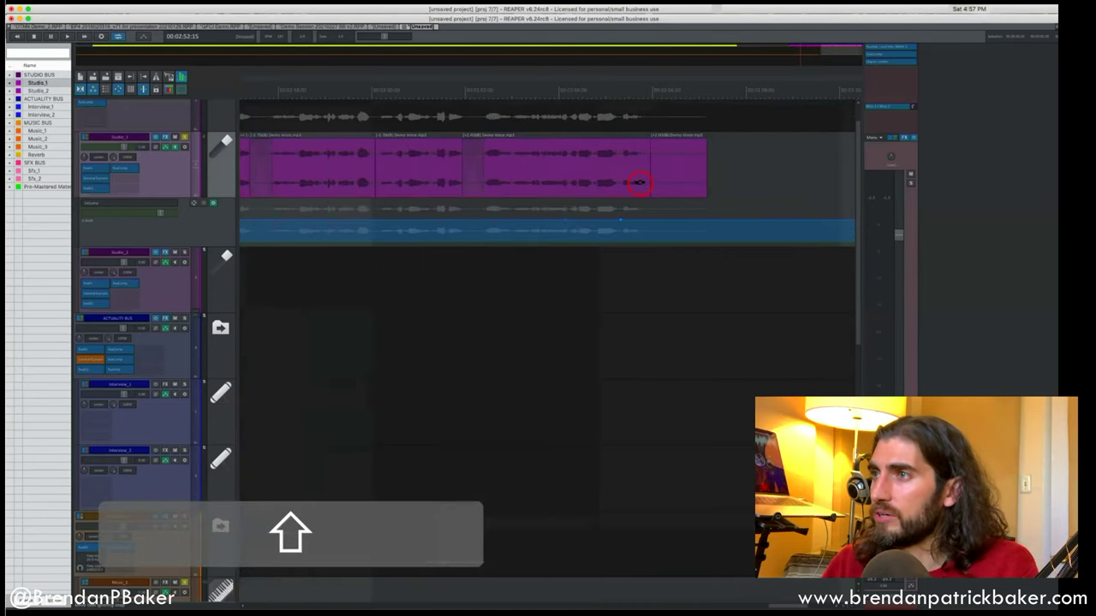
{"action": "left_click", "coordinate": [548, 179]}
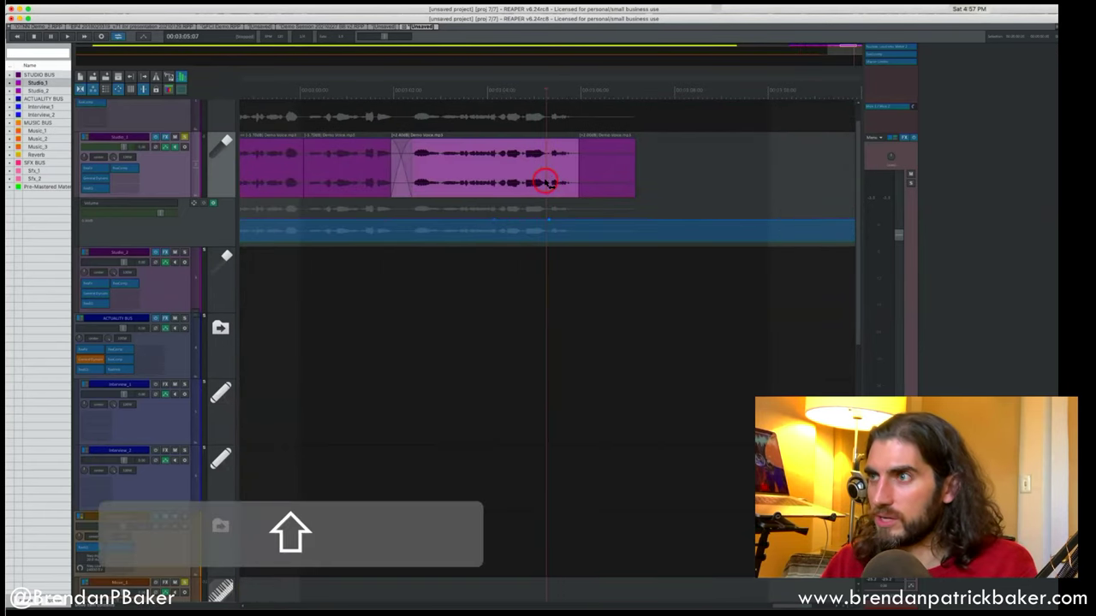
{"action": "key", "text": "shift+v"}
{"action": "mouse_move", "coordinate": [545, 168]}
{"action": "left_mouse_down"}
{"action": "mouse_move", "coordinate": [558, 141]}
{"action": "mouse_move", "coordinate": [557, 191]}
{"action": "mouse_move", "coordinate": [559, 130]}
{"action": "mouse_move", "coordinate": [559, 206]}
{"action": "mouse_move", "coordinate": [565, 142]}
{"action": "mouse_move", "coordinate": [570, 206]}
{"action": "mouse_move", "coordinate": [569, 123]}
{"action": "mouse_move", "coordinate": [575, 140]}
{"action": "mouse_move", "coordinate": [550, 153]}
{"action": "left_mouse_up"}
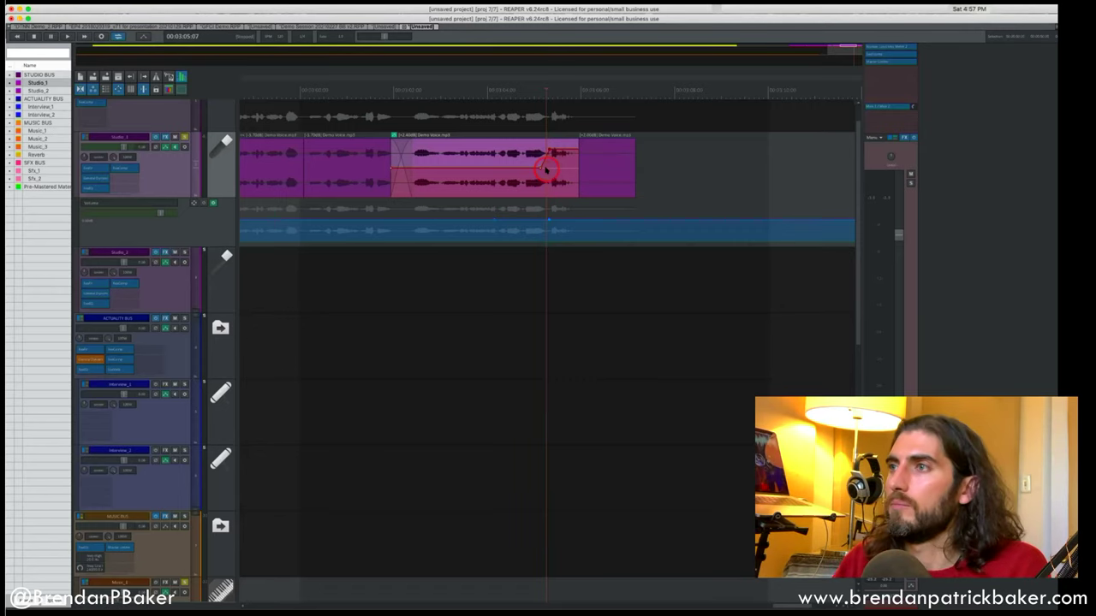
{"action": "left_click", "coordinate": [507, 162]}
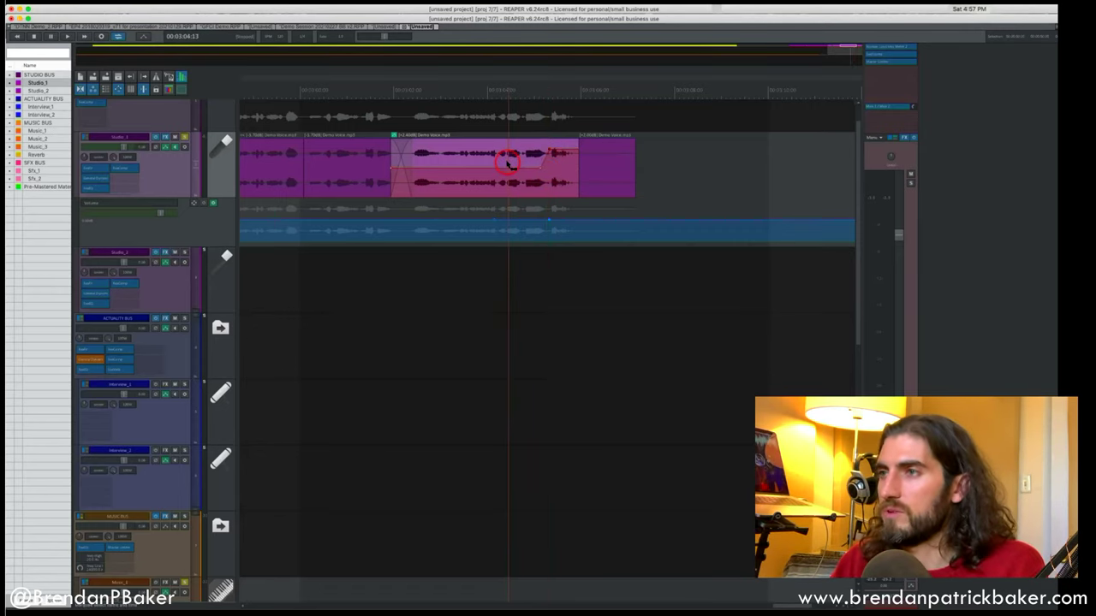
{"action": "key", "text": "shift+v"}
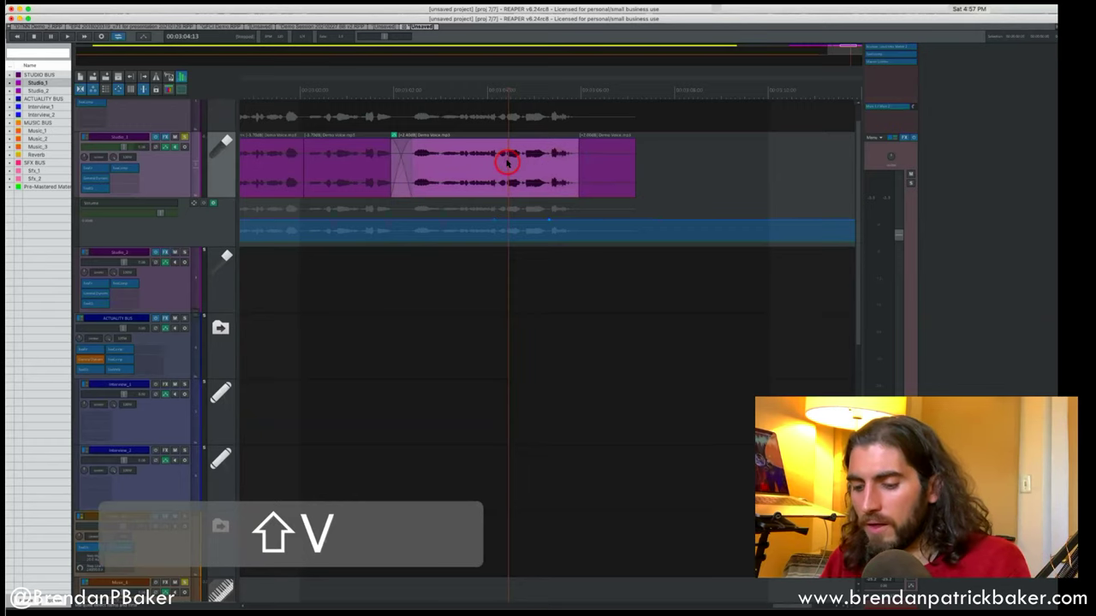
Show the Studio_1 track's pan envelope and the take pan and volume envelopes of the piece at about 3:04.
{"action": "left_click", "coordinate": [152, 228]}
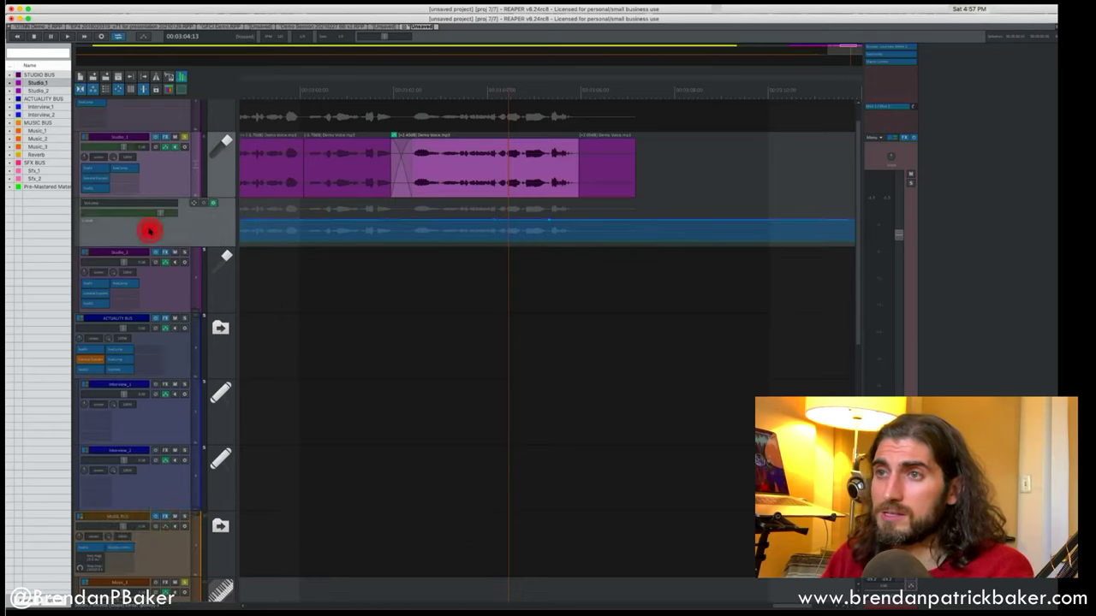
{"action": "key", "text": "p"}
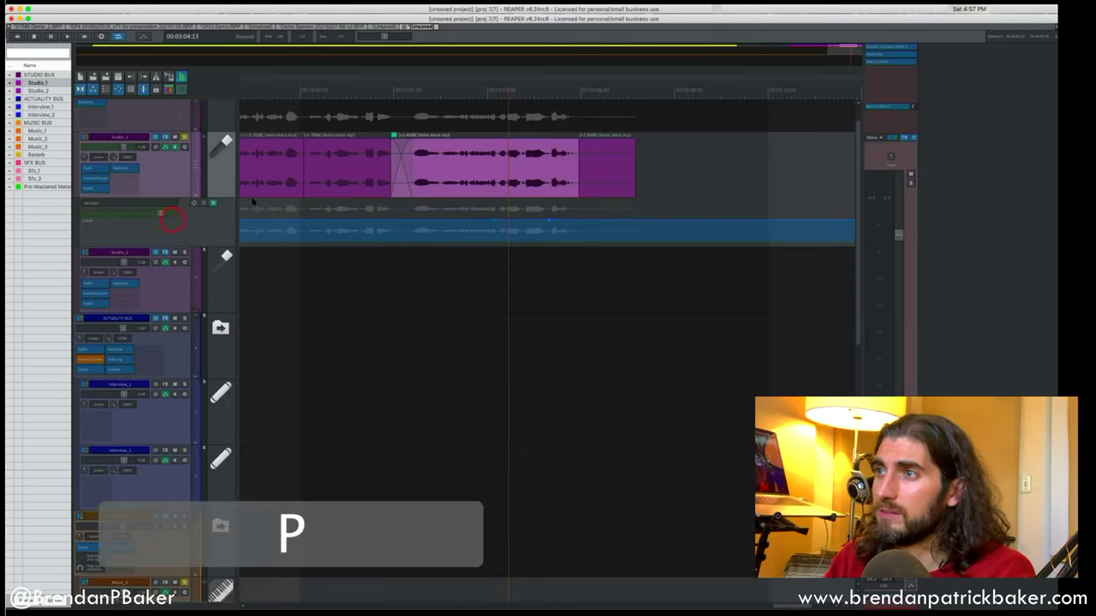
{"action": "left_click", "coordinate": [490, 161]}
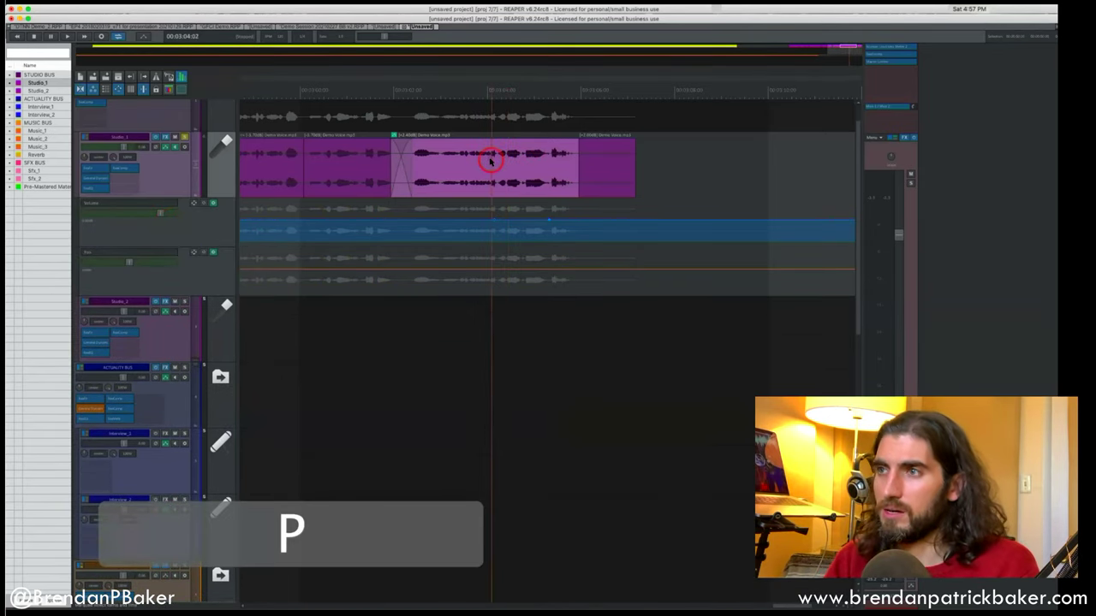
{"action": "key", "text": "shift+p"}
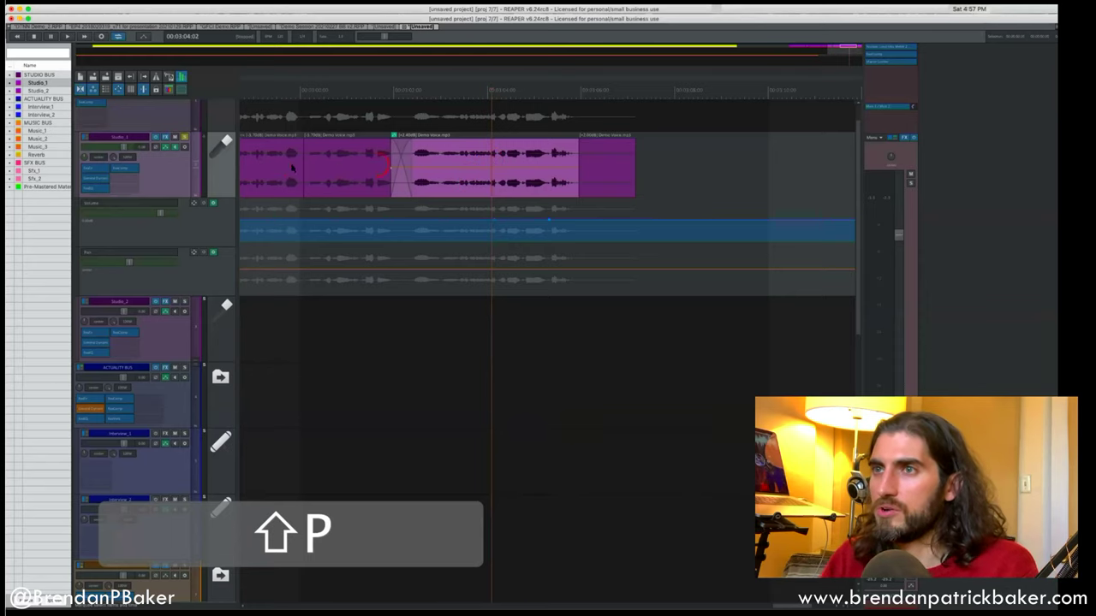
{"action": "key", "text": "shift+v"}
{"action": "left_click", "coordinate": [364, 176]}
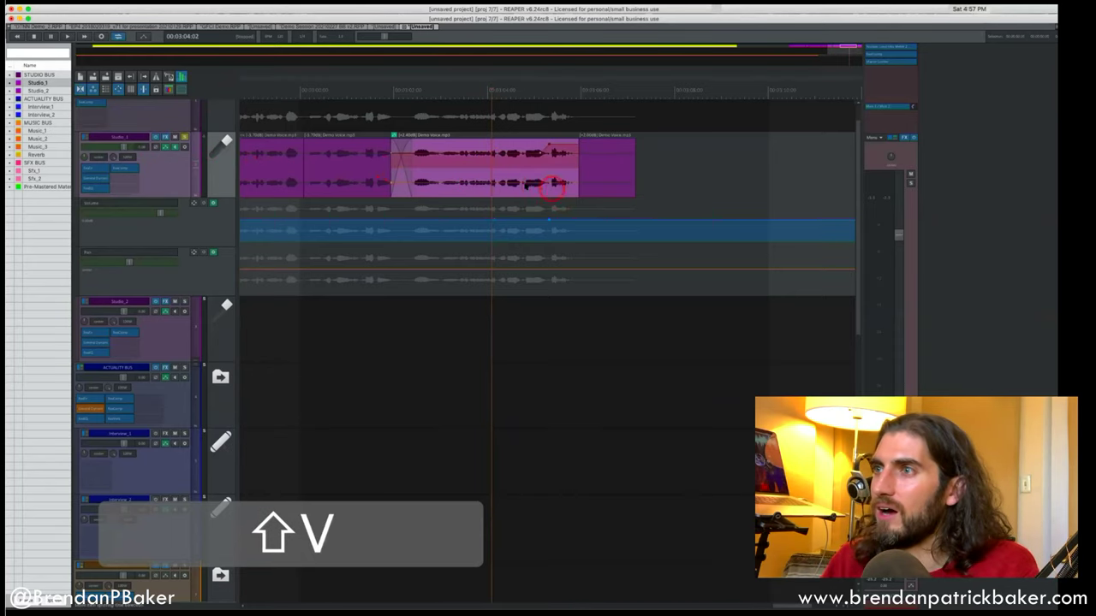
Add points to the take pan envelope of the piece at about 3:04 so that it moves up and down.
{"action": "left_click", "coordinate": [440, 186], "text": "shift"}
{"action": "left_click_drag", "start_coordinate": [440, 187], "coordinate": [505, 225]}
{"action": "left_click_drag", "start_coordinate": [509, 180], "coordinate": [544, 171]}
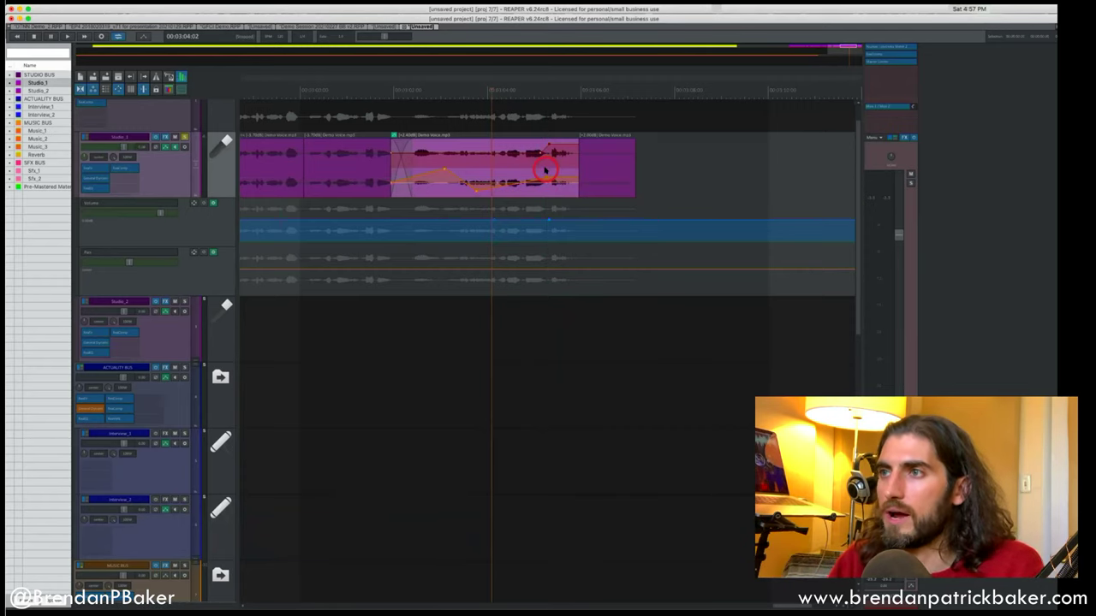
View the available envelopes for the Studio_1 track and close the list.
{"action": "scroll", "coordinate": [544, 170], "scroll_direction": "right", "scroll_amount": 2}
{"action": "left_click", "coordinate": [473, 178]}
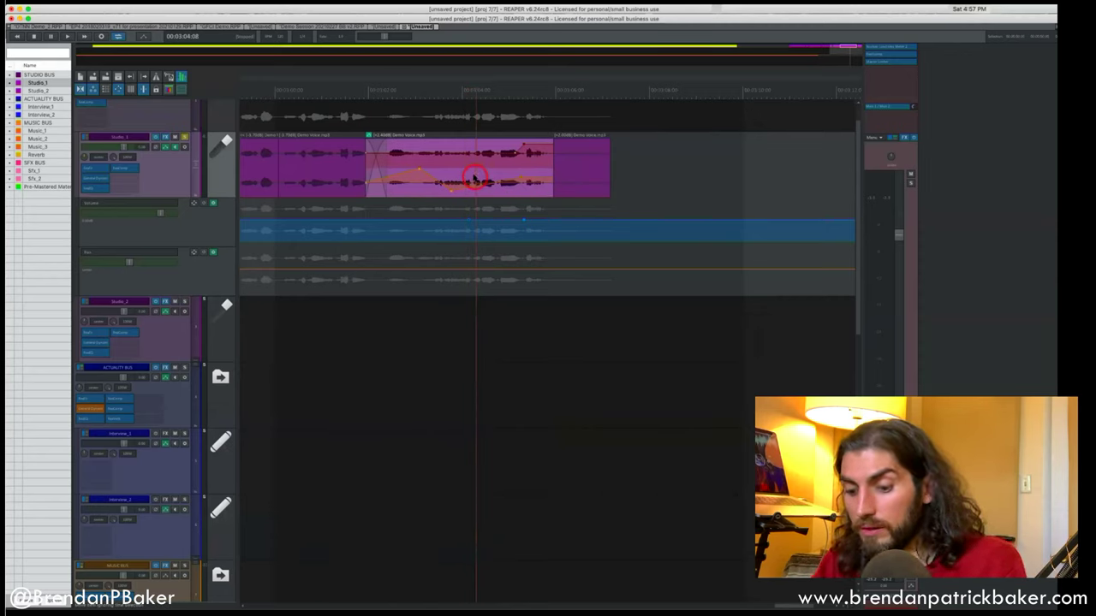
{"action": "key", "text": "super"}
{"action": "key", "text": "shift"}
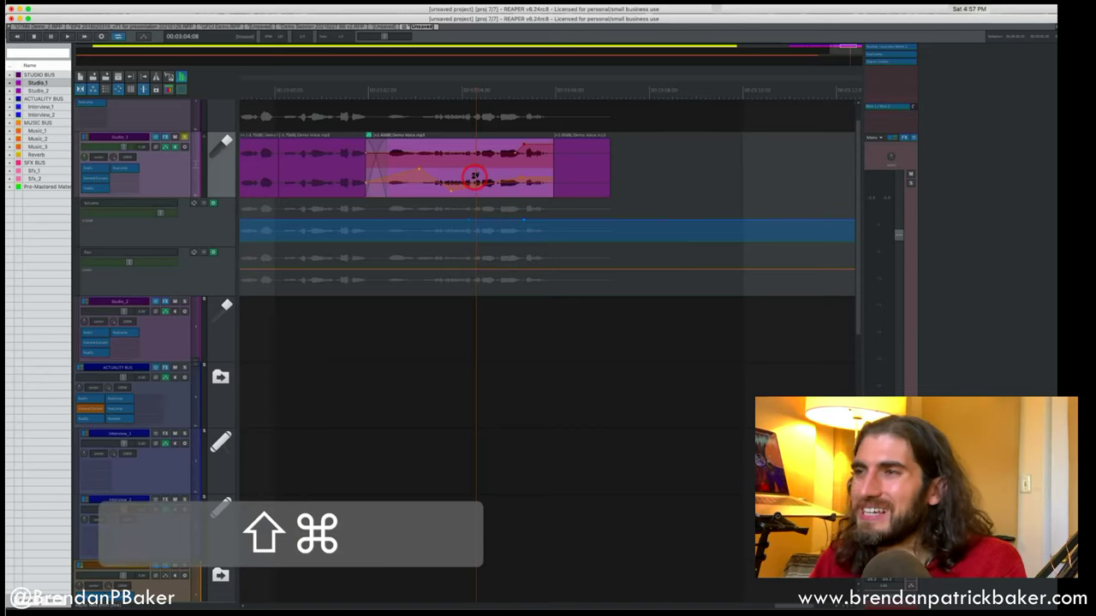
{"action": "key", "text": "shift+super+e"}
{"action": "left_click_drag", "start_coordinate": [543, 183], "coordinate": [603, 182]}
{"action": "left_click", "coordinate": [158, 150]}
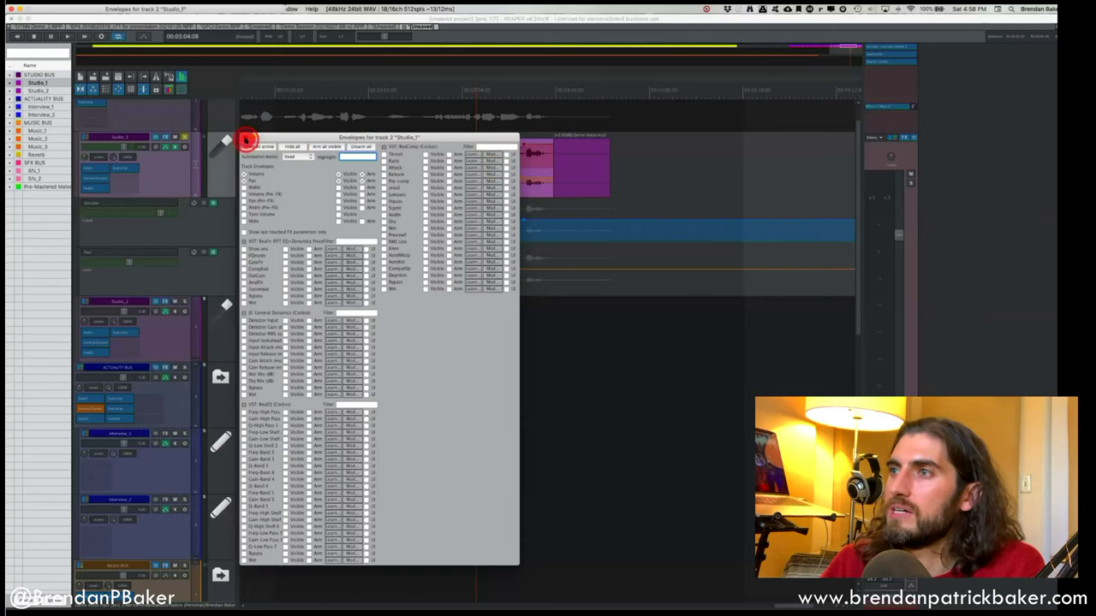
{"action": "left_click", "coordinate": [244, 138]}
Enable the take pitch envelope on the Demo Voice piece at about 3:04 and shape it with rising and falling points.
{"action": "left_click", "coordinate": [456, 171]}
{"action": "key", "text": "shift+super+e"}
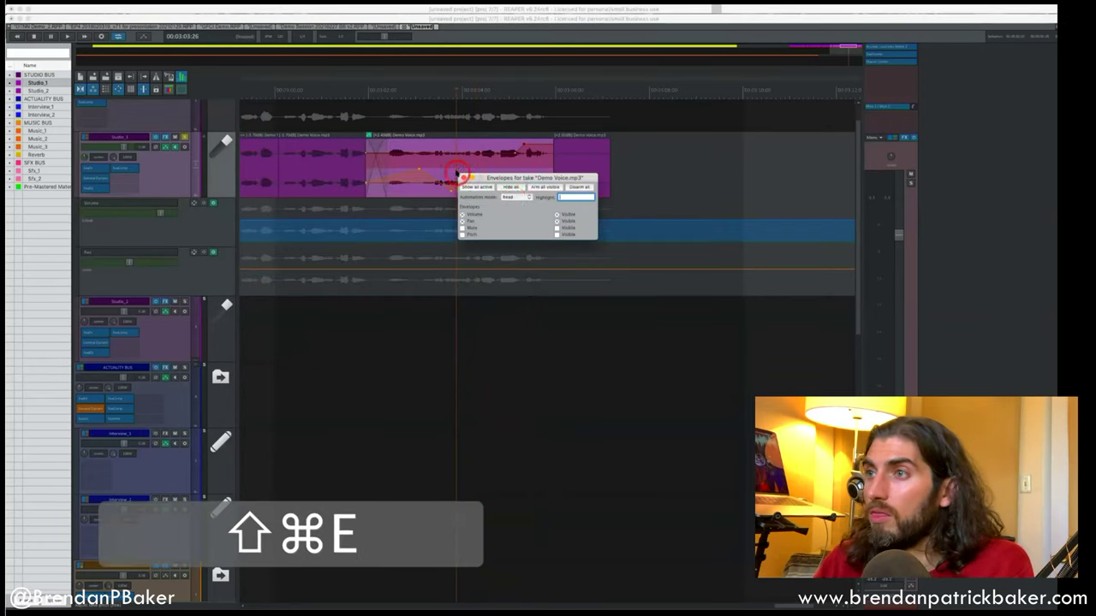
{"action": "left_click", "coordinate": [464, 235]}
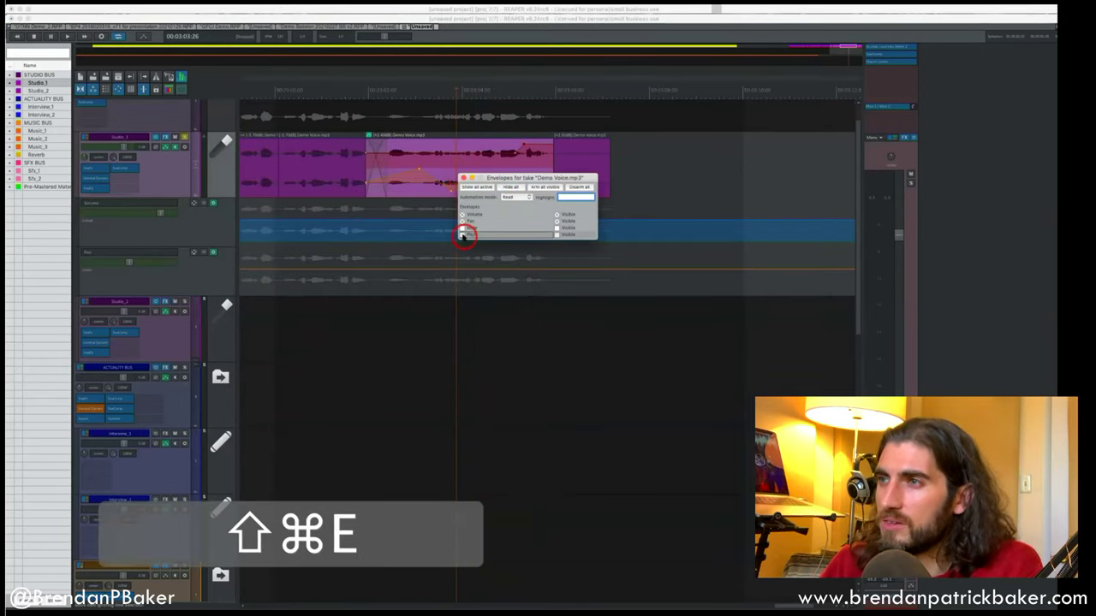
{"action": "left_click", "coordinate": [530, 219]}
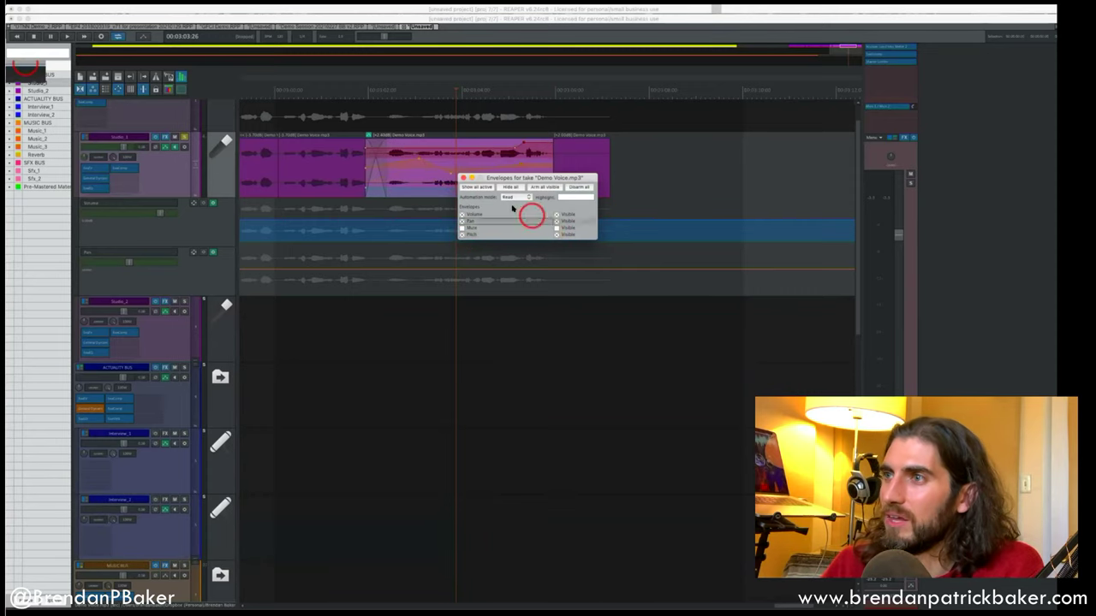
{"action": "left_click_drag", "start_coordinate": [428, 185], "coordinate": [475, 240]}
{"action": "left_click_drag", "start_coordinate": [496, 188], "coordinate": [529, 239]}
Play back the piece with its take envelopes from just before 3:02.
{"action": "left_click", "coordinate": [361, 117]}
{"action": "left_click", "coordinate": [362, 92]}
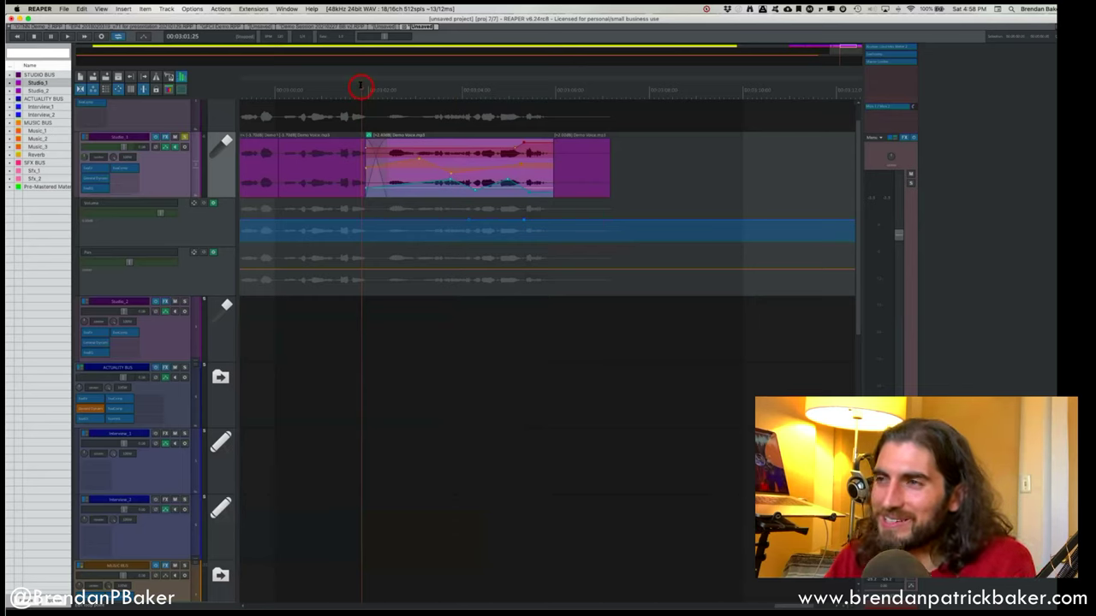
{"action": "key", "text": "space"}
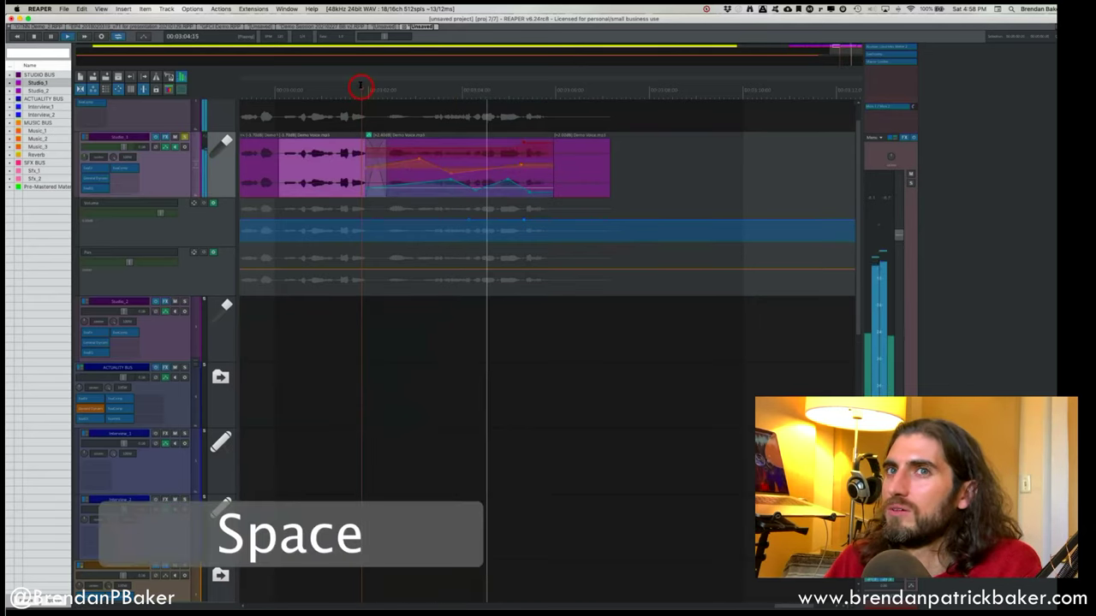
Stop playback and open the take envelope settings of the Demo Voice piece at about 3:02.
{"action": "key", "text": "space"}
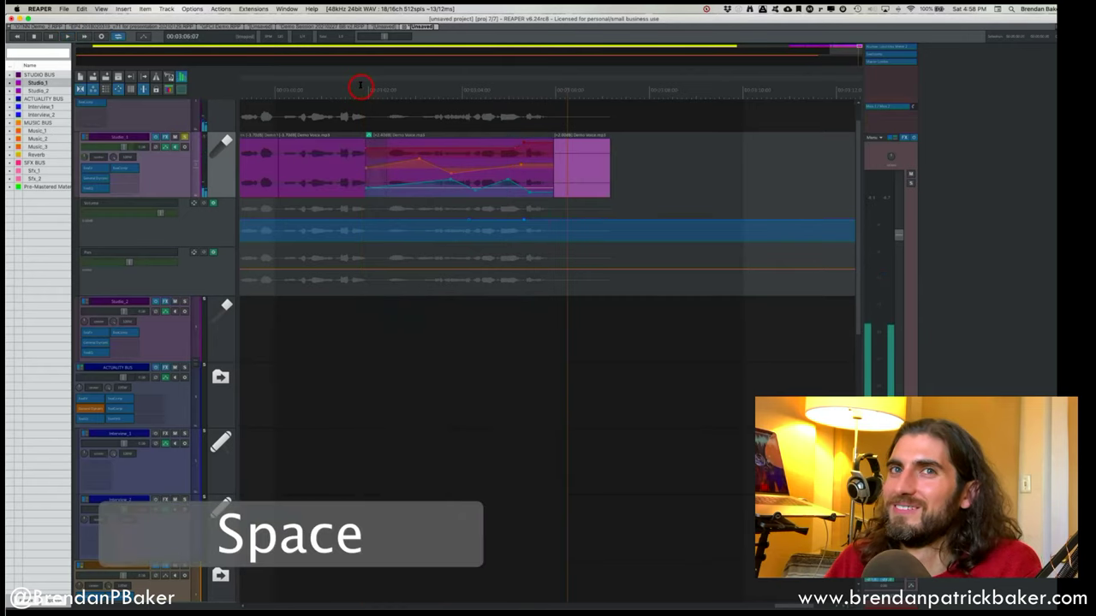
{"action": "left_click_drag", "start_coordinate": [360, 87], "coordinate": [384, 123]}
{"action": "left_click", "coordinate": [379, 137]}
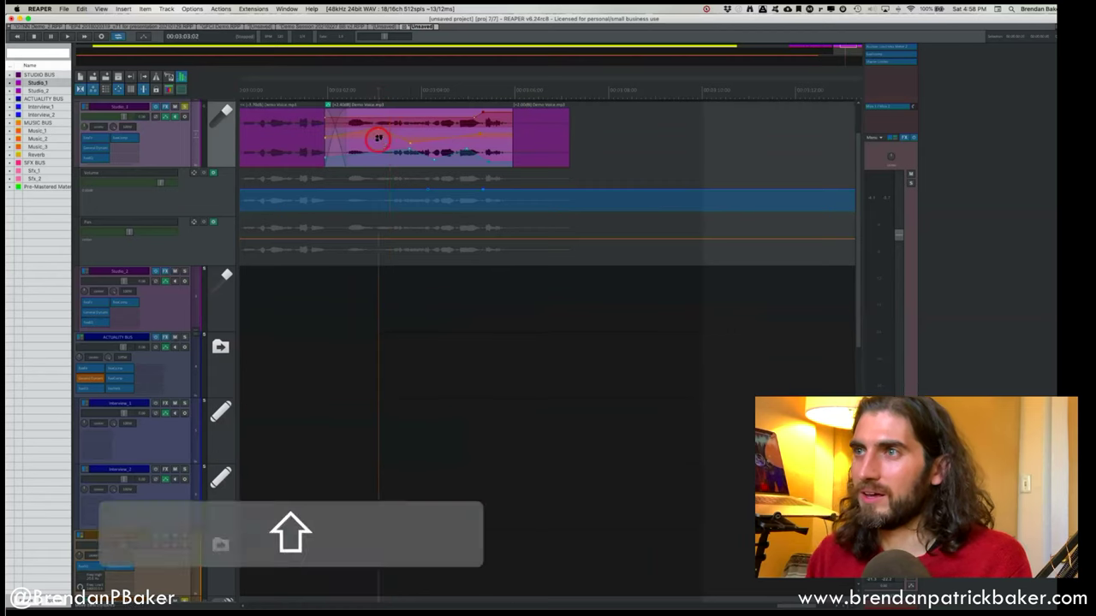
{"action": "key", "text": "shift+super+e"}
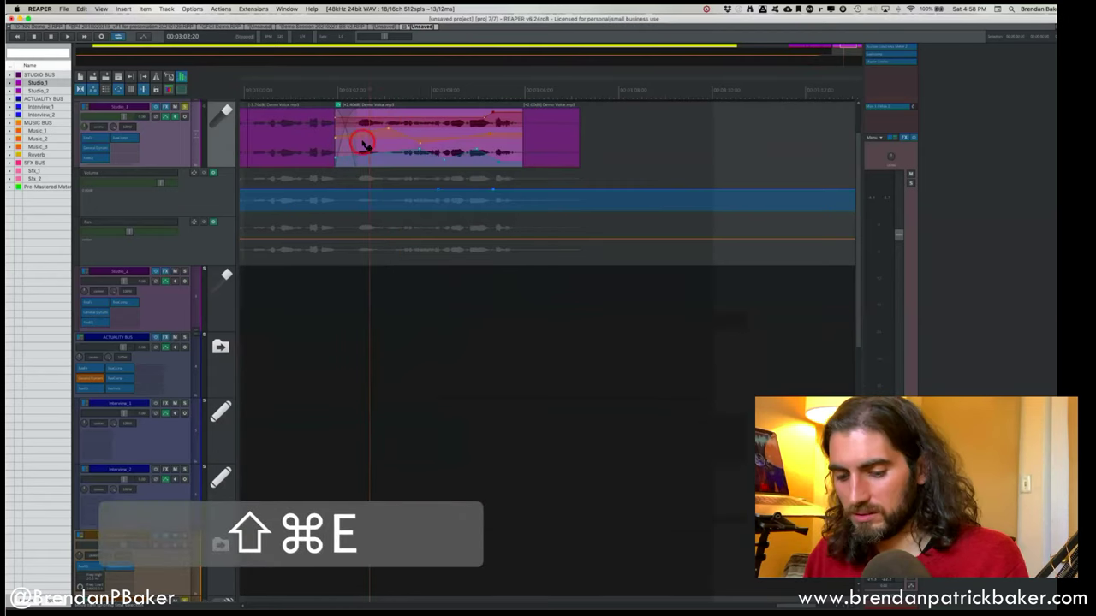
{"action": "left_click_drag", "start_coordinate": [361, 142], "coordinate": [370, 141]}
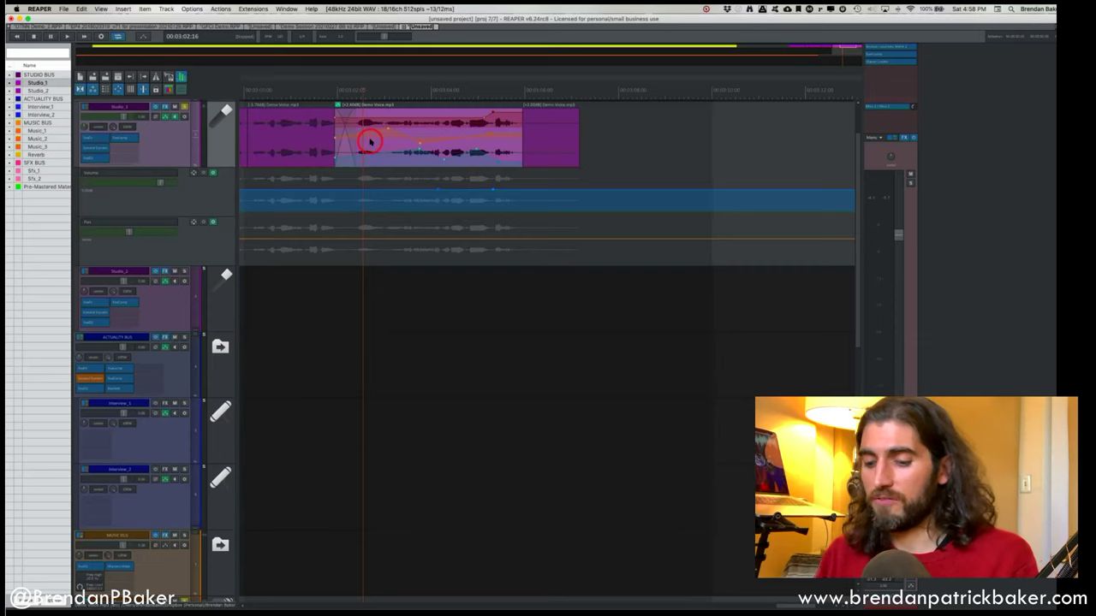
{"action": "key", "text": "shift+super+e"}
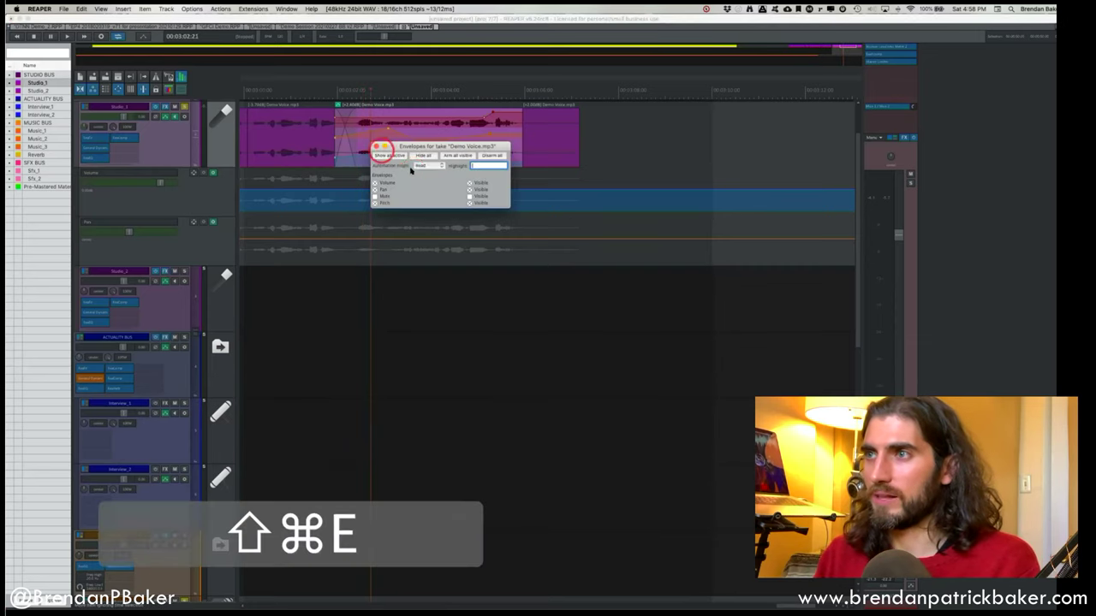
Deactivate and hide the volume, pan and pitch envelopes of the selected Demo Voice take, and close its envelope settings.
{"action": "left_click", "coordinate": [374, 202]}
{"action": "left_click", "coordinate": [374, 202]}
{"action": "left_click", "coordinate": [374, 188]}
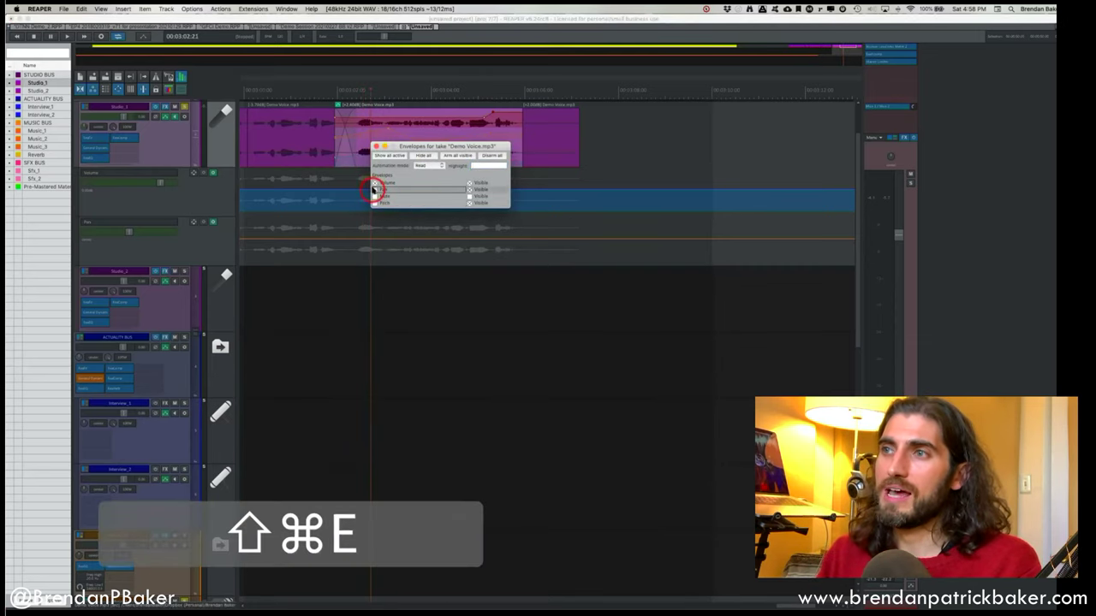
{"action": "left_click", "coordinate": [474, 184]}
{"action": "left_click", "coordinate": [469, 203]}
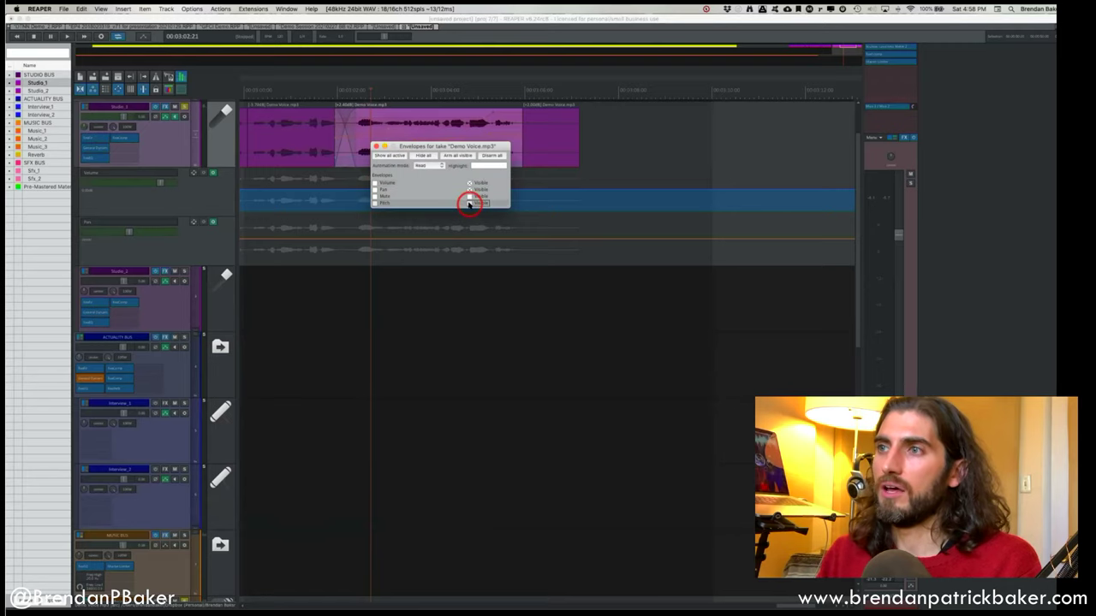
{"action": "left_click", "coordinate": [374, 202]}
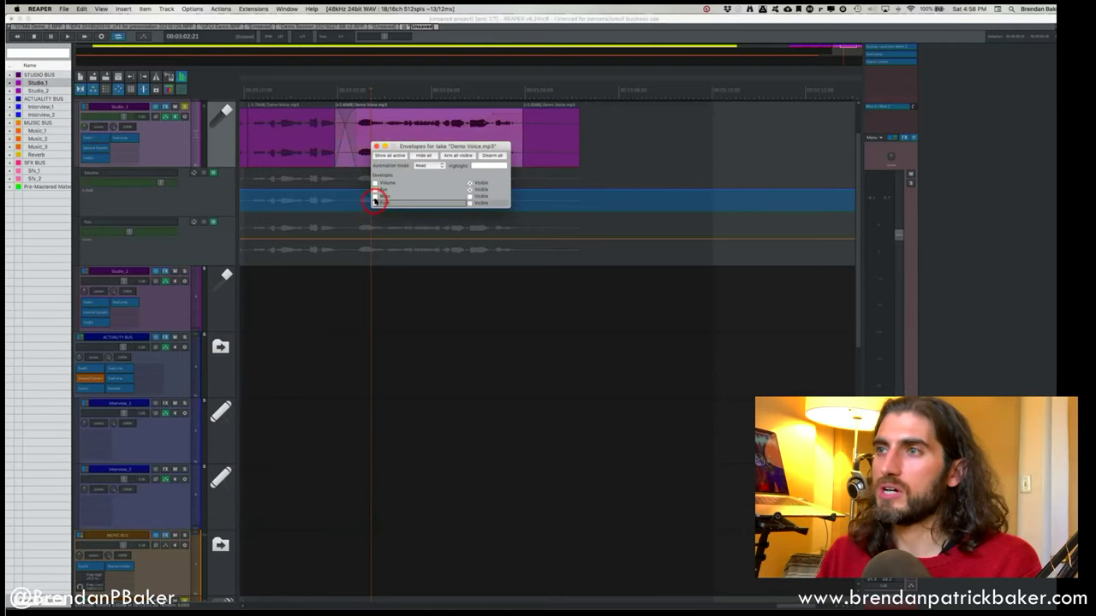
{"action": "left_click", "coordinate": [469, 184]}
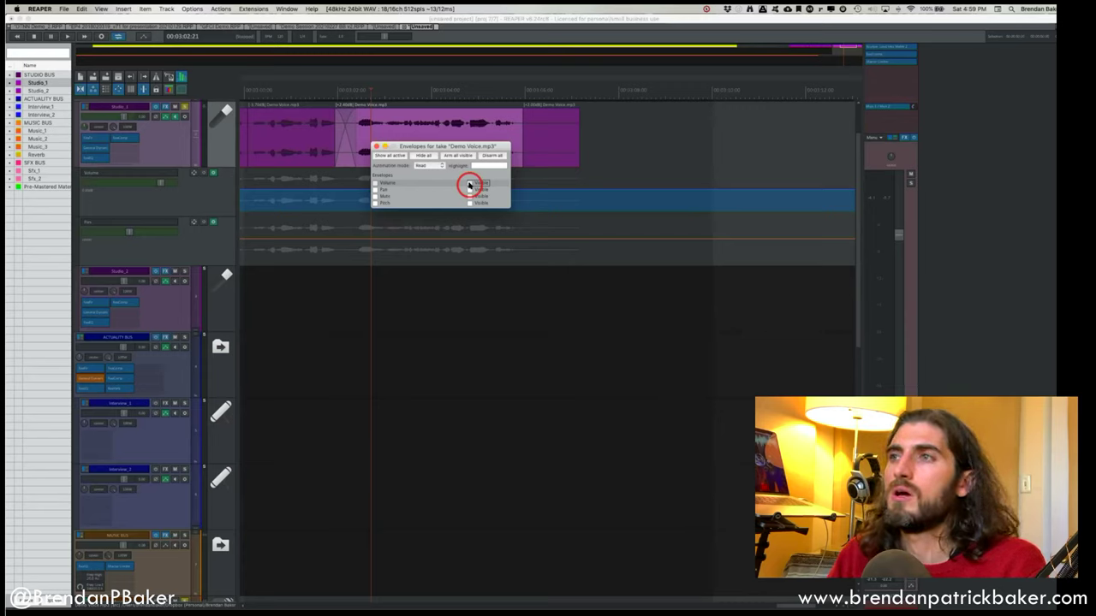
{"action": "left_click_drag", "start_coordinate": [433, 147], "coordinate": [605, 223]}
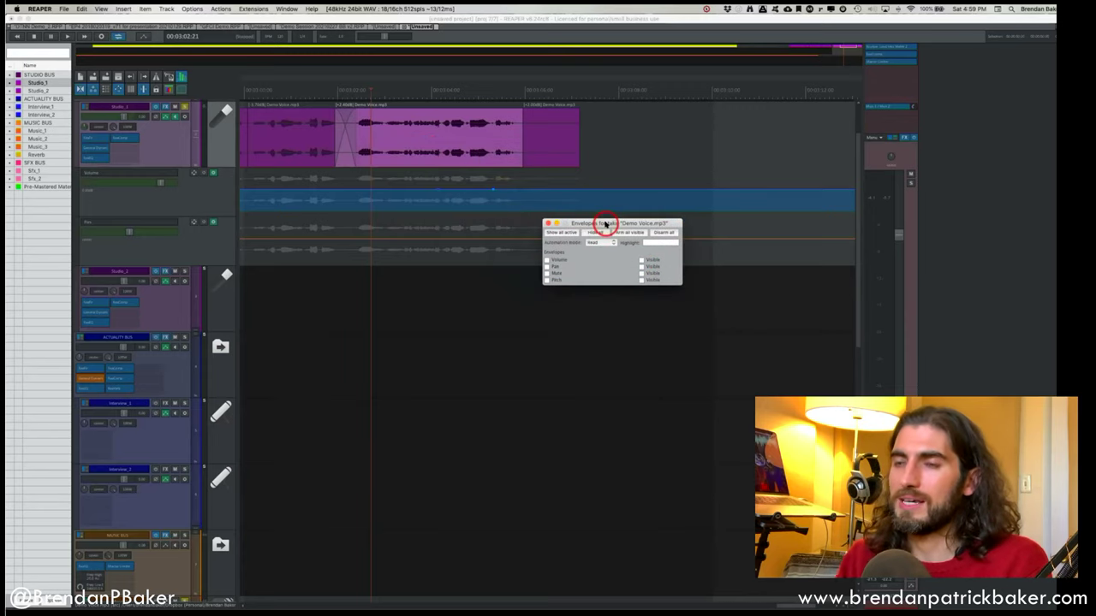
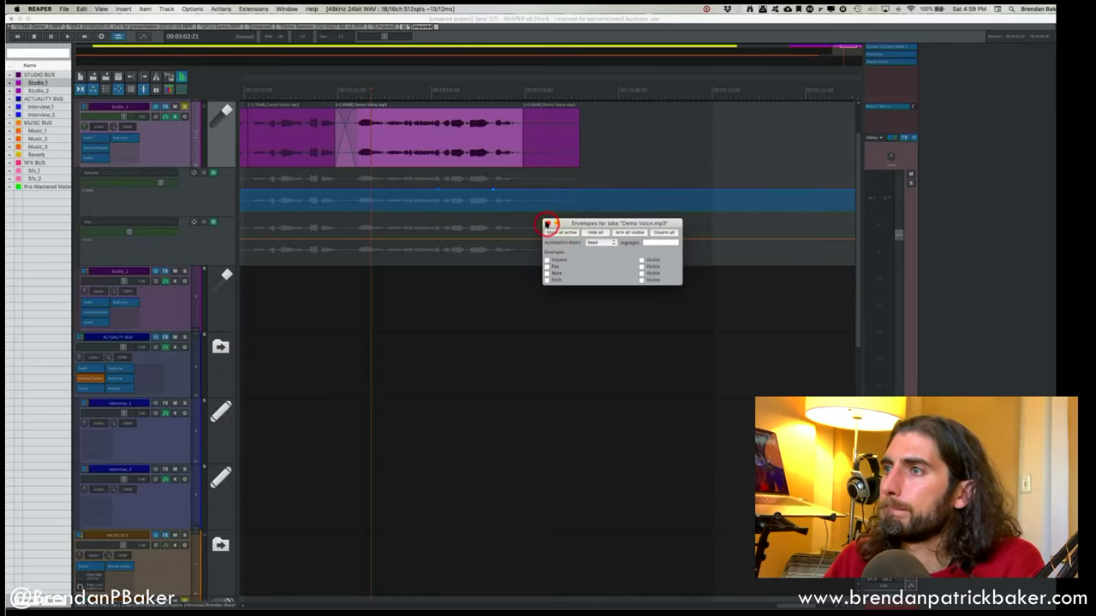
{"action": "left_click", "coordinate": [548, 224]}
Hide the volume and pan envelope lanes of the Studio_1 track.
{"action": "scroll", "coordinate": [588, 146], "scroll_direction": "down", "scroll_amount": 3}
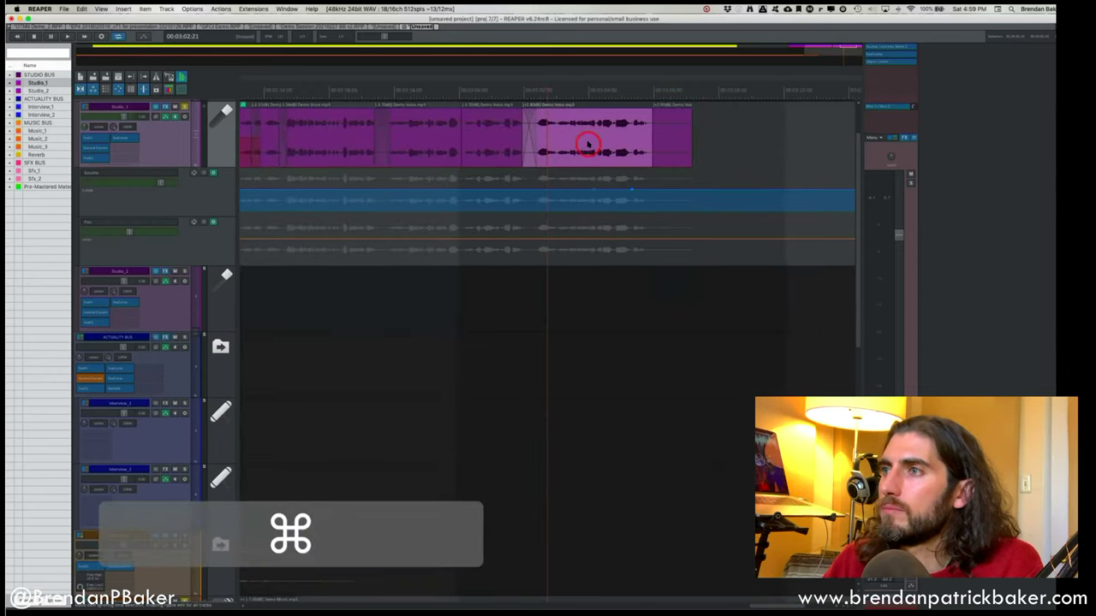
{"action": "scroll", "coordinate": [588, 146], "scroll_direction": "down", "scroll_amount": 2}
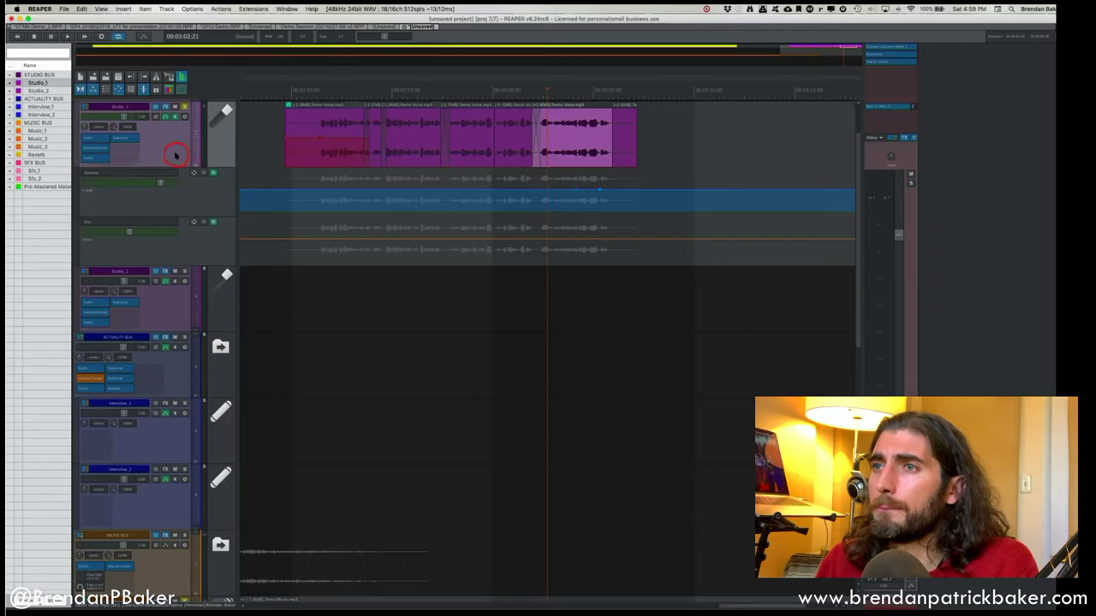
{"action": "key", "text": "q"}
Delete the long yellow voice item that precedes the Demo Voice pieces on the Studio_1 track.
{"action": "scroll", "coordinate": [423, 277], "scroll_direction": "down", "scroll_amount": 3, "text": "super"}
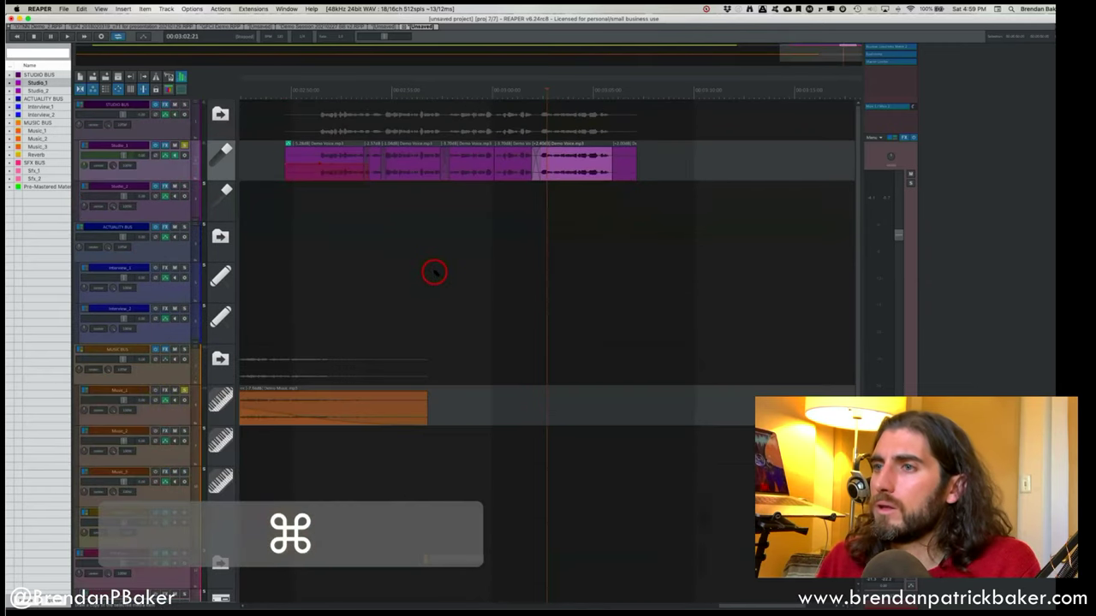
{"action": "scroll", "coordinate": [368, 364], "scroll_direction": "down", "scroll_amount": 4}
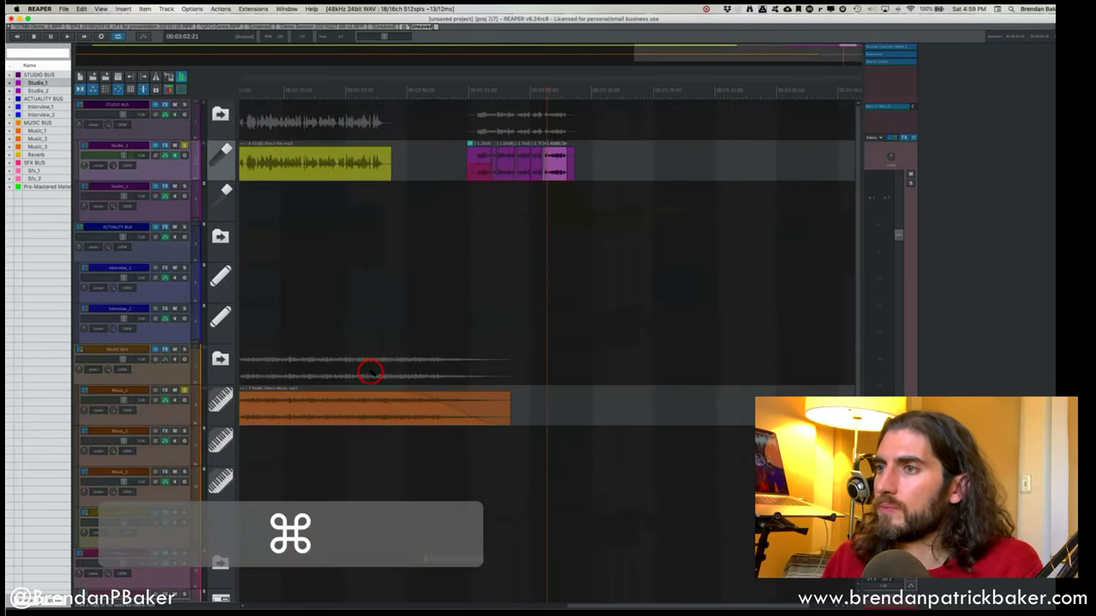
{"action": "scroll", "coordinate": [445, 164], "scroll_direction": "up", "scroll_amount": 4}
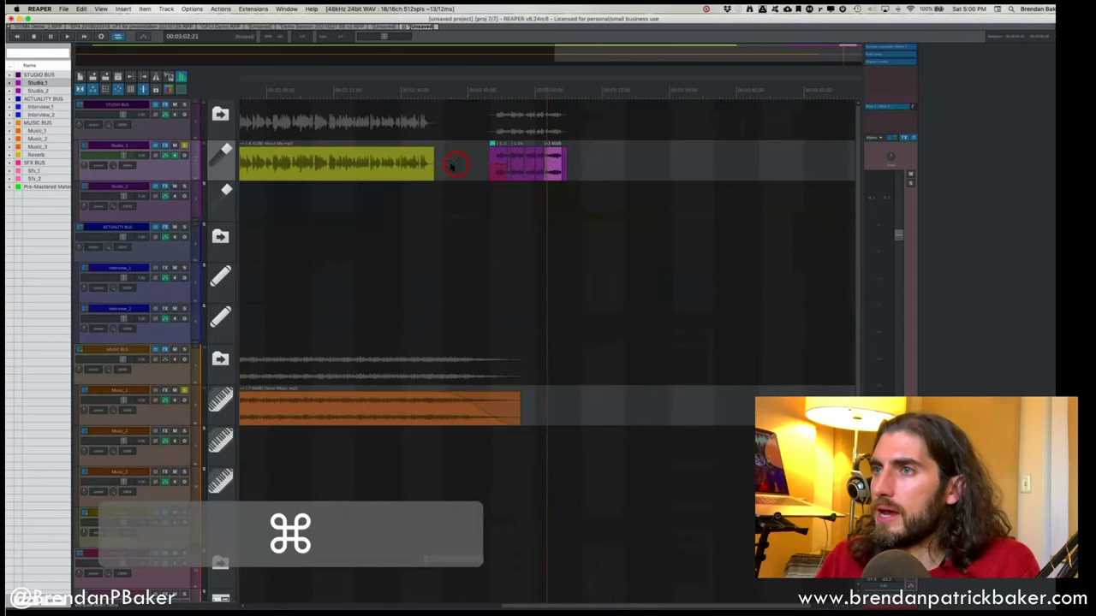
{"action": "scroll", "coordinate": [338, 175], "scroll_direction": "down", "scroll_amount": 1}
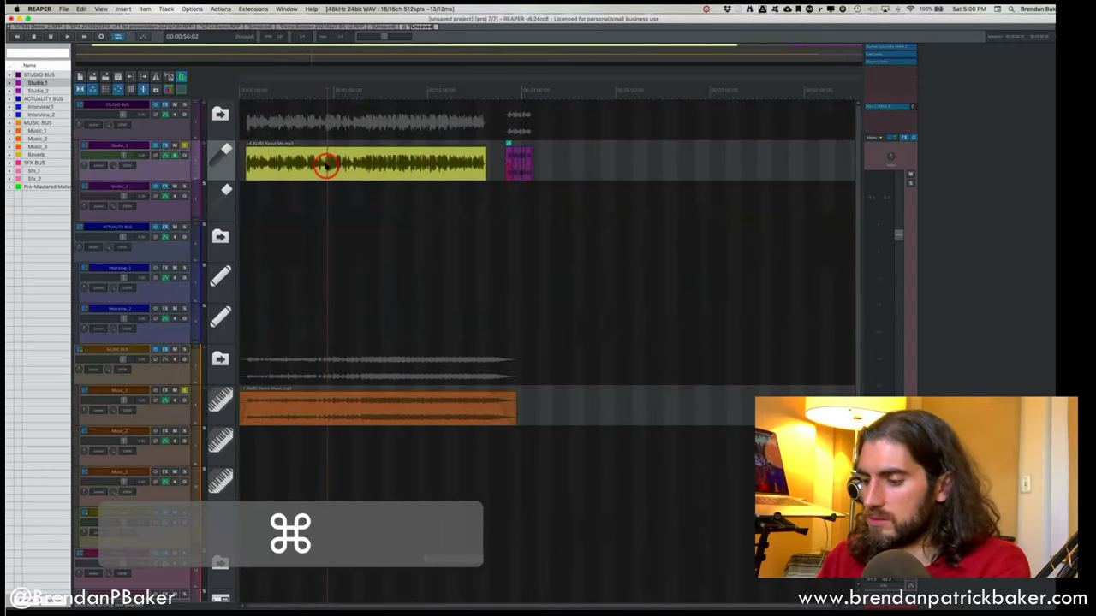
{"action": "key", "text": "BackSpace"}
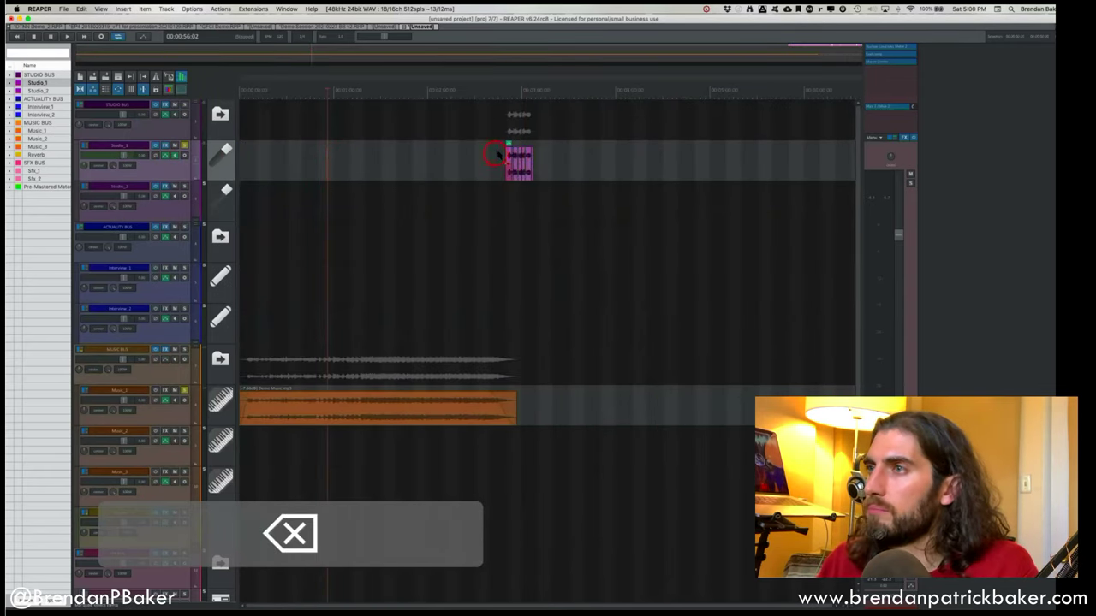
Select all Demo Voice pieces on Studio_1 and move them together to about 1:00 on the timeline.
{"action": "left_click", "coordinate": [508, 158]}
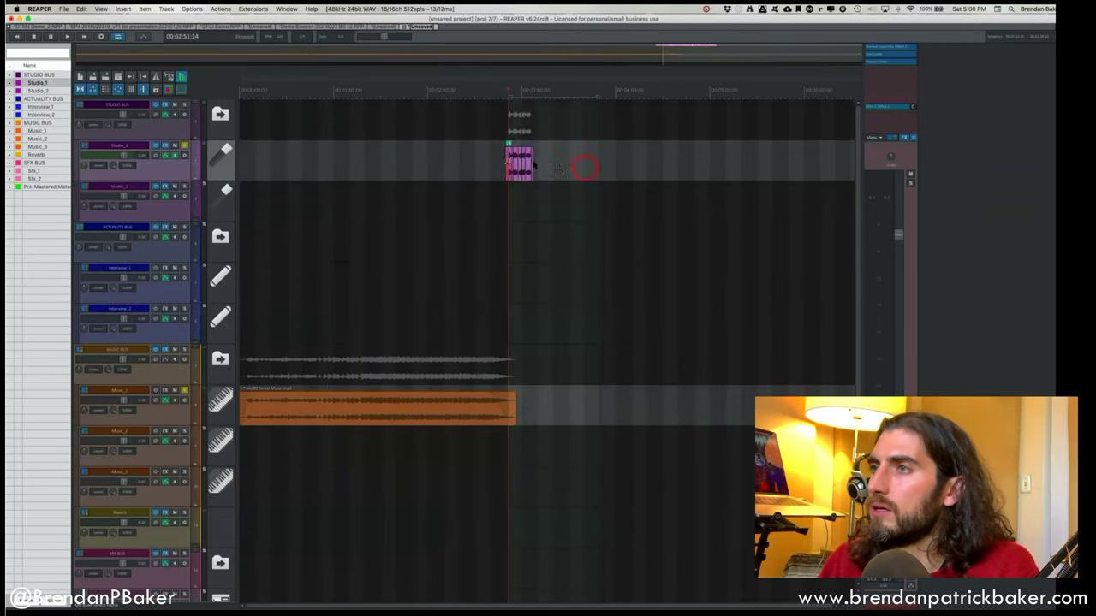
{"action": "left_click", "coordinate": [479, 157]}
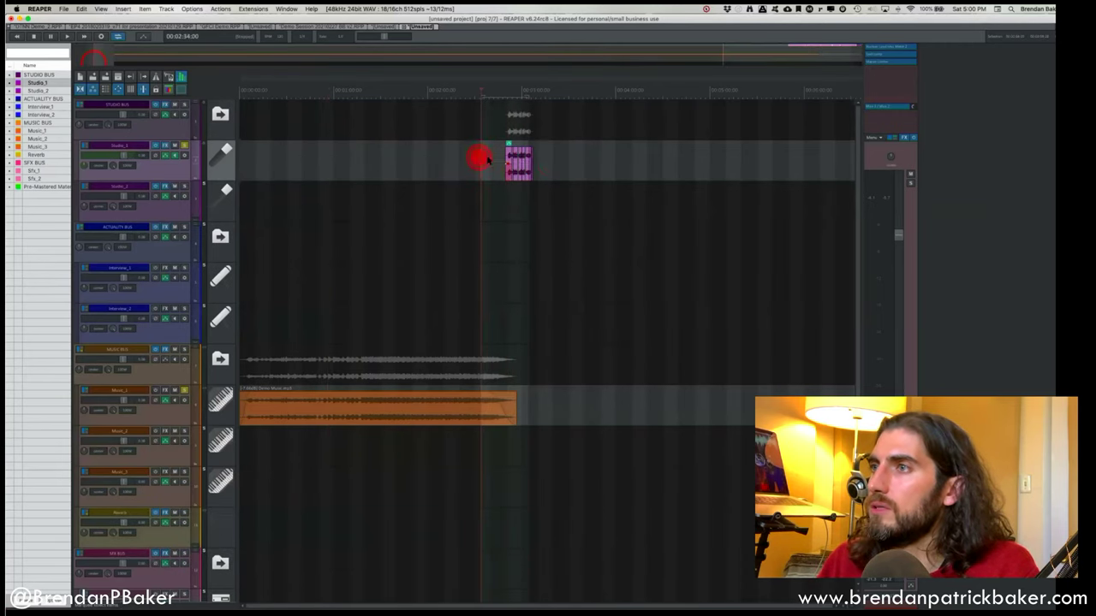
{"action": "left_click_drag", "start_coordinate": [522, 175], "coordinate": [342, 177]}
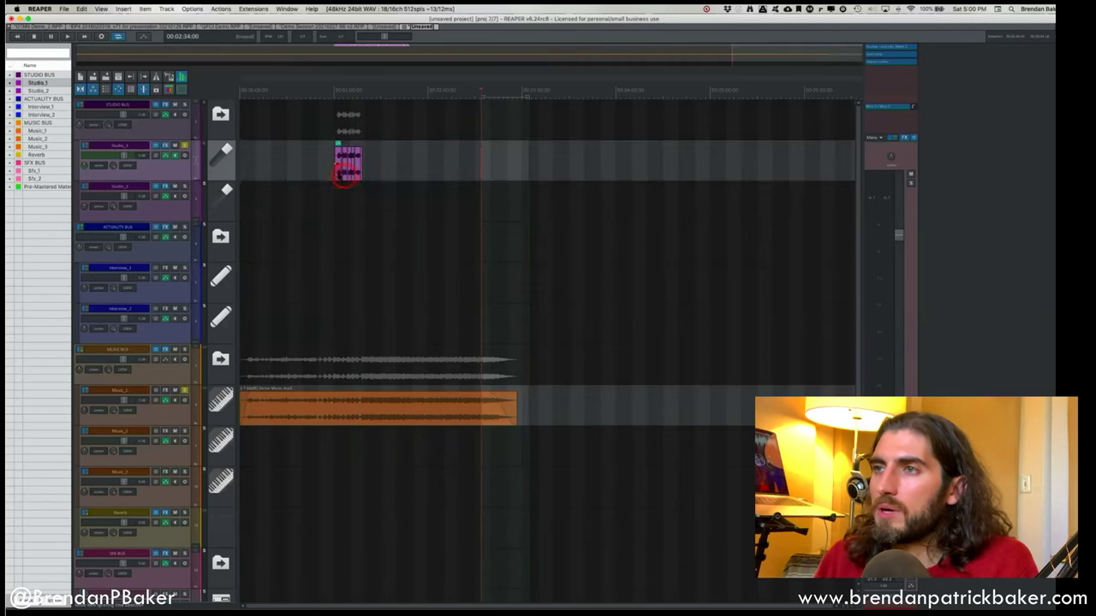
Trim both ends of the Demo Music item on Music_1 so it runs from about 0:56 to 1:24, around the voice pieces.
{"action": "scroll", "coordinate": [337, 177], "scroll_direction": "up", "scroll_amount": 5}
{"action": "left_click", "coordinate": [277, 428]}
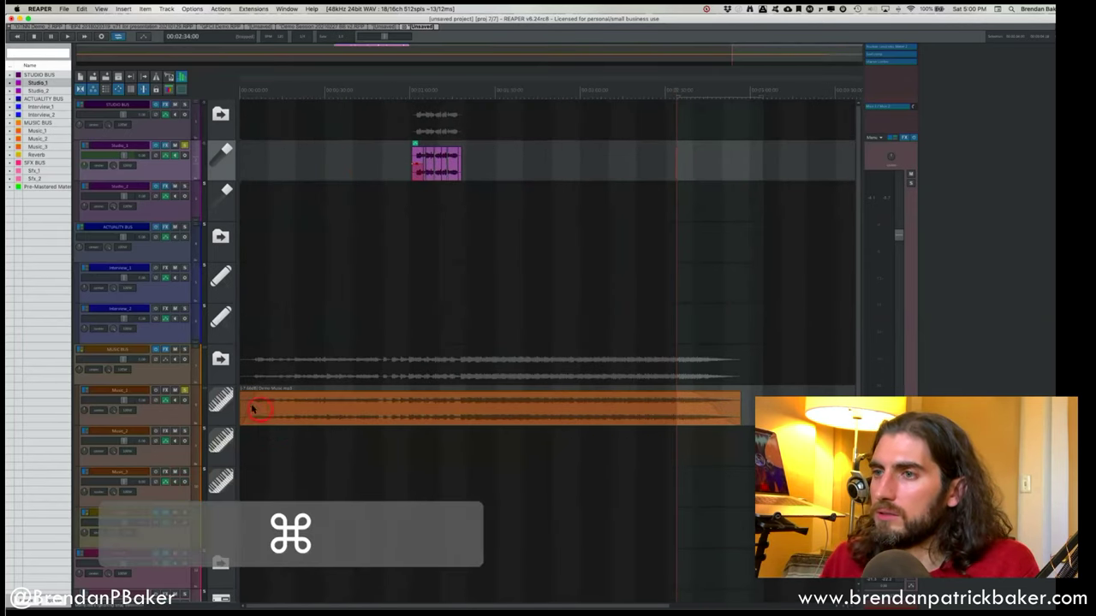
{"action": "left_click_drag", "start_coordinate": [244, 411], "coordinate": [400, 412]}
{"action": "left_click", "coordinate": [710, 409]}
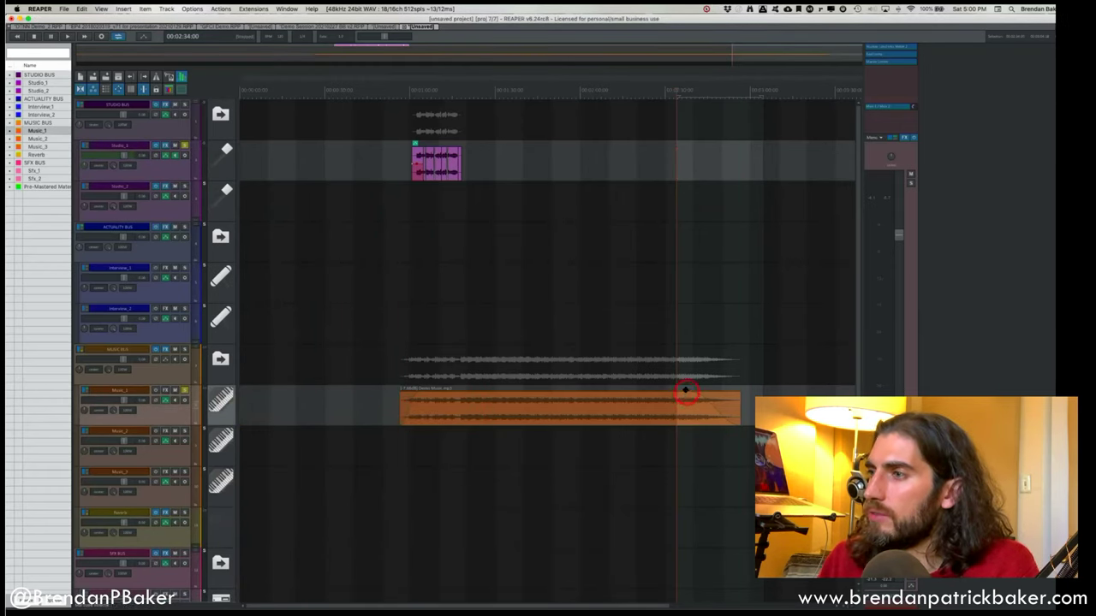
{"action": "left_click", "coordinate": [685, 391]}
{"action": "left_click_drag", "start_coordinate": [687, 392], "coordinate": [477, 402]}
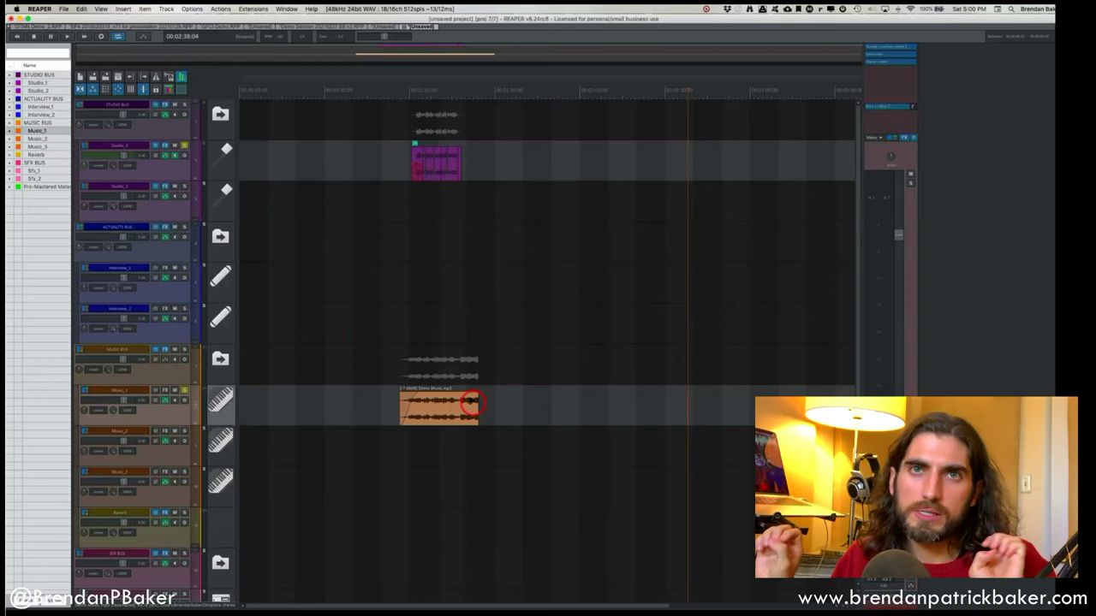
Turn off solo on the Music_1 and Studio_1 tracks.
{"action": "scroll", "coordinate": [514, 372], "scroll_direction": "down", "scroll_amount": 3}
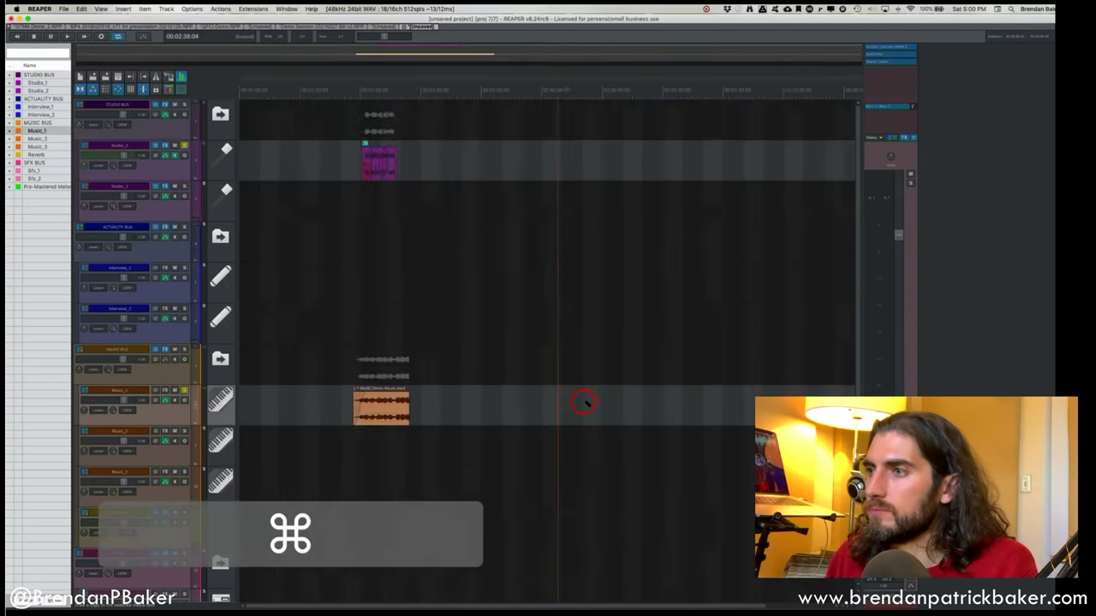
{"action": "scroll", "coordinate": [583, 403], "scroll_direction": "down", "scroll_amount": 3}
{"action": "left_click", "coordinate": [185, 392], "text": "super"}
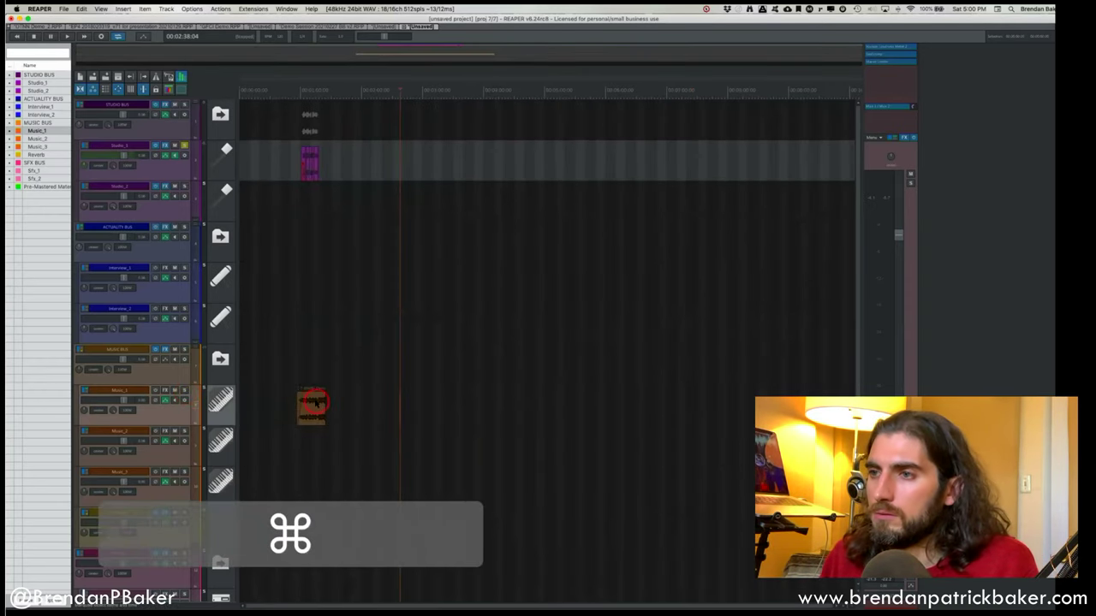
{"action": "left_click", "coordinate": [183, 147]}
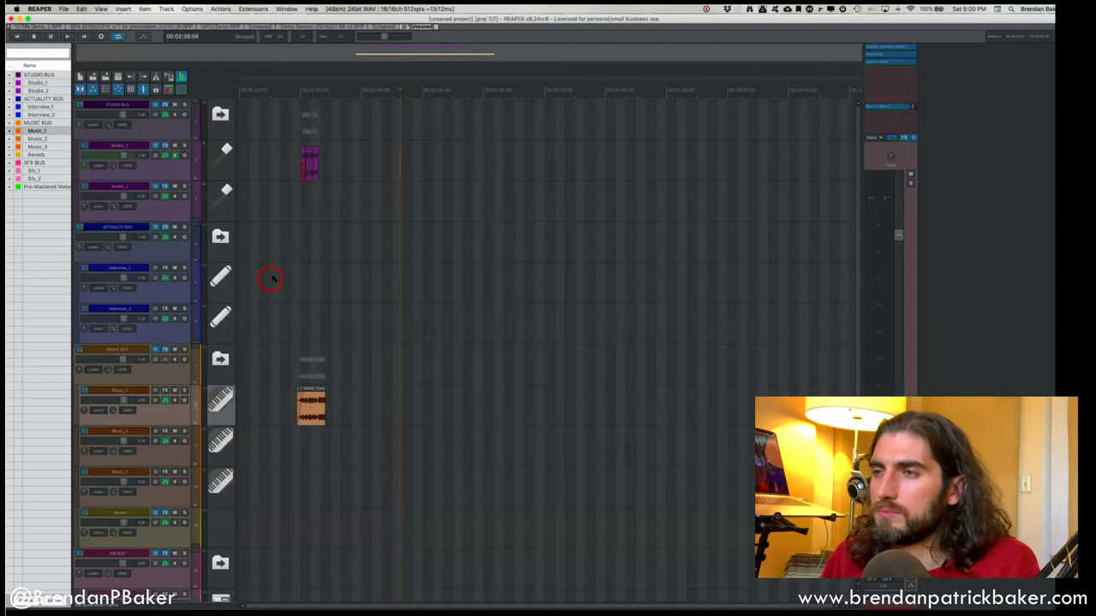
Normalize the loudness of the trimmed Demo Music item on the Music_1 track.
{"action": "scroll", "coordinate": [272, 276], "scroll_direction": "down", "scroll_amount": 4}
{"action": "scroll", "coordinate": [343, 221], "scroll_direction": "up", "scroll_amount": 2}
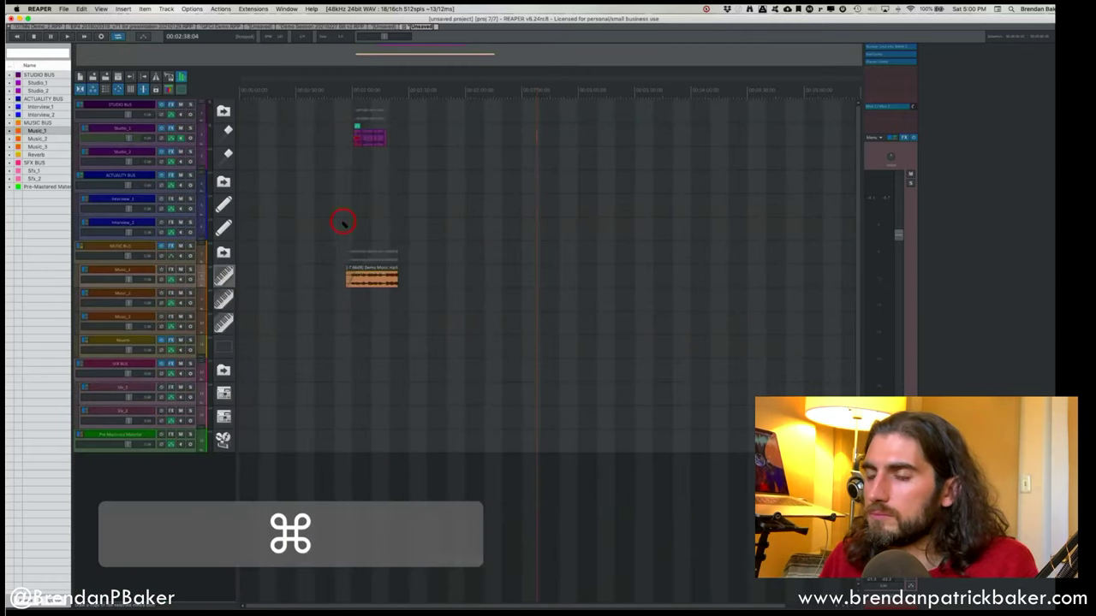
{"action": "left_click", "coordinate": [373, 278], "text": "super"}
{"action": "key", "text": "n"}
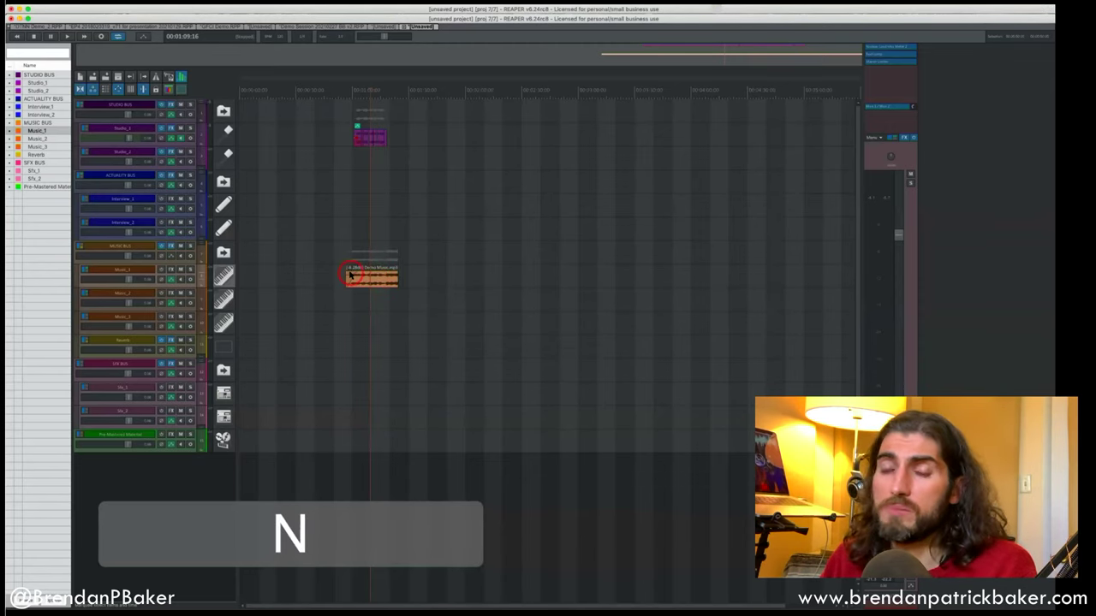
{"action": "left_click_drag", "start_coordinate": [350, 274], "coordinate": [276, 258]}
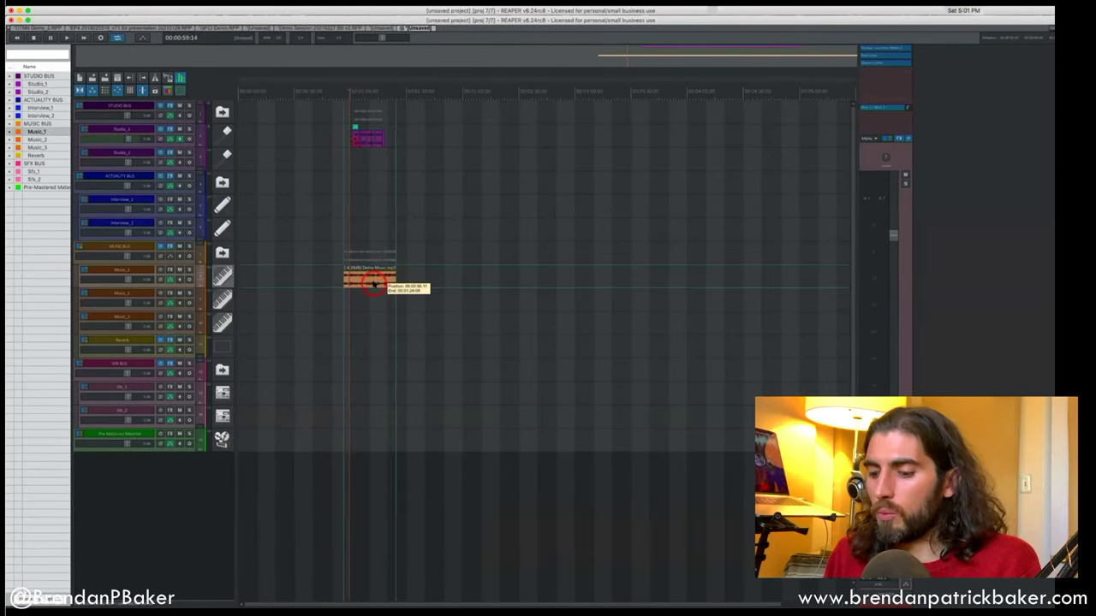
{"action": "key", "text": "n"}
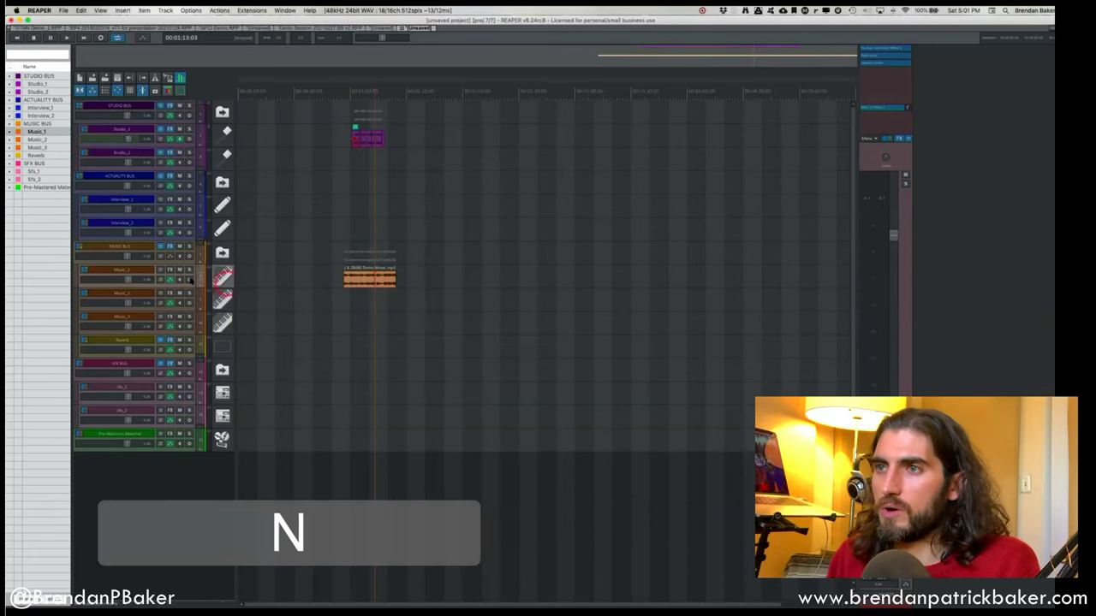
Show the volume envelope lane of the Music_1 track.
{"action": "left_click", "coordinate": [144, 279]}
{"action": "key", "text": "v"}
{"action": "scroll", "coordinate": [368, 297], "scroll_direction": "up", "scroll_amount": 5}
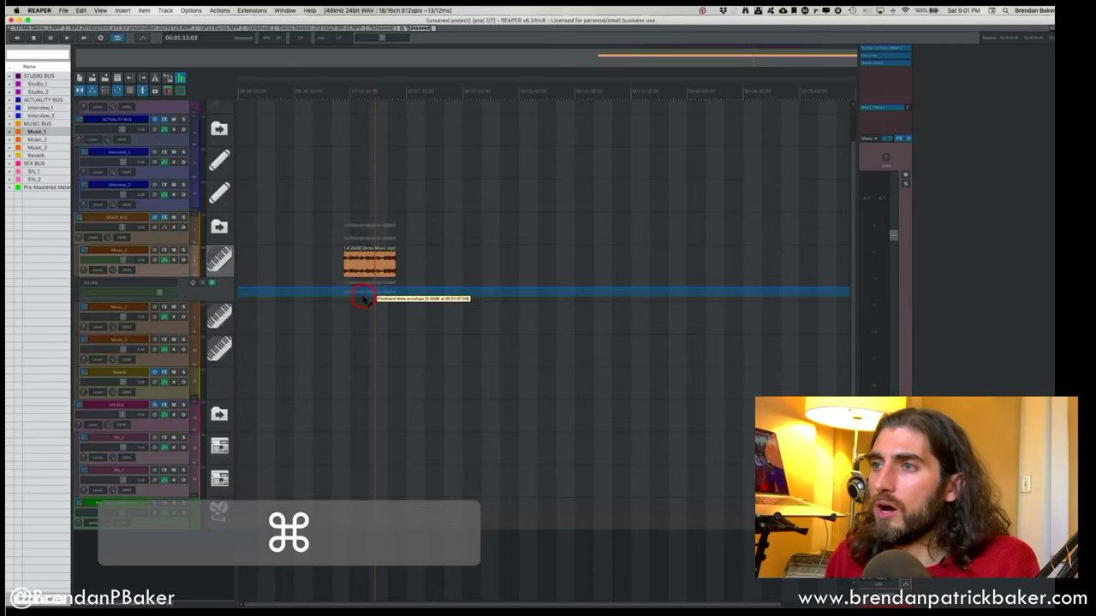
Add volume envelope points around the Demo Music item on Music_1 and pull the middle down to dip the music under the voice.
{"action": "key", "text": "shift"}
{"action": "left_click", "coordinate": [397, 266], "text": "shift"}
{"action": "left_click", "coordinate": [344, 260], "text": "shift"}
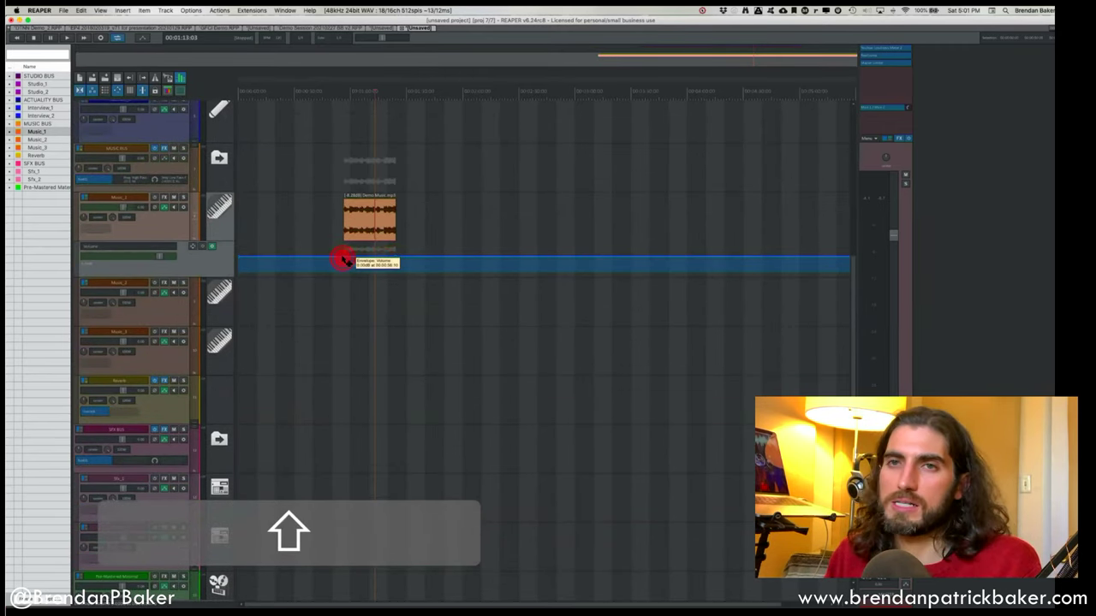
{"action": "left_click", "coordinate": [363, 255], "text": "shift"}
{"action": "mouse_move", "coordinate": [363, 255]}
{"action": "left_mouse_down"}
{"action": "mouse_move", "coordinate": [374, 257]}
{"action": "mouse_move", "coordinate": [364, 274]}
{"action": "left_mouse_up"}
{"action": "scroll", "coordinate": [399, 261], "scroll_direction": "up", "scroll_amount": 3}
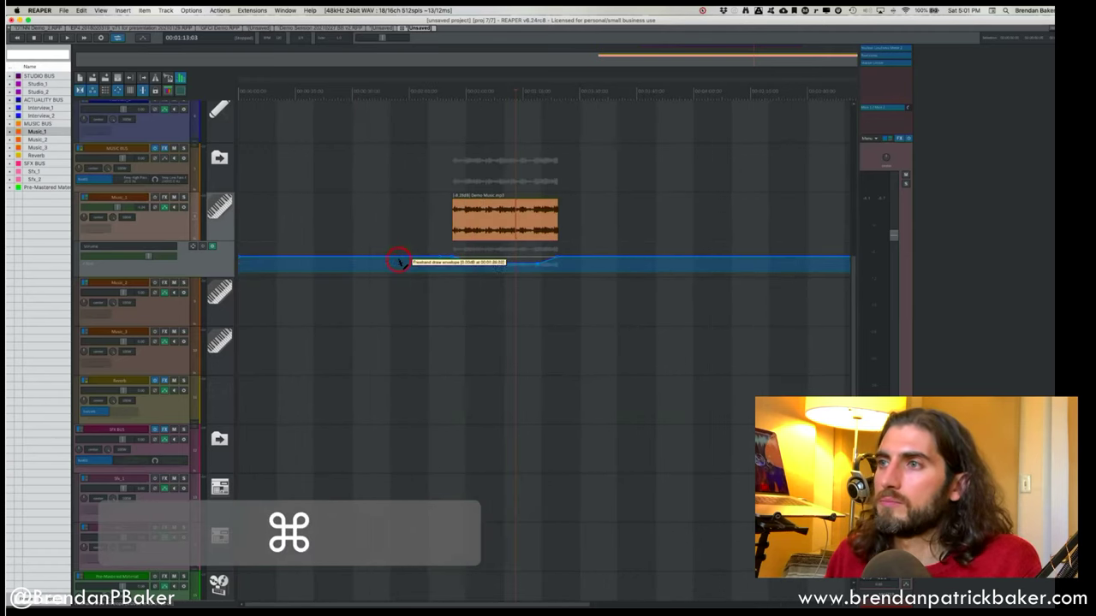
{"action": "scroll", "coordinate": [485, 257], "scroll_direction": "up", "scroll_amount": 6}
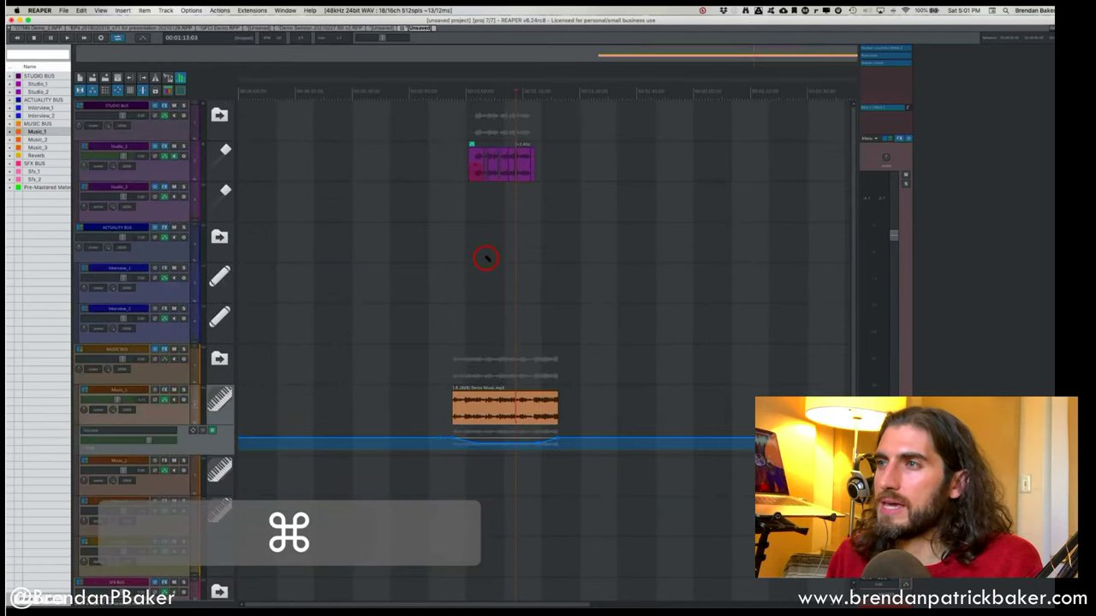
Move the start and end points of the Music_1 volume dip to line up with the beginning and end of the voice on Studio_1.
{"action": "scroll", "coordinate": [482, 304], "scroll_direction": "up", "scroll_amount": 2}
{"action": "scroll", "coordinate": [482, 304], "scroll_direction": "left", "scroll_amount": 4}
{"action": "scroll", "coordinate": [482, 304], "scroll_direction": "right", "scroll_amount": 4}
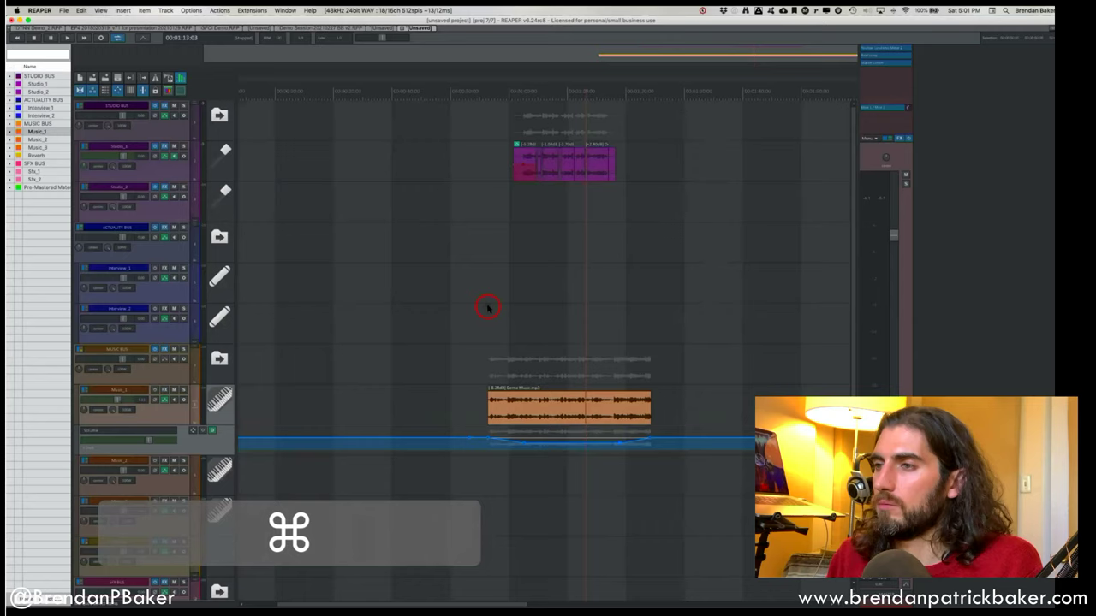
{"action": "left_click_drag", "start_coordinate": [456, 442], "coordinate": [488, 442]}
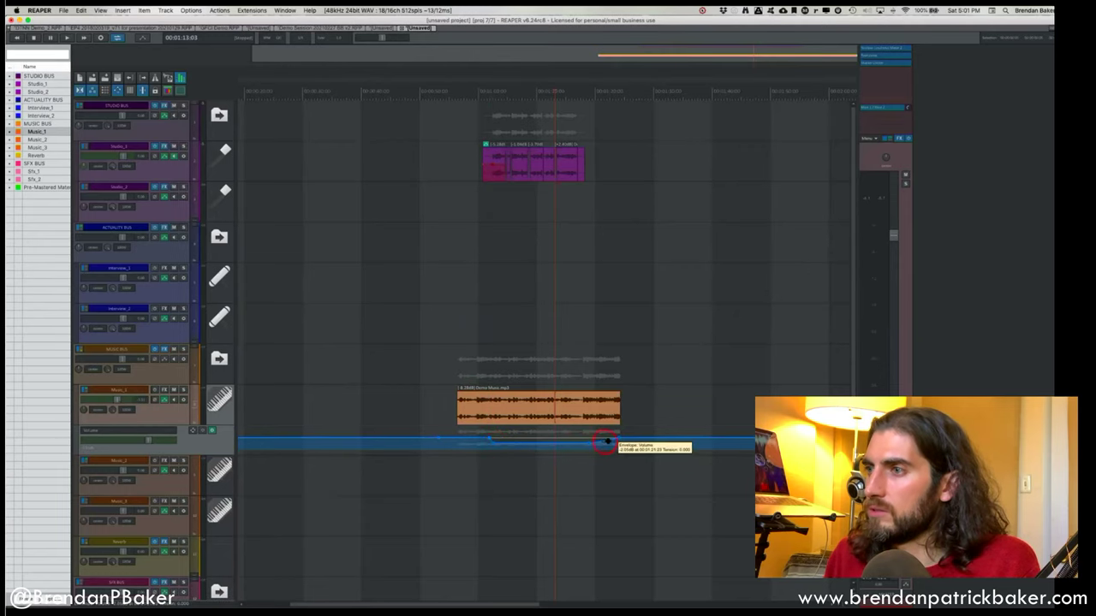
{"action": "left_click_drag", "start_coordinate": [616, 441], "coordinate": [578, 441]}
{"action": "key", "text": "shift"}
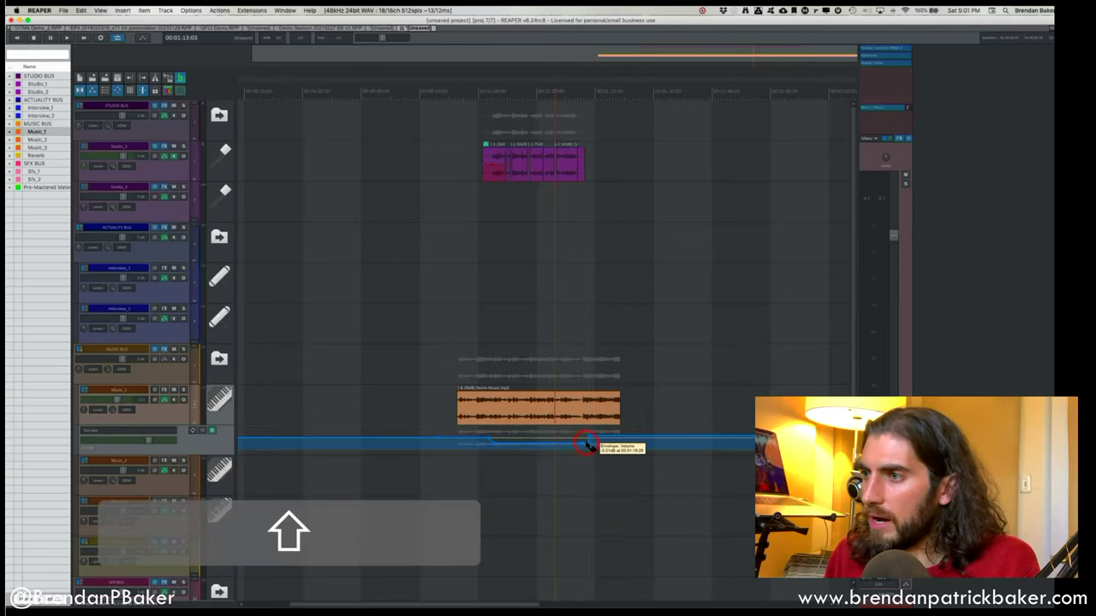
{"action": "key", "text": "alt"}
{"action": "key", "text": "super"}
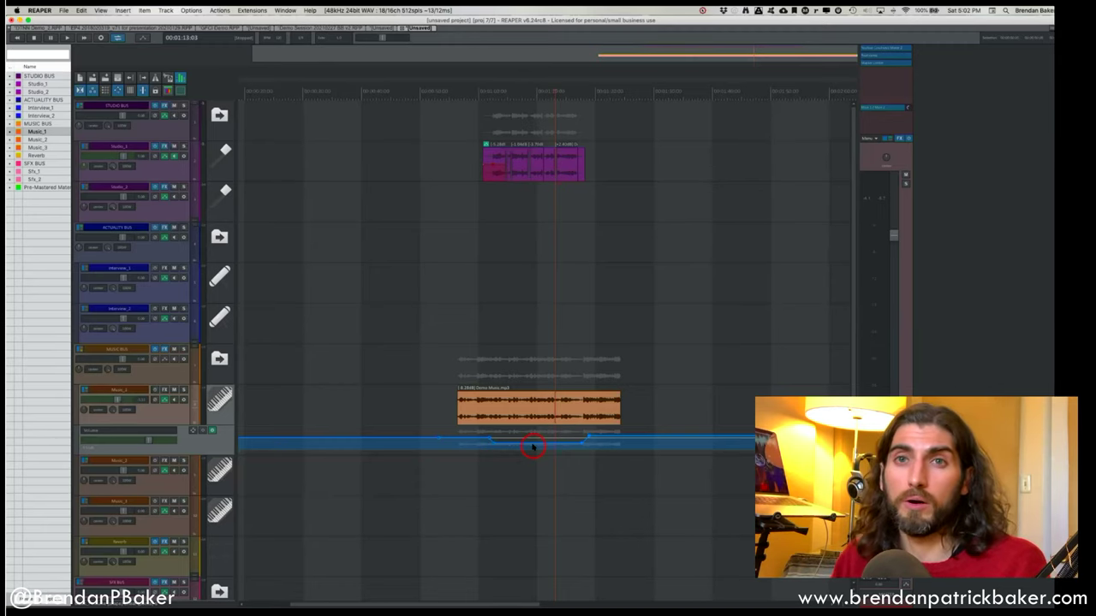
Play the start of the Demo Voice section to hear the music dip begin.
{"action": "scroll", "coordinate": [539, 438], "scroll_direction": "up", "scroll_amount": 2}
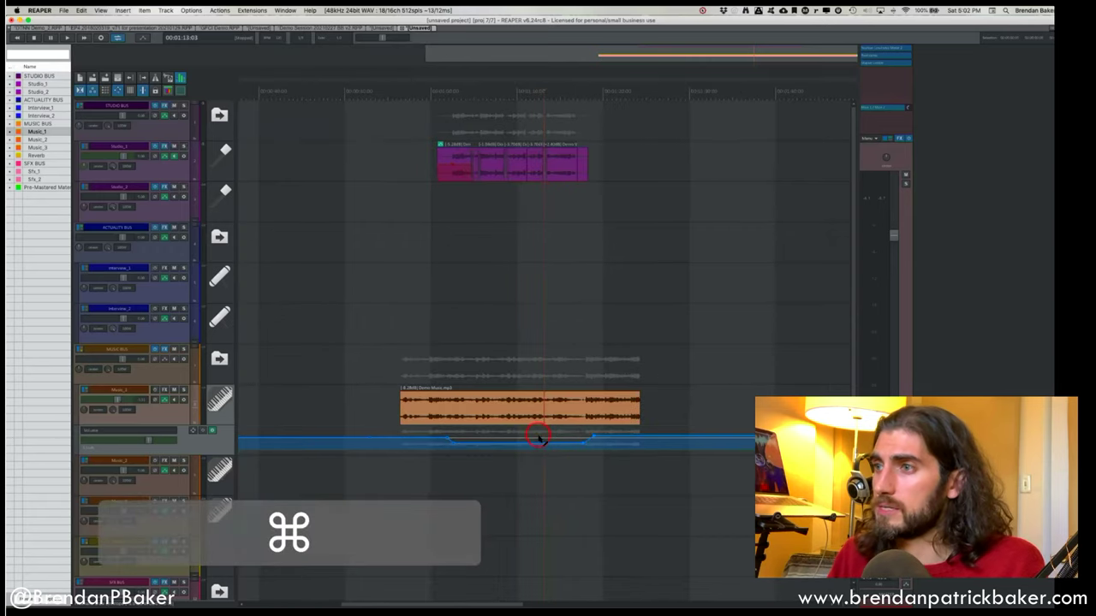
{"action": "left_click", "coordinate": [436, 350]}
{"action": "key", "text": "space"}
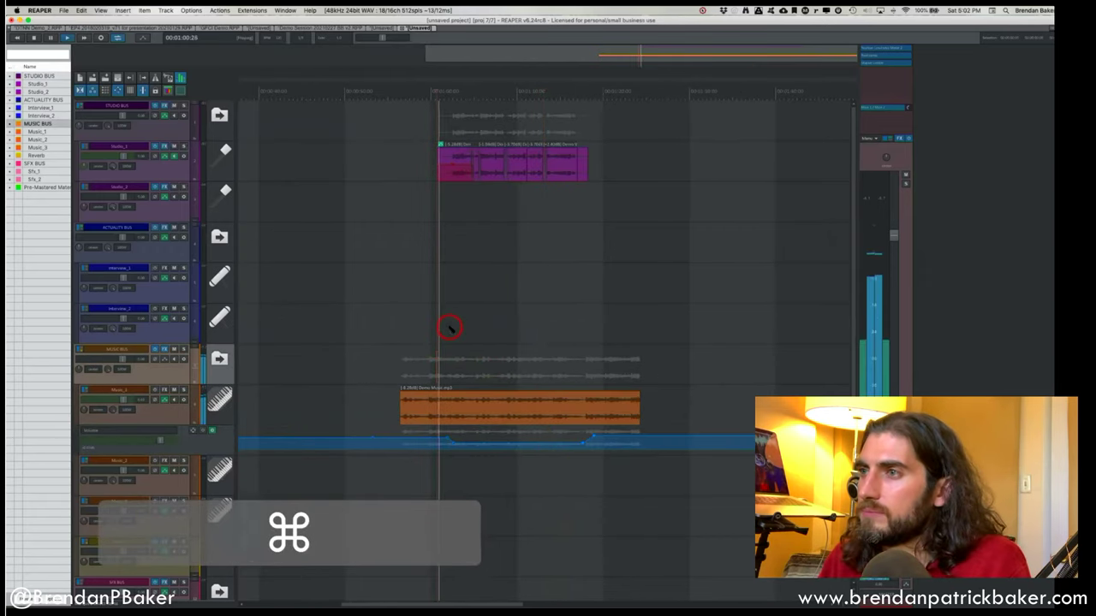
{"action": "scroll", "coordinate": [447, 330], "scroll_direction": "up", "scroll_amount": 2}
{"action": "key", "text": "space"}
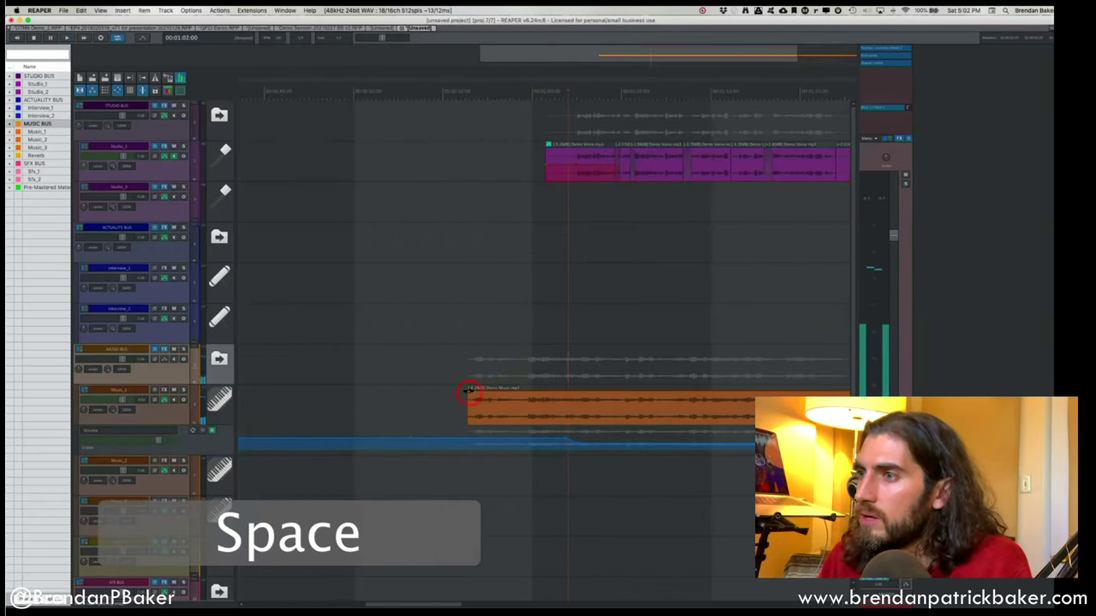
Add a fade-in to the start of the Demo Music item on Music_1.
{"action": "left_click", "coordinate": [469, 392]}
{"action": "left_click", "coordinate": [493, 326]}
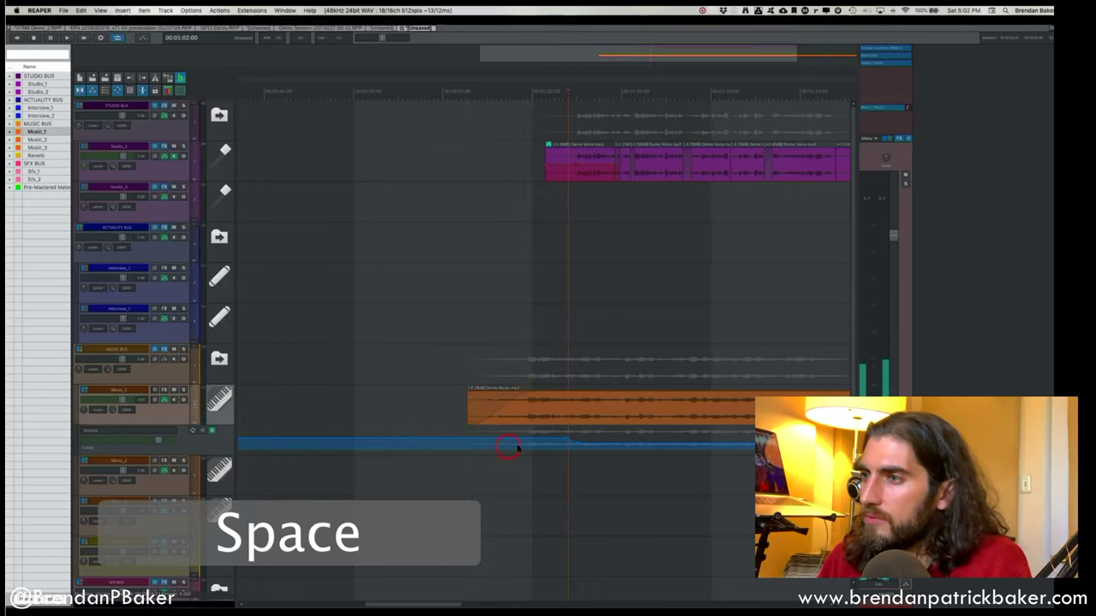
{"action": "left_click", "coordinate": [493, 387]}
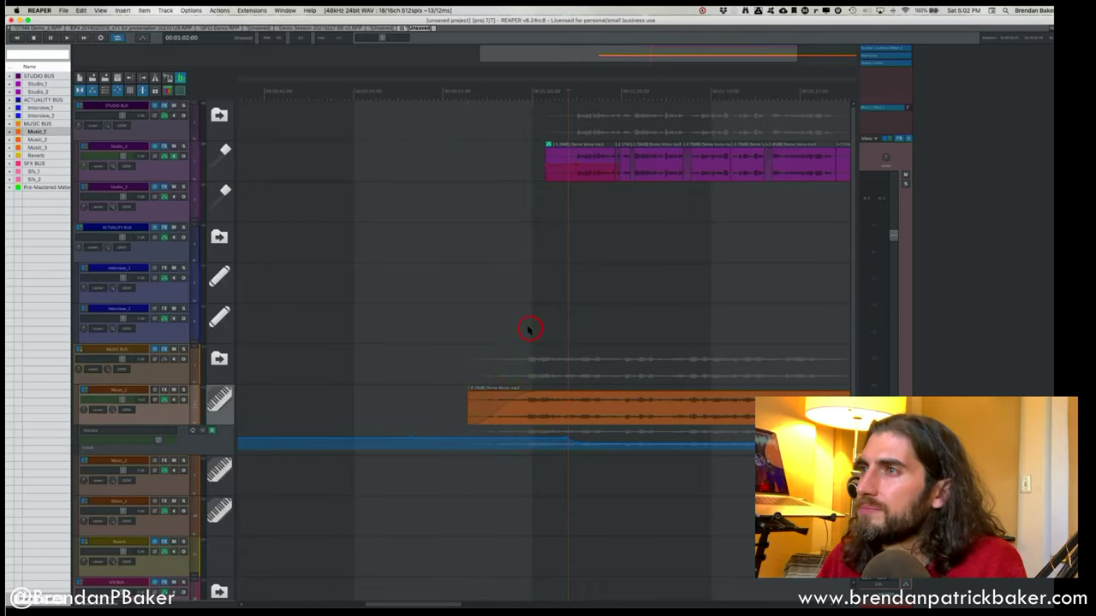
Extend the end of the Demo Music item on Music_1 to about 1:30 on the timeline.
{"action": "scroll", "coordinate": [513, 291], "scroll_direction": "right", "scroll_amount": 3}
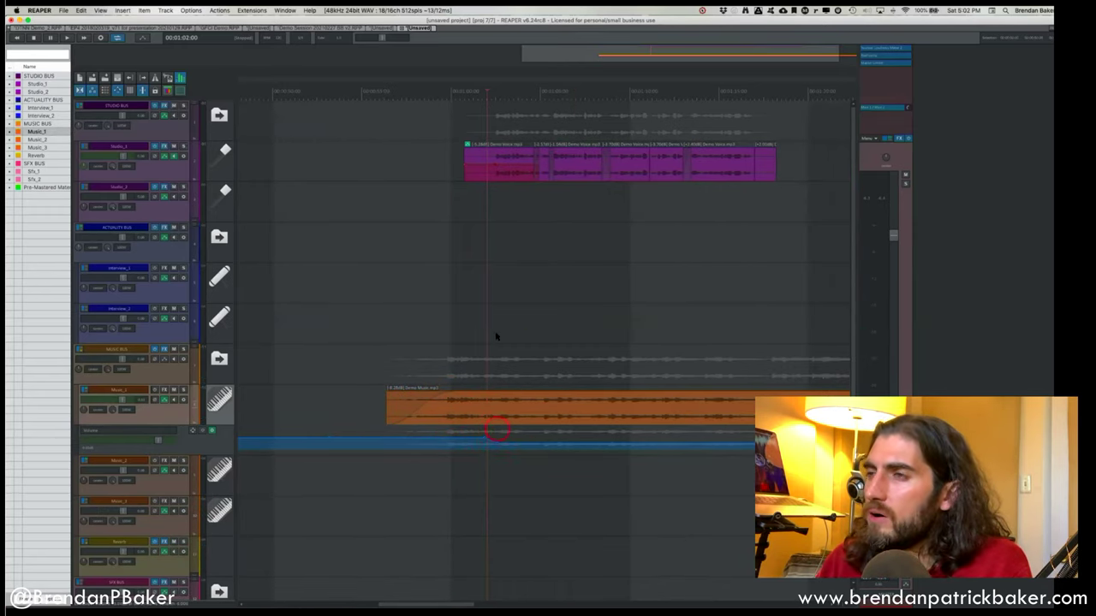
{"action": "left_click", "coordinate": [601, 171]}
{"action": "scroll", "coordinate": [651, 326], "scroll_direction": "right", "scroll_amount": 8}
{"action": "left_click", "coordinate": [624, 369]}
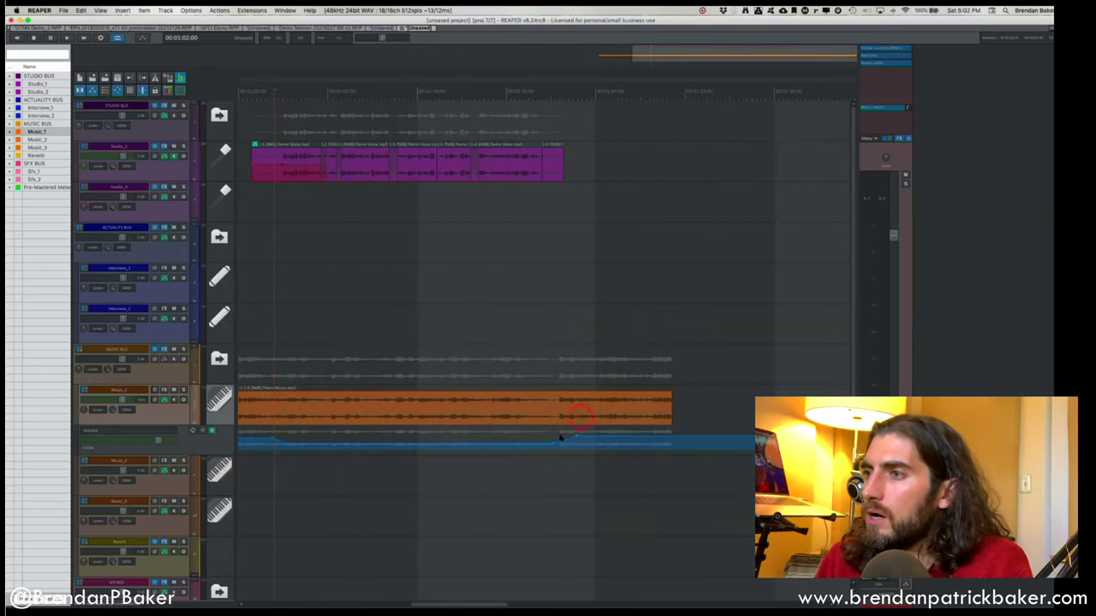
{"action": "left_click", "coordinate": [597, 415]}
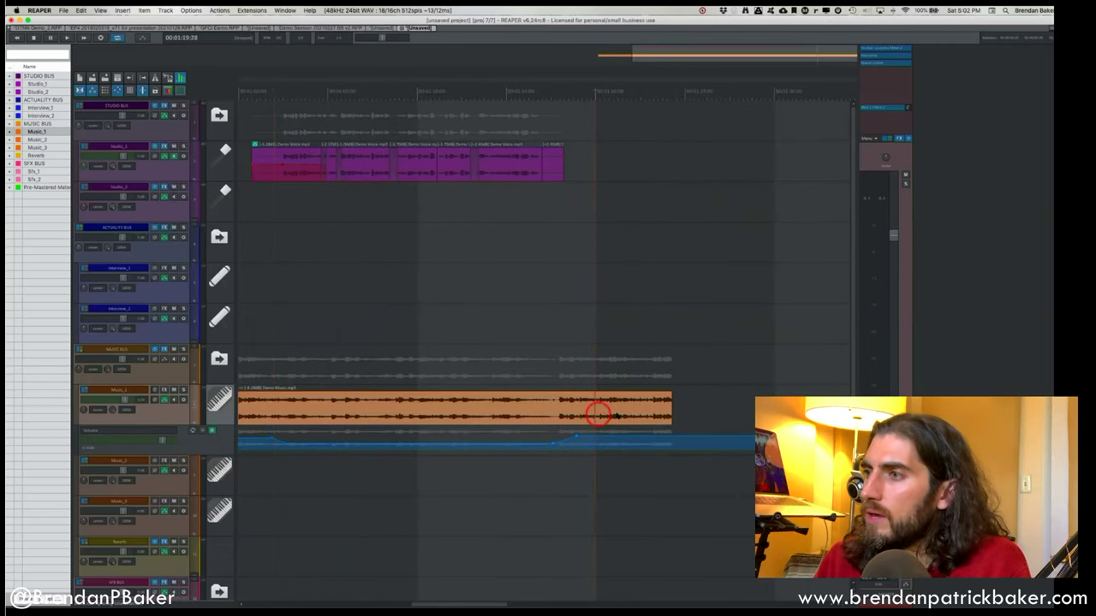
{"action": "left_click", "coordinate": [672, 416]}
{"action": "left_click_drag", "start_coordinate": [669, 415], "coordinate": [767, 415]}
Listen to the end of the dip and slip the audio inside the Demo Music item slightly later so the louder music follows the voice.
{"action": "left_click", "coordinate": [545, 409]}
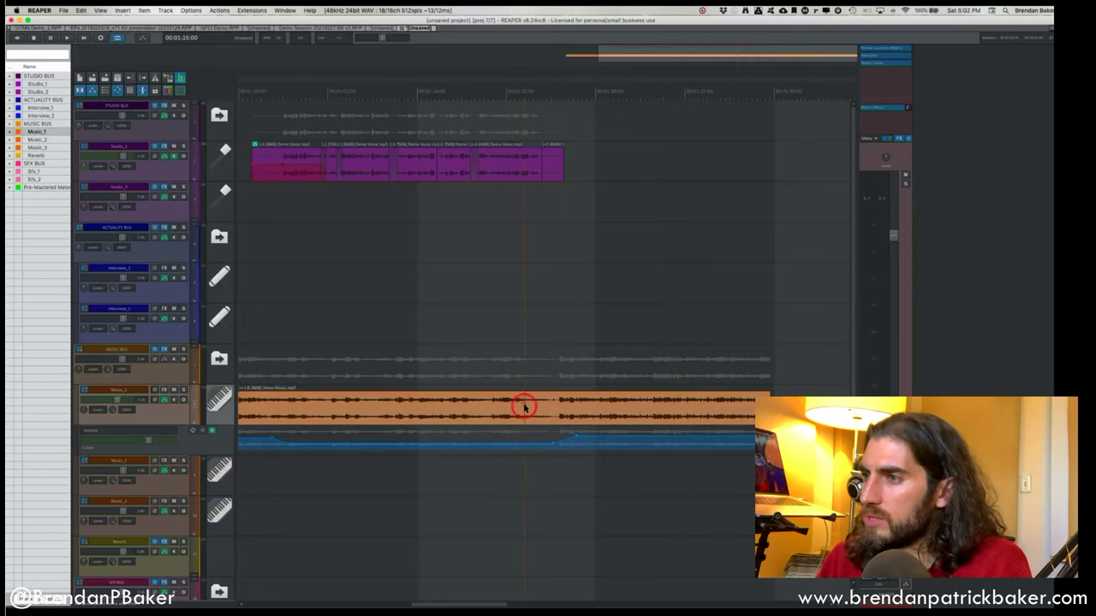
{"action": "key", "text": "space"}
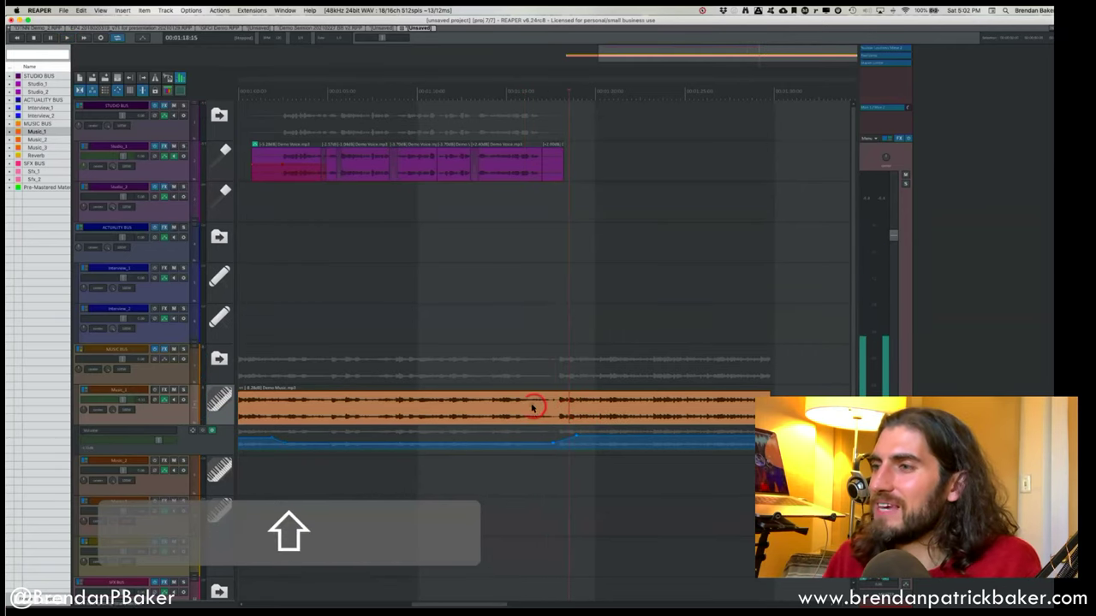
{"action": "key", "text": "shift+space"}
{"action": "left_click", "coordinate": [561, 410]}
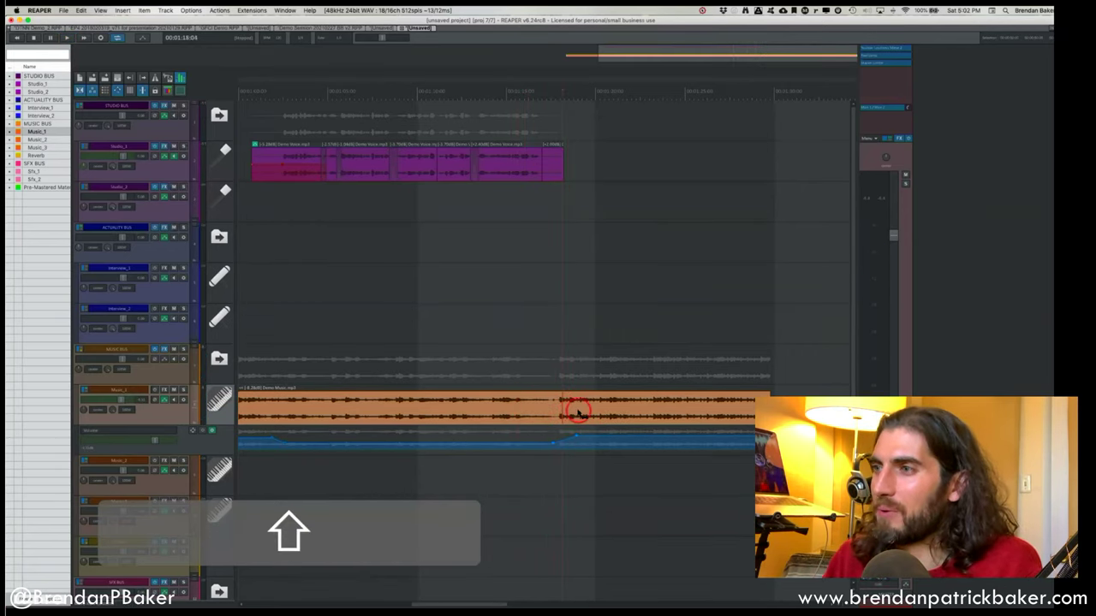
{"action": "left_click_drag", "start_coordinate": [566, 411], "coordinate": [594, 412]}
{"action": "left_click", "coordinate": [698, 402]}
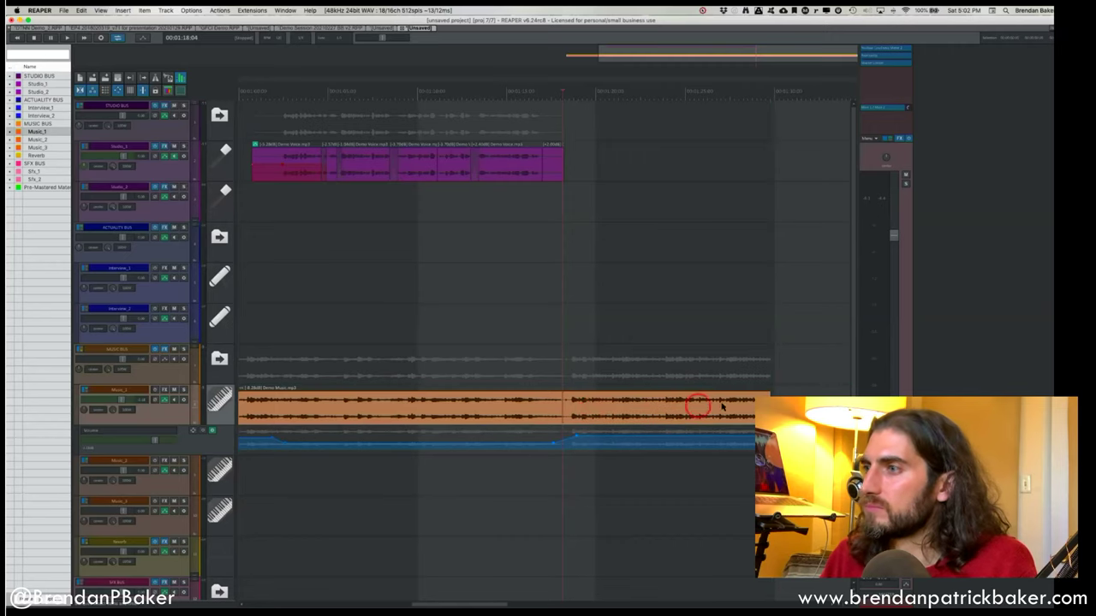
Trim the end of the Demo Music item to about 1:23 and fade it out from about 1:19.
{"action": "left_click_drag", "start_coordinate": [768, 406], "coordinate": [651, 409]}
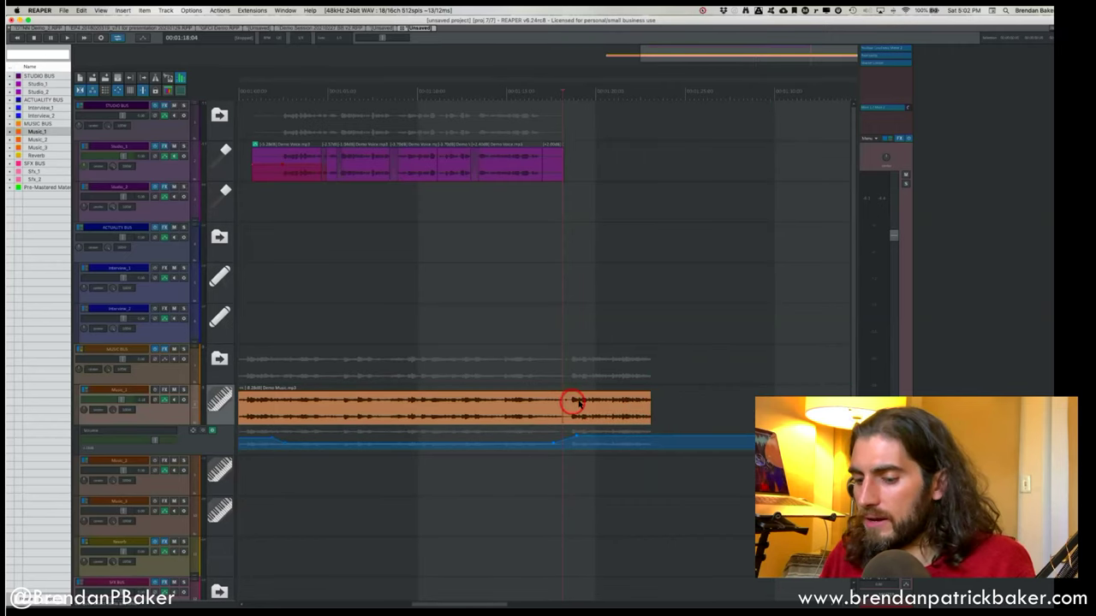
{"action": "left_click", "coordinate": [579, 402]}
{"action": "key", "text": "g"}
Open Youlean Loudness Meter 2 from the master track and place its window clear of the voice items.
{"action": "left_click", "coordinate": [877, 49]}
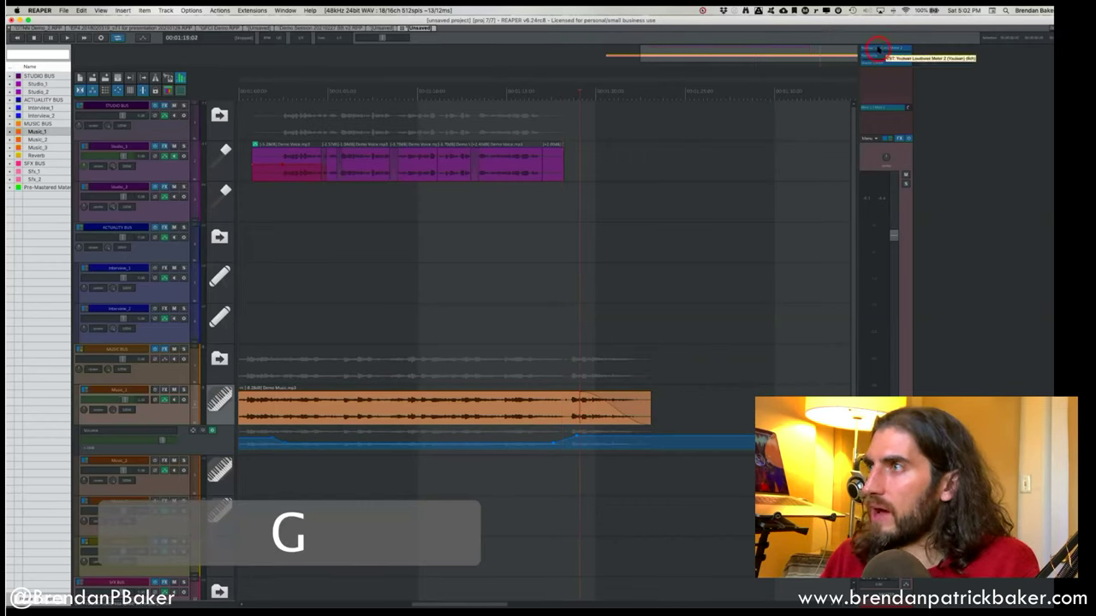
{"action": "left_click_drag", "start_coordinate": [721, 259], "coordinate": [805, 102]}
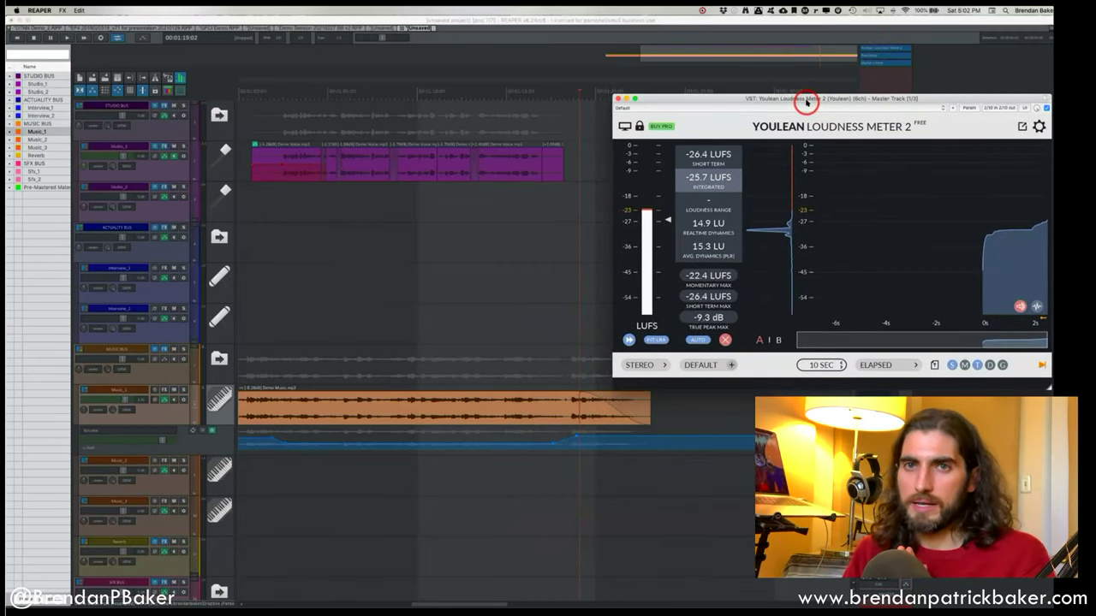
Normalize the loudness of individual Demo Voice items on Studio_1 one after another.
{"action": "left_click", "coordinate": [276, 163]}
{"action": "key", "text": "n"}
{"action": "left_click", "coordinate": [501, 161]}
{"action": "key", "text": "n"}
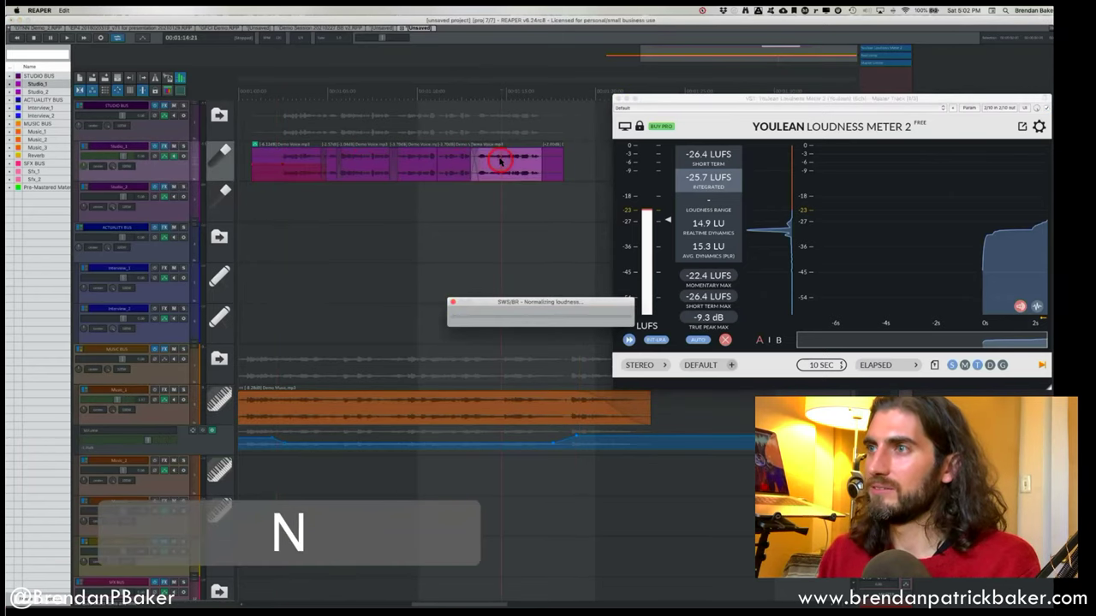
{"action": "left_click", "coordinate": [450, 163]}
{"action": "key", "text": "n"}
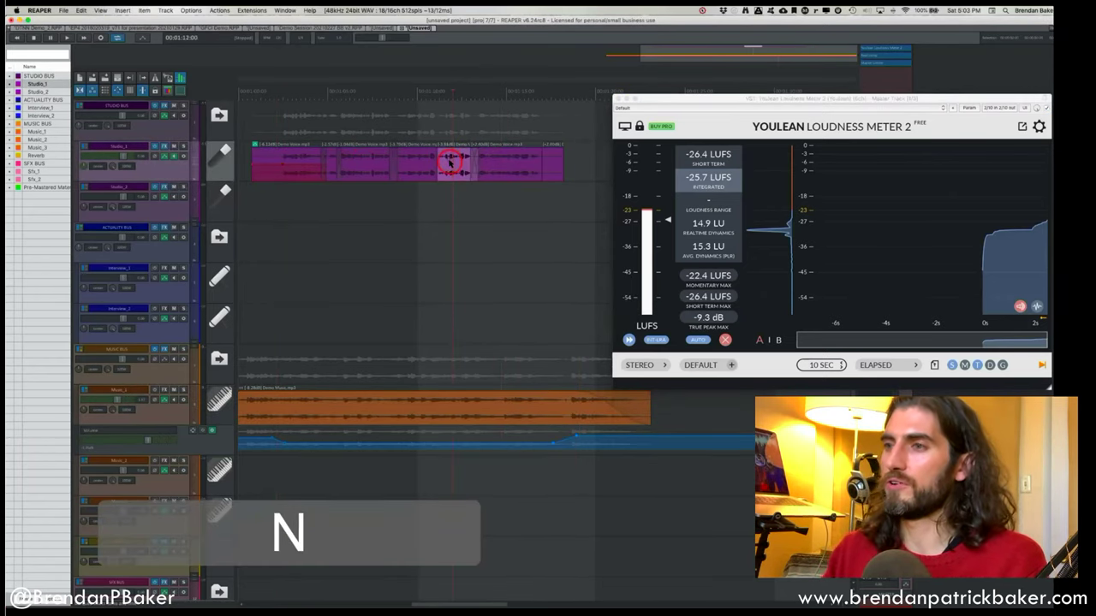
Play the mix from about 0:58 through the end of the music while watching the integrated loudness in Youlean Loudness Meter 2.
{"action": "scroll", "coordinate": [385, 163], "scroll_direction": "left", "scroll_amount": 2}
{"action": "left_click", "coordinate": [256, 85]}
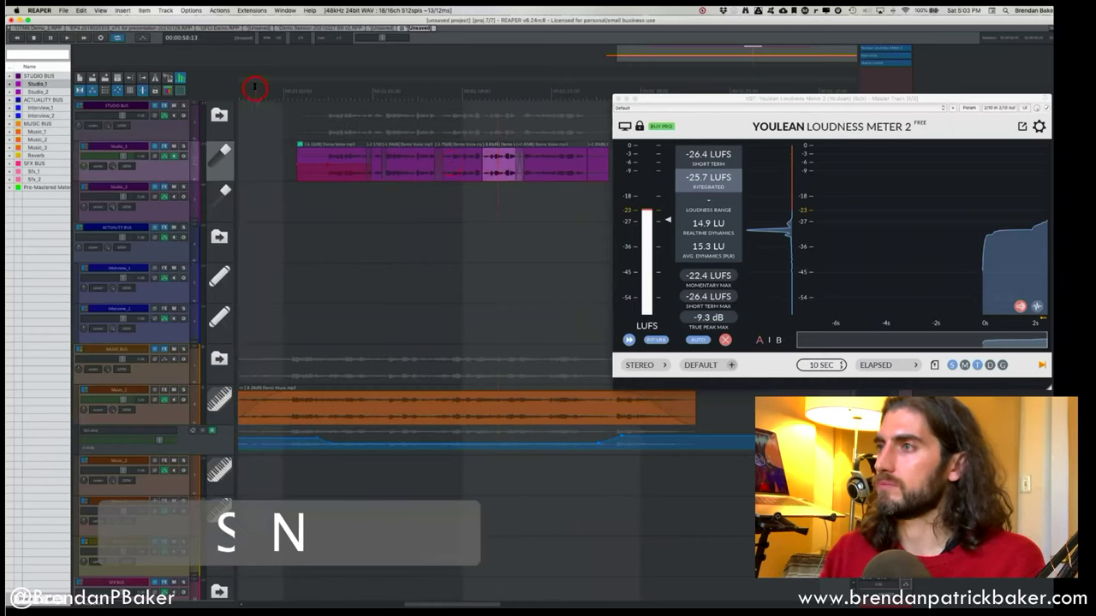
{"action": "key", "text": "space"}
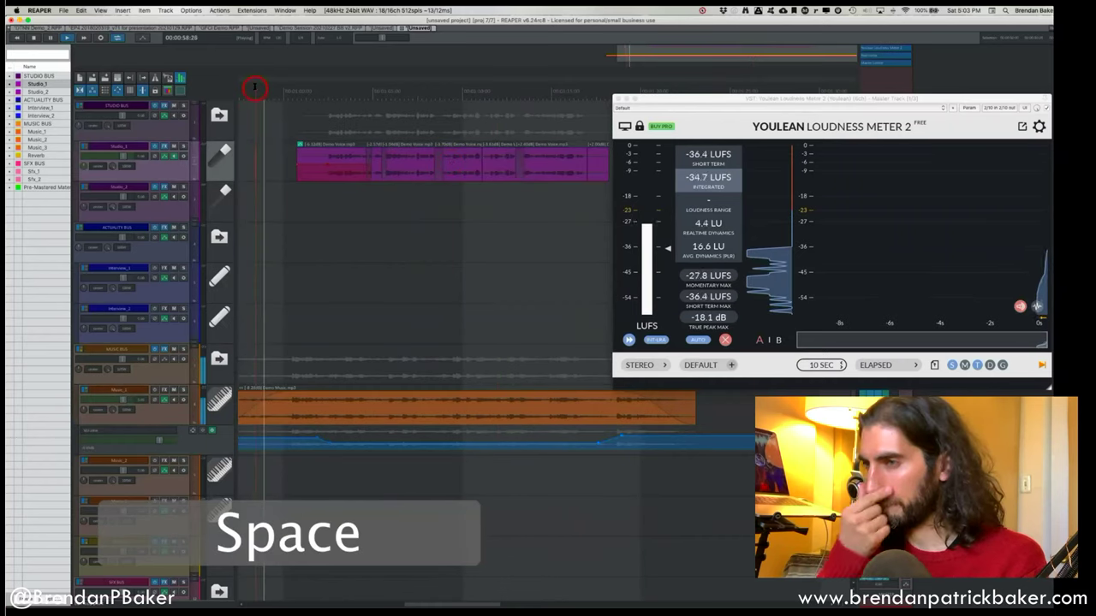
{"action": "left_click", "coordinate": [165, 173]}
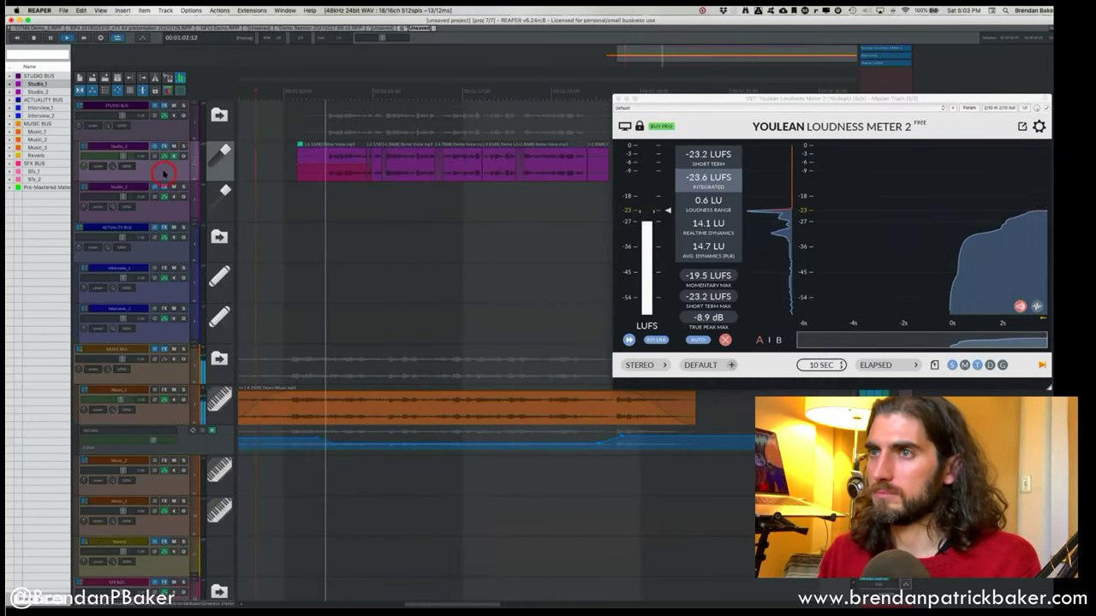
{"action": "left_click", "coordinate": [734, 106]}
{"action": "left_click_drag", "start_coordinate": [734, 106], "coordinate": [624, 166]}
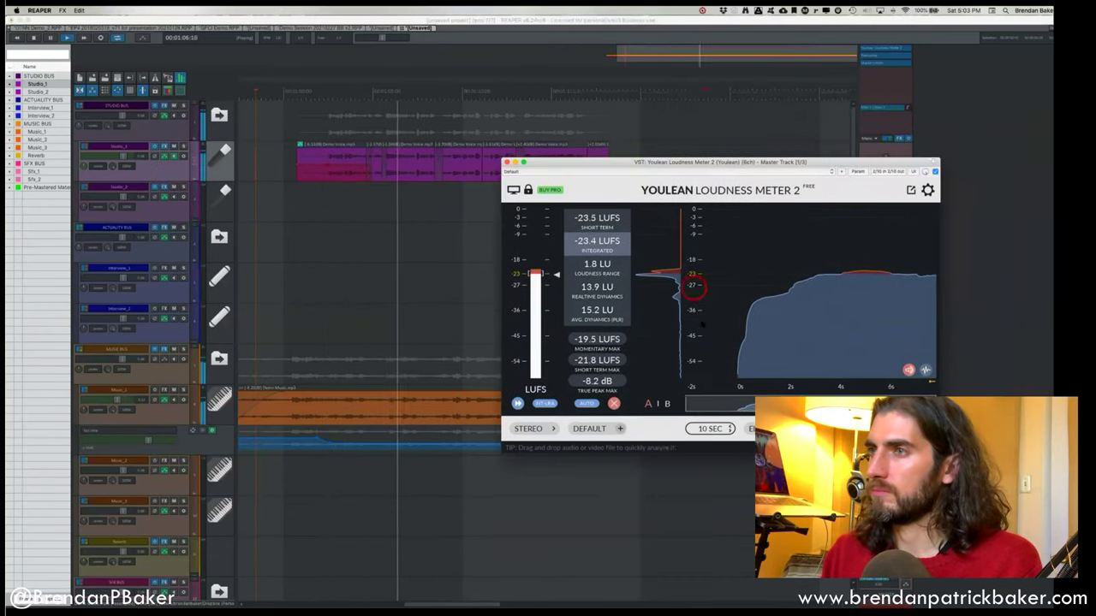
{"action": "left_click", "coordinate": [713, 165]}
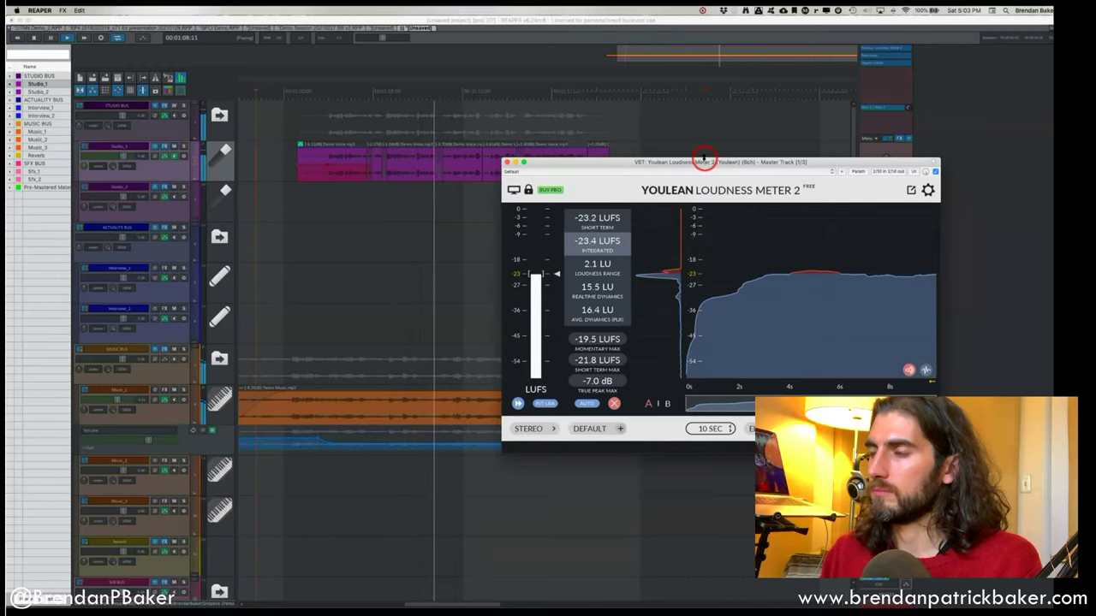
{"action": "left_click_drag", "start_coordinate": [700, 165], "coordinate": [553, 215]}
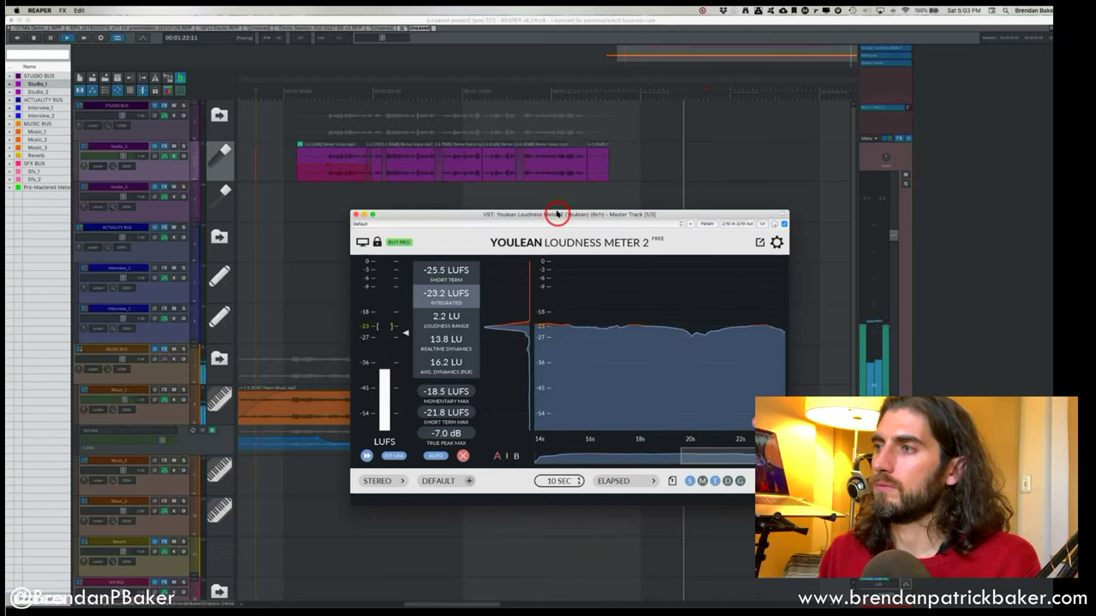
{"action": "key", "text": "space"}
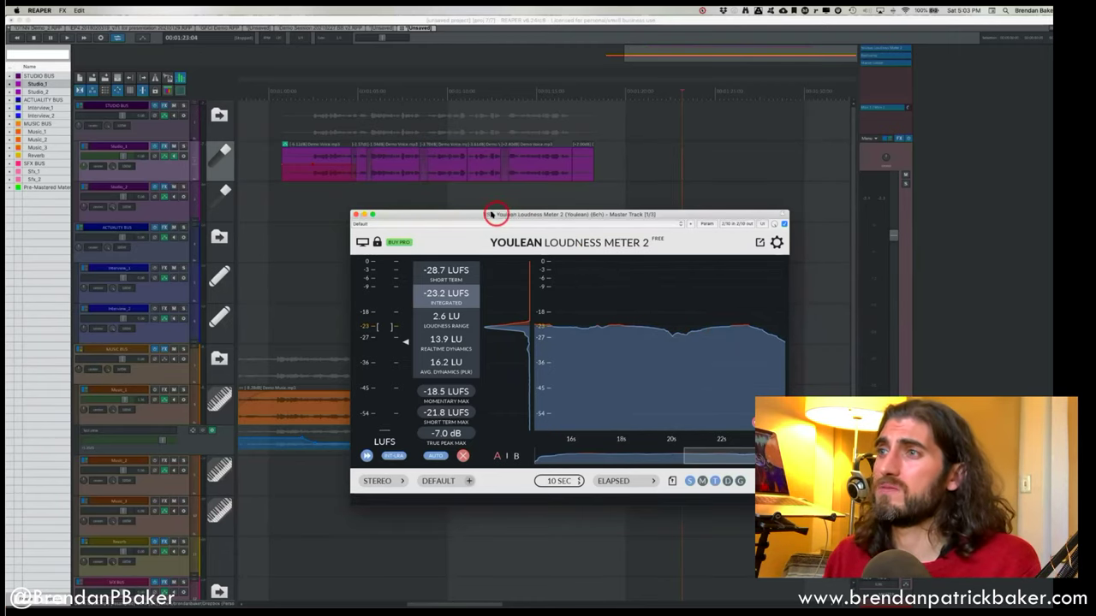
Move the loudness meter aside to review the Music_1 volume dip and fade-out, and bring the meter back over the arrangement.
{"action": "left_click_drag", "start_coordinate": [484, 215], "coordinate": [767, 163]}
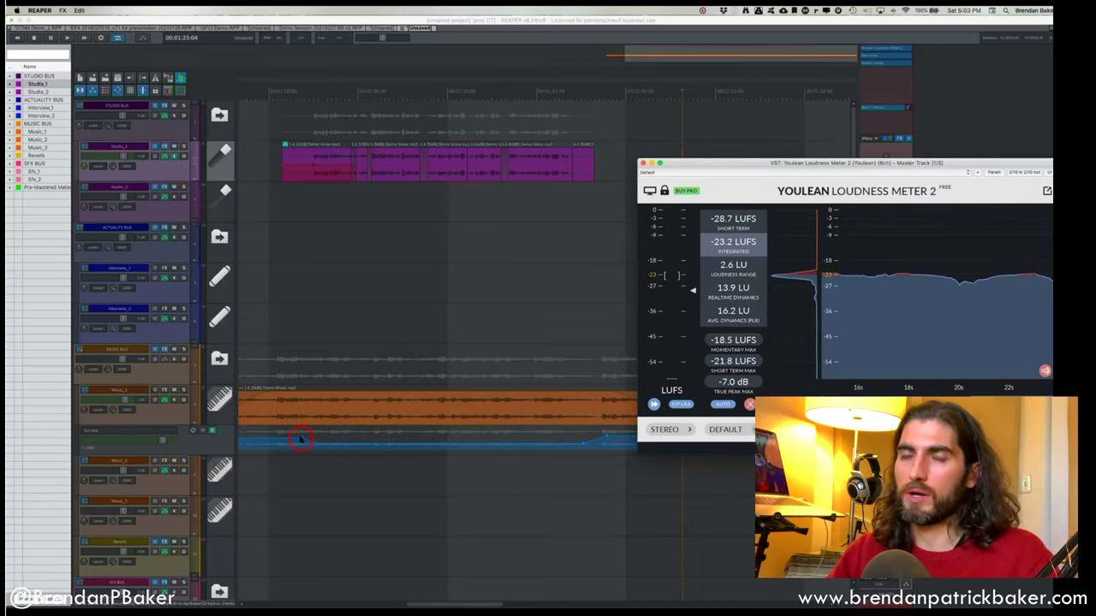
{"action": "scroll", "coordinate": [299, 439], "scroll_direction": "down", "scroll_amount": 2}
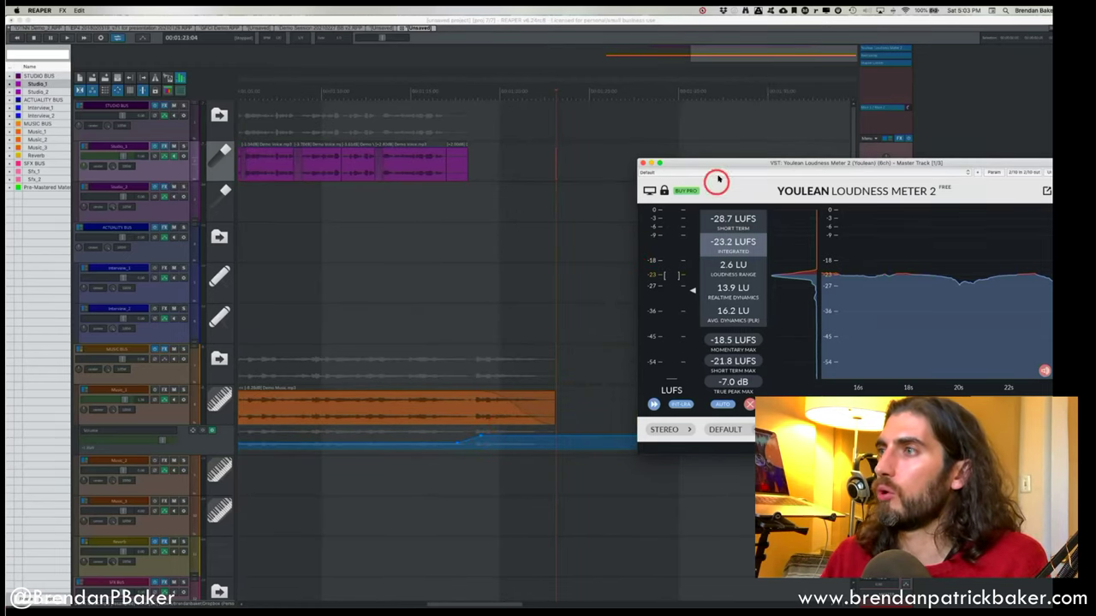
{"action": "left_click_drag", "start_coordinate": [719, 166], "coordinate": [445, 219]}
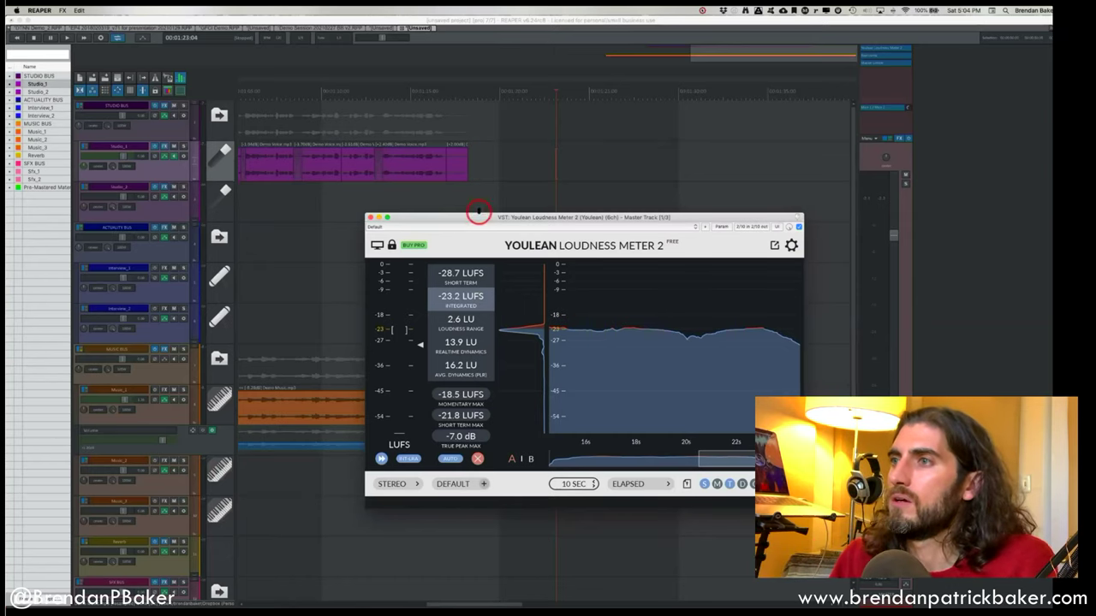
Open the master track's FX chain, show the ReaXcomp settings and bypass ReaXcomp.
{"action": "left_click_drag", "start_coordinate": [479, 219], "coordinate": [480, 223]}
{"action": "left_click_drag", "start_coordinate": [886, 60], "coordinate": [889, 116]}
{"action": "left_click", "coordinate": [897, 140]}
{"action": "left_click_drag", "start_coordinate": [443, 140], "coordinate": [390, 126]}
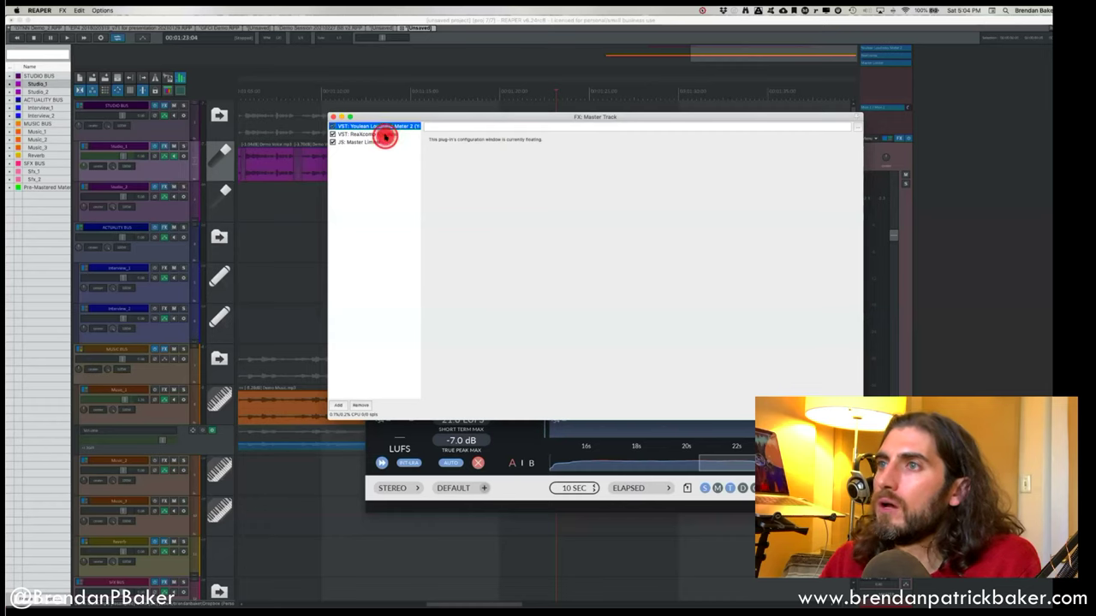
{"action": "left_click", "coordinate": [381, 135]}
{"action": "left_click_drag", "start_coordinate": [375, 138], "coordinate": [336, 138]}
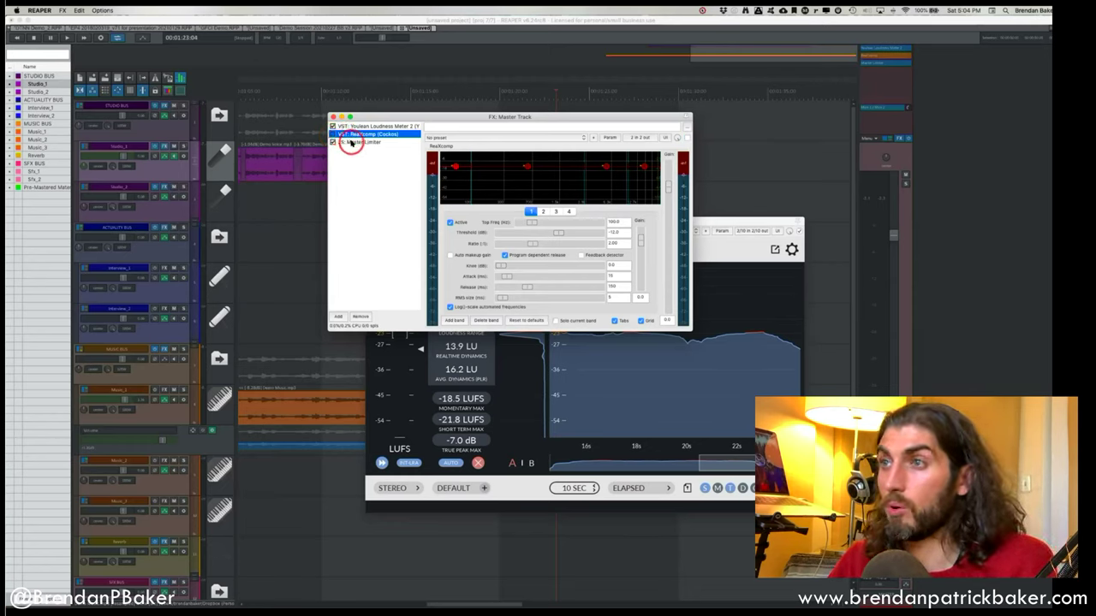
Review the Master Limiter settings in the master FX chain and return to Youlean Loudness Meter 2.
{"action": "left_click", "coordinate": [351, 143]}
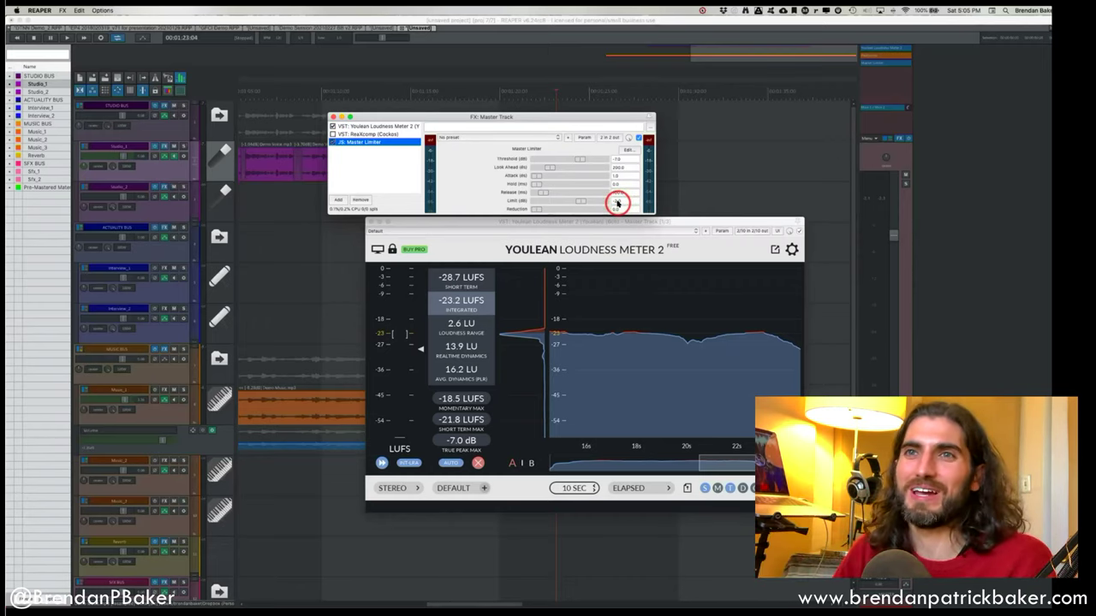
{"action": "left_click", "coordinate": [367, 126]}
{"action": "left_click", "coordinate": [369, 134]}
{"action": "left_click", "coordinate": [373, 126]}
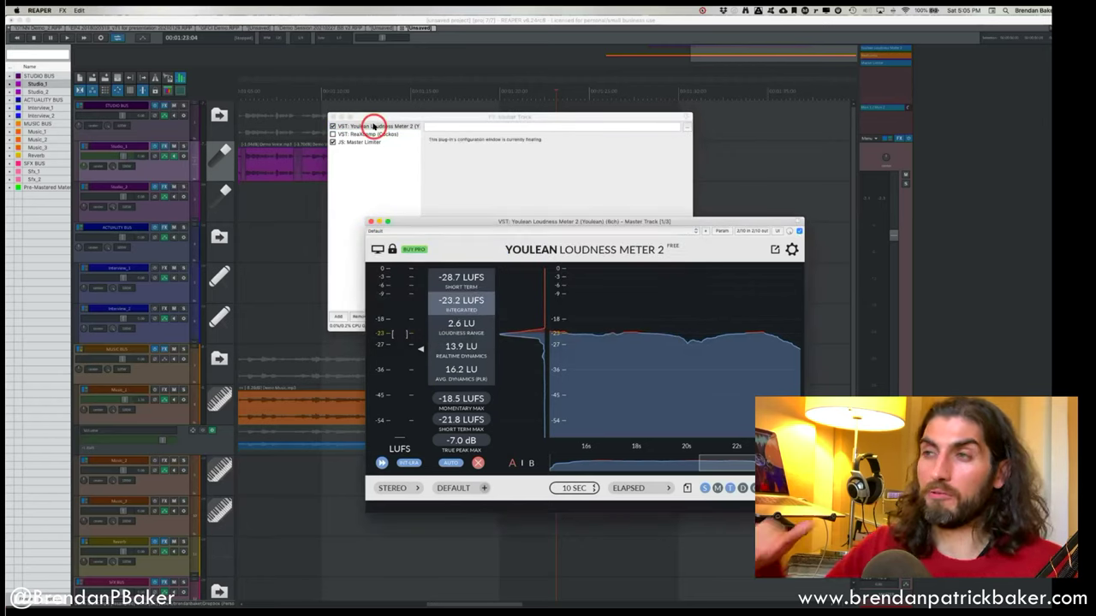
Duplicate Youlean Loudness Meter 2 to the end of the master FX chain, after Master Limiter, and float the copy's window.
{"action": "left_click", "coordinate": [373, 126]}
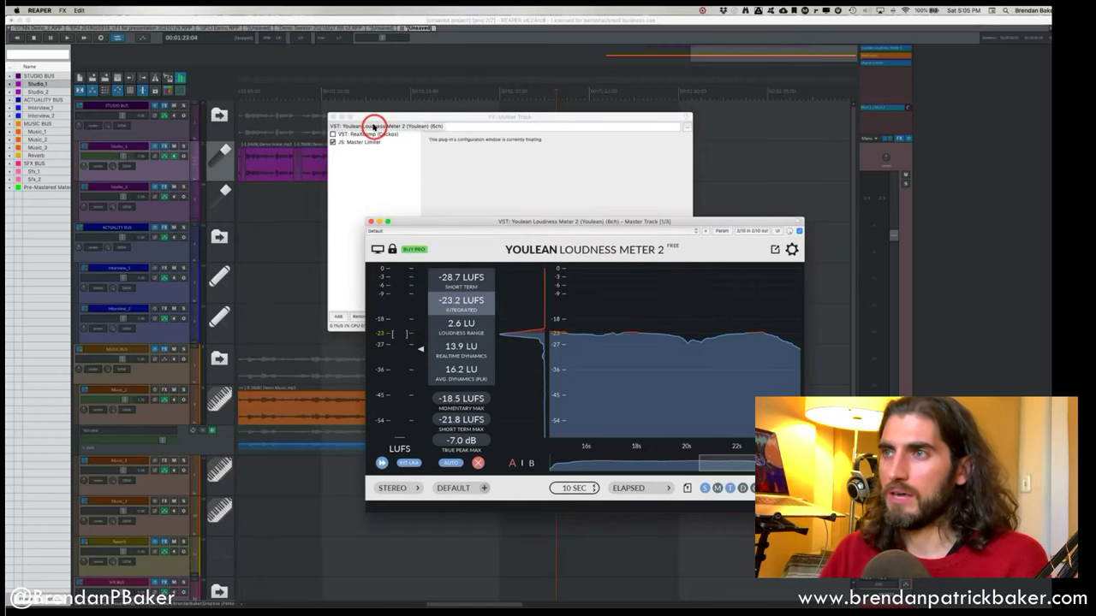
{"action": "left_click", "coordinate": [373, 126]}
{"action": "key", "text": "super+c"}
{"action": "key", "text": "super+v"}
{"action": "left_click_drag", "start_coordinate": [368, 154], "coordinate": [365, 162]}
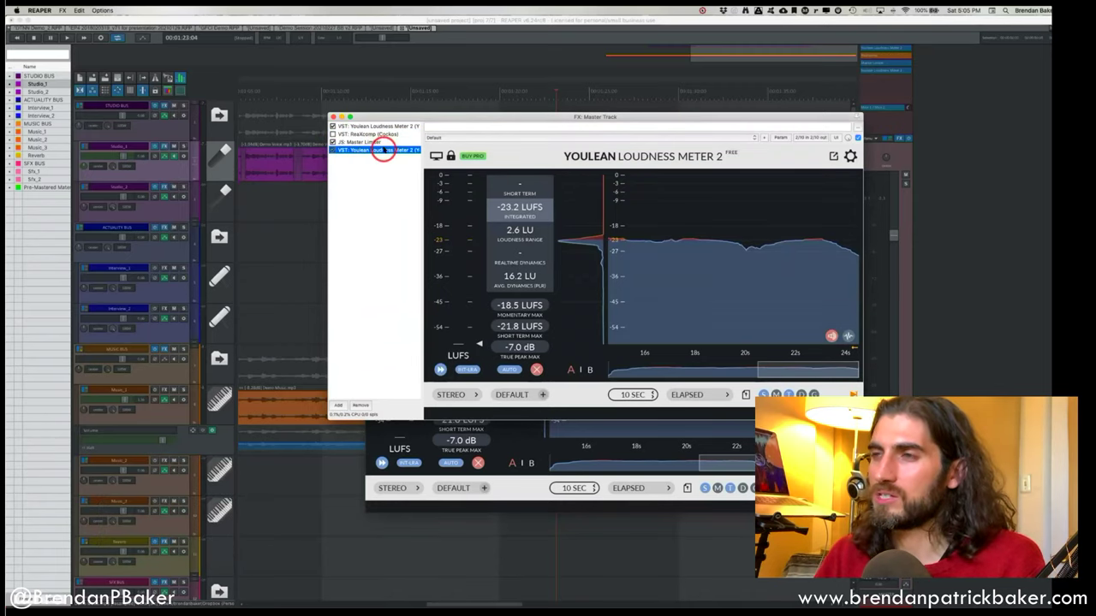
{"action": "double_click", "coordinate": [383, 150]}
Close the master FX chain and arrange the two floating Youlean Loudness Meter 2 windows side by side.
{"action": "left_click", "coordinate": [305, 105]}
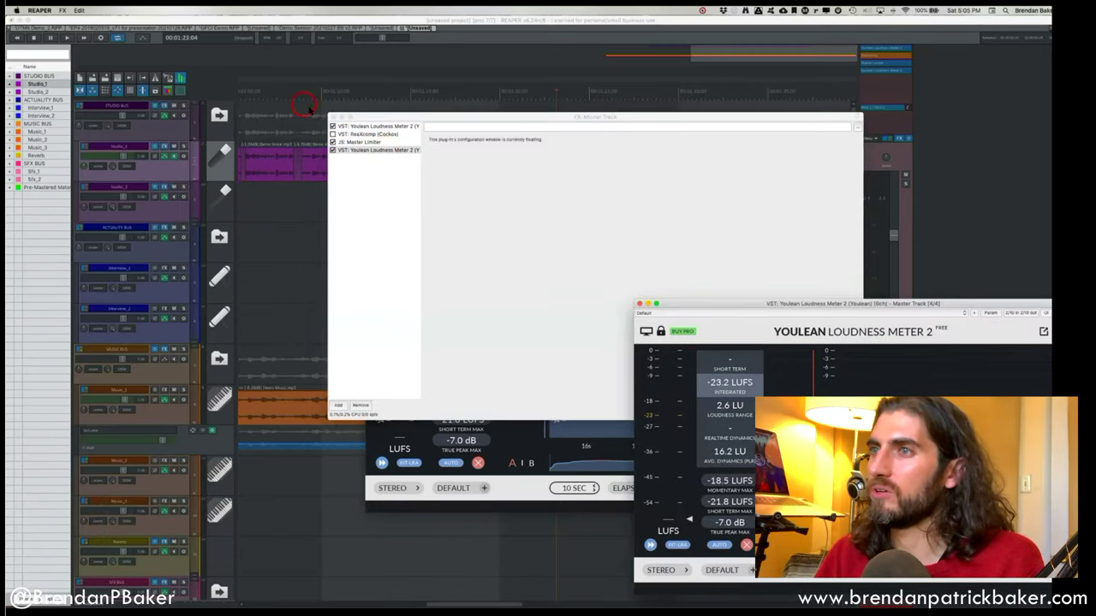
{"action": "left_click", "coordinate": [332, 117]}
{"action": "left_click_drag", "start_coordinate": [828, 318], "coordinate": [878, 198]}
{"action": "left_click", "coordinate": [482, 226]}
{"action": "left_click_drag", "start_coordinate": [484, 223], "coordinate": [264, 199]}
{"action": "left_click_drag", "start_coordinate": [848, 203], "coordinate": [829, 197]}
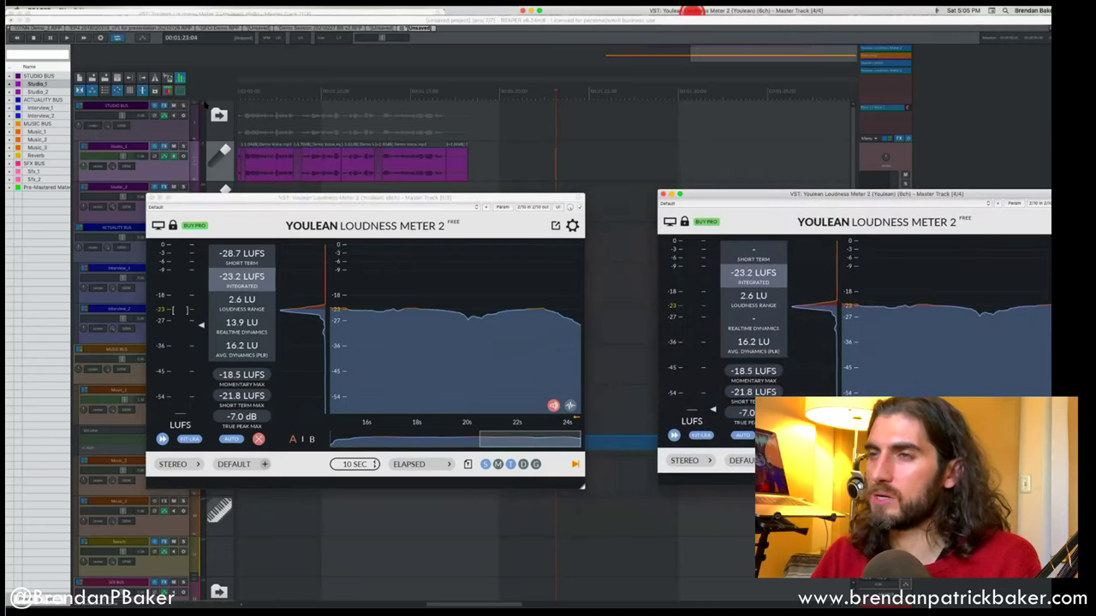
Play the mix from about 1:01 to 1:22 to compare loudness before and after the limiter, and close both meters.
{"action": "scroll", "coordinate": [385, 108], "scroll_direction": "up", "scroll_amount": 3}
{"action": "left_click", "coordinate": [354, 83]}
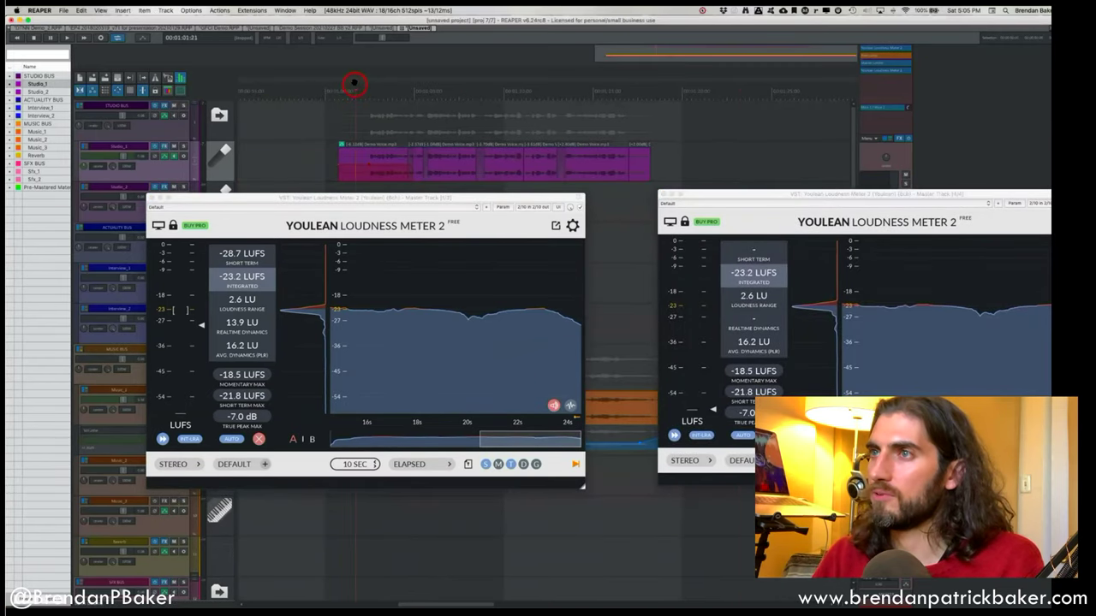
{"action": "key", "text": "space"}
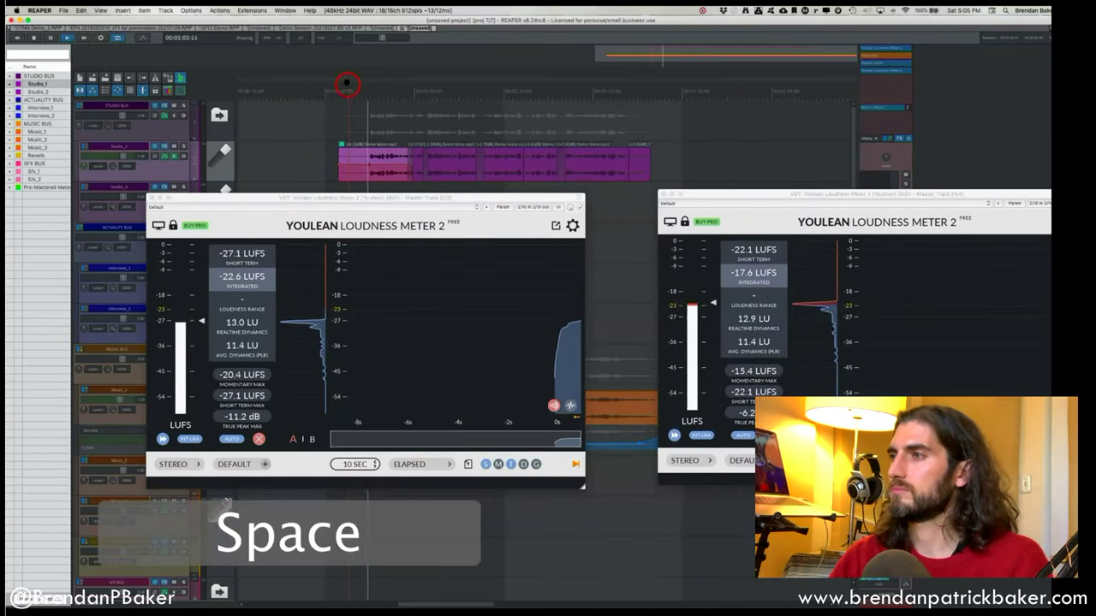
{"action": "left_click", "coordinate": [781, 196]}
{"action": "left_click_drag", "start_coordinate": [804, 203], "coordinate": [748, 199]}
{"action": "left_click_drag", "start_coordinate": [501, 201], "coordinate": [445, 196]}
{"action": "left_click_drag", "start_coordinate": [686, 200], "coordinate": [660, 200]}
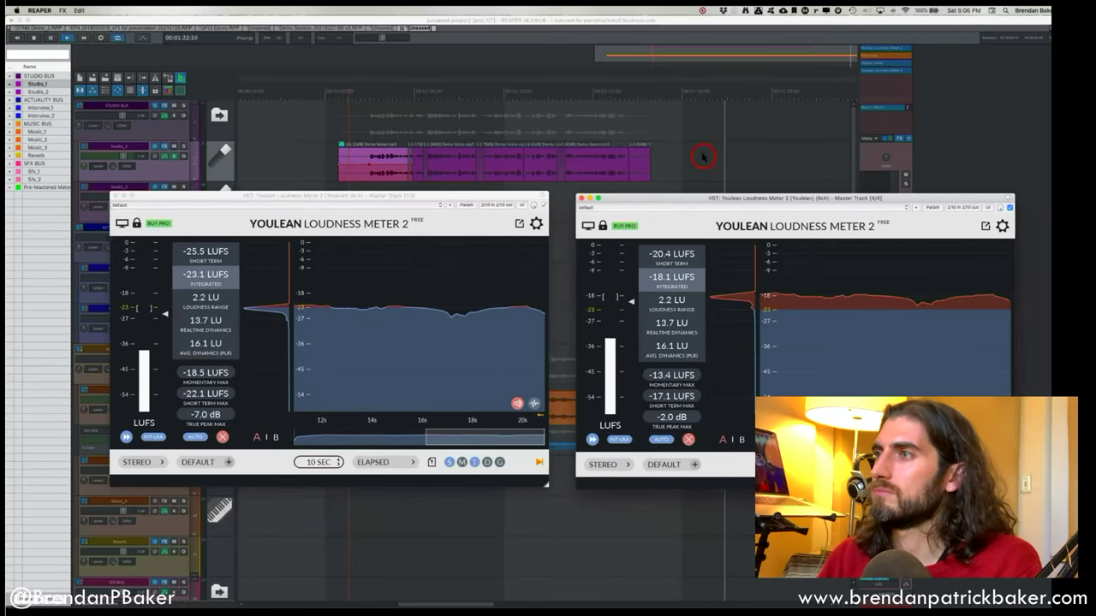
{"action": "key", "text": "space"}
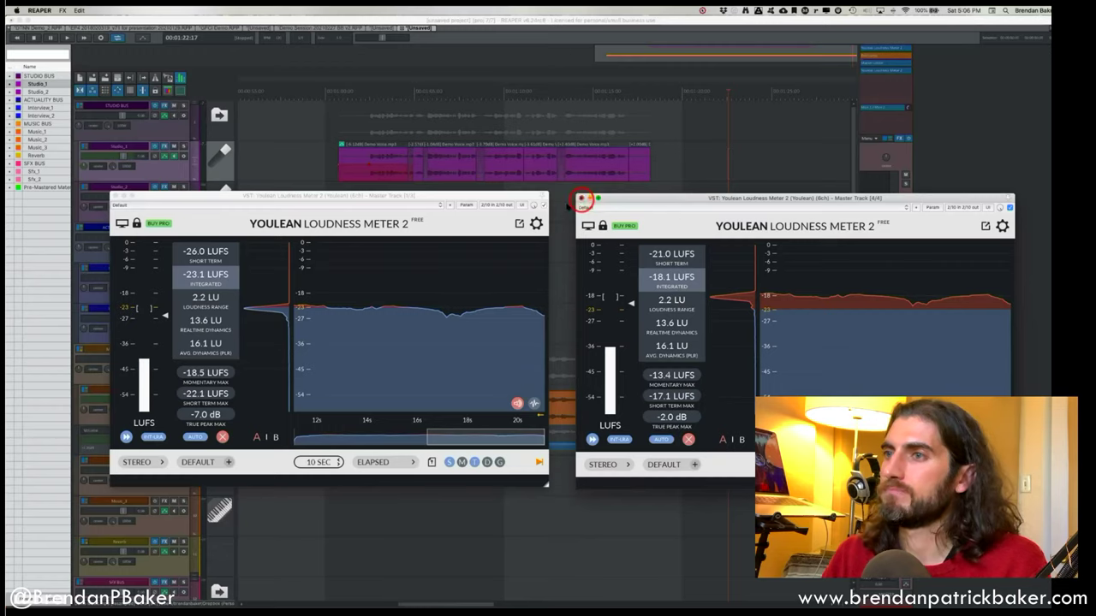
{"action": "left_click", "coordinate": [582, 199]}
{"action": "left_click", "coordinate": [119, 196]}
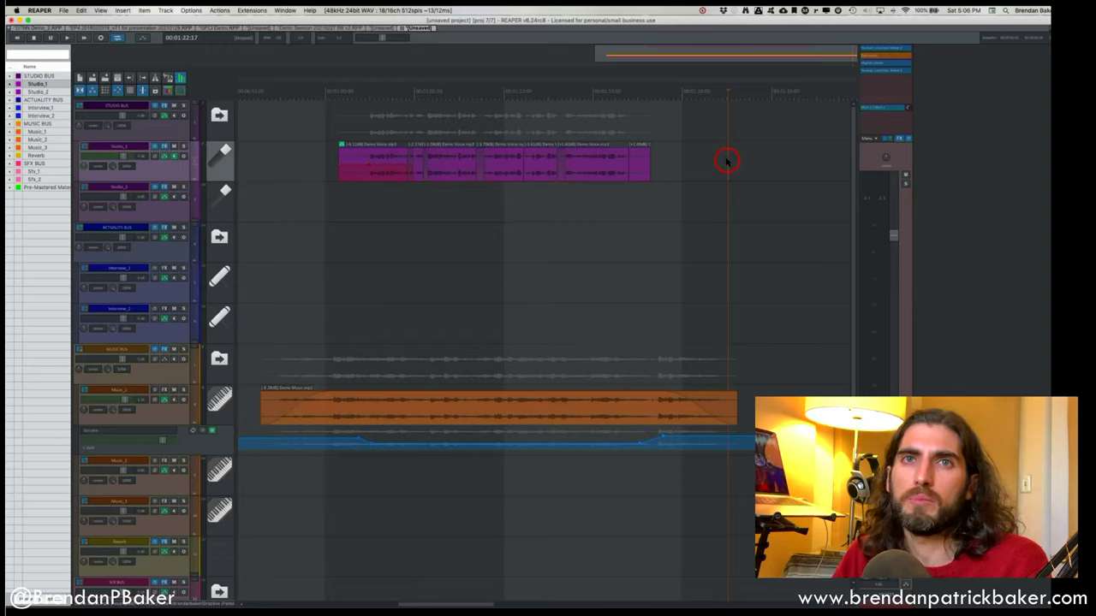
Show the full template track list and review the Studio_1 and Studio_2 tracks inside the STUDIO BUS folder.
{"action": "left_click", "coordinate": [785, 95]}
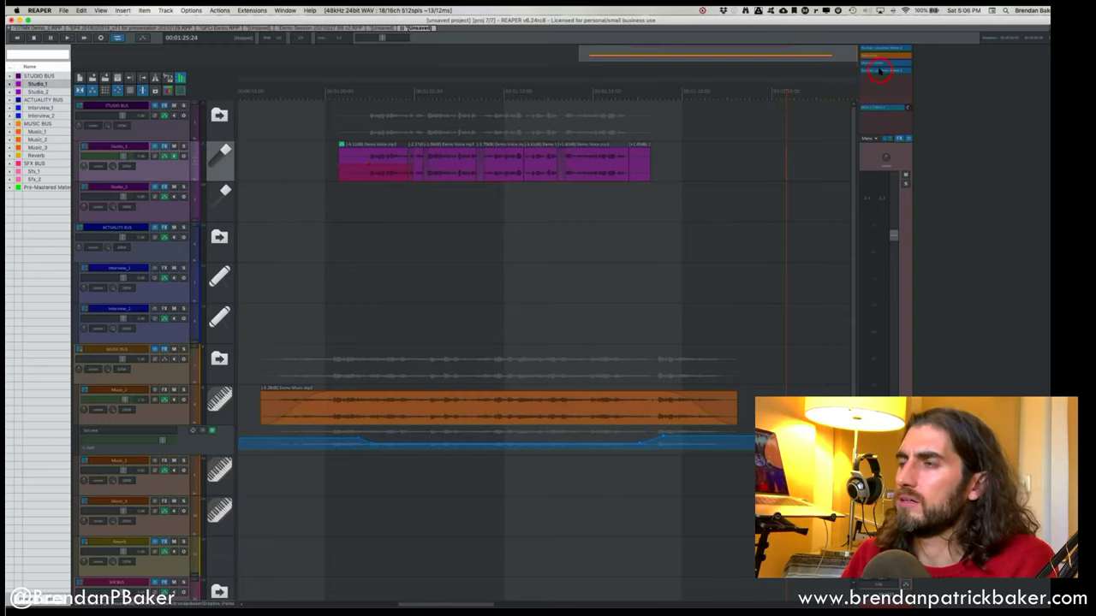
{"action": "scroll", "coordinate": [879, 71], "scroll_direction": "right", "scroll_amount": 2}
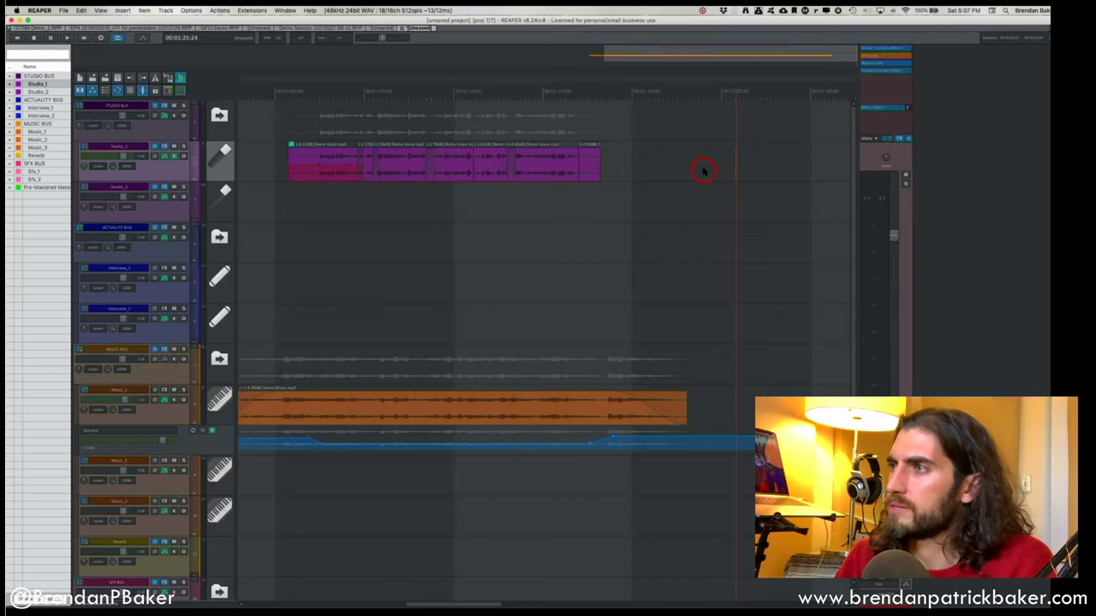
{"action": "scroll", "coordinate": [703, 171], "scroll_direction": "down", "scroll_amount": 3}
{"action": "scroll", "coordinate": [703, 171], "scroll_direction": "down", "scroll_amount": 5}
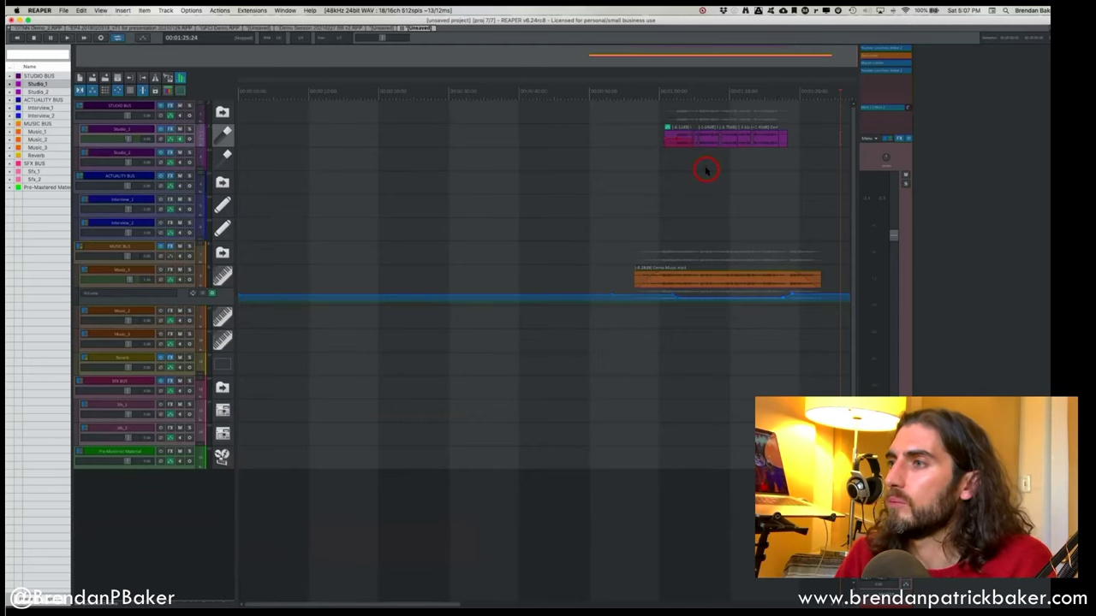
{"action": "scroll", "coordinate": [706, 169], "scroll_direction": "down", "scroll_amount": 3}
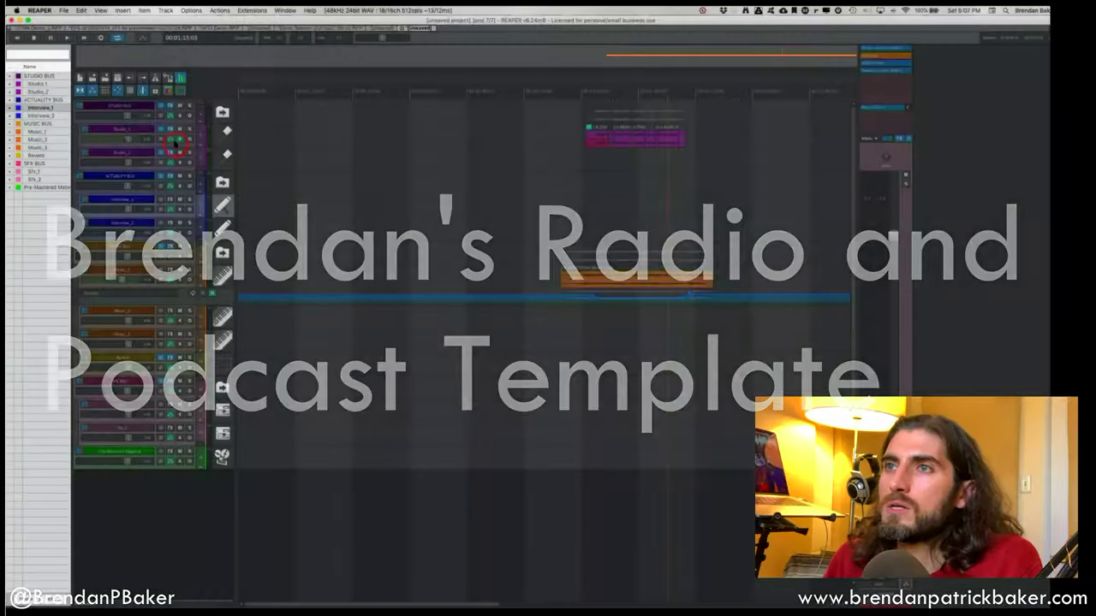
{"action": "left_click", "coordinate": [116, 131]}
{"action": "left_click", "coordinate": [105, 152]}
{"action": "left_click", "coordinate": [108, 128]}
{"action": "left_click", "coordinate": [111, 107]}
{"action": "left_click", "coordinate": [120, 132]}
{"action": "left_click", "coordinate": [113, 152]}
{"action": "left_click", "coordinate": [118, 131]}
{"action": "left_click", "coordinate": [112, 152]}
{"action": "left_click", "coordinate": [108, 133]}
{"action": "left_click", "coordinate": [111, 107]}
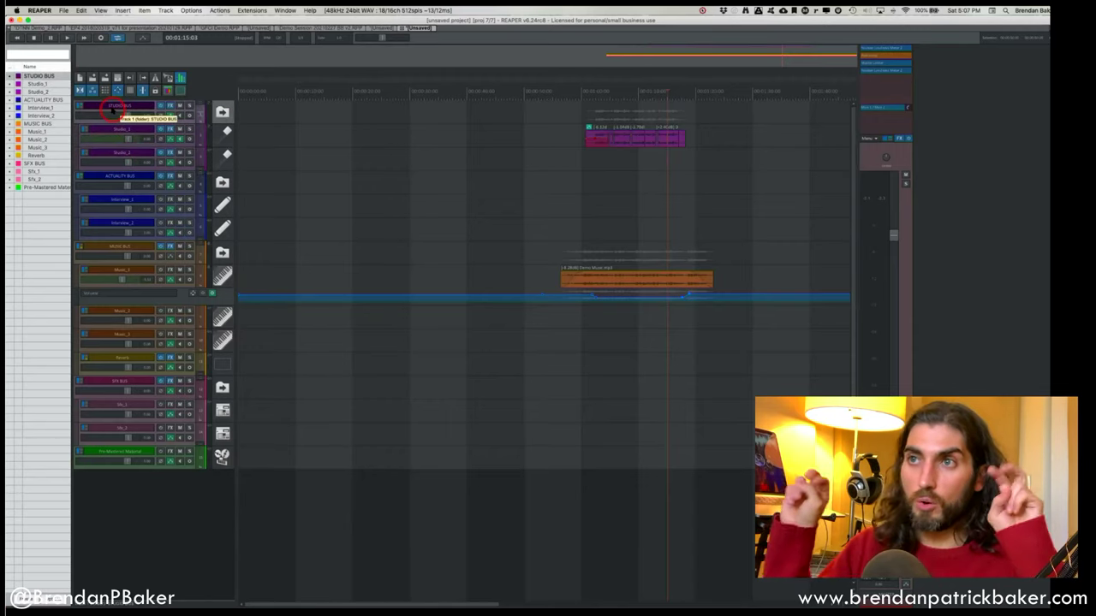
{"action": "left_click", "coordinate": [276, 114]}
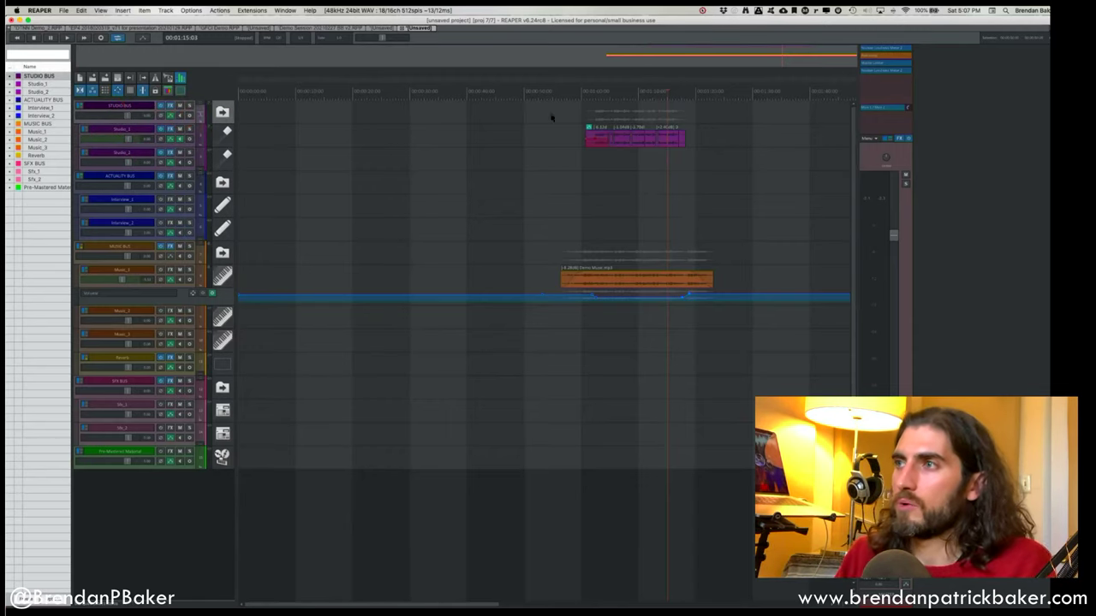
Play the mix while pulling the STUDIO BUS volume down to about -56 dB and restoring it, and stop playback.
{"action": "key", "text": "space"}
{"action": "left_click_drag", "start_coordinate": [131, 115], "coordinate": [103, 116]}
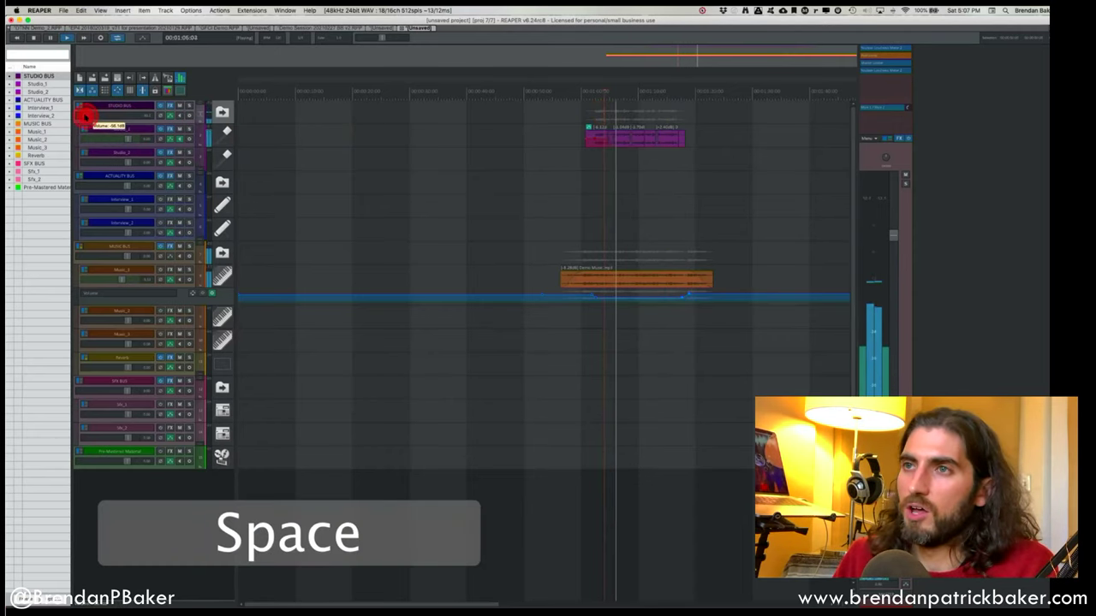
{"action": "left_click", "coordinate": [559, 105]}
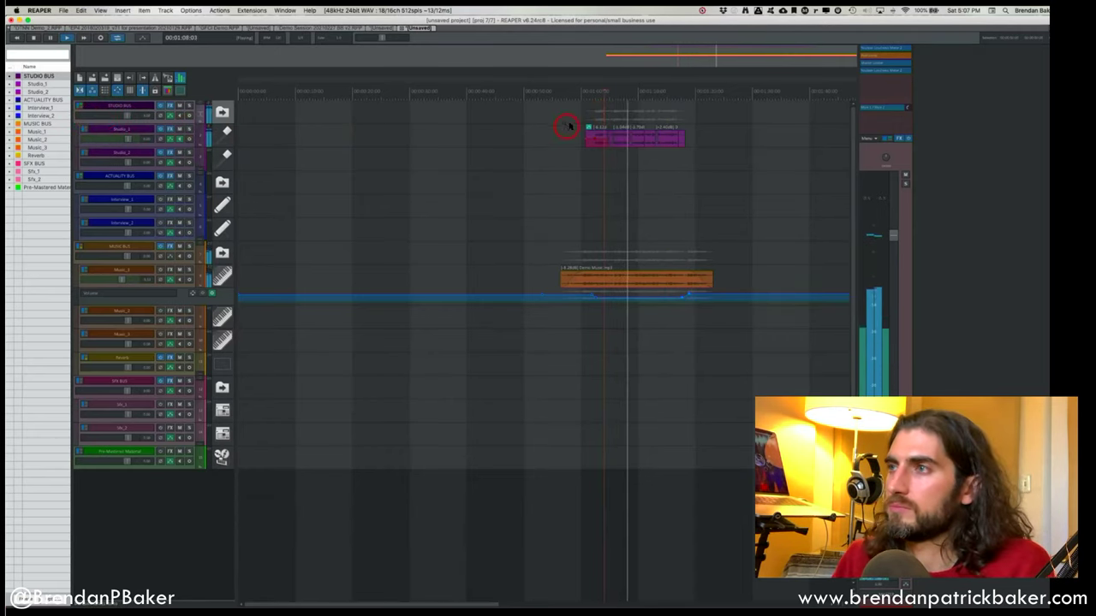
{"action": "key", "text": "space"}
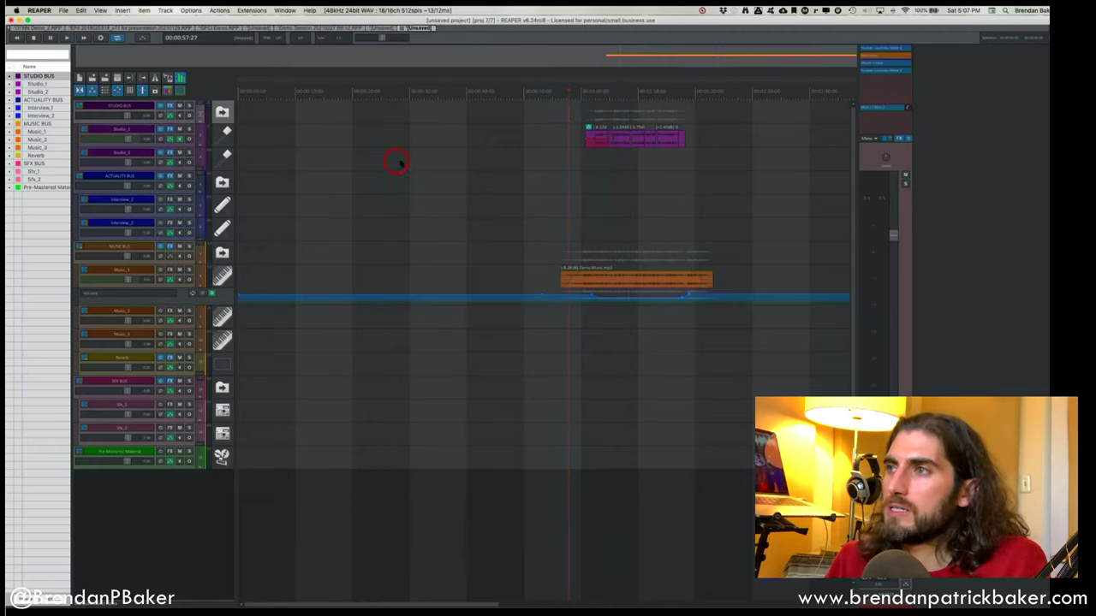
{"action": "left_click_drag", "start_coordinate": [562, 125], "coordinate": [597, 158]}
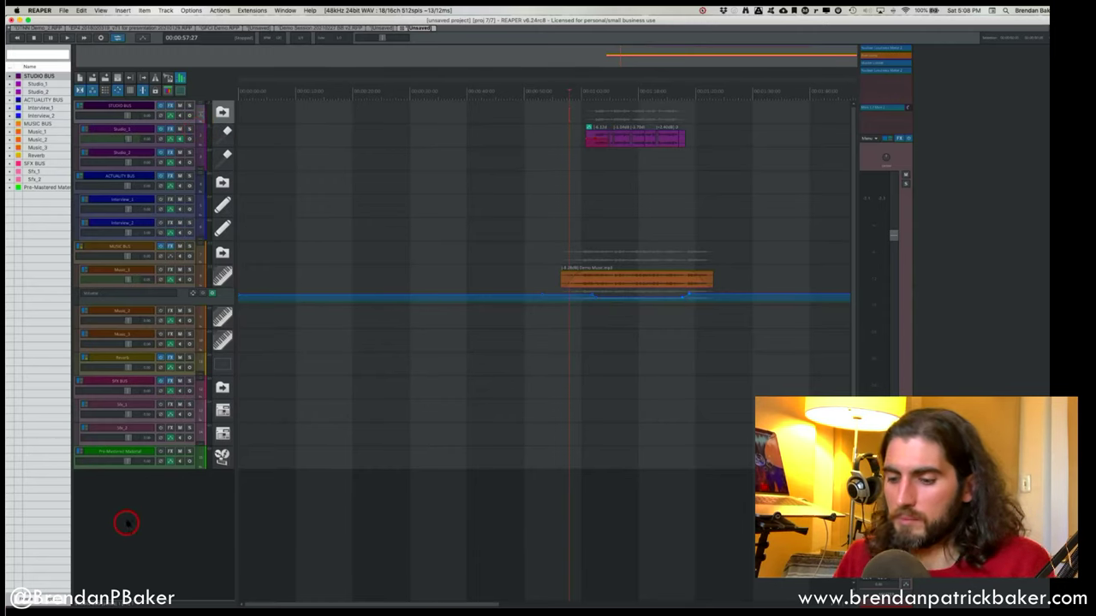
Insert two new empty tracks directly below the STUDIO BUS track.
{"action": "key", "text": "super"}
{"action": "key", "text": "super+t"}
{"action": "key", "text": "super+t"}
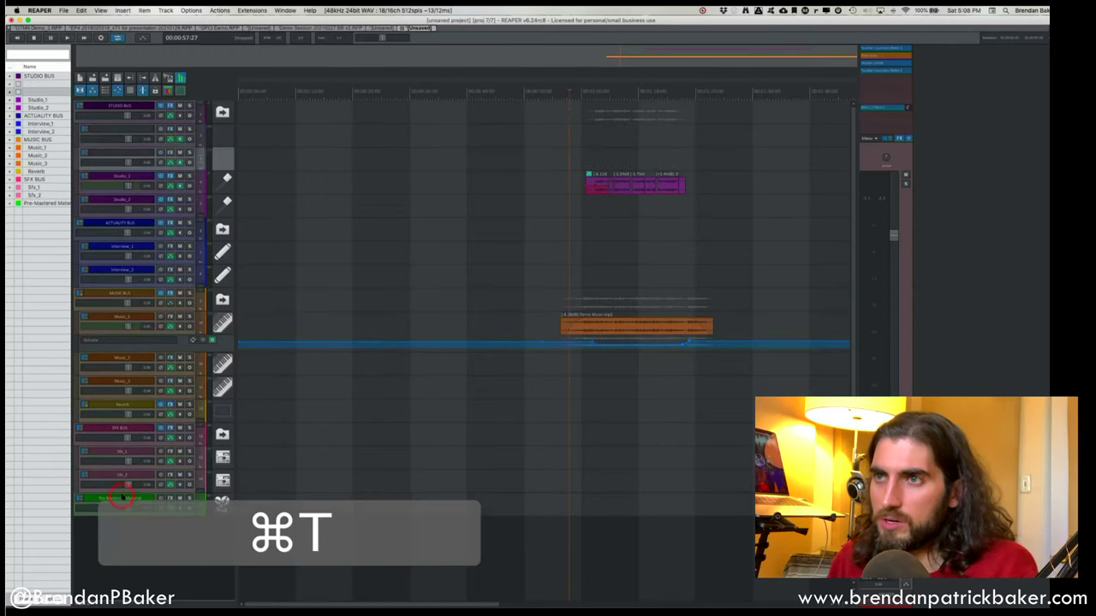
Move the two new tracks out of the folder to the start of the track list, above STUDIO BUS.
{"action": "left_click", "coordinate": [120, 125]}
{"action": "left_click", "coordinate": [116, 163], "text": "shift"}
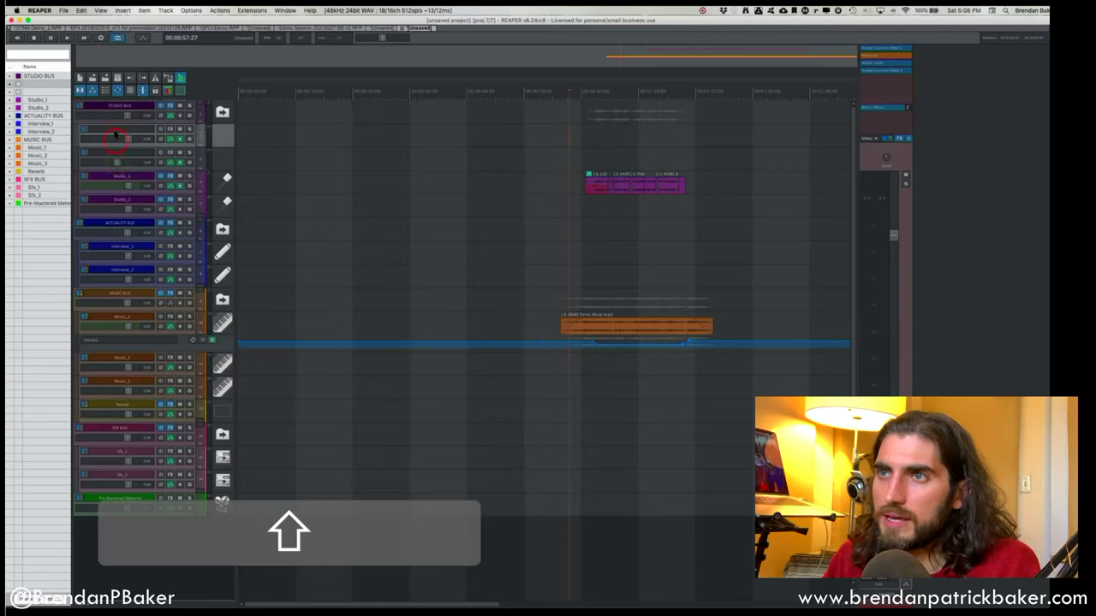
{"action": "left_click", "coordinate": [122, 141], "text": "shift"}
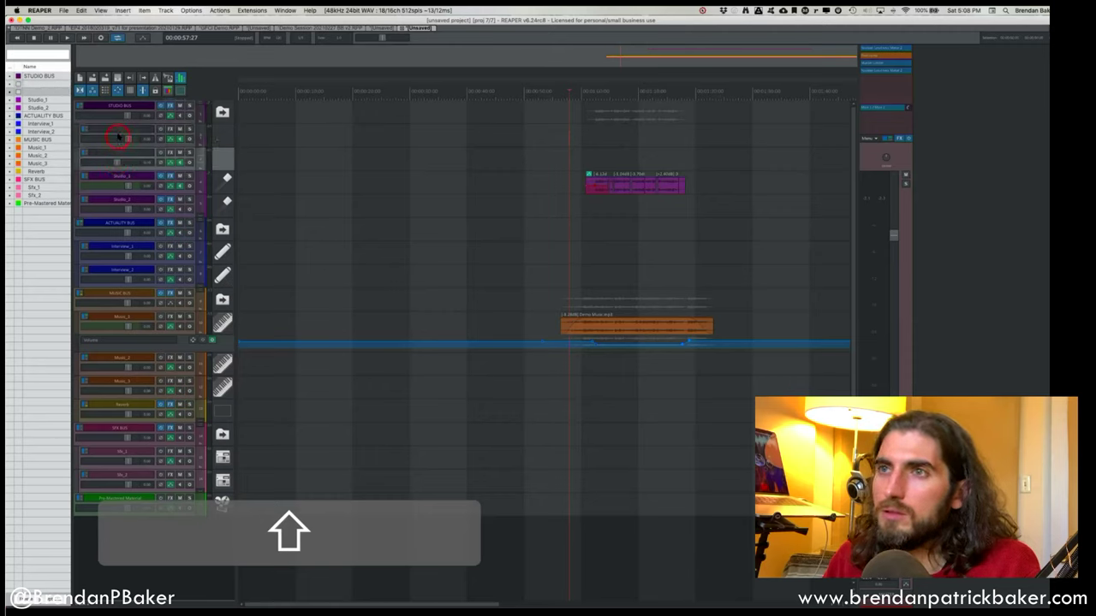
{"action": "left_click", "coordinate": [118, 135], "text": "shift"}
{"action": "left_click", "coordinate": [117, 108], "text": "shift"}
{"action": "left_click", "coordinate": [117, 90], "text": "shift"}
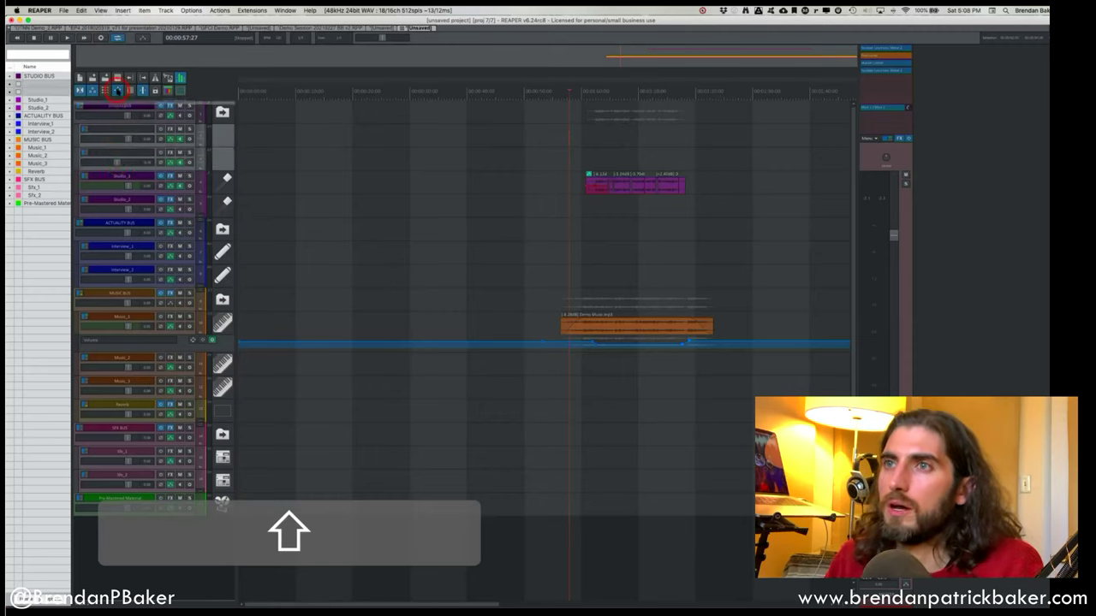
{"action": "left_click", "coordinate": [235, 134]}
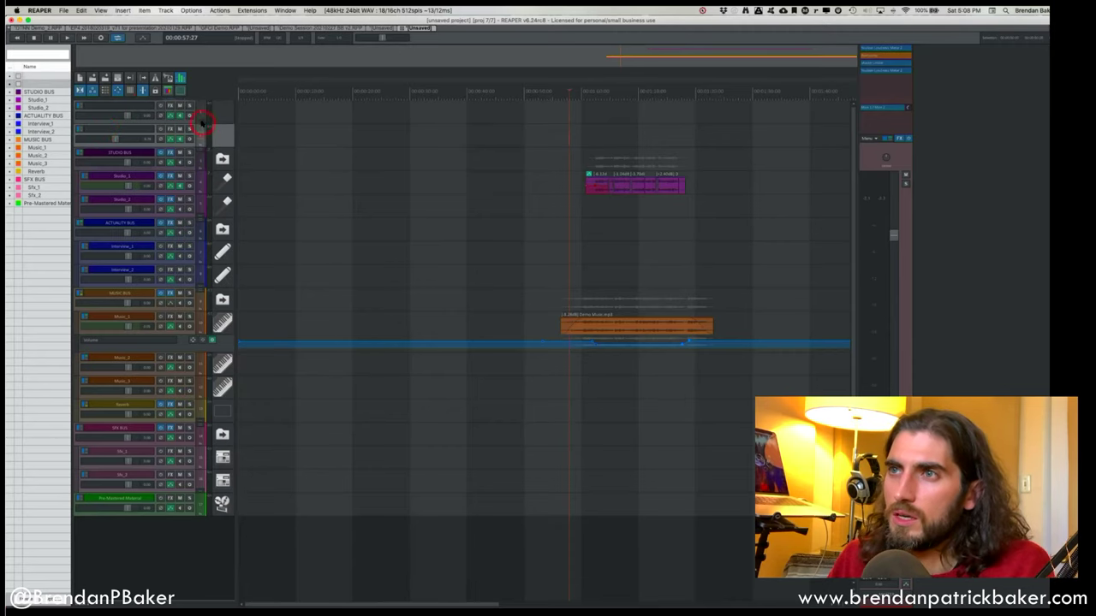
Toggle the folder state of the first new track above STUDIO BUS several times.
{"action": "left_click", "coordinate": [199, 121]}
{"action": "left_click", "coordinate": [198, 122]}
{"action": "left_click", "coordinate": [199, 121]}
{"action": "left_click", "coordinate": [199, 122]}
{"action": "left_click", "coordinate": [198, 122]}
{"action": "left_click", "coordinate": [199, 122]}
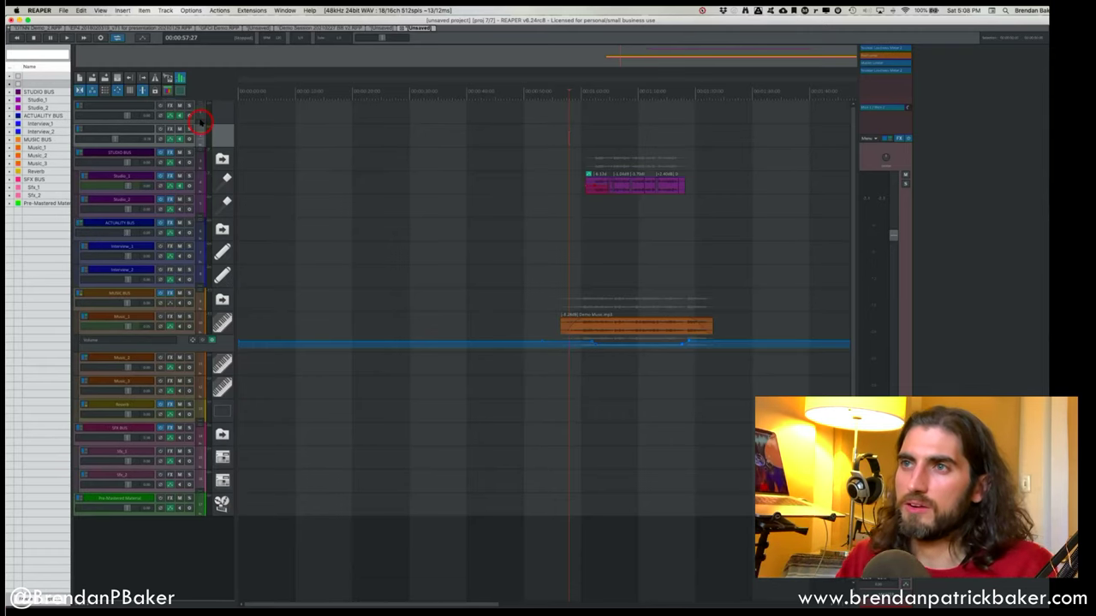
{"action": "left_click", "coordinate": [199, 122]}
{"action": "left_click", "coordinate": [199, 121]}
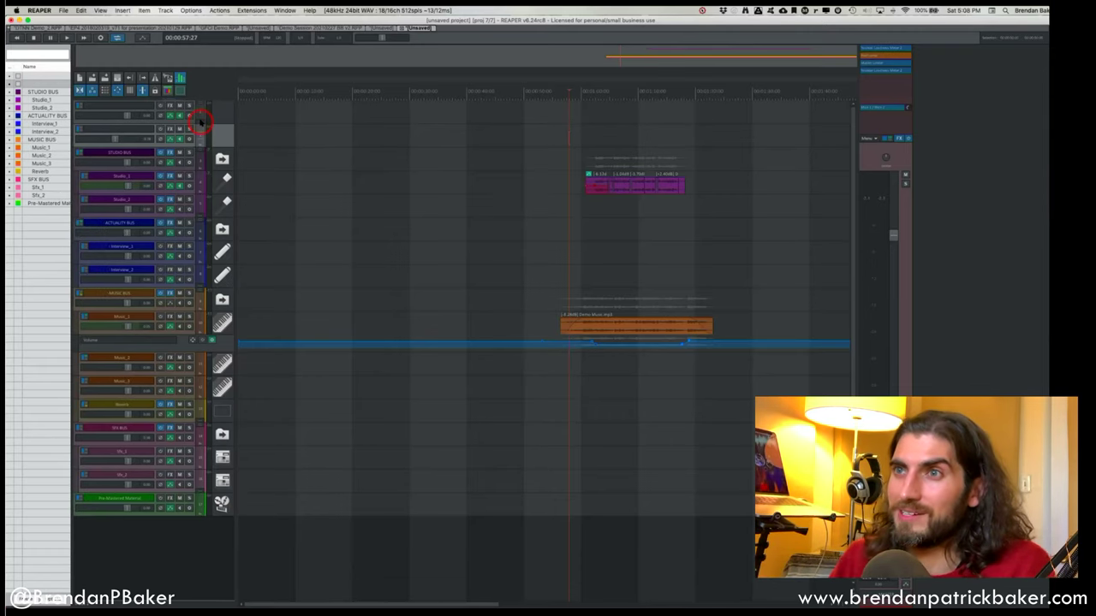
Move both new tracks to the end of the track list, below Pre-Mastered Material.
{"action": "left_click", "coordinate": [104, 107]}
{"action": "left_click", "coordinate": [108, 128], "text": "shift"}
{"action": "left_click_drag", "start_coordinate": [115, 108], "coordinate": [159, 514]}
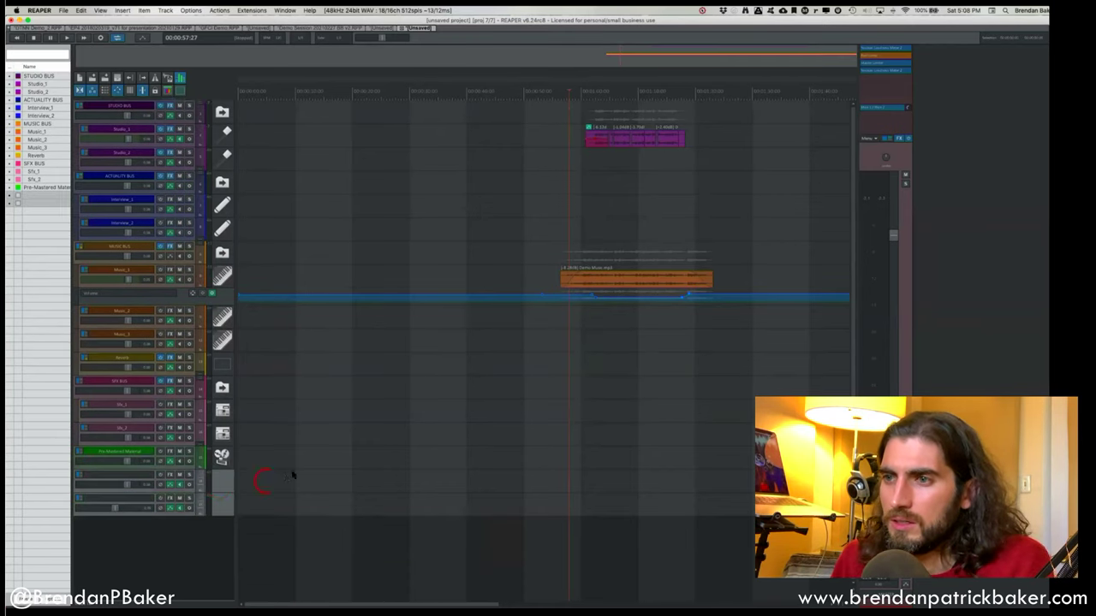
Make the first new track below Pre-Mastered Material a folder that contains the second, and inspect both tracks.
{"action": "left_click", "coordinate": [214, 497]}
{"action": "left_click", "coordinate": [196, 496]}
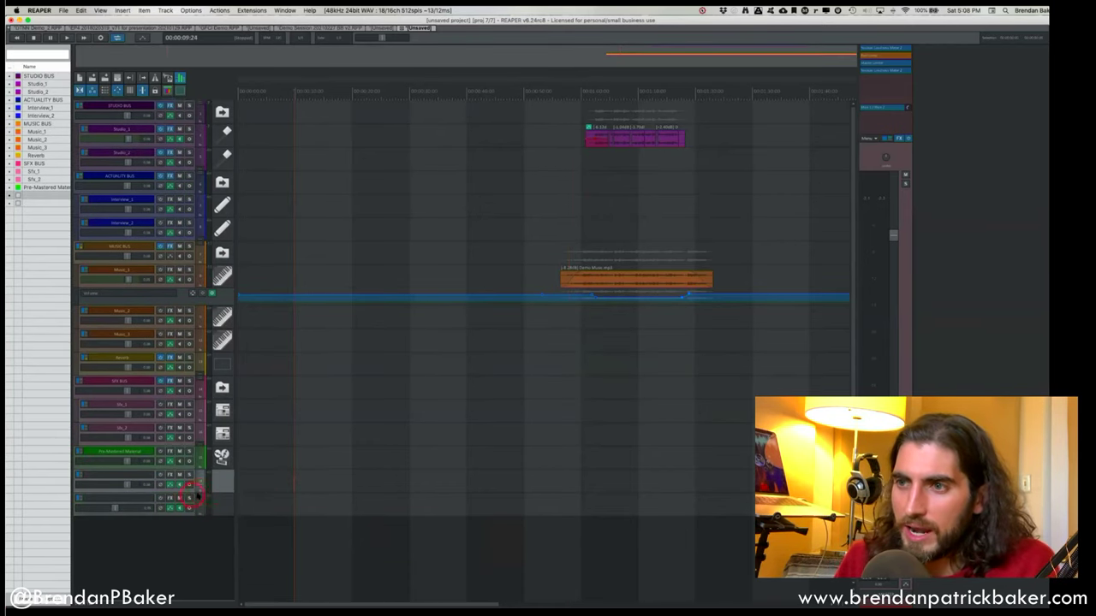
{"action": "left_click", "coordinate": [94, 497]}
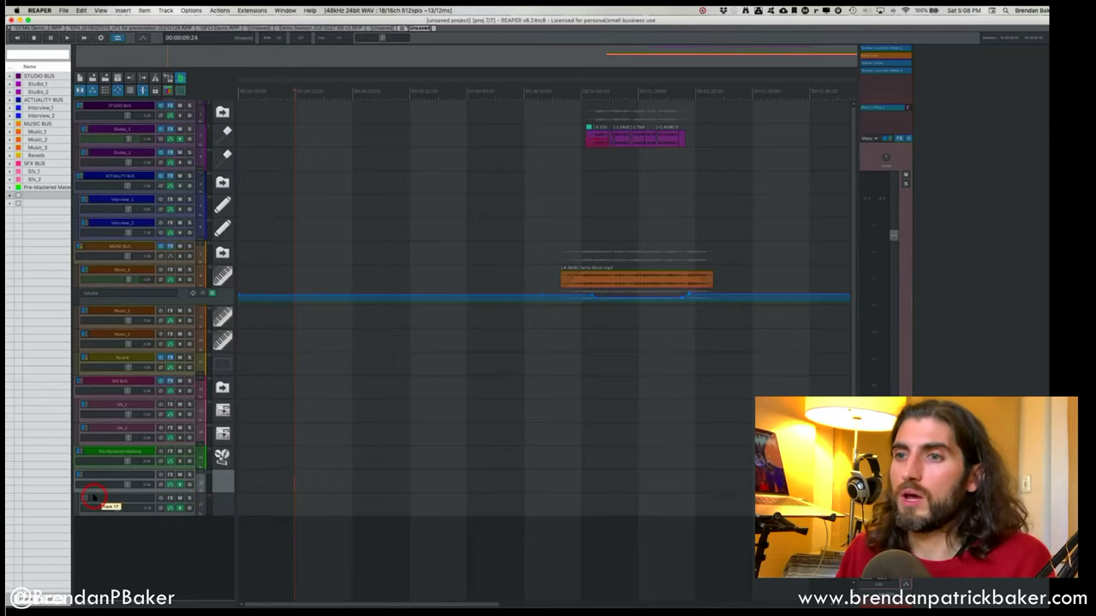
{"action": "left_click", "coordinate": [105, 474]}
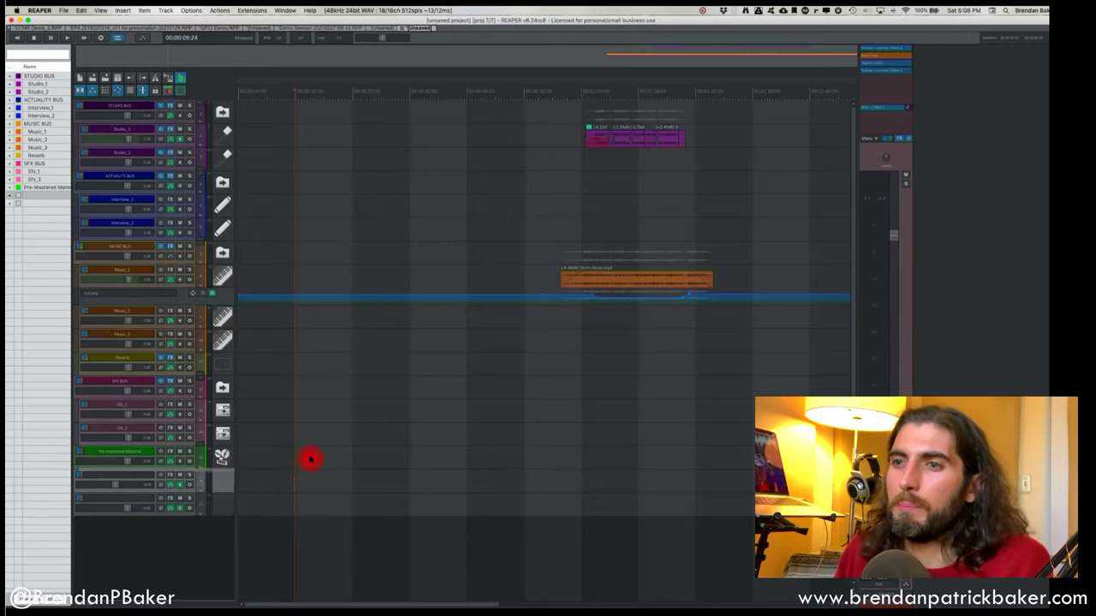
{"action": "left_click", "coordinate": [346, 505]}
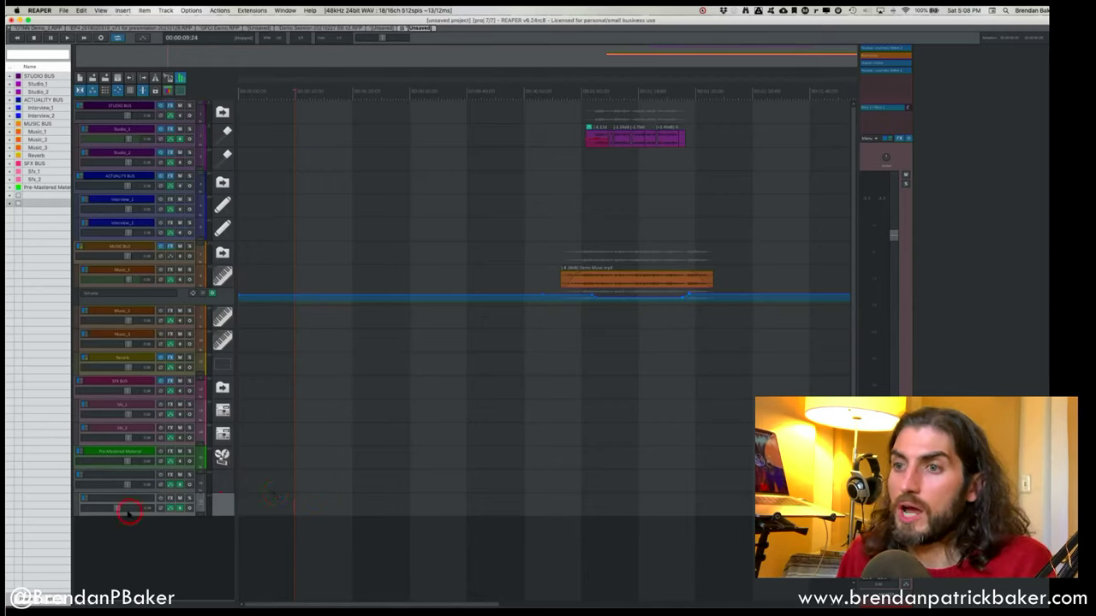
{"action": "left_click", "coordinate": [114, 477]}
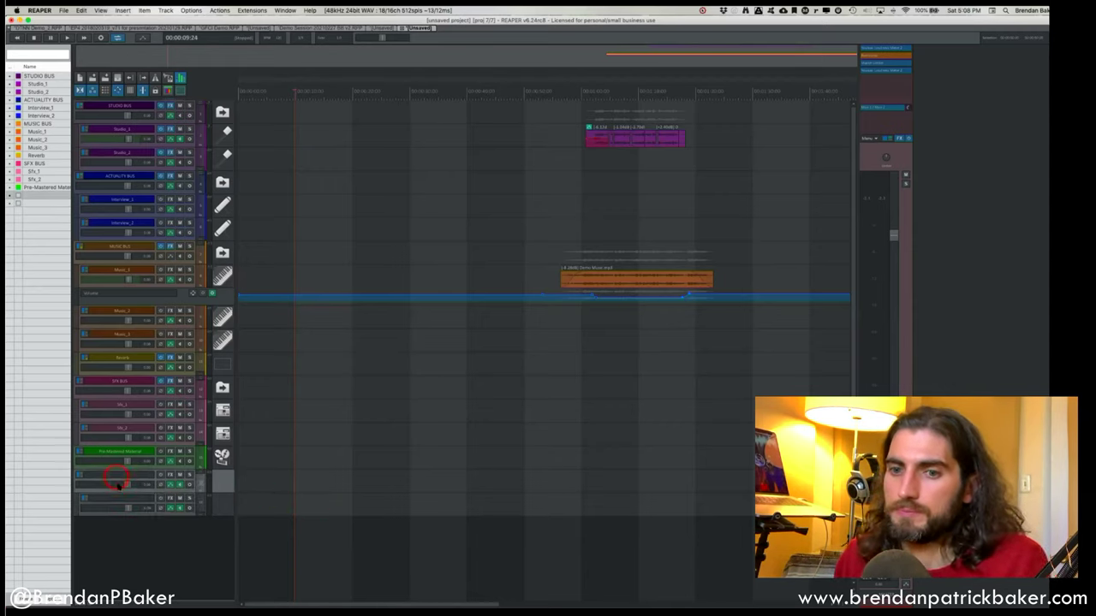
Delete one of the two new tracks below Pre-Mastered Material and select the remaining one.
{"action": "key", "text": "shift"}
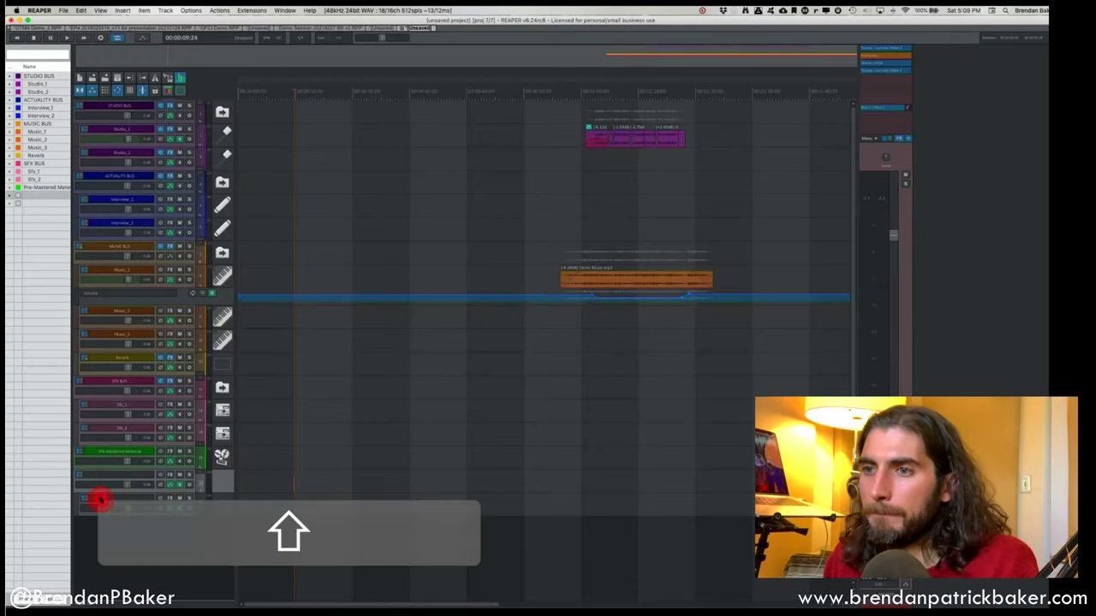
{"action": "left_click", "coordinate": [102, 485], "text": "shift"}
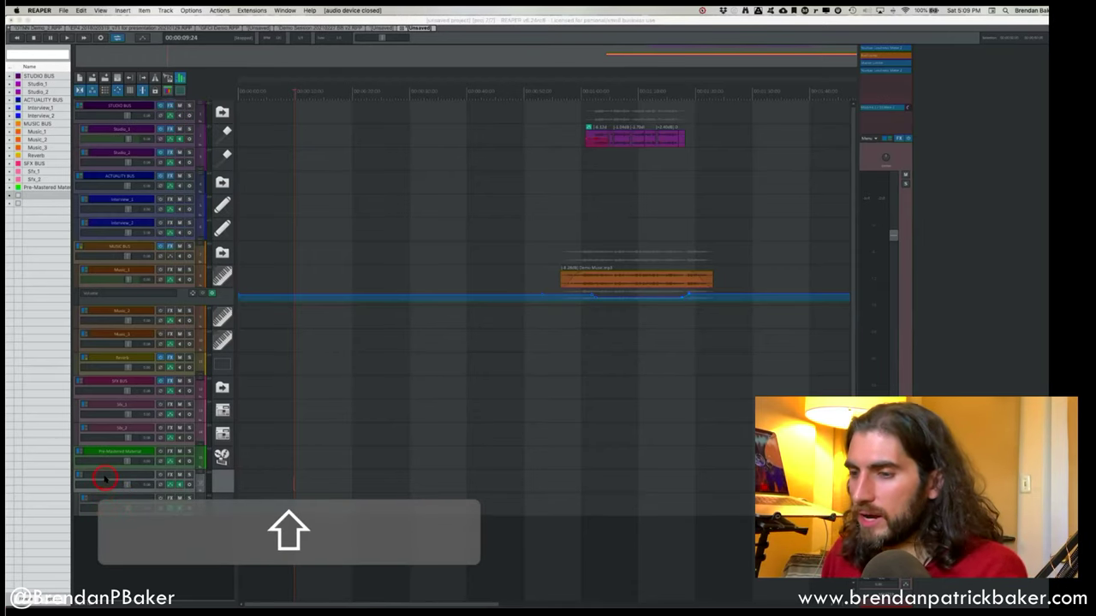
{"action": "key", "text": "BackSpace"}
{"action": "left_click", "coordinate": [116, 479]}
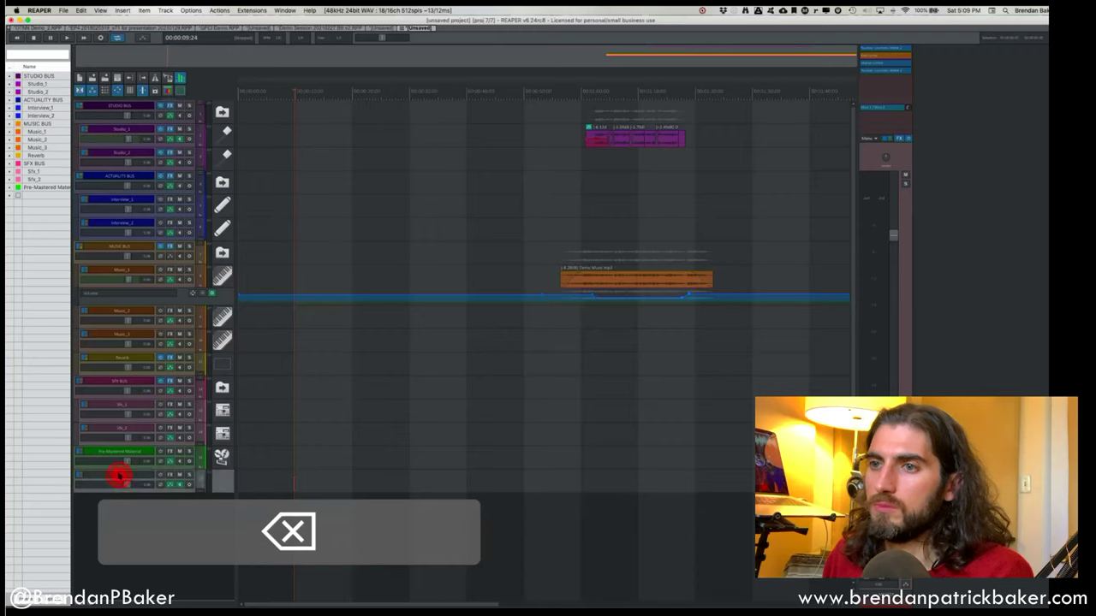
Delete the remaining new track below Pre-Mastered Material.
{"action": "key", "text": "BackSpace"}
{"action": "left_click", "coordinate": [371, 77]}
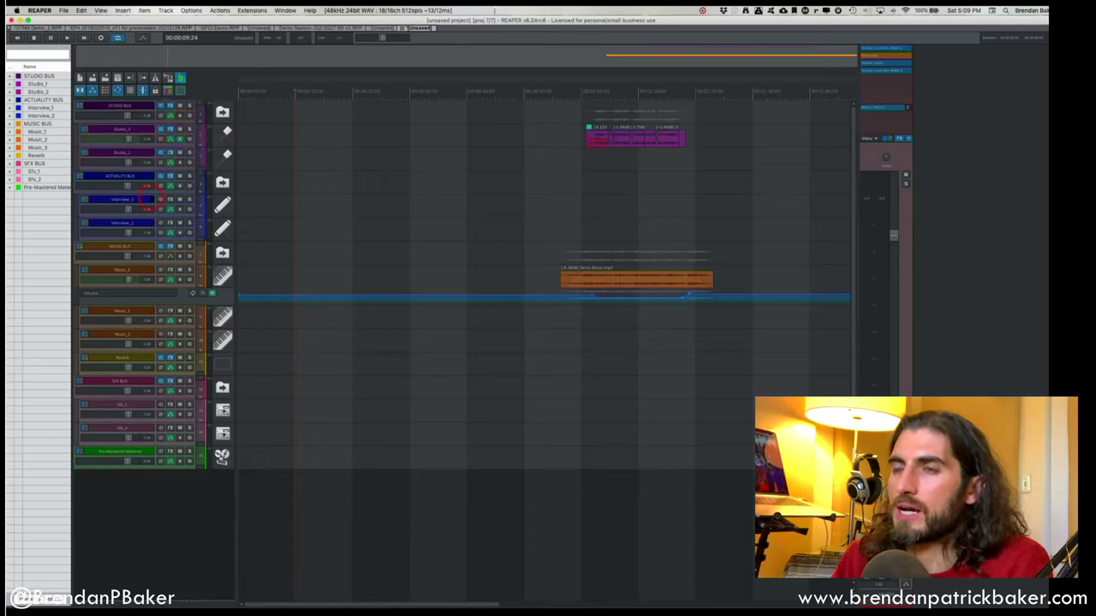
Open the effect chains of Studio_1 and Studio_2 to compare them, and close the Studio_2 chain.
{"action": "left_click", "coordinate": [170, 128]}
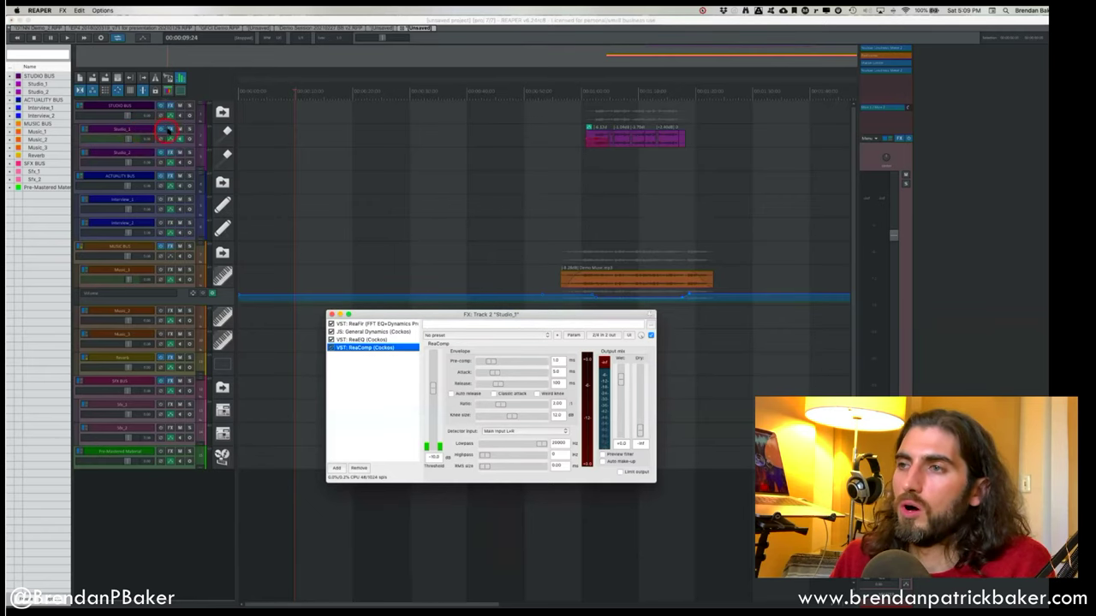
{"action": "left_click", "coordinate": [170, 152]}
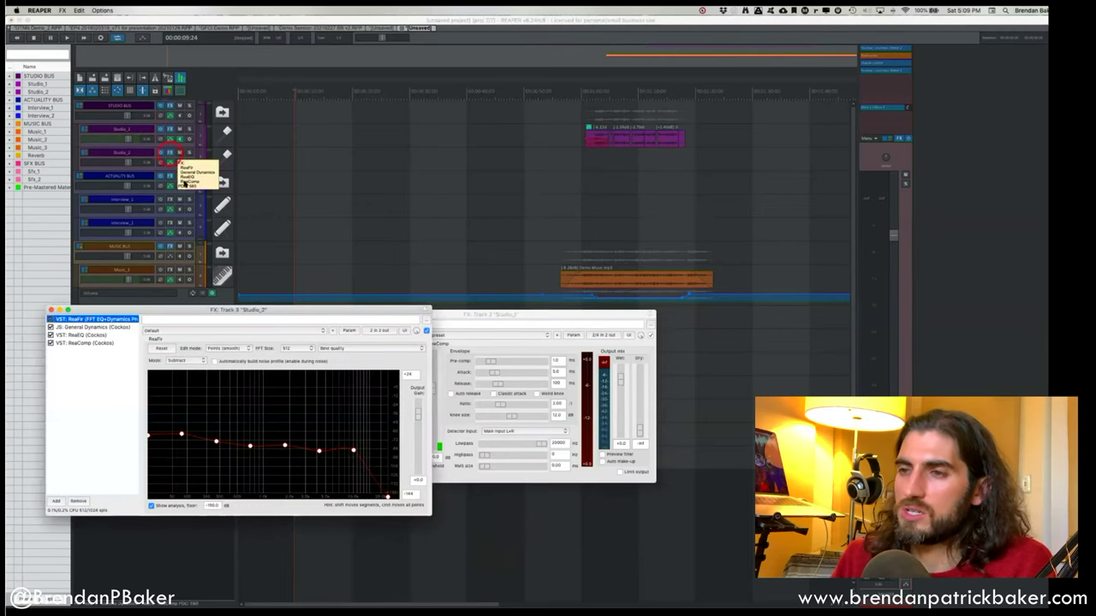
{"action": "left_click_drag", "start_coordinate": [191, 310], "coordinate": [187, 362]}
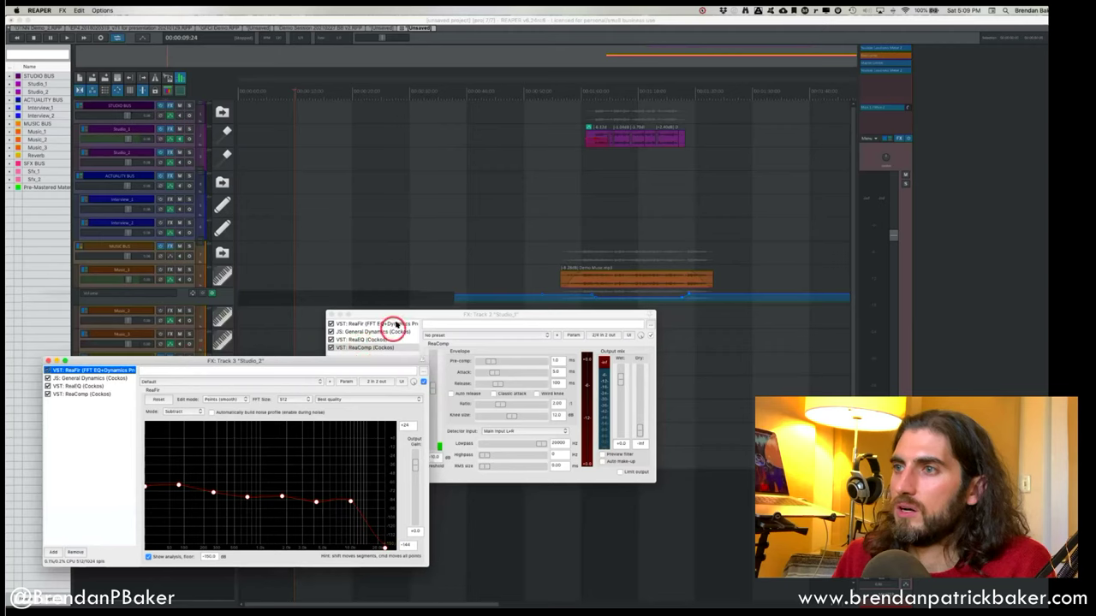
{"action": "left_click_drag", "start_coordinate": [404, 318], "coordinate": [484, 254]}
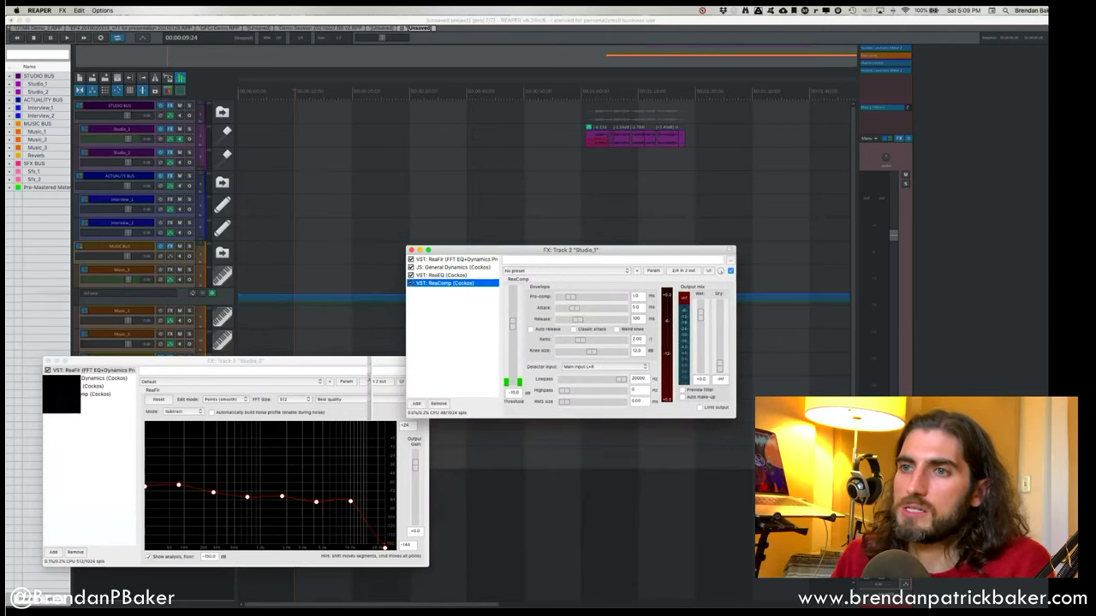
{"action": "left_click", "coordinate": [47, 361]}
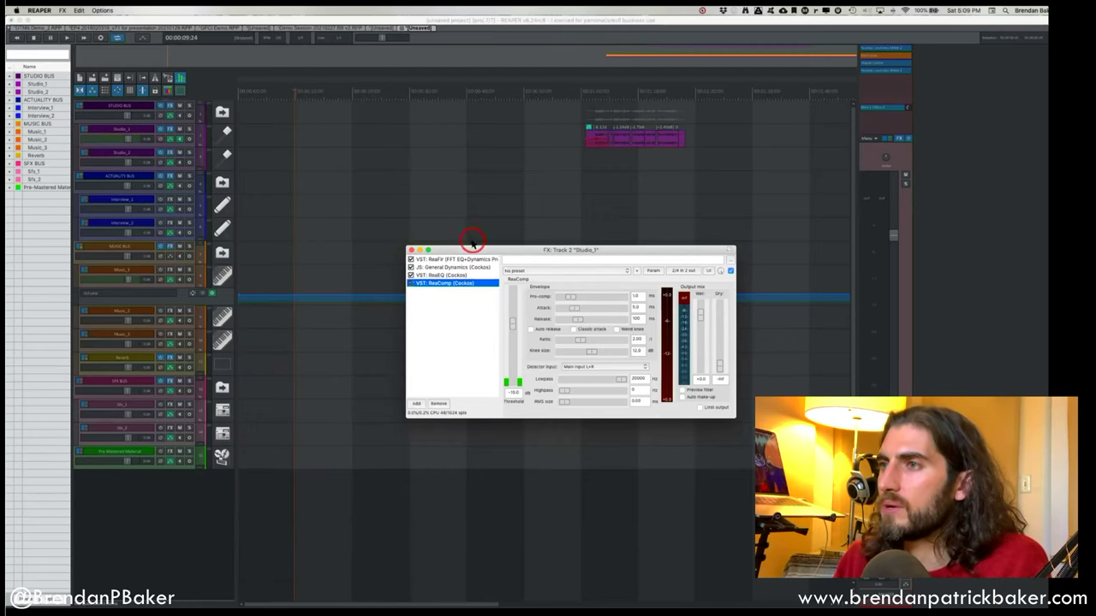
{"action": "left_click_drag", "start_coordinate": [472, 248], "coordinate": [392, 178]}
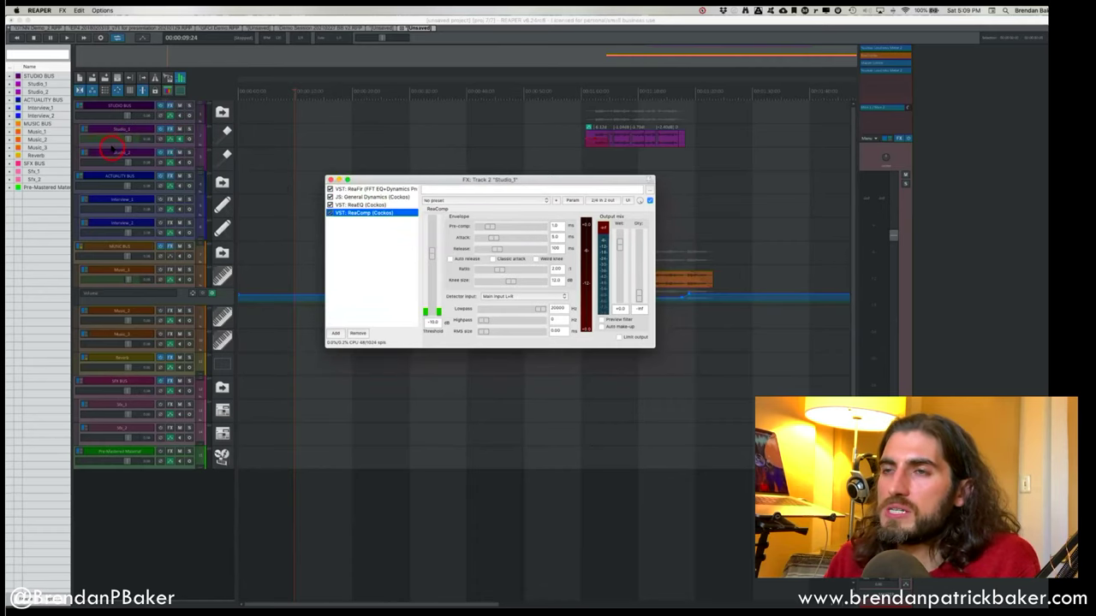
Enlarge the Studio_1 track to show its effects list, and briefly show the mixer to inspect the track's effects there.
{"action": "left_click_drag", "start_coordinate": [111, 145], "coordinate": [108, 255]}
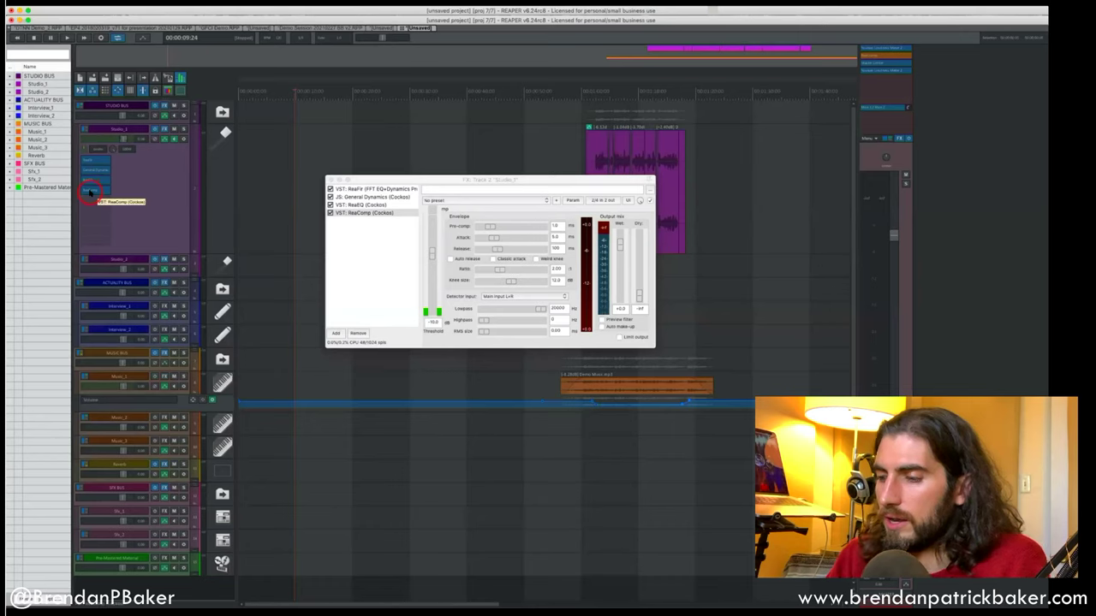
{"action": "key", "text": "super+m"}
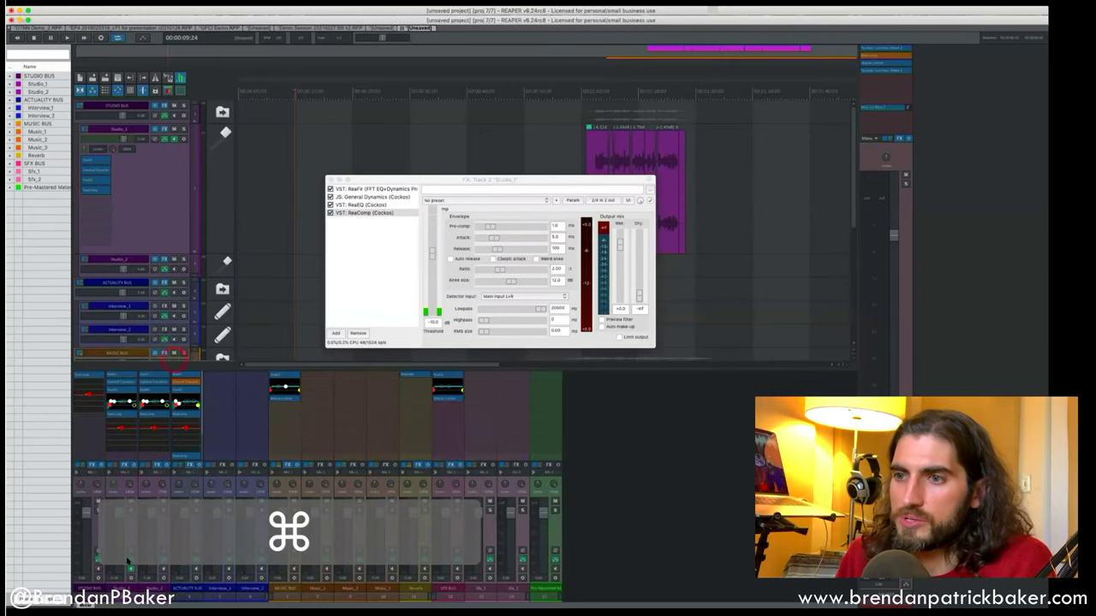
{"action": "left_click", "coordinate": [37, 83]}
{"action": "left_click", "coordinate": [122, 426]}
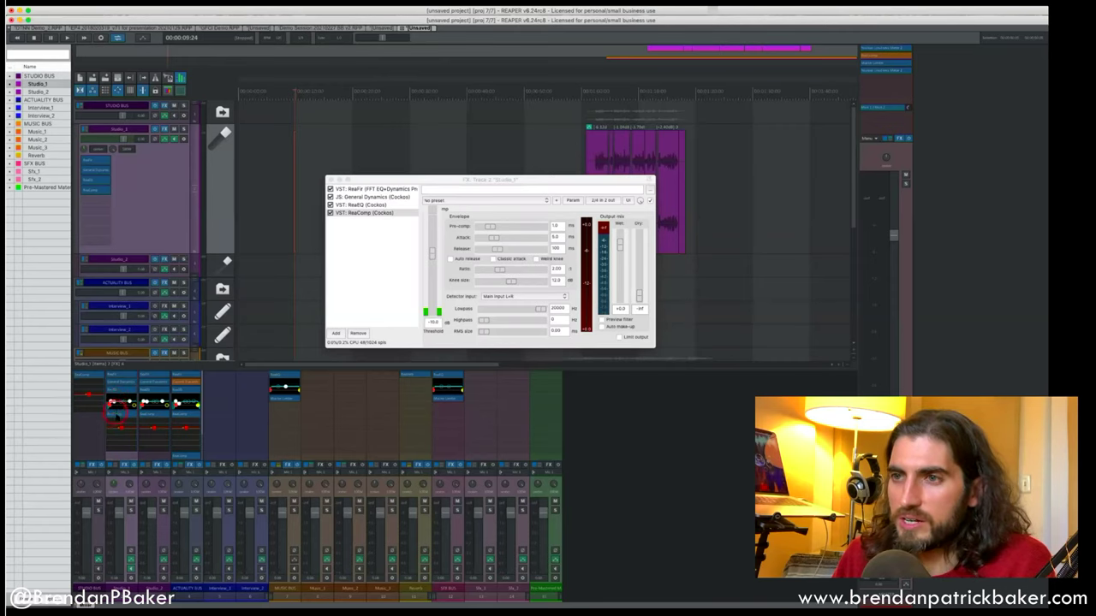
{"action": "key", "text": "super+equal"}
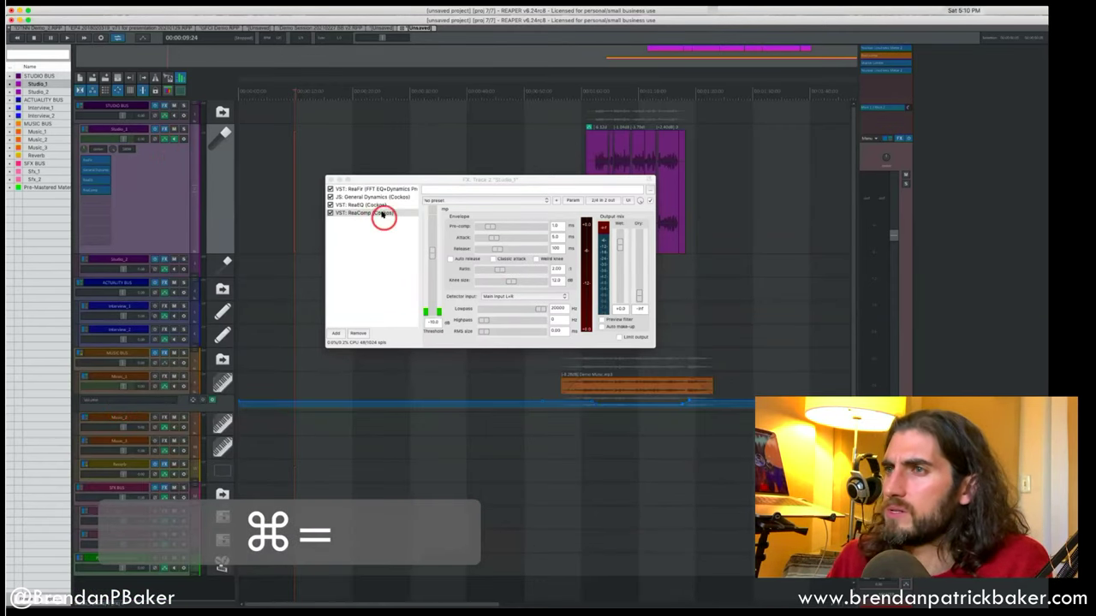
Review ReaFir, General Dynamics, ReaEQ and ReaComp in the Studio_1 effect chain, and return to ReaFir.
{"action": "left_click", "coordinate": [374, 189]}
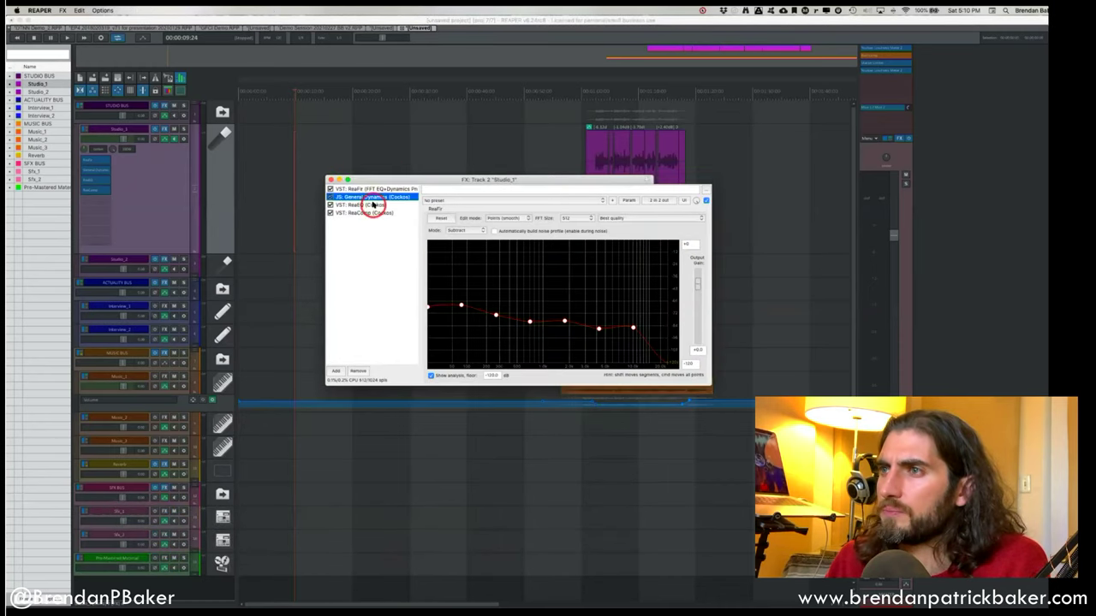
{"action": "left_click", "coordinate": [370, 196]}
{"action": "left_click", "coordinate": [370, 204]}
{"action": "left_click", "coordinate": [370, 212]}
{"action": "left_click", "coordinate": [365, 190]}
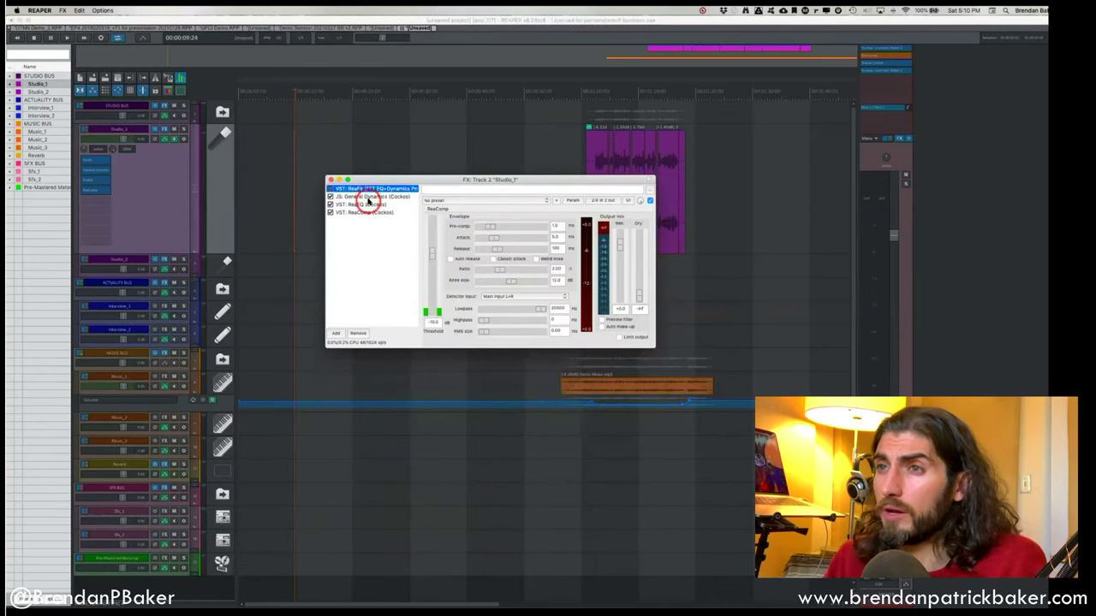
{"action": "left_click", "coordinate": [367, 197]}
{"action": "left_click", "coordinate": [367, 204]}
{"action": "left_click", "coordinate": [368, 212]}
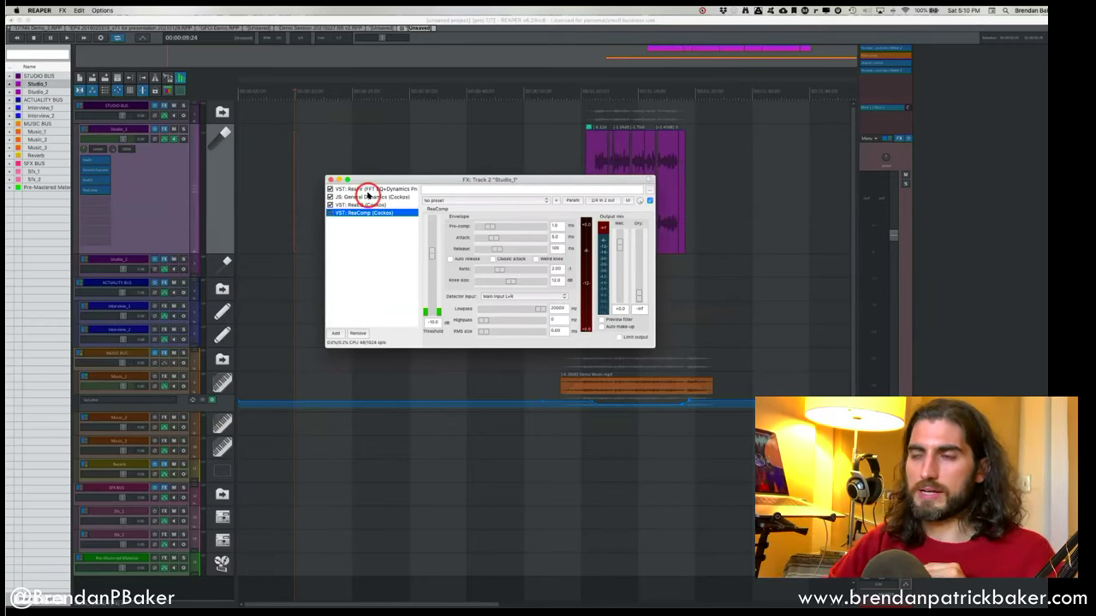
{"action": "left_click", "coordinate": [366, 190]}
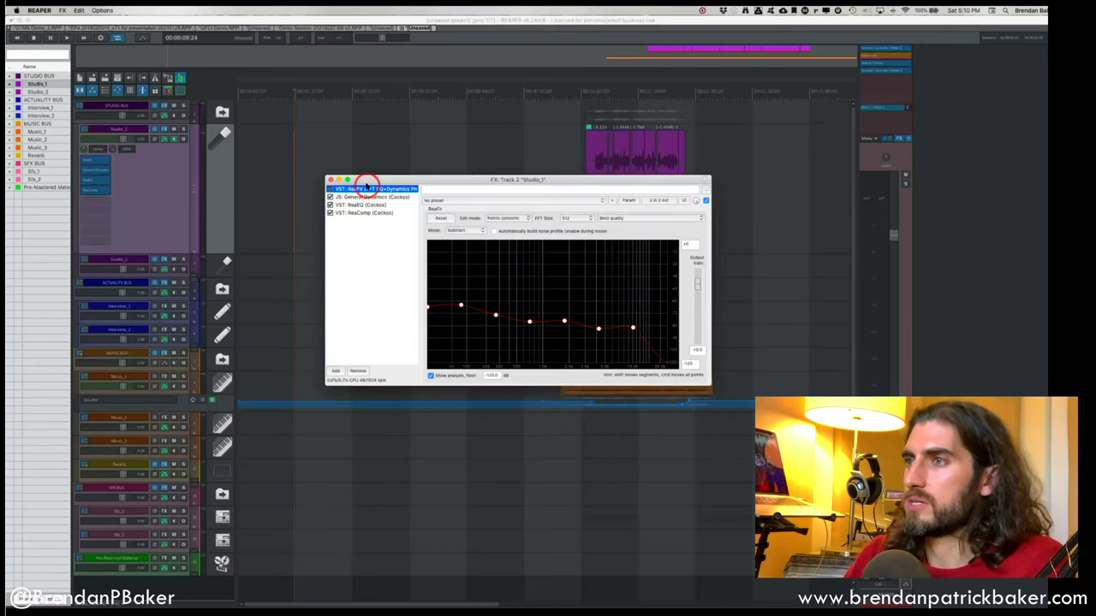
Uncover the Studio_1 voice clips and split the first Demo Voice clip just before the speech begins.
{"action": "left_click", "coordinate": [577, 155]}
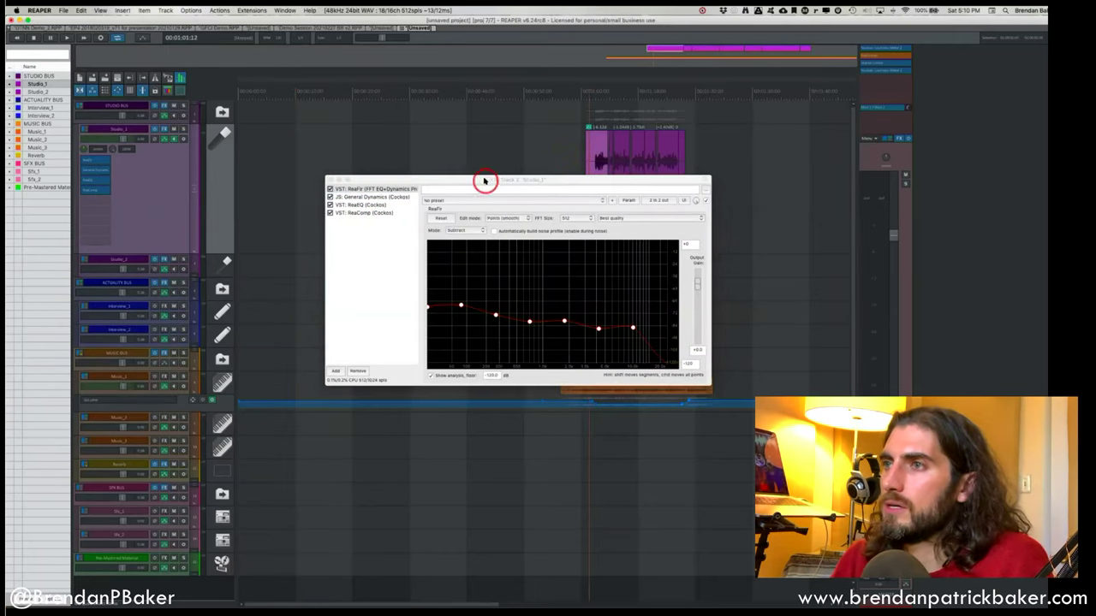
{"action": "left_click_drag", "start_coordinate": [472, 178], "coordinate": [322, 188]}
{"action": "scroll", "coordinate": [556, 175], "scroll_direction": "up", "scroll_amount": 1}
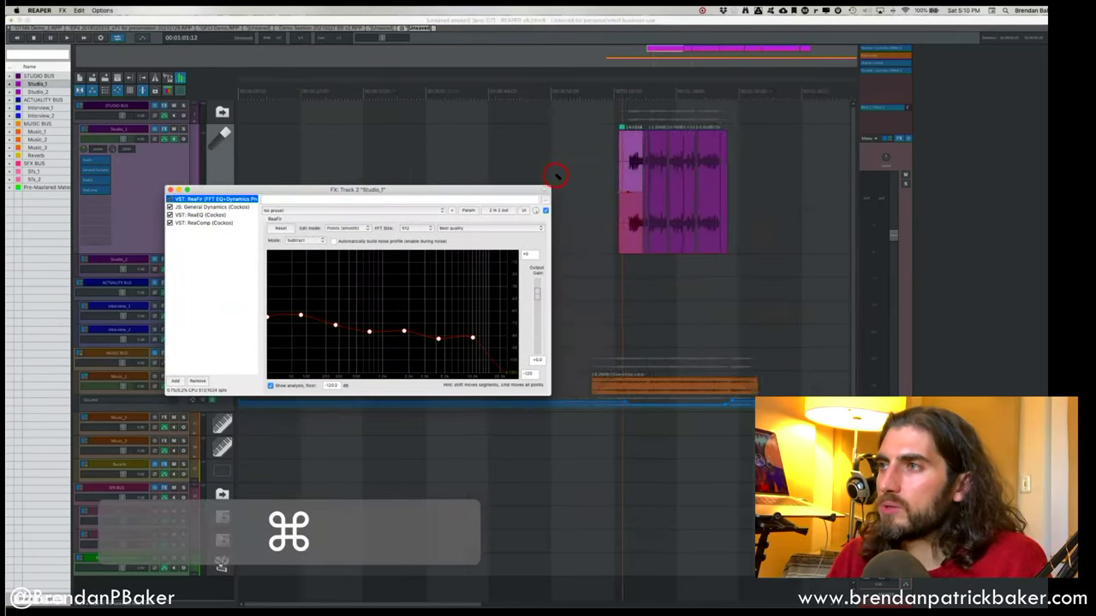
{"action": "scroll", "coordinate": [555, 175], "scroll_direction": "up", "scroll_amount": 5}
{"action": "left_click", "coordinate": [565, 171]}
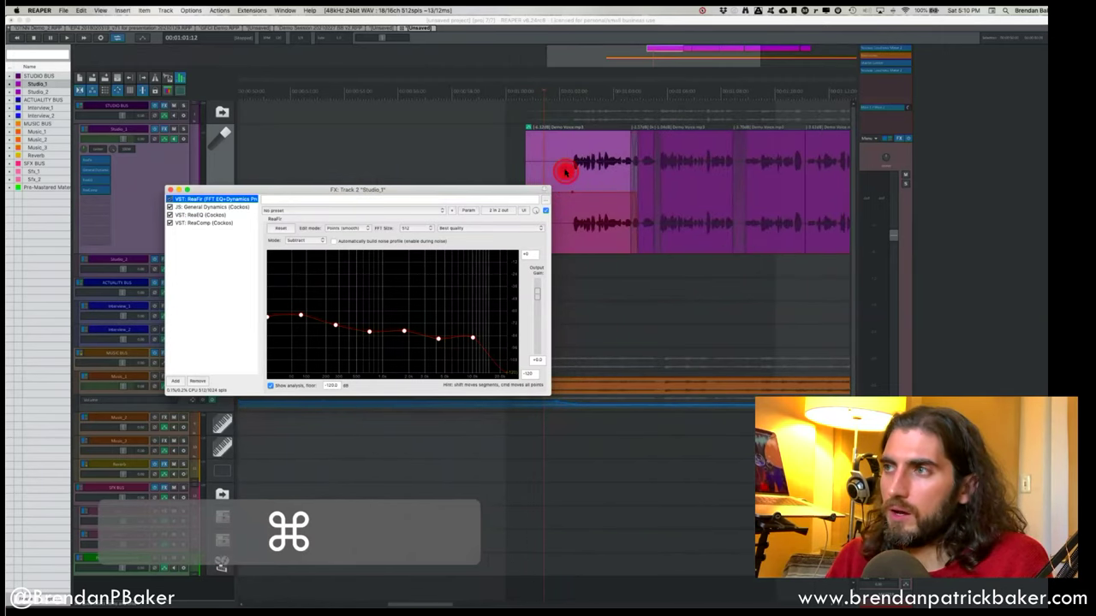
{"action": "left_click", "coordinate": [571, 165]}
{"action": "scroll", "coordinate": [571, 165], "scroll_direction": "right", "scroll_amount": 1}
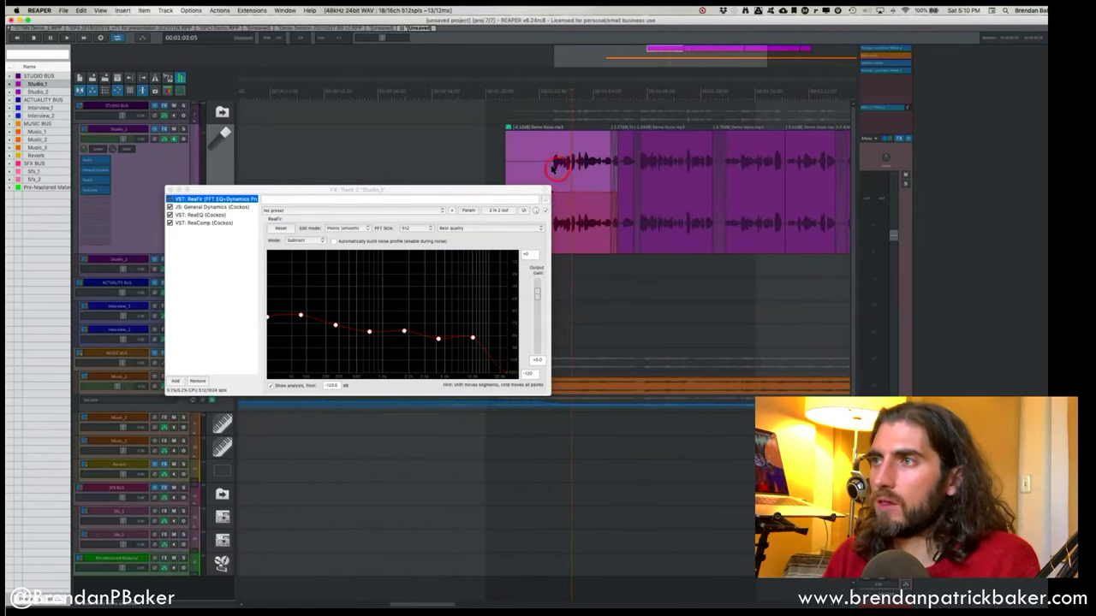
{"action": "left_click", "coordinate": [549, 166]}
{"action": "key", "text": "b"}
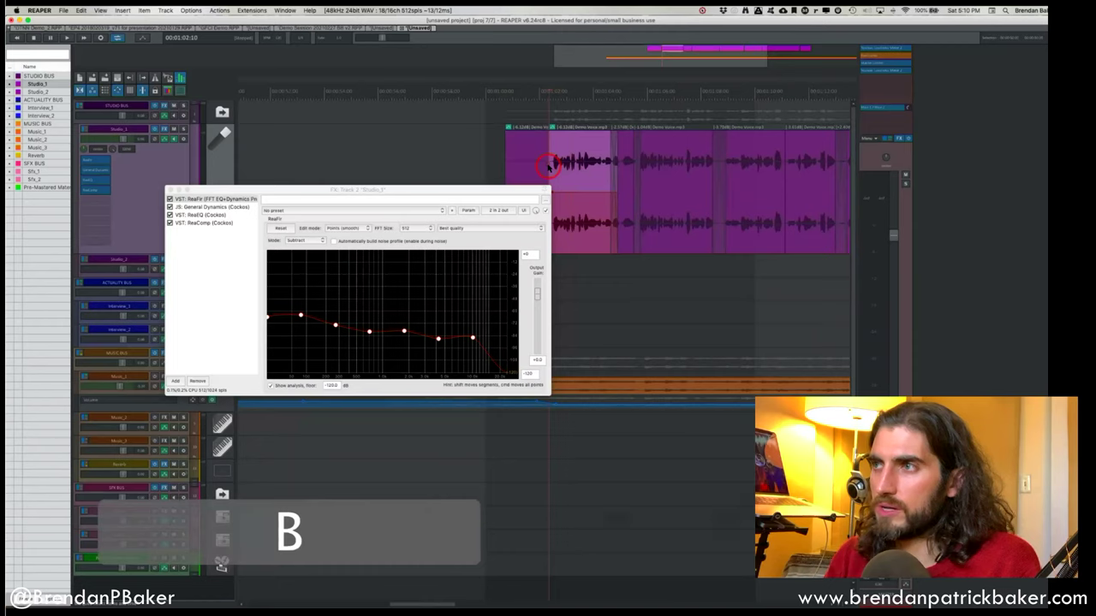
Show ReaFir in the Studio_1 chain, move its window clear of the voice clips, and place the edit cursor before the first clip.
{"action": "left_click", "coordinate": [190, 200]}
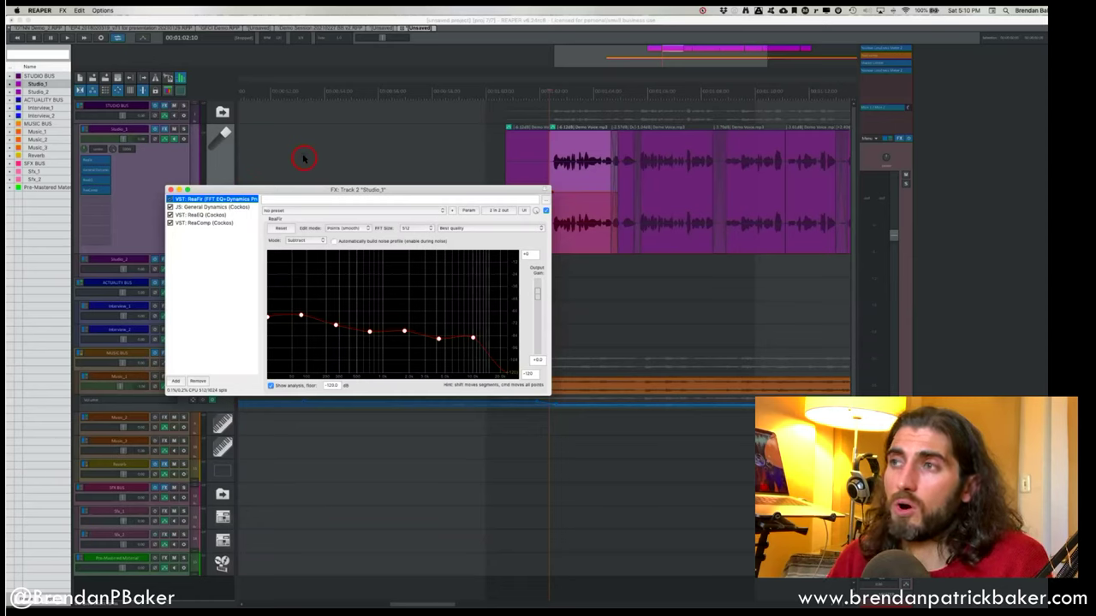
{"action": "left_click_drag", "start_coordinate": [403, 191], "coordinate": [343, 186]}
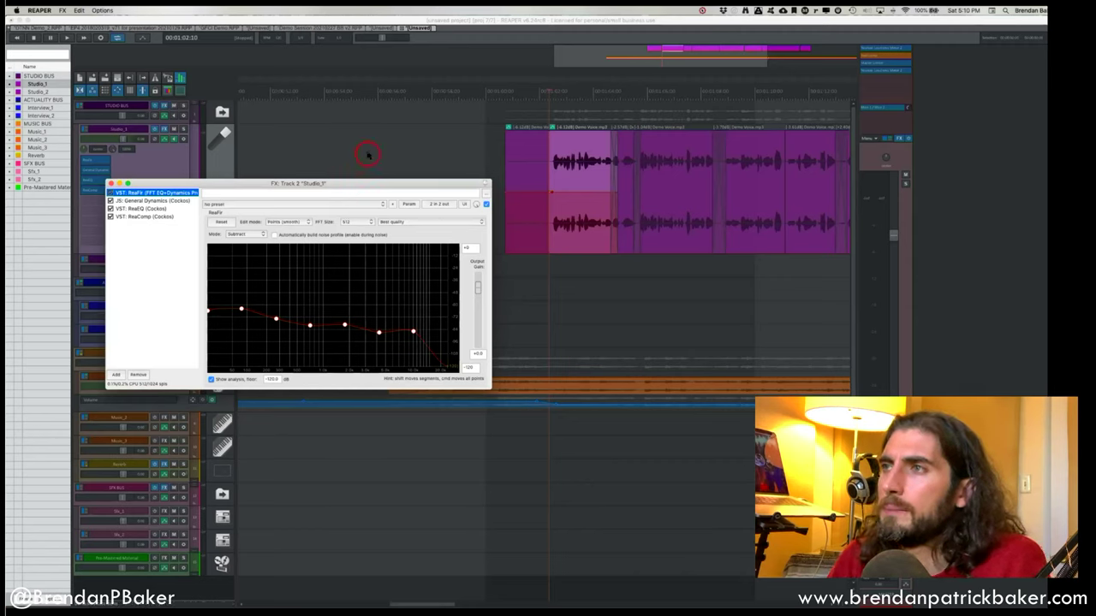
{"action": "left_click", "coordinate": [369, 152]}
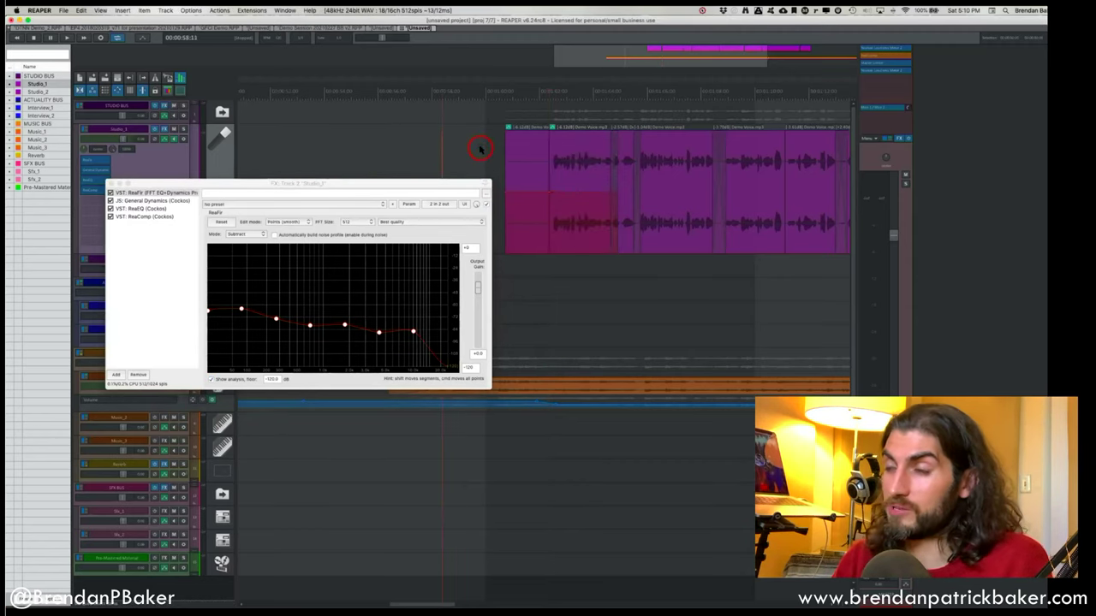
{"action": "left_click", "coordinate": [481, 152]}
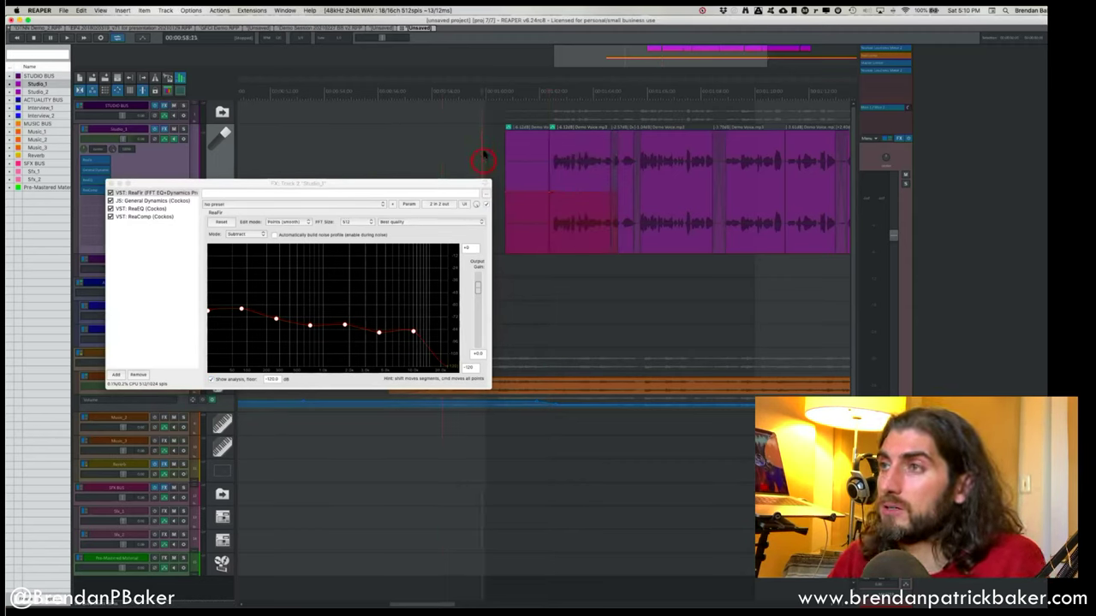
Select the short speech-free clip at the start of Studio_1, examine it, and set the time selection to its length.
{"action": "left_click", "coordinate": [514, 163]}
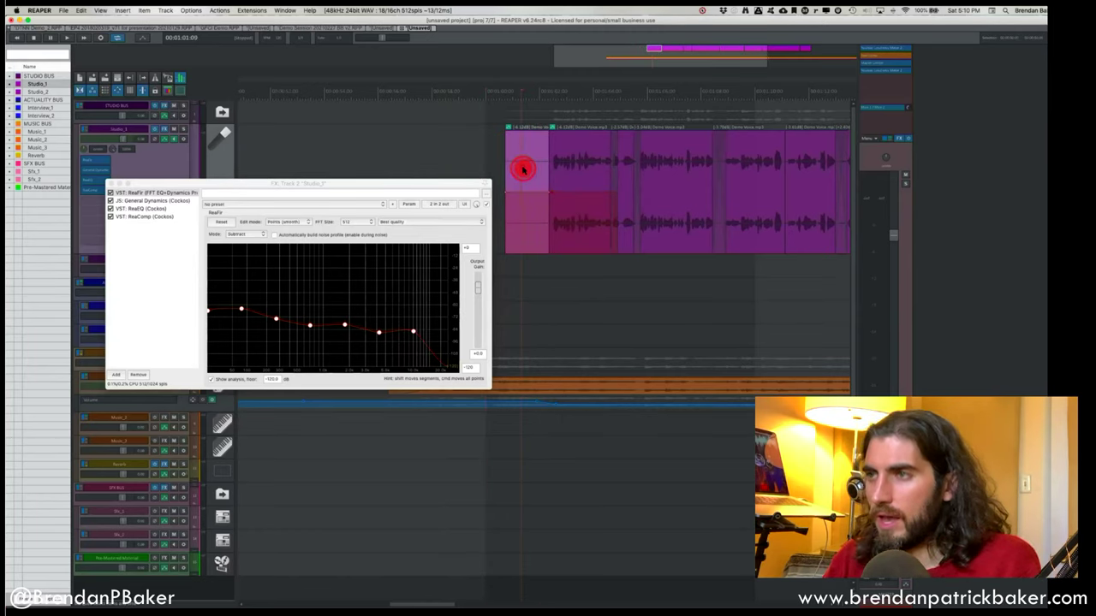
{"action": "left_click", "coordinate": [544, 154]}
{"action": "left_click", "coordinate": [534, 155]}
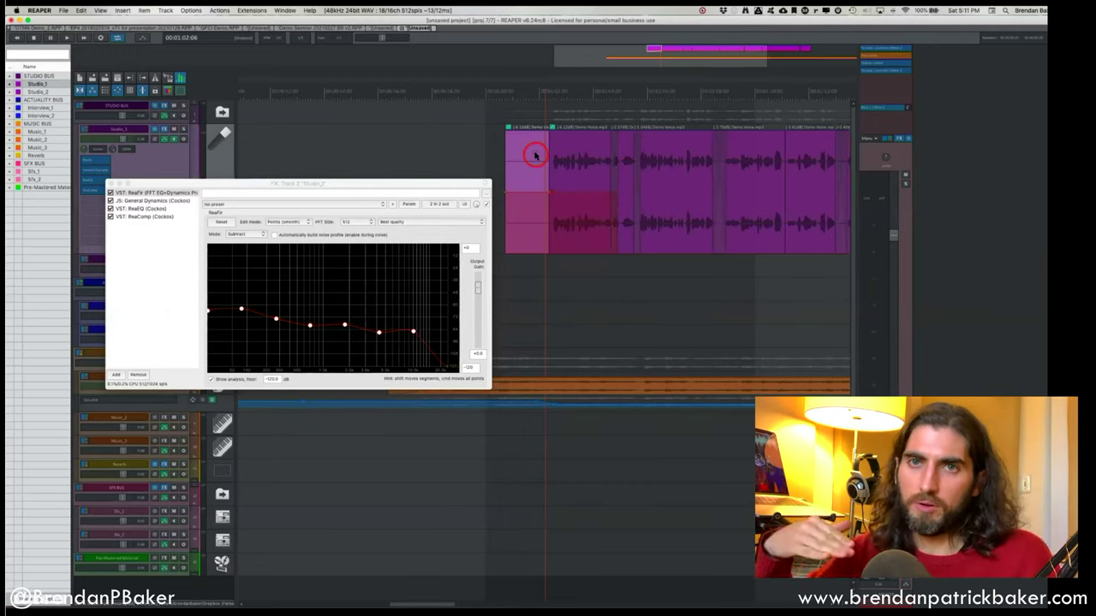
{"action": "left_click", "coordinate": [511, 152]}
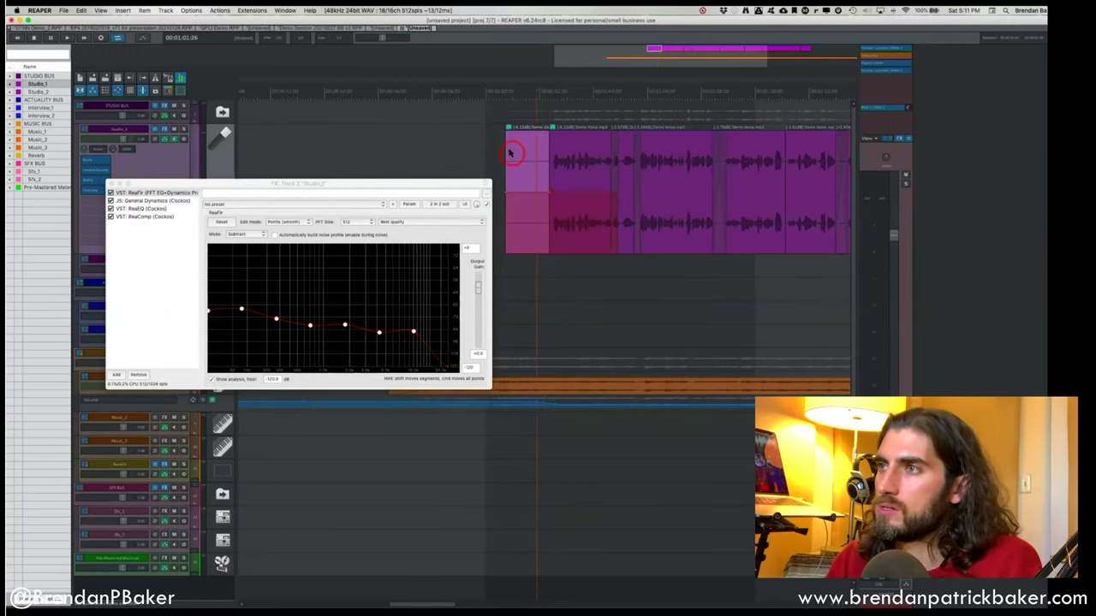
{"action": "left_click", "coordinate": [520, 151]}
{"action": "left_click", "coordinate": [524, 157]}
{"action": "left_click", "coordinate": [531, 239]}
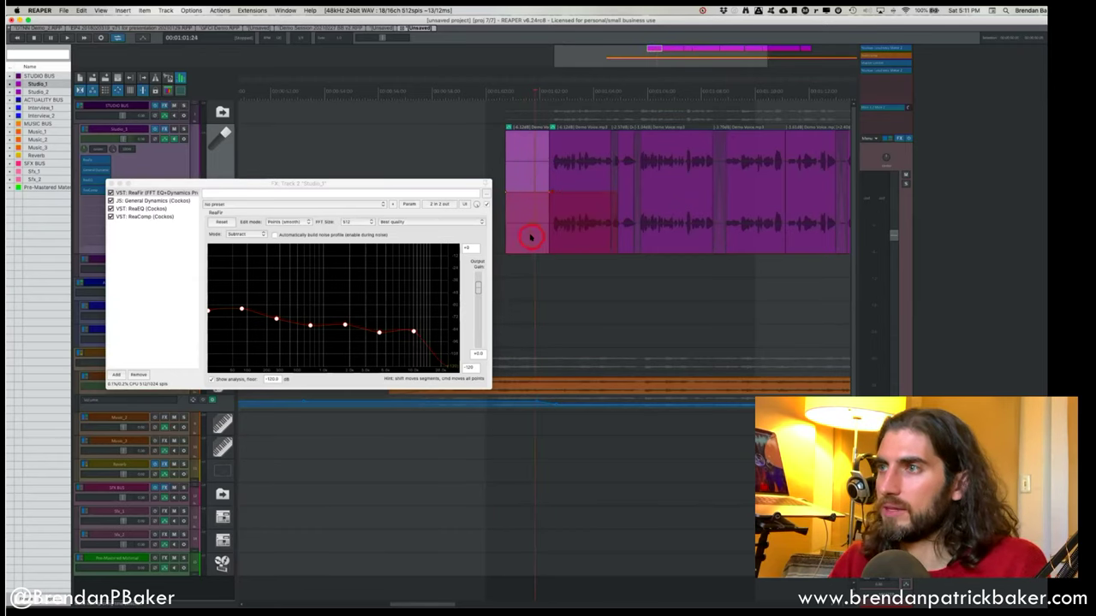
{"action": "left_click", "coordinate": [525, 158]}
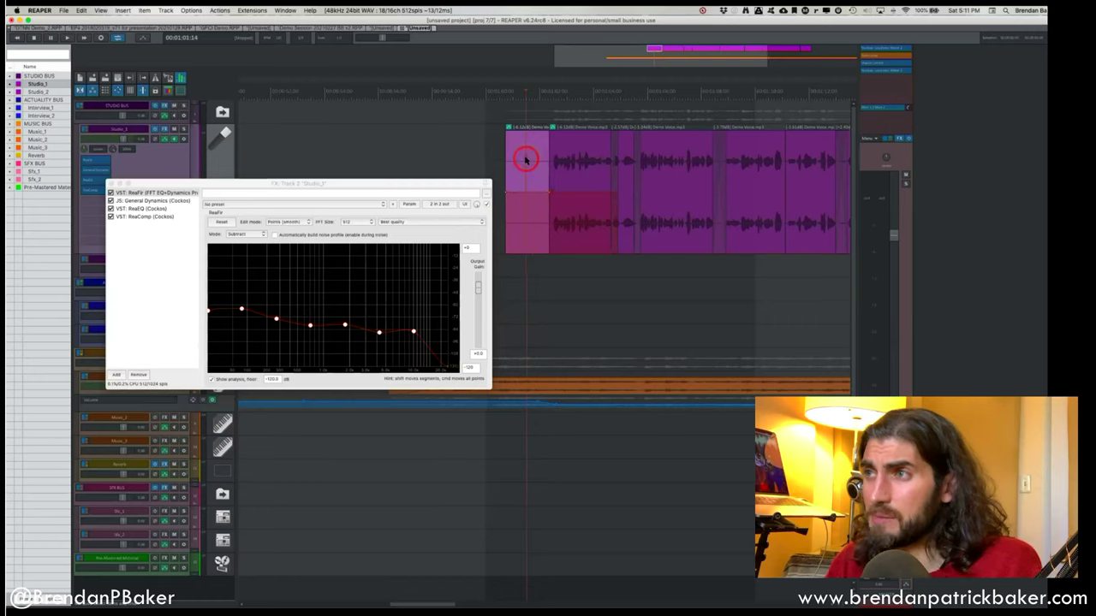
{"action": "key", "text": "c"}
{"action": "left_click", "coordinate": [524, 195]}
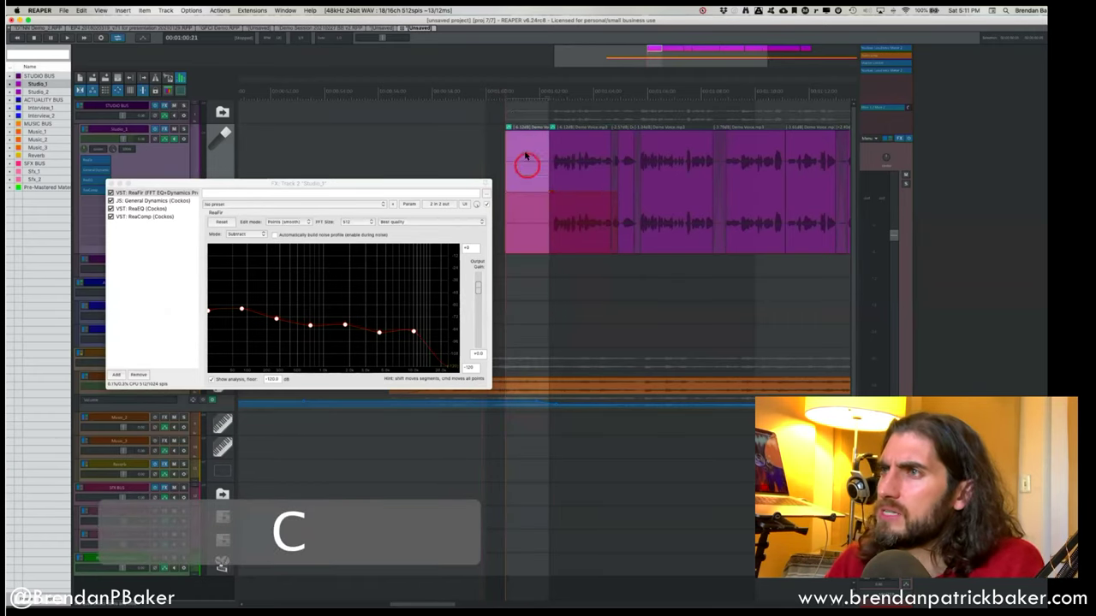
Mark time ranges by hand on the ruler above the short speech-free clip on Studio_1.
{"action": "left_click", "coordinate": [510, 93]}
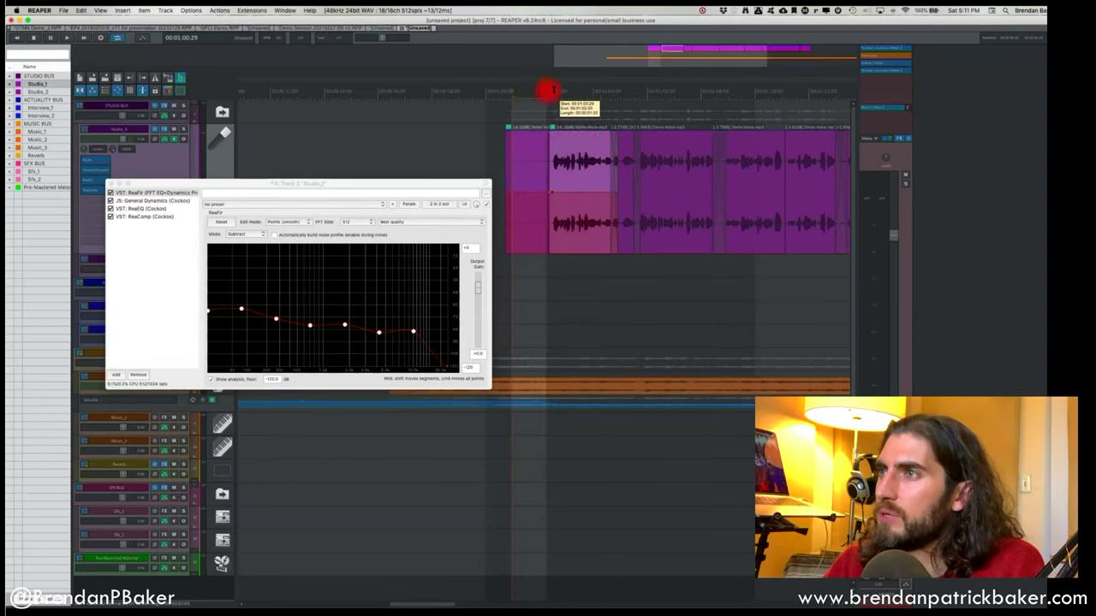
{"action": "left_click", "coordinate": [489, 93]}
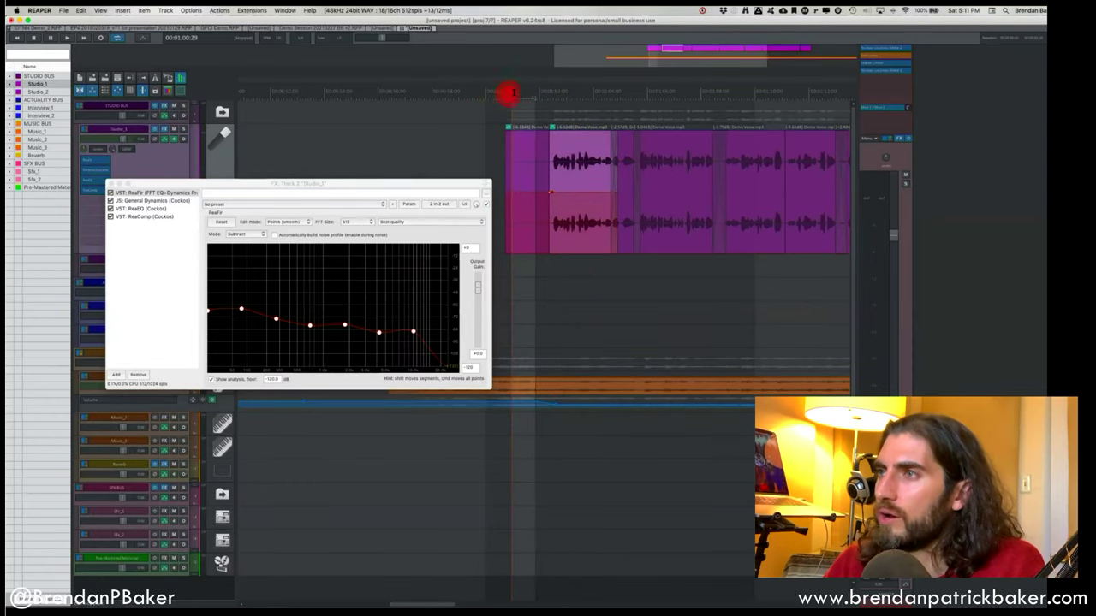
{"action": "left_click", "coordinate": [533, 92]}
{"action": "left_click", "coordinate": [438, 122]}
{"action": "left_click", "coordinate": [499, 147]}
Clear the hand-made time range, reselect the speech-free clip on Studio_1 and match the time selection to the whole clip.
{"action": "left_click", "coordinate": [518, 140]}
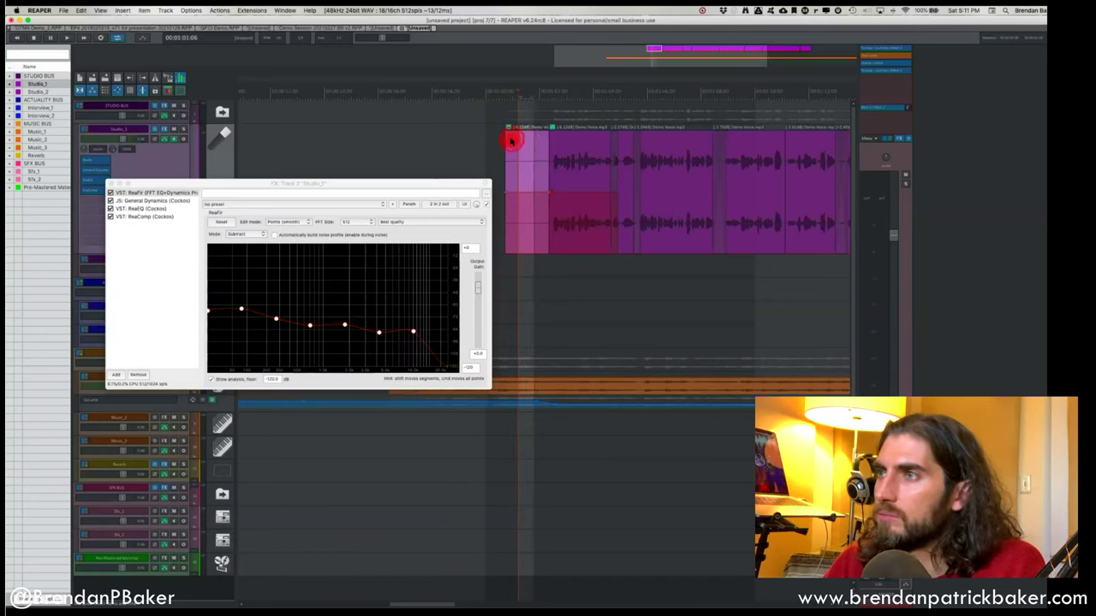
{"action": "left_click", "coordinate": [452, 139]}
{"action": "left_click", "coordinate": [519, 145]}
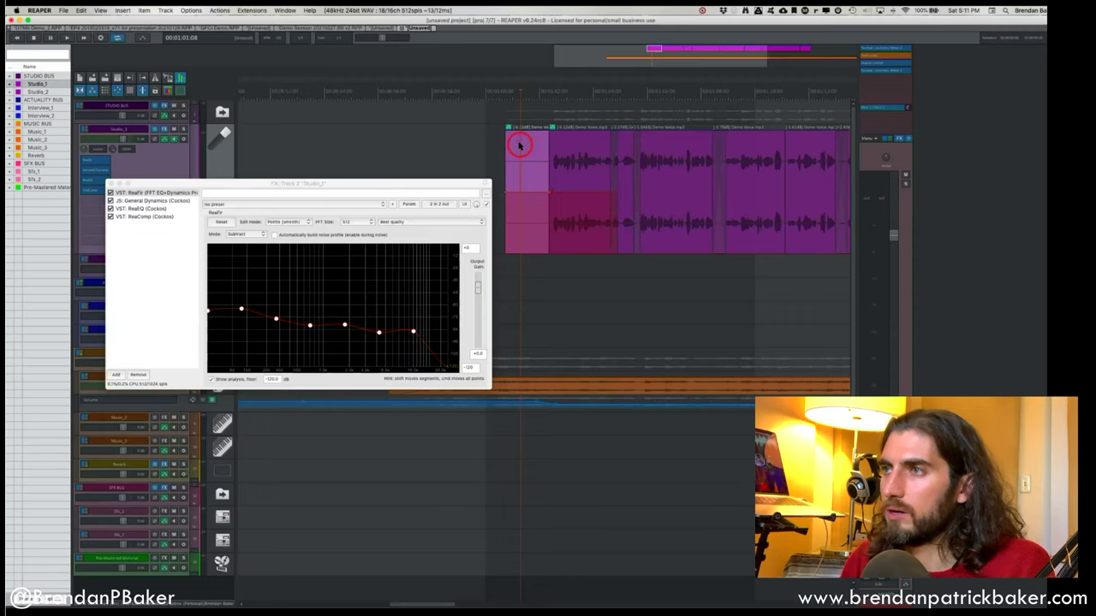
{"action": "key", "text": "c"}
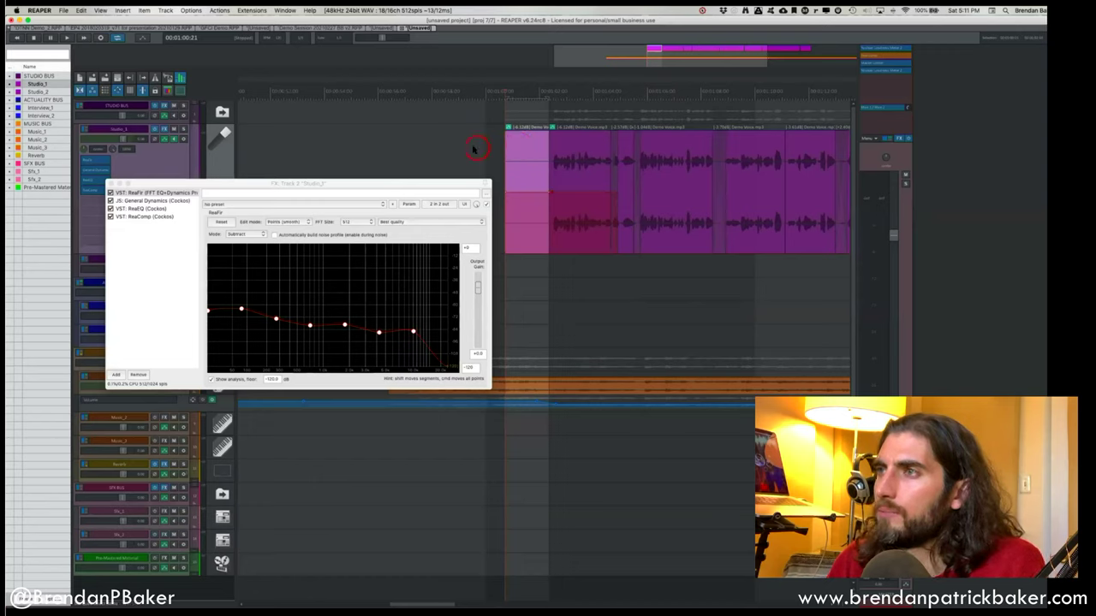
Clear the time selection, match it to the speech-free clip at the start of Studio_1 again, and check that looping is on.
{"action": "key", "text": "c"}
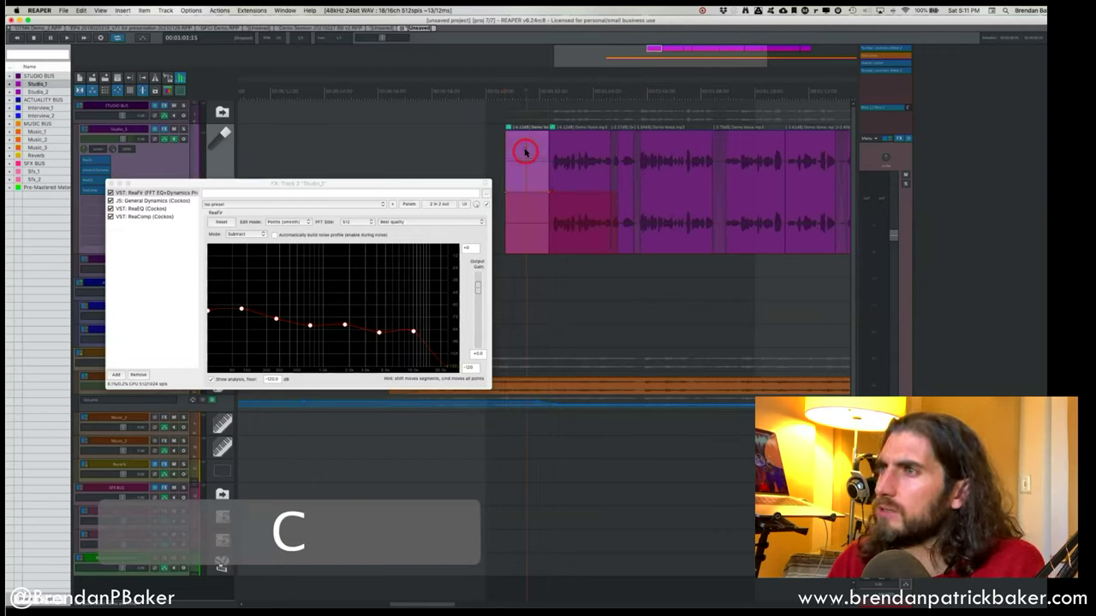
{"action": "left_click", "coordinate": [503, 146]}
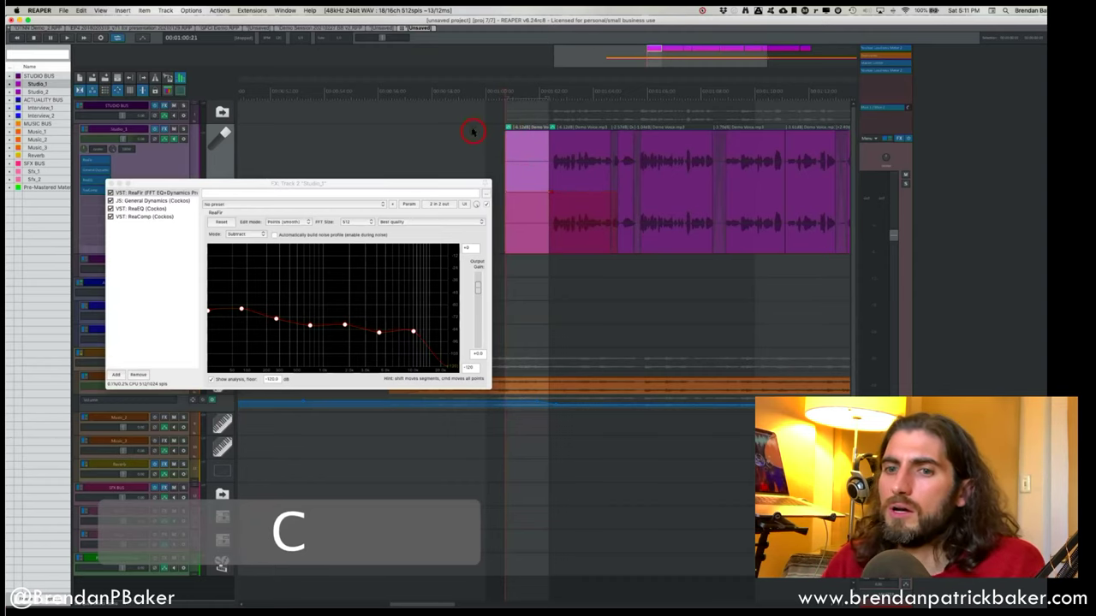
{"action": "left_click", "coordinate": [184, 95]}
{"action": "left_click", "coordinate": [111, 32]}
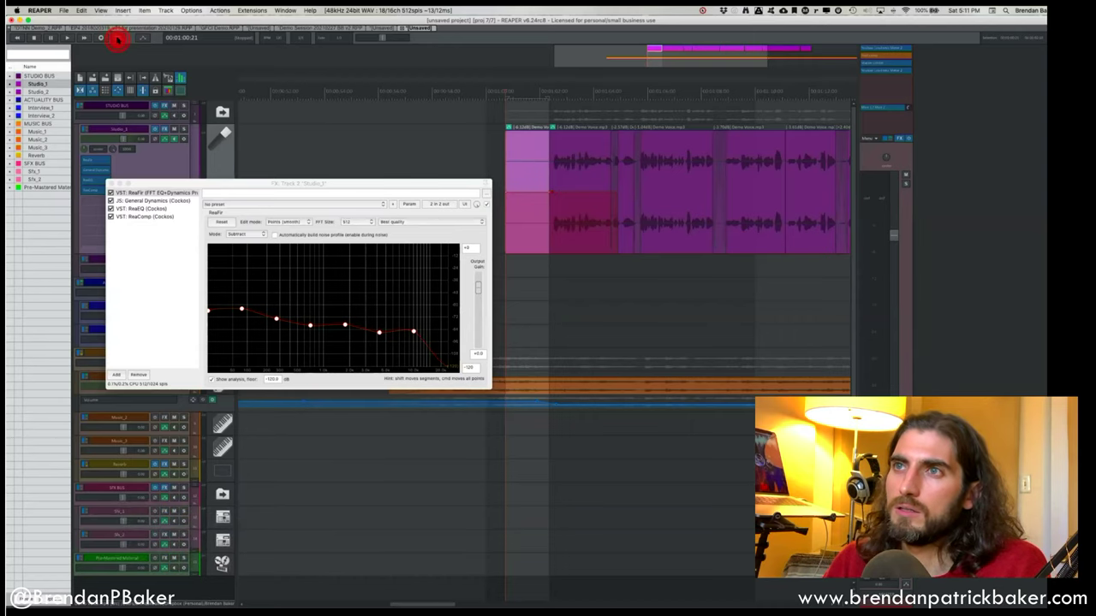
Solo Studio_1 and loop the speech-free clip to examine its noise spectrum in ReaFir.
{"action": "left_click", "coordinate": [549, 169]}
{"action": "key", "text": "space"}
{"action": "left_click", "coordinate": [156, 139]}
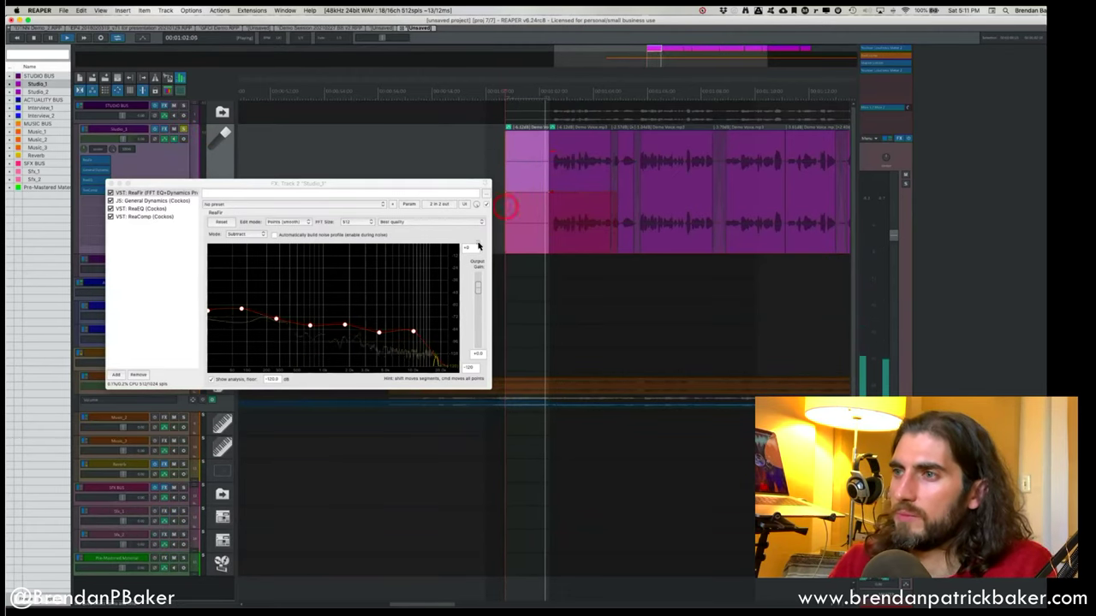
{"action": "left_click", "coordinate": [381, 358]}
{"action": "left_click", "coordinate": [397, 280]}
{"action": "left_click", "coordinate": [532, 208]}
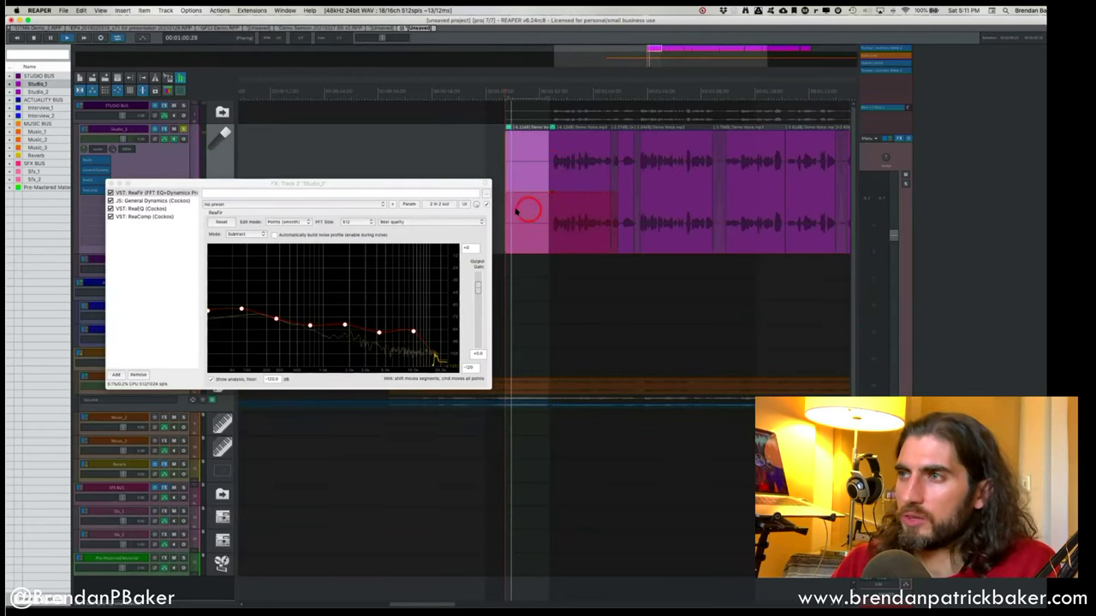
Reset ReaFir's curve, automatically build a noise profile in Subtract mode from the looping clip, and end the capture and looped playback.
{"action": "left_click", "coordinate": [218, 223]}
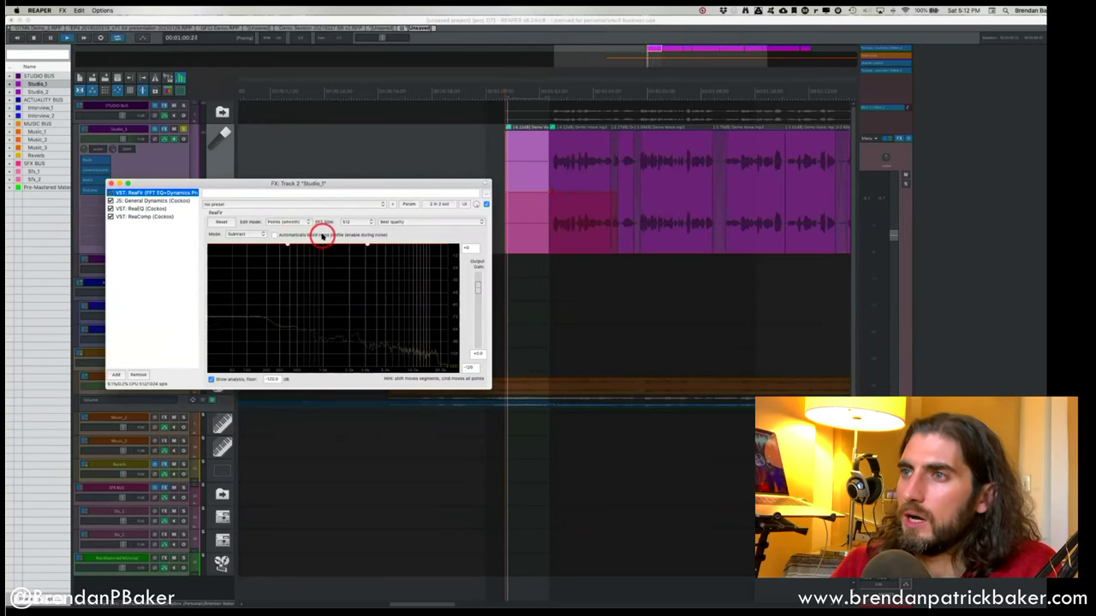
{"action": "left_click", "coordinate": [287, 235]}
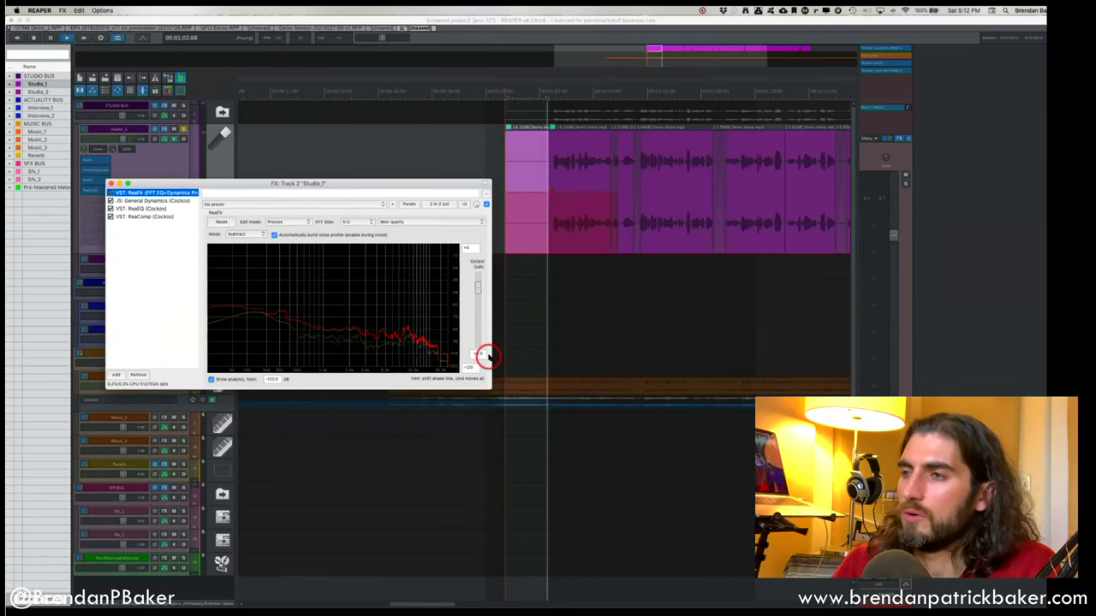
{"action": "left_click", "coordinate": [274, 236]}
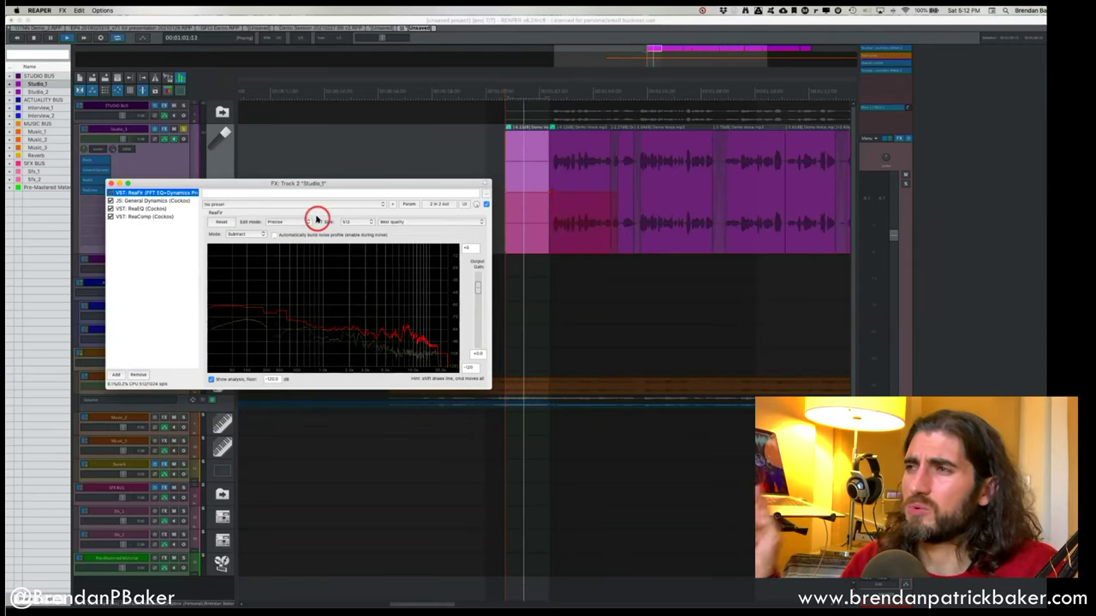
{"action": "left_click", "coordinate": [432, 137]}
{"action": "key", "text": "space"}
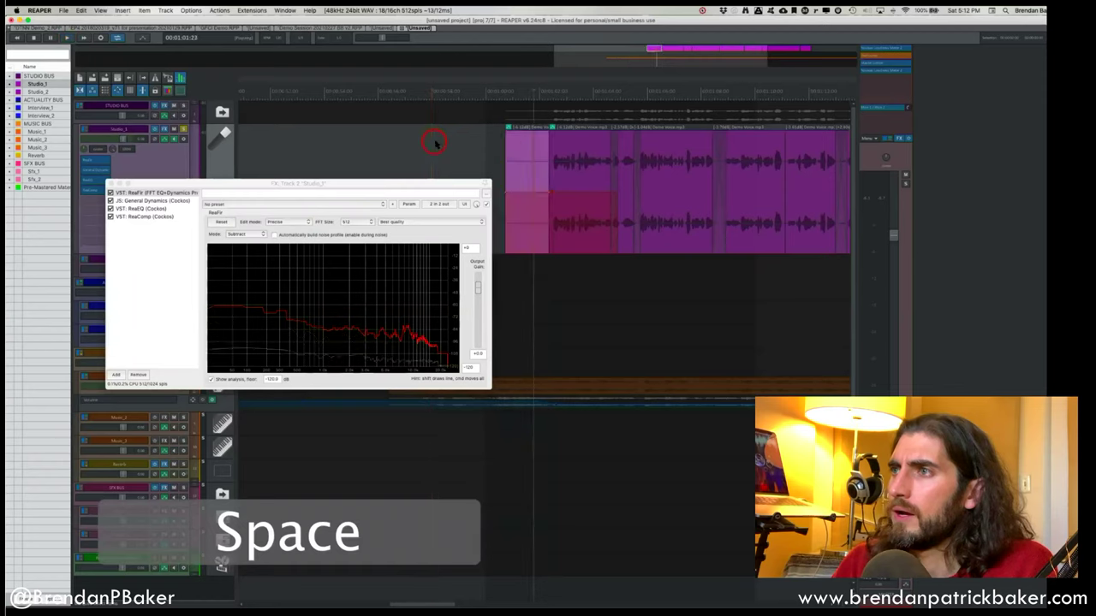
Play the voice clips from the start of speech through ReaFir, and raise the whole noise profile slightly.
{"action": "left_click", "coordinate": [545, 148]}
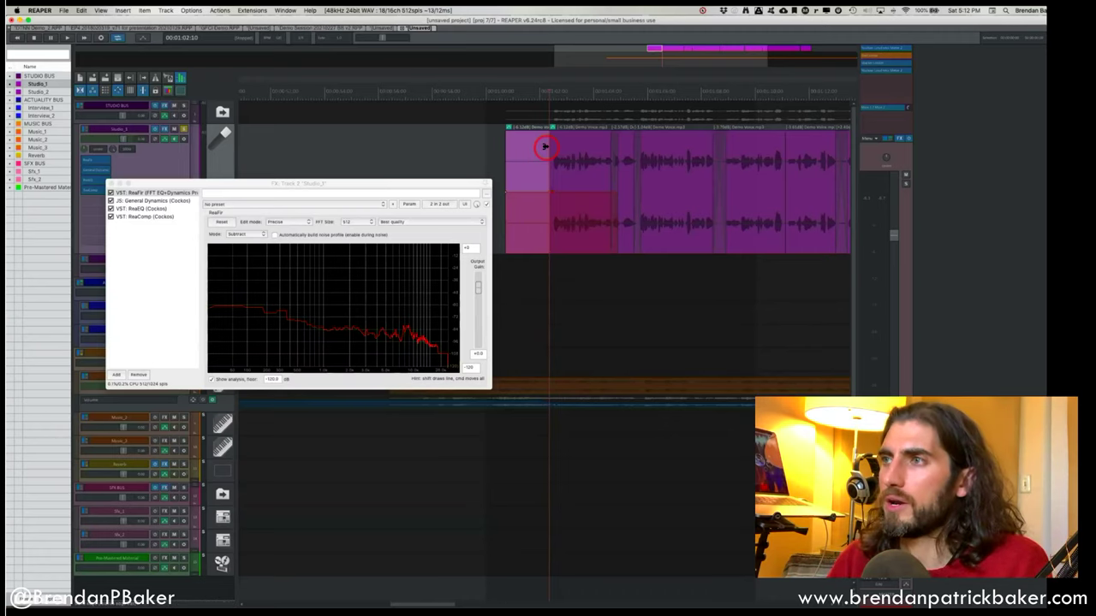
{"action": "key", "text": "space"}
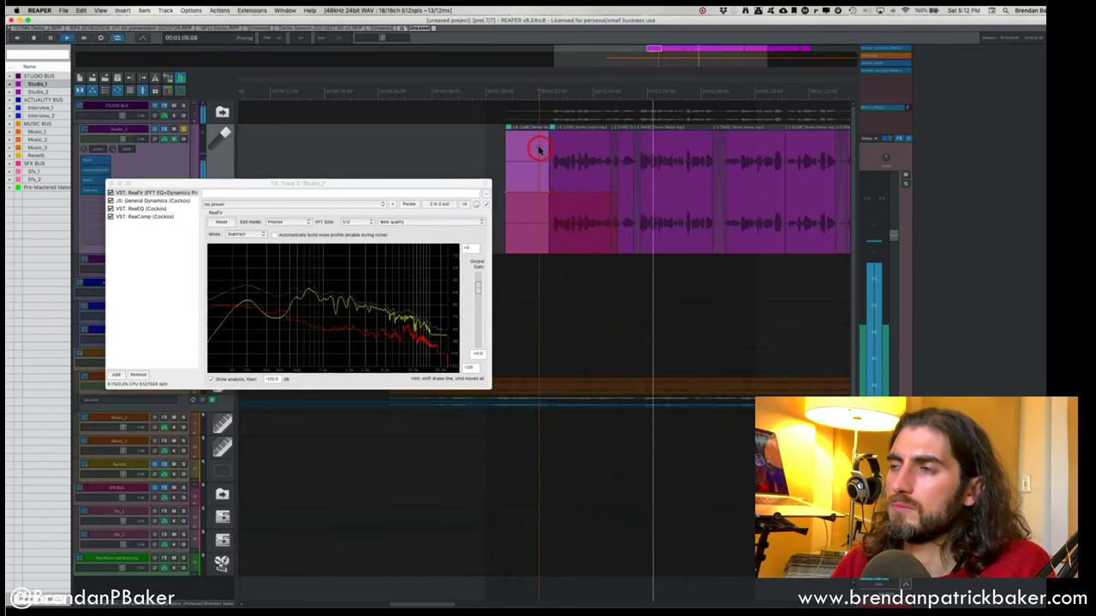
{"action": "key", "text": "space"}
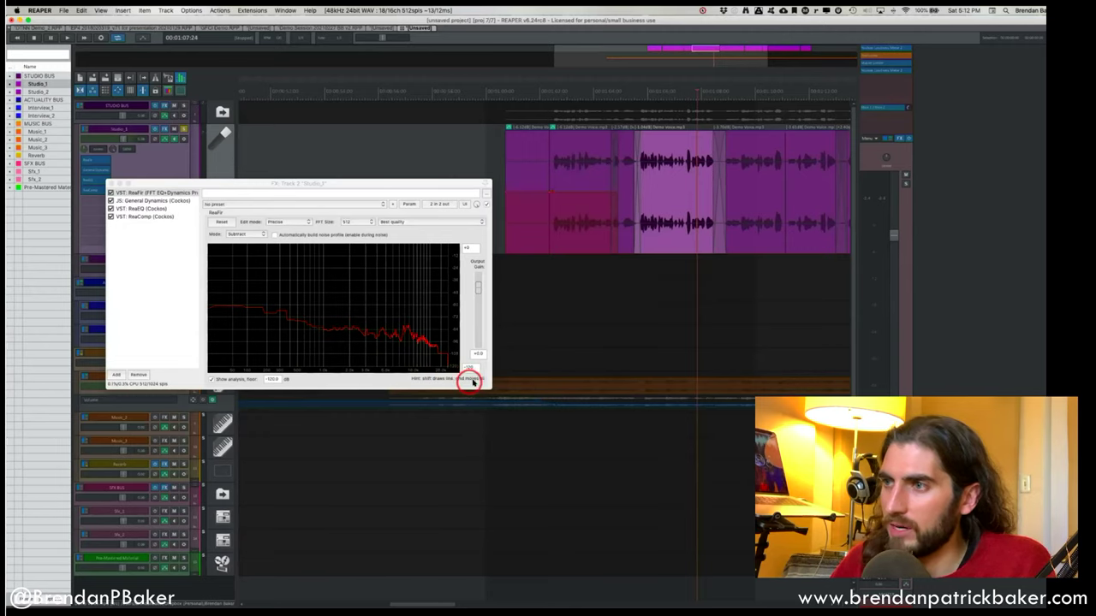
{"action": "key", "text": "super"}
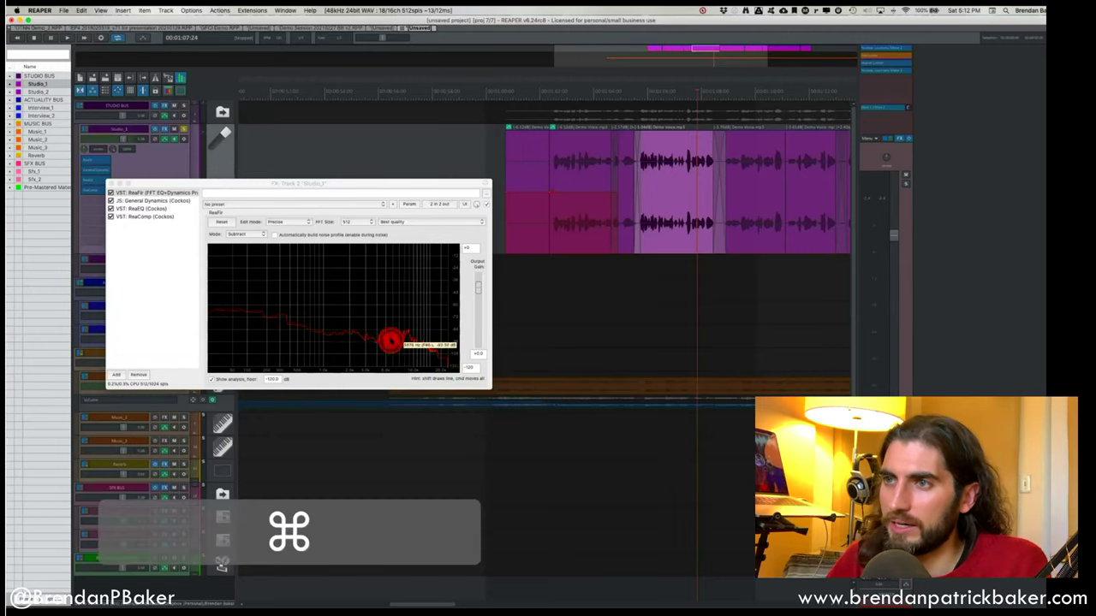
{"action": "mouse_move", "coordinate": [391, 336]}
{"action": "left_mouse_down"}
{"action": "mouse_move", "coordinate": [386, 349]}
{"action": "mouse_move", "coordinate": [401, 311]}
{"action": "mouse_move", "coordinate": [406, 324]}
{"action": "left_mouse_up"}
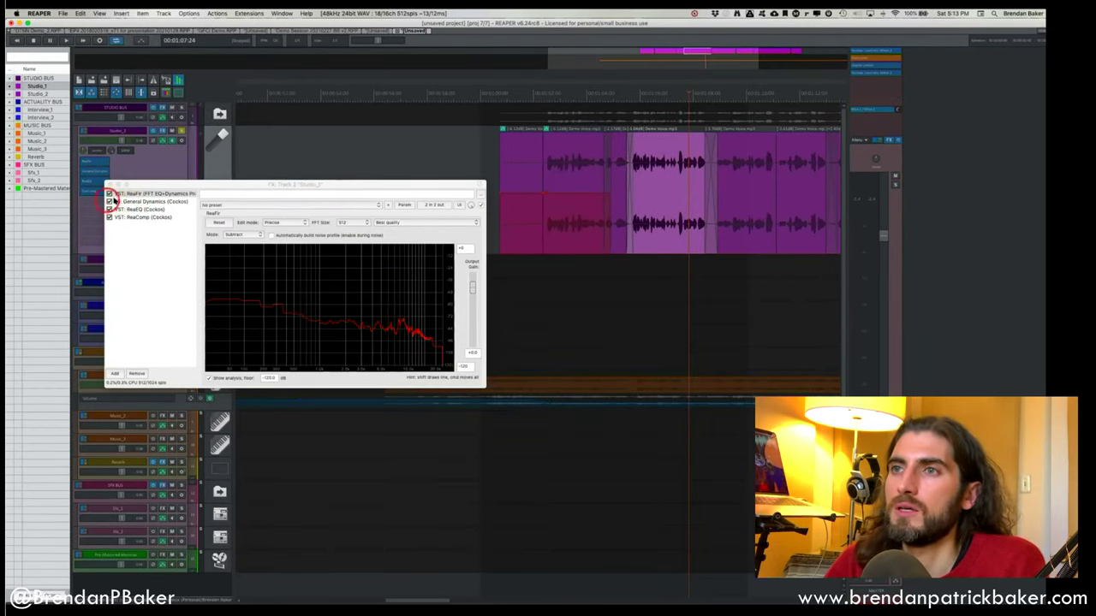
Show General Dynamics in the Studio_1 chain and examine its response curve alongside the voice clips and the preceding ReaFir.
{"action": "left_click", "coordinate": [137, 201]}
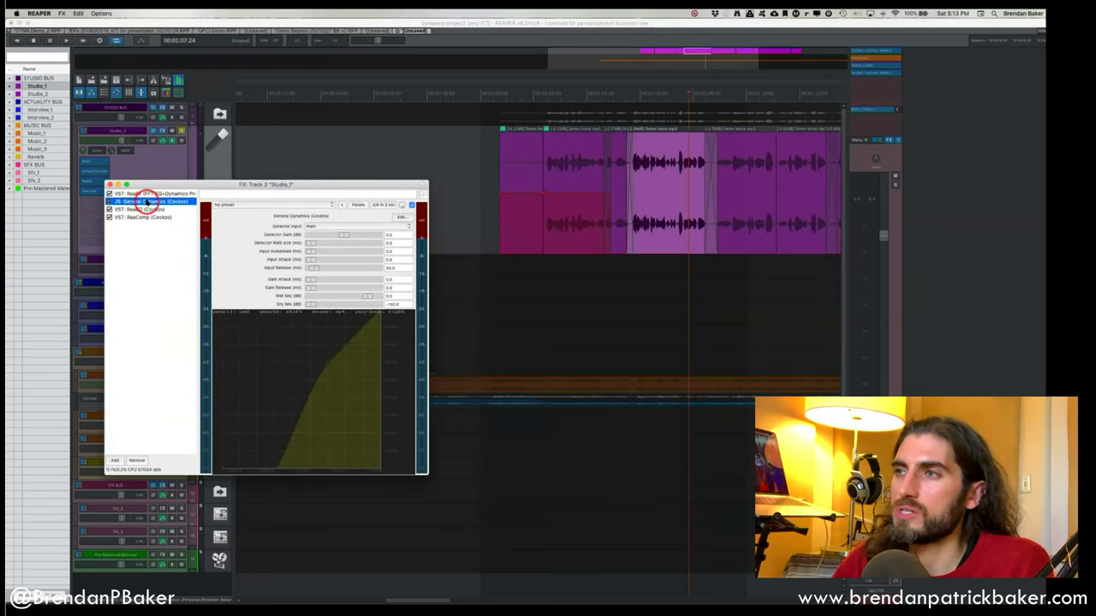
{"action": "left_click", "coordinate": [322, 154]}
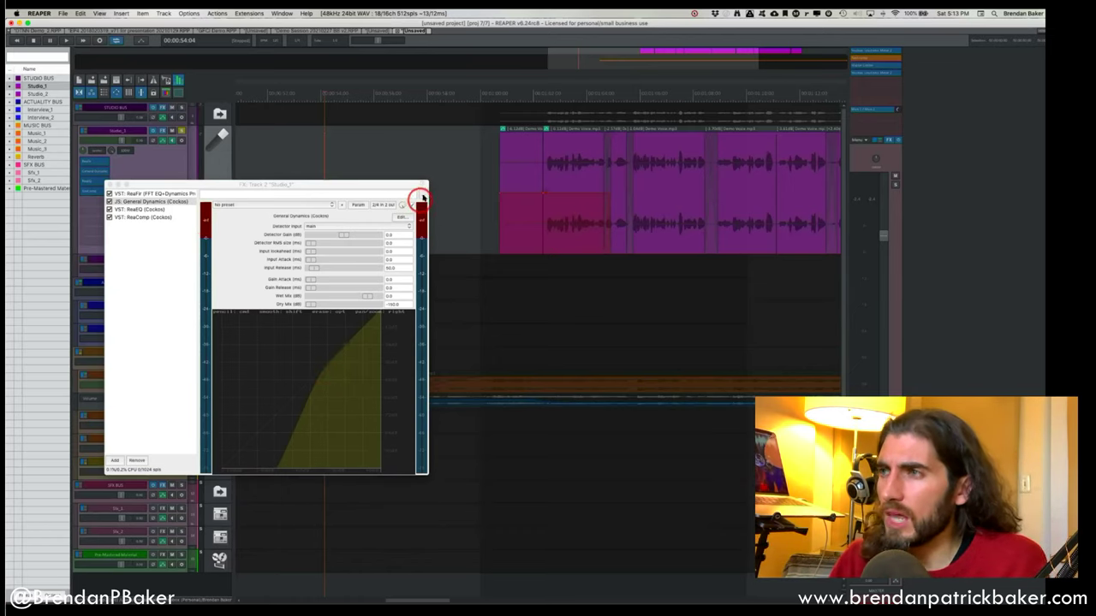
{"action": "scroll", "coordinate": [481, 167], "scroll_direction": "right", "scroll_amount": 3}
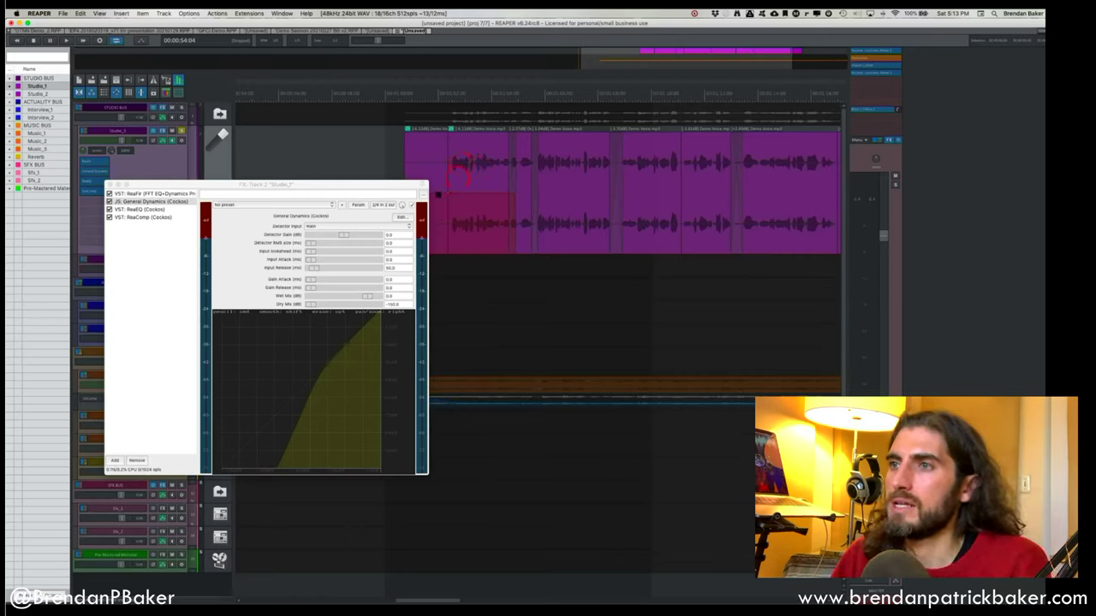
{"action": "left_click", "coordinate": [476, 168]}
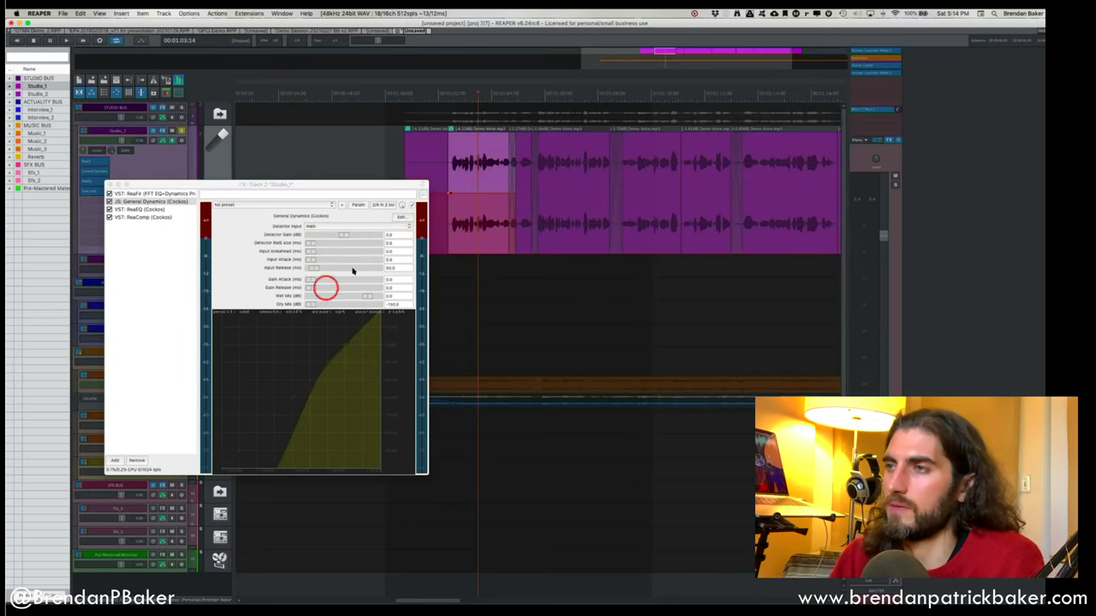
{"action": "left_click", "coordinate": [354, 160]}
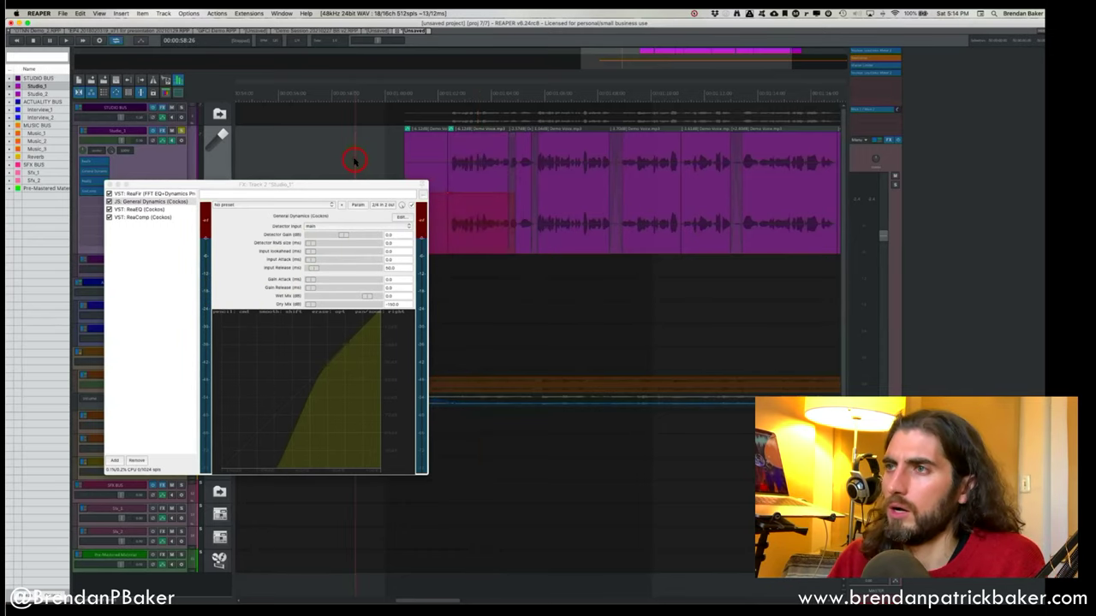
{"action": "left_click", "coordinate": [158, 195]}
{"action": "left_click", "coordinate": [153, 194]}
{"action": "left_click", "coordinate": [149, 202]}
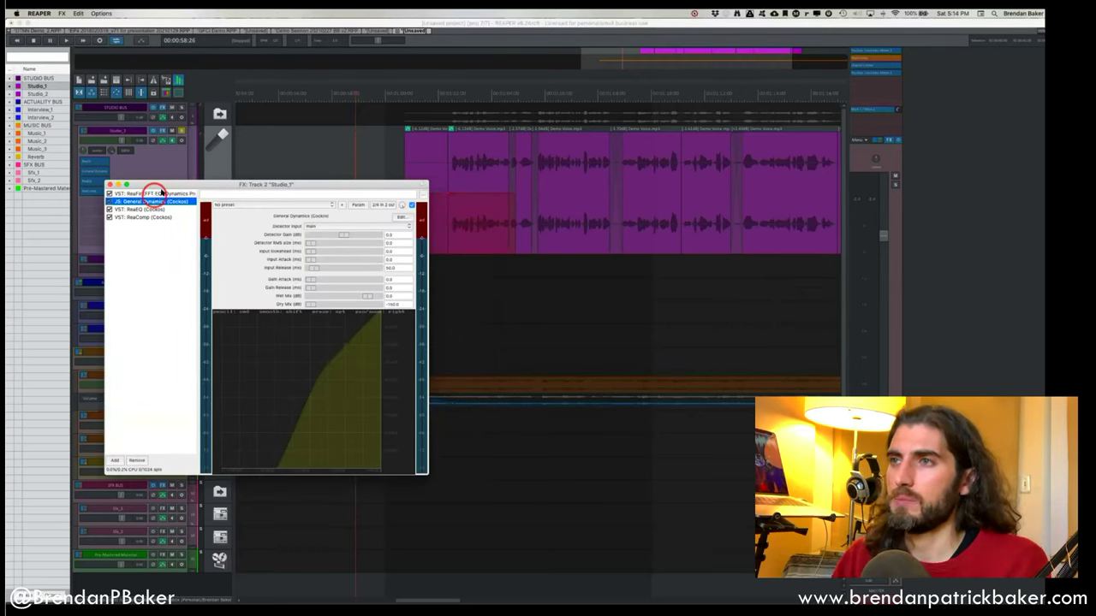
{"action": "left_click", "coordinate": [384, 152]}
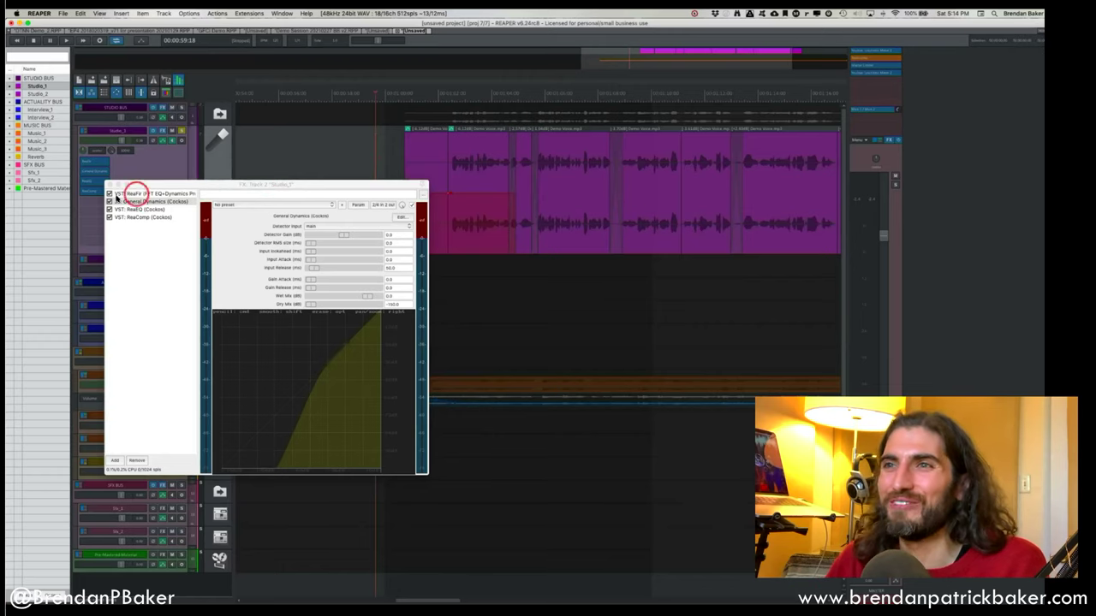
Place the edit cursor at the start of speech on Studio_1 and play the voice to watch the General Dynamics response.
{"action": "left_click", "coordinate": [109, 195]}
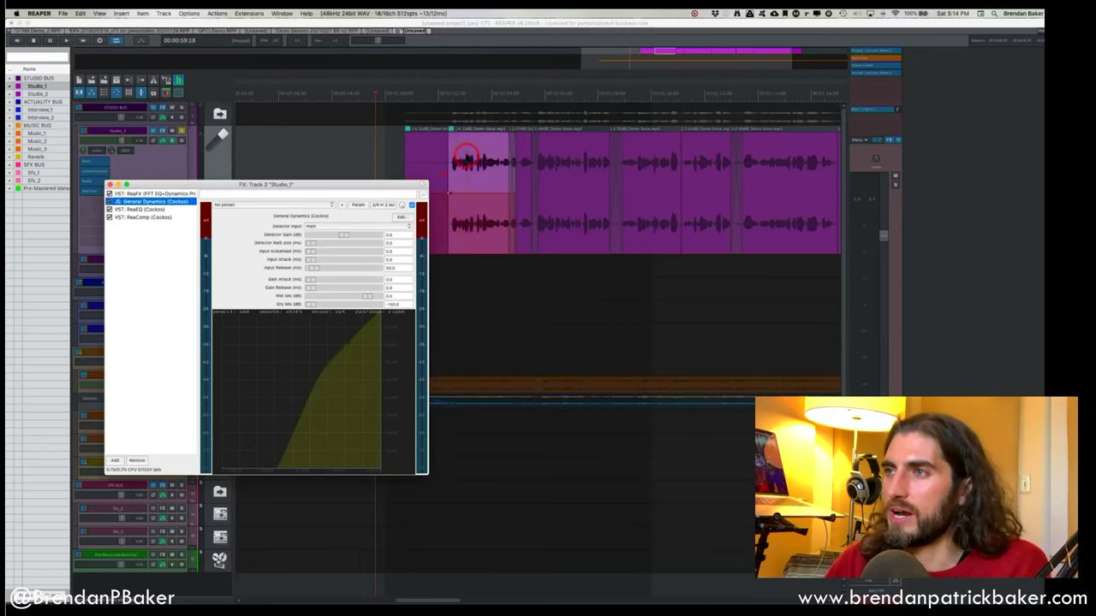
{"action": "left_click", "coordinate": [447, 116]}
{"action": "left_click", "coordinate": [433, 163]}
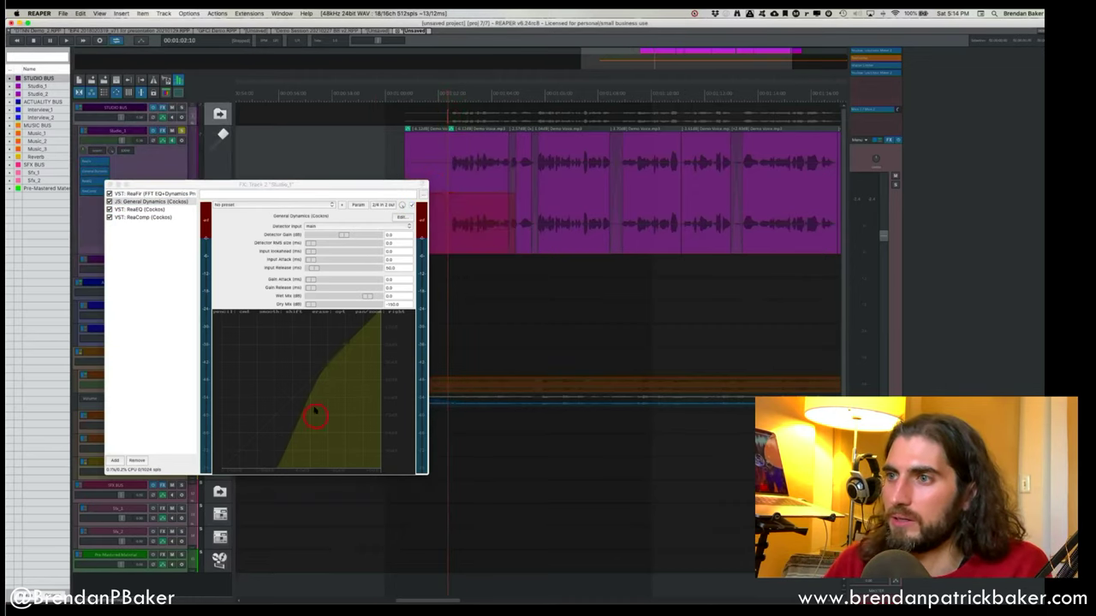
{"action": "left_click_drag", "start_coordinate": [376, 318], "coordinate": [355, 339]}
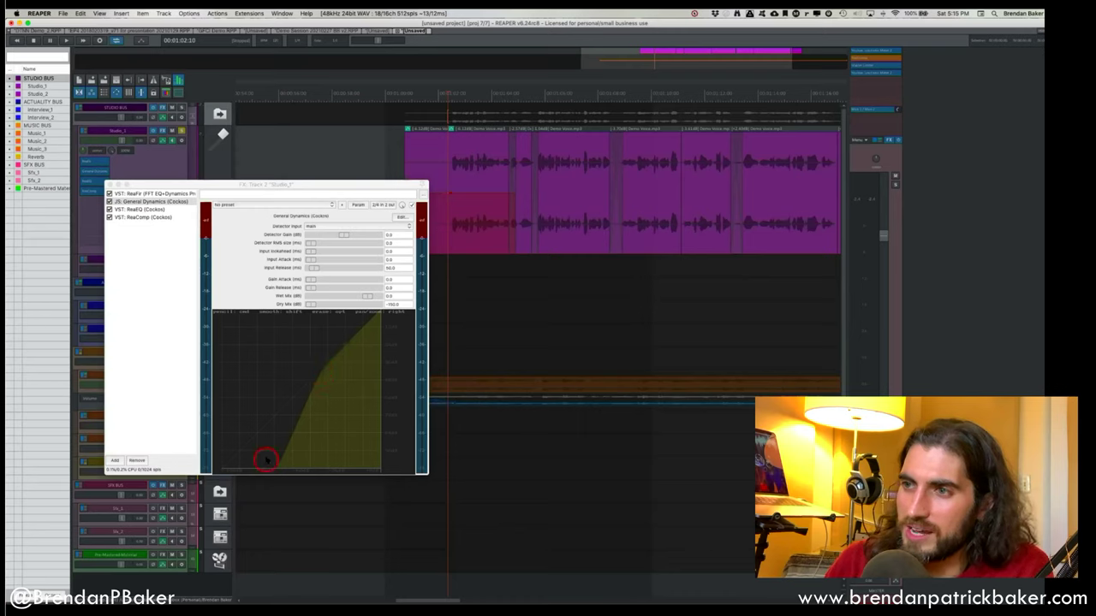
{"action": "key", "text": "space"}
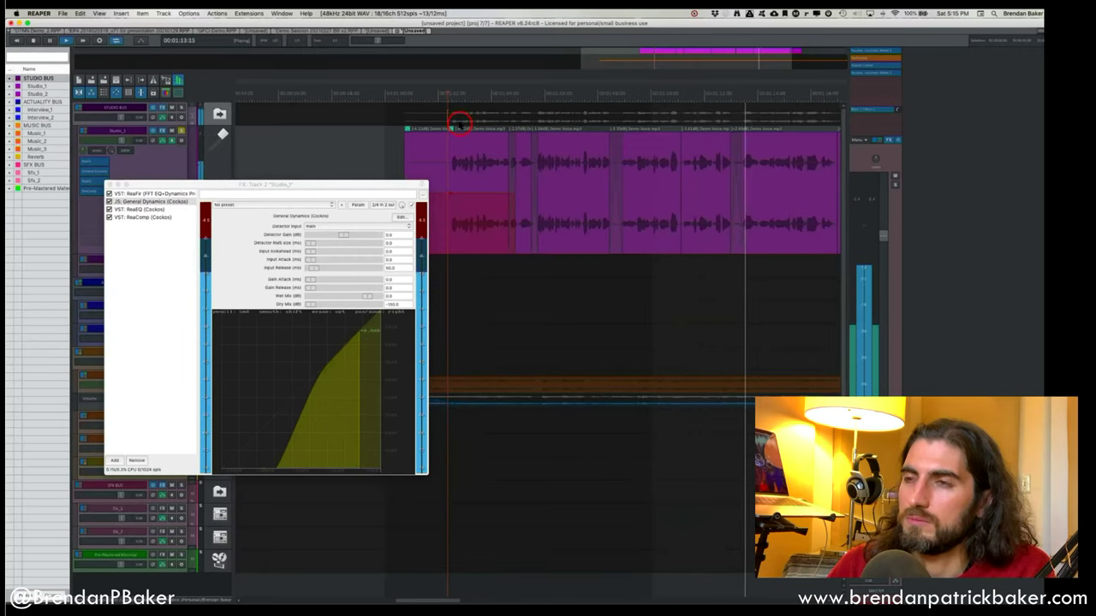
{"action": "left_click", "coordinate": [365, 157]}
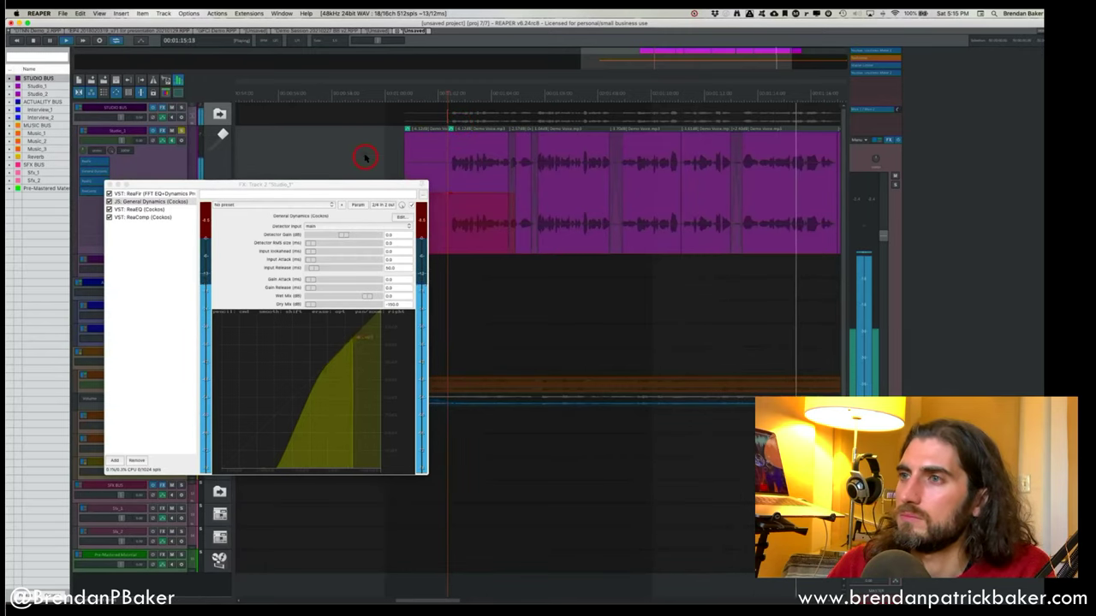
{"action": "key", "text": "space"}
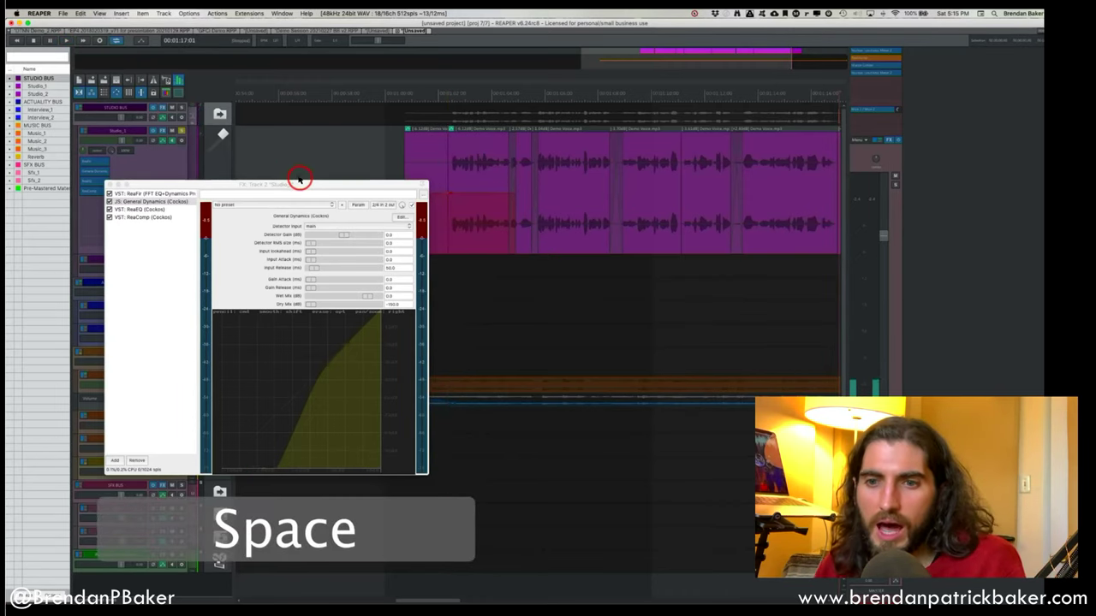
Move the Studio_1 effects window clear of the track controls, and show the list of saved project templates.
{"action": "left_click_drag", "start_coordinate": [306, 188], "coordinate": [456, 188]}
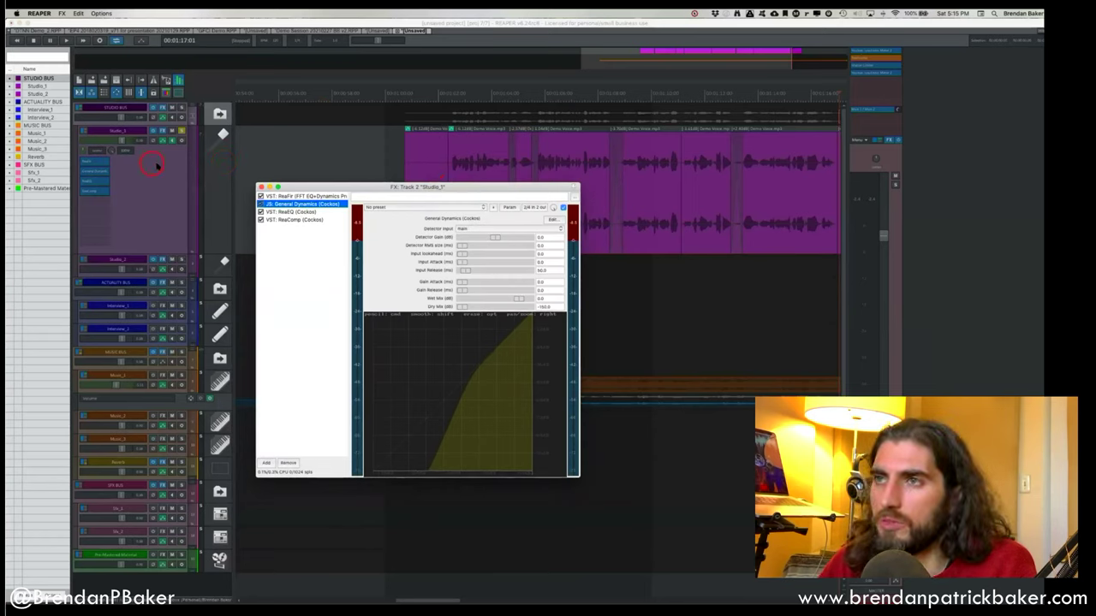
{"action": "left_click", "coordinate": [106, 29]}
{"action": "left_click", "coordinate": [63, 13]}
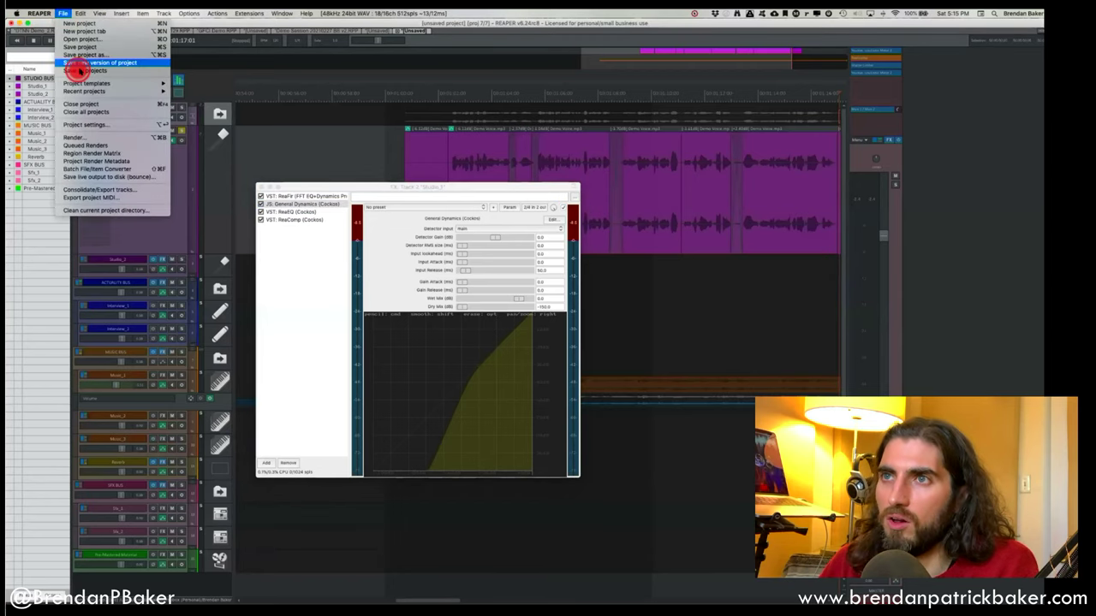
{"action": "mouse_move", "coordinate": [89, 82]}
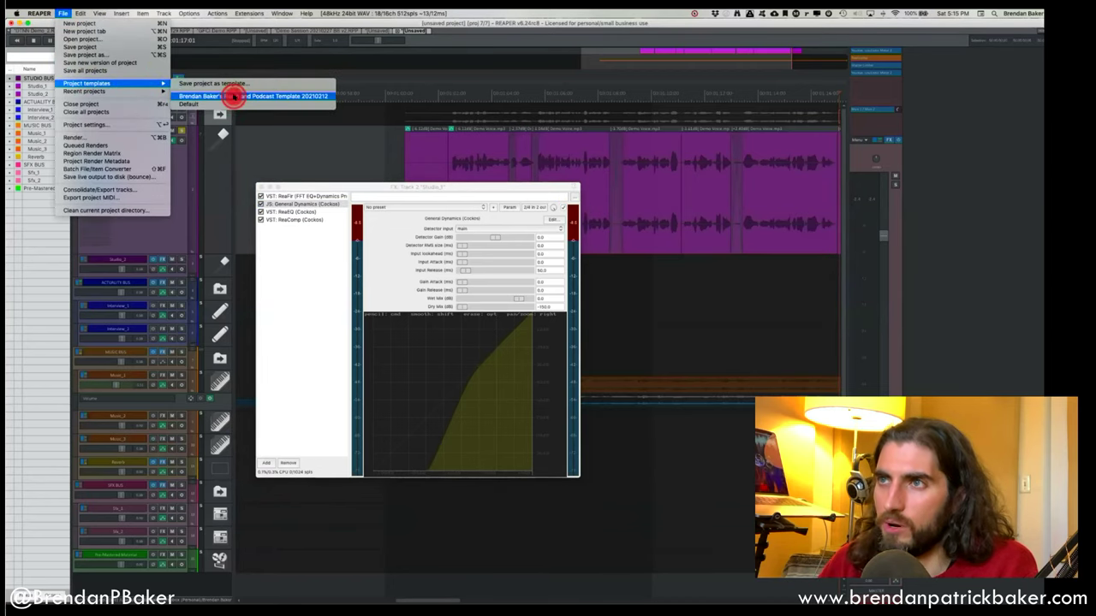
{"action": "left_click", "coordinate": [306, 154]}
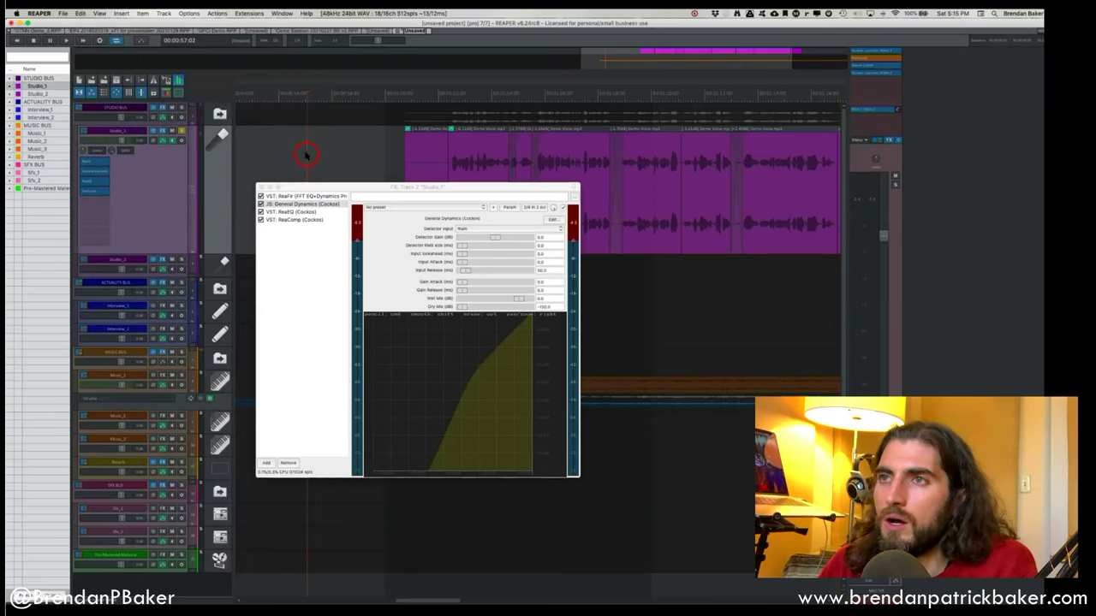
Close and reopen the Studio_1 effects chain to show where the template's effects are accessed.
{"action": "scroll", "coordinate": [160, 134], "scroll_direction": "down", "scroll_amount": 1}
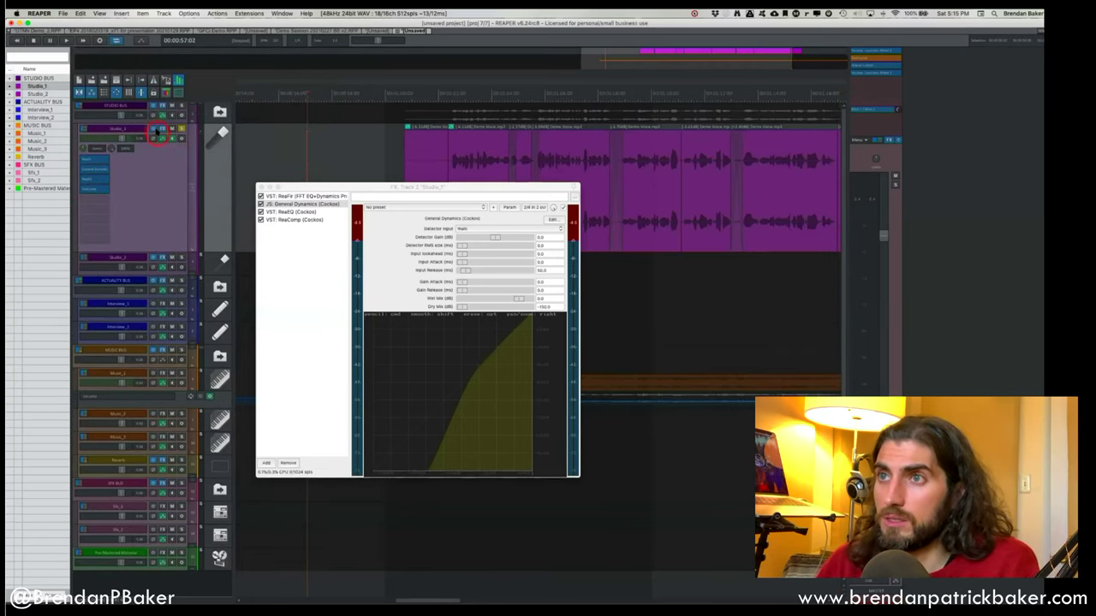
{"action": "left_click", "coordinate": [161, 131]}
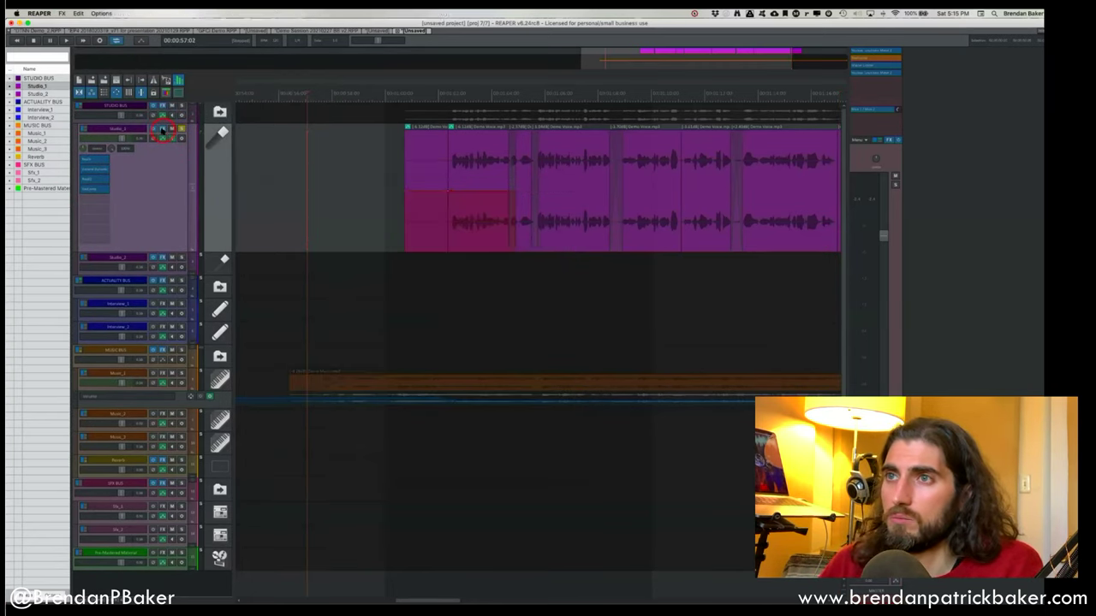
{"action": "left_click", "coordinate": [161, 130]}
{"action": "left_click", "coordinate": [161, 130]}
{"action": "left_click", "coordinate": [161, 130]}
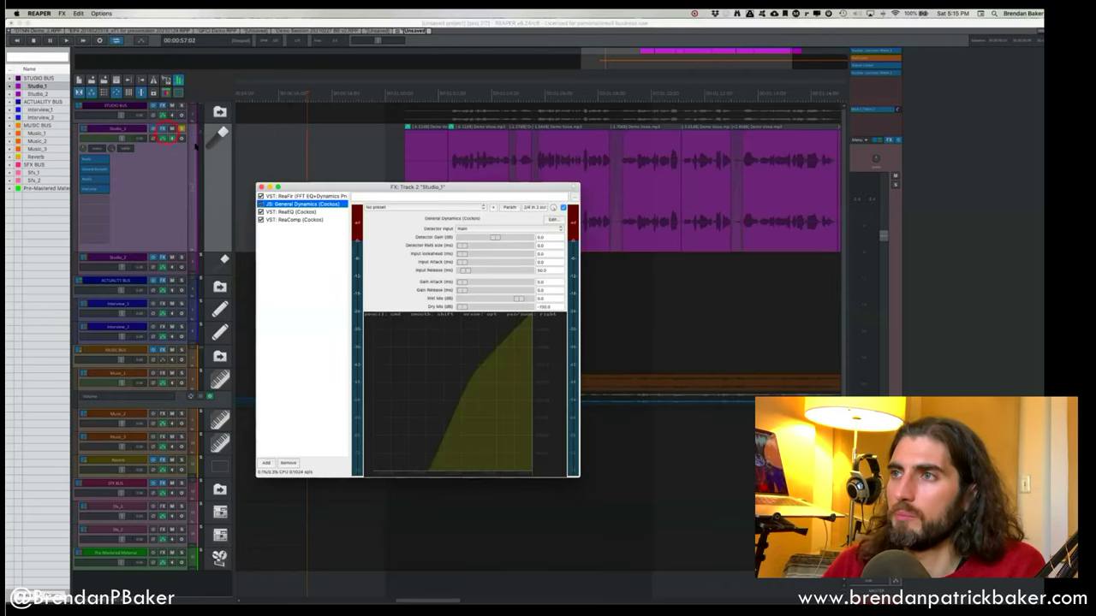
{"action": "left_click", "coordinate": [290, 403]}
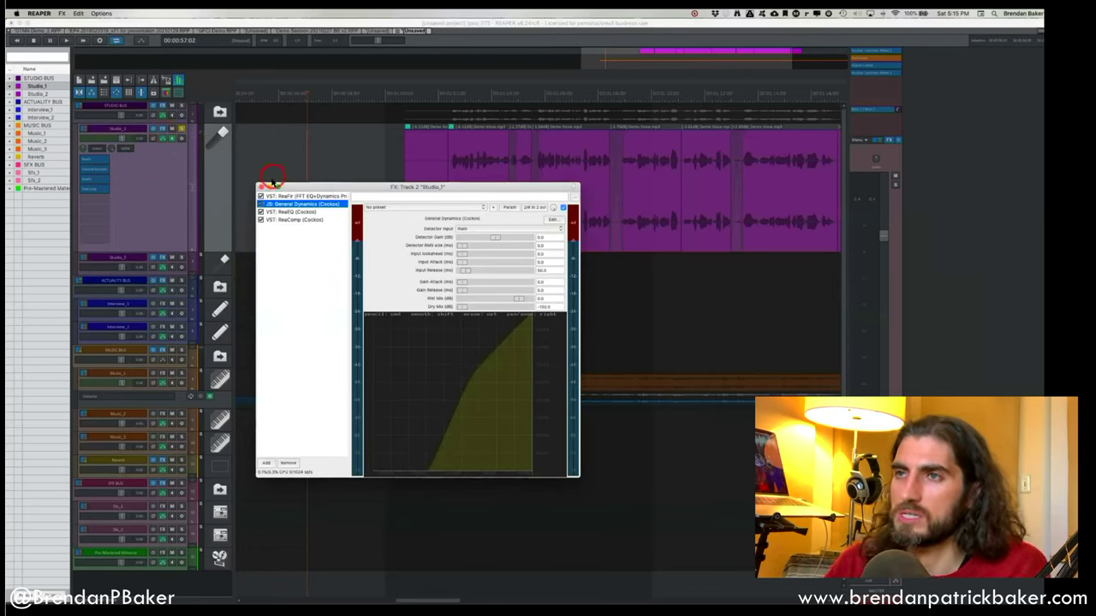
Step through the effects in the Studio_1 chain back to ReaFir and view ReaFir's list of saved presets.
{"action": "left_click", "coordinate": [285, 213]}
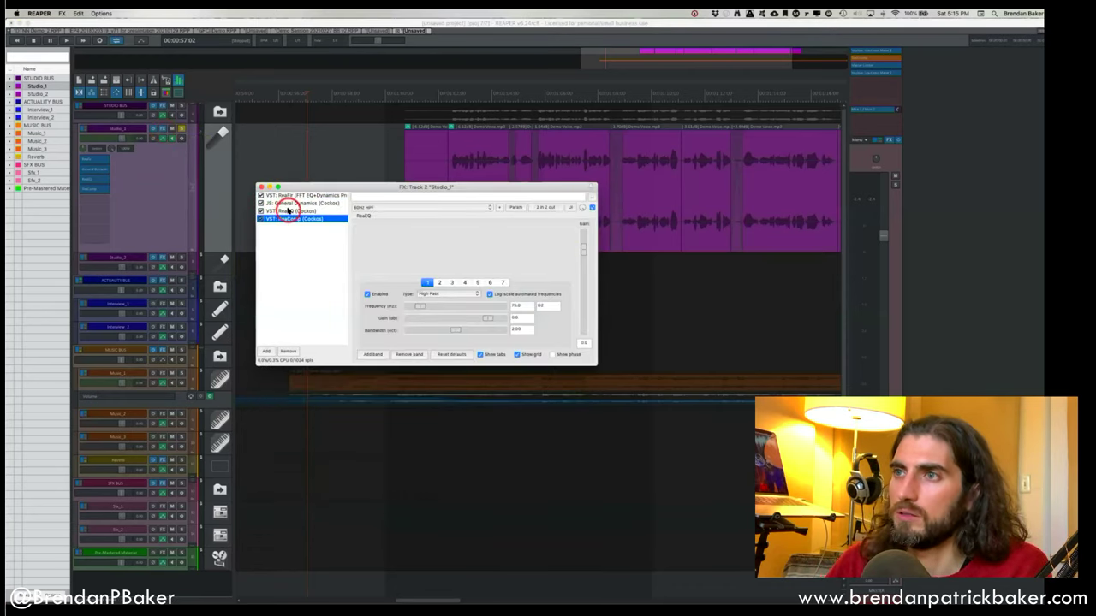
{"action": "left_click", "coordinate": [289, 204]}
{"action": "left_click", "coordinate": [295, 197]}
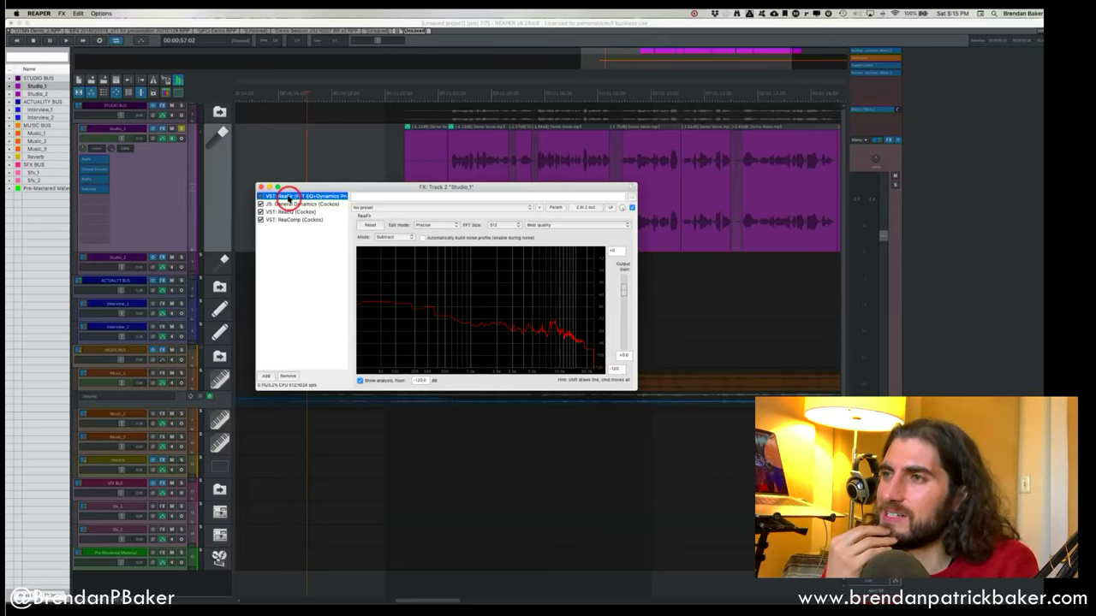
{"action": "double_click", "coordinate": [288, 197]}
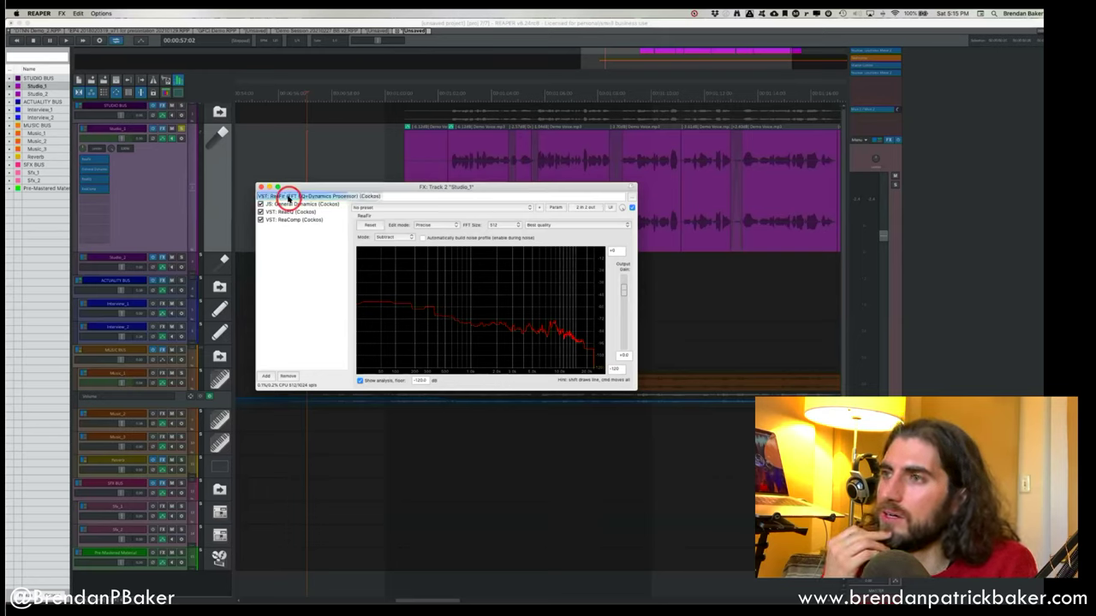
{"action": "left_click_drag", "start_coordinate": [288, 197], "coordinate": [295, 220]}
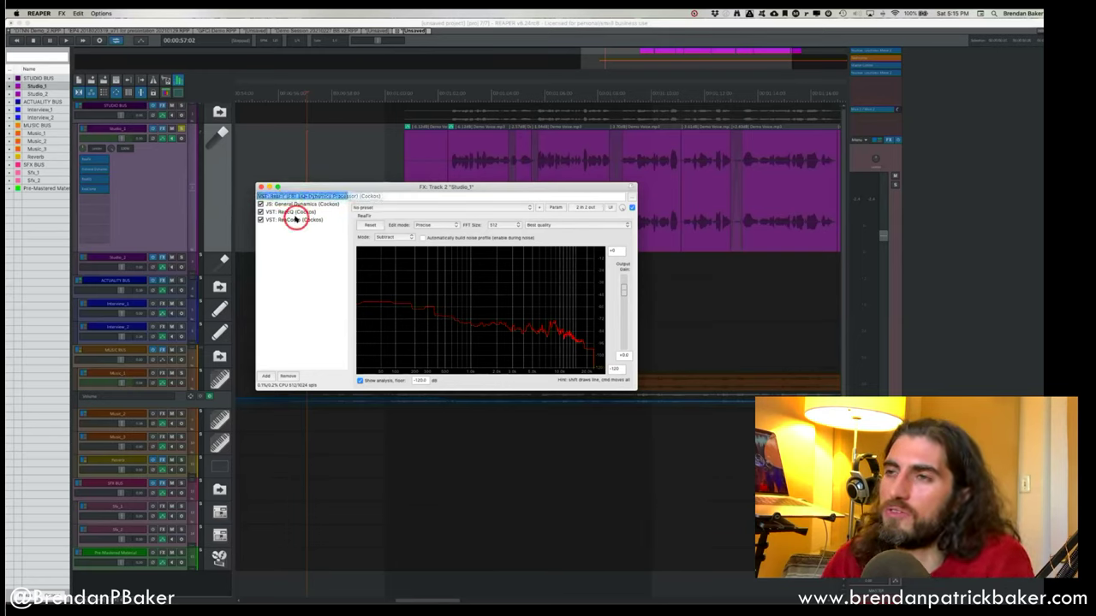
{"action": "left_click", "coordinate": [392, 210]}
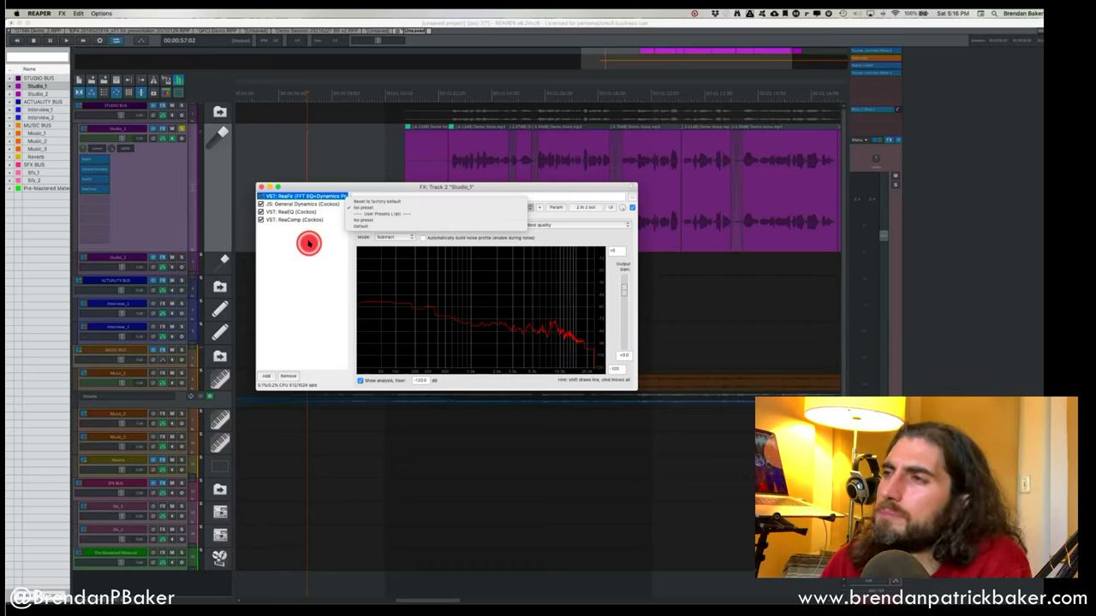
{"action": "left_click", "coordinate": [309, 244]}
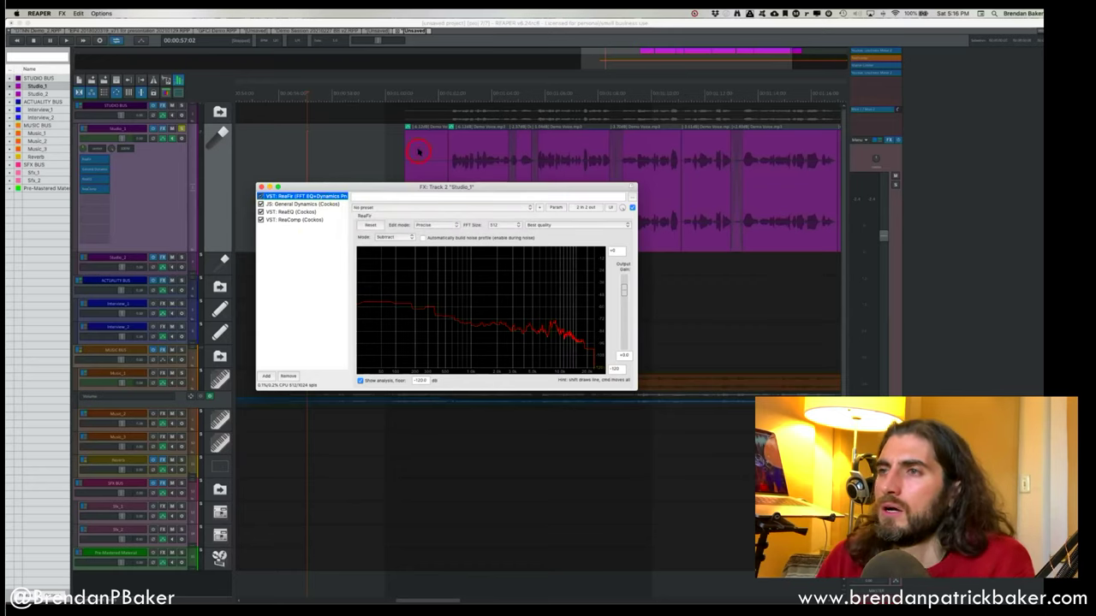
Show General Dynamics and ReaEQ in the Studio_1 chain, and move the effects window clear of the voice waveforms.
{"action": "left_click_drag", "start_coordinate": [289, 196], "coordinate": [291, 204]}
{"action": "left_click", "coordinate": [291, 203]}
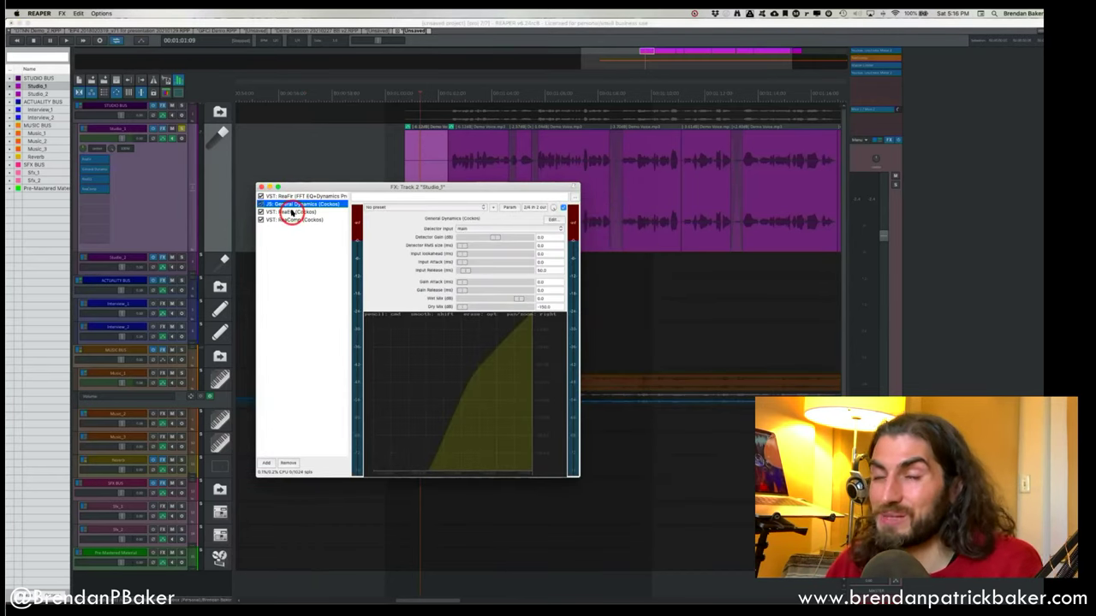
{"action": "left_click", "coordinate": [291, 213]}
{"action": "left_click_drag", "start_coordinate": [391, 189], "coordinate": [338, 179]}
{"action": "left_click_drag", "start_coordinate": [436, 172], "coordinate": [470, 235]}
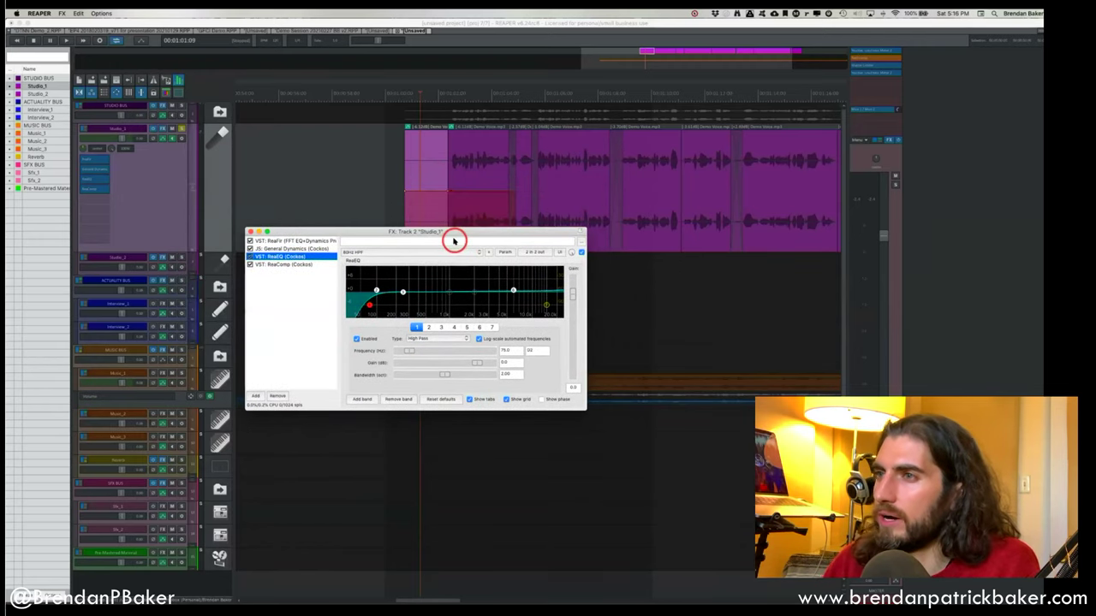
Examine the high-pass, high-shelf and low-mid bands of ReaEQ on Studio_1 alongside the voice clips.
{"action": "mouse_move", "coordinate": [370, 306]}
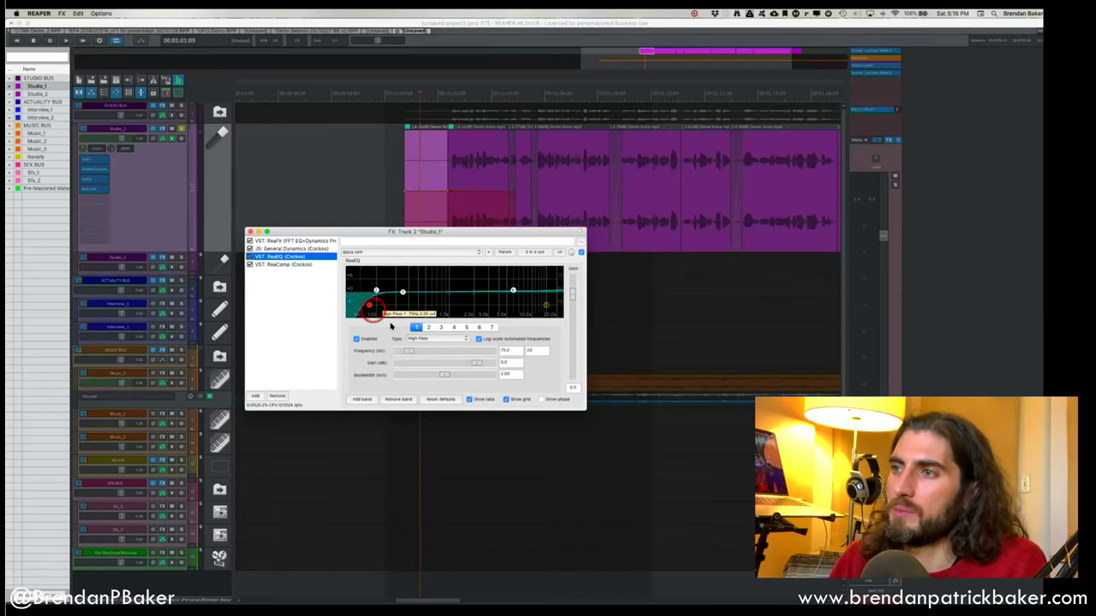
{"action": "left_click", "coordinate": [504, 353]}
{"action": "left_click", "coordinate": [467, 201]}
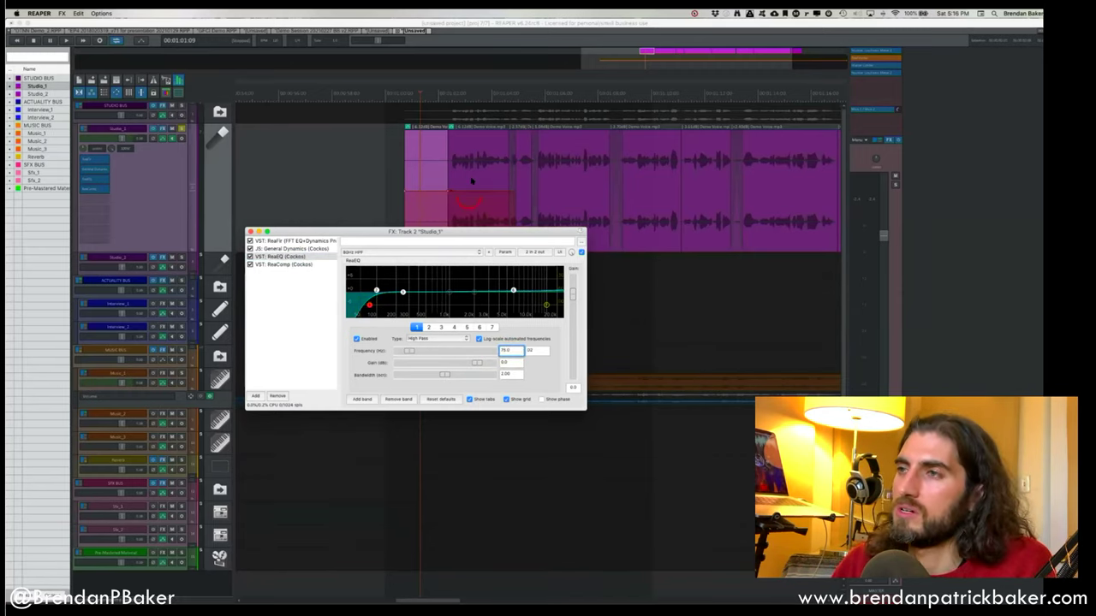
{"action": "left_click", "coordinate": [423, 211]}
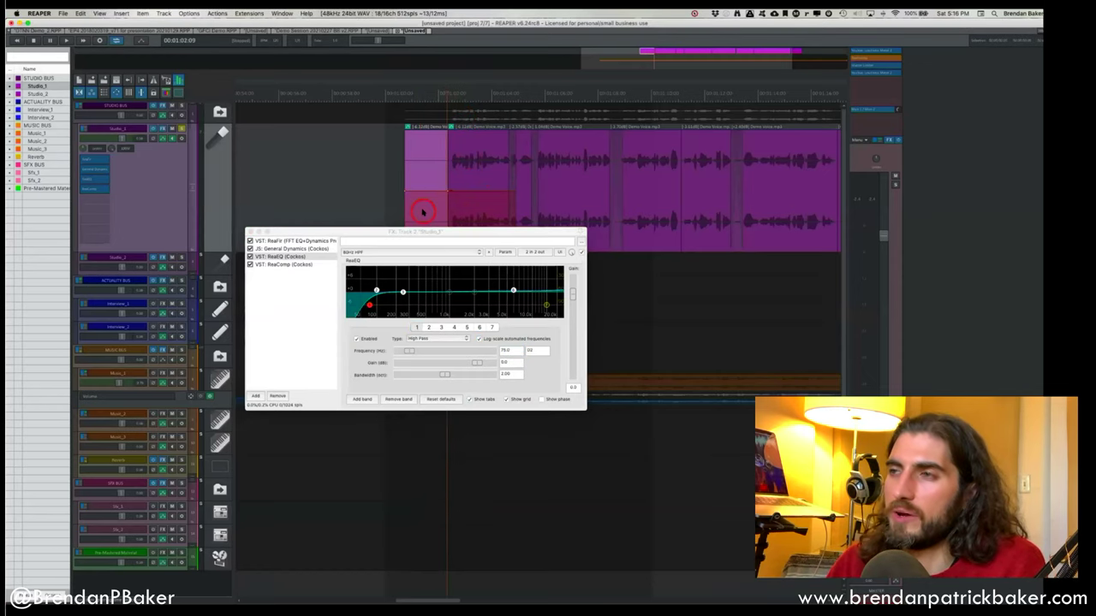
{"action": "left_click", "coordinate": [400, 276]}
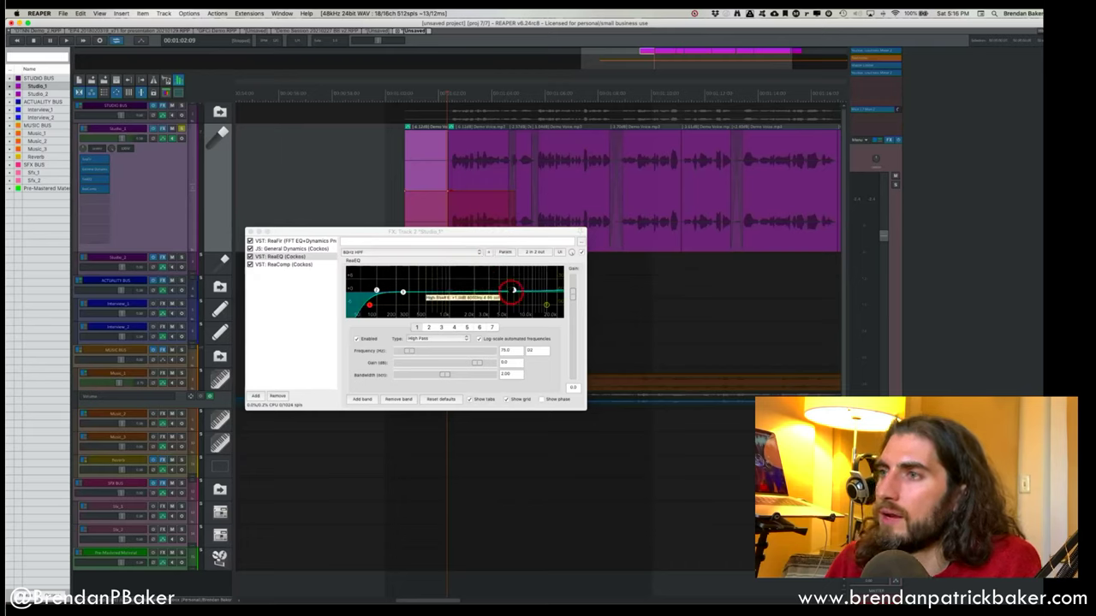
{"action": "left_click", "coordinate": [513, 292]}
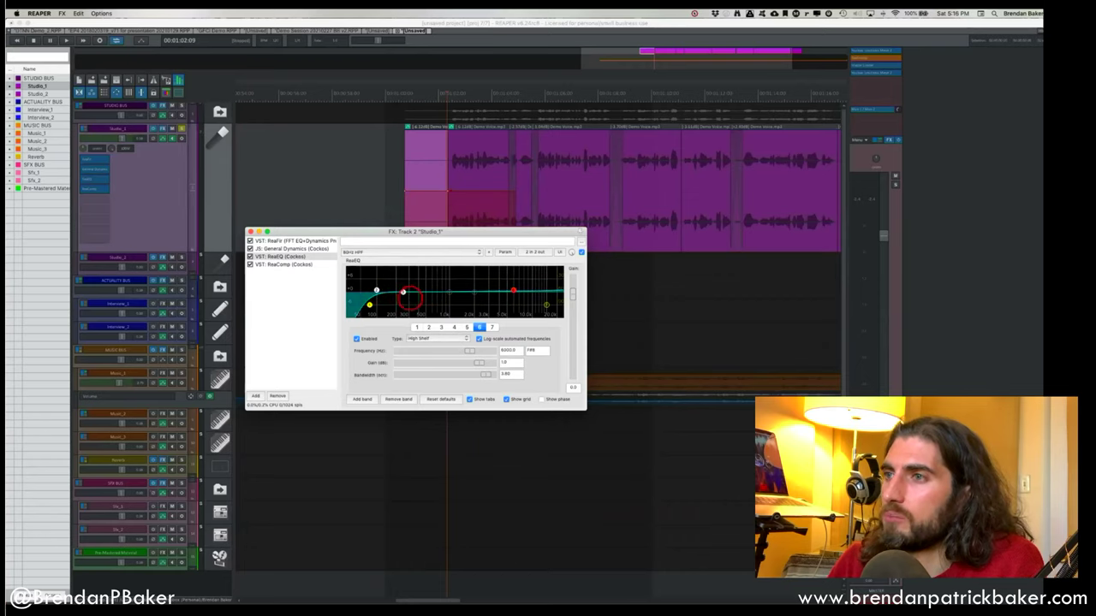
{"action": "mouse_move", "coordinate": [402, 291]}
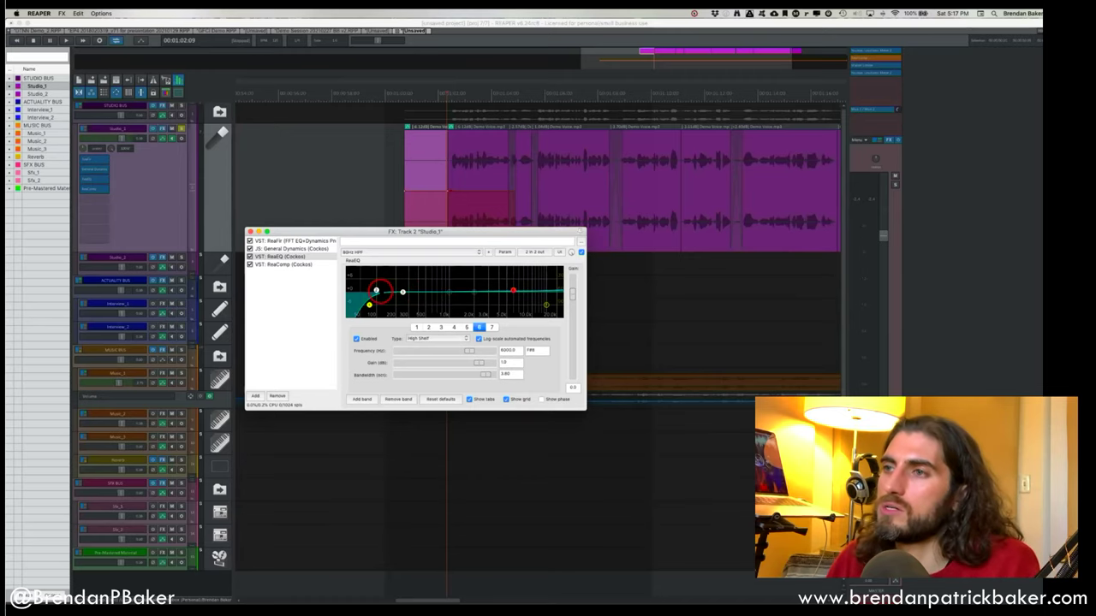
Raise the ReaEQ low shelf slightly near 102 Hz, and cut band 3 by about 4.6 dB near 250 Hz.
{"action": "left_click", "coordinate": [375, 291]}
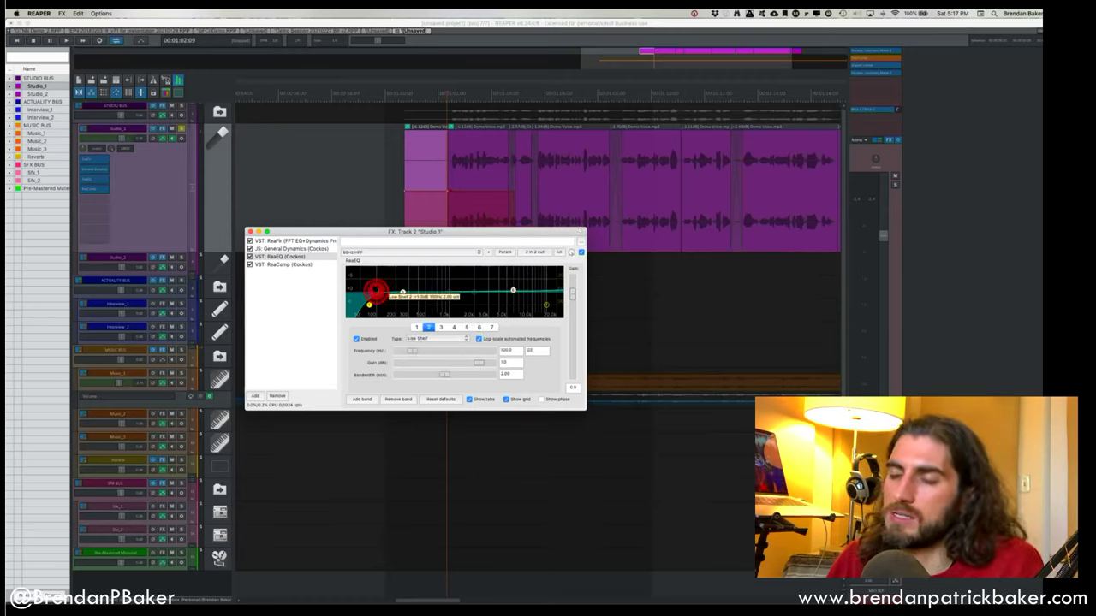
{"action": "left_click_drag", "start_coordinate": [375, 291], "coordinate": [375, 289]}
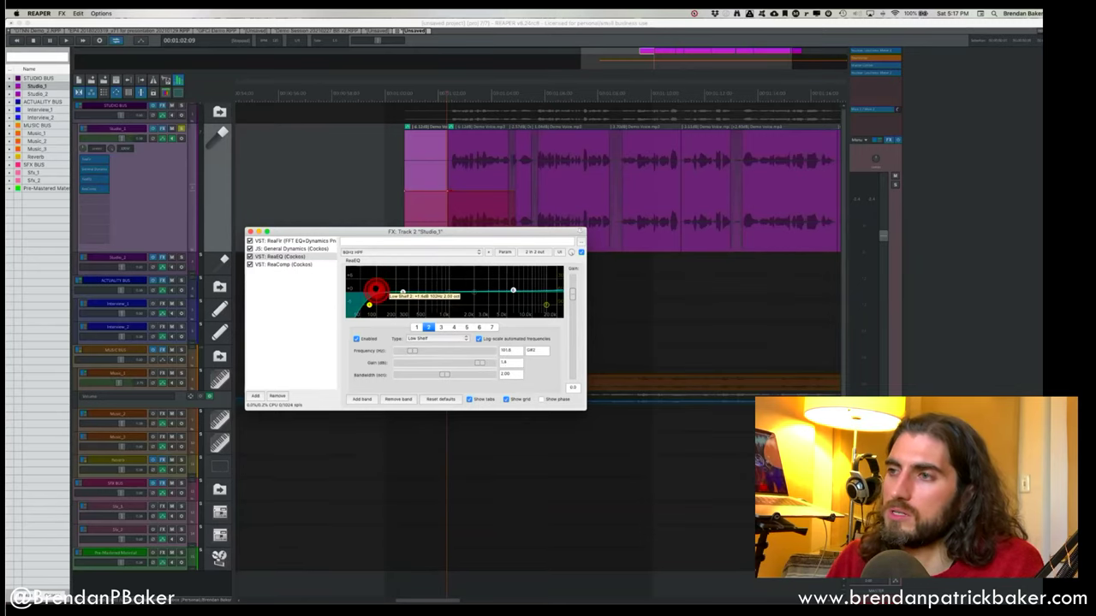
{"action": "left_click", "coordinate": [401, 293]}
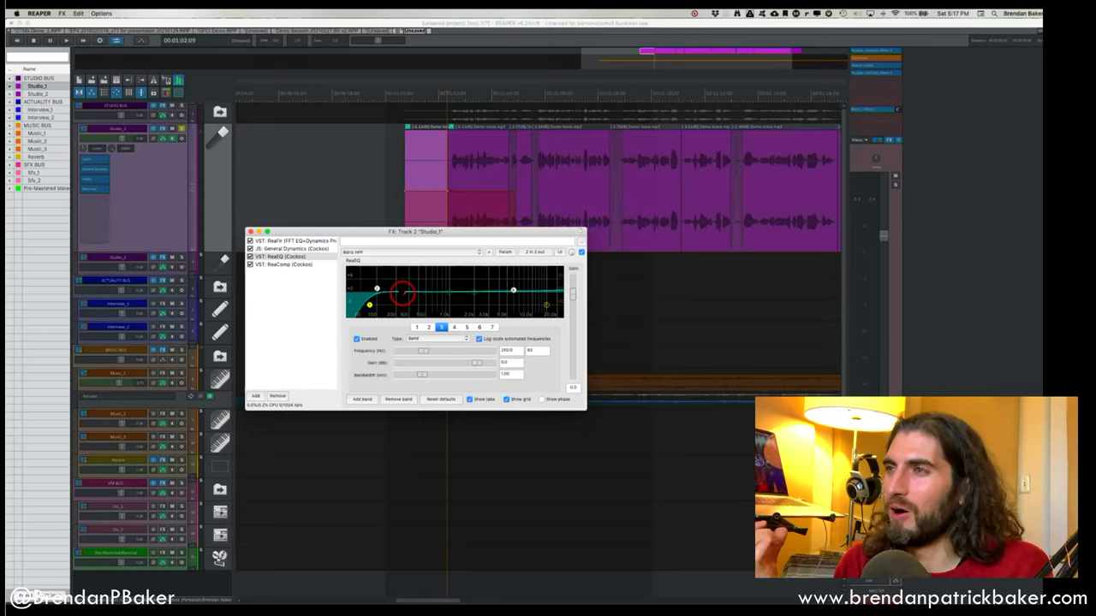
{"action": "left_click_drag", "start_coordinate": [402, 294], "coordinate": [399, 301]}
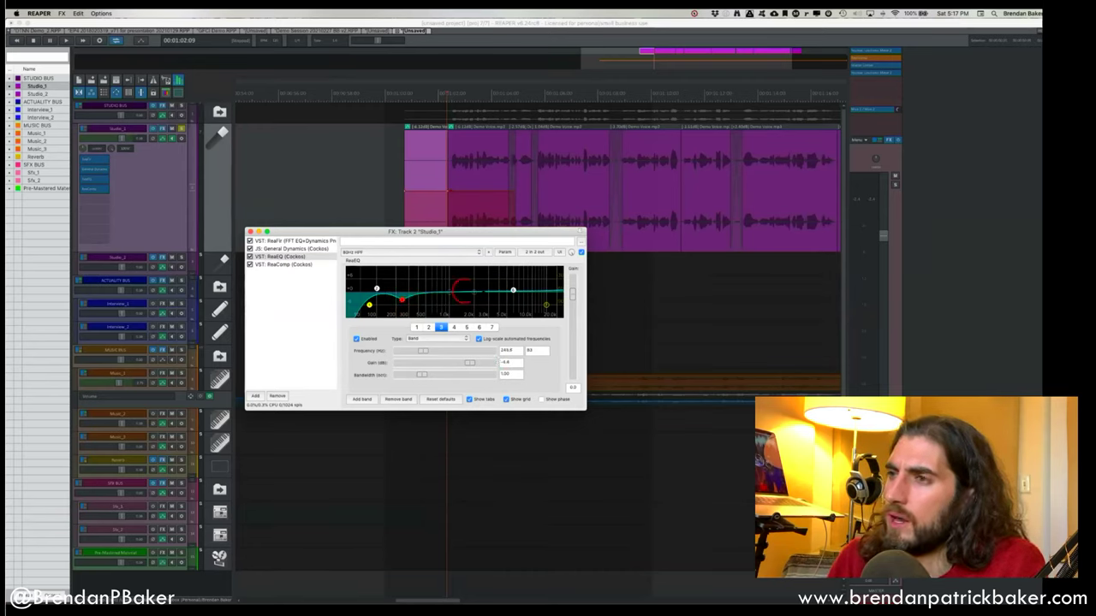
Enable ReaEQ bands 4 and 5 around 1000 Hz and 2000 Hz, and boost each by 1.0 dB.
{"action": "left_click", "coordinate": [453, 294]}
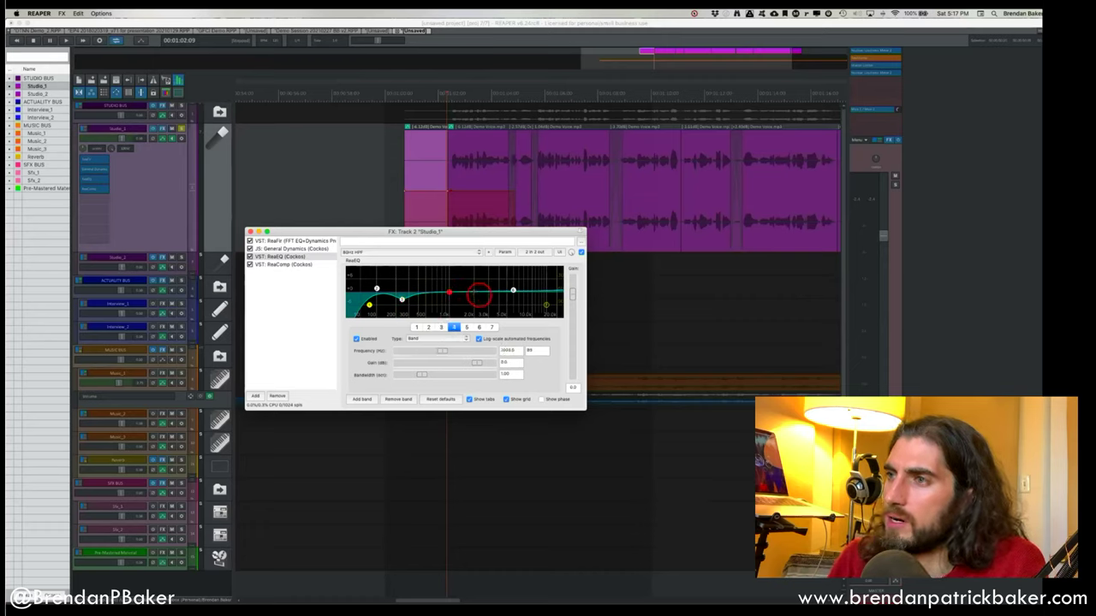
{"action": "left_click", "coordinate": [471, 294]}
{"action": "left_click", "coordinate": [357, 338]}
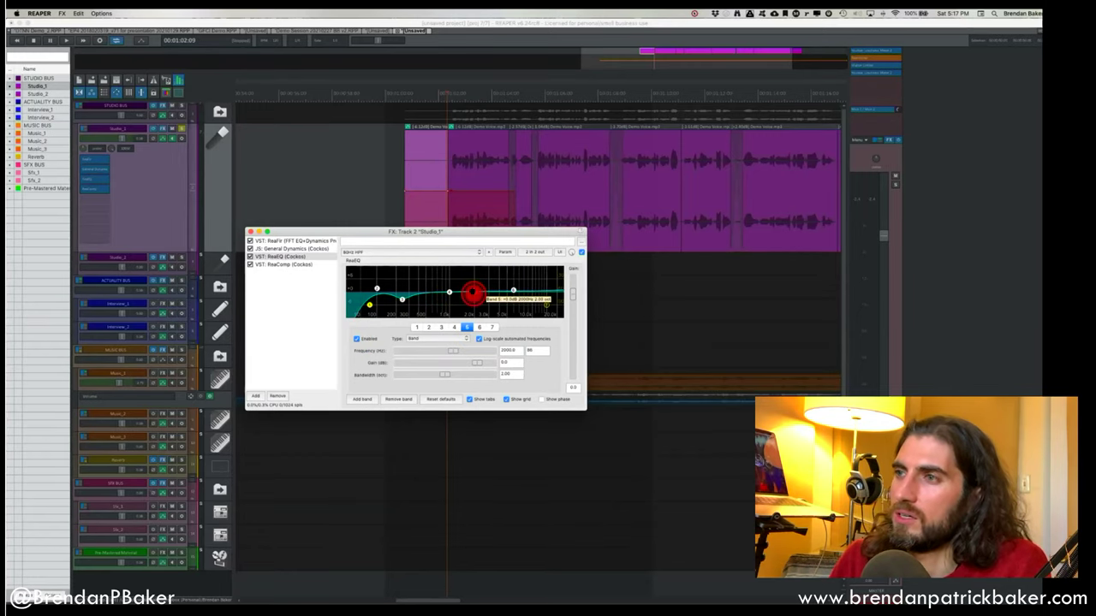
{"action": "left_click", "coordinate": [449, 292]}
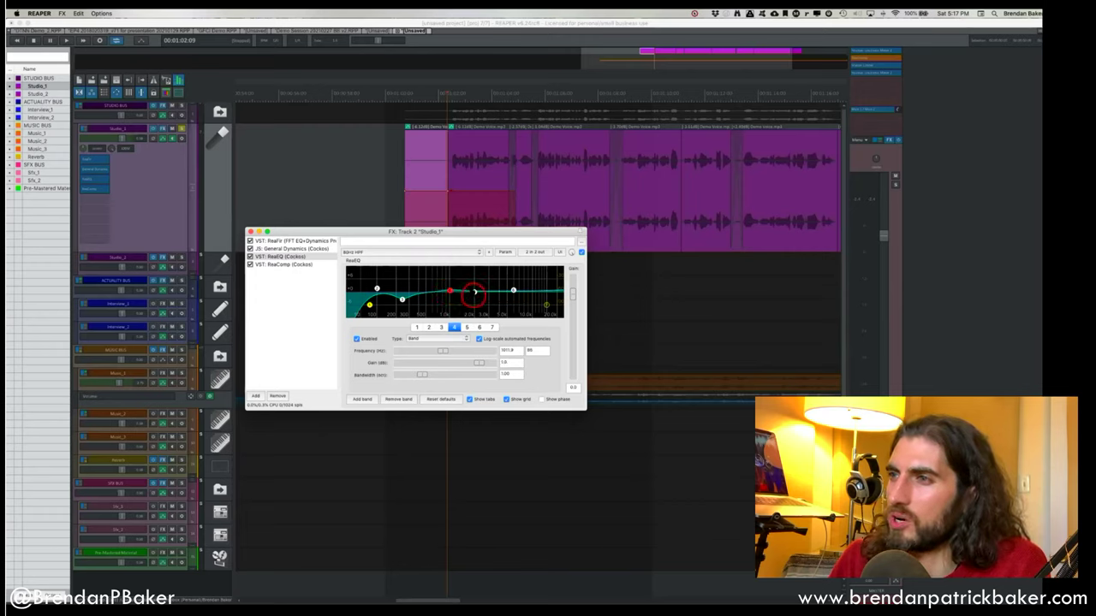
{"action": "left_click", "coordinate": [474, 292]}
Disable ReaEQ bands 4 and 5.
{"action": "left_click", "coordinate": [451, 292]}
{"action": "left_click", "coordinate": [356, 339]}
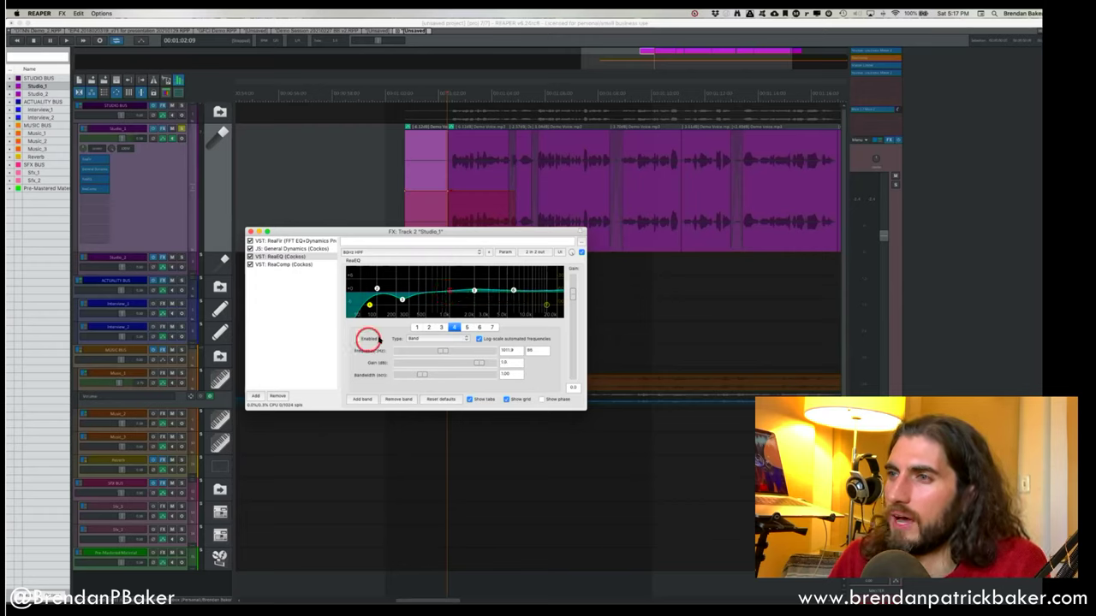
{"action": "left_click", "coordinate": [466, 327]}
{"action": "left_click", "coordinate": [357, 339]}
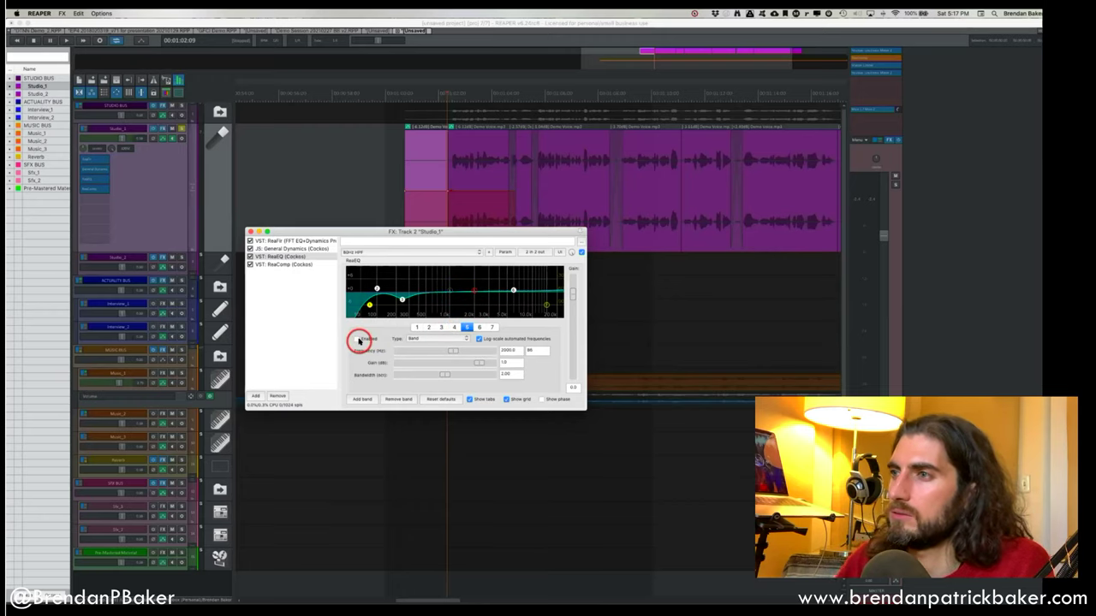
Show ReaComp in the Studio_1 chain, and position its window beside the start of the voice clips.
{"action": "left_click", "coordinate": [293, 265]}
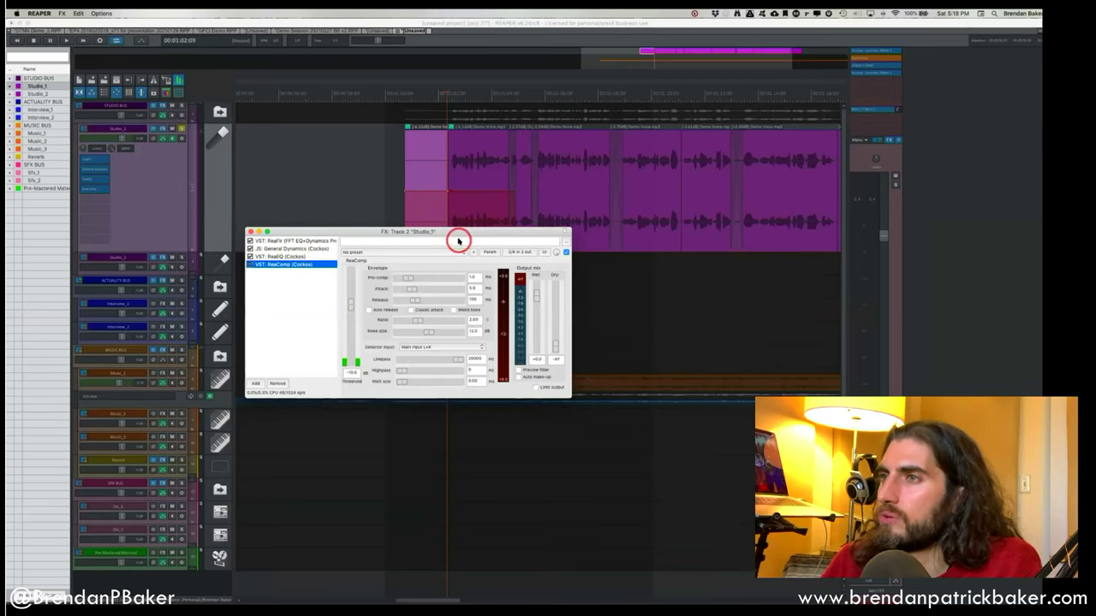
{"action": "left_click_drag", "start_coordinate": [465, 232], "coordinate": [370, 253]}
{"action": "left_click", "coordinate": [383, 142]}
{"action": "left_click", "coordinate": [418, 138]}
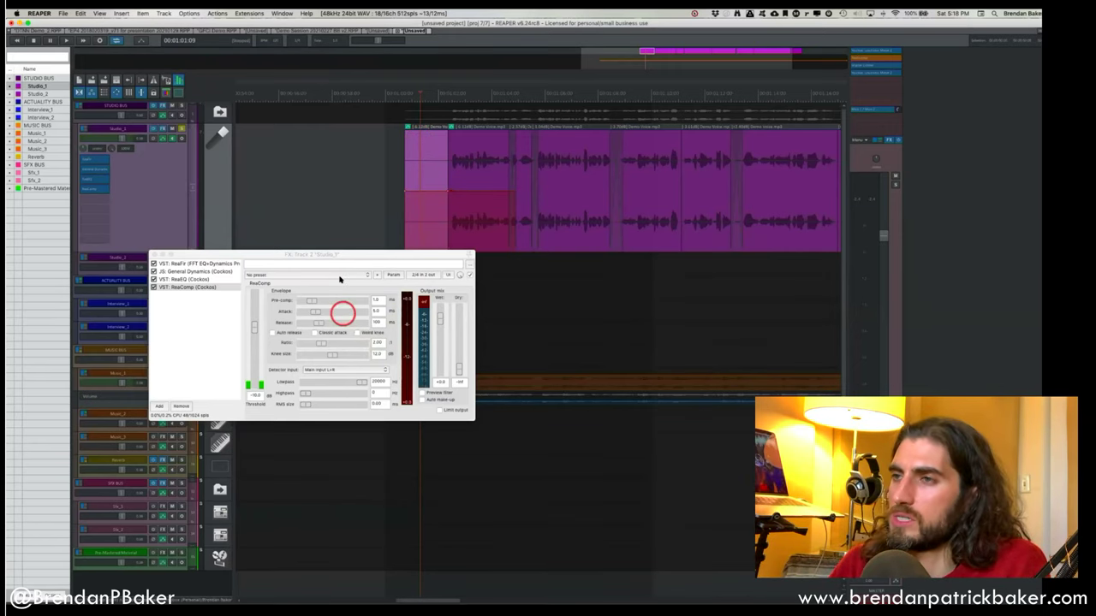
{"action": "left_click_drag", "start_coordinate": [340, 253], "coordinate": [340, 185]}
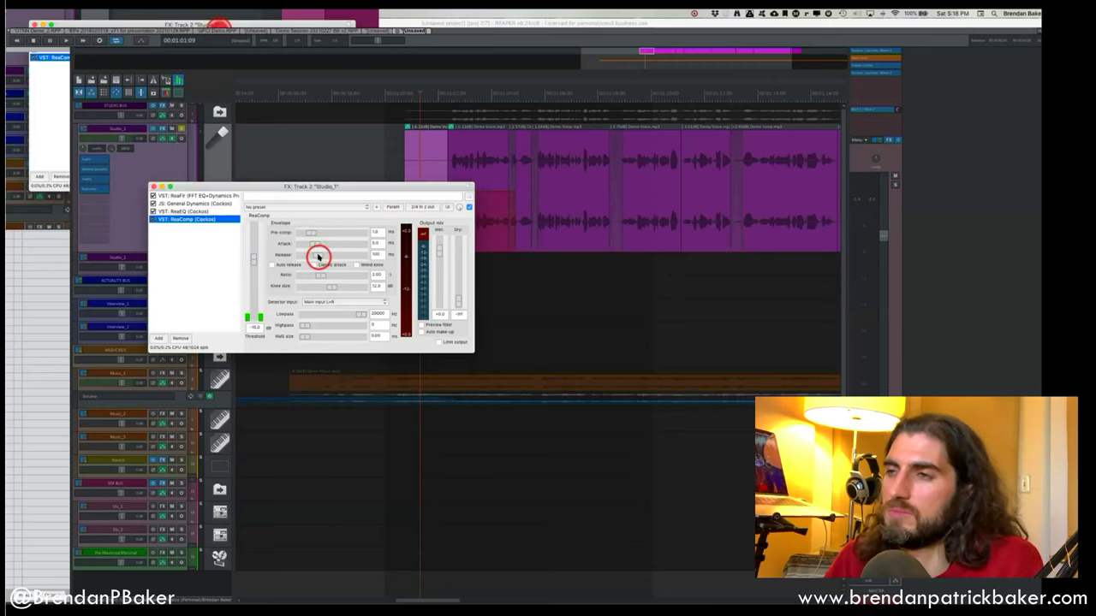
Place the edit cursor just before the speech on Studio_1, and play the voice to watch ReaComp's gain reduction meter.
{"action": "left_click", "coordinate": [444, 91]}
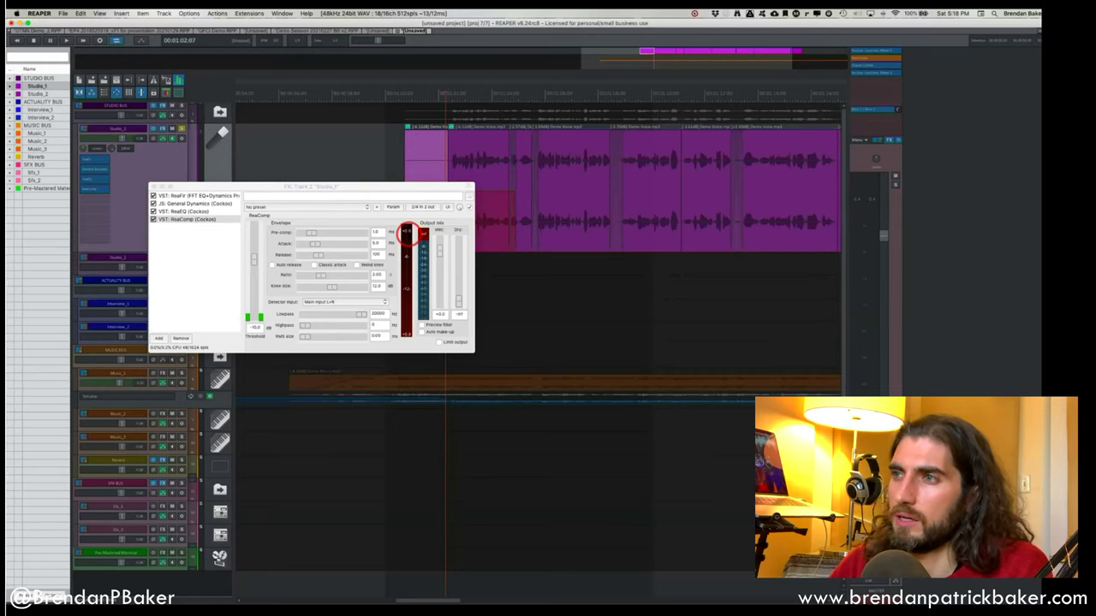
{"action": "left_click", "coordinate": [407, 233]}
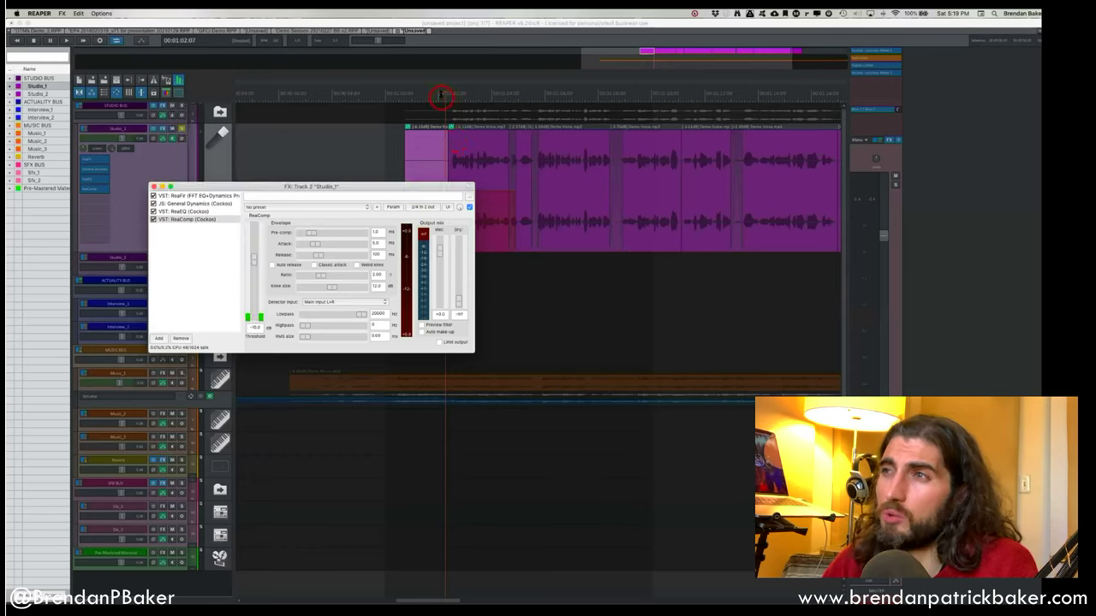
{"action": "left_click", "coordinate": [440, 97]}
{"action": "key", "text": "space"}
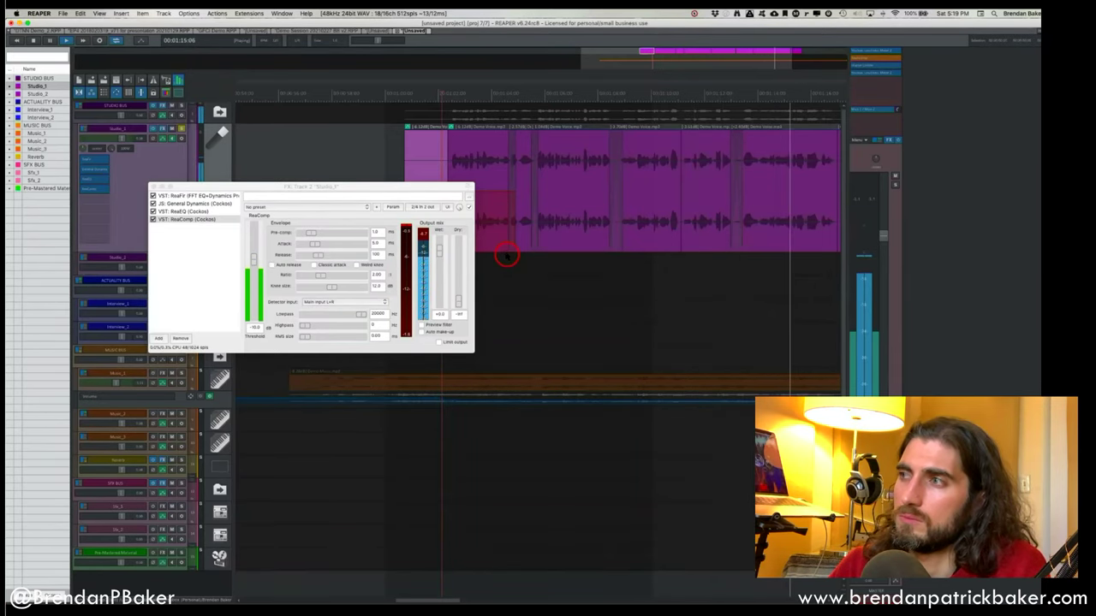
{"action": "key", "text": "space"}
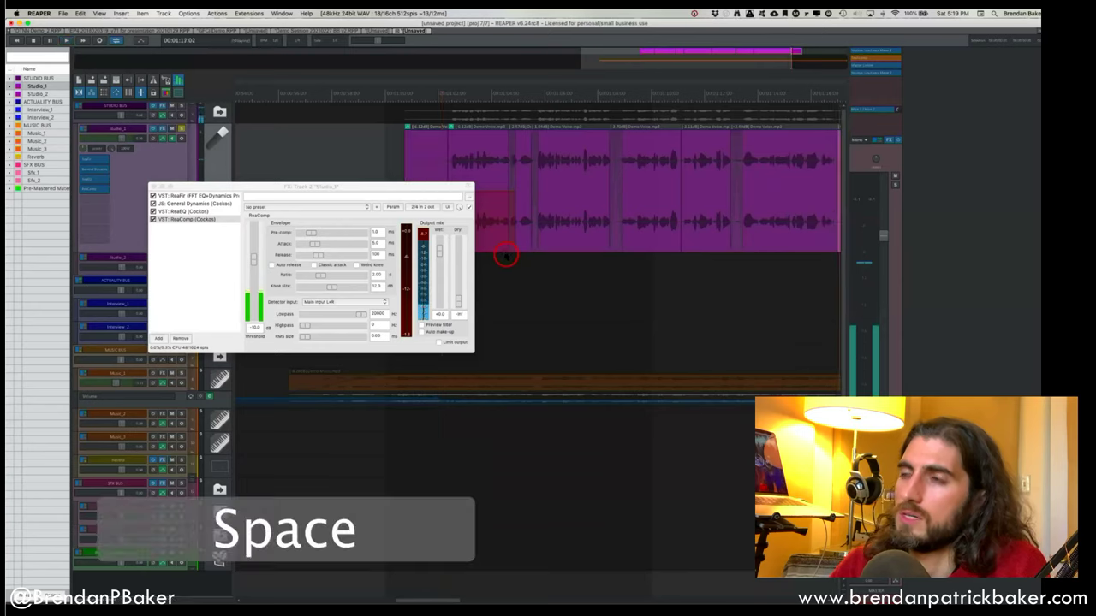
Move the Studio_1 effects window clear of the track controls, and open the STUDIO BUS effects chain to show its ReaComp settings.
{"action": "scroll", "coordinate": [540, 221], "scroll_direction": "down", "scroll_amount": 3}
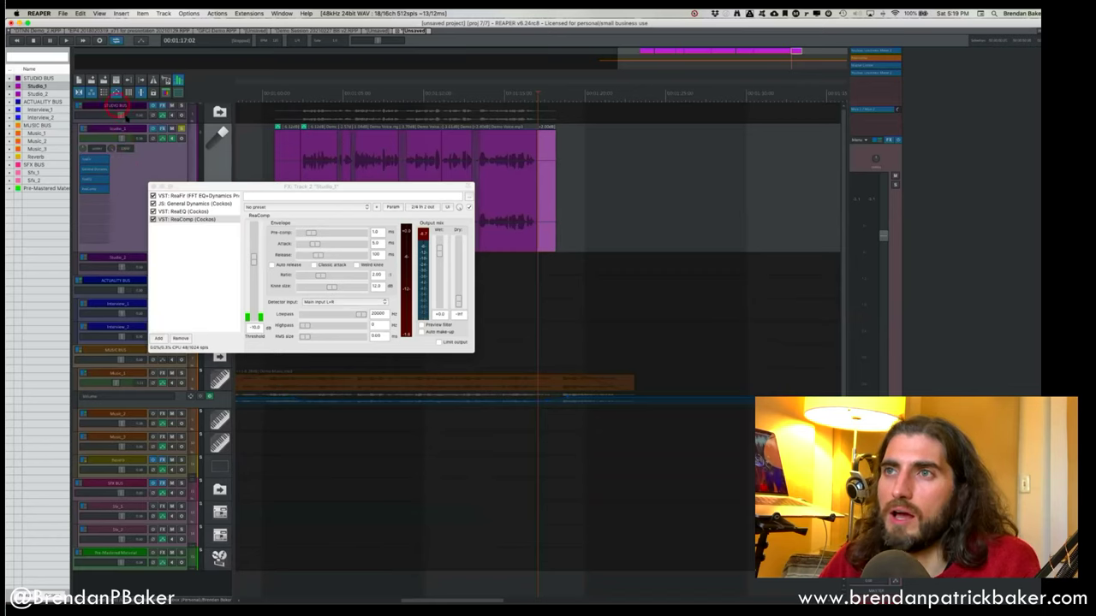
{"action": "left_click_drag", "start_coordinate": [196, 186], "coordinate": [280, 212]}
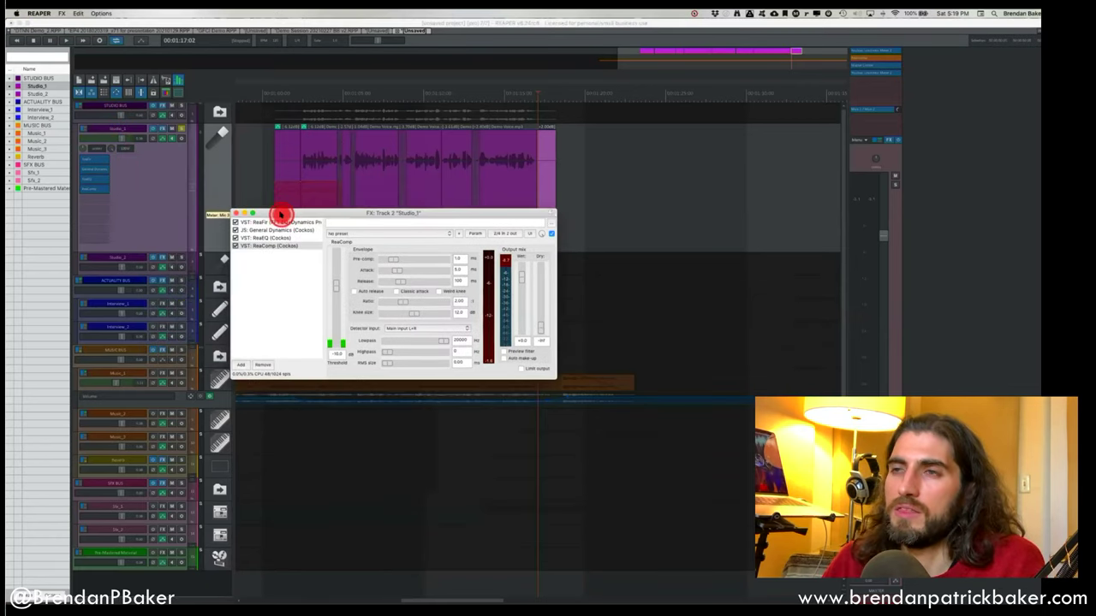
{"action": "left_click", "coordinate": [152, 109]}
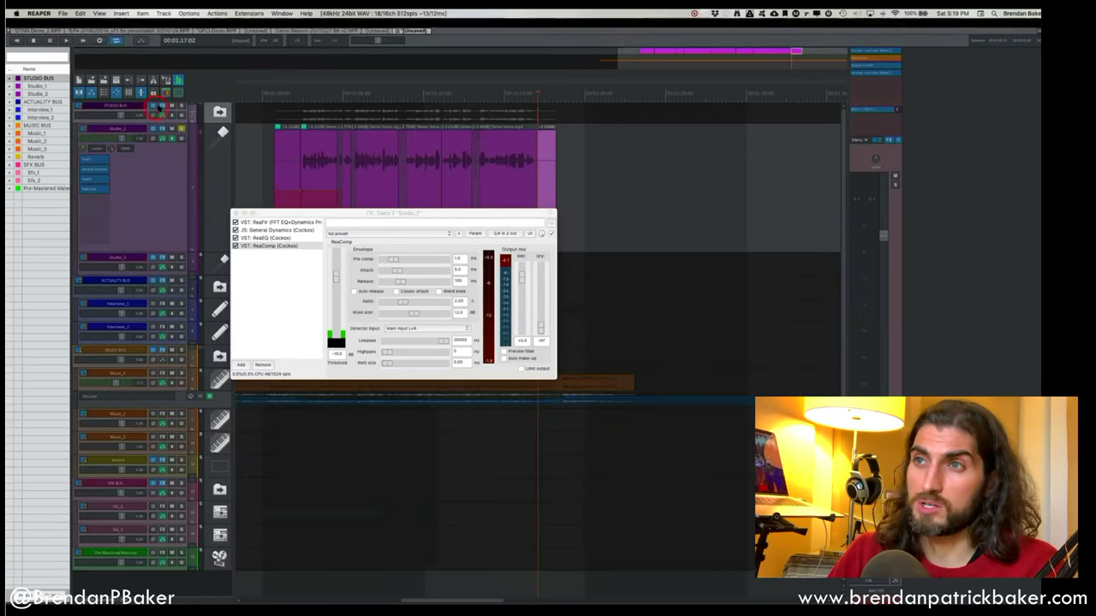
{"action": "left_click", "coordinate": [161, 106]}
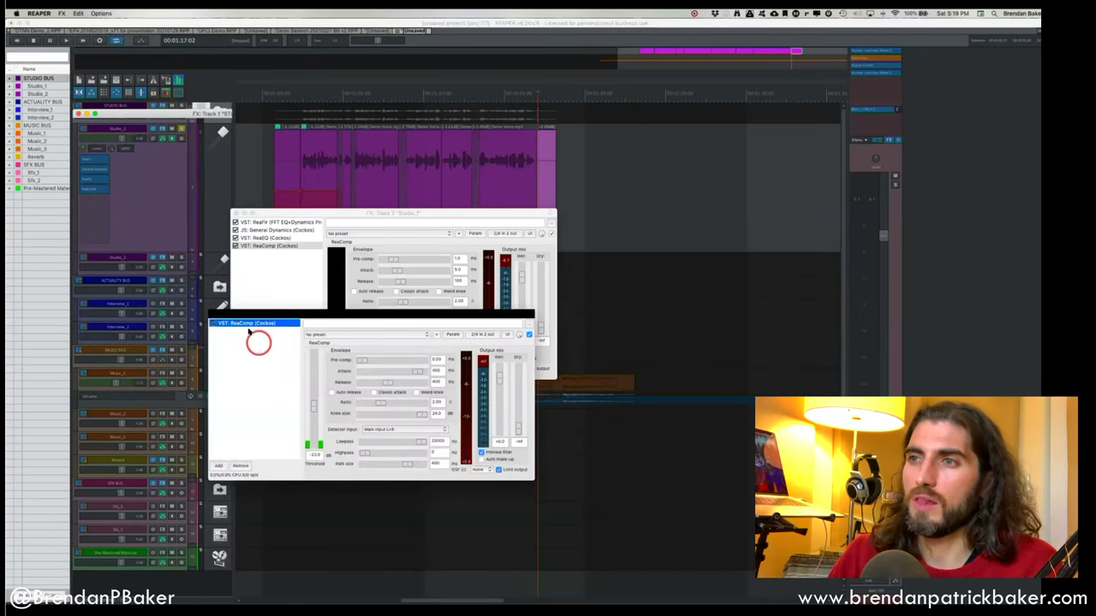
{"action": "mouse_move", "coordinate": [401, 462]}
{"action": "left_mouse_down"}
{"action": "mouse_move", "coordinate": [433, 472]}
{"action": "mouse_move", "coordinate": [408, 472]}
{"action": "left_mouse_up"}
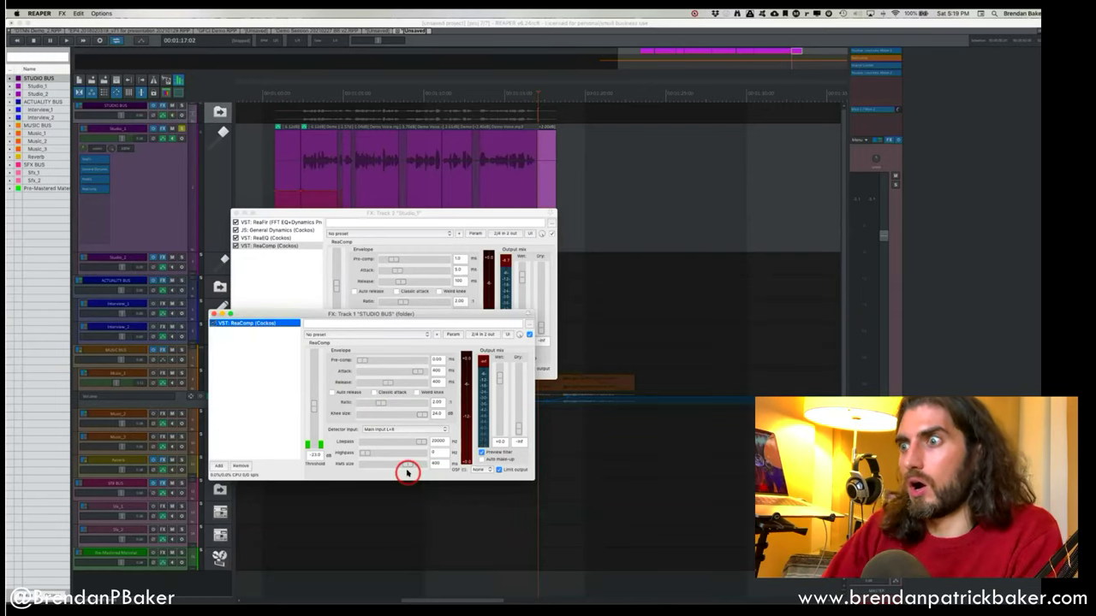
Move the Studio_1 effects window off the STUDIO BUS effects window to compare the ReaComp settings of both chains.
{"action": "left_click", "coordinate": [428, 473]}
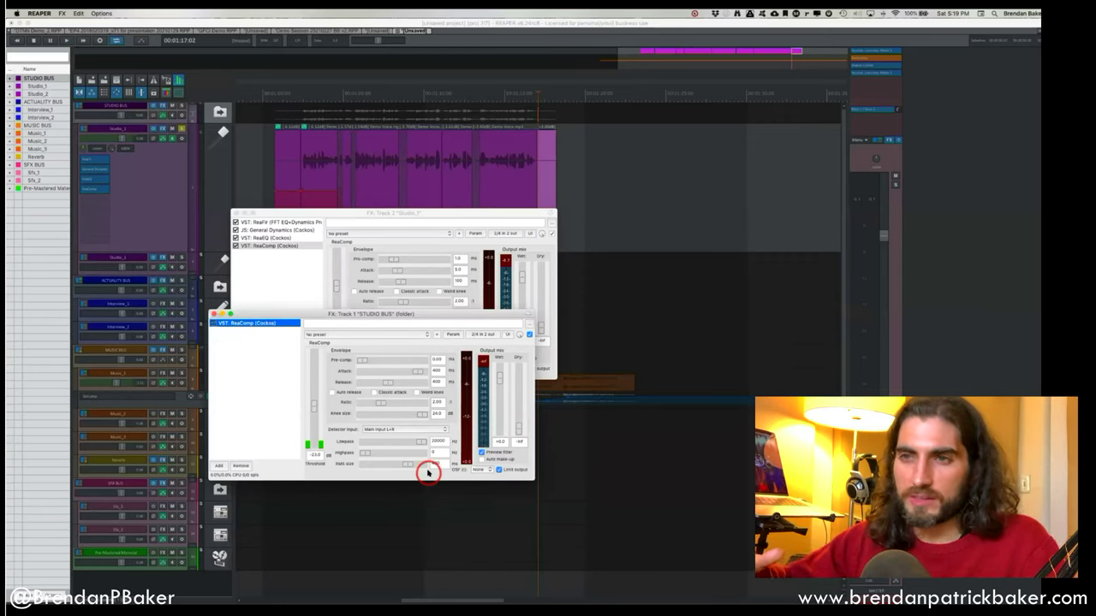
{"action": "left_click", "coordinate": [420, 434]}
{"action": "left_click_drag", "start_coordinate": [305, 213], "coordinate": [499, 255]}
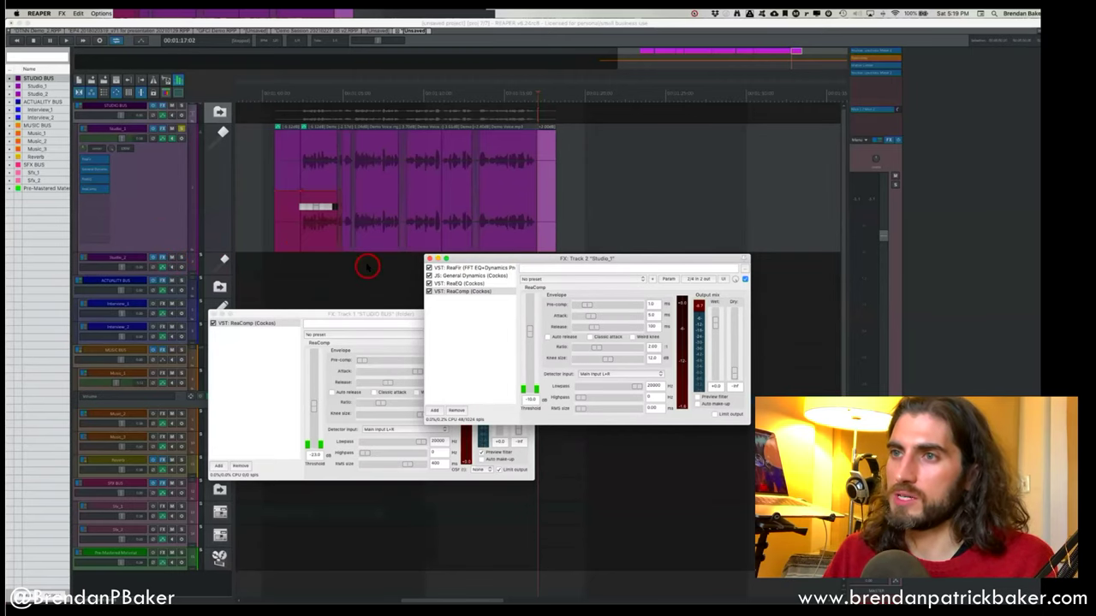
Select the Studio_2 track, and close the Studio_1 and STUDIO BUS effects windows.
{"action": "left_click", "coordinate": [127, 261]}
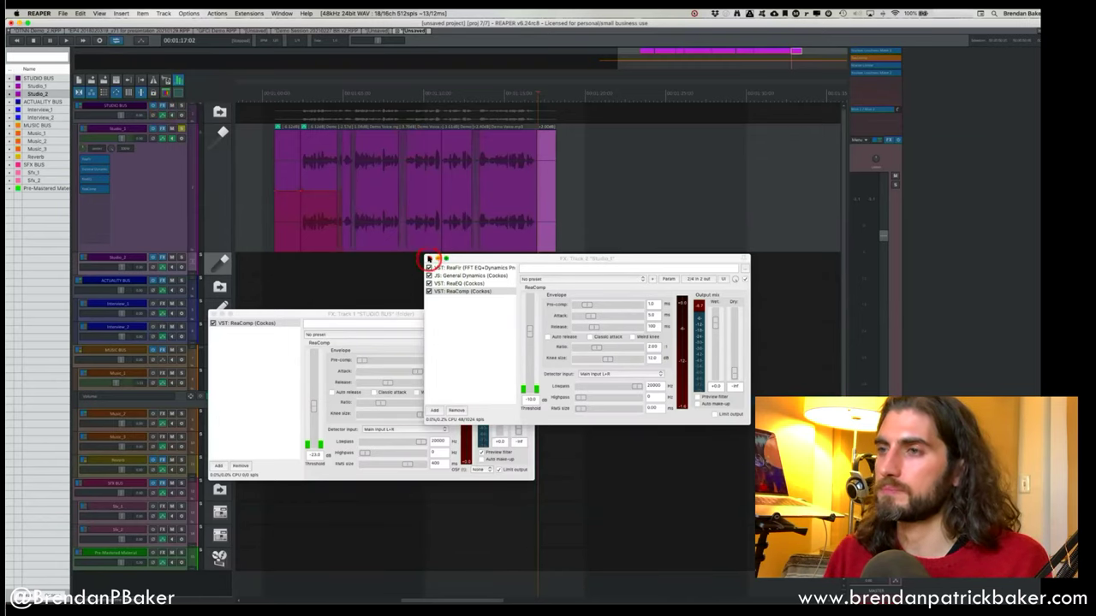
{"action": "left_click", "coordinate": [428, 258]}
{"action": "left_click", "coordinate": [213, 313]}
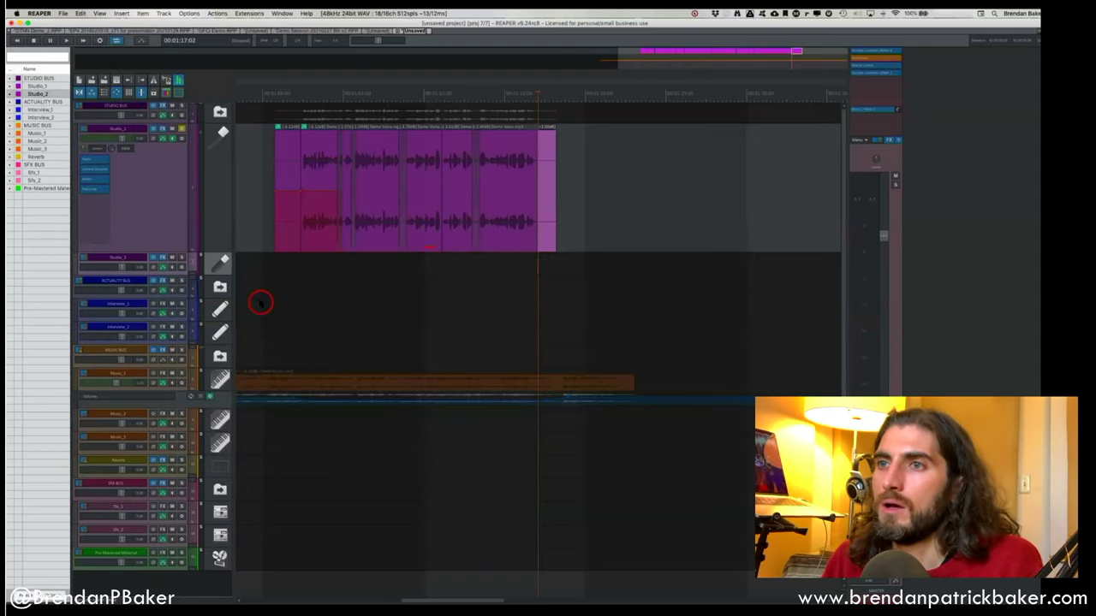
Reduce the height of all tracks, and enlarge the Studio_1 track until its embedded effects list shows.
{"action": "scroll", "coordinate": [321, 275], "scroll_direction": "down", "scroll_amount": 5, "text": "super"}
{"action": "scroll", "coordinate": [255, 205], "scroll_direction": "up", "scroll_amount": 2, "text": "super"}
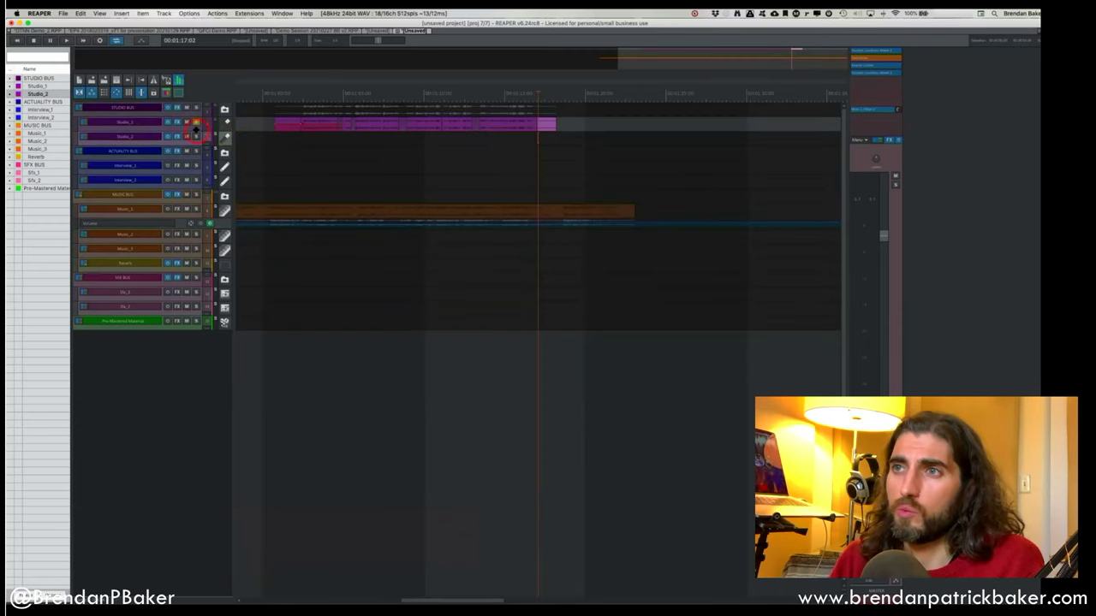
{"action": "left_click_drag", "start_coordinate": [194, 134], "coordinate": [196, 171]}
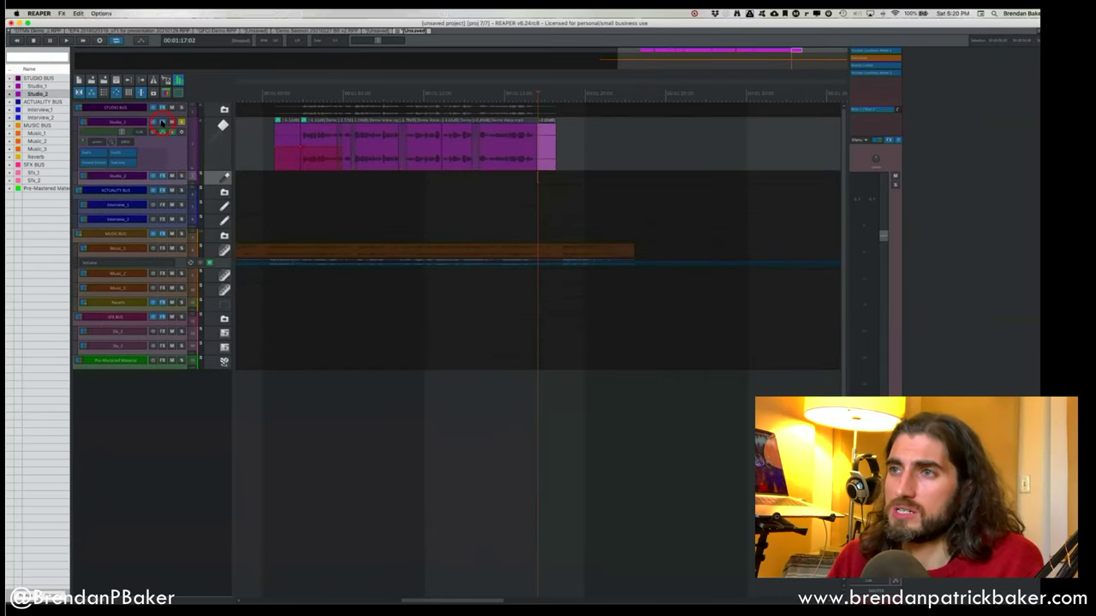
Show the Studio_1 effects chain, switch ReaFir and General Dynamics off and back on, and close the window.
{"action": "left_click", "coordinate": [162, 122]}
{"action": "left_click", "coordinate": [434, 268]}
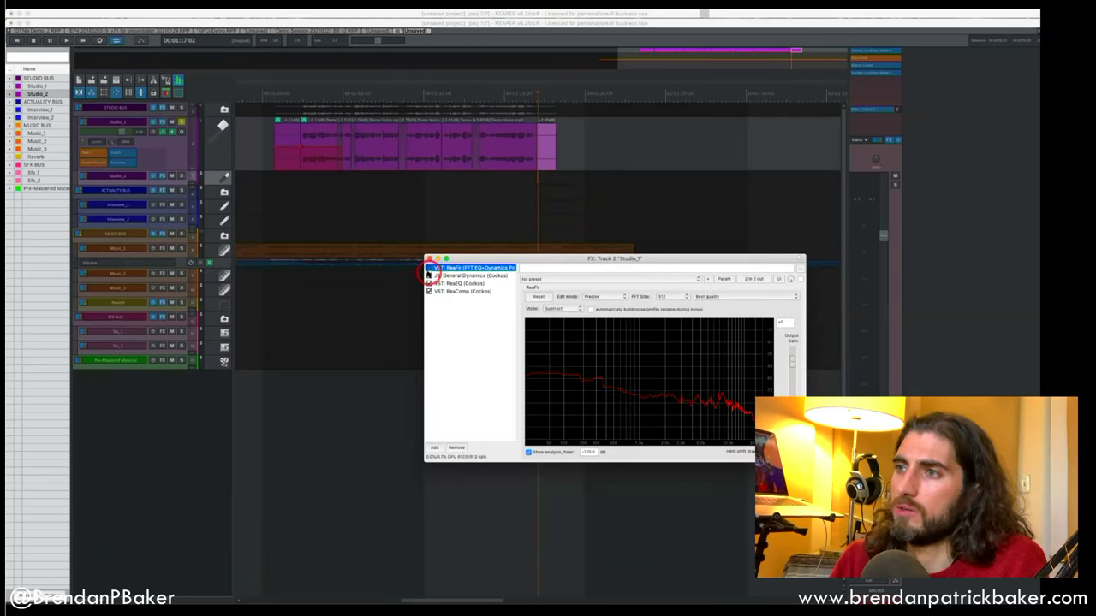
{"action": "left_click", "coordinate": [429, 267]}
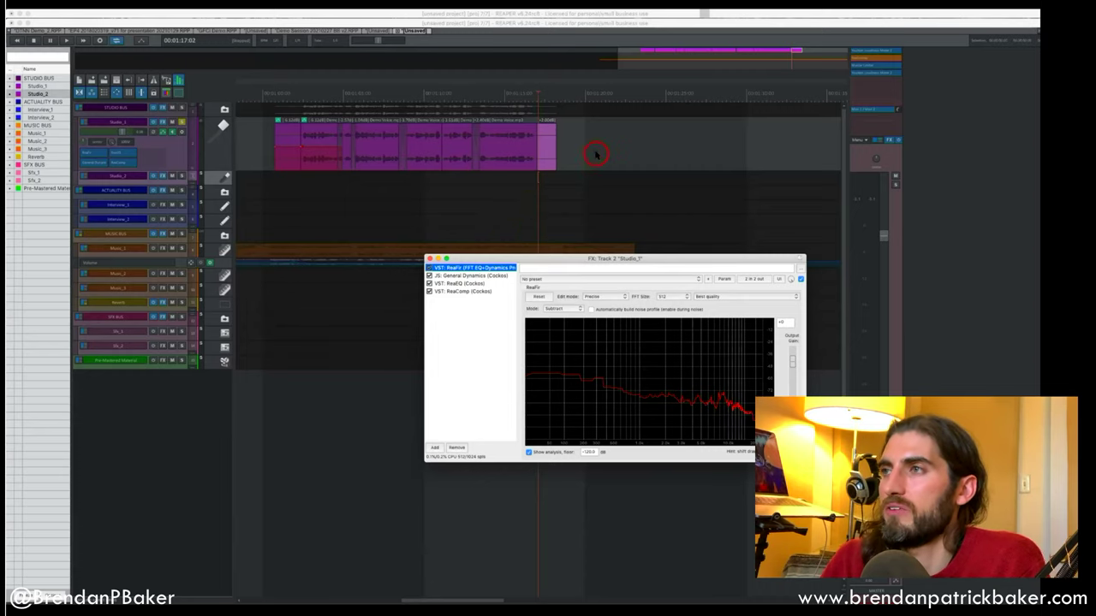
{"action": "left_click", "coordinate": [430, 258]}
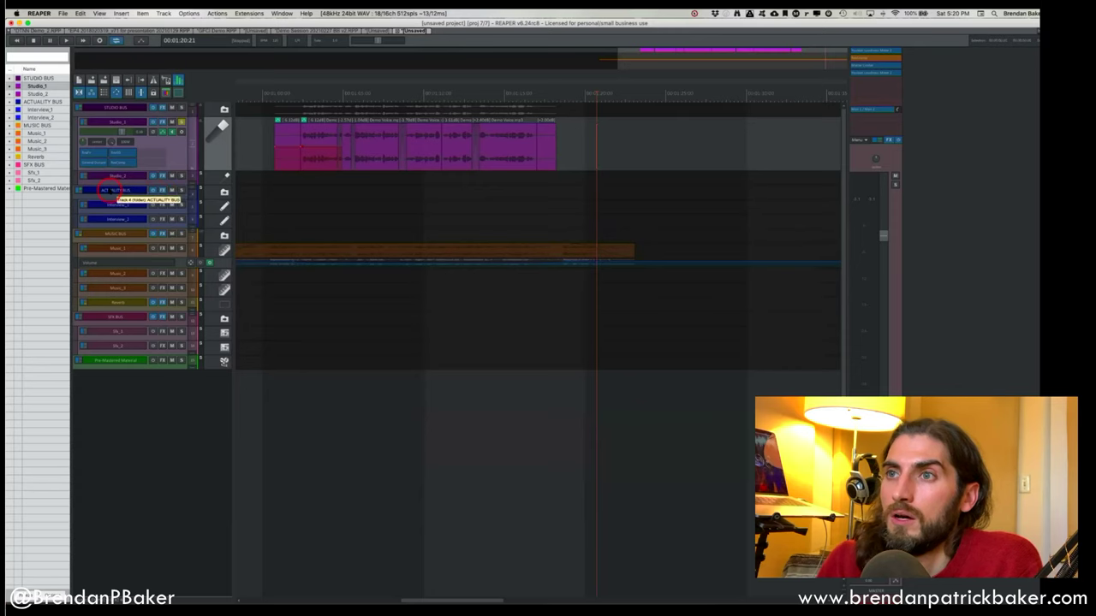
Point out the interview tracks, and show the ACTUALITY BUS effects chain in a window clear of the track controls.
{"action": "left_click", "coordinate": [120, 206]}
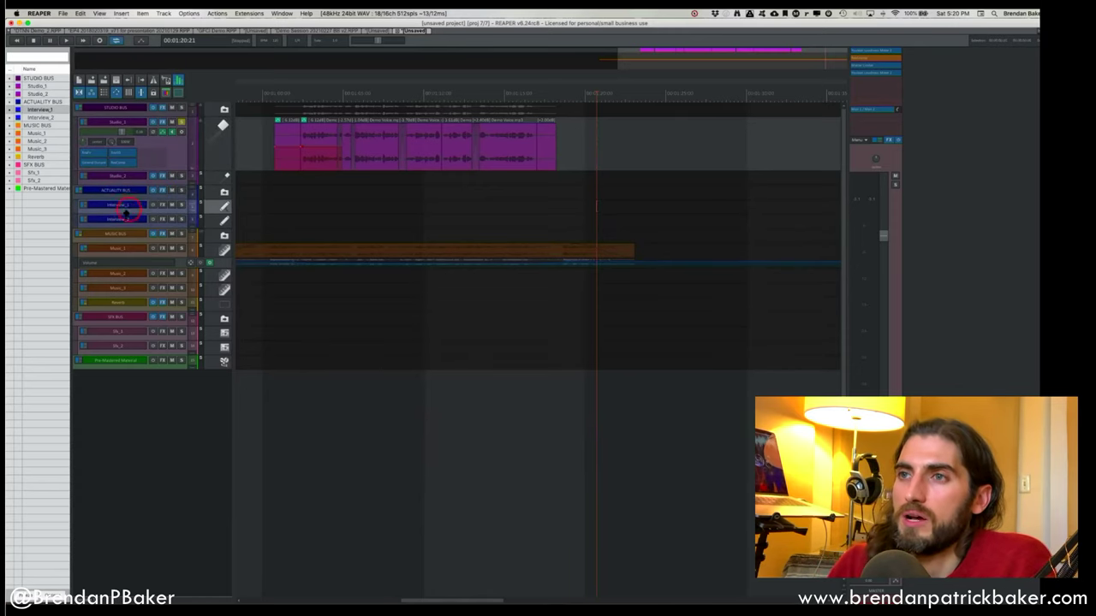
{"action": "left_click", "coordinate": [134, 208]}
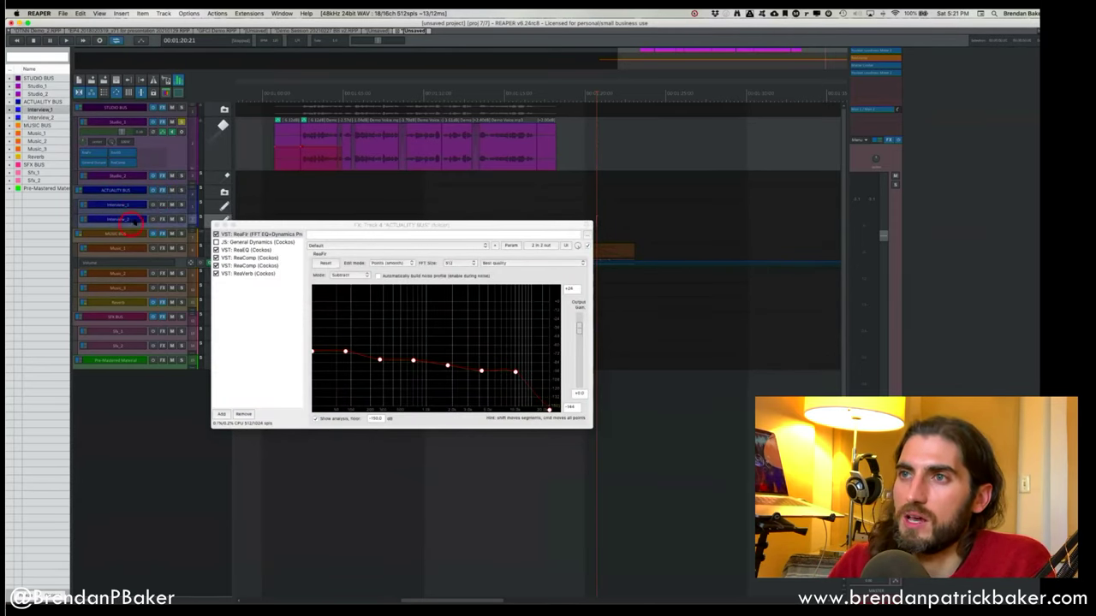
{"action": "left_click", "coordinate": [162, 190]}
{"action": "left_click", "coordinate": [163, 190]}
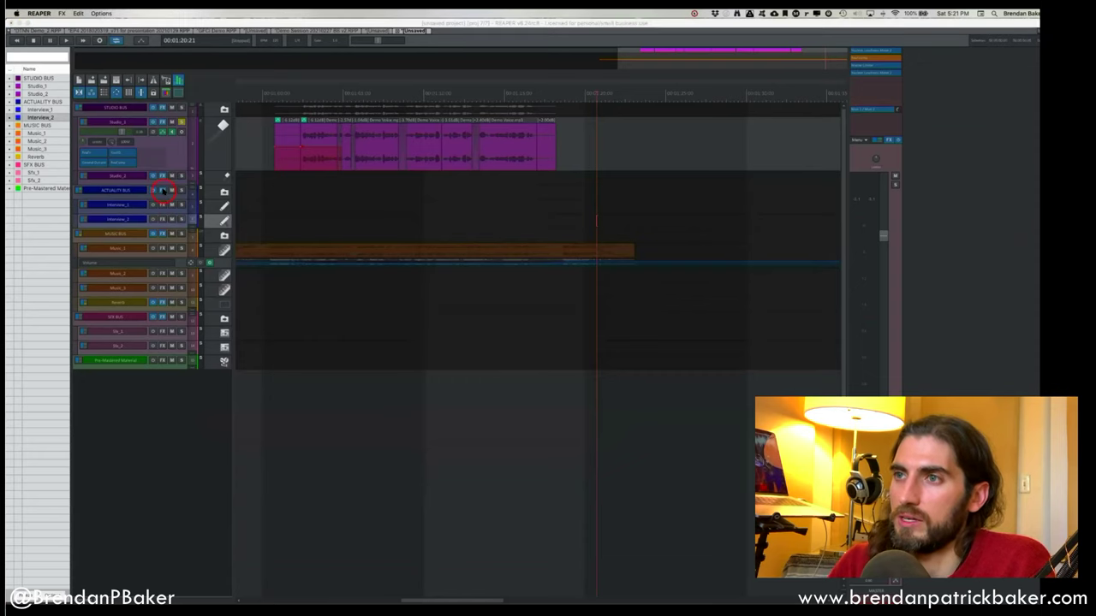
{"action": "left_click_drag", "start_coordinate": [277, 224], "coordinate": [432, 263]}
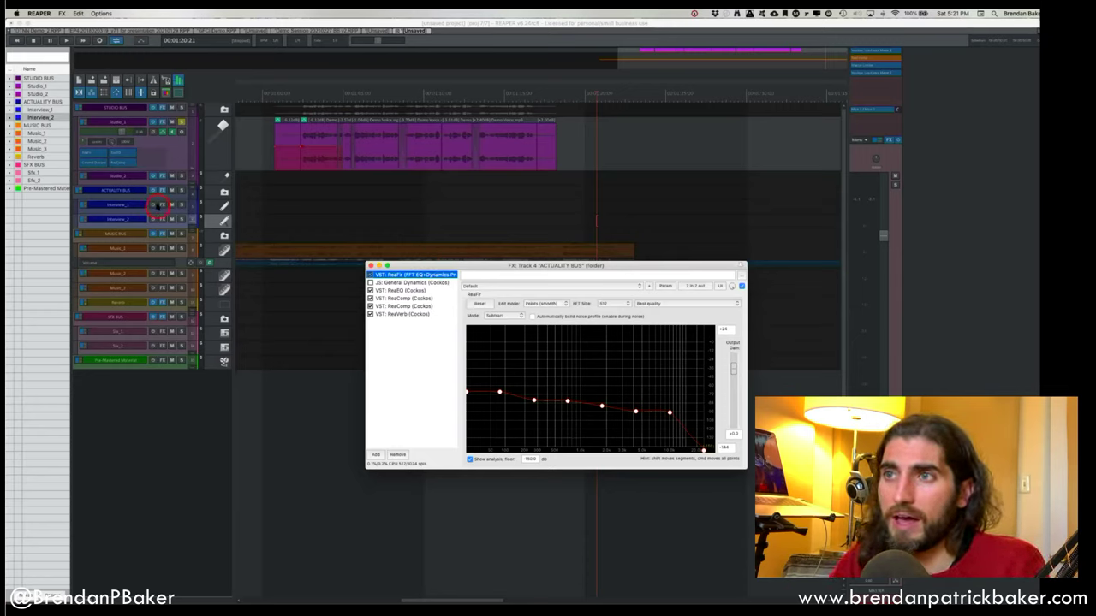
Check the effects chain of Interview_1, close it, and select the Interview_2 track.
{"action": "left_click", "coordinate": [161, 205]}
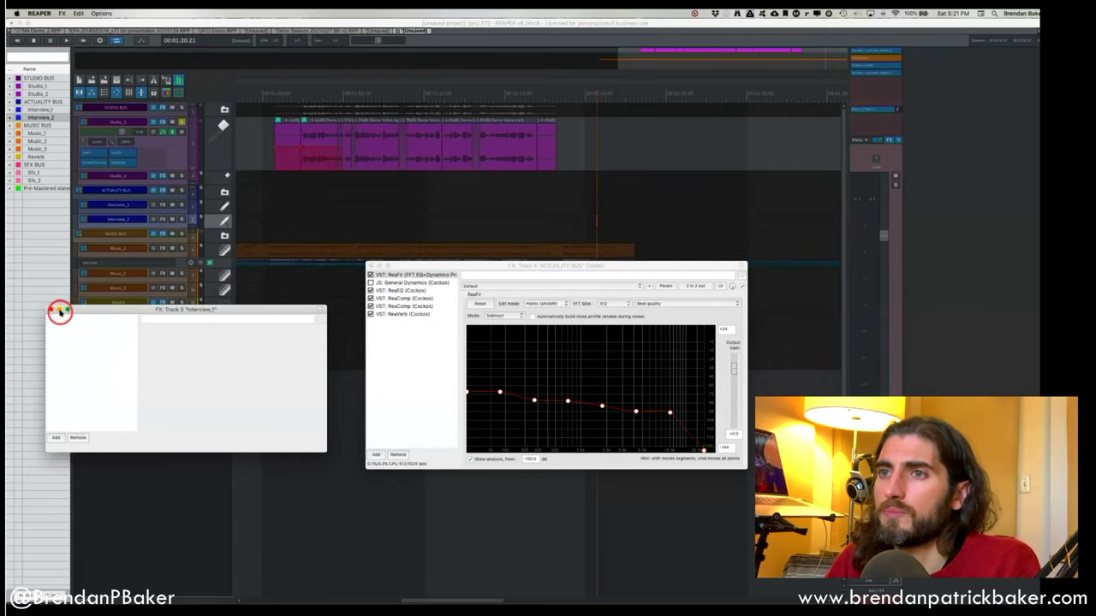
{"action": "left_click", "coordinate": [50, 310]}
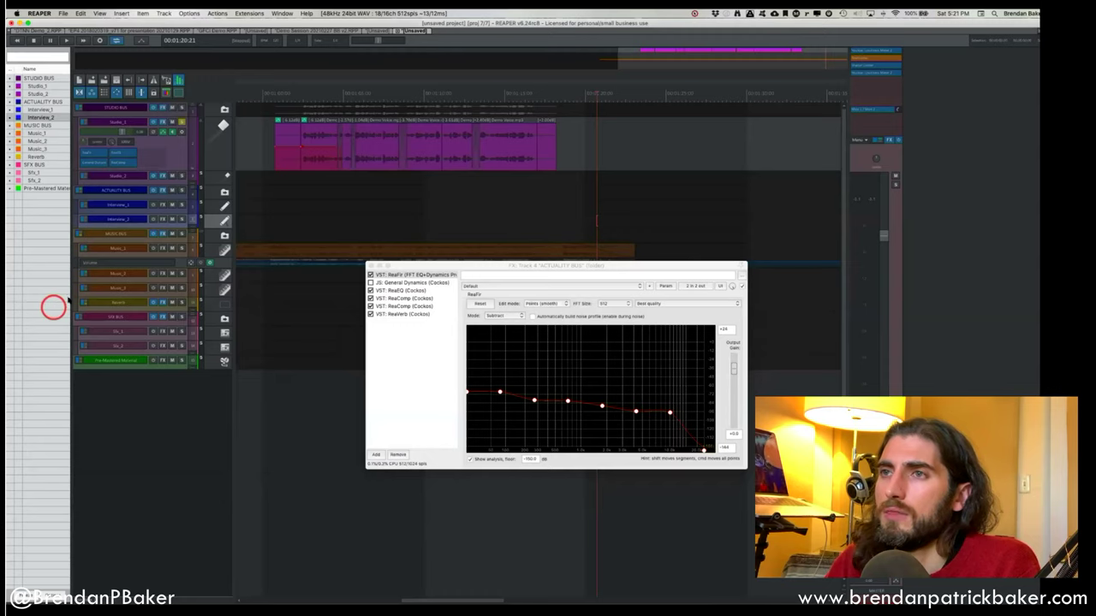
{"action": "left_click", "coordinate": [118, 218]}
{"action": "left_click", "coordinate": [143, 196]}
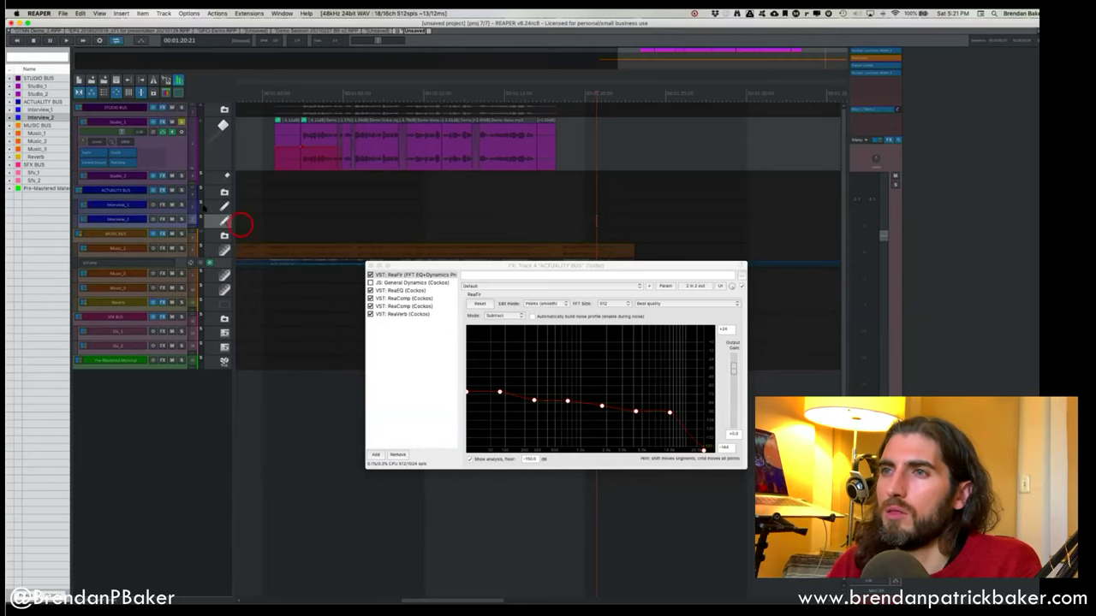
Review the ReaFir and General Dynamics settings in the ACTUALITY BUS effects chain.
{"action": "left_click", "coordinate": [430, 275]}
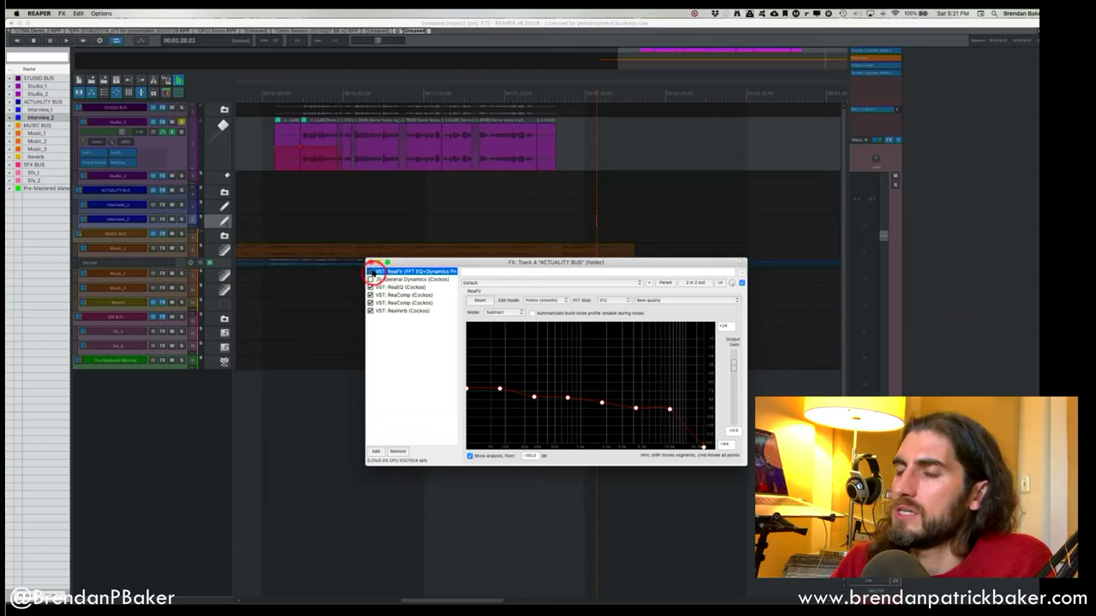
{"action": "left_click", "coordinate": [371, 272]}
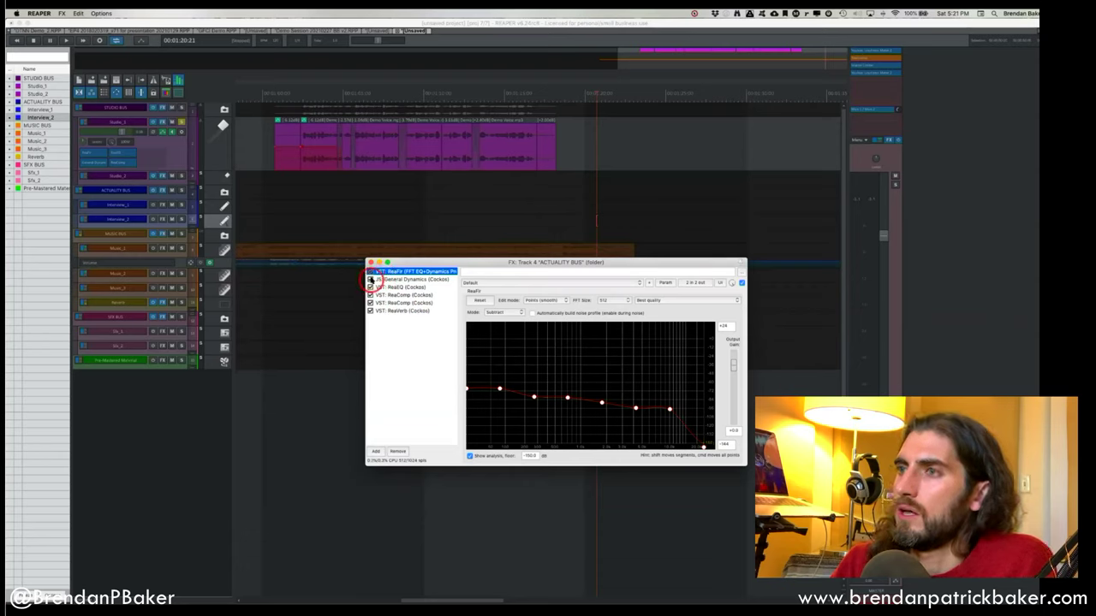
{"action": "left_click", "coordinate": [404, 279]}
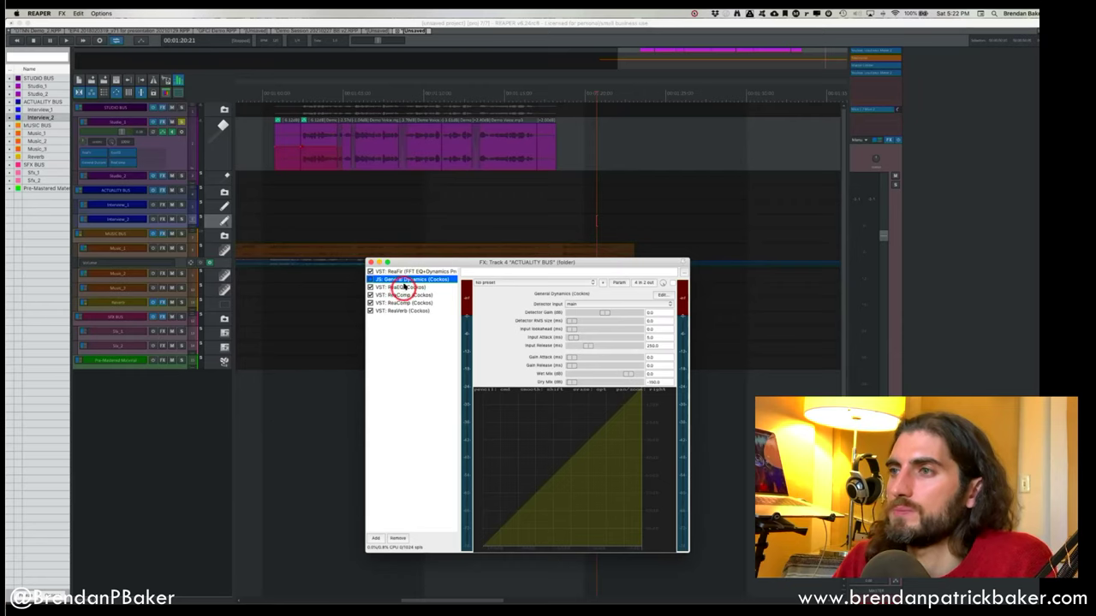
In the ACTUALITY BUS ReaEQ, lower the low-pass band to just under 15 kHz and nudge band 3 to about 249 Hz at -2.8 dB.
{"action": "left_click", "coordinate": [402, 289]}
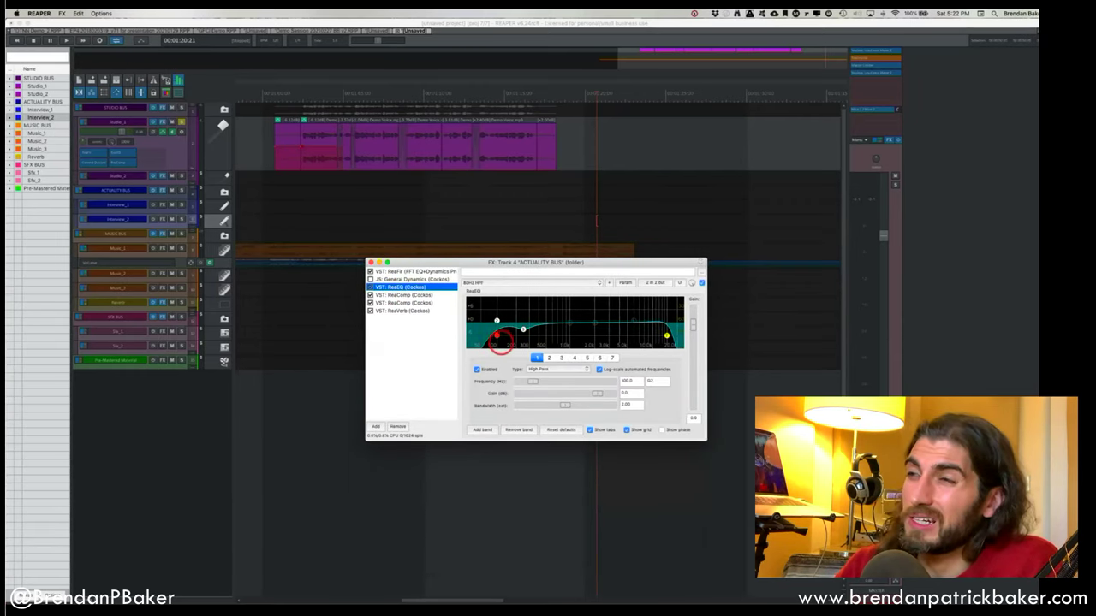
{"action": "left_click", "coordinate": [495, 337]}
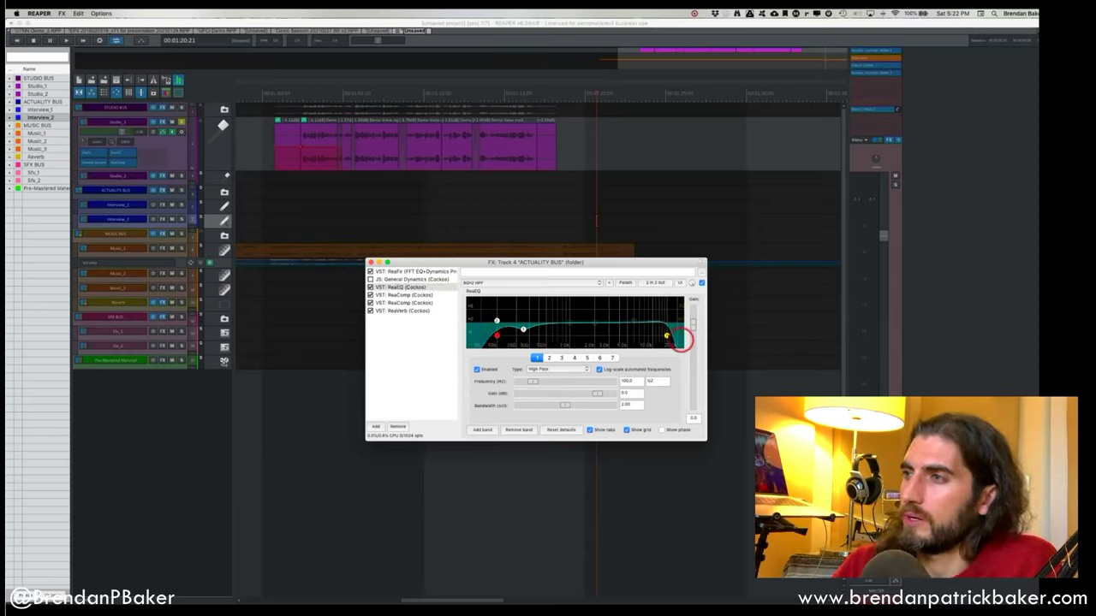
{"action": "left_click", "coordinate": [666, 335]}
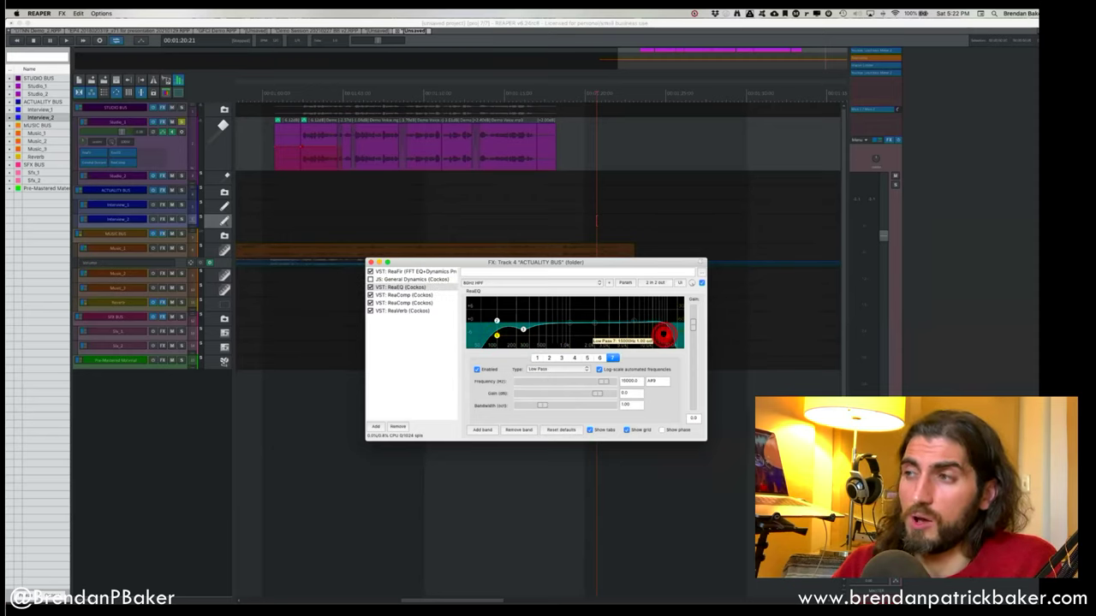
{"action": "left_click_drag", "start_coordinate": [664, 334], "coordinate": [660, 333]}
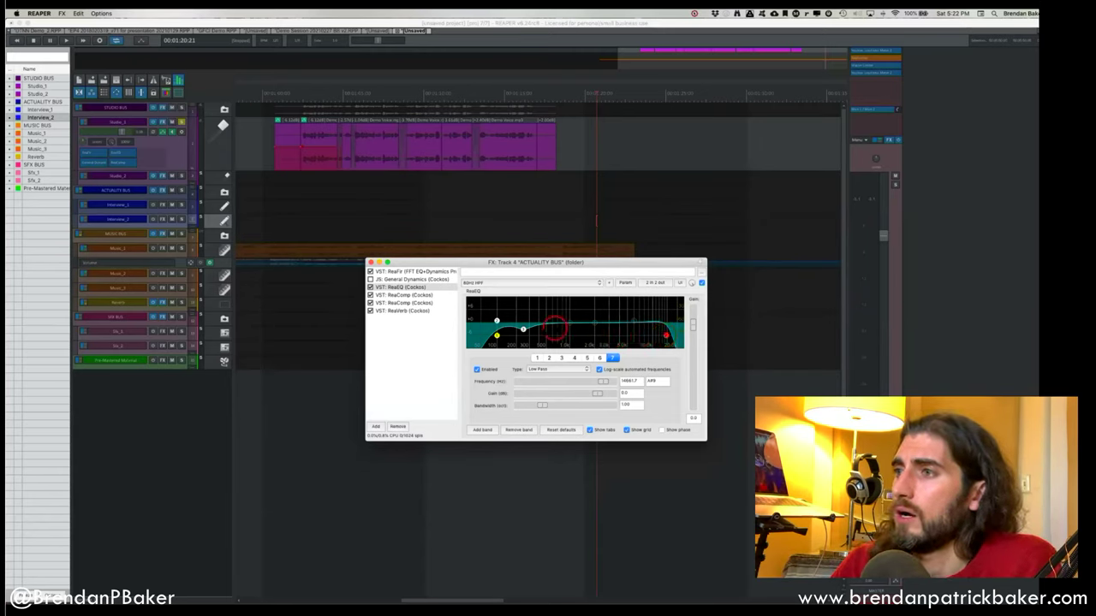
{"action": "left_click", "coordinate": [523, 329]}
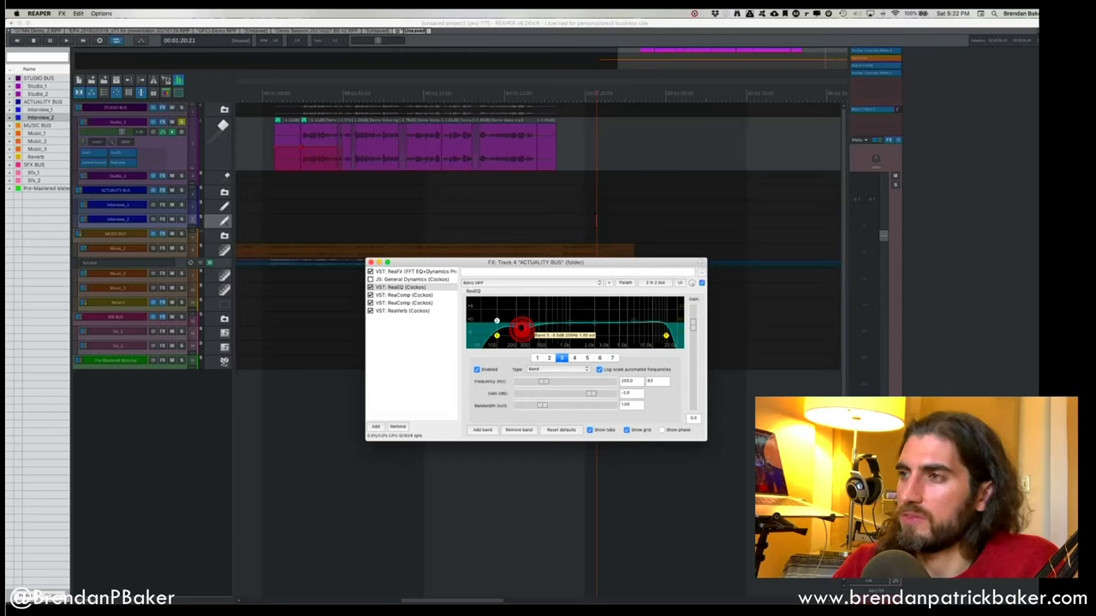
{"action": "left_click_drag", "start_coordinate": [520, 328], "coordinate": [520, 329]}
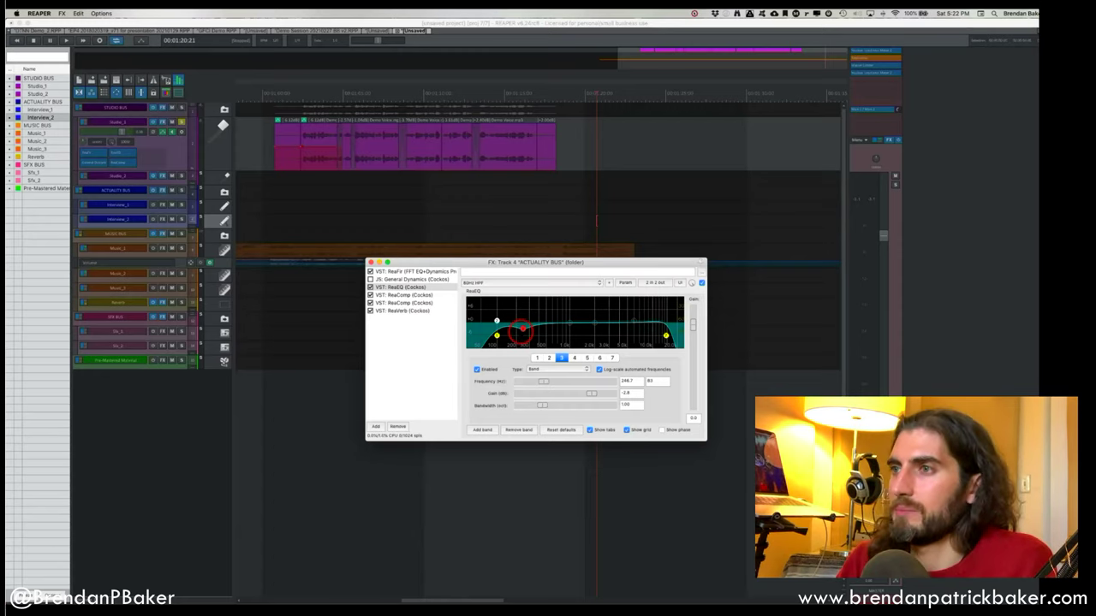
Examine the settings of both ReaComp compressors and the ReaVerb in the ACTUALITY BUS effects chain.
{"action": "left_click", "coordinate": [404, 295]}
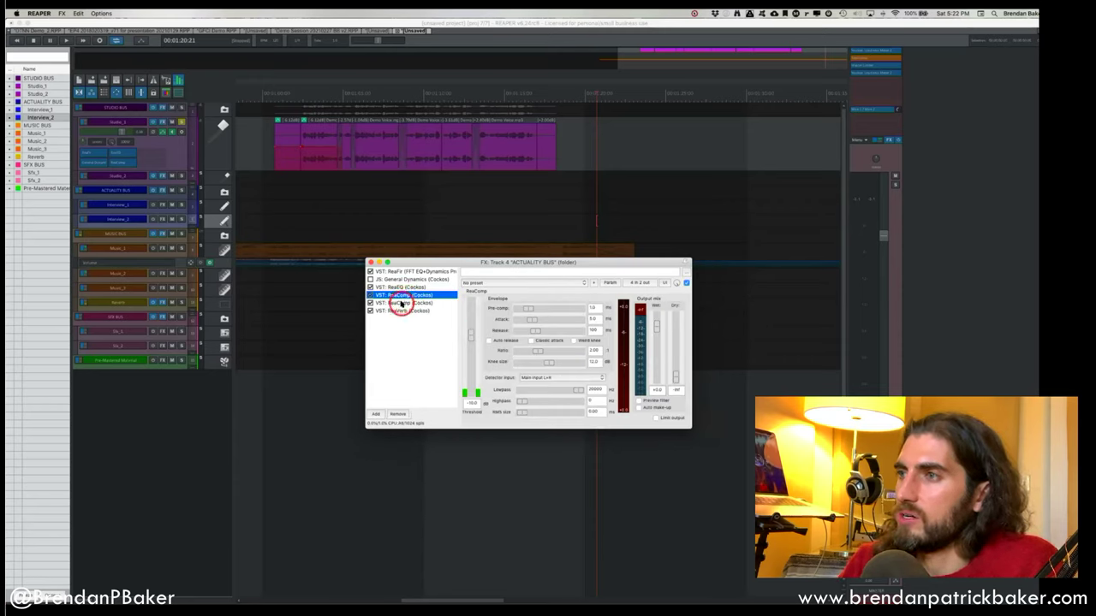
{"action": "left_click", "coordinate": [446, 333]}
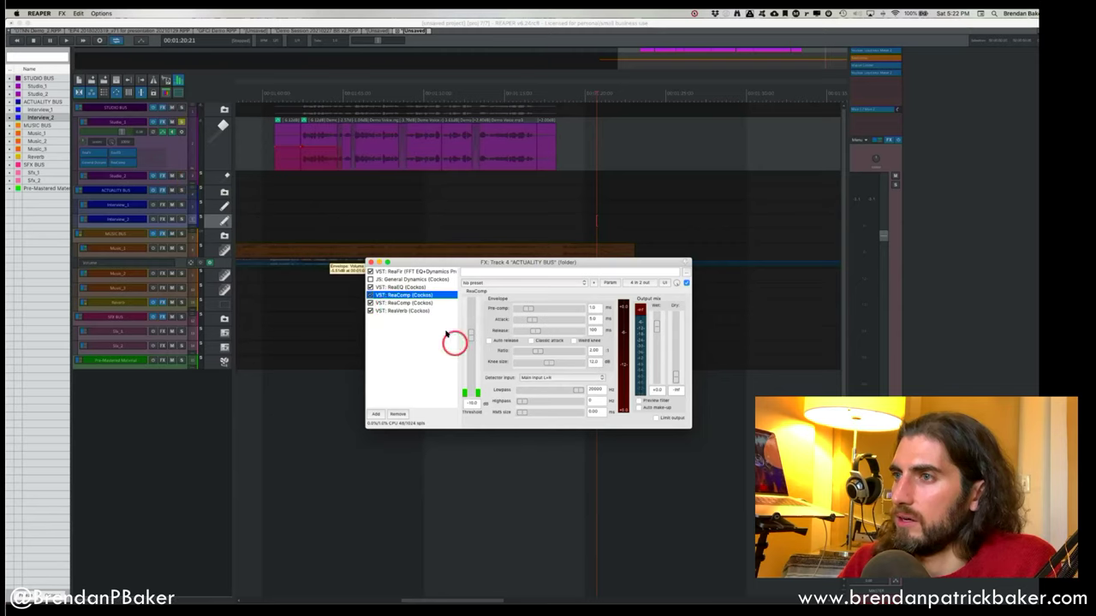
{"action": "left_click", "coordinate": [398, 303]}
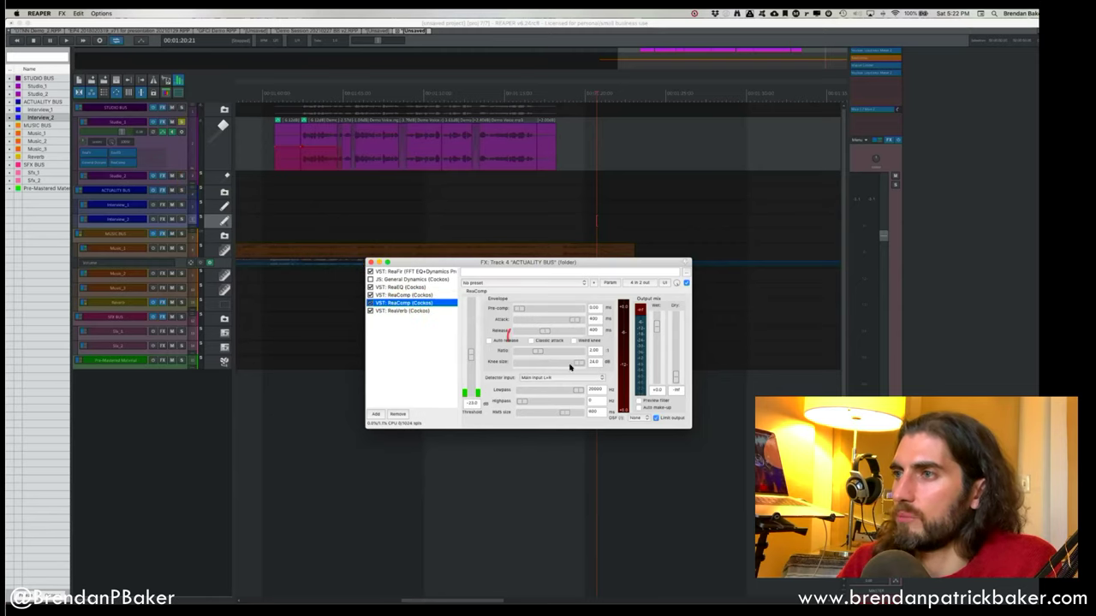
{"action": "left_click", "coordinate": [253, 227]}
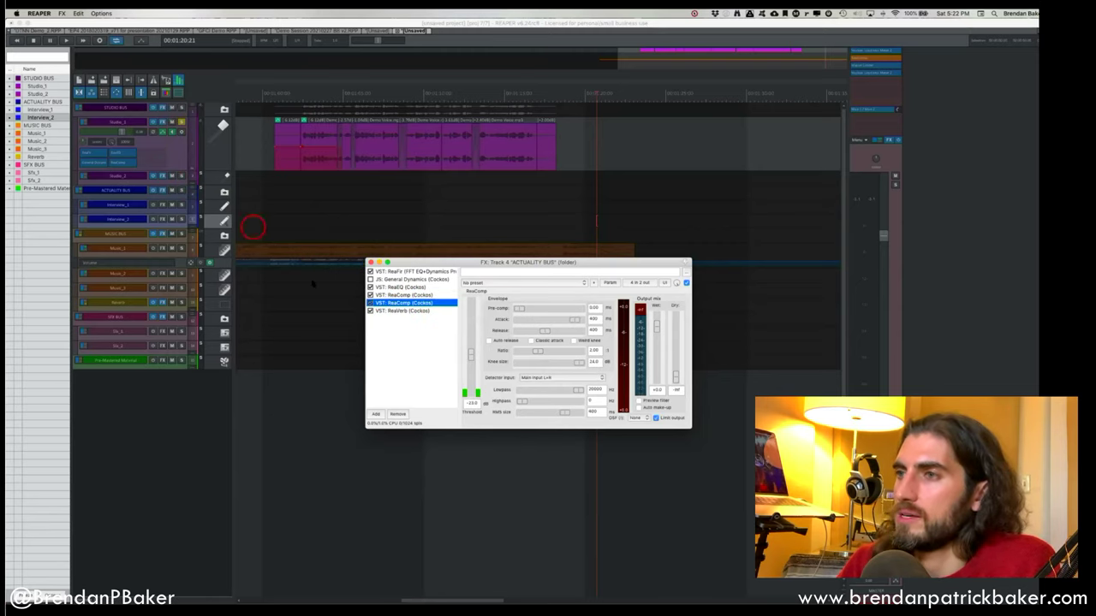
{"action": "left_click", "coordinate": [417, 281]}
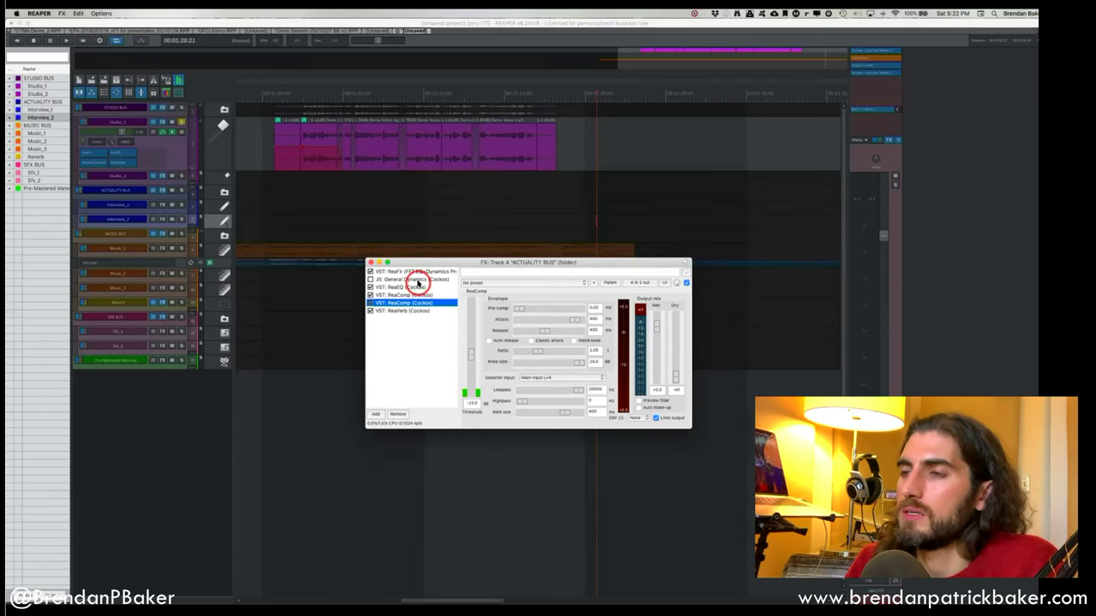
{"action": "left_click", "coordinate": [420, 310]}
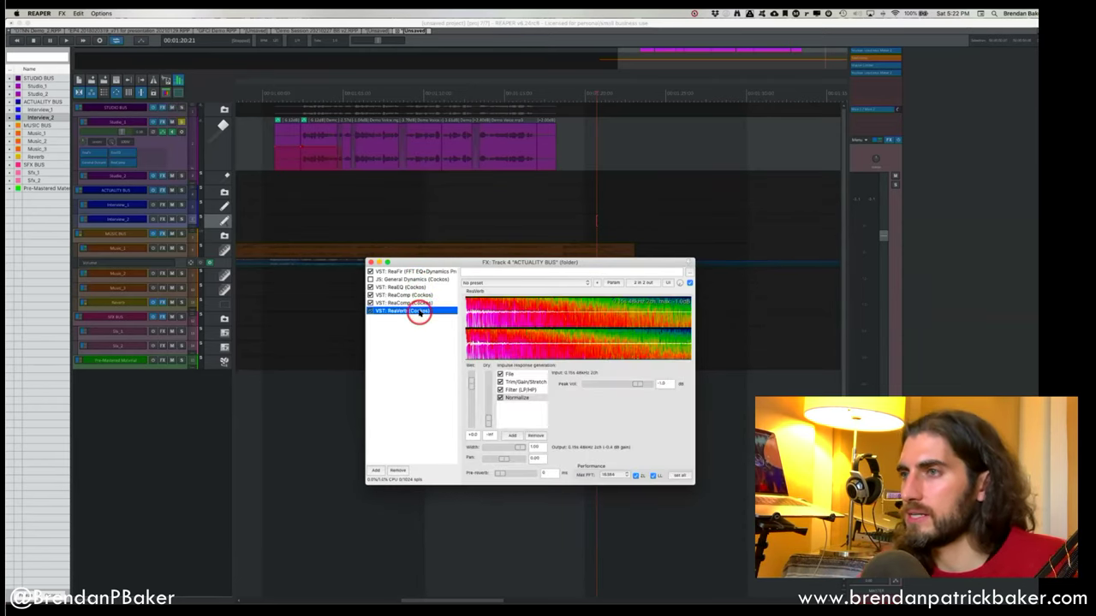
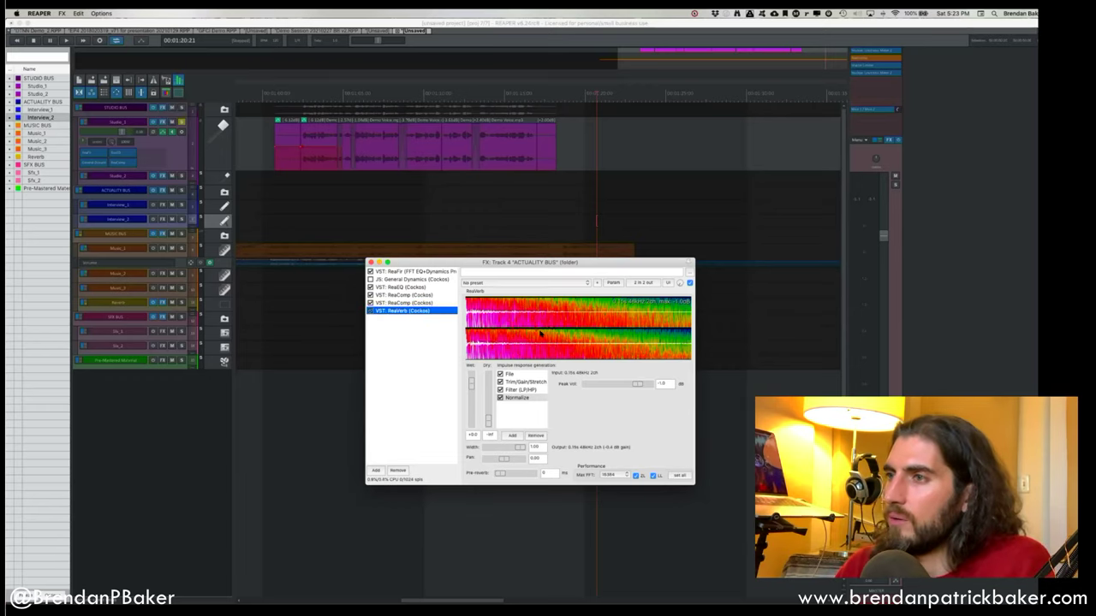
Compare the ACTUALITY BUS compressors with its ReaVerb once more and close the bus's effects window.
{"action": "left_click", "coordinate": [244, 150]}
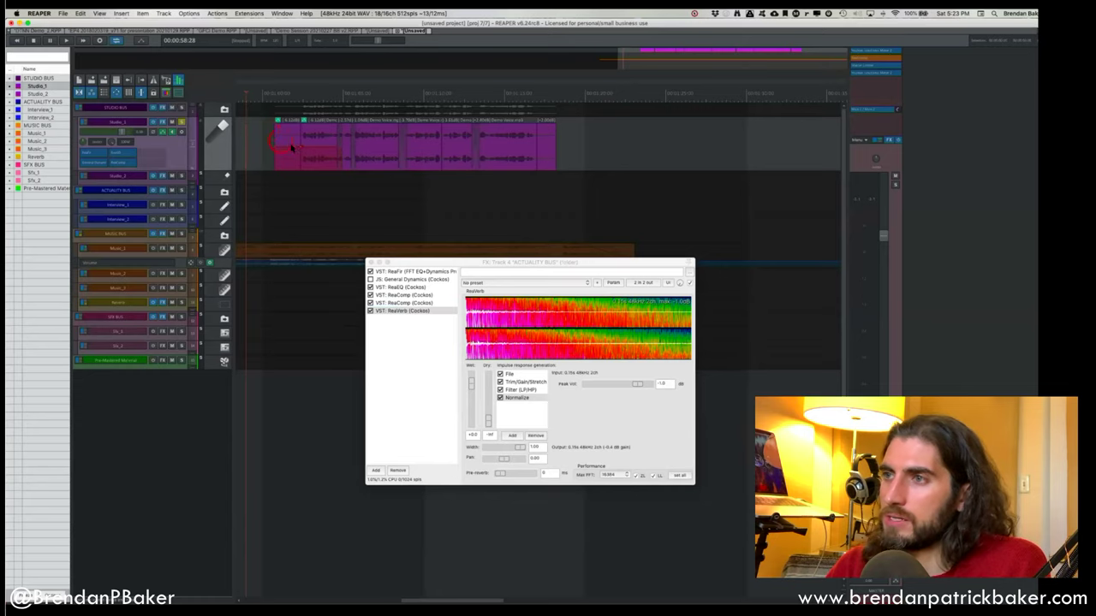
{"action": "left_click", "coordinate": [400, 293]}
{"action": "left_click", "coordinate": [403, 279]}
{"action": "left_click", "coordinate": [402, 294]}
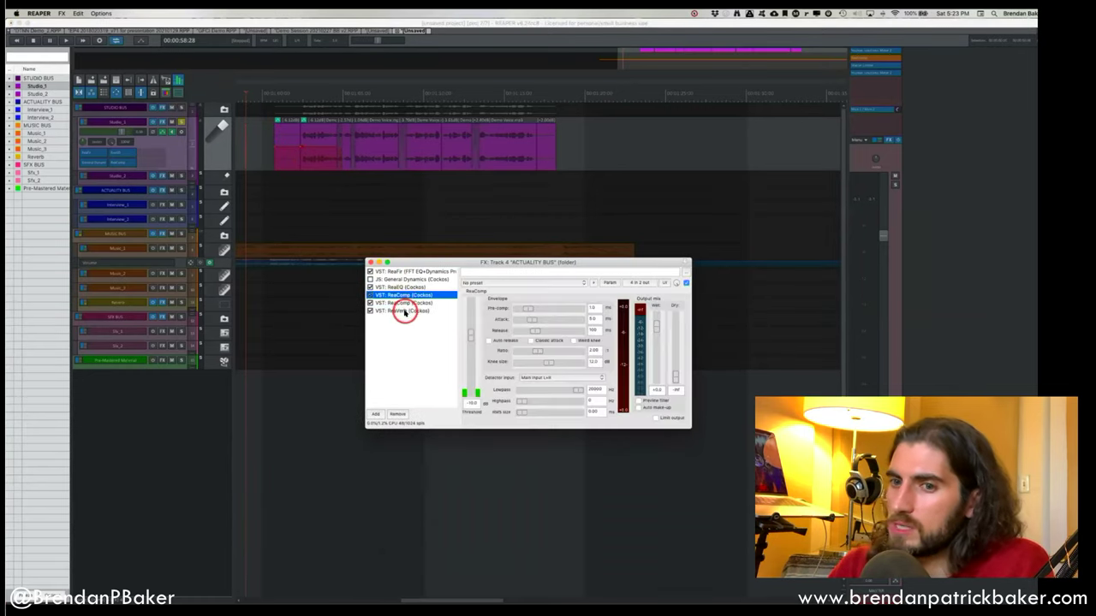
{"action": "left_click", "coordinate": [404, 310]}
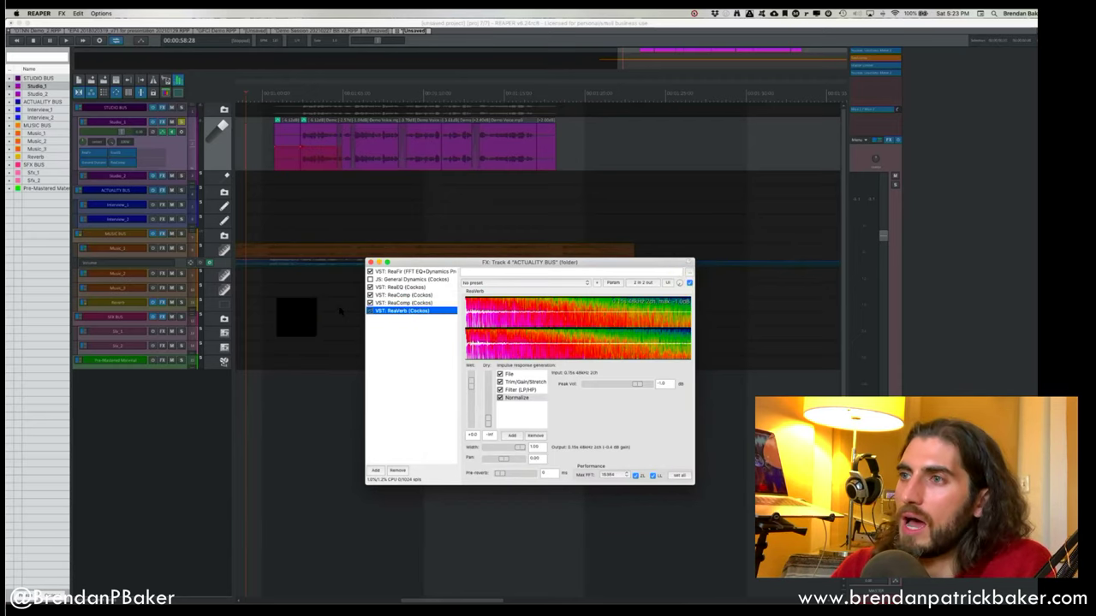
{"action": "left_click", "coordinate": [400, 302]}
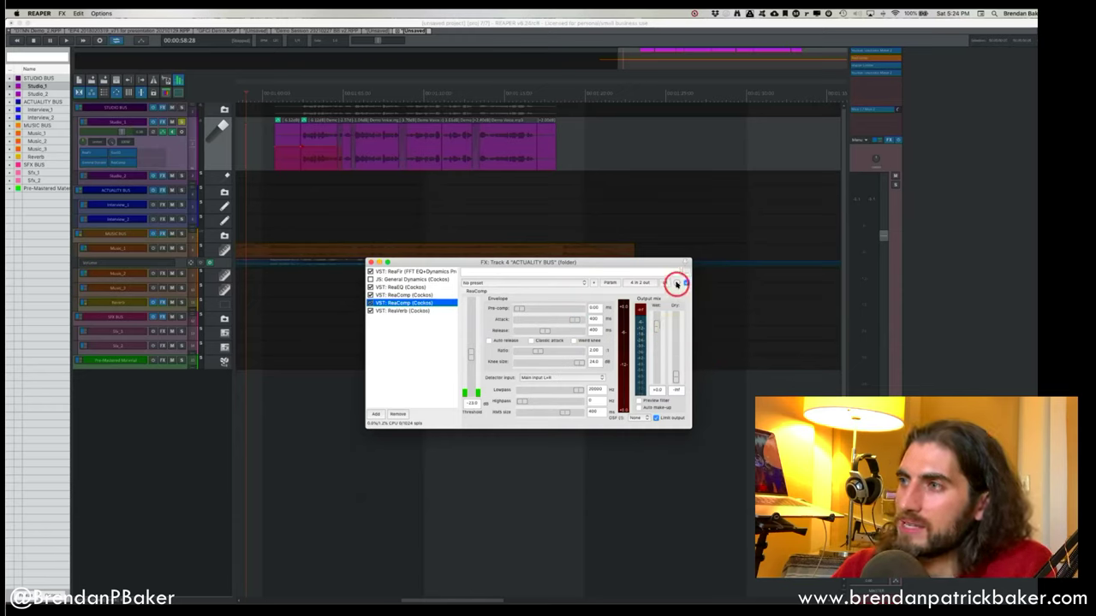
{"action": "left_click", "coordinate": [370, 294]}
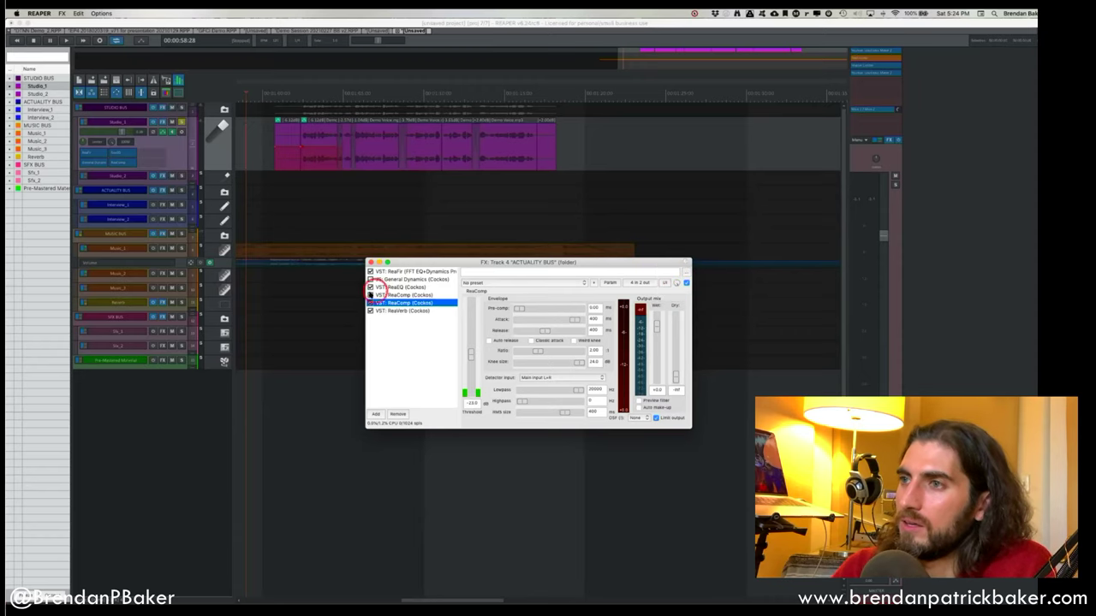
{"action": "left_click", "coordinate": [394, 311]}
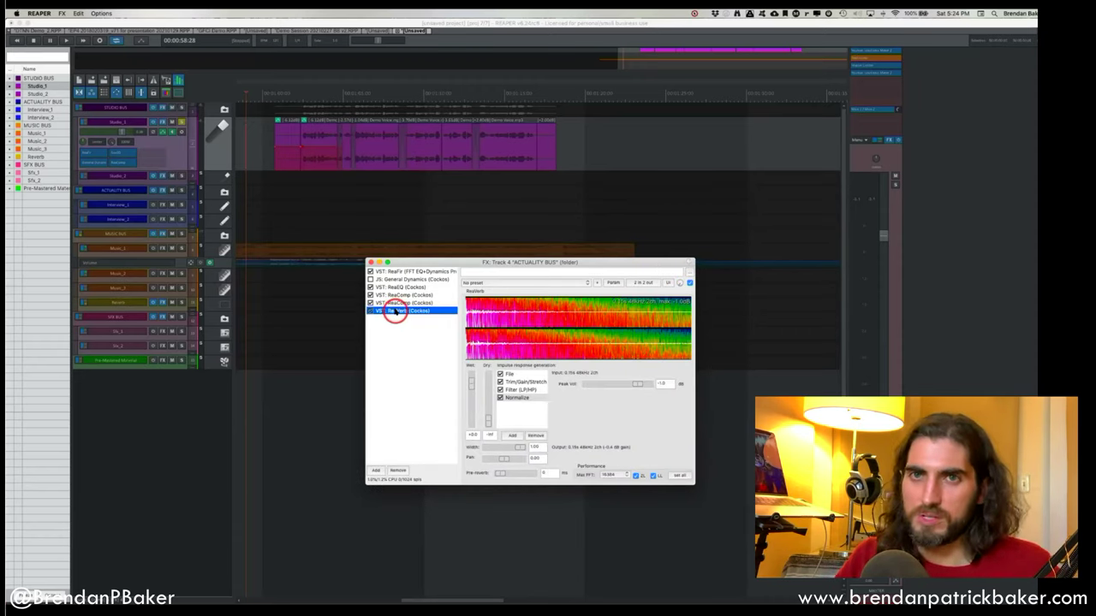
{"action": "left_click", "coordinate": [680, 283]}
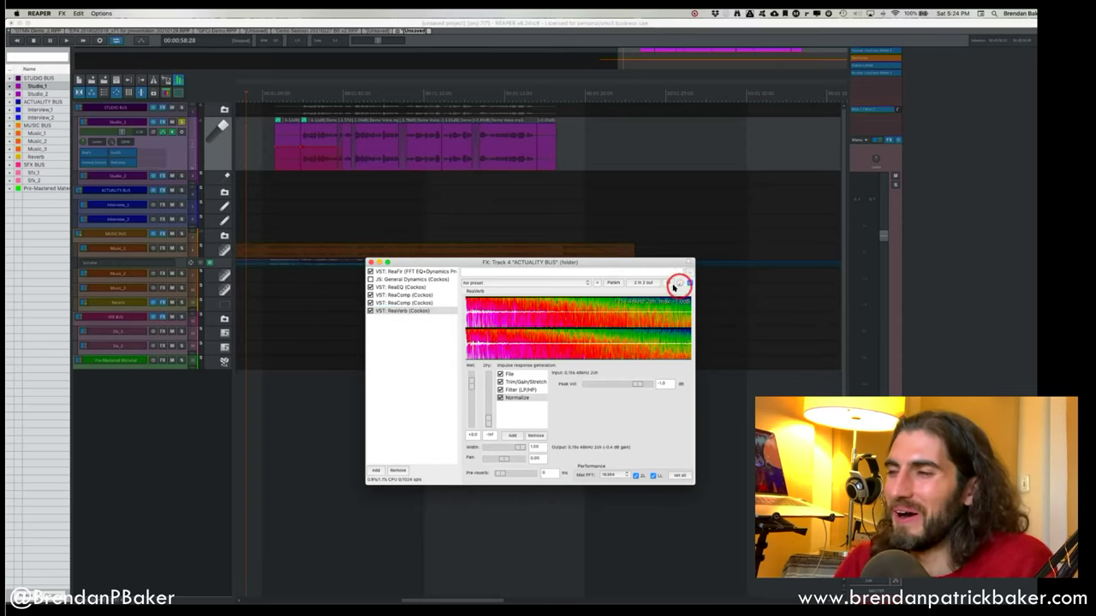
{"action": "left_click", "coordinate": [369, 262]}
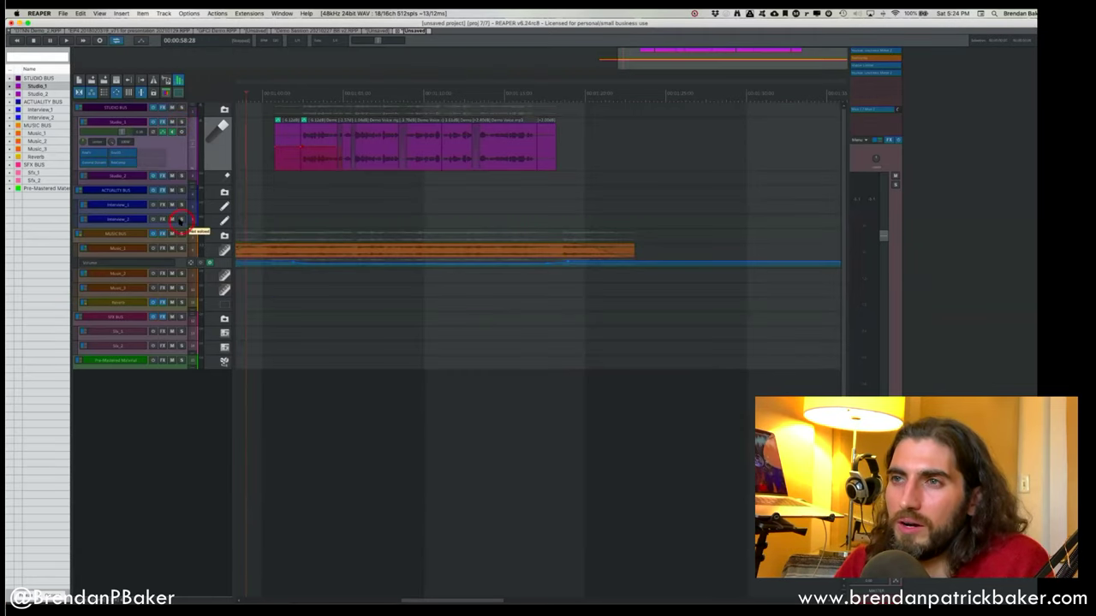
Open the MUSIC BUS effects chain and examine its ReaEQ and Master Limiter settings.
{"action": "left_click", "coordinate": [333, 205]}
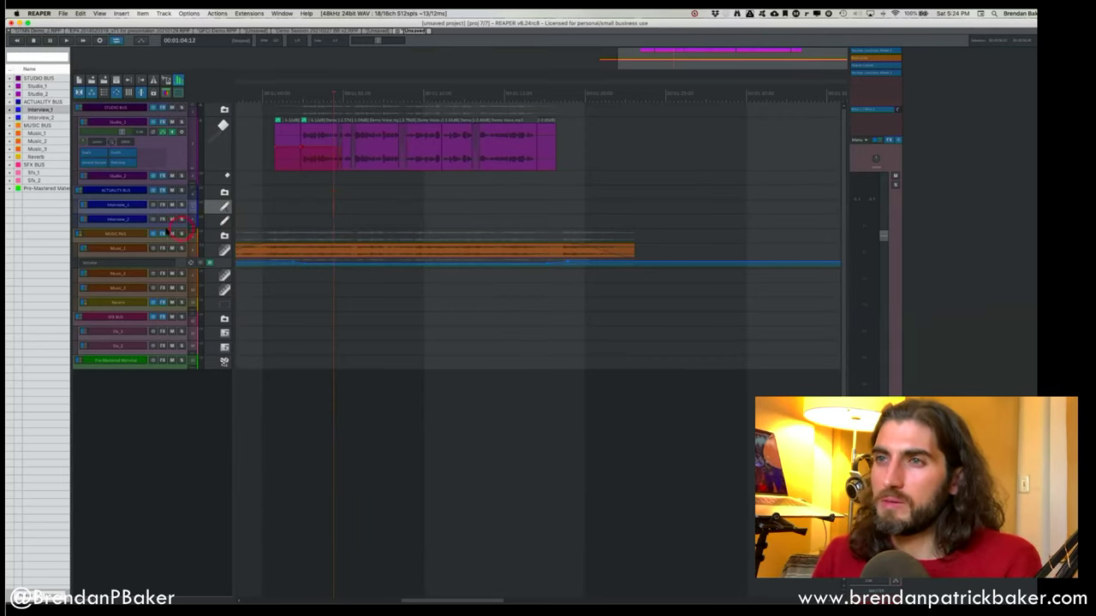
{"action": "left_click", "coordinate": [140, 235]}
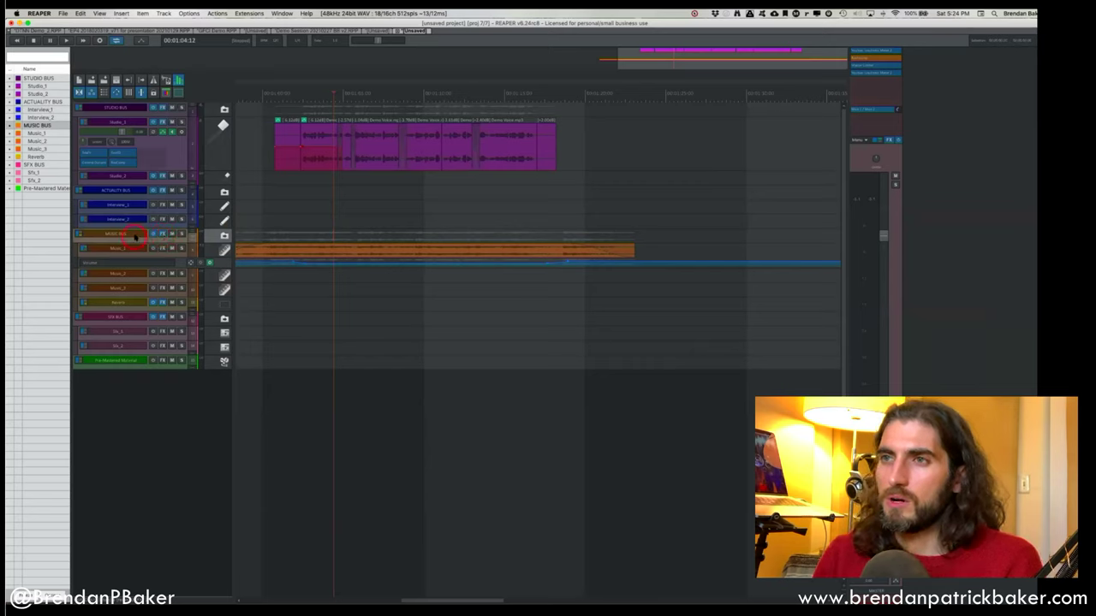
{"action": "left_click", "coordinate": [162, 234]}
{"action": "left_click", "coordinate": [274, 323]}
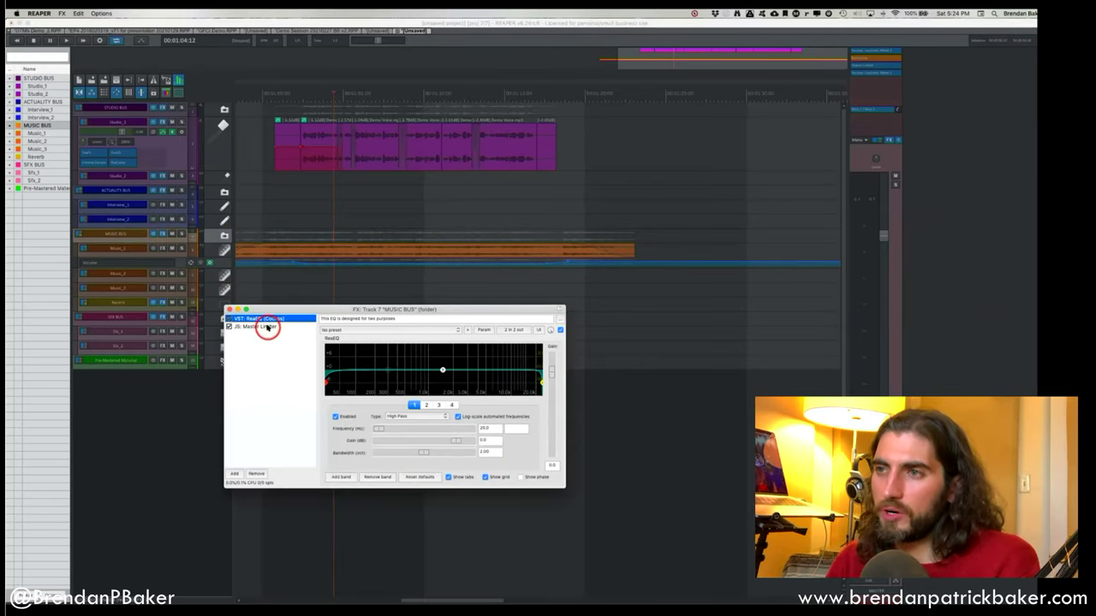
{"action": "left_click", "coordinate": [268, 327]}
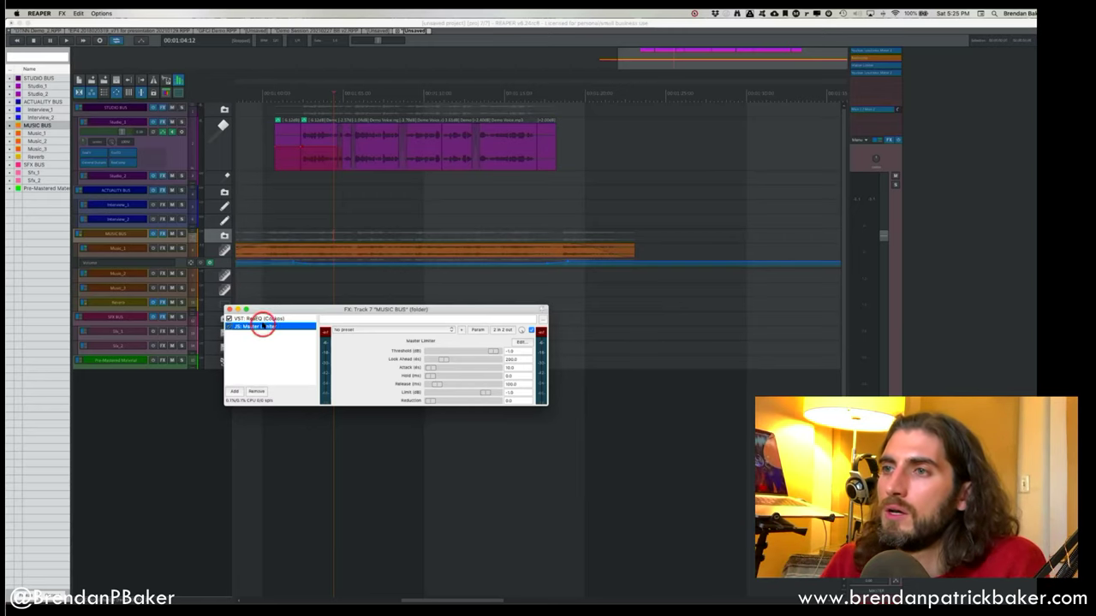
{"action": "left_click", "coordinate": [265, 319]}
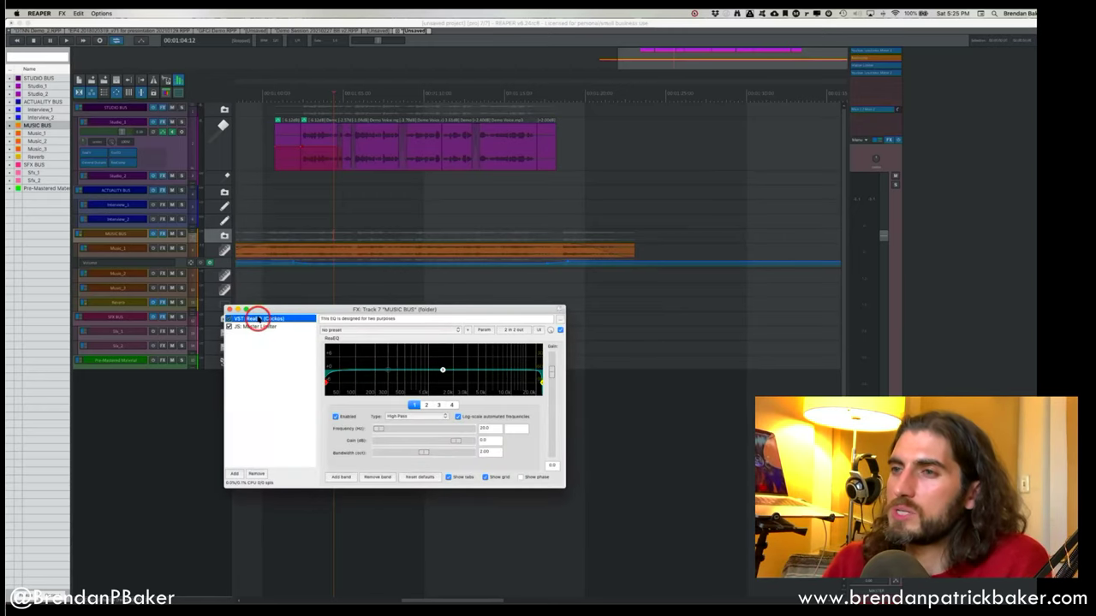
Move the MUSIC BUS effects window below the clips, enlarge the tracks, and play from near the voice clips' start to watch the ReaEQ spectrum.
{"action": "left_click_drag", "start_coordinate": [255, 312], "coordinate": [254, 397]}
{"action": "scroll", "coordinate": [282, 196], "scroll_direction": "down", "scroll_amount": 3}
{"action": "scroll", "coordinate": [282, 197], "scroll_direction": "up", "scroll_amount": 6}
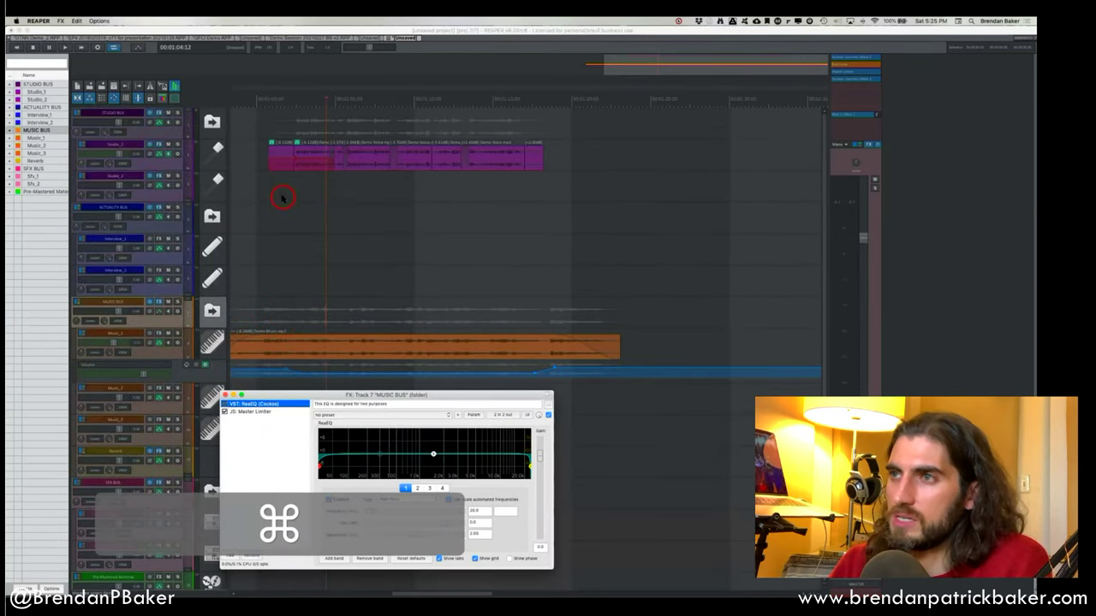
{"action": "left_click", "coordinate": [285, 194]}
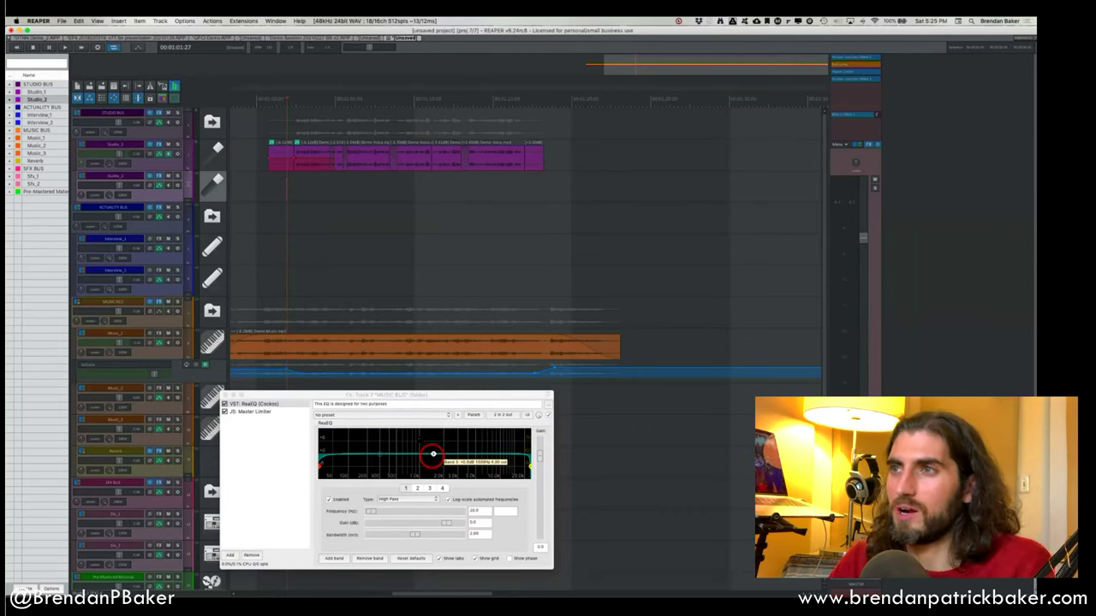
{"action": "key", "text": "space"}
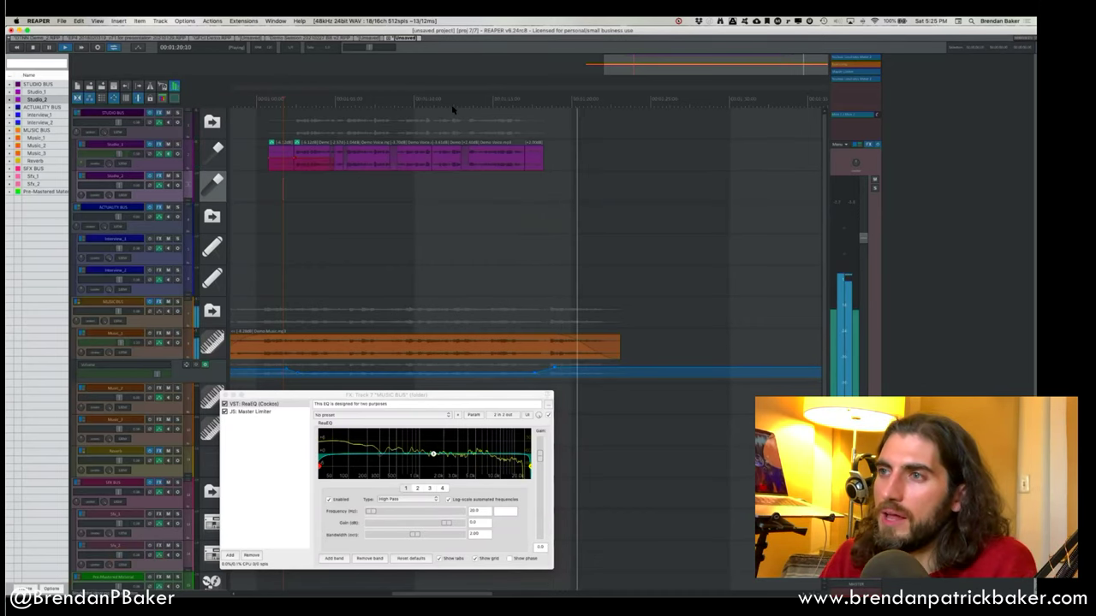
{"action": "key", "text": "space"}
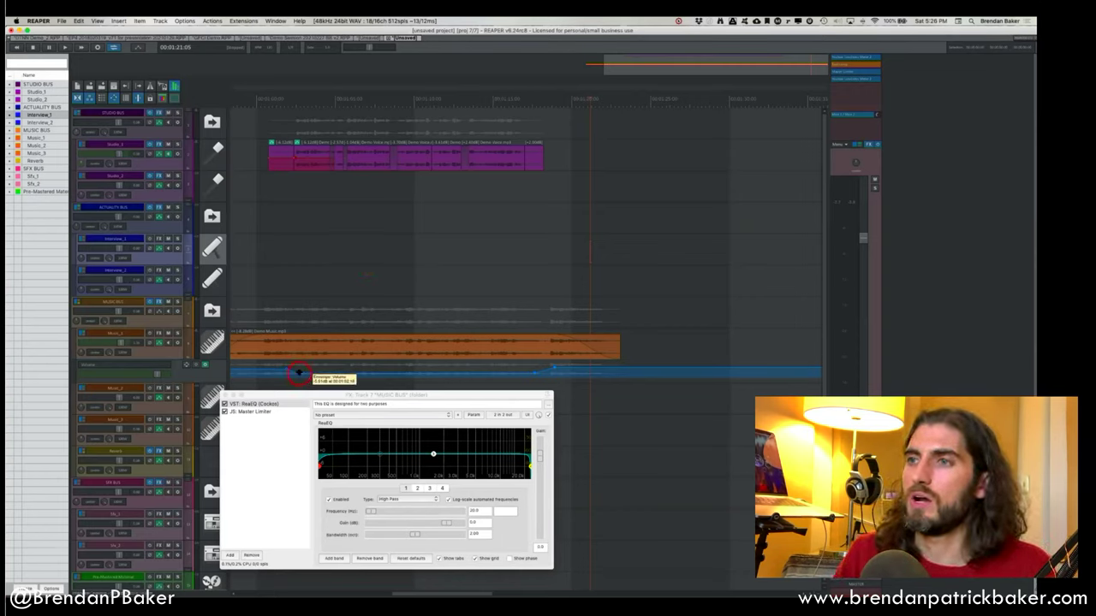
{"action": "left_click_drag", "start_coordinate": [299, 372], "coordinate": [526, 372]}
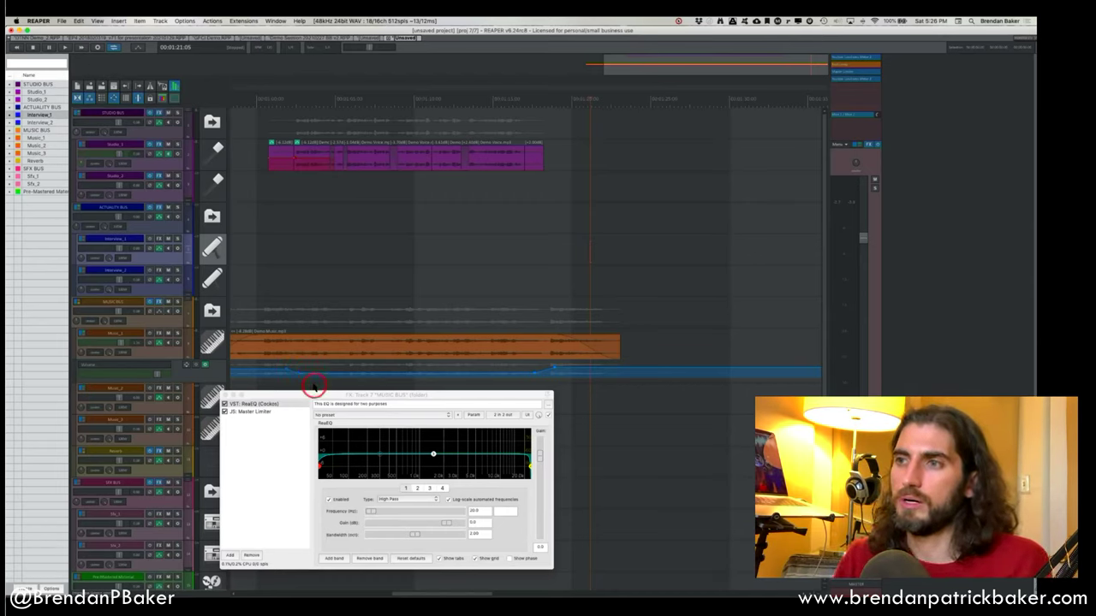
{"action": "left_click", "coordinate": [322, 395]}
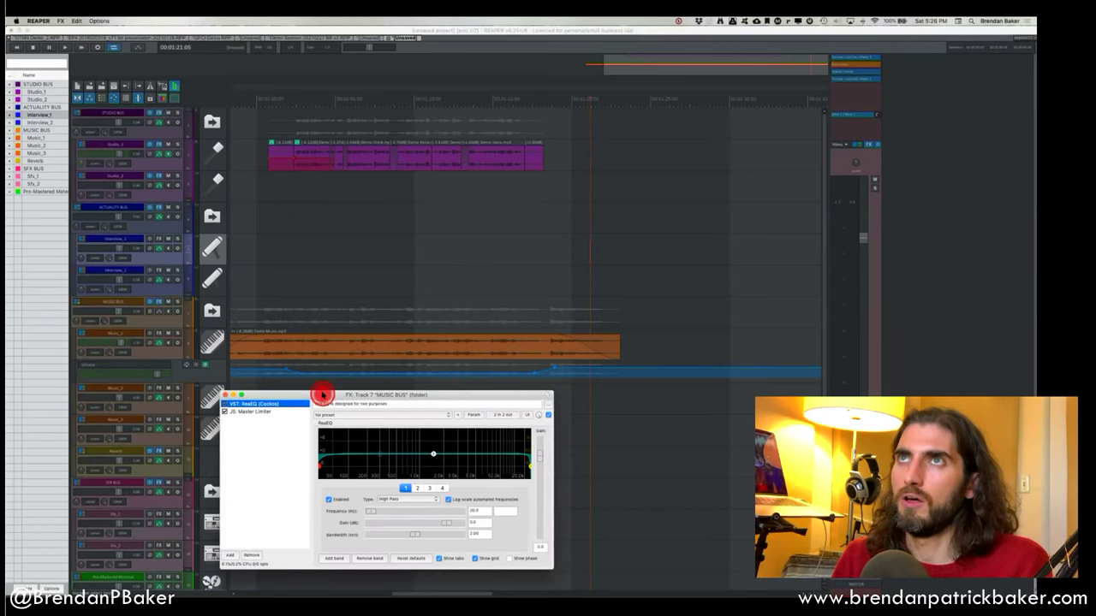
Move the MUSIC BUS effects window away from the music tracks and select the MUSIC BUS track.
{"action": "left_click_drag", "start_coordinate": [325, 395], "coordinate": [325, 391]}
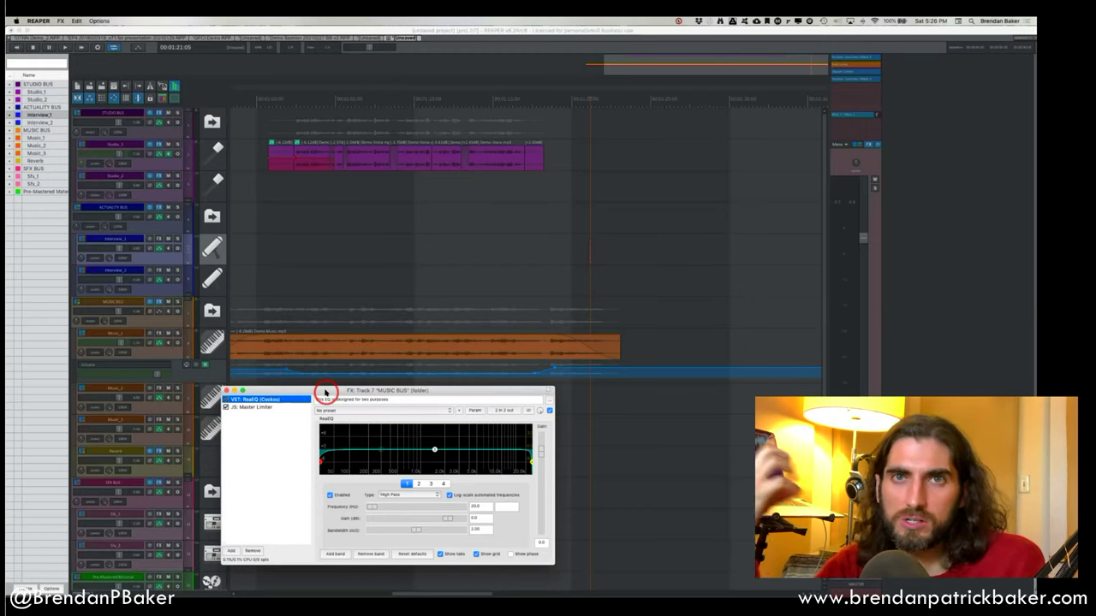
{"action": "left_click", "coordinate": [357, 280]}
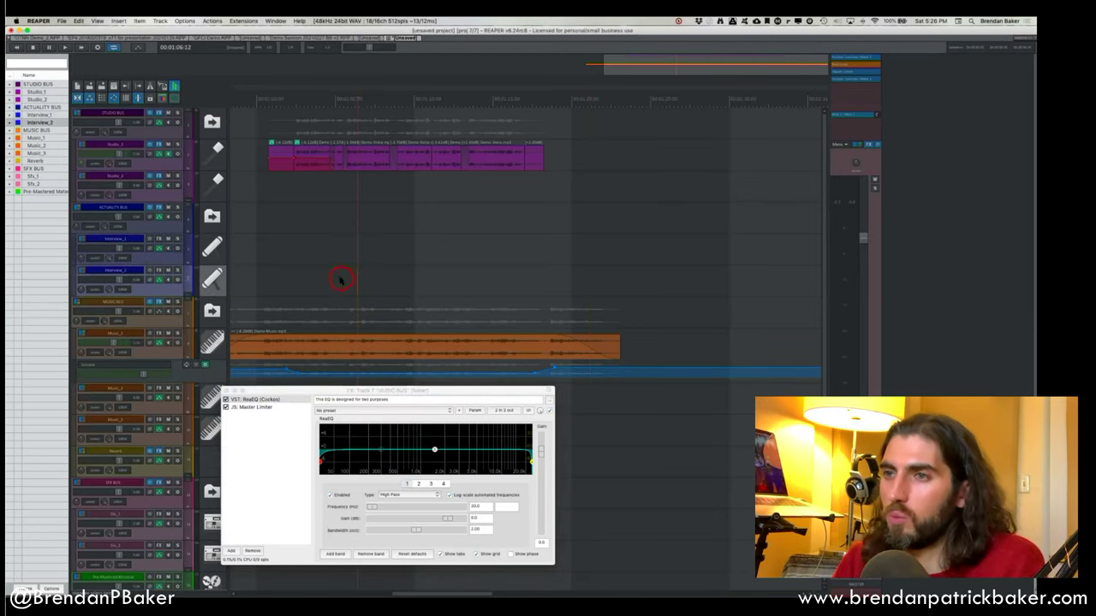
{"action": "left_click_drag", "start_coordinate": [288, 390], "coordinate": [593, 186]}
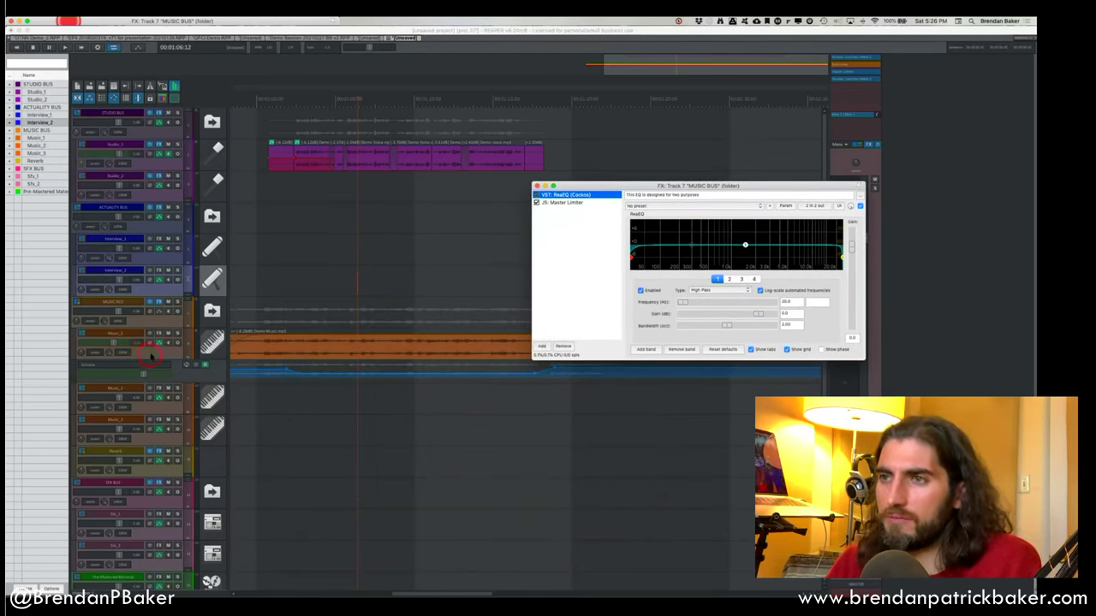
{"action": "left_click", "coordinate": [152, 354]}
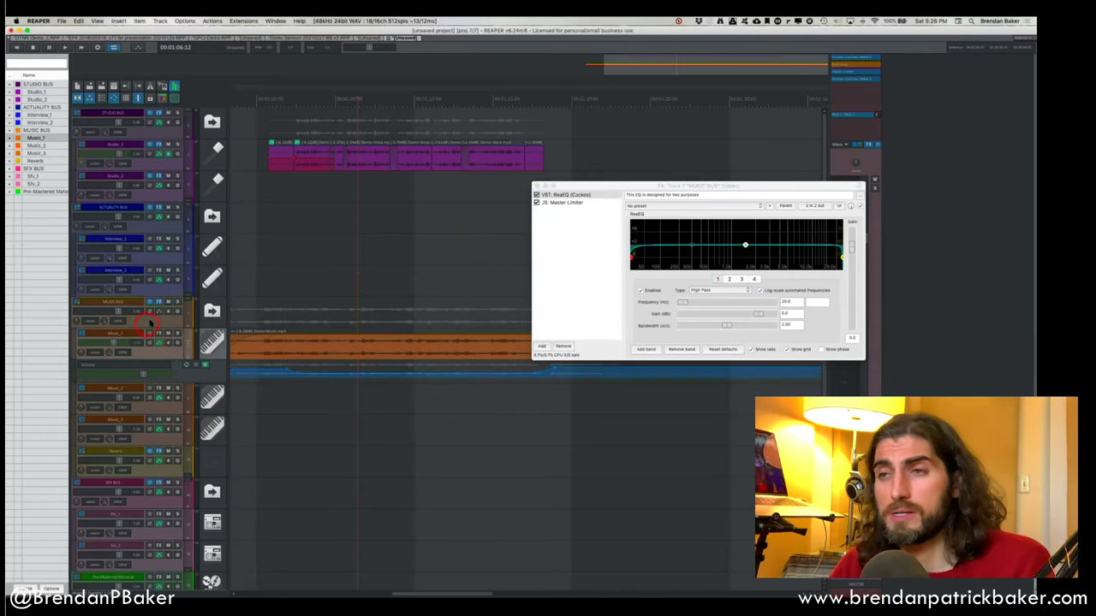
{"action": "left_click", "coordinate": [151, 322]}
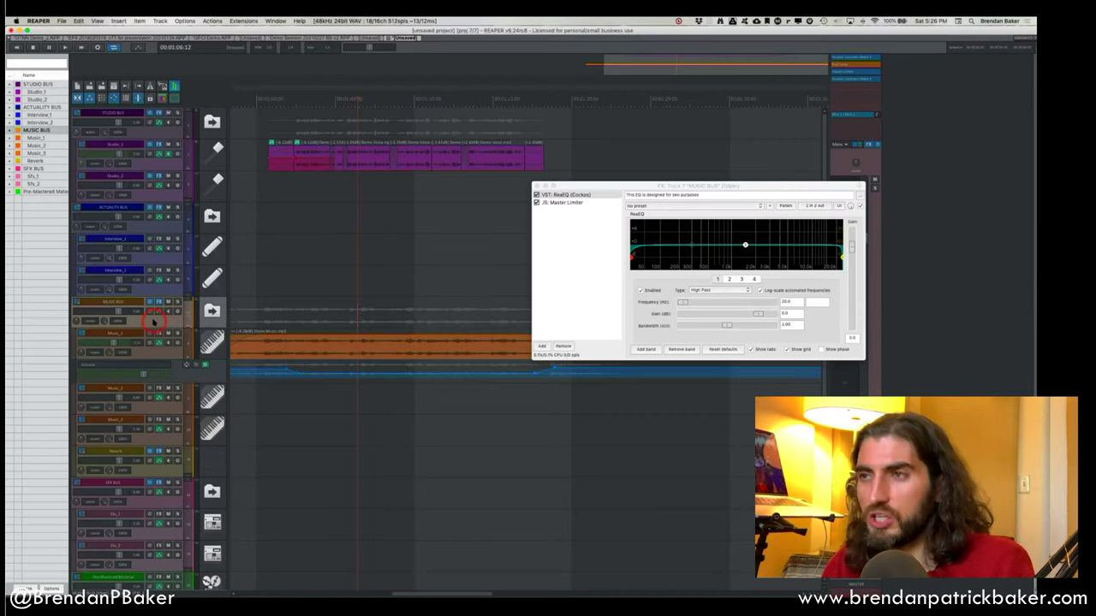
Toggle the display of automation envelopes and leave the lanes shown, including the MUSIC BUS ReaEQ low-pass and high-pass frequency lanes.
{"action": "key", "text": "q"}
{"action": "key", "text": "q"}
{"action": "key", "text": "q"}
{"action": "key", "text": "q"}
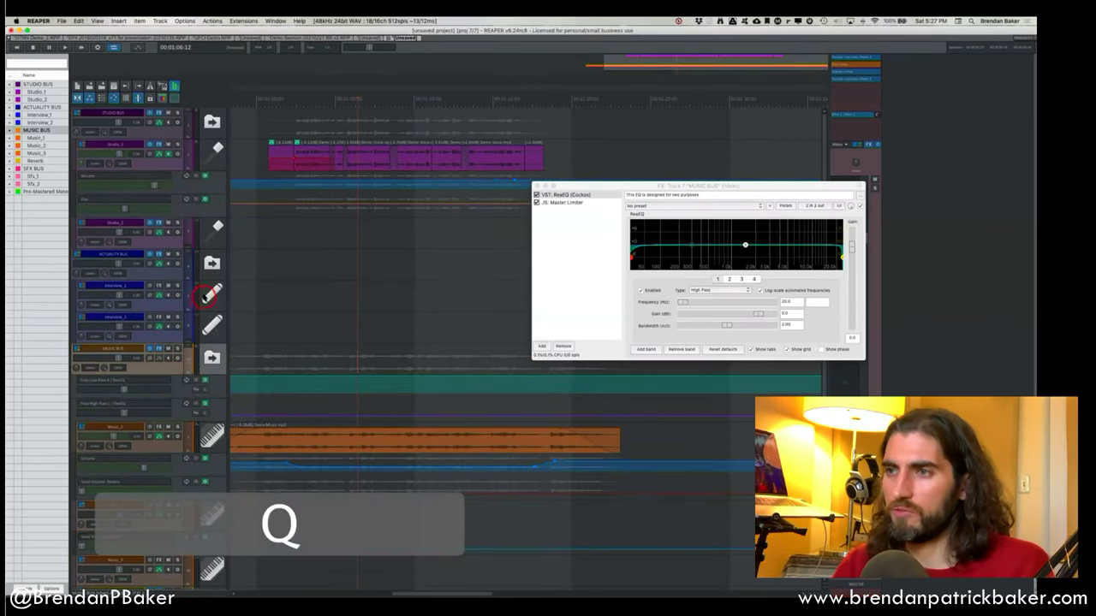
{"action": "key", "text": "q"}
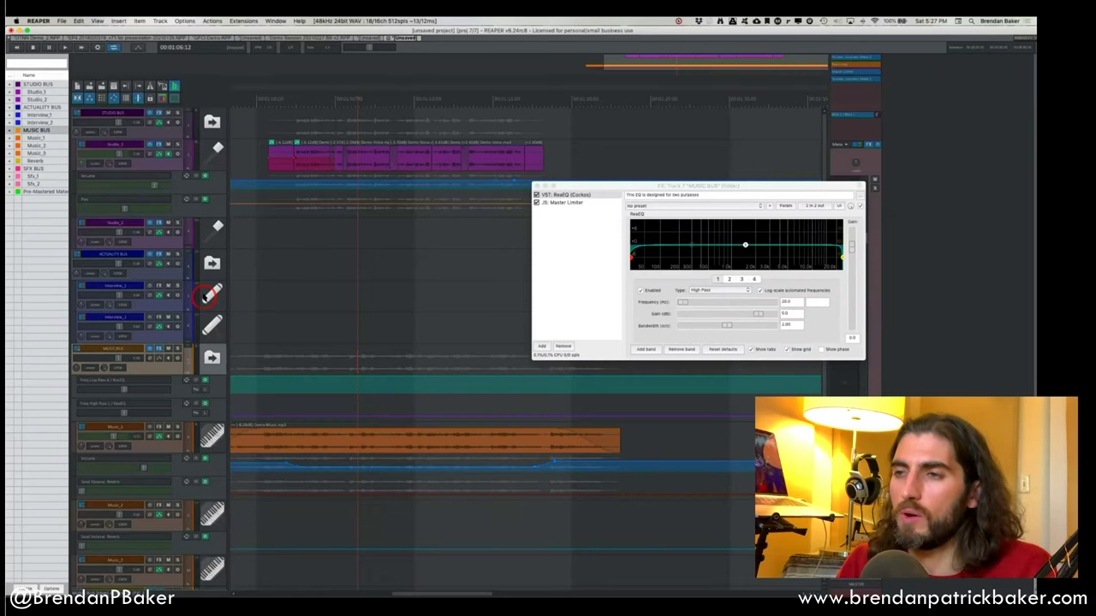
{"action": "key", "text": "q"}
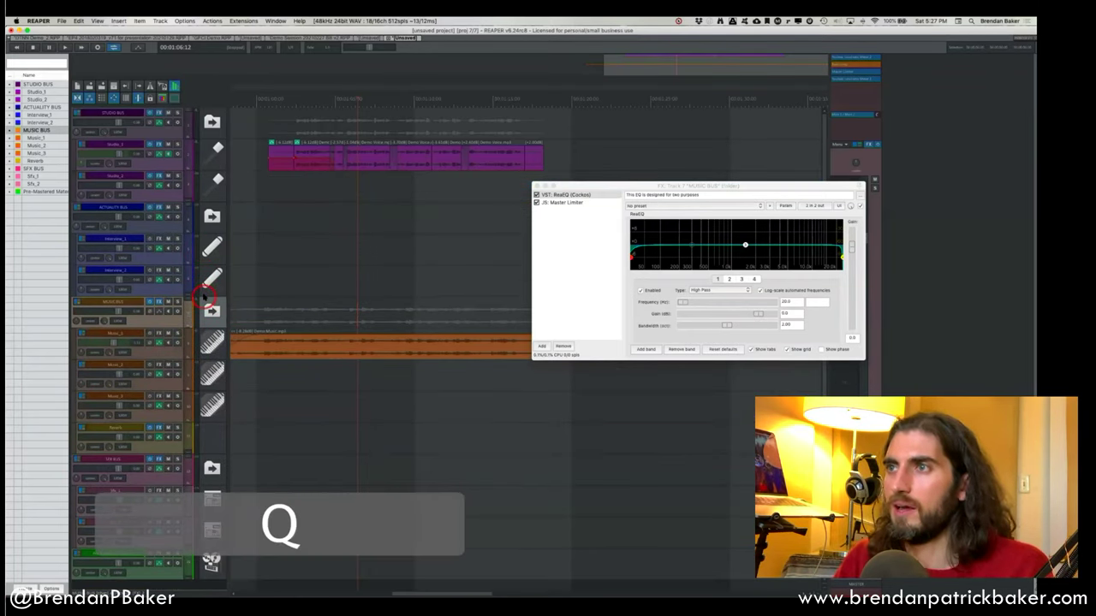
{"action": "key", "text": "q"}
{"action": "key", "text": "q"}
{"action": "key", "text": "q"}
{"action": "key", "text": "q"}
{"action": "key", "text": "q"}
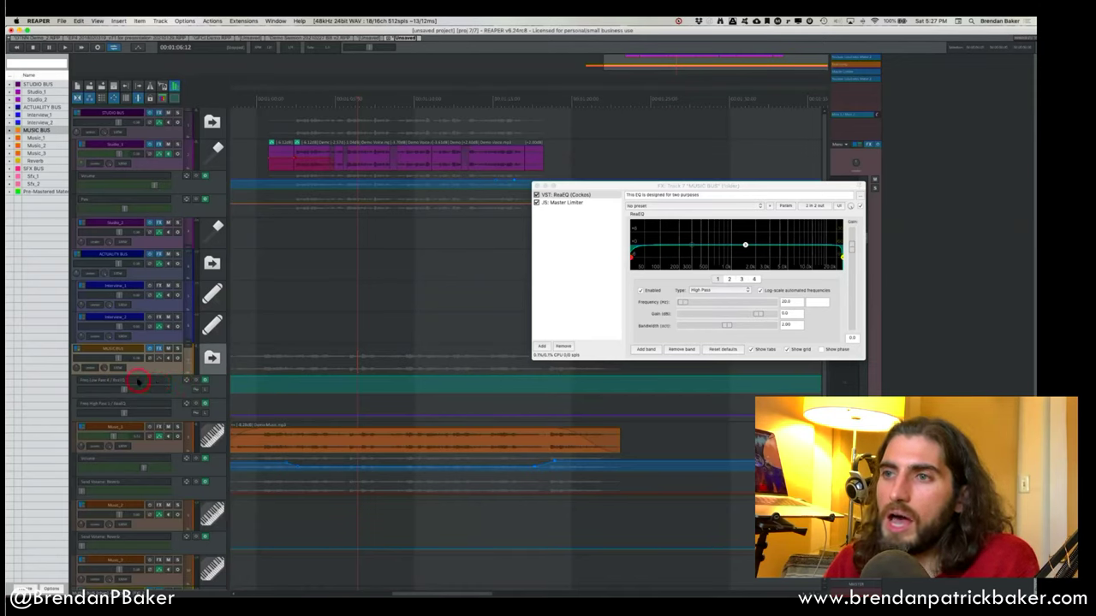
Add low-pass frequency envelope points just past the voice clips' end on the MUSIC BUS, dropping the envelope steeply to its minimum.
{"action": "left_click", "coordinate": [106, 366]}
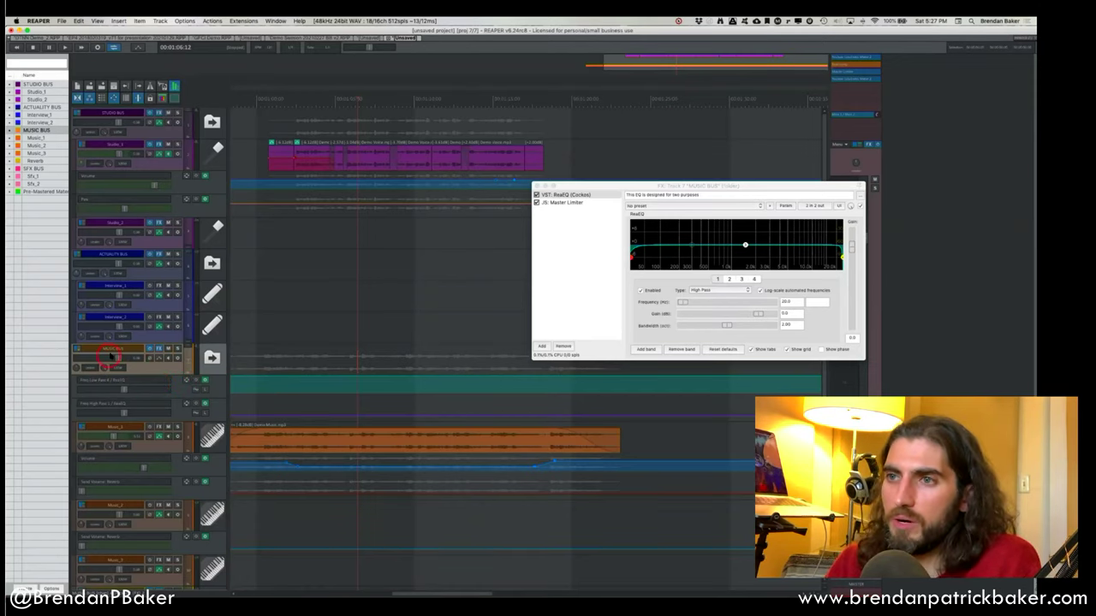
{"action": "left_click", "coordinate": [283, 374]}
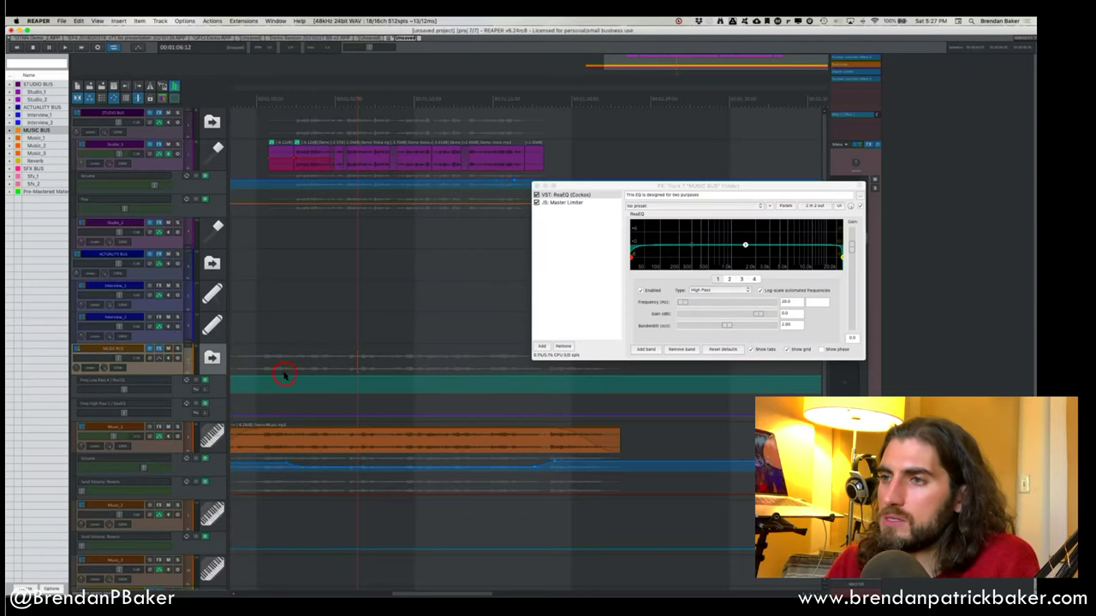
{"action": "scroll", "coordinate": [297, 374], "scroll_direction": "left", "scroll_amount": 2}
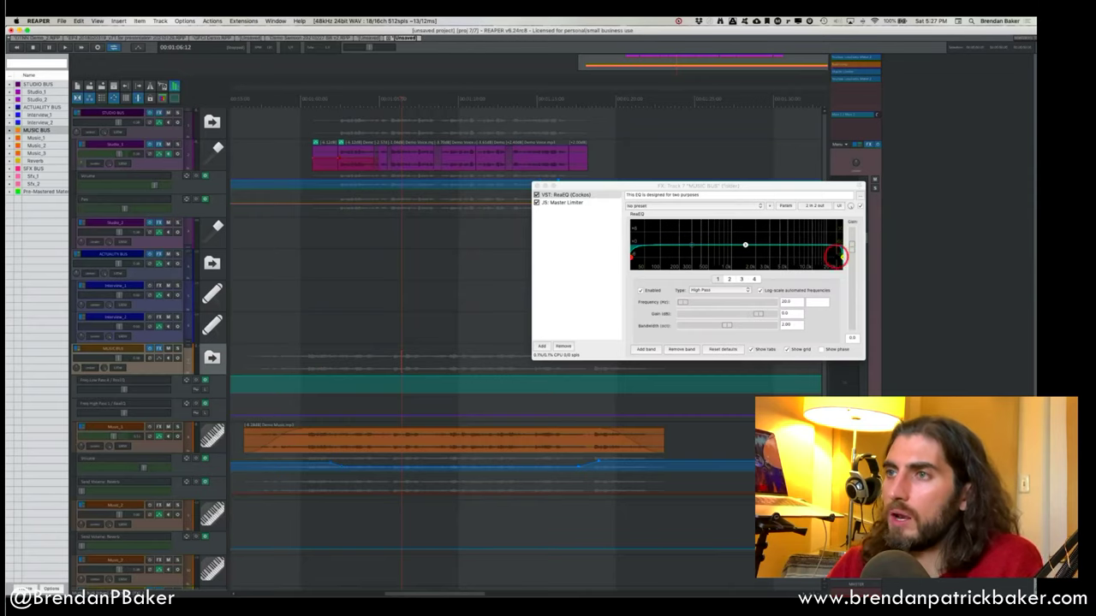
{"action": "scroll", "coordinate": [482, 329], "scroll_direction": "right", "scroll_amount": 5}
{"action": "left_click", "coordinate": [438, 375]}
{"action": "left_click", "coordinate": [446, 377], "text": "shift"}
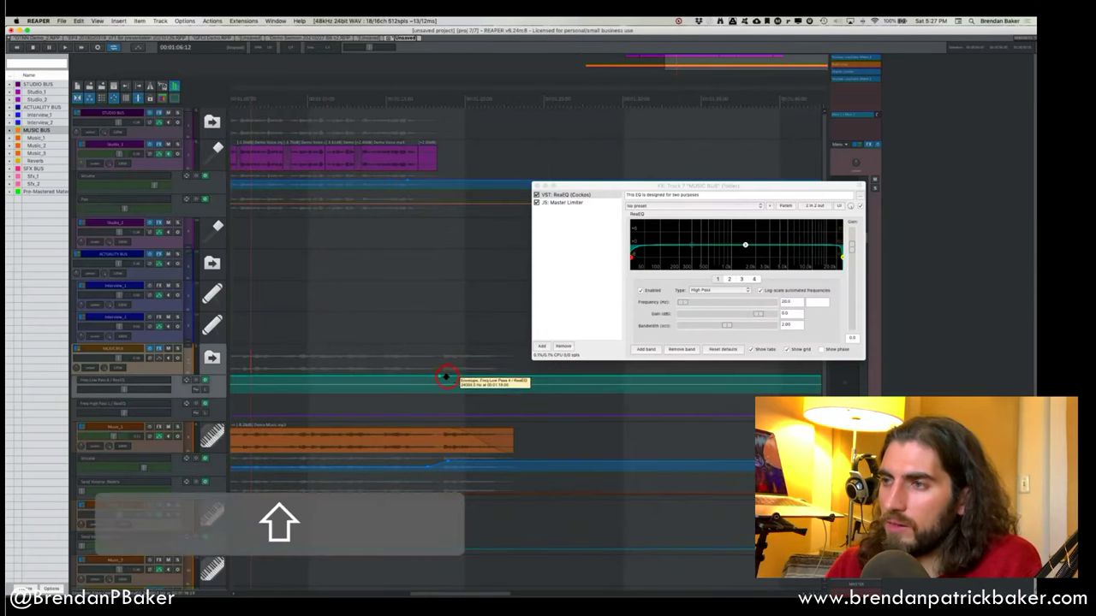
{"action": "left_click_drag", "start_coordinate": [446, 376], "coordinate": [461, 507]}
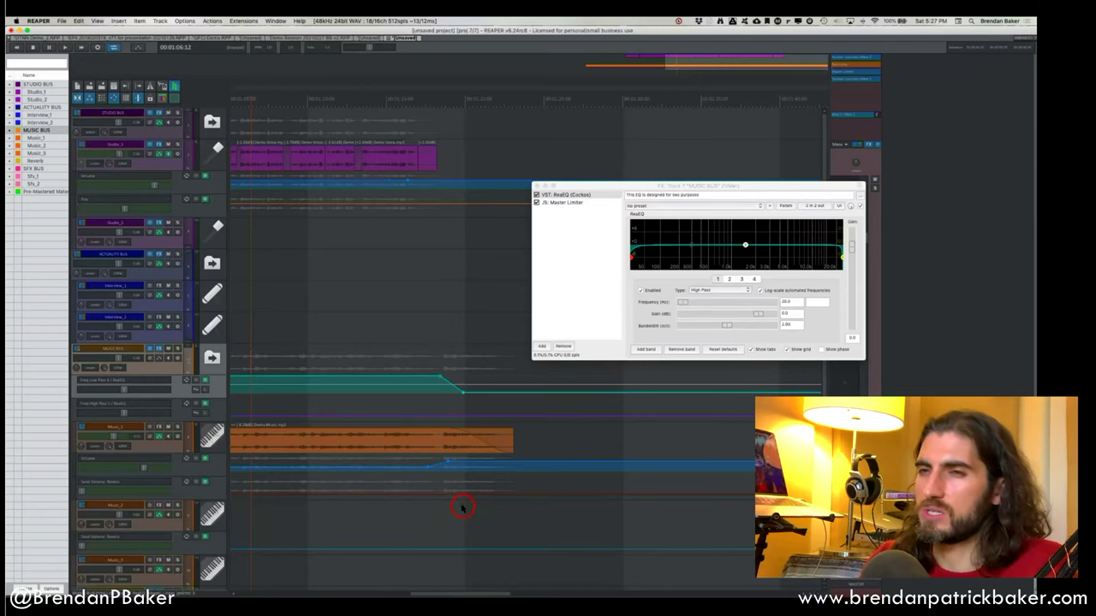
Solo the MUSIC BUS and play through the low-pass drop to watch it in ReaEQ.
{"action": "left_click", "coordinate": [429, 346]}
{"action": "left_click", "coordinate": [400, 385]}
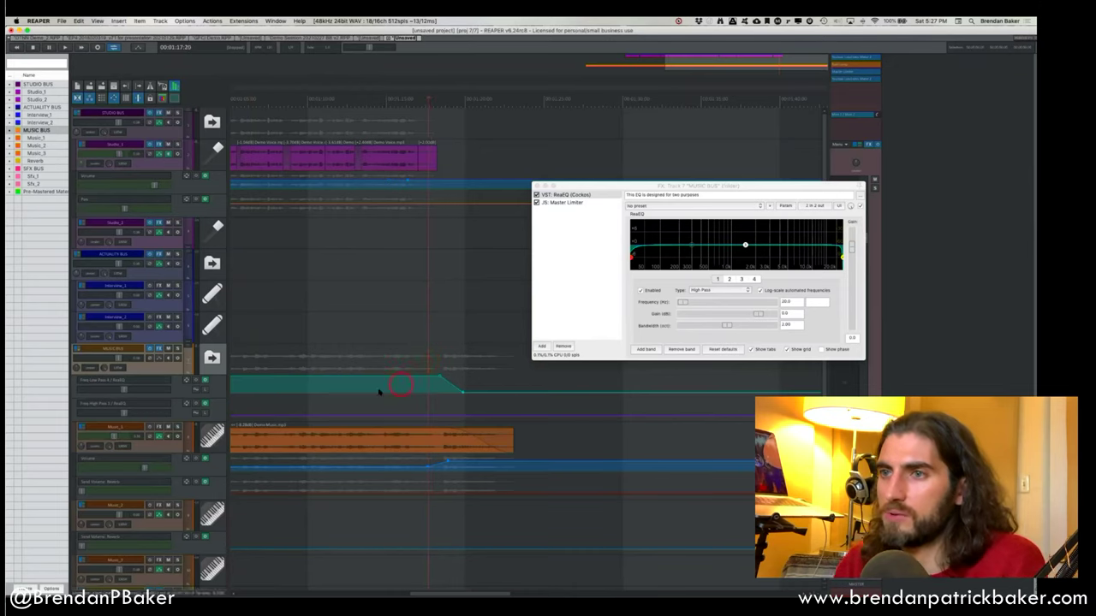
{"action": "left_click", "coordinate": [428, 358]}
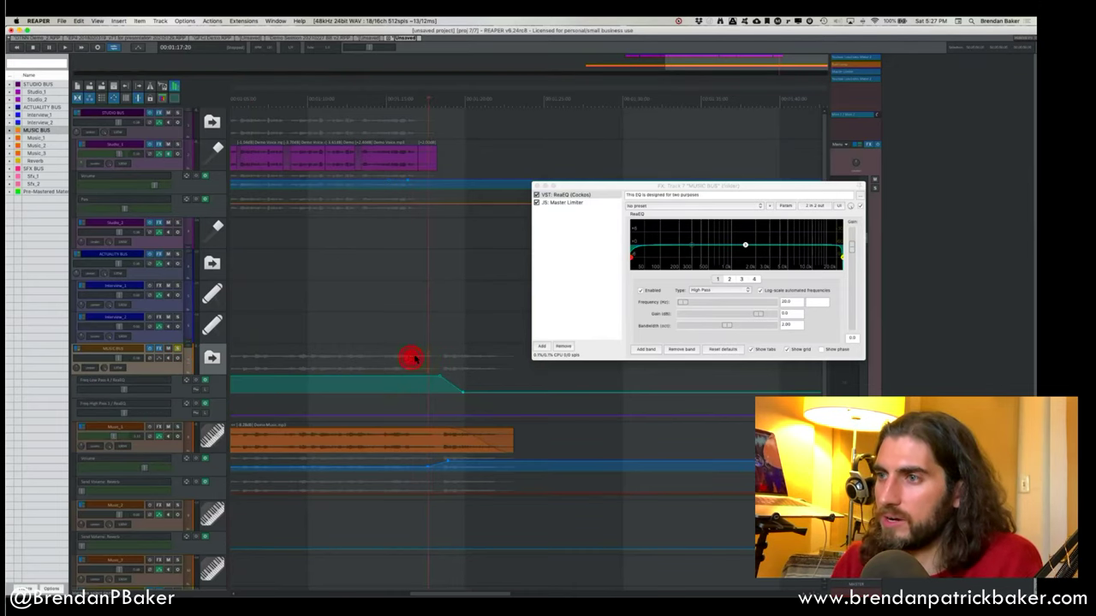
{"action": "key", "text": "space"}
{"action": "scroll", "coordinate": [432, 357], "scroll_direction": "up", "scroll_amount": 3}
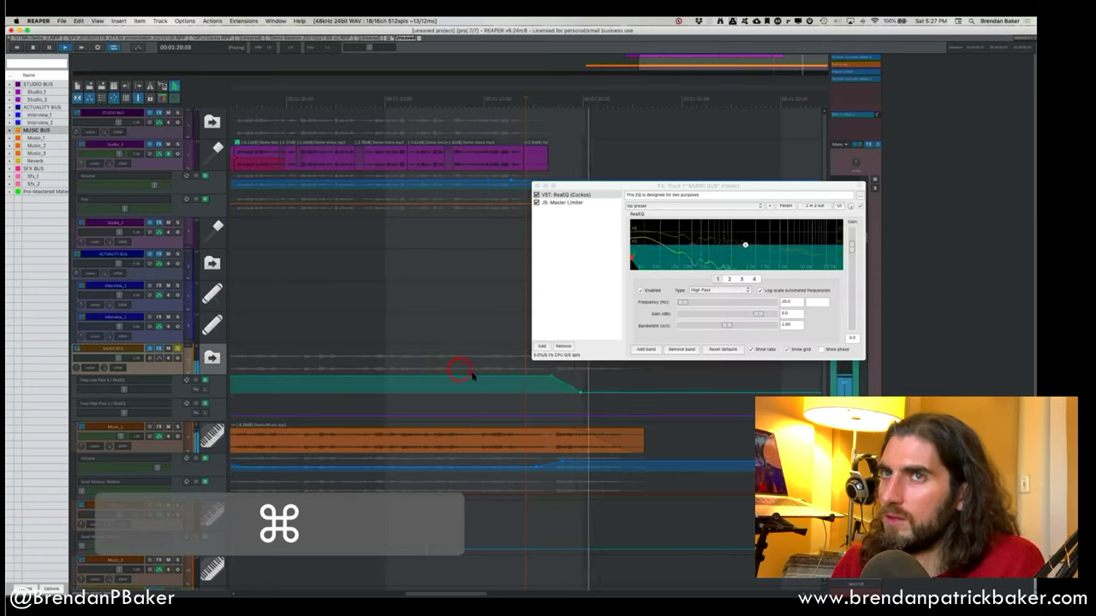
{"action": "key", "text": "space"}
Stretch the low-pass drop so it reaches its minimum at the music clip's end, and play through it.
{"action": "left_click_drag", "start_coordinate": [580, 387], "coordinate": [642, 416]}
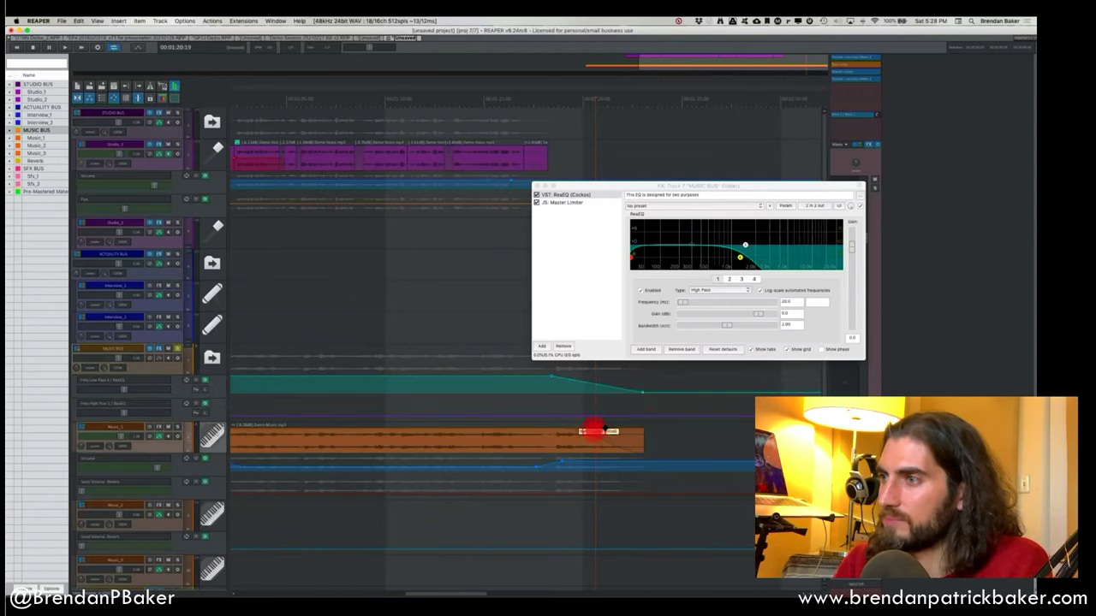
{"action": "left_click", "coordinate": [531, 370]}
{"action": "key", "text": "space"}
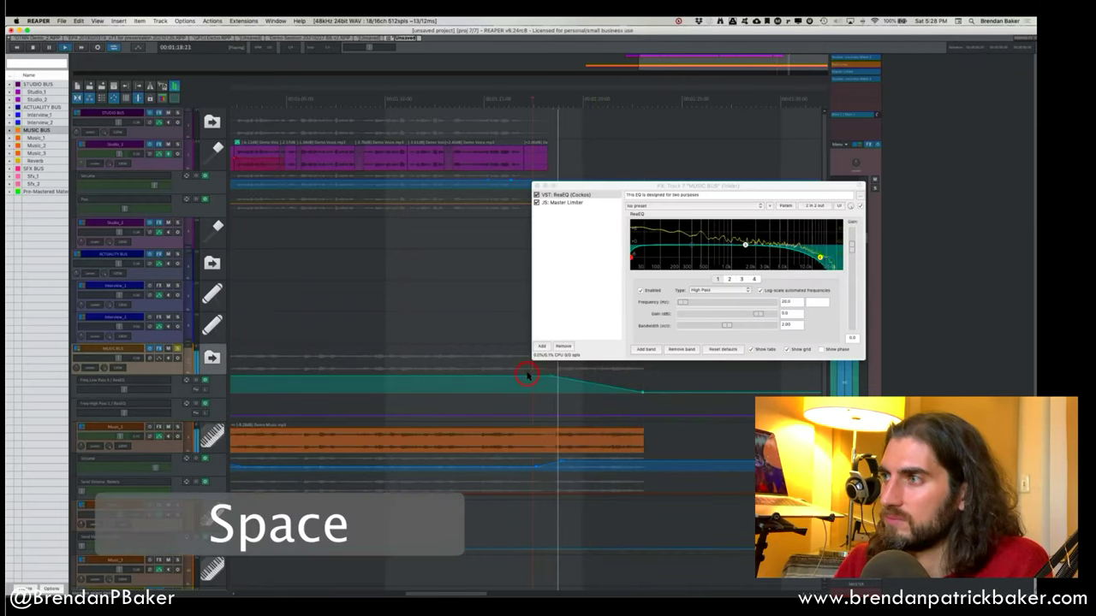
{"action": "left_click_drag", "start_coordinate": [797, 257], "coordinate": [490, 310]}
{"action": "key", "text": "space"}
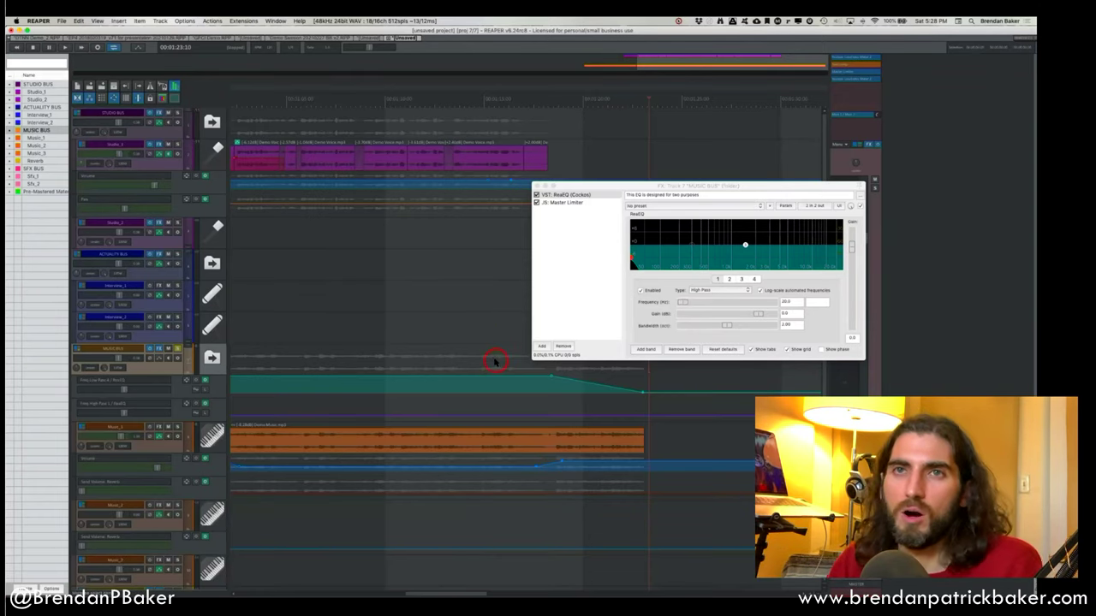
Delete the drop's low end point and lower the low-pass frequency envelope into a flat dip beneath the voice clips.
{"action": "left_click", "coordinate": [629, 394], "text": "alt"}
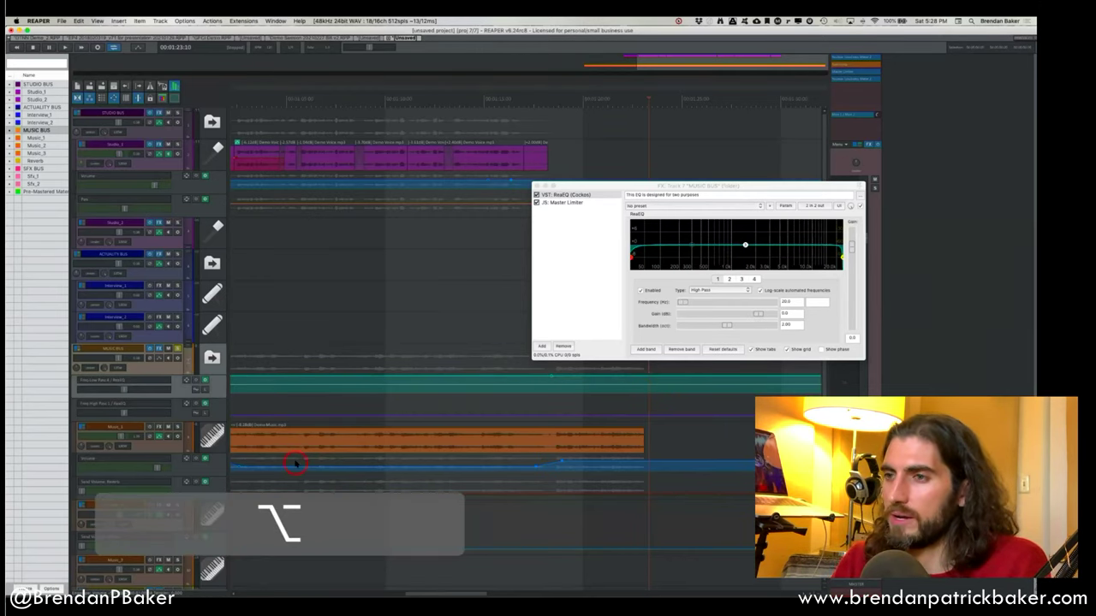
{"action": "scroll", "coordinate": [295, 463], "scroll_direction": "up", "scroll_amount": 1}
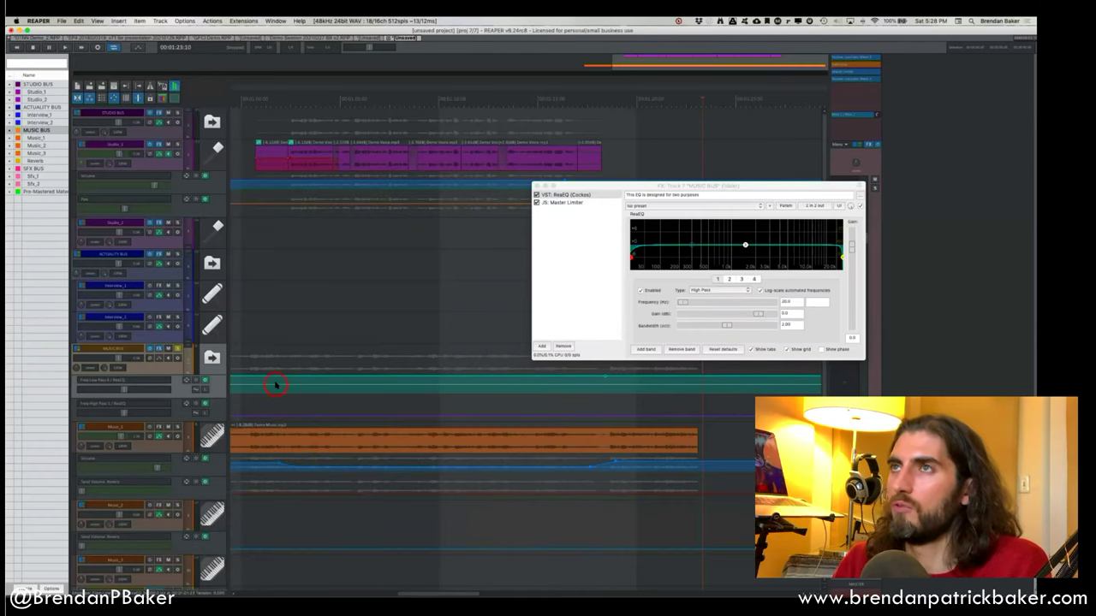
{"action": "key", "text": "shift"}
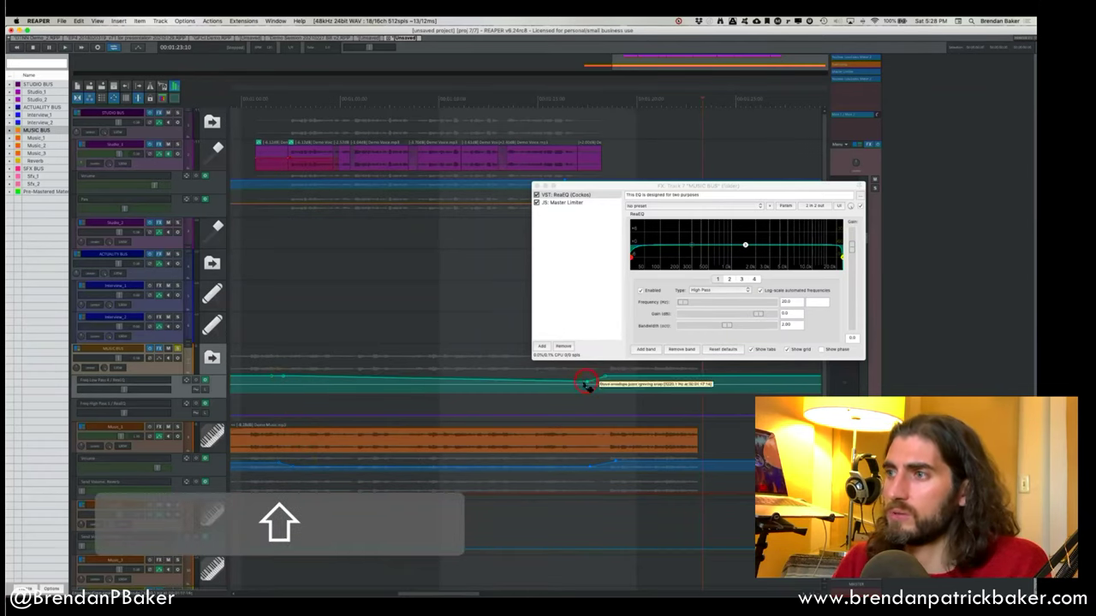
{"action": "key", "text": "alt"}
{"action": "key", "text": "shift"}
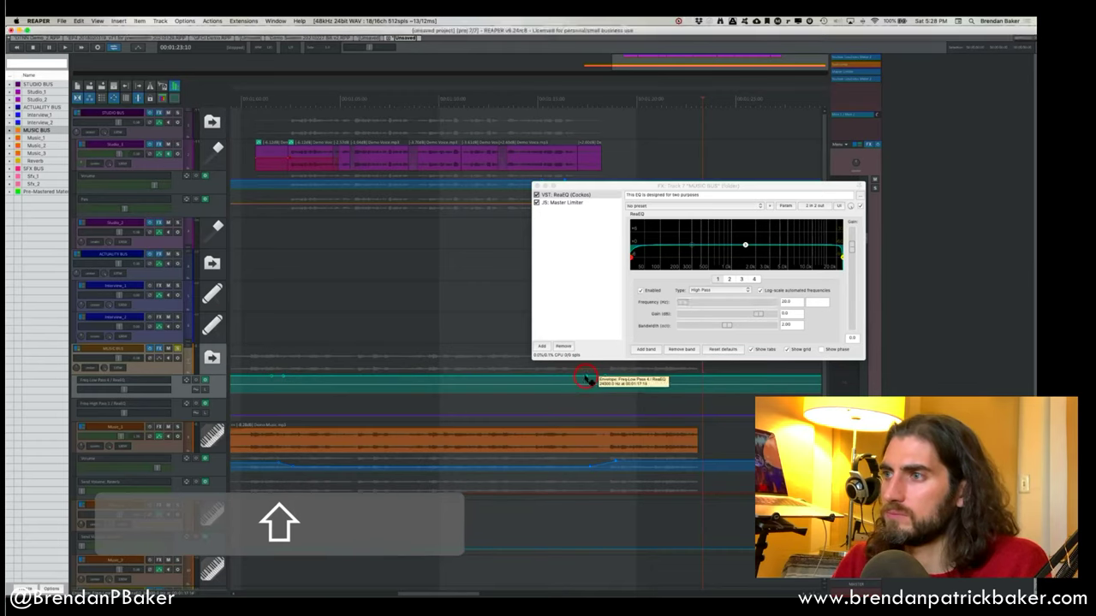
{"action": "left_click_drag", "start_coordinate": [513, 377], "coordinate": [512, 417]}
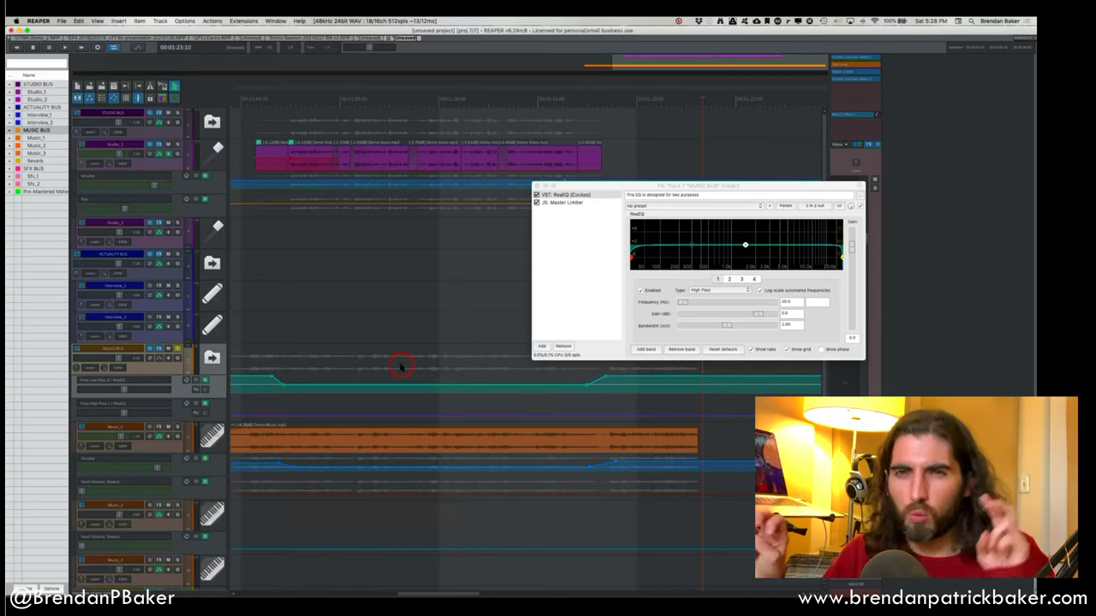
Play the music through the low-pass dip and its rise after the voice clips to compare the filtering.
{"action": "left_click", "coordinate": [401, 366]}
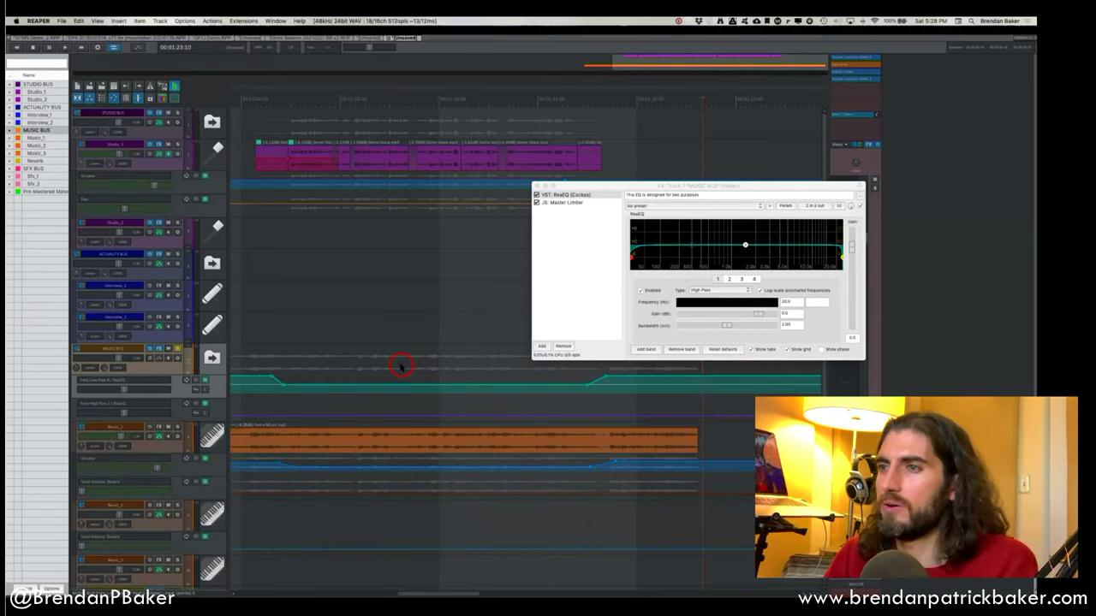
{"action": "key", "text": "space"}
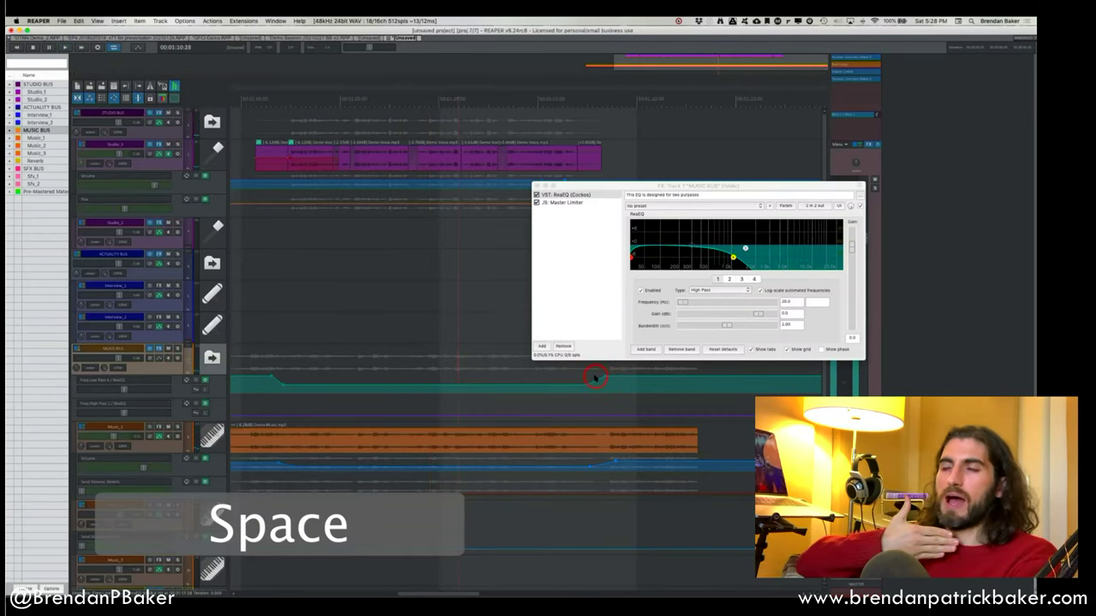
{"action": "left_click", "coordinate": [578, 375]}
{"action": "key", "text": "space"}
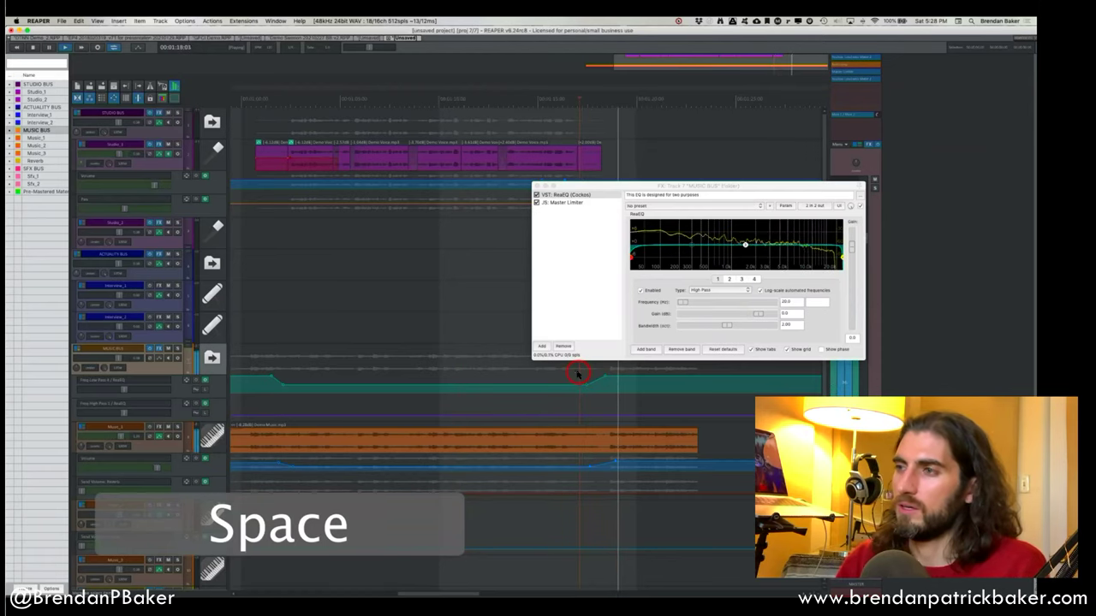
{"action": "key", "text": "space"}
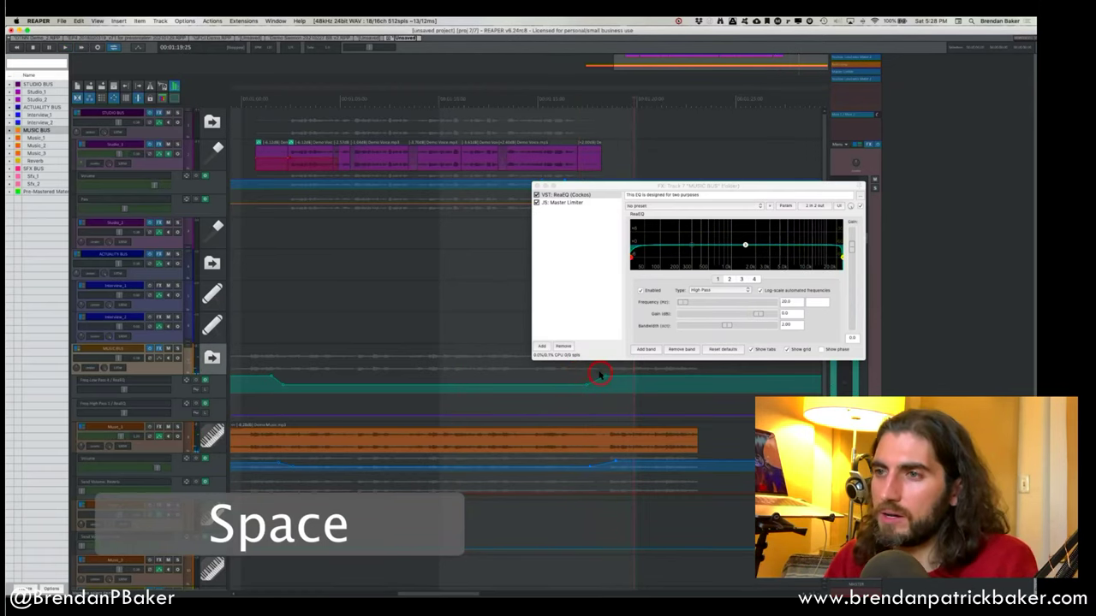
Delete the low points of the low-pass dip beneath the voice clips to flatten the envelope.
{"action": "left_click", "coordinate": [503, 371]}
{"action": "left_click", "coordinate": [325, 391]}
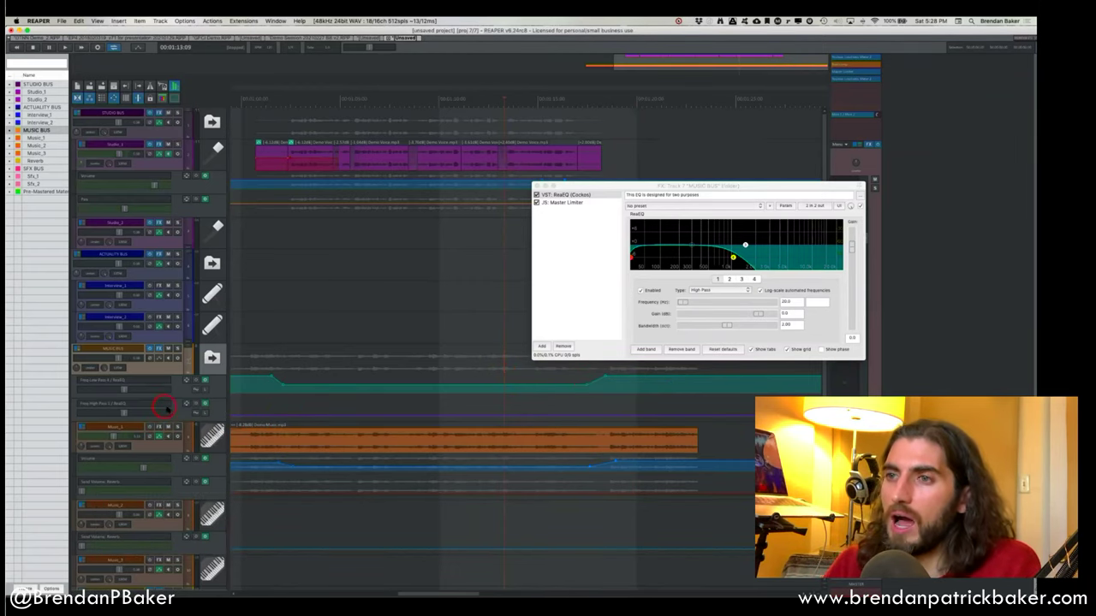
{"action": "left_click", "coordinate": [589, 380], "text": "alt"}
{"action": "left_click", "coordinate": [285, 385], "text": "alt"}
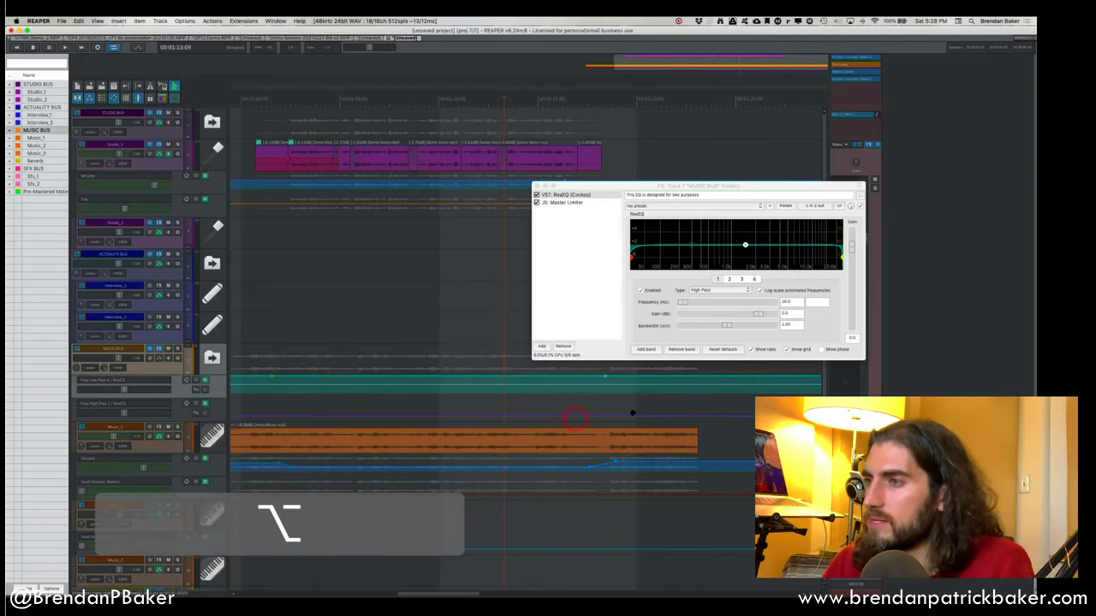
Ramp the MUSIC BUS high-pass frequency envelope up from the voice clips' end to the music clip's end and play through it.
{"action": "left_click_drag", "start_coordinate": [613, 420], "coordinate": [684, 305]}
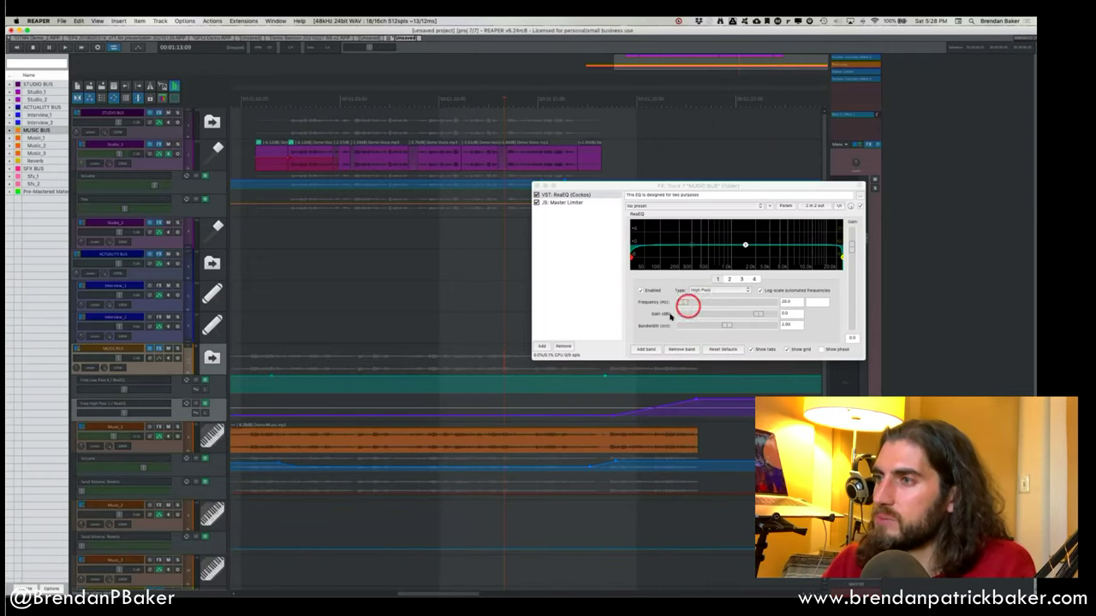
{"action": "left_click", "coordinate": [517, 292]}
{"action": "key", "text": "space"}
{"action": "left_click", "coordinate": [338, 363]}
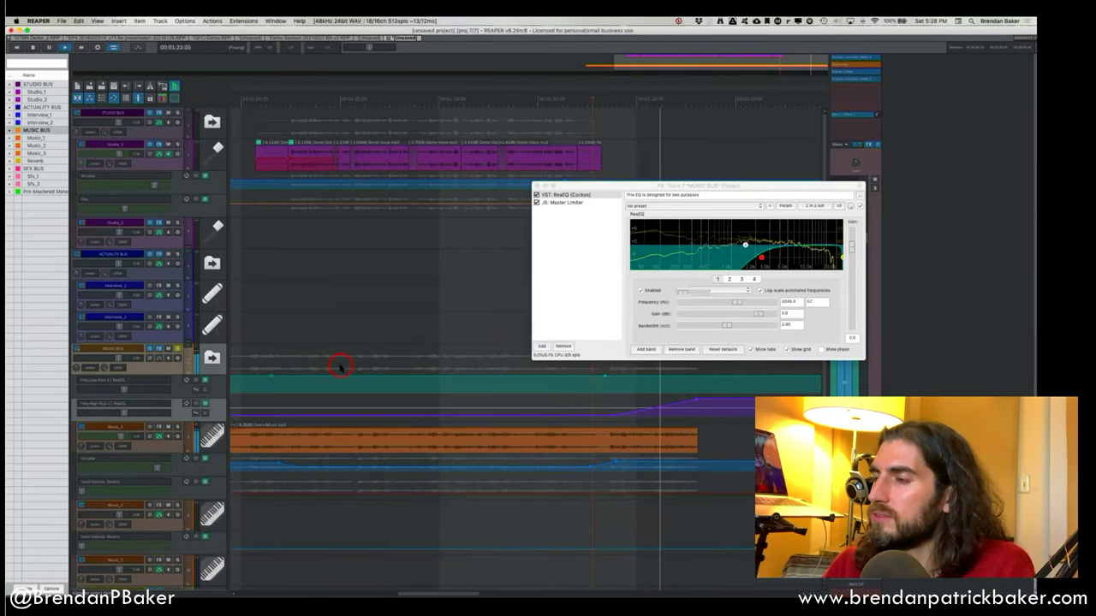
{"action": "key", "text": "space"}
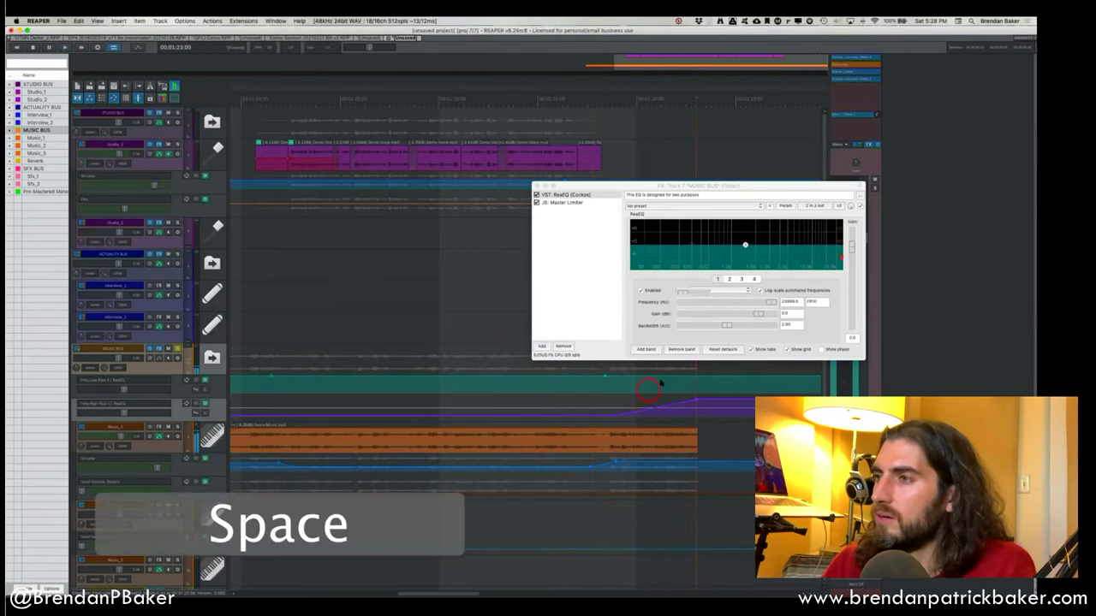
Ramp the low-pass frequency envelope down to its minimum at the music clip's end and play both filter sweeps together.
{"action": "left_click", "coordinate": [688, 376], "text": "shift"}
{"action": "left_click_drag", "start_coordinate": [688, 377], "coordinate": [697, 482]}
{"action": "left_click", "coordinate": [597, 374], "text": "shift"}
{"action": "key", "text": "space"}
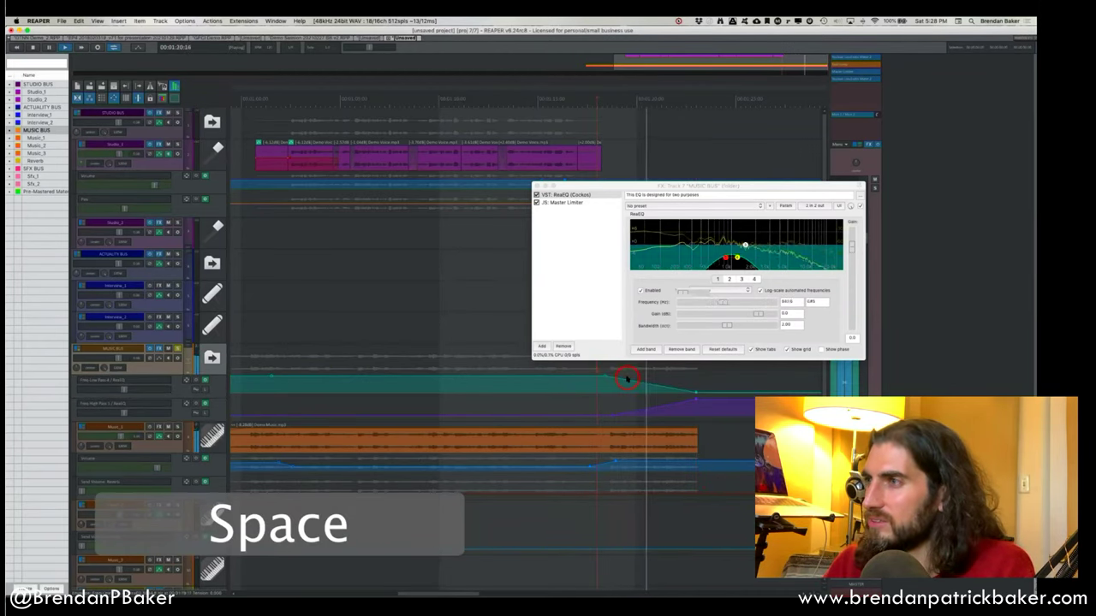
Stop playback, undo both filter sweeps over the music's ending, and delete the leftover low-pass envelope point near the voice clips' end.
{"action": "key", "text": "space"}
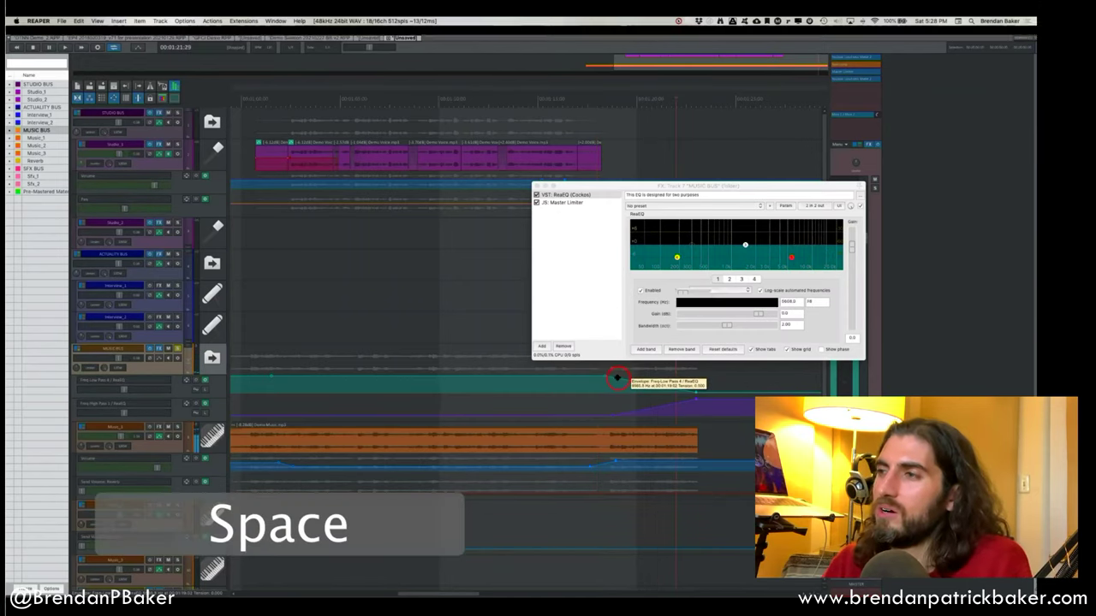
{"action": "key", "text": "super+z"}
{"action": "key", "text": "super+z"}
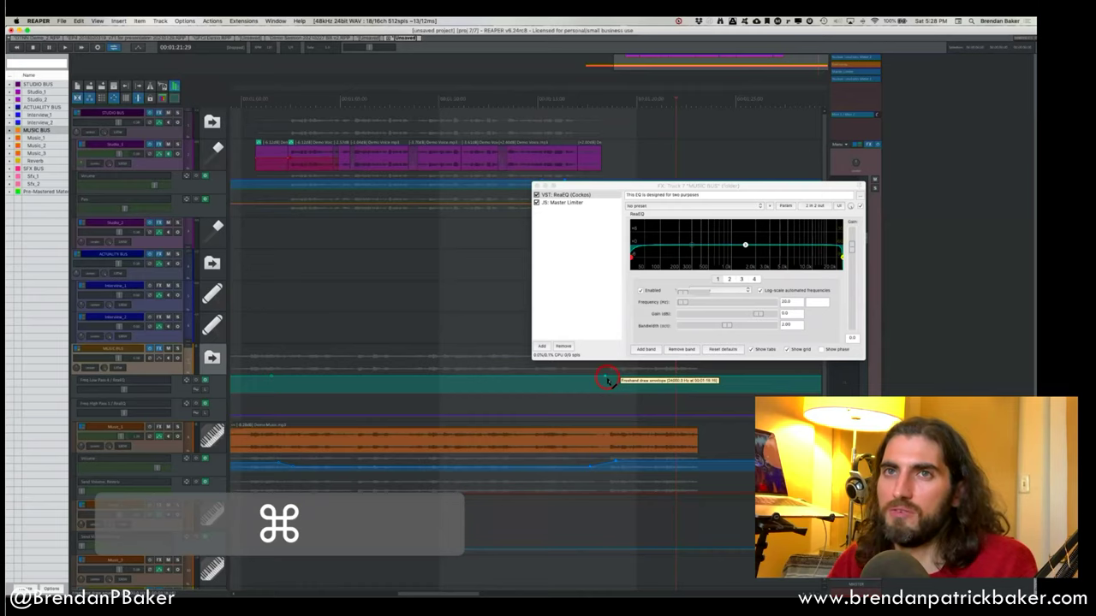
{"action": "scroll", "coordinate": [606, 378], "scroll_direction": "down", "scroll_amount": 3}
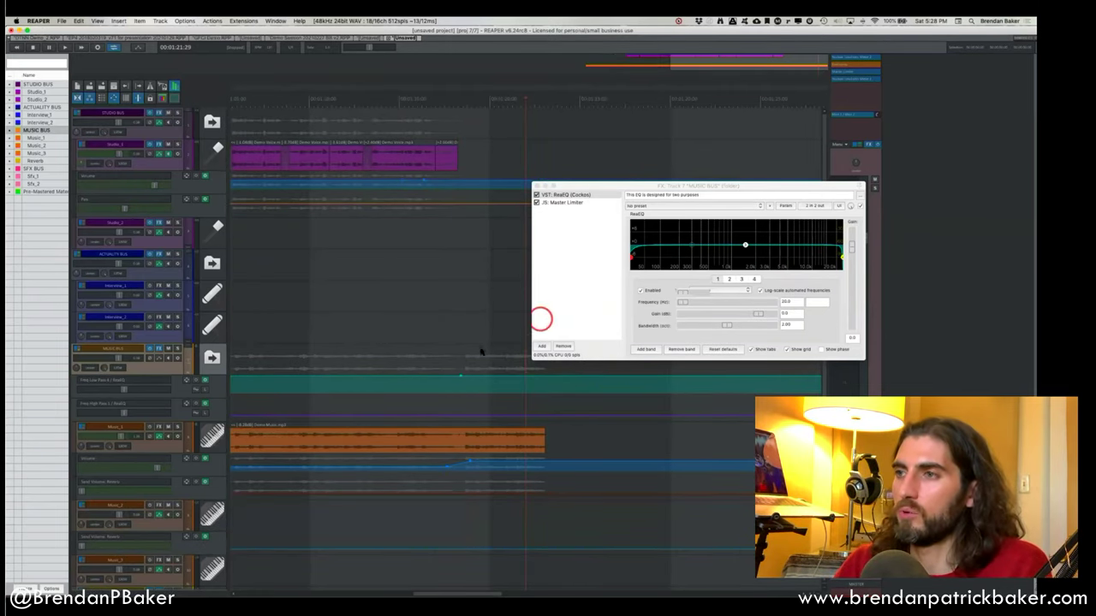
{"action": "left_click", "coordinate": [463, 378], "text": "alt"}
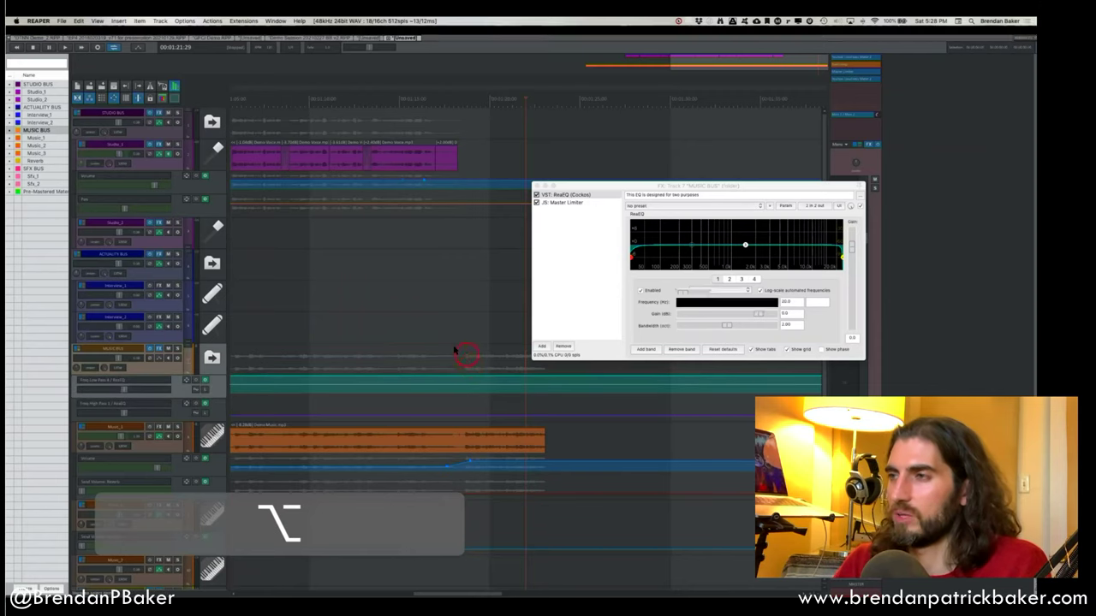
{"action": "left_click", "coordinate": [468, 345]}
{"action": "scroll", "coordinate": [496, 327], "scroll_direction": "down", "scroll_amount": 1}
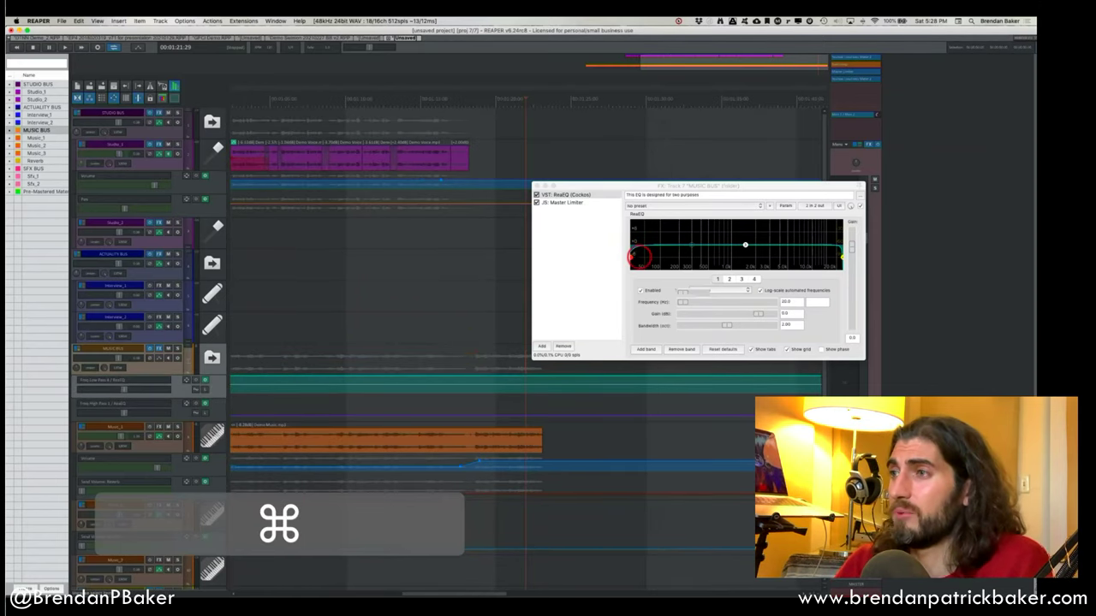
{"action": "mouse_move", "coordinate": [634, 257]}
{"action": "left_mouse_down"}
{"action": "mouse_move", "coordinate": [677, 254]}
{"action": "mouse_move", "coordinate": [643, 259]}
{"action": "left_mouse_up"}
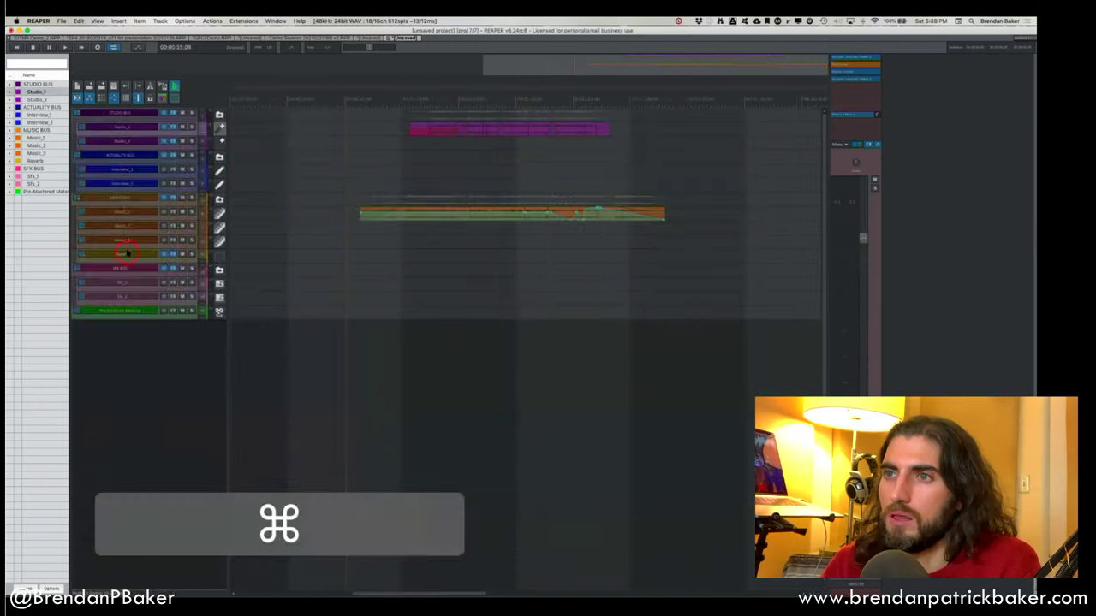
Select the Music_1 track and show the automation envelope lanes beneath the tracks.
{"action": "left_click", "coordinate": [128, 255]}
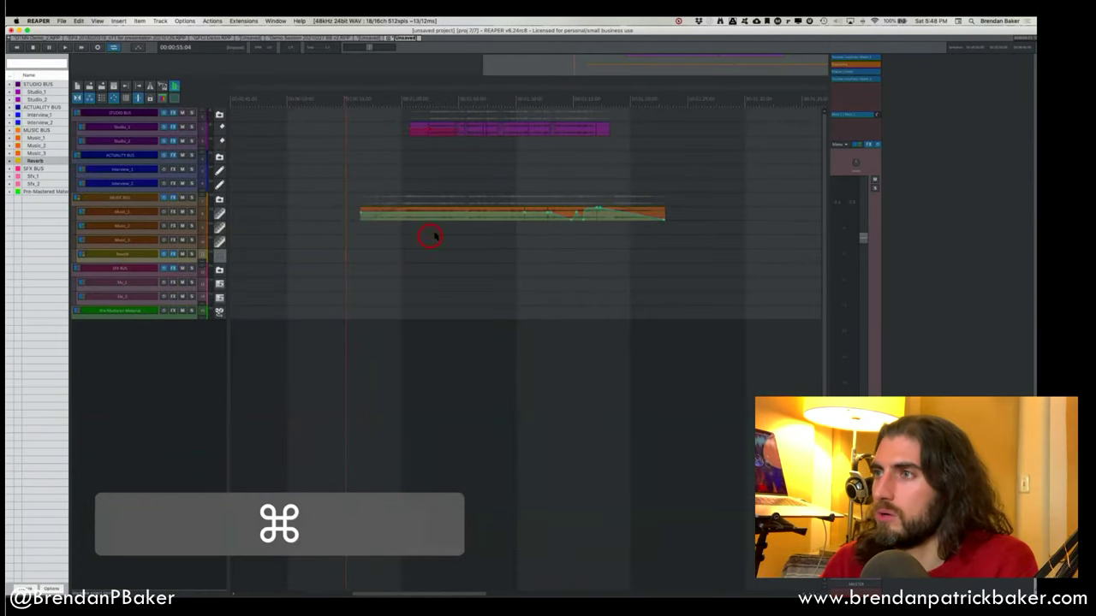
{"action": "left_click", "coordinate": [132, 218]}
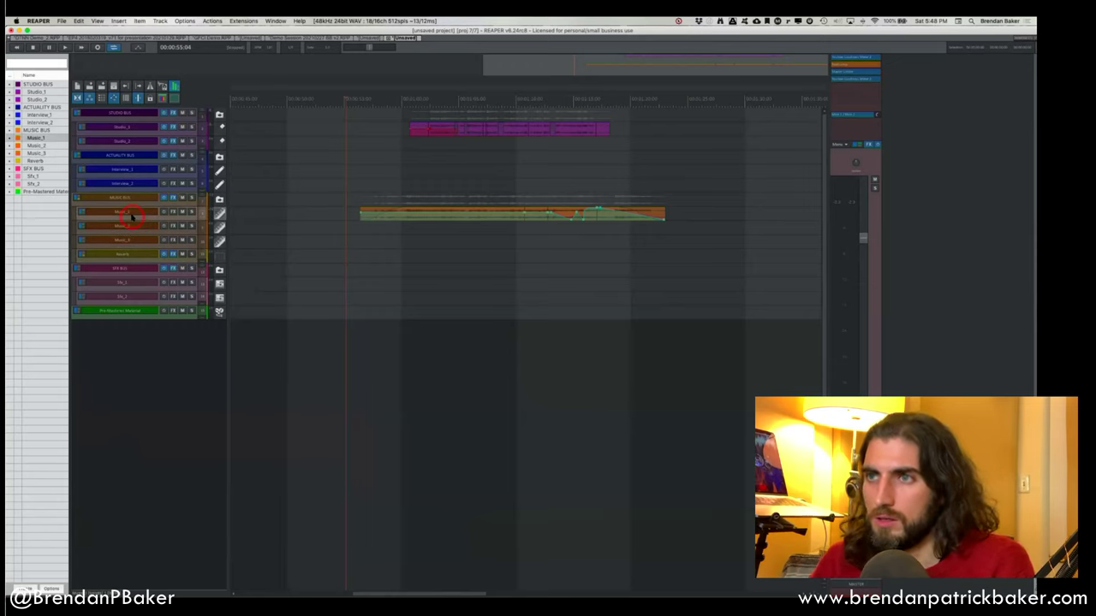
{"action": "key", "text": "q"}
{"action": "key", "text": "q"}
{"action": "key", "text": "q"}
{"action": "key", "text": "q"}
{"action": "key", "text": "q"}
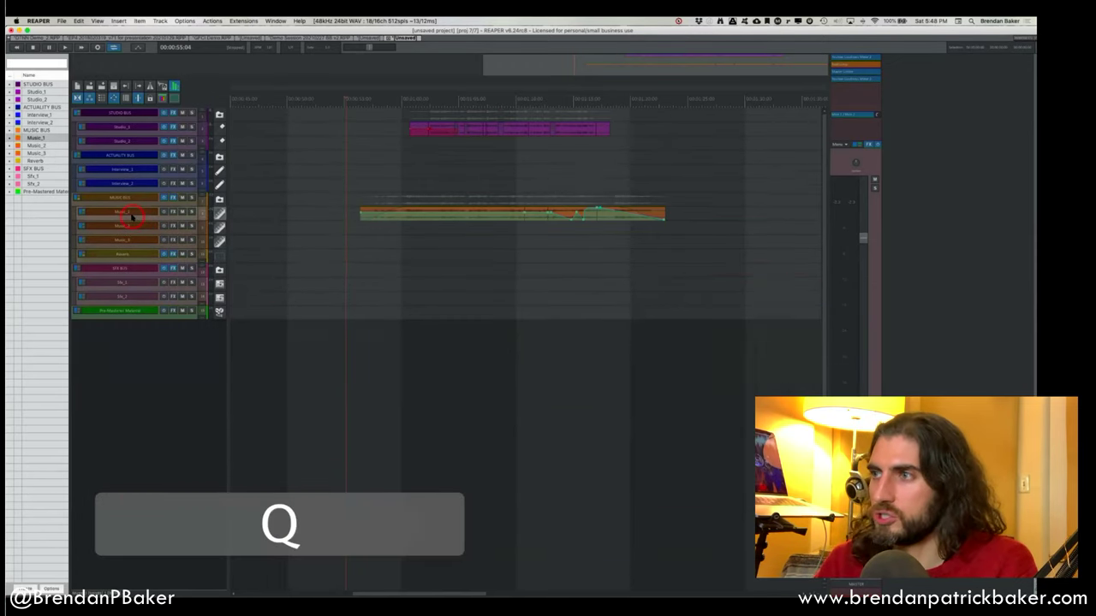
Ramp Music_1's Reverb send volume envelope up from the voice clips' end to the music clip's end.
{"action": "scroll", "coordinate": [476, 313], "scroll_direction": "left", "scroll_amount": 3}
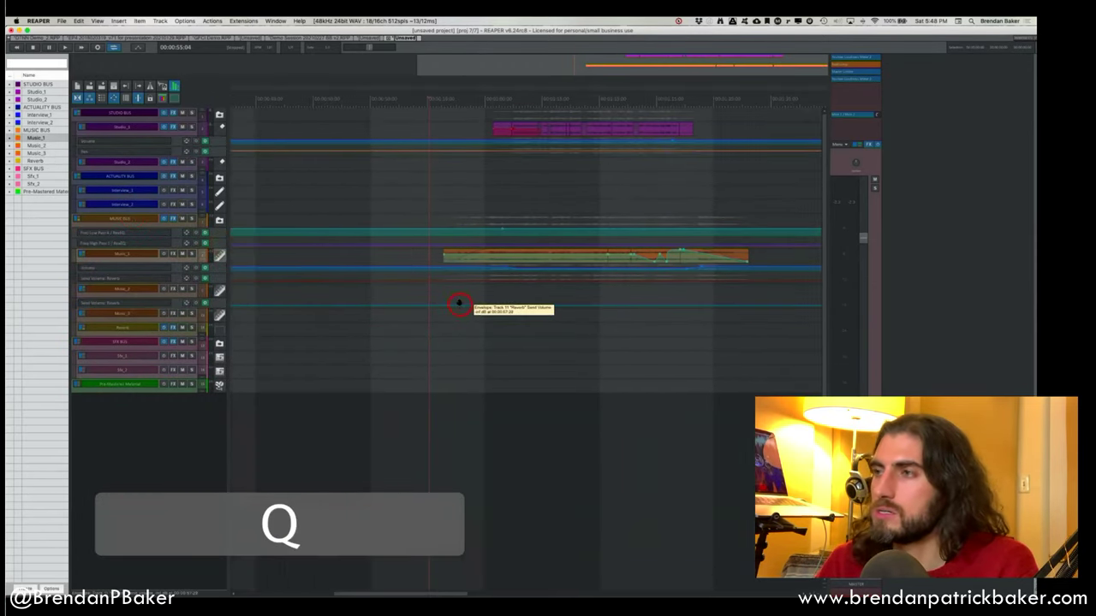
{"action": "scroll", "coordinate": [471, 301], "scroll_direction": "right", "scroll_amount": 4}
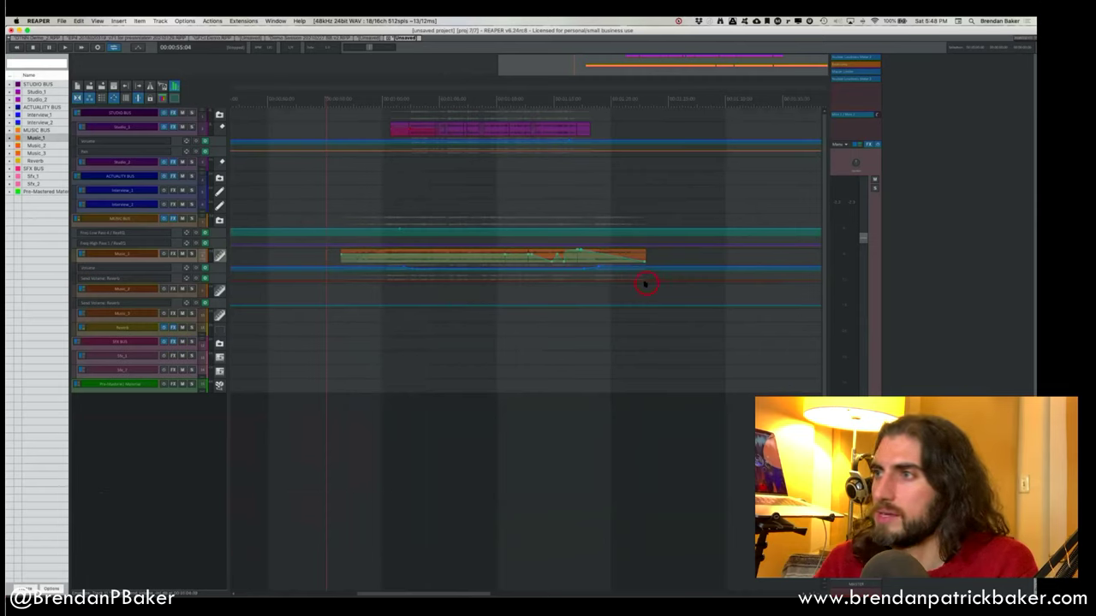
{"action": "left_click", "coordinate": [591, 282], "text": "shift"}
{"action": "left_click_drag", "start_coordinate": [591, 283], "coordinate": [643, 215]}
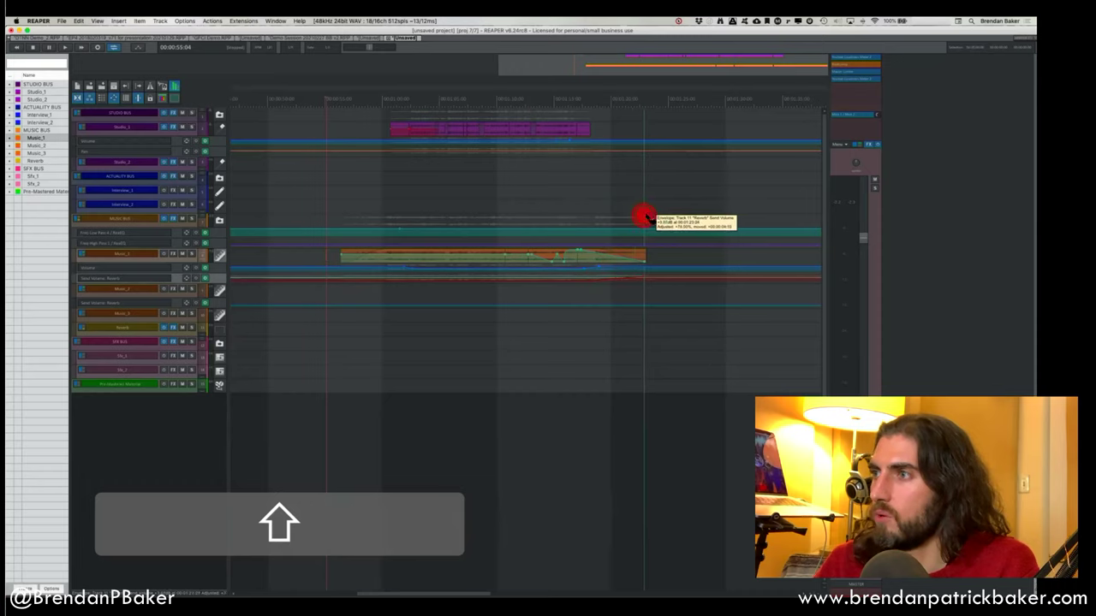
Play the music's ending from the voice clips' end through the Reverb send ramp.
{"action": "left_click", "coordinate": [587, 205]}
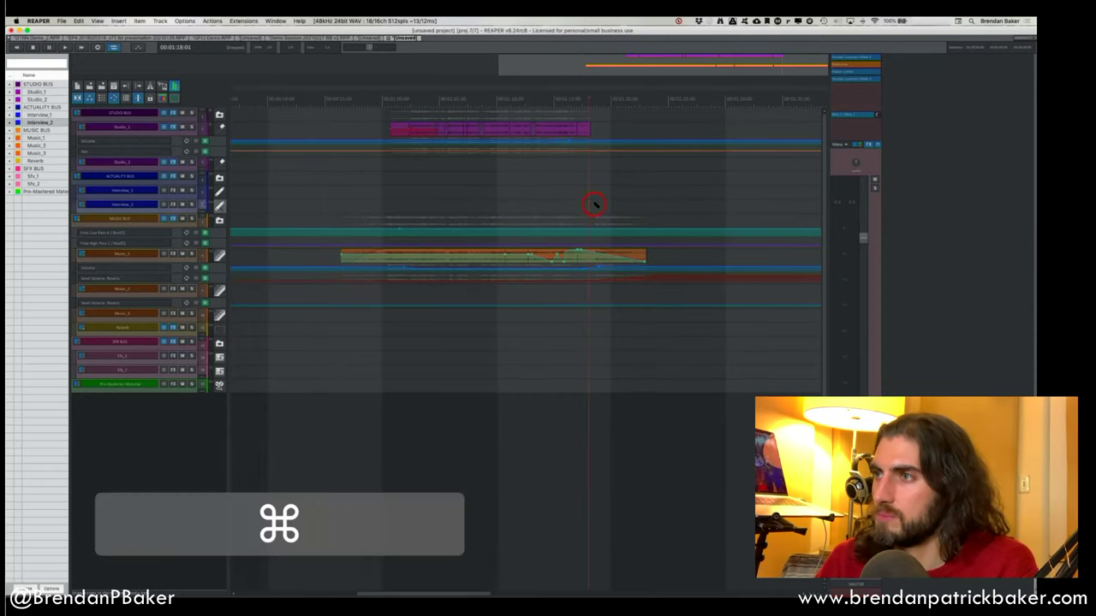
{"action": "scroll", "coordinate": [594, 200], "scroll_direction": "up", "scroll_amount": 3}
{"action": "left_click", "coordinate": [532, 198]}
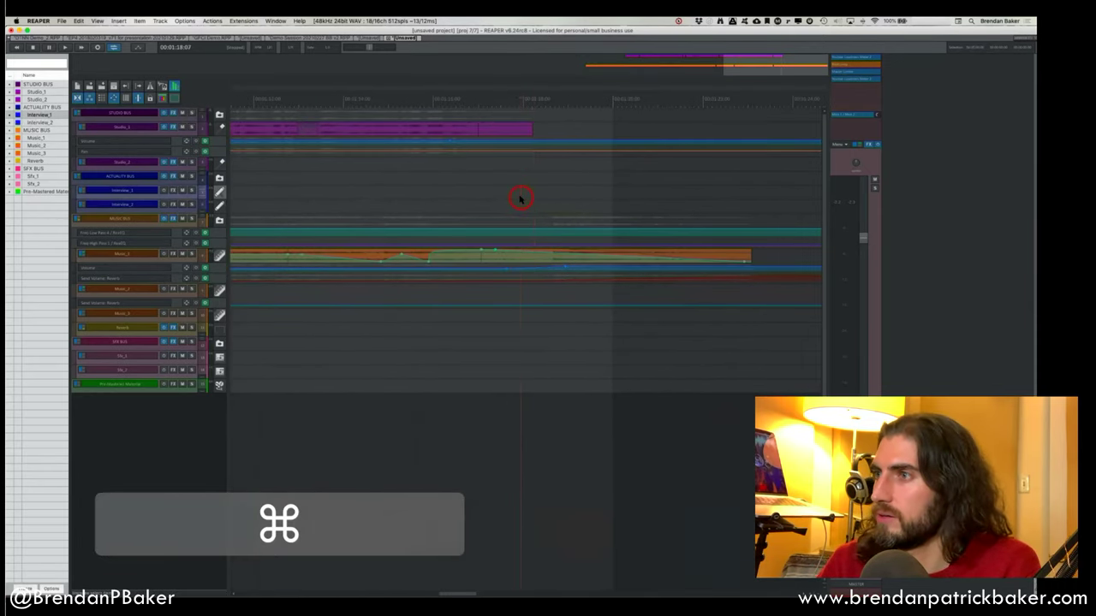
{"action": "key", "text": "space"}
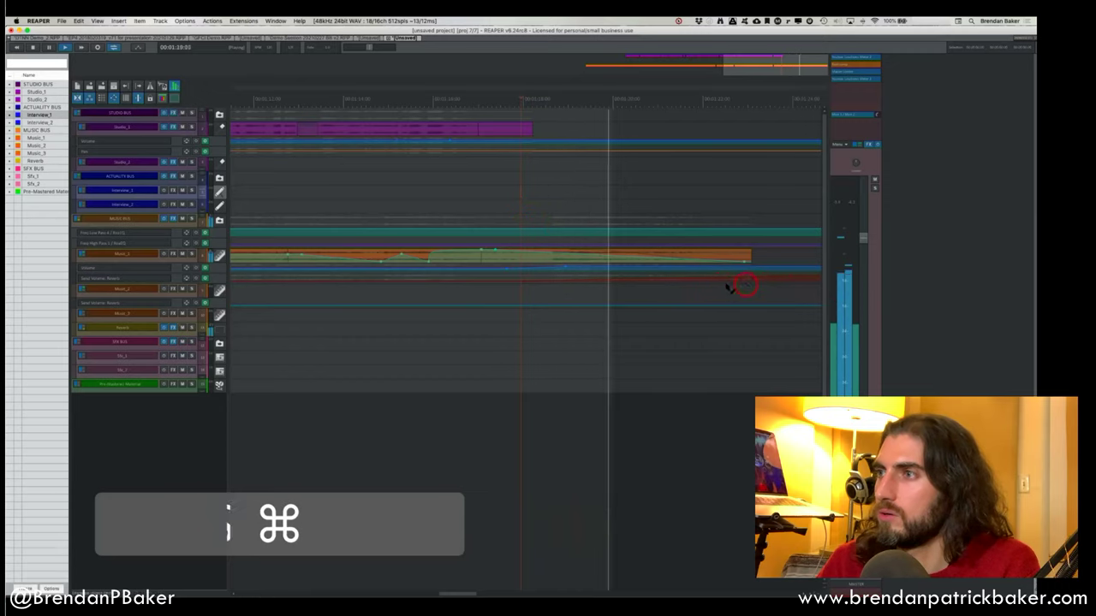
{"action": "scroll", "coordinate": [728, 287], "scroll_direction": "up", "scroll_amount": 5}
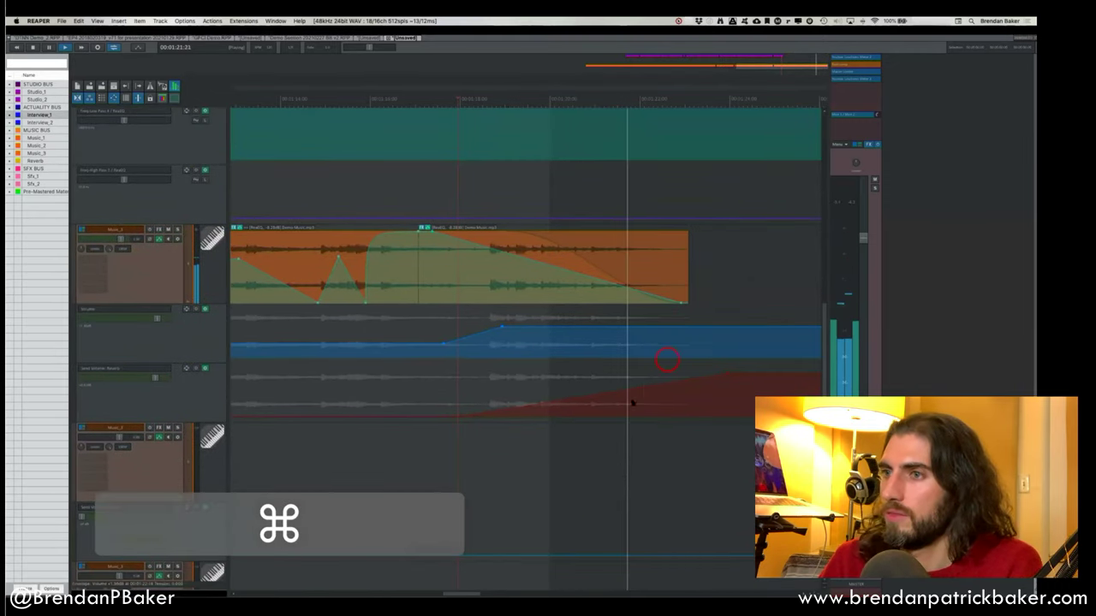
{"action": "key", "text": "space"}
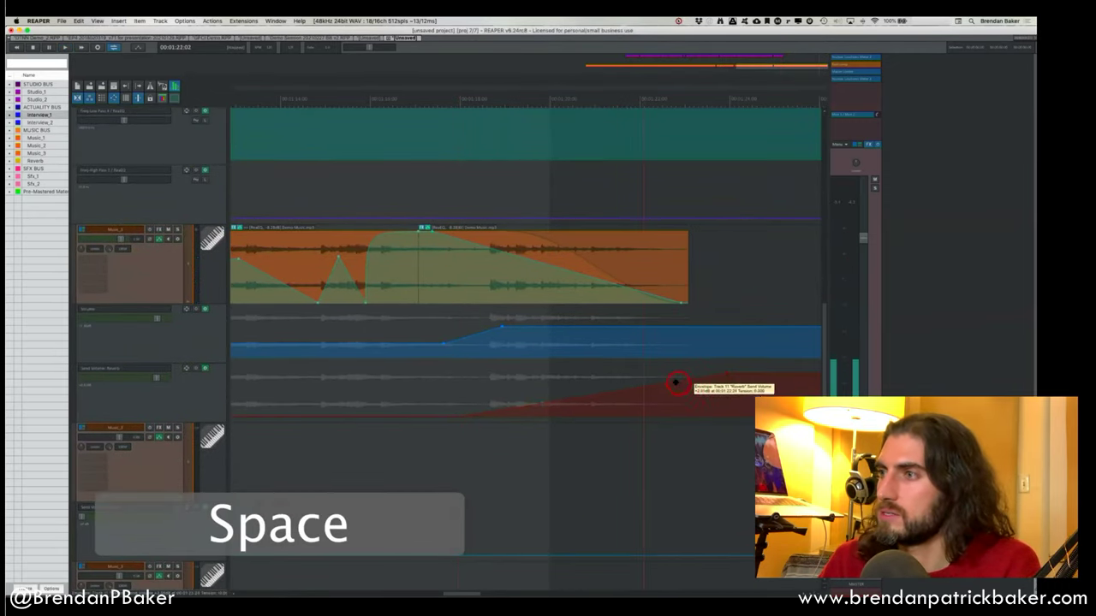
Open the Reverb track's effects chain, examine the ReaVerb impulse response settings, and close the window.
{"action": "scroll", "coordinate": [360, 272], "scroll_direction": "down", "scroll_amount": 1}
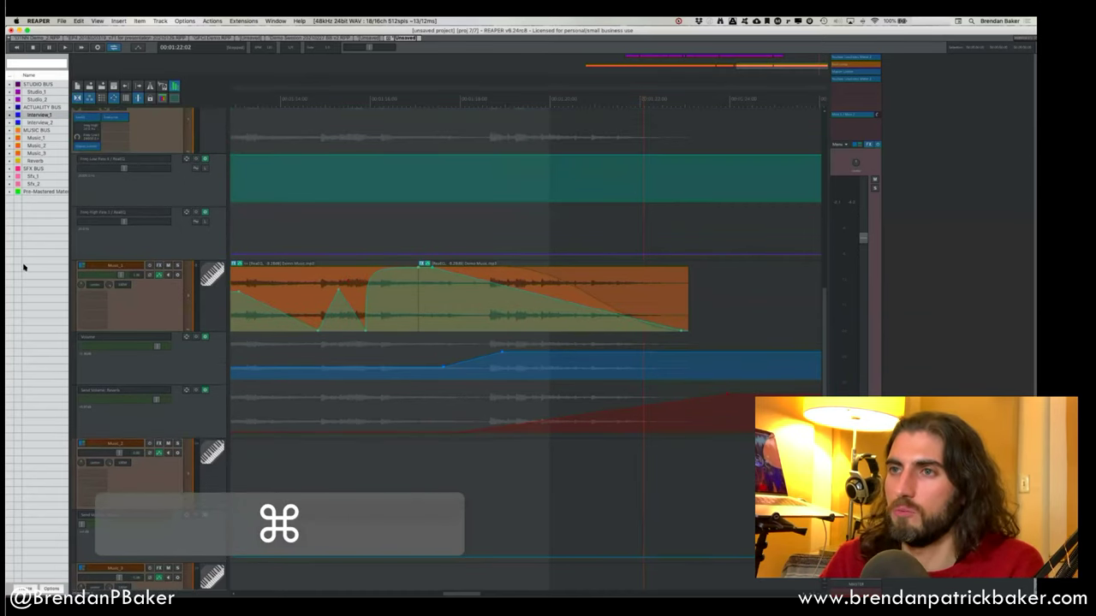
{"action": "scroll", "coordinate": [140, 304], "scroll_direction": "down", "scroll_amount": 5}
{"action": "left_click", "coordinate": [136, 257]}
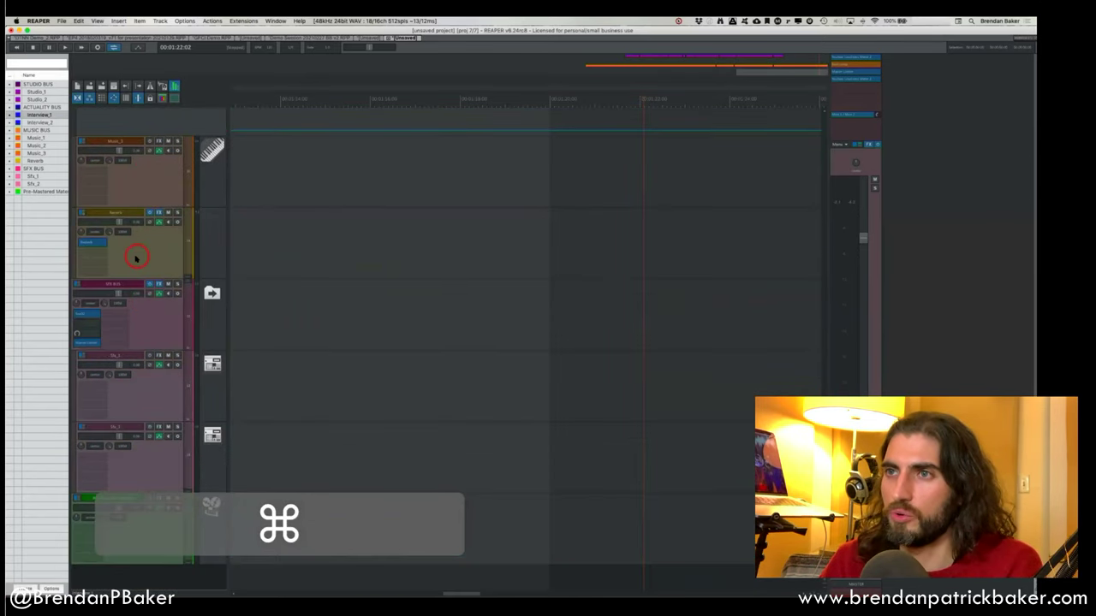
{"action": "left_click", "coordinate": [151, 249], "text": "super"}
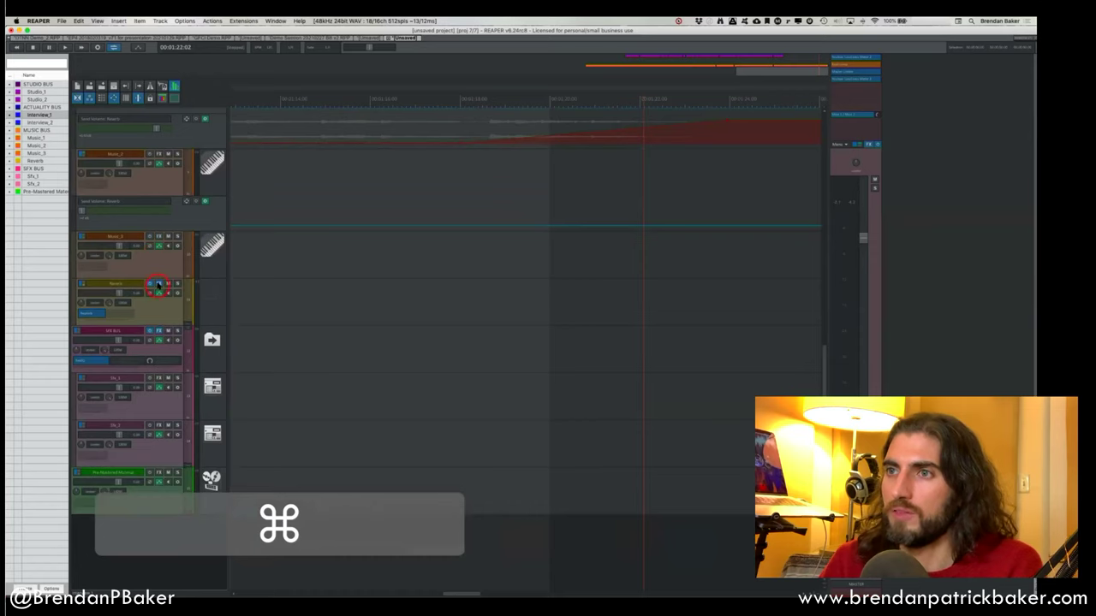
{"action": "left_click", "coordinate": [158, 285]}
{"action": "left_click", "coordinate": [887, 43]}
{"action": "left_click_drag", "start_coordinate": [887, 43], "coordinate": [557, 186]}
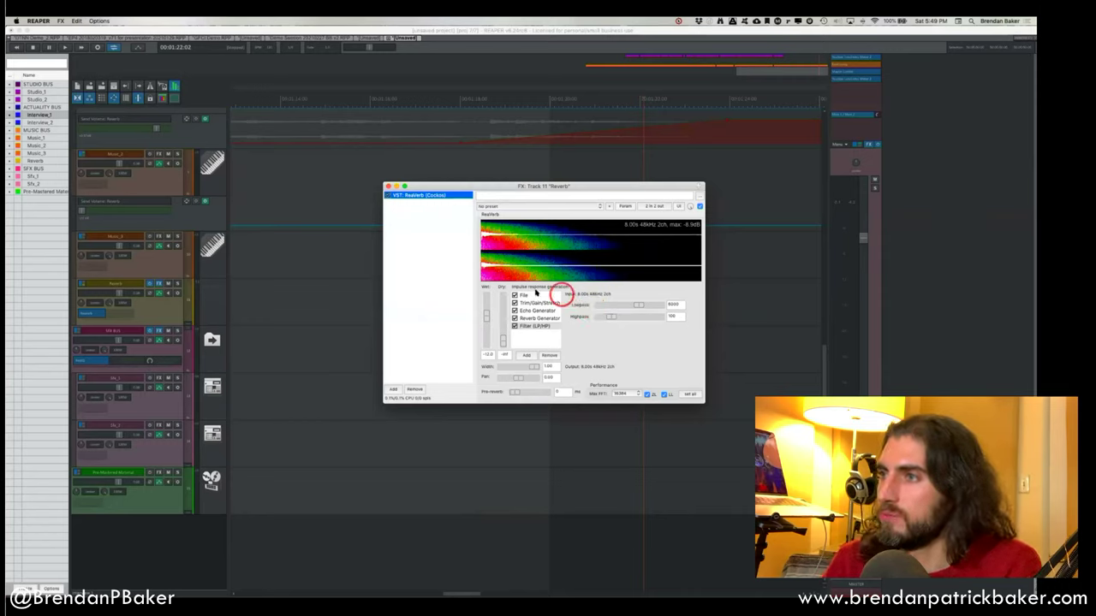
{"action": "key", "text": "super"}
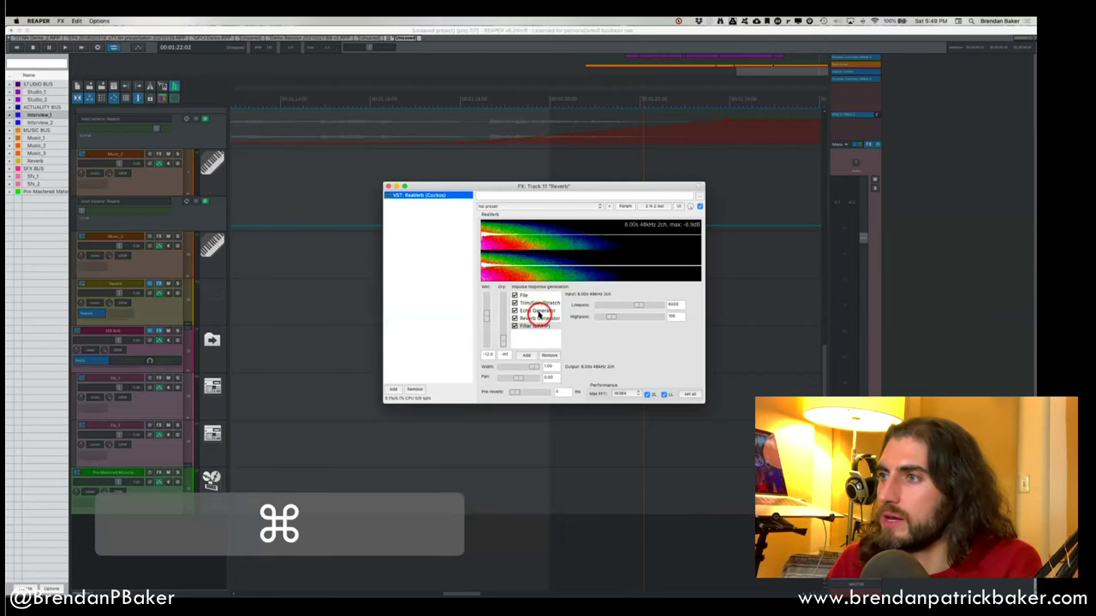
{"action": "left_click", "coordinate": [539, 275]}
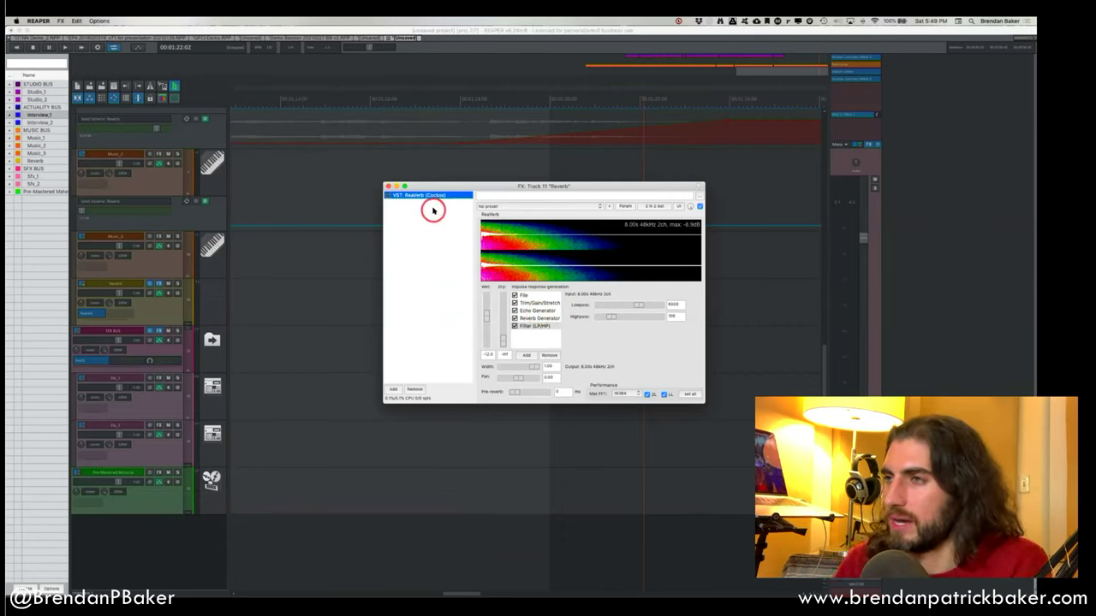
{"action": "left_click", "coordinate": [391, 187]}
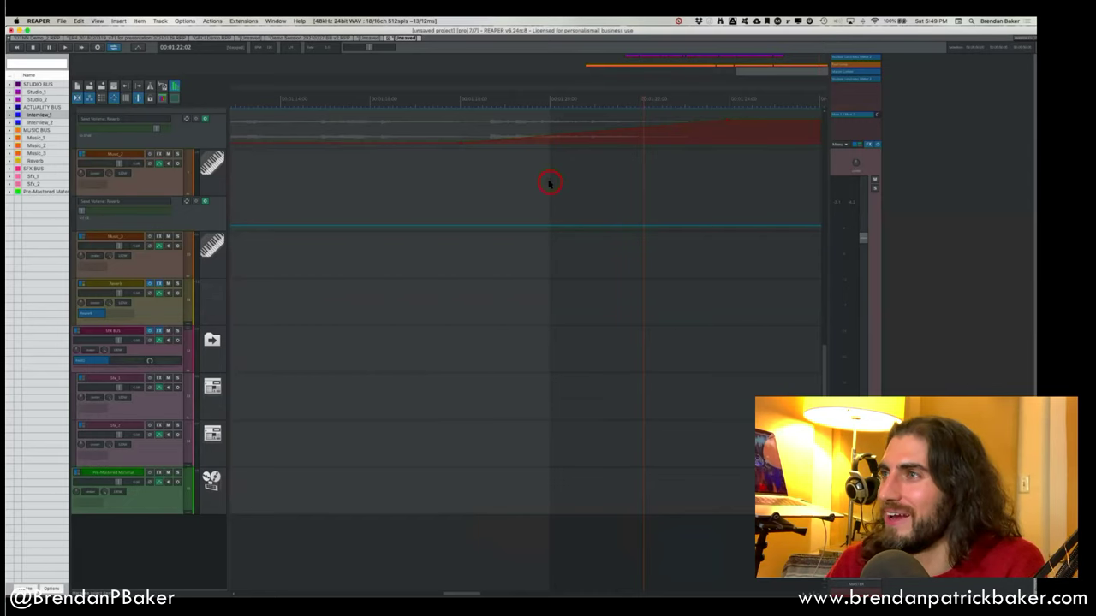
{"action": "scroll", "coordinate": [550, 183], "scroll_direction": "up", "scroll_amount": 1}
{"action": "left_click_drag", "start_coordinate": [733, 146], "coordinate": [709, 183]}
{"action": "left_click", "coordinate": [691, 174], "text": "super"}
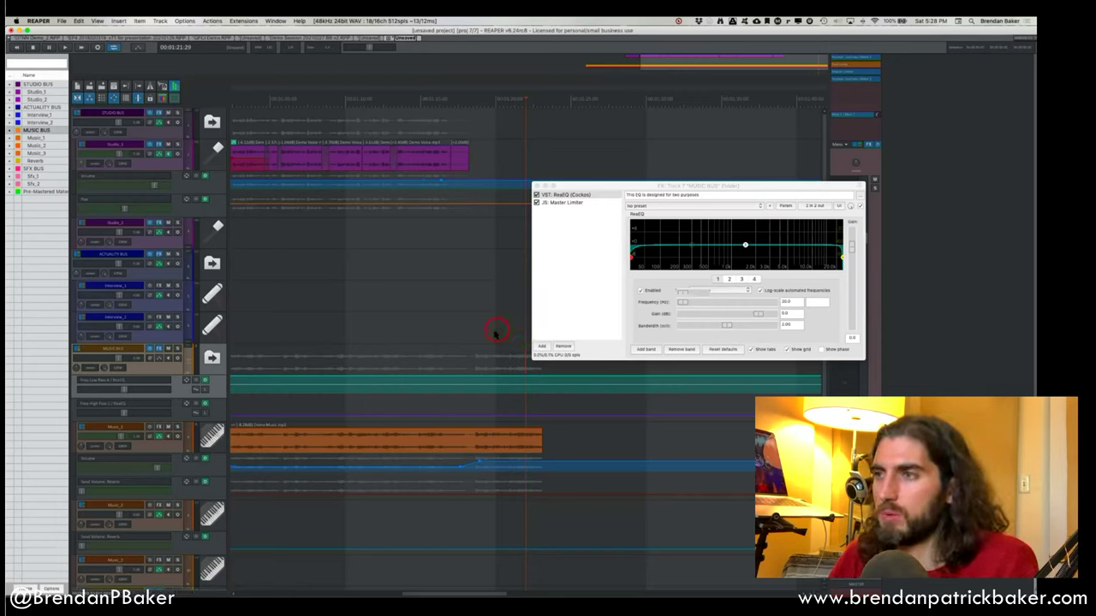
Open the plugin browser for the MUSIC BUS, filter for "read" among the Cockos plugins, and clear the filter.
{"action": "left_click", "coordinate": [541, 346]}
{"action": "type", "text": "read"}
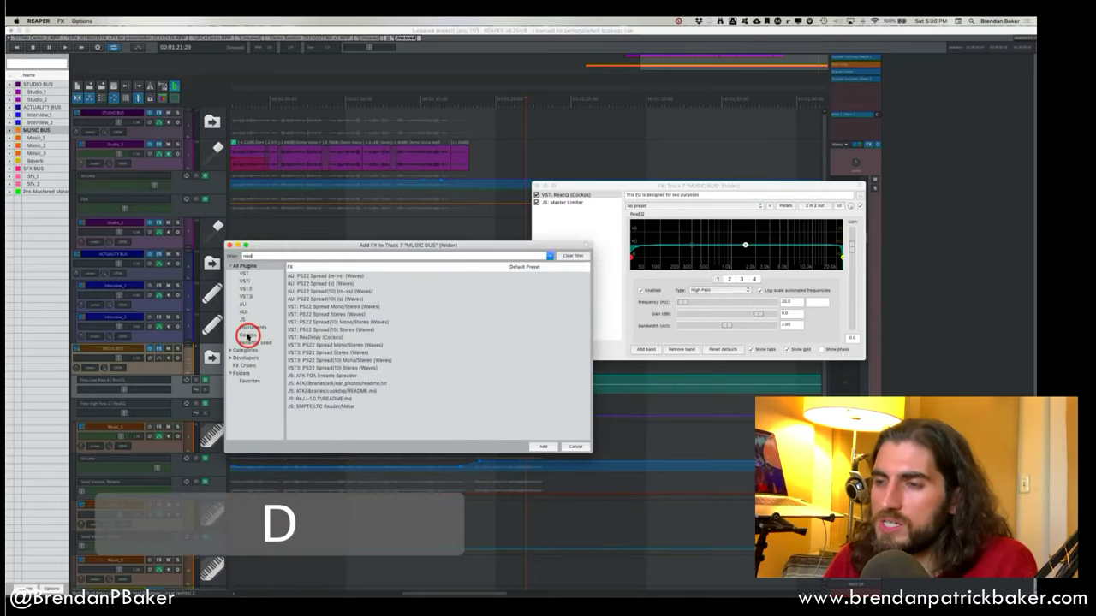
{"action": "left_click", "coordinate": [248, 334]}
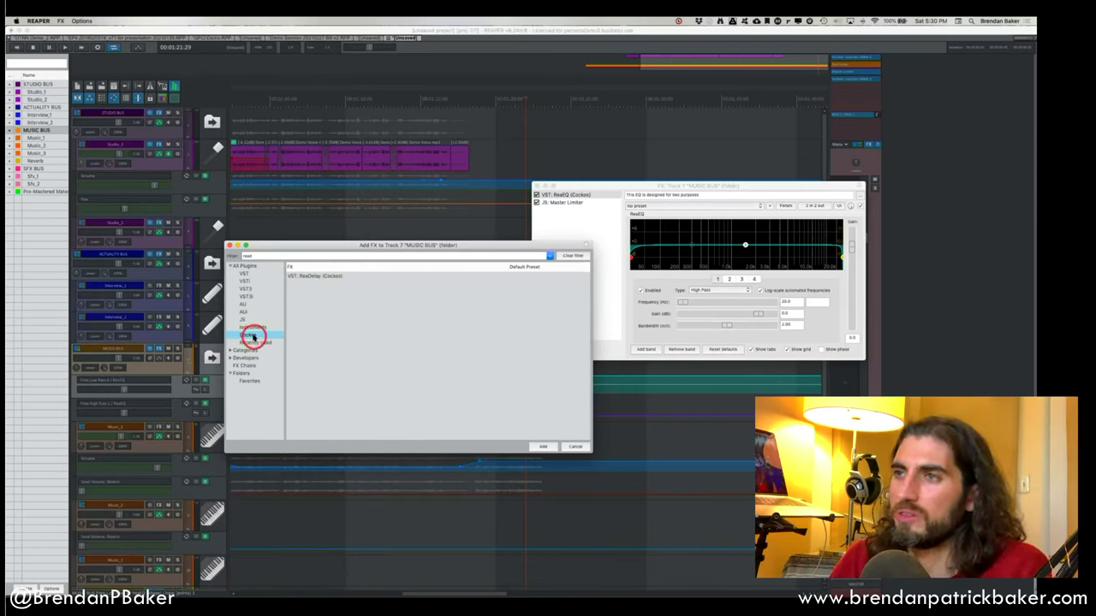
{"action": "left_click_drag", "start_coordinate": [254, 256], "coordinate": [238, 253]}
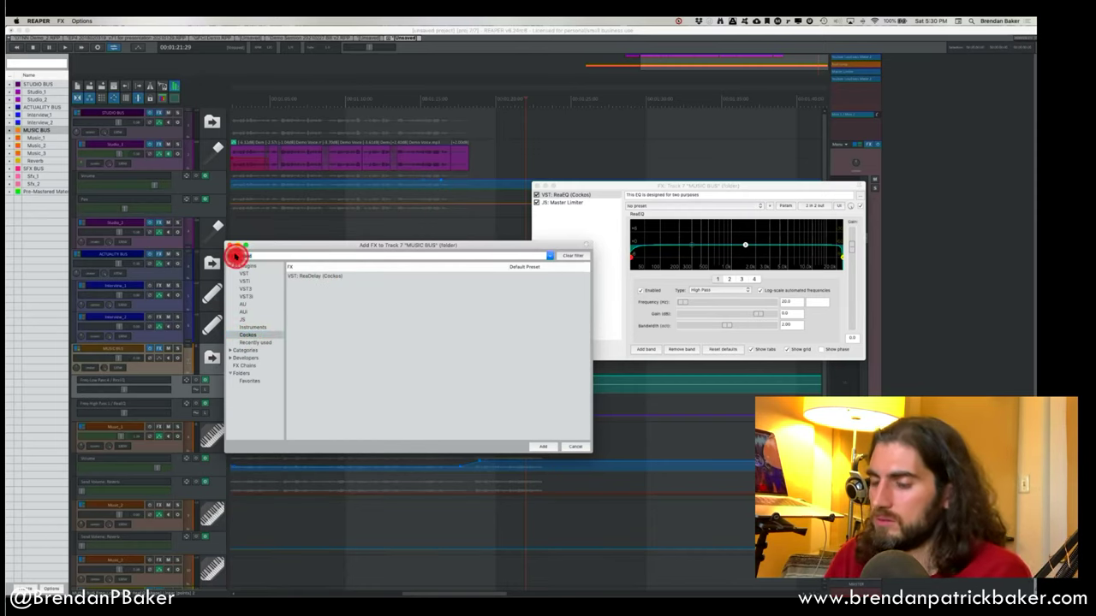
{"action": "key", "text": "BackSpace"}
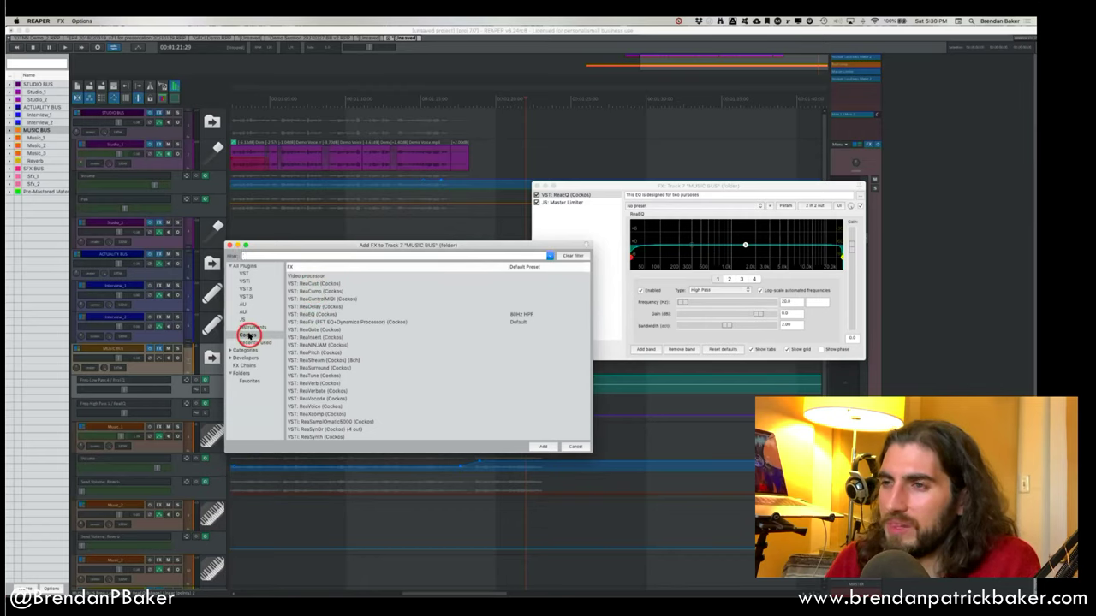
Add ReaPitch (Cockos) to the MUSIC BUS effects chain from the list of Cockos plugins.
{"action": "scroll", "coordinate": [317, 335], "scroll_direction": "down", "scroll_amount": 2}
{"action": "scroll", "coordinate": [317, 336], "scroll_direction": "up", "scroll_amount": 2}
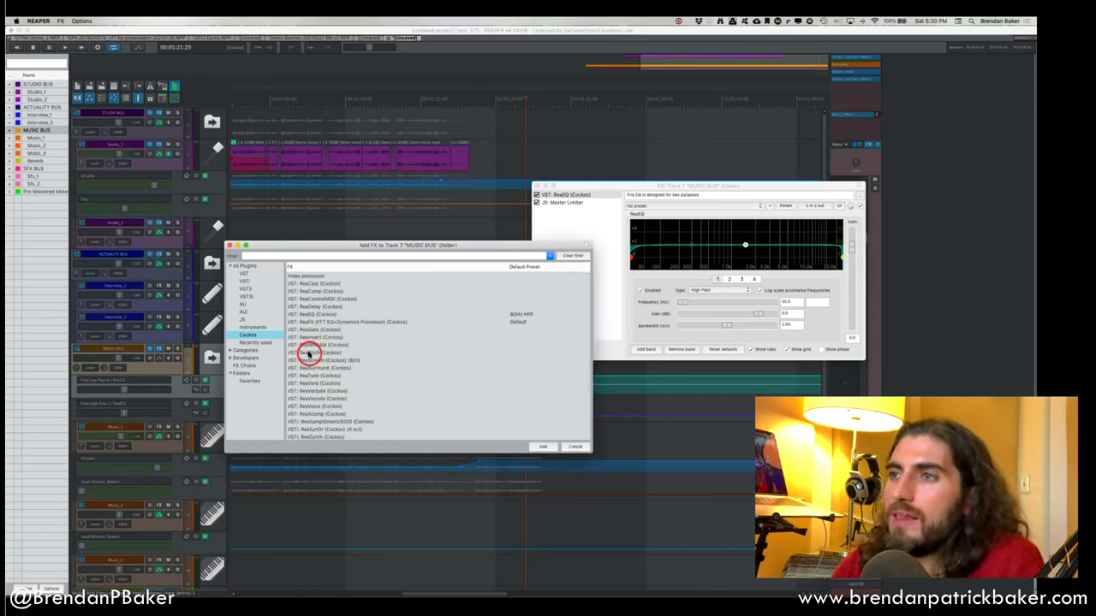
{"action": "left_click", "coordinate": [310, 353]}
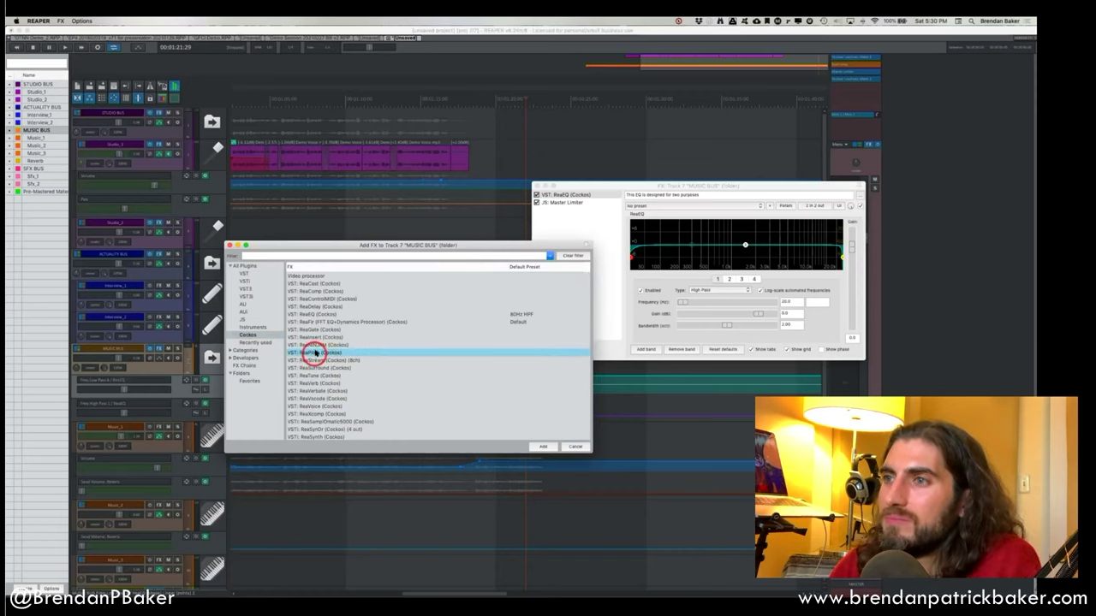
{"action": "left_click", "coordinate": [320, 314]}
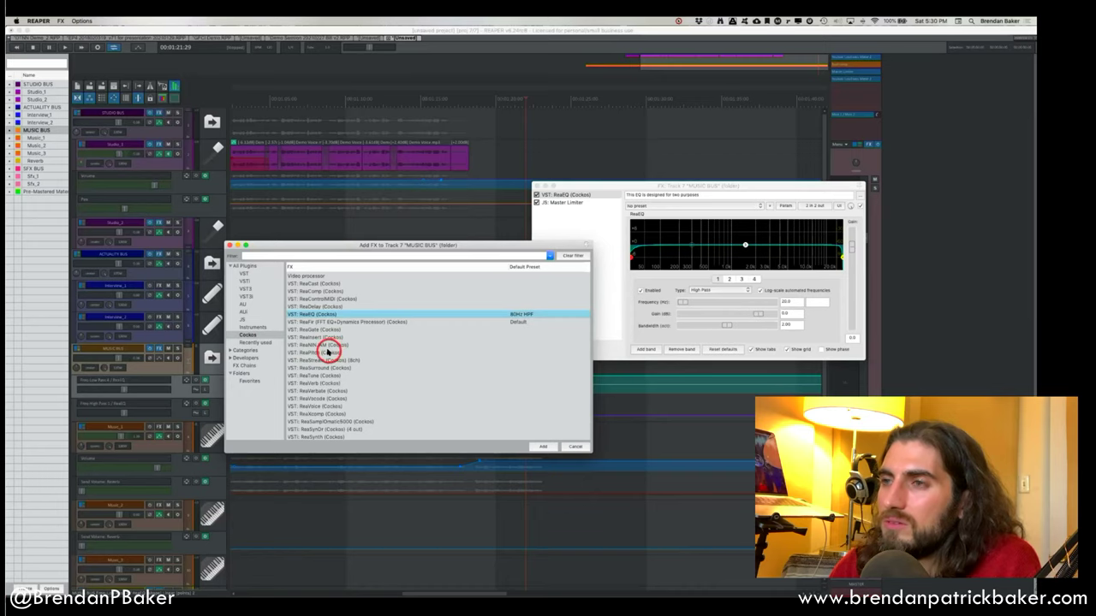
{"action": "scroll", "coordinate": [328, 350], "scroll_direction": "down", "scroll_amount": 2}
{"action": "left_click", "coordinate": [317, 319]}
{"action": "double_click", "coordinate": [316, 324]}
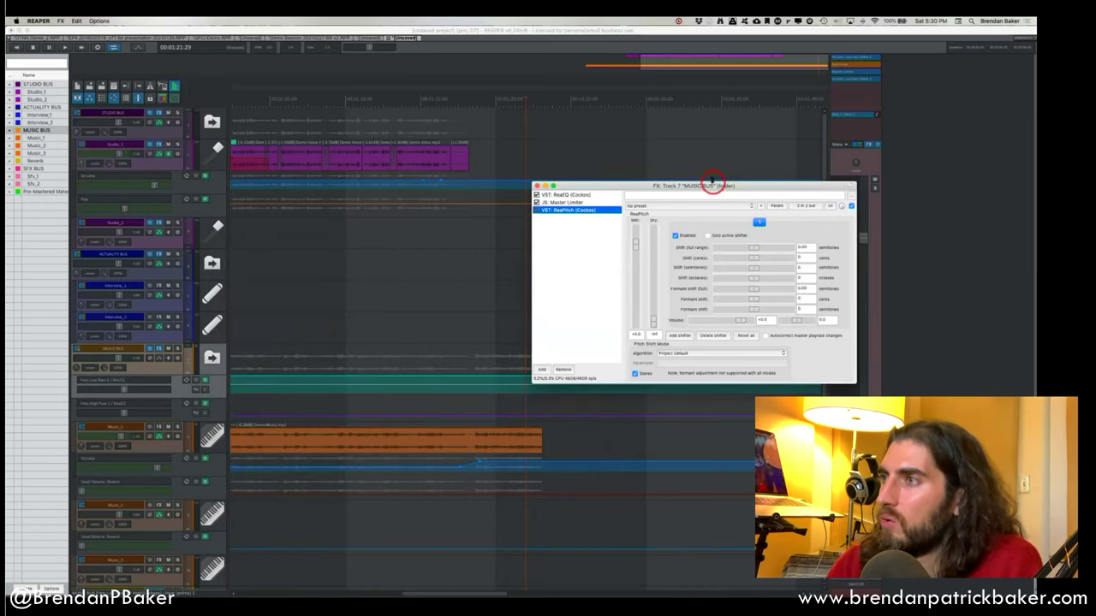
Nudge ReaPitch's Shift (full range) on the MUSIC BUS and show its track envelope.
{"action": "left_click_drag", "start_coordinate": [711, 185], "coordinate": [628, 118]}
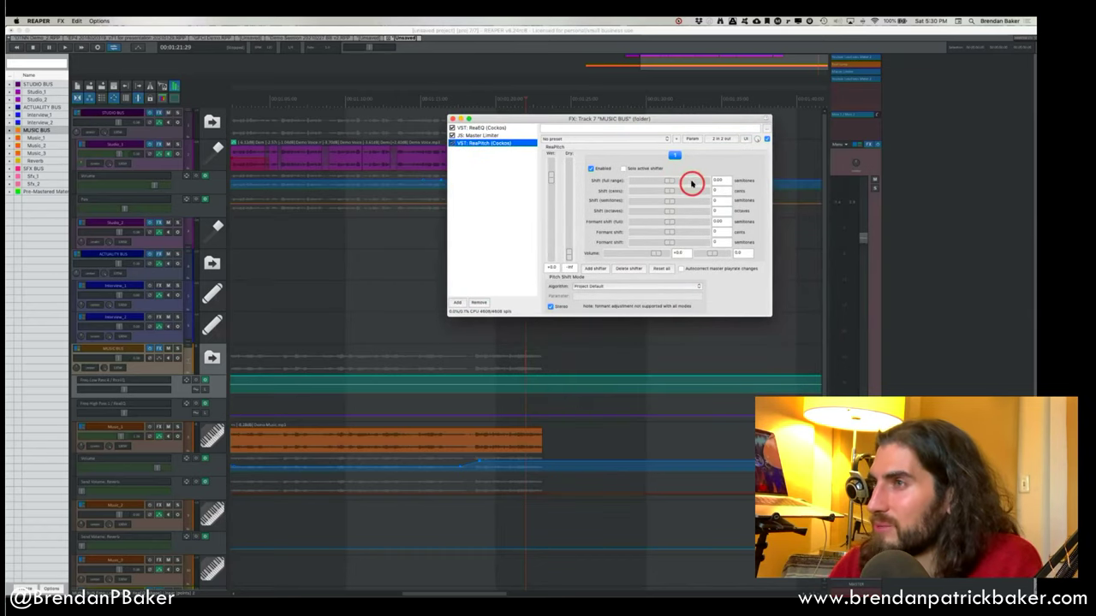
{"action": "left_click_drag", "start_coordinate": [669, 183], "coordinate": [669, 182]}
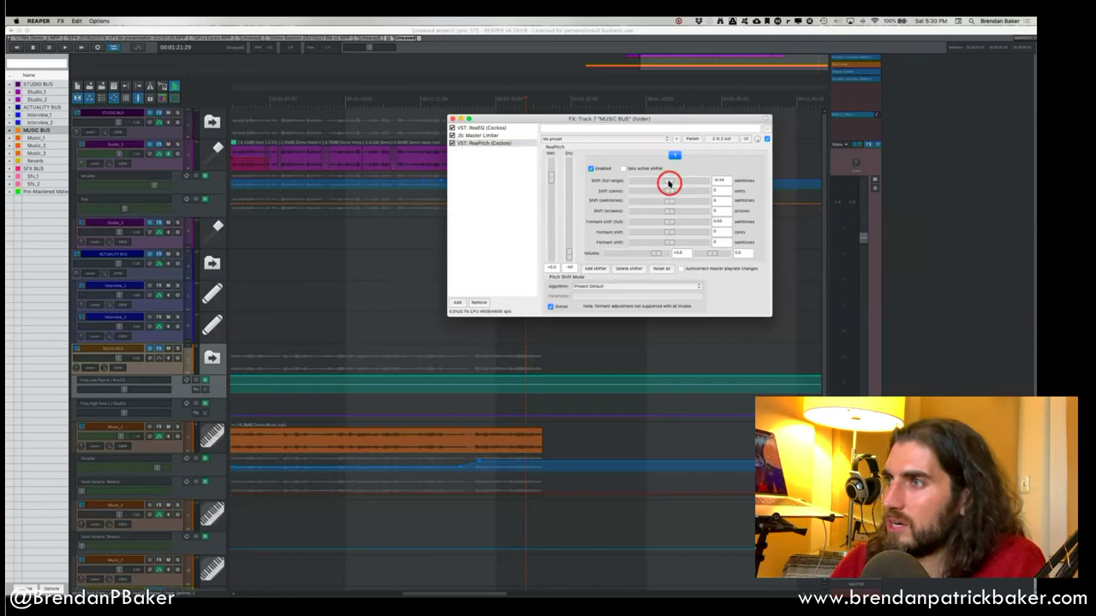
{"action": "left_click", "coordinate": [690, 140]}
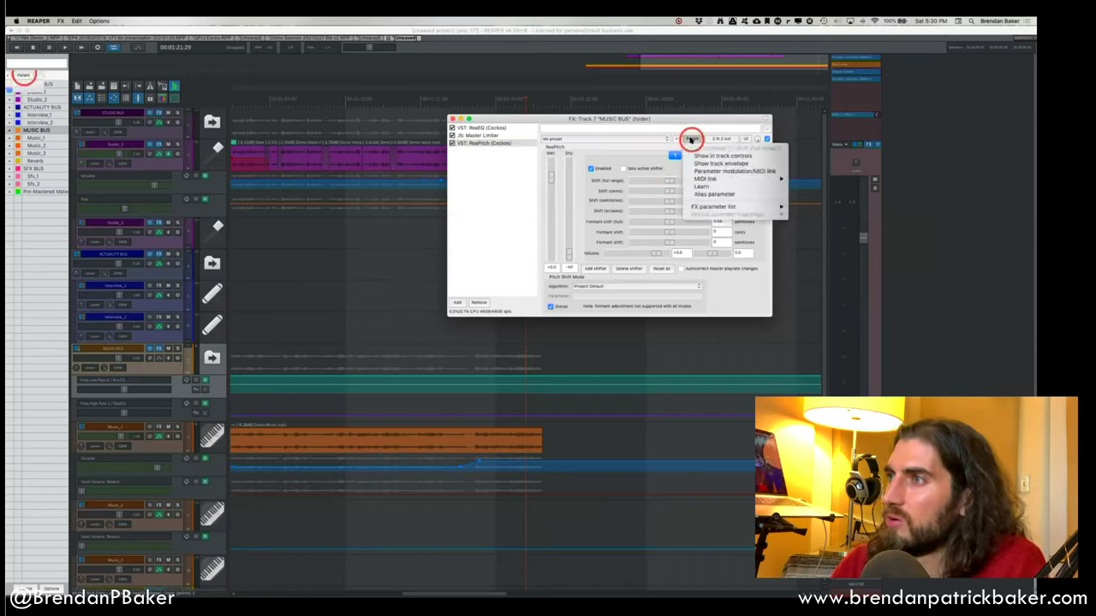
{"action": "left_click", "coordinate": [692, 140]}
{"action": "left_click", "coordinate": [692, 140]}
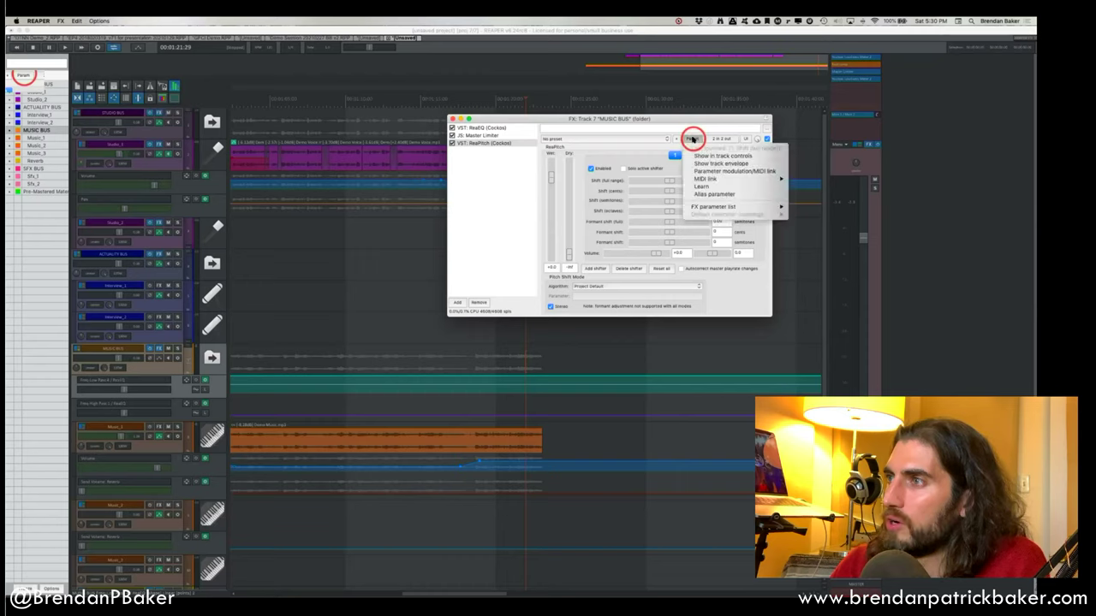
{"action": "left_click", "coordinate": [732, 166]}
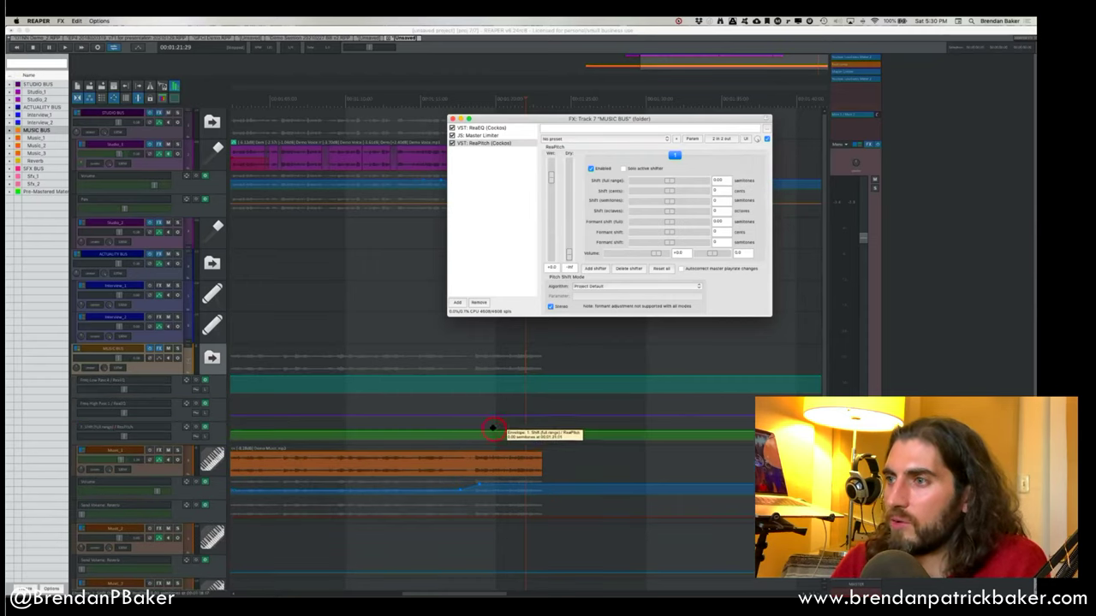
Draw a downward ramp to -24 semitones on the ReaPitch Shift (full range) envelope over the music's ending.
{"action": "left_click", "coordinate": [493, 429]}
{"action": "key", "text": "shift"}
{"action": "left_click_drag", "start_coordinate": [496, 432], "coordinate": [536, 489]}
{"action": "double_click", "coordinate": [666, 179]}
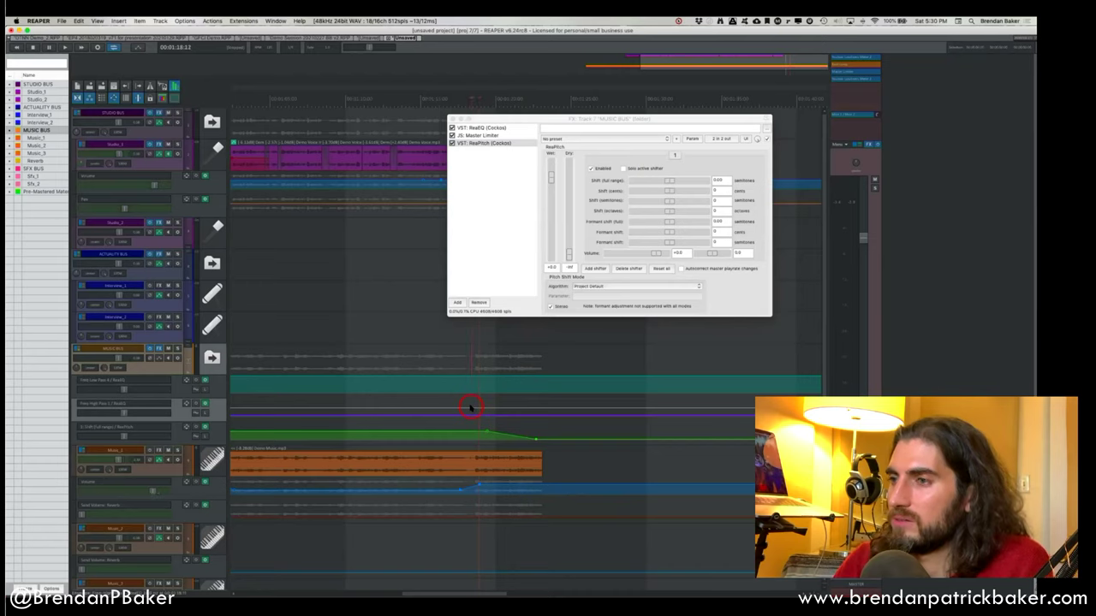
Play the music's ending through the pitch shift ramp and stop after the clip's end.
{"action": "key", "text": "space"}
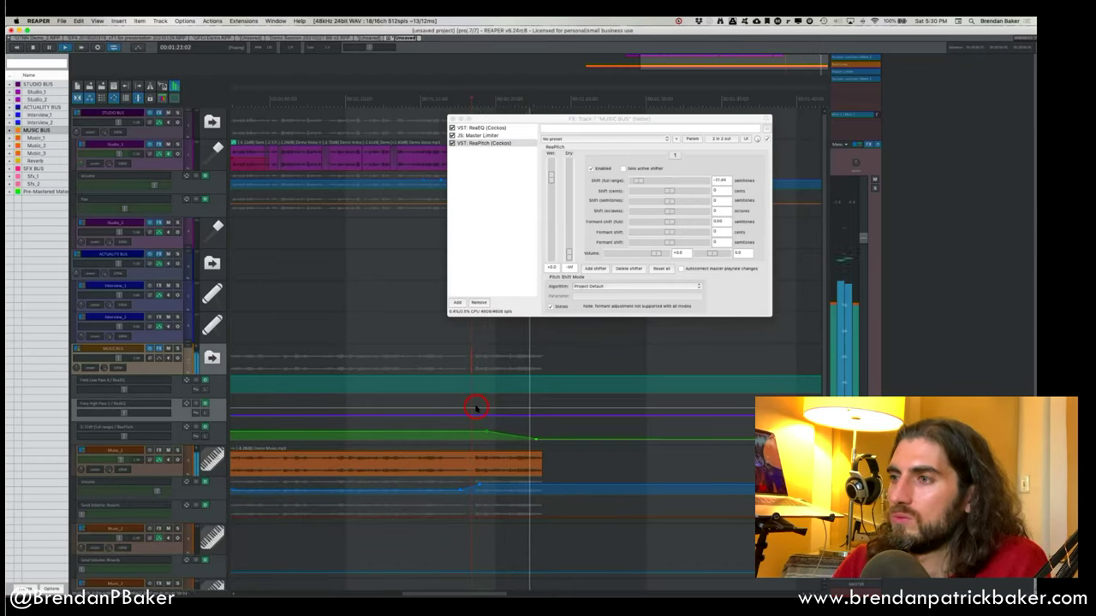
{"action": "key", "text": "space"}
{"action": "left_click", "coordinate": [567, 424]}
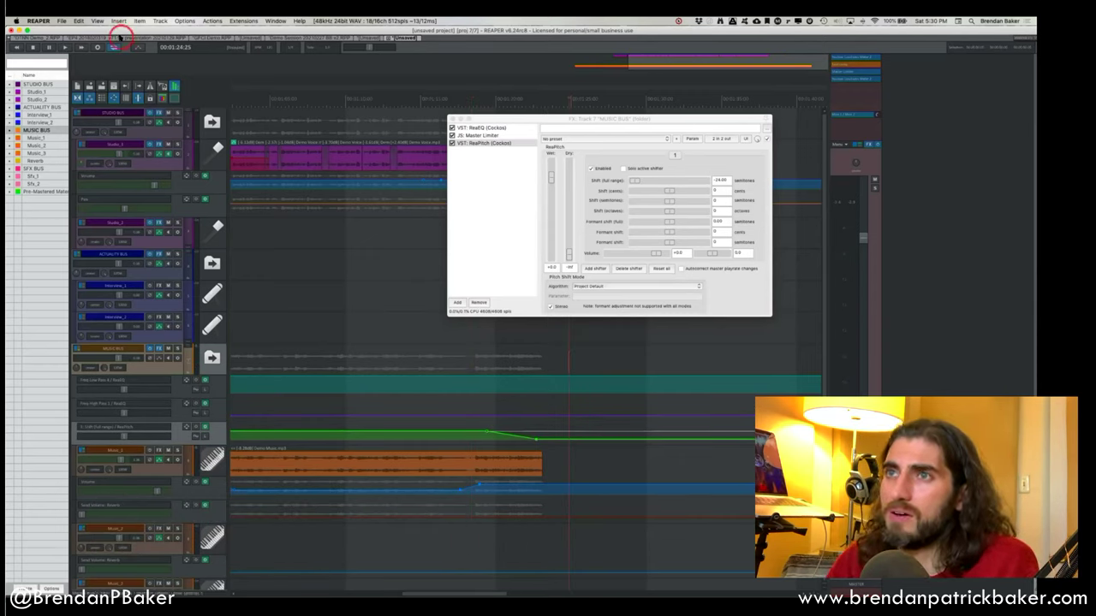
Switch to the EP4 presentation project and show the automation envelopes on all tracks.
{"action": "left_click", "coordinate": [94, 37]}
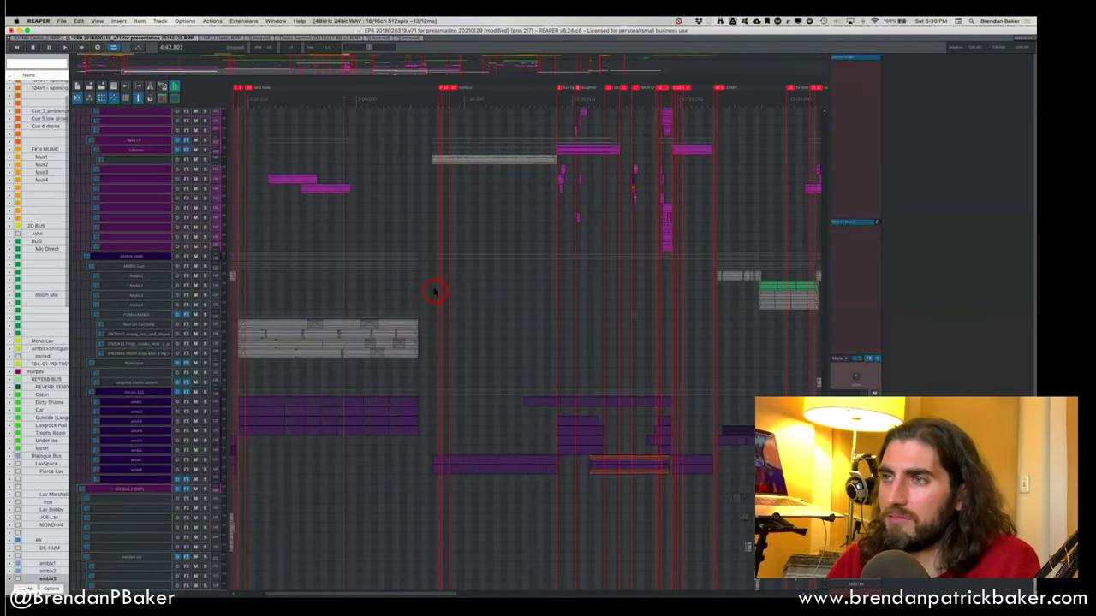
{"action": "scroll", "coordinate": [502, 277], "scroll_direction": "down", "scroll_amount": 3}
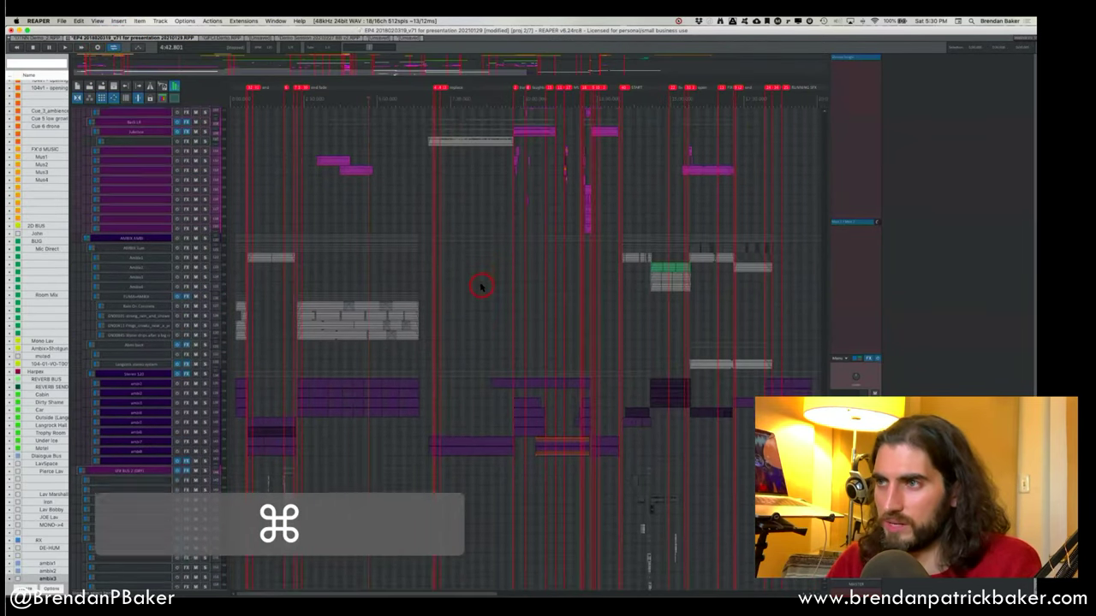
{"action": "key", "text": "q"}
{"action": "scroll", "coordinate": [482, 287], "scroll_direction": "down", "scroll_amount": 3}
{"action": "scroll", "coordinate": [483, 287], "scroll_direction": "down", "scroll_amount": 4}
{"action": "scroll", "coordinate": [483, 288], "scroll_direction": "down", "scroll_amount": 5}
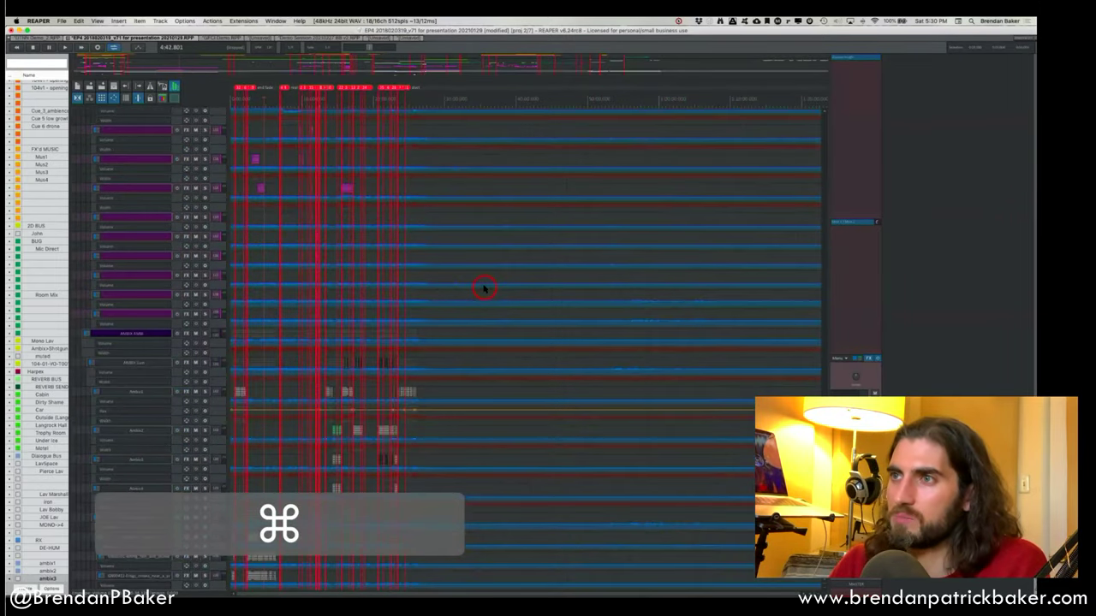
Examine the volume, width and rotation automation across the EP4 project's reverb, dialogue and ambix tracks.
{"action": "scroll", "coordinate": [483, 287], "scroll_direction": "down", "scroll_amount": 10}
{"action": "scroll", "coordinate": [483, 287], "scroll_direction": "down", "scroll_amount": 3}
{"action": "scroll", "coordinate": [483, 288], "scroll_direction": "up", "scroll_amount": 4}
{"action": "scroll", "coordinate": [485, 289], "scroll_direction": "down", "scroll_amount": 3}
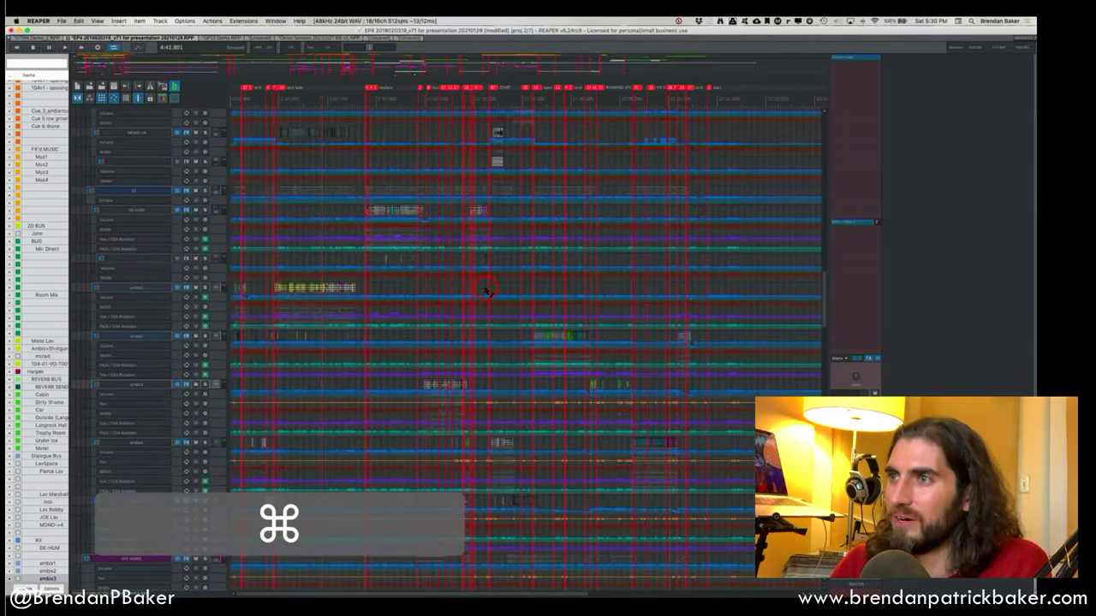
{"action": "scroll", "coordinate": [485, 288], "scroll_direction": "up", "scroll_amount": 5}
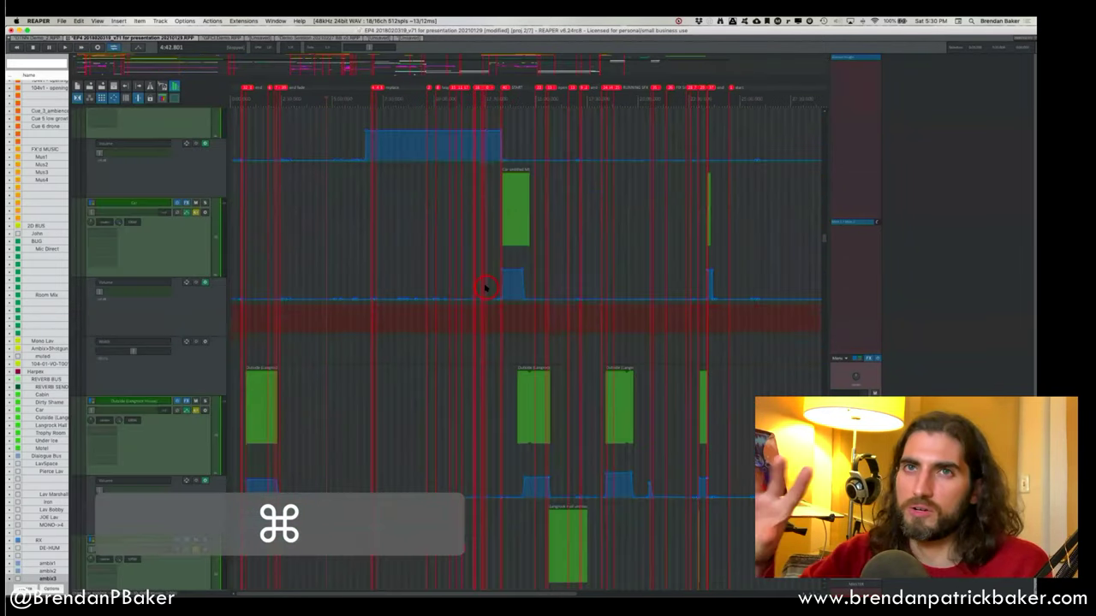
{"action": "scroll", "coordinate": [467, 305], "scroll_direction": "down", "scroll_amount": 10}
{"action": "scroll", "coordinate": [462, 310], "scroll_direction": "down", "scroll_amount": 8}
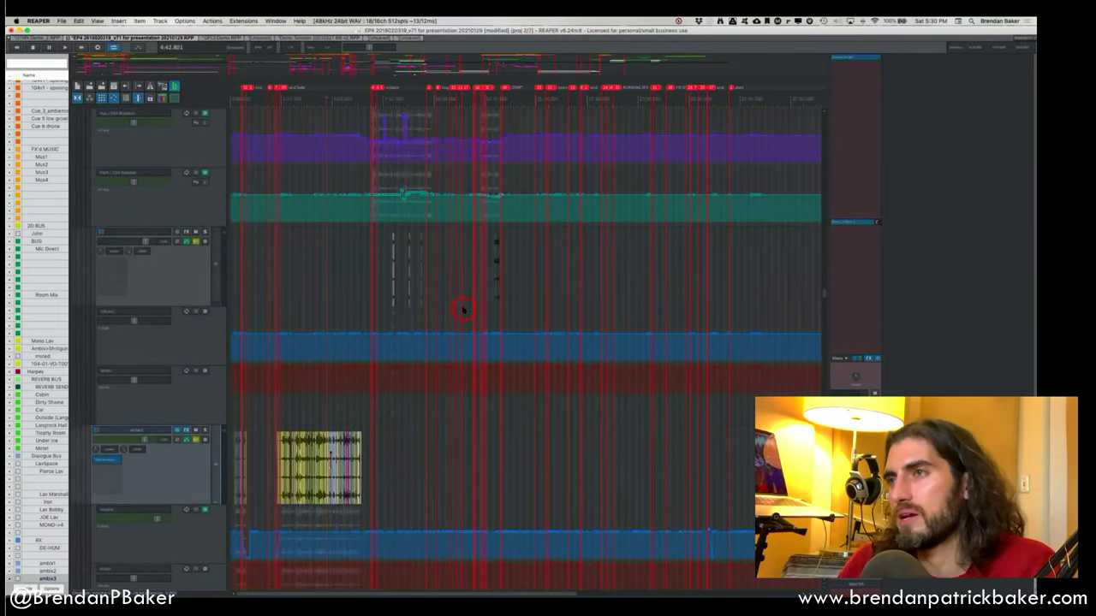
{"action": "scroll", "coordinate": [463, 310], "scroll_direction": "down", "scroll_amount": 8}
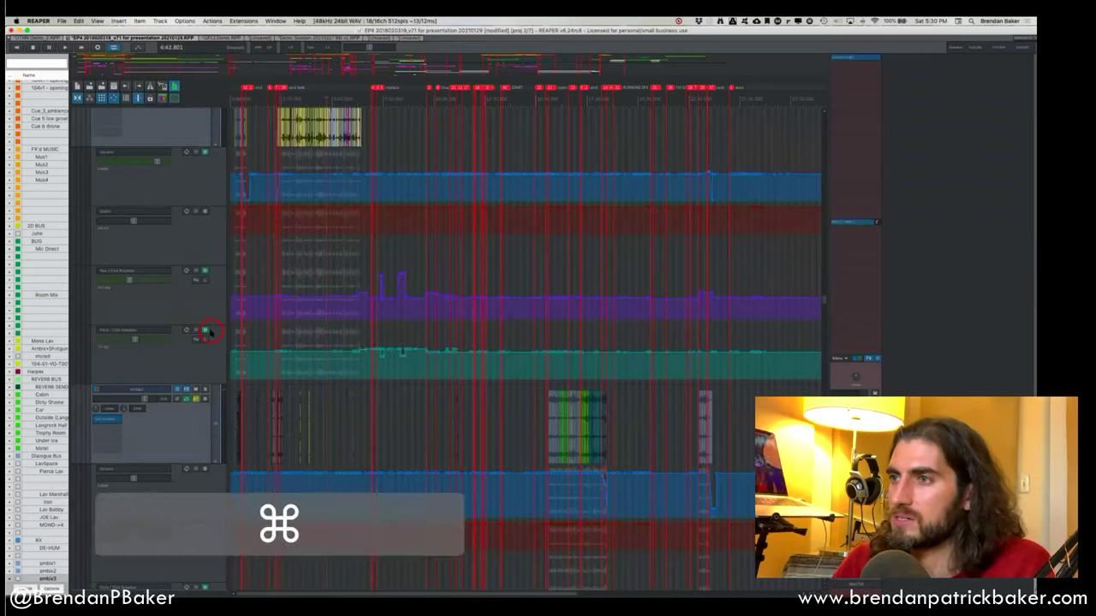
{"action": "scroll", "coordinate": [210, 332], "scroll_direction": "down", "scroll_amount": 8, "text": "super"}
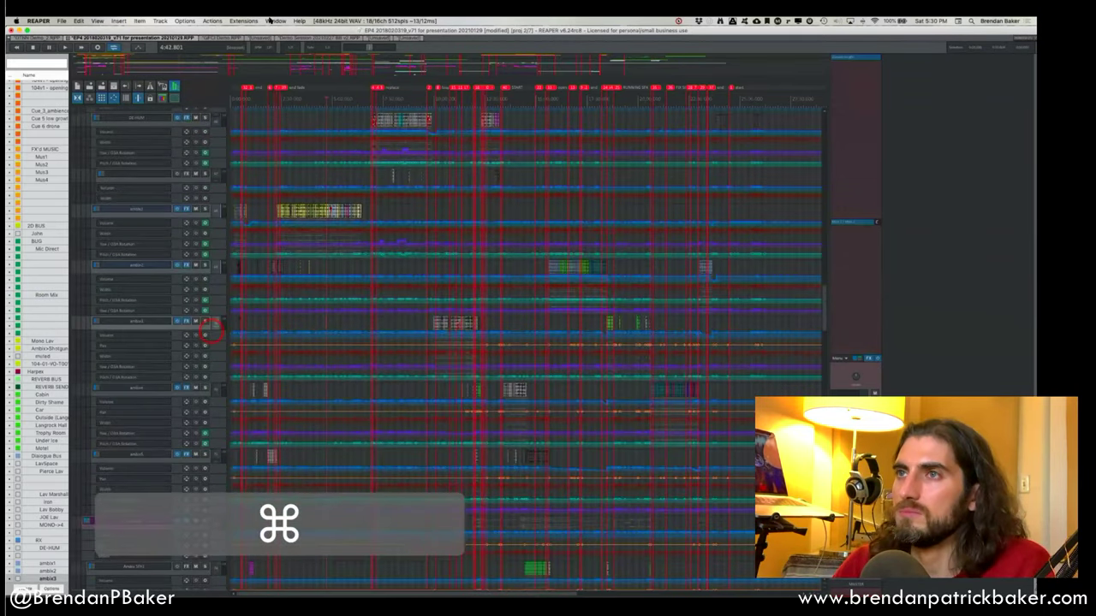
Return to the unsaved podcast project and add a fade-out to the end of the Music_1 clip.
{"action": "left_click", "coordinate": [403, 37]}
{"action": "left_click", "coordinate": [481, 142]}
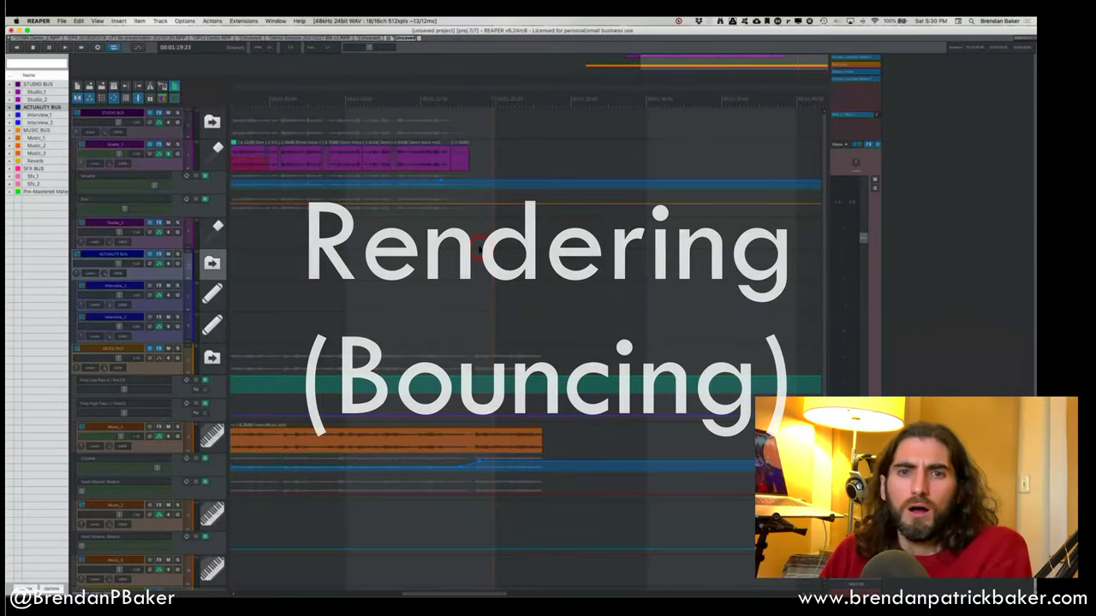
{"action": "left_click", "coordinate": [479, 437]}
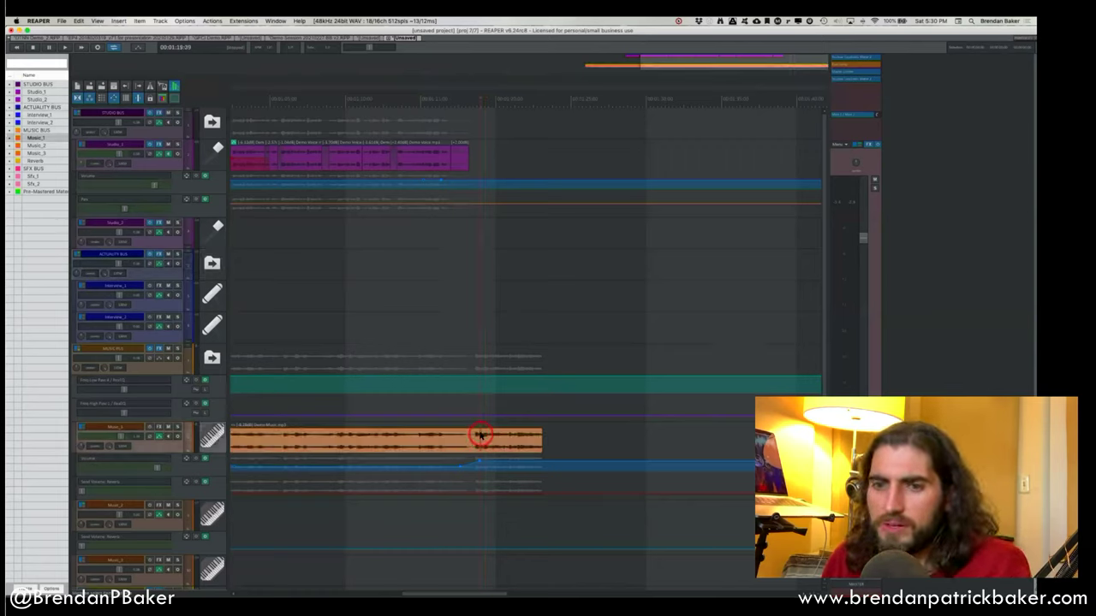
{"action": "key", "text": "g"}
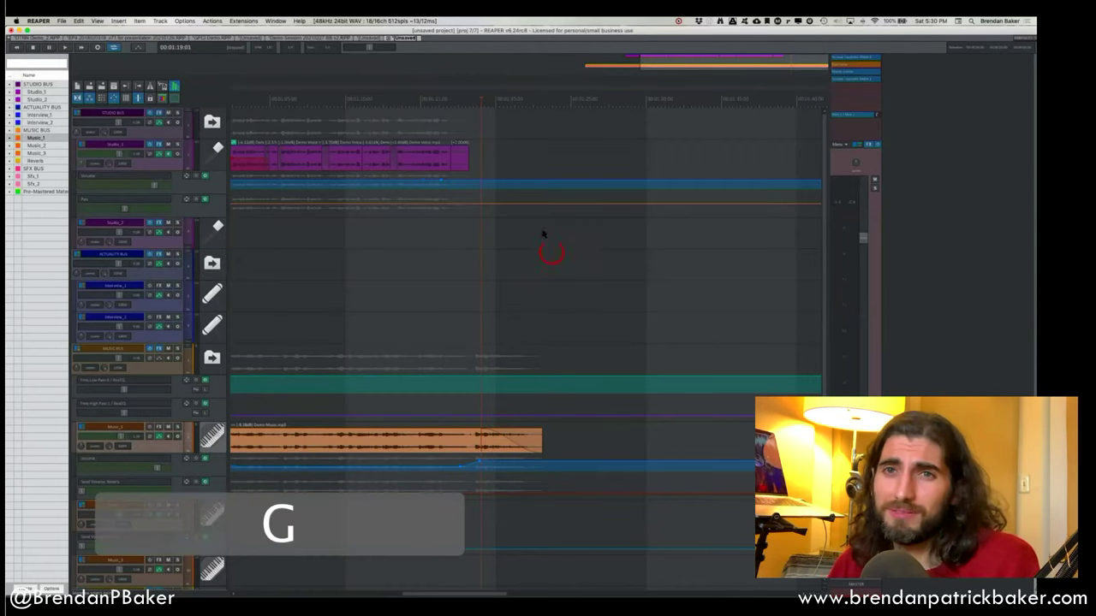
{"action": "left_click", "coordinate": [464, 250]}
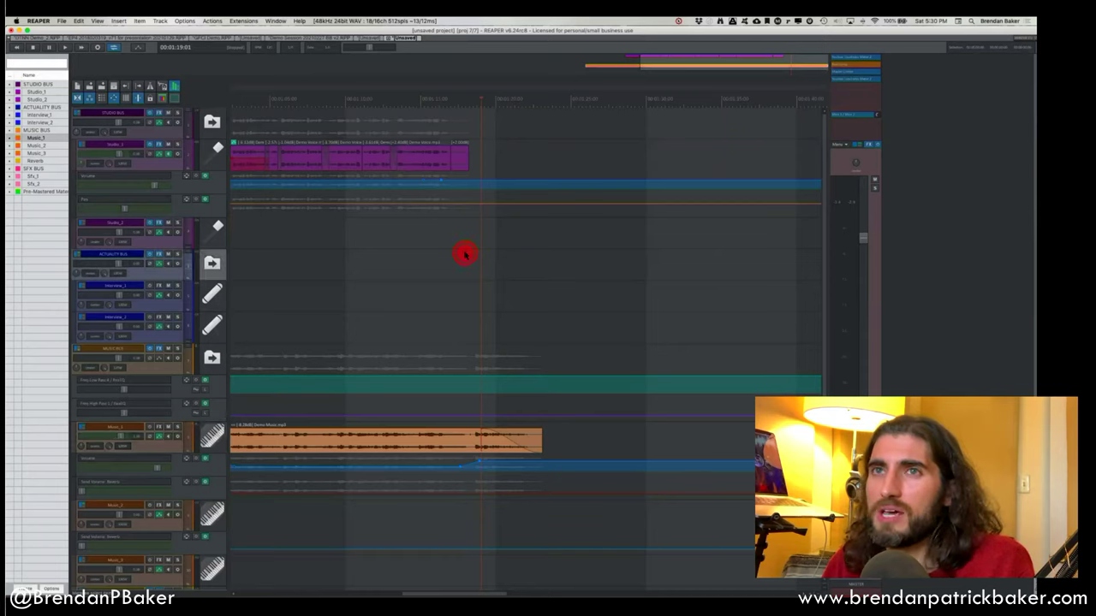
Hide the track envelopes and place the edit cursor just before the start of the music clip.
{"action": "key", "text": "q"}
{"action": "scroll", "coordinate": [417, 264], "scroll_direction": "down", "scroll_amount": 3}
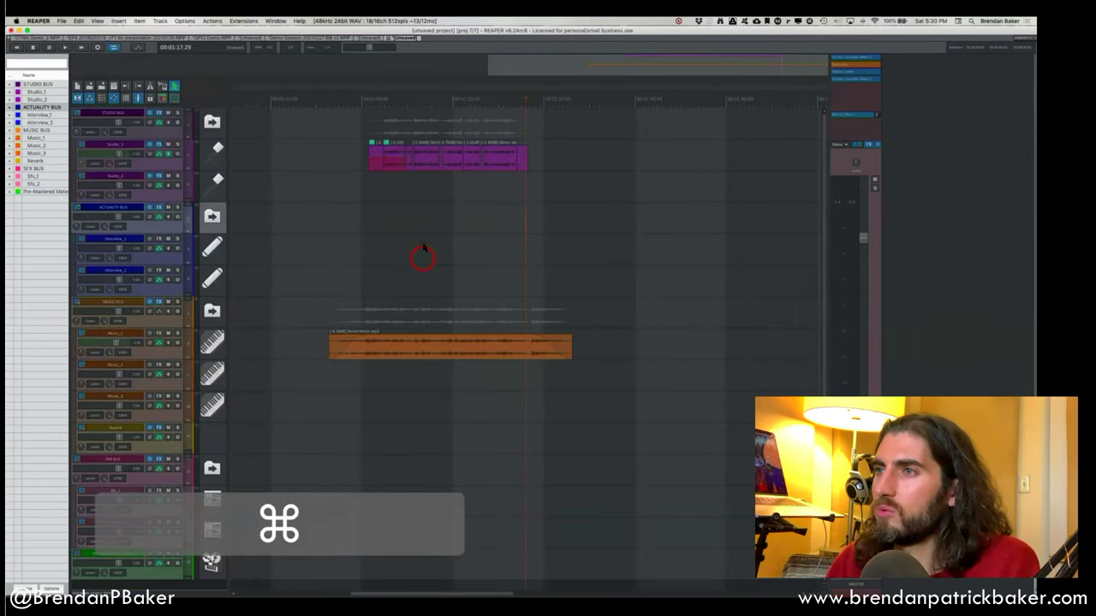
{"action": "left_click", "coordinate": [367, 189]}
{"action": "left_click", "coordinate": [319, 143]}
{"action": "scroll", "coordinate": [319, 143], "scroll_direction": "left", "scroll_amount": 2}
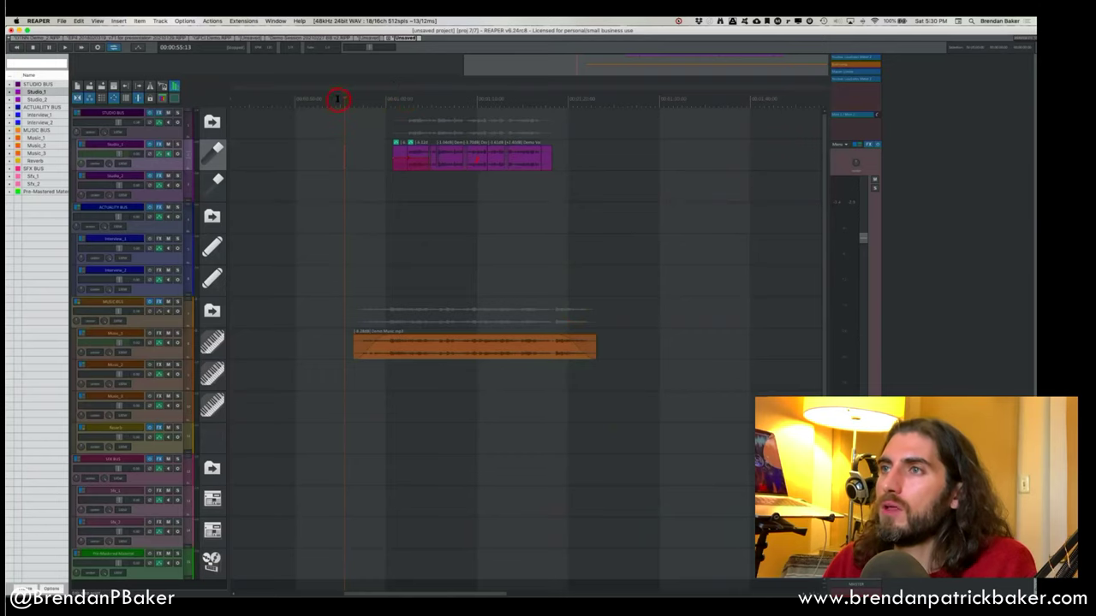
Select all the voice and music clips and set the time selection to their extent.
{"action": "left_click_drag", "start_coordinate": [649, 398], "coordinate": [612, 398]}
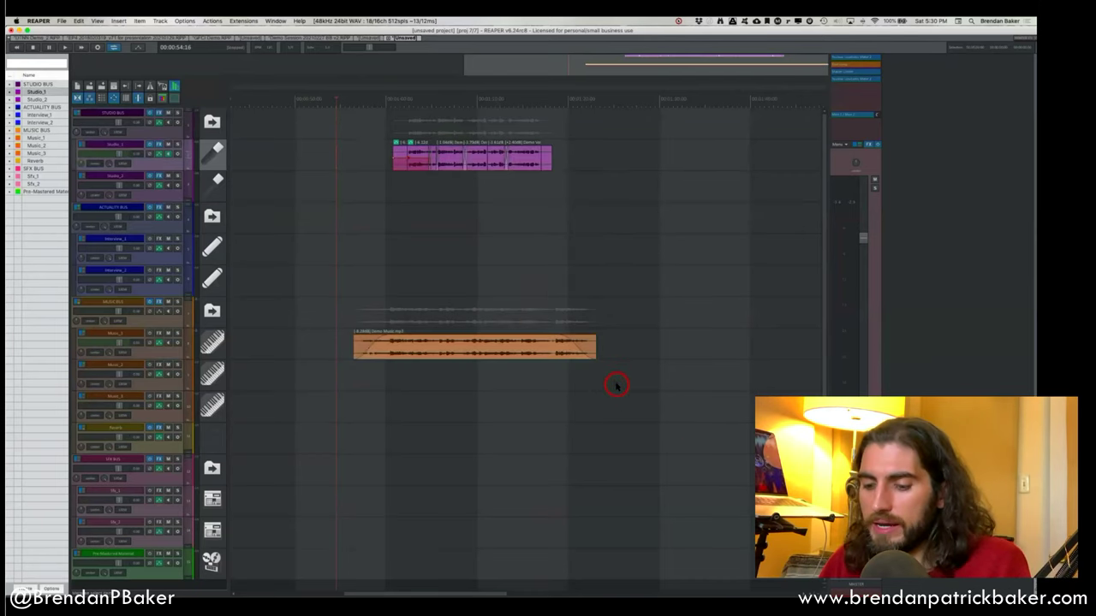
{"action": "key", "text": "c"}
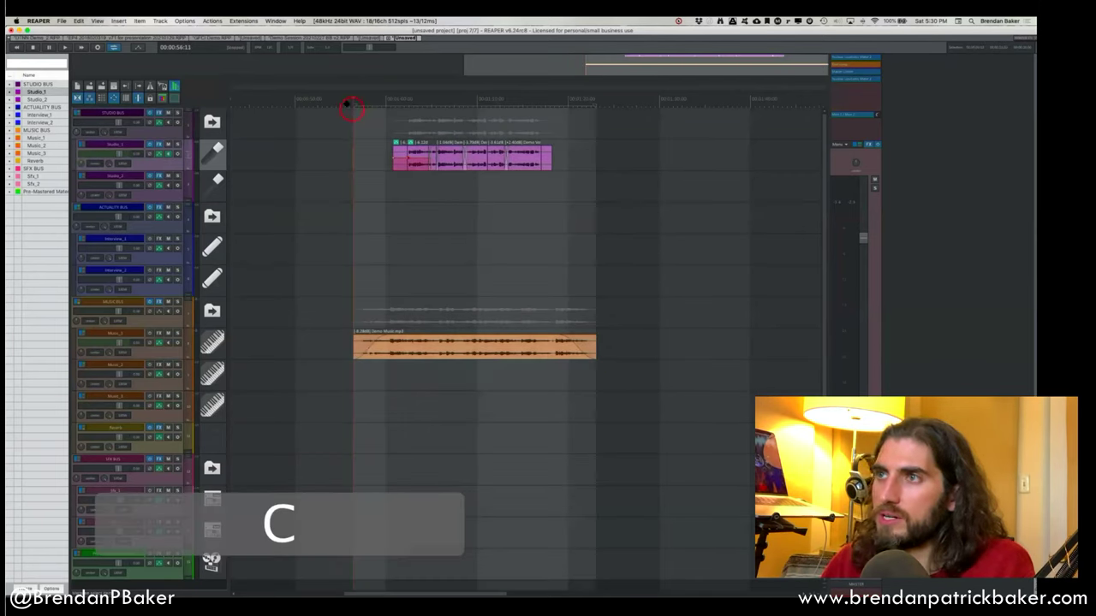
{"action": "left_click_drag", "start_coordinate": [347, 104], "coordinate": [354, 102]}
Deselect the clips and mark a time selection by hand from just before the music clip to its end.
{"action": "left_click", "coordinate": [317, 115]}
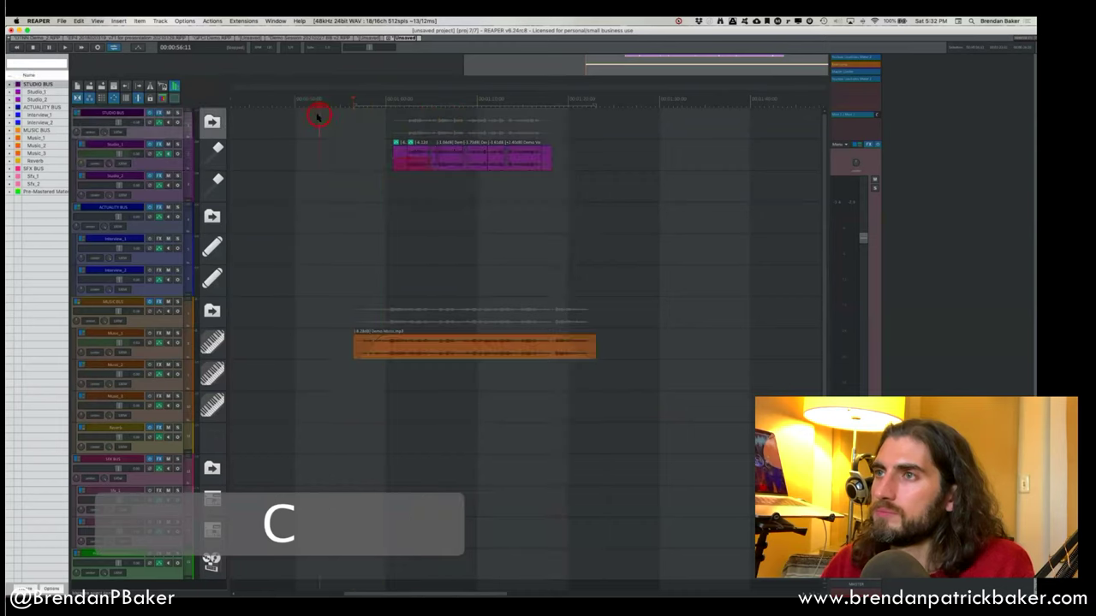
{"action": "left_click_drag", "start_coordinate": [337, 100], "coordinate": [594, 106]}
{"action": "left_click", "coordinate": [336, 103]}
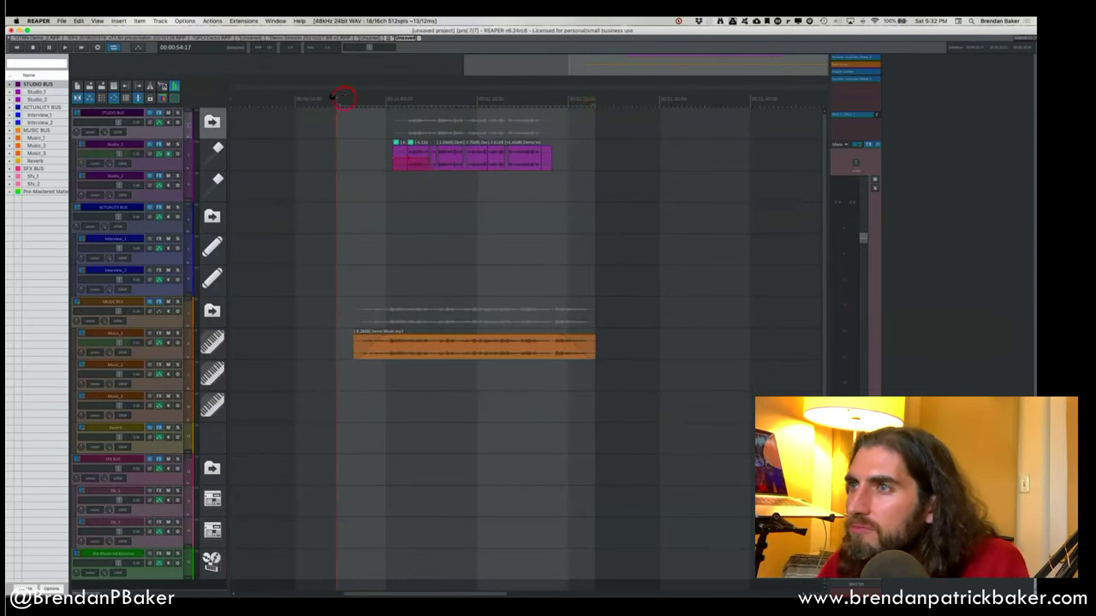
Reselect all the clips and fit the time selection exactly from the music clip's start to its end.
{"action": "left_click_drag", "start_coordinate": [336, 102], "coordinate": [716, 470]}
{"action": "left_click", "coordinate": [320, 113]}
{"action": "key", "text": "c"}
{"action": "left_click", "coordinate": [401, 199]}
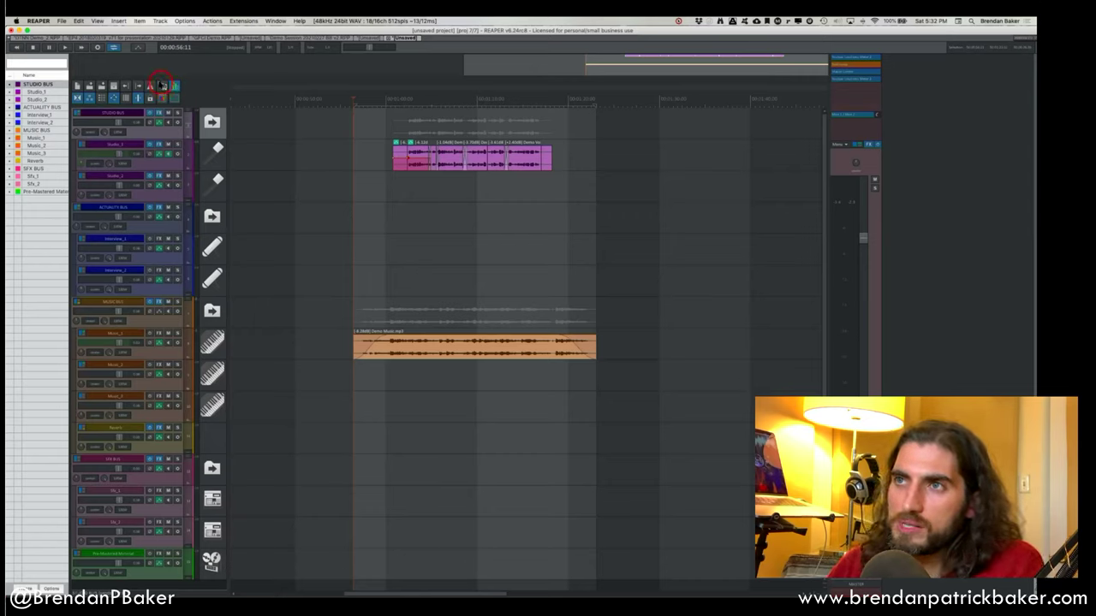
{"action": "left_click", "coordinate": [162, 89]}
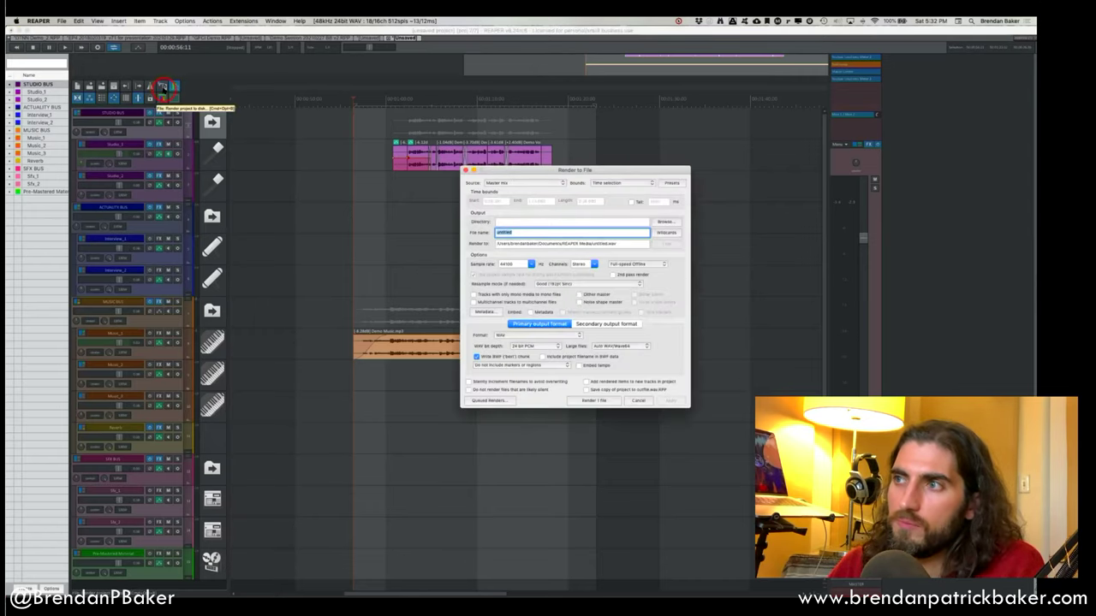
{"action": "left_click", "coordinate": [464, 170]}
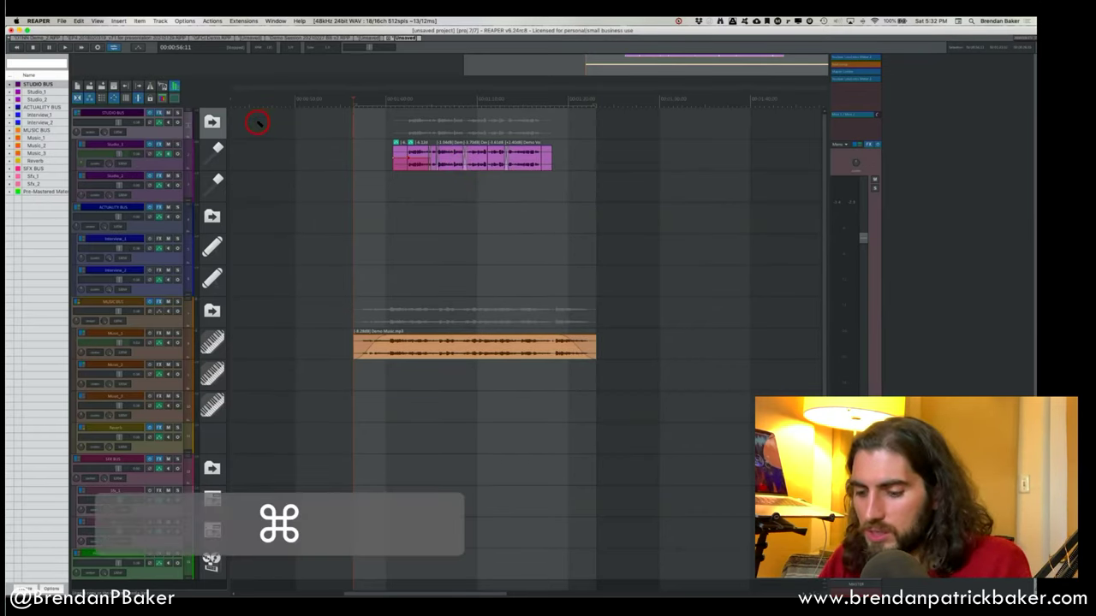
{"action": "key", "text": "alt+super+b"}
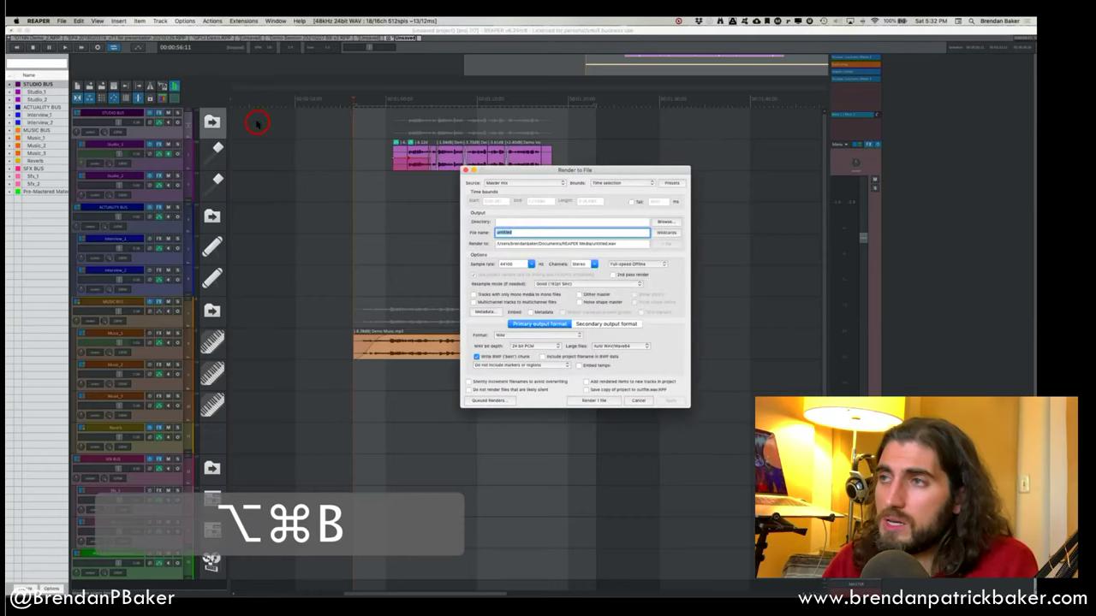
{"action": "left_click", "coordinate": [465, 171]}
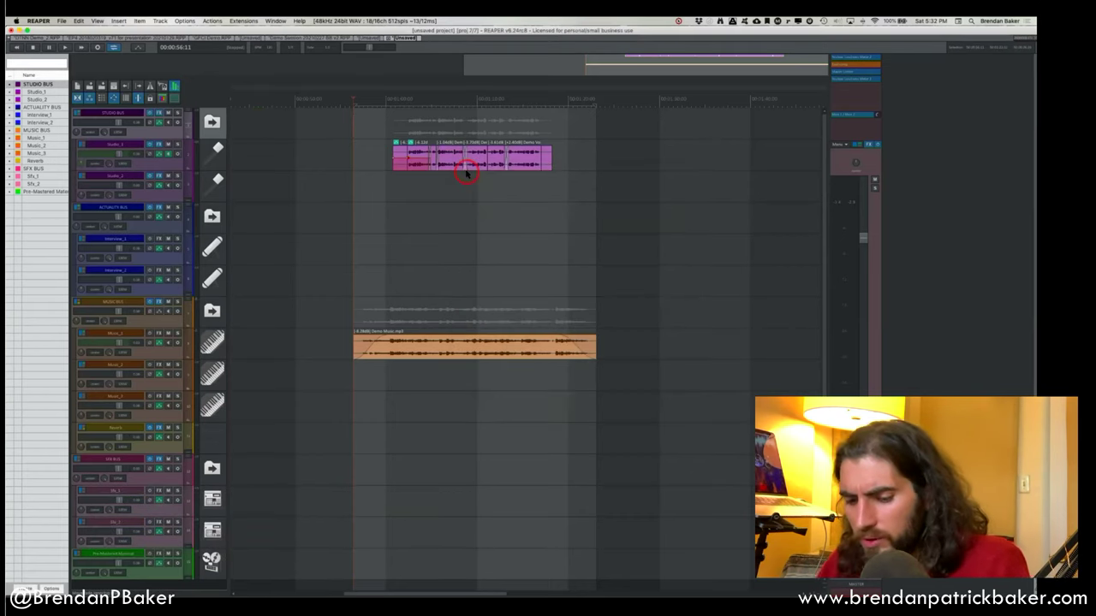
{"action": "key", "text": "alt+super+r"}
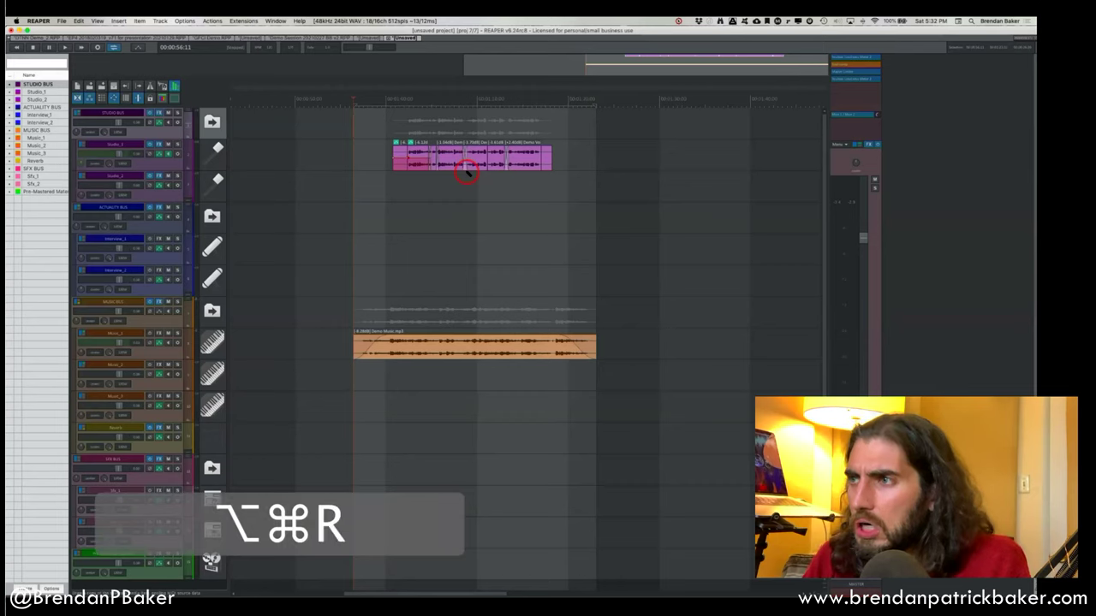
{"action": "left_click", "coordinate": [66, 20]}
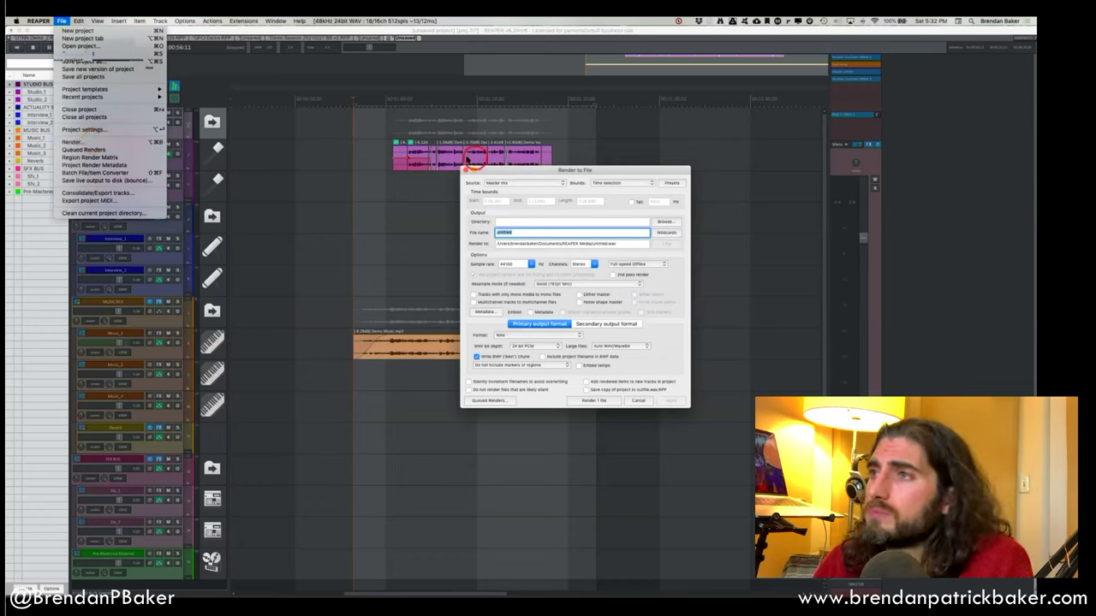
{"action": "left_click", "coordinate": [465, 170]}
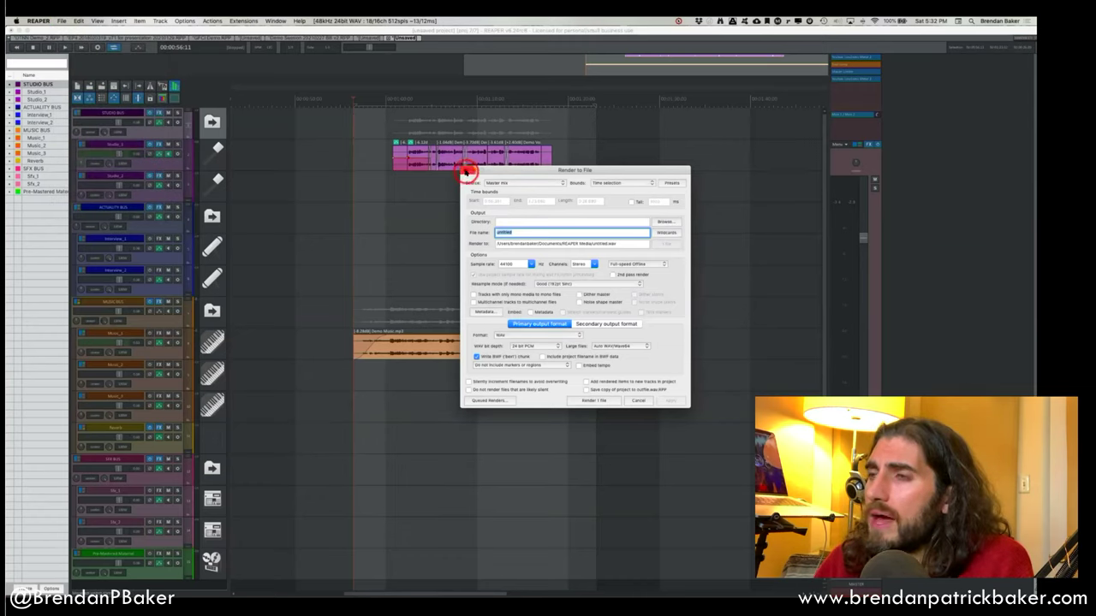
{"action": "left_click", "coordinate": [465, 170]}
Move the render dialog off the voice clips and review its source options, keeping Master mix.
{"action": "left_click", "coordinate": [161, 87]}
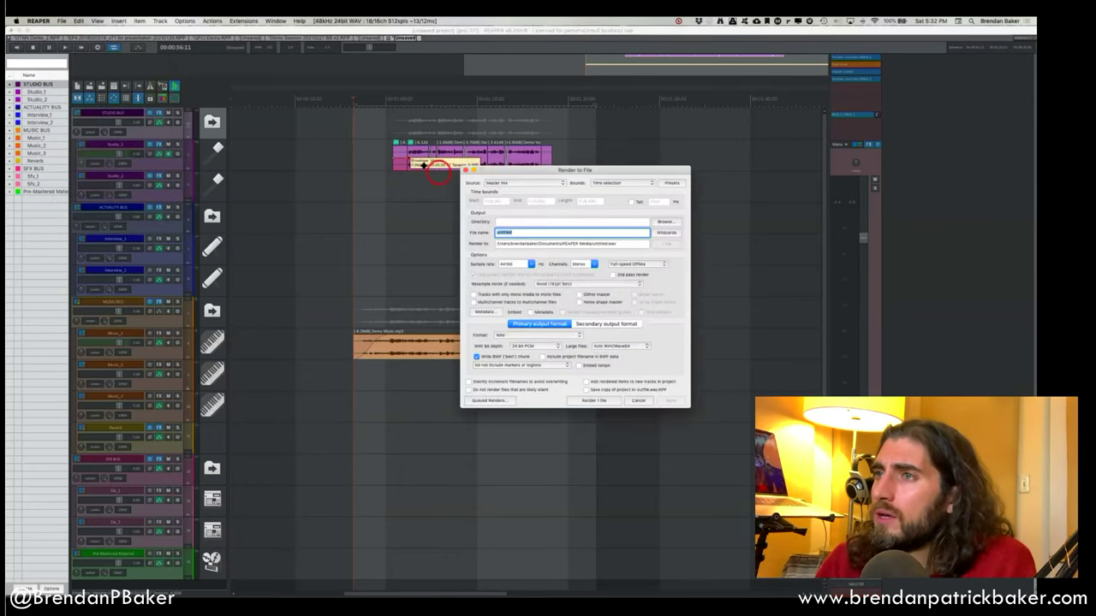
{"action": "left_click_drag", "start_coordinate": [514, 171], "coordinate": [570, 152]}
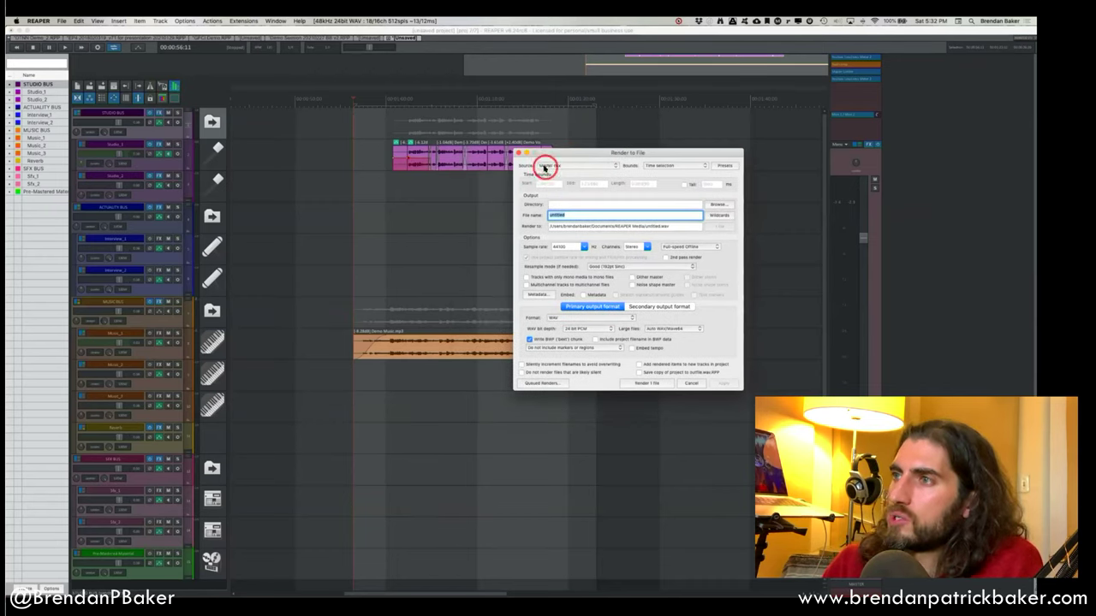
{"action": "left_click", "coordinate": [546, 166]}
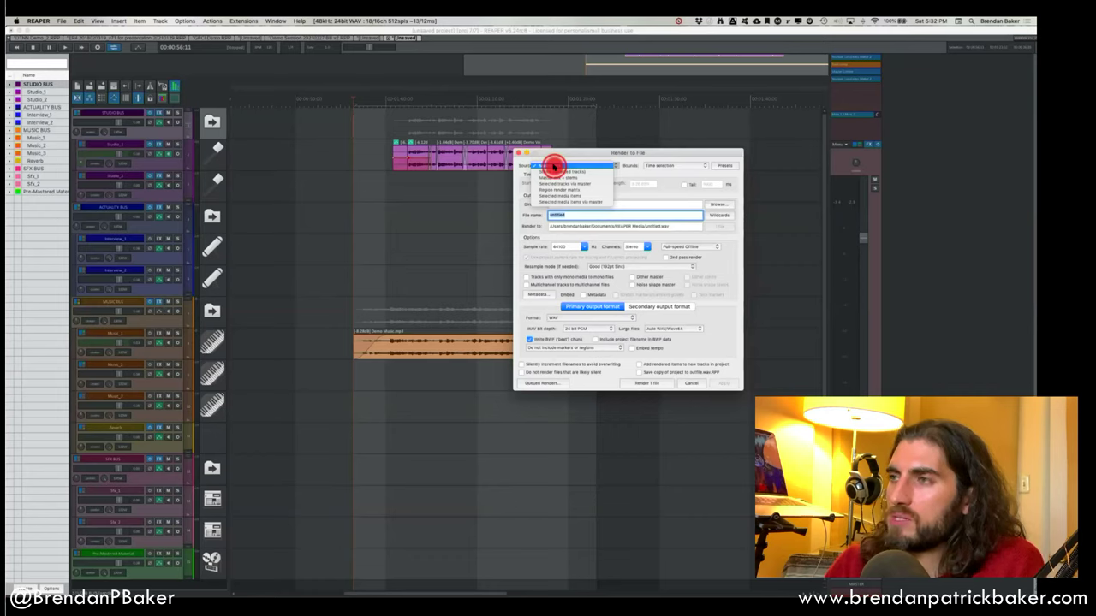
{"action": "left_click", "coordinate": [572, 166]}
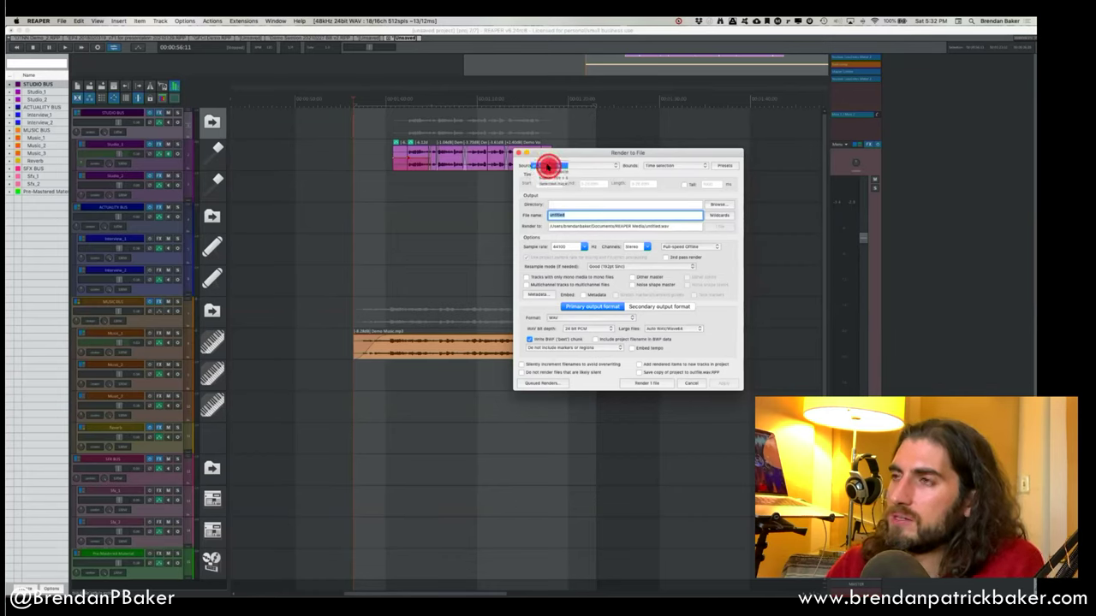
{"action": "left_click", "coordinate": [552, 165]}
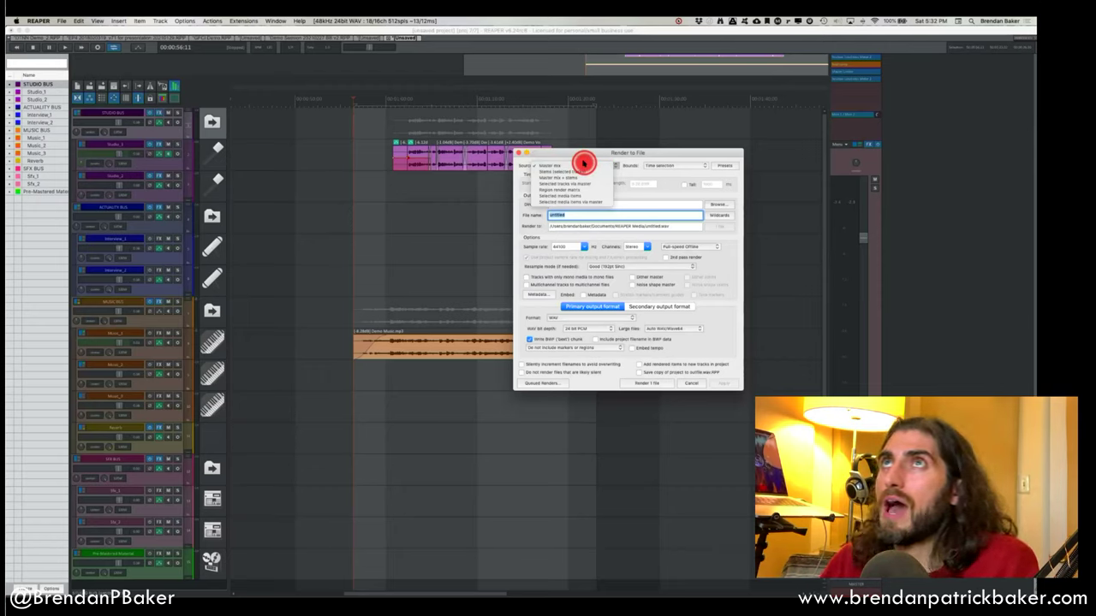
{"action": "left_click", "coordinate": [583, 163]}
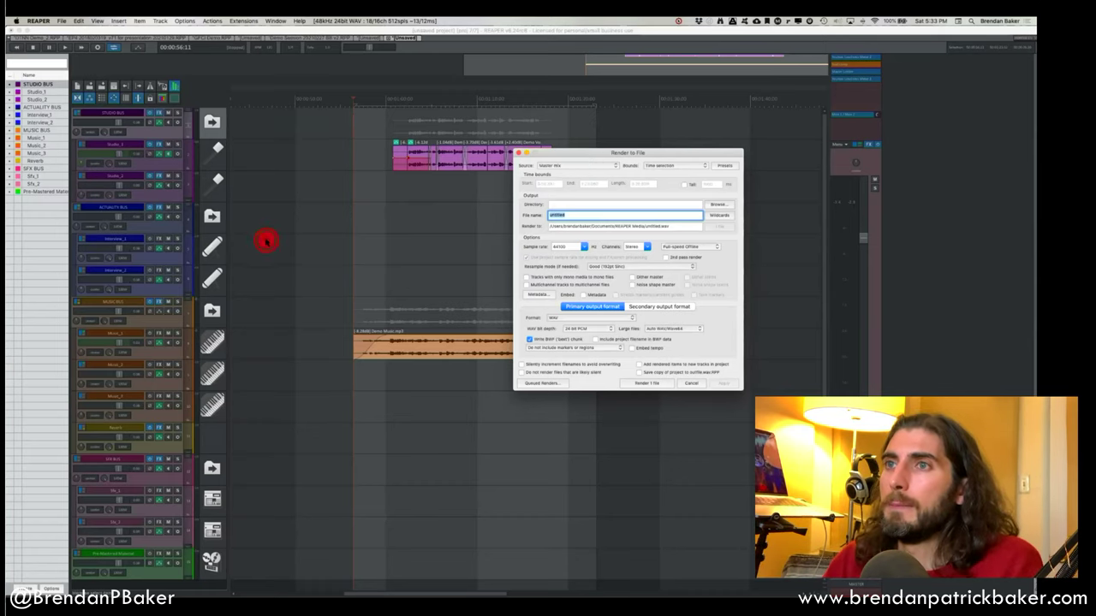
Select the Studio, Actuality, Music and SFX bus tracks and set the render source to Stems (selected tracks).
{"action": "left_click", "coordinate": [266, 241]}
{"action": "left_click", "coordinate": [134, 119]}
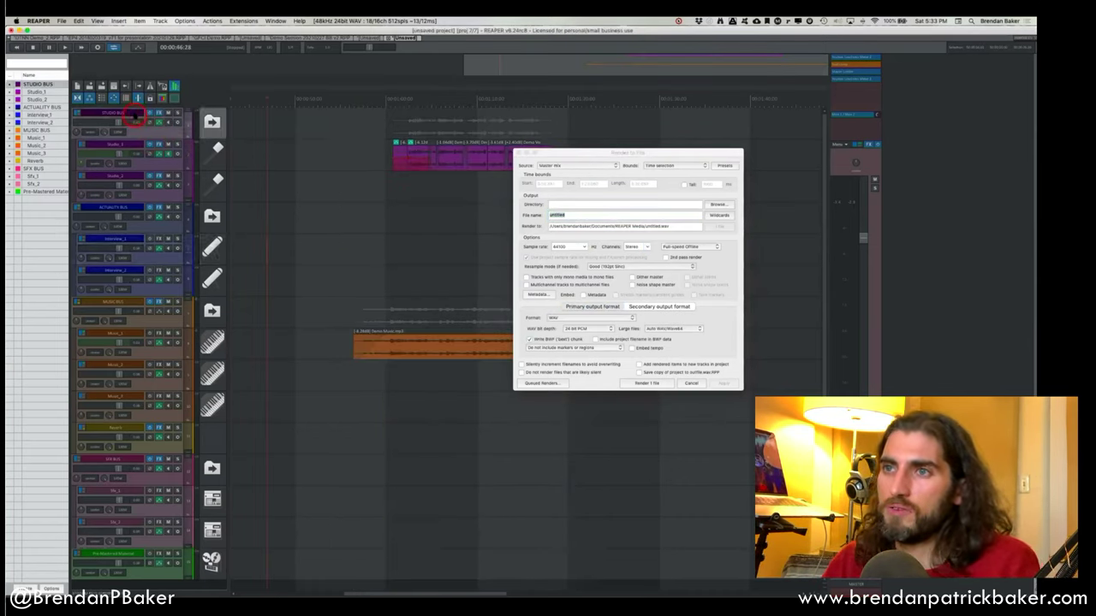
{"action": "key", "text": "super"}
{"action": "left_click", "coordinate": [128, 301], "text": "super"}
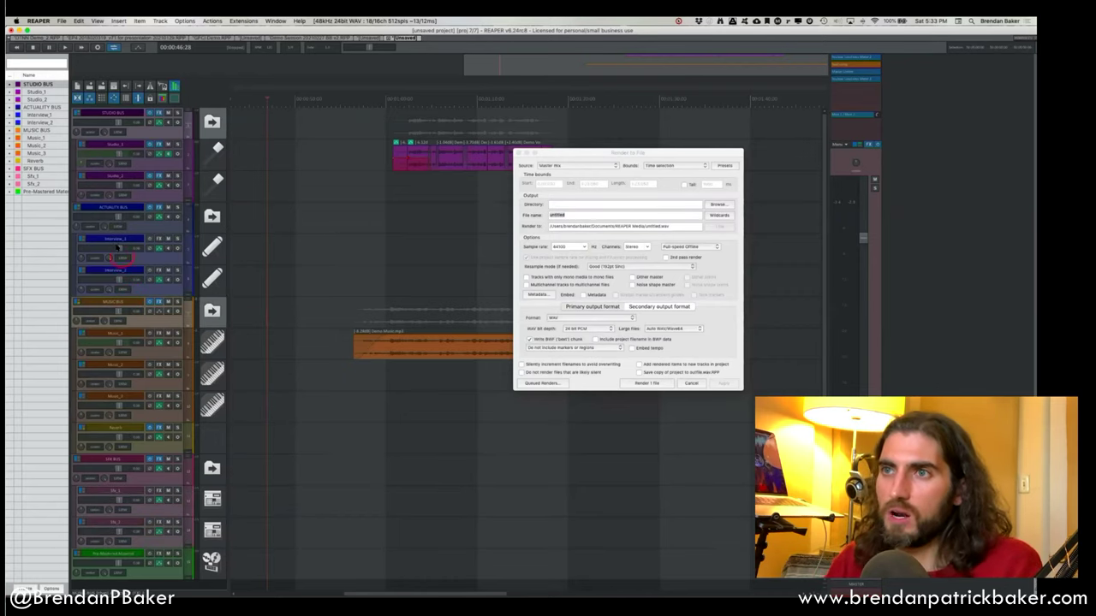
{"action": "left_click", "coordinate": [146, 466], "text": "super"}
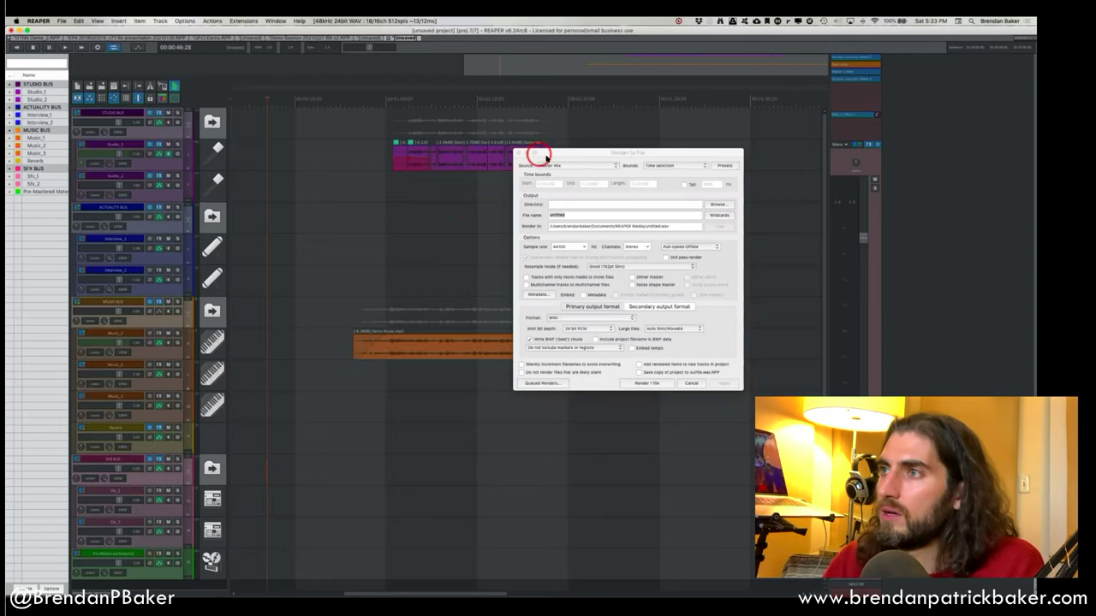
{"action": "left_click", "coordinate": [552, 164]}
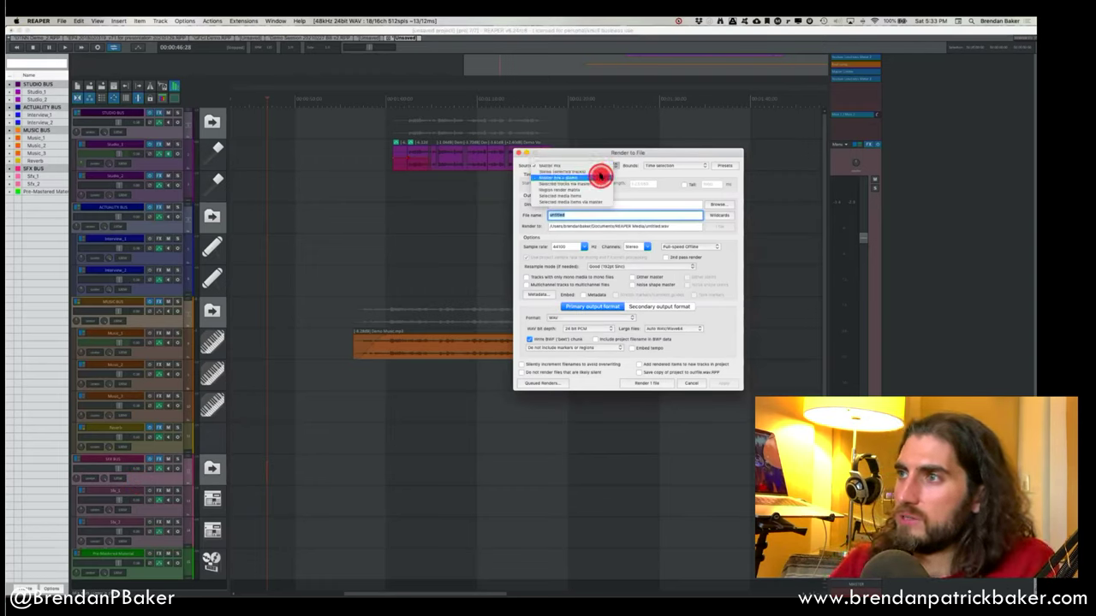
{"action": "left_click", "coordinate": [604, 172]}
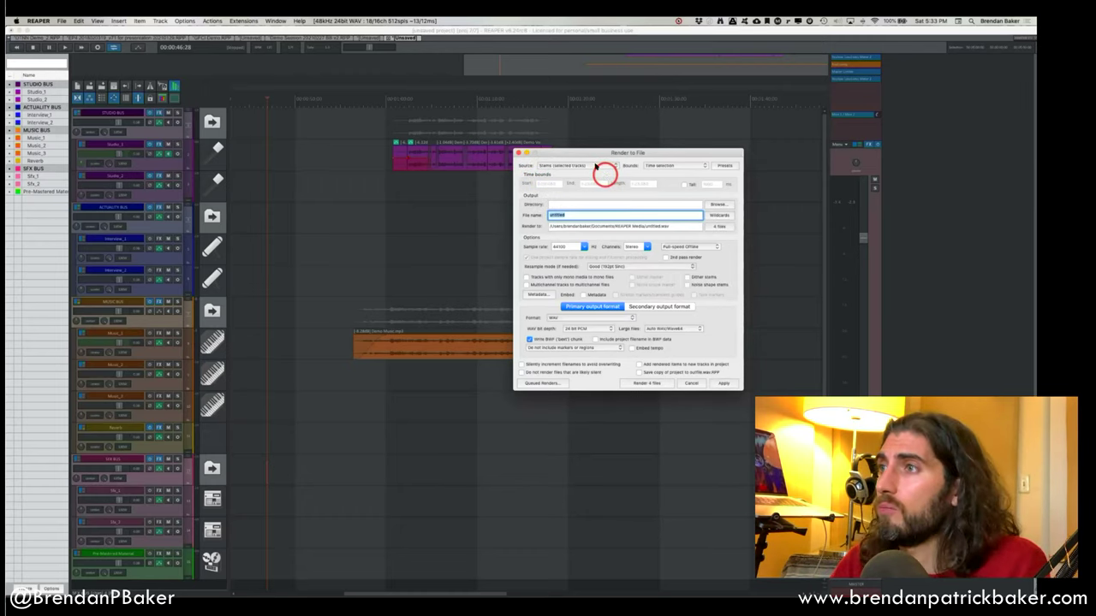
Set the render source back to Master mix, then reselect all the clips and fit the time selection to them.
{"action": "left_click", "coordinate": [577, 163]}
{"action": "left_click", "coordinate": [577, 160]}
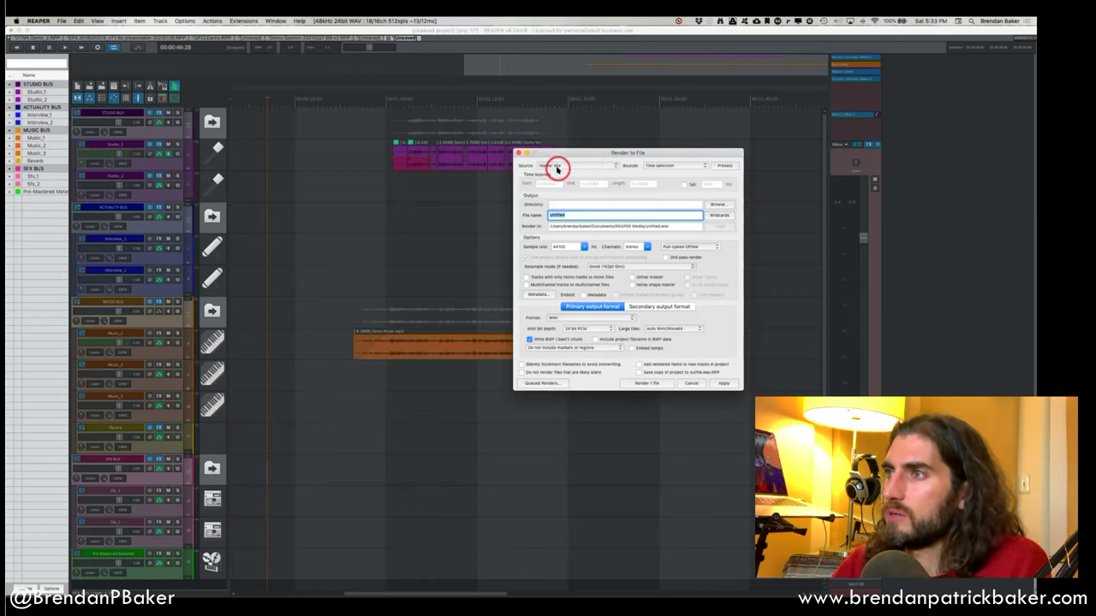
{"action": "left_click_drag", "start_coordinate": [604, 151], "coordinate": [667, 261]}
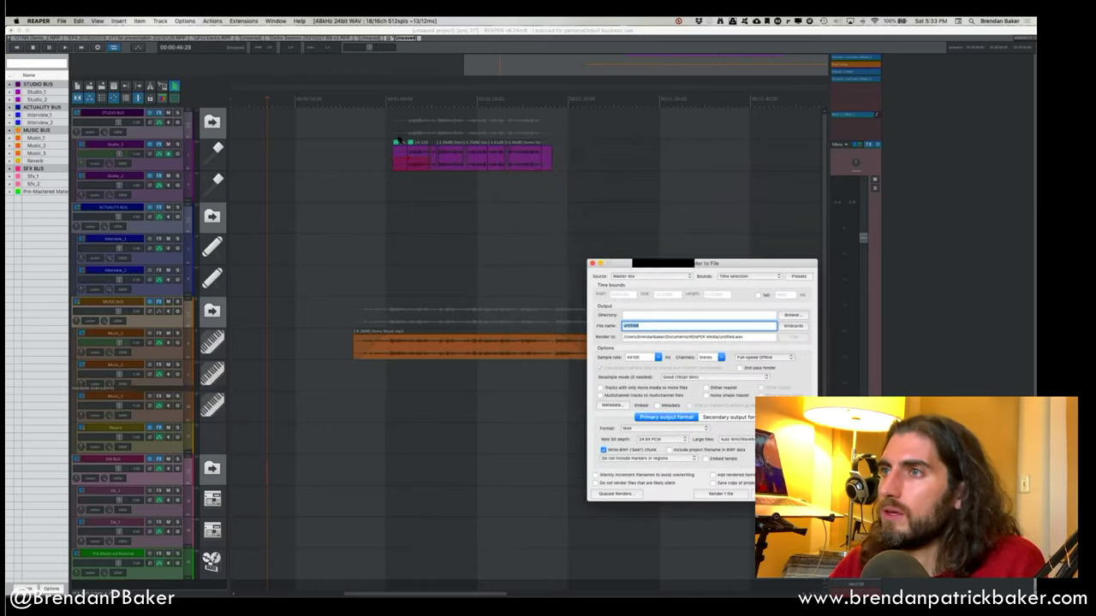
{"action": "left_click_drag", "start_coordinate": [346, 151], "coordinate": [608, 399]}
{"action": "key", "text": "c"}
{"action": "left_click", "coordinate": [734, 281]}
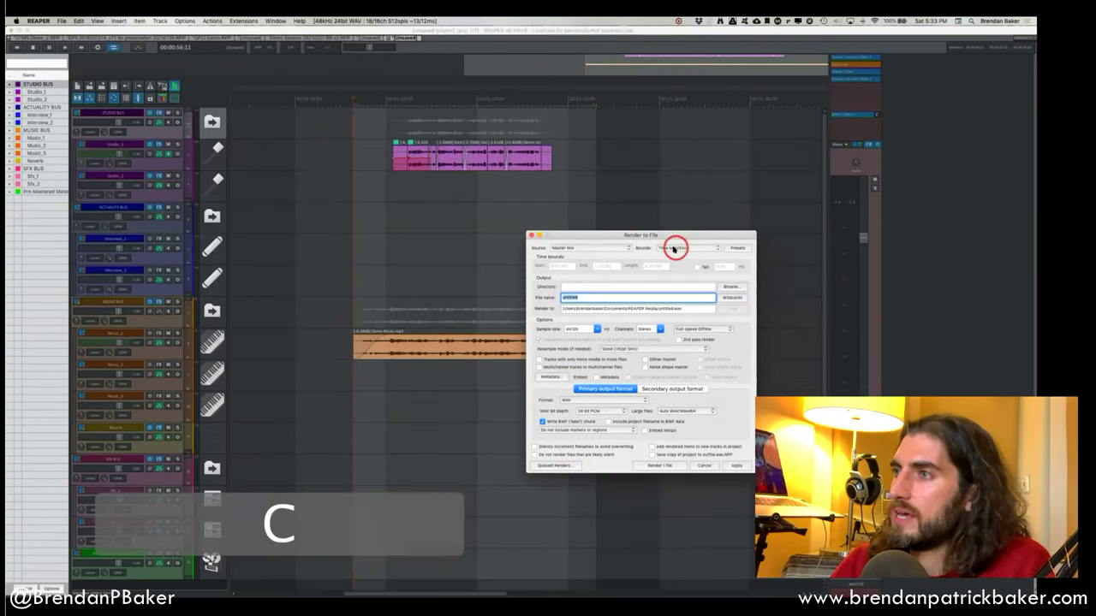
Review the render bounds options, including with the clips and time selection cleared, keeping Time selection as the bounds.
{"action": "left_click", "coordinate": [673, 247]}
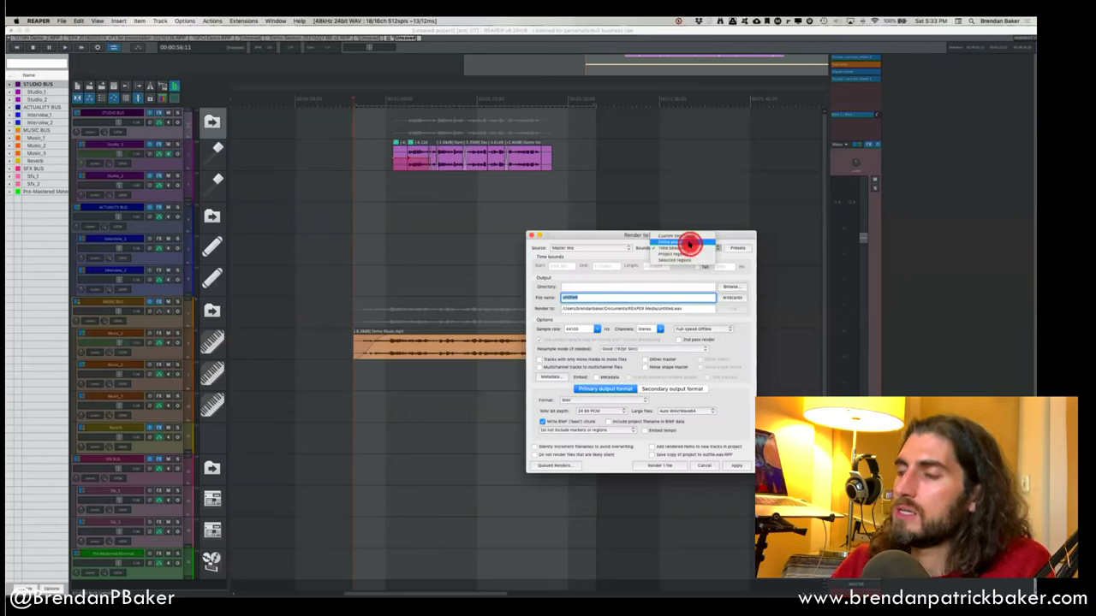
{"action": "left_click", "coordinate": [682, 196]}
{"action": "left_click", "coordinate": [678, 187]}
{"action": "scroll", "coordinate": [681, 186], "scroll_direction": "down", "scroll_amount": 3}
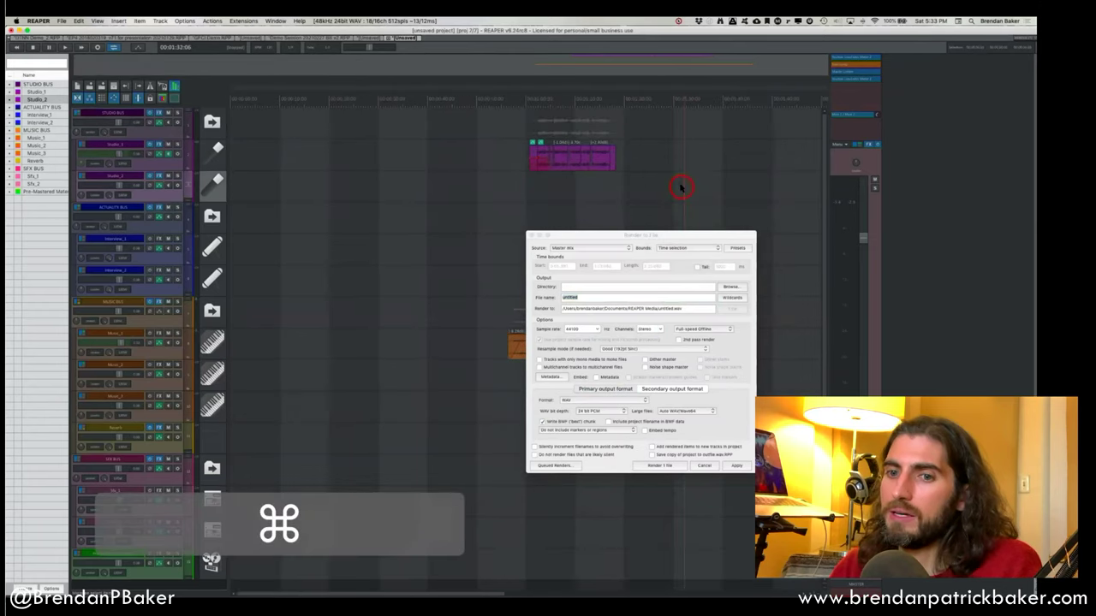
{"action": "scroll", "coordinate": [676, 197], "scroll_direction": "right", "scroll_amount": 2}
{"action": "left_click", "coordinate": [647, 243]}
{"action": "key", "text": "super+alt+r"}
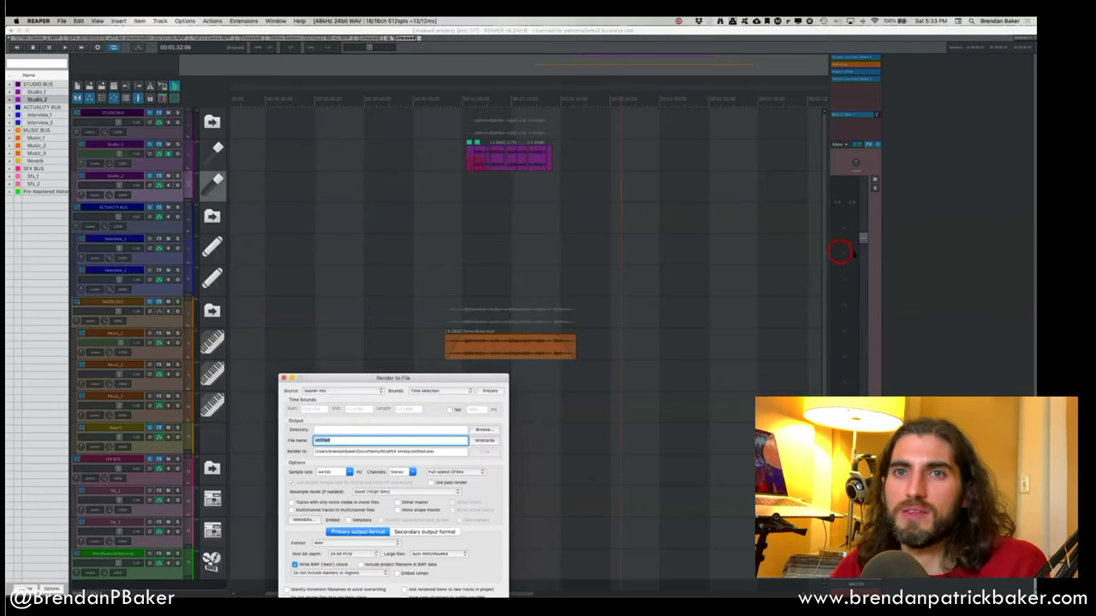
{"action": "left_click", "coordinate": [424, 390]}
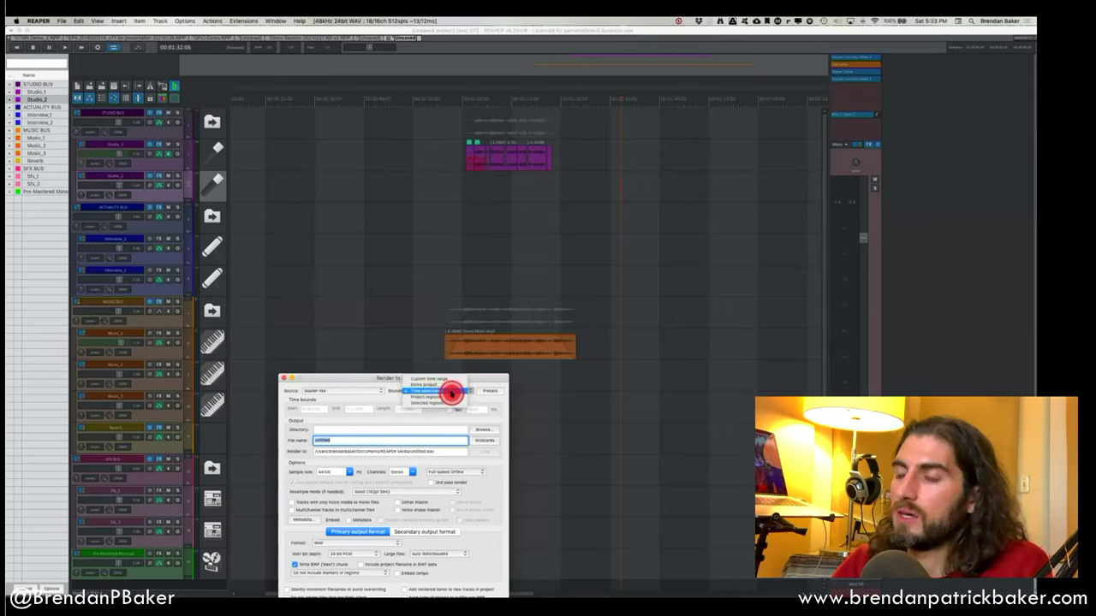
{"action": "left_click", "coordinate": [452, 392]}
Select all the voice and music clips again, fit the time selection to them and move the render dialog fully into view.
{"action": "left_click_drag", "start_coordinate": [410, 152], "coordinate": [604, 356]}
{"action": "key", "text": "c"}
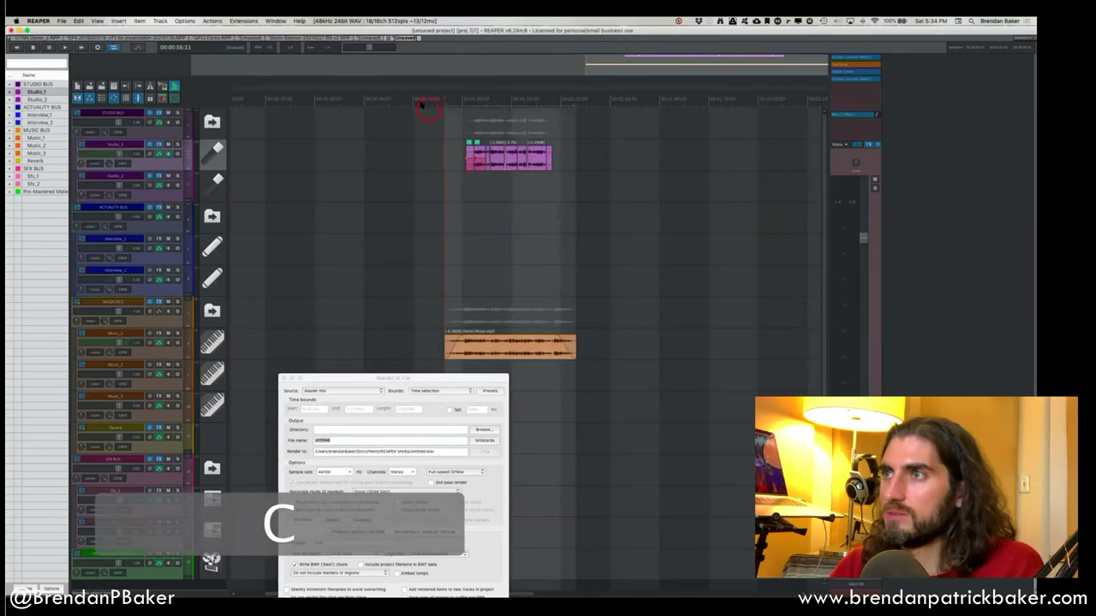
{"action": "left_click", "coordinate": [359, 416]}
{"action": "left_click_drag", "start_coordinate": [338, 378], "coordinate": [352, 119]}
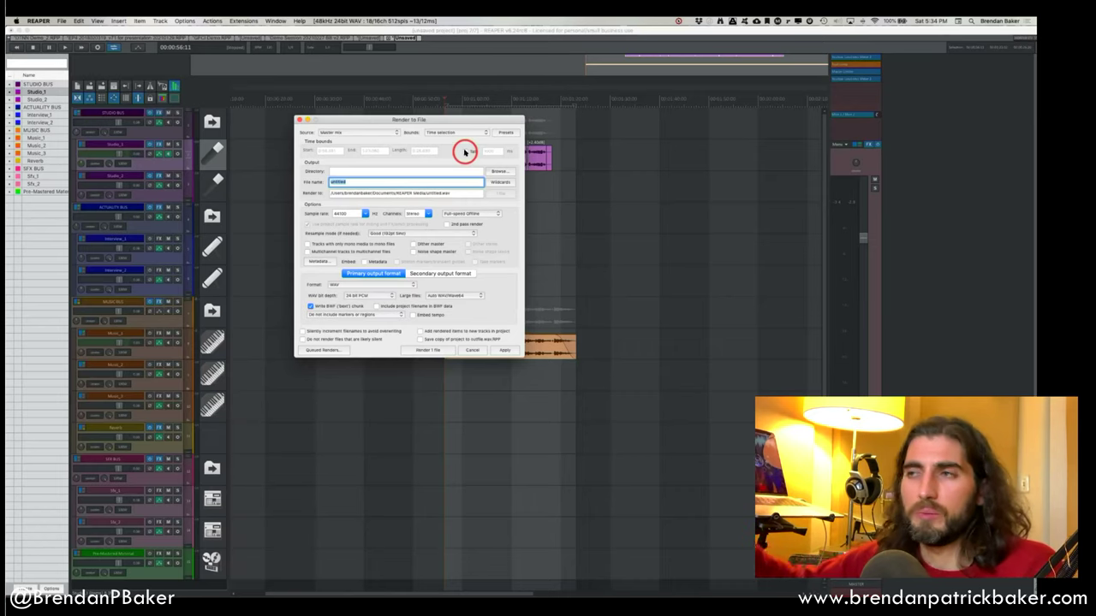
Enable the render tail and set it to 1000 ms.
{"action": "left_click", "coordinate": [465, 152]}
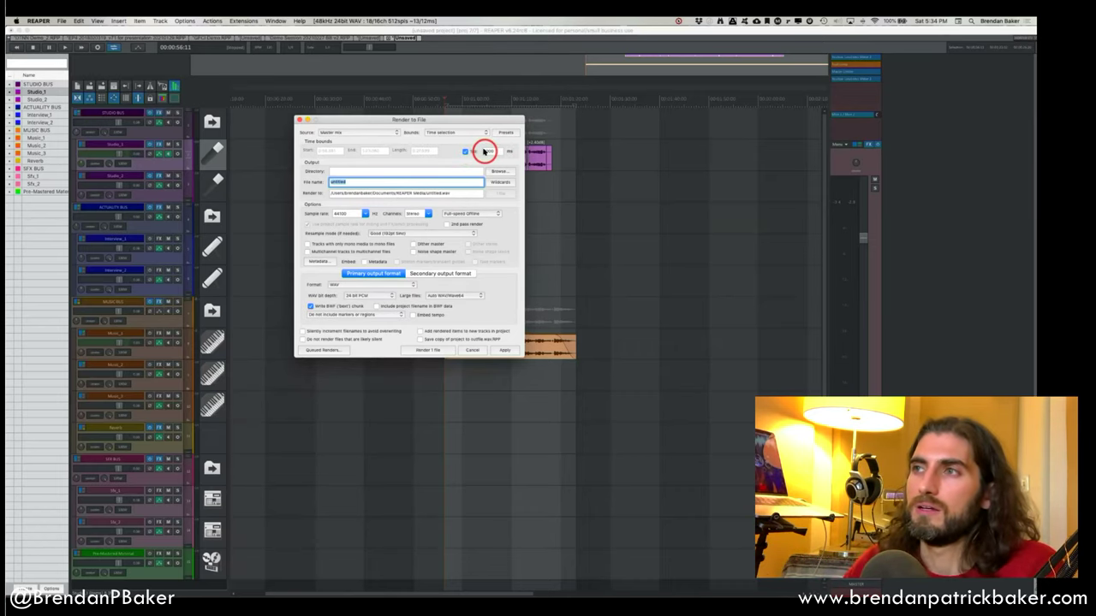
{"action": "left_click", "coordinate": [486, 152]}
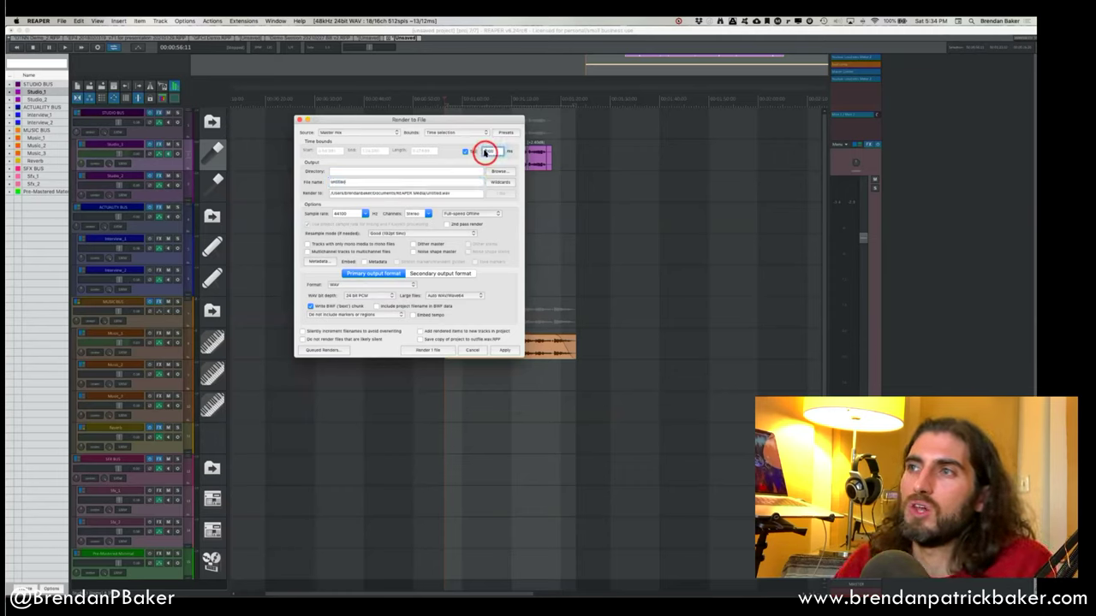
{"action": "type", "text": "4"}
{"action": "key", "text": "BackSpace"}
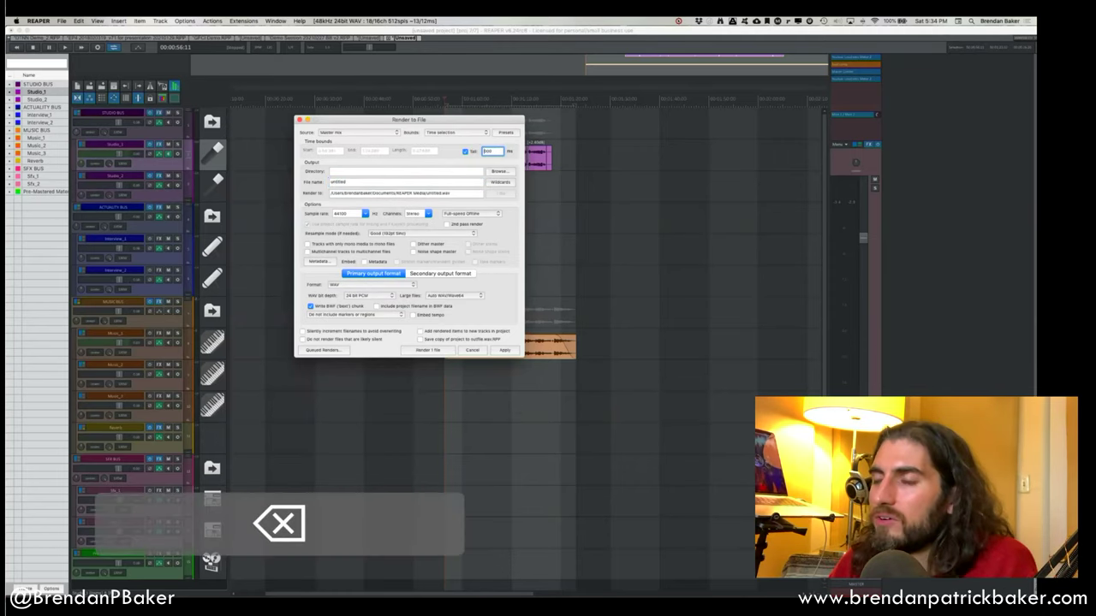
{"action": "type", "text": "1000"}
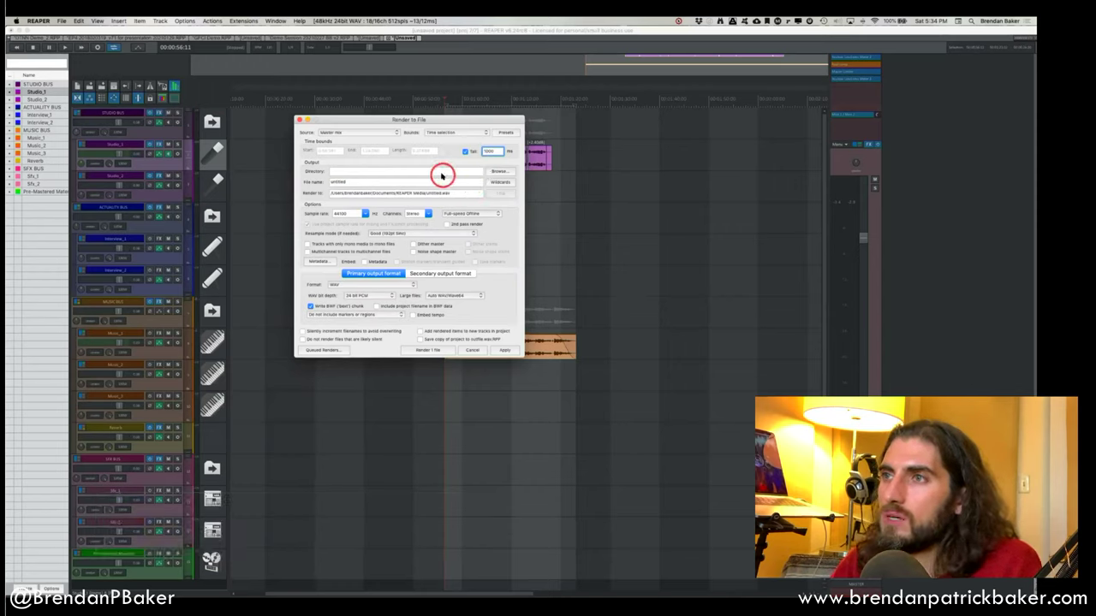
Browse for the render output directory and choose the Desktop folder.
{"action": "left_click", "coordinate": [371, 173]}
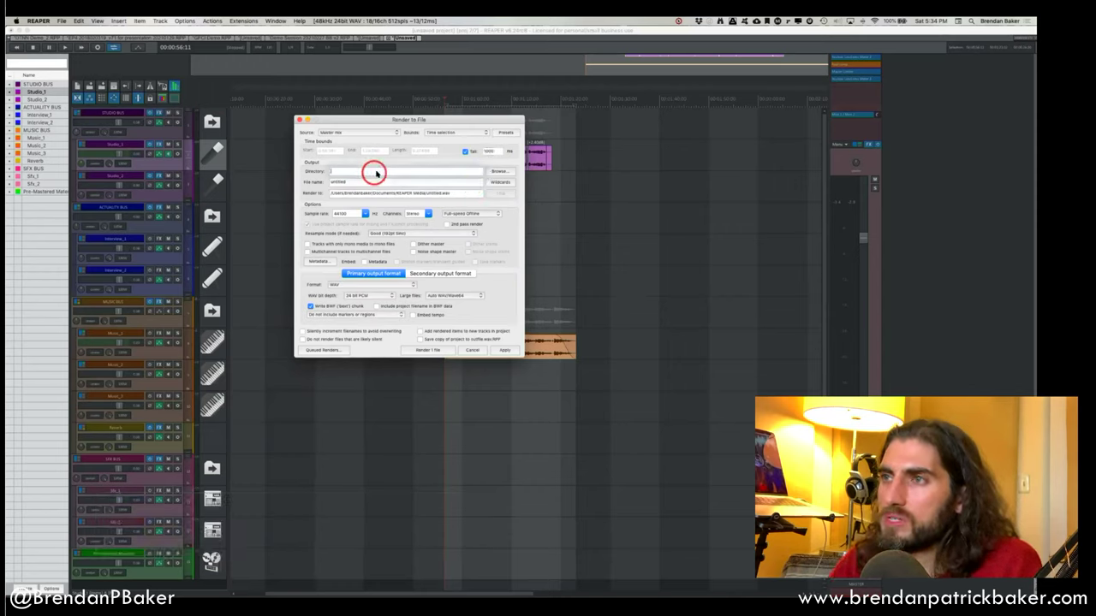
{"action": "left_click", "coordinate": [501, 172]}
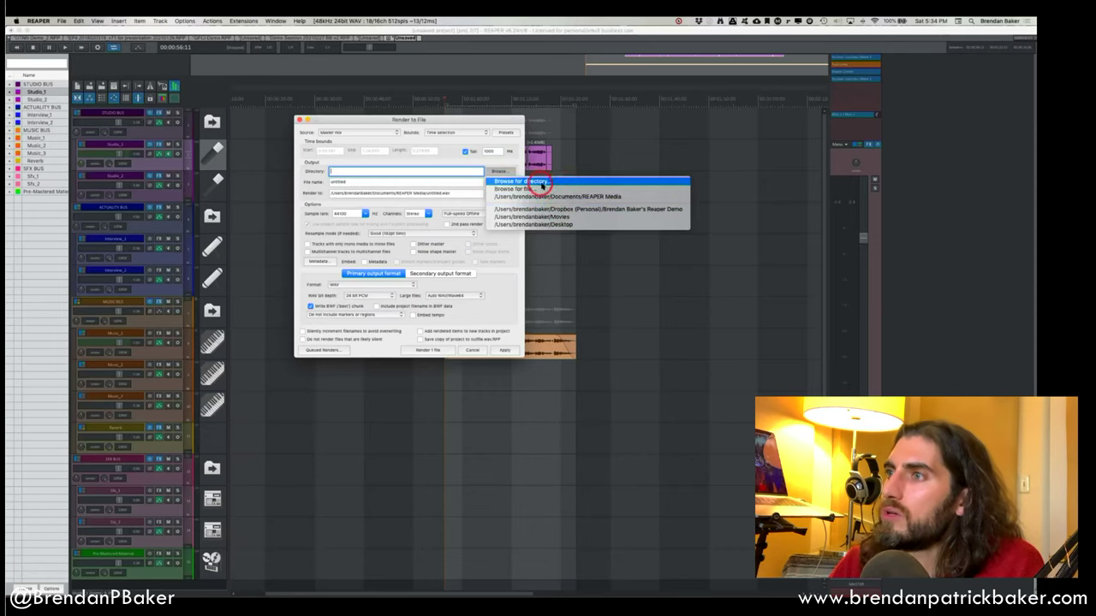
{"action": "left_click", "coordinate": [543, 181]}
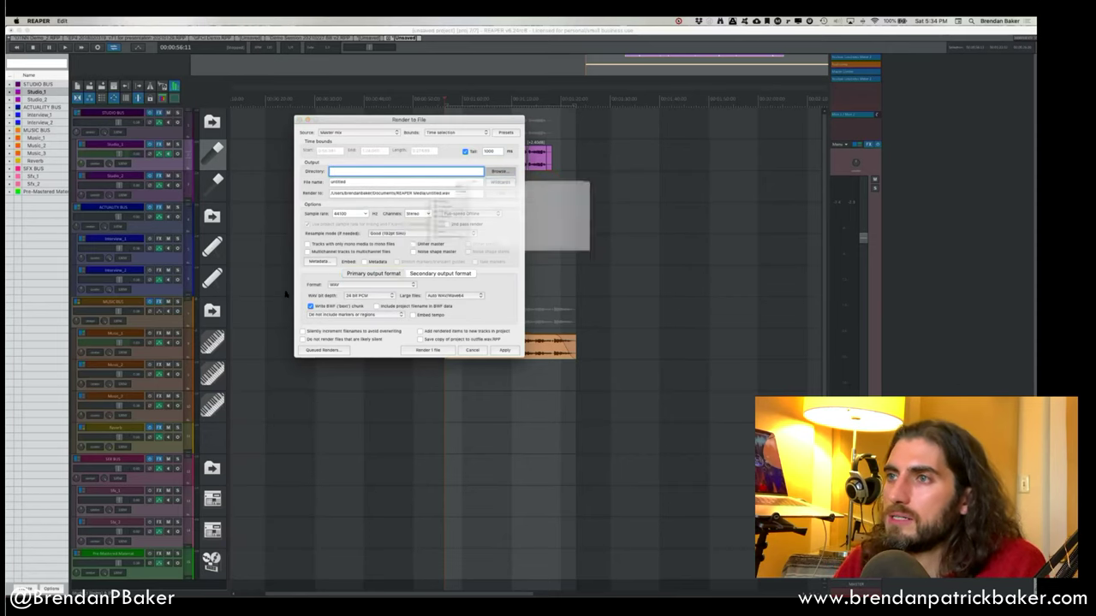
{"action": "left_click", "coordinate": [358, 187]}
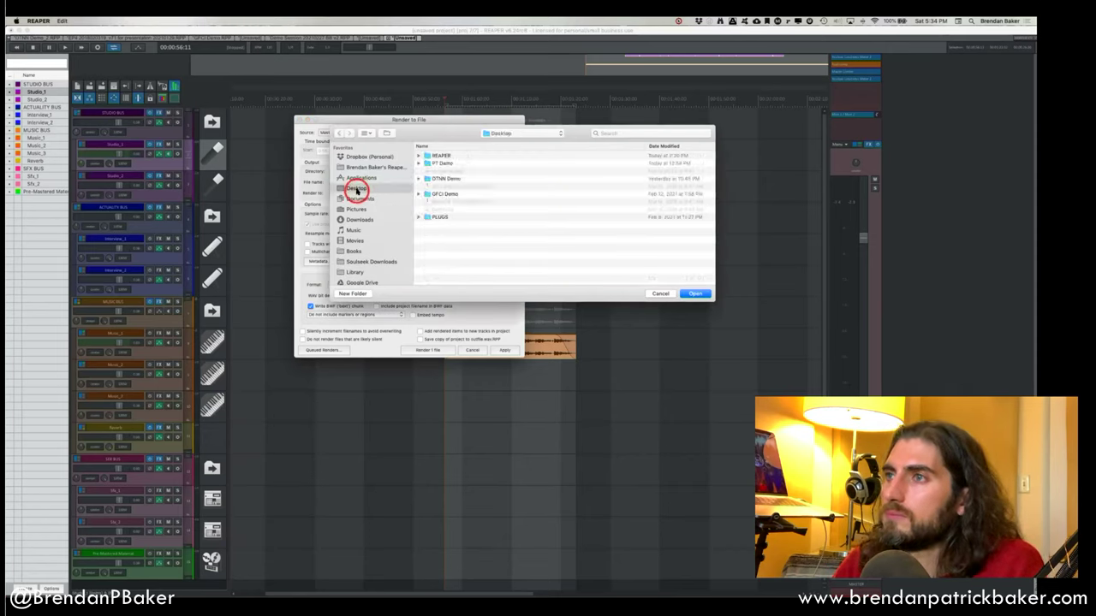
{"action": "left_click", "coordinate": [692, 293]}
Name the rendered file "Demo Mix".
{"action": "left_click_drag", "start_coordinate": [363, 178], "coordinate": [315, 180]}
{"action": "type", "text": "Demo Mi"}
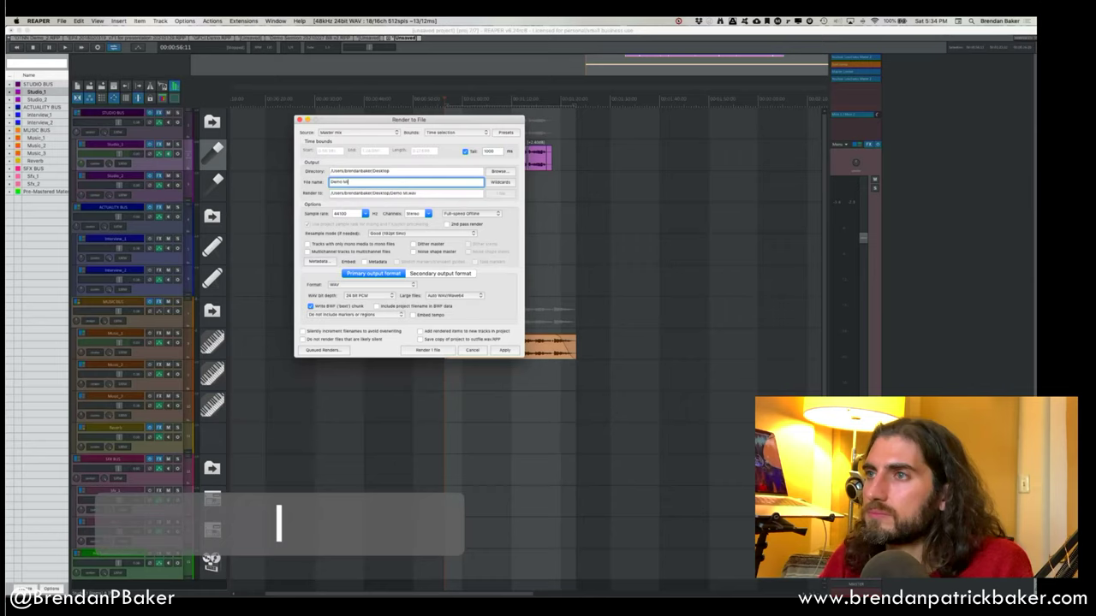
{"action": "type", "text": "x"}
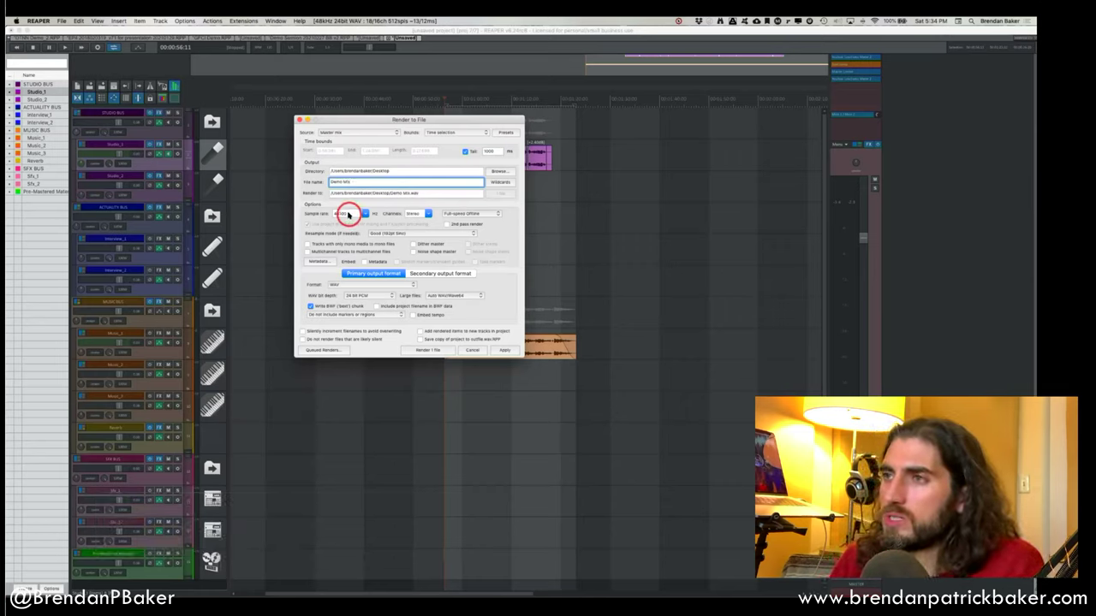
Keep WAV as the primary output format and add MP3 (encoded by LAME) at 192 kbps as the secondary format.
{"action": "left_click", "coordinate": [344, 285]}
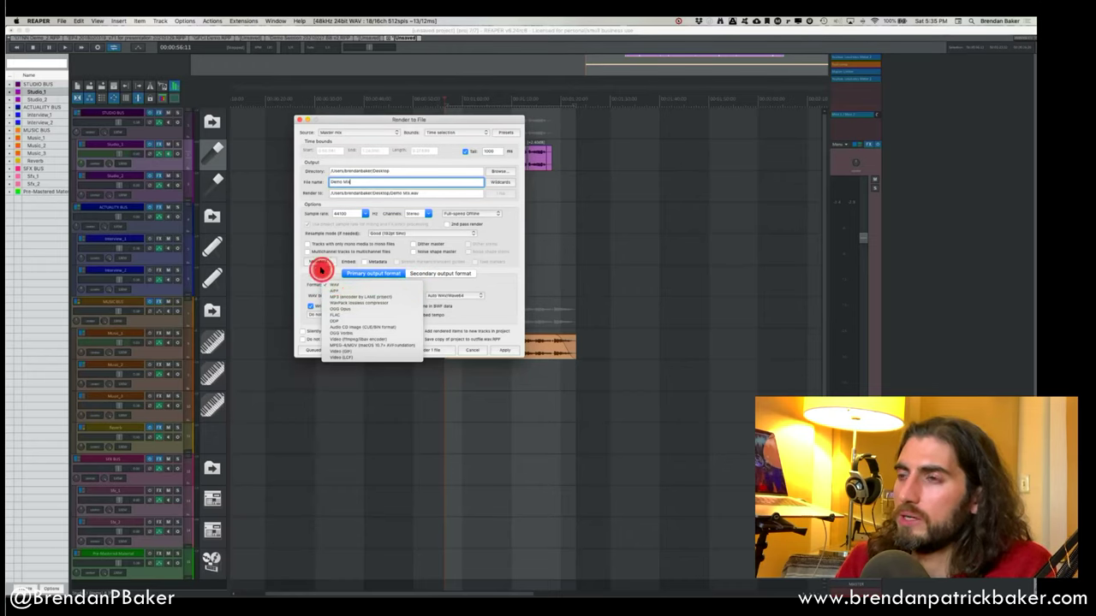
{"action": "left_click", "coordinate": [320, 270]}
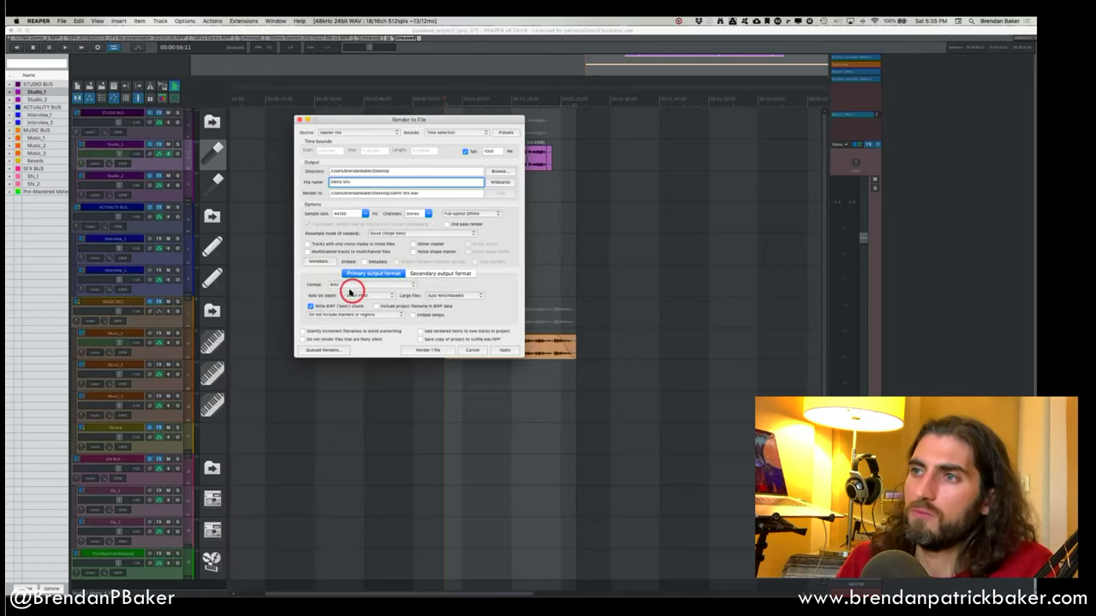
{"action": "left_click", "coordinate": [438, 274]}
{"action": "left_click", "coordinate": [360, 286]}
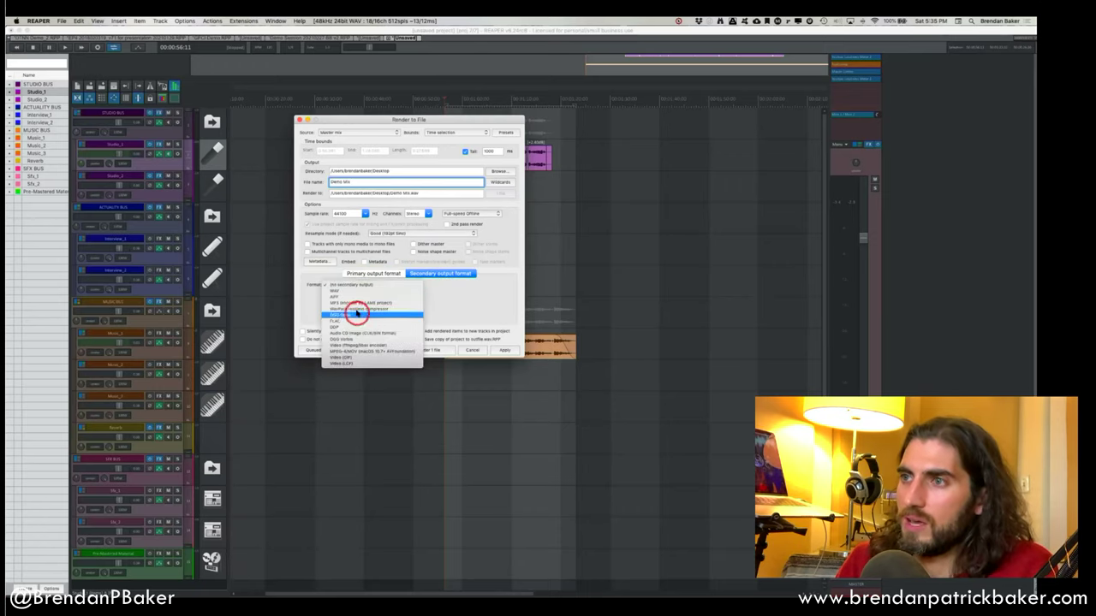
{"action": "left_click", "coordinate": [351, 302]}
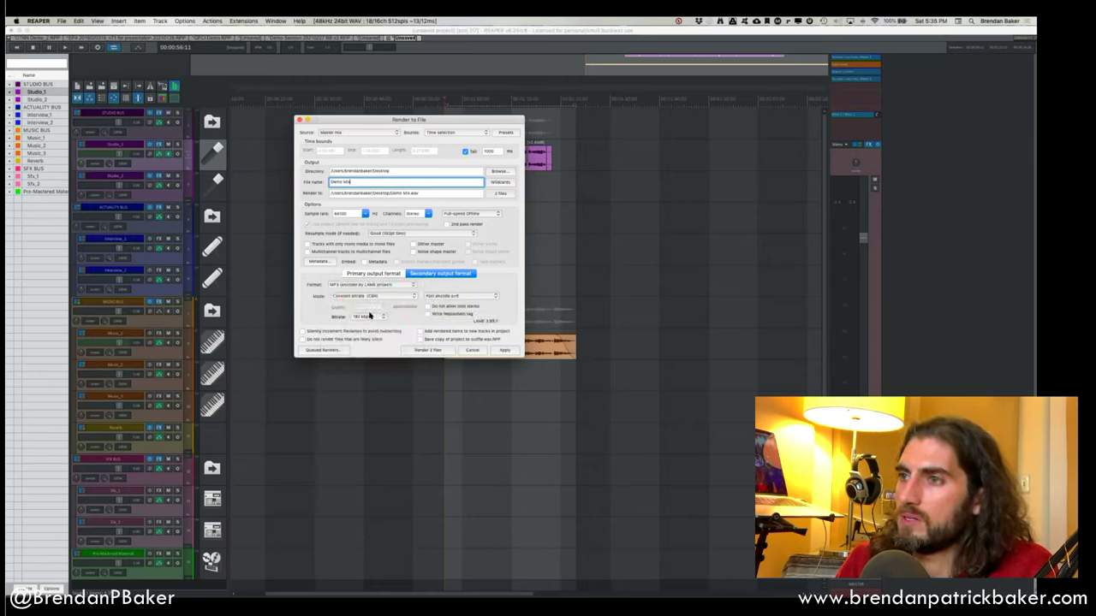
{"action": "left_click", "coordinate": [368, 316]}
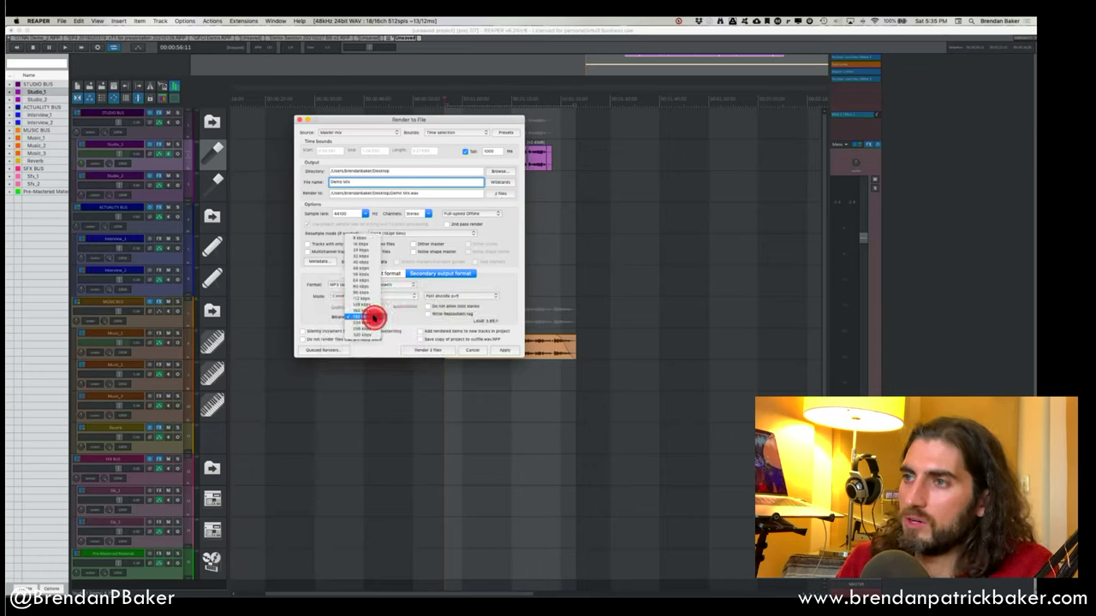
{"action": "left_click", "coordinate": [374, 317]}
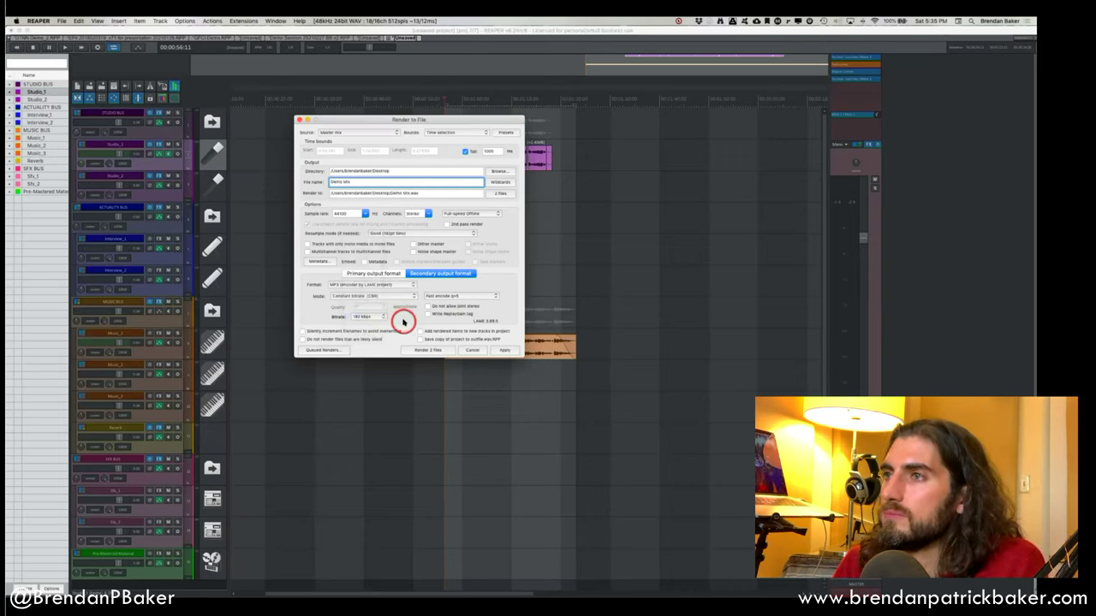
Keep the render speed at Full-speed Offline and render the two files.
{"action": "left_click", "coordinate": [473, 214]}
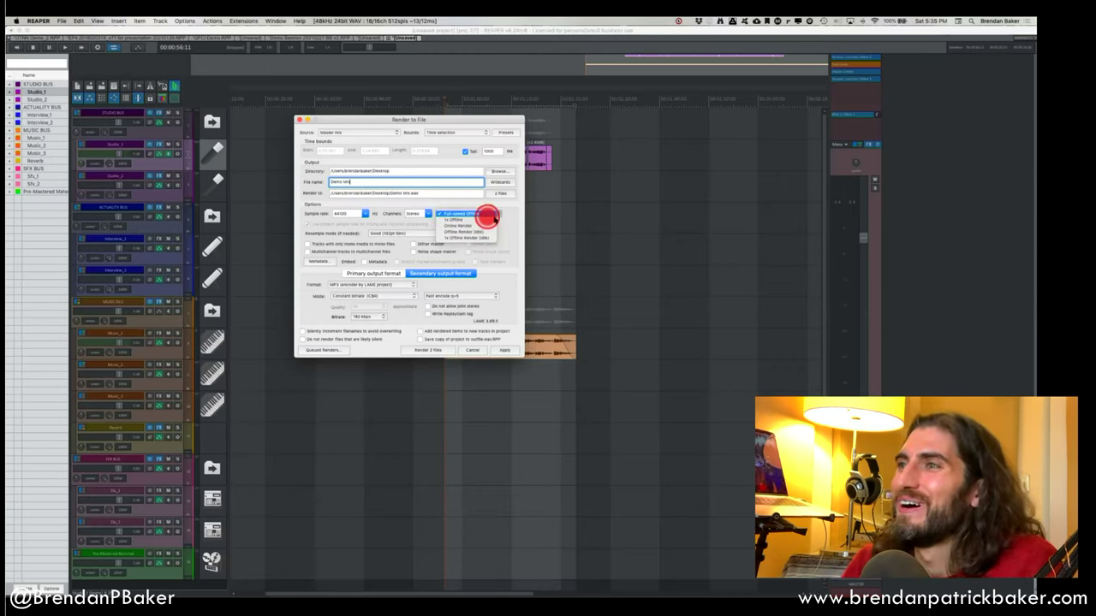
{"action": "left_click", "coordinate": [482, 214]}
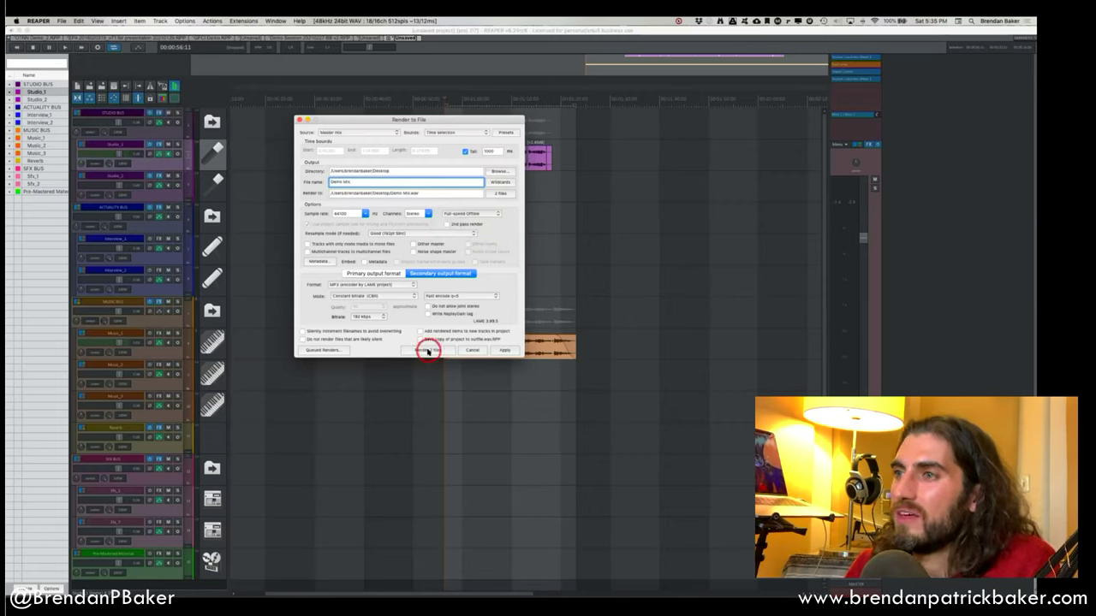
{"action": "left_click", "coordinate": [426, 350]}
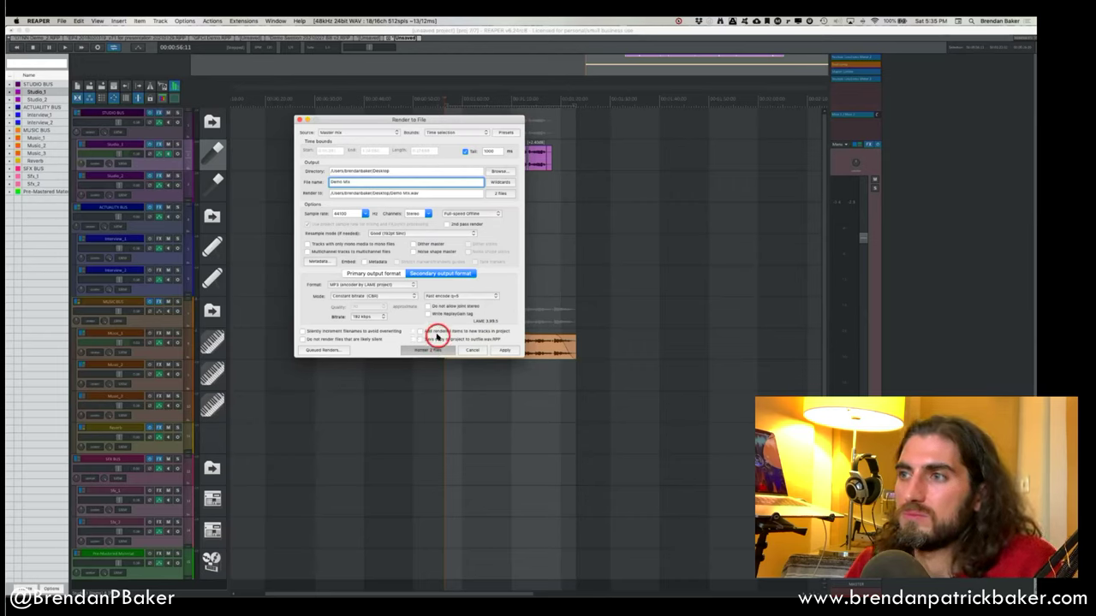
{"action": "left_click", "coordinate": [432, 346]}
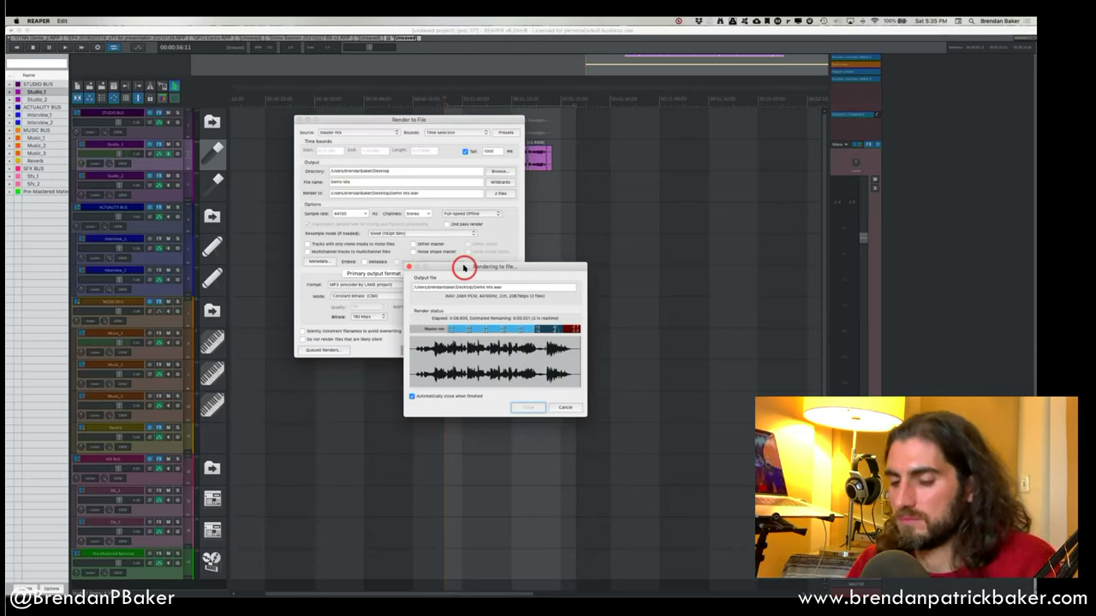
Switch to Finder, check the Desktop folder for the rendered Demo Mix.wav and Demo Mix.mp3 files, and close the window.
{"action": "key", "text": "super+Tab"}
{"action": "key", "text": "a"}
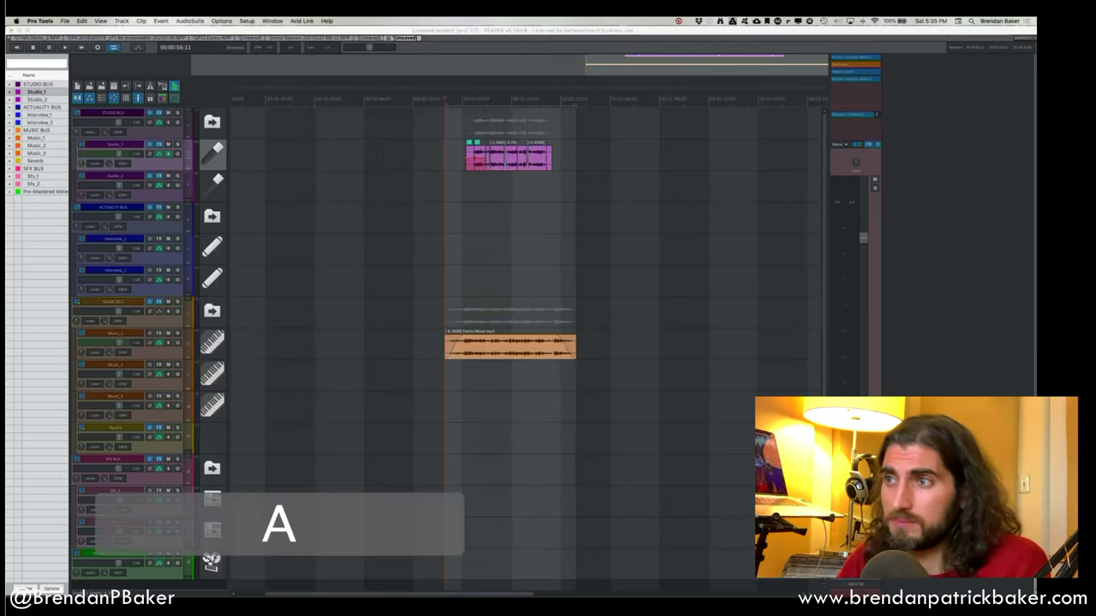
{"action": "left_click", "coordinate": [469, 224]}
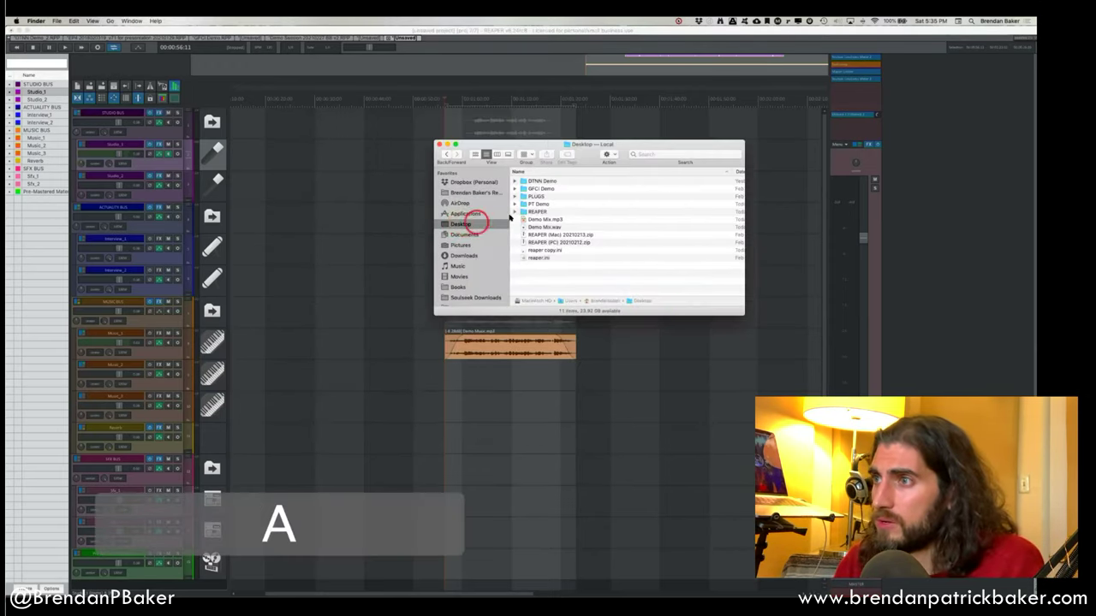
{"action": "left_click", "coordinate": [545, 227]}
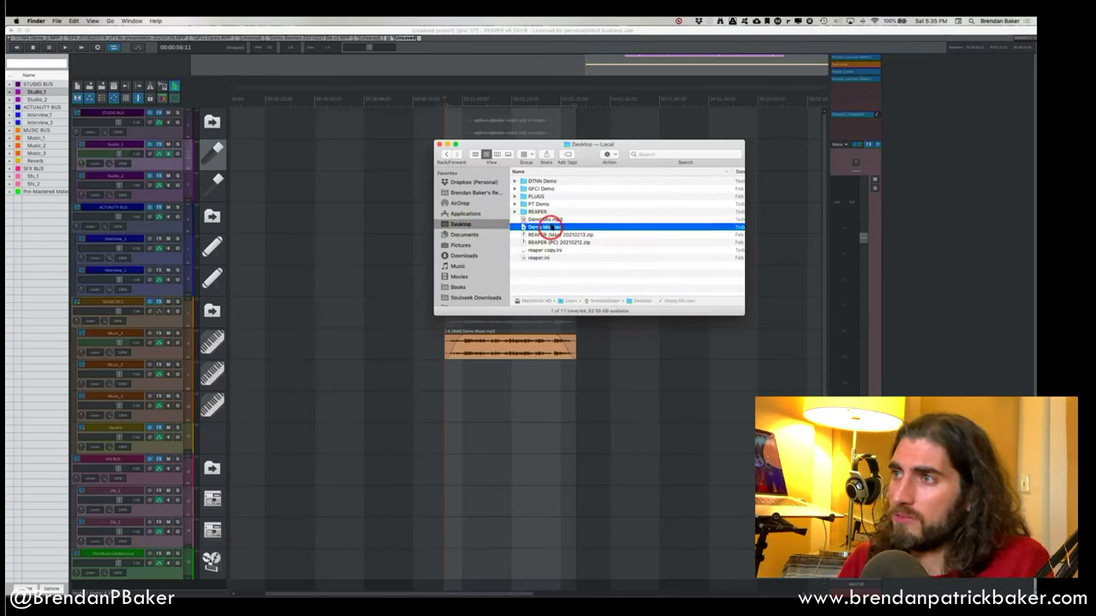
{"action": "left_click", "coordinate": [548, 219]}
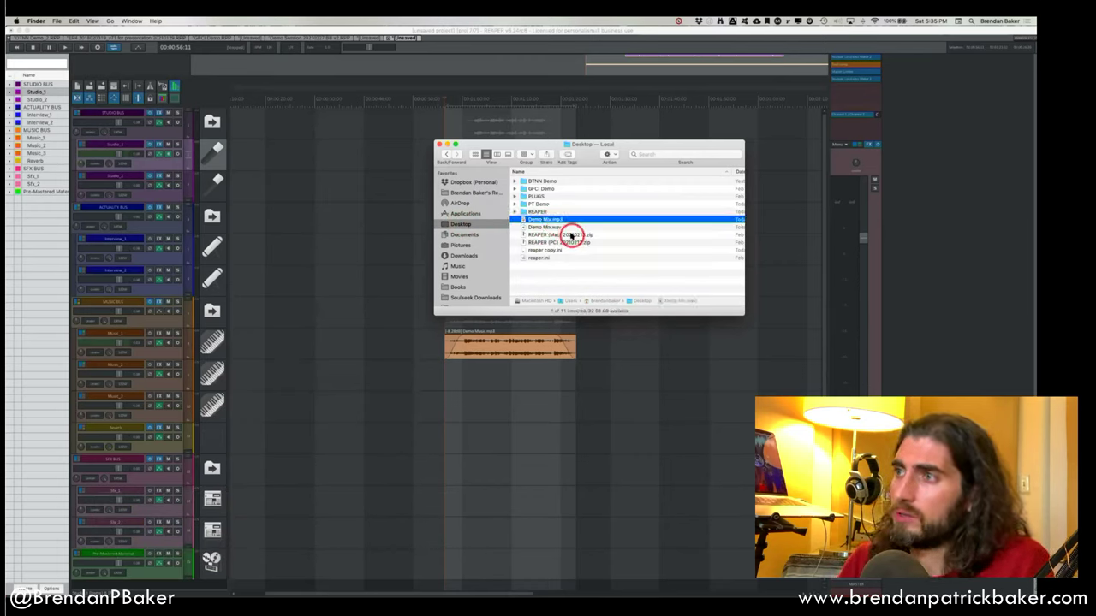
{"action": "left_click", "coordinate": [439, 145]}
{"action": "scroll", "coordinate": [420, 146], "scroll_direction": "down", "scroll_amount": 2}
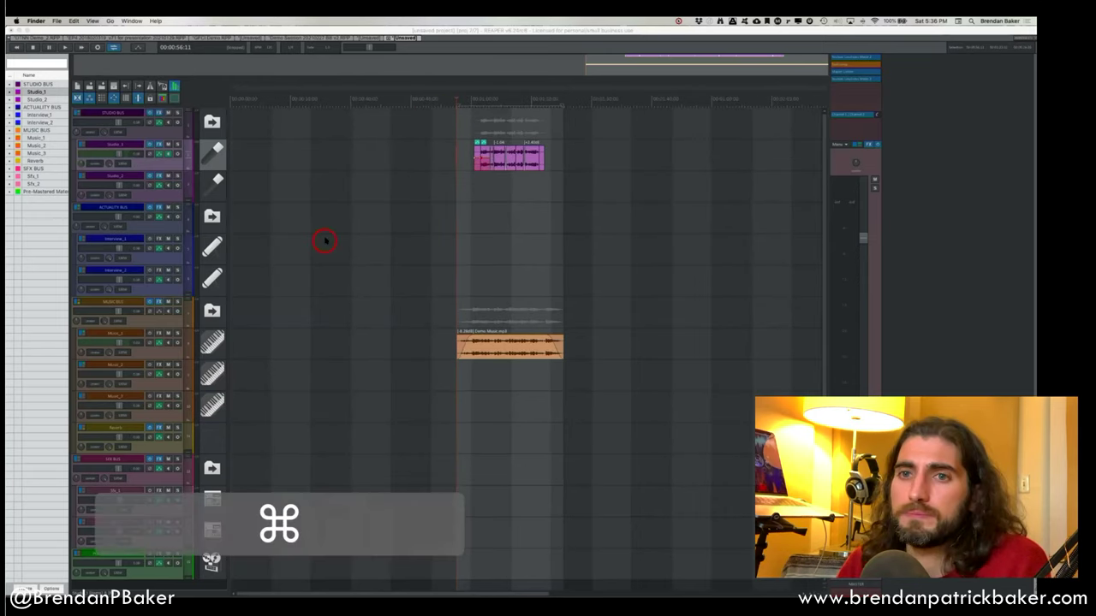
{"action": "scroll", "coordinate": [338, 247], "scroll_direction": "down", "scroll_amount": 2}
{"action": "left_click", "coordinate": [354, 253]}
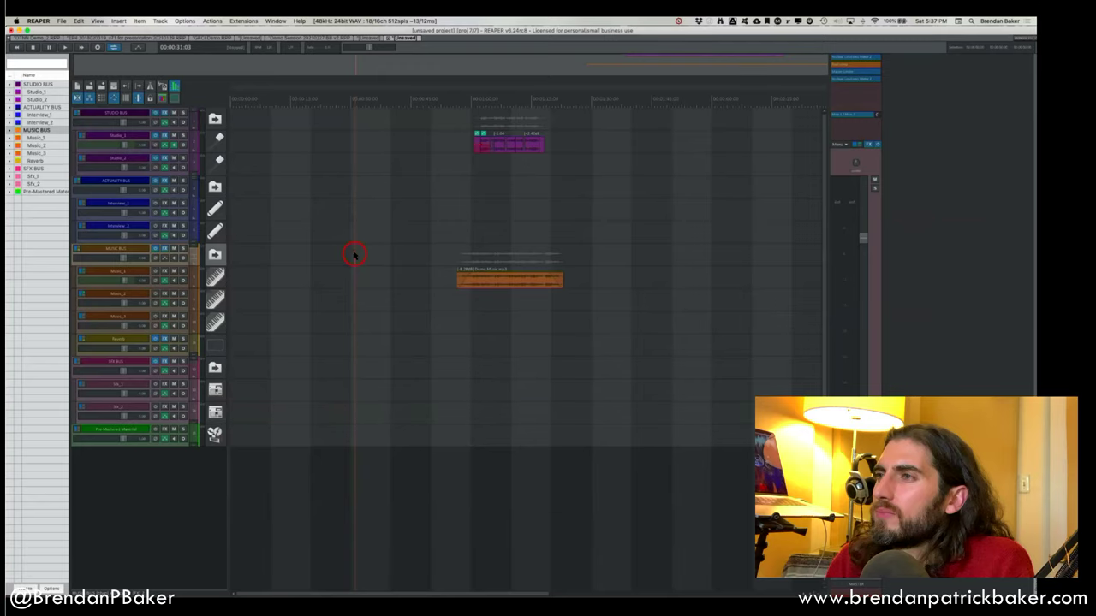
{"action": "scroll", "coordinate": [437, 178], "scroll_direction": "up", "scroll_amount": 5}
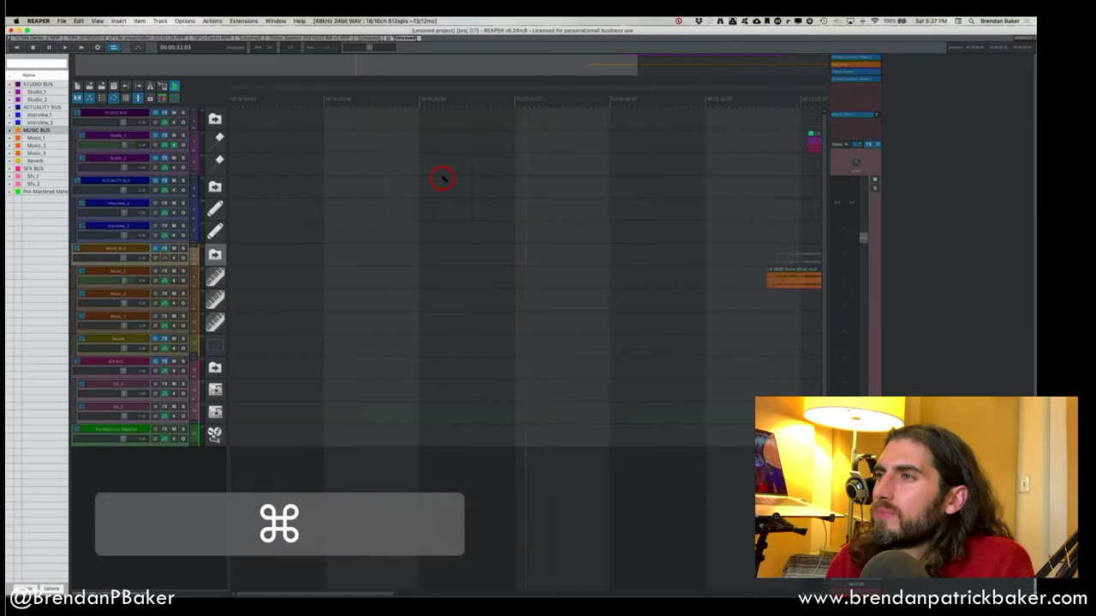
{"action": "scroll", "coordinate": [413, 182], "scroll_direction": "up", "scroll_amount": 10}
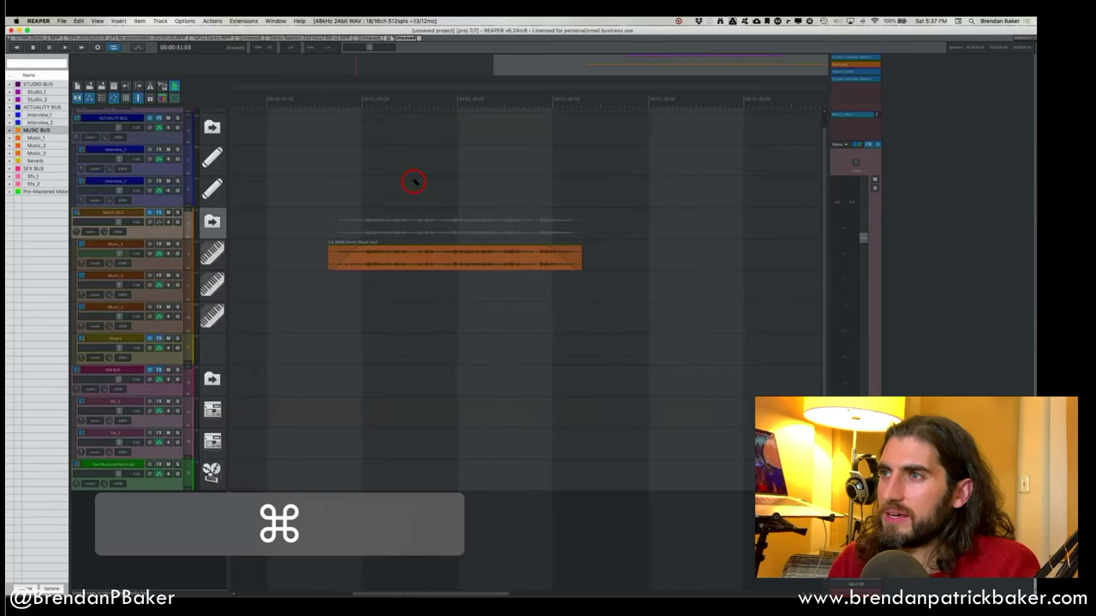
{"action": "scroll", "coordinate": [413, 182], "scroll_direction": "down", "scroll_amount": 8}
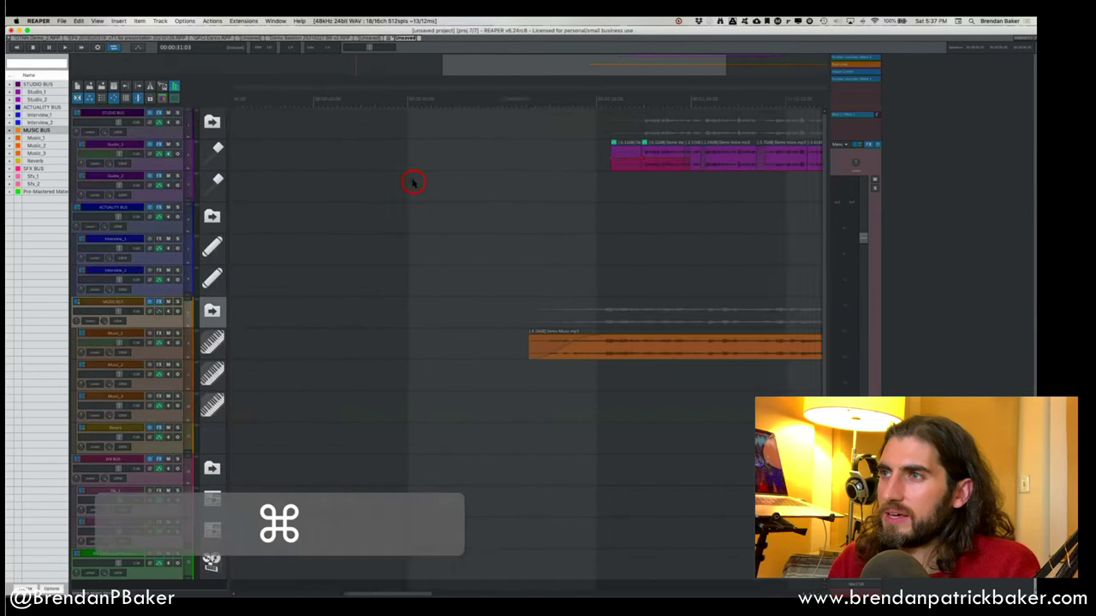
Select the voice clip on the Studio_1 track around 1:07 and split it to isolate a very short section.
{"action": "left_click", "coordinate": [497, 169]}
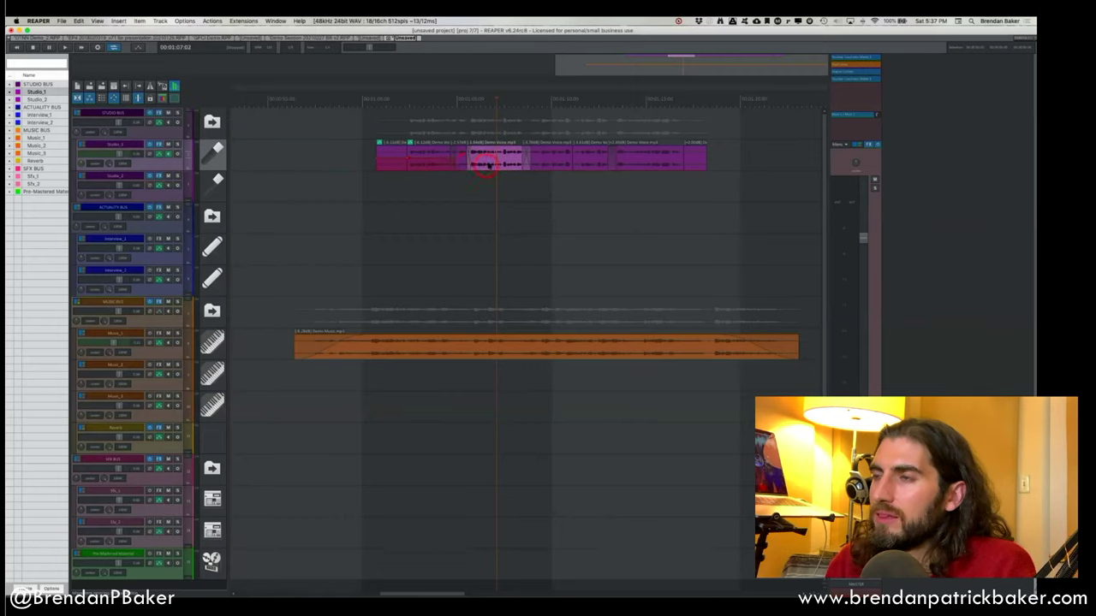
{"action": "scroll", "coordinate": [493, 165], "scroll_direction": "up", "scroll_amount": 6}
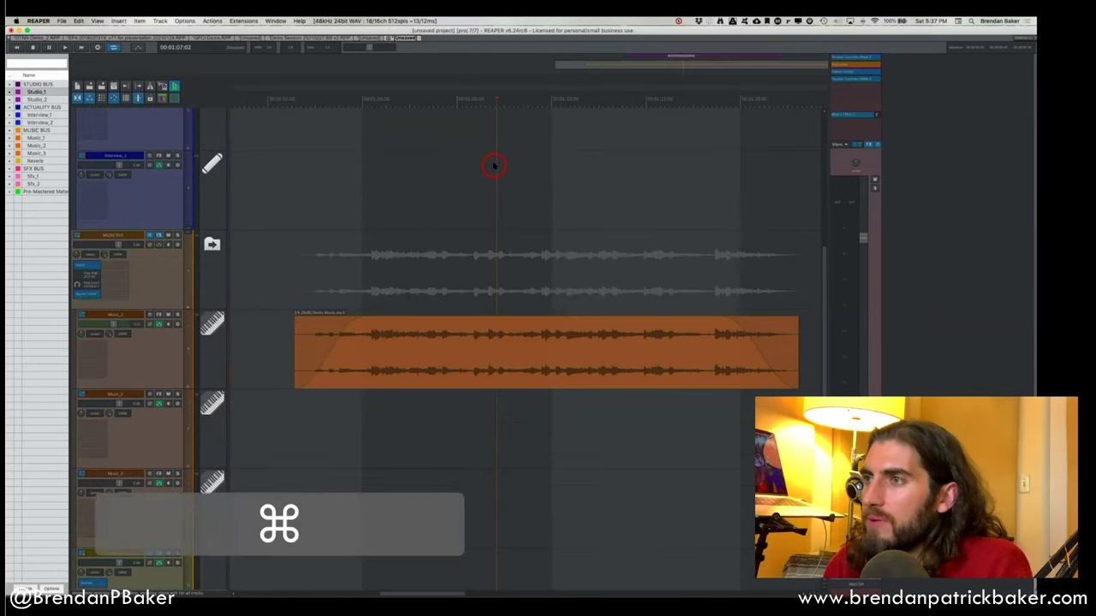
{"action": "scroll", "coordinate": [519, 250], "scroll_direction": "up", "scroll_amount": 3}
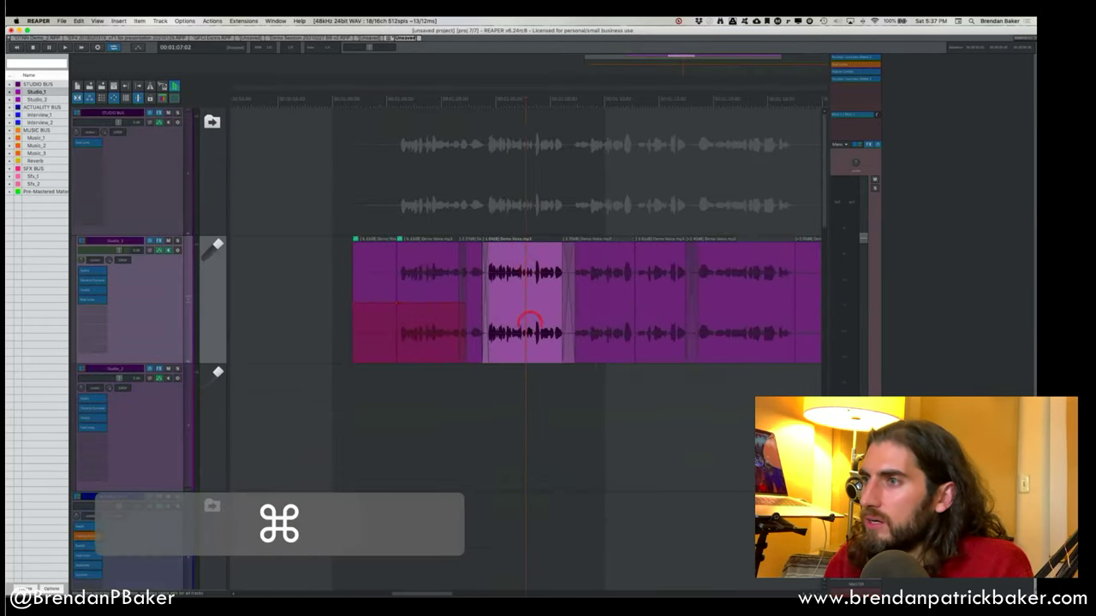
{"action": "key", "text": "ctrl+b"}
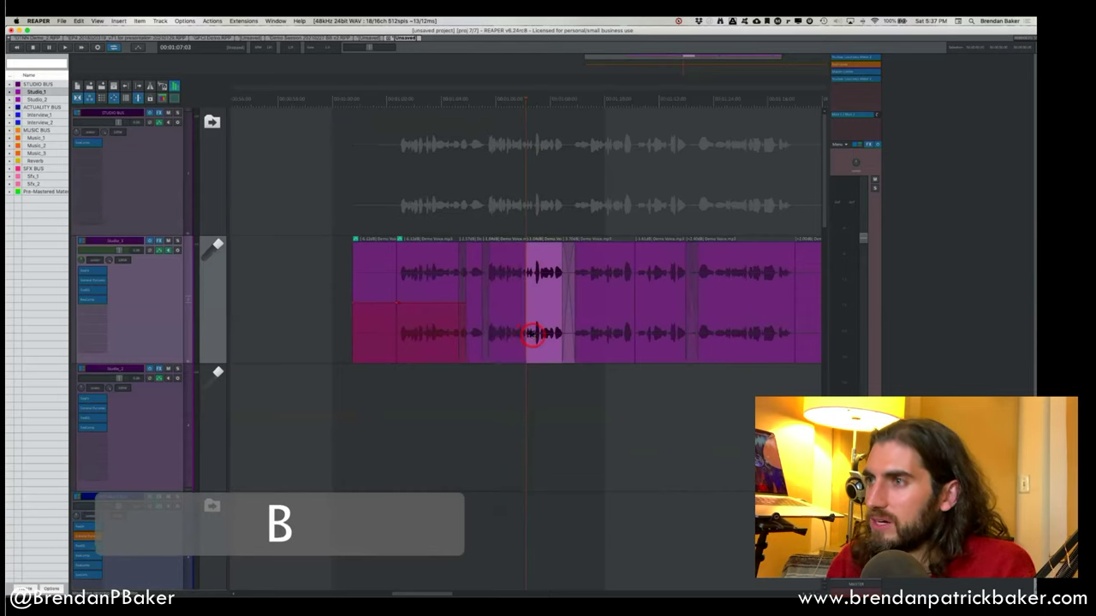
{"action": "left_click_drag", "start_coordinate": [524, 334], "coordinate": [531, 334]}
Try deleting the short isolated voice section on the Studio_1 track, undoing each deletion.
{"action": "key", "text": "BackSpace"}
{"action": "key", "text": "super+z"}
{"action": "key", "text": "super+z"}
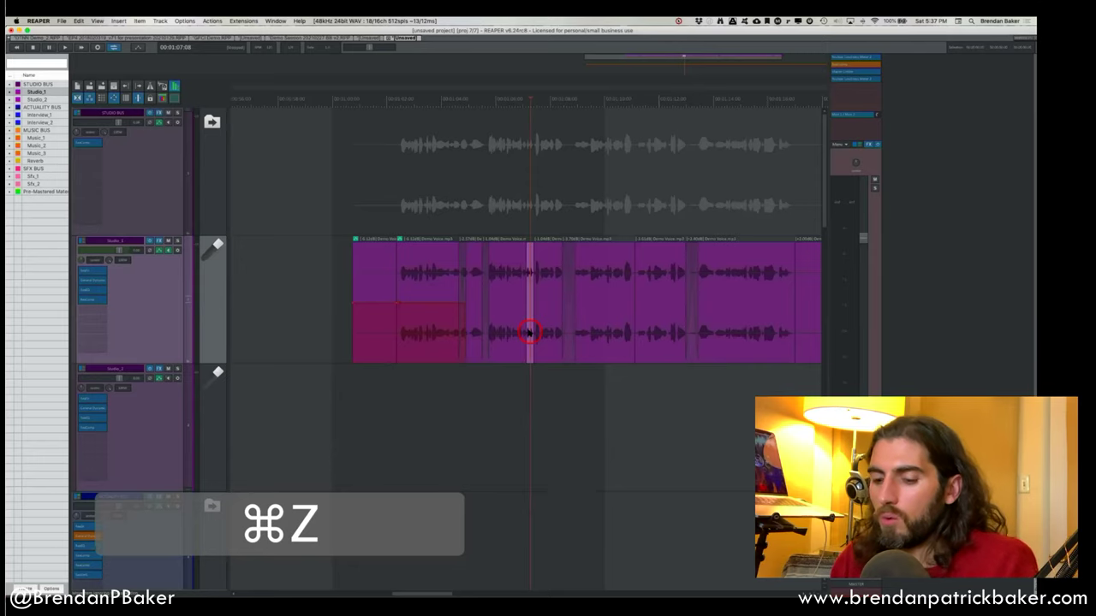
{"action": "scroll", "coordinate": [476, 325], "scroll_direction": "down", "scroll_amount": 6}
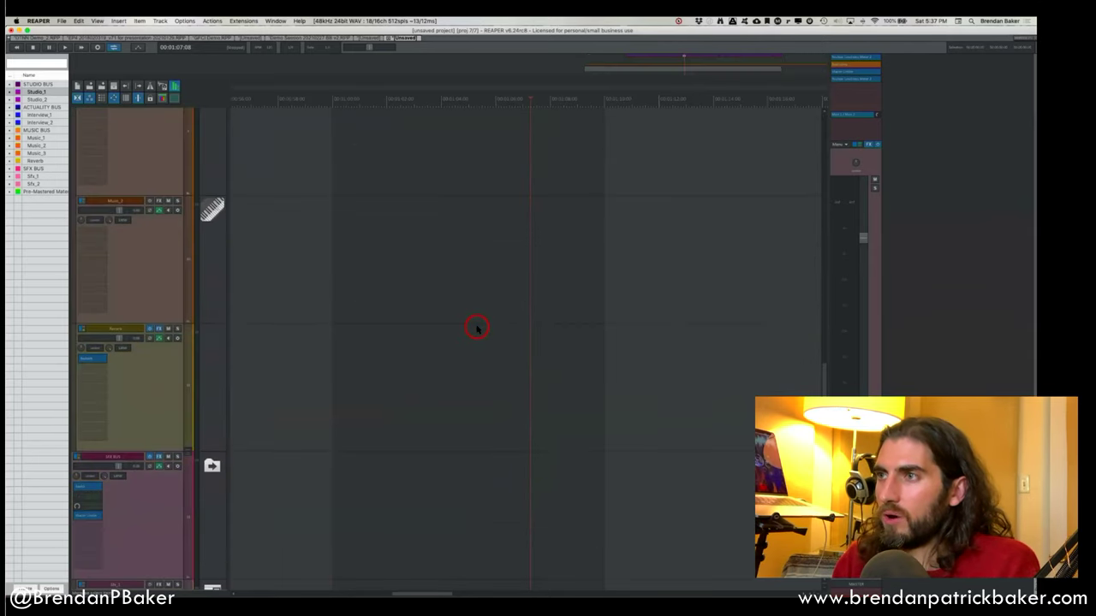
{"action": "scroll", "coordinate": [477, 326], "scroll_direction": "down", "scroll_amount": 8, "text": "super"}
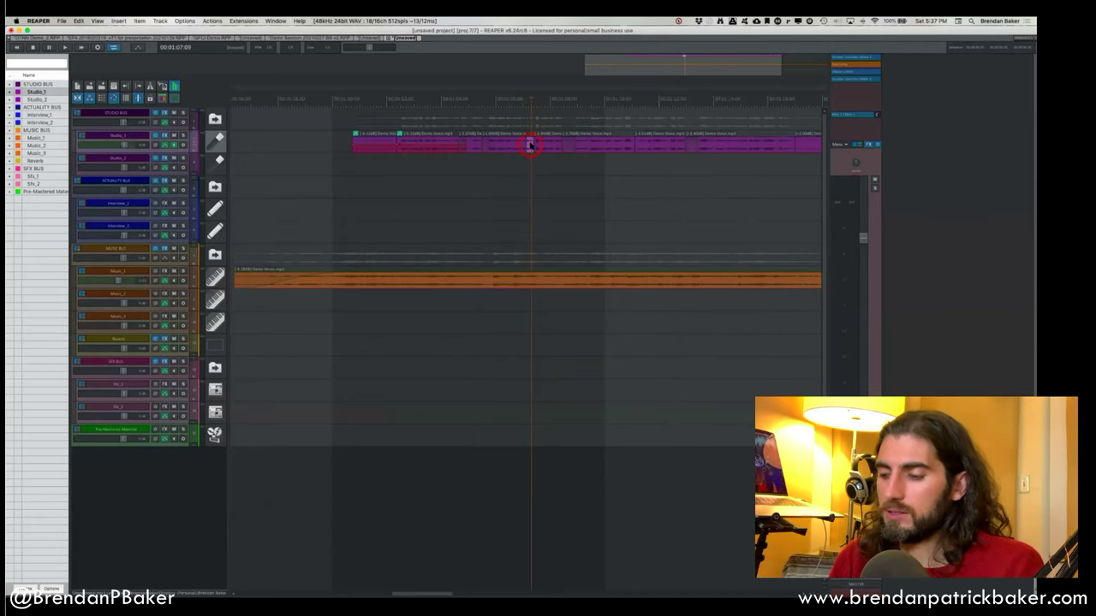
{"action": "key", "text": "BackSpace"}
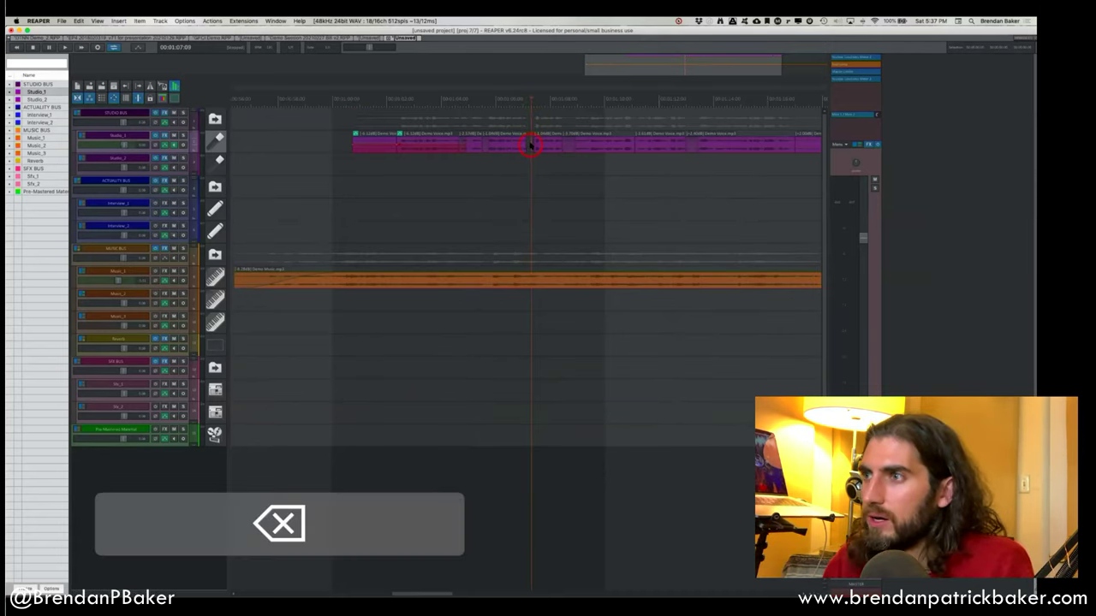
{"action": "key", "text": "super+z"}
Set ripple editing to all tracks, delete the voice clip following the short section, and undo the deletion.
{"action": "key", "text": "3"}
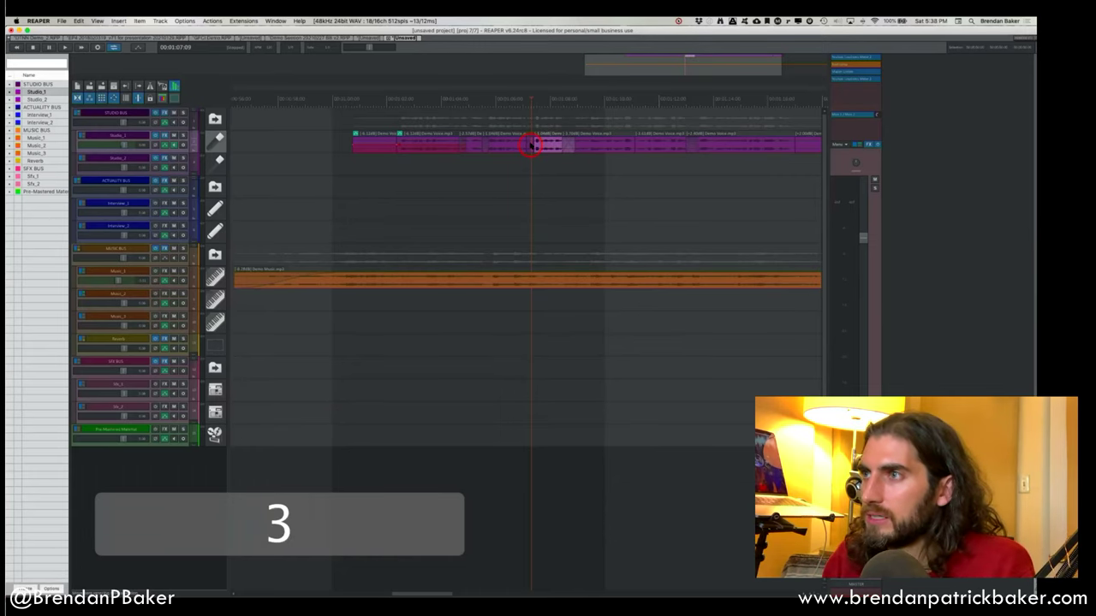
{"action": "key", "text": "BackSpace"}
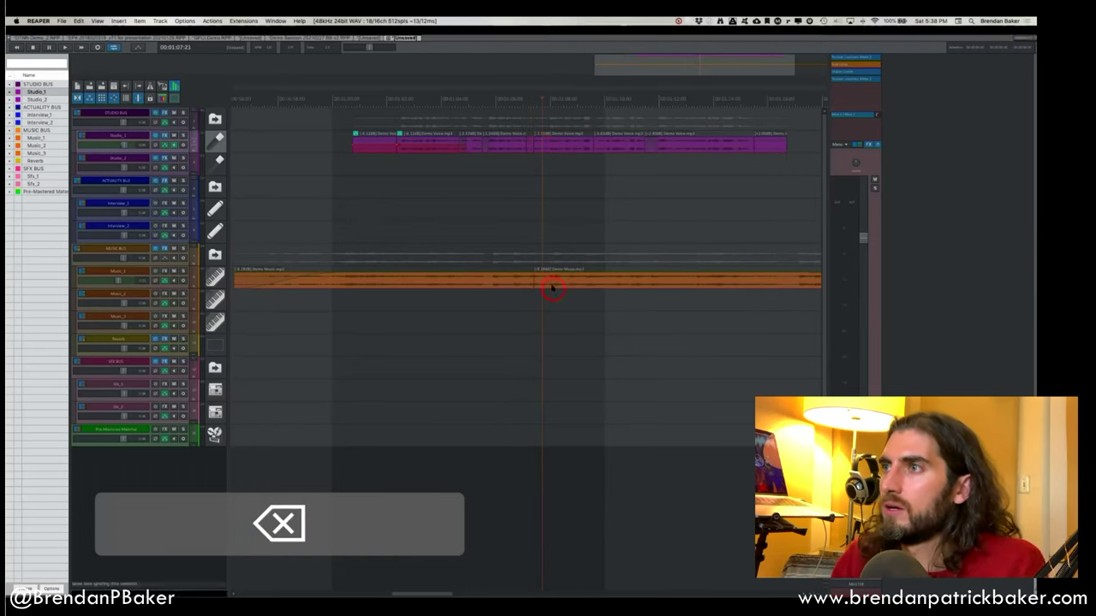
{"action": "key", "text": "super+z"}
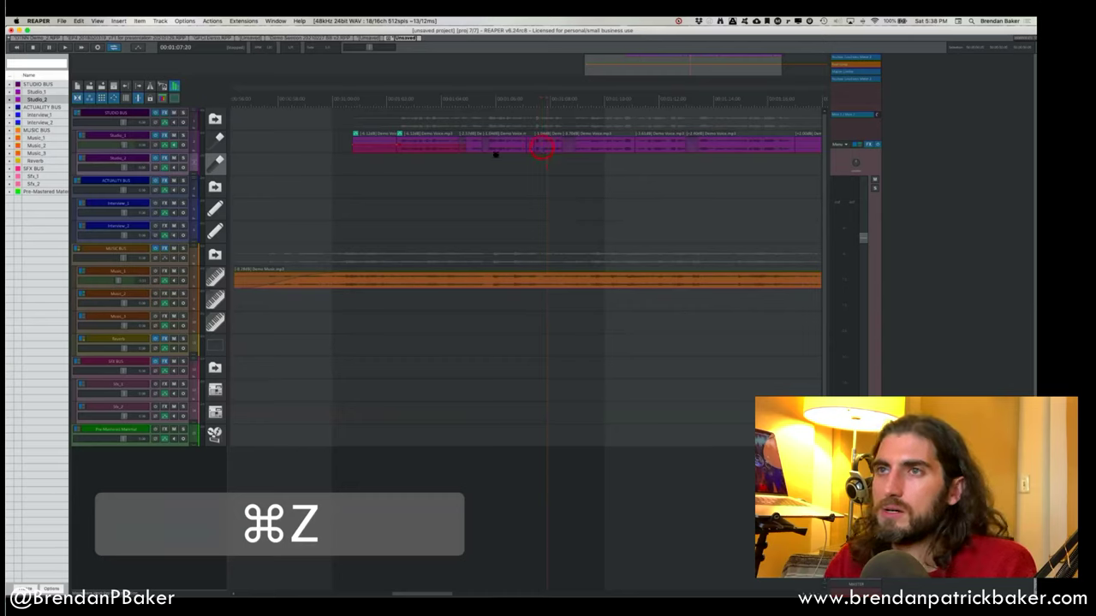
Change the ripple mode, delete the same voice clip near 1:07, and move the following voice clips earlier to close the gap.
{"action": "key", "text": "1"}
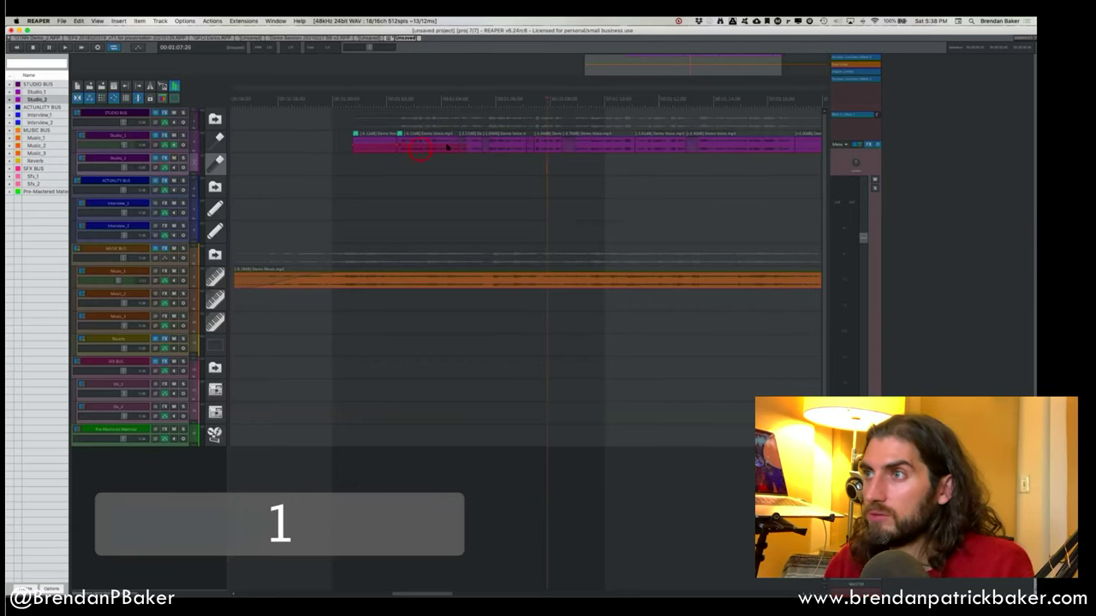
{"action": "left_click", "coordinate": [544, 150]}
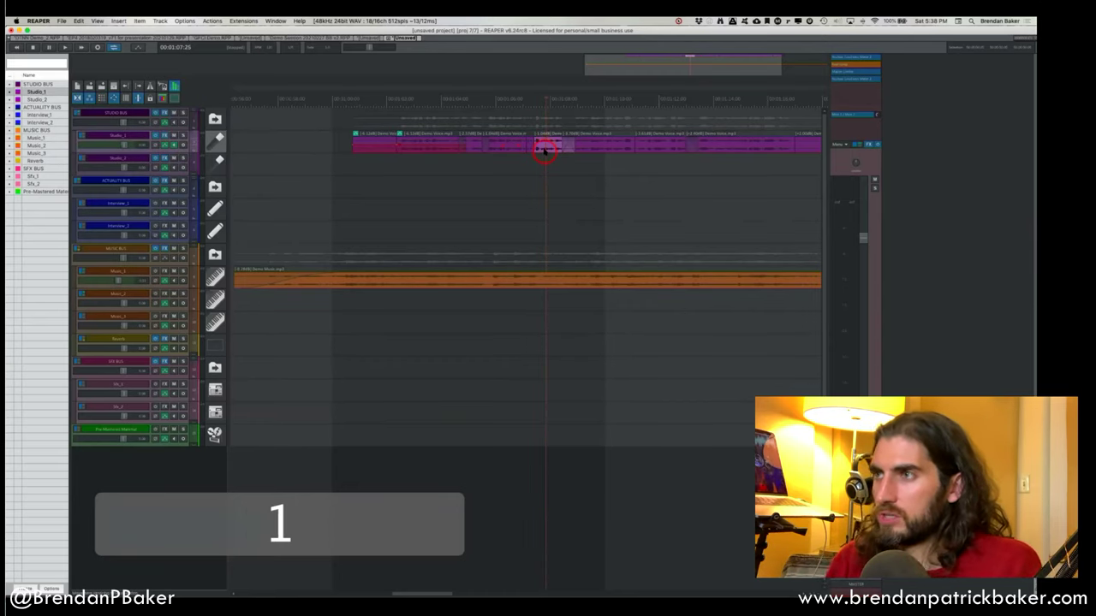
{"action": "key", "text": "BackSpace"}
{"action": "left_click_drag", "start_coordinate": [582, 149], "coordinate": [548, 150]}
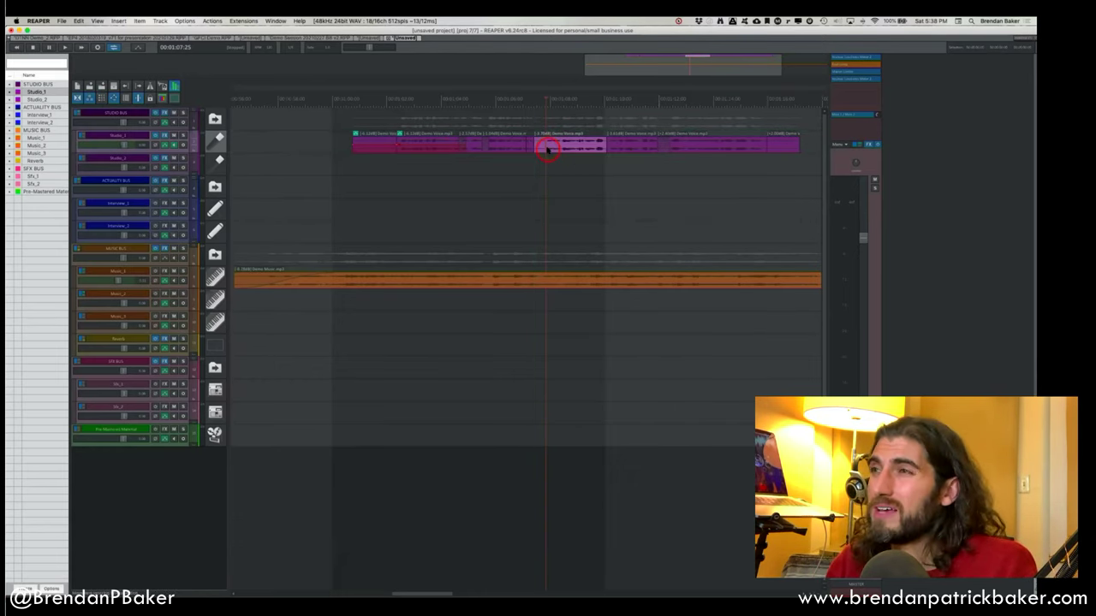
Undo the move of the voice clips and the deletion of the voice clip near 1:07.
{"action": "key", "text": "super+z"}
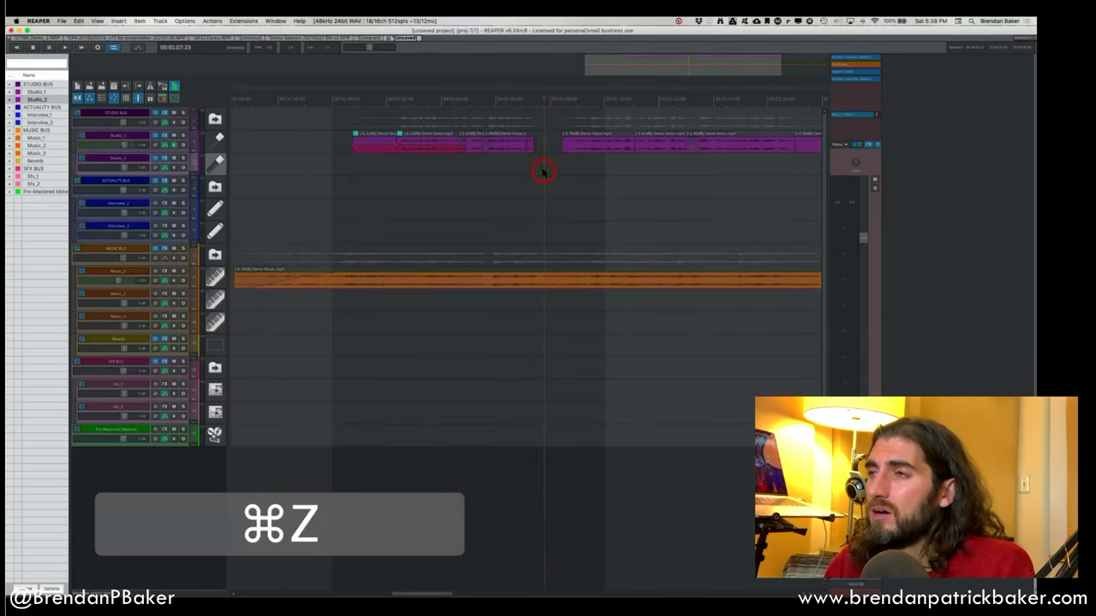
{"action": "left_click", "coordinate": [548, 141]}
{"action": "key", "text": "super+z"}
{"action": "scroll", "coordinate": [547, 143], "scroll_direction": "up", "scroll_amount": 4}
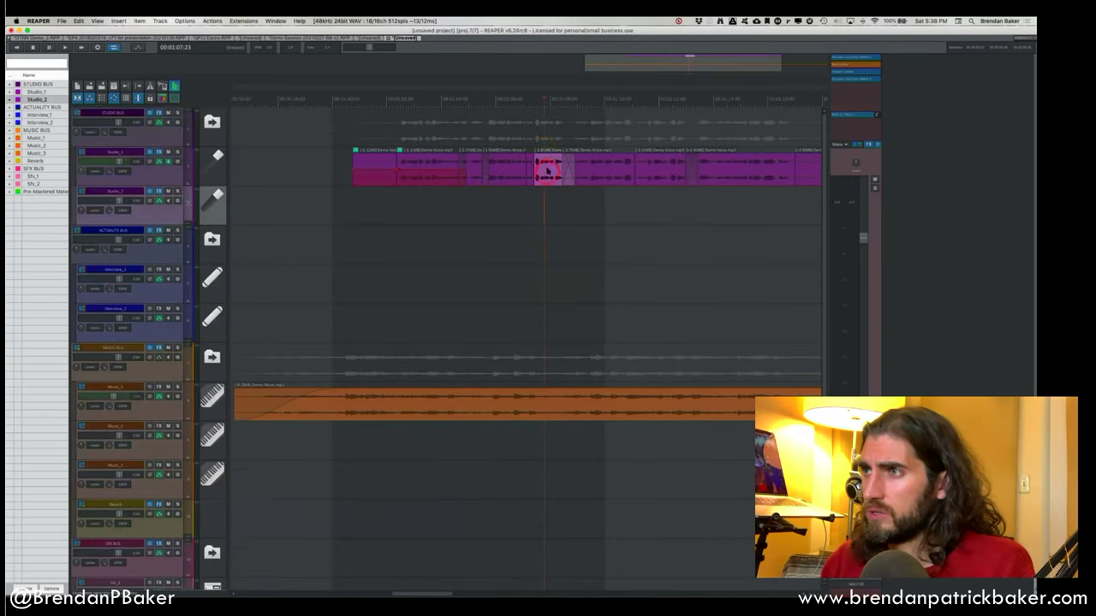
Try deleting the short time-selected section near 1:09 from the voice clip on the Studio_1 track, and undo it.
{"action": "left_click", "coordinate": [613, 161]}
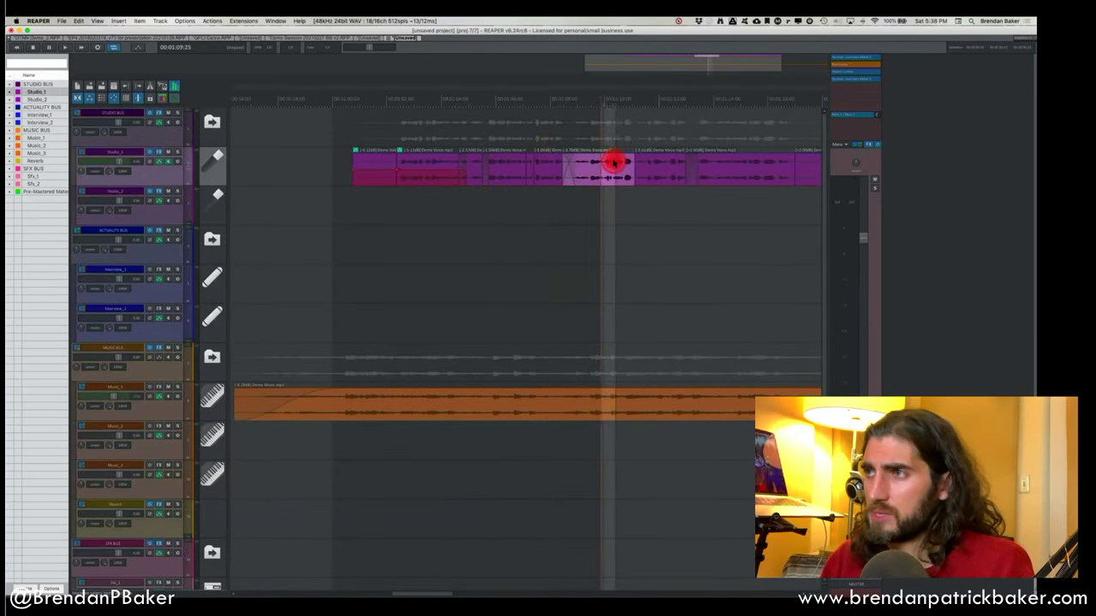
{"action": "key", "text": "1"}
{"action": "key", "text": "BackSpace"}
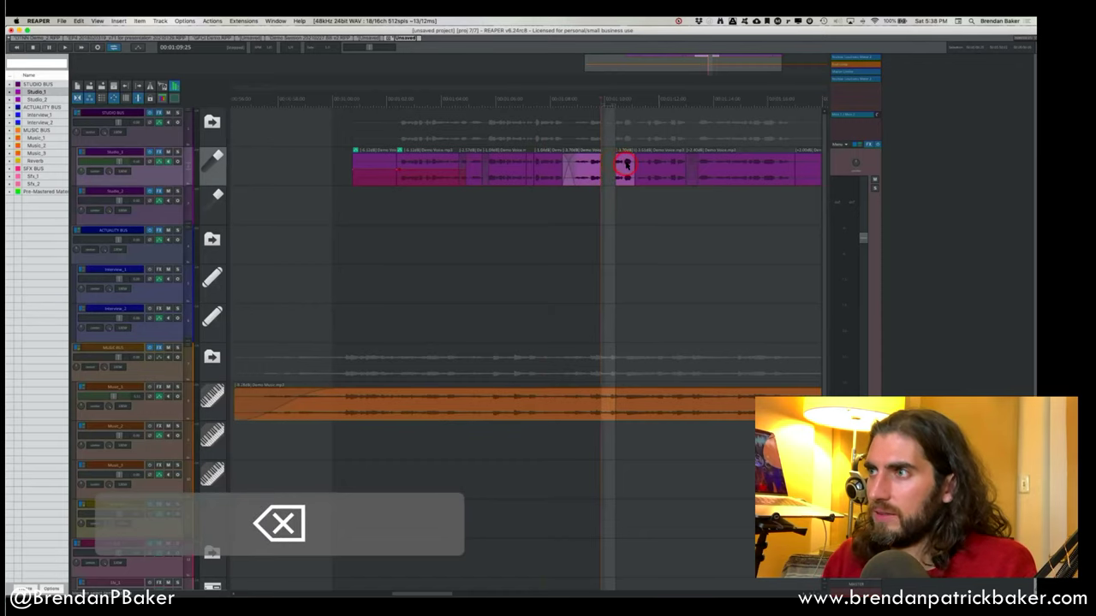
{"action": "key", "text": "super+z"}
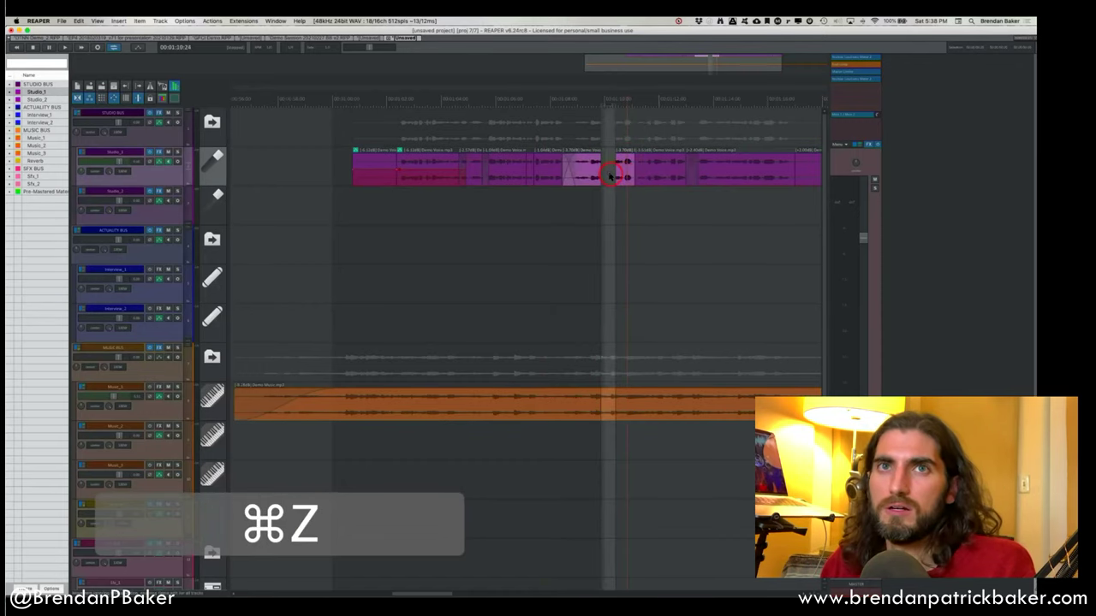
{"action": "key", "text": "super+z"}
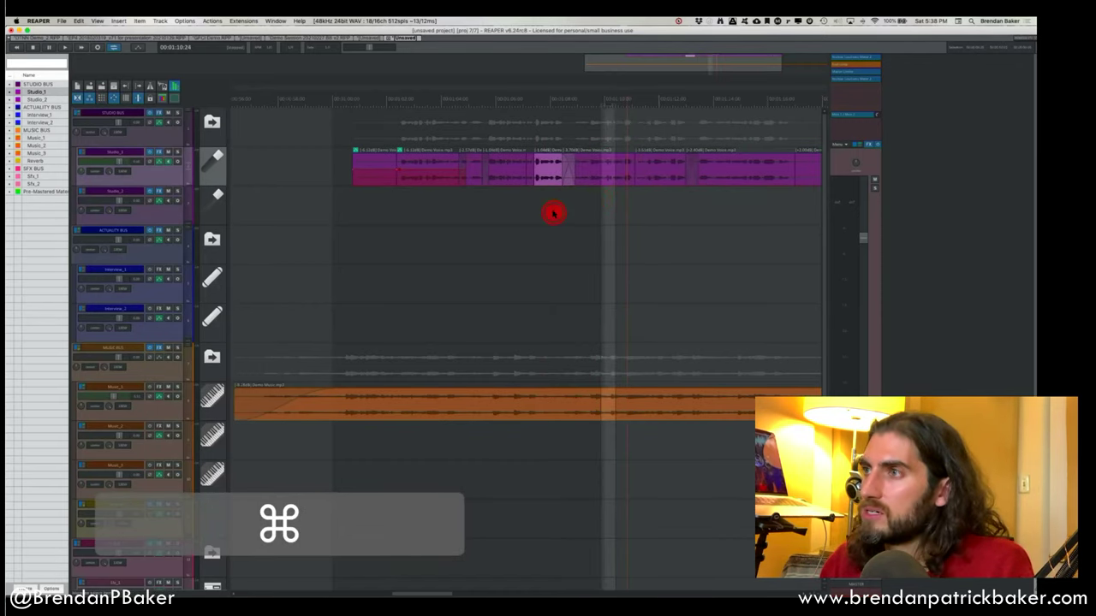
{"action": "left_click", "coordinate": [552, 213]}
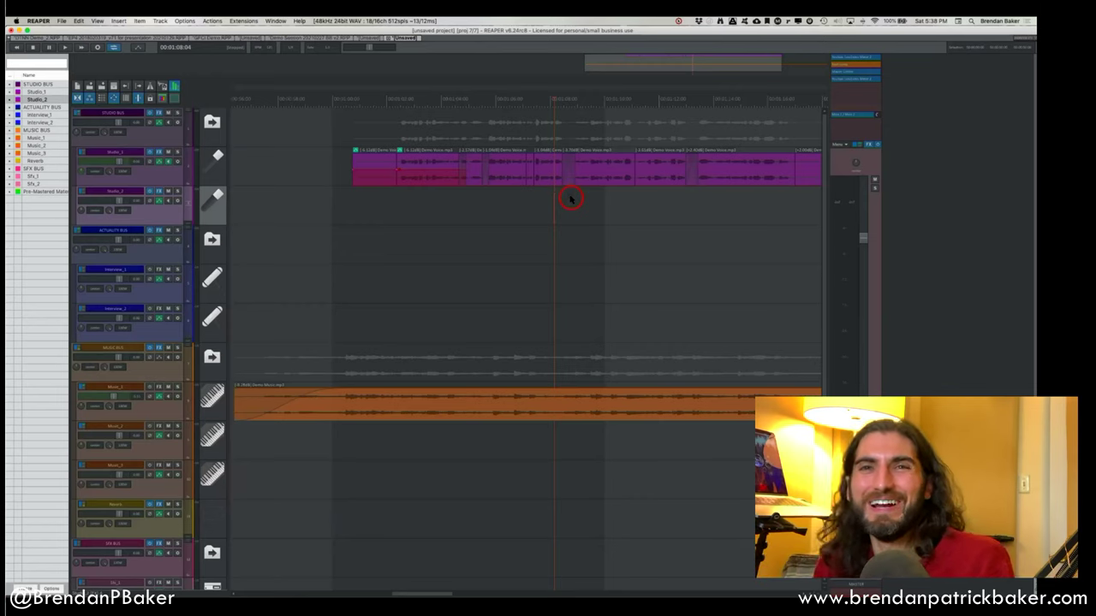
Open the item properties of the Demo Music.mp3 clip on the Music_1 track and bring up its take effects.
{"action": "scroll", "coordinate": [571, 197], "scroll_direction": "left", "scroll_amount": 5}
{"action": "scroll", "coordinate": [573, 196], "scroll_direction": "right", "scroll_amount": 6}
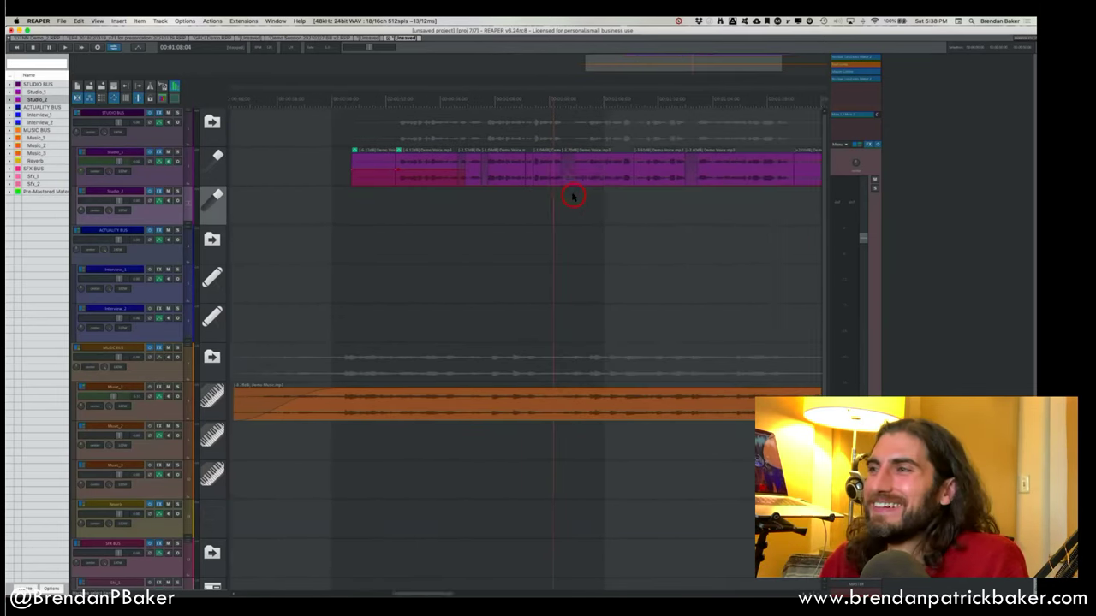
{"action": "scroll", "coordinate": [573, 196], "scroll_direction": "right", "scroll_amount": 3}
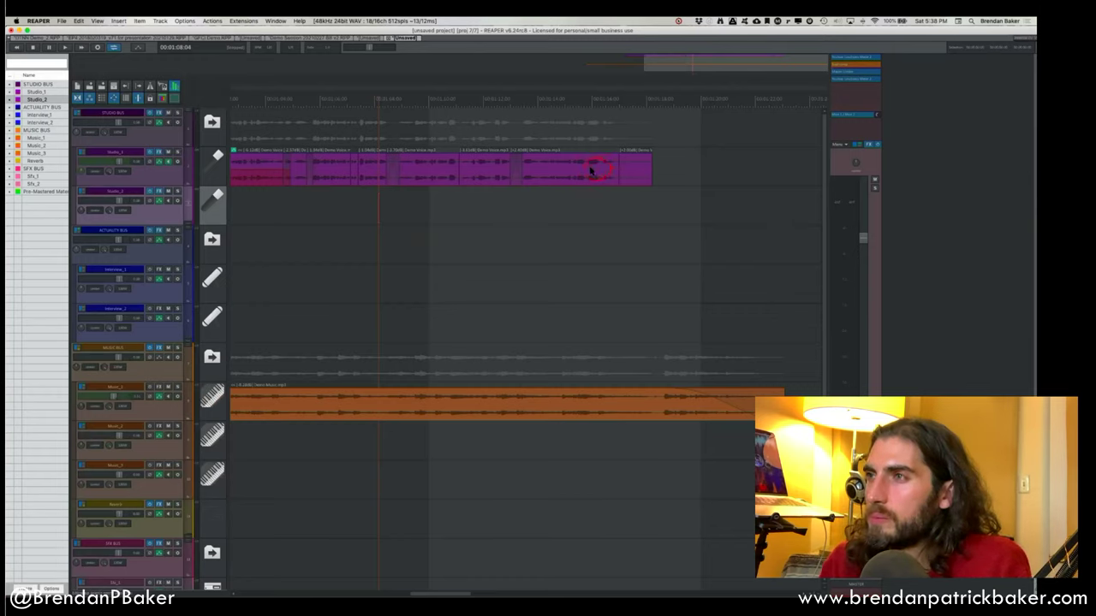
{"action": "left_click", "coordinate": [423, 408]}
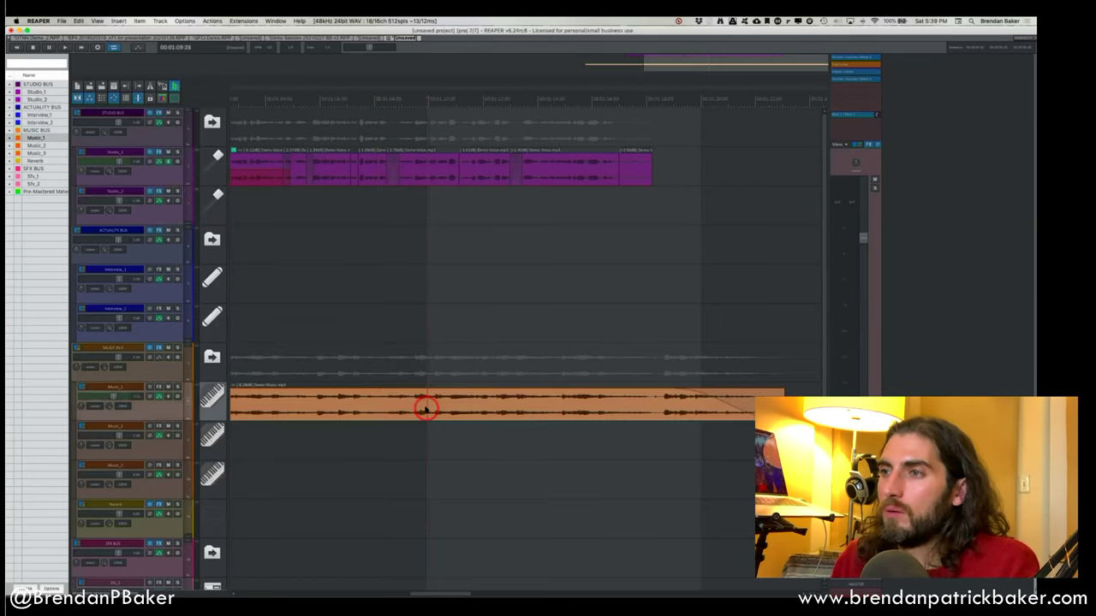
{"action": "scroll", "coordinate": [422, 346], "scroll_direction": "up", "scroll_amount": 2}
{"action": "scroll", "coordinate": [422, 346], "scroll_direction": "down", "scroll_amount": 1}
{"action": "left_click", "coordinate": [420, 403]}
{"action": "left_click", "coordinate": [463, 385]}
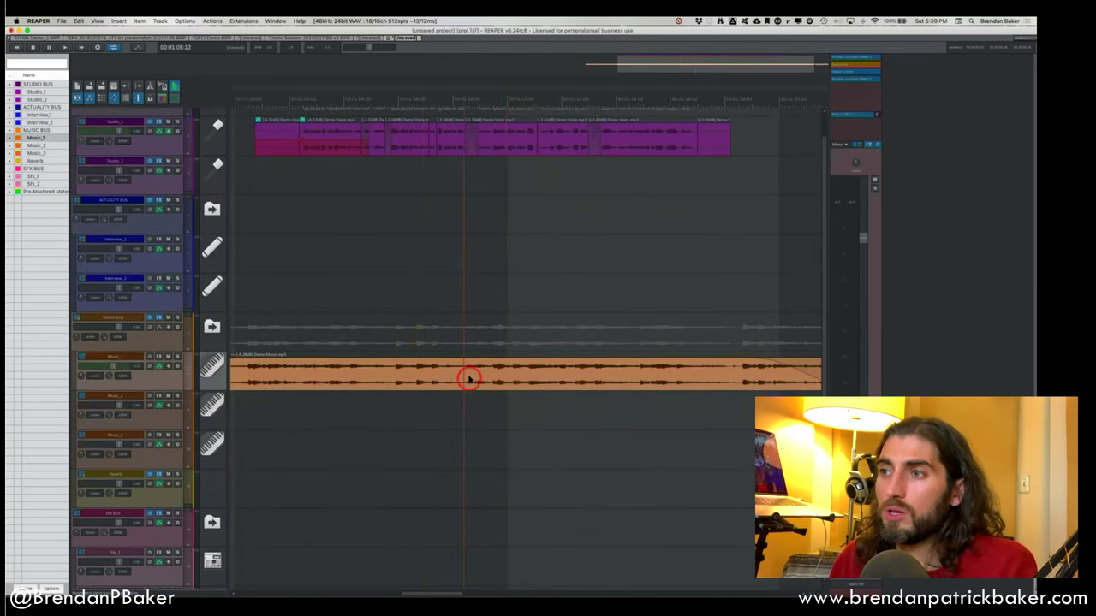
{"action": "double_click", "coordinate": [470, 378]}
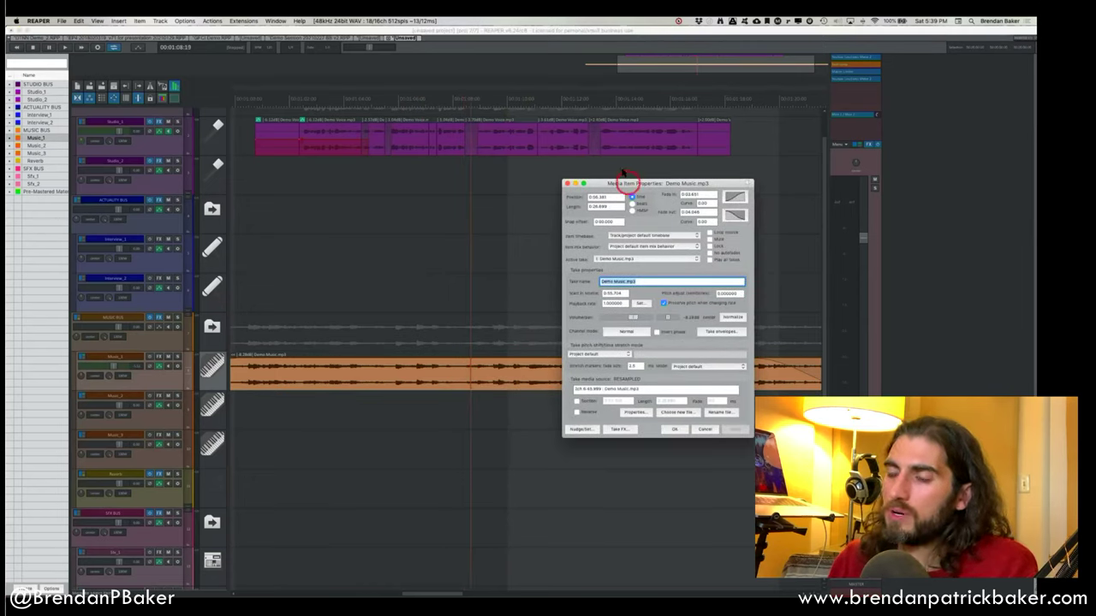
{"action": "left_click", "coordinate": [615, 430]}
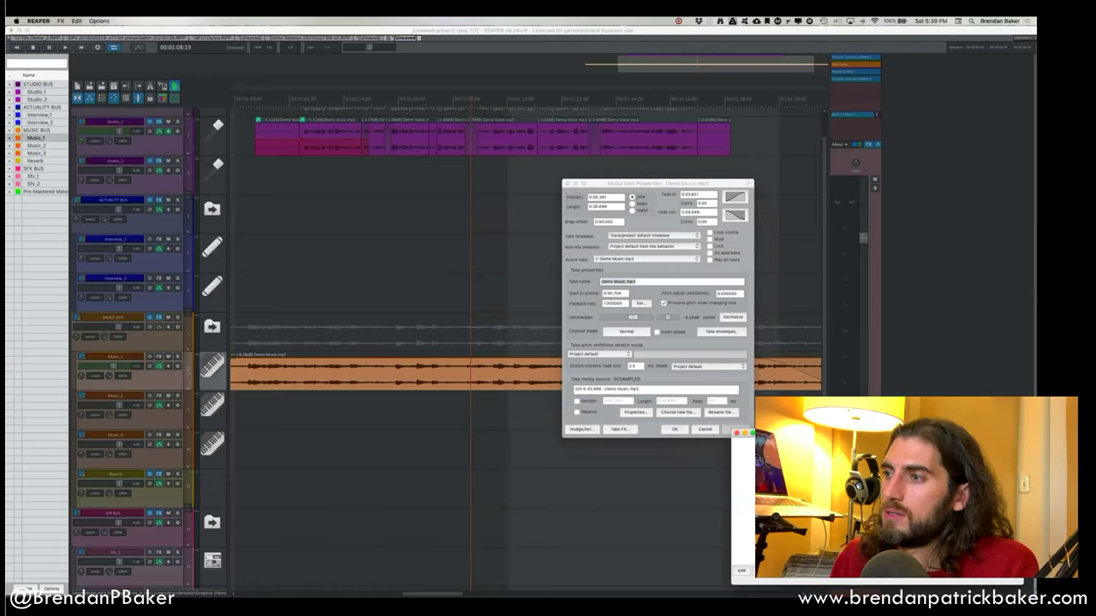
Add the Cockos ReaEQ plugin to the Demo Music clip, and close the effects and item properties windows.
{"action": "left_click", "coordinate": [742, 569]}
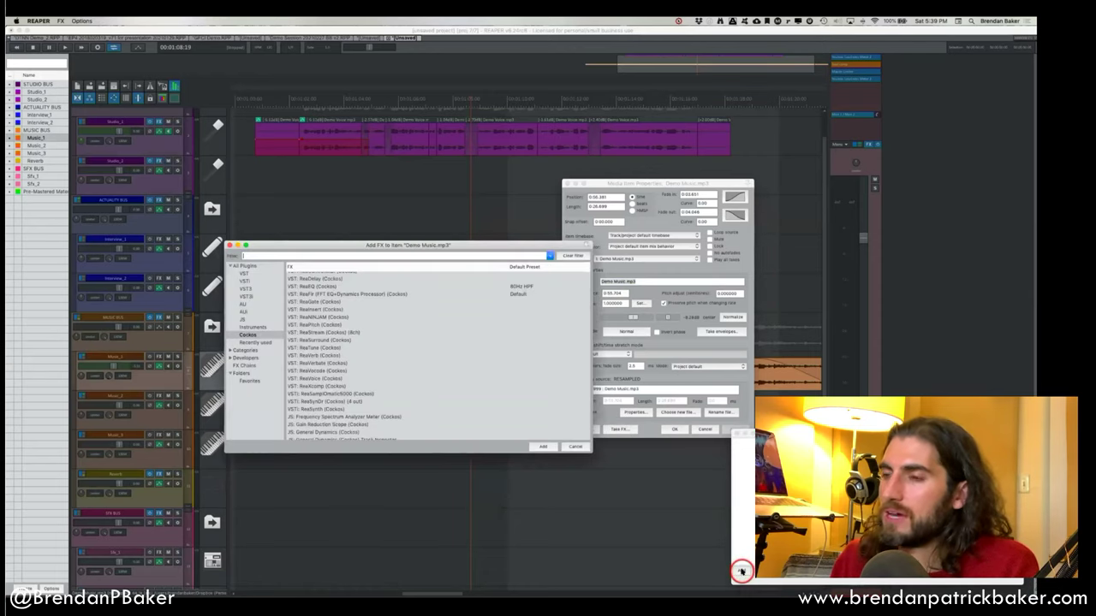
{"action": "scroll", "coordinate": [330, 403], "scroll_direction": "down", "scroll_amount": 1}
{"action": "left_click", "coordinate": [331, 402]}
{"action": "scroll", "coordinate": [330, 403], "scroll_direction": "down", "scroll_amount": 1}
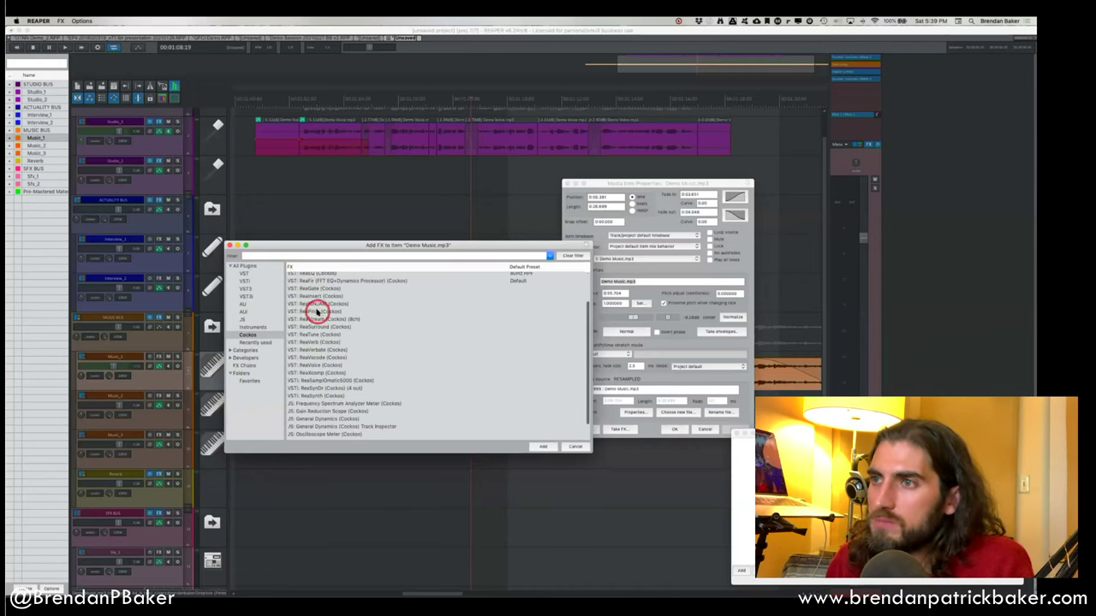
{"action": "scroll", "coordinate": [315, 308], "scroll_direction": "up", "scroll_amount": 2}
{"action": "left_click", "coordinate": [309, 315]}
{"action": "left_click", "coordinate": [308, 315]}
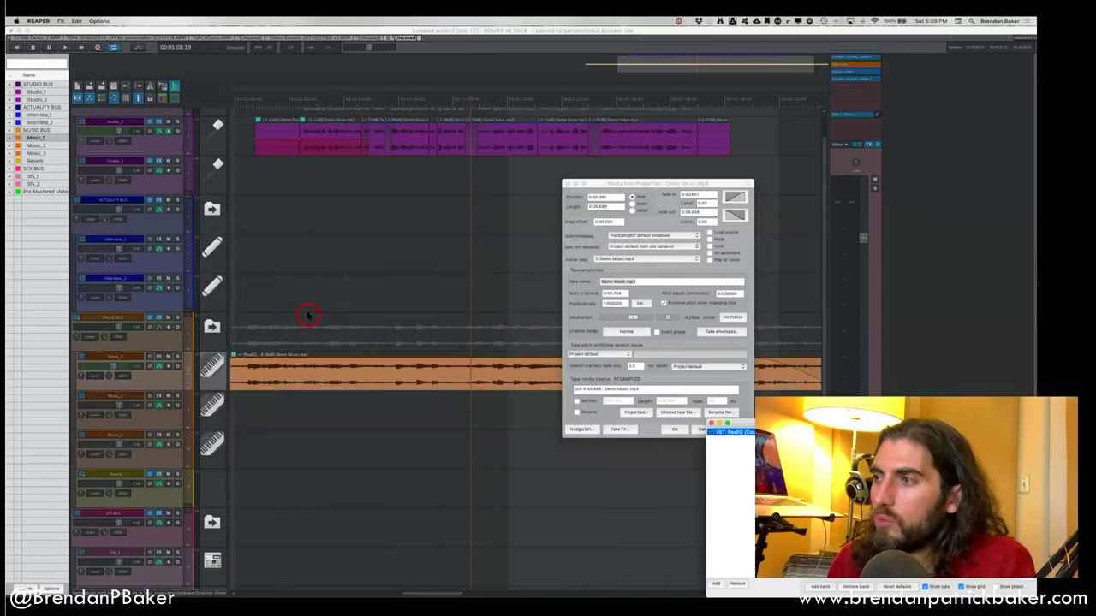
{"action": "left_click", "coordinate": [709, 424]}
{"action": "left_click", "coordinate": [567, 184]}
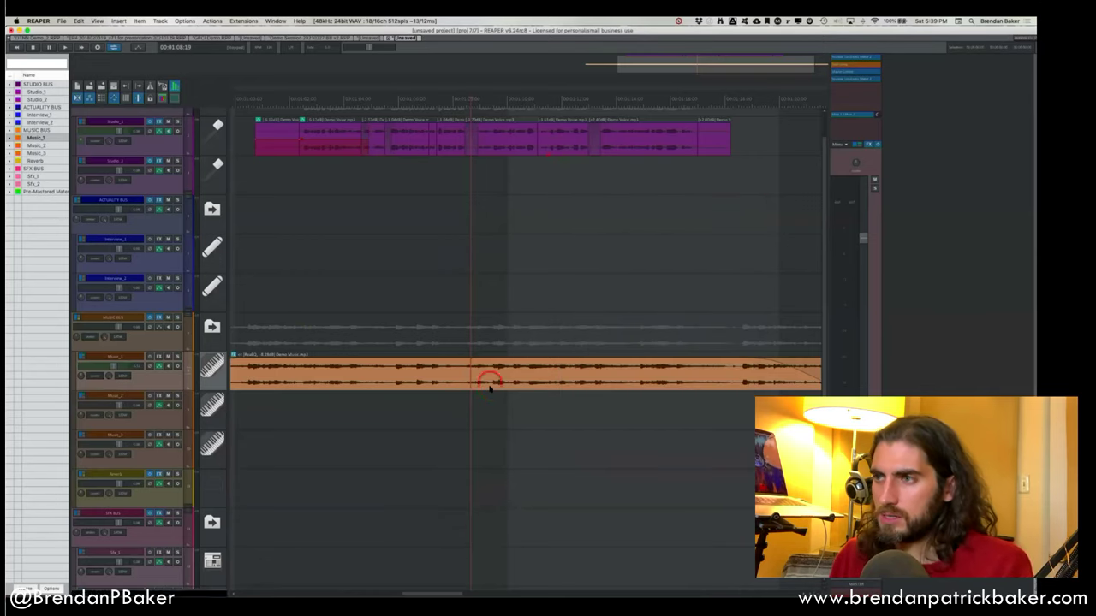
Open and close the Demo Music clip's effects chain directly from the clip, and reopen it and move its window into view.
{"action": "key", "text": "shift+e"}
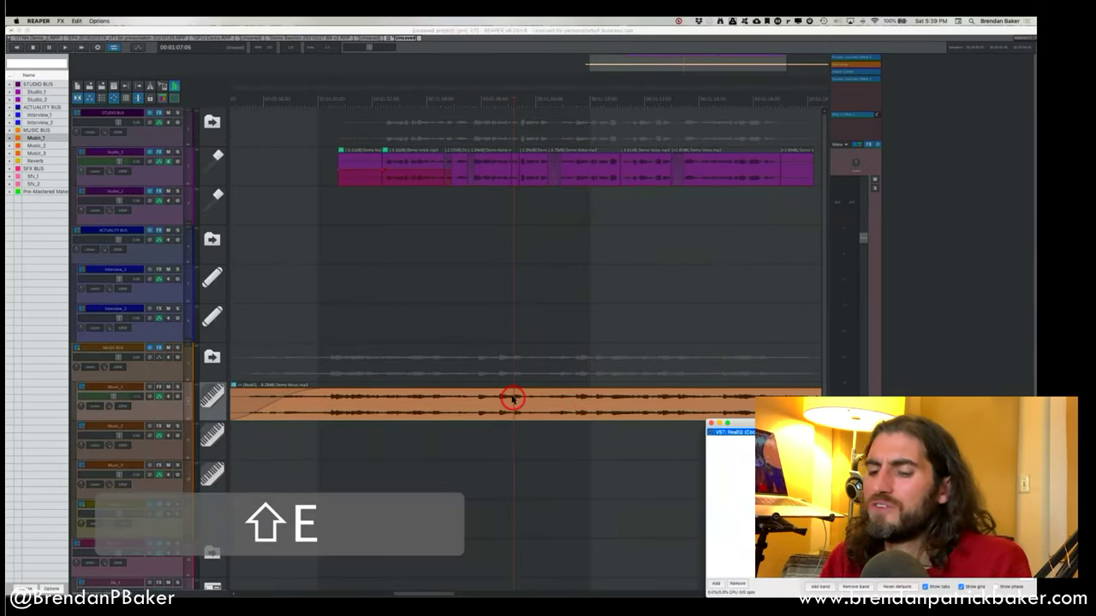
{"action": "left_click", "coordinate": [711, 425]}
{"action": "left_click", "coordinate": [555, 414]}
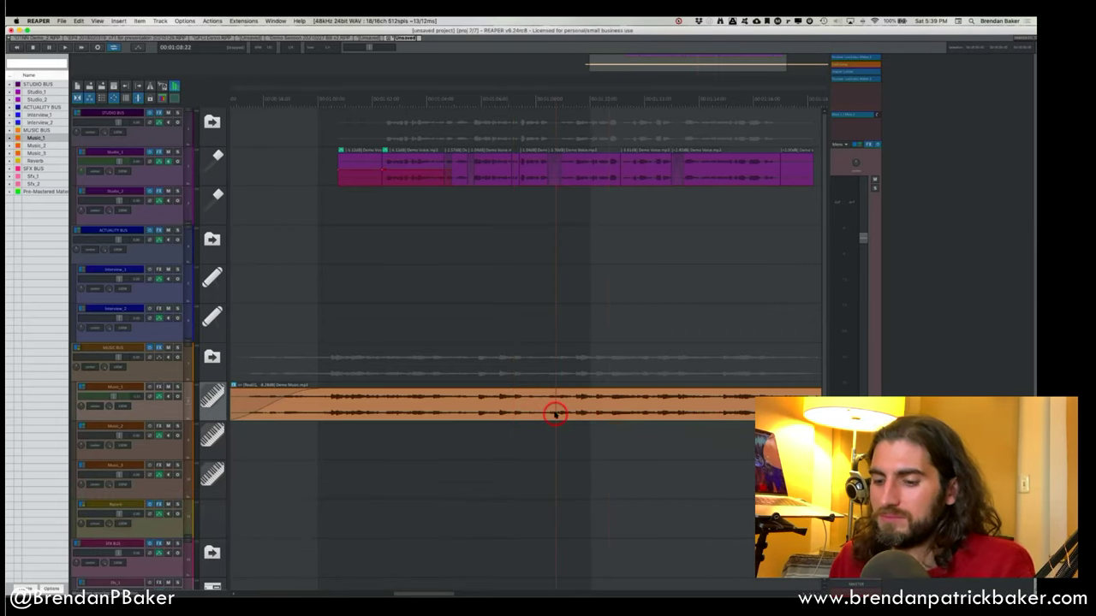
{"action": "key", "text": "shift+e"}
{"action": "left_click_drag", "start_coordinate": [858, 433], "coordinate": [734, 296]}
{"action": "left_click", "coordinate": [519, 402]}
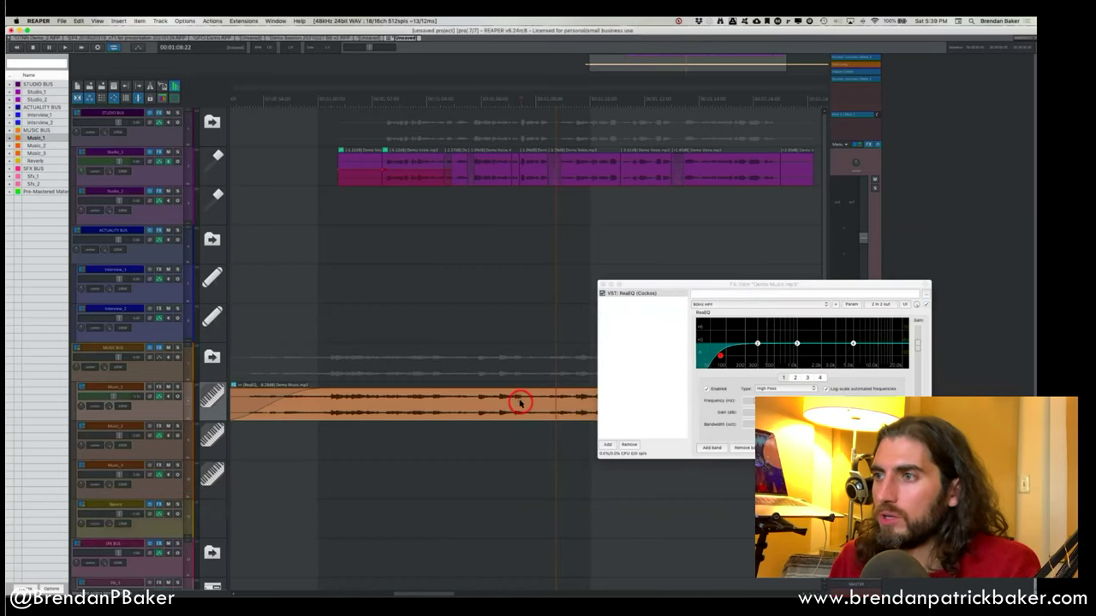
Bring up the Demo Music clip's effects chain through its item properties, and close both windows.
{"action": "double_click", "coordinate": [519, 403]}
{"action": "left_click", "coordinate": [618, 433]}
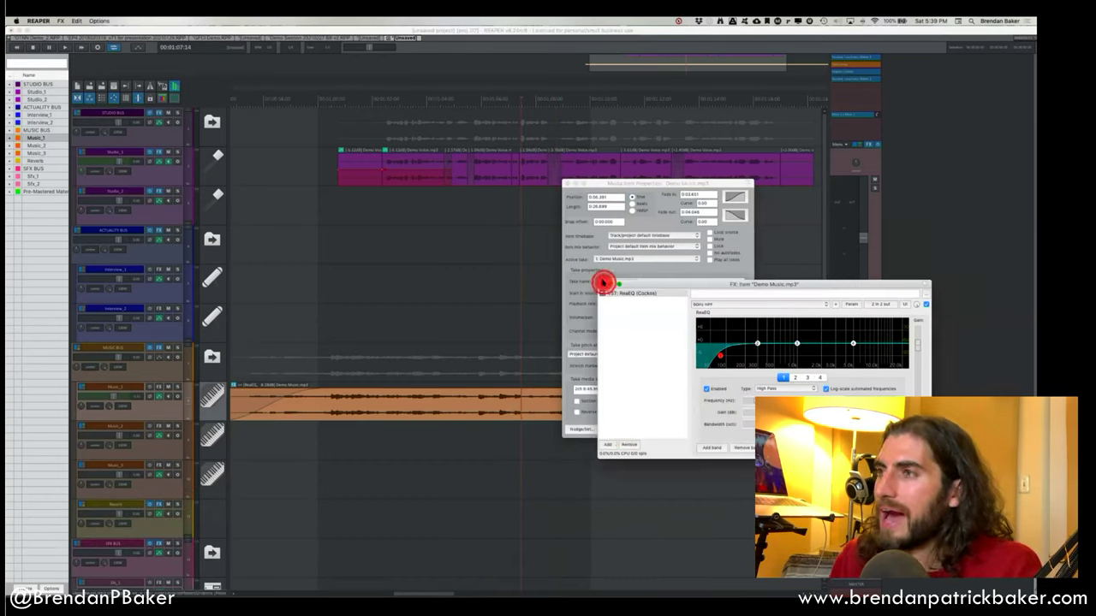
{"action": "left_click", "coordinate": [602, 281]}
{"action": "left_click", "coordinate": [566, 184]}
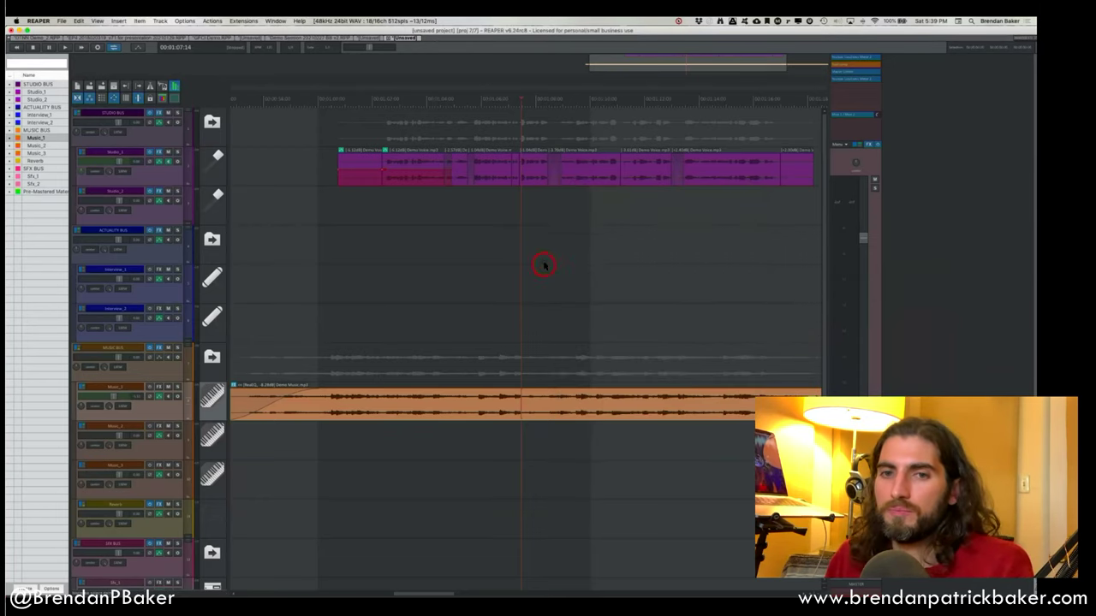
In the Demo Music clip's ReaEQ, change band 4 to Low Pass and raise its frequency to 24000 Hz.
{"action": "scroll", "coordinate": [543, 261], "scroll_direction": "down", "scroll_amount": 5}
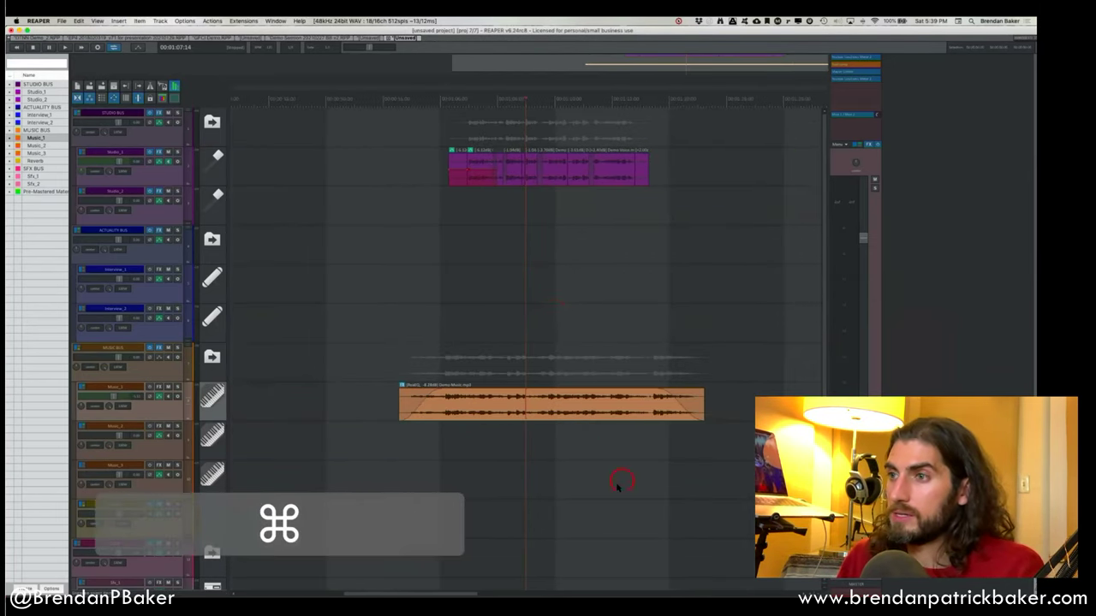
{"action": "left_click", "coordinate": [551, 404]}
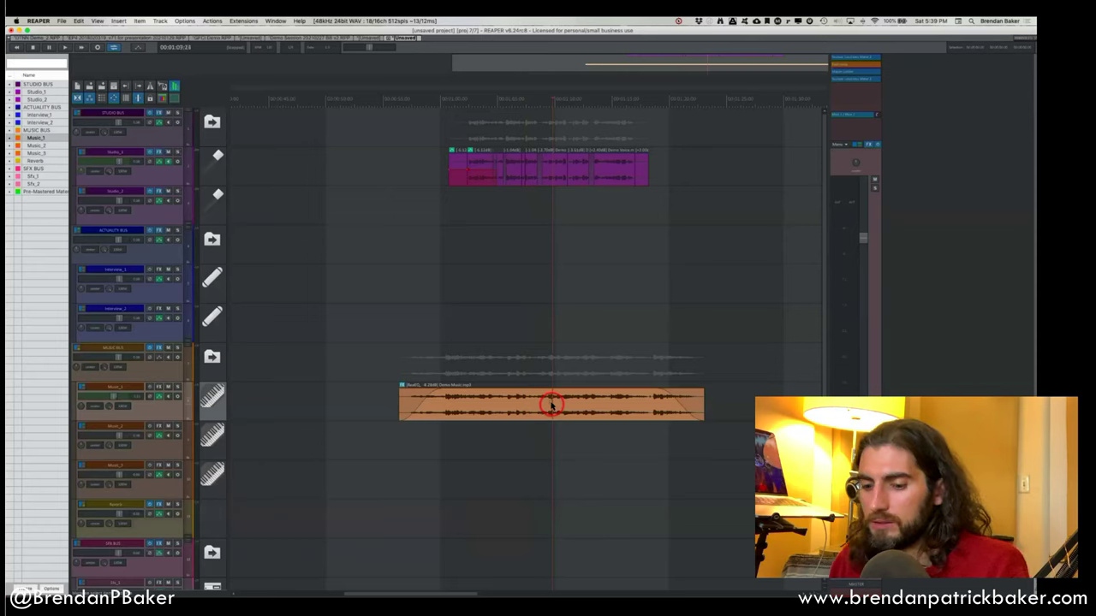
{"action": "key", "text": "shift+e"}
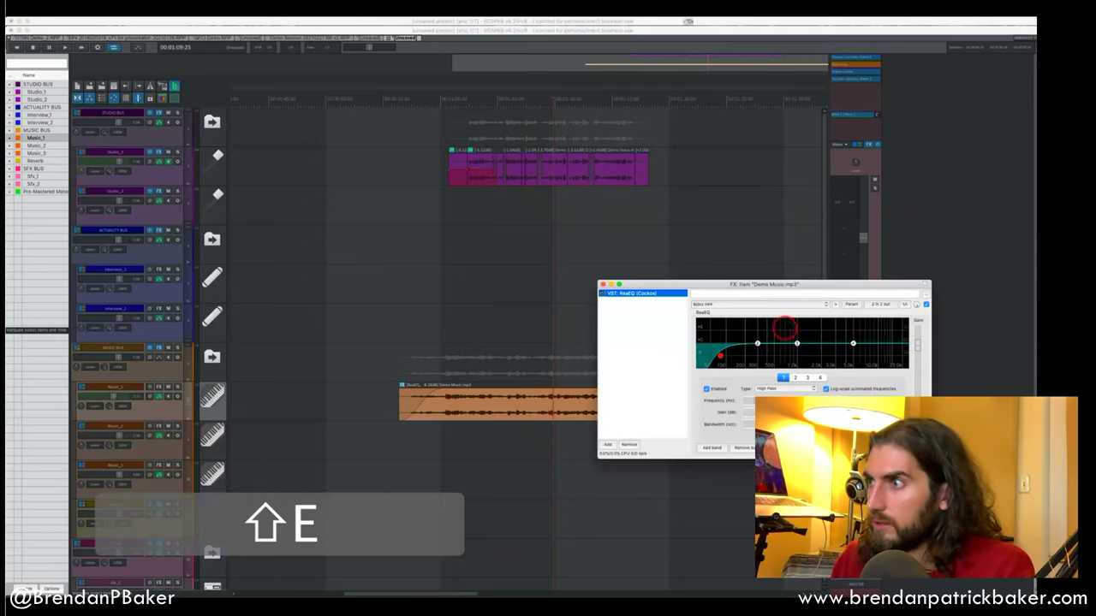
{"action": "left_click", "coordinate": [852, 344]}
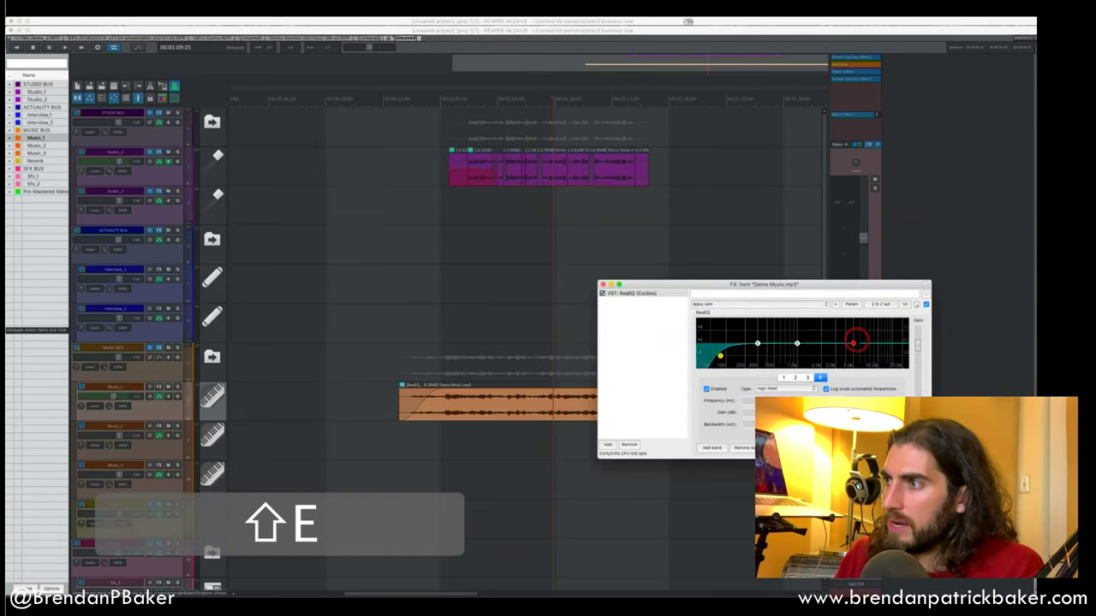
{"action": "left_click", "coordinate": [799, 390]}
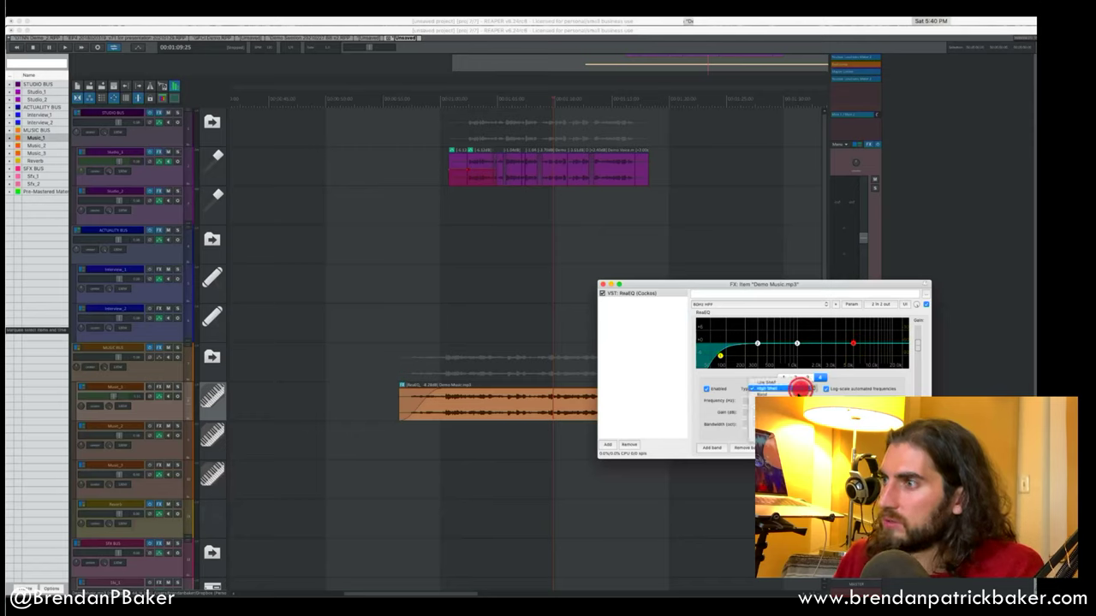
{"action": "left_click", "coordinate": [766, 400]}
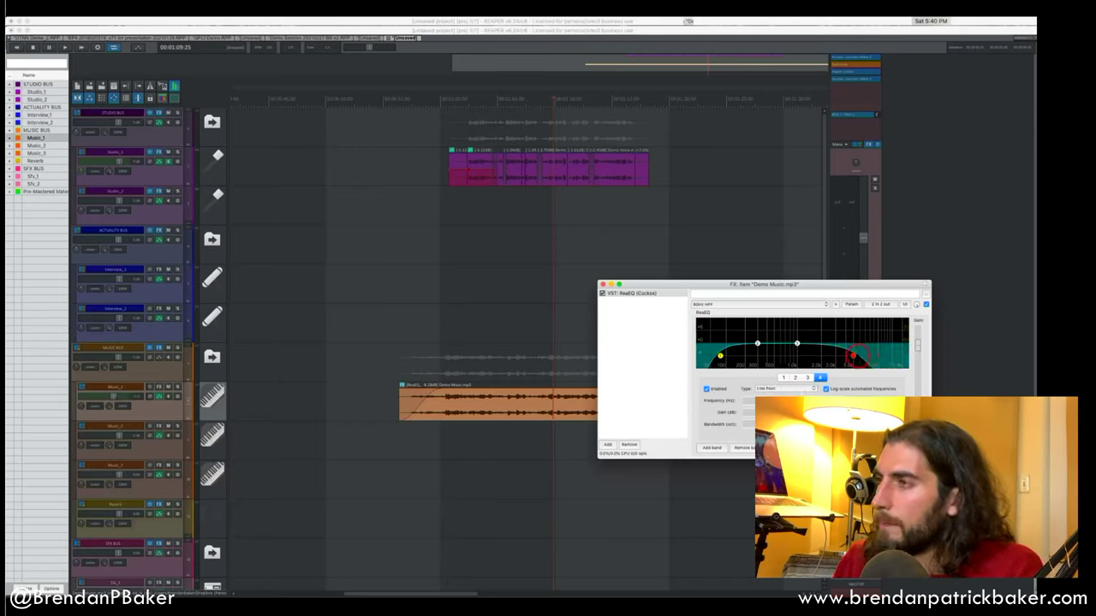
{"action": "left_click_drag", "start_coordinate": [812, 395], "coordinate": [837, 323]}
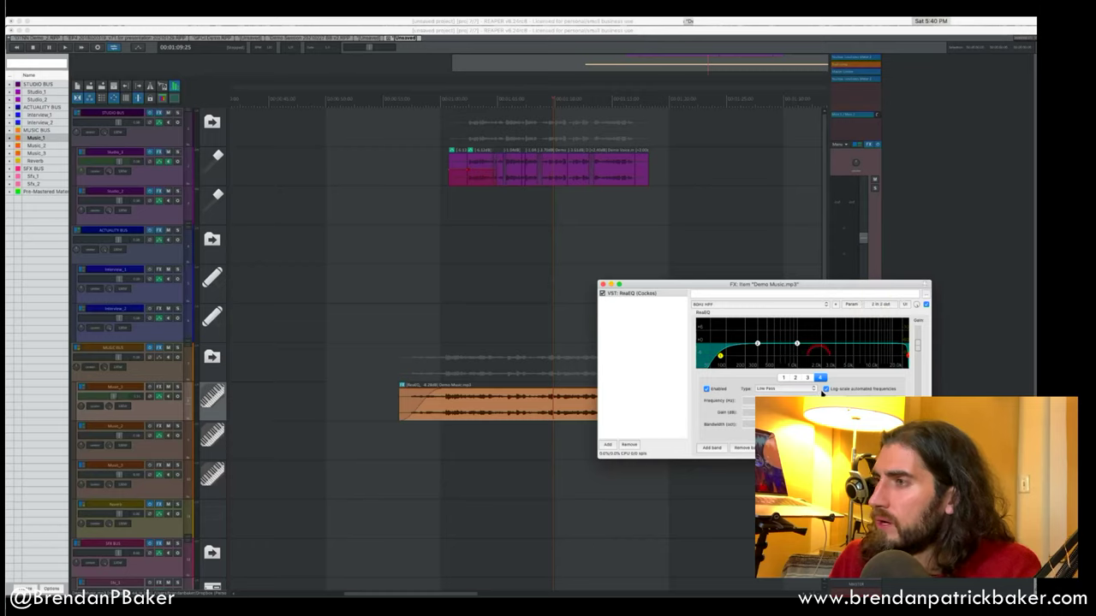
Show the media item take envelope for the low-pass band's frequency, and move the ReaEQ window clear of the clip.
{"action": "left_click", "coordinate": [849, 305]}
{"action": "left_click_drag", "start_coordinate": [849, 305], "coordinate": [928, 323]}
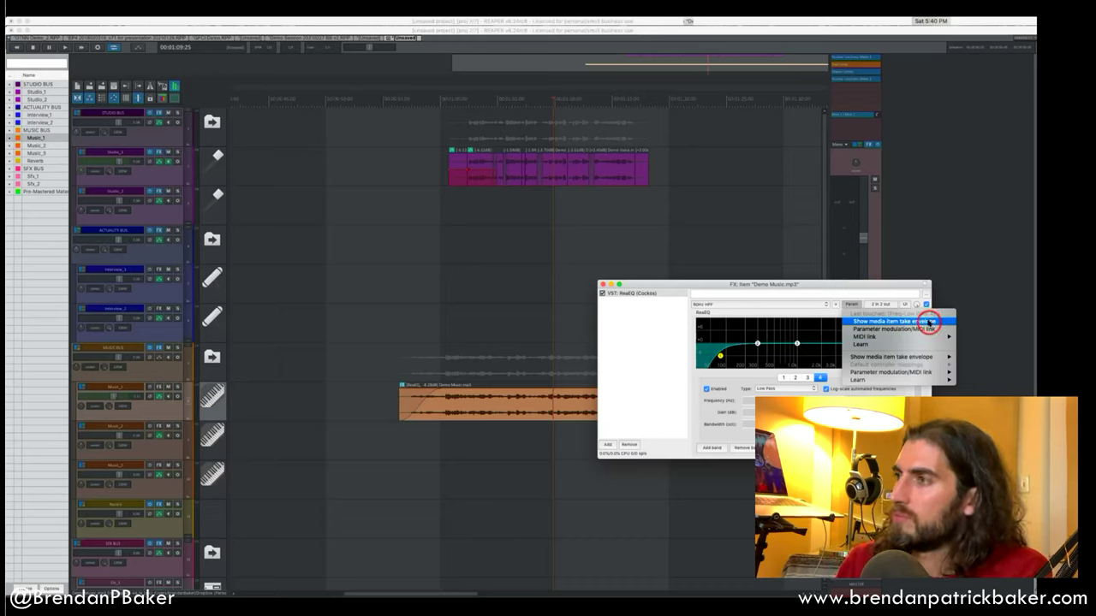
{"action": "left_click", "coordinate": [928, 321]}
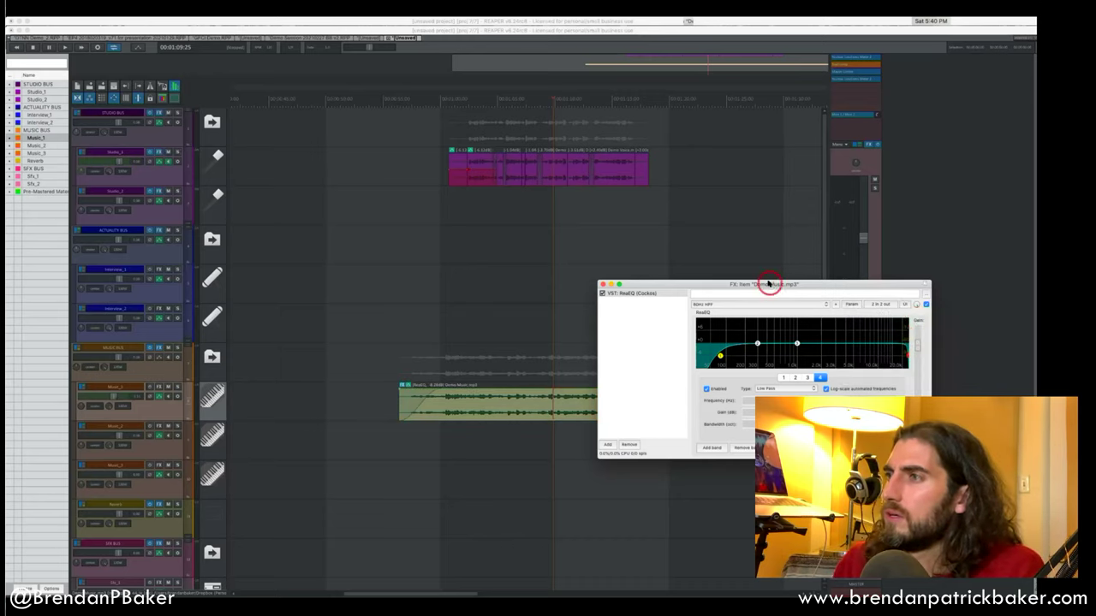
{"action": "left_click_drag", "start_coordinate": [759, 283], "coordinate": [893, 229]}
Shape the low-pass frequency envelope on the Demo Music clip with a dip near 1:15 and a falling slope to the clip's end.
{"action": "mouse_move", "coordinate": [589, 393]}
{"action": "left_mouse_down"}
{"action": "mouse_move", "coordinate": [642, 410]}
{"action": "mouse_move", "coordinate": [643, 392]}
{"action": "mouse_move", "coordinate": [640, 418]}
{"action": "mouse_move", "coordinate": [648, 407]}
{"action": "mouse_move", "coordinate": [666, 446]}
{"action": "left_mouse_up"}
{"action": "key", "text": "cmd+z"}
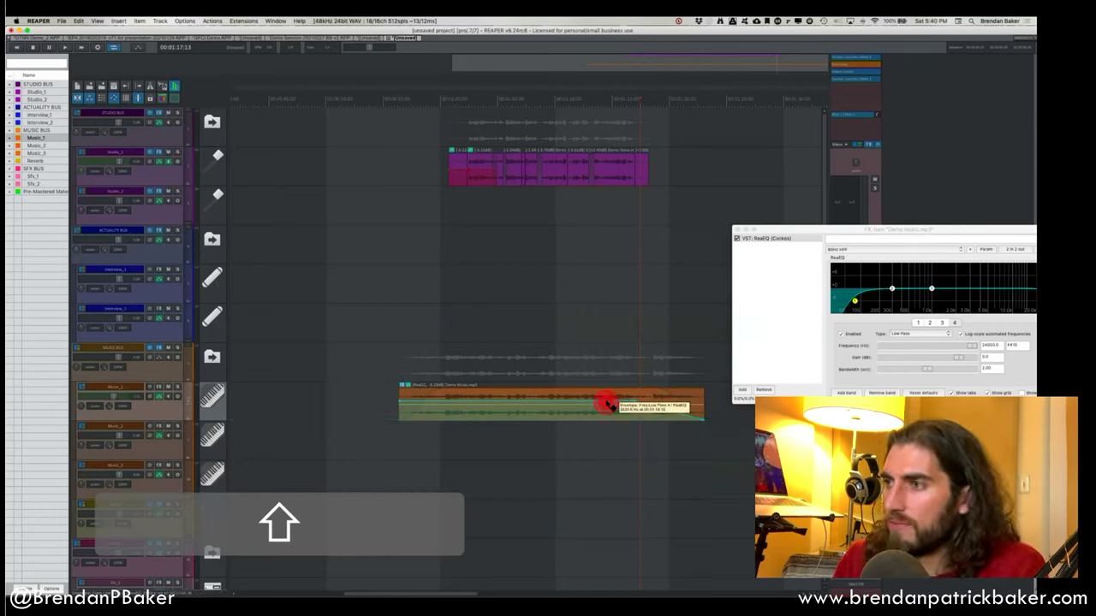
{"action": "mouse_move", "coordinate": [606, 402]}
{"action": "left_mouse_down"}
{"action": "mouse_move", "coordinate": [608, 431]}
{"action": "mouse_move", "coordinate": [620, 412]}
{"action": "mouse_move", "coordinate": [614, 386]}
{"action": "mouse_move", "coordinate": [624, 399]}
{"action": "mouse_move", "coordinate": [625, 456]}
{"action": "mouse_move", "coordinate": [621, 428]}
{"action": "left_mouse_up"}
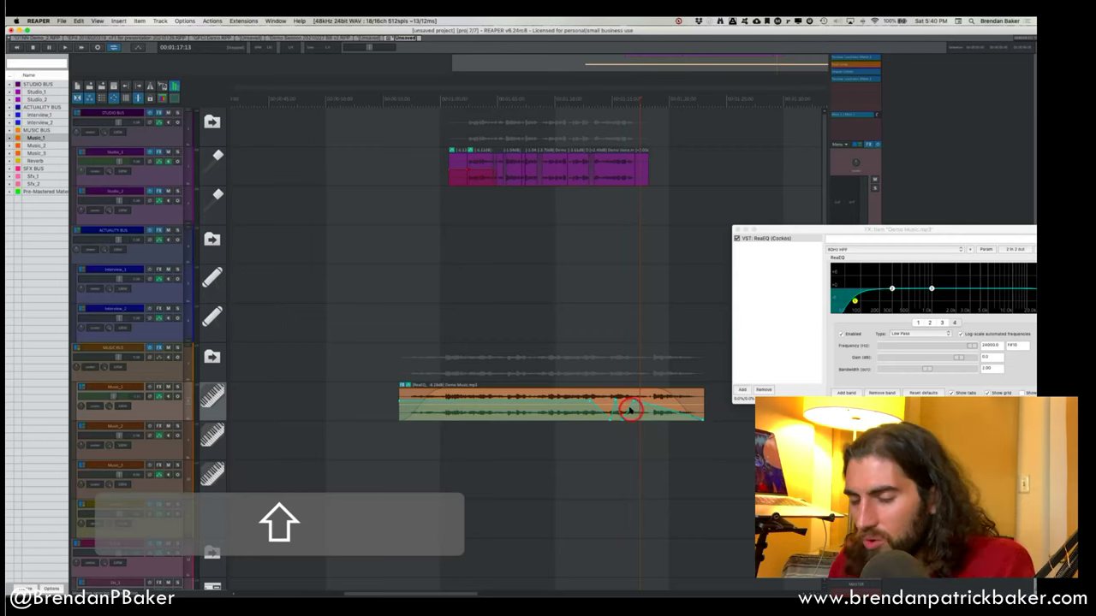
{"action": "left_click", "coordinate": [629, 411], "text": "alt"}
{"action": "key", "text": "super+z"}
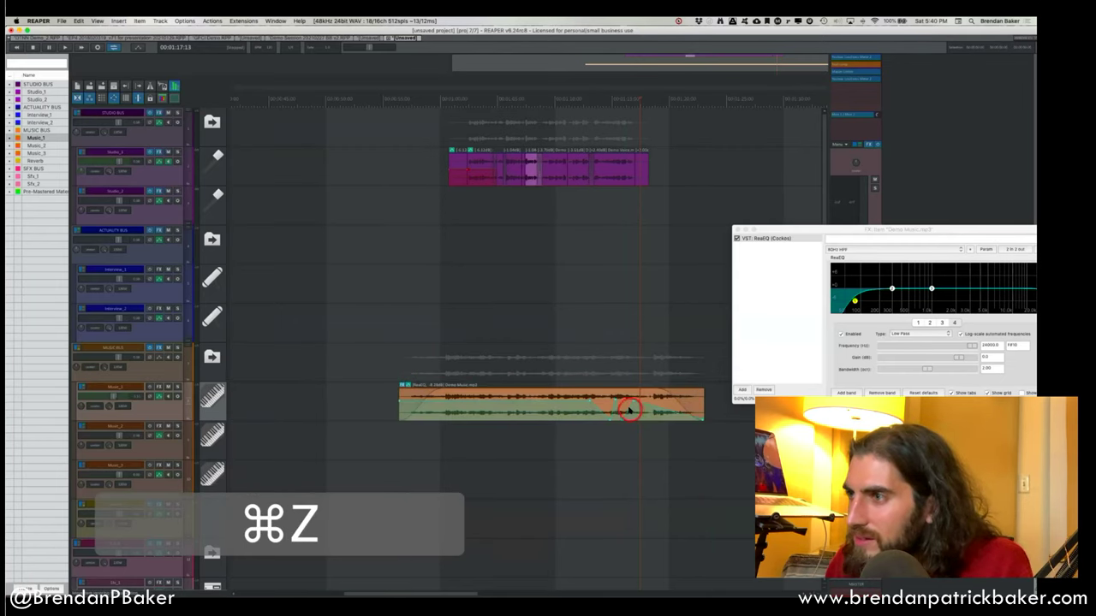
{"action": "left_click_drag", "start_coordinate": [627, 407], "coordinate": [624, 408]}
Play the automated filter section from about 1:11, with the Music_1 track soloed to hear the music alone.
{"action": "key", "text": "space"}
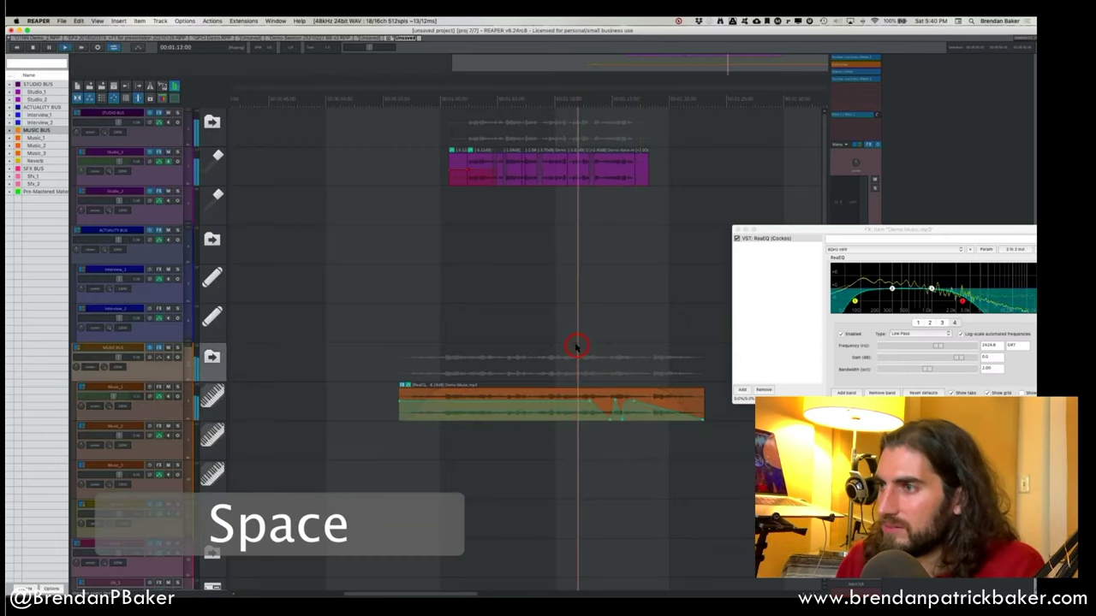
{"action": "key", "text": "shift+s"}
{"action": "key", "text": "space"}
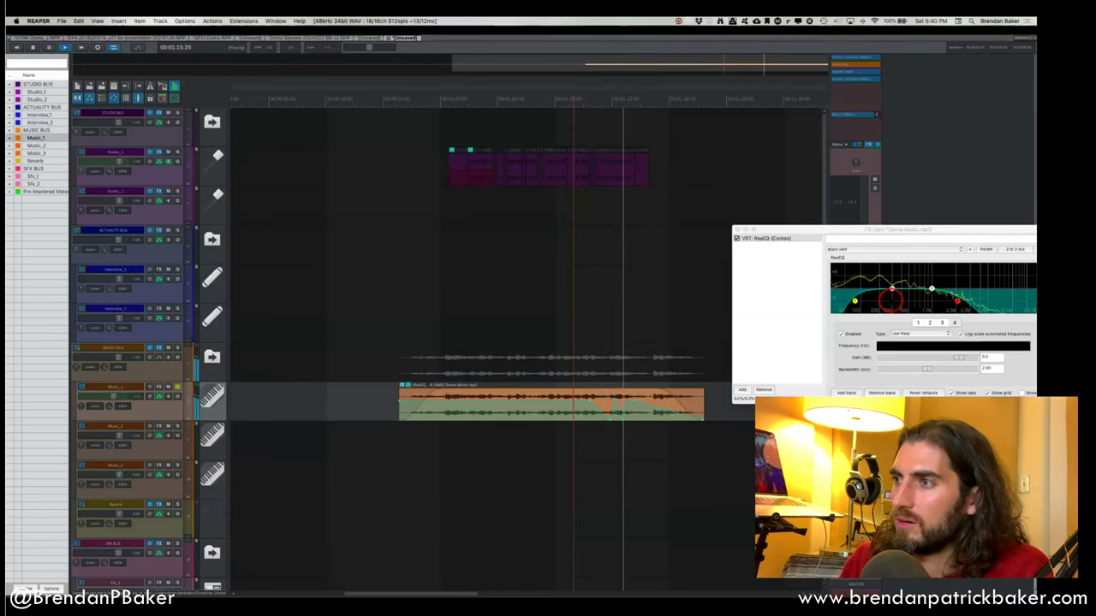
{"action": "key", "text": "space"}
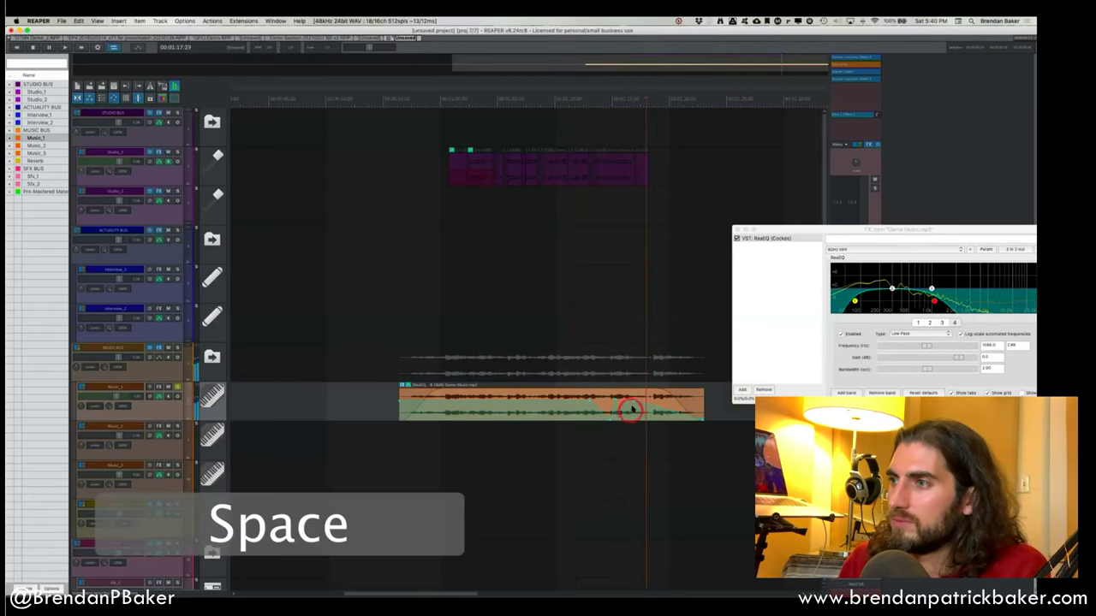
Move the Demo Music ReaEQ window fully into view above the music track.
{"action": "left_click_drag", "start_coordinate": [633, 405], "coordinate": [642, 342]}
{"action": "left_click_drag", "start_coordinate": [828, 227], "coordinate": [777, 179]}
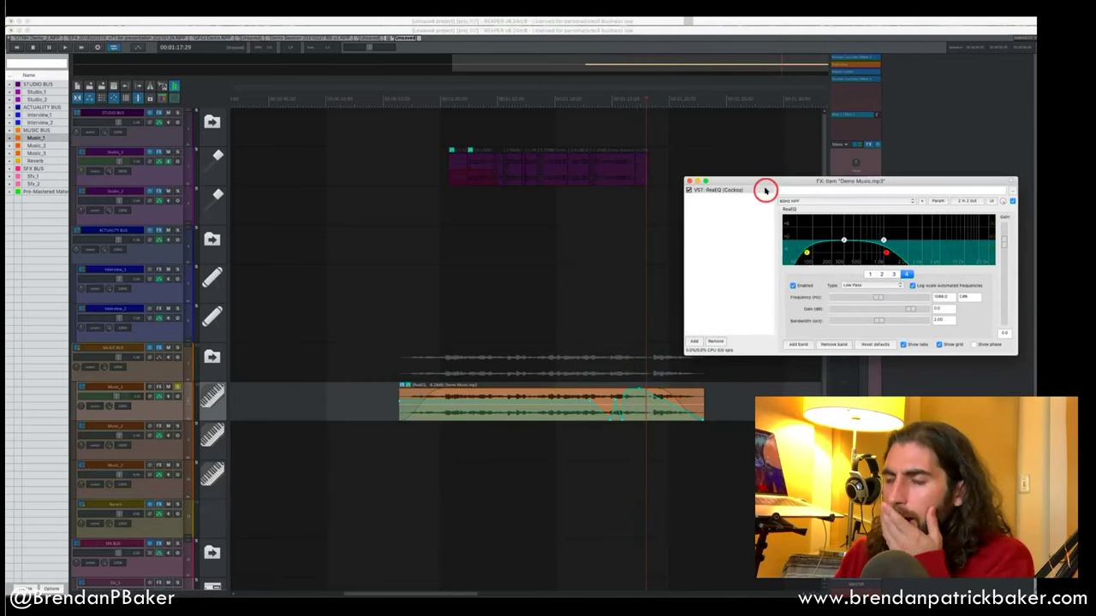
{"action": "left_click", "coordinate": [698, 343]}
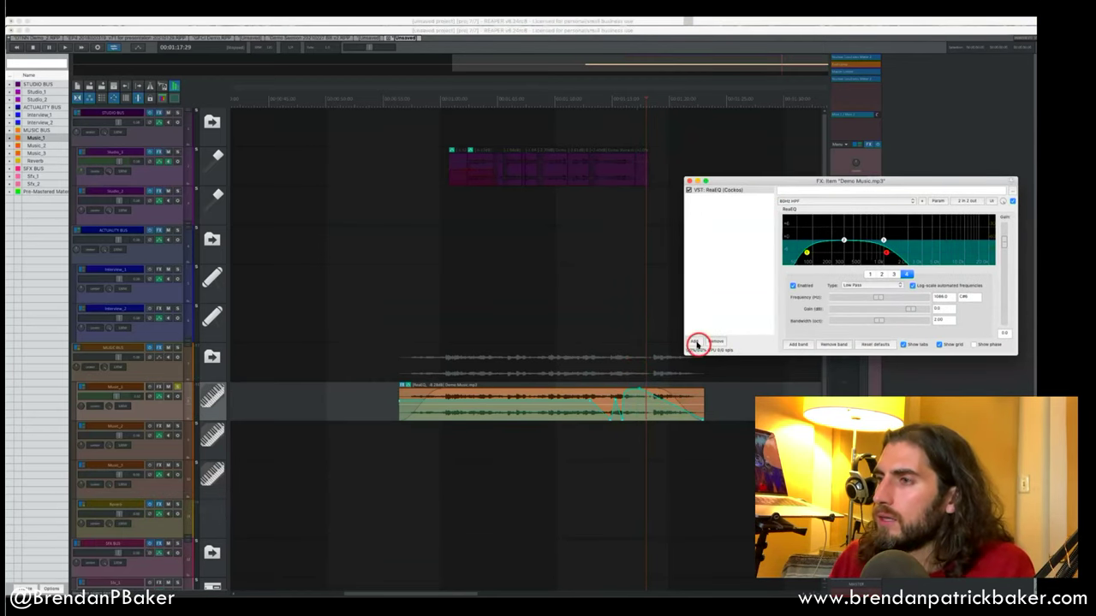
Split the Demo Music clip on Music_1 at about 1:11 and again at about 1:17.
{"action": "left_click", "coordinate": [534, 413]}
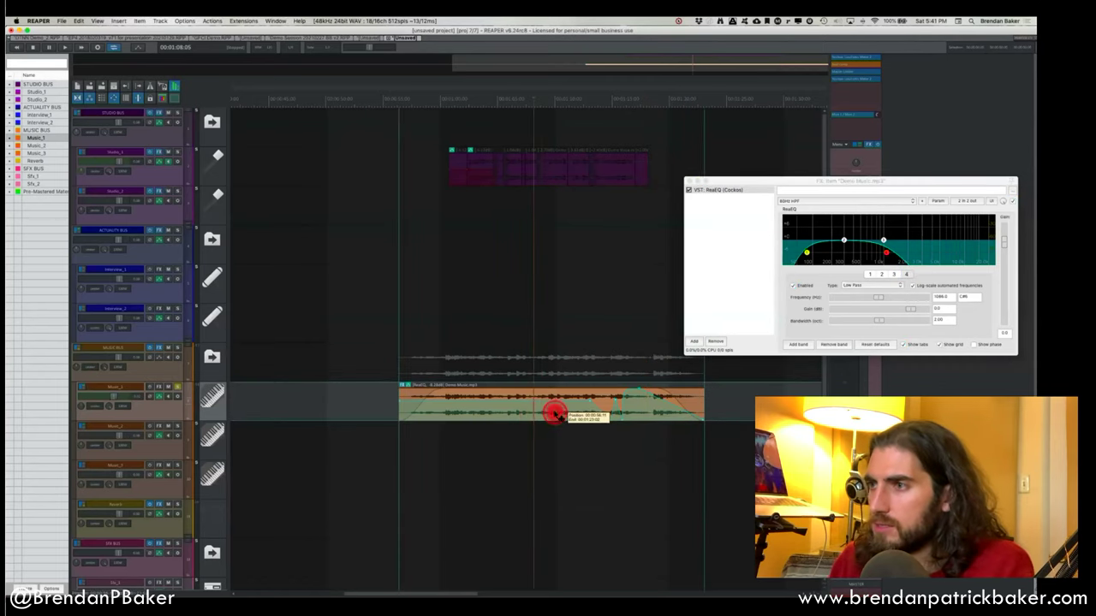
{"action": "left_click", "coordinate": [562, 411]}
{"action": "key", "text": "b"}
{"action": "left_click", "coordinate": [635, 415]}
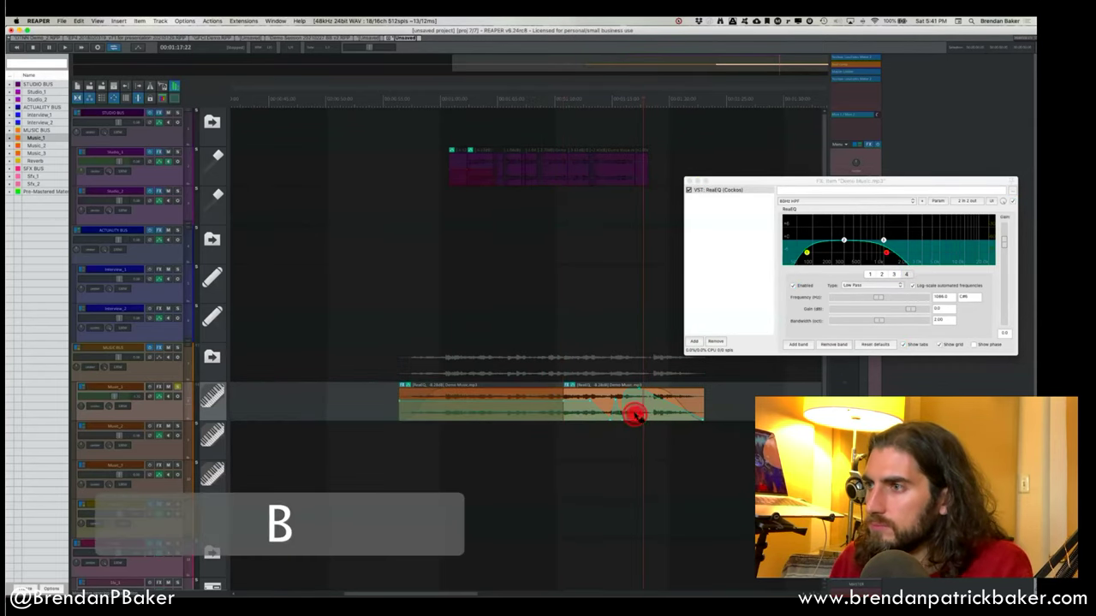
{"action": "key", "text": "b"}
{"action": "left_click_drag", "start_coordinate": [635, 415], "coordinate": [642, 415]}
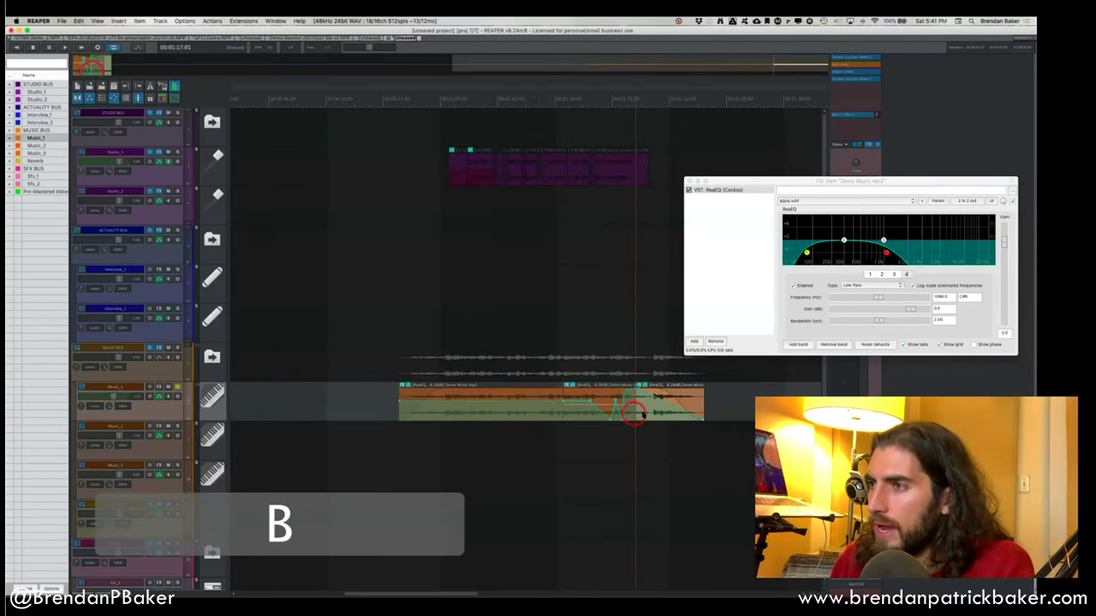
Select the middle Demo Music segment and briefly play the music from just before it, at about 1:08.
{"action": "left_click", "coordinate": [588, 402]}
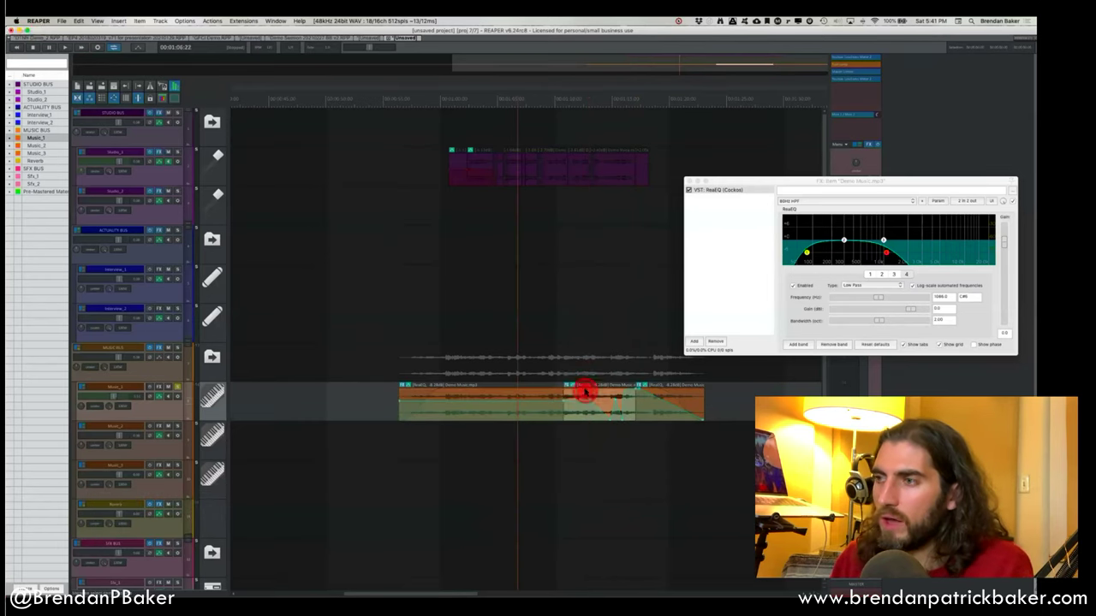
{"action": "left_click", "coordinate": [575, 399]}
{"action": "left_click", "coordinate": [655, 399]}
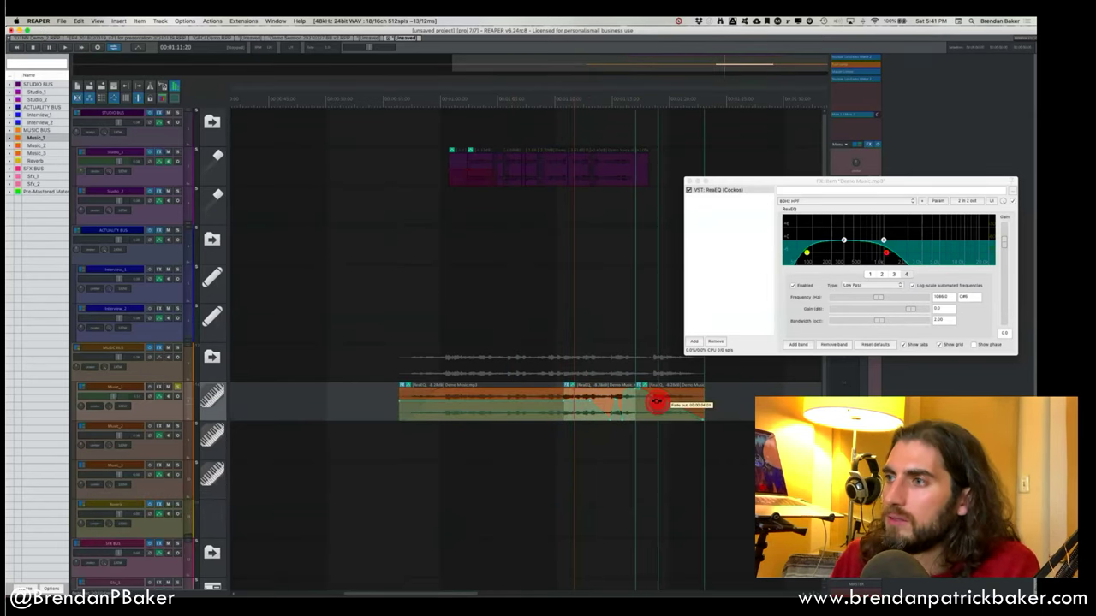
{"action": "left_click", "coordinate": [599, 395]}
{"action": "left_click", "coordinate": [588, 398]}
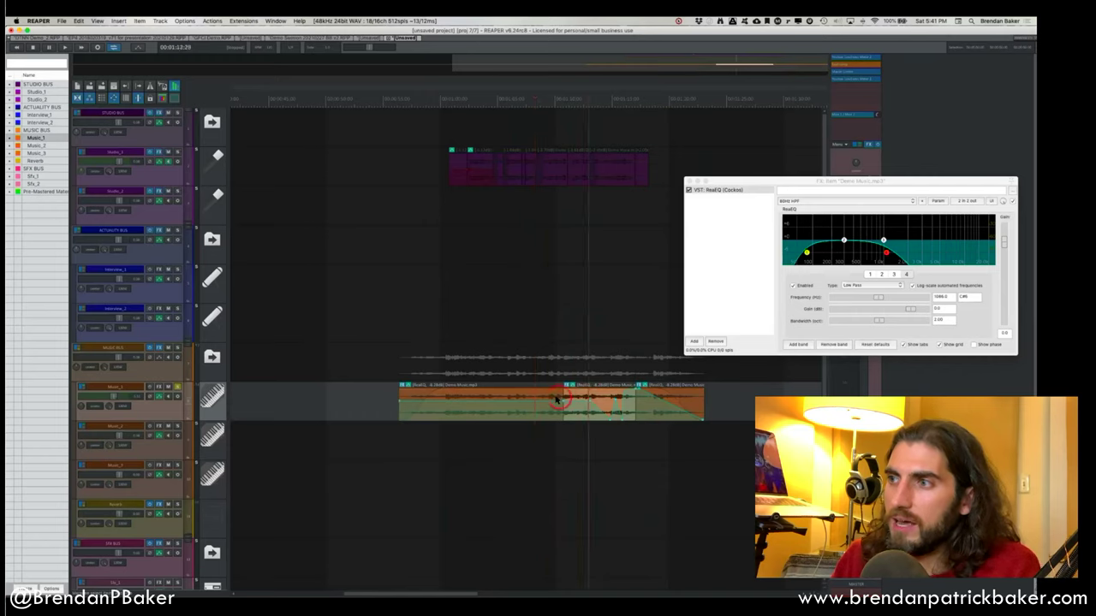
{"action": "left_click", "coordinate": [599, 396]}
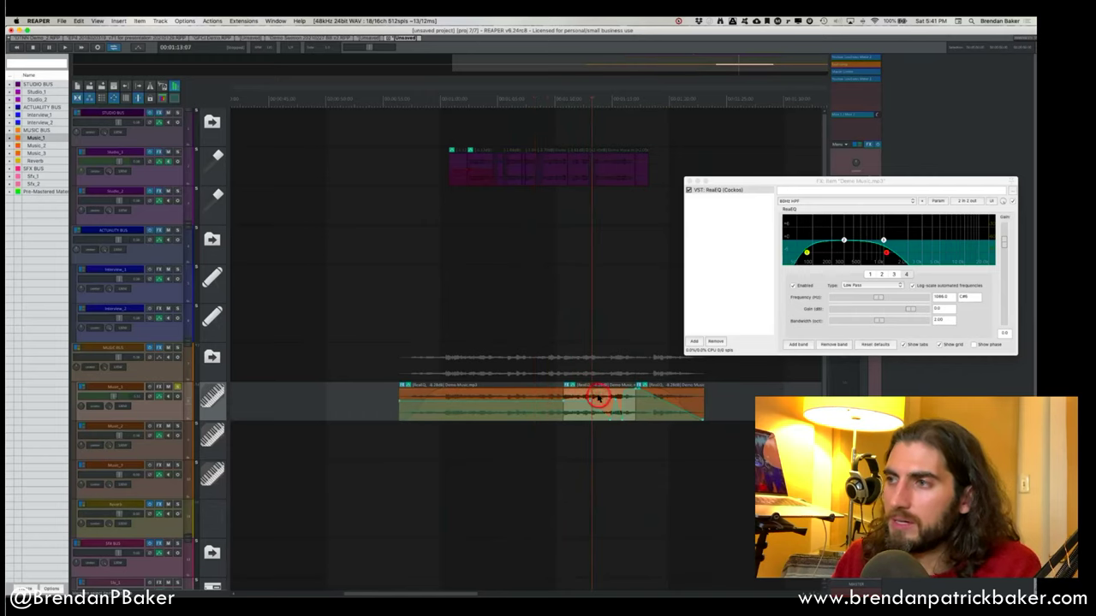
{"action": "left_click", "coordinate": [534, 375]}
{"action": "key", "text": "space"}
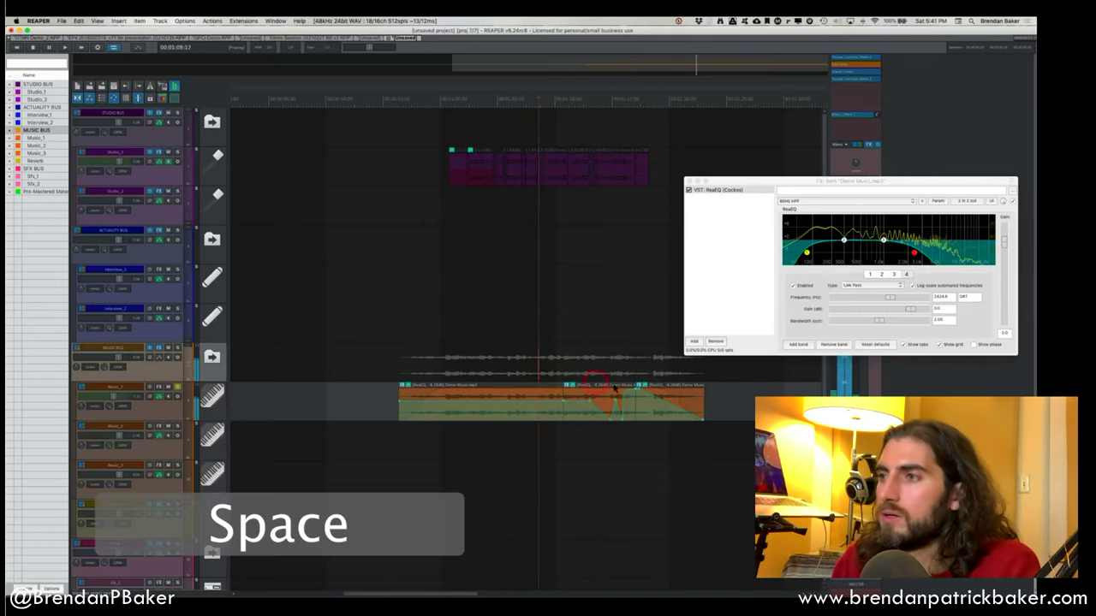
{"action": "key", "text": "space"}
Open the item FX of the middle Demo Music segment and remove its ReaEQ.
{"action": "left_click", "coordinate": [599, 399]}
{"action": "key", "text": "shift+e"}
{"action": "left_click", "coordinate": [719, 190]}
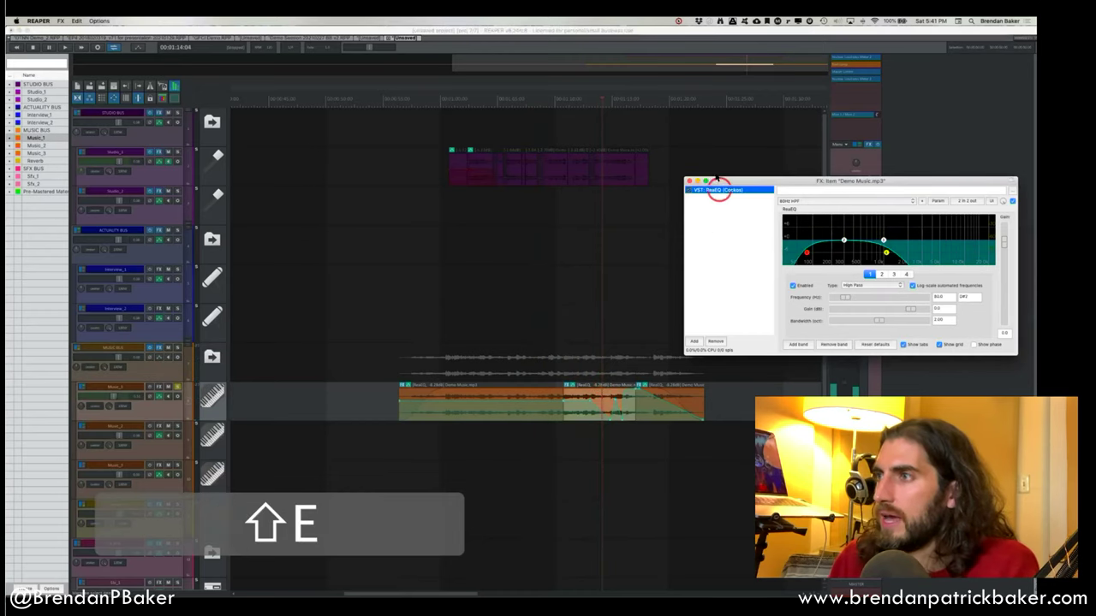
{"action": "left_click", "coordinate": [716, 341]}
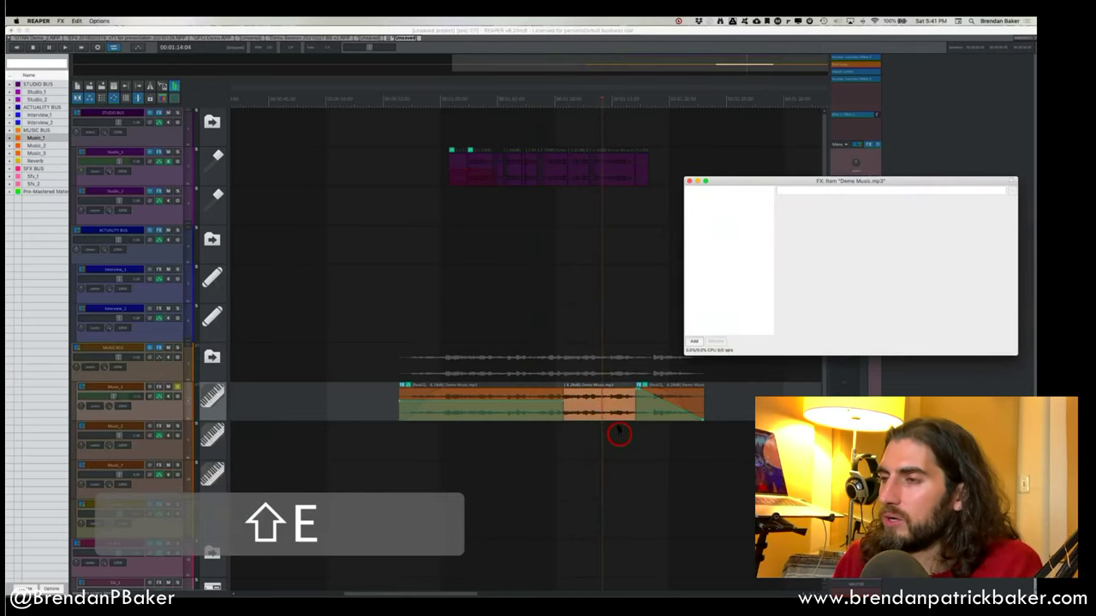
Play across the start and end of the middle Demo Music segment to compare it with the filtered neighbours.
{"action": "left_click", "coordinate": [543, 337]}
{"action": "key", "text": "space"}
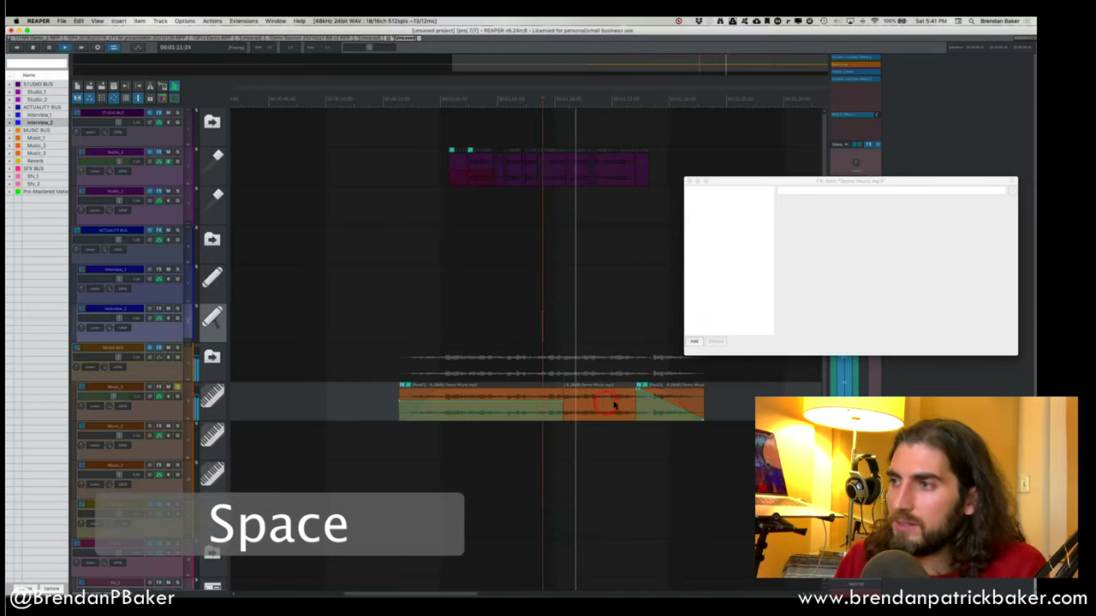
{"action": "key", "text": "space"}
{"action": "left_click", "coordinate": [637, 363]}
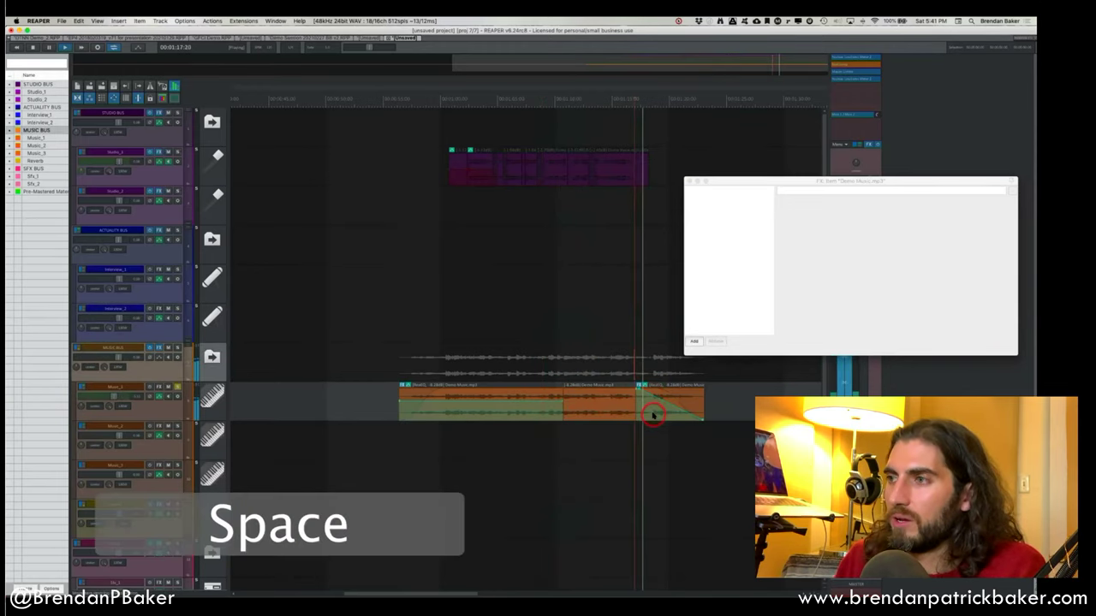
Undo the removal of ReaEQ from the middle Demo Music segment.
{"action": "left_click", "coordinate": [609, 409]}
{"action": "key", "text": "super+z"}
{"action": "left_click", "coordinate": [565, 366]}
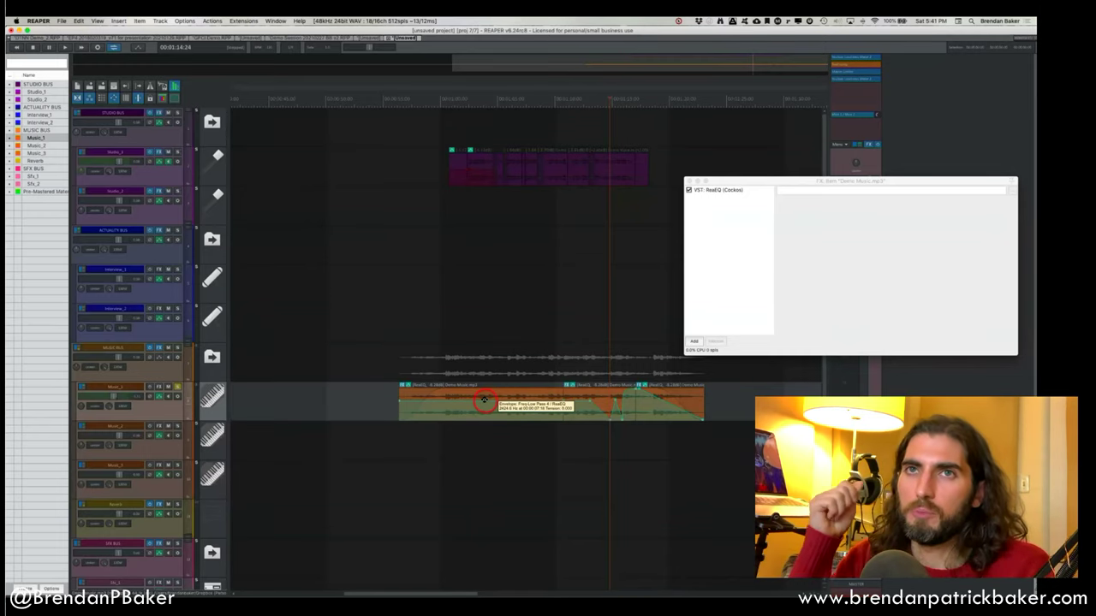
Split the middle Demo Music segment once more at about 1:13.
{"action": "key", "text": "super"}
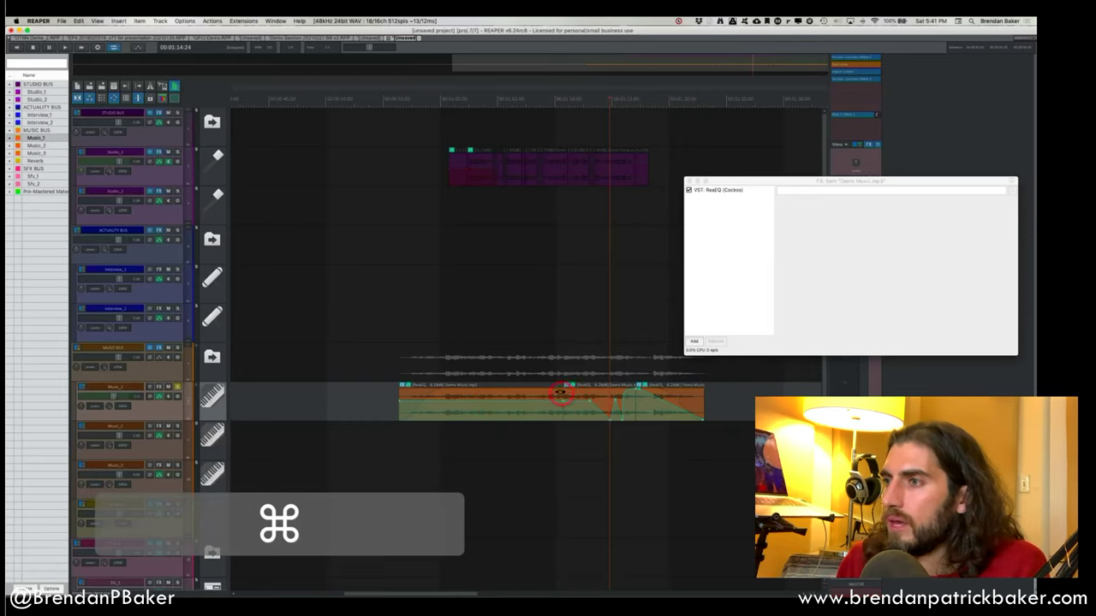
{"action": "left_click", "coordinate": [563, 394], "text": "super"}
{"action": "left_click", "coordinate": [581, 397]}
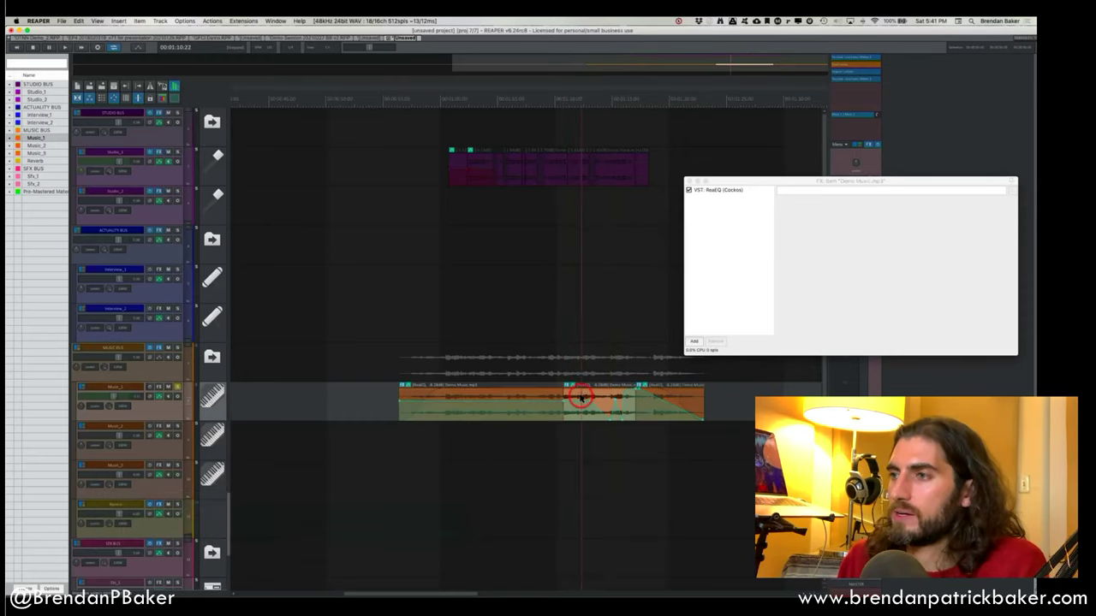
{"action": "left_click", "coordinate": [578, 409]}
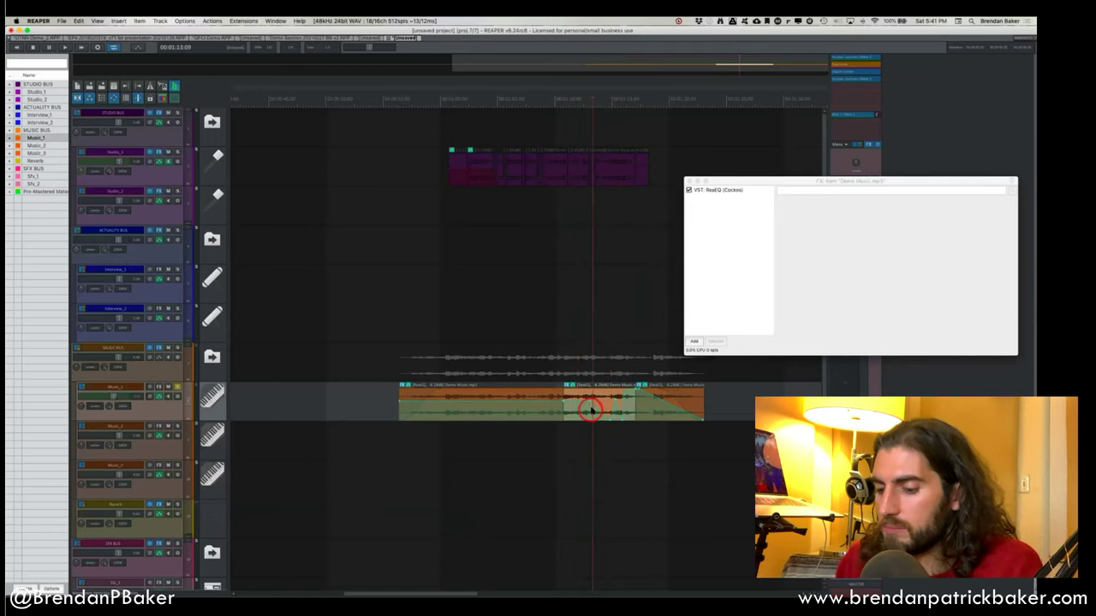
{"action": "key", "text": "b"}
{"action": "left_click", "coordinate": [586, 411]}
{"action": "left_click_drag", "start_coordinate": [585, 412], "coordinate": [578, 403]}
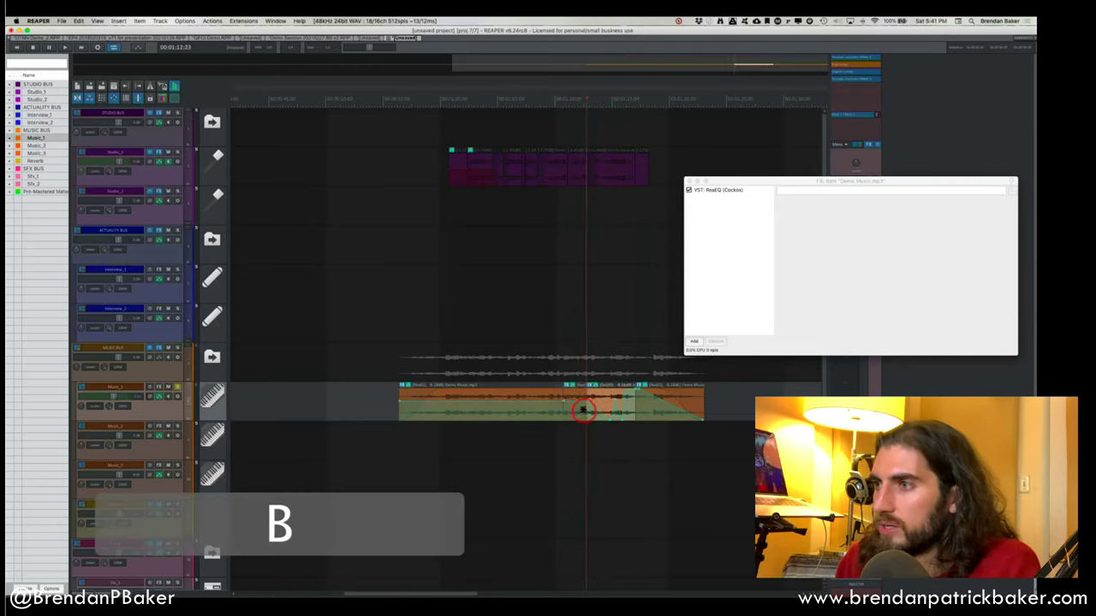
Close the open item FX windows and place the edit cursor just before the Demo Music clip, at about 0:56.
{"action": "left_click", "coordinate": [664, 363]}
{"action": "left_click", "coordinate": [804, 220]}
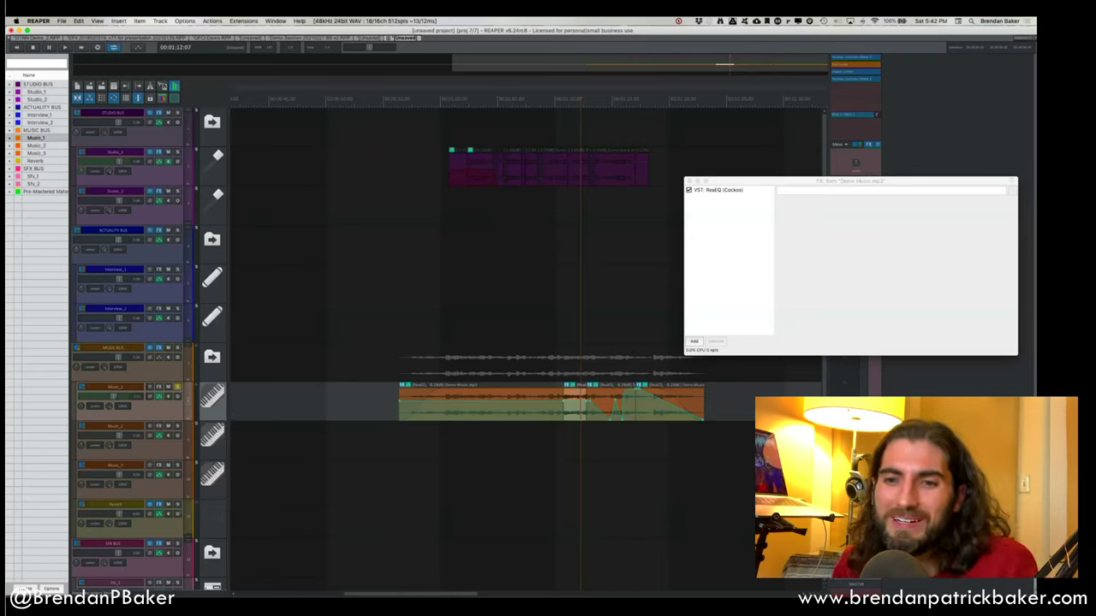
{"action": "left_click", "coordinate": [589, 298]}
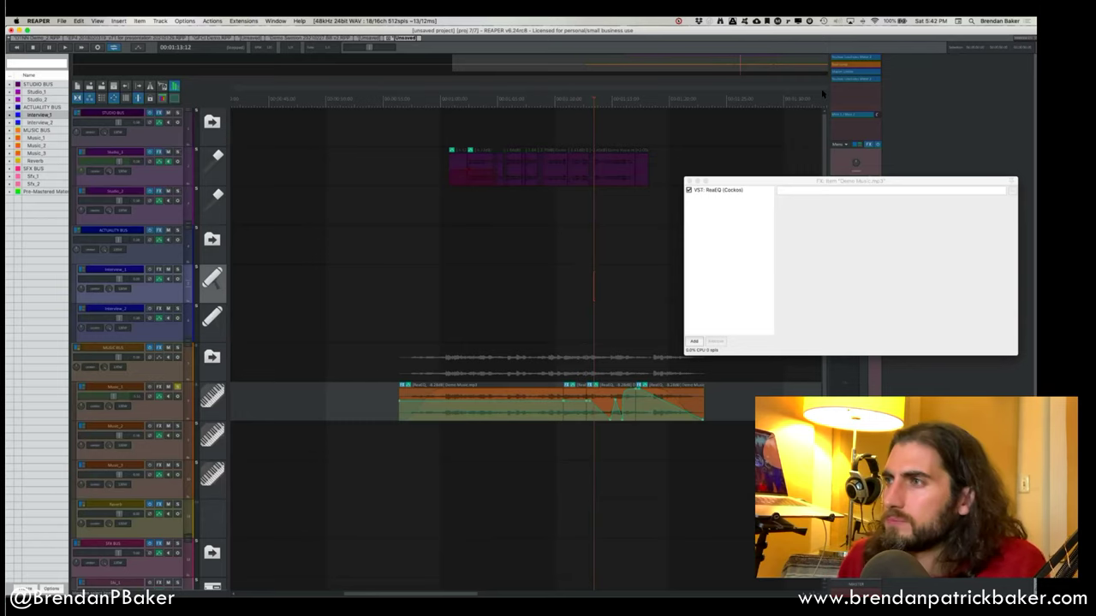
{"action": "left_click", "coordinate": [691, 182]}
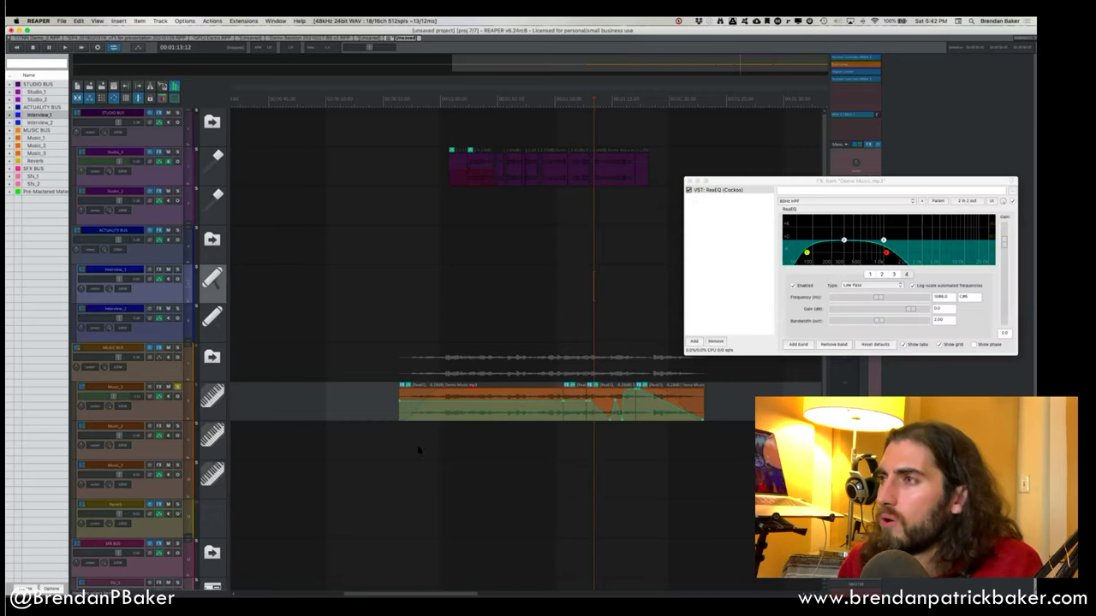
{"action": "left_click", "coordinate": [690, 181]}
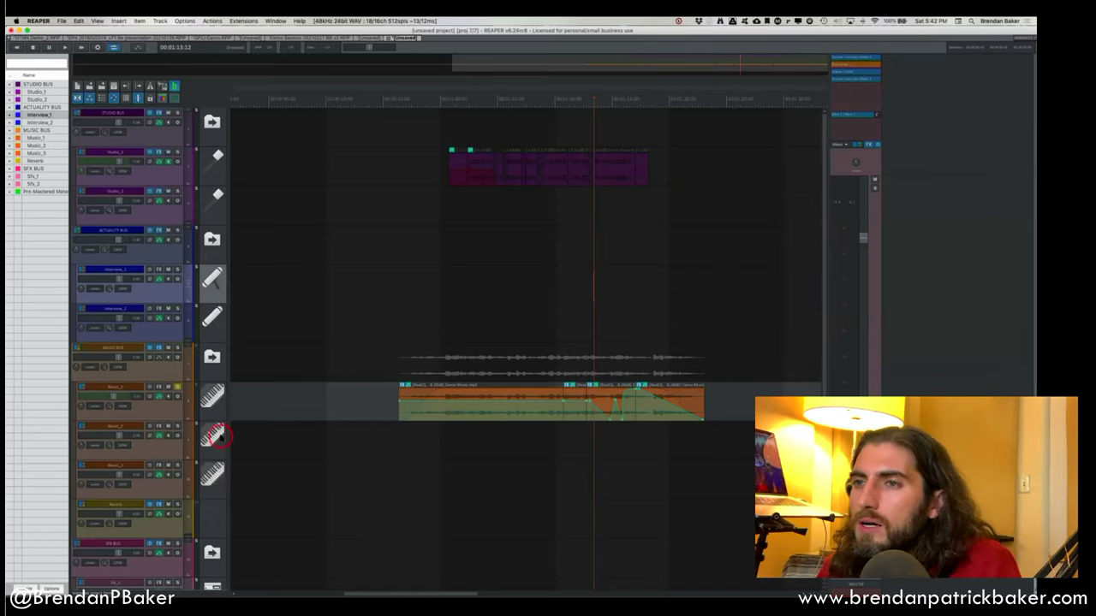
{"action": "left_click", "coordinate": [393, 352]}
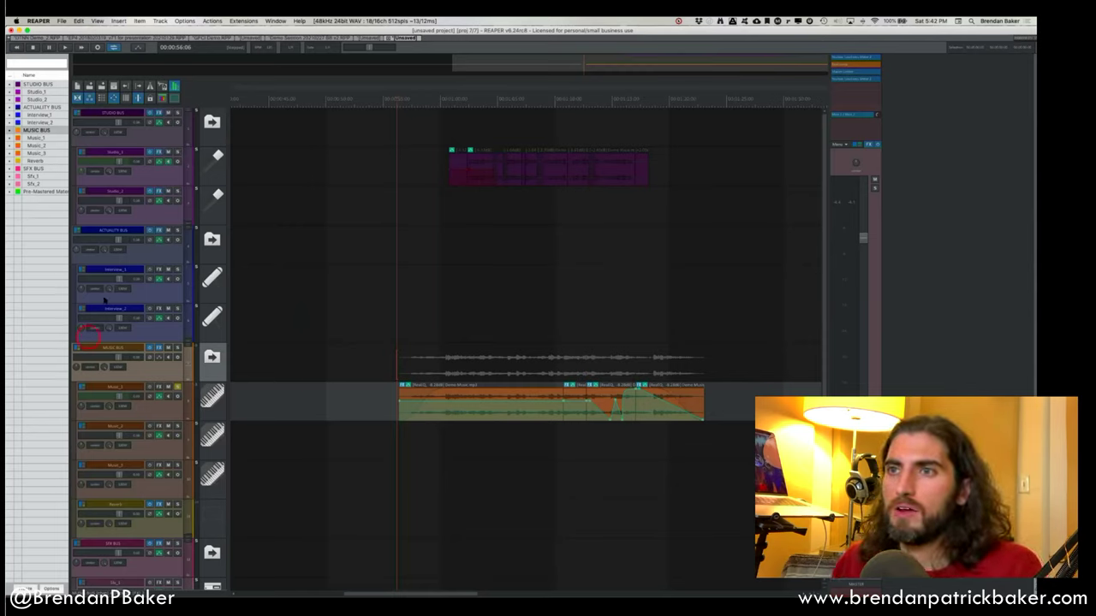
Review the track channel options in the ACTUALITY BUS routing without changing them, and close the routing window.
{"action": "left_click", "coordinate": [76, 231]}
{"action": "left_click", "coordinate": [357, 249]}
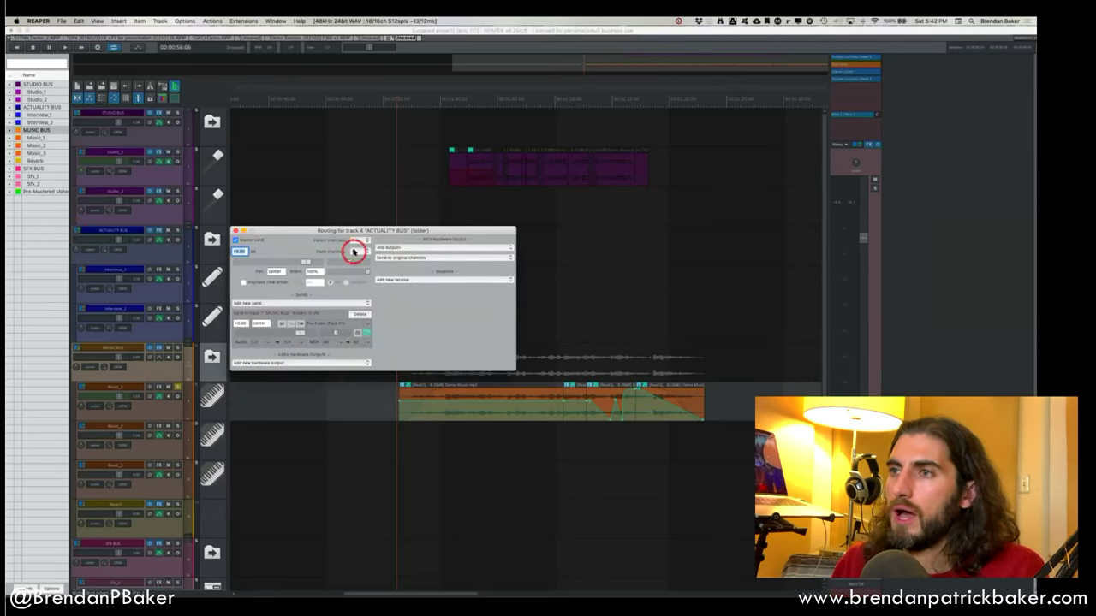
{"action": "left_click", "coordinate": [359, 249]}
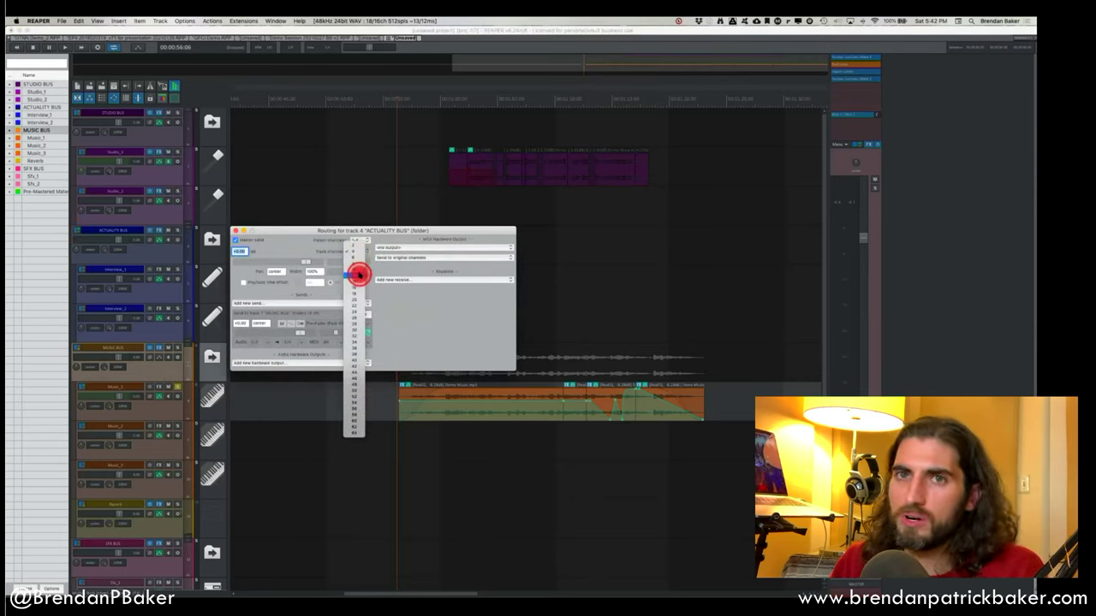
{"action": "left_click", "coordinate": [301, 244]}
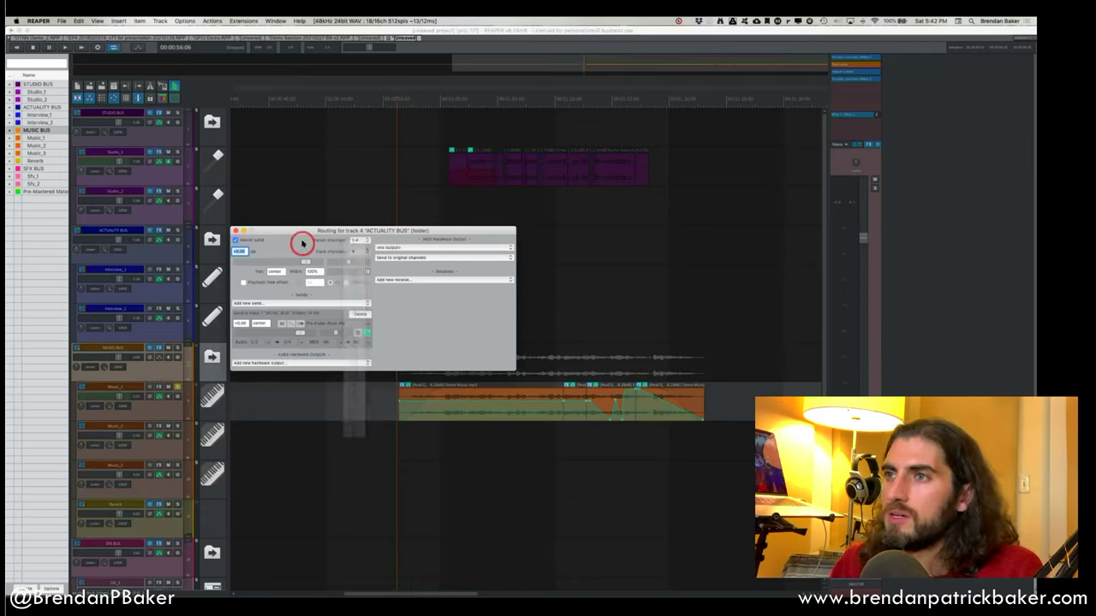
{"action": "left_click", "coordinate": [235, 232]}
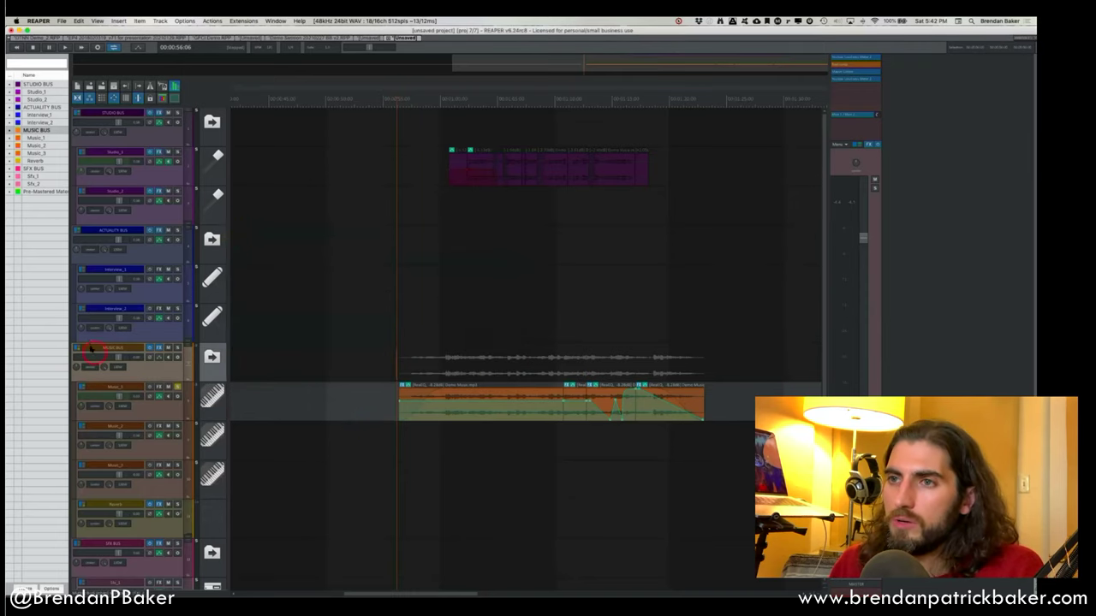
Examine the MUSIC BUS routing, including its receives from STUDIO BUS and ACTUALITY BUS and the tracks available as new receives.
{"action": "mouse_move", "coordinate": [76, 350]}
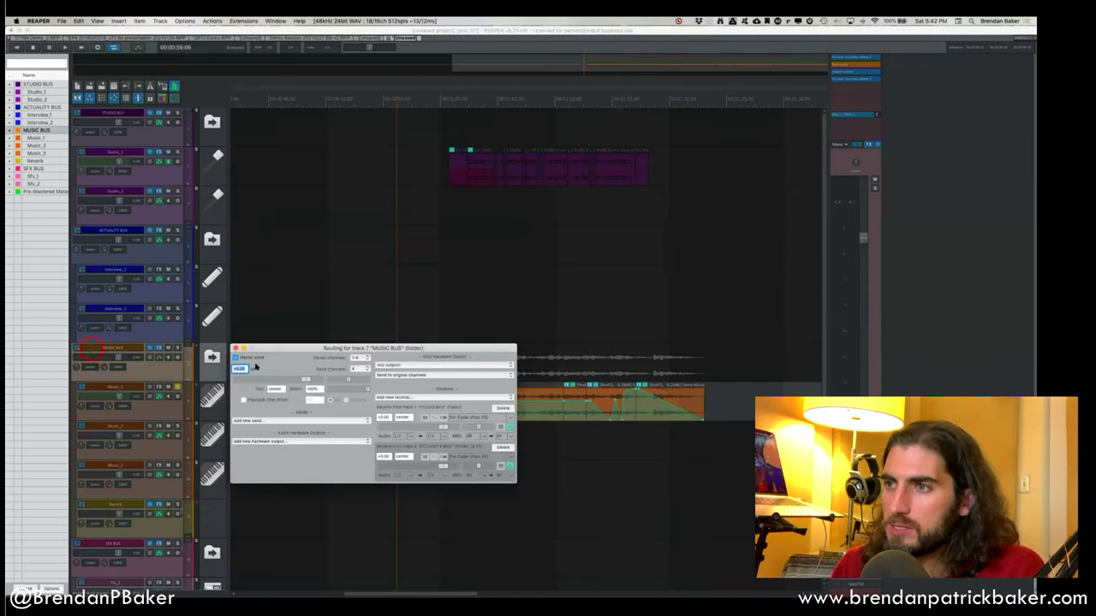
{"action": "left_click", "coordinate": [256, 354]}
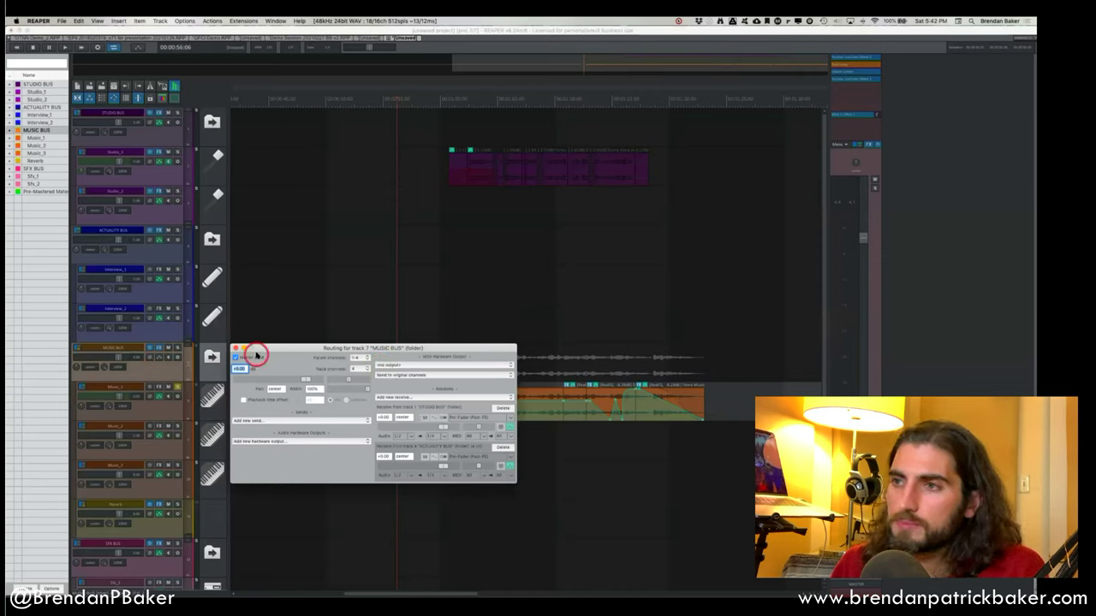
{"action": "left_click", "coordinate": [441, 410]}
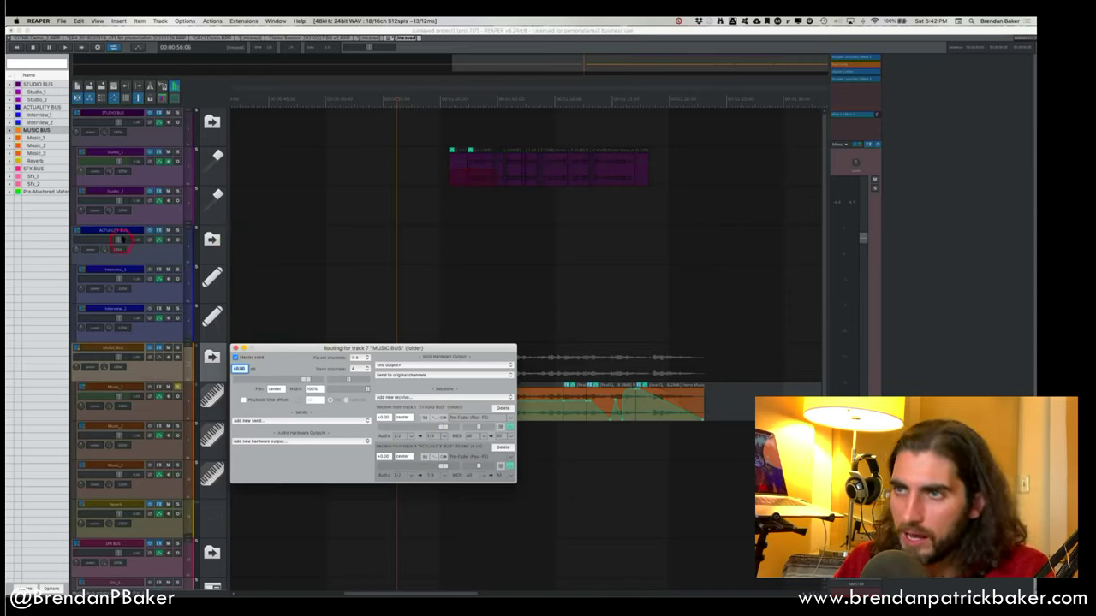
{"action": "left_click", "coordinate": [427, 398]}
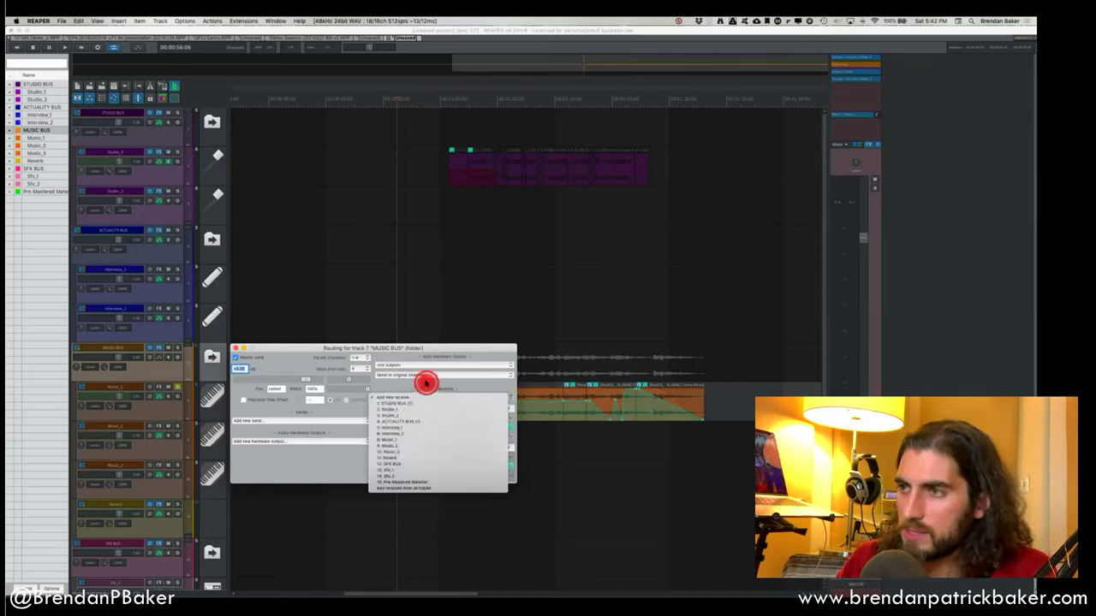
{"action": "left_click", "coordinate": [420, 384]}
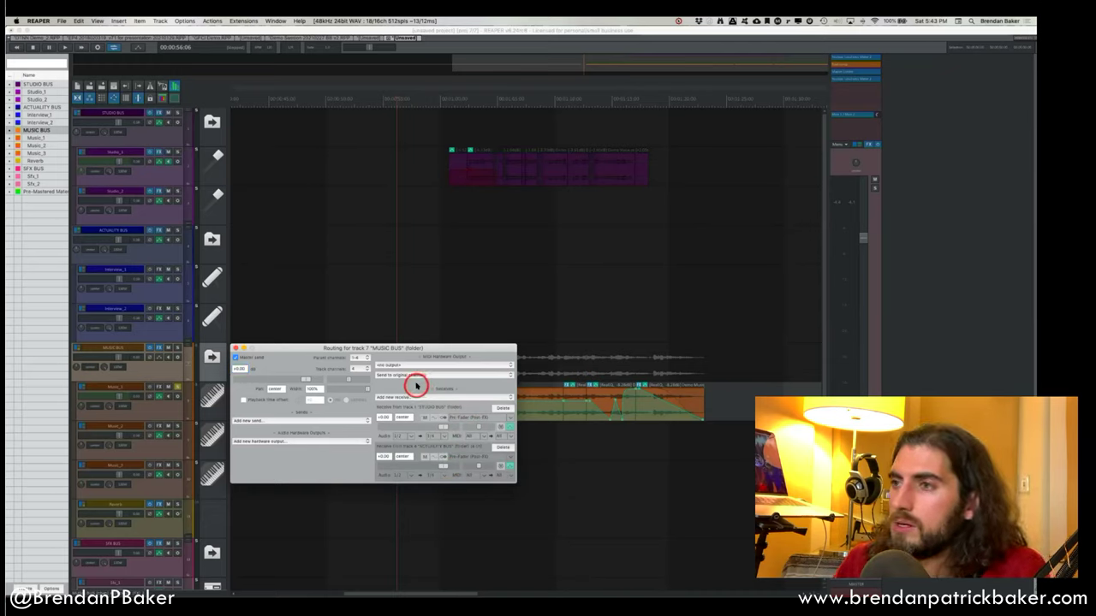
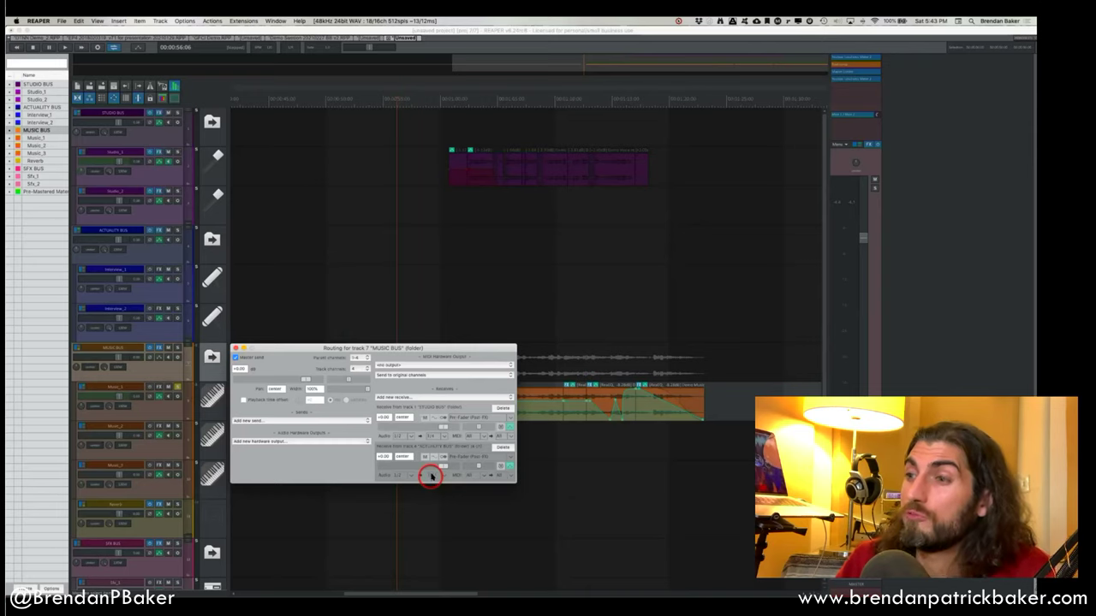
{"action": "left_click", "coordinate": [137, 376]}
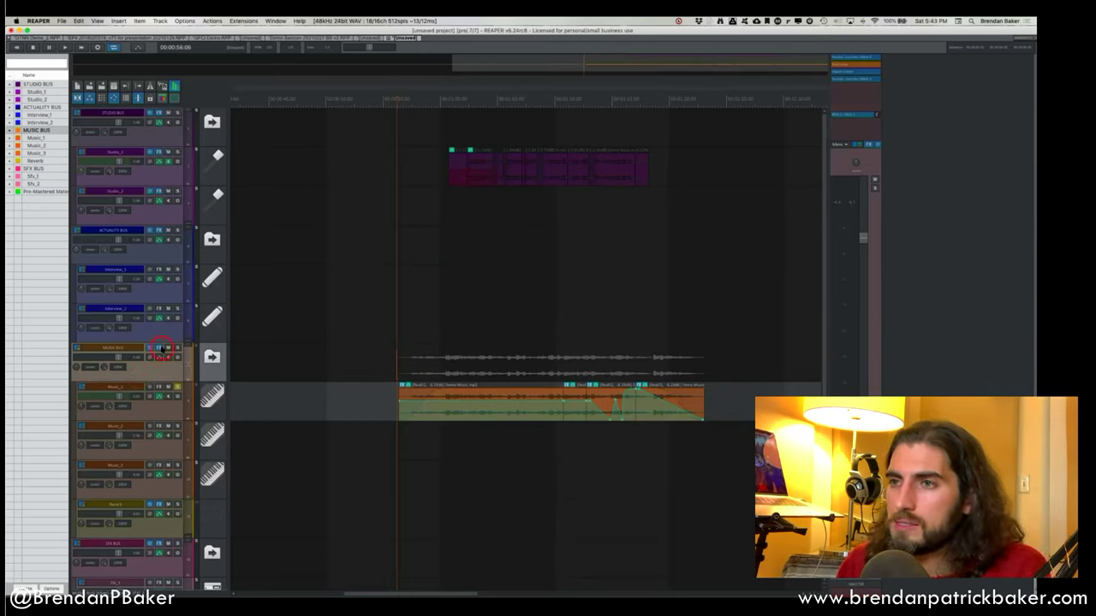
Open the ReaEQ on the MUSIC BUS, select band 3 and open parameter modulation for that band's gain.
{"action": "left_click", "coordinate": [159, 349]}
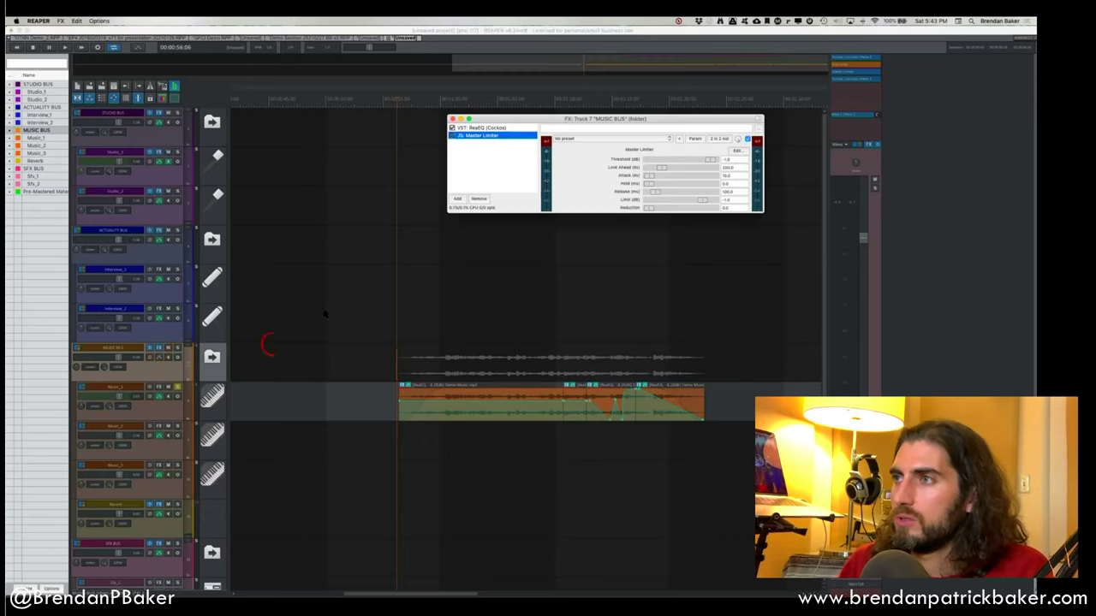
{"action": "left_click", "coordinate": [489, 129]}
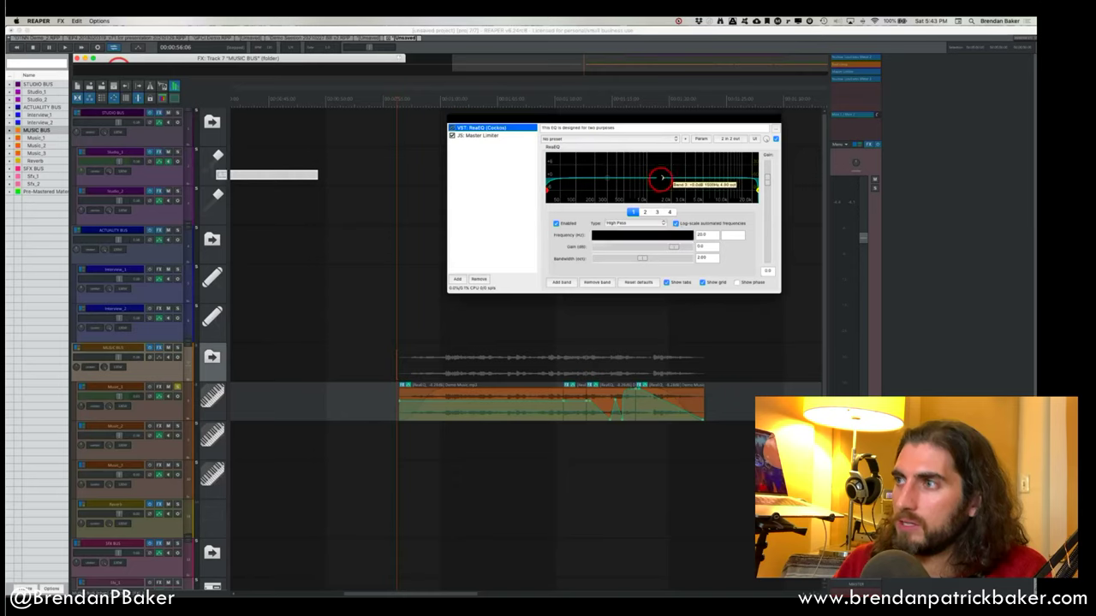
{"action": "left_click", "coordinate": [660, 179]}
{"action": "mouse_move", "coordinate": [660, 179]}
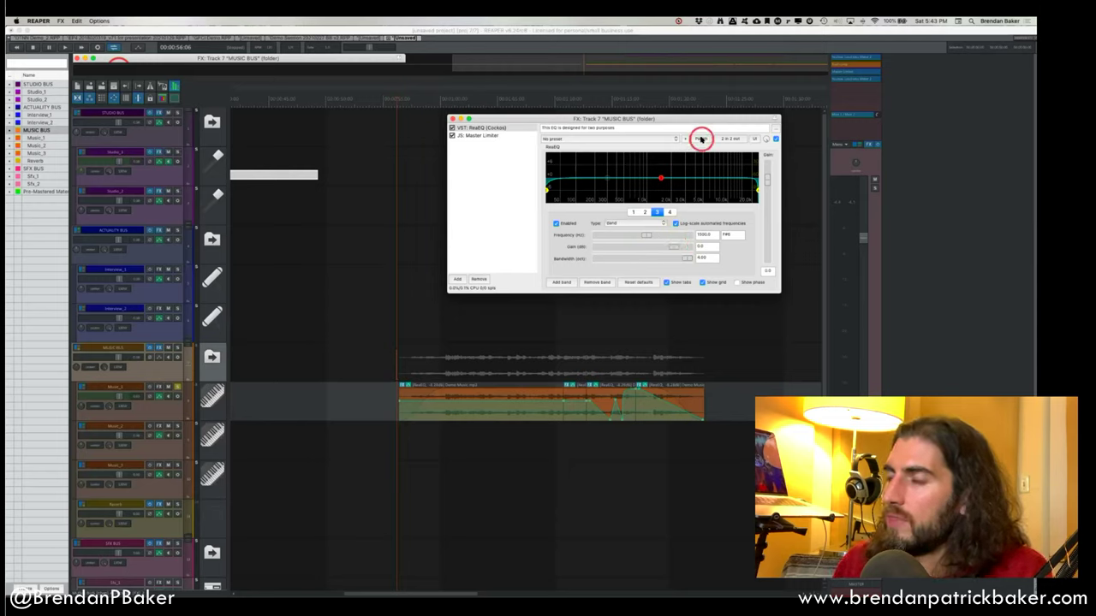
{"action": "left_click", "coordinate": [700, 138]}
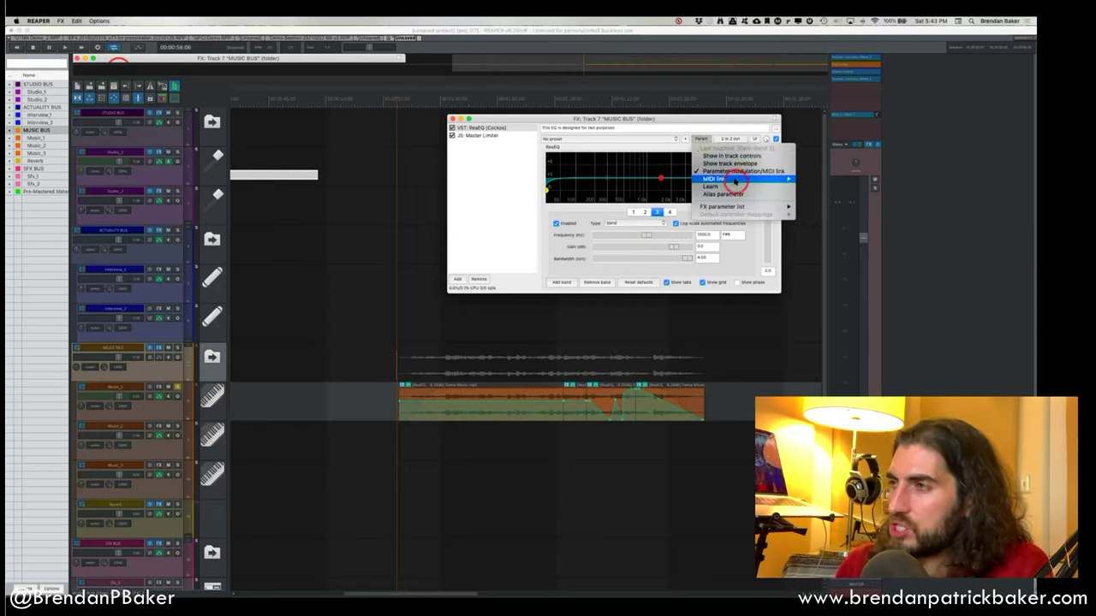
{"action": "mouse_move", "coordinate": [748, 180]}
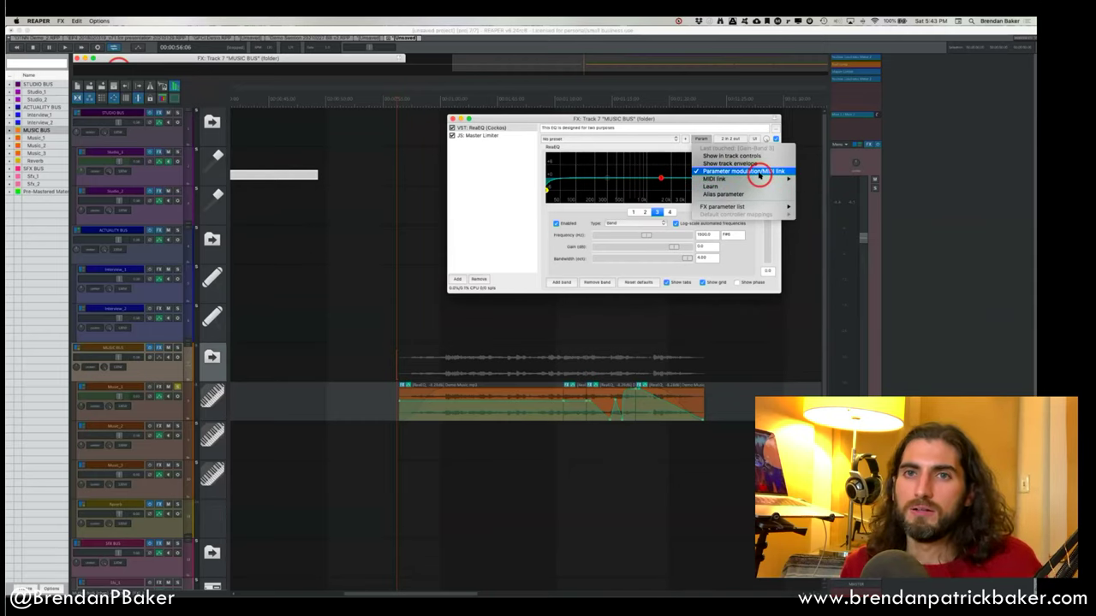
{"action": "left_click", "coordinate": [759, 172]}
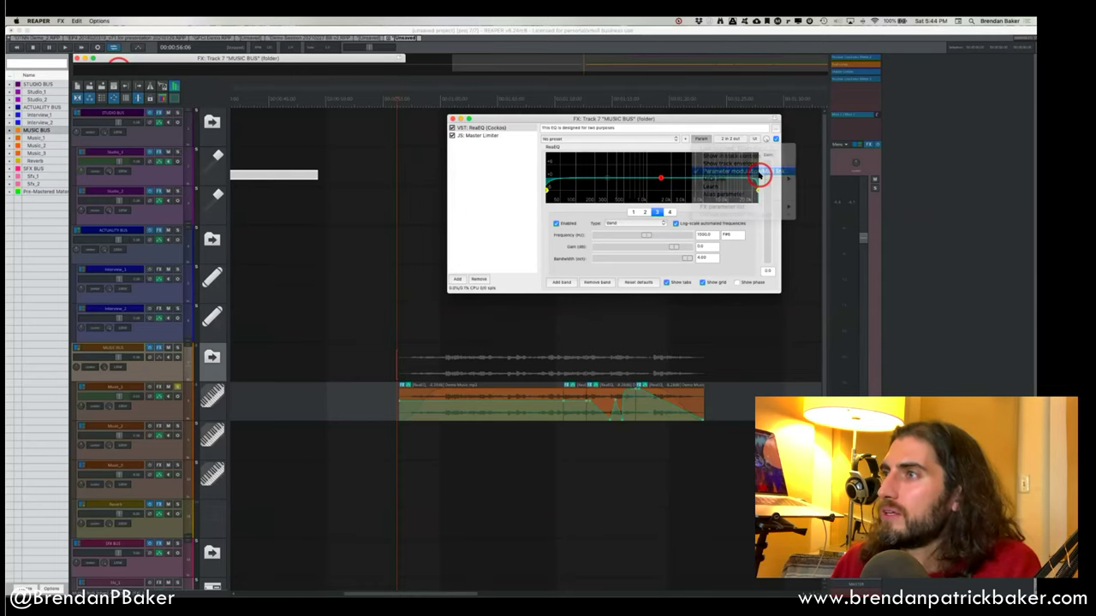
Toggle the audio control signal (sidechain) off and back on for Gain-Band 3, keeping its track audio channel at 3+4.
{"action": "left_click_drag", "start_coordinate": [190, 62], "coordinate": [348, 92]}
{"action": "left_click", "coordinate": [193, 133]}
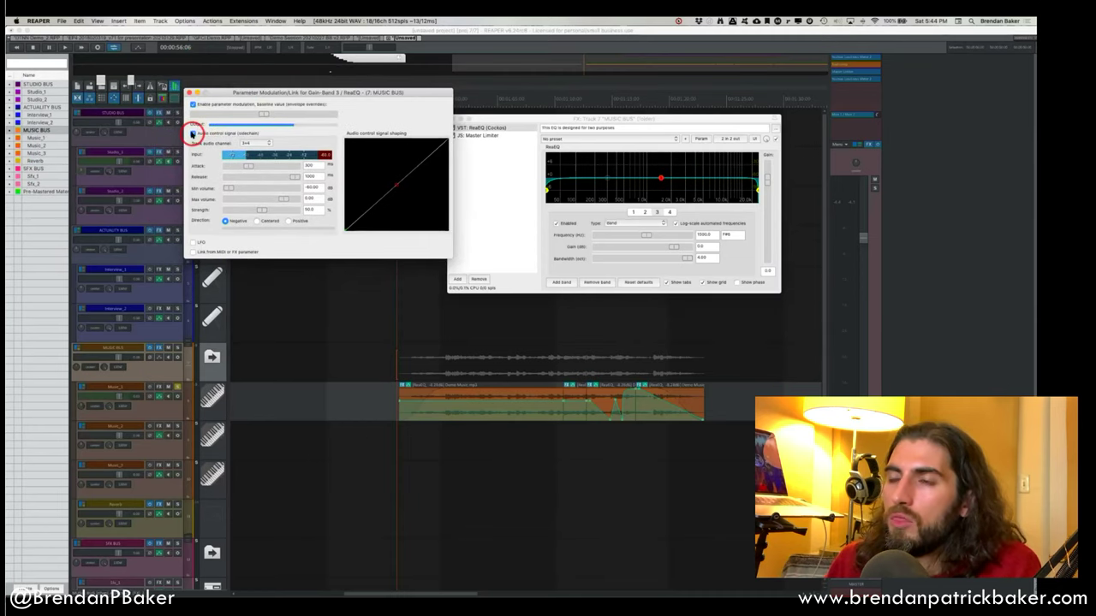
{"action": "left_click", "coordinate": [194, 134]}
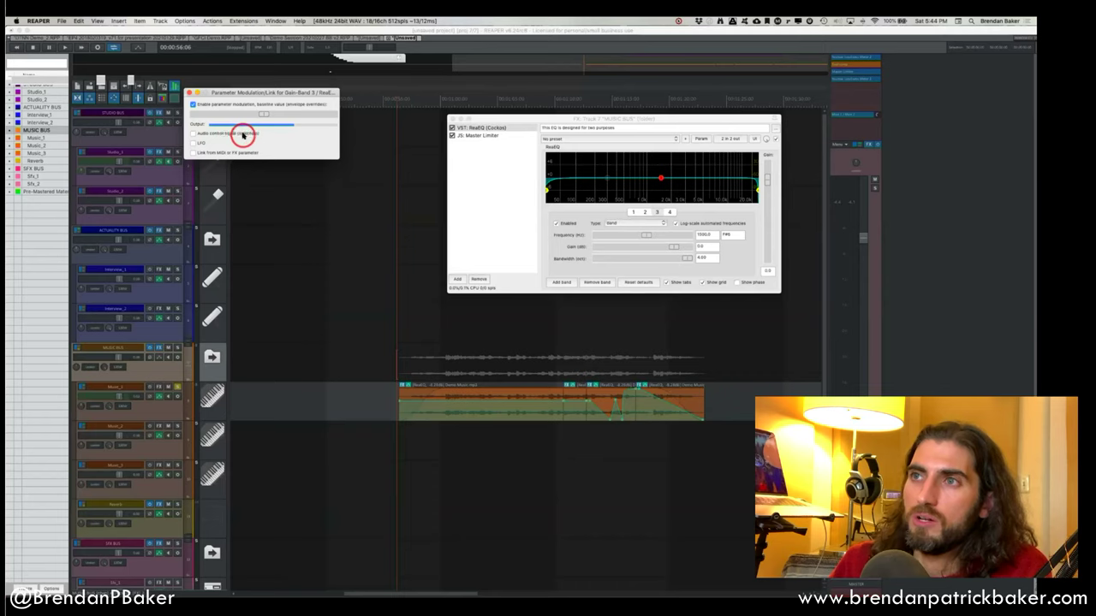
{"action": "left_click", "coordinate": [194, 134]}
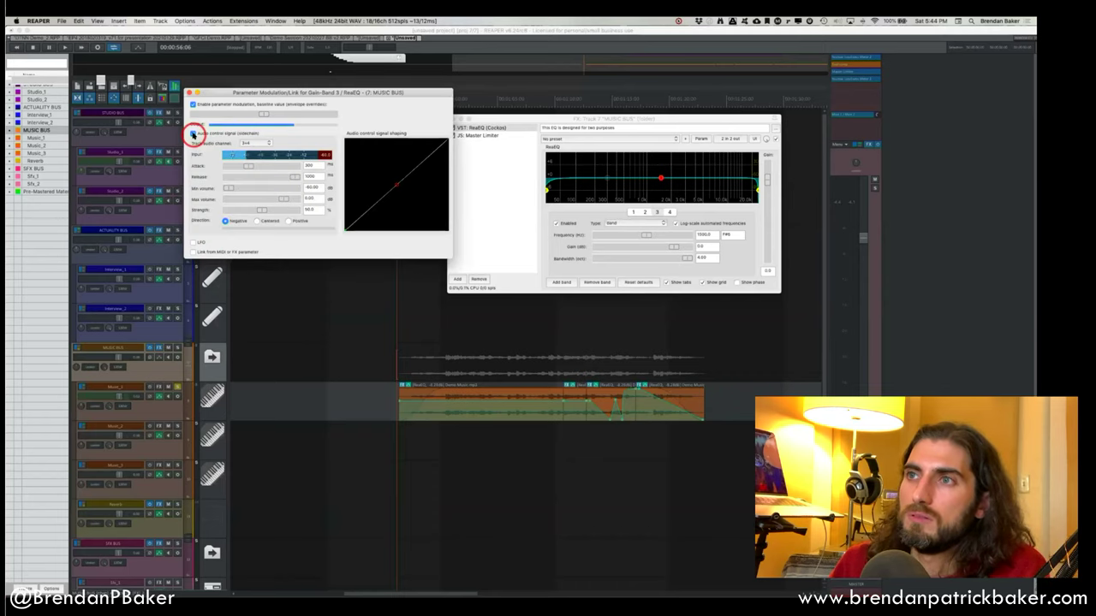
{"action": "left_click_drag", "start_coordinate": [247, 141], "coordinate": [258, 116]}
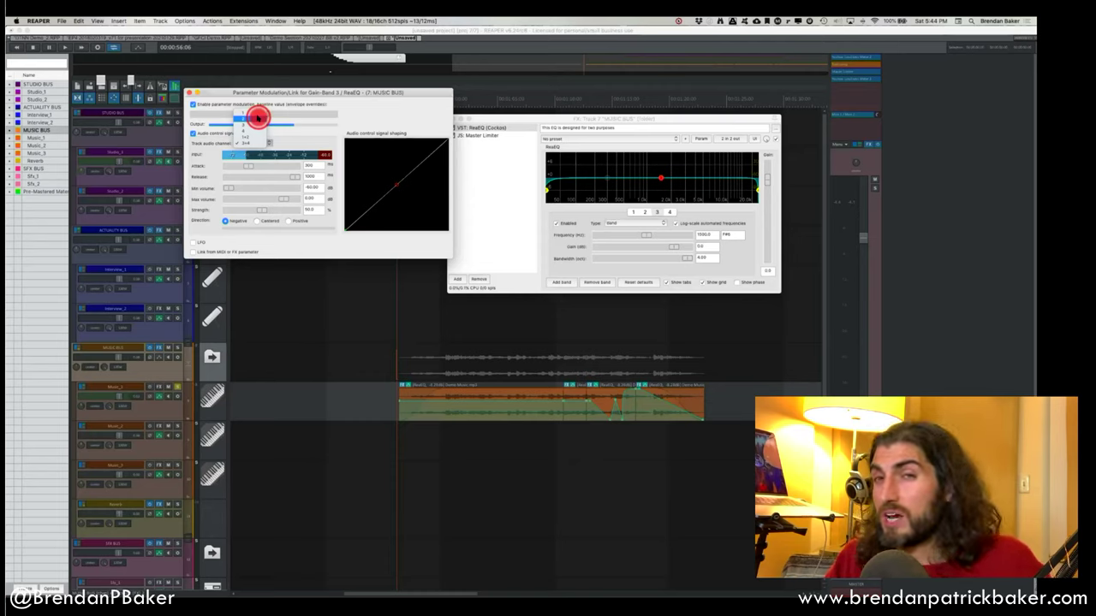
{"action": "left_click_drag", "start_coordinate": [258, 117], "coordinate": [257, 143]}
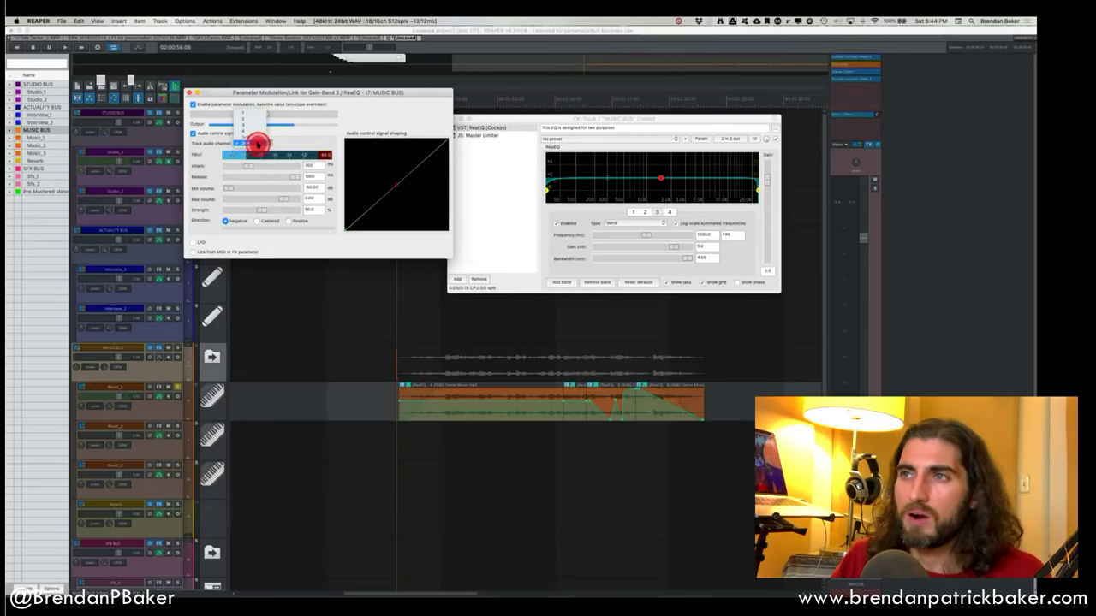
{"action": "left_click_drag", "start_coordinate": [257, 143], "coordinate": [257, 144]}
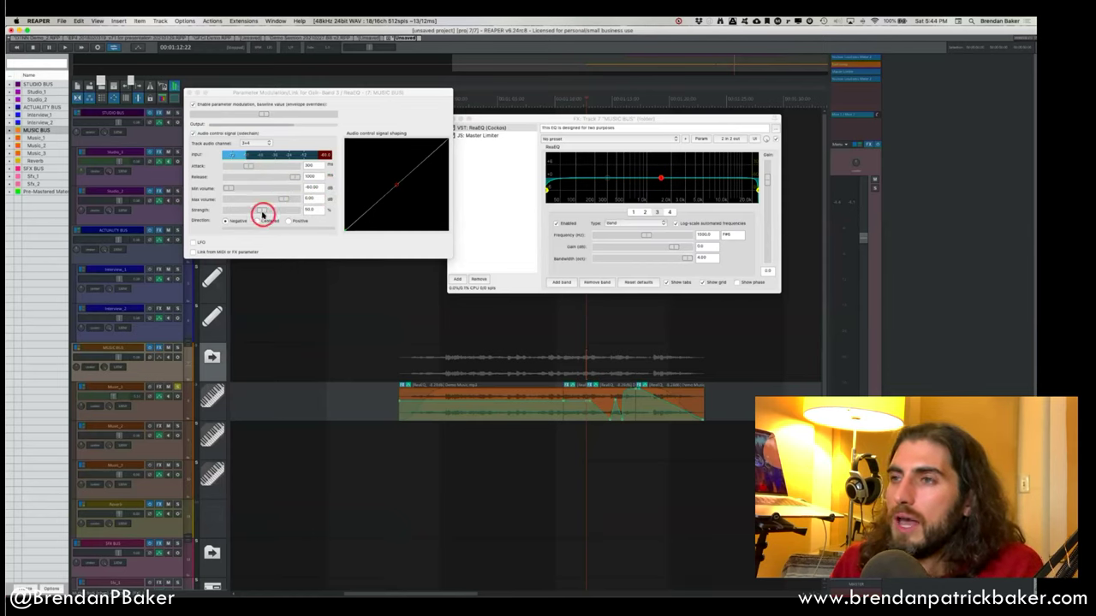
Play the project from about 1:10 and raise the Gain-Band 3 modulation strength to 100%.
{"action": "left_click_drag", "start_coordinate": [260, 214], "coordinate": [254, 210]}
{"action": "key", "text": "space"}
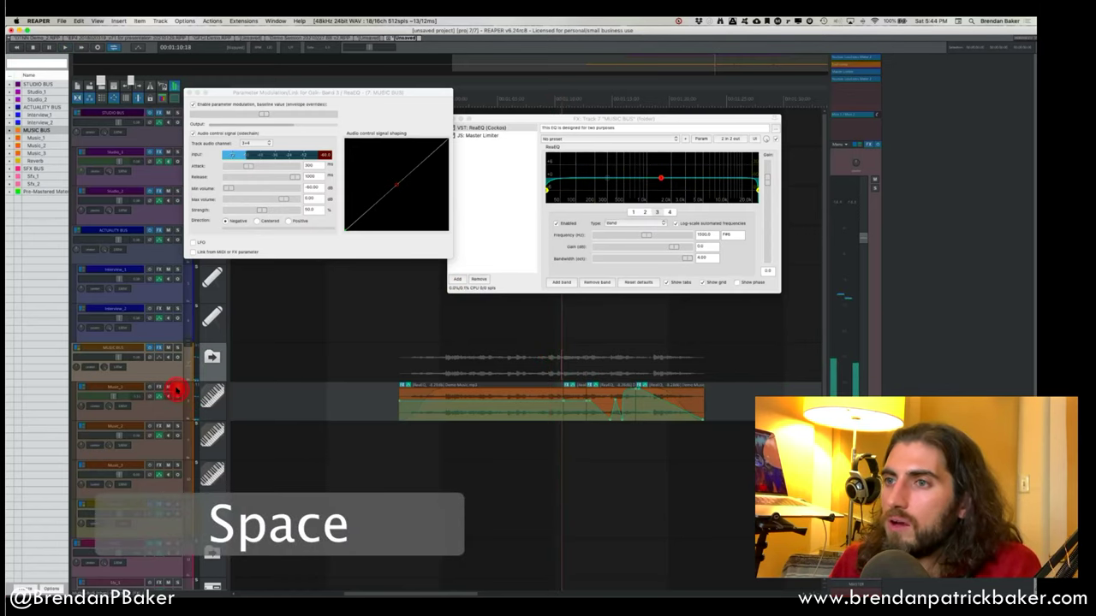
{"action": "left_click_drag", "start_coordinate": [674, 246], "coordinate": [674, 197]}
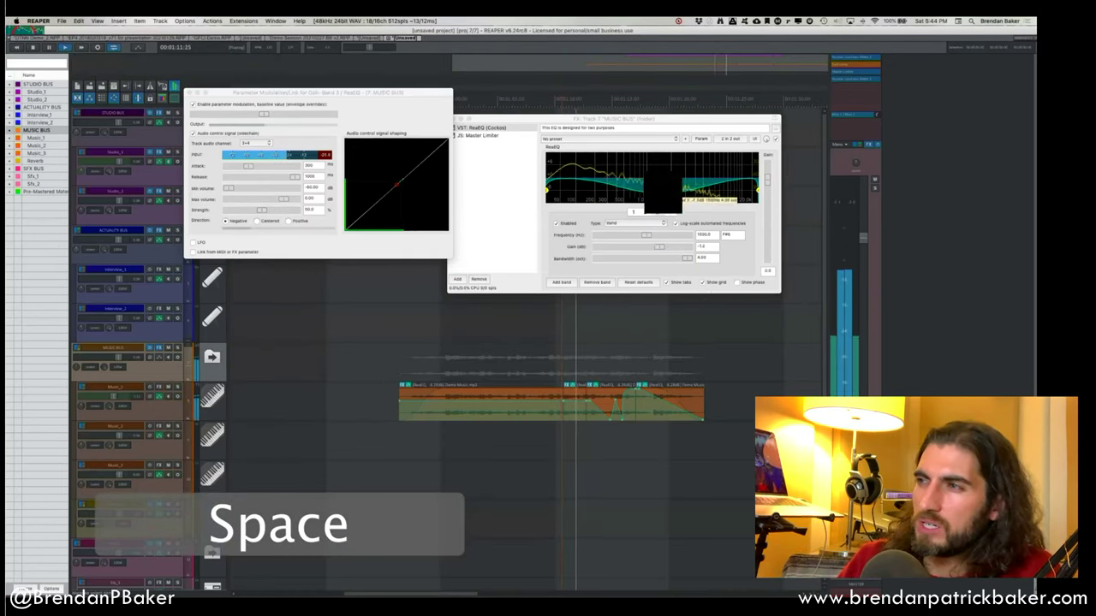
{"action": "left_click", "coordinate": [262, 211]}
{"action": "left_click_drag", "start_coordinate": [262, 211], "coordinate": [333, 214]}
{"action": "key", "text": "space"}
{"action": "key", "text": "space"}
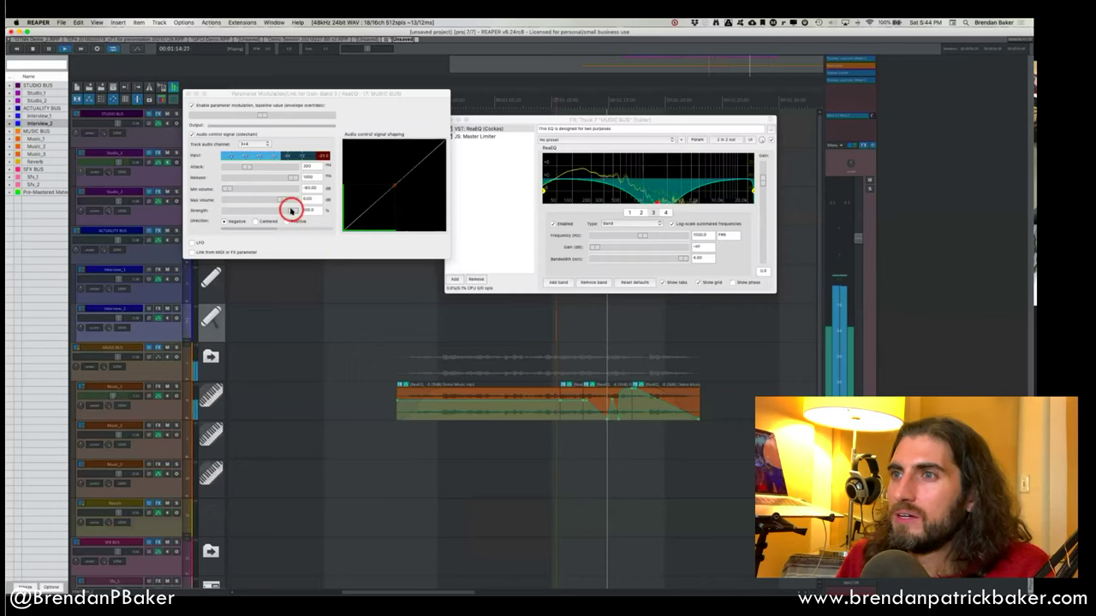
Set the modulation strength to about 49% and stop playback with the edit cursor at about 1:11.
{"action": "left_click_drag", "start_coordinate": [292, 211], "coordinate": [261, 214]}
{"action": "key", "text": "space"}
{"action": "left_click", "coordinate": [564, 396]}
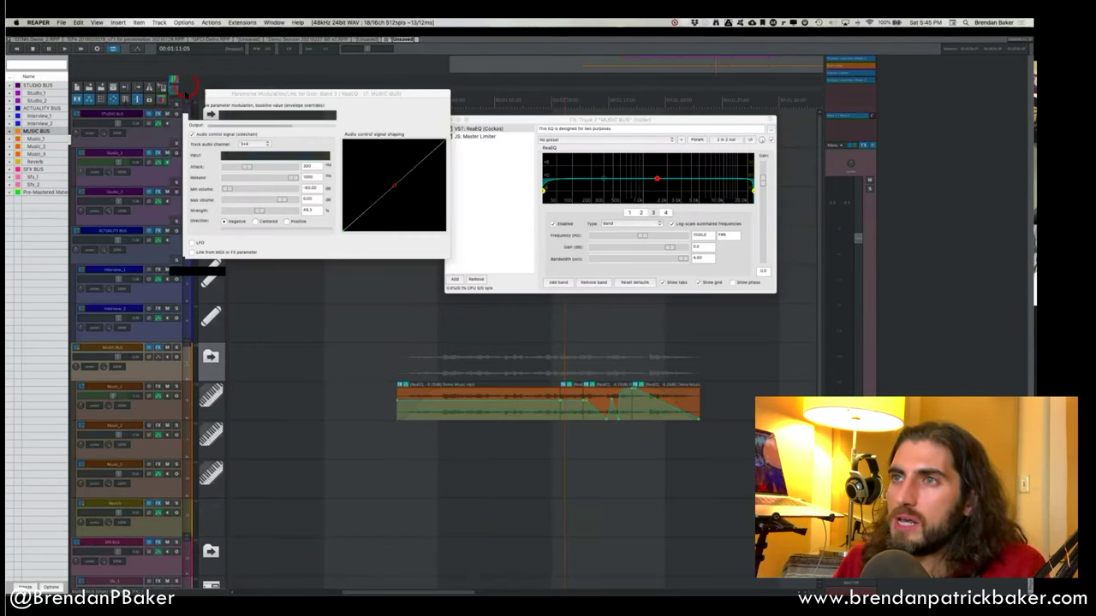
Close the parameter modulation window and add ReaComp to the MUSIC BUS effects chain.
{"action": "left_click", "coordinate": [186, 93]}
{"action": "left_click", "coordinate": [482, 289]}
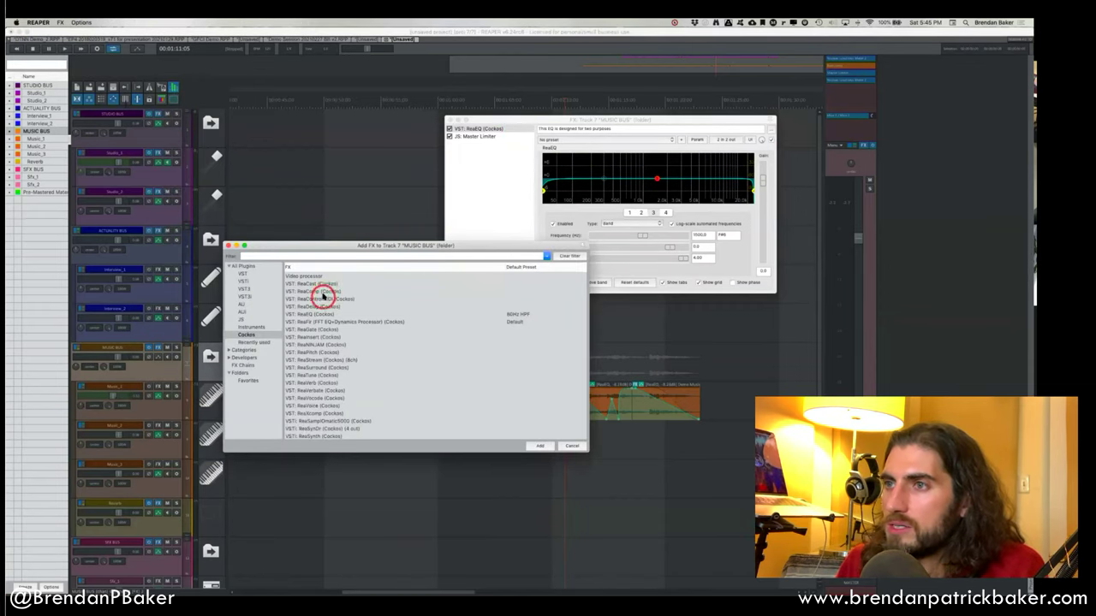
{"action": "left_click_drag", "start_coordinate": [326, 291], "coordinate": [491, 162]}
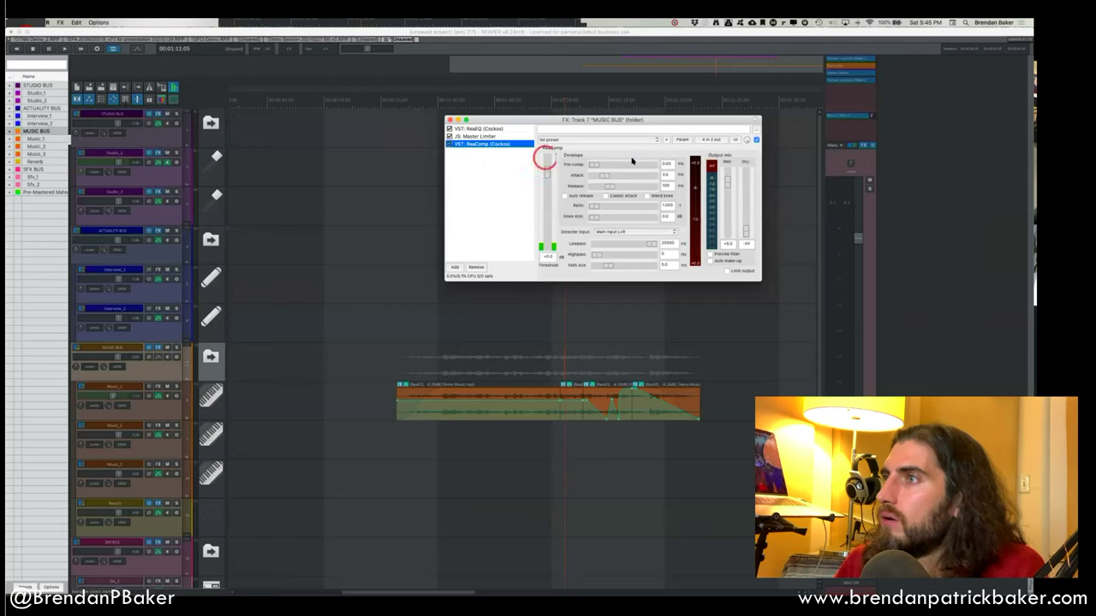
Examine ReaComp's plug-in pin connector to see how the track channels feed its main and auxiliary inputs.
{"action": "left_click", "coordinate": [710, 139]}
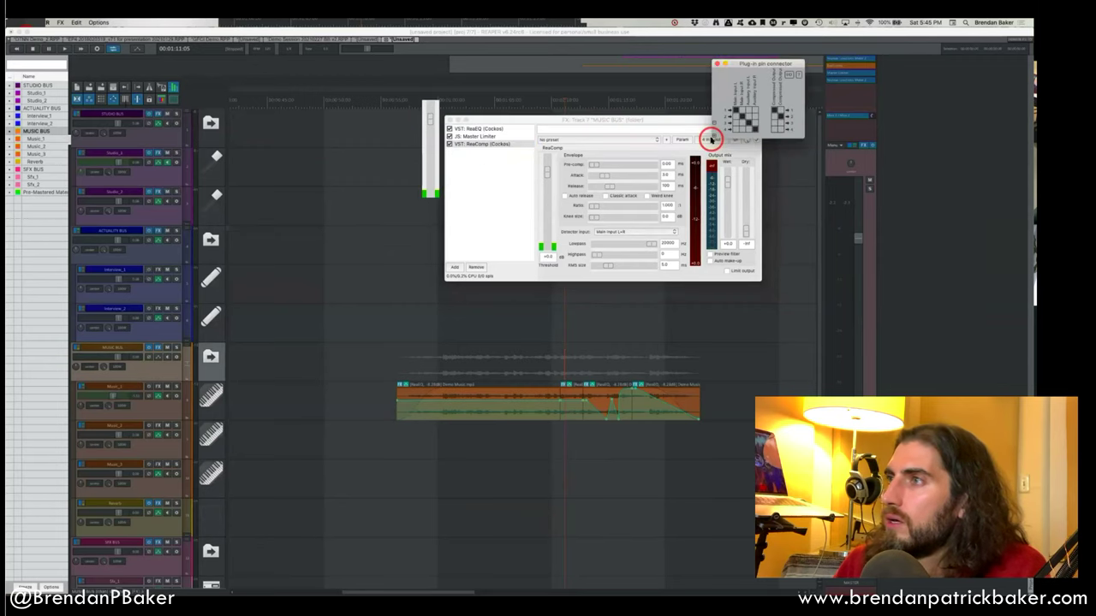
{"action": "left_click", "coordinate": [714, 63]}
{"action": "left_click", "coordinate": [720, 118]}
{"action": "left_click", "coordinate": [481, 129]}
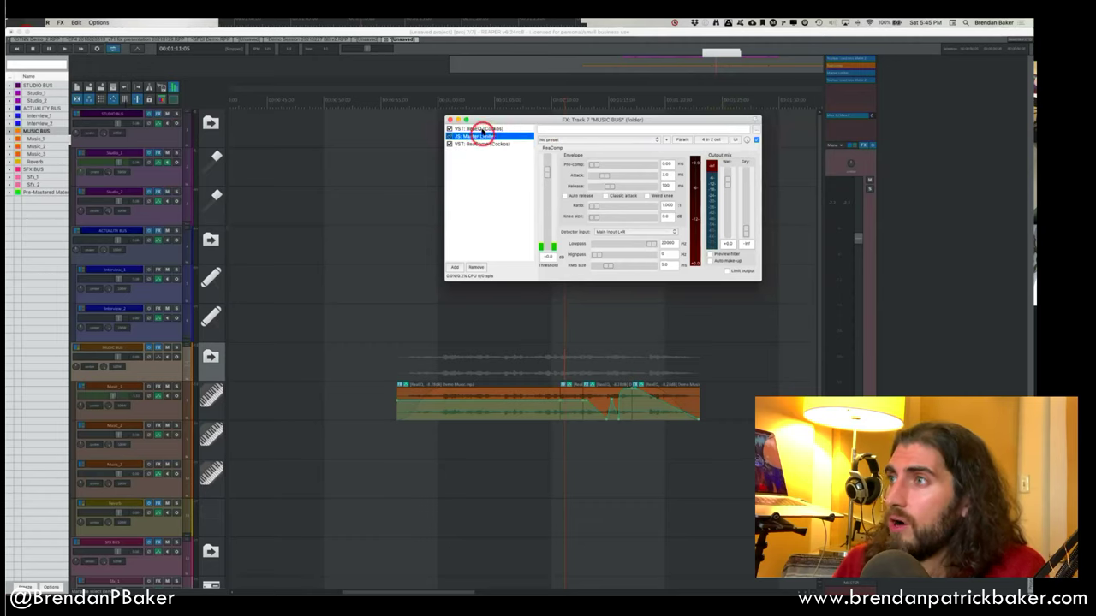
{"action": "left_click", "coordinate": [481, 144]}
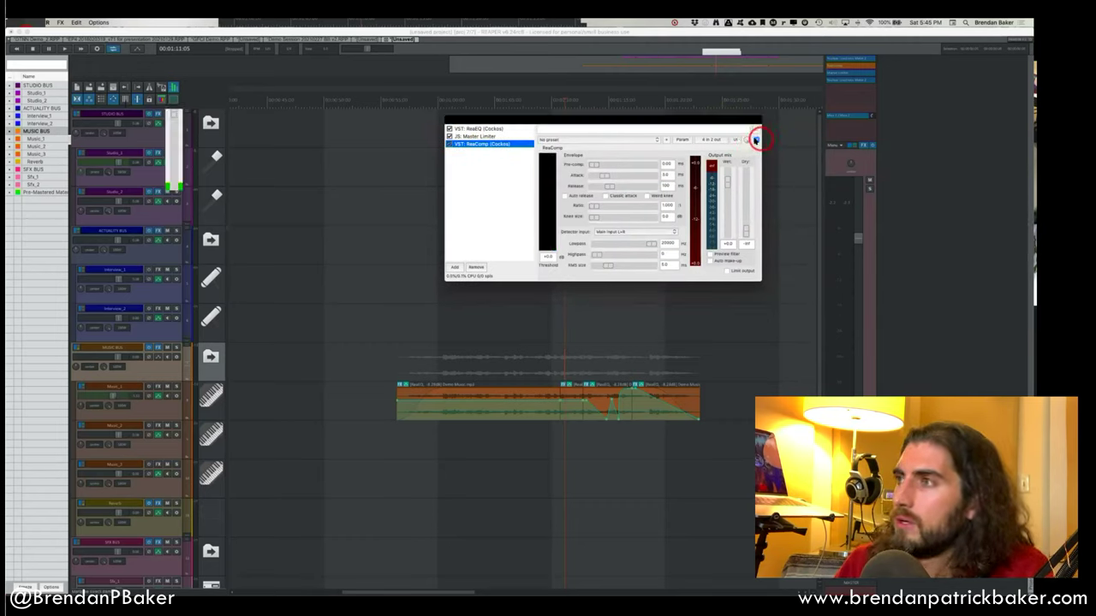
{"action": "left_click", "coordinate": [710, 142]}
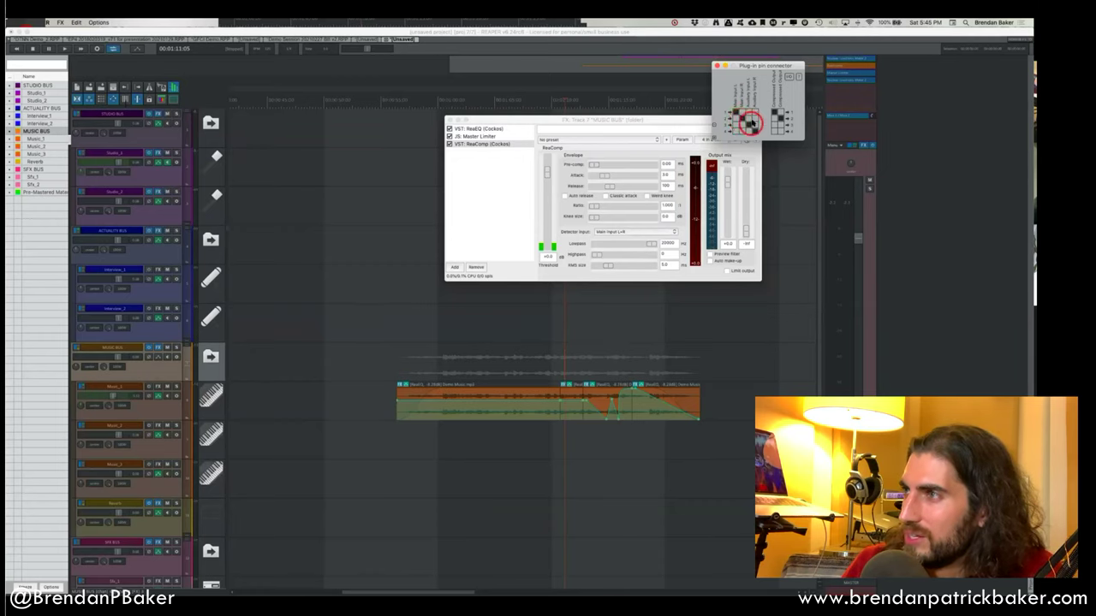
{"action": "left_click", "coordinate": [743, 122]}
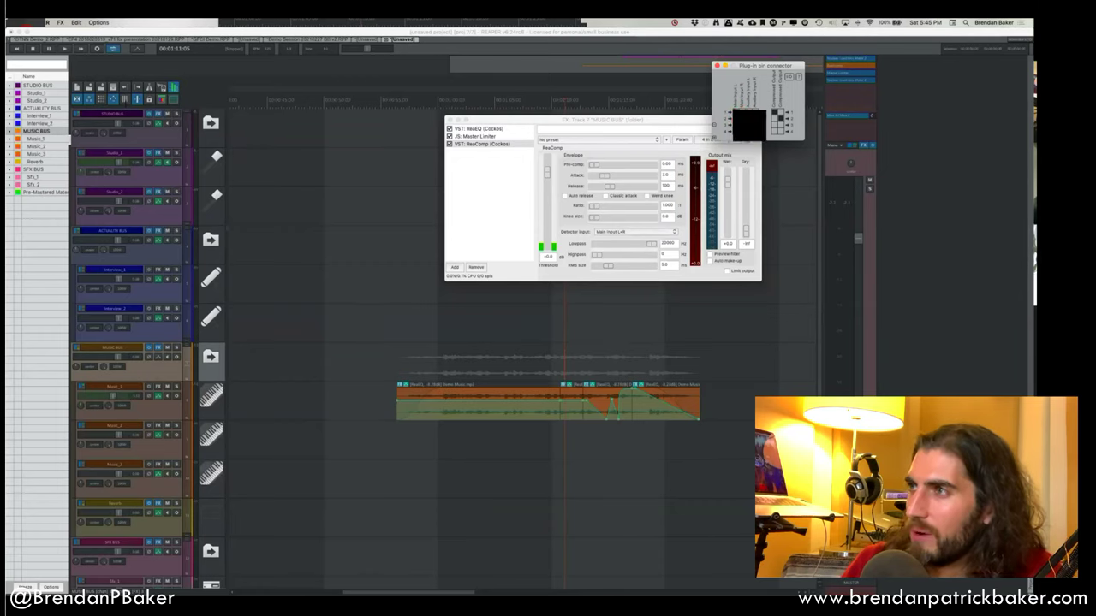
{"action": "left_click", "coordinate": [753, 134]}
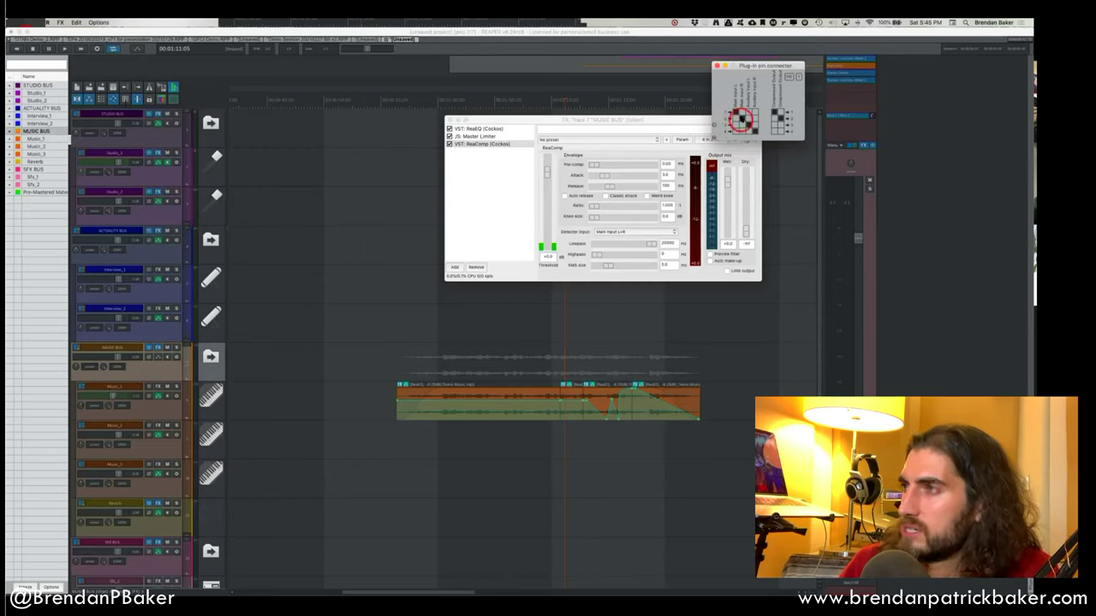
{"action": "left_click", "coordinate": [750, 126]}
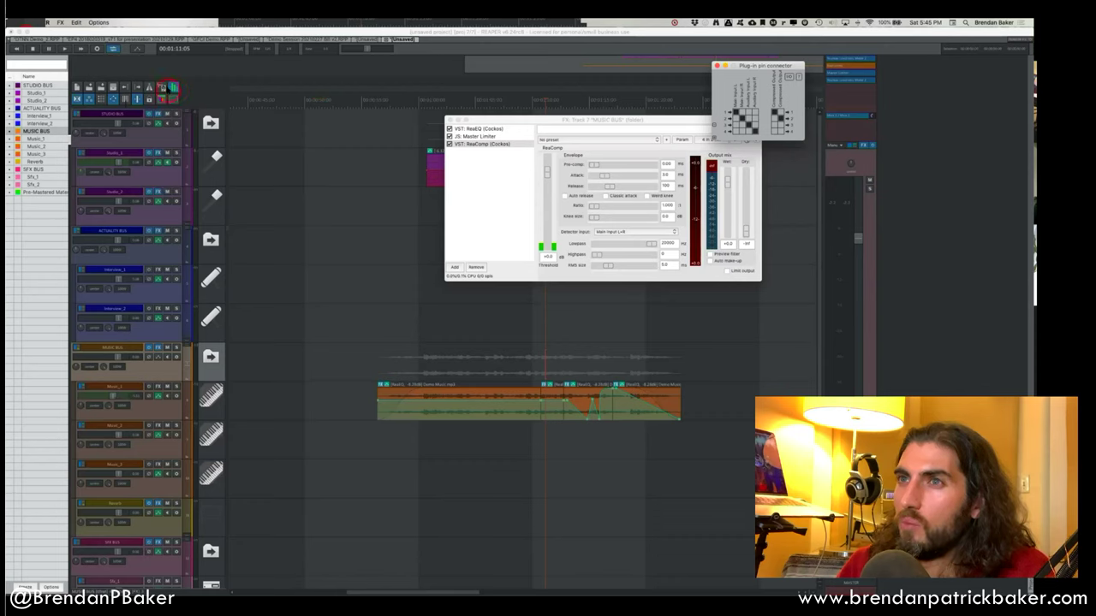
Open the Routing Matrix, move it clear of the effects window and enlarge it to show more inputs.
{"action": "left_click", "coordinate": [91, 36]}
{"action": "left_click", "coordinate": [81, 24]}
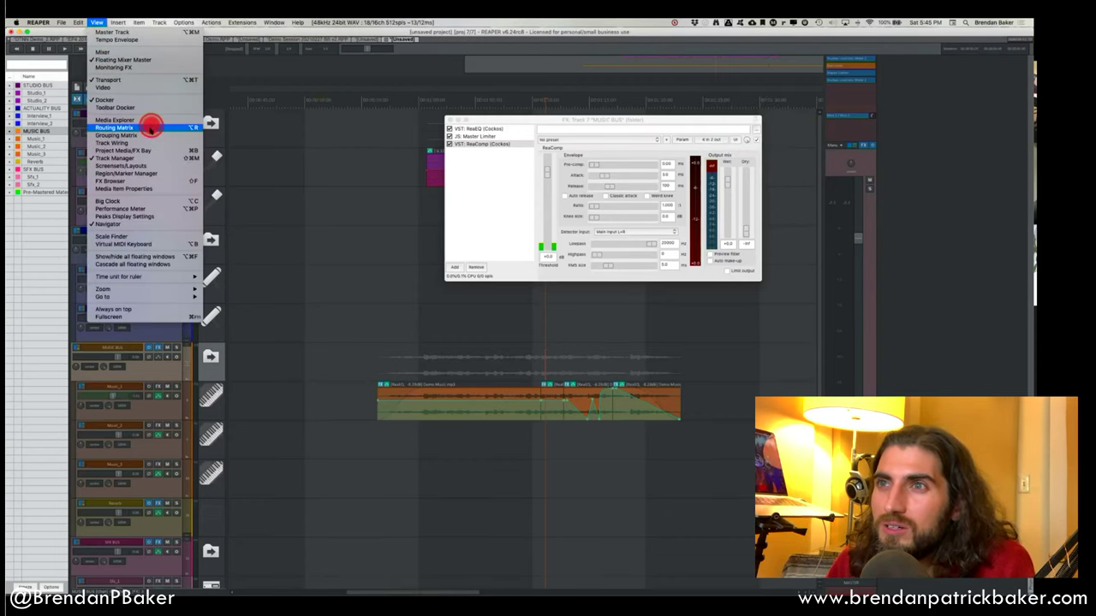
{"action": "left_click", "coordinate": [151, 128]}
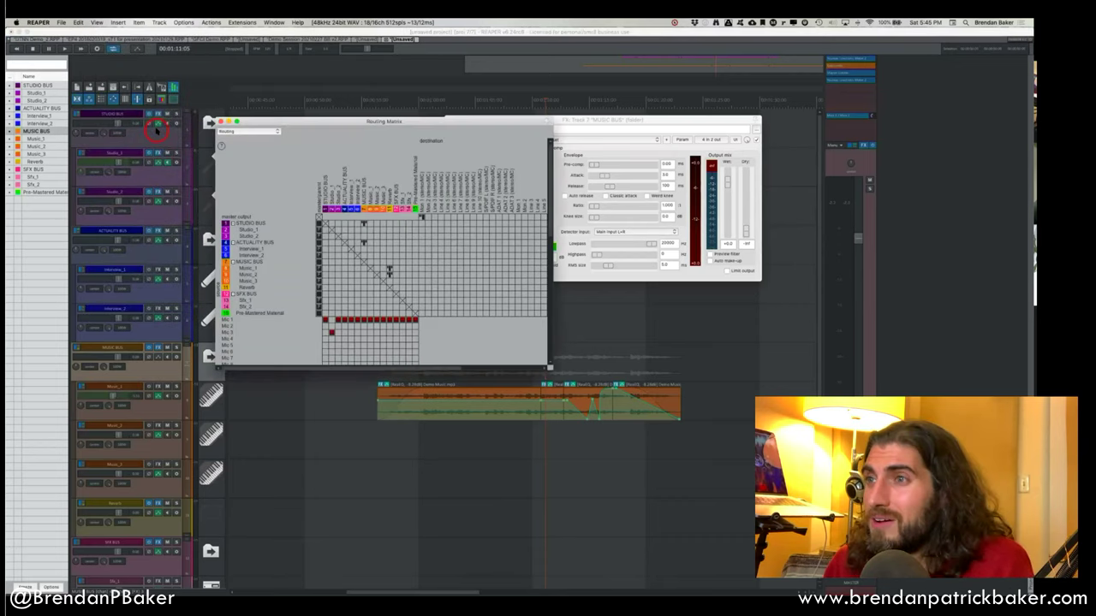
{"action": "left_click_drag", "start_coordinate": [379, 122], "coordinate": [362, 86]}
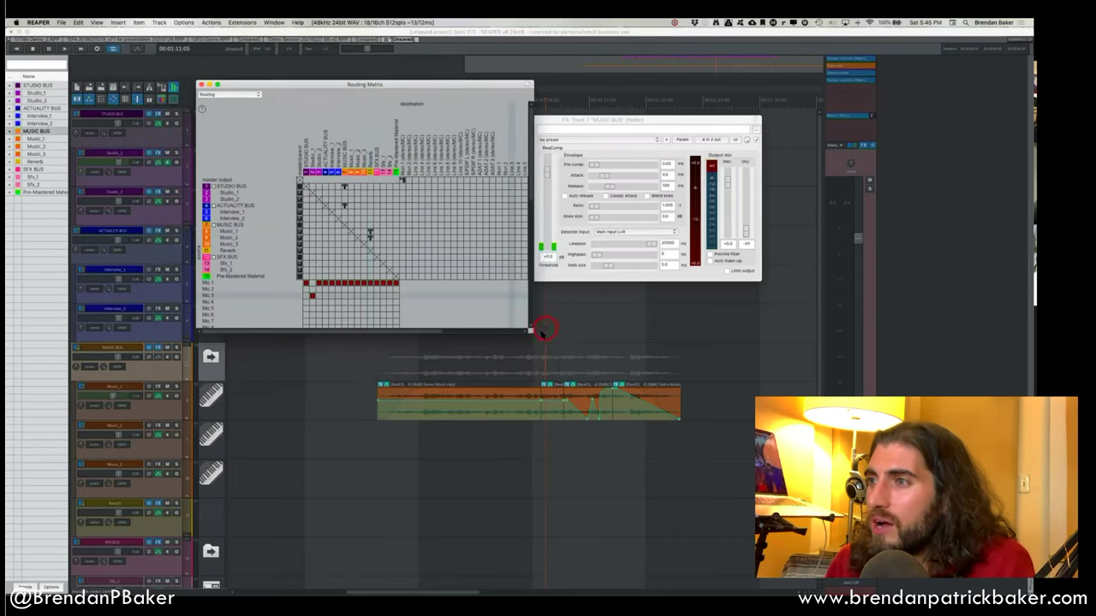
{"action": "left_click_drag", "start_coordinate": [552, 352], "coordinate": [557, 380]}
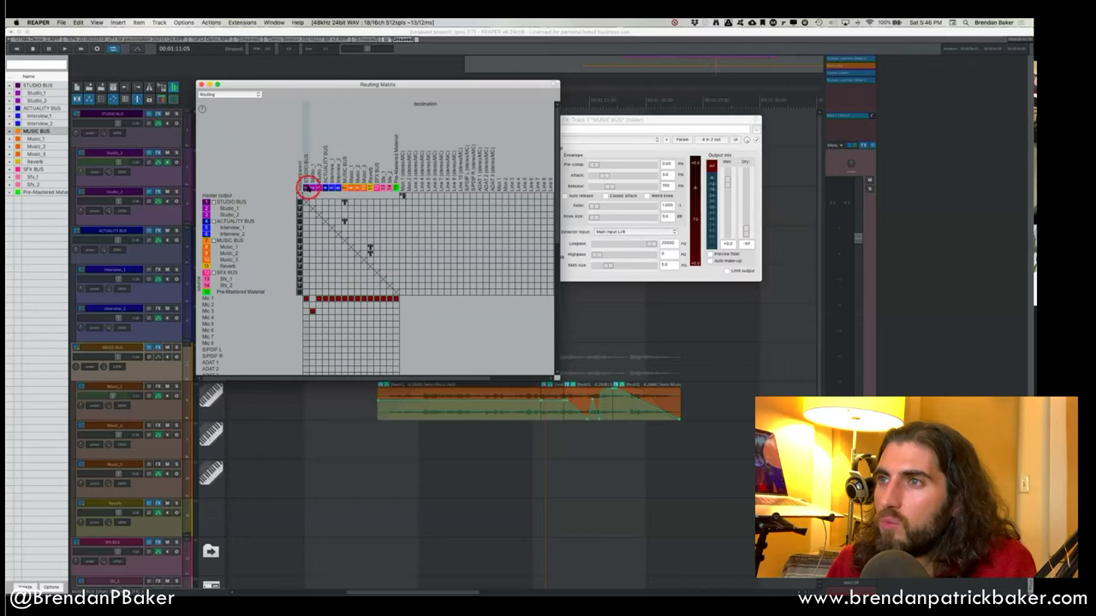
Examine the STUDIO BUS and ACTUALITY BUS sends to the MUSIC BUS in an enlarged wiring diagram, and return to the routing view.
{"action": "left_click", "coordinate": [235, 91]}
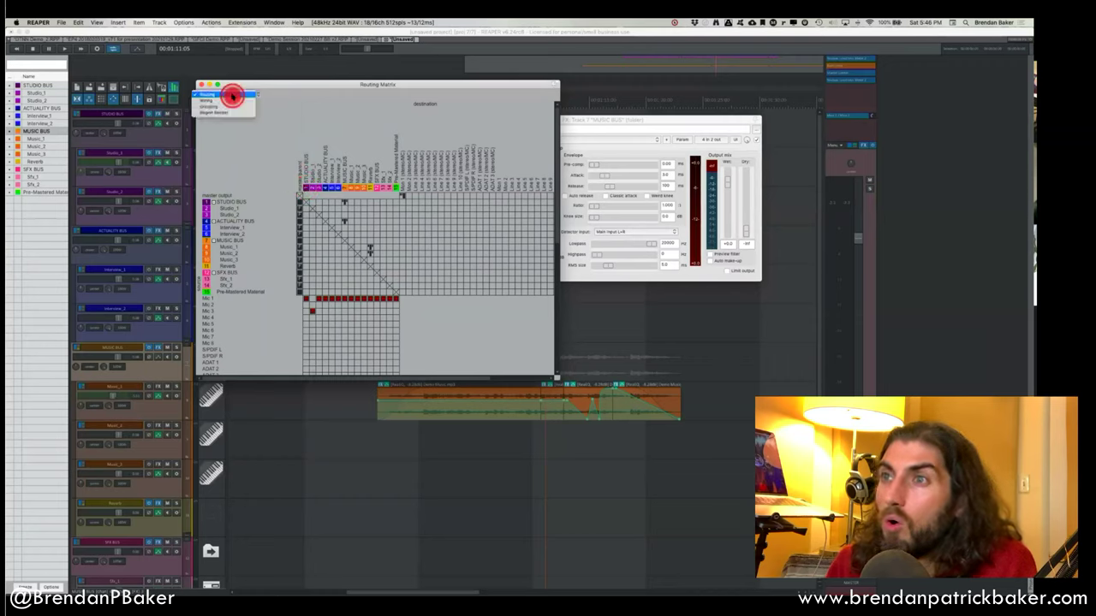
{"action": "left_click", "coordinate": [240, 102]}
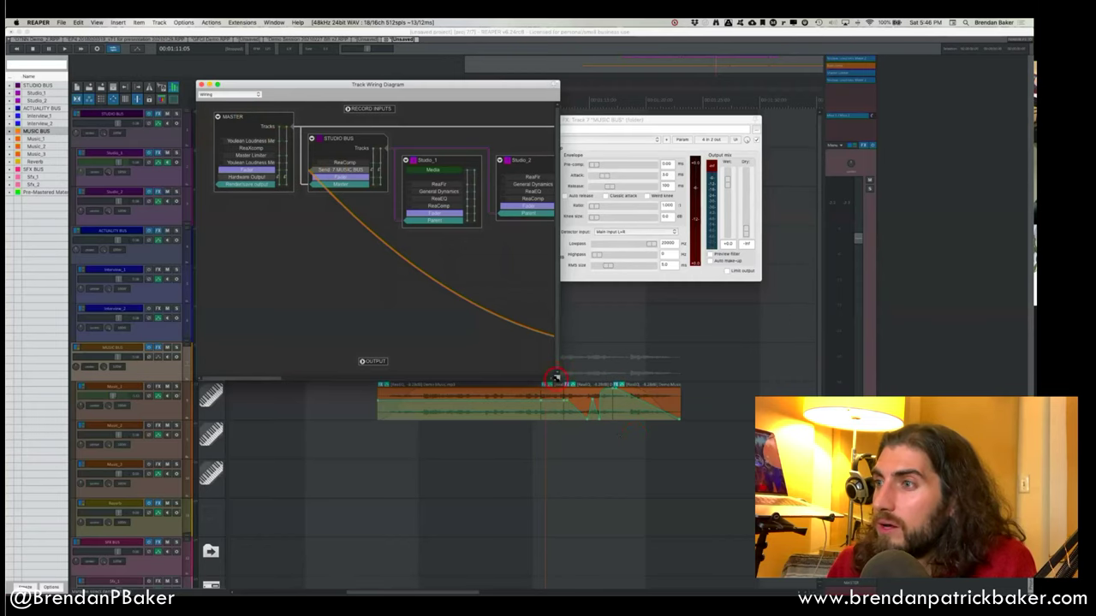
{"action": "left_click_drag", "start_coordinate": [556, 377], "coordinate": [959, 502]}
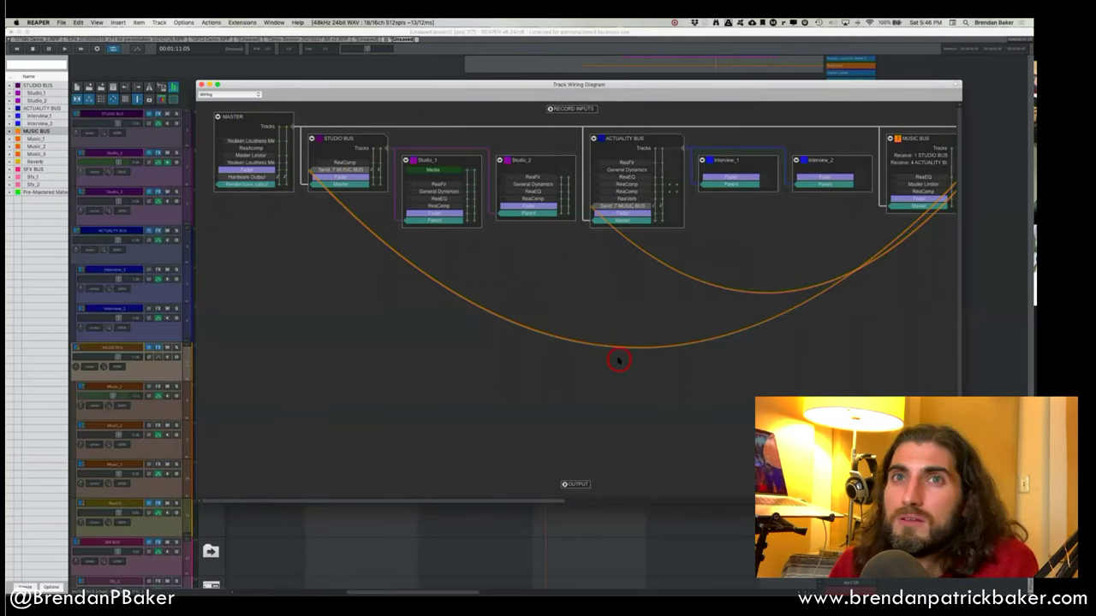
{"action": "scroll", "coordinate": [622, 361], "scroll_direction": "right", "scroll_amount": 5}
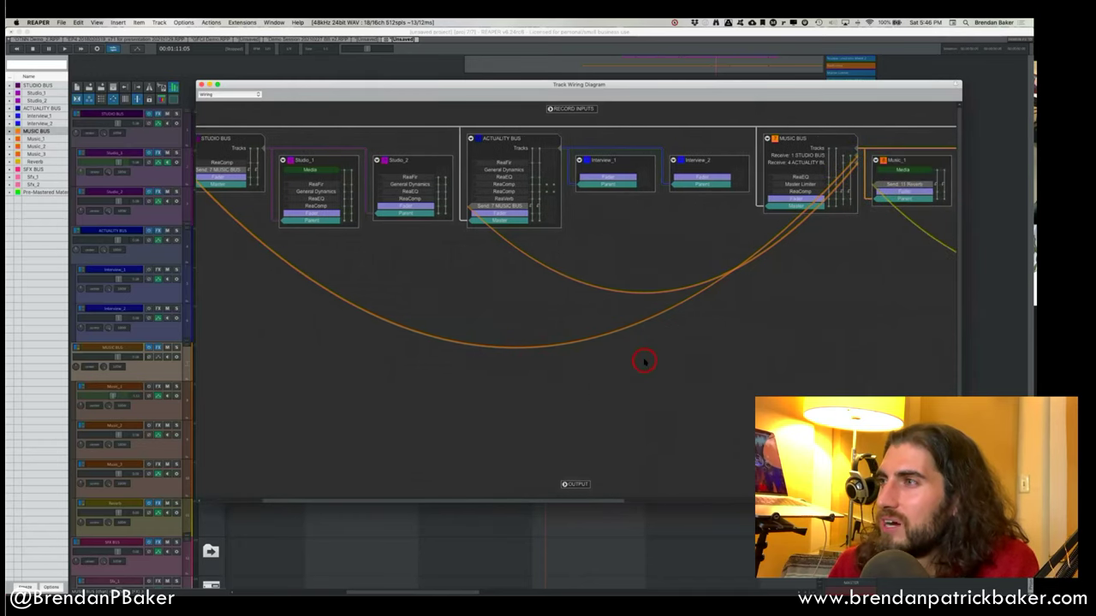
{"action": "scroll", "coordinate": [648, 360], "scroll_direction": "right", "scroll_amount": 3}
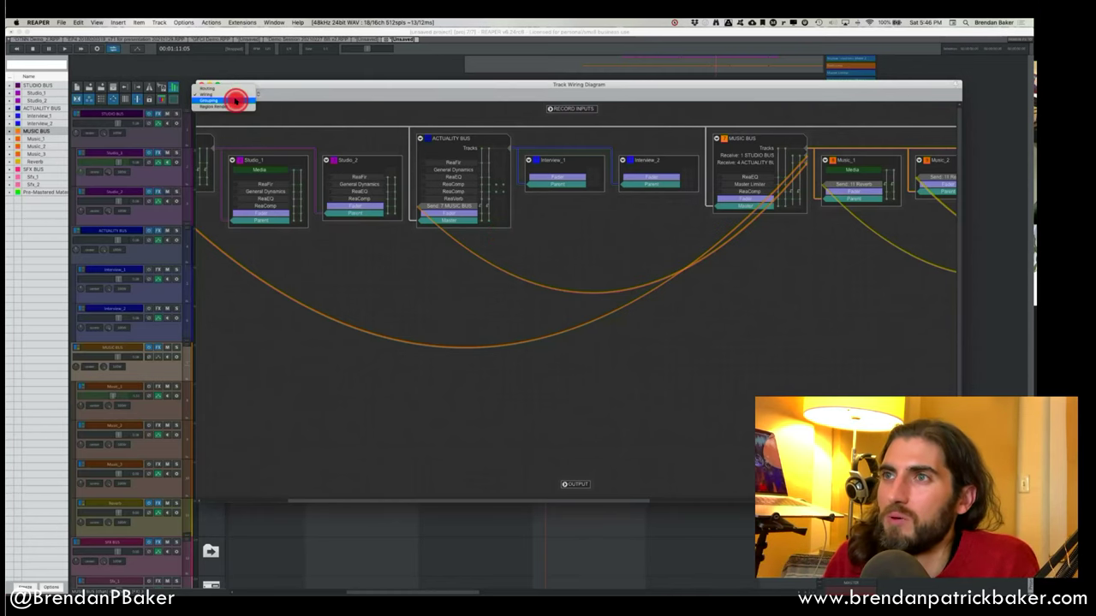
{"action": "left_click", "coordinate": [232, 96]}
{"action": "left_click", "coordinate": [231, 86]}
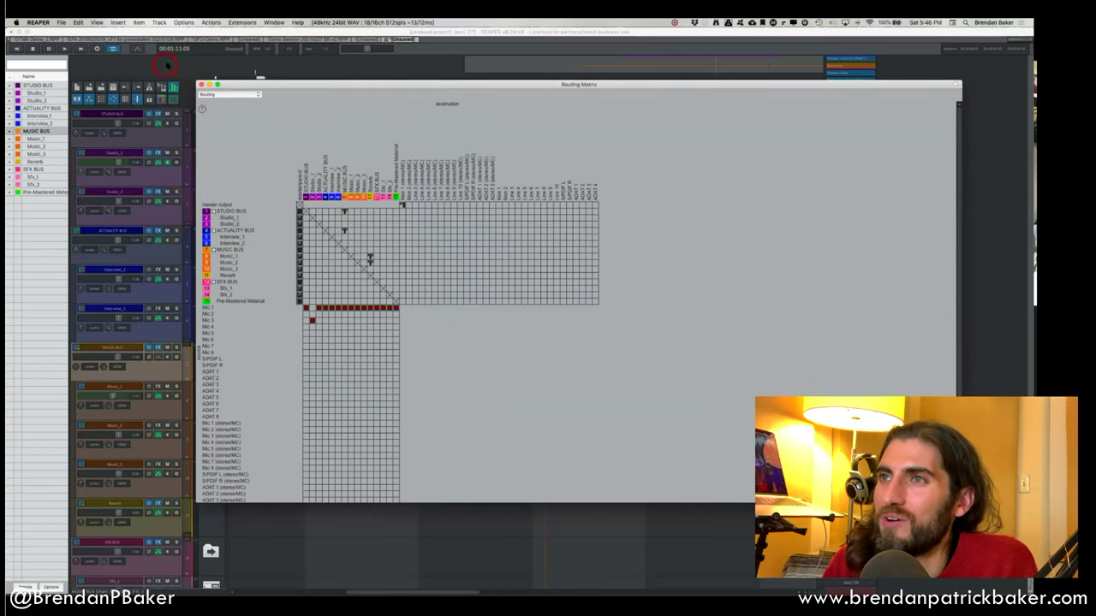
Close the Routing Matrix and the MUSIC BUS effects window, and place the edit cursor ahead of the Studio_1 items.
{"action": "left_click", "coordinate": [201, 84]}
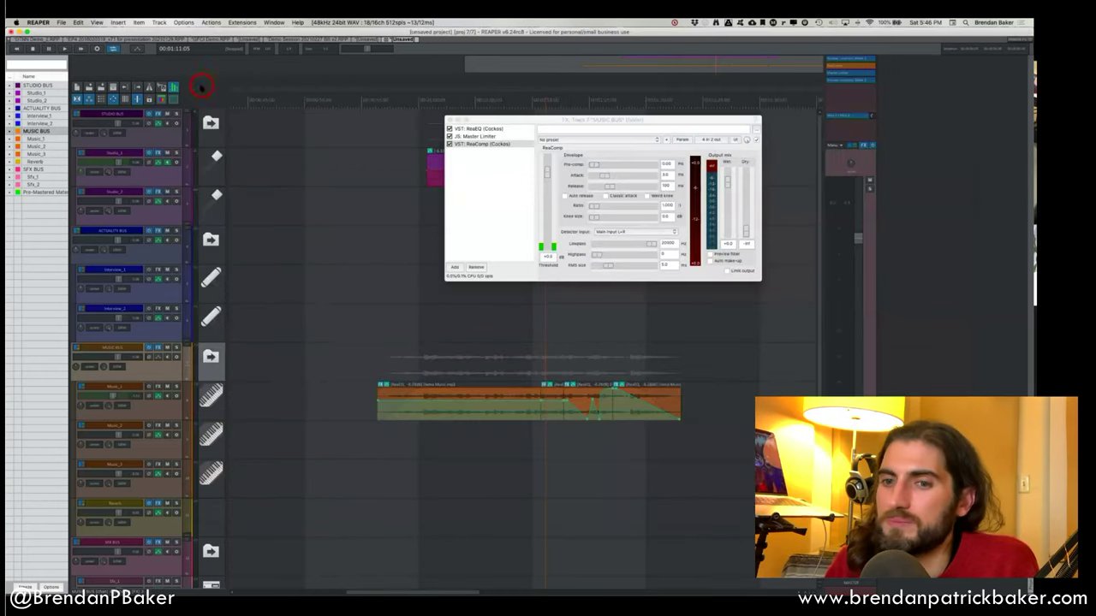
{"action": "left_click", "coordinate": [399, 282]}
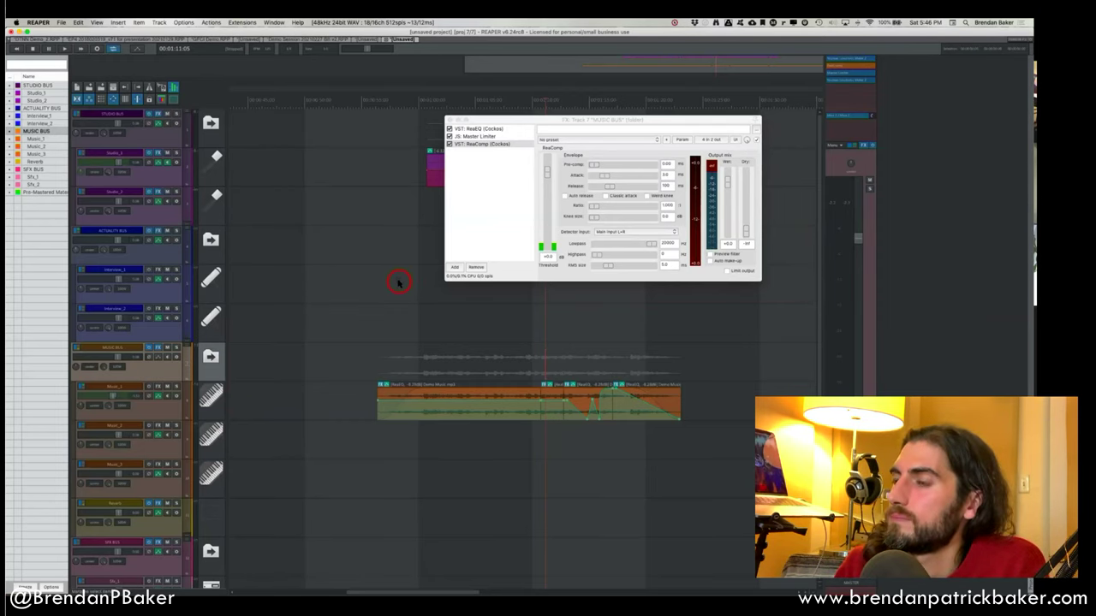
{"action": "left_click", "coordinate": [386, 250]}
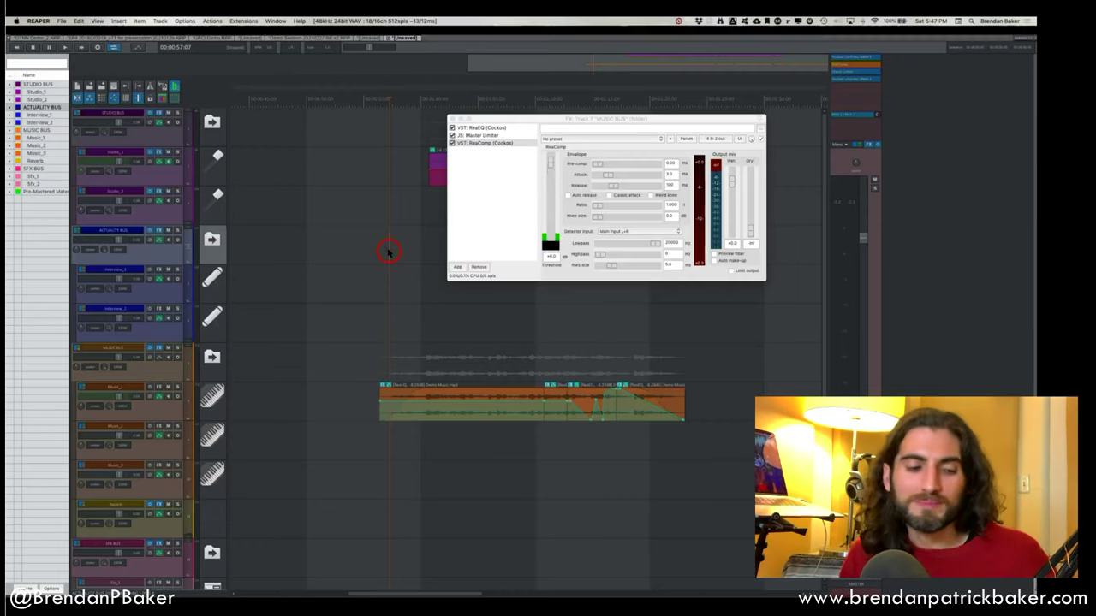
{"action": "left_click", "coordinate": [454, 121]}
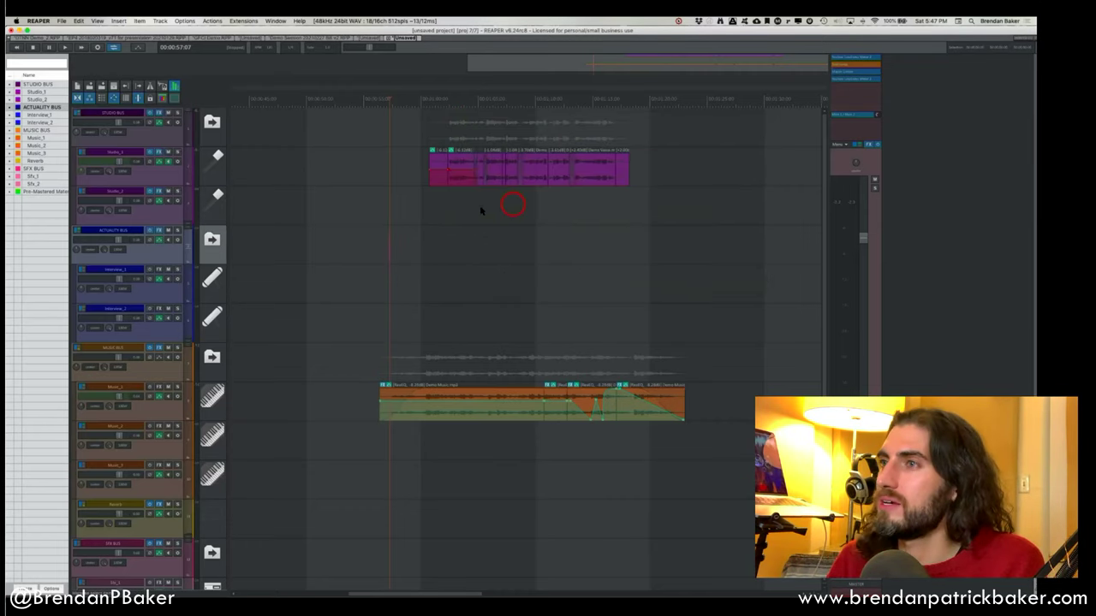
{"action": "left_click", "coordinate": [284, 158]}
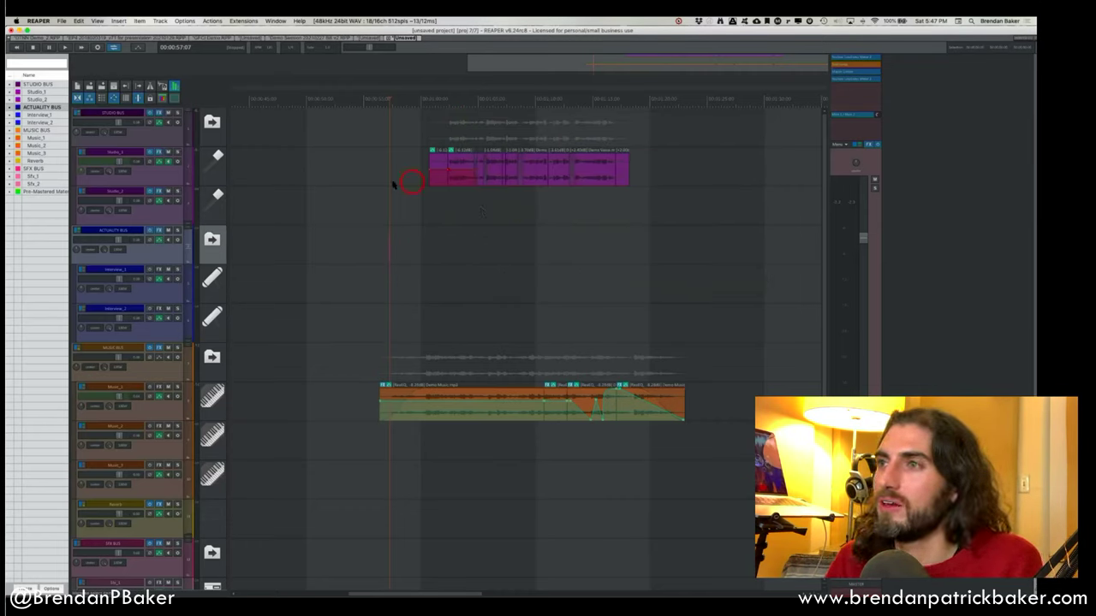
{"action": "left_click", "coordinate": [363, 172]}
Switch to the DTNN Demo_2 project and look over the full arrangement from the STUDIO BUS to the Pre-Mastered Material track.
{"action": "left_click", "coordinate": [47, 38]}
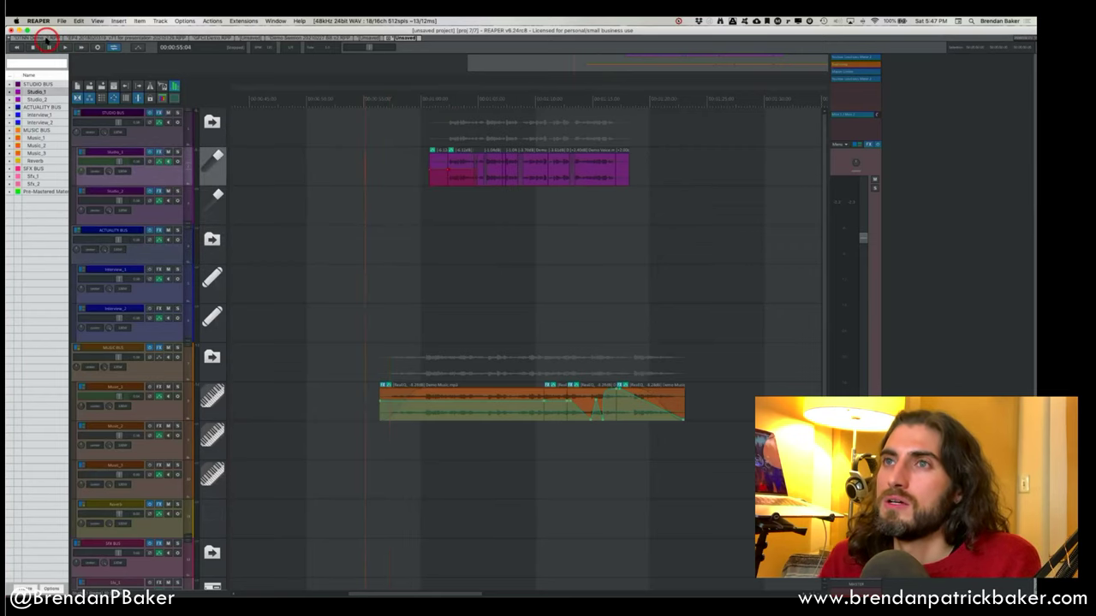
{"action": "left_click", "coordinate": [480, 426]}
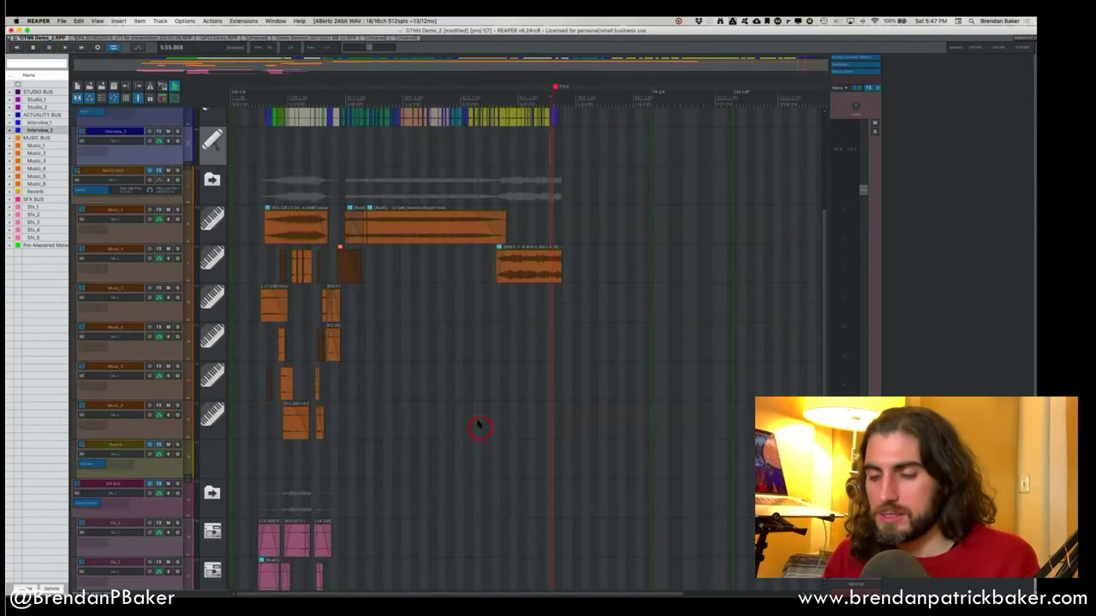
{"action": "scroll", "coordinate": [473, 403], "scroll_direction": "down", "scroll_amount": 5}
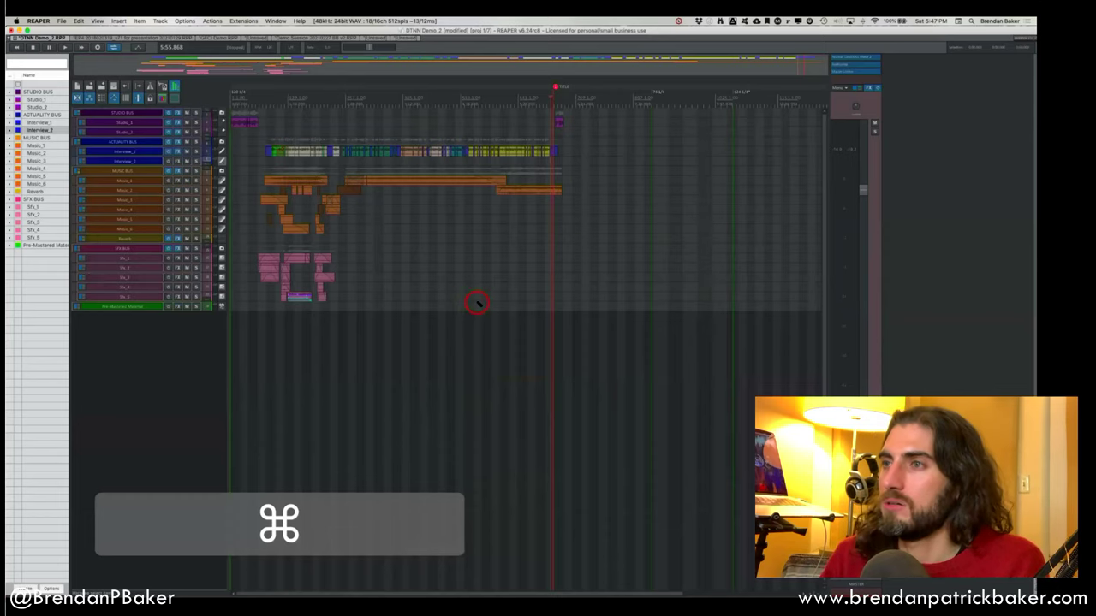
{"action": "scroll", "coordinate": [445, 298], "scroll_direction": "down", "scroll_amount": 3}
{"action": "left_click", "coordinate": [131, 307]}
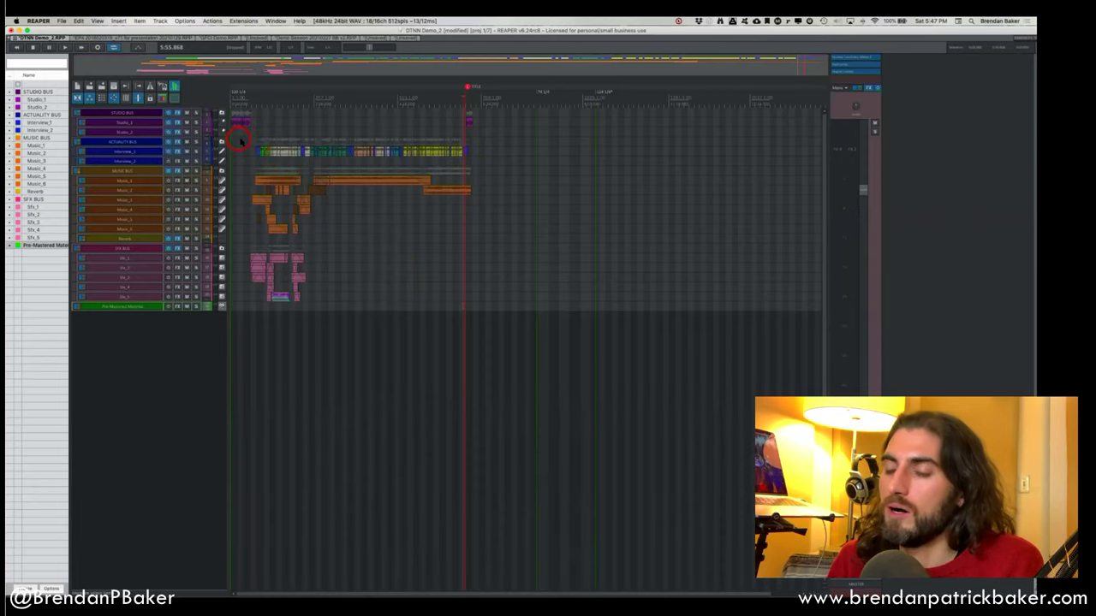
{"action": "scroll", "coordinate": [239, 138], "scroll_direction": "right", "scroll_amount": 2}
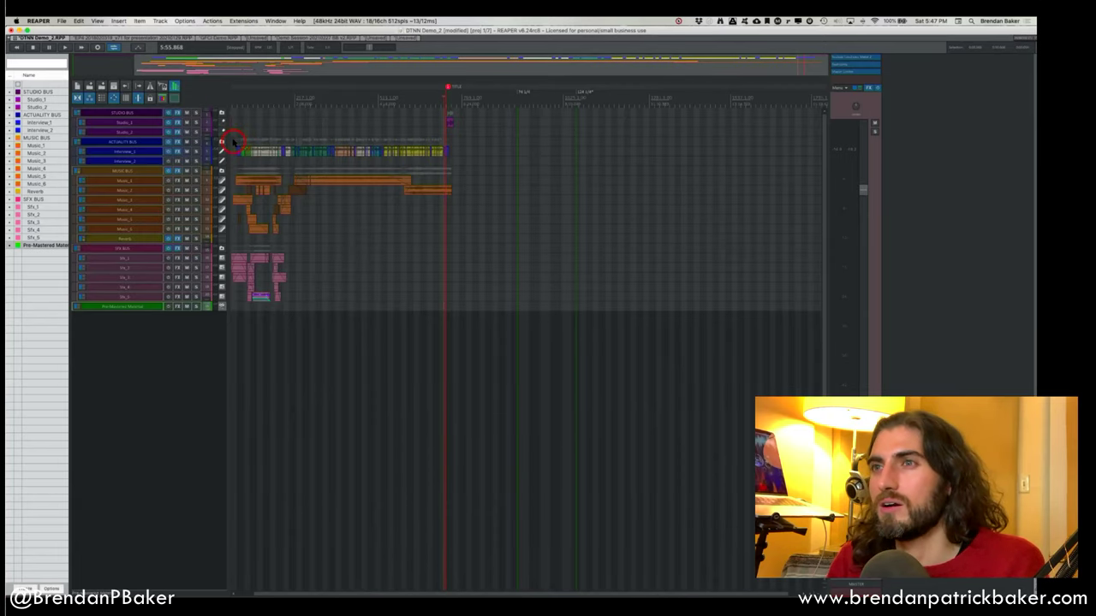
{"action": "scroll", "coordinate": [233, 141], "scroll_direction": "up", "scroll_amount": 5}
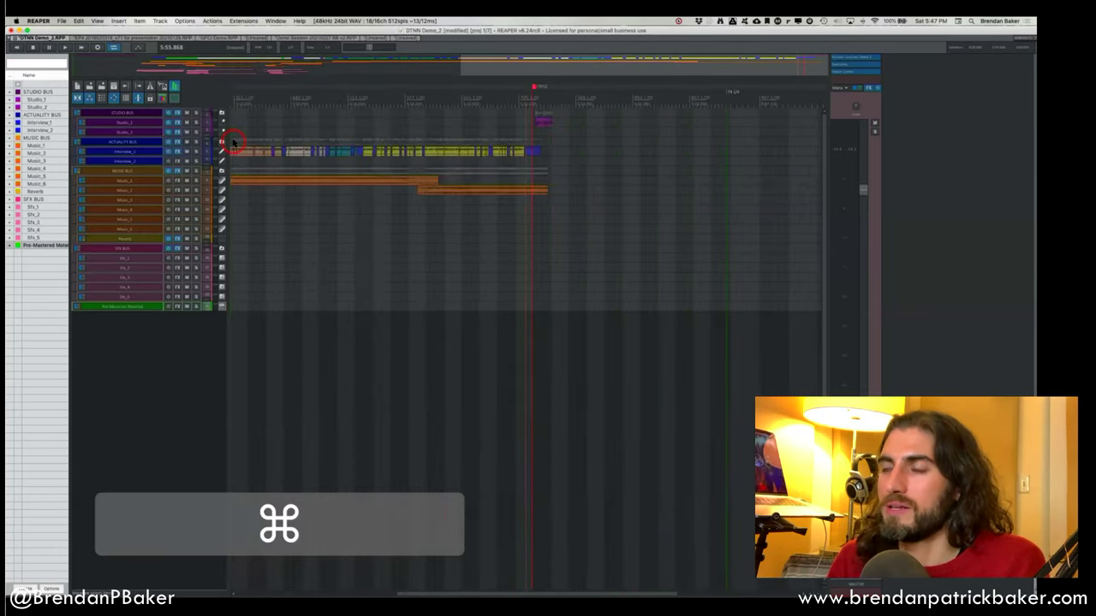
{"action": "scroll", "coordinate": [312, 178], "scroll_direction": "down", "scroll_amount": 5}
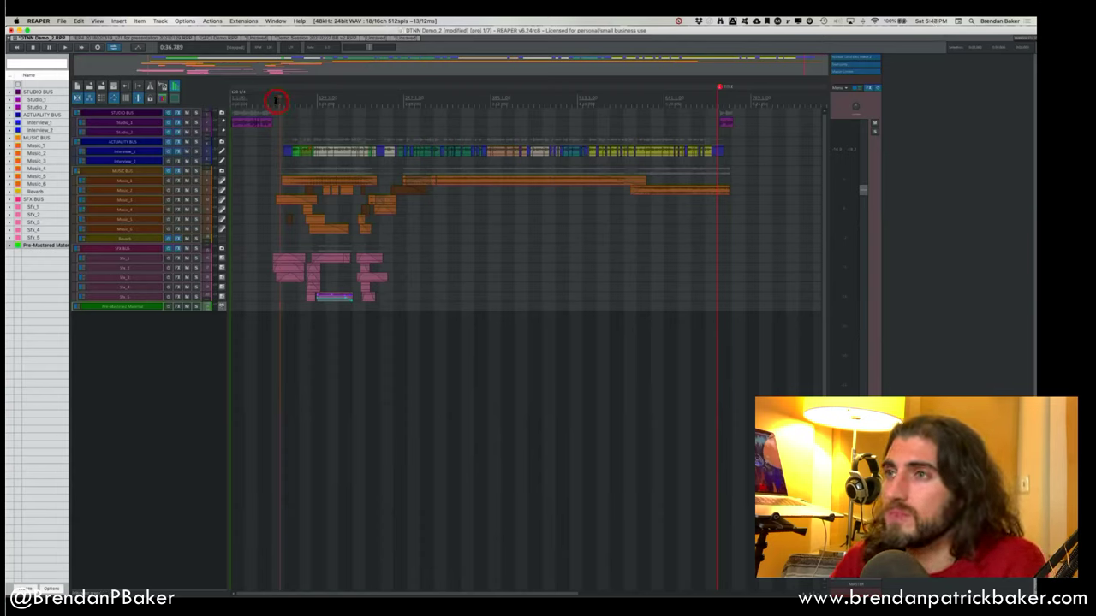
Place the edit cursor at 0:35, just before the music and interview items, and survey the timeline through to the closing items.
{"action": "left_click", "coordinate": [276, 100]}
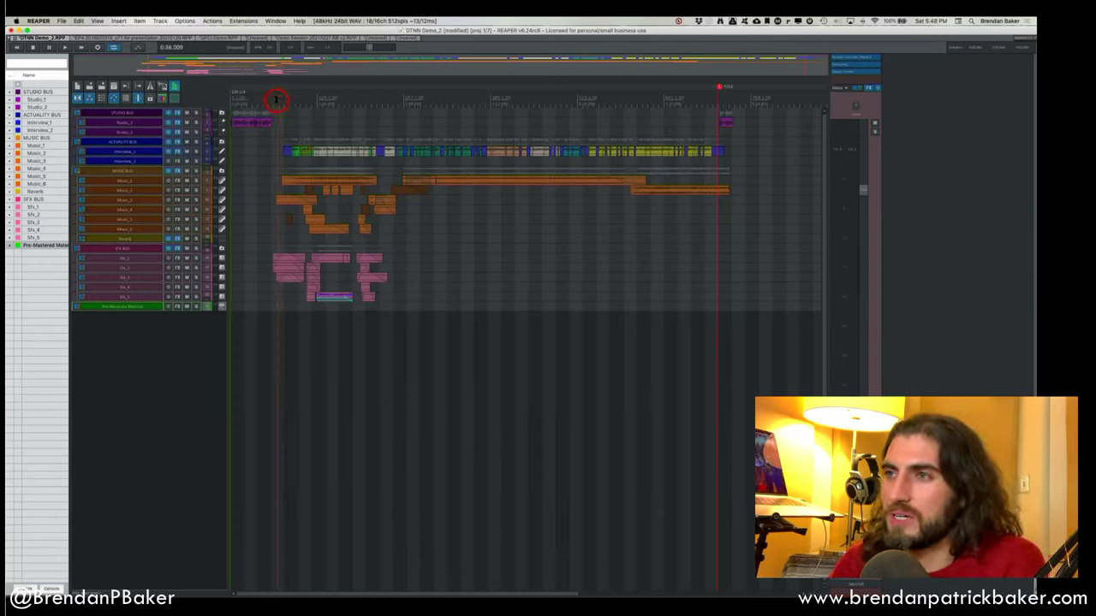
{"action": "left_click", "coordinate": [275, 100]}
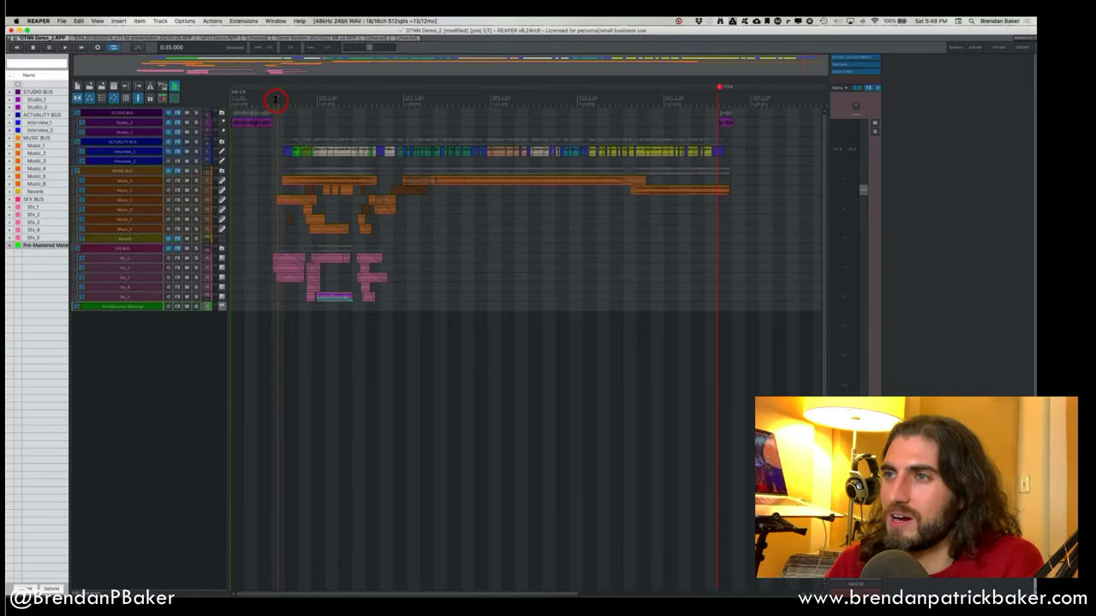
{"action": "scroll", "coordinate": [276, 100], "scroll_direction": "up", "scroll_amount": 2}
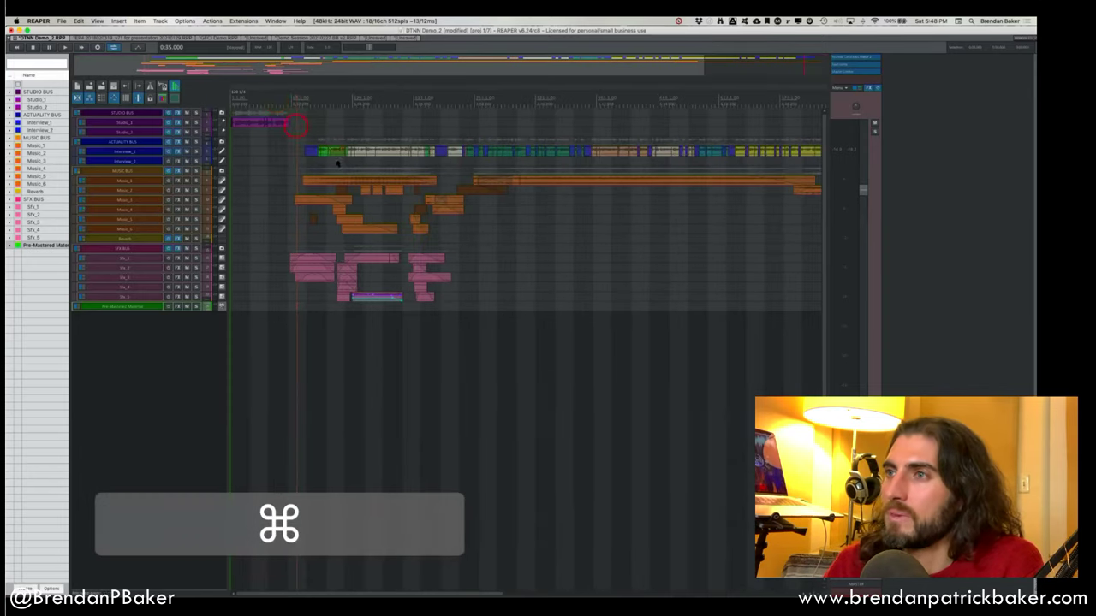
{"action": "scroll", "coordinate": [261, 159], "scroll_direction": "down", "scroll_amount": 1}
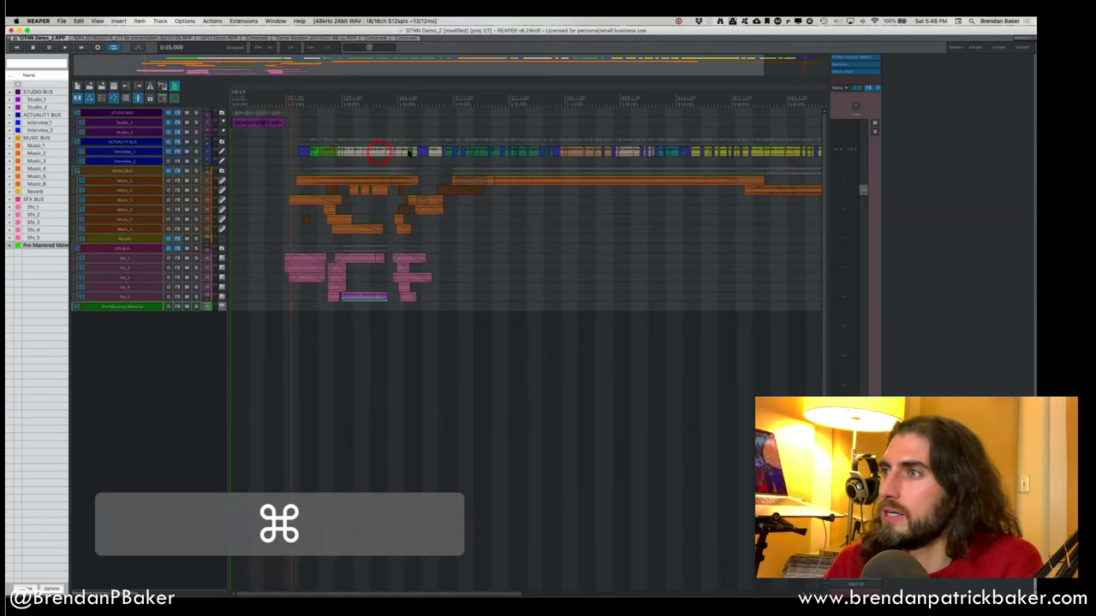
{"action": "scroll", "coordinate": [694, 152], "scroll_direction": "down", "scroll_amount": 2}
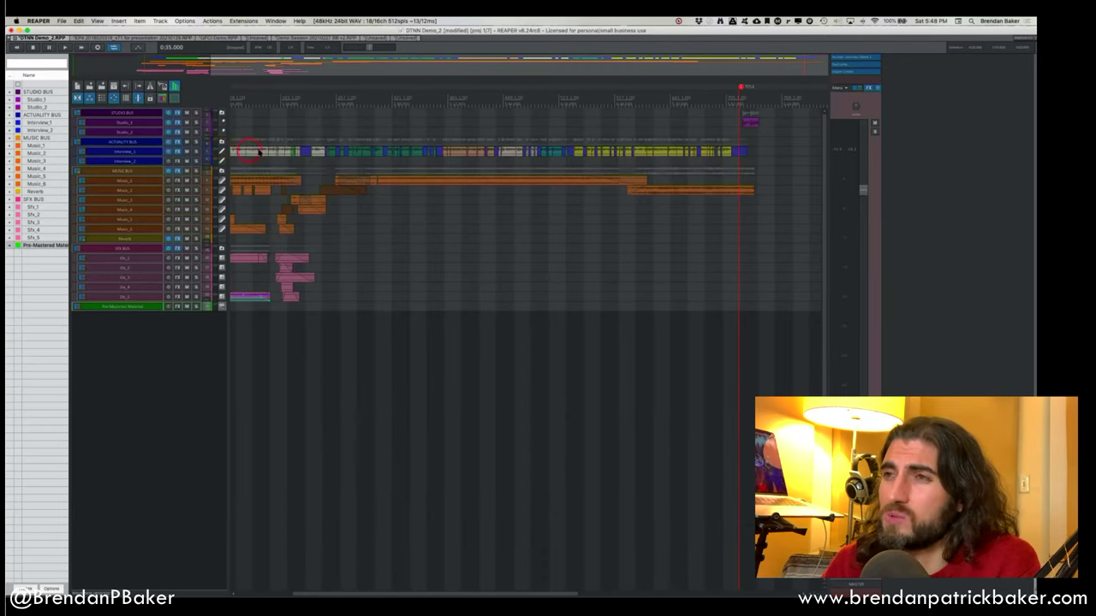
Inspect the Voxengo MSED plug-in in the first interview track's effects chain and close the window.
{"action": "scroll", "coordinate": [256, 153], "scroll_direction": "up", "scroll_amount": 6, "text": "super"}
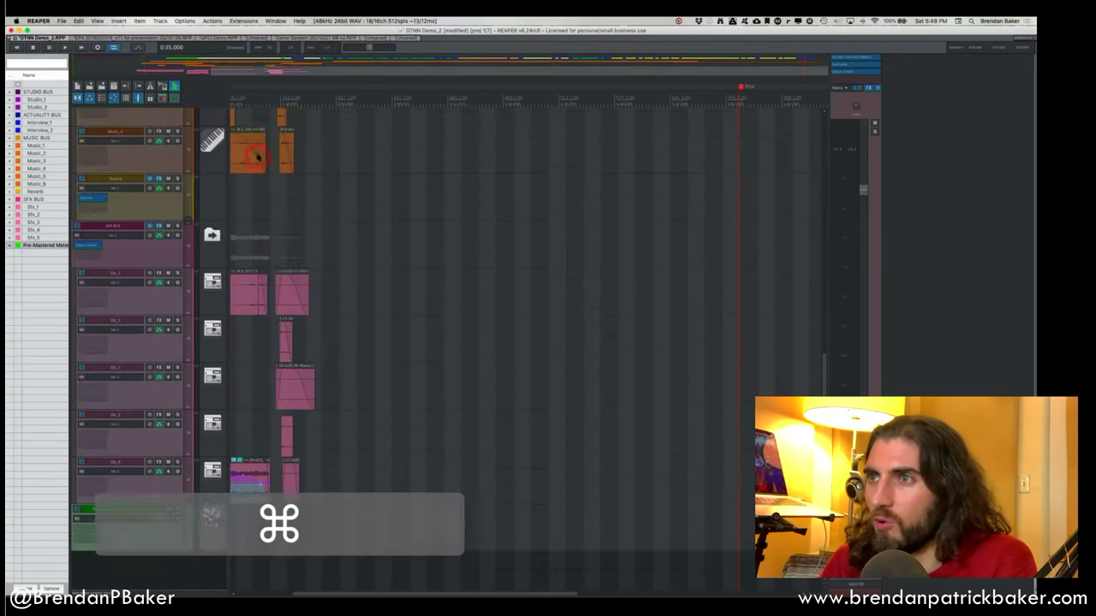
{"action": "scroll", "coordinate": [257, 155], "scroll_direction": "down", "scroll_amount": 6, "text": "super"}
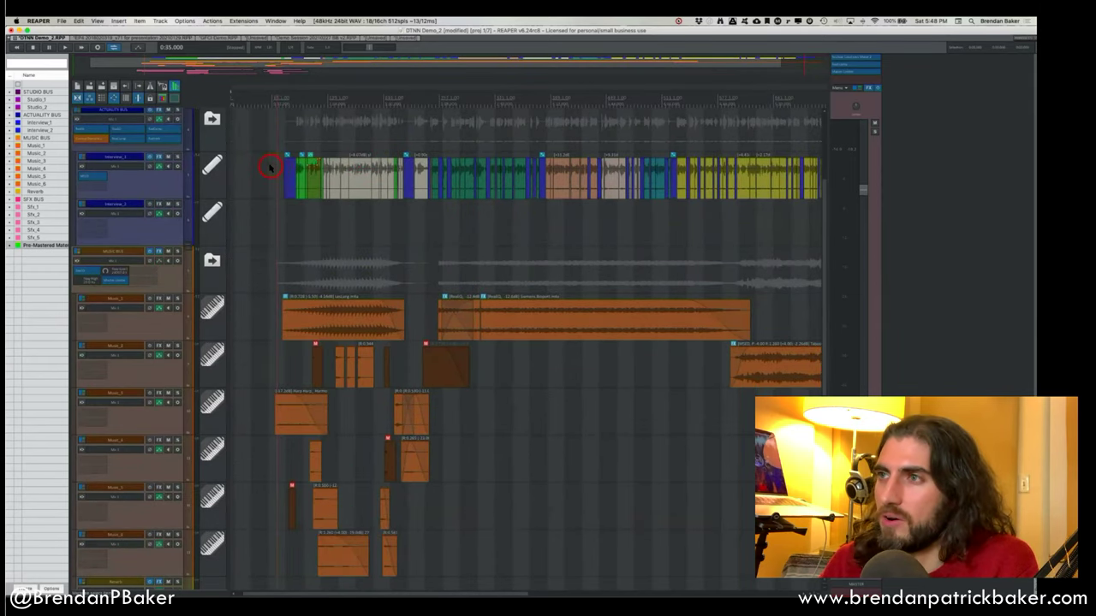
{"action": "scroll", "coordinate": [270, 166], "scroll_direction": "down", "scroll_amount": 3}
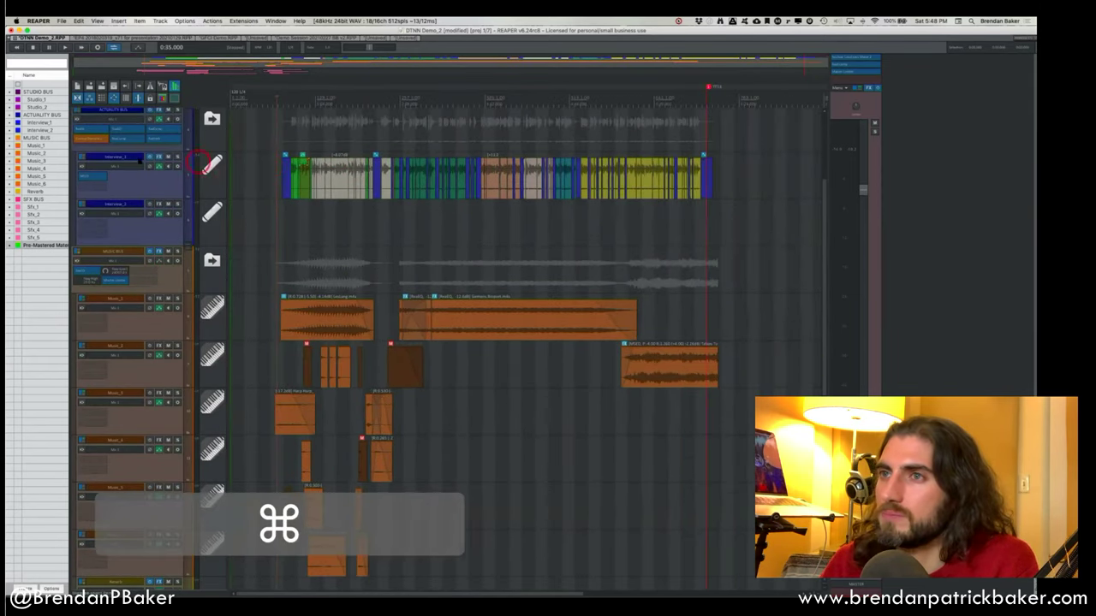
{"action": "left_click", "coordinate": [159, 157]}
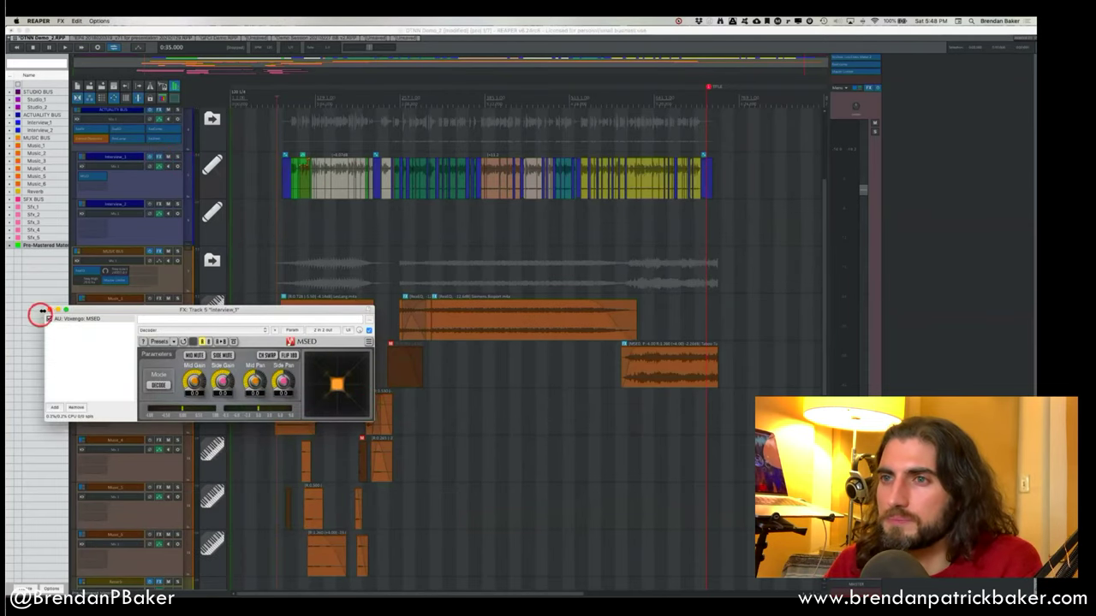
{"action": "key", "text": "Escape"}
Show the track automation envelopes, examine the MUSIC BUS ReaEQ filter curves where the music changes over, and hide the envelopes again.
{"action": "scroll", "coordinate": [299, 186], "scroll_direction": "down", "scroll_amount": 4}
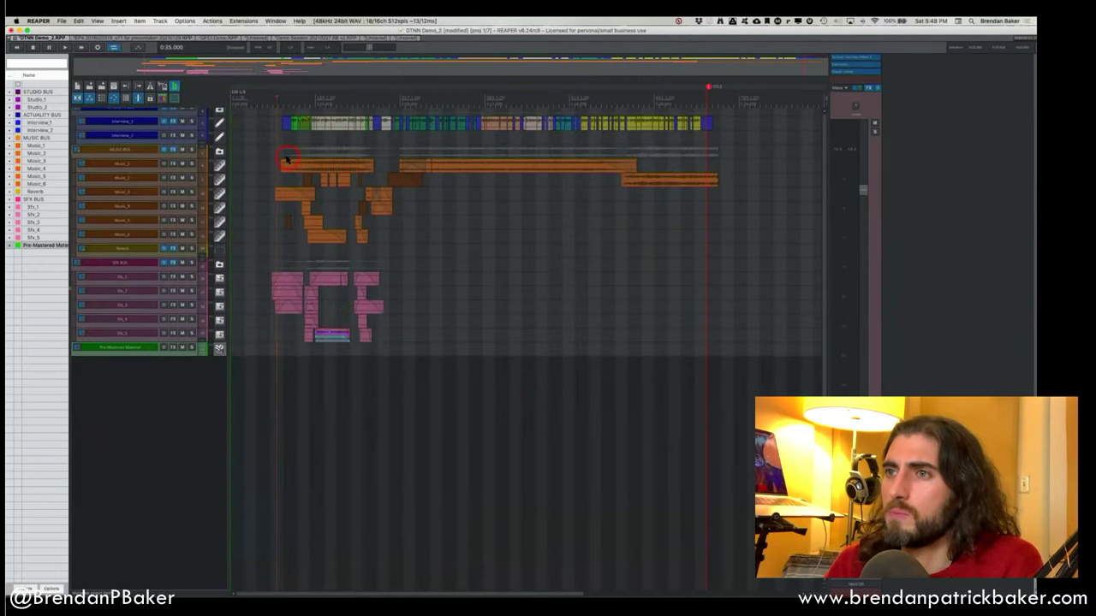
{"action": "scroll", "coordinate": [326, 294], "scroll_direction": "down", "scroll_amount": 3}
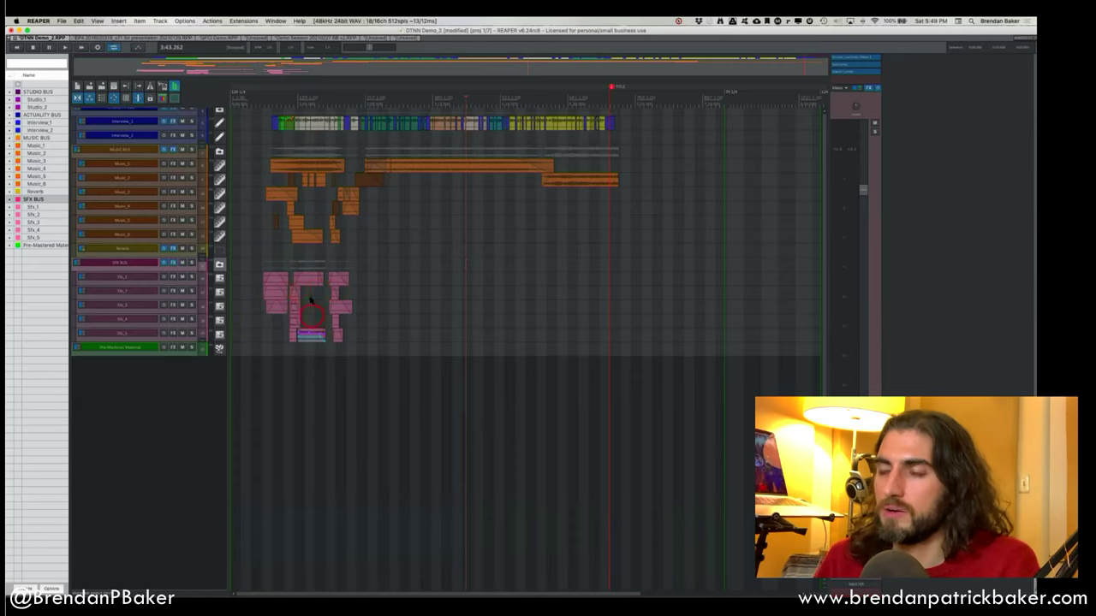
{"action": "left_click", "coordinate": [257, 236]}
{"action": "key", "text": "q"}
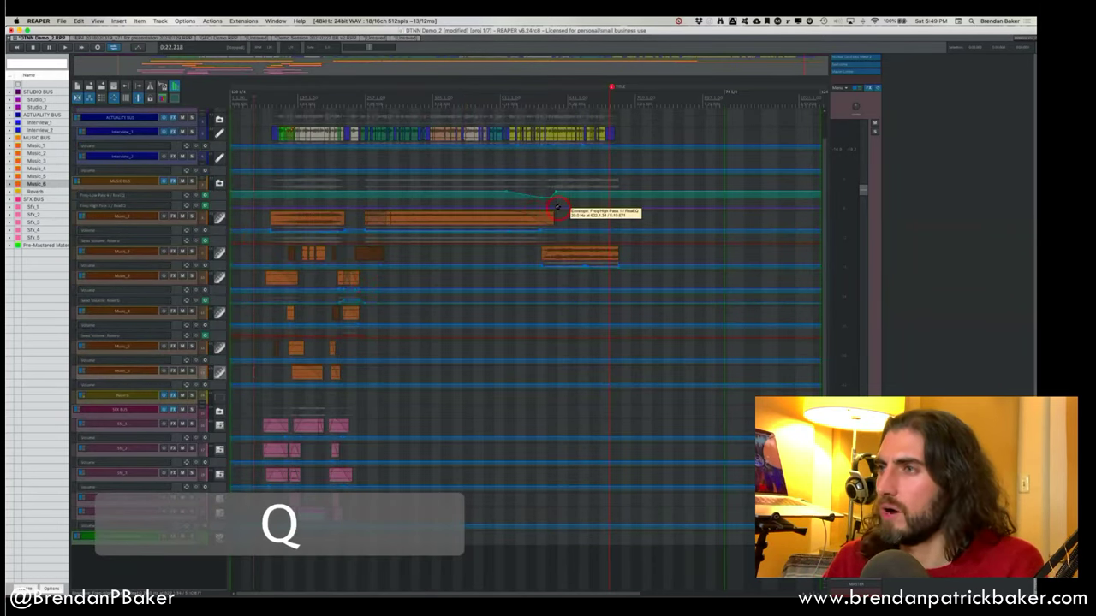
{"action": "left_click_drag", "start_coordinate": [509, 192], "coordinate": [540, 198]}
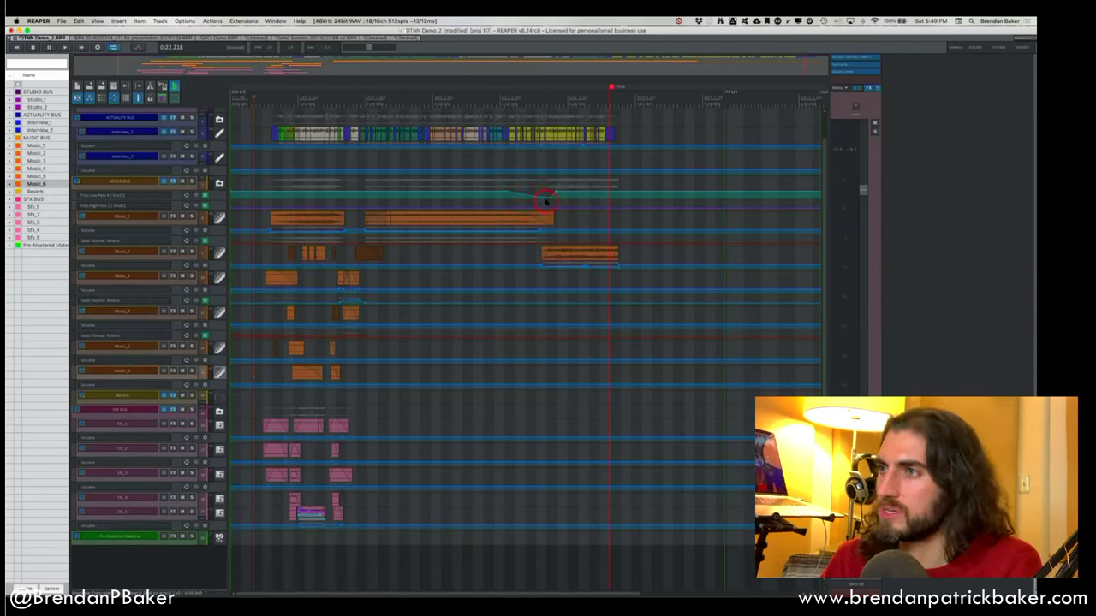
{"action": "mouse_move", "coordinate": [506, 248]}
{"action": "left_mouse_down"}
{"action": "mouse_move", "coordinate": [543, 248]}
{"action": "mouse_move", "coordinate": [563, 209]}
{"action": "mouse_move", "coordinate": [561, 180]}
{"action": "mouse_move", "coordinate": [552, 206]}
{"action": "left_mouse_up"}
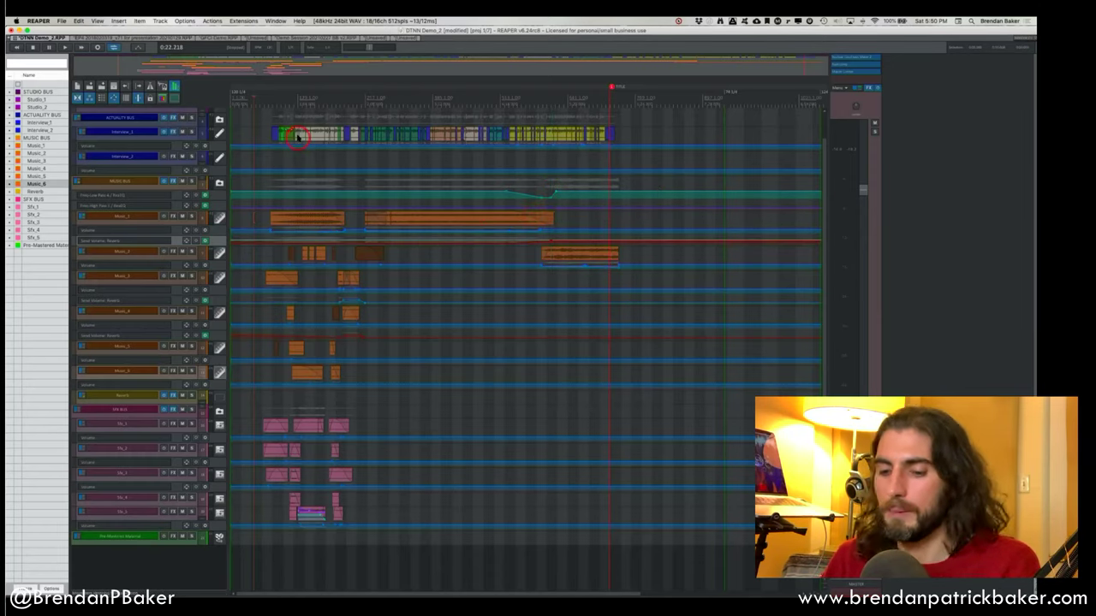
{"action": "key", "text": "q"}
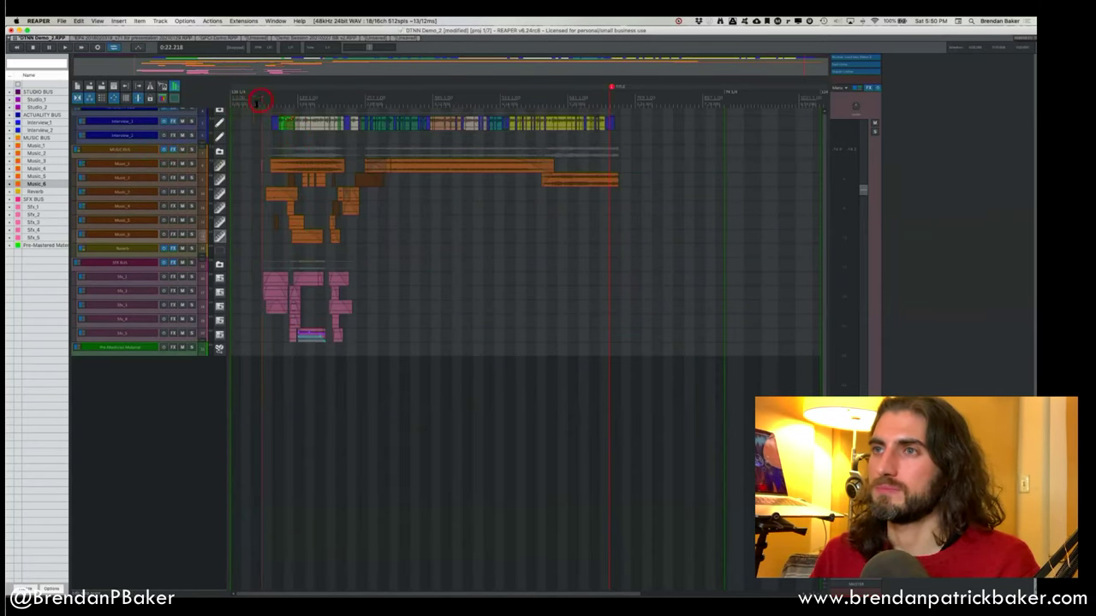
Open the MUSIC BUS effects chain, show the track envelopes and move the effects window clear of the automated items.
{"action": "left_click", "coordinate": [174, 150]}
{"action": "left_click", "coordinate": [430, 263]}
{"action": "key", "text": "q"}
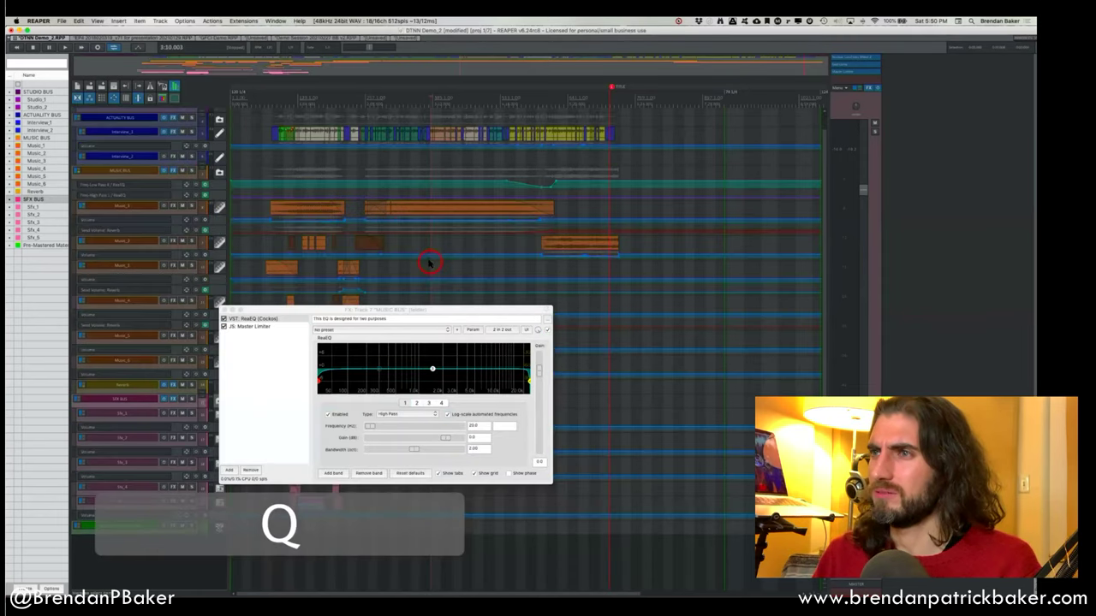
{"action": "left_click_drag", "start_coordinate": [358, 308], "coordinate": [687, 330]}
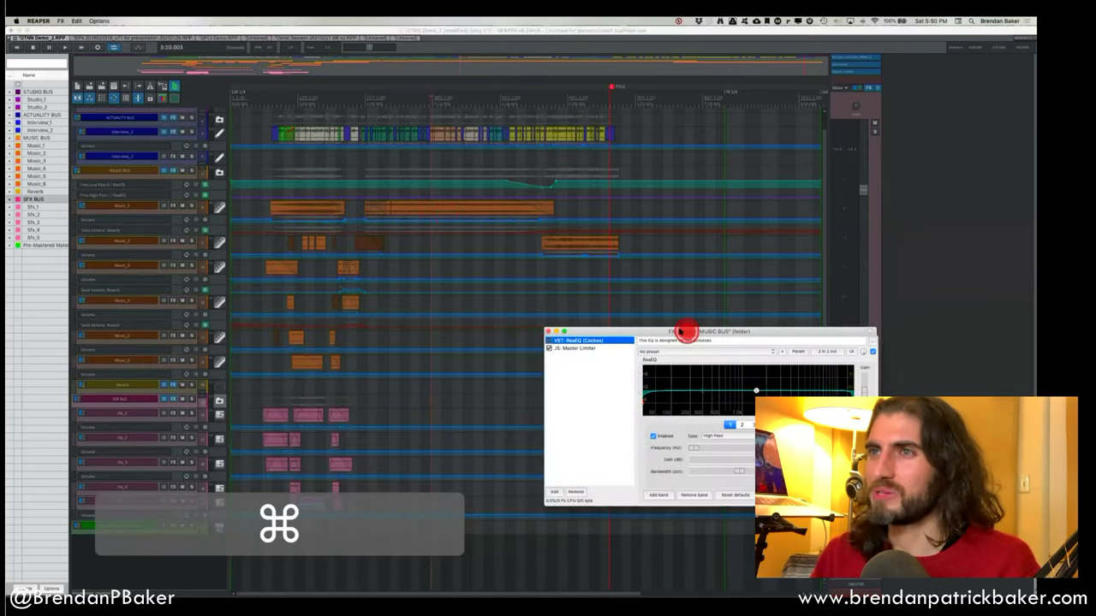
Open and close the docked media item list, and widen the arrange view by narrowing the area beside the master strip.
{"action": "left_click", "coordinate": [175, 85]}
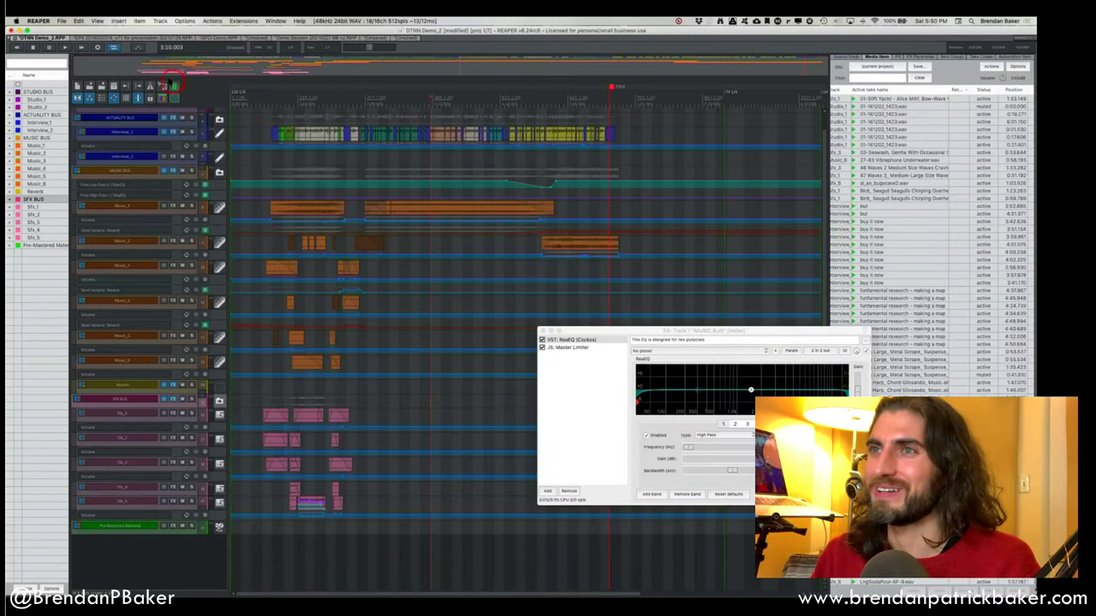
{"action": "left_click", "coordinate": [785, 211]}
{"action": "left_click", "coordinate": [820, 233]}
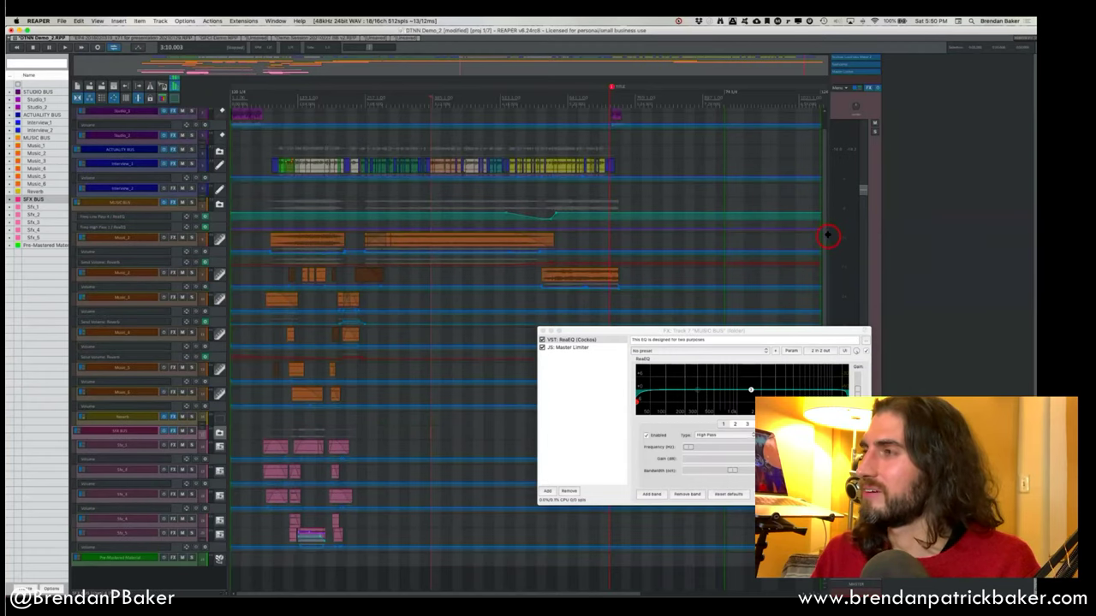
{"action": "scroll", "coordinate": [256, 100], "scroll_direction": "down", "scroll_amount": 2}
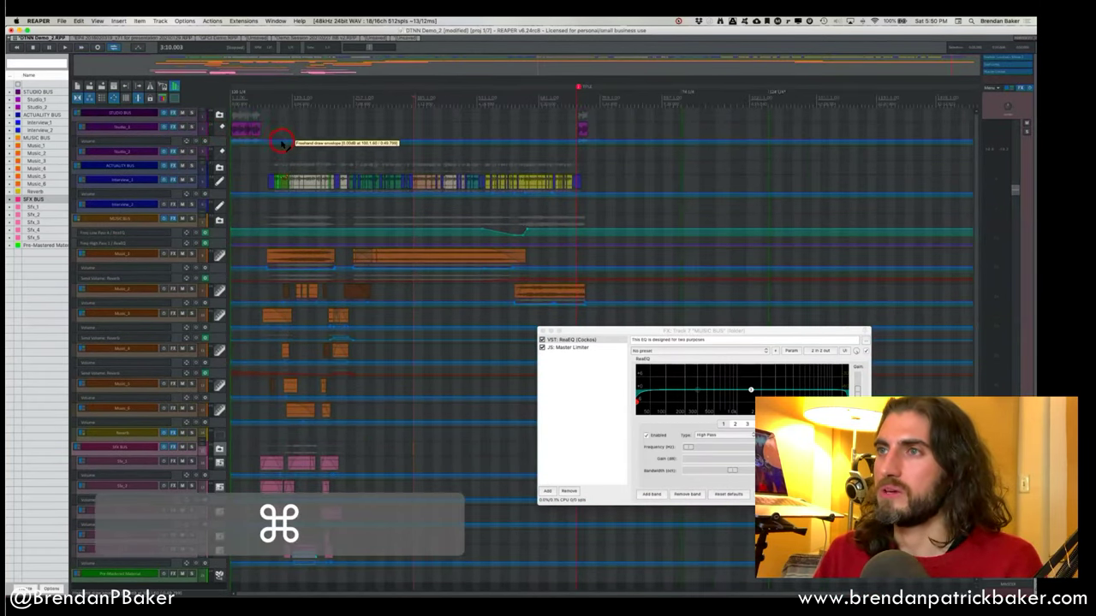
Play the project from around the start of the opening music while watching the MUSIC BUS ReaEQ spectrum.
{"action": "scroll", "coordinate": [256, 100], "scroll_direction": "up", "scroll_amount": 3}
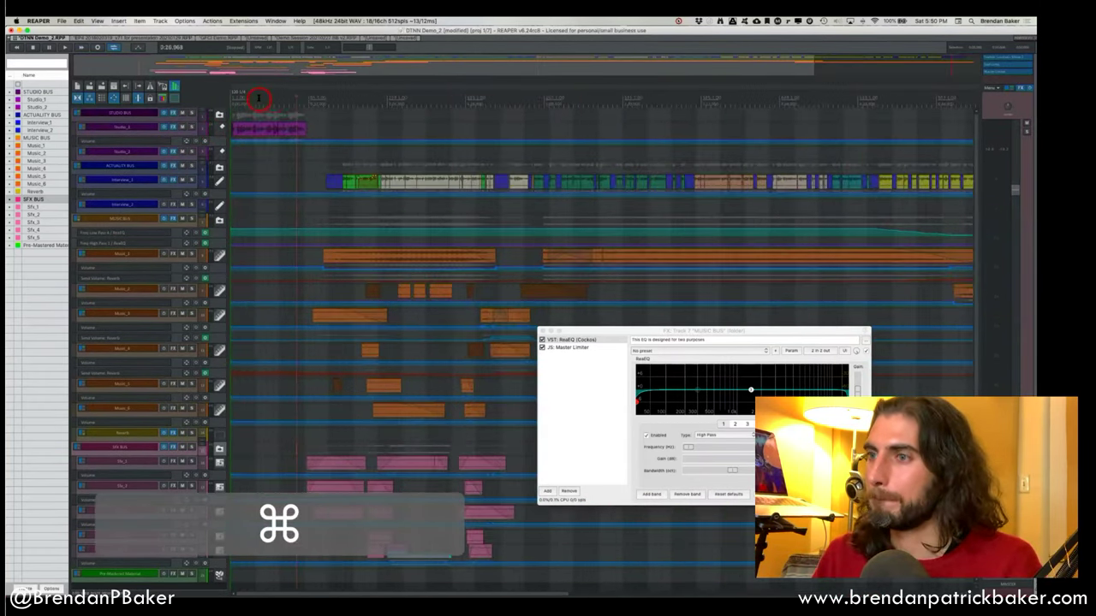
{"action": "key", "text": "space"}
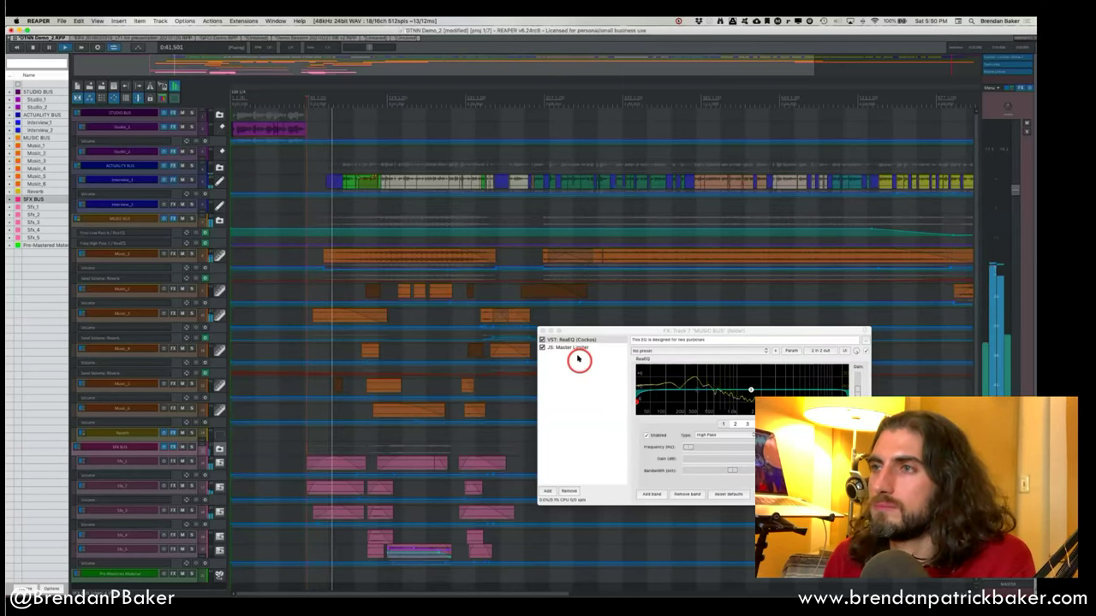
{"action": "left_click", "coordinate": [490, 285]}
{"action": "left_click", "coordinate": [618, 321]}
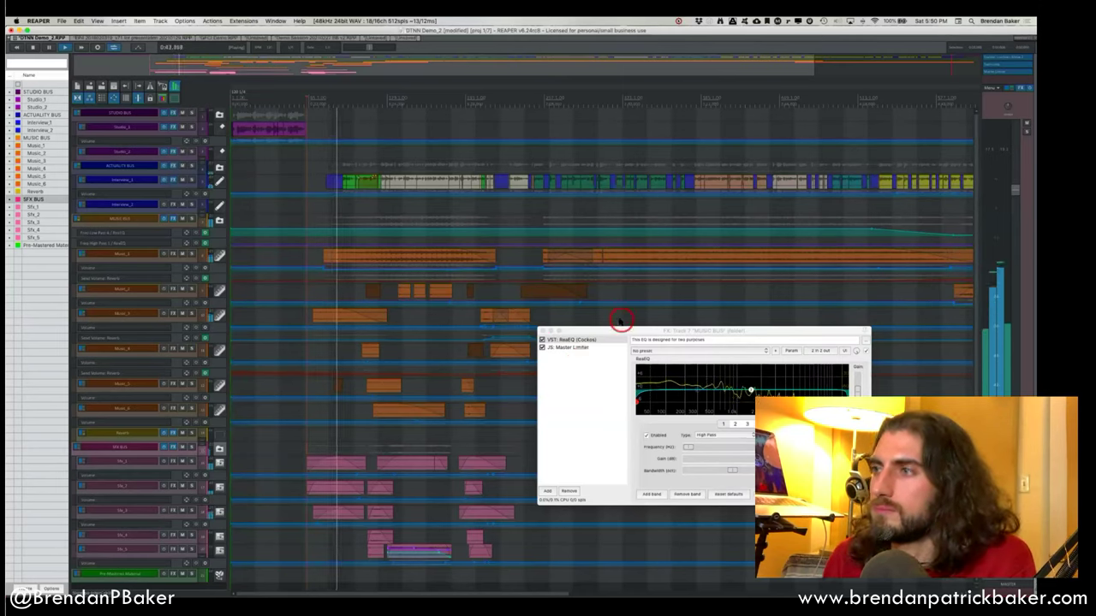
Follow the playback into the second long music cue and examine the MUSIC BUS ReaEQ filter envelopes where that cue starts.
{"action": "left_click", "coordinate": [644, 330]}
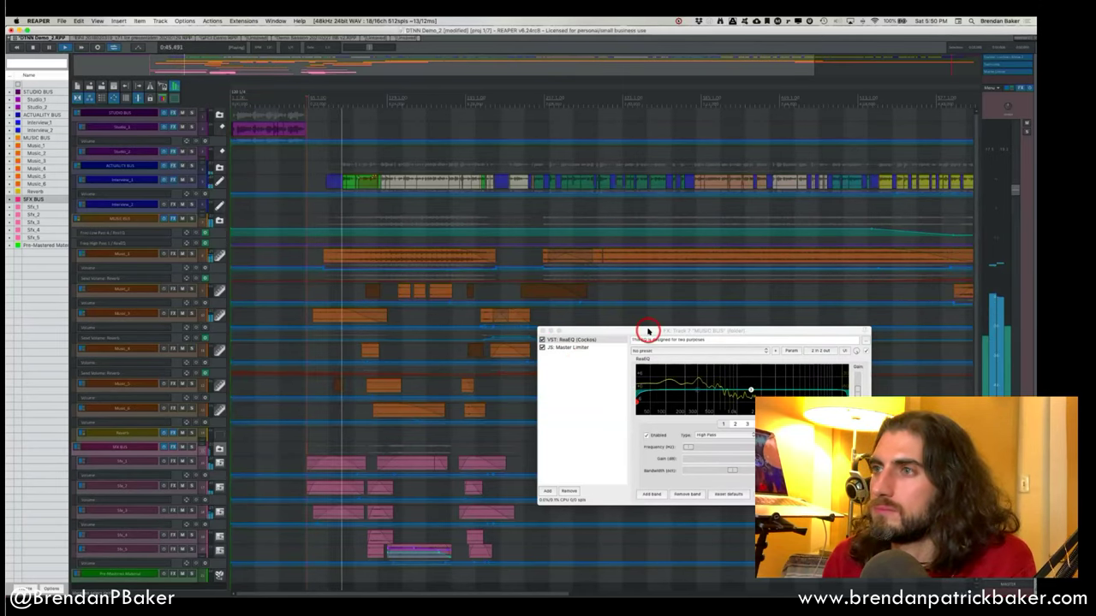
{"action": "left_click", "coordinate": [527, 295]}
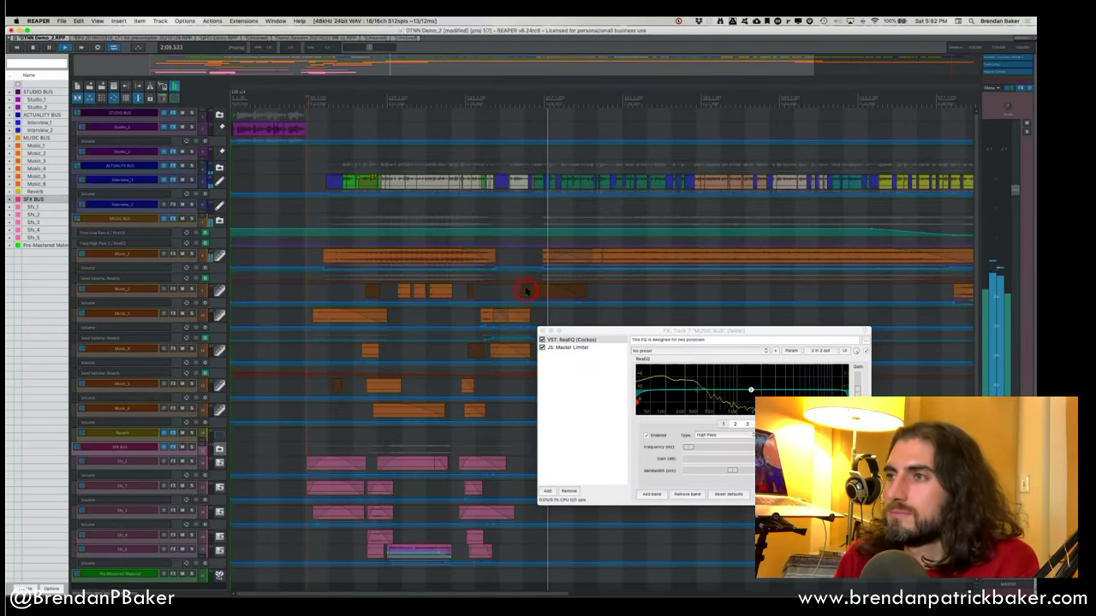
{"action": "scroll", "coordinate": [525, 291], "scroll_direction": "down", "scroll_amount": 2}
{"action": "scroll", "coordinate": [514, 283], "scroll_direction": "right", "scroll_amount": 2}
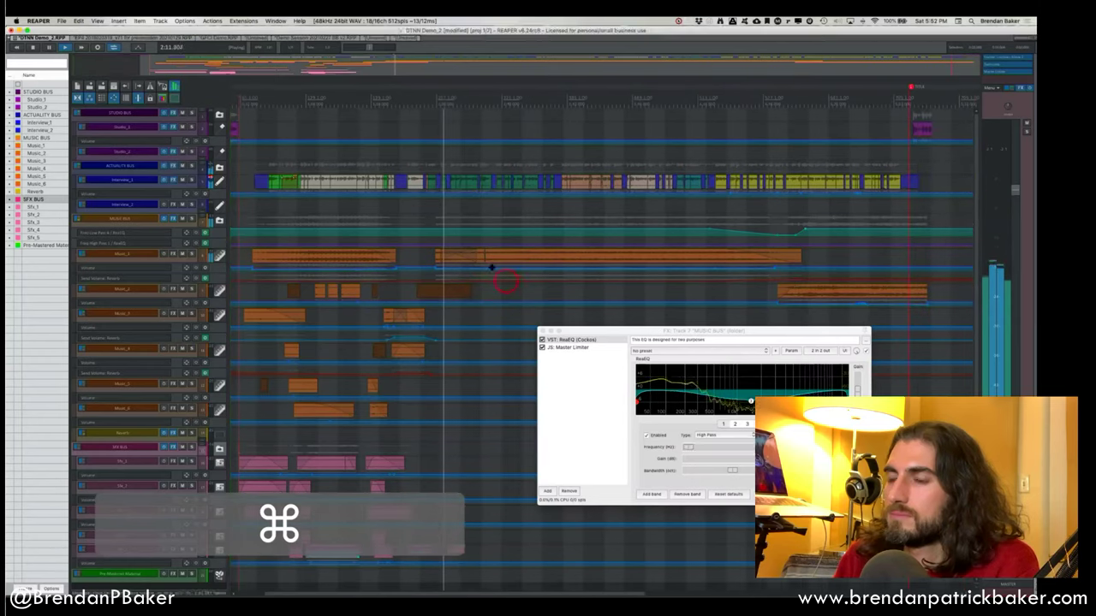
{"action": "left_click", "coordinate": [436, 244]}
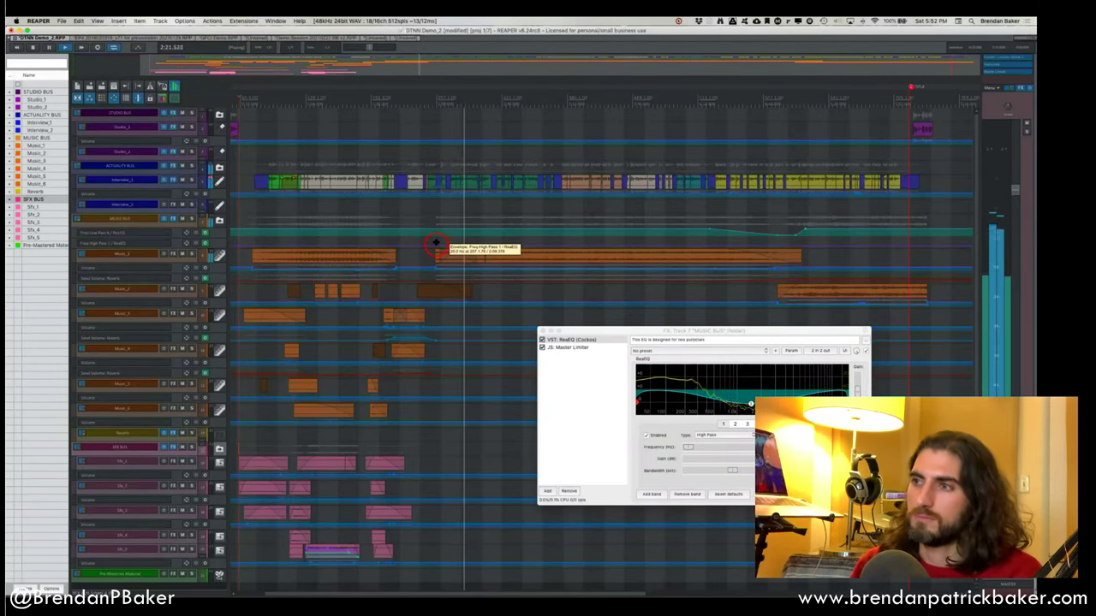
{"action": "left_click", "coordinate": [528, 264]}
{"action": "left_click", "coordinate": [585, 333]}
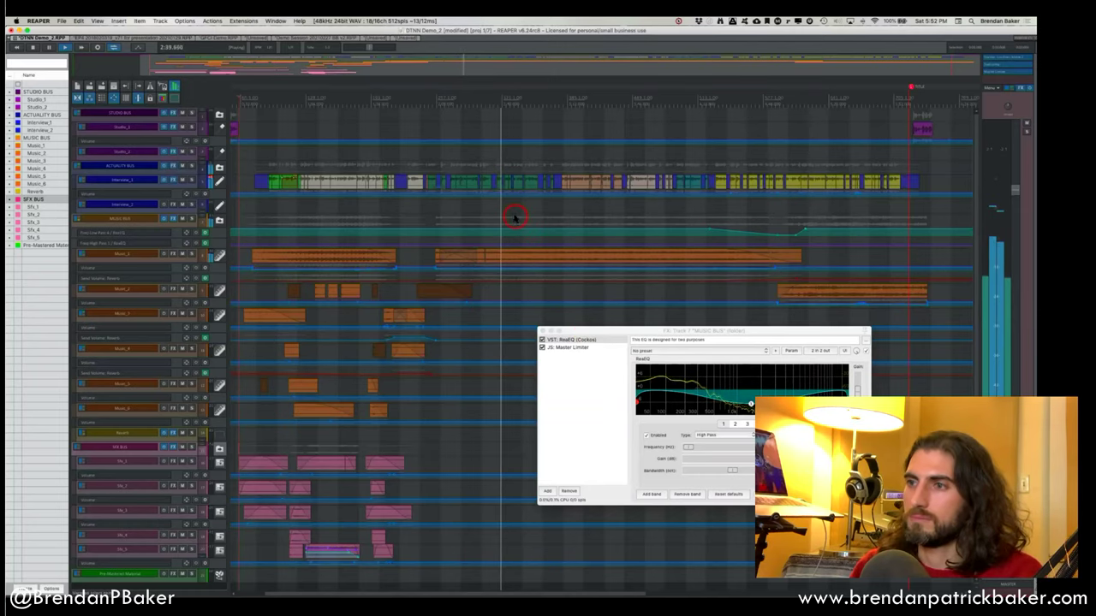
Open Youlean Loudness Meter 2 from the master track's effects and place its window over the lower tracks, clear of the MUSIC BUS effects window.
{"action": "scroll", "coordinate": [514, 214], "scroll_direction": "up", "scroll_amount": 3}
{"action": "scroll", "coordinate": [514, 220], "scroll_direction": "up", "scroll_amount": 5}
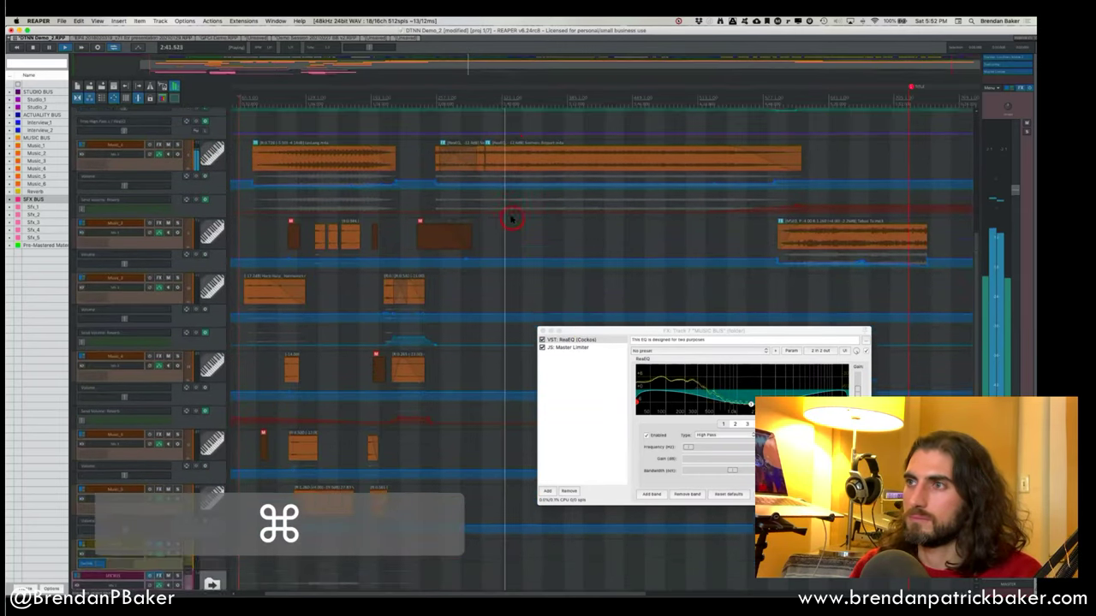
{"action": "scroll", "coordinate": [510, 219], "scroll_direction": "down", "scroll_amount": 4}
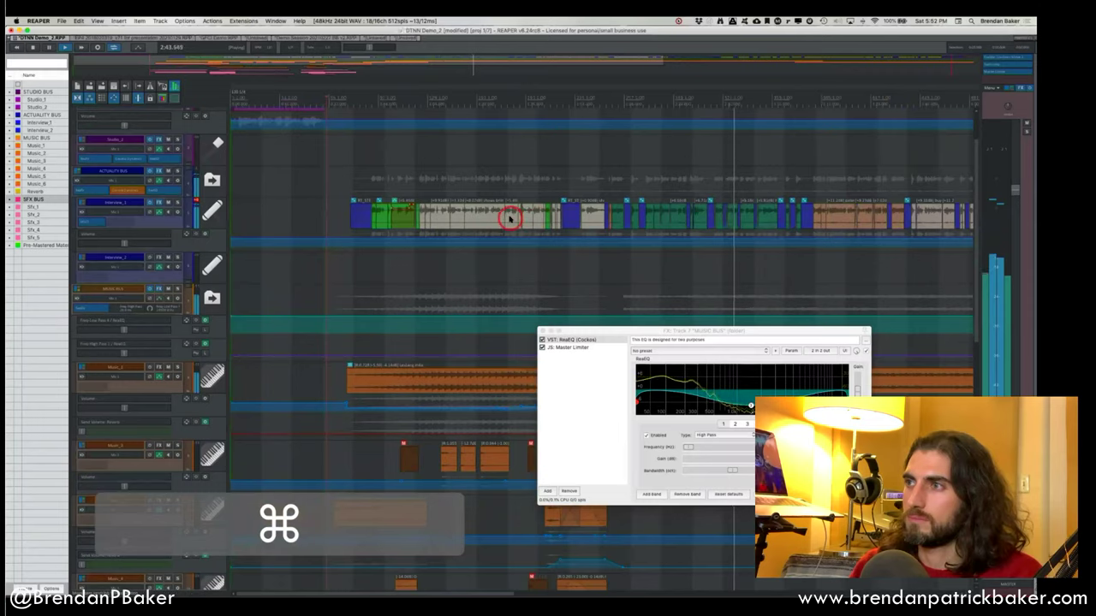
{"action": "scroll", "coordinate": [509, 217], "scroll_direction": "right", "scroll_amount": 1}
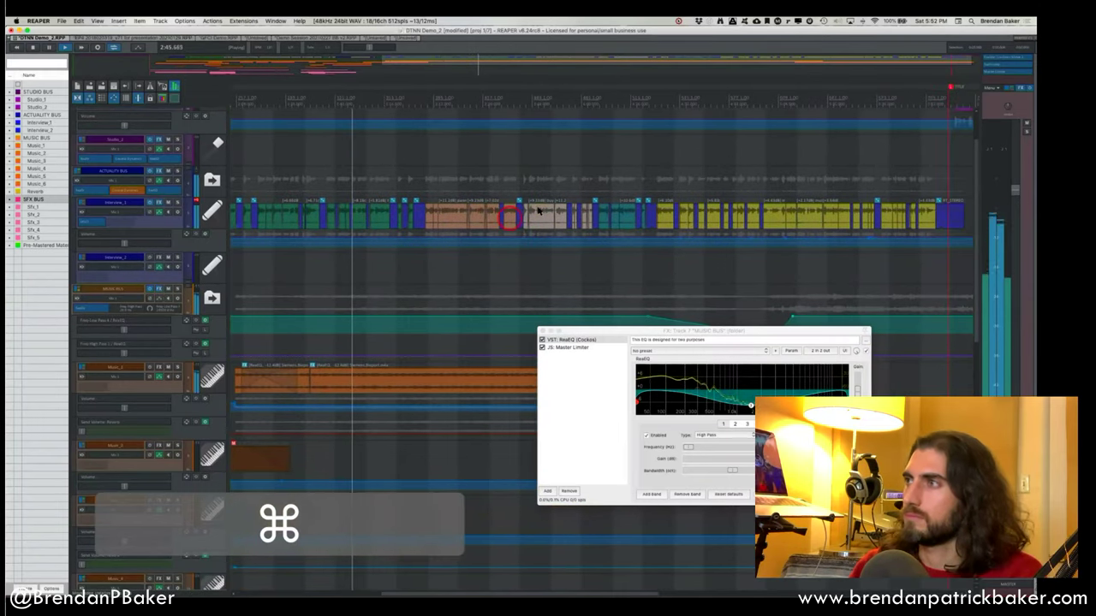
{"action": "left_click", "coordinate": [1001, 58]}
{"action": "left_click_drag", "start_coordinate": [359, 304], "coordinate": [379, 366]}
{"action": "left_click", "coordinate": [624, 352]}
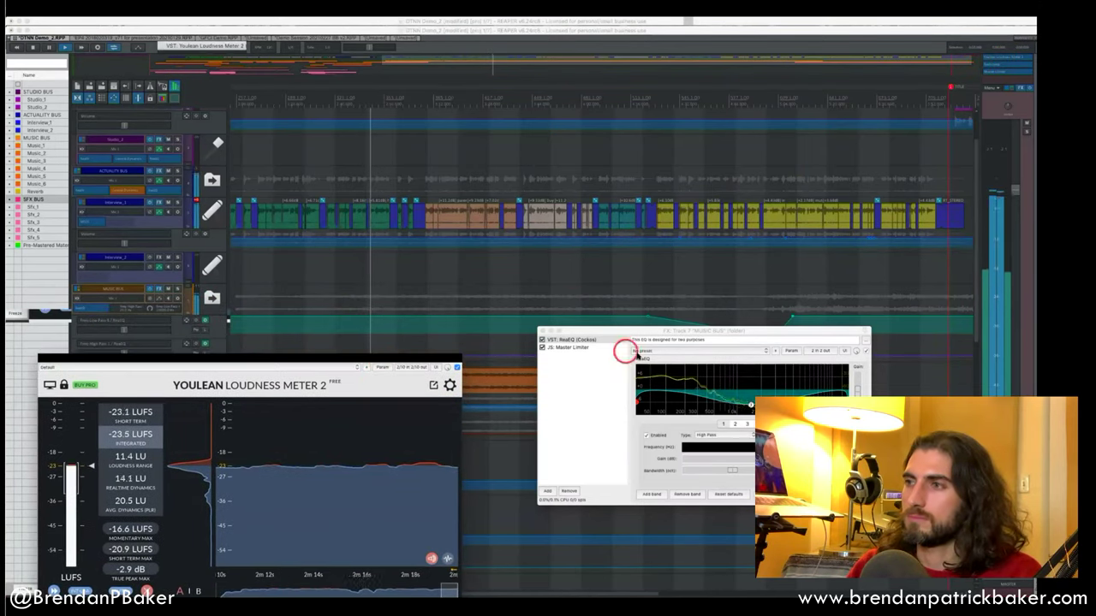
{"action": "left_click", "coordinate": [590, 362]}
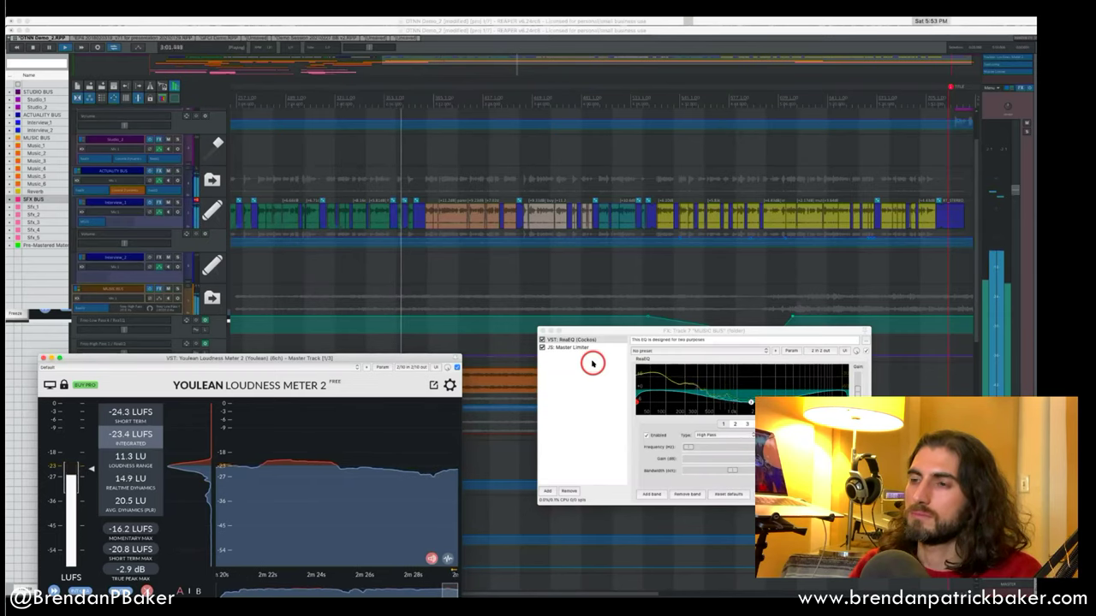
Move the MUSIC BUS effects window clear of the low-pass envelope's dip and compare the ReaEQ curve with the envelope during playback.
{"action": "scroll", "coordinate": [544, 273], "scroll_direction": "down", "scroll_amount": 1}
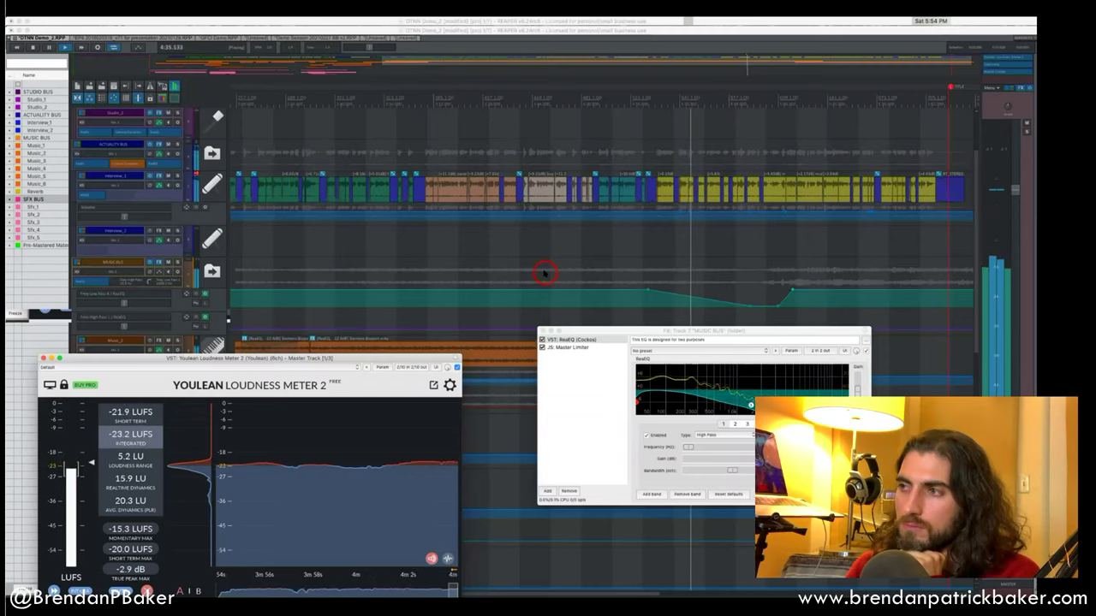
{"action": "left_click_drag", "start_coordinate": [594, 330], "coordinate": [256, 139]}
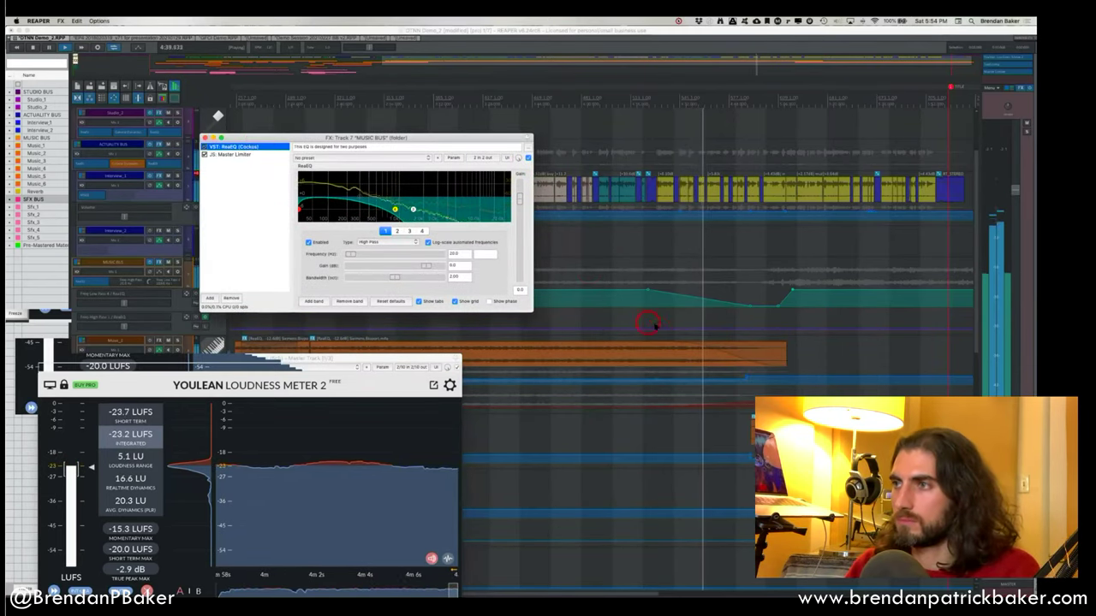
{"action": "left_click", "coordinate": [678, 350]}
{"action": "scroll", "coordinate": [678, 350], "scroll_direction": "up", "scroll_amount": 2}
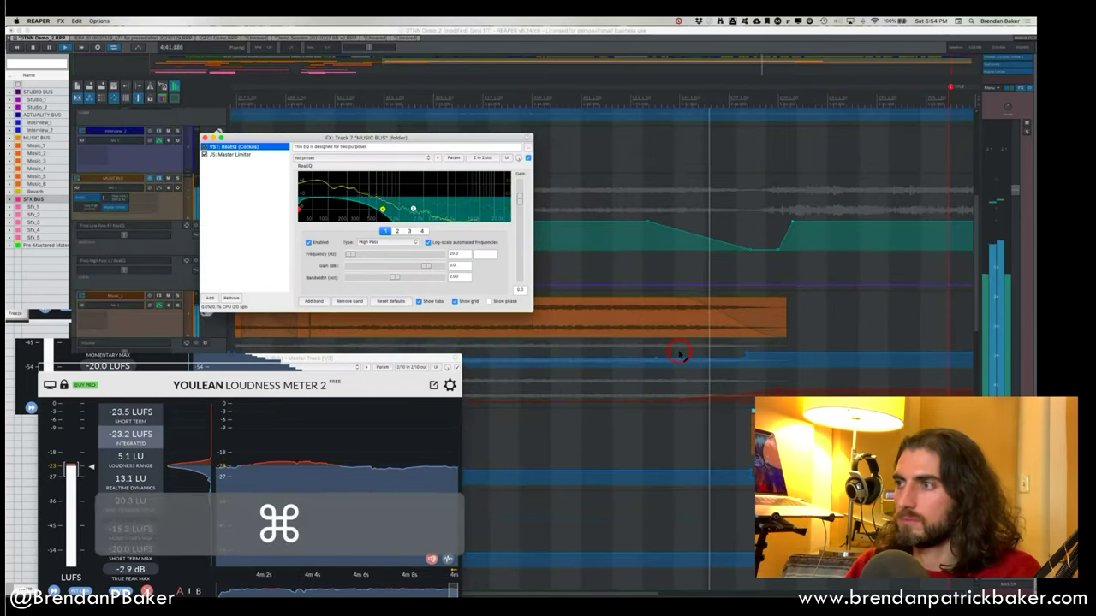
{"action": "scroll", "coordinate": [677, 350], "scroll_direction": "down", "scroll_amount": 3}
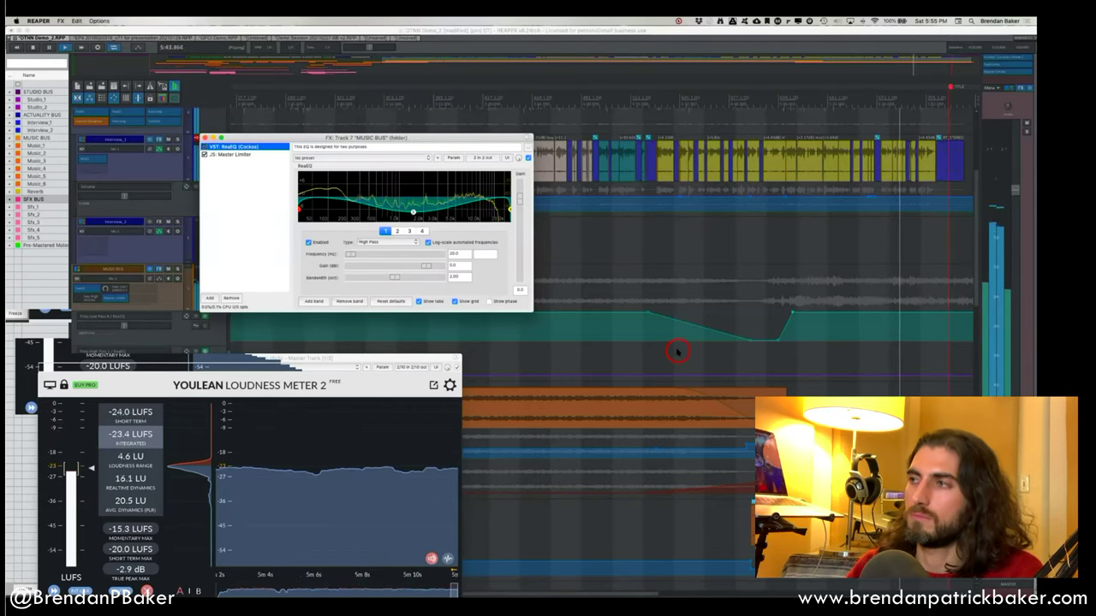
Follow the playback through the closing music to the last studio clip, examining the MUSIC BUS ReaEQ curve and the loudness meter.
{"action": "scroll", "coordinate": [730, 287], "scroll_direction": "right", "scroll_amount": 5}
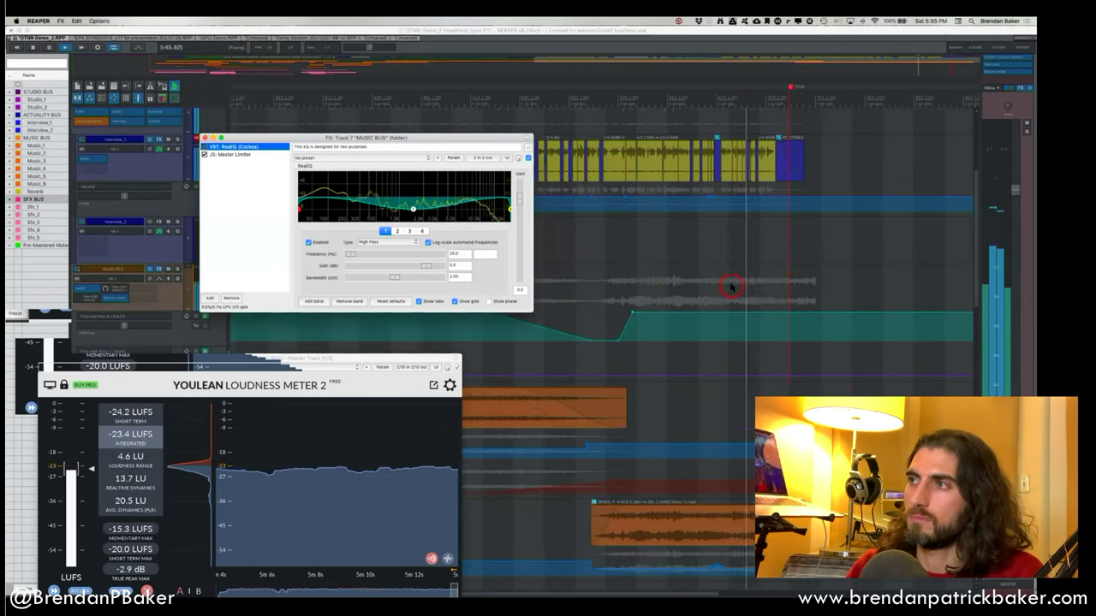
{"action": "scroll", "coordinate": [730, 287], "scroll_direction": "up", "scroll_amount": 3}
{"action": "scroll", "coordinate": [730, 286], "scroll_direction": "down", "scroll_amount": 3}
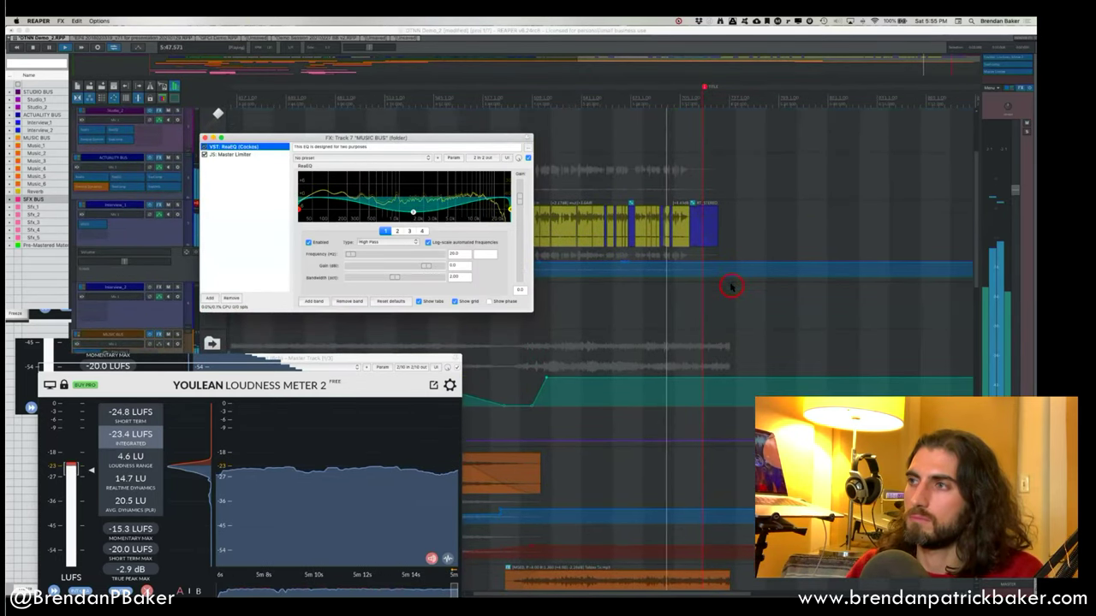
{"action": "scroll", "coordinate": [730, 287], "scroll_direction": "down", "scroll_amount": 2}
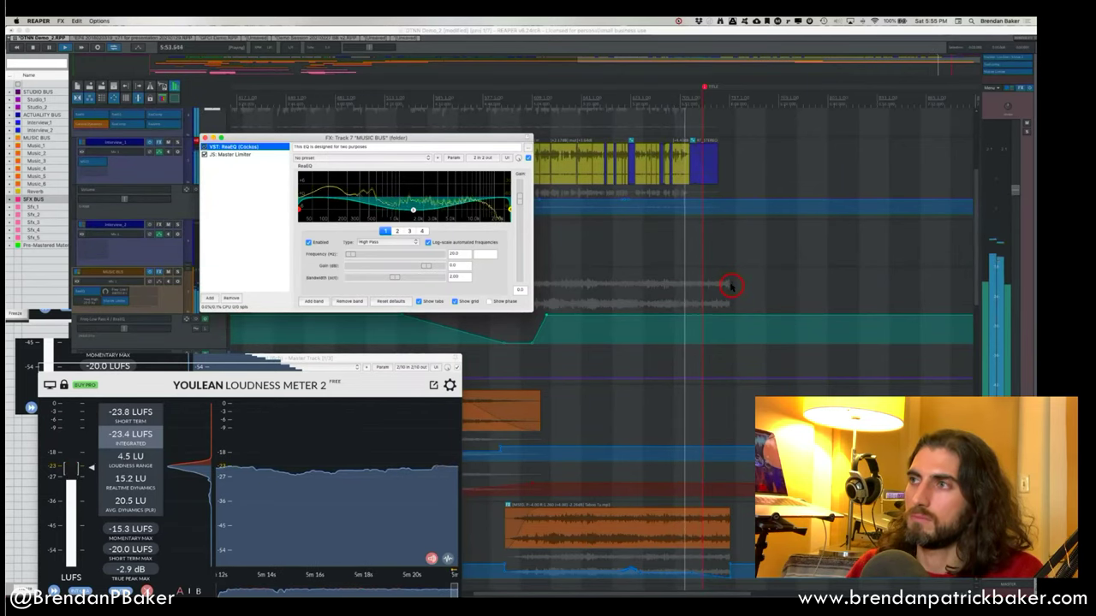
{"action": "scroll", "coordinate": [731, 286], "scroll_direction": "up", "scroll_amount": 4}
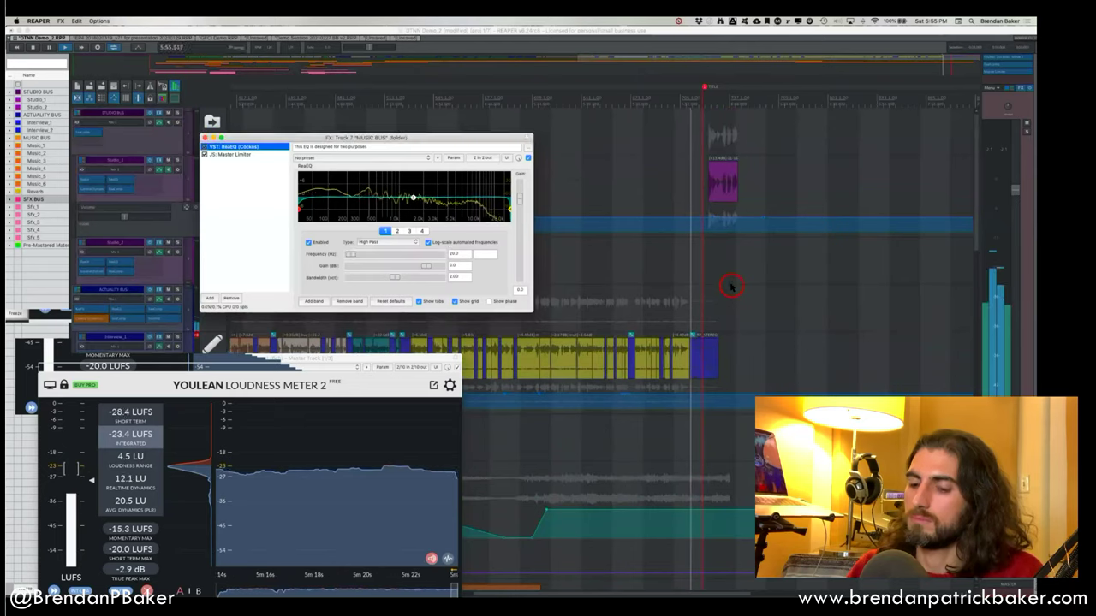
{"action": "scroll", "coordinate": [730, 286], "scroll_direction": "down", "scroll_amount": 3}
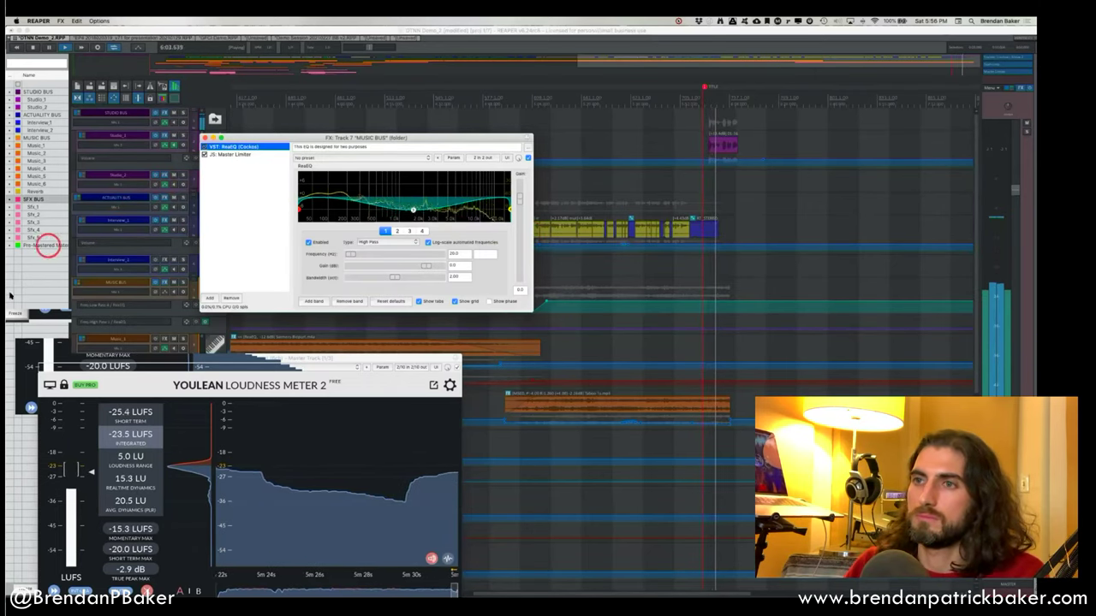
Stop the playback past the final studio clip and close the loudness meter and MUSIC BUS effects windows.
{"action": "left_click", "coordinate": [167, 357]}
{"action": "left_click_drag", "start_coordinate": [167, 358], "coordinate": [168, 350]}
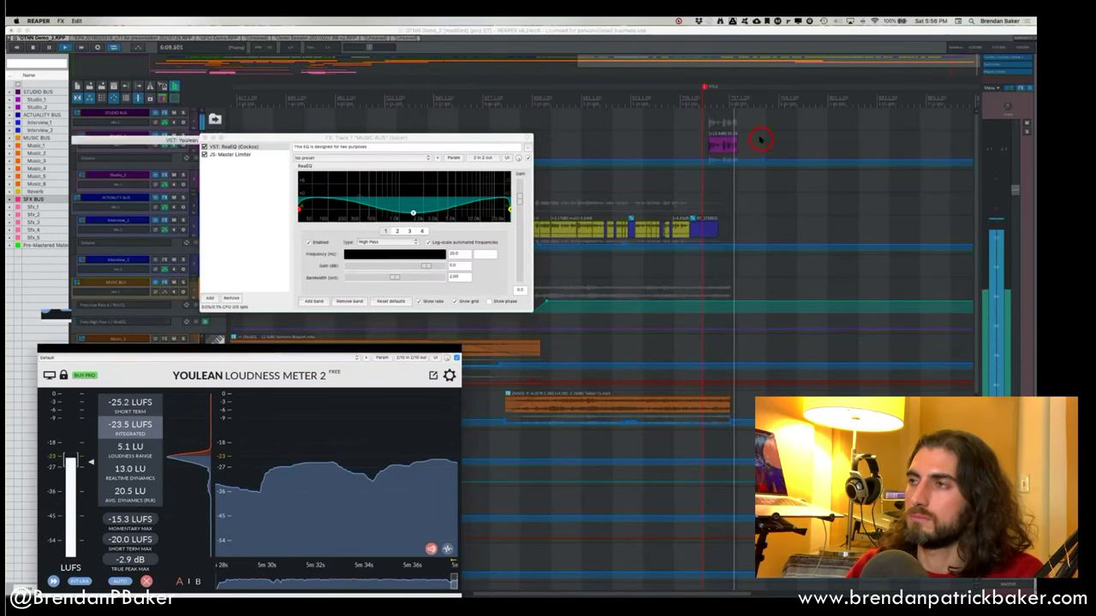
{"action": "scroll", "coordinate": [761, 140], "scroll_direction": "up", "scroll_amount": 3}
{"action": "scroll", "coordinate": [761, 139], "scroll_direction": "down", "scroll_amount": 3}
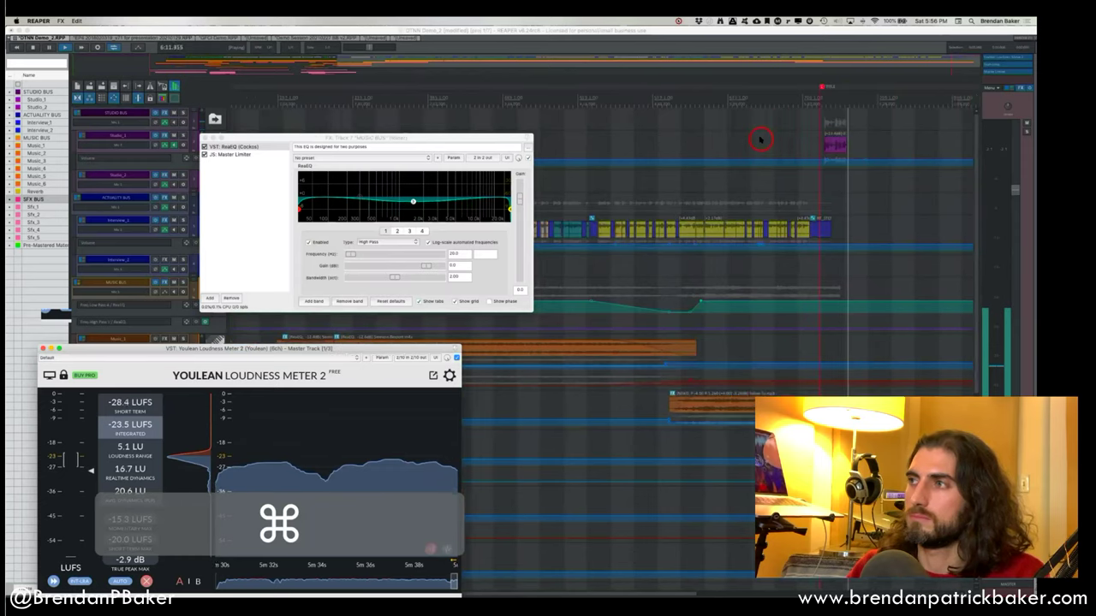
{"action": "key", "text": "space"}
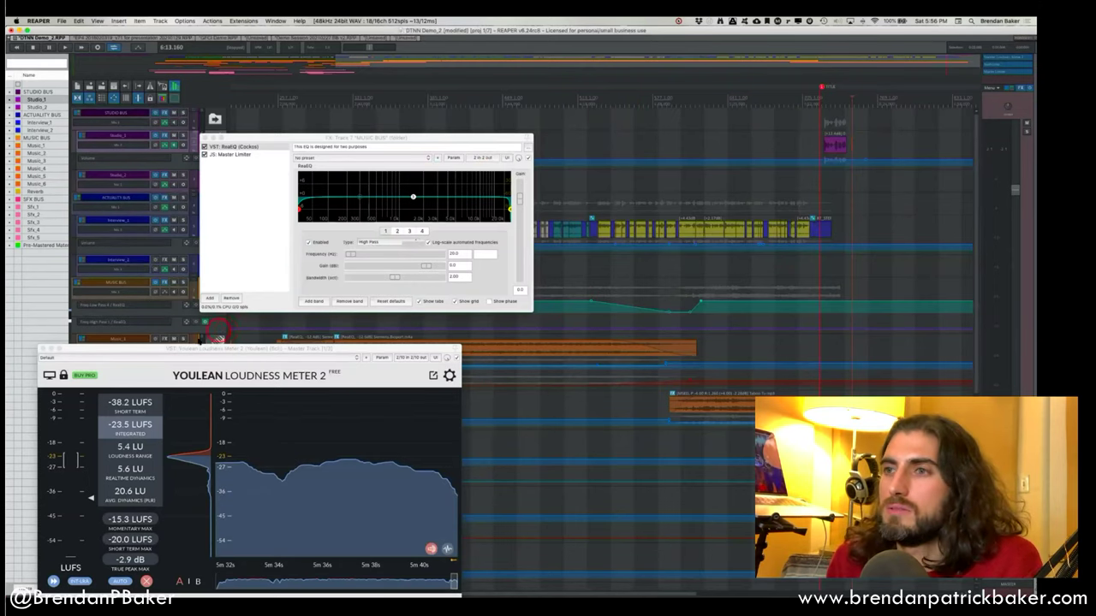
{"action": "left_click_drag", "start_coordinate": [161, 353], "coordinate": [167, 340]}
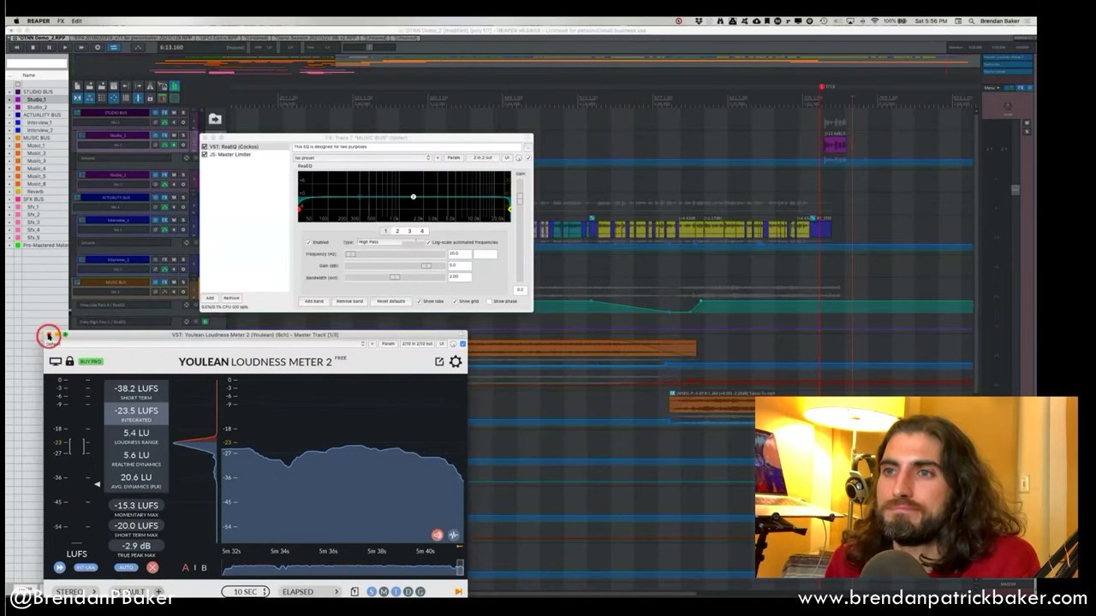
{"action": "left_click", "coordinate": [215, 135]}
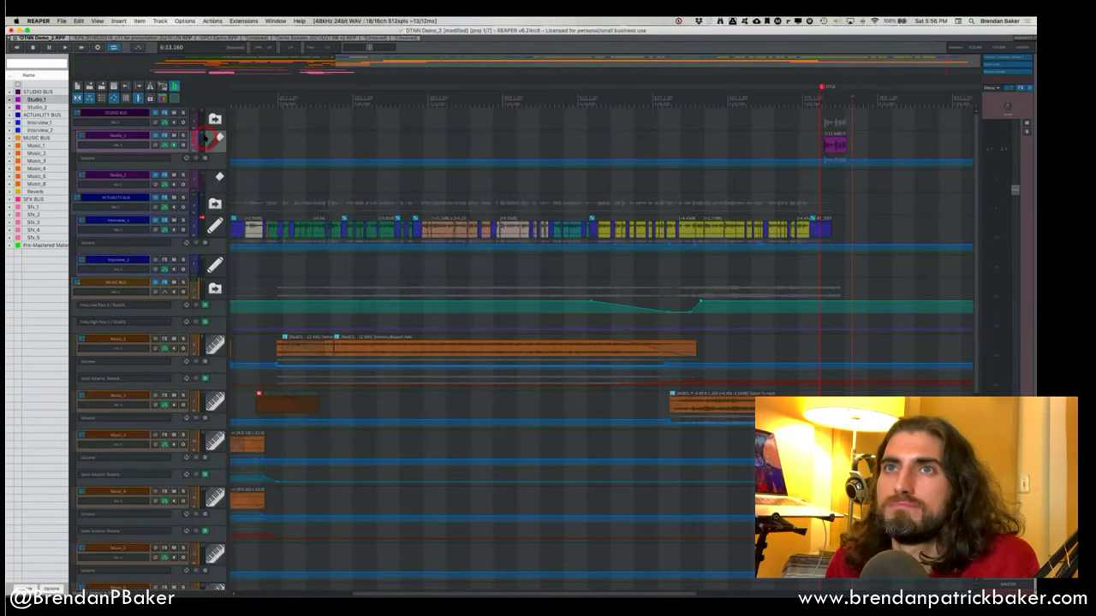